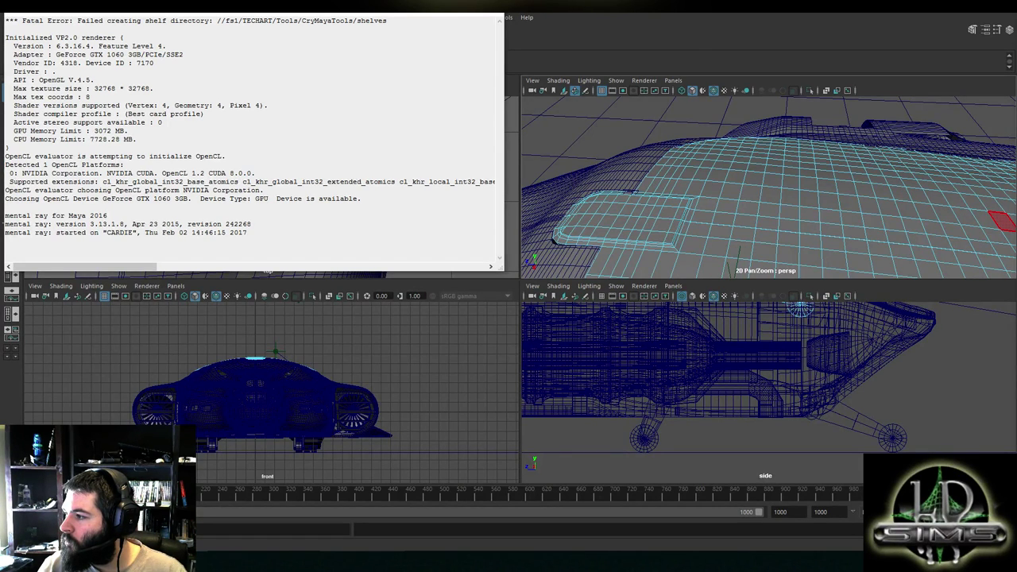
Clear away the output window and return the canopy mesh to object mode in an enlarged perspective view
{"action": "left_click", "coordinate": [492, 8]}
{"action": "mouse_move", "coordinate": [600, 185]}
{"action": "left_mouse_down", "text": "alt"}
{"action": "mouse_move", "coordinate": [613, 199]}
{"action": "mouse_move", "coordinate": [743, 204]}
{"action": "mouse_move", "coordinate": [624, 202]}
{"action": "left_mouse_up", "text": "alt"}
{"action": "right_click_drag", "start_coordinate": [624, 202], "coordinate": [660, 192], "text": "alt"}
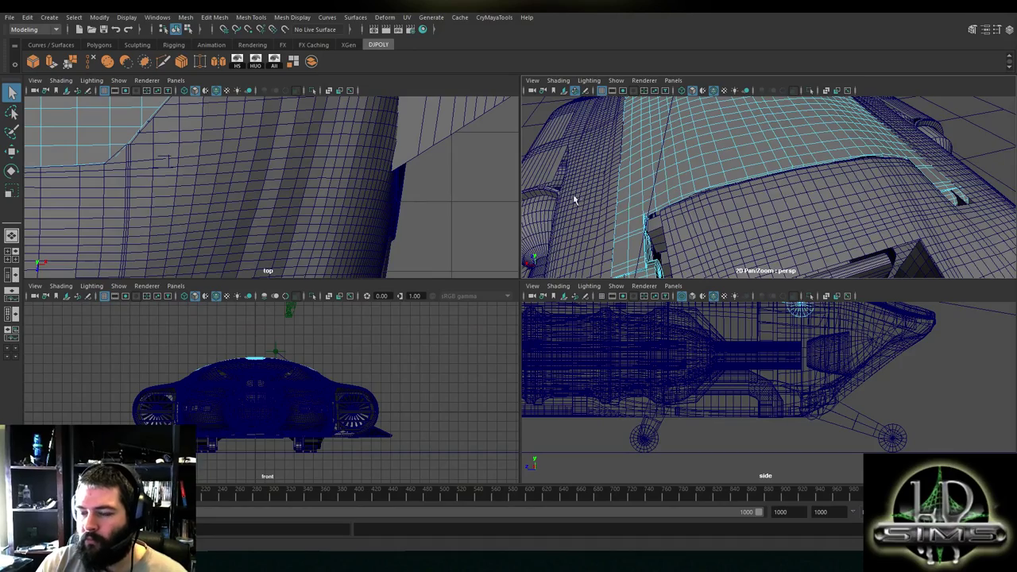
{"action": "left_click_drag", "start_coordinate": [681, 191], "coordinate": [615, 209], "text": "alt"}
{"action": "key", "text": "space"}
{"action": "left_click_drag", "start_coordinate": [483, 219], "coordinate": [445, 344], "text": "alt"}
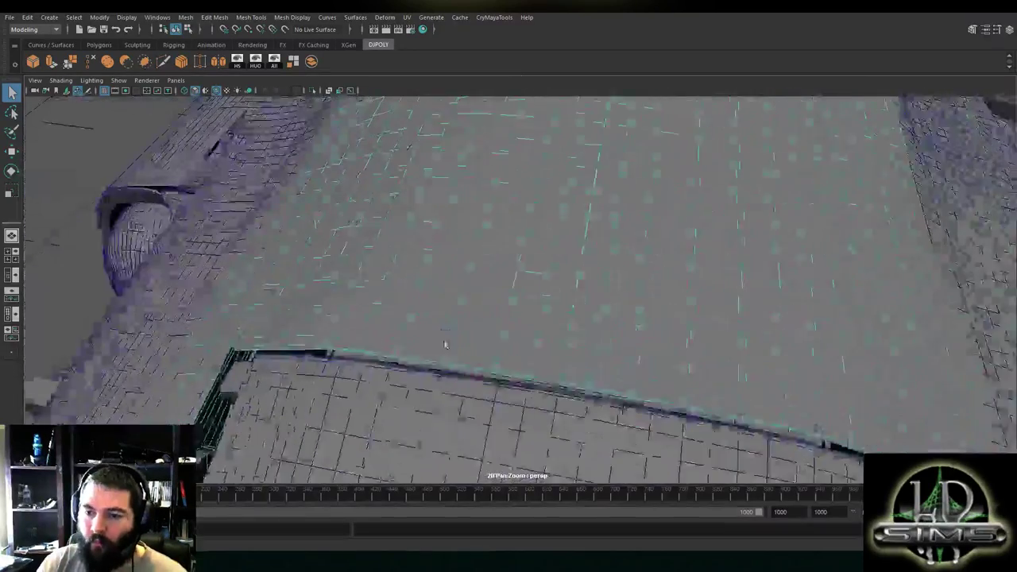
{"action": "scroll", "coordinate": [444, 344], "scroll_direction": "down", "scroll_amount": 8}
{"action": "right_click_drag", "start_coordinate": [500, 270], "coordinate": [554, 240]}
{"action": "left_click_drag", "start_coordinate": [490, 291], "coordinate": [493, 281], "text": "alt"}
{"action": "left_click", "coordinate": [127, 17]}
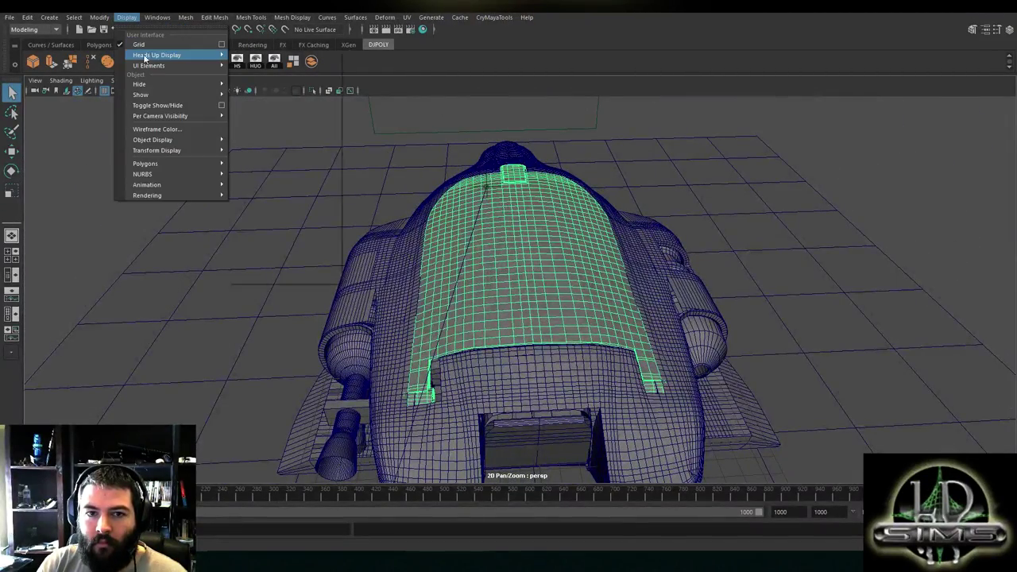
{"action": "mouse_move", "coordinate": [142, 84]}
{"action": "left_click", "coordinate": [286, 96]}
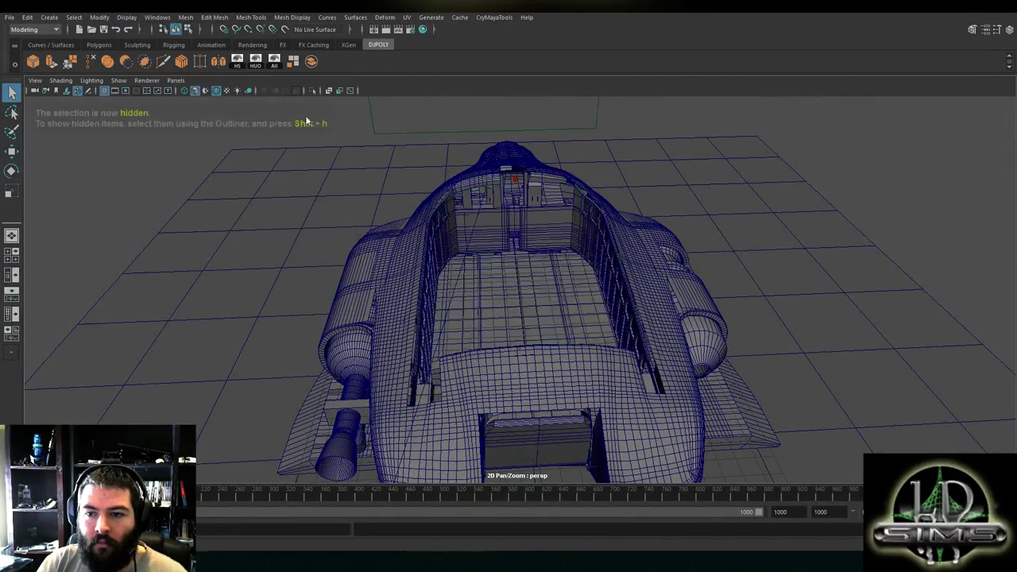
{"action": "key", "text": "ctrl+z"}
Hide every object in the scene except the selected canopy mesh
{"action": "left_click", "coordinate": [126, 17]}
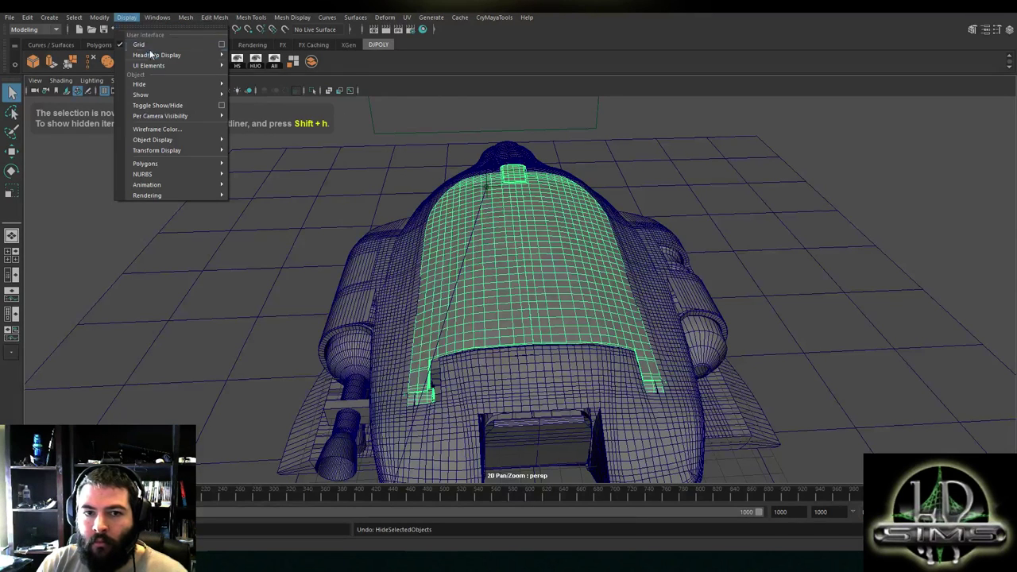
{"action": "mouse_move", "coordinate": [157, 84]}
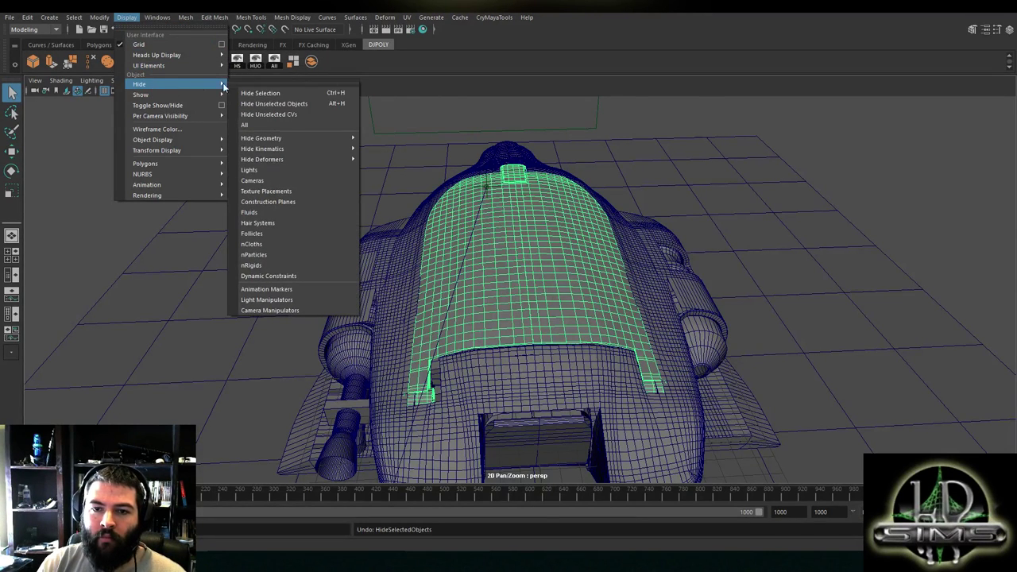
{"action": "left_click", "coordinate": [287, 104]}
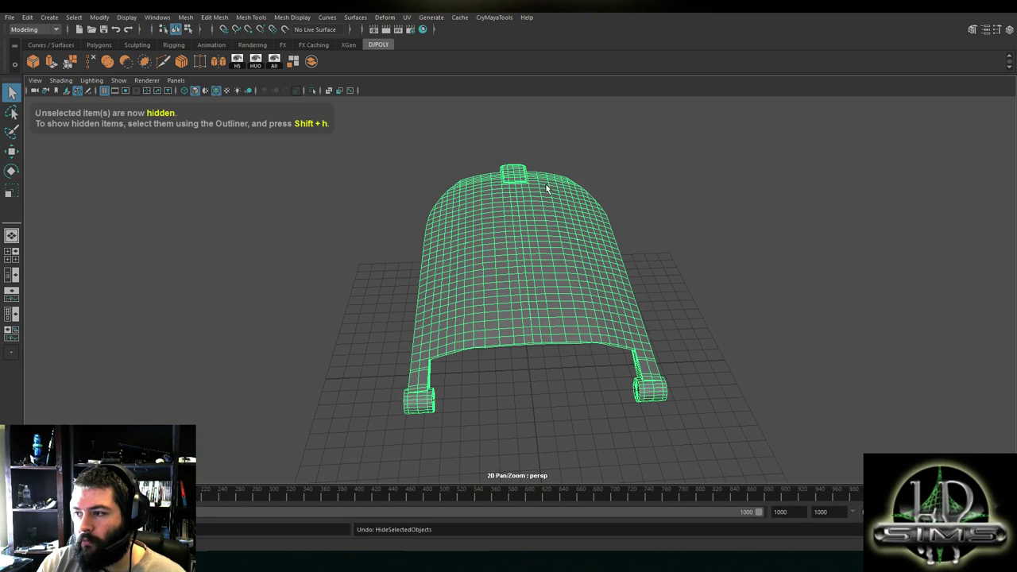
In the top view, delete the lengthwise strip of faces along the middle of the canopy, as wide as the latch
{"action": "key", "text": "space"}
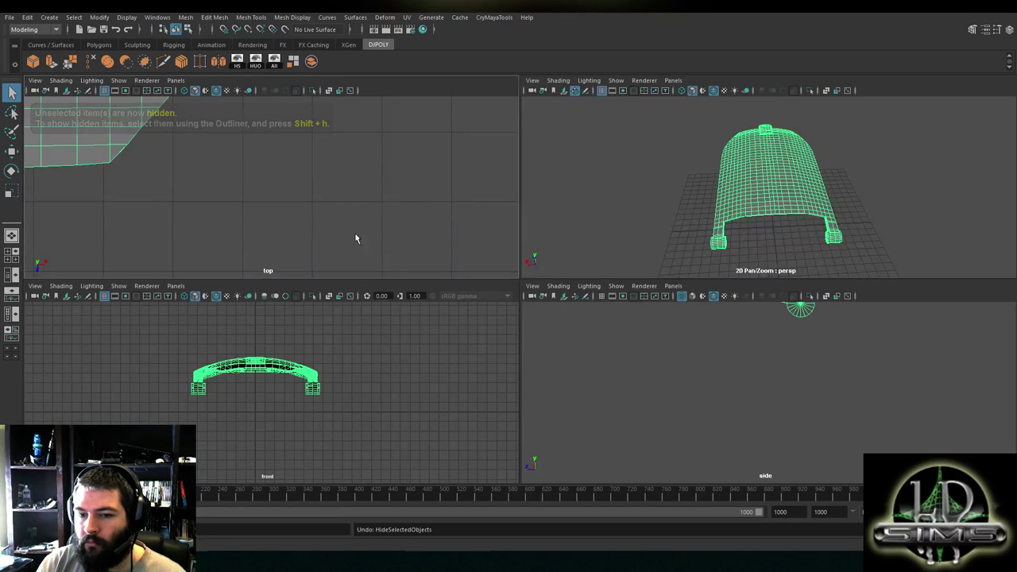
{"action": "scroll", "coordinate": [292, 320], "scroll_direction": "up", "scroll_amount": 4}
{"action": "key", "text": "space"}
{"action": "middle_click_drag", "start_coordinate": [384, 204], "coordinate": [372, 262], "text": "alt"}
{"action": "key", "text": "space"}
{"action": "scroll", "coordinate": [762, 191], "scroll_direction": "down", "scroll_amount": 2}
{"action": "scroll", "coordinate": [188, 136], "scroll_direction": "down", "scroll_amount": 5}
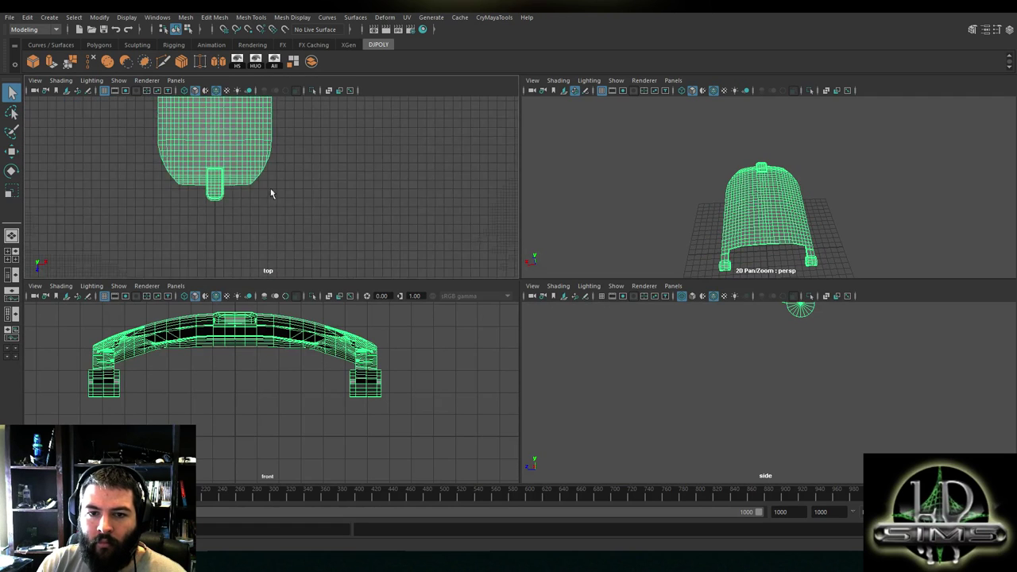
{"action": "scroll", "coordinate": [292, 205], "scroll_direction": "up", "scroll_amount": 6}
{"action": "key", "text": "space"}
{"action": "scroll", "coordinate": [418, 228], "scroll_direction": "down", "scroll_amount": 4}
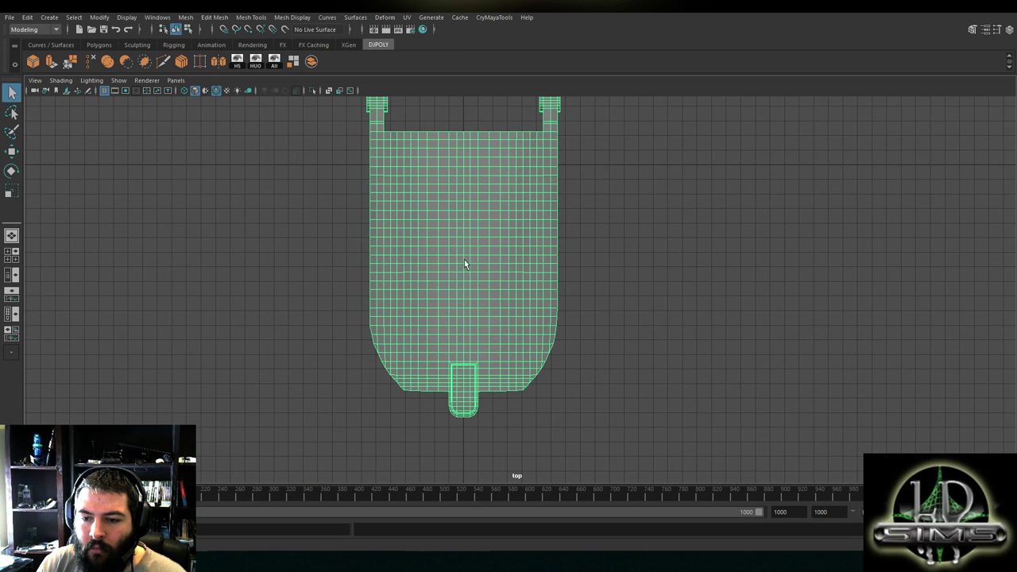
{"action": "right_click_drag", "start_coordinate": [457, 106], "coordinate": [471, 120]}
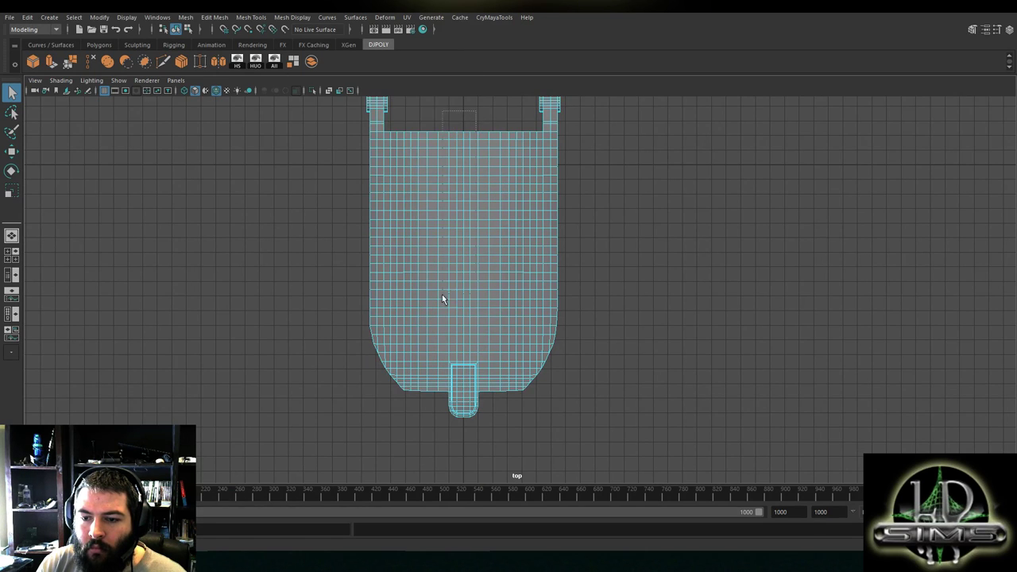
{"action": "double_click", "coordinate": [452, 361]}
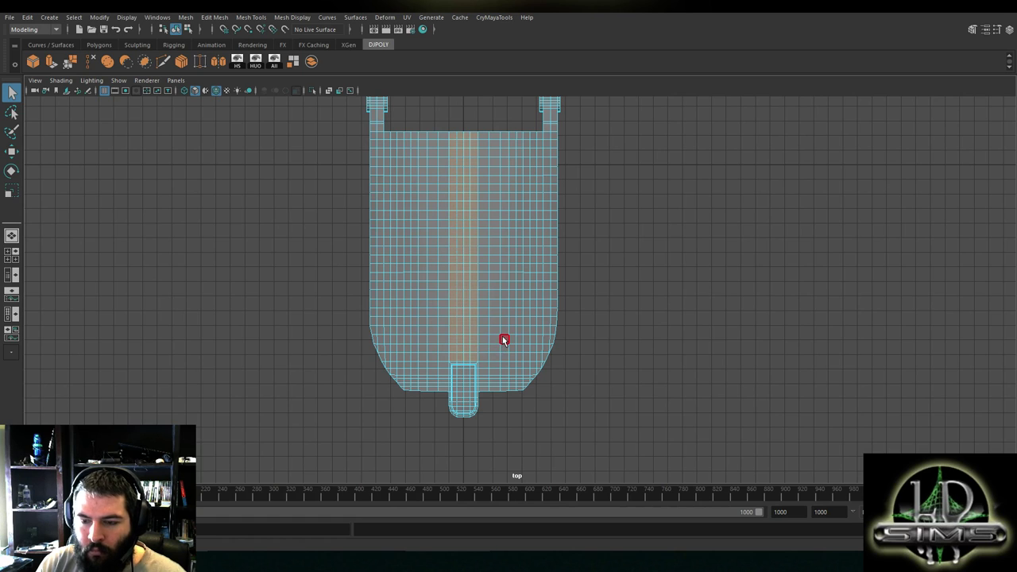
{"action": "key", "text": "Delete"}
Delete the block of canopy faces directly to the right of the latch
{"action": "scroll", "coordinate": [507, 385], "scroll_direction": "up", "scroll_amount": 4}
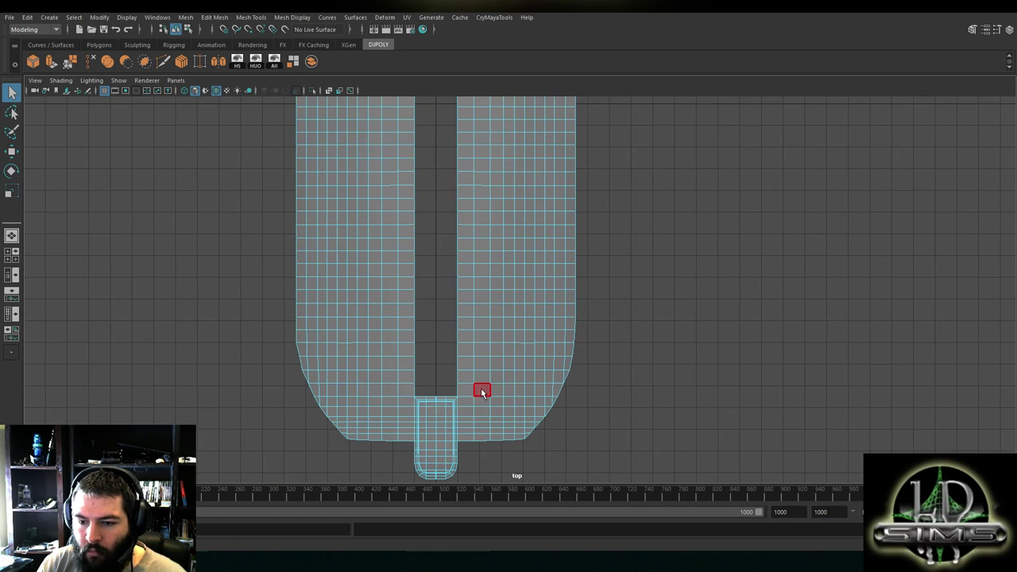
{"action": "left_click_drag", "start_coordinate": [465, 460], "coordinate": [462, 455]}
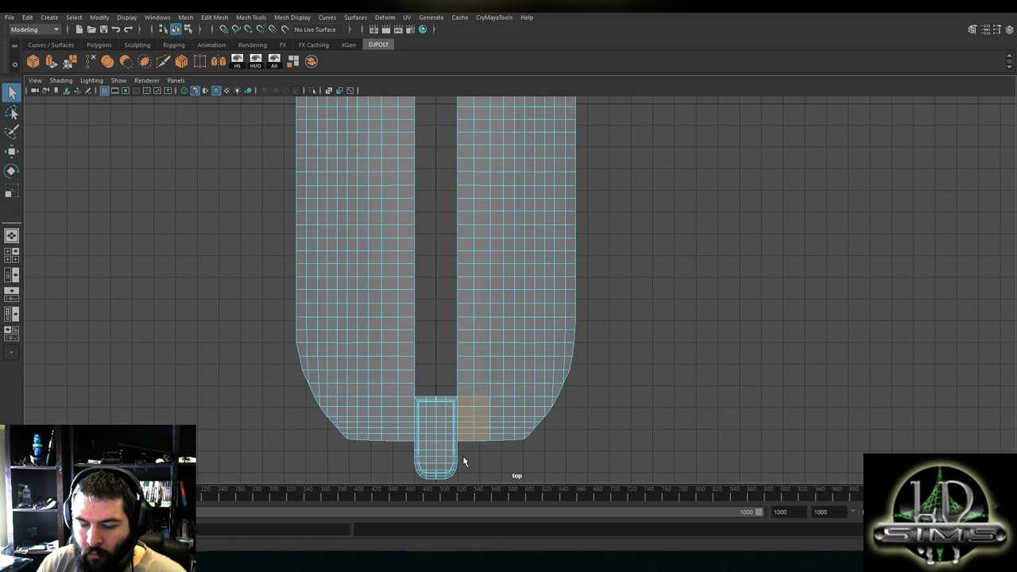
{"action": "key", "text": "Delete"}
{"action": "scroll", "coordinate": [531, 326], "scroll_direction": "down", "scroll_amount": 5}
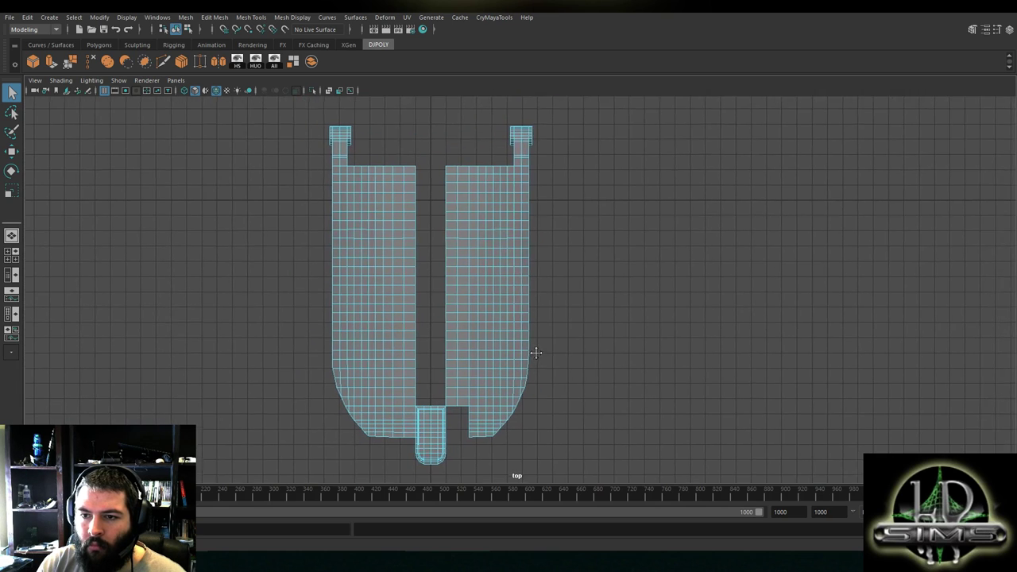
Delete the innermost column of faces along the inner edge of the canopy's right half
{"action": "right_click", "coordinate": [546, 228]}
{"action": "right_click_drag", "start_coordinate": [546, 228], "coordinate": [596, 211]}
{"action": "left_click", "coordinate": [459, 340]}
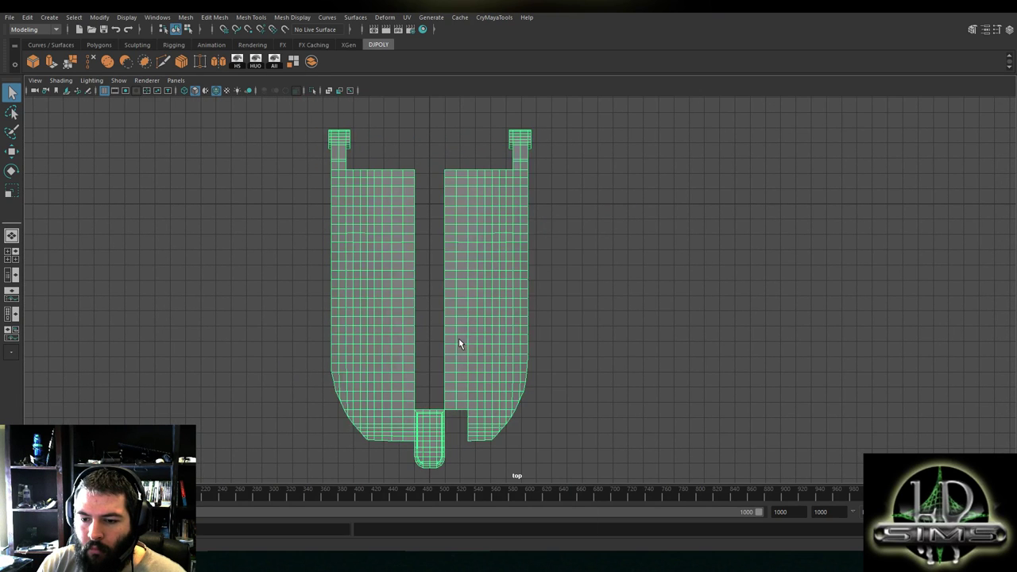
{"action": "middle_click_drag", "start_coordinate": [436, 334], "coordinate": [449, 271], "text": "alt"}
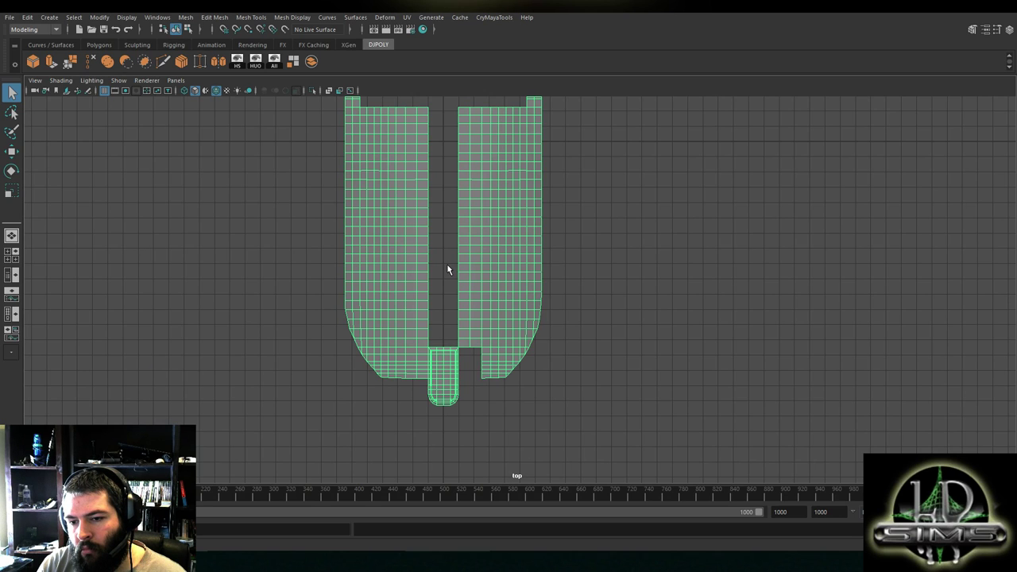
{"action": "middle_click_drag", "start_coordinate": [437, 174], "coordinate": [430, 217], "text": "alt"}
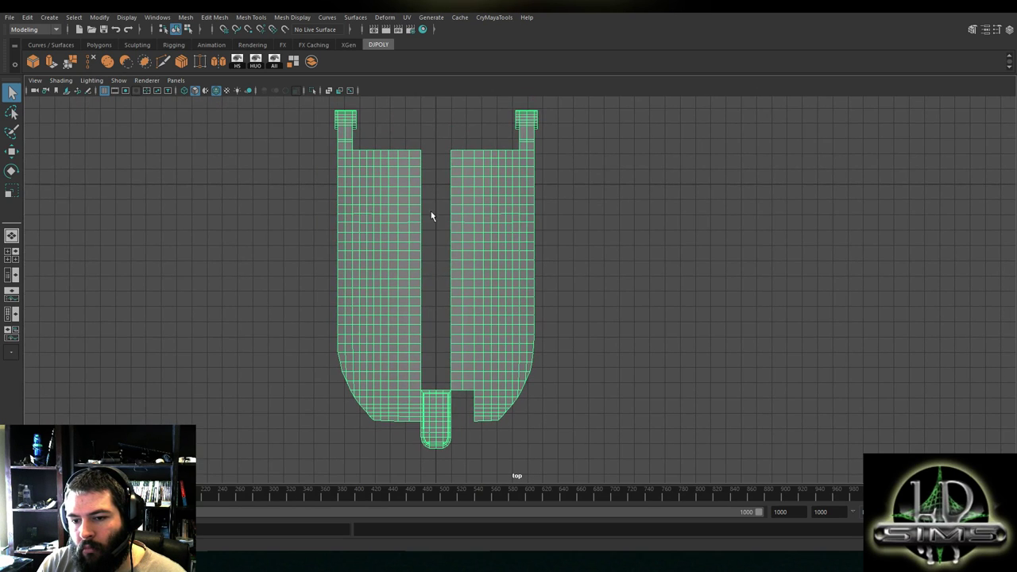
{"action": "right_click_drag", "start_coordinate": [436, 209], "coordinate": [431, 235]}
{"action": "left_click_drag", "start_coordinate": [443, 194], "coordinate": [453, 392]}
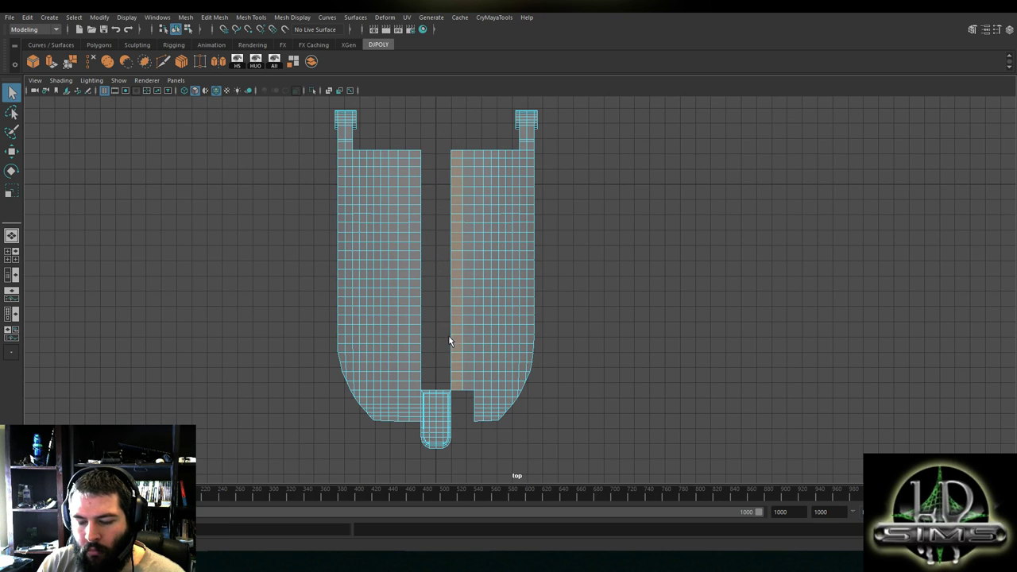
{"action": "key", "text": "Delete"}
Separate the canopy mesh into individual objects and select its right half
{"action": "right_click_drag", "start_coordinate": [508, 229], "coordinate": [528, 225]}
{"action": "right_click_drag", "start_coordinate": [580, 169], "coordinate": [569, 137]}
{"action": "left_click_drag", "start_coordinate": [575, 97], "coordinate": [458, 459]}
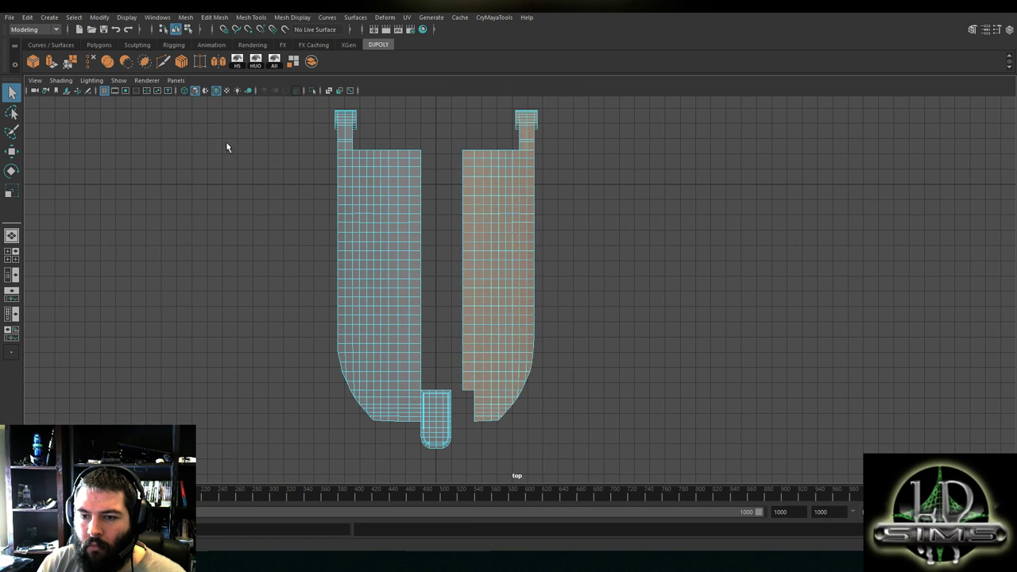
{"action": "left_click", "coordinate": [185, 17]}
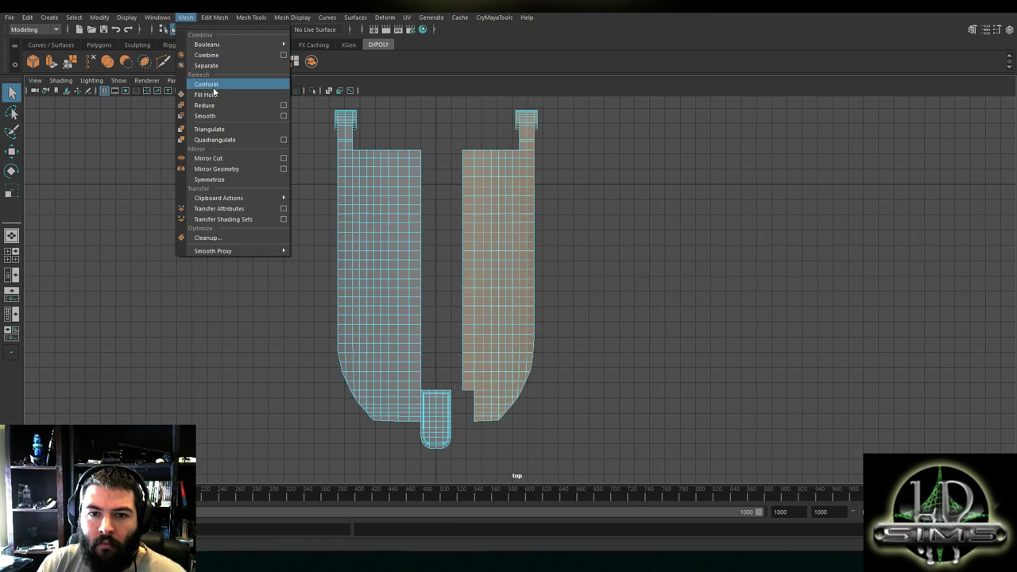
{"action": "mouse_move", "coordinate": [247, 19]}
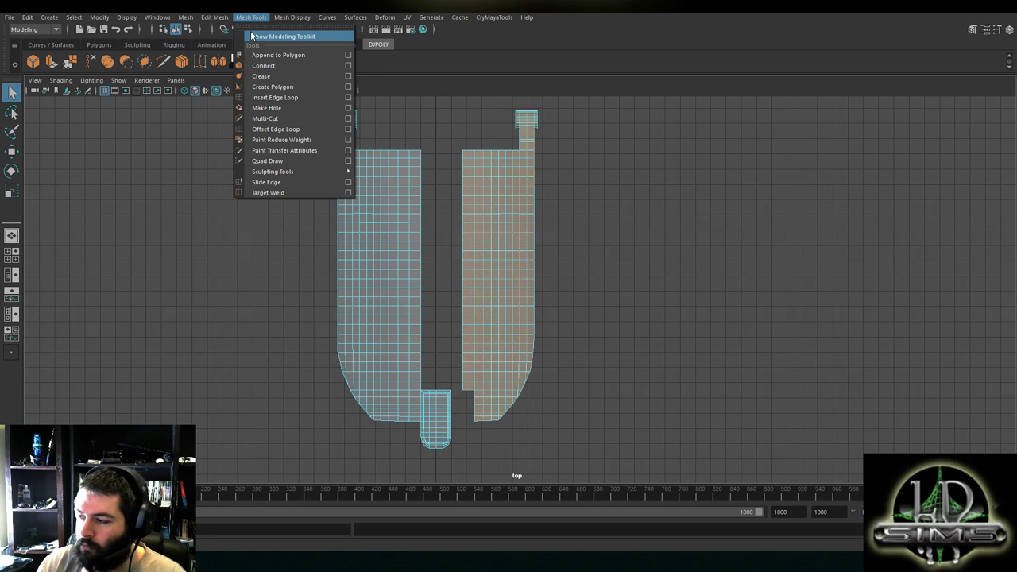
{"action": "mouse_move", "coordinate": [191, 18]}
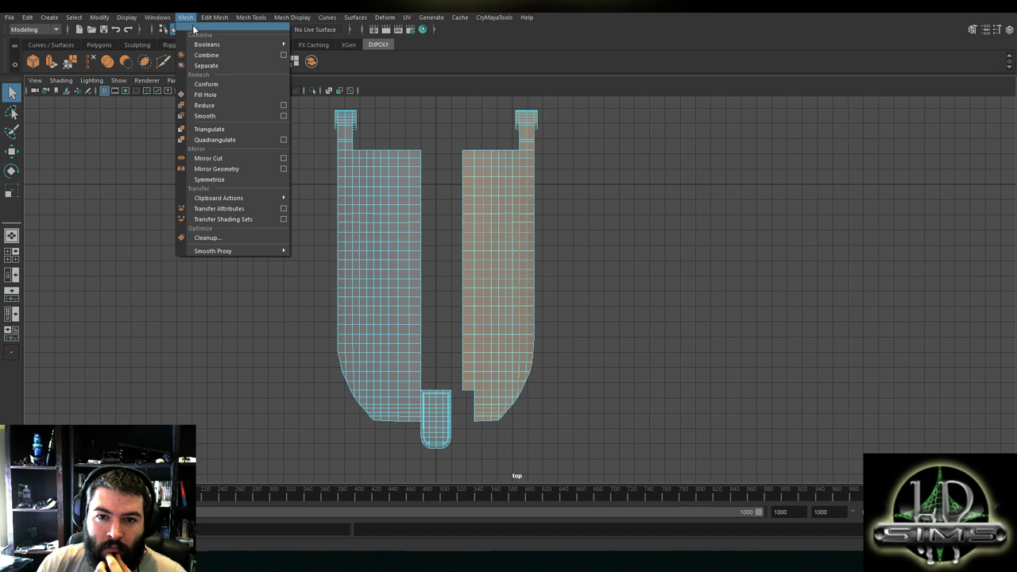
{"action": "left_click", "coordinate": [216, 67]}
{"action": "left_click", "coordinate": [437, 204]}
{"action": "left_click", "coordinate": [521, 213]}
Snap the right half's pivot to the vertex at the inner corner of its edge on the hinge side
{"action": "key", "text": "w"}
{"action": "scroll", "coordinate": [477, 197], "scroll_direction": "up", "scroll_amount": 3}
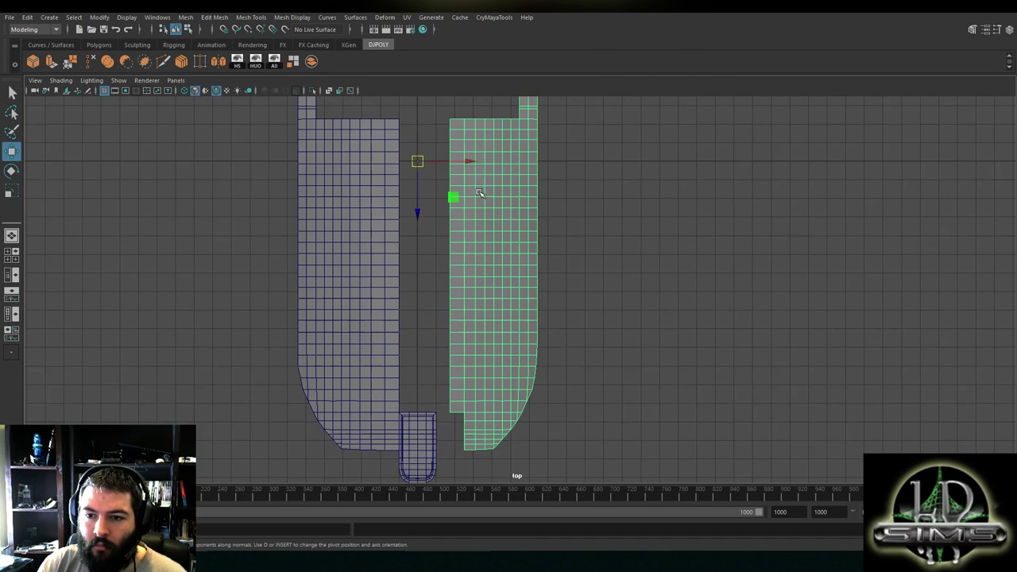
{"action": "key", "text": "d"}
{"action": "key", "text": "v"}
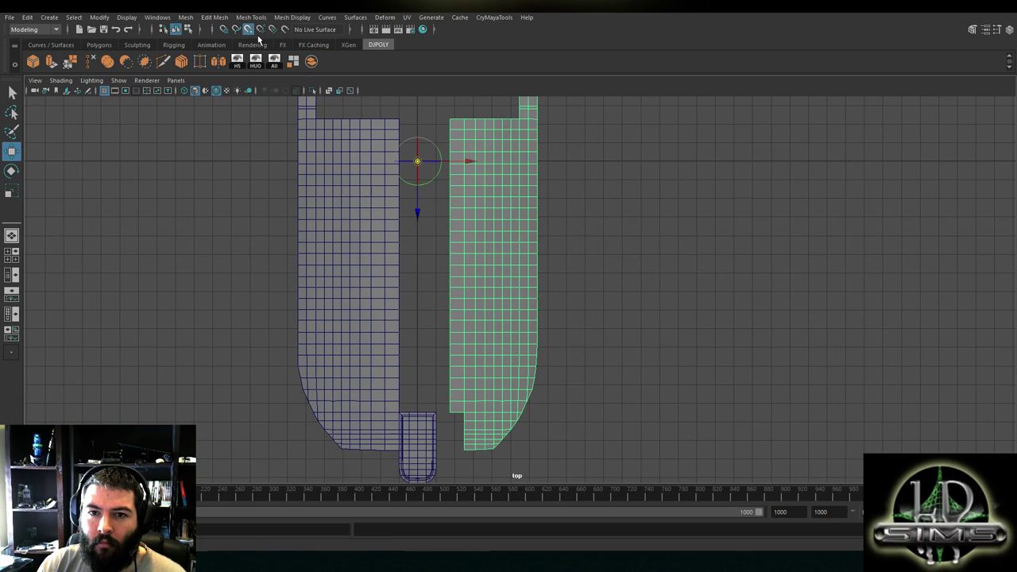
{"action": "left_click_drag", "start_coordinate": [416, 207], "coordinate": [452, 121]}
{"action": "key", "text": "Insert"}
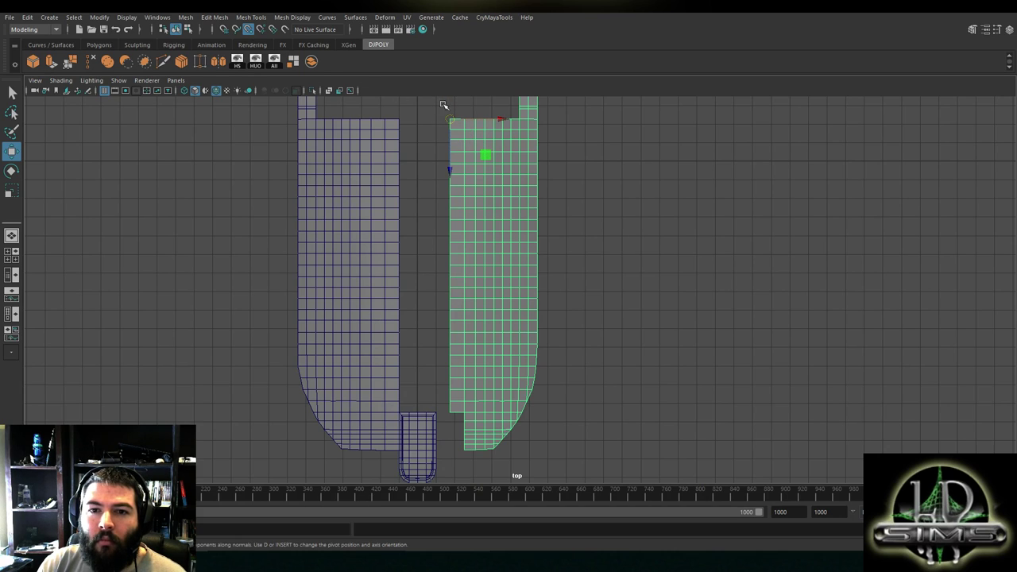
Move the right half inward with grid snapping until its inner edge lies on the centre line
{"action": "left_click_drag", "start_coordinate": [472, 120], "coordinate": [488, 120]}
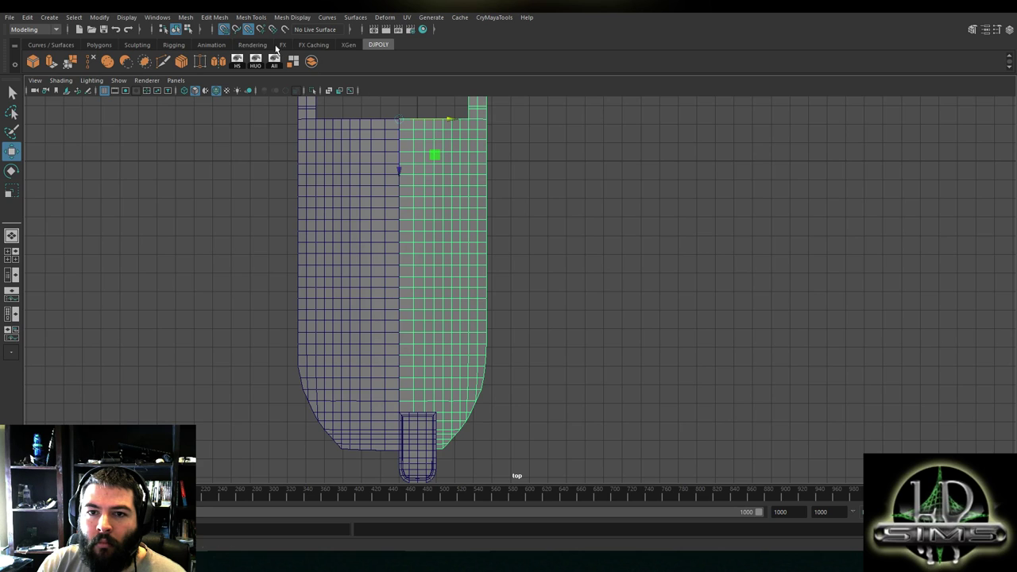
{"action": "left_click", "coordinate": [248, 30]}
{"action": "left_click_drag", "start_coordinate": [422, 119], "coordinate": [418, 121]}
{"action": "scroll", "coordinate": [442, 292], "scroll_direction": "up", "scroll_amount": 1}
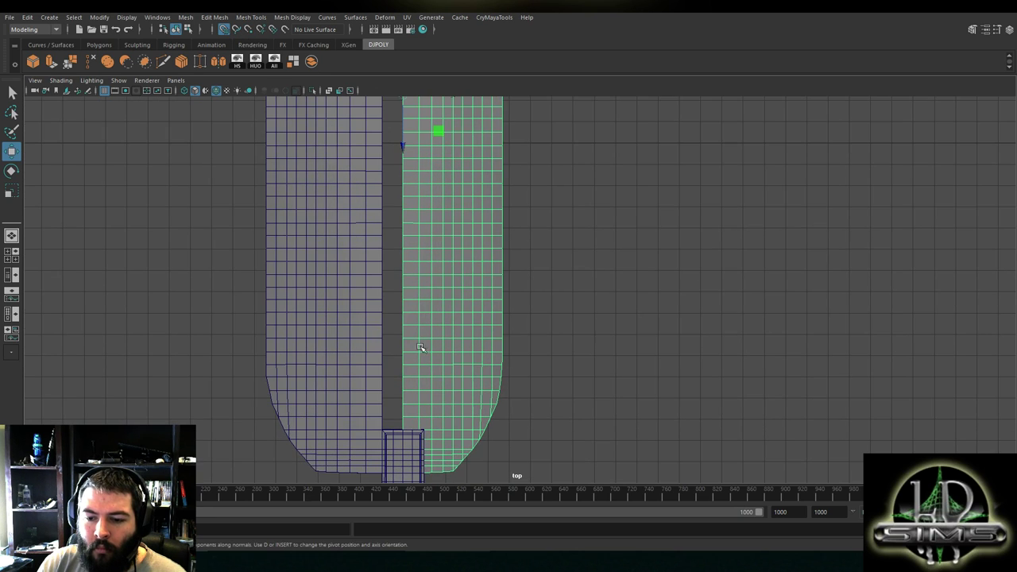
Examine in perspective how the moved right half meets the latch and the gap to the left half
{"action": "key", "text": "space"}
{"action": "key", "text": "space"}
{"action": "left_click_drag", "start_coordinate": [606, 189], "coordinate": [513, 223], "text": "alt"}
{"action": "scroll", "coordinate": [429, 278], "scroll_direction": "up", "scroll_amount": 5}
{"action": "middle_click_drag", "start_coordinate": [426, 279], "coordinate": [533, 316], "text": "alt"}
{"action": "scroll", "coordinate": [524, 311], "scroll_direction": "up", "scroll_amount": 4}
{"action": "left_click_drag", "start_coordinate": [523, 311], "coordinate": [675, 243], "text": "alt"}
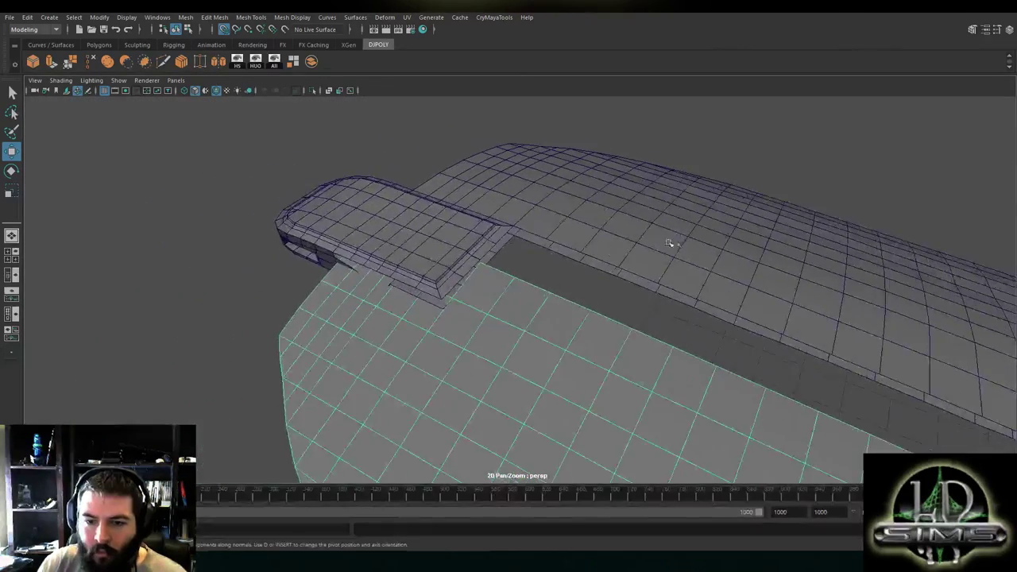
{"action": "scroll", "coordinate": [427, 259], "scroll_direction": "down", "scroll_amount": 10}
{"action": "left_click_drag", "start_coordinate": [436, 261], "coordinate": [515, 299], "text": "alt"}
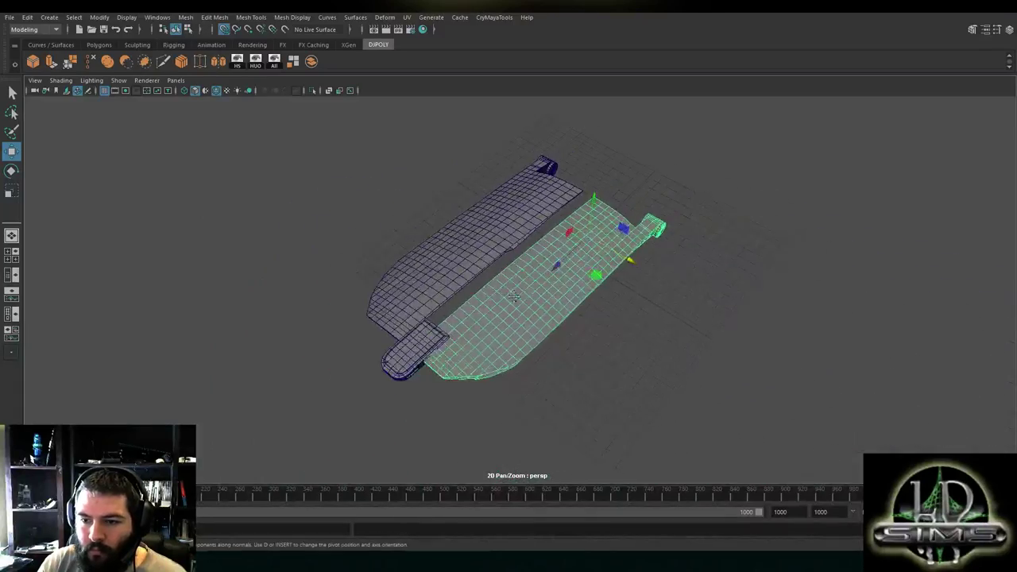
{"action": "middle_click_drag", "start_coordinate": [515, 299], "coordinate": [594, 270], "text": "alt"}
{"action": "scroll", "coordinate": [593, 301], "scroll_direction": "up", "scroll_amount": 5}
{"action": "left_click_drag", "start_coordinate": [594, 300], "coordinate": [445, 254], "text": "alt"}
{"action": "scroll", "coordinate": [573, 257], "scroll_direction": "up", "scroll_amount": 3}
{"action": "scroll", "coordinate": [573, 256], "scroll_direction": "up", "scroll_amount": 2}
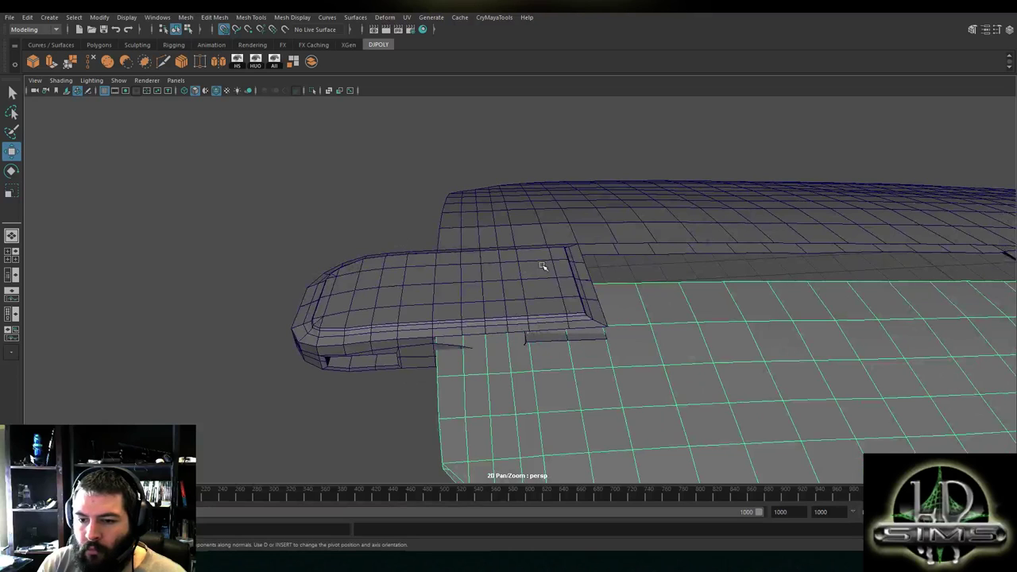
Display the top view in wireframe and move the right half's column of vertices beside the latch onto the latch's right edge
{"action": "key", "text": "space"}
{"action": "scroll", "coordinate": [260, 179], "scroll_direction": "up", "scroll_amount": 3}
{"action": "key", "text": "space"}
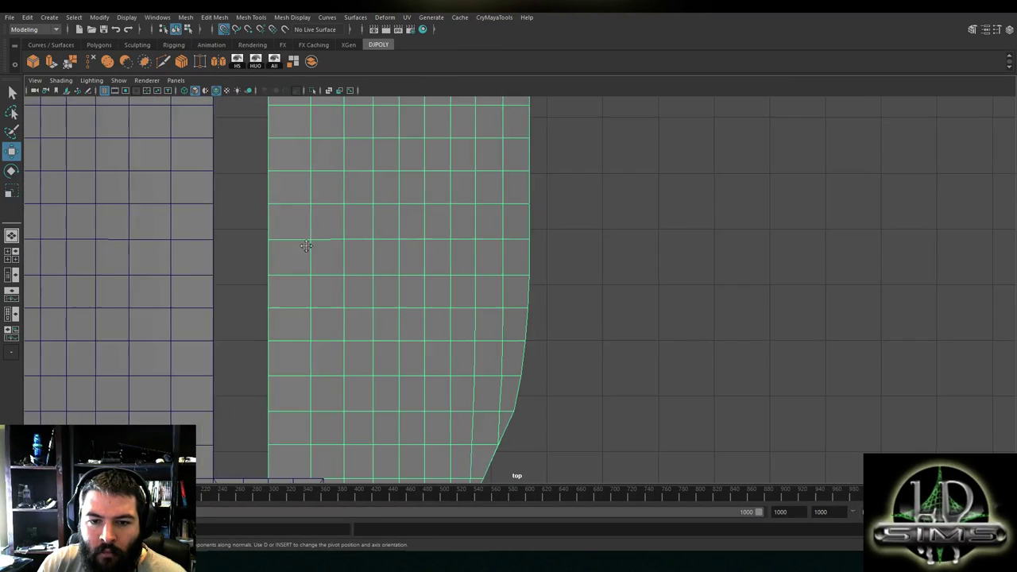
{"action": "scroll", "coordinate": [376, 220], "scroll_direction": "down", "scroll_amount": 3}
{"action": "scroll", "coordinate": [393, 206], "scroll_direction": "up", "scroll_amount": 1}
{"action": "middle_click_drag", "start_coordinate": [284, 128], "coordinate": [283, 168], "text": "alt"}
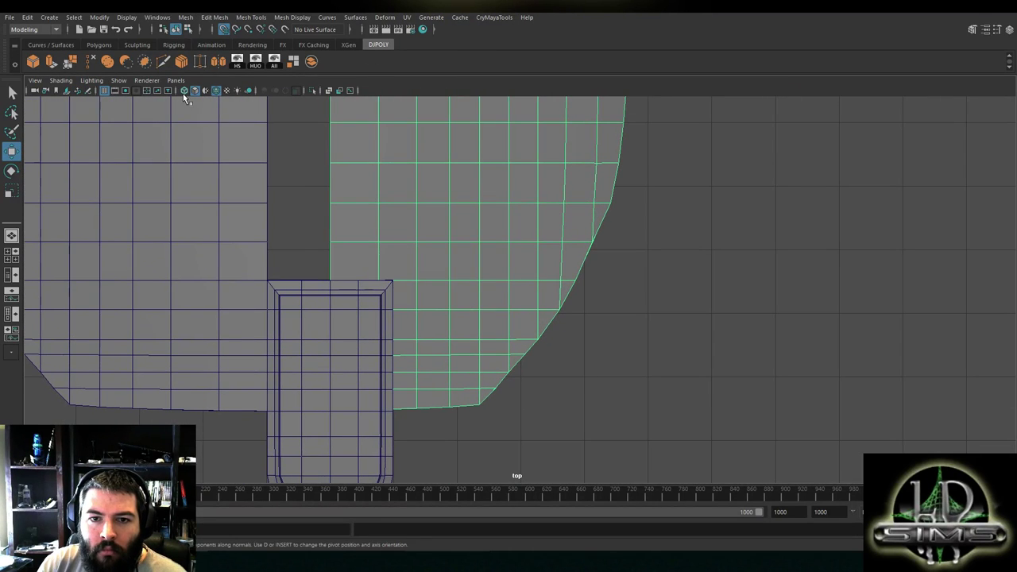
{"action": "left_click", "coordinate": [184, 91]}
{"action": "right_click_drag", "start_coordinate": [397, 255], "coordinate": [376, 281]}
{"action": "left_click_drag", "start_coordinate": [359, 417], "coordinate": [370, 411]}
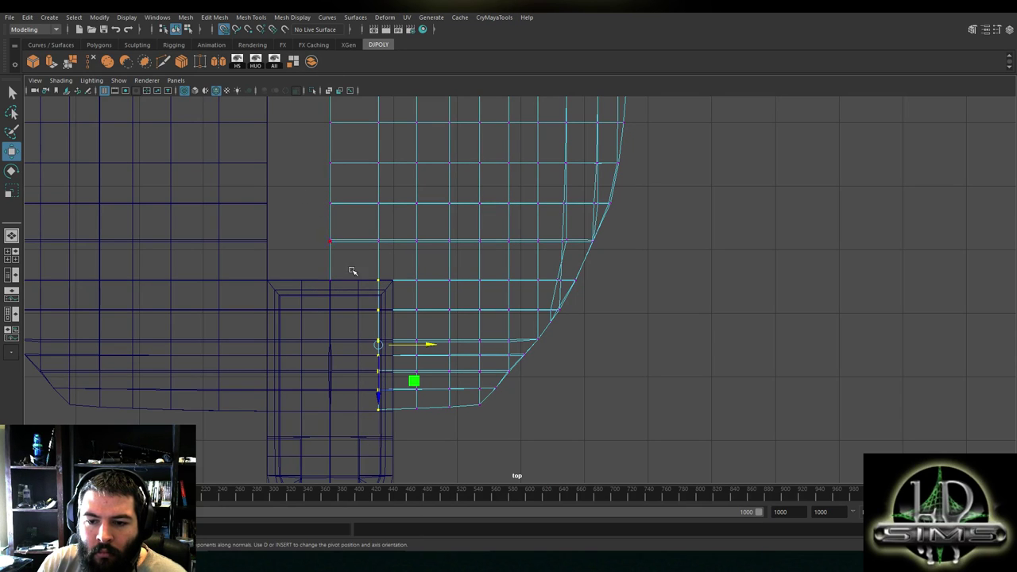
{"action": "left_click_drag", "start_coordinate": [408, 344], "coordinate": [422, 345]}
Snap the right half's centre-line vertices inside the latch onto the latch's inner end edge using vertex snapping
{"action": "left_click", "coordinate": [330, 280]}
{"action": "left_click_drag", "start_coordinate": [330, 327], "coordinate": [339, 286]}
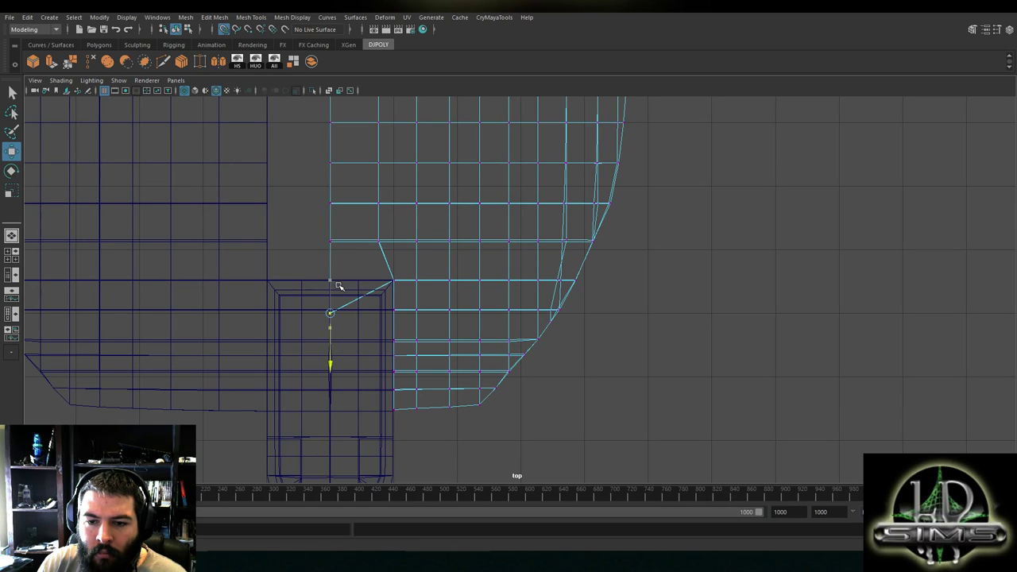
{"action": "left_click", "coordinate": [223, 30]}
{"action": "left_click", "coordinate": [248, 30]}
{"action": "left_click_drag", "start_coordinate": [331, 347], "coordinate": [338, 275]}
{"action": "left_click_drag", "start_coordinate": [400, 261], "coordinate": [380, 311]}
{"action": "left_click_drag", "start_coordinate": [382, 373], "coordinate": [371, 445]}
{"action": "left_click_drag", "start_coordinate": [413, 345], "coordinate": [399, 348]}
{"action": "mouse_move", "coordinate": [406, 265]}
{"action": "left_mouse_down"}
{"action": "mouse_move", "coordinate": [377, 298]}
{"action": "mouse_move", "coordinate": [398, 271]}
{"action": "left_mouse_up"}
Examine in perspective how the right half's column of vertices beside the latch fits against the latch
{"action": "left_click", "coordinate": [379, 241]}
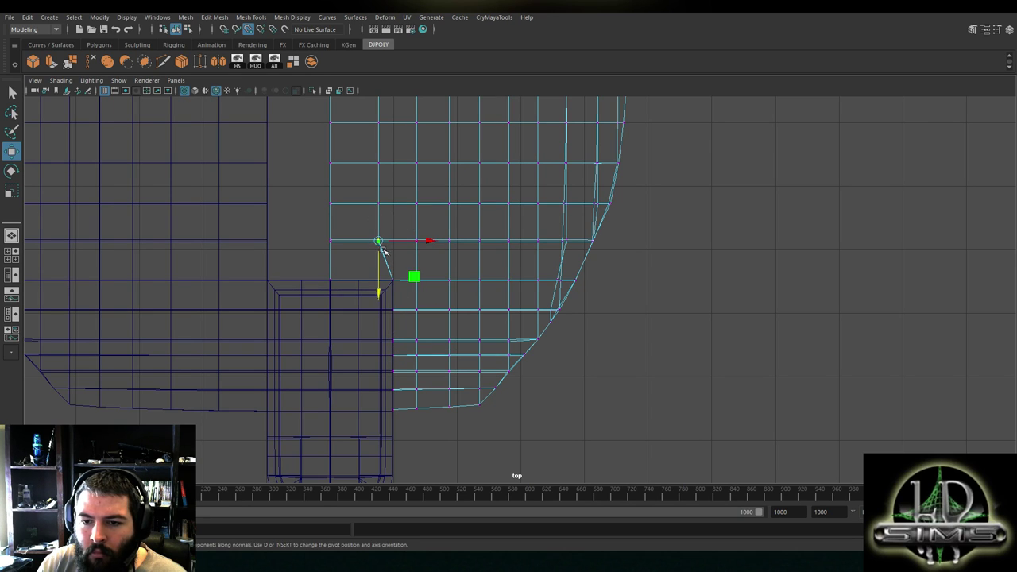
{"action": "scroll", "coordinate": [402, 277], "scroll_direction": "up", "scroll_amount": 3}
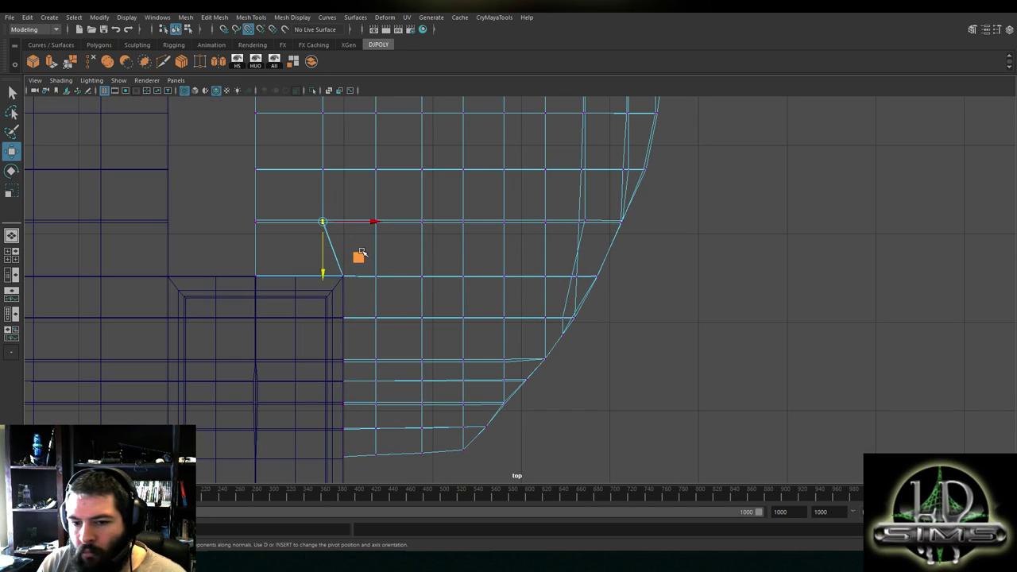
{"action": "left_click_drag", "start_coordinate": [334, 421], "coordinate": [340, 466]}
{"action": "key", "text": "space"}
{"action": "key", "text": "space"}
{"action": "scroll", "coordinate": [697, 213], "scroll_direction": "down", "scroll_amount": 2}
{"action": "left_click_drag", "start_coordinate": [694, 218], "coordinate": [504, 141], "text": "alt"}
{"action": "scroll", "coordinate": [612, 241], "scroll_direction": "up", "scroll_amount": 2}
{"action": "key", "text": "space"}
{"action": "scroll", "coordinate": [580, 242], "scroll_direction": "up", "scroll_amount": 3}
{"action": "key", "text": "space"}
Delete the left canopy half and the part of the latch left of the centre line in the top view
{"action": "right_click_drag", "start_coordinate": [563, 151], "coordinate": [592, 137]}
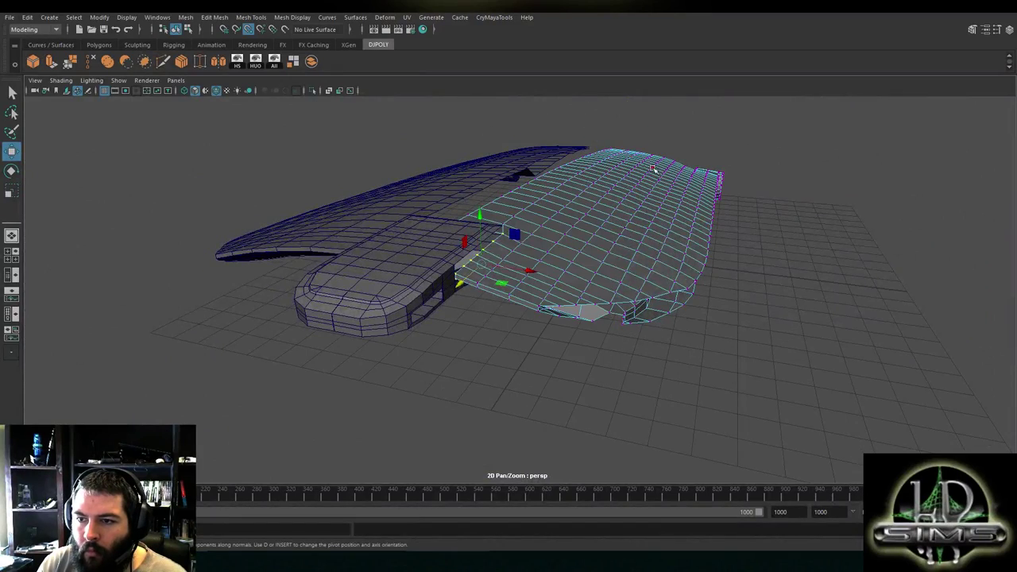
{"action": "left_click", "coordinate": [656, 170]}
{"action": "scroll", "coordinate": [650, 164], "scroll_direction": "down", "scroll_amount": 2}
{"action": "left_click_drag", "start_coordinate": [650, 164], "coordinate": [531, 151], "text": "alt"}
{"action": "right_click_drag", "start_coordinate": [524, 127], "coordinate": [557, 115]}
{"action": "left_click", "coordinate": [538, 208]}
{"action": "scroll", "coordinate": [521, 211], "scroll_direction": "down", "scroll_amount": 2}
{"action": "right_click_drag", "start_coordinate": [506, 208], "coordinate": [501, 226]}
{"action": "key", "text": "space"}
{"action": "scroll", "coordinate": [241, 178], "scroll_direction": "down", "scroll_amount": 8}
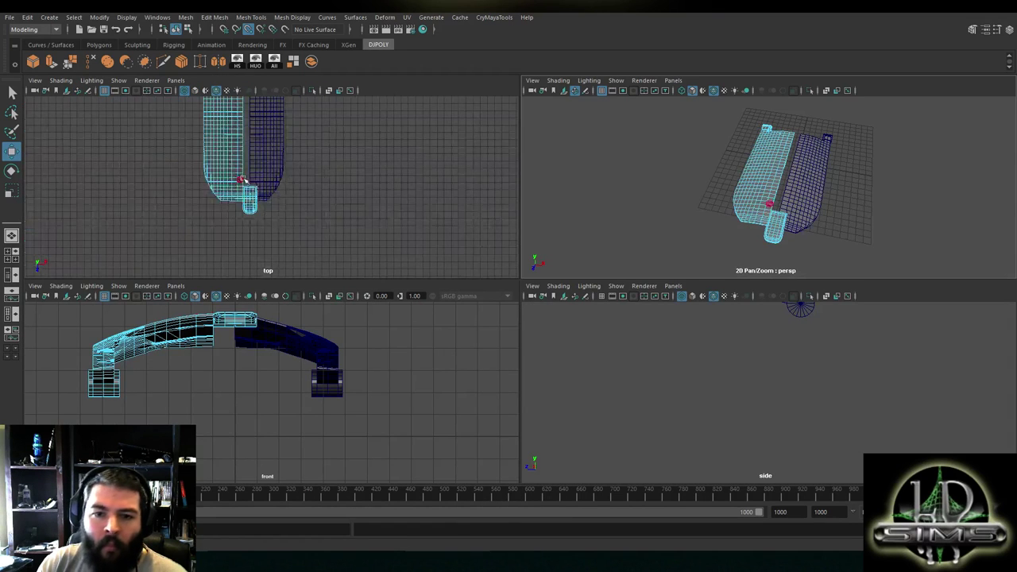
{"action": "key", "text": "space"}
{"action": "middle_click_drag", "start_coordinate": [285, 192], "coordinate": [227, 313], "text": "alt"}
{"action": "middle_click_drag", "start_coordinate": [298, 295], "coordinate": [293, 265], "text": "alt"}
{"action": "left_click_drag", "start_coordinate": [415, 411], "coordinate": [425, 467]}
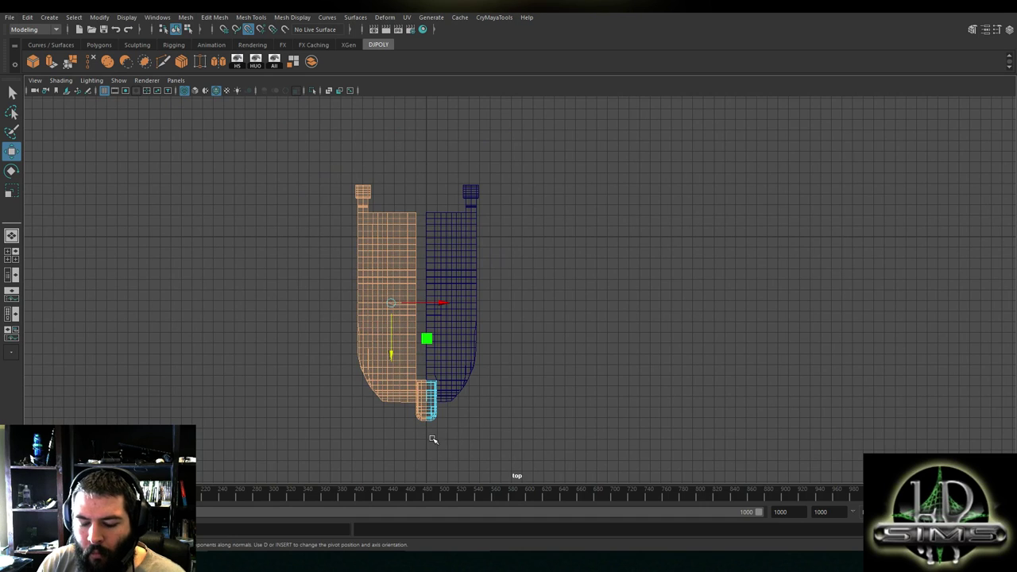
{"action": "key", "text": "Delete"}
Combine the remaining canopy half and latch half into one mesh
{"action": "scroll", "coordinate": [411, 416], "scroll_direction": "up", "scroll_amount": 3}
{"action": "right_click", "coordinate": [485, 254]}
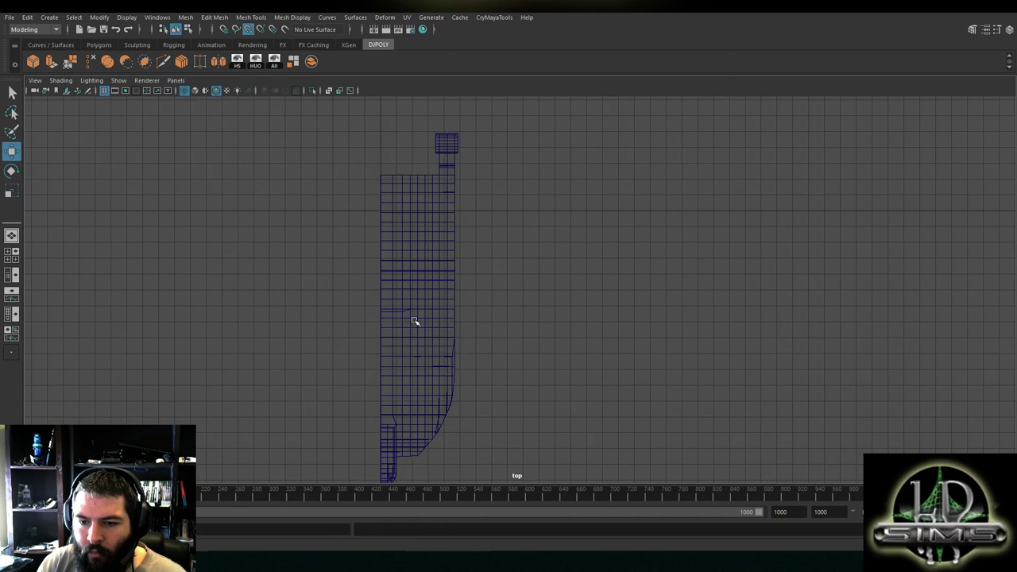
{"action": "middle_click_drag", "start_coordinate": [446, 358], "coordinate": [468, 210], "text": "alt"}
{"action": "left_click_drag", "start_coordinate": [468, 210], "coordinate": [400, 347]}
{"action": "scroll", "coordinate": [422, 175], "scroll_direction": "up", "scroll_amount": 1}
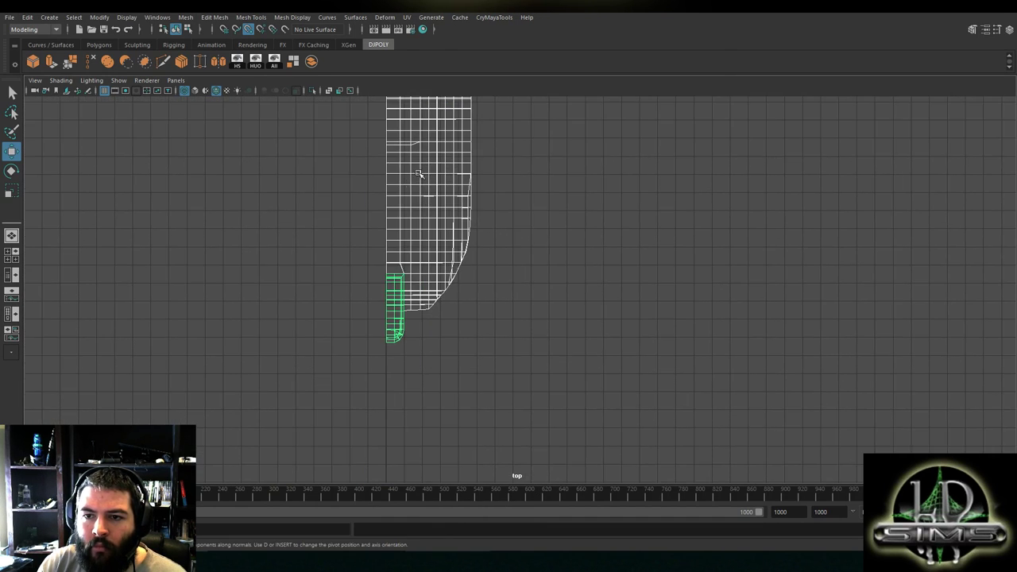
{"action": "middle_click_drag", "start_coordinate": [422, 175], "coordinate": [425, 263], "text": "alt"}
{"action": "left_click", "coordinate": [218, 21]}
{"action": "mouse_move", "coordinate": [190, 23]}
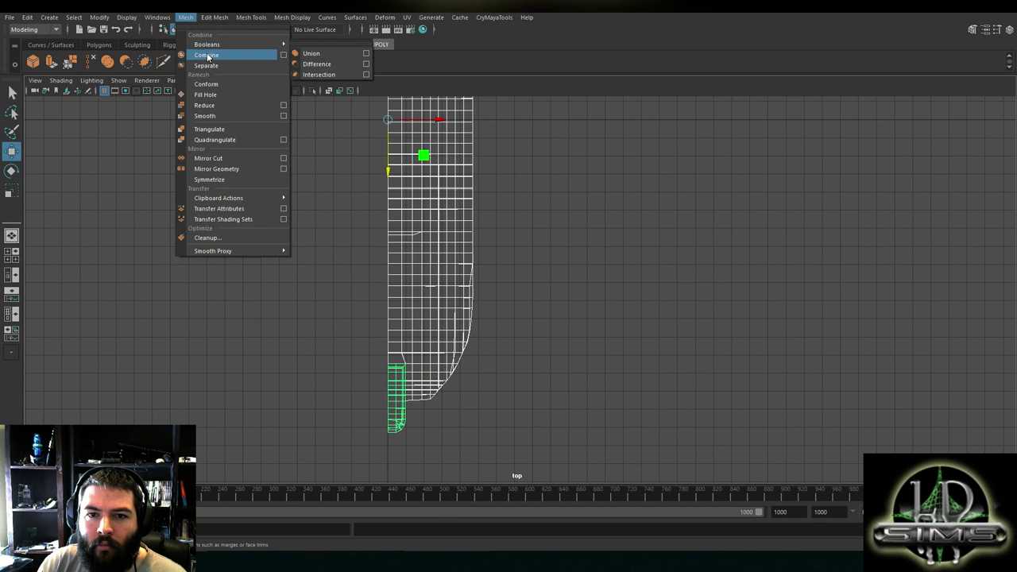
{"action": "left_click", "coordinate": [207, 55]}
{"action": "left_click", "coordinate": [452, 272]}
Cut a new line of edges along the canopy beside the centre line, starting from the middle of the latch's inner end
{"action": "key", "text": "space"}
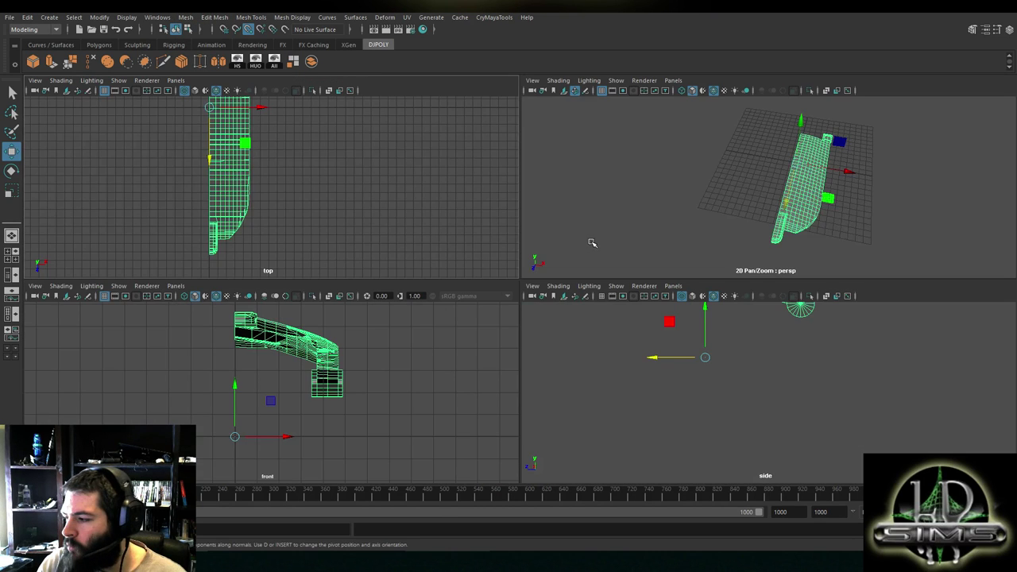
{"action": "scroll", "coordinate": [715, 218], "scroll_direction": "up", "scroll_amount": 5}
{"action": "key", "text": "space"}
{"action": "left_click_drag", "start_coordinate": [782, 246], "coordinate": [559, 227], "text": "alt"}
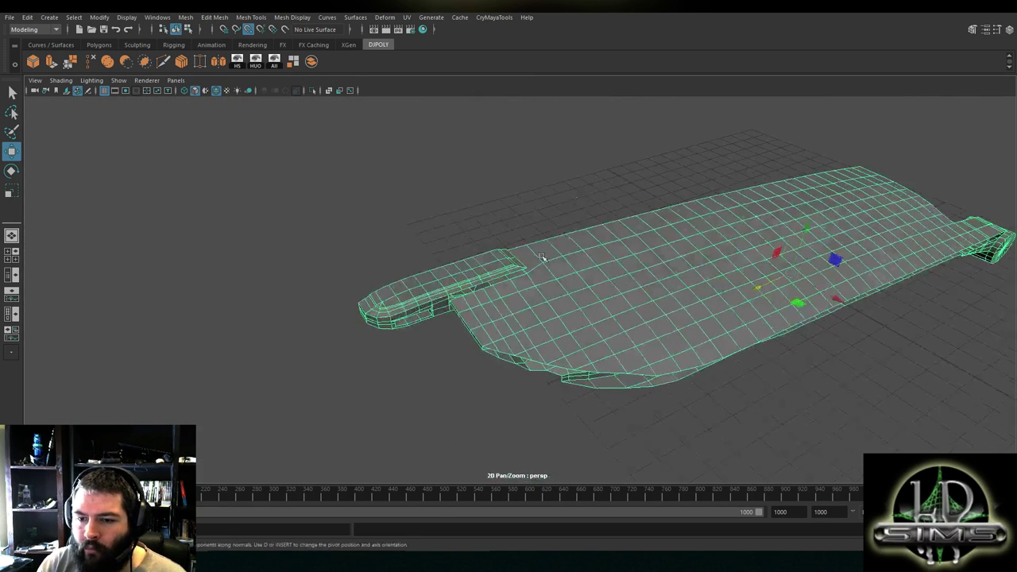
{"action": "middle_click_drag", "start_coordinate": [558, 227], "coordinate": [503, 279], "text": "alt"}
{"action": "scroll", "coordinate": [503, 280], "scroll_direction": "up", "scroll_amount": 4}
{"action": "left_click_drag", "start_coordinate": [503, 279], "coordinate": [447, 265], "text": "alt"}
{"action": "middle_click_drag", "start_coordinate": [447, 265], "coordinate": [493, 313], "text": "alt"}
{"action": "left_click_drag", "start_coordinate": [493, 313], "coordinate": [529, 307], "text": "alt"}
{"action": "scroll", "coordinate": [529, 306], "scroll_direction": "up", "scroll_amount": 3}
{"action": "left_click", "coordinate": [163, 61]}
{"action": "left_click_drag", "start_coordinate": [504, 227], "coordinate": [462, 270], "text": "alt"}
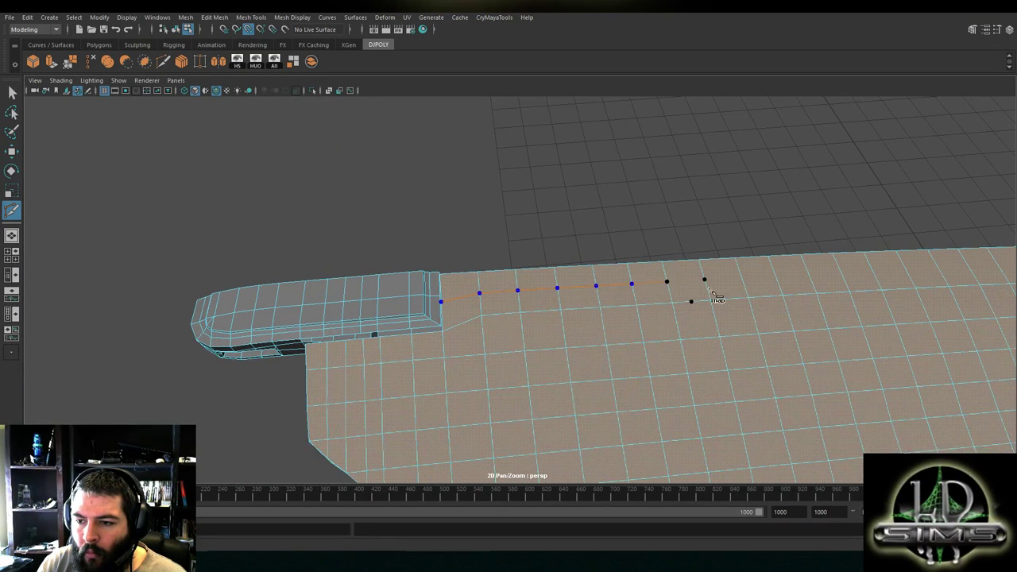
{"action": "middle_click_drag", "start_coordinate": [704, 296], "coordinate": [483, 244], "text": "alt"}
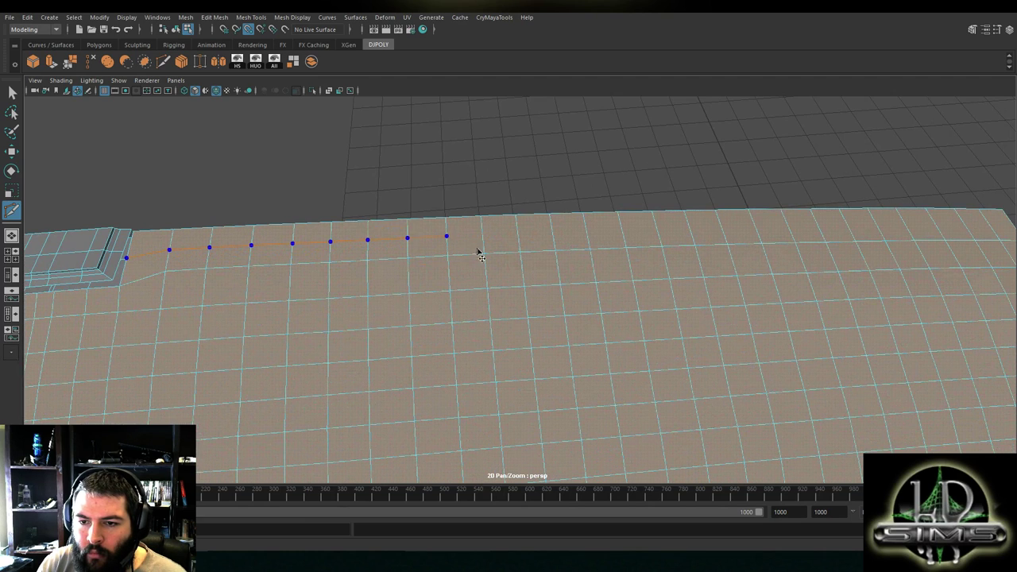
{"action": "right_click", "coordinate": [477, 252]}
Weld the canopy vertices at the latch's inner end onto the matching vertices of the latch's lower edge with Target Weld
{"action": "scroll", "coordinate": [488, 277], "scroll_direction": "up", "scroll_amount": 3}
{"action": "left_click_drag", "start_coordinate": [311, 243], "coordinate": [368, 209], "text": "alt"}
{"action": "key", "text": "w"}
{"action": "middle_click_drag", "start_coordinate": [361, 194], "coordinate": [472, 267], "text": "alt"}
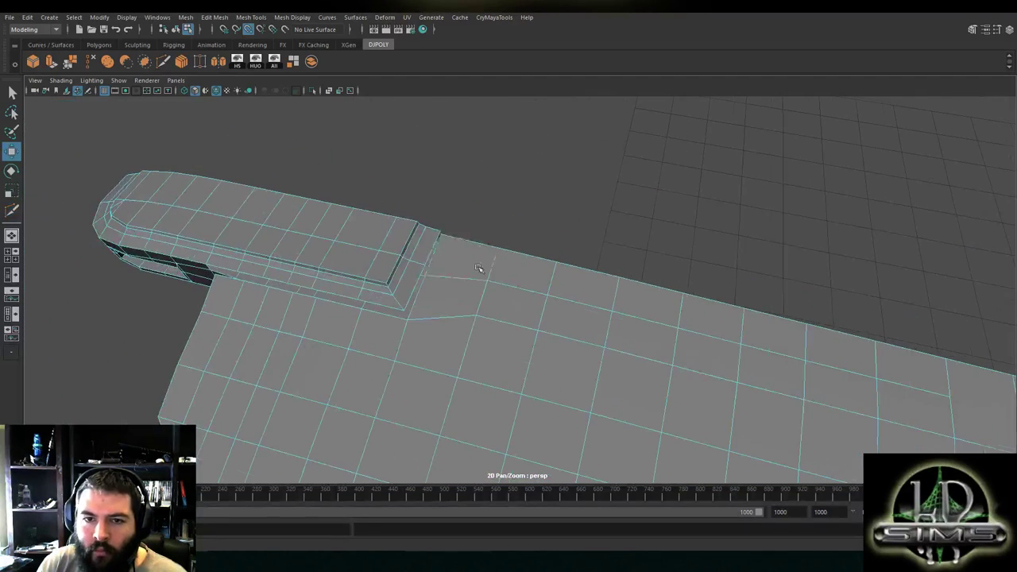
{"action": "left_click", "coordinate": [182, 62]}
{"action": "left_click_drag", "start_coordinate": [381, 262], "coordinate": [458, 231], "text": "alt"}
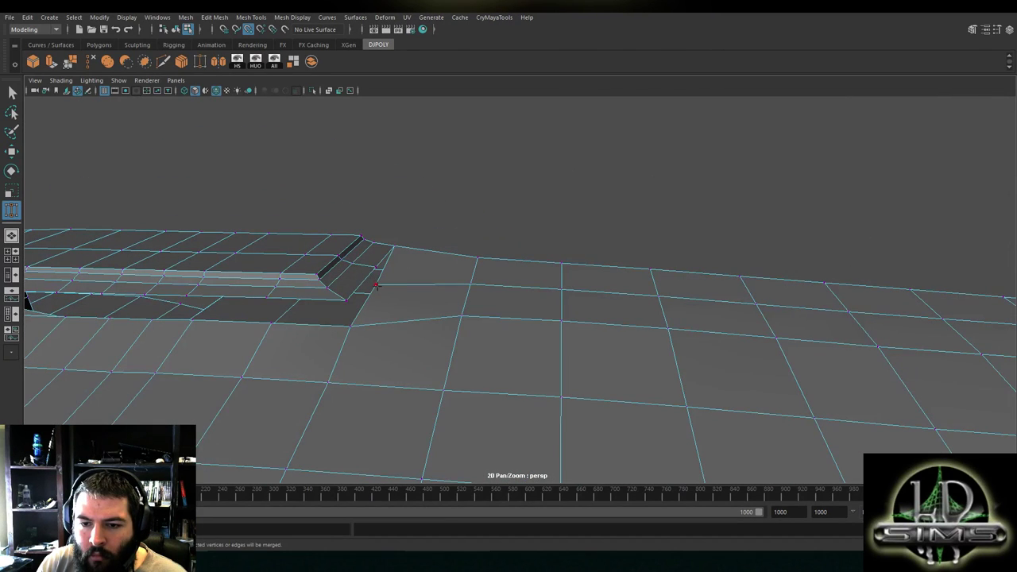
{"action": "left_click_drag", "start_coordinate": [378, 269], "coordinate": [404, 265]}
{"action": "left_click_drag", "start_coordinate": [357, 300], "coordinate": [356, 298]}
Weld the canopy vertices along the latch's side onto the matching vertices of the latch's lower edge
{"action": "left_click_drag", "start_coordinate": [355, 297], "coordinate": [429, 262], "text": "alt"}
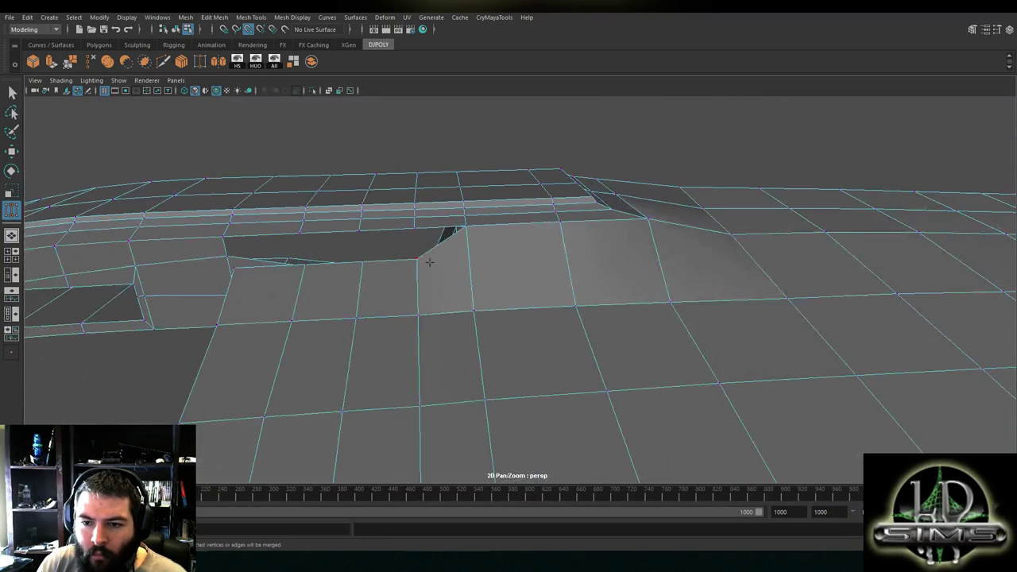
{"action": "left_click_drag", "start_coordinate": [359, 231], "coordinate": [359, 232]}
{"action": "middle_click_drag", "start_coordinate": [360, 238], "coordinate": [411, 241], "text": "alt"}
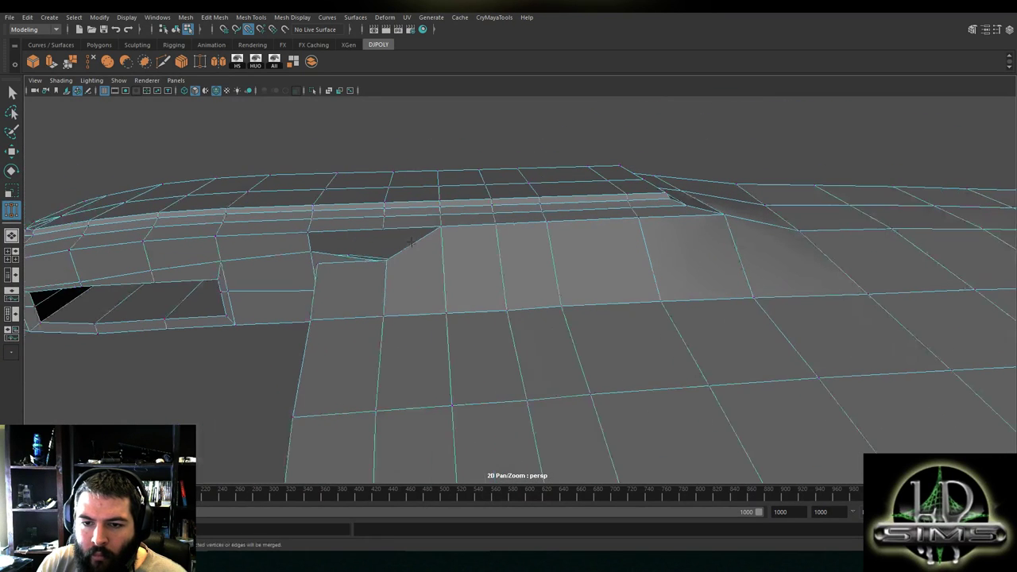
{"action": "left_click_drag", "start_coordinate": [388, 264], "coordinate": [385, 233]}
Examine the underside and side wall where the canopy's inner layer meets the latch
{"action": "left_click_drag", "start_coordinate": [340, 258], "coordinate": [357, 242], "text": "alt"}
{"action": "left_click_drag", "start_coordinate": [326, 264], "coordinate": [409, 178], "text": "alt"}
{"action": "left_click_drag", "start_coordinate": [326, 318], "coordinate": [543, 246], "text": "alt"}
{"action": "right_click", "coordinate": [624, 263]}
{"action": "right_click_drag", "start_coordinate": [577, 250], "coordinate": [625, 236]}
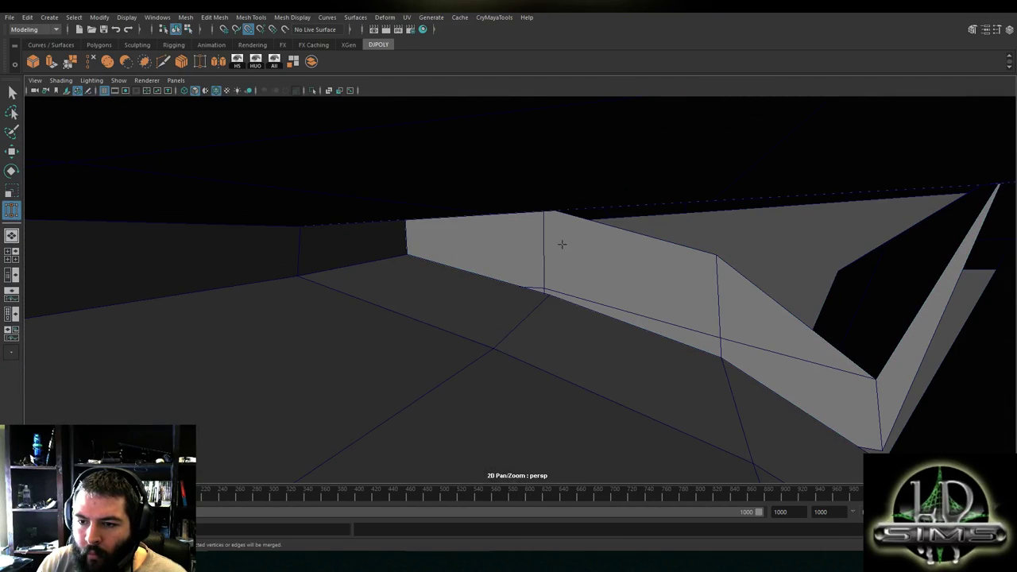
{"action": "key", "text": "w"}
{"action": "left_click_drag", "start_coordinate": [527, 254], "coordinate": [486, 261], "text": "alt"}
{"action": "right_click_drag", "start_coordinate": [487, 258], "coordinate": [452, 261]}
{"action": "scroll", "coordinate": [452, 269], "scroll_direction": "up", "scroll_amount": 2}
{"action": "left_click_drag", "start_coordinate": [425, 269], "coordinate": [483, 279], "text": "alt"}
{"action": "left_click", "coordinate": [399, 275]}
{"action": "left_click_drag", "start_coordinate": [295, 118], "coordinate": [466, 302], "text": "alt"}
{"action": "scroll", "coordinate": [424, 276], "scroll_direction": "up", "scroll_amount": 5}
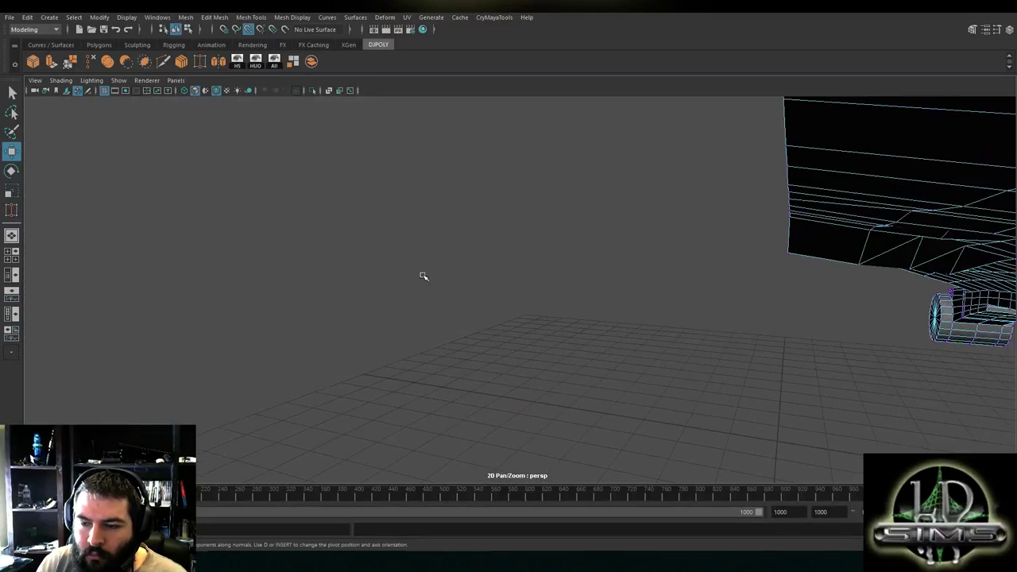
{"action": "scroll", "coordinate": [424, 272], "scroll_direction": "down", "scroll_amount": 3}
{"action": "scroll", "coordinate": [415, 270], "scroll_direction": "down", "scroll_amount": 5}
{"action": "left_click_drag", "start_coordinate": [410, 273], "coordinate": [424, 275], "text": "alt"}
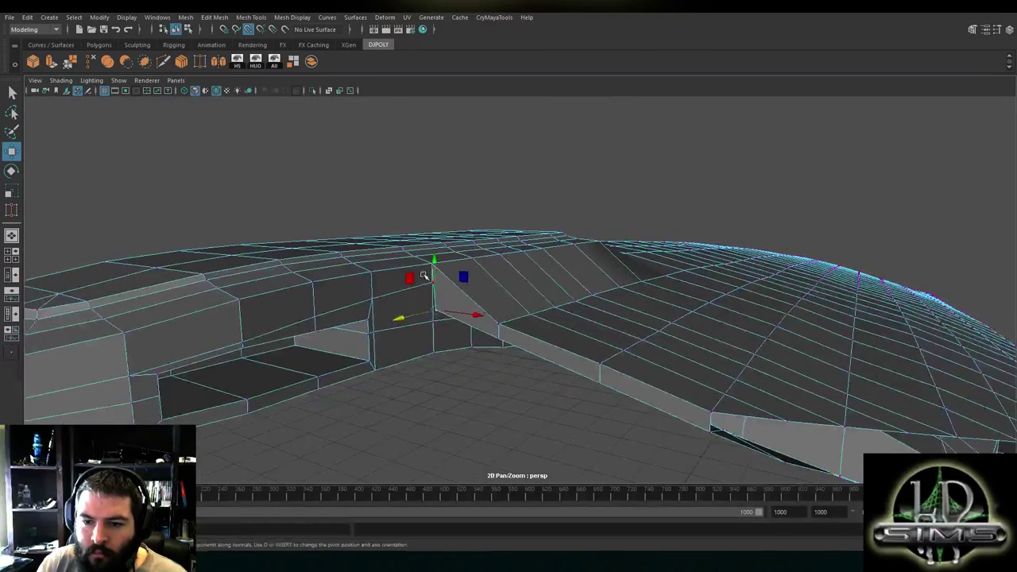
{"action": "scroll", "coordinate": [424, 275], "scroll_direction": "up", "scroll_amount": 3}
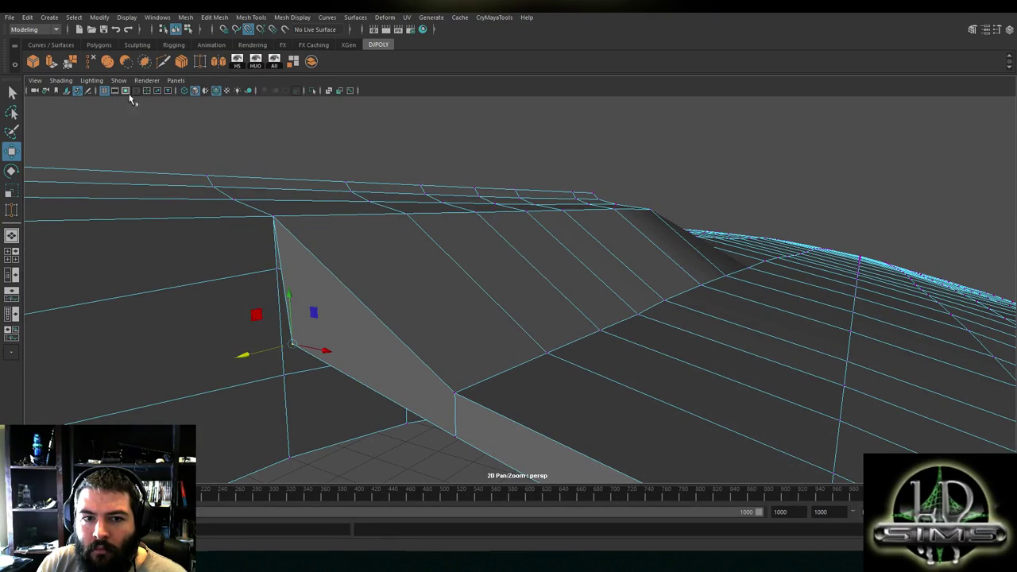
Try to weld the near-coincident vertex on the latch's inner side wall to the vertex above it, and undo the weld
{"action": "left_click", "coordinate": [184, 91]}
{"action": "mouse_move", "coordinate": [355, 188]}
{"action": "middle_mouse_down", "text": "alt"}
{"action": "mouse_move", "coordinate": [482, 211]}
{"action": "mouse_move", "coordinate": [424, 152]}
{"action": "middle_mouse_up", "text": "alt"}
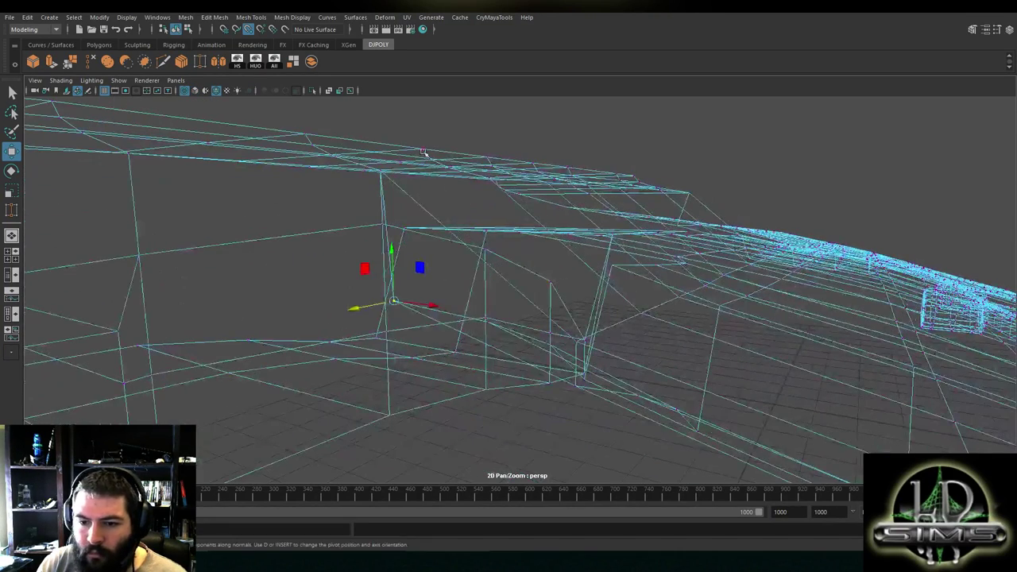
{"action": "left_click", "coordinate": [200, 64]}
{"action": "left_click_drag", "start_coordinate": [380, 226], "coordinate": [485, 208], "text": "alt"}
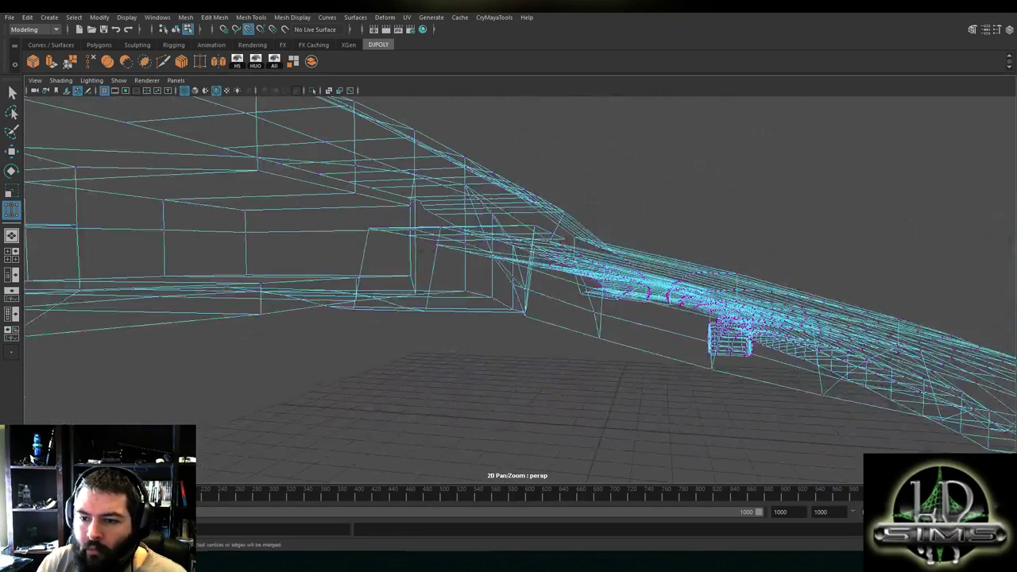
{"action": "left_click", "coordinate": [195, 91]}
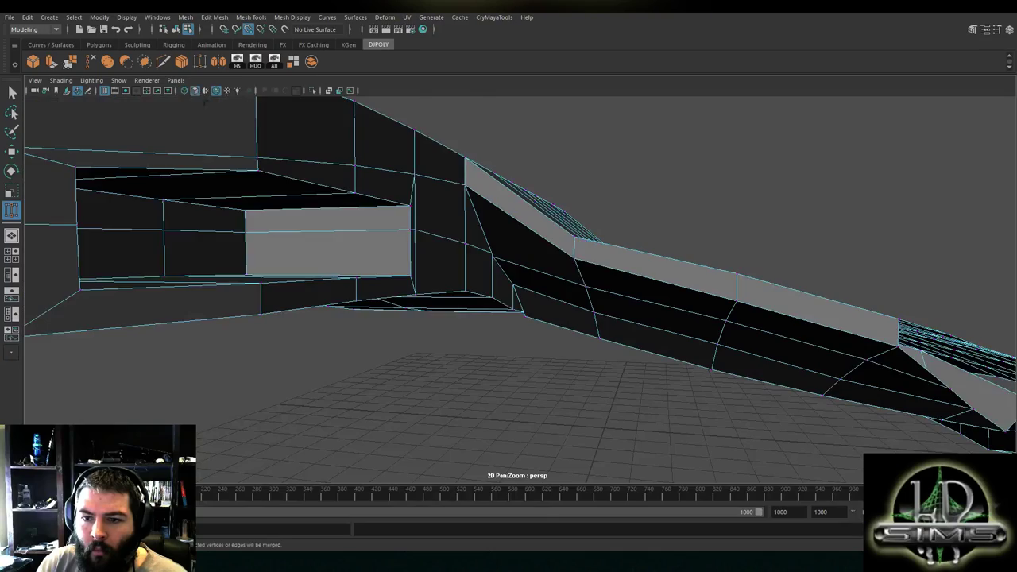
{"action": "scroll", "coordinate": [456, 195], "scroll_direction": "up", "scroll_amount": 5}
{"action": "scroll", "coordinate": [456, 195], "scroll_direction": "down", "scroll_amount": 2}
{"action": "middle_click_drag", "start_coordinate": [457, 196], "coordinate": [434, 200], "text": "alt"}
{"action": "mouse_move", "coordinate": [434, 200]}
{"action": "left_mouse_down", "text": "alt"}
{"action": "mouse_move", "coordinate": [453, 193]}
{"action": "mouse_move", "coordinate": [561, 266]}
{"action": "mouse_move", "coordinate": [727, 260]}
{"action": "left_mouse_up", "text": "alt"}
{"action": "scroll", "coordinate": [454, 212], "scroll_direction": "down", "scroll_amount": 5}
{"action": "middle_click_drag", "start_coordinate": [727, 260], "coordinate": [675, 269], "text": "alt"}
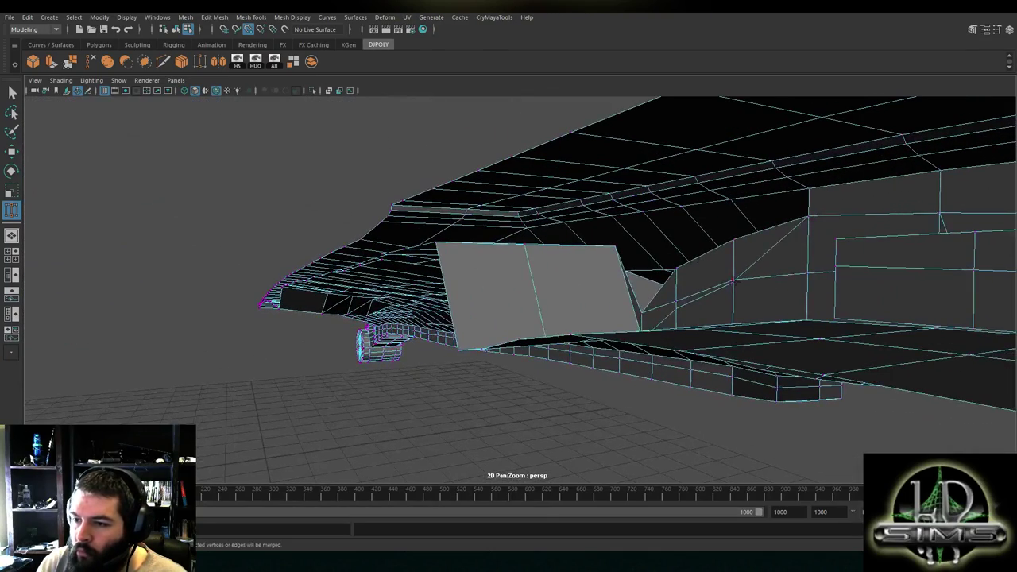
{"action": "left_click_drag", "start_coordinate": [733, 280], "coordinate": [733, 241]}
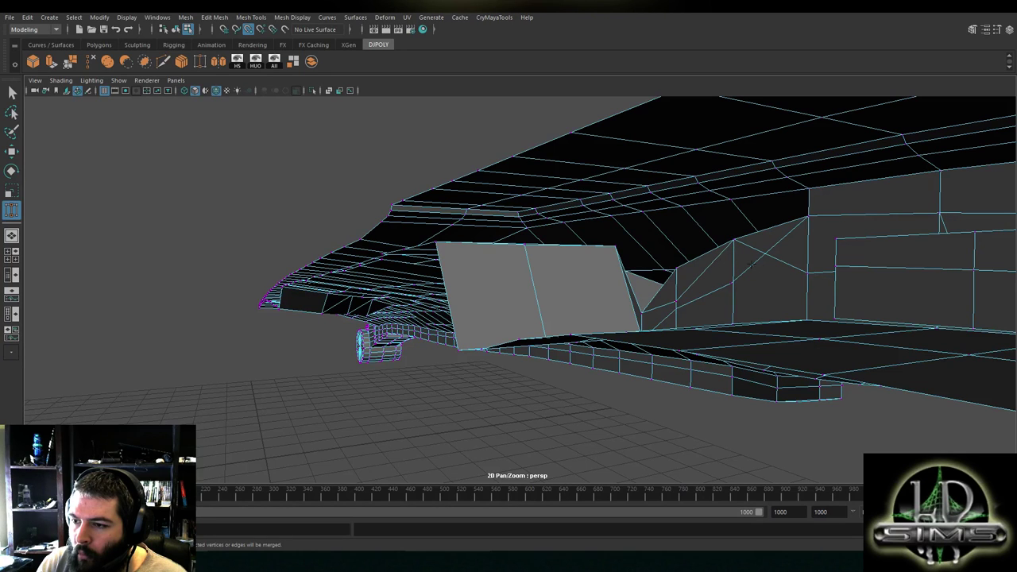
{"action": "key", "text": "ctrl+z"}
Examine the overlapping edges and near-coincident vertices on the latch's inner side wall
{"action": "scroll", "coordinate": [723, 301], "scroll_direction": "up", "scroll_amount": 5}
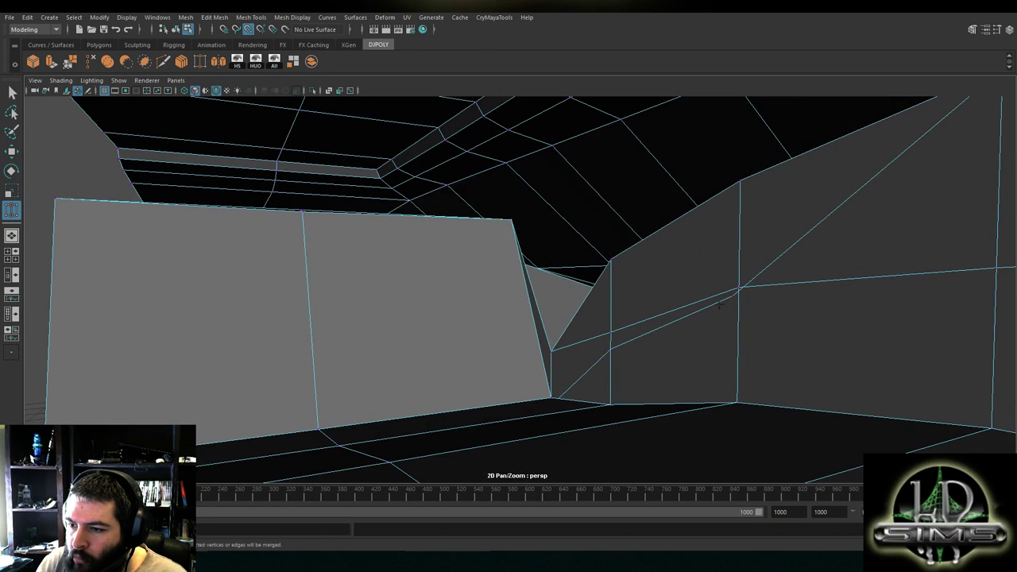
{"action": "scroll", "coordinate": [720, 307], "scroll_direction": "up", "scroll_amount": 5}
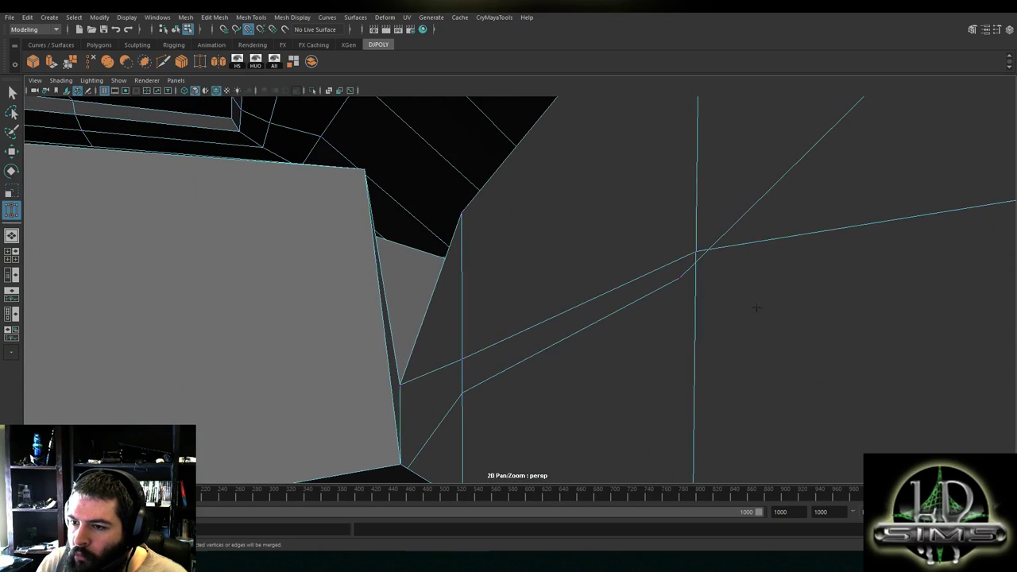
{"action": "scroll", "coordinate": [679, 281], "scroll_direction": "down", "scroll_amount": 10}
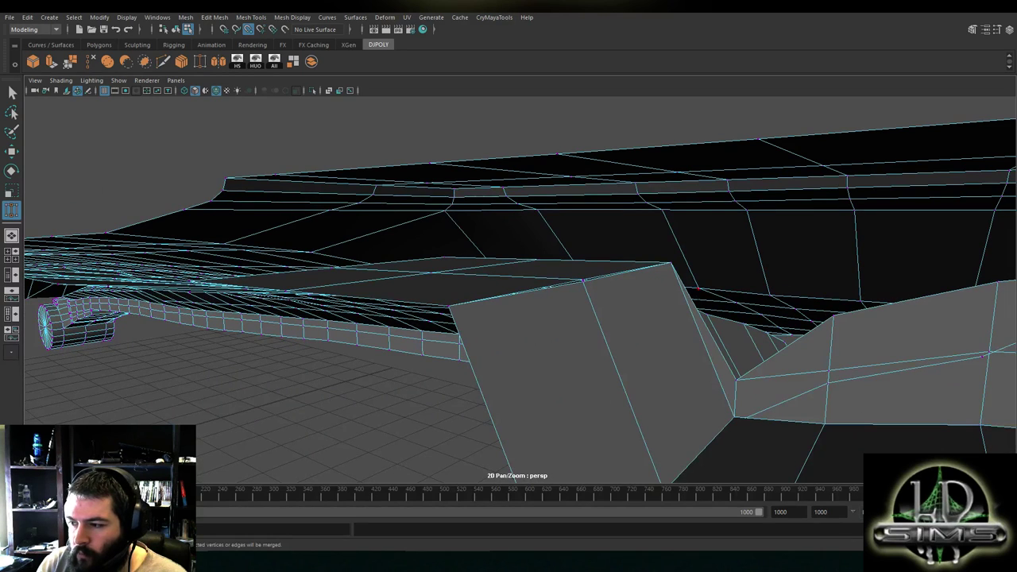
{"action": "scroll", "coordinate": [789, 342], "scroll_direction": "up", "scroll_amount": 6}
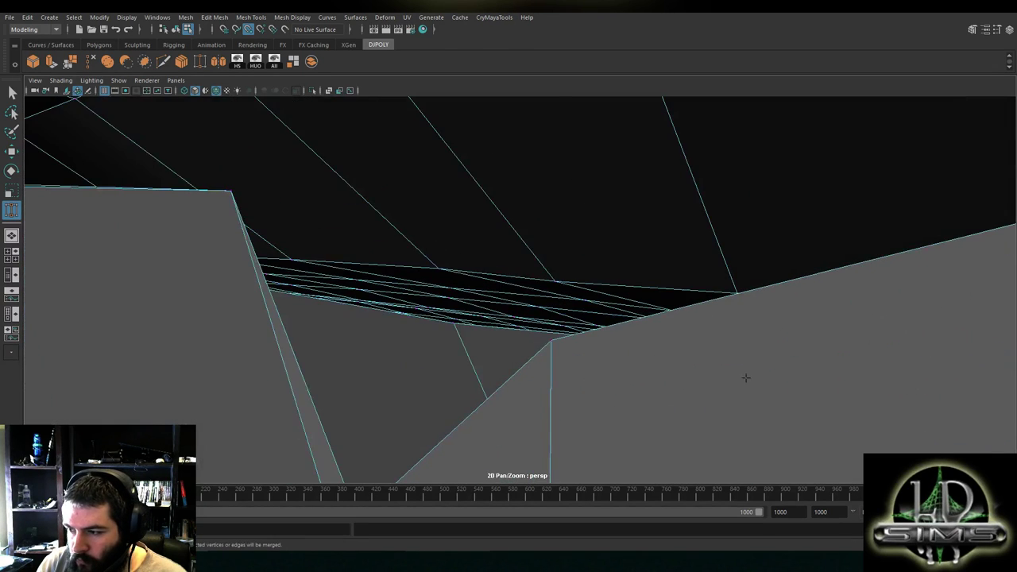
{"action": "scroll", "coordinate": [746, 378], "scroll_direction": "down", "scroll_amount": 3}
{"action": "middle_click_drag", "start_coordinate": [720, 365], "coordinate": [674, 353], "text": "alt"}
{"action": "scroll", "coordinate": [674, 353], "scroll_direction": "up", "scroll_amount": 2}
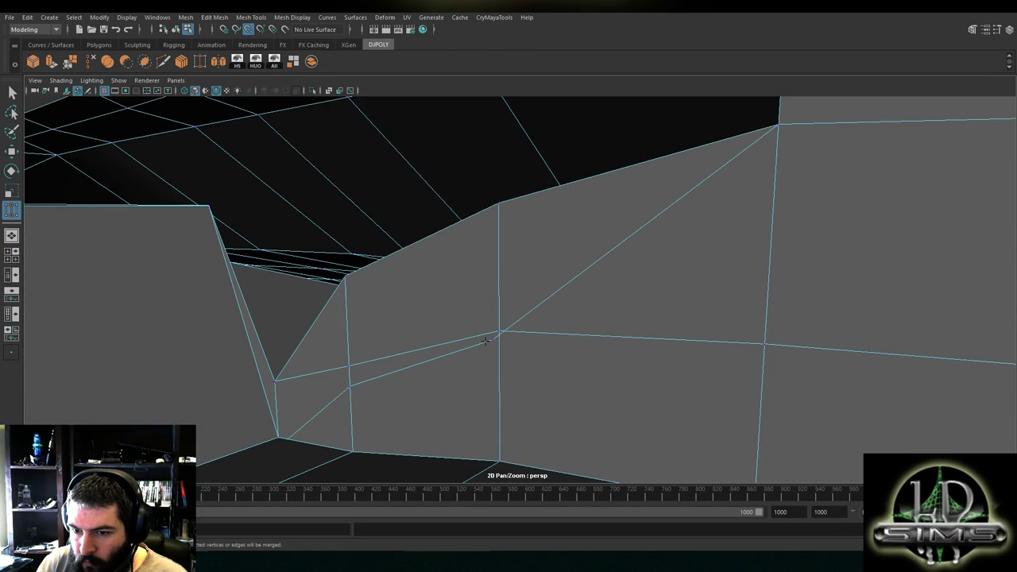
{"action": "scroll", "coordinate": [486, 347], "scroll_direction": "down", "scroll_amount": 3}
{"action": "scroll", "coordinate": [574, 346], "scroll_direction": "up", "scroll_amount": 3}
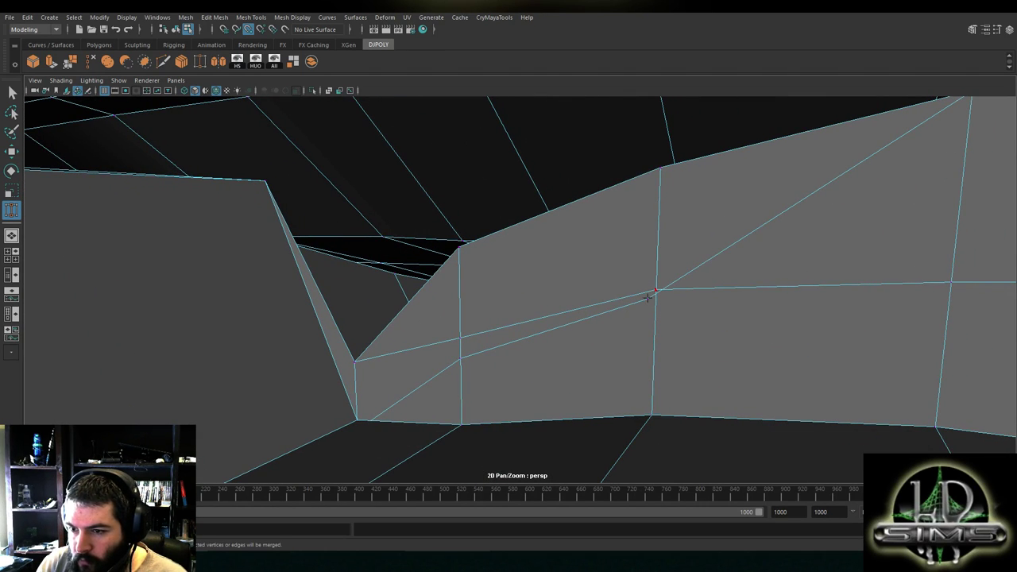
Move the near-coincident vertex on the latch's inner side wall up, clear of the vertex it overlaps
{"action": "key", "text": "w"}
{"action": "left_click", "coordinate": [649, 294]}
{"action": "left_click", "coordinate": [635, 310]}
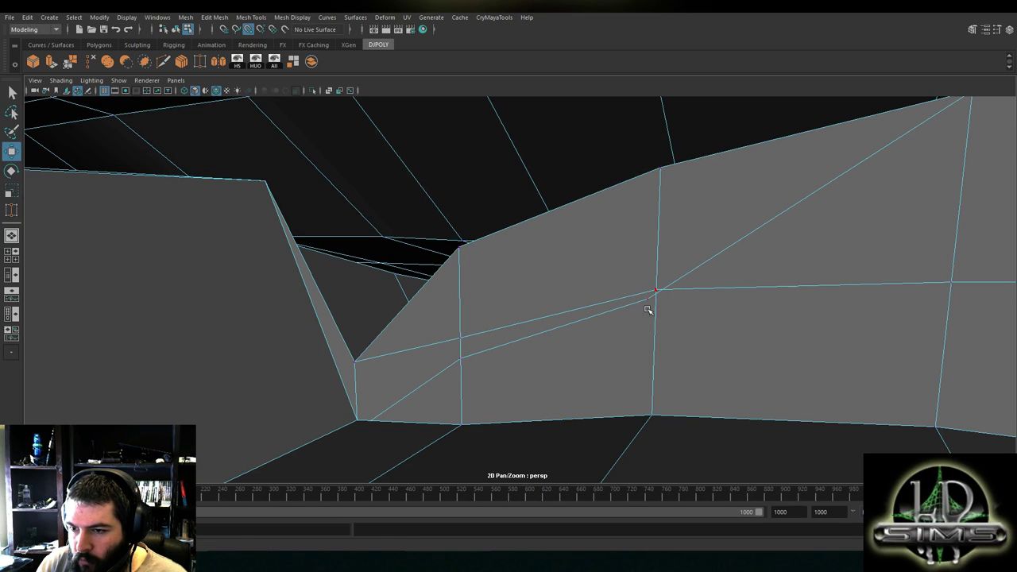
{"action": "key", "text": "w"}
{"action": "left_click_drag", "start_coordinate": [652, 268], "coordinate": [649, 251]}
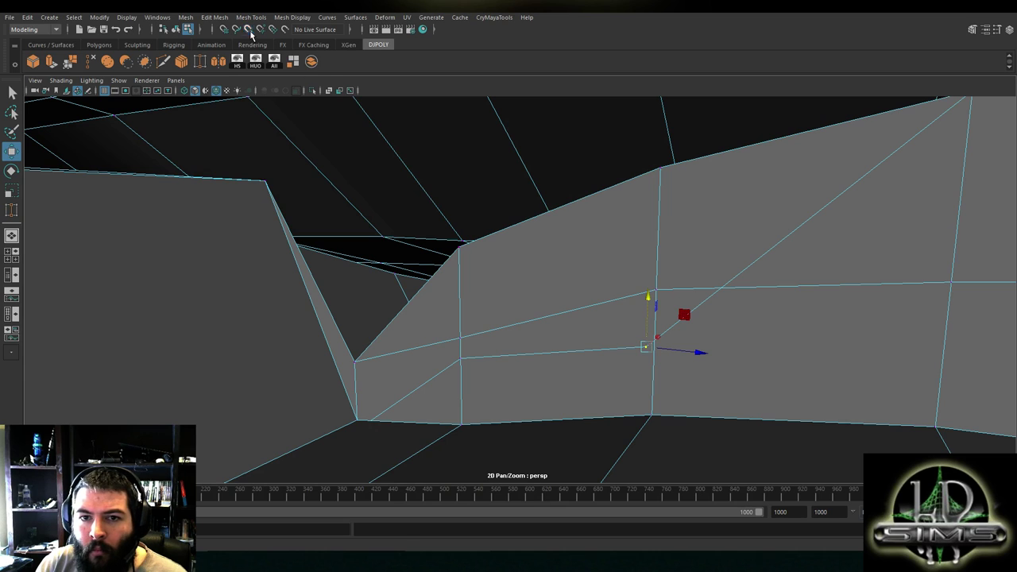
{"action": "left_click_drag", "start_coordinate": [648, 296], "coordinate": [636, 198]}
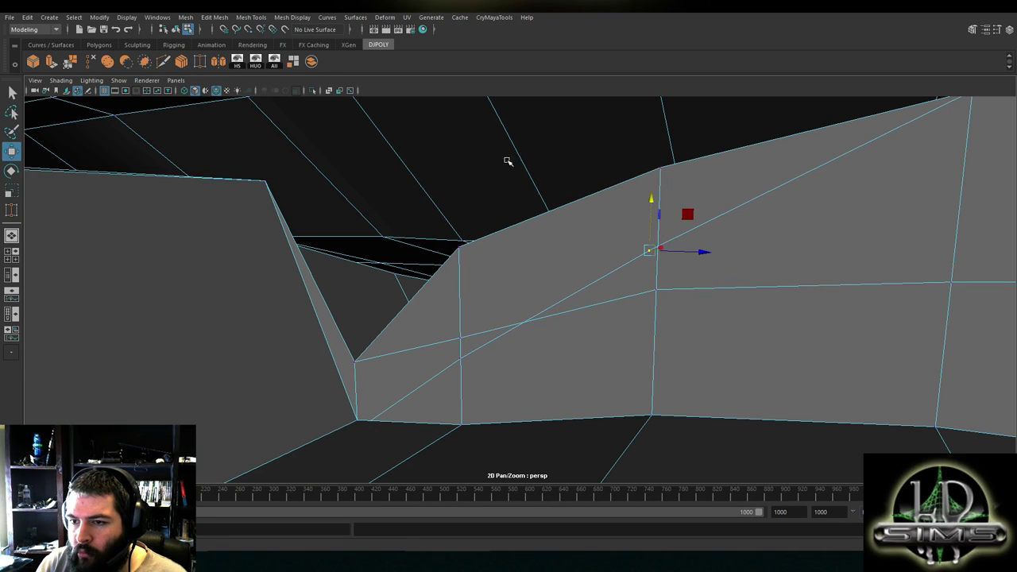
Pull the corner vertex where the canopy's inner layer meets the latch's side wall away from the one it overlaps
{"action": "key", "text": "y"}
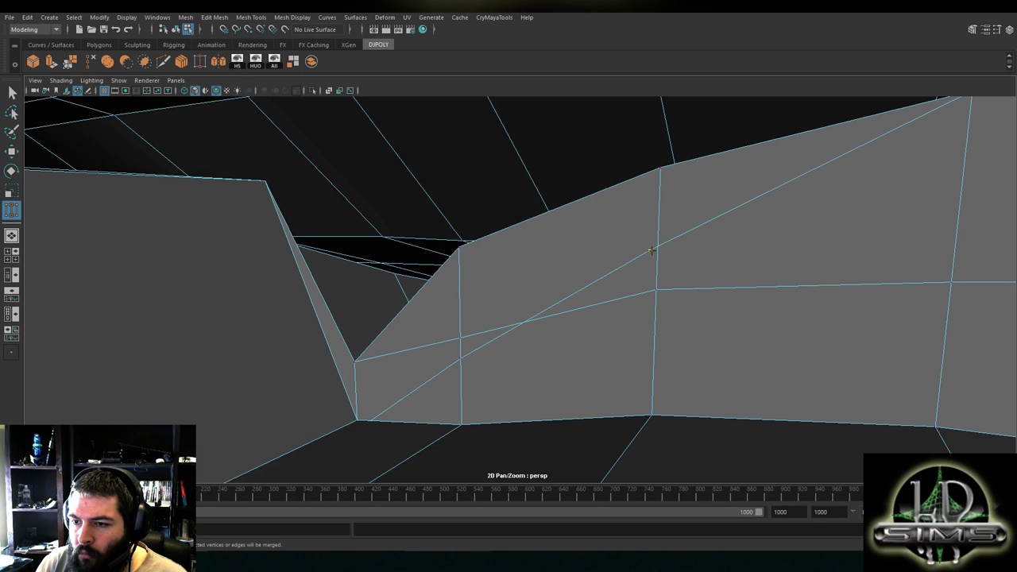
{"action": "right_click_drag", "start_coordinate": [646, 250], "coordinate": [511, 246], "text": "alt"}
{"action": "left_click_drag", "start_coordinate": [511, 245], "coordinate": [349, 258], "text": "alt"}
{"action": "right_click_drag", "start_coordinate": [446, 227], "coordinate": [556, 230], "text": "alt"}
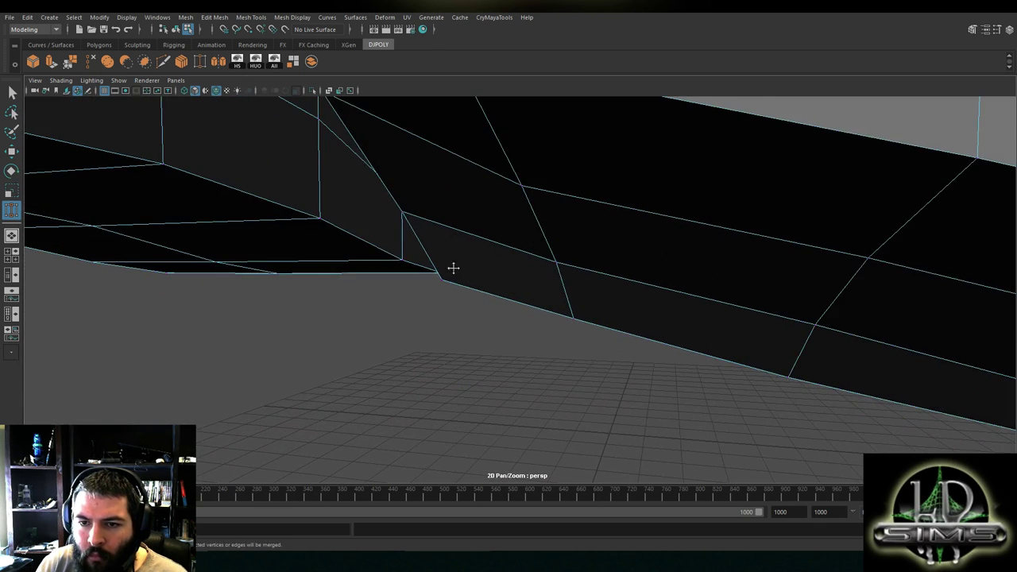
{"action": "middle_click_drag", "start_coordinate": [446, 227], "coordinate": [549, 330], "text": "alt"}
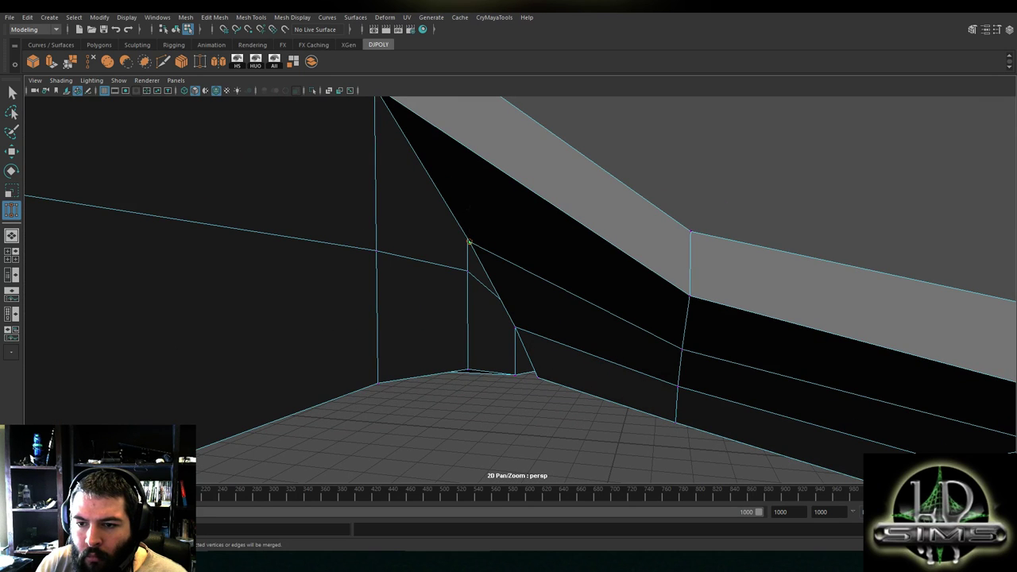
{"action": "left_click_drag", "start_coordinate": [439, 237], "coordinate": [422, 266], "text": "alt"}
{"action": "left_click_drag", "start_coordinate": [407, 318], "coordinate": [581, 310], "text": "alt"}
{"action": "key", "text": "w"}
{"action": "left_click", "coordinate": [549, 323]}
{"action": "left_click_drag", "start_coordinate": [743, 266], "coordinate": [406, 198]}
{"action": "middle_click_drag", "start_coordinate": [406, 198], "coordinate": [458, 257], "text": "alt"}
{"action": "scroll", "coordinate": [464, 263], "scroll_direction": "down", "scroll_amount": 2}
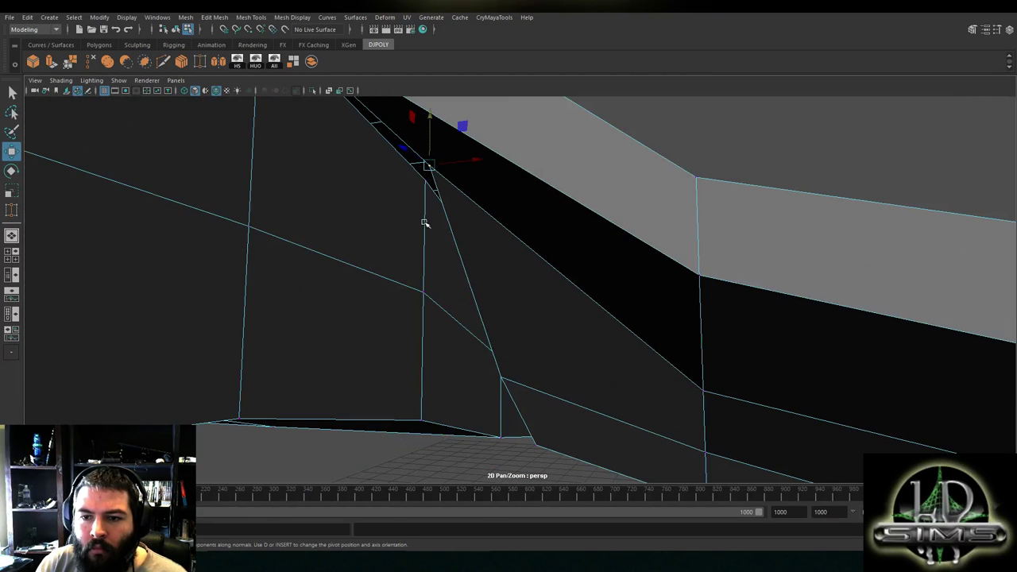
Weld the open vertices along the latch's side wall onto the matching canopy vertices to close the gap
{"action": "key", "text": "y"}
{"action": "left_click_drag", "start_coordinate": [428, 169], "coordinate": [547, 278], "text": "alt"}
{"action": "key", "text": "w"}
{"action": "left_click_drag", "start_coordinate": [547, 278], "coordinate": [438, 240], "text": "alt"}
{"action": "left_click", "coordinate": [199, 62]}
{"action": "left_click", "coordinate": [200, 64]}
{"action": "left_click_drag", "start_coordinate": [342, 178], "coordinate": [506, 253], "text": "alt"}
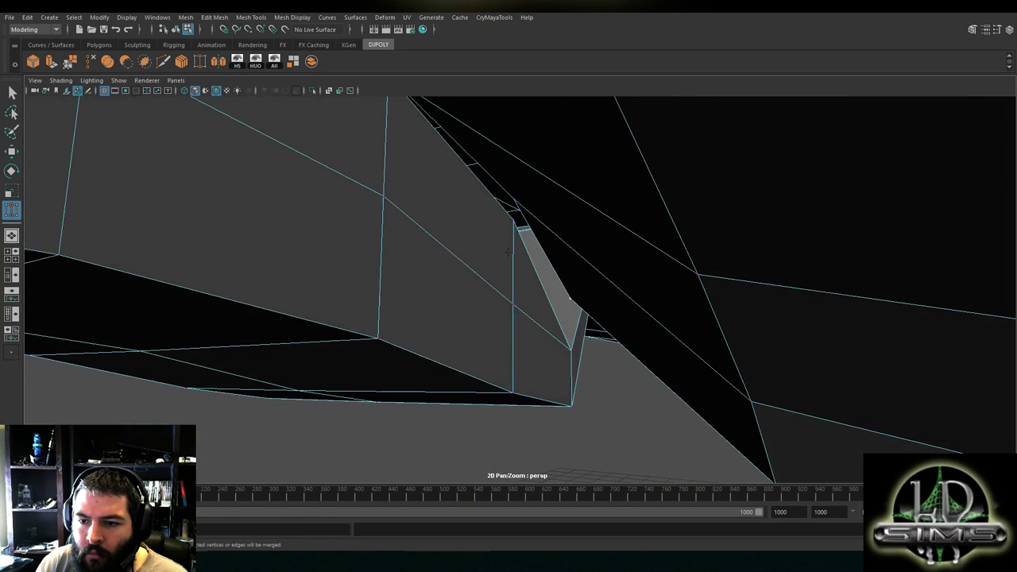
{"action": "mouse_move", "coordinate": [513, 199]}
{"action": "left_mouse_down"}
{"action": "mouse_move", "coordinate": [512, 220]}
{"action": "mouse_move", "coordinate": [524, 187]}
{"action": "left_mouse_up"}
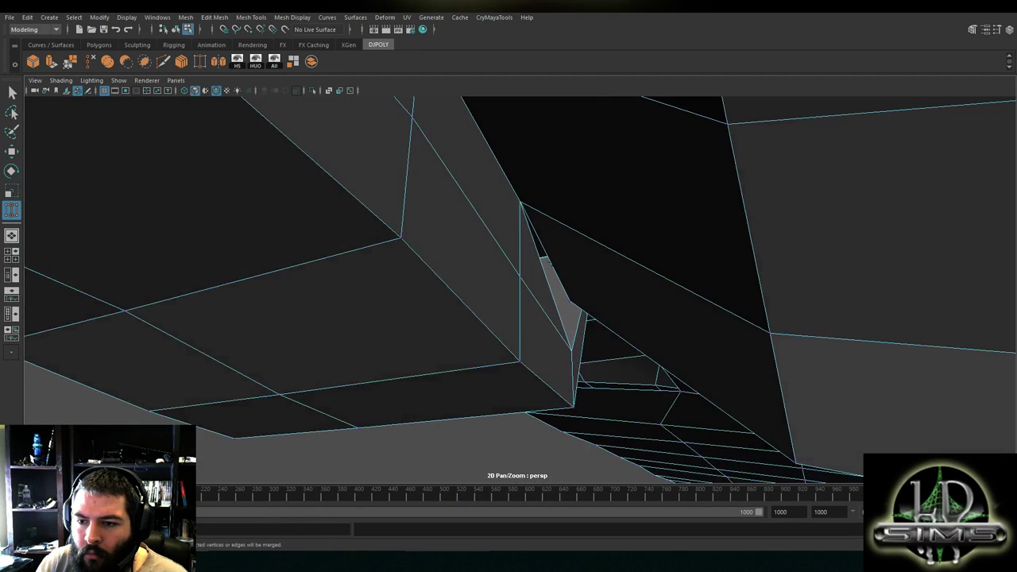
{"action": "left_click_drag", "start_coordinate": [557, 294], "coordinate": [774, 277], "text": "alt"}
{"action": "left_click_drag", "start_coordinate": [501, 232], "coordinate": [250, 198], "text": "alt"}
{"action": "scroll", "coordinate": [289, 148], "scroll_direction": "down", "scroll_amount": 2}
{"action": "left_click_drag", "start_coordinate": [285, 151], "coordinate": [442, 213]}
{"action": "scroll", "coordinate": [312, 234], "scroll_direction": "down", "scroll_amount": 4}
{"action": "key", "text": "w"}
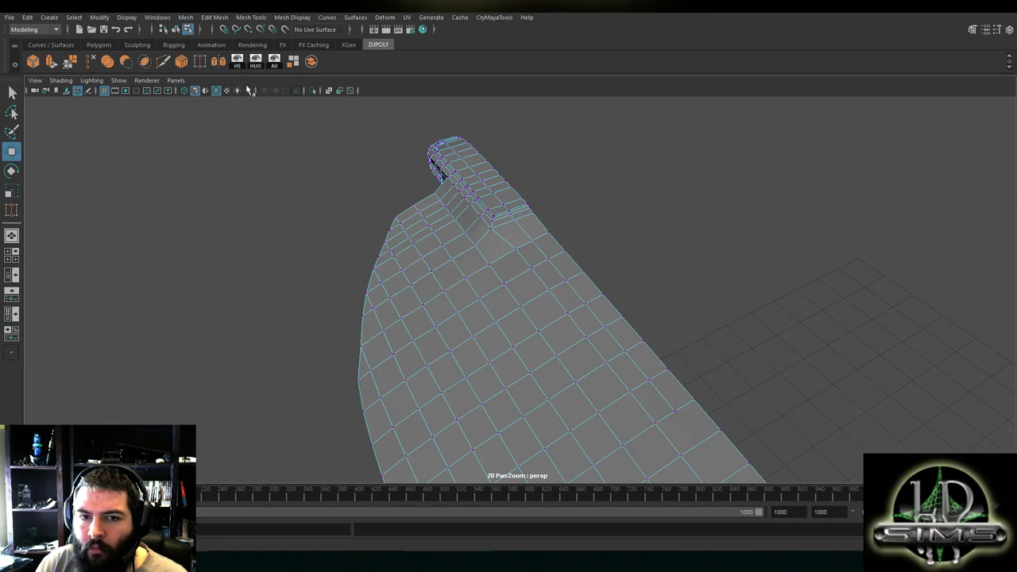
Extend the existing edge line beside the centre line with Multi-Cut across the canopy's outer surface to its far end
{"action": "key", "text": "ctrl+shift+x"}
{"action": "left_click_drag", "start_coordinate": [368, 163], "coordinate": [398, 199], "text": "alt"}
{"action": "key", "text": "space"}
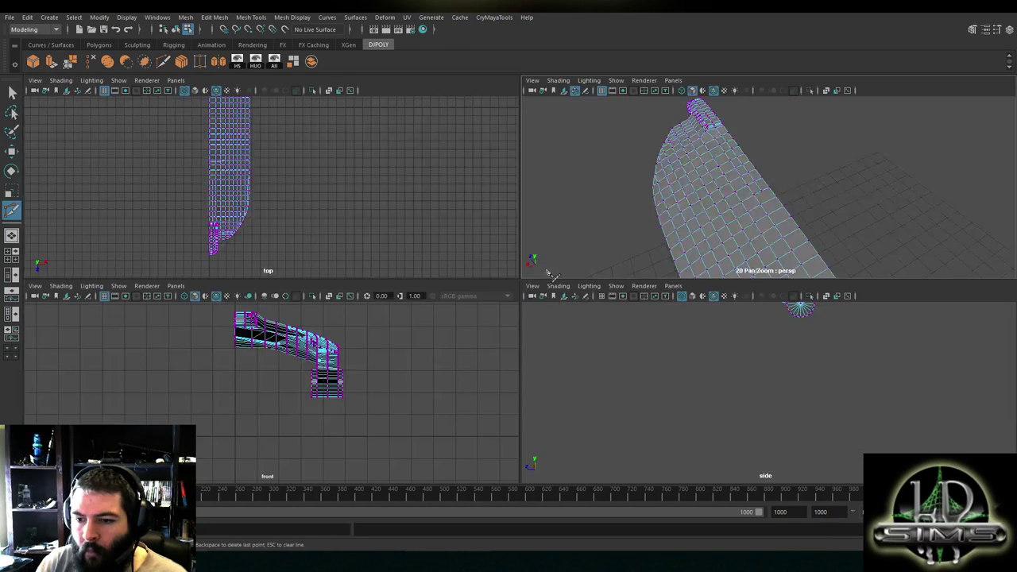
{"action": "key", "text": "space"}
{"action": "left_click_drag", "start_coordinate": [731, 226], "coordinate": [725, 234], "text": "alt"}
{"action": "middle_click_drag", "start_coordinate": [725, 235], "coordinate": [584, 210], "text": "alt"}
{"action": "scroll", "coordinate": [503, 279], "scroll_direction": "up", "scroll_amount": 5}
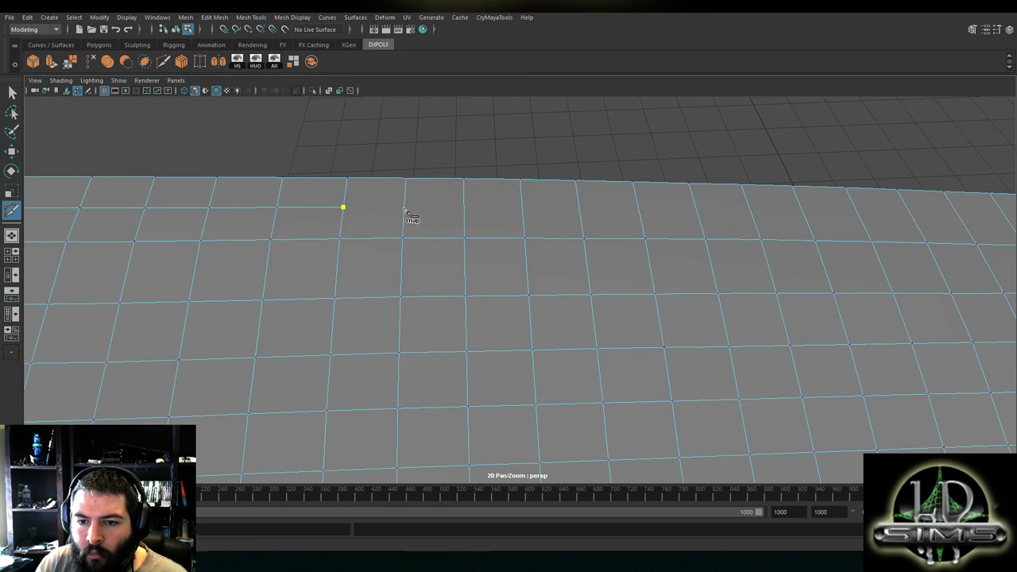
{"action": "left_click", "coordinate": [405, 209]}
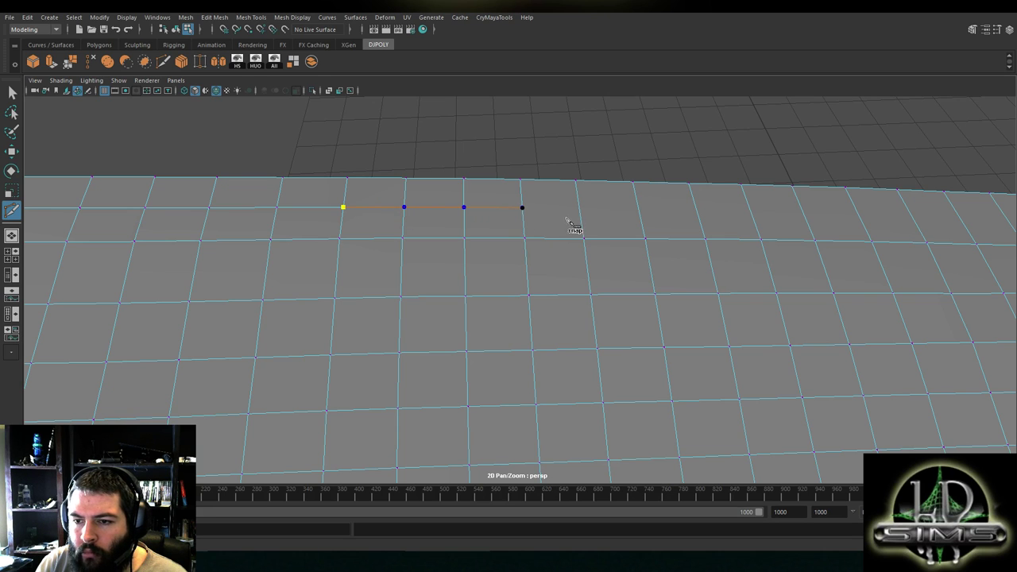
{"action": "left_click_drag", "start_coordinate": [756, 235], "coordinate": [587, 226], "text": "alt"}
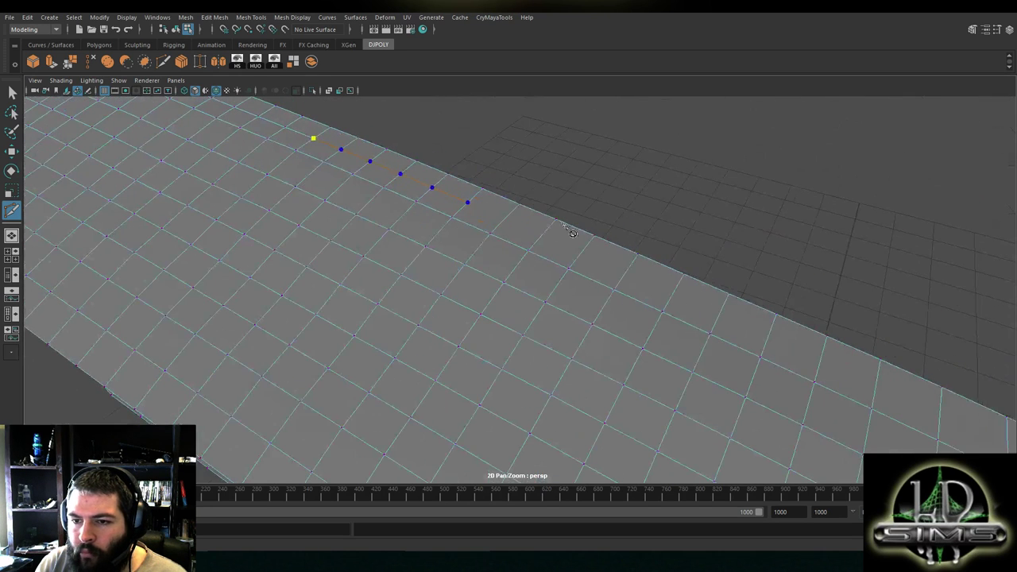
{"action": "middle_click_drag", "start_coordinate": [642, 285], "coordinate": [479, 229], "text": "alt"}
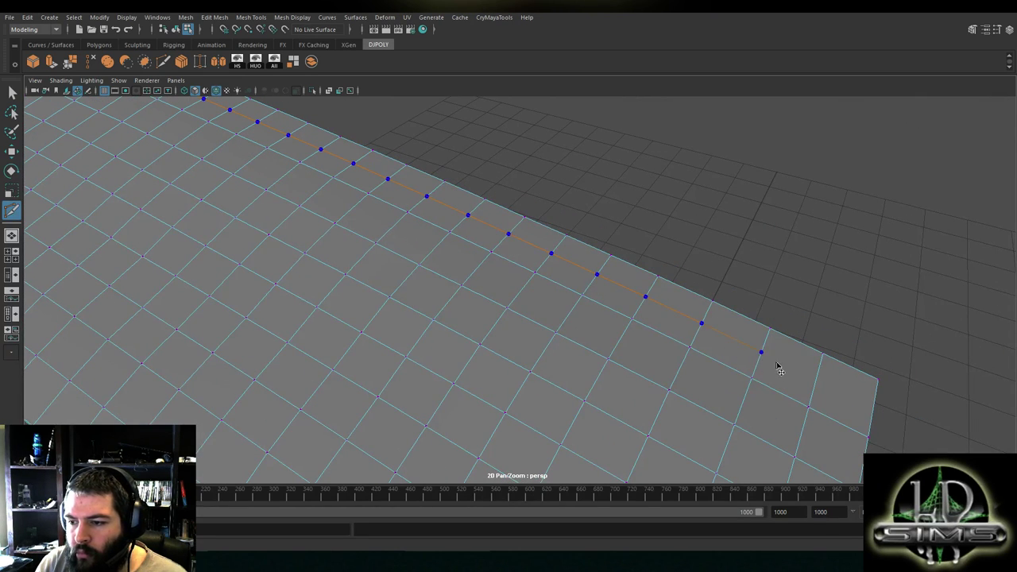
{"action": "left_click_drag", "start_coordinate": [894, 401], "coordinate": [422, 236], "text": "alt"}
{"action": "scroll", "coordinate": [429, 235], "scroll_direction": "down", "scroll_amount": 5}
{"action": "middle_click_drag", "start_coordinate": [477, 226], "coordinate": [618, 422], "text": "alt"}
{"action": "scroll", "coordinate": [588, 381], "scroll_direction": "down", "scroll_amount": 1}
{"action": "right_click", "coordinate": [514, 277]}
Cut a matching edge line along the canopy's inner surface, beside the centre line, through to the far edge
{"action": "left_click_drag", "start_coordinate": [518, 280], "coordinate": [547, 352], "text": "alt"}
{"action": "left_click_drag", "start_coordinate": [502, 256], "coordinate": [702, 262], "text": "alt"}
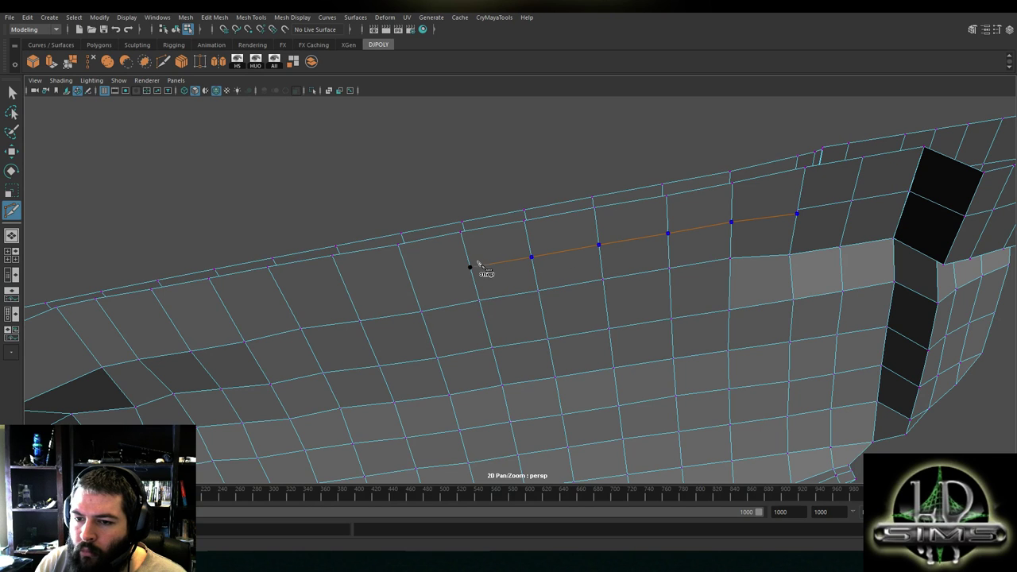
{"action": "left_click_drag", "start_coordinate": [349, 290], "coordinate": [553, 235], "text": "alt"}
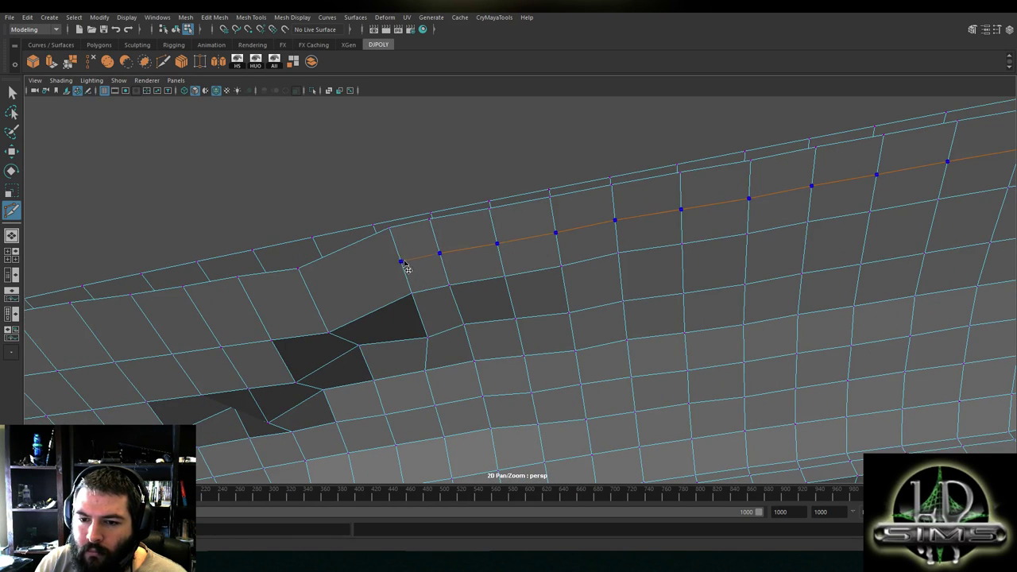
{"action": "left_click_drag", "start_coordinate": [319, 294], "coordinate": [479, 205], "text": "alt"}
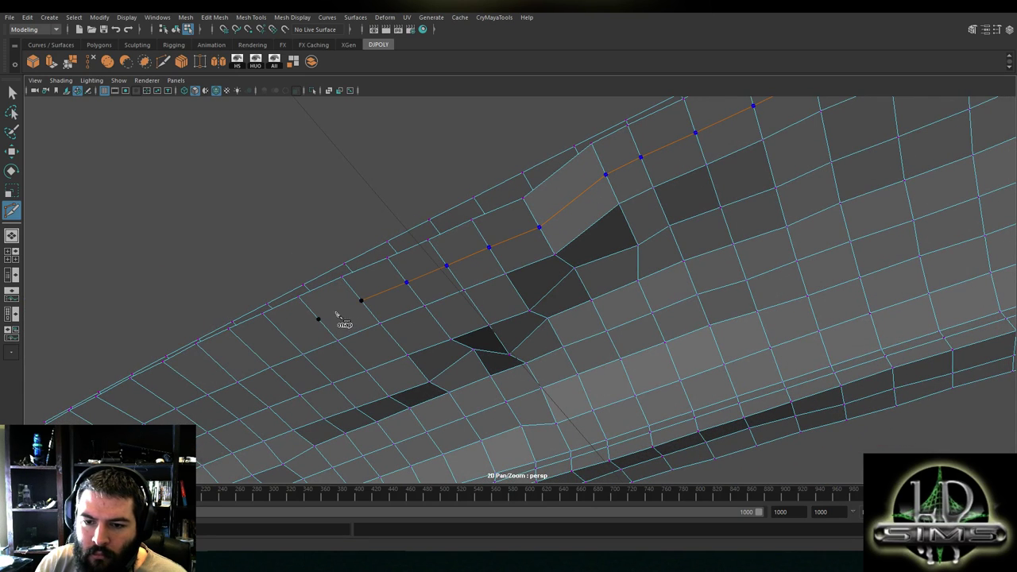
{"action": "middle_click_drag", "start_coordinate": [387, 320], "coordinate": [513, 284], "text": "alt"}
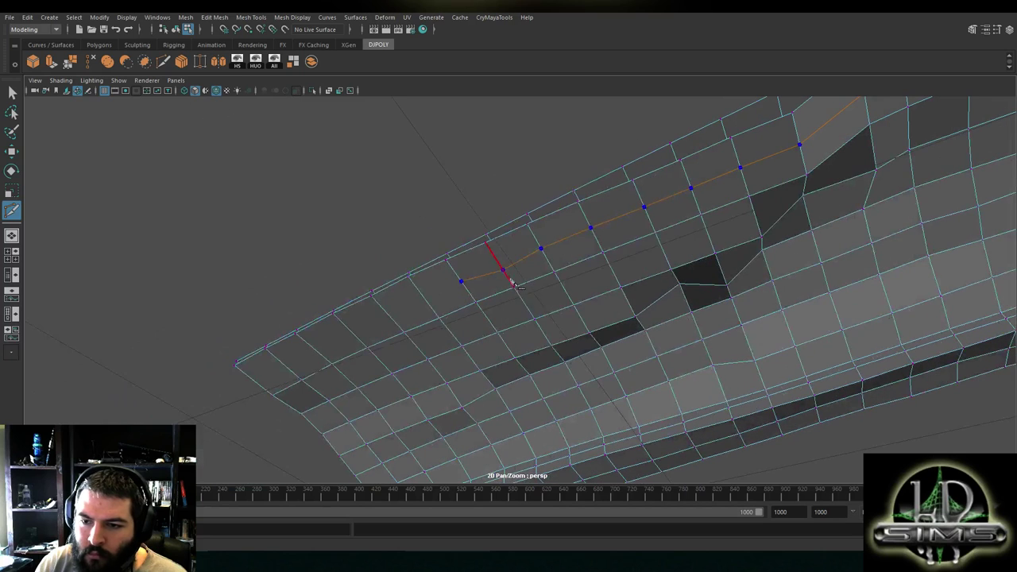
{"action": "left_click_drag", "start_coordinate": [501, 274], "coordinate": [485, 290], "text": "alt"}
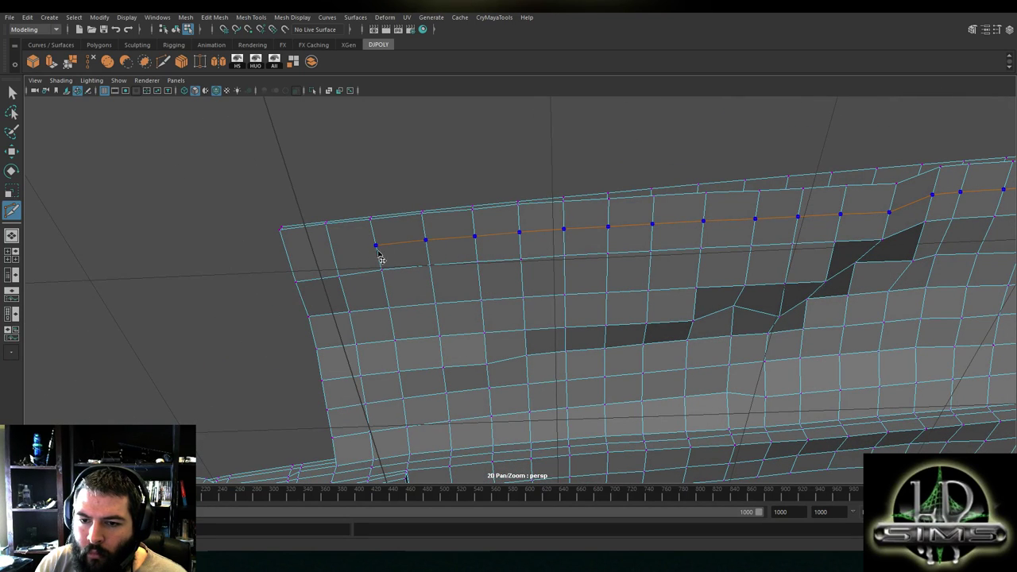
{"action": "left_click", "coordinate": [294, 259]}
{"action": "right_click", "coordinate": [413, 272]}
Examine the canopy's new edge line and the vertices where it meets the latch
{"action": "scroll", "coordinate": [473, 262], "scroll_direction": "down", "scroll_amount": 4}
{"action": "left_click_drag", "start_coordinate": [625, 257], "coordinate": [423, 352], "text": "alt"}
{"action": "scroll", "coordinate": [477, 322], "scroll_direction": "down", "scroll_amount": 3}
{"action": "key", "text": "w"}
{"action": "left_click_drag", "start_coordinate": [520, 299], "coordinate": [596, 302], "text": "alt"}
{"action": "middle_click_drag", "start_coordinate": [596, 302], "coordinate": [420, 341], "text": "alt"}
{"action": "key", "text": "space"}
{"action": "key", "text": "space"}
{"action": "left_click_drag", "start_coordinate": [589, 211], "coordinate": [643, 272], "text": "alt"}
{"action": "left_click", "coordinate": [489, 314]}
{"action": "scroll", "coordinate": [519, 344], "scroll_direction": "down", "scroll_amount": 2}
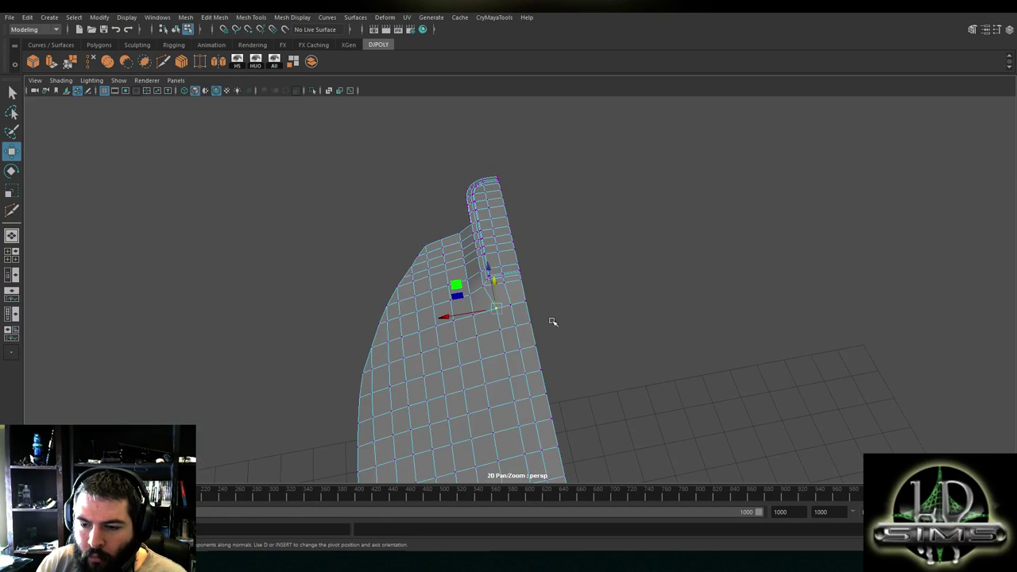
In a shaded top view, shift the new lengthwise row of canopy vertices closer to the centre line for even spacing
{"action": "key", "text": "space"}
{"action": "scroll", "coordinate": [262, 183], "scroll_direction": "up", "scroll_amount": 3}
{"action": "key", "text": "space"}
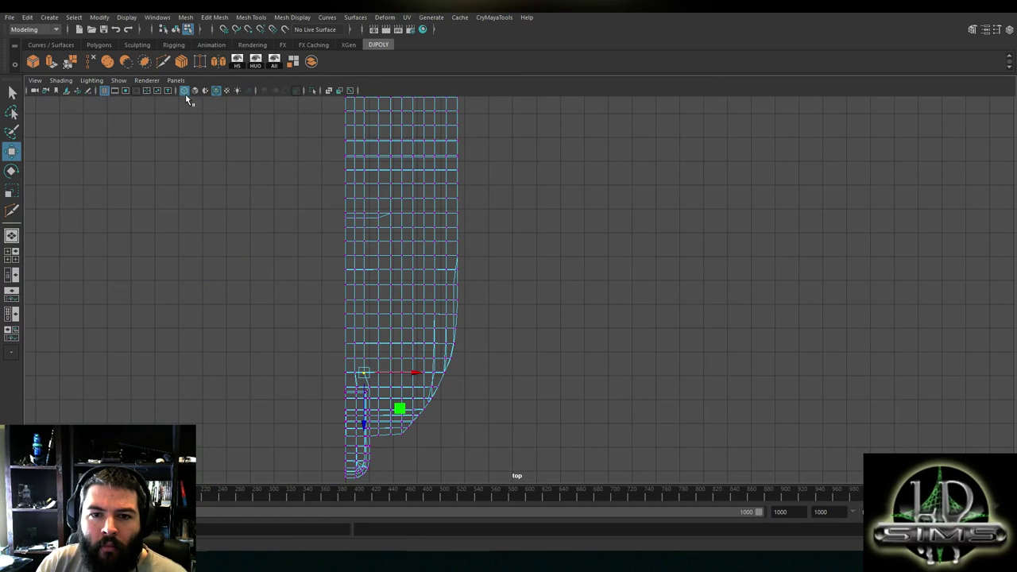
{"action": "left_click", "coordinate": [193, 92]}
{"action": "scroll", "coordinate": [409, 297], "scroll_direction": "up", "scroll_amount": 1}
{"action": "mouse_move", "coordinate": [377, 236]}
{"action": "middle_mouse_down", "text": "alt"}
{"action": "mouse_move", "coordinate": [409, 210]}
{"action": "mouse_move", "coordinate": [387, 429]}
{"action": "middle_mouse_up", "text": "alt"}
{"action": "scroll", "coordinate": [382, 277], "scroll_direction": "down", "scroll_amount": 3}
{"action": "left_click_drag", "start_coordinate": [389, 248], "coordinate": [413, 204], "text": "alt"}
{"action": "scroll", "coordinate": [381, 276], "scroll_direction": "down", "scroll_amount": 3}
{"action": "middle_click_drag", "start_coordinate": [388, 248], "coordinate": [413, 204], "text": "alt"}
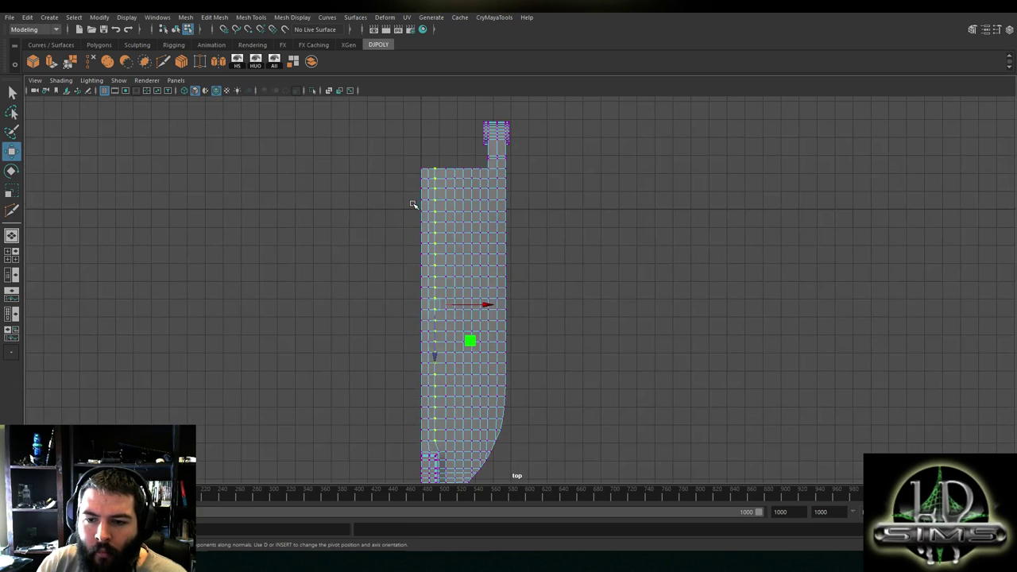
{"action": "left_click", "coordinate": [440, 140]}
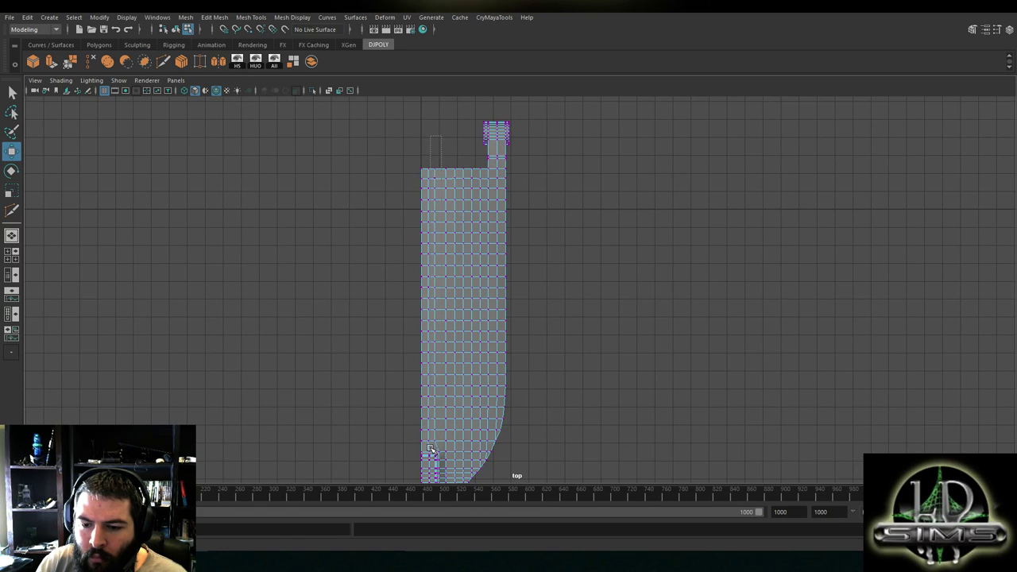
{"action": "left_click_drag", "start_coordinate": [430, 445], "coordinate": [430, 446]}
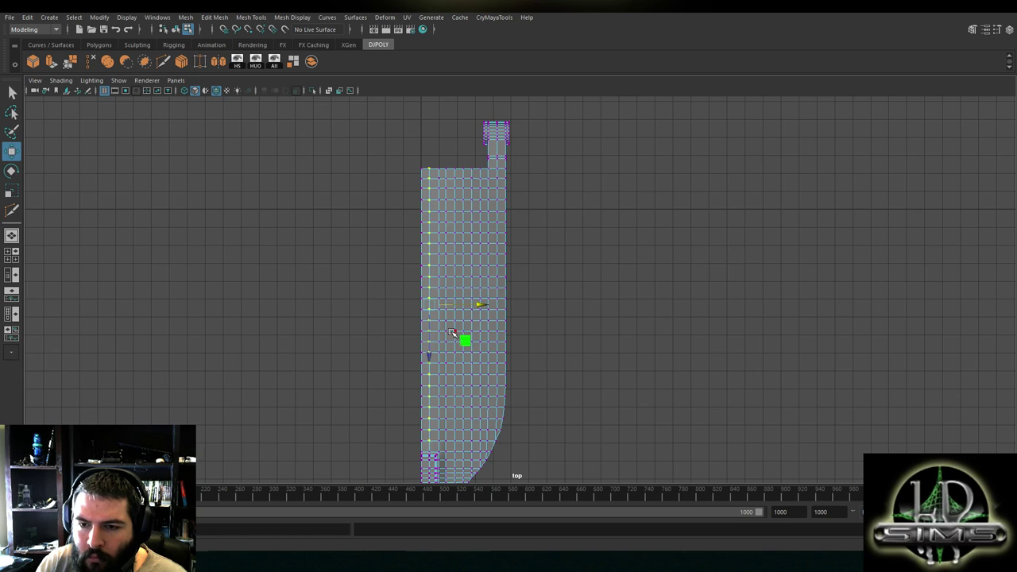
Return to the perspective view and show all hidden objects of the spacecraft
{"action": "key", "text": "space"}
{"action": "key", "text": "space"}
{"action": "left_click_drag", "start_coordinate": [554, 236], "coordinate": [620, 174], "text": "alt"}
{"action": "left_click", "coordinate": [159, 16]}
{"action": "mouse_move", "coordinate": [126, 16]}
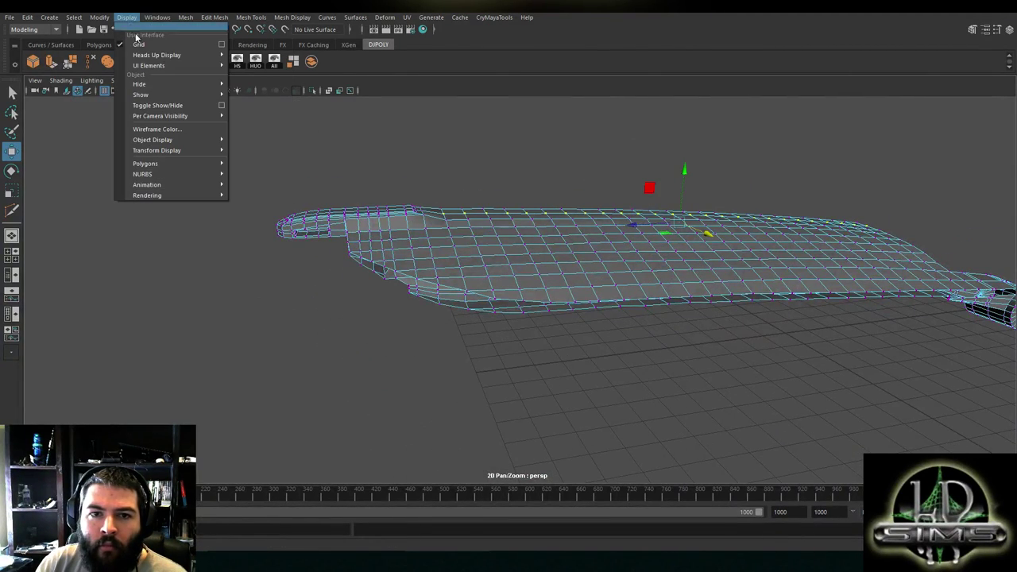
{"action": "mouse_move", "coordinate": [175, 94]}
{"action": "left_click", "coordinate": [251, 135]}
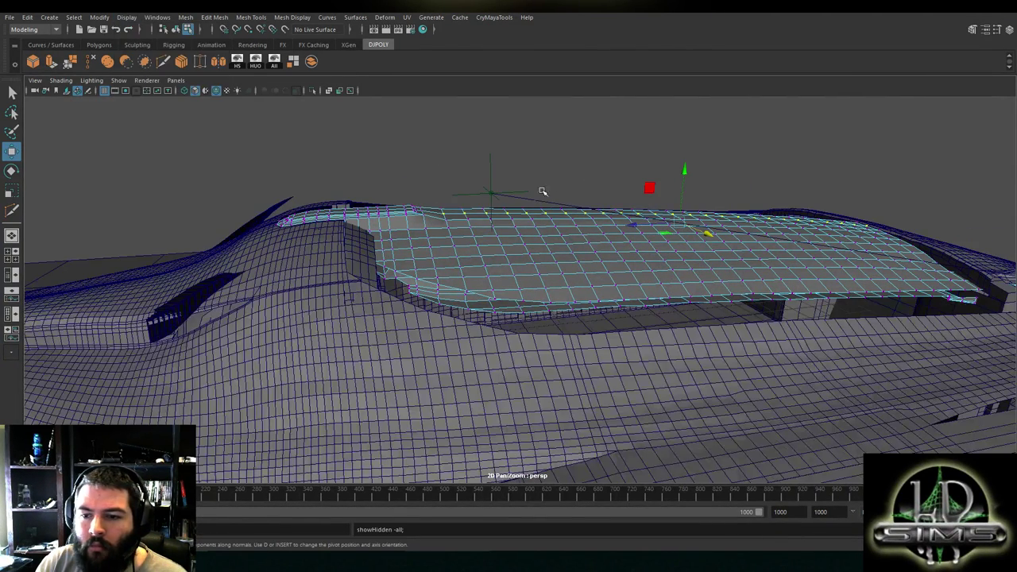
Hide the tail fin that stands over the hull beside the hinge recess
{"action": "key", "text": "space"}
{"action": "left_click_drag", "start_coordinate": [625, 168], "coordinate": [538, 198], "text": "alt"}
{"action": "key", "text": "space"}
{"action": "left_click_drag", "start_coordinate": [669, 189], "coordinate": [561, 274], "text": "alt"}
{"action": "left_click_drag", "start_coordinate": [561, 235], "coordinate": [513, 125], "text": "alt"}
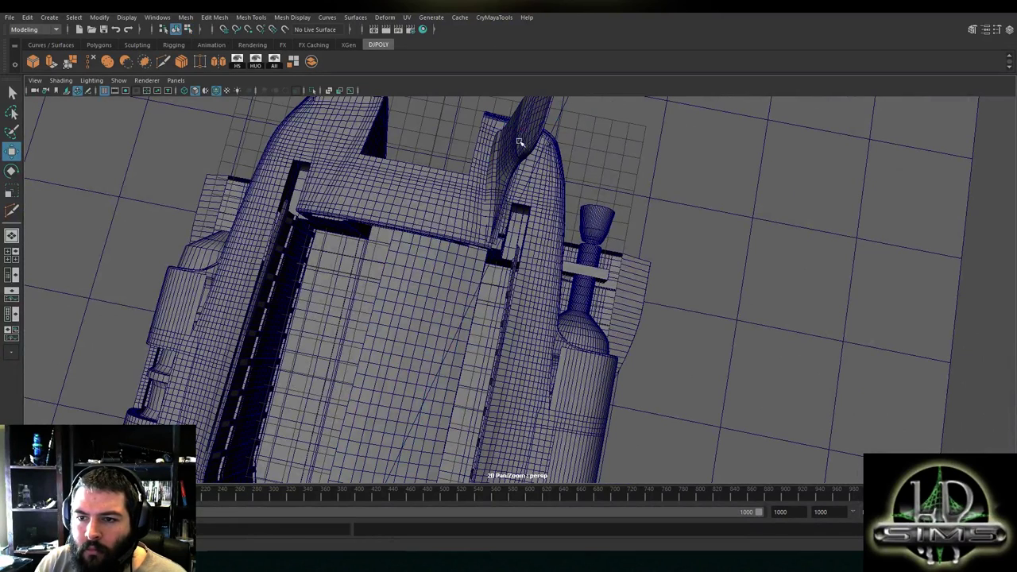
{"action": "left_click", "coordinate": [130, 17]}
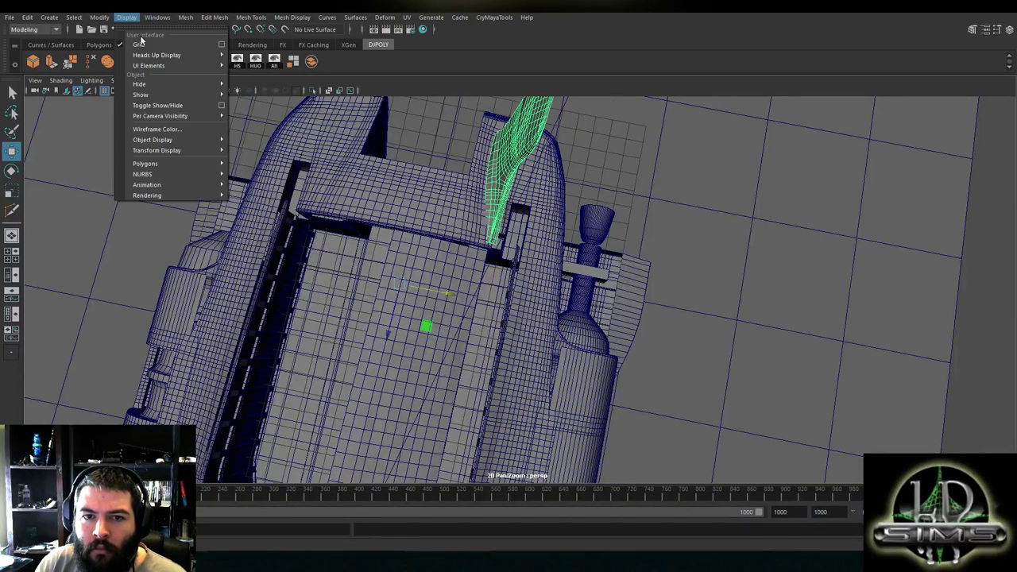
{"action": "mouse_move", "coordinate": [151, 87]}
{"action": "left_click", "coordinate": [259, 94]}
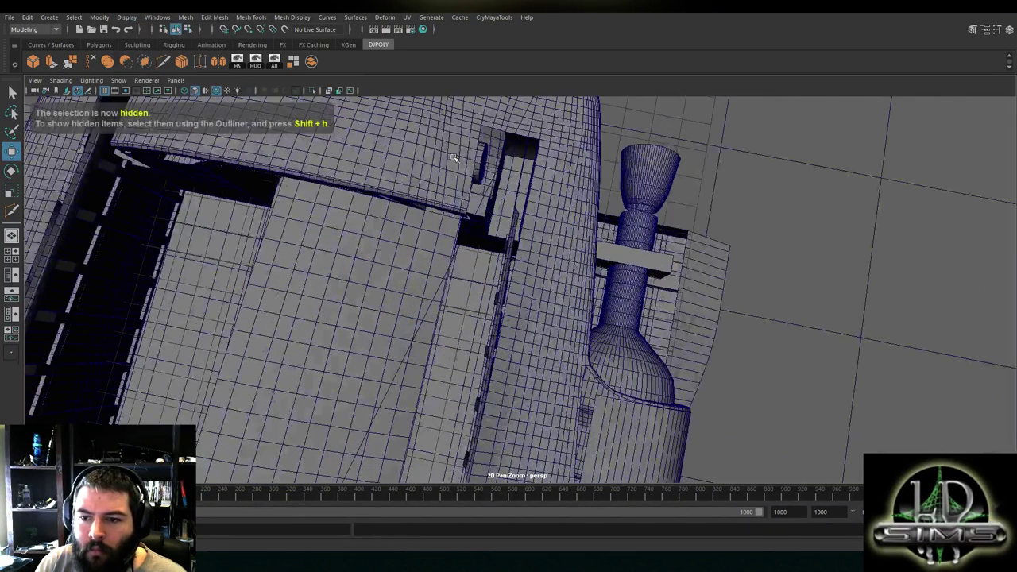
Delete the strip of upper hull faces next to the hinge recess, leaving the underside faces out of the selection
{"action": "left_click_drag", "start_coordinate": [358, 148], "coordinate": [492, 342], "text": "alt"}
{"action": "scroll", "coordinate": [416, 318], "scroll_direction": "up", "scroll_amount": 3}
{"action": "middle_click_drag", "start_coordinate": [493, 341], "coordinate": [421, 310], "text": "alt"}
{"action": "right_click_drag", "start_coordinate": [424, 306], "coordinate": [422, 289]}
{"action": "left_click_drag", "start_coordinate": [401, 318], "coordinate": [515, 332], "text": "alt"}
{"action": "middle_click_drag", "start_coordinate": [515, 332], "coordinate": [448, 334], "text": "alt"}
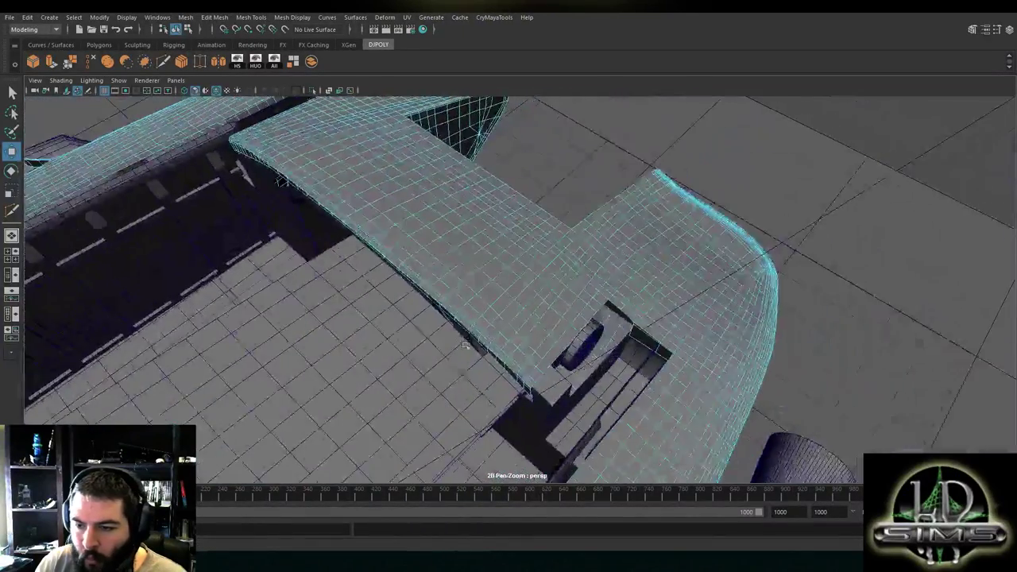
{"action": "scroll", "coordinate": [449, 335], "scroll_direction": "down", "scroll_amount": 1}
{"action": "key", "text": "space"}
{"action": "key", "text": "space"}
{"action": "scroll", "coordinate": [468, 283], "scroll_direction": "up", "scroll_amount": 5}
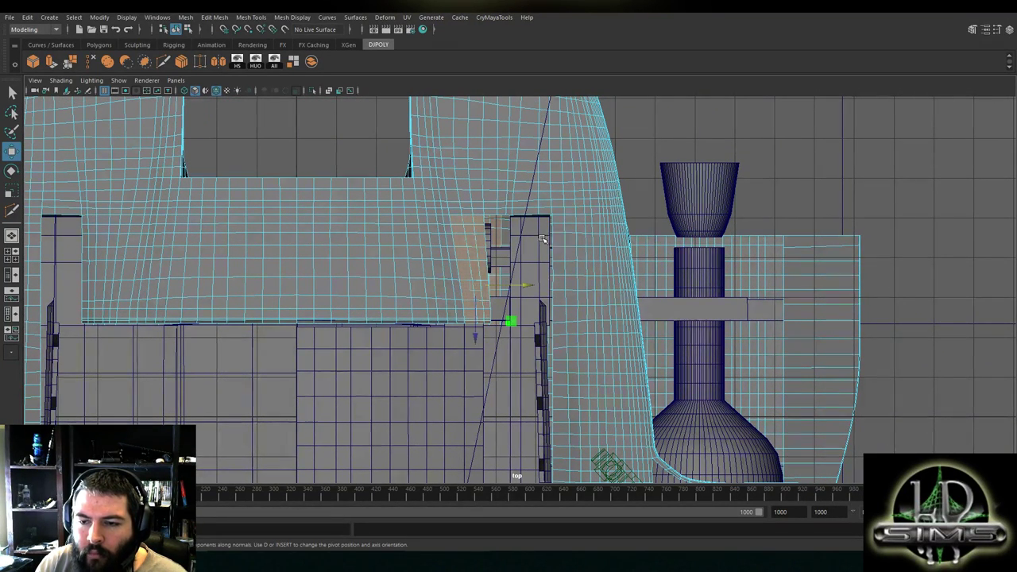
{"action": "key", "text": "space"}
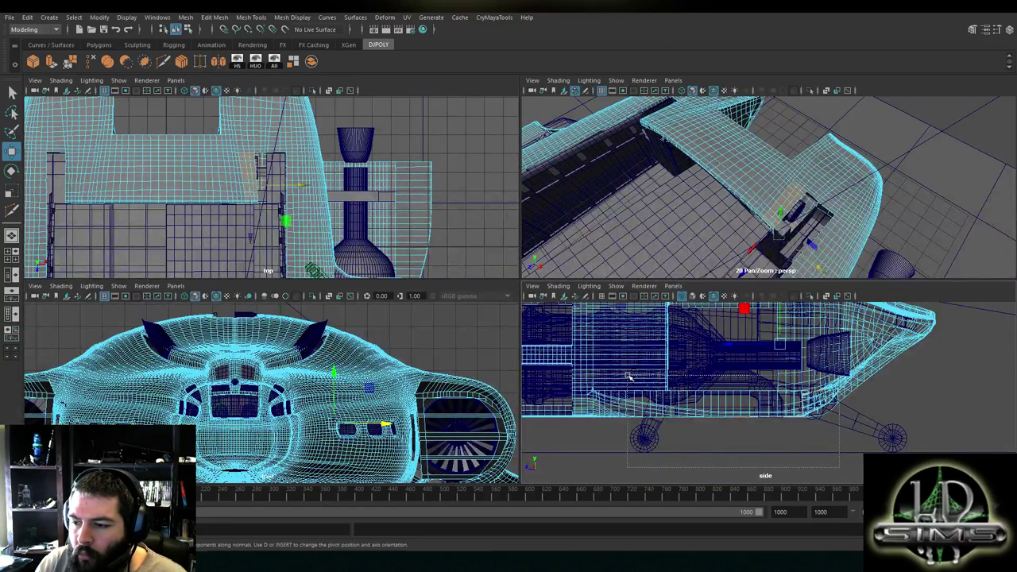
{"action": "left_click_drag", "start_coordinate": [627, 376], "coordinate": [628, 376], "text": "ctrl"}
{"action": "scroll", "coordinate": [739, 370], "scroll_direction": "down", "scroll_amount": 1}
{"action": "middle_click_drag", "start_coordinate": [742, 370], "coordinate": [638, 436], "text": "alt"}
{"action": "key", "text": "Delete"}
Select the spacecraft's main frame in the perspective view and hide all unselected objects
{"action": "key", "text": "space"}
{"action": "left_click_drag", "start_coordinate": [653, 209], "coordinate": [491, 335], "text": "alt"}
{"action": "right_click_drag", "start_coordinate": [467, 335], "coordinate": [509, 245]}
{"action": "left_click", "coordinate": [450, 363]}
{"action": "left_click", "coordinate": [467, 348]}
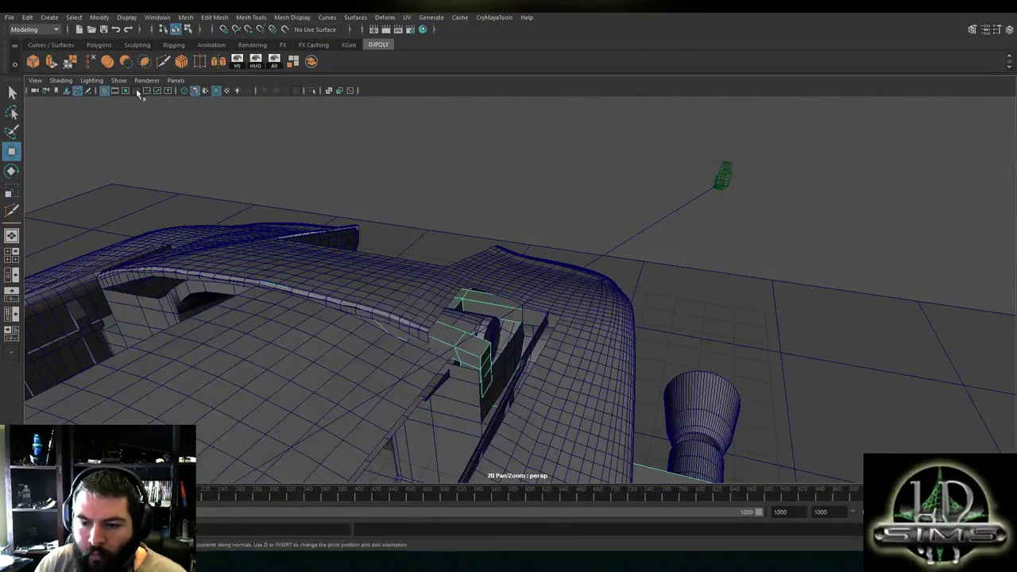
{"action": "left_click", "coordinate": [124, 18]}
{"action": "mouse_move", "coordinate": [140, 57]}
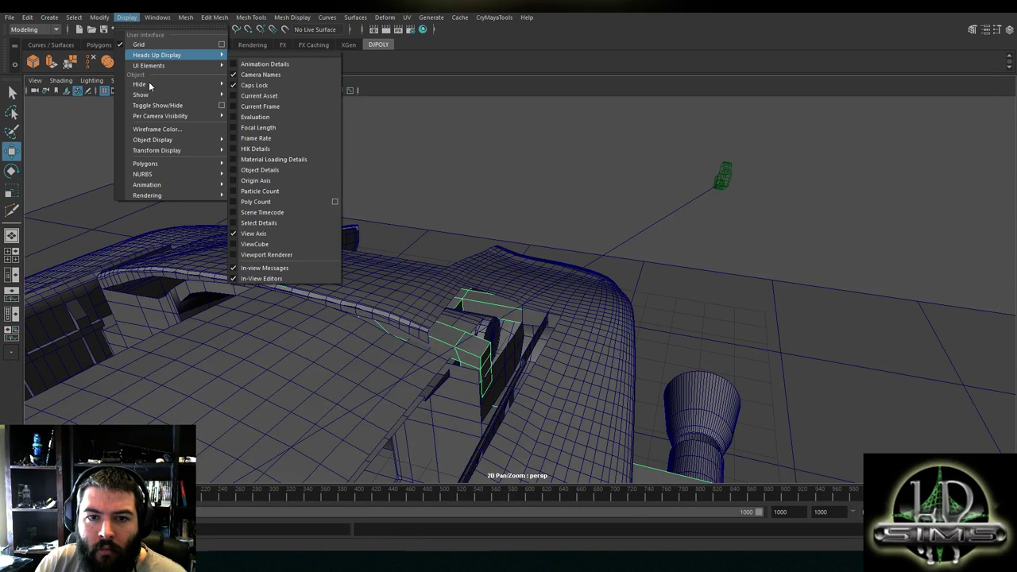
{"action": "mouse_move", "coordinate": [150, 86]}
{"action": "left_click", "coordinate": [270, 101]}
Shorten the frame's curved arm by shifting the vertices of its hooked end toward the upright post
{"action": "left_click_drag", "start_coordinate": [370, 188], "coordinate": [595, 273], "text": "alt"}
{"action": "right_click_drag", "start_coordinate": [597, 278], "coordinate": [593, 293]}
{"action": "left_click_drag", "start_coordinate": [600, 264], "coordinate": [546, 342]}
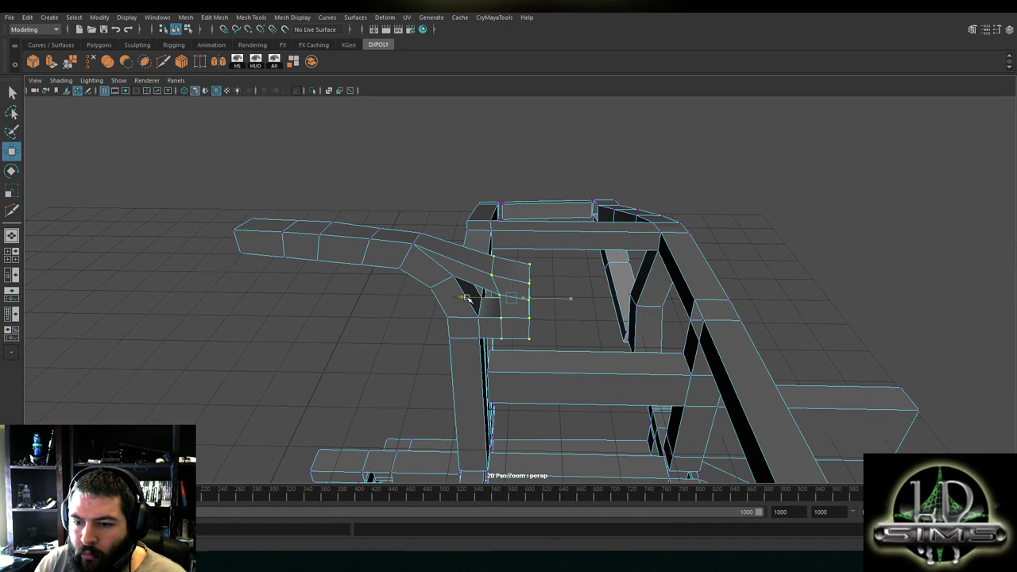
Show the hidden parts to check the frame arm against the hull, and return to the isolated frame
{"action": "left_click", "coordinate": [126, 17]}
{"action": "mouse_move", "coordinate": [143, 94]}
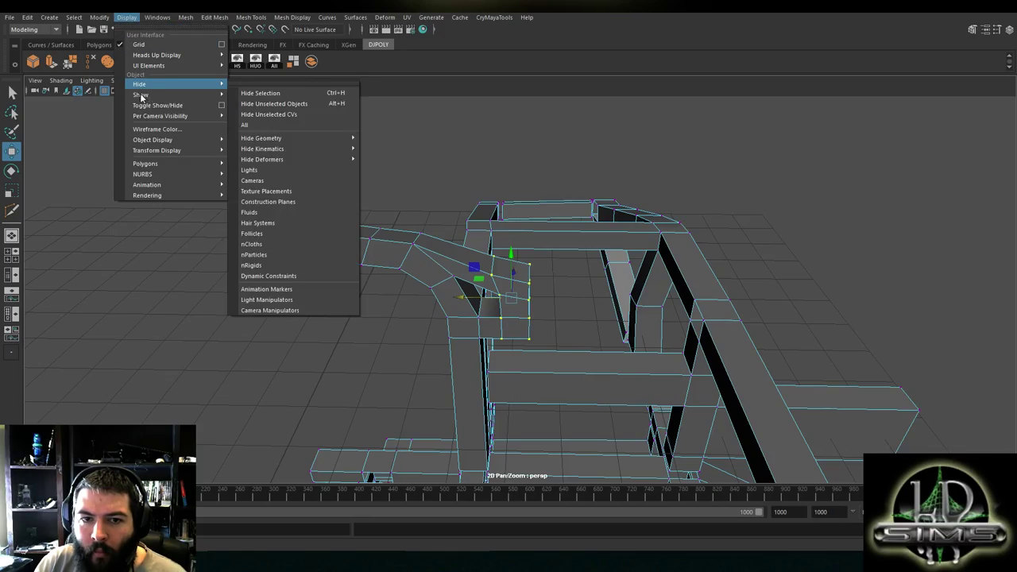
{"action": "left_click", "coordinate": [250, 136]}
{"action": "left_click_drag", "start_coordinate": [442, 209], "coordinate": [443, 230], "text": "alt"}
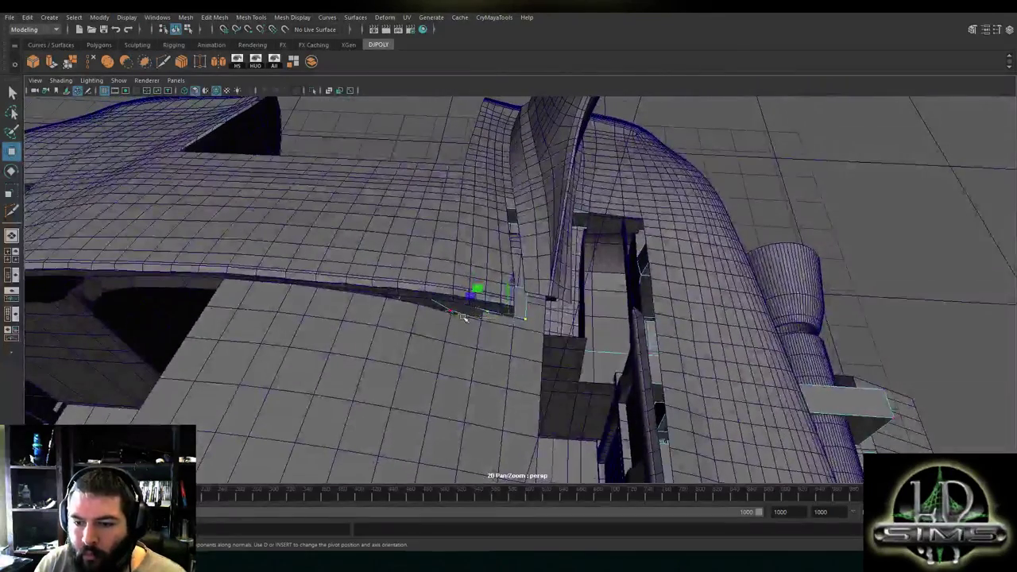
{"action": "left_click_drag", "start_coordinate": [425, 311], "coordinate": [199, 198], "text": "alt"}
{"action": "key", "text": "space"}
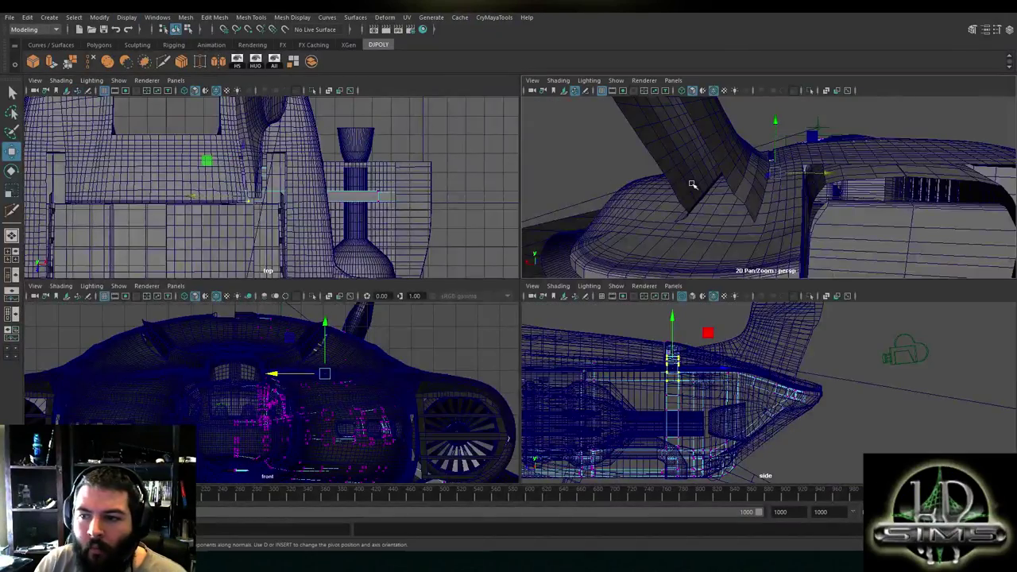
{"action": "key", "text": "space"}
{"action": "left_click_drag", "start_coordinate": [525, 186], "coordinate": [586, 193], "text": "alt"}
{"action": "key", "text": "ctrl+z"}
Delete the faces that form the hooked end of the frame's curved arm
{"action": "left_click_drag", "start_coordinate": [437, 189], "coordinate": [548, 141], "text": "alt"}
{"action": "right_click_drag", "start_coordinate": [548, 141], "coordinate": [545, 166]}
{"action": "left_click_drag", "start_coordinate": [545, 166], "coordinate": [560, 147], "text": "alt"}
{"action": "left_click_drag", "start_coordinate": [560, 147], "coordinate": [522, 198]}
{"action": "left_click_drag", "start_coordinate": [495, 246], "coordinate": [496, 248]}
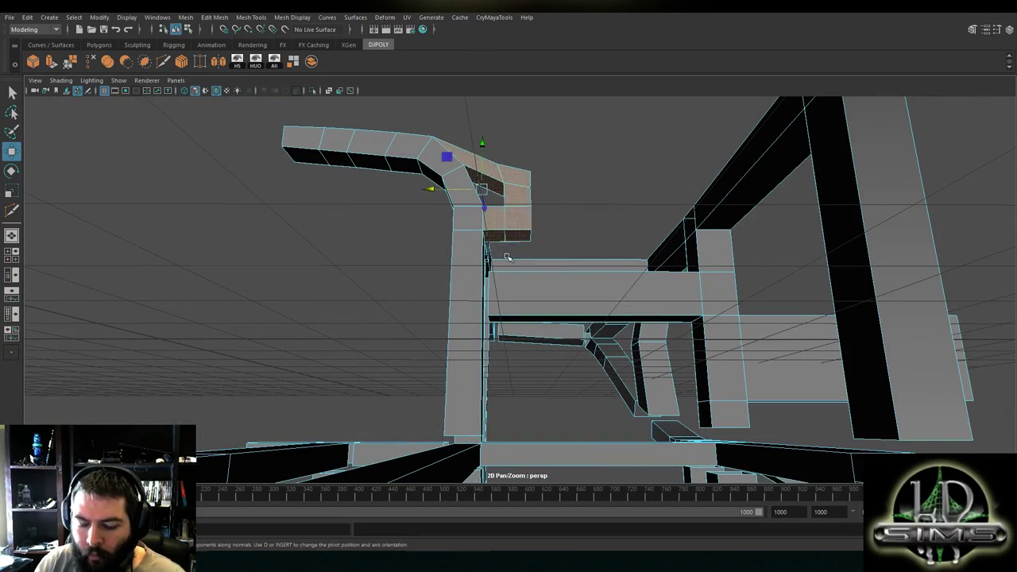
{"action": "key", "text": "Delete"}
Try to shift the open corner edge at the top of the arm's upright post
{"action": "mouse_move", "coordinate": [517, 213]}
{"action": "left_mouse_down", "text": "alt"}
{"action": "mouse_move", "coordinate": [536, 175]}
{"action": "mouse_move", "coordinate": [477, 247]}
{"action": "mouse_move", "coordinate": [522, 221]}
{"action": "left_mouse_up", "text": "alt"}
{"action": "right_click_drag", "start_coordinate": [528, 201], "coordinate": [402, 266]}
{"action": "left_click", "coordinate": [445, 338]}
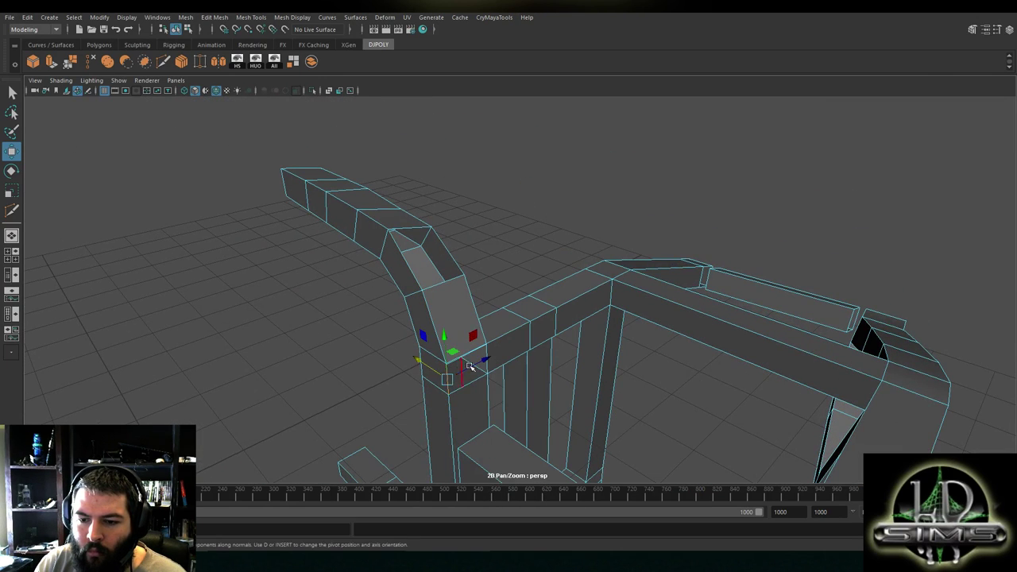
{"action": "left_click_drag", "start_coordinate": [445, 338], "coordinate": [355, 226], "text": "alt"}
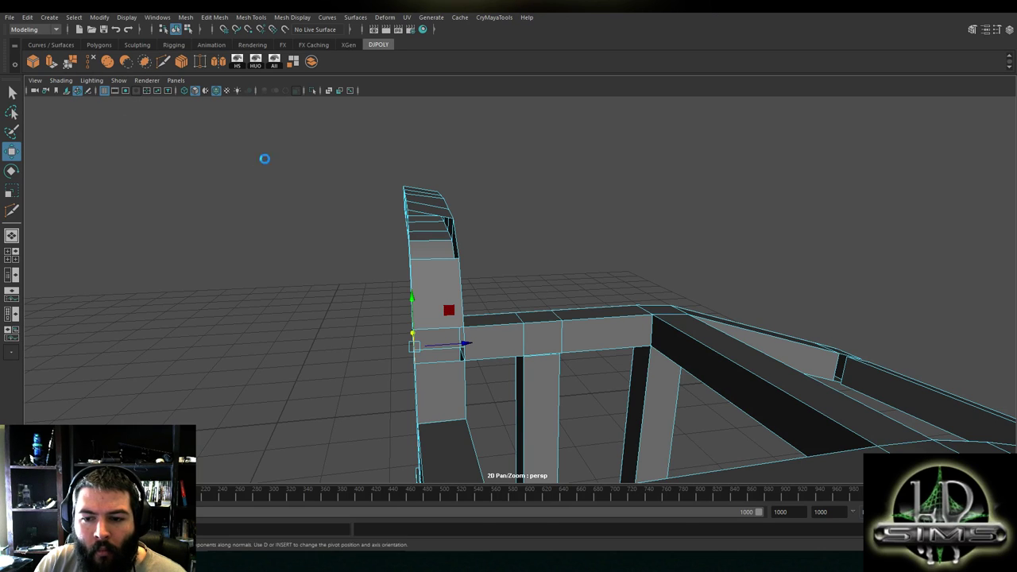
{"action": "left_click_drag", "start_coordinate": [459, 347], "coordinate": [466, 345]}
{"action": "key", "text": "ctrl+z"}
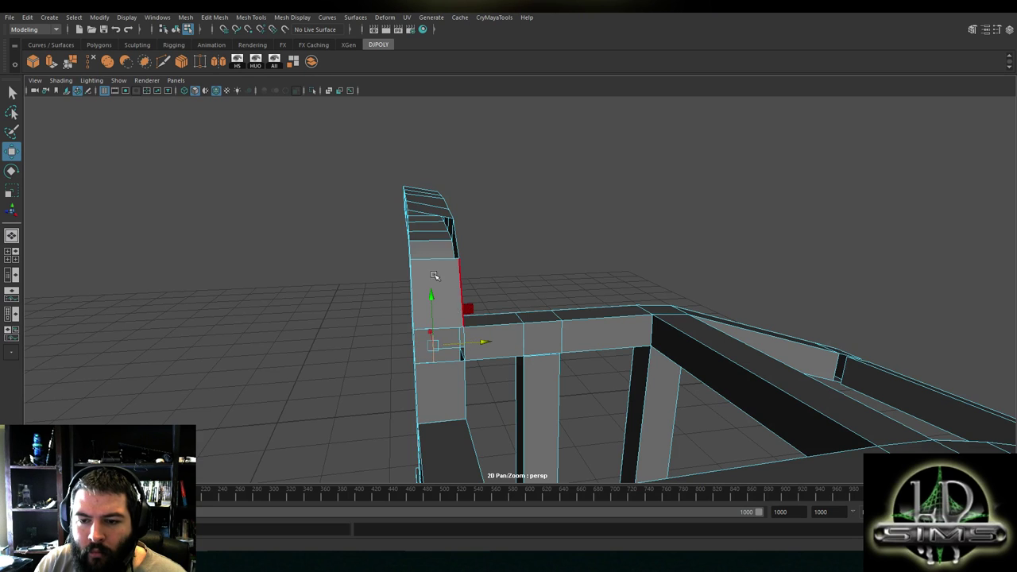
Step back to before the hooked end's face deletion and redo the deletion
{"action": "left_click_drag", "start_coordinate": [444, 292], "coordinate": [449, 252], "text": "alt"}
{"action": "left_click", "coordinate": [449, 252], "text": "shift"}
{"action": "key", "text": "ctrl+z"}
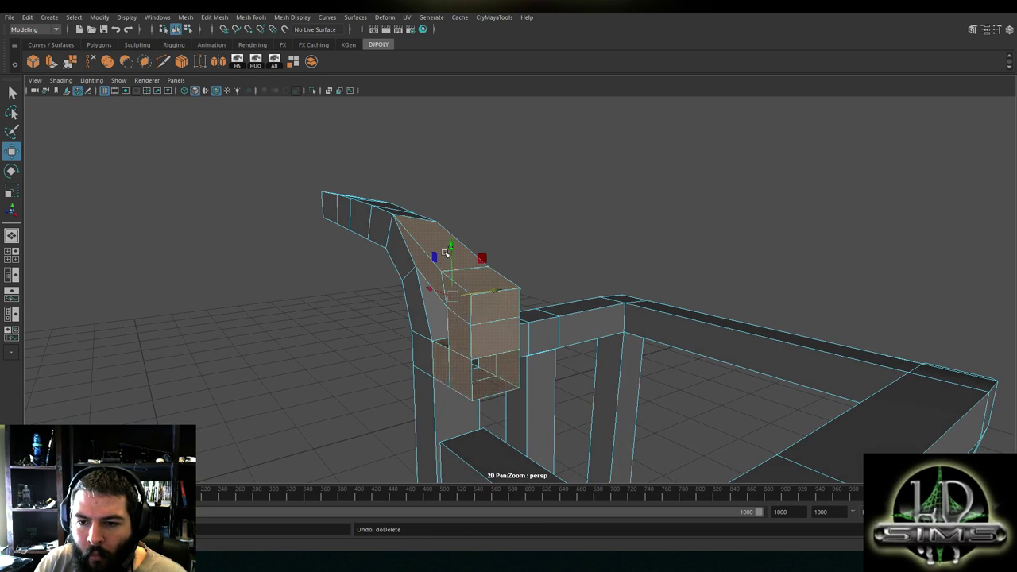
{"action": "key", "text": "ctrl+y"}
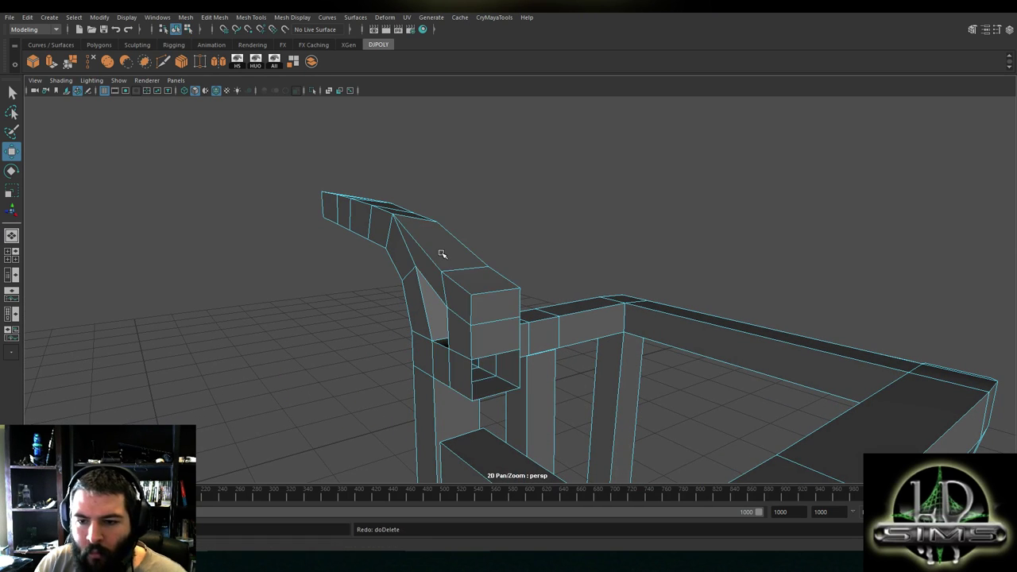
{"action": "key", "text": "ctrl+y"}
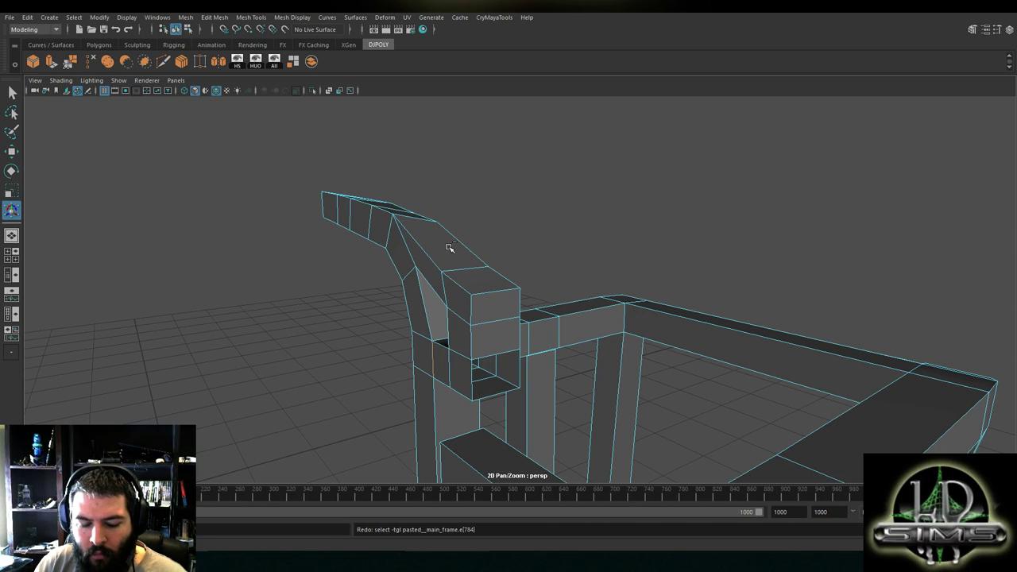
Try to rework the open edges left on the inner side of the frame arm
{"action": "left_click_drag", "start_coordinate": [450, 243], "coordinate": [490, 356], "text": "alt"}
{"action": "left_click", "coordinate": [442, 362]}
{"action": "key", "text": "w"}
{"action": "right_click", "coordinate": [554, 237]}
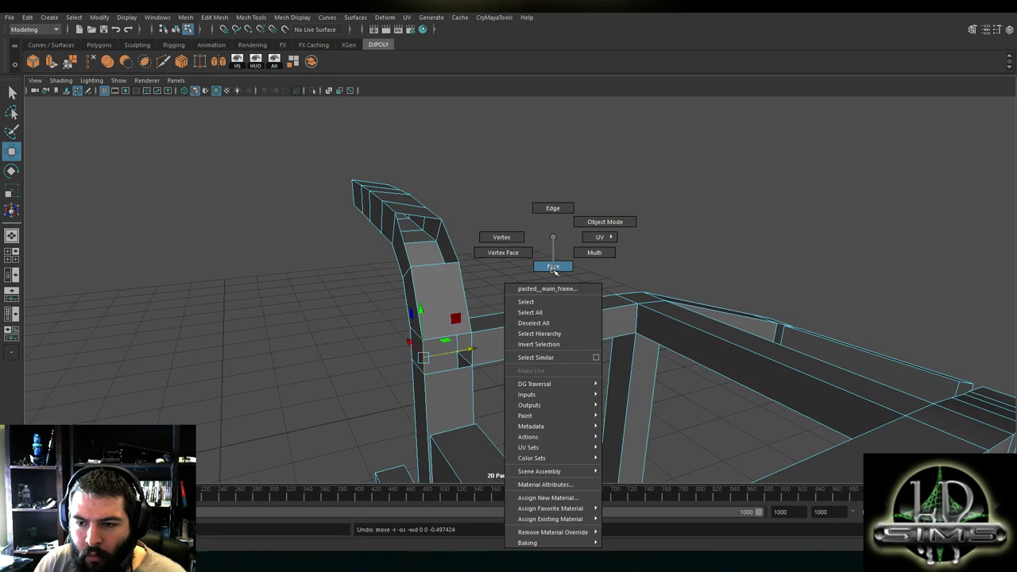
{"action": "right_click_drag", "start_coordinate": [554, 271], "coordinate": [554, 271]}
{"action": "right_click_drag", "start_coordinate": [406, 242], "coordinate": [406, 215]}
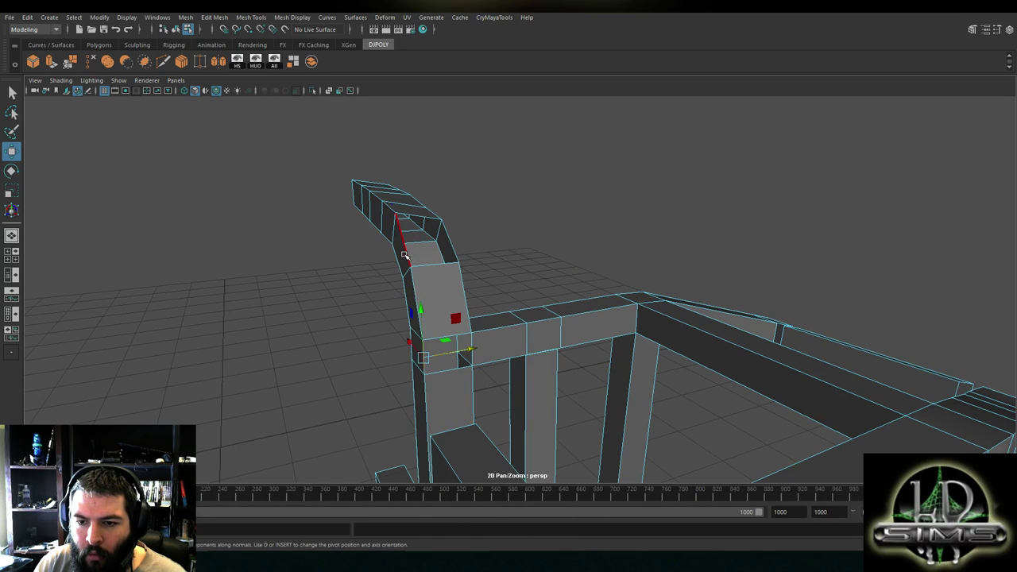
{"action": "left_click_drag", "start_coordinate": [436, 238], "coordinate": [458, 264]}
{"action": "key", "text": "ctrl+z"}
Return the frame to object mode and show the hidden spacecraft parts again
{"action": "left_click_drag", "start_coordinate": [475, 342], "coordinate": [511, 291], "text": "alt"}
{"action": "right_click_drag", "start_coordinate": [505, 241], "coordinate": [527, 233]}
{"action": "left_click", "coordinate": [421, 383]}
{"action": "left_click_drag", "start_coordinate": [457, 348], "coordinate": [520, 285], "text": "alt"}
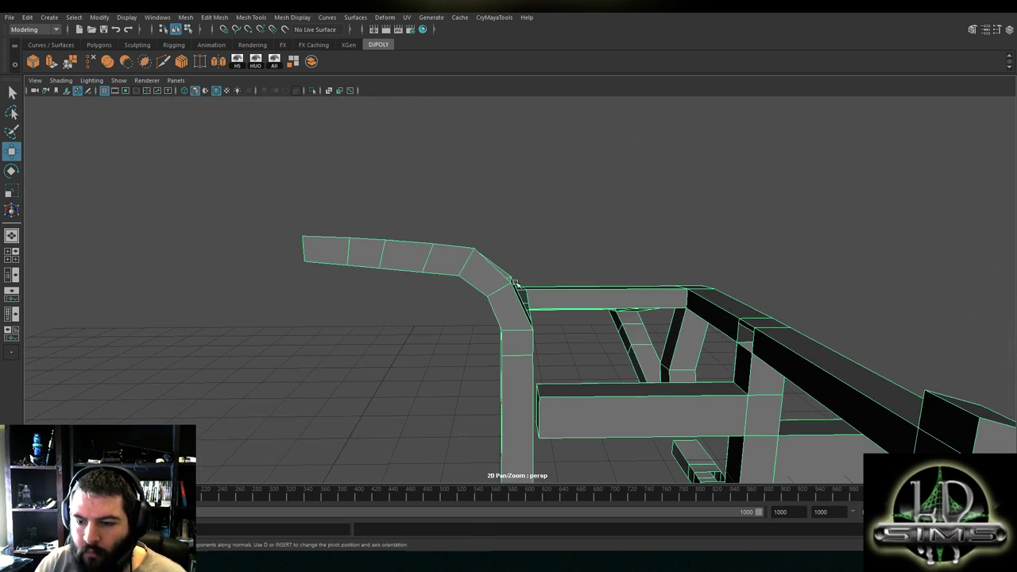
{"action": "middle_click_drag", "start_coordinate": [513, 340], "coordinate": [385, 268], "text": "alt"}
{"action": "scroll", "coordinate": [385, 268], "scroll_direction": "up", "scroll_amount": 4}
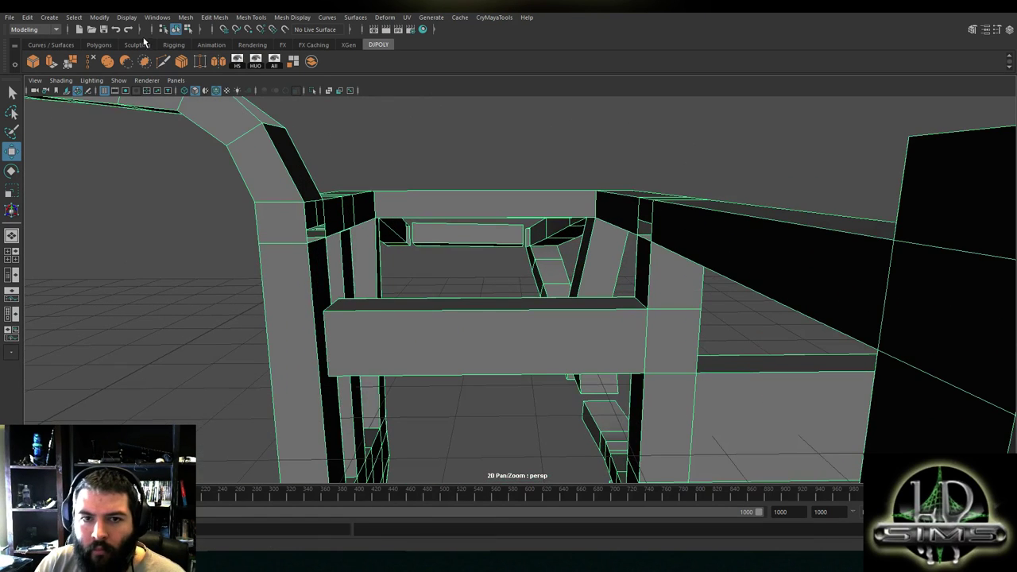
{"action": "left_click", "coordinate": [180, 19]}
{"action": "mouse_move", "coordinate": [159, 96]}
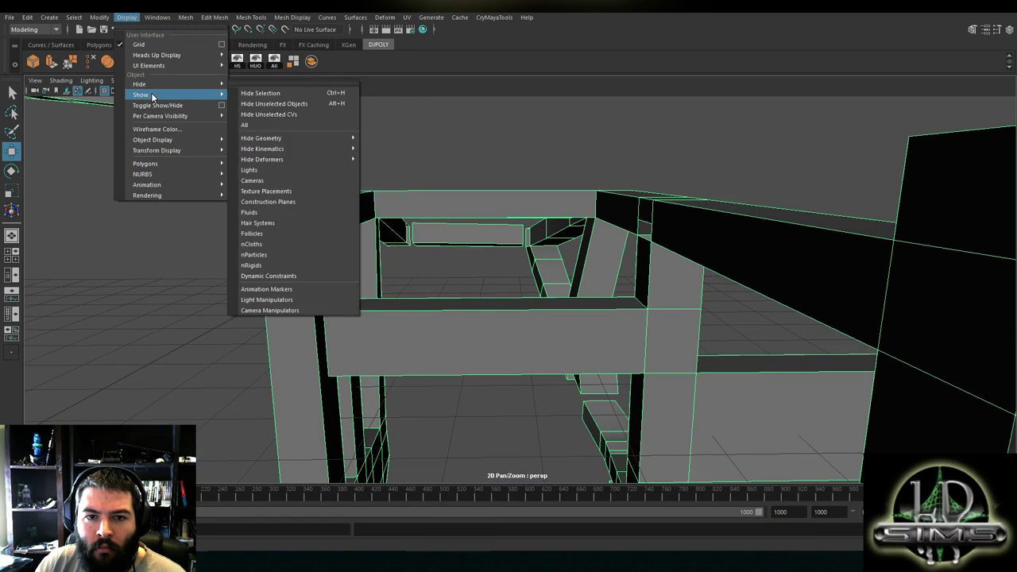
{"action": "left_click", "coordinate": [265, 139]}
Delete the bulkhead faces that close off the front of the hinge recess beside the cabin opening
{"action": "left_click_drag", "start_coordinate": [427, 211], "coordinate": [359, 186], "text": "alt"}
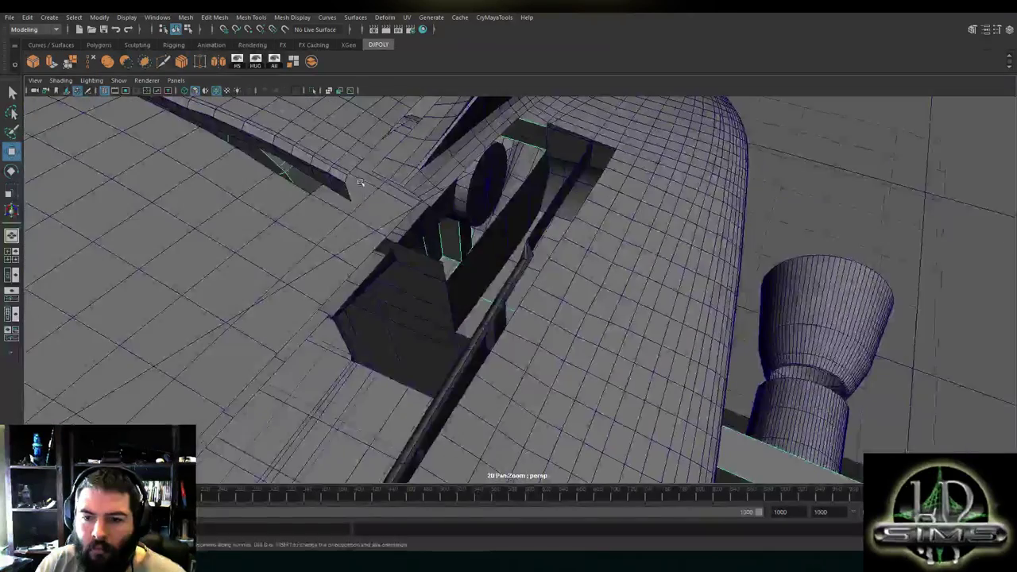
{"action": "middle_click_drag", "start_coordinate": [359, 186], "coordinate": [497, 280], "text": "alt"}
{"action": "left_click_drag", "start_coordinate": [496, 280], "coordinate": [540, 218], "text": "alt"}
{"action": "right_click_drag", "start_coordinate": [545, 209], "coordinate": [545, 225]}
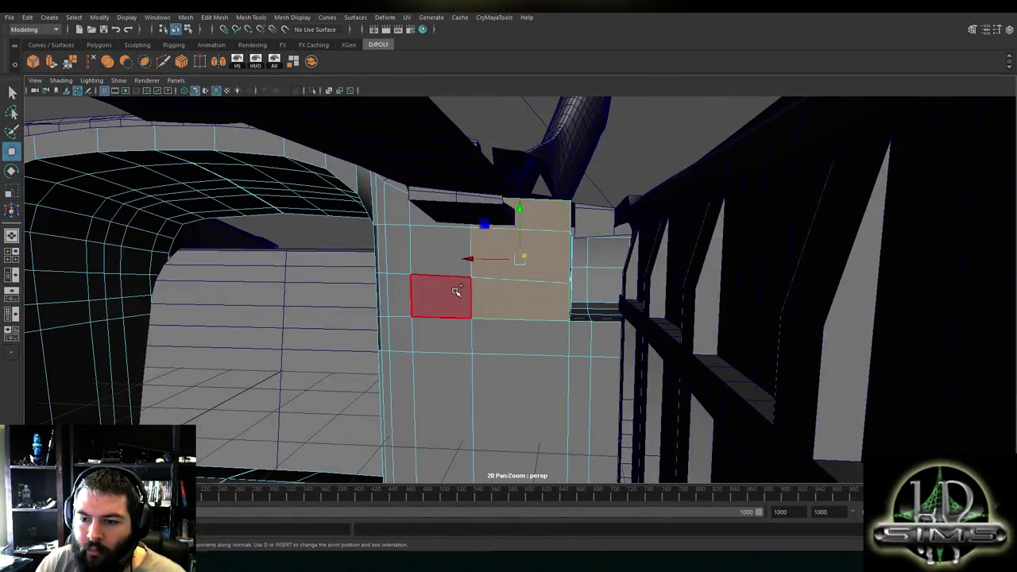
Return to object mode and hide the tail fin standing over the hinge recess
{"action": "left_click_drag", "start_coordinate": [539, 262], "coordinate": [353, 130], "text": "alt"}
{"action": "right_click_drag", "start_coordinate": [793, 135], "coordinate": [821, 121]}
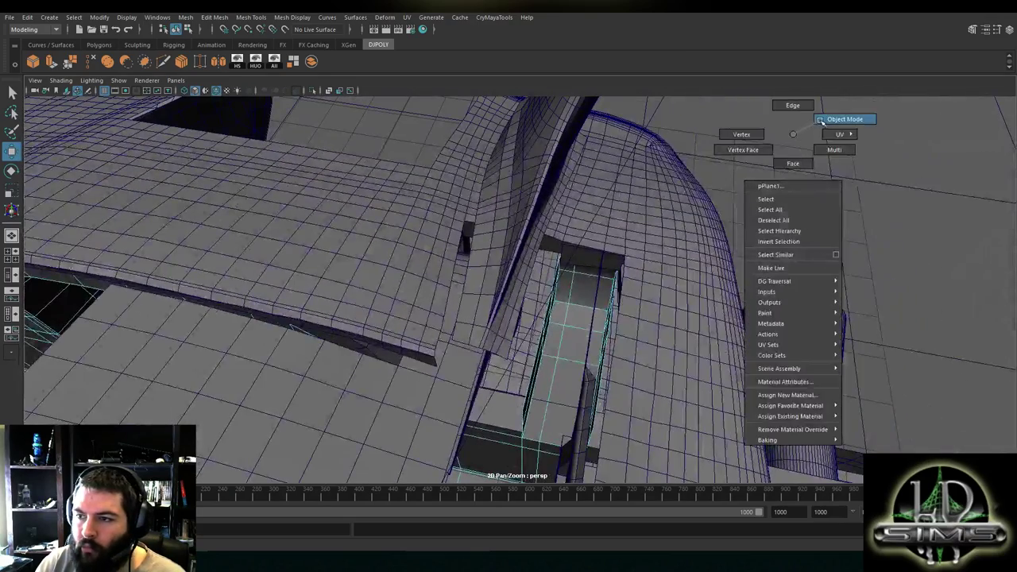
{"action": "left_click", "coordinate": [532, 150]}
{"action": "left_click", "coordinate": [125, 17]}
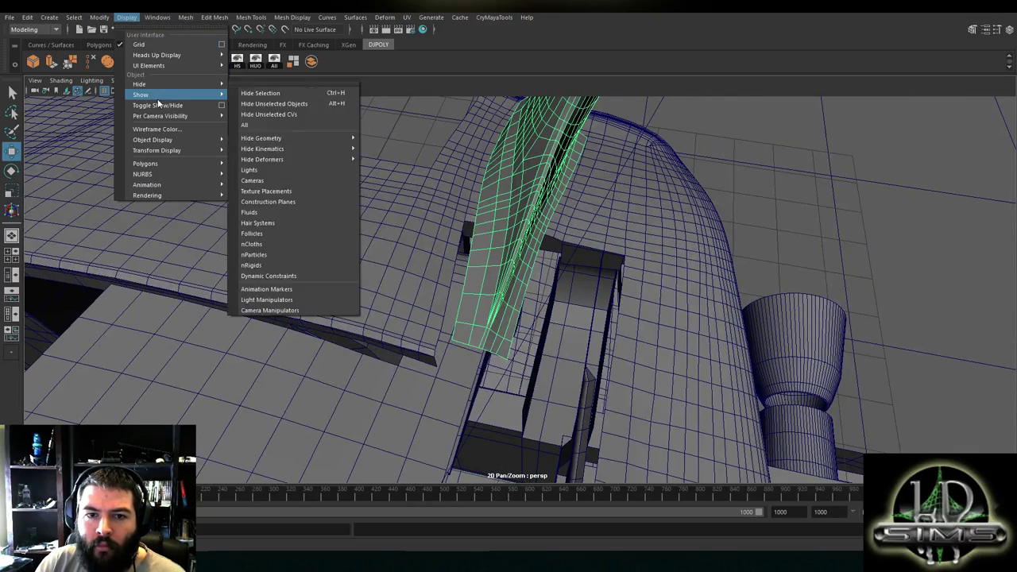
{"action": "left_click", "coordinate": [275, 96]}
In the top view, shift the outer vertex columns of the half canopy and its hinge arm away from the centre line
{"action": "scroll", "coordinate": [490, 195], "scroll_direction": "up", "scroll_amount": 1}
{"action": "left_click_drag", "start_coordinate": [490, 195], "coordinate": [351, 208], "text": "alt"}
{"action": "right_click_drag", "start_coordinate": [398, 188], "coordinate": [445, 173]}
{"action": "left_click", "coordinate": [408, 254]}
{"action": "left_click_drag", "start_coordinate": [409, 255], "coordinate": [637, 293], "text": "alt"}
{"action": "scroll", "coordinate": [636, 293], "scroll_direction": "down", "scroll_amount": 4}
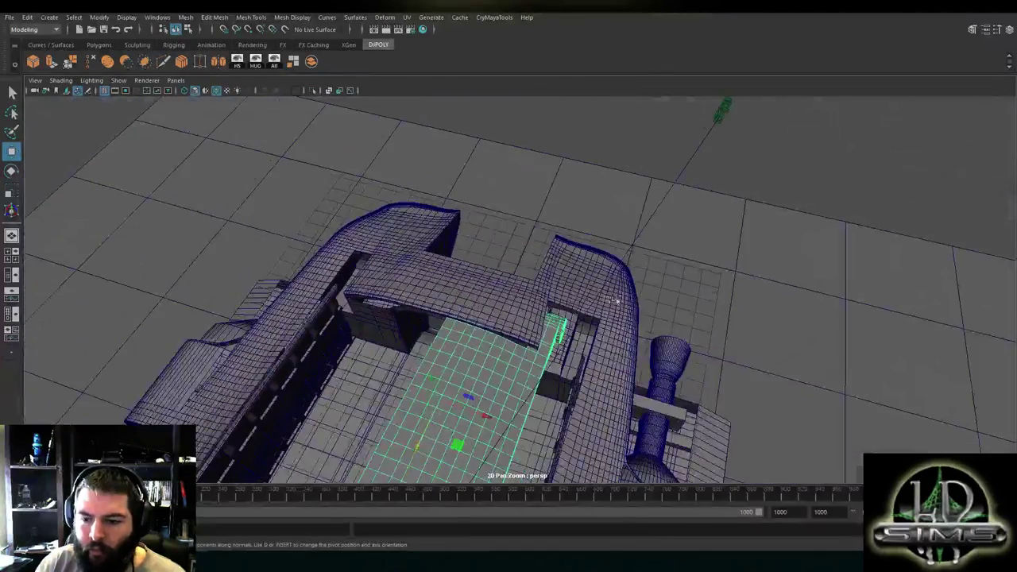
{"action": "key", "text": "space"}
{"action": "scroll", "coordinate": [357, 245], "scroll_direction": "down", "scroll_amount": 6}
{"action": "key", "text": "space"}
{"action": "key", "text": "space"}
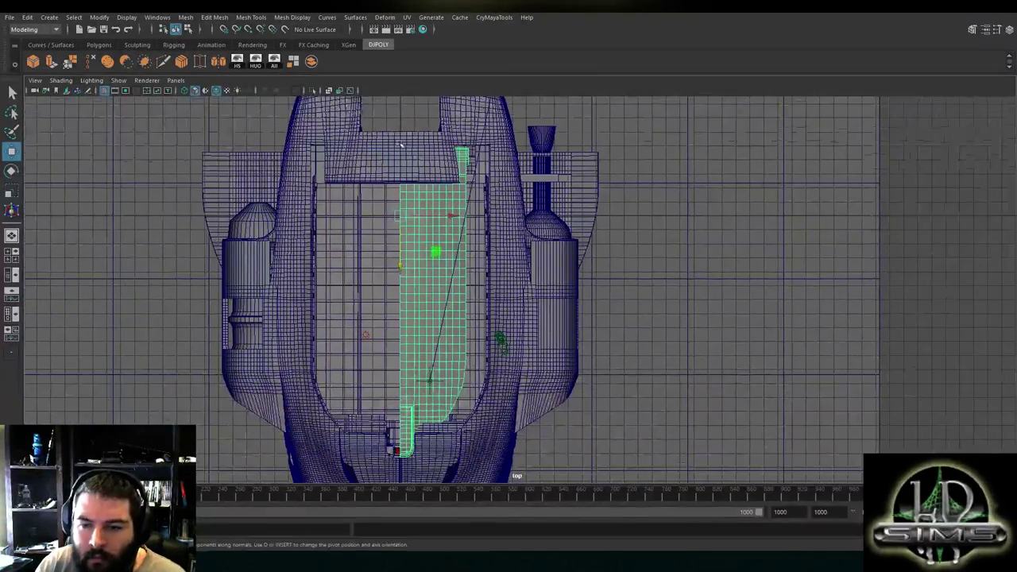
{"action": "right_click_drag", "start_coordinate": [929, 184], "coordinate": [888, 184]}
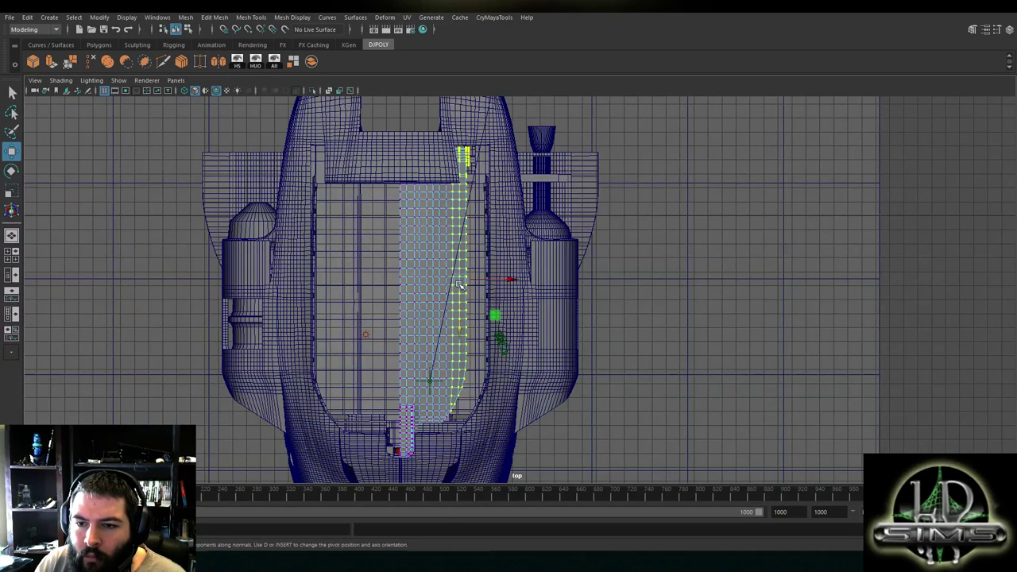
{"action": "scroll", "coordinate": [475, 271], "scroll_direction": "up", "scroll_amount": 6}
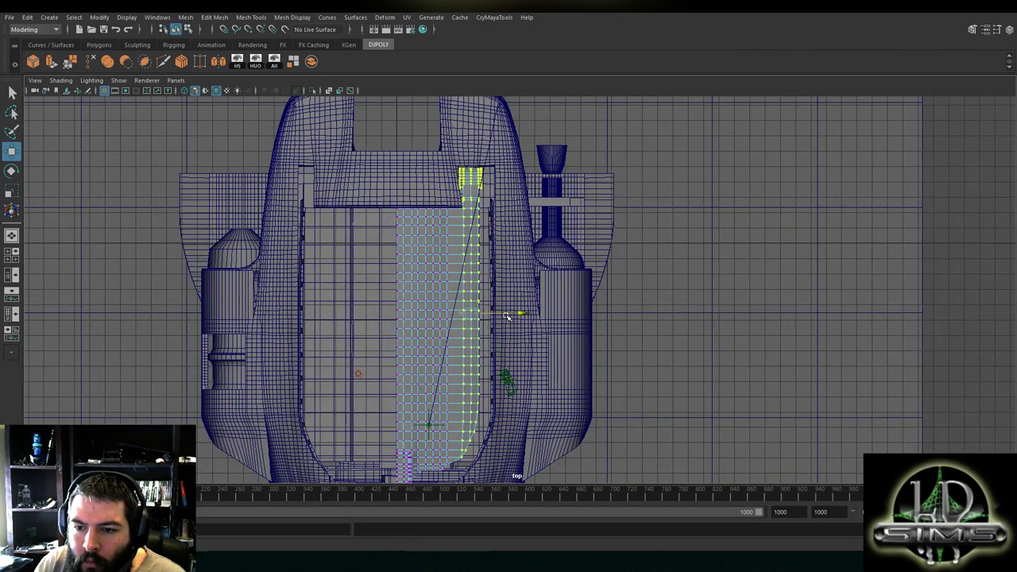
{"action": "scroll", "coordinate": [500, 209], "scroll_direction": "up", "scroll_amount": 3}
Delete the side-wall faces beside the hinge cylinder inside the recess
{"action": "key", "text": "space"}
{"action": "key", "text": "space"}
{"action": "left_click_drag", "start_coordinate": [562, 241], "coordinate": [574, 326], "text": "alt"}
{"action": "left_click", "coordinate": [574, 326]}
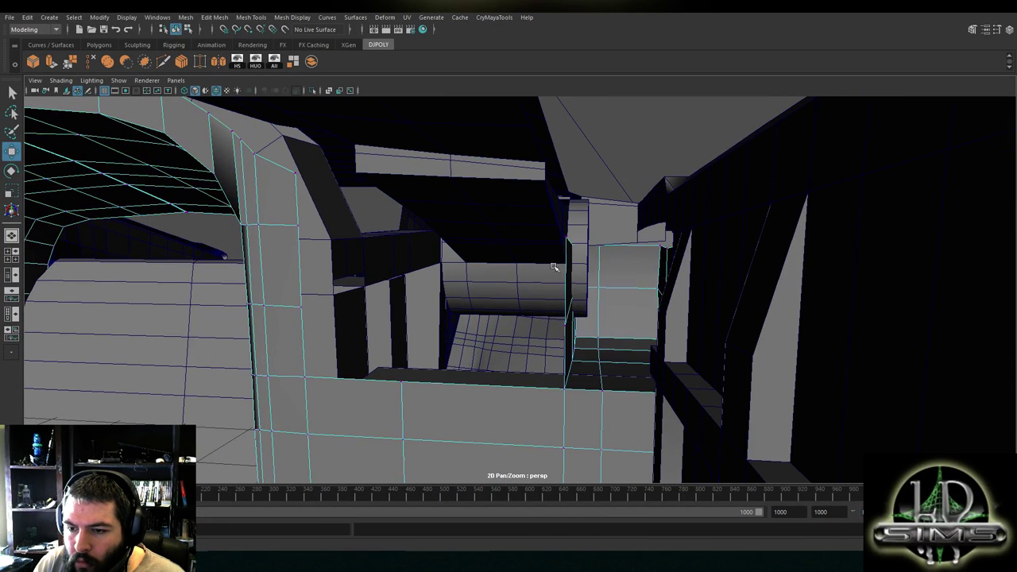
{"action": "left_click_drag", "start_coordinate": [549, 259], "coordinate": [578, 340], "text": "alt"}
{"action": "left_click", "coordinate": [586, 286]}
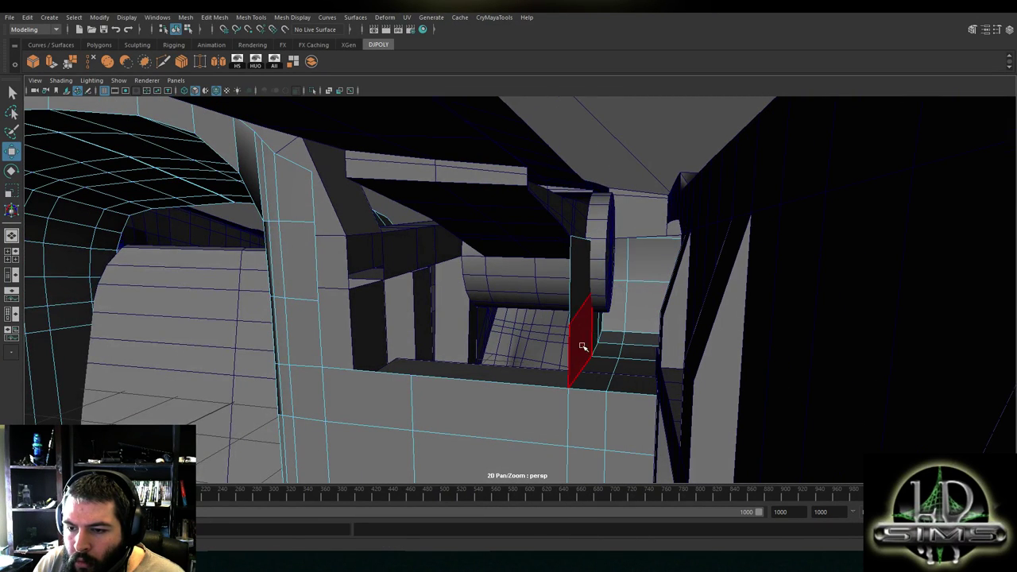
{"action": "left_click", "coordinate": [574, 282], "text": "shift"}
{"action": "left_click_drag", "start_coordinate": [574, 282], "coordinate": [657, 306], "text": "alt"}
{"action": "left_click_drag", "start_coordinate": [575, 307], "coordinate": [465, 272], "text": "alt"}
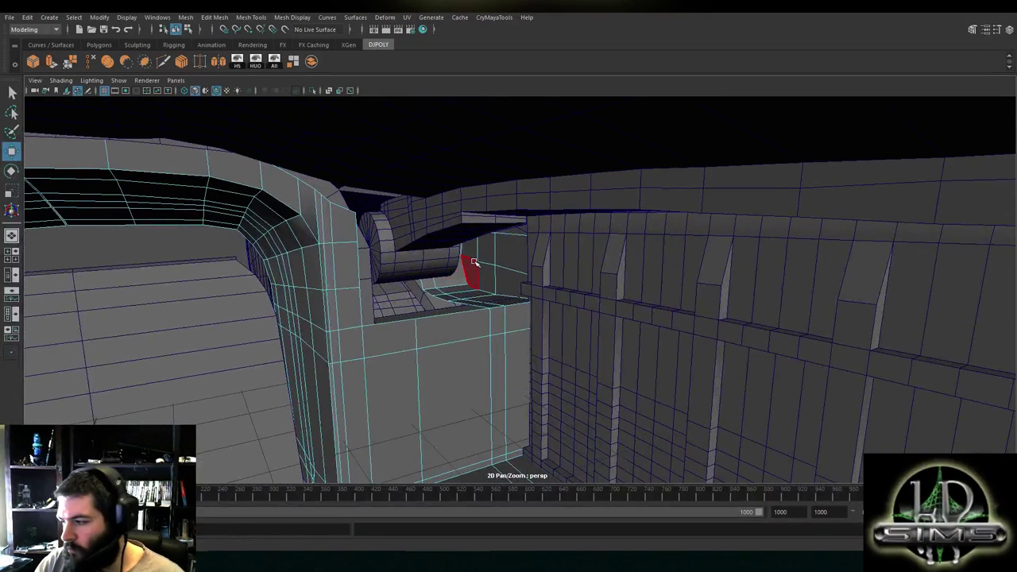
Examine the hinge recess and the surrounding cabin wall and hull from inside and outside
{"action": "scroll", "coordinate": [474, 262], "scroll_direction": "up", "scroll_amount": 4}
{"action": "right_click_drag", "start_coordinate": [411, 264], "coordinate": [381, 345]}
{"action": "left_click_drag", "start_coordinate": [380, 331], "coordinate": [377, 298], "text": "alt"}
{"action": "left_click_drag", "start_coordinate": [406, 216], "coordinate": [404, 217], "text": "ctrl"}
{"action": "right_click_drag", "start_coordinate": [440, 349], "coordinate": [236, 382], "text": "alt"}
{"action": "left_click_drag", "start_coordinate": [236, 382], "coordinate": [297, 338], "text": "alt"}
{"action": "right_click_drag", "start_coordinate": [297, 338], "coordinate": [509, 321], "text": "alt"}
{"action": "left_click_drag", "start_coordinate": [508, 321], "coordinate": [473, 334], "text": "alt"}
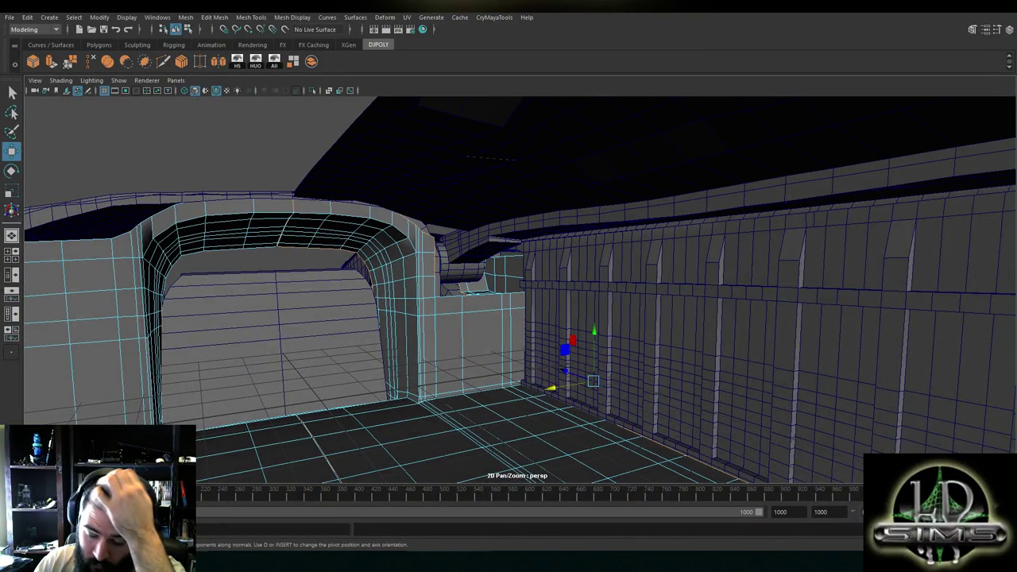
{"action": "left_click_drag", "start_coordinate": [825, 99], "coordinate": [818, 236], "text": "alt"}
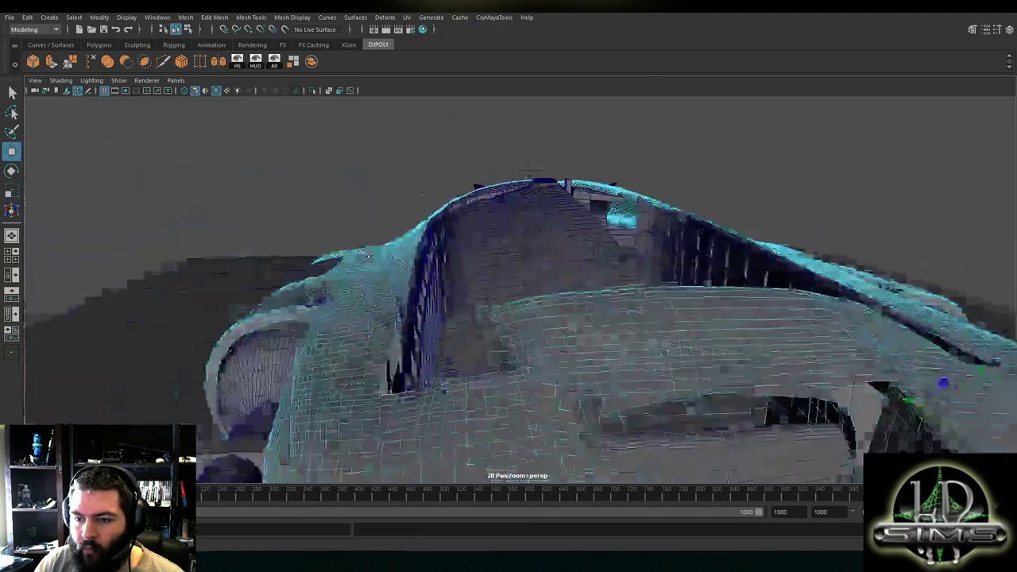
Examine how the half canopy's rear and hinge arm meet the hinge recess and hull, in shaded and wireframe display
{"action": "left_click_drag", "start_coordinate": [546, 166], "coordinate": [580, 300], "text": "alt"}
{"action": "left_click_drag", "start_coordinate": [514, 268], "coordinate": [444, 249], "text": "alt"}
{"action": "left_click_drag", "start_coordinate": [477, 211], "coordinate": [597, 245], "text": "alt"}
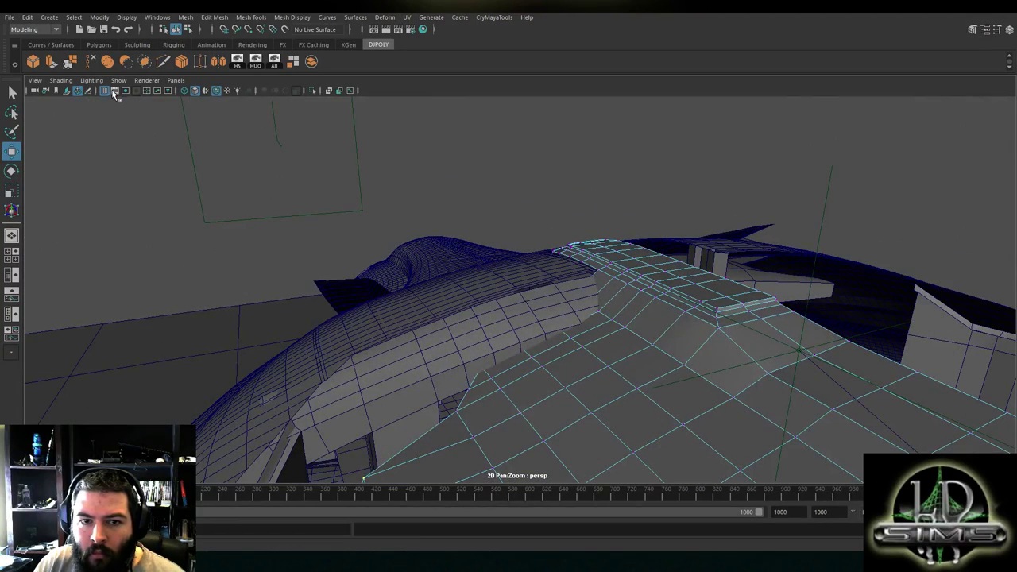
{"action": "left_click_drag", "start_coordinate": [579, 302], "coordinate": [652, 278], "text": "alt"}
{"action": "scroll", "coordinate": [561, 297], "scroll_direction": "up", "scroll_amount": 2}
{"action": "left_click_drag", "start_coordinate": [562, 297], "coordinate": [561, 230], "text": "alt"}
{"action": "left_click_drag", "start_coordinate": [539, 270], "coordinate": [562, 276], "text": "alt"}
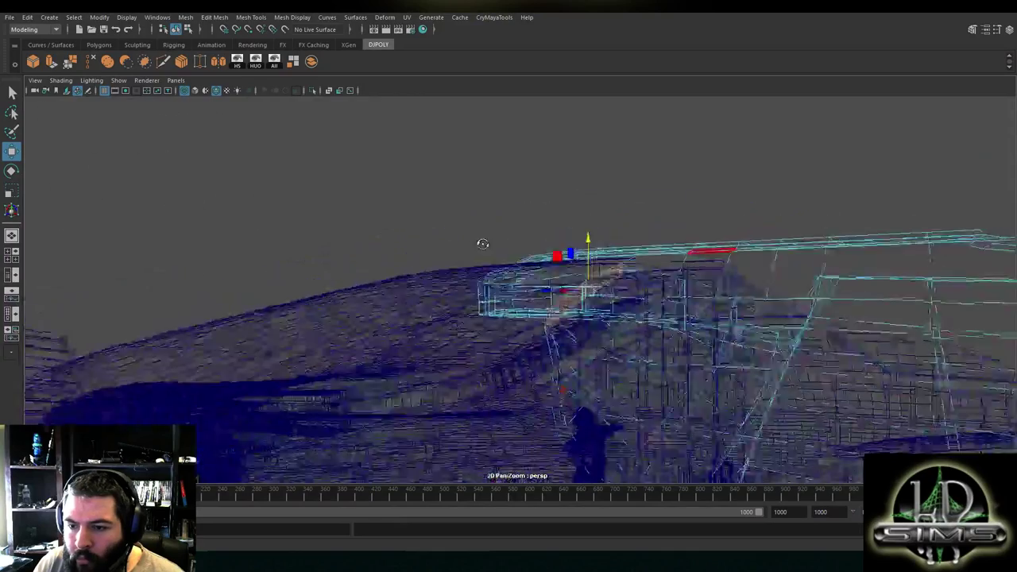
Try to move the inner edges beneath the rear of the half canopy upward in wireframe display
{"action": "left_click_drag", "start_coordinate": [482, 244], "coordinate": [580, 289], "text": "alt"}
{"action": "right_click", "coordinate": [638, 258]}
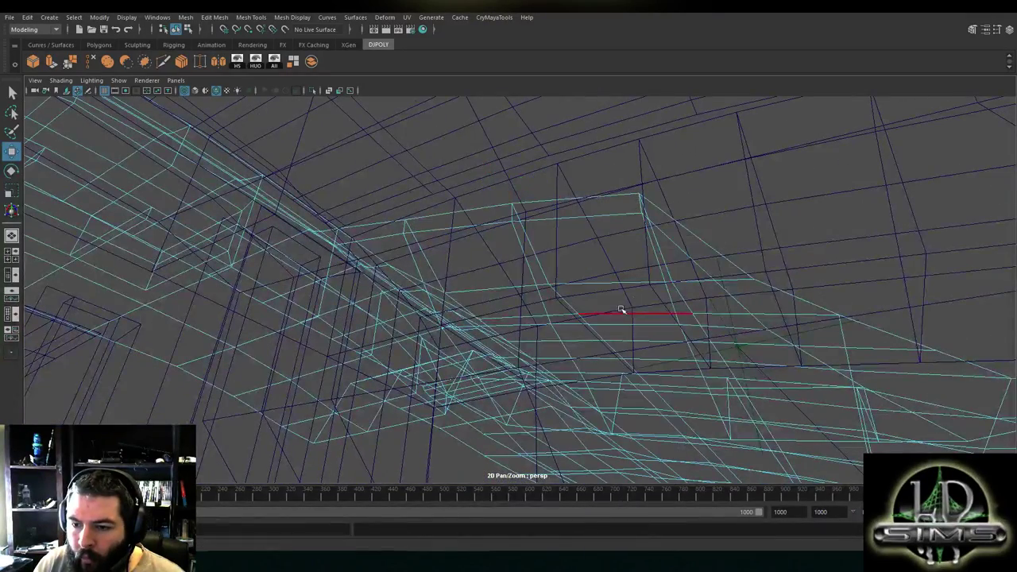
{"action": "left_click_drag", "start_coordinate": [656, 319], "coordinate": [681, 329], "text": "alt"}
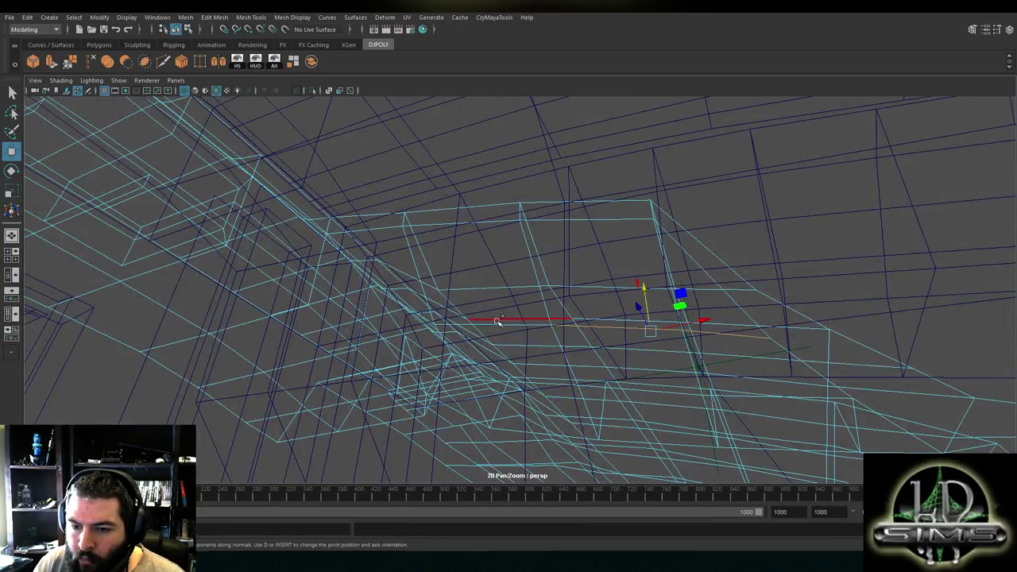
{"action": "left_click_drag", "start_coordinate": [464, 319], "coordinate": [569, 312], "text": "alt"}
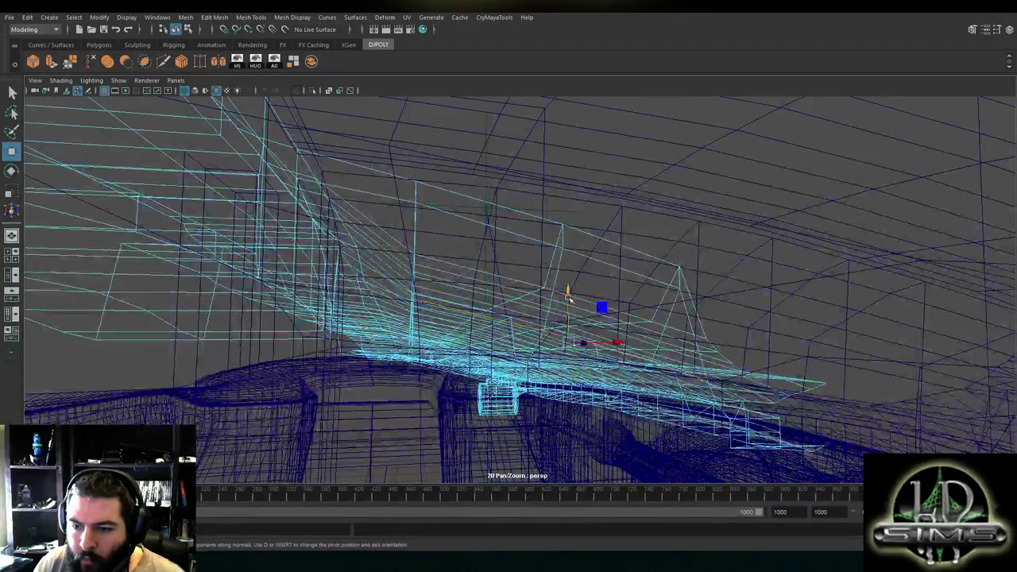
{"action": "left_click_drag", "start_coordinate": [591, 251], "coordinate": [538, 275], "text": "alt"}
{"action": "left_click_drag", "start_coordinate": [552, 234], "coordinate": [559, 203], "text": "alt"}
{"action": "right_click_drag", "start_coordinate": [570, 187], "coordinate": [528, 188]}
{"action": "left_click_drag", "start_coordinate": [549, 198], "coordinate": [561, 149], "text": "alt"}
{"action": "key", "text": "ctrl+z"}
{"action": "right_click_drag", "start_coordinate": [561, 148], "coordinate": [511, 148]}
Try to raise the inner row of vertices beneath the half canopy's rear and return to shaded display
{"action": "left_click_drag", "start_coordinate": [609, 229], "coordinate": [751, 269], "text": "alt"}
{"action": "scroll", "coordinate": [643, 278], "scroll_direction": "up", "scroll_amount": 3}
{"action": "left_click_drag", "start_coordinate": [568, 267], "coordinate": [651, 317], "text": "alt"}
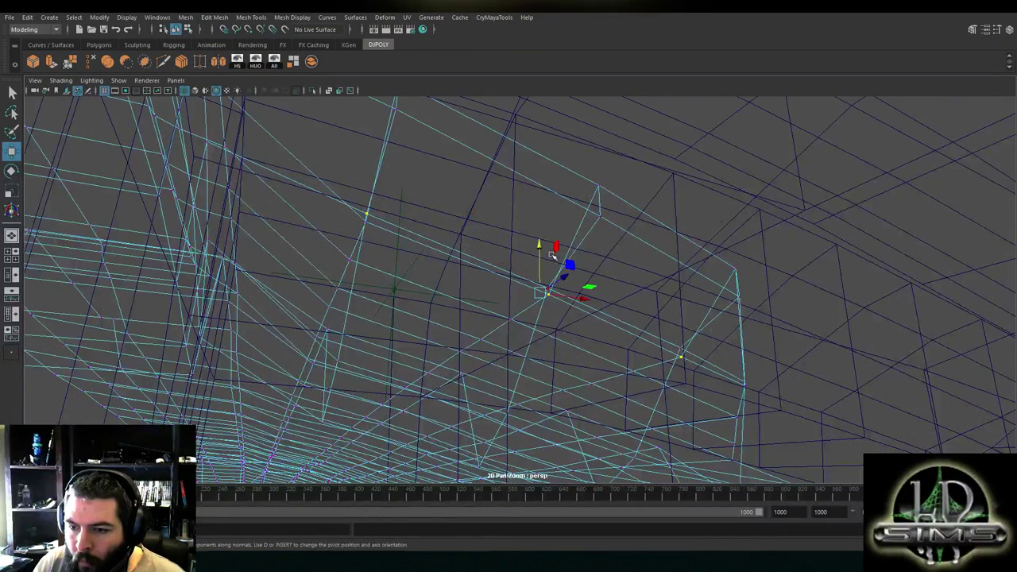
{"action": "left_click_drag", "start_coordinate": [540, 247], "coordinate": [545, 212]}
{"action": "key", "text": "ctrl+z"}
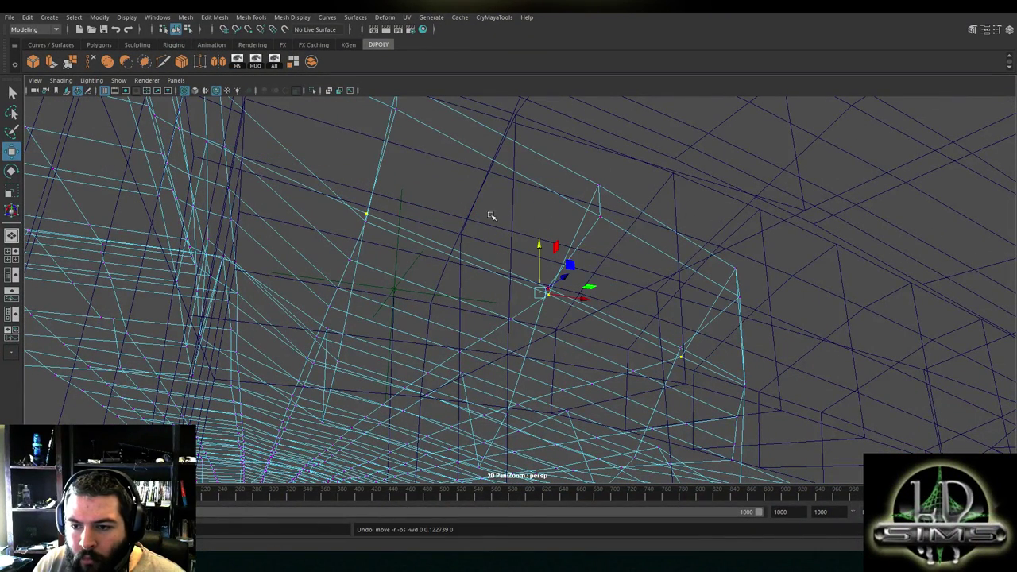
{"action": "left_click", "coordinate": [368, 214], "text": "ctrl"}
{"action": "left_click_drag", "start_coordinate": [540, 248], "coordinate": [496, 225]}
{"action": "key", "text": "space"}
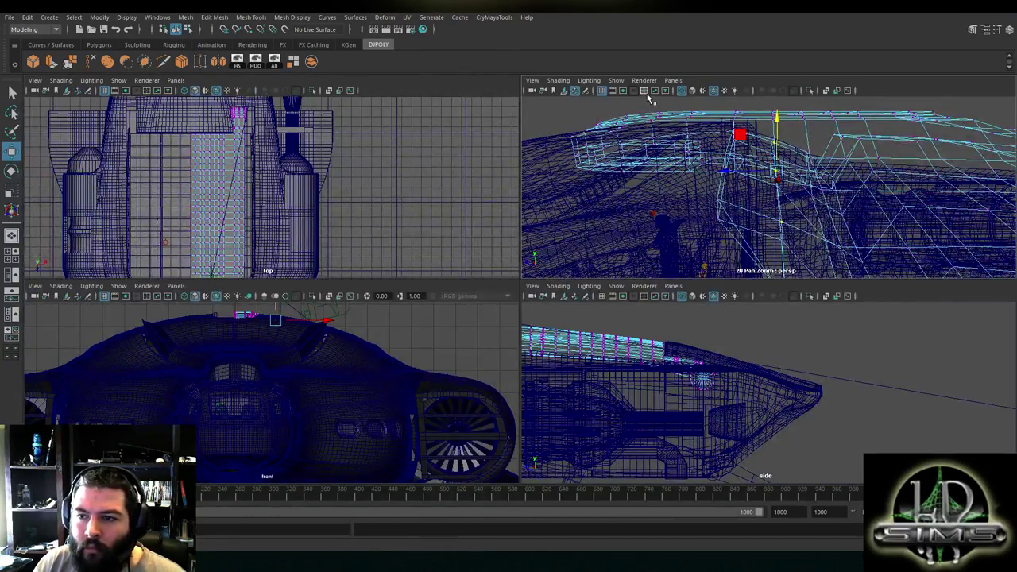
{"action": "left_click", "coordinate": [681, 94]}
{"action": "key", "text": "space"}
{"action": "mouse_move", "coordinate": [586, 162]}
{"action": "left_mouse_down", "text": "alt"}
{"action": "mouse_move", "coordinate": [511, 195]}
{"action": "mouse_move", "coordinate": [520, 106]}
{"action": "mouse_move", "coordinate": [517, 179]}
{"action": "mouse_move", "coordinate": [516, 167]}
{"action": "left_mouse_up", "text": "alt"}
{"action": "left_click_drag", "start_coordinate": [499, 216], "coordinate": [537, 234], "text": "alt"}
{"action": "key", "text": "ctrl+z"}
Select the half canopy's rear vertices beside the hinge arm in the top view and raise them above the hull
{"action": "scroll", "coordinate": [542, 285], "scroll_direction": "down", "scroll_amount": 2}
{"action": "key", "text": "space"}
{"action": "key", "text": "space"}
{"action": "key", "text": "space"}
{"action": "scroll", "coordinate": [424, 358], "scroll_direction": "down", "scroll_amount": 1}
{"action": "left_click", "coordinate": [739, 229]}
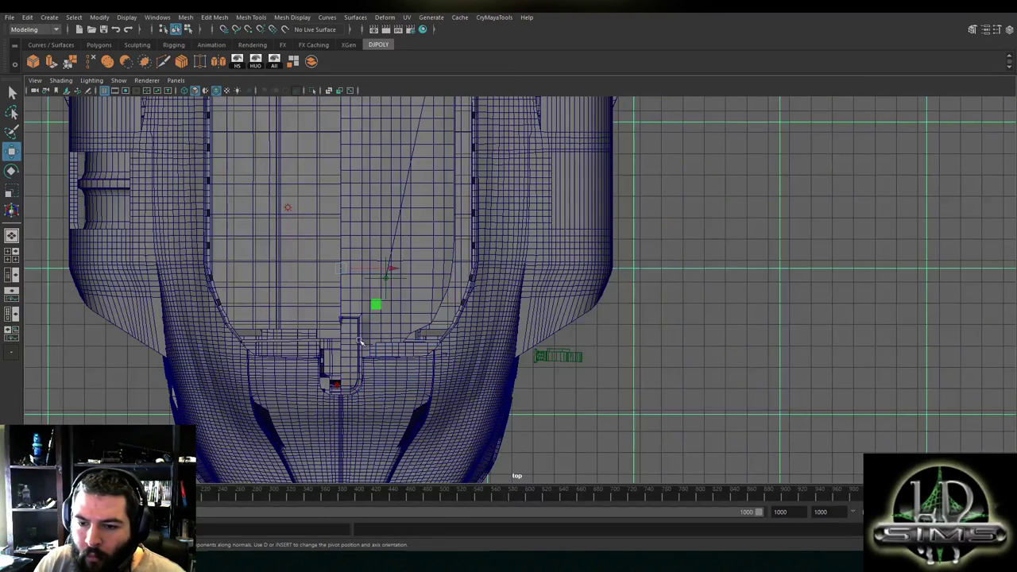
{"action": "left_click", "coordinate": [420, 308]}
{"action": "left_click", "coordinate": [397, 261]}
{"action": "right_click_drag", "start_coordinate": [400, 250], "coordinate": [357, 250]}
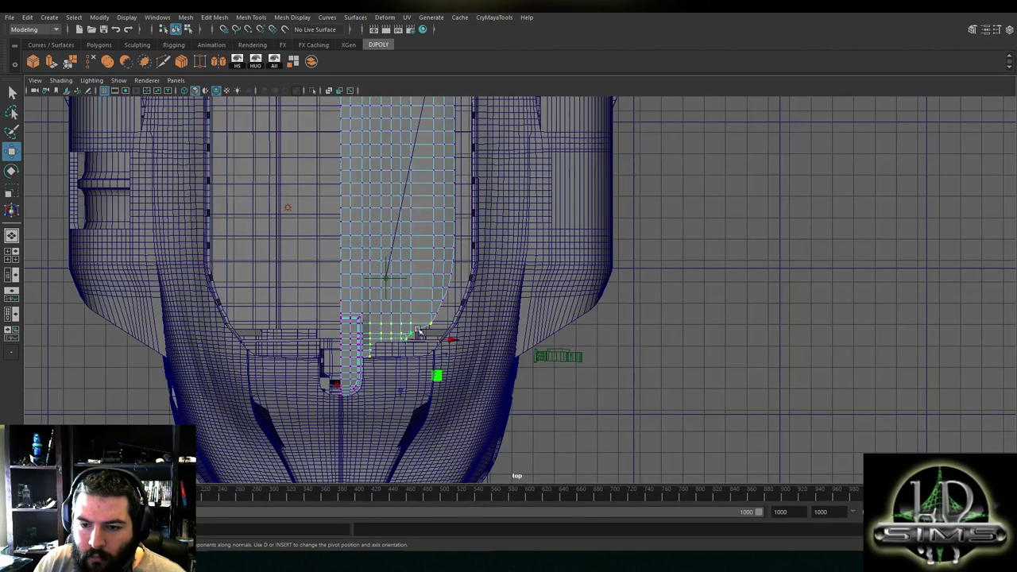
{"action": "key", "text": "space"}
{"action": "key", "text": "space"}
{"action": "left_click_drag", "start_coordinate": [566, 278], "coordinate": [646, 273]}
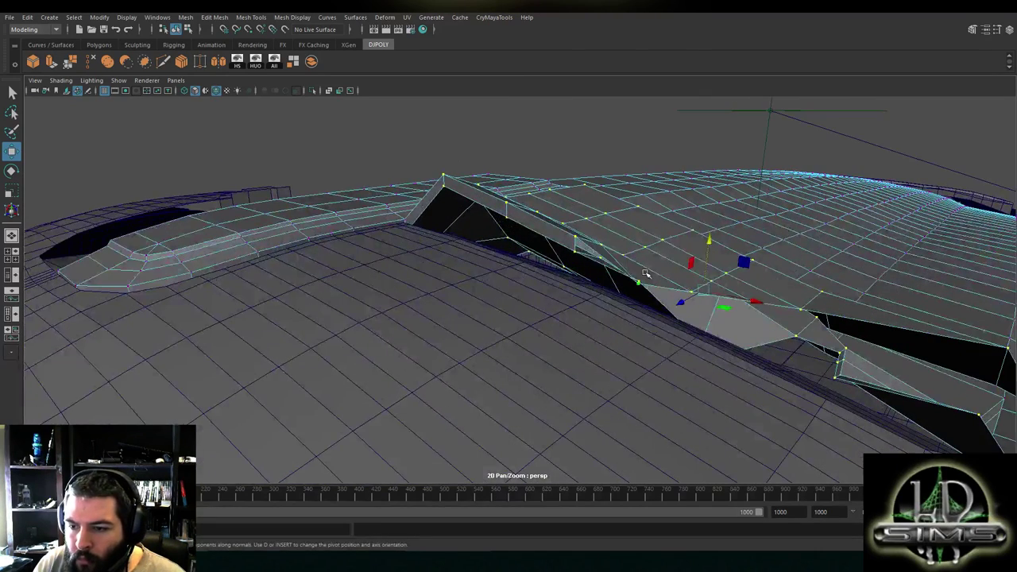
{"action": "left_click", "coordinate": [642, 259]}
Align the lower vertices of the half canopy's rear side wall with the adjoining cabin frame edge
{"action": "left_click_drag", "start_coordinate": [668, 233], "coordinate": [425, 232], "text": "alt"}
{"action": "left_click", "coordinate": [419, 291]}
{"action": "left_click_drag", "start_coordinate": [420, 291], "coordinate": [450, 302], "text": "alt"}
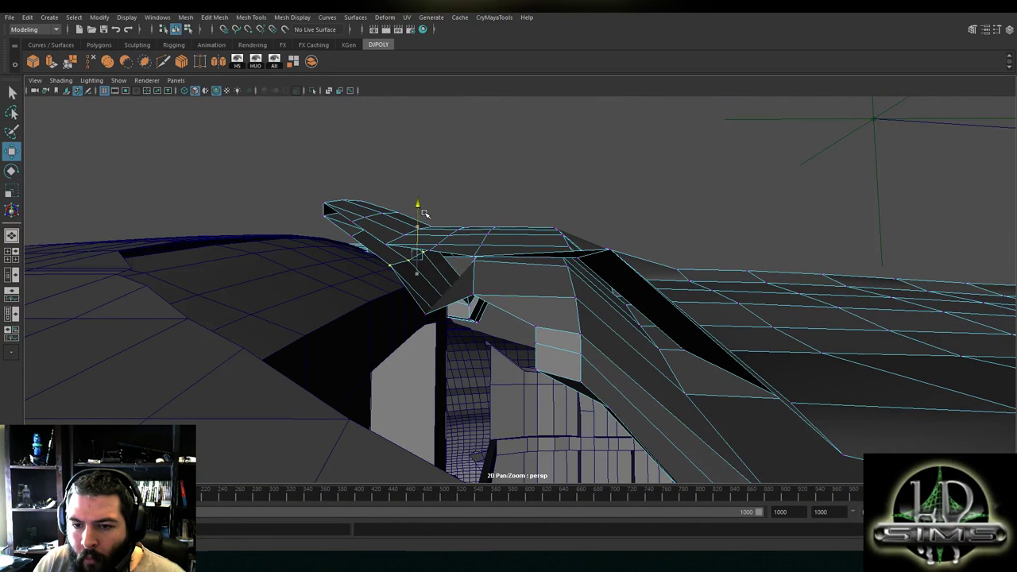
{"action": "left_click_drag", "start_coordinate": [430, 306], "coordinate": [451, 140], "text": "alt"}
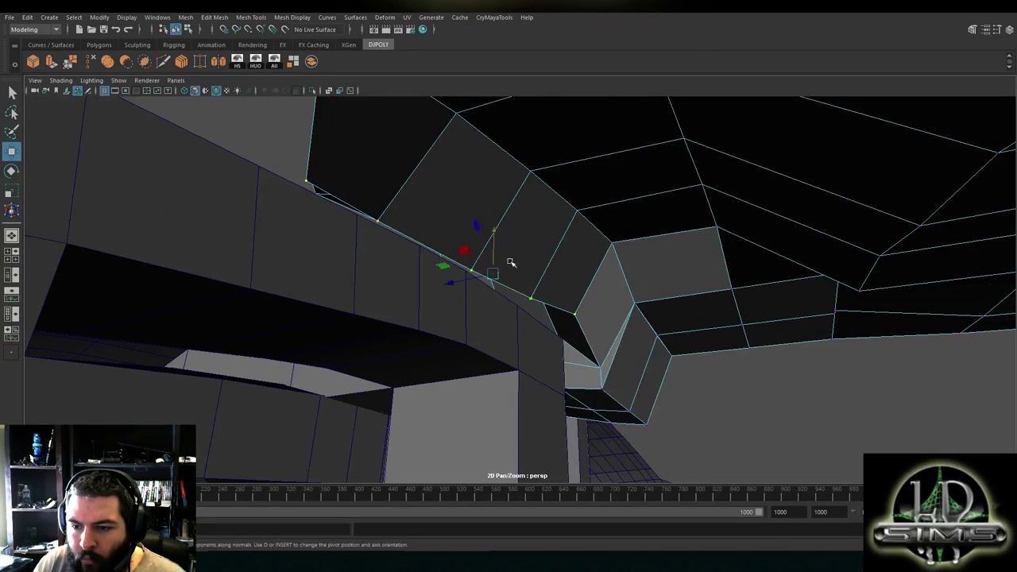
{"action": "left_click_drag", "start_coordinate": [496, 239], "coordinate": [528, 262]}
{"action": "scroll", "coordinate": [531, 259], "scroll_direction": "down", "scroll_amount": 8}
{"action": "left_click_drag", "start_coordinate": [609, 249], "coordinate": [434, 234], "text": "alt"}
{"action": "left_click_drag", "start_coordinate": [453, 330], "coordinate": [440, 291], "text": "alt"}
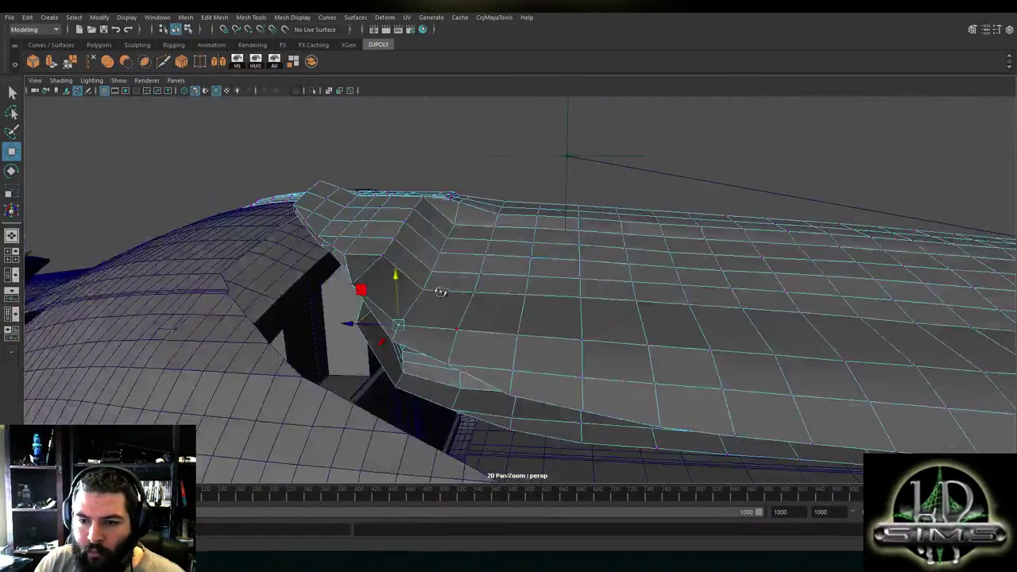
Lower the selected vertex on the half canopy's raised rear surface beside the hinge arm
{"action": "left_click_drag", "start_coordinate": [421, 221], "coordinate": [494, 299], "text": "alt"}
{"action": "left_click", "coordinate": [490, 263]}
{"action": "left_click_drag", "start_coordinate": [489, 236], "coordinate": [479, 322]}
{"action": "left_click_drag", "start_coordinate": [544, 324], "coordinate": [498, 310], "text": "alt"}
{"action": "left_click_drag", "start_coordinate": [382, 295], "coordinate": [355, 293], "text": "alt"}
{"action": "left_click_drag", "start_coordinate": [418, 342], "coordinate": [376, 284], "text": "alt"}
Adjust the height of the edges along the curved rim wall beneath the half canopy's rear
{"action": "right_click_drag", "start_coordinate": [375, 256], "coordinate": [385, 229]}
{"action": "left_click", "coordinate": [342, 313]}
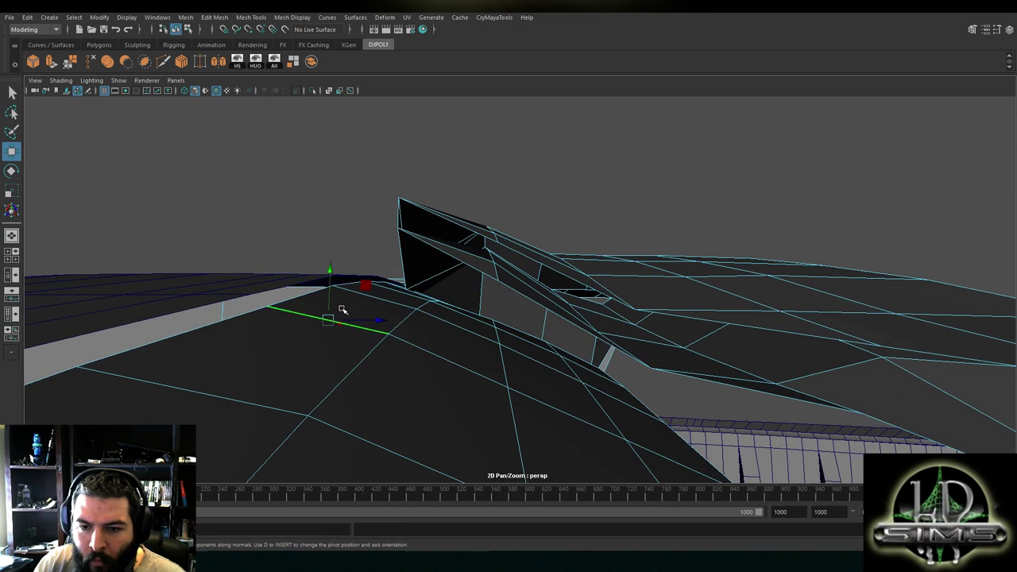
{"action": "left_click_drag", "start_coordinate": [244, 320], "coordinate": [539, 257], "text": "alt"}
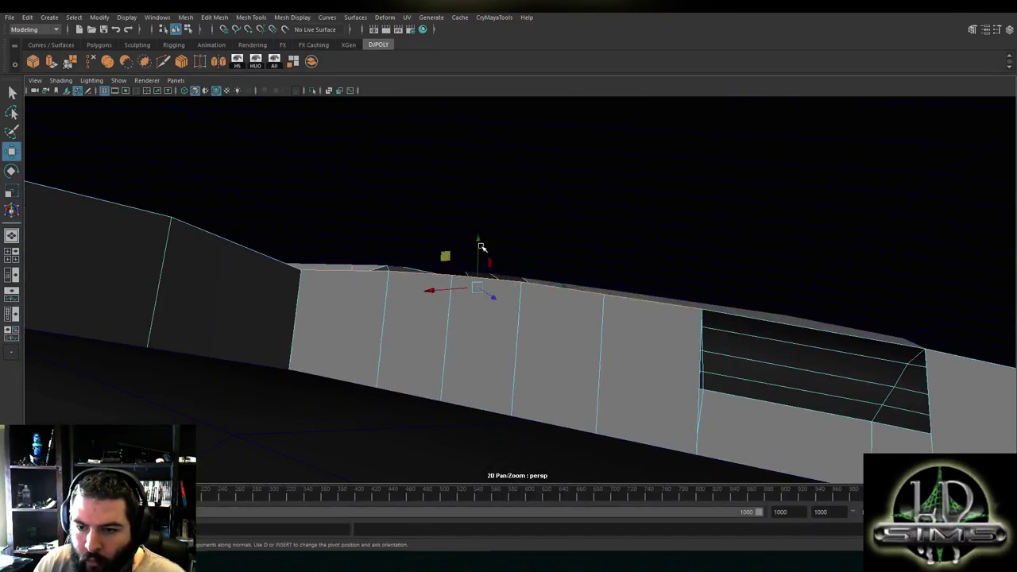
{"action": "left_click_drag", "start_coordinate": [479, 258], "coordinate": [639, 299]}
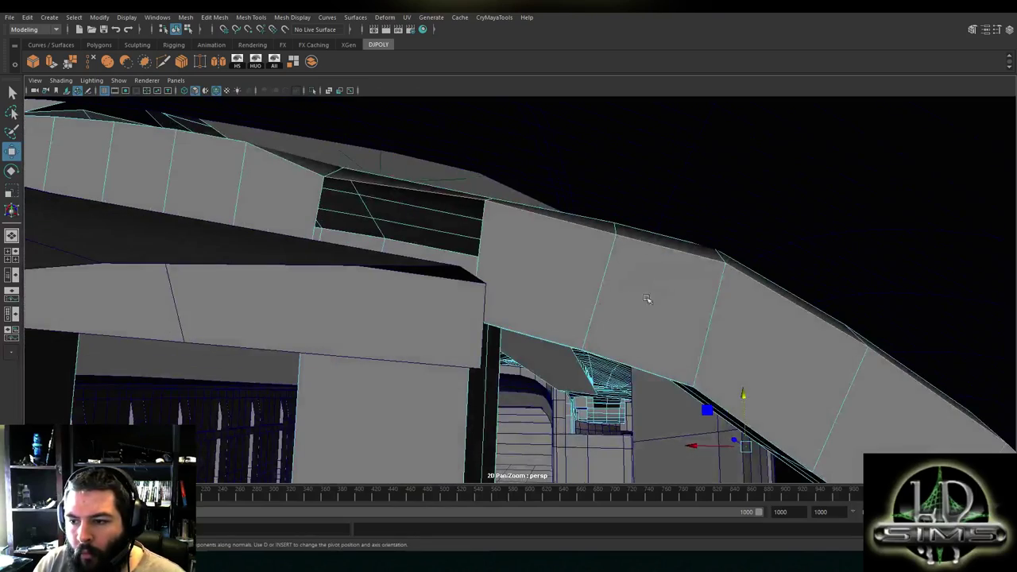
{"action": "left_click_drag", "start_coordinate": [746, 395], "coordinate": [746, 387]}
{"action": "left_click_drag", "start_coordinate": [702, 348], "coordinate": [469, 223], "text": "alt"}
Lower the vertices at the rear rim corner of the half canopy toward the hull surface
{"action": "right_click_drag", "start_coordinate": [375, 167], "coordinate": [339, 167]}
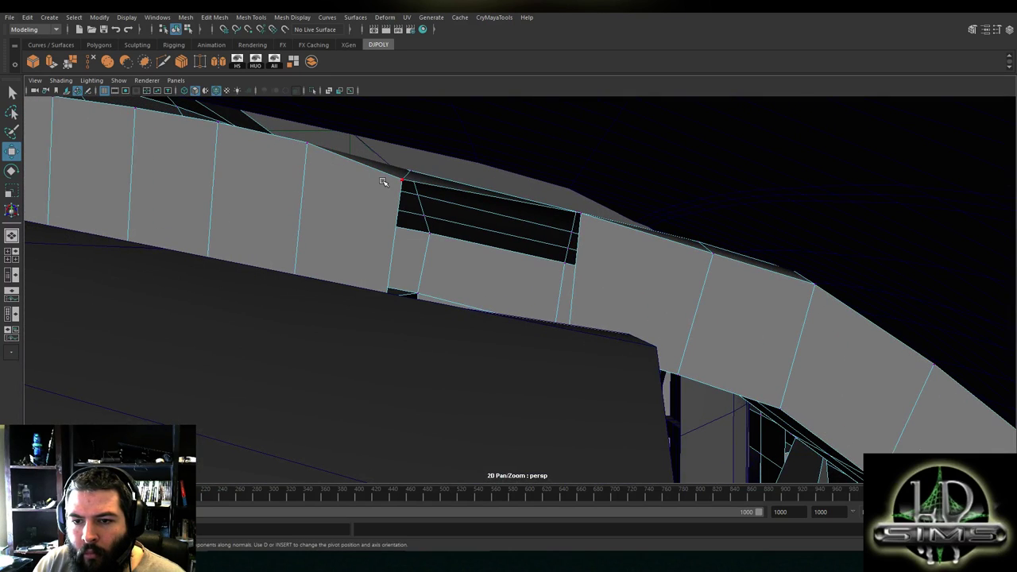
{"action": "left_click_drag", "start_coordinate": [403, 163], "coordinate": [458, 335]}
{"action": "left_click", "coordinate": [388, 308]}
{"action": "left_click_drag", "start_coordinate": [408, 275], "coordinate": [409, 323]}
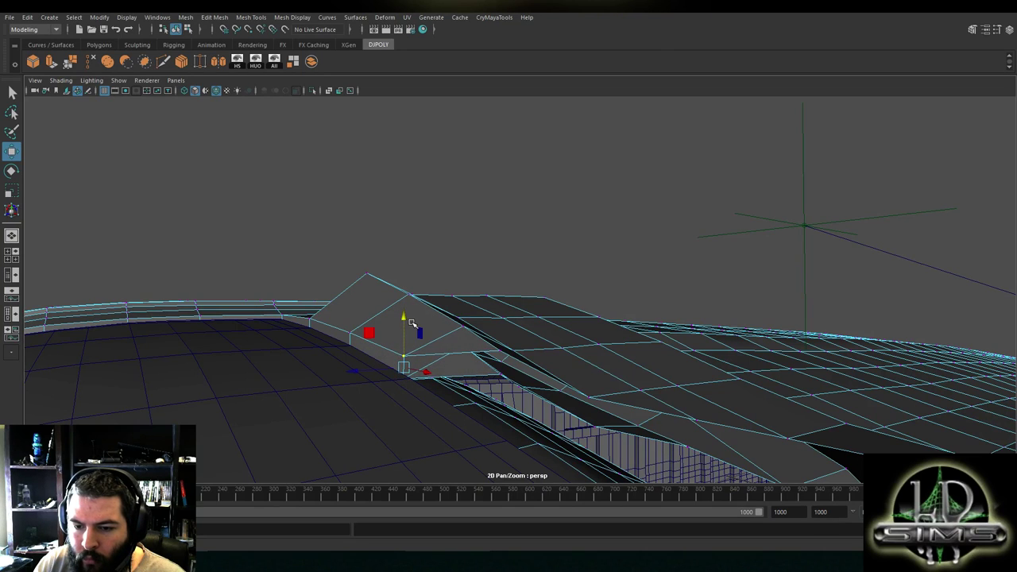
{"action": "left_click_drag", "start_coordinate": [403, 335], "coordinate": [350, 353]}
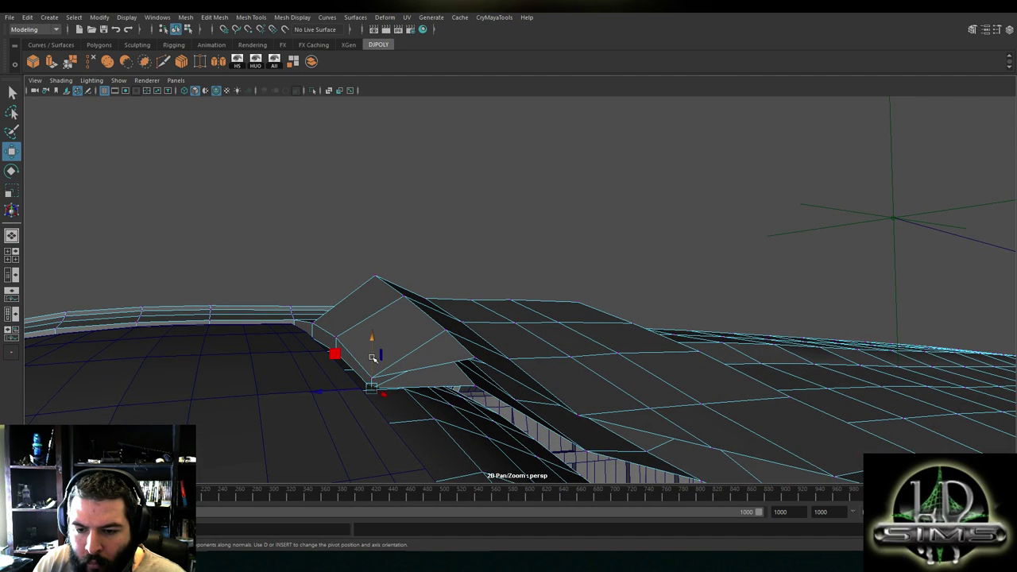
Lower the upper corner vertex of the half canopy's rear wall, working from outside and beneath
{"action": "mouse_move", "coordinate": [337, 350]}
{"action": "left_mouse_down", "text": "alt"}
{"action": "mouse_move", "coordinate": [361, 360]}
{"action": "mouse_move", "coordinate": [325, 341]}
{"action": "left_mouse_up", "text": "alt"}
{"action": "left_click_drag", "start_coordinate": [284, 313], "coordinate": [224, 349], "text": "alt"}
{"action": "left_click_drag", "start_coordinate": [183, 312], "coordinate": [234, 306]}
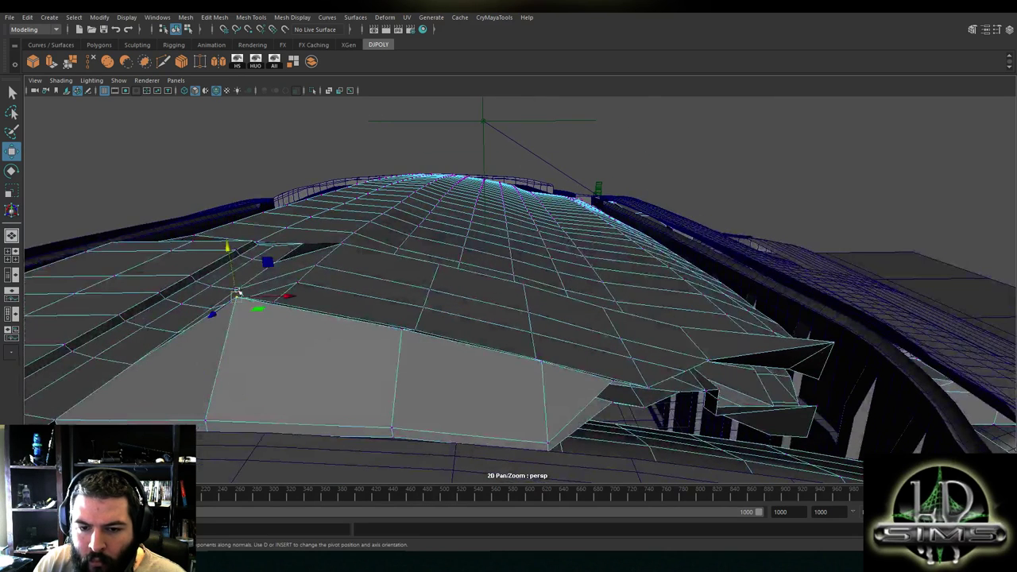
{"action": "mouse_move", "coordinate": [228, 256]}
{"action": "left_mouse_down"}
{"action": "mouse_move", "coordinate": [228, 319]}
{"action": "mouse_move", "coordinate": [230, 267]}
{"action": "left_mouse_up"}
{"action": "left_click_drag", "start_coordinate": [303, 339], "coordinate": [352, 223], "text": "alt"}
{"action": "middle_click_drag", "start_coordinate": [352, 222], "coordinate": [301, 313], "text": "alt"}
{"action": "left_click_drag", "start_coordinate": [300, 313], "coordinate": [335, 350], "text": "alt"}
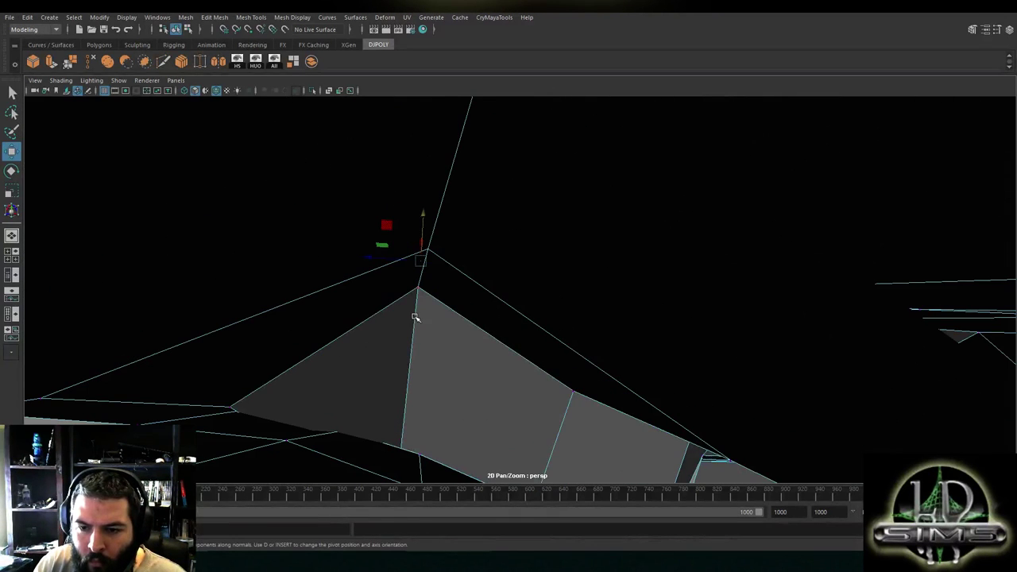
{"action": "left_click_drag", "start_coordinate": [422, 248], "coordinate": [539, 339]}
Flatten the peak on the canopy's inner rim by lowering its vertices and adjusting the neighbouring corner vertex
{"action": "middle_click_drag", "start_coordinate": [539, 339], "coordinate": [504, 350], "text": "alt"}
{"action": "left_click_drag", "start_coordinate": [504, 349], "coordinate": [611, 349], "text": "alt"}
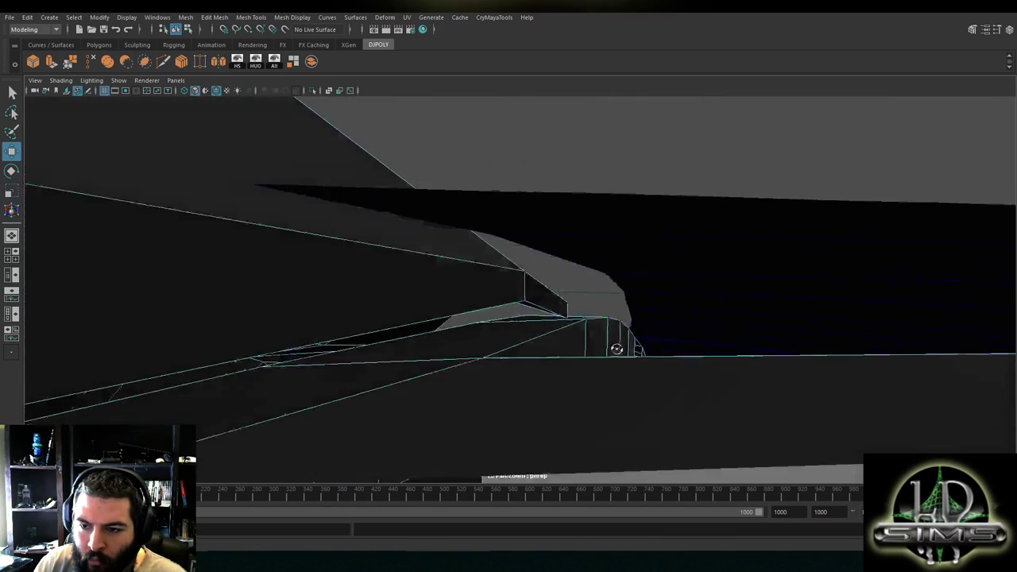
{"action": "middle_click_drag", "start_coordinate": [611, 350], "coordinate": [617, 315], "text": "alt"}
{"action": "left_click_drag", "start_coordinate": [617, 315], "coordinate": [670, 307], "text": "alt"}
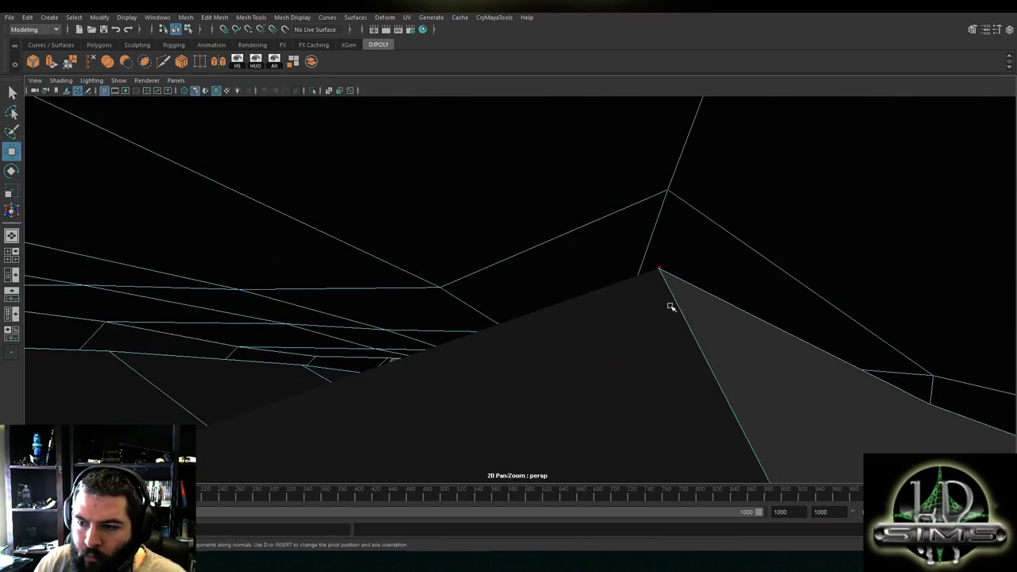
{"action": "left_click_drag", "start_coordinate": [668, 236], "coordinate": [663, 382]}
{"action": "left_click", "coordinate": [638, 332]}
{"action": "left_click_drag", "start_coordinate": [638, 286], "coordinate": [652, 347]}
{"action": "left_click", "coordinate": [771, 366]}
{"action": "left_click_drag", "start_coordinate": [774, 349], "coordinate": [776, 345]}
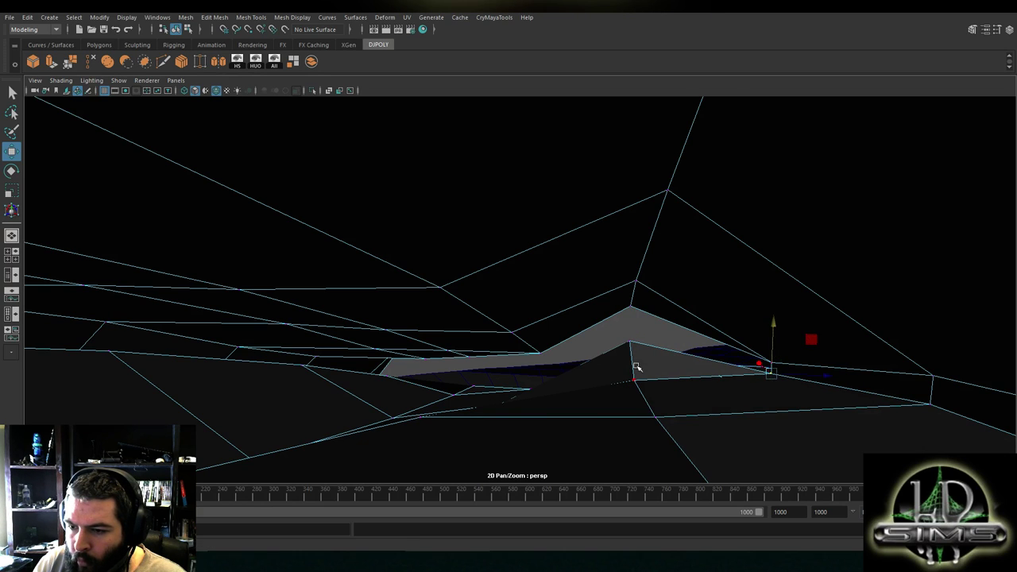
{"action": "left_click_drag", "start_coordinate": [632, 323], "coordinate": [635, 356]}
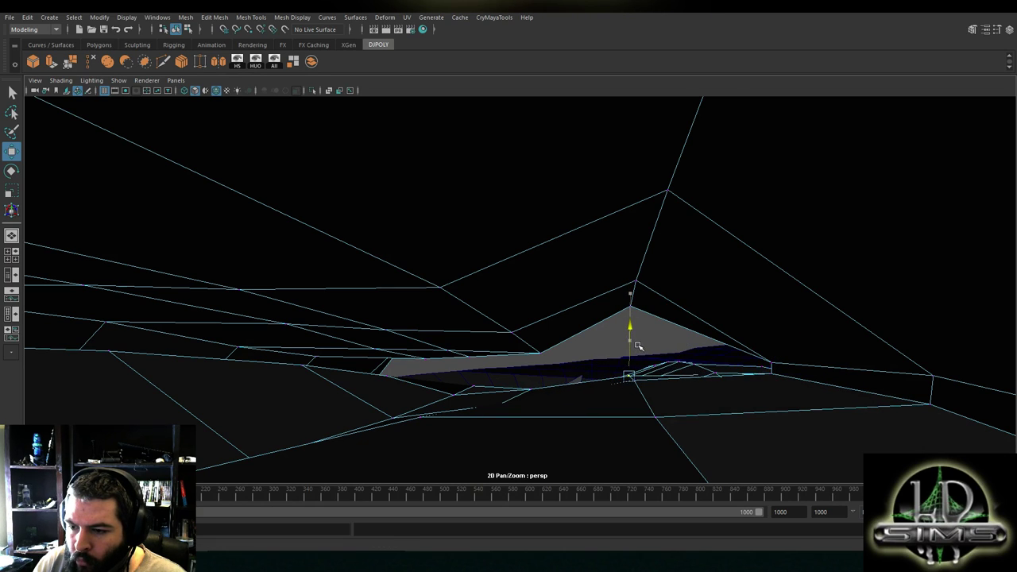
Adjust the height of the paired vertices at the outer tip of the half canopy's rear edge
{"action": "left_click_drag", "start_coordinate": [767, 373], "coordinate": [718, 297], "text": "alt"}
{"action": "left_click_drag", "start_coordinate": [565, 275], "coordinate": [566, 227], "text": "alt"}
{"action": "left_click_drag", "start_coordinate": [521, 193], "coordinate": [538, 152], "text": "alt"}
{"action": "left_click_drag", "start_coordinate": [404, 158], "coordinate": [437, 283], "text": "alt"}
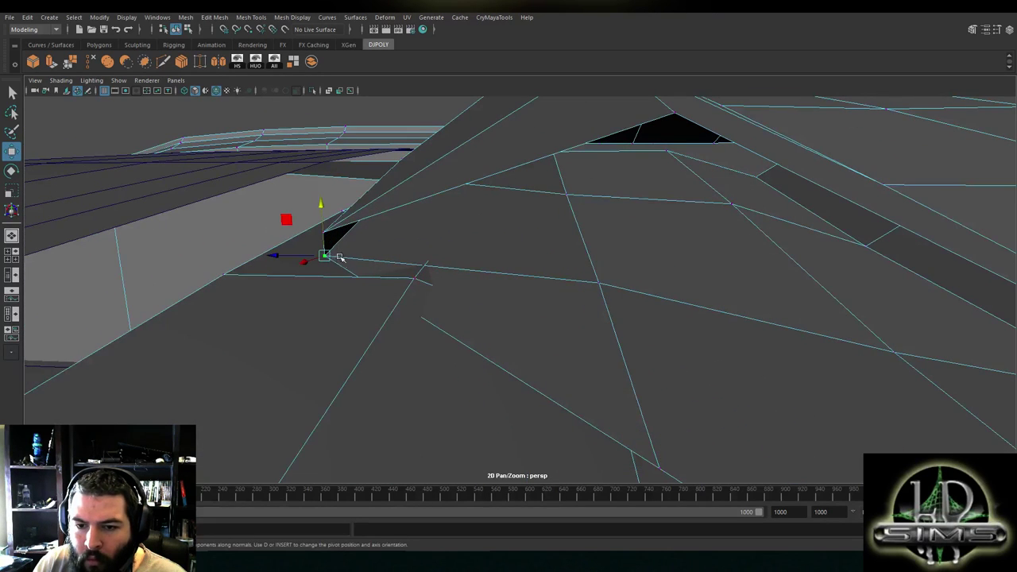
{"action": "left_click", "coordinate": [323, 223]}
{"action": "left_click", "coordinate": [325, 250]}
{"action": "left_click_drag", "start_coordinate": [323, 230], "coordinate": [486, 257]}
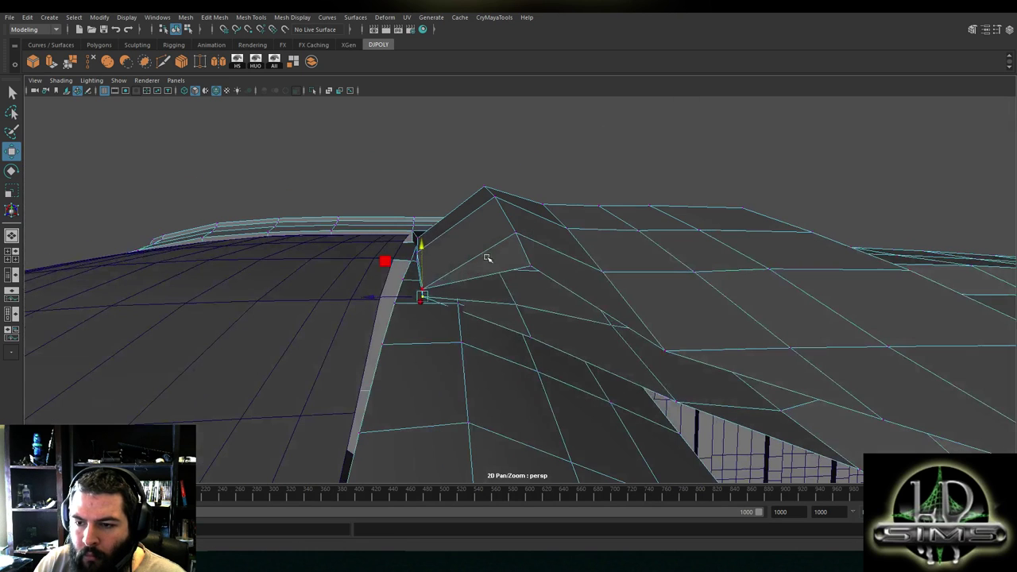
Lower the vertices along the end of the half canopy's raised rear ridge to flatten its slope
{"action": "left_click_drag", "start_coordinate": [532, 233], "coordinate": [539, 279]}
{"action": "left_click", "coordinate": [510, 231]}
{"action": "left_click_drag", "start_coordinate": [518, 205], "coordinate": [520, 252]}
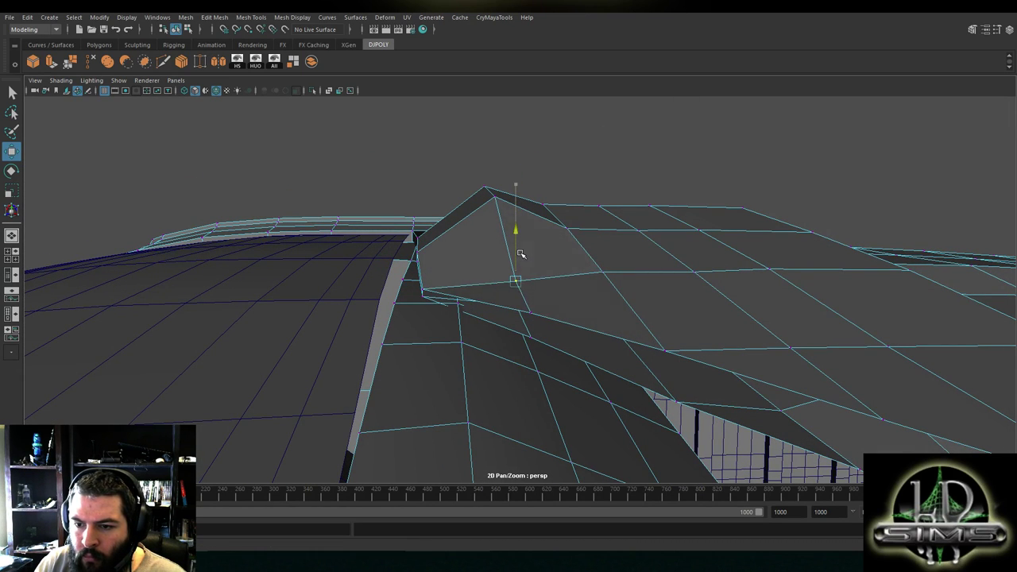
{"action": "left_click_drag", "start_coordinate": [498, 169], "coordinate": [503, 226]}
Lower the vertex row just below the top edge of the half canopy's raised rear section
{"action": "left_click", "coordinate": [567, 230]}
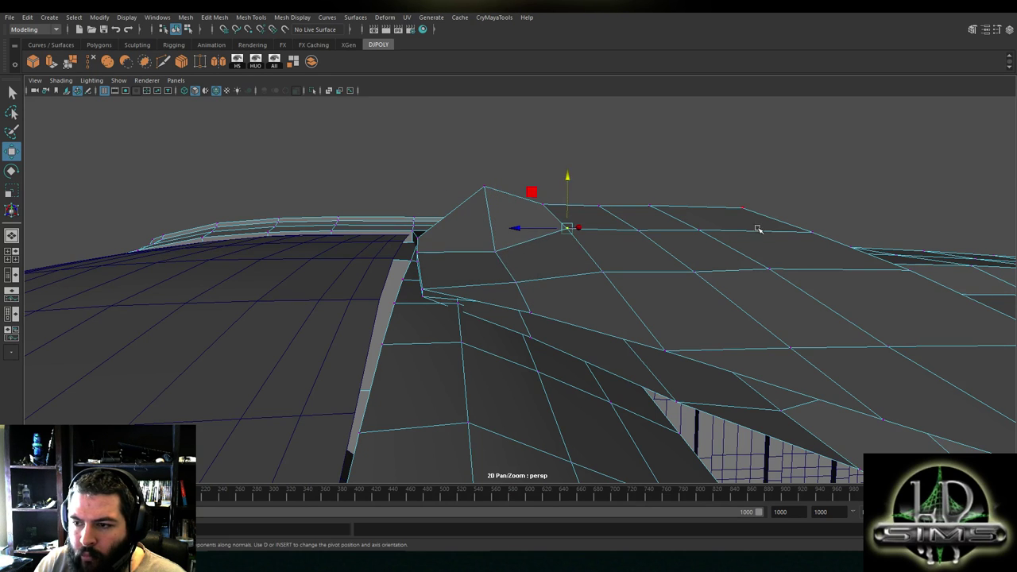
{"action": "left_click_drag", "start_coordinate": [763, 228], "coordinate": [487, 246], "text": "alt"}
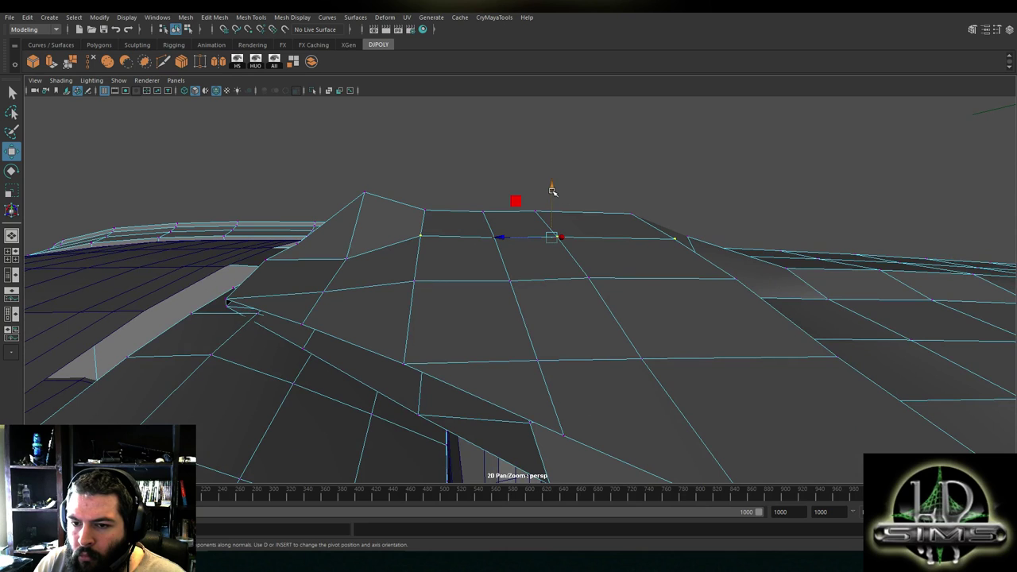
{"action": "left_click_drag", "start_coordinate": [549, 203], "coordinate": [556, 223]}
Lower the individual vertices of the following row across the canopy's rear section so the surface slopes evenly
{"action": "left_click", "coordinate": [424, 285]}
{"action": "left_click_drag", "start_coordinate": [413, 245], "coordinate": [414, 260]}
{"action": "left_click", "coordinate": [324, 294]}
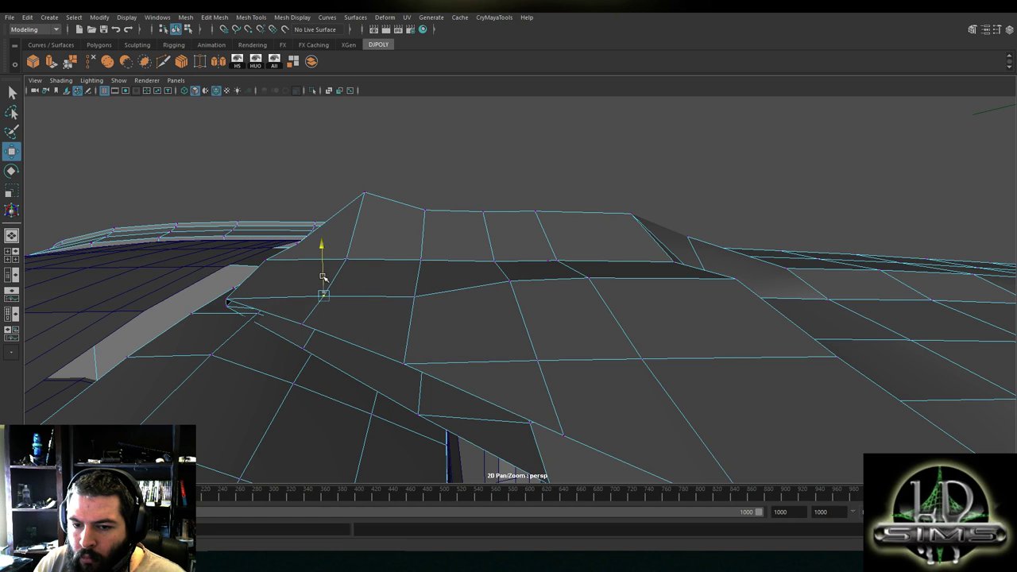
{"action": "left_click", "coordinate": [510, 283]}
{"action": "left_click_drag", "start_coordinate": [510, 244], "coordinate": [425, 263]}
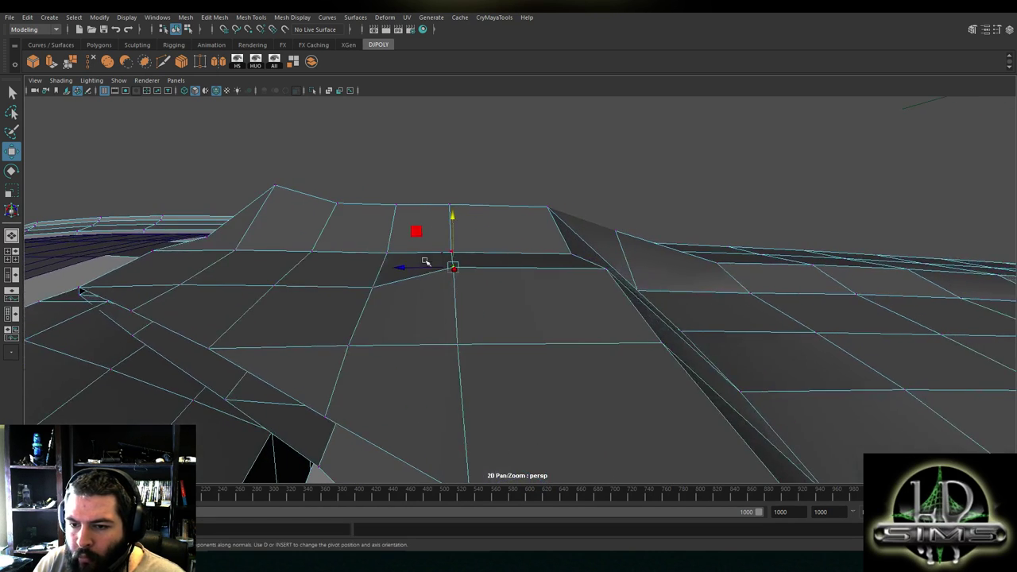
{"action": "left_click_drag", "start_coordinate": [453, 231], "coordinate": [456, 256]}
{"action": "left_click_drag", "start_coordinate": [595, 284], "coordinate": [706, 263], "text": "alt"}
{"action": "left_click", "coordinate": [519, 290]}
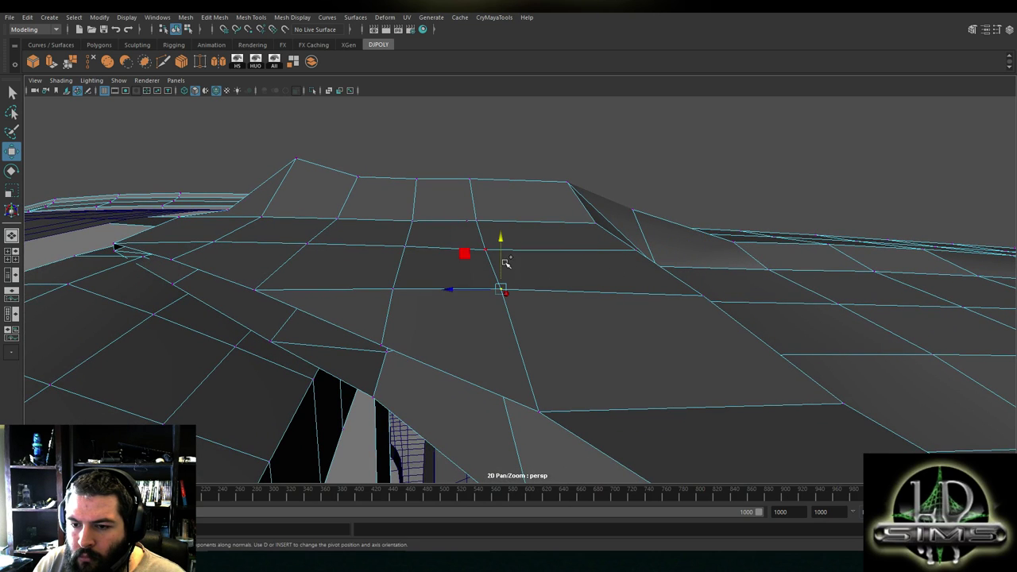
{"action": "middle_click_drag", "start_coordinate": [407, 246], "coordinate": [501, 338], "text": "alt"}
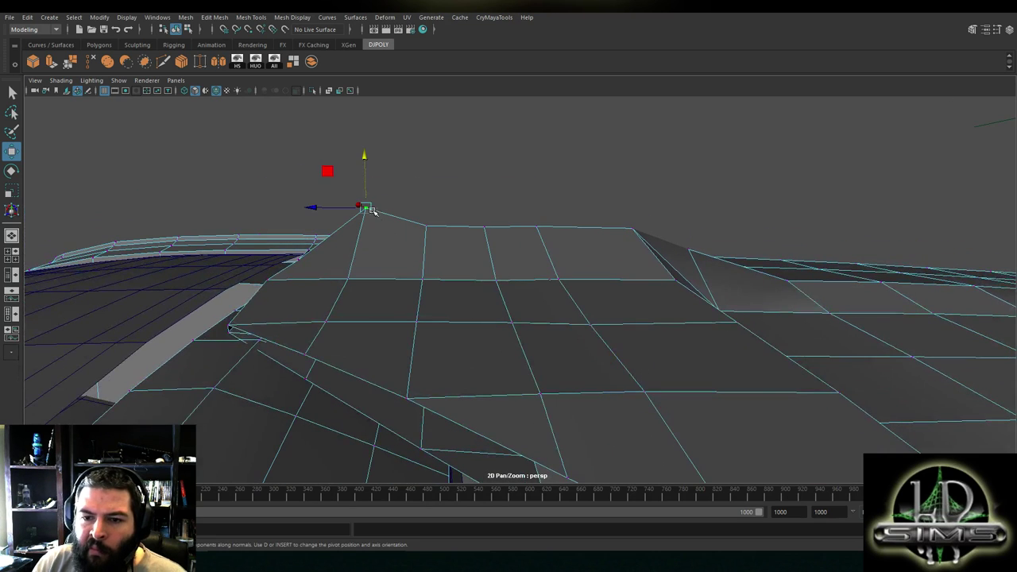
Lower the peak vertex at the end of the half canopy's raised rear ridge and reposition the vertices beside it
{"action": "left_click_drag", "start_coordinate": [366, 178], "coordinate": [363, 233]}
{"action": "left_click", "coordinate": [433, 251]}
{"action": "left_click_drag", "start_coordinate": [532, 195], "coordinate": [479, 233]}
{"action": "scroll", "coordinate": [549, 256], "scroll_direction": "up", "scroll_amount": 4}
{"action": "scroll", "coordinate": [526, 242], "scroll_direction": "down", "scroll_amount": 3}
{"action": "left_click_drag", "start_coordinate": [592, 186], "coordinate": [642, 273]}
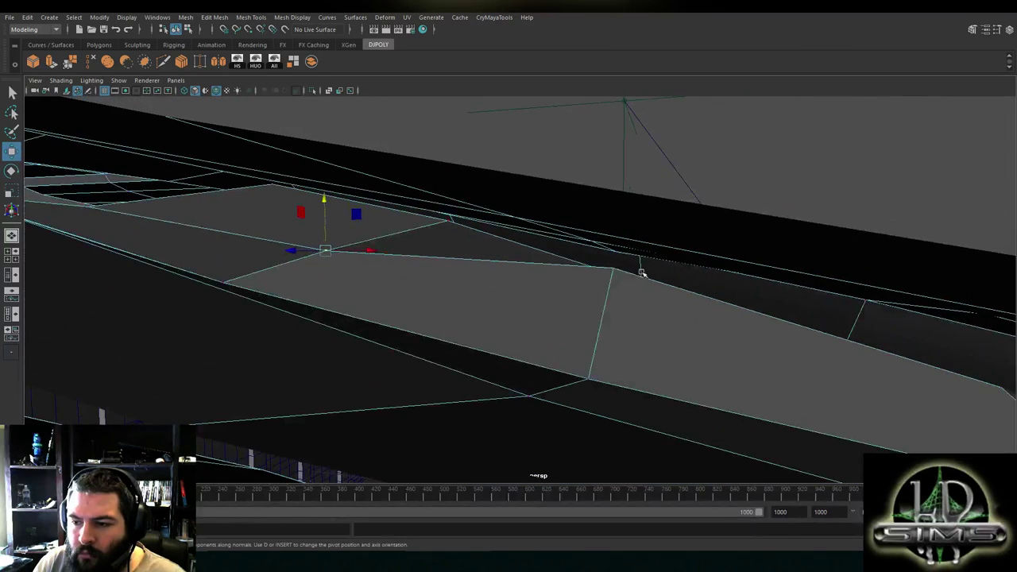
Lower the vertices along the ridge's inner slope one by one so they follow the neighbouring surface
{"action": "left_click_drag", "start_coordinate": [615, 241], "coordinate": [611, 311]}
{"action": "middle_click_drag", "start_coordinate": [696, 321], "coordinate": [578, 288], "text": "alt"}
{"action": "left_click_drag", "start_coordinate": [579, 288], "coordinate": [614, 306], "text": "alt"}
{"action": "left_click", "coordinate": [426, 256]}
{"action": "left_click_drag", "start_coordinate": [427, 230], "coordinate": [429, 290]}
{"action": "middle_click_drag", "start_coordinate": [535, 298], "coordinate": [498, 286], "text": "alt"}
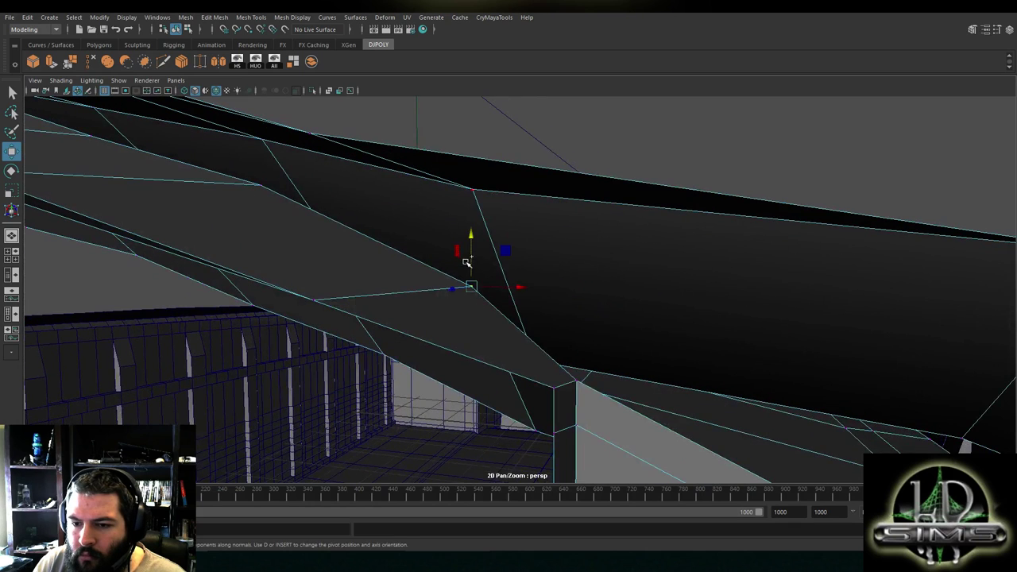
{"action": "left_click_drag", "start_coordinate": [470, 256], "coordinate": [471, 307]}
Lower the remaining protruding vertices on the half canopy's ridge down to the level of the adjoining row
{"action": "left_click", "coordinate": [264, 188]}
{"action": "left_click_drag", "start_coordinate": [295, 203], "coordinate": [348, 306], "text": "alt"}
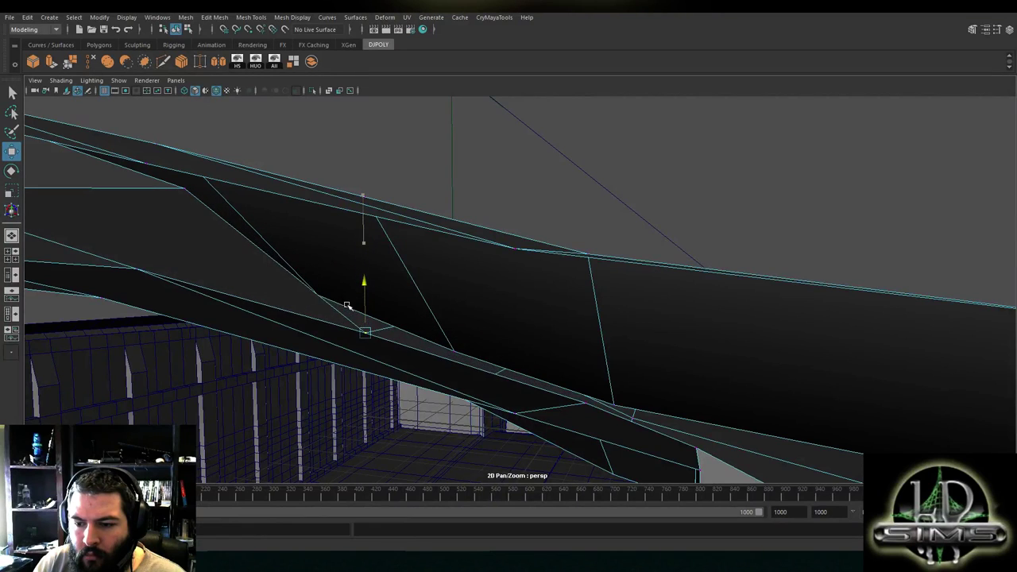
{"action": "left_click_drag", "start_coordinate": [307, 265], "coordinate": [420, 234], "text": "alt"}
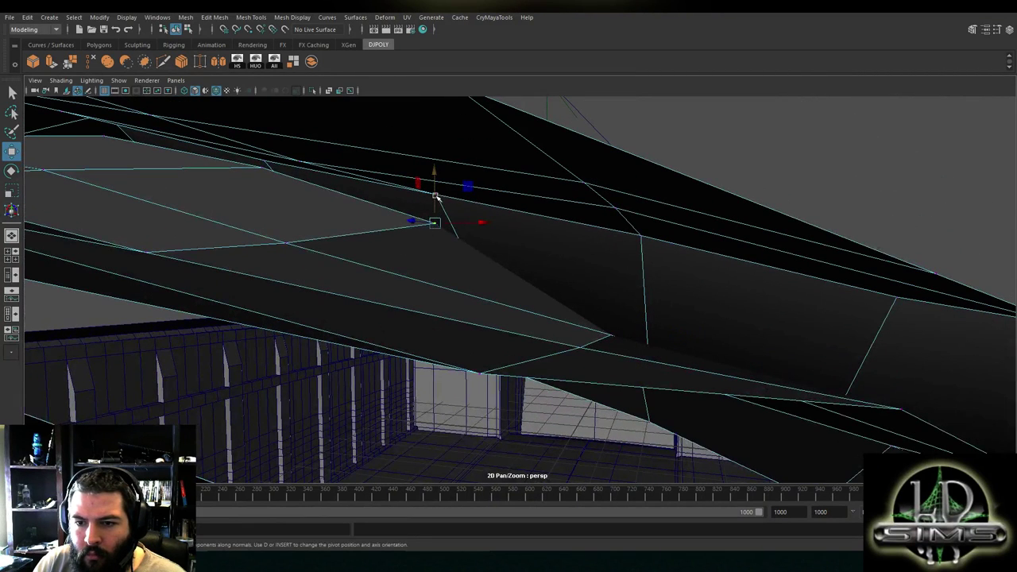
{"action": "left_click_drag", "start_coordinate": [436, 196], "coordinate": [426, 262]}
{"action": "left_click_drag", "start_coordinate": [266, 147], "coordinate": [364, 240]}
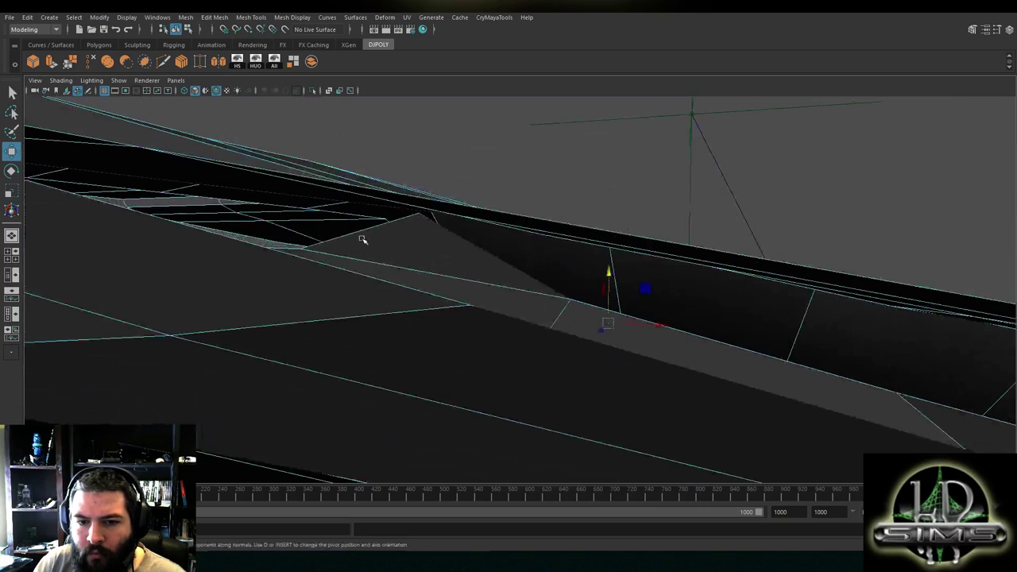
{"action": "left_click_drag", "start_coordinate": [418, 186], "coordinate": [393, 254]}
Level the top row of vertices on the half canopy's rear section
{"action": "left_click", "coordinate": [419, 230]}
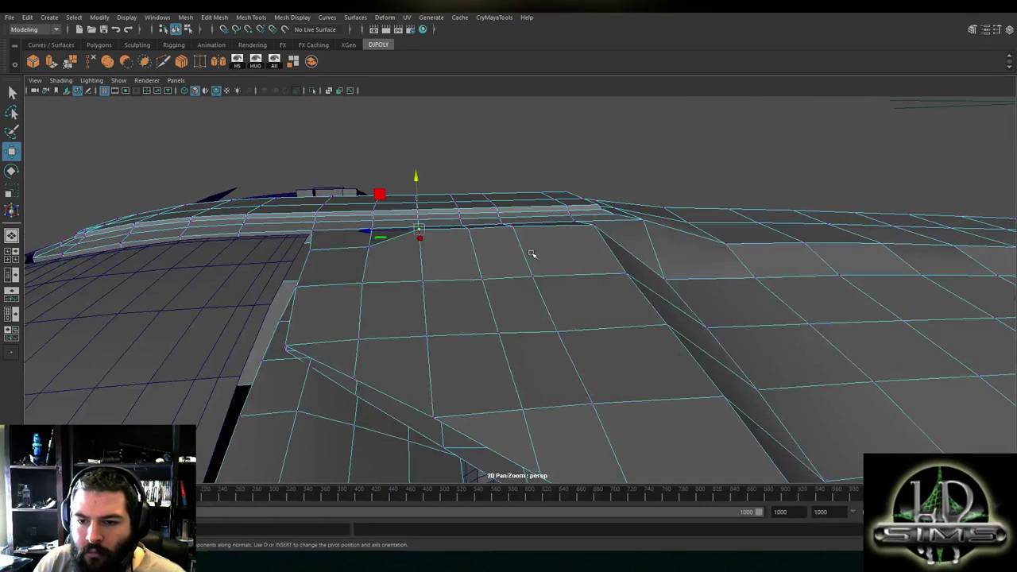
{"action": "left_click_drag", "start_coordinate": [504, 251], "coordinate": [604, 251], "text": "alt"}
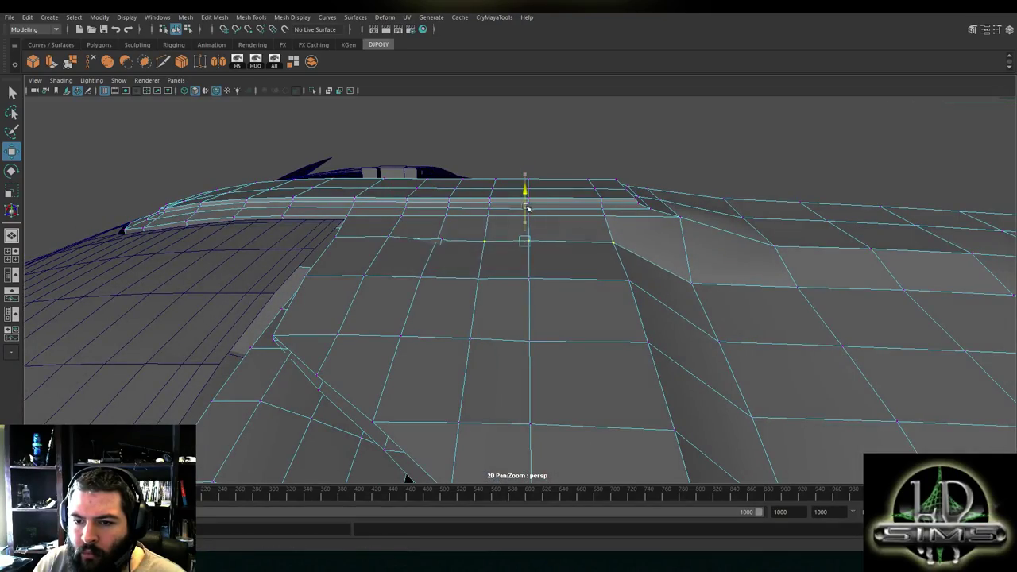
{"action": "left_click_drag", "start_coordinate": [443, 234], "coordinate": [602, 280], "text": "alt"}
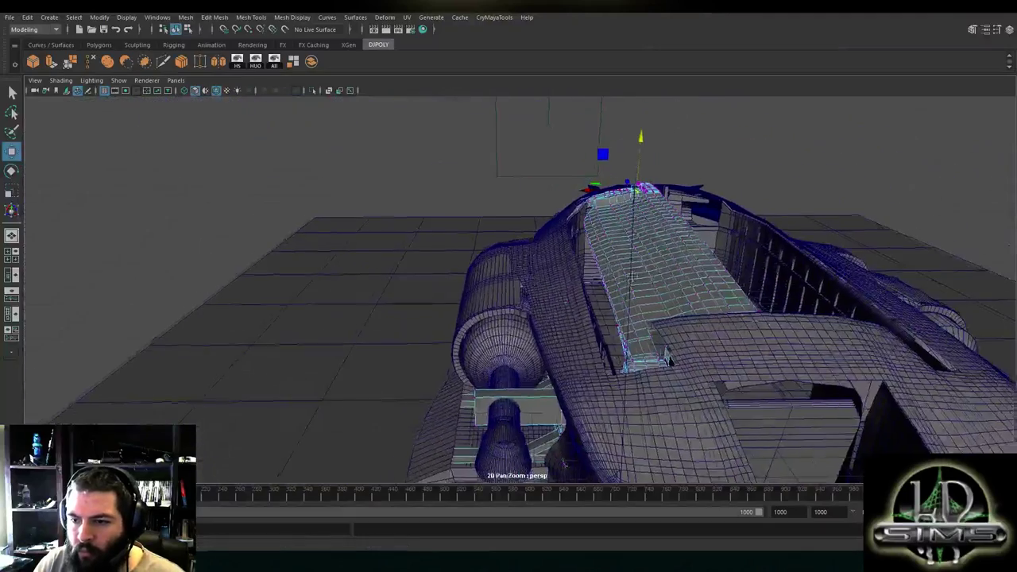
Lower the overlapping vertex on the hull's rim above the half canopy to close the dark fold
{"action": "left_click_drag", "start_coordinate": [482, 317], "coordinate": [600, 327], "text": "alt"}
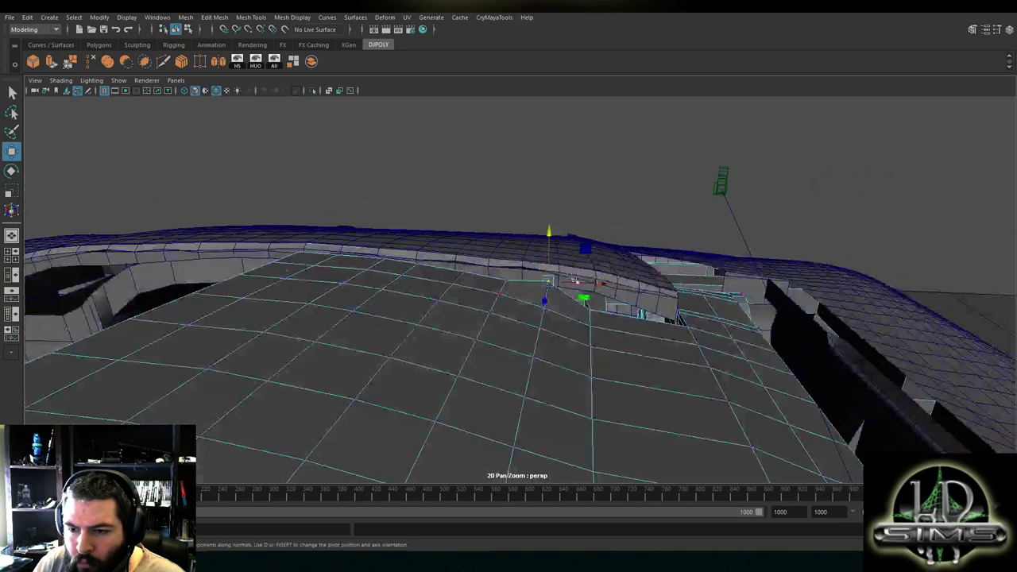
{"action": "scroll", "coordinate": [533, 274], "scroll_direction": "up", "scroll_amount": 4}
{"action": "right_click_drag", "start_coordinate": [543, 227], "coordinate": [493, 202]}
{"action": "left_click", "coordinate": [548, 219]}
{"action": "scroll", "coordinate": [547, 220], "scroll_direction": "up", "scroll_amount": 1}
{"action": "left_click", "coordinate": [538, 224]}
{"action": "left_click", "coordinate": [523, 226]}
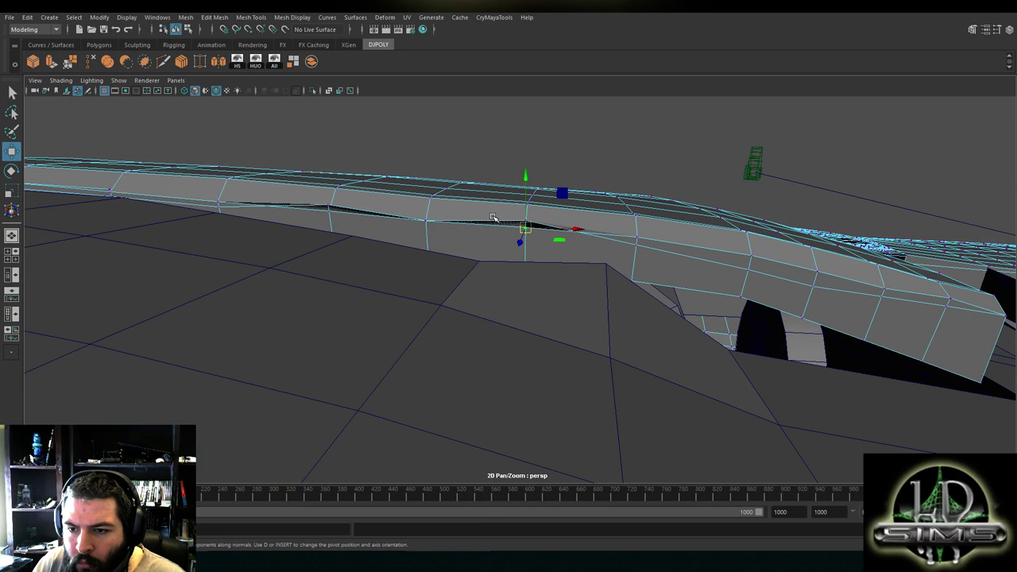
{"action": "scroll", "coordinate": [496, 224], "scroll_direction": "up", "scroll_amount": 3}
{"action": "scroll", "coordinate": [499, 226], "scroll_direction": "down", "scroll_amount": 2}
{"action": "middle_click_drag", "start_coordinate": [499, 226], "coordinate": [493, 243], "text": "alt"}
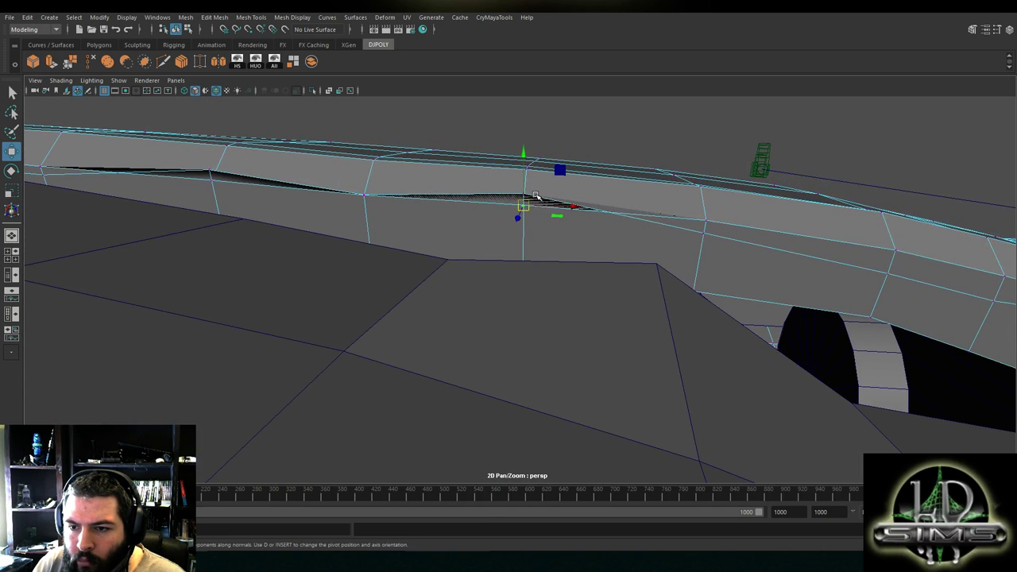
{"action": "left_click_drag", "start_coordinate": [523, 170], "coordinate": [523, 199]}
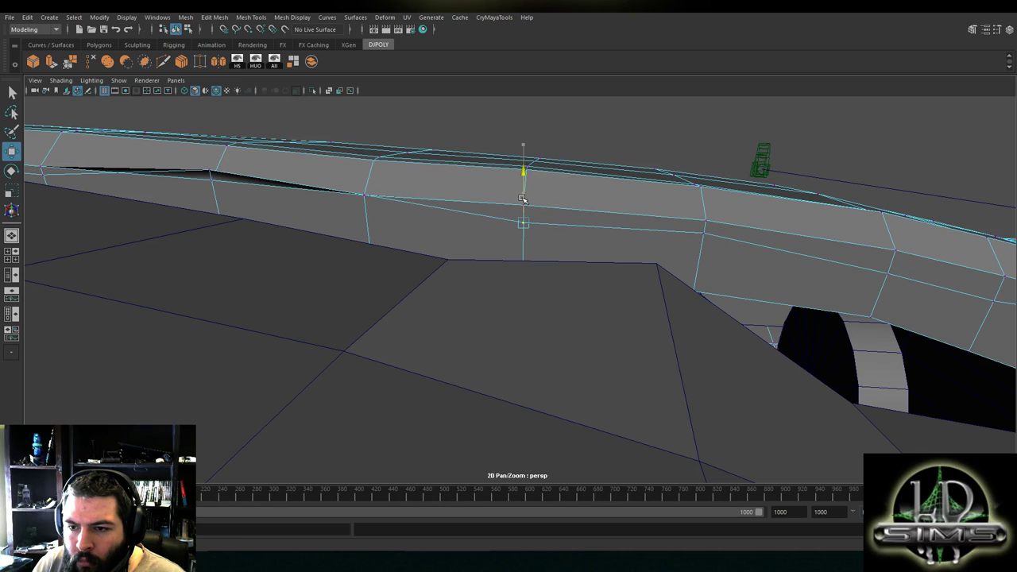
Lower the neighbouring vertices along the hull rim's lower line to even out the edge strip
{"action": "left_click", "coordinate": [701, 232]}
{"action": "left_click_drag", "start_coordinate": [709, 202], "coordinate": [709, 211]}
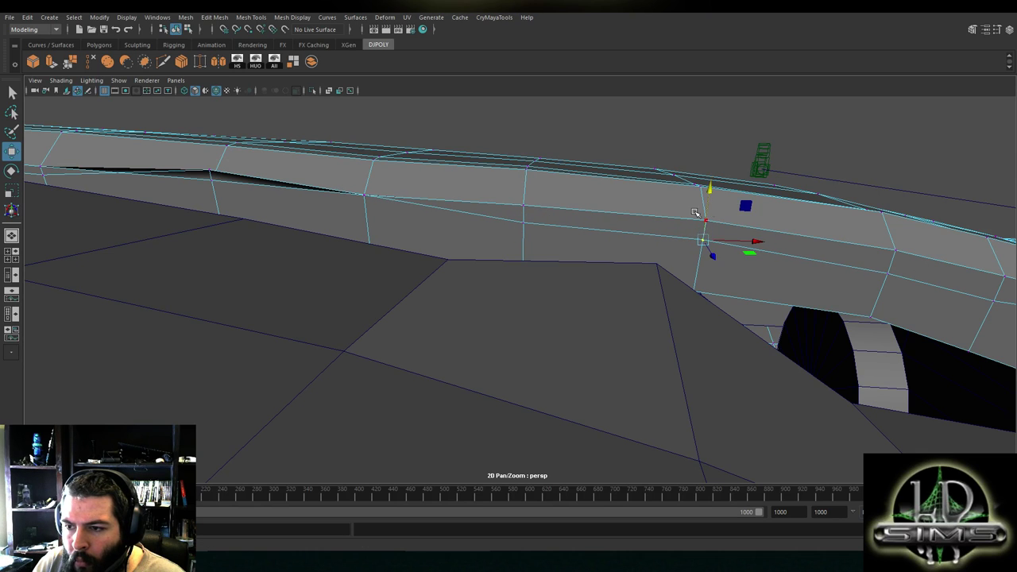
{"action": "middle_click_drag", "start_coordinate": [411, 206], "coordinate": [576, 228], "text": "alt"}
{"action": "left_click_drag", "start_coordinate": [576, 228], "coordinate": [600, 230], "text": "alt"}
{"action": "left_click", "coordinate": [355, 191]}
{"action": "left_click_drag", "start_coordinate": [348, 159], "coordinate": [349, 185]}
{"action": "left_click", "coordinate": [511, 215]}
{"action": "left_click_drag", "start_coordinate": [510, 182], "coordinate": [511, 201]}
Fine-tune the height of the vertices farther along the hull rim to smooth its curve
{"action": "left_click", "coordinate": [356, 216]}
{"action": "left_click", "coordinate": [531, 184]}
{"action": "left_click", "coordinate": [525, 211], "text": "shift"}
{"action": "left_click_drag", "start_coordinate": [511, 166], "coordinate": [513, 165]}
{"action": "left_click_drag", "start_coordinate": [591, 195], "coordinate": [522, 213], "text": "alt"}
{"action": "mouse_move", "coordinate": [522, 213]}
{"action": "right_mouse_down"}
{"action": "mouse_move", "coordinate": [550, 209]}
{"action": "mouse_move", "coordinate": [537, 209]}
{"action": "right_mouse_up"}
{"action": "left_click", "coordinate": [556, 220]}
{"action": "left_click", "coordinate": [540, 212]}
{"action": "left_click_drag", "start_coordinate": [544, 188], "coordinate": [545, 186]}
Select a vertical column of vertices on the hull rim and adjust its height slightly
{"action": "left_click_drag", "start_coordinate": [546, 191], "coordinate": [606, 231], "text": "alt"}
{"action": "right_click_drag", "start_coordinate": [606, 231], "coordinate": [524, 249], "text": "alt"}
{"action": "left_click_drag", "start_coordinate": [524, 249], "coordinate": [476, 241], "text": "alt"}
{"action": "left_click", "coordinate": [475, 240]}
{"action": "left_click_drag", "start_coordinate": [487, 298], "coordinate": [461, 272]}
{"action": "double_click", "coordinate": [461, 271], "text": "shift"}
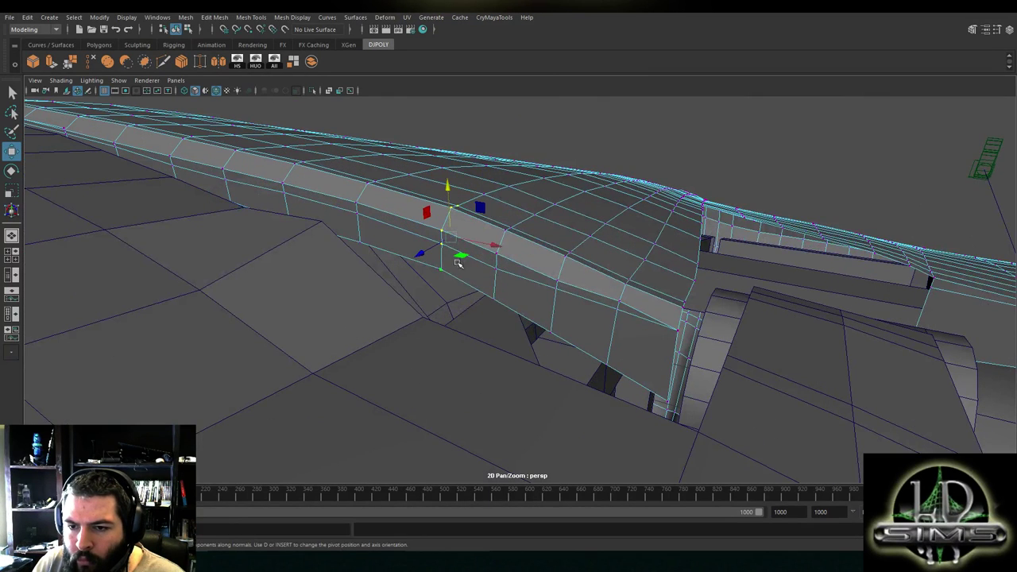
{"action": "left_click_drag", "start_coordinate": [448, 206], "coordinate": [448, 207]}
Adjust the next vertices along the hull rim individually so the edge runs evenly
{"action": "left_click_drag", "start_coordinate": [529, 212], "coordinate": [539, 205], "text": "alt"}
{"action": "left_click", "coordinate": [623, 222]}
{"action": "left_click_drag", "start_coordinate": [623, 202], "coordinate": [619, 205]}
{"action": "left_click", "coordinate": [686, 233]}
{"action": "left_click_drag", "start_coordinate": [688, 208], "coordinate": [495, 219]}
{"action": "left_click", "coordinate": [592, 245]}
{"action": "left_click_drag", "start_coordinate": [606, 220], "coordinate": [367, 227]}
Raise the half canopy's edge vertices beneath the hull rim to close the gap below it
{"action": "right_click_drag", "start_coordinate": [263, 240], "coordinate": [226, 238]}
{"action": "left_click", "coordinate": [252, 244]}
{"action": "middle_click_drag", "start_coordinate": [295, 245], "coordinate": [505, 282], "text": "alt"}
{"action": "left_click", "coordinate": [572, 304]}
{"action": "right_click_drag", "start_coordinate": [491, 294], "coordinate": [433, 263]}
{"action": "left_click", "coordinate": [489, 285]}
{"action": "left_click_drag", "start_coordinate": [490, 252], "coordinate": [493, 213]}
{"action": "left_click_drag", "start_coordinate": [588, 259], "coordinate": [604, 294], "text": "alt"}
{"action": "left_click_drag", "start_coordinate": [606, 252], "coordinate": [657, 270]}
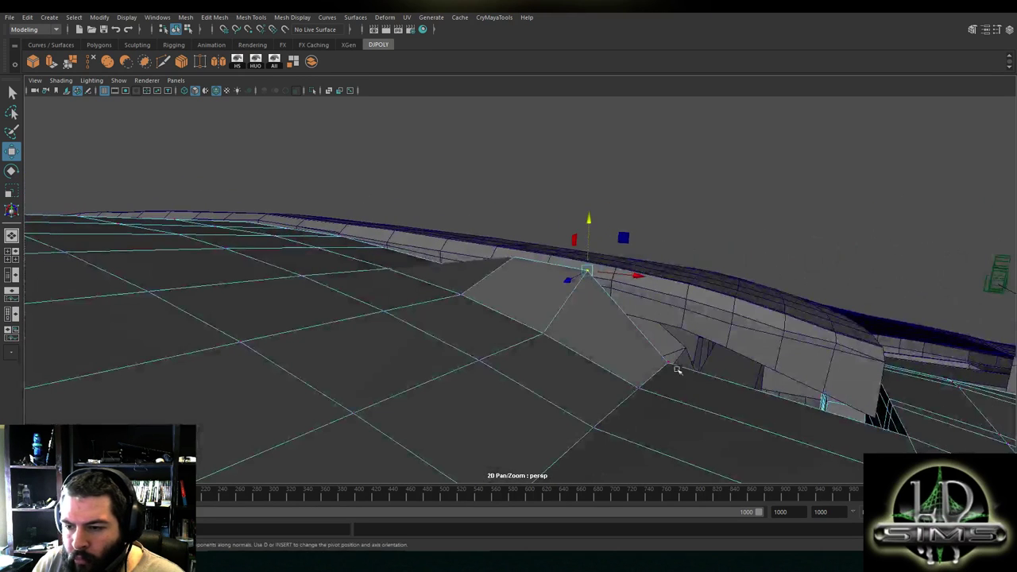
{"action": "left_click_drag", "start_coordinate": [672, 316], "coordinate": [699, 240]}
{"action": "left_click_drag", "start_coordinate": [699, 240], "coordinate": [559, 323], "text": "alt"}
In the top view, move the hull vertices at the rear of the hinge recess's inner side toward the hinge arm
{"action": "mouse_move", "coordinate": [624, 342]}
{"action": "left_mouse_down", "text": "alt"}
{"action": "mouse_move", "coordinate": [557, 350]}
{"action": "mouse_move", "coordinate": [605, 346]}
{"action": "left_mouse_up", "text": "alt"}
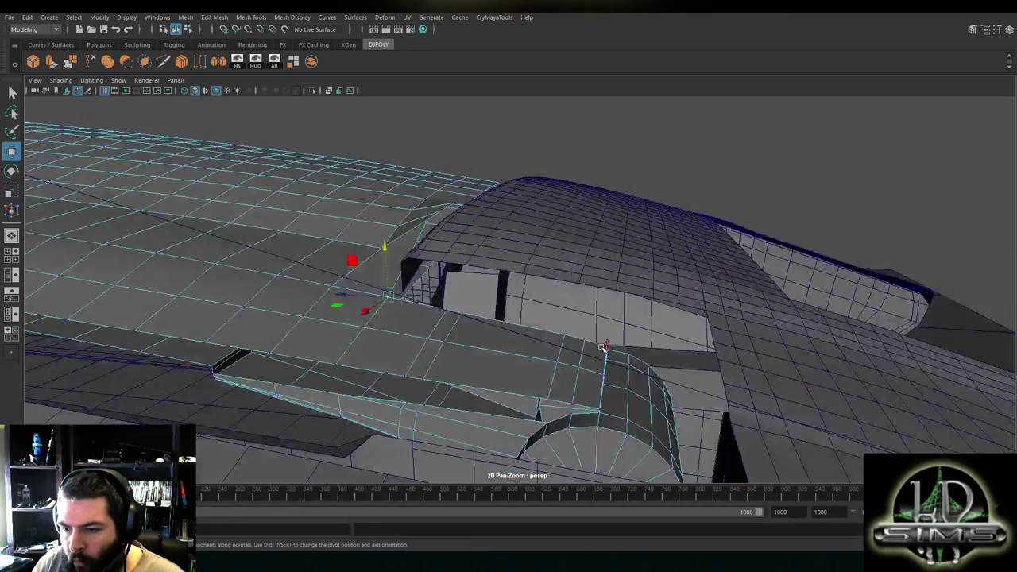
{"action": "left_click_drag", "start_coordinate": [496, 287], "coordinate": [537, 453]}
{"action": "middle_click_drag", "start_coordinate": [536, 453], "coordinate": [445, 493], "text": "alt"}
{"action": "right_click_drag", "start_coordinate": [507, 256], "coordinate": [469, 256]}
{"action": "left_click_drag", "start_coordinate": [503, 272], "coordinate": [523, 351], "text": "alt"}
{"action": "key", "text": "space"}
{"action": "key", "text": "space"}
{"action": "middle_click_drag", "start_coordinate": [388, 129], "coordinate": [424, 371], "text": "alt"}
{"action": "middle_click_drag", "start_coordinate": [433, 193], "coordinate": [429, 292], "text": "alt"}
{"action": "scroll", "coordinate": [429, 293], "scroll_direction": "up", "scroll_amount": 2}
{"action": "scroll", "coordinate": [429, 293], "scroll_direction": "up", "scroll_amount": 4}
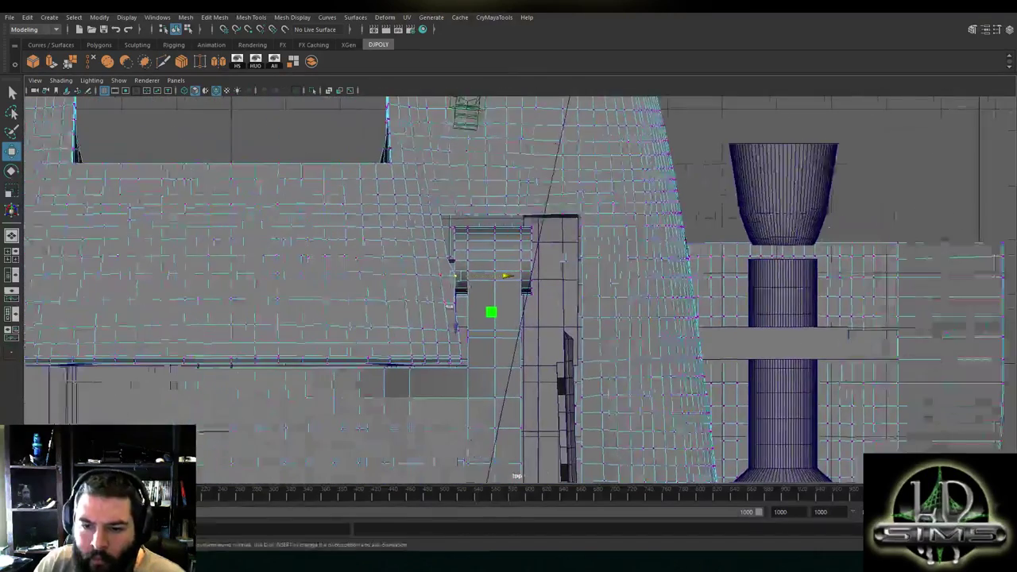
{"action": "left_click_drag", "start_coordinate": [435, 310], "coordinate": [445, 312]}
{"action": "left_click", "coordinate": [418, 351]}
{"action": "left_click_drag", "start_coordinate": [430, 354], "coordinate": [441, 352]}
Reposition the hull vertex halfway along the hinge recess's inner side to follow the slanted edge line
{"action": "scroll", "coordinate": [441, 350], "scroll_direction": "up", "scroll_amount": 3}
{"action": "middle_click_drag", "start_coordinate": [418, 284], "coordinate": [429, 344], "text": "alt"}
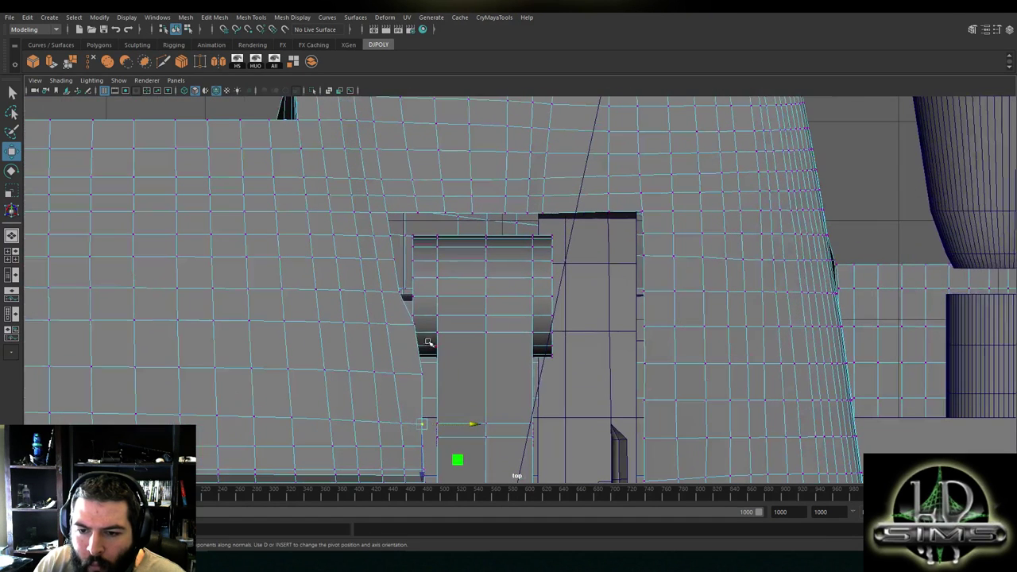
{"action": "left_click", "coordinate": [398, 295]}
{"action": "left_click_drag", "start_coordinate": [414, 293], "coordinate": [428, 293]}
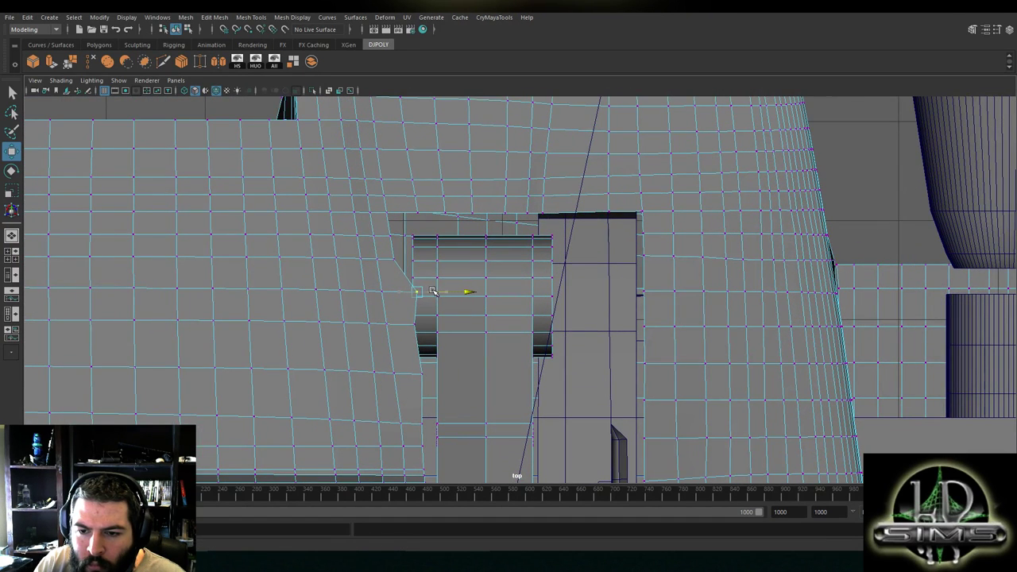
{"action": "middle_click_drag", "start_coordinate": [396, 270], "coordinate": [473, 374], "text": "alt"}
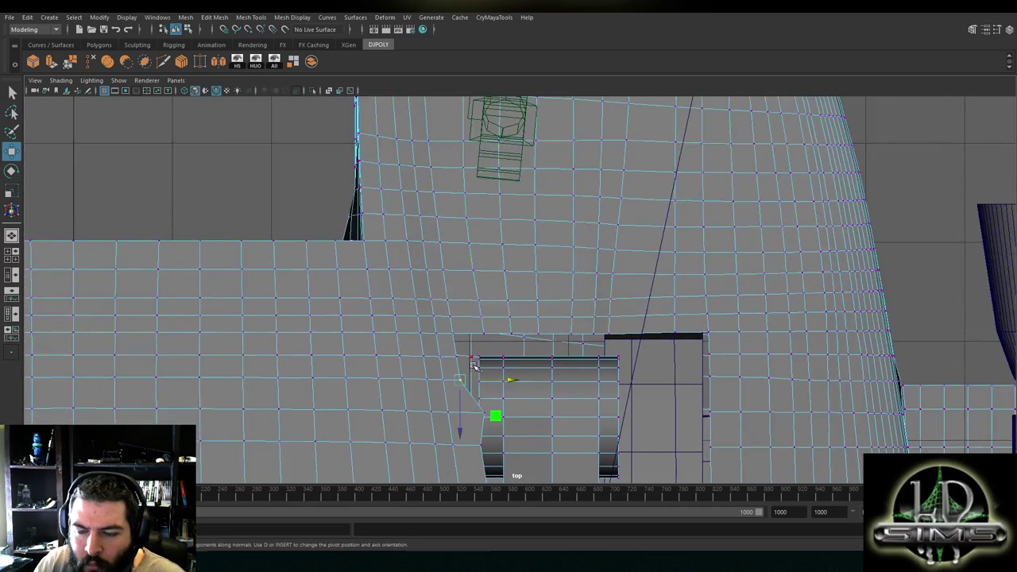
{"action": "scroll", "coordinate": [475, 368], "scroll_direction": "down", "scroll_amount": 4}
{"action": "scroll", "coordinate": [474, 357], "scroll_direction": "up", "scroll_amount": 3}
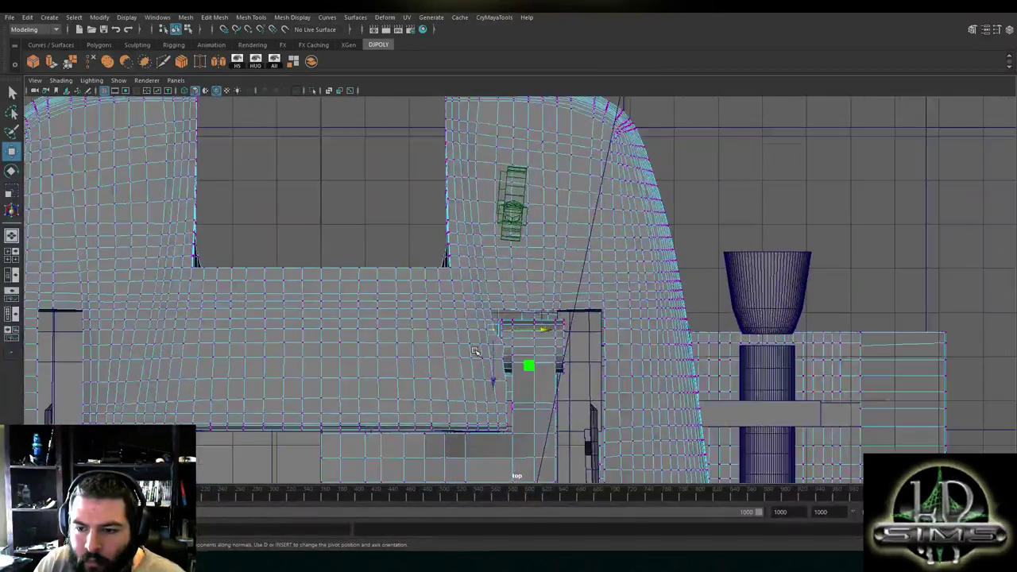
{"action": "scroll", "coordinate": [474, 352], "scroll_direction": "up", "scroll_amount": 3}
{"action": "scroll", "coordinate": [482, 350], "scroll_direction": "up", "scroll_amount": 2}
{"action": "middle_click_drag", "start_coordinate": [483, 379], "coordinate": [482, 304], "text": "alt"}
{"action": "left_click", "coordinate": [486, 336]}
{"action": "left_click_drag", "start_coordinate": [501, 336], "coordinate": [491, 335]}
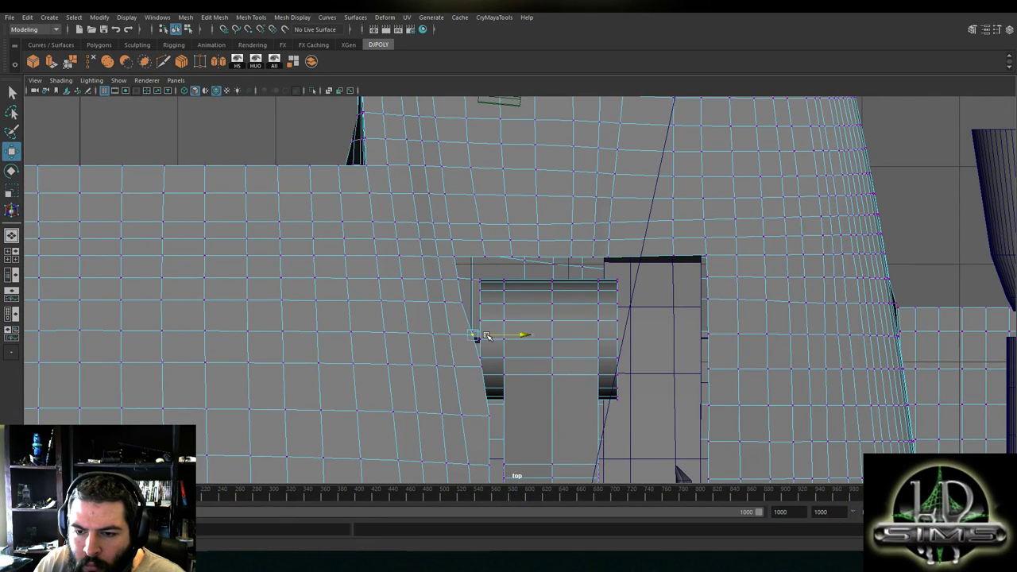
Shift the adjacent vertices along the hinge recess's inner side sideways to smooth the edge
{"action": "left_click", "coordinate": [479, 369]}
{"action": "left_click_drag", "start_coordinate": [504, 369], "coordinate": [500, 368]}
{"action": "left_click", "coordinate": [489, 414]}
{"action": "left_click_drag", "start_coordinate": [510, 419], "coordinate": [504, 419]}
{"action": "left_click", "coordinate": [449, 310]}
{"action": "left_click", "coordinate": [467, 334]}
{"action": "left_click_drag", "start_coordinate": [486, 336], "coordinate": [487, 336]}
{"action": "scroll", "coordinate": [483, 338], "scroll_direction": "up", "scroll_amount": 1}
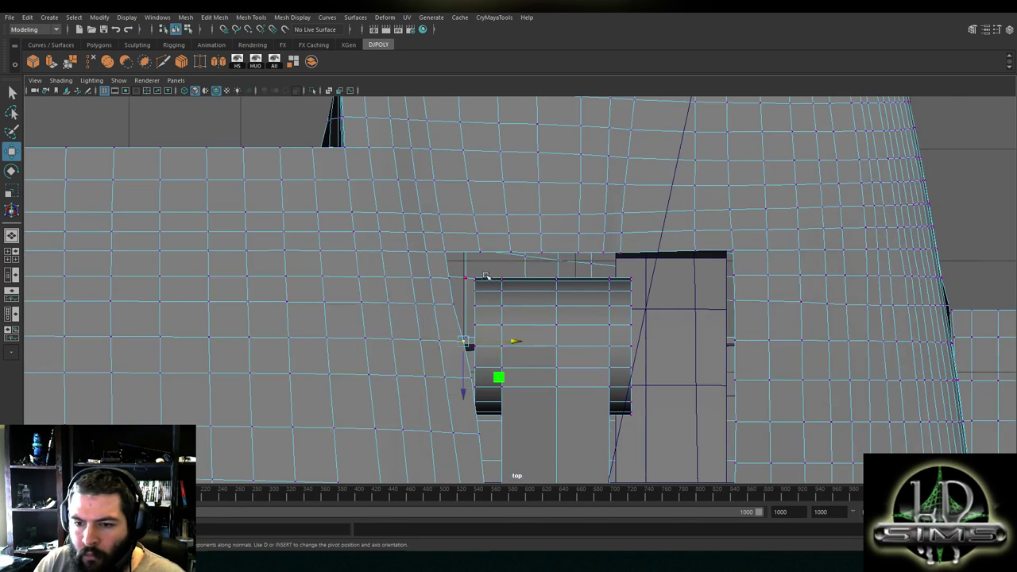
In the perspective view, adjust the height of the hull vertices bordering the hinge recess
{"action": "key", "text": "space"}
{"action": "key", "text": "space"}
{"action": "left_click_drag", "start_coordinate": [699, 176], "coordinate": [631, 134], "text": "alt"}
{"action": "right_click", "coordinate": [631, 134]}
{"action": "scroll", "coordinate": [434, 289], "scroll_direction": "up", "scroll_amount": 3}
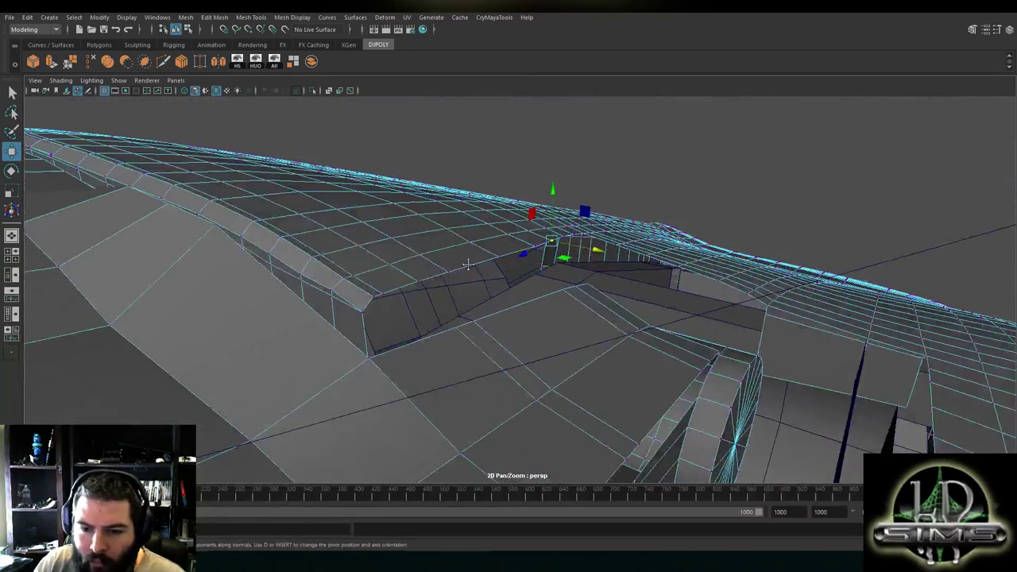
{"action": "left_click_drag", "start_coordinate": [462, 268], "coordinate": [497, 326], "text": "alt"}
{"action": "left_click", "coordinate": [430, 298]}
{"action": "left_click_drag", "start_coordinate": [431, 255], "coordinate": [431, 262]}
{"action": "left_click", "coordinate": [382, 261]}
{"action": "left_click_drag", "start_coordinate": [380, 232], "coordinate": [378, 229]}
Adjust the height of the lower vertices on the hull's rear rim near the hinge recess
{"action": "left_click", "coordinate": [386, 247]}
{"action": "left_click_drag", "start_coordinate": [300, 209], "coordinate": [404, 209], "text": "alt"}
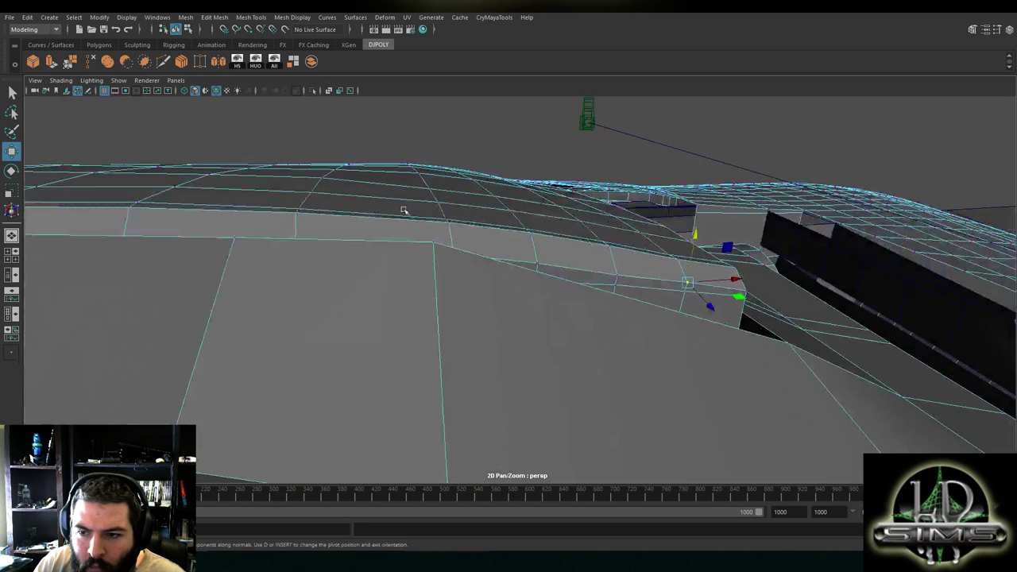
{"action": "middle_click_drag", "start_coordinate": [403, 209], "coordinate": [300, 211], "text": "alt"}
{"action": "left_click", "coordinate": [496, 257]}
{"action": "left_click_drag", "start_coordinate": [499, 235], "coordinate": [474, 231]}
{"action": "left_click", "coordinate": [427, 243]}
{"action": "left_click_drag", "start_coordinate": [400, 204], "coordinate": [399, 199]}
Extrude the hull's border edges along the inner side of the hinge recess toward the hinge arm
{"action": "left_click_drag", "start_coordinate": [509, 157], "coordinate": [555, 335], "text": "alt"}
{"action": "scroll", "coordinate": [563, 291], "scroll_direction": "down", "scroll_amount": 4}
{"action": "scroll", "coordinate": [600, 181], "scroll_direction": "down", "scroll_amount": 5}
{"action": "scroll", "coordinate": [595, 210], "scroll_direction": "down", "scroll_amount": 4}
{"action": "right_click_drag", "start_coordinate": [763, 123], "coordinate": [775, 105]}
{"action": "scroll", "coordinate": [534, 278], "scroll_direction": "up", "scroll_amount": 8}
{"action": "left_click_drag", "start_coordinate": [545, 375], "coordinate": [477, 444], "text": "alt"}
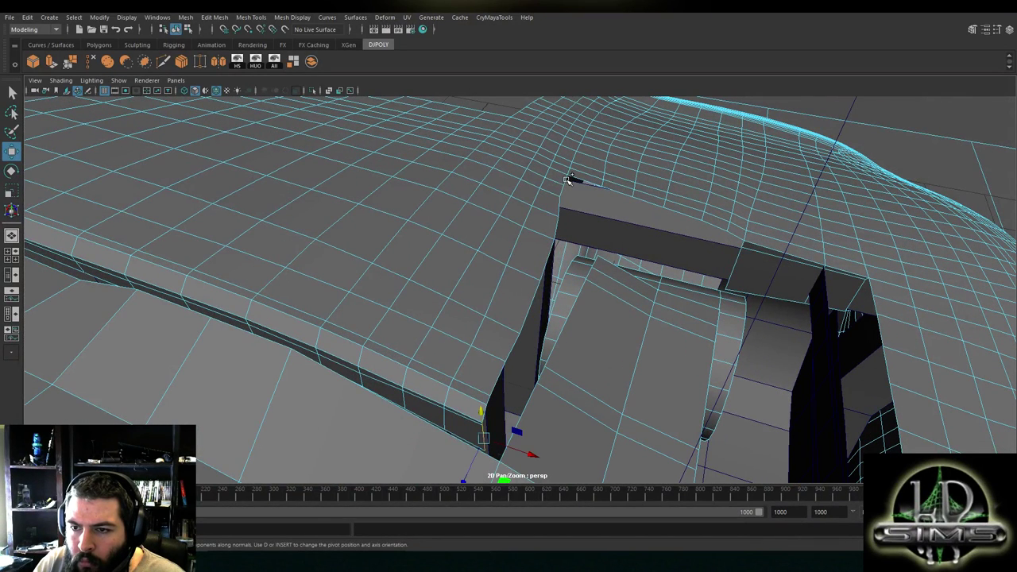
{"action": "key", "text": "ctrl+z"}
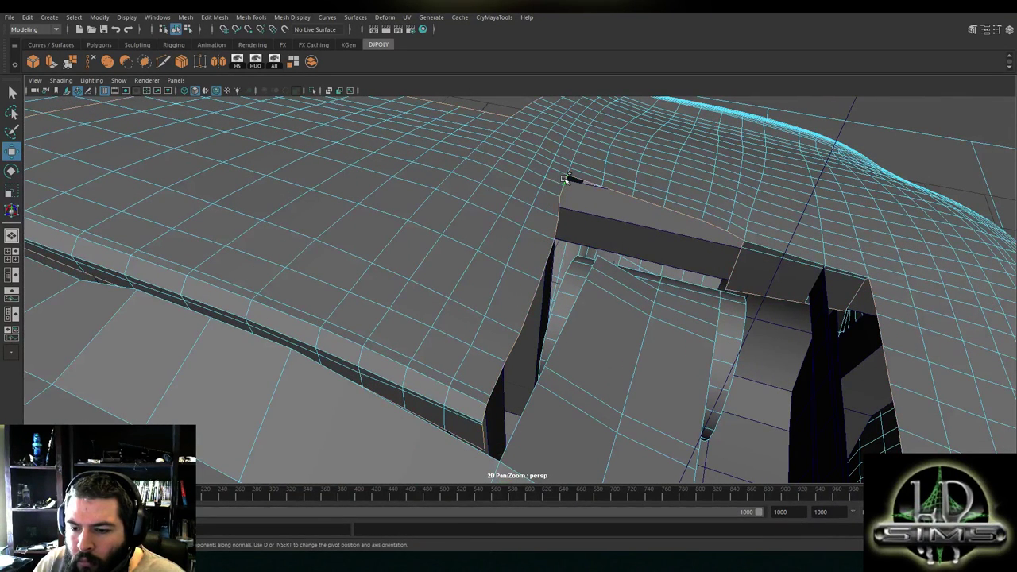
{"action": "left_click", "coordinate": [564, 180]}
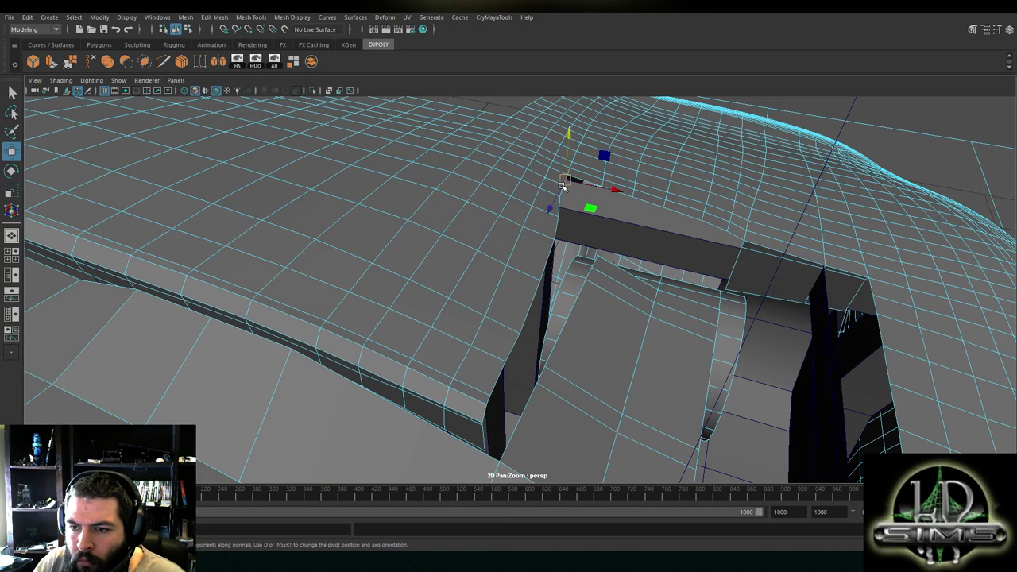
{"action": "left_click", "coordinate": [479, 433]}
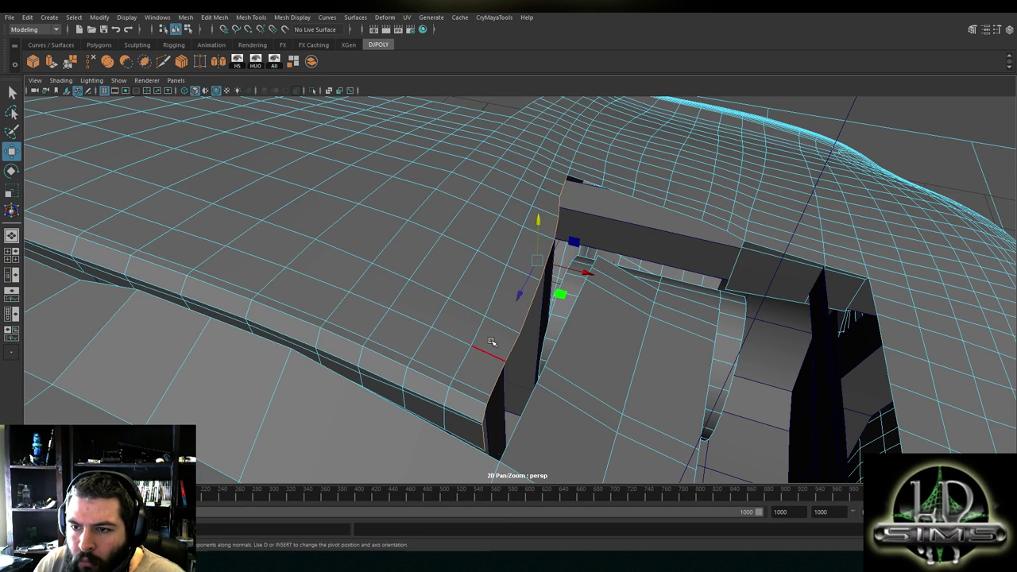
{"action": "scroll", "coordinate": [491, 342], "scroll_direction": "down", "scroll_amount": 3}
{"action": "left_click_drag", "start_coordinate": [183, 99], "coordinate": [116, 91], "text": "alt"}
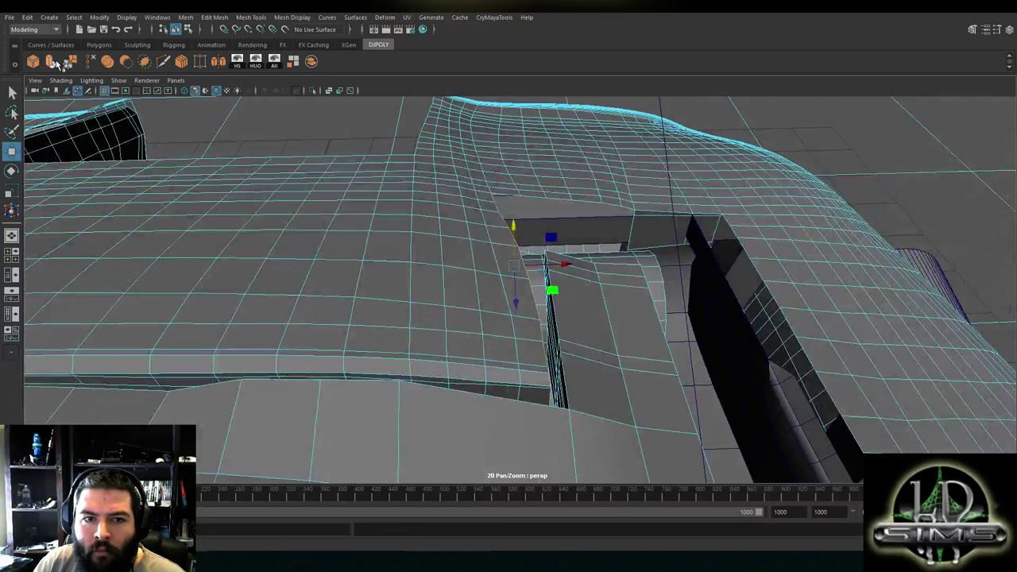
{"action": "key", "text": "ctrl+e"}
{"action": "mouse_move", "coordinate": [547, 262]}
{"action": "left_mouse_down"}
{"action": "mouse_move", "coordinate": [570, 266]}
{"action": "mouse_move", "coordinate": [561, 267]}
{"action": "left_mouse_up"}
{"action": "key", "text": "ctrl+z"}
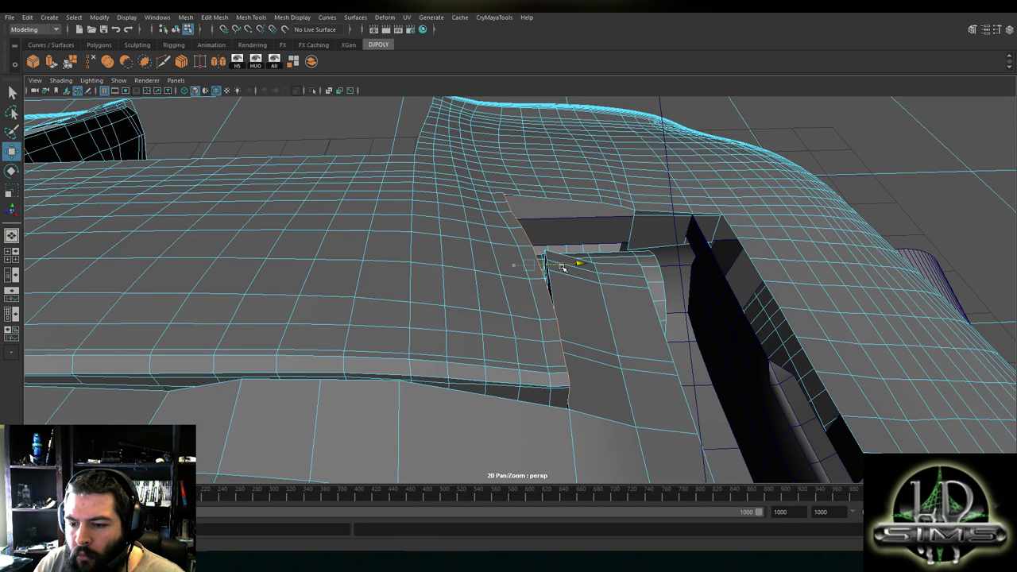
Weld the loose corner vertex of the extruded strip to the hull at the hinge recess's corner
{"action": "left_click_drag", "start_coordinate": [596, 276], "coordinate": [547, 232], "text": "alt"}
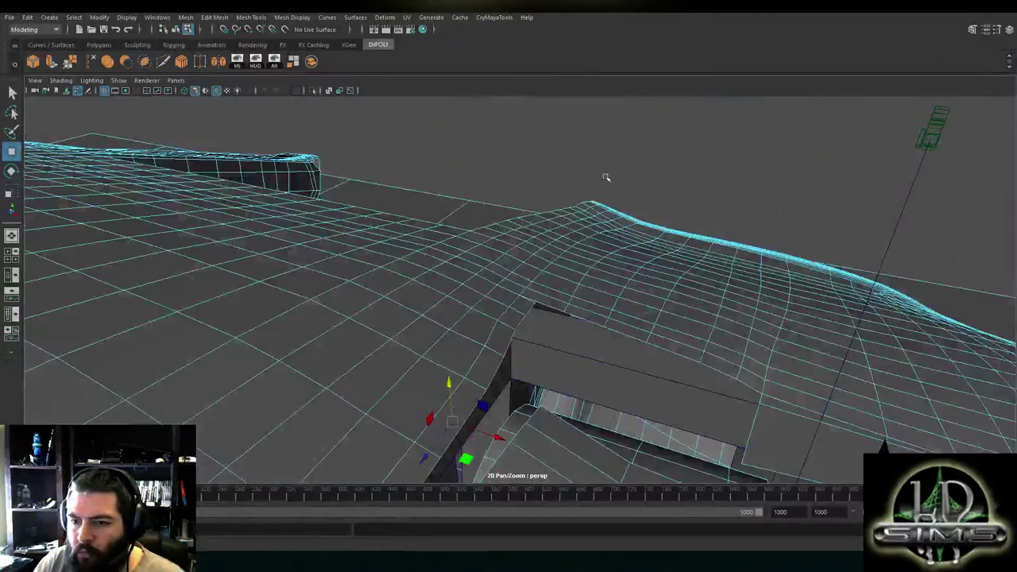
{"action": "scroll", "coordinate": [425, 130], "scroll_direction": "up", "scroll_amount": 3}
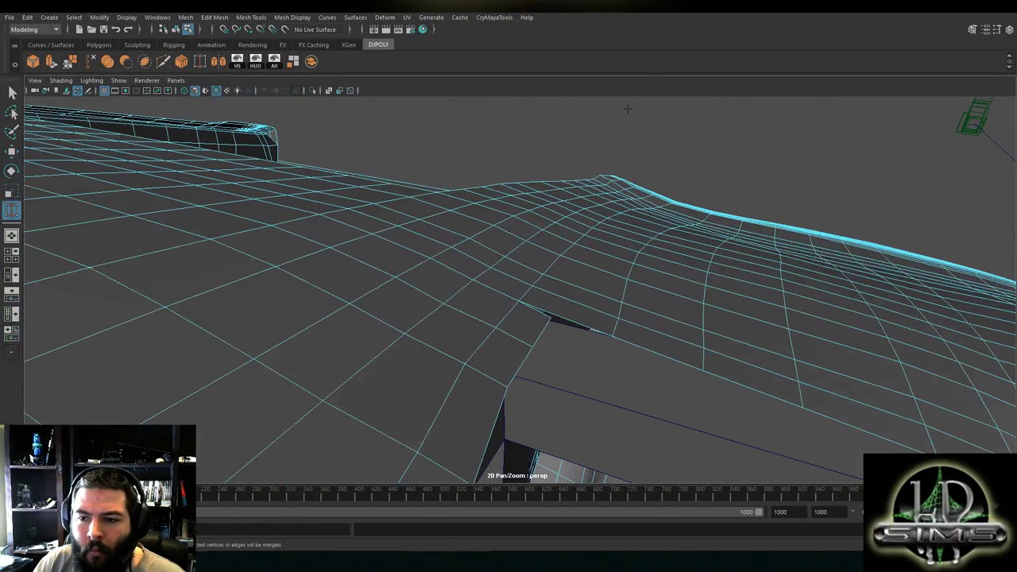
{"action": "right_click_drag", "start_coordinate": [628, 107], "coordinate": [582, 110]}
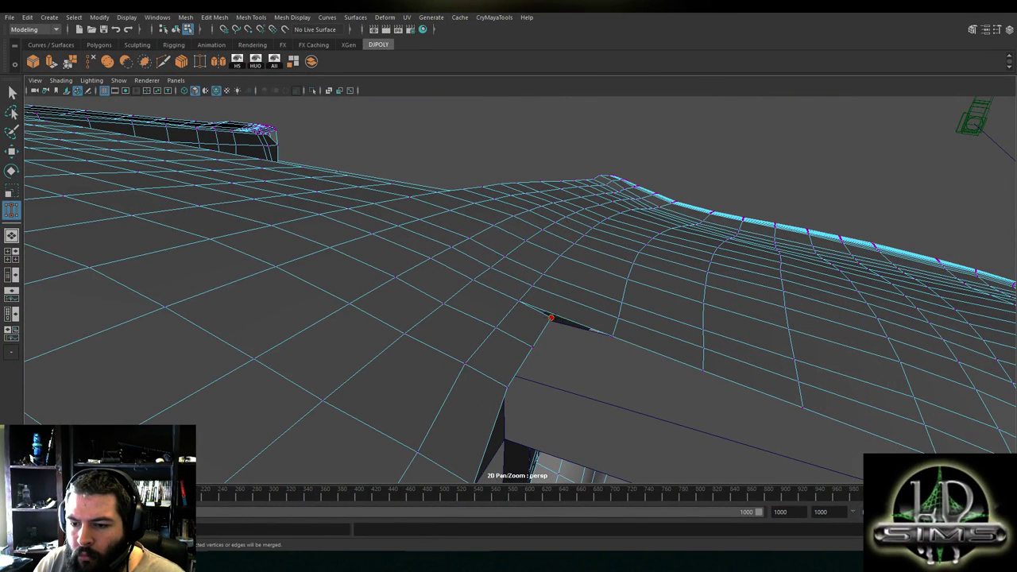
{"action": "left_click_drag", "start_coordinate": [567, 332], "coordinate": [539, 354]}
Reposition individual hull vertices beside the hinge recess's side edge with the Move tool
{"action": "key", "text": "w"}
{"action": "left_click", "coordinate": [509, 263]}
{"action": "left_click_drag", "start_coordinate": [509, 310], "coordinate": [490, 331], "text": "alt"}
{"action": "left_click", "coordinate": [429, 330]}
{"action": "left_click", "coordinate": [476, 282]}
{"action": "left_click_drag", "start_coordinate": [477, 274], "coordinate": [480, 274]}
{"action": "left_click_drag", "start_coordinate": [477, 280], "coordinate": [493, 297], "text": "alt"}
{"action": "left_click", "coordinate": [449, 297]}
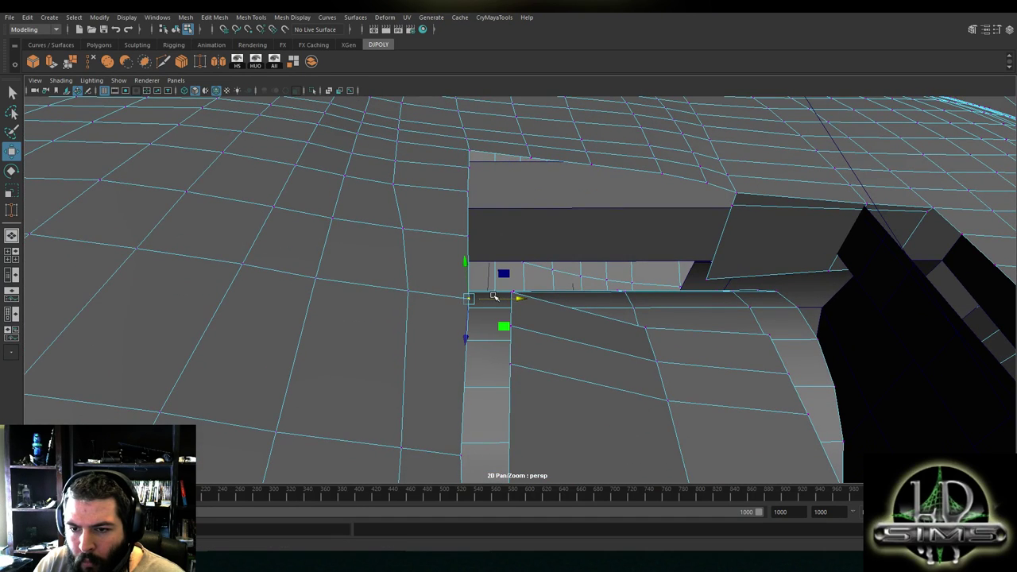
Adjust the hull vertices around the hinge recess's corner to even out the surrounding surface
{"action": "left_click", "coordinate": [394, 184]}
{"action": "left_click_drag", "start_coordinate": [423, 184], "coordinate": [454, 188], "text": "alt"}
{"action": "left_click_drag", "start_coordinate": [483, 239], "coordinate": [438, 329]}
{"action": "left_click", "coordinate": [408, 301]}
{"action": "left_click_drag", "start_coordinate": [405, 266], "coordinate": [404, 273]}
{"action": "left_click", "coordinate": [470, 274]}
{"action": "left_click", "coordinate": [465, 296]}
{"action": "left_click", "coordinate": [407, 290]}
{"action": "left_click", "coordinate": [405, 264]}
{"action": "left_click_drag", "start_coordinate": [406, 287], "coordinate": [487, 315], "text": "alt"}
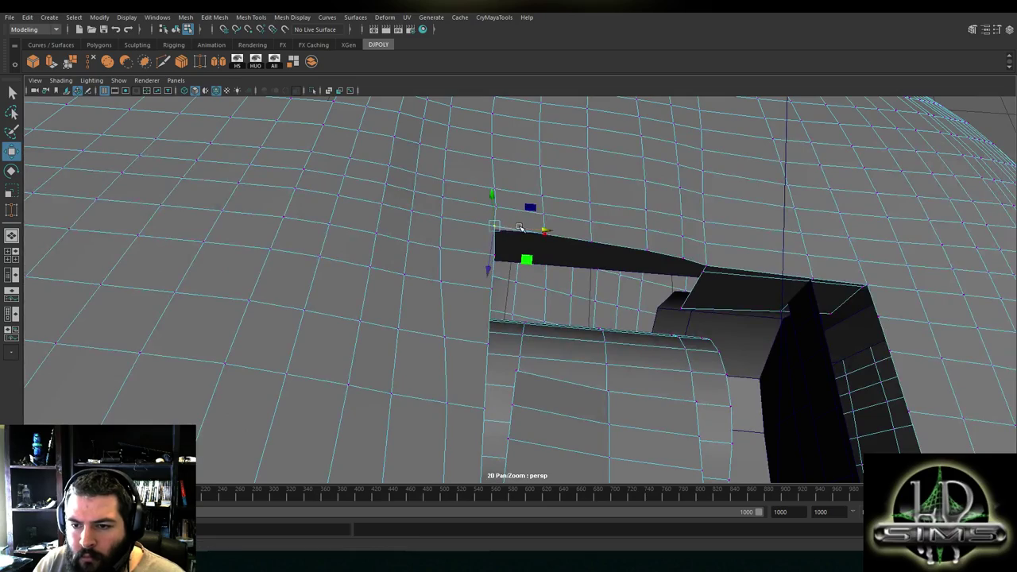
In the top view, move the side wall's vertices on the half-canopy side inward toward the canopy's edge
{"action": "left_click_drag", "start_coordinate": [514, 336], "coordinate": [603, 373], "text": "alt"}
{"action": "left_click_drag", "start_coordinate": [434, 368], "coordinate": [482, 373], "text": "alt"}
{"action": "left_click_drag", "start_coordinate": [549, 383], "coordinate": [553, 340], "text": "alt"}
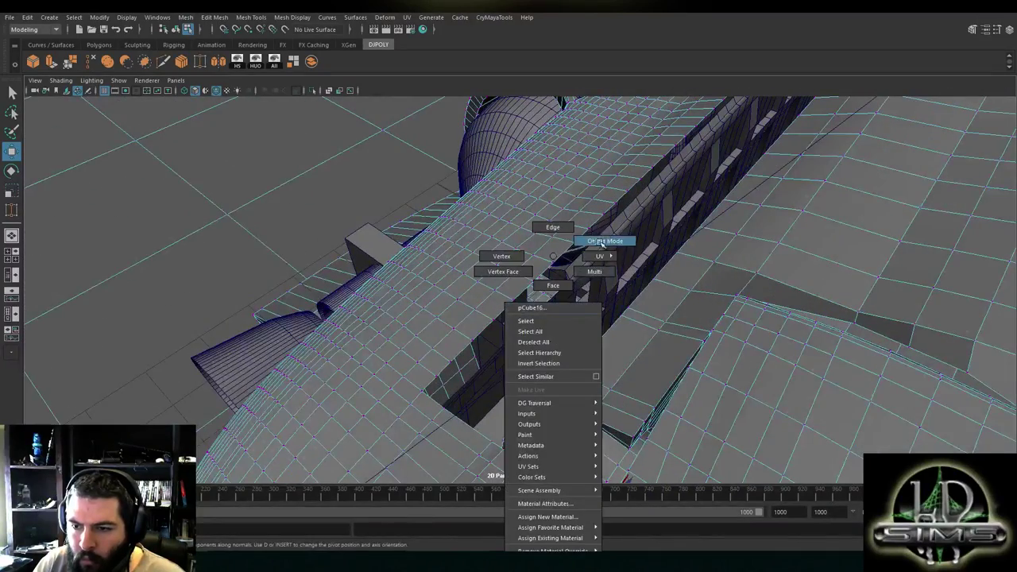
{"action": "right_click_drag", "start_coordinate": [602, 243], "coordinate": [604, 242]}
{"action": "left_click", "coordinate": [608, 264]}
{"action": "left_click_drag", "start_coordinate": [607, 263], "coordinate": [604, 310], "text": "alt"}
{"action": "key", "text": "space"}
{"action": "scroll", "coordinate": [327, 251], "scroll_direction": "down", "scroll_amount": 10}
{"action": "key", "text": "space"}
{"action": "middle_click_drag", "start_coordinate": [327, 241], "coordinate": [159, 260], "text": "alt"}
{"action": "scroll", "coordinate": [847, 195], "scroll_direction": "down", "scroll_amount": 1}
{"action": "right_click_drag", "start_coordinate": [847, 195], "coordinate": [804, 193]}
{"action": "scroll", "coordinate": [451, 256], "scroll_direction": "up", "scroll_amount": 2}
{"action": "middle_click_drag", "start_coordinate": [488, 263], "coordinate": [492, 197], "text": "alt"}
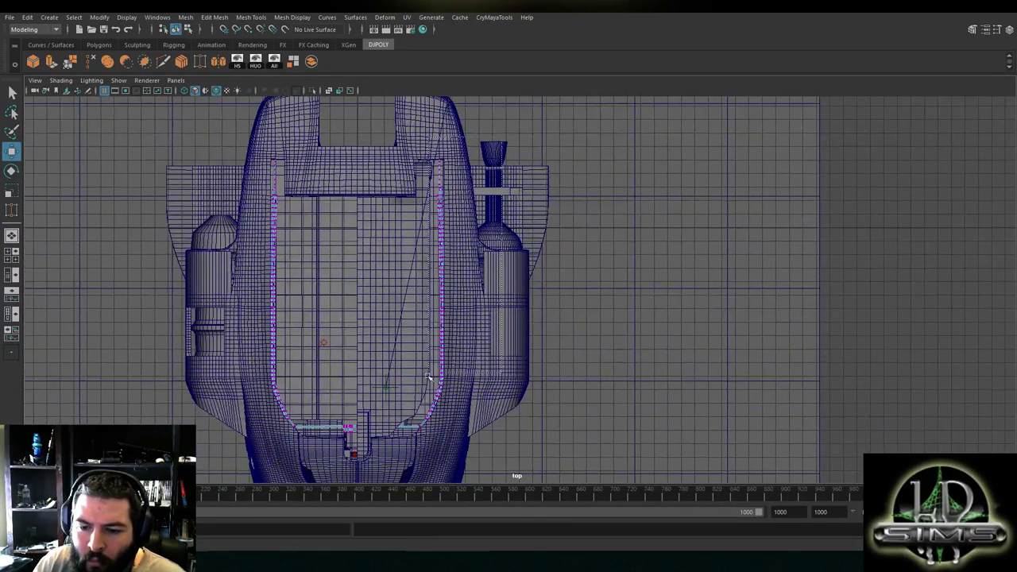
{"action": "scroll", "coordinate": [456, 306], "scroll_direction": "up", "scroll_amount": 1}
{"action": "middle_click_drag", "start_coordinate": [447, 297], "coordinate": [439, 300]}
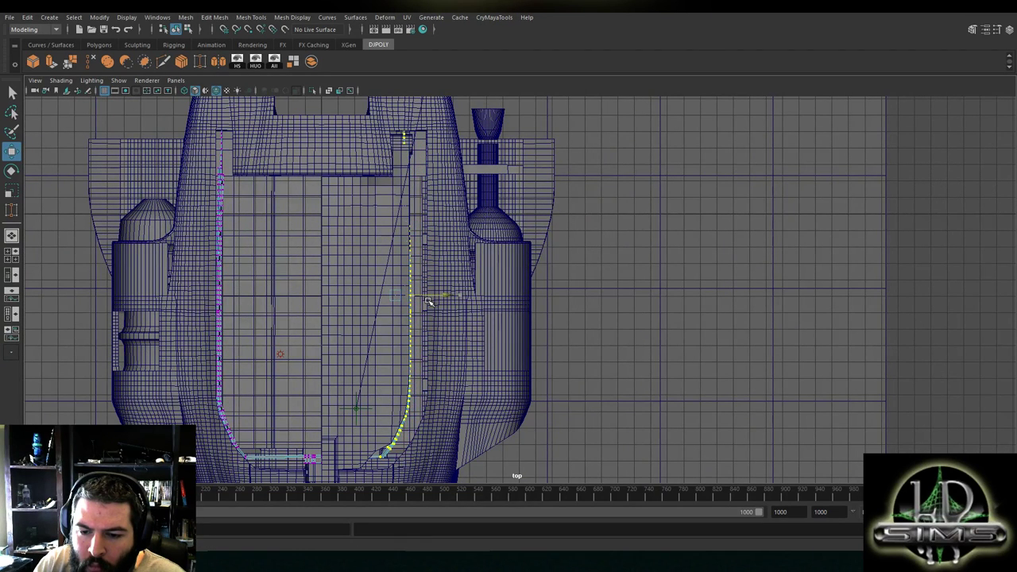
{"action": "scroll", "coordinate": [445, 358], "scroll_direction": "up", "scroll_amount": 1}
{"action": "middle_click_drag", "start_coordinate": [558, 333], "coordinate": [637, 332], "text": "alt"}
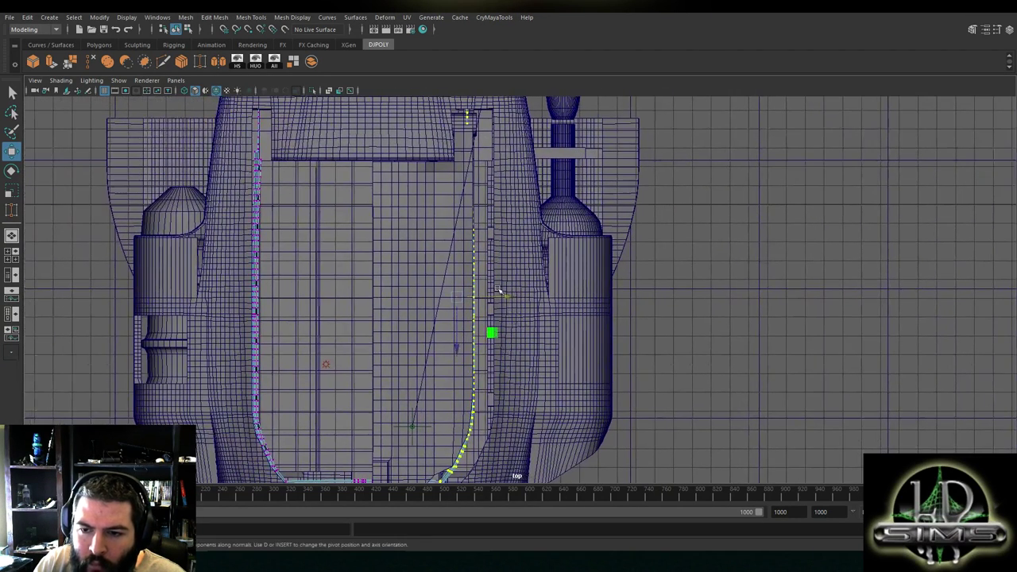
Examine in the perspective view how the shifted side wall sits against the canopy and hull
{"action": "key", "text": "space"}
{"action": "key", "text": "space"}
{"action": "scroll", "coordinate": [684, 195], "scroll_direction": "up", "scroll_amount": 2}
{"action": "left_click_drag", "start_coordinate": [638, 191], "coordinate": [347, 66], "text": "alt"}
{"action": "scroll", "coordinate": [701, 252], "scroll_direction": "up", "scroll_amount": 4}
{"action": "middle_click_drag", "start_coordinate": [700, 252], "coordinate": [578, 218], "text": "alt"}
{"action": "scroll", "coordinate": [579, 218], "scroll_direction": "down", "scroll_amount": 3}
{"action": "left_click_drag", "start_coordinate": [578, 217], "coordinate": [647, 207], "text": "alt"}
In the top view, delete the side wall's faces on the half of the ship without the canopy
{"action": "right_click_drag", "start_coordinate": [793, 115], "coordinate": [845, 100]}
{"action": "left_click", "coordinate": [493, 222]}
{"action": "scroll", "coordinate": [719, 137], "scroll_direction": "up", "scroll_amount": 2}
{"action": "key", "text": "space"}
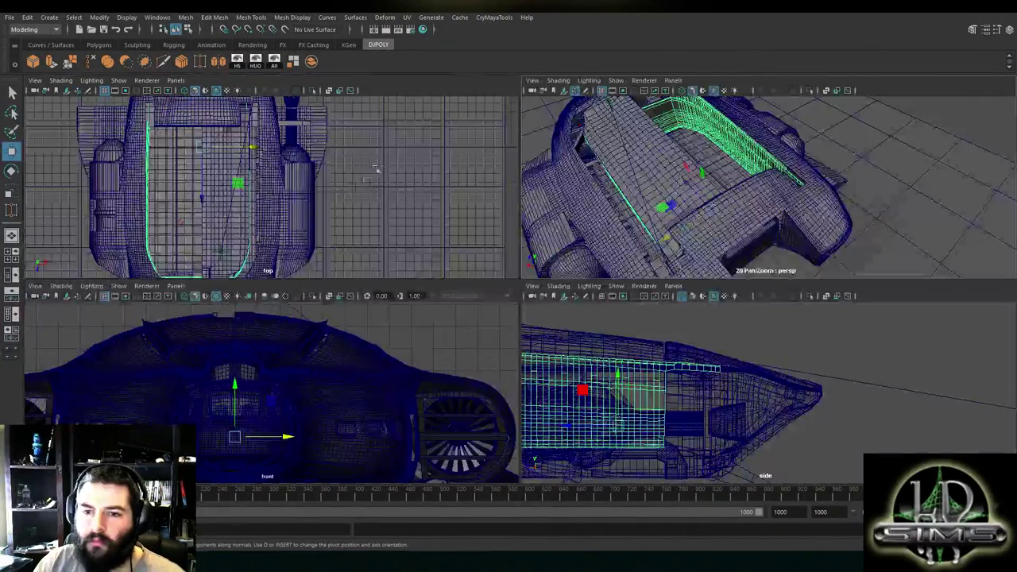
{"action": "scroll", "coordinate": [437, 132], "scroll_direction": "down", "scroll_amount": 3}
{"action": "right_click_drag", "start_coordinate": [495, 149], "coordinate": [451, 153]}
{"action": "key", "text": "space"}
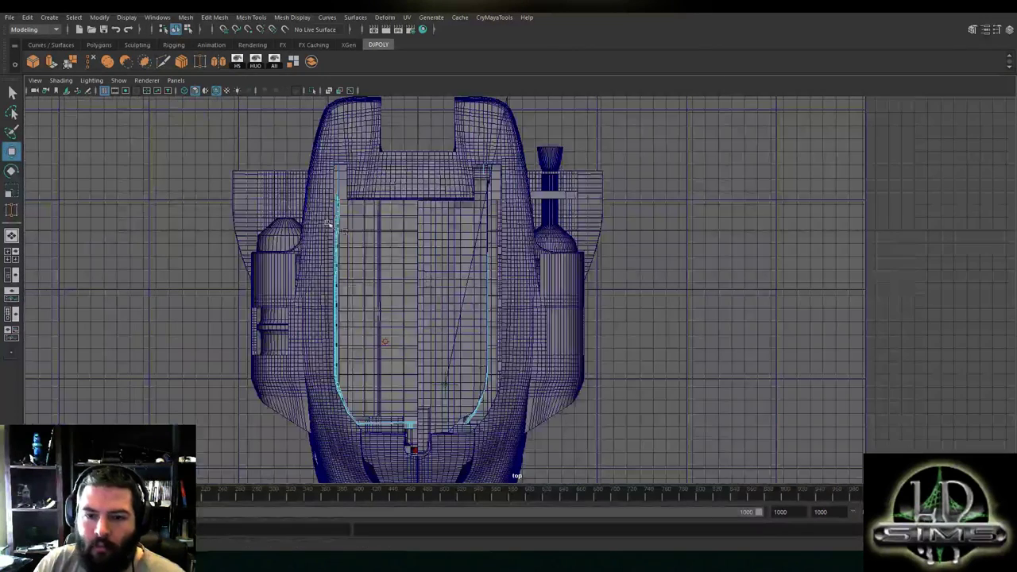
{"action": "scroll", "coordinate": [287, 120], "scroll_direction": "up", "scroll_amount": 2}
{"action": "left_click_drag", "start_coordinate": [435, 442], "coordinate": [435, 442]}
Mirror the remaining side wall to the opposite side in the -X direction with Mirror Geometry, without merging
{"action": "right_click_drag", "start_coordinate": [503, 256], "coordinate": [503, 338]}
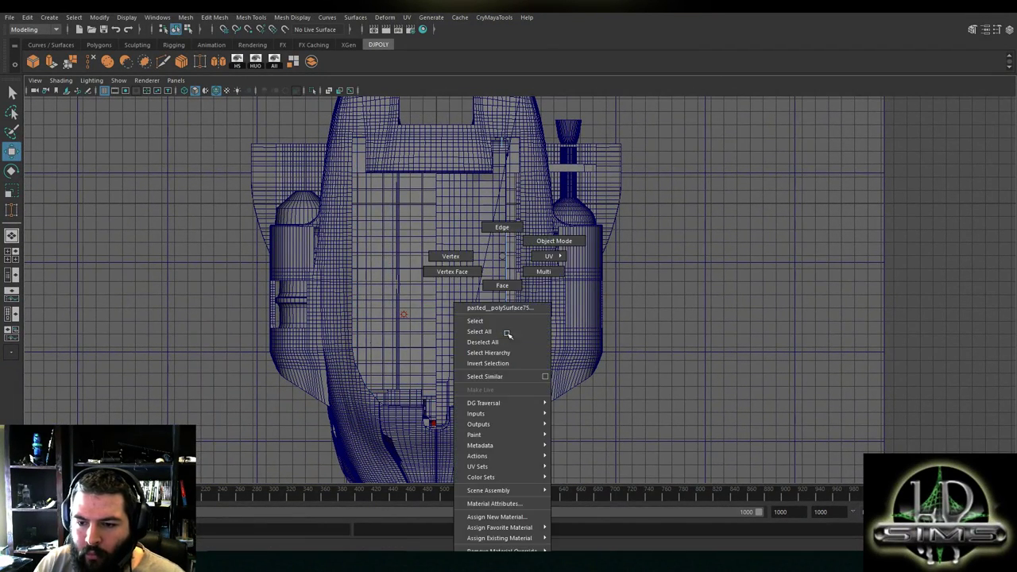
{"action": "left_click", "coordinate": [553, 241]}
{"action": "left_click", "coordinate": [494, 385]}
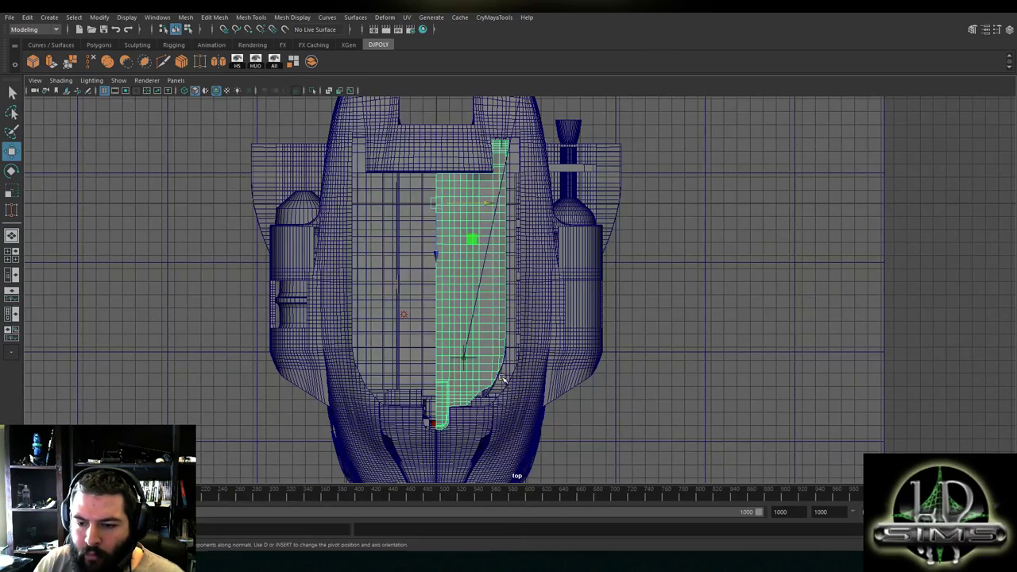
{"action": "key", "text": "space"}
{"action": "key", "text": "space"}
{"action": "left_click_drag", "start_coordinate": [638, 229], "coordinate": [579, 217], "text": "alt"}
{"action": "left_click", "coordinate": [579, 218]}
{"action": "left_click_drag", "start_coordinate": [397, 214], "coordinate": [736, 232], "text": "alt"}
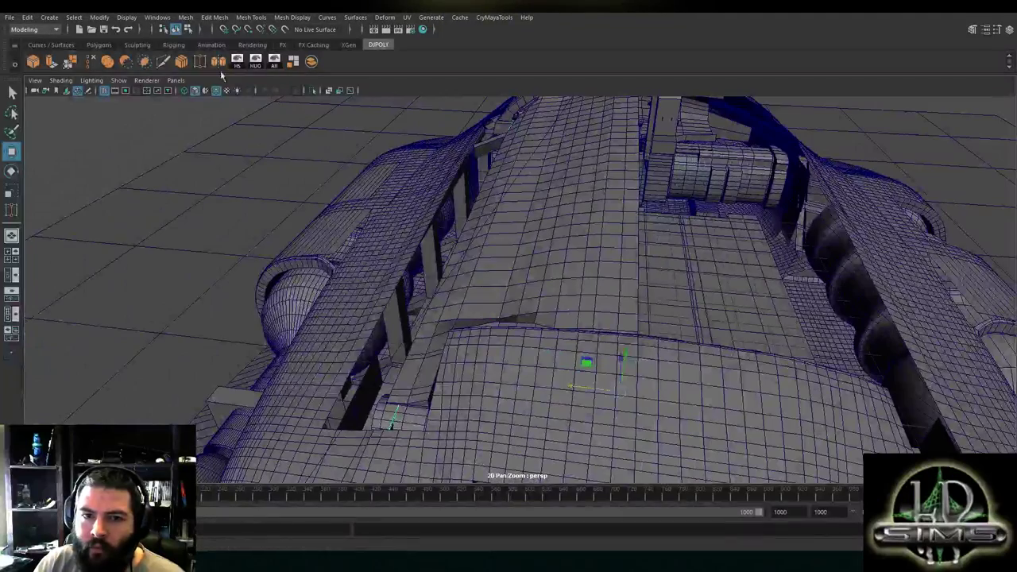
{"action": "left_click", "coordinate": [183, 16]}
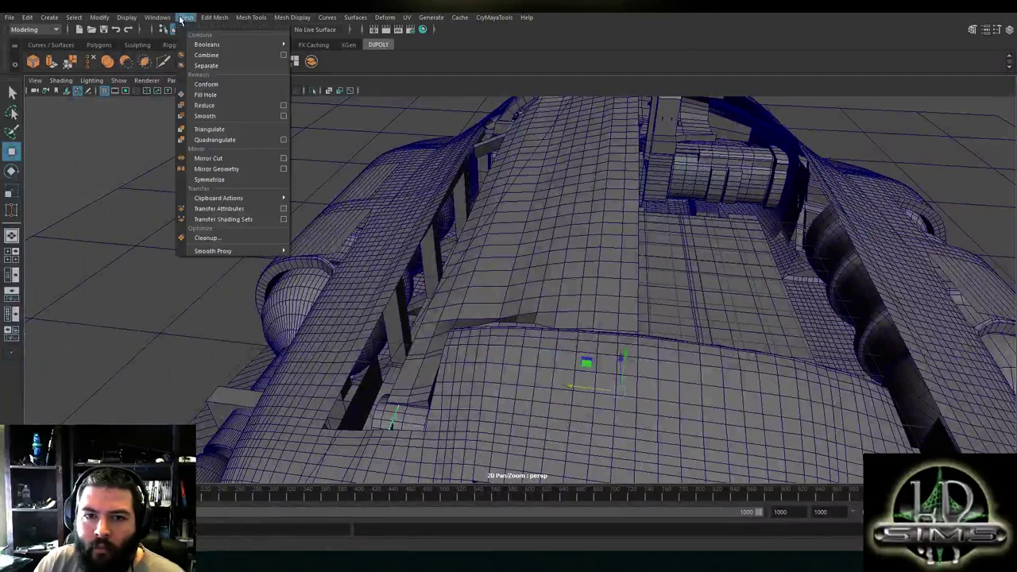
{"action": "left_click", "coordinate": [215, 168]}
{"action": "left_click_drag", "start_coordinate": [347, 198], "coordinate": [384, 218], "text": "alt"}
{"action": "scroll", "coordinate": [393, 211], "scroll_direction": "up", "scroll_amount": 8}
{"action": "right_click_drag", "start_coordinate": [407, 212], "coordinate": [553, 367], "text": "alt"}
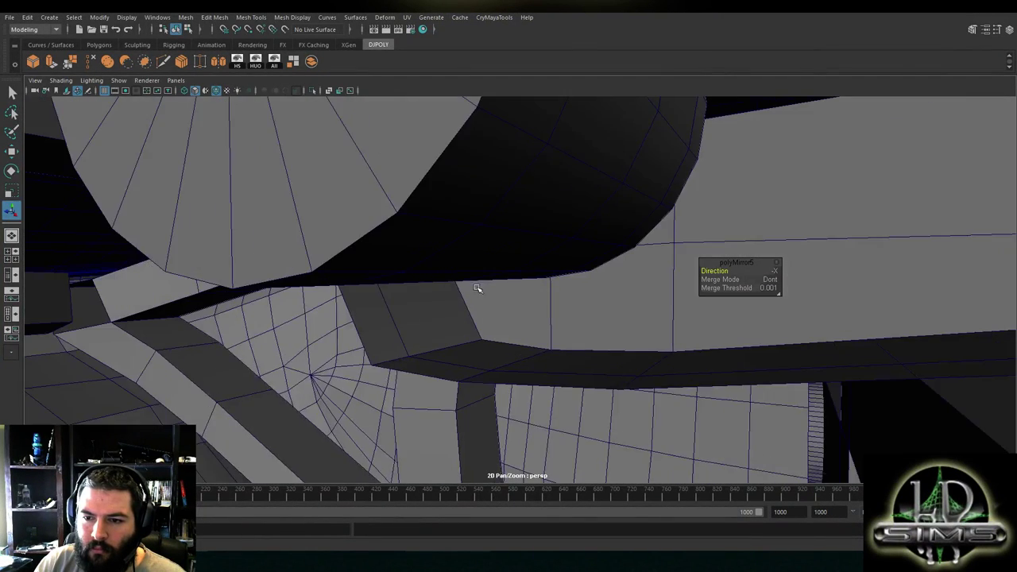
Delete the four columns of panel faces between the first two ribs at the end of the side wall
{"action": "right_click_drag", "start_coordinate": [449, 272], "coordinate": [466, 275], "text": "alt"}
{"action": "left_click_drag", "start_coordinate": [466, 275], "coordinate": [357, 275], "text": "alt"}
{"action": "right_click_drag", "start_coordinate": [357, 275], "coordinate": [484, 291], "text": "alt"}
{"action": "left_click_drag", "start_coordinate": [484, 291], "coordinate": [370, 275], "text": "alt"}
{"action": "right_click_drag", "start_coordinate": [494, 236], "coordinate": [493, 265]}
{"action": "left_click_drag", "start_coordinate": [492, 265], "coordinate": [671, 268], "text": "alt"}
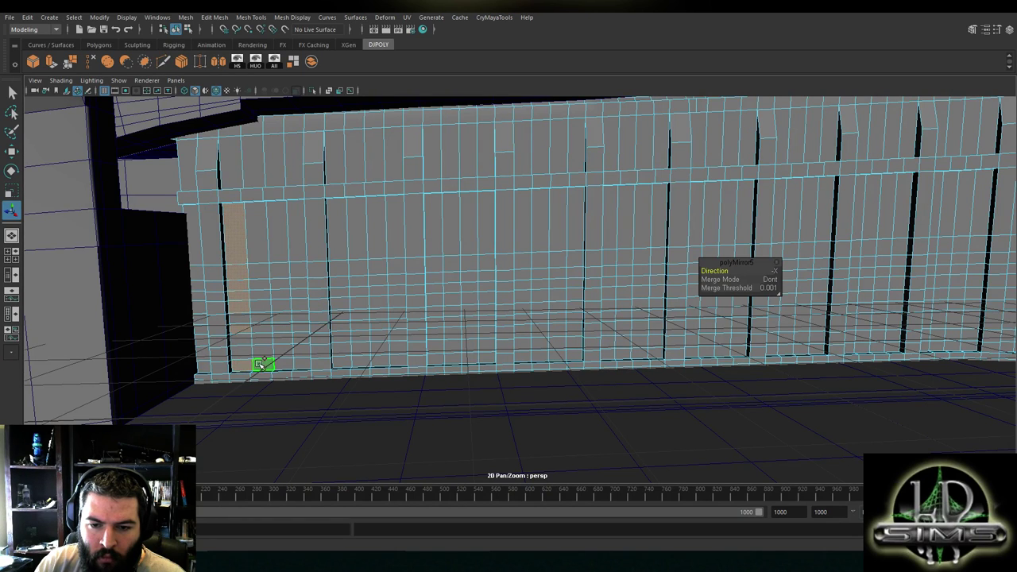
{"action": "left_click", "coordinate": [230, 215]}
{"action": "double_click", "coordinate": [305, 367], "text": "shift"}
{"action": "left_click", "coordinate": [303, 365]}
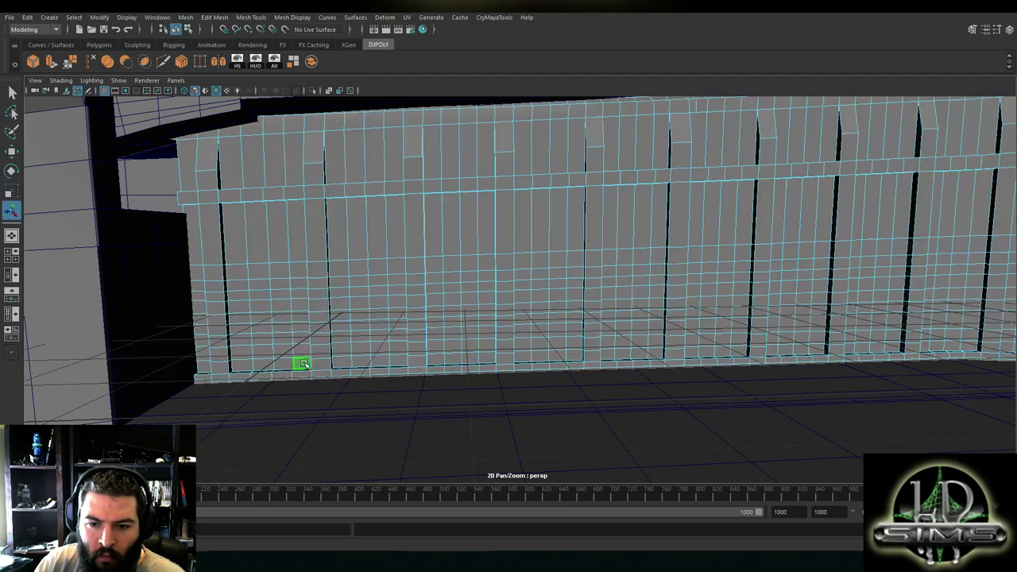
{"action": "double_click", "coordinate": [301, 224], "text": "shift"}
{"action": "double_click", "coordinate": [280, 365], "text": "shift"}
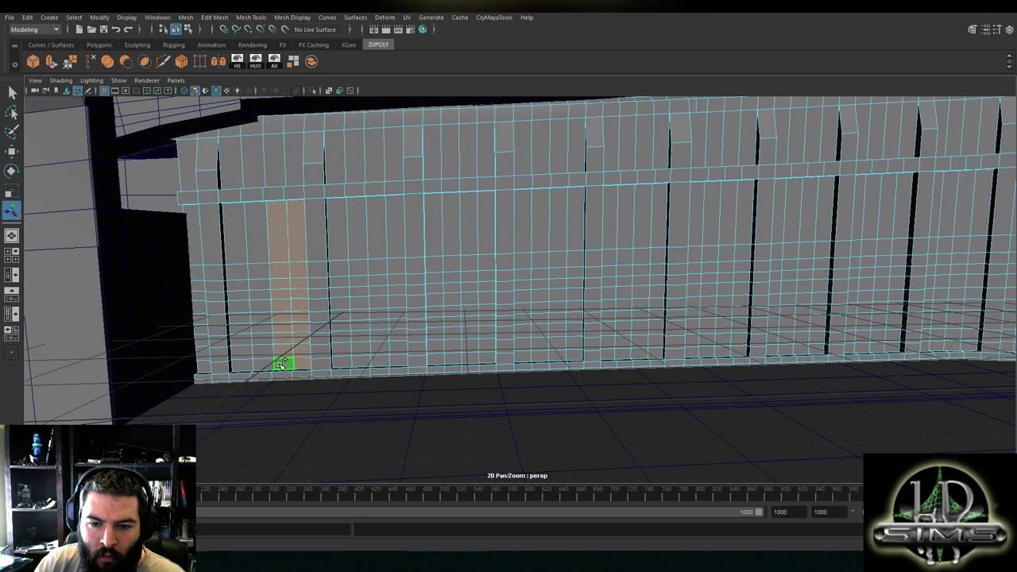
{"action": "double_click", "coordinate": [263, 241], "text": "shift"}
{"action": "left_click", "coordinate": [240, 242], "text": "shift"}
{"action": "double_click", "coordinate": [241, 363], "text": "shift"}
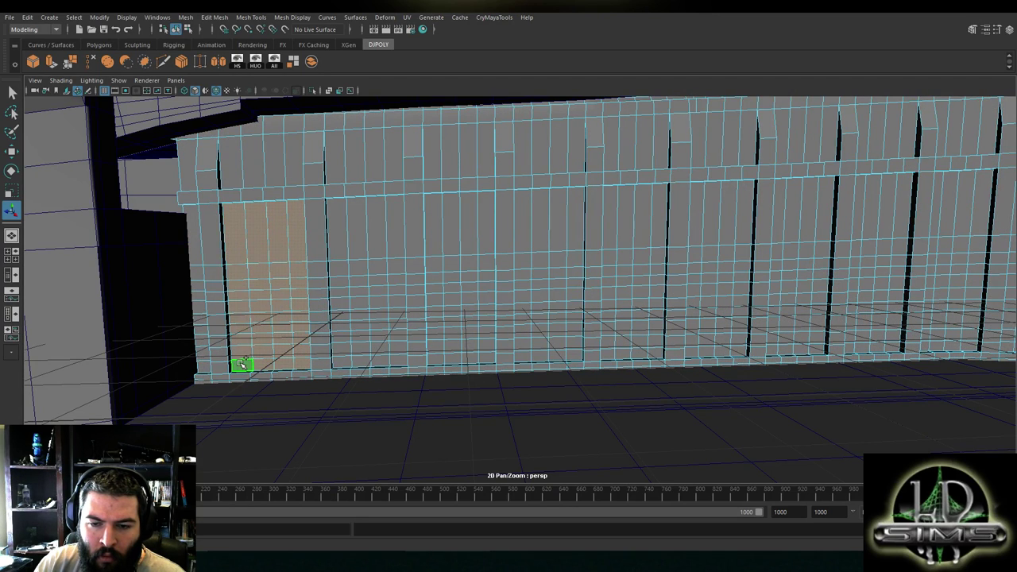
{"action": "key", "text": "Delete"}
Examine both side walls along the canopy opening from outside the hull
{"action": "left_click_drag", "start_coordinate": [287, 324], "coordinate": [447, 281], "text": "alt"}
{"action": "middle_click_drag", "start_coordinate": [448, 282], "coordinate": [389, 299], "text": "alt"}
{"action": "right_click_drag", "start_coordinate": [494, 299], "coordinate": [357, 294], "text": "alt"}
{"action": "left_click_drag", "start_coordinate": [357, 294], "coordinate": [387, 309], "text": "alt"}
{"action": "left_click_drag", "start_coordinate": [513, 334], "coordinate": [476, 324], "text": "alt"}
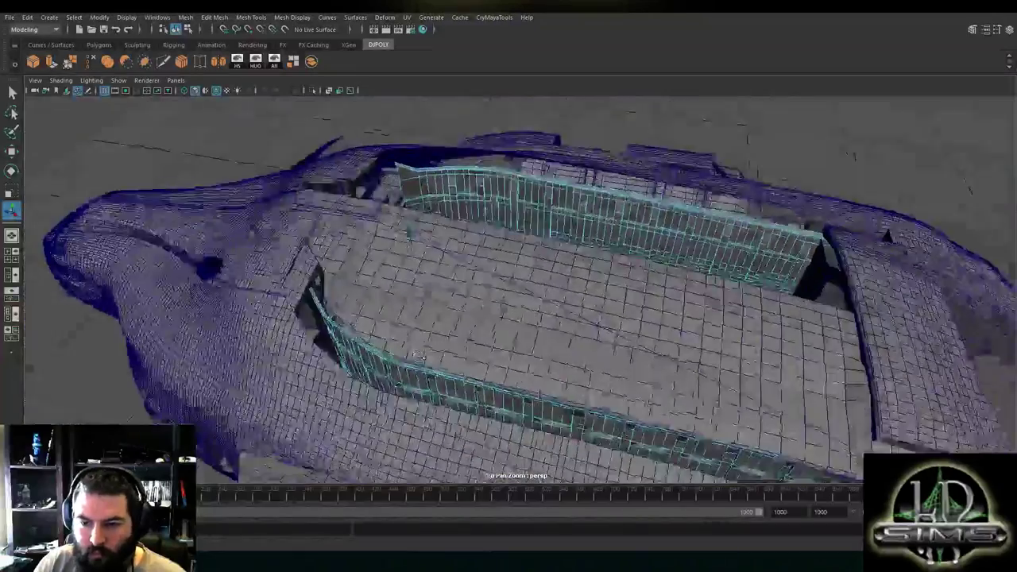
{"action": "left_click_drag", "start_coordinate": [419, 356], "coordinate": [541, 333], "text": "alt"}
{"action": "scroll", "coordinate": [541, 333], "scroll_direction": "down", "scroll_amount": 5}
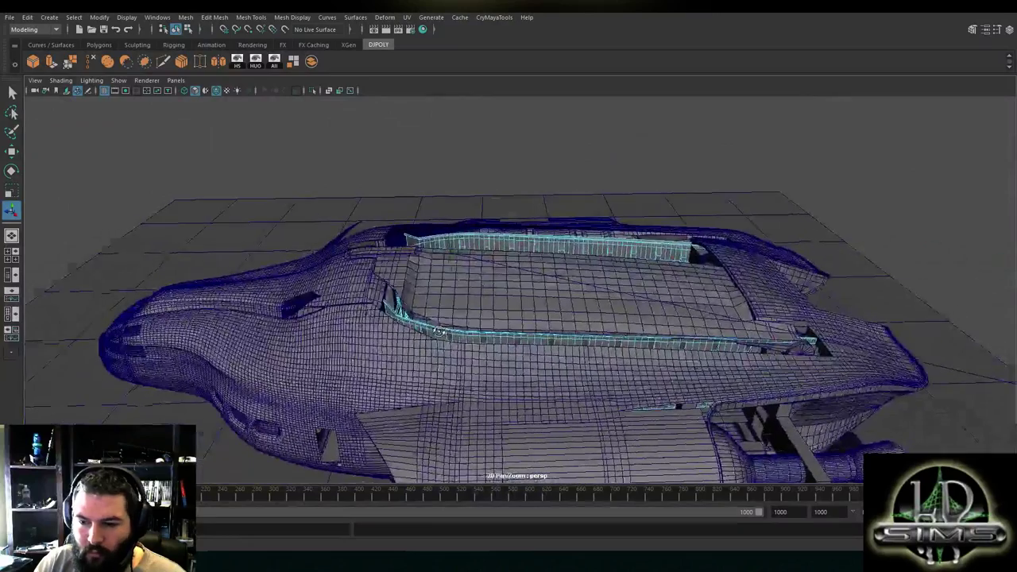
{"action": "right_click_drag", "start_coordinate": [440, 332], "coordinate": [477, 350], "text": "alt"}
{"action": "middle_click_drag", "start_coordinate": [477, 349], "coordinate": [455, 322], "text": "alt"}
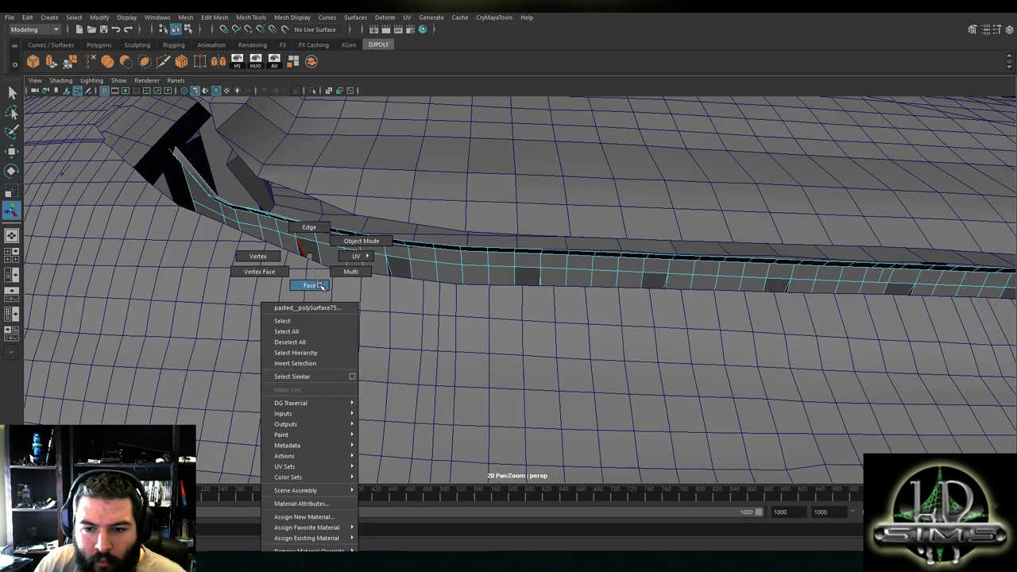
Examine the curved end of the side wall and the interior space between the wall and the frame
{"action": "right_click_drag", "start_coordinate": [315, 286], "coordinate": [314, 285]}
{"action": "left_click_drag", "start_coordinate": [307, 268], "coordinate": [381, 246], "text": "alt"}
{"action": "right_click_drag", "start_coordinate": [381, 246], "coordinate": [336, 317], "text": "alt"}
{"action": "left_click_drag", "start_coordinate": [336, 318], "coordinate": [507, 240], "text": "alt"}
{"action": "left_click_drag", "start_coordinate": [338, 309], "coordinate": [521, 286], "text": "alt"}
{"action": "right_click_drag", "start_coordinate": [754, 186], "coordinate": [791, 173]}
{"action": "left_click", "coordinate": [571, 309]}
{"action": "left_click_drag", "start_coordinate": [571, 309], "coordinate": [538, 311], "text": "alt"}
{"action": "right_click_drag", "start_coordinate": [538, 311], "coordinate": [548, 342], "text": "alt"}
{"action": "left_click_drag", "start_coordinate": [548, 342], "coordinate": [533, 282], "text": "alt"}
{"action": "right_click_drag", "start_coordinate": [533, 282], "coordinate": [521, 247], "text": "alt"}
{"action": "left_click_drag", "start_coordinate": [522, 246], "coordinate": [515, 238], "text": "alt"}
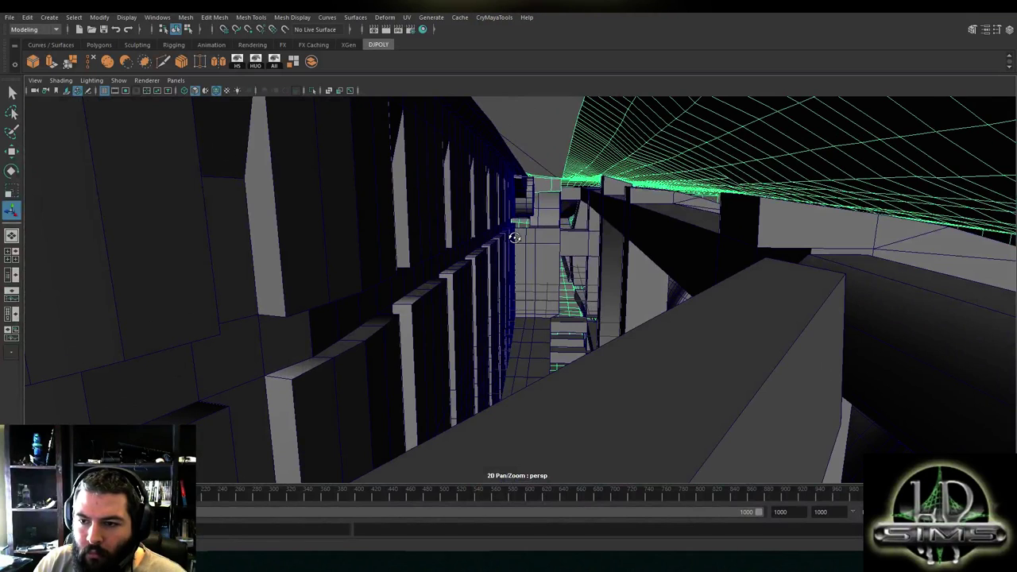
Select the interior frame beam's inner faces where it crosses the upright ribs and shift them with the Move tool
{"action": "left_click", "coordinate": [728, 239]}
{"action": "left_click_drag", "start_coordinate": [728, 238], "coordinate": [668, 246], "text": "alt"}
{"action": "right_click_drag", "start_coordinate": [752, 236], "coordinate": [764, 264]}
{"action": "left_click", "coordinate": [768, 265]}
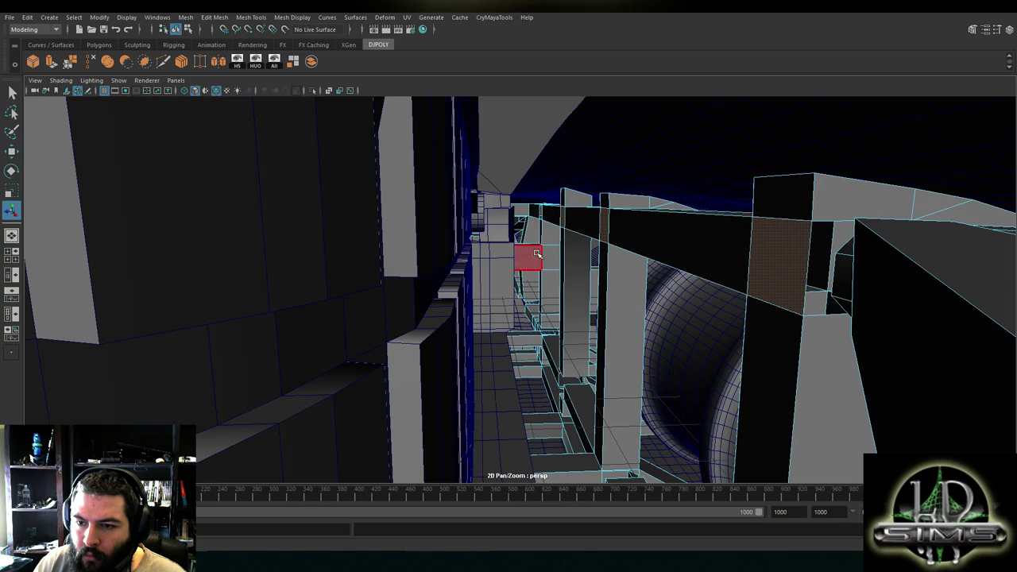
{"action": "scroll", "coordinate": [529, 259], "scroll_direction": "up", "scroll_amount": 5}
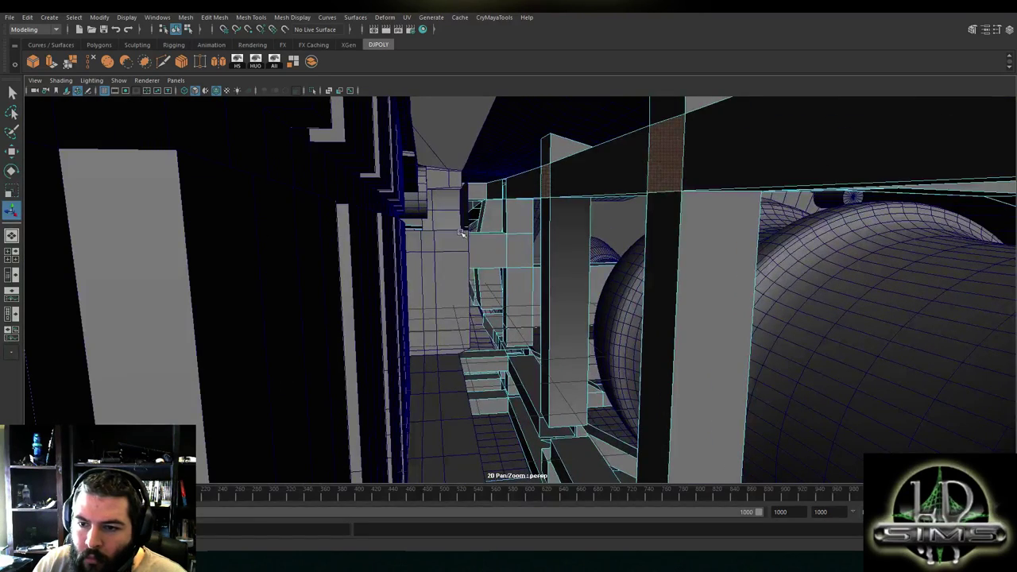
{"action": "scroll", "coordinate": [469, 234], "scroll_direction": "up", "scroll_amount": 3}
{"action": "middle_click_drag", "start_coordinate": [499, 211], "coordinate": [572, 309], "text": "alt"}
{"action": "scroll", "coordinate": [576, 280], "scroll_direction": "up", "scroll_amount": 5}
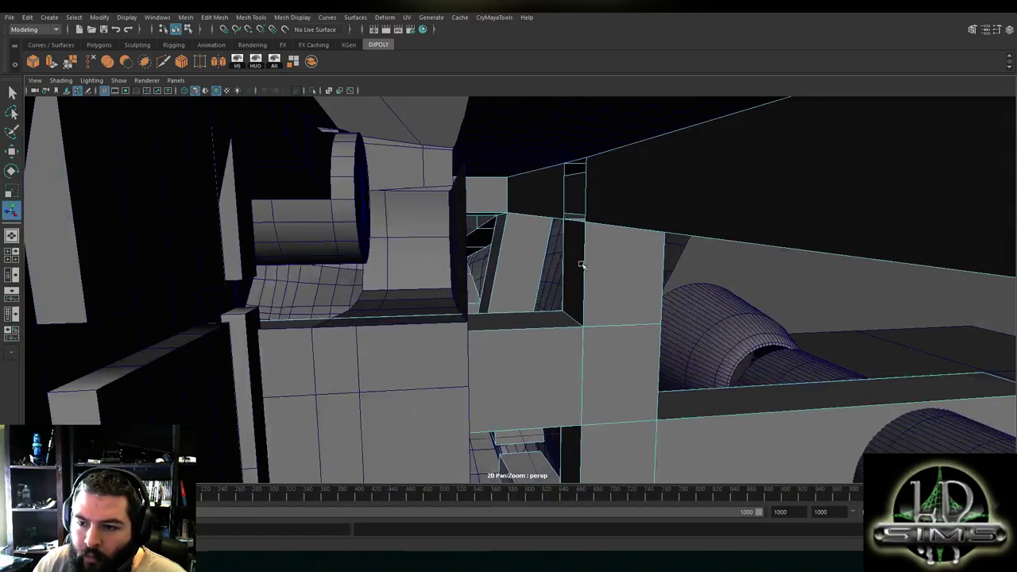
{"action": "right_click", "coordinate": [608, 189]}
{"action": "right_click_drag", "start_coordinate": [608, 164], "coordinate": [604, 167]}
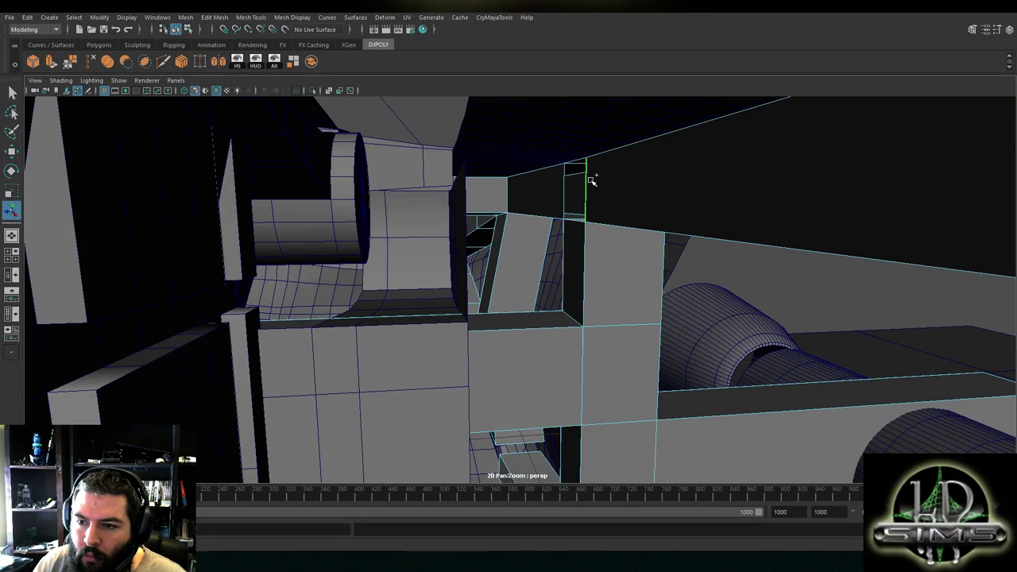
{"action": "scroll", "coordinate": [589, 236], "scroll_direction": "down", "scroll_amount": 4}
{"action": "middle_click_drag", "start_coordinate": [594, 269], "coordinate": [566, 256], "text": "alt"}
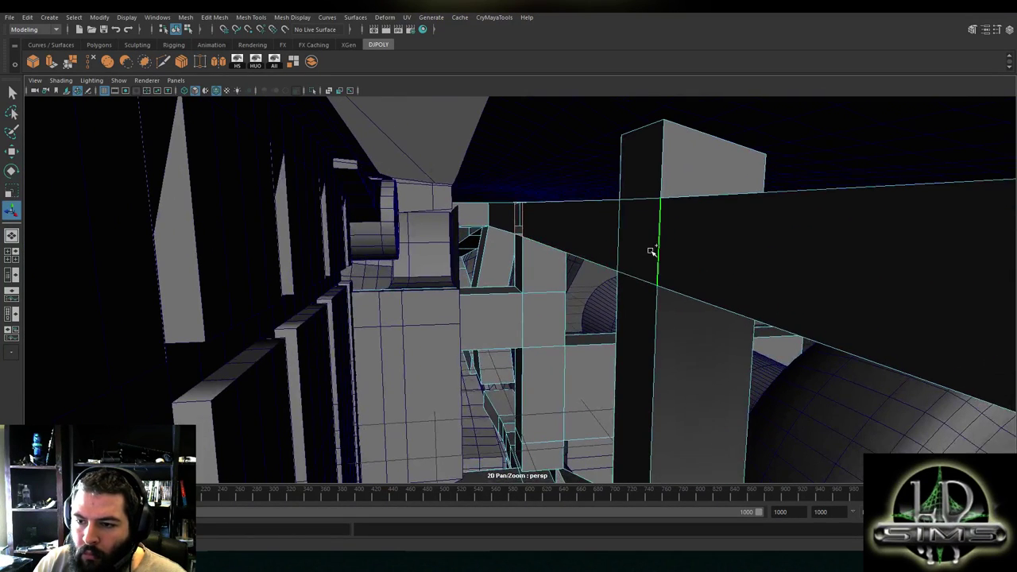
{"action": "left_click_drag", "start_coordinate": [621, 258], "coordinate": [694, 262], "text": "alt"}
{"action": "right_click_drag", "start_coordinate": [616, 173], "coordinate": [656, 157]}
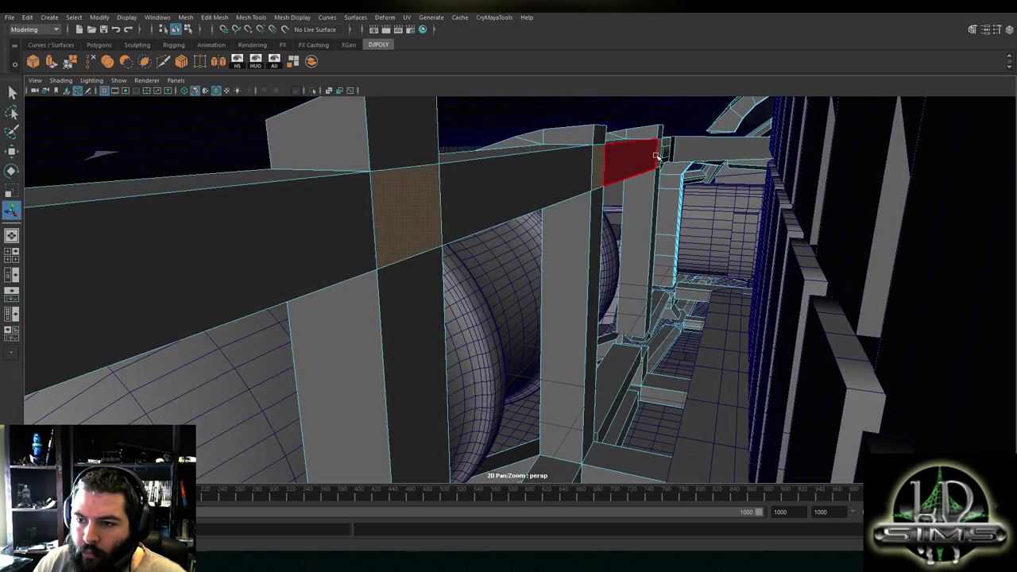
{"action": "left_click_drag", "start_coordinate": [491, 236], "coordinate": [283, 221], "text": "alt"}
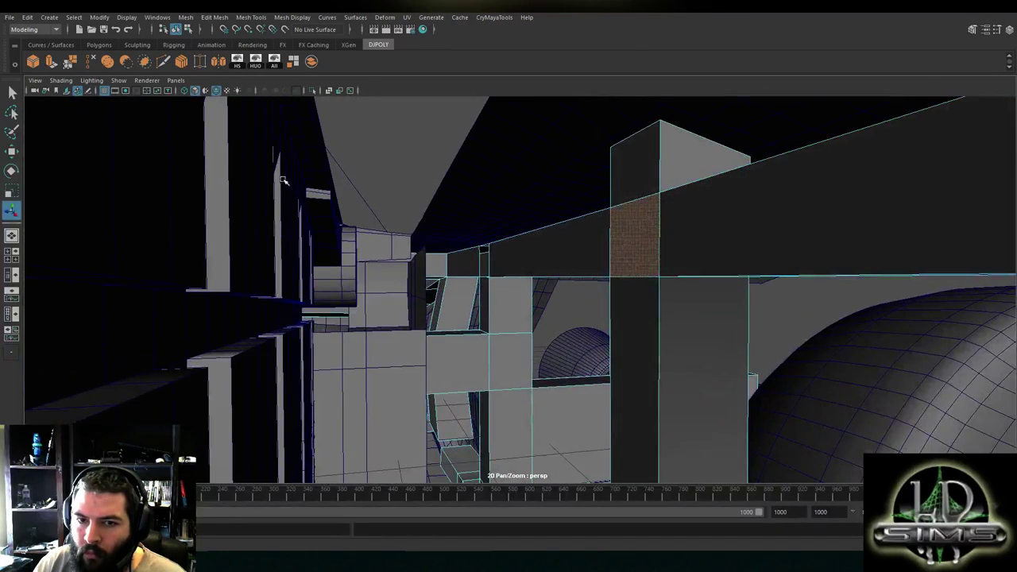
{"action": "left_click_drag", "start_coordinate": [393, 205], "coordinate": [421, 236], "text": "alt"}
{"action": "key", "text": "w"}
{"action": "scroll", "coordinate": [445, 257], "scroll_direction": "down", "scroll_amount": 5}
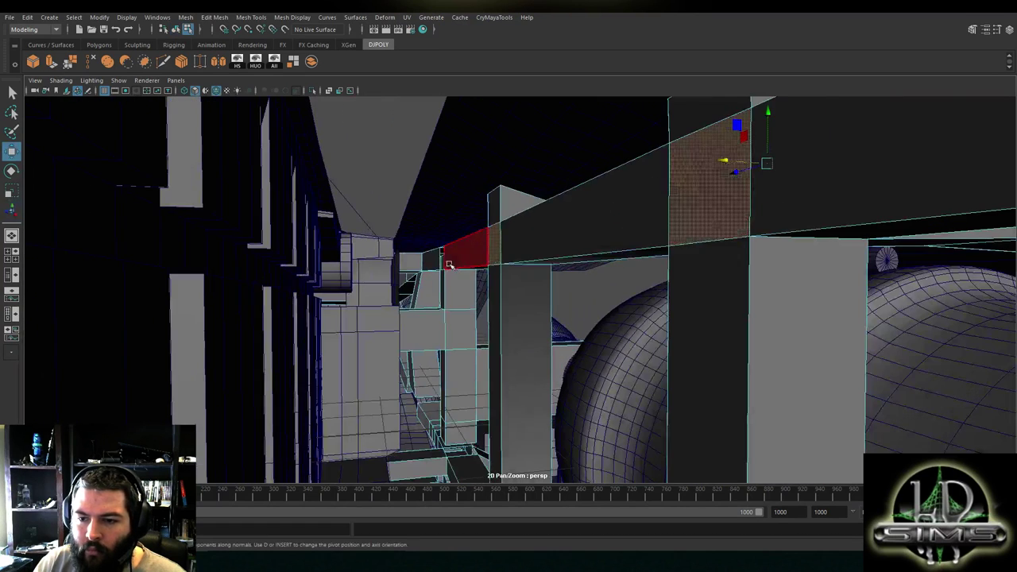
{"action": "left_click_drag", "start_coordinate": [609, 222], "coordinate": [501, 283]}
Examine the hull, frame and canopy edges around the opening from several angles
{"action": "left_click_drag", "start_coordinate": [498, 247], "coordinate": [375, 274], "text": "alt"}
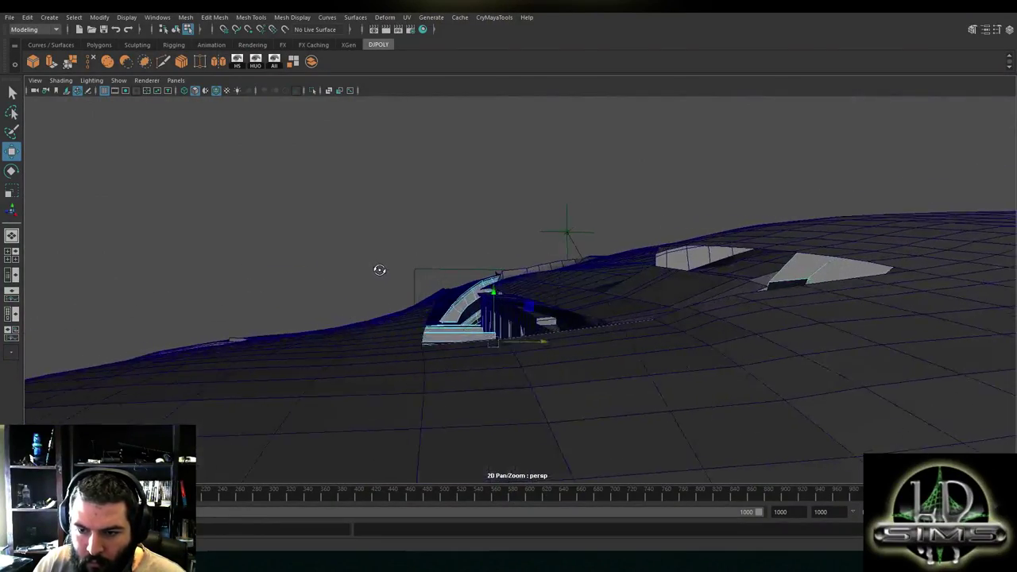
{"action": "left_click_drag", "start_coordinate": [381, 271], "coordinate": [449, 293], "text": "alt"}
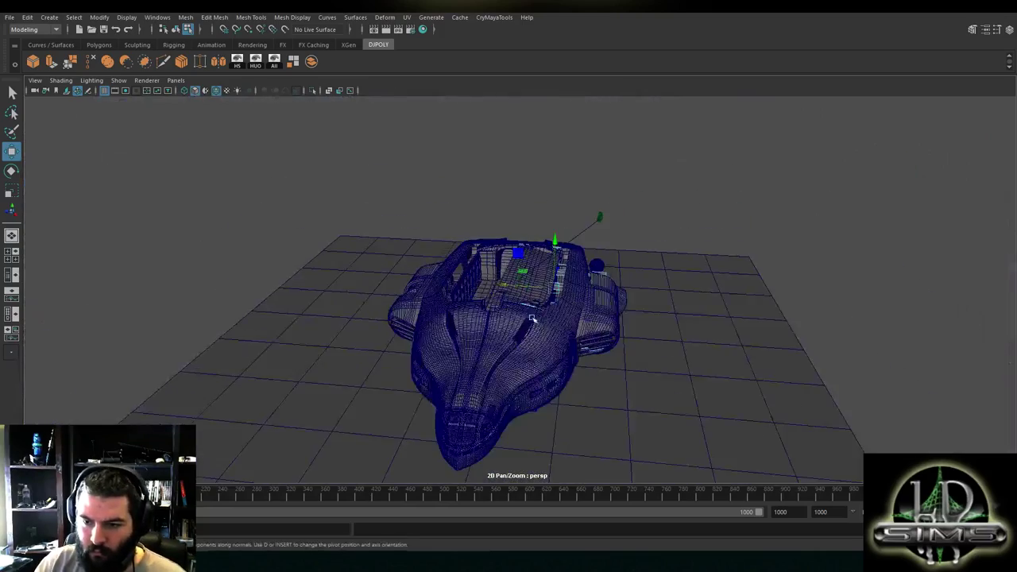
{"action": "scroll", "coordinate": [417, 302], "scroll_direction": "up", "scroll_amount": 3}
{"action": "left_click_drag", "start_coordinate": [410, 297], "coordinate": [479, 298], "text": "alt"}
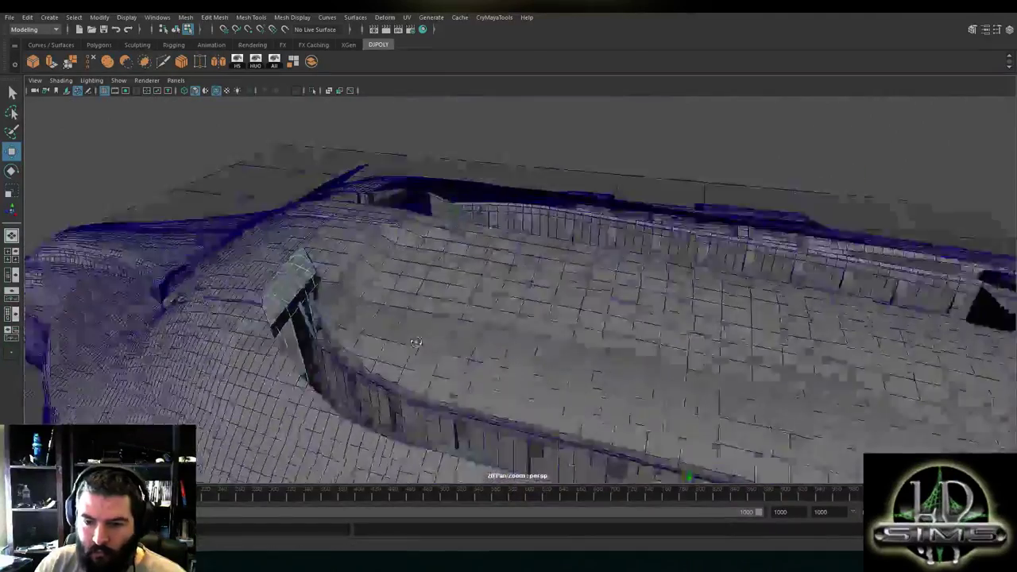
{"action": "left_click_drag", "start_coordinate": [416, 341], "coordinate": [499, 317], "text": "alt"}
{"action": "left_click_drag", "start_coordinate": [431, 306], "coordinate": [474, 320], "text": "alt"}
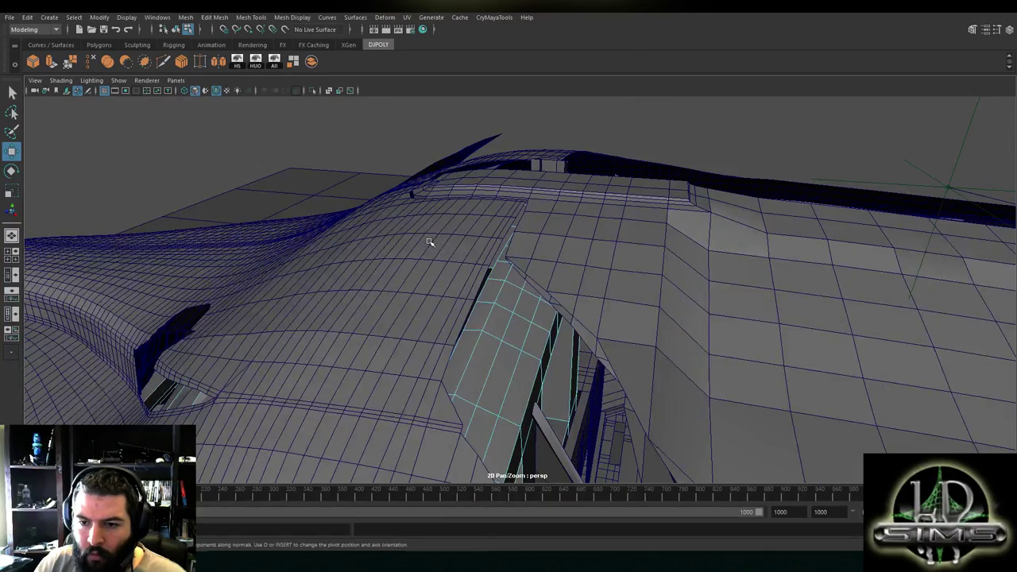
{"action": "left_click_drag", "start_coordinate": [421, 257], "coordinate": [463, 269], "text": "alt"}
{"action": "right_click_drag", "start_coordinate": [464, 318], "coordinate": [488, 321], "text": "alt"}
{"action": "left_click_drag", "start_coordinate": [488, 320], "coordinate": [449, 320], "text": "alt"}
{"action": "middle_click_drag", "start_coordinate": [448, 320], "coordinate": [512, 320], "text": "alt"}
{"action": "right_click_drag", "start_coordinate": [512, 320], "coordinate": [548, 316], "text": "alt"}
{"action": "left_click_drag", "start_coordinate": [550, 324], "coordinate": [567, 341], "text": "alt"}
{"action": "left_click_drag", "start_coordinate": [461, 288], "coordinate": [461, 249], "text": "alt"}
Select the hull's edge row running alongside the cutout next to the canopy
{"action": "right_click_drag", "start_coordinate": [462, 249], "coordinate": [443, 238]}
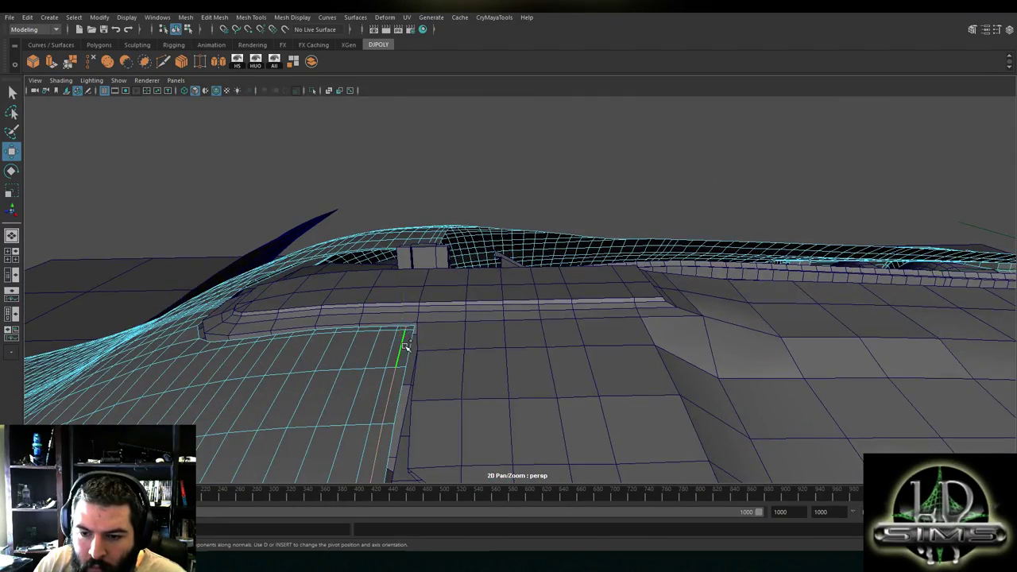
{"action": "left_click_drag", "start_coordinate": [524, 400], "coordinate": [473, 262], "text": "alt"}
{"action": "left_click", "coordinate": [91, 64]}
Delete the hull face jutting into the opening at the curved corner of the canopy cutout
{"action": "scroll", "coordinate": [424, 248], "scroll_direction": "up", "scroll_amount": 4}
{"action": "left_click_drag", "start_coordinate": [426, 242], "coordinate": [470, 306], "text": "alt"}
{"action": "middle_click_drag", "start_coordinate": [476, 305], "coordinate": [524, 230], "text": "alt"}
{"action": "scroll", "coordinate": [553, 290], "scroll_direction": "down", "scroll_amount": 2}
{"action": "left_click_drag", "start_coordinate": [554, 289], "coordinate": [518, 327], "text": "alt"}
{"action": "scroll", "coordinate": [491, 295], "scroll_direction": "up", "scroll_amount": 8}
{"action": "right_click_drag", "start_coordinate": [386, 256], "coordinate": [387, 286]}
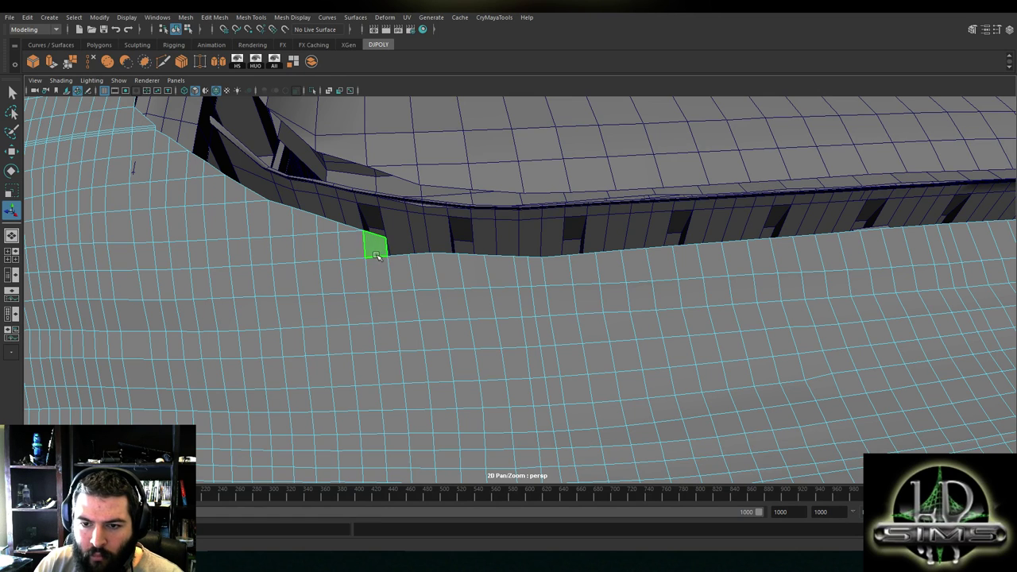
{"action": "right_click_drag", "start_coordinate": [352, 245], "coordinate": [351, 221]}
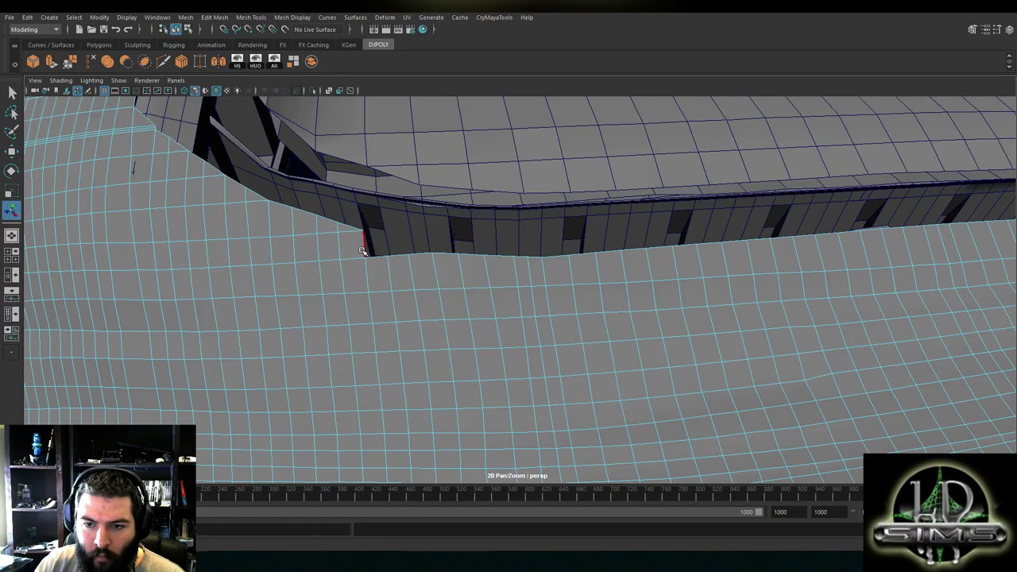
Extrude the single hull edge at the cutout's curved corner and stretch it along the opening to the hinge recess as a long strip
{"action": "scroll", "coordinate": [403, 270], "scroll_direction": "down", "scroll_amount": 3}
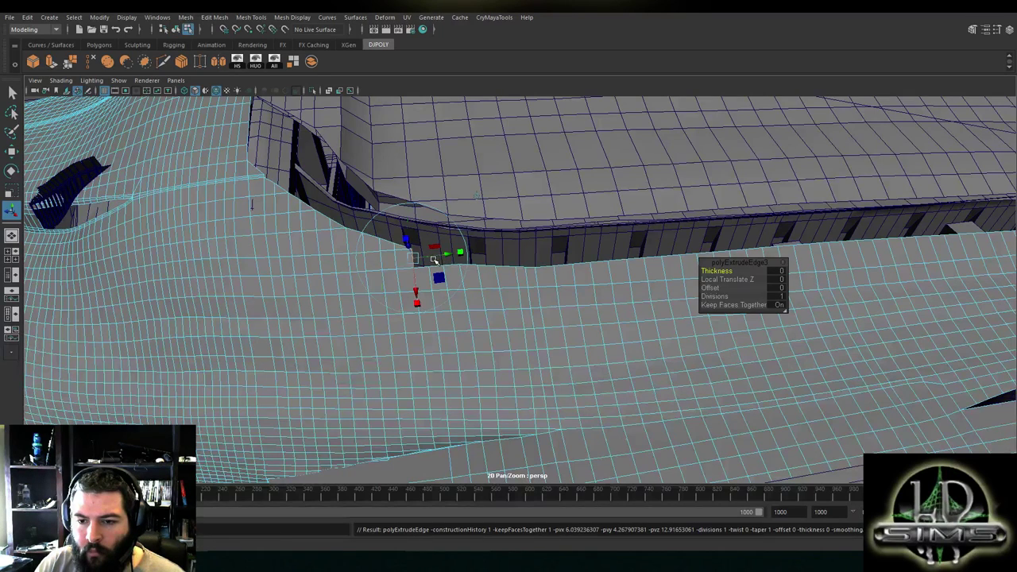
{"action": "key", "text": "w"}
{"action": "left_click_drag", "start_coordinate": [370, 263], "coordinate": [955, 280]}
{"action": "middle_click_drag", "start_coordinate": [955, 279], "coordinate": [226, 341], "text": "alt"}
{"action": "left_click_drag", "start_coordinate": [203, 267], "coordinate": [671, 308]}
{"action": "left_click_drag", "start_coordinate": [699, 178], "coordinate": [685, 227]}
{"action": "scroll", "coordinate": [676, 260], "scroll_direction": "up", "scroll_amount": 3}
{"action": "left_click_drag", "start_coordinate": [676, 263], "coordinate": [554, 279], "text": "alt"}
{"action": "scroll", "coordinate": [554, 278], "scroll_direction": "down", "scroll_amount": 2}
{"action": "left_click", "coordinate": [926, 151]}
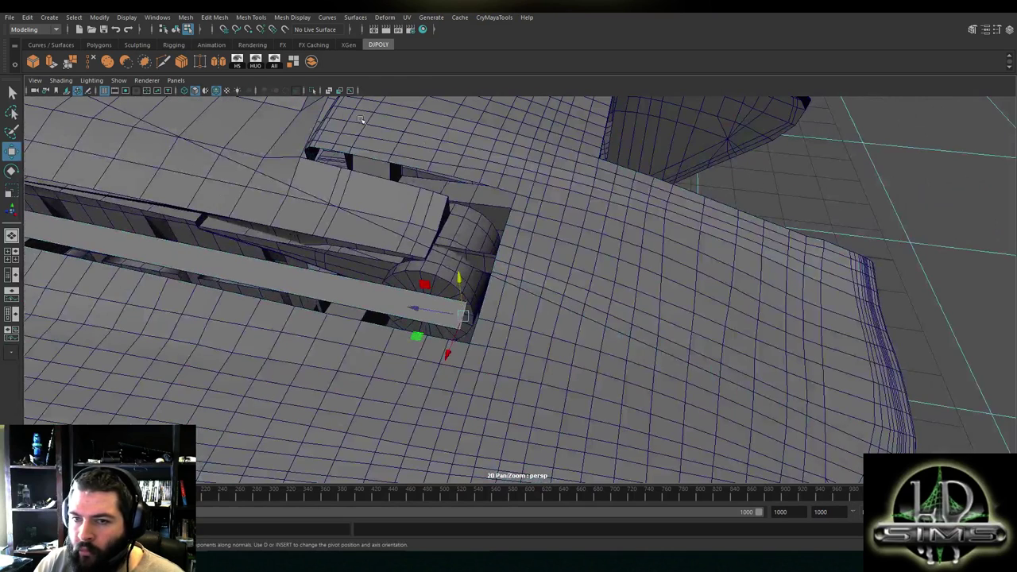
Weld the long strip's end edge to the hull edge at the end of the hinge recess
{"action": "key", "text": "ctrl+z"}
{"action": "left_click", "coordinate": [201, 63]}
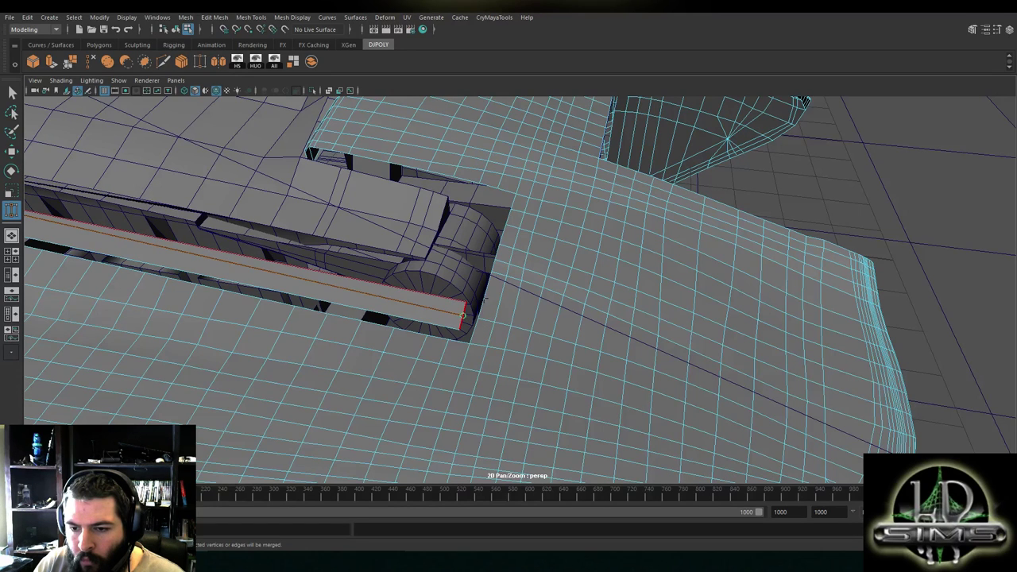
{"action": "left_click_drag", "start_coordinate": [477, 326], "coordinate": [476, 330]}
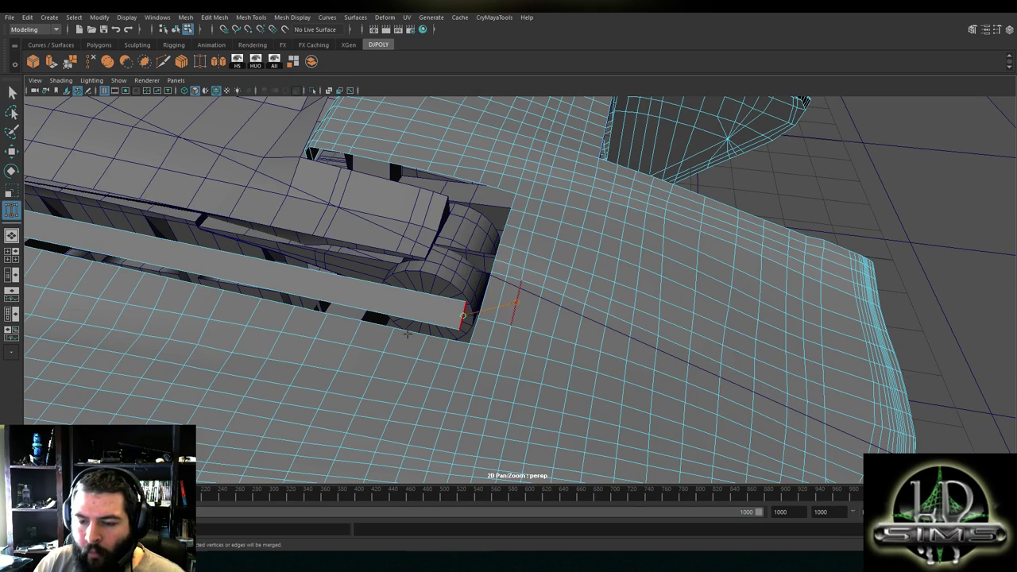
{"action": "scroll", "coordinate": [415, 338], "scroll_direction": "down", "scroll_amount": 2}
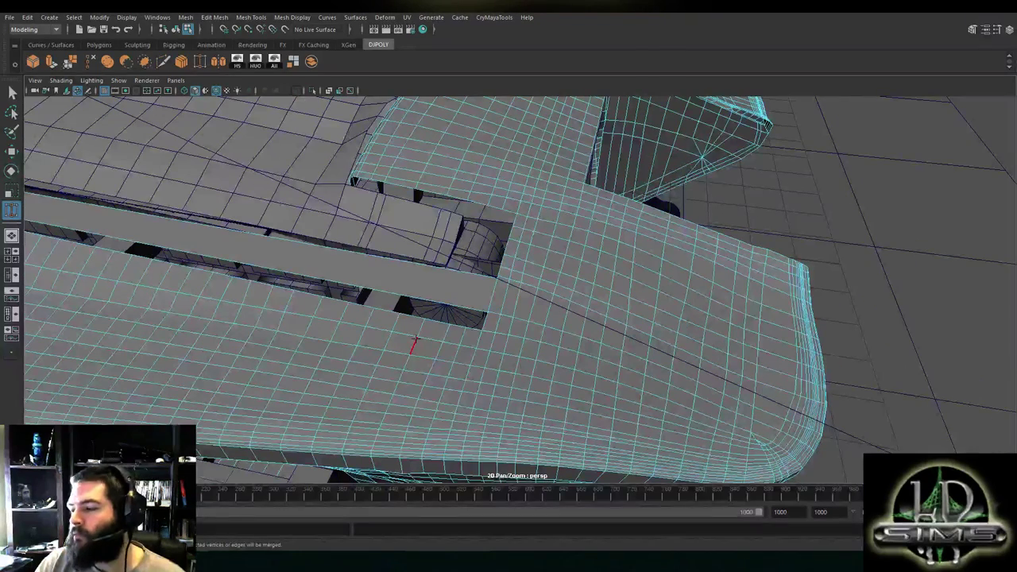
{"action": "left_click_drag", "start_coordinate": [414, 342], "coordinate": [544, 291], "text": "alt"}
{"action": "key", "text": "ctrl+z"}
{"action": "scroll", "coordinate": [549, 362], "scroll_direction": "up", "scroll_amount": 3}
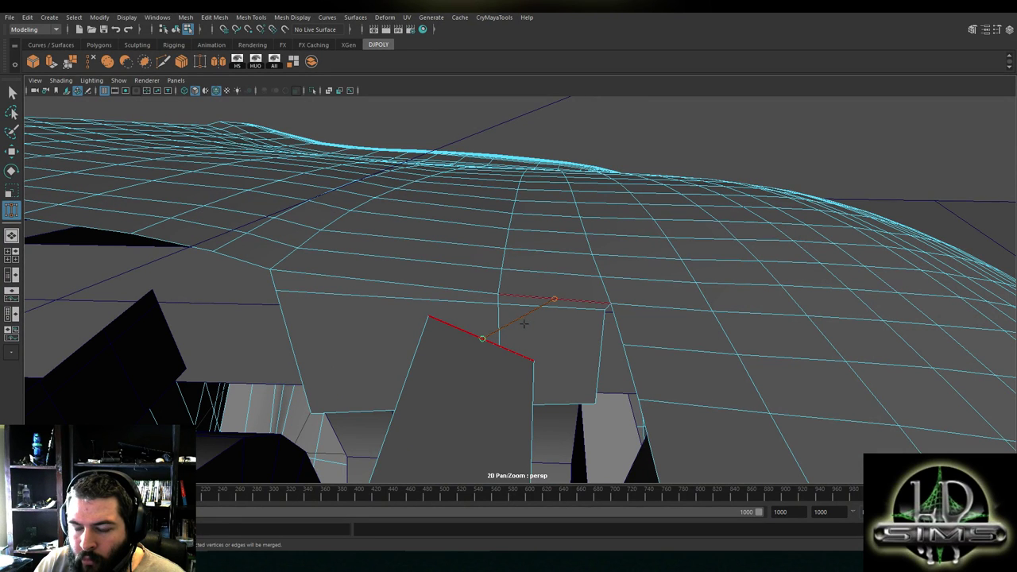
{"action": "left_click_drag", "start_coordinate": [521, 325], "coordinate": [521, 325]}
{"action": "left_click_drag", "start_coordinate": [522, 325], "coordinate": [642, 213], "text": "alt"}
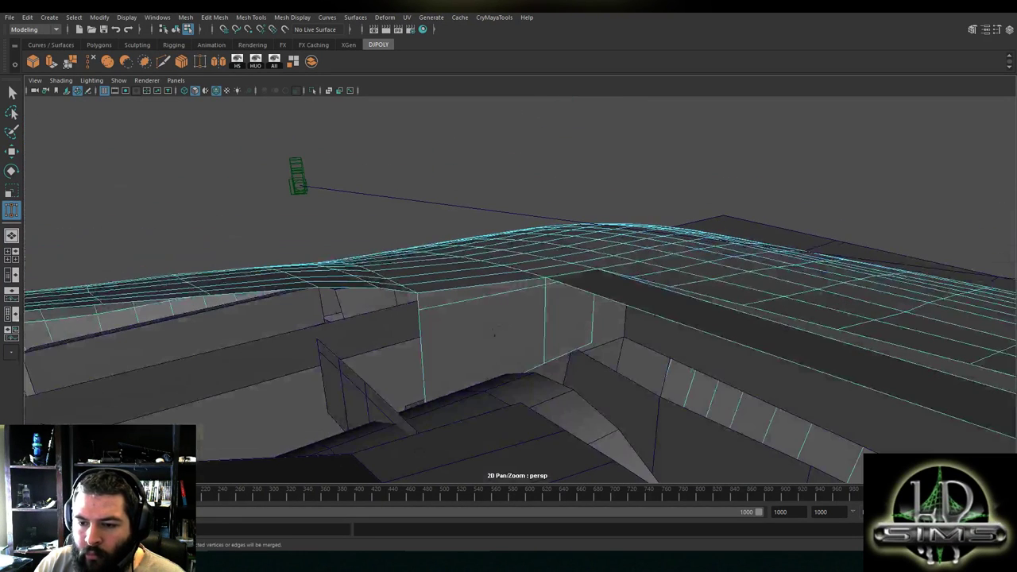
Delete the upright wall faces at the recess end beneath the welded strip
{"action": "key", "text": "w"}
{"action": "right_click_drag", "start_coordinate": [666, 145], "coordinate": [665, 173]}
{"action": "left_click", "coordinate": [579, 302]}
{"action": "left_click_drag", "start_coordinate": [580, 302], "coordinate": [544, 280], "text": "alt"}
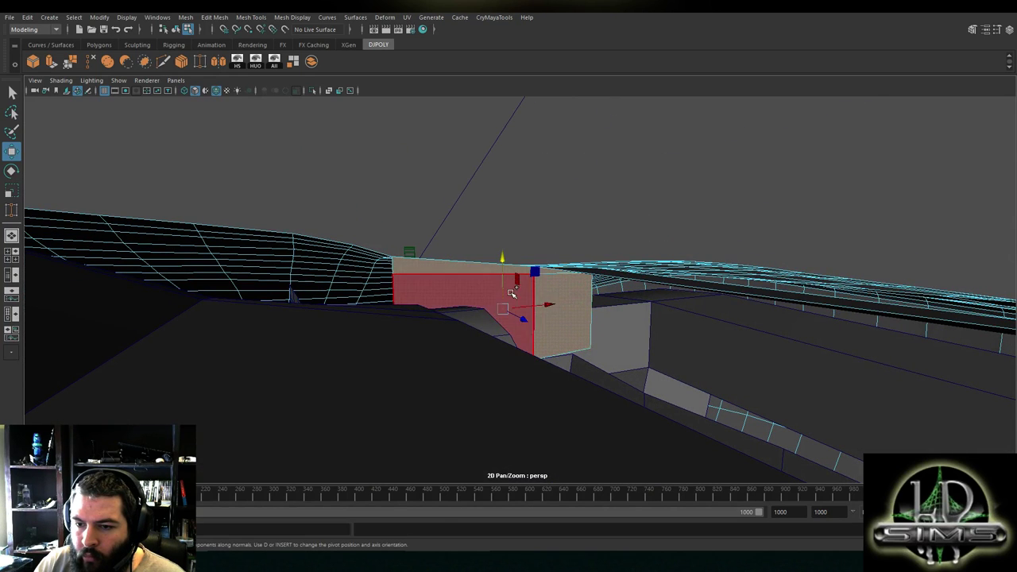
{"action": "key", "text": "Delete"}
Set the hull to vertex selection and show the recess corner in the top view
{"action": "left_click_drag", "start_coordinate": [519, 283], "coordinate": [505, 266], "text": "alt"}
{"action": "key", "text": "space"}
{"action": "scroll", "coordinate": [271, 219], "scroll_direction": "up", "scroll_amount": 3}
{"action": "key", "text": "space"}
{"action": "middle_click_drag", "start_coordinate": [607, 112], "coordinate": [557, 223], "text": "alt"}
{"action": "scroll", "coordinate": [635, 223], "scroll_direction": "down", "scroll_amount": 3}
{"action": "scroll", "coordinate": [644, 224], "scroll_direction": "down", "scroll_amount": 3}
{"action": "right_click_drag", "start_coordinate": [910, 190], "coordinate": [861, 198]}
{"action": "scroll", "coordinate": [581, 295], "scroll_direction": "up", "scroll_amount": 5}
{"action": "scroll", "coordinate": [519, 292], "scroll_direction": "up", "scroll_amount": 4}
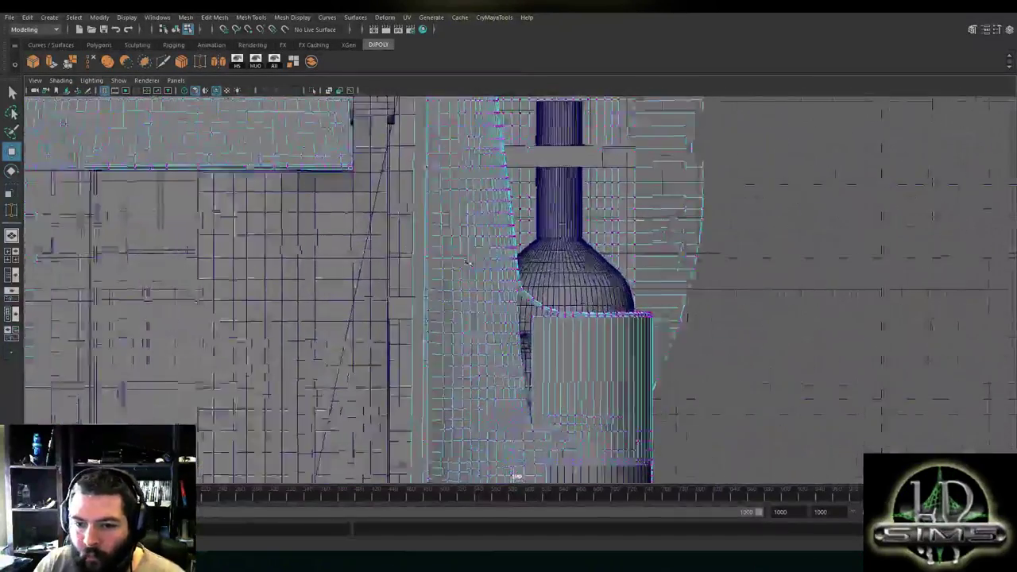
{"action": "middle_click_drag", "start_coordinate": [519, 292], "coordinate": [578, 399], "text": "alt"}
{"action": "scroll", "coordinate": [509, 297], "scroll_direction": "up", "scroll_amount": 3}
{"action": "key", "text": "space"}
{"action": "middle_click_drag", "start_coordinate": [699, 151], "coordinate": [683, 229], "text": "alt"}
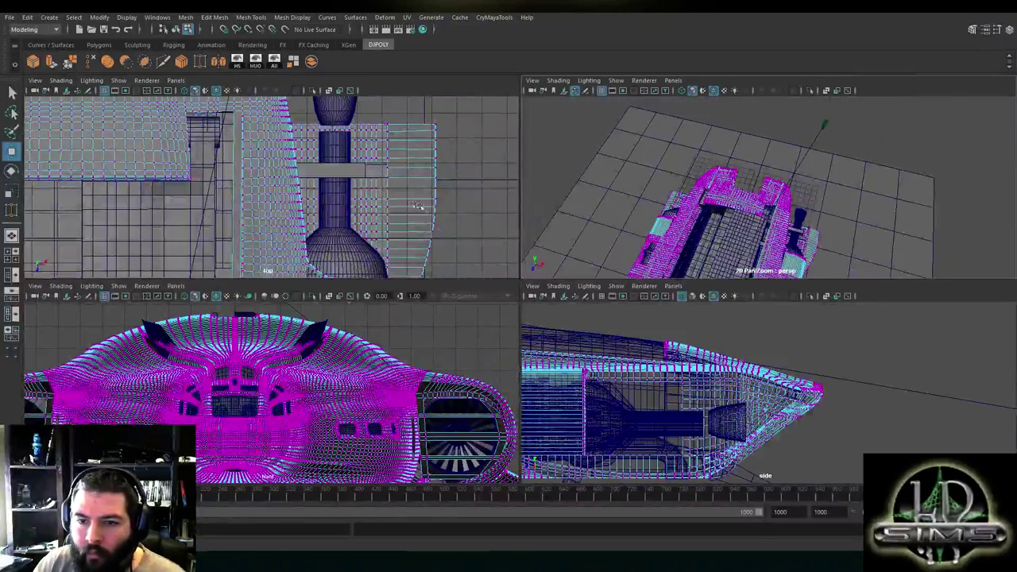
{"action": "key", "text": "space"}
{"action": "scroll", "coordinate": [505, 299], "scroll_direction": "up", "scroll_amount": 4}
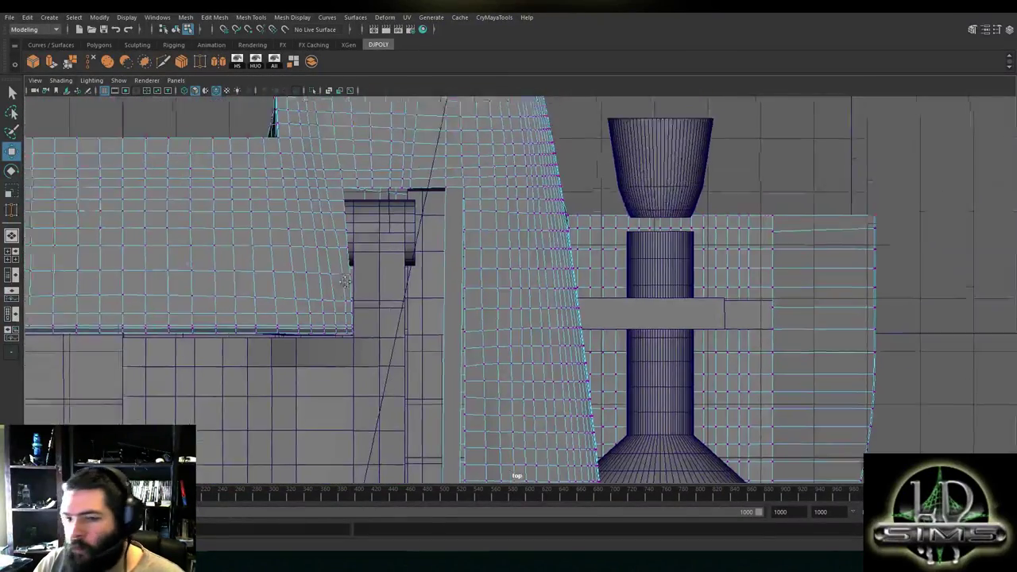
{"action": "scroll", "coordinate": [505, 294], "scroll_direction": "up", "scroll_amount": 5}
Shift the first hull rim vertices past the recess corner sideways onto the long strip's outer edge
{"action": "middle_click_drag", "start_coordinate": [501, 246], "coordinate": [521, 395], "text": "alt"}
{"action": "left_click", "coordinate": [513, 284]}
{"action": "middle_click_drag", "start_coordinate": [537, 285], "coordinate": [534, 261]}
{"action": "left_click_drag", "start_coordinate": [533, 261], "coordinate": [531, 260]}
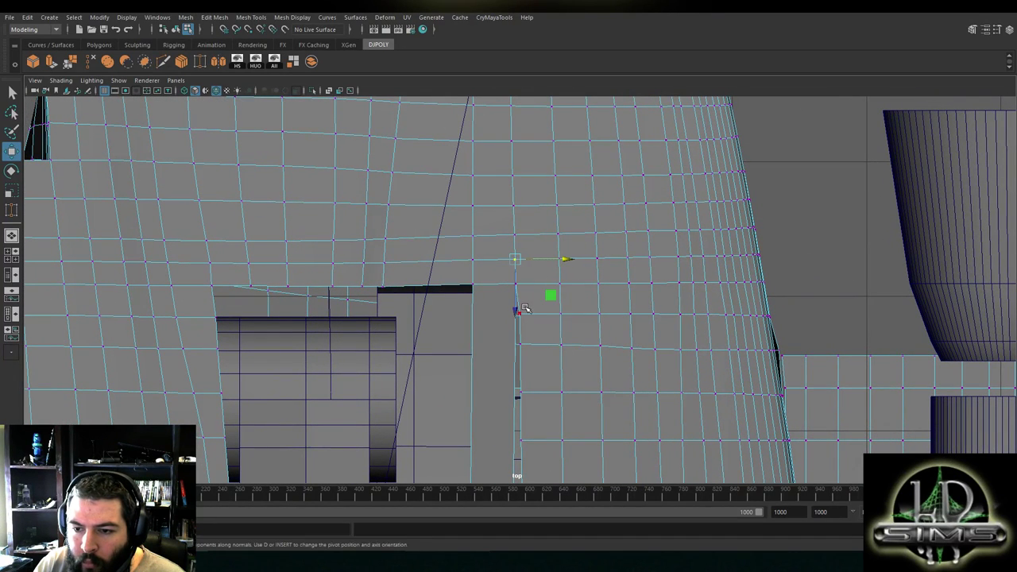
{"action": "middle_click_drag", "start_coordinate": [524, 308], "coordinate": [538, 282], "text": "alt"}
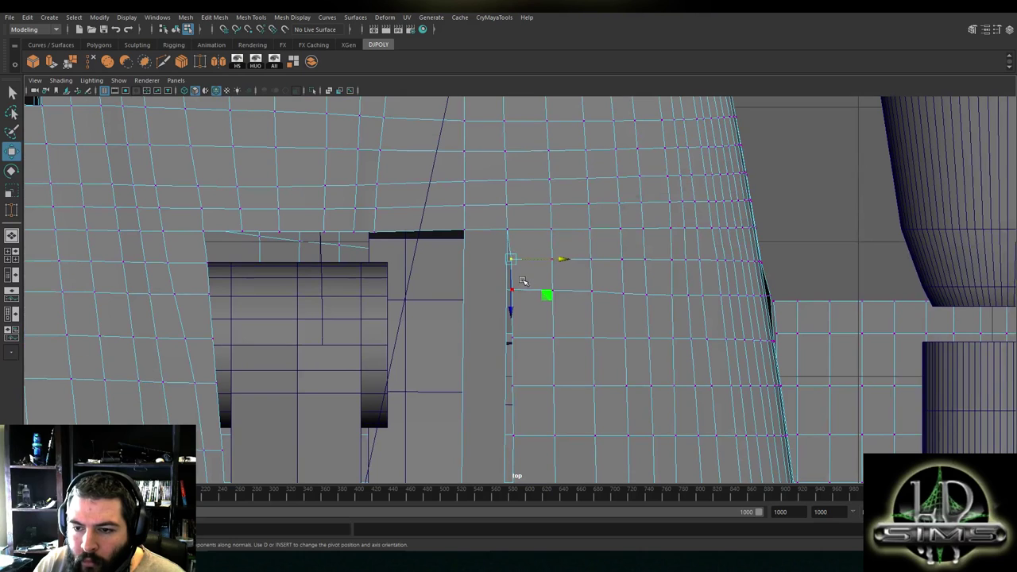
{"action": "key", "text": "ctrl+space"}
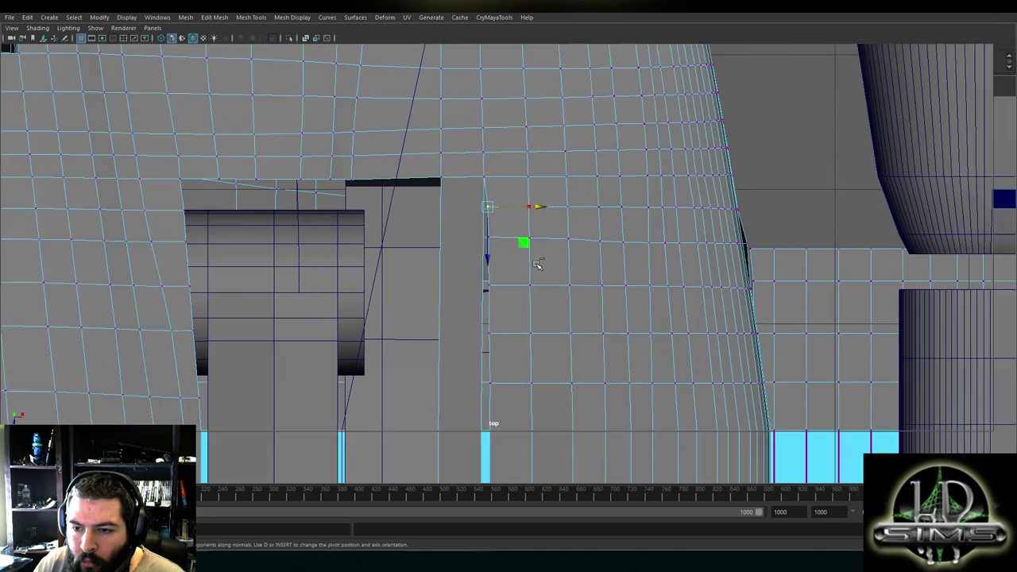
{"action": "middle_click_drag", "start_coordinate": [513, 259], "coordinate": [517, 297]}
{"action": "left_click_drag", "start_coordinate": [517, 297], "coordinate": [514, 296]}
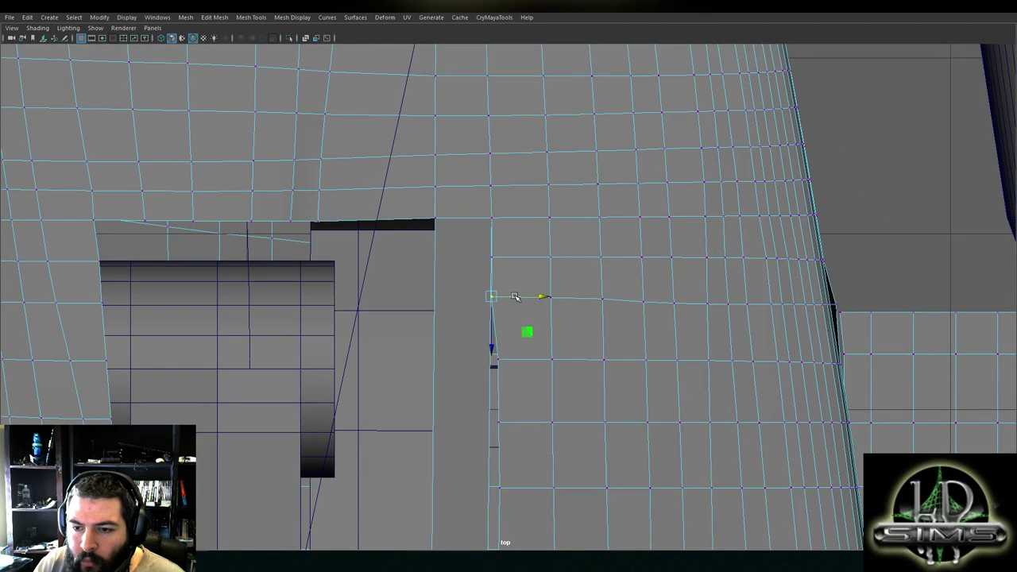
{"action": "left_click", "coordinate": [502, 360]}
{"action": "middle_click_drag", "start_coordinate": [520, 362], "coordinate": [514, 360]}
Move the hull rim vertices alongside the hinge cylinder and arm sideways, flush with the strip's outer edge
{"action": "middle_click_drag", "start_coordinate": [510, 311], "coordinate": [488, 177], "text": "alt"}
{"action": "left_click", "coordinate": [488, 283]}
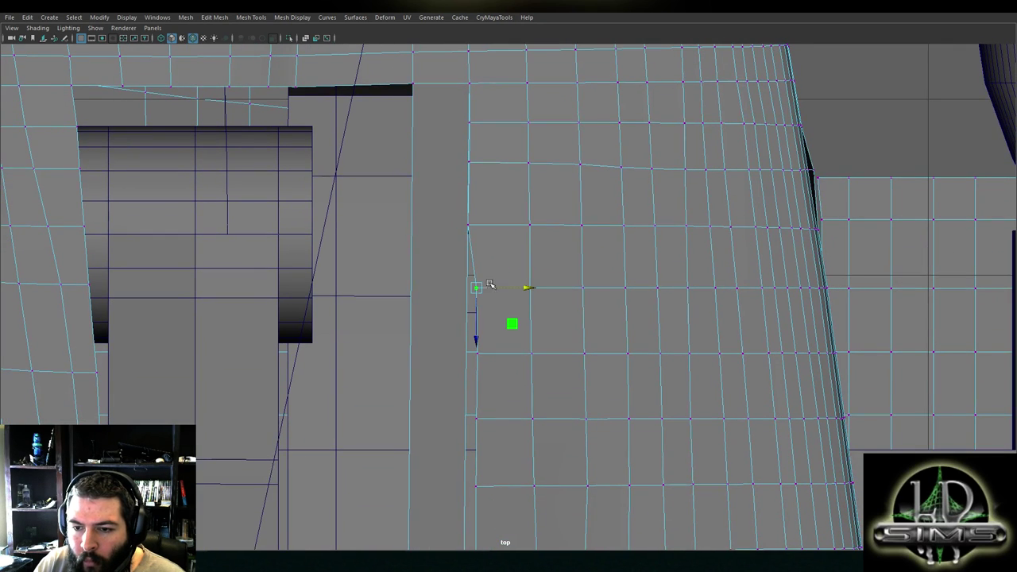
{"action": "middle_click_drag", "start_coordinate": [497, 291], "coordinate": [488, 291]}
{"action": "left_click", "coordinate": [481, 231]}
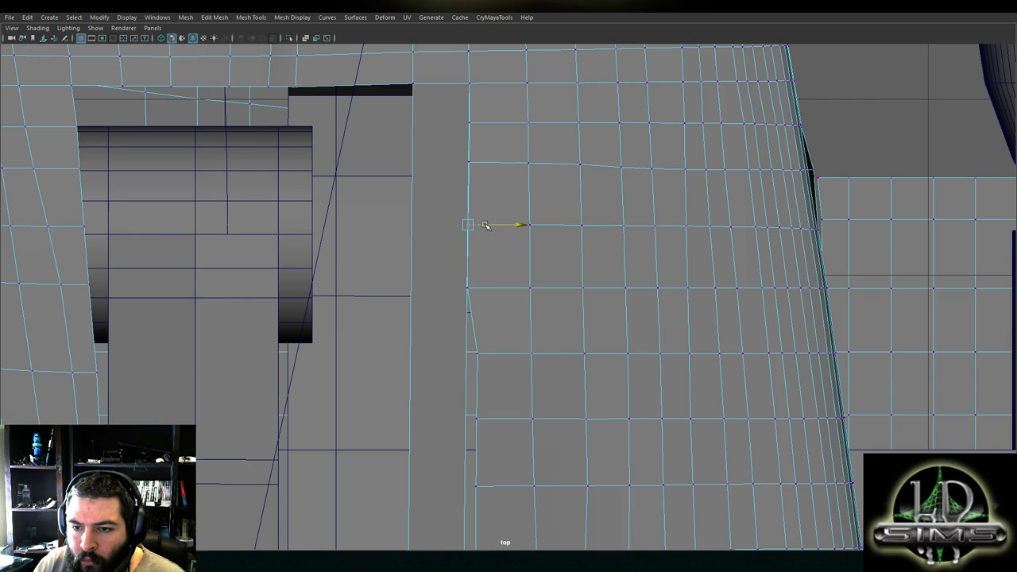
{"action": "left_click", "coordinate": [484, 288]}
{"action": "middle_click_drag", "start_coordinate": [504, 322], "coordinate": [488, 225], "text": "alt"}
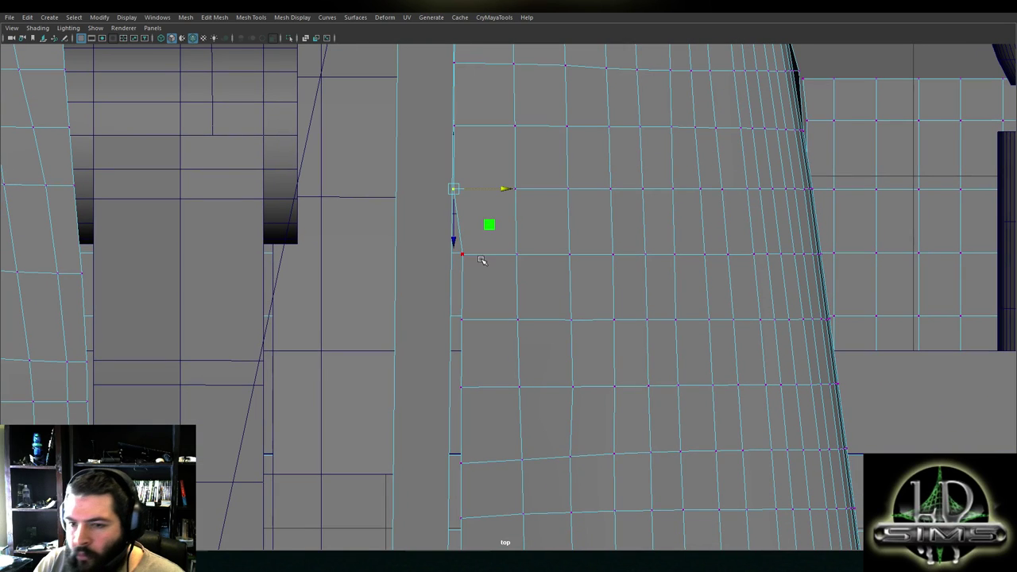
{"action": "left_click_drag", "start_coordinate": [482, 256], "coordinate": [474, 257]}
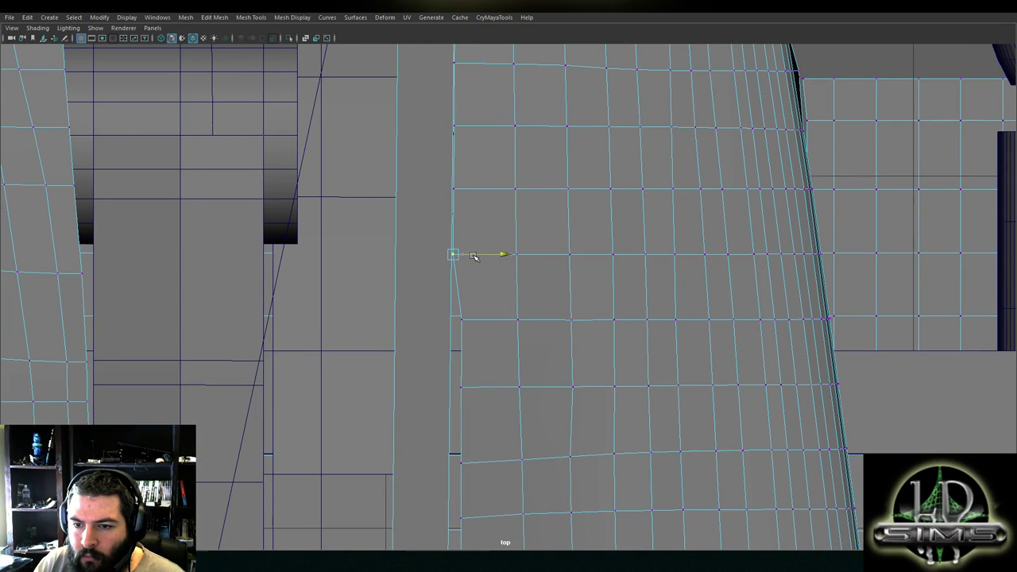
{"action": "middle_click_drag", "start_coordinate": [484, 307], "coordinate": [480, 251], "text": "alt"}
{"action": "left_click", "coordinate": [466, 263]}
{"action": "left_click_drag", "start_coordinate": [481, 266], "coordinate": [473, 265]}
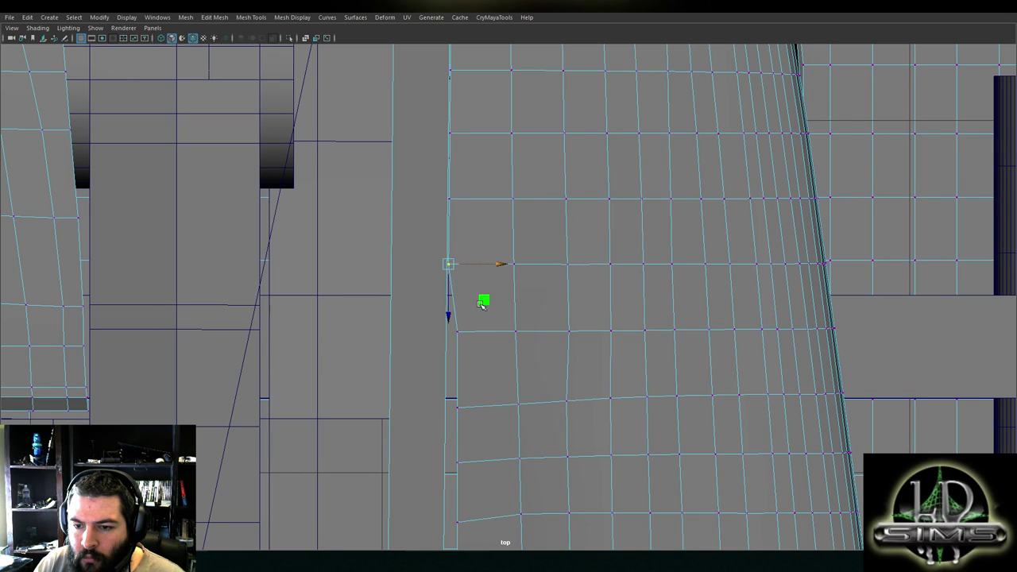
Align the hull rim vertices between the outer crossbar and the start of the engine's flare with the strip's edge, one by one
{"action": "middle_click_drag", "start_coordinate": [483, 297], "coordinate": [477, 239], "text": "alt"}
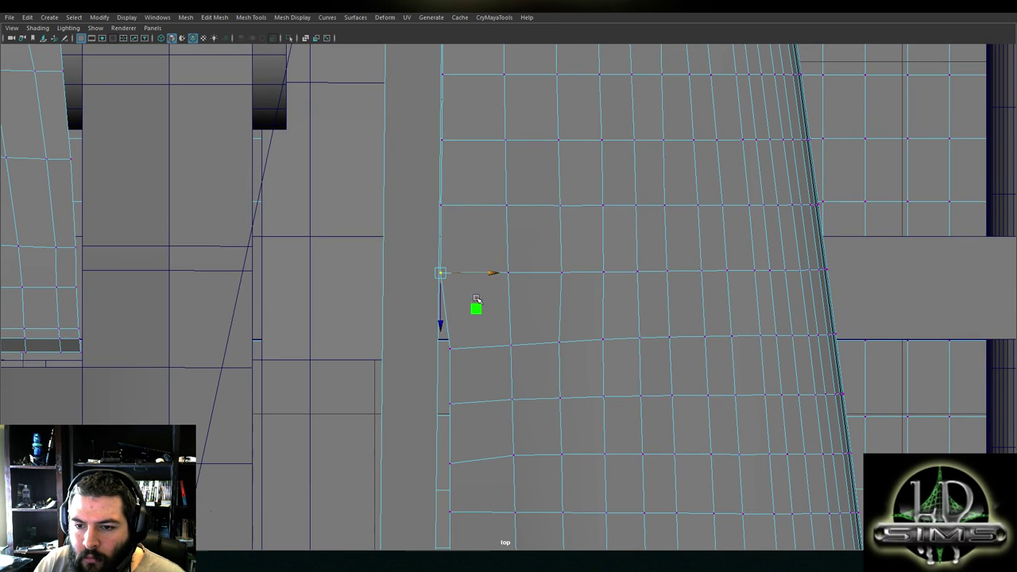
{"action": "middle_click_drag", "start_coordinate": [478, 294], "coordinate": [468, 217], "text": "alt"}
{"action": "left_click", "coordinate": [442, 271]}
{"action": "left_click_drag", "start_coordinate": [464, 272], "coordinate": [455, 272]}
{"action": "middle_click_drag", "start_coordinate": [456, 276], "coordinate": [471, 227], "text": "alt"}
{"action": "left_click", "coordinate": [457, 278]}
{"action": "left_click_drag", "start_coordinate": [476, 279], "coordinate": [466, 279]}
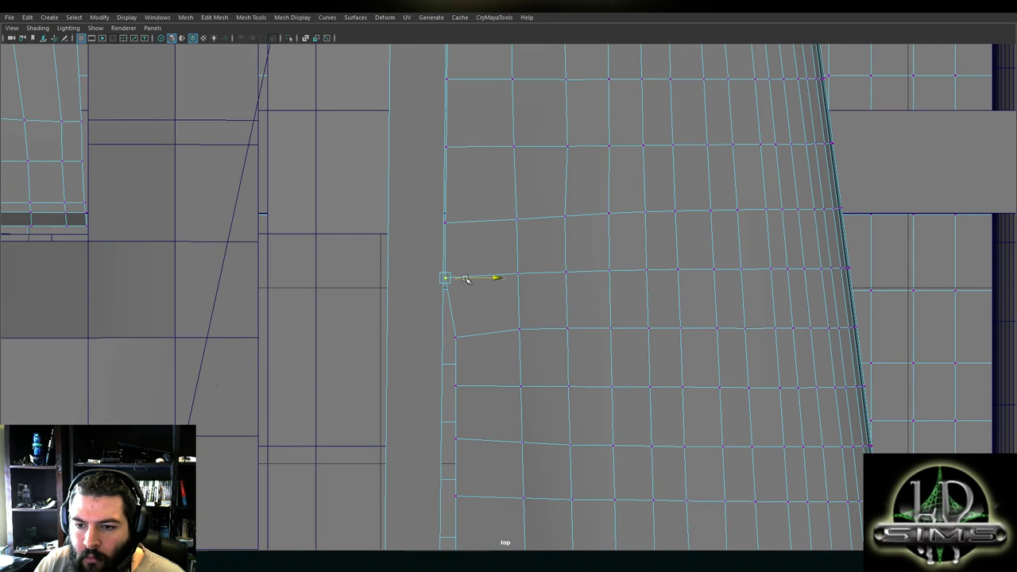
{"action": "middle_click_drag", "start_coordinate": [465, 280], "coordinate": [481, 228], "text": "alt"}
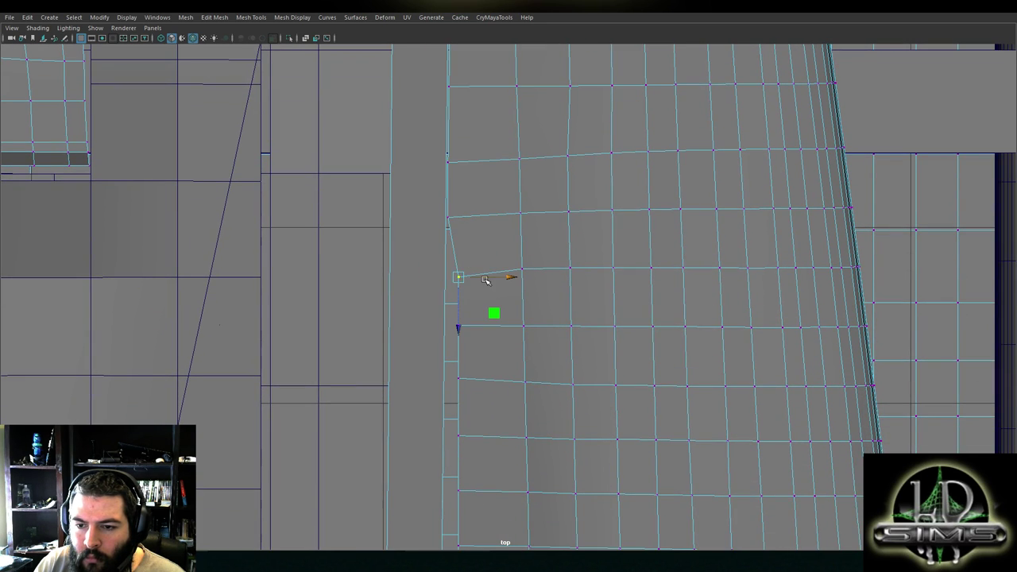
{"action": "middle_click_drag", "start_coordinate": [448, 329], "coordinate": [480, 248], "text": "alt"}
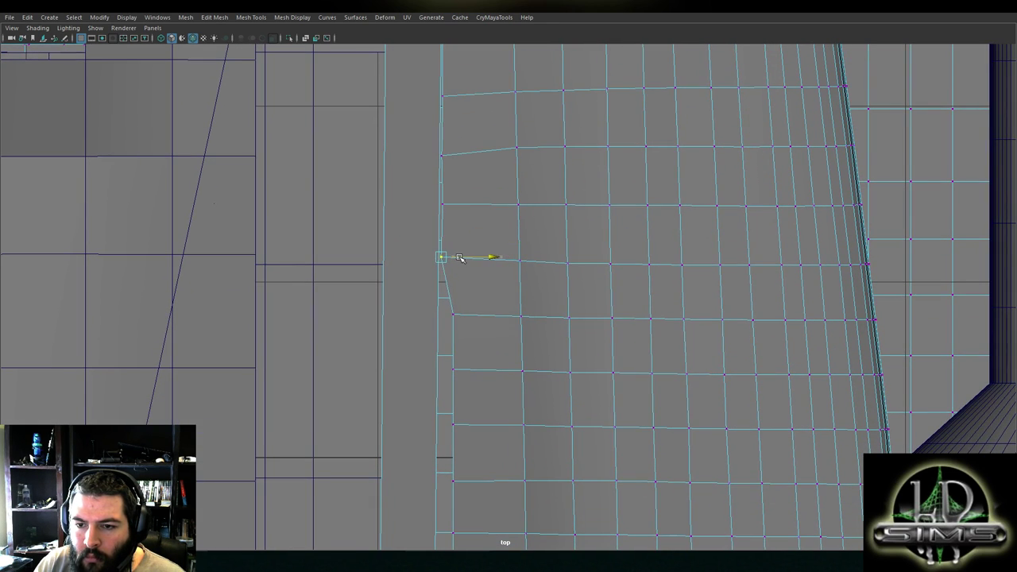
{"action": "left_click_drag", "start_coordinate": [460, 258], "coordinate": [459, 257]}
{"action": "left_click", "coordinate": [445, 207]}
{"action": "left_click_drag", "start_coordinate": [459, 207], "coordinate": [456, 206]}
{"action": "middle_click_drag", "start_coordinate": [460, 299], "coordinate": [465, 249], "text": "alt"}
{"action": "left_click", "coordinate": [459, 263]}
{"action": "left_click_drag", "start_coordinate": [481, 265], "coordinate": [469, 264]}
{"action": "middle_click_drag", "start_coordinate": [463, 309], "coordinate": [473, 263], "text": "alt"}
{"action": "left_click", "coordinate": [468, 273]}
{"action": "left_click_drag", "start_coordinate": [492, 274], "coordinate": [477, 274]}
{"action": "middle_click_drag", "start_coordinate": [488, 296], "coordinate": [493, 250], "text": "alt"}
{"action": "left_click", "coordinate": [476, 285]}
{"action": "left_click_drag", "start_coordinate": [496, 287], "coordinate": [482, 289]}
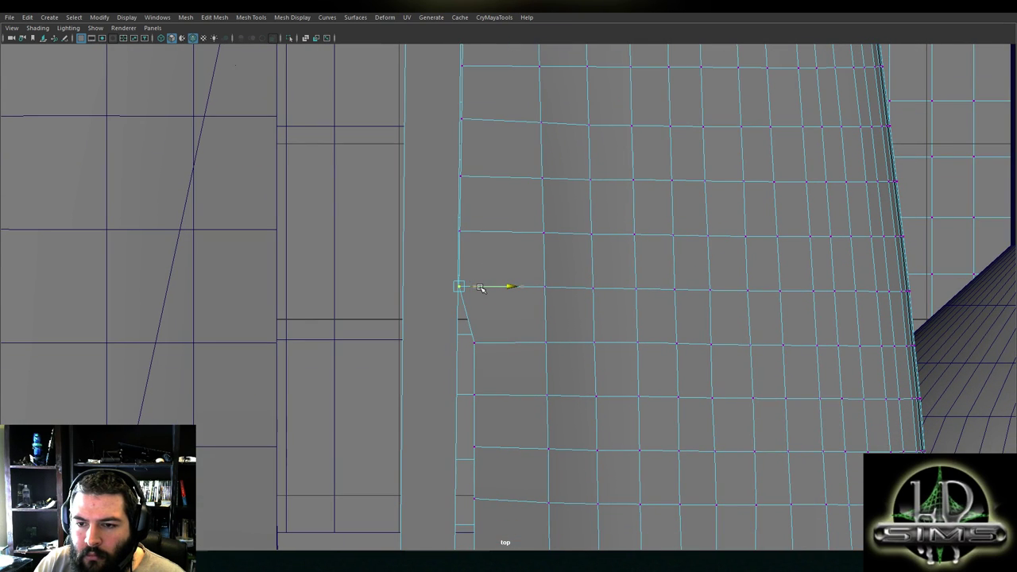
Pull each hull rim vertex level with the engine's flared section sideways onto the strip's outer edge
{"action": "middle_click_drag", "start_coordinate": [480, 287], "coordinate": [481, 237], "text": "alt"}
{"action": "left_click", "coordinate": [475, 291]}
{"action": "left_click_drag", "start_coordinate": [495, 294], "coordinate": [481, 293]}
{"action": "middle_click_drag", "start_coordinate": [508, 288], "coordinate": [473, 271], "text": "alt"}
{"action": "left_click", "coordinate": [476, 271]}
{"action": "left_click_drag", "start_coordinate": [494, 271], "coordinate": [481, 272]}
{"action": "key", "text": "Up"}
{"action": "middle_click_drag", "start_coordinate": [469, 271], "coordinate": [469, 222], "text": "alt"}
{"action": "left_click", "coordinate": [479, 275]}
{"action": "left_click", "coordinate": [479, 274]}
{"action": "left_click_drag", "start_coordinate": [499, 275], "coordinate": [484, 273]}
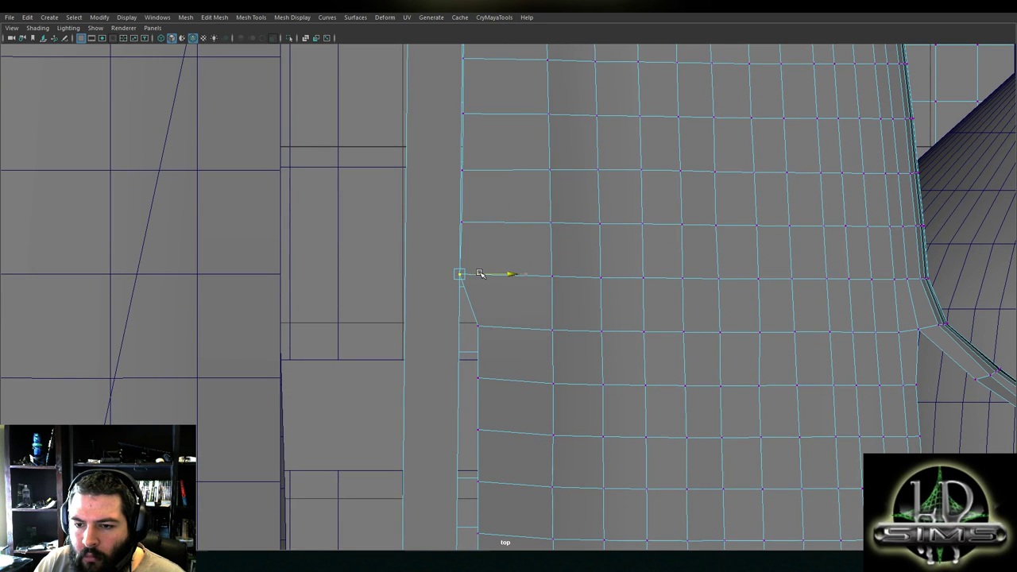
{"action": "middle_click_drag", "start_coordinate": [480, 291], "coordinate": [488, 247], "text": "alt"}
{"action": "left_click", "coordinate": [486, 281]}
{"action": "left_click_drag", "start_coordinate": [504, 282], "coordinate": [495, 281]}
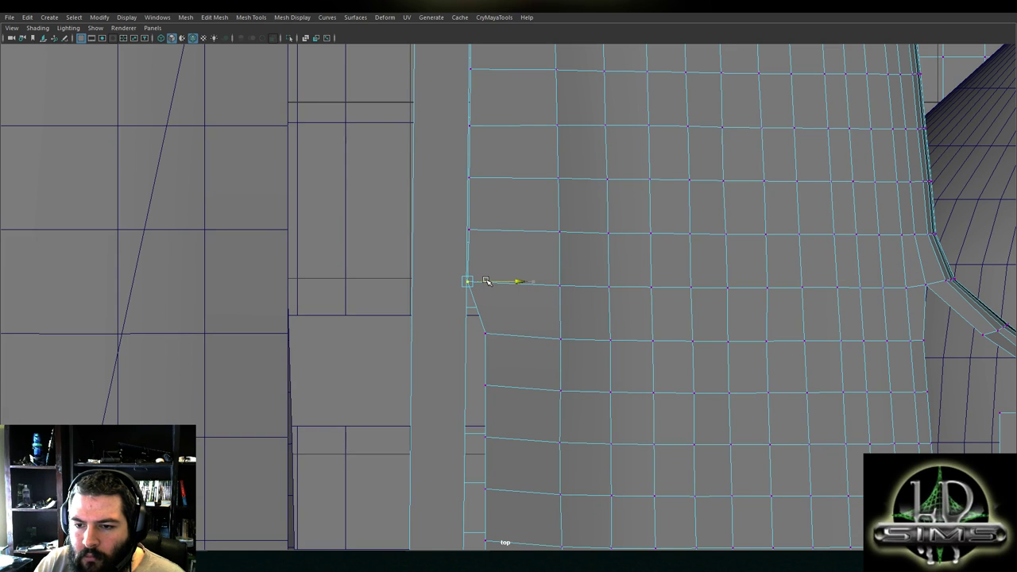
{"action": "middle_click_drag", "start_coordinate": [503, 318], "coordinate": [502, 262], "text": "alt"}
{"action": "key", "text": "Down"}
{"action": "left_click_drag", "start_coordinate": [503, 275], "coordinate": [486, 275]}
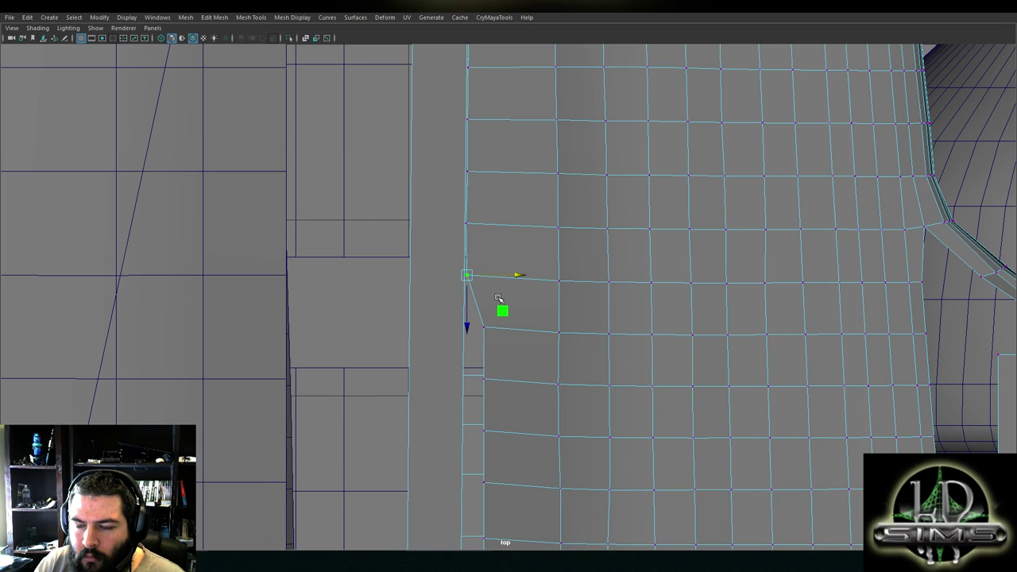
{"action": "middle_click_drag", "start_coordinate": [499, 297], "coordinate": [498, 249], "text": "alt"}
{"action": "key", "text": "Down"}
{"action": "left_click_drag", "start_coordinate": [503, 279], "coordinate": [485, 282]}
{"action": "middle_click_drag", "start_coordinate": [486, 302], "coordinate": [490, 243], "text": "alt"}
{"action": "key", "text": "Down"}
{"action": "left_click_drag", "start_coordinate": [505, 272], "coordinate": [488, 272]}
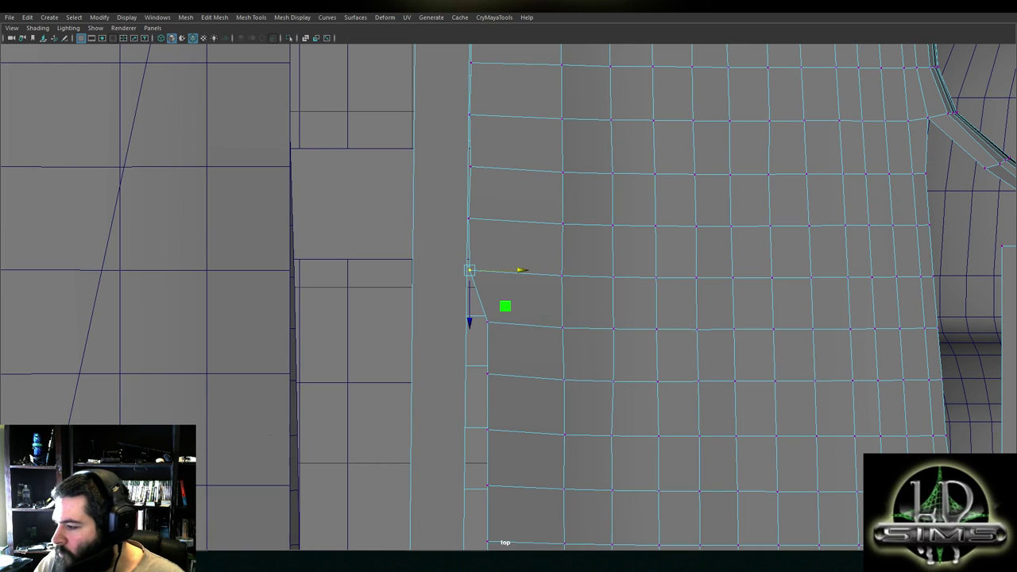
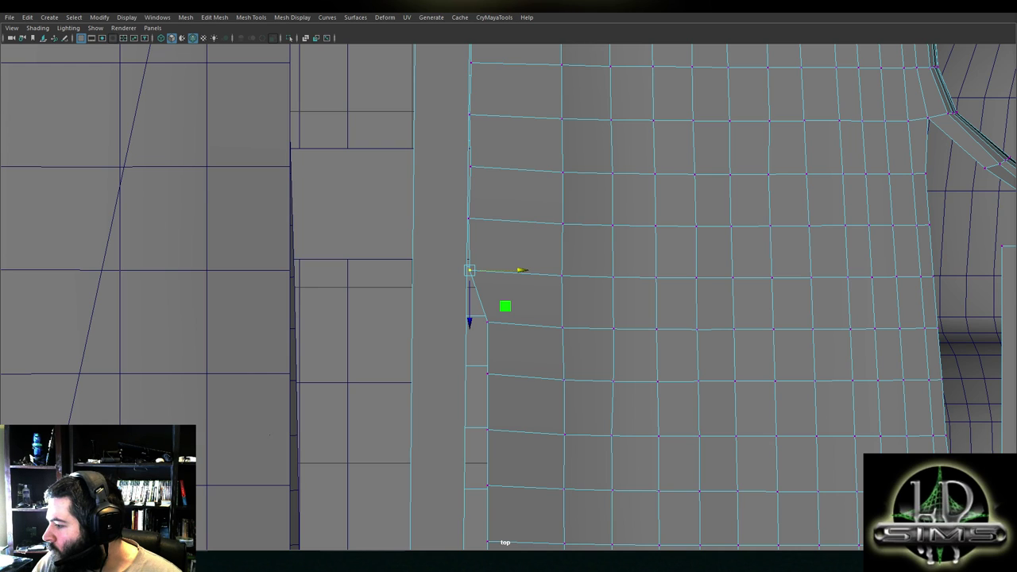
Pull the hull rim vertices level with the rear of the engine housing sideways onto the strip's outer edge, one by one
{"action": "left_click", "coordinate": [498, 321]}
{"action": "left_click_drag", "start_coordinate": [517, 323], "coordinate": [499, 322]}
{"action": "middle_click_drag", "start_coordinate": [518, 350], "coordinate": [536, 263], "text": "alt"}
{"action": "left_click", "coordinate": [510, 289]}
{"action": "left_click", "coordinate": [523, 288]}
{"action": "left_click_drag", "start_coordinate": [533, 287], "coordinate": [514, 287]}
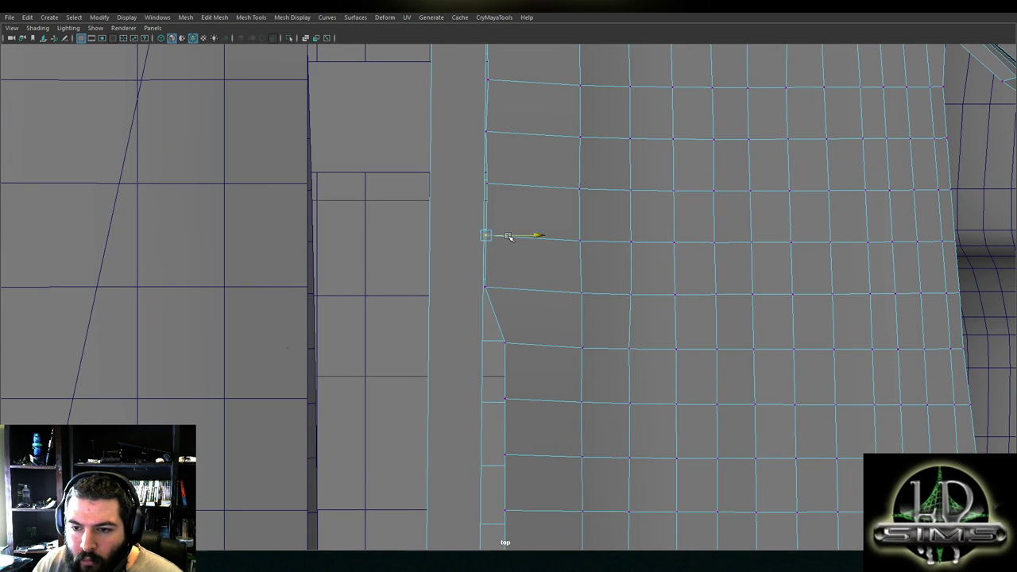
{"action": "left_click", "coordinate": [506, 342]}
{"action": "middle_click_drag", "start_coordinate": [531, 342], "coordinate": [536, 316]}
{"action": "left_click", "coordinate": [505, 359]}
{"action": "middle_click_drag", "start_coordinate": [534, 358], "coordinate": [510, 358]}
{"action": "middle_click_drag", "start_coordinate": [507, 408], "coordinate": [531, 287], "text": "alt"}
{"action": "left_click_drag", "start_coordinate": [520, 280], "coordinate": [542, 316]}
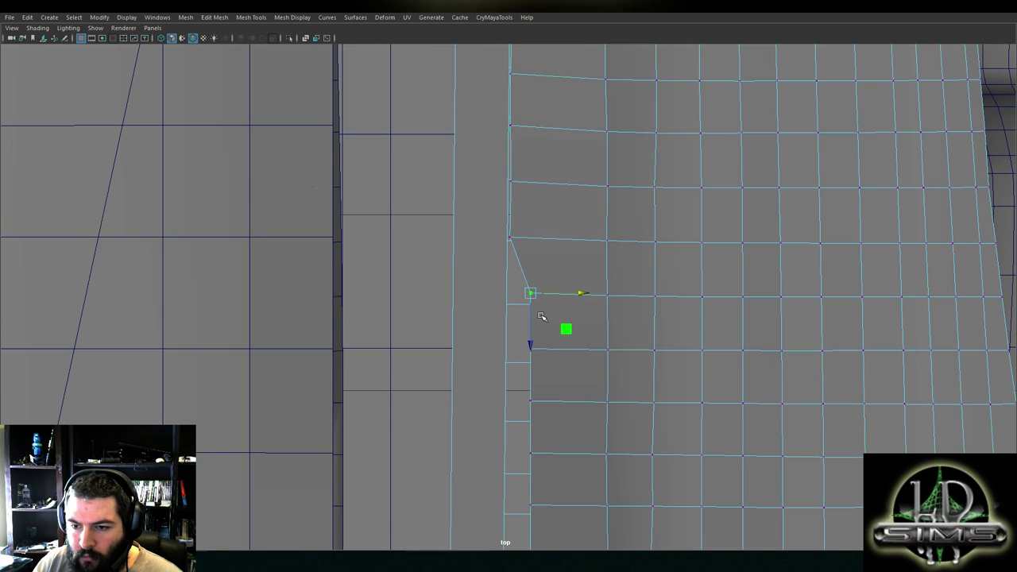
Select the remaining unaligned hull rim vertices along the canopy opening and shift them together slightly toward the strip
{"action": "scroll", "coordinate": [565, 380], "scroll_direction": "down", "scroll_amount": 5}
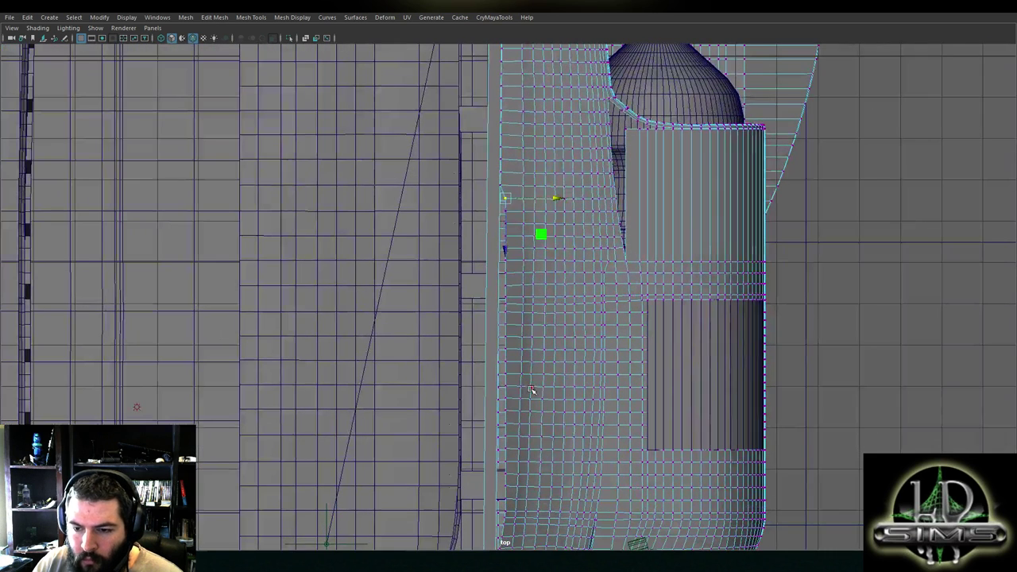
{"action": "left_click", "coordinate": [506, 510], "text": "shift"}
{"action": "left_click", "coordinate": [506, 511], "text": "shift"}
{"action": "scroll", "coordinate": [518, 363], "scroll_direction": "up", "scroll_amount": 1}
{"action": "left_click", "coordinate": [506, 294], "text": "shift"}
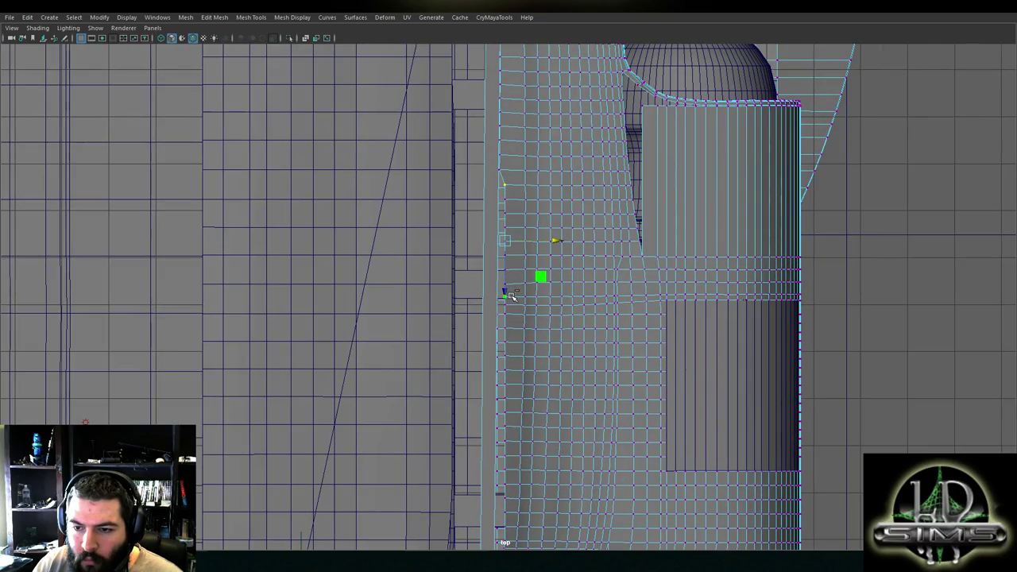
{"action": "scroll", "coordinate": [518, 263], "scroll_direction": "up", "scroll_amount": 4}
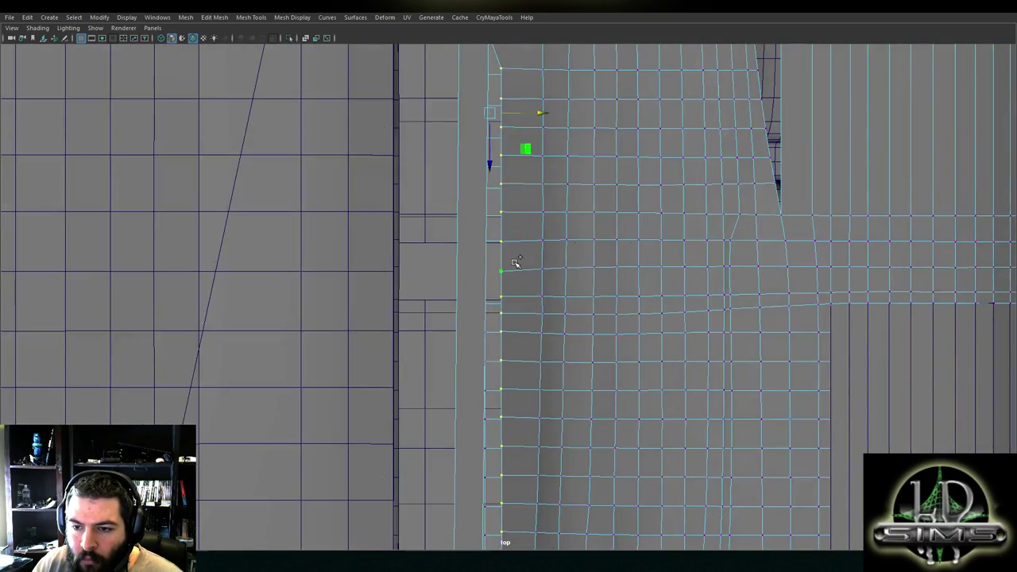
{"action": "scroll", "coordinate": [520, 252], "scroll_direction": "down", "scroll_amount": 6}
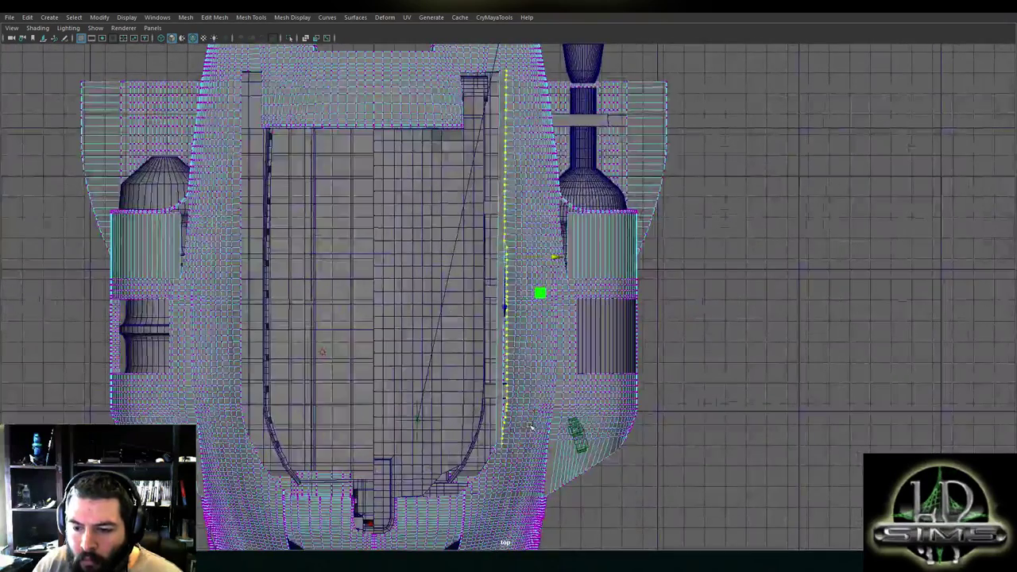
{"action": "scroll", "coordinate": [511, 430], "scroll_direction": "up", "scroll_amount": 3}
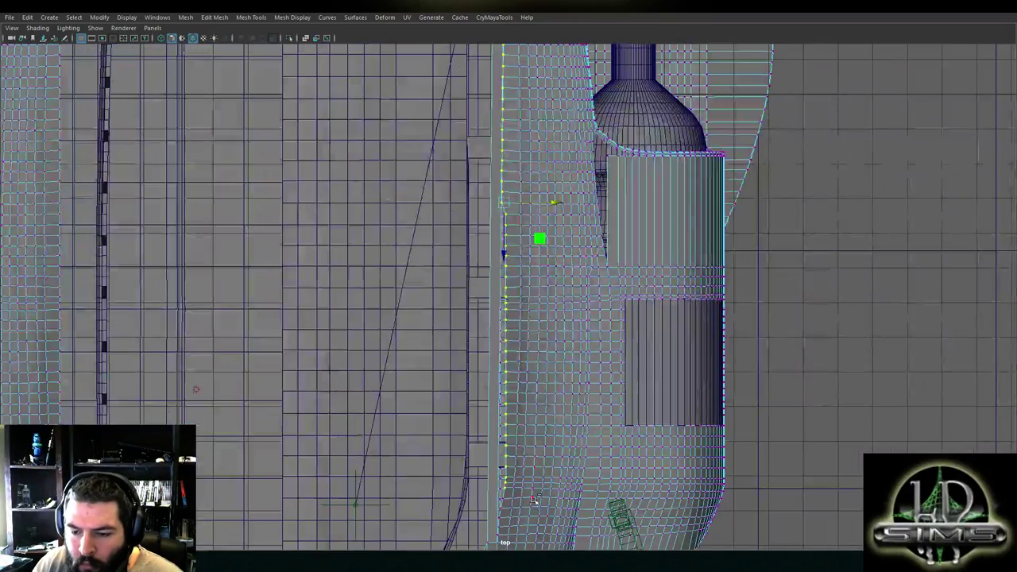
{"action": "middle_click_drag", "start_coordinate": [556, 67], "coordinate": [564, 249], "text": "alt"}
{"action": "left_click_drag", "start_coordinate": [461, 395], "coordinate": [461, 397], "text": "ctrl"}
{"action": "middle_click_drag", "start_coordinate": [536, 540], "coordinate": [541, 363], "text": "alt"}
{"action": "scroll", "coordinate": [541, 363], "scroll_direction": "up", "scroll_amount": 1}
{"action": "left_click_drag", "start_coordinate": [549, 294], "coordinate": [545, 295]}
Align the foremost hull rim vertices near the opening's front curve with the strip's outer edge
{"action": "middle_click_drag", "start_coordinate": [562, 397], "coordinate": [555, 249], "text": "alt"}
{"action": "scroll", "coordinate": [549, 270], "scroll_direction": "up", "scroll_amount": 7}
{"action": "left_click", "coordinate": [540, 309]}
{"action": "left_click", "coordinate": [519, 309]}
{"action": "left_click_drag", "start_coordinate": [540, 310], "coordinate": [518, 260]}
{"action": "left_click", "coordinate": [508, 294]}
{"action": "left_click", "coordinate": [510, 262]}
{"action": "scroll", "coordinate": [519, 263], "scroll_direction": "up", "scroll_amount": 1}
Move the following hull rim vertices, up to the front edge of the engine's recessed panel, sideways onto the strip's edge
{"action": "middle_click_drag", "start_coordinate": [521, 291], "coordinate": [524, 364], "text": "alt"}
{"action": "left_click", "coordinate": [502, 366]}
{"action": "left_click_drag", "start_coordinate": [533, 367], "coordinate": [519, 366]}
{"action": "middle_click_drag", "start_coordinate": [529, 319], "coordinate": [522, 367], "text": "alt"}
{"action": "left_click", "coordinate": [507, 342]}
{"action": "left_click_drag", "start_coordinate": [526, 342], "coordinate": [515, 341]}
{"action": "middle_click_drag", "start_coordinate": [525, 338], "coordinate": [520, 385], "text": "alt"}
{"action": "left_click", "coordinate": [500, 352]}
{"action": "left_click_drag", "start_coordinate": [517, 353], "coordinate": [504, 318]}
{"action": "left_click", "coordinate": [496, 319]}
{"action": "middle_click_drag", "start_coordinate": [507, 318], "coordinate": [510, 336], "text": "alt"}
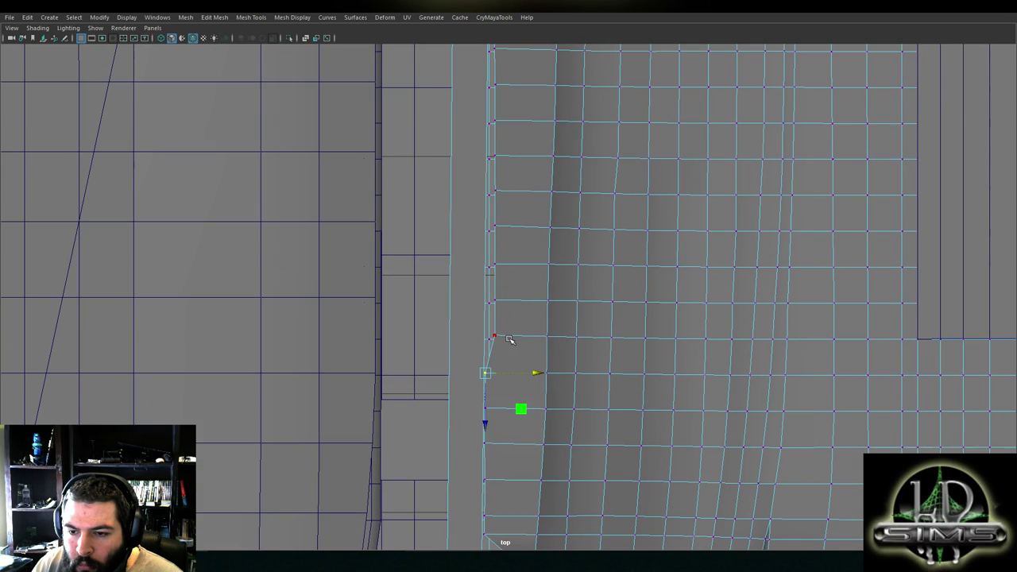
Shift each hull rim vertex beside the front part of the engine's recessed panel flush with the strip's edge
{"action": "left_click", "coordinate": [495, 301]}
{"action": "left_click_drag", "start_coordinate": [511, 335], "coordinate": [507, 302]}
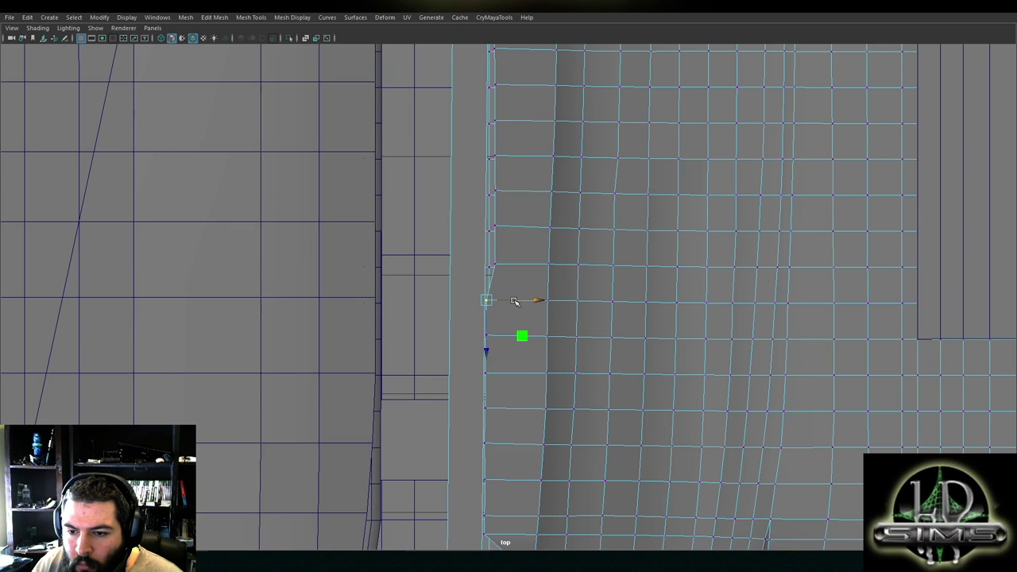
{"action": "middle_click_drag", "start_coordinate": [514, 301], "coordinate": [506, 331], "text": "alt"}
{"action": "left_click_drag", "start_coordinate": [532, 323], "coordinate": [519, 329]}
{"action": "left_click", "coordinate": [493, 292]}
{"action": "left_click_drag", "start_coordinate": [516, 293], "coordinate": [509, 294]}
{"action": "left_click", "coordinate": [492, 258]}
{"action": "left_click_drag", "start_coordinate": [515, 258], "coordinate": [507, 259]}
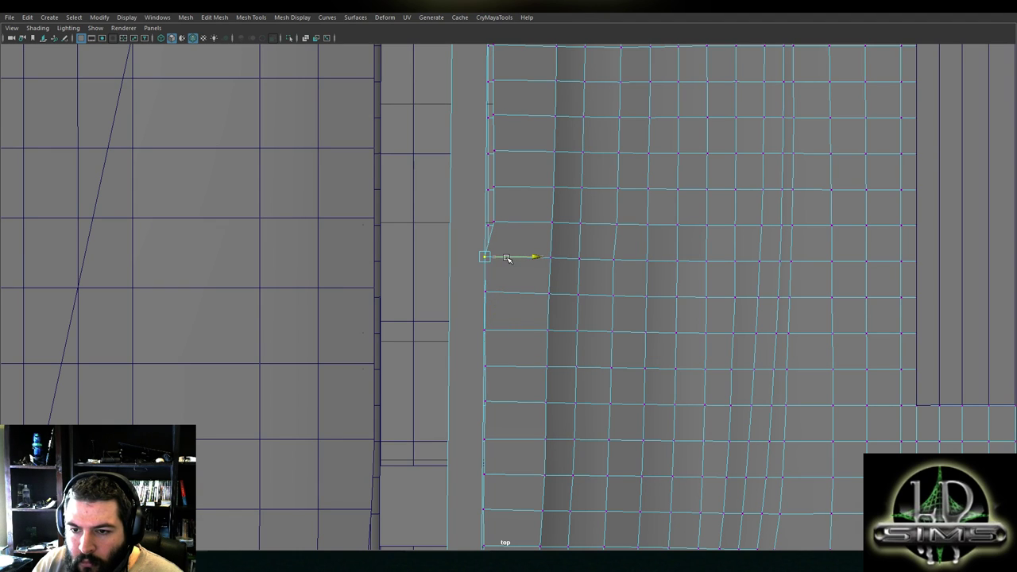
Align the last hull rim vertices beside the recessed panel, up to its rear edge, with the strip's outer edge
{"action": "middle_click_drag", "start_coordinate": [513, 259], "coordinate": [511, 332], "text": "alt"}
{"action": "left_click", "coordinate": [492, 295]}
{"action": "left_click_drag", "start_coordinate": [512, 295], "coordinate": [507, 295]}
{"action": "left_click", "coordinate": [492, 260]}
{"action": "left_click_drag", "start_coordinate": [510, 260], "coordinate": [503, 260]}
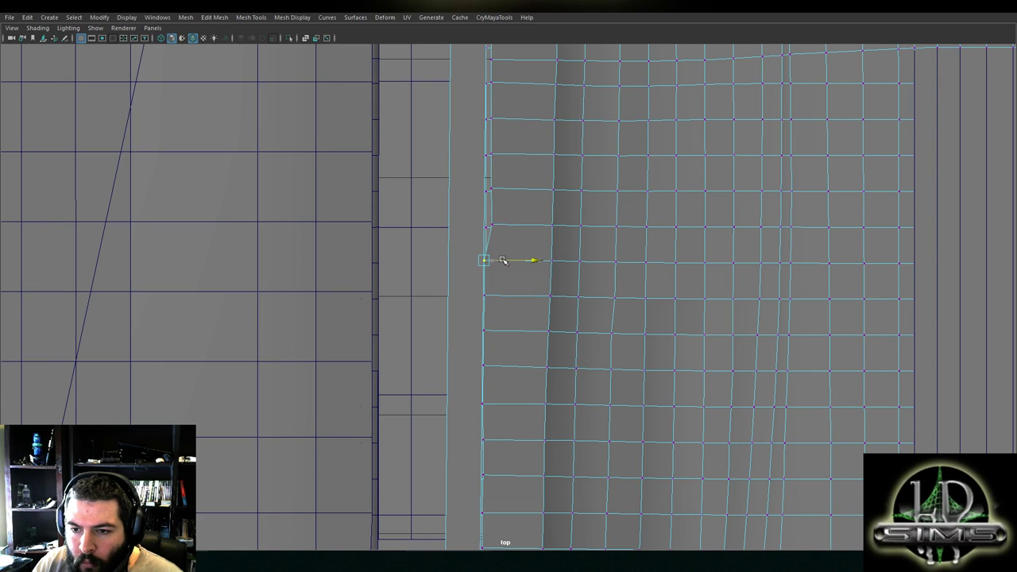
{"action": "left_click", "coordinate": [493, 225]}
{"action": "left_click_drag", "start_coordinate": [510, 225], "coordinate": [504, 226]}
{"action": "left_click", "coordinate": [492, 189]}
{"action": "left_click_drag", "start_coordinate": [511, 189], "coordinate": [505, 190]}
{"action": "middle_click_drag", "start_coordinate": [506, 191], "coordinate": [511, 303], "text": "alt"}
{"action": "left_click", "coordinate": [497, 267]}
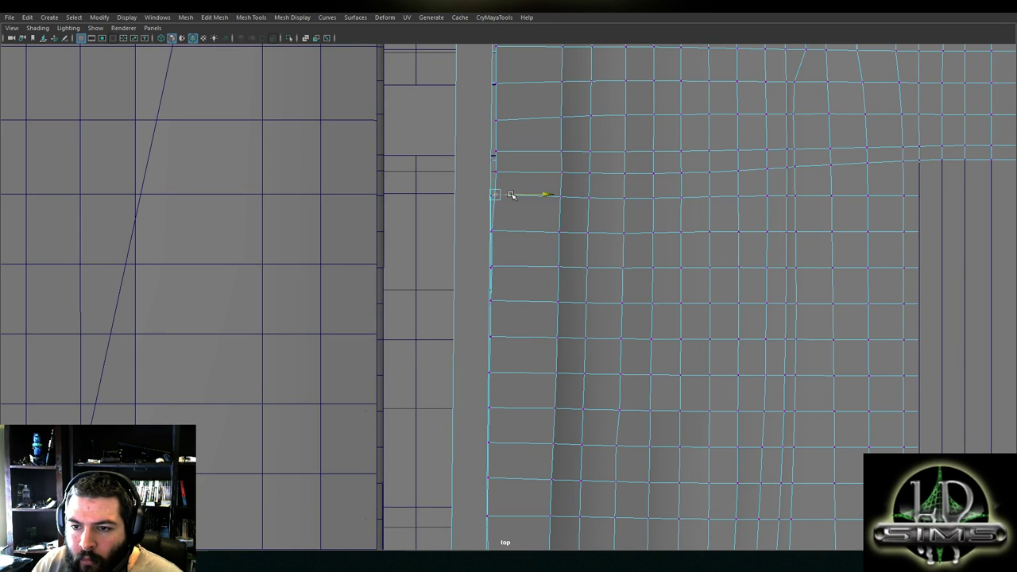
{"action": "middle_click_drag", "start_coordinate": [512, 170], "coordinate": [518, 422], "text": "alt"}
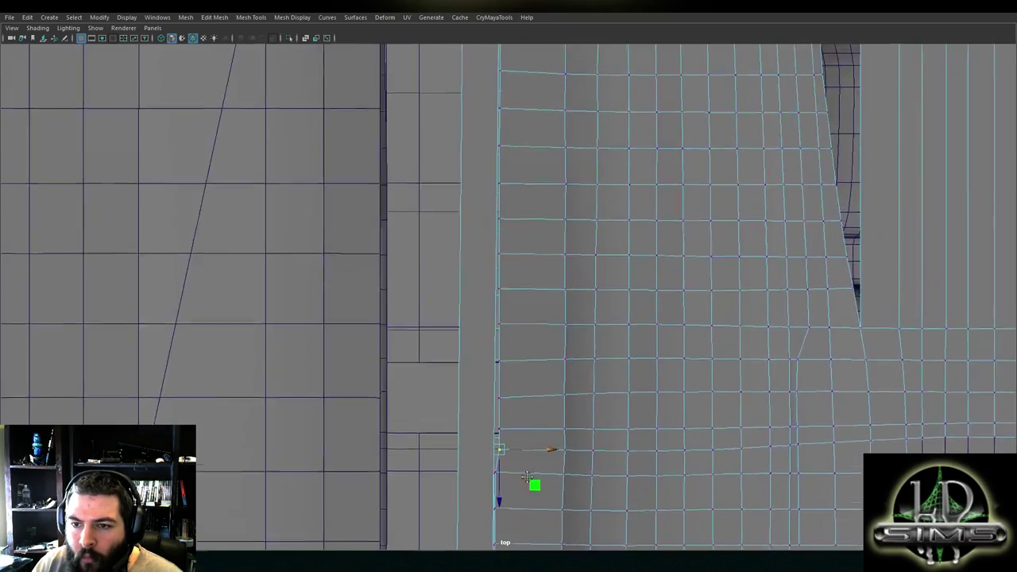
Examine the hull rim around the canopy and the engine housing from several angles in the perspective view
{"action": "scroll", "coordinate": [517, 422], "scroll_direction": "down", "scroll_amount": 5}
{"action": "key", "text": "space"}
{"action": "scroll", "coordinate": [691, 225], "scroll_direction": "up", "scroll_amount": 3}
{"action": "key", "text": "space"}
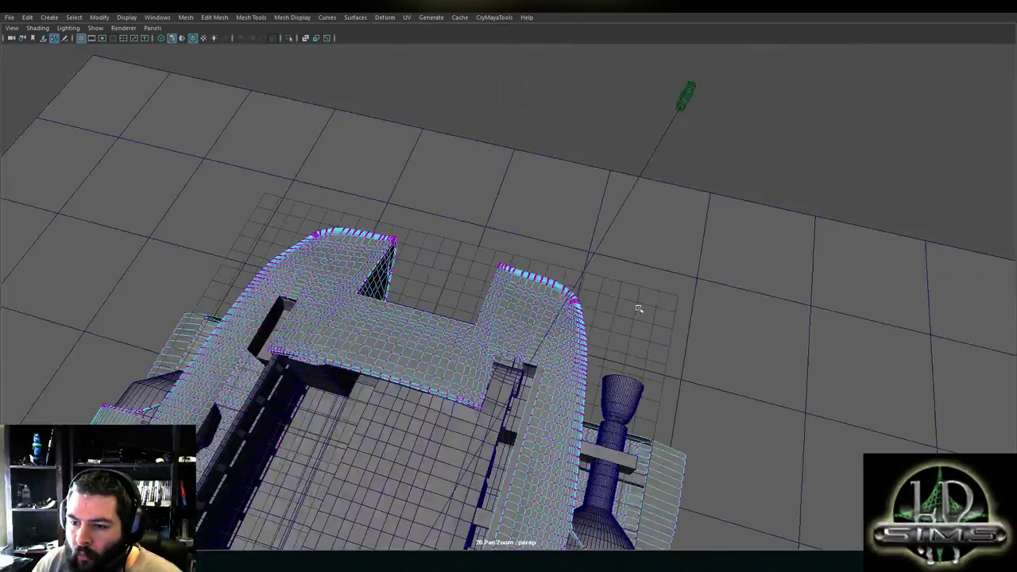
{"action": "left_click_drag", "start_coordinate": [647, 309], "coordinate": [541, 302], "text": "alt"}
{"action": "middle_click_drag", "start_coordinate": [541, 302], "coordinate": [619, 207], "text": "alt"}
{"action": "scroll", "coordinate": [619, 207], "scroll_direction": "up", "scroll_amount": 2}
{"action": "left_click_drag", "start_coordinate": [453, 308], "coordinate": [429, 289], "text": "alt"}
{"action": "middle_click_drag", "start_coordinate": [429, 289], "coordinate": [555, 287], "text": "alt"}
{"action": "scroll", "coordinate": [555, 287], "scroll_direction": "up", "scroll_amount": 1}
{"action": "mouse_move", "coordinate": [554, 286]}
{"action": "left_mouse_down", "text": "alt"}
{"action": "mouse_move", "coordinate": [595, 297]}
{"action": "mouse_move", "coordinate": [563, 277]}
{"action": "left_mouse_up", "text": "alt"}
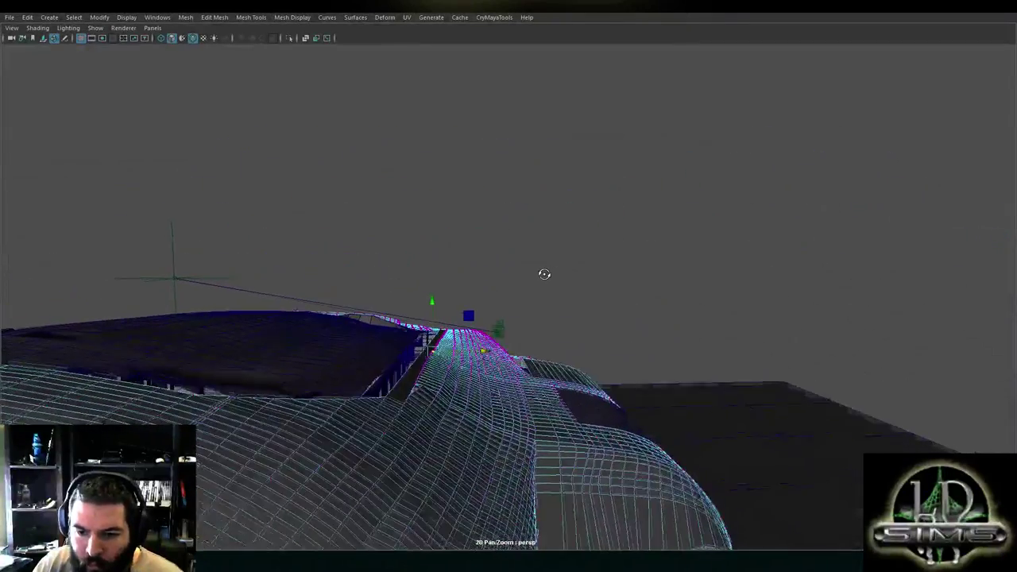
{"action": "left_click_drag", "start_coordinate": [494, 298], "coordinate": [478, 337], "text": "alt"}
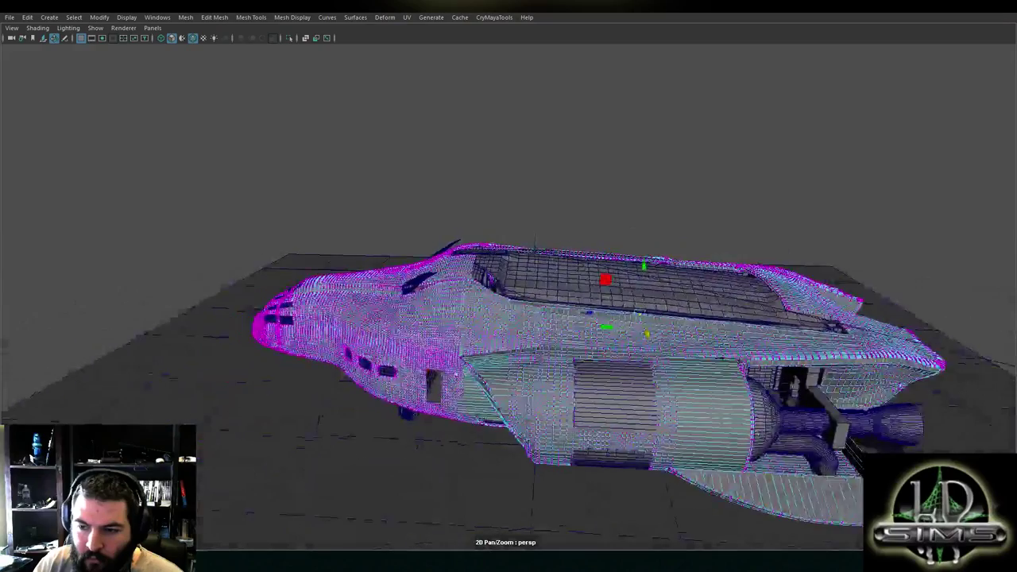
{"action": "middle_click_drag", "start_coordinate": [456, 373], "coordinate": [255, 374], "text": "alt"}
{"action": "right_click_drag", "start_coordinate": [254, 373], "coordinate": [461, 373], "text": "alt"}
{"action": "left_click_drag", "start_coordinate": [461, 374], "coordinate": [347, 393], "text": "alt"}
{"action": "middle_click_drag", "start_coordinate": [348, 393], "coordinate": [459, 384], "text": "alt"}
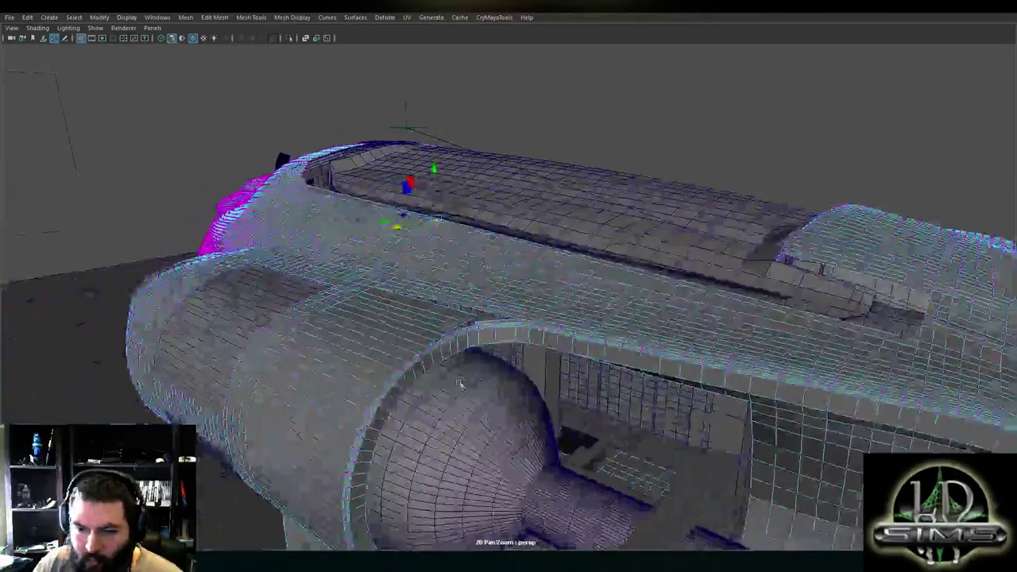
Cut a short edge with Multi-Cut from the engine housing's lowest rim vertex to the fin's edge and select it
{"action": "left_click_drag", "start_coordinate": [459, 384], "coordinate": [483, 356], "text": "alt"}
{"action": "left_click_drag", "start_coordinate": [472, 321], "coordinate": [507, 369], "text": "alt"}
{"action": "right_click_drag", "start_coordinate": [507, 369], "coordinate": [553, 396], "text": "alt"}
{"action": "left_click_drag", "start_coordinate": [591, 411], "coordinate": [548, 402], "text": "alt"}
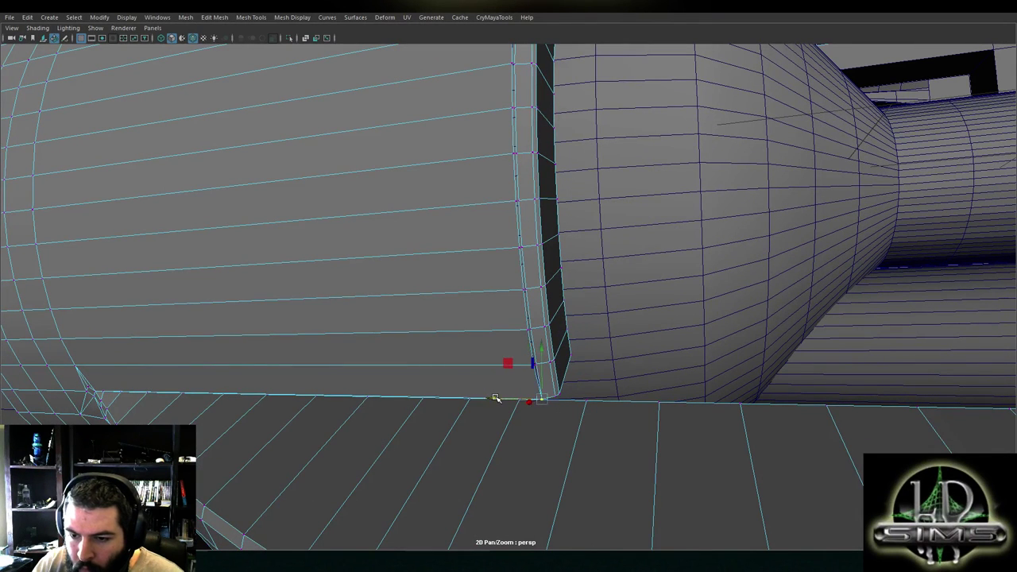
{"action": "left_click_drag", "start_coordinate": [482, 379], "coordinate": [503, 371], "text": "alt"}
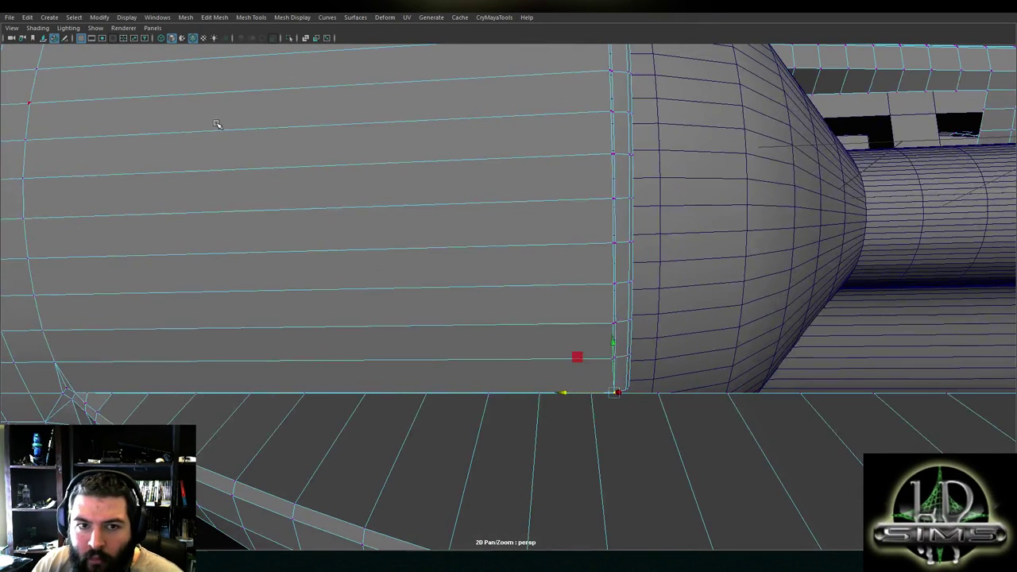
{"action": "key", "text": "ctrl+space"}
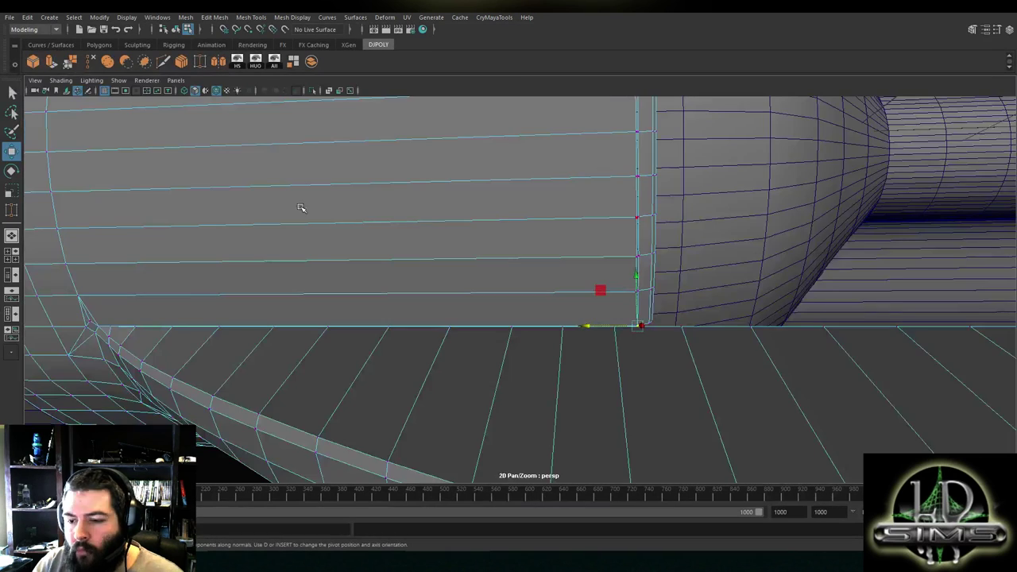
{"action": "left_click", "coordinate": [164, 63]}
{"action": "left_click", "coordinate": [622, 350]}
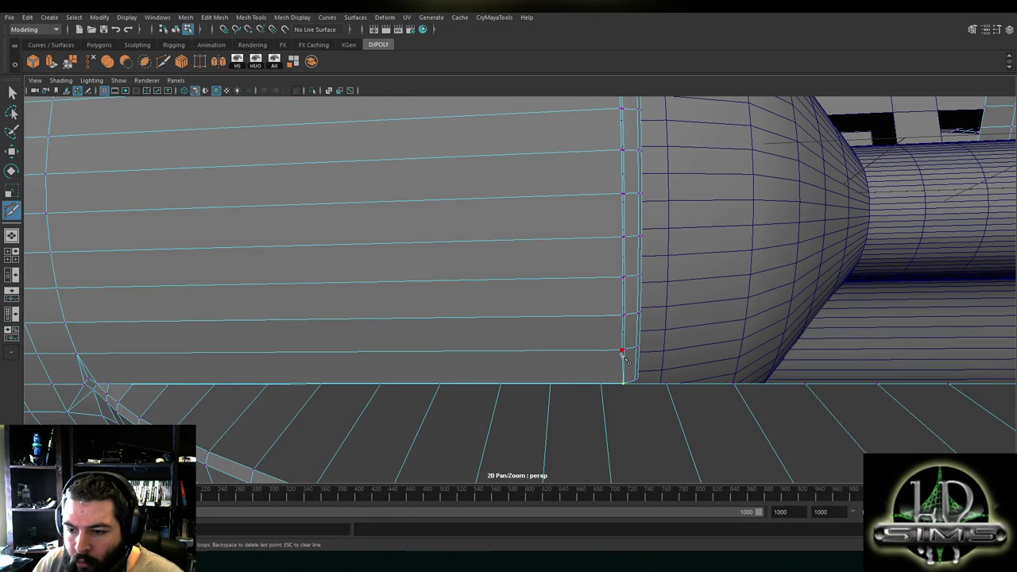
{"action": "scroll", "coordinate": [611, 391], "scroll_direction": "up", "scroll_amount": 4}
{"action": "left_click_drag", "start_coordinate": [680, 446], "coordinate": [629, 357], "text": "alt"}
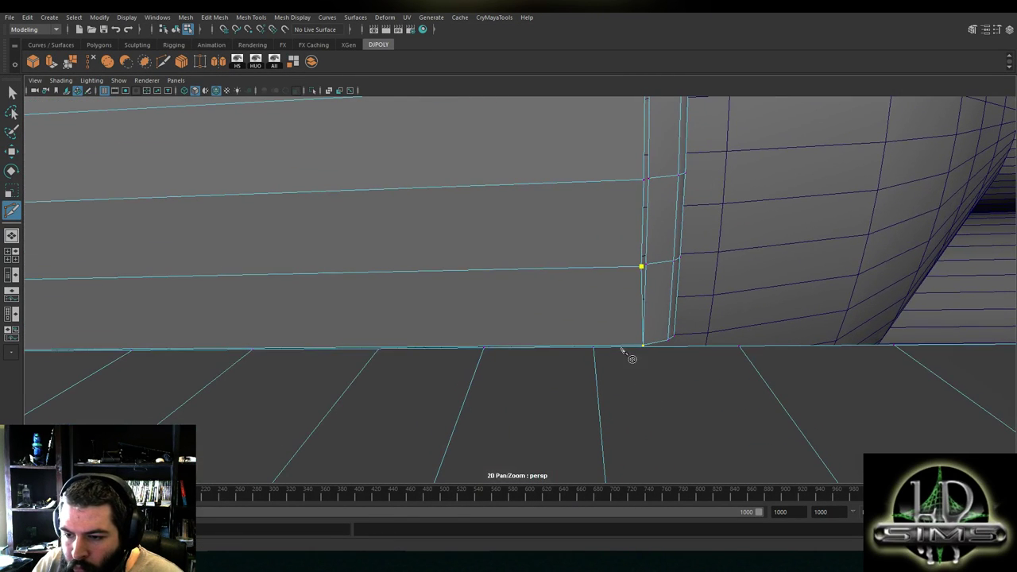
{"action": "left_click", "coordinate": [618, 347]}
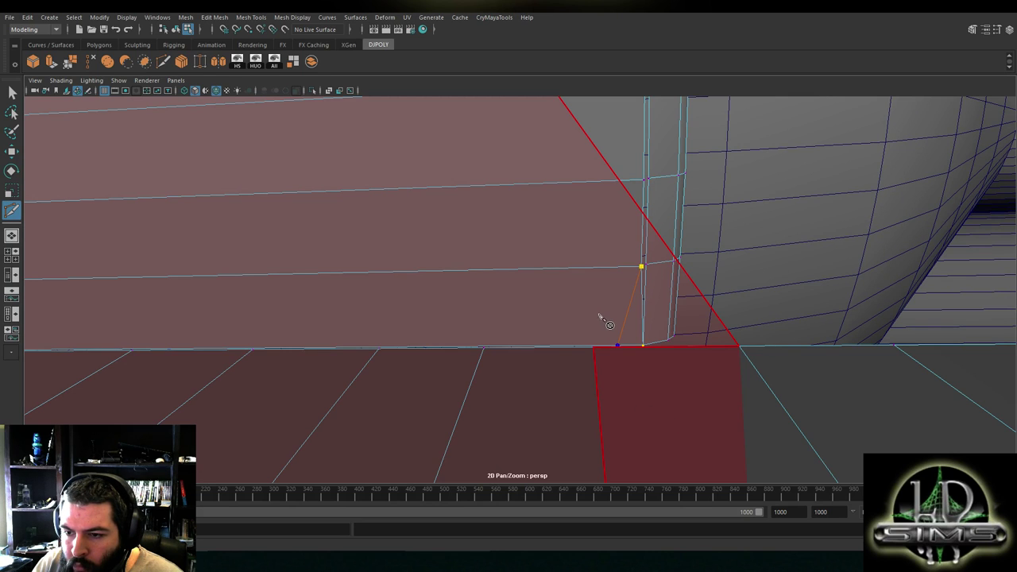
{"action": "right_click", "coordinate": [618, 385]}
{"action": "scroll", "coordinate": [617, 373], "scroll_direction": "down", "scroll_amount": 4}
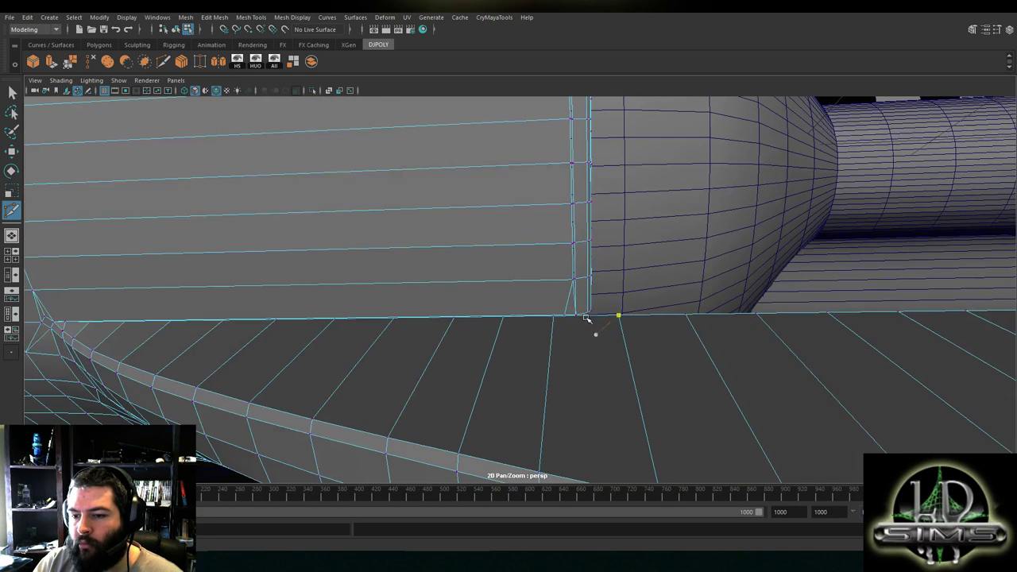
{"action": "key", "text": "w"}
{"action": "right_click_drag", "start_coordinate": [571, 256], "coordinate": [567, 283]}
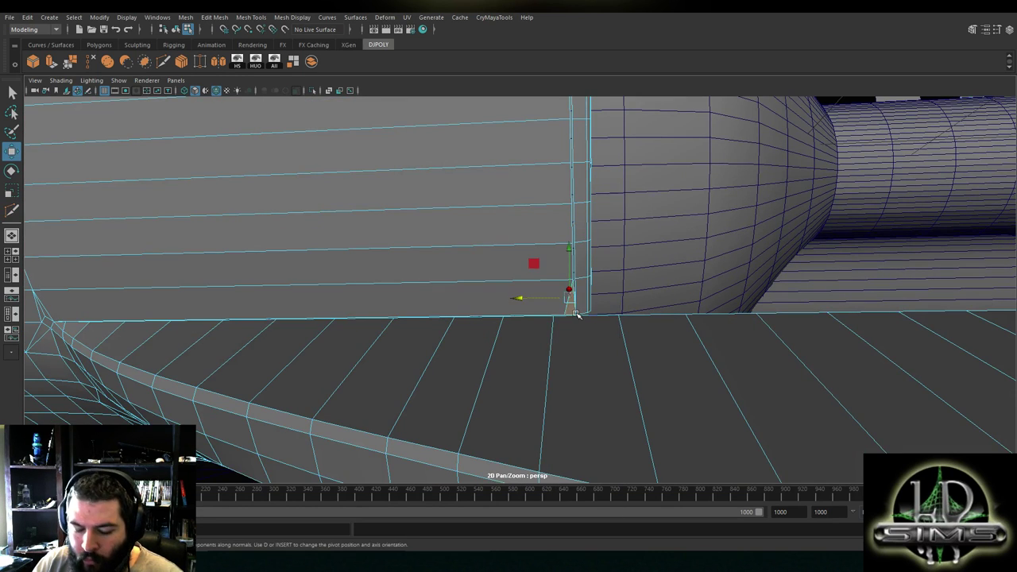
Select the outer loop of faces around the engine housing's rim, leaving out the faces along the rear hull
{"action": "scroll", "coordinate": [590, 308], "scroll_direction": "down", "scroll_amount": 2}
{"action": "left_click_drag", "start_coordinate": [589, 306], "coordinate": [580, 318], "text": "alt"}
{"action": "scroll", "coordinate": [557, 305], "scroll_direction": "down", "scroll_amount": 3}
{"action": "scroll", "coordinate": [554, 306], "scroll_direction": "up", "scroll_amount": 3}
{"action": "left_click", "coordinate": [538, 424]}
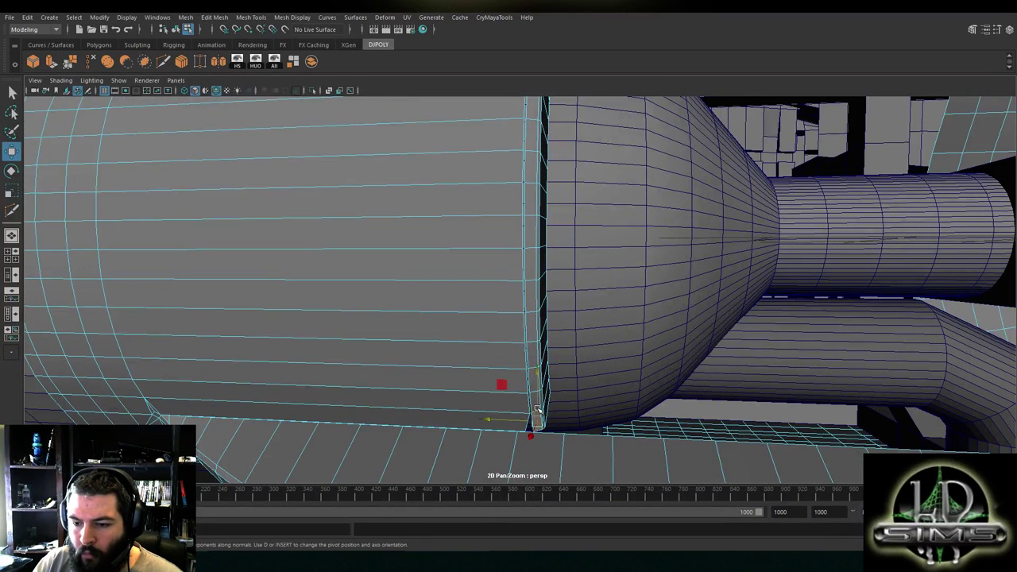
{"action": "left_click_drag", "start_coordinate": [534, 408], "coordinate": [434, 394], "text": "alt"}
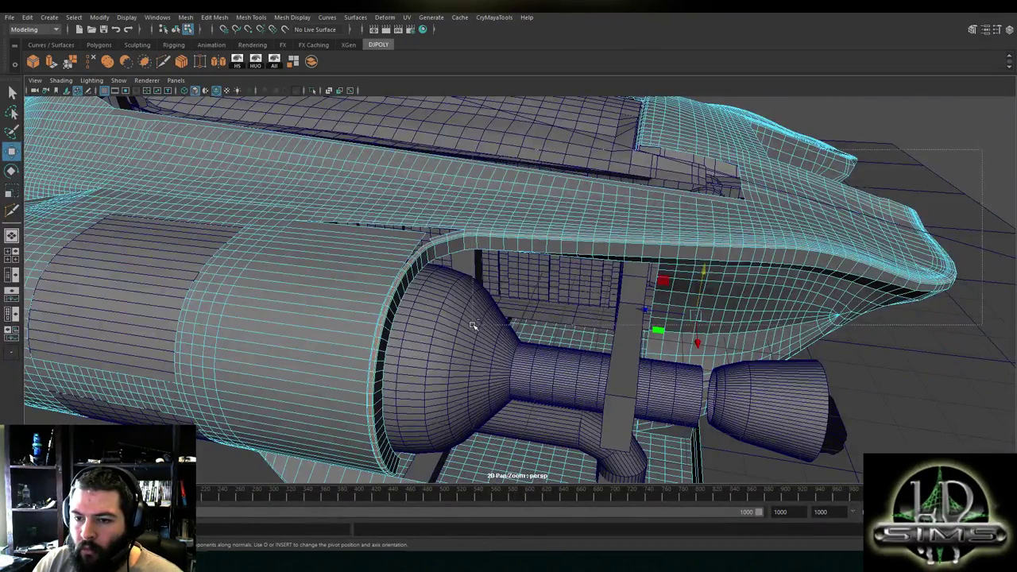
{"action": "left_click", "coordinate": [475, 327]}
{"action": "scroll", "coordinate": [474, 327], "scroll_direction": "down", "scroll_amount": 4}
{"action": "mouse_move", "coordinate": [724, 377]}
{"action": "left_mouse_down", "text": "alt"}
{"action": "mouse_move", "coordinate": [736, 345]}
{"action": "mouse_move", "coordinate": [707, 367]}
{"action": "left_mouse_up", "text": "alt"}
{"action": "scroll", "coordinate": [517, 368], "scroll_direction": "up", "scroll_amount": 6}
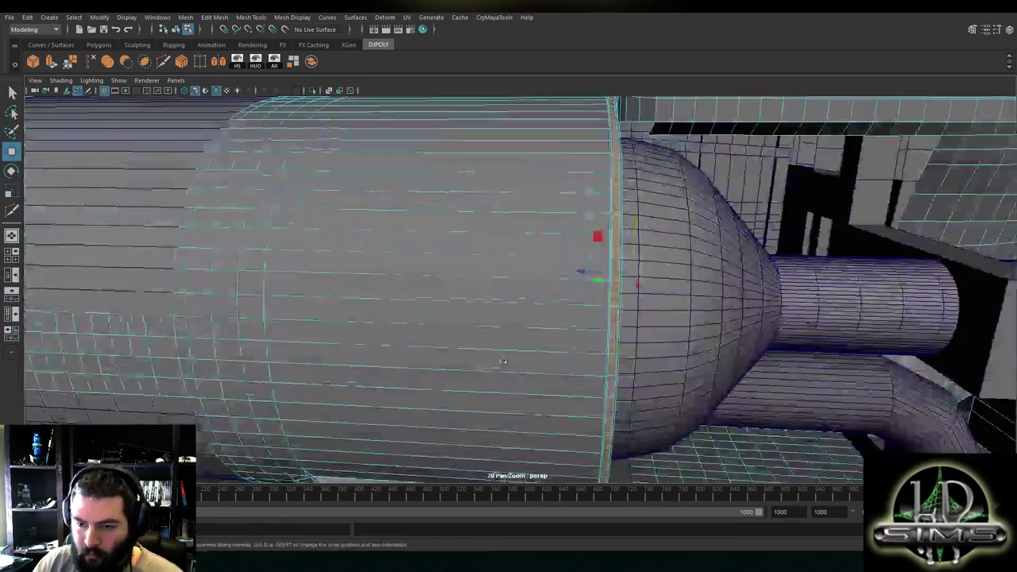
{"action": "left_click_drag", "start_coordinate": [517, 368], "coordinate": [498, 343], "text": "alt"}
{"action": "scroll", "coordinate": [402, 382], "scroll_direction": "up", "scroll_amount": 3}
{"action": "left_click_drag", "start_coordinate": [401, 382], "coordinate": [524, 406], "text": "alt"}
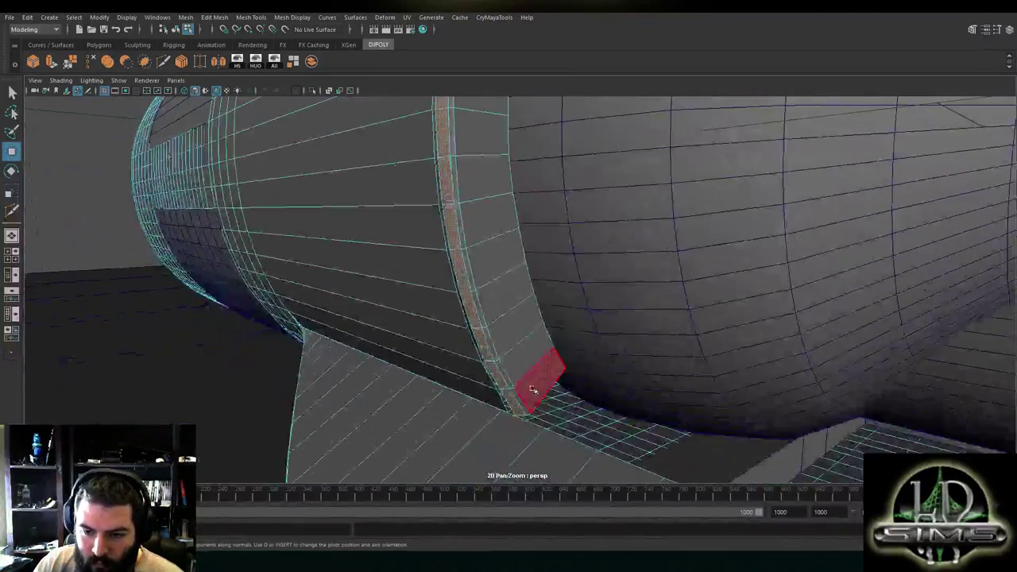
{"action": "scroll", "coordinate": [504, 376], "scroll_direction": "down", "scroll_amount": 7}
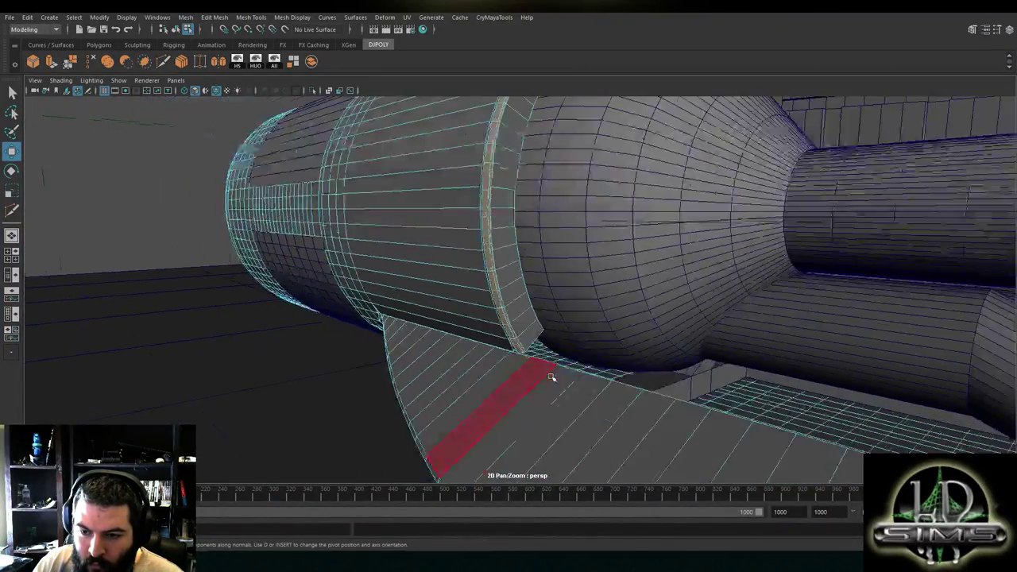
{"action": "left_click_drag", "start_coordinate": [508, 375], "coordinate": [816, 219], "text": "alt"}
{"action": "left_click_drag", "start_coordinate": [935, 127], "coordinate": [468, 415]}
Add the housing rim's inner loop of faces to the selection, excluding its stretch along the rear hull
{"action": "scroll", "coordinate": [461, 354], "scroll_direction": "up", "scroll_amount": 5}
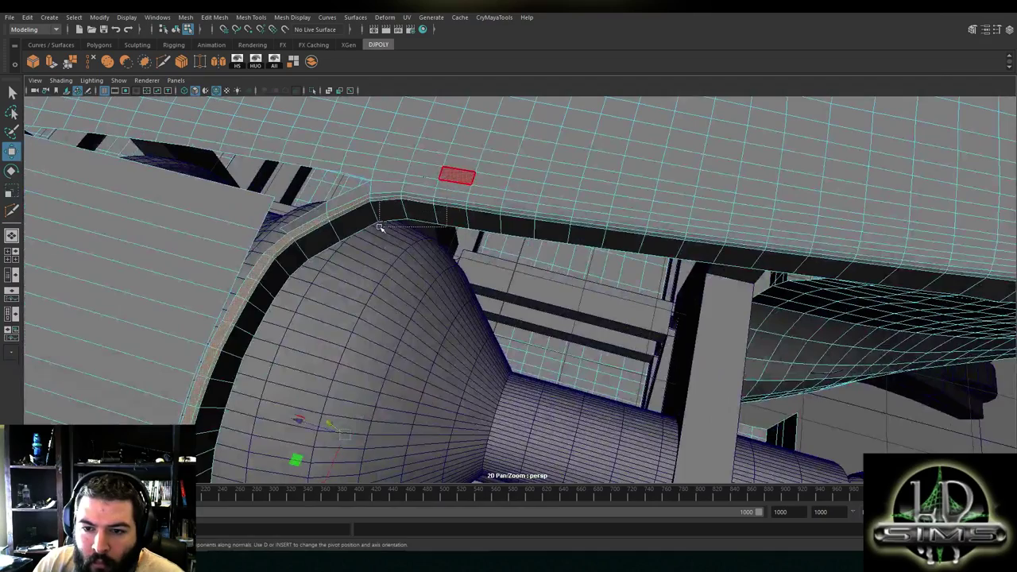
{"action": "left_click_drag", "start_coordinate": [380, 227], "coordinate": [422, 291], "text": "alt"}
{"action": "double_click", "coordinate": [375, 276], "text": "shift"}
{"action": "scroll", "coordinate": [573, 305], "scroll_direction": "down", "scroll_amount": 6}
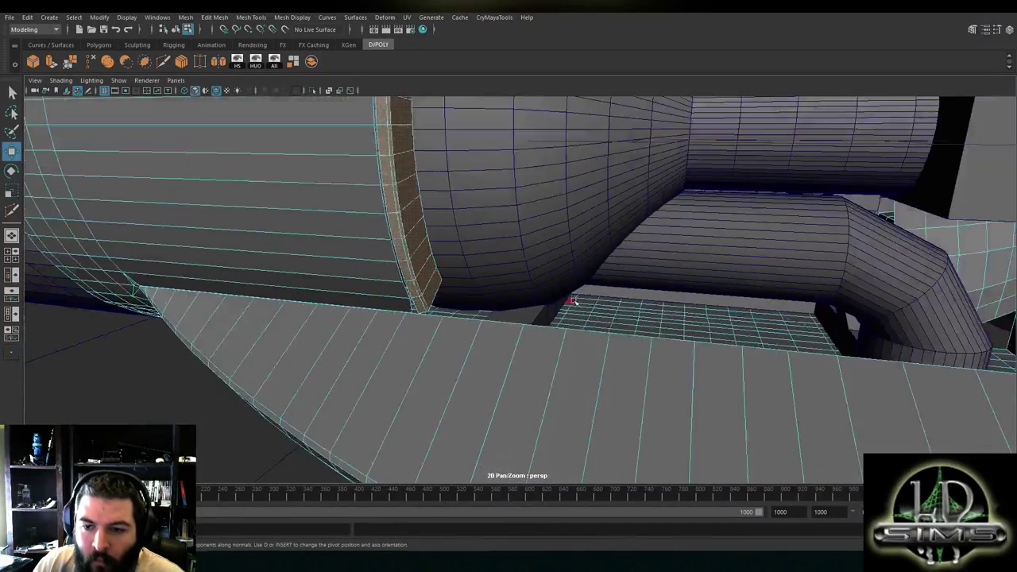
{"action": "middle_click_drag", "start_coordinate": [689, 313], "coordinate": [524, 461], "text": "alt"}
{"action": "scroll", "coordinate": [659, 372], "scroll_direction": "down", "scroll_amount": 3}
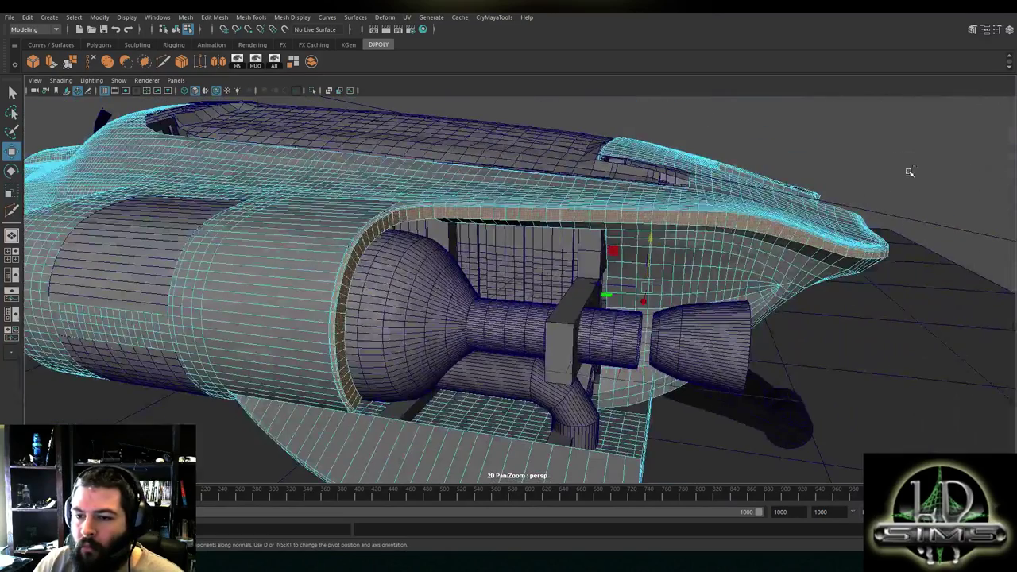
{"action": "left_click_drag", "start_coordinate": [442, 315], "coordinate": [405, 353], "text": "ctrl"}
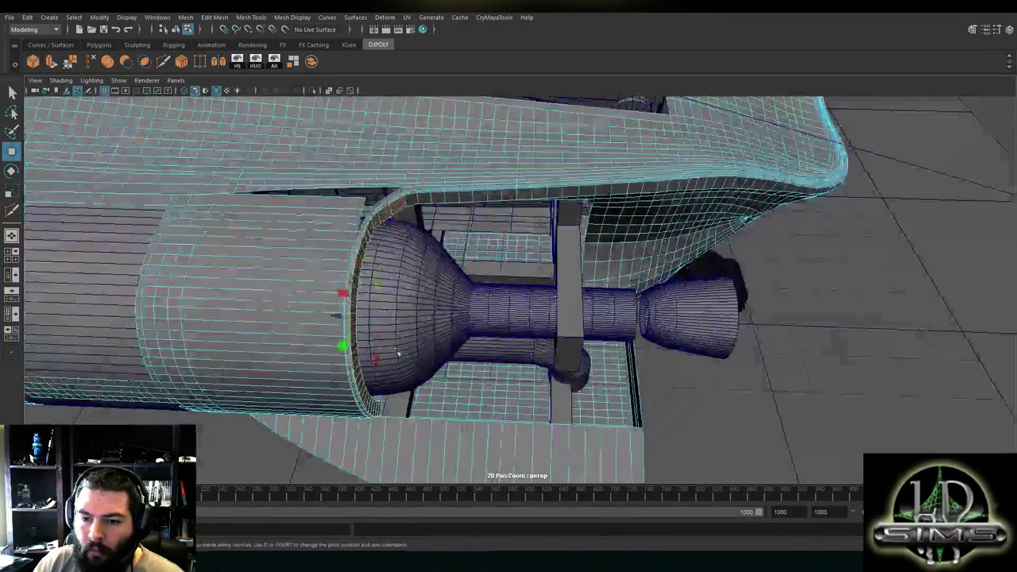
Try to shift the selected engine housing rim faces lengthwise toward the nozzle, and undo the move
{"action": "left_click_drag", "start_coordinate": [344, 318], "coordinate": [364, 319]}
{"action": "key", "text": "ctrl+z"}
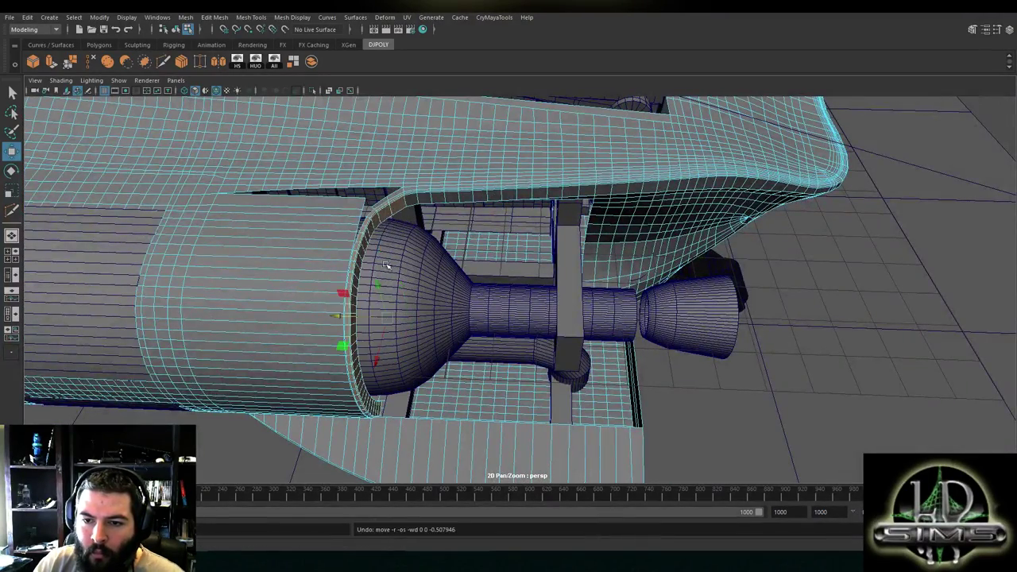
Add the two remaining faces at the upper end of the engine housing's rim to the face selection
{"action": "left_click", "coordinate": [380, 205], "text": "shift"}
{"action": "left_click", "coordinate": [395, 198], "text": "shift"}
{"action": "scroll", "coordinate": [443, 281], "scroll_direction": "up", "scroll_amount": 3}
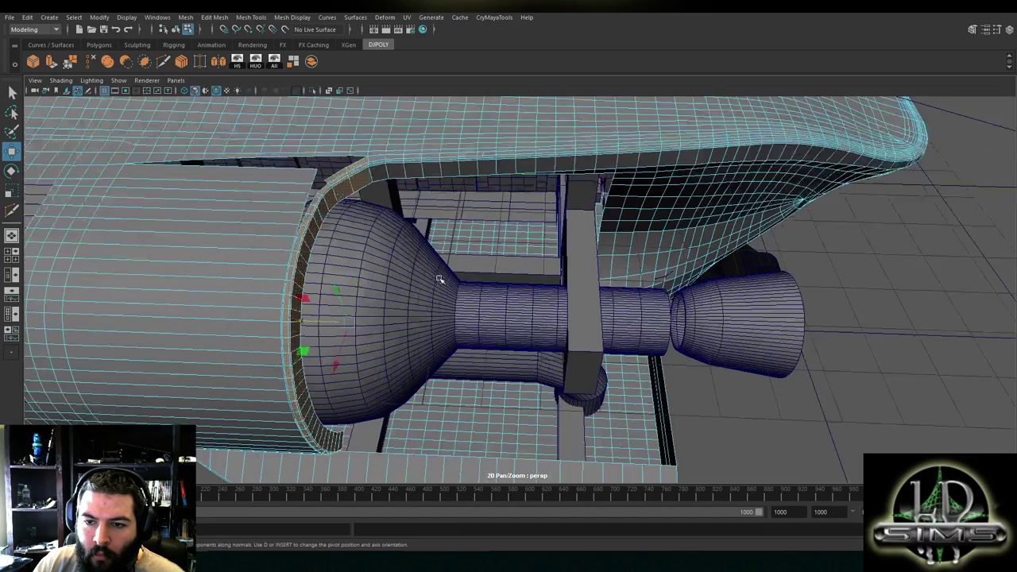
{"action": "middle_click_drag", "start_coordinate": [363, 281], "coordinate": [555, 390], "text": "alt"}
{"action": "scroll", "coordinate": [568, 411], "scroll_direction": "up", "scroll_amount": 6}
{"action": "left_click_drag", "start_coordinate": [631, 288], "coordinate": [338, 155], "text": "alt"}
{"action": "scroll", "coordinate": [635, 354], "scroll_direction": "down", "scroll_amount": 6}
Try to separate the hull mesh into its individual shells, and undo the separation
{"action": "left_click", "coordinate": [185, 17]}
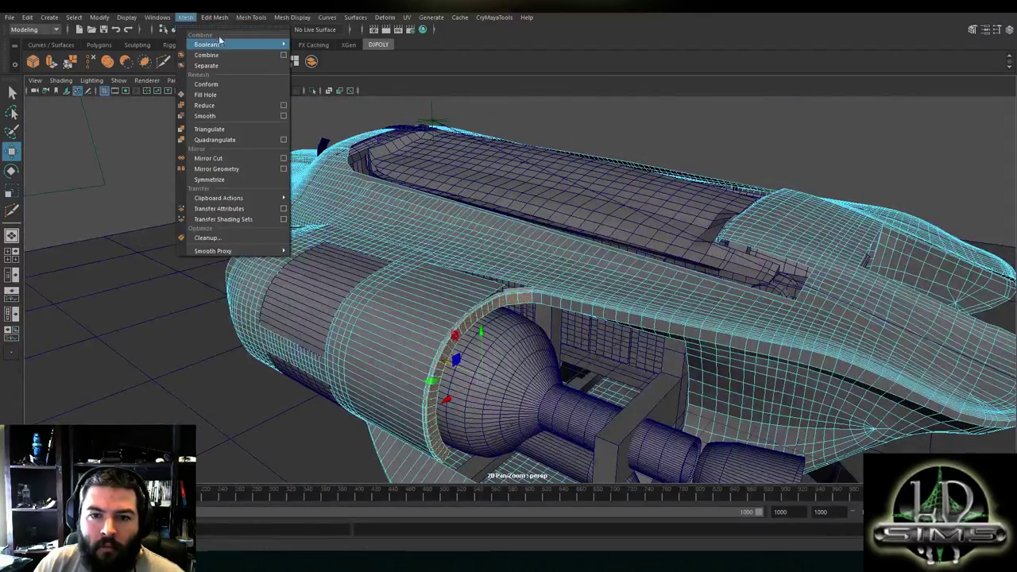
{"action": "mouse_move", "coordinate": [220, 19]}
{"action": "mouse_move", "coordinate": [186, 17]}
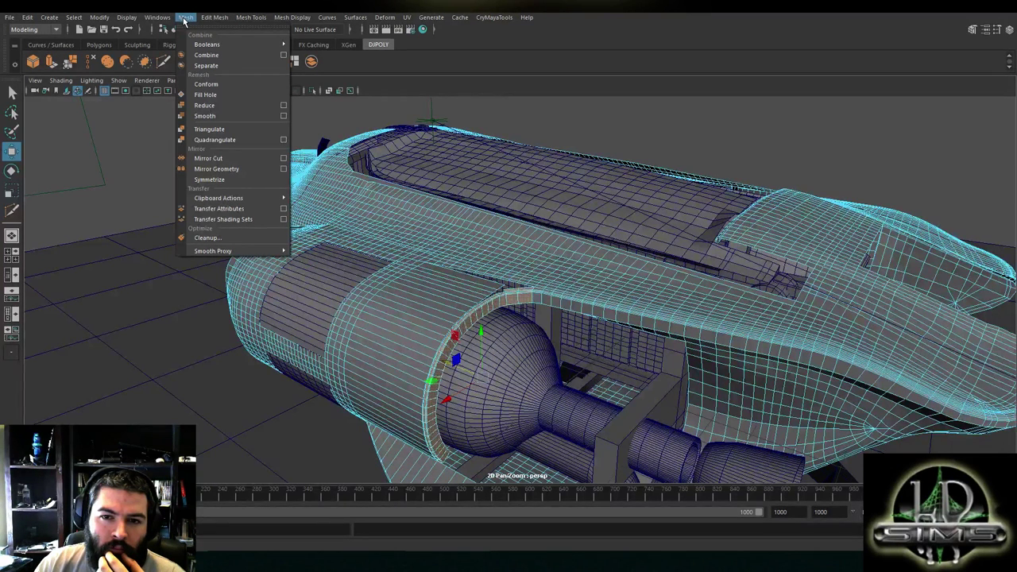
{"action": "left_click", "coordinate": [212, 65]}
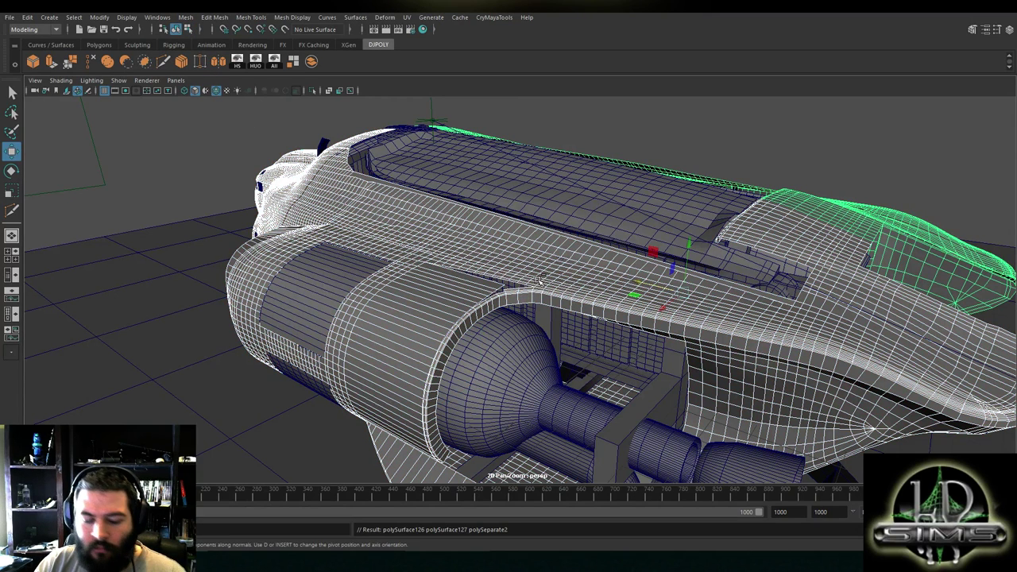
{"action": "key", "text": "ctrl+z"}
{"action": "left_click", "coordinate": [186, 16]}
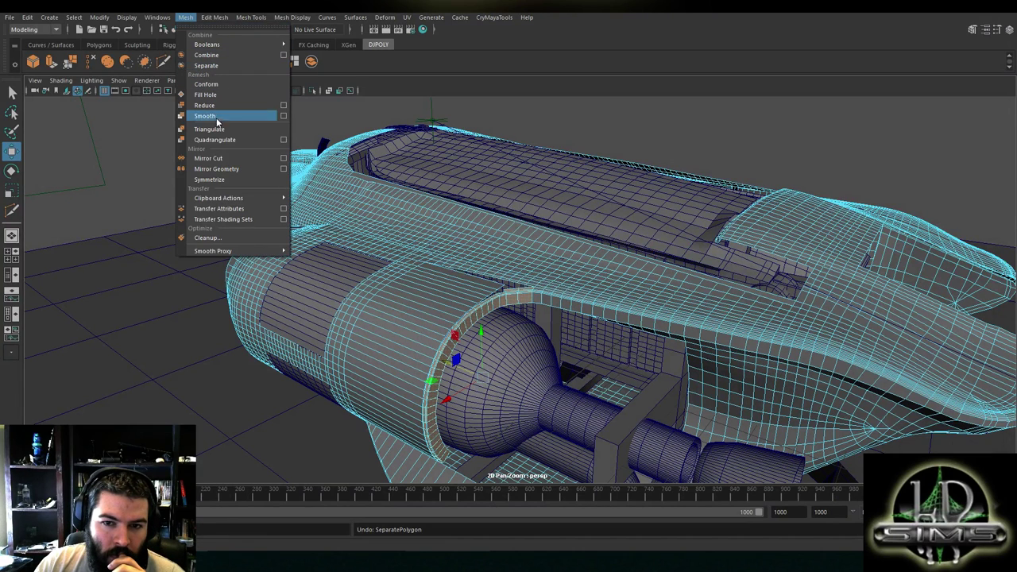
{"action": "mouse_move", "coordinate": [208, 11]}
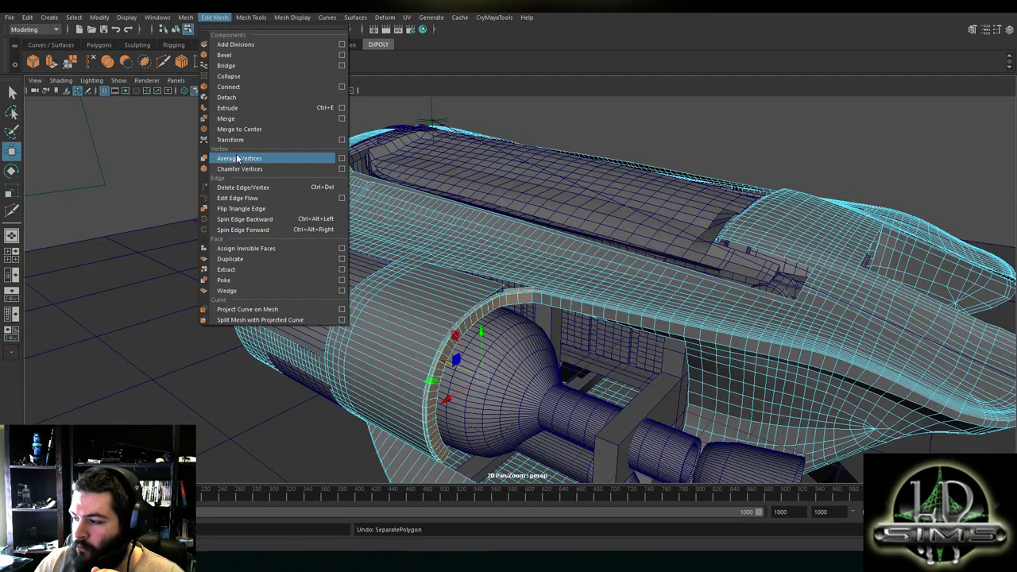
{"action": "mouse_move", "coordinate": [184, 29]}
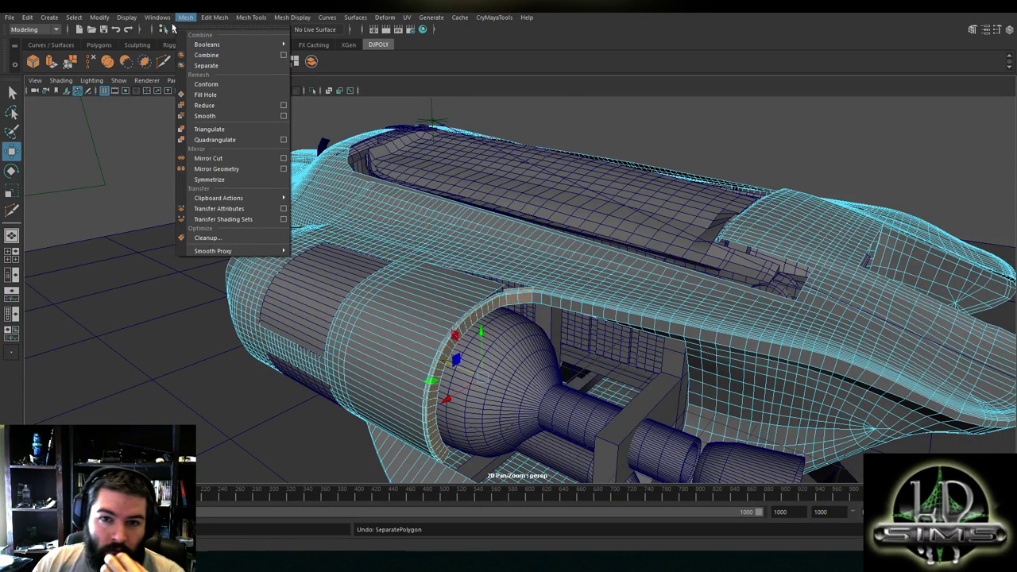
{"action": "mouse_move", "coordinate": [158, 18]}
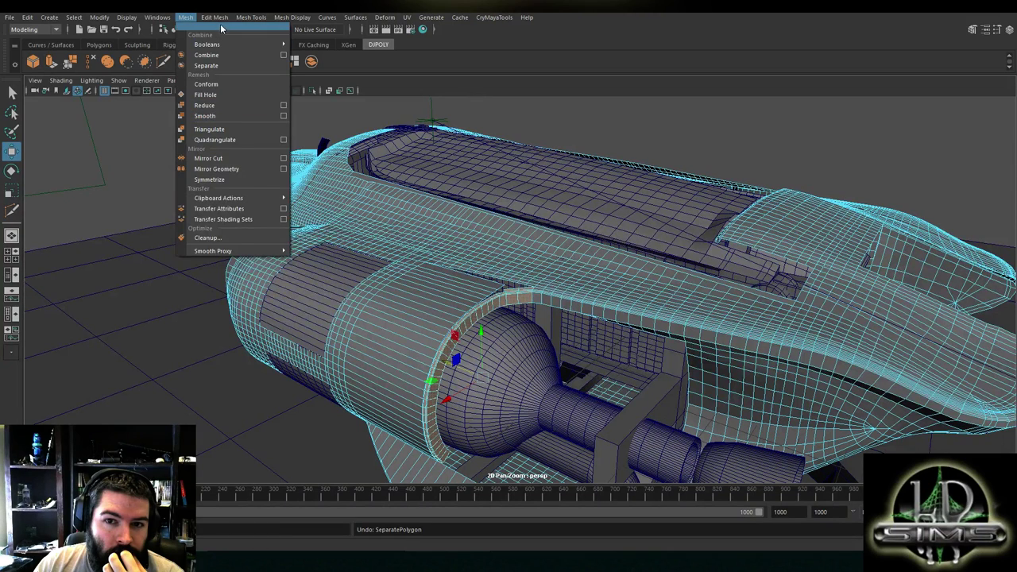
{"action": "mouse_move", "coordinate": [219, 20]}
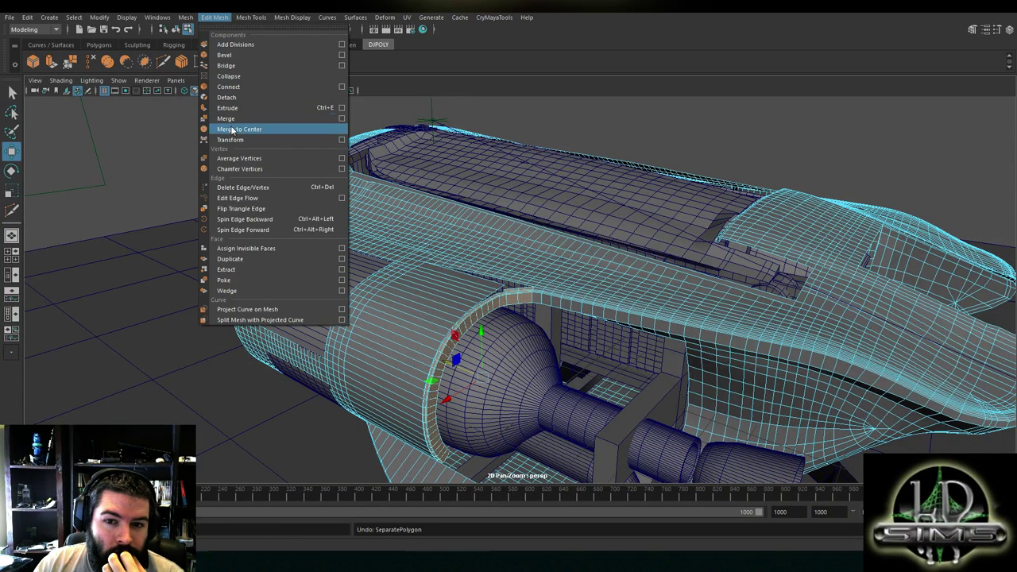
{"action": "mouse_move", "coordinate": [249, 19]}
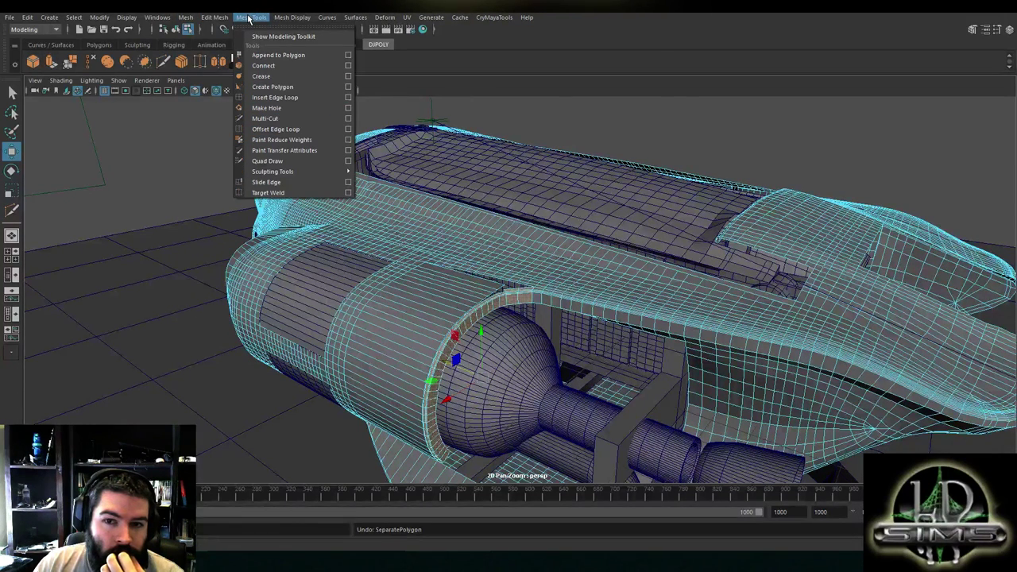
{"action": "mouse_move", "coordinate": [291, 20]}
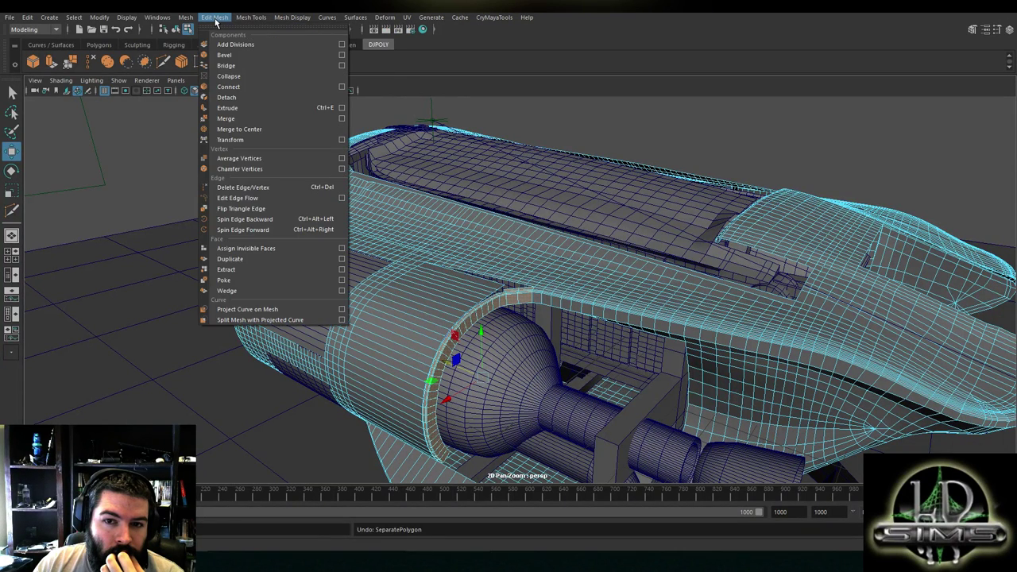
{"action": "left_click", "coordinate": [240, 118]}
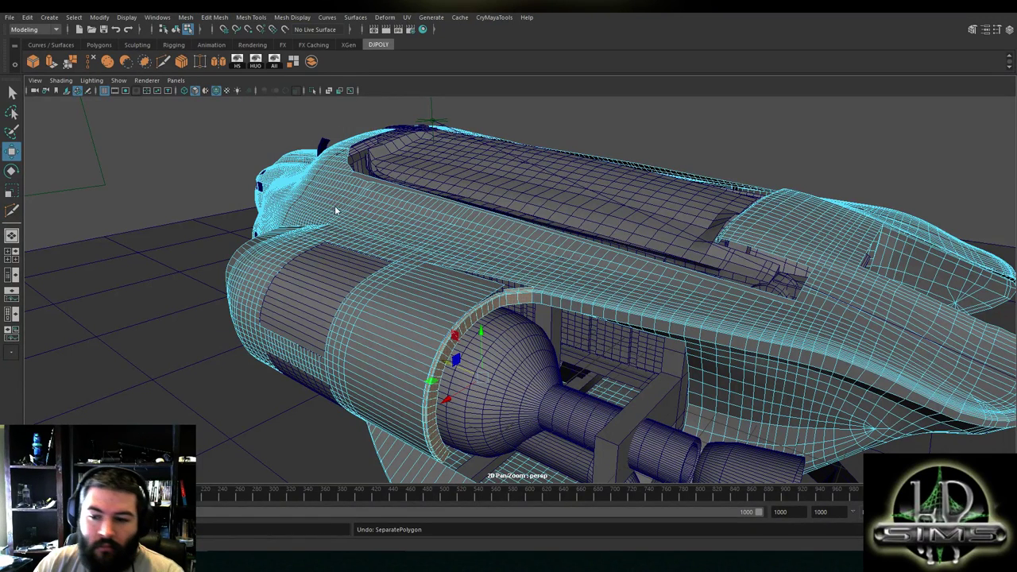
{"action": "mouse_move", "coordinate": [444, 362]}
{"action": "left_mouse_down"}
{"action": "mouse_move", "coordinate": [521, 395]}
{"action": "mouse_move", "coordinate": [555, 397]}
{"action": "mouse_move", "coordinate": [564, 372]}
{"action": "mouse_move", "coordinate": [551, 348]}
{"action": "mouse_move", "coordinate": [564, 352]}
{"action": "mouse_move", "coordinate": [549, 363]}
{"action": "mouse_move", "coordinate": [499, 375]}
{"action": "mouse_move", "coordinate": [429, 359]}
{"action": "mouse_move", "coordinate": [535, 384]}
{"action": "mouse_move", "coordinate": [555, 351]}
{"action": "mouse_move", "coordinate": [464, 362]}
{"action": "mouse_move", "coordinate": [436, 384]}
{"action": "mouse_move", "coordinate": [435, 358]}
{"action": "mouse_move", "coordinate": [387, 387]}
{"action": "mouse_move", "coordinate": [425, 381]}
{"action": "mouse_move", "coordinate": [416, 384]}
{"action": "mouse_move", "coordinate": [450, 359]}
{"action": "left_mouse_up"}
{"action": "scroll", "coordinate": [549, 409], "scroll_direction": "down", "scroll_amount": 1}
{"action": "scroll", "coordinate": [558, 370], "scroll_direction": "down", "scroll_amount": 4}
{"action": "scroll", "coordinate": [549, 364], "scroll_direction": "up", "scroll_amount": 3}
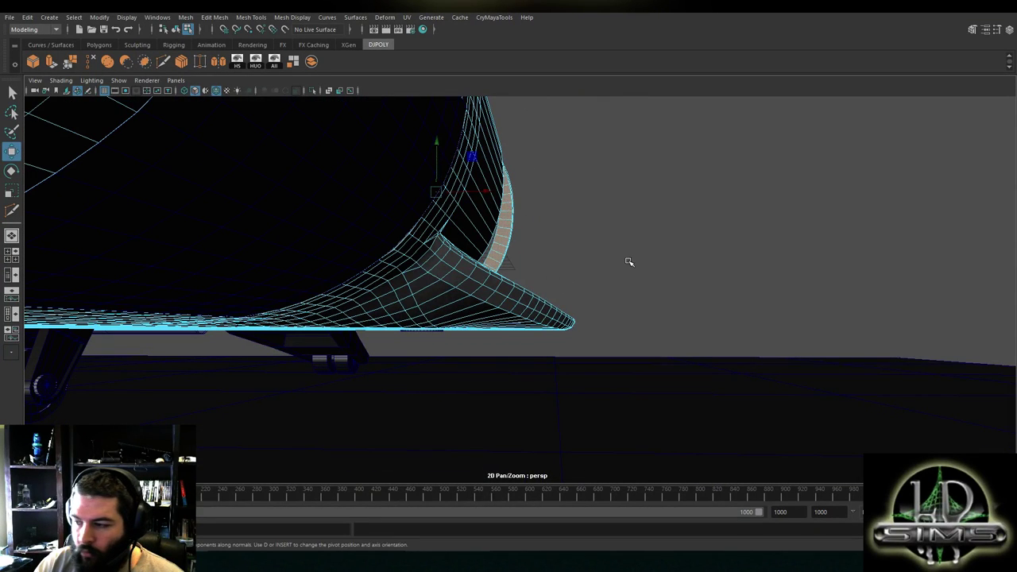
Select all vertices of the side fin outboard of the engine housing in the front view
{"action": "right_click", "coordinate": [672, 217]}
{"action": "right_click_drag", "start_coordinate": [661, 206], "coordinate": [681, 190]}
{"action": "left_click_drag", "start_coordinate": [606, 243], "coordinate": [530, 321], "text": "alt"}
{"action": "scroll", "coordinate": [433, 326], "scroll_direction": "down", "scroll_amount": 8}
{"action": "scroll", "coordinate": [425, 325], "scroll_direction": "up", "scroll_amount": 1}
{"action": "scroll", "coordinate": [469, 321], "scroll_direction": "up", "scroll_amount": 7}
{"action": "scroll", "coordinate": [473, 322], "scroll_direction": "up", "scroll_amount": 3}
{"action": "right_click_drag", "start_coordinate": [646, 242], "coordinate": [606, 244]}
{"action": "scroll", "coordinate": [586, 300], "scroll_direction": "down", "scroll_amount": 4}
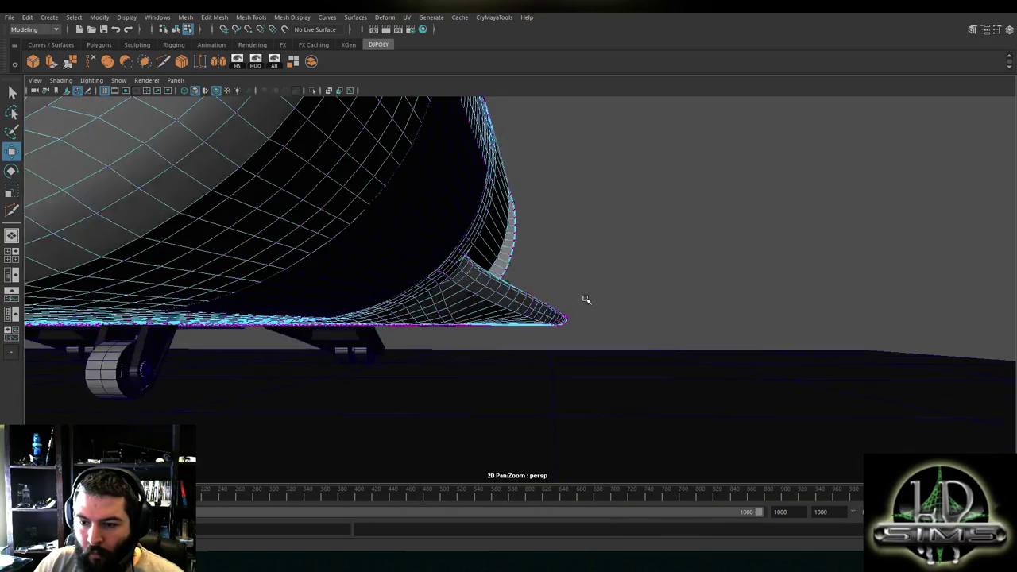
{"action": "key", "text": "space"}
{"action": "scroll", "coordinate": [463, 452], "scroll_direction": "up", "scroll_amount": 2}
{"action": "middle_click_drag", "start_coordinate": [463, 450], "coordinate": [352, 416], "text": "alt"}
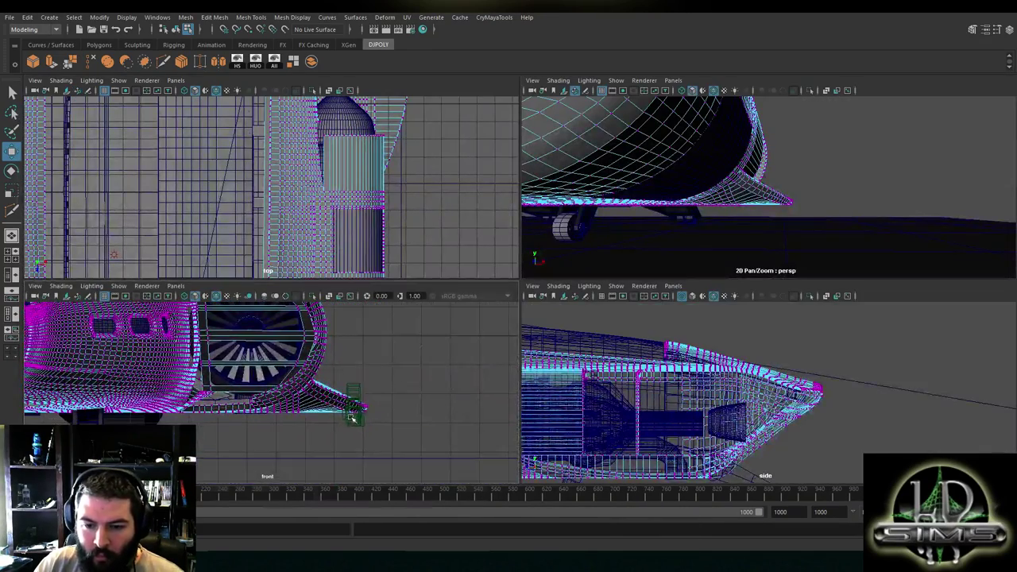
{"action": "key", "text": "space"}
{"action": "right_click_drag", "start_coordinate": [438, 405], "coordinate": [450, 419], "text": "alt"}
{"action": "middle_click_drag", "start_coordinate": [451, 419], "coordinate": [337, 426], "text": "alt"}
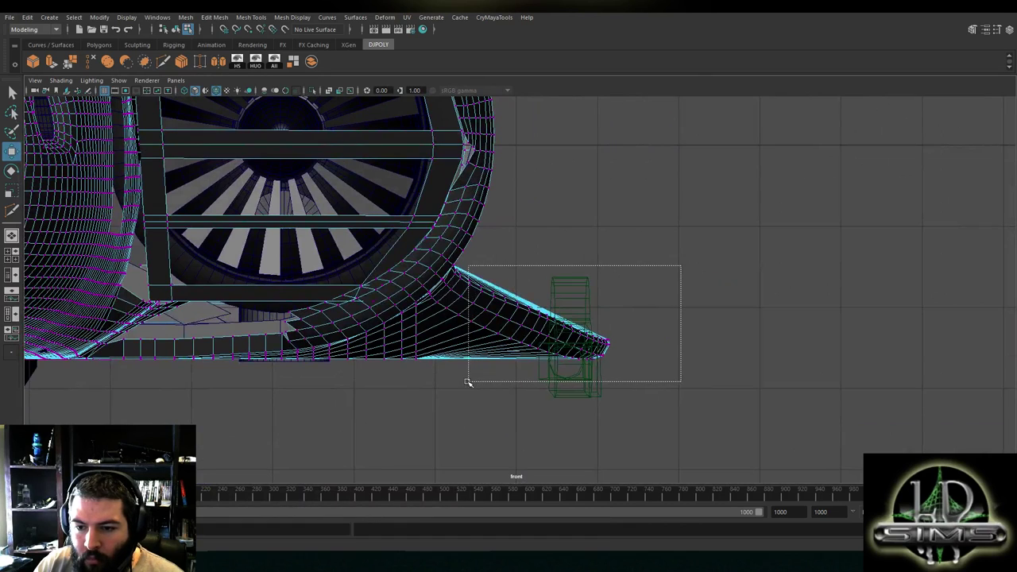
{"action": "left_click_drag", "start_coordinate": [458, 383], "coordinate": [454, 389]}
Move the pivot of the selected fin vertices sideways to the fin's root at the engine housing
{"action": "scroll", "coordinate": [445, 384], "scroll_direction": "up", "scroll_amount": 3}
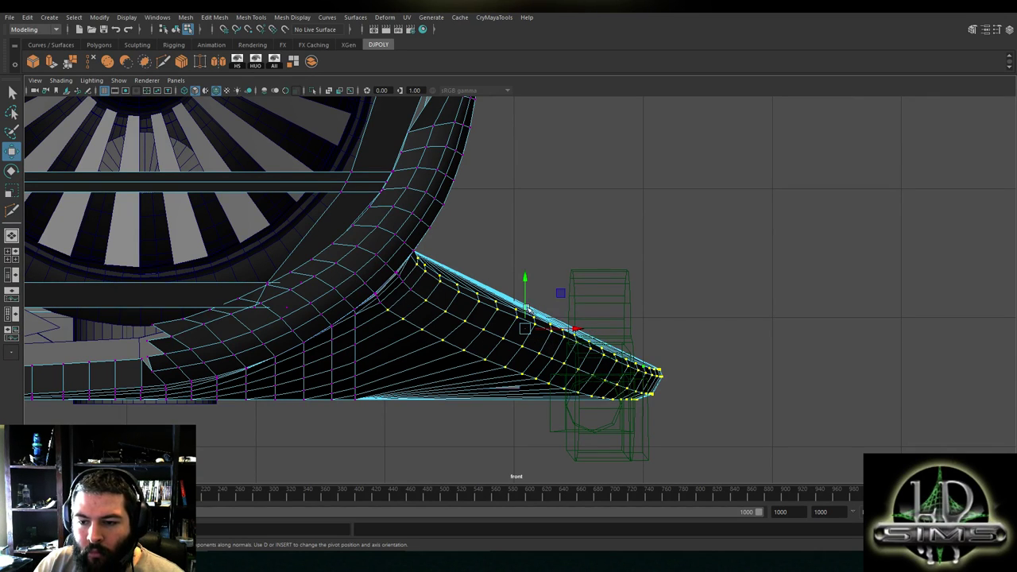
{"action": "right_click", "coordinate": [721, 210]}
{"action": "left_click", "coordinate": [698, 210]}
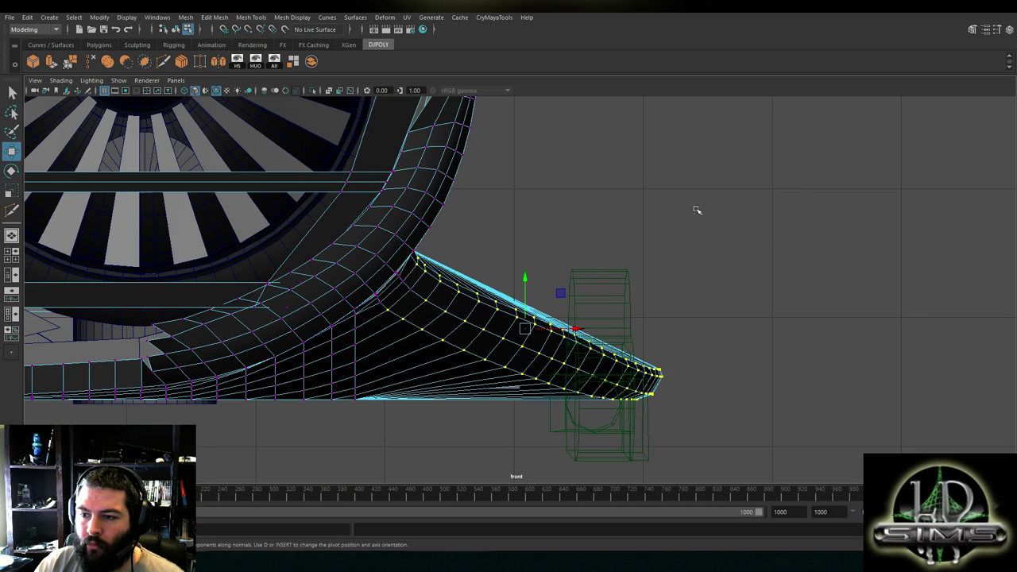
{"action": "key", "text": "e"}
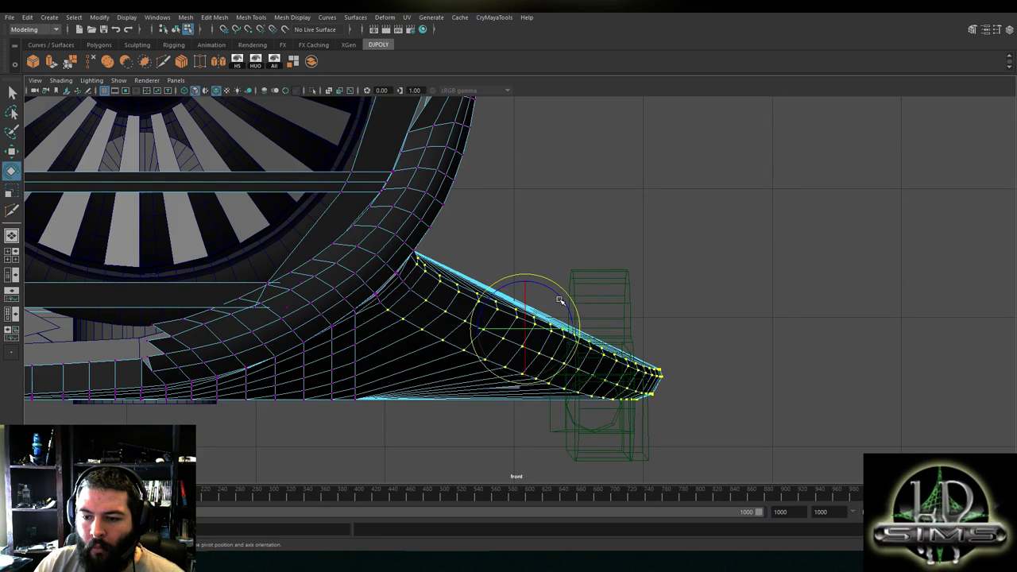
{"action": "key", "text": "r"}
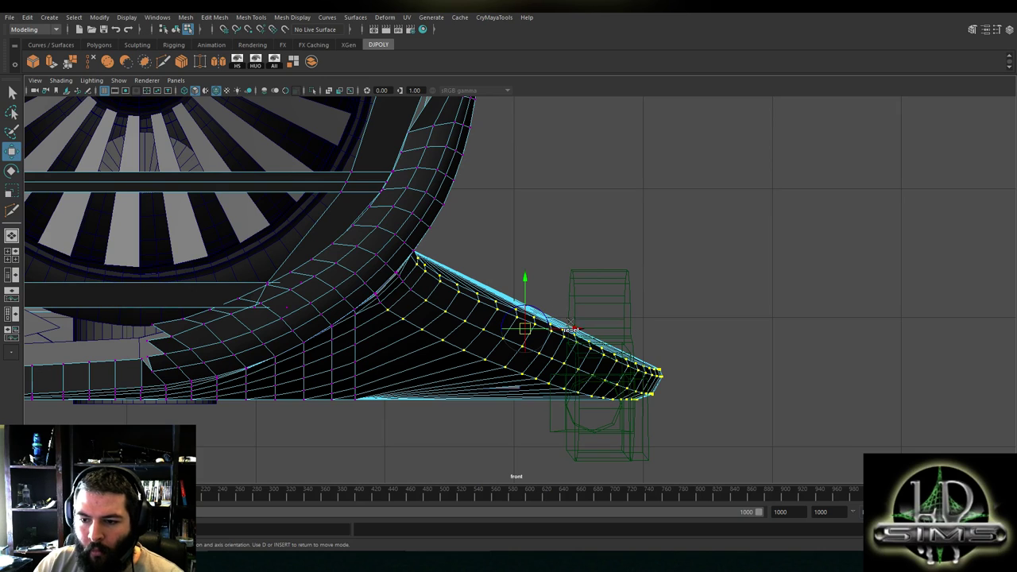
{"action": "left_click_drag", "start_coordinate": [571, 331], "coordinate": [471, 331]}
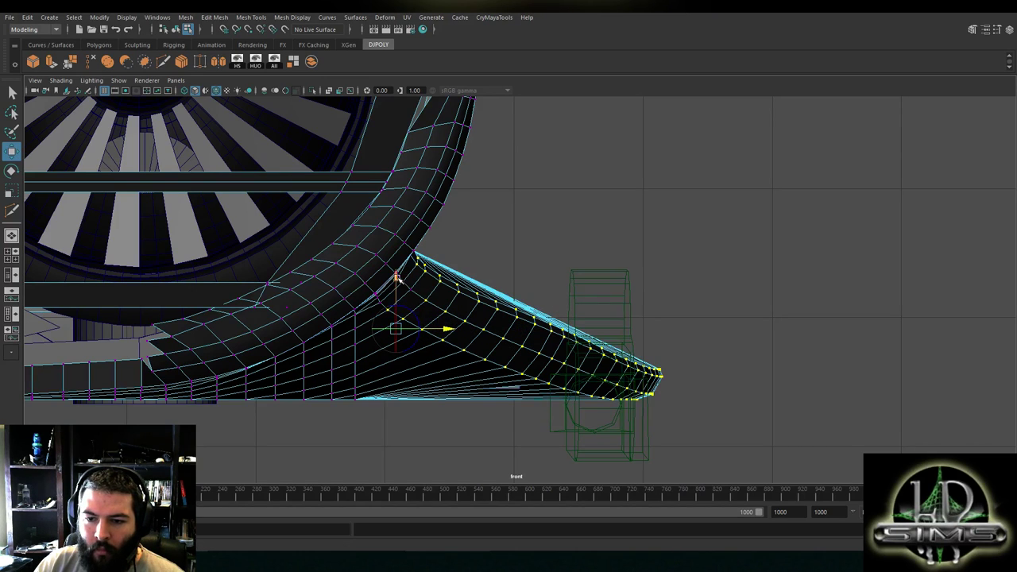
Rotate the fin vertices upward about the fin's root so that the fin slopes up away from the housing
{"action": "key", "text": "r"}
{"action": "key", "text": "e"}
{"action": "left_click_drag", "start_coordinate": [449, 260], "coordinate": [436, 231]}
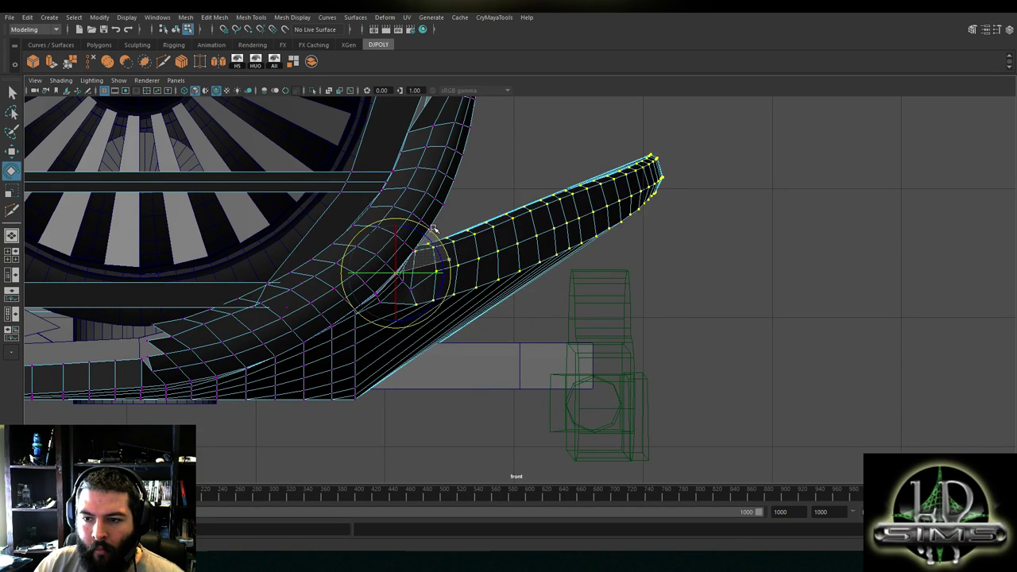
{"action": "scroll", "coordinate": [477, 318], "scroll_direction": "down", "scroll_amount": 6}
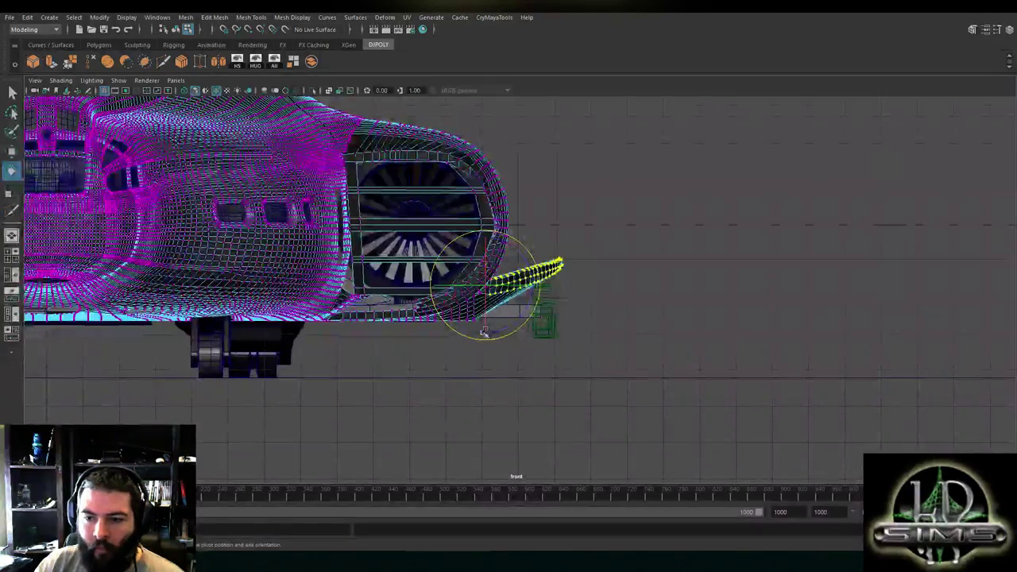
{"action": "middle_click_drag", "start_coordinate": [350, 324], "coordinate": [444, 323], "text": "alt"}
{"action": "scroll", "coordinate": [444, 321], "scroll_direction": "up", "scroll_amount": 8}
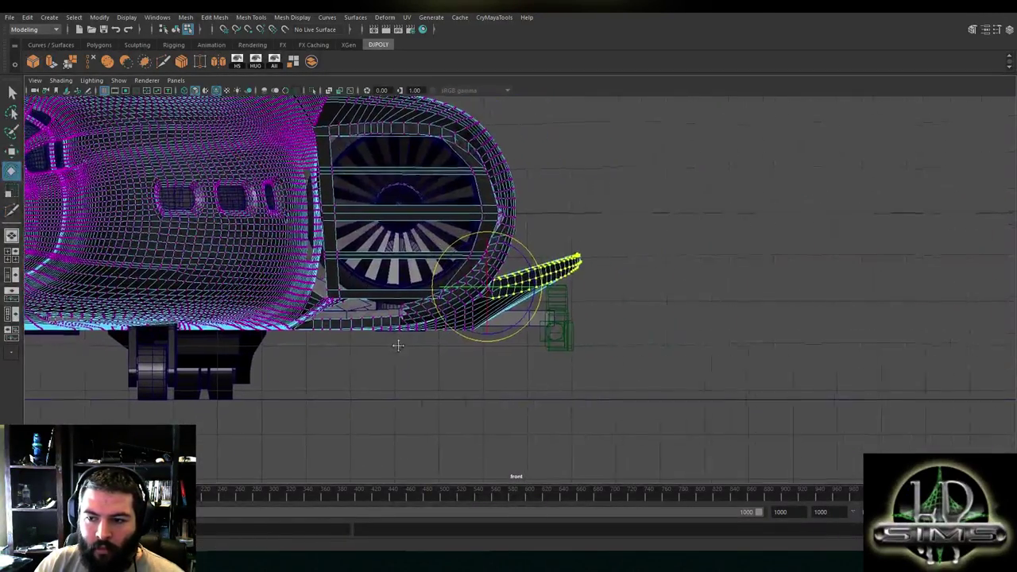
{"action": "scroll", "coordinate": [421, 342], "scroll_direction": "up", "scroll_amount": 2}
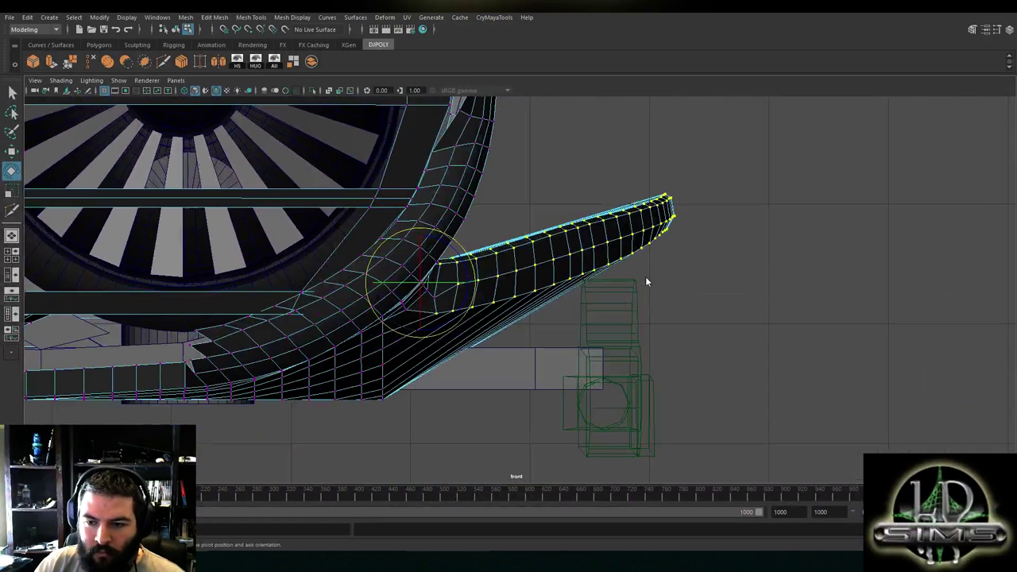
Move the outer ends of the flat plates protruding beneath the raised fin inward toward the hull
{"action": "key", "text": "space"}
{"action": "key", "text": "space"}
{"action": "right_click_drag", "start_coordinate": [627, 263], "coordinate": [555, 257]}
{"action": "left_click_drag", "start_coordinate": [560, 306], "coordinate": [409, 280], "text": "alt"}
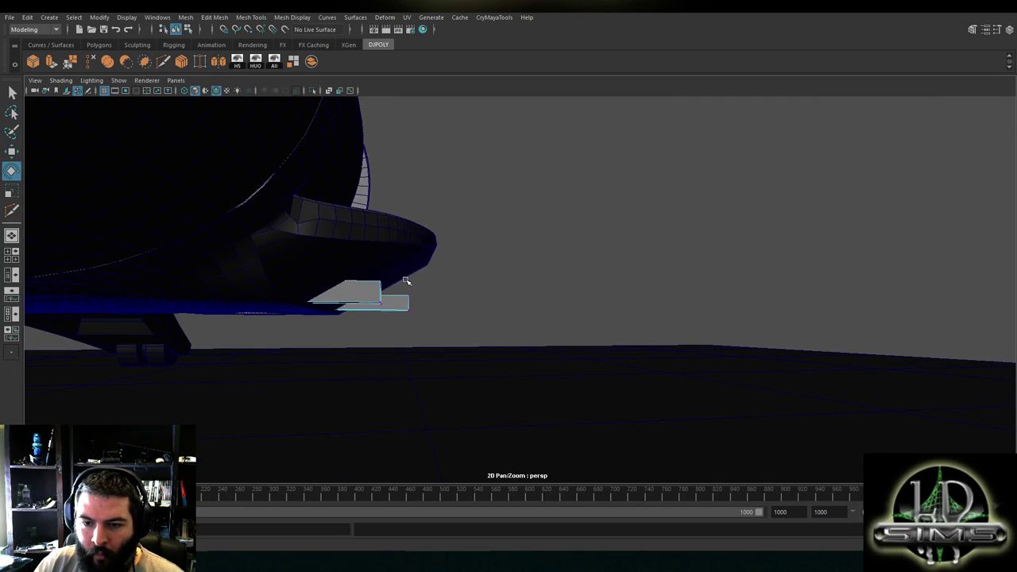
{"action": "key", "text": "w"}
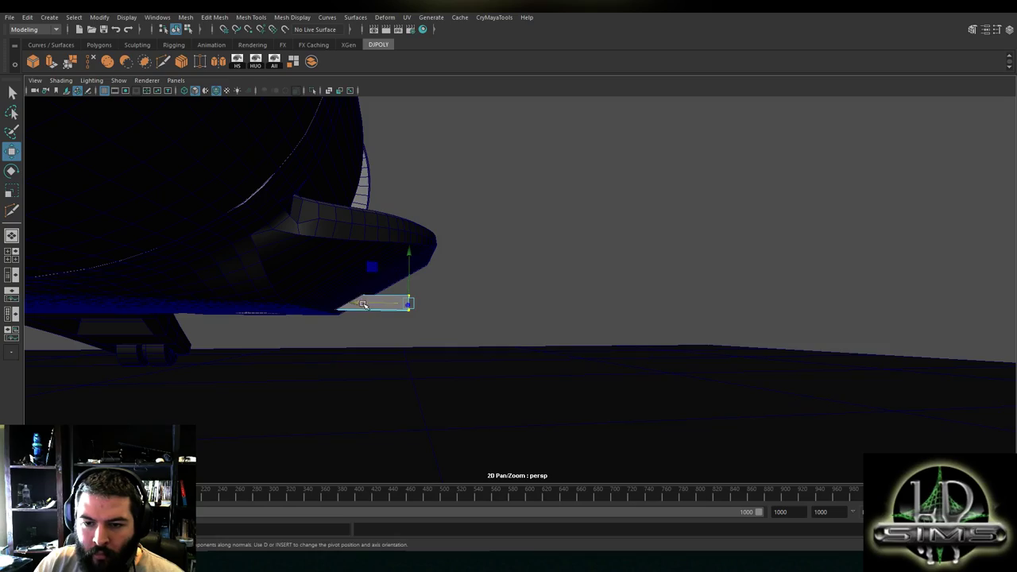
{"action": "right_click_drag", "start_coordinate": [407, 284], "coordinate": [300, 282], "text": "alt"}
Select the flat rear faces between the fin and the hull beneath the engine nozzle and adjust their height
{"action": "left_click_drag", "start_coordinate": [300, 282], "coordinate": [472, 286], "text": "alt"}
{"action": "right_click_drag", "start_coordinate": [473, 285], "coordinate": [478, 286], "text": "alt"}
{"action": "left_click_drag", "start_coordinate": [477, 284], "coordinate": [359, 275], "text": "alt"}
{"action": "middle_click_drag", "start_coordinate": [359, 275], "coordinate": [473, 289], "text": "alt"}
{"action": "left_click_drag", "start_coordinate": [473, 289], "coordinate": [445, 292], "text": "alt"}
{"action": "right_click_drag", "start_coordinate": [392, 260], "coordinate": [397, 288]}
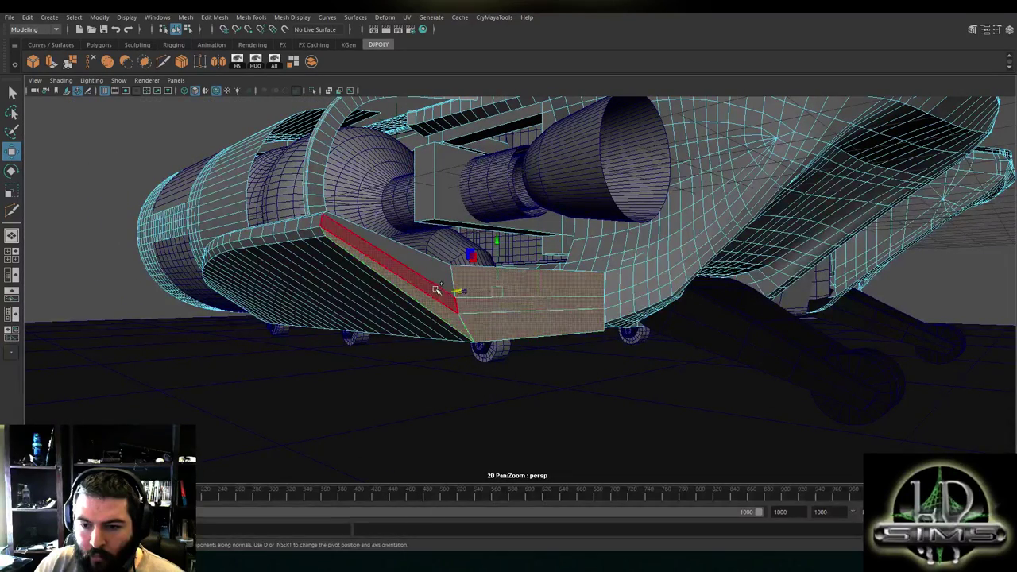
{"action": "left_click_drag", "start_coordinate": [416, 306], "coordinate": [414, 332], "text": "alt"}
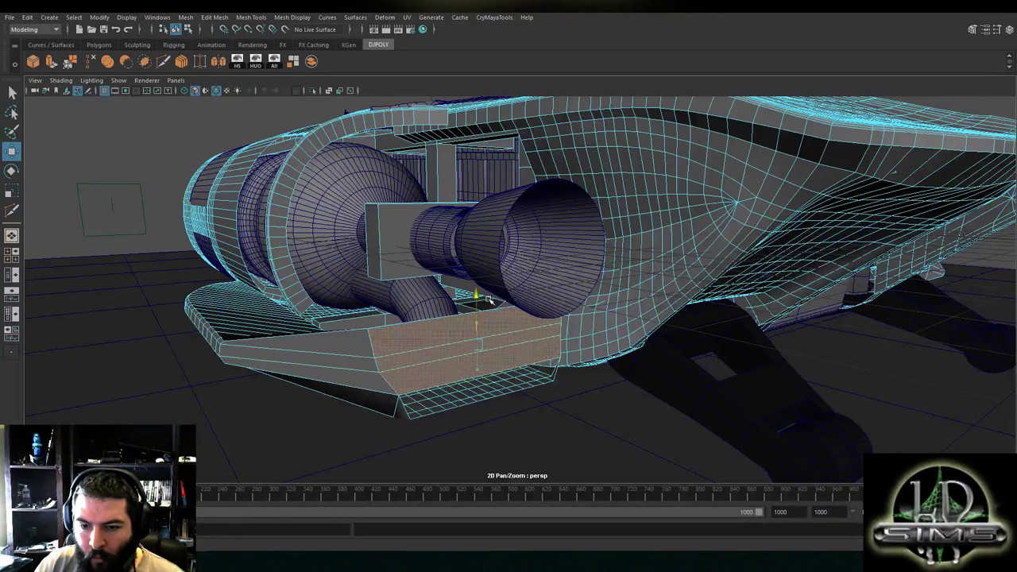
Reposition the hull's corner vertices at the fin's root beside the engine housing, adjusting their height
{"action": "left_click_drag", "start_coordinate": [490, 300], "coordinate": [340, 281], "text": "alt"}
{"action": "right_click", "coordinate": [328, 258]}
{"action": "right_click_drag", "start_coordinate": [326, 274], "coordinate": [280, 257]}
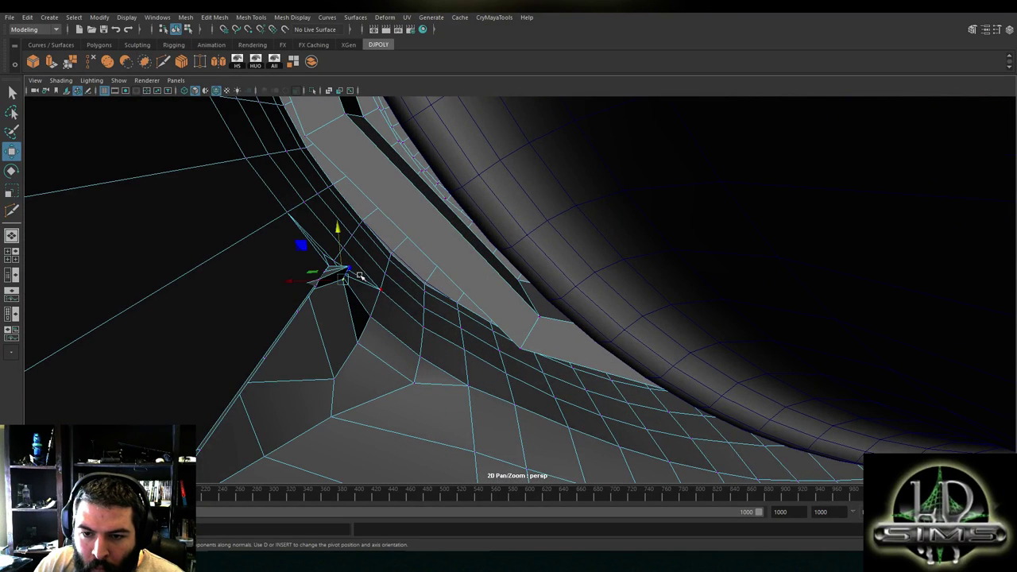
{"action": "scroll", "coordinate": [294, 281], "scroll_direction": "up", "scroll_amount": 4}
{"action": "scroll", "coordinate": [286, 281], "scroll_direction": "down", "scroll_amount": 2}
{"action": "left_click_drag", "start_coordinate": [275, 281], "coordinate": [296, 280], "text": "alt"}
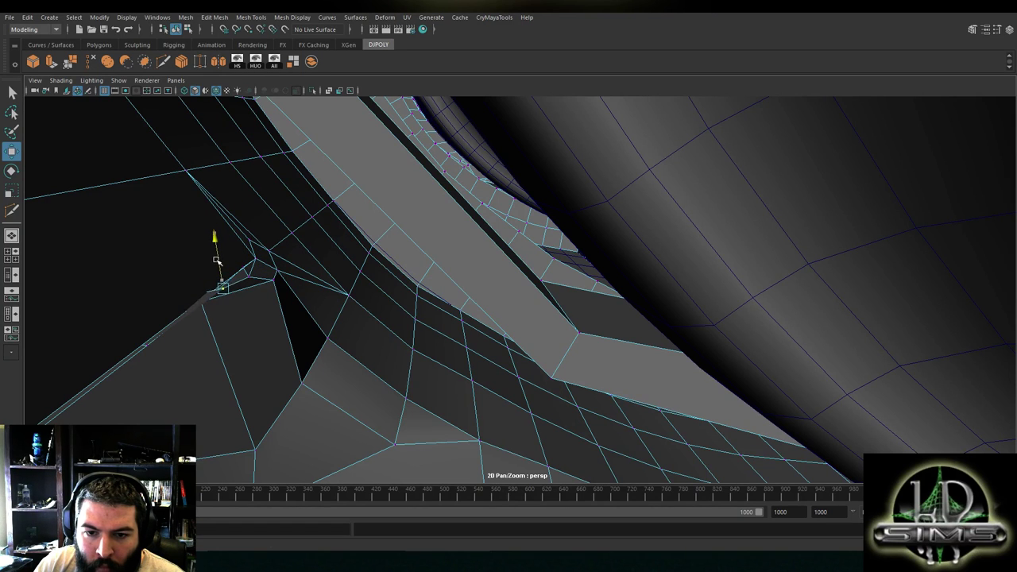
{"action": "left_click_drag", "start_coordinate": [201, 269], "coordinate": [347, 256], "text": "alt"}
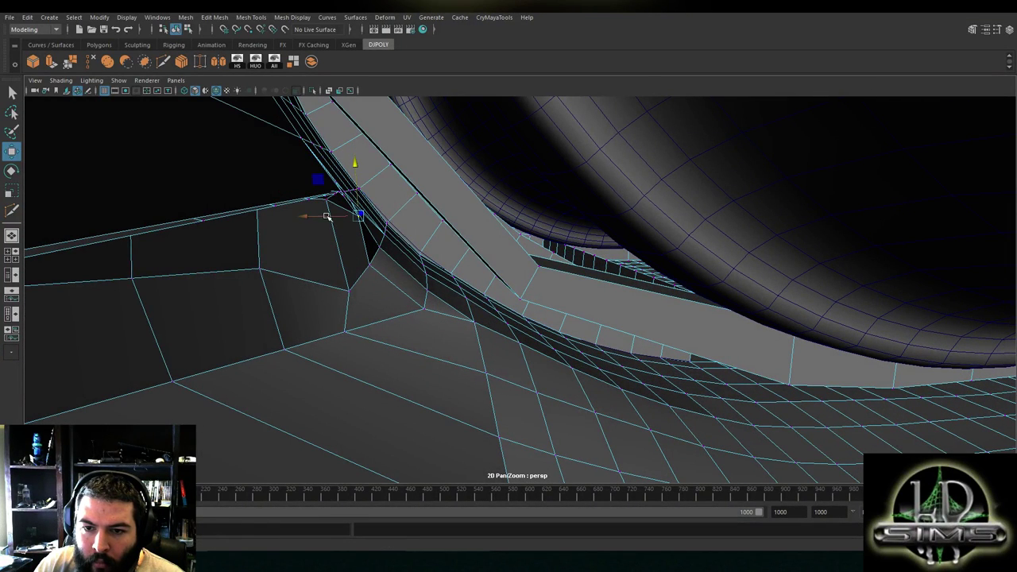
Raise the vertex just below the fin's root corner slightly to even out the surrounding edges
{"action": "left_click", "coordinate": [348, 288]}
{"action": "left_click_drag", "start_coordinate": [348, 258], "coordinate": [348, 247]}
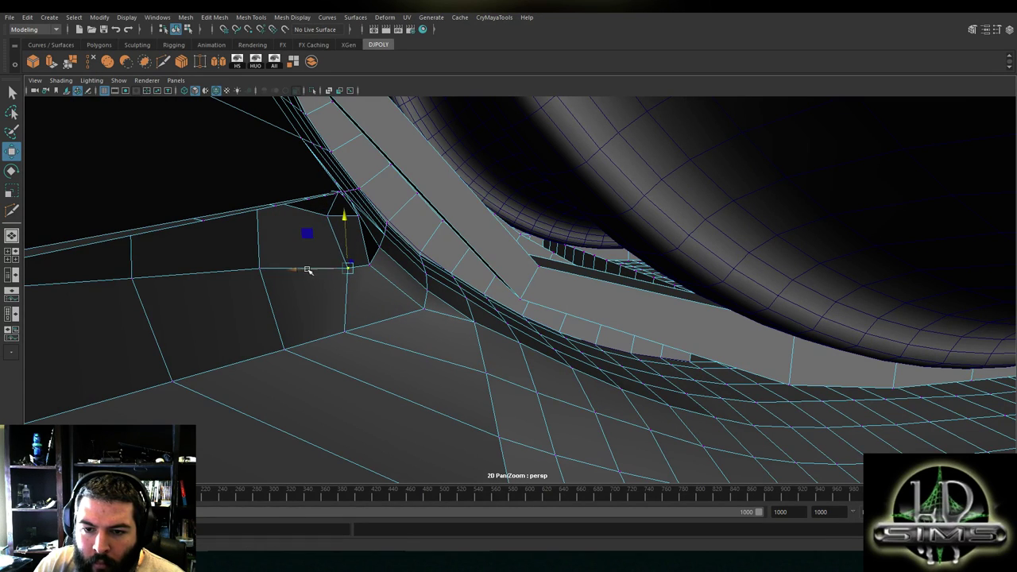
{"action": "left_click_drag", "start_coordinate": [288, 271], "coordinate": [424, 309], "text": "alt"}
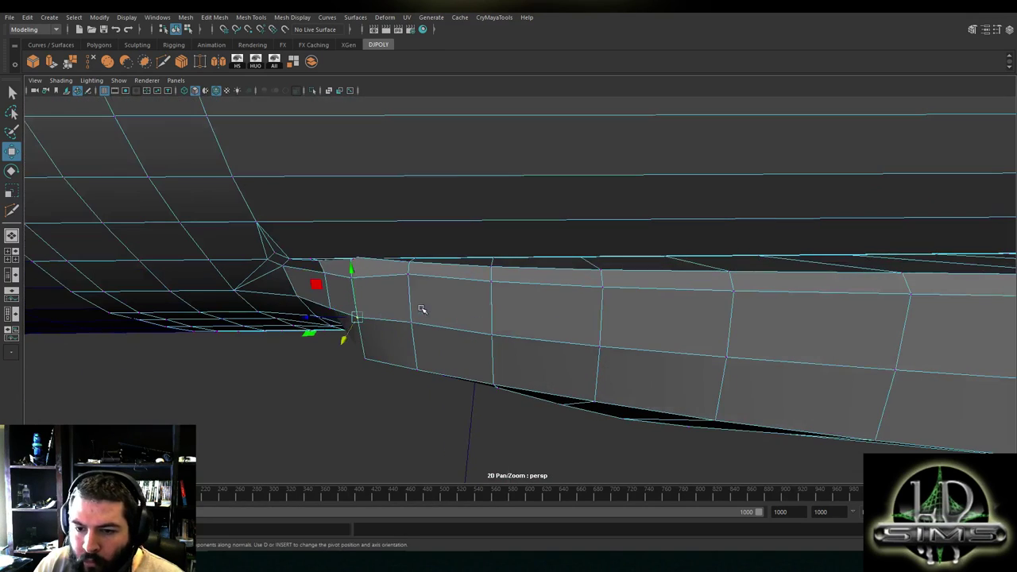
Move the two neighbouring vertices at the fin's root corner sideways, away from the engine housing rim
{"action": "left_click_drag", "start_coordinate": [362, 262], "coordinate": [320, 228], "text": "alt"}
{"action": "left_click_drag", "start_coordinate": [321, 179], "coordinate": [345, 248]}
{"action": "left_click", "coordinate": [232, 262]}
{"action": "left_click", "coordinate": [252, 261]}
{"action": "right_click_drag", "start_coordinate": [252, 255], "coordinate": [215, 255]}
{"action": "left_click", "coordinate": [235, 258]}
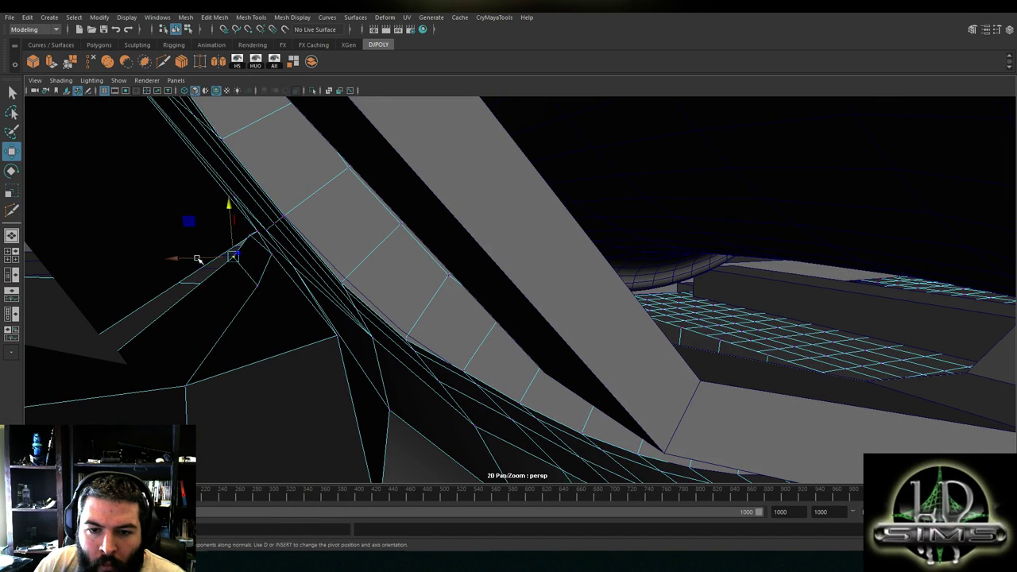
{"action": "left_click_drag", "start_coordinate": [198, 259], "coordinate": [168, 259]}
{"action": "left_click", "coordinate": [243, 291]}
{"action": "left_click_drag", "start_coordinate": [202, 288], "coordinate": [154, 290]}
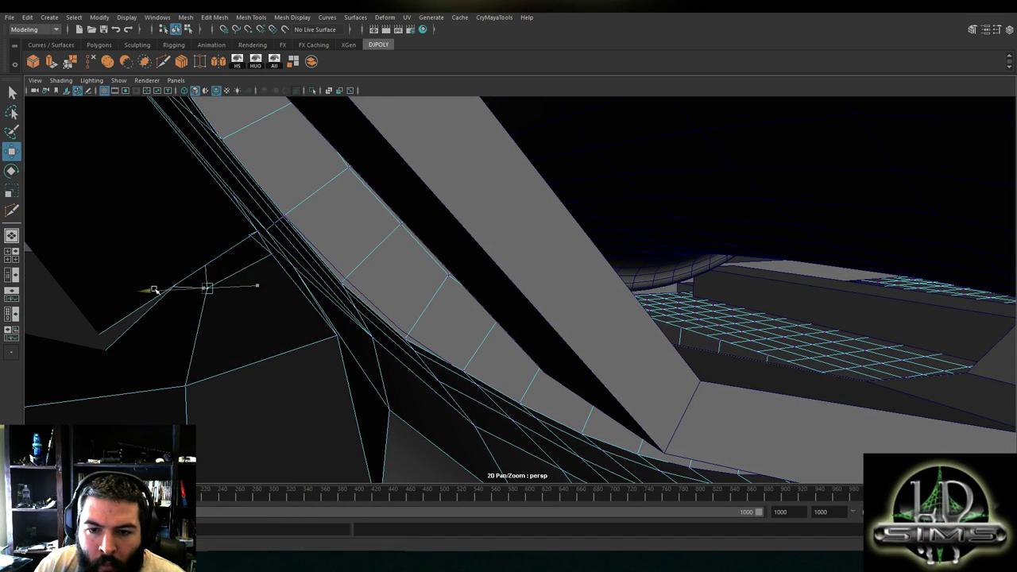
Select the small stray face at the fin's root beside the engine housing and delete it
{"action": "key", "text": "f"}
{"action": "left_click_drag", "start_coordinate": [243, 279], "coordinate": [500, 278], "text": "alt"}
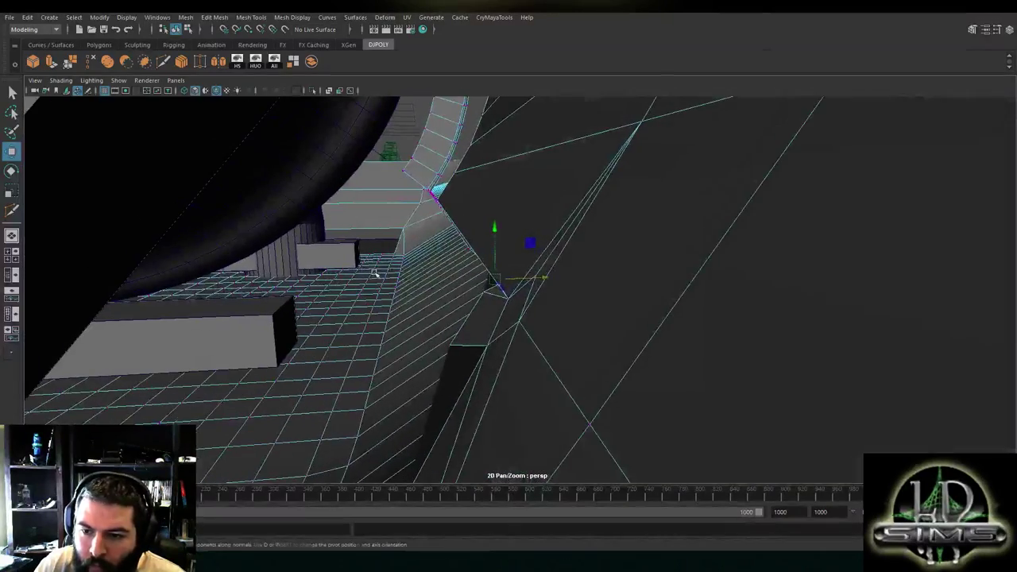
{"action": "right_click_drag", "start_coordinate": [543, 235], "coordinate": [536, 264]}
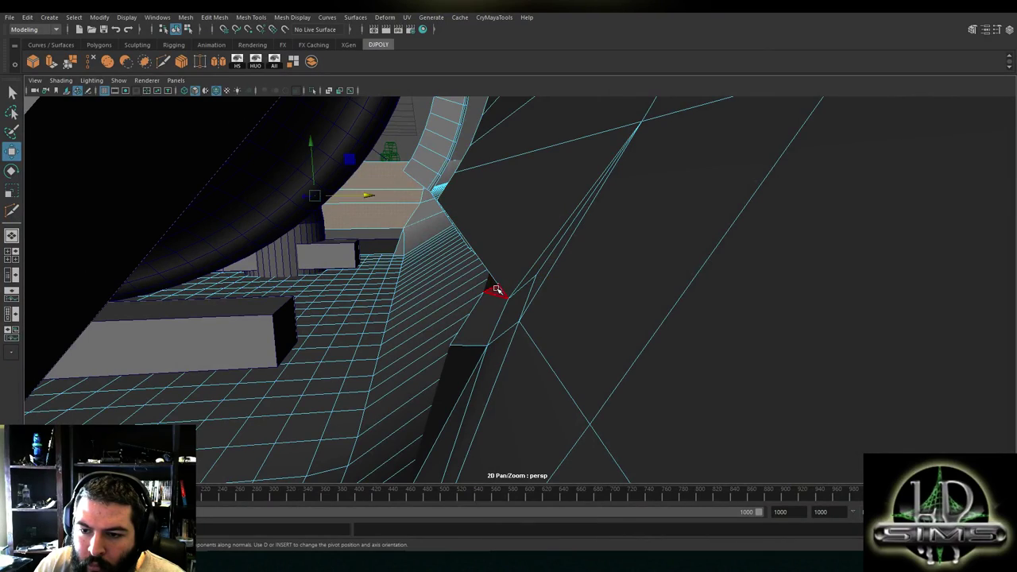
{"action": "left_click_drag", "start_coordinate": [527, 290], "coordinate": [438, 308], "text": "alt"}
{"action": "key", "text": "4"}
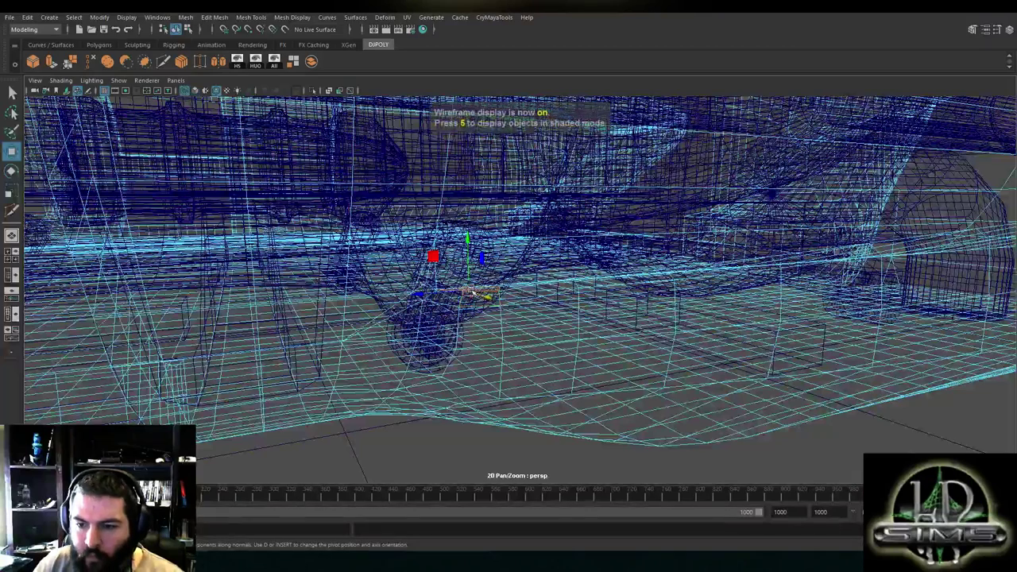
{"action": "left_click", "coordinate": [469, 288], "text": "shift"}
{"action": "left_click_drag", "start_coordinate": [468, 288], "coordinate": [481, 299], "text": "alt"}
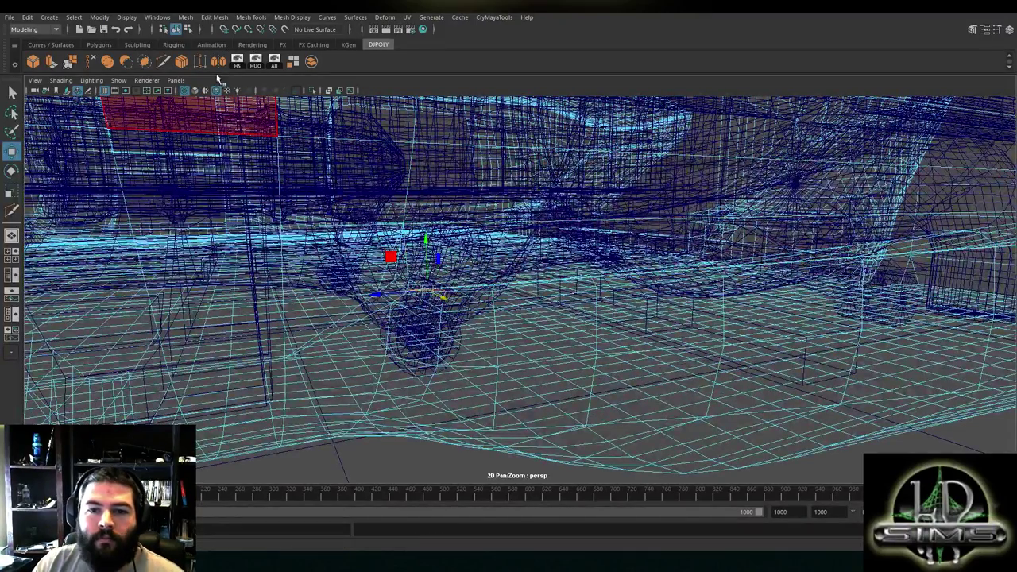
{"action": "left_click", "coordinate": [195, 89]}
{"action": "mouse_move", "coordinate": [249, 129]}
{"action": "left_mouse_down", "text": "alt"}
{"action": "mouse_move", "coordinate": [405, 247]}
{"action": "mouse_move", "coordinate": [383, 239]}
{"action": "left_mouse_up", "text": "alt"}
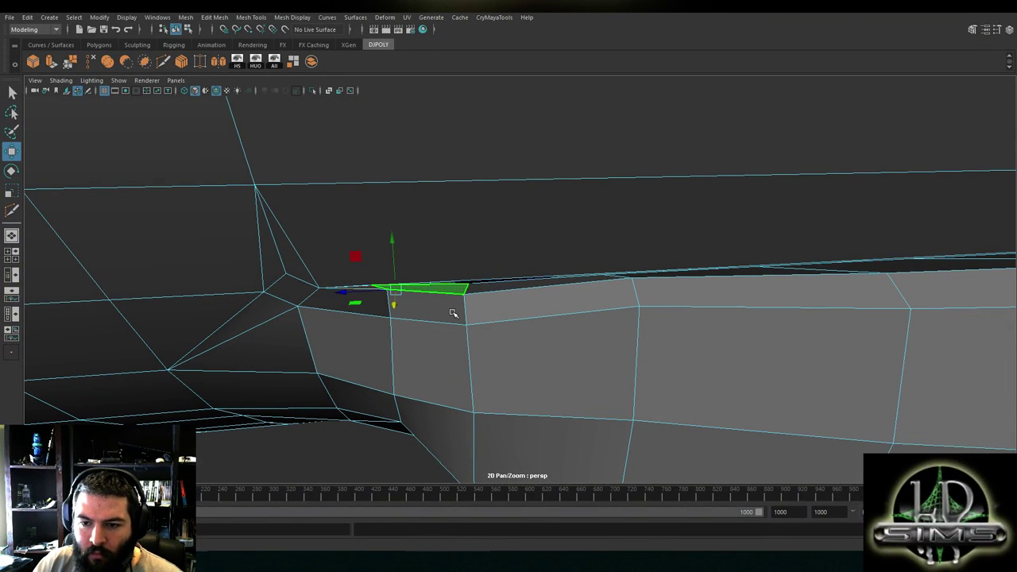
{"action": "key", "text": "Delete"}
Shift the hull vertex at the open fin root corner sideways toward the fin
{"action": "scroll", "coordinate": [447, 325], "scroll_direction": "down", "scroll_amount": 3}
{"action": "left_click_drag", "start_coordinate": [447, 325], "coordinate": [543, 290], "text": "alt"}
{"action": "right_click_drag", "start_coordinate": [546, 256], "coordinate": [537, 291]}
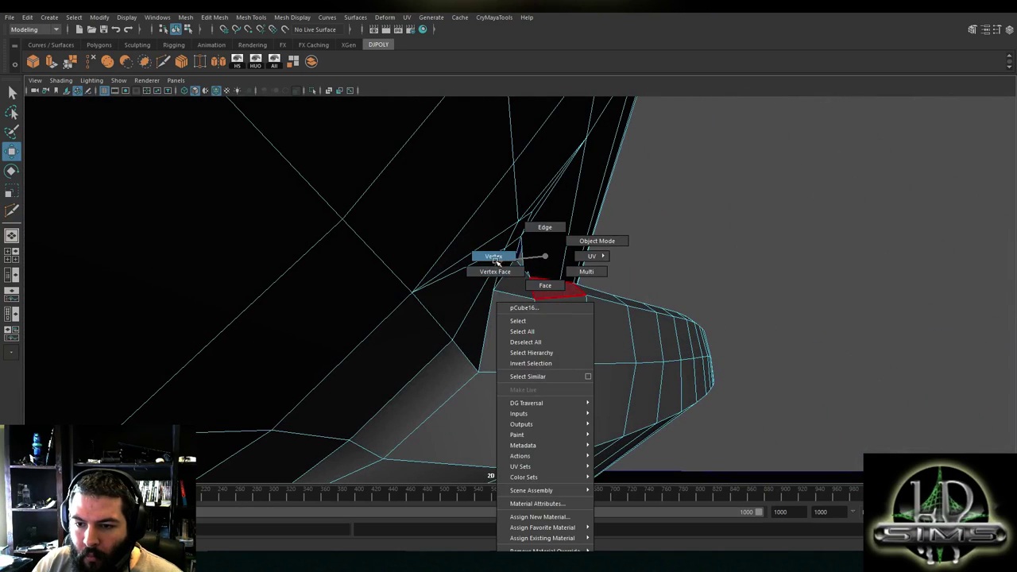
{"action": "right_click_drag", "start_coordinate": [494, 260], "coordinate": [494, 260]}
{"action": "left_click", "coordinate": [495, 294]}
{"action": "left_click_drag", "start_coordinate": [517, 289], "coordinate": [532, 291]}
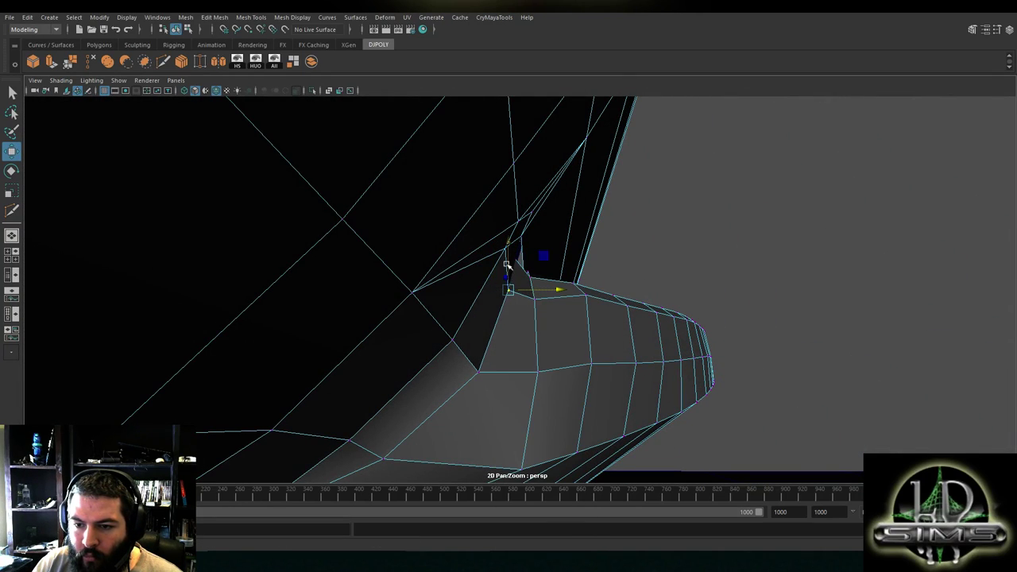
{"action": "left_click_drag", "start_coordinate": [511, 255], "coordinate": [544, 341], "text": "alt"}
{"action": "scroll", "coordinate": [411, 282], "scroll_direction": "down", "scroll_amount": 5}
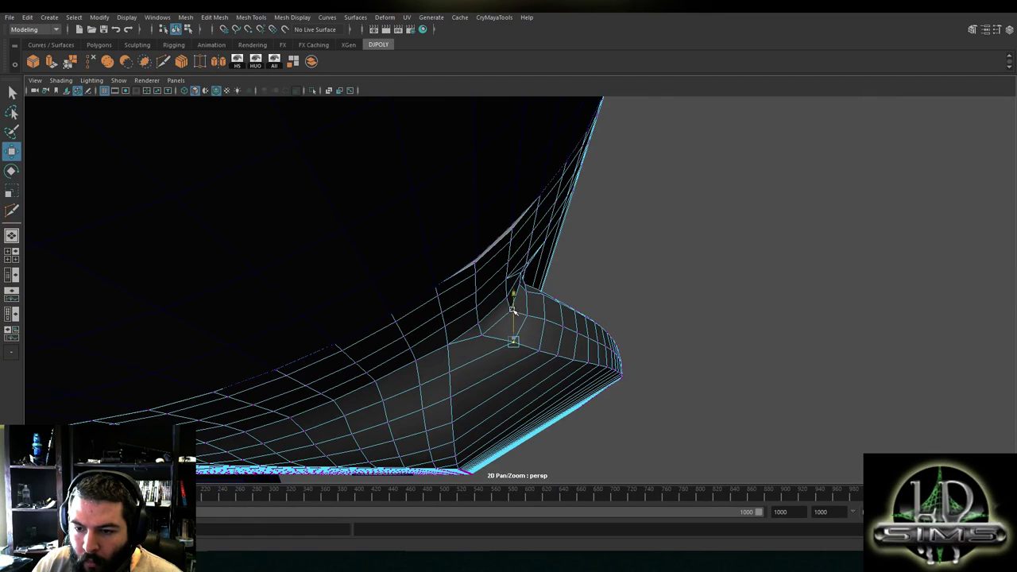
Select the outer-edge vertices of the rear side fin beside the engine and move them outward
{"action": "left_click_drag", "start_coordinate": [604, 310], "coordinate": [556, 312], "text": "alt"}
{"action": "left_click", "coordinate": [766, 180]}
{"action": "left_click_drag", "start_coordinate": [766, 180], "coordinate": [422, 250], "text": "alt"}
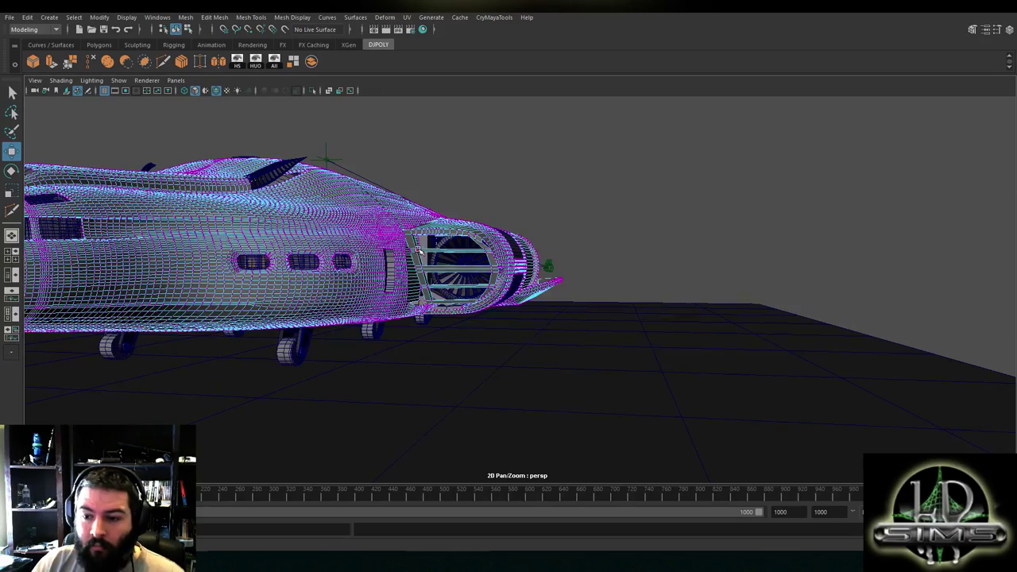
{"action": "left_click_drag", "start_coordinate": [477, 256], "coordinate": [413, 309], "text": "alt"}
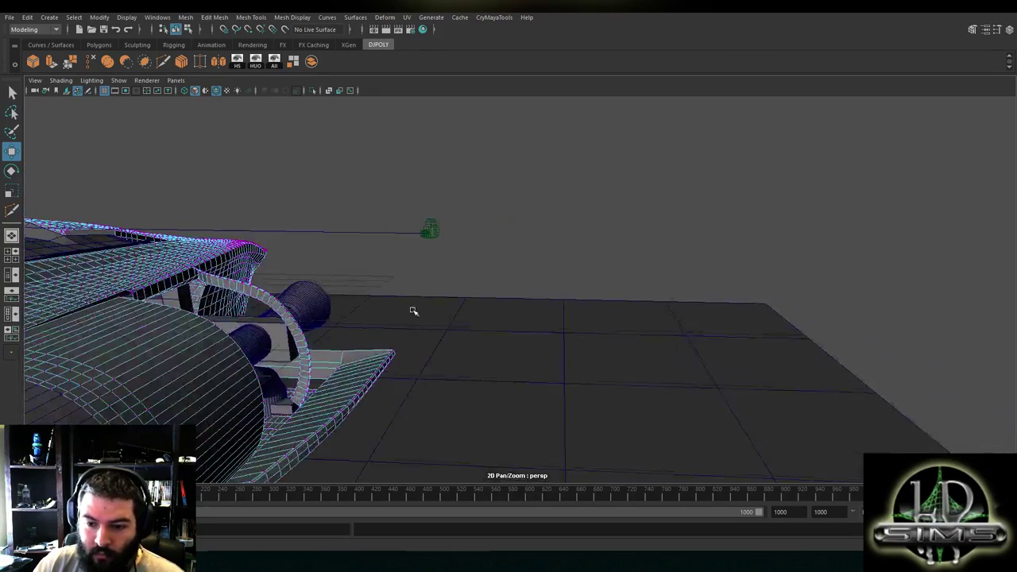
{"action": "scroll", "coordinate": [421, 338], "scroll_direction": "up", "scroll_amount": 5}
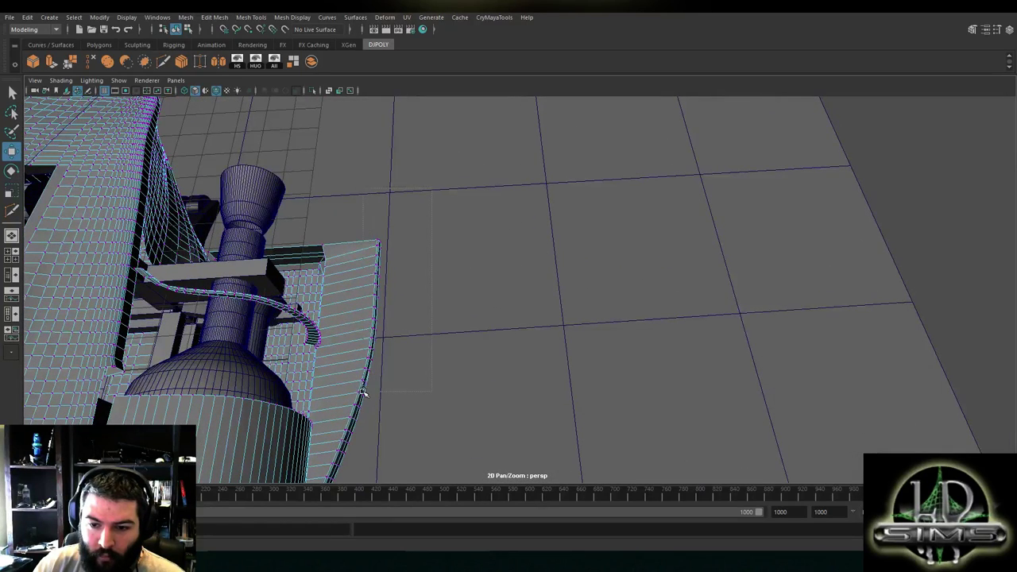
{"action": "left_click_drag", "start_coordinate": [361, 383], "coordinate": [382, 358]}
{"action": "left_click_drag", "start_coordinate": [412, 300], "coordinate": [447, 297]}
Widen the rear side fin further by moving its selected outer-edge vertices outward in the top view
{"action": "left_click_drag", "start_coordinate": [447, 297], "coordinate": [500, 338], "text": "alt"}
{"action": "key", "text": "space"}
{"action": "scroll", "coordinate": [309, 178], "scroll_direction": "down", "scroll_amount": 5}
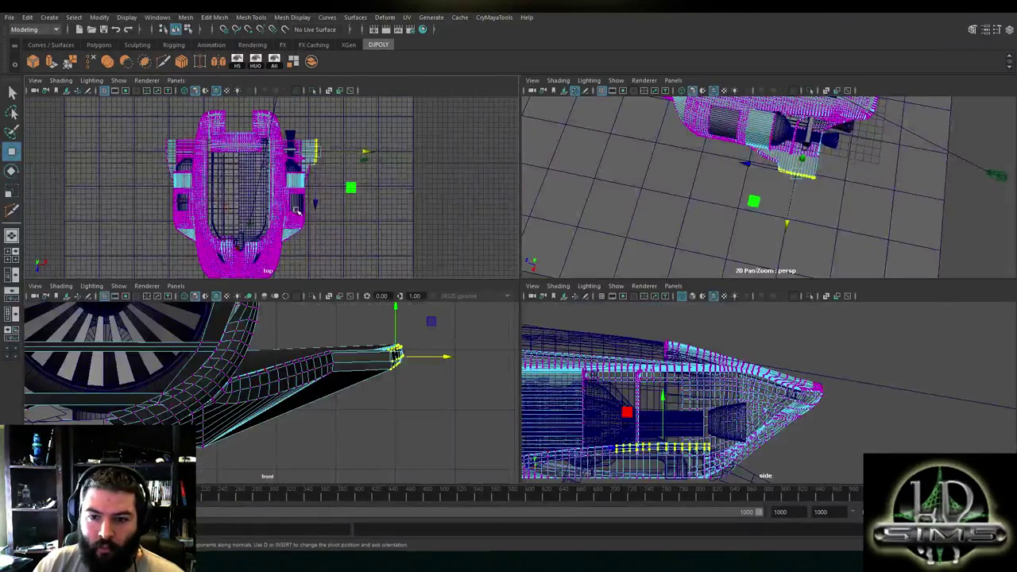
{"action": "key", "text": "space"}
{"action": "scroll", "coordinate": [302, 186], "scroll_direction": "up", "scroll_amount": 4}
{"action": "middle_click_drag", "start_coordinate": [301, 193], "coordinate": [305, 199], "text": "alt"}
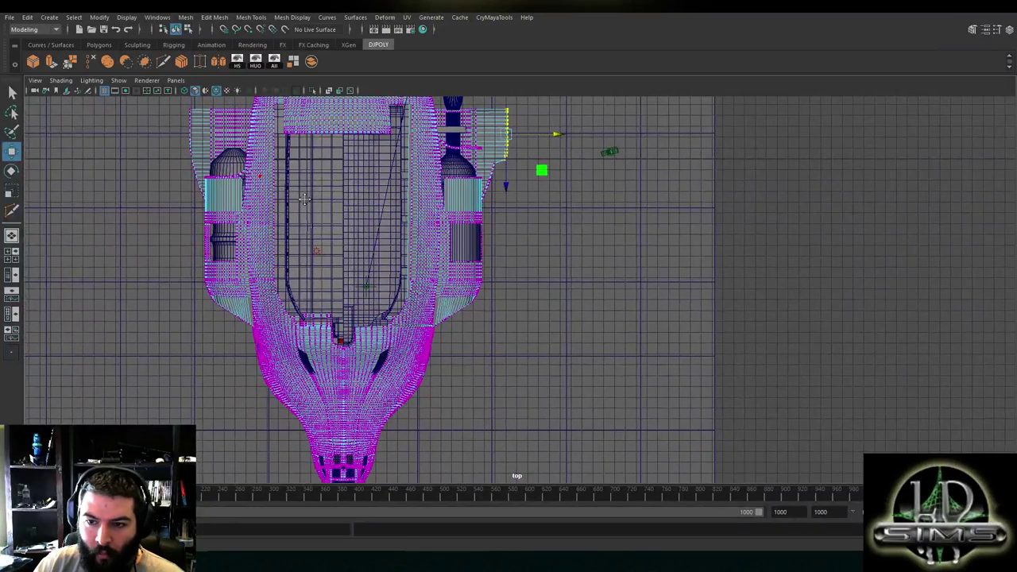
{"action": "middle_click_drag", "start_coordinate": [391, 209], "coordinate": [406, 310], "text": "alt"}
{"action": "scroll", "coordinate": [387, 285], "scroll_direction": "up", "scroll_amount": 2}
{"action": "left_click_drag", "start_coordinate": [516, 223], "coordinate": [528, 223]}
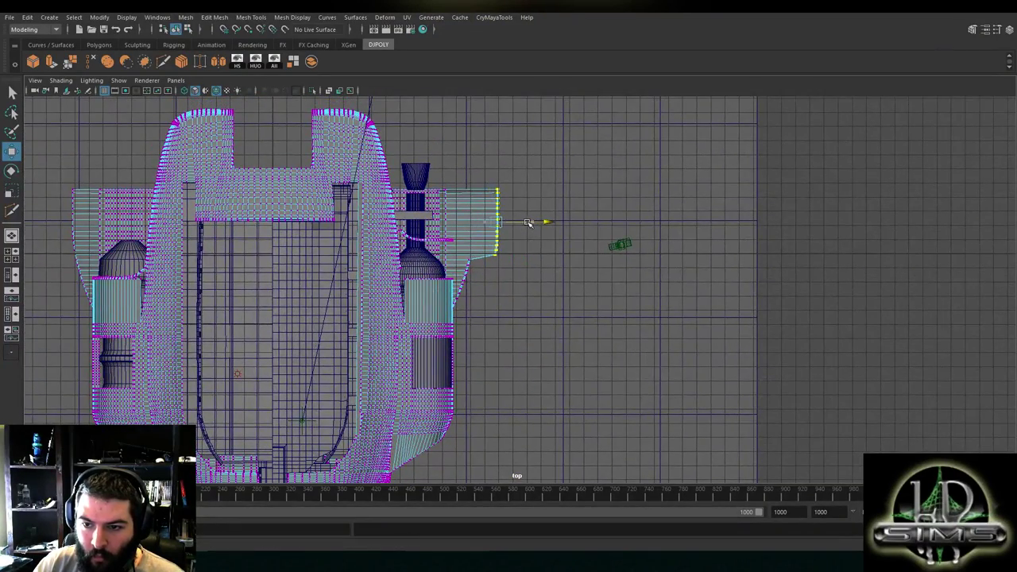
Reposition the vertices at the fin's front outer corner sideways to round its outline in the top view
{"action": "scroll", "coordinate": [474, 256], "scroll_direction": "up", "scroll_amount": 1}
{"action": "left_click", "coordinate": [480, 253]}
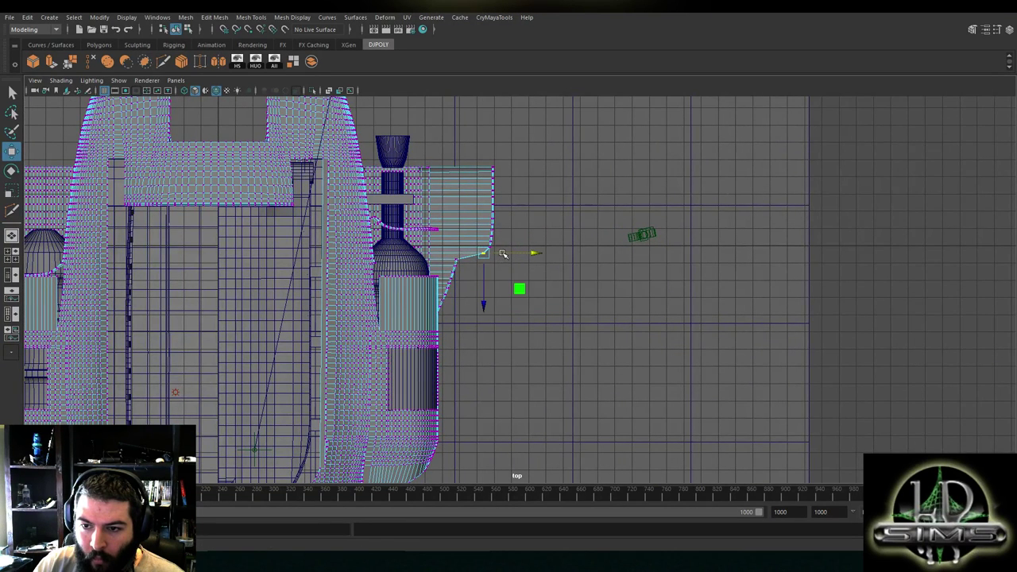
{"action": "left_click_drag", "start_coordinate": [449, 253], "coordinate": [486, 260]}
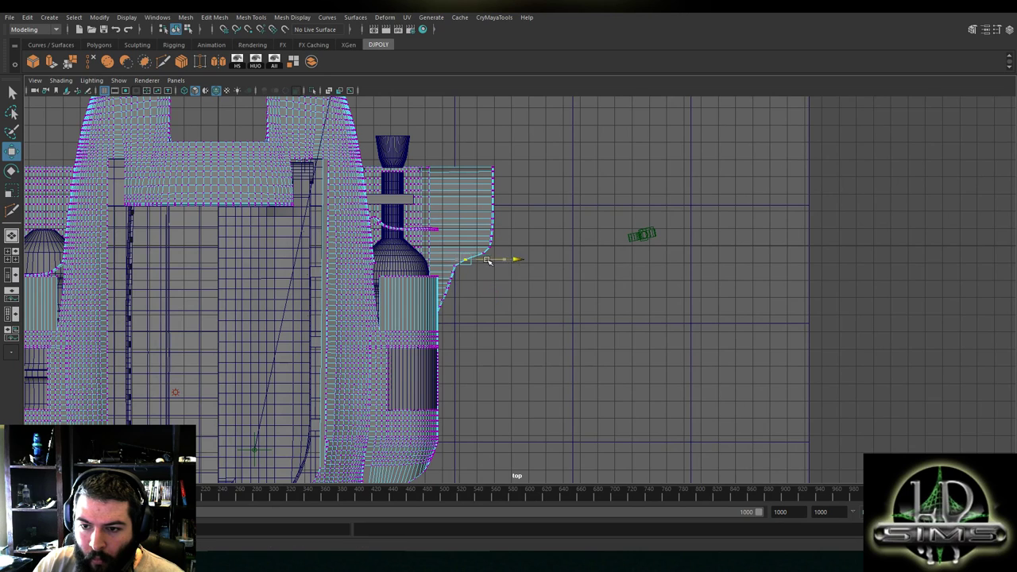
{"action": "left_click", "coordinate": [479, 253]}
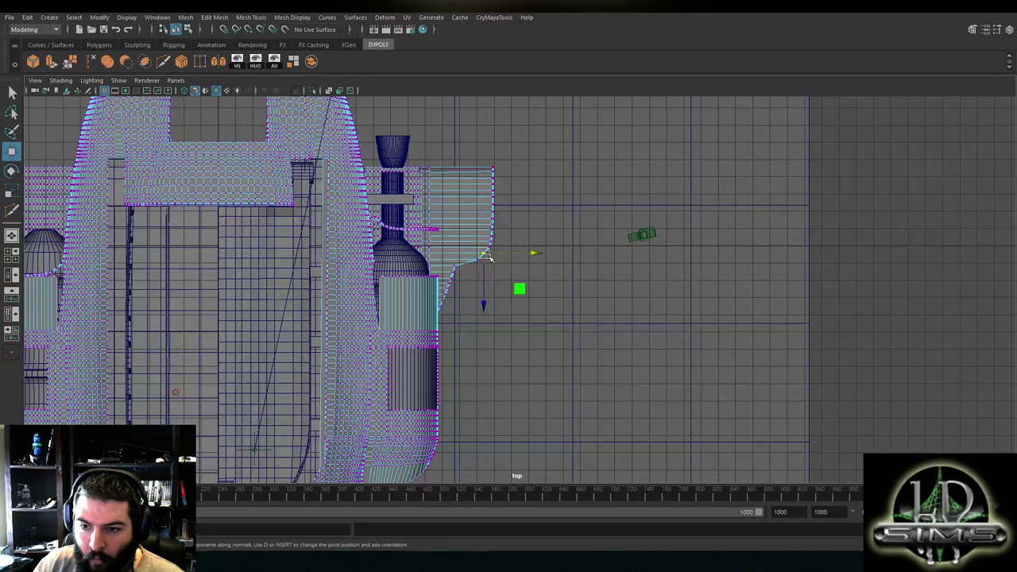
{"action": "left_click_drag", "start_coordinate": [498, 254], "coordinate": [501, 254]}
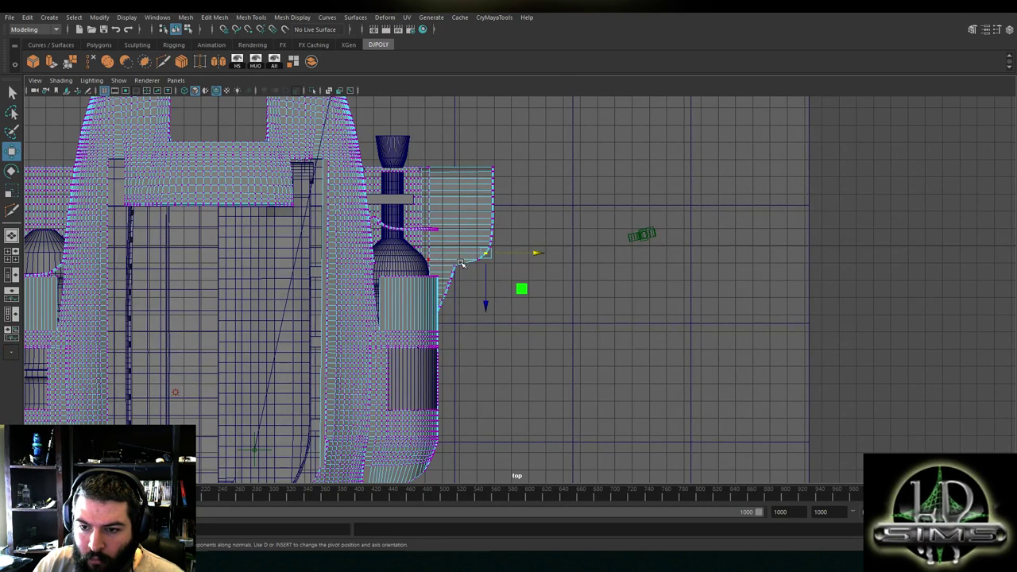
{"action": "left_click_drag", "start_coordinate": [479, 265], "coordinate": [492, 268]}
{"action": "left_click", "coordinate": [477, 258]}
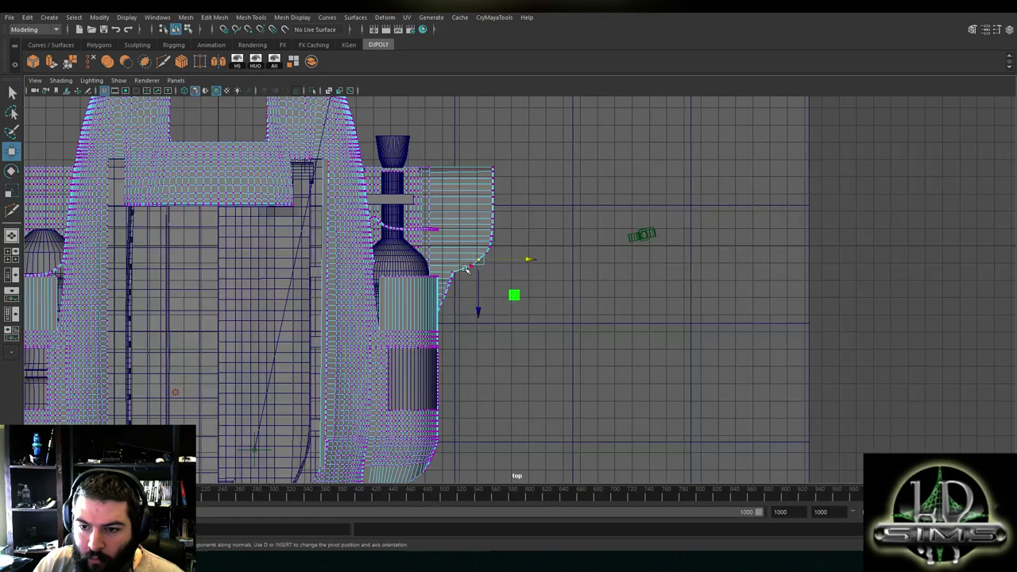
{"action": "left_click_drag", "start_coordinate": [472, 272], "coordinate": [493, 267]}
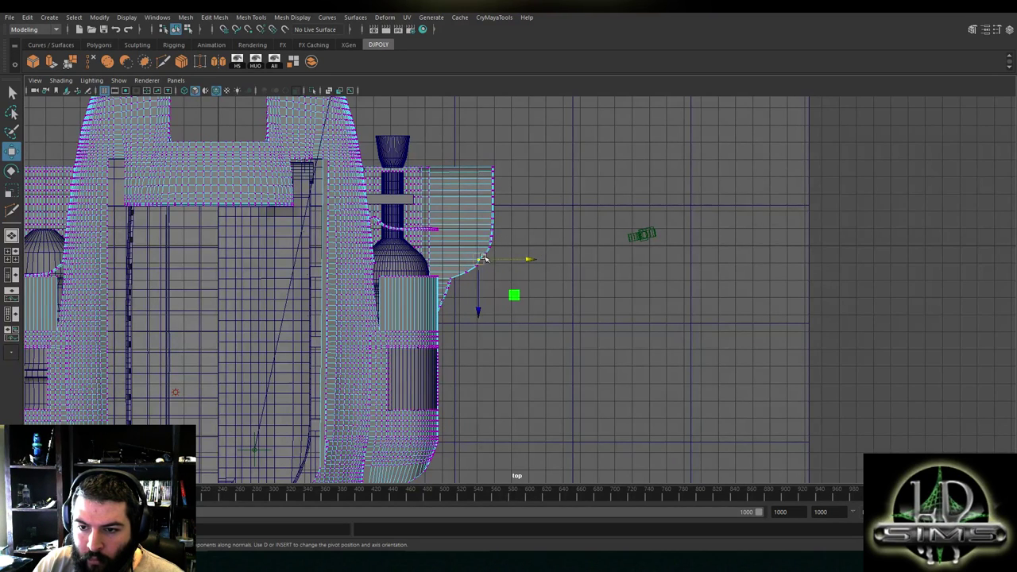
{"action": "mouse_move", "coordinate": [492, 260]}
{"action": "left_mouse_down"}
{"action": "mouse_move", "coordinate": [481, 253]}
{"action": "mouse_move", "coordinate": [503, 255]}
{"action": "left_mouse_up"}
{"action": "left_click", "coordinate": [489, 254]}
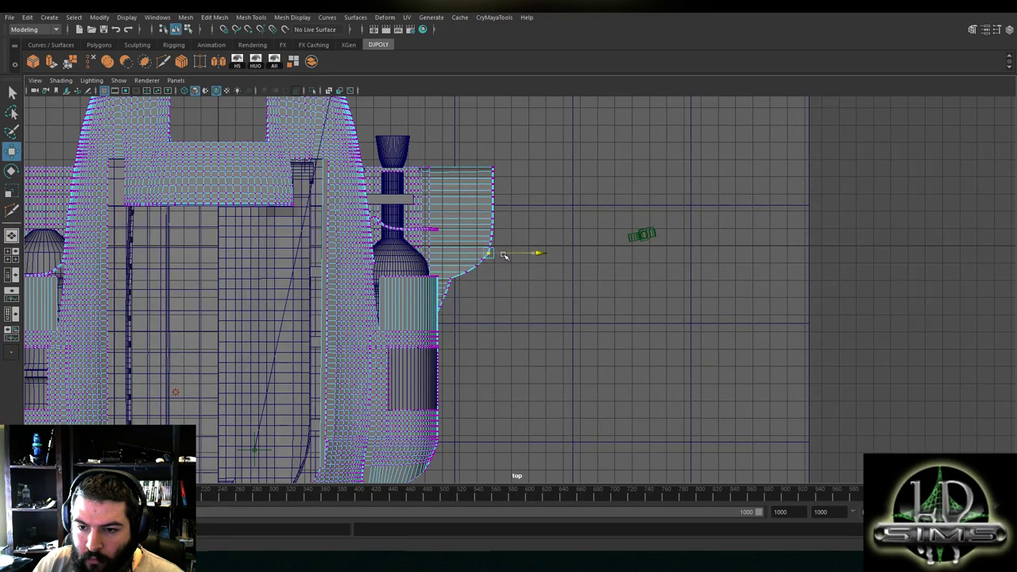
Move the vertices along the middle of the fin's curved front edge outward to continue the rounded outline
{"action": "scroll", "coordinate": [447, 277], "scroll_direction": "up", "scroll_amount": 5}
{"action": "left_click", "coordinate": [366, 265]}
{"action": "left_click", "coordinate": [418, 270]}
{"action": "key", "text": "ctrl+z"}
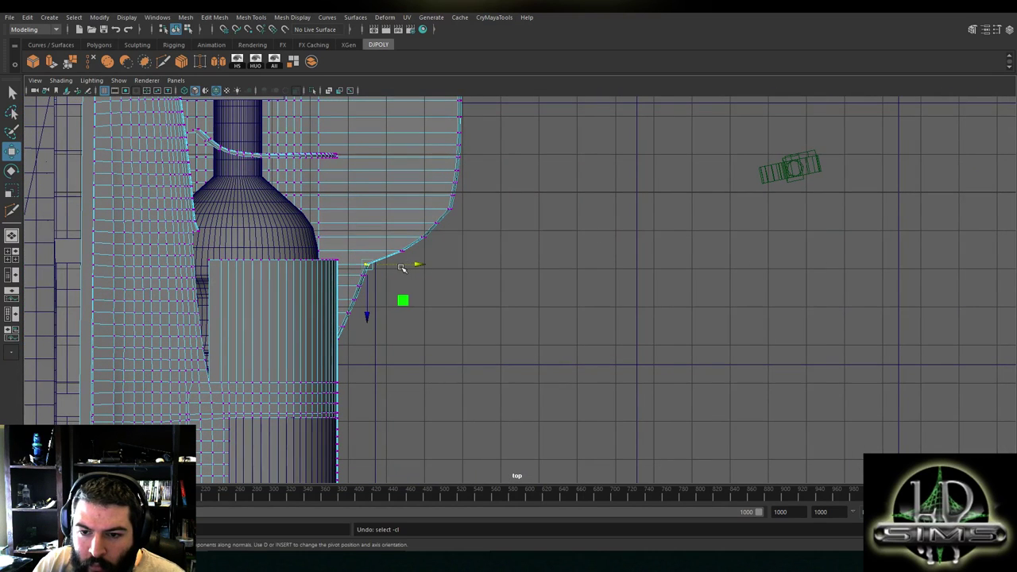
{"action": "left_click_drag", "start_coordinate": [404, 265], "coordinate": [441, 271]}
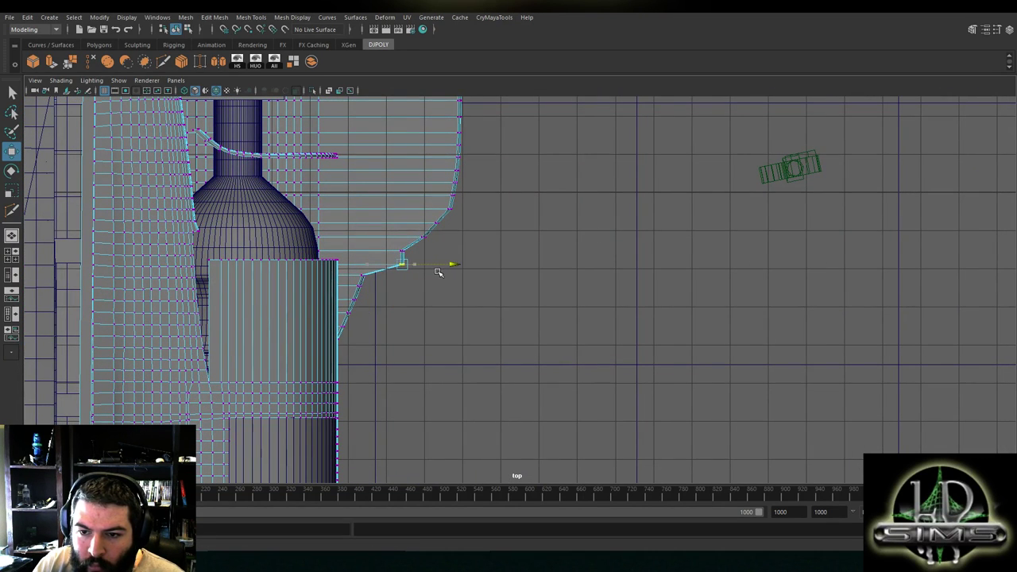
{"action": "left_click_drag", "start_coordinate": [395, 248], "coordinate": [455, 224]}
{"action": "left_click", "coordinate": [445, 226]}
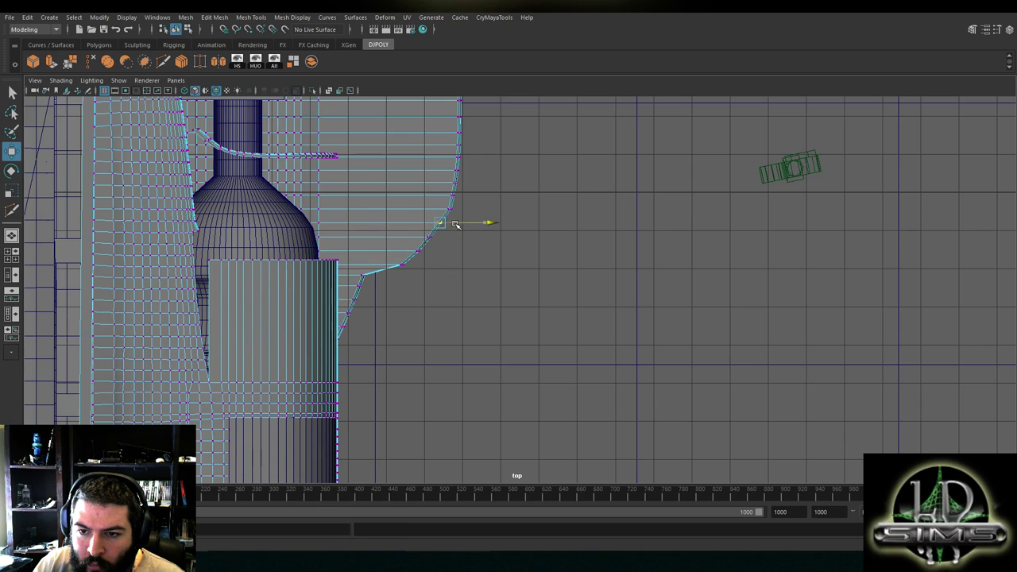
Shift the vertices where the fin meets the engine housing outward to blend the front edge into the housing
{"action": "left_click", "coordinate": [362, 274]}
{"action": "left_click_drag", "start_coordinate": [388, 275], "coordinate": [381, 300]}
{"action": "left_click", "coordinate": [364, 288]}
{"action": "left_click", "coordinate": [349, 299]}
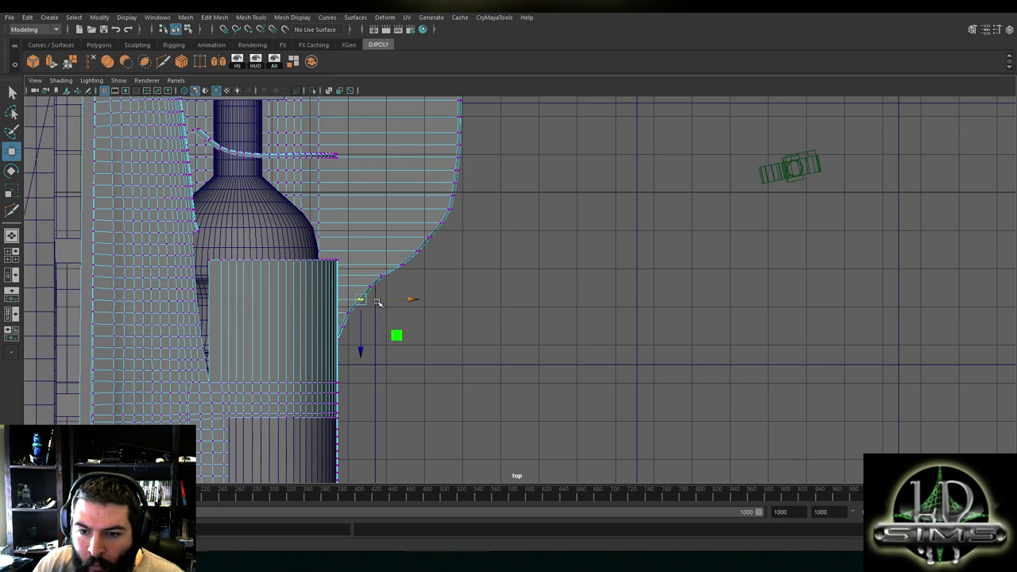
{"action": "left_click", "coordinate": [350, 312]}
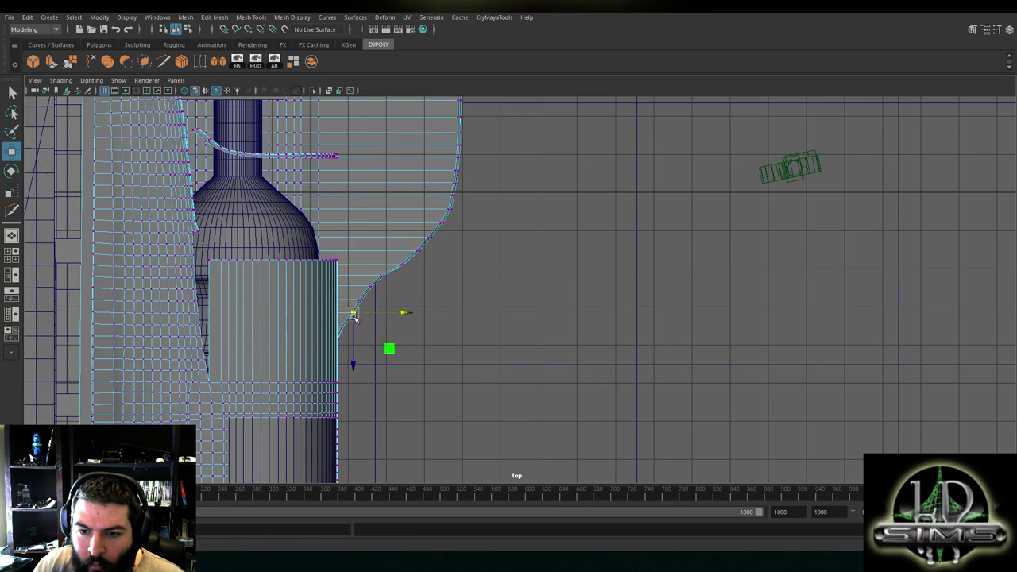
{"action": "left_click", "coordinate": [347, 327]}
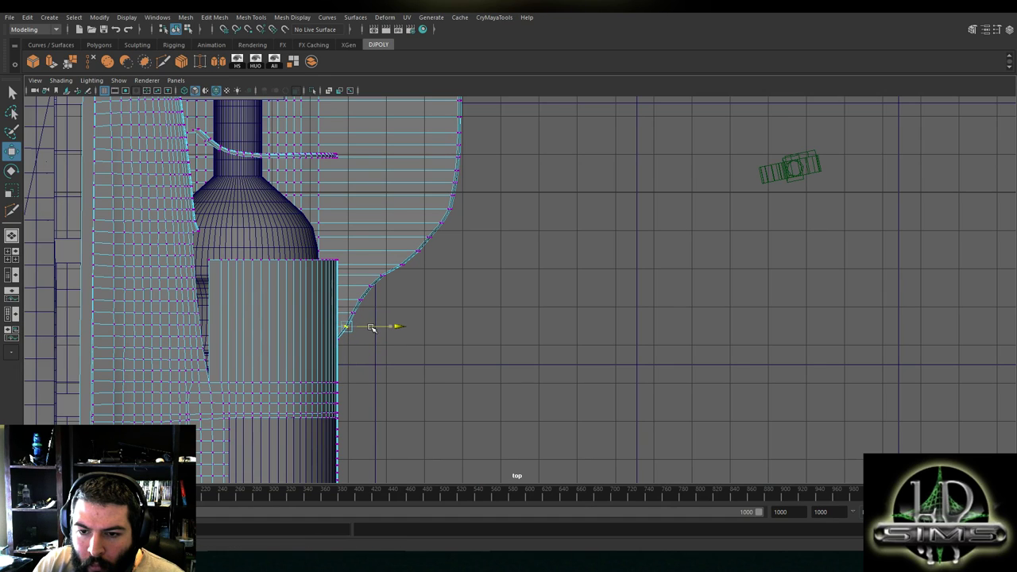
Fine-tune the vertices in the fin's inward bend so the front edge flows smoothly toward the engine housing
{"action": "left_click", "coordinate": [374, 286]}
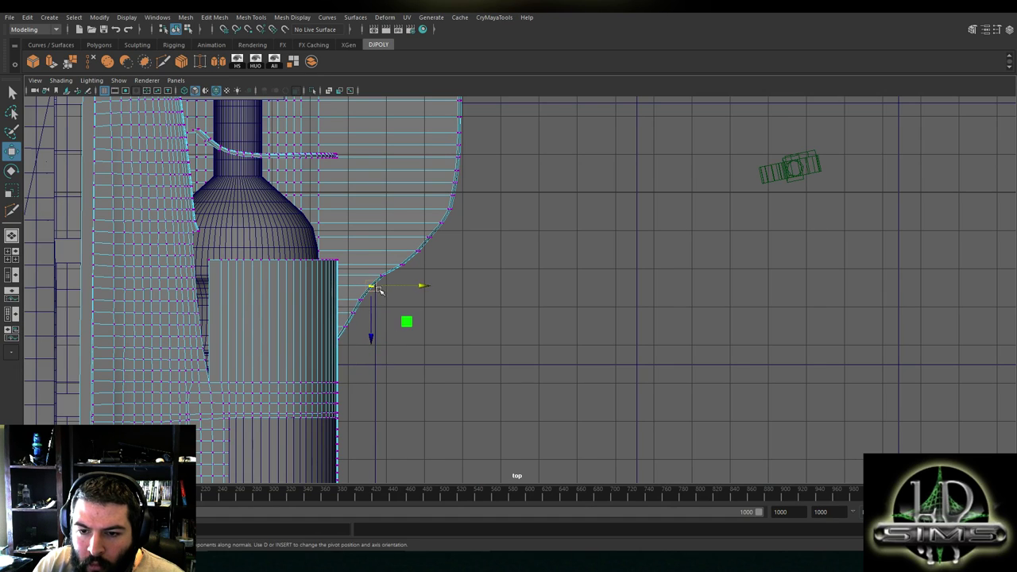
{"action": "left_click", "coordinate": [383, 277]}
{"action": "left_click_drag", "start_coordinate": [404, 275], "coordinate": [406, 276]}
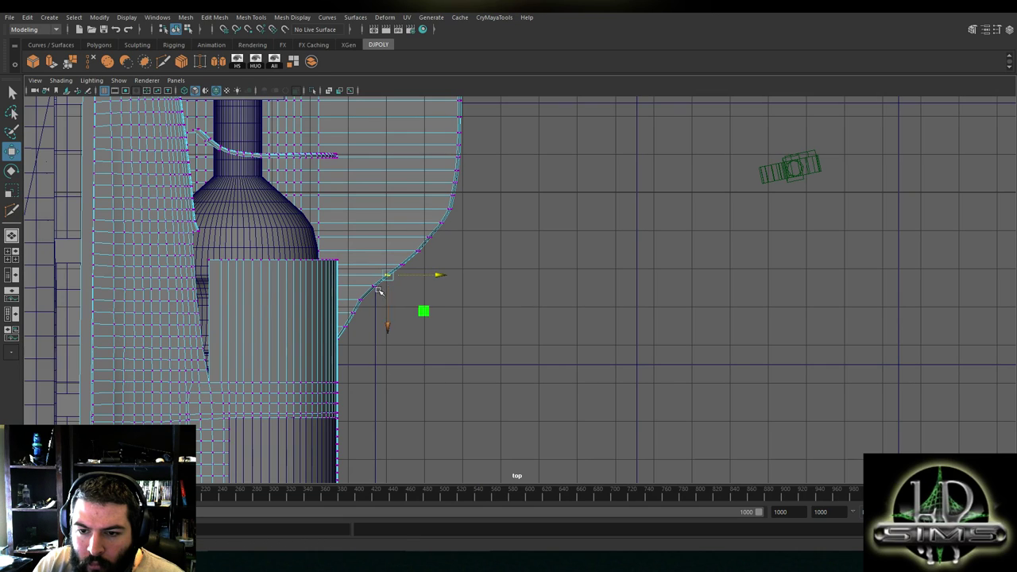
{"action": "left_click_drag", "start_coordinate": [387, 298], "coordinate": [388, 298]}
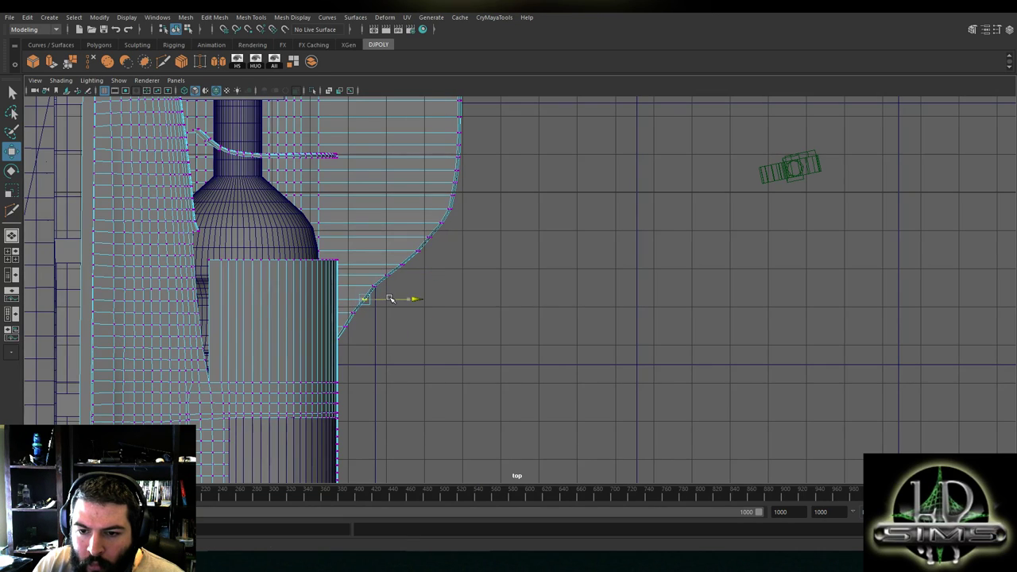
{"action": "scroll", "coordinate": [391, 286], "scroll_direction": "down", "scroll_amount": 5}
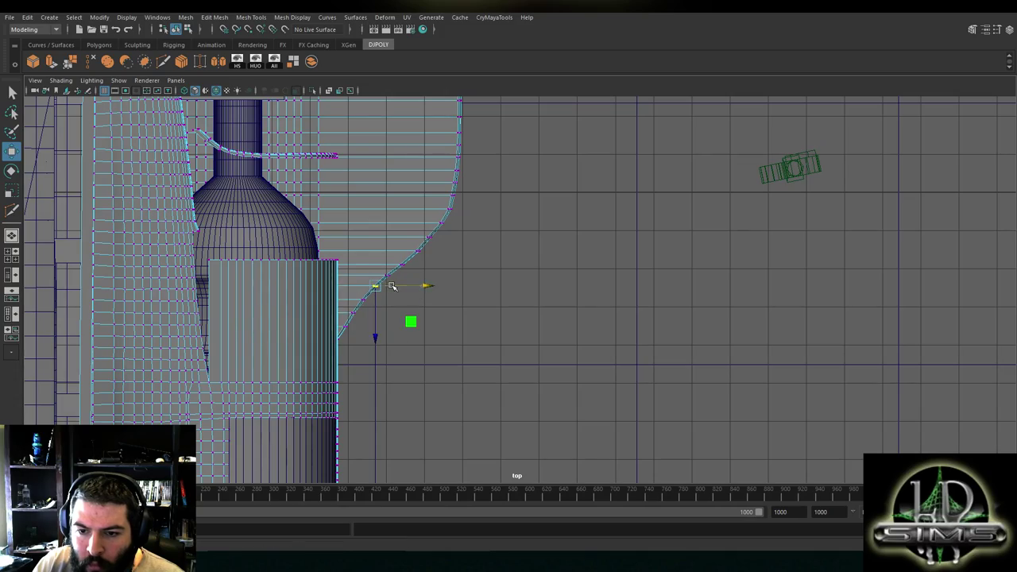
Examine the reshaped rear fin on the whole ship in the perspective view and clear the vertex selection
{"action": "key", "text": "space"}
{"action": "key", "text": "space"}
{"action": "left_click_drag", "start_coordinate": [477, 182], "coordinate": [435, 213], "text": "alt"}
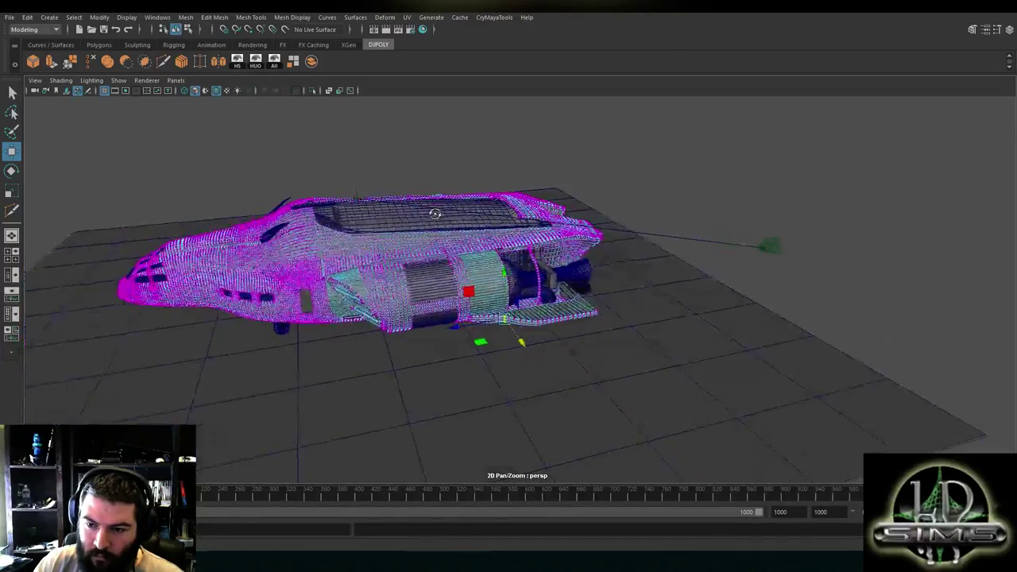
{"action": "scroll", "coordinate": [561, 253], "scroll_direction": "up", "scroll_amount": 4}
{"action": "left_click_drag", "start_coordinate": [562, 254], "coordinate": [470, 283], "text": "alt"}
{"action": "left_click_drag", "start_coordinate": [480, 282], "coordinate": [591, 292], "text": "alt"}
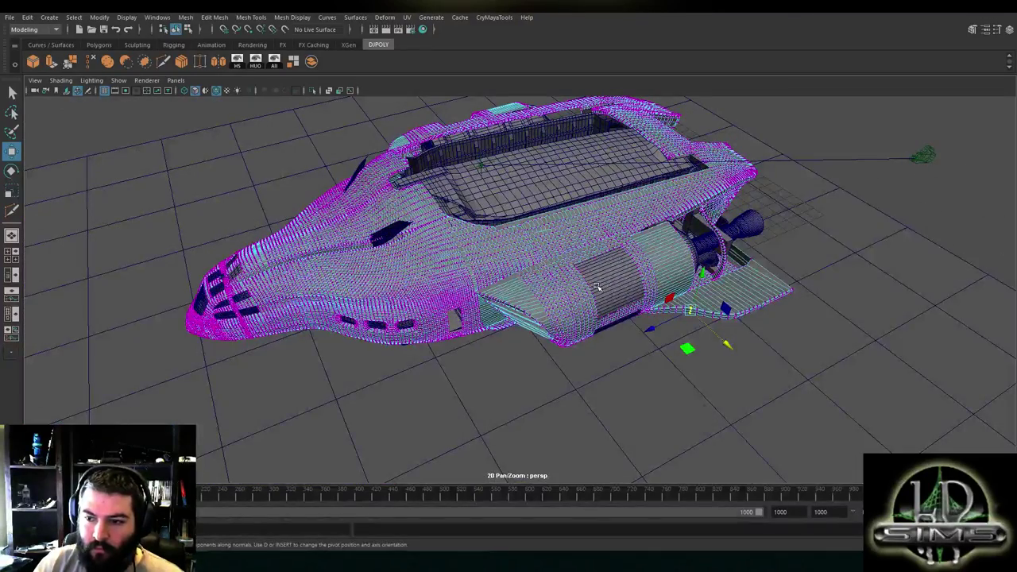
{"action": "left_click", "coordinate": [838, 126]}
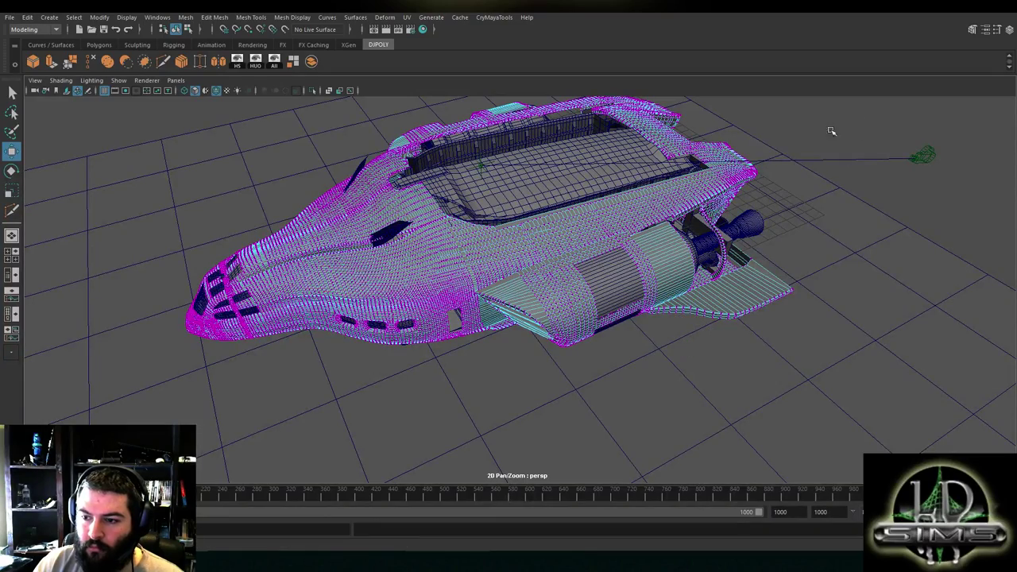
Cut an edge with Multi-Cut across the front end of the long hull face beside the cargo bay opening
{"action": "left_click_drag", "start_coordinate": [606, 223], "coordinate": [580, 226], "text": "alt"}
{"action": "scroll", "coordinate": [574, 225], "scroll_direction": "up", "scroll_amount": 3}
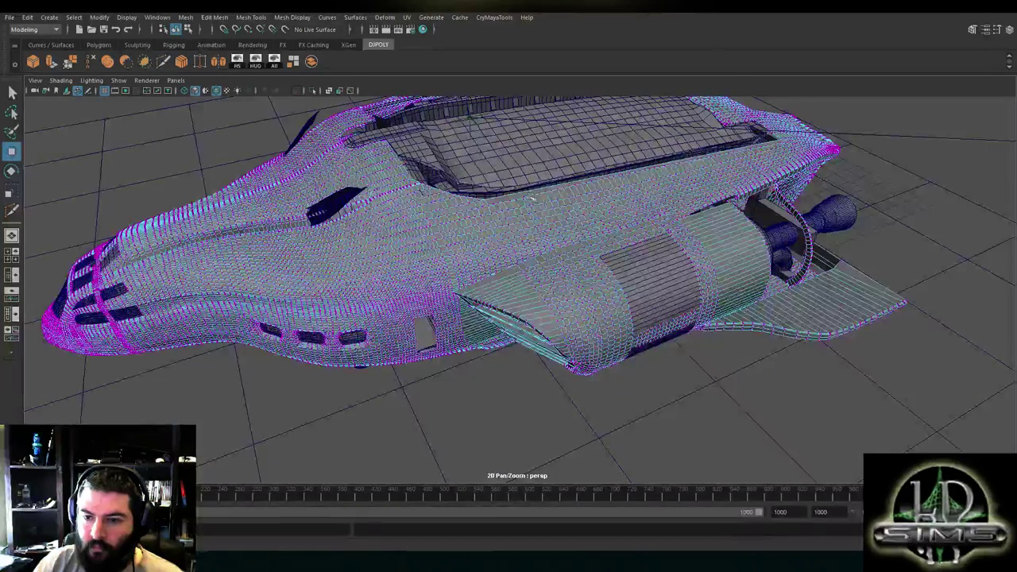
{"action": "middle_click_drag", "start_coordinate": [572, 225], "coordinate": [528, 318], "text": "alt"}
{"action": "left_click", "coordinate": [468, 270]}
{"action": "scroll", "coordinate": [468, 269], "scroll_direction": "up", "scroll_amount": 2}
{"action": "scroll", "coordinate": [470, 269], "scroll_direction": "up", "scroll_amount": 4}
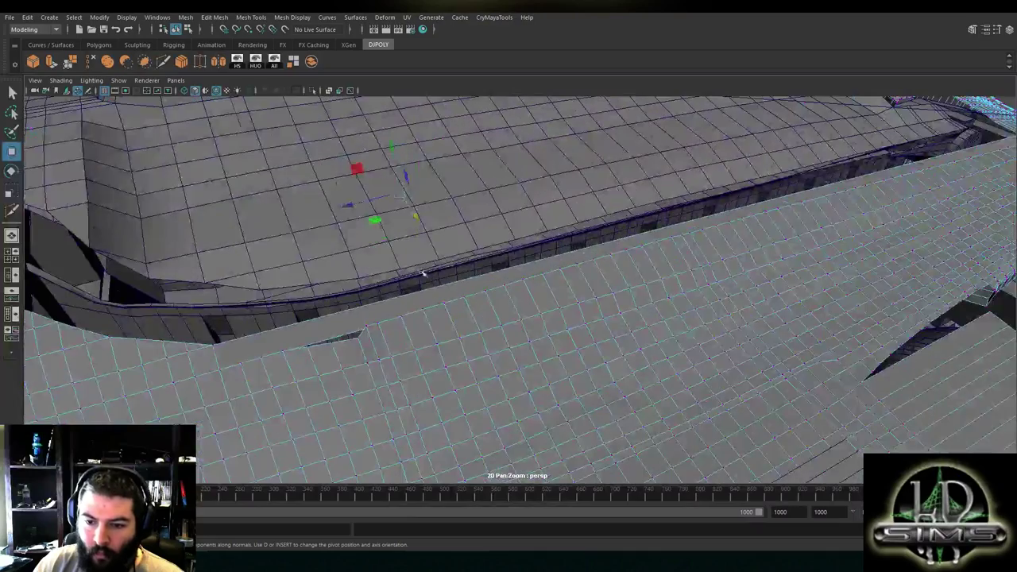
{"action": "left_click_drag", "start_coordinate": [426, 275], "coordinate": [357, 245], "text": "alt"}
{"action": "left_click", "coordinate": [163, 61]}
{"action": "scroll", "coordinate": [238, 234], "scroll_direction": "up", "scroll_amount": 2}
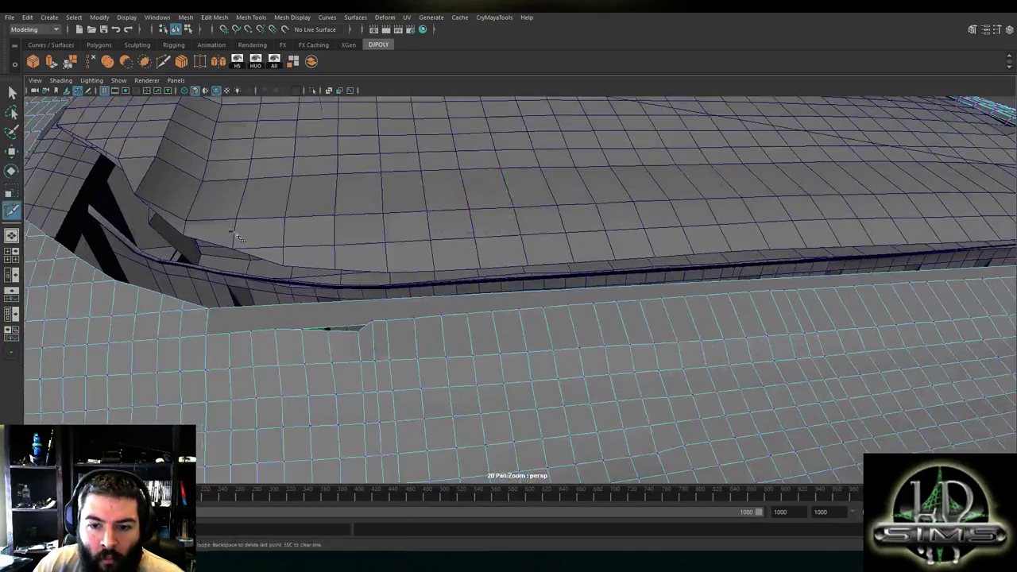
{"action": "middle_click_drag", "start_coordinate": [239, 234], "coordinate": [306, 238], "text": "alt"}
{"action": "scroll", "coordinate": [306, 240], "scroll_direction": "up", "scroll_amount": 3}
{"action": "left_click", "coordinate": [250, 306]}
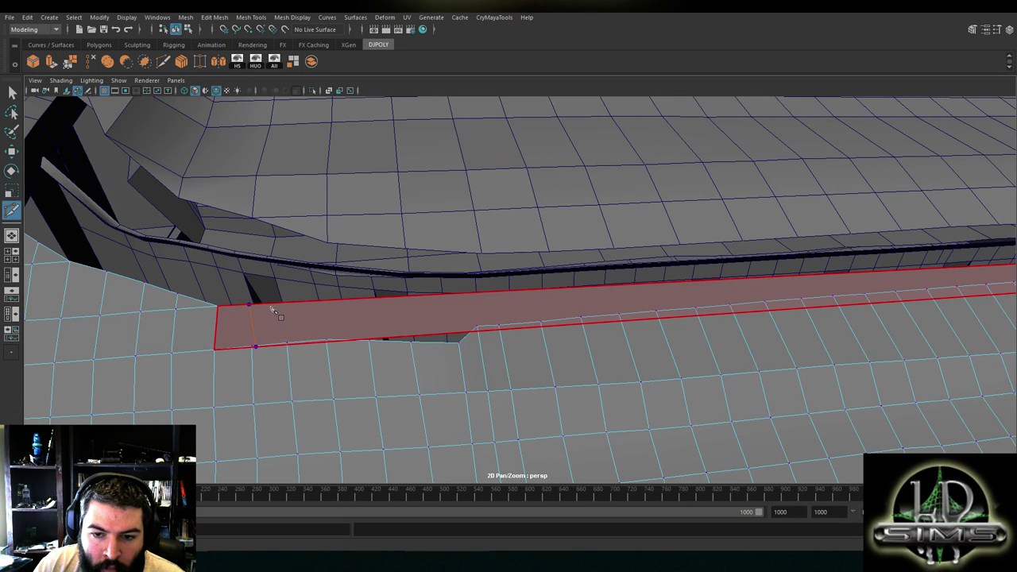
{"action": "left_click_drag", "start_coordinate": [278, 313], "coordinate": [426, 355], "text": "alt"}
{"action": "scroll", "coordinate": [397, 318], "scroll_direction": "down", "scroll_amount": 1}
{"action": "key", "text": "w"}
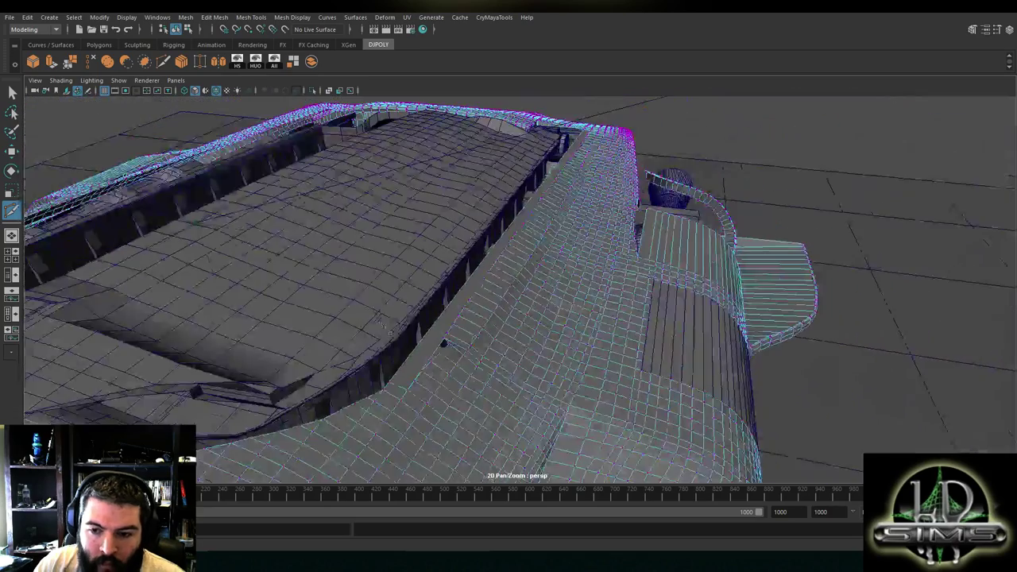
Return to object mode and select the entire hull mesh to review the ship's overall shape
{"action": "right_click_drag", "start_coordinate": [567, 247], "coordinate": [608, 236]}
{"action": "scroll", "coordinate": [556, 266], "scroll_direction": "down", "scroll_amount": 2}
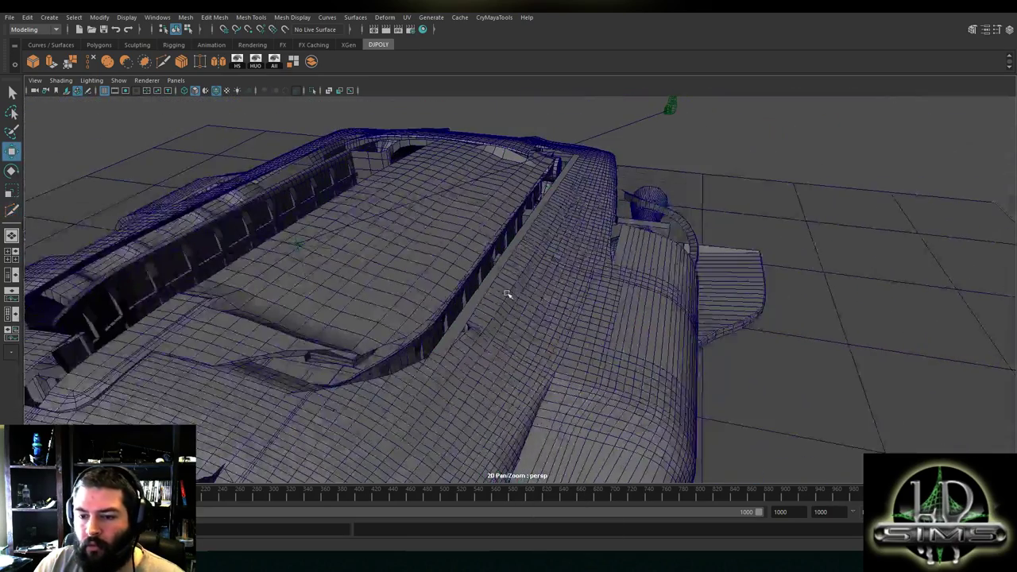
{"action": "left_click", "coordinate": [510, 298]}
{"action": "left_click_drag", "start_coordinate": [517, 321], "coordinate": [445, 302], "text": "alt"}
{"action": "scroll", "coordinate": [463, 314], "scroll_direction": "down", "scroll_amount": 3}
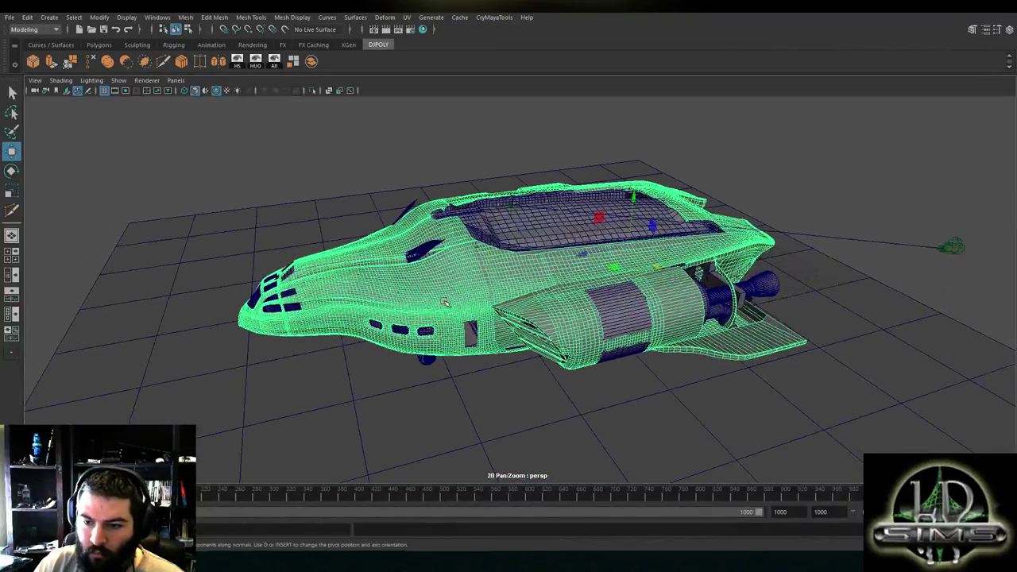
{"action": "scroll", "coordinate": [466, 232], "scroll_direction": "down", "scroll_amount": 3}
{"action": "left_click_drag", "start_coordinate": [474, 248], "coordinate": [556, 265], "text": "alt"}
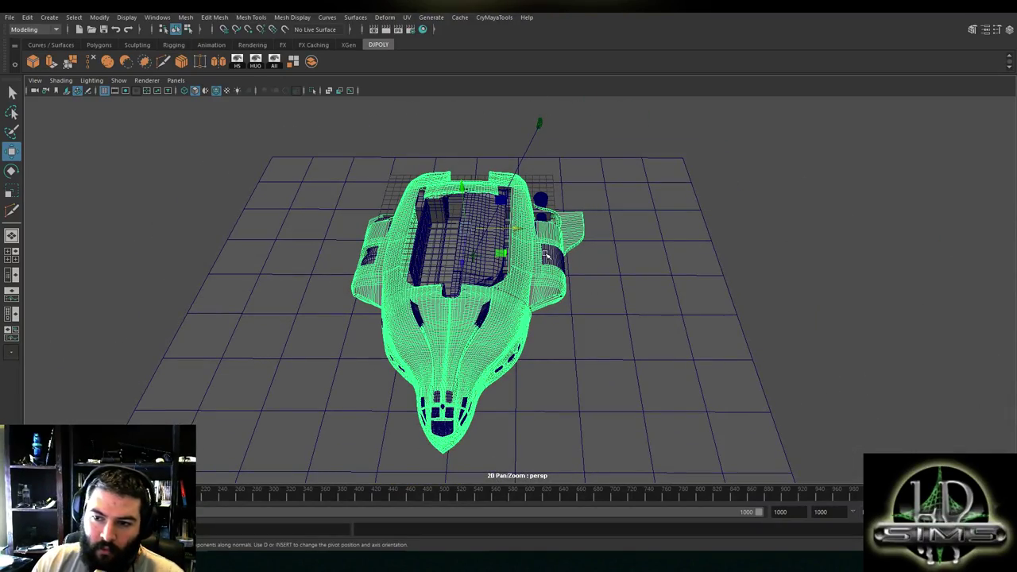
{"action": "scroll", "coordinate": [540, 254], "scroll_direction": "up", "scroll_amount": 2}
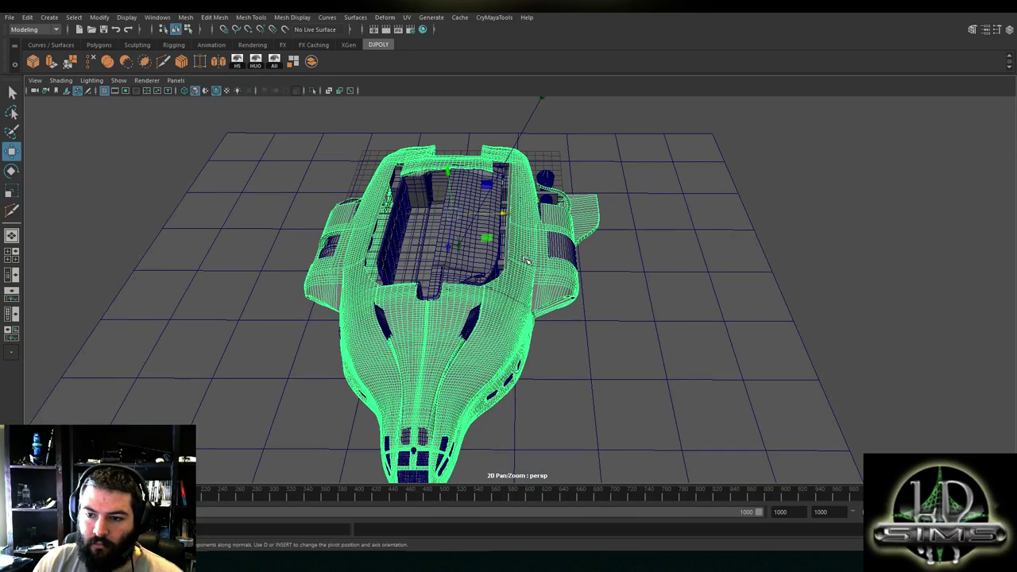
Examine the hull mesh from the front and the side, around the cargo bay and the engine housing
{"action": "left_click_drag", "start_coordinate": [541, 260], "coordinate": [515, 226], "text": "alt"}
{"action": "right_click_drag", "start_coordinate": [697, 164], "coordinate": [734, 149]}
{"action": "scroll", "coordinate": [573, 256], "scroll_direction": "up", "scroll_amount": 3}
{"action": "left_click_drag", "start_coordinate": [653, 228], "coordinate": [714, 252], "text": "alt"}
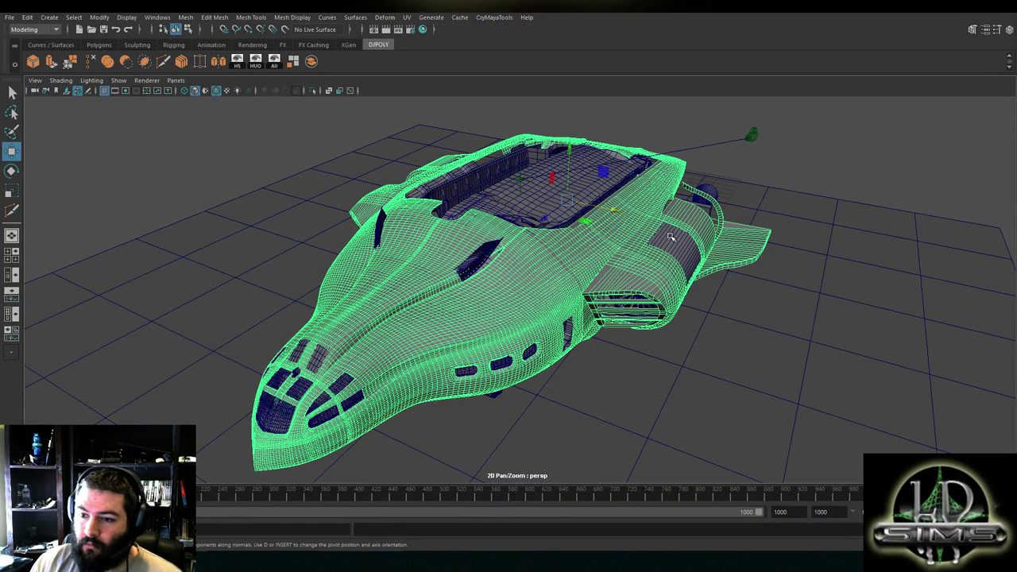
{"action": "left_click_drag", "start_coordinate": [672, 236], "coordinate": [427, 233], "text": "alt"}
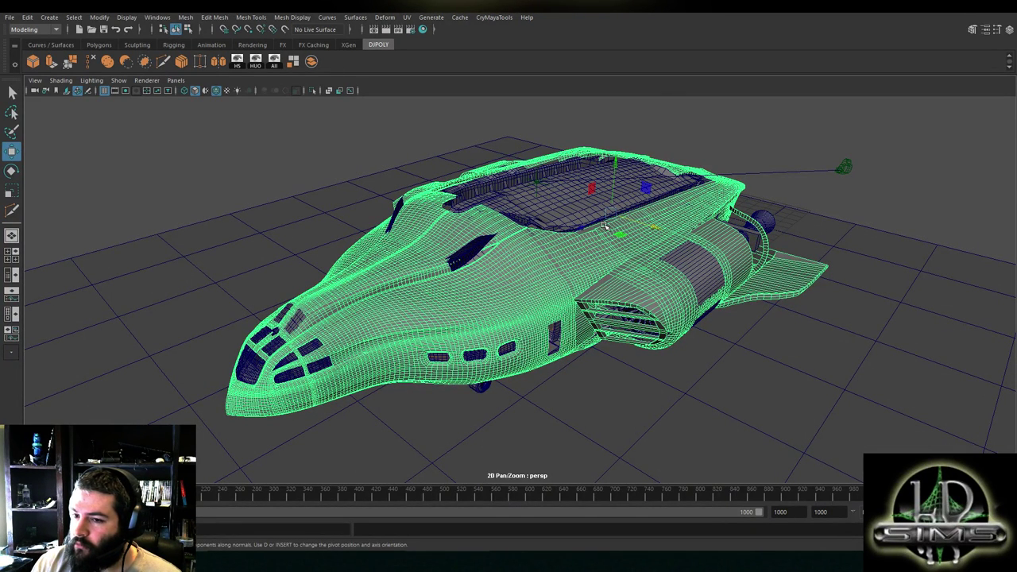
{"action": "scroll", "coordinate": [574, 231], "scroll_direction": "up", "scroll_amount": 3}
{"action": "scroll", "coordinate": [575, 230], "scroll_direction": "down", "scroll_amount": 2}
{"action": "right_click_drag", "start_coordinate": [829, 113], "coordinate": [854, 102]}
{"action": "scroll", "coordinate": [575, 230], "scroll_direction": "up", "scroll_amount": 1}
{"action": "left_click_drag", "start_coordinate": [576, 230], "coordinate": [422, 225], "text": "alt"}
Hide the pair of slatted vent pieces set into the upper front of the hull
{"action": "left_click", "coordinate": [422, 225]}
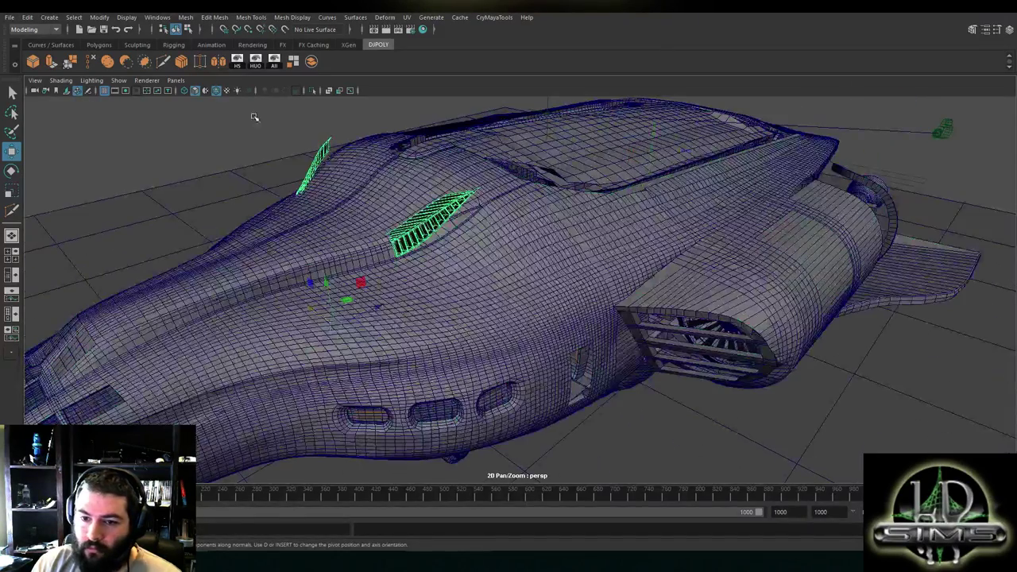
{"action": "left_click", "coordinate": [126, 17]}
{"action": "mouse_move", "coordinate": [151, 83]}
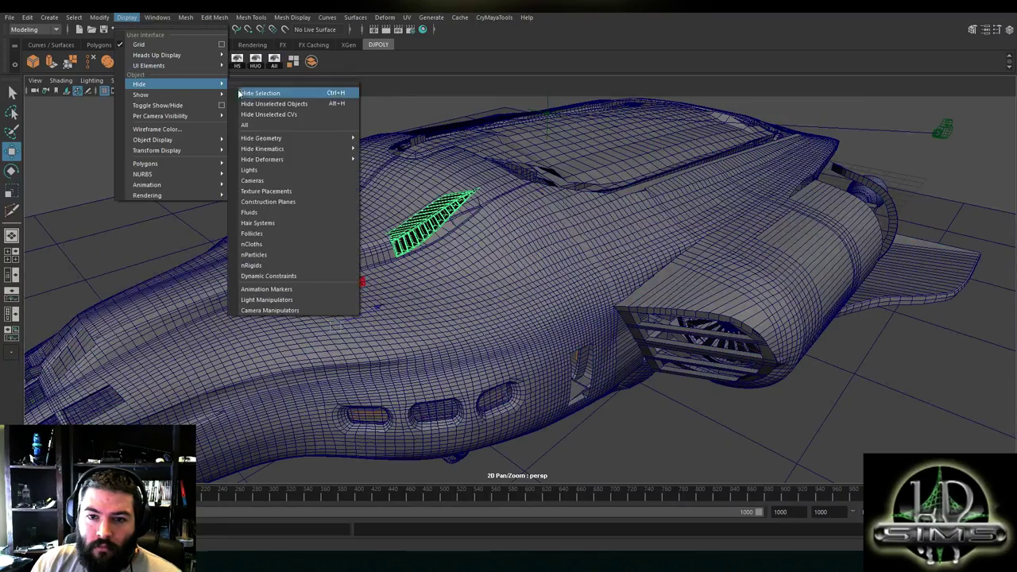
{"action": "left_click", "coordinate": [254, 95]}
Examine the front of the ship and the cabin interior around the side windows
{"action": "scroll", "coordinate": [443, 180], "scroll_direction": "down", "scroll_amount": 5}
{"action": "left_click_drag", "start_coordinate": [443, 180], "coordinate": [492, 156], "text": "alt"}
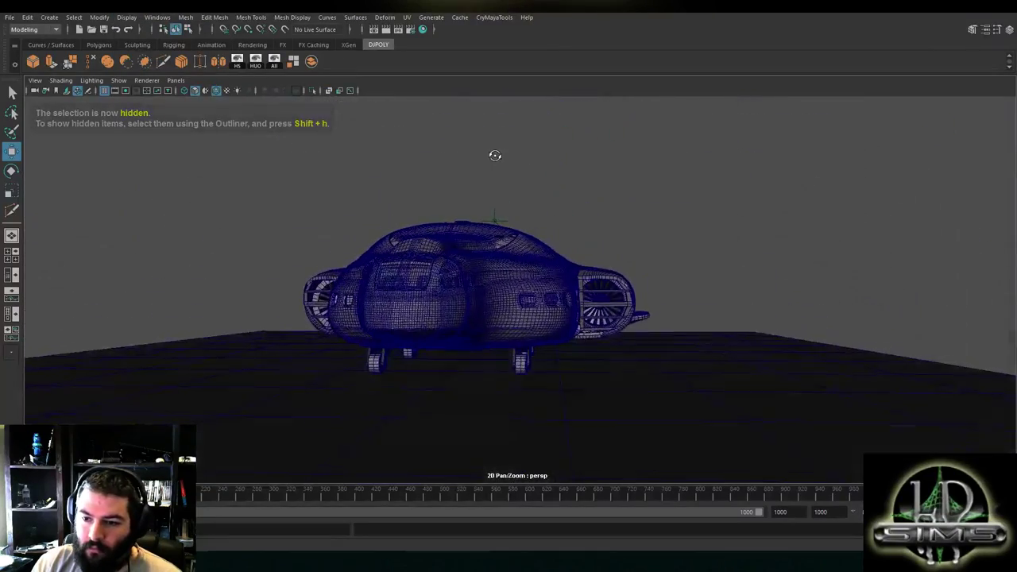
{"action": "left_click_drag", "start_coordinate": [560, 220], "coordinate": [554, 231], "text": "alt"}
{"action": "scroll", "coordinate": [554, 231], "scroll_direction": "up", "scroll_amount": 4}
{"action": "middle_click_drag", "start_coordinate": [554, 231], "coordinate": [520, 234], "text": "alt"}
{"action": "left_click_drag", "start_coordinate": [520, 234], "coordinate": [593, 284], "text": "alt"}
{"action": "scroll", "coordinate": [554, 234], "scroll_direction": "up", "scroll_amount": 8}
{"action": "scroll", "coordinate": [561, 247], "scroll_direction": "down", "scroll_amount": 4}
{"action": "scroll", "coordinate": [509, 272], "scroll_direction": "up", "scroll_amount": 5}
{"action": "scroll", "coordinate": [673, 288], "scroll_direction": "up", "scroll_amount": 5}
{"action": "left_click_drag", "start_coordinate": [674, 288], "coordinate": [560, 268], "text": "alt"}
{"action": "scroll", "coordinate": [560, 270], "scroll_direction": "up", "scroll_amount": 4}
{"action": "middle_click_drag", "start_coordinate": [530, 249], "coordinate": [480, 263], "text": "alt"}
{"action": "left_click_drag", "start_coordinate": [479, 263], "coordinate": [493, 298], "text": "alt"}
{"action": "scroll", "coordinate": [556, 286], "scroll_direction": "up", "scroll_amount": 4}
Select the glass mesh of the middle side window from inside the cabin
{"action": "right_click_drag", "start_coordinate": [584, 241], "coordinate": [630, 224]}
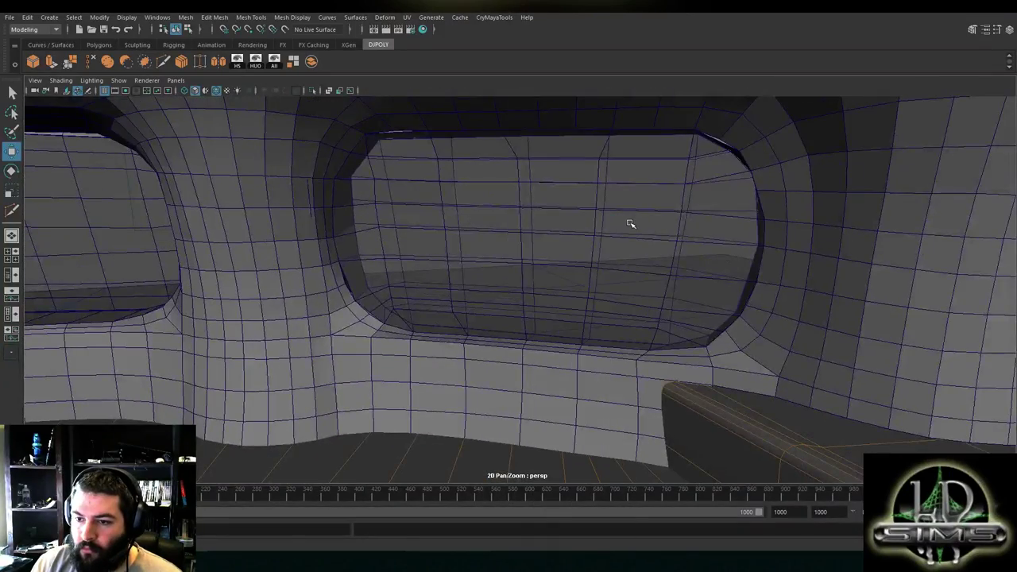
{"action": "left_click", "coordinate": [630, 224]}
{"action": "scroll", "coordinate": [610, 240], "scroll_direction": "down", "scroll_amount": 4}
{"action": "left_click_drag", "start_coordinate": [610, 240], "coordinate": [533, 266], "text": "alt"}
{"action": "scroll", "coordinate": [533, 266], "scroll_direction": "up", "scroll_amount": 4}
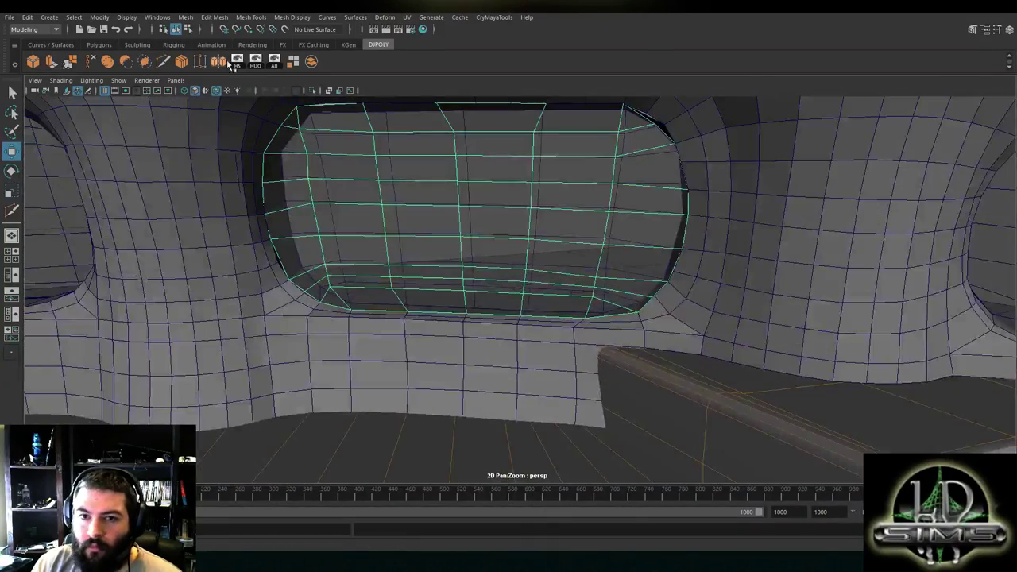
{"action": "left_click", "coordinate": [291, 16]}
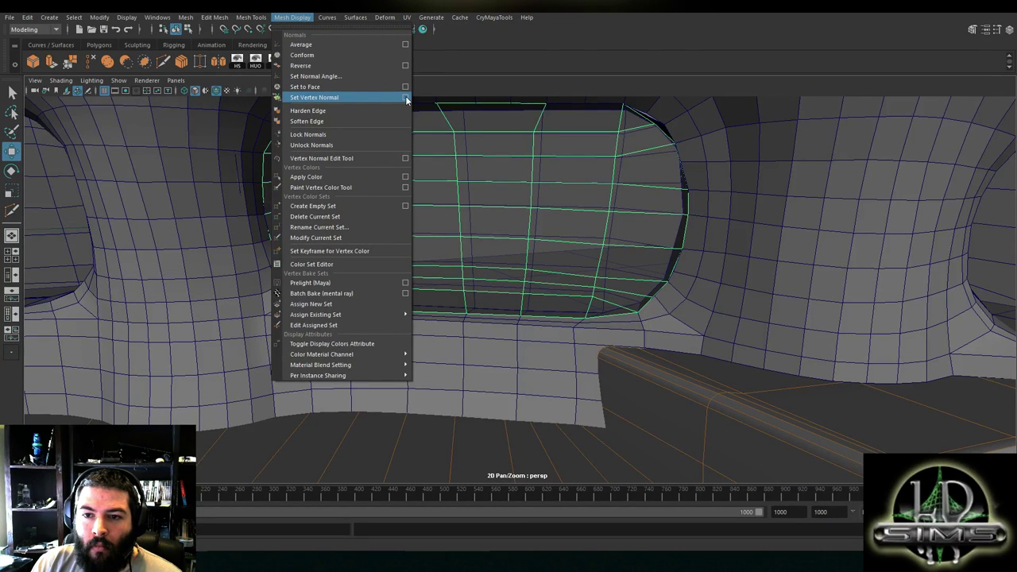
{"action": "left_click", "coordinate": [405, 98]}
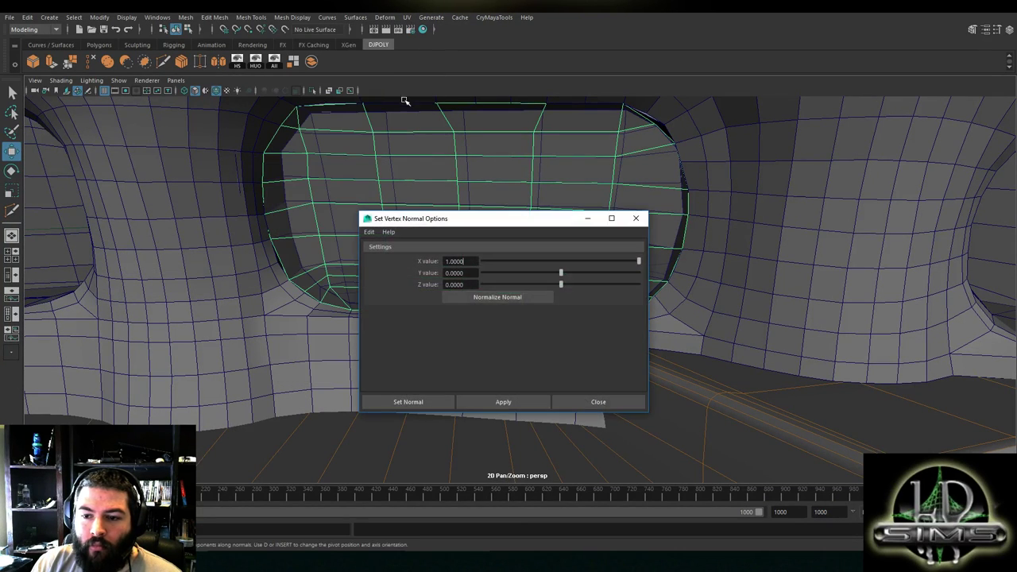
{"action": "left_click", "coordinate": [598, 402]}
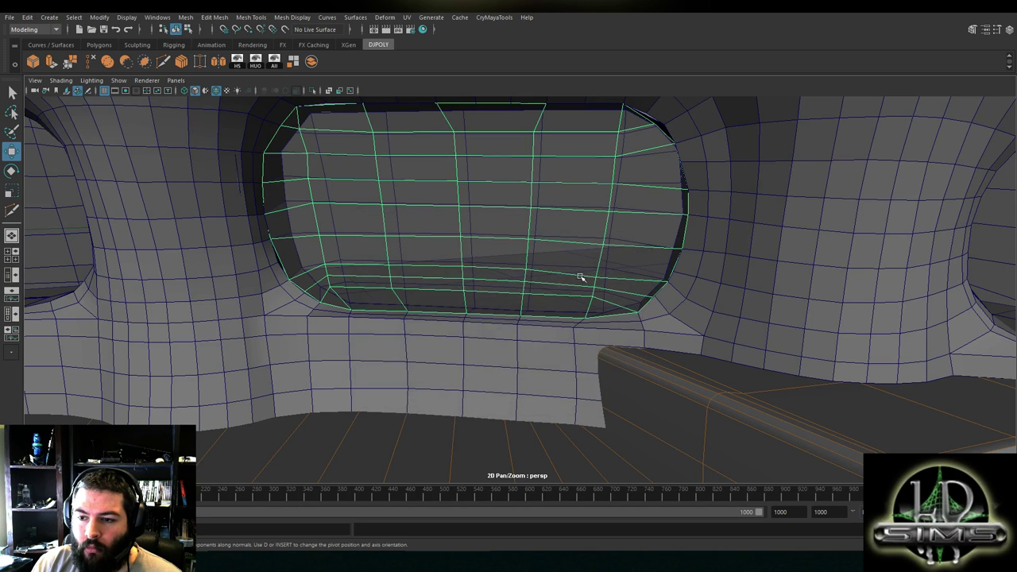
Open the window mesh's attributes and look through its component display, mesh controls, tangent space and object display settings
{"action": "left_click", "coordinate": [1010, 30]}
{"action": "left_click", "coordinate": [1010, 30]}
{"action": "left_click", "coordinate": [986, 30]}
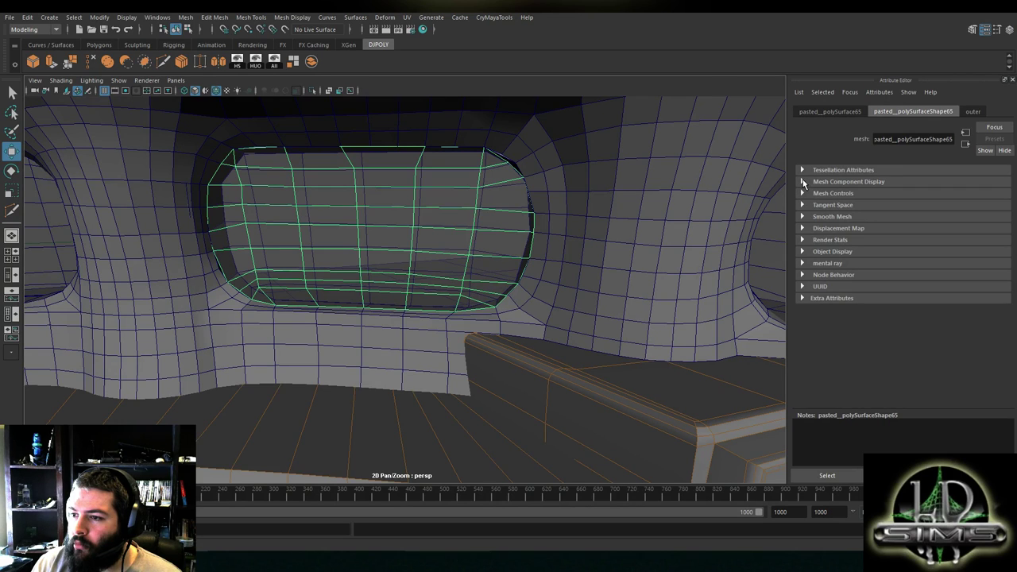
{"action": "left_click", "coordinate": [803, 193]}
{"action": "left_click", "coordinate": [802, 193]}
{"action": "left_click", "coordinate": [803, 205]}
{"action": "left_click", "coordinate": [803, 205]}
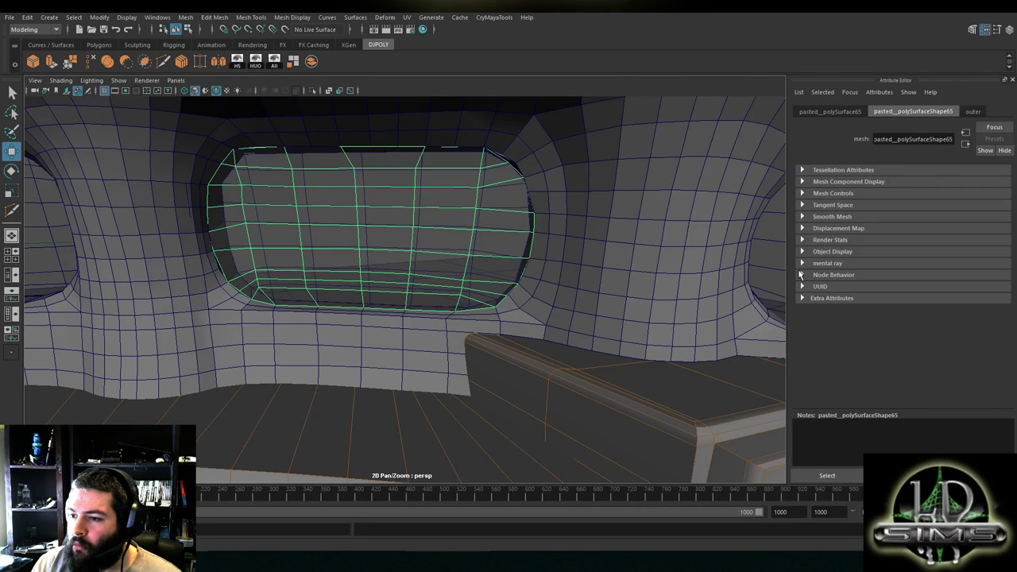
{"action": "left_click", "coordinate": [803, 251]}
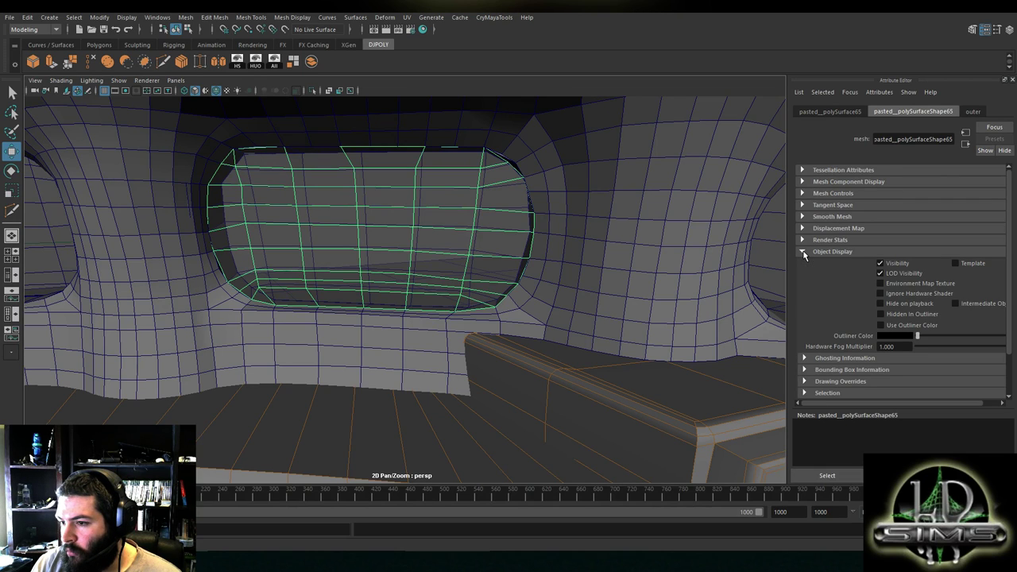
{"action": "left_click", "coordinate": [802, 251]}
{"action": "left_click", "coordinate": [803, 263]}
{"action": "left_click", "coordinate": [802, 263]}
{"action": "left_click", "coordinate": [803, 287]}
{"action": "left_click", "coordinate": [803, 286]}
{"action": "left_click", "coordinate": [801, 193]}
{"action": "left_click", "coordinate": [802, 193]}
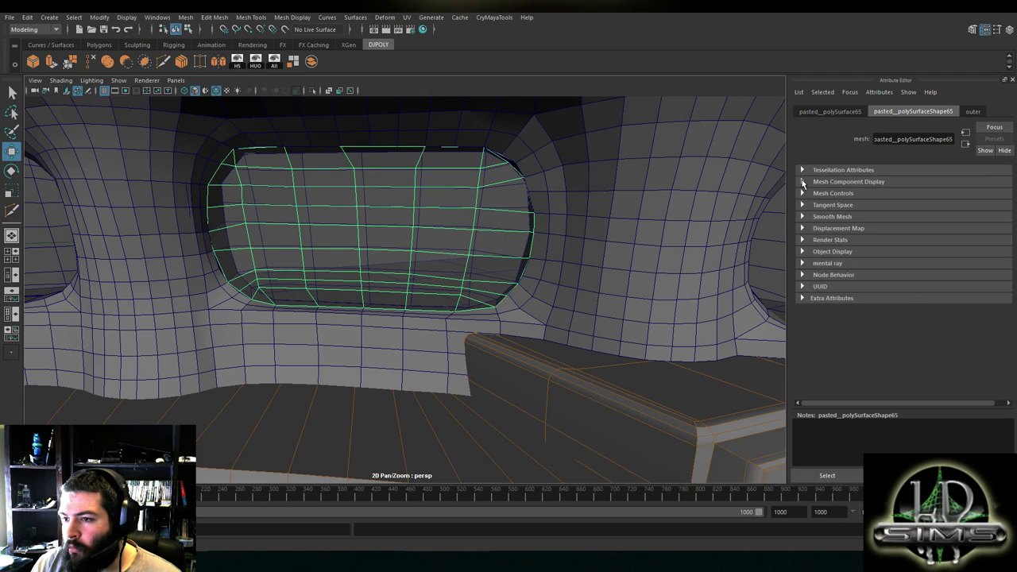
{"action": "left_click", "coordinate": [802, 181]}
{"action": "scroll", "coordinate": [836, 252], "scroll_direction": "down", "scroll_amount": 2}
{"action": "scroll", "coordinate": [835, 253], "scroll_direction": "up", "scroll_amount": 3}
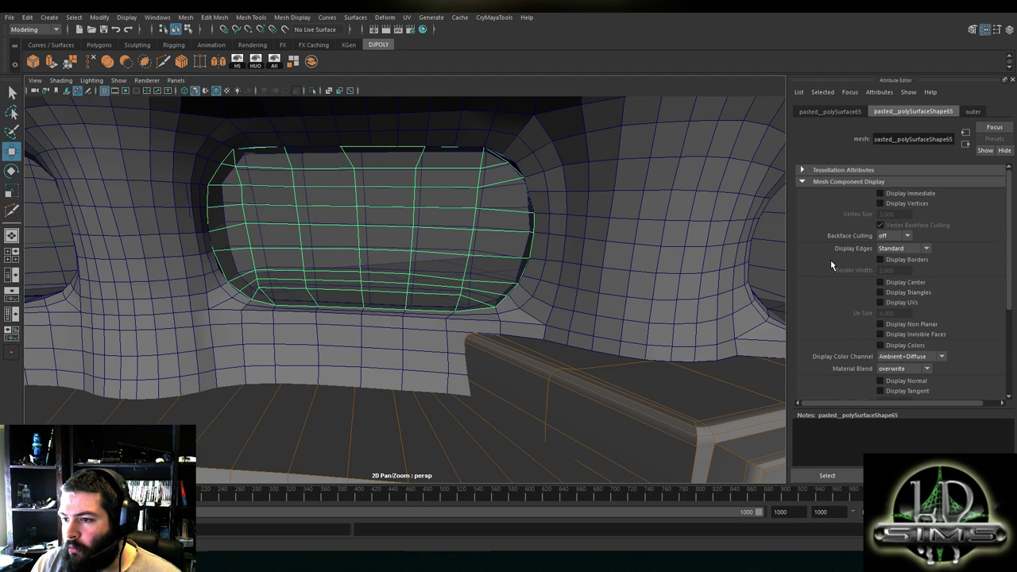
{"action": "left_click", "coordinate": [803, 181]}
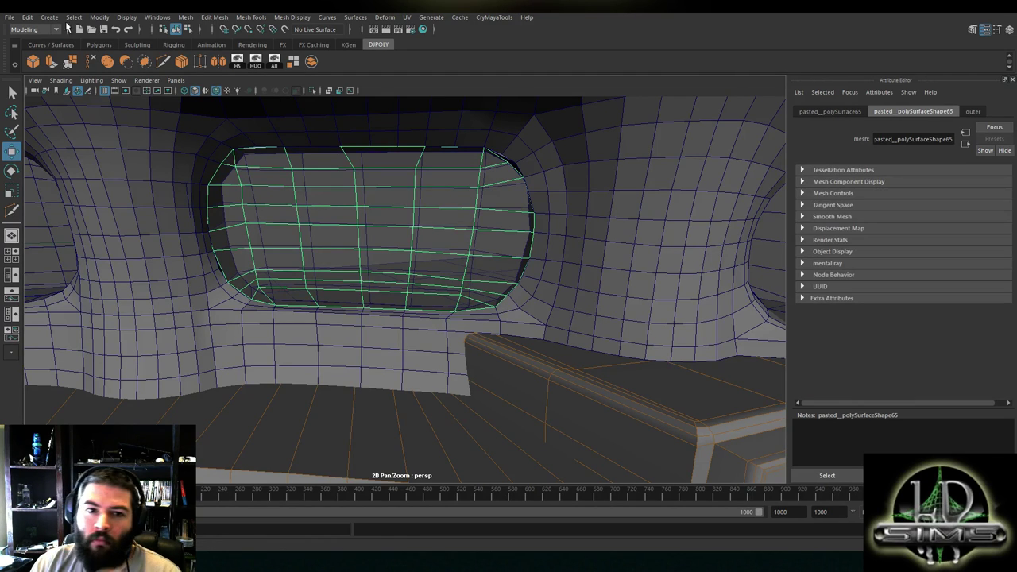
Display the face normals of the selected window glass mesh
{"action": "left_click", "coordinate": [99, 17]}
{"action": "mouse_move", "coordinate": [123, 20]}
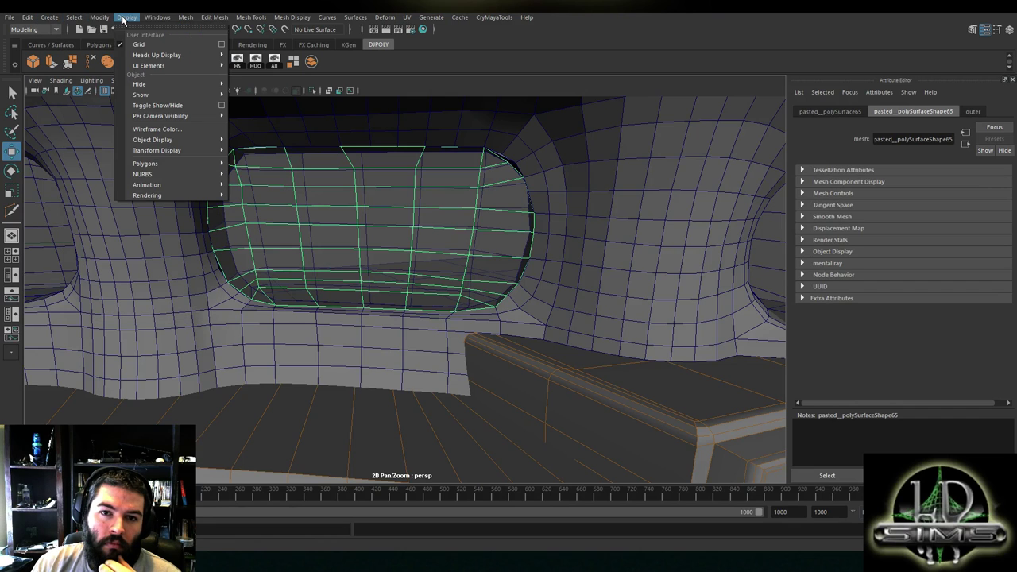
{"action": "mouse_move", "coordinate": [171, 141]}
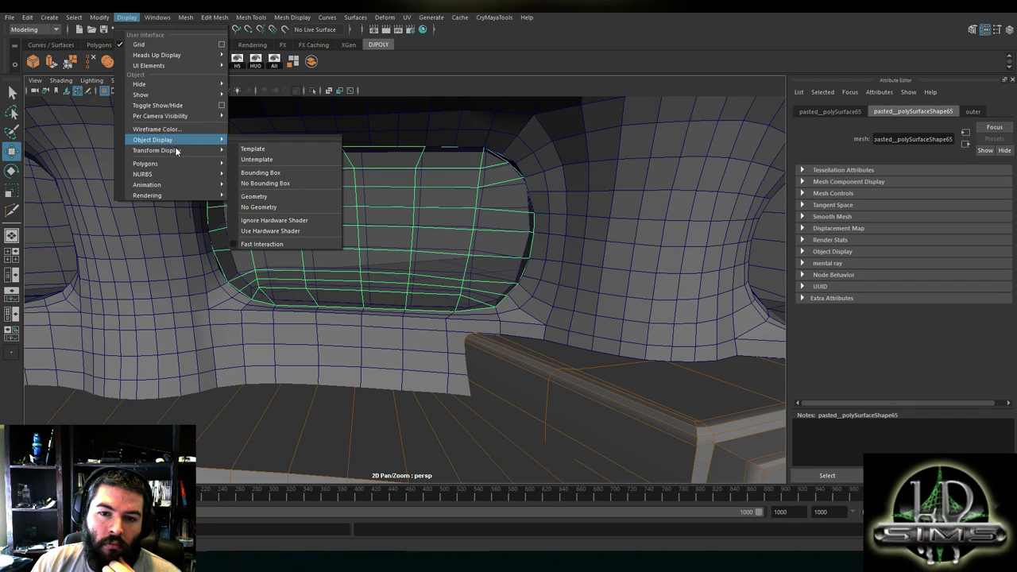
{"action": "mouse_move", "coordinate": [170, 163]}
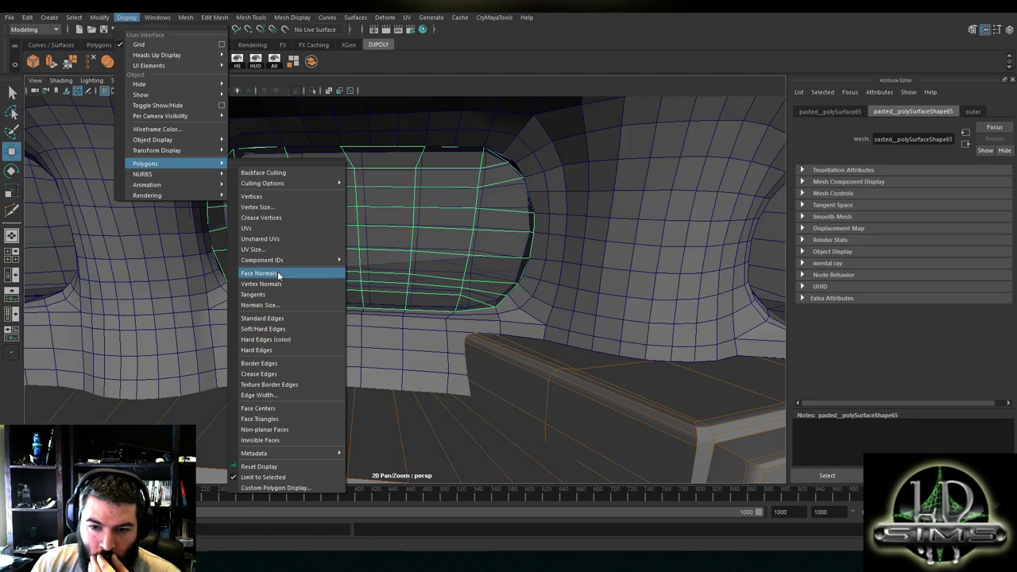
{"action": "left_click", "coordinate": [278, 274]}
Examine from several angles inside the cabin which way the window's face normals point
{"action": "scroll", "coordinate": [377, 232], "scroll_direction": "down", "scroll_amount": 3}
{"action": "left_click_drag", "start_coordinate": [393, 227], "coordinate": [430, 222], "text": "alt"}
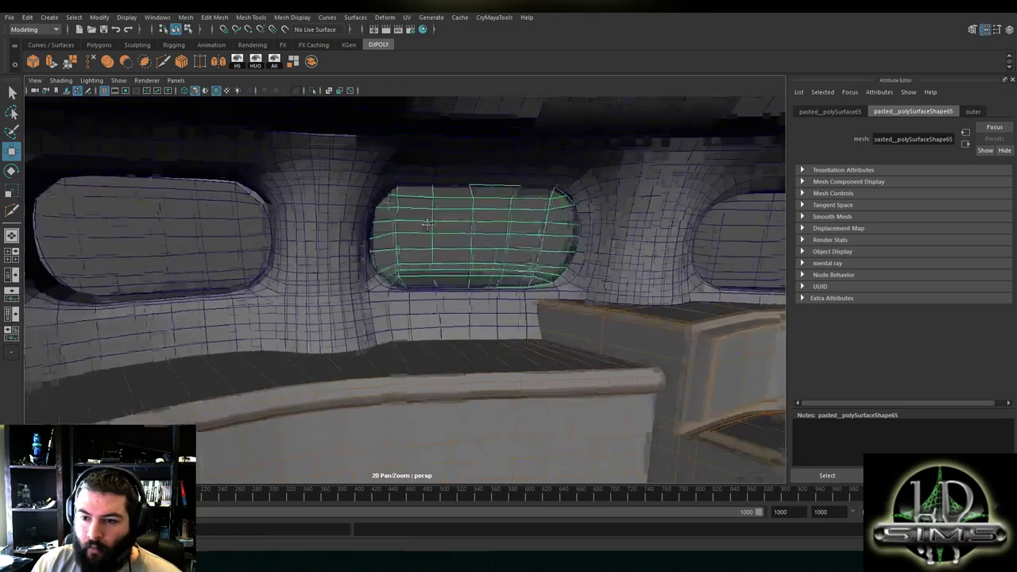
{"action": "right_click_drag", "start_coordinate": [430, 222], "coordinate": [454, 262], "text": "alt"}
{"action": "left_click_drag", "start_coordinate": [454, 262], "coordinate": [434, 284], "text": "alt"}
{"action": "right_click_drag", "start_coordinate": [434, 283], "coordinate": [500, 280], "text": "alt"}
{"action": "left_click_drag", "start_coordinate": [500, 280], "coordinate": [513, 278], "text": "alt"}
{"action": "right_click_drag", "start_coordinate": [513, 277], "coordinate": [465, 278], "text": "alt"}
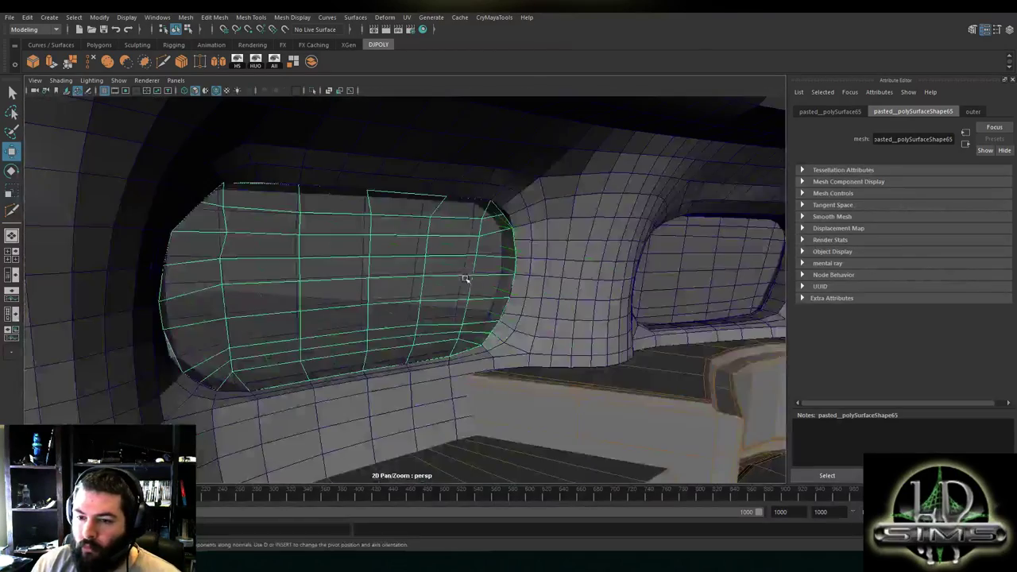
{"action": "scroll", "coordinate": [479, 279], "scroll_direction": "down", "scroll_amount": 3}
{"action": "left_click_drag", "start_coordinate": [481, 278], "coordinate": [527, 299], "text": "alt"}
{"action": "scroll", "coordinate": [456, 307], "scroll_direction": "up", "scroll_amount": 3}
{"action": "middle_click_drag", "start_coordinate": [526, 299], "coordinate": [490, 300], "text": "alt"}
{"action": "right_click_drag", "start_coordinate": [491, 301], "coordinate": [547, 314], "text": "alt"}
{"action": "middle_click_drag", "start_coordinate": [547, 314], "coordinate": [480, 319], "text": "alt"}
{"action": "left_click_drag", "start_coordinate": [480, 319], "coordinate": [536, 329], "text": "alt"}
{"action": "right_click_drag", "start_coordinate": [536, 330], "coordinate": [538, 321], "text": "alt"}
{"action": "middle_click_drag", "start_coordinate": [538, 321], "coordinate": [503, 325], "text": "alt"}
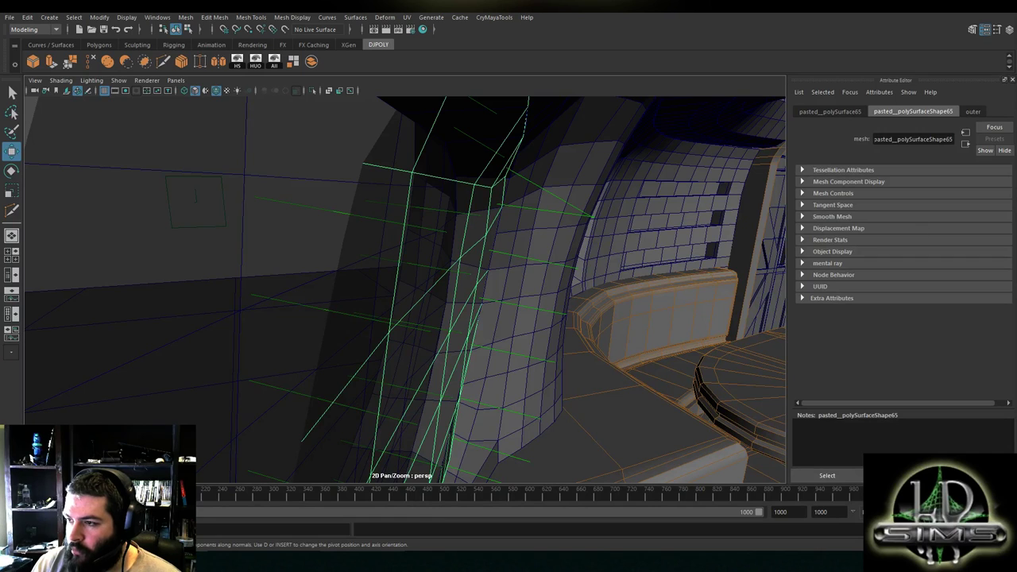
Switch the window glass to vertex mode and nudge a vertex near its upper corner slightly along X
{"action": "right_click_drag", "start_coordinate": [465, 216], "coordinate": [455, 221]}
{"action": "left_click", "coordinate": [491, 187]}
{"action": "left_click_drag", "start_coordinate": [494, 156], "coordinate": [494, 145]}
{"action": "left_click_drag", "start_coordinate": [519, 208], "coordinate": [493, 211], "text": "alt"}
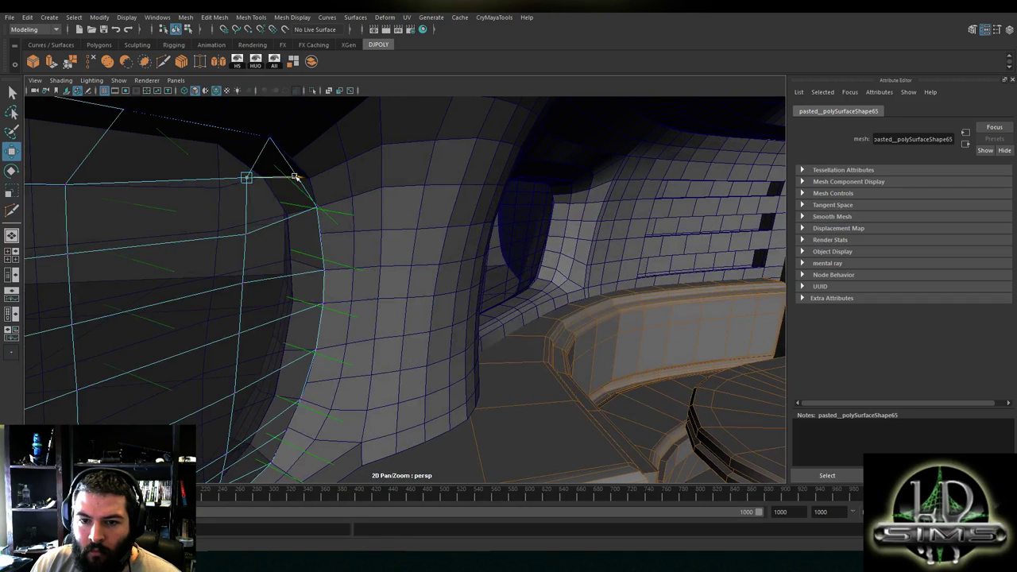
{"action": "left_click_drag", "start_coordinate": [294, 182], "coordinate": [301, 182]}
{"action": "scroll", "coordinate": [301, 182], "scroll_direction": "down", "scroll_amount": 6}
{"action": "left_click_drag", "start_coordinate": [357, 255], "coordinate": [397, 255], "text": "alt"}
{"action": "key", "text": "ctrl+z"}
{"action": "key", "text": "shift+z"}
Select another vertex in the upper part of the window glass and frame the view on it
{"action": "left_click", "coordinate": [97, 18]}
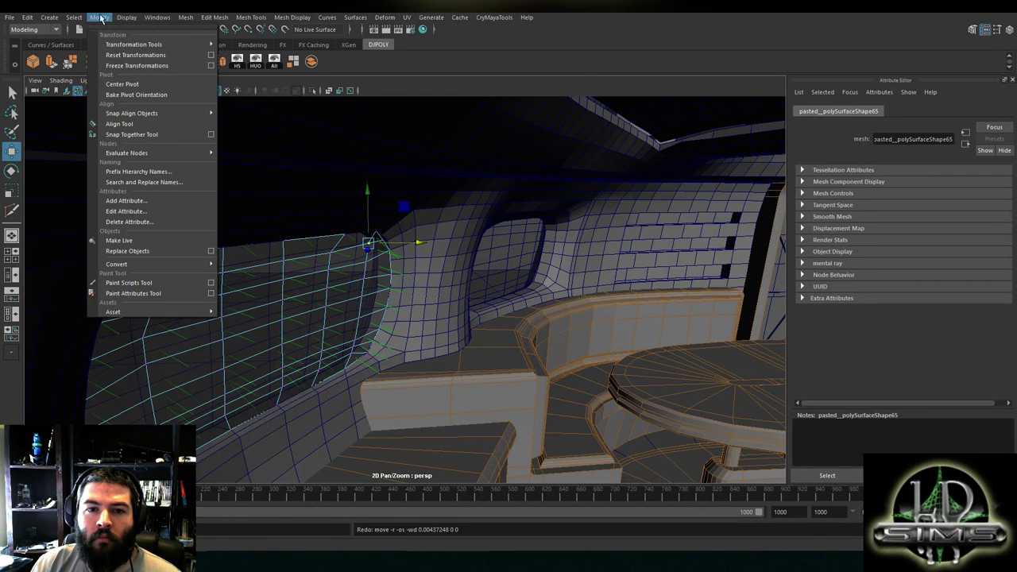
{"action": "right_click_drag", "start_coordinate": [586, 140], "coordinate": [620, 131]}
{"action": "left_click", "coordinate": [324, 266]}
{"action": "key", "text": "f"}
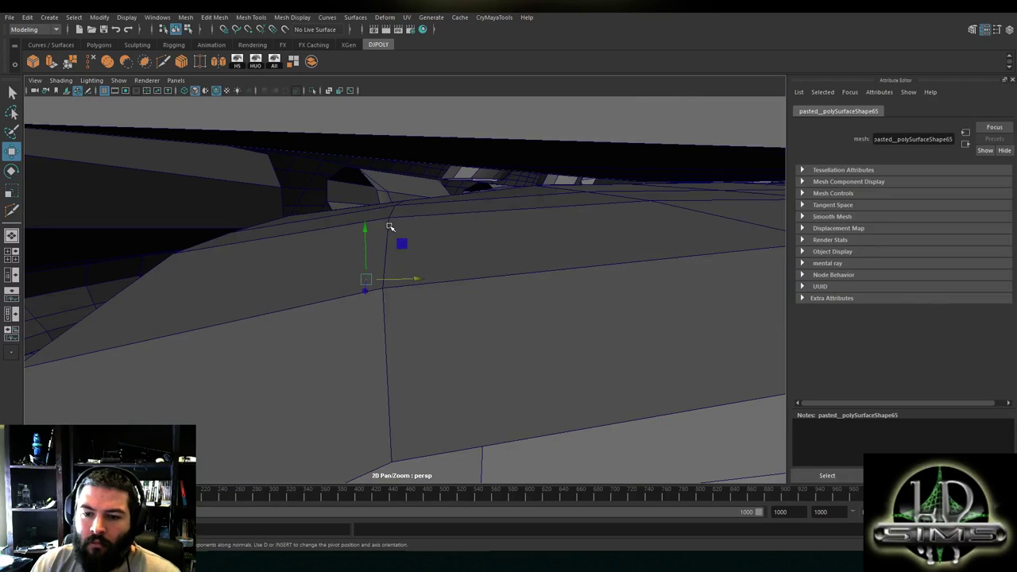
{"action": "left_click_drag", "start_coordinate": [348, 220], "coordinate": [253, 217], "text": "alt"}
{"action": "key", "text": "f"}
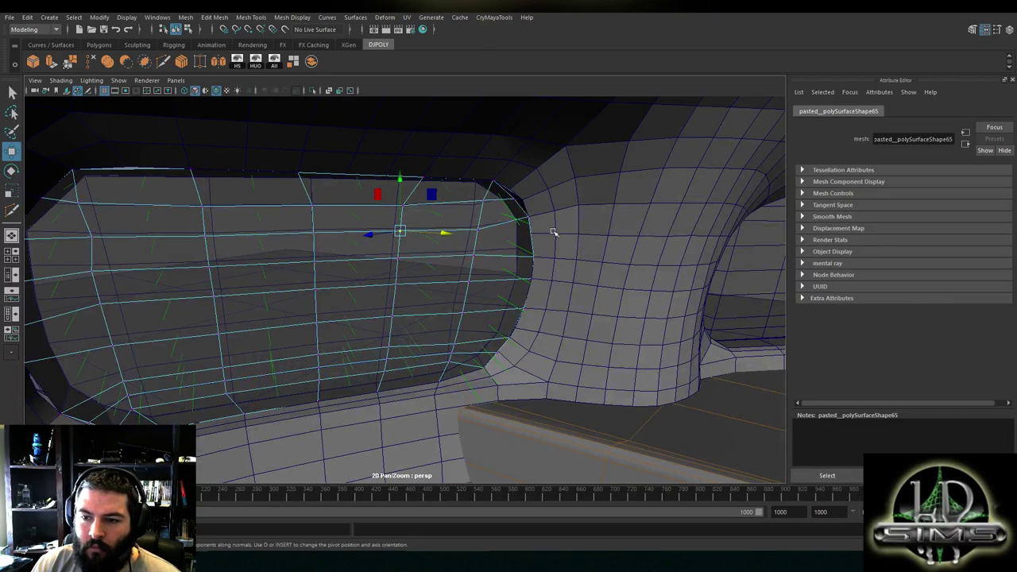
{"action": "scroll", "coordinate": [467, 228], "scroll_direction": "down", "scroll_amount": 3}
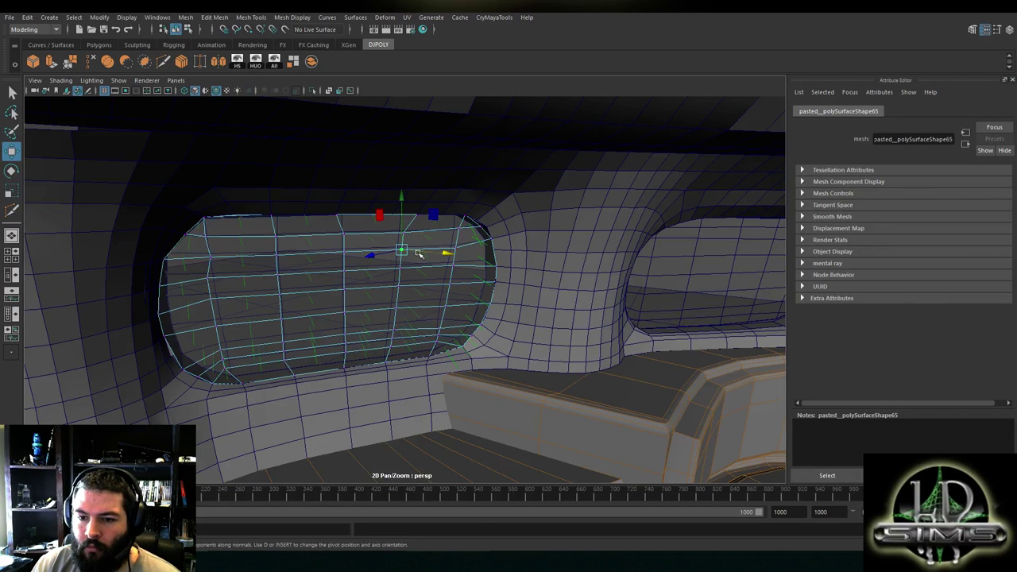
Return to object mode, reselect the window glass and turn off its normals display
{"action": "right_click_drag", "start_coordinate": [419, 253], "coordinate": [477, 227]}
{"action": "left_click", "coordinate": [431, 250]}
{"action": "left_click", "coordinate": [185, 18]}
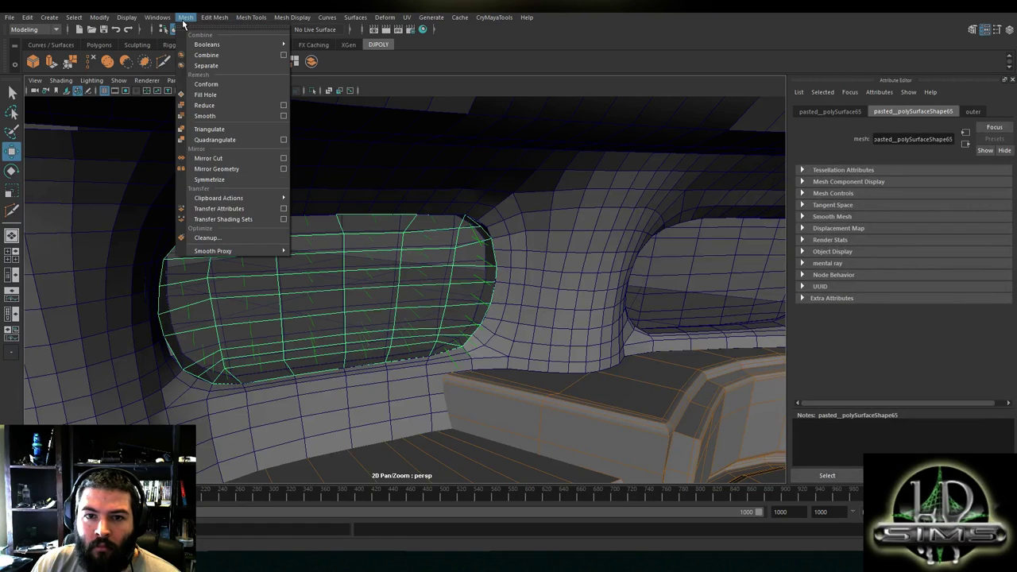
{"action": "mouse_move", "coordinate": [213, 18]}
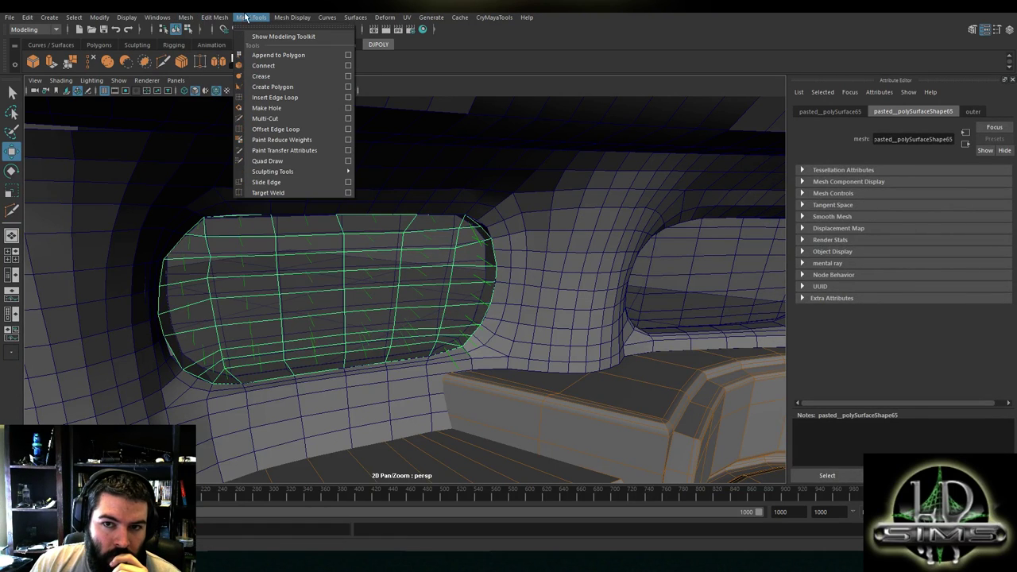
{"action": "mouse_move", "coordinate": [294, 19]}
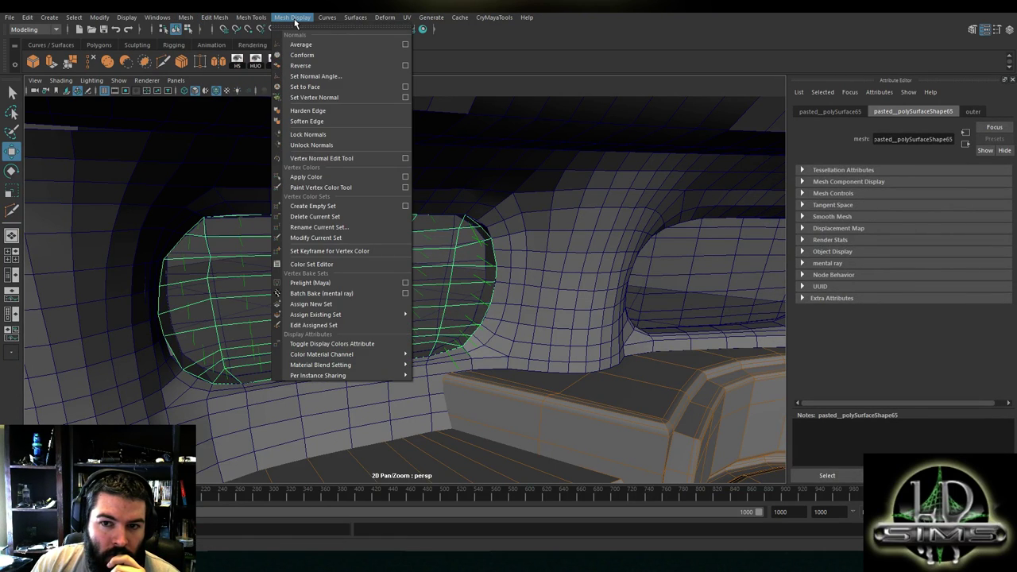
{"action": "mouse_move", "coordinate": [135, 19]}
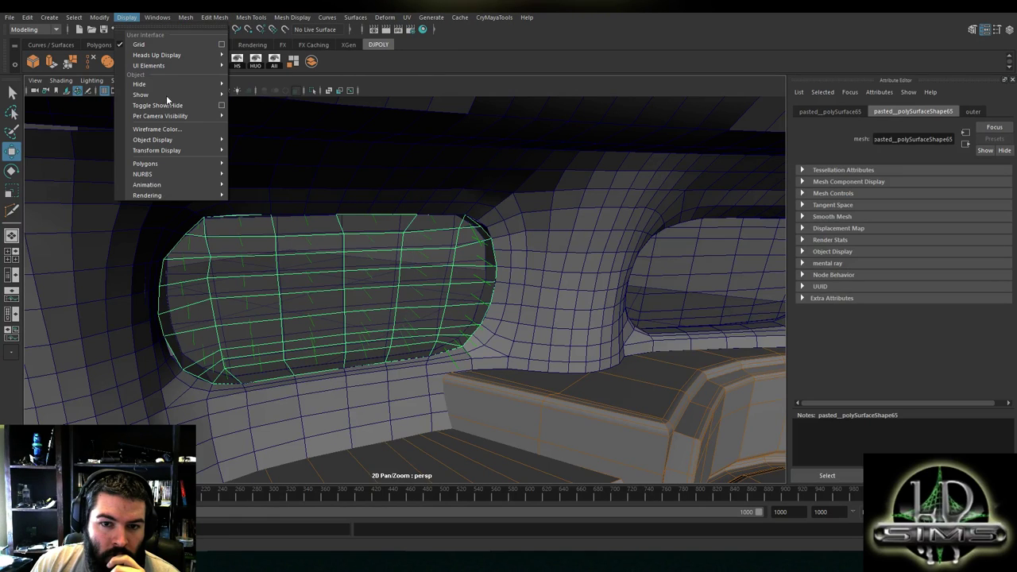
{"action": "mouse_move", "coordinate": [184, 163]}
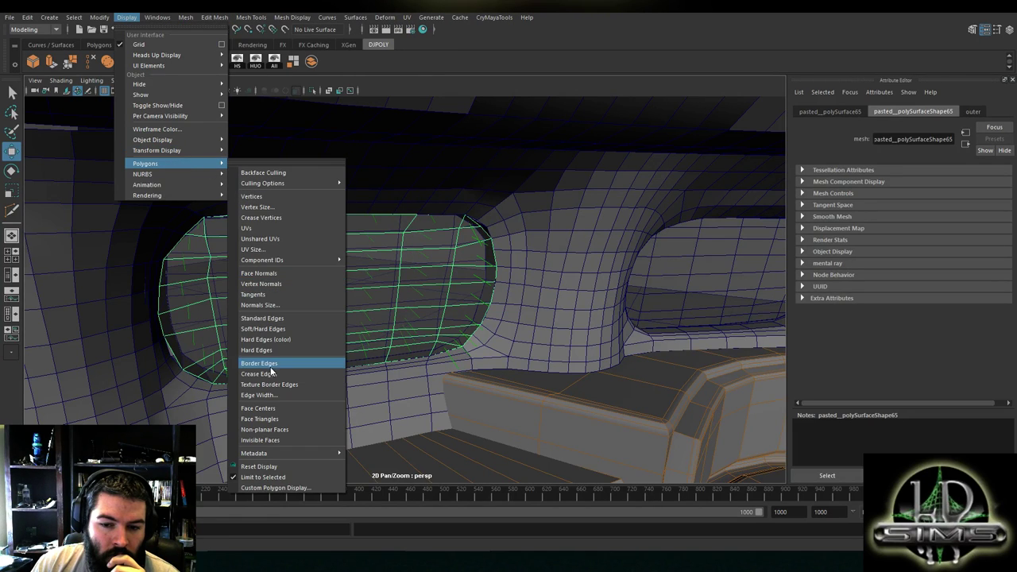
{"action": "left_click", "coordinate": [280, 283]}
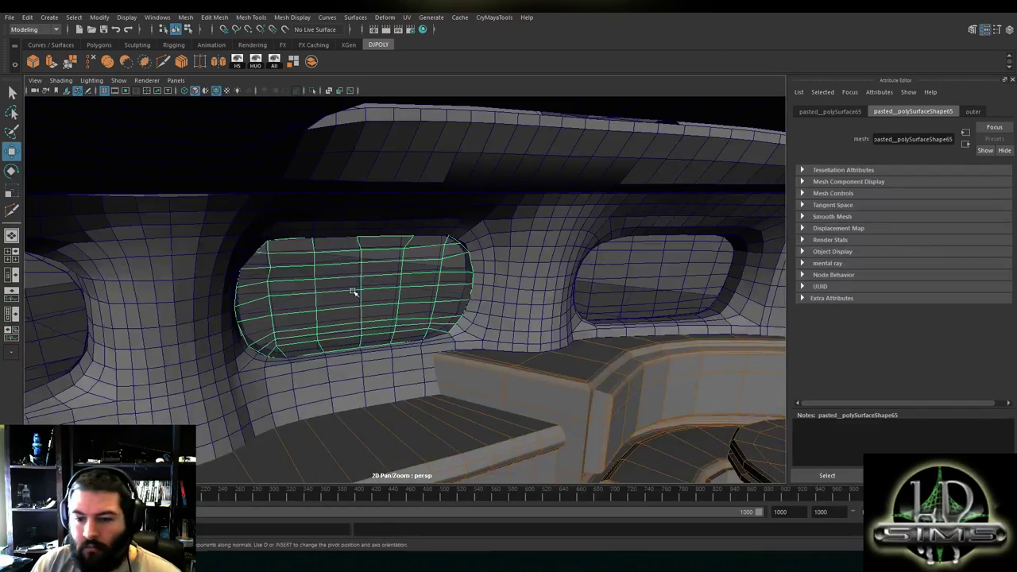
Clear the window selection and examine the ship's exterior around the nose and side windows
{"action": "left_click_drag", "start_coordinate": [353, 291], "coordinate": [307, 322], "text": "alt"}
{"action": "scroll", "coordinate": [349, 324], "scroll_direction": "up", "scroll_amount": 3}
{"action": "scroll", "coordinate": [273, 298], "scroll_direction": "down", "scroll_amount": 3}
{"action": "scroll", "coordinate": [341, 299], "scroll_direction": "down", "scroll_amount": 3}
{"action": "scroll", "coordinate": [310, 320], "scroll_direction": "down", "scroll_amount": 5}
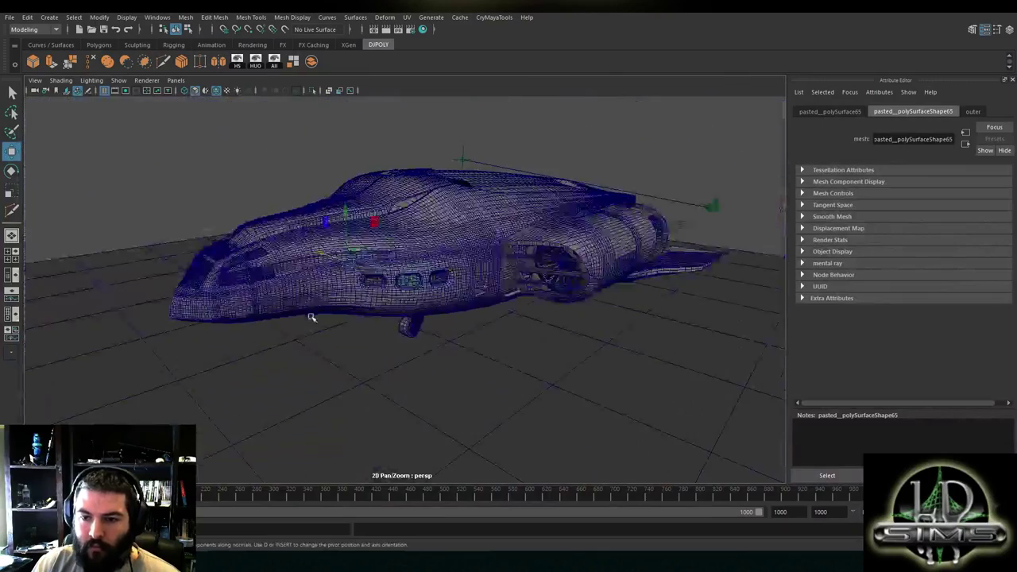
{"action": "left_click", "coordinate": [563, 164]}
{"action": "scroll", "coordinate": [538, 233], "scroll_direction": "up", "scroll_amount": 4}
{"action": "left_click_drag", "start_coordinate": [538, 233], "coordinate": [326, 329], "text": "alt"}
{"action": "scroll", "coordinate": [449, 308], "scroll_direction": "up", "scroll_amount": 3}
{"action": "scroll", "coordinate": [318, 318], "scroll_direction": "up", "scroll_amount": 4}
Select the entire hull mesh in object mode and view the ship from the front
{"action": "right_click_drag", "start_coordinate": [268, 257], "coordinate": [254, 302]}
{"action": "scroll", "coordinate": [238, 314], "scroll_direction": "down", "scroll_amount": 8}
{"action": "left_click", "coordinate": [228, 318]}
{"action": "left_click_drag", "start_coordinate": [229, 318], "coordinate": [374, 287], "text": "alt"}
{"action": "scroll", "coordinate": [375, 287], "scroll_direction": "down", "scroll_amount": 4}
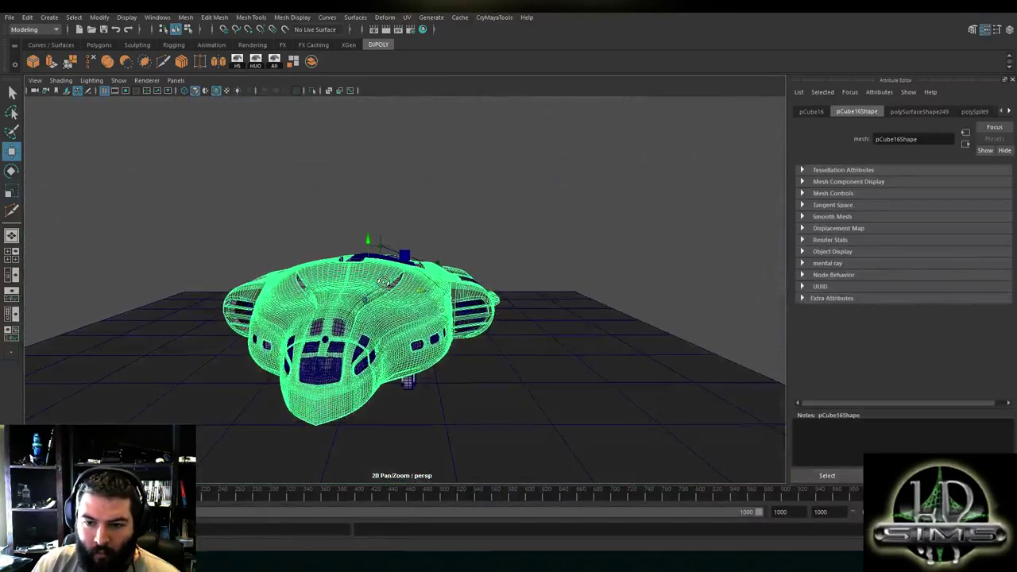
Examine the hull from the side and rear, focusing on the engine, tail and rear landing gear
{"action": "left_click_drag", "start_coordinate": [377, 284], "coordinate": [181, 276], "text": "alt"}
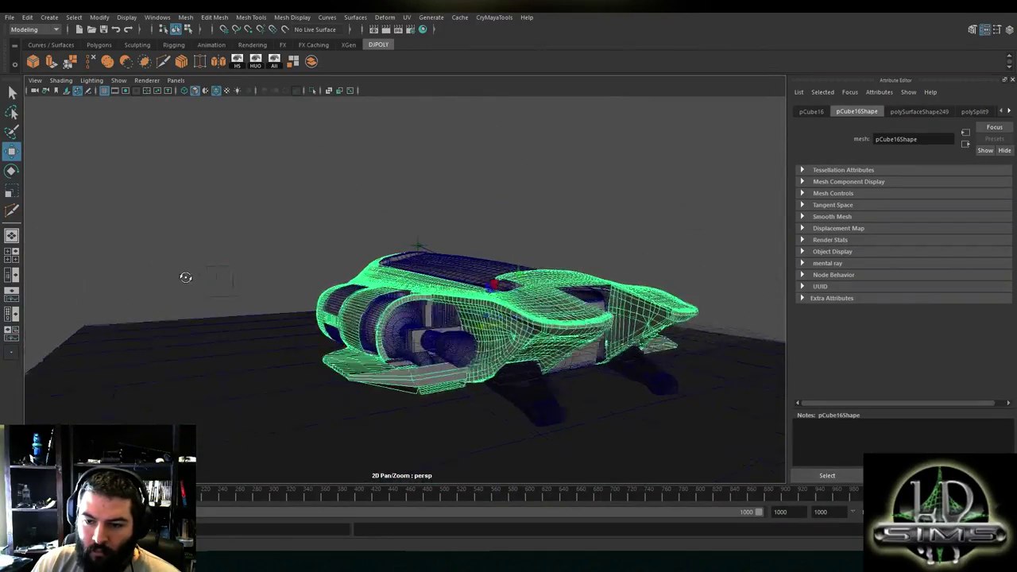
{"action": "left_click_drag", "start_coordinate": [220, 278], "coordinate": [190, 270], "text": "alt"}
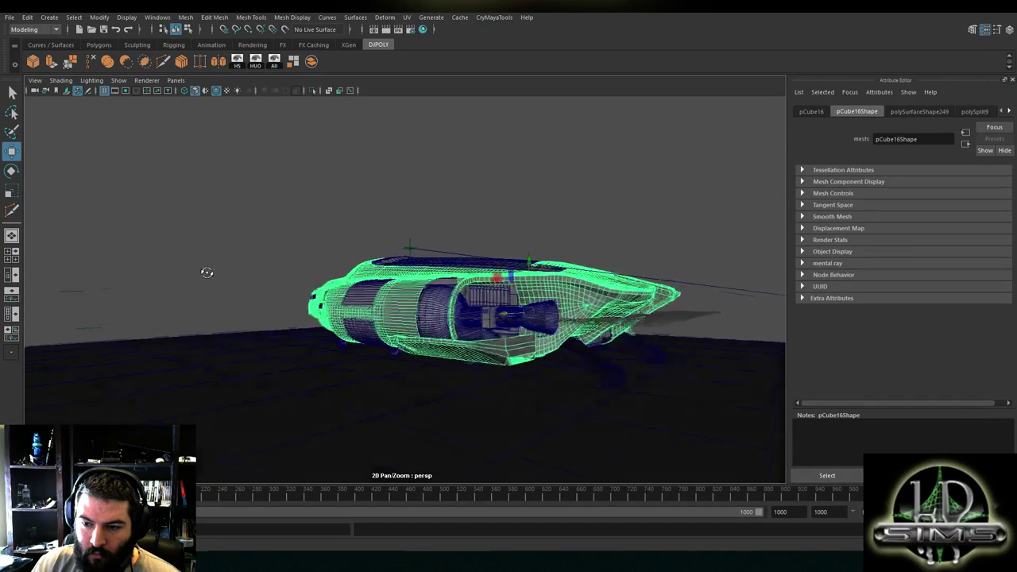
{"action": "left_click_drag", "start_coordinate": [204, 272], "coordinate": [356, 306], "text": "alt"}
{"action": "middle_click_drag", "start_coordinate": [356, 306], "coordinate": [238, 300], "text": "alt"}
{"action": "left_click_drag", "start_coordinate": [397, 301], "coordinate": [328, 317], "text": "alt"}
{"action": "left_click_drag", "start_coordinate": [333, 251], "coordinate": [361, 280], "text": "alt"}
{"action": "left_click_drag", "start_coordinate": [280, 312], "coordinate": [294, 310], "text": "alt"}
{"action": "right_click_drag", "start_coordinate": [598, 236], "coordinate": [627, 222]}
{"action": "scroll", "coordinate": [325, 253], "scroll_direction": "down", "scroll_amount": 5}
{"action": "left_click_drag", "start_coordinate": [316, 252], "coordinate": [479, 289], "text": "alt"}
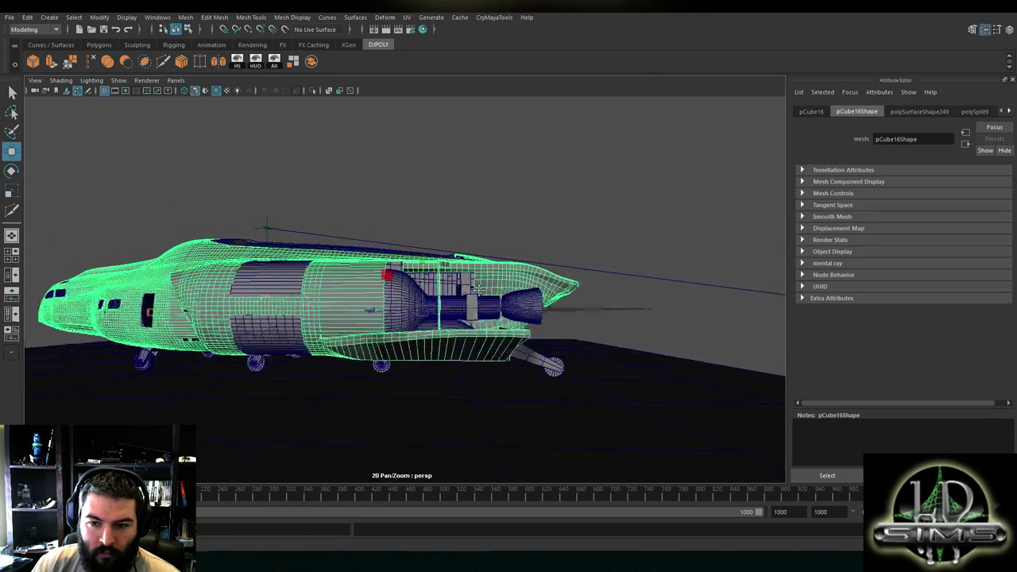
{"action": "middle_click_drag", "start_coordinate": [478, 290], "coordinate": [403, 258], "text": "alt"}
{"action": "scroll", "coordinate": [559, 304], "scroll_direction": "up", "scroll_amount": 6}
{"action": "middle_click_drag", "start_coordinate": [559, 304], "coordinate": [468, 289], "text": "alt"}
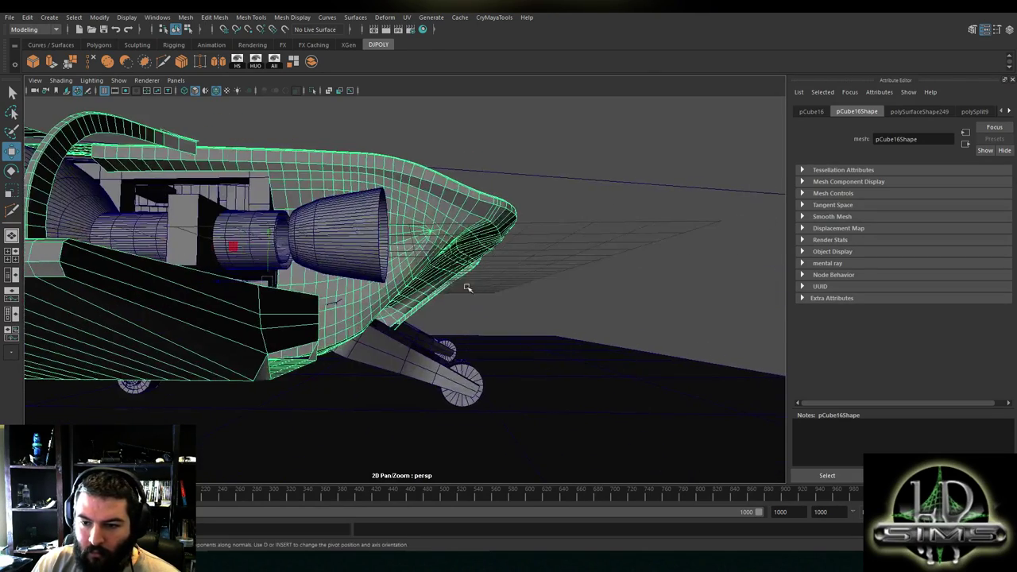
{"action": "scroll", "coordinate": [499, 284], "scroll_direction": "up", "scroll_amount": 2}
{"action": "left_click_drag", "start_coordinate": [499, 283], "coordinate": [445, 286], "text": "alt"}
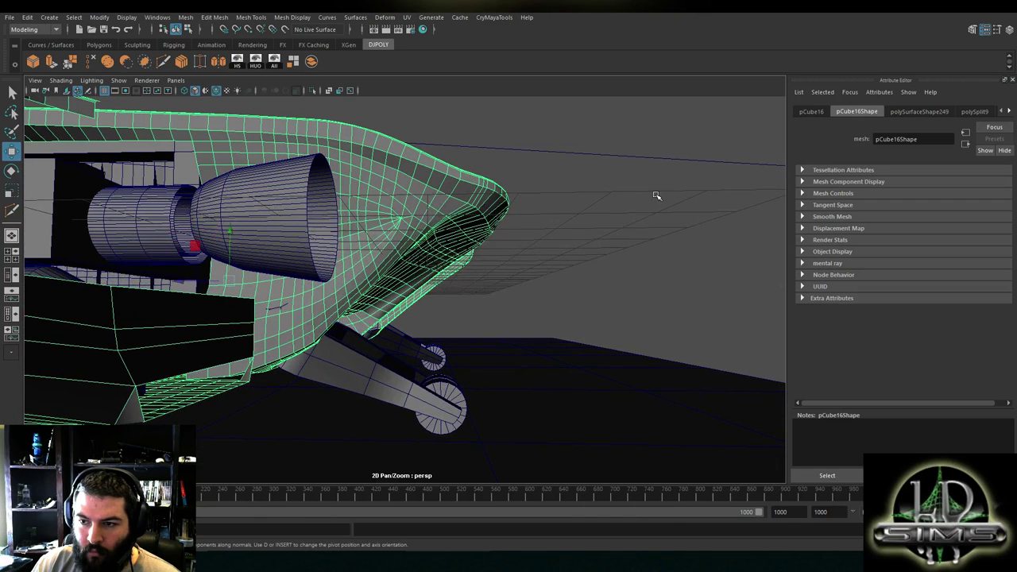
Delete the rear landing gear legs together with their wheels
{"action": "left_click_drag", "start_coordinate": [437, 337], "coordinate": [438, 337]}
{"action": "left_click_drag", "start_coordinate": [439, 337], "coordinate": [474, 329], "text": "alt"}
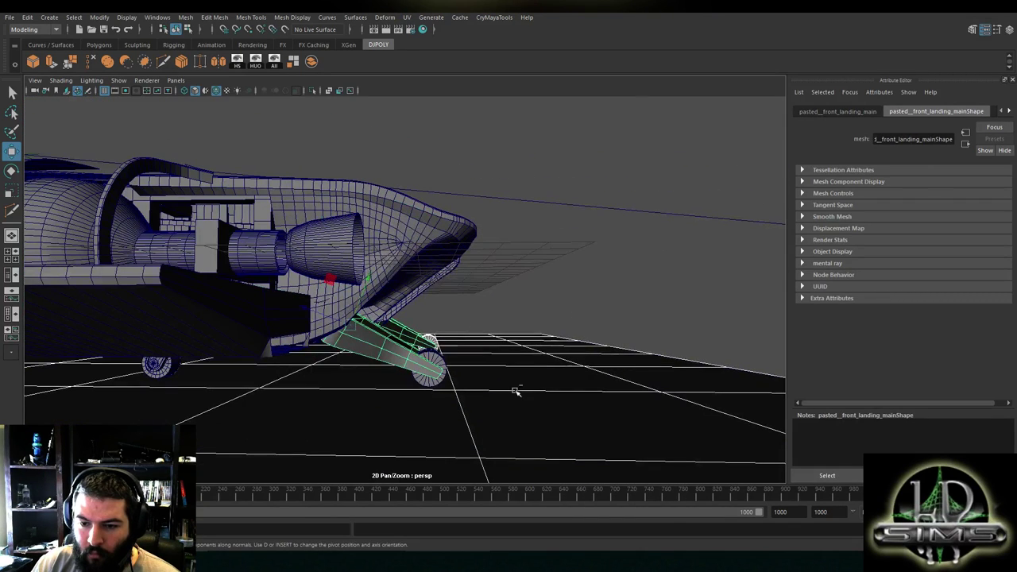
{"action": "left_click_drag", "start_coordinate": [519, 387], "coordinate": [520, 386]}
{"action": "left_click", "coordinate": [438, 355]}
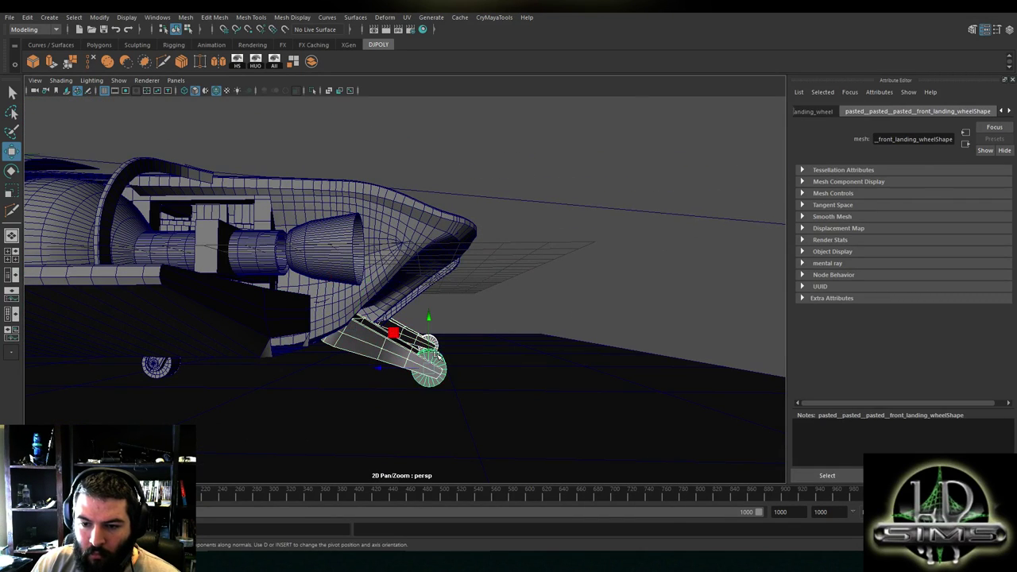
{"action": "key", "text": "Delete"}
Examine the ship from above and from the side, around the roof opening and the engine
{"action": "scroll", "coordinate": [434, 326], "scroll_direction": "down", "scroll_amount": 5}
{"action": "left_click_drag", "start_coordinate": [384, 291], "coordinate": [472, 394], "text": "alt"}
{"action": "scroll", "coordinate": [435, 322], "scroll_direction": "up", "scroll_amount": 4}
{"action": "scroll", "coordinate": [496, 356], "scroll_direction": "down", "scroll_amount": 5}
{"action": "left_click_drag", "start_coordinate": [473, 318], "coordinate": [191, 302], "text": "alt"}
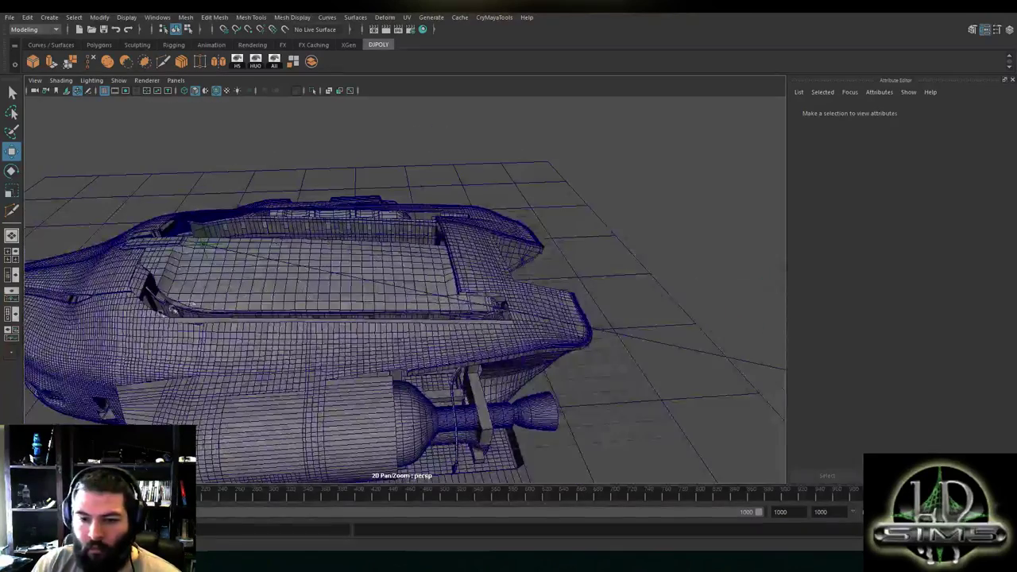
{"action": "left_click", "coordinate": [160, 342]}
{"action": "scroll", "coordinate": [160, 342], "scroll_direction": "down", "scroll_amount": 3}
{"action": "left_click_drag", "start_coordinate": [160, 341], "coordinate": [397, 317], "text": "alt"}
{"action": "scroll", "coordinate": [378, 295], "scroll_direction": "up", "scroll_amount": 3}
Undo the last actions, including the deletion of the rear landing gear
{"action": "key", "text": "ctrl+z"}
{"action": "key", "text": "ctrl+z"}
{"action": "key", "text": "ctrl+z"}
{"action": "scroll", "coordinate": [388, 291], "scroll_direction": "down", "scroll_amount": 4}
{"action": "key", "text": "ctrl+z"}
{"action": "scroll", "coordinate": [374, 331], "scroll_direction": "up", "scroll_amount": 3}
Select the entire hull mesh again and delete its construction history
{"action": "left_click", "coordinate": [375, 331]}
{"action": "scroll", "coordinate": [410, 314], "scroll_direction": "up", "scroll_amount": 2}
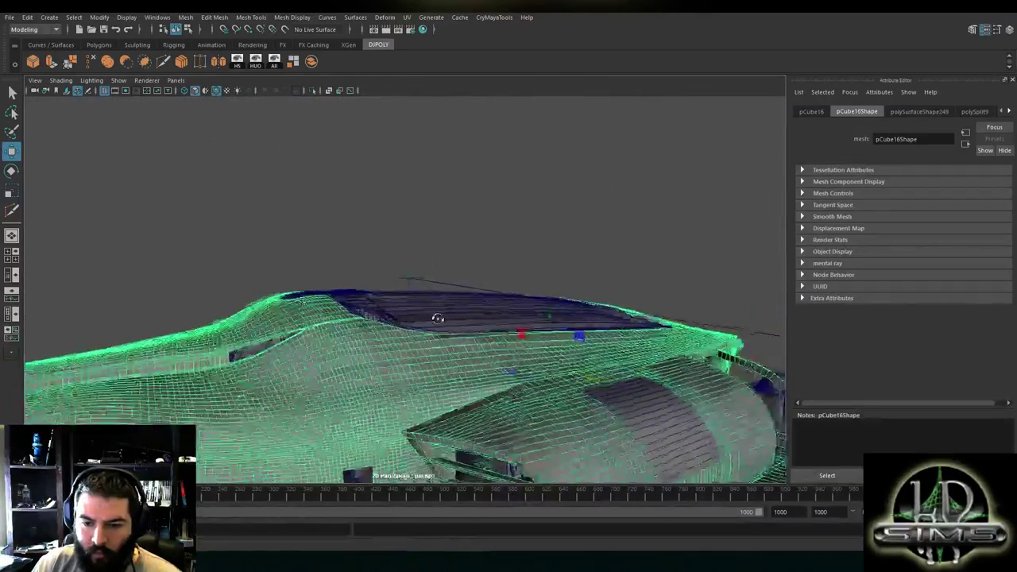
{"action": "left_click_drag", "start_coordinate": [481, 326], "coordinate": [460, 310], "text": "alt"}
{"action": "scroll", "coordinate": [461, 310], "scroll_direction": "down", "scroll_amount": 2}
{"action": "left_click", "coordinate": [619, 205]}
{"action": "scroll", "coordinate": [483, 307], "scroll_direction": "up", "scroll_amount": 7}
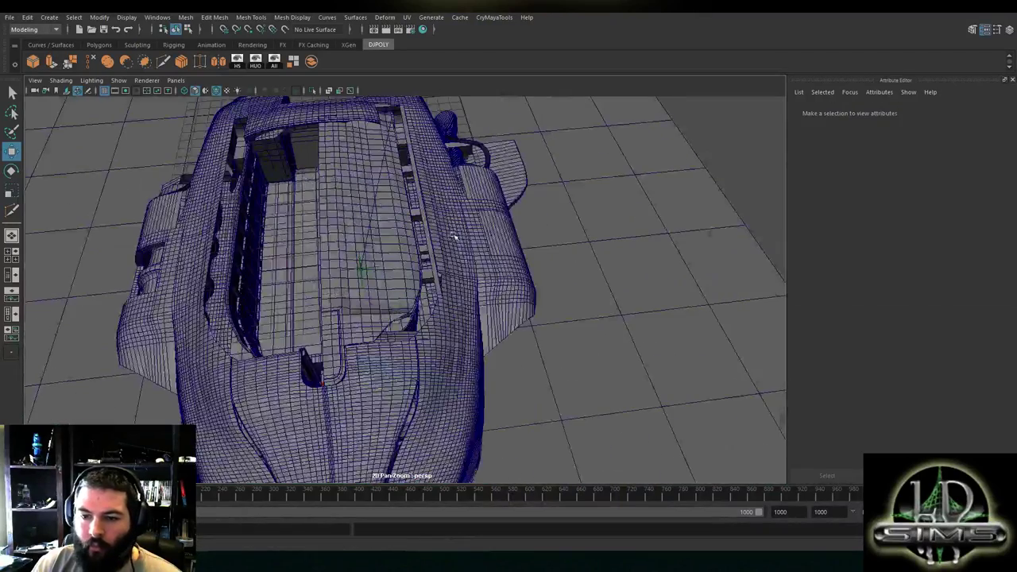
{"action": "left_click", "coordinate": [453, 236]}
{"action": "left_click", "coordinate": [27, 17]}
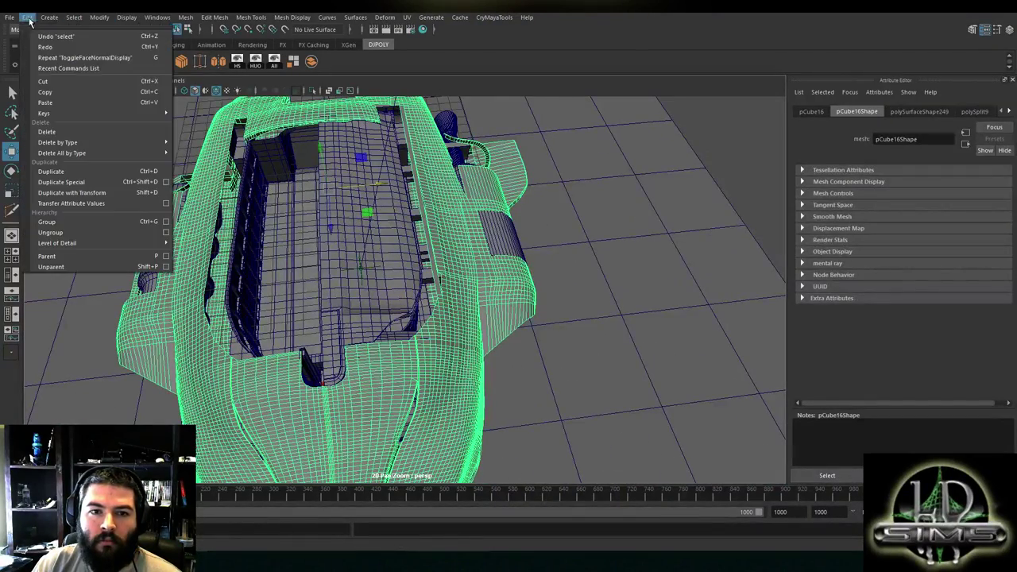
{"action": "mouse_move", "coordinate": [59, 142]}
{"action": "left_click", "coordinate": [223, 165]}
In vertex mode, shift the vertex on the roof opening's rim slightly along the narrow strip near the gap
{"action": "left_click_drag", "start_coordinate": [542, 221], "coordinate": [316, 249], "text": "alt"}
{"action": "scroll", "coordinate": [338, 262], "scroll_direction": "up", "scroll_amount": 3}
{"action": "scroll", "coordinate": [249, 294], "scroll_direction": "up", "scroll_amount": 3}
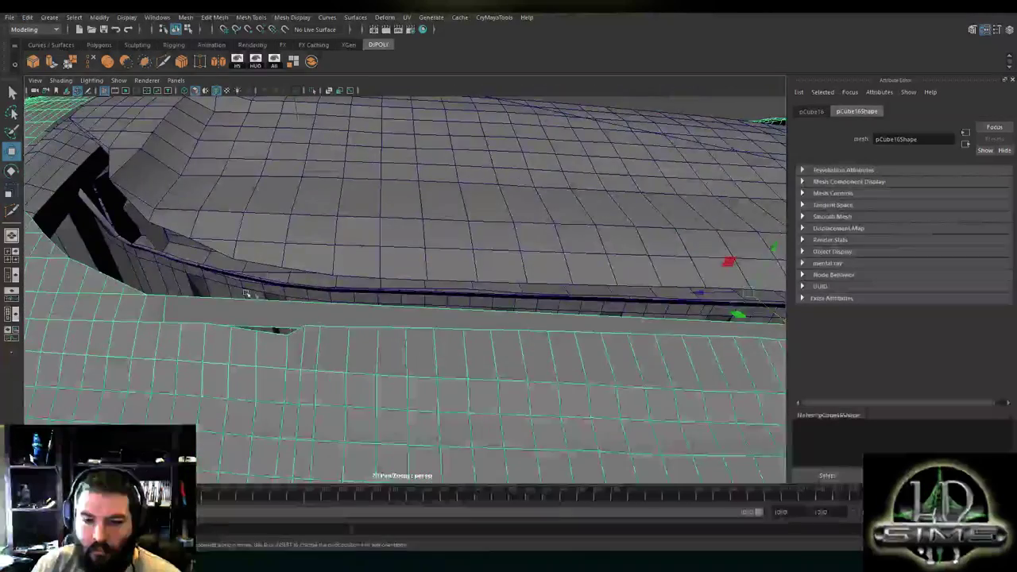
{"action": "middle_click_drag", "start_coordinate": [250, 294], "coordinate": [358, 304], "text": "alt"}
{"action": "left_click_drag", "start_coordinate": [358, 304], "coordinate": [183, 275], "text": "alt"}
{"action": "scroll", "coordinate": [370, 318], "scroll_direction": "up", "scroll_amount": 3}
{"action": "mouse_move", "coordinate": [370, 318]}
{"action": "left_mouse_down", "text": "alt"}
{"action": "mouse_move", "coordinate": [406, 326]}
{"action": "mouse_move", "coordinate": [370, 302]}
{"action": "left_mouse_up", "text": "alt"}
{"action": "middle_click_drag", "start_coordinate": [370, 302], "coordinate": [495, 321], "text": "alt"}
{"action": "left_click_drag", "start_coordinate": [495, 321], "coordinate": [435, 242], "text": "alt"}
{"action": "right_click_drag", "start_coordinate": [435, 241], "coordinate": [418, 240]}
{"action": "left_click", "coordinate": [419, 240]}
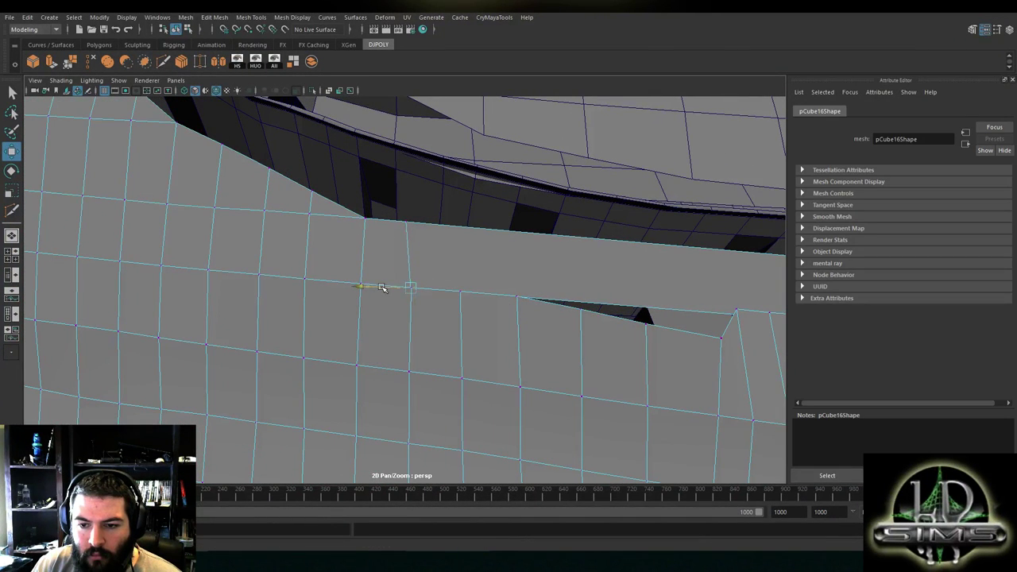
{"action": "left_click", "coordinate": [408, 226]}
{"action": "left_click_drag", "start_coordinate": [382, 222], "coordinate": [396, 222]}
Merge the strip's loose lower vertex with the adjacent hull vertex at the end of the gap
{"action": "left_click_drag", "start_coordinate": [322, 311], "coordinate": [384, 284], "text": "alt"}
{"action": "middle_click_drag", "start_coordinate": [384, 284], "coordinate": [601, 160], "text": "alt"}
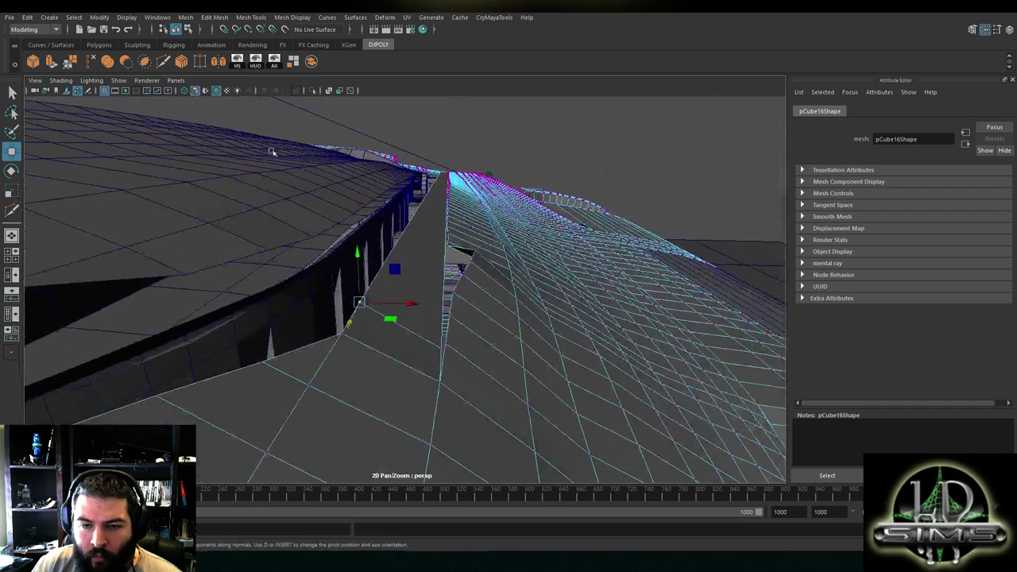
{"action": "left_click", "coordinate": [200, 63]}
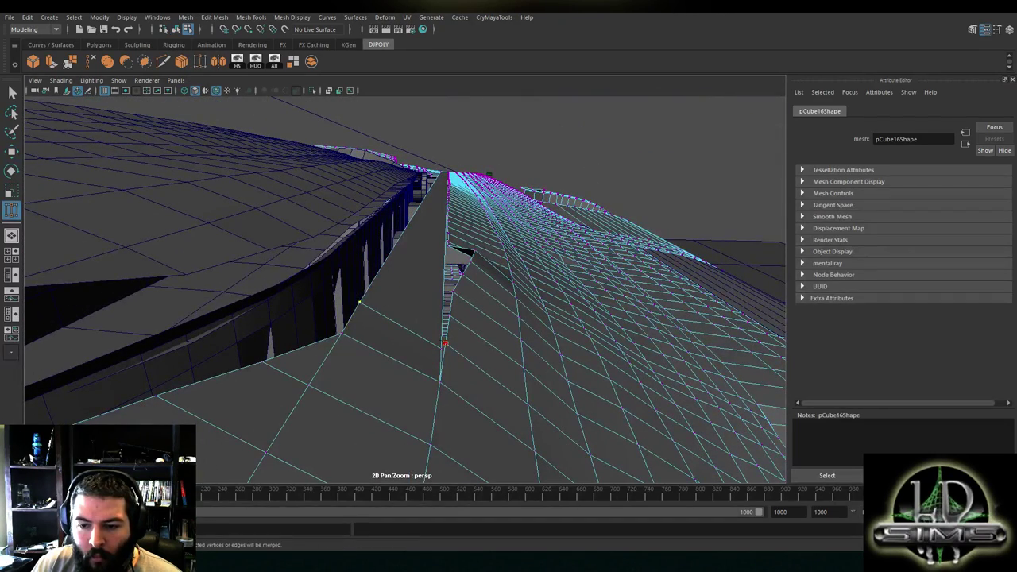
{"action": "left_click_drag", "start_coordinate": [433, 348], "coordinate": [442, 346]}
{"action": "key", "text": "ctrl+z"}
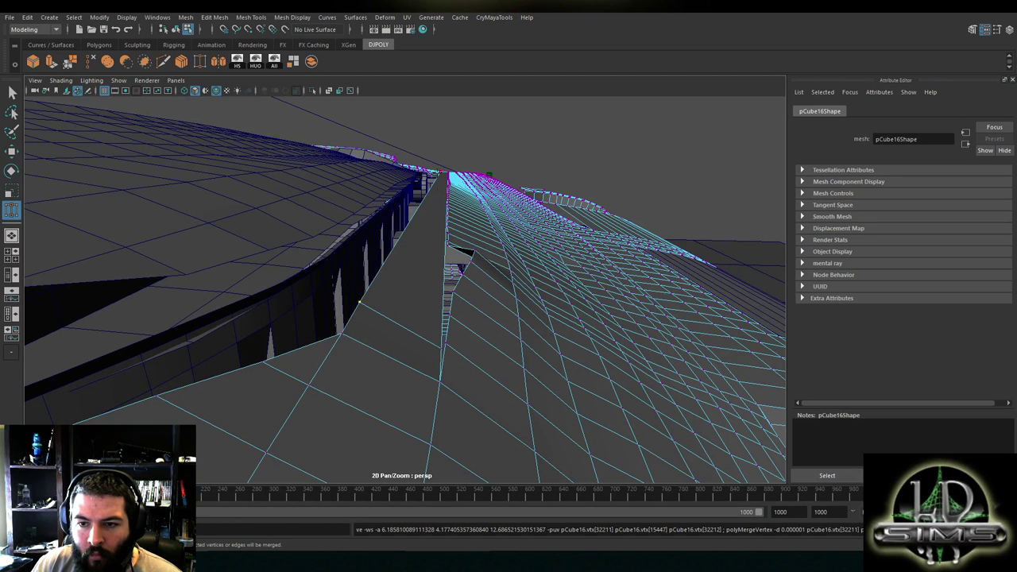
{"action": "left_click", "coordinate": [688, 162]}
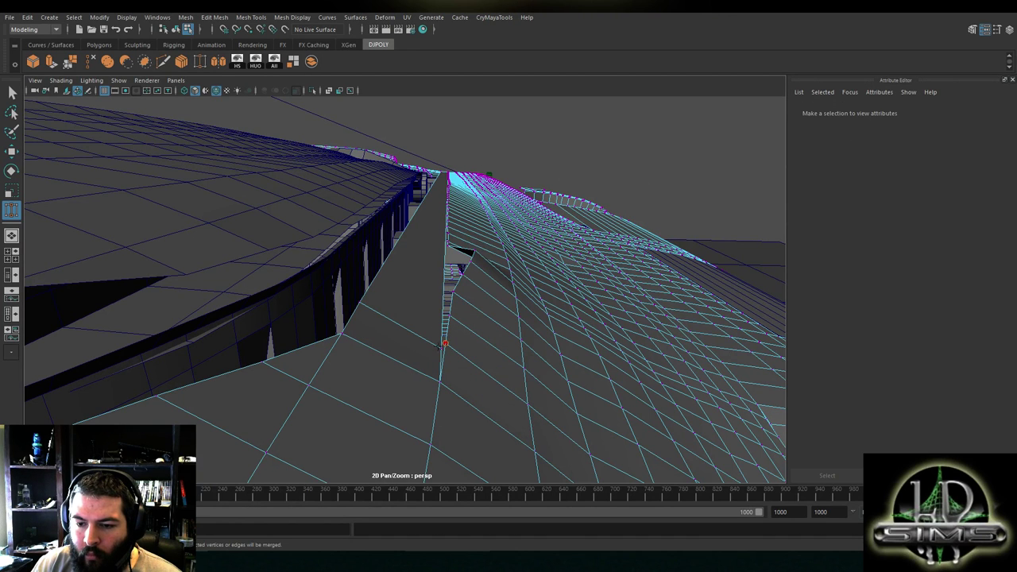
Cut a new edge across the strip from the roof opening's rim to the strip's lower edge
{"action": "left_click_drag", "start_coordinate": [486, 341], "coordinate": [334, 259], "text": "alt"}
{"action": "left_click", "coordinate": [164, 62]}
{"action": "left_click", "coordinate": [382, 207]}
{"action": "left_click_drag", "start_coordinate": [404, 214], "coordinate": [416, 214], "text": "alt"}
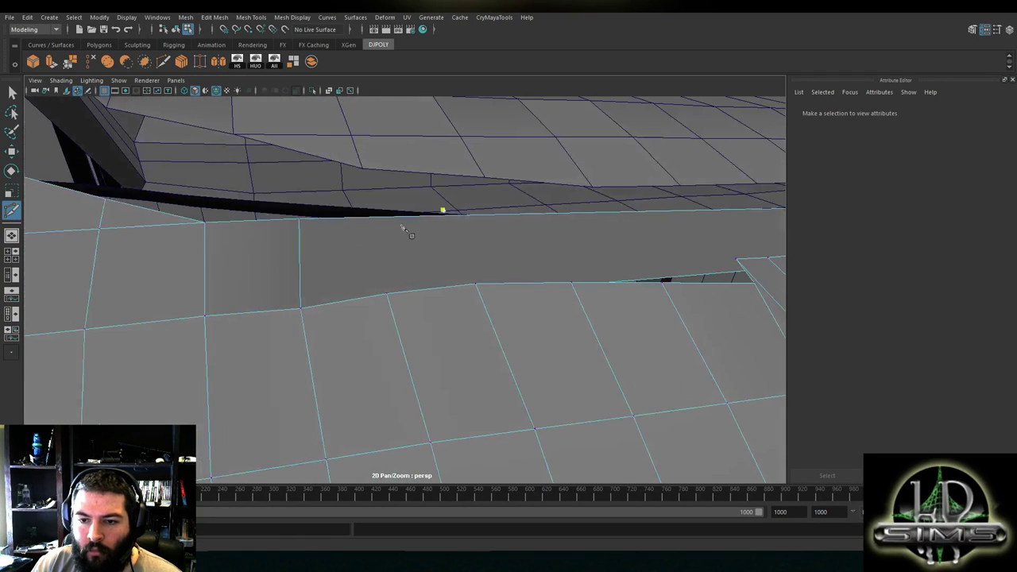
{"action": "left_click_drag", "start_coordinate": [384, 259], "coordinate": [341, 252], "text": "alt"}
{"action": "left_click", "coordinate": [403, 317]}
{"action": "key", "text": "w"}
Adjust the end vertices of the new cut along the strip's edges beside the gap
{"action": "left_click_drag", "start_coordinate": [366, 292], "coordinate": [376, 307], "text": "alt"}
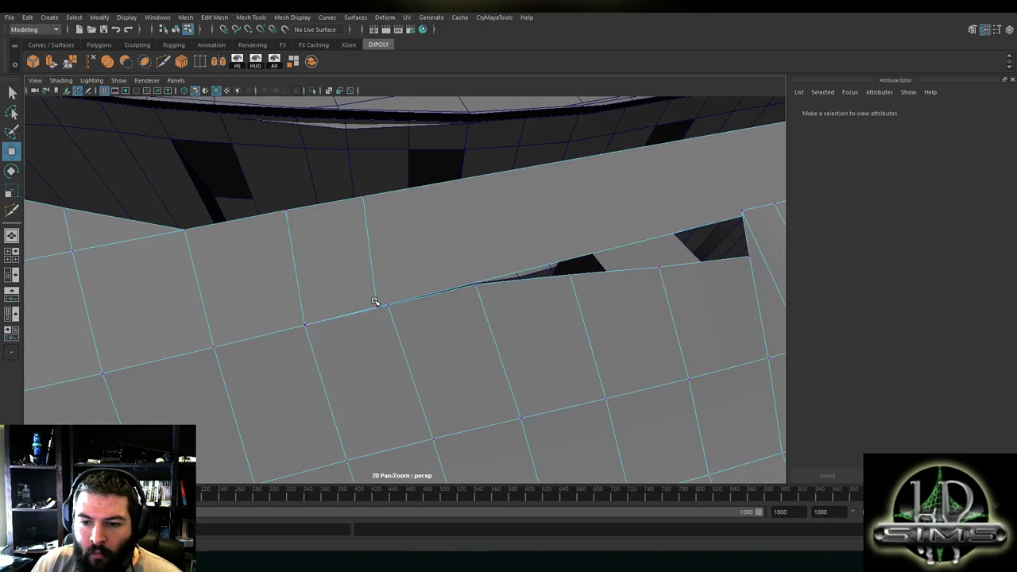
{"action": "left_click", "coordinate": [376, 303]}
{"action": "left_click_drag", "start_coordinate": [371, 252], "coordinate": [352, 232], "text": "alt"}
{"action": "left_click", "coordinate": [283, 229]}
{"action": "left_click_drag", "start_coordinate": [244, 237], "coordinate": [287, 277]}
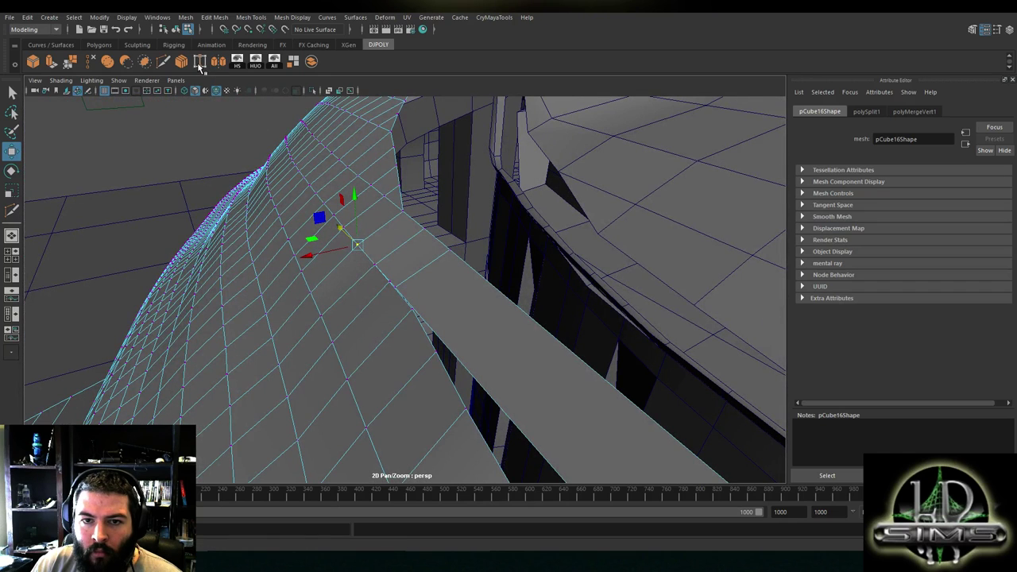
Try to merge the cut's lower vertex into the neighbouring hull vertex with the Target Weld tool
{"action": "left_click_drag", "start_coordinate": [306, 194], "coordinate": [318, 246], "text": "alt"}
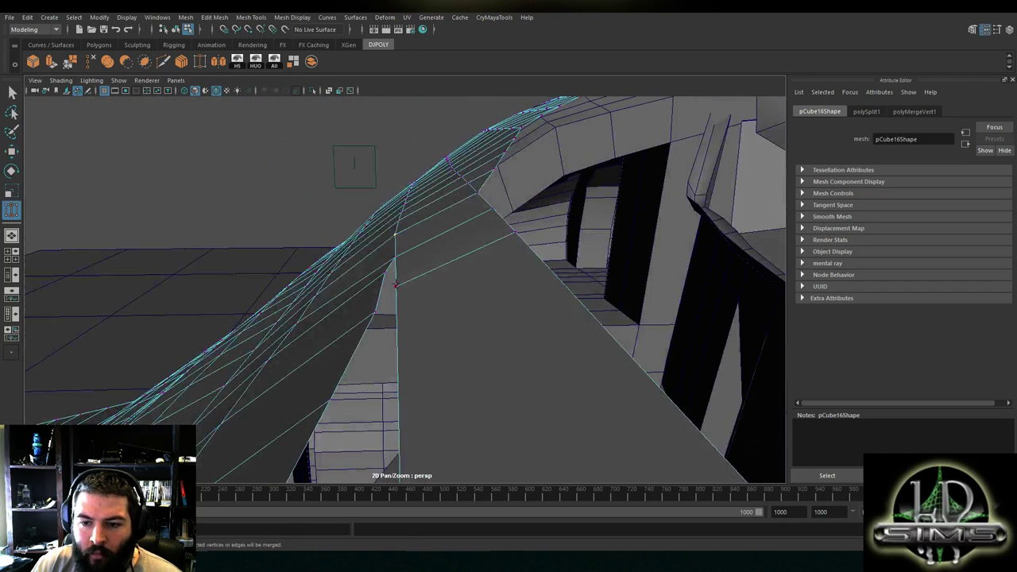
{"action": "mouse_move", "coordinate": [398, 290]}
{"action": "left_mouse_down"}
{"action": "mouse_move", "coordinate": [296, 259]}
{"action": "mouse_move", "coordinate": [384, 286]}
{"action": "left_mouse_up"}
{"action": "left_click_drag", "start_coordinate": [384, 287], "coordinate": [354, 276], "text": "alt"}
Undo back to the rim vertex move and merge the cut's lower vertex with the adjacent hull vertex again
{"action": "key", "text": "ctrl+z"}
{"action": "key", "text": "ctrl+z"}
{"action": "key", "text": "ctrl+z"}
{"action": "key", "text": "ctrl+z"}
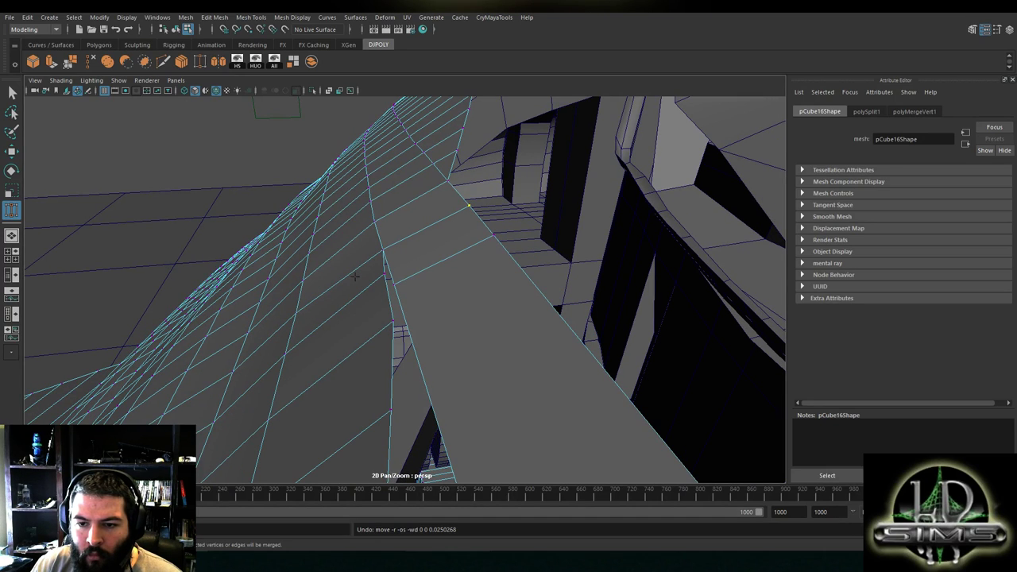
{"action": "key", "text": "shift+z"}
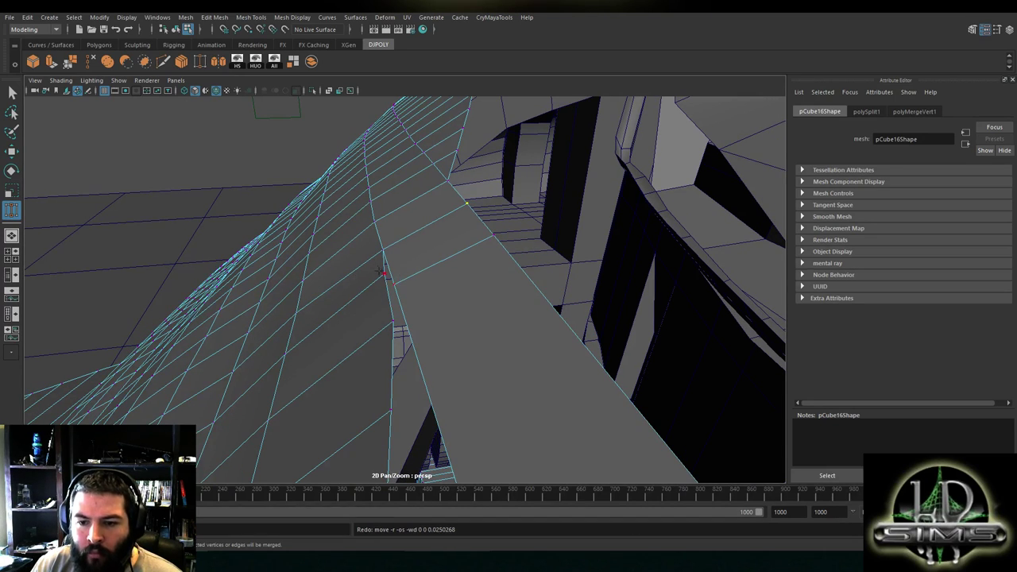
{"action": "left_click", "coordinate": [380, 270]}
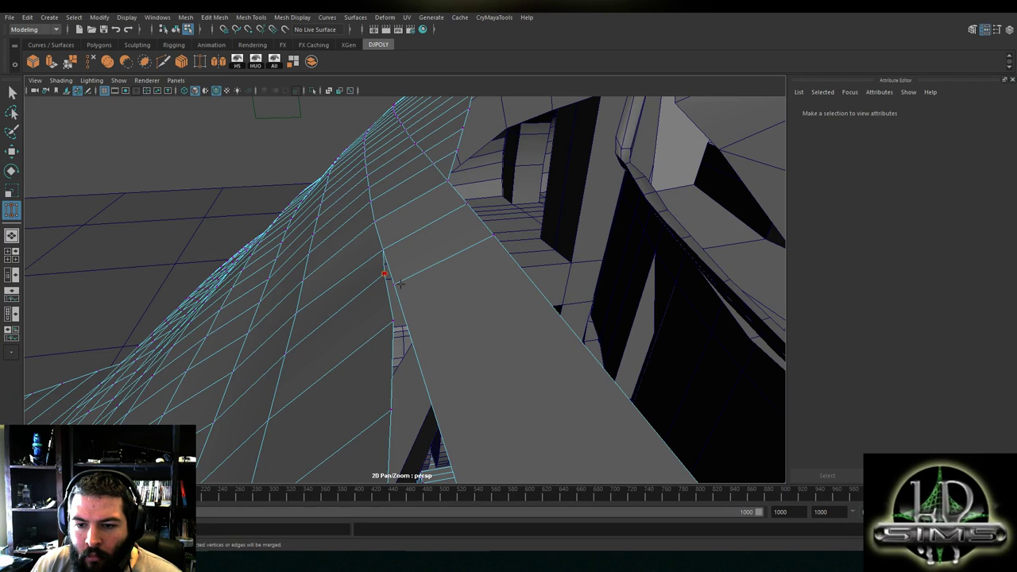
{"action": "mouse_move", "coordinate": [400, 286]}
{"action": "left_mouse_down", "text": "alt"}
{"action": "mouse_move", "coordinate": [456, 261]}
{"action": "mouse_move", "coordinate": [417, 283]}
{"action": "left_mouse_up", "text": "alt"}
Cut a diagonal edge from the roof opening's rim across the strip to its lower edge beyond the gap
{"action": "left_click", "coordinate": [181, 61]}
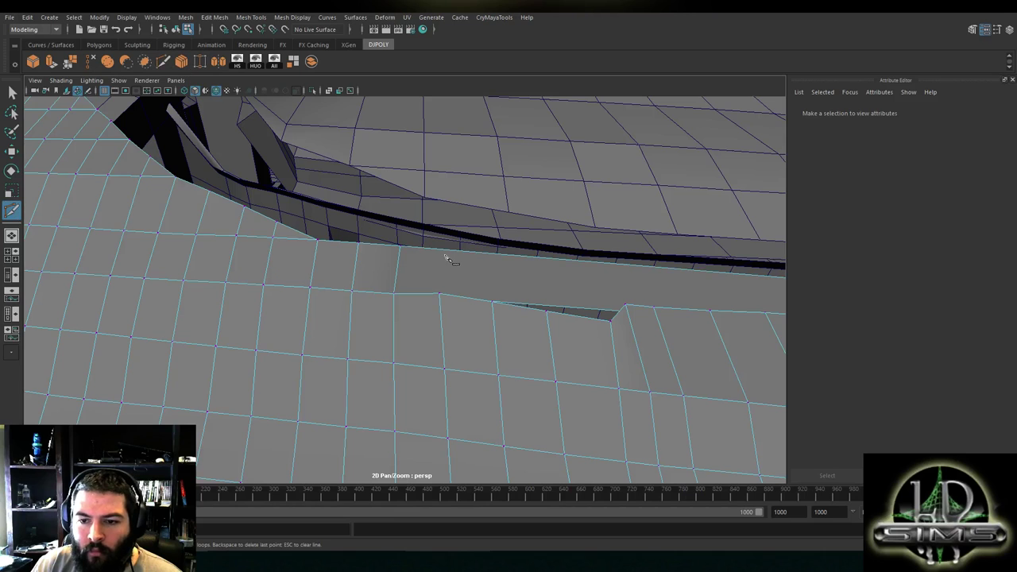
{"action": "left_click", "coordinate": [435, 250]}
{"action": "left_click_drag", "start_coordinate": [441, 268], "coordinate": [461, 325], "text": "alt"}
{"action": "left_click", "coordinate": [443, 302]}
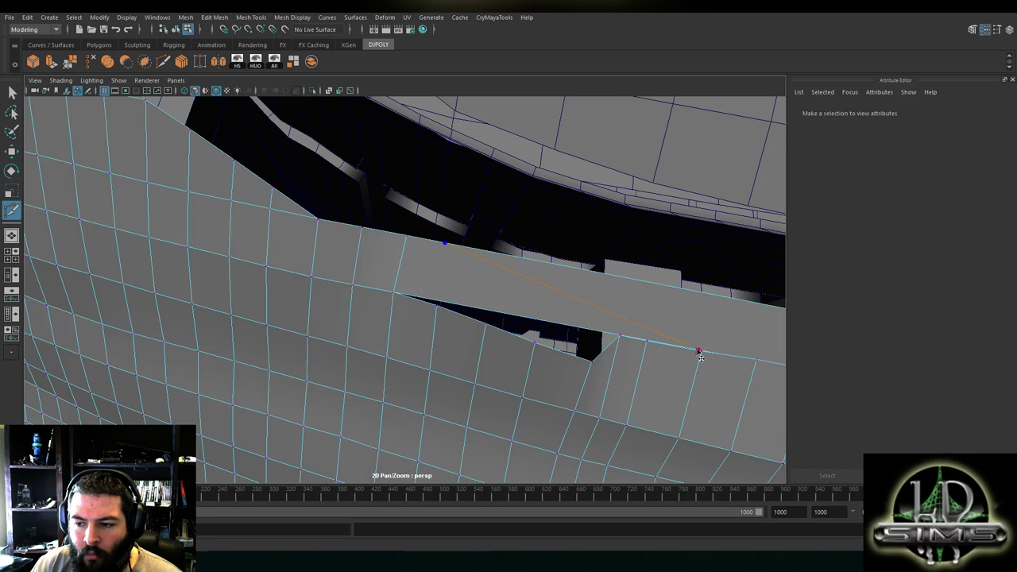
{"action": "right_click", "coordinate": [590, 302]}
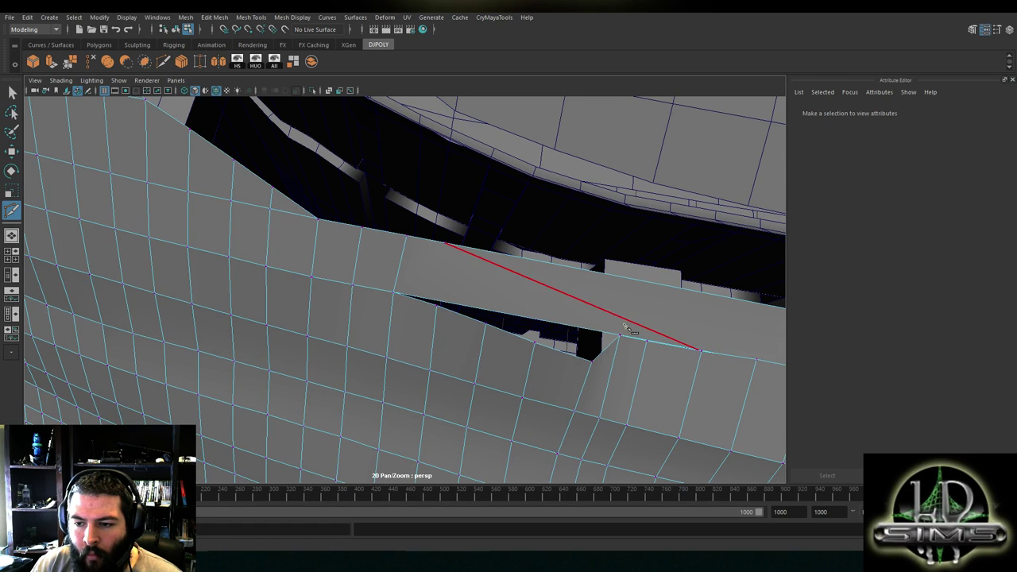
{"action": "key", "text": "w"}
Move the diagonal cut's lower vertex back along the strip's edge and merge it with the hull vertex beside the gap
{"action": "left_click_drag", "start_coordinate": [682, 331], "coordinate": [688, 342], "text": "alt"}
{"action": "left_click", "coordinate": [683, 315]}
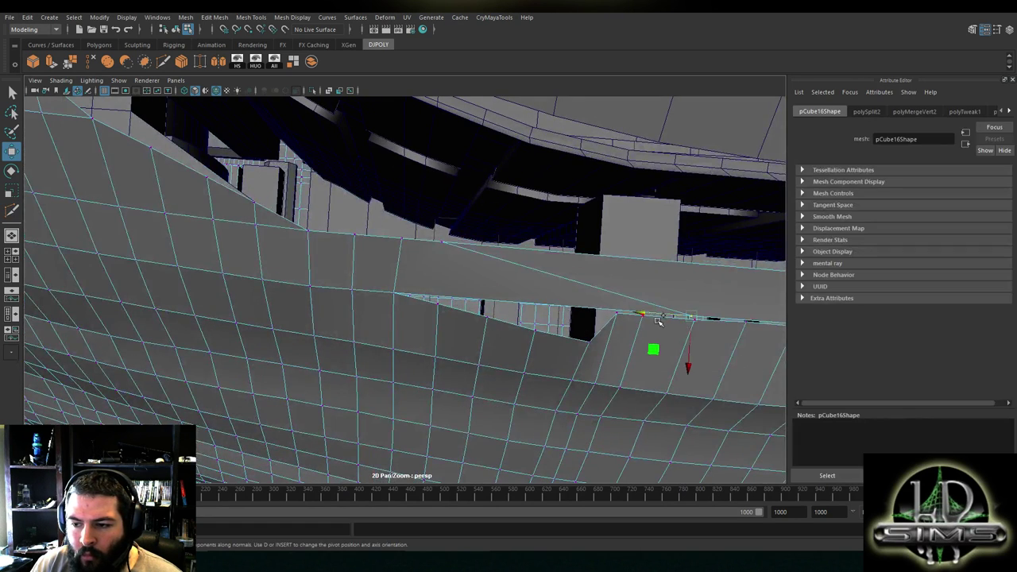
{"action": "left_click", "coordinate": [415, 288]}
{"action": "left_click_drag", "start_coordinate": [399, 282], "coordinate": [274, 201], "text": "alt"}
{"action": "left_click_drag", "start_coordinate": [402, 264], "coordinate": [405, 319], "text": "alt"}
{"action": "left_click", "coordinate": [352, 205]}
{"action": "left_click", "coordinate": [199, 63]}
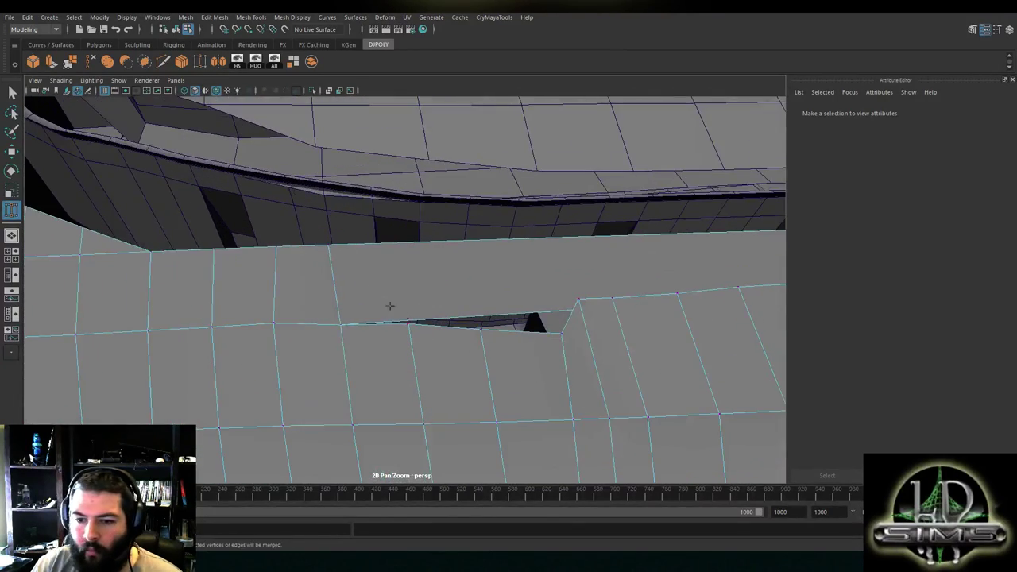
Cut another edge across the strip from the roof opening's rim to the next hull vertex along the gap
{"action": "scroll", "coordinate": [322, 290], "scroll_direction": "down", "scroll_amount": 6}
{"action": "left_click_drag", "start_coordinate": [313, 254], "coordinate": [367, 306], "text": "alt"}
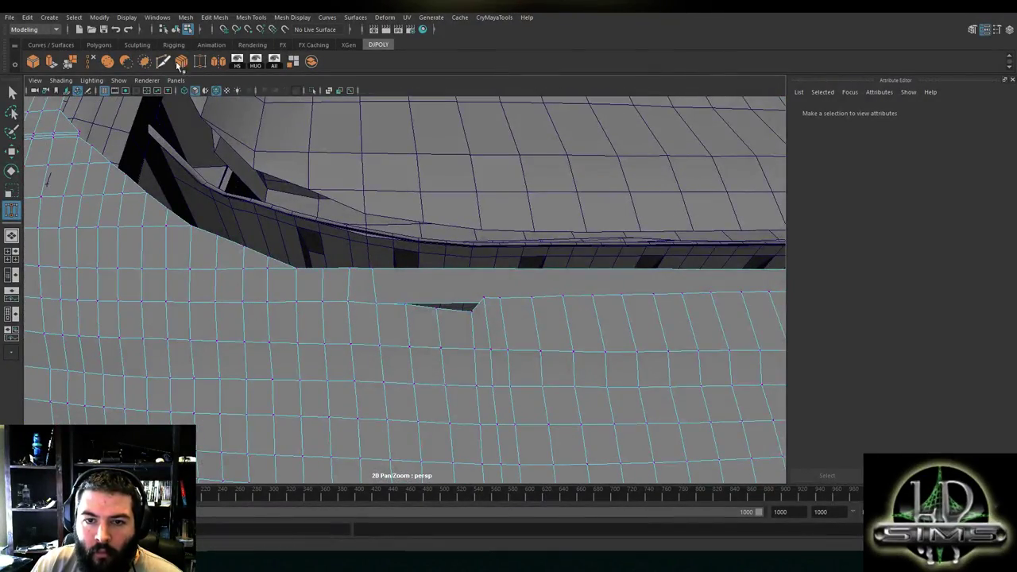
{"action": "left_click", "coordinate": [167, 61]}
{"action": "scroll", "coordinate": [368, 262], "scroll_direction": "up", "scroll_amount": 4}
{"action": "left_click", "coordinate": [352, 256]}
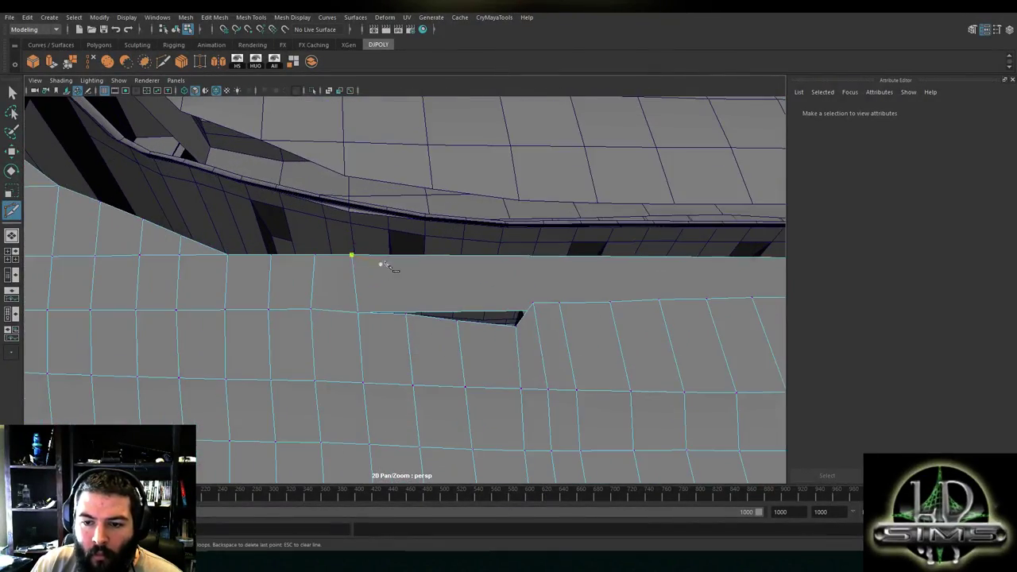
{"action": "left_click", "coordinate": [405, 311]}
{"action": "middle_click_drag", "start_coordinate": [405, 312], "coordinate": [337, 323], "text": "alt"}
{"action": "left_click", "coordinate": [386, 273]}
{"action": "key", "text": "Return"}
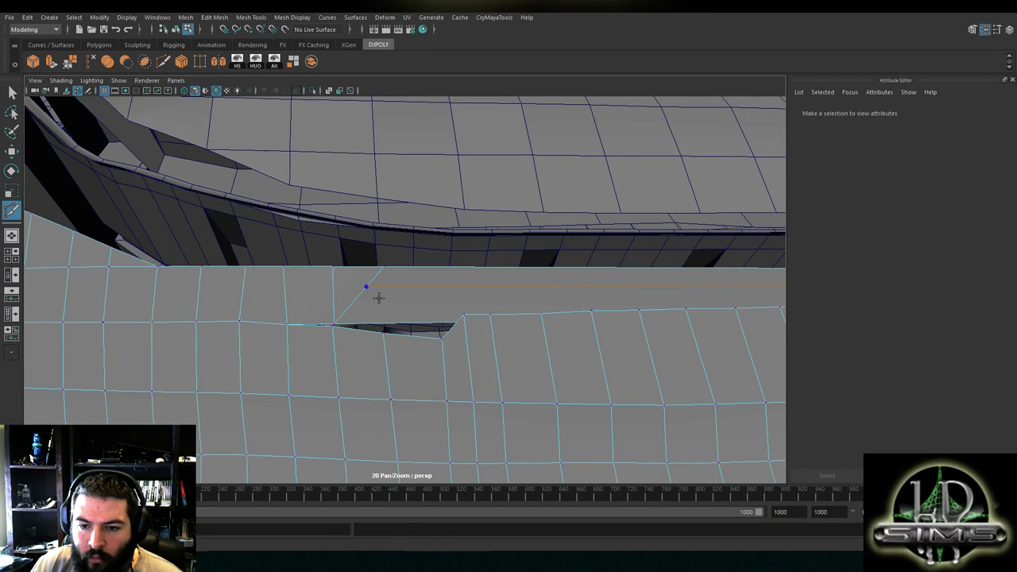
{"action": "left_click", "coordinate": [333, 271]}
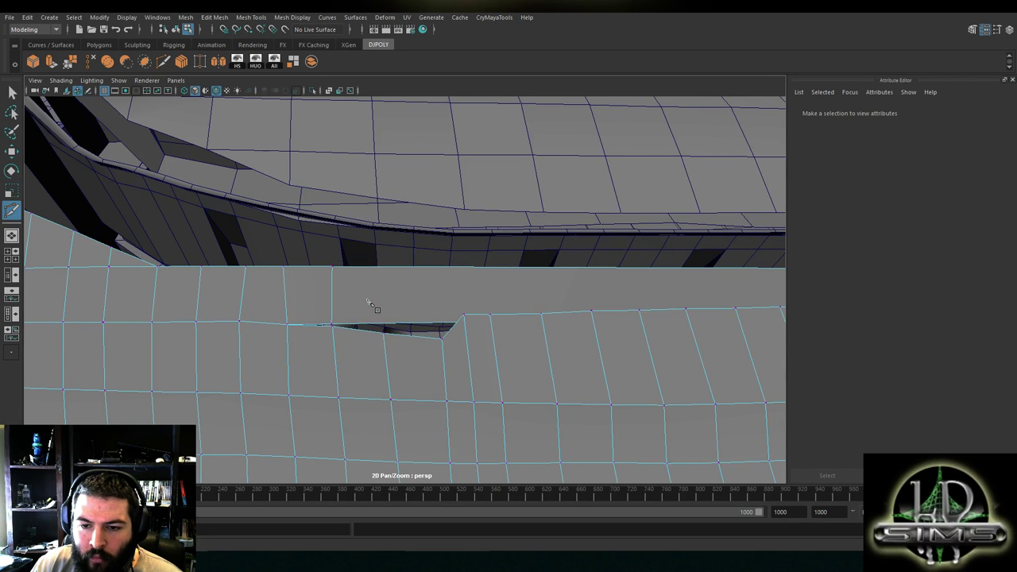
In the top view, cut three edges across the strip from the opening's rim to the hull vertices beside the gap's end
{"action": "key", "text": "space"}
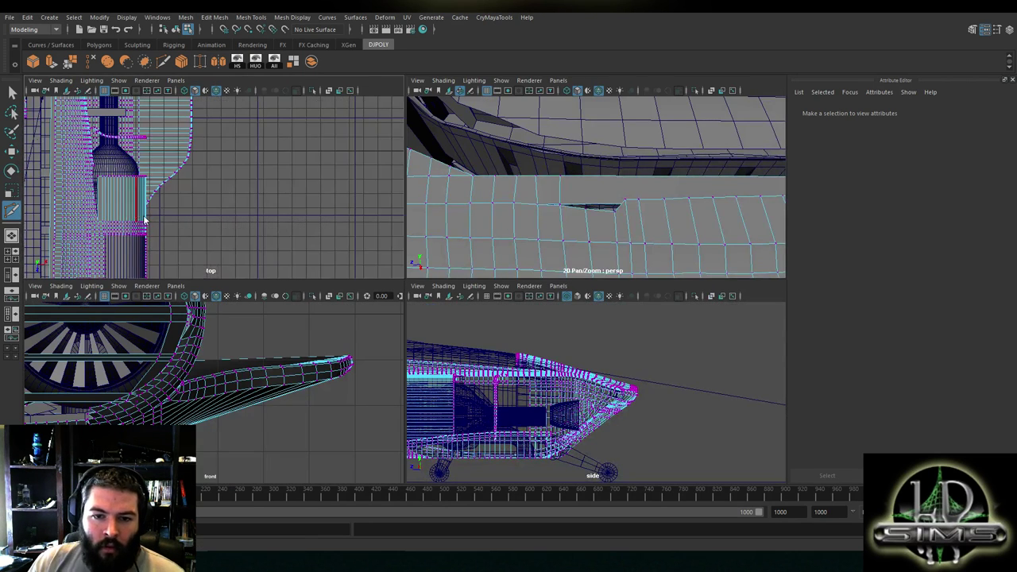
{"action": "key", "text": "space"}
{"action": "scroll", "coordinate": [362, 229], "scroll_direction": "up", "scroll_amount": 2}
{"action": "middle_click_drag", "start_coordinate": [206, 377], "coordinate": [405, 340], "text": "alt"}
{"action": "scroll", "coordinate": [357, 300], "scroll_direction": "up", "scroll_amount": 1}
{"action": "middle_click_drag", "start_coordinate": [415, 468], "coordinate": [416, 97], "text": "alt"}
{"action": "scroll", "coordinate": [349, 334], "scroll_direction": "up", "scroll_amount": 6}
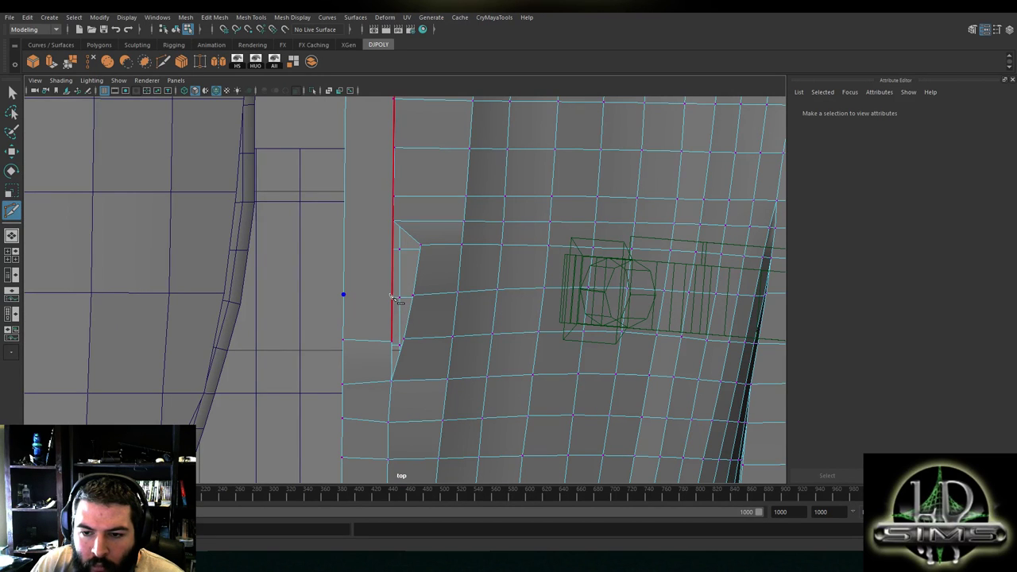
{"action": "middle_click_drag", "start_coordinate": [371, 293], "coordinate": [365, 334], "text": "alt"}
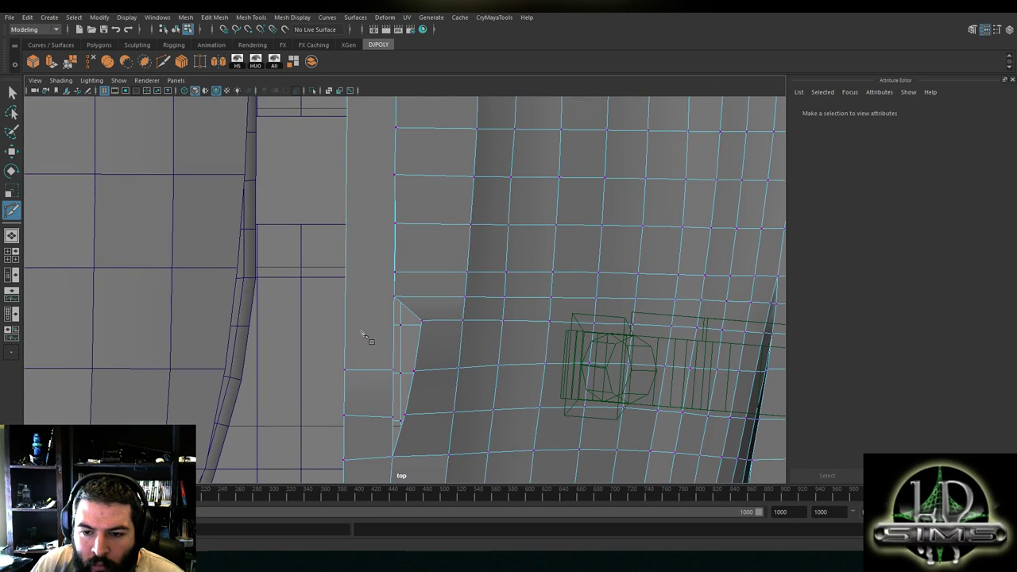
{"action": "left_click", "coordinate": [346, 321]}
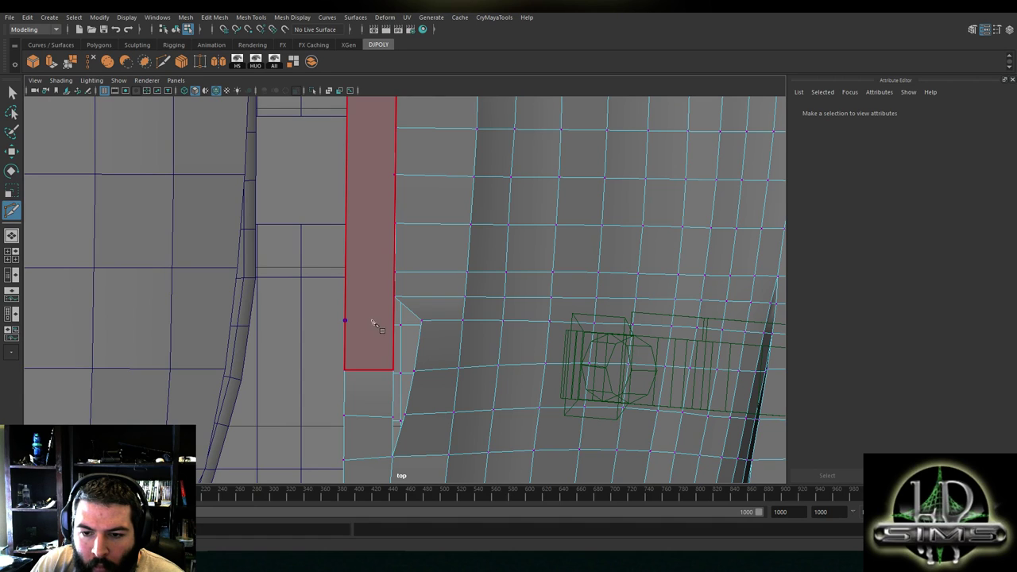
{"action": "left_click", "coordinate": [355, 307]}
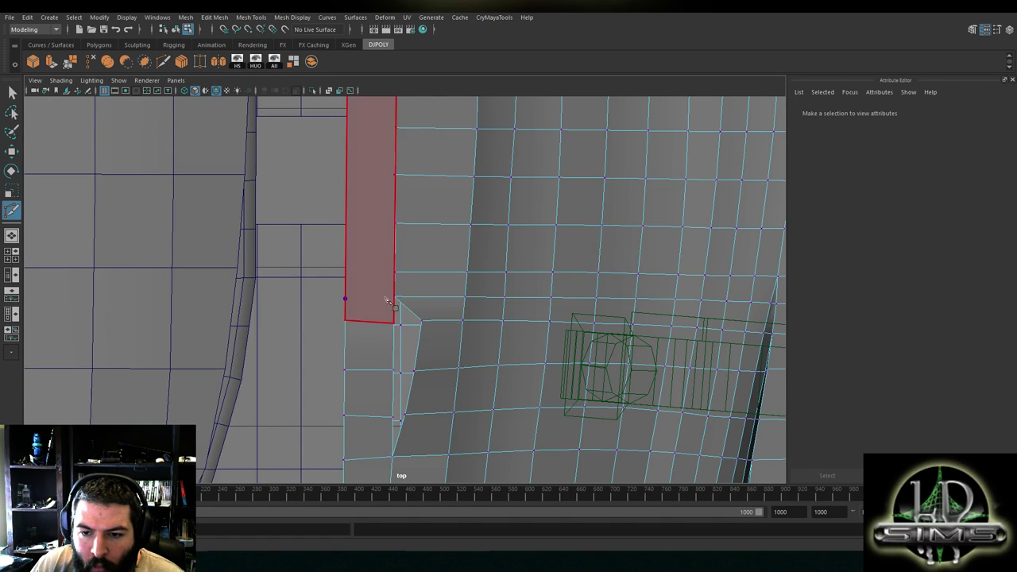
{"action": "left_click", "coordinate": [346, 271]}
{"action": "left_click", "coordinate": [394, 271]}
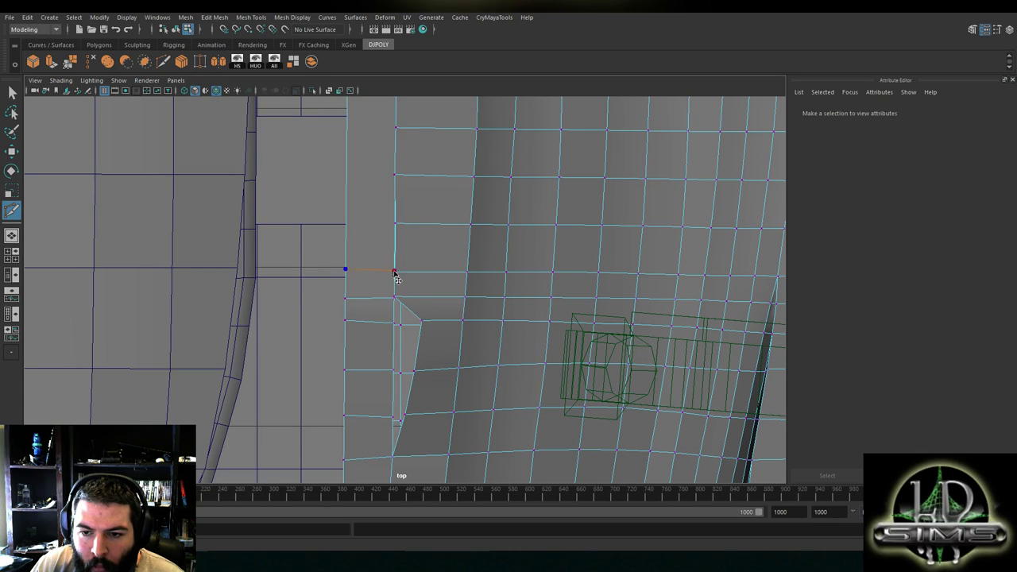
Continue along the strip beyond the gap, cutting three more edges from the opening's rim toward the successive hull rows
{"action": "right_click", "coordinate": [371, 244]}
{"action": "middle_click_drag", "start_coordinate": [371, 244], "coordinate": [374, 314], "text": "alt"}
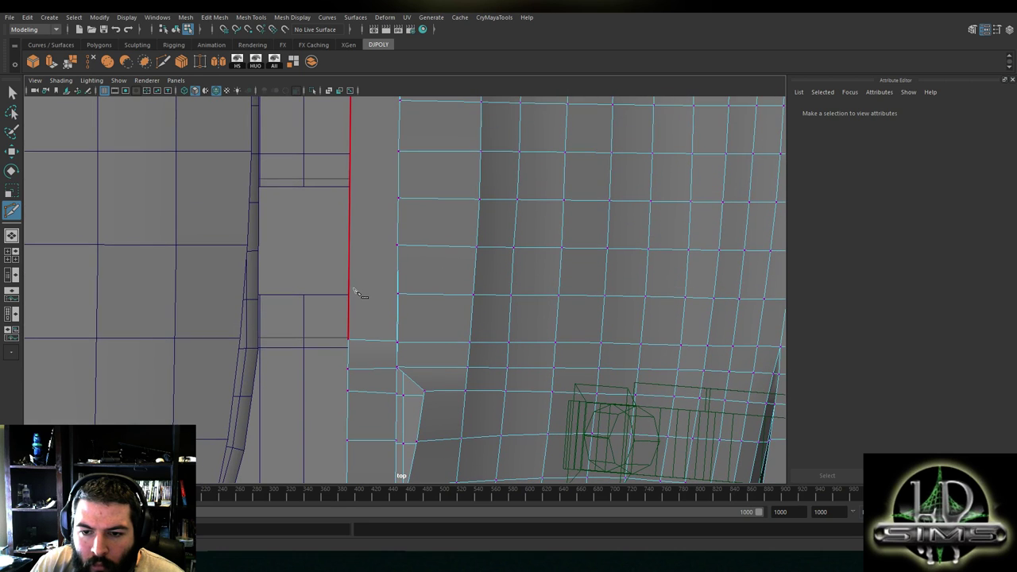
{"action": "left_click", "coordinate": [348, 291]}
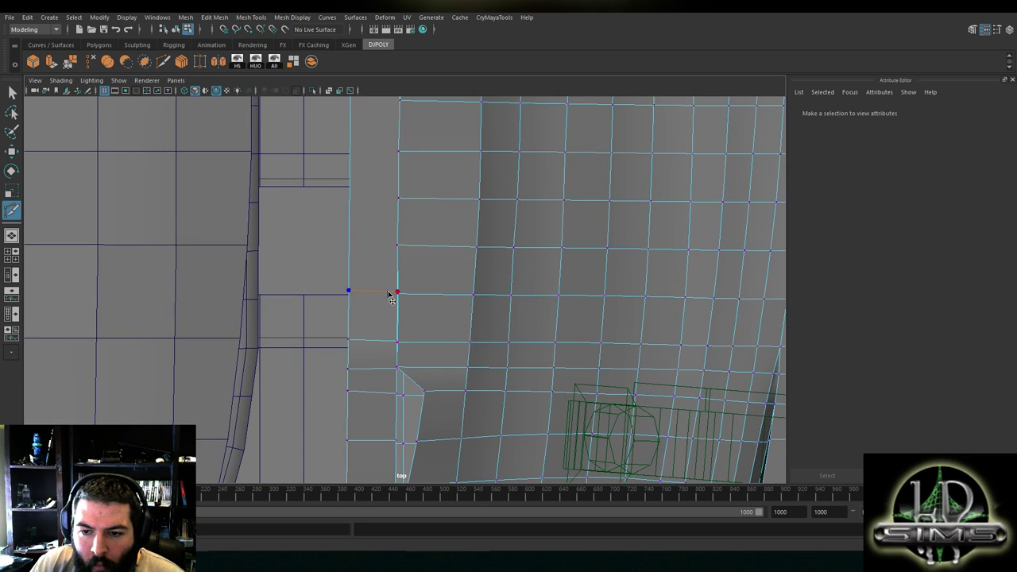
{"action": "right_click", "coordinate": [359, 278]}
{"action": "middle_click_drag", "start_coordinate": [359, 258], "coordinate": [364, 319], "text": "alt"}
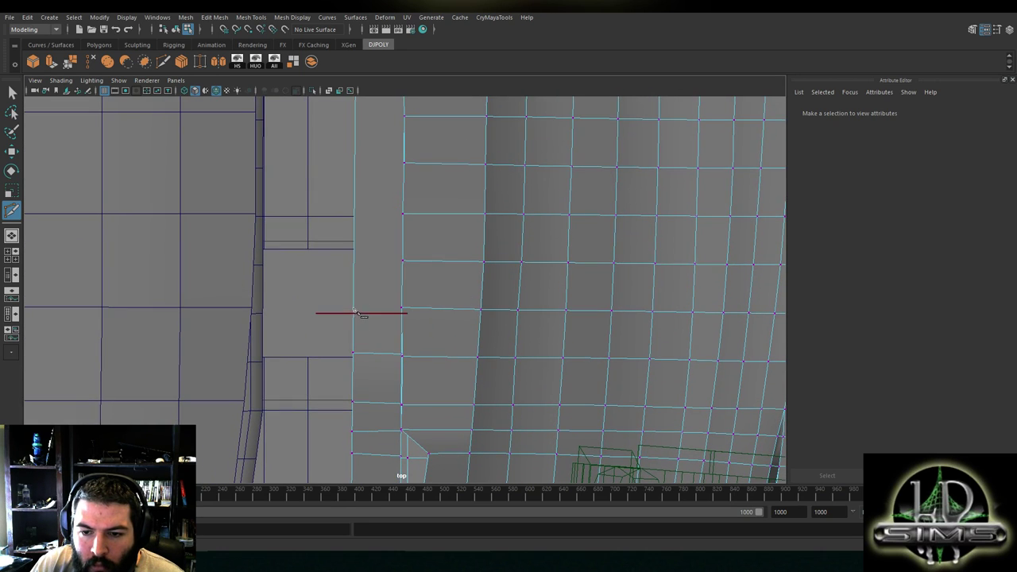
{"action": "left_click", "coordinate": [354, 303]}
{"action": "left_click", "coordinate": [402, 303]}
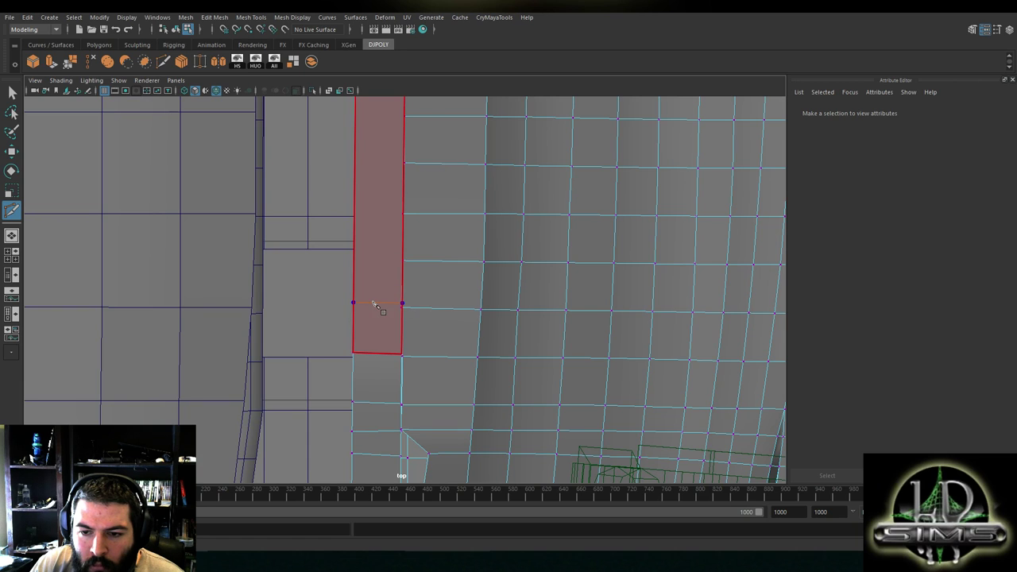
{"action": "right_click", "coordinate": [375, 271]}
{"action": "middle_click_drag", "start_coordinate": [374, 270], "coordinate": [370, 313], "text": "alt"}
{"action": "left_click", "coordinate": [350, 288]}
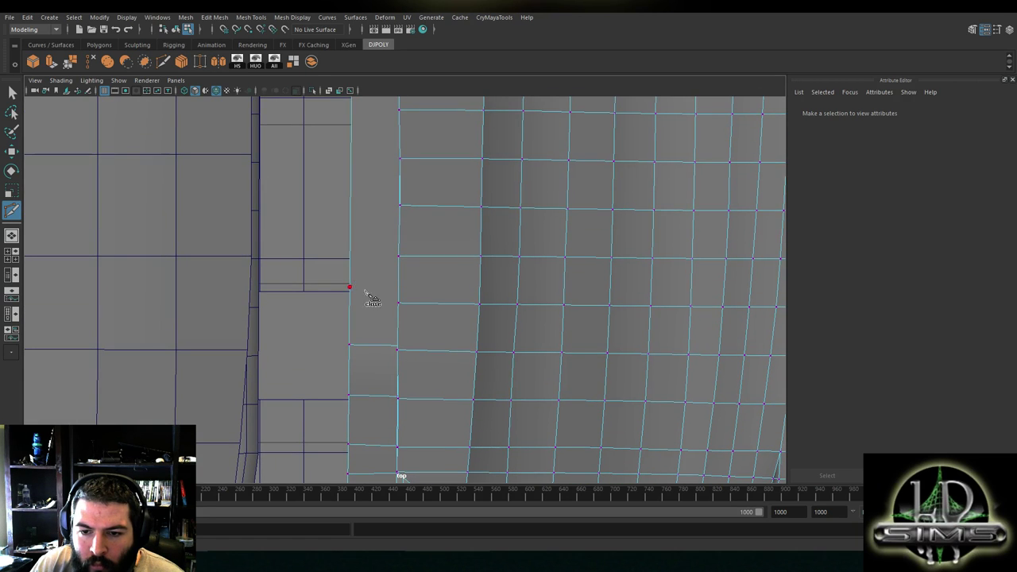
{"action": "left_click", "coordinate": [399, 288]}
{"action": "key", "text": "Return"}
Try to move the last cut's rim vertex along the roof opening's edge
{"action": "key", "text": "w"}
{"action": "left_click", "coordinate": [372, 288]}
{"action": "left_click", "coordinate": [409, 301], "text": "shift"}
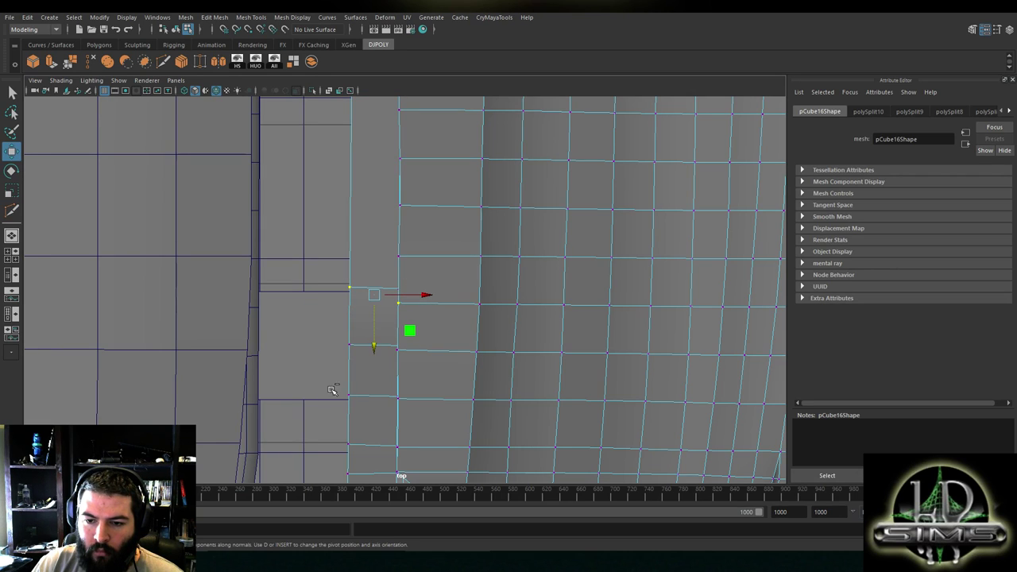
{"action": "scroll", "coordinate": [368, 320], "scroll_direction": "up", "scroll_amount": 8}
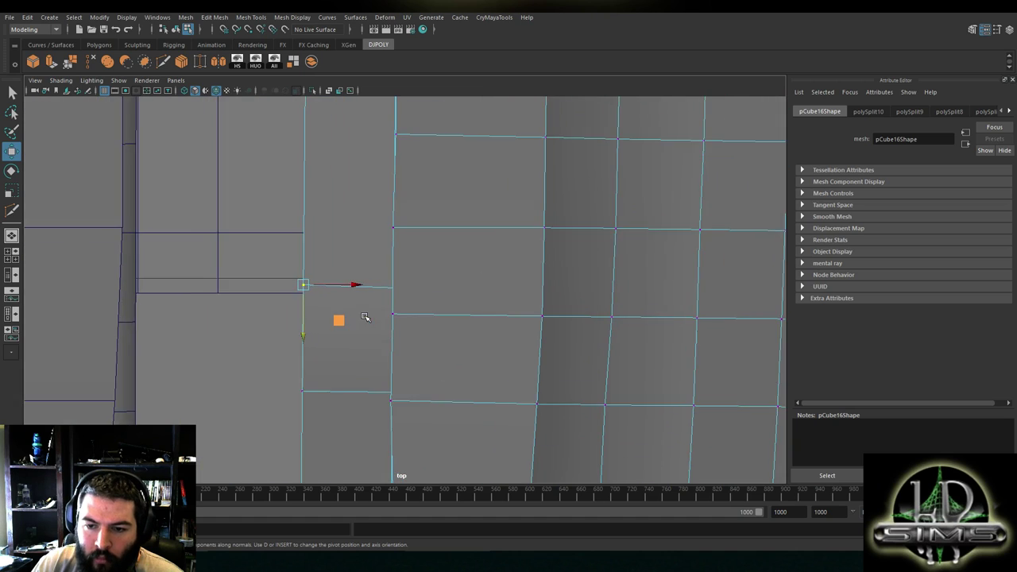
{"action": "left_click_drag", "start_coordinate": [331, 317], "coordinate": [325, 361]}
{"action": "key", "text": "ctrl+z"}
In the perspective view, merge the first loose hull vertex at the gap with the adjacent strip vertex using Target Weld
{"action": "scroll", "coordinate": [325, 361], "scroll_direction": "down", "scroll_amount": 5}
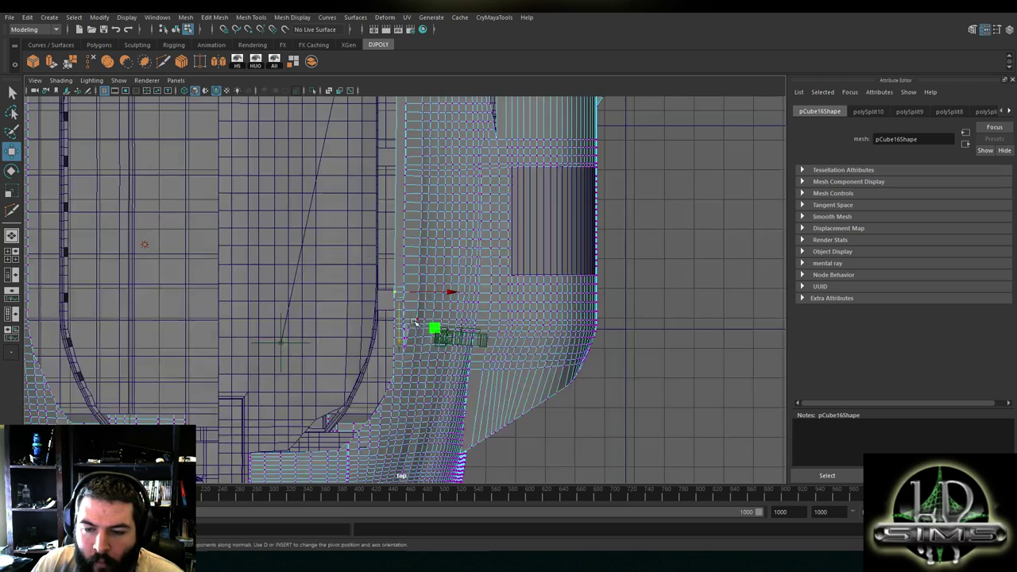
{"action": "key", "text": "space"}
{"action": "key", "text": "space"}
{"action": "left_click_drag", "start_coordinate": [484, 201], "coordinate": [346, 175], "text": "alt"}
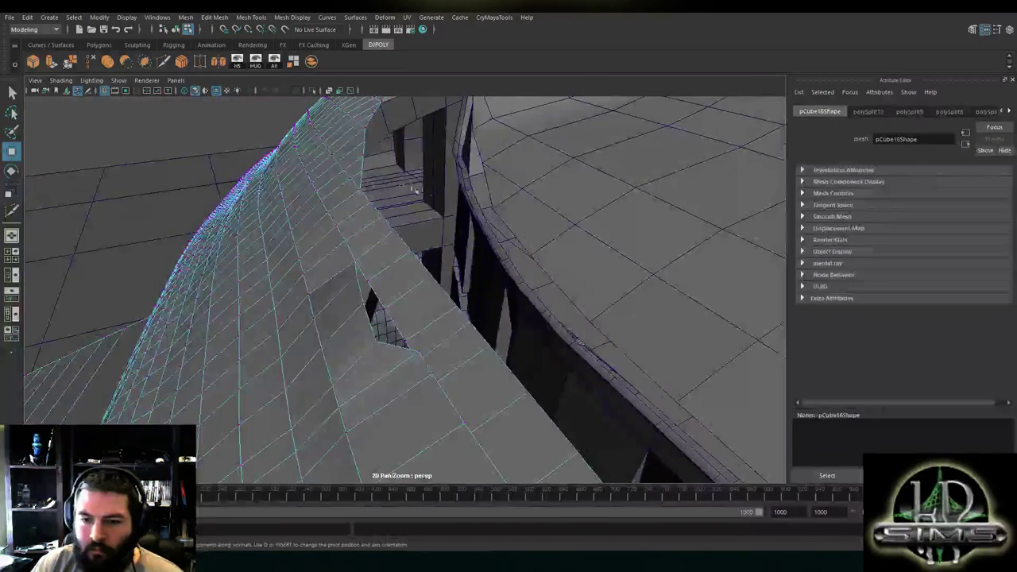
{"action": "left_click", "coordinate": [199, 64]}
{"action": "left_click_drag", "start_coordinate": [413, 228], "coordinate": [367, 258], "text": "alt"}
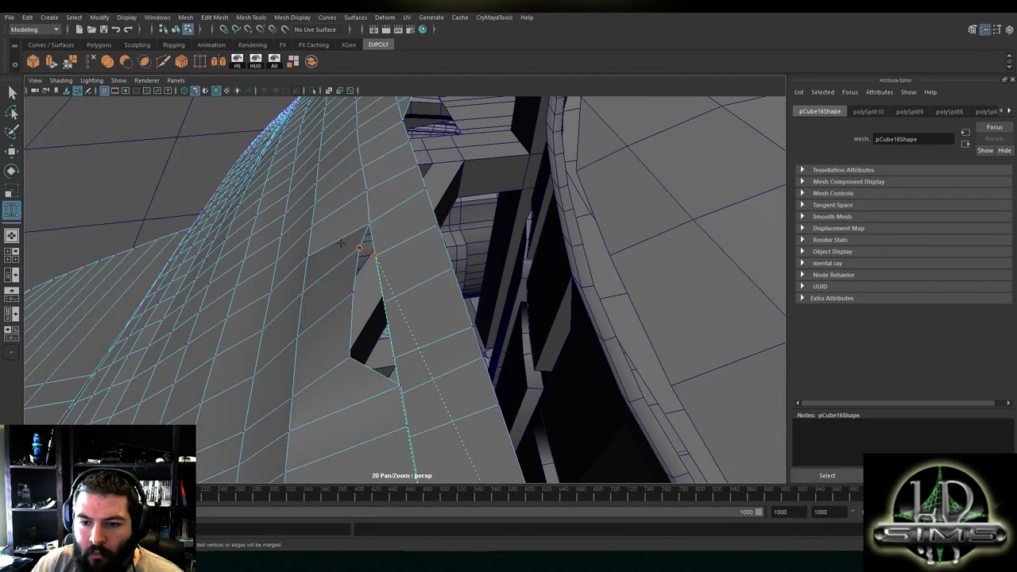
{"action": "left_click_drag", "start_coordinate": [348, 254], "coordinate": [351, 255]}
Merge the successive loose hull vertices along the gap with the matching cut vertices on the strip's edge
{"action": "left_click_drag", "start_coordinate": [419, 254], "coordinate": [550, 225], "text": "alt"}
{"action": "scroll", "coordinate": [491, 272], "scroll_direction": "down", "scroll_amount": 10}
{"action": "scroll", "coordinate": [550, 225], "scroll_direction": "up", "scroll_amount": 8}
{"action": "left_click_drag", "start_coordinate": [381, 287], "coordinate": [461, 342], "text": "alt"}
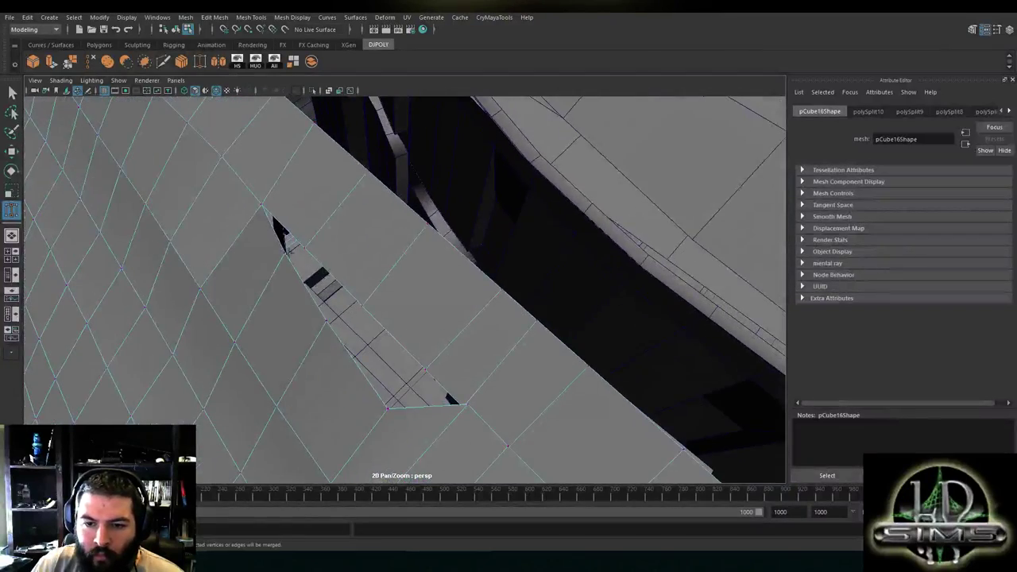
{"action": "left_click", "coordinate": [285, 253]}
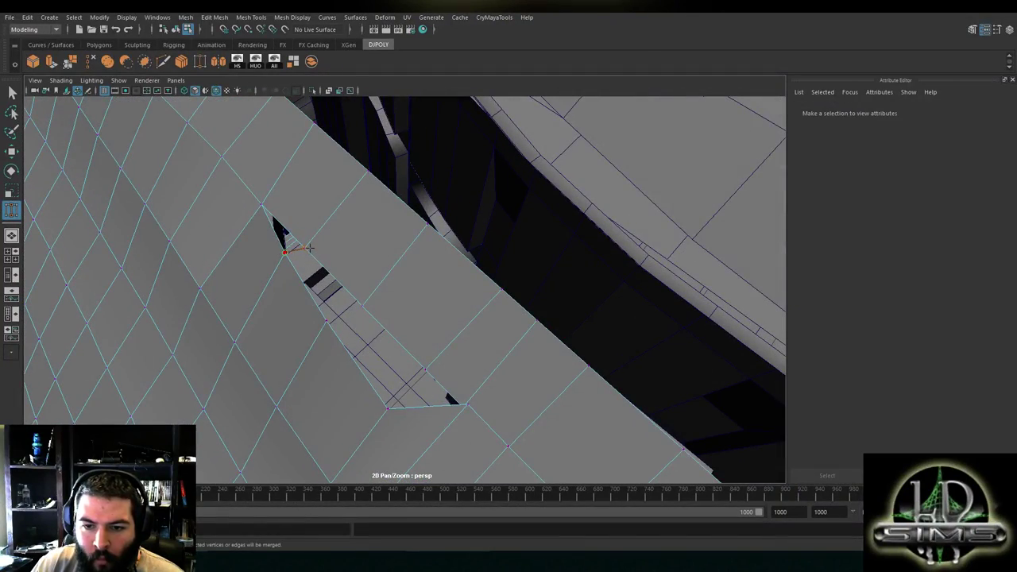
{"action": "left_click_drag", "start_coordinate": [325, 323], "coordinate": [324, 321]}
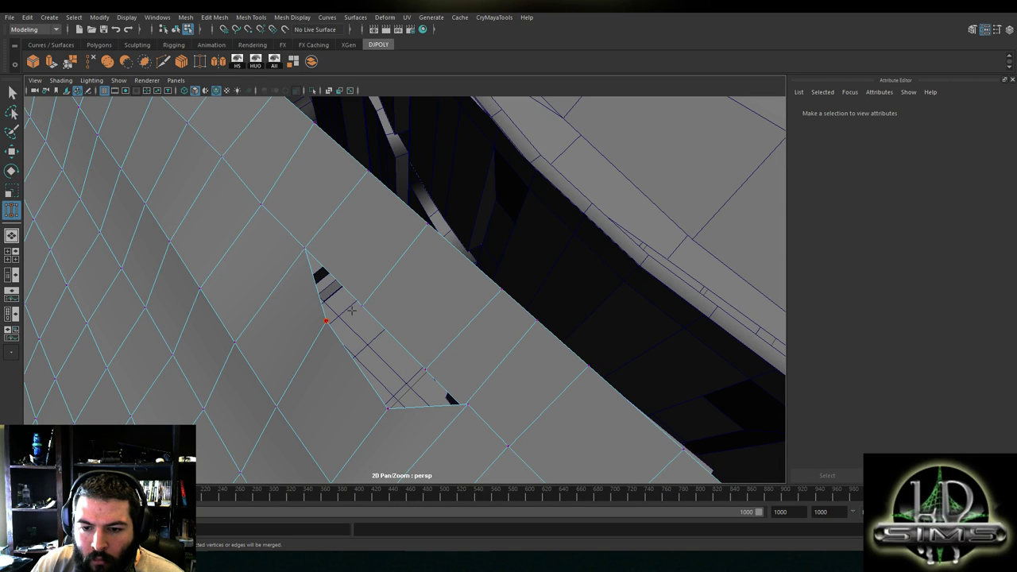
{"action": "left_click_drag", "start_coordinate": [346, 327], "coordinate": [358, 288]}
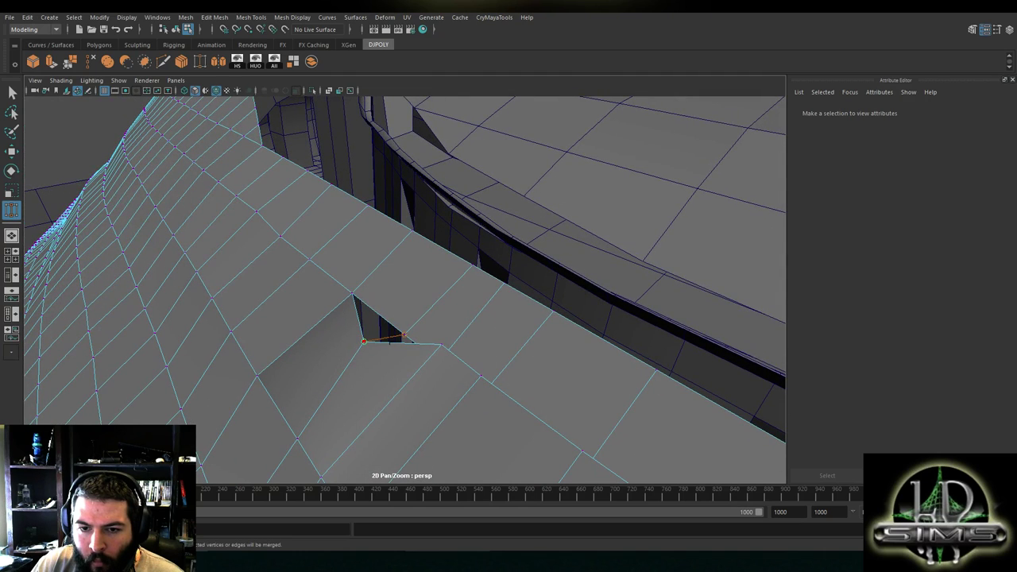
Merge the remaining loose hull vertices with the strip's cut vertices, working along the seam from the other side
{"action": "left_click_drag", "start_coordinate": [380, 343], "coordinate": [315, 344]}
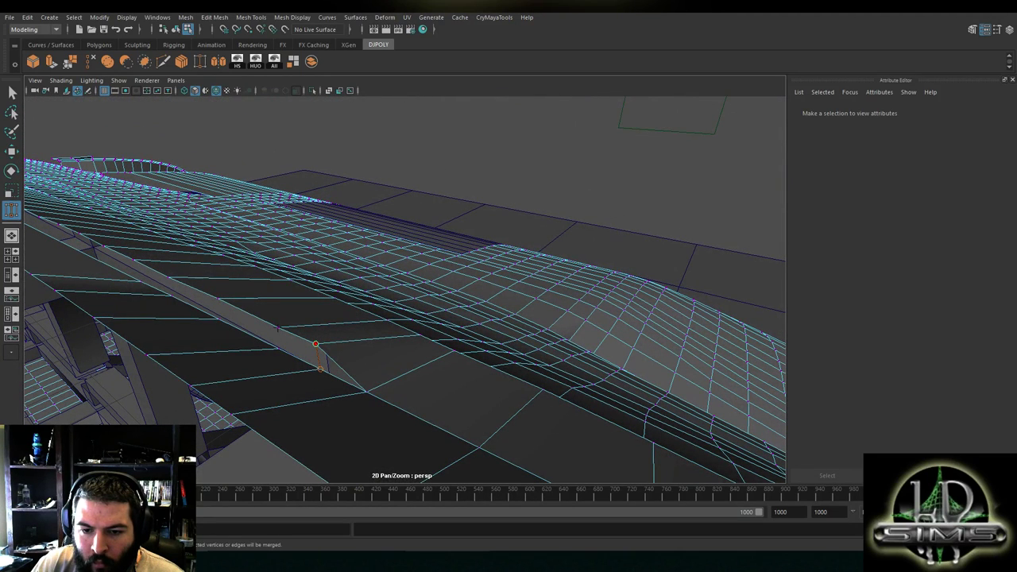
{"action": "left_click_drag", "start_coordinate": [319, 367], "coordinate": [319, 369]}
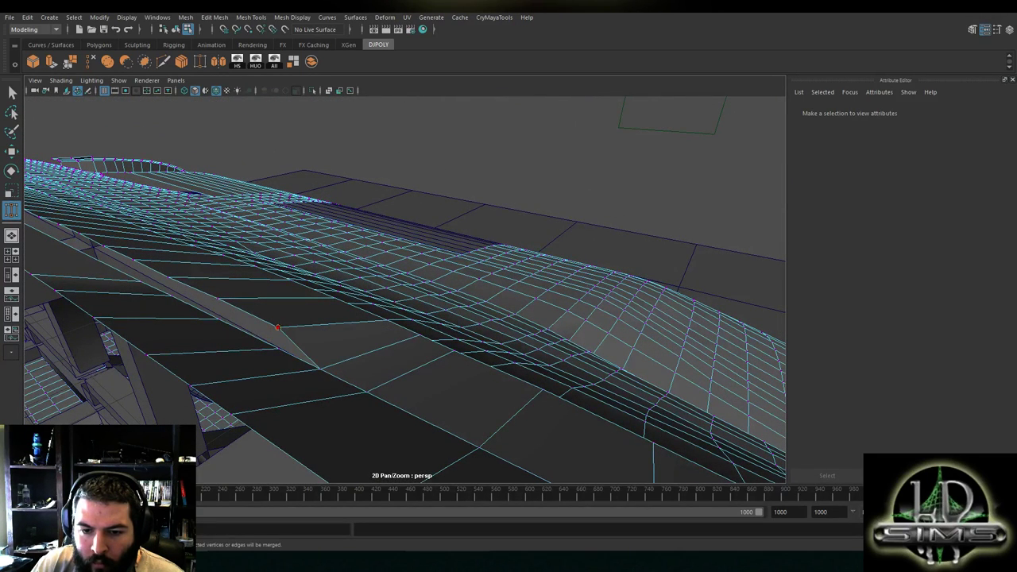
{"action": "left_click_drag", "start_coordinate": [266, 316], "coordinate": [373, 364], "text": "alt"}
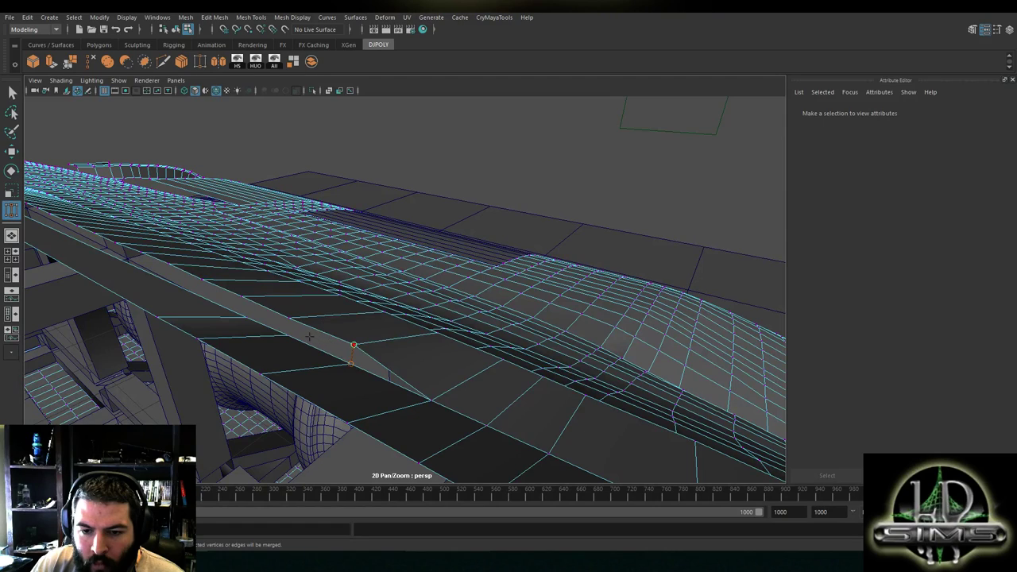
{"action": "left_click_drag", "start_coordinate": [311, 332], "coordinate": [405, 347], "text": "alt"}
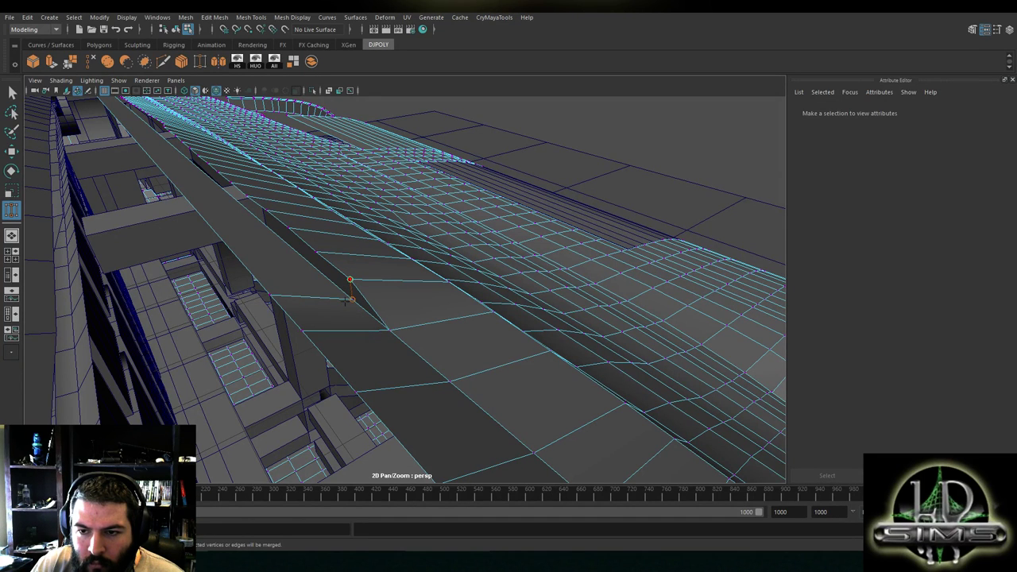
{"action": "left_click_drag", "start_coordinate": [357, 278], "coordinate": [413, 274], "text": "alt"}
Examine the closed seam, the long strip beside the roof opening and the overall hull from several angles
{"action": "left_click_drag", "start_coordinate": [210, 236], "coordinate": [681, 360], "text": "alt"}
{"action": "left_click_drag", "start_coordinate": [477, 263], "coordinate": [540, 358], "text": "alt"}
{"action": "scroll", "coordinate": [509, 318], "scroll_direction": "down", "scroll_amount": 5}
{"action": "left_click_drag", "start_coordinate": [509, 318], "coordinate": [382, 294], "text": "alt"}
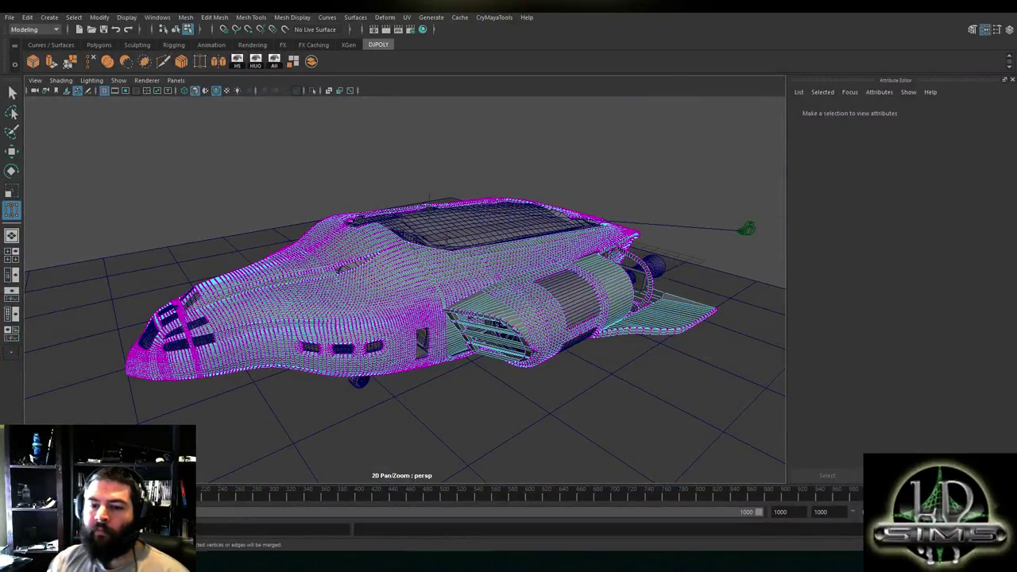
{"action": "scroll", "coordinate": [457, 258], "scroll_direction": "up", "scroll_amount": 5}
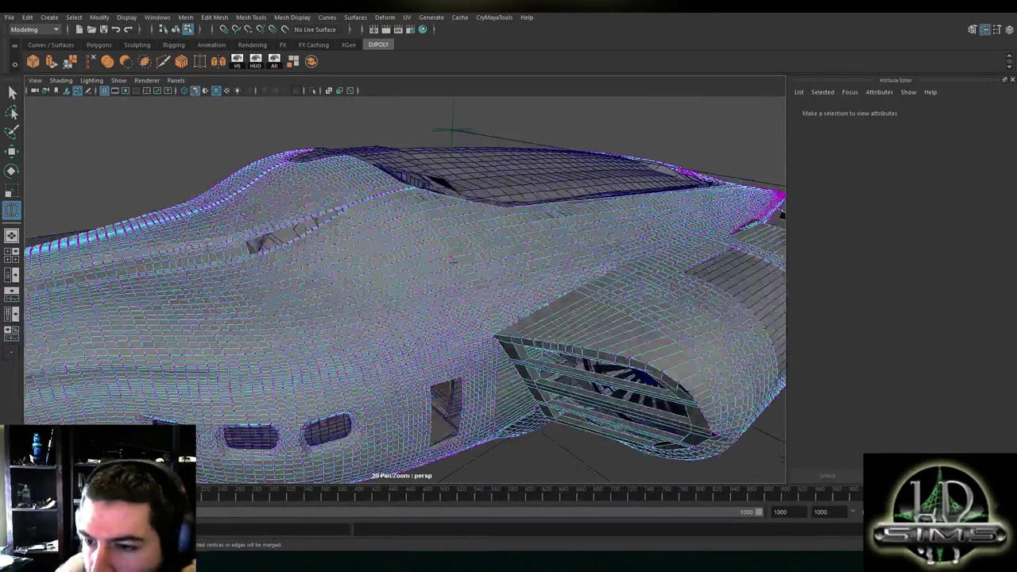
{"action": "scroll", "coordinate": [489, 249], "scroll_direction": "up", "scroll_amount": 5}
{"action": "middle_click_drag", "start_coordinate": [489, 248], "coordinate": [266, 374], "text": "alt"}
{"action": "scroll", "coordinate": [265, 372], "scroll_direction": "up", "scroll_amount": 6}
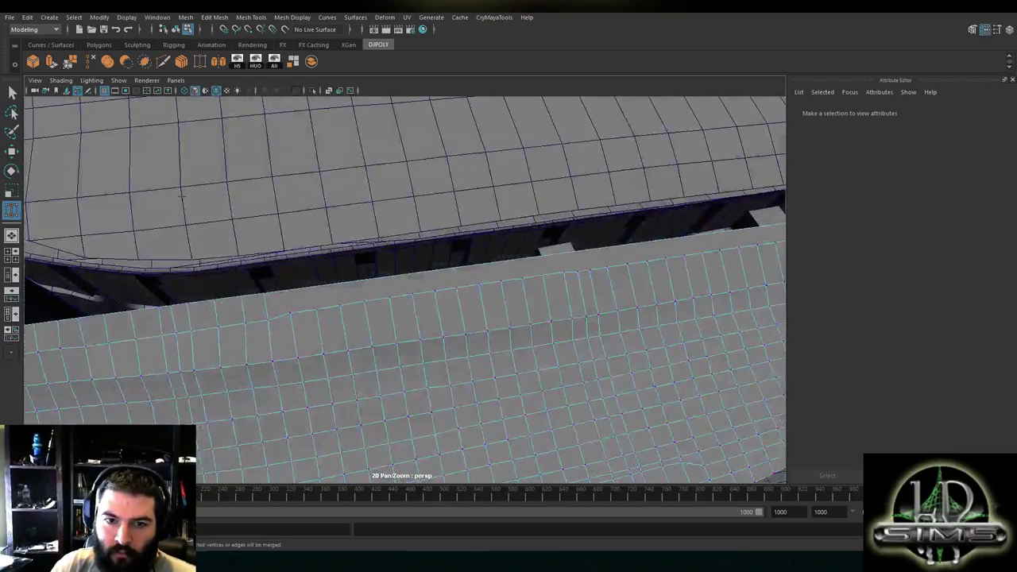
{"action": "middle_click_drag", "start_coordinate": [292, 243], "coordinate": [339, 230], "text": "alt"}
{"action": "key", "text": "w"}
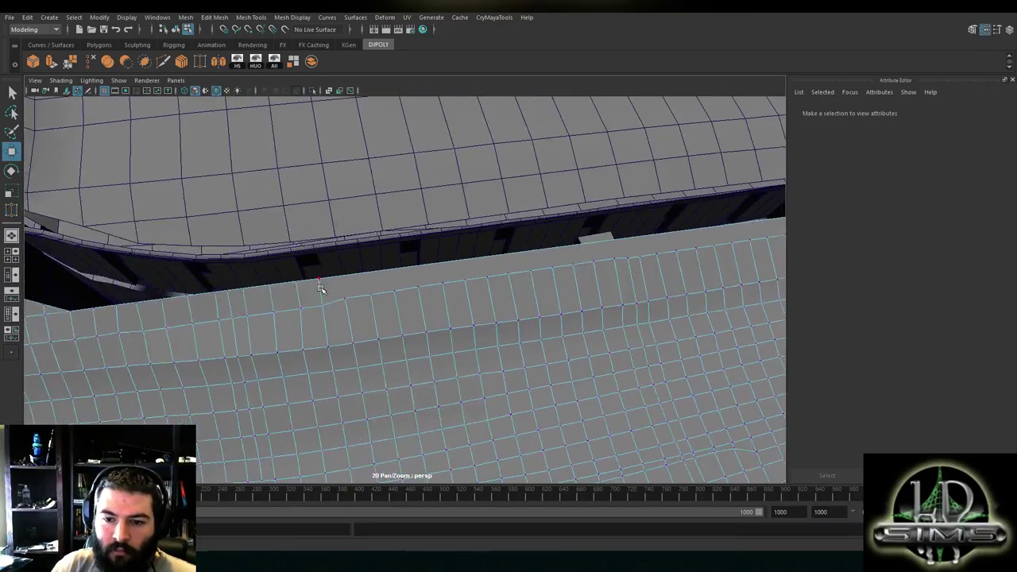
{"action": "left_click_drag", "start_coordinate": [321, 292], "coordinate": [391, 247], "text": "alt"}
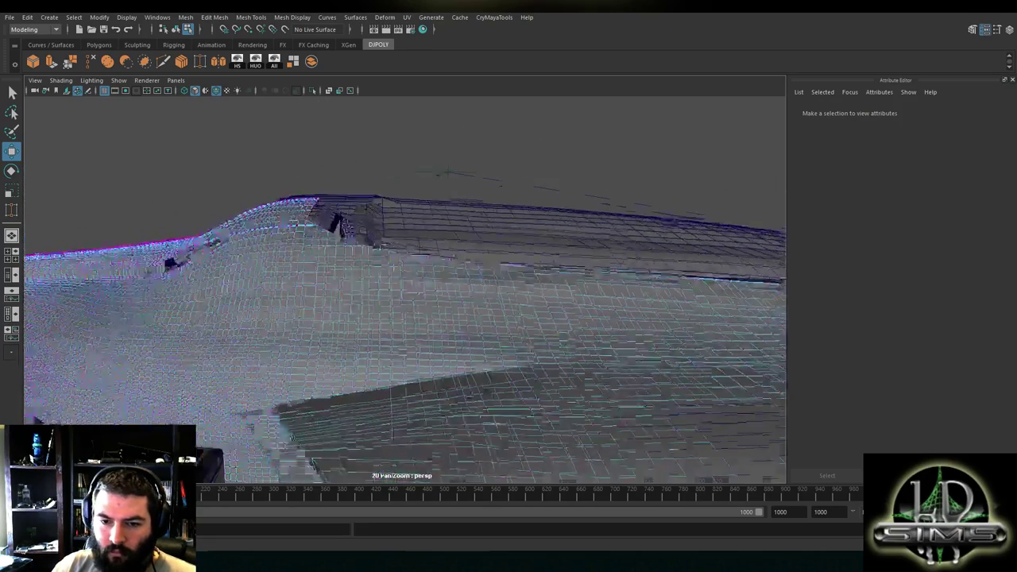
{"action": "left_click_drag", "start_coordinate": [367, 259], "coordinate": [232, 252], "text": "alt"}
{"action": "scroll", "coordinate": [179, 250], "scroll_direction": "down", "scroll_amount": 5}
{"action": "middle_click_drag", "start_coordinate": [231, 253], "coordinate": [183, 280], "text": "alt"}
{"action": "left_click_drag", "start_coordinate": [182, 279], "coordinate": [389, 317], "text": "alt"}
Cut an edge across the long strip face near the roof opening's rear corner, in line with the adjacent hull edge
{"action": "right_click_drag", "start_coordinate": [615, 243], "coordinate": [620, 276]}
{"action": "left_click_drag", "start_coordinate": [599, 284], "coordinate": [477, 326], "text": "alt"}
{"action": "middle_click_drag", "start_coordinate": [476, 326], "coordinate": [354, 312], "text": "alt"}
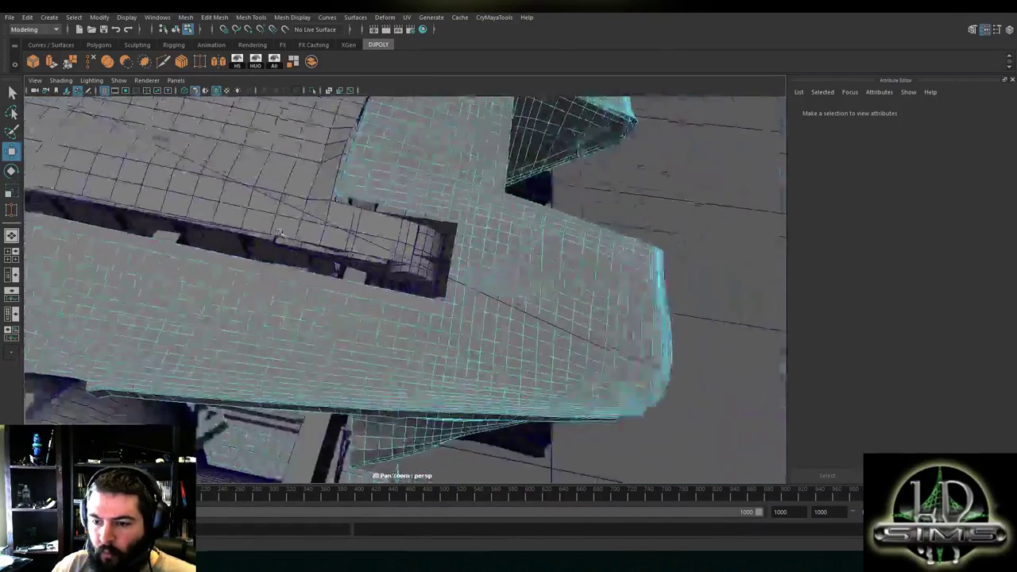
{"action": "scroll", "coordinate": [352, 311], "scroll_direction": "up", "scroll_amount": 5}
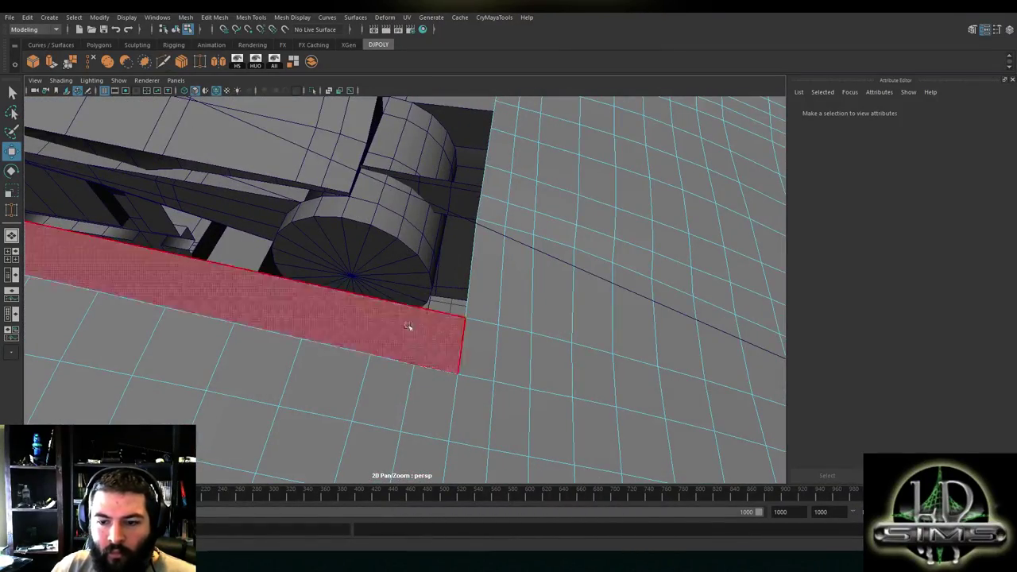
{"action": "key", "text": "ctrl+shift+x"}
{"action": "left_click_drag", "start_coordinate": [423, 328], "coordinate": [412, 360], "text": "alt"}
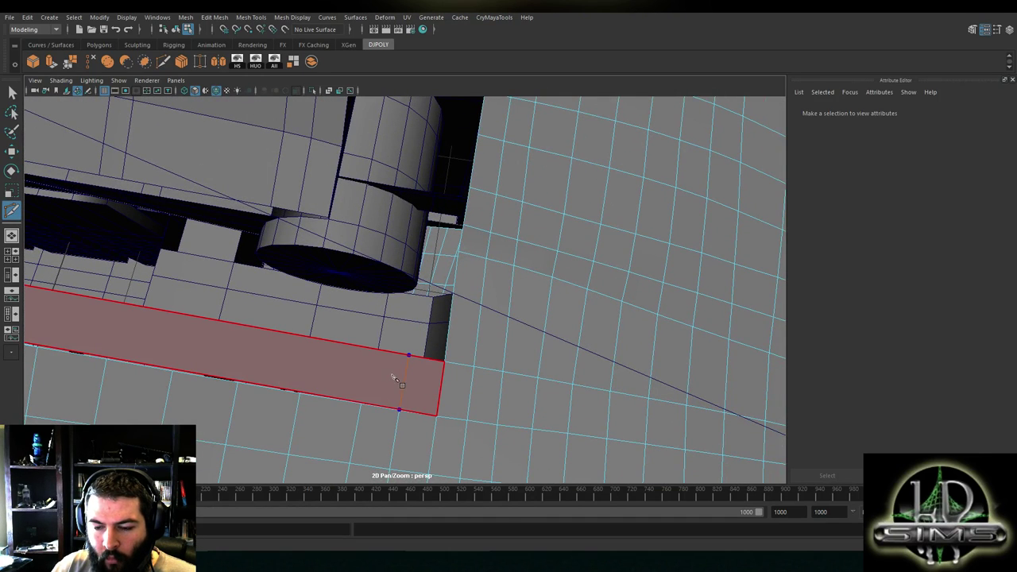
{"action": "key", "text": "w"}
Delete the long strip face beside the roof opening, keeping the short face at the rear corner
{"action": "right_click", "coordinate": [370, 370]}
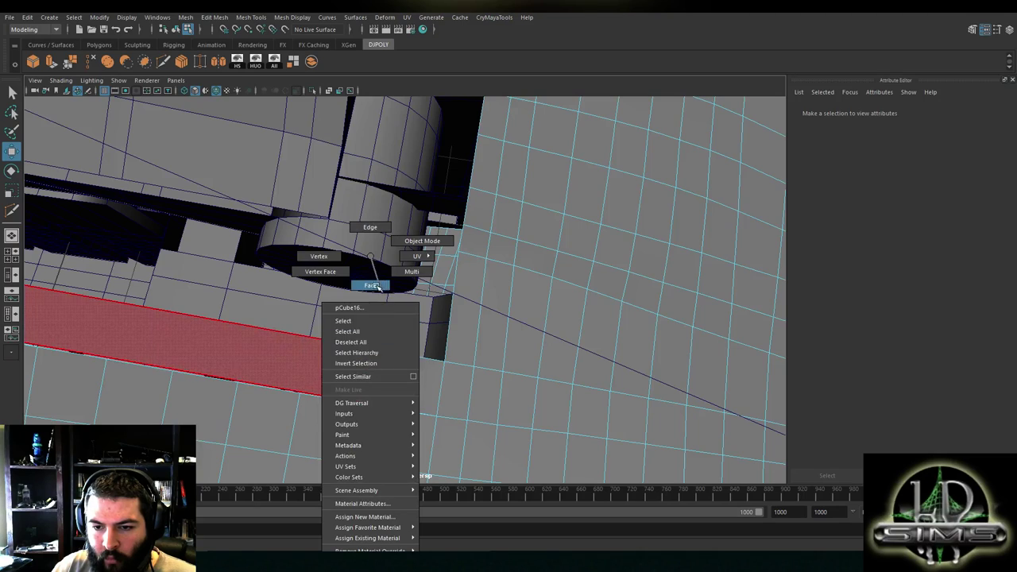
{"action": "right_click_drag", "start_coordinate": [377, 286], "coordinate": [378, 288]}
{"action": "left_click", "coordinate": [353, 362]}
{"action": "key", "text": "Delete"}
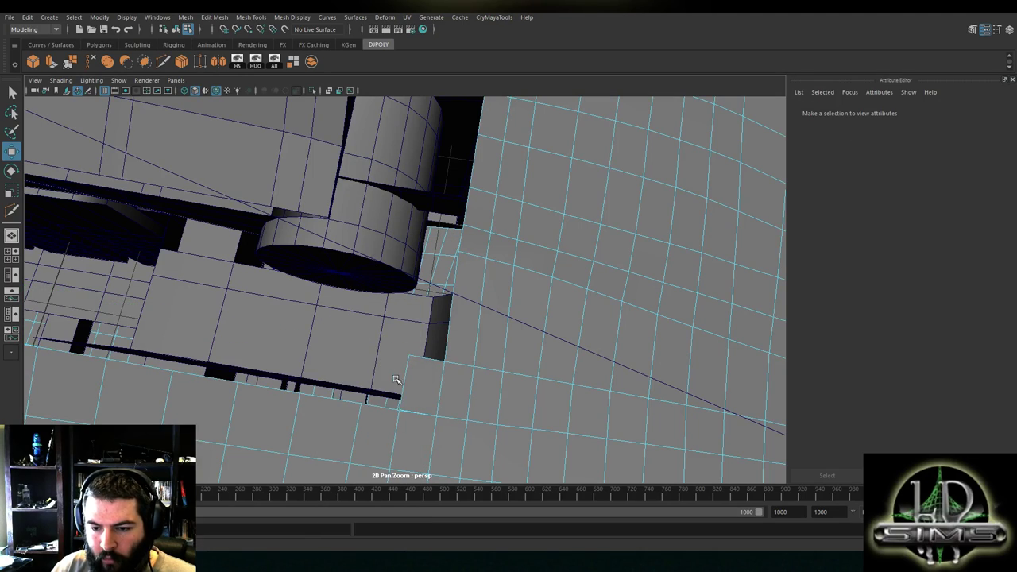
{"action": "left_click_drag", "start_coordinate": [410, 388], "coordinate": [372, 341], "text": "alt"}
{"action": "left_click_drag", "start_coordinate": [358, 268], "coordinate": [369, 263], "text": "alt"}
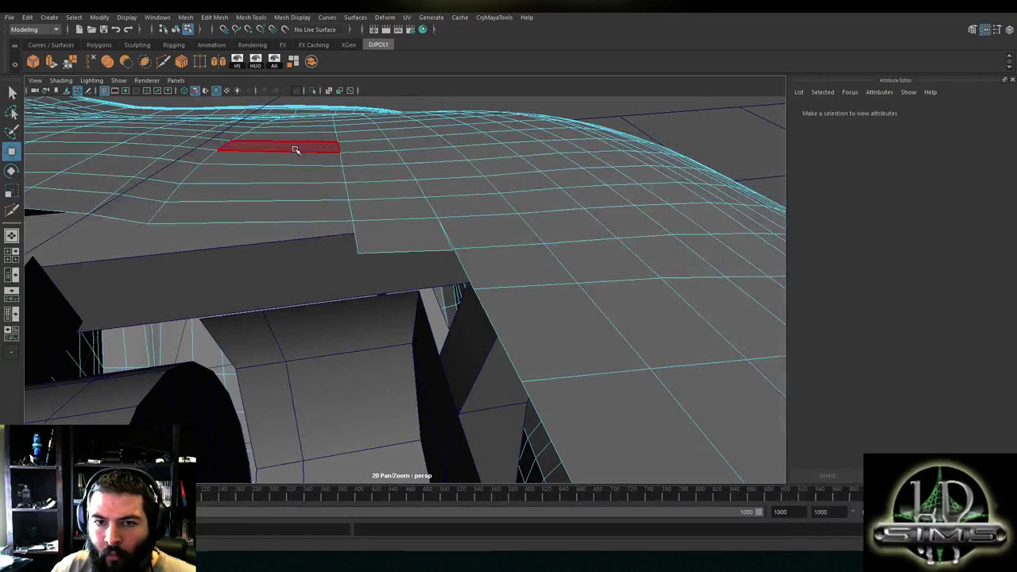
Merge the loose corner vertex of the short face at the roof opening's rear corner with the adjacent hull vertex
{"action": "left_click", "coordinate": [200, 61]}
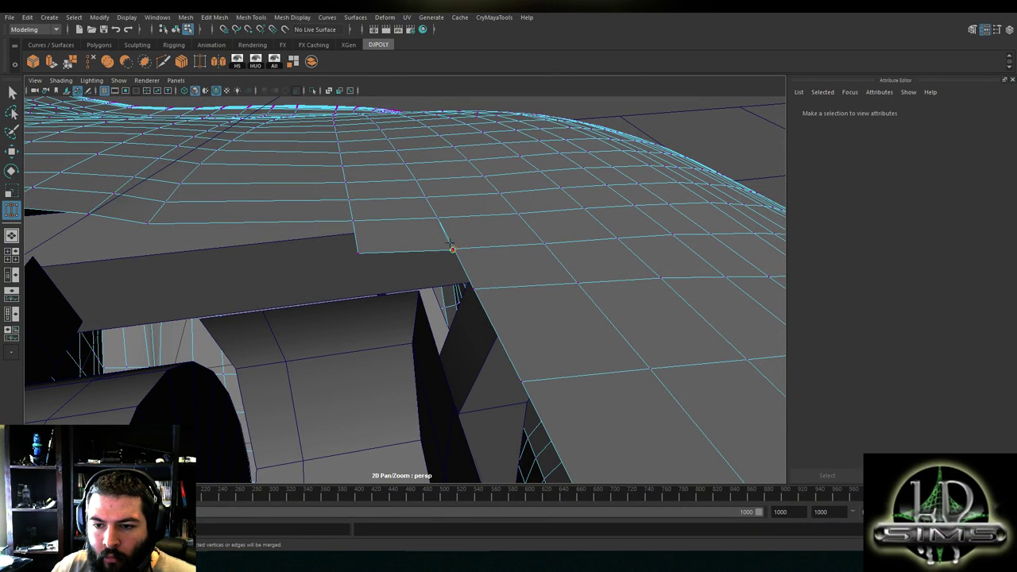
{"action": "key", "text": "w"}
{"action": "left_click_drag", "start_coordinate": [463, 232], "coordinate": [312, 287], "text": "alt"}
Extrude the hull's open edges along the roof opening and move them inward in the top view to form a narrow strip
{"action": "right_click_drag", "start_coordinate": [314, 287], "coordinate": [311, 227]}
{"action": "left_click", "coordinate": [311, 325]}
{"action": "left_click_drag", "start_coordinate": [525, 293], "coordinate": [412, 235], "text": "alt"}
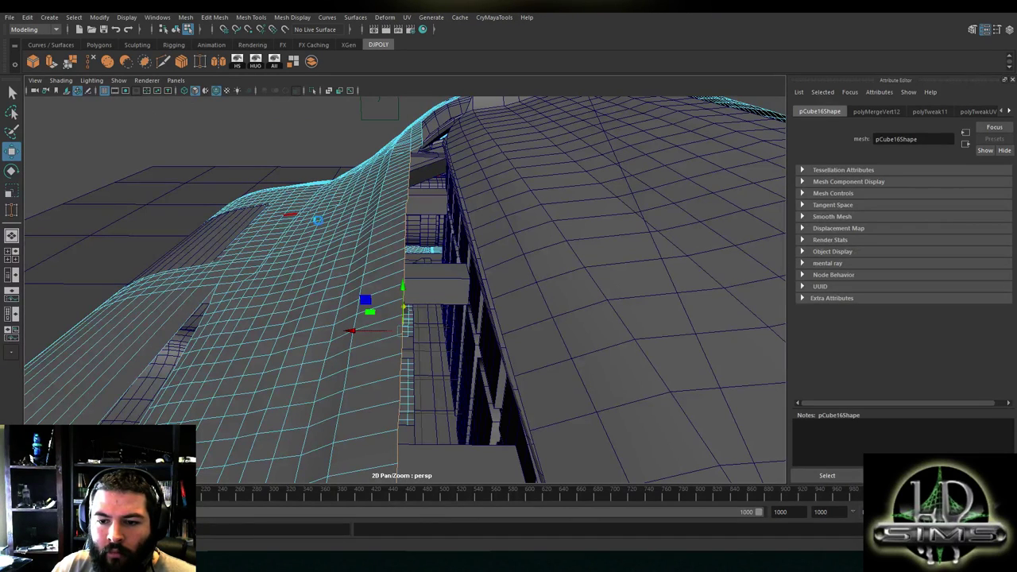
{"action": "key", "text": "ctrl+e"}
{"action": "key", "text": "space"}
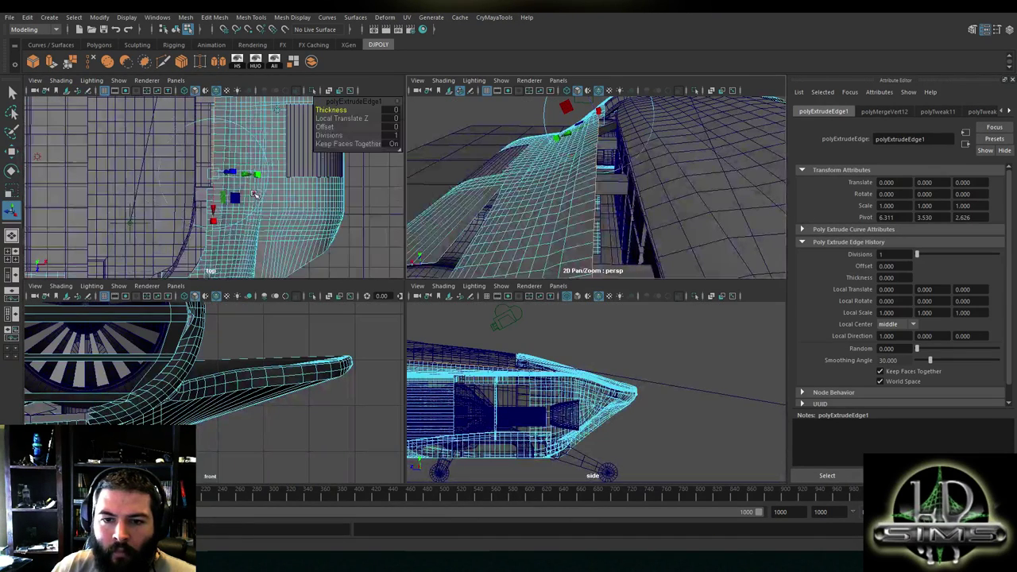
{"action": "key", "text": "space"}
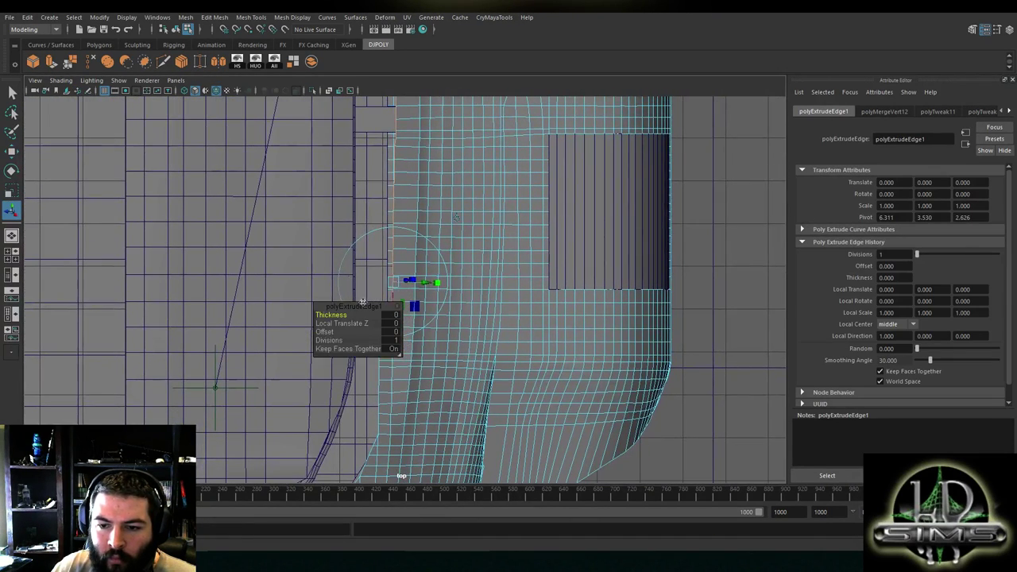
{"action": "left_click_drag", "start_coordinate": [350, 308], "coordinate": [220, 355]}
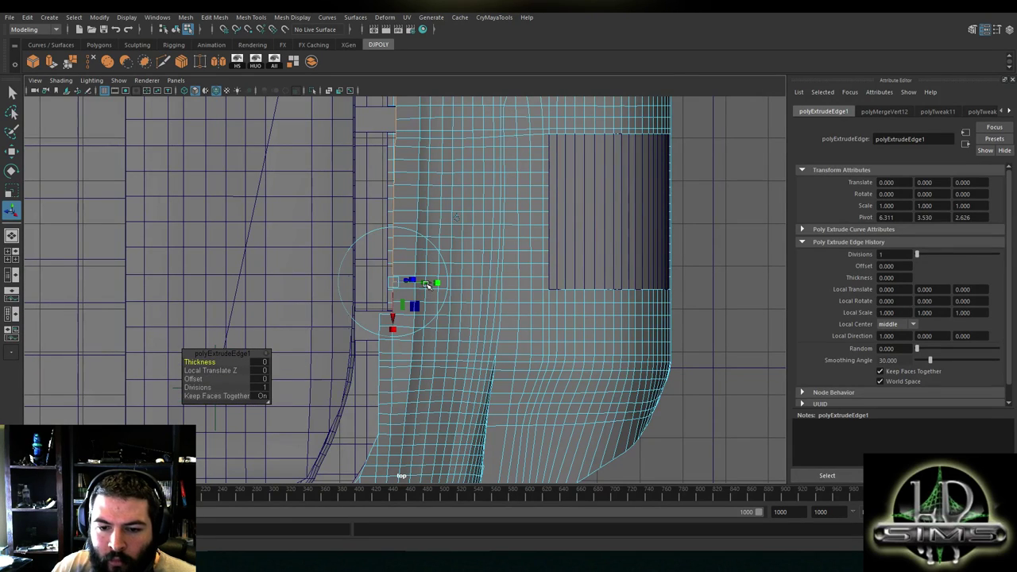
{"action": "left_click_drag", "start_coordinate": [428, 283], "coordinate": [396, 286]}
{"action": "key", "text": "ctrl+z"}
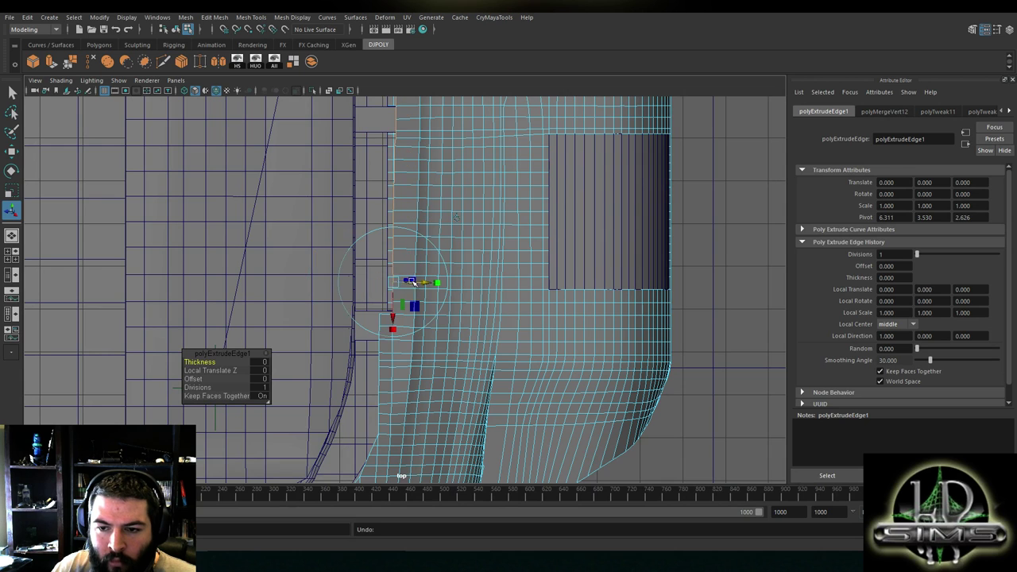
{"action": "key", "text": "w"}
{"action": "middle_click_drag", "start_coordinate": [415, 258], "coordinate": [418, 389], "text": "alt"}
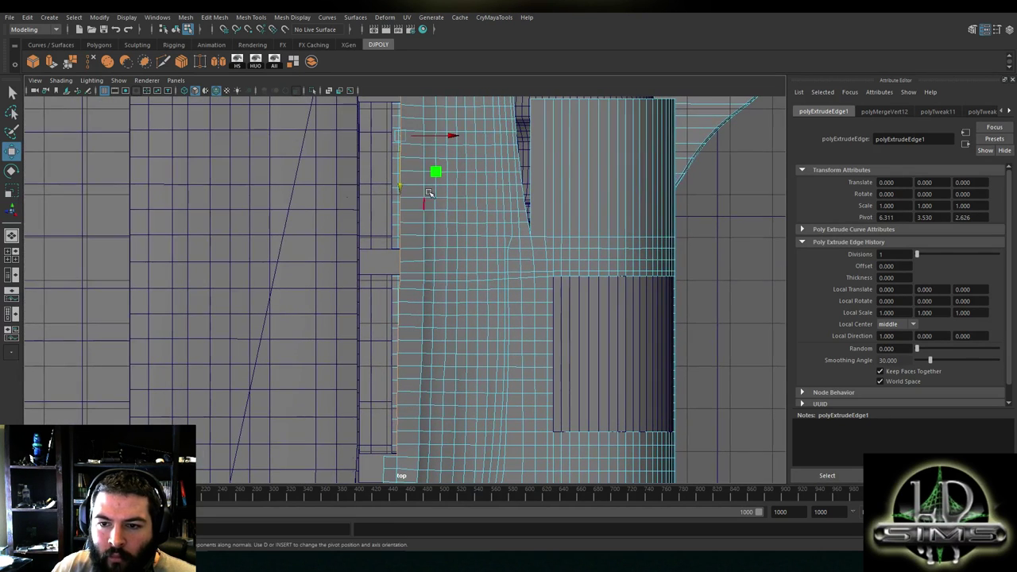
{"action": "left_click_drag", "start_coordinate": [441, 136], "coordinate": [429, 140]}
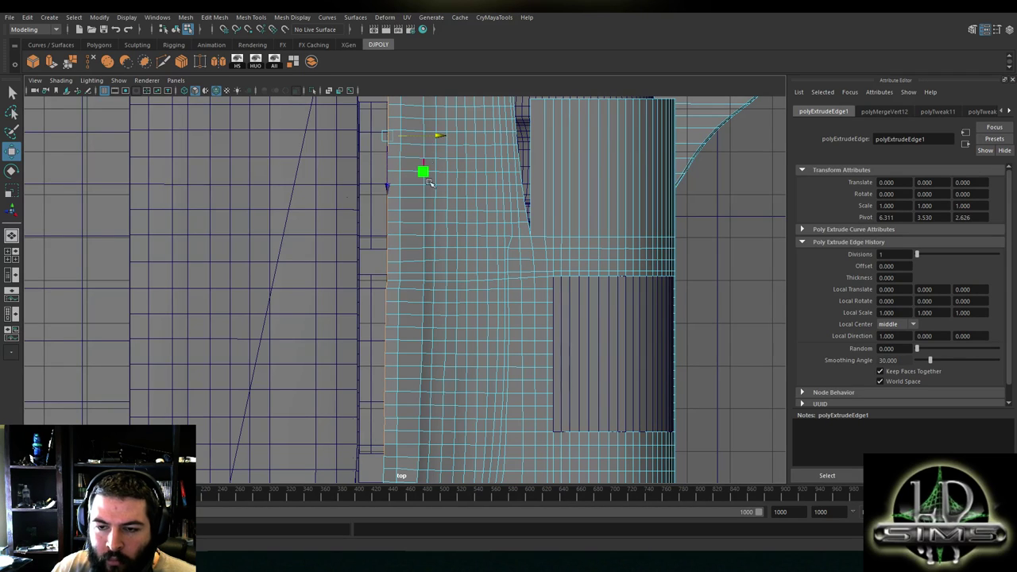
Examine the new strip beside the roof opening in perspective, from low and high angles along its length
{"action": "key", "text": "space"}
{"action": "key", "text": "space"}
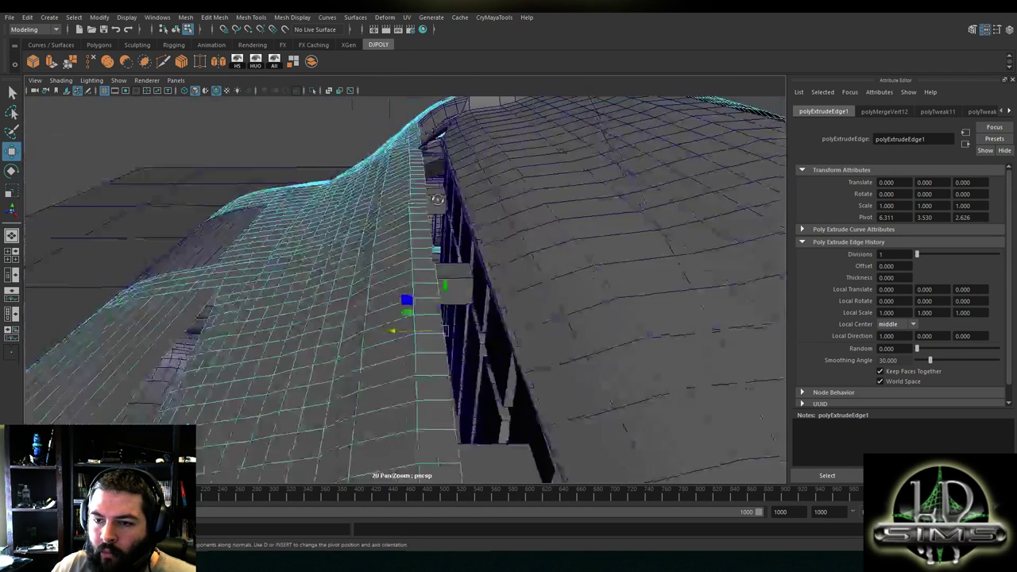
{"action": "left_click_drag", "start_coordinate": [560, 184], "coordinate": [522, 194], "text": "alt"}
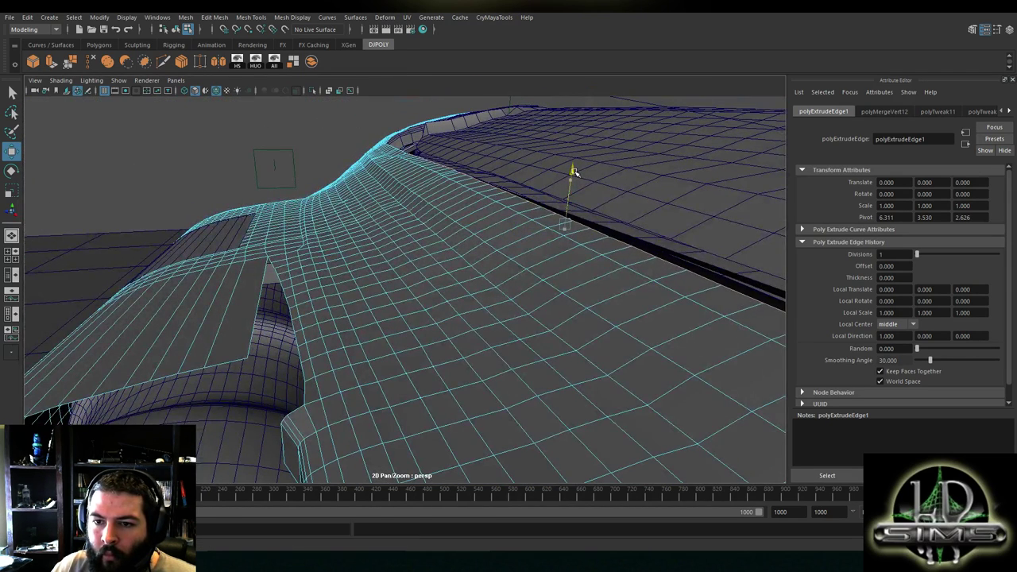
{"action": "left_click_drag", "start_coordinate": [572, 170], "coordinate": [556, 230], "text": "alt"}
{"action": "middle_click_drag", "start_coordinate": [556, 230], "coordinate": [434, 232], "text": "alt"}
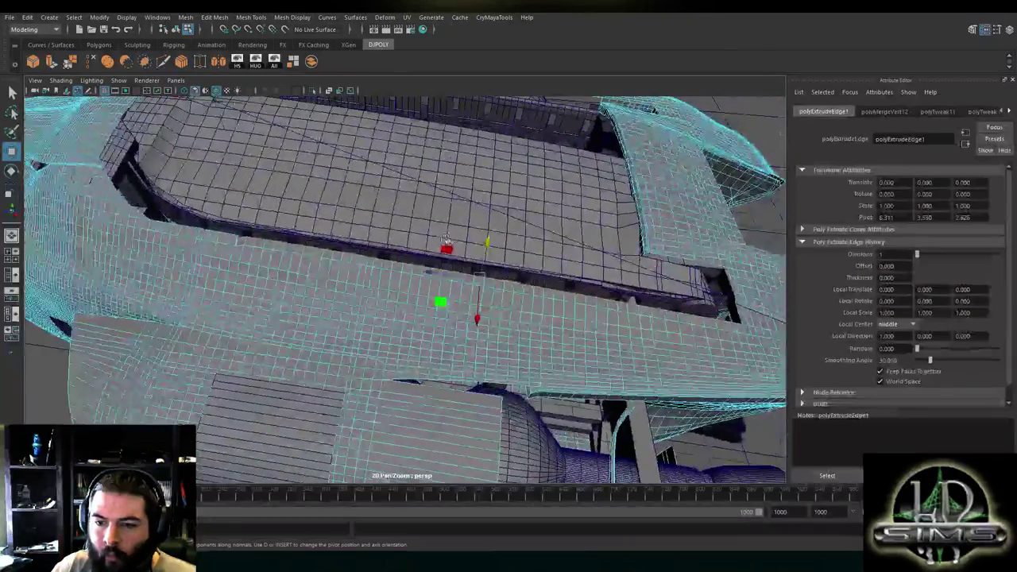
{"action": "right_click_drag", "start_coordinate": [433, 232], "coordinate": [469, 243], "text": "alt"}
{"action": "left_click_drag", "start_coordinate": [321, 214], "coordinate": [468, 212], "text": "alt"}
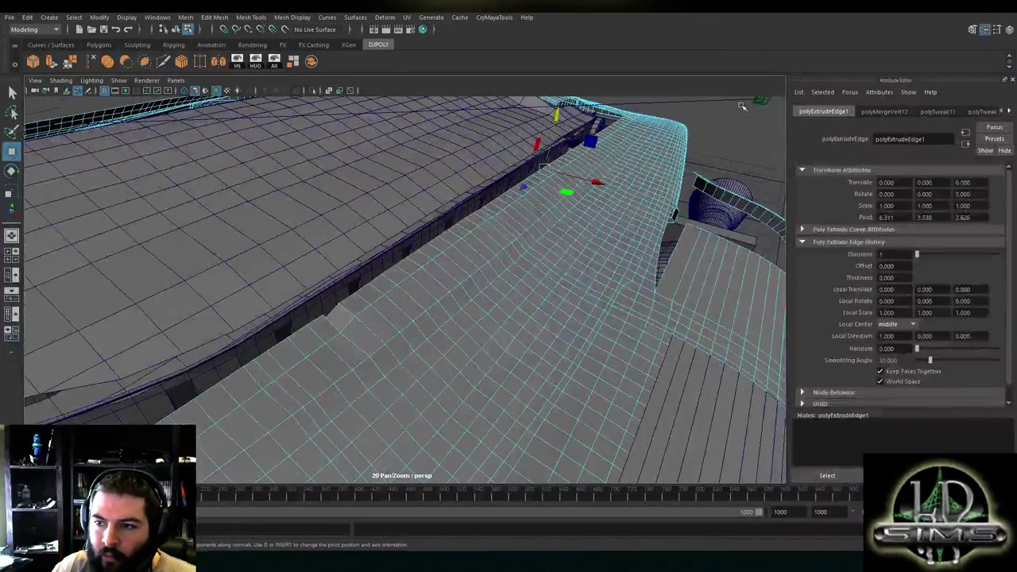
Merge the new strip's loose end vertex with the neighbouring rim vertex at the notch beside the roof opening
{"action": "left_click", "coordinate": [453, 116]}
{"action": "left_click", "coordinate": [207, 66]}
{"action": "scroll", "coordinate": [314, 340], "scroll_direction": "up", "scroll_amount": 5}
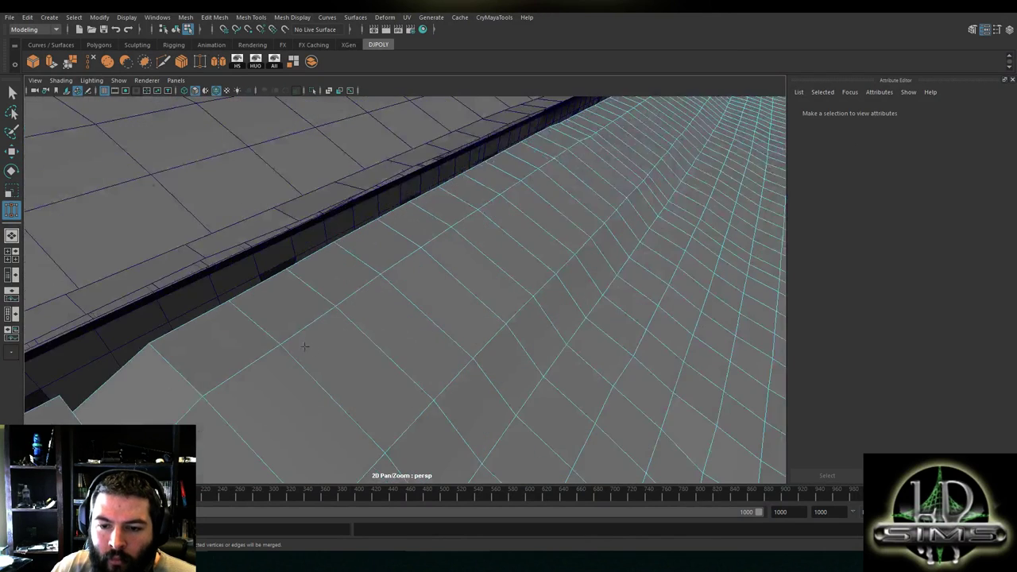
{"action": "left_click_drag", "start_coordinate": [311, 349], "coordinate": [136, 310], "text": "alt"}
{"action": "middle_click_drag", "start_coordinate": [136, 310], "coordinate": [295, 308], "text": "alt"}
{"action": "right_click_drag", "start_coordinate": [316, 257], "coordinate": [283, 265]}
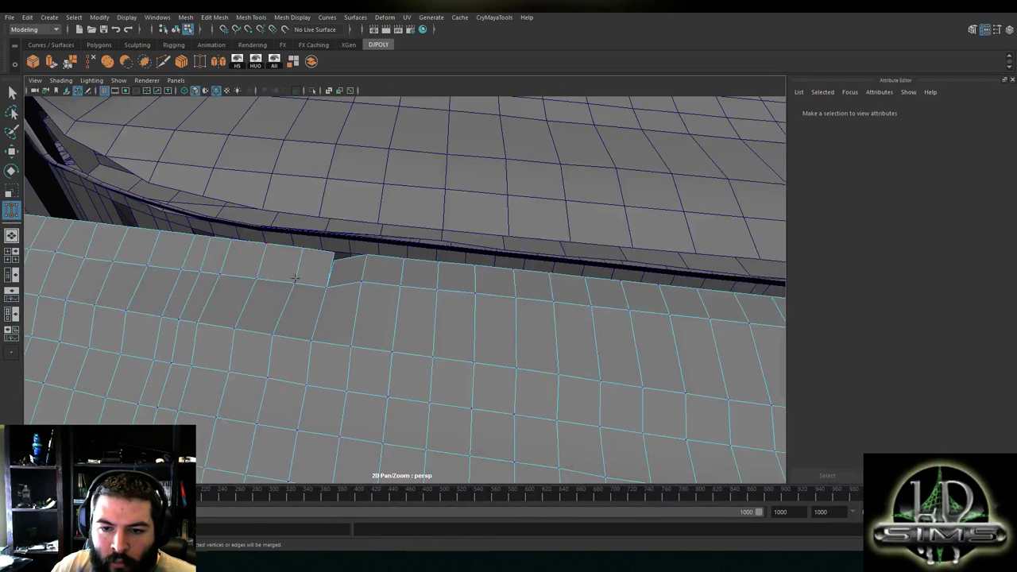
{"action": "scroll", "coordinate": [301, 306], "scroll_direction": "up", "scroll_amount": 5}
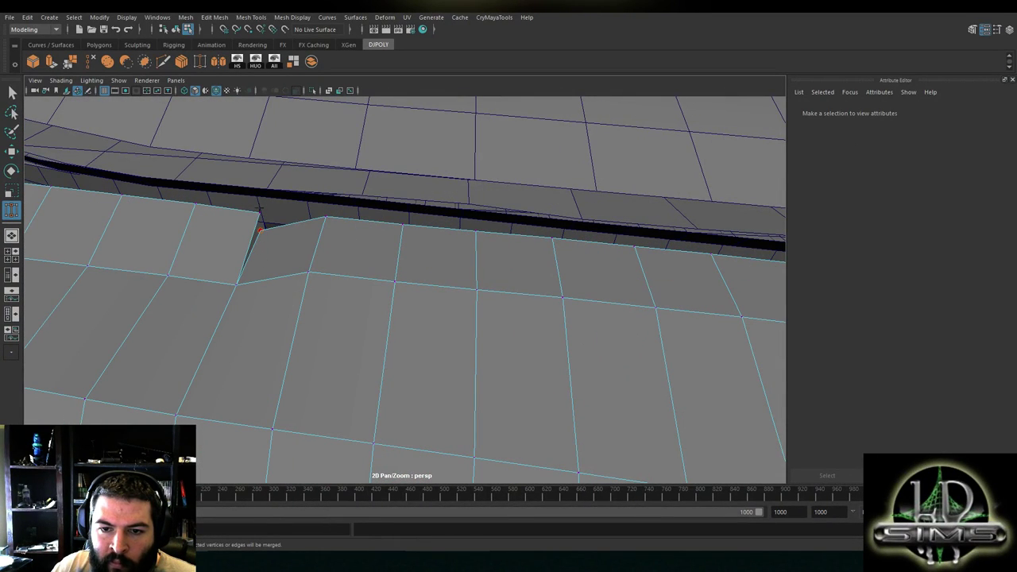
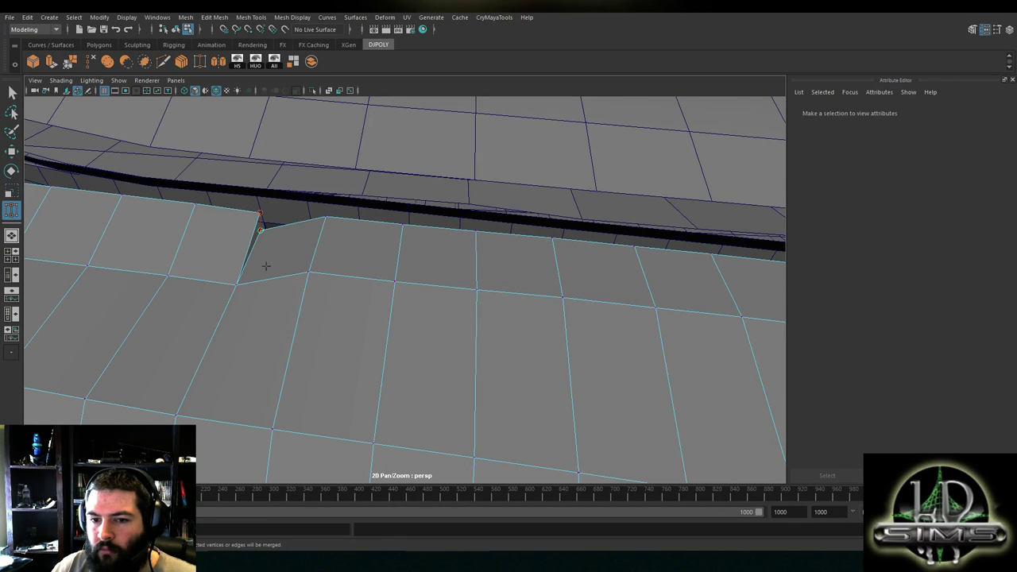
{"action": "left_click_drag", "start_coordinate": [265, 266], "coordinate": [265, 265]}
Merge the strip's loose vertex at its other end with the adjacent hull vertex beside the round hinge part
{"action": "scroll", "coordinate": [353, 284], "scroll_direction": "down", "scroll_amount": 5}
{"action": "middle_click_drag", "start_coordinate": [352, 284], "coordinate": [244, 284], "text": "alt"}
{"action": "scroll", "coordinate": [541, 322], "scroll_direction": "down", "scroll_amount": 5}
{"action": "middle_click_drag", "start_coordinate": [540, 322], "coordinate": [445, 333], "text": "alt"}
{"action": "scroll", "coordinate": [445, 334], "scroll_direction": "up", "scroll_amount": 5}
{"action": "left_click_drag", "start_coordinate": [445, 334], "coordinate": [454, 337], "text": "alt"}
{"action": "middle_click_drag", "start_coordinate": [453, 336], "coordinate": [345, 313], "text": "alt"}
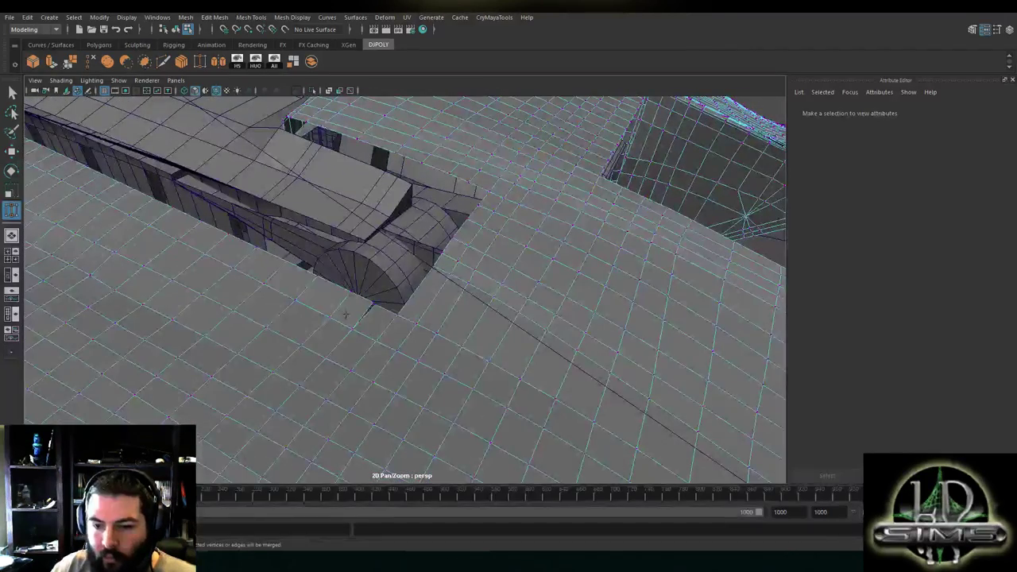
{"action": "scroll", "coordinate": [359, 320], "scroll_direction": "up", "scroll_amount": 3}
{"action": "scroll", "coordinate": [360, 319], "scroll_direction": "up", "scroll_amount": 4}
{"action": "scroll", "coordinate": [310, 328], "scroll_direction": "down", "scroll_amount": 2}
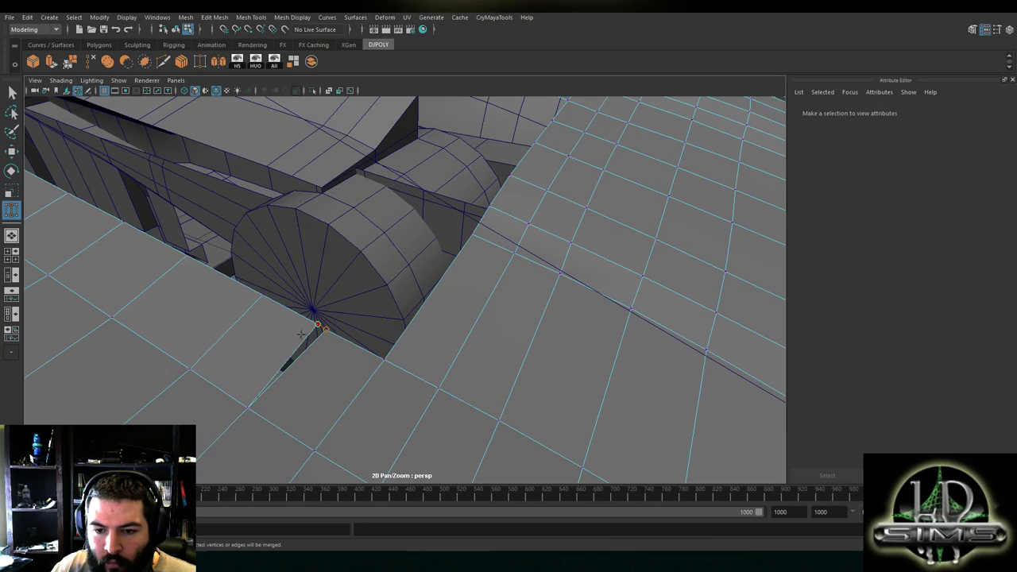
{"action": "scroll", "coordinate": [246, 312], "scroll_direction": "down", "scroll_amount": 6}
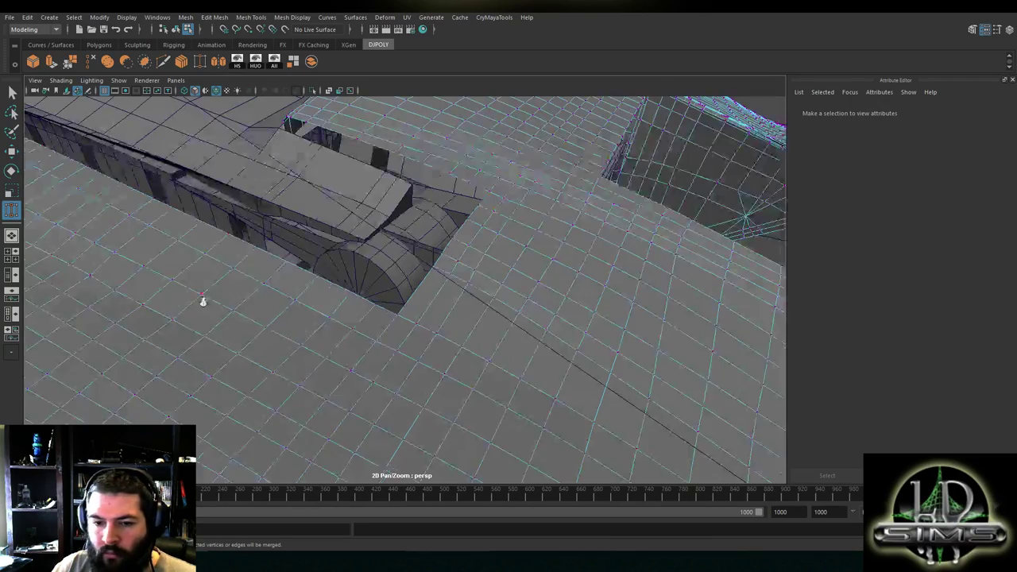
Select the row of vertices running lengthwise beside the strip's open edge and adjust its height to smooth the hull surface
{"action": "left_click_drag", "start_coordinate": [246, 312], "coordinate": [318, 239], "text": "alt"}
{"action": "scroll", "coordinate": [318, 239], "scroll_direction": "down", "scroll_amount": 4}
{"action": "middle_click_drag", "start_coordinate": [318, 239], "coordinate": [588, 247], "text": "alt"}
{"action": "mouse_move", "coordinate": [270, 278]}
{"action": "left_mouse_down", "text": "alt"}
{"action": "mouse_move", "coordinate": [329, 291]}
{"action": "mouse_move", "coordinate": [355, 277]}
{"action": "mouse_move", "coordinate": [280, 294]}
{"action": "left_mouse_up", "text": "alt"}
{"action": "scroll", "coordinate": [318, 306], "scroll_direction": "up", "scroll_amount": 5}
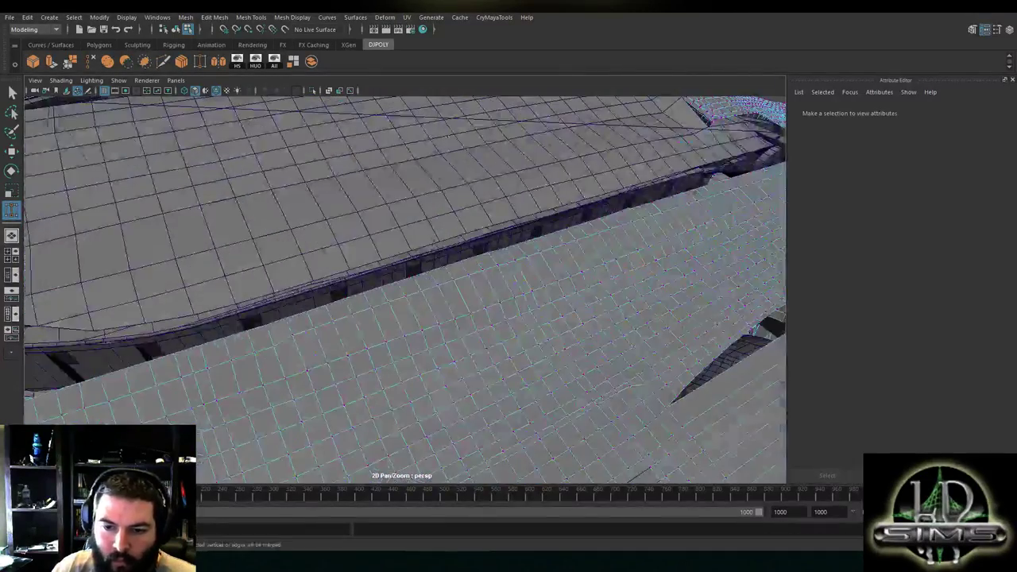
{"action": "key", "text": "w"}
{"action": "left_click_drag", "start_coordinate": [368, 326], "coordinate": [344, 300], "text": "alt"}
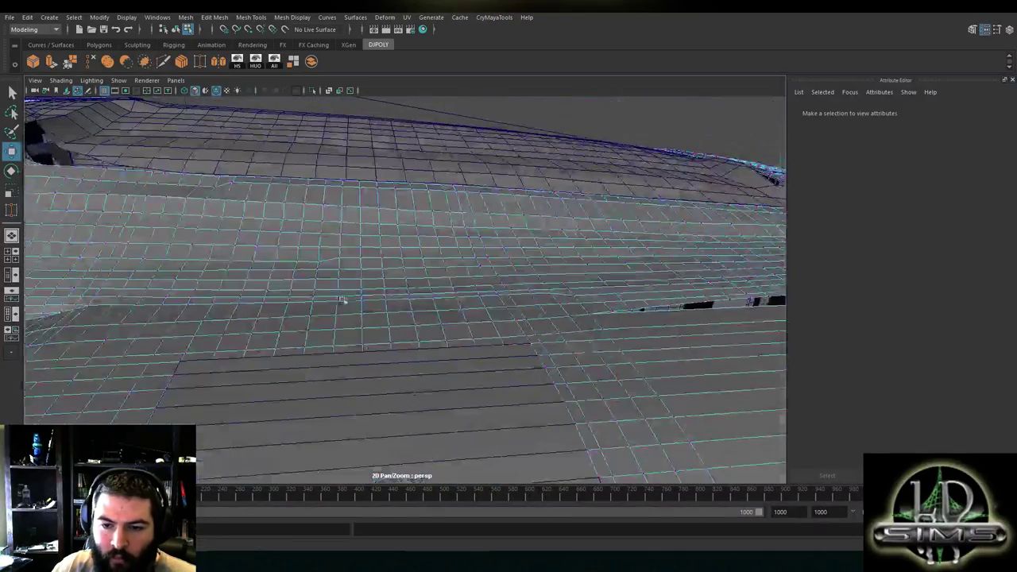
{"action": "left_click", "coordinate": [236, 190]}
{"action": "left_click_drag", "start_coordinate": [235, 190], "coordinate": [644, 203], "text": "alt"}
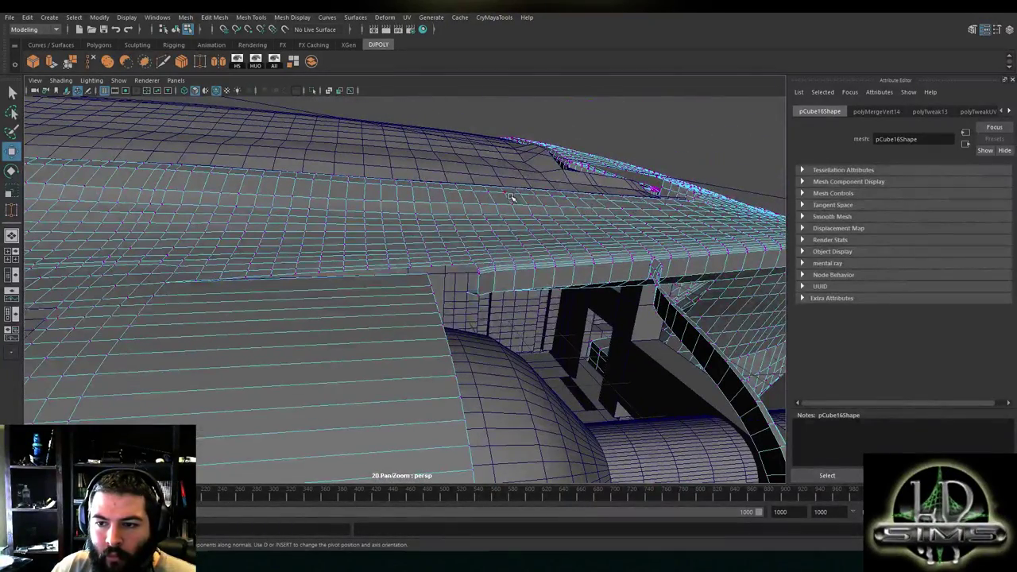
{"action": "left_click_drag", "start_coordinate": [266, 210], "coordinate": [456, 201], "text": "alt"}
{"action": "left_click_drag", "start_coordinate": [439, 165], "coordinate": [511, 221]}
{"action": "left_click_drag", "start_coordinate": [669, 228], "coordinate": [392, 191], "text": "alt"}
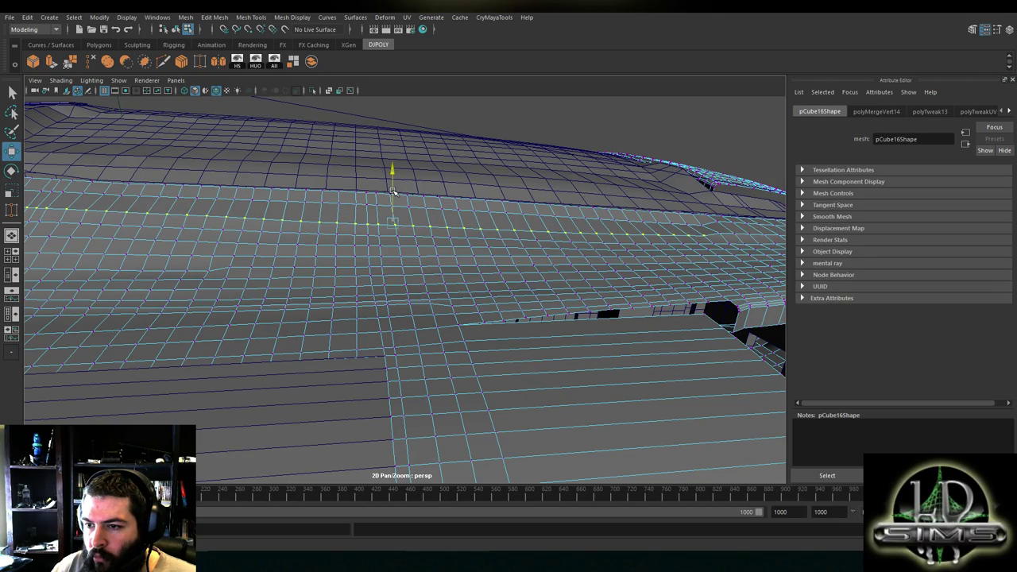
{"action": "left_click_drag", "start_coordinate": [371, 209], "coordinate": [577, 253], "text": "alt"}
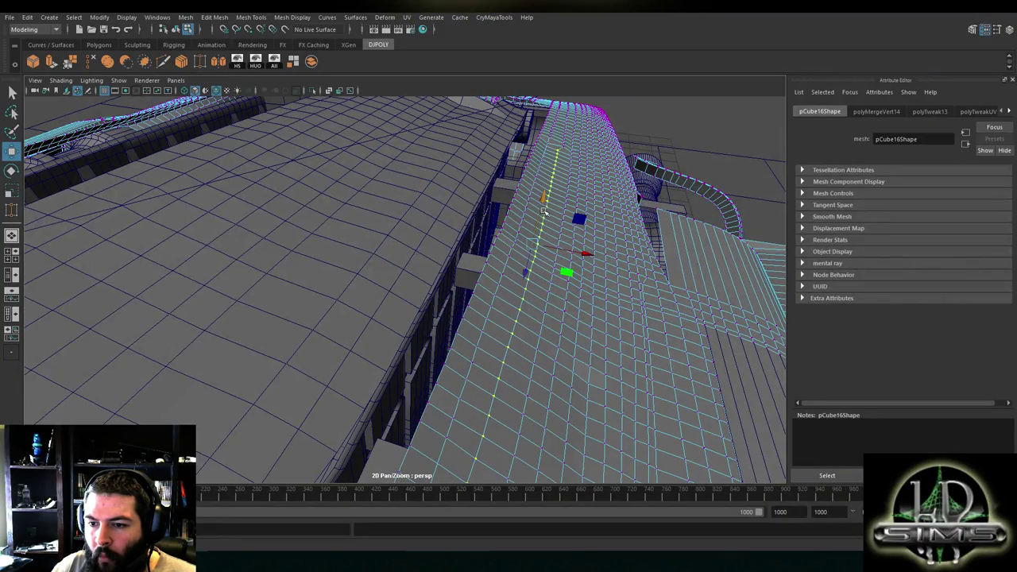
Examine the adjusted vertex row and the hull around the end of the roof opening from several angles
{"action": "left_click_drag", "start_coordinate": [542, 211], "coordinate": [443, 225], "text": "alt"}
{"action": "right_click_drag", "start_coordinate": [442, 225], "coordinate": [318, 245], "text": "alt"}
{"action": "left_click_drag", "start_coordinate": [318, 245], "coordinate": [278, 302], "text": "alt"}
{"action": "scroll", "coordinate": [382, 245], "scroll_direction": "up", "scroll_amount": 8}
{"action": "middle_click_drag", "start_coordinate": [278, 302], "coordinate": [174, 307], "text": "alt"}
{"action": "right_click_drag", "start_coordinate": [174, 307], "coordinate": [361, 308], "text": "alt"}
{"action": "left_click_drag", "start_coordinate": [362, 308], "coordinate": [577, 166], "text": "alt"}
{"action": "left_click", "coordinate": [550, 140]}
{"action": "scroll", "coordinate": [415, 209], "scroll_direction": "up", "scroll_amount": 5}
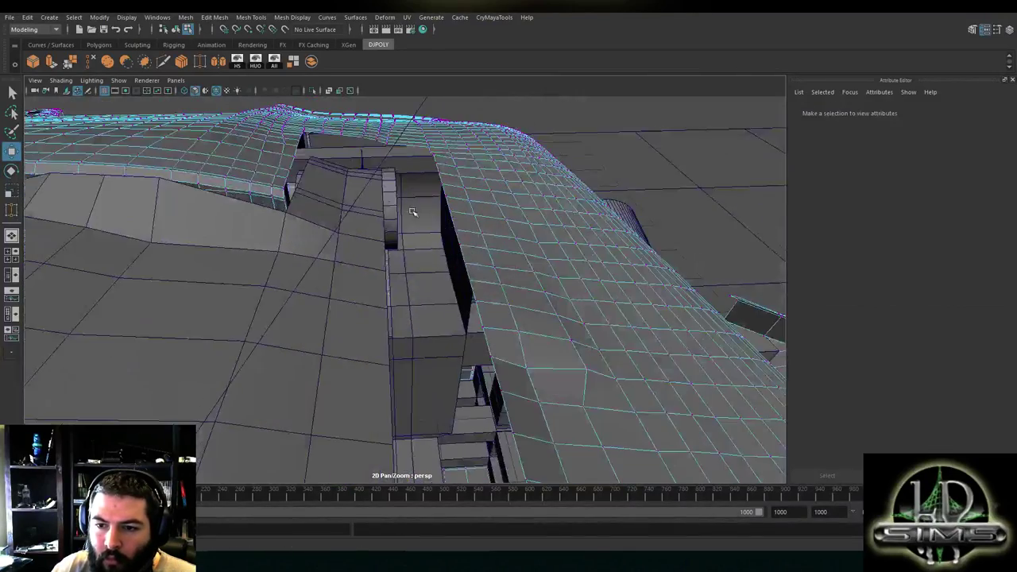
Extrude the strip's open inner edges again and move them inward in the top view to line up with the roof opening's inner frame
{"action": "left_click_drag", "start_coordinate": [413, 211], "coordinate": [526, 230], "text": "alt"}
{"action": "left_click", "coordinate": [283, 205]}
{"action": "left_click_drag", "start_coordinate": [283, 204], "coordinate": [564, 234], "text": "alt"}
{"action": "middle_click_drag", "start_coordinate": [564, 234], "coordinate": [401, 280], "text": "alt"}
{"action": "left_click_drag", "start_coordinate": [401, 280], "coordinate": [433, 302], "text": "alt"}
{"action": "double_click", "coordinate": [404, 259], "text": "shift"}
{"action": "scroll", "coordinate": [404, 259], "scroll_direction": "down", "scroll_amount": 5}
{"action": "scroll", "coordinate": [424, 289], "scroll_direction": "down", "scroll_amount": 4}
{"action": "key", "text": "space"}
{"action": "key", "text": "space"}
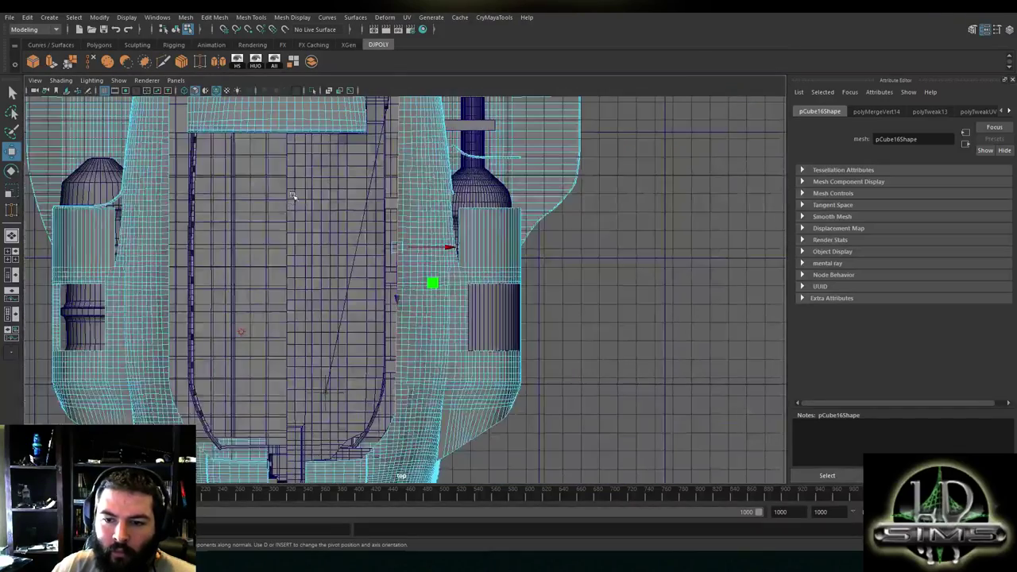
{"action": "scroll", "coordinate": [361, 207], "scroll_direction": "down", "scroll_amount": 5}
{"action": "scroll", "coordinate": [362, 207], "scroll_direction": "up", "scroll_amount": 5}
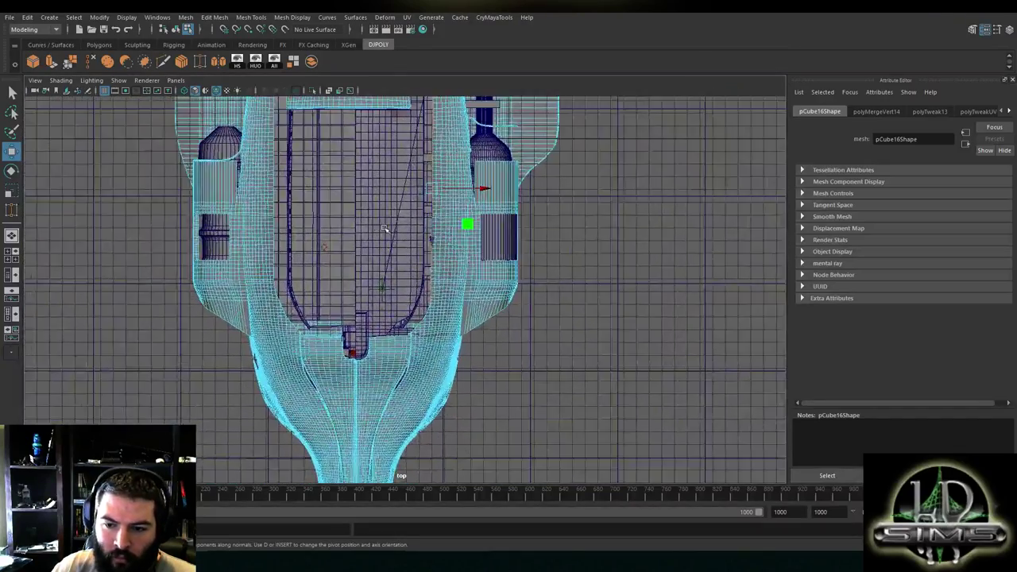
{"action": "middle_click_drag", "start_coordinate": [391, 215], "coordinate": [387, 143], "text": "alt"}
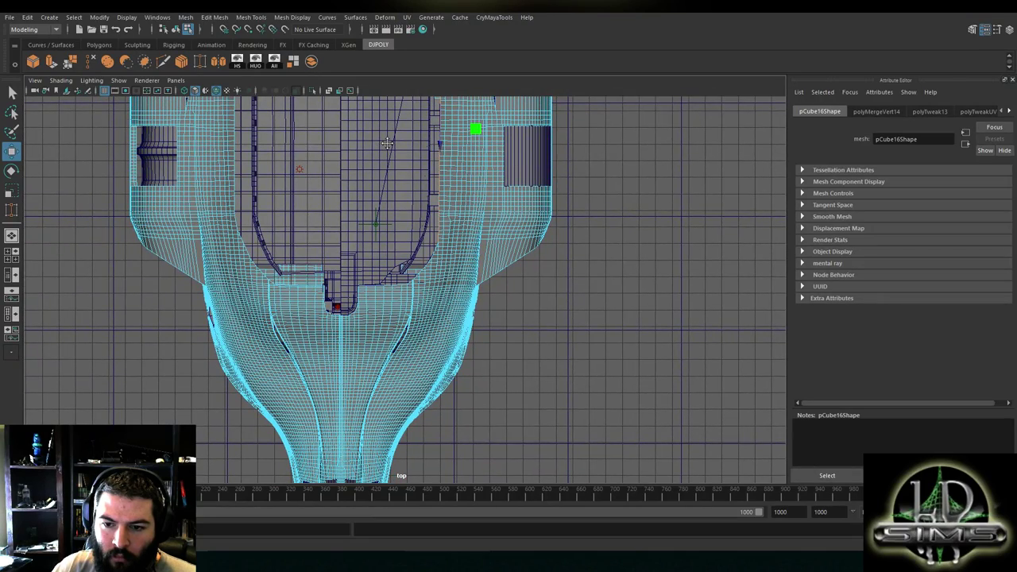
{"action": "right_click_drag", "start_coordinate": [387, 143], "coordinate": [384, 306], "text": "alt"}
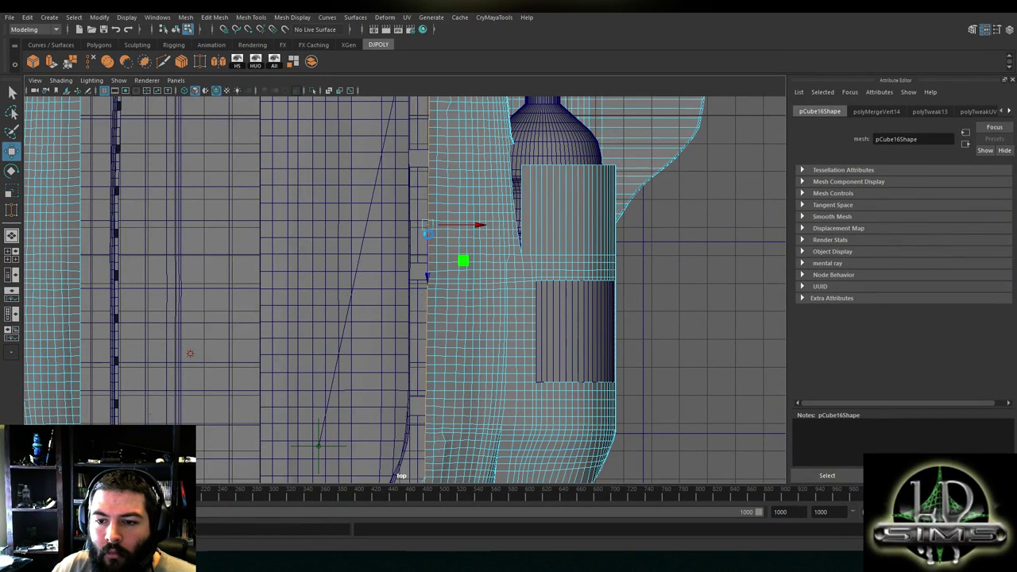
{"action": "key", "text": "ctrl+e"}
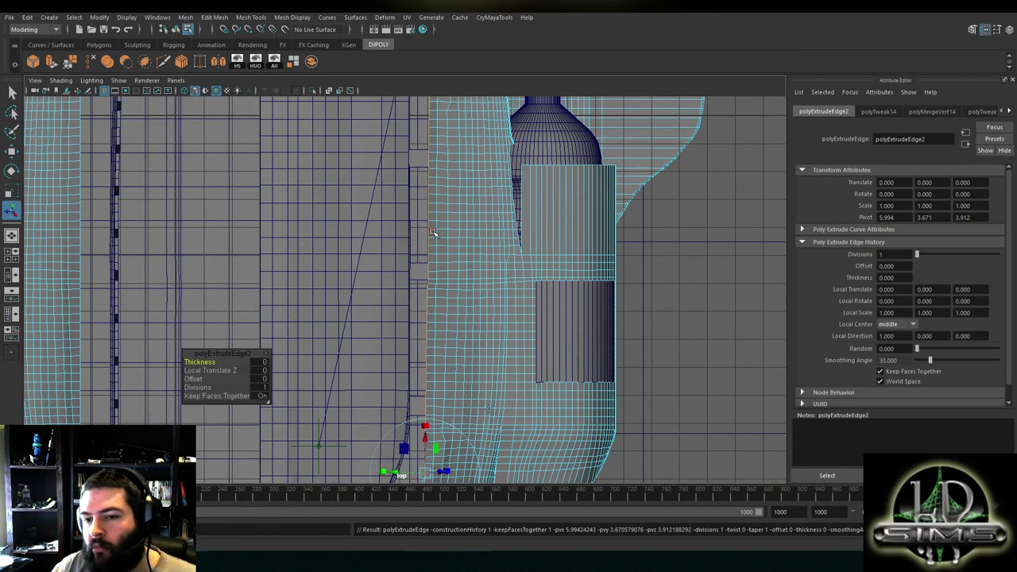
{"action": "mouse_move", "coordinate": [463, 228]}
{"action": "left_mouse_down"}
{"action": "mouse_move", "coordinate": [479, 228]}
{"action": "mouse_move", "coordinate": [455, 228]}
{"action": "left_mouse_up"}
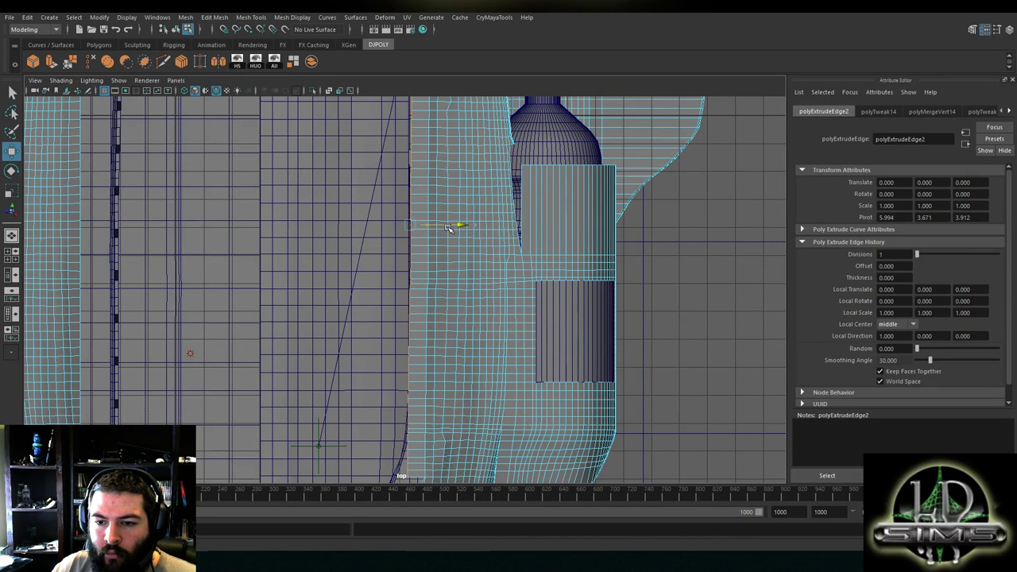
Examine the widened strip and the surrounding hull in the top view and from several perspective angles
{"action": "middle_click_drag", "start_coordinate": [451, 205], "coordinate": [423, 429], "text": "alt"}
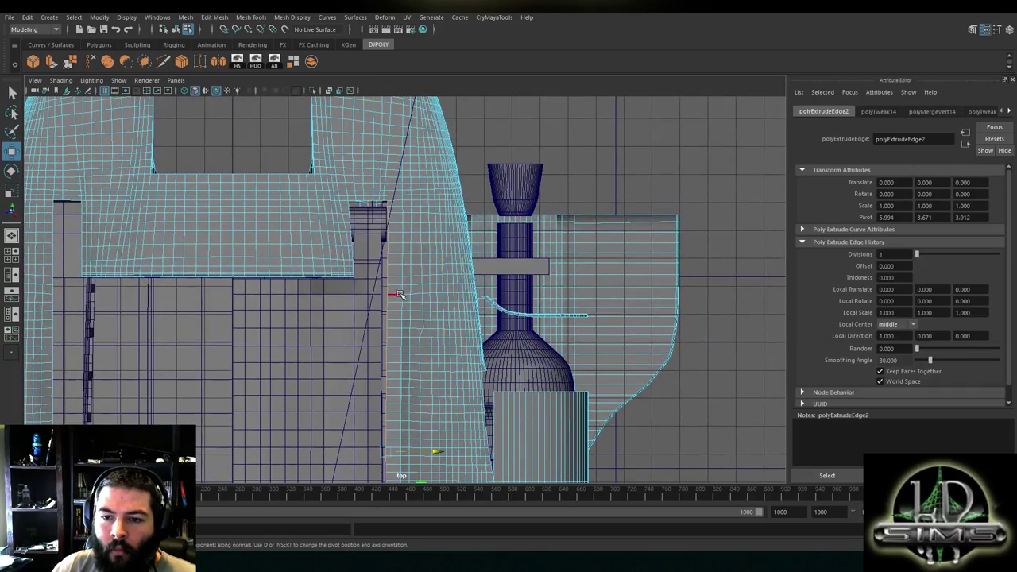
{"action": "key", "text": "space"}
{"action": "key", "text": "space"}
{"action": "left_click_drag", "start_coordinate": [483, 176], "coordinate": [544, 209], "text": "alt"}
{"action": "scroll", "coordinate": [544, 208], "scroll_direction": "down", "scroll_amount": 3}
{"action": "left_click_drag", "start_coordinate": [397, 211], "coordinate": [295, 238], "text": "alt"}
{"action": "scroll", "coordinate": [479, 190], "scroll_direction": "up", "scroll_amount": 5}
{"action": "scroll", "coordinate": [479, 190], "scroll_direction": "down", "scroll_amount": 4}
{"action": "middle_click_drag", "start_coordinate": [548, 278], "coordinate": [352, 236], "text": "alt"}
{"action": "left_click_drag", "start_coordinate": [352, 236], "coordinate": [310, 205], "text": "alt"}
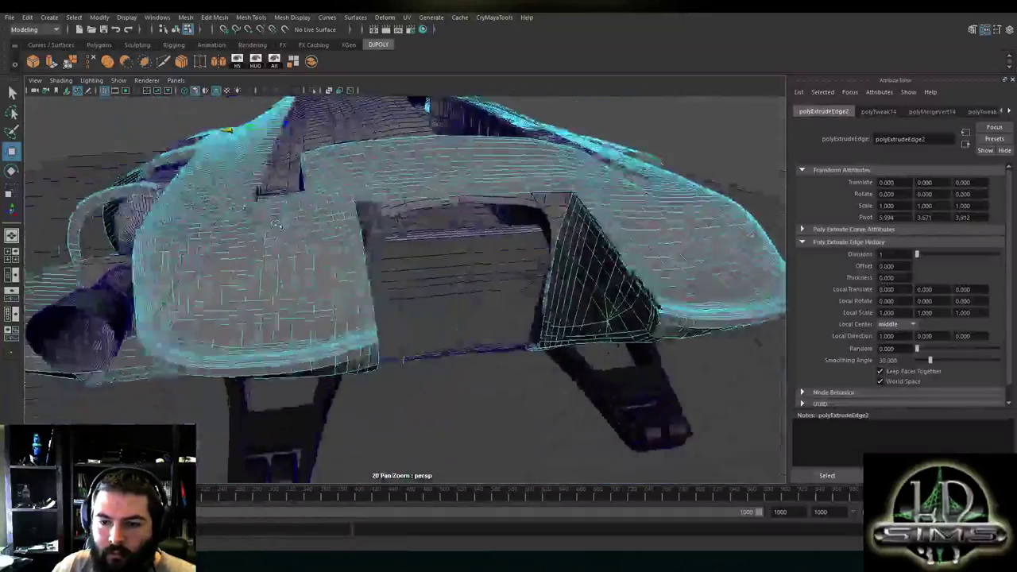
{"action": "scroll", "coordinate": [364, 207], "scroll_direction": "up", "scroll_amount": 5}
{"action": "scroll", "coordinate": [361, 207], "scroll_direction": "down", "scroll_amount": 10}
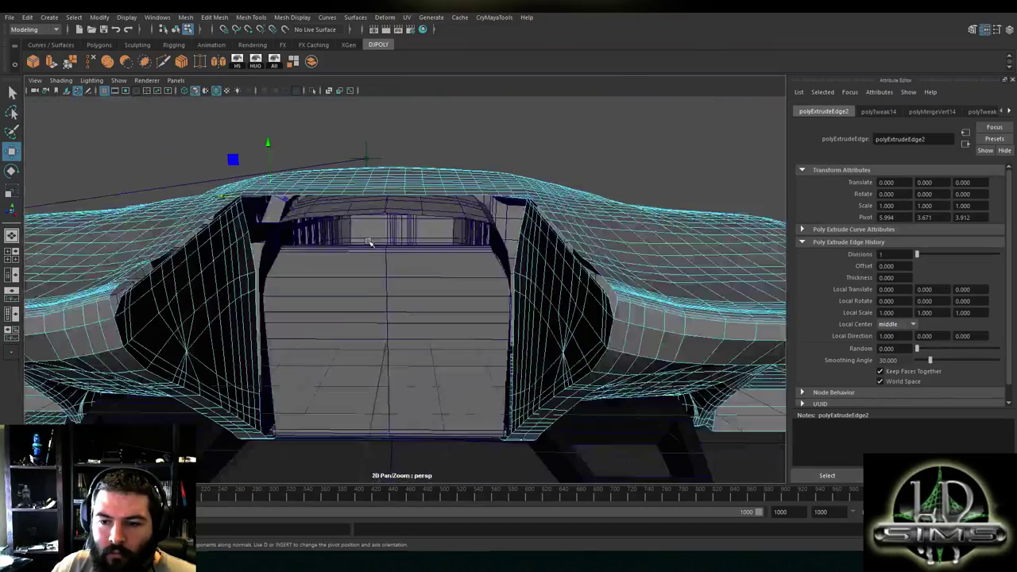
{"action": "scroll", "coordinate": [369, 242], "scroll_direction": "down", "scroll_amount": 5}
{"action": "left_click_drag", "start_coordinate": [369, 242], "coordinate": [495, 191], "text": "alt"}
{"action": "scroll", "coordinate": [498, 190], "scroll_direction": "up", "scroll_amount": 5}
{"action": "middle_click_drag", "start_coordinate": [509, 206], "coordinate": [302, 194], "text": "alt"}
{"action": "left_click_drag", "start_coordinate": [302, 195], "coordinate": [457, 271], "text": "alt"}
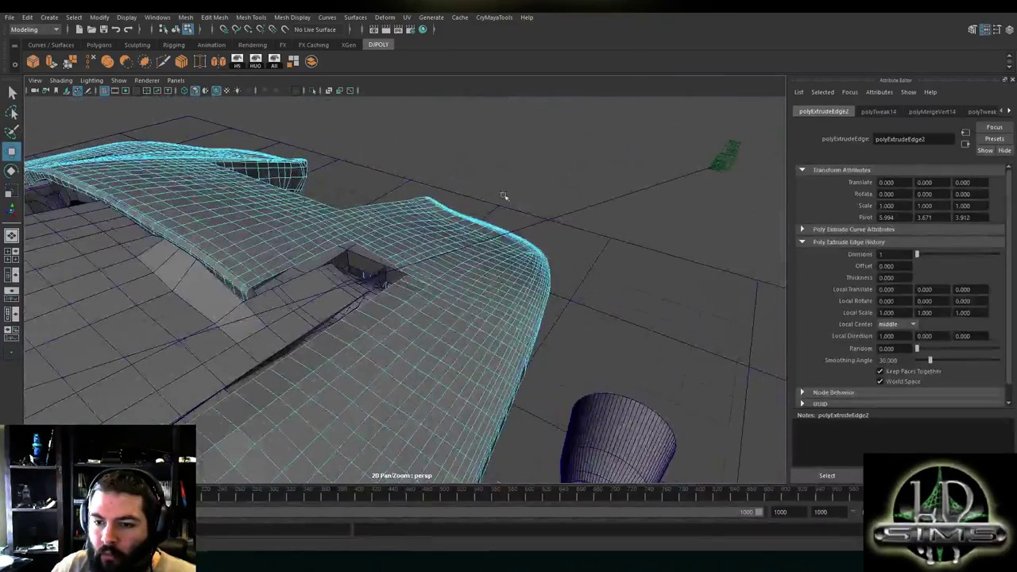
Merge the strip's end corner vertex onto the neighbouring hull vertex at the corner of the roof opening
{"action": "left_click", "coordinate": [517, 185]}
{"action": "scroll", "coordinate": [432, 208], "scroll_direction": "up", "scroll_amount": 5}
{"action": "left_click_drag", "start_coordinate": [432, 208], "coordinate": [479, 209], "text": "alt"}
{"action": "middle_click_drag", "start_coordinate": [479, 209], "coordinate": [362, 211], "text": "alt"}
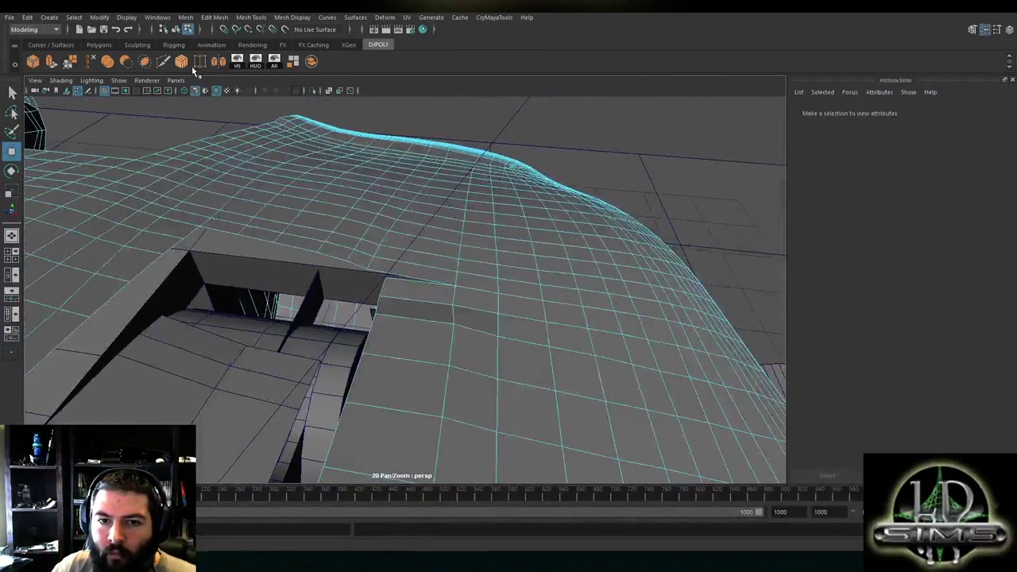
{"action": "right_click_drag", "start_coordinate": [480, 100], "coordinate": [432, 102]}
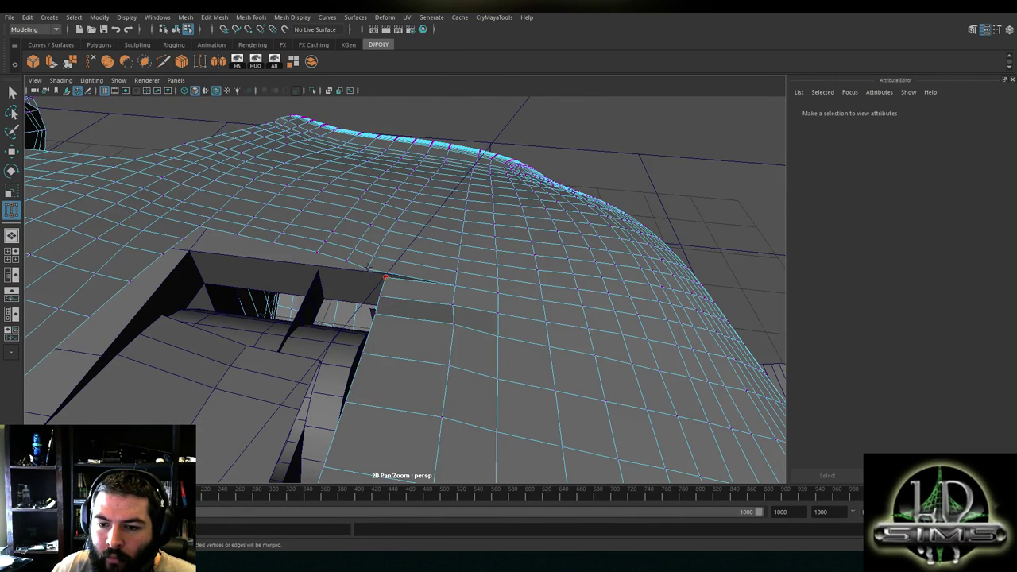
{"action": "left_click_drag", "start_coordinate": [384, 304], "coordinate": [440, 337]}
{"action": "scroll", "coordinate": [396, 302], "scroll_direction": "down", "scroll_amount": 5}
Move the hull vertices around the roof opening's corner sideways to straighten the edge lines running into the strip
{"action": "key", "text": "w"}
{"action": "left_click", "coordinate": [395, 297]}
{"action": "middle_click_drag", "start_coordinate": [439, 337], "coordinate": [441, 318], "text": "alt"}
{"action": "left_click_drag", "start_coordinate": [441, 317], "coordinate": [428, 244], "text": "alt"}
{"action": "left_click", "coordinate": [409, 278]}
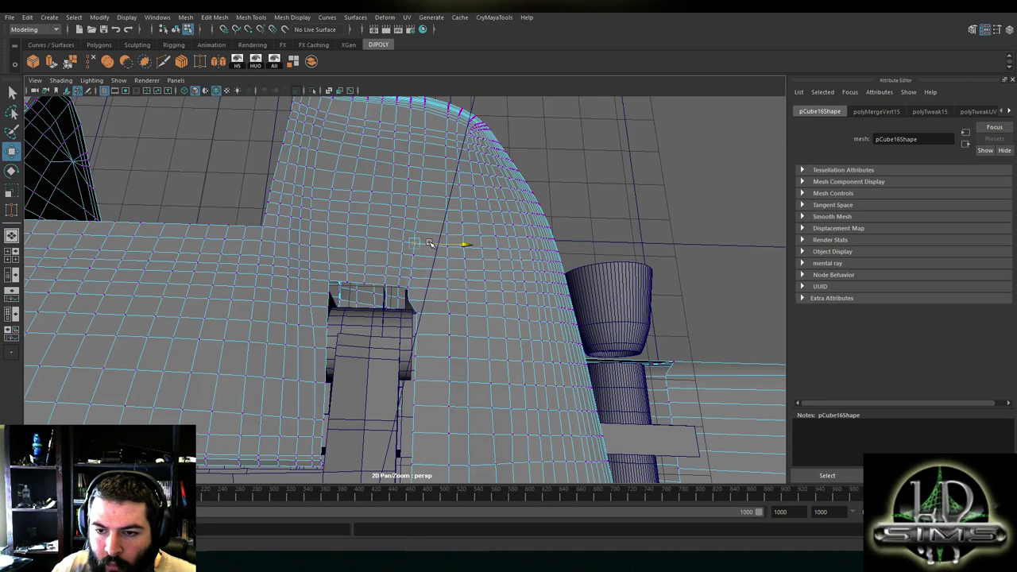
{"action": "left_click", "coordinate": [414, 299]}
{"action": "mouse_move", "coordinate": [436, 315]}
{"action": "left_mouse_down", "text": "alt"}
{"action": "mouse_move", "coordinate": [430, 325]}
{"action": "mouse_move", "coordinate": [452, 307]}
{"action": "left_mouse_up", "text": "alt"}
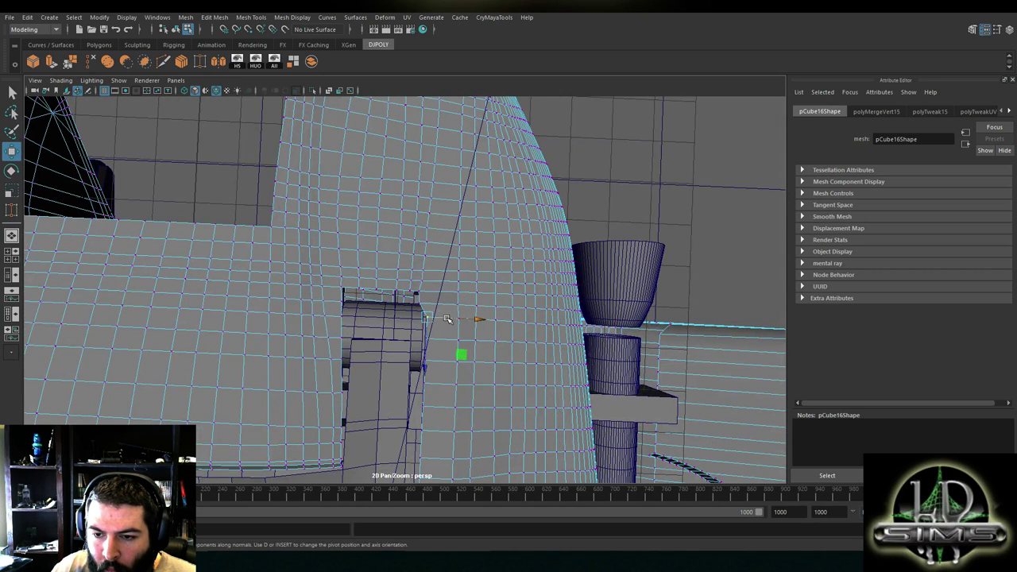
{"action": "left_click_drag", "start_coordinate": [435, 312], "coordinate": [350, 274]}
Delete the face at the strip's end beside the corner of the roof opening
{"action": "middle_click_drag", "start_coordinate": [350, 274], "coordinate": [318, 374], "text": "alt"}
{"action": "left_click_drag", "start_coordinate": [318, 373], "coordinate": [302, 256], "text": "alt"}
{"action": "right_click_drag", "start_coordinate": [302, 256], "coordinate": [308, 289]}
{"action": "left_click", "coordinate": [376, 302]}
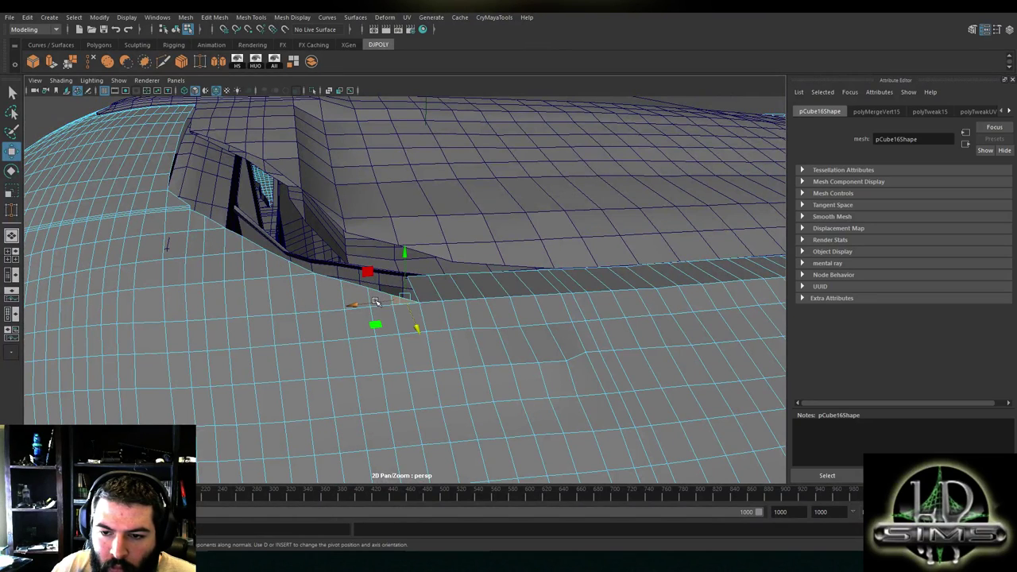
{"action": "left_click_drag", "start_coordinate": [328, 288], "coordinate": [400, 296], "text": "alt"}
{"action": "key", "text": "Delete"}
{"action": "scroll", "coordinate": [413, 294], "scroll_direction": "down", "scroll_amount": 5}
{"action": "scroll", "coordinate": [405, 296], "scroll_direction": "up", "scroll_amount": 6}
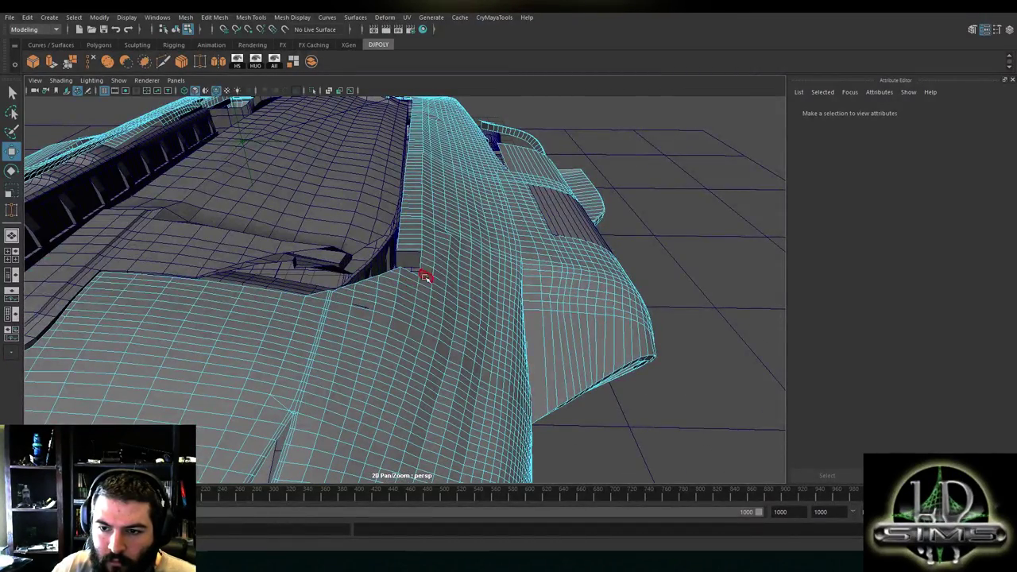
Select the open hull edges in the gap between the strip's end and the opening's corner and extrude them
{"action": "scroll", "coordinate": [436, 271], "scroll_direction": "down", "scroll_amount": 3}
{"action": "middle_click_drag", "start_coordinate": [438, 270], "coordinate": [397, 310], "text": "alt"}
{"action": "scroll", "coordinate": [389, 323], "scroll_direction": "up", "scroll_amount": 6}
{"action": "scroll", "coordinate": [477, 230], "scroll_direction": "down", "scroll_amount": 6}
{"action": "right_click_drag", "start_coordinate": [541, 107], "coordinate": [543, 86]}
{"action": "scroll", "coordinate": [399, 309], "scroll_direction": "up", "scroll_amount": 4}
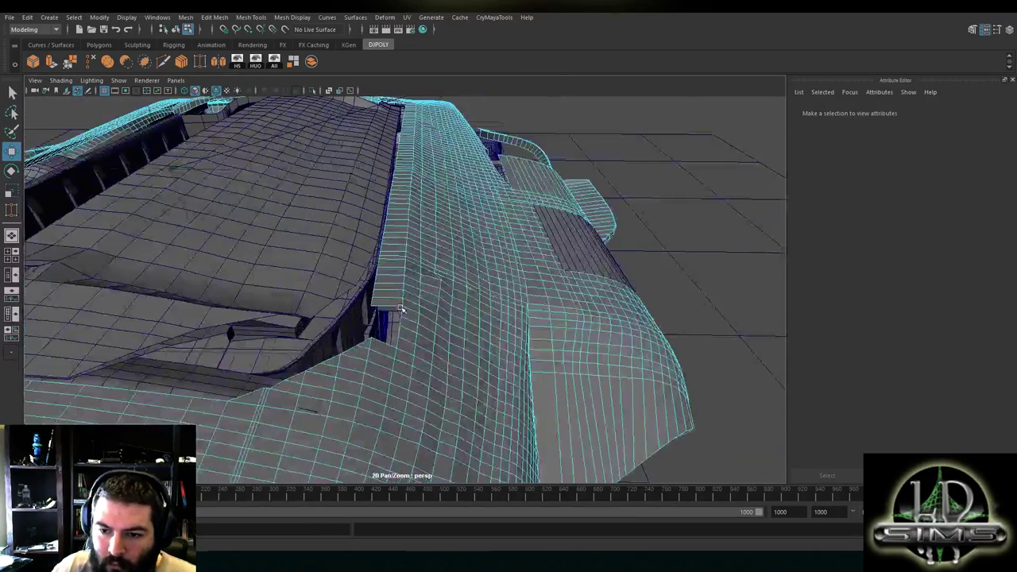
{"action": "scroll", "coordinate": [400, 309], "scroll_direction": "up", "scroll_amount": 3}
{"action": "left_click", "coordinate": [403, 334]}
{"action": "left_click", "coordinate": [393, 393], "text": "shift"}
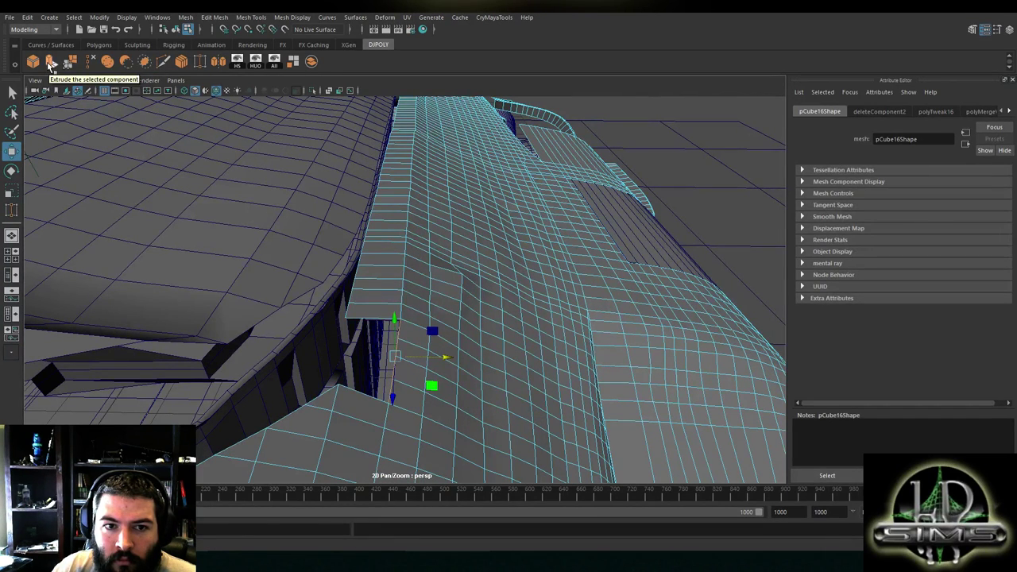
{"action": "left_click", "coordinate": [50, 63]}
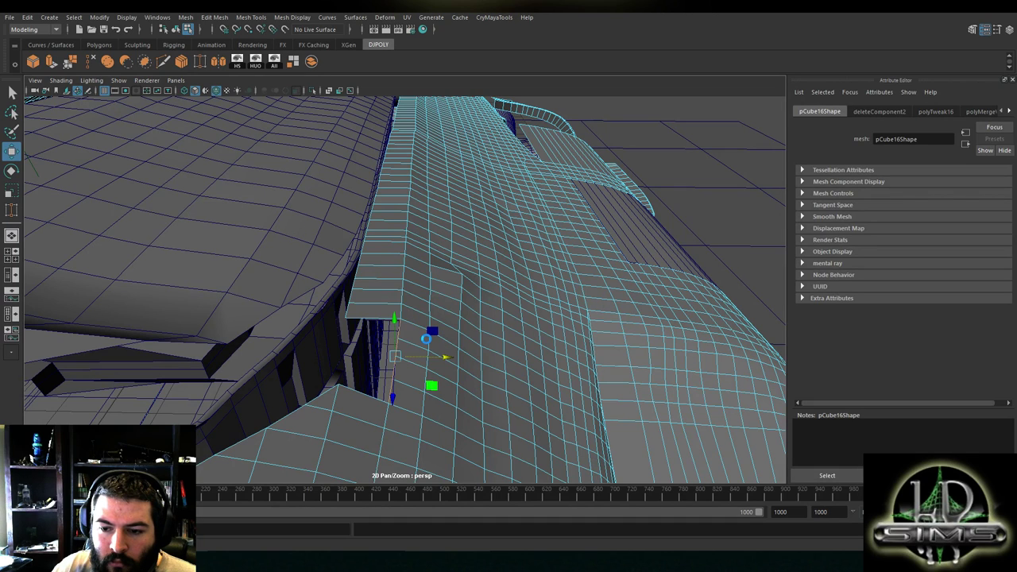
Move the extruded edges inward and adjust their height to line up with the strip's inner edge
{"action": "key", "text": "w"}
{"action": "left_click_drag", "start_coordinate": [432, 357], "coordinate": [373, 358]}
{"action": "left_click_drag", "start_coordinate": [327, 322], "coordinate": [331, 304]}
{"action": "scroll", "coordinate": [316, 334], "scroll_direction": "up", "scroll_amount": 4}
{"action": "left_click_drag", "start_coordinate": [269, 431], "coordinate": [288, 433]}
{"action": "left_click_drag", "start_coordinate": [320, 340], "coordinate": [182, 271], "text": "alt"}
{"action": "middle_click_drag", "start_coordinate": [183, 270], "coordinate": [397, 374], "text": "alt"}
{"action": "left_click_drag", "start_coordinate": [397, 374], "coordinate": [302, 149], "text": "alt"}
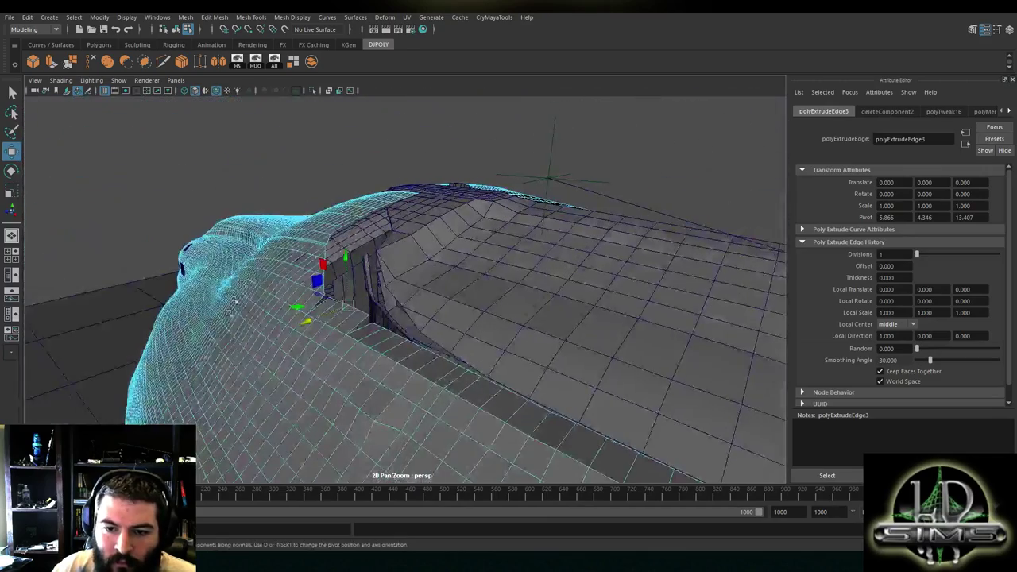
Merge the vertices at both ends of the new faces with the hull corner and the existing strip
{"action": "left_click", "coordinate": [302, 149]}
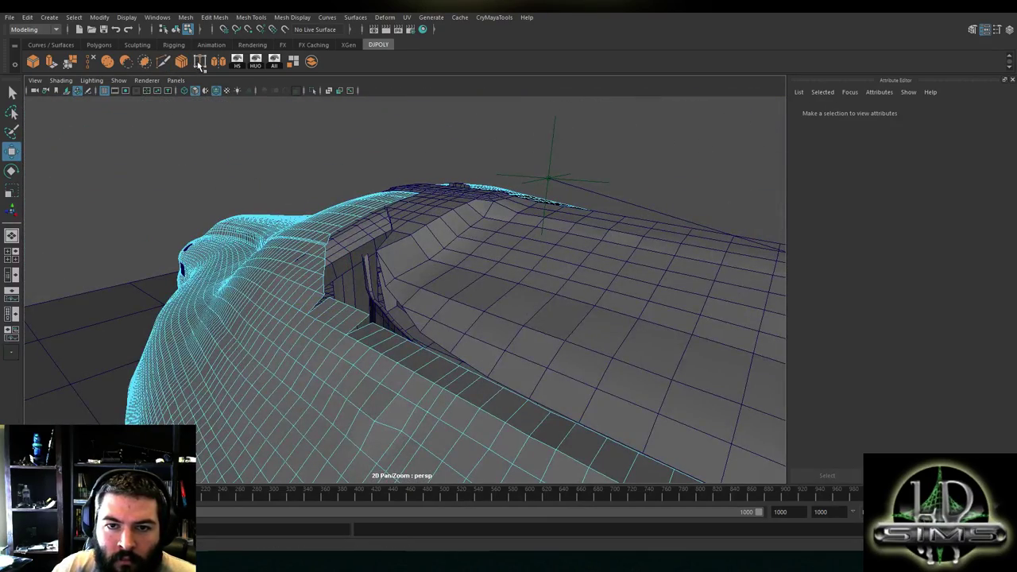
{"action": "left_click", "coordinate": [199, 62]}
{"action": "left_click_drag", "start_coordinate": [231, 129], "coordinate": [266, 226], "text": "alt"}
{"action": "right_click_drag", "start_coordinate": [254, 257], "coordinate": [206, 256]}
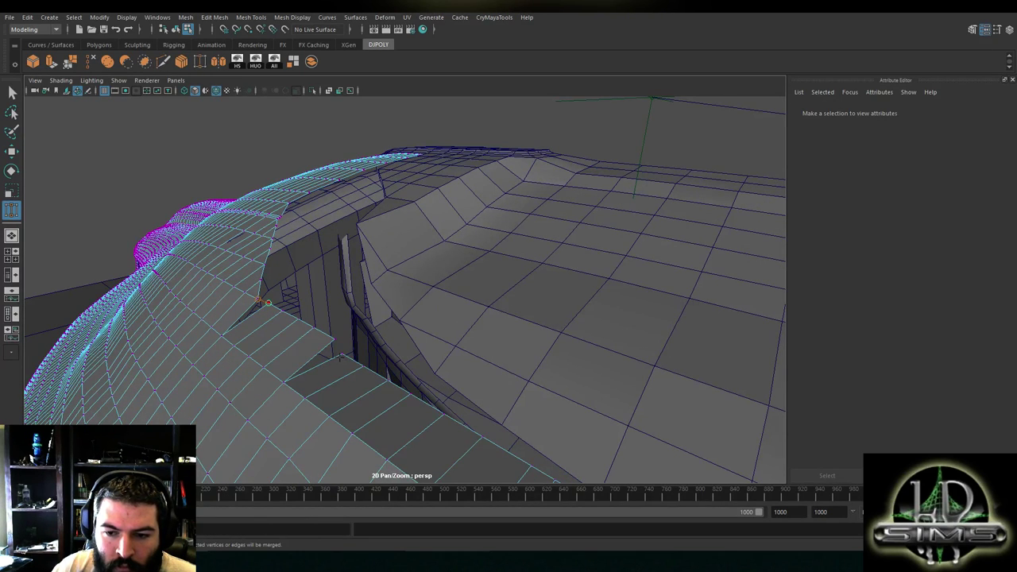
{"action": "left_click_drag", "start_coordinate": [339, 358], "coordinate": [340, 355]}
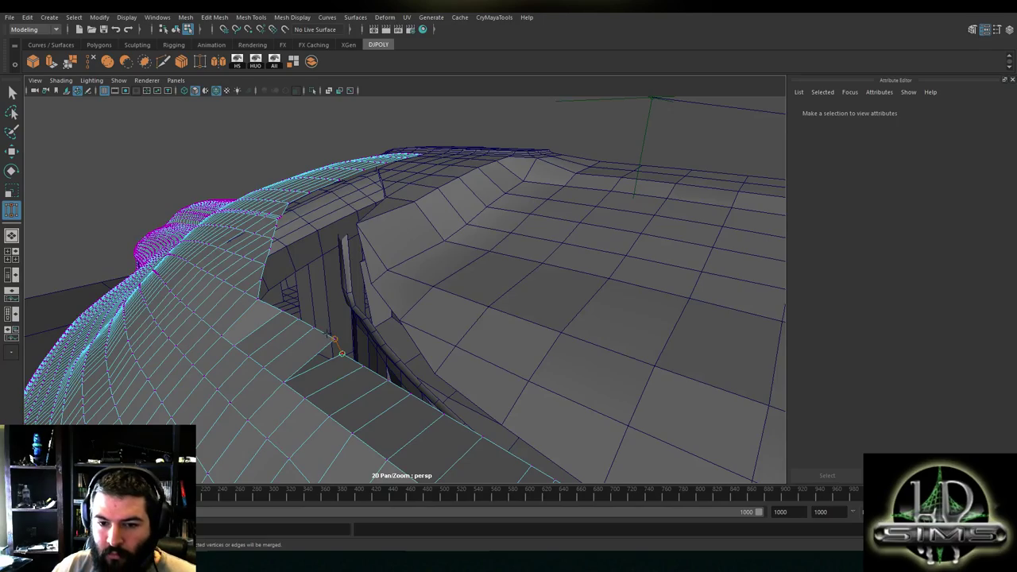
{"action": "left_click_drag", "start_coordinate": [319, 337], "coordinate": [421, 386]}
Examine the rebuilt strip and the surrounding hull from above and from the side
{"action": "scroll", "coordinate": [319, 337], "scroll_direction": "down", "scroll_amount": 4}
{"action": "middle_click_drag", "start_coordinate": [422, 386], "coordinate": [370, 370], "text": "alt"}
{"action": "scroll", "coordinate": [370, 370], "scroll_direction": "up", "scroll_amount": 1}
{"action": "scroll", "coordinate": [370, 370], "scroll_direction": "down", "scroll_amount": 1}
{"action": "left_click_drag", "start_coordinate": [399, 329], "coordinate": [366, 399], "text": "alt"}
{"action": "left_click_drag", "start_coordinate": [311, 348], "coordinate": [390, 368], "text": "alt"}
{"action": "key", "text": "w"}
{"action": "left_click", "coordinate": [341, 339]}
{"action": "left_click_drag", "start_coordinate": [341, 339], "coordinate": [157, 164], "text": "alt"}
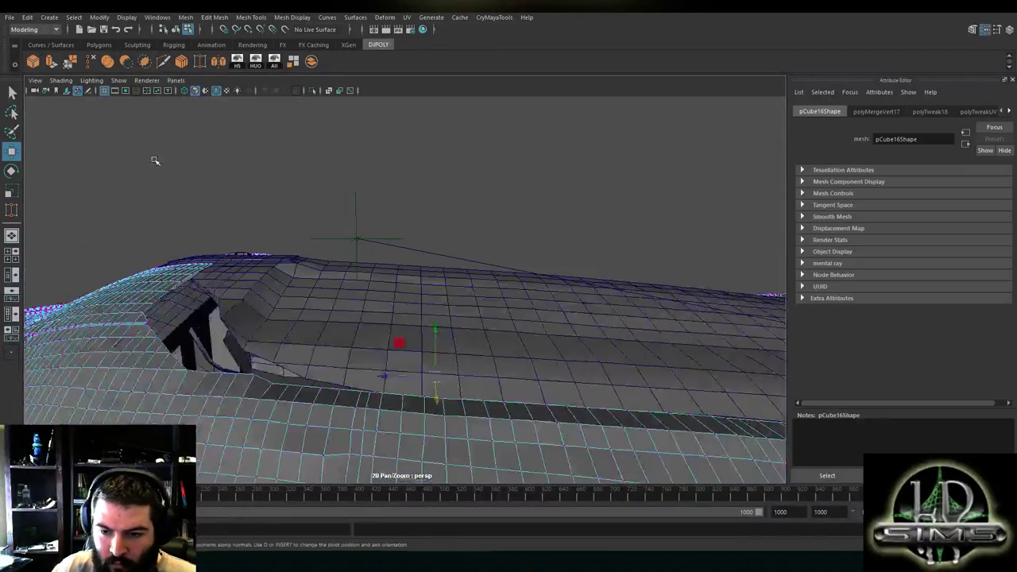
{"action": "right_click_drag", "start_coordinate": [157, 165], "coordinate": [146, 154], "text": "alt"}
{"action": "left_click_drag", "start_coordinate": [329, 342], "coordinate": [337, 324], "text": "alt"}
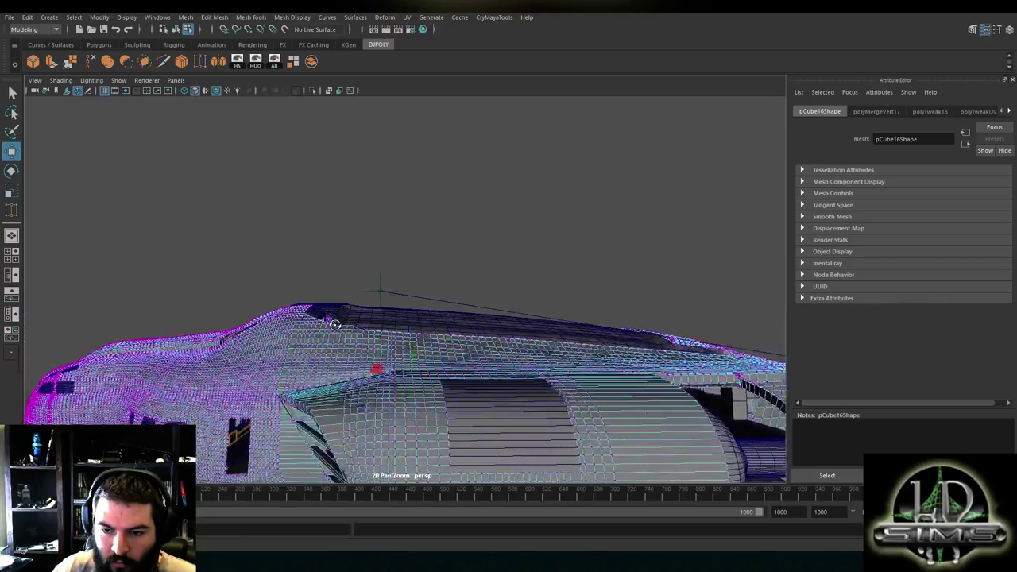
{"action": "left_click_drag", "start_coordinate": [447, 350], "coordinate": [465, 386], "text": "alt"}
Switch to a shaded side view framed on the hull below the end of the roof opening
{"action": "key", "text": "space"}
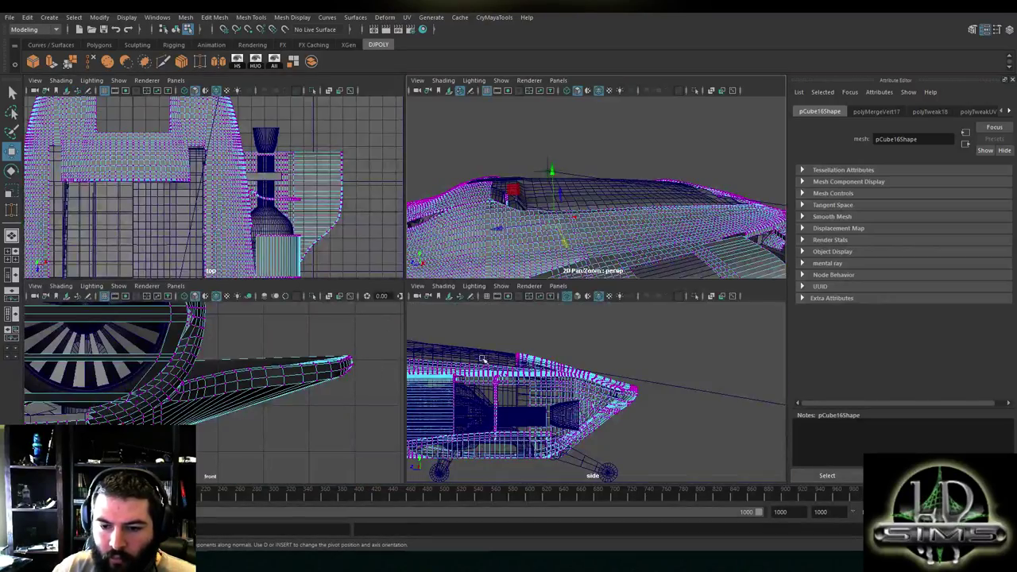
{"action": "key", "text": "space"}
{"action": "middle_click_drag", "start_coordinate": [220, 329], "coordinate": [708, 406], "text": "alt"}
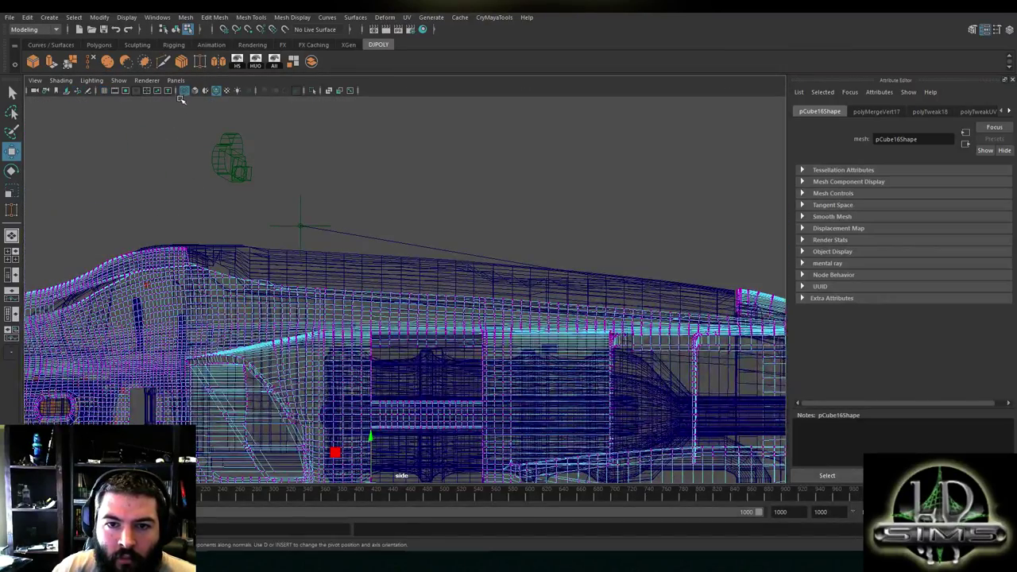
{"action": "left_click", "coordinate": [195, 91]}
{"action": "middle_click_drag", "start_coordinate": [300, 259], "coordinate": [406, 256], "text": "alt"}
{"action": "scroll", "coordinate": [395, 311], "scroll_direction": "up", "scroll_amount": 5}
{"action": "middle_click_drag", "start_coordinate": [371, 306], "coordinate": [710, 291], "text": "alt"}
{"action": "scroll", "coordinate": [451, 303], "scroll_direction": "up", "scroll_amount": 3}
Select vertices along the lengthwise hull row below the roof opening and hide the attribute editor
{"action": "left_click", "coordinate": [477, 295]}
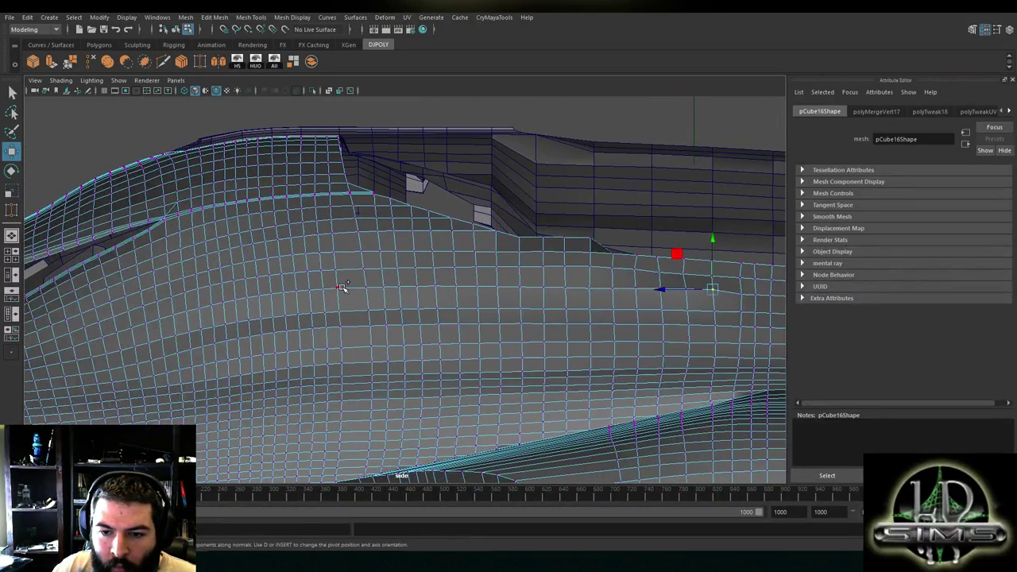
{"action": "left_click", "coordinate": [342, 287], "text": "shift"}
{"action": "scroll", "coordinate": [414, 306], "scroll_direction": "down", "scroll_amount": 5}
{"action": "scroll", "coordinate": [525, 295], "scroll_direction": "up", "scroll_amount": 3}
{"action": "middle_click_drag", "start_coordinate": [522, 316], "coordinate": [424, 337], "text": "alt"}
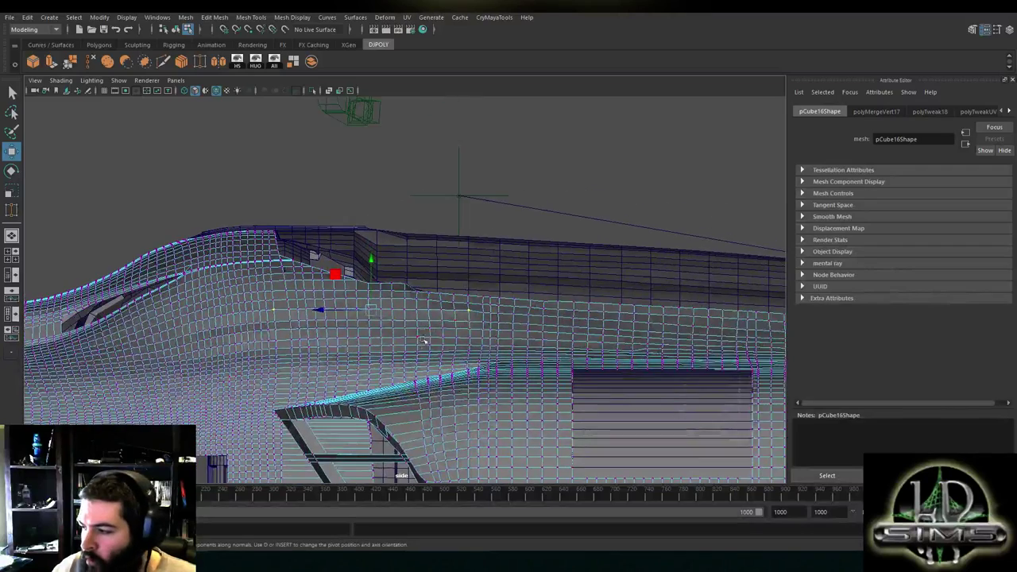
{"action": "scroll", "coordinate": [462, 351], "scroll_direction": "up", "scroll_amount": 5}
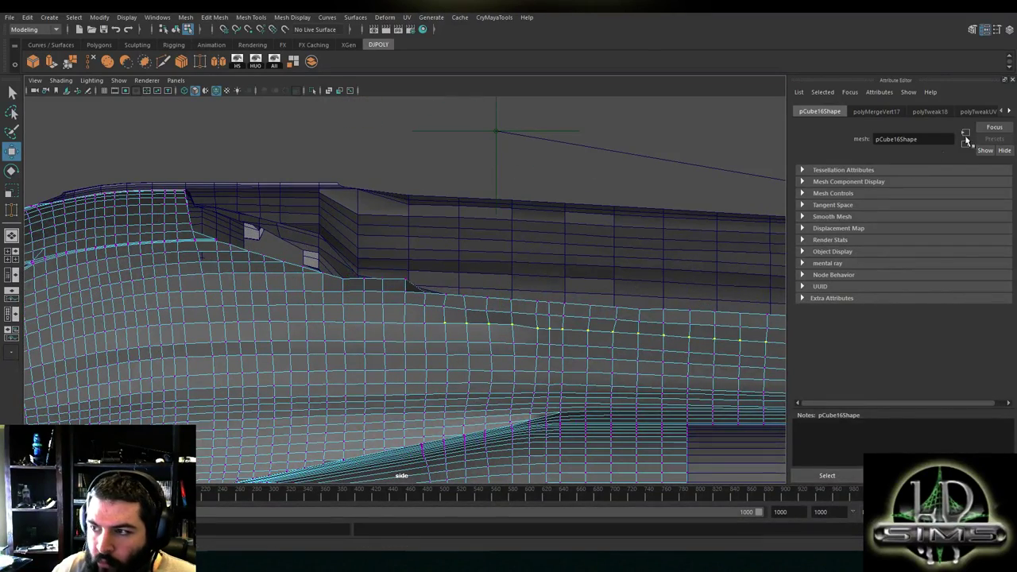
{"action": "left_click", "coordinate": [1012, 79]}
{"action": "scroll", "coordinate": [531, 317], "scroll_direction": "up", "scroll_amount": 2}
{"action": "middle_click_drag", "start_coordinate": [619, 328], "coordinate": [546, 290], "text": "alt"}
{"action": "left_click_drag", "start_coordinate": [546, 290], "coordinate": [703, 258], "text": "alt"}
{"action": "scroll", "coordinate": [399, 298], "scroll_direction": "down", "scroll_amount": 6}
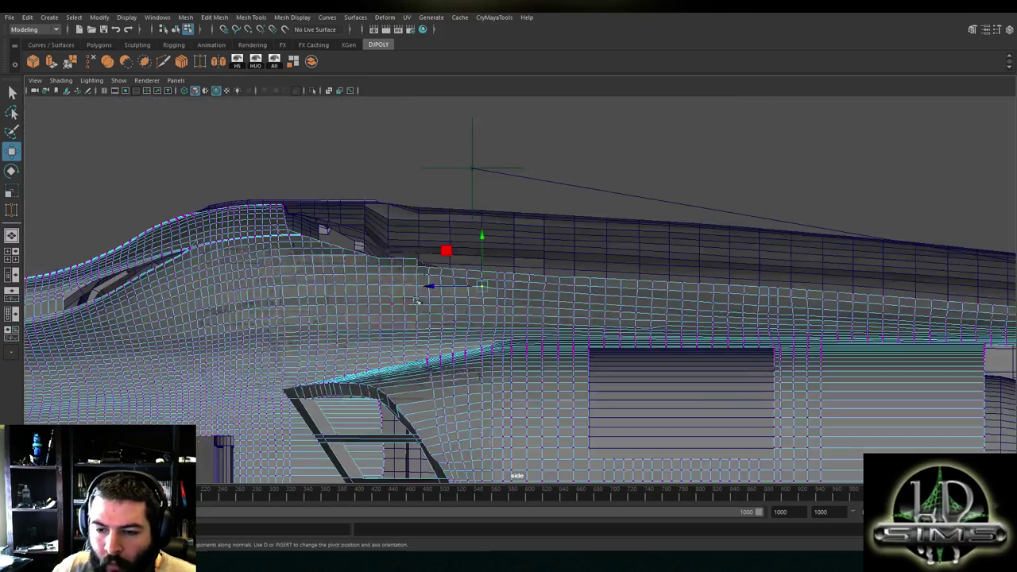
Compare the hull row's shape in the perspective view and in a close side view
{"action": "key", "text": "space"}
{"action": "key", "text": "space"}
{"action": "left_click_drag", "start_coordinate": [635, 216], "coordinate": [366, 250], "text": "alt"}
{"action": "key", "text": "space"}
{"action": "key", "text": "space"}
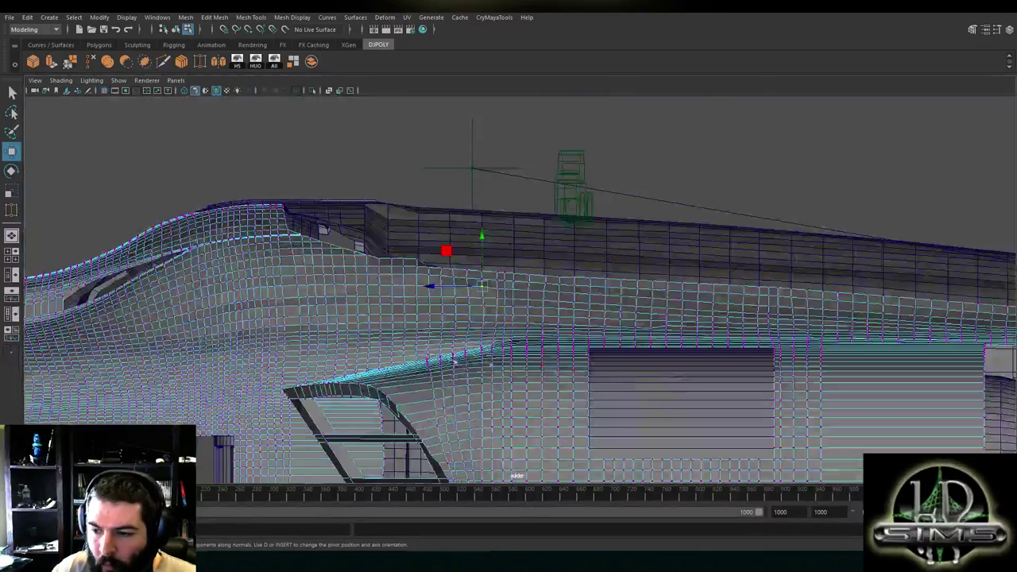
{"action": "scroll", "coordinate": [588, 378], "scroll_direction": "up", "scroll_amount": 6}
{"action": "middle_click_drag", "start_coordinate": [559, 373], "coordinate": [526, 372], "text": "alt"}
{"action": "right_click_drag", "start_coordinate": [526, 372], "coordinate": [418, 368], "text": "alt"}
{"action": "right_click_drag", "start_coordinate": [376, 316], "coordinate": [485, 323], "text": "alt"}
Select the lengthwise run of vertices on the hull row below the opening's end and lower it slightly
{"action": "left_click", "coordinate": [489, 301], "text": "shift"}
{"action": "left_click", "coordinate": [768, 306]}
{"action": "left_click", "coordinate": [741, 306], "text": "shift"}
{"action": "middle_click_drag", "start_coordinate": [695, 311], "coordinate": [706, 319]}
{"action": "key", "text": "ctrl+z"}
{"action": "left_click", "coordinate": [710, 309], "text": "shift"}
{"action": "left_click", "coordinate": [677, 308], "text": "shift"}
{"action": "left_click", "coordinate": [649, 306], "text": "shift"}
{"action": "middle_click_drag", "start_coordinate": [637, 312], "coordinate": [379, 308]}
{"action": "left_click", "coordinate": [357, 306], "text": "shift"}
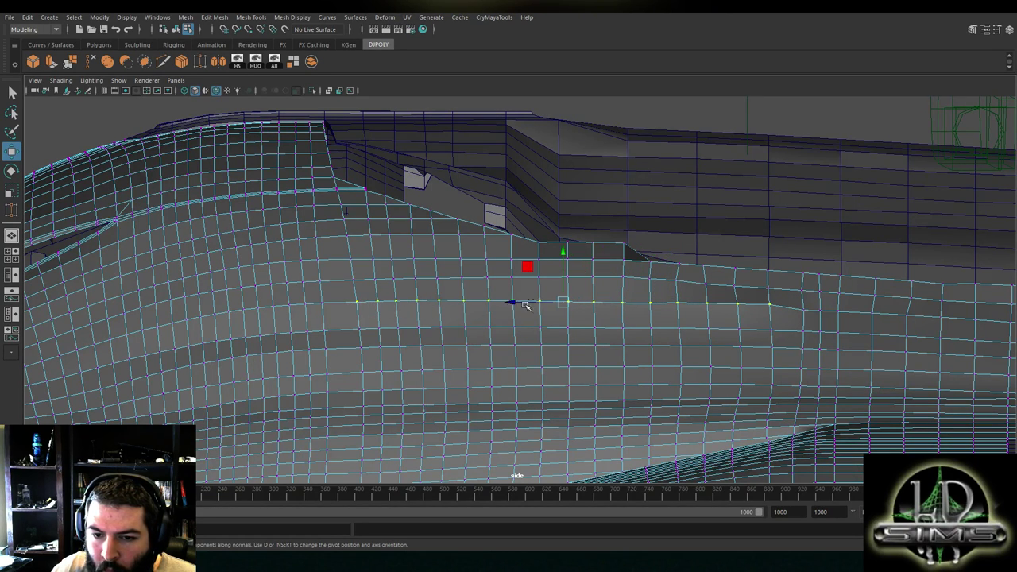
{"action": "left_click_drag", "start_coordinate": [566, 273], "coordinate": [563, 278]}
Lower the adjoining vertices of the same row beneath the long roof edge to continue the smooth line
{"action": "middle_click_drag", "start_coordinate": [624, 305], "coordinate": [363, 284], "text": "alt"}
{"action": "scroll", "coordinate": [390, 295], "scroll_direction": "up", "scroll_amount": 4}
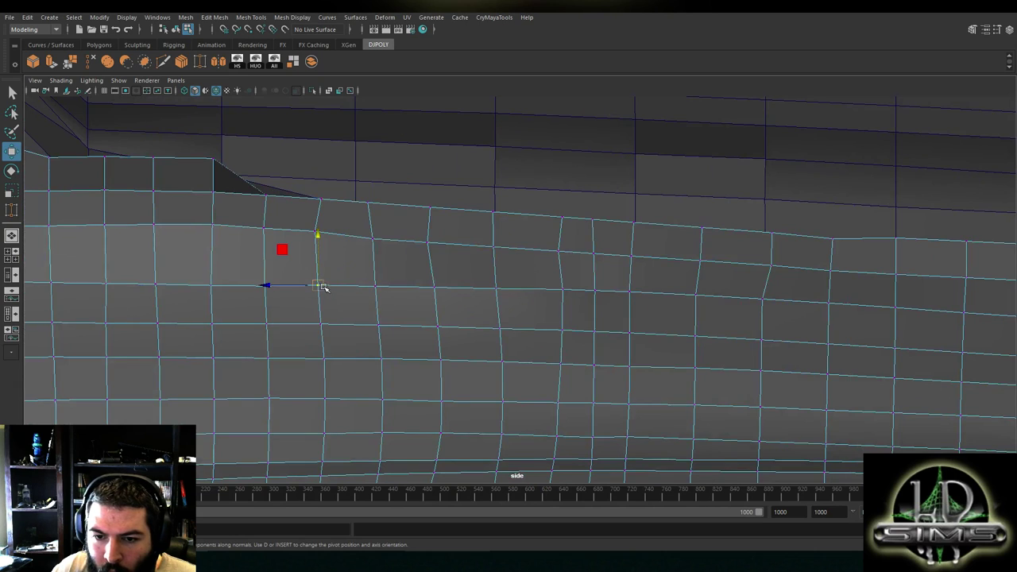
{"action": "left_click_drag", "start_coordinate": [321, 263], "coordinate": [374, 271]}
{"action": "left_click", "coordinate": [375, 287]}
{"action": "left_click", "coordinate": [439, 290]}
{"action": "double_click", "coordinate": [684, 296], "text": "shift"}
{"action": "left_click_drag", "start_coordinate": [564, 266], "coordinate": [564, 267]}
Nudge single vertices in the rows below the long roof edge lengthwise to even out the crosswise edge lines
{"action": "middle_click_drag", "start_coordinate": [613, 306], "coordinate": [501, 260], "text": "alt"}
{"action": "left_click", "coordinate": [449, 206]}
{"action": "left_click_drag", "start_coordinate": [412, 203], "coordinate": [414, 203]}
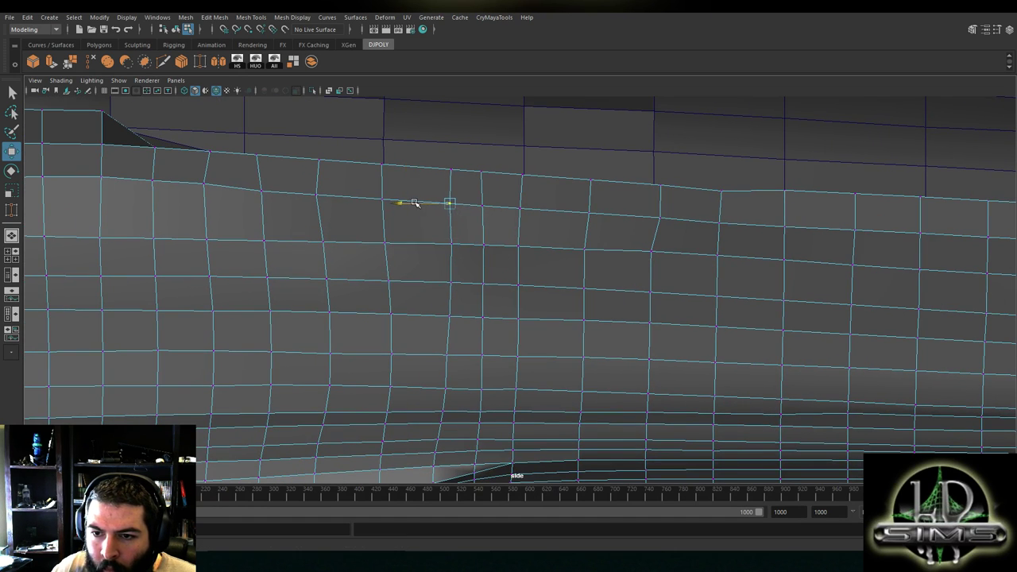
{"action": "left_click", "coordinate": [496, 202]}
{"action": "middle_click_drag", "start_coordinate": [501, 220], "coordinate": [582, 291], "text": "alt"}
{"action": "left_click", "coordinate": [400, 269]}
{"action": "left_click_drag", "start_coordinate": [371, 267], "coordinate": [376, 267]}
{"action": "left_click", "coordinate": [404, 314]}
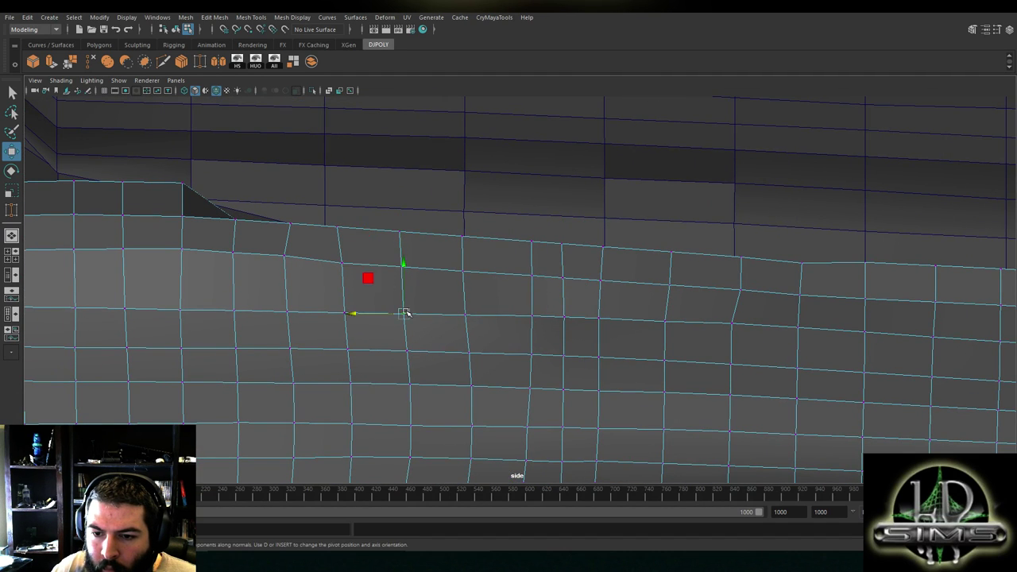
Select the short run of vertices just past the lowered section, below the opening's end, and lower it to match
{"action": "scroll", "coordinate": [409, 316], "scroll_direction": "down", "scroll_amount": 5}
{"action": "scroll", "coordinate": [404, 316], "scroll_direction": "up", "scroll_amount": 2}
{"action": "middle_click_drag", "start_coordinate": [358, 287], "coordinate": [490, 290], "text": "alt"}
{"action": "left_click", "coordinate": [494, 273]}
{"action": "middle_click_drag", "start_coordinate": [347, 279], "coordinate": [630, 279], "text": "alt"}
{"action": "left_click", "coordinate": [311, 306]}
{"action": "middle_click_drag", "start_coordinate": [311, 309], "coordinate": [573, 272], "text": "alt"}
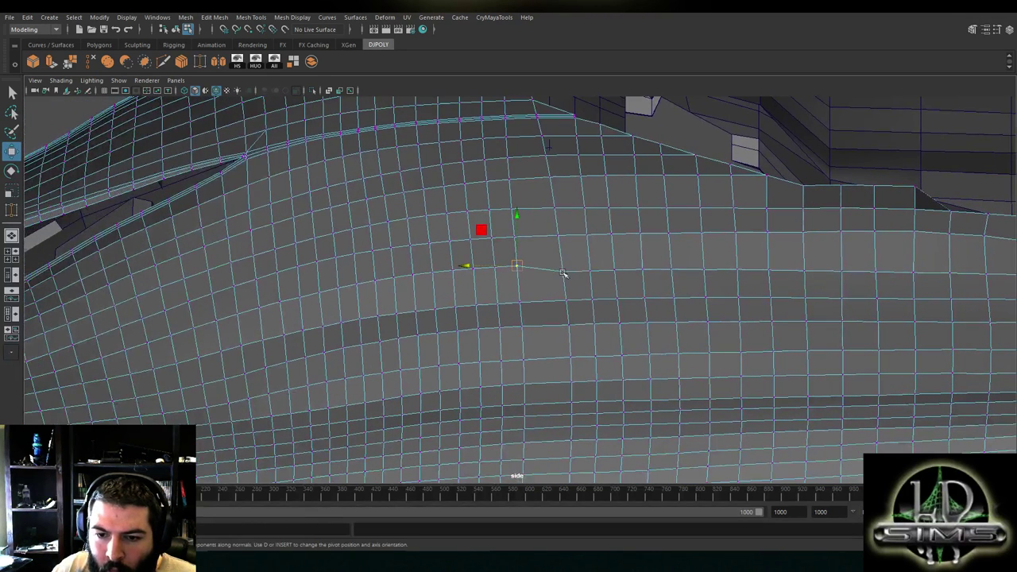
{"action": "double_click", "coordinate": [434, 275], "text": "shift"}
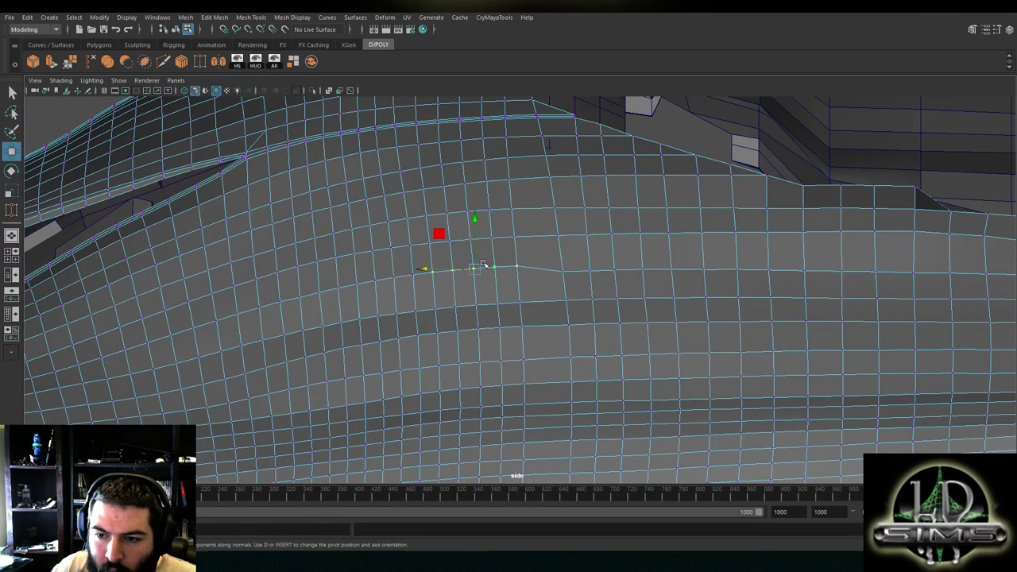
{"action": "left_click_drag", "start_coordinate": [475, 249], "coordinate": [474, 252]}
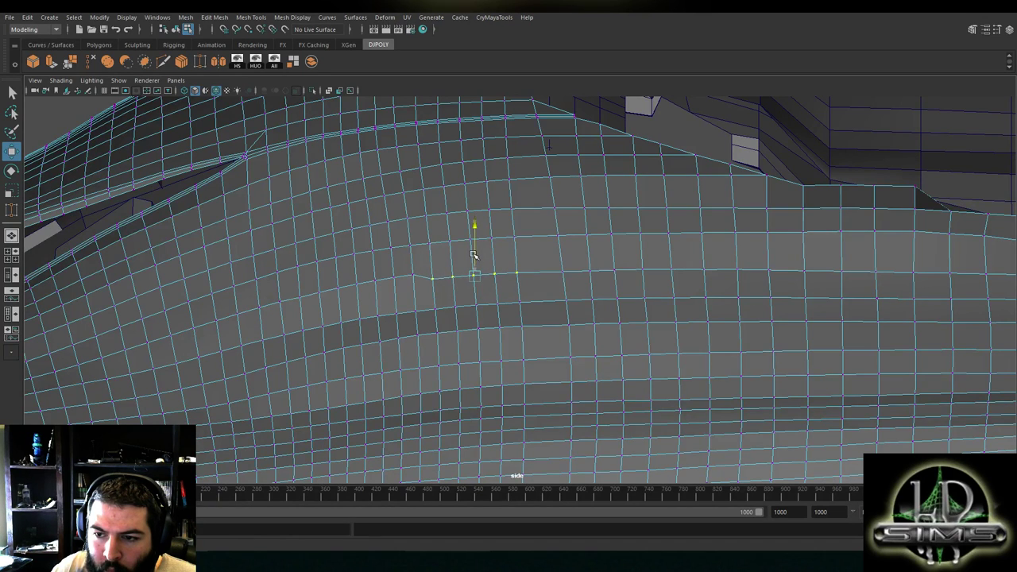
Lower the next run of vertices where the row starts curving down toward the slot in the hull
{"action": "left_click", "coordinate": [394, 280]}
{"action": "left_click", "coordinate": [413, 276]}
{"action": "double_click", "coordinate": [260, 308], "text": "shift"}
{"action": "left_click_drag", "start_coordinate": [337, 264], "coordinate": [338, 269]}
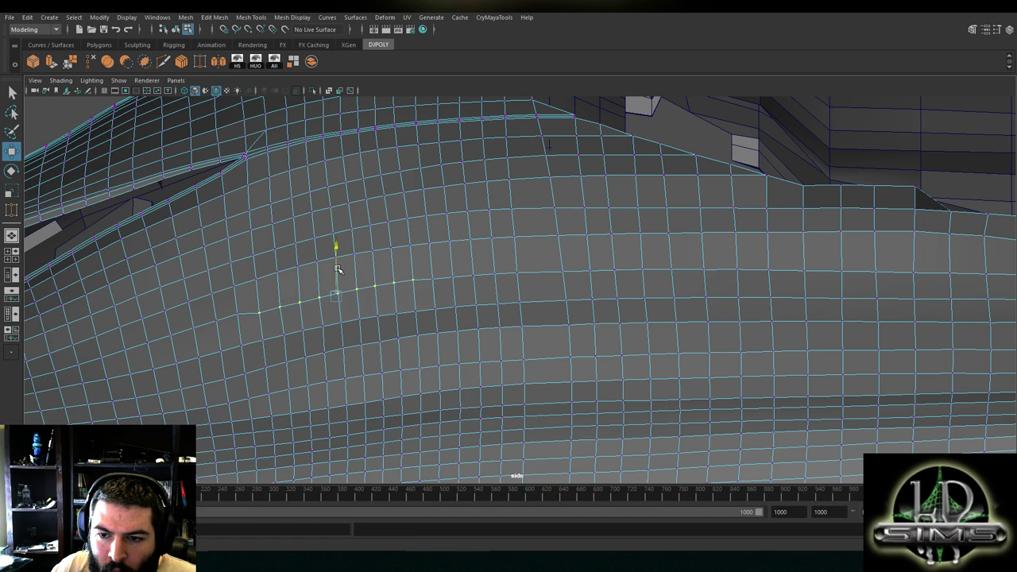
Select the two vertices following the lowered run beside the slot and lower them onto the curve
{"action": "middle_click_drag", "start_coordinate": [258, 319], "coordinate": [465, 248], "text": "alt"}
{"action": "left_click", "coordinate": [342, 292]}
{"action": "scroll", "coordinate": [461, 243], "scroll_direction": "up", "scroll_amount": 2}
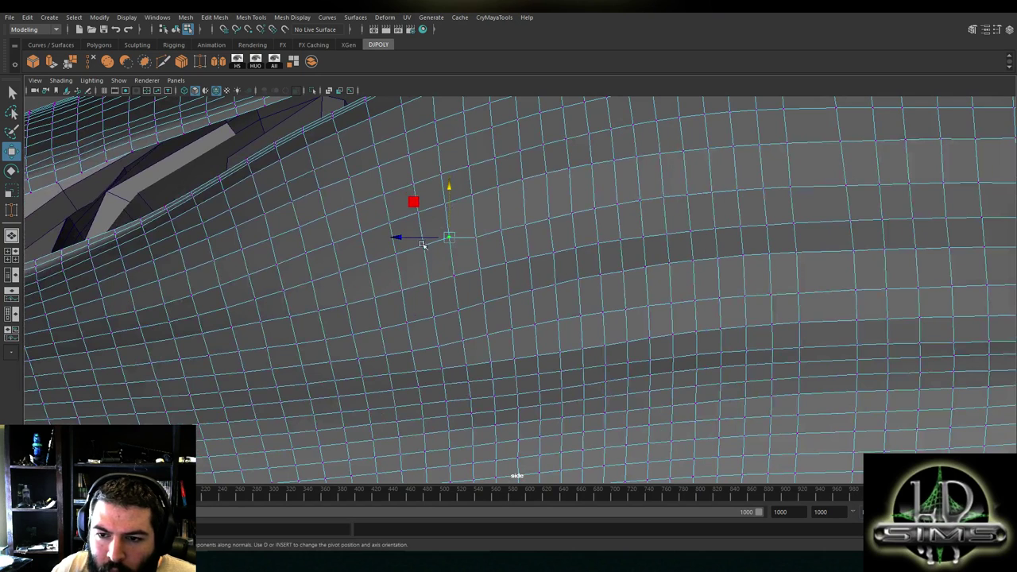
{"action": "left_click", "coordinate": [422, 247], "text": "shift"}
{"action": "left_click_drag", "start_coordinate": [436, 219], "coordinate": [480, 230]}
{"action": "left_click", "coordinate": [500, 230]}
Nudge individual vertices on the curved part of the row to even out their spacing
{"action": "middle_click_drag", "start_coordinate": [468, 295], "coordinate": [481, 327], "text": "alt"}
{"action": "scroll", "coordinate": [485, 332], "scroll_direction": "up", "scroll_amount": 3}
{"action": "left_click", "coordinate": [475, 264]}
{"action": "left_click_drag", "start_coordinate": [438, 260], "coordinate": [440, 260]}
{"action": "middle_click_drag", "start_coordinate": [539, 255], "coordinate": [461, 296], "text": "alt"}
{"action": "left_click", "coordinate": [469, 284]}
{"action": "left_click_drag", "start_coordinate": [431, 282], "coordinate": [484, 272]}
{"action": "left_click", "coordinate": [492, 279]}
Adjust the heights of neighbouring vertices in the adjacent row to smooth its curve
{"action": "middle_click_drag", "start_coordinate": [548, 299], "coordinate": [480, 262], "text": "alt"}
{"action": "left_click", "coordinate": [479, 321]}
{"action": "left_click_drag", "start_coordinate": [482, 303], "coordinate": [479, 303]}
{"action": "left_click", "coordinate": [546, 312]}
{"action": "left_click", "coordinate": [515, 322]}
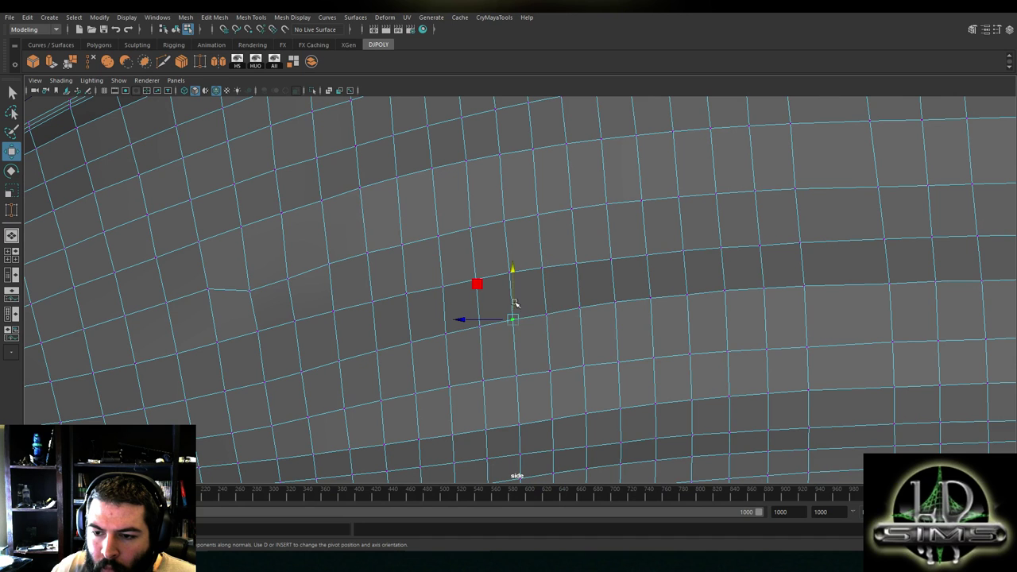
{"action": "middle_click_drag", "start_coordinate": [574, 332], "coordinate": [538, 284], "text": "alt"}
{"action": "left_click", "coordinate": [547, 318]}
{"action": "left_click_drag", "start_coordinate": [550, 299], "coordinate": [551, 296]}
Lower the kinked vertex at the end of the smoothed row and adjust the height of a neighbouring vertex on the curve
{"action": "middle_click_drag", "start_coordinate": [551, 333], "coordinate": [590, 288], "text": "alt"}
{"action": "middle_click_drag", "start_coordinate": [352, 278], "coordinate": [496, 378], "text": "alt"}
{"action": "left_click", "coordinate": [355, 298]}
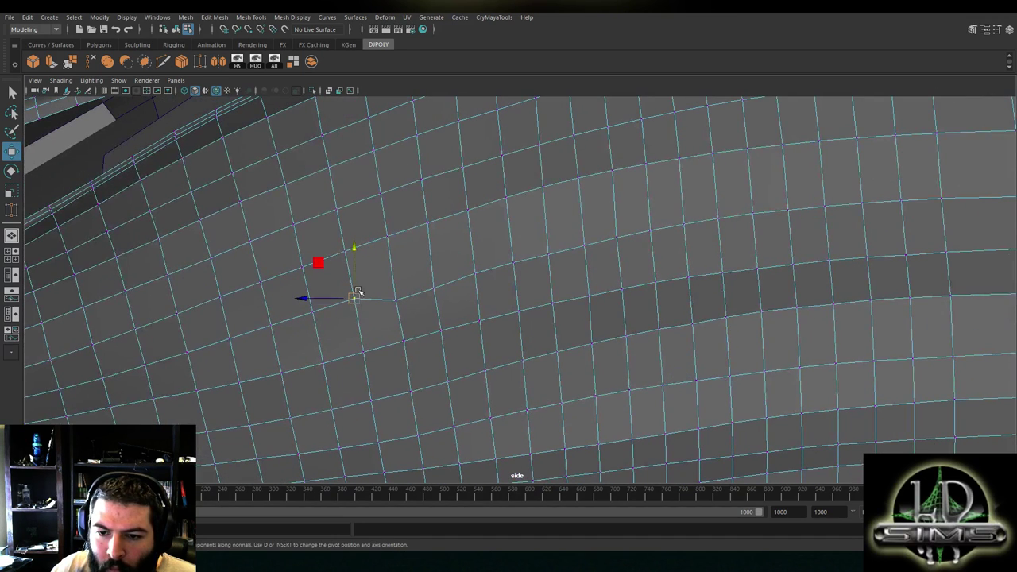
{"action": "left_click_drag", "start_coordinate": [352, 270], "coordinate": [328, 317]}
{"action": "left_click", "coordinate": [434, 287]}
{"action": "left_click_drag", "start_coordinate": [434, 268], "coordinate": [434, 269]}
{"action": "mouse_move", "coordinate": [435, 292]}
{"action": "middle_mouse_down", "text": "alt"}
{"action": "mouse_move", "coordinate": [491, 263]}
{"action": "mouse_move", "coordinate": [426, 285]}
{"action": "middle_mouse_up", "text": "alt"}
Adjust the heights of vertices along the same row and lower the ones next to the kink onto the curve
{"action": "left_click", "coordinate": [542, 246]}
{"action": "left_click_drag", "start_coordinate": [542, 229], "coordinate": [577, 224]}
{"action": "left_click", "coordinate": [606, 230]}
{"action": "left_click", "coordinate": [578, 239]}
{"action": "middle_click_drag", "start_coordinate": [554, 232], "coordinate": [428, 243], "text": "alt"}
{"action": "left_click_drag", "start_coordinate": [425, 236], "coordinate": [393, 280]}
{"action": "left_click", "coordinate": [429, 251]}
{"action": "left_click_drag", "start_coordinate": [430, 251], "coordinate": [355, 291]}
{"action": "left_click", "coordinate": [385, 272]}
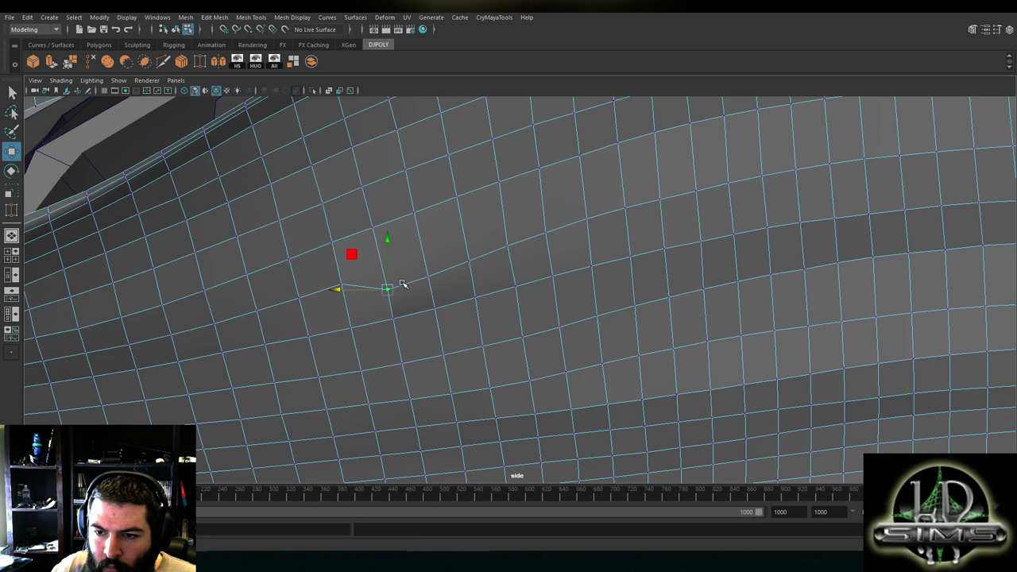
Lower the two vertices at the kink to carry the row's curve further toward the hull opening
{"action": "middle_click_drag", "start_coordinate": [473, 297], "coordinate": [551, 277], "text": "alt"}
{"action": "left_click", "coordinate": [424, 263]}
{"action": "left_click_drag", "start_coordinate": [420, 243], "coordinate": [403, 279]}
{"action": "left_click", "coordinate": [466, 270]}
{"action": "left_click_drag", "start_coordinate": [469, 251], "coordinate": [450, 302]}
Adjust the vertices of the row directly beneath the kink so that it follows the lowered row above
{"action": "left_click", "coordinate": [468, 301]}
{"action": "left_click", "coordinate": [516, 286]}
{"action": "mouse_move", "coordinate": [514, 267]}
{"action": "left_mouse_down"}
{"action": "mouse_move", "coordinate": [491, 294]}
{"action": "mouse_move", "coordinate": [430, 295]}
{"action": "mouse_move", "coordinate": [412, 312]}
{"action": "left_mouse_up"}
{"action": "left_click", "coordinate": [431, 306]}
{"action": "left_click", "coordinate": [474, 301]}
{"action": "left_click_drag", "start_coordinate": [475, 280], "coordinate": [454, 306]}
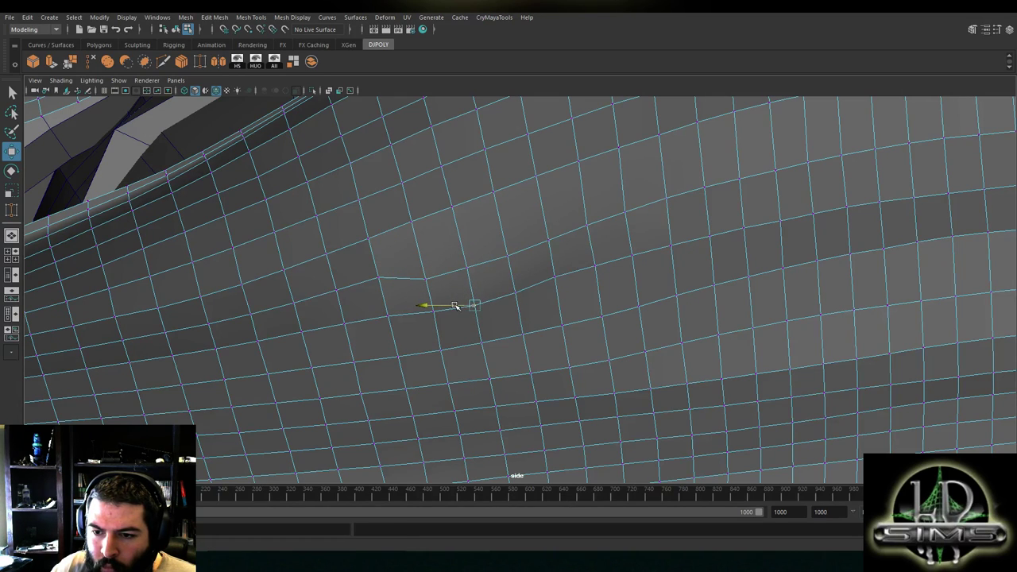
{"action": "left_click", "coordinate": [389, 318]}
{"action": "left_click_drag", "start_coordinate": [388, 298], "coordinate": [368, 322]}
{"action": "left_click", "coordinate": [434, 311]}
{"action": "left_click_drag", "start_coordinate": [434, 294], "coordinate": [417, 315]}
Refine the kinked vertices of the upper row and correct the height of a vertex in the row beneath
{"action": "left_click", "coordinate": [382, 281]}
{"action": "left_click_drag", "start_coordinate": [378, 253], "coordinate": [358, 293]}
{"action": "left_click", "coordinate": [425, 279]}
{"action": "left_click_drag", "start_coordinate": [425, 258], "coordinate": [467, 253]}
{"action": "left_click", "coordinate": [465, 267]}
{"action": "left_click", "coordinate": [554, 274]}
{"action": "left_click_drag", "start_coordinate": [555, 249], "coordinate": [555, 254]}
Shift vertices in the third row below the kink to even out their spacing and height
{"action": "middle_click_drag", "start_coordinate": [575, 338], "coordinate": [447, 280], "text": "alt"}
{"action": "scroll", "coordinate": [445, 280], "scroll_direction": "up", "scroll_amount": 3}
{"action": "left_click", "coordinate": [434, 259]}
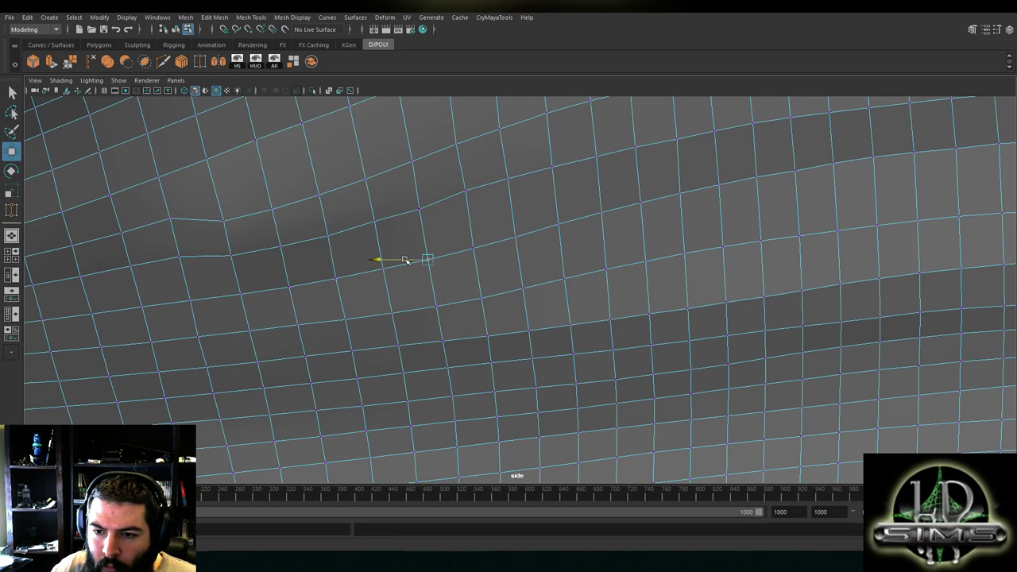
{"action": "middle_click_drag", "start_coordinate": [420, 231], "coordinate": [425, 286], "text": "alt"}
{"action": "left_click", "coordinate": [425, 266]}
{"action": "left_click_drag", "start_coordinate": [396, 263], "coordinate": [399, 266]}
{"action": "middle_click_drag", "start_coordinate": [462, 253], "coordinate": [455, 281], "text": "alt"}
{"action": "left_click", "coordinate": [463, 273]}
{"action": "left_click_drag", "start_coordinate": [464, 259], "coordinate": [445, 279]}
Reposition the second-row vertices underneath the upper kink to even out the gap between the rows
{"action": "middle_click_drag", "start_coordinate": [334, 302], "coordinate": [475, 277], "text": "alt"}
{"action": "left_click", "coordinate": [313, 280]}
{"action": "middle_click_drag", "start_coordinate": [322, 280], "coordinate": [400, 248], "text": "alt"}
{"action": "left_click_drag", "start_coordinate": [387, 222], "coordinate": [448, 267]}
{"action": "left_click", "coordinate": [399, 287]}
{"action": "left_click", "coordinate": [447, 287]}
Adjust the third-row vertices one after another from below the kink toward the hull opening
{"action": "left_click", "coordinate": [409, 324]}
{"action": "left_click_drag", "start_coordinate": [407, 302], "coordinate": [407, 306]}
{"action": "left_click", "coordinate": [457, 322]}
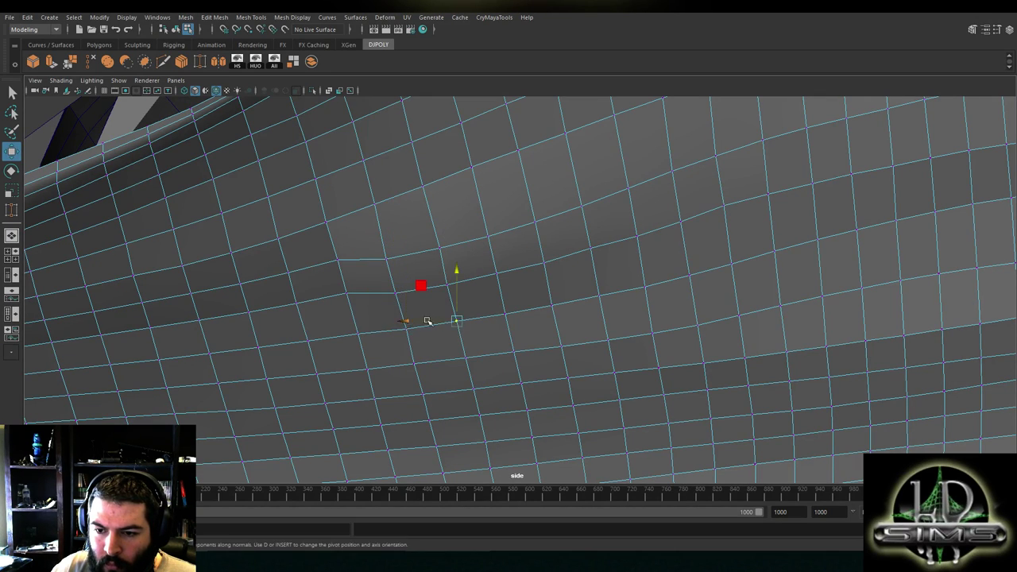
{"action": "middle_click_drag", "start_coordinate": [444, 322], "coordinate": [482, 286], "text": "alt"}
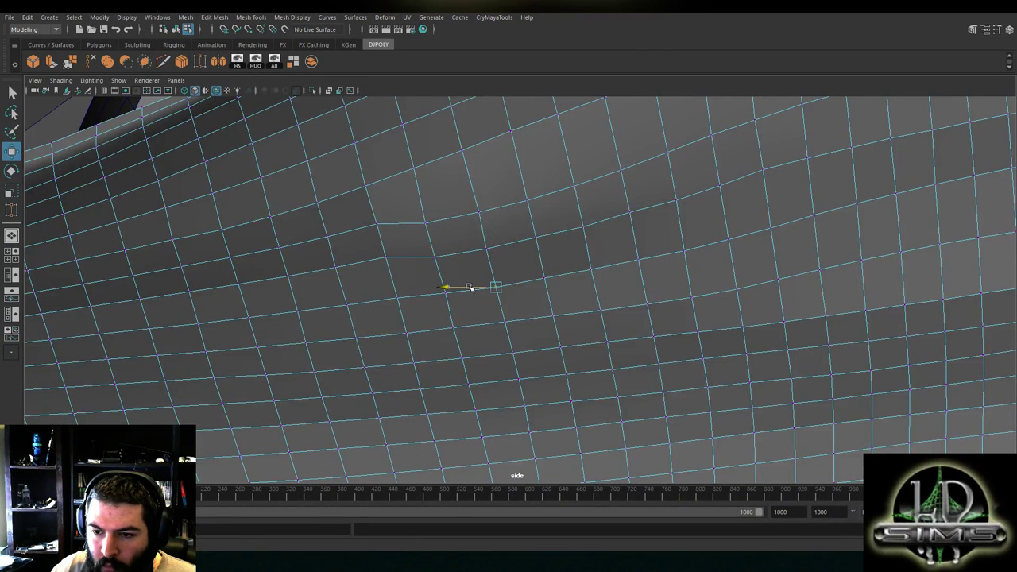
{"action": "left_click", "coordinate": [390, 309]}
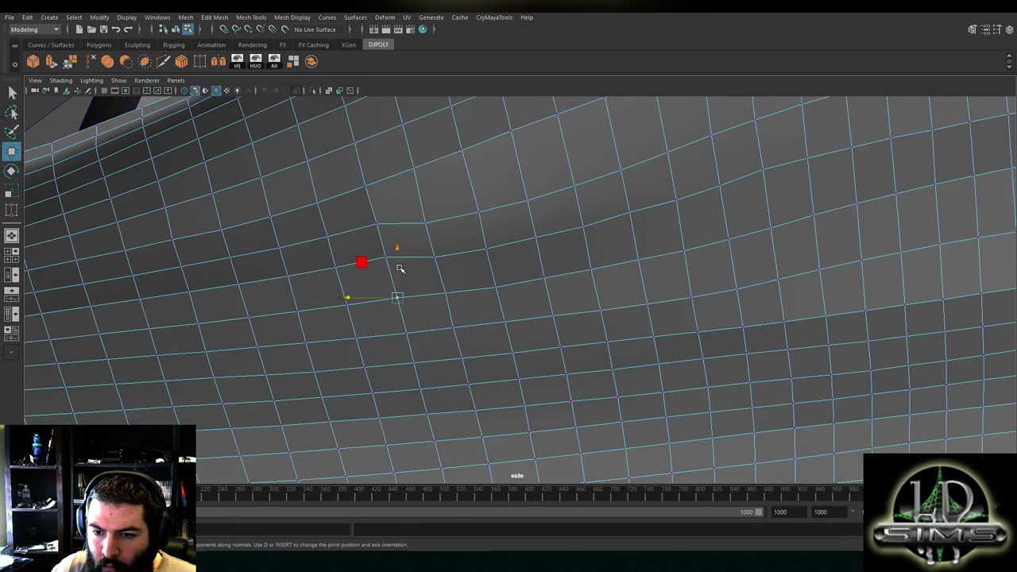
{"action": "left_click_drag", "start_coordinate": [399, 280], "coordinate": [298, 291]}
{"action": "left_click", "coordinate": [351, 304]}
{"action": "left_click", "coordinate": [296, 298]}
{"action": "middle_click_drag", "start_coordinate": [315, 311], "coordinate": [446, 279], "text": "alt"}
{"action": "left_click", "coordinate": [389, 310]}
{"action": "left_click", "coordinate": [379, 284]}
{"action": "left_click_drag", "start_coordinate": [379, 268], "coordinate": [379, 269]}
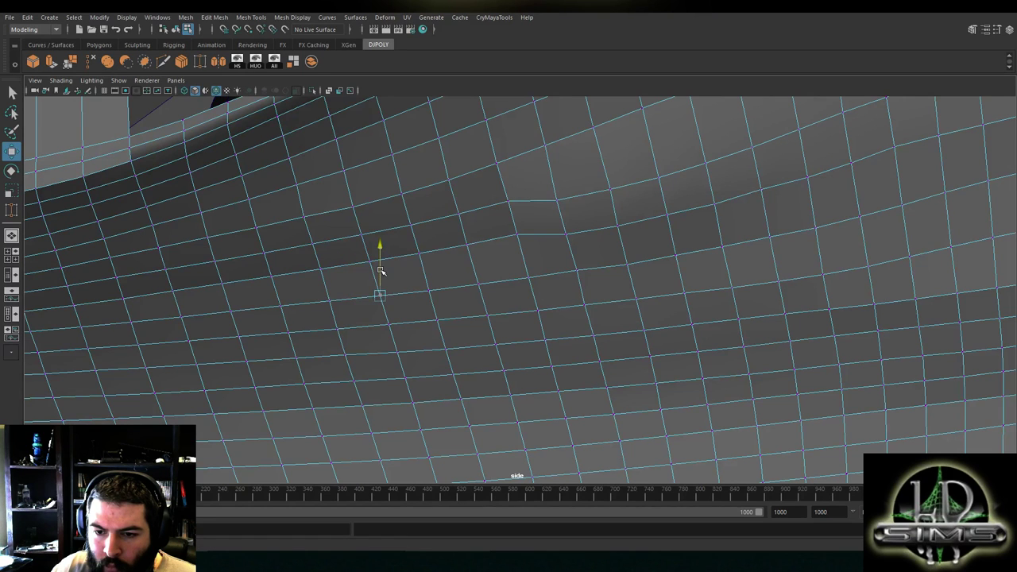
Lower the second row's kinked vertex and nudge nearby vertices in the adjoining rows to match
{"action": "left_click_drag", "start_coordinate": [461, 295], "coordinate": [530, 286], "text": "alt"}
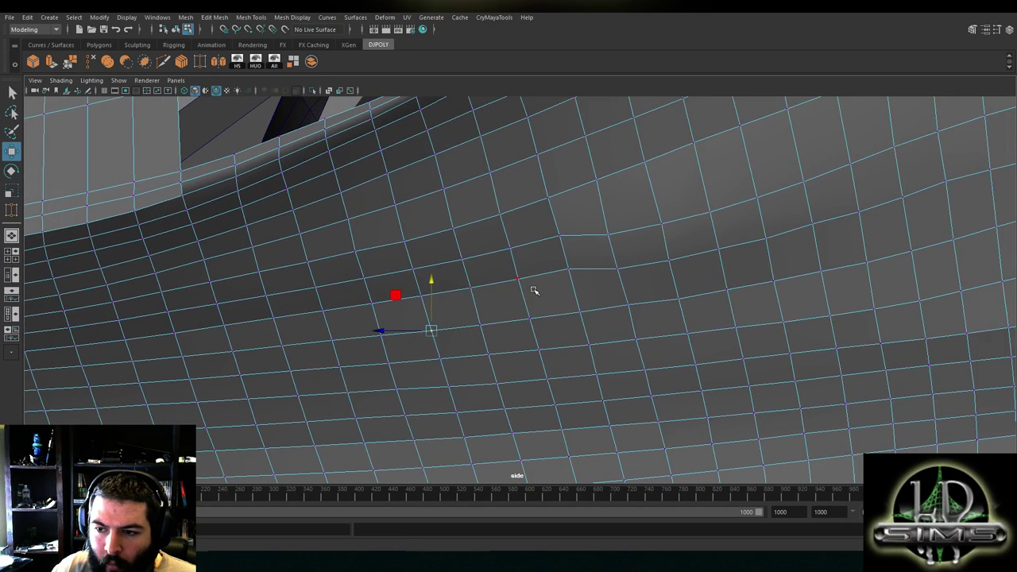
{"action": "left_click_drag", "start_coordinate": [569, 249], "coordinate": [571, 259]}
{"action": "middle_click_drag", "start_coordinate": [702, 302], "coordinate": [555, 287], "text": "alt"}
{"action": "left_click", "coordinate": [534, 287]}
{"action": "left_click_drag", "start_coordinate": [533, 269], "coordinate": [534, 266]}
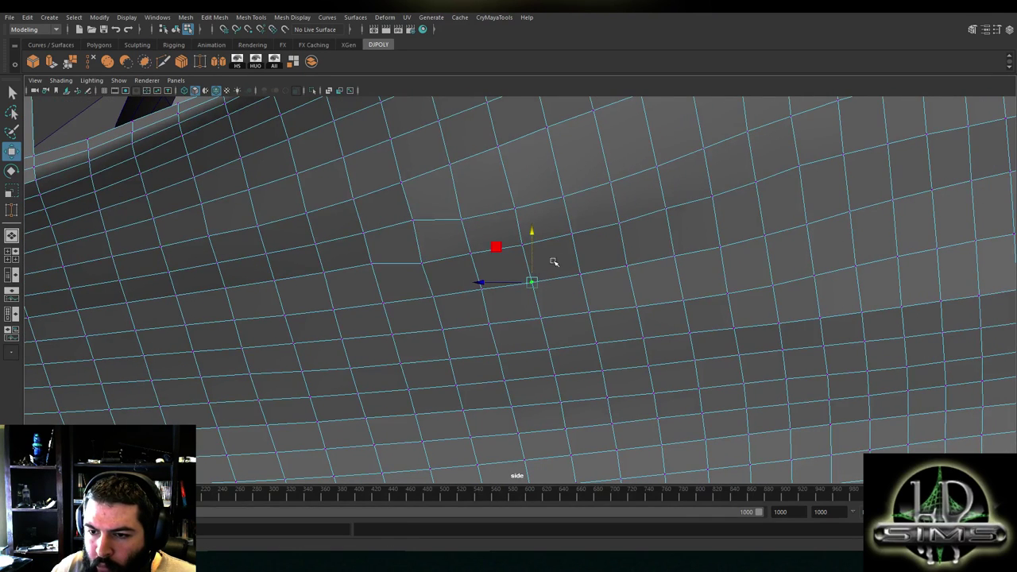
{"action": "left_click", "coordinate": [520, 250]}
{"action": "left_click", "coordinate": [517, 219]}
{"action": "left_click_drag", "start_coordinate": [486, 209], "coordinate": [483, 209]}
Fine-tune the second-row vertices away from the opening and adjust a vertex in the row beneath
{"action": "left_click", "coordinate": [618, 226]}
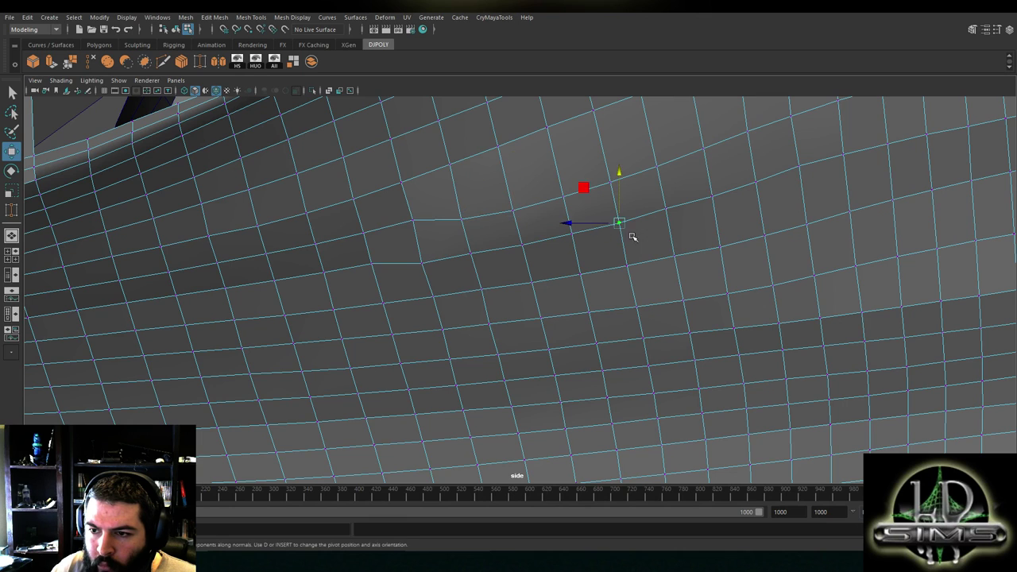
{"action": "middle_click_drag", "start_coordinate": [667, 223], "coordinate": [488, 244], "text": "alt"}
{"action": "left_click", "coordinate": [488, 234]}
{"action": "left_click_drag", "start_coordinate": [488, 213], "coordinate": [488, 215]}
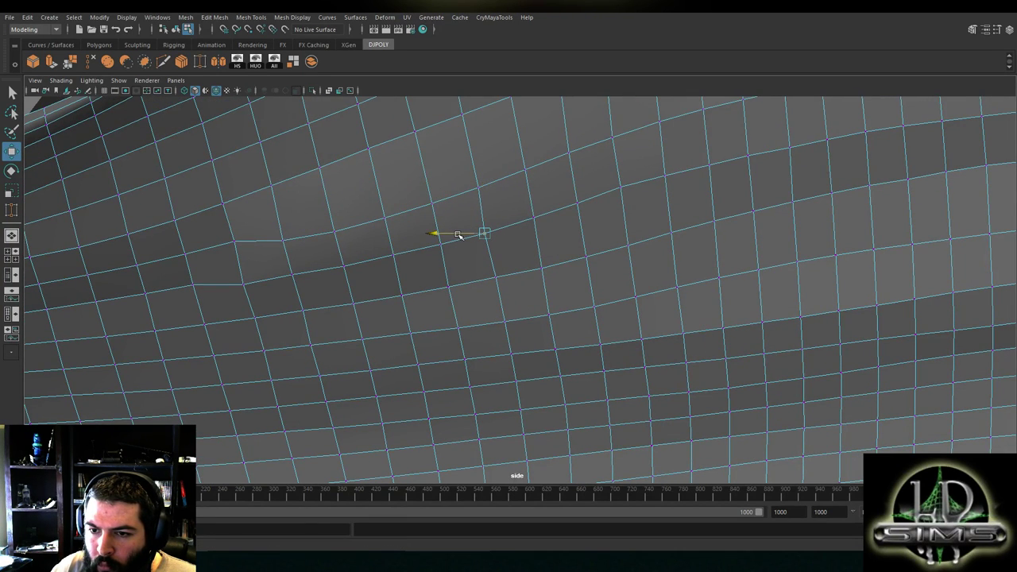
{"action": "left_click_drag", "start_coordinate": [461, 234], "coordinate": [460, 234]}
{"action": "middle_click_drag", "start_coordinate": [443, 254], "coordinate": [480, 232], "text": "alt"}
{"action": "left_click", "coordinate": [577, 245]}
{"action": "left_click_drag", "start_coordinate": [579, 227], "coordinate": [492, 246]}
Lower the second-row vertices on the opening side of the kink to continue the row's smooth curve
{"action": "left_click", "coordinate": [481, 222]}
{"action": "left_click", "coordinate": [447, 275]}
{"action": "left_click", "coordinate": [334, 248]}
{"action": "left_click", "coordinate": [334, 235]}
{"action": "left_click", "coordinate": [335, 242]}
{"action": "left_click_drag", "start_coordinate": [334, 229], "coordinate": [316, 255]}
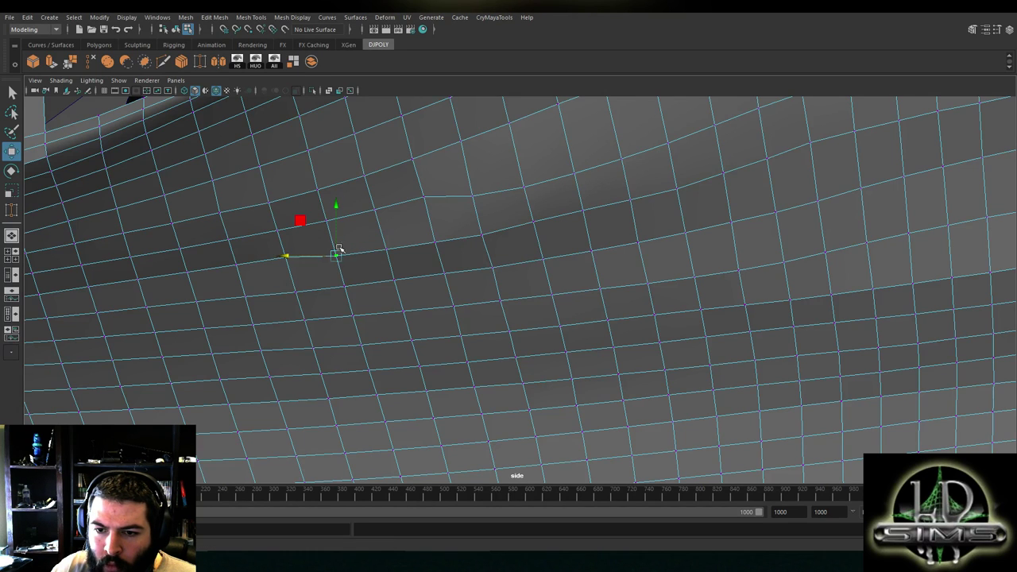
Lower the next second-row vertices toward the hull opening and undo the unwanted changes
{"action": "middle_click_drag", "start_coordinate": [275, 276], "coordinate": [368, 263], "text": "alt"}
{"action": "left_click", "coordinate": [378, 242]}
{"action": "left_click_drag", "start_coordinate": [379, 225], "coordinate": [310, 256]}
{"action": "left_click", "coordinate": [330, 253]}
{"action": "key", "text": "ctrl+z"}
{"action": "left_click", "coordinate": [293, 263]}
{"action": "left_click", "coordinate": [286, 239]}
{"action": "key", "text": "ctrl+z"}
Shift second-row vertices near the hull opening sideways and vertically to even out their spacing
{"action": "middle_click_drag", "start_coordinate": [284, 231], "coordinate": [404, 200], "text": "alt"}
{"action": "left_click_drag", "start_coordinate": [403, 201], "coordinate": [375, 231]}
{"action": "left_click", "coordinate": [461, 226]}
{"action": "left_click_drag", "start_coordinate": [442, 223], "coordinate": [442, 222]}
{"action": "left_click_drag", "start_coordinate": [340, 248], "coordinate": [251, 246]}
{"action": "left_click", "coordinate": [341, 236]}
{"action": "left_click_drag", "start_coordinate": [345, 214], "coordinate": [345, 217]}
Refine the height and sideways position of two adjacent vertices in the dark, curved area near the opening
{"action": "middle_click_drag", "start_coordinate": [289, 243], "coordinate": [410, 225], "text": "alt"}
{"action": "left_click", "coordinate": [340, 237]}
{"action": "left_click_drag", "start_coordinate": [344, 210], "coordinate": [310, 236]}
{"action": "left_click", "coordinate": [406, 228]}
{"action": "left_click_drag", "start_coordinate": [401, 196], "coordinate": [401, 198]}
{"action": "left_click_drag", "start_coordinate": [363, 228], "coordinate": [370, 230]}
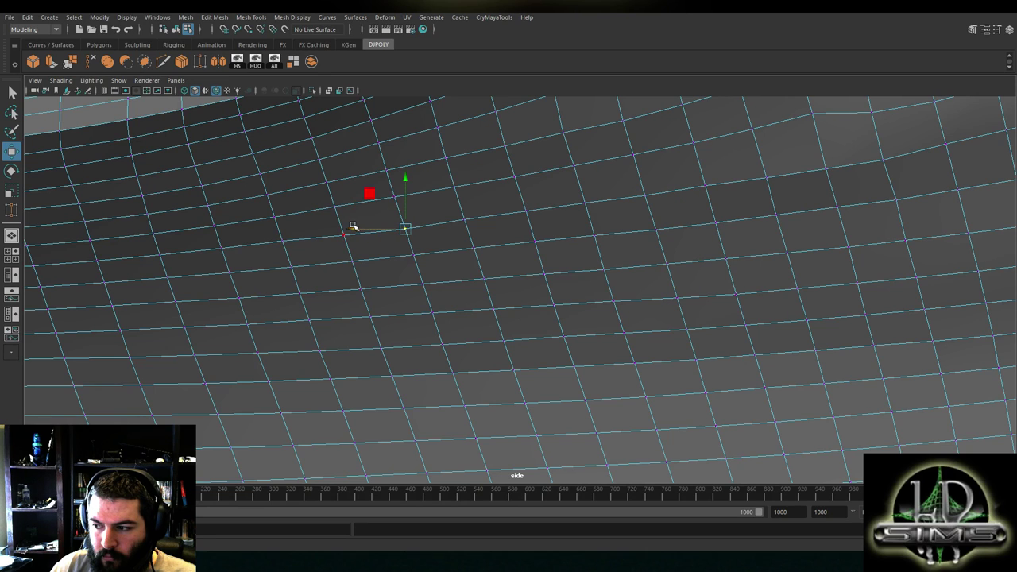
Adjust the heights of the next two vertices in this row toward the hull opening
{"action": "left_click", "coordinate": [285, 240]}
{"action": "left_click_drag", "start_coordinate": [283, 220], "coordinate": [283, 221]}
{"action": "left_click", "coordinate": [222, 247]}
{"action": "left_click_drag", "start_coordinate": [222, 227], "coordinate": [223, 228]}
{"action": "left_click", "coordinate": [343, 236]}
Fine-tune the heights of vertices back along the row and nudge one near the opening sideways
{"action": "left_click", "coordinate": [405, 227]}
{"action": "left_click", "coordinate": [461, 219]}
{"action": "left_click_drag", "start_coordinate": [465, 192], "coordinate": [526, 190]}
{"action": "left_click", "coordinate": [526, 209]}
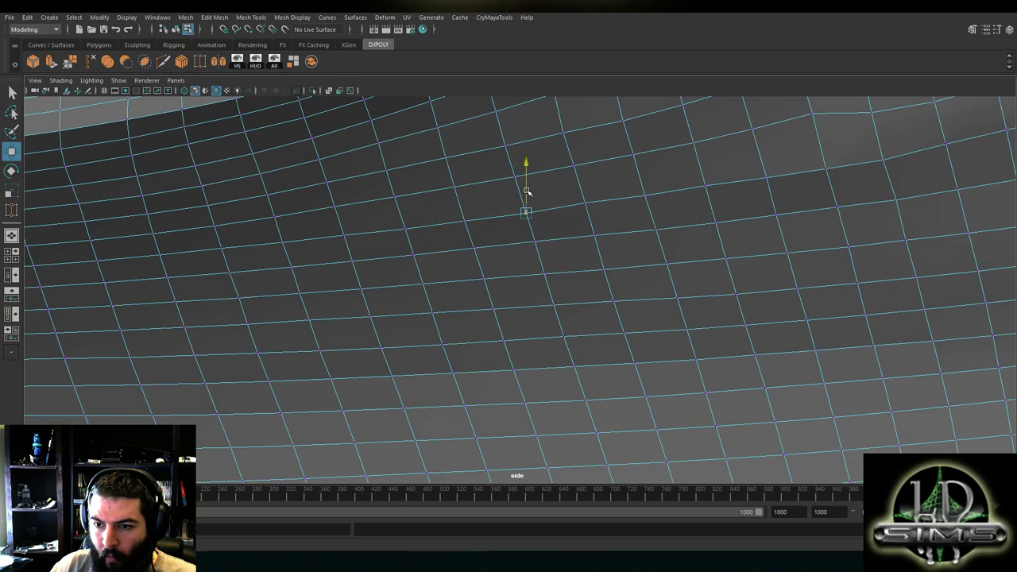
{"action": "left_click", "coordinate": [357, 253]}
{"action": "left_click", "coordinate": [283, 241]}
{"action": "left_click_drag", "start_coordinate": [251, 243], "coordinate": [250, 243]}
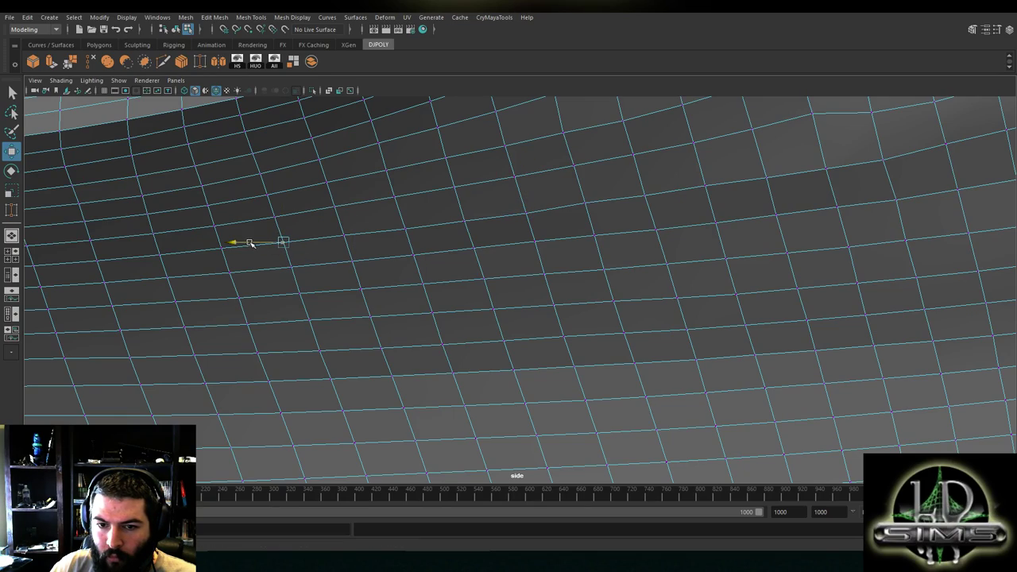
Check the overall flow of the rows and correct vertex heights where the row leaves the curve
{"action": "scroll", "coordinate": [366, 238], "scroll_direction": "down", "scroll_amount": 10}
{"action": "middle_click_drag", "start_coordinate": [540, 284], "coordinate": [445, 297], "text": "alt"}
{"action": "scroll", "coordinate": [445, 297], "scroll_direction": "up", "scroll_amount": 2}
{"action": "scroll", "coordinate": [444, 298], "scroll_direction": "up", "scroll_amount": 5}
{"action": "left_click_drag", "start_coordinate": [501, 208], "coordinate": [521, 178]}
{"action": "scroll", "coordinate": [506, 219], "scroll_direction": "up", "scroll_amount": 2}
{"action": "left_click", "coordinate": [520, 196]}
{"action": "left_click", "coordinate": [619, 177]}
{"action": "left_click", "coordinate": [598, 181]}
{"action": "left_click_drag", "start_coordinate": [598, 162], "coordinate": [597, 163]}
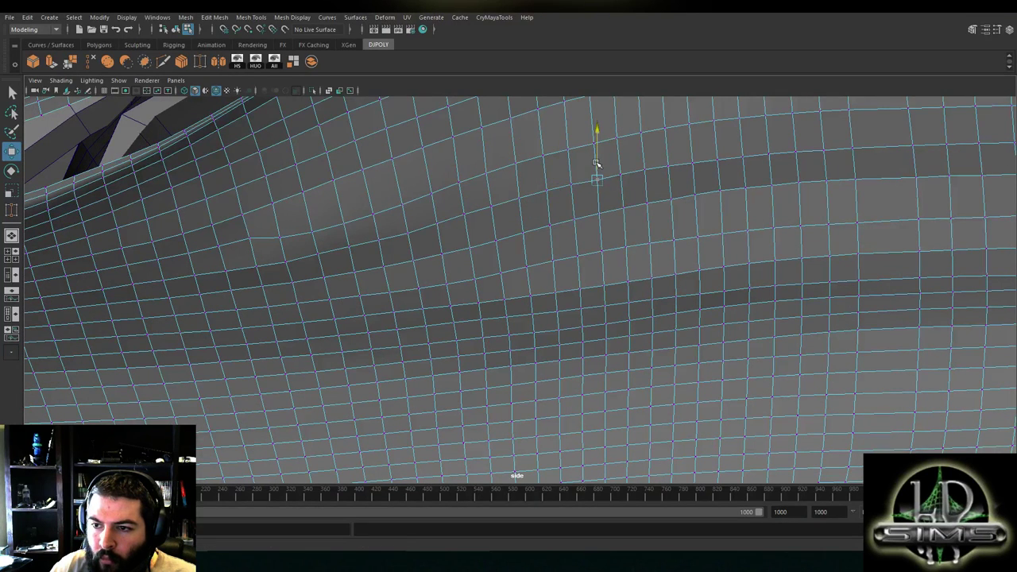
Adjust vertex heights along the flatter stretch of the rows, away from the hull opening
{"action": "left_click_drag", "start_coordinate": [596, 162], "coordinate": [597, 162]}
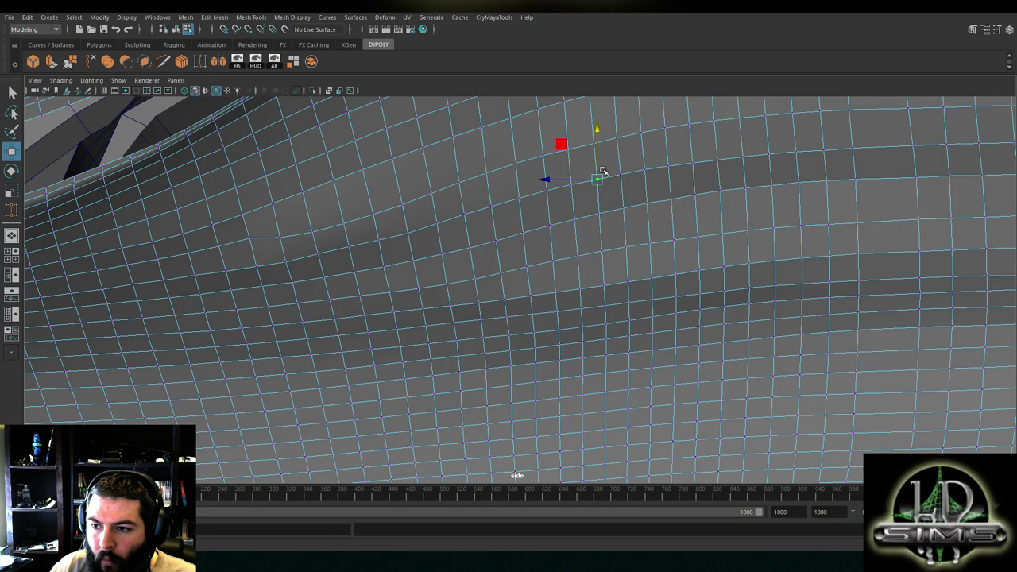
{"action": "left_click", "coordinate": [670, 202]}
{"action": "left_click_drag", "start_coordinate": [672, 181], "coordinate": [672, 181]}
{"action": "middle_click_drag", "start_coordinate": [639, 224], "coordinate": [452, 256], "text": "alt"}
{"action": "left_click", "coordinate": [611, 212]}
{"action": "left_click_drag", "start_coordinate": [614, 194], "coordinate": [613, 193]}
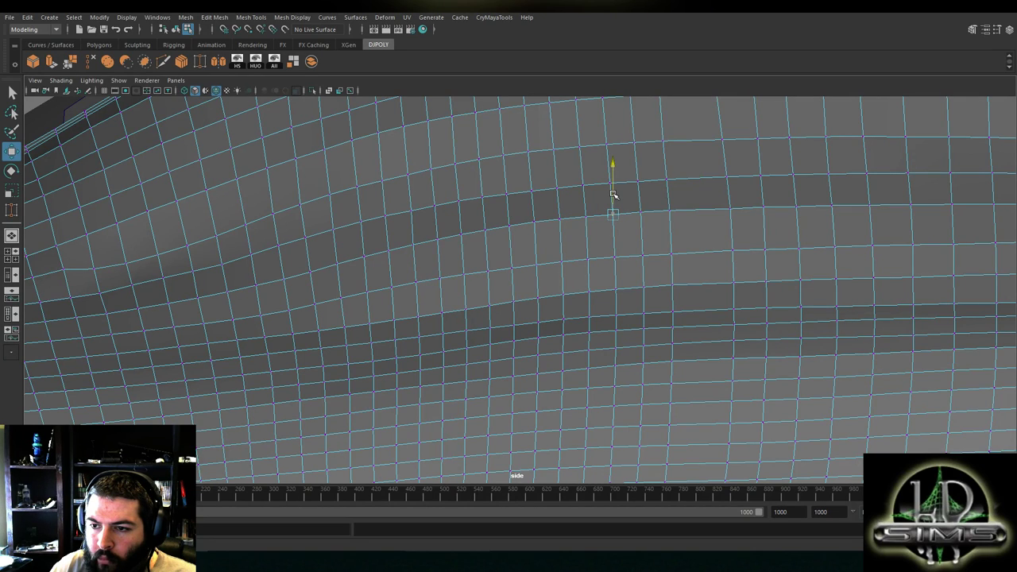
{"action": "left_click_drag", "start_coordinate": [613, 193], "coordinate": [613, 192]}
{"action": "middle_click_drag", "start_coordinate": [390, 239], "coordinate": [502, 229], "text": "alt"}
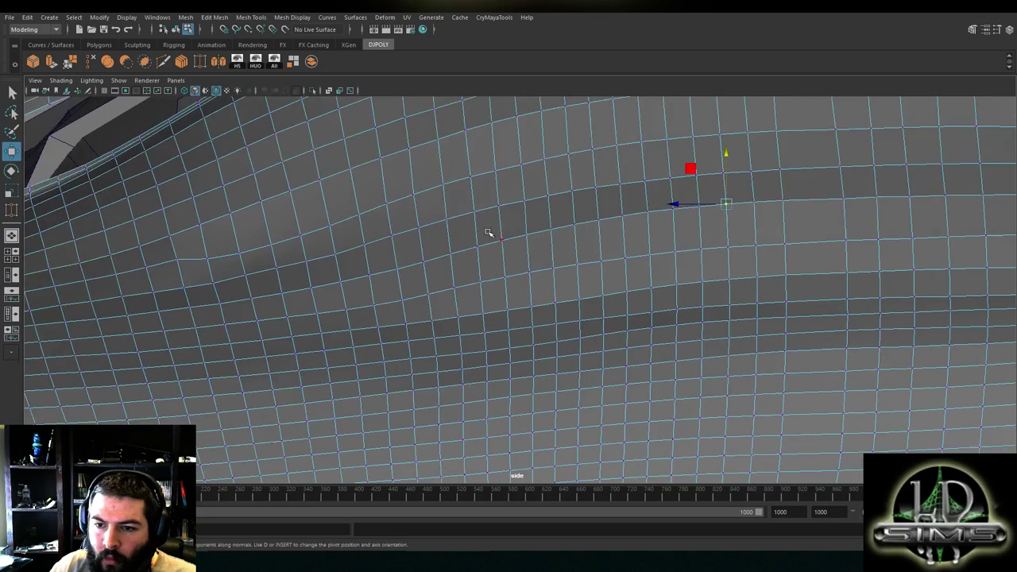
Adjust three neighbouring vertices where the flatter stretch of the row starts curving down
{"action": "scroll", "coordinate": [501, 229], "scroll_direction": "up", "scroll_amount": 1}
{"action": "middle_click_drag", "start_coordinate": [385, 217], "coordinate": [445, 270], "text": "alt"}
{"action": "left_click", "coordinate": [515, 215]}
{"action": "left_click", "coordinate": [483, 223]}
{"action": "left_click", "coordinate": [448, 232]}
Lower the row's vertices where it kinks below the roof opening and shift the neighbouring vertices sideways to even the columns
{"action": "middle_click_drag", "start_coordinate": [173, 345], "coordinate": [477, 280], "text": "alt"}
{"action": "scroll", "coordinate": [476, 280], "scroll_direction": "up", "scroll_amount": 1}
{"action": "left_click", "coordinate": [470, 234]}
{"action": "left_click_drag", "start_coordinate": [477, 210], "coordinate": [499, 233]}
{"action": "left_click", "coordinate": [518, 227]}
{"action": "left_click", "coordinate": [526, 262]}
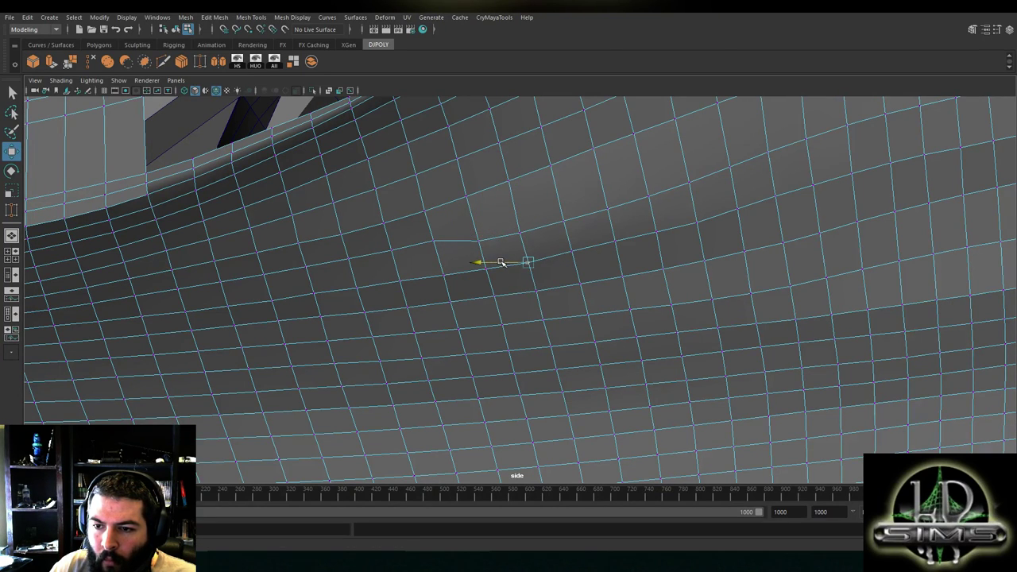
{"action": "left_click", "coordinate": [541, 318]}
{"action": "left_click_drag", "start_coordinate": [514, 319], "coordinate": [516, 319]}
Lower the kinked vertex and its neighbour on the row so the curve continues toward the roof opening
{"action": "left_click", "coordinate": [442, 275]}
{"action": "left_click", "coordinate": [433, 240]}
{"action": "left_click_drag", "start_coordinate": [434, 209], "coordinate": [433, 218]}
{"action": "left_click_drag", "start_coordinate": [404, 250], "coordinate": [438, 227]}
{"action": "left_click_drag", "start_coordinate": [420, 250], "coordinate": [437, 227]}
Fine-tune the heights of three vertices on the rows rising away from the kink
{"action": "left_click", "coordinate": [519, 232]}
{"action": "left_click_drag", "start_coordinate": [521, 213], "coordinate": [520, 213]}
{"action": "left_click", "coordinate": [528, 258]}
{"action": "left_click_drag", "start_coordinate": [530, 247], "coordinate": [530, 247]}
{"action": "left_click", "coordinate": [697, 221]}
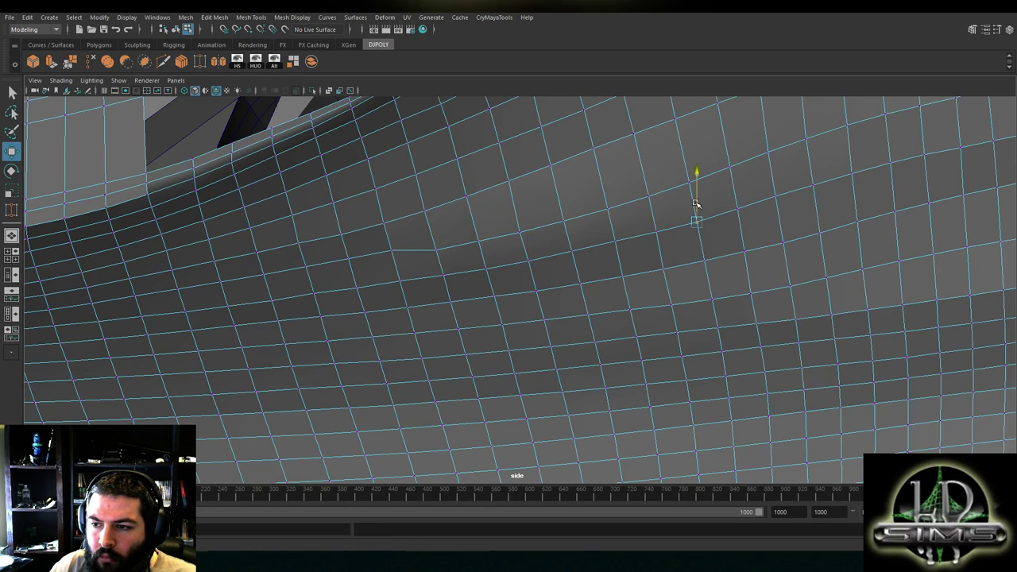
{"action": "left_click_drag", "start_coordinate": [696, 204], "coordinate": [696, 203]}
Lower the next vertex at the kink, shift the one beneath it sideways, and adjust the heights of two vertices behind it
{"action": "left_click", "coordinate": [391, 259]}
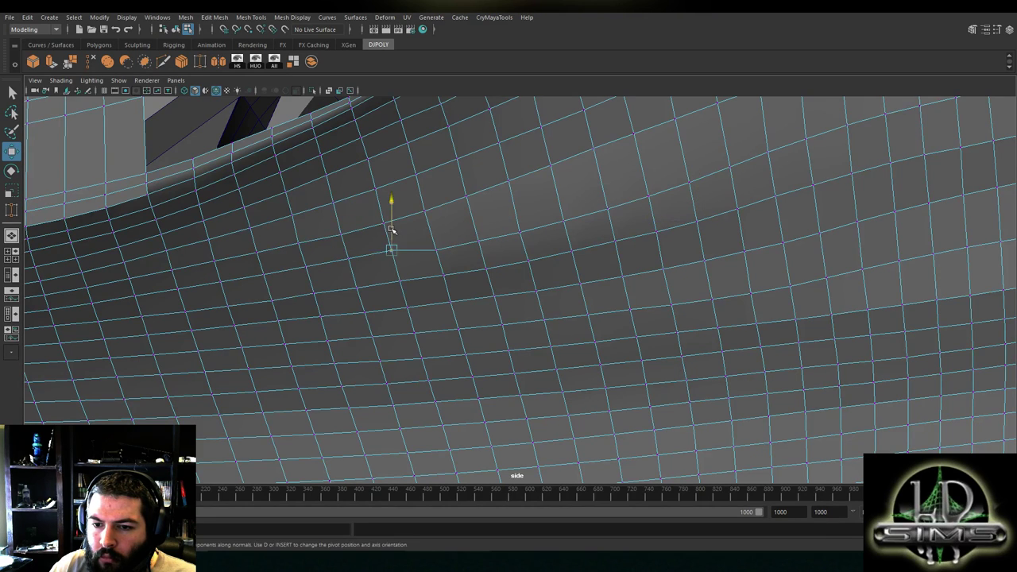
{"action": "left_click_drag", "start_coordinate": [368, 259], "coordinate": [380, 283]}
{"action": "left_click", "coordinate": [398, 282]}
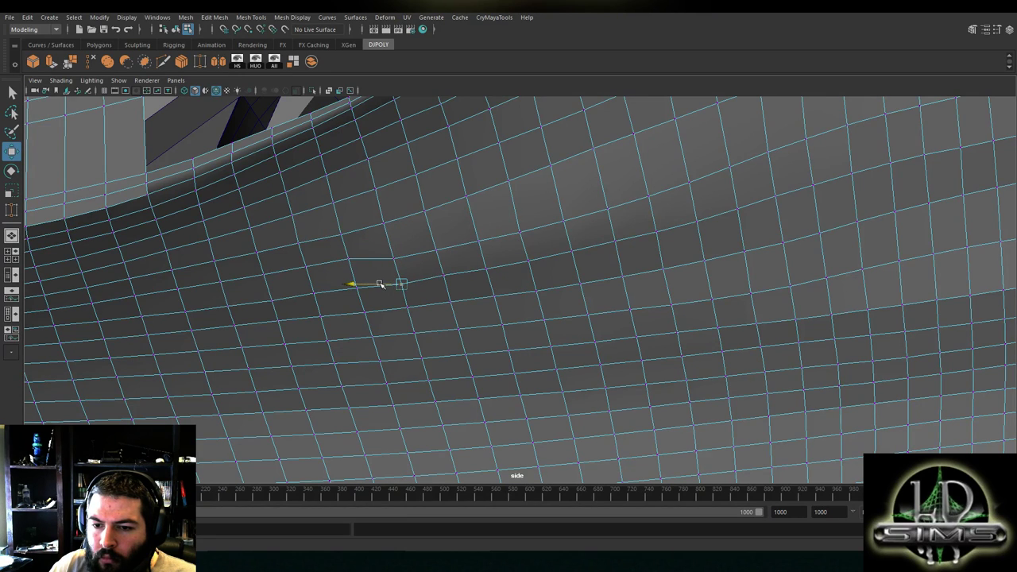
{"action": "left_click", "coordinate": [443, 276]}
{"action": "left_click_drag", "start_coordinate": [443, 255], "coordinate": [486, 247]}
{"action": "left_click", "coordinate": [486, 269]}
Lower the vertex just behind the kink and correct the vertex beneath it
{"action": "middle_click_drag", "start_coordinate": [395, 261], "coordinate": [485, 223], "text": "alt"}
{"action": "left_click", "coordinate": [439, 220]}
{"action": "left_click_drag", "start_coordinate": [439, 196], "coordinate": [422, 250]}
{"action": "left_click", "coordinate": [441, 249]}
Lower two consecutive vertices at the kink below the opening and readjust the first one's height
{"action": "left_click", "coordinate": [396, 229]}
{"action": "left_click_drag", "start_coordinate": [395, 203], "coordinate": [395, 208]}
{"action": "left_click", "coordinate": [355, 237]}
{"action": "left_click_drag", "start_coordinate": [354, 218], "coordinate": [315, 225]}
{"action": "left_click", "coordinate": [398, 230]}
{"action": "left_click_drag", "start_coordinate": [397, 213], "coordinate": [397, 216]}
Adjust the heights of the next two vertices forward along the row, beneath the opening's lower edge
{"action": "left_click", "coordinate": [309, 243]}
{"action": "left_click", "coordinate": [268, 246]}
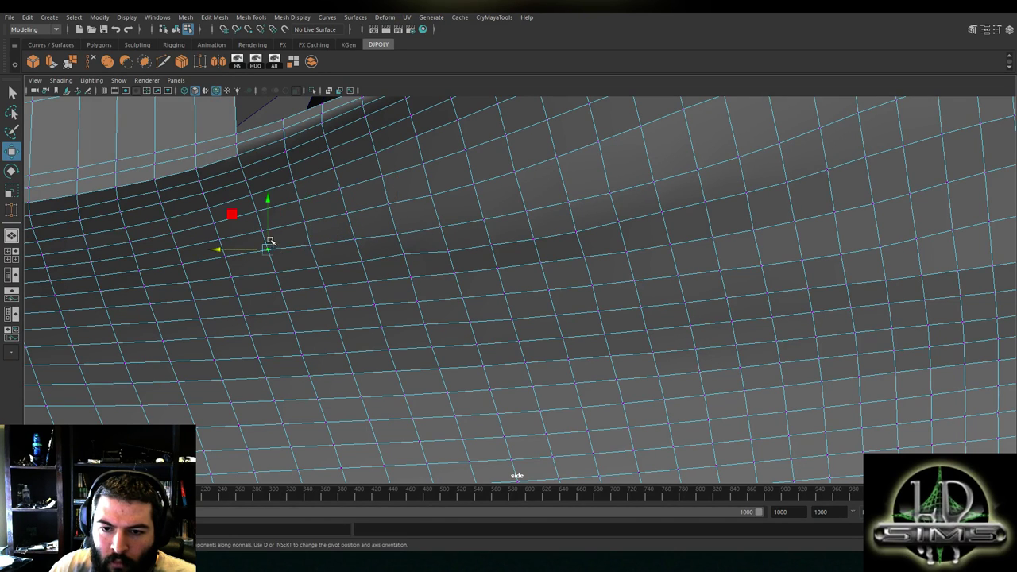
{"action": "left_click", "coordinate": [271, 227]}
{"action": "left_click", "coordinate": [268, 246]}
{"action": "left_click_drag", "start_coordinate": [268, 232], "coordinate": [269, 234]}
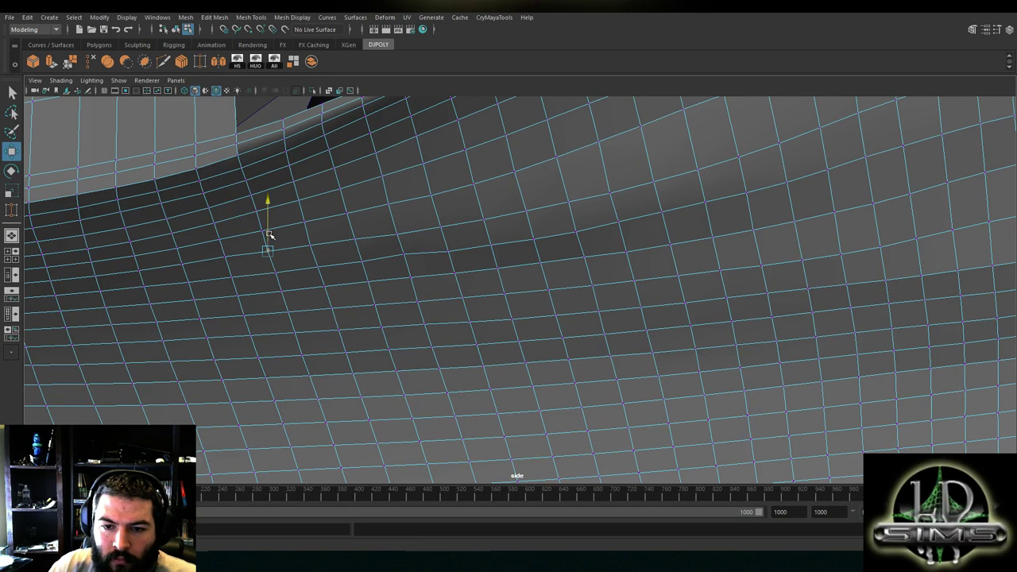
Correct vertex heights along the front stretch of the row beneath the opening to blend out the kink
{"action": "middle_click_drag", "start_coordinate": [284, 246], "coordinate": [352, 225], "text": "alt"}
{"action": "scroll", "coordinate": [343, 235], "scroll_direction": "up", "scroll_amount": 1}
{"action": "left_click", "coordinate": [263, 228]}
{"action": "left_click_drag", "start_coordinate": [266, 210], "coordinate": [239, 231]}
{"action": "left_click", "coordinate": [326, 241]}
{"action": "left_click_drag", "start_coordinate": [321, 227], "coordinate": [315, 205]}
{"action": "left_click", "coordinate": [305, 223]}
{"action": "left_click", "coordinate": [257, 232]}
{"action": "left_click", "coordinate": [213, 234]}
{"action": "left_click_drag", "start_coordinate": [215, 216], "coordinate": [194, 238]}
Adjust the heights of three consecutive vertices where the row starts rising behind the opening's front corner
{"action": "middle_click_drag", "start_coordinate": [386, 256], "coordinate": [336, 252], "text": "alt"}
{"action": "scroll", "coordinate": [402, 239], "scroll_direction": "up", "scroll_amount": 1}
{"action": "left_click", "coordinate": [403, 216]}
{"action": "left_click_drag", "start_coordinate": [402, 194], "coordinate": [517, 185]}
{"action": "left_click", "coordinate": [460, 213]}
{"action": "left_click", "coordinate": [516, 202]}
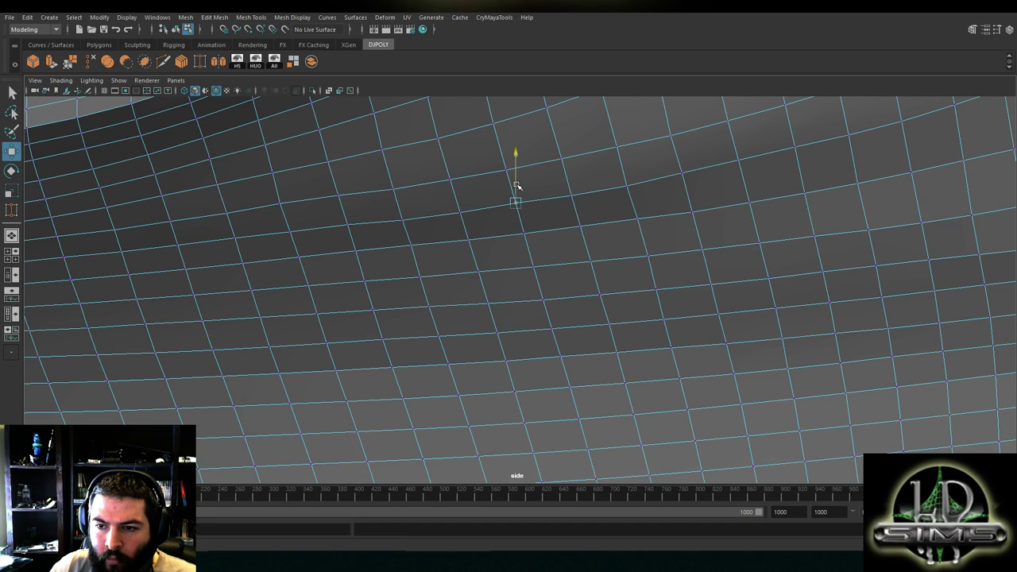
Smooth the two adjacent rows beneath the opening by adjusting the heights of five neighbouring vertices
{"action": "left_click", "coordinate": [347, 225]}
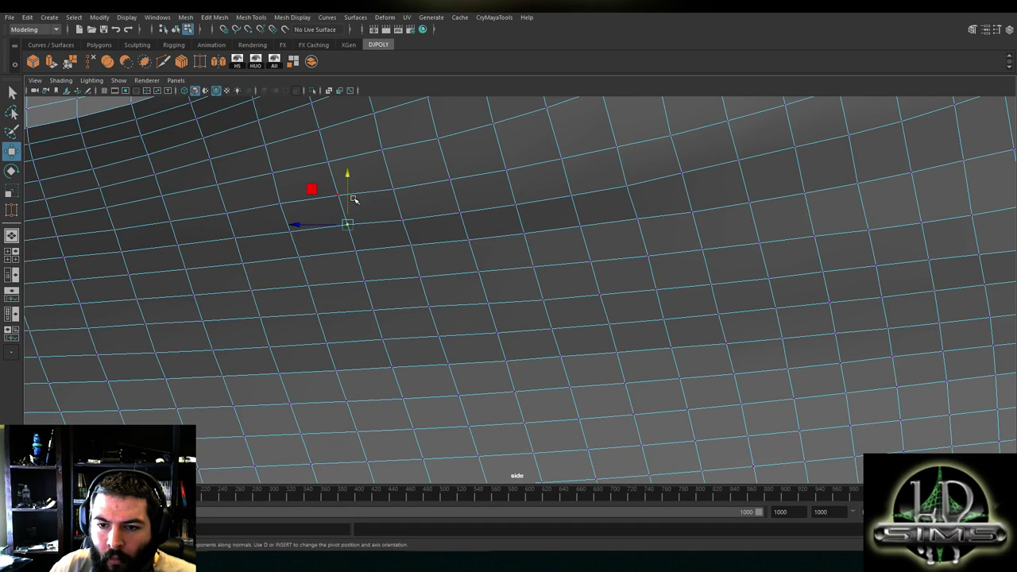
{"action": "left_click", "coordinate": [289, 229]}
{"action": "left_click_drag", "start_coordinate": [348, 201], "coordinate": [259, 204]}
{"action": "left_click", "coordinate": [280, 204]}
{"action": "left_click", "coordinate": [340, 194]}
{"action": "left_click_drag", "start_coordinate": [339, 181], "coordinate": [313, 198]}
{"action": "left_click", "coordinate": [392, 186]}
{"action": "left_click_drag", "start_coordinate": [394, 169], "coordinate": [371, 190]}
Shift a vertex close to the opening's edge sideways and adjust the vertices in the neighbouring columns below it
{"action": "middle_click_drag", "start_coordinate": [430, 192], "coordinate": [415, 275], "text": "alt"}
{"action": "left_click", "coordinate": [360, 197]}
{"action": "left_click_drag", "start_coordinate": [359, 198], "coordinate": [341, 197]}
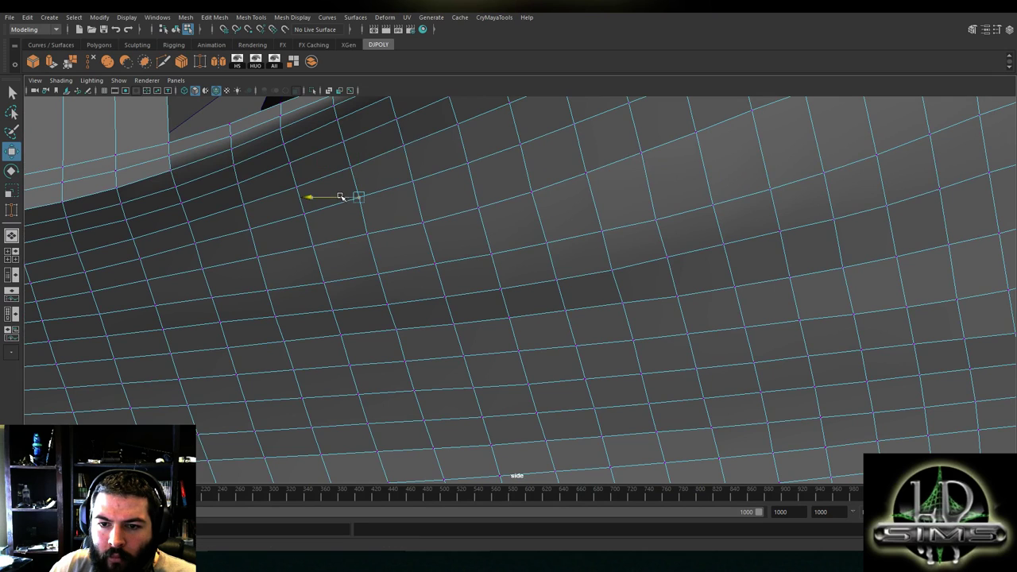
{"action": "left_click", "coordinate": [357, 182]}
{"action": "left_click", "coordinate": [422, 211]}
{"action": "left_click", "coordinate": [434, 259]}
Move vertices of two adjacent columns sideways to even out the column spacing beneath the opening
{"action": "middle_click_drag", "start_coordinate": [484, 263], "coordinate": [378, 246], "text": "alt"}
{"action": "left_click", "coordinate": [373, 193]}
{"action": "left_click_drag", "start_coordinate": [352, 191], "coordinate": [353, 190]}
{"action": "left_click", "coordinate": [387, 238]}
{"action": "left_click", "coordinate": [439, 229]}
{"action": "left_click", "coordinate": [424, 177]}
{"action": "left_click_drag", "start_coordinate": [385, 175], "coordinate": [389, 175]}
Shift three vertices down one column sideways so the column forms a smooth line
{"action": "middle_click_drag", "start_coordinate": [428, 195], "coordinate": [379, 279], "text": "alt"}
{"action": "left_click", "coordinate": [432, 240]}
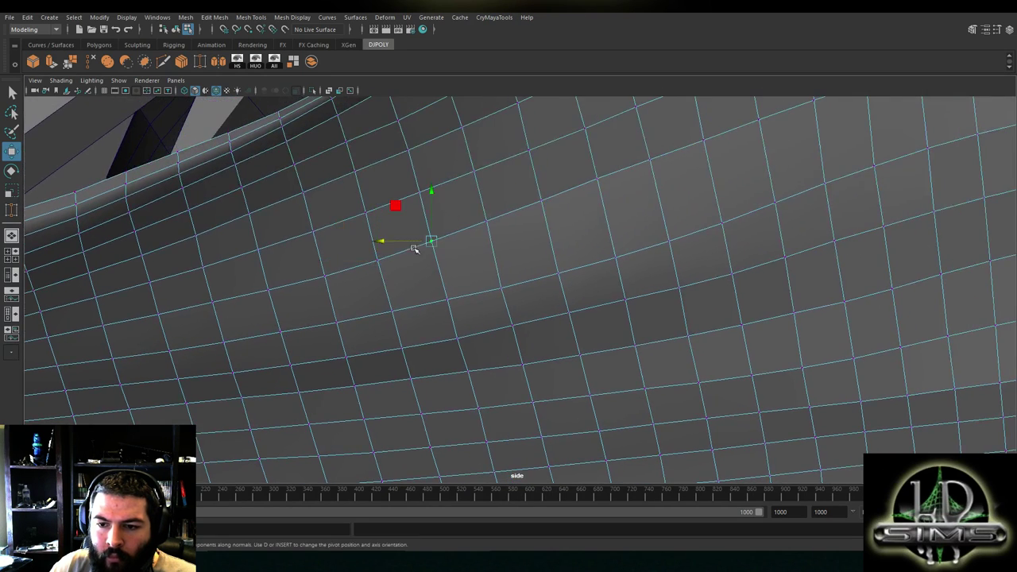
{"action": "left_click_drag", "start_coordinate": [404, 240], "coordinate": [405, 242]}
{"action": "left_click", "coordinate": [447, 300]}
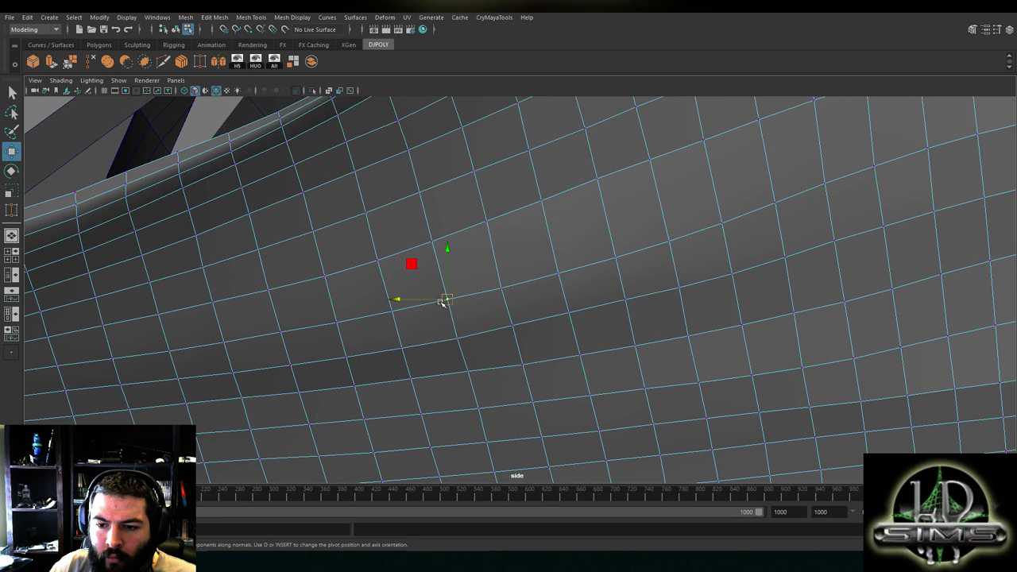
{"action": "left_click_drag", "start_coordinate": [424, 302], "coordinate": [424, 301]}
{"action": "middle_click_drag", "start_coordinate": [466, 313], "coordinate": [463, 263], "text": "alt"}
{"action": "left_click", "coordinate": [455, 289]}
{"action": "mouse_move", "coordinate": [427, 290]}
{"action": "left_mouse_down"}
{"action": "mouse_move", "coordinate": [456, 270]}
{"action": "mouse_move", "coordinate": [426, 290]}
{"action": "left_mouse_up"}
Move the vertices of the next column back along the rows sideways to even its spacing
{"action": "left_click", "coordinate": [519, 315]}
{"action": "middle_click_drag", "start_coordinate": [524, 296], "coordinate": [437, 253], "text": "alt"}
{"action": "left_click_drag", "start_coordinate": [434, 253], "coordinate": [396, 233]}
{"action": "left_click", "coordinate": [423, 234]}
{"action": "left_click", "coordinate": [411, 195]}
{"action": "left_click_drag", "start_coordinate": [382, 196], "coordinate": [382, 195]}
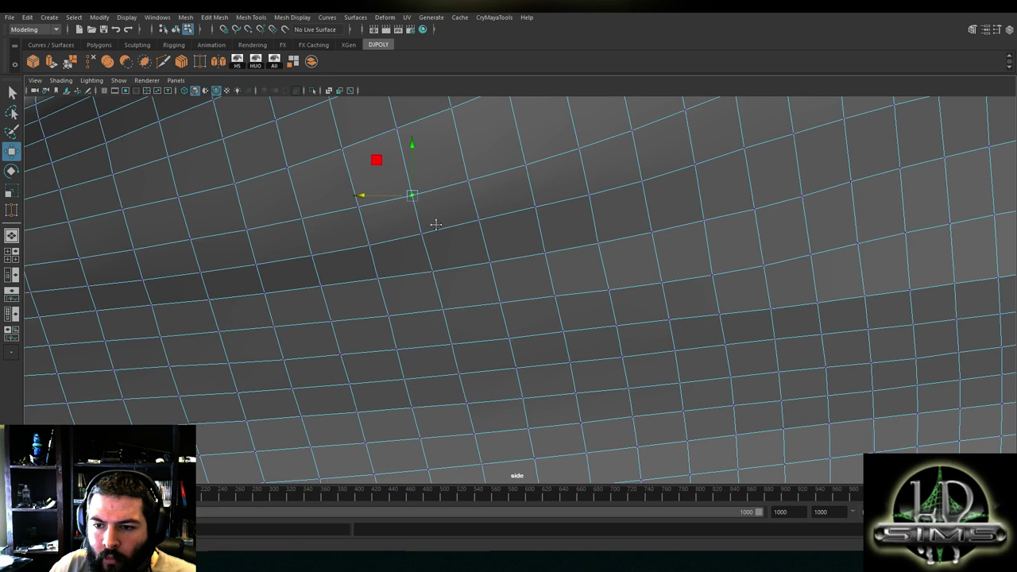
Shift the vertices where the rows rise toward the opening sideways to align them with their columns
{"action": "middle_click_drag", "start_coordinate": [440, 223], "coordinate": [341, 254], "text": "alt"}
{"action": "left_click", "coordinate": [380, 251]}
{"action": "left_click", "coordinate": [324, 264]}
{"action": "left_click_drag", "start_coordinate": [308, 263], "coordinate": [308, 264]}
{"action": "middle_click_drag", "start_coordinate": [346, 253], "coordinate": [366, 343], "text": "alt"}
{"action": "left_click", "coordinate": [317, 270]}
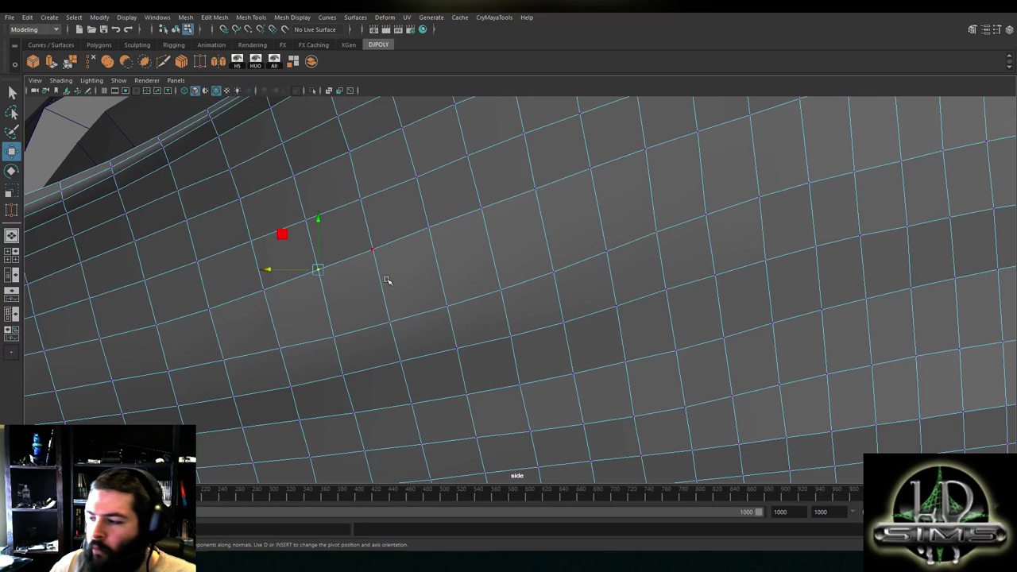
Try a height change on one vertex, undo it, and shift the vertex above it sideways instead
{"action": "scroll", "coordinate": [473, 337], "scroll_direction": "up", "scroll_amount": 1}
{"action": "middle_click_drag", "start_coordinate": [515, 327], "coordinate": [384, 278], "text": "alt"}
{"action": "left_click", "coordinate": [430, 299]}
{"action": "left_click", "coordinate": [429, 285]}
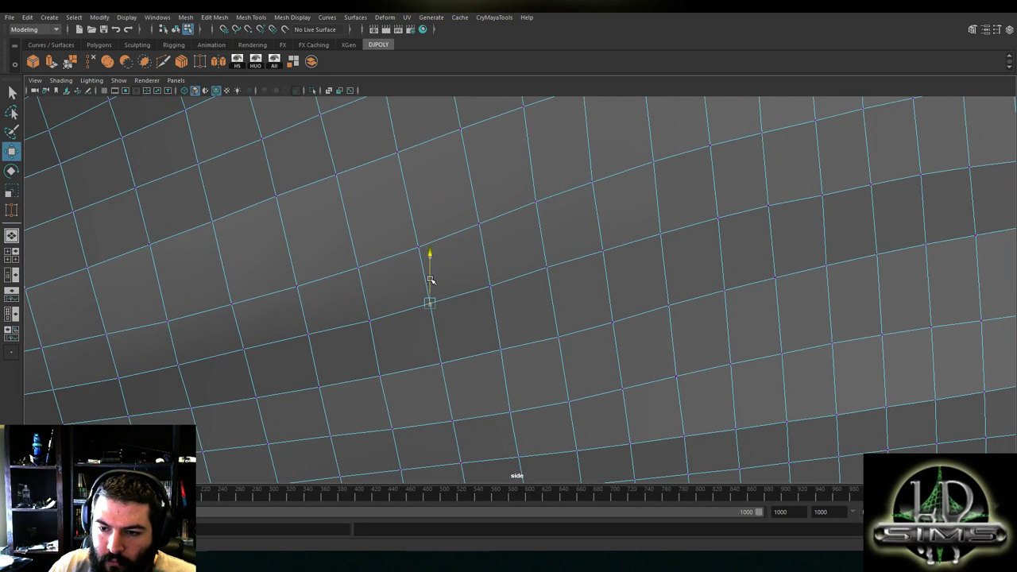
{"action": "key", "text": "ctrl+z"}
{"action": "left_click", "coordinate": [417, 248]}
{"action": "left_click", "coordinate": [397, 248]}
Shift two neighbouring vertex pairs at the hull's upper border, behind the roof cutout, sideways to straighten their columns
{"action": "middle_click_drag", "start_coordinate": [528, 225], "coordinate": [393, 320], "text": "alt"}
{"action": "scroll", "coordinate": [393, 321], "scroll_direction": "down", "scroll_amount": 10}
{"action": "right_click_drag", "start_coordinate": [445, 332], "coordinate": [520, 337], "text": "alt"}
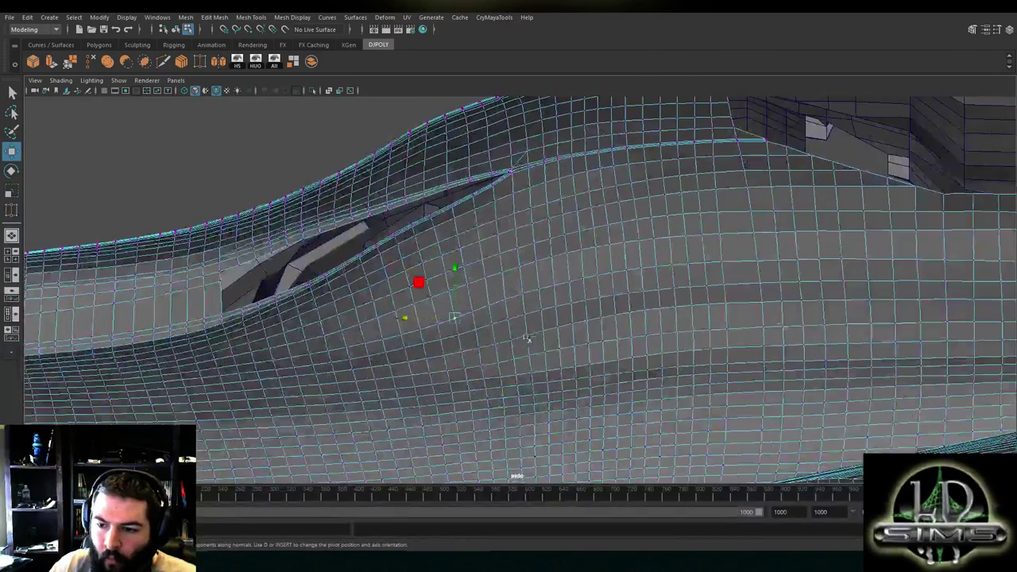
{"action": "scroll", "coordinate": [518, 337], "scroll_direction": "up", "scroll_amount": 4}
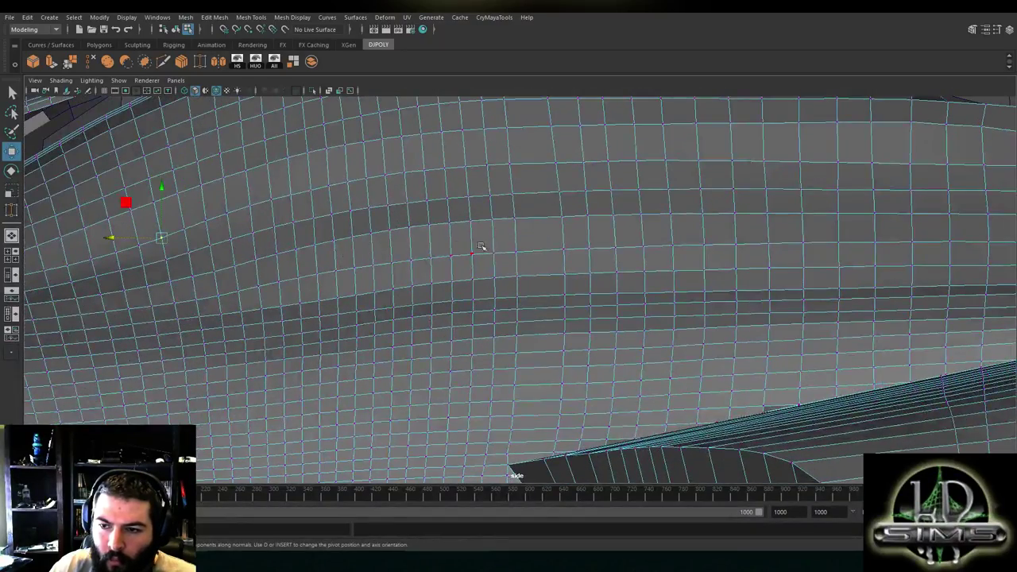
{"action": "scroll", "coordinate": [470, 247], "scroll_direction": "down", "scroll_amount": 6}
{"action": "scroll", "coordinate": [527, 287], "scroll_direction": "up", "scroll_amount": 8}
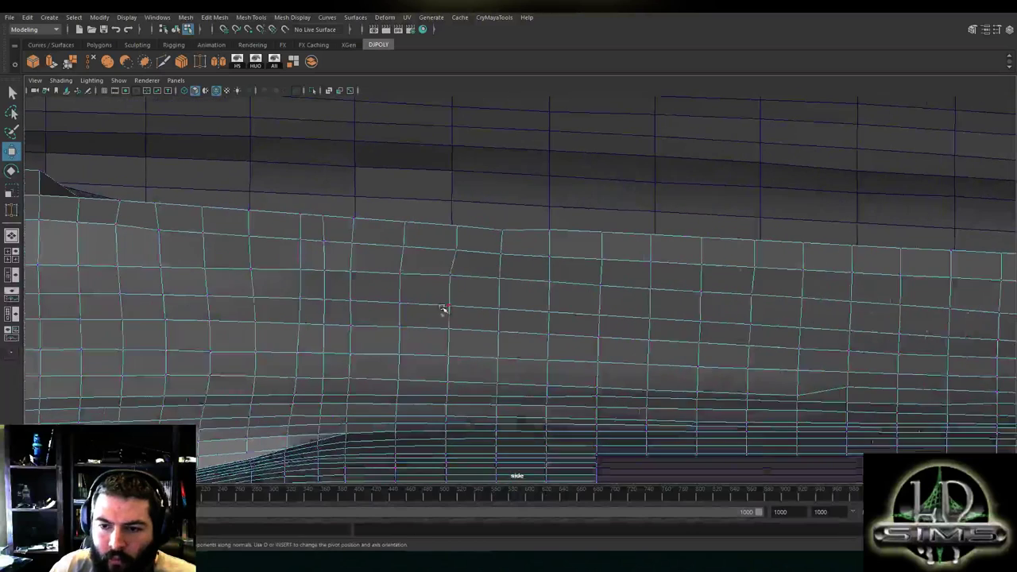
{"action": "scroll", "coordinate": [443, 247], "scroll_direction": "up", "scroll_amount": 2}
{"action": "left_click_drag", "start_coordinate": [417, 228], "coordinate": [412, 225]}
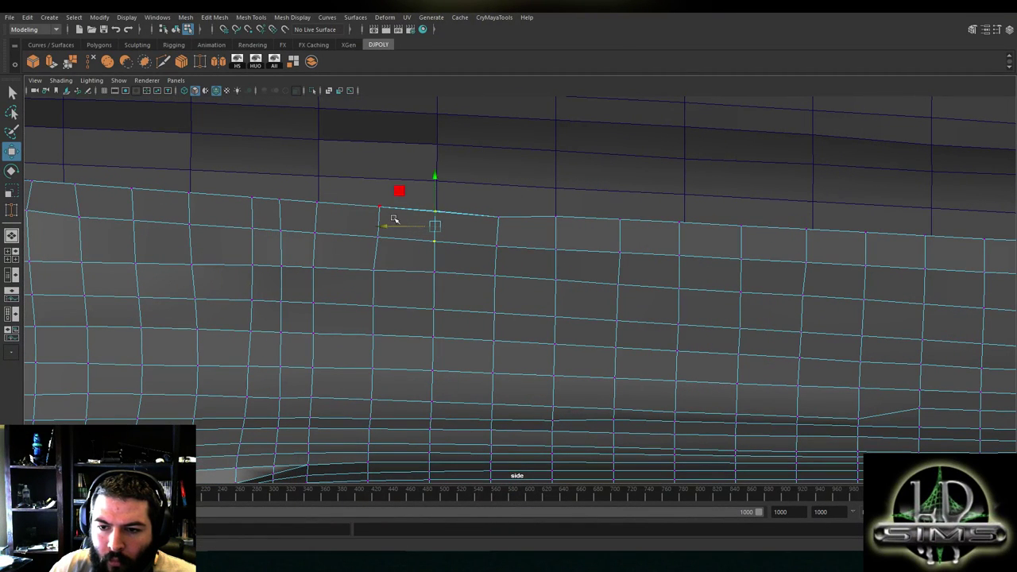
{"action": "left_click", "coordinate": [394, 222]}
{"action": "left_click_drag", "start_coordinate": [353, 223], "coordinate": [349, 223]}
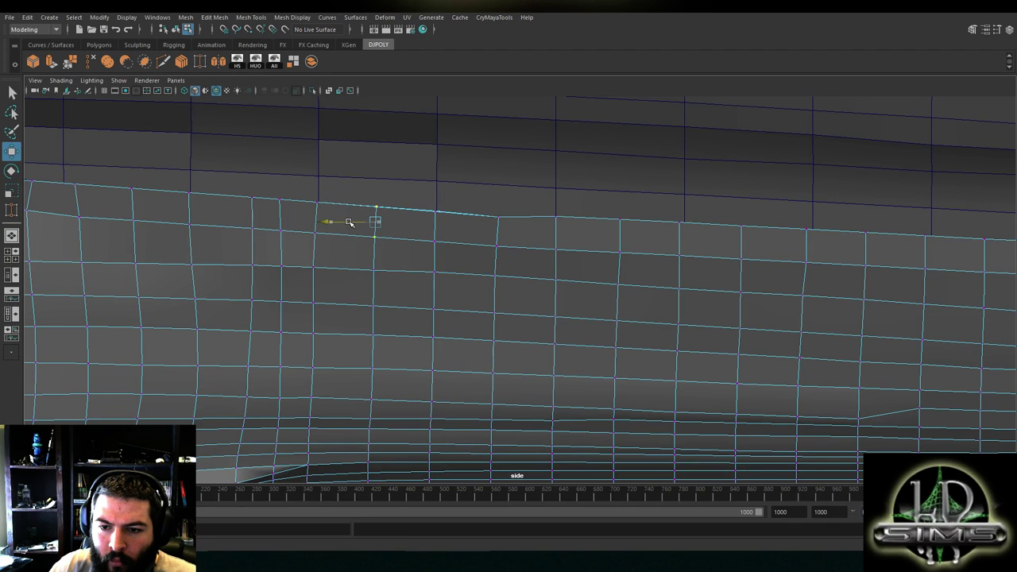
Move the vertices at the rear corner of the roof cutout sideways to even the column spacing
{"action": "middle_click_drag", "start_coordinate": [279, 237], "coordinate": [480, 284], "text": "alt"}
{"action": "middle_click_drag", "start_coordinate": [261, 259], "coordinate": [411, 260], "text": "alt"}
{"action": "left_click", "coordinate": [373, 238]}
{"action": "left_click_drag", "start_coordinate": [357, 229], "coordinate": [306, 227]}
{"action": "left_click", "coordinate": [333, 236]}
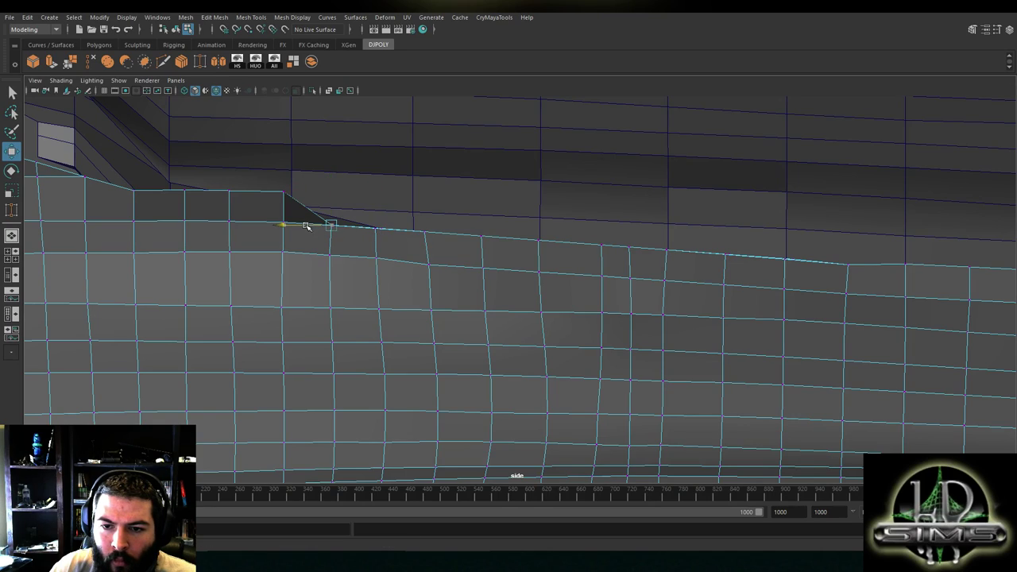
Select the stretch of the row running forward from the roof cutout's rear corner and lower it slightly
{"action": "left_click_drag", "start_coordinate": [259, 249], "coordinate": [326, 276], "text": "alt"}
{"action": "middle_click_drag", "start_coordinate": [326, 276], "coordinate": [379, 271], "text": "alt"}
{"action": "right_click_drag", "start_coordinate": [379, 271], "coordinate": [425, 271], "text": "alt"}
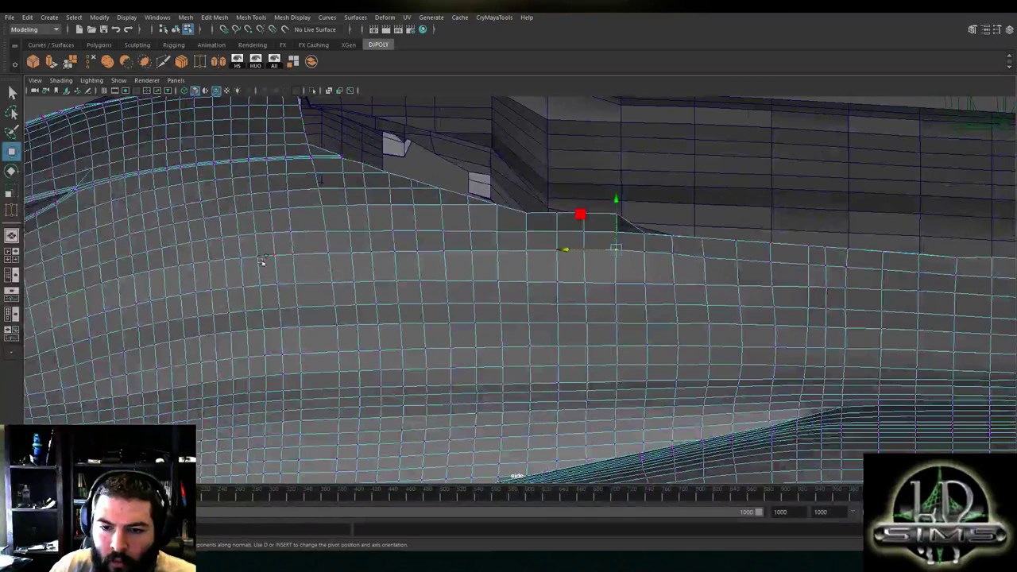
{"action": "double_click", "coordinate": [245, 260], "text": "shift"}
{"action": "left_click_drag", "start_coordinate": [428, 228], "coordinate": [428, 235]}
Select the next stretch forward on the same row and lower it to match
{"action": "middle_click_drag", "start_coordinate": [221, 286], "coordinate": [408, 275], "text": "alt"}
{"action": "right_click_drag", "start_coordinate": [322, 279], "coordinate": [361, 268], "text": "alt"}
{"action": "middle_click_drag", "start_coordinate": [362, 268], "coordinate": [475, 251], "text": "alt"}
{"action": "left_click", "coordinate": [477, 218]}
{"action": "double_click", "coordinate": [402, 232], "text": "shift"}
{"action": "left_click_drag", "start_coordinate": [442, 198], "coordinate": [442, 205]}
Select the part of the row curving down beneath the opening, lower it, and fine-tune its height
{"action": "left_click", "coordinate": [375, 235]}
{"action": "double_click", "coordinate": [334, 244], "text": "shift"}
{"action": "left_click_drag", "start_coordinate": [310, 254], "coordinate": [310, 268], "text": "alt"}
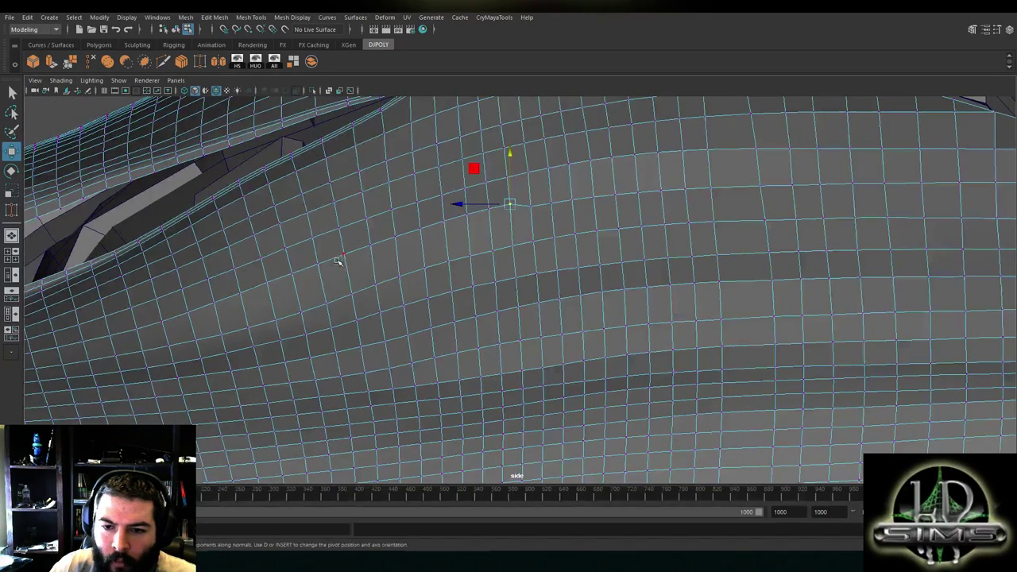
{"action": "double_click", "coordinate": [268, 281], "text": "shift"}
{"action": "left_click_drag", "start_coordinate": [388, 216], "coordinate": [389, 225]}
{"action": "left_click_drag", "start_coordinate": [339, 251], "coordinate": [340, 251]}
{"action": "left_click", "coordinate": [390, 218]}
{"action": "left_click_drag", "start_coordinate": [388, 218], "coordinate": [391, 216]}
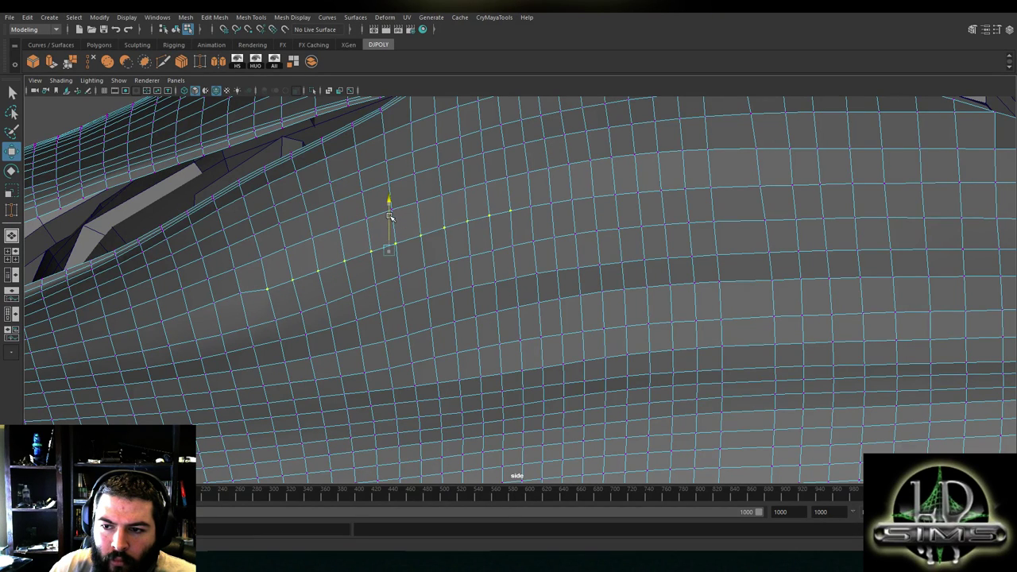
Nudge individual vertices at the end of the lowered row beneath the roof opening to smooth its bend
{"action": "middle_click_drag", "start_coordinate": [276, 279], "coordinate": [460, 242], "text": "alt"}
{"action": "mouse_move", "coordinate": [432, 248]}
{"action": "left_mouse_down"}
{"action": "mouse_move", "coordinate": [409, 265]}
{"action": "mouse_move", "coordinate": [423, 246]}
{"action": "left_mouse_up"}
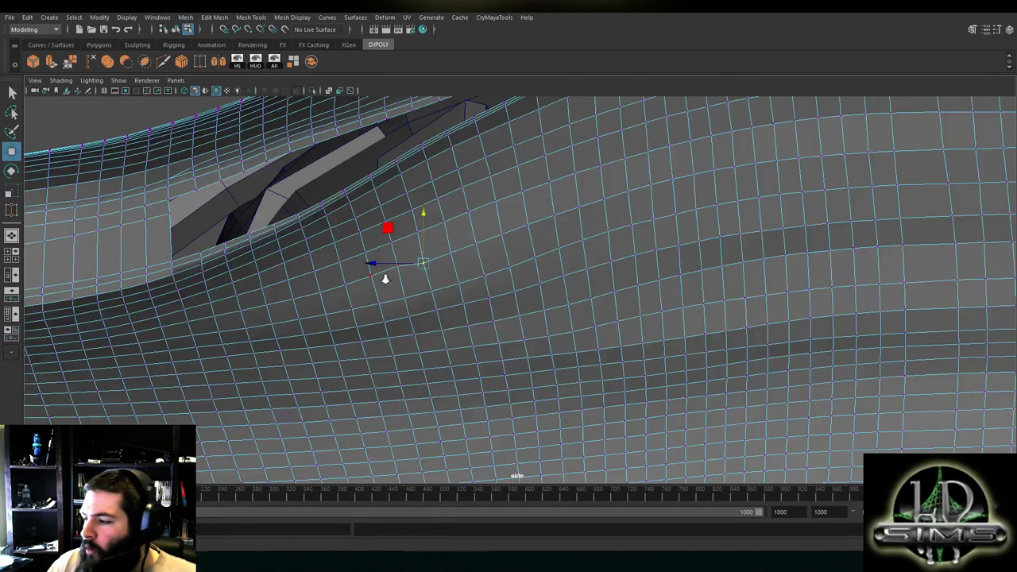
{"action": "right_click_drag", "start_coordinate": [386, 279], "coordinate": [404, 277], "text": "alt"}
{"action": "left_click", "coordinate": [346, 265]}
{"action": "left_click_drag", "start_coordinate": [349, 237], "coordinate": [282, 262]}
{"action": "left_click", "coordinate": [313, 263]}
{"action": "left_click", "coordinate": [275, 285]}
{"action": "left_click", "coordinate": [242, 296]}
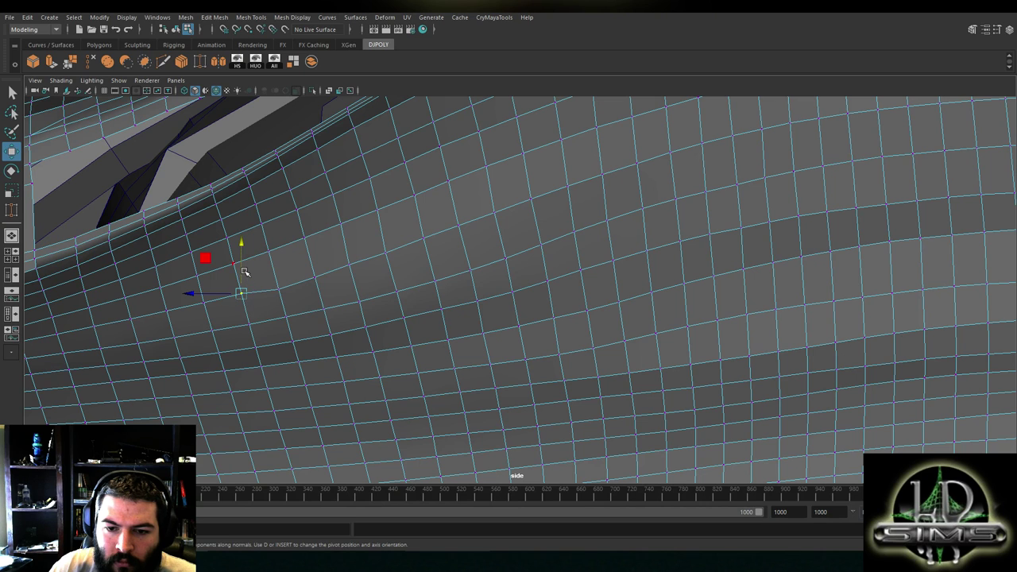
{"action": "left_click", "coordinate": [227, 296]}
{"action": "left_click_drag", "start_coordinate": [227, 297], "coordinate": [225, 301]}
Adjust the following vertices of the same row toward the opening's lower corner to continue the smooth curve
{"action": "middle_click_drag", "start_coordinate": [247, 295], "coordinate": [391, 228], "text": "alt"}
{"action": "scroll", "coordinate": [388, 229], "scroll_direction": "up", "scroll_amount": 2}
{"action": "left_click", "coordinate": [316, 228]}
{"action": "left_click_drag", "start_coordinate": [317, 206], "coordinate": [213, 251]}
{"action": "left_click", "coordinate": [270, 235]}
{"action": "left_click", "coordinate": [235, 273]}
{"action": "left_click", "coordinate": [229, 243]}
{"action": "left_click", "coordinate": [183, 254]}
Adjust the position of single vertices on the rows just below the opening's lower corner to remove kinks
{"action": "middle_click_drag", "start_coordinate": [319, 252], "coordinate": [408, 247], "text": "alt"}
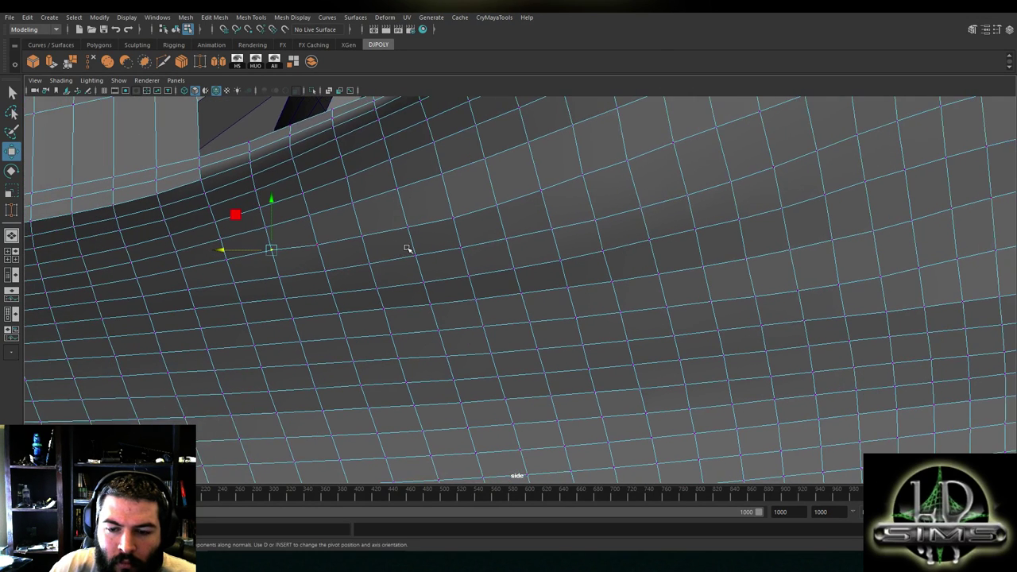
{"action": "left_click_drag", "start_coordinate": [272, 224], "coordinate": [250, 255]}
{"action": "left_click", "coordinate": [319, 246]}
{"action": "left_click", "coordinate": [409, 225]}
{"action": "left_click_drag", "start_coordinate": [408, 208], "coordinate": [434, 216]}
{"action": "left_click", "coordinate": [454, 217]}
Shift vertices sideways where the rows bend below the opening to even the column spacing
{"action": "middle_click_drag", "start_coordinate": [518, 219], "coordinate": [319, 292], "text": "alt"}
{"action": "left_click", "coordinate": [384, 248]}
{"action": "left_click_drag", "start_coordinate": [348, 249], "coordinate": [352, 249]}
{"action": "left_click_drag", "start_coordinate": [438, 281], "coordinate": [363, 255], "text": "alt"}
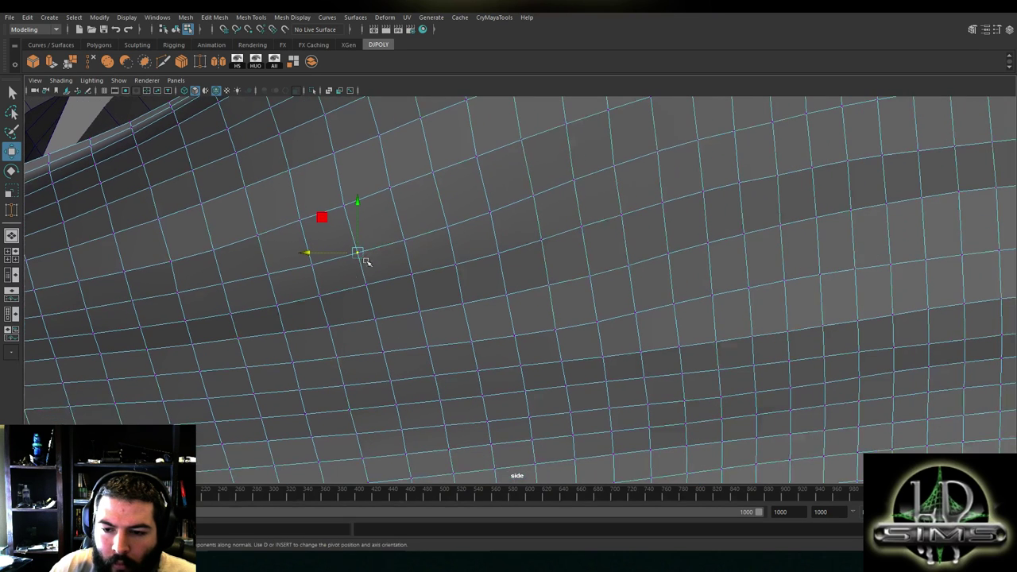
{"action": "left_click_drag", "start_coordinate": [321, 280], "coordinate": [278, 287]}
{"action": "left_click", "coordinate": [276, 306]}
{"action": "middle_click_drag", "start_coordinate": [323, 288], "coordinate": [227, 301], "text": "alt"}
Move single vertices in the columns beneath the middle of the opening sideways to straighten those columns
{"action": "left_click", "coordinate": [395, 225]}
{"action": "left_click_drag", "start_coordinate": [369, 227], "coordinate": [369, 226]}
{"action": "left_click", "coordinate": [403, 266]}
{"action": "left_click_drag", "start_coordinate": [380, 266], "coordinate": [378, 267]}
{"action": "left_click", "coordinate": [380, 170]}
{"action": "middle_click_drag", "start_coordinate": [383, 206], "coordinate": [368, 290], "text": "alt"}
{"action": "left_click_drag", "start_coordinate": [346, 253], "coordinate": [342, 253]}
{"action": "middle_click_drag", "start_coordinate": [374, 281], "coordinate": [388, 306], "text": "alt"}
{"action": "left_click", "coordinate": [430, 259]}
{"action": "left_click_drag", "start_coordinate": [404, 262], "coordinate": [404, 262]}
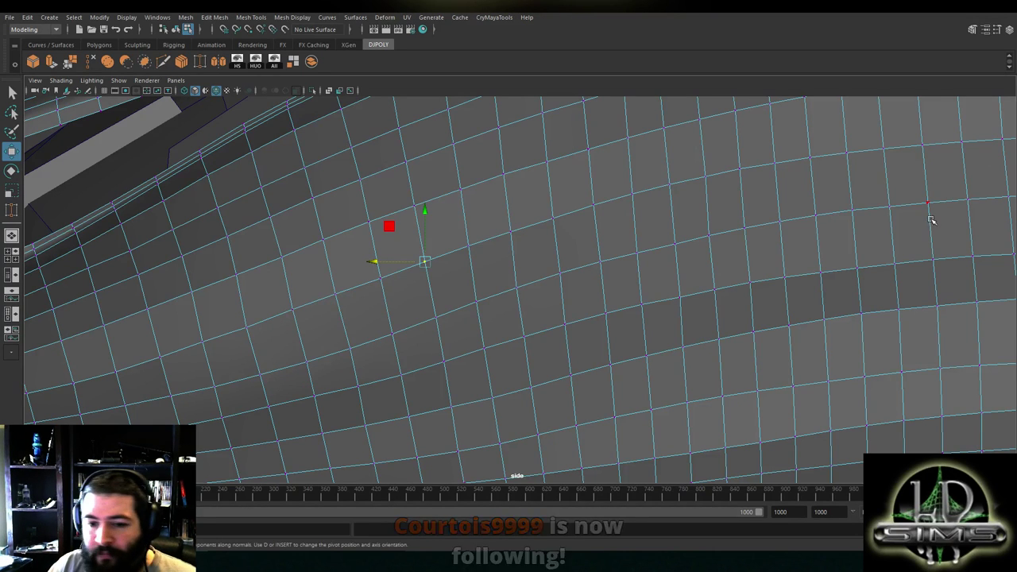
Fine-tune the sideways position and height of two neighboring vertices on the row beneath the opening
{"action": "left_click_drag", "start_coordinate": [400, 275], "coordinate": [476, 322], "text": "alt"}
{"action": "left_click", "coordinate": [451, 283]}
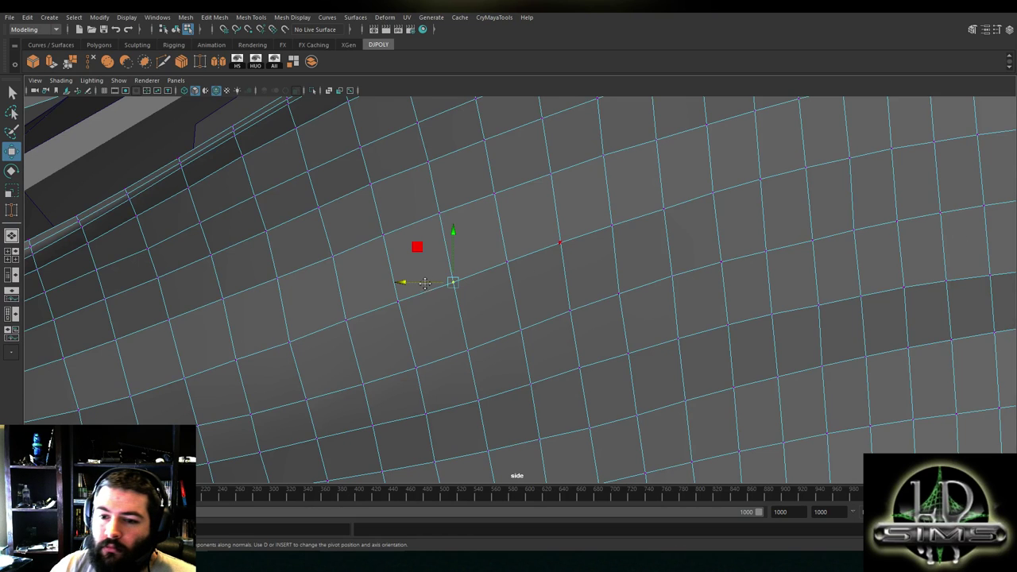
{"action": "middle_click_drag", "start_coordinate": [425, 286], "coordinate": [474, 298], "text": "alt"}
{"action": "right_click_drag", "start_coordinate": [474, 298], "coordinate": [502, 315], "text": "alt"}
{"action": "left_click_drag", "start_coordinate": [469, 295], "coordinate": [468, 295]}
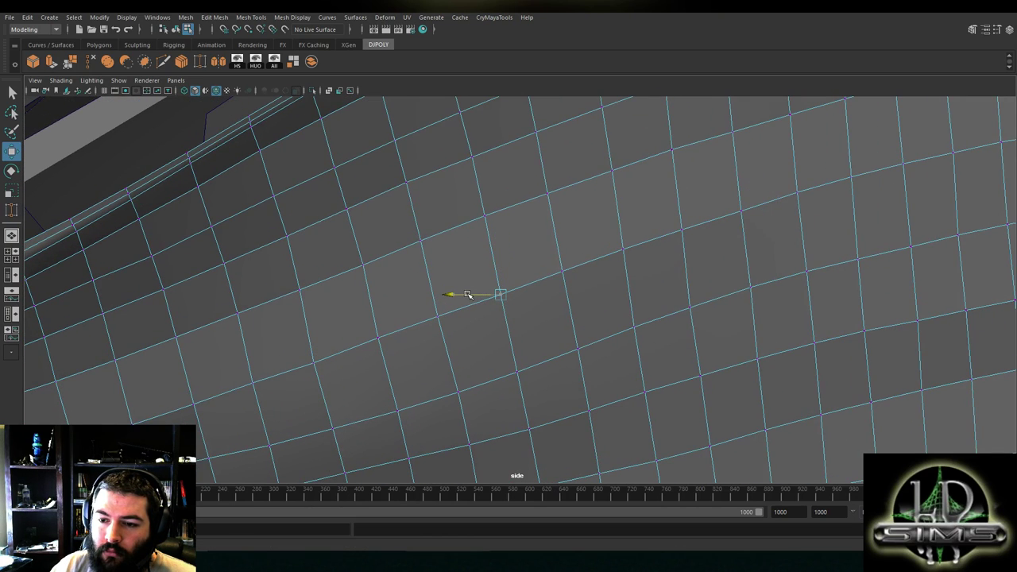
{"action": "left_click", "coordinate": [438, 316]}
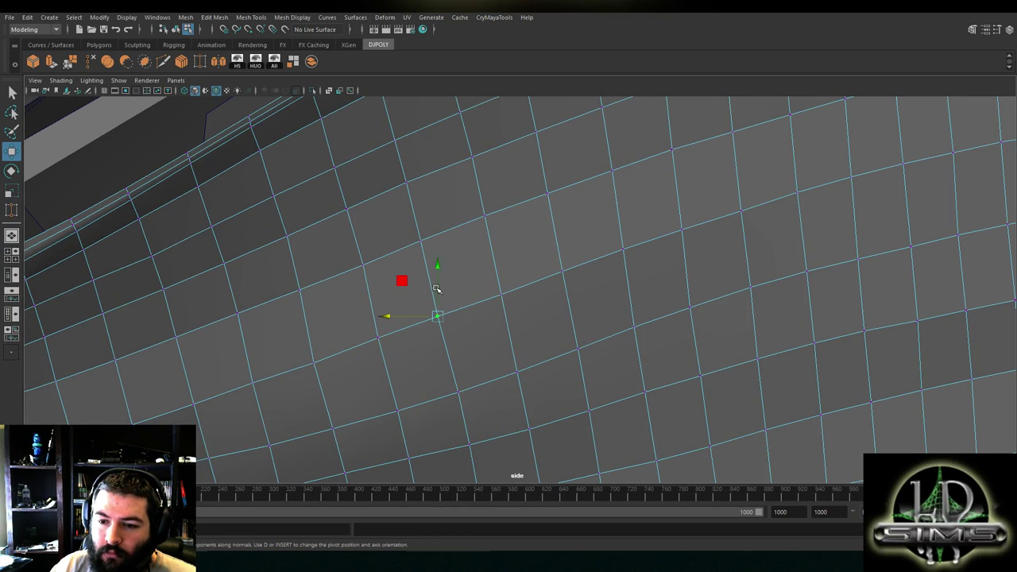
{"action": "left_click_drag", "start_coordinate": [437, 289], "coordinate": [407, 317]}
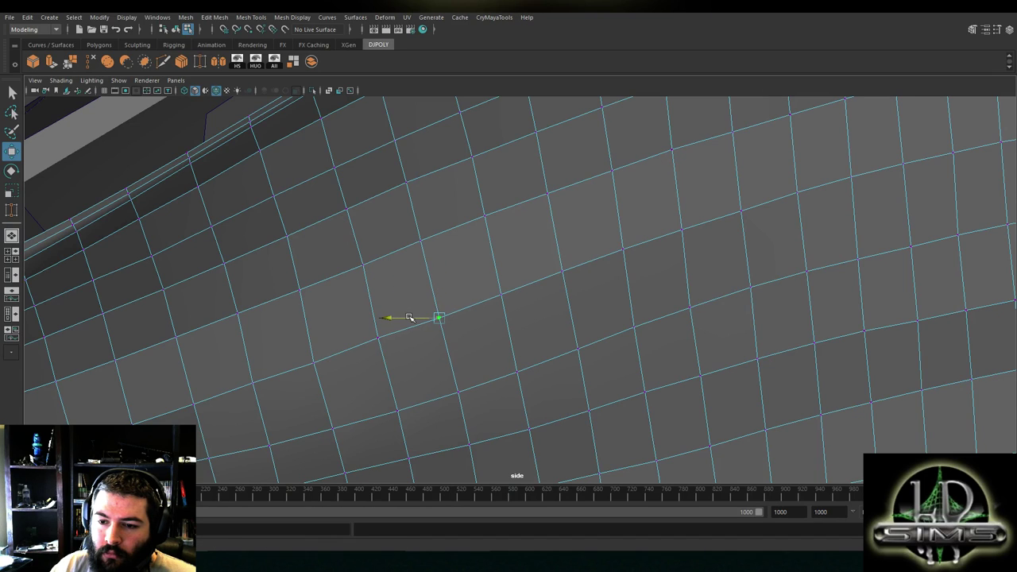
{"action": "left_click", "coordinate": [439, 288]}
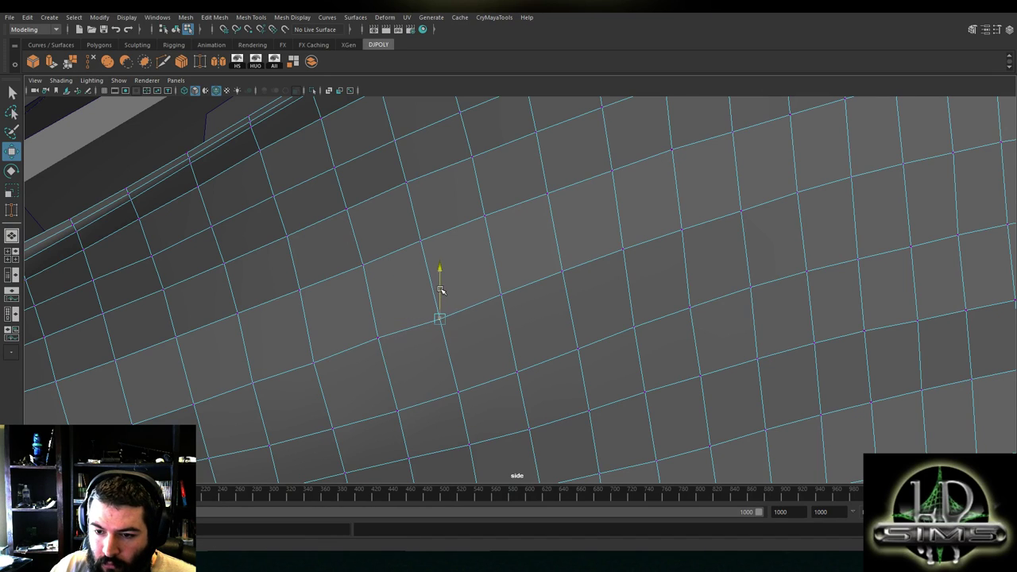
{"action": "left_click_drag", "start_coordinate": [421, 314], "coordinate": [412, 318]}
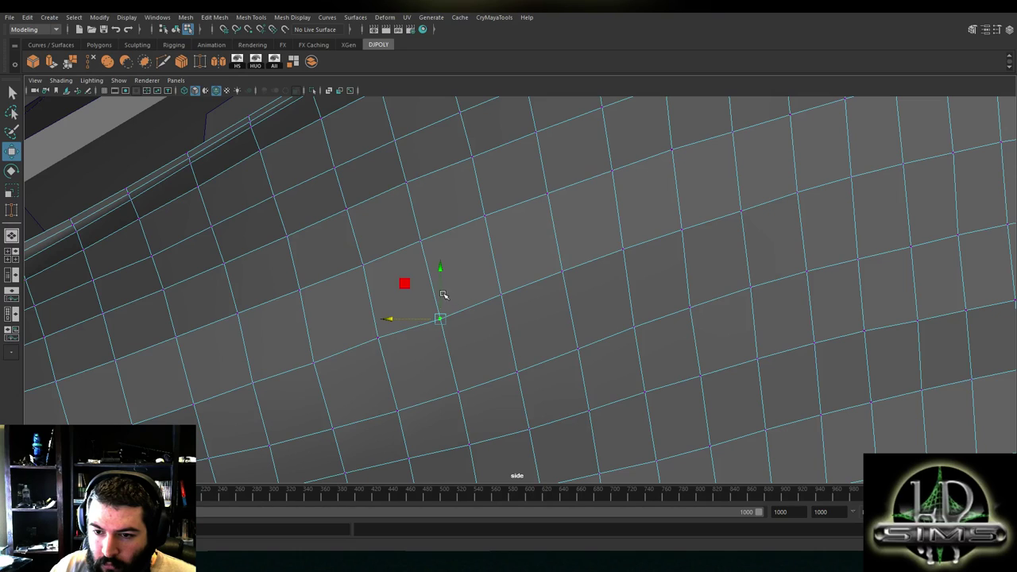
Adjust successive vertices along the same row away from the opening in height and sideways to even the row
{"action": "left_click", "coordinate": [500, 289]}
{"action": "left_click_drag", "start_coordinate": [501, 272], "coordinate": [479, 296]}
{"action": "left_click", "coordinate": [563, 275]}
{"action": "left_click_drag", "start_coordinate": [563, 248], "coordinate": [532, 274]}
{"action": "middle_click_drag", "start_coordinate": [619, 279], "coordinate": [495, 315], "text": "alt"}
{"action": "left_click", "coordinate": [500, 287]}
{"action": "left_click_drag", "start_coordinate": [478, 288], "coordinate": [480, 288]}
{"action": "left_click", "coordinate": [559, 266]}
{"action": "left_click", "coordinate": [618, 248]}
{"action": "left_click", "coordinate": [674, 231]}
Zoom out to check the row's flow, then correct the height and sideways position of a vertex beneath the opening
{"action": "middle_click_drag", "start_coordinate": [731, 265], "coordinate": [462, 311], "text": "alt"}
{"action": "scroll", "coordinate": [508, 320], "scroll_direction": "down", "scroll_amount": 10}
{"action": "scroll", "coordinate": [576, 334], "scroll_direction": "up", "scroll_amount": 5}
{"action": "scroll", "coordinate": [567, 322], "scroll_direction": "up", "scroll_amount": 3}
{"action": "scroll", "coordinate": [580, 326], "scroll_direction": "down", "scroll_amount": 3}
{"action": "scroll", "coordinate": [456, 316], "scroll_direction": "up", "scroll_amount": 5}
{"action": "left_click", "coordinate": [434, 294]}
{"action": "left_click_drag", "start_coordinate": [435, 275], "coordinate": [410, 298]}
{"action": "left_click", "coordinate": [464, 285]}
Shift vertices on the rows lower down the hull side sideways to line up their columns
{"action": "left_click", "coordinate": [472, 320]}
{"action": "left_click_drag", "start_coordinate": [448, 320], "coordinate": [451, 320]}
{"action": "left_click", "coordinate": [479, 344]}
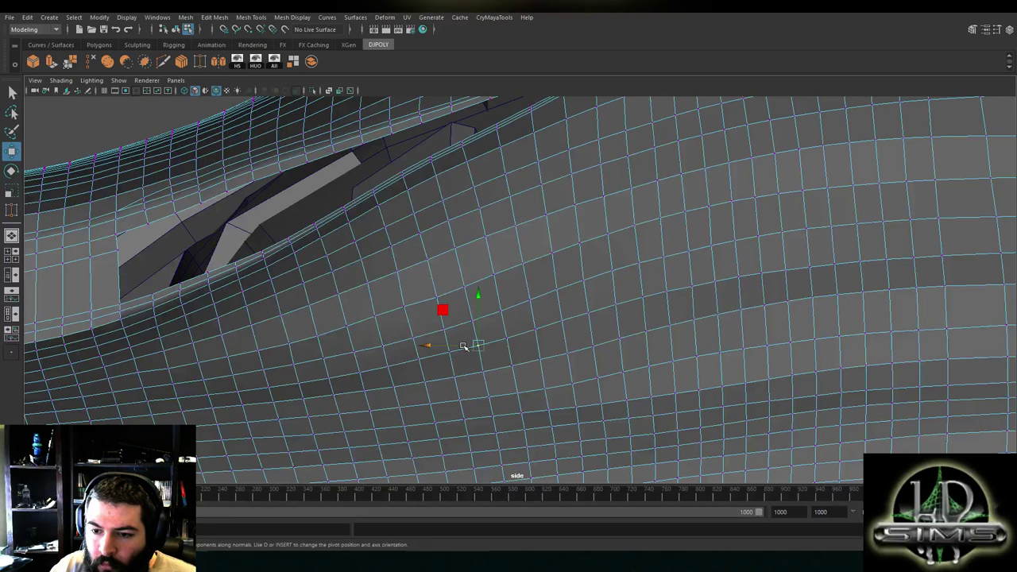
{"action": "left_click", "coordinate": [521, 336]}
{"action": "scroll", "coordinate": [519, 339], "scroll_direction": "up", "scroll_amount": 1}
{"action": "left_click_drag", "start_coordinate": [505, 326], "coordinate": [506, 326]}
Adjust the height of two vertices in neighboring rows on the hull side away from the opening
{"action": "middle_click_drag", "start_coordinate": [441, 362], "coordinate": [421, 295], "text": "alt"}
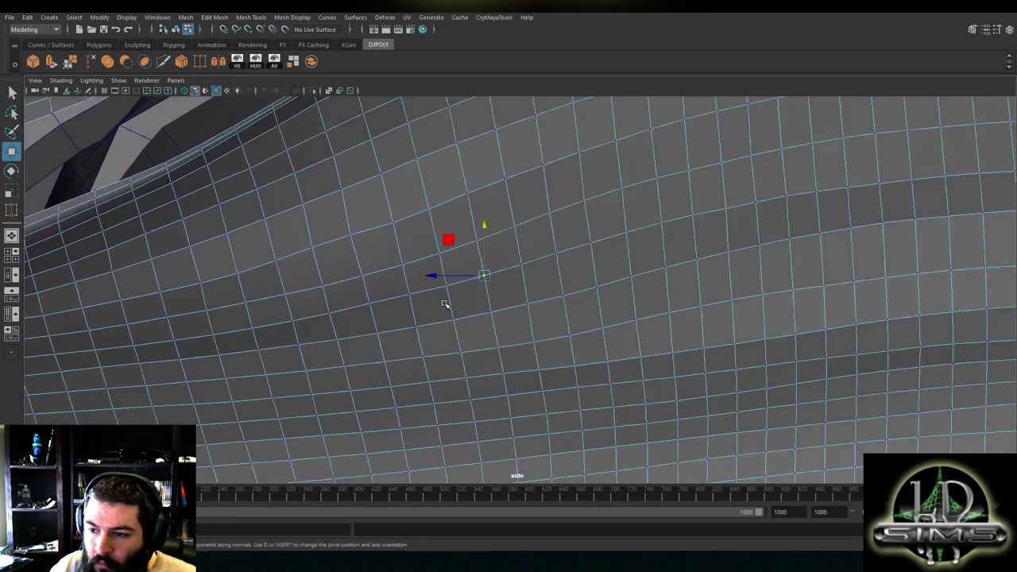
{"action": "scroll", "coordinate": [560, 307], "scroll_direction": "up", "scroll_amount": 1}
{"action": "left_click", "coordinate": [568, 296]}
{"action": "left_click_drag", "start_coordinate": [566, 282], "coordinate": [566, 280]}
{"action": "left_click", "coordinate": [575, 342]}
{"action": "left_click_drag", "start_coordinate": [573, 315], "coordinate": [573, 314]}
Correct the height of neighboring vertices where the rows dip beneath the opening
{"action": "middle_click_drag", "start_coordinate": [458, 271], "coordinate": [563, 328], "text": "alt"}
{"action": "scroll", "coordinate": [516, 316], "scroll_direction": "up", "scroll_amount": 1}
{"action": "left_click", "coordinate": [436, 290]}
{"action": "mouse_move", "coordinate": [433, 273]}
{"action": "left_mouse_down"}
{"action": "mouse_move", "coordinate": [363, 309]}
{"action": "mouse_move", "coordinate": [387, 283]}
{"action": "mouse_move", "coordinate": [364, 312]}
{"action": "left_mouse_up"}
{"action": "left_click", "coordinate": [365, 311]}
{"action": "left_click", "coordinate": [372, 314]}
Reposition neighboring vertices along the row lower on the hull side to even its height and column spacing
{"action": "middle_click_drag", "start_coordinate": [432, 351], "coordinate": [493, 305], "text": "alt"}
{"action": "left_click", "coordinate": [506, 295]}
{"action": "left_click_drag", "start_coordinate": [508, 274], "coordinate": [508, 329]}
{"action": "left_click", "coordinate": [519, 327]}
{"action": "left_click", "coordinate": [566, 317]}
{"action": "left_click_drag", "start_coordinate": [565, 292], "coordinate": [544, 321]}
Adjust a vertex beneath the opening in height and sideways, and shift a neighboring column's vertex sideways
{"action": "left_click", "coordinate": [402, 278]}
{"action": "left_click_drag", "start_coordinate": [402, 259], "coordinate": [378, 281]}
{"action": "left_click", "coordinate": [458, 308]}
{"action": "left_click_drag", "start_coordinate": [438, 308], "coordinate": [438, 308]}
{"action": "left_click", "coordinate": [448, 268]}
Even out the cluster of vertices around the kink below the opening, adjusting heights and sideways positions across adjacent rows
{"action": "middle_click_drag", "start_coordinate": [479, 276], "coordinate": [552, 272], "text": "alt"}
{"action": "left_click", "coordinate": [429, 287]}
{"action": "mouse_move", "coordinate": [427, 268]}
{"action": "left_mouse_down"}
{"action": "mouse_move", "coordinate": [402, 294]}
{"action": "mouse_move", "coordinate": [430, 270]}
{"action": "mouse_move", "coordinate": [445, 335]}
{"action": "mouse_move", "coordinate": [437, 309]}
{"action": "mouse_move", "coordinate": [484, 301]}
{"action": "left_mouse_up"}
{"action": "left_click", "coordinate": [439, 322]}
{"action": "left_click", "coordinate": [448, 348]}
{"action": "left_click", "coordinate": [437, 325]}
{"action": "left_click", "coordinate": [484, 315]}
{"action": "left_click", "coordinate": [496, 347]}
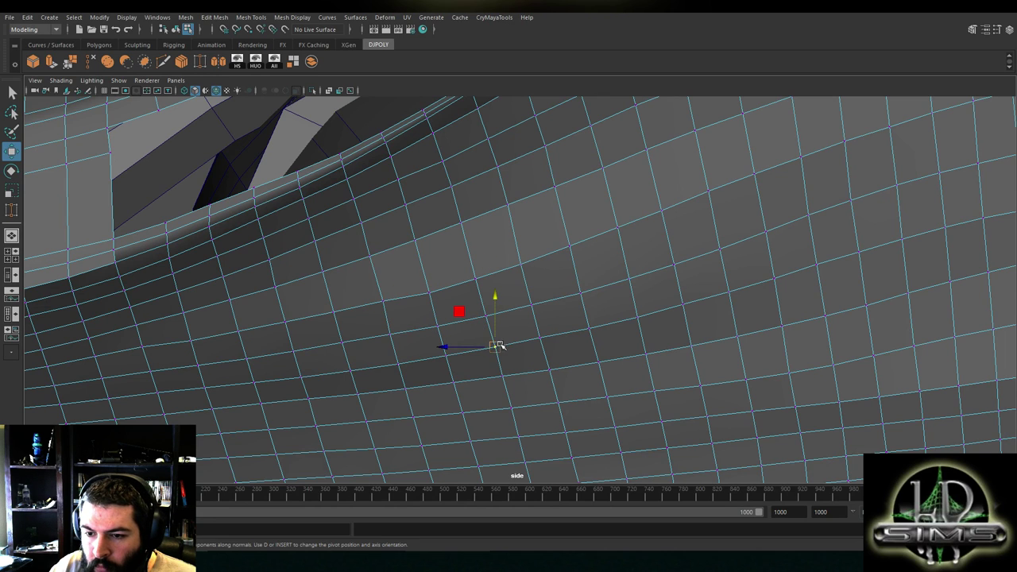
{"action": "left_click_drag", "start_coordinate": [469, 347], "coordinate": [467, 348]}
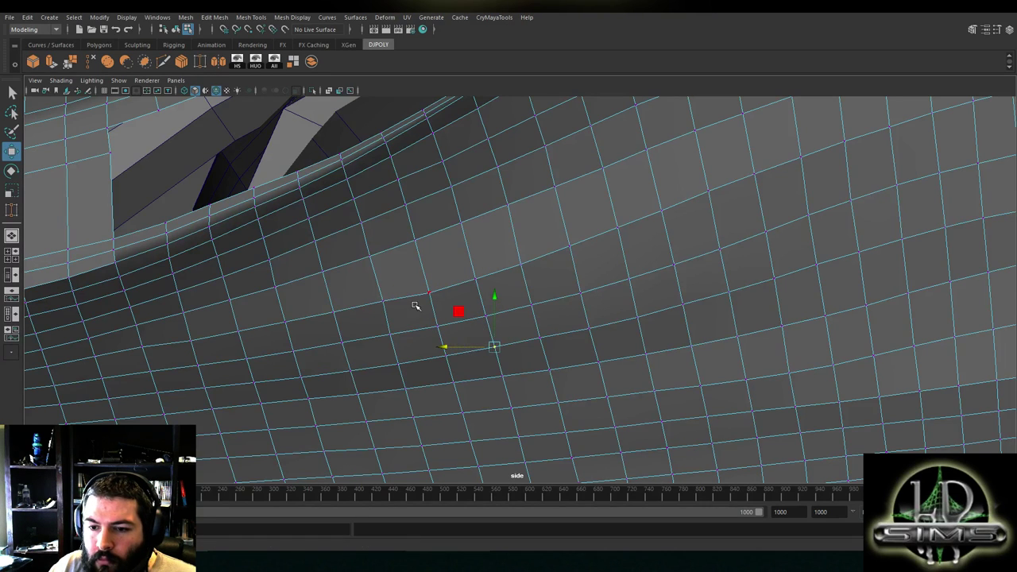
Smooth the kinked row below the opening by adjusting its corner vertex and the vertices beside it
{"action": "left_click", "coordinate": [430, 293]}
{"action": "middle_click_drag", "start_coordinate": [444, 290], "coordinate": [497, 294], "text": "alt"}
{"action": "left_click_drag", "start_coordinate": [456, 288], "coordinate": [360, 319]}
{"action": "left_click", "coordinate": [387, 316]}
{"action": "left_click", "coordinate": [483, 296]}
{"action": "left_click_drag", "start_coordinate": [465, 299], "coordinate": [461, 297]}
{"action": "left_click", "coordinate": [443, 336]}
Fine-tune the heights of successive vertices on that row as it continues beneath the opening's lower corner
{"action": "middle_click_drag", "start_coordinate": [432, 316], "coordinate": [495, 292], "text": "alt"}
{"action": "left_click", "coordinate": [402, 302]}
{"action": "left_click_drag", "start_coordinate": [403, 286], "coordinate": [404, 292]}
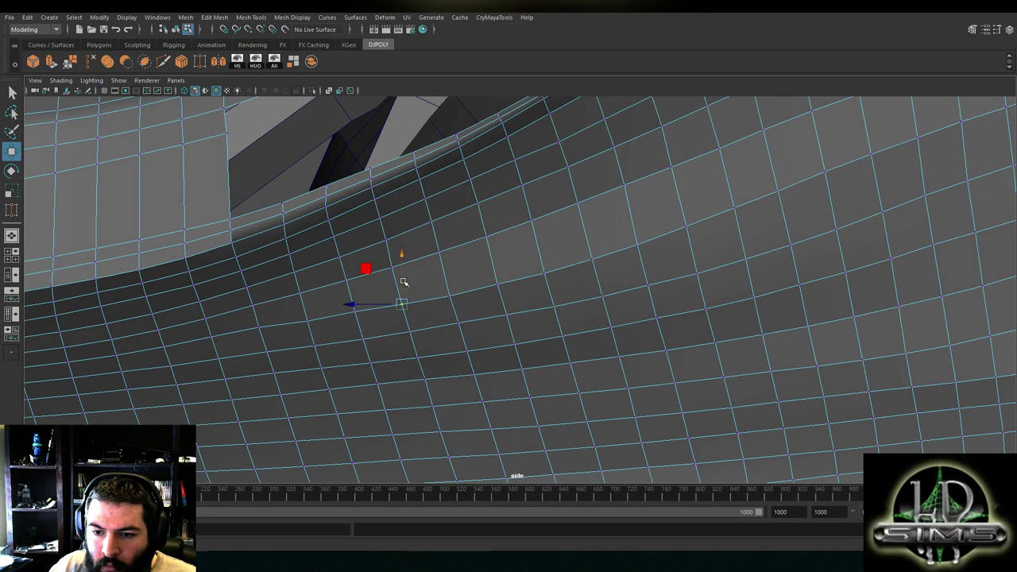
{"action": "left_click", "coordinate": [306, 322]}
{"action": "left_click", "coordinate": [257, 328]}
{"action": "left_click", "coordinate": [255, 307]}
{"action": "left_click", "coordinate": [258, 323]}
{"action": "left_click_drag", "start_coordinate": [259, 309], "coordinate": [259, 308]}
Adjust the heights of the row's vertices one after another from below the cutout's corner to even the curve
{"action": "scroll", "coordinate": [438, 294], "scroll_direction": "up", "scroll_amount": 2}
{"action": "middle_click_drag", "start_coordinate": [310, 297], "coordinate": [521, 273], "text": "alt"}
{"action": "scroll", "coordinate": [502, 284], "scroll_direction": "up", "scroll_amount": 1}
{"action": "left_click", "coordinate": [682, 243]}
{"action": "left_click_drag", "start_coordinate": [681, 217], "coordinate": [676, 213]}
{"action": "left_click", "coordinate": [369, 287]}
{"action": "left_click_drag", "start_coordinate": [369, 264], "coordinate": [429, 262]}
{"action": "left_click", "coordinate": [430, 277]}
{"action": "left_click", "coordinate": [494, 266]}
{"action": "left_click_drag", "start_coordinate": [495, 268], "coordinate": [557, 236]}
{"action": "left_click", "coordinate": [556, 253]}
Refine the heights of three adjacent vertices on the same row and of one vertex on the row beneath
{"action": "left_click", "coordinate": [617, 244]}
{"action": "left_click_drag", "start_coordinate": [617, 229], "coordinate": [618, 223]}
{"action": "left_click", "coordinate": [680, 233]}
{"action": "left_click_drag", "start_coordinate": [680, 219], "coordinate": [681, 215]}
{"action": "left_click", "coordinate": [617, 244]}
{"action": "left_click_drag", "start_coordinate": [618, 229], "coordinate": [618, 227]}
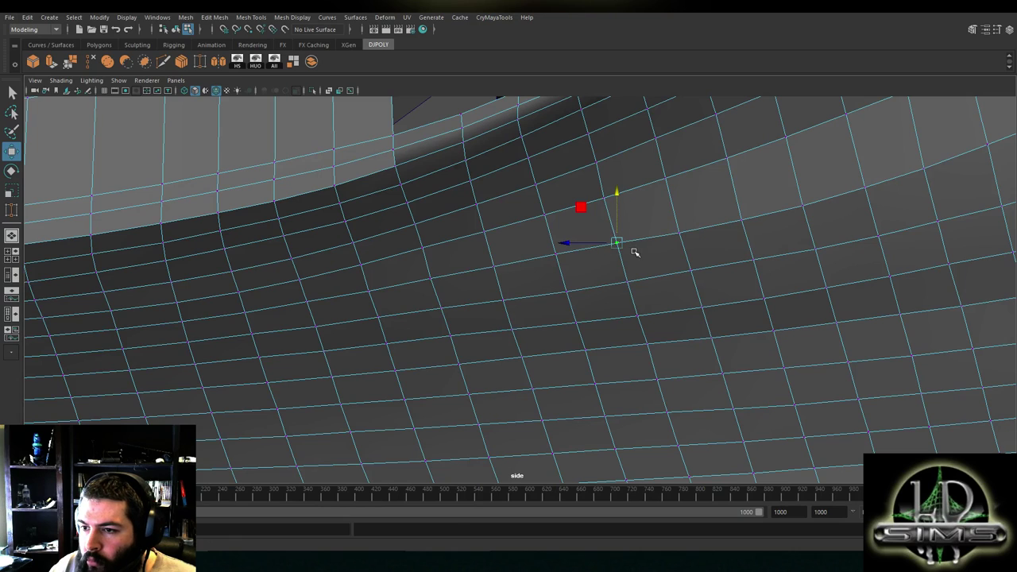
{"action": "left_click", "coordinate": [556, 252]}
{"action": "left_click_drag", "start_coordinate": [557, 236], "coordinate": [555, 234]}
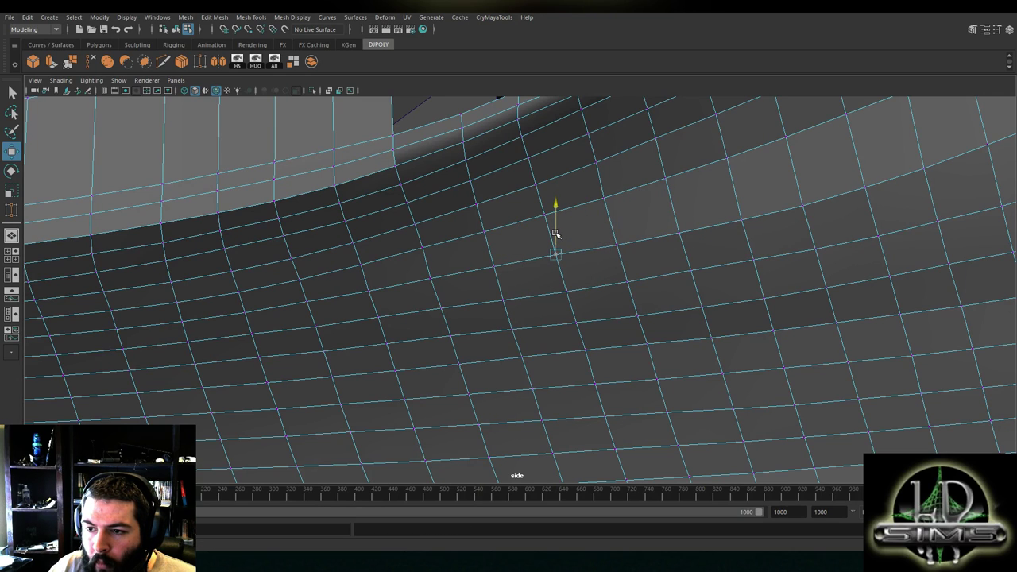
{"action": "left_click", "coordinate": [566, 291]}
{"action": "left_click", "coordinate": [566, 268]}
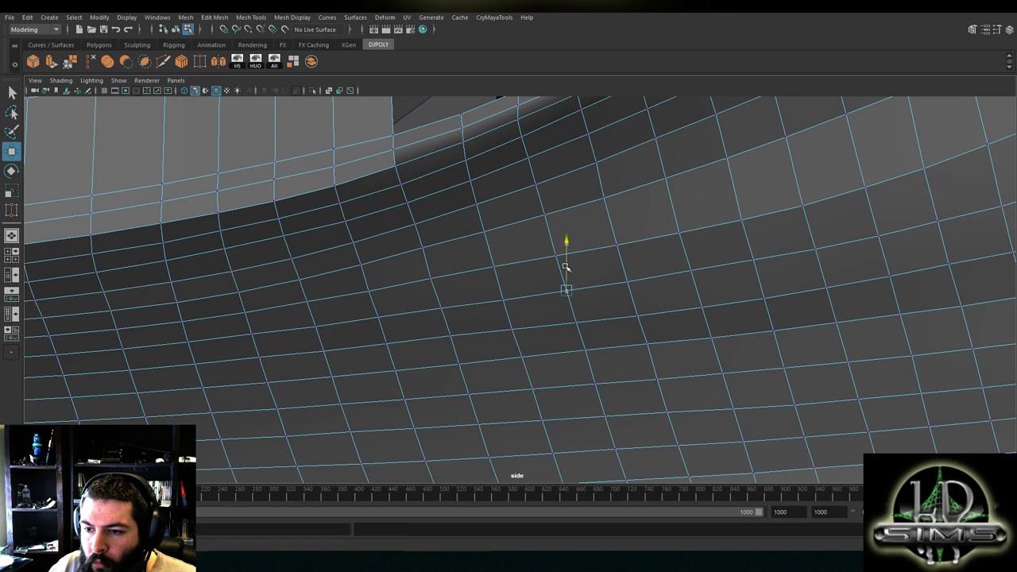
Select a stretch of a row on the hull side away from the opening and adjust its height
{"action": "scroll", "coordinate": [609, 288], "scroll_direction": "down", "scroll_amount": 3}
{"action": "scroll", "coordinate": [636, 294], "scroll_direction": "down", "scroll_amount": 3}
{"action": "scroll", "coordinate": [664, 305], "scroll_direction": "up", "scroll_amount": 1}
{"action": "middle_click_drag", "start_coordinate": [665, 304], "coordinate": [511, 286], "text": "alt"}
{"action": "scroll", "coordinate": [508, 286], "scroll_direction": "up", "scroll_amount": 5}
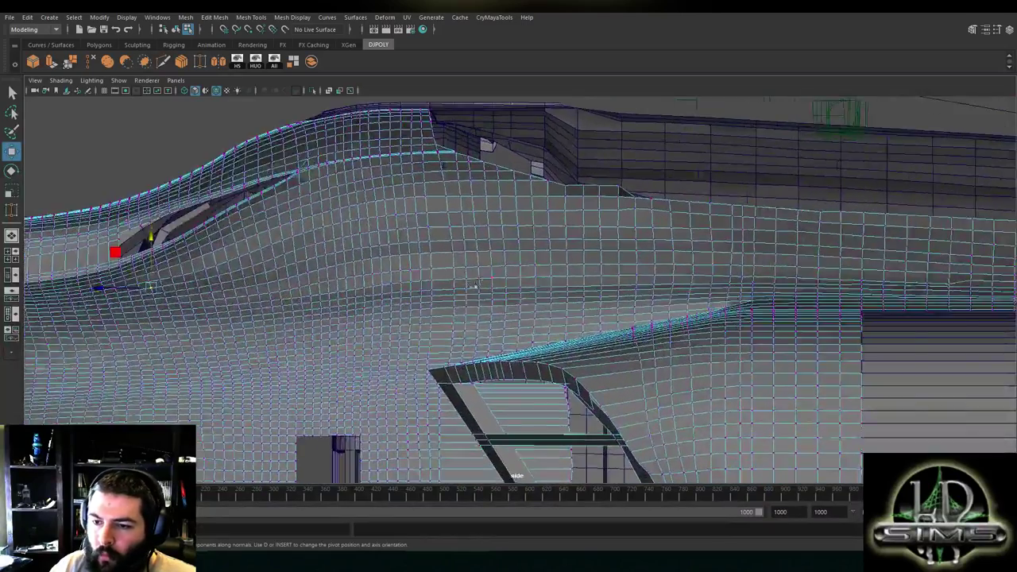
{"action": "middle_click_drag", "start_coordinate": [355, 259], "coordinate": [491, 283], "text": "alt"}
{"action": "scroll", "coordinate": [493, 283], "scroll_direction": "up", "scroll_amount": 5}
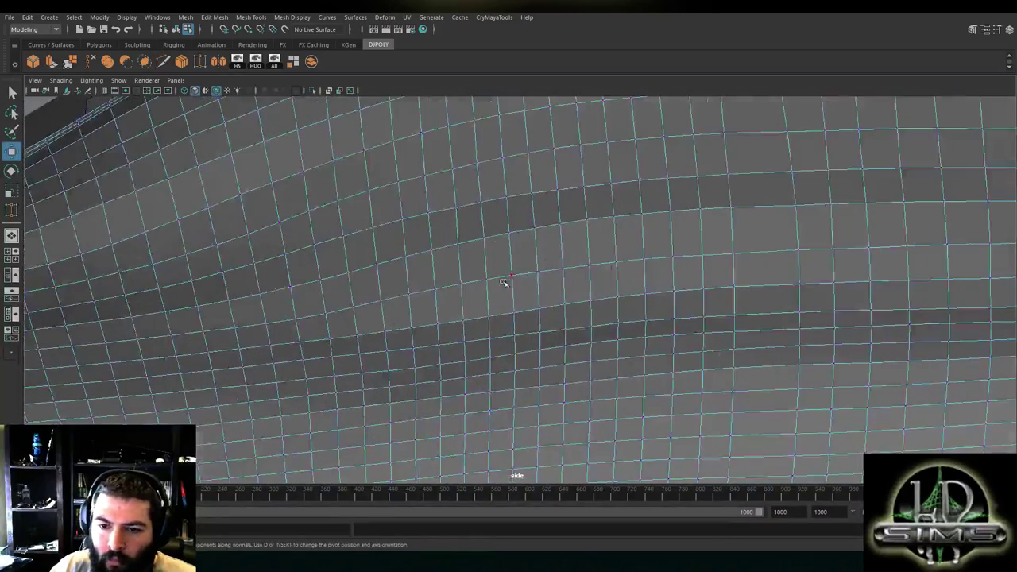
{"action": "left_click", "coordinate": [714, 211]}
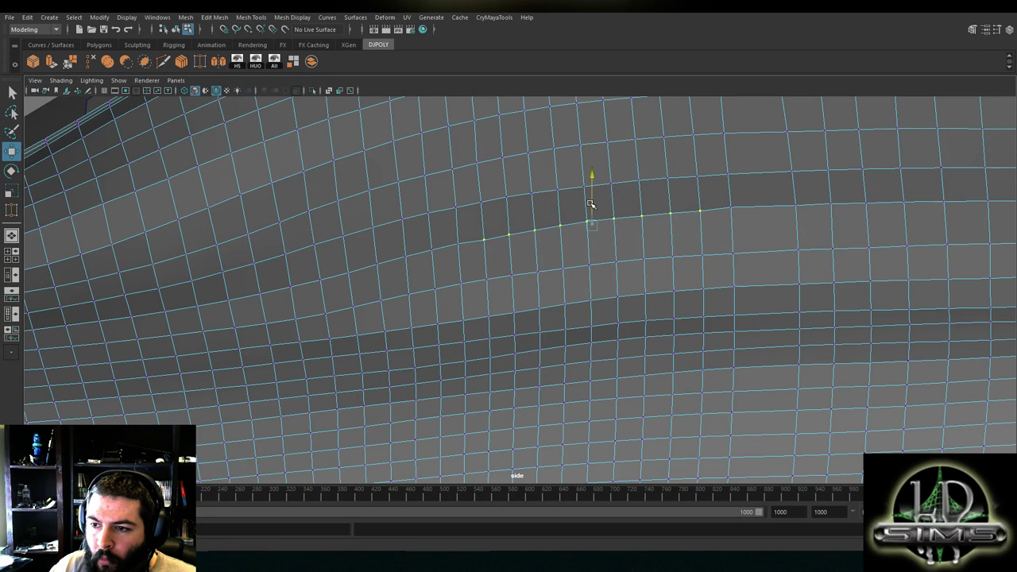
{"action": "scroll", "coordinate": [442, 255], "scroll_direction": "up", "scroll_amount": 1}
Adjust the heights of the vertices just past the end of the moved stretch so the hull-side row keeps an even curve
{"action": "left_click", "coordinate": [440, 238]}
{"action": "scroll", "coordinate": [440, 242], "scroll_direction": "up", "scroll_amount": 2}
{"action": "middle_click_drag", "start_coordinate": [441, 258], "coordinate": [595, 280], "text": "alt"}
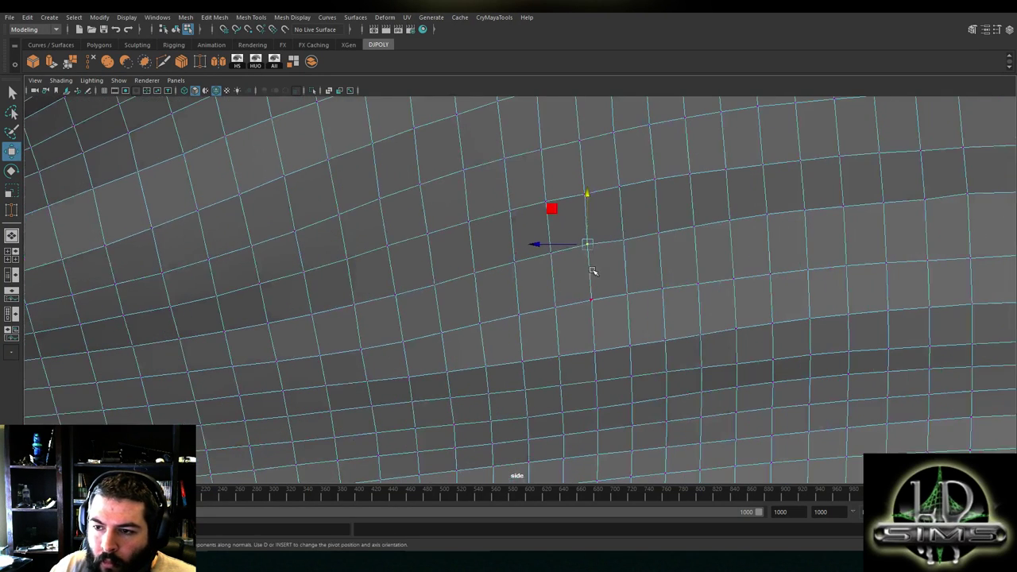
{"action": "left_click_drag", "start_coordinate": [588, 219], "coordinate": [515, 249]}
{"action": "left_click", "coordinate": [551, 263]}
{"action": "left_click", "coordinate": [514, 264]}
{"action": "left_click", "coordinate": [588, 249]}
{"action": "left_click_drag", "start_coordinate": [588, 232], "coordinate": [588, 232]}
{"action": "left_click", "coordinate": [626, 239]}
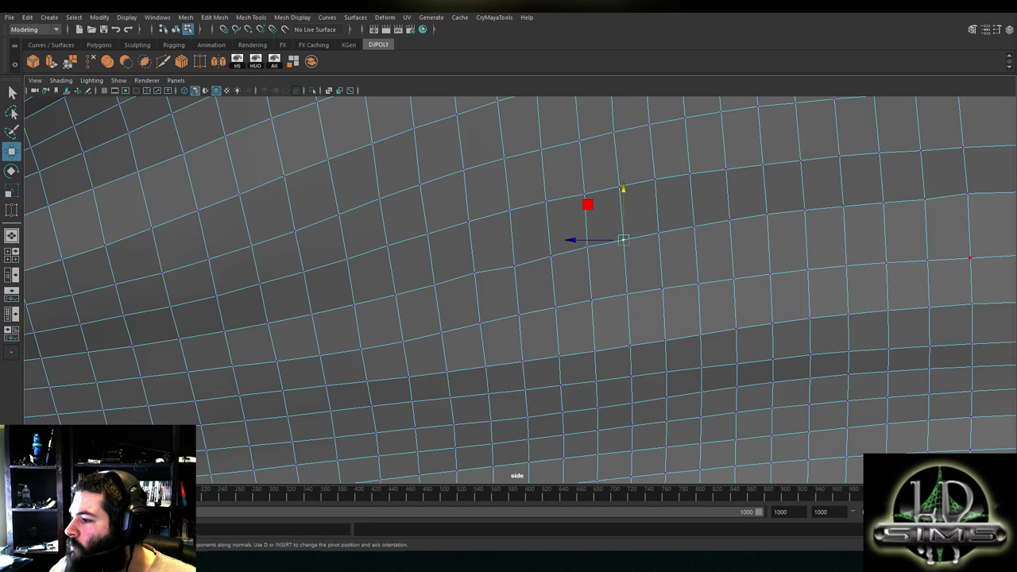
Fine-tune the heights of the next vertices on the same hull-side row, continuing toward the area beneath the opening
{"action": "middle_click_drag", "start_coordinate": [506, 231], "coordinate": [543, 191], "text": "alt"}
{"action": "scroll", "coordinate": [557, 211], "scroll_direction": "up", "scroll_amount": 1}
{"action": "scroll", "coordinate": [549, 223], "scroll_direction": "up", "scroll_amount": 1}
{"action": "middle_click_drag", "start_coordinate": [522, 223], "coordinate": [483, 281], "text": "alt"}
{"action": "left_click", "coordinate": [480, 268]}
{"action": "mouse_move", "coordinate": [481, 244]}
{"action": "left_mouse_down"}
{"action": "mouse_move", "coordinate": [457, 277]}
{"action": "mouse_move", "coordinate": [480, 250]}
{"action": "left_mouse_up"}
{"action": "middle_click_drag", "start_coordinate": [530, 271], "coordinate": [592, 238], "text": "alt"}
{"action": "left_click", "coordinate": [484, 252]}
{"action": "left_click_drag", "start_coordinate": [486, 233], "coordinate": [432, 251]}
{"action": "left_click", "coordinate": [429, 269]}
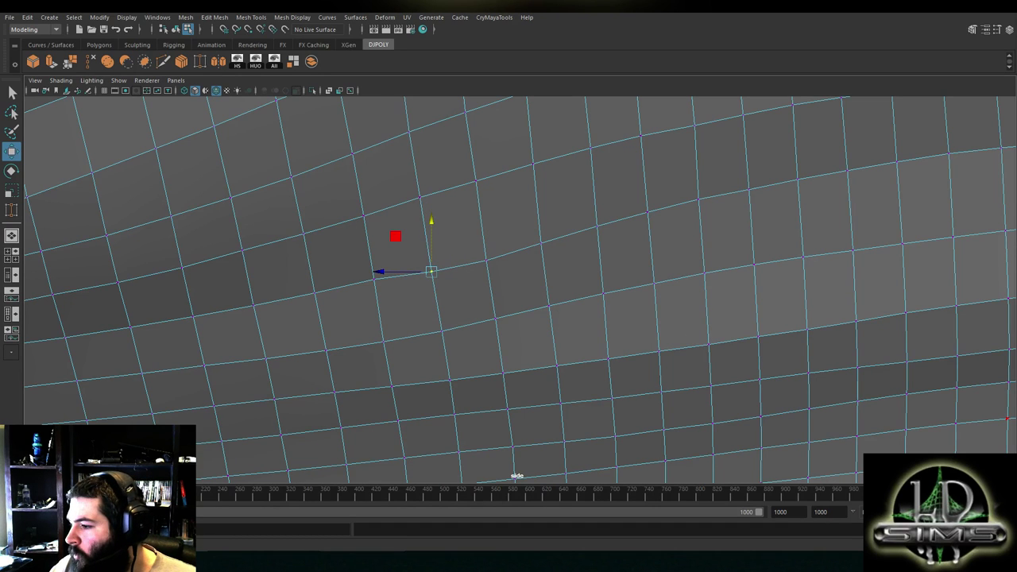
Lower the next vertex of the row and slightly correct the height of its neighbour to soften the bend
{"action": "middle_click_drag", "start_coordinate": [374, 273], "coordinate": [566, 230], "text": "alt"}
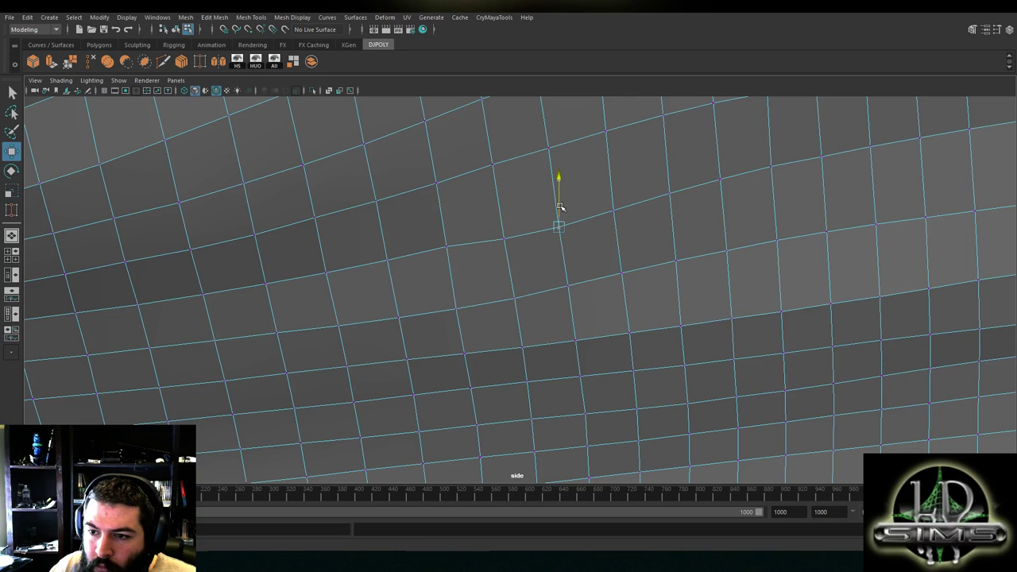
{"action": "left_click", "coordinate": [447, 246]}
{"action": "left_click_drag", "start_coordinate": [446, 229], "coordinate": [422, 256]}
{"action": "left_click", "coordinate": [503, 240]}
{"action": "left_click_drag", "start_coordinate": [505, 217], "coordinate": [504, 219]}
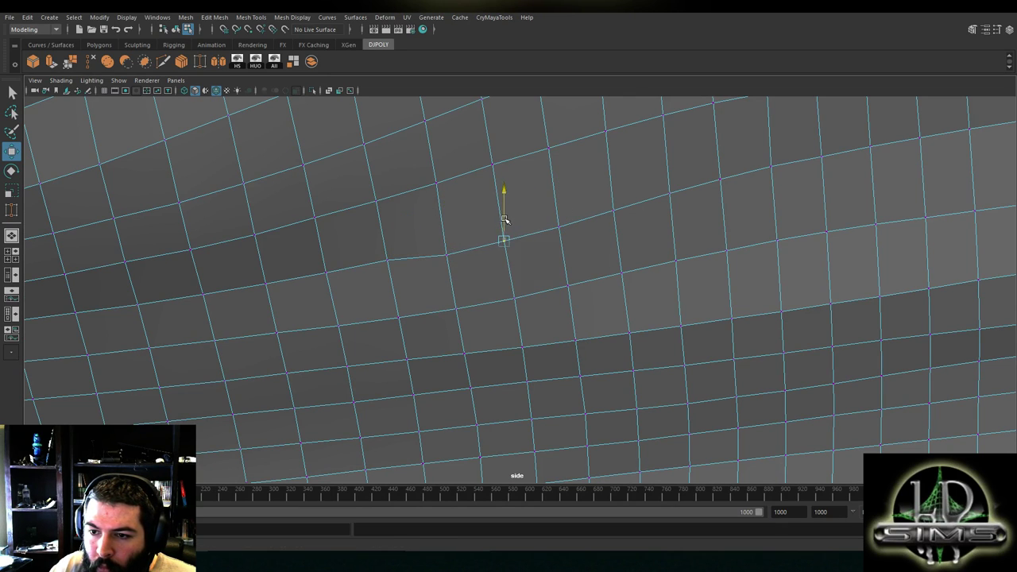
{"action": "left_click", "coordinate": [569, 283]}
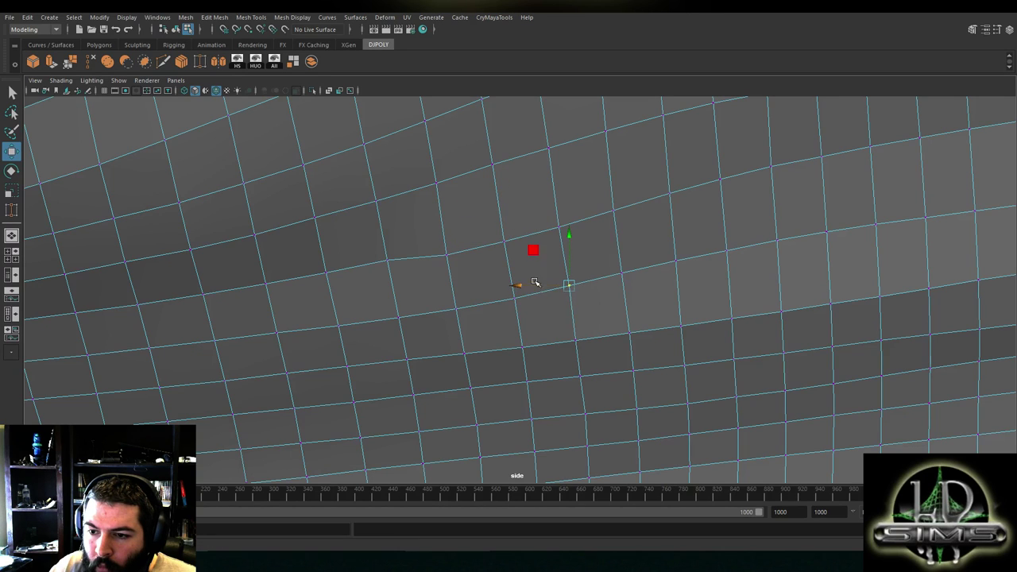
Lower the following vertex of the row to continue the curve and recheck the height of the vertex beside it
{"action": "left_click", "coordinate": [558, 228]}
{"action": "left_click", "coordinate": [440, 252]}
{"action": "left_click", "coordinate": [385, 259]}
{"action": "left_click_drag", "start_coordinate": [387, 240], "coordinate": [361, 265]}
{"action": "left_click", "coordinate": [447, 246]}
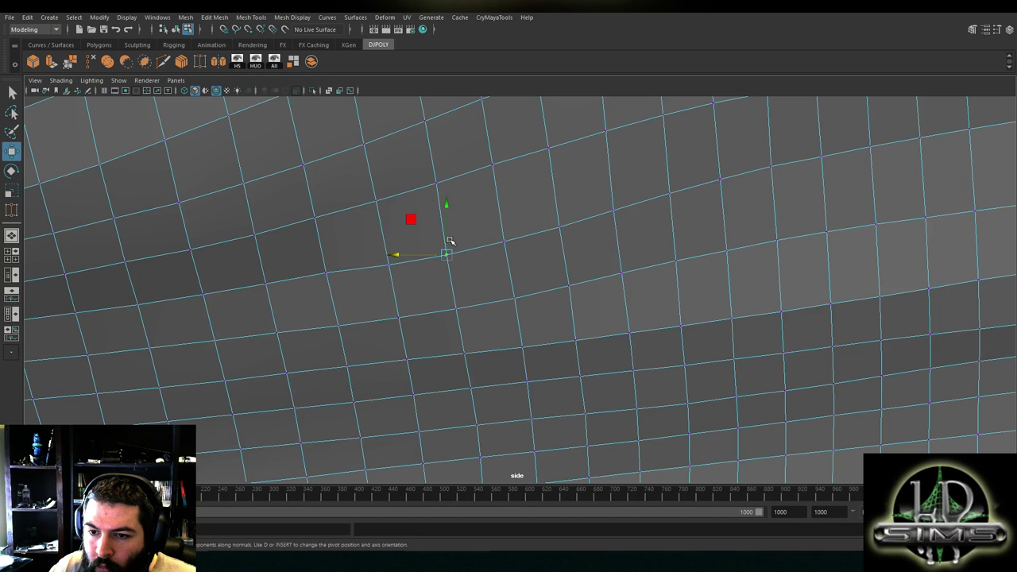
{"action": "left_click_drag", "start_coordinate": [447, 237], "coordinate": [431, 255]}
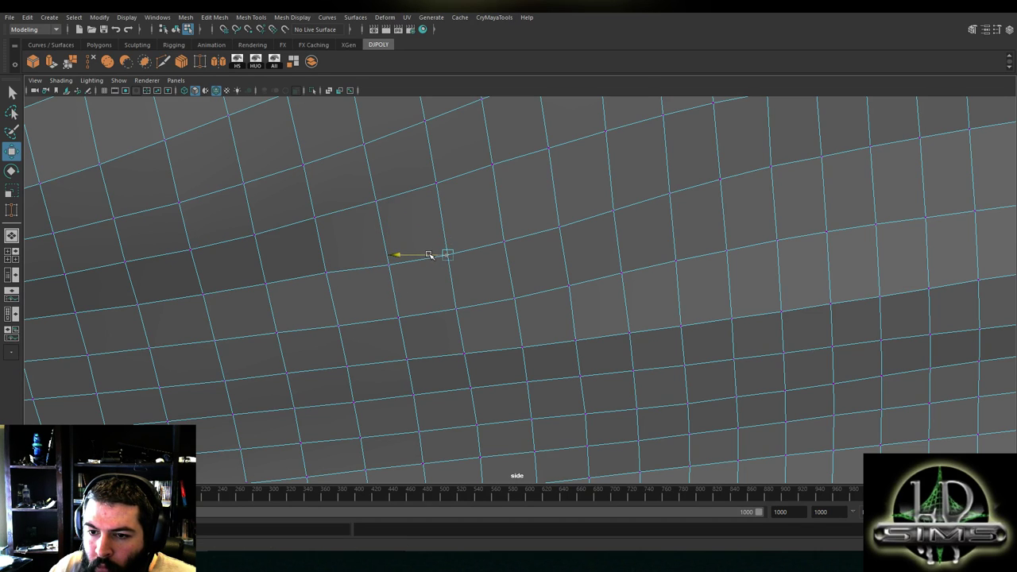
Adjust the height of the vertex where the row kinks next so it lines up with its neighbours
{"action": "left_click", "coordinate": [455, 303]}
{"action": "left_click", "coordinate": [305, 278]}
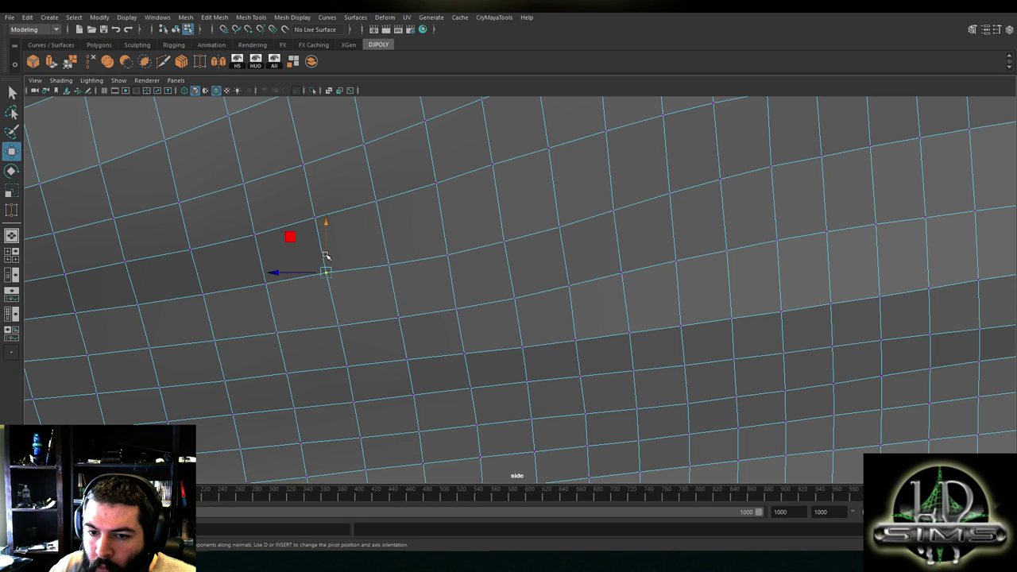
{"action": "left_click_drag", "start_coordinate": [302, 278], "coordinate": [300, 276]}
{"action": "scroll", "coordinate": [278, 306], "scroll_direction": "up", "scroll_amount": 1}
{"action": "middle_click_drag", "start_coordinate": [279, 326], "coordinate": [524, 315], "text": "alt"}
{"action": "left_click", "coordinate": [490, 277]}
{"action": "left_click_drag", "start_coordinate": [493, 249], "coordinate": [493, 251]}
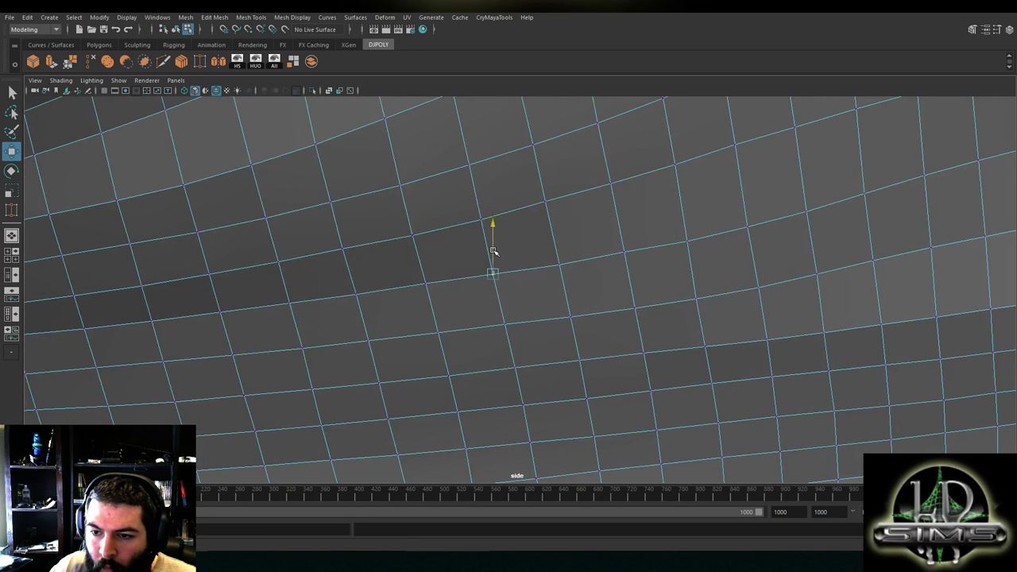
Refine the height of the next vertex farther along the row and reselect the already adjusted ones behind it
{"action": "left_click", "coordinate": [424, 270]}
{"action": "left_click_drag", "start_coordinate": [426, 268], "coordinate": [426, 269]}
{"action": "left_click", "coordinate": [560, 267]}
{"action": "middle_click_drag", "start_coordinate": [669, 253], "coordinate": [540, 301], "text": "alt"}
{"action": "left_click", "coordinate": [557, 286]}
Fine-tune the heights of two adjacent vertices at the end of the smoothed stretch of the row
{"action": "left_click", "coordinate": [494, 300]}
{"action": "left_click_drag", "start_coordinate": [494, 287], "coordinate": [495, 285]}
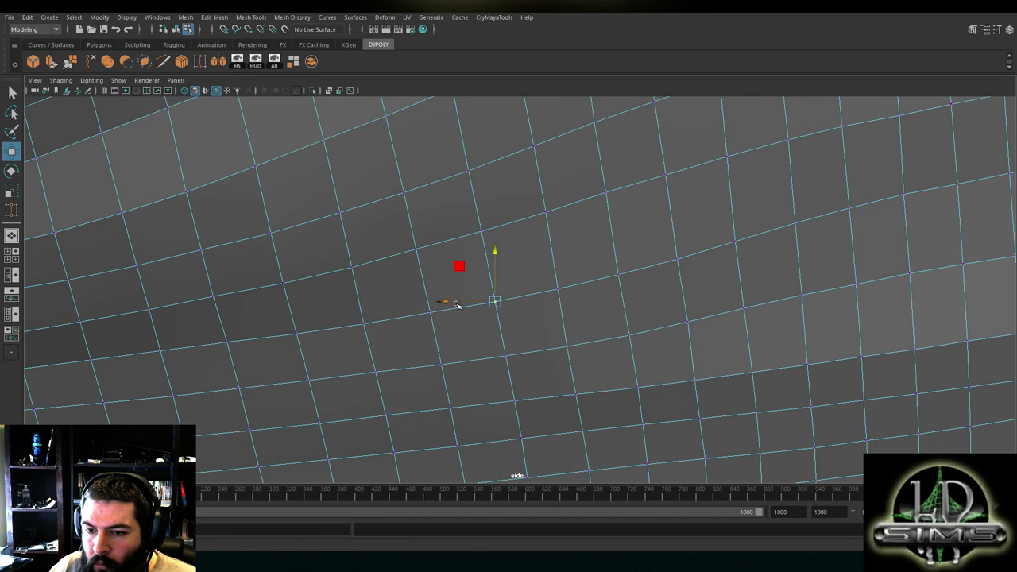
{"action": "left_click", "coordinate": [429, 308]}
{"action": "left_click_drag", "start_coordinate": [430, 296], "coordinate": [397, 315]}
{"action": "left_click", "coordinate": [350, 332]}
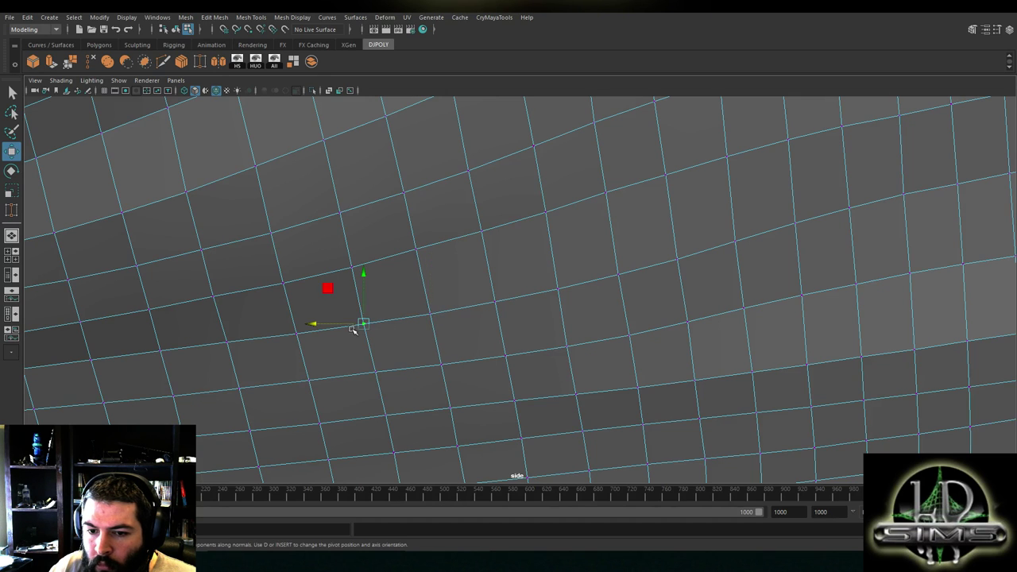
{"action": "left_click", "coordinate": [366, 302]}
Nudge several vertices of one hull-side column horizontally to even its spacing from the neighbouring columns
{"action": "middle_click_drag", "start_coordinate": [485, 300], "coordinate": [376, 331], "text": "alt"}
{"action": "left_click", "coordinate": [454, 318]}
{"action": "left_click", "coordinate": [427, 320]}
{"action": "left_click", "coordinate": [448, 363]}
{"action": "left_click_drag", "start_coordinate": [419, 378], "coordinate": [422, 379]}
{"action": "middle_click_drag", "start_coordinate": [508, 382], "coordinate": [508, 299], "text": "alt"}
{"action": "left_click", "coordinate": [461, 340]}
{"action": "left_click_drag", "start_coordinate": [441, 341], "coordinate": [441, 341]}
{"action": "left_click", "coordinate": [469, 377]}
{"action": "left_click_drag", "start_coordinate": [447, 379], "coordinate": [449, 379]}
Shift three more vertices horizontally, working up the column to straighten its line
{"action": "left_click", "coordinate": [534, 370]}
{"action": "middle_click_drag", "start_coordinate": [561, 355], "coordinate": [516, 388], "text": "alt"}
{"action": "left_click", "coordinate": [538, 398]}
{"action": "left_click_drag", "start_coordinate": [516, 401], "coordinate": [517, 402]}
{"action": "left_click", "coordinate": [531, 363]}
{"action": "left_click_drag", "start_coordinate": [510, 364], "coordinate": [513, 364]}
{"action": "left_click", "coordinate": [526, 305]}
{"action": "left_click_drag", "start_coordinate": [503, 304], "coordinate": [504, 302]}
Nudge the next two higher vertices horizontally so the column continues smoothly toward the opening
{"action": "middle_click_drag", "start_coordinate": [504, 307], "coordinate": [495, 383], "text": "alt"}
{"action": "left_click", "coordinate": [507, 317]}
{"action": "left_click_drag", "start_coordinate": [474, 317], "coordinate": [476, 317]}
{"action": "left_click_drag", "start_coordinate": [483, 282], "coordinate": [465, 197]}
{"action": "left_click", "coordinate": [469, 232]}
{"action": "left_click_drag", "start_coordinate": [469, 232], "coordinate": [472, 233]}
Undo the last horizontal vertex move and adjust the horizontal position of a vertex on the column instead
{"action": "middle_click_drag", "start_coordinate": [517, 308], "coordinate": [548, 358], "text": "alt"}
{"action": "left_click", "coordinate": [517, 407]}
{"action": "key", "text": "alt"}
{"action": "key", "text": "ctrl+z"}
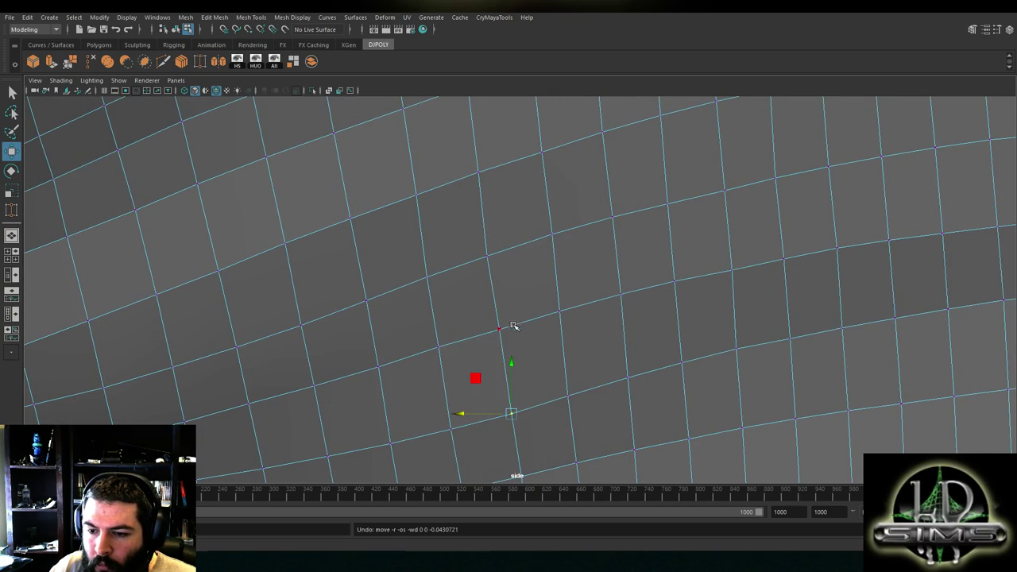
{"action": "middle_click_drag", "start_coordinate": [514, 321], "coordinate": [512, 370], "text": "alt"}
{"action": "left_click", "coordinate": [484, 311]}
{"action": "left_click_drag", "start_coordinate": [449, 304], "coordinate": [449, 304]}
Inspect the smoothed hull side in the side and perspective views, and the mesh around the roof opening from above
{"action": "scroll", "coordinate": [449, 305], "scroll_direction": "down", "scroll_amount": 8}
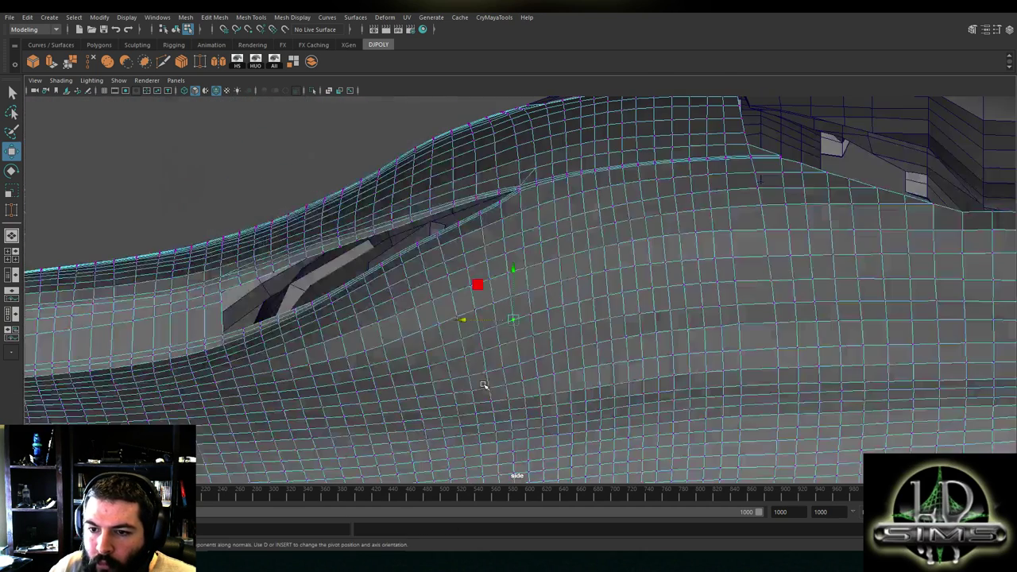
{"action": "scroll", "coordinate": [547, 358], "scroll_direction": "up", "scroll_amount": 6}
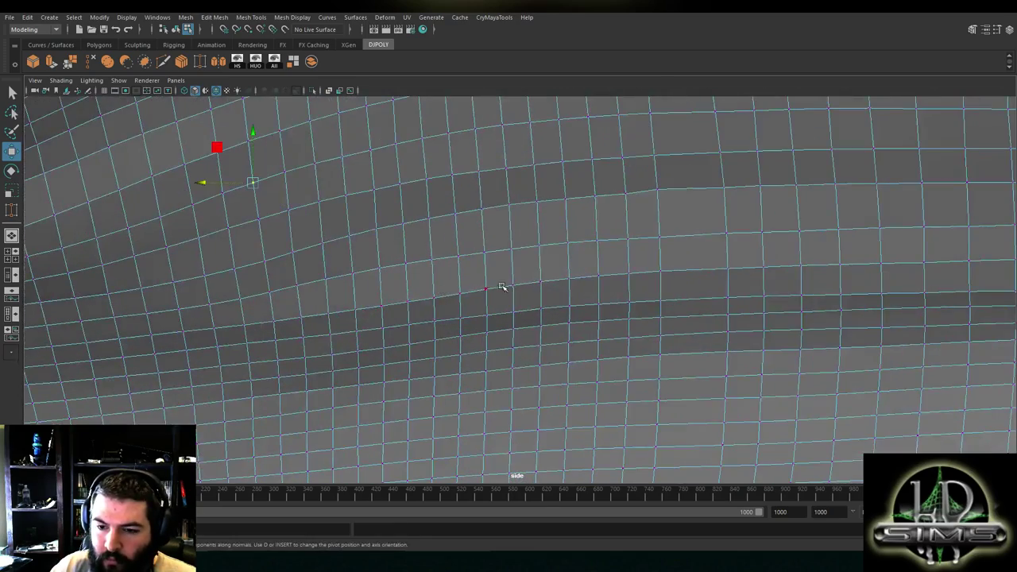
{"action": "key", "text": "space"}
{"action": "key", "text": "space"}
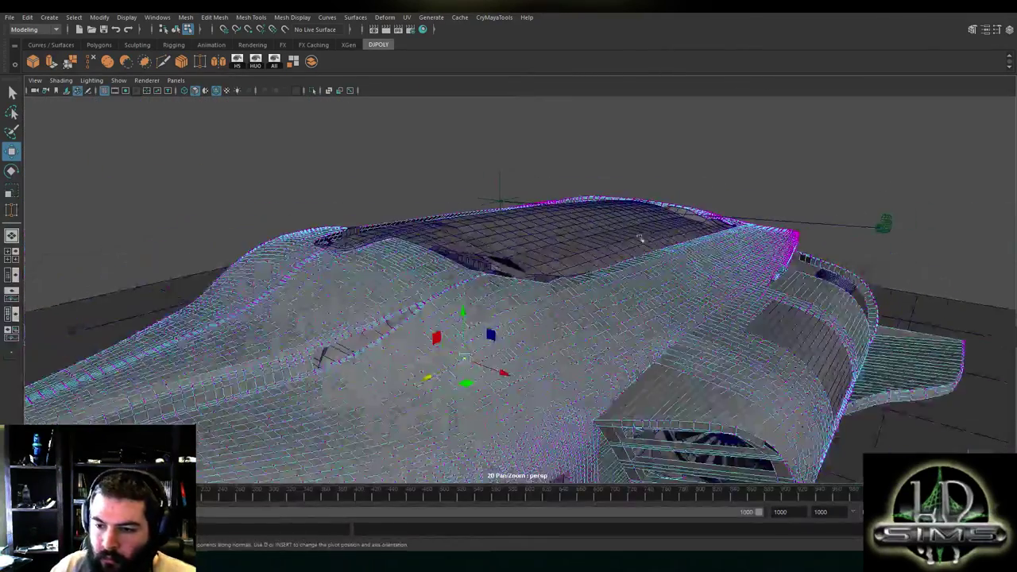
{"action": "left_click_drag", "start_coordinate": [641, 238], "coordinate": [518, 288], "text": "alt"}
{"action": "key", "text": "space"}
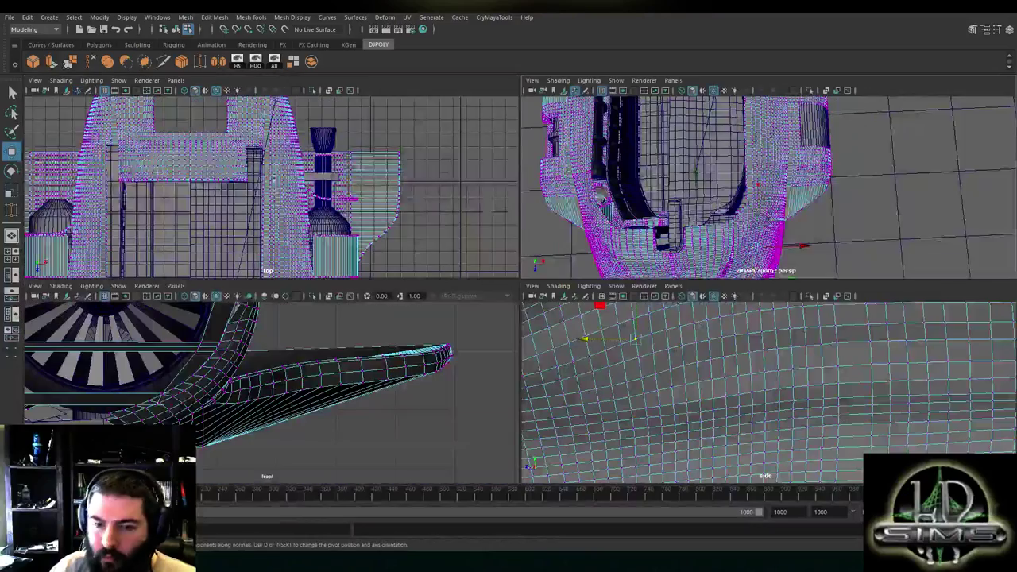
{"action": "scroll", "coordinate": [381, 199], "scroll_direction": "down", "scroll_amount": 6}
{"action": "key", "text": "space"}
{"action": "middle_click_drag", "start_coordinate": [529, 417], "coordinate": [463, 302], "text": "alt"}
{"action": "scroll", "coordinate": [463, 302], "scroll_direction": "up", "scroll_amount": 2}
{"action": "key", "text": "ctrl+space"}
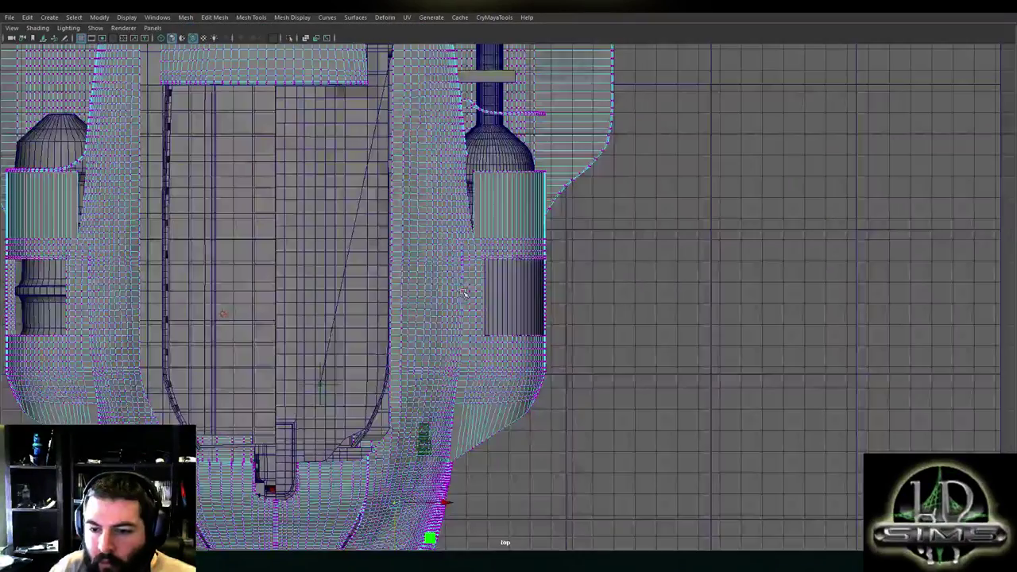
{"action": "key", "text": "ctrl+space"}
{"action": "scroll", "coordinate": [465, 294], "scroll_direction": "up", "scroll_amount": 6}
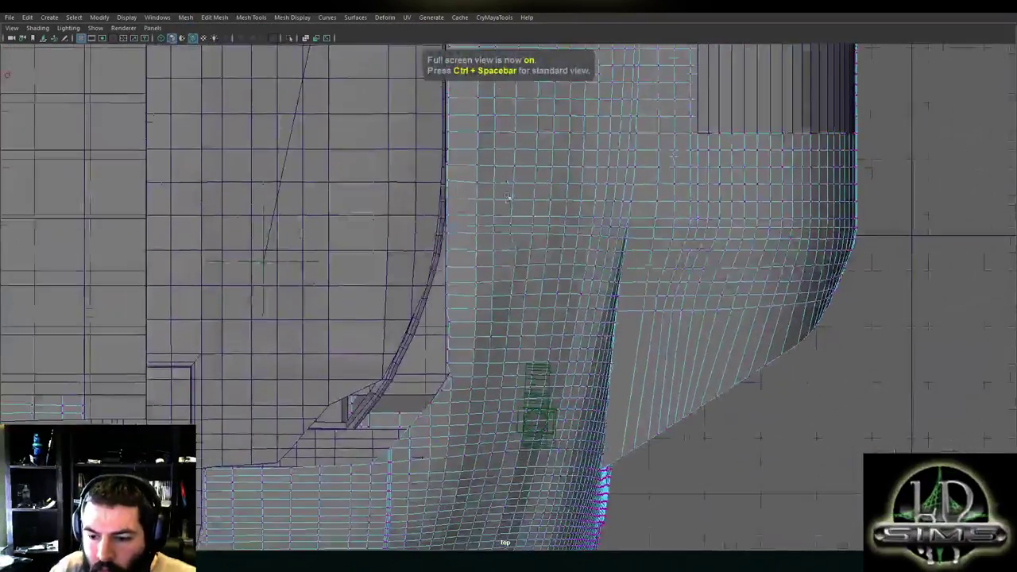
{"action": "scroll", "coordinate": [507, 195], "scroll_direction": "down", "scroll_amount": 8}
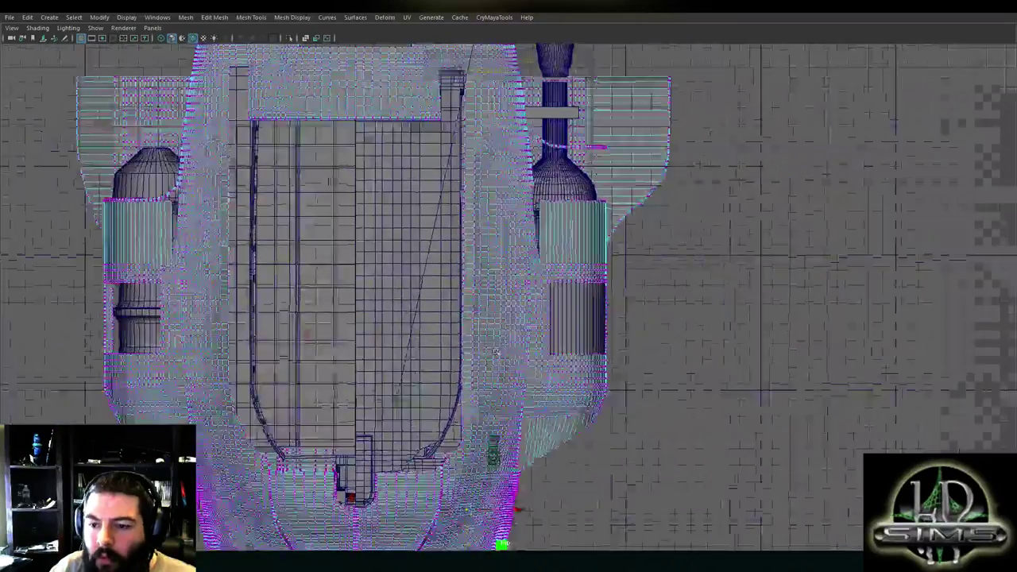
{"action": "scroll", "coordinate": [496, 351], "scroll_direction": "up", "scroll_amount": 8}
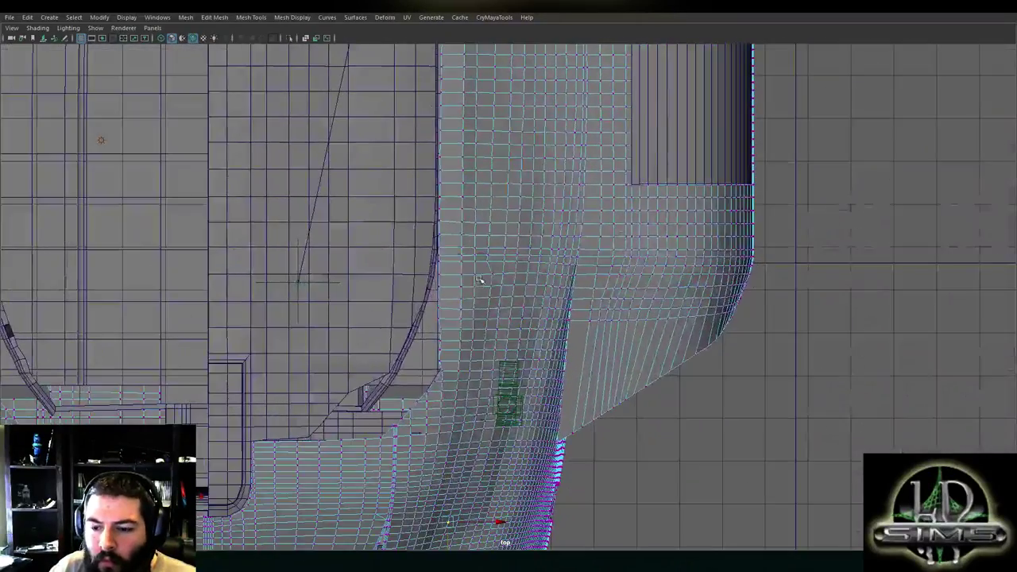
In the top view, select the column of vertices running down from the opening's corner and shift it sideways
{"action": "scroll", "coordinate": [479, 280], "scroll_direction": "up", "scroll_amount": 5}
{"action": "middle_click_drag", "start_coordinate": [451, 241], "coordinate": [507, 138], "text": "alt"}
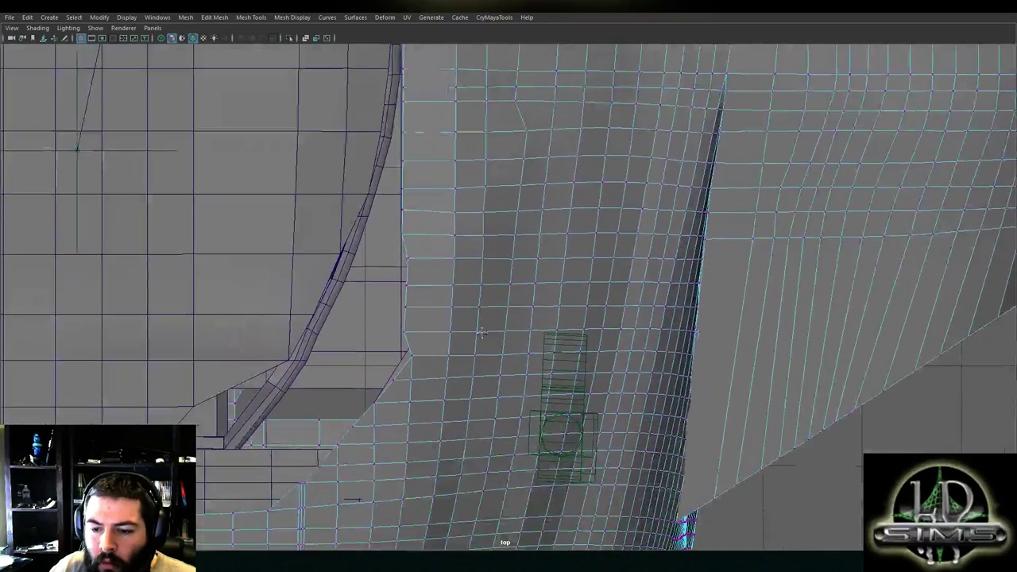
{"action": "middle_click_drag", "start_coordinate": [482, 331], "coordinate": [510, 186], "text": "alt"}
{"action": "scroll", "coordinate": [517, 268], "scroll_direction": "up", "scroll_amount": 1}
{"action": "middle_click_drag", "start_coordinate": [474, 292], "coordinate": [487, 276], "text": "alt"}
{"action": "scroll", "coordinate": [487, 276], "scroll_direction": "up", "scroll_amount": 2}
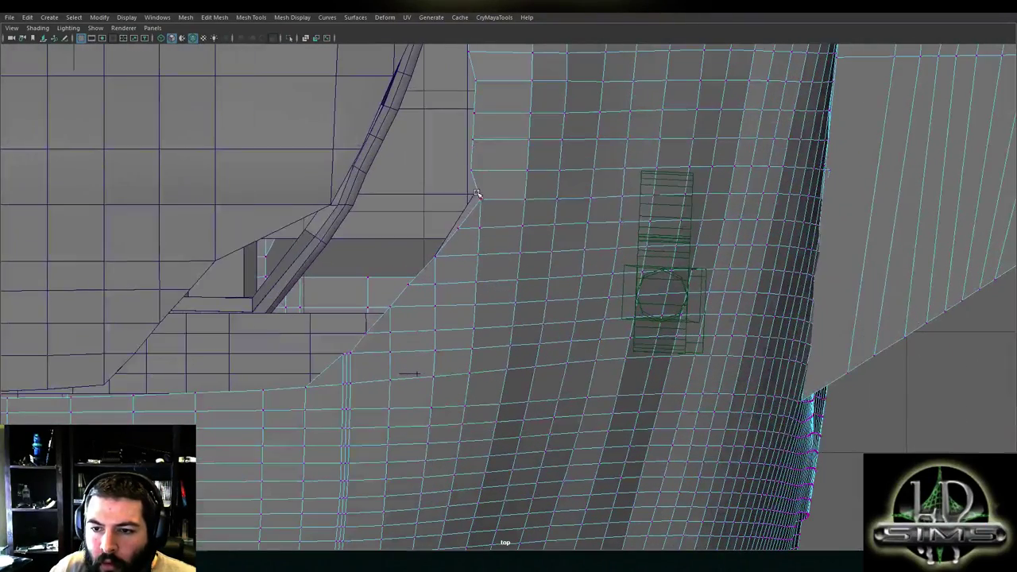
{"action": "scroll", "coordinate": [477, 238], "scroll_direction": "up", "scroll_amount": 2}
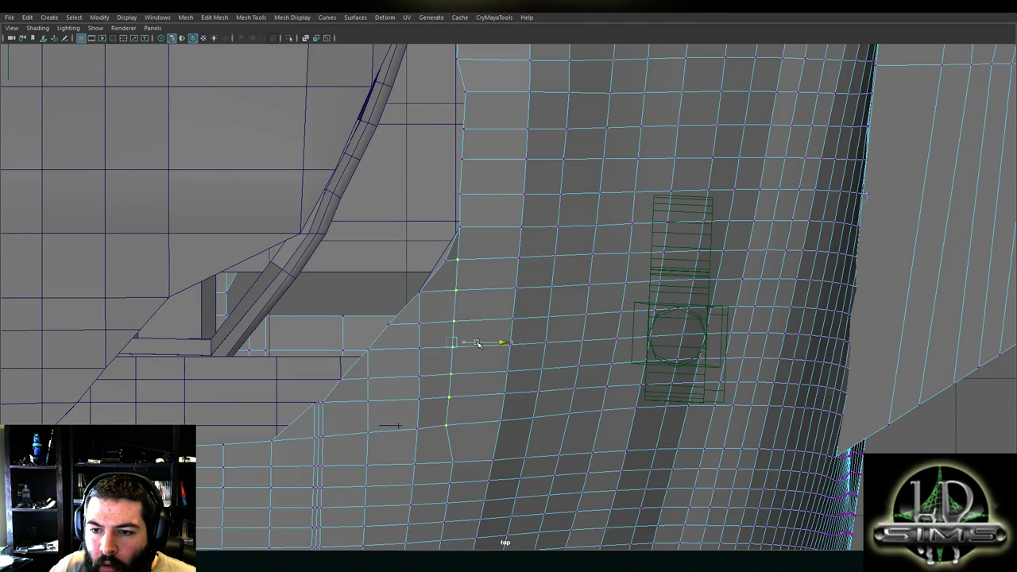
{"action": "middle_click_drag", "start_coordinate": [486, 344], "coordinate": [554, 185], "text": "alt"}
{"action": "left_click", "coordinate": [523, 311]}
{"action": "middle_click_drag", "start_coordinate": [525, 314], "coordinate": [521, 287], "text": "alt"}
Select the lower stretch of the column beyond the opening's corner and move it sideways to smooth the line
{"action": "left_click_drag", "start_coordinate": [533, 277], "coordinate": [523, 319]}
{"action": "left_click", "coordinate": [515, 298]}
{"action": "left_click", "coordinate": [510, 336]}
{"action": "double_click", "coordinate": [492, 410], "text": "shift"}
{"action": "left_click_drag", "start_coordinate": [521, 374], "coordinate": [512, 374]}
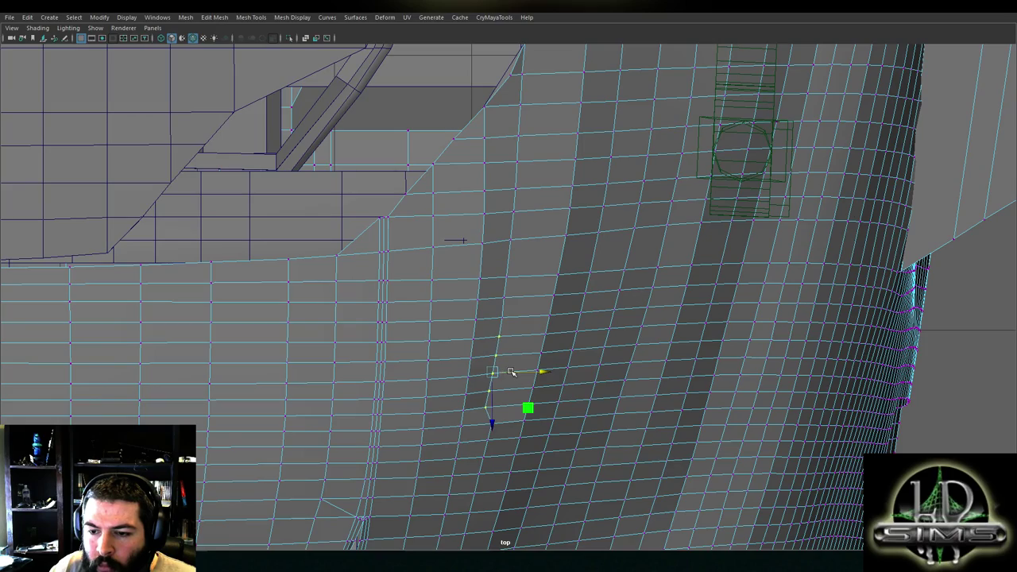
Nudge a vertex on the long side edge of the roof opening sideways in the top view
{"action": "middle_click_drag", "start_coordinate": [511, 372], "coordinate": [510, 305], "text": "alt"}
{"action": "left_click_drag", "start_coordinate": [503, 288], "coordinate": [501, 267], "text": "alt"}
{"action": "scroll", "coordinate": [496, 274], "scroll_direction": "down", "scroll_amount": 10}
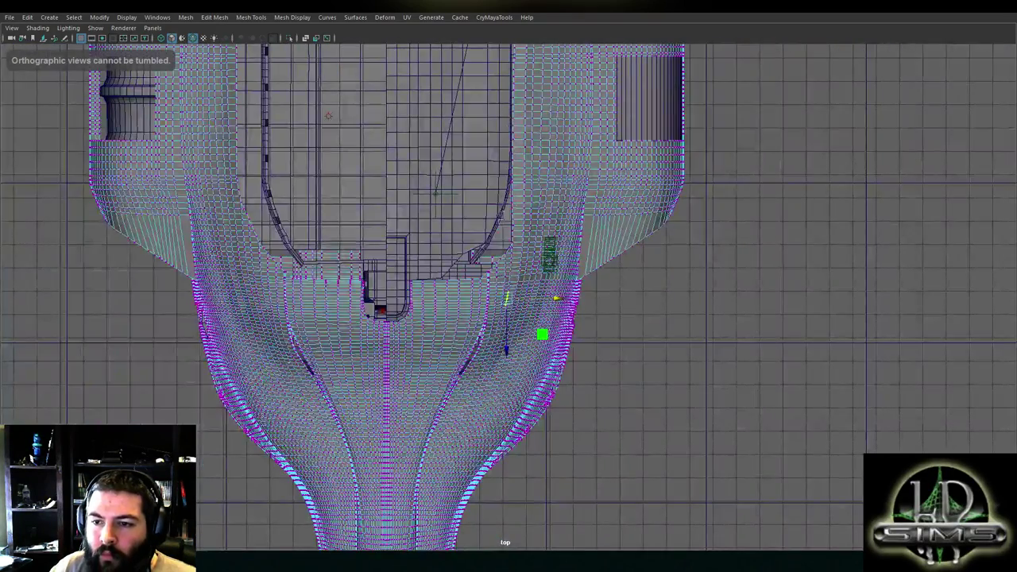
{"action": "middle_click_drag", "start_coordinate": [503, 219], "coordinate": [468, 299], "text": "alt"}
{"action": "scroll", "coordinate": [470, 315], "scroll_direction": "up", "scroll_amount": 10}
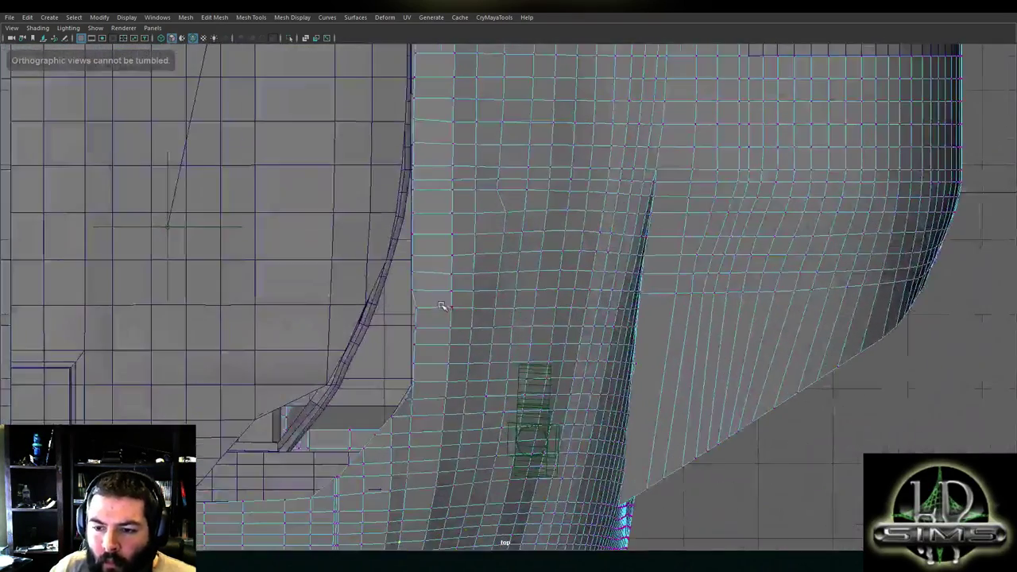
{"action": "scroll", "coordinate": [442, 307], "scroll_direction": "up", "scroll_amount": 2}
{"action": "middle_click_drag", "start_coordinate": [407, 440], "coordinate": [437, 449], "text": "alt"}
{"action": "scroll", "coordinate": [429, 382], "scroll_direction": "up", "scroll_amount": 2}
{"action": "left_click", "coordinate": [410, 292]}
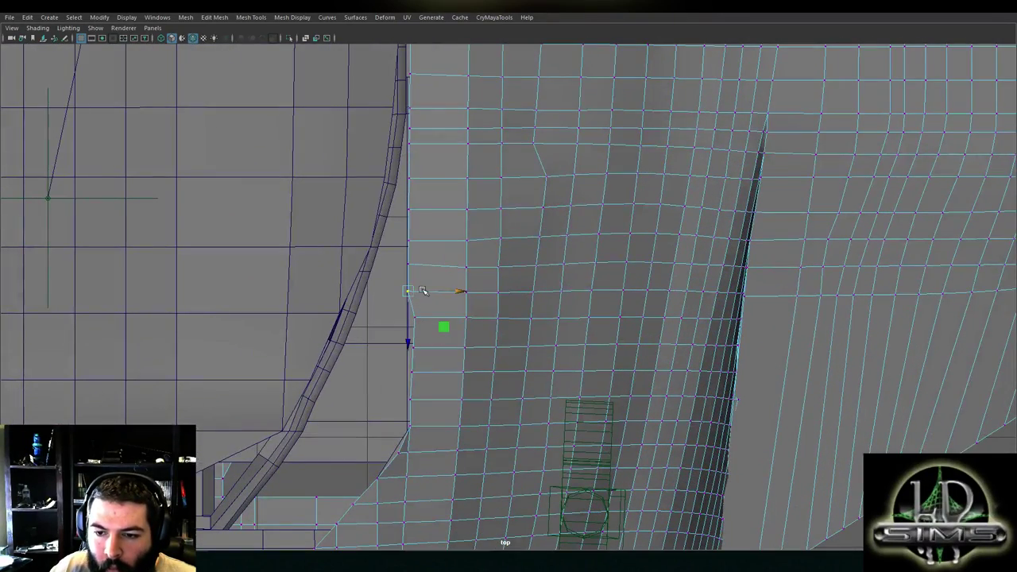
{"action": "left_click_drag", "start_coordinate": [435, 291], "coordinate": [436, 291]}
Shift the next vertices along the opening's side edge sideways one after another to straighten the edge
{"action": "middle_click_drag", "start_coordinate": [430, 284], "coordinate": [426, 318], "text": "alt"}
{"action": "scroll", "coordinate": [425, 318], "scroll_direction": "up", "scroll_amount": 2}
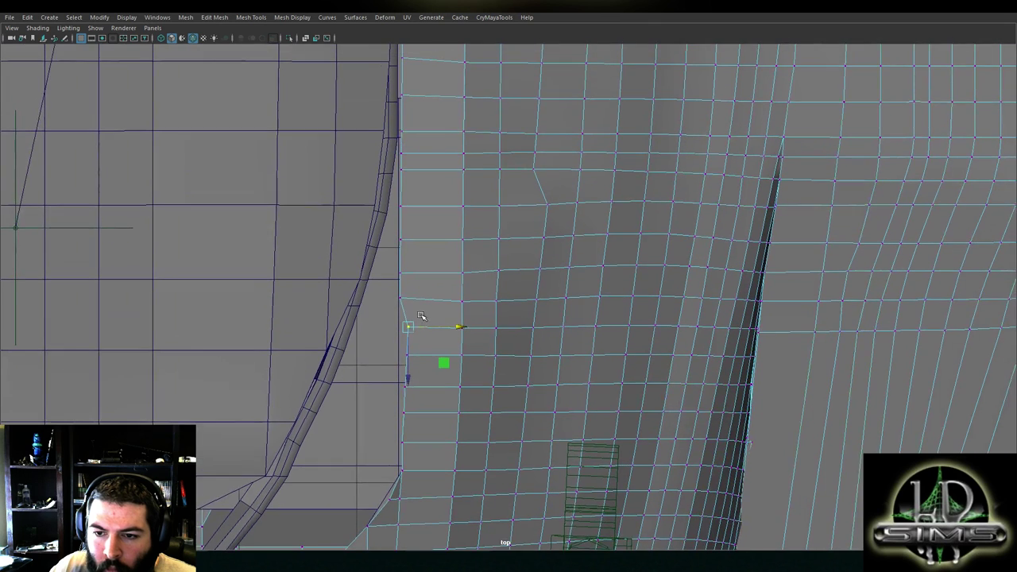
{"action": "left_click", "coordinate": [397, 299]}
{"action": "left_click_drag", "start_coordinate": [409, 297], "coordinate": [421, 273]}
{"action": "left_click", "coordinate": [397, 273]}
{"action": "middle_click_drag", "start_coordinate": [416, 265], "coordinate": [429, 324], "text": "alt"}
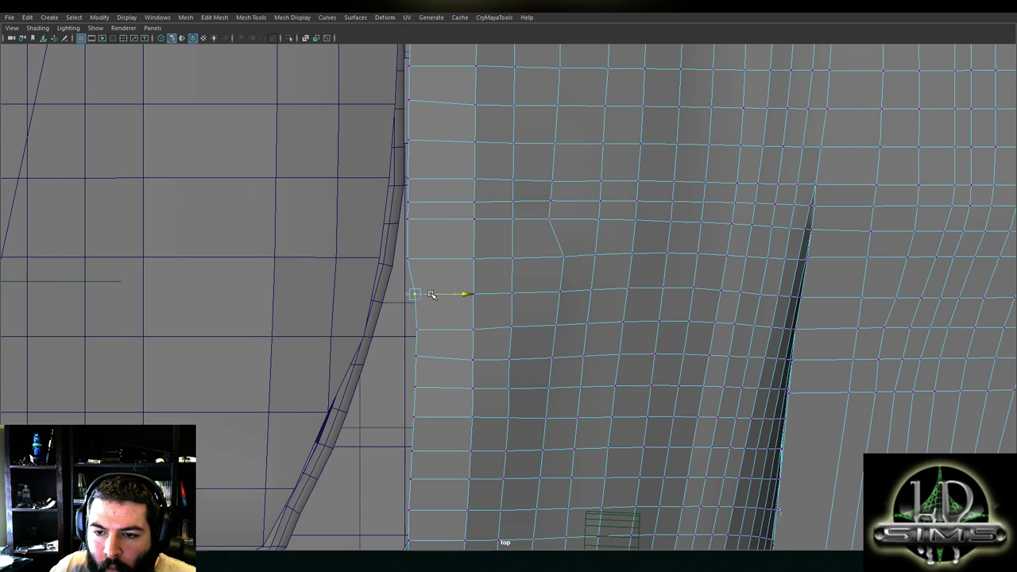
{"action": "middle_click_drag", "start_coordinate": [422, 247], "coordinate": [435, 282], "text": "alt"}
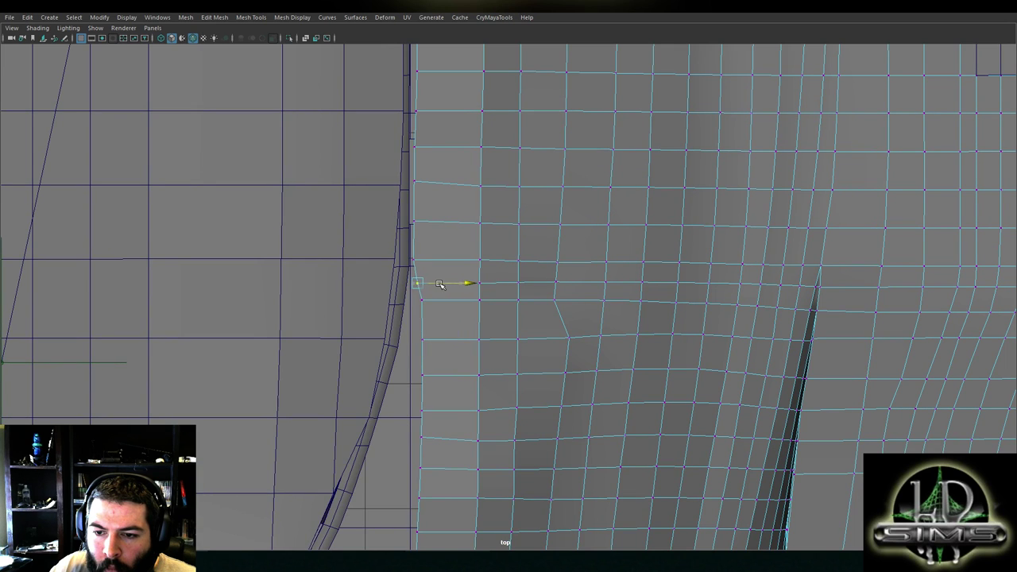
{"action": "middle_click_drag", "start_coordinate": [470, 348], "coordinate": [434, 265], "text": "alt"}
{"action": "left_click", "coordinate": [410, 284]}
Adjust the sideways positions of vertices on a hull column beside the opening's edge, starting near the kinked column
{"action": "left_click", "coordinate": [437, 260]}
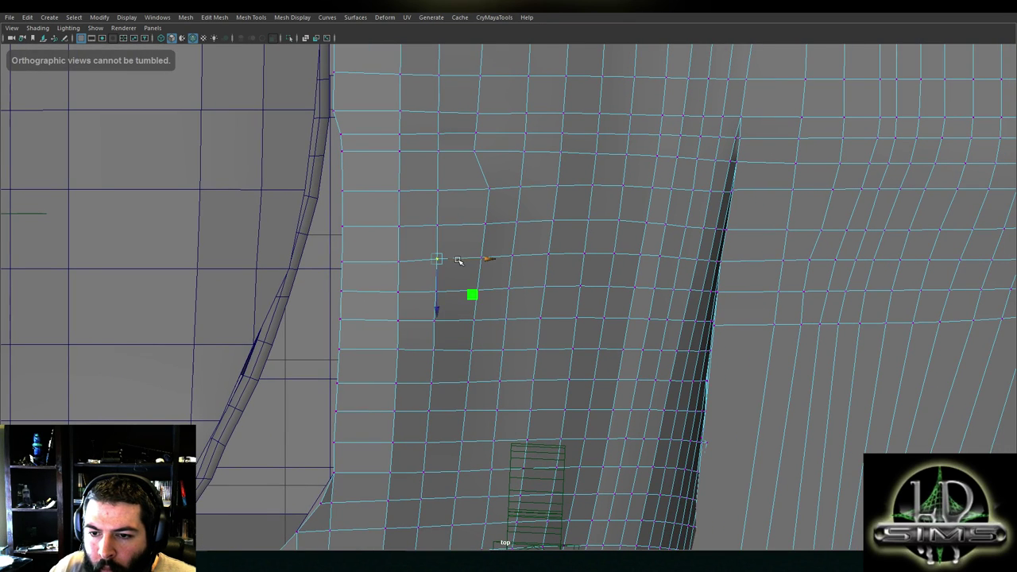
{"action": "left_click", "coordinate": [447, 342]}
{"action": "middle_click_drag", "start_coordinate": [498, 174], "coordinate": [489, 266], "text": "alt"}
{"action": "left_click", "coordinate": [483, 253]}
{"action": "left_click", "coordinate": [492, 300]}
{"action": "left_click_drag", "start_coordinate": [497, 281], "coordinate": [481, 286]}
{"action": "left_click", "coordinate": [477, 258]}
{"action": "middle_click_drag", "start_coordinate": [489, 324], "coordinate": [469, 248], "text": "alt"}
{"action": "left_click", "coordinate": [468, 254]}
Continue along the column beside the opening, shifting its vertices sideways to smooth the line toward the corner
{"action": "left_click_drag", "start_coordinate": [477, 241], "coordinate": [457, 276]}
{"action": "left_click", "coordinate": [462, 279]}
{"action": "left_click", "coordinate": [441, 307]}
{"action": "left_click", "coordinate": [450, 336]}
{"action": "left_click_drag", "start_coordinate": [460, 337], "coordinate": [452, 339]}
{"action": "middle_click_drag", "start_coordinate": [474, 312], "coordinate": [484, 254], "text": "alt"}
{"action": "left_click", "coordinate": [455, 305]}
{"action": "left_click_drag", "start_coordinate": [469, 309], "coordinate": [464, 310]}
Shift the next vertices of the column beside the opening's edge sideways, then undo the last shift
{"action": "middle_click_drag", "start_coordinate": [473, 309], "coordinate": [480, 254], "text": "alt"}
{"action": "left_click", "coordinate": [459, 285]}
{"action": "left_click_drag", "start_coordinate": [472, 286], "coordinate": [464, 314]}
{"action": "left_click", "coordinate": [455, 316]}
{"action": "left_click", "coordinate": [461, 286]}
{"action": "middle_click_drag", "start_coordinate": [469, 320], "coordinate": [492, 264], "text": "alt"}
{"action": "left_click", "coordinate": [484, 296]}
{"action": "left_click_drag", "start_coordinate": [485, 300], "coordinate": [485, 318]}
{"action": "key", "text": "ctrl+z"}
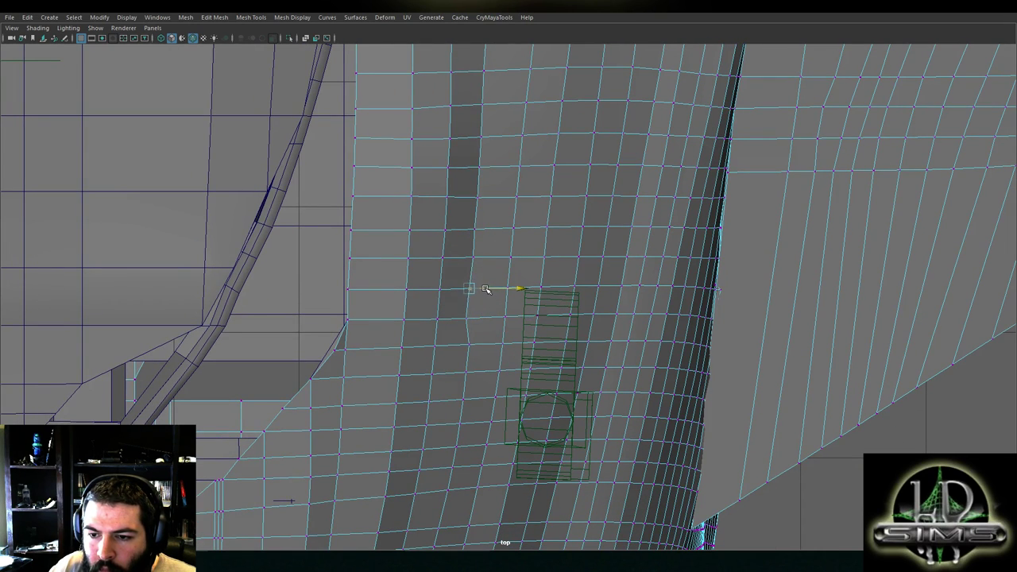
Fine-tune the sideways positions of the three column vertices just before the round wireframe part
{"action": "left_click", "coordinate": [479, 261]}
{"action": "left_click_drag", "start_coordinate": [491, 258], "coordinate": [489, 258]}
{"action": "left_click", "coordinate": [483, 233]}
{"action": "left_click", "coordinate": [487, 203]}
{"action": "left_click_drag", "start_coordinate": [497, 199], "coordinate": [496, 200]}
{"action": "middle_click_drag", "start_coordinate": [505, 329], "coordinate": [511, 251], "text": "alt"}
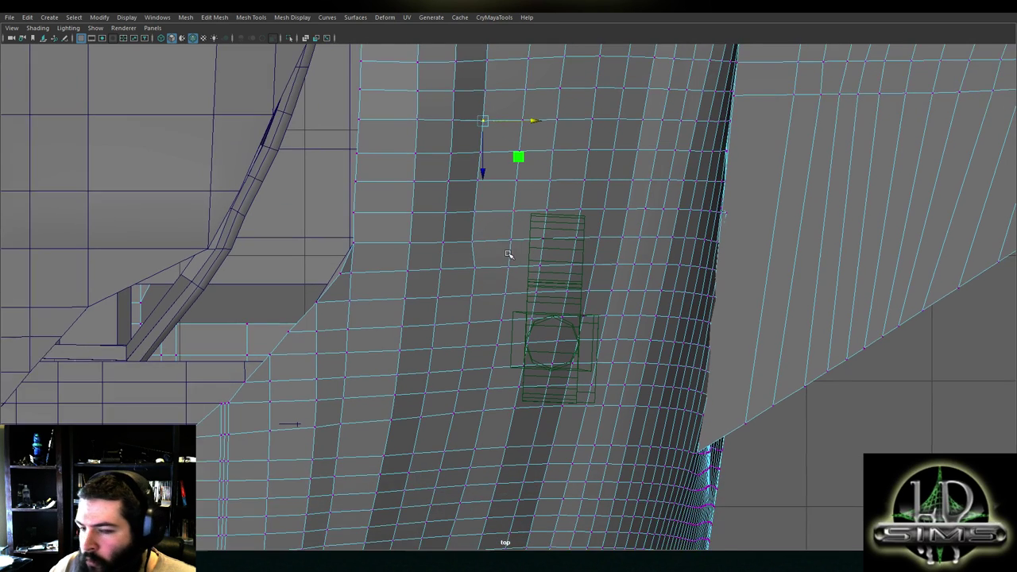
Move the column's vertices alongside the round wireframe part sideways to continue its smooth line
{"action": "scroll", "coordinate": [510, 251], "scroll_direction": "up", "scroll_amount": 1}
{"action": "left_click", "coordinate": [477, 264]}
{"action": "left_click", "coordinate": [482, 295]}
{"action": "left_click", "coordinate": [479, 324]}
{"action": "left_click_drag", "start_coordinate": [483, 323], "coordinate": [479, 324]}
{"action": "middle_click_drag", "start_coordinate": [484, 307], "coordinate": [502, 247], "text": "alt"}
{"action": "left_click", "coordinate": [493, 292]}
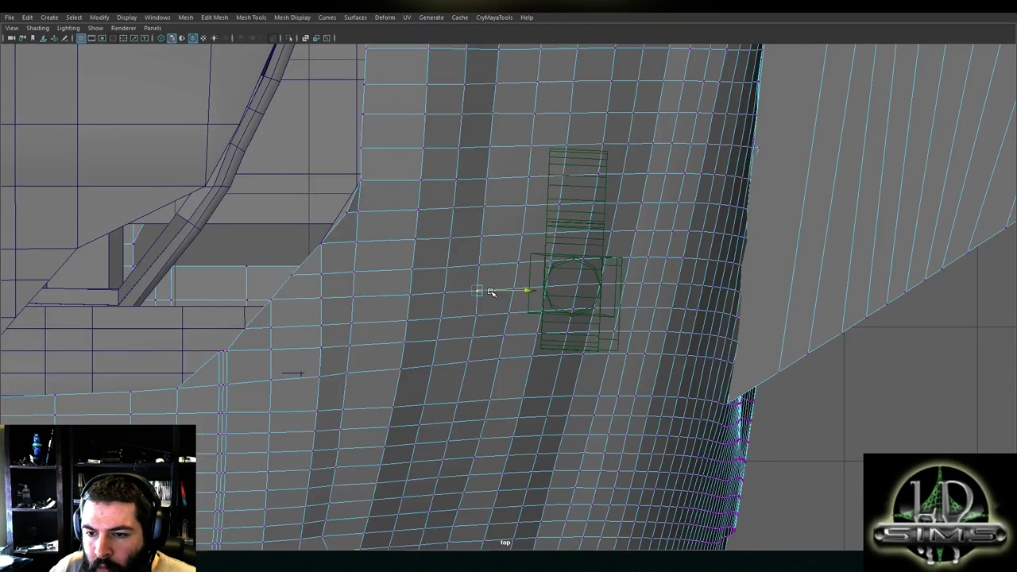
{"action": "left_click", "coordinate": [493, 316]}
{"action": "left_click_drag", "start_coordinate": [493, 316], "coordinate": [494, 315]}
Readjust the column vertices around the end of the round wireframe part sideways to even their spacing
{"action": "middle_click_drag", "start_coordinate": [495, 286], "coordinate": [509, 237], "text": "alt"}
{"action": "left_click", "coordinate": [504, 290]}
{"action": "left_click", "coordinate": [498, 290]}
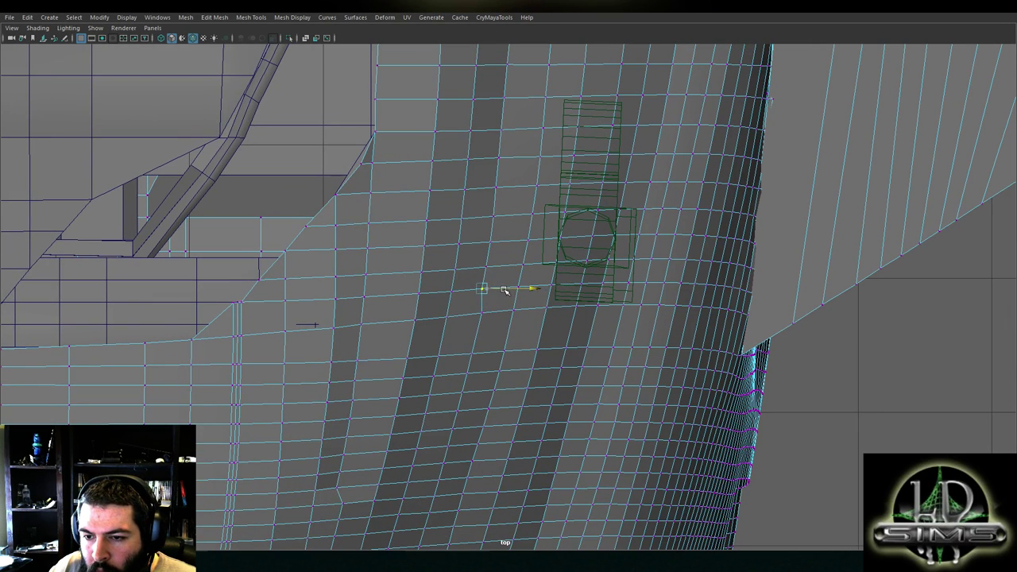
{"action": "left_click", "coordinate": [493, 245]}
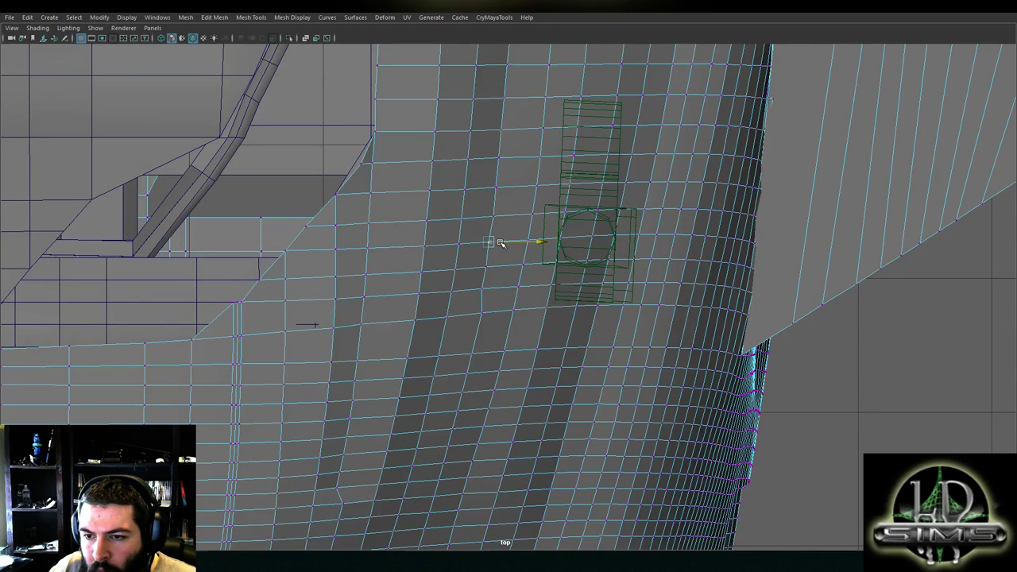
{"action": "left_click", "coordinate": [503, 217]}
{"action": "left_click", "coordinate": [496, 316]}
Straighten the column past the round wireframe part by moving its vertices sideways one at a time in the closely spaced rows
{"action": "scroll", "coordinate": [502, 323], "scroll_direction": "up", "scroll_amount": 1}
{"action": "middle_click_drag", "start_coordinate": [502, 324], "coordinate": [530, 253], "text": "alt"}
{"action": "left_click", "coordinate": [506, 286]}
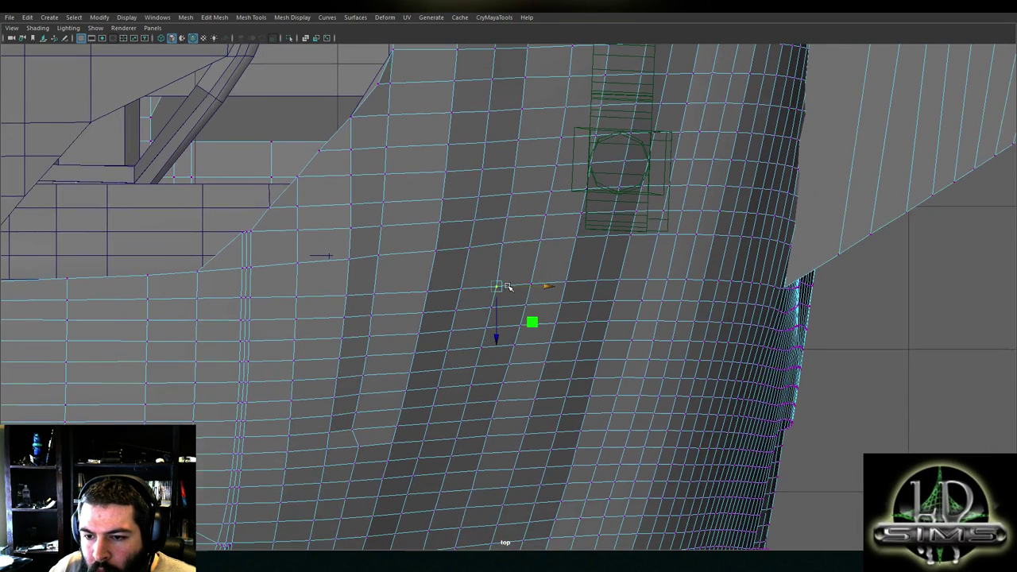
{"action": "left_click", "coordinate": [504, 306]}
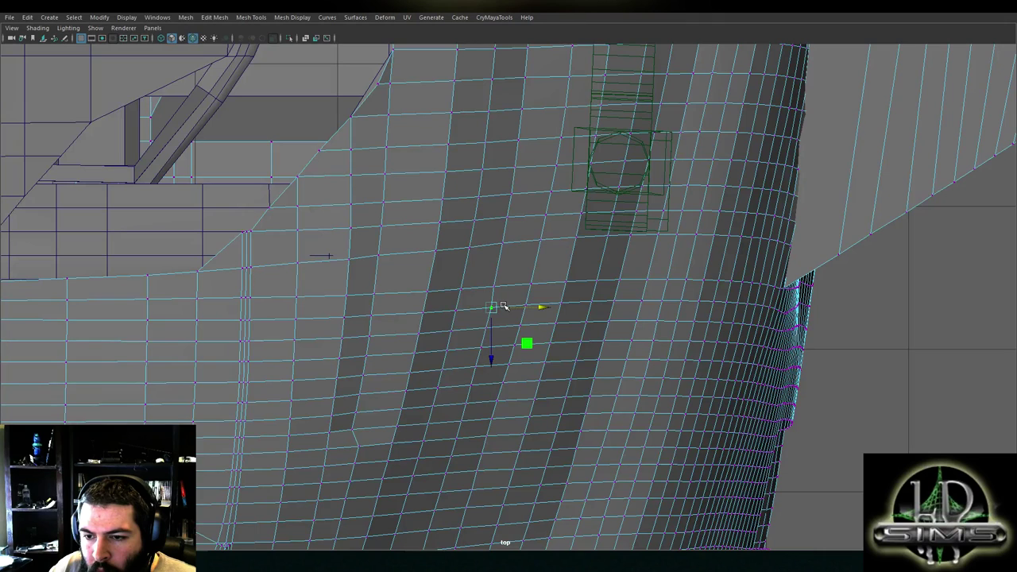
{"action": "middle_click_drag", "start_coordinate": [504, 309], "coordinate": [520, 266], "text": "alt"}
{"action": "left_click", "coordinate": [519, 287]}
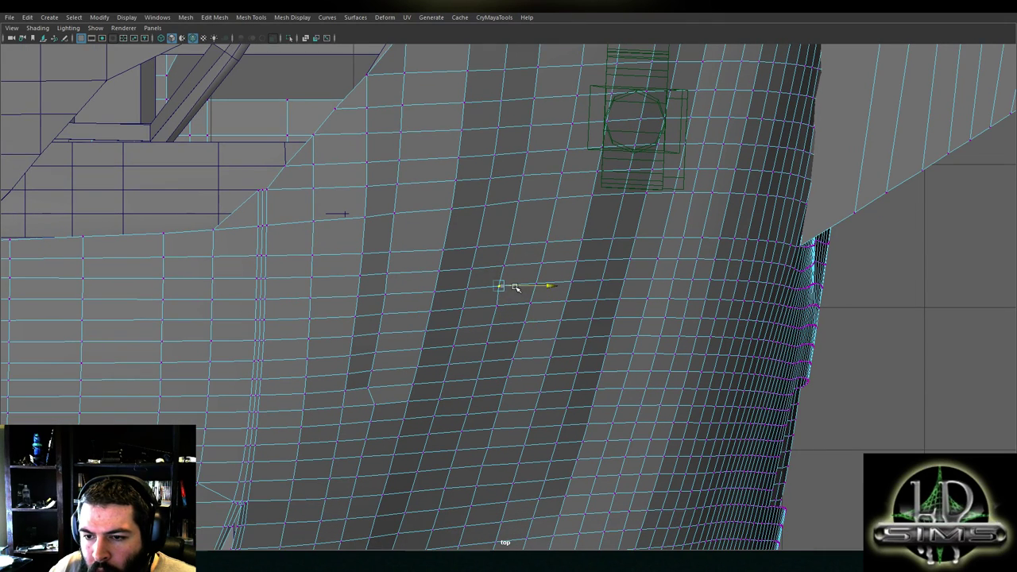
{"action": "mouse_move", "coordinate": [511, 306]}
{"action": "left_mouse_down", "text": "alt"}
{"action": "mouse_move", "coordinate": [525, 272]}
{"action": "mouse_move", "coordinate": [519, 289]}
{"action": "left_mouse_up", "text": "alt"}
{"action": "left_click", "coordinate": [513, 308]}
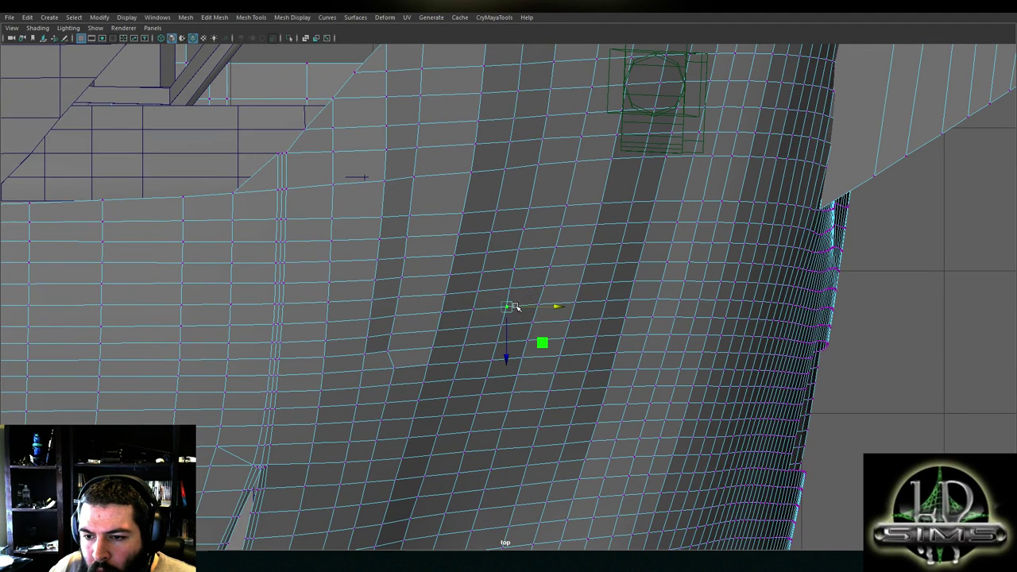
{"action": "left_click", "coordinate": [515, 323]}
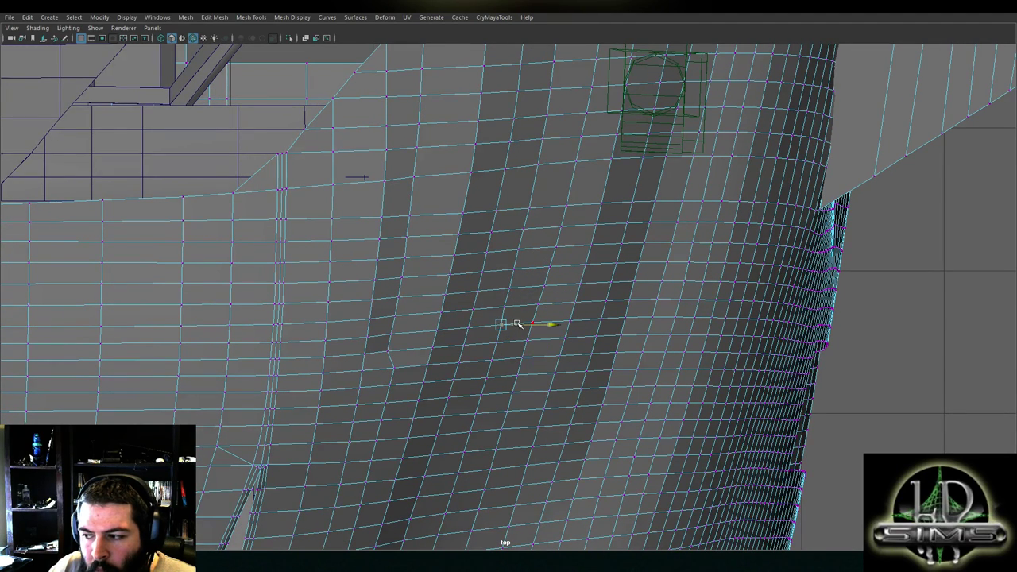
Correct uneven vertices on the column past the round wireframe part and extend the sideways shift to the next rows
{"action": "left_click", "coordinate": [537, 230]}
{"action": "left_click", "coordinate": [541, 212]}
{"action": "left_click", "coordinate": [546, 211]}
{"action": "left_click", "coordinate": [515, 309]}
{"action": "left_click", "coordinate": [513, 330]}
{"action": "left_click_drag", "start_coordinate": [520, 329], "coordinate": [517, 306]}
{"action": "left_click", "coordinate": [516, 309]}
{"action": "left_click", "coordinate": [511, 342]}
{"action": "left_click_drag", "start_coordinate": [520, 343], "coordinate": [497, 361]}
Nudge the column's vertices sideways in the rows level with the pointed end of the narrow dark gap
{"action": "middle_click_drag", "start_coordinate": [551, 306], "coordinate": [476, 479], "text": "alt"}
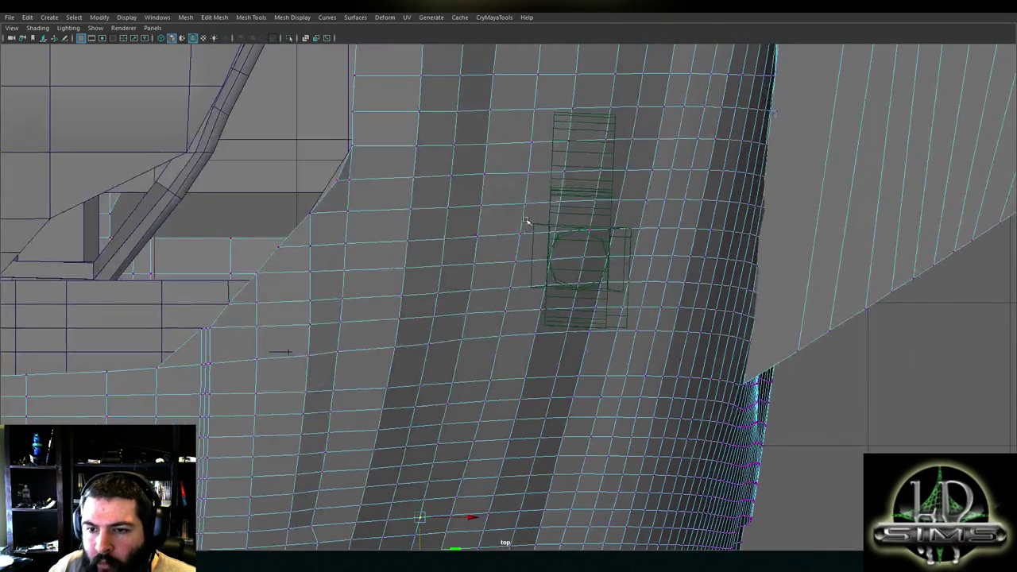
{"action": "middle_click_drag", "start_coordinate": [526, 222], "coordinate": [464, 481], "text": "alt"}
{"action": "middle_click_drag", "start_coordinate": [468, 199], "coordinate": [403, 550], "text": "alt"}
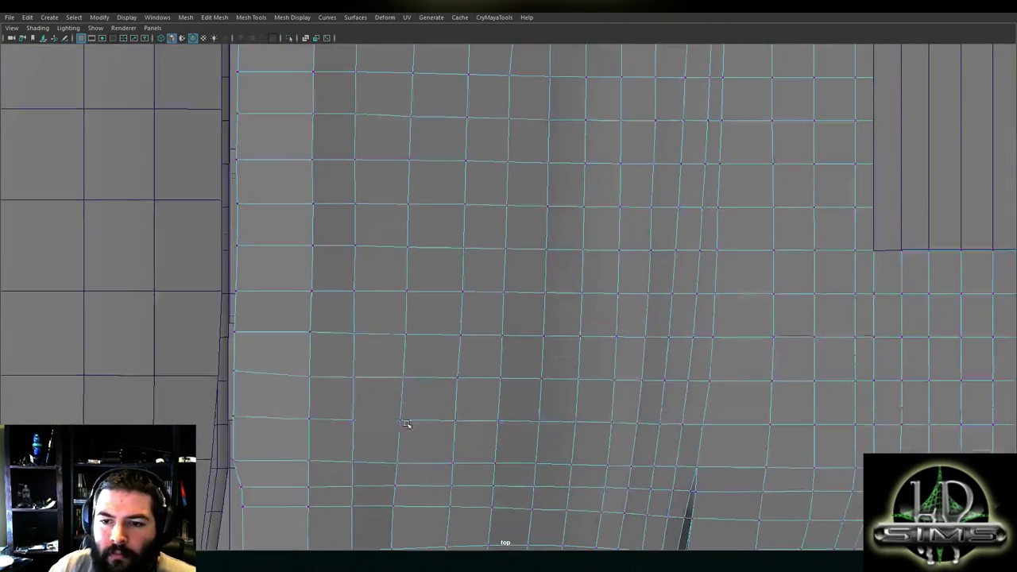
{"action": "middle_click_drag", "start_coordinate": [403, 378], "coordinate": [414, 310], "text": "alt"}
{"action": "left_click", "coordinate": [409, 398]}
{"action": "left_click_drag", "start_coordinate": [422, 400], "coordinate": [423, 401]}
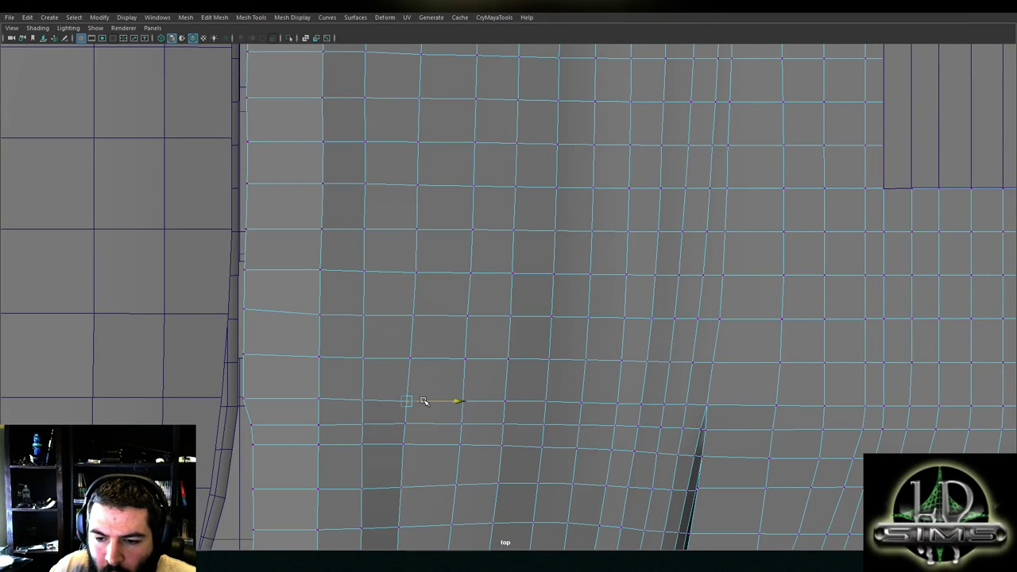
{"action": "left_click", "coordinate": [406, 424]}
{"action": "left_click", "coordinate": [424, 424]}
{"action": "left_click", "coordinate": [408, 359]}
{"action": "left_click", "coordinate": [426, 359]}
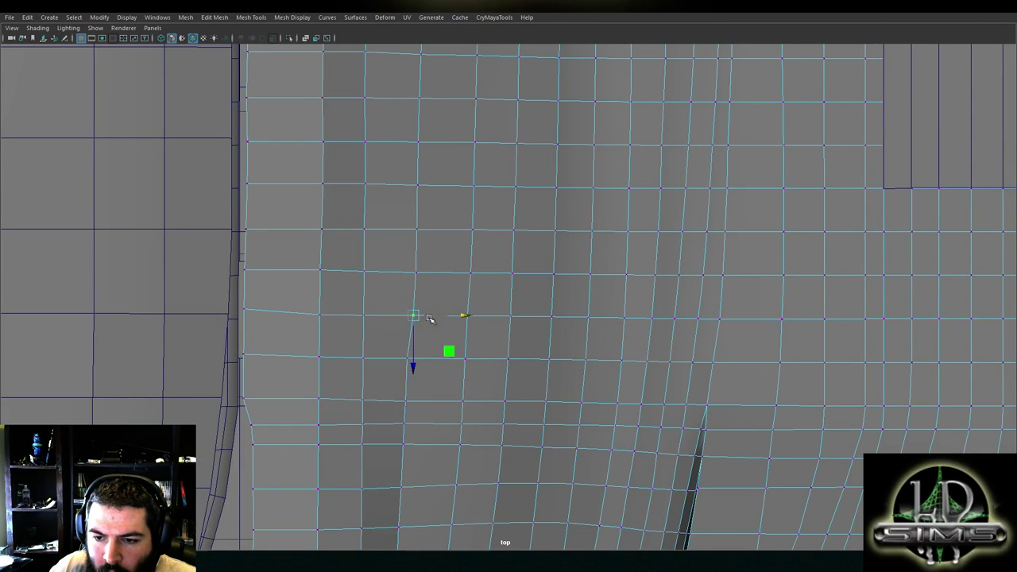
Shift the following column vertices, just beyond the gap's pointed end, sideways one row at a time
{"action": "left_click", "coordinate": [414, 315]}
{"action": "middle_click_drag", "start_coordinate": [436, 318], "coordinate": [437, 386], "text": "alt"}
{"action": "left_click_drag", "start_coordinate": [431, 384], "coordinate": [427, 384]}
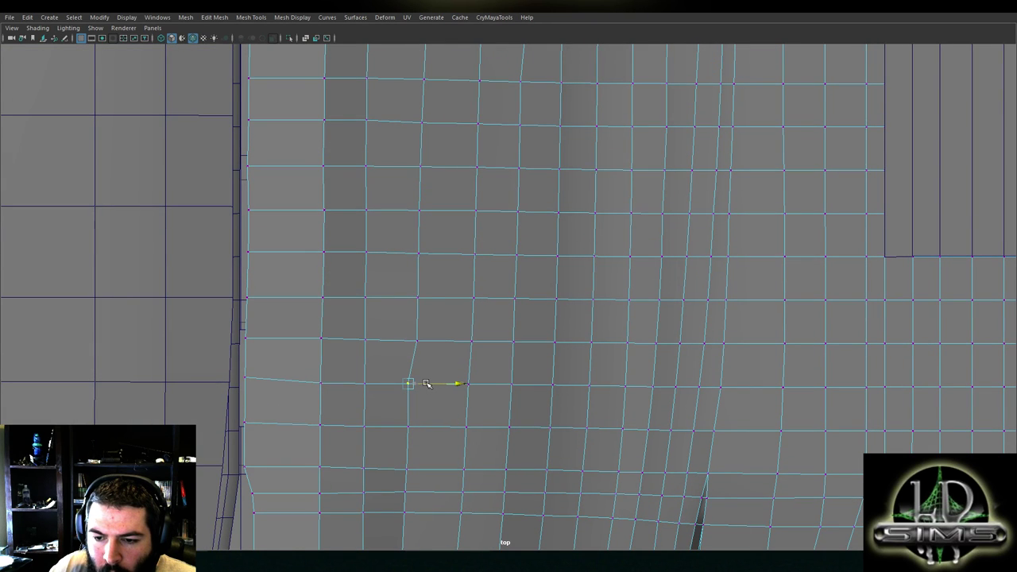
{"action": "left_click", "coordinate": [409, 341]}
{"action": "left_click", "coordinate": [434, 342]}
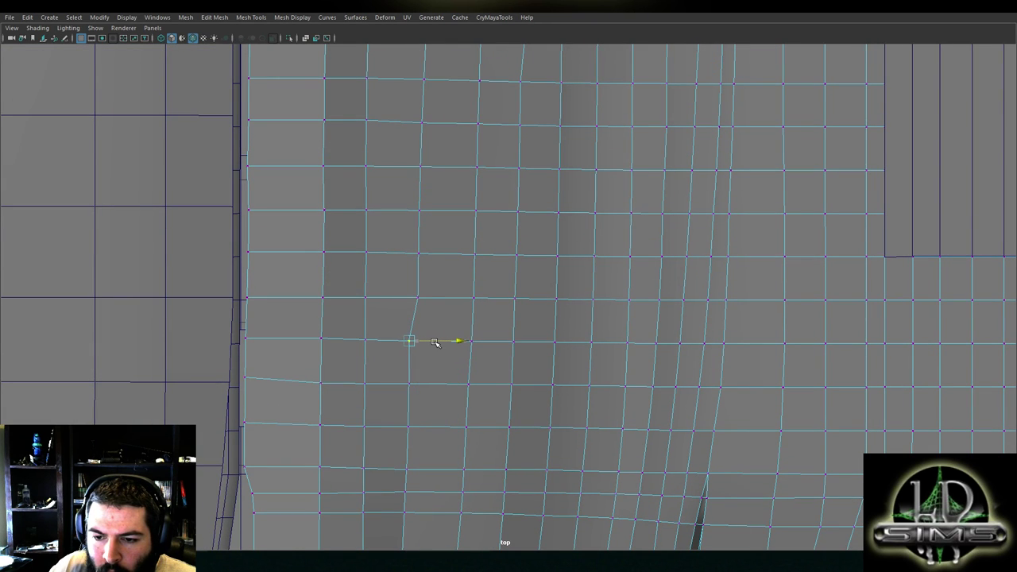
{"action": "middle_click_drag", "start_coordinate": [445, 335], "coordinate": [436, 403], "text": "alt"}
{"action": "left_click", "coordinate": [410, 365]}
{"action": "left_click", "coordinate": [431, 365]}
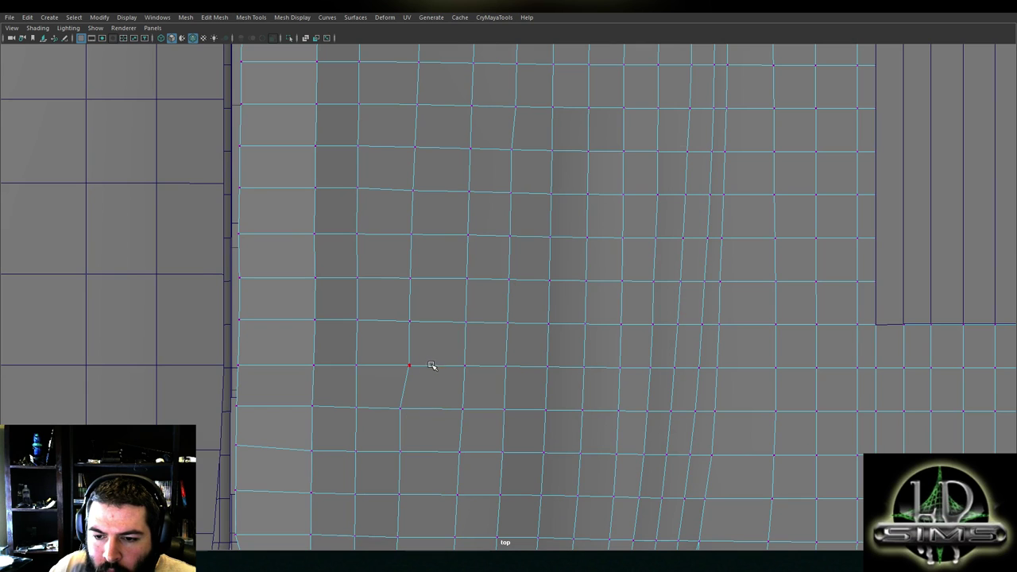
{"action": "left_click_drag", "start_coordinate": [427, 366], "coordinate": [418, 365]}
Select successive runs of vertices farther up the same column and move each run sideways in line with the straightened part
{"action": "middle_click_drag", "start_coordinate": [434, 328], "coordinate": [429, 369], "text": "alt"}
{"action": "left_click", "coordinate": [406, 363]}
{"action": "left_click", "coordinate": [418, 146], "text": "shift"}
{"action": "left_click_drag", "start_coordinate": [434, 262], "coordinate": [424, 256]}
{"action": "middle_click_drag", "start_coordinate": [424, 256], "coordinate": [421, 423], "text": "alt"}
{"action": "left_click", "coordinate": [416, 276]}
{"action": "left_click_drag", "start_coordinate": [421, 143], "coordinate": [439, 275], "text": "shift"}
Select a run of vertices on the first column in from the hull's inner edge and shift it slightly sideways
{"action": "middle_click_drag", "start_coordinate": [436, 261], "coordinate": [454, 388], "text": "alt"}
{"action": "left_click", "coordinate": [352, 292]}
{"action": "middle_click_drag", "start_coordinate": [362, 244], "coordinate": [377, 388], "text": "alt"}
{"action": "double_click", "coordinate": [353, 197], "text": "shift"}
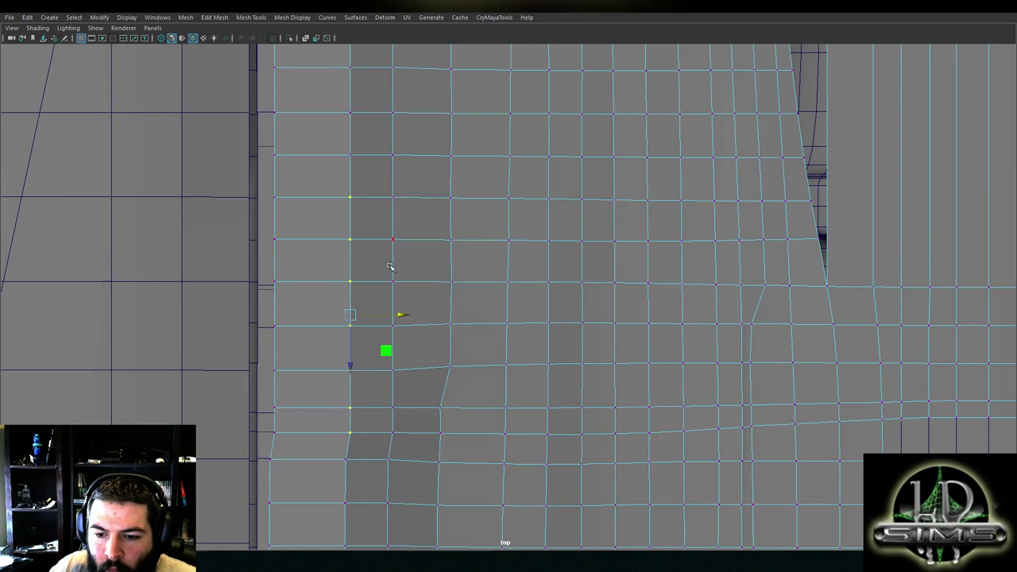
{"action": "left_click_drag", "start_coordinate": [380, 315], "coordinate": [375, 313]}
Select matching vertex runs on the second and third columns from the inner edge and shift each run sideways
{"action": "left_click", "coordinate": [406, 429]}
{"action": "double_click", "coordinate": [398, 204], "text": "shift"}
{"action": "left_click_drag", "start_coordinate": [428, 316], "coordinate": [423, 314]}
{"action": "left_click", "coordinate": [448, 381]}
{"action": "middle_click_drag", "start_coordinate": [477, 294], "coordinate": [457, 377], "text": "alt"}
{"action": "left_click", "coordinate": [432, 275], "text": "shift"}
{"action": "left_click_drag", "start_coordinate": [455, 364], "coordinate": [448, 364]}
Adjust two single vertices in a row across neighbouring columns to even out the row line
{"action": "middle_click_drag", "start_coordinate": [435, 445], "coordinate": [437, 340], "text": "alt"}
{"action": "left_click", "coordinate": [424, 346]}
{"action": "left_click_drag", "start_coordinate": [424, 371], "coordinate": [424, 371]}
{"action": "left_click", "coordinate": [489, 345]}
{"action": "left_click_drag", "start_coordinate": [488, 373], "coordinate": [489, 374]}
Select the next run of six vertices on the third column and move it sideways in line with the vertices below
{"action": "middle_click_drag", "start_coordinate": [436, 152], "coordinate": [442, 458], "text": "alt"}
{"action": "left_click", "coordinate": [433, 258]}
{"action": "double_click", "coordinate": [443, 206], "text": "shift"}
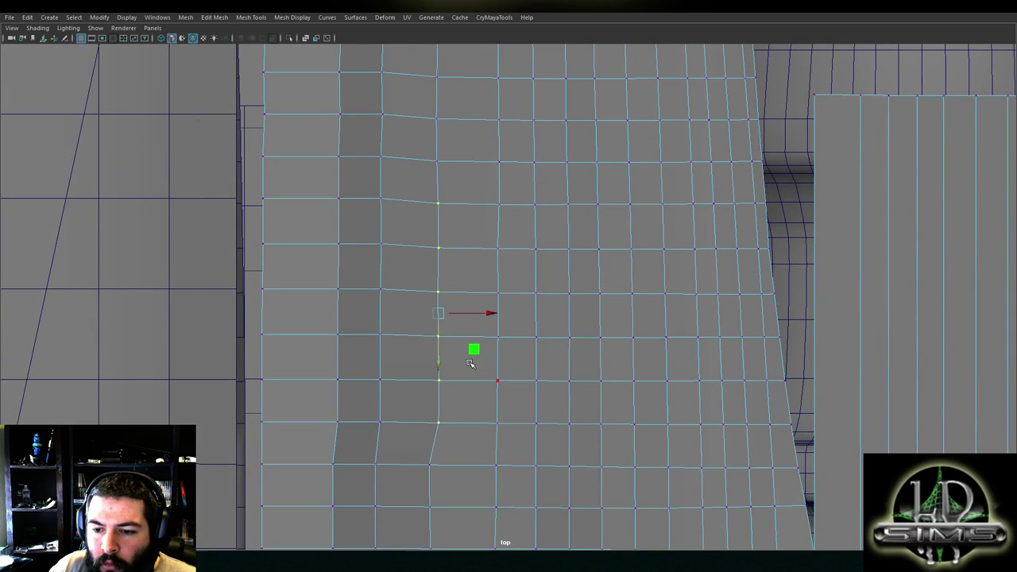
{"action": "left_click_drag", "start_coordinate": [468, 314], "coordinate": [459, 314]}
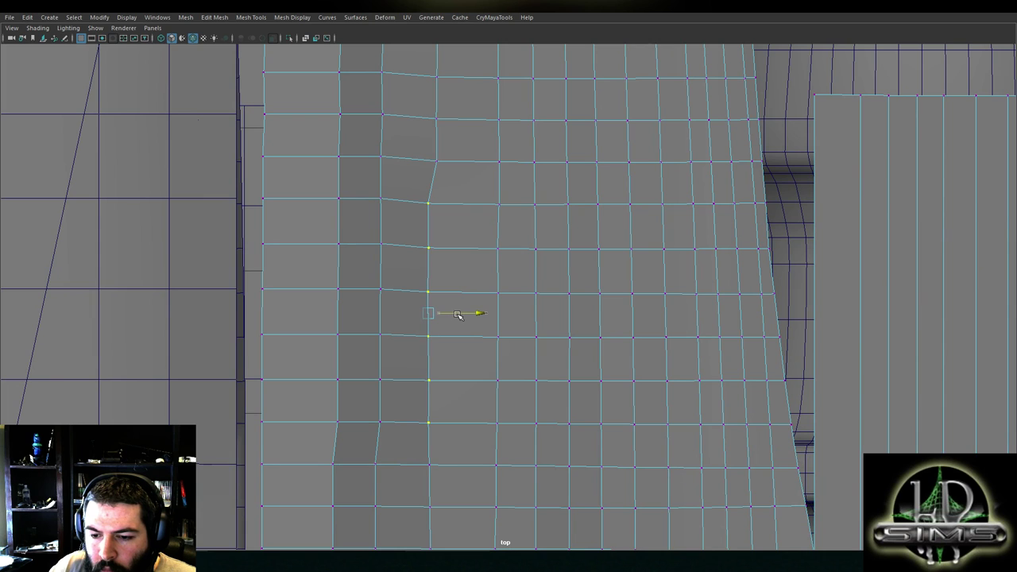
Select long vertex runs on the second and first columns from the inner edge and shift each run sideways
{"action": "left_click", "coordinate": [381, 422]}
{"action": "scroll", "coordinate": [381, 111], "scroll_direction": "down", "scroll_amount": 5}
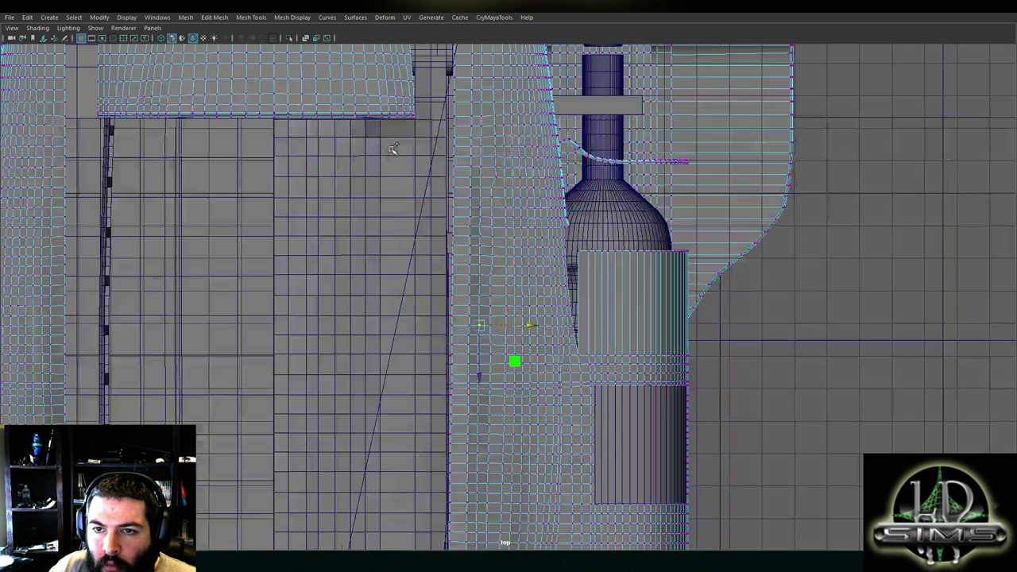
{"action": "scroll", "coordinate": [457, 234], "scroll_direction": "up", "scroll_amount": 2}
{"action": "double_click", "coordinate": [472, 258], "text": "shift"}
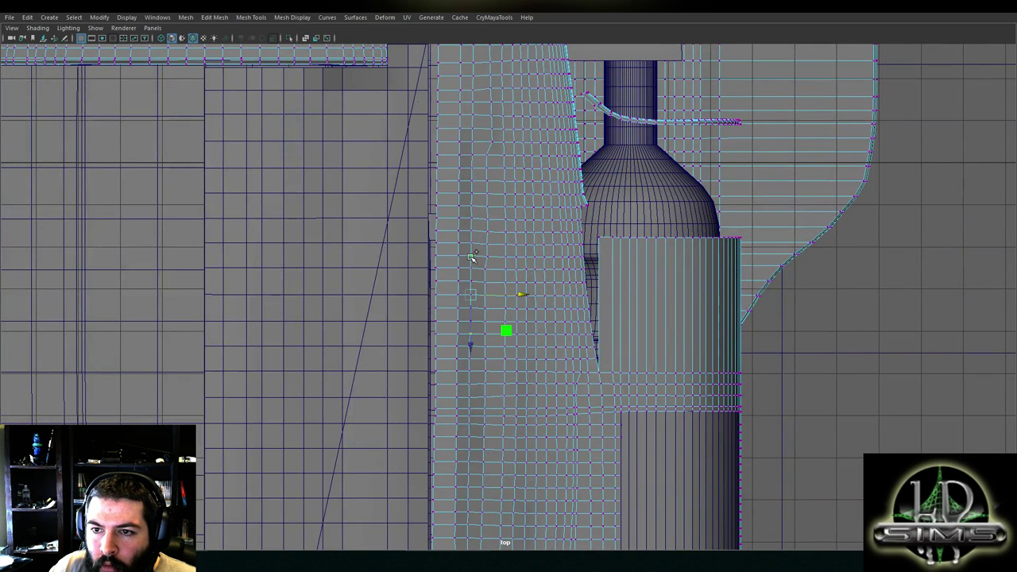
{"action": "left_click_drag", "start_coordinate": [497, 296], "coordinate": [491, 297]}
{"action": "left_click", "coordinate": [457, 334]}
{"action": "double_click", "coordinate": [459, 139], "text": "shift"}
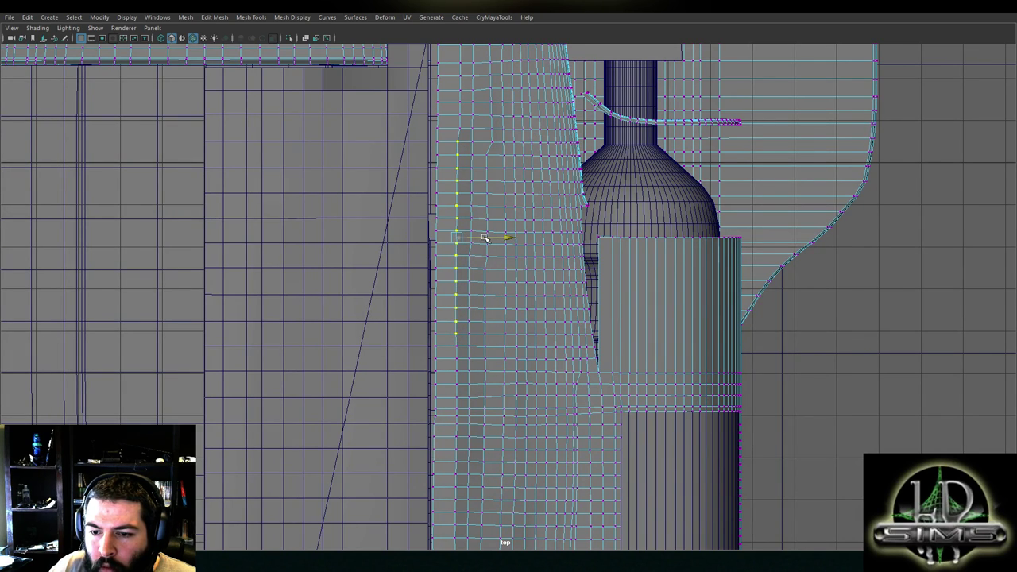
Select the next long vertex run on the second column, level with the bottle-shaped part, and move it slightly sideways
{"action": "scroll", "coordinate": [497, 276], "scroll_direction": "up", "scroll_amount": 2}
{"action": "middle_click_drag", "start_coordinate": [500, 275], "coordinate": [496, 396], "text": "alt"}
{"action": "scroll", "coordinate": [496, 381], "scroll_direction": "up", "scroll_amount": 2}
{"action": "middle_click_drag", "start_coordinate": [498, 326], "coordinate": [484, 427], "text": "alt"}
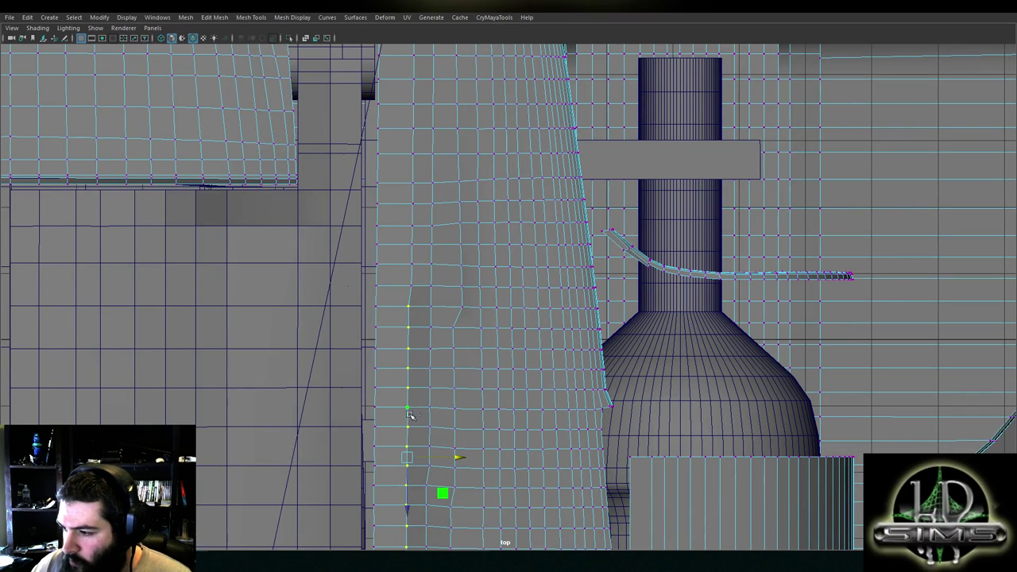
{"action": "left_click", "coordinate": [431, 467]}
{"action": "double_click", "coordinate": [430, 286], "text": "shift"}
{"action": "left_click_drag", "start_coordinate": [463, 377], "coordinate": [459, 377]}
Align the single vertices ending the shifted runs, then shift the next run of the first column sideways
{"action": "left_click", "coordinate": [411, 308]}
{"action": "left_click", "coordinate": [429, 286]}
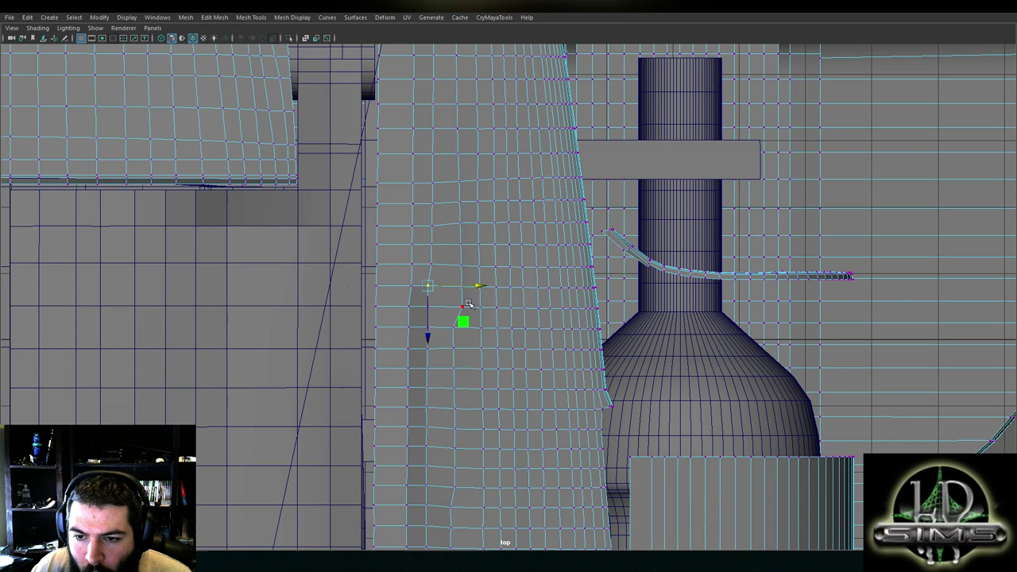
{"action": "left_click", "coordinate": [412, 287]}
{"action": "middle_click_drag", "start_coordinate": [412, 288], "coordinate": [403, 456], "text": "alt"}
{"action": "left_click", "coordinate": [407, 202], "text": "shift"}
{"action": "double_click", "coordinate": [409, 204], "text": "shift"}
{"action": "left_click_drag", "start_coordinate": [430, 327], "coordinate": [427, 326]}
Move the third column's vertices near the curved strip sideways one by one to remove its kink
{"action": "middle_click_drag", "start_coordinate": [424, 356], "coordinate": [409, 280], "text": "alt"}
{"action": "left_click", "coordinate": [440, 401]}
{"action": "middle_click_drag", "start_coordinate": [453, 341], "coordinate": [443, 396], "text": "alt"}
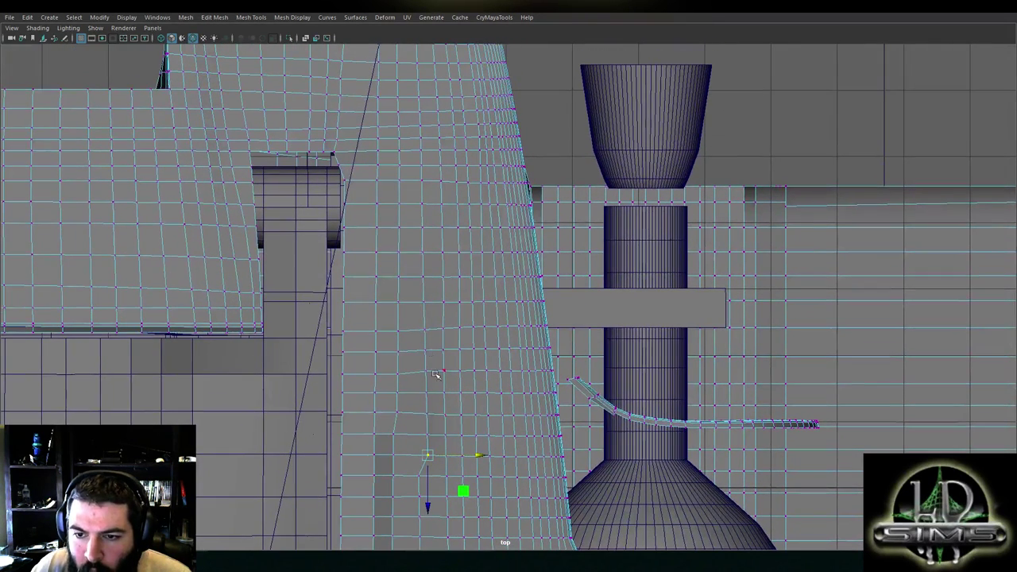
{"action": "left_click_drag", "start_coordinate": [449, 456], "coordinate": [440, 456]}
{"action": "left_click", "coordinate": [433, 433]}
{"action": "left_click", "coordinate": [428, 417]}
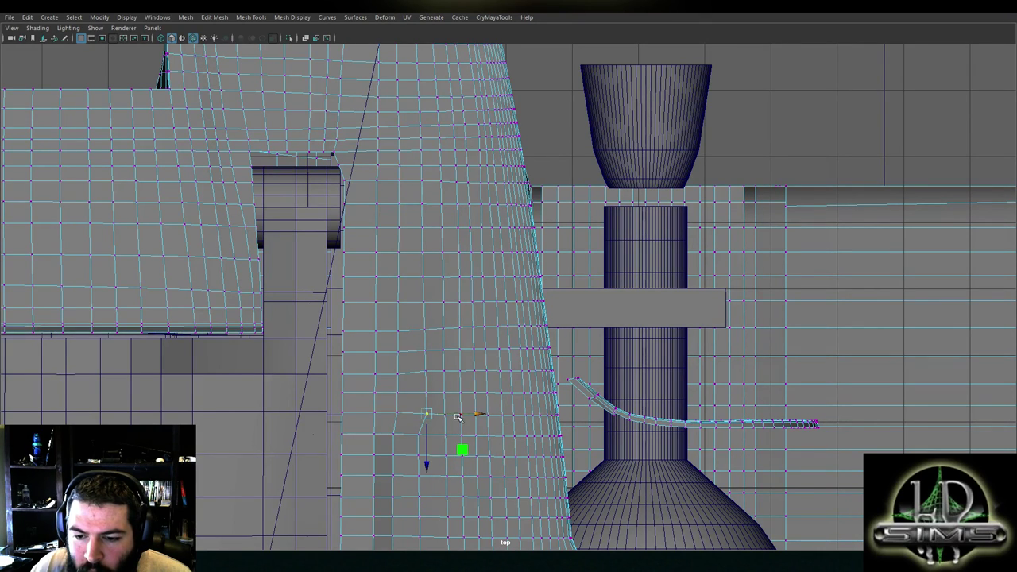
{"action": "left_click", "coordinate": [449, 415]}
{"action": "left_click", "coordinate": [438, 414]}
Shift the second column's vertices level with the flat rectangular block sideways one after another
{"action": "left_click_drag", "start_coordinate": [445, 414], "coordinate": [411, 354]}
{"action": "left_click", "coordinate": [409, 394]}
{"action": "middle_click_drag", "start_coordinate": [411, 354], "coordinate": [419, 431], "text": "alt"}
{"action": "left_click", "coordinate": [412, 406]}
{"action": "left_click_drag", "start_coordinate": [421, 409], "coordinate": [422, 382]}
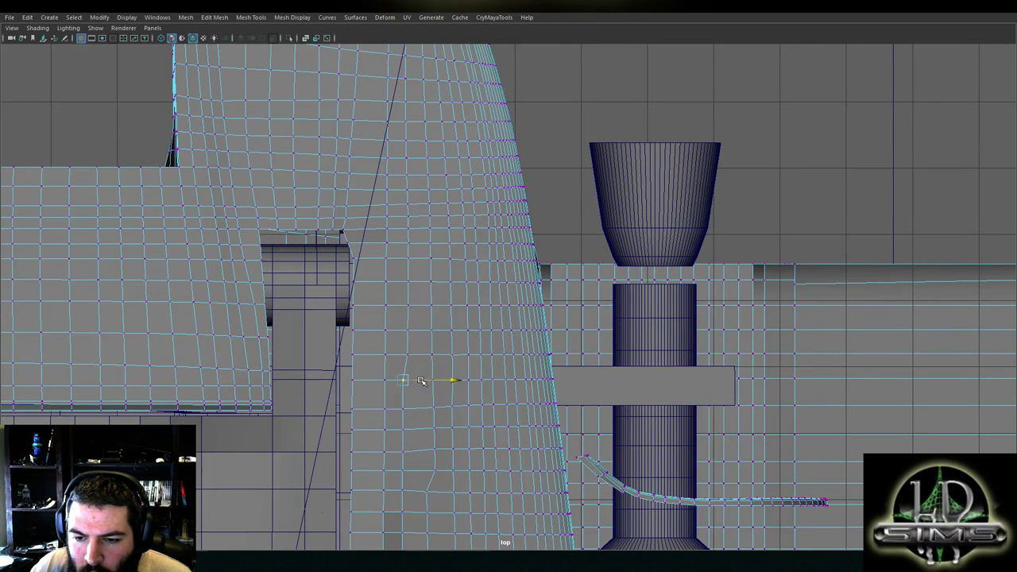
{"action": "left_click_drag", "start_coordinate": [438, 415], "coordinate": [429, 356]}
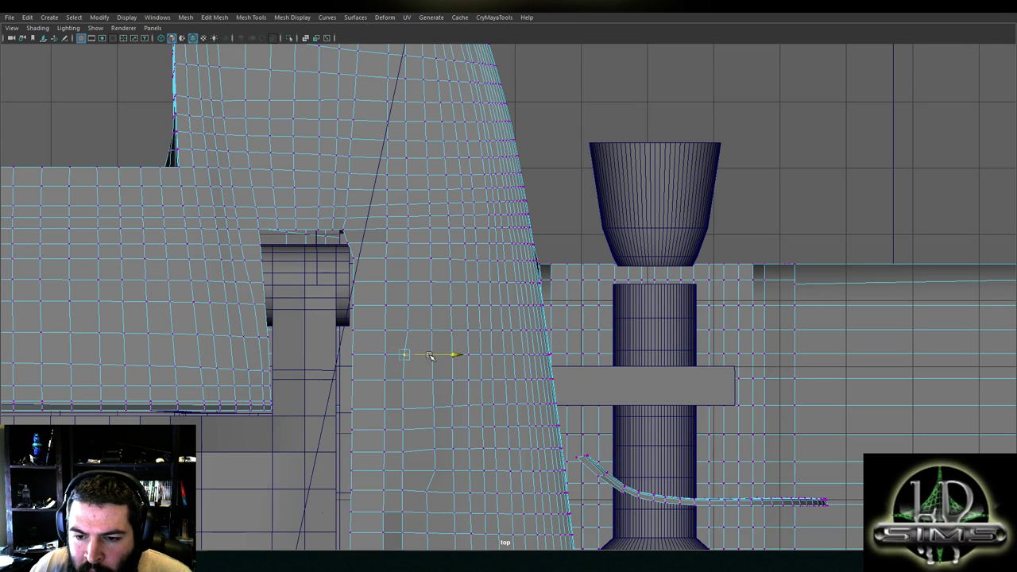
{"action": "left_click", "coordinate": [410, 330]}
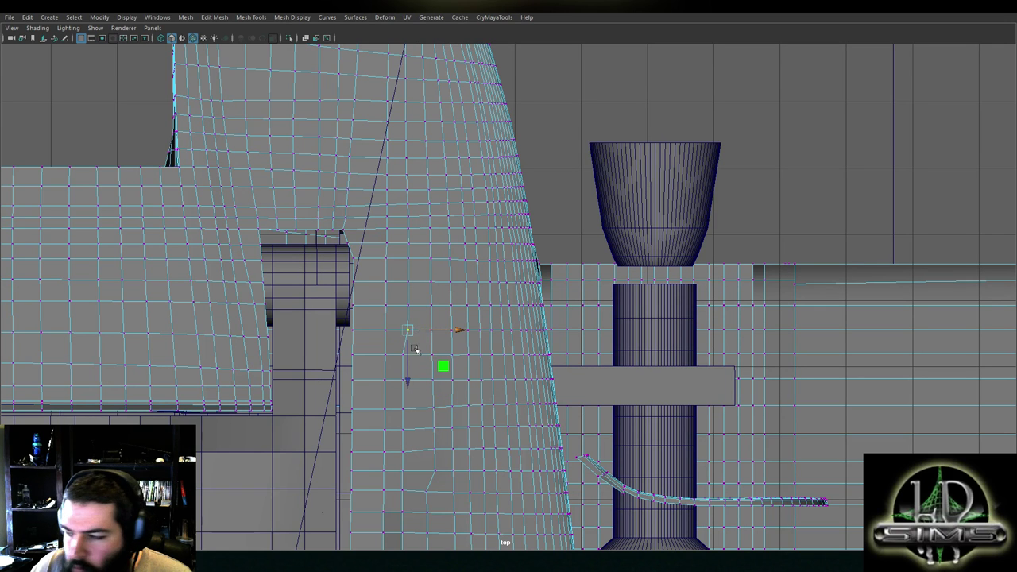
Continue shifting the second column's vertices sideways past the short cylinder in the hull notch
{"action": "middle_click_drag", "start_coordinate": [414, 343], "coordinate": [419, 366], "text": "alt"}
{"action": "scroll", "coordinate": [419, 368], "scroll_direction": "up", "scroll_amount": 1}
{"action": "left_click_drag", "start_coordinate": [423, 360], "coordinate": [417, 332]}
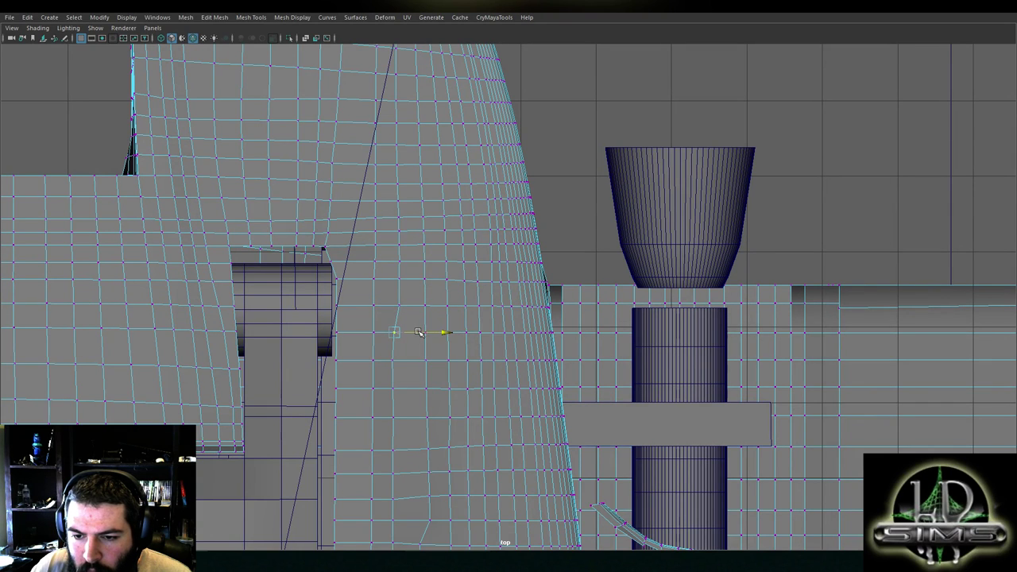
{"action": "middle_click_drag", "start_coordinate": [414, 327], "coordinate": [435, 380], "text": "alt"}
{"action": "left_click_drag", "start_coordinate": [435, 389], "coordinate": [430, 318]}
{"action": "left_click", "coordinate": [419, 333]}
{"action": "middle_click_drag", "start_coordinate": [430, 318], "coordinate": [450, 366], "text": "alt"}
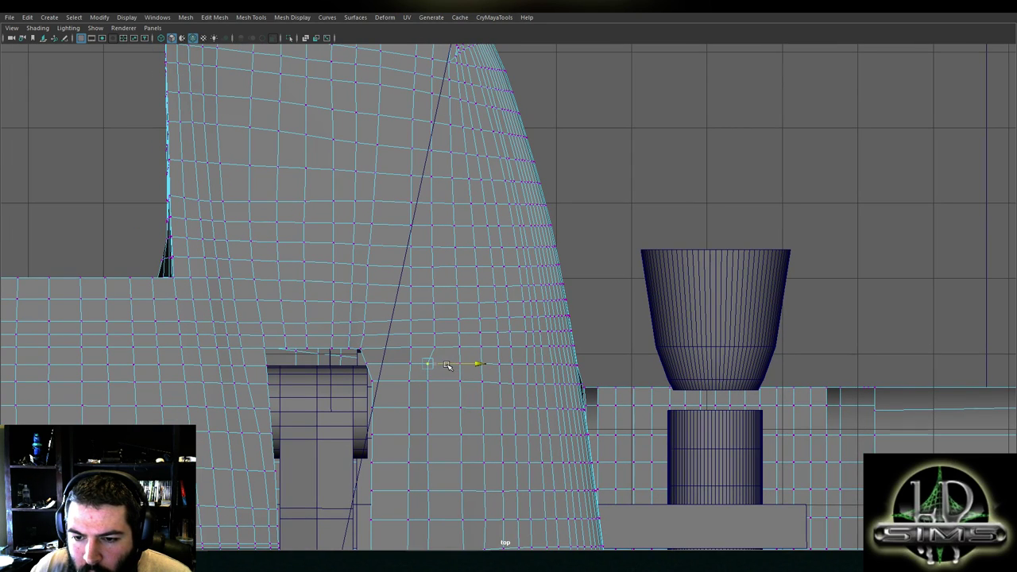
{"action": "left_click_drag", "start_coordinate": [448, 364], "coordinate": [442, 334]}
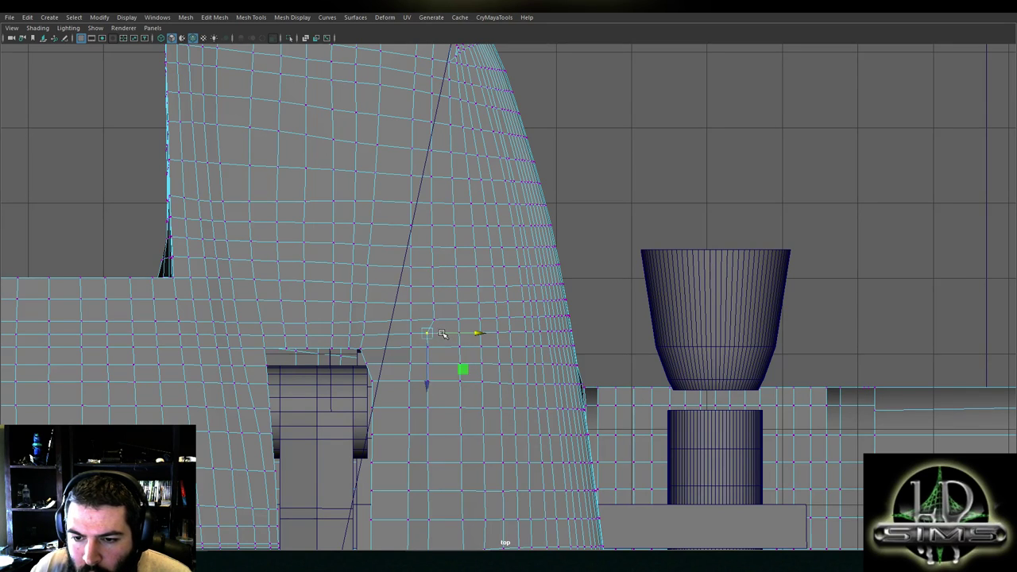
Move the column's next vertices beyond the notch sideways toward the hull's rounded end
{"action": "middle_click_drag", "start_coordinate": [443, 333], "coordinate": [456, 379], "text": "alt"}
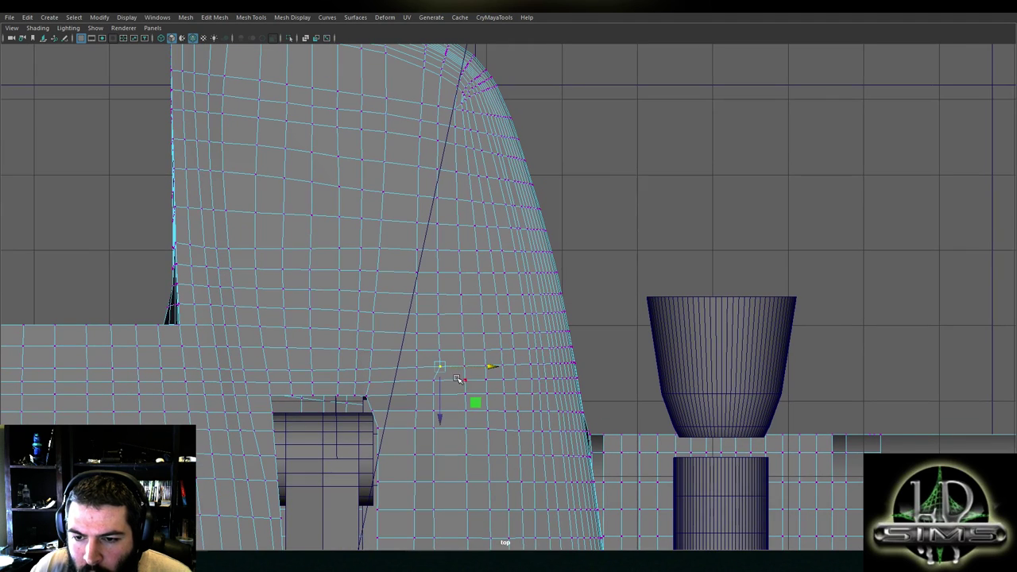
{"action": "left_click_drag", "start_coordinate": [460, 370], "coordinate": [449, 351]}
{"action": "left_click", "coordinate": [460, 350]}
{"action": "left_click", "coordinate": [441, 350]}
{"action": "left_click", "coordinate": [444, 334]}
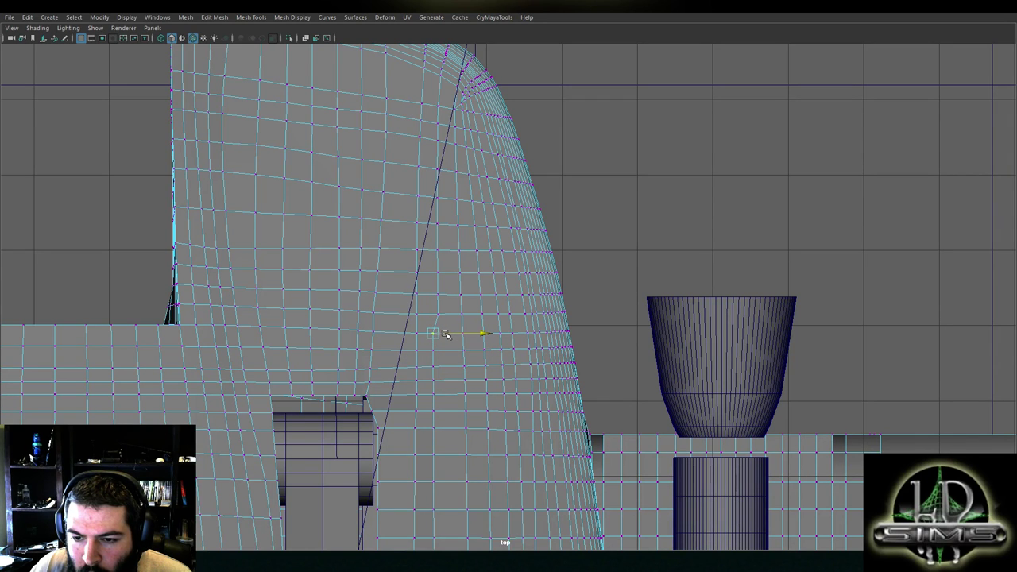
Shift the column's next vertices toward the hull's rounded end sideways, undo the last change, and leave vertex editing
{"action": "middle_click_drag", "start_coordinate": [445, 334], "coordinate": [443, 366], "text": "alt"}
{"action": "left_click", "coordinate": [442, 348]}
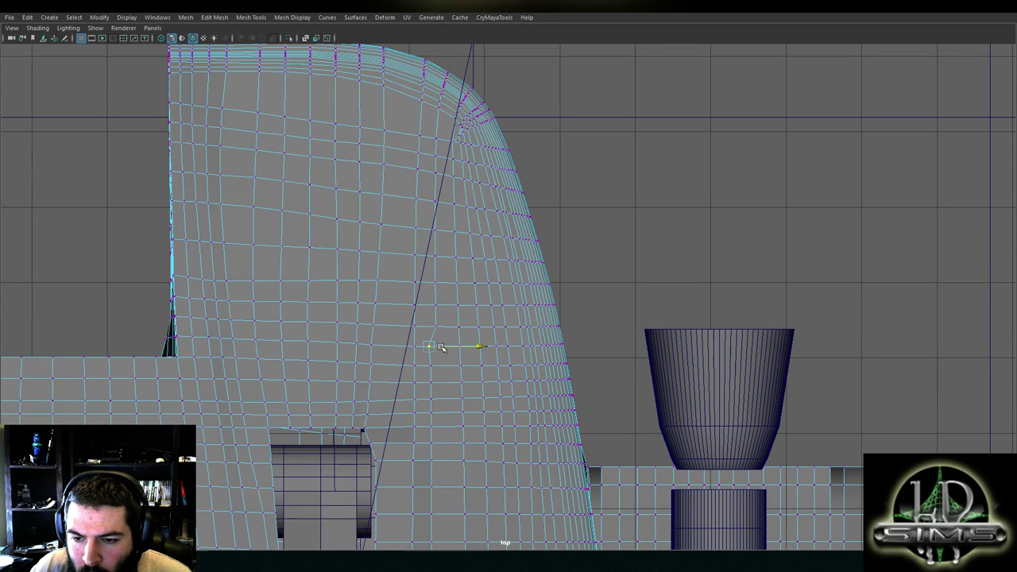
{"action": "middle_click_drag", "start_coordinate": [442, 348], "coordinate": [444, 372], "text": "alt"}
{"action": "left_click", "coordinate": [447, 351]}
{"action": "left_click", "coordinate": [449, 355]}
{"action": "key", "text": "ctrl+z"}
{"action": "left_click", "coordinate": [435, 344]}
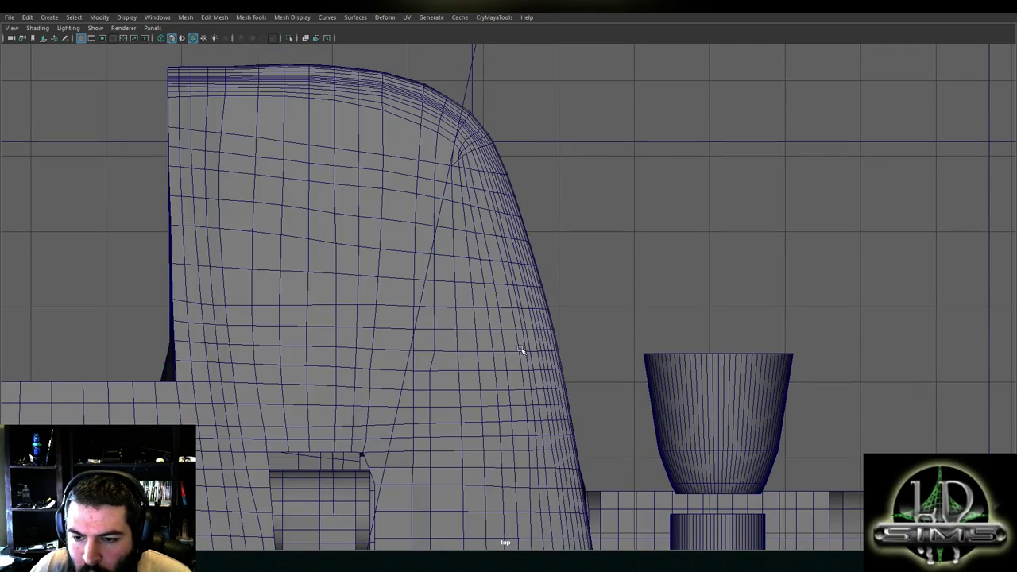
Switch to the perspective view and adjust the height of a vertex on the hull edge beside the roof opening
{"action": "key", "text": "space"}
{"action": "key", "text": "space"}
{"action": "left_click_drag", "start_coordinate": [702, 238], "coordinate": [543, 209], "text": "alt"}
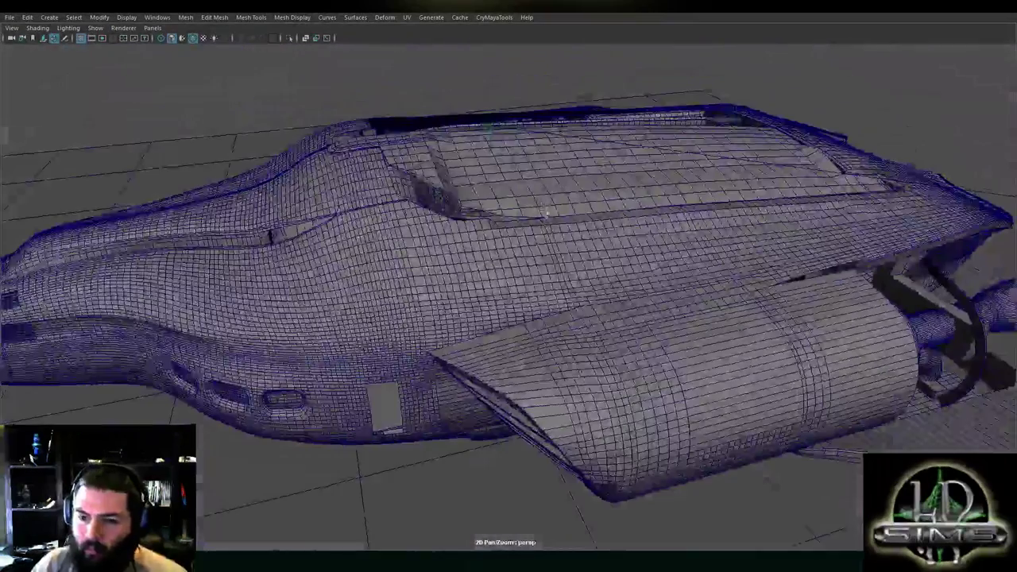
{"action": "middle_click_drag", "start_coordinate": [543, 210], "coordinate": [571, 279], "text": "alt"}
{"action": "scroll", "coordinate": [571, 278], "scroll_direction": "up", "scroll_amount": 5}
{"action": "left_click_drag", "start_coordinate": [571, 306], "coordinate": [533, 245], "text": "alt"}
{"action": "right_click_drag", "start_coordinate": [534, 247], "coordinate": [485, 244]}
{"action": "left_click", "coordinate": [545, 238]}
{"action": "left_click_drag", "start_coordinate": [544, 238], "coordinate": [595, 236]}
{"action": "left_click", "coordinate": [526, 251]}
{"action": "left_click", "coordinate": [528, 268]}
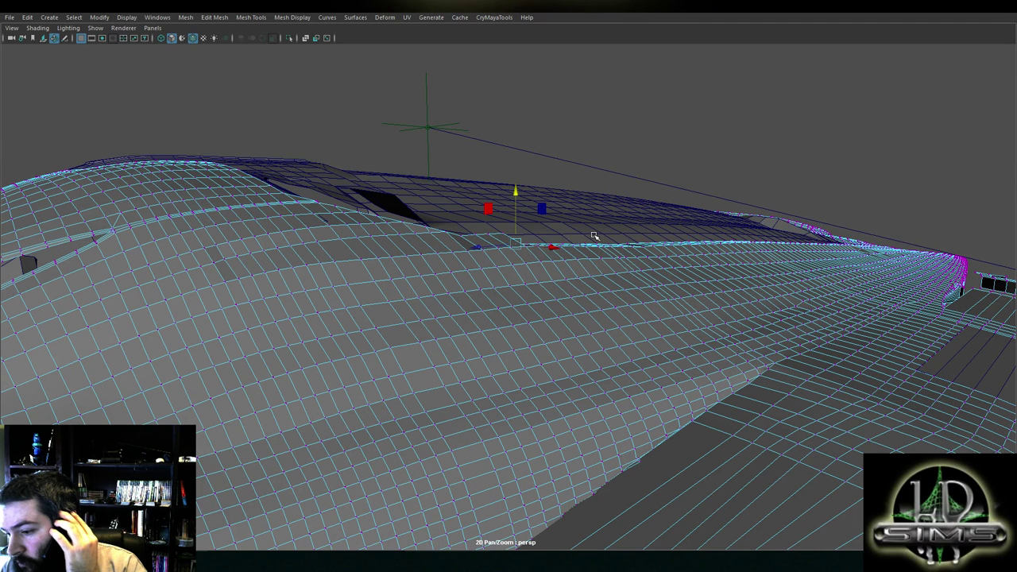
{"action": "left_click", "coordinate": [974, 561]}
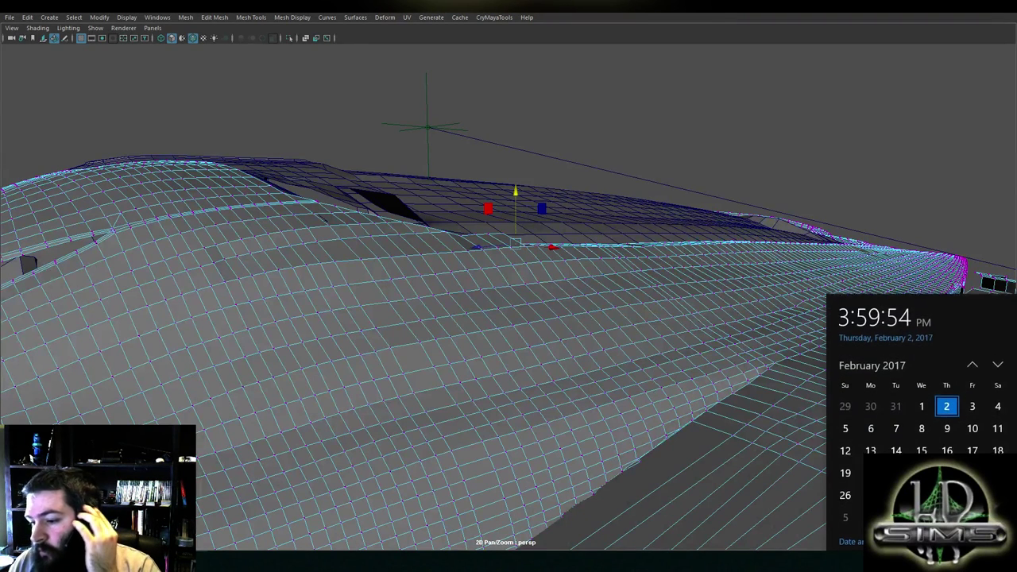
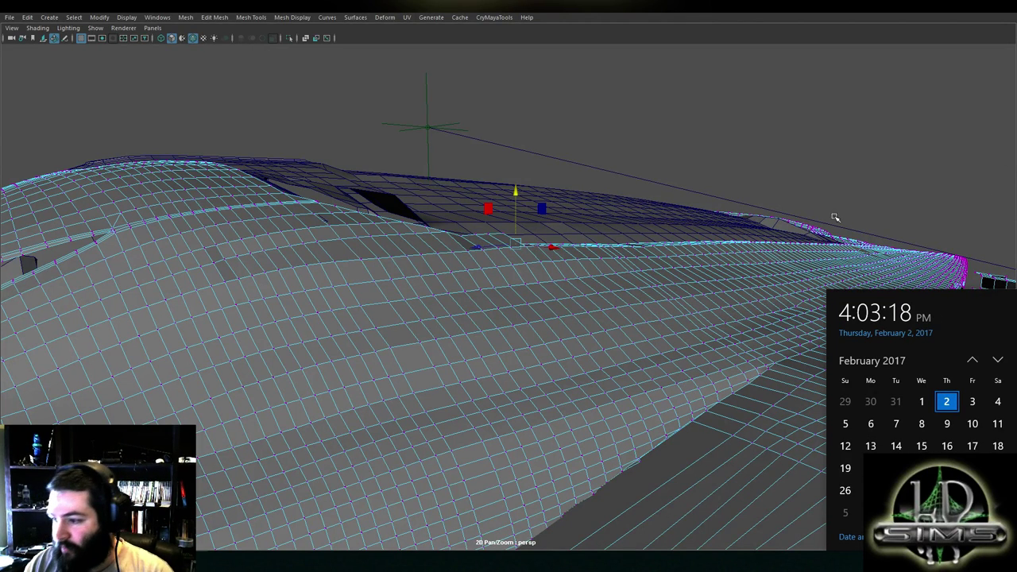
{"action": "left_click", "coordinate": [872, 223]}
Adjust the hull vertices along and just below the roof opening's edge from a close perspective view
{"action": "left_click_drag", "start_coordinate": [787, 322], "coordinate": [652, 322], "text": "alt"}
{"action": "middle_click_drag", "start_coordinate": [652, 324], "coordinate": [599, 348], "text": "alt"}
{"action": "left_click_drag", "start_coordinate": [599, 347], "coordinate": [504, 344], "text": "alt"}
{"action": "right_click_drag", "start_coordinate": [504, 343], "coordinate": [602, 348], "text": "alt"}
{"action": "left_click_drag", "start_coordinate": [601, 347], "coordinate": [654, 270], "text": "alt"}
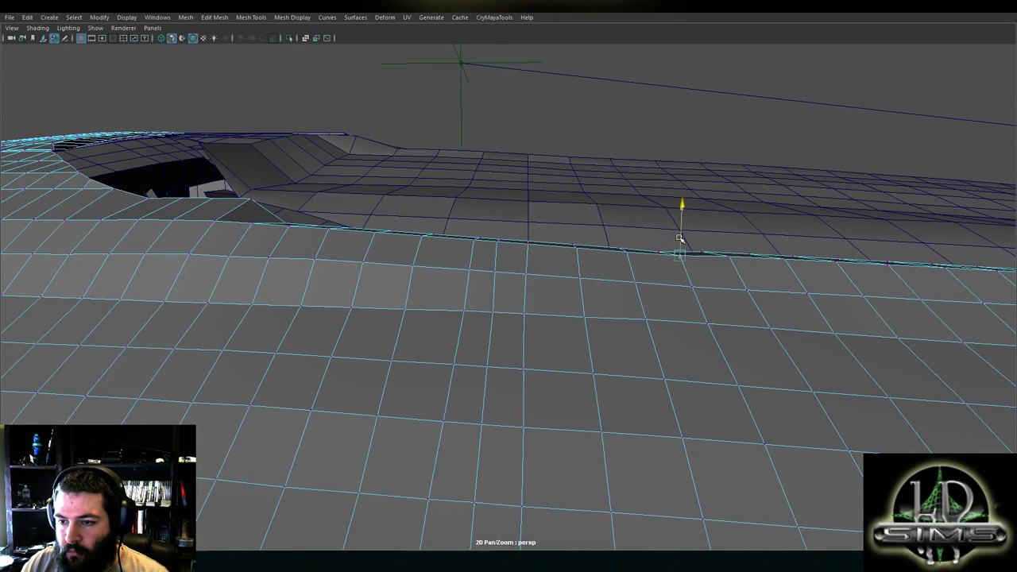
{"action": "left_click_drag", "start_coordinate": [661, 265], "coordinate": [517, 254], "text": "alt"}
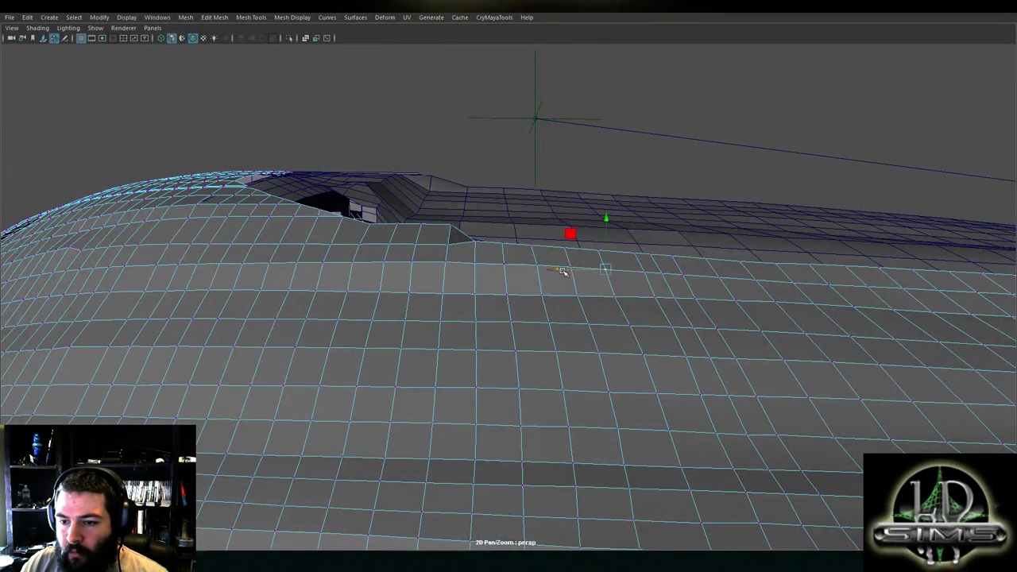
Nudge the vertices along the hull's upper rim beside the notch slightly downward to even out the edge
{"action": "left_click_drag", "start_coordinate": [572, 247], "coordinate": [573, 250]}
{"action": "left_click", "coordinate": [478, 262]}
{"action": "left_click_drag", "start_coordinate": [476, 246], "coordinate": [475, 250]}
{"action": "left_click", "coordinate": [536, 251]}
{"action": "left_click_drag", "start_coordinate": [537, 251], "coordinate": [537, 251]}
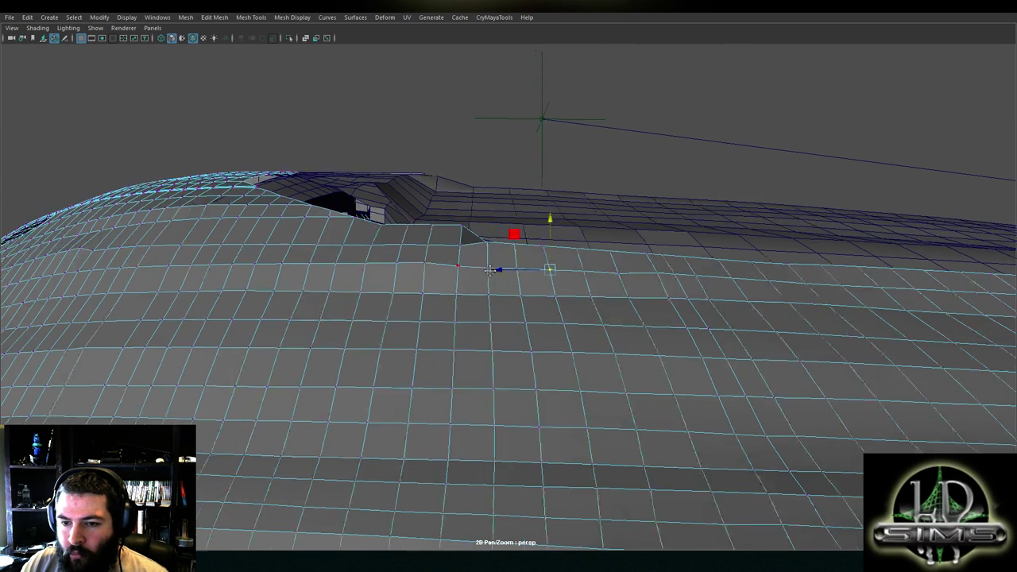
Adjust the vertices directly below the notch at the end of the hull opening to smooth the surface
{"action": "middle_click_drag", "start_coordinate": [464, 266], "coordinate": [581, 265], "text": "alt"}
{"action": "left_click", "coordinate": [541, 262]}
{"action": "left_click", "coordinate": [569, 261]}
{"action": "left_click_drag", "start_coordinate": [569, 239], "coordinate": [539, 248]}
{"action": "left_click", "coordinate": [538, 242]}
Select the run of vertices down the hull side section, seen from above, and shift the column slightly inward along X
{"action": "left_click_drag", "start_coordinate": [507, 261], "coordinate": [518, 435], "text": "alt"}
{"action": "left_click", "coordinate": [517, 455]}
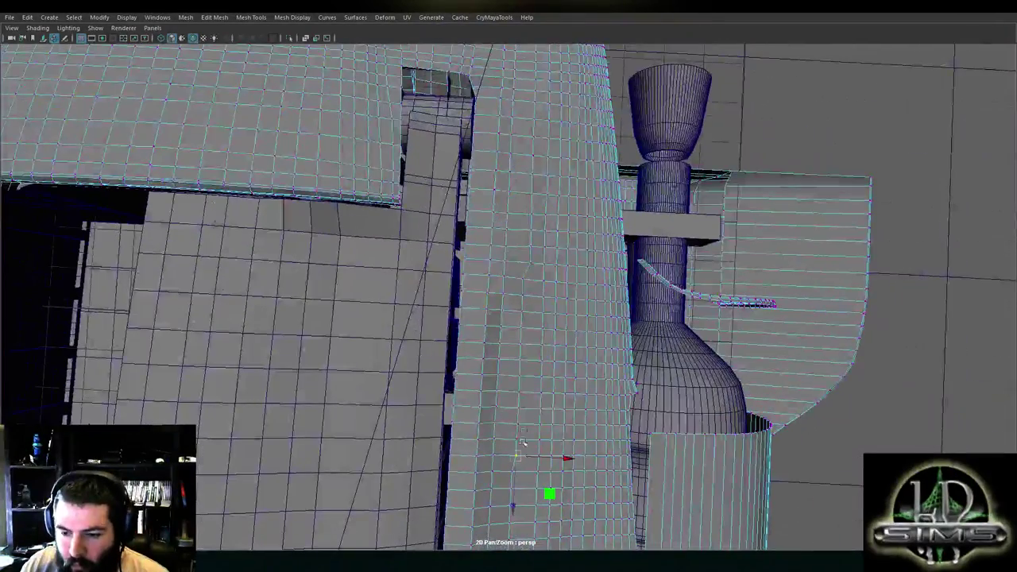
{"action": "left_click", "coordinate": [523, 281], "text": "shift"}
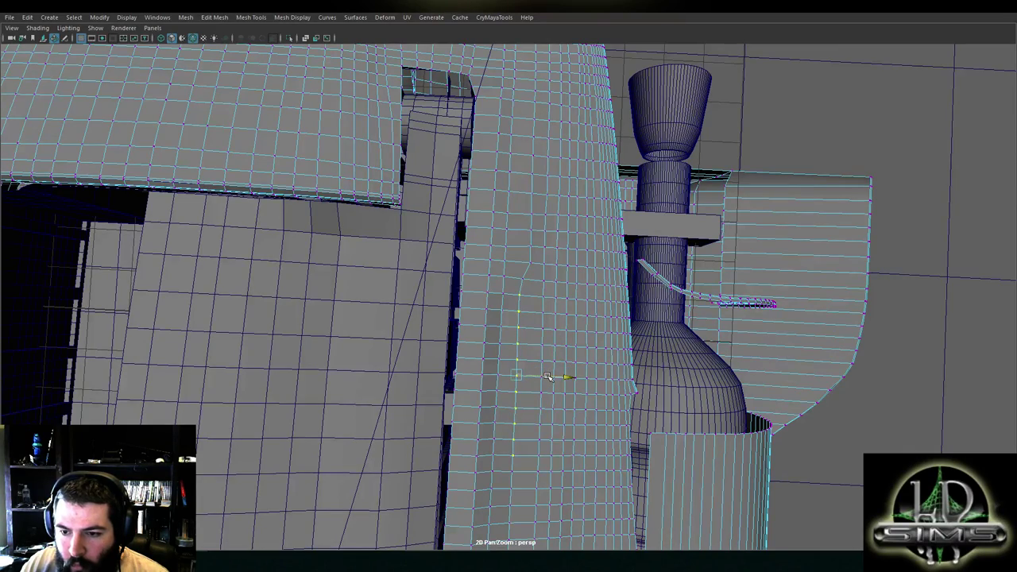
{"action": "left_click_drag", "start_coordinate": [535, 261], "coordinate": [516, 350], "text": "alt"}
{"action": "left_click", "coordinate": [514, 168], "text": "shift"}
{"action": "left_click_drag", "start_coordinate": [532, 254], "coordinate": [527, 253]}
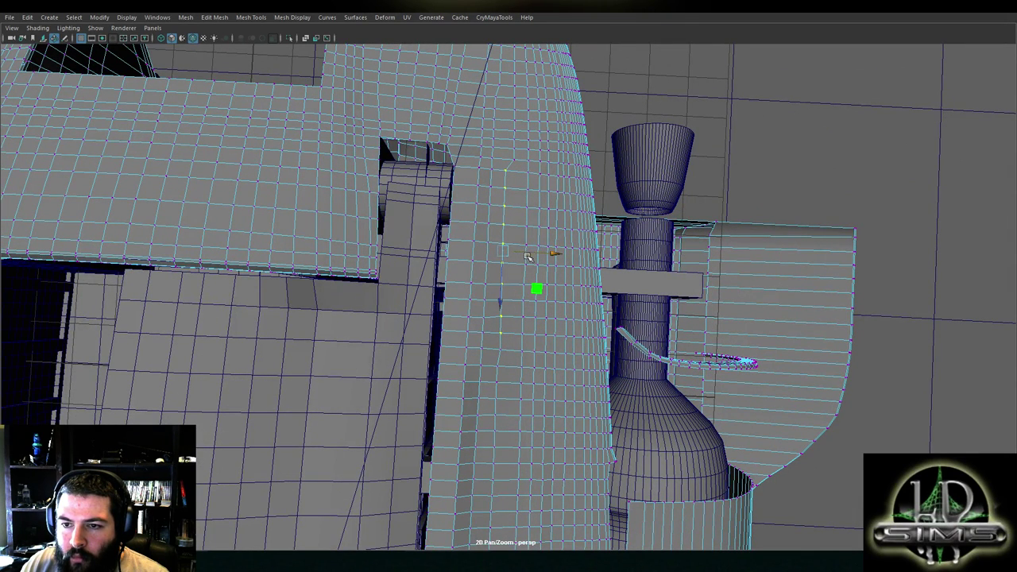
Nudge the single vertex below the shifted column sideways along X to line it up with its neighbours
{"action": "scroll", "coordinate": [507, 339], "scroll_direction": "up", "scroll_amount": 1}
{"action": "left_click", "coordinate": [501, 379]}
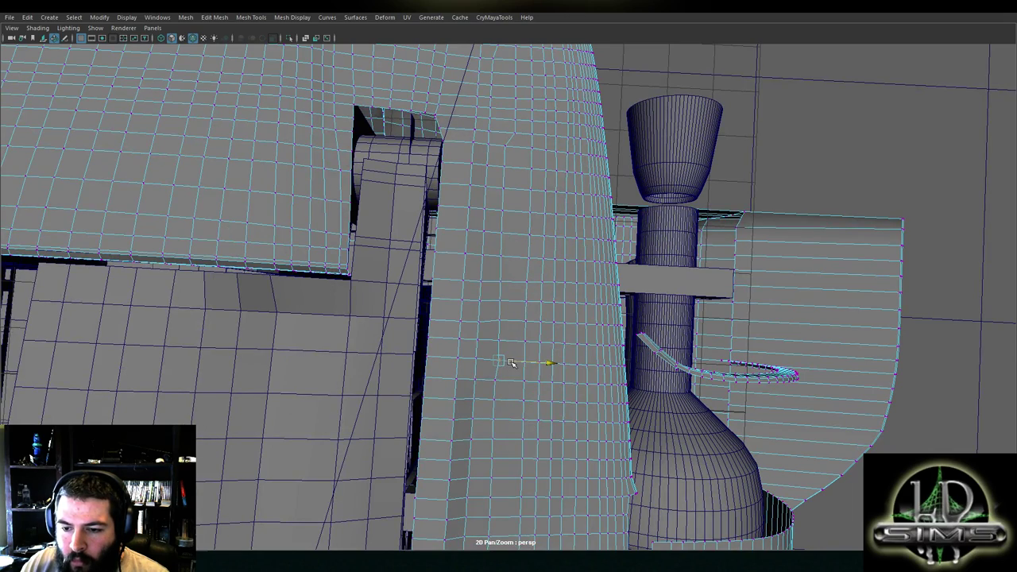
{"action": "scroll", "coordinate": [512, 367], "scroll_direction": "up", "scroll_amount": 1}
{"action": "scroll", "coordinate": [511, 366], "scroll_direction": "down", "scroll_amount": 2}
{"action": "key", "text": "space"}
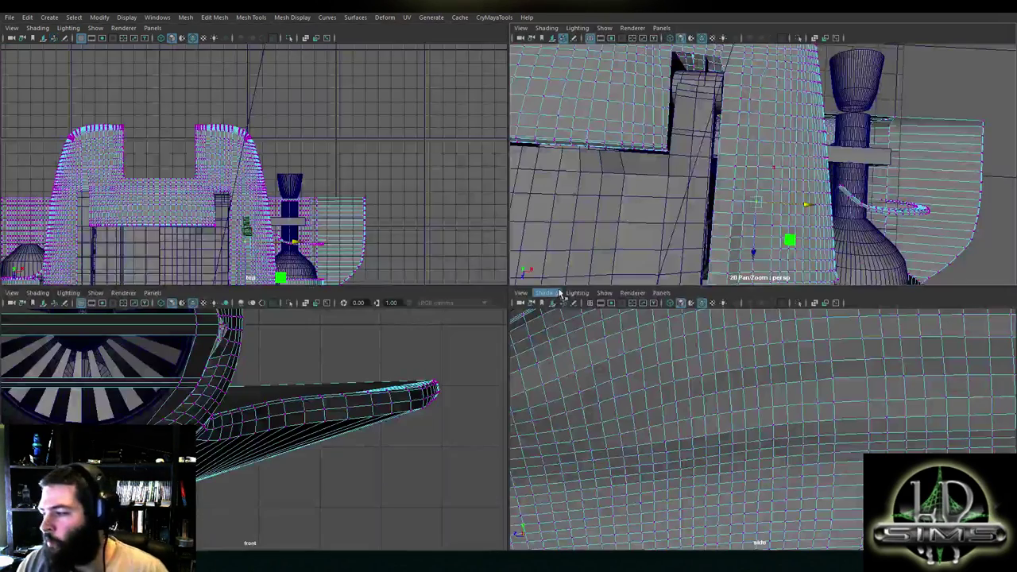
{"action": "key", "text": "space"}
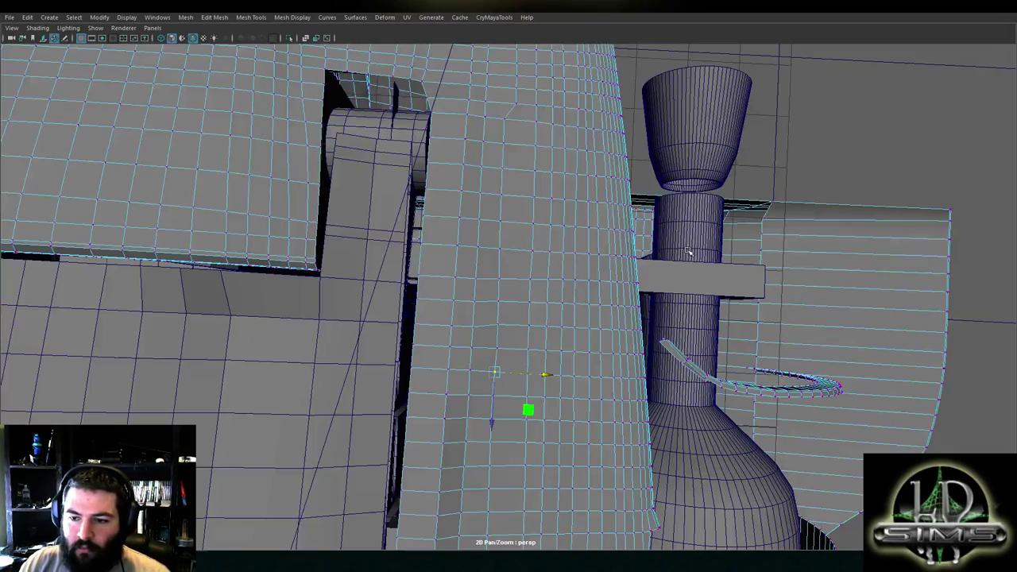
Shift the vertices beside the outer upper corner of the rectangular cutout sideways along X to straighten the edge flow
{"action": "scroll", "coordinate": [688, 252], "scroll_direction": "down", "scroll_amount": 4}
{"action": "scroll", "coordinate": [556, 225], "scroll_direction": "up", "scroll_amount": 2}
{"action": "middle_click_drag", "start_coordinate": [539, 223], "coordinate": [532, 313], "text": "alt"}
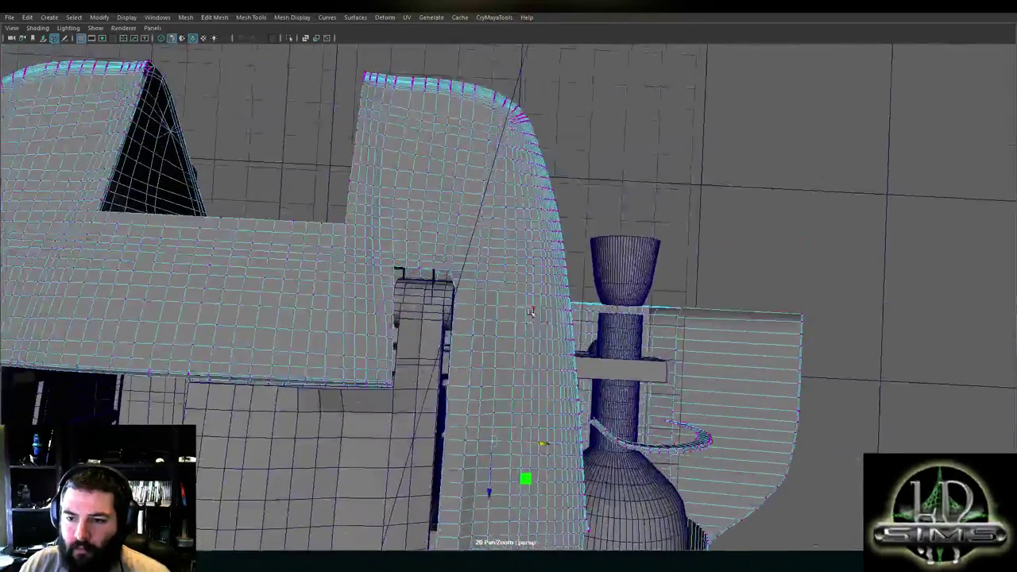
{"action": "scroll", "coordinate": [532, 312], "scroll_direction": "up", "scroll_amount": 3}
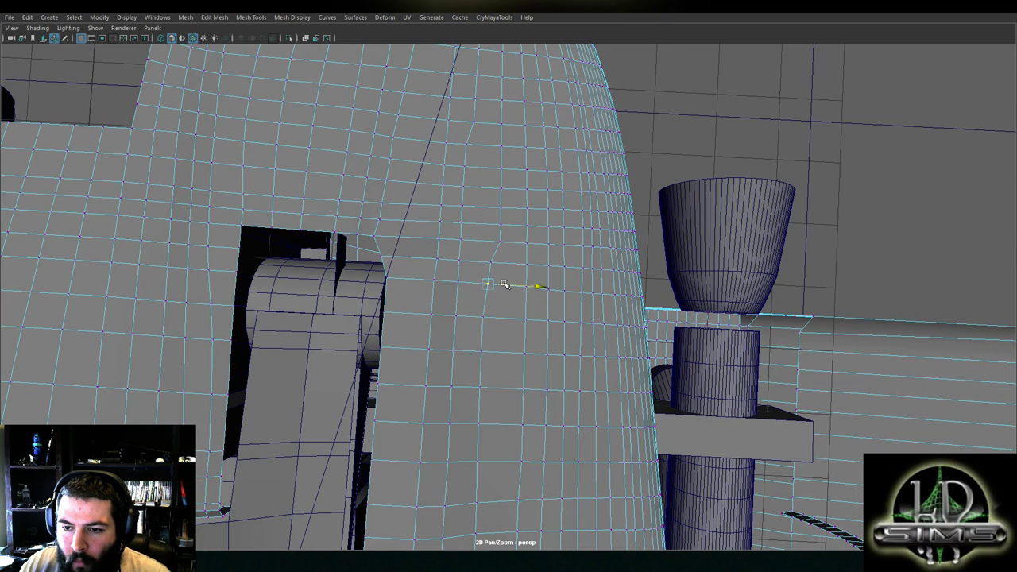
{"action": "scroll", "coordinate": [492, 309], "scroll_direction": "up", "scroll_amount": 1}
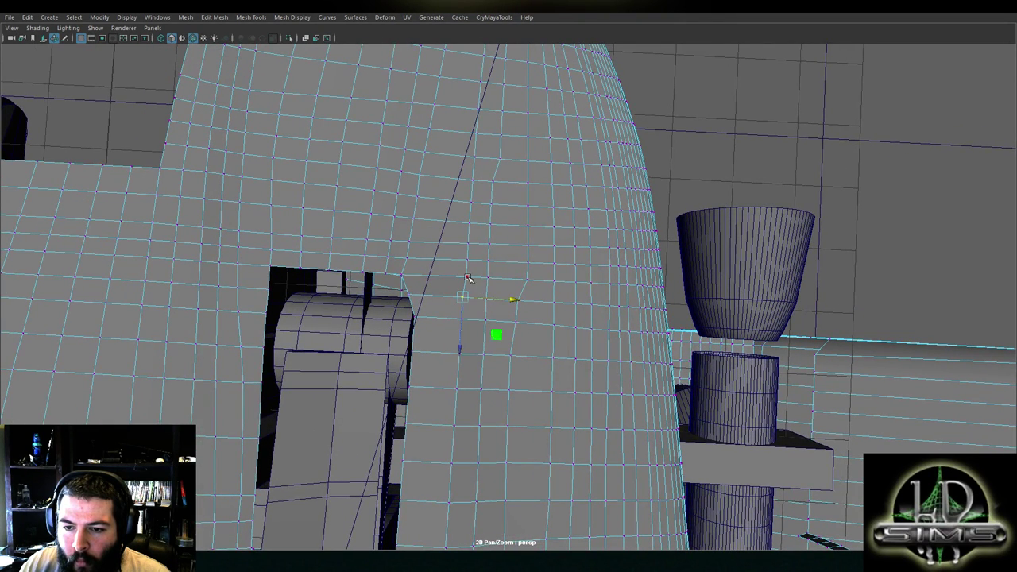
{"action": "middle_click_drag", "start_coordinate": [428, 271], "coordinate": [474, 340], "text": "alt"}
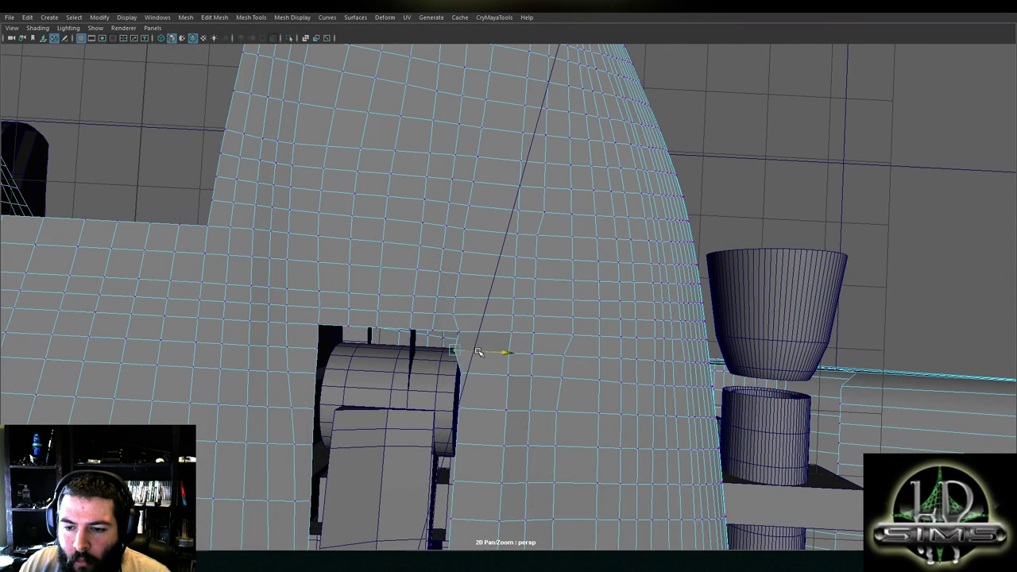
{"action": "left_click_drag", "start_coordinate": [484, 351], "coordinate": [486, 352]}
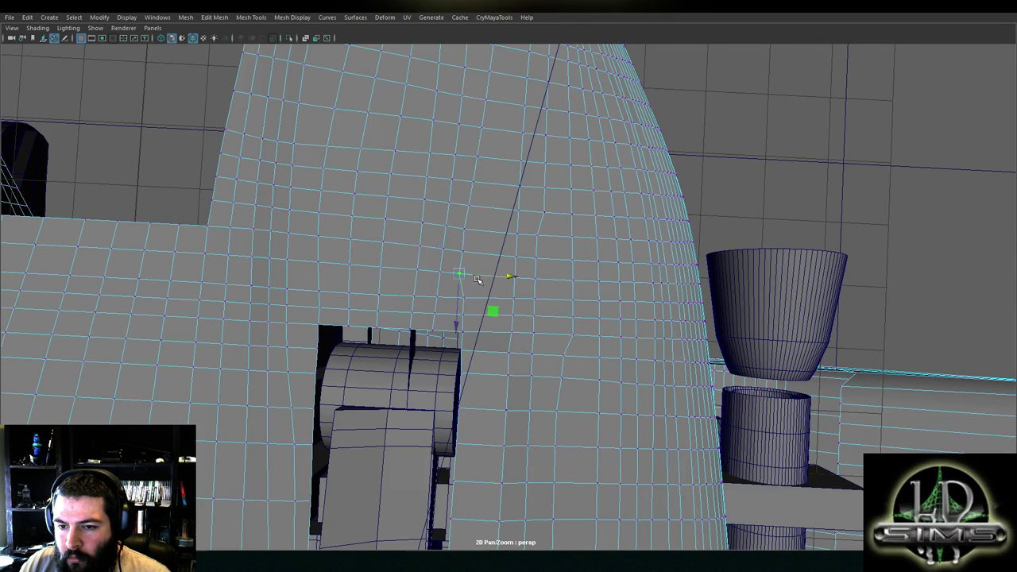
Align the vertices directly above the cutout's outer corner by moving them one by one along X
{"action": "middle_click_drag", "start_coordinate": [483, 275], "coordinate": [486, 307], "text": "alt"}
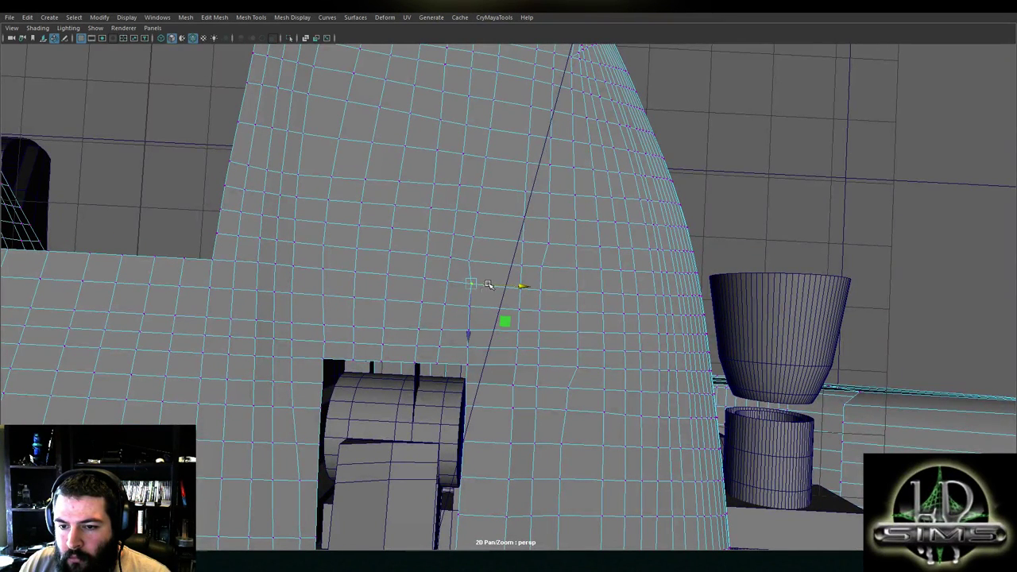
{"action": "left_click", "coordinate": [474, 308]}
{"action": "left_click", "coordinate": [484, 330]}
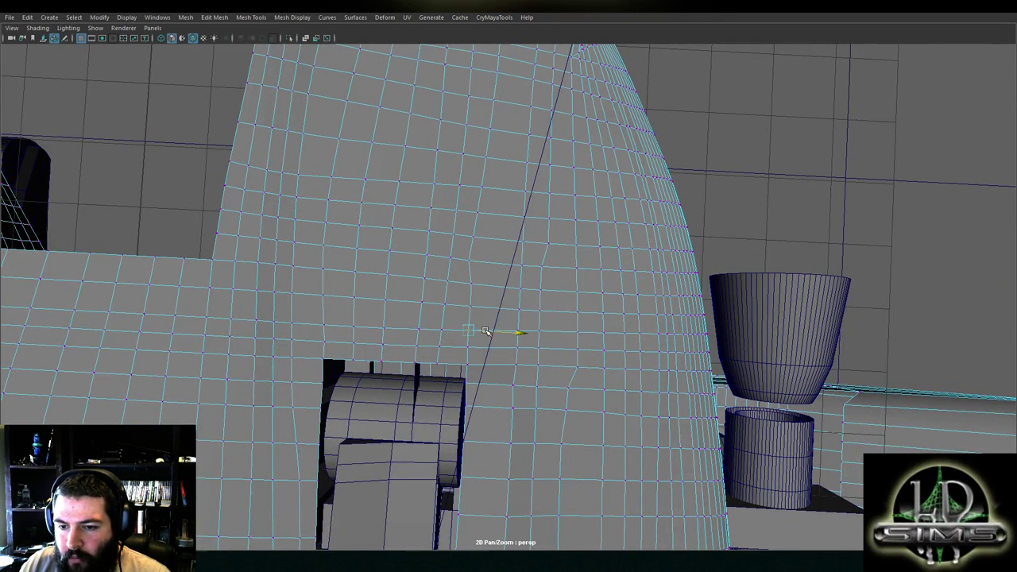
{"action": "left_click", "coordinate": [481, 347]}
{"action": "left_click", "coordinate": [482, 262]}
{"action": "left_click_drag", "start_coordinate": [483, 262], "coordinate": [487, 263]}
Even out the horizontal spacing of the next vertices up the column above the cutout's outer corner
{"action": "middle_click_drag", "start_coordinate": [492, 306], "coordinate": [497, 336], "text": "alt"}
{"action": "left_click", "coordinate": [486, 271]}
{"action": "left_click_drag", "start_coordinate": [491, 269], "coordinate": [495, 269]}
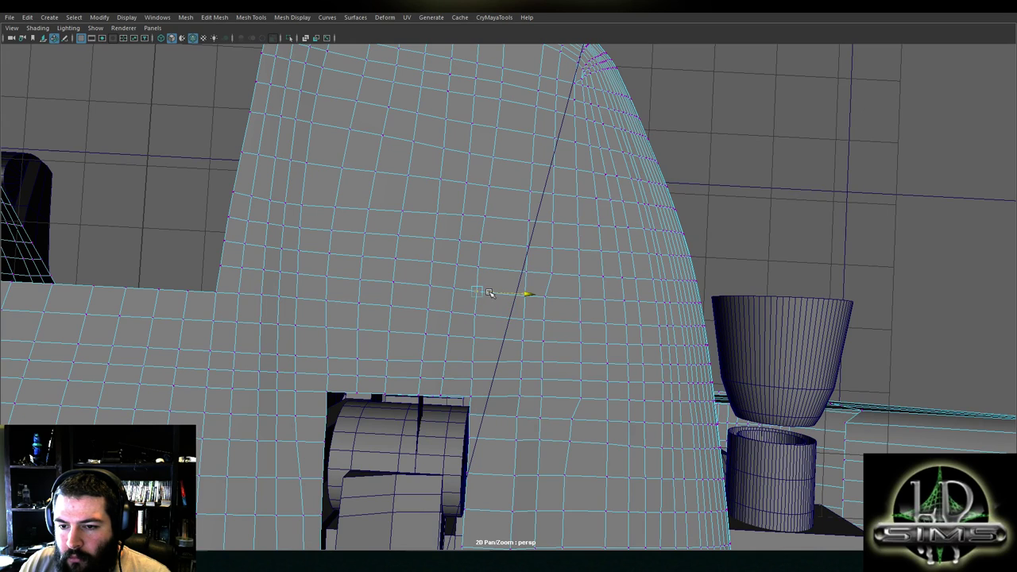
{"action": "left_click", "coordinate": [490, 315]}
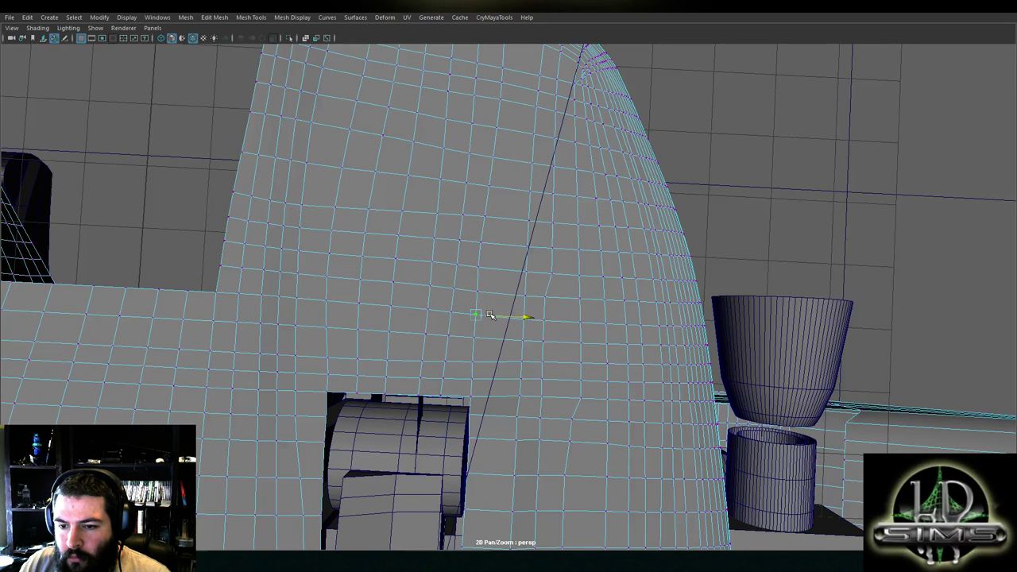
{"action": "left_click", "coordinate": [487, 339]}
{"action": "left_click", "coordinate": [486, 270]}
{"action": "left_click", "coordinate": [493, 292]}
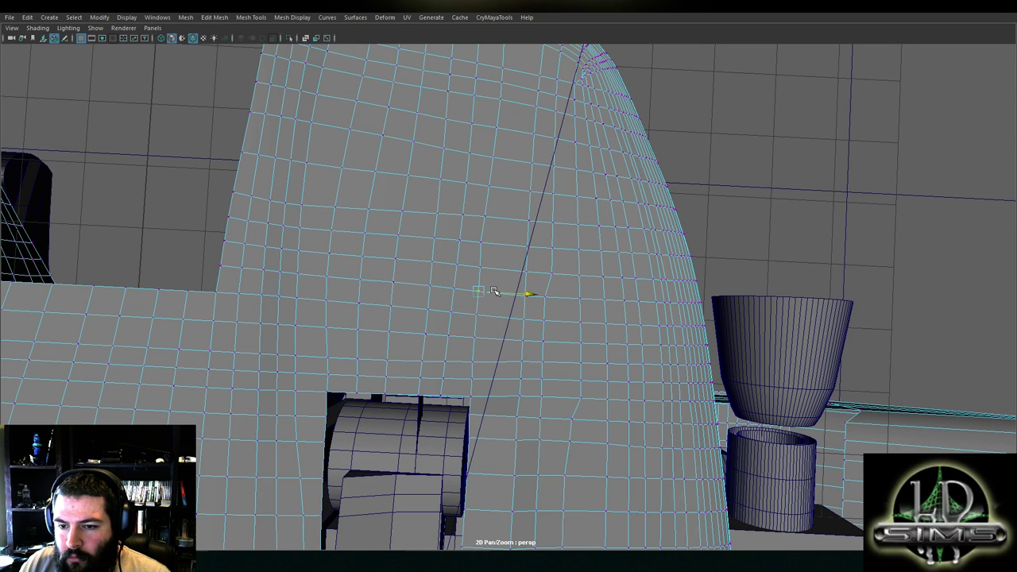
Fine-tune three mid-column vertices above the cutout along X so the edge line runs smoothly
{"action": "middle_click_drag", "start_coordinate": [496, 266], "coordinate": [498, 296], "text": "alt"}
{"action": "left_click", "coordinate": [487, 275]}
{"action": "left_click_drag", "start_coordinate": [495, 276], "coordinate": [497, 276]}
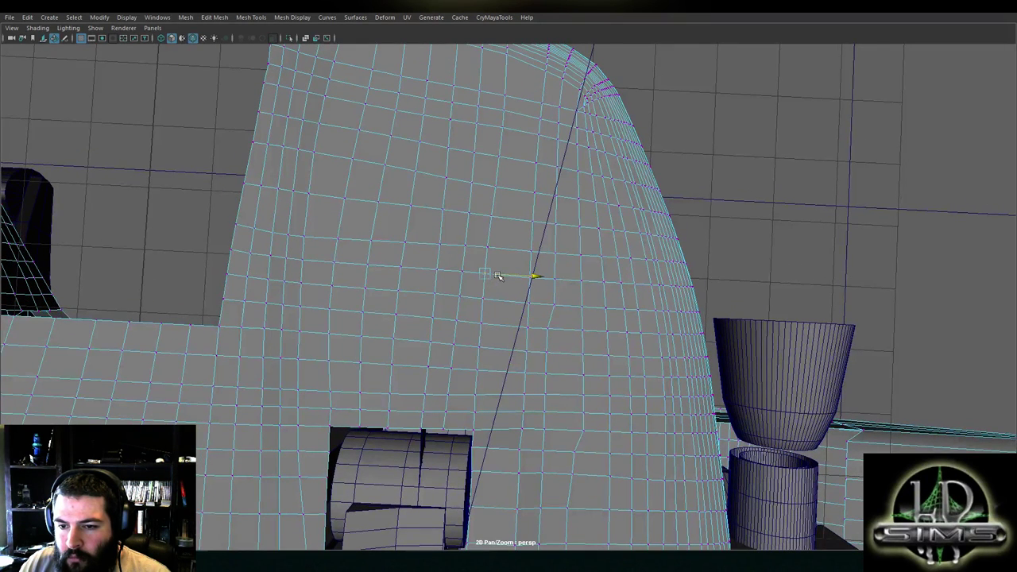
{"action": "left_click", "coordinate": [499, 300]}
{"action": "left_click", "coordinate": [495, 327]}
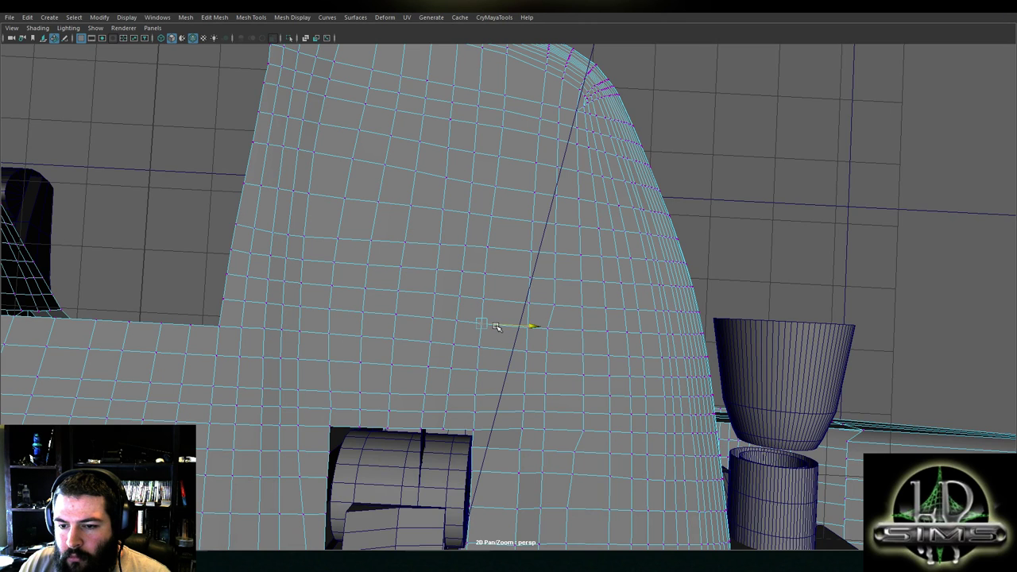
Shift the vertices in the upper part of the same column along X to continue the smooth edge line
{"action": "left_click", "coordinate": [504, 249]}
{"action": "left_click", "coordinate": [505, 220]}
{"action": "left_click", "coordinate": [512, 187]}
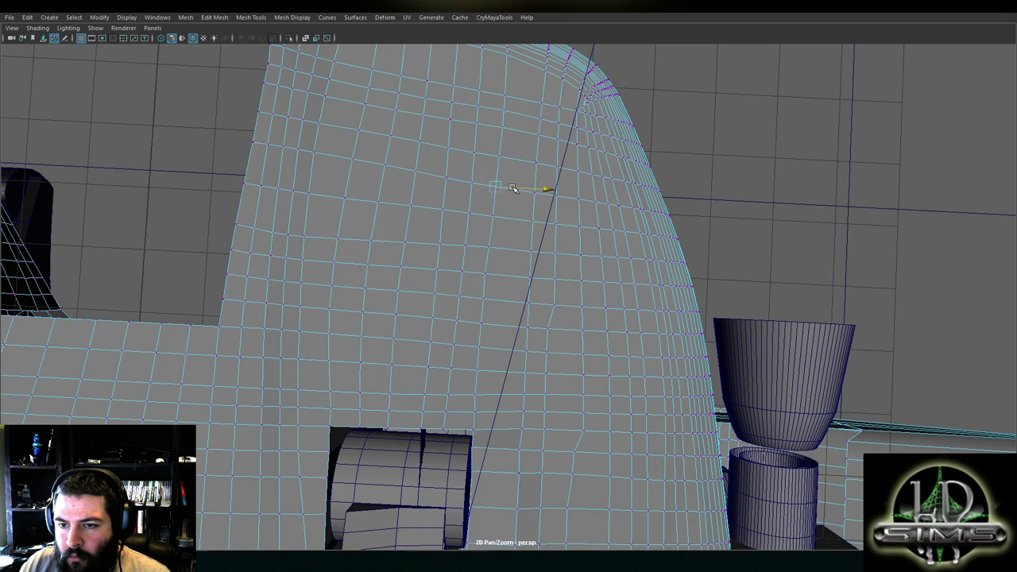
{"action": "left_click", "coordinate": [516, 155]}
{"action": "left_click_drag", "start_coordinate": [509, 158], "coordinate": [514, 158]}
{"action": "left_click", "coordinate": [513, 186]}
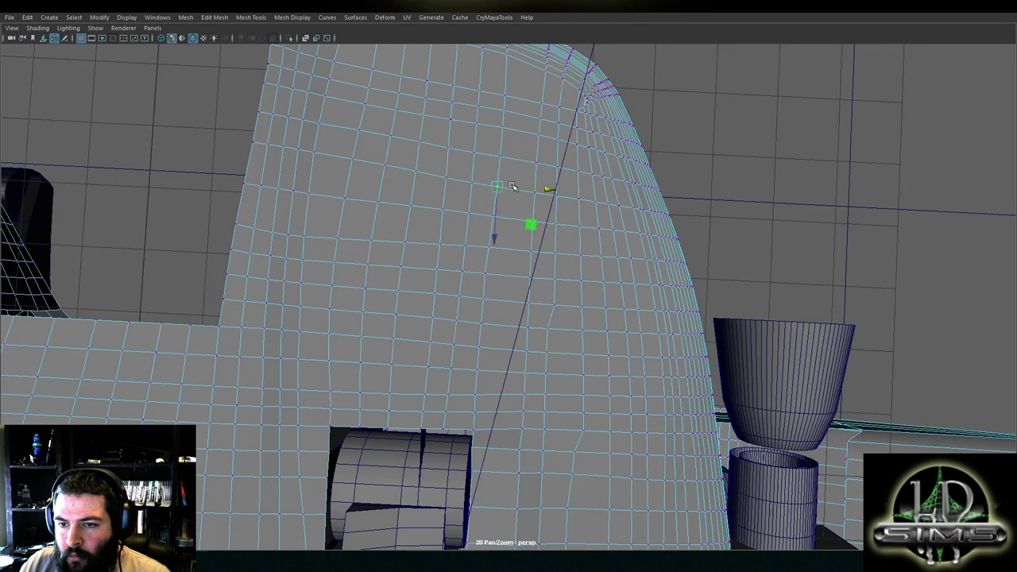
Adjust the neighbouring vertices in the widely spaced upper row, and realign the two column vertices just below it
{"action": "left_click_drag", "start_coordinate": [513, 189], "coordinate": [463, 179]}
{"action": "left_click", "coordinate": [479, 187]}
{"action": "left_click", "coordinate": [445, 182]}
{"action": "left_click", "coordinate": [493, 219]}
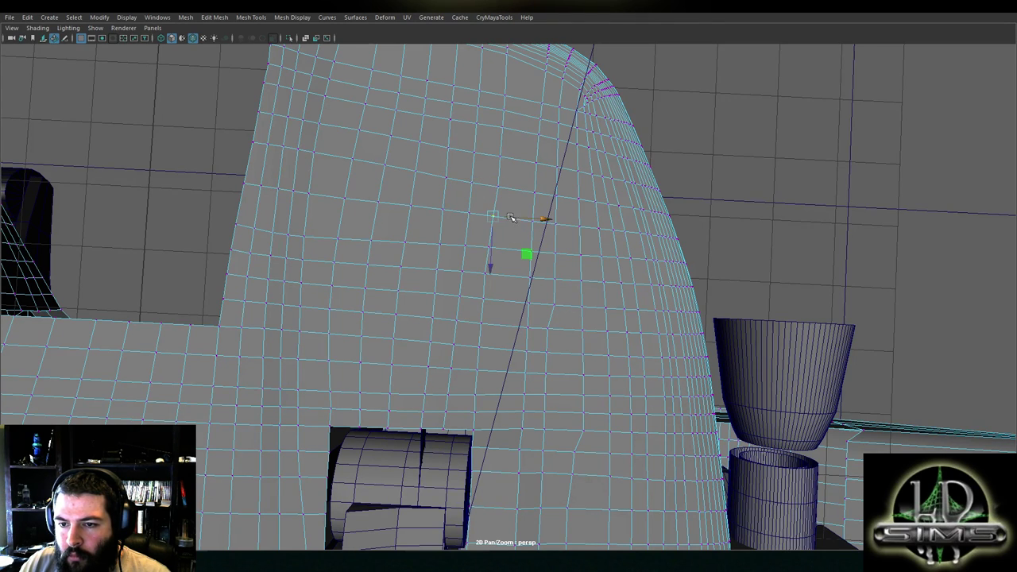
{"action": "left_click", "coordinate": [502, 245]}
{"action": "left_click_drag", "start_coordinate": [505, 247], "coordinate": [503, 248]}
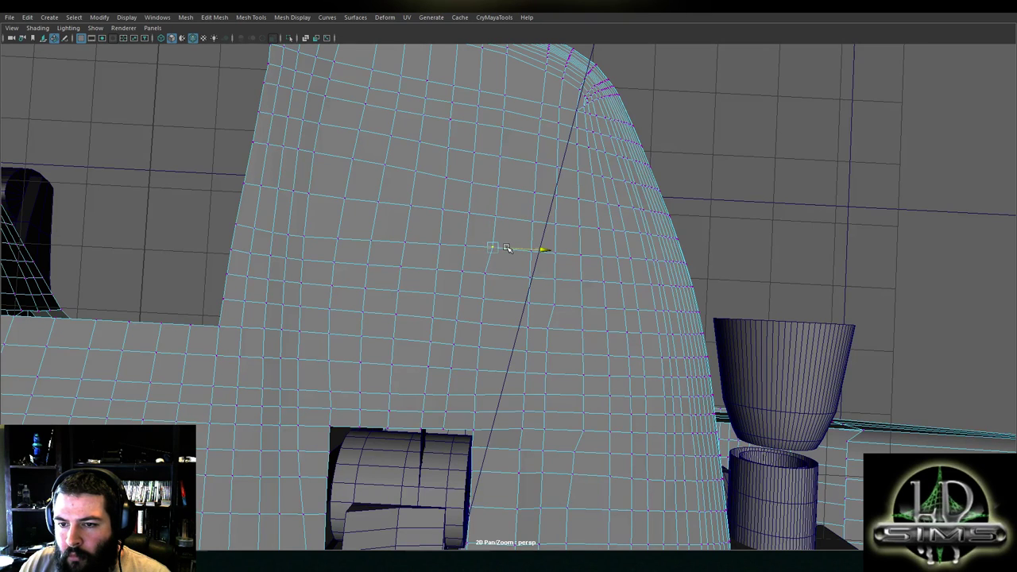
Nudge the vertices at the kink in the column lengthwise along Z to even out the row spacing
{"action": "left_click", "coordinate": [500, 275]}
{"action": "left_click", "coordinate": [496, 254]}
{"action": "left_click_drag", "start_coordinate": [492, 260], "coordinate": [493, 263]}
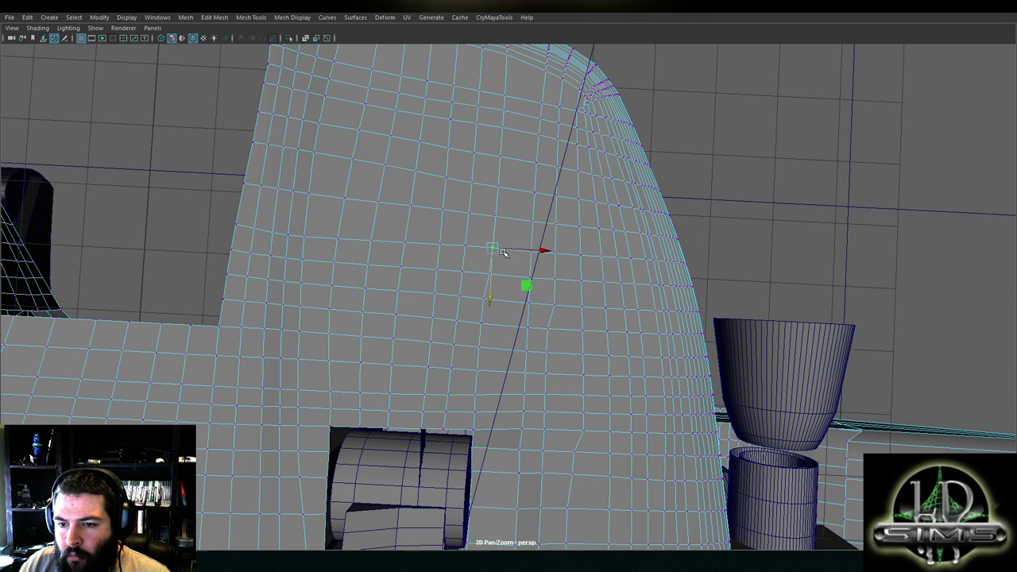
{"action": "scroll", "coordinate": [483, 293], "scroll_direction": "up", "scroll_amount": 1}
{"action": "left_click", "coordinate": [480, 297]}
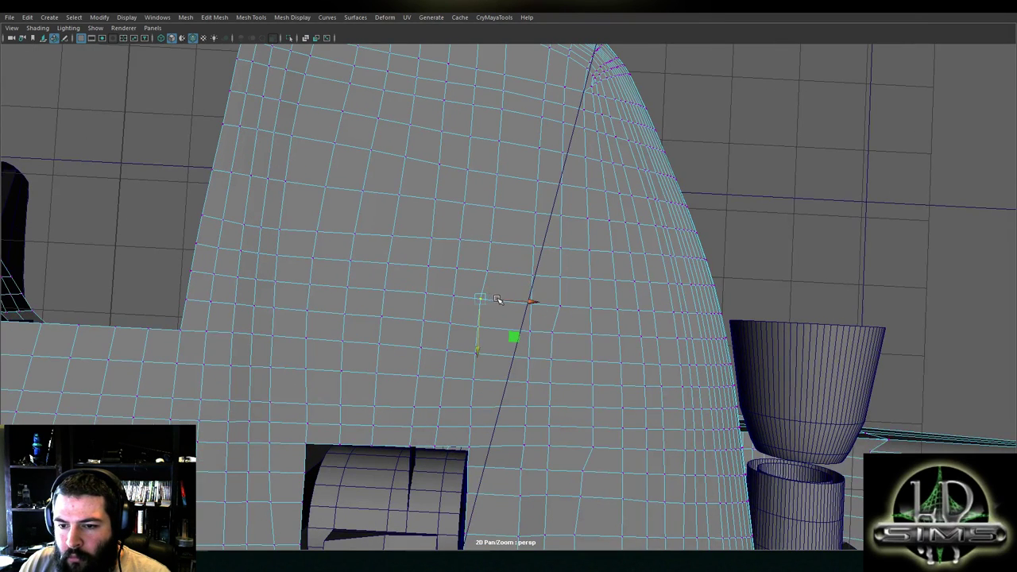
Reposition vertices in the adjacent inner columns and below the kink to balance the quad widths
{"action": "left_click", "coordinate": [509, 273]}
{"action": "left_click", "coordinate": [471, 266]}
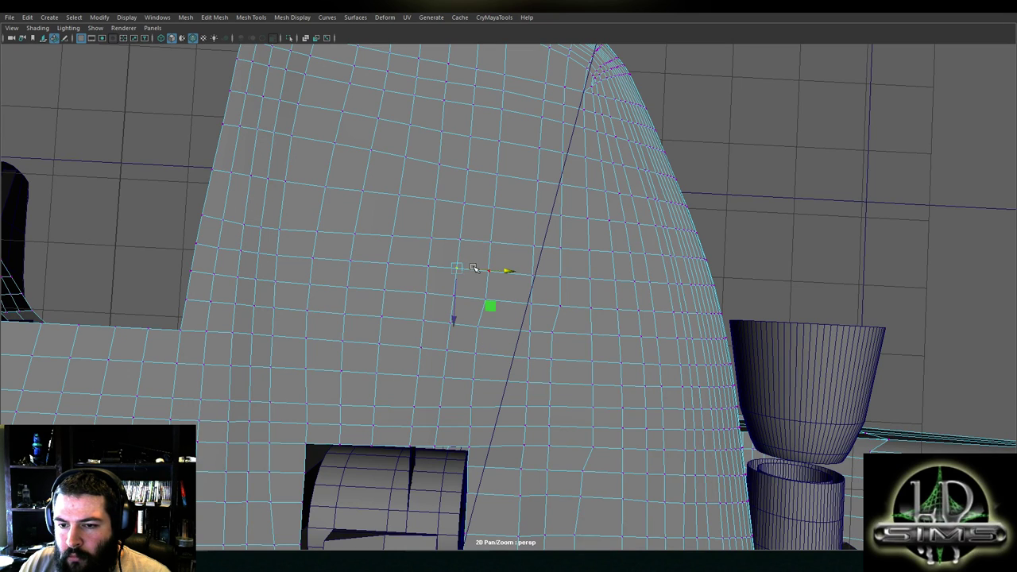
{"action": "left_click", "coordinate": [456, 252]}
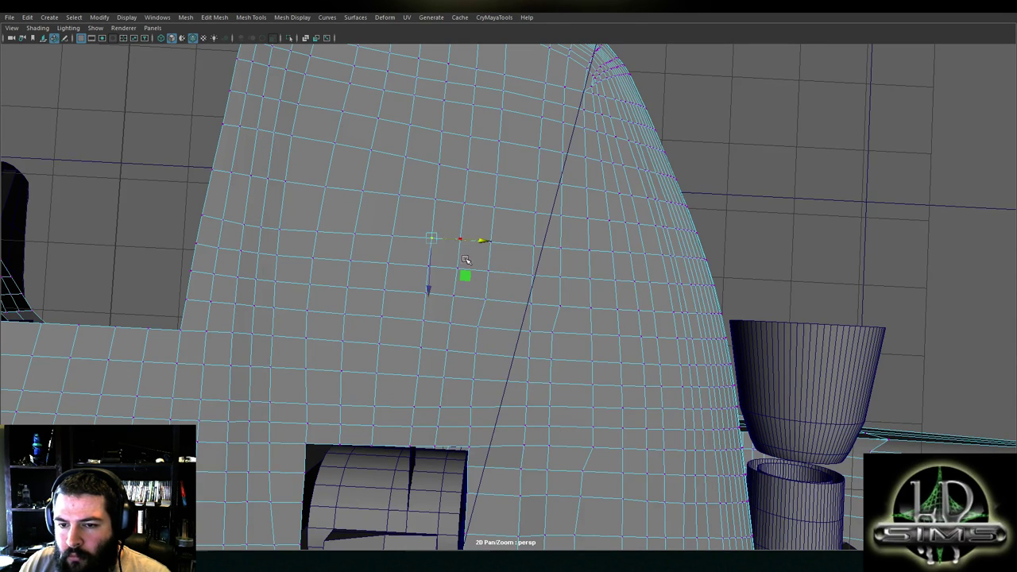
{"action": "left_click", "coordinate": [488, 310]}
{"action": "left_click", "coordinate": [477, 327]}
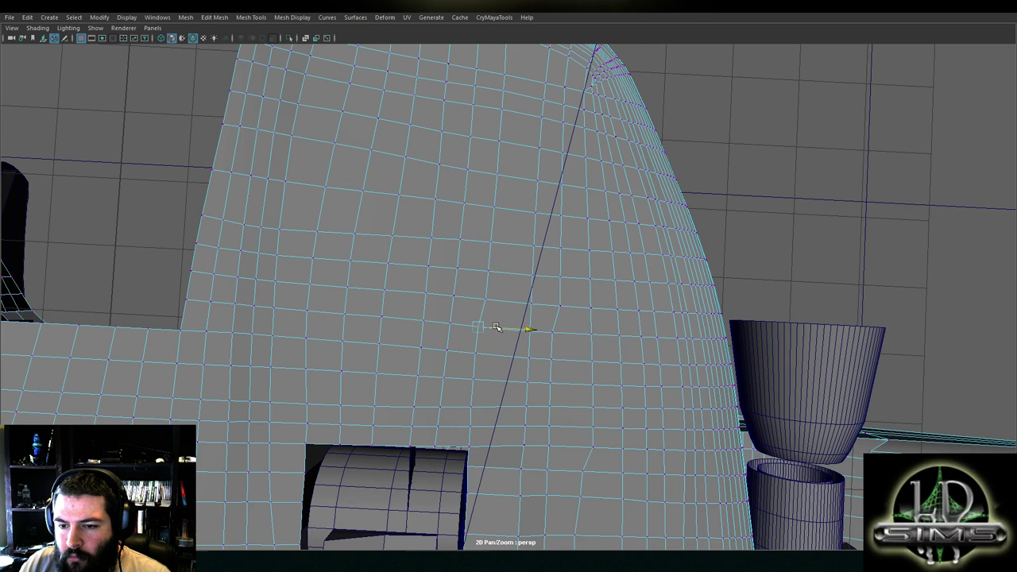
Shift the vertices above the cutout and down its outer edge sideways along X to straighten that edge
{"action": "middle_click_drag", "start_coordinate": [504, 347], "coordinate": [506, 322], "text": "alt"}
{"action": "left_click", "coordinate": [477, 325]}
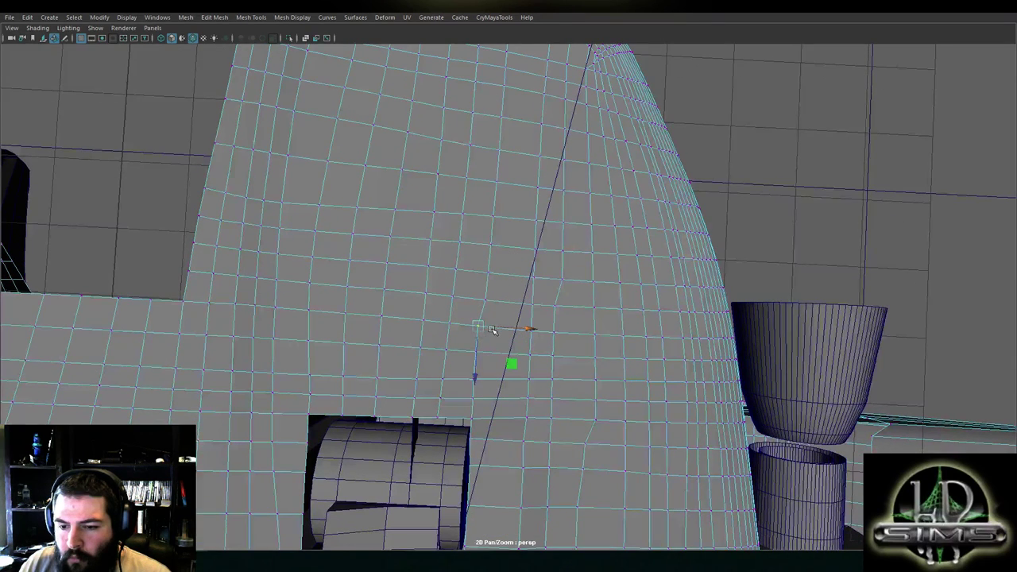
{"action": "left_click_drag", "start_coordinate": [494, 329], "coordinate": [523, 331]}
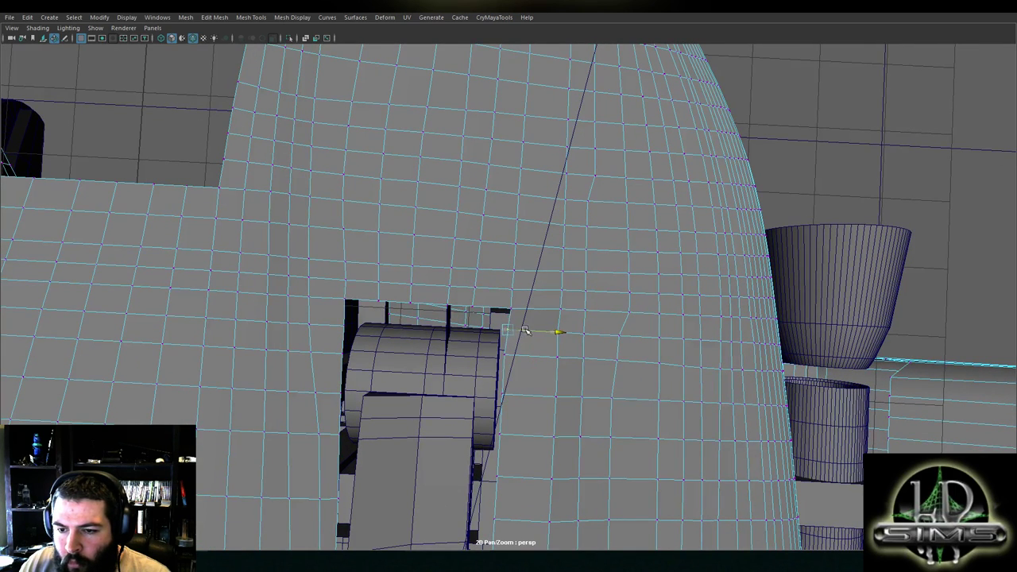
{"action": "left_click", "coordinate": [505, 355]}
{"action": "left_click", "coordinate": [508, 362]}
{"action": "left_click_drag", "start_coordinate": [520, 356], "coordinate": [524, 356]}
Realign the vertices in the next column outward from the cutout's corner along X
{"action": "middle_click_drag", "start_coordinate": [586, 338], "coordinate": [561, 334], "text": "alt"}
{"action": "left_click", "coordinate": [534, 305]}
{"action": "left_click_drag", "start_coordinate": [541, 306], "coordinate": [543, 306]}
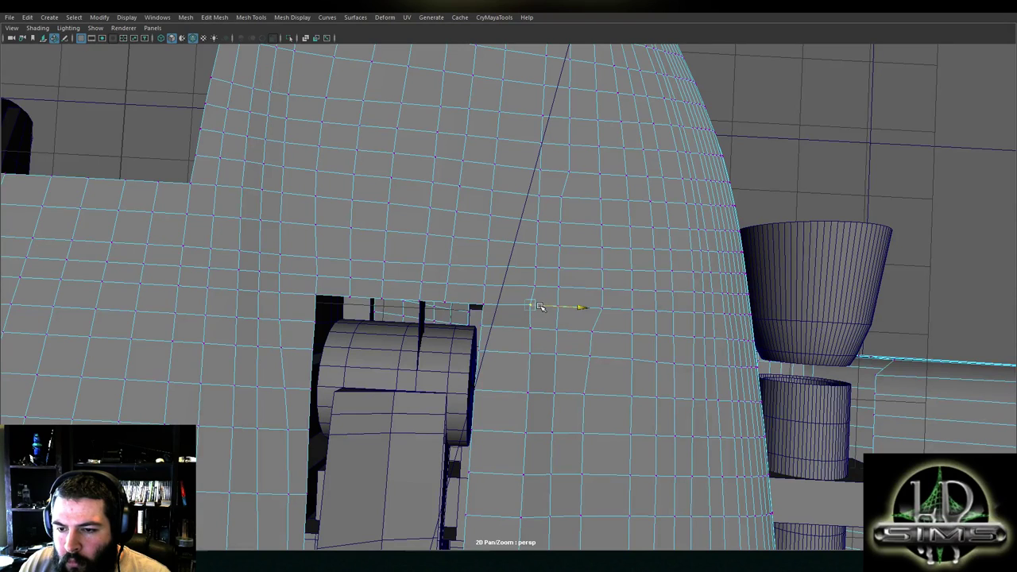
{"action": "middle_click_drag", "start_coordinate": [540, 307], "coordinate": [543, 319], "text": "alt"}
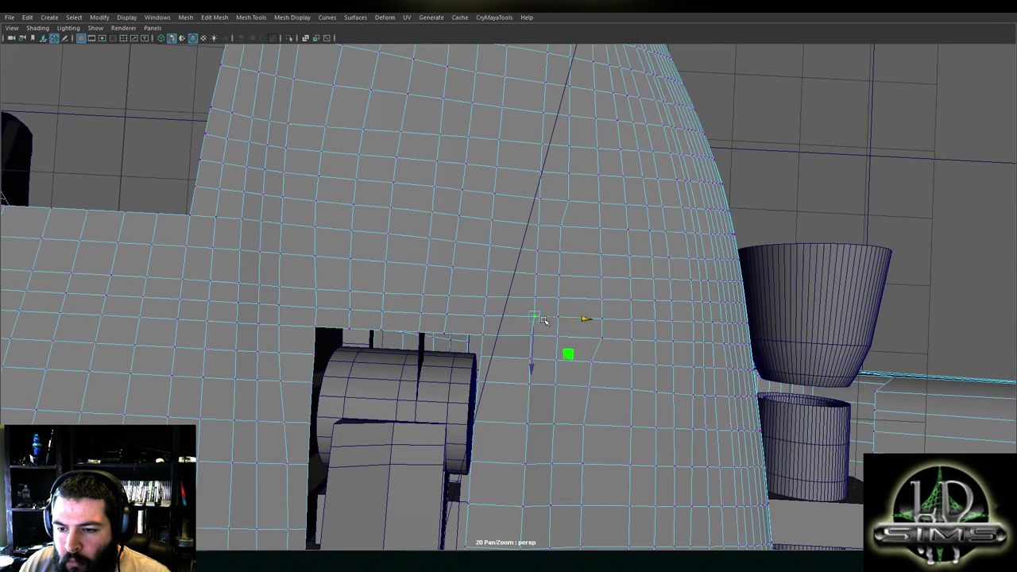
{"action": "left_click_drag", "start_coordinate": [553, 319], "coordinate": [530, 341]}
Adjust the vertices in the row above the cutout, across the corner column and the next column outward, along X
{"action": "left_click", "coordinate": [536, 297]}
{"action": "left_click_drag", "start_coordinate": [553, 298], "coordinate": [512, 299]}
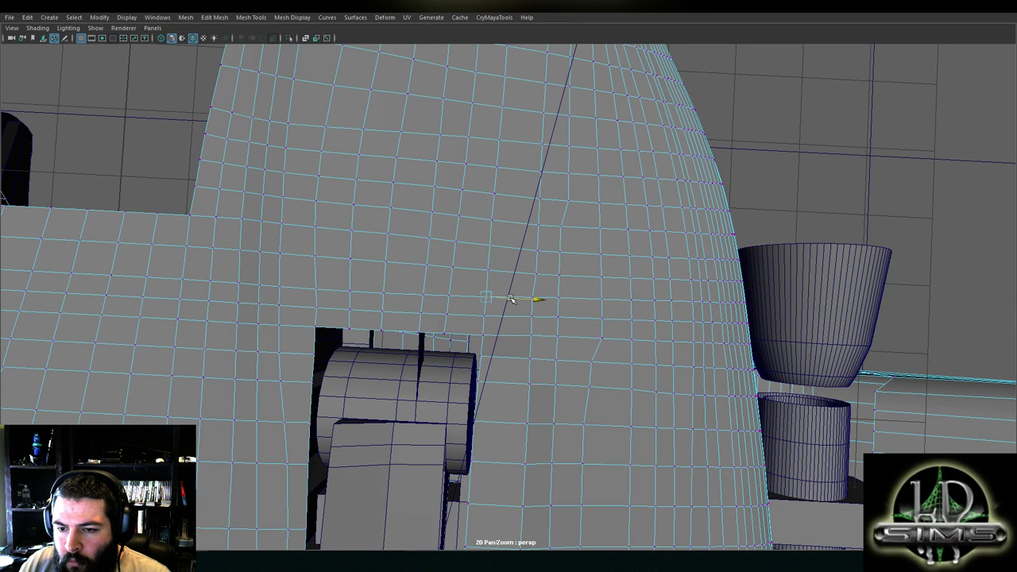
{"action": "middle_click_drag", "start_coordinate": [510, 299], "coordinate": [507, 326], "text": "alt"}
{"action": "left_click", "coordinate": [536, 301]}
{"action": "left_click_drag", "start_coordinate": [555, 304], "coordinate": [551, 303]}
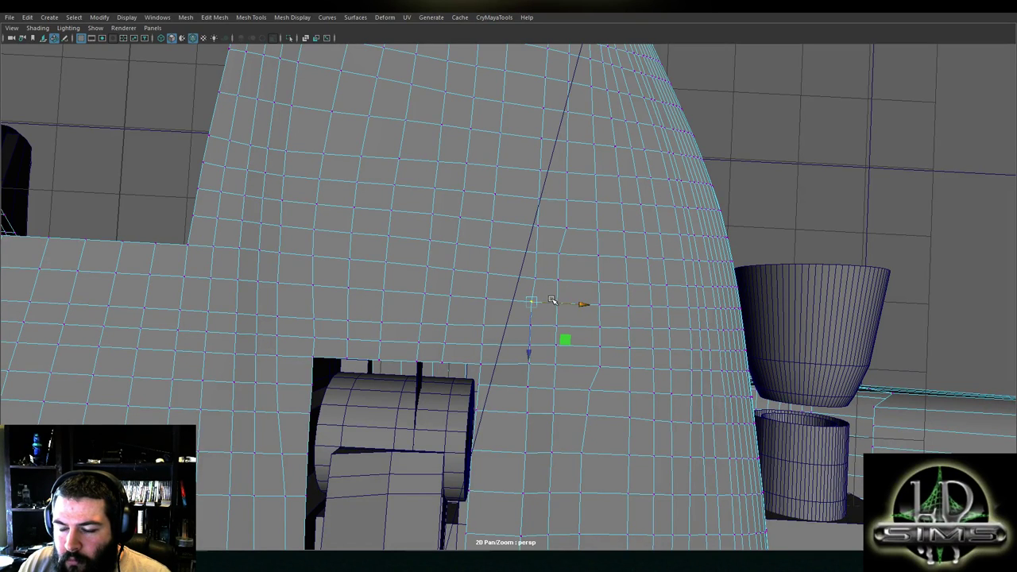
Continue up the column outward of the cutout's corner, nudging its next two vertices to smooth the edge line
{"action": "middle_click_drag", "start_coordinate": [551, 304], "coordinate": [549, 327], "text": "alt"}
{"action": "left_click", "coordinate": [535, 304]}
{"action": "left_click_drag", "start_coordinate": [552, 305], "coordinate": [552, 301]}
{"action": "middle_click_drag", "start_coordinate": [551, 301], "coordinate": [542, 346], "text": "alt"}
{"action": "left_click", "coordinate": [532, 298]}
{"action": "left_click_drag", "start_coordinate": [550, 299], "coordinate": [550, 298]}
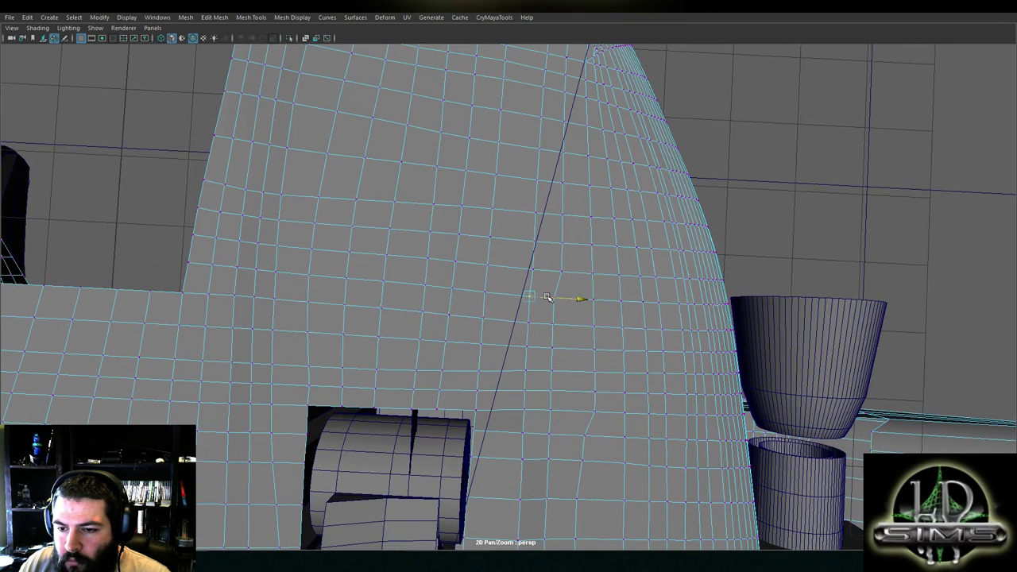
Shift the next vertices up the column outward of the cutout's corner sideways to straighten its edge line
{"action": "left_click_drag", "start_coordinate": [548, 297], "coordinate": [557, 327]}
{"action": "left_click_drag", "start_coordinate": [550, 290], "coordinate": [552, 290]}
{"action": "mouse_move", "coordinate": [552, 290]}
{"action": "left_mouse_down", "text": "alt"}
{"action": "mouse_move", "coordinate": [547, 356]}
{"action": "mouse_move", "coordinate": [545, 306]}
{"action": "left_mouse_up", "text": "alt"}
{"action": "left_click_drag", "start_coordinate": [546, 354], "coordinate": [538, 395], "text": "alt"}
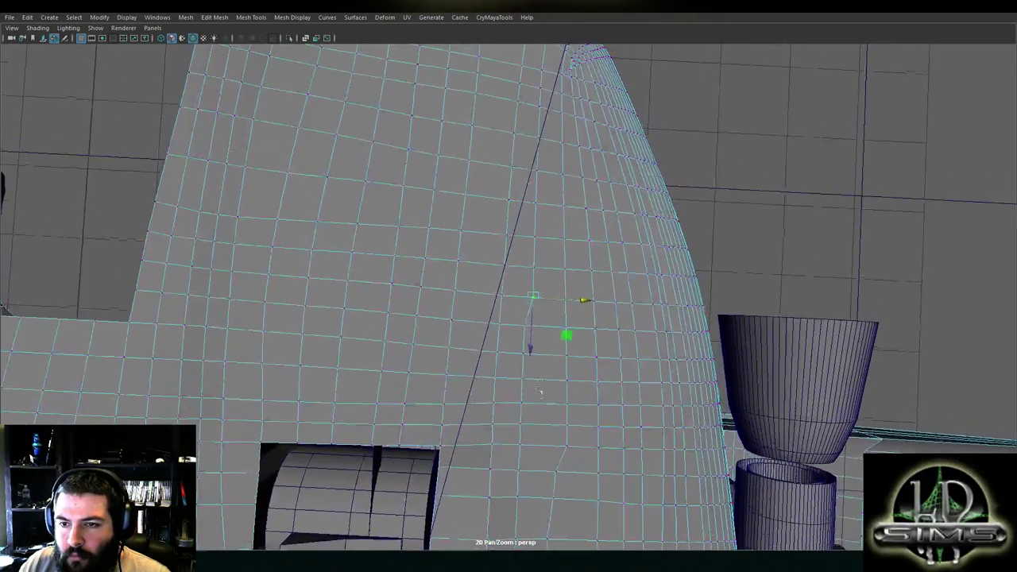
{"action": "left_click_drag", "start_coordinate": [552, 302], "coordinate": [540, 378]}
{"action": "left_click", "coordinate": [534, 299]}
{"action": "mouse_move", "coordinate": [553, 301]}
{"action": "left_mouse_down"}
{"action": "mouse_move", "coordinate": [560, 334]}
{"action": "mouse_move", "coordinate": [550, 303]}
{"action": "left_mouse_up"}
{"action": "left_click", "coordinate": [504, 294]}
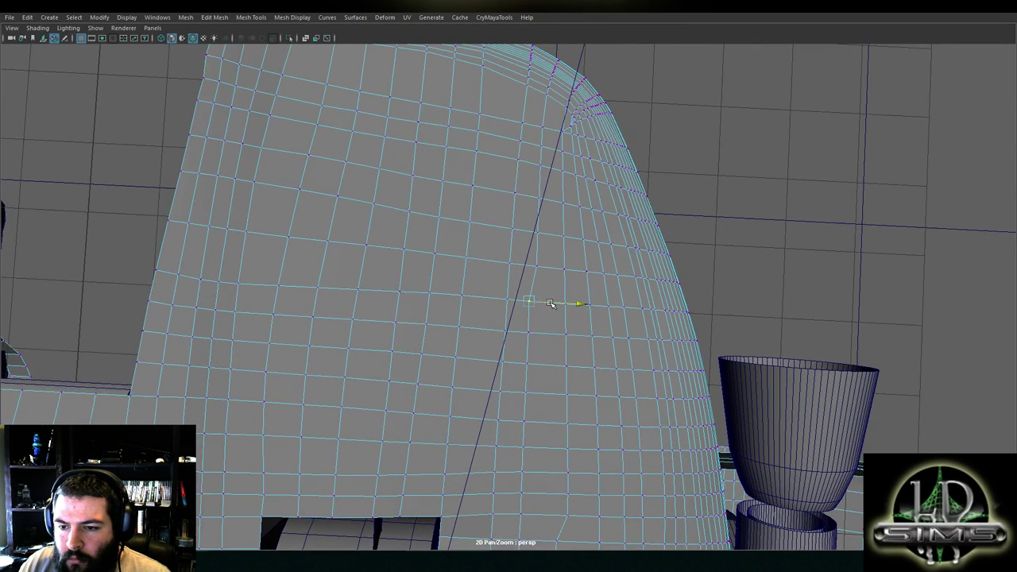
Nudge that column's upper vertices sideways until the edge line runs evenly toward the hull's rounded corner
{"action": "left_click", "coordinate": [538, 267]}
{"action": "left_click_drag", "start_coordinate": [554, 268], "coordinate": [556, 310]}
{"action": "left_click", "coordinate": [550, 264]}
{"action": "left_click", "coordinate": [540, 261]}
{"action": "mouse_move", "coordinate": [557, 261]}
{"action": "left_mouse_down"}
{"action": "mouse_move", "coordinate": [554, 348]}
{"action": "mouse_move", "coordinate": [553, 266]}
{"action": "left_mouse_up"}
{"action": "left_click", "coordinate": [543, 231]}
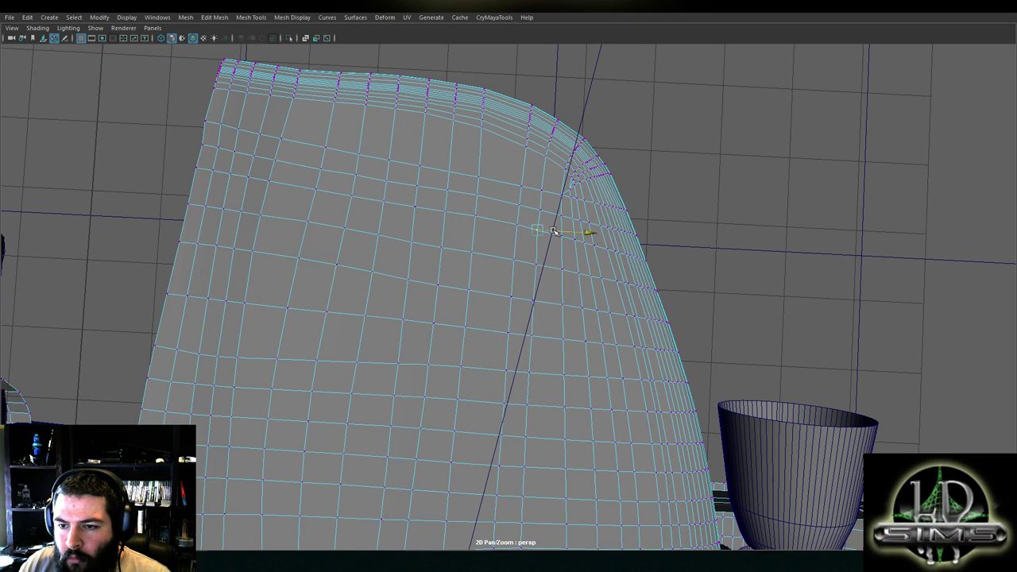
{"action": "left_click", "coordinate": [552, 265]}
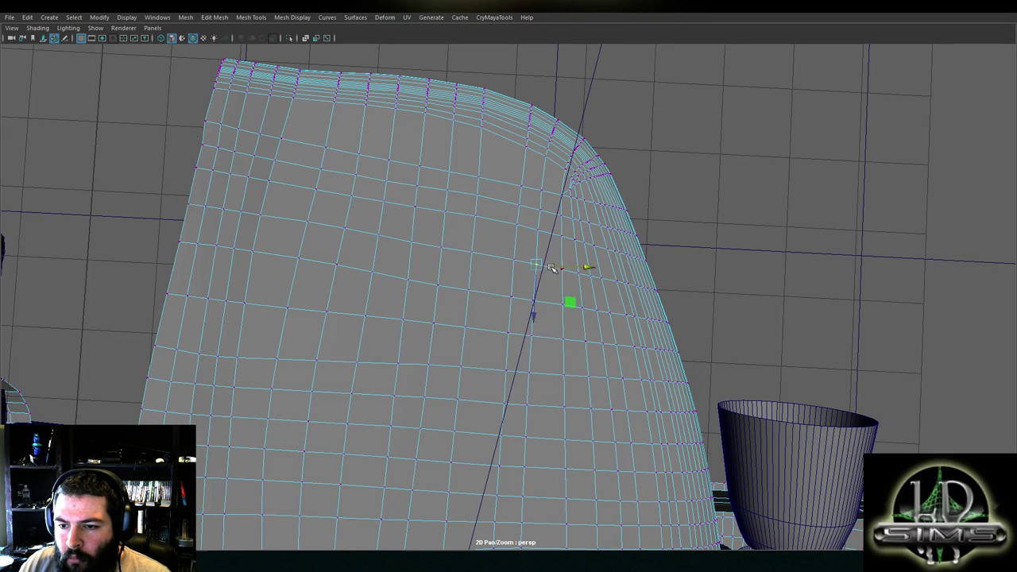
{"action": "left_click_drag", "start_coordinate": [554, 265], "coordinate": [553, 265]}
{"action": "middle_click_drag", "start_coordinate": [556, 253], "coordinate": [557, 296], "text": "alt"}
{"action": "left_click", "coordinate": [552, 237]}
{"action": "left_click", "coordinate": [543, 238]}
{"action": "left_click_drag", "start_coordinate": [561, 237], "coordinate": [559, 238]}
Even out the second row below the rounded rim by adjusting its middle vertices, working toward the notch
{"action": "scroll", "coordinate": [561, 286], "scroll_direction": "down", "scroll_amount": 1}
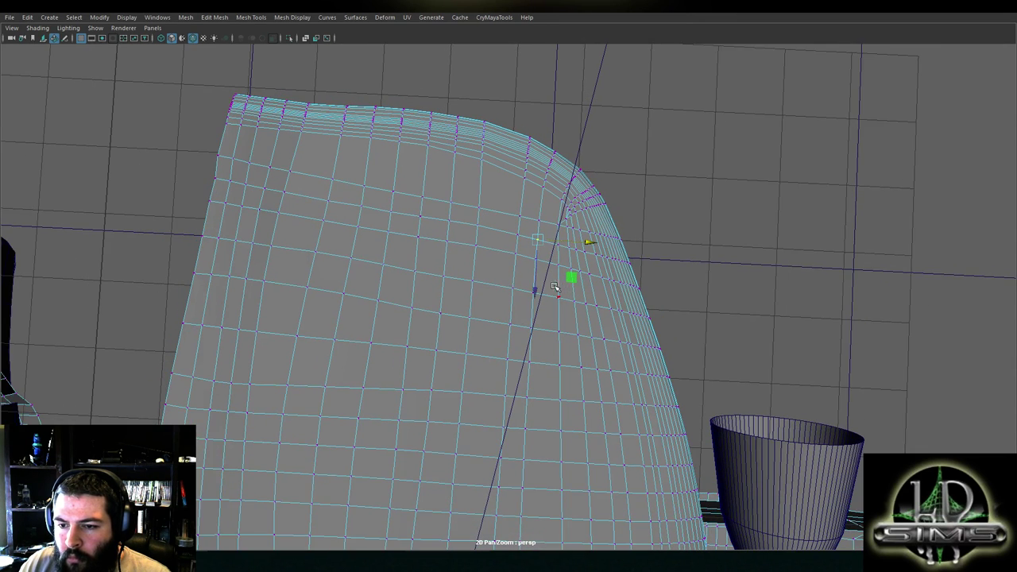
{"action": "scroll", "coordinate": [556, 286], "scroll_direction": "up", "scroll_amount": 2}
{"action": "left_click", "coordinate": [476, 223]}
{"action": "left_click", "coordinate": [443, 218]}
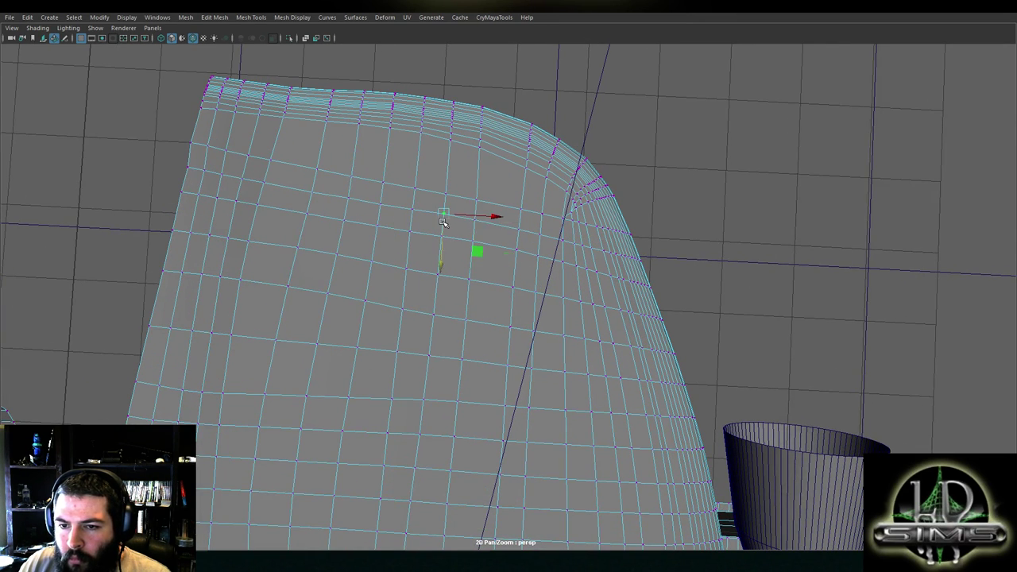
{"action": "left_click", "coordinate": [382, 207]}
{"action": "left_click_drag", "start_coordinate": [380, 219], "coordinate": [411, 227]}
{"action": "left_click", "coordinate": [411, 214]}
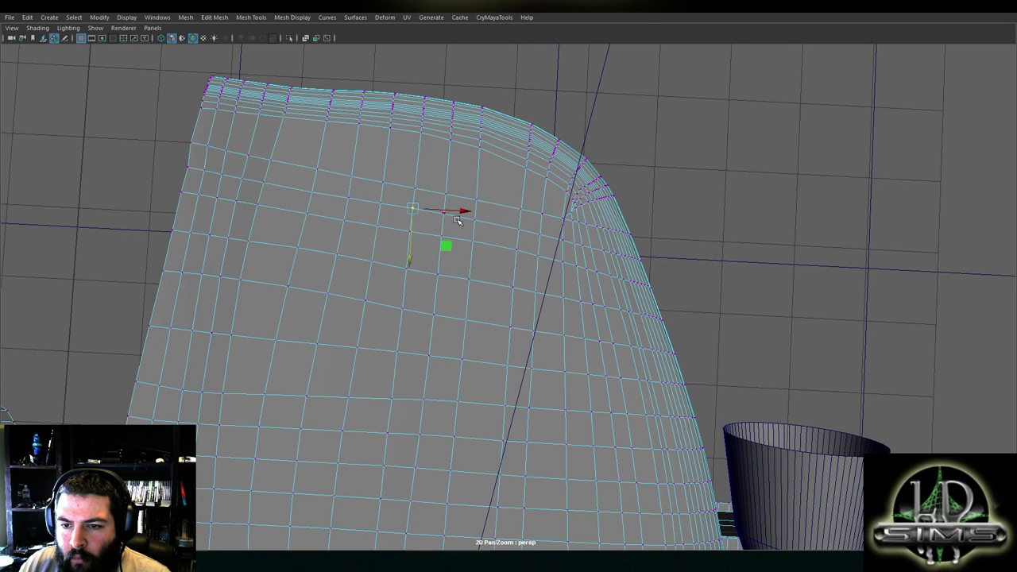
Adjust the remaining vertices of the second row below the rim, up to the closely spaced columns beside the notch
{"action": "middle_click_drag", "start_coordinate": [355, 223], "coordinate": [550, 267], "text": "alt"}
{"action": "left_click", "coordinate": [370, 211]}
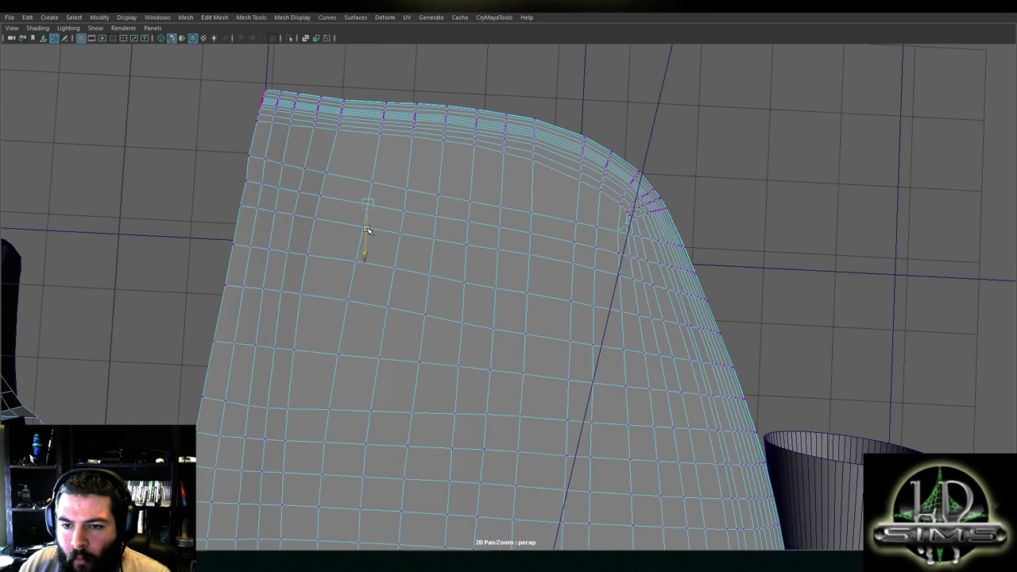
{"action": "left_click", "coordinate": [337, 199]}
{"action": "left_click_drag", "start_coordinate": [336, 197], "coordinate": [334, 197]}
{"action": "left_click", "coordinate": [299, 194]}
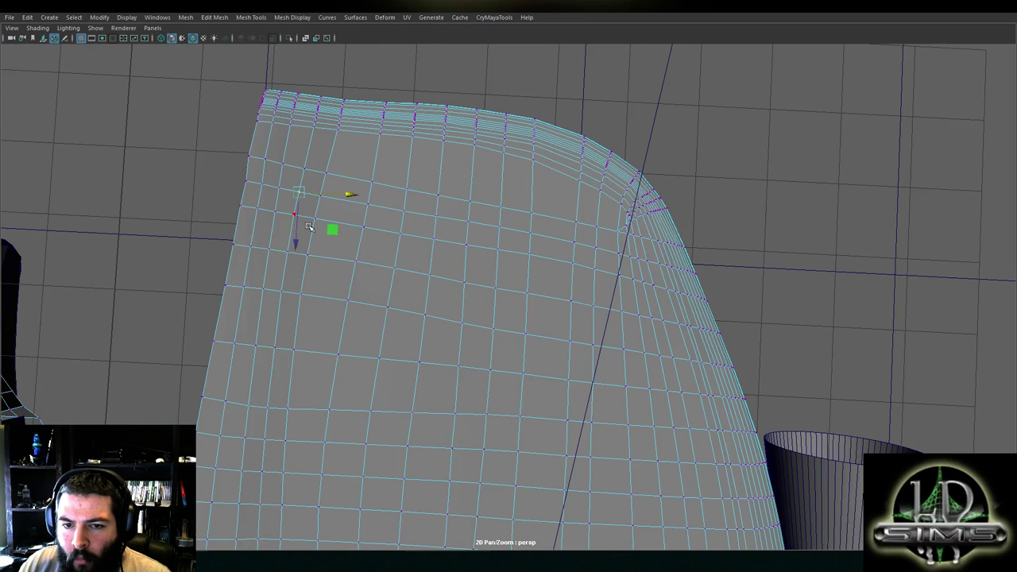
Align the uppermost vertices along the notch's side edge, just below the rounded rim, to straighten that border
{"action": "middle_click_drag", "start_coordinate": [302, 224], "coordinate": [418, 275], "text": "alt"}
{"action": "scroll", "coordinate": [413, 270], "scroll_direction": "up", "scroll_amount": 1}
{"action": "left_click", "coordinate": [352, 213]}
{"action": "left_click", "coordinate": [364, 215]}
{"action": "right_click_drag", "start_coordinate": [405, 209], "coordinate": [366, 209]}
{"action": "left_click", "coordinate": [360, 189]}
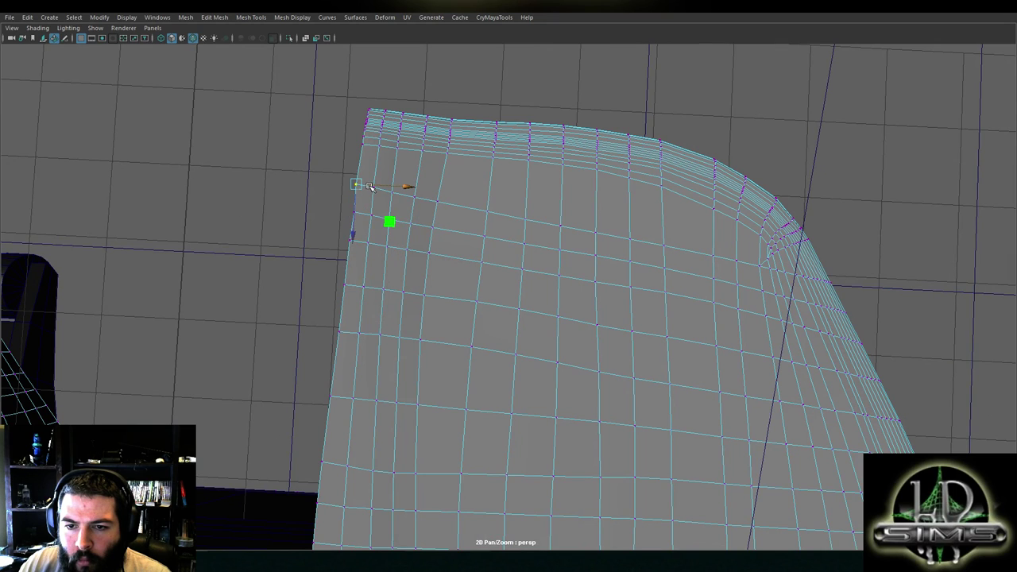
{"action": "scroll", "coordinate": [453, 270], "scroll_direction": "down", "scroll_amount": 1}
{"action": "left_click", "coordinate": [380, 247]}
{"action": "left_click", "coordinate": [362, 245]}
{"action": "left_click_drag", "start_coordinate": [380, 245], "coordinate": [381, 246]}
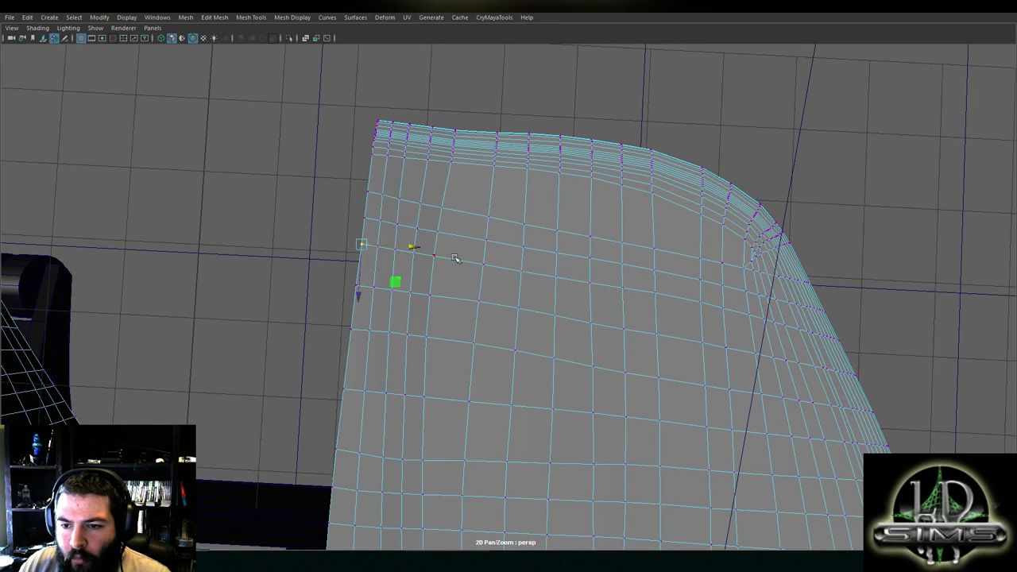
Nudge the central vertices of the wavy row midway between the rim and the cutout lengthwise to smooth it
{"action": "scroll", "coordinate": [552, 282], "scroll_direction": "down", "scroll_amount": 9}
{"action": "scroll", "coordinate": [625, 281], "scroll_direction": "up", "scroll_amount": 10}
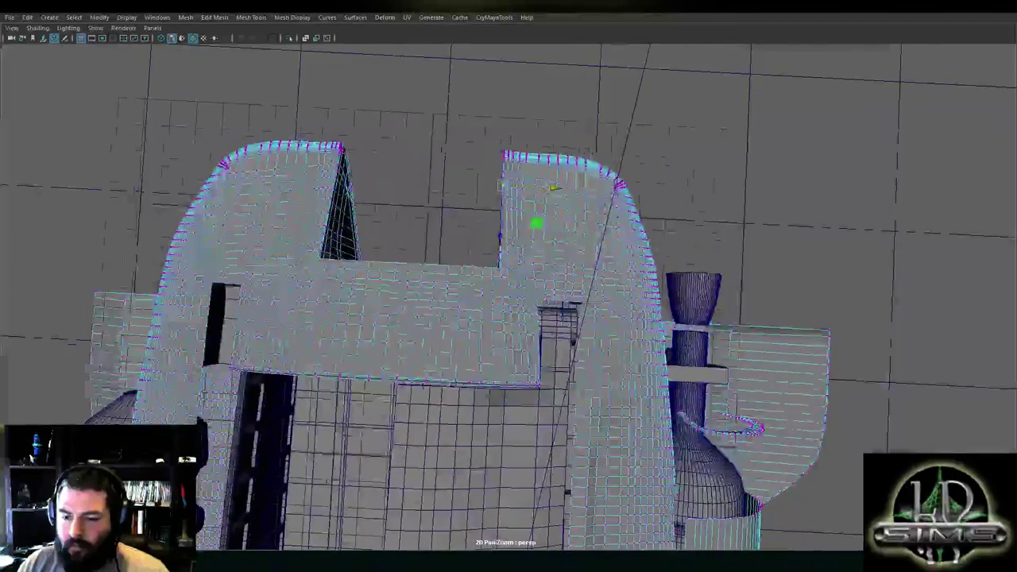
{"action": "scroll", "coordinate": [528, 294], "scroll_direction": "up", "scroll_amount": 8}
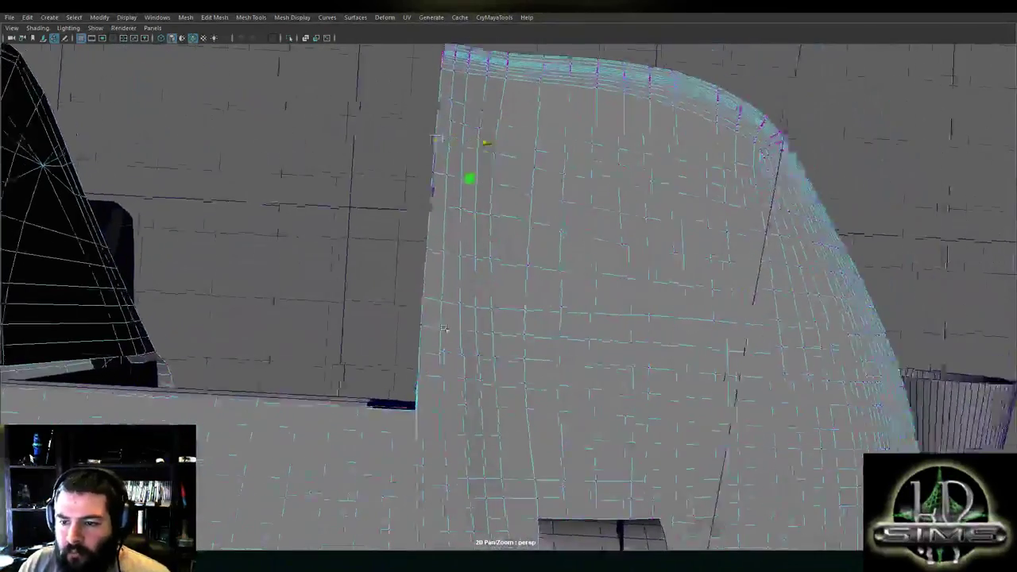
{"action": "scroll", "coordinate": [540, 291], "scroll_direction": "up", "scroll_amount": 4}
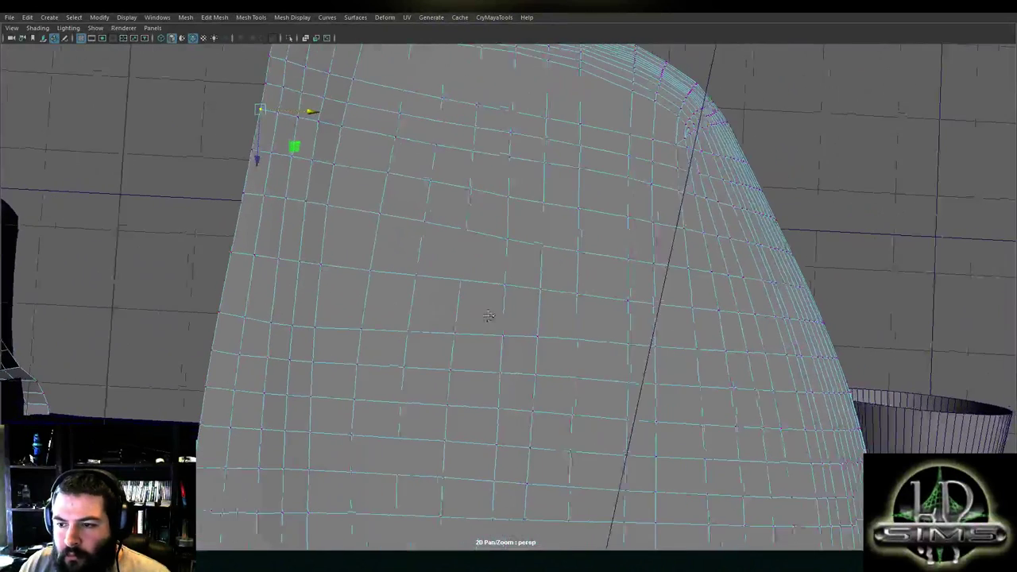
{"action": "left_click", "coordinate": [656, 262]}
{"action": "left_click_drag", "start_coordinate": [652, 283], "coordinate": [651, 285]}
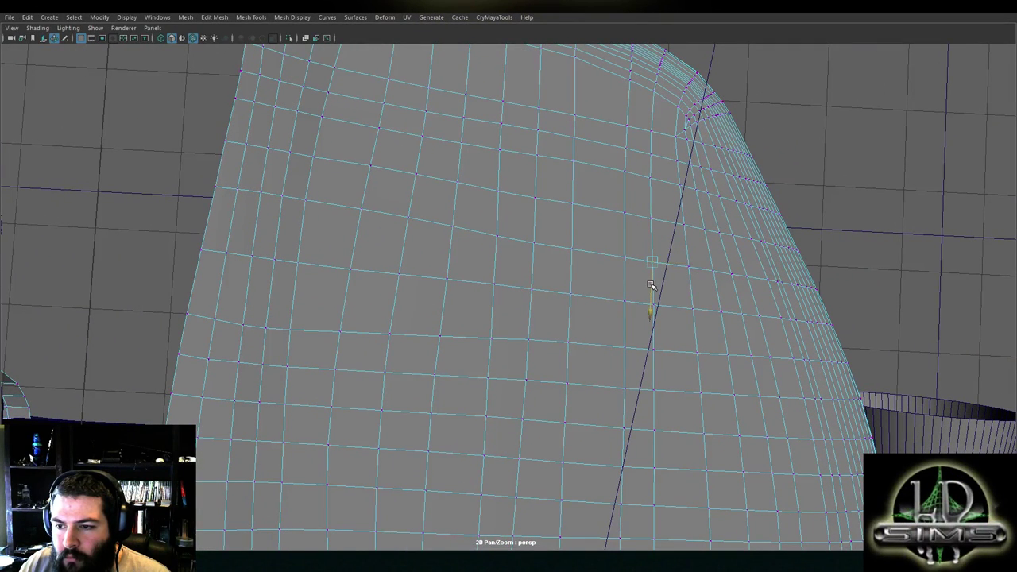
{"action": "middle_click_drag", "start_coordinate": [525, 251], "coordinate": [511, 263], "text": "alt"}
{"action": "scroll", "coordinate": [522, 265], "scroll_direction": "up", "scroll_amount": 3}
{"action": "left_click", "coordinate": [557, 276]}
{"action": "left_click", "coordinate": [546, 312]}
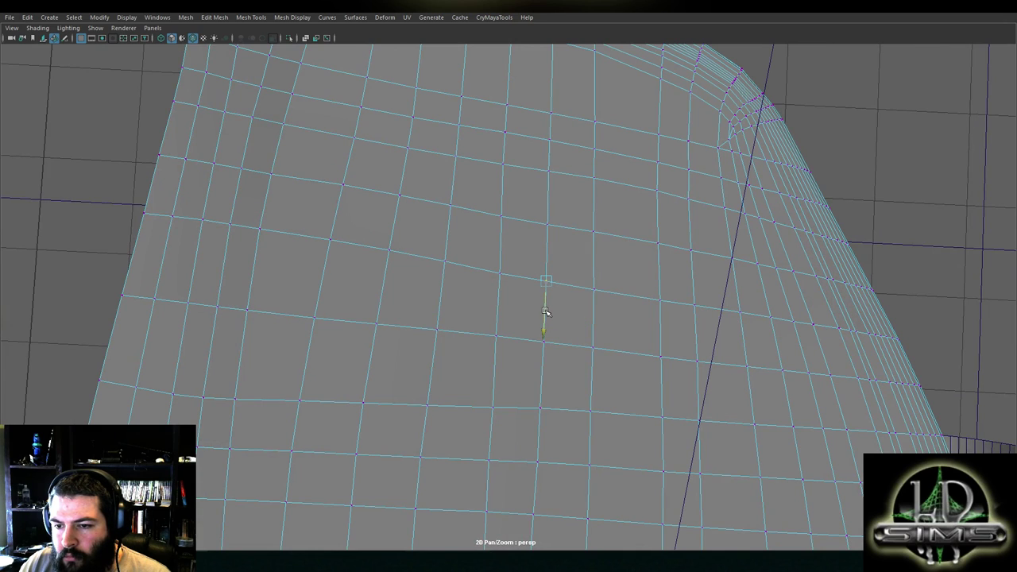
{"action": "left_click", "coordinate": [595, 294]}
{"action": "left_click_drag", "start_coordinate": [593, 318], "coordinate": [593, 316]}
Adjust the same midway row's vertices lengthwise across its outer part, toward the curved side of the hull
{"action": "left_click", "coordinate": [659, 303]}
{"action": "left_click_drag", "start_coordinate": [662, 321], "coordinate": [661, 321]}
{"action": "left_click", "coordinate": [694, 309]}
{"action": "left_click", "coordinate": [695, 327]}
{"action": "left_click", "coordinate": [737, 312]}
{"action": "left_click", "coordinate": [793, 321]}
{"action": "left_click", "coordinate": [794, 344]}
{"action": "left_click", "coordinate": [813, 325]}
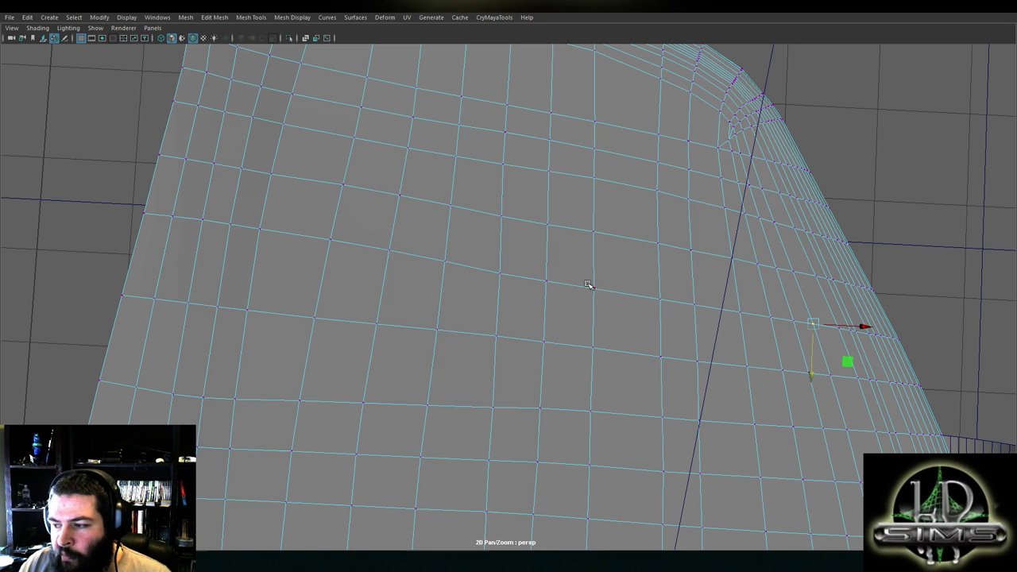
Smooth the inner part of the midway row by nudging its vertices toward the notch edge
{"action": "left_click", "coordinate": [500, 279]}
{"action": "left_click_drag", "start_coordinate": [499, 302], "coordinate": [499, 300]}
{"action": "scroll", "coordinate": [451, 267], "scroll_direction": "up", "scroll_amount": 1}
{"action": "middle_click_drag", "start_coordinate": [447, 269], "coordinate": [542, 307], "text": "alt"}
{"action": "left_click", "coordinate": [378, 293]}
{"action": "left_click", "coordinate": [347, 287]}
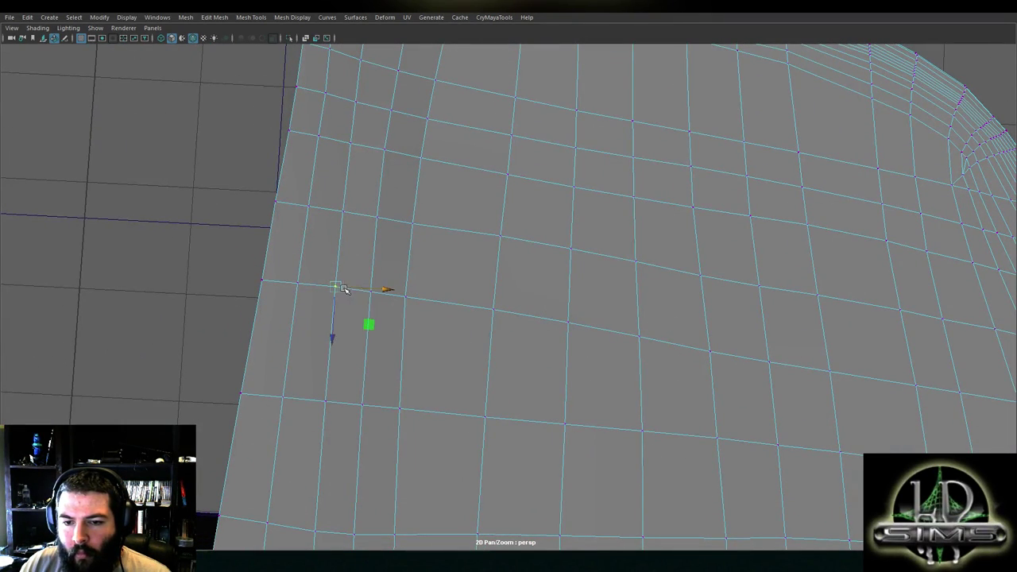
{"action": "left_click_drag", "start_coordinate": [330, 316], "coordinate": [333, 317]}
{"action": "left_click", "coordinate": [402, 309]}
{"action": "left_click_drag", "start_coordinate": [418, 302], "coordinate": [422, 300]}
{"action": "scroll", "coordinate": [515, 325], "scroll_direction": "down", "scroll_amount": 3}
{"action": "scroll", "coordinate": [585, 348], "scroll_direction": "down", "scroll_amount": 10}
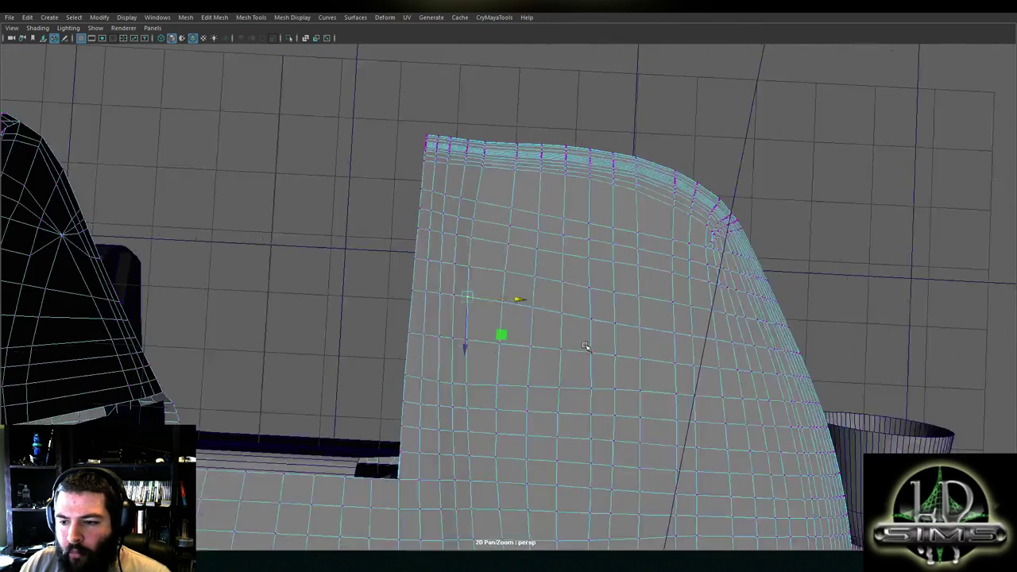
Shift the vertices in the rows level with the cutout's upper edge sideways to even the columns outward of its corner
{"action": "scroll", "coordinate": [582, 413], "scroll_direction": "up", "scroll_amount": 3}
{"action": "middle_click_drag", "start_coordinate": [581, 422], "coordinate": [564, 306], "text": "alt"}
{"action": "scroll", "coordinate": [564, 306], "scroll_direction": "up", "scroll_amount": 4}
{"action": "left_click_drag", "start_coordinate": [565, 306], "coordinate": [529, 384], "text": "alt"}
{"action": "scroll", "coordinate": [562, 350], "scroll_direction": "up", "scroll_amount": 3}
{"action": "mouse_move", "coordinate": [563, 350]}
{"action": "left_mouse_down", "text": "alt"}
{"action": "mouse_move", "coordinate": [555, 318]}
{"action": "mouse_move", "coordinate": [565, 320]}
{"action": "mouse_move", "coordinate": [549, 320]}
{"action": "mouse_move", "coordinate": [543, 349]}
{"action": "left_mouse_up", "text": "alt"}
{"action": "left_click", "coordinate": [553, 318]}
{"action": "left_click", "coordinate": [537, 348]}
{"action": "left_click", "coordinate": [489, 317]}
{"action": "left_click_drag", "start_coordinate": [504, 317], "coordinate": [503, 317]}
{"action": "left_click", "coordinate": [457, 315]}
{"action": "left_click", "coordinate": [543, 382]}
{"action": "left_click_drag", "start_coordinate": [543, 382], "coordinate": [544, 383]}
Move the next vertices up the kinked column outward of the cutout's corner inward, in line with those below
{"action": "mouse_move", "coordinate": [545, 382]}
{"action": "middle_mouse_down", "text": "alt"}
{"action": "mouse_move", "coordinate": [535, 309]}
{"action": "mouse_move", "coordinate": [539, 320]}
{"action": "mouse_move", "coordinate": [529, 318]}
{"action": "mouse_move", "coordinate": [536, 294]}
{"action": "mouse_move", "coordinate": [542, 365]}
{"action": "middle_mouse_up", "text": "alt"}
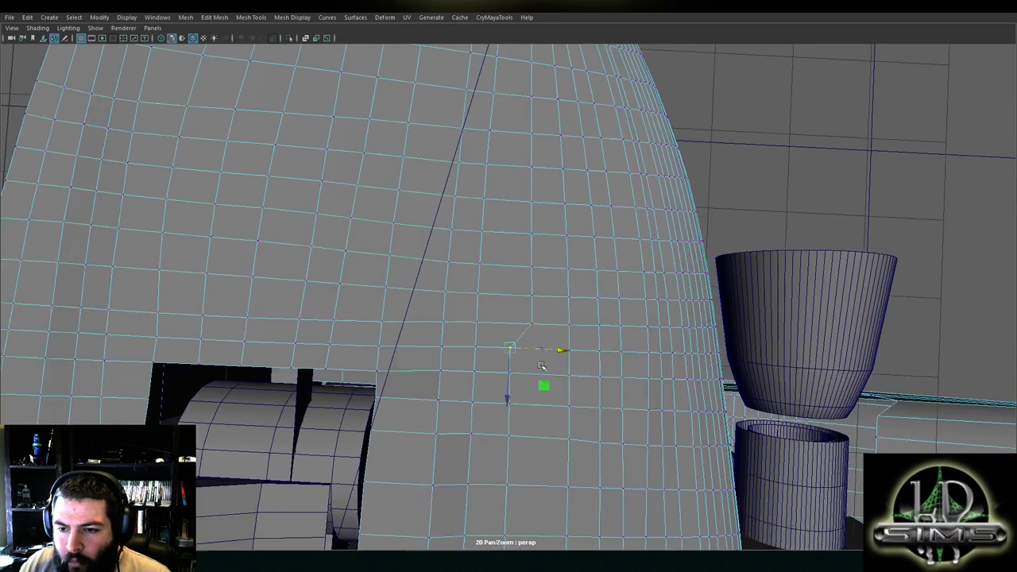
{"action": "left_click", "coordinate": [532, 323]}
{"action": "key", "text": "g"}
{"action": "left_click", "coordinate": [539, 323]}
{"action": "right_click_drag", "start_coordinate": [552, 315], "coordinate": [504, 257]}
{"action": "middle_click_drag", "start_coordinate": [554, 323], "coordinate": [544, 326]}
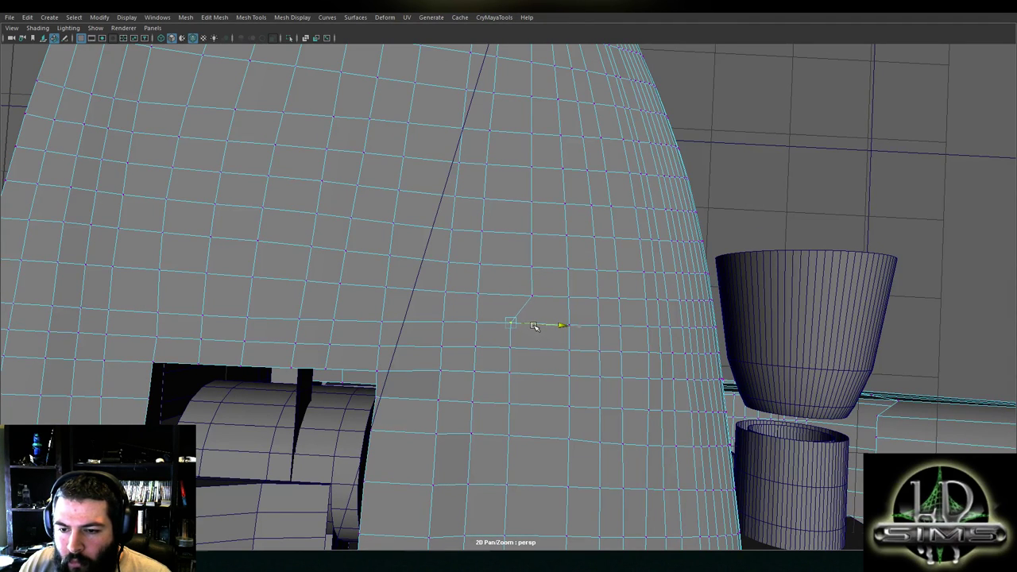
{"action": "left_click", "coordinate": [538, 296]}
{"action": "left_click", "coordinate": [513, 331]}
{"action": "left_click_drag", "start_coordinate": [511, 332], "coordinate": [545, 298]}
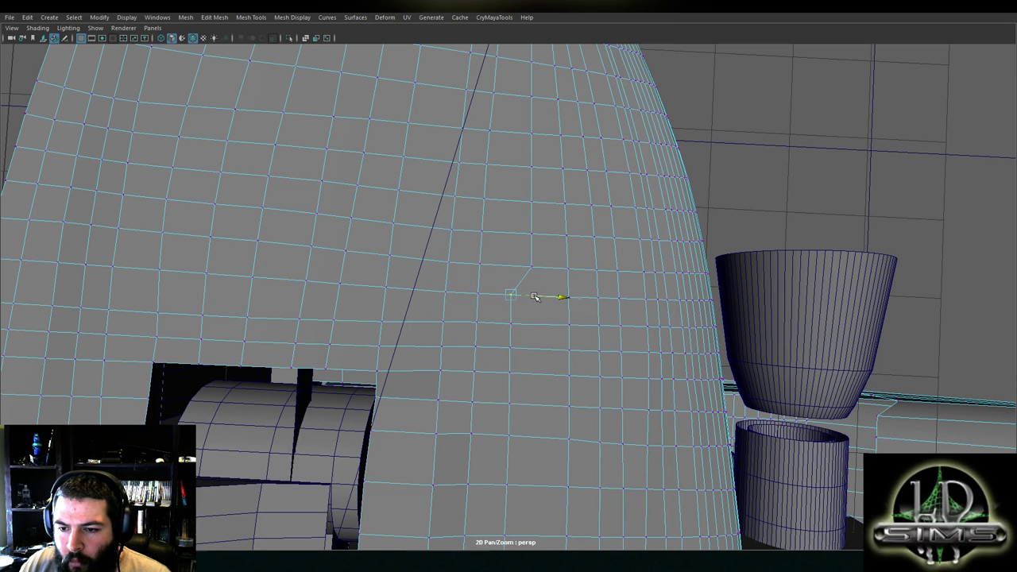
Continue realigning the kinked column inward, moving its vertices halfway up toward the rounded corner
{"action": "middle_click_drag", "start_coordinate": [538, 287], "coordinate": [534, 325], "text": "alt"}
{"action": "left_click", "coordinate": [529, 308]}
{"action": "left_click_drag", "start_coordinate": [548, 309], "coordinate": [525, 273]}
{"action": "left_click", "coordinate": [529, 275]}
{"action": "middle_click_drag", "start_coordinate": [531, 273], "coordinate": [531, 315], "text": "alt"}
{"action": "left_click", "coordinate": [527, 284]}
{"action": "left_click_drag", "start_coordinate": [554, 285], "coordinate": [528, 299]}
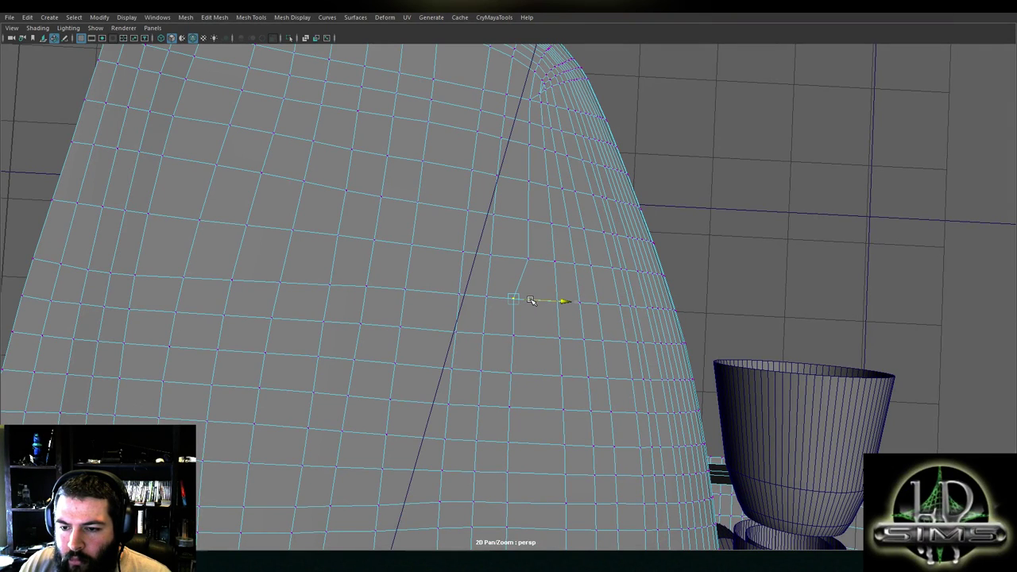
Fine-tune the sideways positions of the column's midway vertices to keep the spacing between neighbouring columns even
{"action": "left_click_drag", "start_coordinate": [531, 299], "coordinate": [531, 300]}
{"action": "left_click", "coordinate": [517, 335]}
{"action": "left_click_drag", "start_coordinate": [535, 337], "coordinate": [510, 367]}
{"action": "left_click", "coordinate": [523, 292]}
{"action": "left_click_drag", "start_coordinate": [547, 292], "coordinate": [538, 294]}
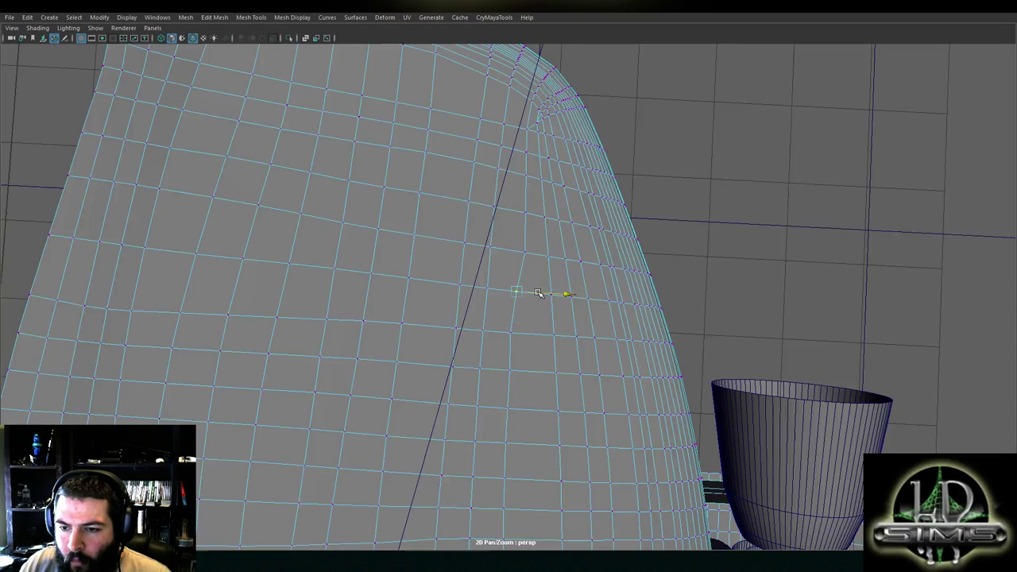
{"action": "left_click", "coordinate": [513, 334]}
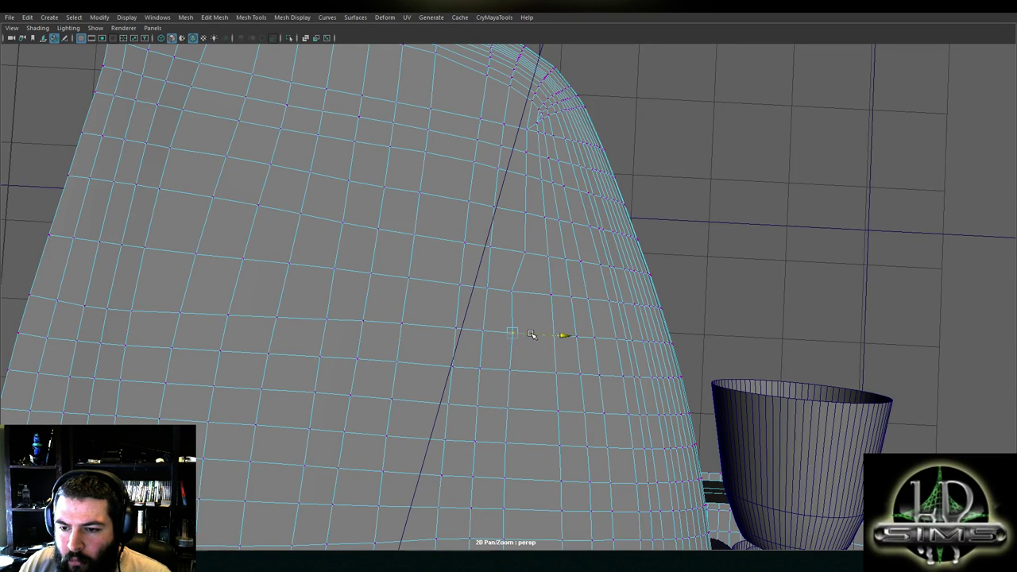
Move the column's next two upper vertices inward and adjust the vertices below them lengthwise along their rows
{"action": "left_click", "coordinate": [526, 253]}
{"action": "left_click_drag", "start_coordinate": [550, 349], "coordinate": [553, 386], "text": "alt"}
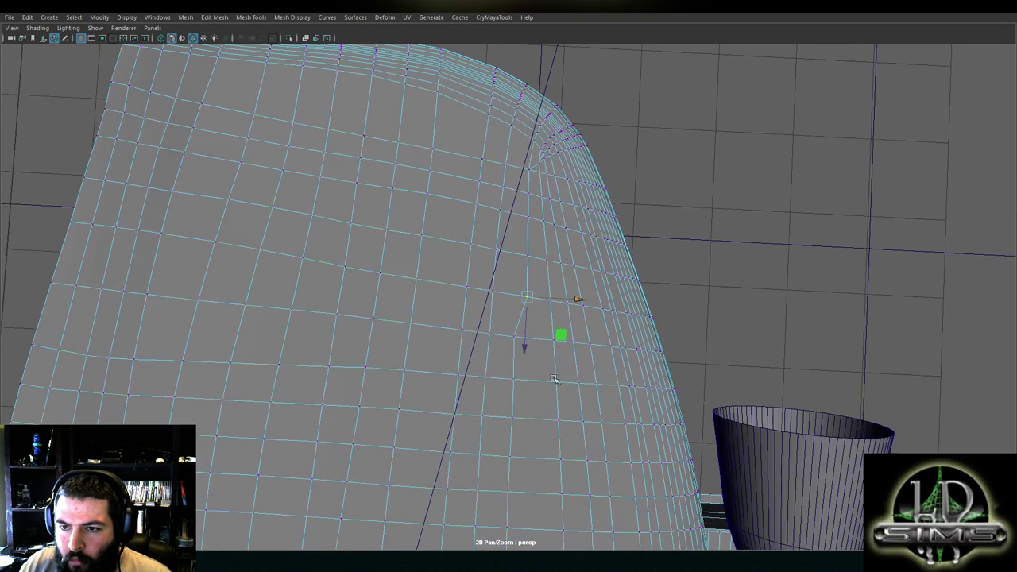
{"action": "mouse_move", "coordinate": [550, 300]}
{"action": "left_mouse_down"}
{"action": "mouse_move", "coordinate": [538, 299]}
{"action": "mouse_move", "coordinate": [544, 319]}
{"action": "mouse_move", "coordinate": [535, 286]}
{"action": "left_mouse_up"}
{"action": "left_click", "coordinate": [527, 284]}
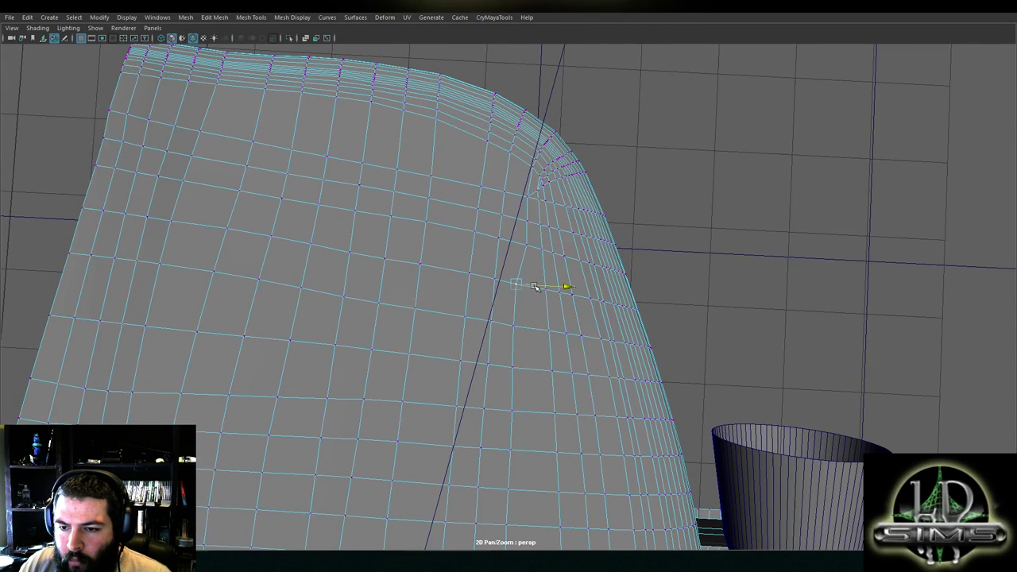
{"action": "left_click", "coordinate": [523, 324]}
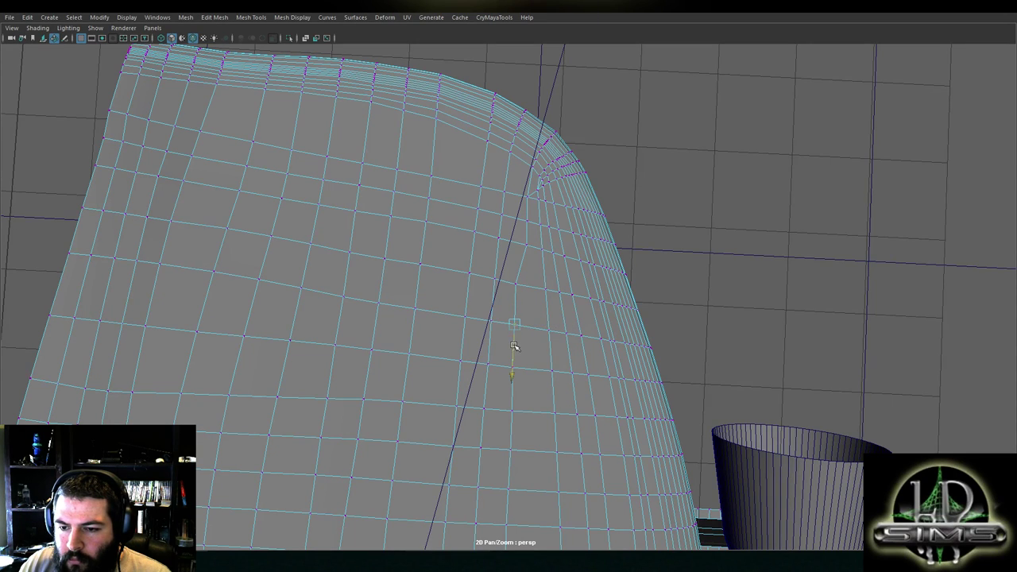
{"action": "left_click", "coordinate": [528, 370]}
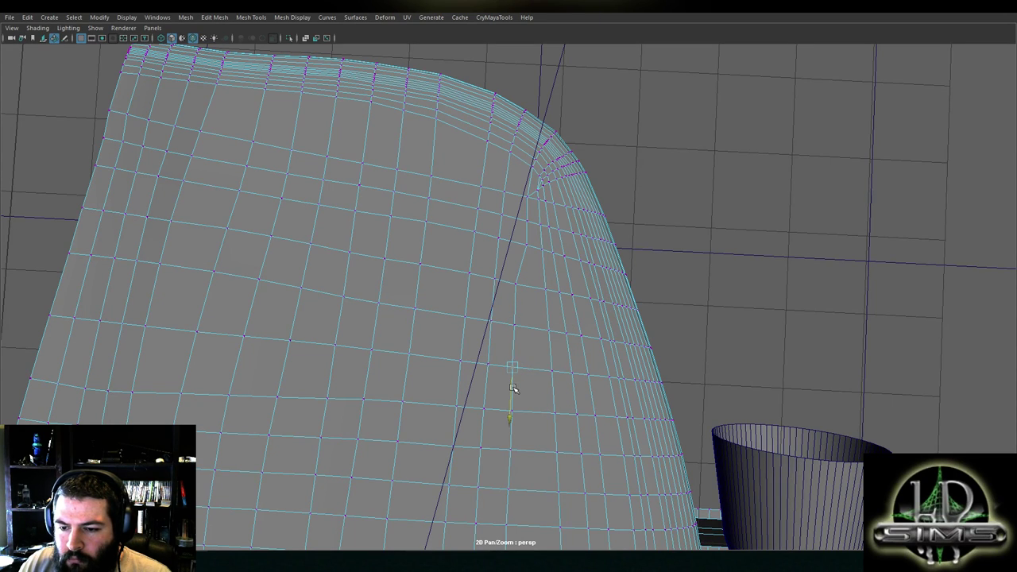
{"action": "left_click", "coordinate": [523, 402]}
{"action": "middle_click_drag", "start_coordinate": [526, 400], "coordinate": [522, 425], "text": "alt"}
Shift the column's topmost vertices inward up to the point where the edge lines converge at the rounded corner
{"action": "middle_click_drag", "start_coordinate": [522, 323], "coordinate": [533, 365], "text": "alt"}
{"action": "left_click", "coordinate": [525, 313]}
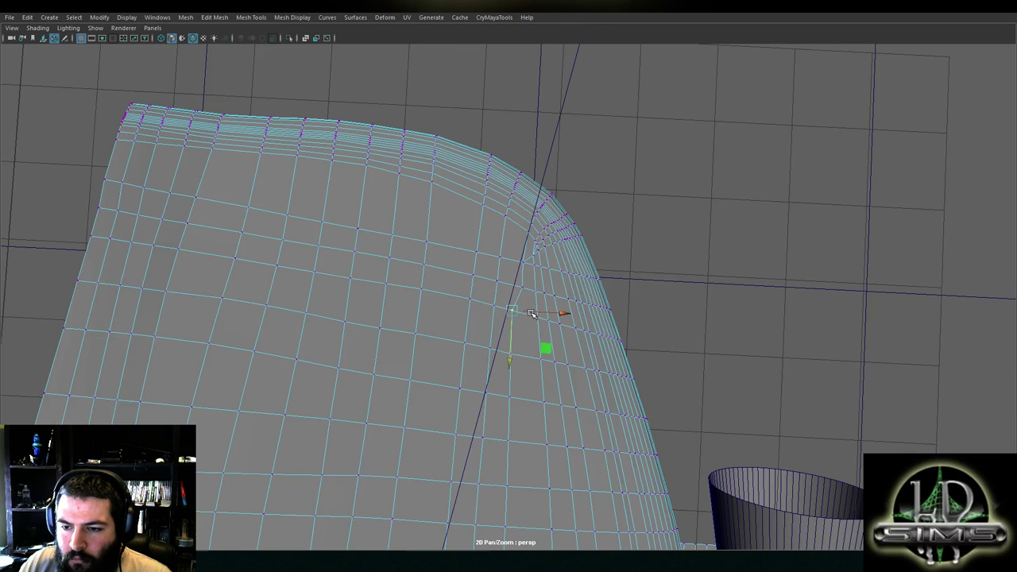
{"action": "left_click_drag", "start_coordinate": [532, 314], "coordinate": [541, 288]}
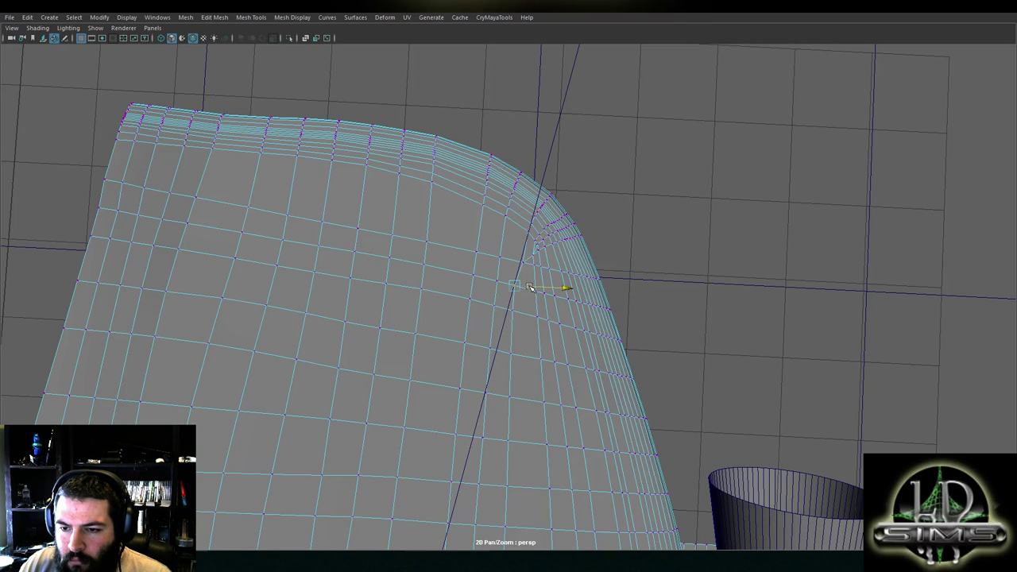
{"action": "middle_click_drag", "start_coordinate": [529, 264], "coordinate": [528, 330], "text": "alt"}
{"action": "left_click", "coordinate": [523, 290]}
{"action": "left_click_drag", "start_coordinate": [538, 289], "coordinate": [487, 296]}
Adjust the vertices around the converging edges at the rounded corner to spread the fanned edge lines evenly
{"action": "scroll", "coordinate": [534, 298], "scroll_direction": "up", "scroll_amount": 5}
{"action": "left_click", "coordinate": [563, 297]}
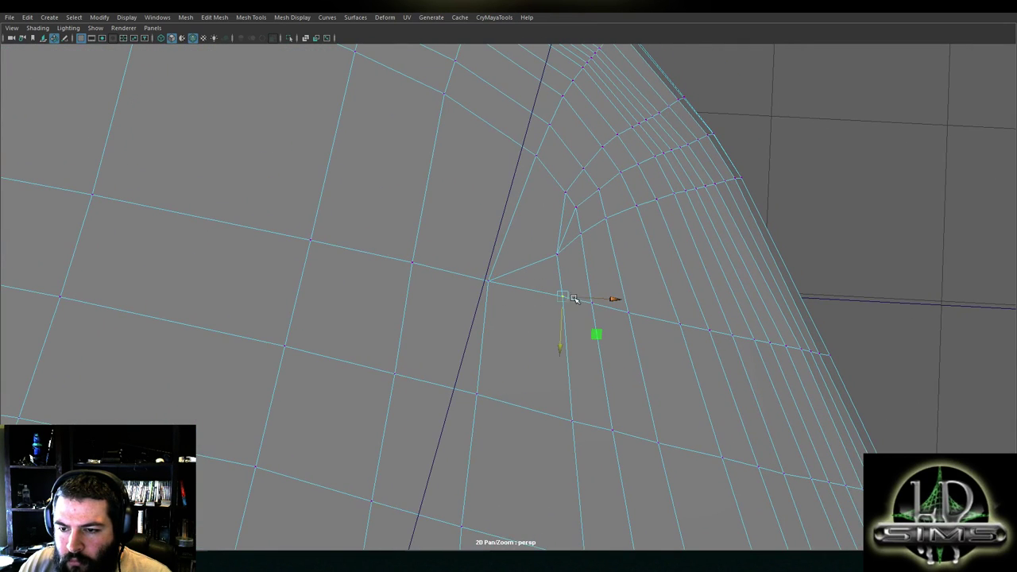
{"action": "left_click", "coordinate": [593, 304]}
{"action": "left_click", "coordinate": [628, 313]}
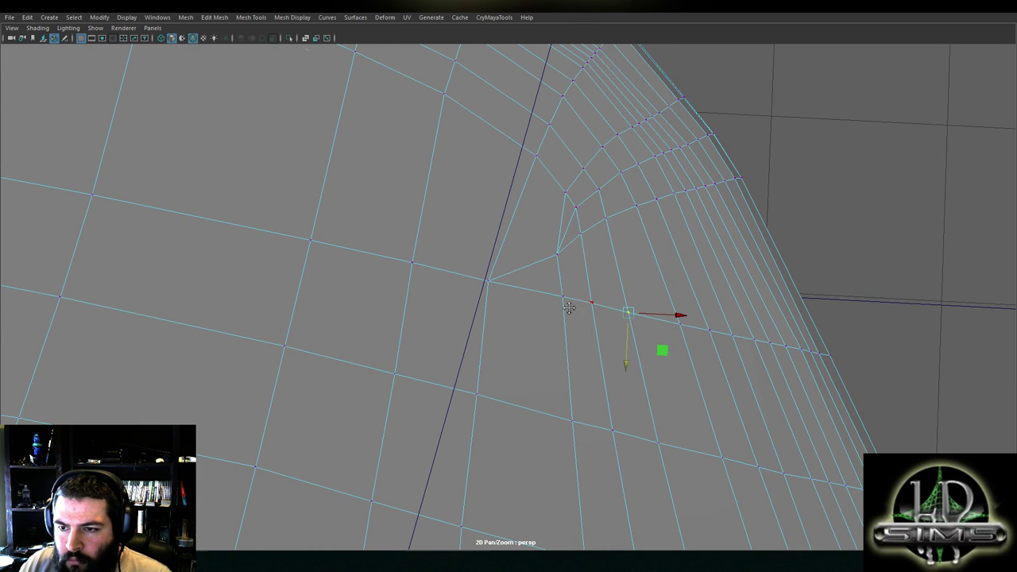
{"action": "middle_click_drag", "start_coordinate": [569, 309], "coordinate": [532, 351], "text": "alt"}
{"action": "left_click", "coordinate": [536, 284]}
{"action": "left_click_drag", "start_coordinate": [553, 284], "coordinate": [589, 270]}
{"action": "left_click", "coordinate": [563, 269]}
{"action": "left_click", "coordinate": [596, 257]}
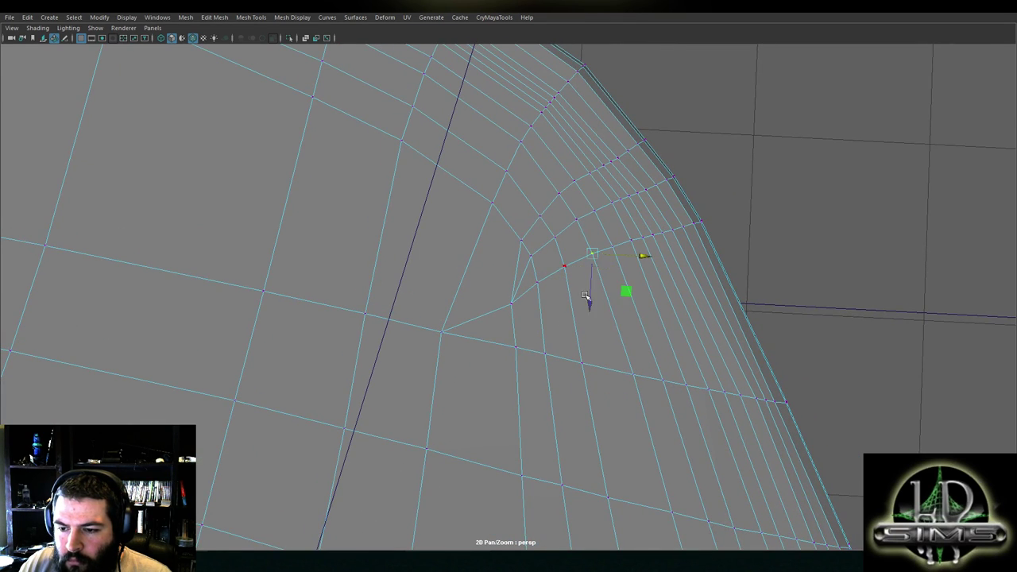
Nudge the row vertices just below the converging edges and move their shared vertex up and inward to even the surrounding faces
{"action": "left_click", "coordinate": [581, 362]}
{"action": "left_click_drag", "start_coordinate": [600, 365], "coordinate": [566, 356]}
{"action": "left_click", "coordinate": [545, 356]}
{"action": "left_click", "coordinate": [517, 347]}
{"action": "left_click", "coordinate": [512, 303]}
{"action": "left_click_drag", "start_coordinate": [510, 325], "coordinate": [531, 286]}
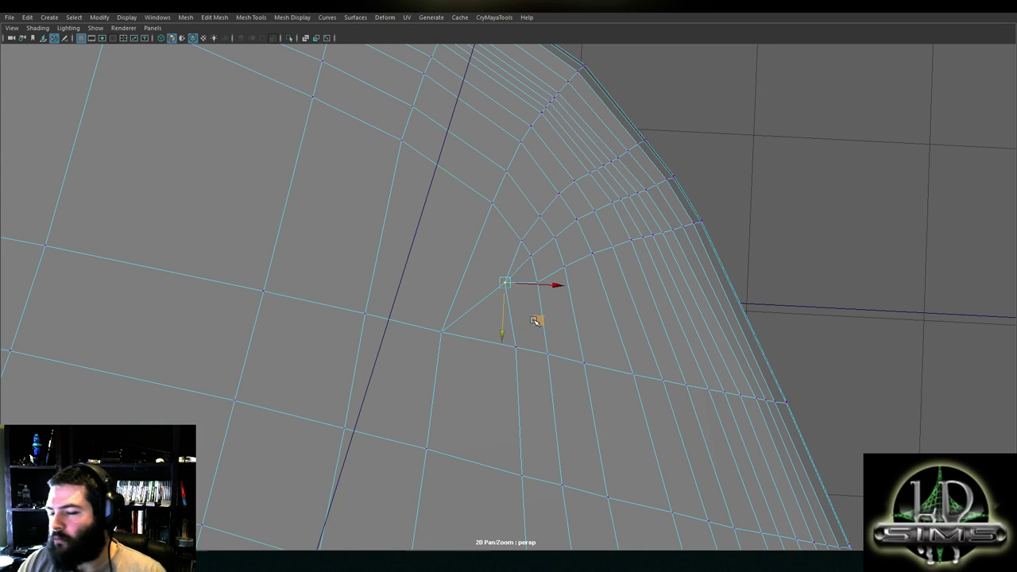
Shift the kinked row's vertices near the hull's inner edge lengthwise so the neighbouring row lines run straight
{"action": "scroll", "coordinate": [533, 321], "scroll_direction": "down", "scroll_amount": 10}
{"action": "middle_click_drag", "start_coordinate": [500, 445], "coordinate": [513, 353], "text": "alt"}
{"action": "left_click_drag", "start_coordinate": [513, 354], "coordinate": [541, 384], "text": "alt"}
{"action": "left_click", "coordinate": [524, 383]}
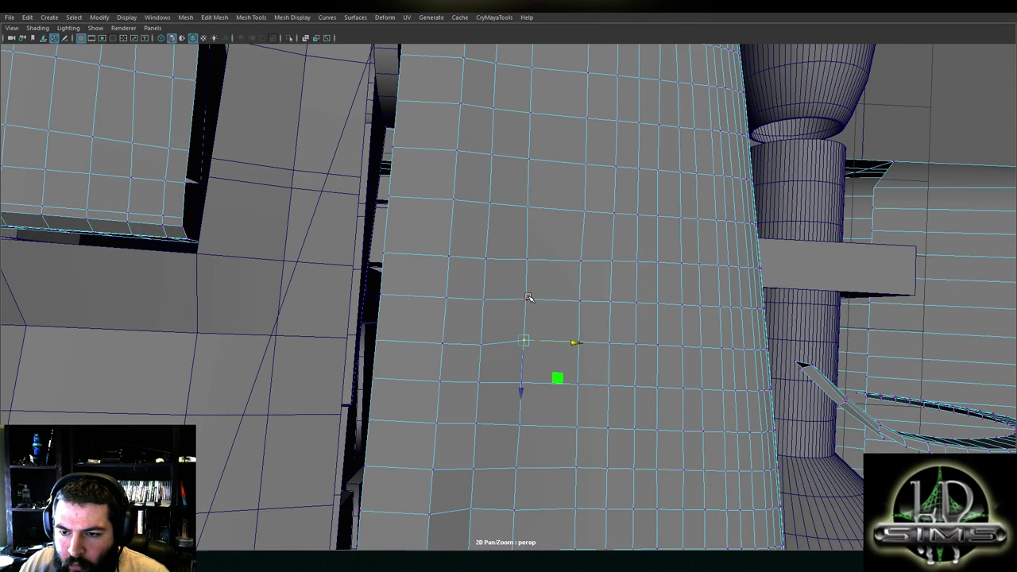
{"action": "left_click", "coordinate": [526, 343]}
{"action": "left_click", "coordinate": [481, 346]}
{"action": "double_click", "coordinate": [382, 343], "text": "shift"}
{"action": "left_click_drag", "start_coordinate": [427, 386], "coordinate": [413, 331]}
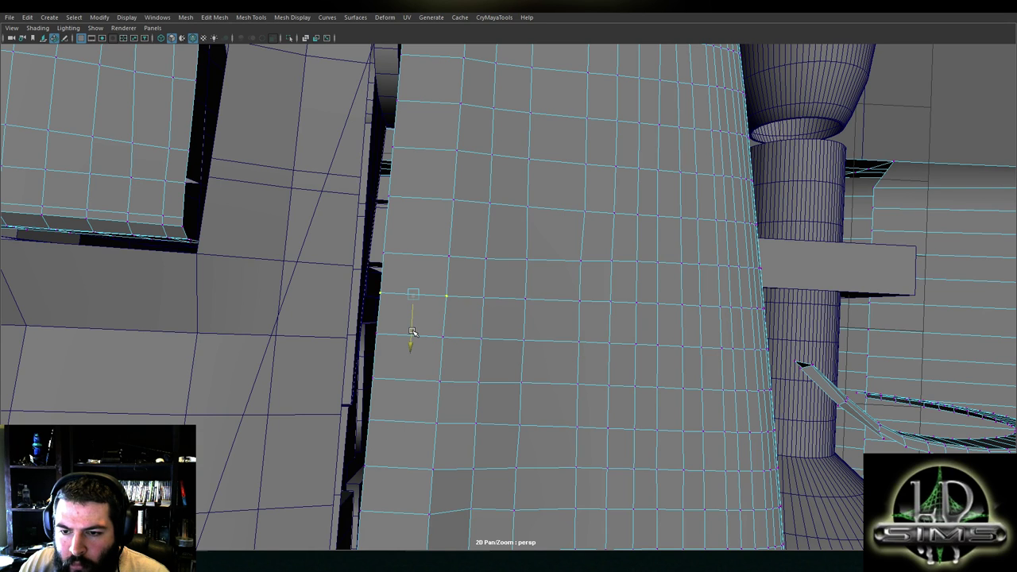
{"action": "middle_click_drag", "start_coordinate": [413, 332], "coordinate": [496, 370], "text": "alt"}
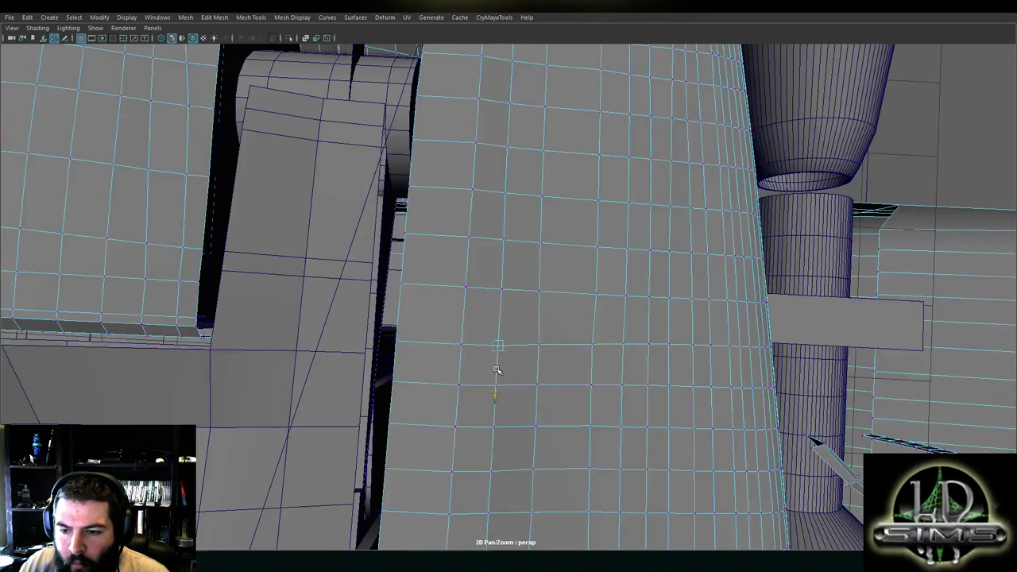
In the side view, adjust the first vertices just below the hull's upper edge to smooth the row line
{"action": "scroll", "coordinate": [495, 370], "scroll_direction": "down", "scroll_amount": 3}
{"action": "key", "text": "space"}
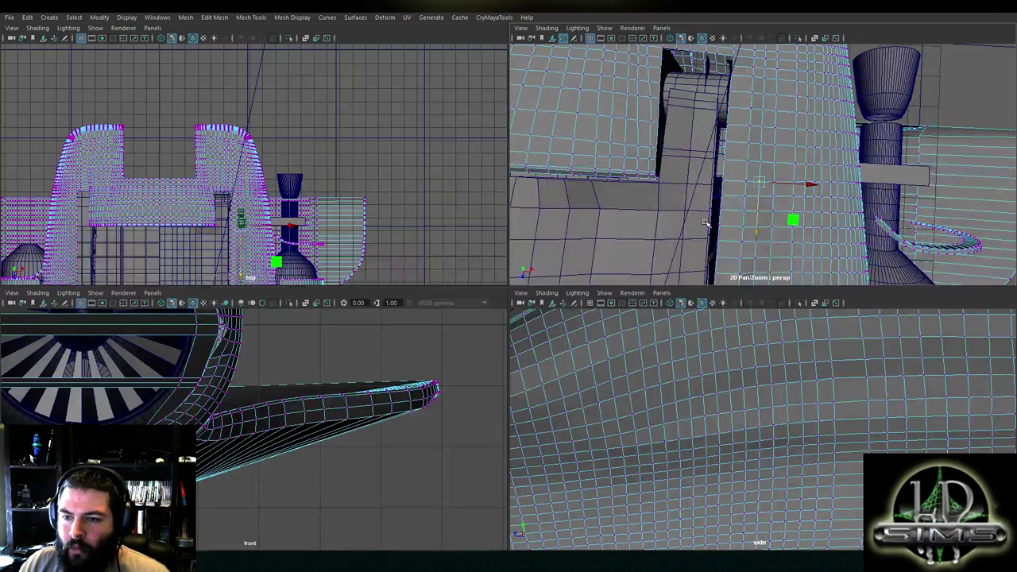
{"action": "scroll", "coordinate": [710, 225], "scroll_direction": "down", "scroll_amount": 4}
{"action": "scroll", "coordinate": [763, 391], "scroll_direction": "down", "scroll_amount": 8}
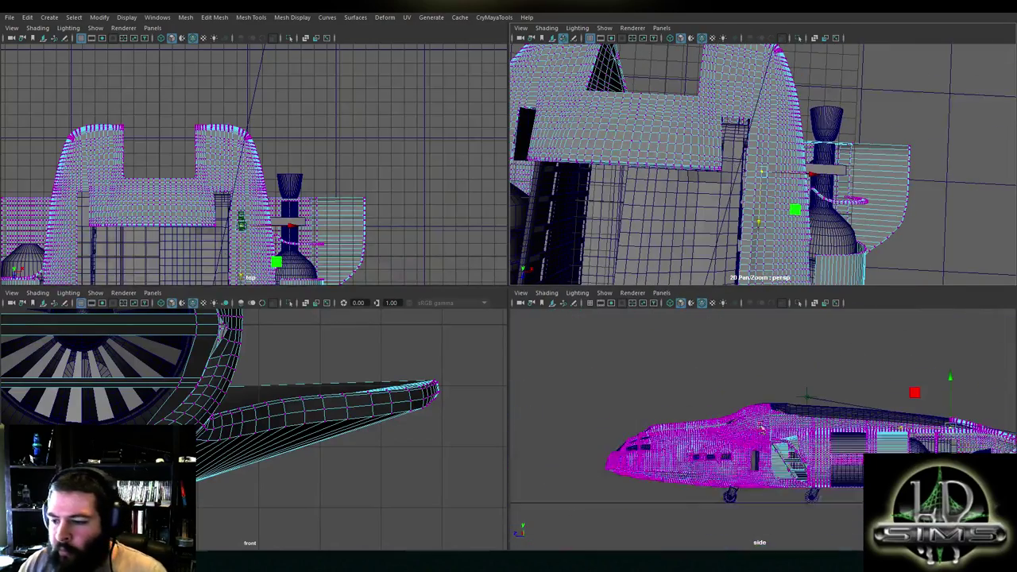
{"action": "key", "text": "space"}
{"action": "scroll", "coordinate": [606, 232], "scroll_direction": "up", "scroll_amount": 3}
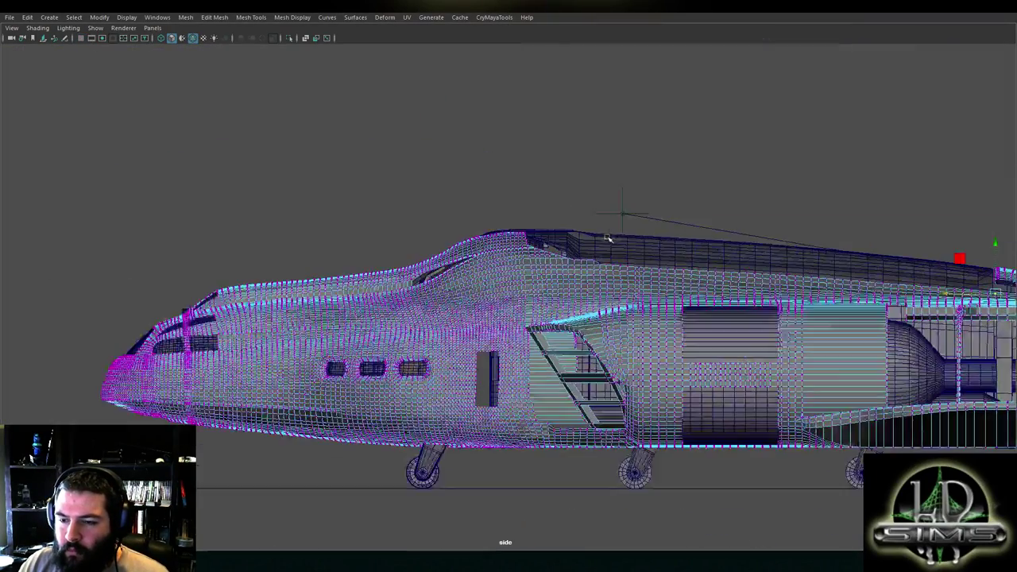
{"action": "scroll", "coordinate": [608, 237], "scroll_direction": "up", "scroll_amount": 5}
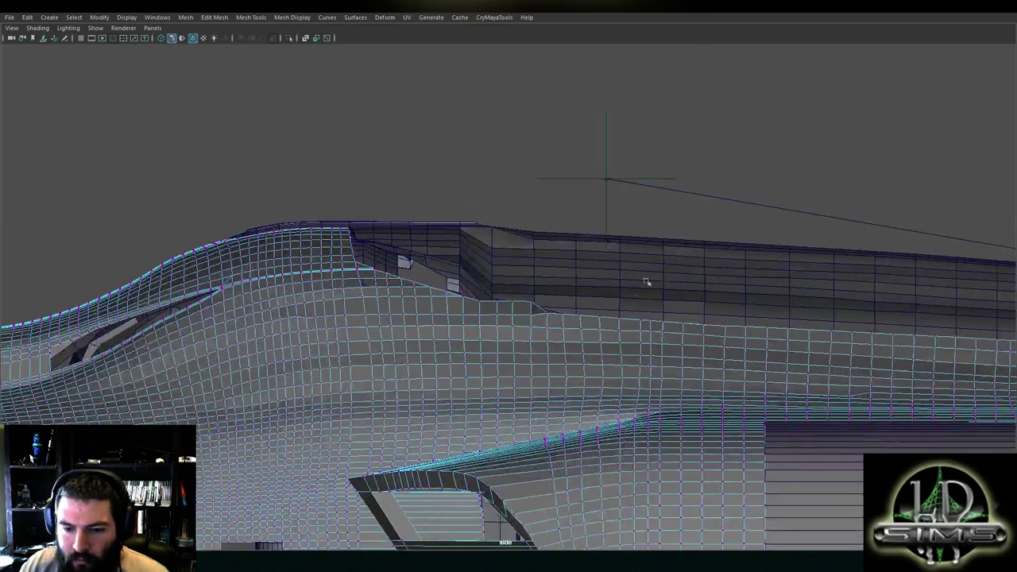
{"action": "scroll", "coordinate": [655, 275], "scroll_direction": "up", "scroll_amount": 4}
{"action": "scroll", "coordinate": [551, 308], "scroll_direction": "up", "scroll_amount": 3}
{"action": "left_click", "coordinate": [546, 299]}
{"action": "left_click_drag", "start_coordinate": [548, 272], "coordinate": [629, 285]}
{"action": "left_click", "coordinate": [580, 316]}
{"action": "left_click", "coordinate": [578, 299]}
Nudge the next vertices toward the rear in the row below the hull's upper edge
{"action": "scroll", "coordinate": [612, 315], "scroll_direction": "up", "scroll_amount": 2}
{"action": "left_click", "coordinate": [629, 305]}
{"action": "middle_click_drag", "start_coordinate": [686, 316], "coordinate": [576, 300], "text": "alt"}
{"action": "left_click", "coordinate": [566, 292]}
{"action": "left_click_drag", "start_coordinate": [565, 270], "coordinate": [565, 273]}
{"action": "left_click", "coordinate": [657, 326]}
Adjust the heights of four more vertices farther rearward in the row below the hull's upper edge
{"action": "middle_click_drag", "start_coordinate": [760, 325], "coordinate": [497, 296], "text": "alt"}
{"action": "left_click_drag", "start_coordinate": [401, 273], "coordinate": [449, 278]}
{"action": "left_click", "coordinate": [422, 296]}
{"action": "left_click", "coordinate": [449, 299]}
{"action": "left_click", "coordinate": [497, 283]}
{"action": "left_click", "coordinate": [545, 287]}
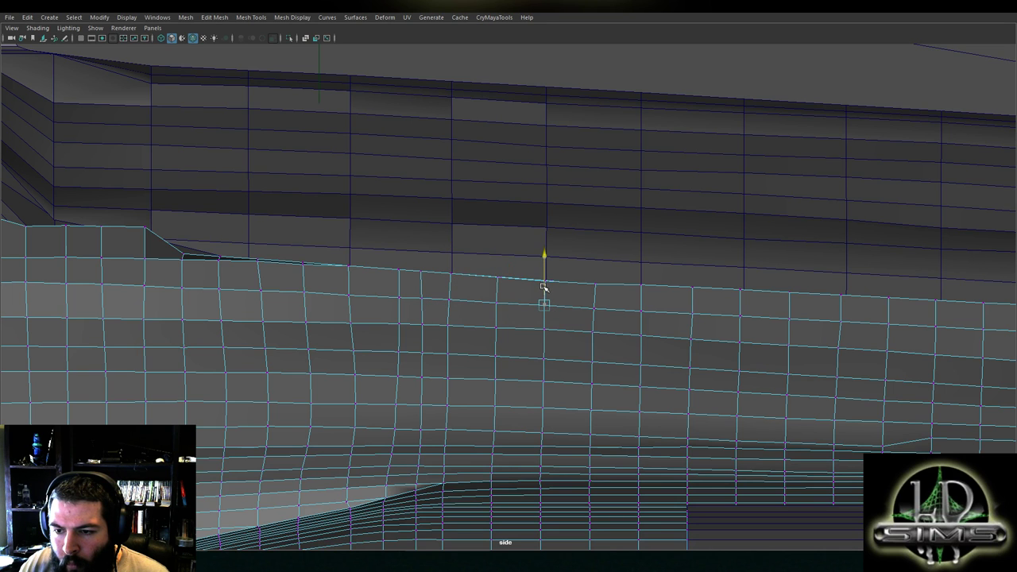
{"action": "left_click_drag", "start_coordinate": [544, 287], "coordinate": [545, 287]}
Nudge the vertices vertically along the lower row that runs just above the long rectangular recess
{"action": "middle_click_drag", "start_coordinate": [886, 319], "coordinate": [449, 259], "text": "alt"}
{"action": "left_click", "coordinate": [479, 387]}
{"action": "middle_click_drag", "start_coordinate": [479, 391], "coordinate": [385, 322], "text": "alt"}
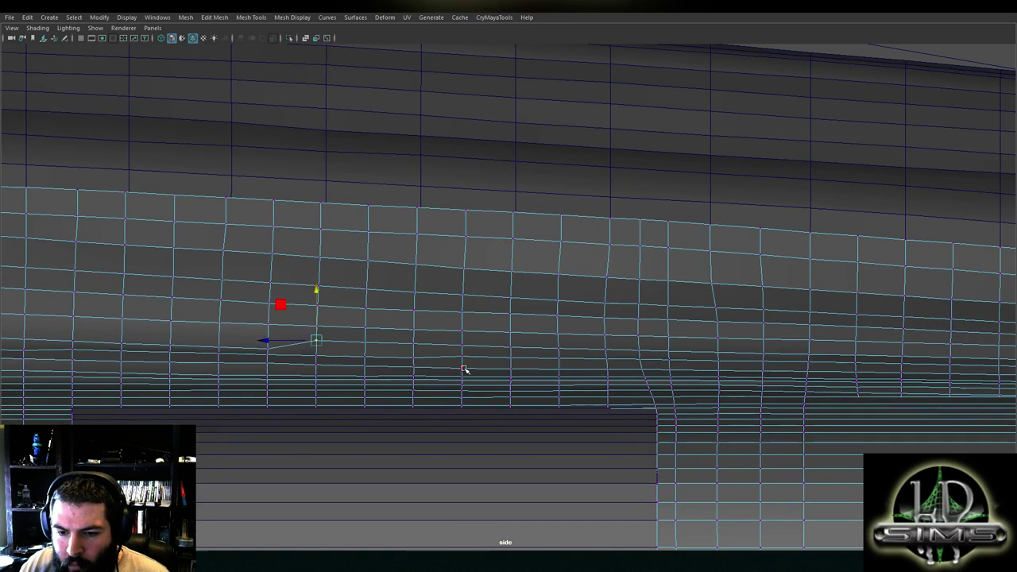
{"action": "scroll", "coordinate": [465, 370], "scroll_direction": "up", "scroll_amount": 2}
{"action": "left_click", "coordinate": [453, 372]}
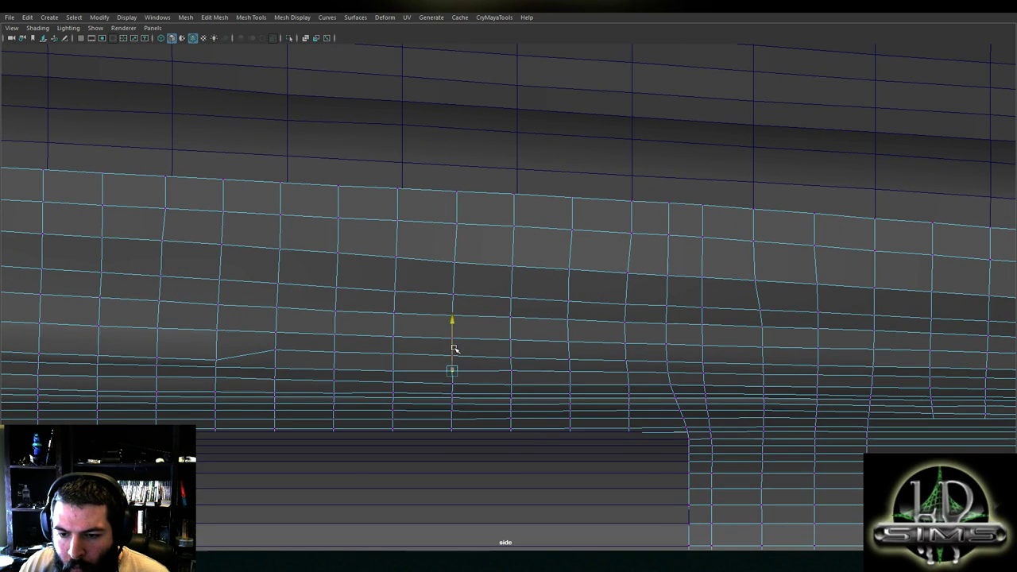
{"action": "left_click", "coordinate": [512, 372]}
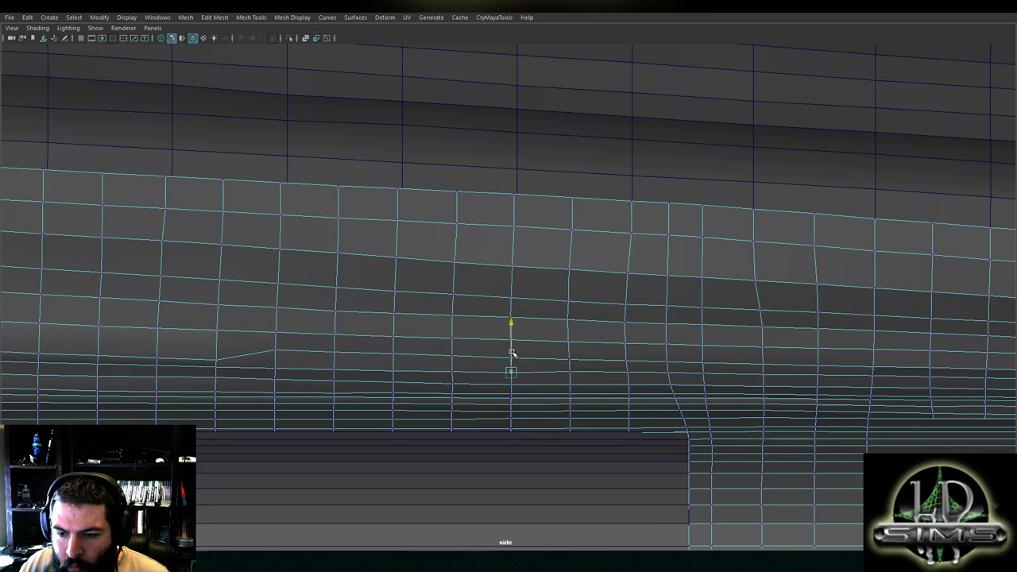
{"action": "left_click", "coordinate": [570, 372]}
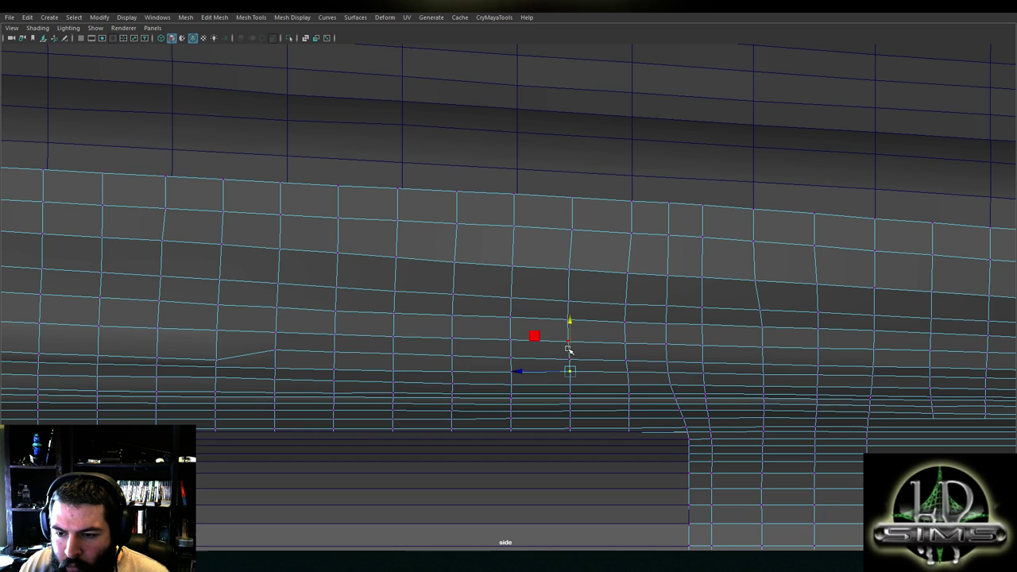
{"action": "left_click", "coordinate": [627, 371]}
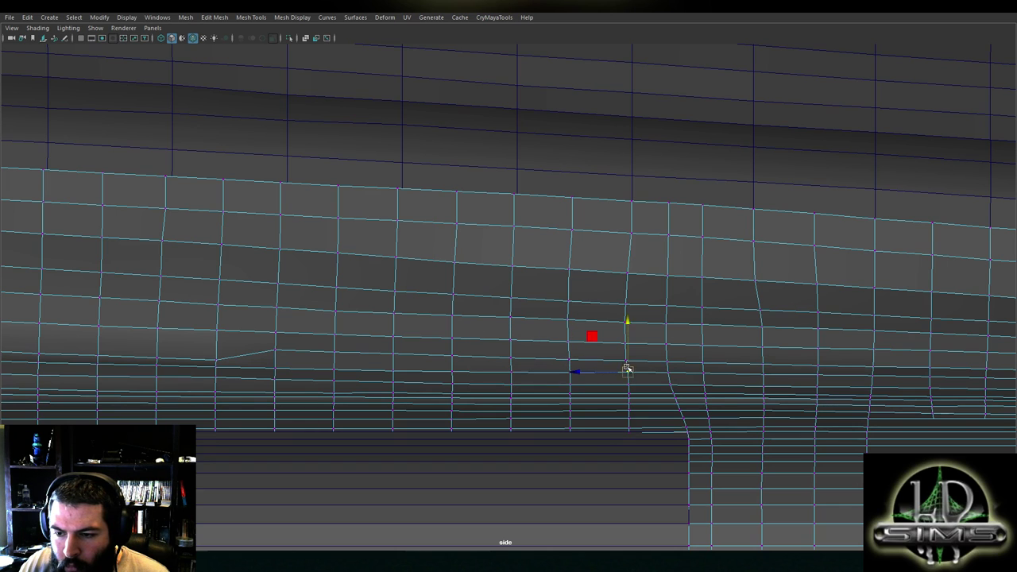
Adjust the heights of the same row's vertices around the recess's rear corner
{"action": "middle_click_drag", "start_coordinate": [523, 325], "coordinate": [499, 321], "text": "alt"}
{"action": "left_click", "coordinate": [519, 339]}
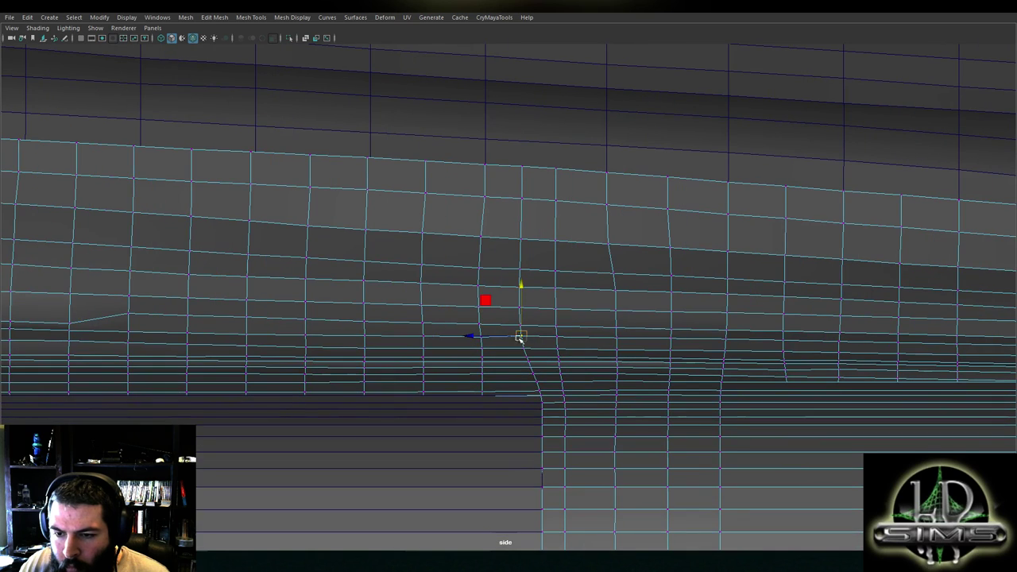
{"action": "left_click", "coordinate": [562, 335]}
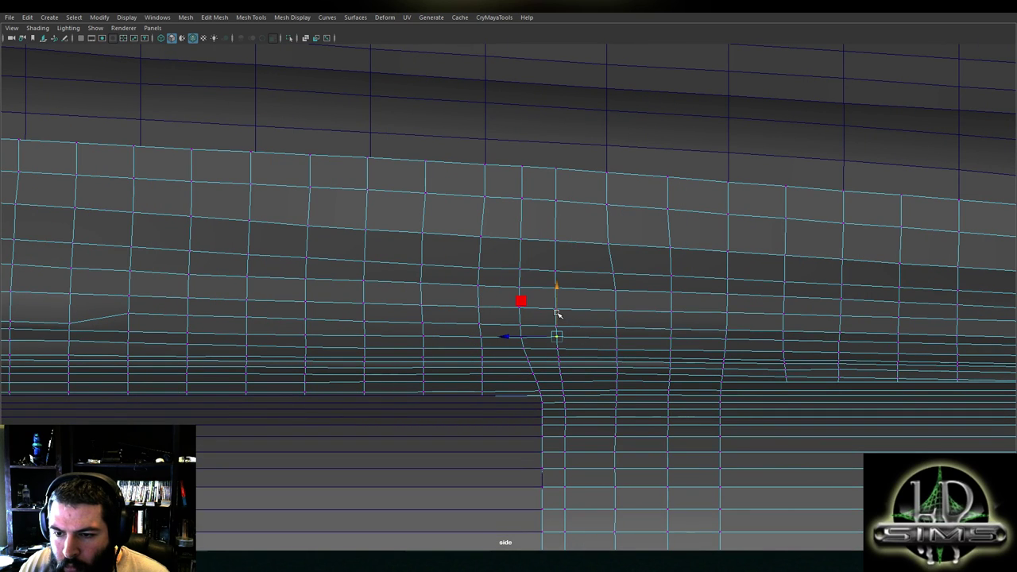
{"action": "left_click", "coordinate": [617, 337]}
{"action": "left_click_drag", "start_coordinate": [619, 325], "coordinate": [619, 322]}
{"action": "left_click", "coordinate": [671, 337]}
Continue evening the row's vertex heights rearward along the hull beyond the recess
{"action": "middle_click_drag", "start_coordinate": [676, 333], "coordinate": [590, 329], "text": "alt"}
{"action": "scroll", "coordinate": [588, 328], "scroll_direction": "up", "scroll_amount": 10}
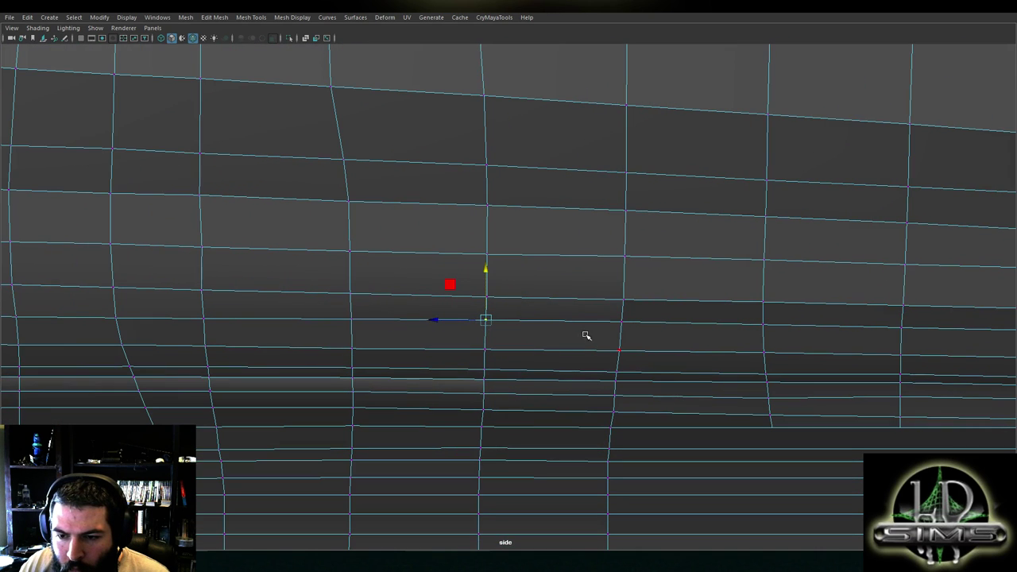
{"action": "left_click", "coordinate": [614, 326]}
{"action": "middle_click_drag", "start_coordinate": [691, 337], "coordinate": [458, 326], "text": "alt"}
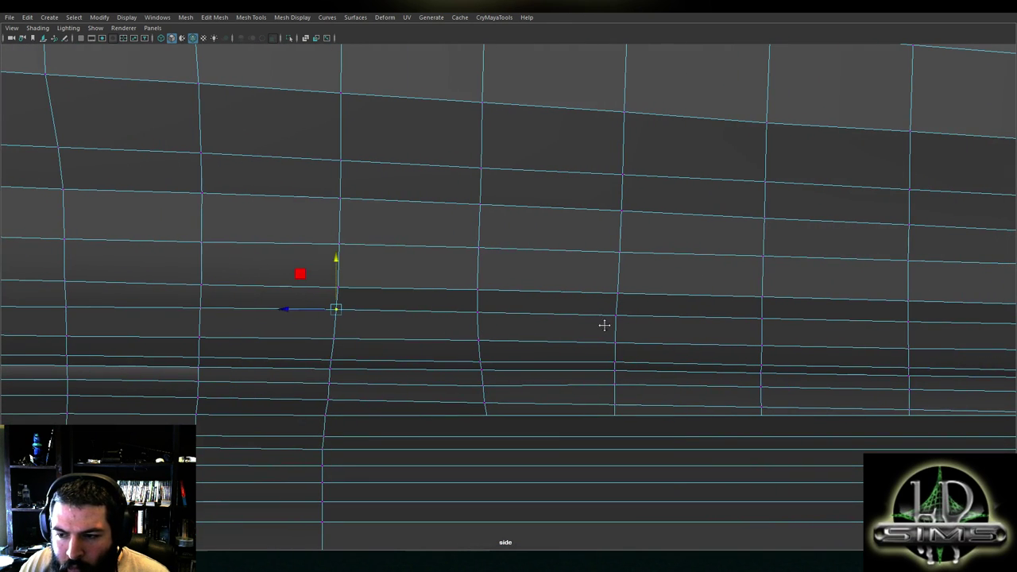
{"action": "middle_click_drag", "start_coordinate": [613, 326], "coordinate": [366, 317], "text": "alt"}
{"action": "middle_click_drag", "start_coordinate": [712, 332], "coordinate": [456, 322], "text": "alt"}
{"action": "middle_click_drag", "start_coordinate": [746, 325], "coordinate": [464, 313], "text": "alt"}
{"action": "middle_click_drag", "start_coordinate": [834, 322], "coordinate": [455, 312], "text": "alt"}
{"action": "middle_click_drag", "start_coordinate": [716, 320], "coordinate": [280, 304], "text": "alt"}
{"action": "left_click", "coordinate": [738, 290]}
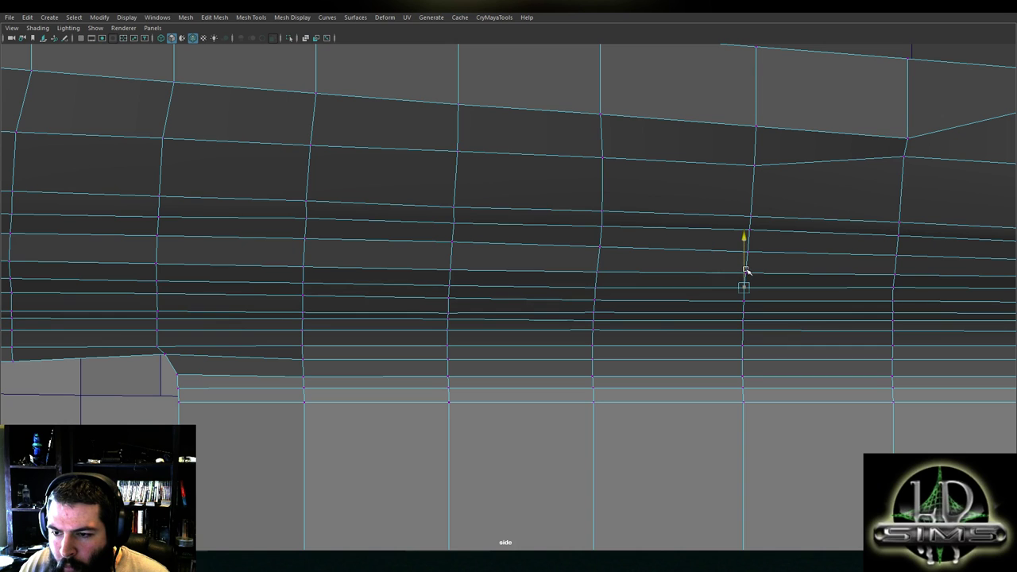
Nudge the row's vertices vertically in the columns leading up to the arched opening's front corner
{"action": "middle_click_drag", "start_coordinate": [684, 291], "coordinate": [362, 314], "text": "alt"}
{"action": "left_click", "coordinate": [569, 310]}
{"action": "left_click_drag", "start_coordinate": [572, 290], "coordinate": [572, 293]}
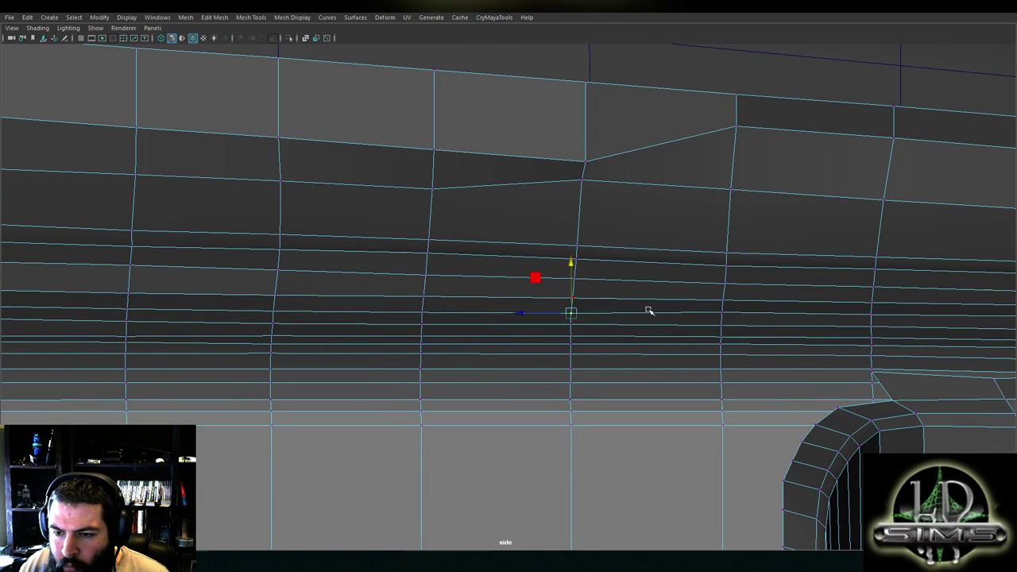
{"action": "middle_click_drag", "start_coordinate": [715, 316], "coordinate": [530, 297], "text": "alt"}
{"action": "left_click_drag", "start_coordinate": [519, 286], "coordinate": [520, 289]}
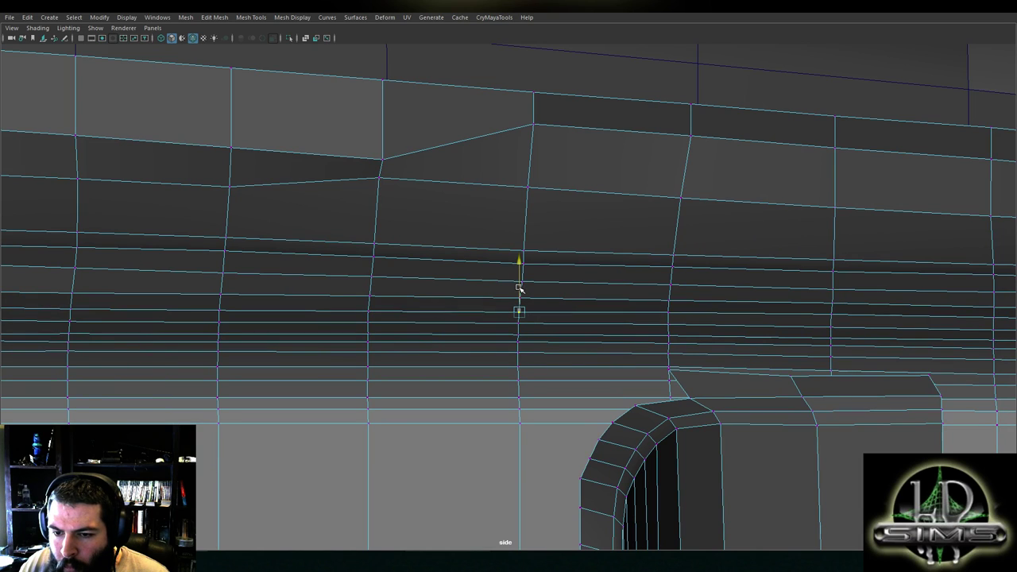
{"action": "left_click", "coordinate": [670, 316]}
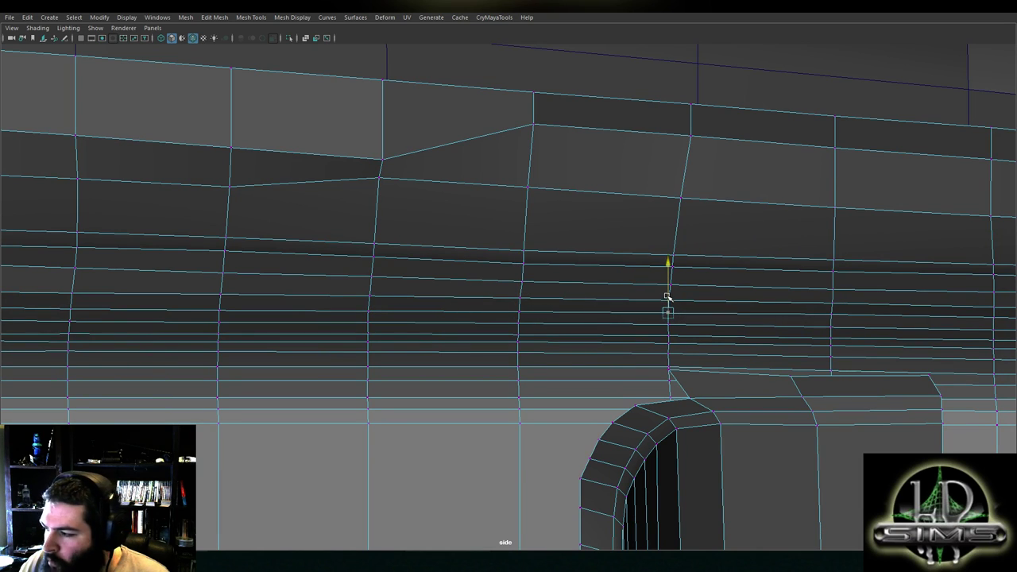
Adjust the heights of the row's vertices above and just behind the arched opening
{"action": "middle_click_drag", "start_coordinate": [667, 297], "coordinate": [413, 302], "text": "alt"}
{"action": "left_click", "coordinate": [537, 305]}
{"action": "left_click_drag", "start_coordinate": [540, 286], "coordinate": [539, 291]}
{"action": "left_click", "coordinate": [699, 308]}
{"action": "middle_click_drag", "start_coordinate": [751, 316], "coordinate": [536, 304], "text": "alt"}
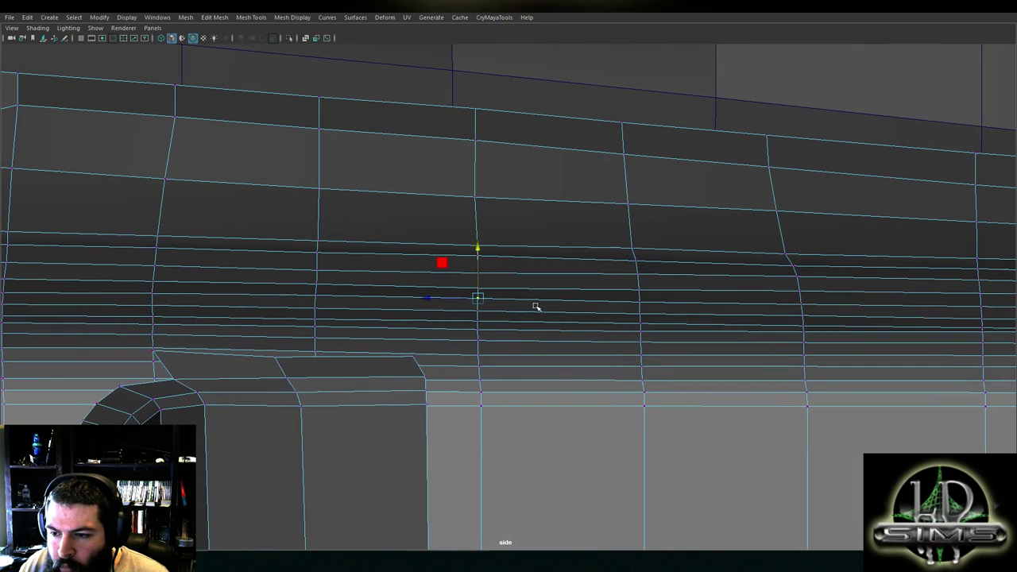
{"action": "left_click_drag", "start_coordinate": [478, 274], "coordinate": [478, 275]}
{"action": "middle_click_drag", "start_coordinate": [320, 298], "coordinate": [489, 290], "text": "alt"}
{"action": "left_click", "coordinate": [484, 289]}
{"action": "left_click_drag", "start_coordinate": [484, 270], "coordinate": [484, 270]}
Inspect the closely spaced row lines along the hull from the arched opening rearward
{"action": "middle_click_drag", "start_coordinate": [588, 286], "coordinate": [354, 289], "text": "alt"}
{"action": "middle_click_drag", "start_coordinate": [671, 299], "coordinate": [460, 285], "text": "alt"}
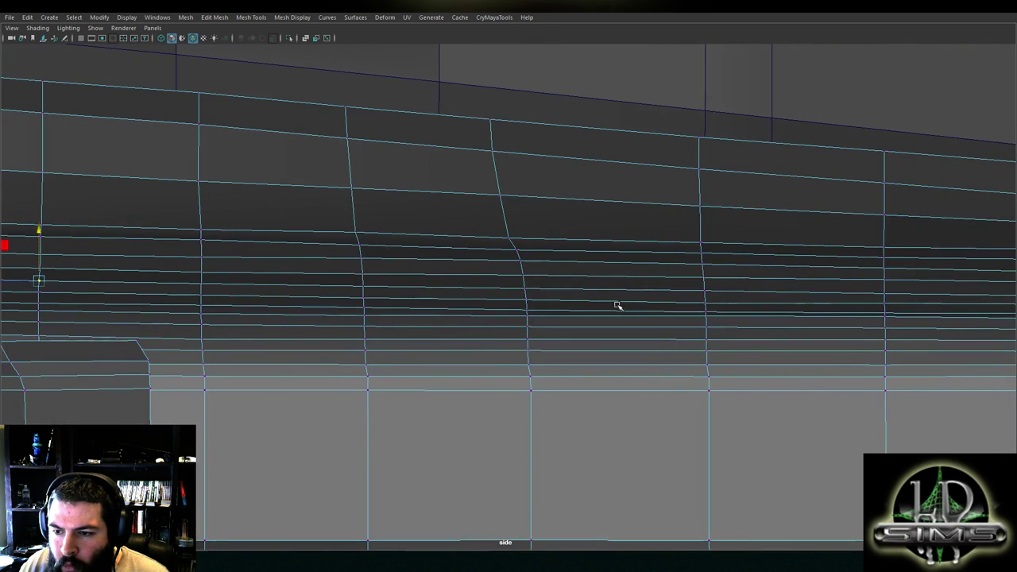
{"action": "middle_click_drag", "start_coordinate": [720, 310], "coordinate": [520, 292], "text": "alt"}
{"action": "middle_click_drag", "start_coordinate": [766, 316], "coordinate": [448, 294], "text": "alt"}
{"action": "middle_click_drag", "start_coordinate": [714, 301], "coordinate": [447, 293], "text": "alt"}
{"action": "middle_click_drag", "start_coordinate": [655, 300], "coordinate": [445, 293], "text": "alt"}
{"action": "middle_click_drag", "start_coordinate": [713, 298], "coordinate": [383, 285], "text": "alt"}
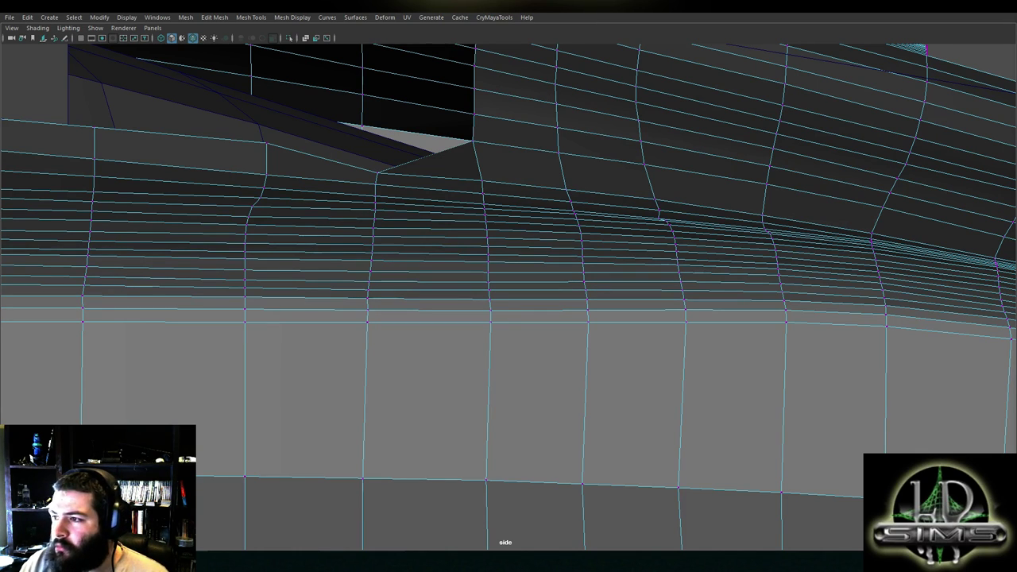
{"action": "left_click_drag", "start_coordinate": [592, 185], "coordinate": [498, 266], "text": "alt"}
Lower the vertices under the stepped upper row ahead of the arched opening to even the row line
{"action": "left_click", "coordinate": [497, 258]}
{"action": "left_click", "coordinate": [499, 240]}
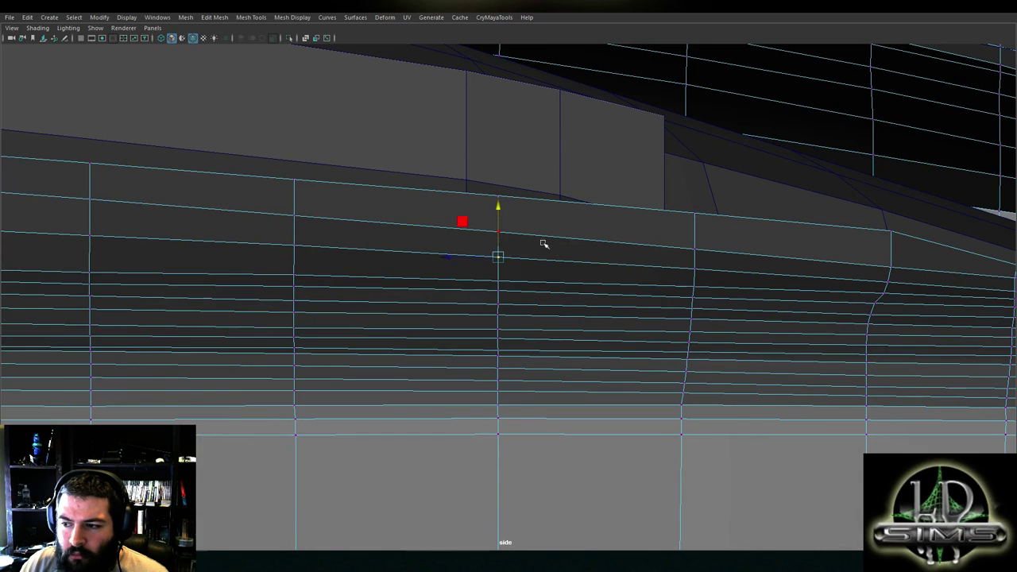
{"action": "scroll", "coordinate": [527, 241], "scroll_direction": "down", "scroll_amount": 8}
{"action": "middle_click_drag", "start_coordinate": [189, 210], "coordinate": [561, 234], "text": "alt"}
{"action": "left_click_drag", "start_coordinate": [561, 234], "coordinate": [503, 240], "text": "alt"}
{"action": "scroll", "coordinate": [518, 252], "scroll_direction": "up", "scroll_amount": 4}
{"action": "scroll", "coordinate": [519, 254], "scroll_direction": "up", "scroll_amount": 2}
{"action": "left_click_drag", "start_coordinate": [499, 195], "coordinate": [499, 199]}
{"action": "left_click", "coordinate": [604, 220]}
{"action": "left_click_drag", "start_coordinate": [610, 201], "coordinate": [609, 207]}
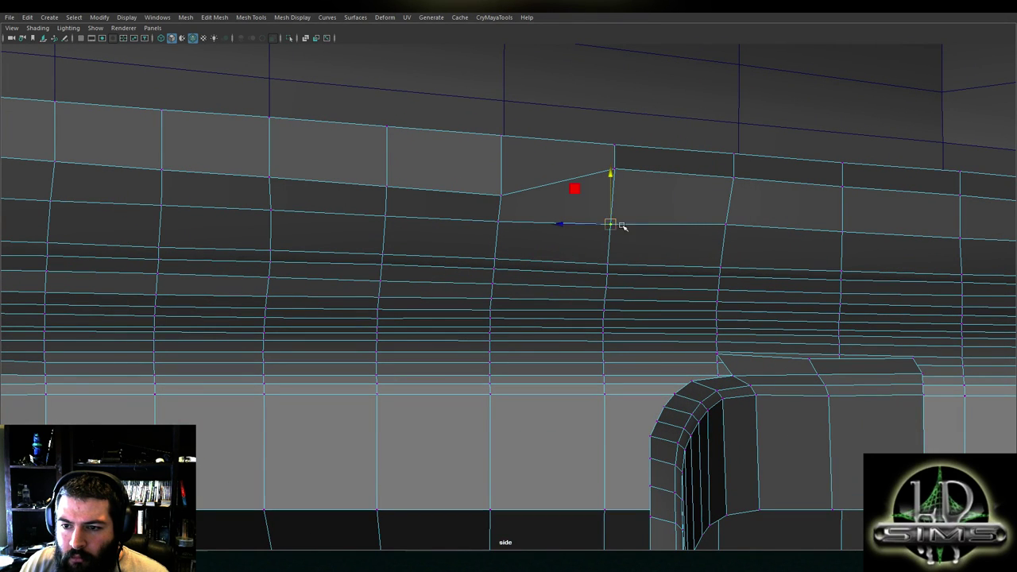
Lower the same row's next vertices above the arched opening to continue the straightened line
{"action": "middle_click_drag", "start_coordinate": [716, 237], "coordinate": [523, 218], "text": "alt"}
{"action": "left_click", "coordinate": [532, 206]}
{"action": "left_click_drag", "start_coordinate": [532, 186], "coordinate": [532, 193]}
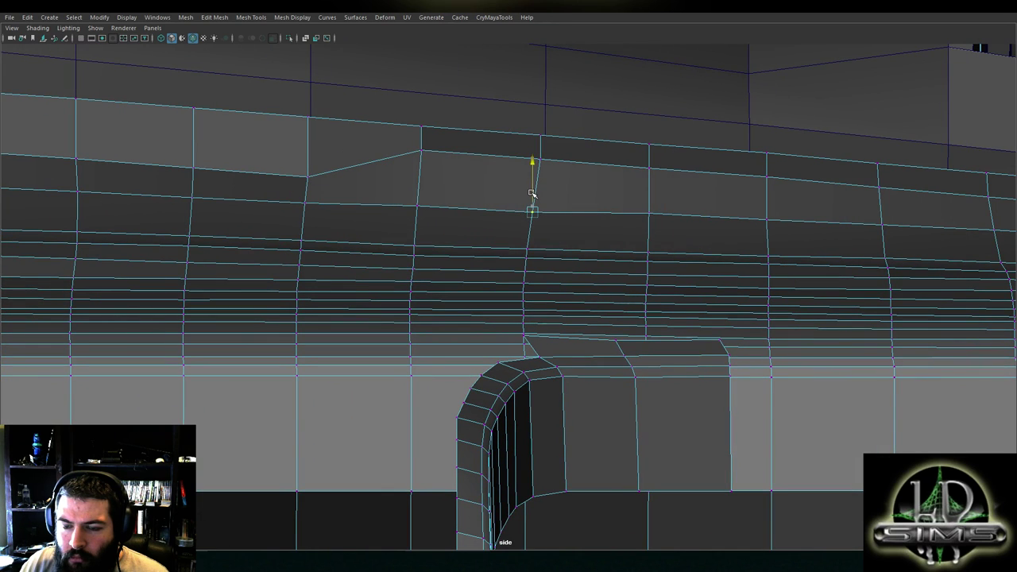
{"action": "left_click", "coordinate": [417, 206]}
{"action": "left_click", "coordinate": [650, 215]}
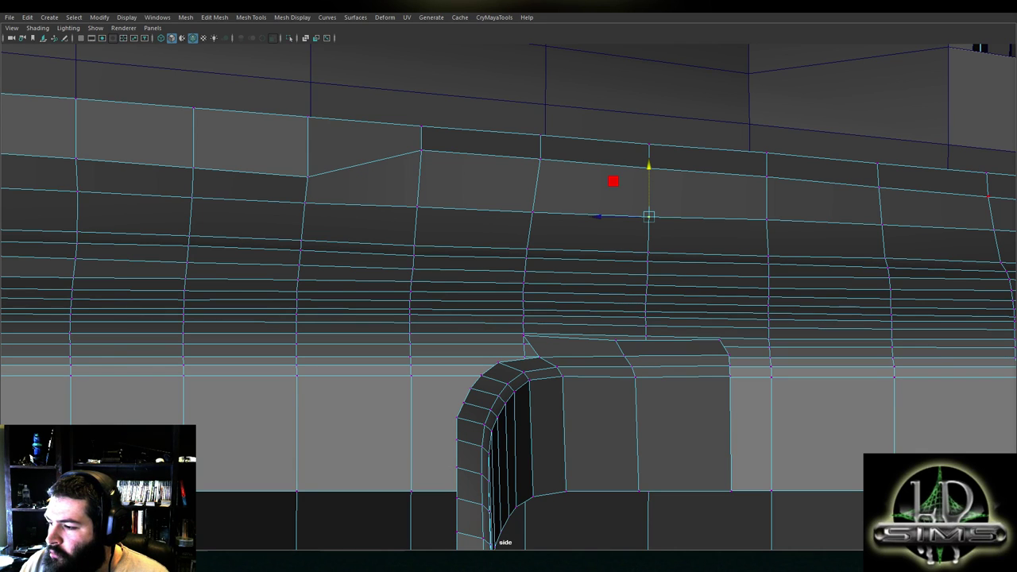
{"action": "middle_click_drag", "start_coordinate": [611, 223], "coordinate": [494, 214], "text": "alt"}
Move the stepped upper row's next two vertices down in line with the row ahead of the arched opening
{"action": "middle_click_drag", "start_coordinate": [349, 166], "coordinate": [563, 193], "text": "alt"}
{"action": "left_click", "coordinate": [540, 184]}
{"action": "left_click_drag", "start_coordinate": [518, 146], "coordinate": [480, 205]}
{"action": "left_click", "coordinate": [638, 176]}
{"action": "key", "text": "w"}
{"action": "left_click_drag", "start_coordinate": [640, 159], "coordinate": [601, 231]}
{"action": "left_click", "coordinate": [640, 229]}
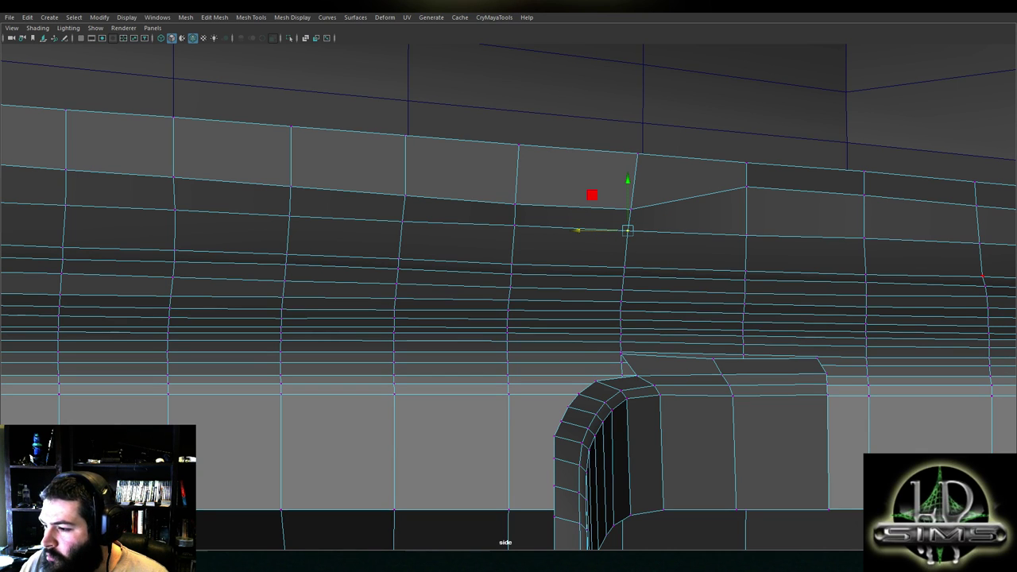
Lower the next stepped-row vertices above and behind the arched opening and fine-tune the vertices already moved ahead of them
{"action": "middle_click_drag", "start_coordinate": [631, 232], "coordinate": [426, 281], "text": "alt"}
{"action": "left_click", "coordinate": [540, 238]}
{"action": "left_click_drag", "start_coordinate": [542, 208], "coordinate": [495, 219]}
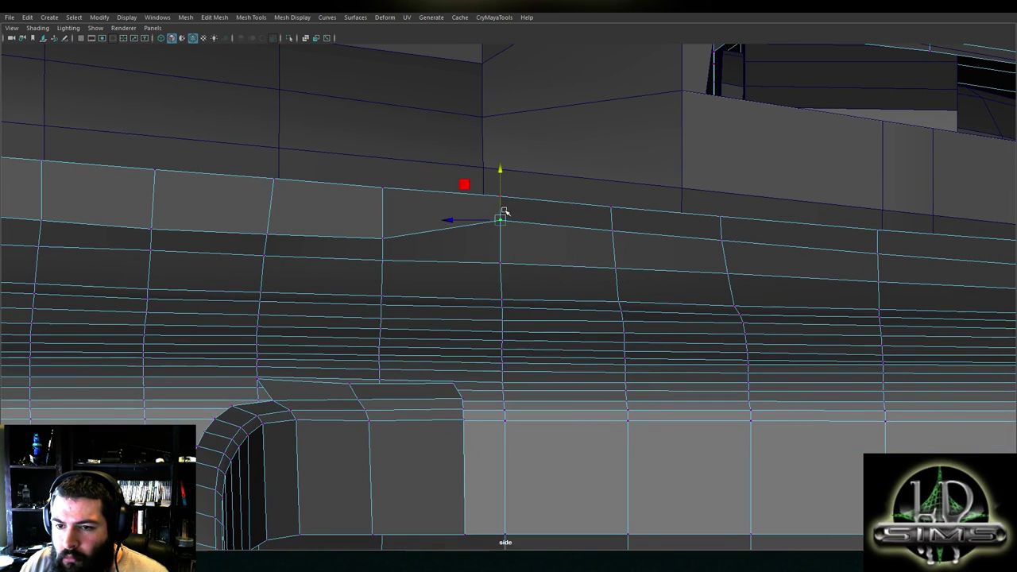
{"action": "left_click", "coordinate": [382, 238]}
{"action": "left_click", "coordinate": [266, 233]}
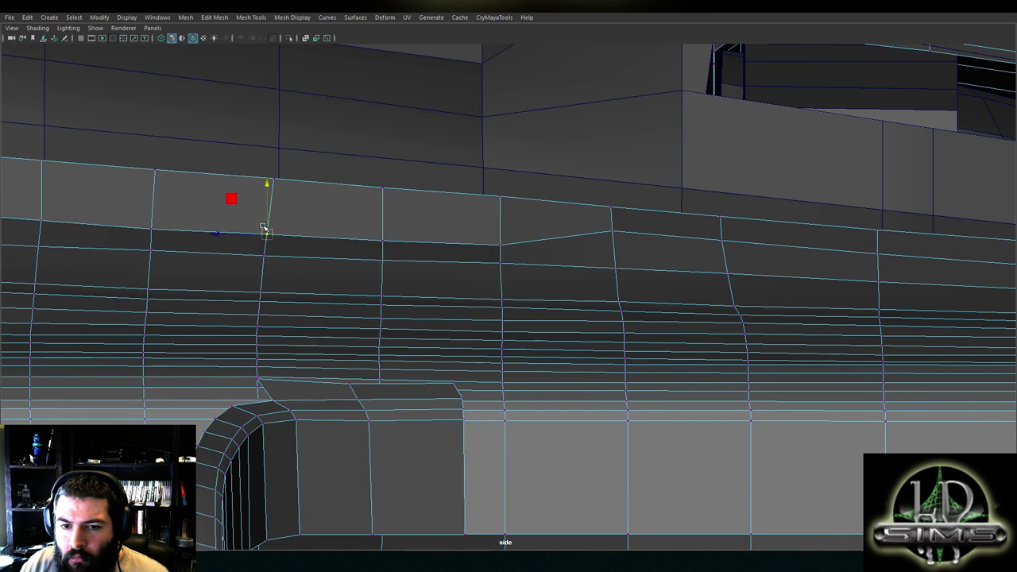
{"action": "middle_click_drag", "start_coordinate": [264, 228], "coordinate": [294, 221], "text": "alt"}
{"action": "left_click_drag", "start_coordinate": [294, 221], "coordinate": [301, 215], "text": "alt"}
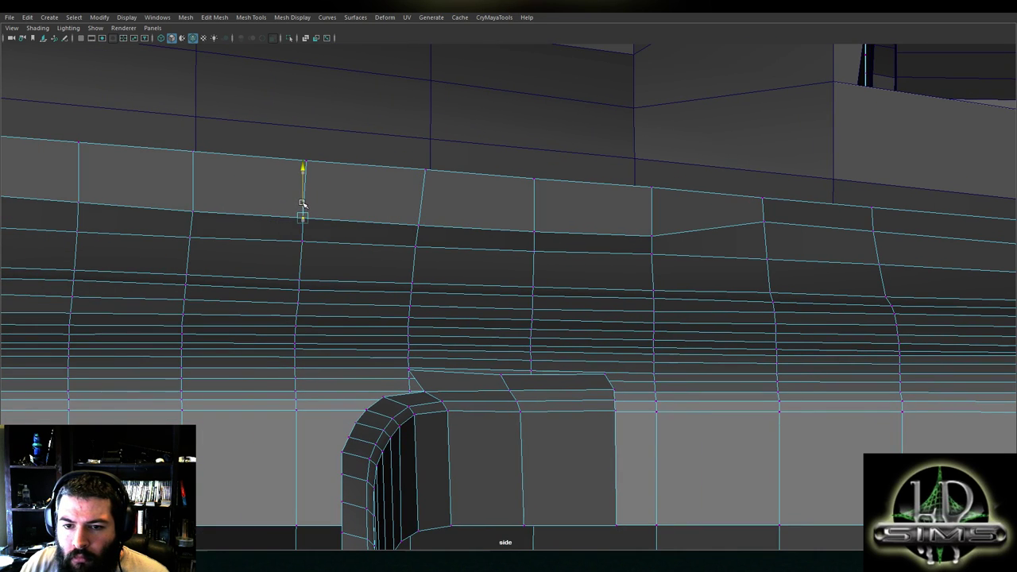
Lower the next stepped-row vertex behind the arched opening and adjust the vertices just beneath that row
{"action": "middle_click_drag", "start_coordinate": [548, 229], "coordinate": [307, 215], "text": "alt"}
{"action": "mouse_move", "coordinate": [513, 203]}
{"action": "left_mouse_down"}
{"action": "mouse_move", "coordinate": [529, 214]}
{"action": "mouse_move", "coordinate": [525, 194]}
{"action": "mouse_move", "coordinate": [525, 211]}
{"action": "left_mouse_up"}
{"action": "left_click", "coordinate": [416, 222]}
{"action": "left_click", "coordinate": [403, 240]}
{"action": "left_click", "coordinate": [390, 239]}
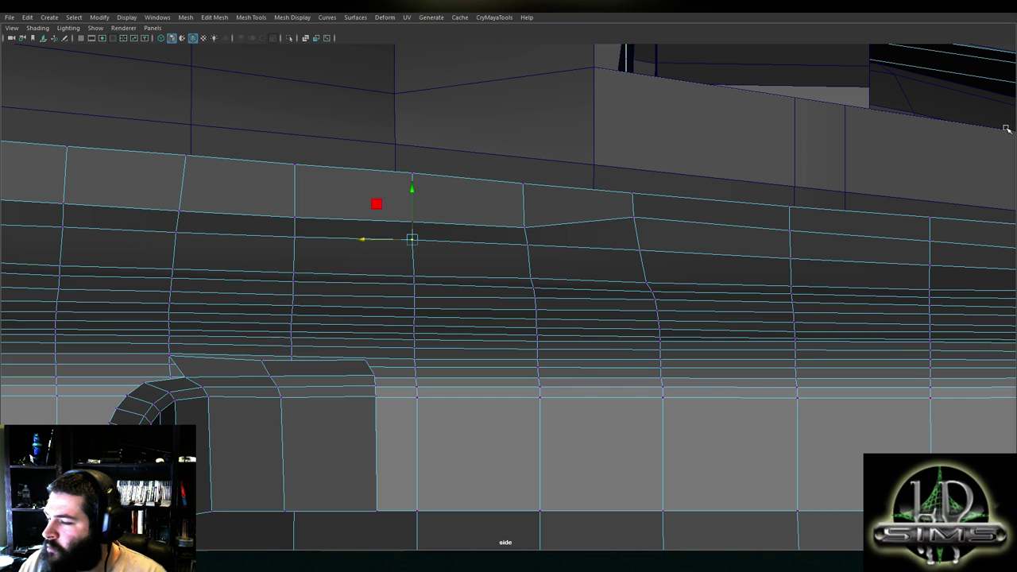
Fine-tune the row beneath the step behind the arched opening and lower the next raised stepped-row vertex into line
{"action": "middle_click_drag", "start_coordinate": [637, 230], "coordinate": [535, 223], "text": "alt"}
{"action": "scroll", "coordinate": [445, 232], "scroll_direction": "up", "scroll_amount": 1}
{"action": "middle_click_drag", "start_coordinate": [343, 236], "coordinate": [457, 242], "text": "alt"}
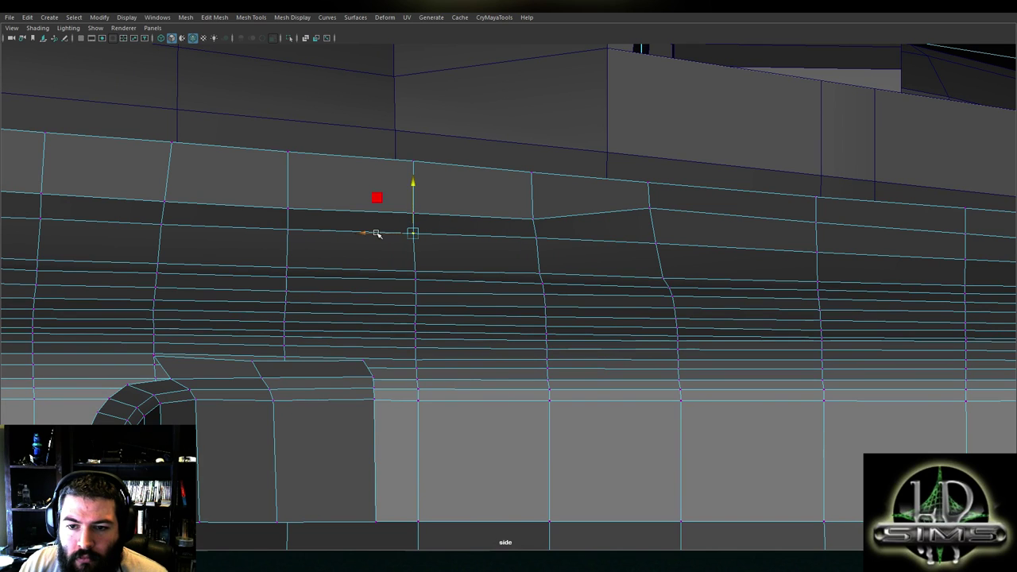
{"action": "left_click", "coordinate": [547, 236]}
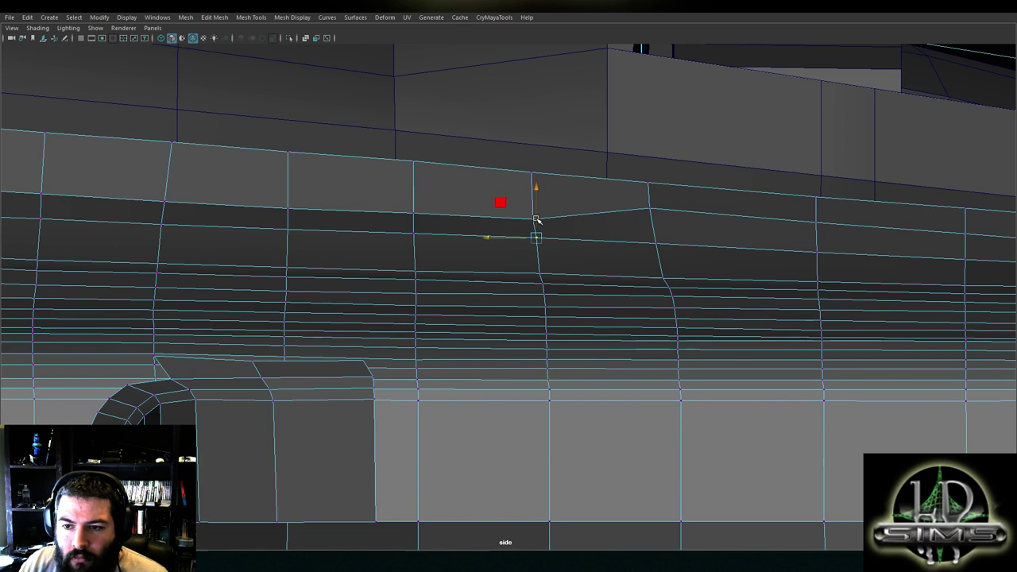
{"action": "left_click", "coordinate": [659, 232]}
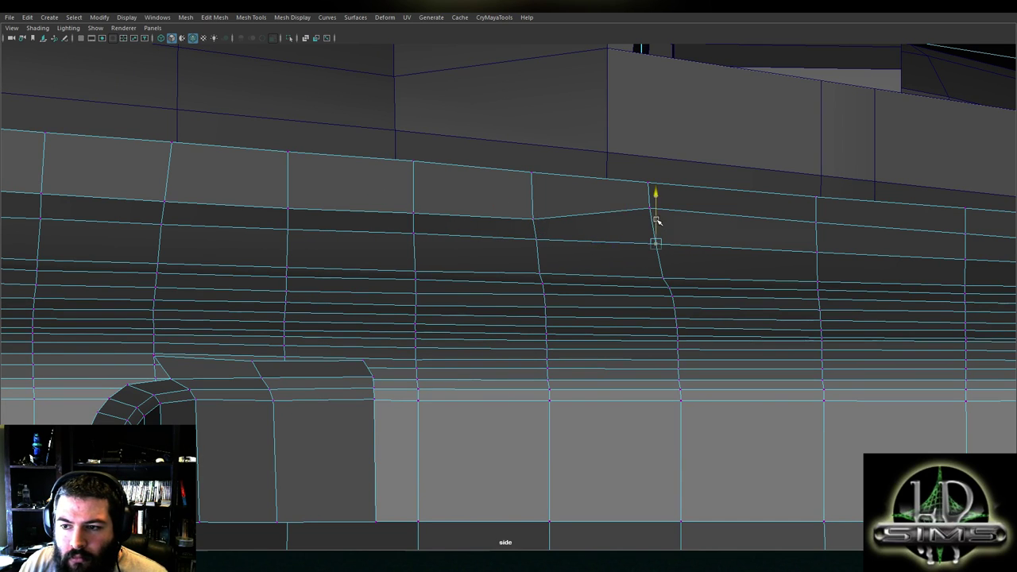
{"action": "left_click", "coordinate": [662, 213]}
{"action": "left_click_drag", "start_coordinate": [650, 182], "coordinate": [649, 204]}
{"action": "left_click", "coordinate": [287, 208]}
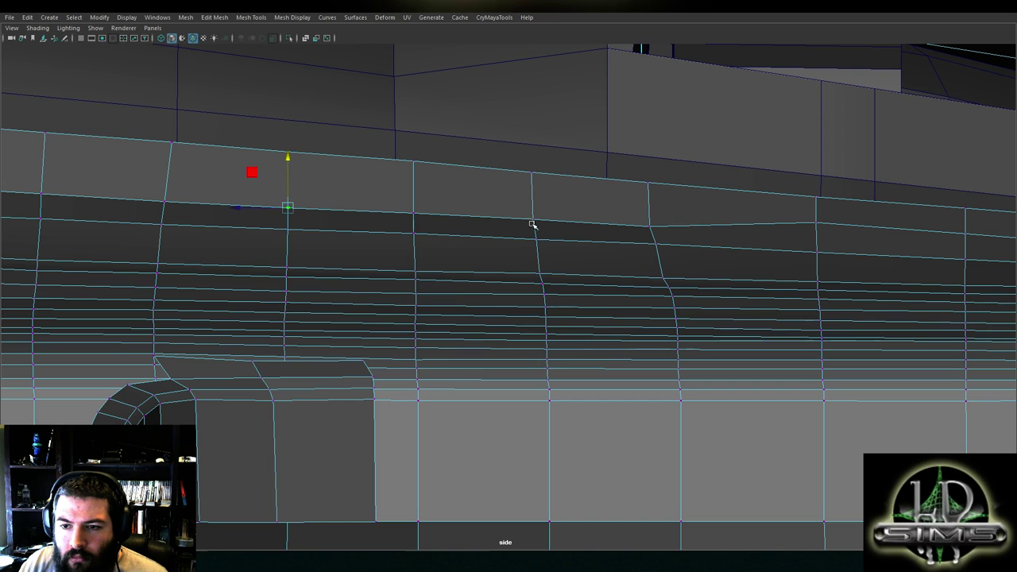
Even out the vertices under the straightened part of the step and lower the following stepped-row vertex behind it
{"action": "middle_click_drag", "start_coordinate": [664, 224], "coordinate": [436, 200], "text": "alt"}
{"action": "left_click", "coordinate": [430, 202]}
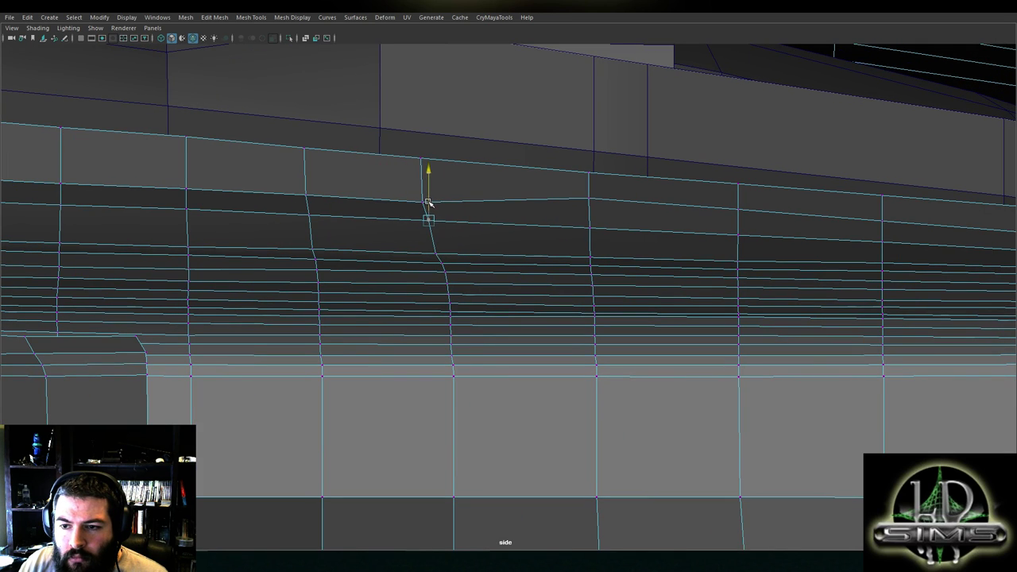
{"action": "left_click", "coordinate": [309, 215]}
{"action": "left_click", "coordinate": [187, 208]}
{"action": "left_click", "coordinate": [589, 226]}
{"action": "middle_click_drag", "start_coordinate": [612, 202], "coordinate": [493, 198], "text": "alt"}
{"action": "left_click_drag", "start_coordinate": [469, 200], "coordinate": [467, 181]}
Shift the upper vertices of the bent vertical edge line behind the arched opening slightly rearward to straighten it
{"action": "left_click", "coordinate": [292, 170]}
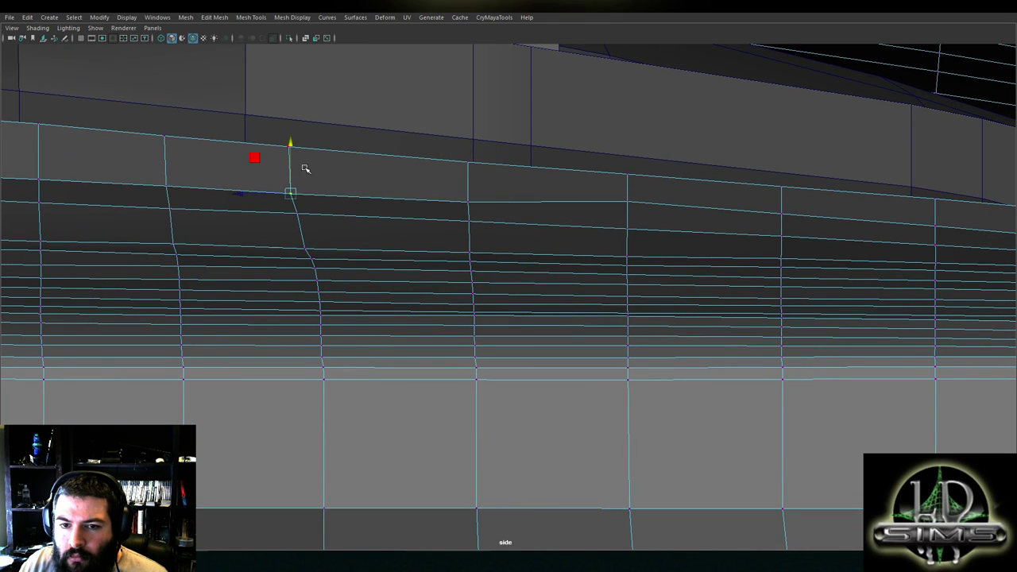
{"action": "left_click_drag", "start_coordinate": [257, 171], "coordinate": [264, 171]}
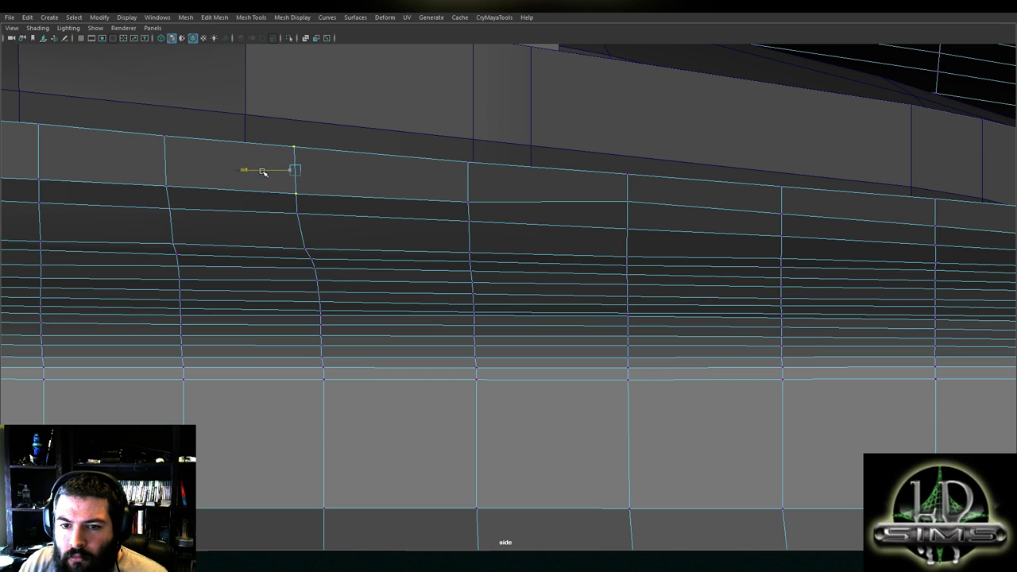
{"action": "left_click", "coordinate": [315, 214], "text": "shift"}
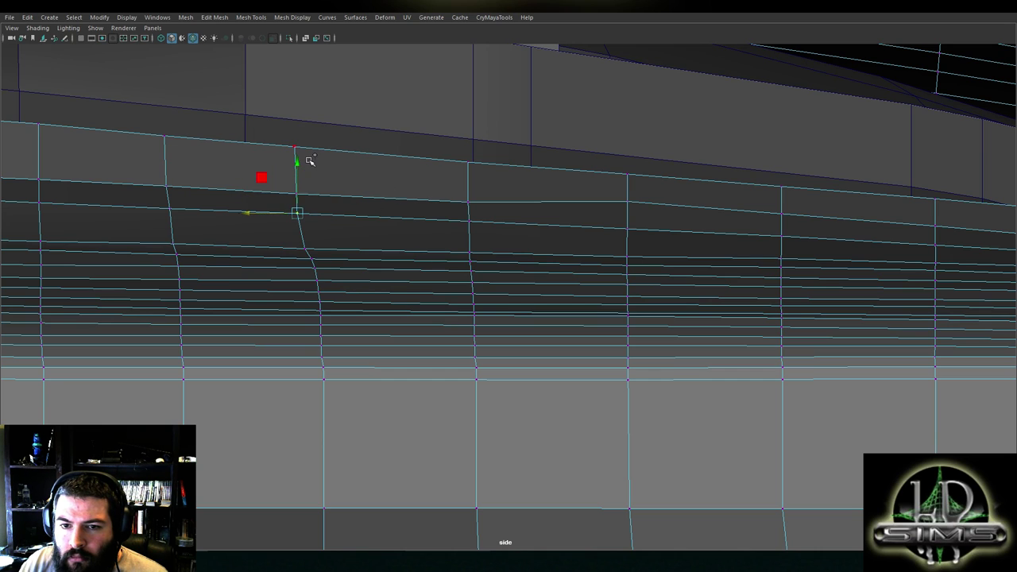
{"action": "left_click_drag", "start_coordinate": [261, 180], "coordinate": [273, 184]}
{"action": "key", "text": "ctrl+z"}
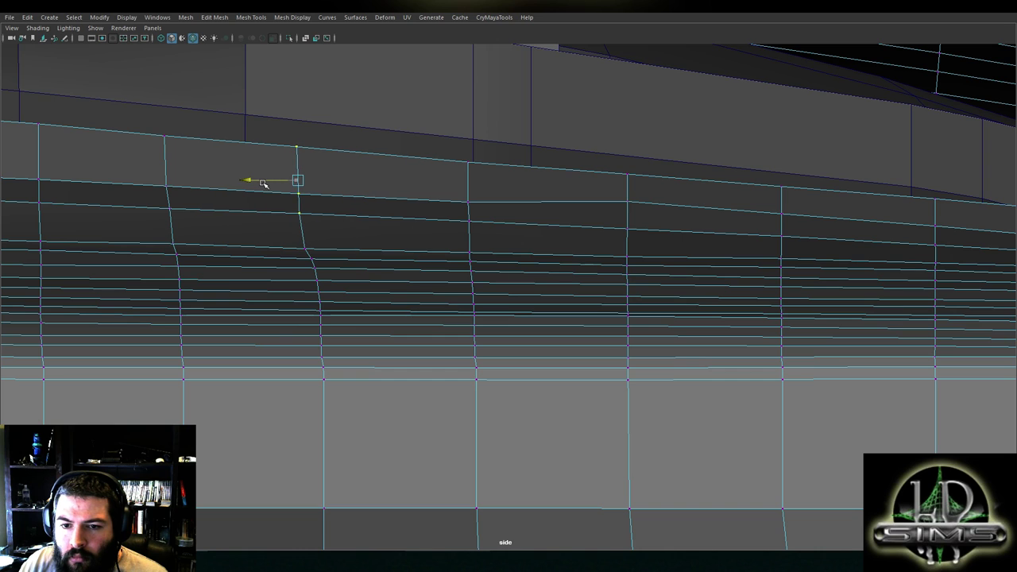
Lower the next three stepped-row vertices toward the recess to continue the straightened row line
{"action": "middle_click_drag", "start_coordinate": [459, 205], "coordinate": [402, 208], "text": "alt"}
{"action": "left_click", "coordinate": [570, 201]}
{"action": "left_click_drag", "start_coordinate": [569, 186], "coordinate": [569, 196]}
{"action": "left_click", "coordinate": [721, 214]}
{"action": "middle_click_drag", "start_coordinate": [751, 215], "coordinate": [500, 192], "text": "alt"}
{"action": "left_click_drag", "start_coordinate": [472, 174], "coordinate": [471, 179]}
{"action": "left_click", "coordinate": [625, 203]}
{"action": "left_click_drag", "start_coordinate": [625, 188], "coordinate": [625, 190]}
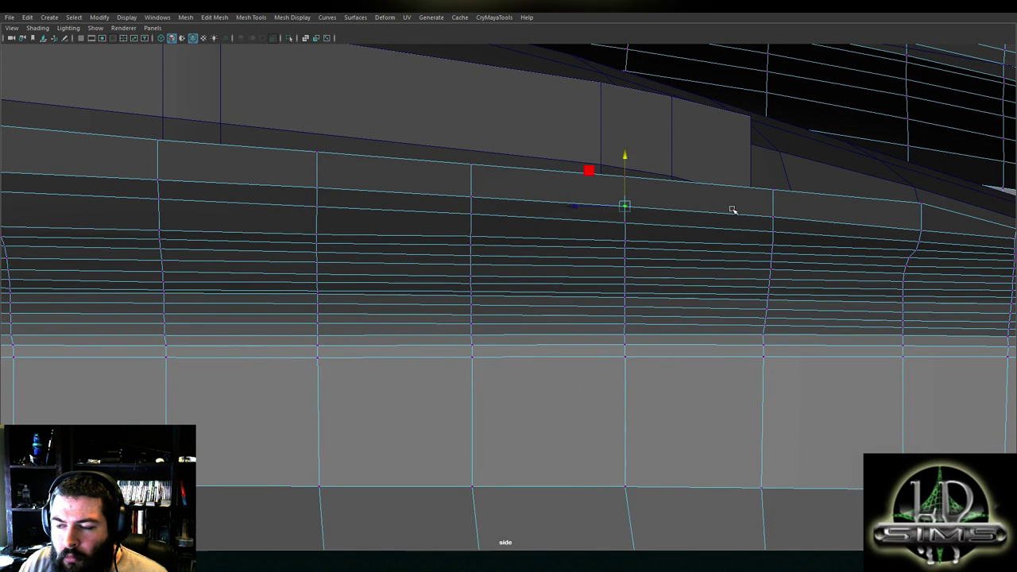
Pull the vertices along the hull's upper edge near the recess's rear end down below the edge line
{"action": "middle_click_drag", "start_coordinate": [729, 207], "coordinate": [615, 204], "text": "alt"}
{"action": "middle_click_drag", "start_coordinate": [753, 224], "coordinate": [639, 219], "text": "alt"}
{"action": "left_click", "coordinate": [592, 183]}
{"action": "left_click_drag", "start_coordinate": [591, 167], "coordinate": [590, 176]}
{"action": "left_click", "coordinate": [449, 184]}
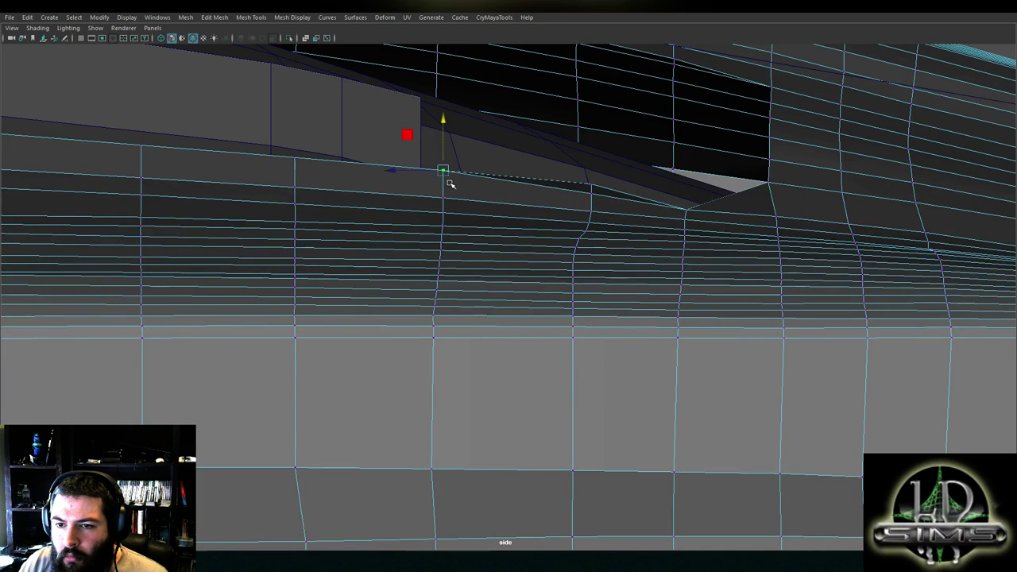
{"action": "left_click_drag", "start_coordinate": [447, 151], "coordinate": [441, 160]}
{"action": "left_click", "coordinate": [593, 186]}
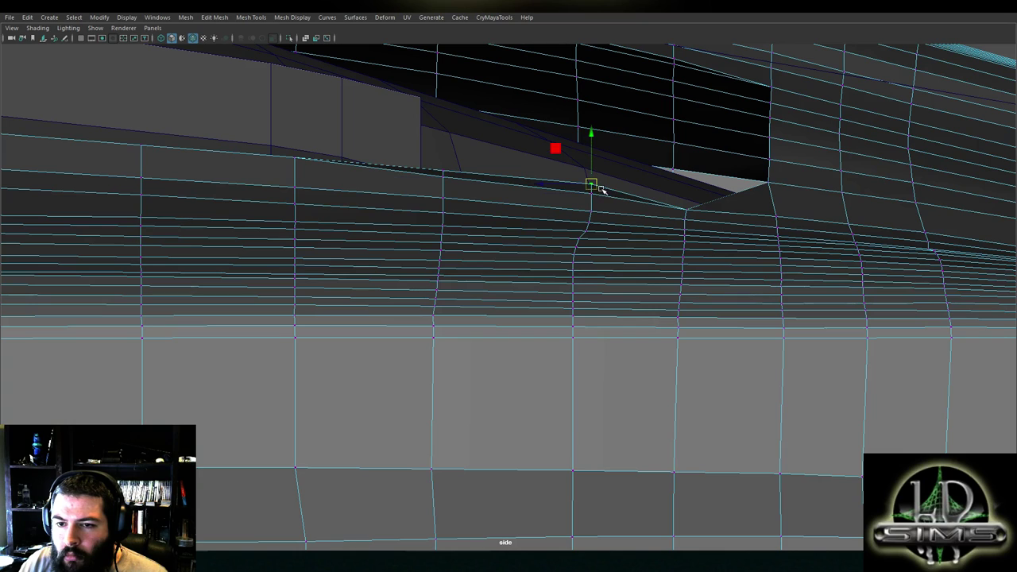
{"action": "left_click_drag", "start_coordinate": [592, 175], "coordinate": [590, 191]}
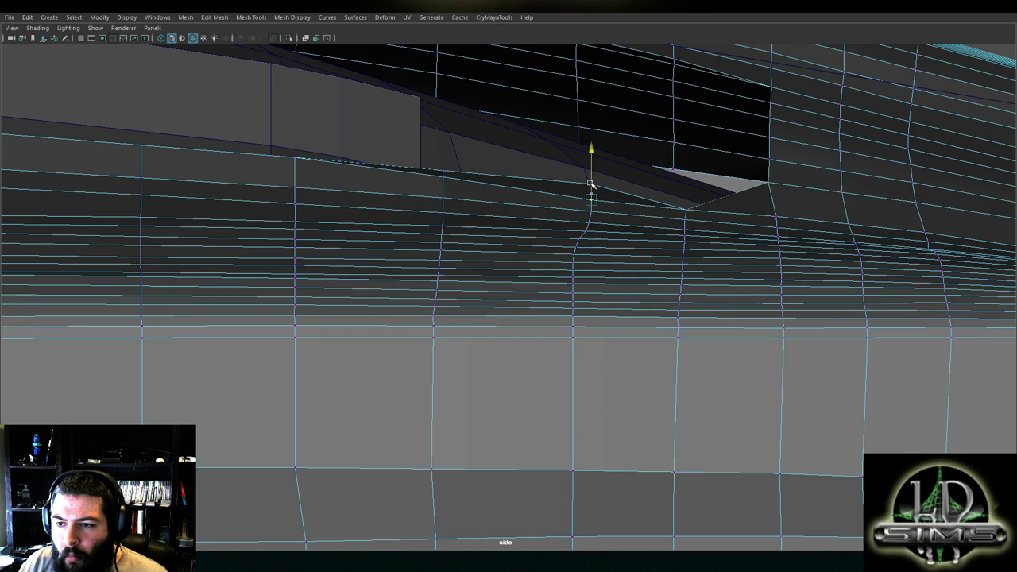
{"action": "left_click", "coordinate": [452, 178]}
{"action": "left_click_drag", "start_coordinate": [442, 154], "coordinate": [441, 167]}
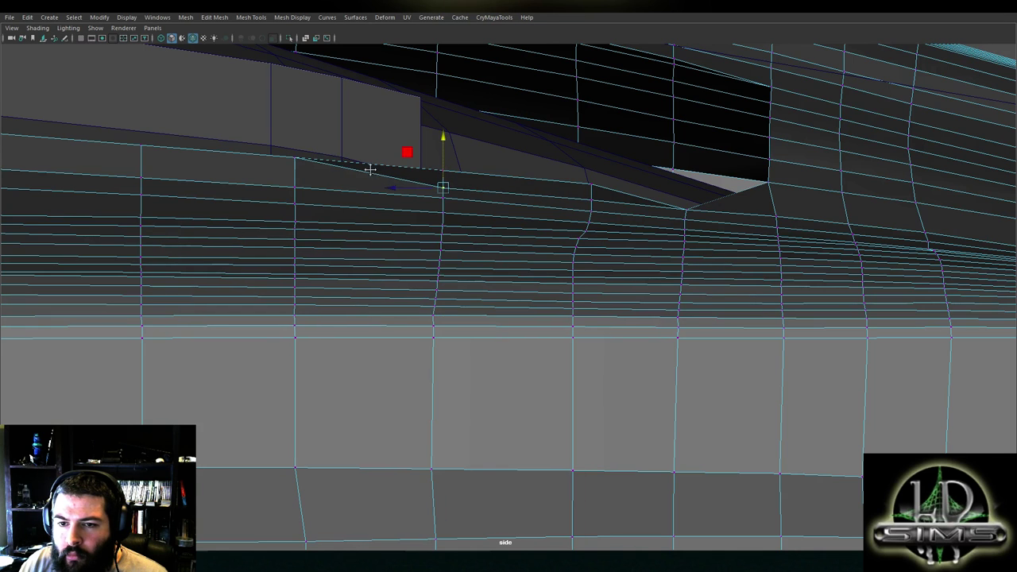
Continue forward from the recess, pulling down the next four vertices beneath the hull's upper edge
{"action": "middle_click_drag", "start_coordinate": [361, 169], "coordinate": [458, 186], "text": "alt"}
{"action": "left_click", "coordinate": [486, 175]}
{"action": "left_click_drag", "start_coordinate": [489, 159], "coordinate": [487, 174]}
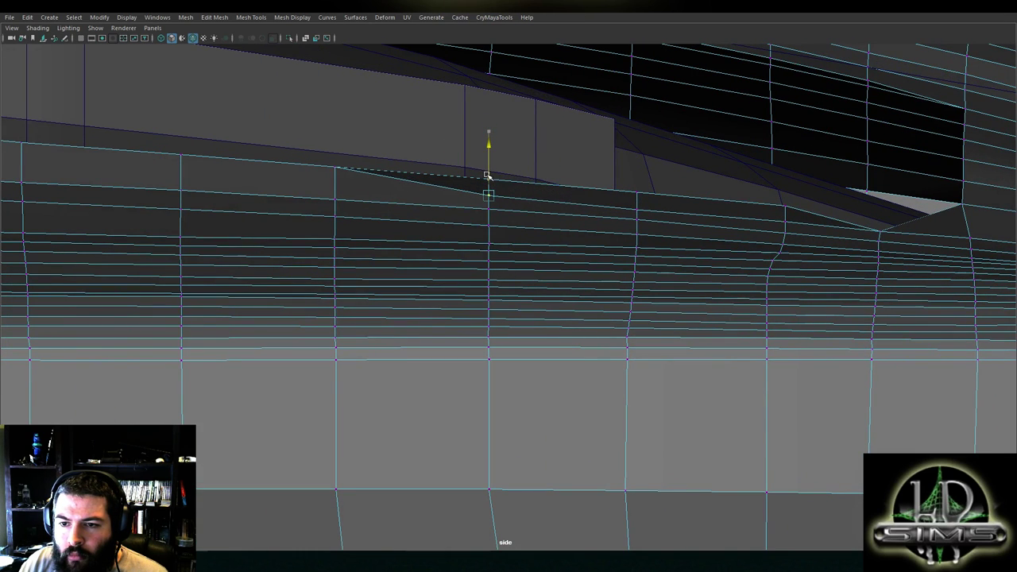
{"action": "left_click_drag", "start_coordinate": [381, 179], "coordinate": [561, 188], "text": "alt"}
{"action": "left_click", "coordinate": [515, 175]}
{"action": "left_click_drag", "start_coordinate": [515, 156], "coordinate": [514, 175]}
{"action": "left_click", "coordinate": [362, 177]}
{"action": "left_click_drag", "start_coordinate": [363, 144], "coordinate": [361, 166]}
{"action": "middle_click_drag", "start_coordinate": [374, 168], "coordinate": [635, 172], "text": "alt"}
{"action": "left_click", "coordinate": [465, 168]}
{"action": "left_click_drag", "start_coordinate": [457, 139], "coordinate": [453, 161]}
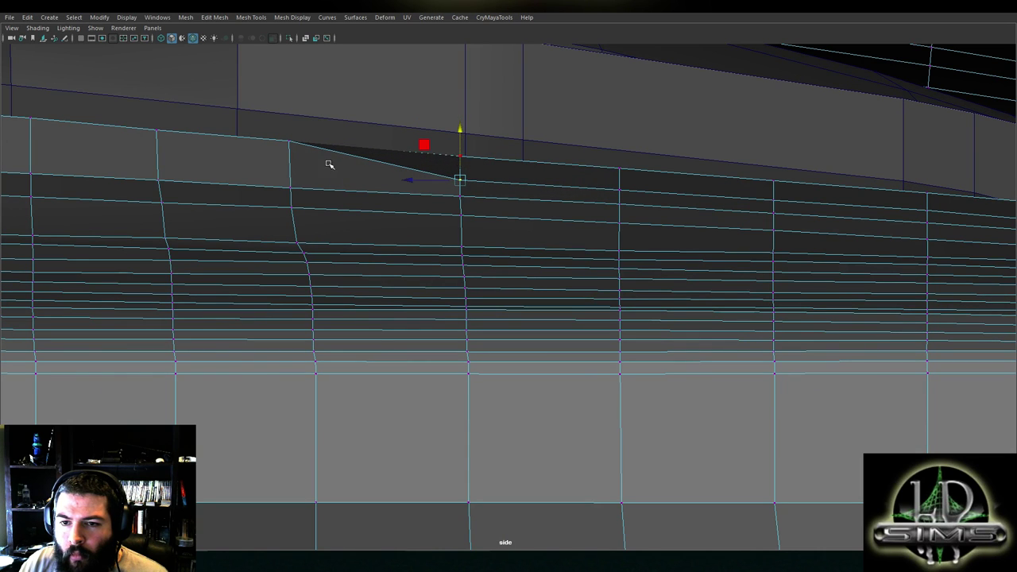
Lower the next upper-edge vertex on the bent vertical edge line and nudge the vertices below it into a smoother curve
{"action": "middle_click_drag", "start_coordinate": [285, 148], "coordinate": [531, 168], "text": "alt"}
{"action": "left_click", "coordinate": [532, 167]}
{"action": "left_click_drag", "start_coordinate": [538, 146], "coordinate": [502, 191]}
{"action": "left_click", "coordinate": [537, 229]}
{"action": "left_click_drag", "start_coordinate": [505, 229], "coordinate": [508, 230]}
{"action": "left_click", "coordinate": [548, 267]}
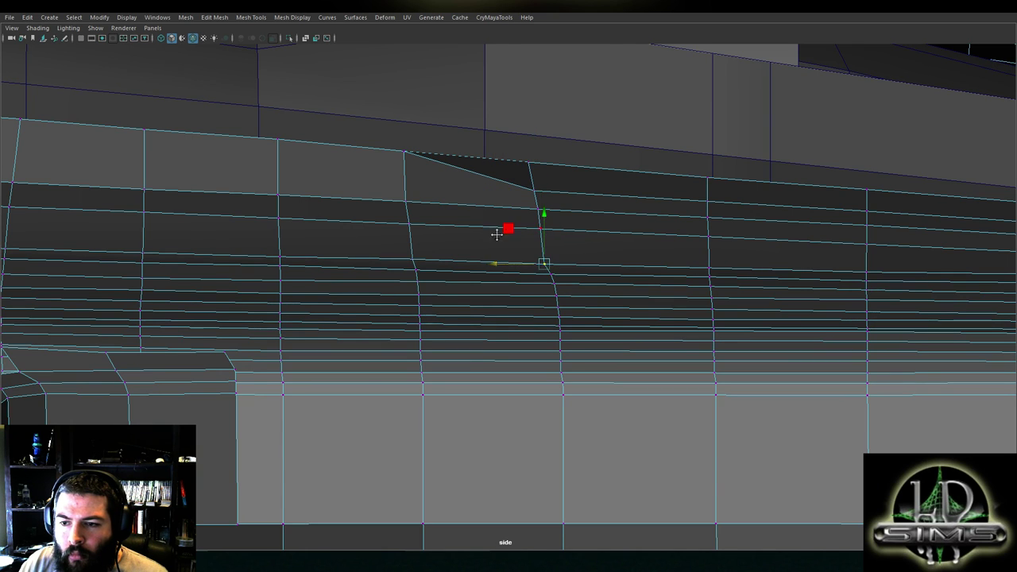
Pull down the next two upper-edge vertices just behind the arched opening and align the new row with its neighbours
{"action": "middle_click_drag", "start_coordinate": [456, 187], "coordinate": [615, 224], "text": "alt"}
{"action": "left_click", "coordinate": [567, 190]}
{"action": "left_click_drag", "start_coordinate": [563, 166], "coordinate": [559, 194]}
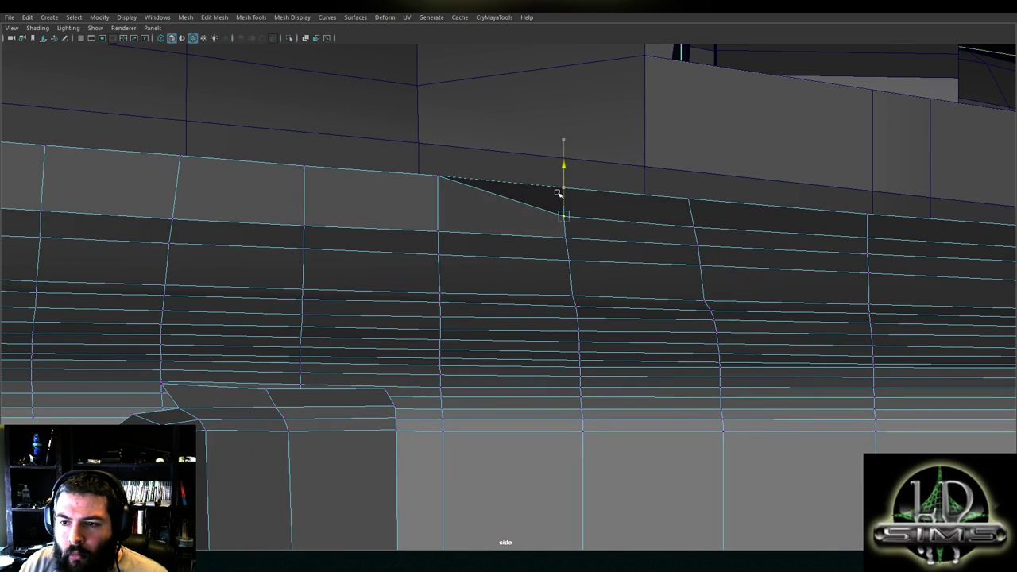
{"action": "left_click", "coordinate": [695, 225]}
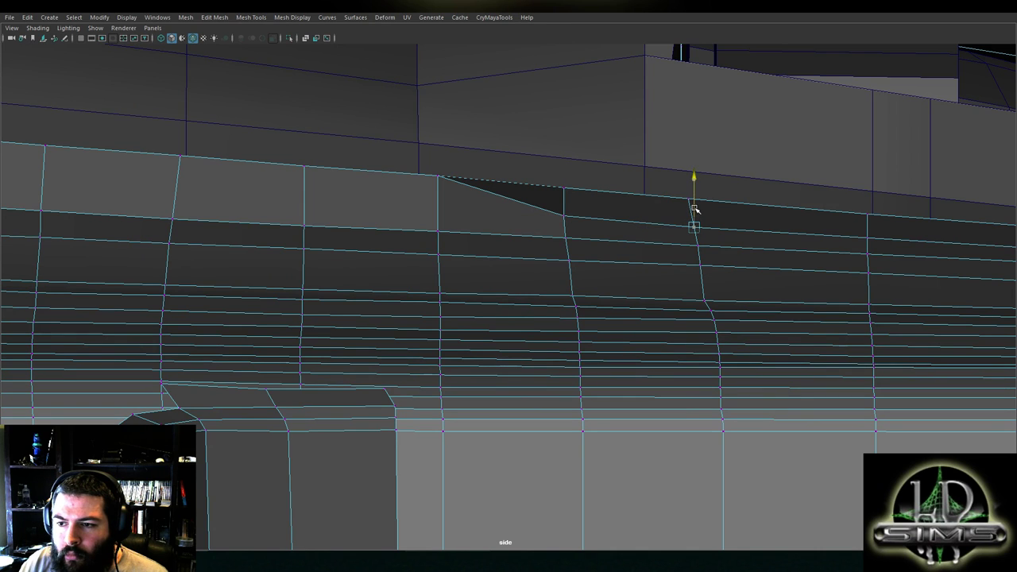
{"action": "left_click", "coordinate": [439, 188]}
{"action": "left_click_drag", "start_coordinate": [440, 155], "coordinate": [438, 187]}
{"action": "left_click", "coordinate": [565, 192]}
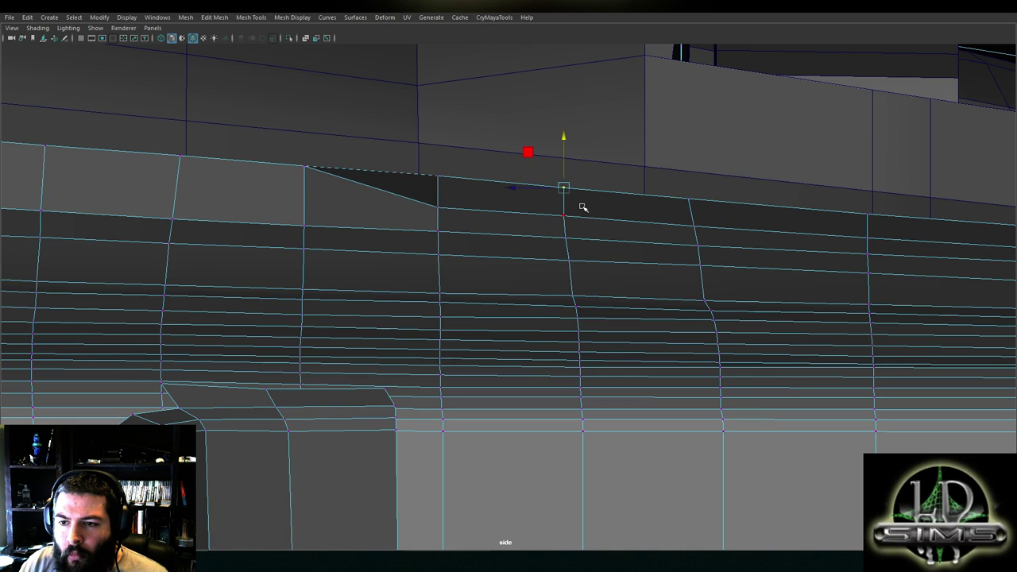
{"action": "left_click", "coordinate": [687, 203]}
{"action": "left_click", "coordinate": [669, 227]}
Pull down the upper-edge vertex directly above the arched opening to extend the new row forward
{"action": "middle_click_drag", "start_coordinate": [641, 231], "coordinate": [818, 267], "text": "alt"}
{"action": "left_click", "coordinate": [517, 214]}
{"action": "left_click_drag", "start_coordinate": [512, 179], "coordinate": [510, 211]}
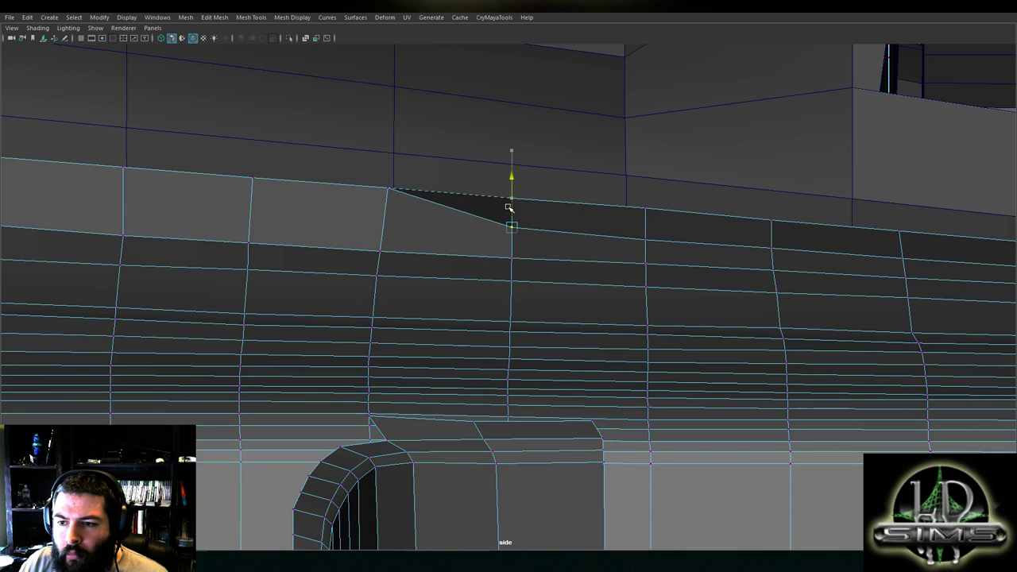
{"action": "left_click", "coordinate": [646, 235]}
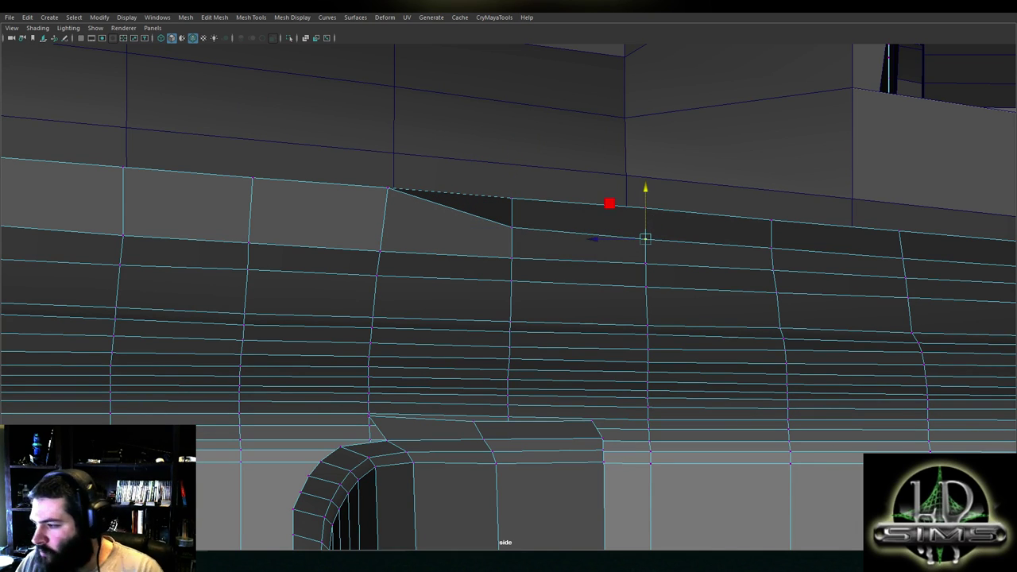
Examine the hull's upper edge in the four-view layout and perspective view, then return to the enlarged side view
{"action": "right_click_drag", "start_coordinate": [679, 182], "coordinate": [504, 252], "text": "alt"}
{"action": "key", "text": "space"}
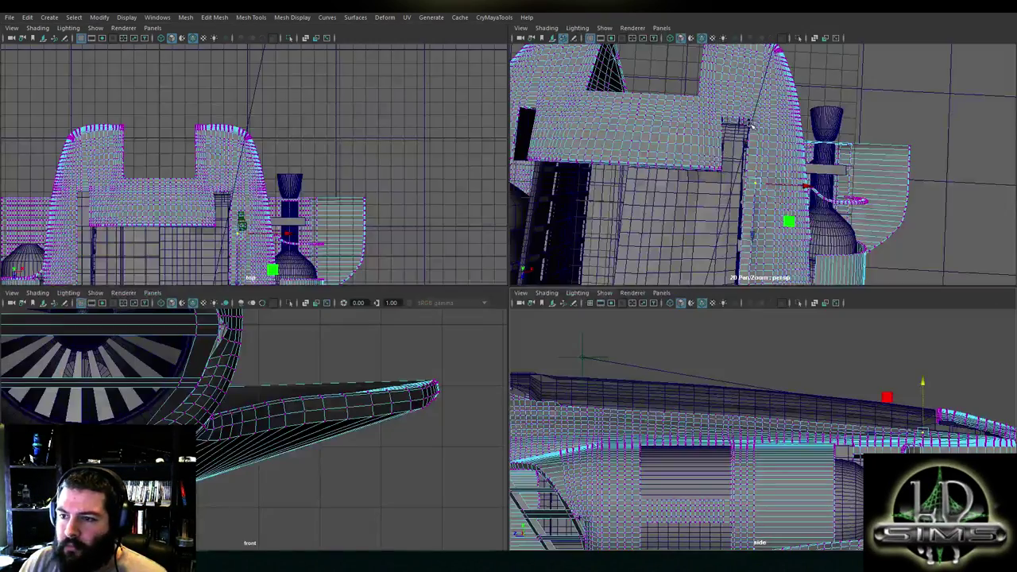
{"action": "key", "text": "space"}
{"action": "left_click_drag", "start_coordinate": [731, 166], "coordinate": [469, 250], "text": "alt"}
{"action": "right_click_drag", "start_coordinate": [468, 250], "coordinate": [570, 238], "text": "alt"}
{"action": "mouse_move", "coordinate": [571, 238]}
{"action": "left_mouse_down", "text": "alt"}
{"action": "mouse_move", "coordinate": [539, 186]}
{"action": "mouse_move", "coordinate": [520, 191]}
{"action": "mouse_move", "coordinate": [502, 170]}
{"action": "mouse_move", "coordinate": [525, 278]}
{"action": "mouse_move", "coordinate": [585, 282]}
{"action": "mouse_move", "coordinate": [563, 283]}
{"action": "mouse_move", "coordinate": [580, 259]}
{"action": "mouse_move", "coordinate": [548, 238]}
{"action": "mouse_move", "coordinate": [556, 227]}
{"action": "mouse_move", "coordinate": [557, 237]}
{"action": "left_mouse_up", "text": "alt"}
{"action": "key", "text": "space"}
{"action": "scroll", "coordinate": [663, 364], "scroll_direction": "up", "scroll_amount": 4}
{"action": "middle_click_drag", "start_coordinate": [858, 397], "coordinate": [699, 390], "text": "alt"}
{"action": "scroll", "coordinate": [708, 400], "scroll_direction": "up", "scroll_amount": 3}
{"action": "key", "text": "space"}
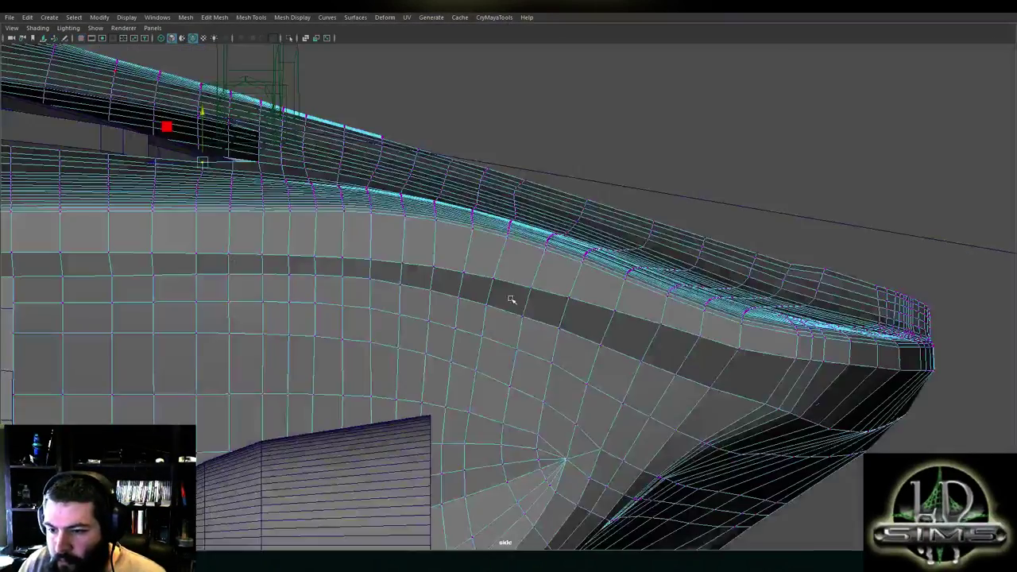
Move the recess's rear bottom corner vertex and the vertex behind it down into line with the hull row
{"action": "scroll", "coordinate": [516, 295], "scroll_direction": "up", "scroll_amount": 6}
{"action": "scroll", "coordinate": [532, 341], "scroll_direction": "up", "scroll_amount": 2}
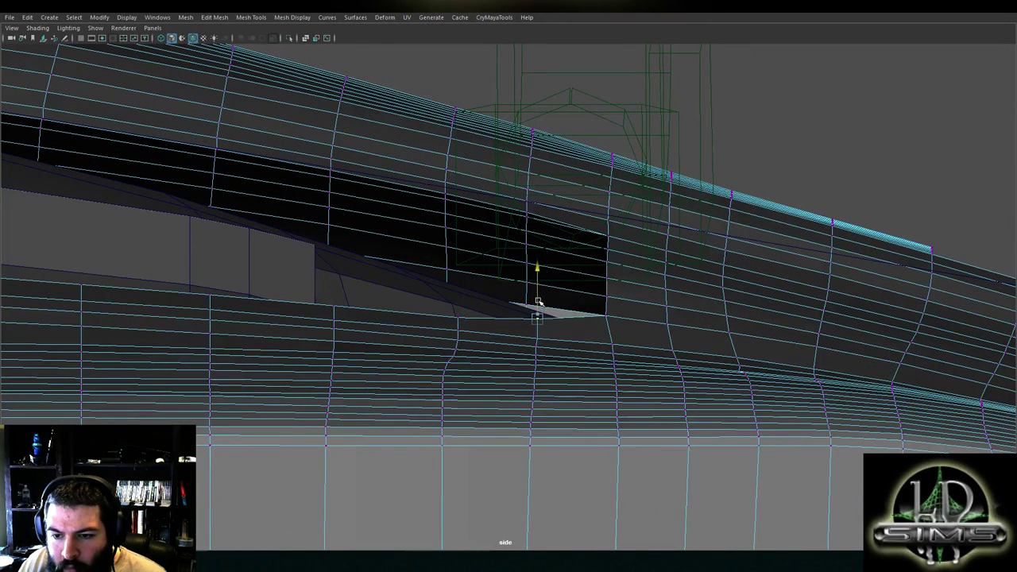
{"action": "scroll", "coordinate": [538, 310], "scroll_direction": "up", "scroll_amount": 2}
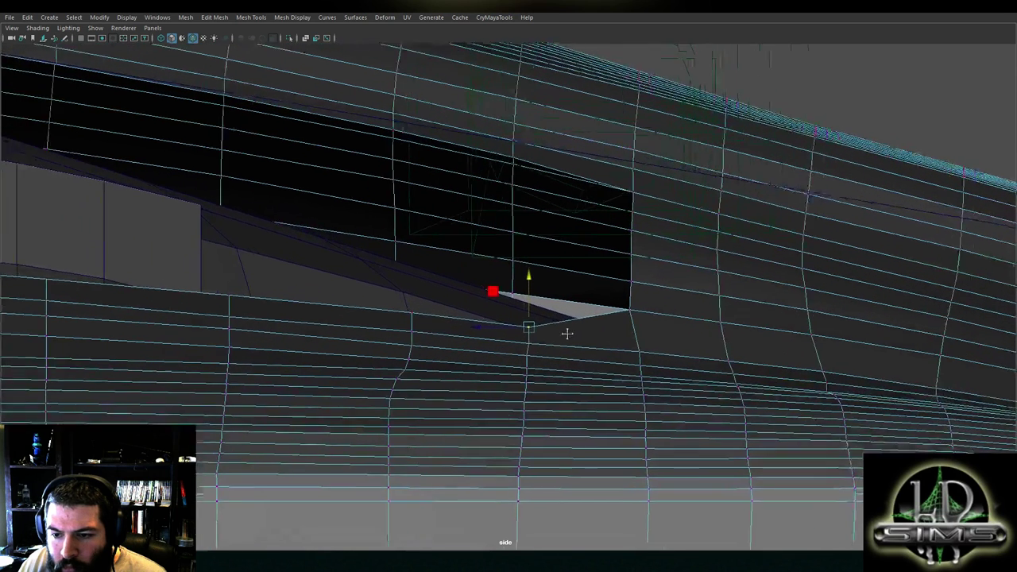
{"action": "left_click_drag", "start_coordinate": [547, 249], "coordinate": [547, 277]}
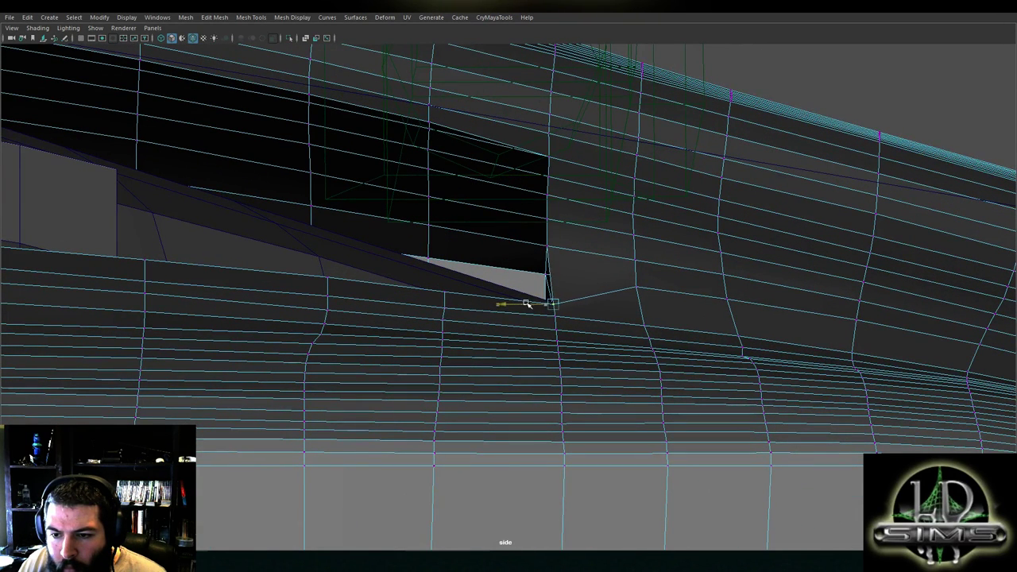
{"action": "middle_click_drag", "start_coordinate": [654, 313], "coordinate": [546, 296], "text": "alt"}
{"action": "left_click", "coordinate": [528, 266]}
{"action": "left_click_drag", "start_coordinate": [529, 248], "coordinate": [501, 298]}
Lower the following two vertices behind the recess corner to continue the row line rearward
{"action": "left_click", "coordinate": [617, 283]}
{"action": "left_click_drag", "start_coordinate": [618, 254], "coordinate": [624, 288]}
{"action": "middle_click_drag", "start_coordinate": [658, 308], "coordinate": [505, 274], "text": "alt"}
{"action": "scroll", "coordinate": [517, 274], "scroll_direction": "up", "scroll_amount": 2}
{"action": "left_click", "coordinate": [614, 266]}
{"action": "left_click_drag", "start_coordinate": [609, 246], "coordinate": [606, 267]}
Nudge the vertices just beneath the lowered row behind the recess to smooth the vertical edge lines
{"action": "left_click", "coordinate": [588, 292]}
{"action": "left_click", "coordinate": [495, 293]}
{"action": "left_click", "coordinate": [464, 304]}
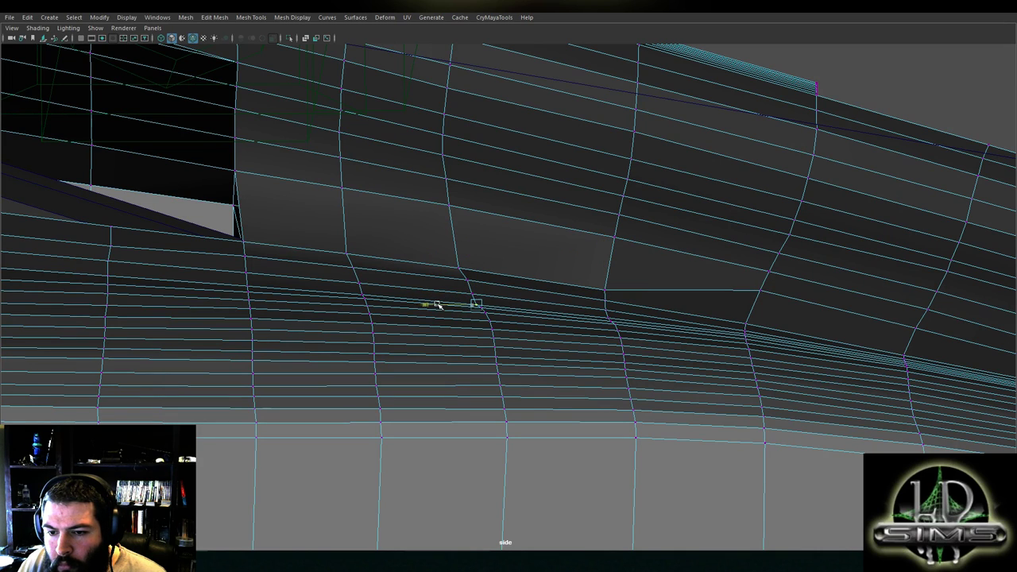
{"action": "left_click_drag", "start_coordinate": [477, 278], "coordinate": [478, 276]}
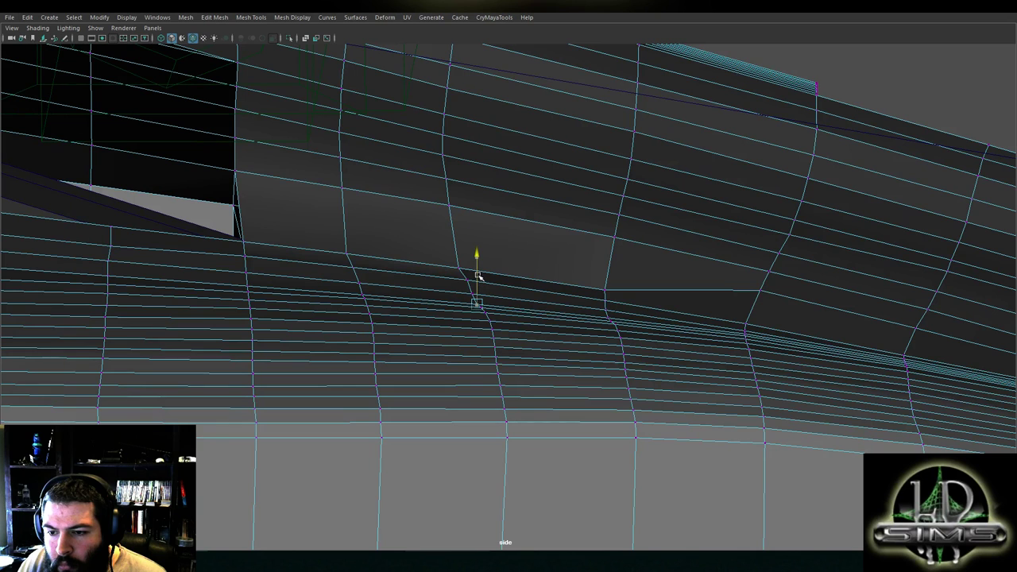
{"action": "middle_click_drag", "start_coordinate": [611, 338], "coordinate": [431, 316], "text": "alt"}
{"action": "right_click_drag", "start_coordinate": [432, 315], "coordinate": [476, 325], "text": "alt"}
{"action": "left_click", "coordinate": [413, 293]}
{"action": "left_click_drag", "start_coordinate": [405, 279], "coordinate": [366, 283]}
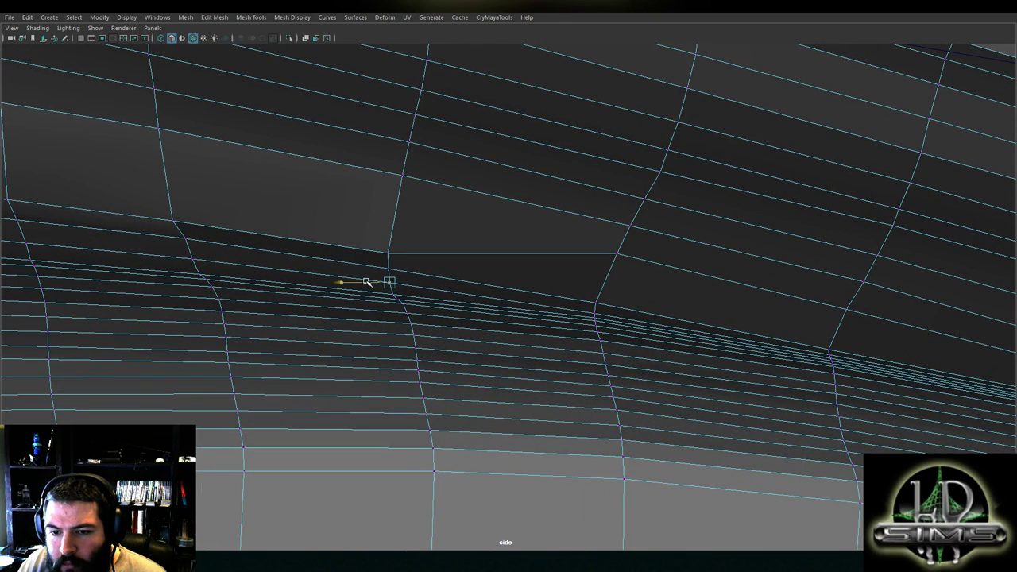
Lower the next raised row vertex along the side's downward curve and shift a vertex on an earlier edge line sideways
{"action": "left_click", "coordinate": [599, 289]}
{"action": "left_click", "coordinate": [613, 253]}
{"action": "left_click_drag", "start_coordinate": [616, 229], "coordinate": [580, 288]}
{"action": "middle_click_drag", "start_coordinate": [566, 289], "coordinate": [538, 268], "text": "alt"}
{"action": "left_click", "coordinate": [150, 216]}
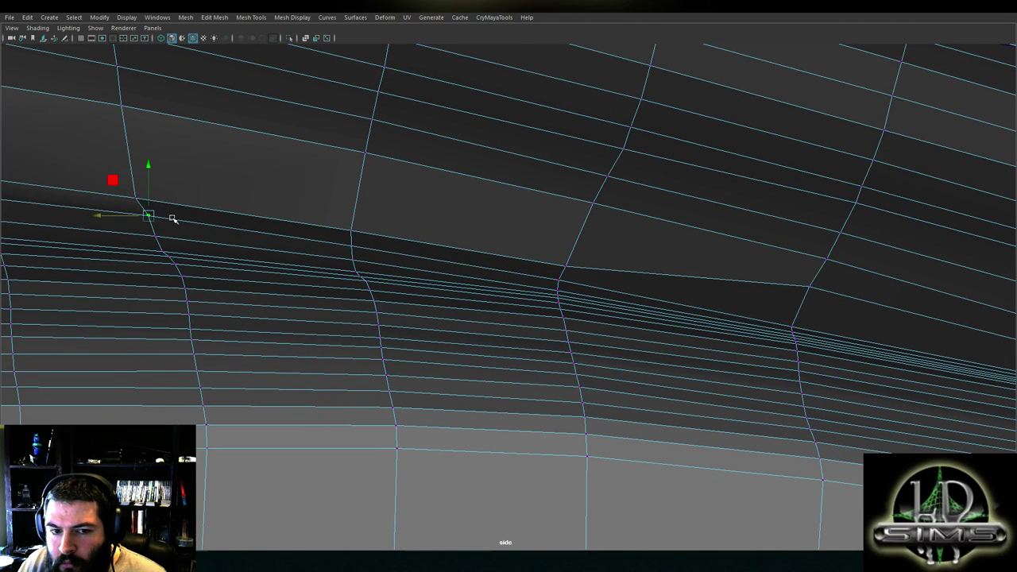
{"action": "left_click_drag", "start_coordinate": [123, 217], "coordinate": [120, 216]}
Move the following row vertex down toward the dense edge lines and fine-tune the previously lowered vertex ahead of it
{"action": "middle_click_drag", "start_coordinate": [510, 277], "coordinate": [239, 227], "text": "alt"}
{"action": "left_click", "coordinate": [537, 237]}
{"action": "left_click_drag", "start_coordinate": [539, 214], "coordinate": [505, 263]}
{"action": "left_click", "coordinate": [294, 216]}
{"action": "left_click_drag", "start_coordinate": [294, 197], "coordinate": [257, 221]}
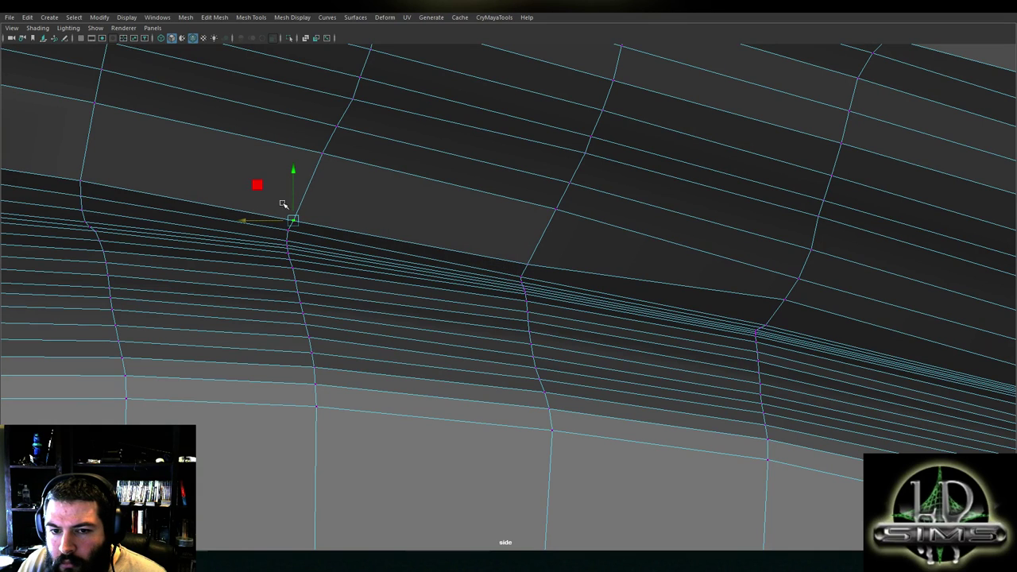
{"action": "left_click", "coordinate": [294, 198]}
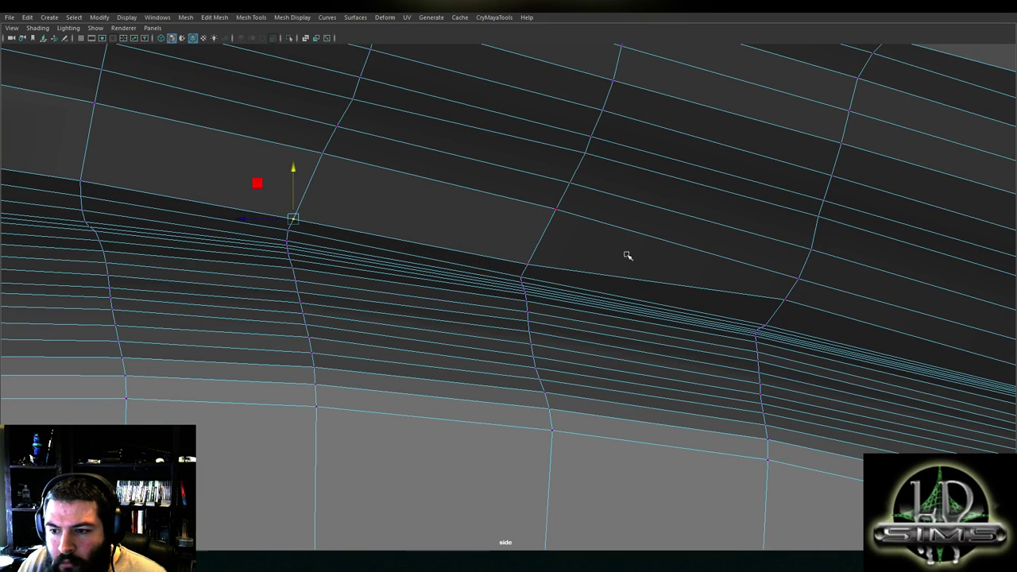
Lower another row vertex farther aft and nudge the closely spaced vertices on the preceding edge line into alignment
{"action": "middle_click_drag", "start_coordinate": [761, 298], "coordinate": [549, 249], "text": "alt"}
{"action": "left_click", "coordinate": [571, 249]}
{"action": "left_click_drag", "start_coordinate": [571, 226], "coordinate": [539, 269]}
{"action": "left_click", "coordinate": [317, 220]}
{"action": "left_click", "coordinate": [302, 228]}
{"action": "left_click_drag", "start_coordinate": [308, 213], "coordinate": [282, 229]}
{"action": "left_click", "coordinate": [301, 236]}
{"action": "scroll", "coordinate": [300, 237], "scroll_direction": "up", "scroll_amount": 1}
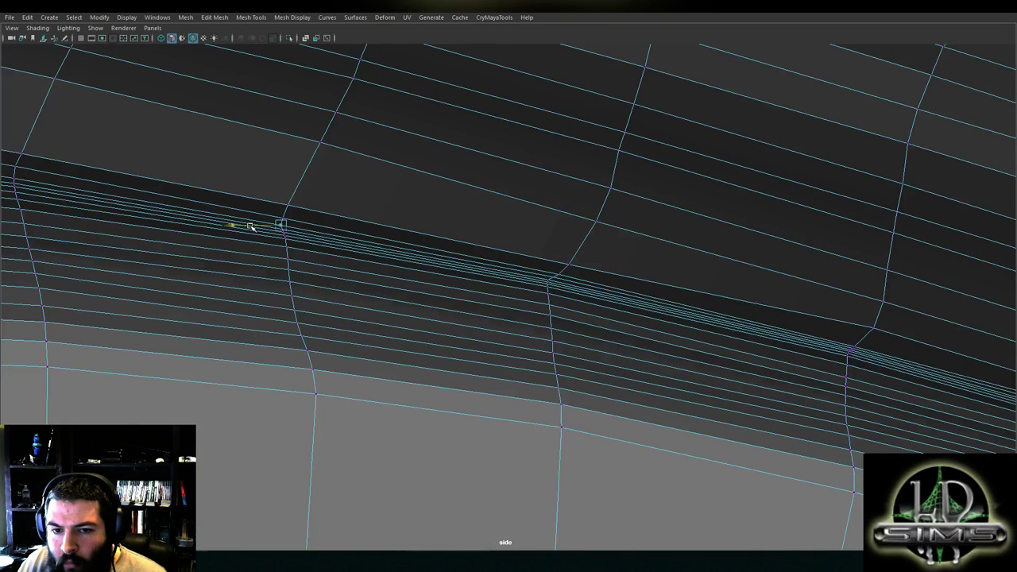
Lower the next raised row vertices farther aft toward the dense edge lines and raise the overly low one at the curve's end
{"action": "middle_click_drag", "start_coordinate": [695, 295], "coordinate": [402, 242], "text": "alt"}
{"action": "left_click", "coordinate": [577, 272]}
{"action": "mouse_move", "coordinate": [581, 248]}
{"action": "left_mouse_down"}
{"action": "mouse_move", "coordinate": [536, 282]}
{"action": "mouse_move", "coordinate": [567, 257]}
{"action": "left_mouse_up"}
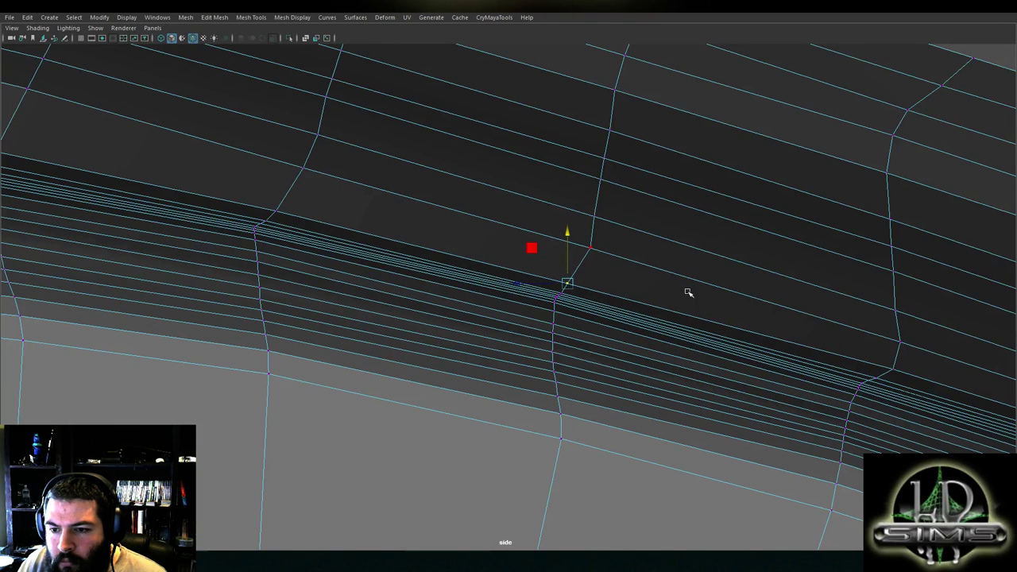
{"action": "middle_click_drag", "start_coordinate": [688, 292], "coordinate": [405, 246], "text": "alt"}
{"action": "left_click", "coordinate": [610, 318]}
{"action": "left_click_drag", "start_coordinate": [611, 300], "coordinate": [586, 322]}
{"action": "middle_click_drag", "start_coordinate": [711, 338], "coordinate": [407, 251], "text": "alt"}
{"action": "left_click", "coordinate": [688, 363]}
{"action": "left_click_drag", "start_coordinate": [674, 358], "coordinate": [691, 335]}
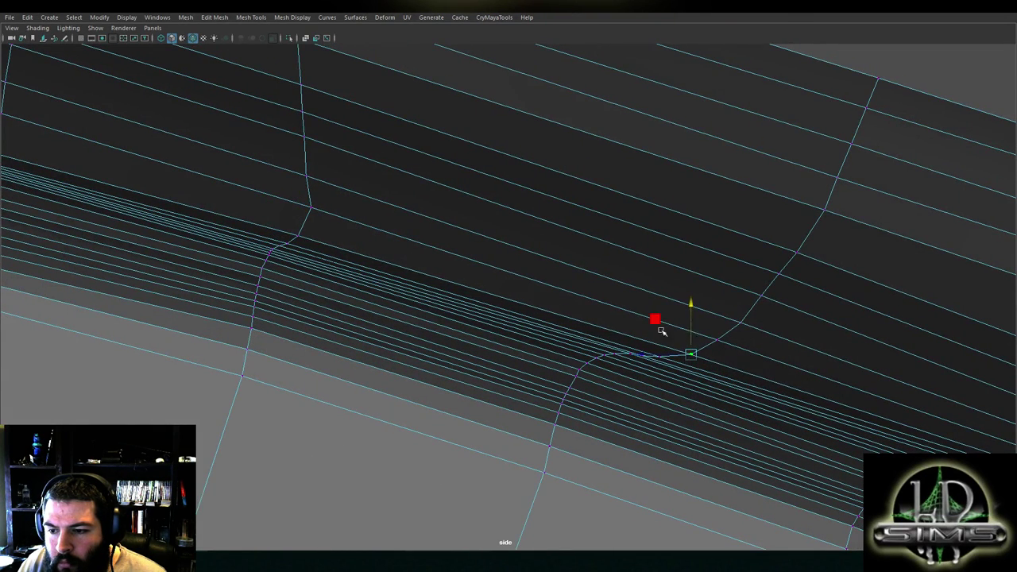
Lower the row vertices at the recess's rear edge and on the edge line just behind it slightly
{"action": "right_click_drag", "start_coordinate": [671, 332], "coordinate": [562, 311], "text": "alt"}
{"action": "middle_click_drag", "start_coordinate": [383, 275], "coordinate": [592, 316], "text": "alt"}
{"action": "right_click_drag", "start_coordinate": [457, 302], "coordinate": [630, 319], "text": "alt"}
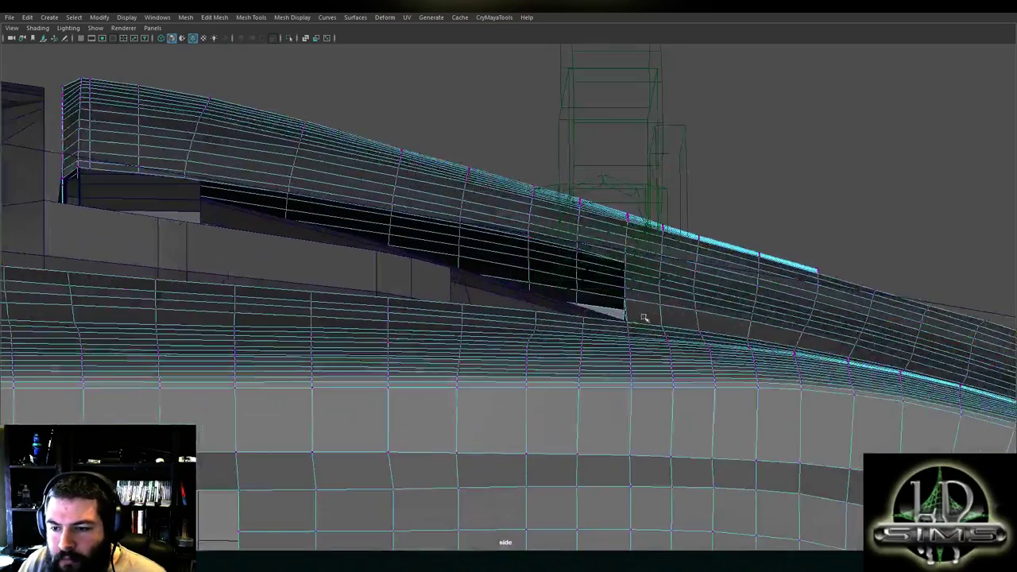
{"action": "scroll", "coordinate": [550, 296], "scroll_direction": "up", "scroll_amount": 5}
{"action": "scroll", "coordinate": [556, 289], "scroll_direction": "up", "scroll_amount": 4}
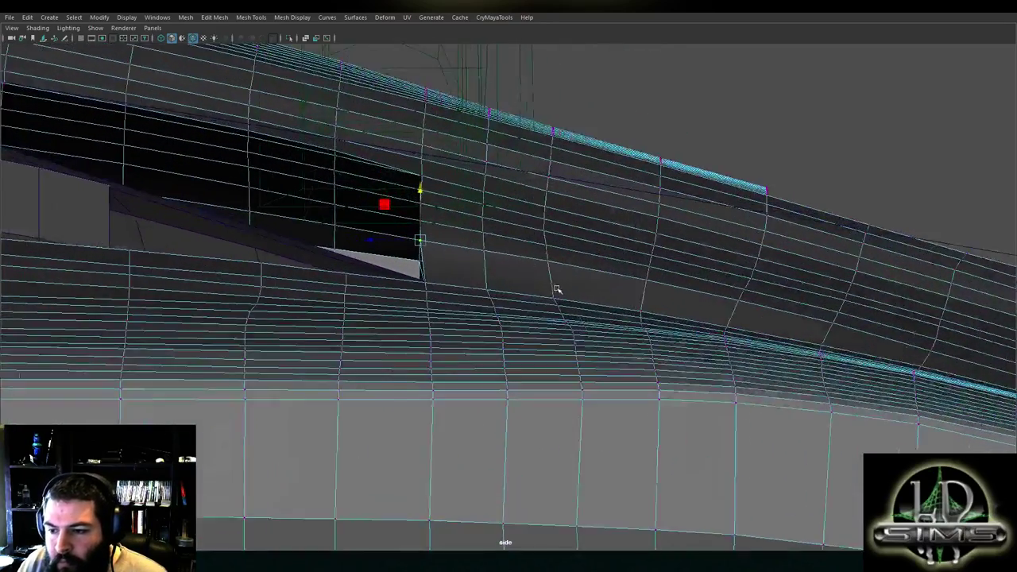
{"action": "scroll", "coordinate": [556, 290], "scroll_direction": "up", "scroll_amount": 2}
{"action": "left_click_drag", "start_coordinate": [402, 205], "coordinate": [402, 210]}
{"action": "left_click", "coordinate": [479, 242]}
{"action": "left_click_drag", "start_coordinate": [479, 220], "coordinate": [481, 227]}
Lower the following row vertices behind the recess and fine-tune the one ahead to keep the row's downward curve even
{"action": "left_click_drag", "start_coordinate": [526, 239], "coordinate": [602, 269]}
{"action": "left_click_drag", "start_coordinate": [558, 226], "coordinate": [559, 232]}
{"action": "left_click", "coordinate": [676, 274]}
{"action": "left_click_drag", "start_coordinate": [673, 259], "coordinate": [652, 286]}
{"action": "left_click", "coordinate": [558, 259]}
{"action": "left_click_drag", "start_coordinate": [557, 240], "coordinate": [557, 243]}
{"action": "left_click", "coordinate": [796, 300]}
Shift the row vertices midway along the side's downward curve so they follow their edge lines
{"action": "middle_click_drag", "start_coordinate": [797, 300], "coordinate": [573, 254], "text": "alt"}
{"action": "left_click", "coordinate": [562, 256]}
{"action": "left_click_drag", "start_coordinate": [563, 231], "coordinate": [544, 265]}
{"action": "left_click", "coordinate": [674, 281]}
{"action": "mouse_move", "coordinate": [679, 271]}
{"action": "left_mouse_down"}
{"action": "mouse_move", "coordinate": [650, 288]}
{"action": "mouse_move", "coordinate": [674, 269]}
{"action": "left_mouse_up"}
{"action": "left_click", "coordinate": [796, 314]}
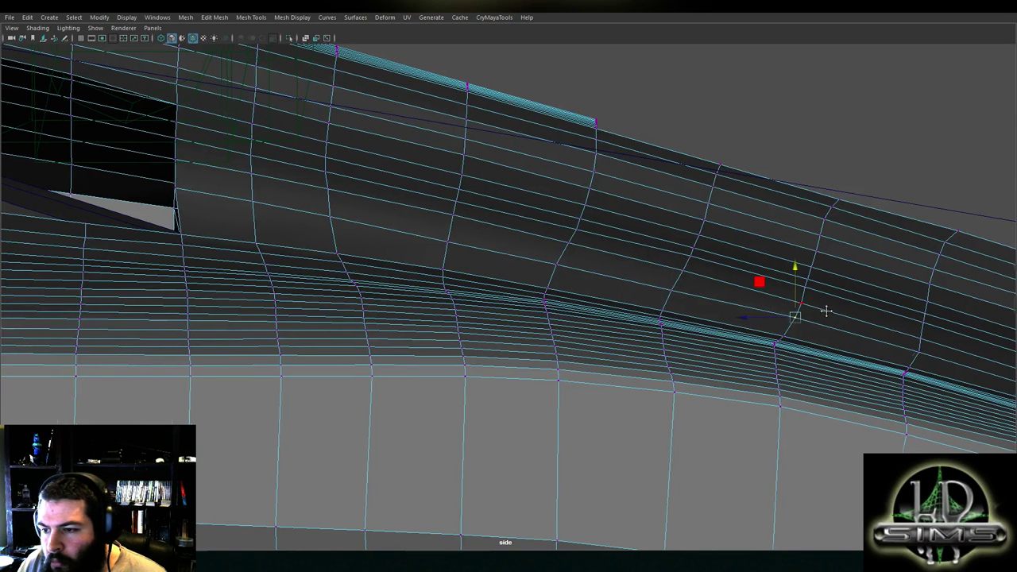
Move the next two row vertices aft closer to the dense edge lines and align them with their vertical edges
{"action": "middle_click_drag", "start_coordinate": [827, 310], "coordinate": [617, 256], "text": "alt"}
{"action": "left_click_drag", "start_coordinate": [587, 247], "coordinate": [565, 269]}
{"action": "left_click", "coordinate": [709, 297]}
{"action": "left_click_drag", "start_coordinate": [710, 283], "coordinate": [688, 300]}
{"action": "left_click", "coordinate": [696, 300]}
{"action": "left_click", "coordinate": [707, 301]}
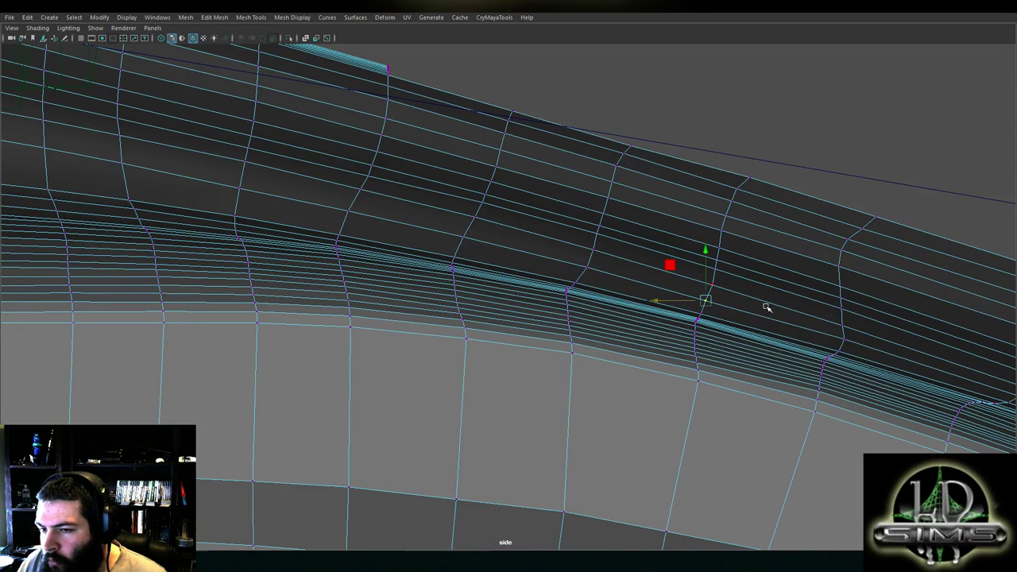
Nudge the row vertices near the tail sideways and vertically to straighten the kinks above the dense edge lines
{"action": "middle_click_drag", "start_coordinate": [777, 315], "coordinate": [659, 286], "text": "alt"}
{"action": "left_click", "coordinate": [718, 317]}
{"action": "left_click", "coordinate": [727, 309]}
{"action": "left_click_drag", "start_coordinate": [703, 310], "coordinate": [698, 311]}
{"action": "left_click", "coordinate": [723, 321]}
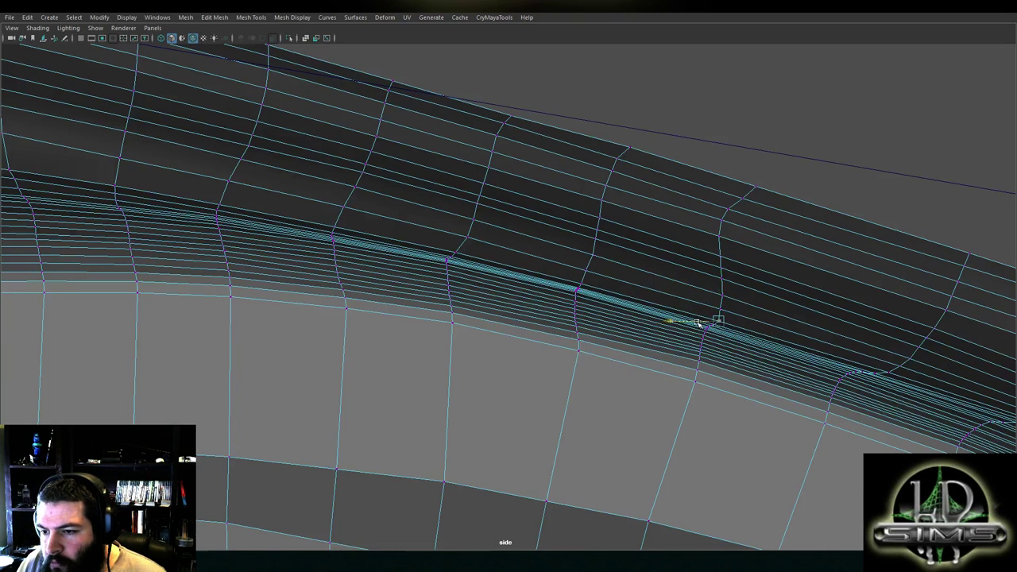
{"action": "middle_click_drag", "start_coordinate": [768, 310], "coordinate": [688, 322], "text": "alt"}
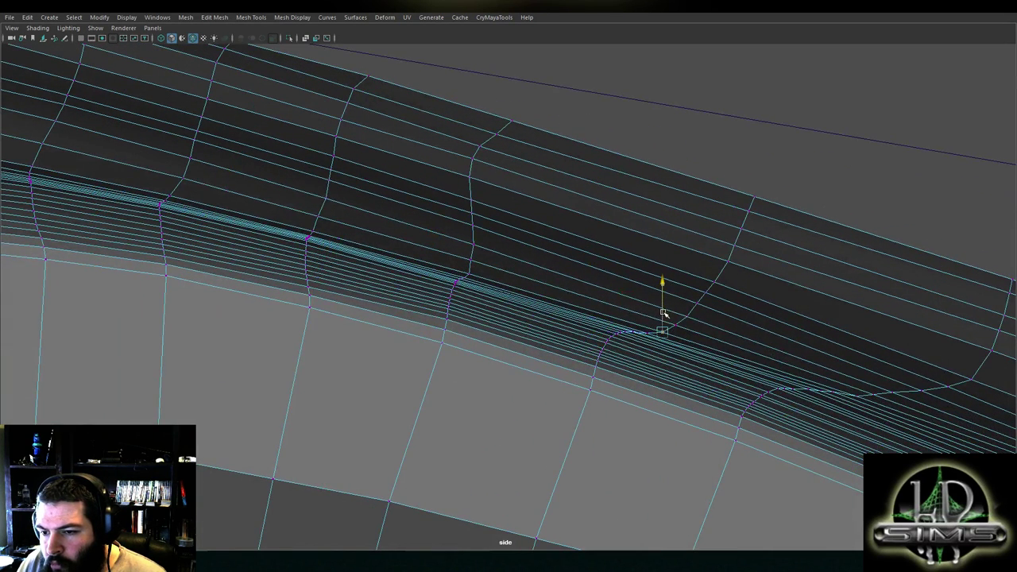
{"action": "scroll", "coordinate": [558, 288], "scroll_direction": "up", "scroll_amount": 1}
Examine the reworked tail and side of the hull in the side and perspective views
{"action": "middle_click_drag", "start_coordinate": [478, 269], "coordinate": [692, 387], "text": "alt"}
{"action": "middle_click_drag", "start_coordinate": [436, 274], "coordinate": [763, 345], "text": "alt"}
{"action": "scroll", "coordinate": [578, 303], "scroll_direction": "down", "scroll_amount": 9}
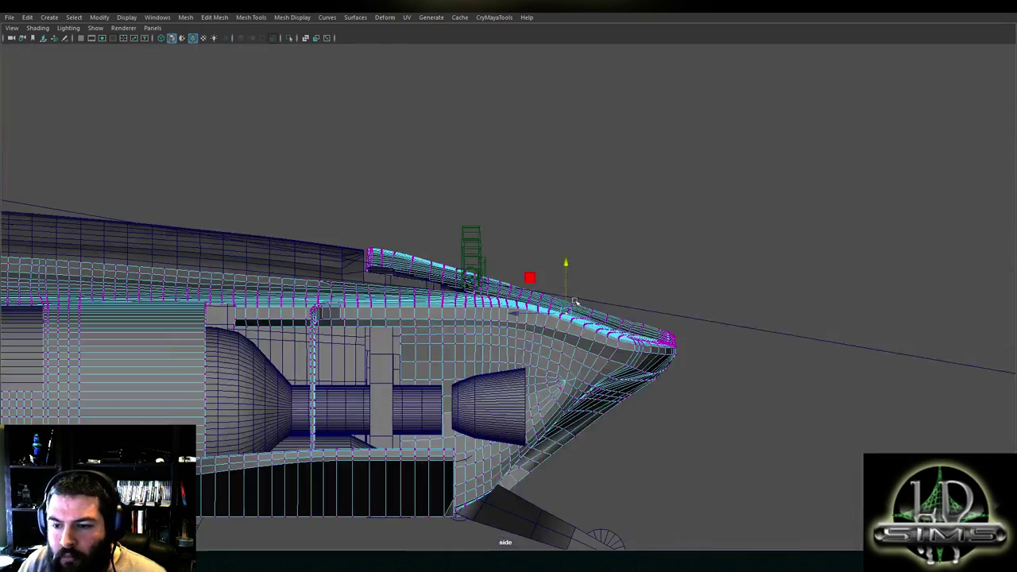
{"action": "key", "text": "space"}
{"action": "key", "text": "space"}
{"action": "left_click_drag", "start_coordinate": [717, 195], "coordinate": [428, 215], "text": "alt"}
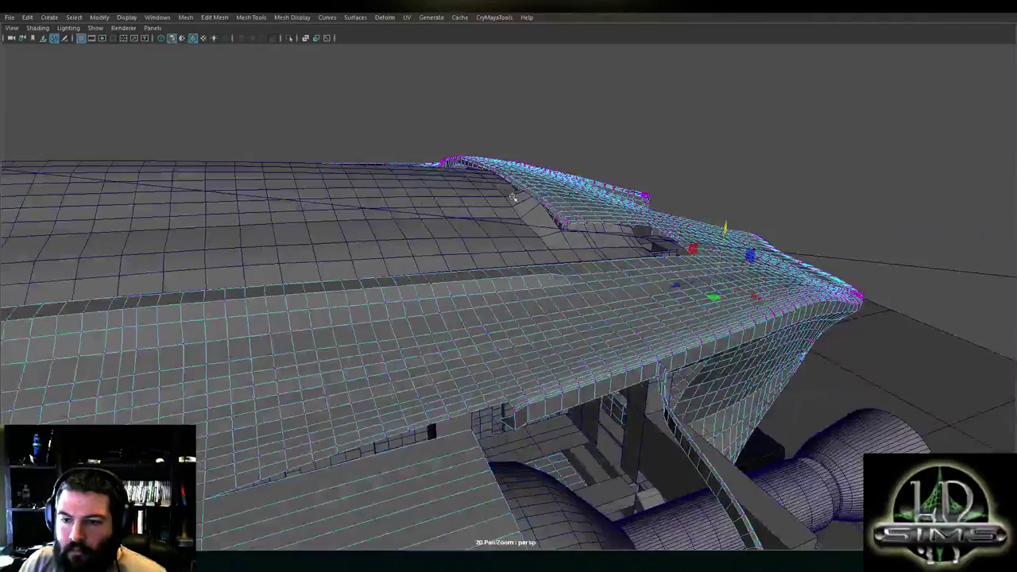
{"action": "right_click_drag", "start_coordinate": [428, 215], "coordinate": [185, 214], "text": "alt"}
{"action": "left_click_drag", "start_coordinate": [494, 213], "coordinate": [446, 205], "text": "alt"}
{"action": "middle_click_drag", "start_coordinate": [445, 204], "coordinate": [624, 225], "text": "alt"}
{"action": "right_click_drag", "start_coordinate": [624, 225], "coordinate": [702, 245], "text": "alt"}
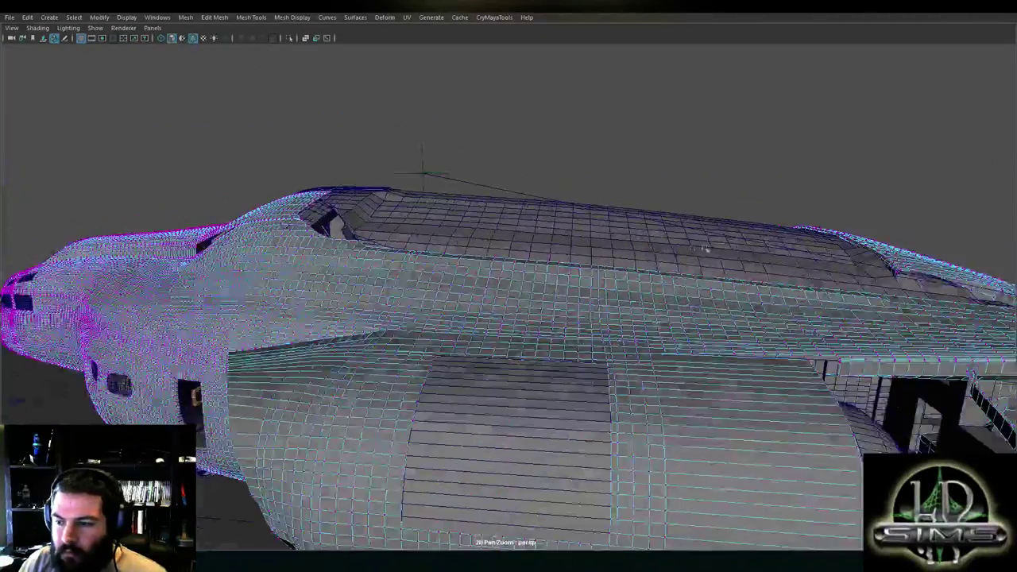
{"action": "middle_click_drag", "start_coordinate": [702, 246], "coordinate": [582, 225], "text": "alt"}
{"action": "left_click_drag", "start_coordinate": [583, 225], "coordinate": [632, 226], "text": "alt"}
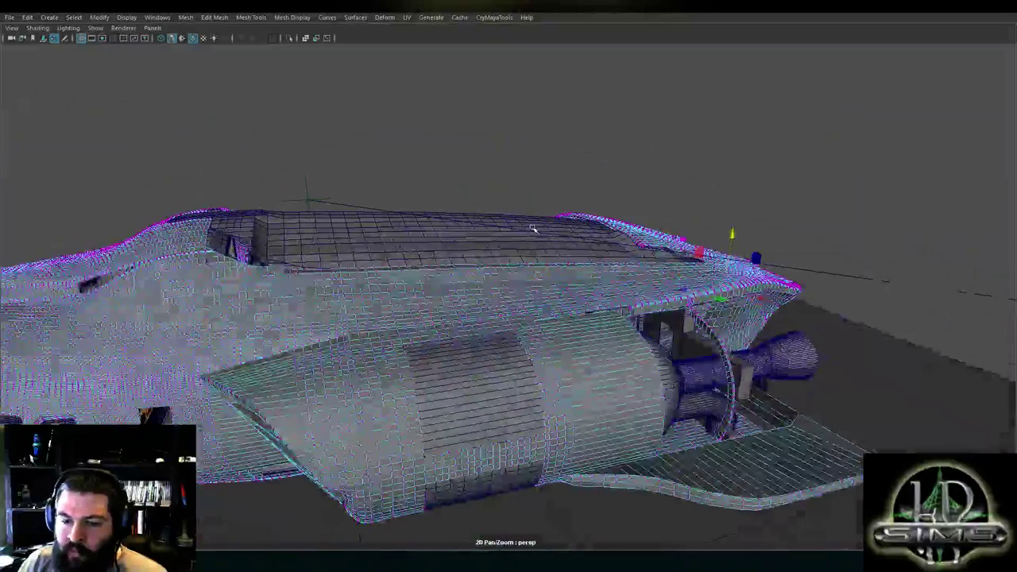
Save the scene as the Maya Binary file Spaceship-(V-4-AERO)(After-cut)013.mb in the test_1 folder
{"action": "left_click", "coordinate": [9, 17]}
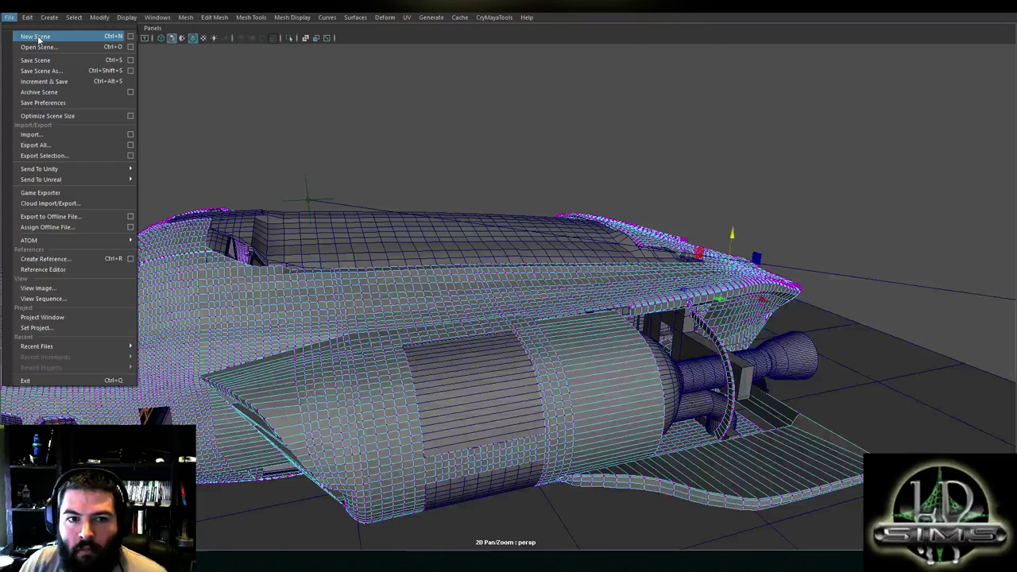
{"action": "left_click", "coordinate": [35, 60]}
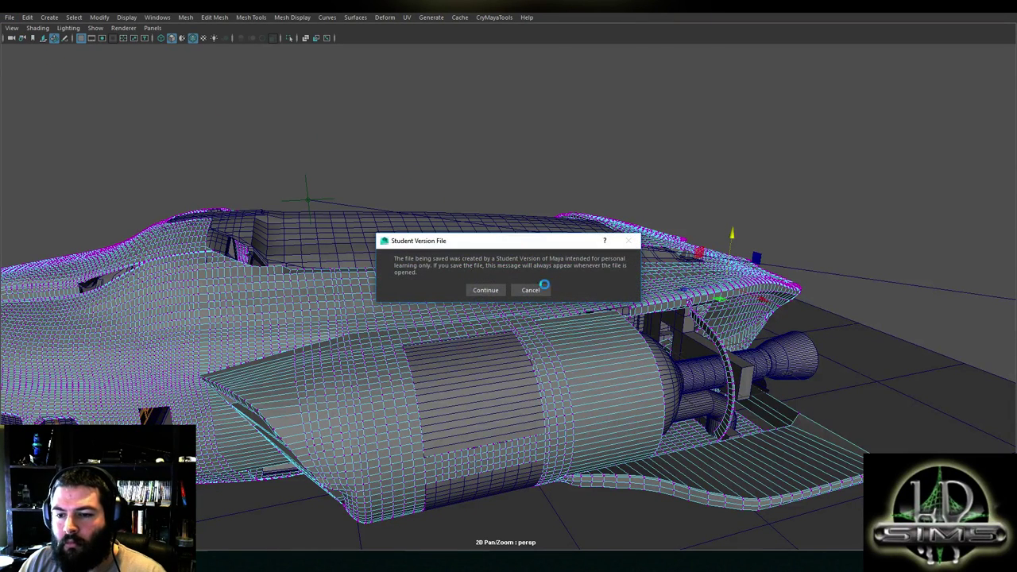
{"action": "left_click", "coordinate": [489, 289]}
{"action": "left_click", "coordinate": [521, 291]}
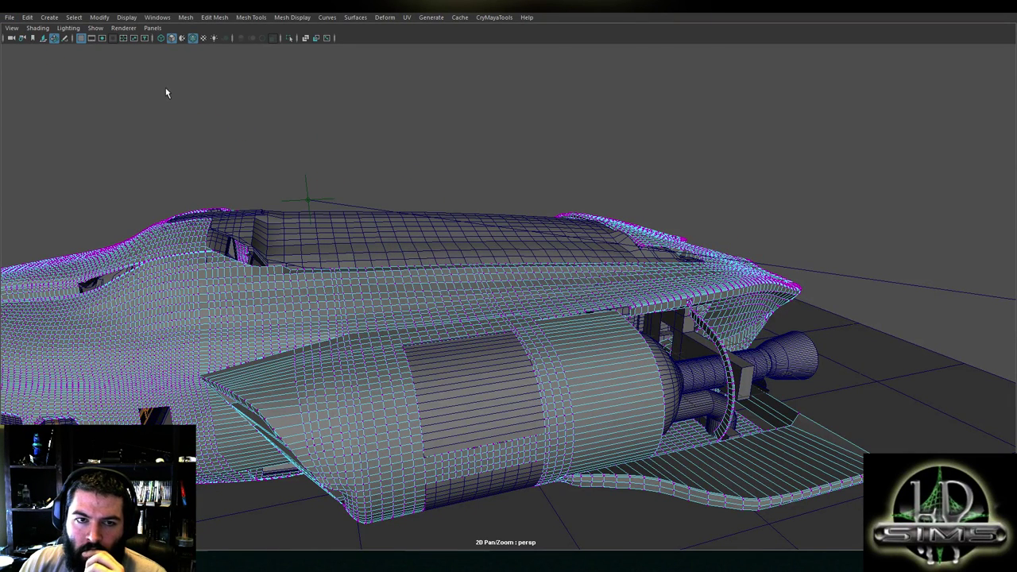
{"action": "left_click", "coordinate": [10, 17]}
{"action": "left_click", "coordinate": [50, 76]}
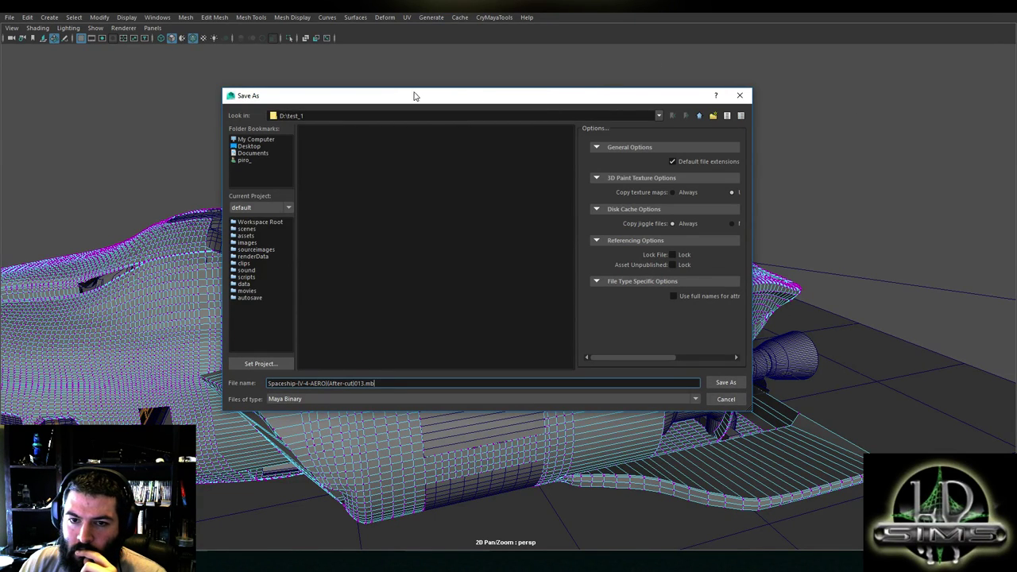
{"action": "key", "text": "Return"}
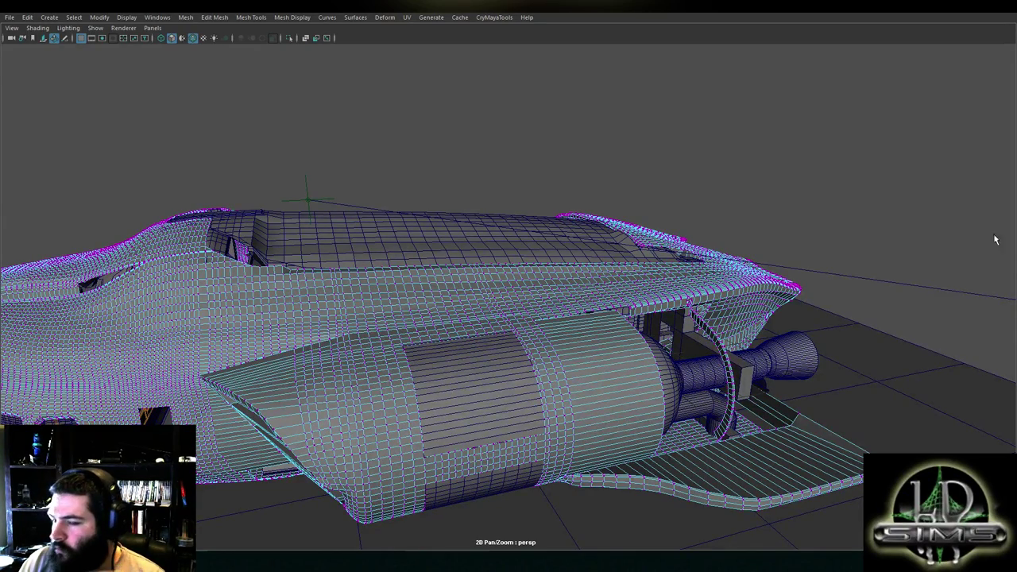
Examine the mesh flow around the engine, along the hull side and across the forward shoulder in the perspective view
{"action": "left_click_drag", "start_coordinate": [414, 248], "coordinate": [505, 216], "text": "alt"}
{"action": "scroll", "coordinate": [577, 291], "scroll_direction": "down", "scroll_amount": 5}
{"action": "scroll", "coordinate": [596, 297], "scroll_direction": "up", "scroll_amount": 4}
{"action": "right_click_drag", "start_coordinate": [506, 215], "coordinate": [652, 330], "text": "alt"}
{"action": "left_click_drag", "start_coordinate": [651, 330], "coordinate": [405, 332], "text": "alt"}
{"action": "right_click_drag", "start_coordinate": [405, 332], "coordinate": [477, 329], "text": "alt"}
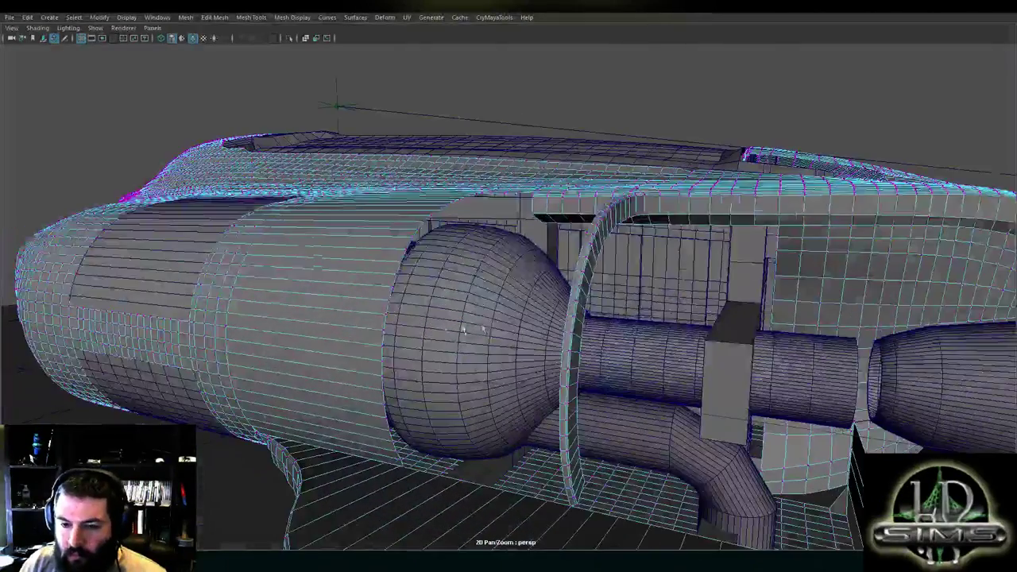
{"action": "left_click_drag", "start_coordinate": [438, 329], "coordinate": [451, 329], "text": "alt"}
{"action": "scroll", "coordinate": [450, 329], "scroll_direction": "down", "scroll_amount": 5}
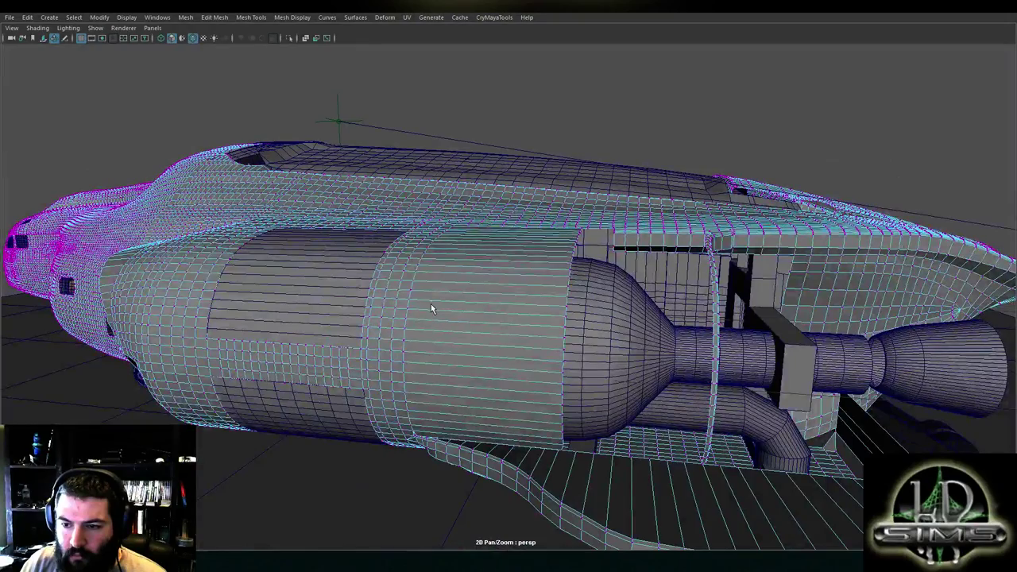
{"action": "left_click_drag", "start_coordinate": [432, 303], "coordinate": [469, 309], "text": "alt"}
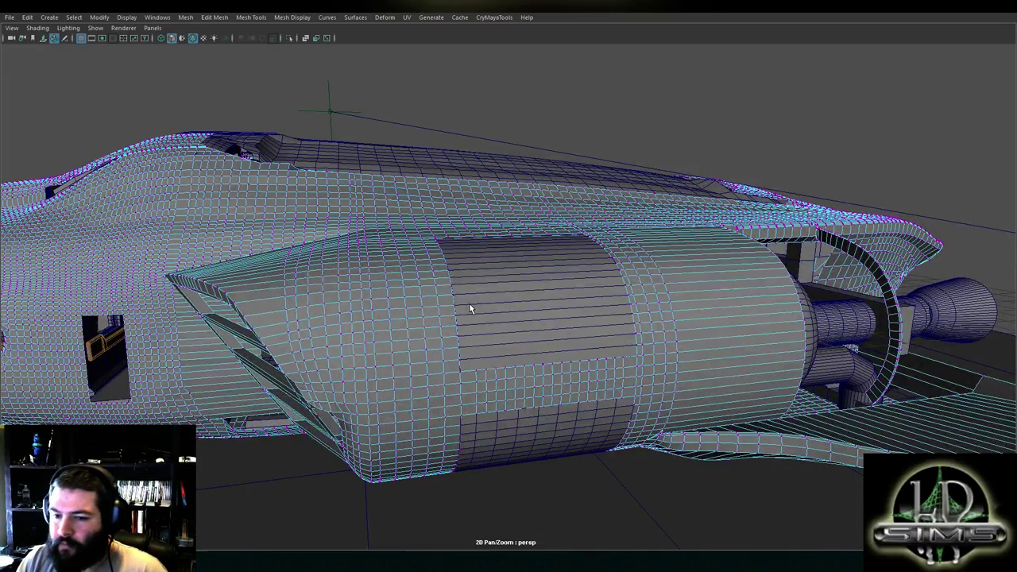
{"action": "left_click_drag", "start_coordinate": [386, 248], "coordinate": [464, 292], "text": "alt"}
{"action": "scroll", "coordinate": [380, 290], "scroll_direction": "up", "scroll_amount": 5}
{"action": "scroll", "coordinate": [463, 293], "scroll_direction": "up", "scroll_amount": 5}
{"action": "scroll", "coordinate": [434, 257], "scroll_direction": "down", "scroll_amount": 10}
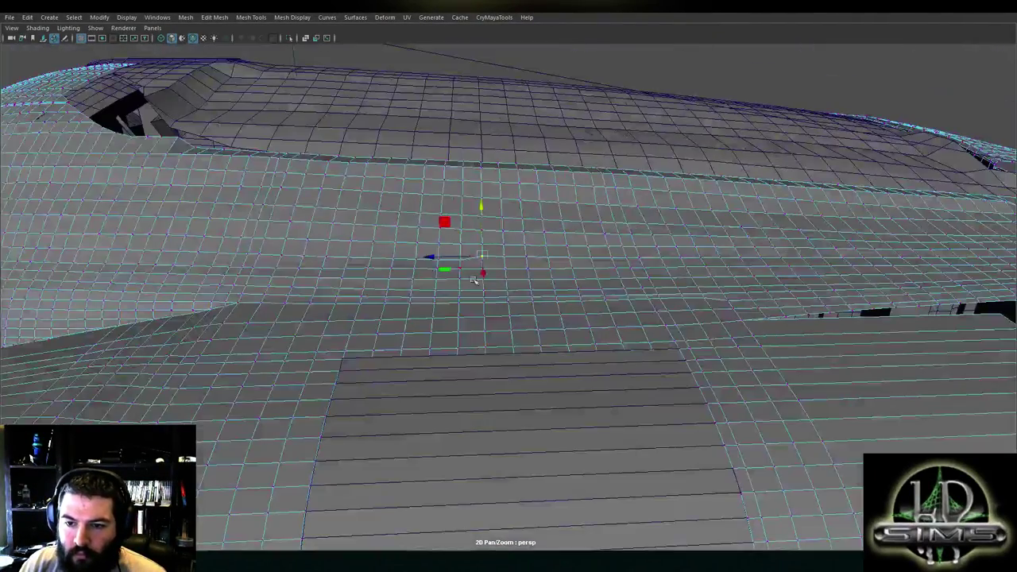
{"action": "mouse_move", "coordinate": [379, 280]}
{"action": "left_mouse_down", "text": "alt"}
{"action": "mouse_move", "coordinate": [479, 285]}
{"action": "mouse_move", "coordinate": [430, 296]}
{"action": "mouse_move", "coordinate": [370, 277]}
{"action": "left_mouse_up", "text": "alt"}
{"action": "scroll", "coordinate": [511, 294], "scroll_direction": "up", "scroll_amount": 5}
{"action": "left_click_drag", "start_coordinate": [511, 294], "coordinate": [455, 270], "text": "alt"}
{"action": "scroll", "coordinate": [468, 288], "scroll_direction": "down", "scroll_amount": 8}
{"action": "scroll", "coordinate": [659, 295], "scroll_direction": "up", "scroll_amount": 5}
{"action": "left_click_drag", "start_coordinate": [604, 318], "coordinate": [470, 293], "text": "alt"}
{"action": "middle_click_drag", "start_coordinate": [479, 267], "coordinate": [485, 288], "text": "alt"}
{"action": "right_click_drag", "start_coordinate": [485, 287], "coordinate": [513, 316], "text": "alt"}
In the side view, shift and lower a row of vertices across the green wireframe object on the hull's shoulder
{"action": "key", "text": "space"}
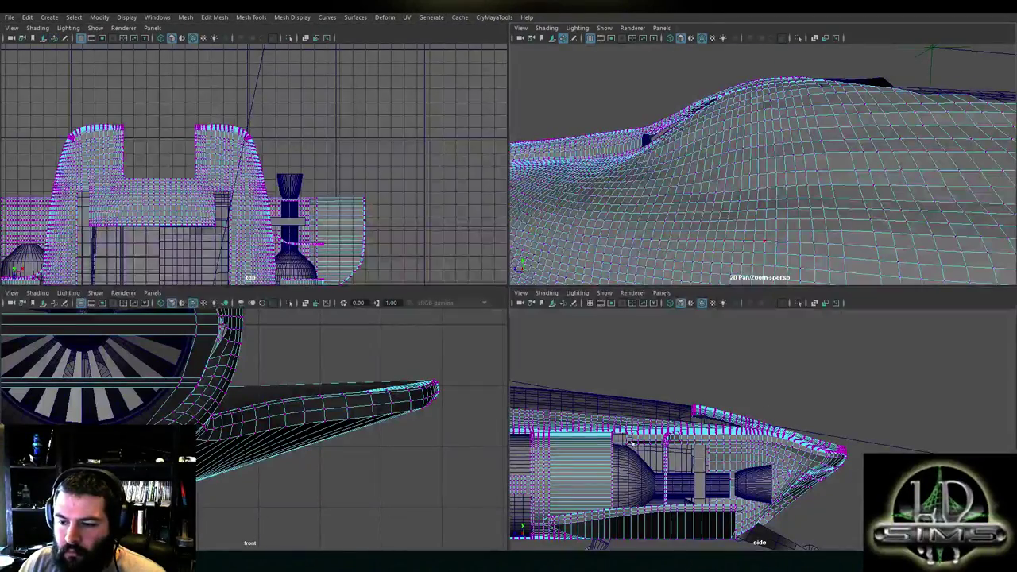
{"action": "key", "text": "space"}
{"action": "middle_click_drag", "start_coordinate": [404, 392], "coordinate": [874, 427], "text": "alt"}
{"action": "middle_click_drag", "start_coordinate": [306, 396], "coordinate": [702, 393], "text": "alt"}
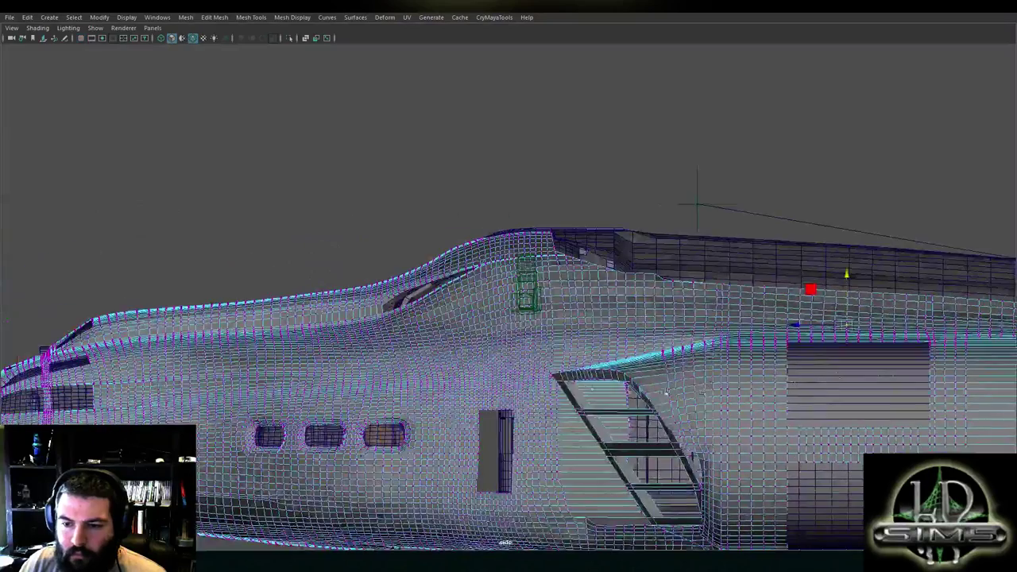
{"action": "scroll", "coordinate": [586, 386], "scroll_direction": "up", "scroll_amount": 10}
{"action": "middle_click_drag", "start_coordinate": [545, 338], "coordinate": [544, 377], "text": "alt"}
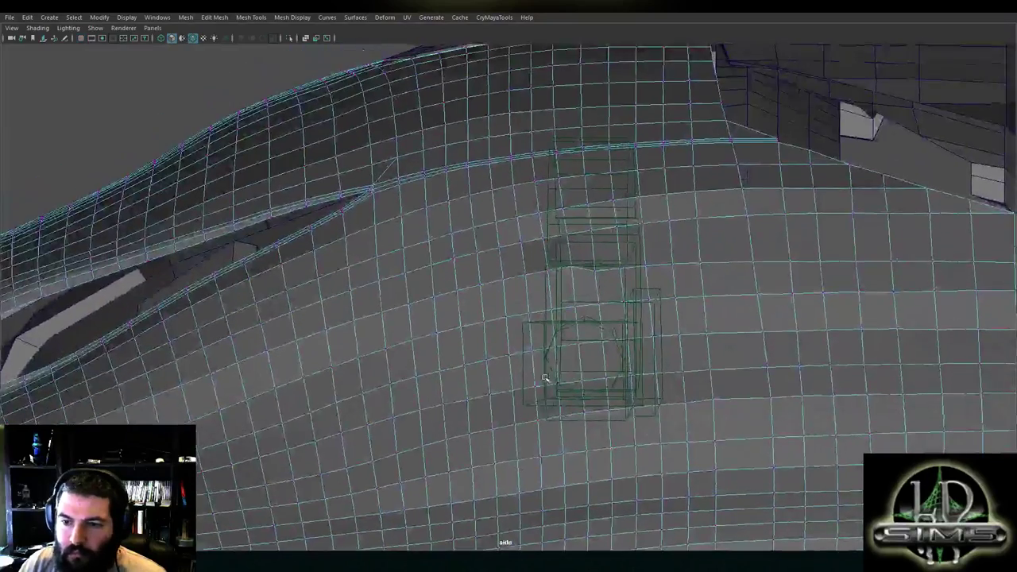
{"action": "scroll", "coordinate": [569, 298], "scroll_direction": "up", "scroll_amount": 3}
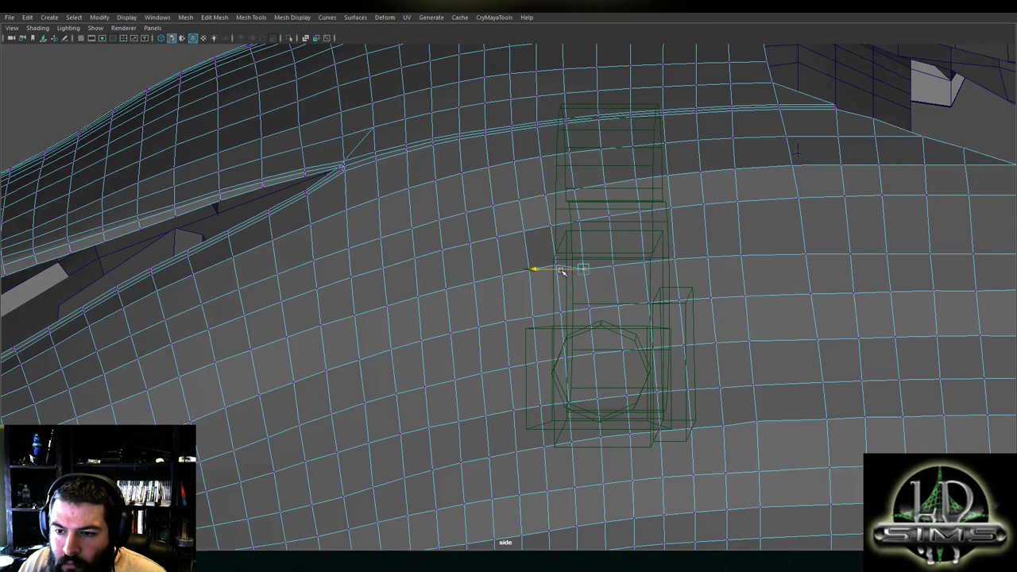
{"action": "left_click_drag", "start_coordinate": [563, 271], "coordinate": [656, 262]}
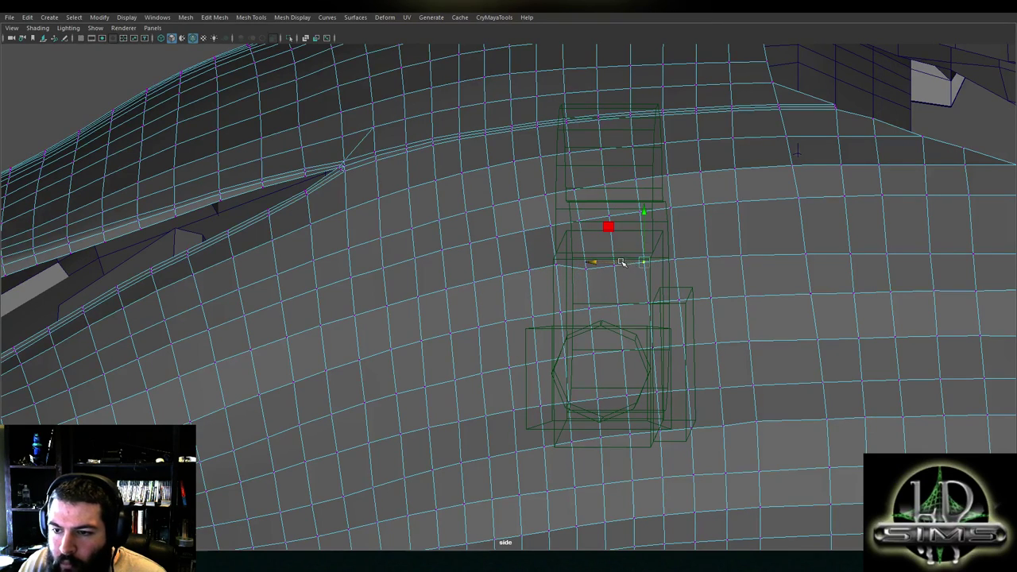
{"action": "left_click", "coordinate": [558, 268]}
{"action": "left_click_drag", "start_coordinate": [559, 243], "coordinate": [527, 268]}
{"action": "left_click", "coordinate": [585, 271]}
Continue lowering the same vertex row forward of the green wireframe object and even out the spacing between its vertices
{"action": "middle_click_drag", "start_coordinate": [527, 268], "coordinate": [664, 238], "text": "alt"}
{"action": "mouse_move", "coordinate": [669, 215]}
{"action": "left_mouse_down"}
{"action": "mouse_move", "coordinate": [644, 246]}
{"action": "mouse_move", "coordinate": [667, 228]}
{"action": "mouse_move", "coordinate": [641, 226]}
{"action": "mouse_move", "coordinate": [667, 227]}
{"action": "mouse_move", "coordinate": [585, 240]}
{"action": "mouse_move", "coordinate": [565, 266]}
{"action": "mouse_move", "coordinate": [613, 239]}
{"action": "mouse_move", "coordinate": [592, 257]}
{"action": "left_mouse_up"}
{"action": "left_click", "coordinate": [639, 242]}
{"action": "left_click", "coordinate": [666, 241]}
{"action": "left_click", "coordinate": [611, 247]}
{"action": "left_click", "coordinate": [586, 255]}
{"action": "left_click", "coordinate": [612, 258]}
{"action": "left_click", "coordinate": [588, 264]}
{"action": "left_click", "coordinate": [612, 258]}
Nudge the vertices on the edge line beneath the row's kink sideways into alignment
{"action": "left_click", "coordinate": [618, 292]}
{"action": "left_click", "coordinate": [620, 337]}
{"action": "left_click_drag", "start_coordinate": [585, 338], "coordinate": [584, 337]}
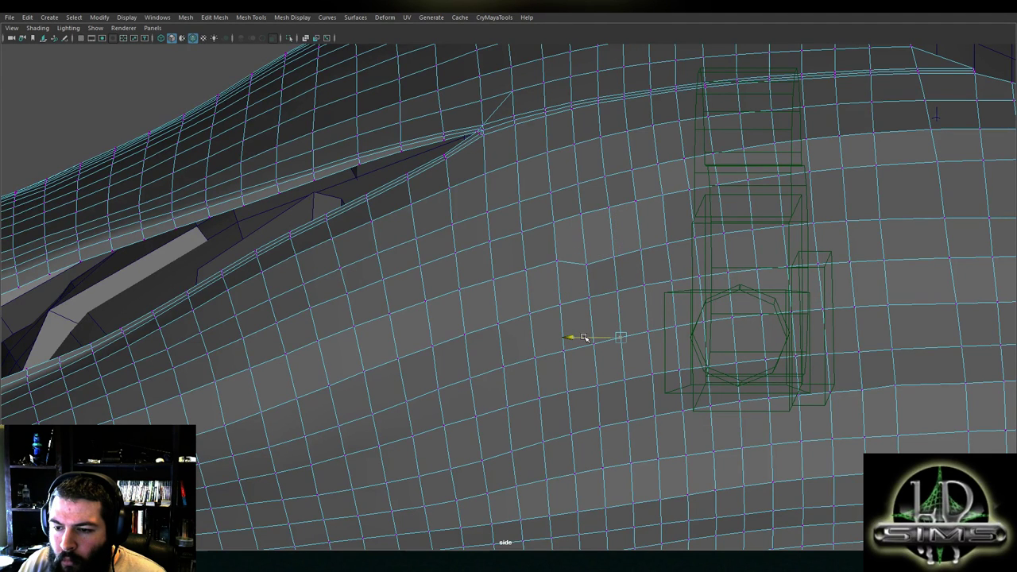
{"action": "middle_click_drag", "start_coordinate": [585, 354], "coordinate": [651, 283], "text": "alt"}
{"action": "middle_click_drag", "start_coordinate": [573, 301], "coordinate": [564, 339], "text": "alt"}
Lower the next row vertex toward the slit opening and fine-tune the height of the vertices behind it
{"action": "left_click", "coordinate": [613, 232]}
{"action": "mouse_move", "coordinate": [612, 215]}
{"action": "left_mouse_down"}
{"action": "mouse_move", "coordinate": [611, 229]}
{"action": "mouse_move", "coordinate": [585, 246]}
{"action": "mouse_move", "coordinate": [612, 220]}
{"action": "mouse_move", "coordinate": [573, 258]}
{"action": "left_mouse_up"}
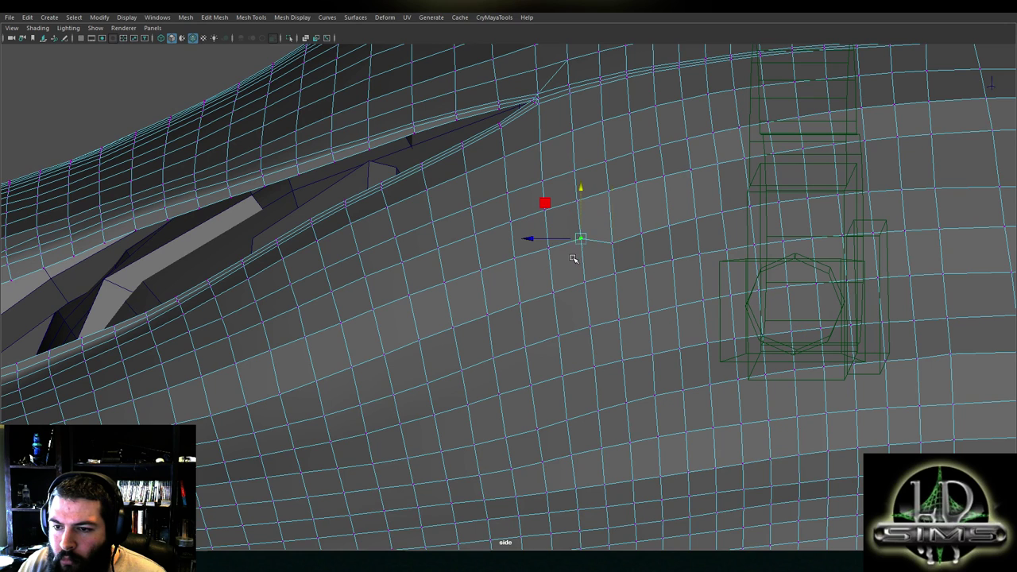
{"action": "mouse_move", "coordinate": [585, 223]}
{"action": "left_mouse_down"}
{"action": "mouse_move", "coordinate": [575, 244]}
{"action": "mouse_move", "coordinate": [581, 232]}
{"action": "left_mouse_up"}
{"action": "left_click", "coordinate": [610, 237]}
{"action": "left_click", "coordinate": [640, 231]}
{"action": "left_click_drag", "start_coordinate": [642, 220], "coordinate": [643, 216]}
Lower another row vertex below the slit opening's rear tip and readjust the previously lowered vertices
{"action": "left_click", "coordinate": [549, 259]}
{"action": "left_click_drag", "start_coordinate": [549, 232], "coordinate": [488, 265]}
{"action": "left_click", "coordinate": [610, 242]}
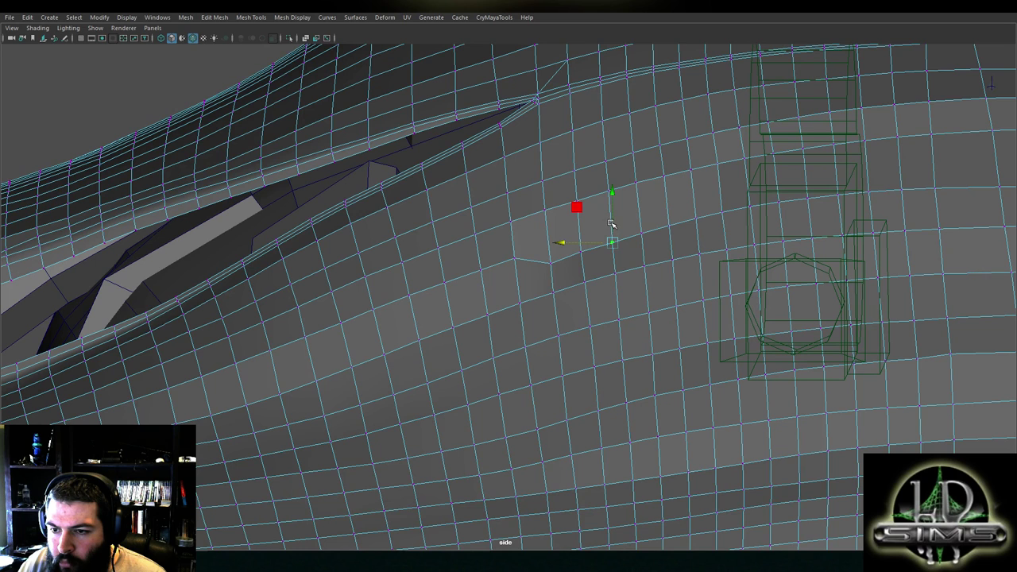
{"action": "left_click_drag", "start_coordinate": [612, 225], "coordinate": [640, 217]}
{"action": "left_click", "coordinate": [644, 233]}
Lower the next two vertices of the row farther forward beneath the slit and smooth the spacing behind them
{"action": "middle_click_drag", "start_coordinate": [559, 271], "coordinate": [649, 241], "text": "alt"}
{"action": "left_click", "coordinate": [607, 229]}
{"action": "left_click_drag", "start_coordinate": [605, 213], "coordinate": [623, 236]}
{"action": "left_click", "coordinate": [640, 234]}
{"action": "left_click", "coordinate": [669, 229]}
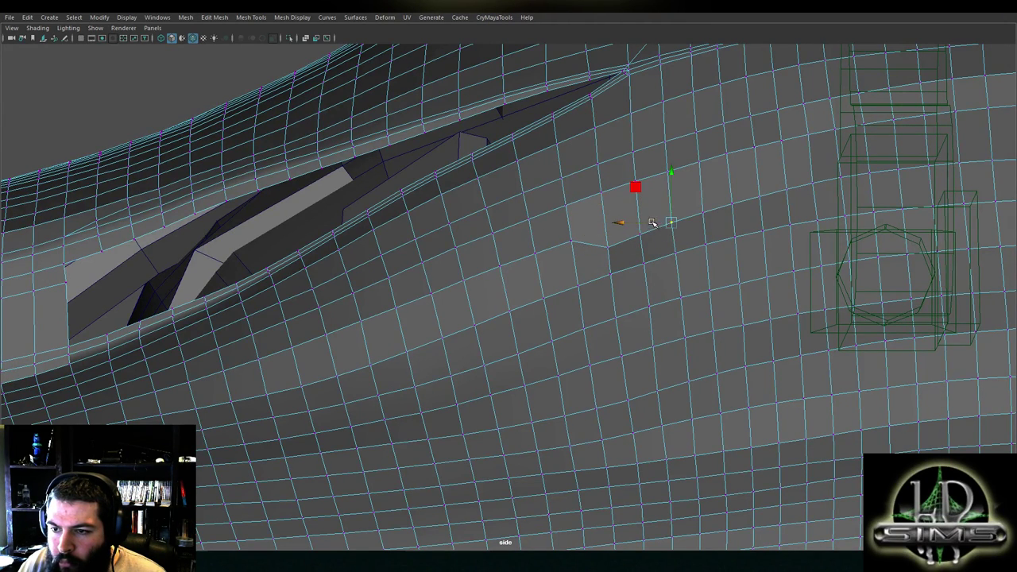
{"action": "left_click", "coordinate": [645, 256]}
{"action": "left_click", "coordinate": [574, 248]}
{"action": "left_click_drag", "start_coordinate": [571, 218], "coordinate": [601, 253]}
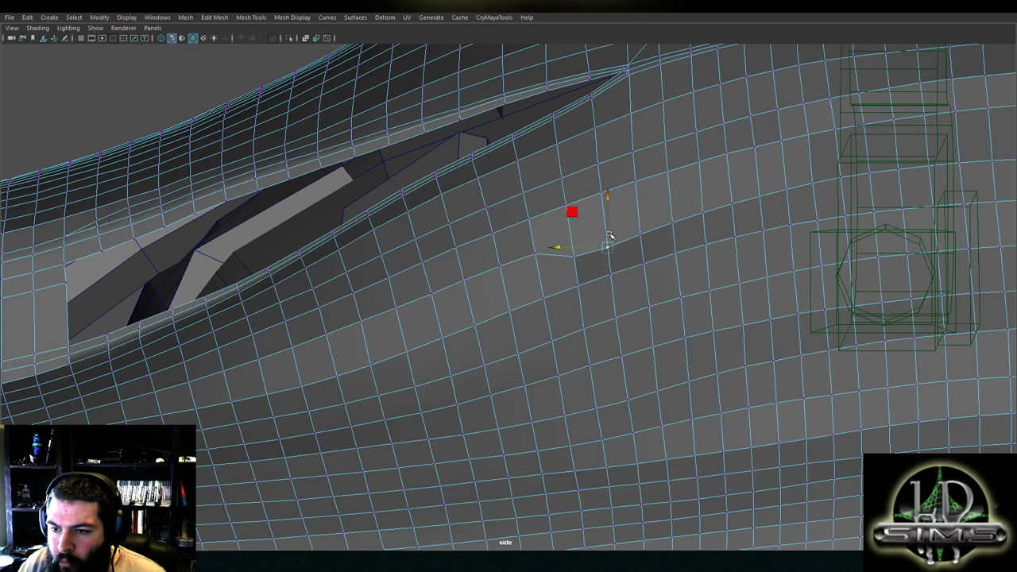
Nudge the vertices one and two rows below the kink to even out the vertical edge lines
{"action": "left_click", "coordinate": [634, 270]}
{"action": "left_click", "coordinate": [616, 275]}
{"action": "left_click_drag", "start_coordinate": [611, 252], "coordinate": [611, 255]}
{"action": "left_click", "coordinate": [618, 311]}
{"action": "left_click_drag", "start_coordinate": [587, 319], "coordinate": [593, 319]}
{"action": "left_click", "coordinate": [646, 313]}
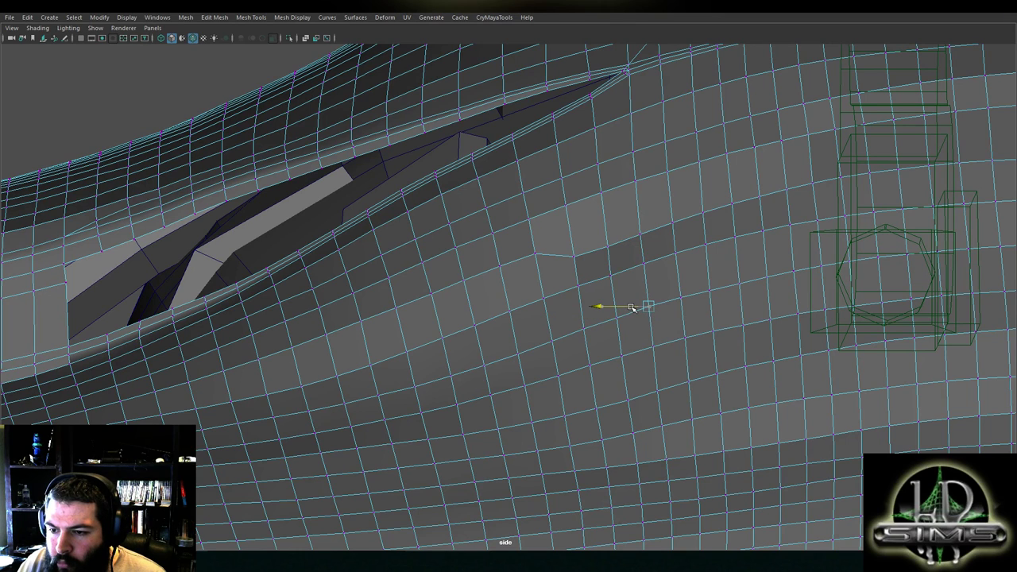
Nudge down the vertex two rows below the kink's rear end
{"action": "left_click", "coordinate": [585, 326]}
{"action": "left_click_drag", "start_coordinate": [584, 307], "coordinate": [584, 310]}
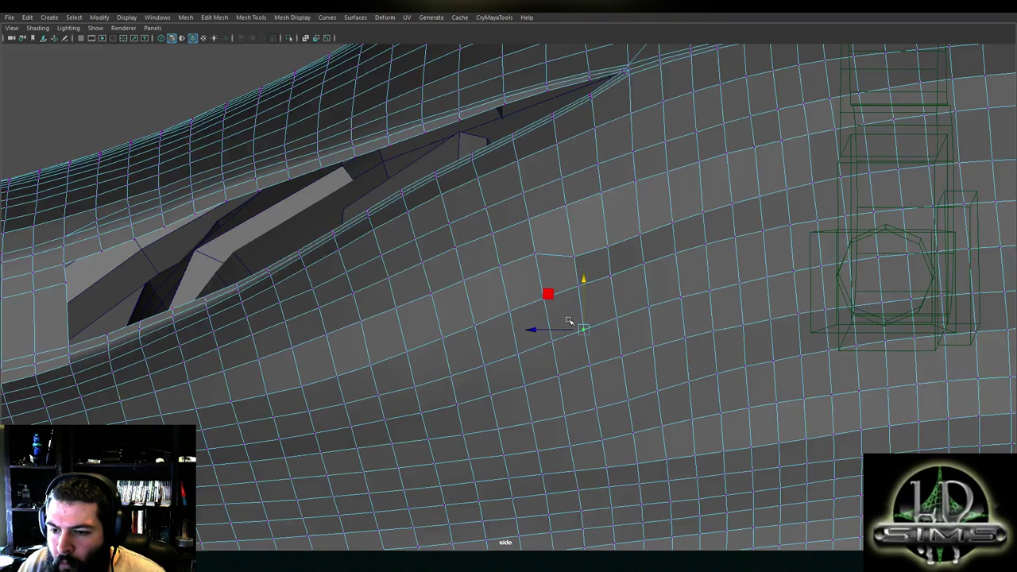
{"action": "left_click", "coordinate": [647, 352]}
Even out the heights of consecutive vertices in a lower row beneath the kink, working aft
{"action": "left_click", "coordinate": [654, 390]}
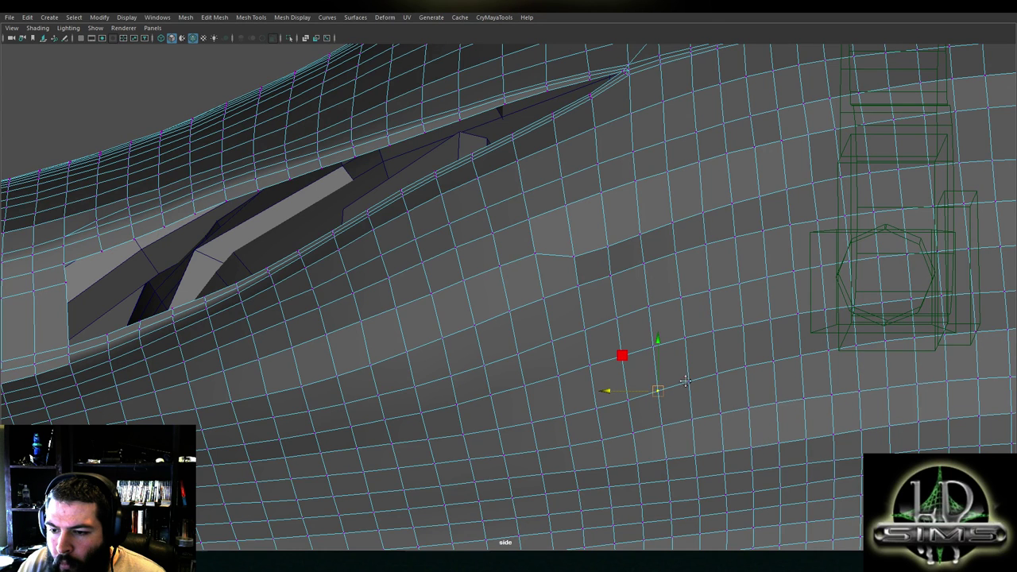
{"action": "middle_click_drag", "start_coordinate": [683, 390], "coordinate": [649, 350], "text": "alt"}
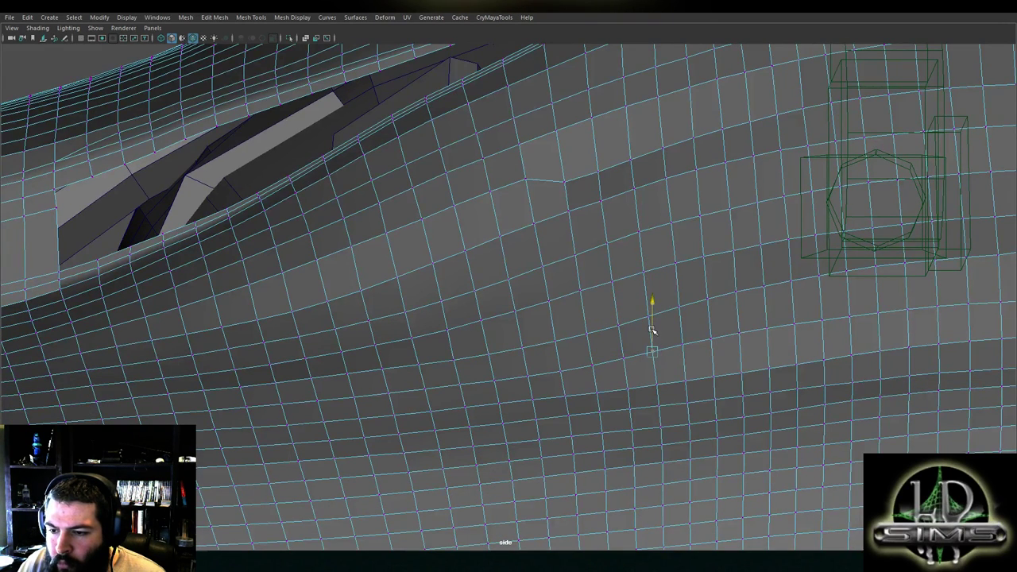
{"action": "left_click_drag", "start_coordinate": [652, 331], "coordinate": [625, 353]}
{"action": "left_click", "coordinate": [683, 346]}
{"action": "left_click_drag", "start_coordinate": [684, 325], "coordinate": [658, 348]}
{"action": "left_click", "coordinate": [710, 339]}
{"action": "mouse_move", "coordinate": [711, 313]}
{"action": "left_mouse_down"}
{"action": "mouse_move", "coordinate": [795, 307]}
{"action": "mouse_move", "coordinate": [592, 343]}
{"action": "mouse_move", "coordinate": [685, 344]}
{"action": "mouse_move", "coordinate": [624, 340]}
{"action": "mouse_move", "coordinate": [714, 328]}
{"action": "left_mouse_up"}
{"action": "left_click", "coordinate": [739, 332]}
{"action": "left_click", "coordinate": [767, 327]}
{"action": "left_click", "coordinate": [795, 323]}
Lower the vertex at the kink's front end and readjust the row vertices just behind it
{"action": "middle_click_drag", "start_coordinate": [581, 286], "coordinate": [635, 350], "text": "alt"}
{"action": "scroll", "coordinate": [636, 349], "scroll_direction": "up", "scroll_amount": 1}
{"action": "left_click", "coordinate": [590, 238]}
{"action": "left_click_drag", "start_coordinate": [591, 224], "coordinate": [612, 238]}
{"action": "left_click", "coordinate": [633, 240]}
{"action": "left_click", "coordinate": [674, 227]}
{"action": "left_click_drag", "start_coordinate": [674, 214], "coordinate": [655, 226]}
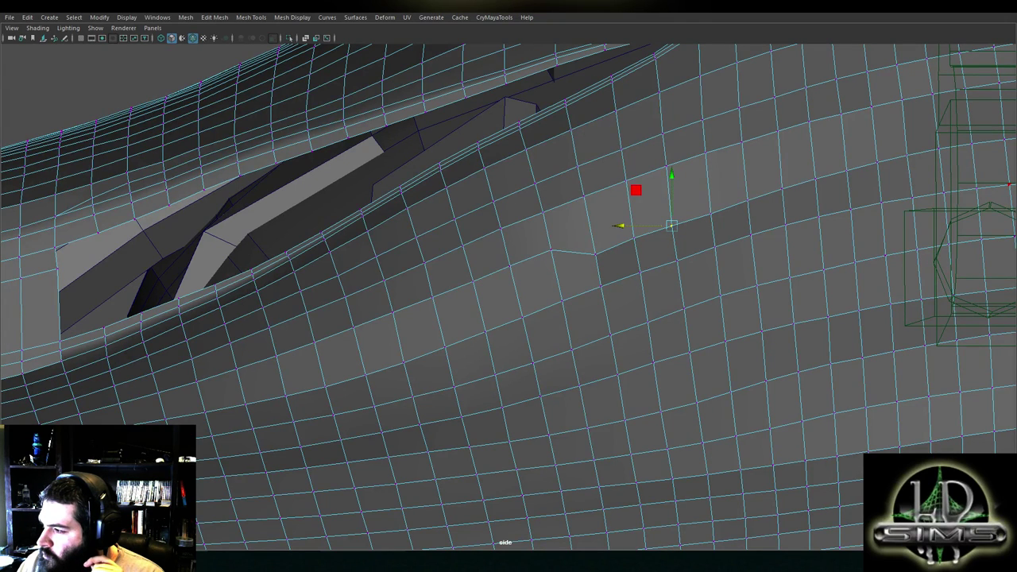
{"action": "left_click", "coordinate": [707, 210]}
{"action": "left_click_drag", "start_coordinate": [711, 190], "coordinate": [710, 187]}
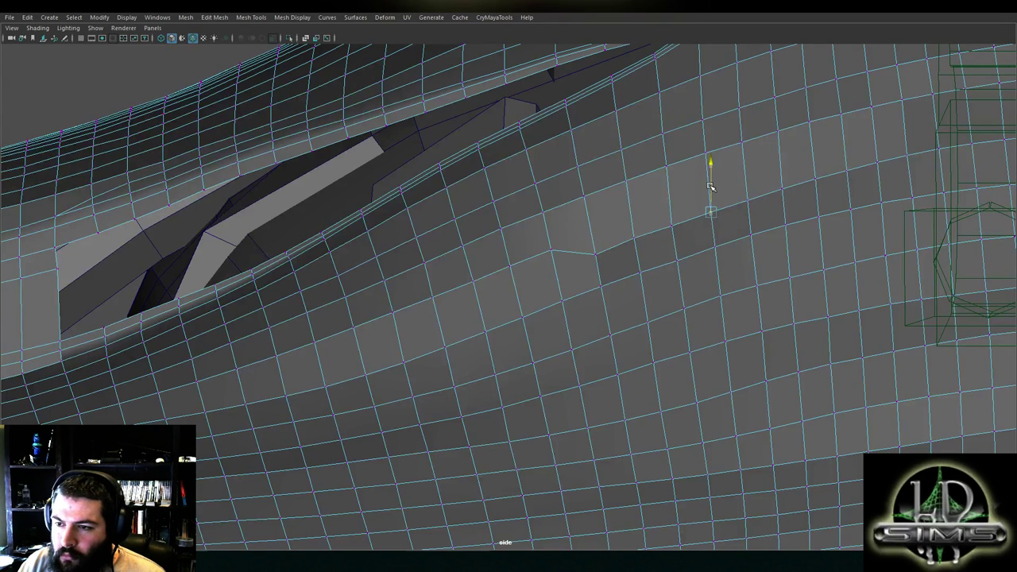
Smooth the aft vertices of the kinked row and fine-tune the matching vertices in the row directly below
{"action": "middle_click_drag", "start_coordinate": [741, 261], "coordinate": [439, 327], "text": "alt"}
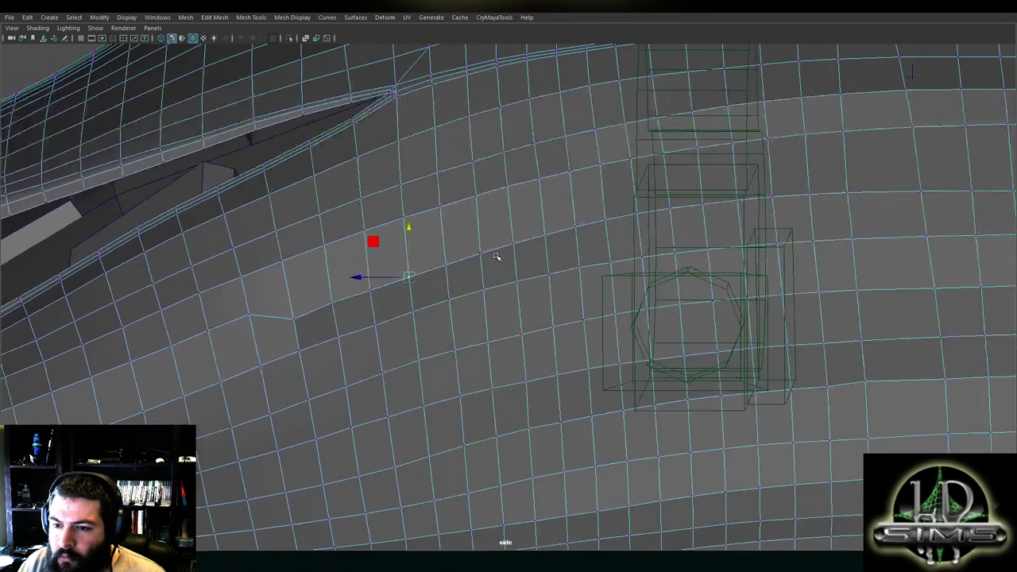
{"action": "scroll", "coordinate": [498, 256], "scroll_direction": "up", "scroll_amount": 2}
{"action": "left_click", "coordinate": [514, 221]}
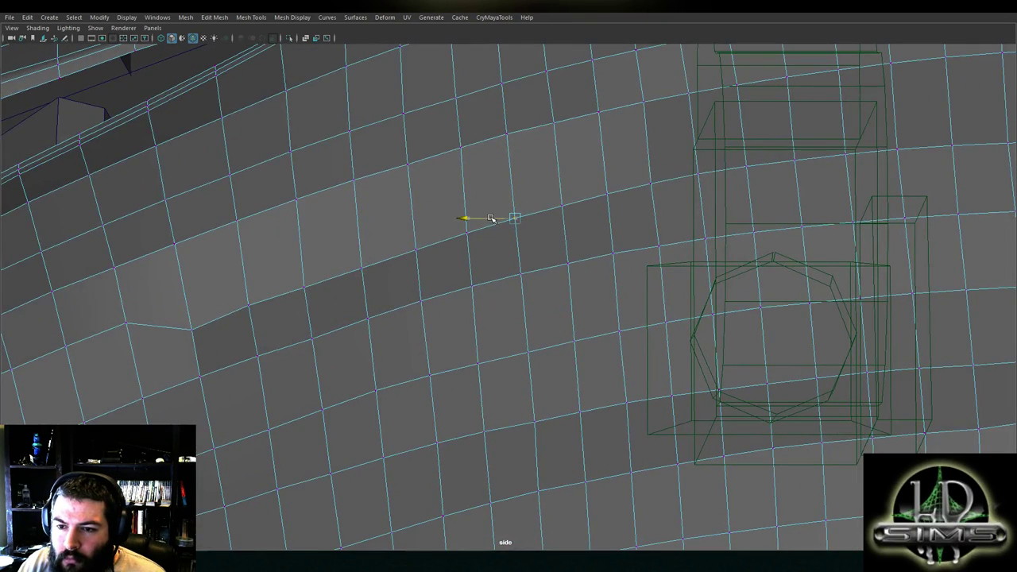
{"action": "left_click", "coordinate": [558, 205]}
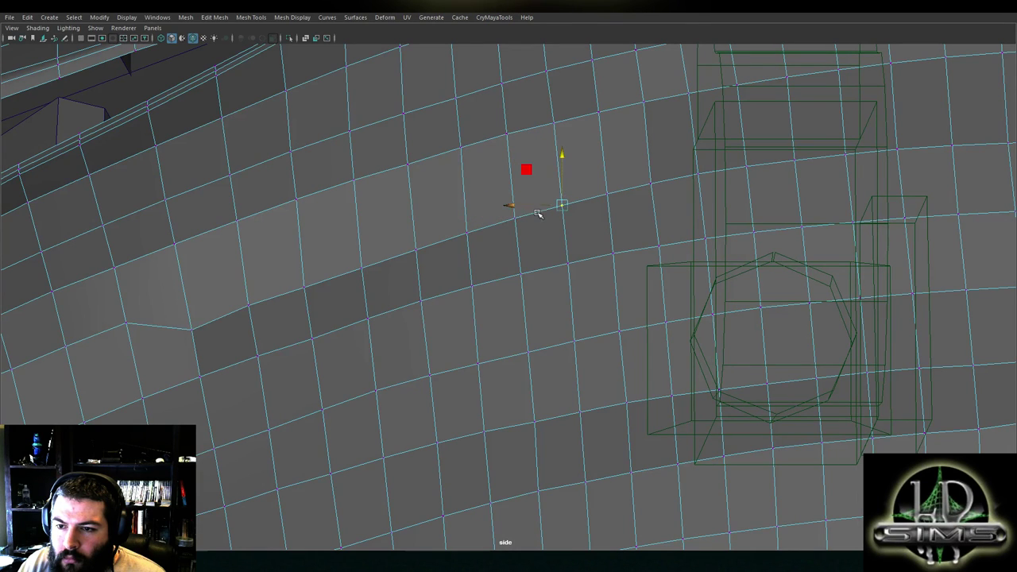
{"action": "middle_click_drag", "start_coordinate": [458, 237], "coordinate": [574, 213], "text": "alt"}
{"action": "left_click", "coordinate": [589, 263]}
{"action": "left_click", "coordinate": [538, 278]}
{"action": "left_click", "coordinate": [482, 295]}
Nudge the second vertex behind the kink and the one below it to straighten their vertical edge line
{"action": "middle_click_drag", "start_coordinate": [467, 298], "coordinate": [571, 266], "text": "alt"}
{"action": "left_click", "coordinate": [525, 231]}
{"action": "left_click_drag", "start_coordinate": [493, 232], "coordinate": [494, 231]}
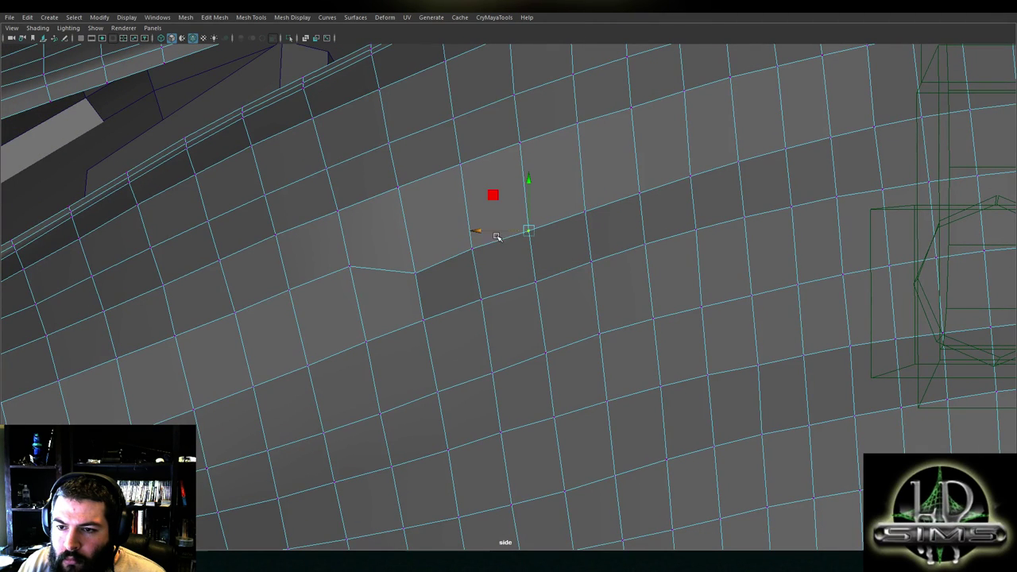
{"action": "left_click", "coordinate": [536, 281]}
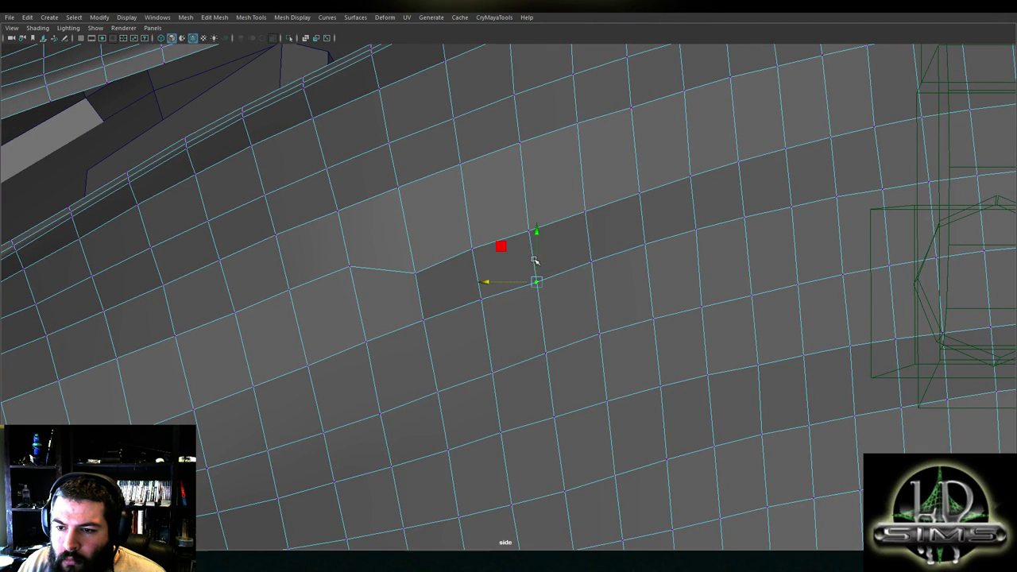
{"action": "left_click", "coordinate": [513, 228]}
{"action": "left_click_drag", "start_coordinate": [504, 231], "coordinate": [506, 231]}
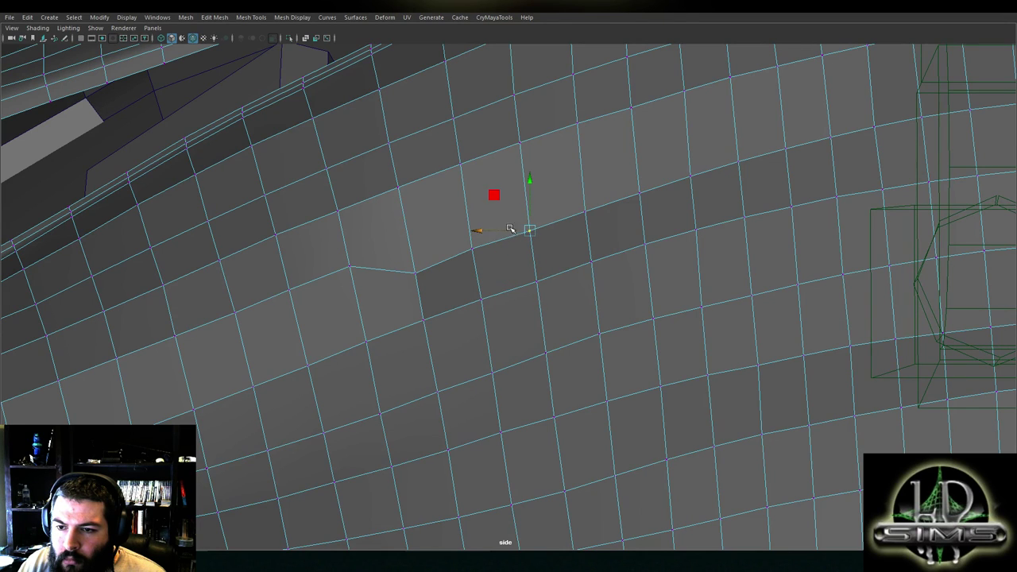
Even out the next three vertices aft in the kinked row and adjust one vertex in the row below
{"action": "left_click", "coordinate": [589, 207]}
{"action": "left_click", "coordinate": [636, 191]}
{"action": "left_click_drag", "start_coordinate": [641, 181], "coordinate": [640, 177]}
{"action": "left_click", "coordinate": [691, 174]}
{"action": "middle_click_drag", "start_coordinate": [711, 233], "coordinate": [615, 229], "text": "alt"}
{"action": "left_click", "coordinate": [697, 200]}
{"action": "left_click_drag", "start_coordinate": [697, 184], "coordinate": [696, 183]}
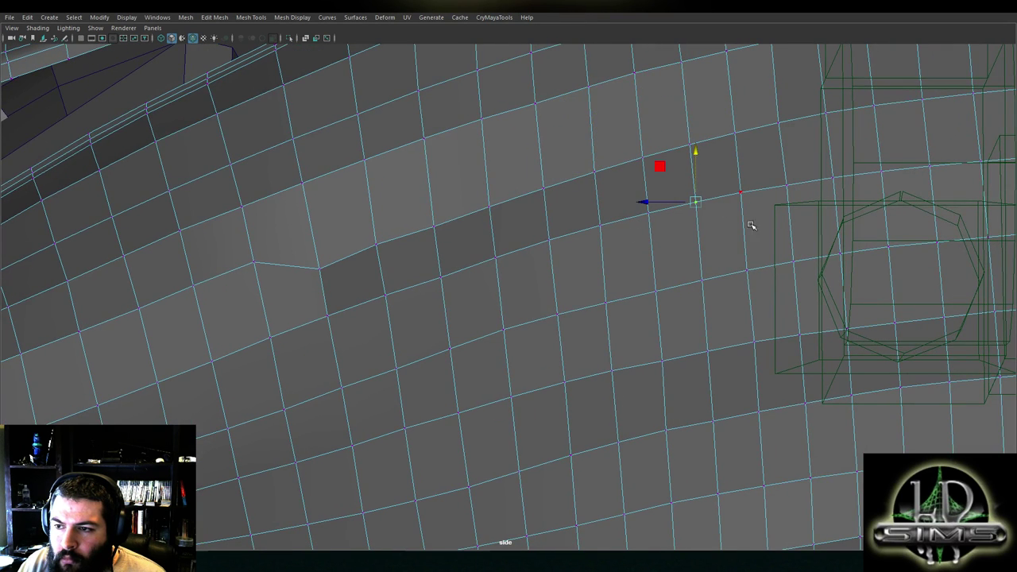
Reposition two aft vertices of the row two rows below the kinked row
{"action": "middle_click_drag", "start_coordinate": [736, 218], "coordinate": [610, 202], "text": "alt"}
{"action": "middle_click_drag", "start_coordinate": [421, 266], "coordinate": [561, 239], "text": "alt"}
{"action": "left_click", "coordinate": [502, 263]}
{"action": "left_click_drag", "start_coordinate": [503, 239], "coordinate": [473, 266]}
{"action": "left_click", "coordinate": [554, 250]}
{"action": "left_click_drag", "start_coordinate": [555, 226], "coordinate": [556, 226]}
Continue smoothing that lower row forward to the vertices beneath the kink
{"action": "left_click", "coordinate": [448, 283]}
{"action": "left_click", "coordinate": [427, 285]}
{"action": "left_click_drag", "start_coordinate": [449, 254], "coordinate": [449, 257]}
{"action": "middle_click_drag", "start_coordinate": [455, 258], "coordinate": [576, 216], "text": "alt"}
{"action": "left_click", "coordinate": [514, 262]}
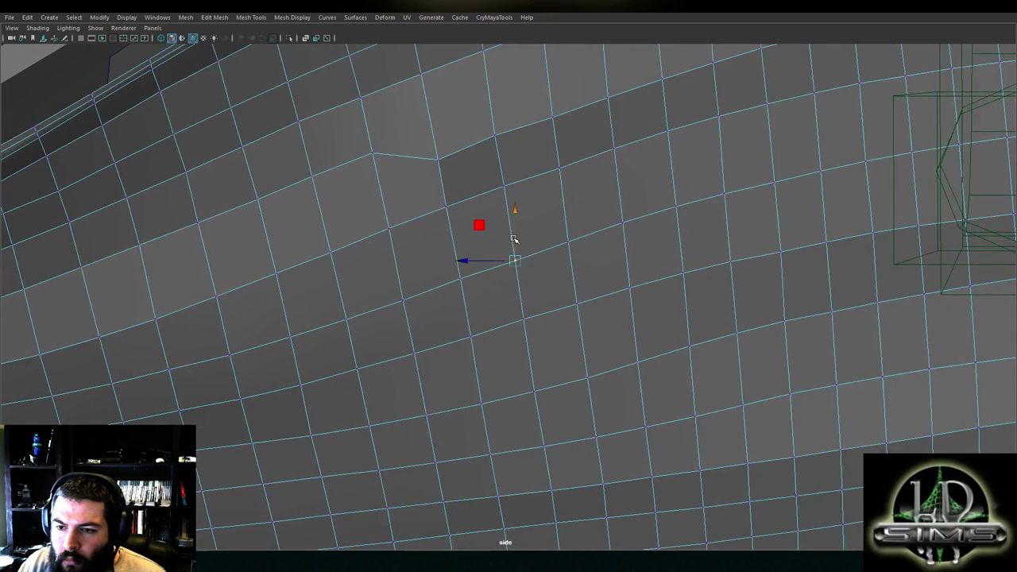
{"action": "left_click", "coordinate": [460, 275]}
Lower the kink's front vertex by one more column and readjust the height of the vertices behind it
{"action": "mouse_move", "coordinate": [424, 243]}
{"action": "middle_mouse_down", "text": "alt"}
{"action": "mouse_move", "coordinate": [522, 270]}
{"action": "mouse_move", "coordinate": [434, 145]}
{"action": "middle_mouse_up", "text": "alt"}
{"action": "mouse_move", "coordinate": [467, 159]}
{"action": "left_mouse_down"}
{"action": "mouse_move", "coordinate": [465, 183]}
{"action": "mouse_move", "coordinate": [442, 207]}
{"action": "left_mouse_up"}
{"action": "left_click", "coordinate": [535, 187]}
{"action": "mouse_move", "coordinate": [536, 164]}
{"action": "left_mouse_down"}
{"action": "mouse_move", "coordinate": [503, 186]}
{"action": "mouse_move", "coordinate": [533, 161]}
{"action": "left_mouse_up"}
{"action": "left_click", "coordinate": [587, 162]}
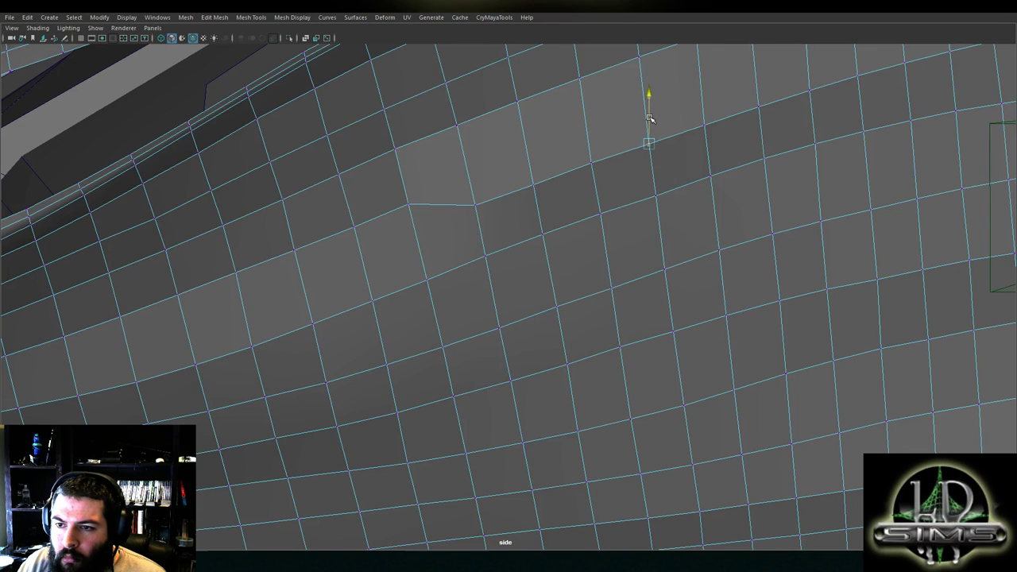
{"action": "left_click_drag", "start_coordinate": [560, 163], "coordinate": [559, 163]}
Fine-tune the vertices of the row directly below the kinked row, working aft for an even curve
{"action": "middle_click_drag", "start_coordinate": [679, 170], "coordinate": [577, 253], "text": "alt"}
{"action": "left_click", "coordinate": [560, 299]}
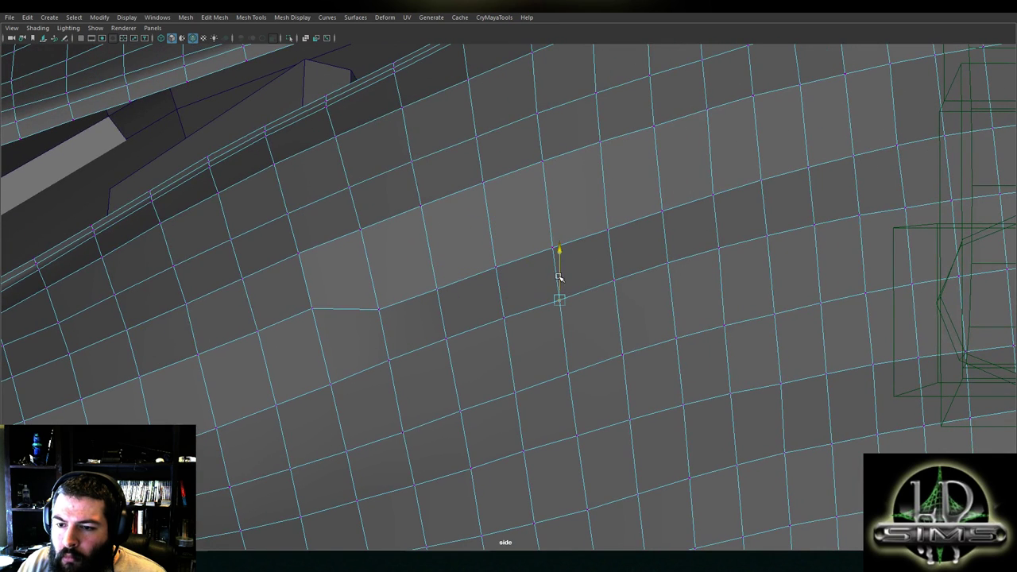
{"action": "left_click_drag", "start_coordinate": [537, 300], "coordinate": [537, 301]}
{"action": "left_click", "coordinate": [615, 281]}
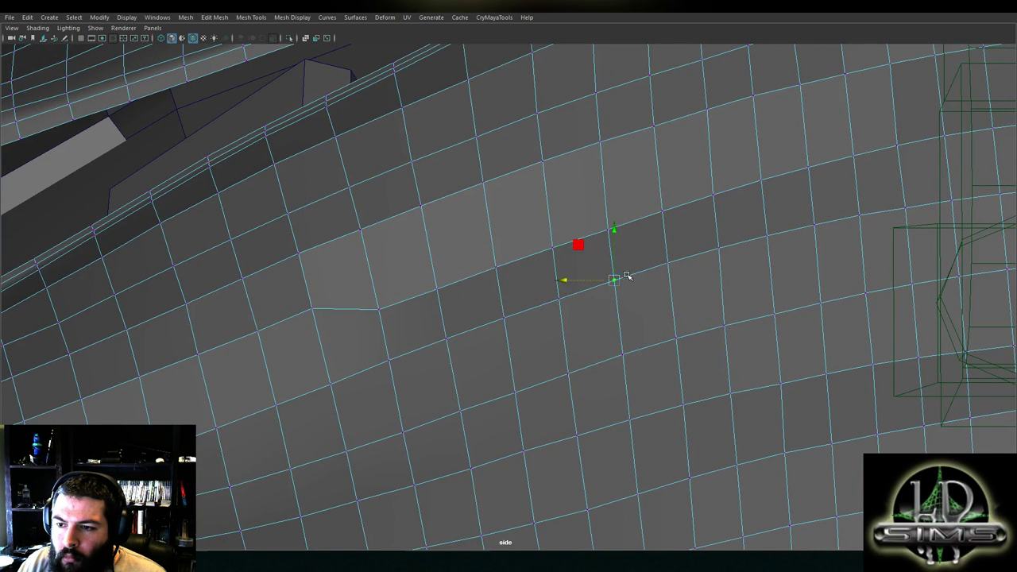
{"action": "middle_click_drag", "start_coordinate": [667, 268], "coordinate": [545, 281], "text": "alt"}
{"action": "left_click", "coordinate": [597, 261]}
{"action": "left_click_drag", "start_coordinate": [600, 243], "coordinate": [572, 264]}
{"action": "left_click", "coordinate": [645, 249]}
Adjust individual vertices in the rows farther below the kinked row to even out their edge lines
{"action": "middle_click_drag", "start_coordinate": [645, 250], "coordinate": [566, 188], "text": "alt"}
{"action": "middle_click_drag", "start_coordinate": [546, 272], "coordinate": [581, 216], "text": "alt"}
{"action": "left_click", "coordinate": [611, 285]}
{"action": "left_click_drag", "start_coordinate": [614, 260], "coordinate": [614, 260]}
{"action": "middle_click_drag", "start_coordinate": [646, 319], "coordinate": [645, 234], "text": "alt"}
{"action": "left_click", "coordinate": [625, 266]}
{"action": "left_click_drag", "start_coordinate": [593, 267], "coordinate": [618, 246]}
{"action": "left_click", "coordinate": [632, 327]}
Adjust the height of the lower-row vertices just ahead of the green wireframe box
{"action": "middle_click_drag", "start_coordinate": [619, 299], "coordinate": [554, 299], "text": "alt"}
{"action": "left_click", "coordinate": [597, 253]}
{"action": "left_click_drag", "start_coordinate": [601, 231], "coordinate": [603, 229]}
{"action": "middle_click_drag", "start_coordinate": [597, 178], "coordinate": [603, 247], "text": "alt"}
{"action": "left_click", "coordinate": [601, 252]}
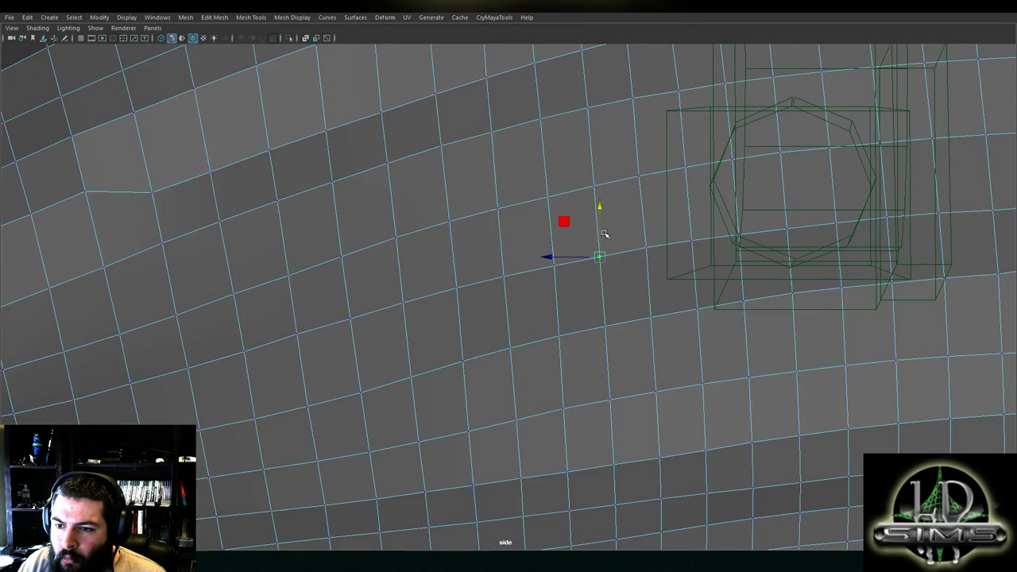
{"action": "left_click_drag", "start_coordinate": [599, 240], "coordinate": [600, 240]}
Smooth the row above those vertices by fine-tuning its heights from the green wireframe box forward
{"action": "left_click", "coordinate": [596, 190]}
{"action": "left_click", "coordinate": [548, 193]}
{"action": "left_click_drag", "start_coordinate": [548, 182], "coordinate": [549, 180]}
{"action": "left_click", "coordinate": [500, 203]}
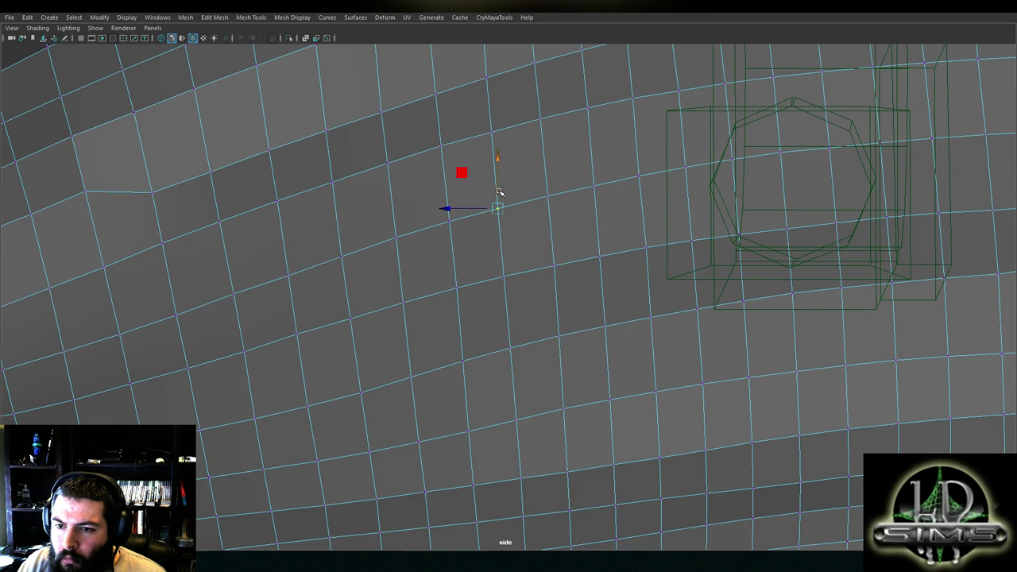
{"action": "left_click", "coordinate": [446, 223]}
{"action": "middle_click_drag", "start_coordinate": [425, 225], "coordinate": [504, 202], "text": "alt"}
{"action": "left_click", "coordinate": [474, 212]}
{"action": "left_click", "coordinate": [475, 192]}
{"action": "middle_click_drag", "start_coordinate": [392, 263], "coordinate": [534, 214], "text": "alt"}
Lower the front vertex of the kink beneath the slit opening and adjust the vertex behind it
{"action": "middle_click_drag", "start_coordinate": [397, 199], "coordinate": [560, 238], "text": "alt"}
{"action": "left_click", "coordinate": [470, 164]}
{"action": "left_click_drag", "start_coordinate": [468, 139], "coordinate": [450, 184]}
{"action": "left_click", "coordinate": [533, 163]}
{"action": "left_click_drag", "start_coordinate": [523, 163], "coordinate": [518, 163]}
Lower the next two vertices forward in the kinked row to continue the smooth line below the slit
{"action": "middle_click_drag", "start_coordinate": [528, 194], "coordinate": [643, 210], "text": "alt"}
{"action": "left_click", "coordinate": [530, 201]}
{"action": "mouse_move", "coordinate": [530, 182]}
{"action": "left_mouse_down"}
{"action": "mouse_move", "coordinate": [531, 220]}
{"action": "mouse_move", "coordinate": [590, 199]}
{"action": "mouse_move", "coordinate": [590, 178]}
{"action": "mouse_move", "coordinate": [563, 204]}
{"action": "left_mouse_up"}
{"action": "left_click", "coordinate": [506, 225]}
{"action": "left_click", "coordinate": [466, 223]}
{"action": "left_click_drag", "start_coordinate": [470, 200], "coordinate": [444, 248]}
Check the spacing of the lowered vertices behind the kink and nudge a vertex in the row above
{"action": "left_click", "coordinate": [534, 223]}
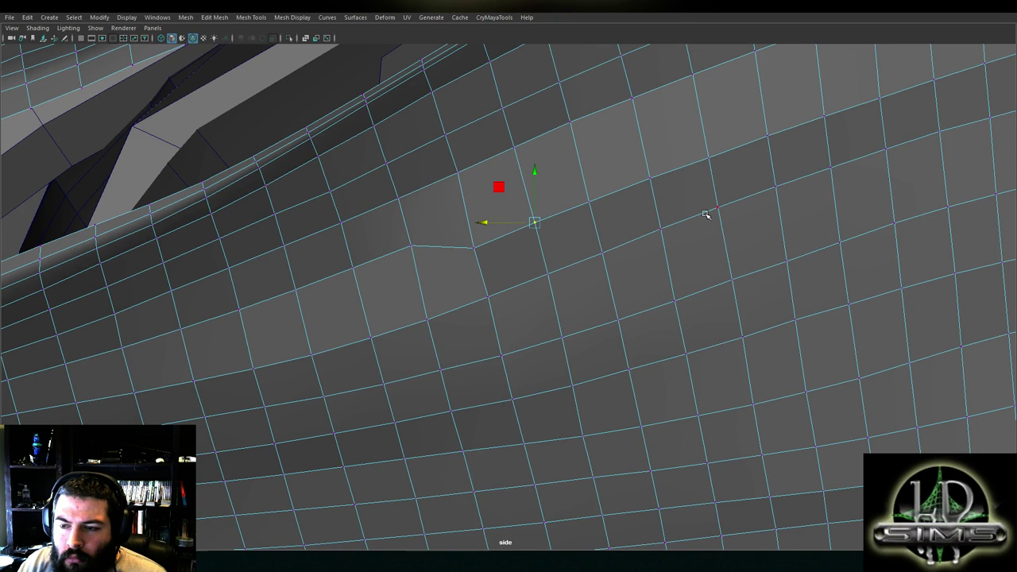
{"action": "left_click", "coordinate": [586, 197]}
{"action": "left_click", "coordinate": [645, 180]}
{"action": "left_click", "coordinate": [575, 125]}
{"action": "left_click_drag", "start_coordinate": [569, 98], "coordinate": [571, 98]}
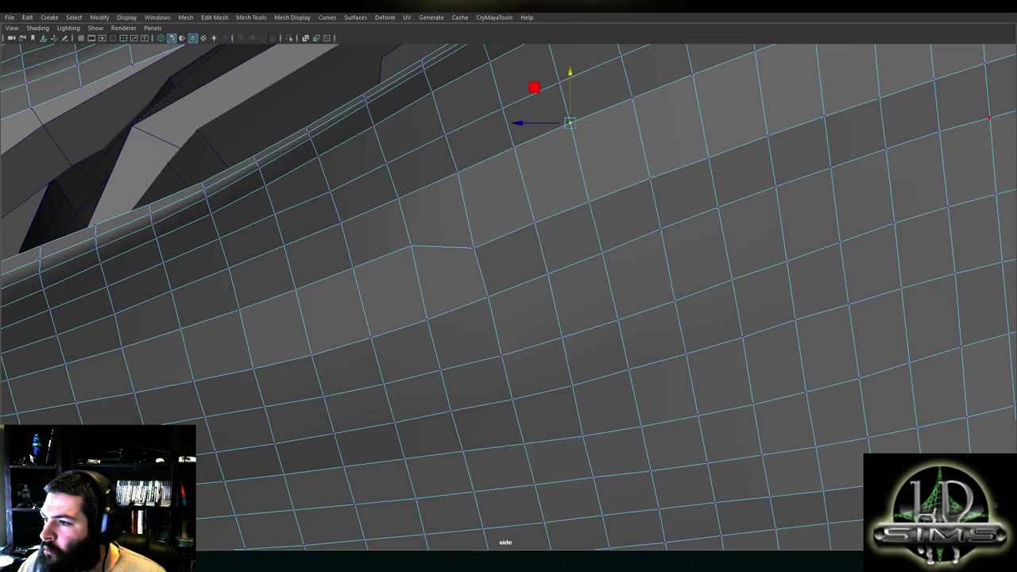
Lower the next vertex forward at the kink into line with the row behind it
{"action": "middle_click_drag", "start_coordinate": [439, 275], "coordinate": [559, 219], "text": "alt"}
{"action": "scroll", "coordinate": [560, 217], "scroll_direction": "up", "scroll_amount": 2}
{"action": "left_click", "coordinate": [541, 181]}
{"action": "left_click_drag", "start_coordinate": [534, 155], "coordinate": [505, 205]}
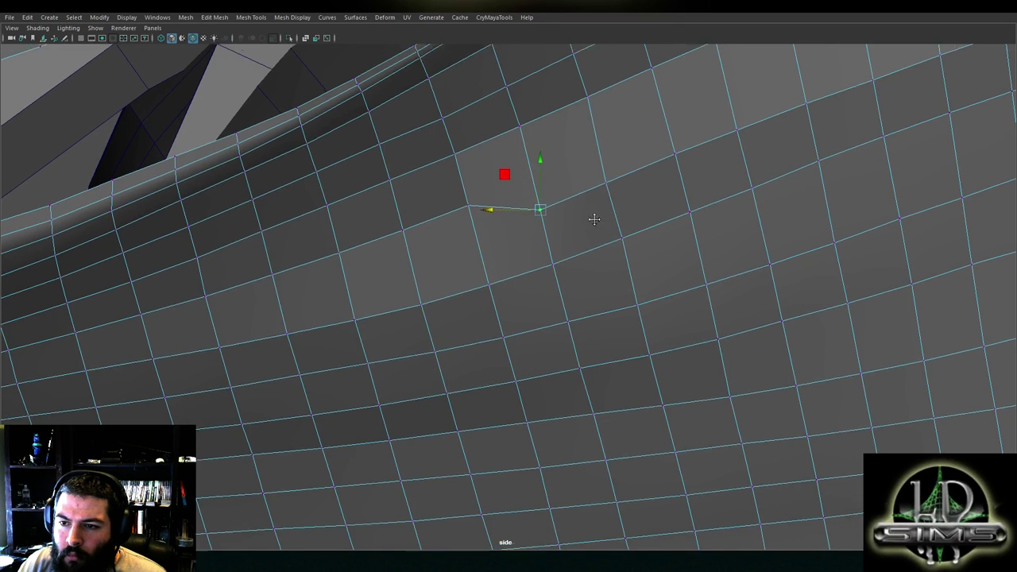
Fine-tune the positions of several vertices behind the kink to even out the grid spacing
{"action": "middle_click_drag", "start_coordinate": [596, 211], "coordinate": [614, 310], "text": "alt"}
{"action": "left_click_drag", "start_coordinate": [580, 321], "coordinate": [578, 322]}
{"action": "left_click", "coordinate": [585, 267]}
{"action": "left_click_drag", "start_coordinate": [589, 241], "coordinate": [589, 240]}
{"action": "middle_click_drag", "start_coordinate": [706, 275], "coordinate": [597, 278], "text": "alt"}
{"action": "left_click", "coordinate": [684, 241]}
{"action": "left_click_drag", "start_coordinate": [690, 225], "coordinate": [676, 169]}
Lower the kink's current front vertex and shift the vertex directly behind it slightly
{"action": "middle_click_drag", "start_coordinate": [438, 256], "coordinate": [546, 246], "text": "alt"}
{"action": "left_click", "coordinate": [546, 246]}
{"action": "left_click_drag", "start_coordinate": [539, 218], "coordinate": [508, 261]}
{"action": "left_click", "coordinate": [613, 249]}
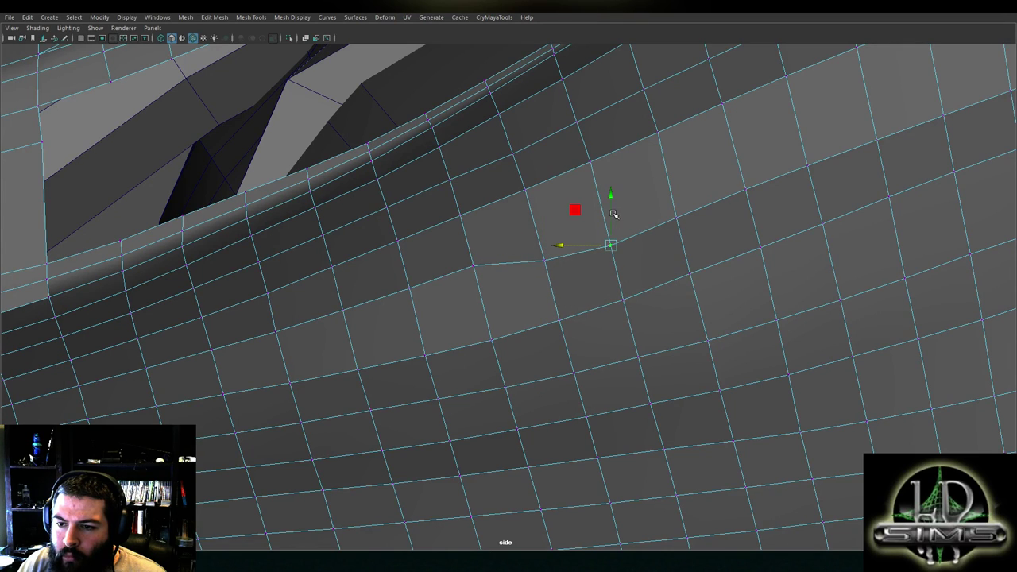
{"action": "left_click_drag", "start_coordinate": [593, 246], "coordinate": [591, 245]}
{"action": "left_click_drag", "start_coordinate": [610, 217], "coordinate": [610, 216]}
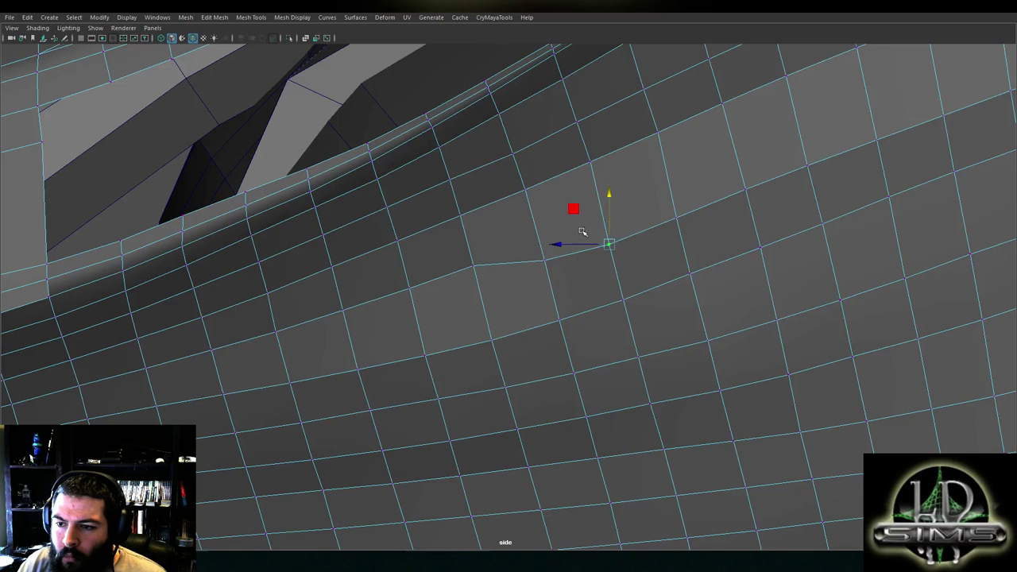
Lower another row vertex farther forward beneath the slit and lower its second neighbour aft slightly to match
{"action": "middle_click_drag", "start_coordinate": [475, 275], "coordinate": [584, 222], "text": "alt"}
{"action": "left_click", "coordinate": [584, 215]}
{"action": "left_click_drag", "start_coordinate": [584, 192], "coordinate": [549, 230]}
{"action": "left_click", "coordinate": [654, 208]}
{"action": "left_click_drag", "start_coordinate": [654, 186], "coordinate": [653, 191]}
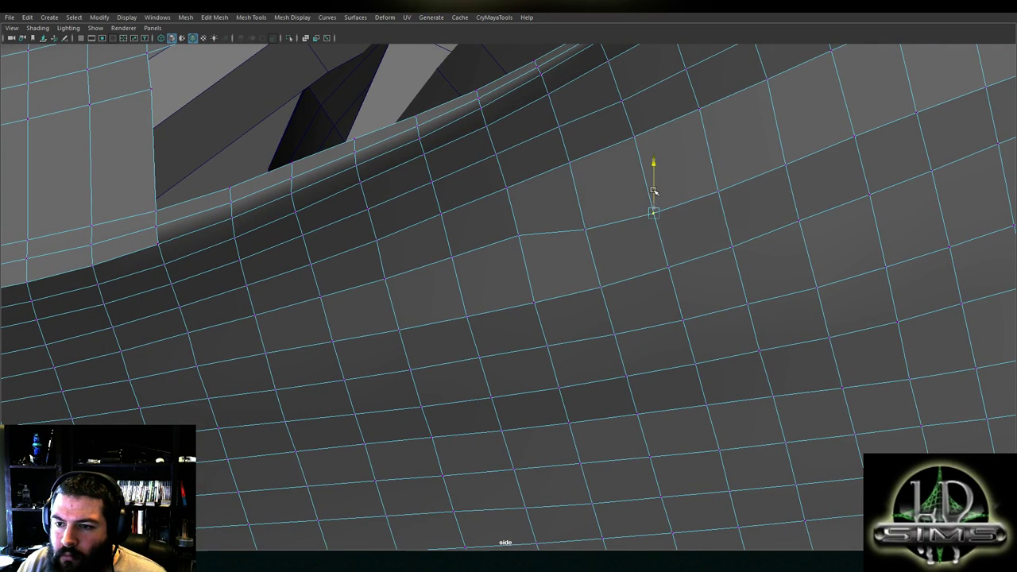
{"action": "left_click", "coordinate": [632, 213]}
Lower the following vertex at the front of the kink toward the smoothed row line
{"action": "left_click", "coordinate": [518, 236]}
{"action": "left_click_drag", "start_coordinate": [519, 220], "coordinate": [497, 252]}
{"action": "left_click", "coordinate": [589, 233]}
{"action": "left_click", "coordinate": [520, 252]}
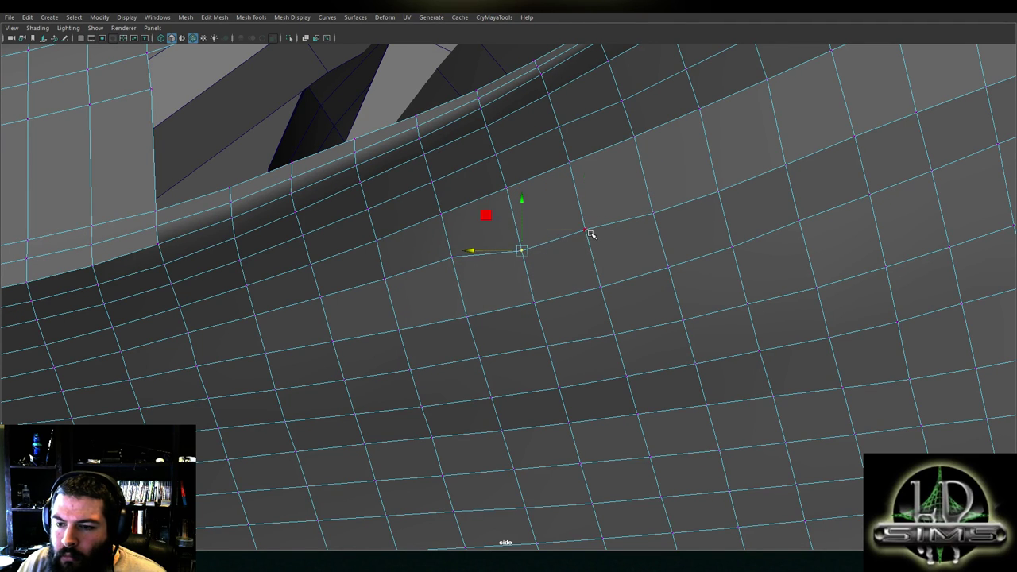
Readjust the two previously lowered vertices behind the kink for an even slope and spacing
{"action": "left_click", "coordinate": [588, 231]}
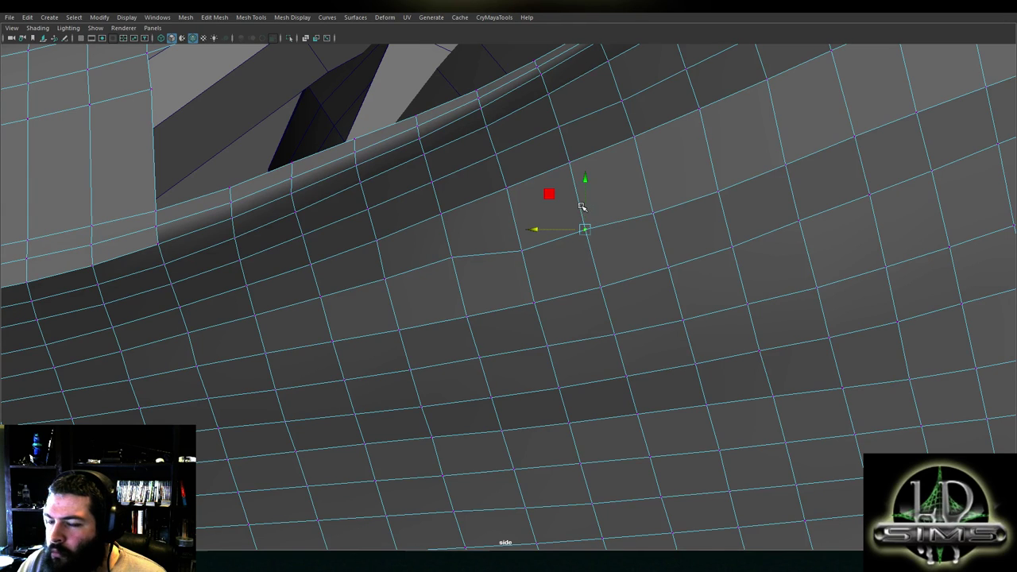
{"action": "left_click_drag", "start_coordinate": [588, 202], "coordinate": [549, 236]}
{"action": "left_click", "coordinate": [549, 236]}
{"action": "left_click", "coordinate": [584, 241]}
{"action": "left_click", "coordinate": [652, 215]}
{"action": "left_click_drag", "start_coordinate": [633, 214], "coordinate": [634, 214]}
Lower the next vertex forward near the slit's front corner and fine-tune the vertex behind it both ways
{"action": "left_click", "coordinate": [454, 258]}
{"action": "left_click_drag", "start_coordinate": [453, 235], "coordinate": [416, 268]}
{"action": "left_click", "coordinate": [522, 254]}
{"action": "left_click_drag", "start_coordinate": [522, 220], "coordinate": [522, 225]}
{"action": "left_click_drag", "start_coordinate": [492, 256], "coordinate": [492, 256]}
{"action": "left_click_drag", "start_coordinate": [521, 225], "coordinate": [522, 224]}
Lower one more row vertex beneath the slit's front corner and readjust the neighbouring vertex aft
{"action": "middle_click_drag", "start_coordinate": [377, 280], "coordinate": [508, 247], "text": "alt"}
{"action": "left_click", "coordinate": [516, 248]}
{"action": "mouse_move", "coordinate": [516, 231]}
{"action": "left_mouse_down"}
{"action": "mouse_move", "coordinate": [486, 252]}
{"action": "mouse_move", "coordinate": [519, 232]}
{"action": "left_mouse_up"}
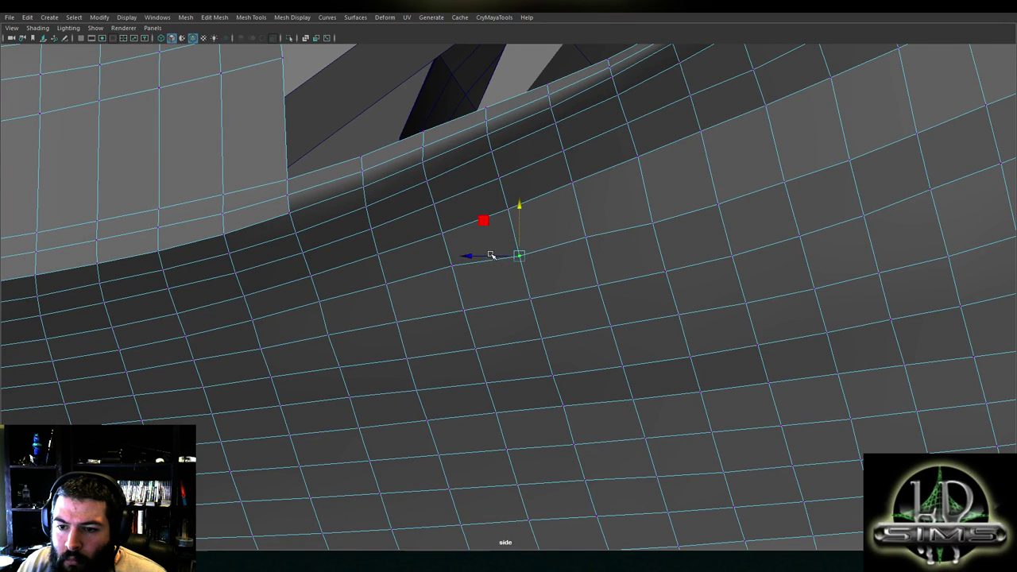
{"action": "left_click", "coordinate": [586, 239]}
{"action": "left_click_drag", "start_coordinate": [588, 217], "coordinate": [562, 242]}
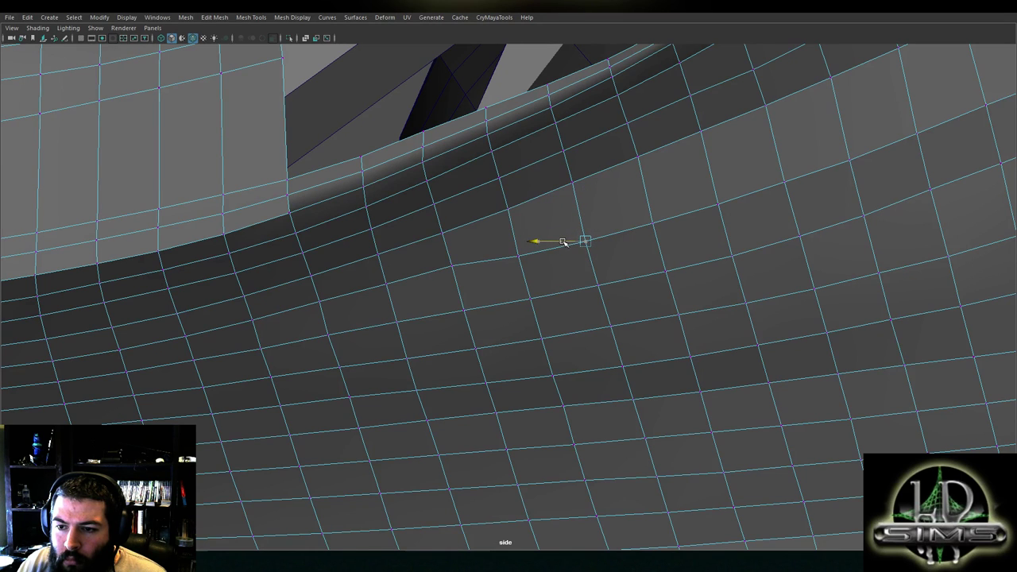
Lower the row vertex beneath the slit's front corner slightly and even out its neighbouring vertices
{"action": "left_click", "coordinate": [652, 223]}
{"action": "middle_click_drag", "start_coordinate": [482, 251], "coordinate": [587, 202], "text": "alt"}
{"action": "left_click", "coordinate": [557, 216]}
{"action": "left_click_drag", "start_coordinate": [557, 201], "coordinate": [557, 205]}
{"action": "left_click", "coordinate": [625, 194]}
{"action": "left_click", "coordinate": [697, 180]}
{"action": "left_click", "coordinate": [495, 237]}
Fine-tune the fore-aft position and height of the row vertices just below the slit's front corner
{"action": "left_click", "coordinate": [466, 242]}
{"action": "left_click", "coordinate": [469, 241]}
{"action": "left_click", "coordinate": [556, 226]}
{"action": "left_click", "coordinate": [557, 199]}
{"action": "left_click", "coordinate": [534, 227]}
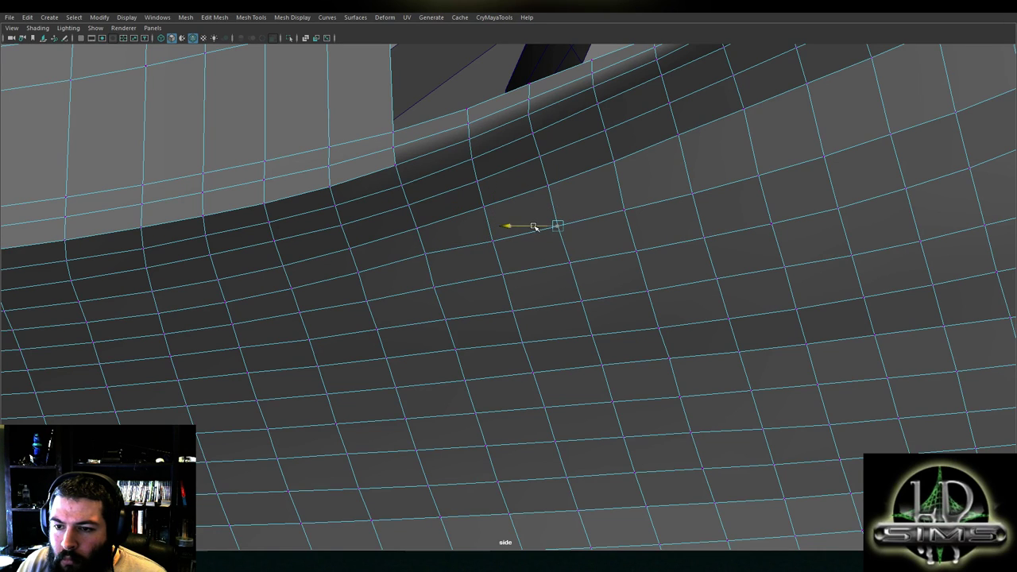
{"action": "left_click", "coordinate": [559, 201]}
{"action": "left_click_drag", "start_coordinate": [558, 203], "coordinate": [558, 200]}
Lower the next row vertex forward of the slit's corner to continue the smooth slope
{"action": "left_click", "coordinate": [427, 252]}
{"action": "left_click", "coordinate": [425, 244]}
{"action": "left_click", "coordinate": [426, 246]}
{"action": "left_click_drag", "start_coordinate": [426, 234], "coordinate": [426, 239]}
{"action": "middle_click_drag", "start_coordinate": [399, 258], "coordinate": [538, 219], "text": "alt"}
Lower the vertex just behind it slightly and raise the one beneath to even the spacing between rows
{"action": "left_click", "coordinate": [495, 232]}
{"action": "left_click_drag", "start_coordinate": [497, 207], "coordinate": [497, 211]}
{"action": "left_click", "coordinate": [426, 251]}
{"action": "left_click", "coordinate": [507, 261]}
{"action": "left_click_drag", "start_coordinate": [505, 246], "coordinate": [506, 243]}
{"action": "left_click", "coordinate": [571, 251]}
{"action": "left_click", "coordinate": [515, 291]}
Nudge the vertex below the corner fore-aft and lower the next two row vertices aft
{"action": "middle_click_drag", "start_coordinate": [555, 237], "coordinate": [538, 269], "text": "alt"}
{"action": "left_click", "coordinate": [549, 251]}
{"action": "left_click_drag", "start_coordinate": [525, 253], "coordinate": [523, 253]}
{"action": "left_click", "coordinate": [616, 231]}
{"action": "left_click_drag", "start_coordinate": [613, 216], "coordinate": [613, 219]}
{"action": "left_click", "coordinate": [679, 218]}
{"action": "left_click_drag", "start_coordinate": [680, 201], "coordinate": [658, 222]}
Align the vertices in the adjacent row below the slit's corner with the smoothed row line
{"action": "left_click", "coordinate": [607, 247]}
{"action": "left_click_drag", "start_coordinate": [590, 238], "coordinate": [622, 249]}
{"action": "left_click", "coordinate": [620, 268]}
{"action": "left_click", "coordinate": [555, 278]}
{"action": "left_click", "coordinate": [558, 258]}
{"action": "left_click", "coordinate": [555, 276]}
{"action": "left_click_drag", "start_coordinate": [555, 261], "coordinate": [555, 263]}
Adjust the remaining row vertices forward of the slit's corner, undoing one misplaced move, to continue the even curve
{"action": "left_click", "coordinate": [483, 280]}
{"action": "left_click_drag", "start_coordinate": [484, 275], "coordinate": [480, 278]}
{"action": "left_click", "coordinate": [421, 300]}
{"action": "left_click", "coordinate": [422, 283]}
{"action": "key", "text": "ctrl+z"}
{"action": "left_click", "coordinate": [414, 278]}
{"action": "left_click_drag", "start_coordinate": [412, 258], "coordinate": [413, 260]}
{"action": "left_click", "coordinate": [479, 267]}
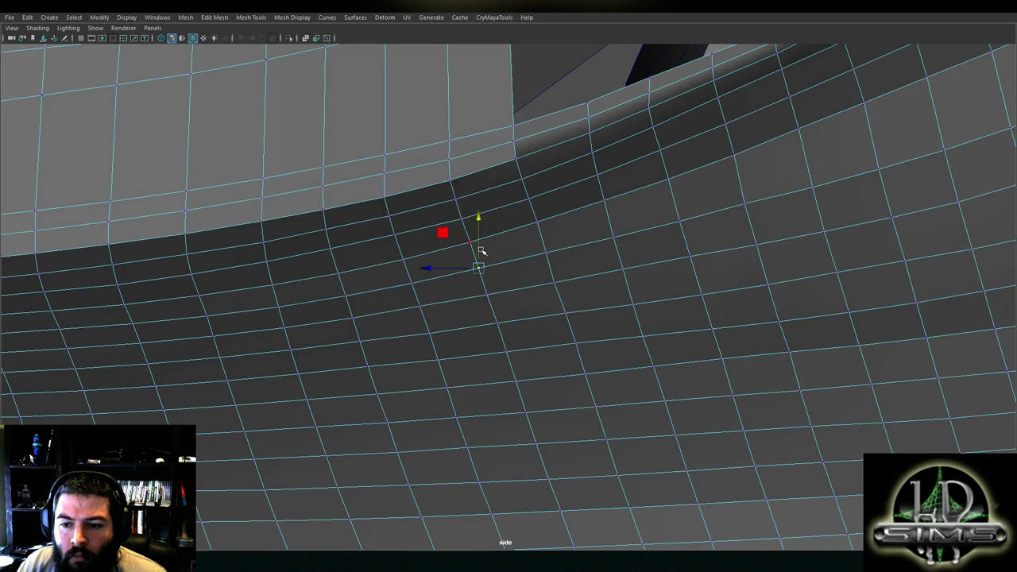
{"action": "left_click", "coordinate": [566, 259]}
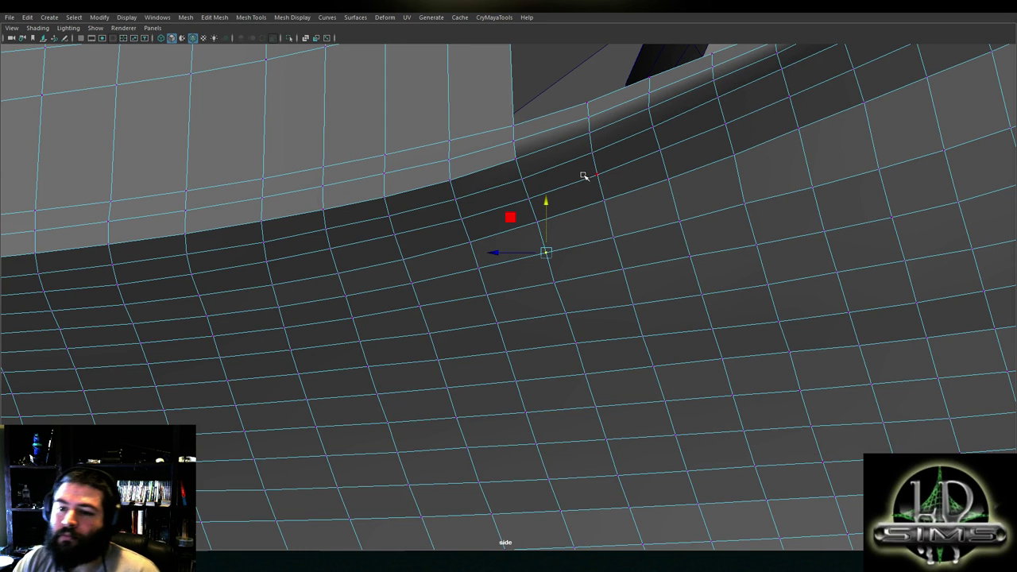
Inspect the smoothed vertex rows in the side view and from the hull's inner side in the perspective view
{"action": "scroll", "coordinate": [638, 228], "scroll_direction": "down", "scroll_amount": 5}
{"action": "scroll", "coordinate": [587, 273], "scroll_direction": "up", "scroll_amount": 3}
{"action": "middle_click_drag", "start_coordinate": [628, 276], "coordinate": [504, 288], "text": "alt"}
{"action": "scroll", "coordinate": [504, 288], "scroll_direction": "up", "scroll_amount": 2}
{"action": "scroll", "coordinate": [500, 286], "scroll_direction": "up", "scroll_amount": 2}
{"action": "middle_click_drag", "start_coordinate": [471, 252], "coordinate": [535, 252], "text": "alt"}
{"action": "key", "text": "space"}
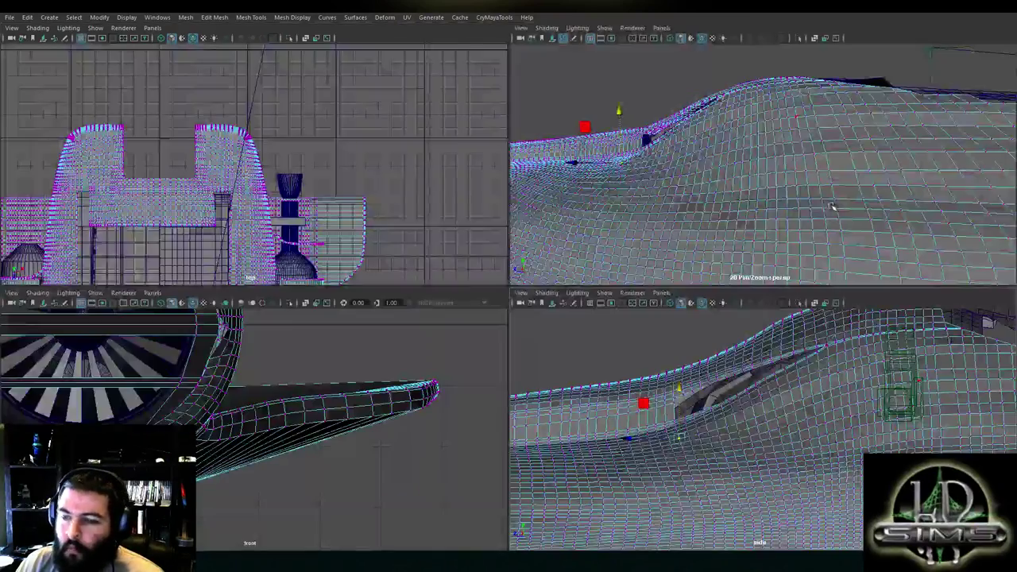
{"action": "key", "text": "space"}
{"action": "left_click_drag", "start_coordinate": [545, 252], "coordinate": [672, 232], "text": "alt"}
{"action": "middle_click_drag", "start_coordinate": [668, 232], "coordinate": [515, 147], "text": "alt"}
{"action": "left_click_drag", "start_coordinate": [515, 148], "coordinate": [595, 208], "text": "alt"}
{"action": "left_click_drag", "start_coordinate": [548, 266], "coordinate": [517, 293], "text": "alt"}
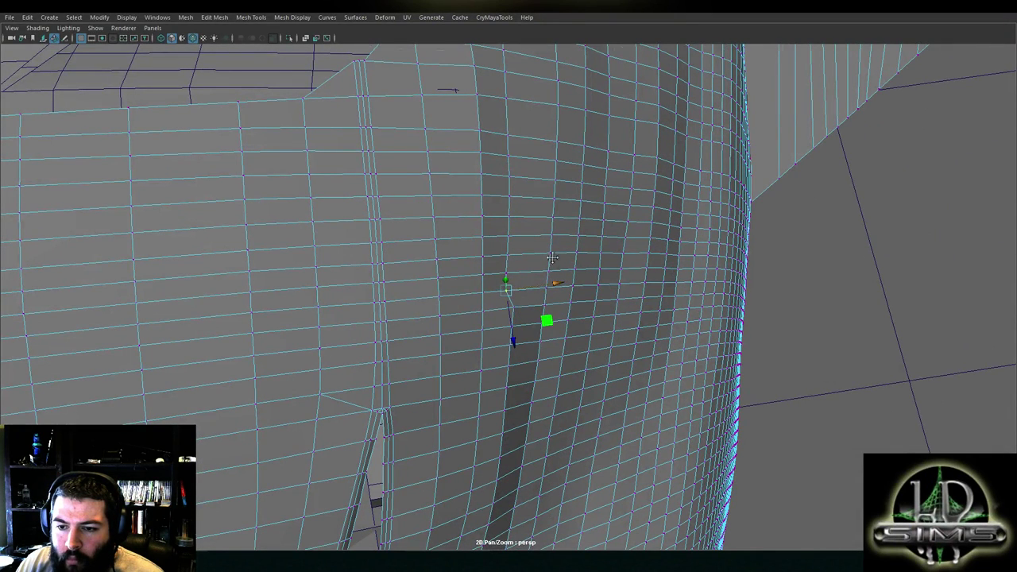
Shift the first vertices of the shaded crease beside the slit slightly inward in the perspective view
{"action": "left_click_drag", "start_coordinate": [554, 263], "coordinate": [566, 236], "text": "alt"}
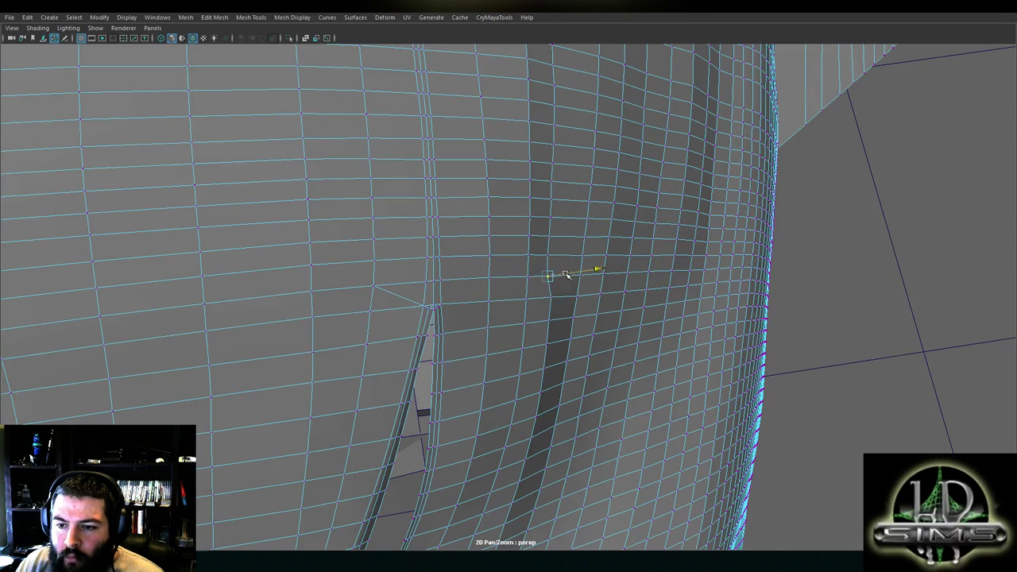
{"action": "left_click_drag", "start_coordinate": [565, 296], "coordinate": [563, 296]}
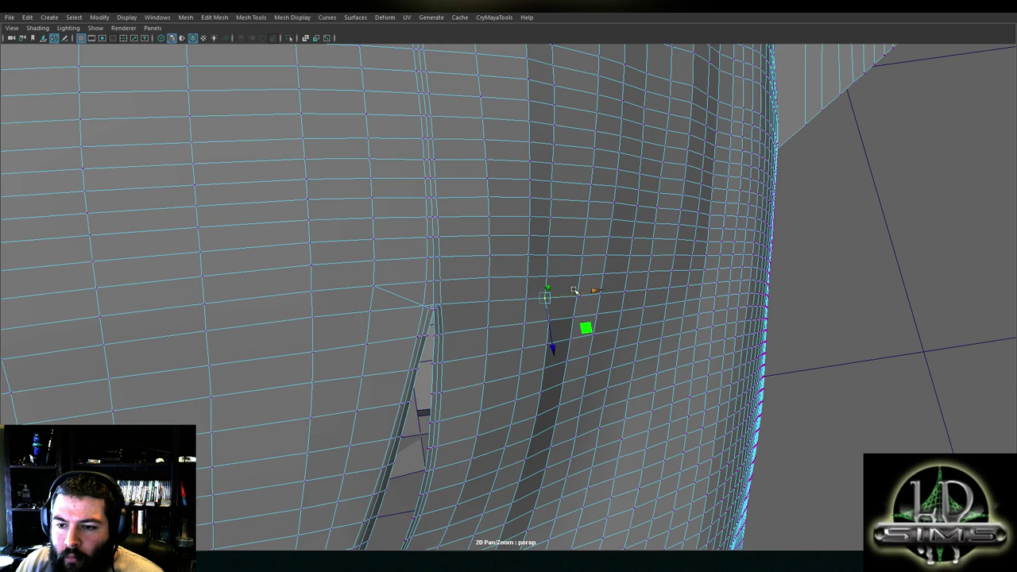
{"action": "middle_click_drag", "start_coordinate": [570, 293], "coordinate": [588, 215], "text": "alt"}
{"action": "left_click", "coordinate": [576, 185]}
{"action": "left_click_drag", "start_coordinate": [600, 181], "coordinate": [598, 182]}
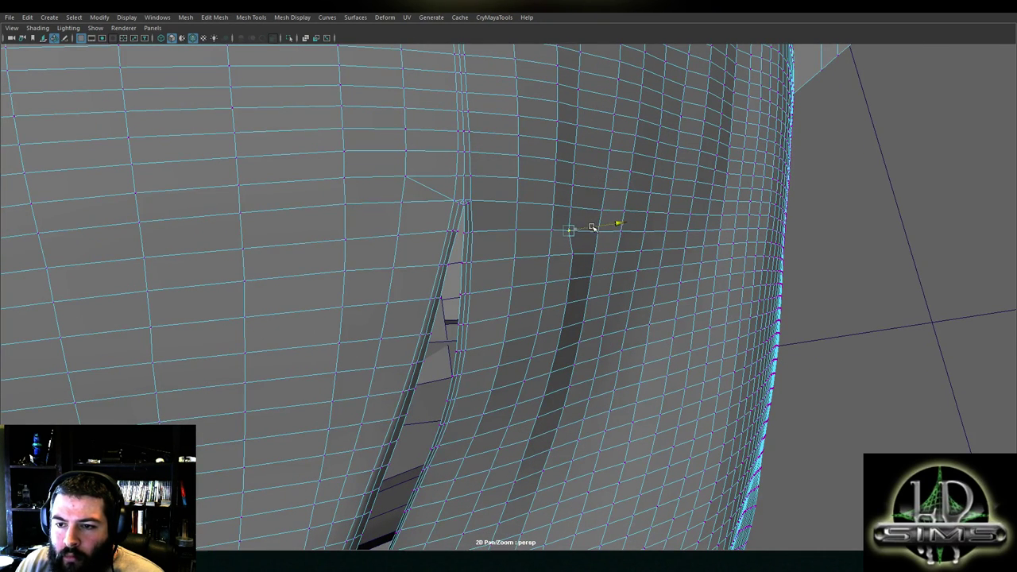
Pull the next crease vertex beside the slit inward to straighten its column line
{"action": "left_click", "coordinate": [575, 254]}
{"action": "left_click_drag", "start_coordinate": [597, 251], "coordinate": [589, 253]}
{"action": "left_click", "coordinate": [592, 277]}
{"action": "left_click", "coordinate": [570, 279]}
{"action": "left_click", "coordinate": [583, 257]}
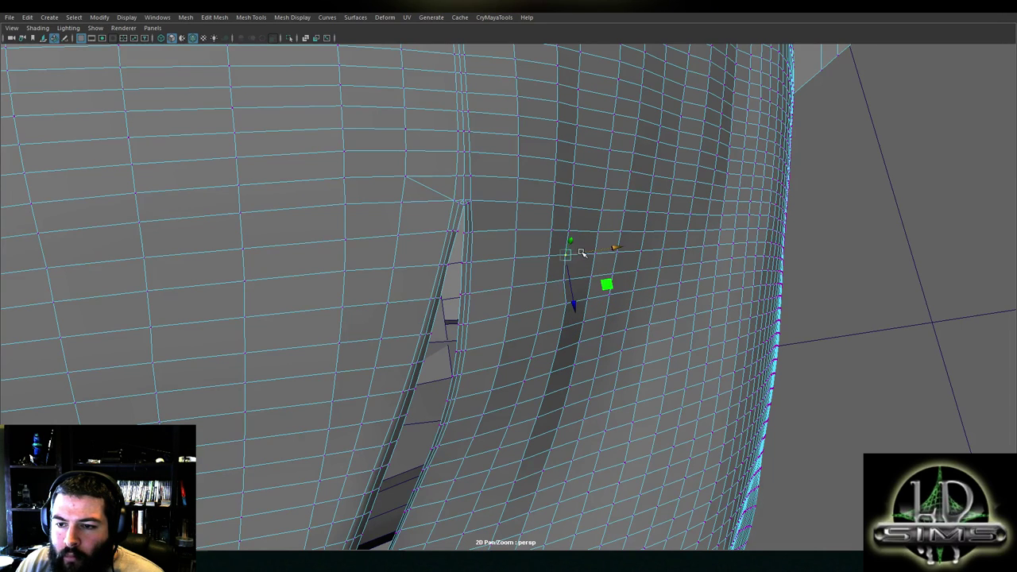
Move the following crease vertex inward, undo the extra shift and readjust the vertices around it
{"action": "left_click", "coordinate": [588, 300]}
{"action": "left_click", "coordinate": [567, 302]}
{"action": "left_click", "coordinate": [587, 301]}
{"action": "key", "text": "ctrl+z"}
{"action": "left_click_drag", "start_coordinate": [585, 299], "coordinate": [577, 251]}
{"action": "left_click", "coordinate": [567, 279]}
Realign the crease vertices alongside the middle of the slit by shifting them sideways
{"action": "scroll", "coordinate": [577, 250], "scroll_direction": "up", "scroll_amount": 2}
{"action": "left_click", "coordinate": [576, 198]}
{"action": "left_click_drag", "start_coordinate": [598, 197], "coordinate": [578, 251]}
{"action": "left_click", "coordinate": [572, 226]}
{"action": "left_click", "coordinate": [563, 257]}
{"action": "middle_click_drag", "start_coordinate": [556, 279], "coordinate": [575, 281]}
{"action": "left_click_drag", "start_coordinate": [574, 281], "coordinate": [574, 281]}
Shift the next vertices farther along the crease inward to continue the smooth line
{"action": "middle_click_drag", "start_coordinate": [559, 284], "coordinate": [583, 232], "text": "alt"}
{"action": "left_click", "coordinate": [574, 261]}
{"action": "left_click_drag", "start_coordinate": [596, 258], "coordinate": [572, 317]}
{"action": "left_click", "coordinate": [568, 292]}
{"action": "left_click", "coordinate": [559, 320]}
{"action": "middle_click_drag", "start_coordinate": [572, 317], "coordinate": [585, 258]}
Straighten the kinked column of vertices along the crease from a low perspective angle
{"action": "left_click_drag", "start_coordinate": [585, 258], "coordinate": [638, 139], "text": "alt"}
{"action": "left_click", "coordinate": [614, 137]}
{"action": "left_click", "coordinate": [598, 162]}
{"action": "right_click_drag", "start_coordinate": [600, 163], "coordinate": [634, 171], "text": "alt"}
{"action": "left_click_drag", "start_coordinate": [633, 171], "coordinate": [590, 179], "text": "alt"}
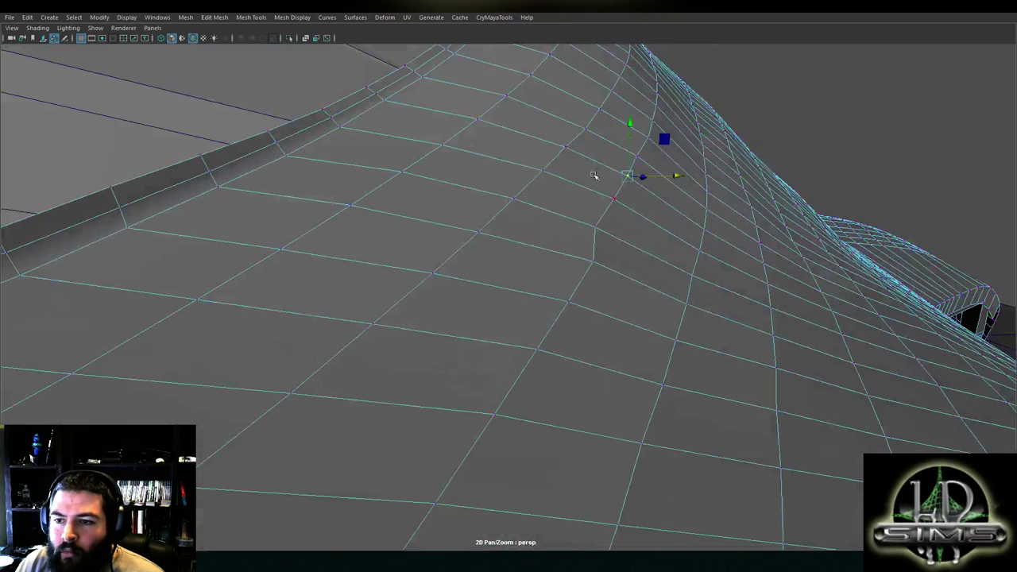
{"action": "left_click_drag", "start_coordinate": [681, 136], "coordinate": [604, 262]}
{"action": "left_click", "coordinate": [571, 305]}
{"action": "left_click_drag", "start_coordinate": [598, 301], "coordinate": [641, 235]}
Adjust the vertices on either side of the kink sideways so the crease line flows evenly
{"action": "scroll", "coordinate": [567, 309], "scroll_direction": "down", "scroll_amount": 2}
{"action": "left_click", "coordinate": [529, 331]}
{"action": "left_click", "coordinate": [620, 236]}
{"action": "left_click", "coordinate": [596, 286]}
{"action": "left_click", "coordinate": [607, 270]}
{"action": "left_click_drag", "start_coordinate": [640, 271], "coordinate": [588, 467]}
{"action": "left_click", "coordinate": [594, 287]}
Reposition the remaining vertices down the crease line, one after another, to follow the smoothed curve
{"action": "left_click", "coordinate": [582, 305]}
{"action": "left_click", "coordinate": [568, 325]}
{"action": "left_click", "coordinate": [547, 349]}
{"action": "left_click", "coordinate": [565, 347]}
{"action": "left_click", "coordinate": [551, 352]}
{"action": "left_click", "coordinate": [522, 377]}
Select a run of row vertices along the hull's crest behind the slit and lower them slightly together
{"action": "scroll", "coordinate": [554, 358], "scroll_direction": "down", "scroll_amount": 3}
{"action": "middle_click_drag", "start_coordinate": [588, 468], "coordinate": [561, 317], "text": "alt"}
{"action": "scroll", "coordinate": [561, 312], "scroll_direction": "down", "scroll_amount": 1}
{"action": "scroll", "coordinate": [578, 291], "scroll_direction": "down", "scroll_amount": 1}
{"action": "scroll", "coordinate": [541, 245], "scroll_direction": "down", "scroll_amount": 3}
{"action": "left_click_drag", "start_coordinate": [541, 245], "coordinate": [457, 191], "text": "alt"}
{"action": "scroll", "coordinate": [469, 254], "scroll_direction": "up", "scroll_amount": 4}
{"action": "left_click_drag", "start_coordinate": [458, 258], "coordinate": [735, 195], "text": "alt"}
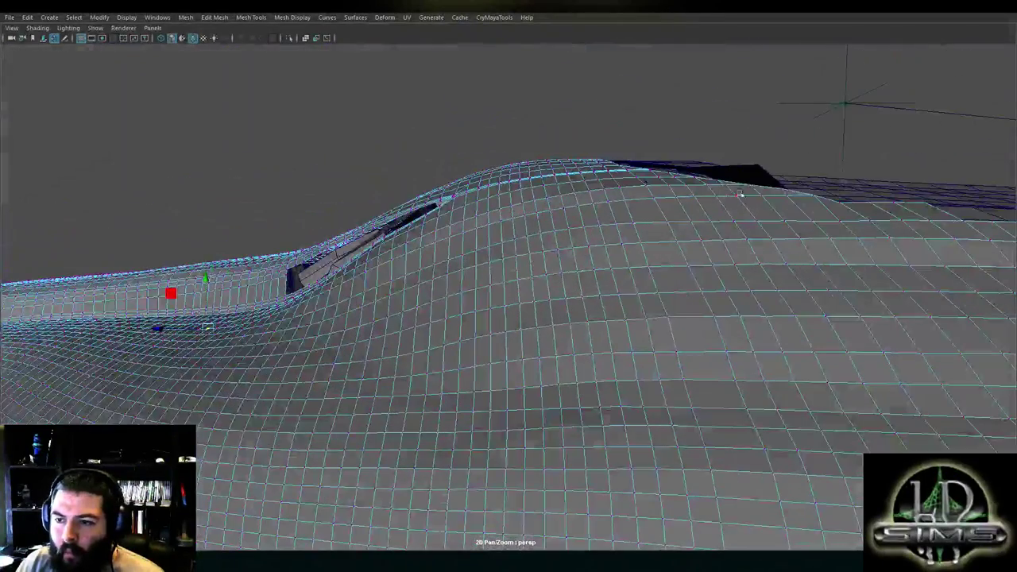
{"action": "left_click", "coordinate": [755, 186]}
{"action": "scroll", "coordinate": [669, 219], "scroll_direction": "up", "scroll_amount": 1}
{"action": "double_click", "coordinate": [604, 171], "text": "shift"}
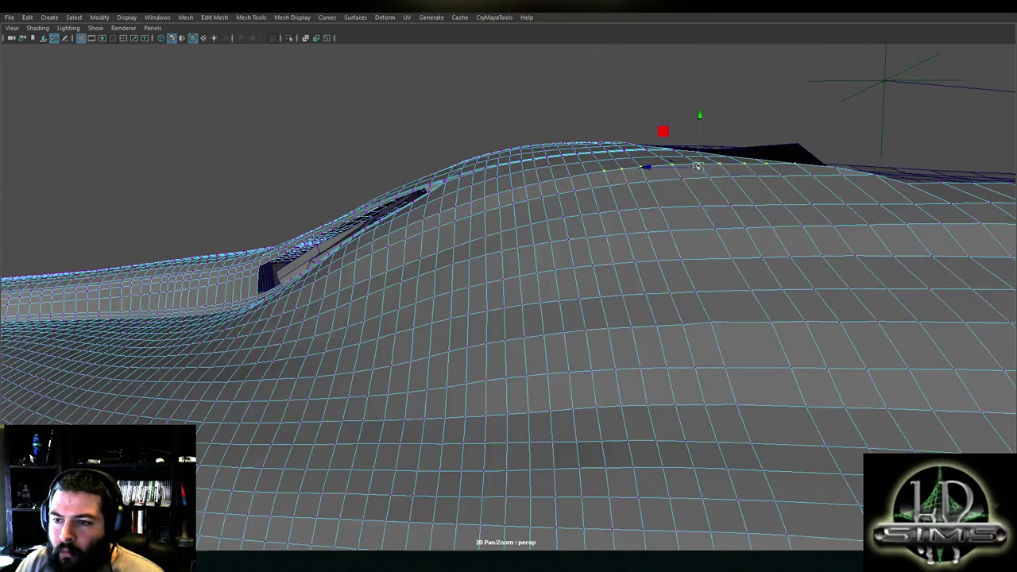
{"action": "left_click_drag", "start_coordinate": [699, 148], "coordinate": [699, 152]}
Adjust the vertices in the row below the crest seam in the side view to even their height and spacing
{"action": "left_click_drag", "start_coordinate": [588, 178], "coordinate": [537, 253], "text": "alt"}
{"action": "key", "text": "space"}
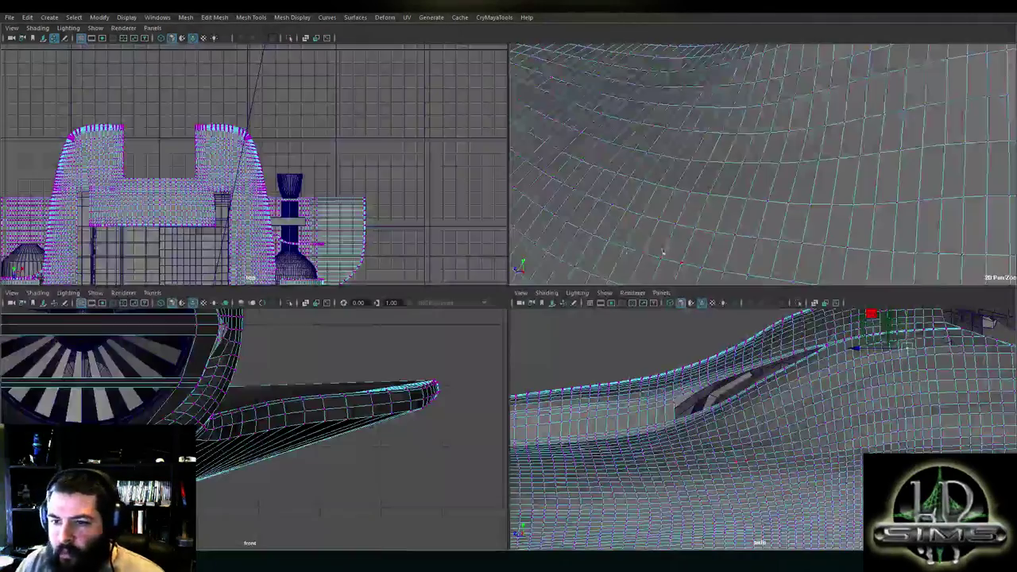
{"action": "key", "text": "space"}
{"action": "right_click_drag", "start_coordinate": [695, 355], "coordinate": [716, 274], "text": "alt"}
{"action": "middle_click_drag", "start_coordinate": [716, 274], "coordinate": [592, 360], "text": "alt"}
{"action": "left_click_drag", "start_coordinate": [592, 360], "coordinate": [731, 220], "text": "alt"}
{"action": "left_click", "coordinate": [735, 275]}
{"action": "left_click", "coordinate": [649, 249]}
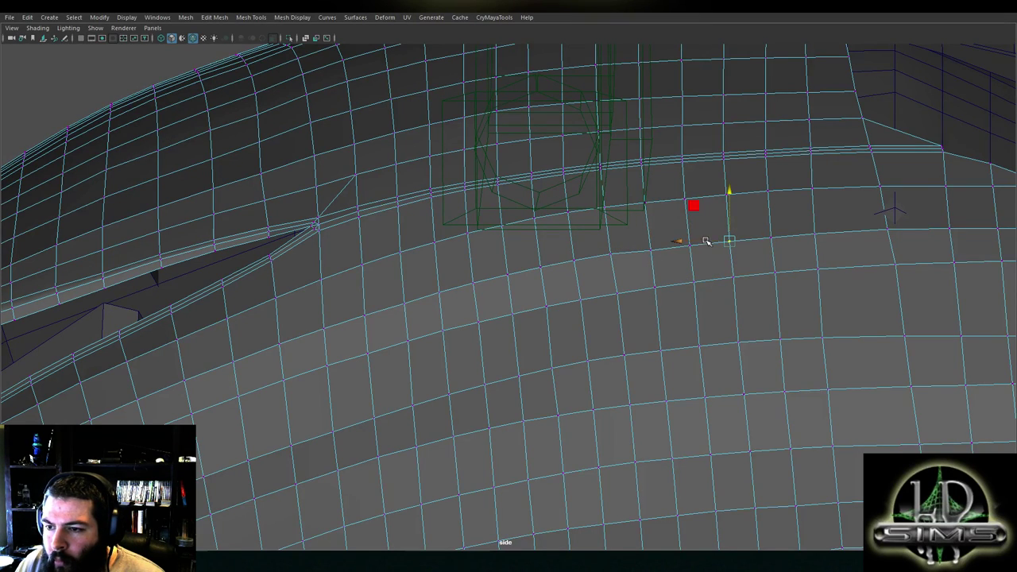
{"action": "left_click_drag", "start_coordinate": [690, 249], "coordinate": [651, 230]}
{"action": "left_click", "coordinate": [652, 251]}
Nudge the crest vertices in the two rows below the seam fore-aft to straighten their columns
{"action": "mouse_move", "coordinate": [744, 246]}
{"action": "left_mouse_down", "text": "alt"}
{"action": "mouse_move", "coordinate": [660, 237]}
{"action": "mouse_move", "coordinate": [663, 218]}
{"action": "mouse_move", "coordinate": [660, 236]}
{"action": "mouse_move", "coordinate": [699, 230]}
{"action": "left_mouse_up", "text": "alt"}
{"action": "left_click", "coordinate": [678, 235]}
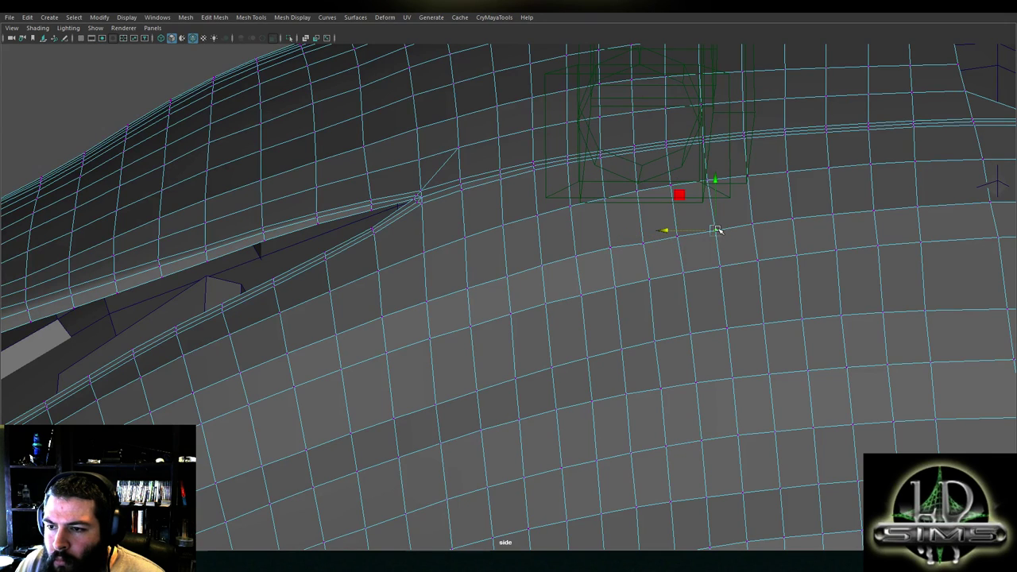
{"action": "left_click", "coordinate": [709, 229]}
{"action": "left_click_drag", "start_coordinate": [699, 230], "coordinate": [702, 230]}
{"action": "left_click", "coordinate": [703, 189]}
{"action": "left_click_drag", "start_coordinate": [685, 180], "coordinate": [687, 181]}
Lower the next row vertex forward and shift the vertex beneath the crest sideways into line
{"action": "left_click", "coordinate": [752, 223], "text": "alt"}
{"action": "middle_click_drag", "start_coordinate": [756, 279], "coordinate": [817, 270], "text": "alt"}
{"action": "left_click", "coordinate": [673, 238]}
{"action": "left_click_drag", "start_coordinate": [672, 219], "coordinate": [659, 242]}
{"action": "left_click", "coordinate": [705, 235]}
{"action": "left_click", "coordinate": [710, 272]}
{"action": "left_click_drag", "start_coordinate": [697, 271], "coordinate": [694, 271]}
Reposition successive row vertices toward the slit's rear tip in height and spacing for an even curve
{"action": "middle_click_drag", "start_coordinate": [694, 271], "coordinate": [642, 253]}
{"action": "left_click_drag", "start_coordinate": [639, 222], "coordinate": [599, 248]}
{"action": "left_click", "coordinate": [606, 257]}
{"action": "middle_click_drag", "start_coordinate": [584, 263], "coordinate": [561, 276]}
{"action": "middle_click_drag", "start_coordinate": [569, 241], "coordinate": [602, 245]}
{"action": "left_click_drag", "start_coordinate": [601, 245], "coordinate": [638, 238]}
{"action": "left_click", "coordinate": [637, 251]}
Adjust the height and fore-aft position of the row vertex just behind the slit's rear tip
{"action": "middle_click_drag", "start_coordinate": [537, 289], "coordinate": [528, 260]}
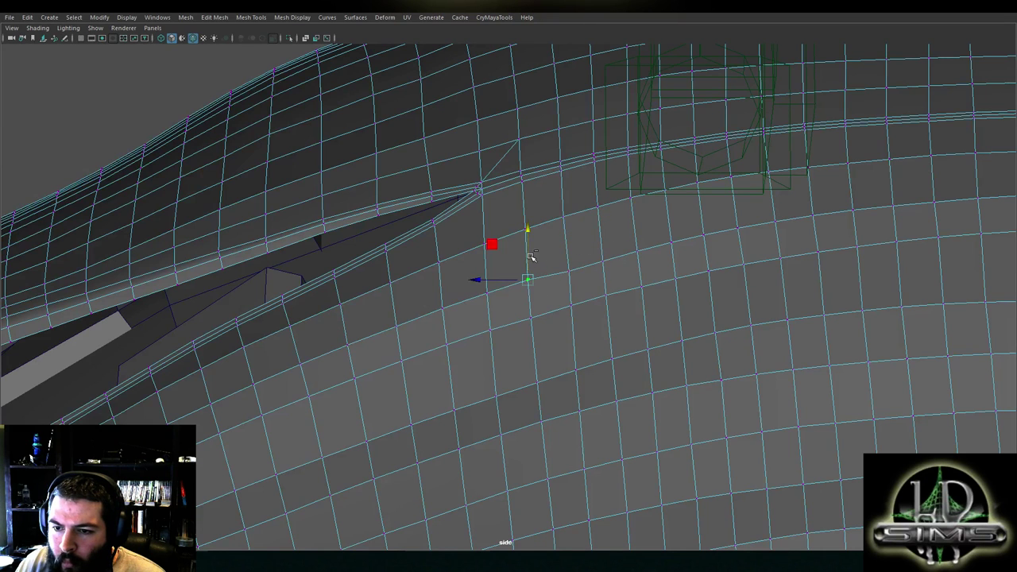
{"action": "left_click_drag", "start_coordinate": [502, 284], "coordinate": [504, 285]}
{"action": "left_click", "coordinate": [567, 272]}
{"action": "left_click", "coordinate": [489, 292]}
Adjust the height and fore-aft position of consecutive row vertices just ahead of the slit's rear tip
{"action": "middle_click_drag", "start_coordinate": [490, 302], "coordinate": [591, 266], "text": "alt"}
{"action": "left_click", "coordinate": [589, 238]}
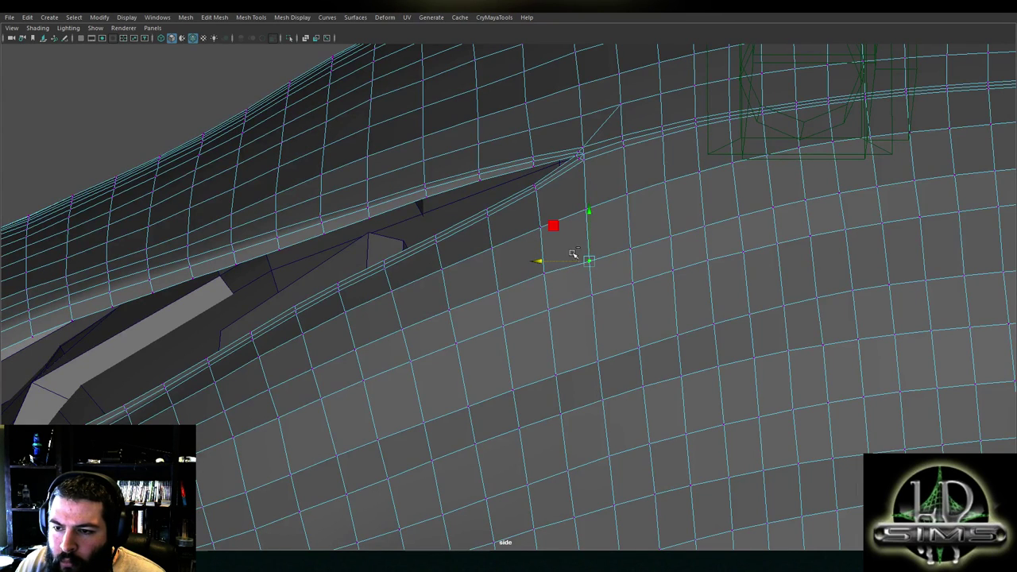
{"action": "middle_click_drag", "start_coordinate": [587, 229], "coordinate": [550, 251]}
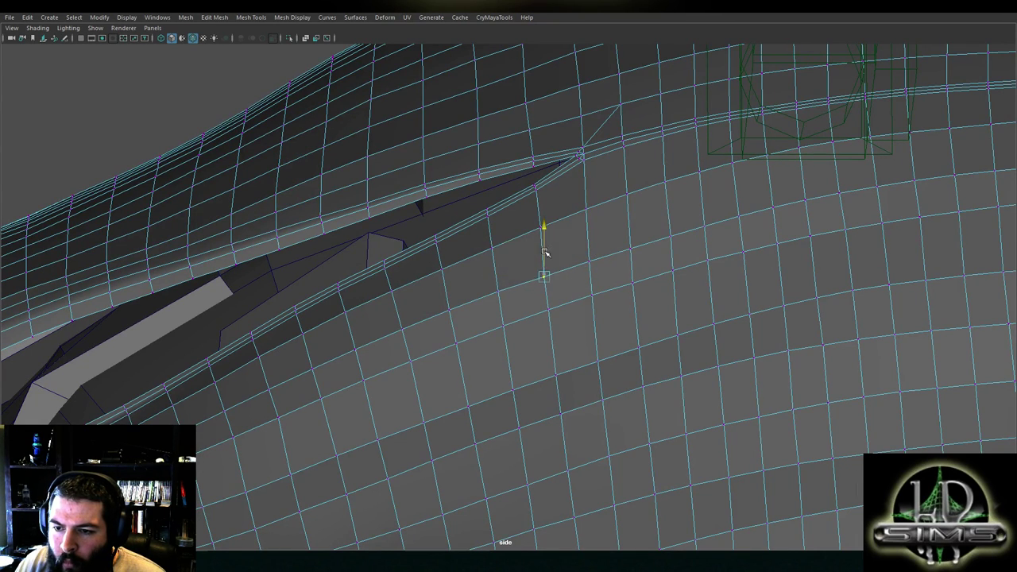
{"action": "left_click", "coordinate": [590, 262]}
{"action": "middle_click_drag", "start_coordinate": [525, 298], "coordinate": [571, 249], "text": "alt"}
{"action": "left_click", "coordinate": [570, 265]}
{"action": "left_click", "coordinate": [520, 285]}
{"action": "left_click_drag", "start_coordinate": [522, 262], "coordinate": [522, 269]}
Lower the next row vertices beneath the slit's middle to continue the curve forward, undoing any stray changes
{"action": "middle_click_drag", "start_coordinate": [530, 299], "coordinate": [628, 247], "text": "alt"}
{"action": "left_click", "coordinate": [553, 266]}
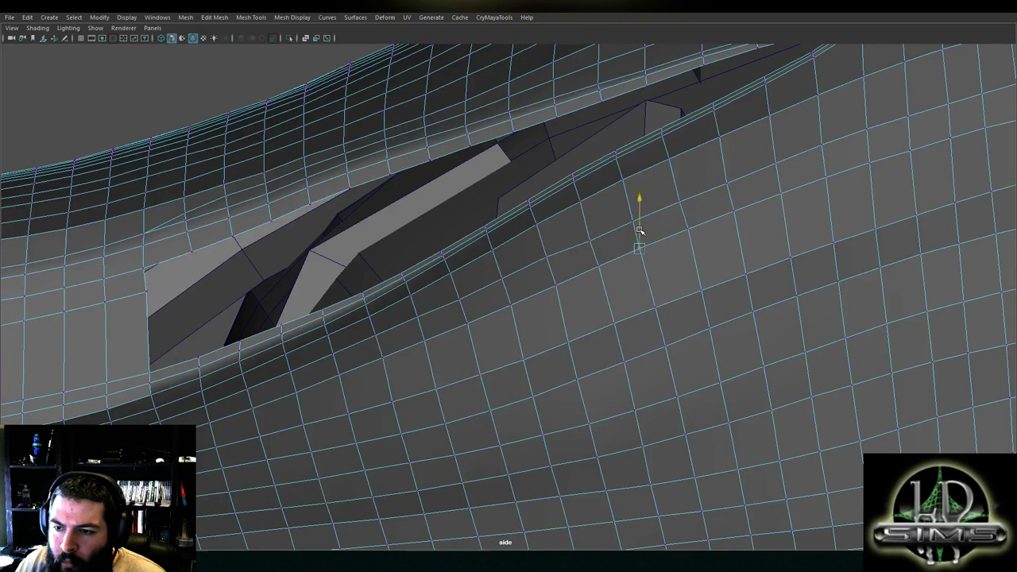
{"action": "left_click", "coordinate": [543, 260]}
{"action": "left_click", "coordinate": [547, 236], "text": "shift"}
{"action": "key", "text": "ctrl+z"}
{"action": "left_click", "coordinate": [543, 231], "text": "shift"}
{"action": "key", "text": "ctrl+z"}
{"action": "left_click_drag", "start_coordinate": [546, 233], "coordinate": [546, 237]}
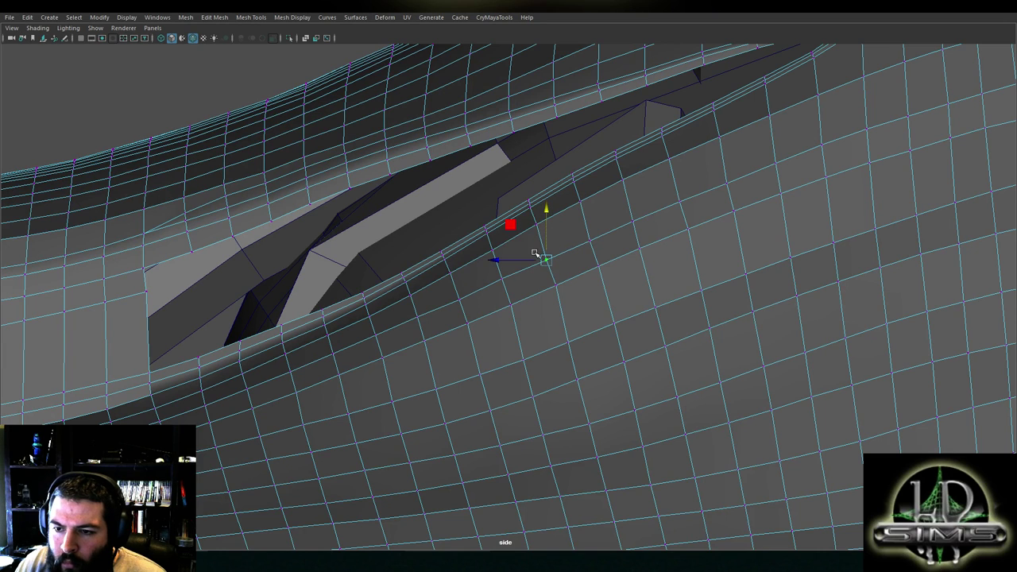
Fine-tune the height and fore-aft spacing of neighbouring vertices in the two rows below the slit's middle
{"action": "left_click", "coordinate": [553, 287]}
{"action": "left_click", "coordinate": [555, 266]}
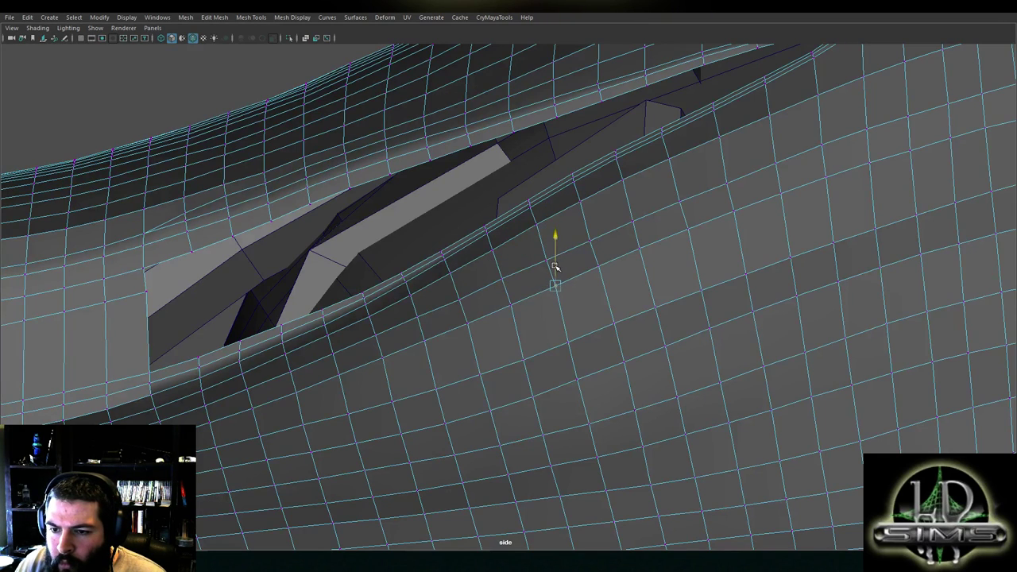
{"action": "left_click", "coordinate": [531, 286]}
{"action": "left_click", "coordinate": [536, 226]}
{"action": "mouse_move", "coordinate": [570, 265]}
{"action": "middle_mouse_down", "text": "alt"}
{"action": "mouse_move", "coordinate": [563, 311]}
{"action": "mouse_move", "coordinate": [566, 267]}
{"action": "middle_mouse_up", "text": "alt"}
{"action": "left_click", "coordinate": [498, 280]}
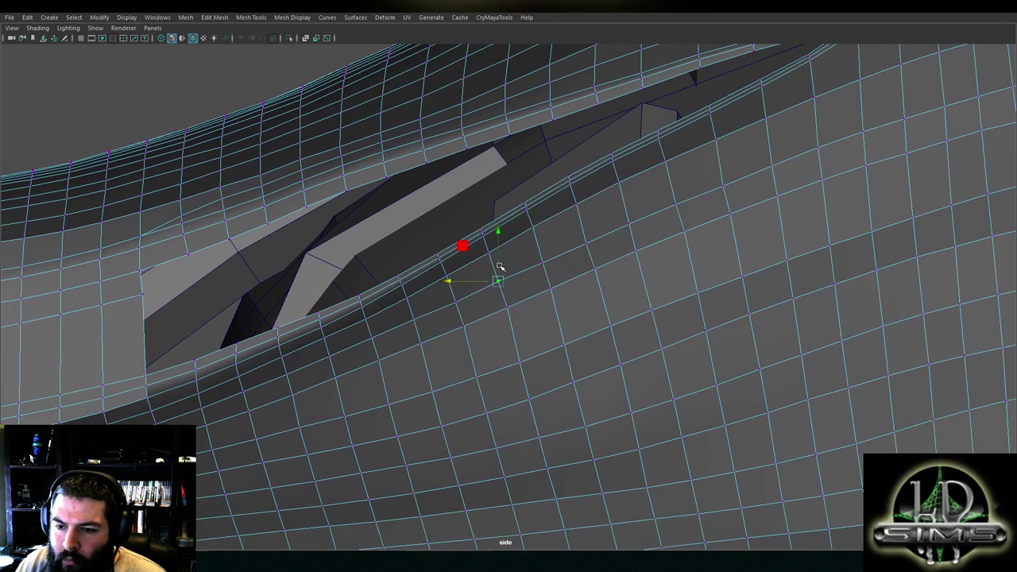
{"action": "left_click_drag", "start_coordinate": [497, 261], "coordinate": [544, 244]}
{"action": "left_click", "coordinate": [541, 262]}
Lower the two row vertices beneath the slit's forward half into line with the row
{"action": "left_click", "coordinate": [412, 319]}
{"action": "left_click_drag", "start_coordinate": [414, 297], "coordinate": [422, 326]}
{"action": "left_click", "coordinate": [465, 326]}
{"action": "left_click", "coordinate": [422, 343]}
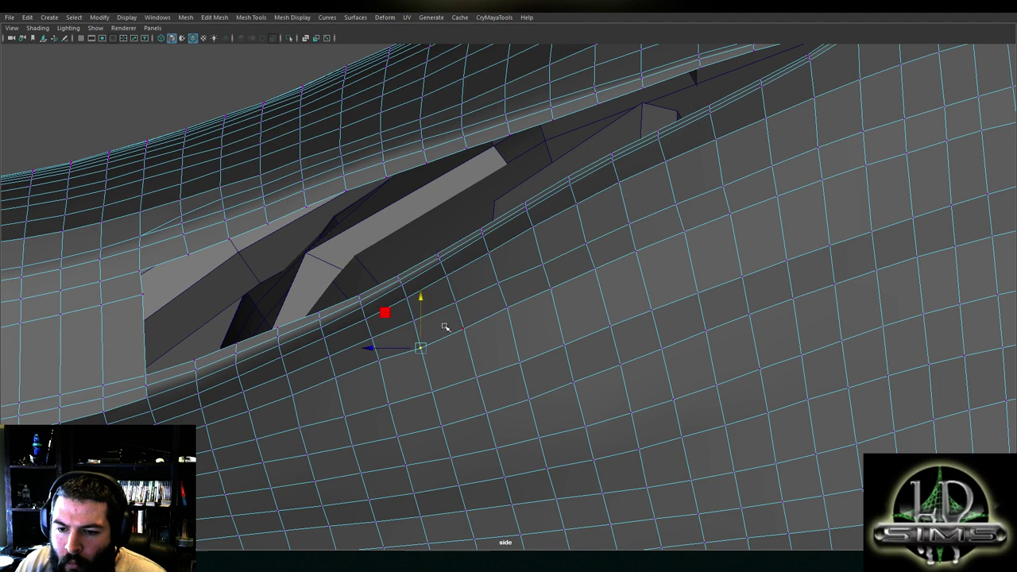
Reposition the adjacent vertices below the slit's lower lip in height and fore-aft spacing
{"action": "middle_click_drag", "start_coordinate": [440, 326], "coordinate": [558, 271], "text": "alt"}
{"action": "left_click", "coordinate": [491, 311]}
{"action": "left_click", "coordinate": [493, 310]}
{"action": "left_click_drag", "start_coordinate": [496, 278], "coordinate": [444, 322]}
{"action": "left_click", "coordinate": [453, 319]}
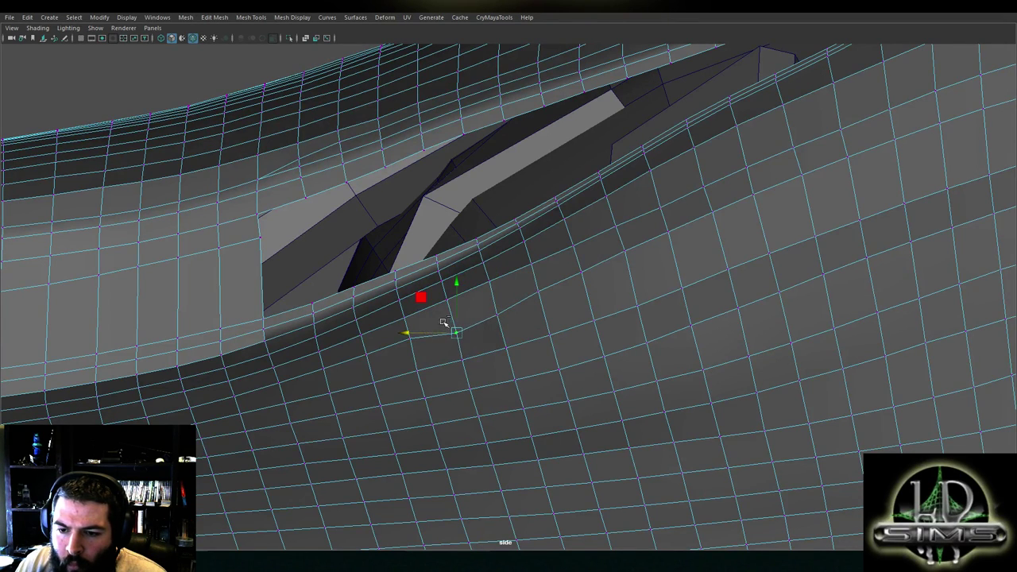
{"action": "left_click", "coordinate": [433, 331]}
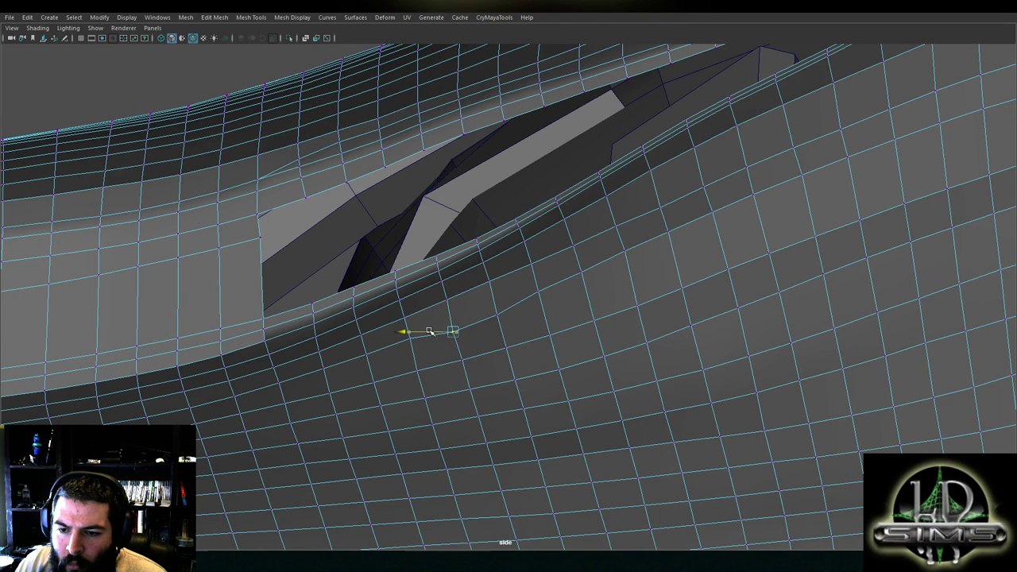
{"action": "left_click", "coordinate": [453, 312]}
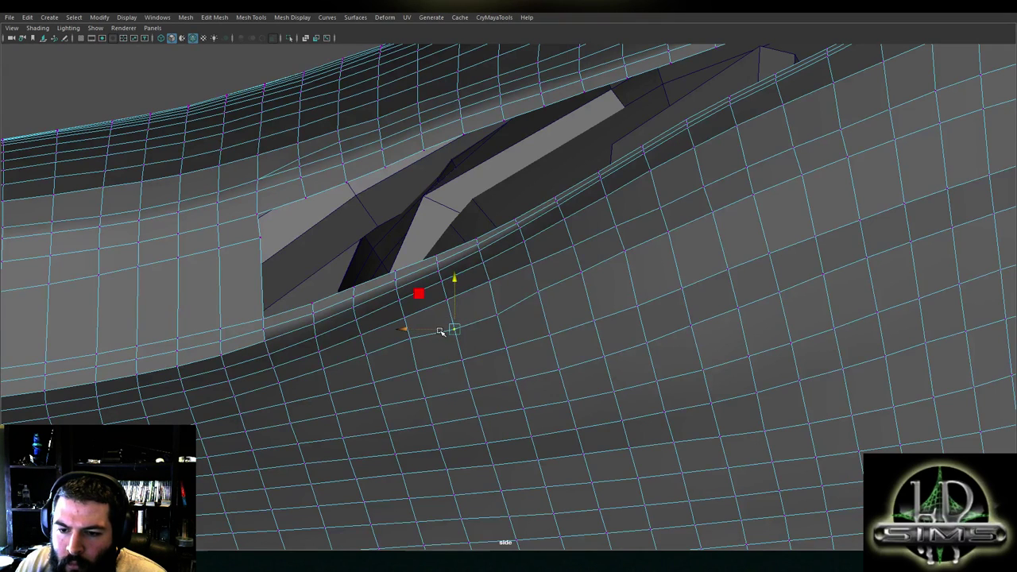
Shift the two row vertices nearer the slit's front end vertically and fore-aft for an even curve
{"action": "middle_click_drag", "start_coordinate": [486, 324], "coordinate": [615, 259], "text": "alt"}
{"action": "scroll", "coordinate": [616, 260], "scroll_direction": "up", "scroll_amount": 1}
{"action": "left_click", "coordinate": [539, 275]}
{"action": "left_click_drag", "start_coordinate": [537, 256], "coordinate": [535, 263]}
{"action": "left_click", "coordinate": [514, 280]}
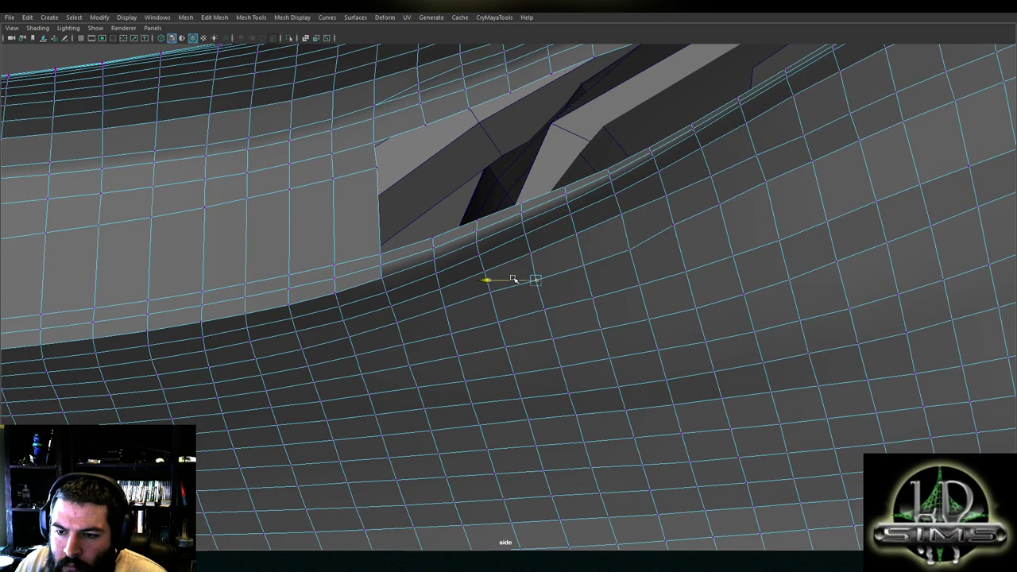
{"action": "left_click", "coordinate": [490, 293]}
{"action": "left_click_drag", "start_coordinate": [491, 275], "coordinate": [492, 279]}
{"action": "left_click", "coordinate": [492, 273]}
Move the row vertex below the slit's front corner vertically and fore-aft to straighten its column
{"action": "left_click", "coordinate": [439, 311]}
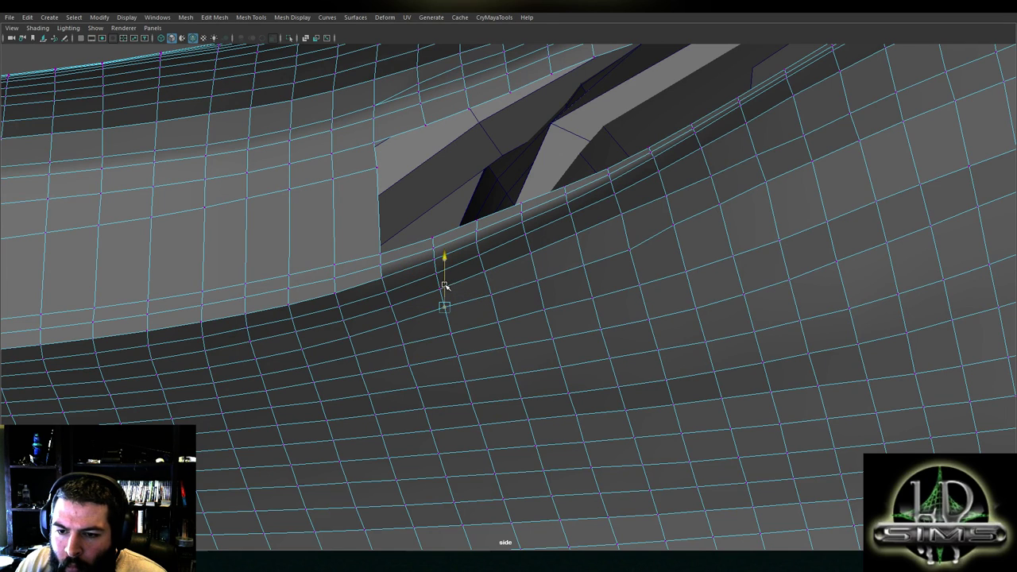
{"action": "left_click", "coordinate": [420, 311]}
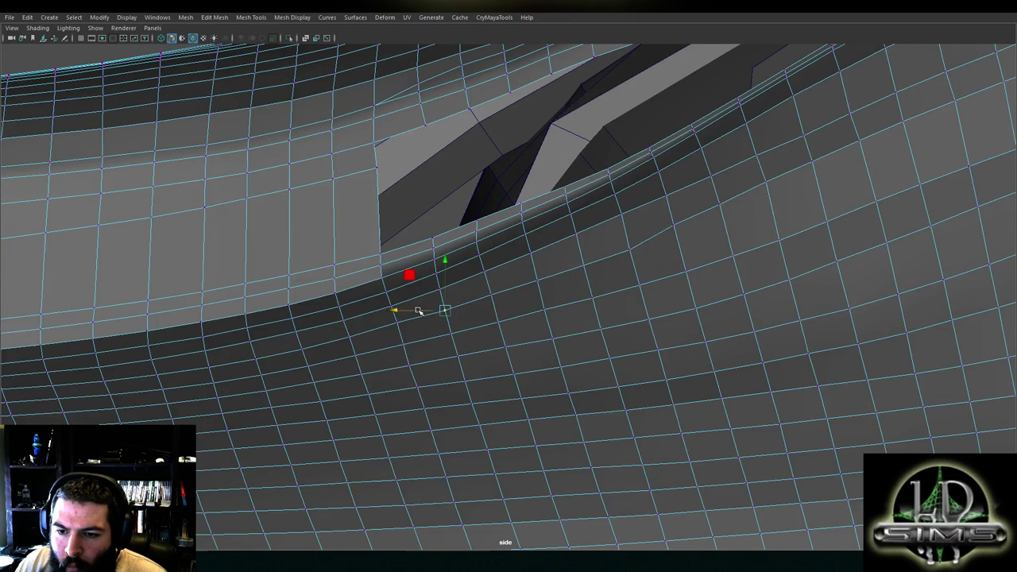
{"action": "middle_click_drag", "start_coordinate": [419, 310], "coordinate": [505, 271], "text": "alt"}
{"action": "left_click", "coordinate": [481, 283]}
{"action": "left_click_drag", "start_coordinate": [482, 264], "coordinate": [484, 265]}
{"action": "middle_click_drag", "start_coordinate": [531, 275], "coordinate": [504, 304], "text": "alt"}
{"action": "left_click", "coordinate": [501, 301]}
{"action": "left_click", "coordinate": [485, 300]}
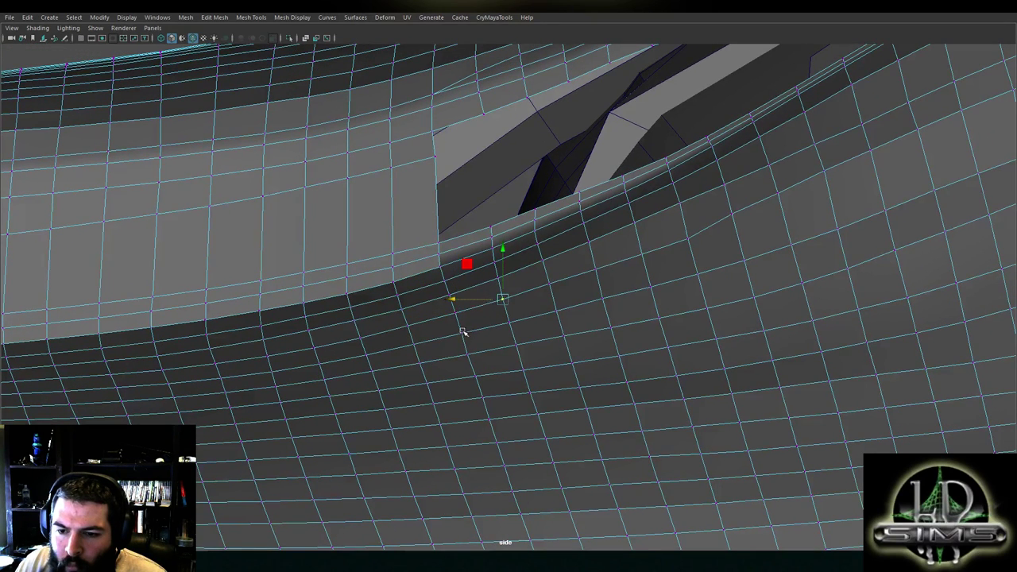
Nudge three vertices in the next row down near the slit's front end to even out their edge line
{"action": "left_click", "coordinate": [466, 354]}
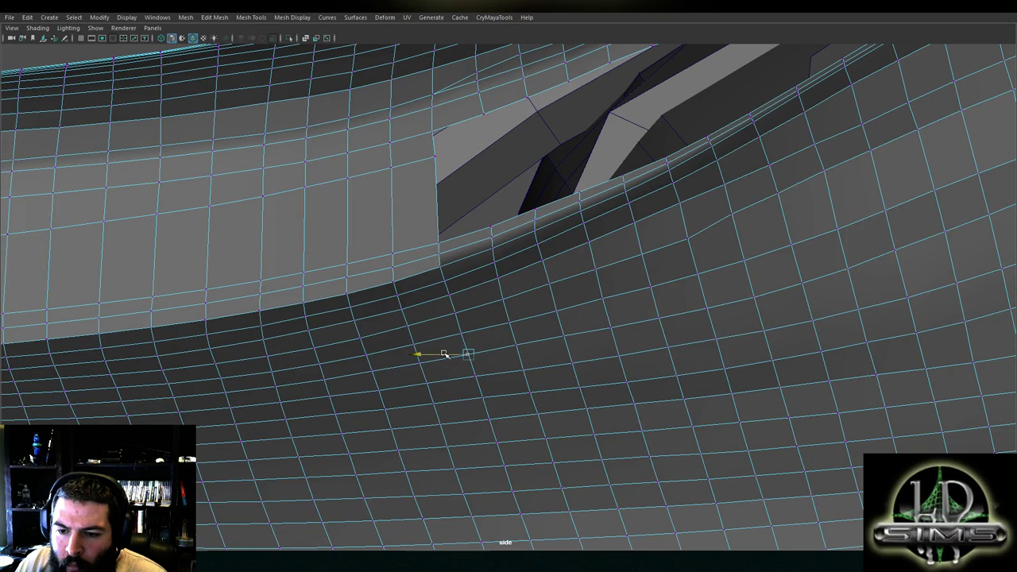
{"action": "left_click", "coordinate": [516, 343]}
{"action": "left_click", "coordinate": [518, 326]}
{"action": "left_click", "coordinate": [565, 336]}
{"action": "left_click_drag", "start_coordinate": [565, 316], "coordinate": [565, 321]}
{"action": "left_click", "coordinate": [581, 315]}
Realign the vertex in the row above with its column, adjusting its height and fore-aft position
{"action": "middle_click_drag", "start_coordinate": [605, 314], "coordinate": [570, 348], "text": "alt"}
{"action": "left_click", "coordinate": [568, 330]}
{"action": "left_click", "coordinate": [541, 331]}
{"action": "left_click", "coordinate": [557, 305]}
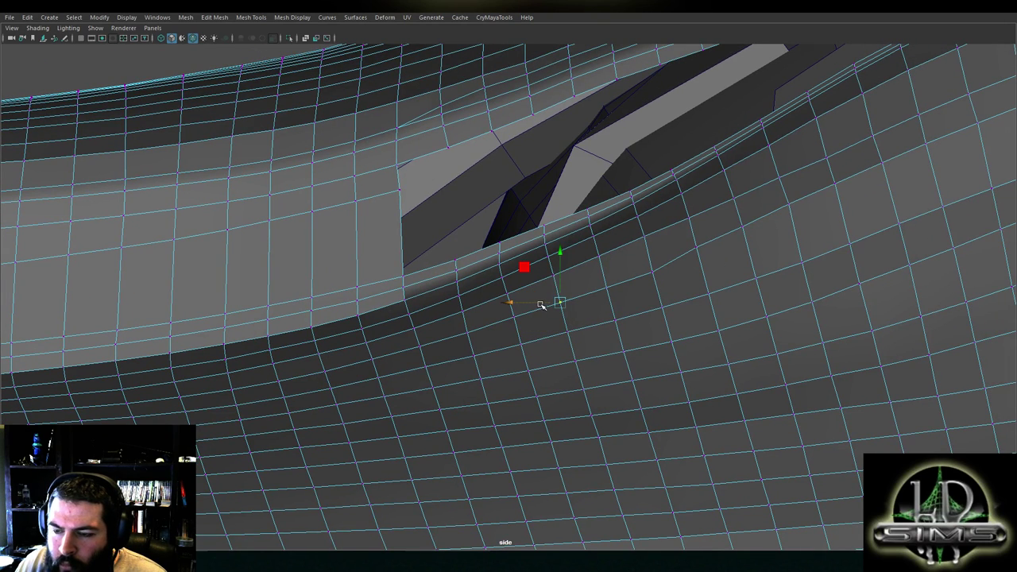
{"action": "left_click", "coordinate": [541, 306]}
{"action": "middle_click_drag", "start_coordinate": [587, 305], "coordinate": [519, 347], "text": "alt"}
Adjust the kinked row vertices beneath the slit's forward half and the vertex above them in height and spacing
{"action": "left_click", "coordinate": [584, 306]}
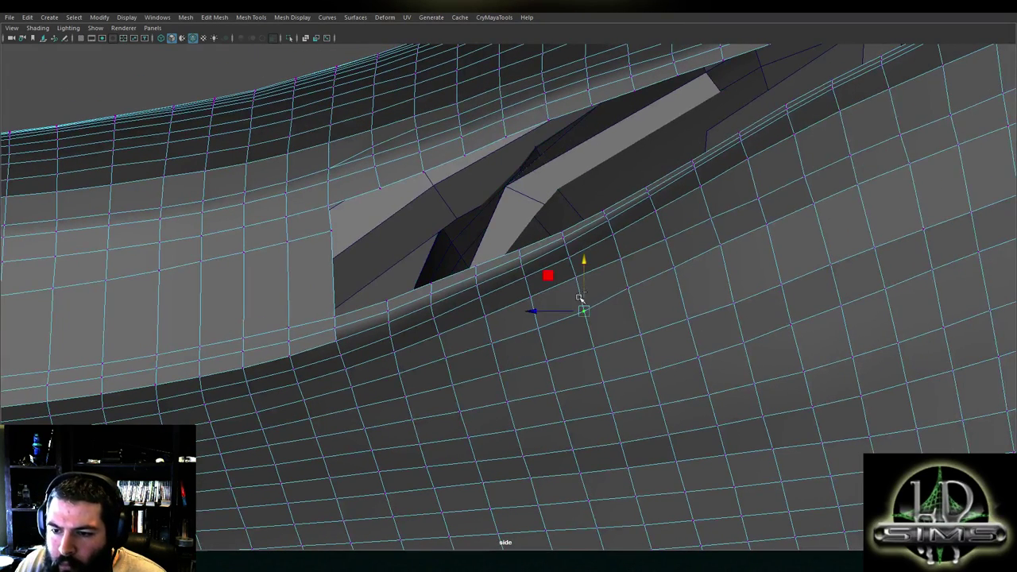
{"action": "left_click", "coordinate": [573, 280]}
{"action": "left_click_drag", "start_coordinate": [576, 261], "coordinate": [623, 241]}
{"action": "left_click", "coordinate": [618, 260]}
{"action": "left_click", "coordinate": [627, 270]}
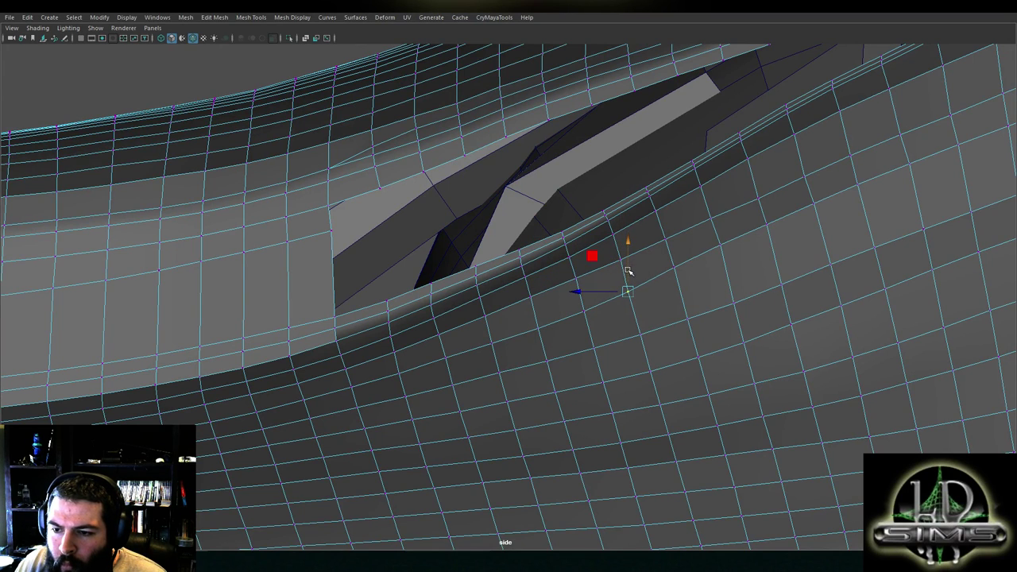
{"action": "mouse_move", "coordinate": [594, 294]}
{"action": "left_mouse_down"}
{"action": "mouse_move", "coordinate": [631, 270]}
{"action": "mouse_move", "coordinate": [600, 297]}
{"action": "left_mouse_up"}
{"action": "left_click", "coordinate": [605, 293], "text": "shift"}
{"action": "left_click", "coordinate": [629, 297]}
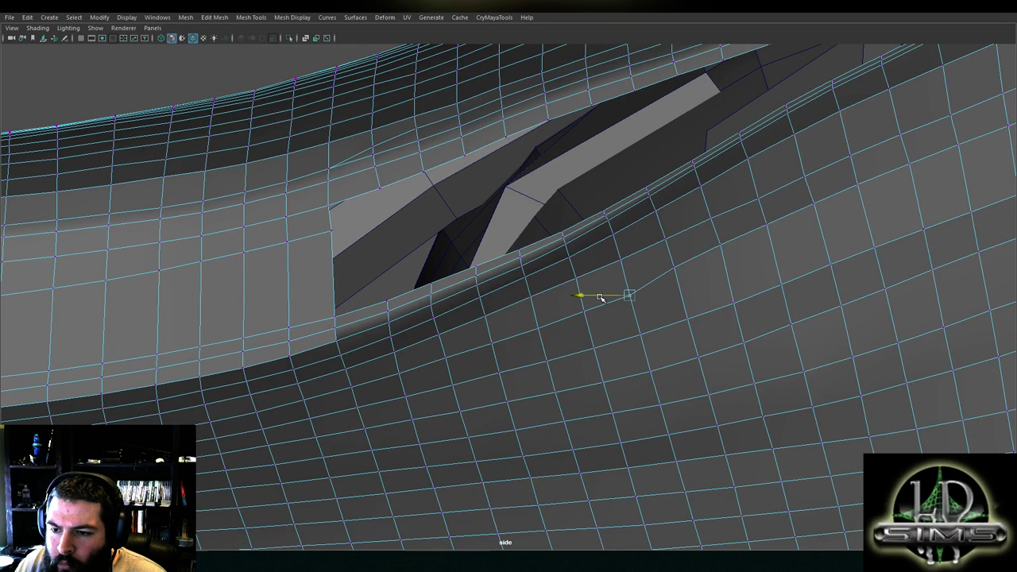
Level the row vertices toward the slit's front end and shift the kinked vertex behind them into line
{"action": "left_click", "coordinate": [583, 312]}
{"action": "left_click", "coordinate": [538, 329]}
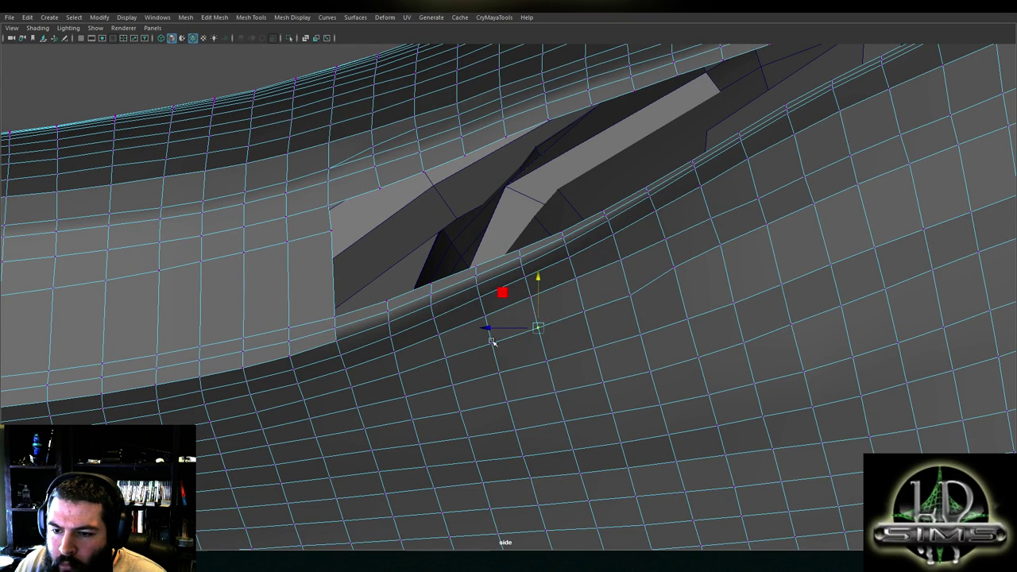
{"action": "left_click", "coordinate": [445, 353]}
{"action": "middle_click_drag", "start_coordinate": [610, 329], "coordinate": [432, 370], "text": "alt"}
{"action": "scroll", "coordinate": [432, 370], "scroll_direction": "up", "scroll_amount": 1}
{"action": "left_click", "coordinate": [516, 308]}
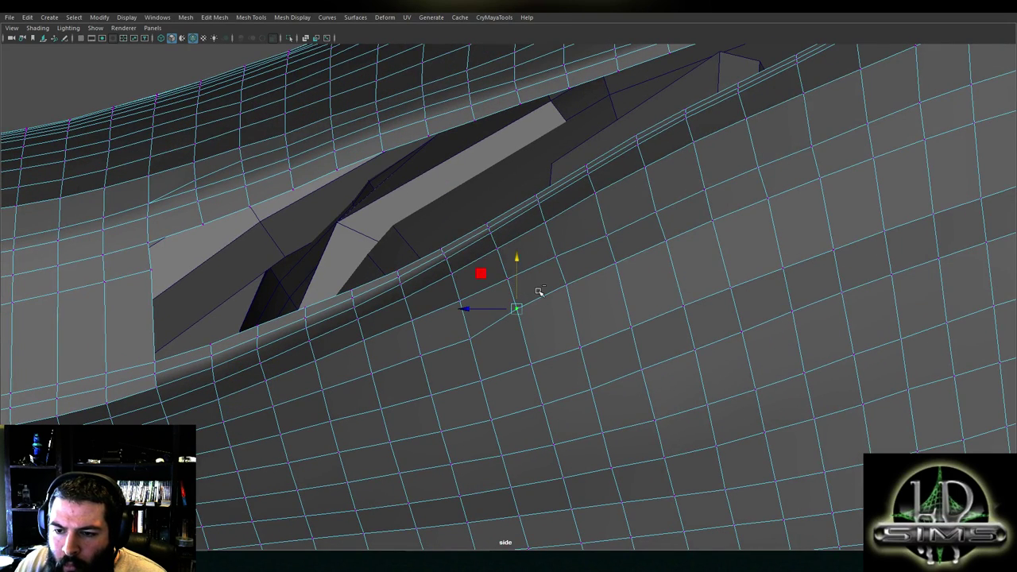
{"action": "left_click_drag", "start_coordinate": [499, 310], "coordinate": [492, 316]}
Correct the height of the two vertices at the row's kink below the slit's lower lip
{"action": "left_click", "coordinate": [469, 341]}
{"action": "left_click", "coordinate": [473, 318], "text": "shift"}
{"action": "left_click", "coordinate": [461, 341]}
{"action": "left_click", "coordinate": [469, 326]}
{"action": "left_click_drag", "start_coordinate": [471, 324], "coordinate": [472, 322]}
{"action": "left_click", "coordinate": [520, 317]}
{"action": "left_click_drag", "start_coordinate": [519, 296], "coordinate": [519, 292]}
Lower the three successive vertices rearward of the kink so the row runs smoothly under the slit
{"action": "left_click", "coordinate": [566, 286]}
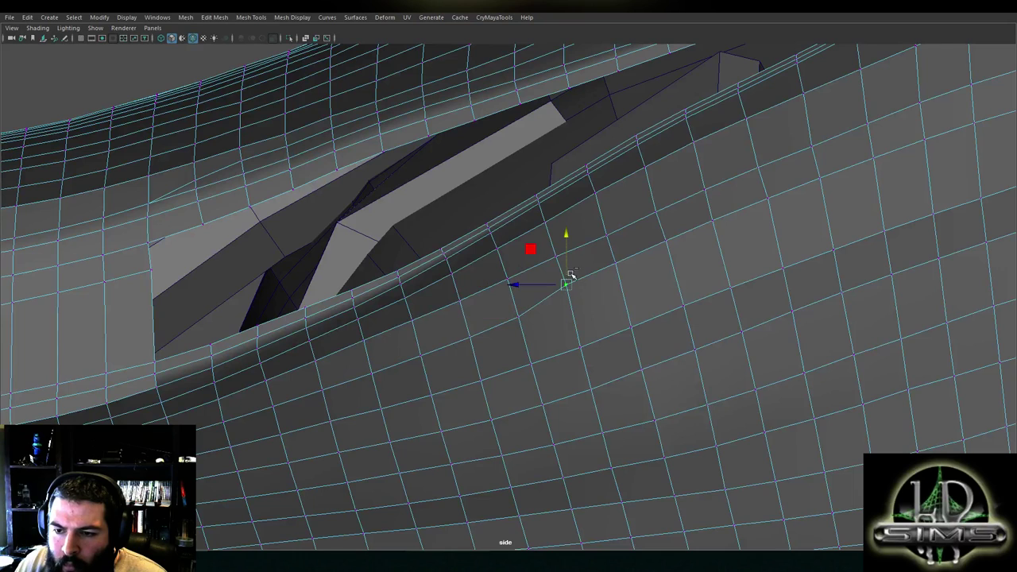
{"action": "left_click_drag", "start_coordinate": [567, 260], "coordinate": [540, 296]}
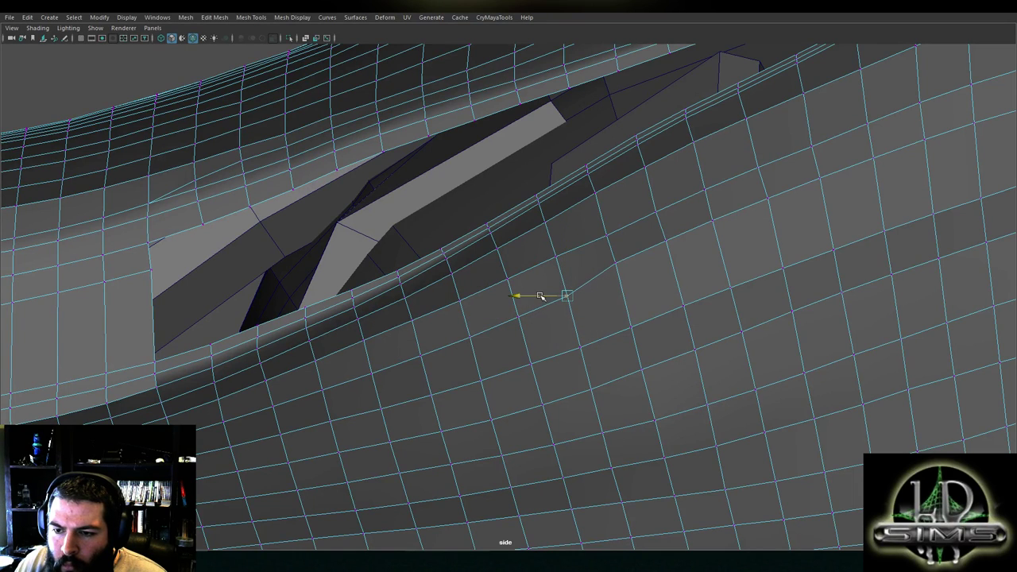
{"action": "left_click", "coordinate": [618, 266]}
{"action": "left_click_drag", "start_coordinate": [619, 240], "coordinate": [617, 250]}
{"action": "left_click", "coordinate": [661, 241]}
{"action": "left_click_drag", "start_coordinate": [666, 226], "coordinate": [666, 235]}
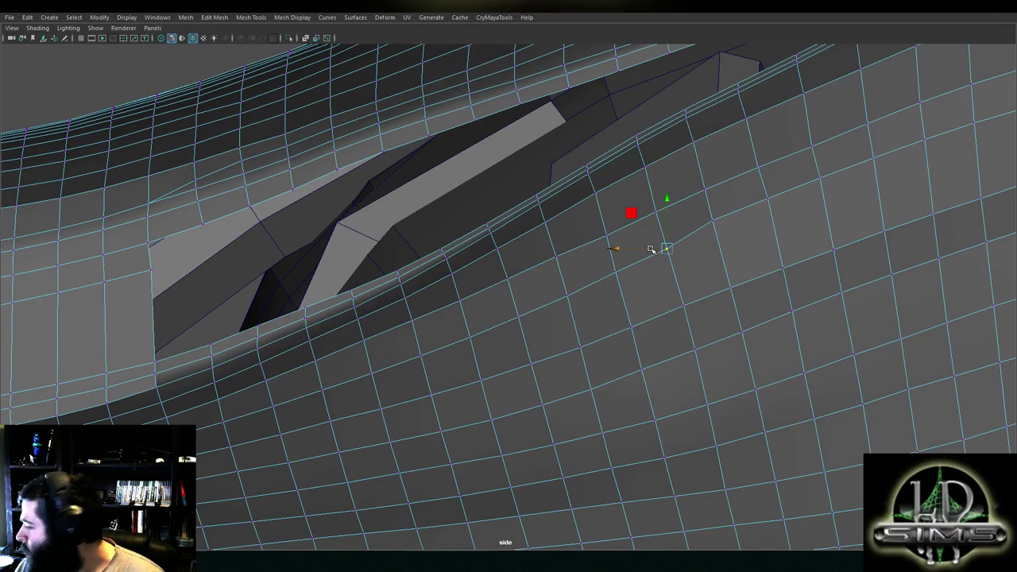
Examine the reshaped hull in the perspective view from above, along its side and around the rear deck
{"action": "scroll", "coordinate": [649, 250], "scroll_direction": "down", "scroll_amount": 6}
{"action": "key", "text": "space"}
{"action": "key", "text": "space"}
{"action": "left_click_drag", "start_coordinate": [708, 183], "coordinate": [584, 242], "text": "alt"}
{"action": "scroll", "coordinate": [597, 236], "scroll_direction": "down", "scroll_amount": 4}
{"action": "middle_click_drag", "start_coordinate": [584, 243], "coordinate": [493, 313], "text": "alt"}
{"action": "scroll", "coordinate": [493, 313], "scroll_direction": "up", "scroll_amount": 4}
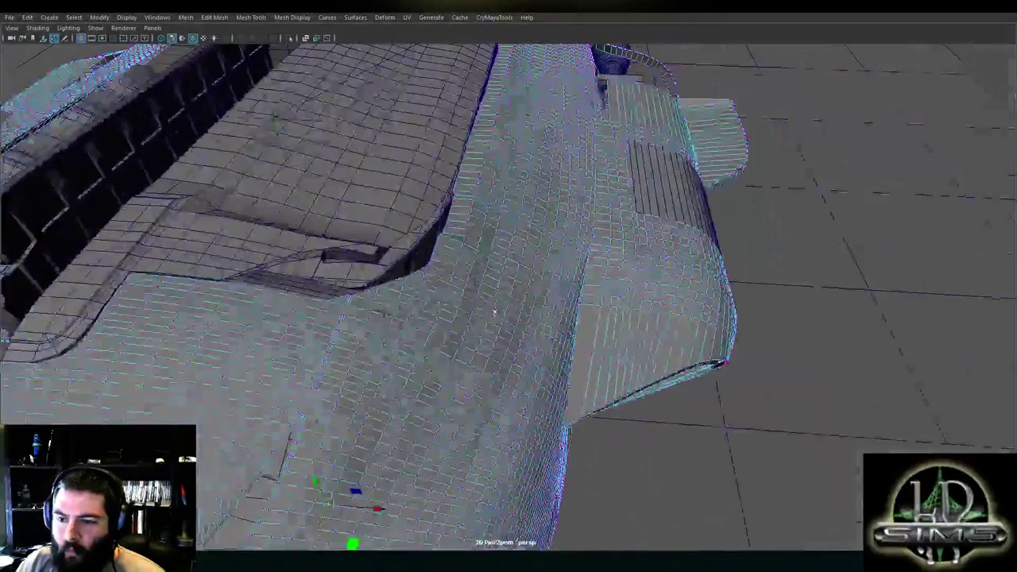
{"action": "scroll", "coordinate": [493, 313], "scroll_direction": "up", "scroll_amount": 3}
{"action": "left_click_drag", "start_coordinate": [493, 313], "coordinate": [405, 286], "text": "alt"}
{"action": "middle_click_drag", "start_coordinate": [406, 286], "coordinate": [334, 314], "text": "alt"}
{"action": "scroll", "coordinate": [334, 314], "scroll_direction": "up", "scroll_amount": 3}
{"action": "left_click_drag", "start_coordinate": [334, 314], "coordinate": [286, 248], "text": "alt"}
{"action": "left_click_drag", "start_coordinate": [596, 206], "coordinate": [589, 314], "text": "alt"}
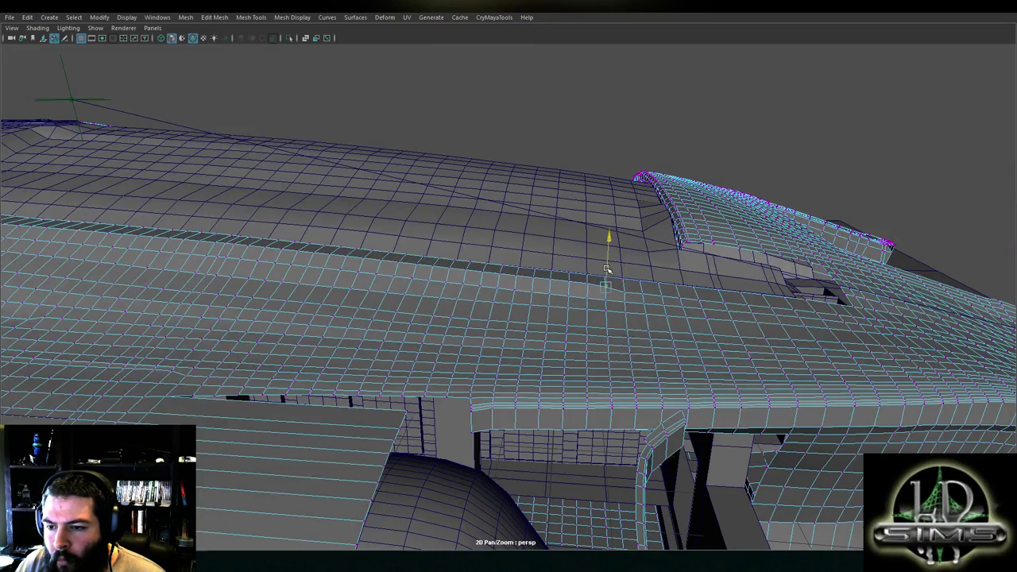
{"action": "right_click_drag", "start_coordinate": [608, 270], "coordinate": [491, 271], "text": "alt"}
{"action": "left_click_drag", "start_coordinate": [491, 271], "coordinate": [532, 274], "text": "alt"}
{"action": "right_click_drag", "start_coordinate": [533, 274], "coordinate": [451, 249], "text": "alt"}
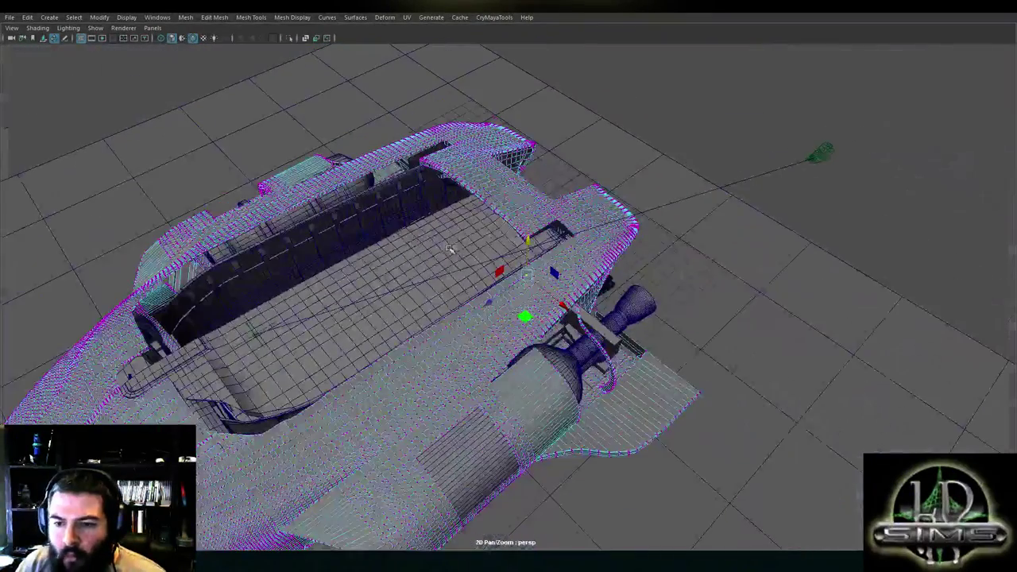
Return to object mode, select the whole hull and frame it in the front view
{"action": "right_click_drag", "start_coordinate": [465, 209], "coordinate": [432, 353], "text": "alt"}
{"action": "left_click_drag", "start_coordinate": [431, 354], "coordinate": [613, 272], "text": "alt"}
{"action": "right_click_drag", "start_coordinate": [659, 206], "coordinate": [701, 190]}
{"action": "left_click", "coordinate": [646, 229]}
{"action": "right_click_drag", "start_coordinate": [646, 229], "coordinate": [540, 318], "text": "alt"}
{"action": "left_click", "coordinate": [532, 334]}
{"action": "key", "text": "space"}
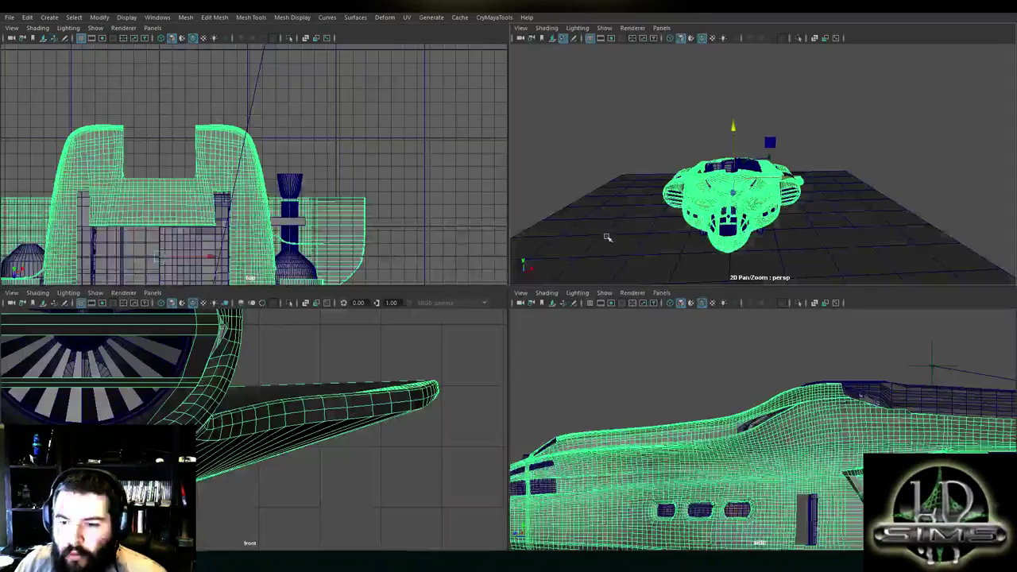
{"action": "key", "text": "space"}
{"action": "key", "text": "f"}
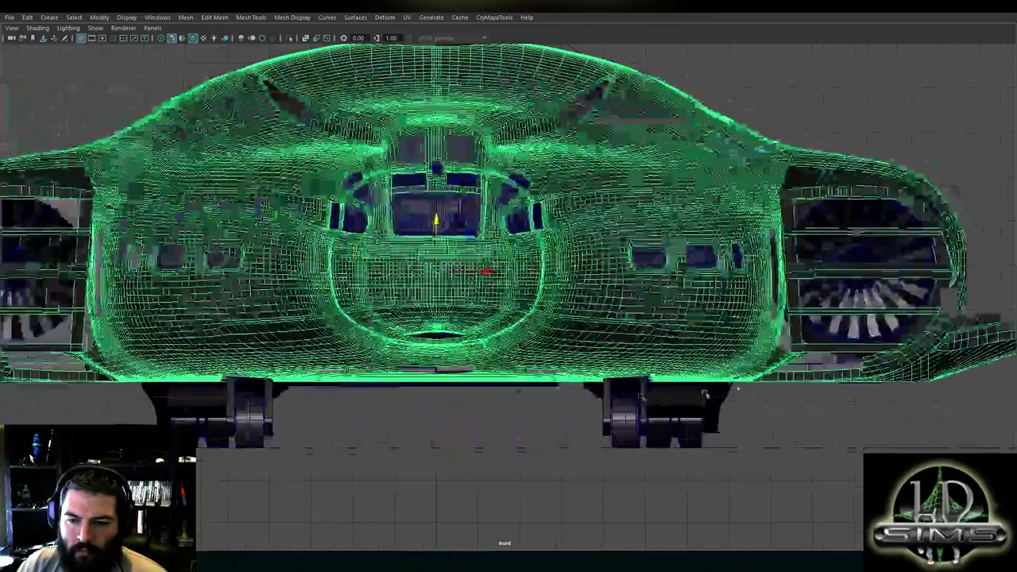
Switch to face selection and delete all hull faces on the side opposite the reworked half, up to the centreline
{"action": "right_click_drag", "start_coordinate": [342, 262], "coordinate": [204, 188], "text": "alt"}
{"action": "middle_click_drag", "start_coordinate": [204, 188], "coordinate": [309, 268], "text": "alt"}
{"action": "right_click_drag", "start_coordinate": [250, 220], "coordinate": [251, 248]}
{"action": "left_click_drag", "start_coordinate": [175, 173], "coordinate": [578, 485]}
{"action": "scroll", "coordinate": [507, 207], "scroll_direction": "up", "scroll_amount": 8}
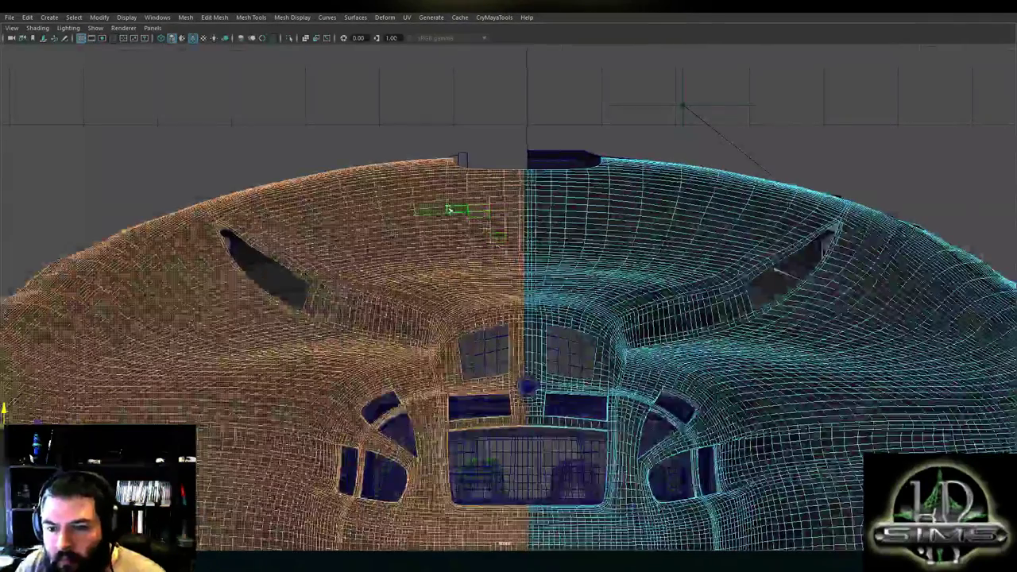
{"action": "scroll", "coordinate": [274, 184], "scroll_direction": "down", "scroll_amount": 6}
{"action": "left_click_drag", "start_coordinate": [115, 191], "coordinate": [514, 510]}
{"action": "scroll", "coordinate": [477, 445], "scroll_direction": "up", "scroll_amount": 6}
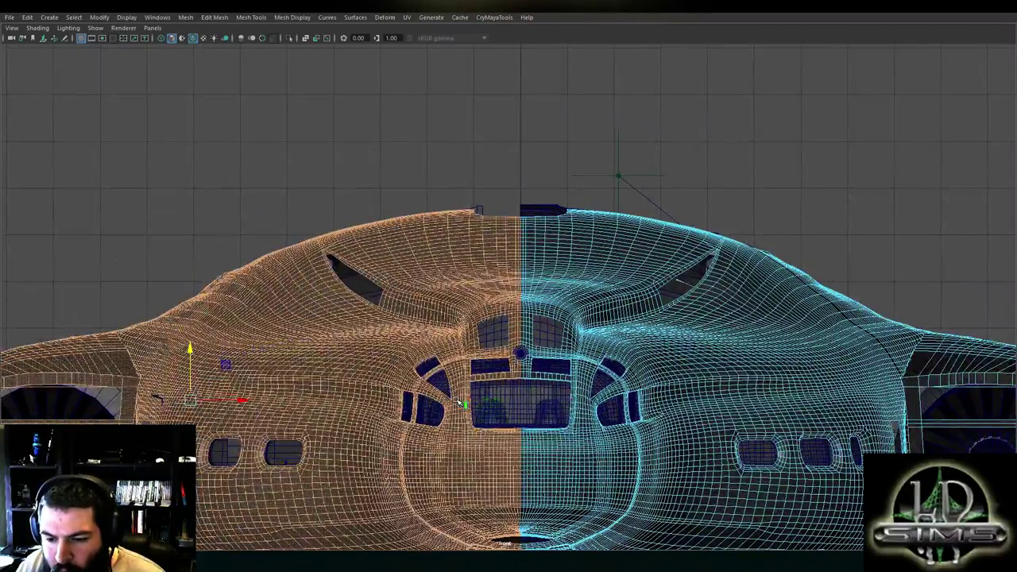
{"action": "key", "text": "Delete"}
{"action": "middle_click_drag", "start_coordinate": [465, 407], "coordinate": [466, 280], "text": "alt"}
{"action": "scroll", "coordinate": [465, 279], "scroll_direction": "up", "scroll_amount": 8}
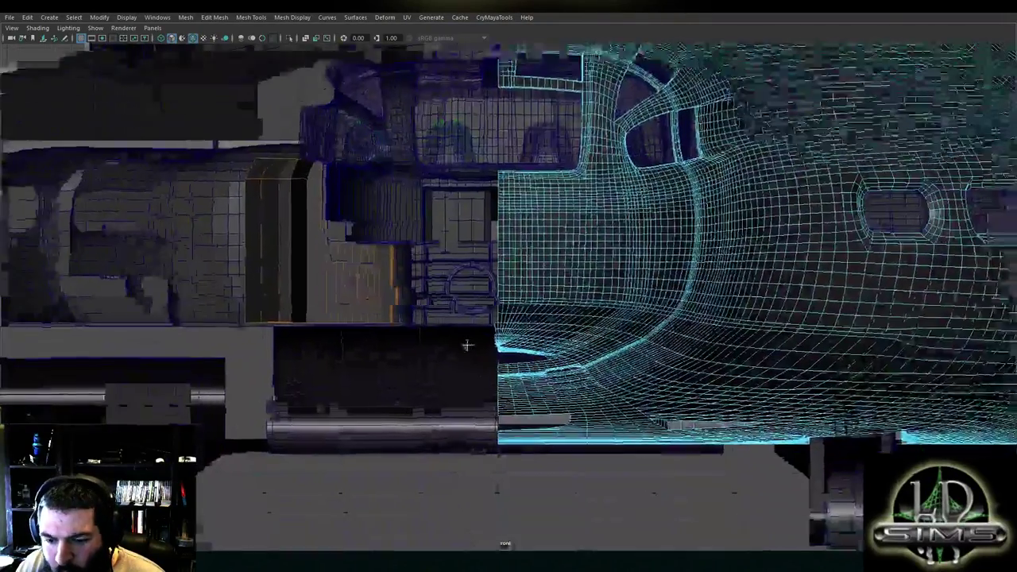
{"action": "left_click_drag", "start_coordinate": [450, 263], "coordinate": [490, 370]}
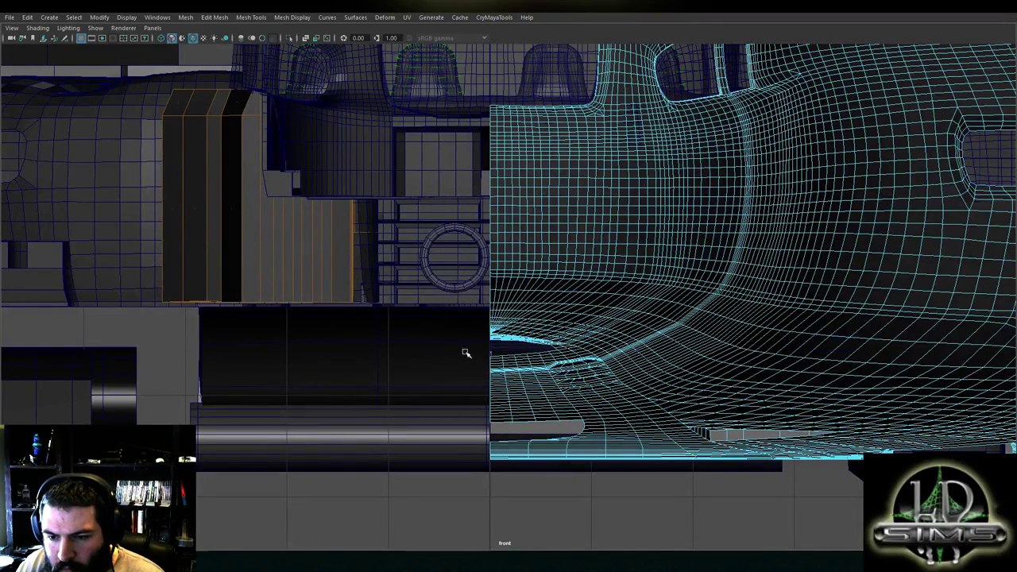
{"action": "key", "text": "a"}
{"action": "key", "text": "space"}
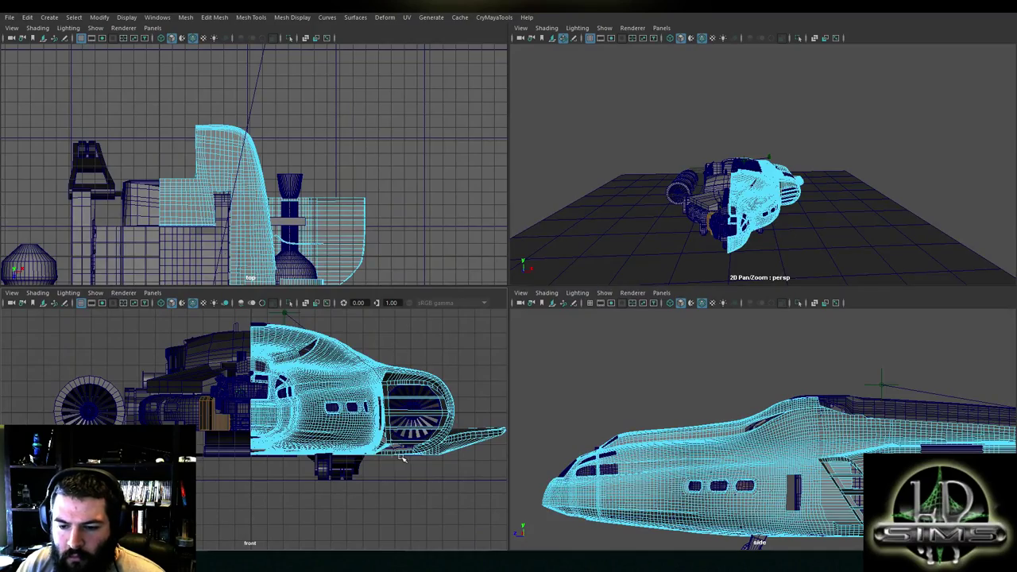
Switch the hull to vertex mode in the front view and raise the outermost underside vertex below the engine cowl
{"action": "key", "text": "space"}
{"action": "middle_click_drag", "start_coordinate": [668, 417], "coordinate": [310, 390], "text": "alt"}
{"action": "scroll", "coordinate": [506, 357], "scroll_direction": "up", "scroll_amount": 6}
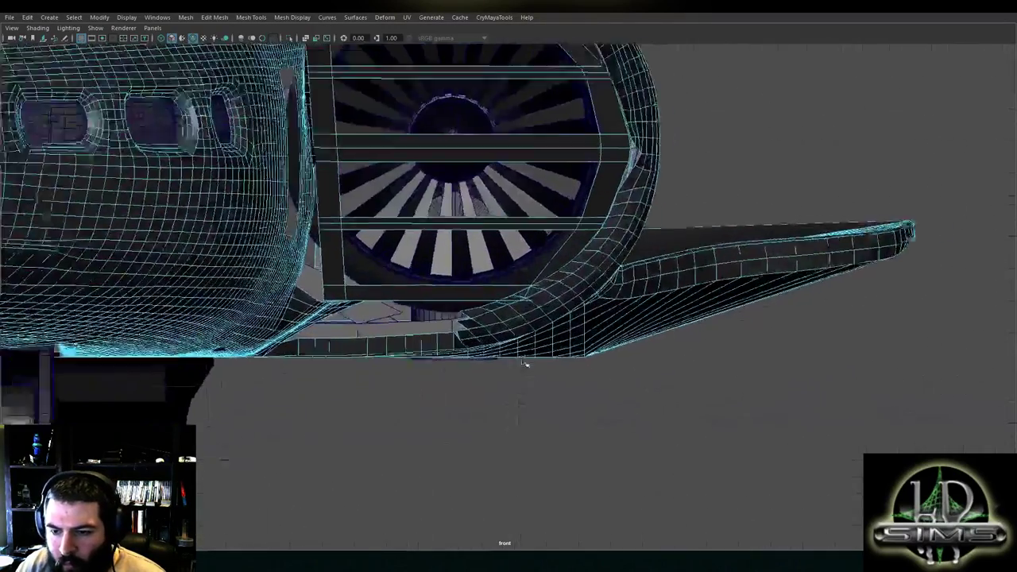
{"action": "scroll", "coordinate": [525, 363], "scroll_direction": "up", "scroll_amount": 6}
{"action": "right_click", "coordinate": [707, 256]}
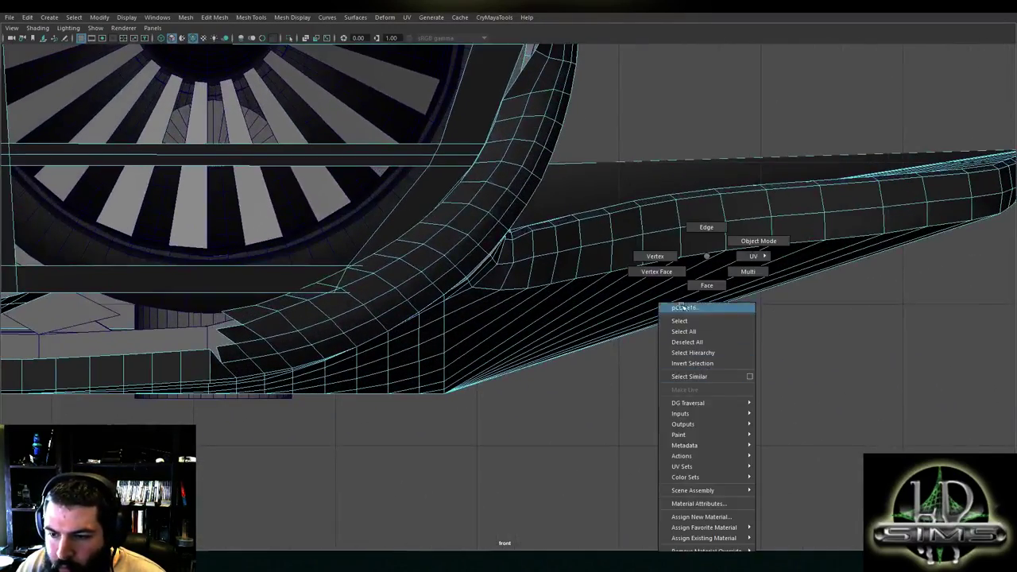
{"action": "left_click", "coordinate": [655, 256]}
{"action": "scroll", "coordinate": [454, 382], "scroll_direction": "up", "scroll_amount": 2}
{"action": "left_click", "coordinate": [428, 365]}
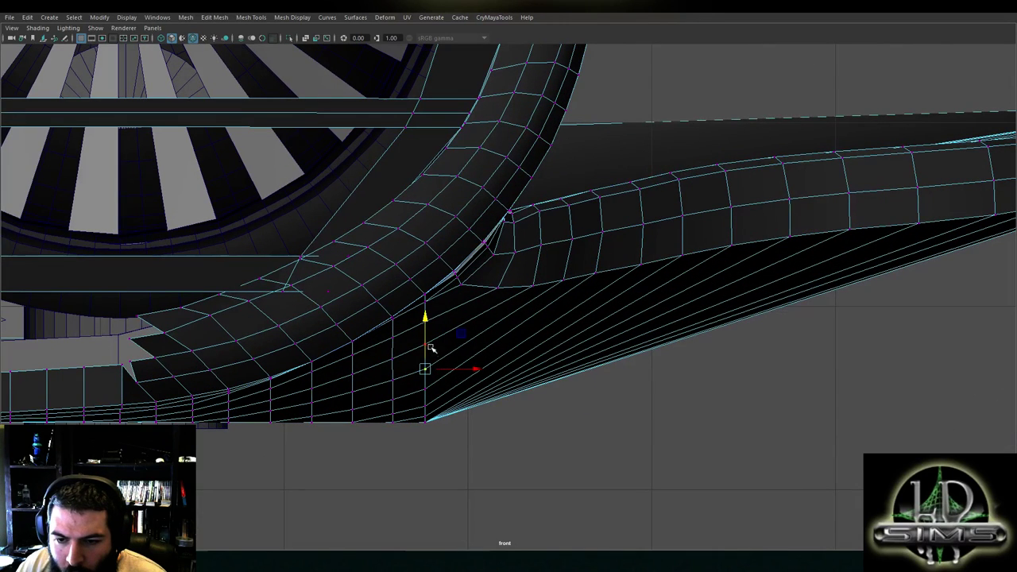
{"action": "left_click_drag", "start_coordinate": [437, 315], "coordinate": [393, 316]}
Working inward along the same row, raise the next underside vertices toward the engine cowl's lower edge
{"action": "left_click", "coordinate": [392, 327]}
{"action": "left_click", "coordinate": [392, 332]}
{"action": "left_click", "coordinate": [352, 350]}
{"action": "left_click", "coordinate": [312, 366]}
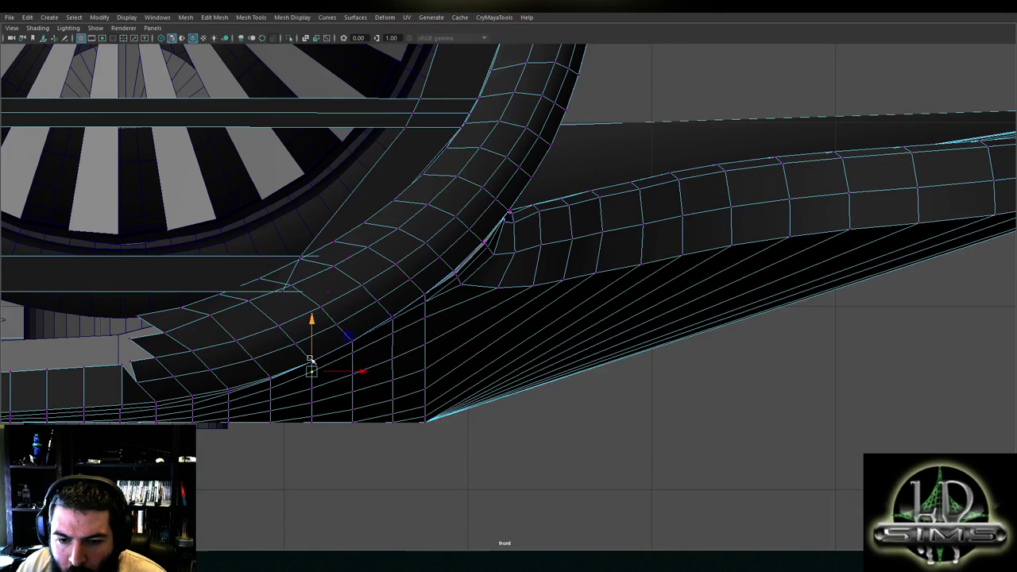
{"action": "left_click", "coordinate": [272, 385]}
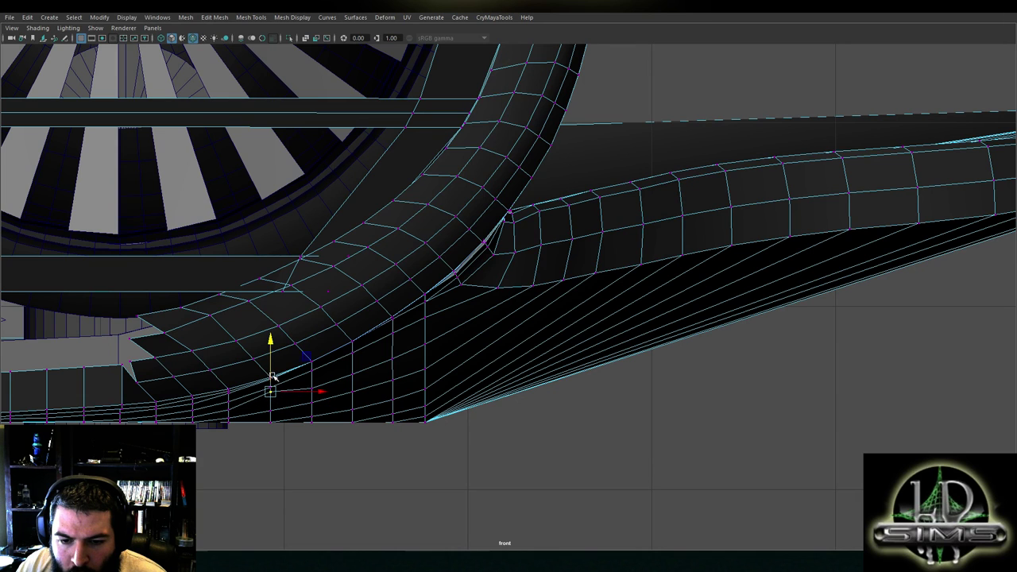
Work back outward along the underside, raising one vertex per column closer beneath the cowl edge as far as the outermost column
{"action": "middle_click_drag", "start_coordinate": [268, 393], "coordinate": [400, 391], "text": "alt"}
{"action": "scroll", "coordinate": [400, 391], "scroll_direction": "up", "scroll_amount": 2}
{"action": "left_click", "coordinate": [351, 375]}
{"action": "left_click_drag", "start_coordinate": [350, 357], "coordinate": [351, 350]}
{"action": "left_click", "coordinate": [398, 344]}
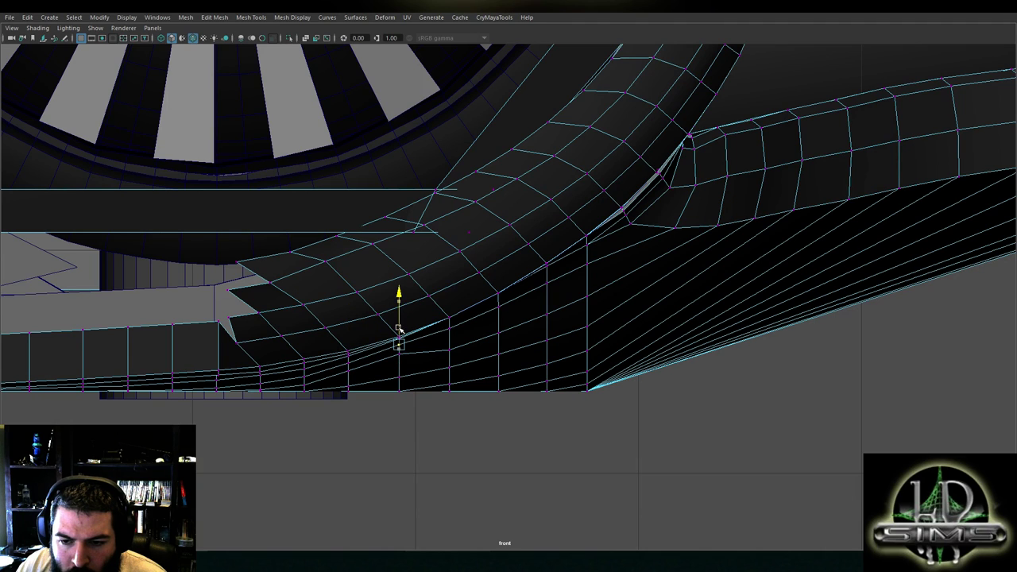
{"action": "left_click", "coordinate": [449, 323]}
{"action": "left_click", "coordinate": [499, 295]}
{"action": "left_click", "coordinate": [549, 283]}
{"action": "left_click_drag", "start_coordinate": [556, 284], "coordinate": [548, 266]}
{"action": "left_click", "coordinate": [585, 256]}
Reposition the two lower-edge vertices at the wing root to even out its curve into the cowl
{"action": "left_click", "coordinate": [674, 217]}
{"action": "mouse_move", "coordinate": [674, 214]}
{"action": "left_mouse_down"}
{"action": "mouse_move", "coordinate": [690, 220]}
{"action": "mouse_move", "coordinate": [662, 200]}
{"action": "left_mouse_up"}
{"action": "left_click_drag", "start_coordinate": [713, 223], "coordinate": [768, 221]}
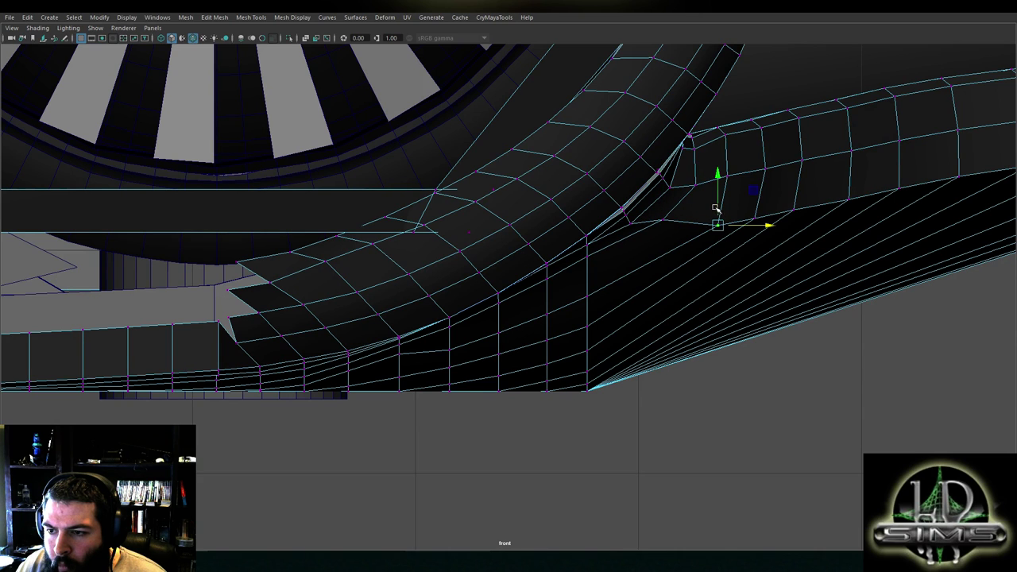
Raise the lower underside vertices in the middle and inner columns so their edges follow the cowl's curve
{"action": "middle_click_drag", "start_coordinate": [576, 273], "coordinate": [647, 224], "text": "alt"}
{"action": "left_click", "coordinate": [521, 297]}
{"action": "left_click", "coordinate": [518, 292]}
{"action": "left_click_drag", "start_coordinate": [519, 273], "coordinate": [522, 267]}
{"action": "left_click", "coordinate": [370, 331]}
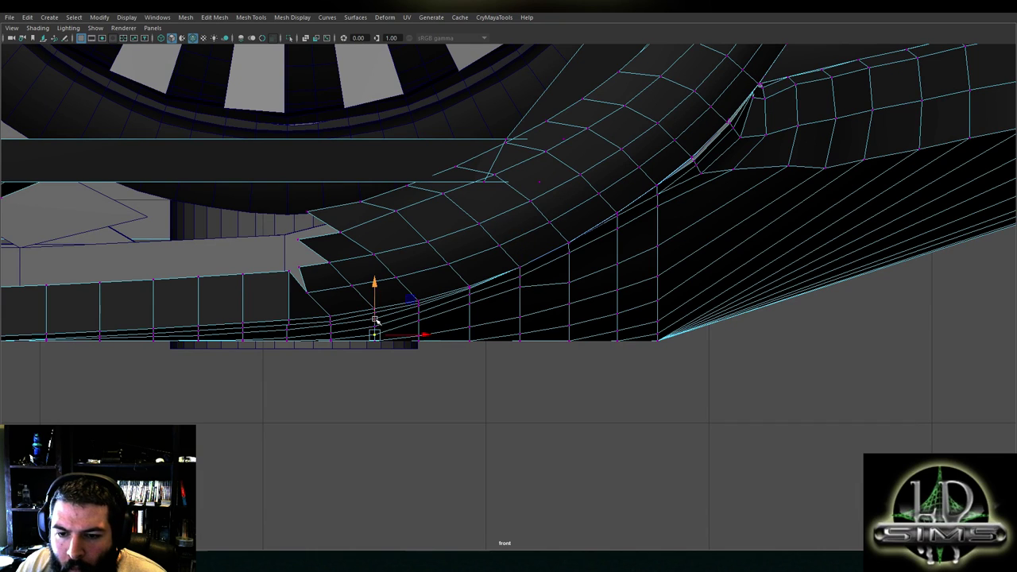
{"action": "left_click_drag", "start_coordinate": [380, 316], "coordinate": [377, 309]}
{"action": "left_click", "coordinate": [331, 328]}
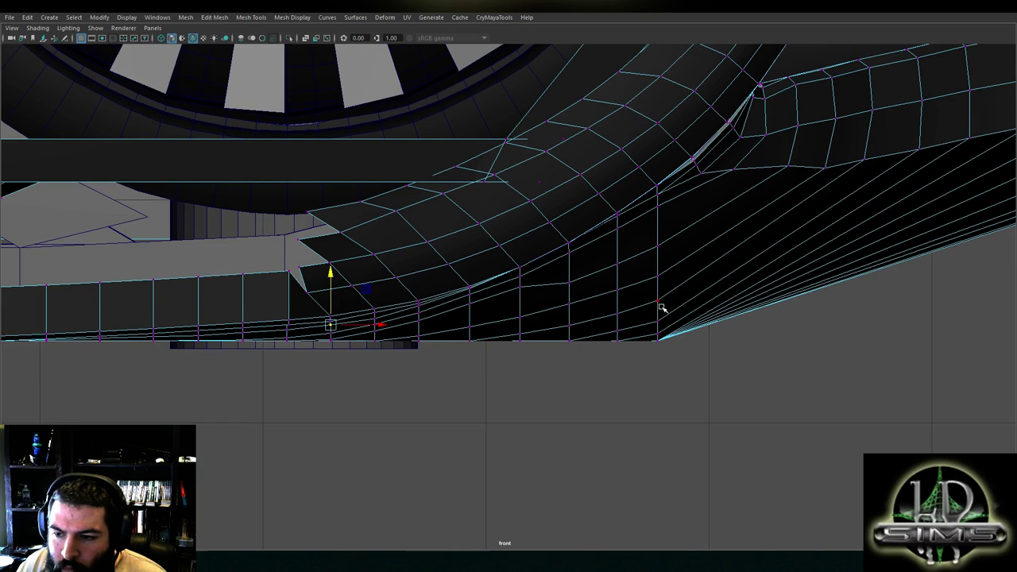
Raise the next-row vertices of the three outer underside columns up toward the cowl edge
{"action": "left_click", "coordinate": [658, 248]}
{"action": "left_click_drag", "start_coordinate": [659, 224], "coordinate": [659, 200]}
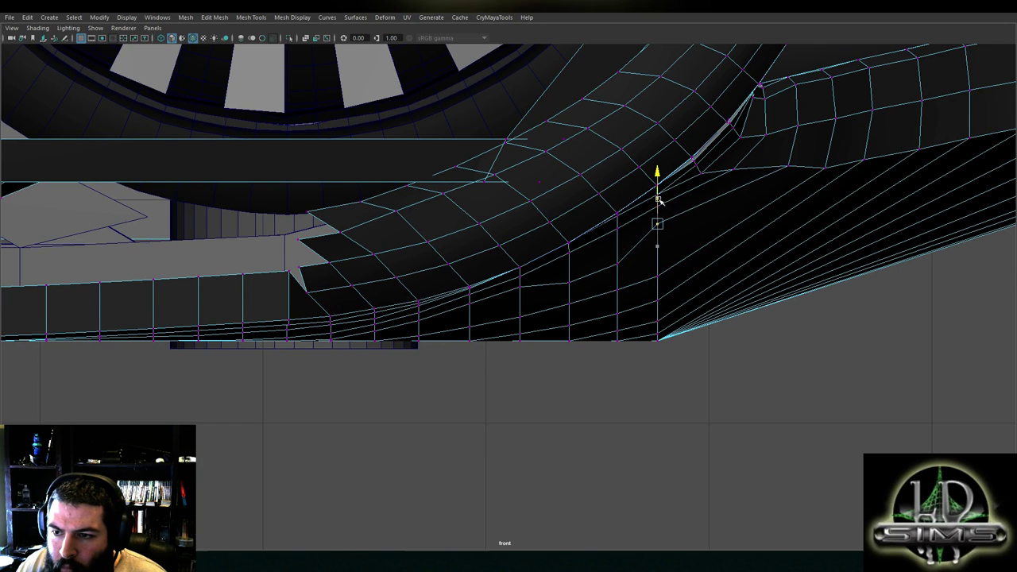
{"action": "left_click", "coordinate": [616, 262]}
{"action": "left_click_drag", "start_coordinate": [620, 235], "coordinate": [620, 214]}
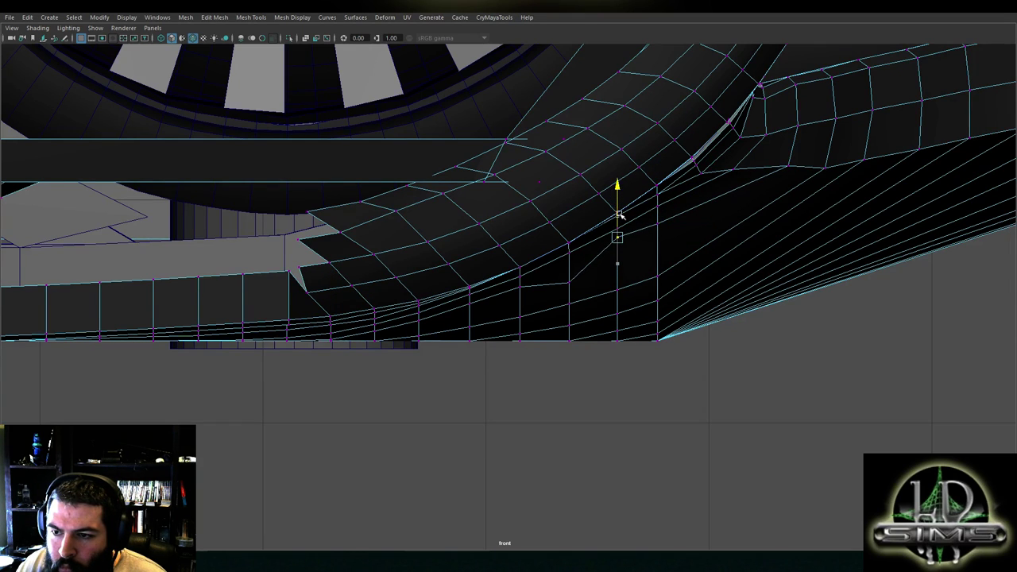
{"action": "left_click", "coordinate": [569, 283]}
{"action": "left_click_drag", "start_coordinate": [571, 255], "coordinate": [571, 236]}
Raise the lower vertices of the three inner underside columns, including the bottom one near the cowl's inner end
{"action": "left_click", "coordinate": [469, 322]}
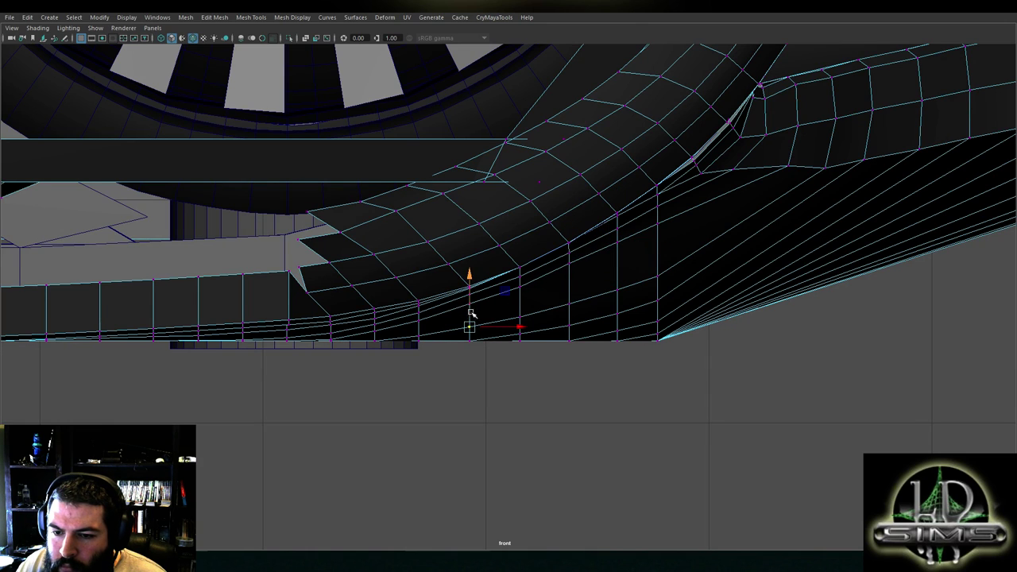
{"action": "left_click_drag", "start_coordinate": [470, 296], "coordinate": [469, 288]}
{"action": "left_click", "coordinate": [418, 336]}
{"action": "left_click_drag", "start_coordinate": [419, 317], "coordinate": [418, 307]}
{"action": "left_click", "coordinate": [376, 338]}
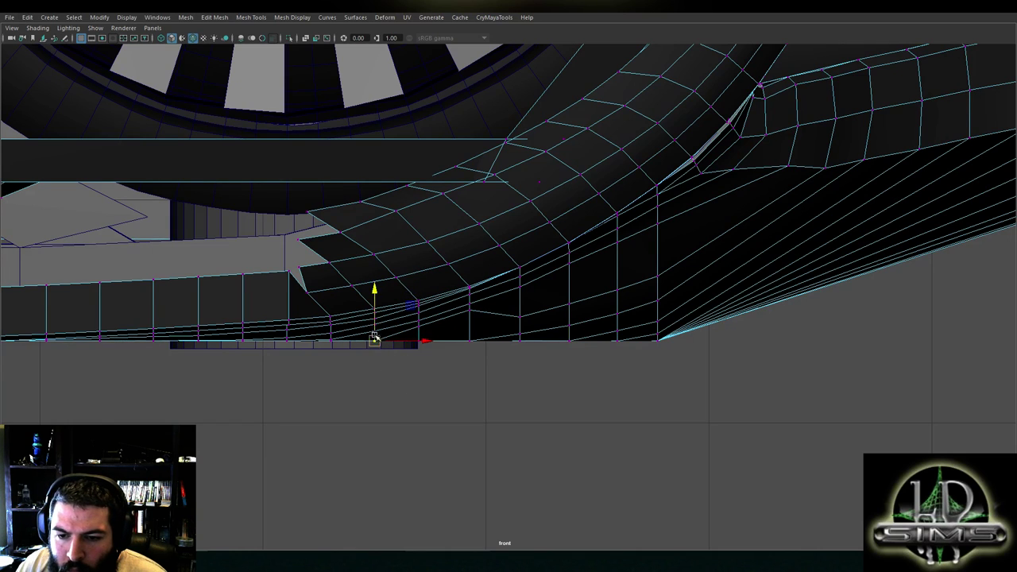
{"action": "left_click", "coordinate": [375, 347]}
{"action": "left_click_drag", "start_coordinate": [371, 337], "coordinate": [372, 338]}
Restore the full interface and raise the bottom vertex slightly at the inner end of the cowl's underside
{"action": "right_click_drag", "start_coordinate": [299, 363], "coordinate": [320, 365], "text": "alt"}
{"action": "middle_click_drag", "start_coordinate": [246, 382], "coordinate": [474, 366], "text": "alt"}
{"action": "right_click_drag", "start_coordinate": [474, 367], "coordinate": [554, 371], "text": "alt"}
{"action": "left_click", "coordinate": [554, 364]}
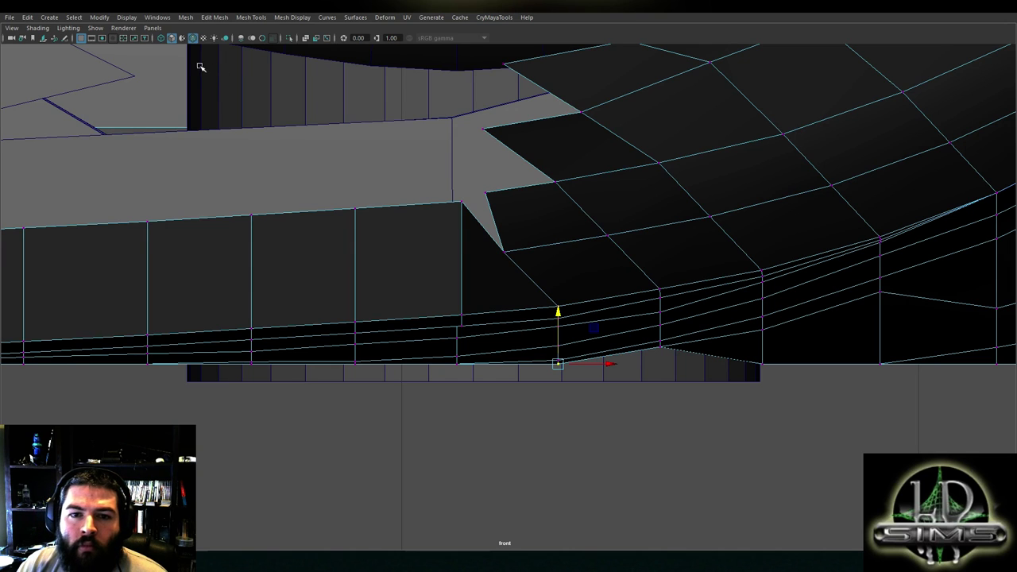
{"action": "key", "text": "ctrl+space"}
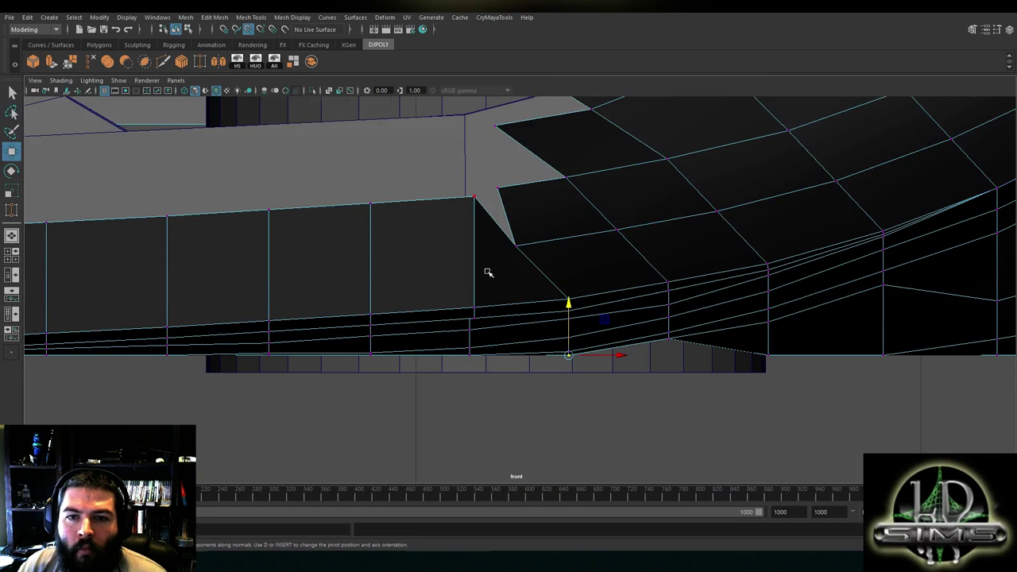
{"action": "scroll", "coordinate": [595, 343], "scroll_direction": "up", "scroll_amount": 3}
{"action": "left_click_drag", "start_coordinate": [600, 363], "coordinate": [600, 391]}
Raise the bottom vertex of the next column outward to begin curving the underside's bottom edge upward
{"action": "scroll", "coordinate": [629, 405], "scroll_direction": "up", "scroll_amount": 1}
{"action": "middle_click_drag", "start_coordinate": [704, 373], "coordinate": [464, 337], "text": "alt"}
{"action": "scroll", "coordinate": [543, 362], "scroll_direction": "up", "scroll_amount": 2}
{"action": "left_click_drag", "start_coordinate": [573, 357], "coordinate": [545, 375]}
{"action": "left_click_drag", "start_coordinate": [551, 336], "coordinate": [551, 331]}
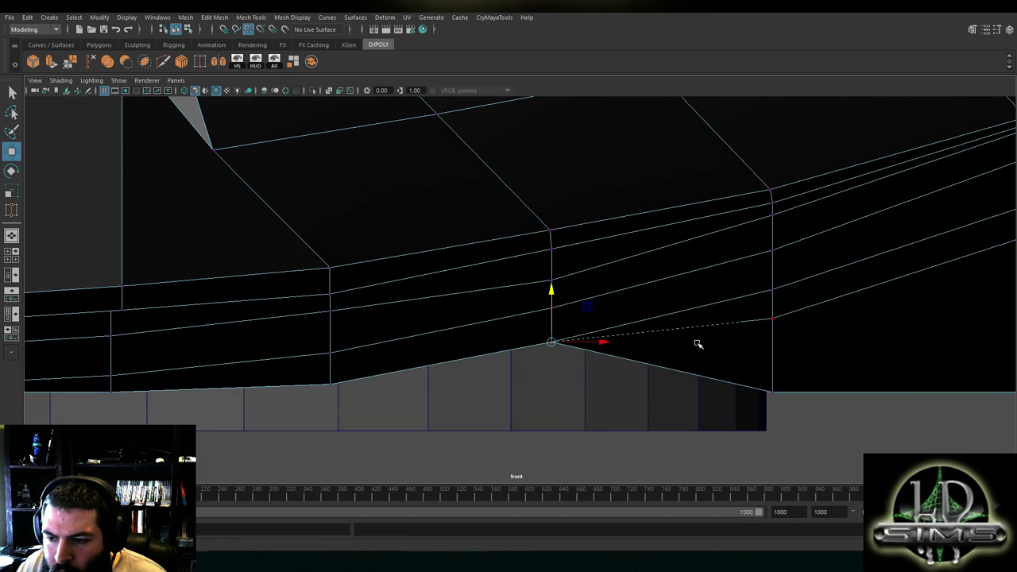
Raise the lowest vertices of the following two underside columns to continue the rising bottom edge
{"action": "middle_click_drag", "start_coordinate": [696, 344], "coordinate": [515, 309], "text": "alt"}
{"action": "left_click", "coordinate": [591, 272]}
{"action": "left_click_drag", "start_coordinate": [591, 268], "coordinate": [593, 250]}
{"action": "left_click_drag", "start_coordinate": [605, 343], "coordinate": [578, 367]}
{"action": "left_click_drag", "start_coordinate": [594, 328], "coordinate": [594, 291]}
{"action": "middle_click_drag", "start_coordinate": [686, 290], "coordinate": [438, 299], "text": "alt"}
{"action": "left_click_drag", "start_coordinate": [597, 320], "coordinate": [562, 366]}
{"action": "left_click_drag", "start_coordinate": [583, 321], "coordinate": [583, 319]}
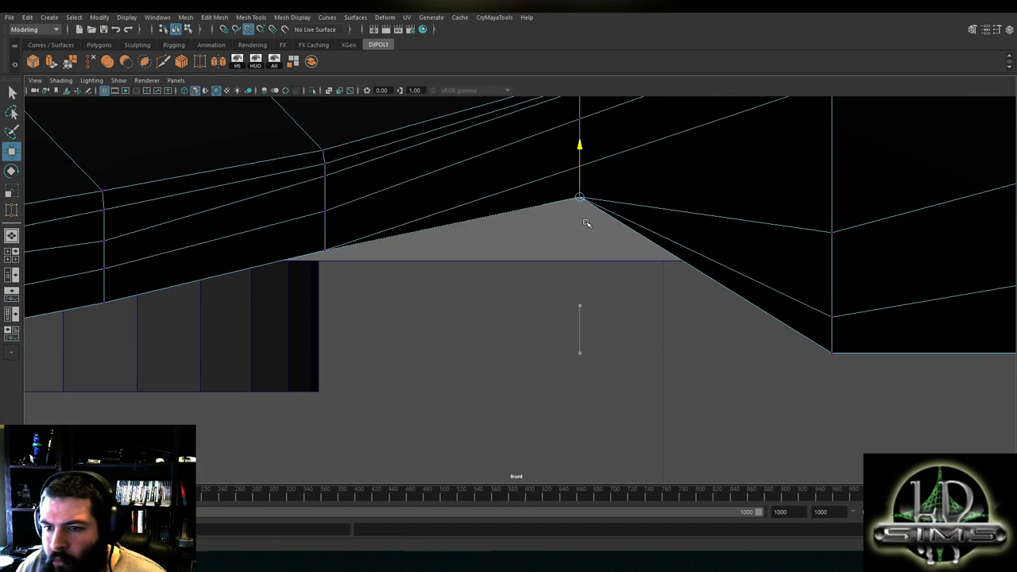
Raise the second-lowest vertex of the next column outward, undoing the first attempt and repositioning it
{"action": "middle_click_drag", "start_coordinate": [745, 275], "coordinate": [472, 277], "text": "alt"}
{"action": "left_click_drag", "start_coordinate": [542, 326], "coordinate": [558, 264]}
{"action": "key", "text": "ctrl+z"}
{"action": "key", "text": "shift+z"}
{"action": "key", "text": "ctrl+z"}
{"action": "left_click_drag", "start_coordinate": [559, 280], "coordinate": [560, 239]}
{"action": "middle_click_drag", "start_coordinate": [565, 234], "coordinate": [515, 356], "text": "alt"}
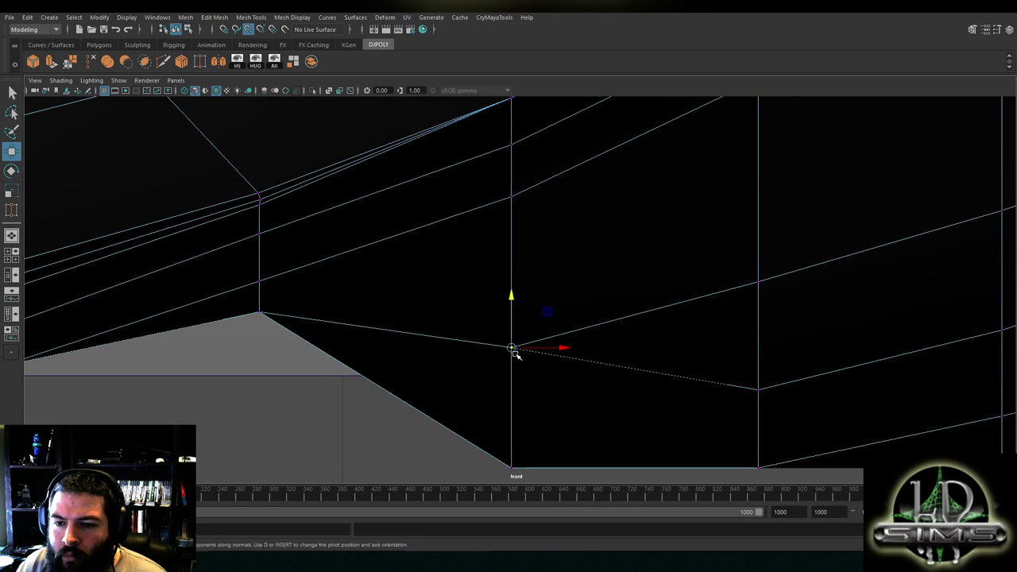
Lift that column's bottom vertex toward the one above, and raise the lower vertices of the adjacent outer column
{"action": "middle_click_drag", "start_coordinate": [551, 390], "coordinate": [545, 315], "text": "alt"}
{"action": "left_click_drag", "start_coordinate": [531, 355], "coordinate": [497, 401]}
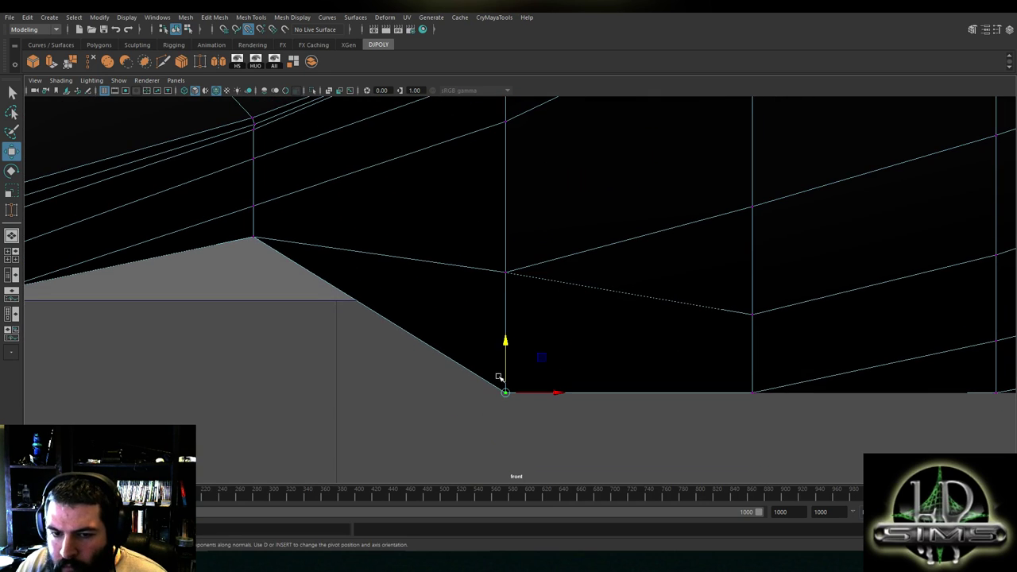
{"action": "left_click_drag", "start_coordinate": [506, 348], "coordinate": [509, 270]}
{"action": "middle_click_drag", "start_coordinate": [509, 270], "coordinate": [577, 329], "text": "alt"}
{"action": "left_click_drag", "start_coordinate": [577, 329], "coordinate": [557, 277]}
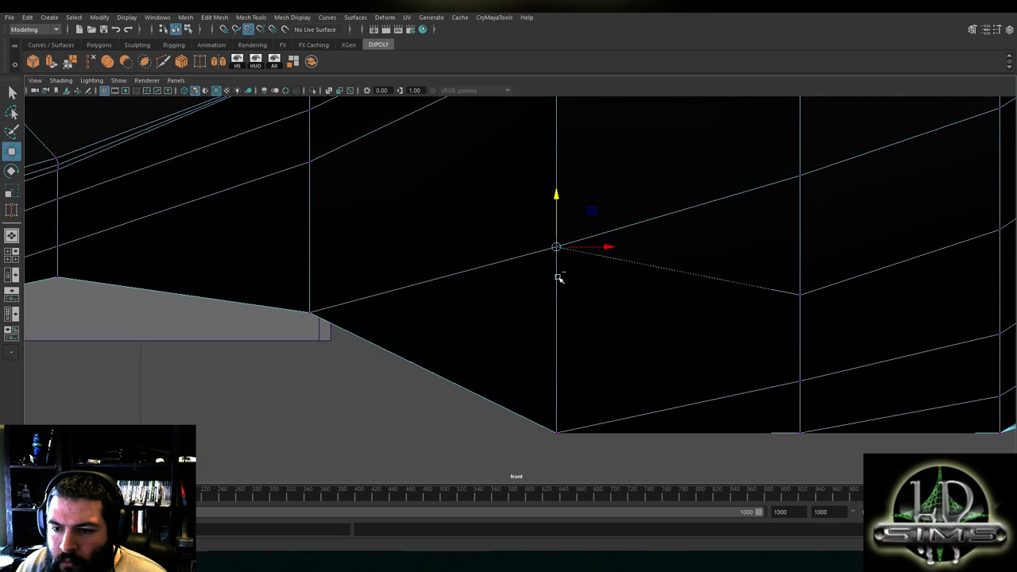
{"action": "left_click_drag", "start_coordinate": [545, 442], "coordinate": [563, 317]}
Raise the remaining lower vertices of the second-outermost underside column, bringing its bottom vertex close beneath the ones above
{"action": "middle_click_drag", "start_coordinate": [606, 317], "coordinate": [381, 278], "text": "alt"}
{"action": "left_click_drag", "start_coordinate": [608, 247], "coordinate": [579, 284]}
{"action": "middle_click_drag", "start_coordinate": [579, 286], "coordinate": [555, 399], "text": "alt"}
{"action": "left_click", "coordinate": [577, 338]}
{"action": "key", "text": "ctrl+z"}
{"action": "left_click_drag", "start_coordinate": [571, 335], "coordinate": [568, 325]}
{"action": "left_click_drag", "start_coordinate": [581, 403], "coordinate": [566, 321]}
{"action": "middle_click_drag", "start_coordinate": [567, 323], "coordinate": [550, 218], "text": "alt"}
{"action": "left_click_drag", "start_coordinate": [565, 365], "coordinate": [539, 414]}
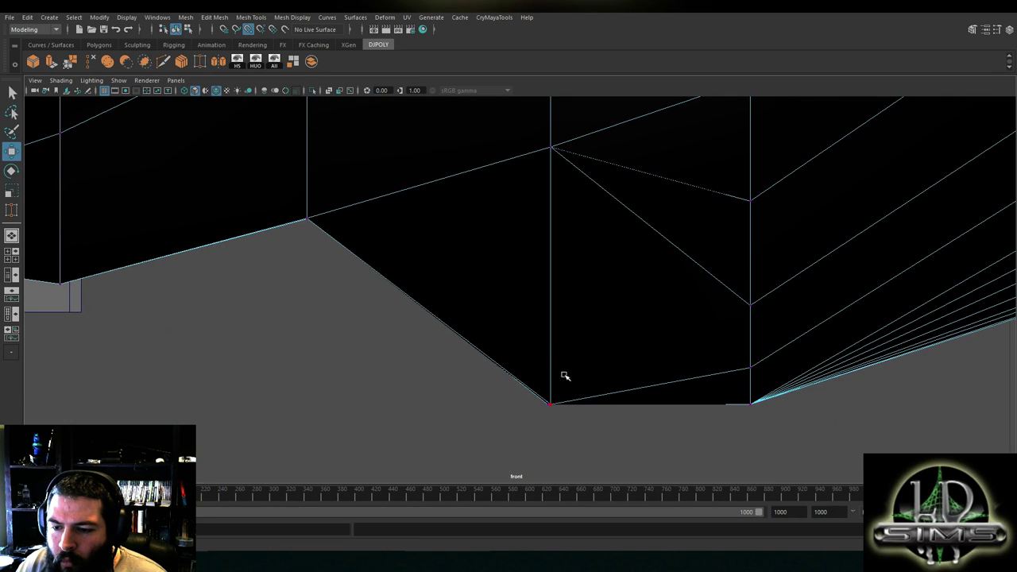
{"action": "left_click_drag", "start_coordinate": [550, 375], "coordinate": [538, 181]}
Raise the lower vertices of the outermost column, where the wing's underside edges converge, in line with the curved bottom edge
{"action": "middle_click_drag", "start_coordinate": [543, 242], "coordinate": [397, 364], "text": "alt"}
{"action": "left_click_drag", "start_coordinate": [608, 298], "coordinate": [604, 250]}
{"action": "left_click_drag", "start_coordinate": [617, 376], "coordinate": [603, 351]}
{"action": "middle_click_drag", "start_coordinate": [612, 441], "coordinate": [595, 336], "text": "alt"}
{"action": "left_click_drag", "start_coordinate": [589, 389], "coordinate": [580, 400]}
{"action": "left_click_drag", "start_coordinate": [586, 364], "coordinate": [587, 173]}
{"action": "left_click_drag", "start_coordinate": [606, 401], "coordinate": [586, 363]}
Raise two bottom-edge vertices on the inner part of the cowl's underside to even out the curve
{"action": "scroll", "coordinate": [630, 272], "scroll_direction": "down", "scroll_amount": 10}
{"action": "middle_click_drag", "start_coordinate": [579, 321], "coordinate": [522, 349], "text": "alt"}
{"action": "scroll", "coordinate": [469, 368], "scroll_direction": "up", "scroll_amount": 5}
{"action": "scroll", "coordinate": [442, 352], "scroll_direction": "up", "scroll_amount": 5}
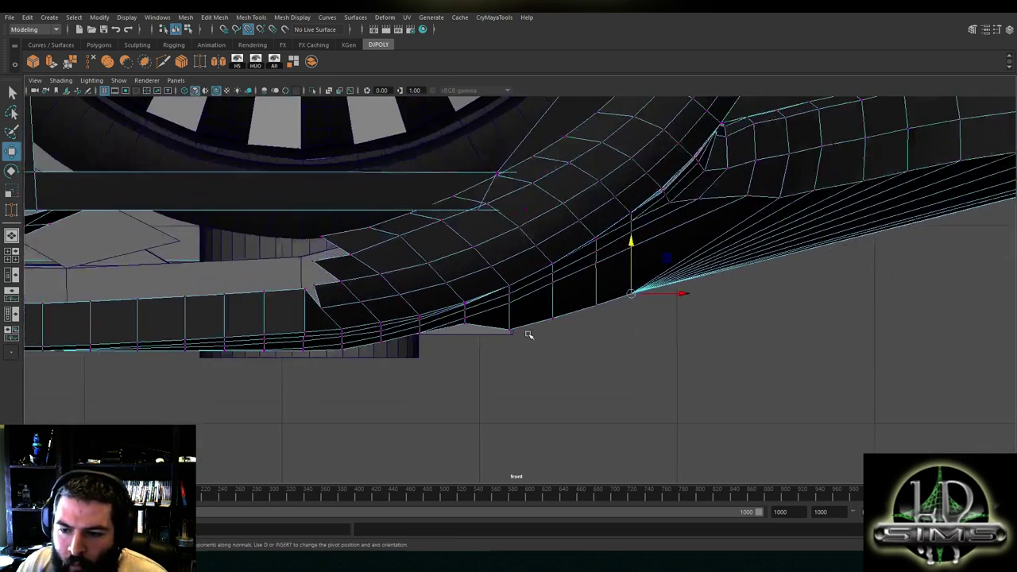
{"action": "scroll", "coordinate": [519, 349], "scroll_direction": "up", "scroll_amount": 2}
{"action": "left_click_drag", "start_coordinate": [501, 397], "coordinate": [487, 368]}
{"action": "left_click", "coordinate": [349, 391]}
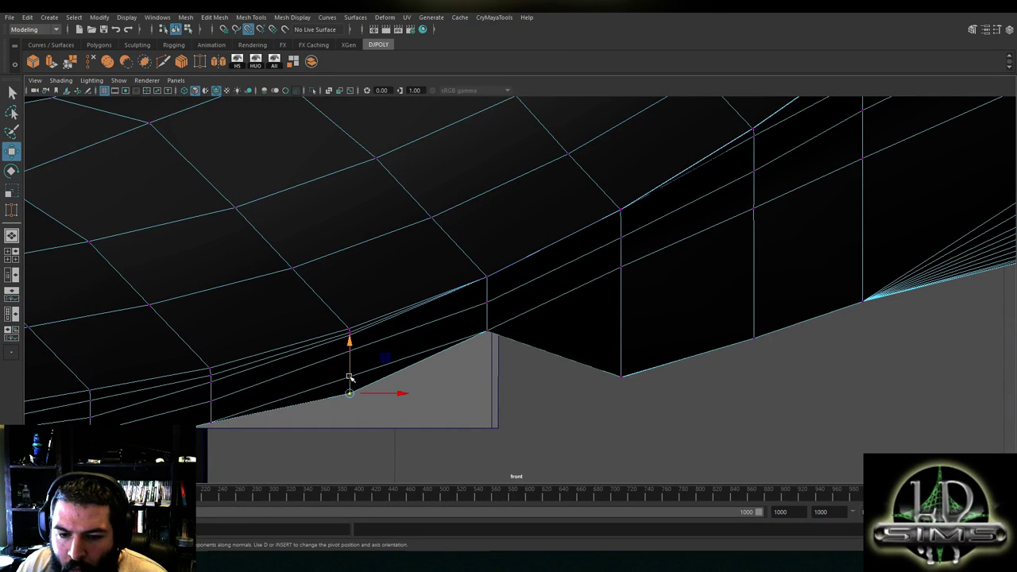
{"action": "left_click_drag", "start_coordinate": [349, 392], "coordinate": [351, 370]}
Raise the bottom-edge vertices of the outer columns, including the wing corner, so the underside runs parallel to the cowl
{"action": "left_click_drag", "start_coordinate": [637, 358], "coordinate": [595, 393]}
{"action": "left_click_drag", "start_coordinate": [623, 340], "coordinate": [624, 296]}
{"action": "middle_click_drag", "start_coordinate": [779, 302], "coordinate": [573, 370], "text": "alt"}
{"action": "left_click_drag", "start_coordinate": [574, 370], "coordinate": [548, 316]}
{"action": "mouse_move", "coordinate": [673, 328]}
{"action": "left_mouse_down"}
{"action": "mouse_move", "coordinate": [643, 382]}
{"action": "mouse_move", "coordinate": [658, 317]}
{"action": "left_mouse_up"}
{"action": "middle_click_drag", "start_coordinate": [677, 287], "coordinate": [623, 364], "text": "alt"}
{"action": "left_click_drag", "start_coordinate": [605, 347], "coordinate": [605, 304]}
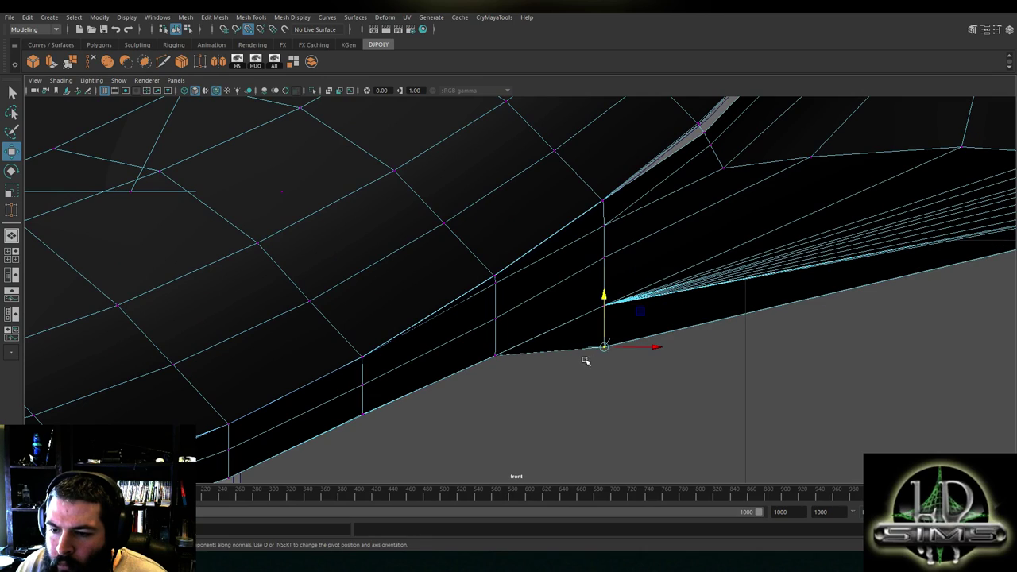
Examine the reshaped engine cowl and wing underside in the front and perspective views, from the side and above
{"action": "scroll", "coordinate": [606, 328], "scroll_direction": "down", "scroll_amount": 10}
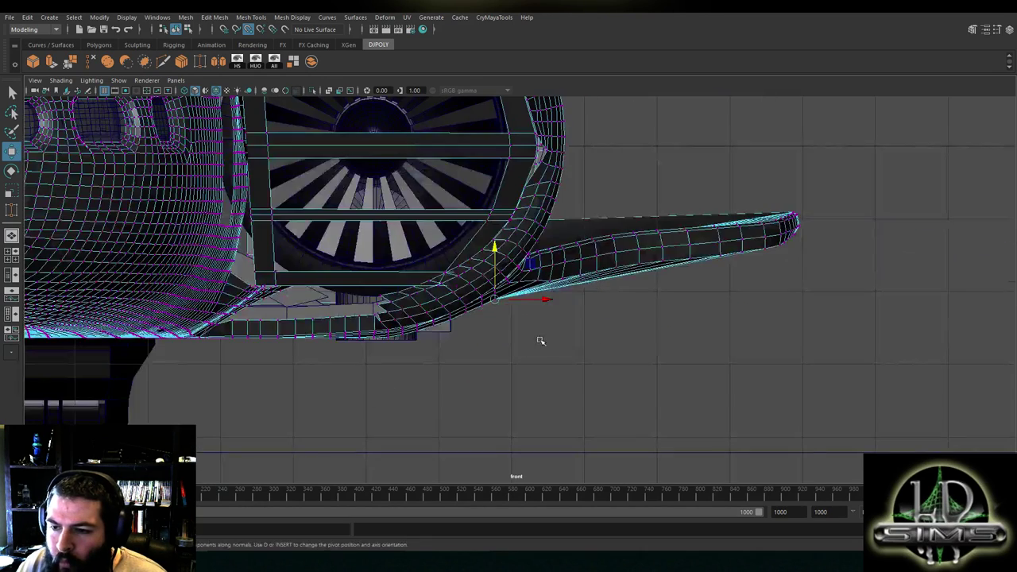
{"action": "scroll", "coordinate": [475, 365], "scroll_direction": "down", "scroll_amount": 6}
{"action": "key", "text": "space"}
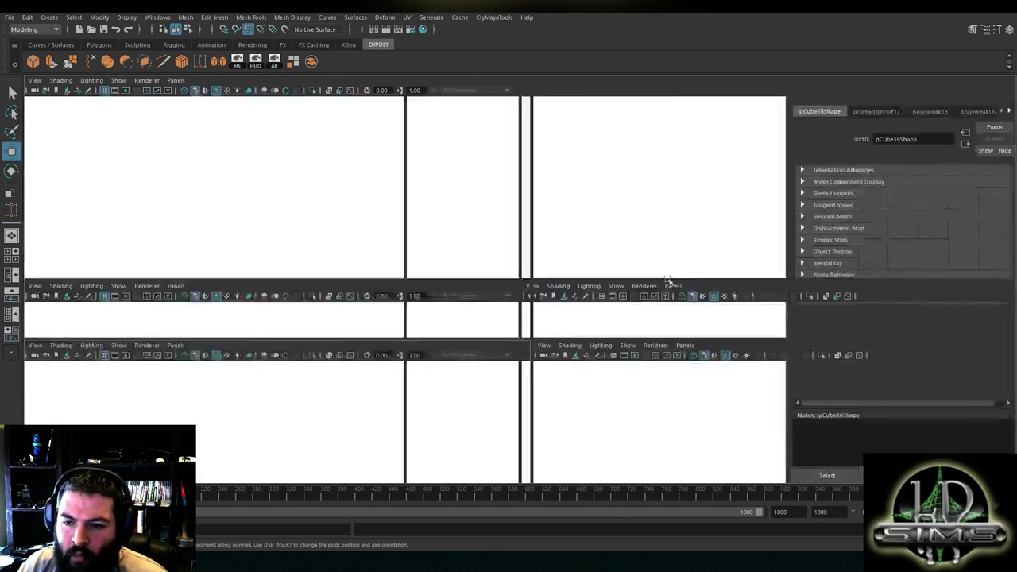
{"action": "key", "text": "space"}
{"action": "left_click_drag", "start_coordinate": [819, 210], "coordinate": [600, 266], "text": "alt"}
{"action": "scroll", "coordinate": [600, 257], "scroll_direction": "up", "scroll_amount": 4}
{"action": "scroll", "coordinate": [601, 265], "scroll_direction": "up", "scroll_amount": 10}
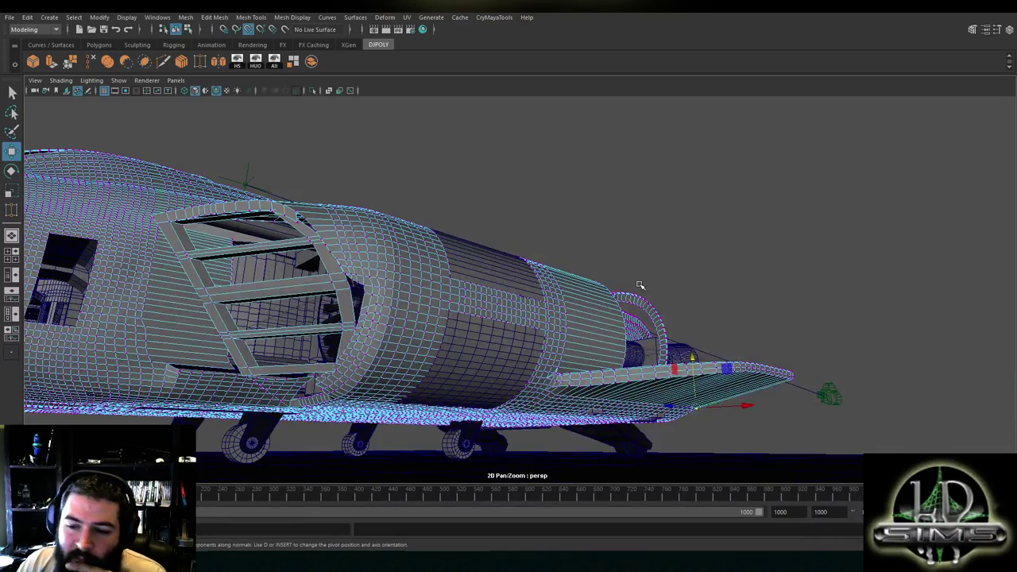
{"action": "scroll", "coordinate": [581, 275], "scroll_direction": "down", "scroll_amount": 4}
{"action": "left_click_drag", "start_coordinate": [581, 275], "coordinate": [555, 326], "text": "alt"}
{"action": "scroll", "coordinate": [579, 306], "scroll_direction": "up", "scroll_amount": 4}
{"action": "scroll", "coordinate": [554, 319], "scroll_direction": "down", "scroll_amount": 4}
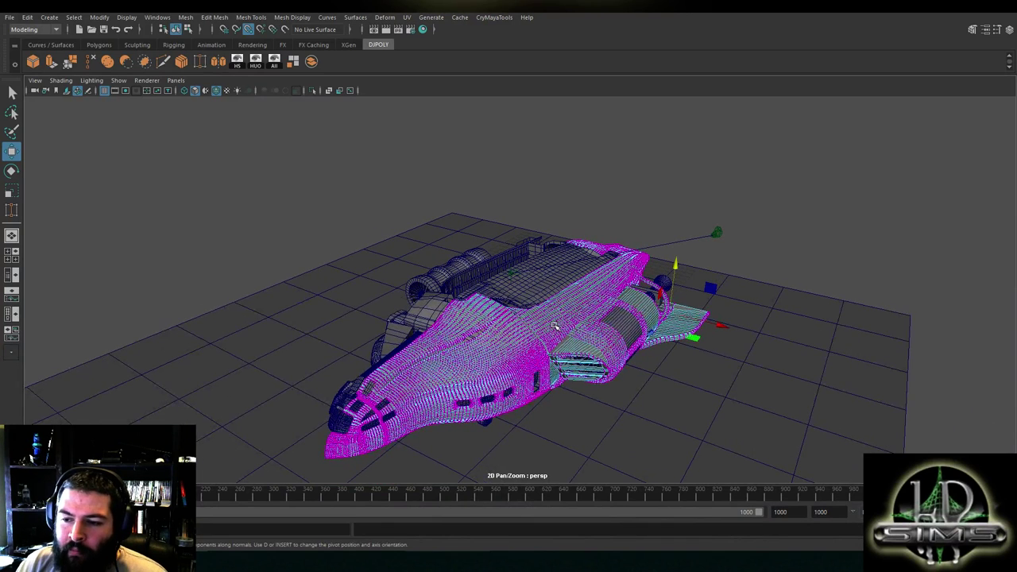
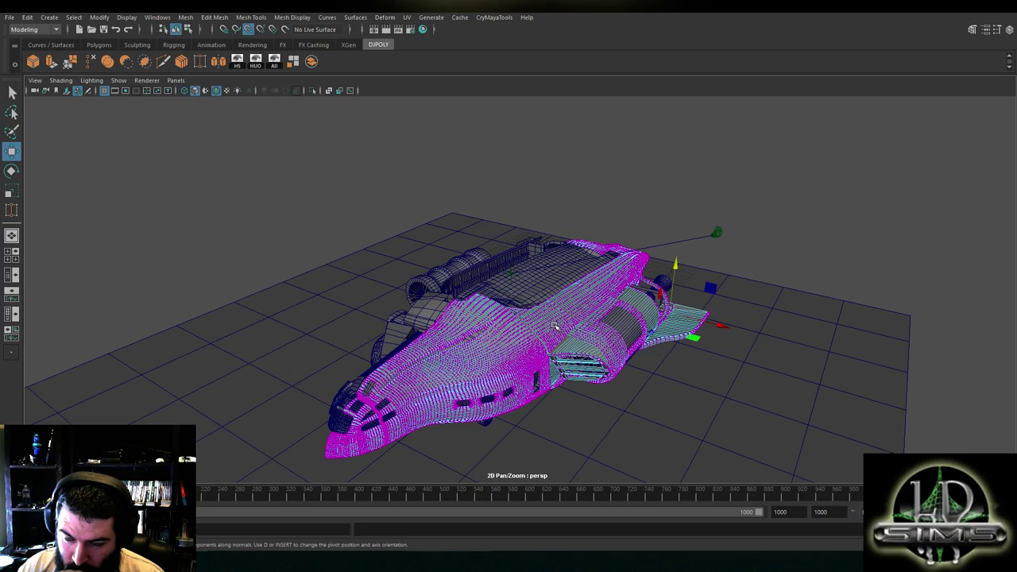
{"action": "left_click_drag", "start_coordinate": [652, 237], "coordinate": [530, 342], "text": "alt"}
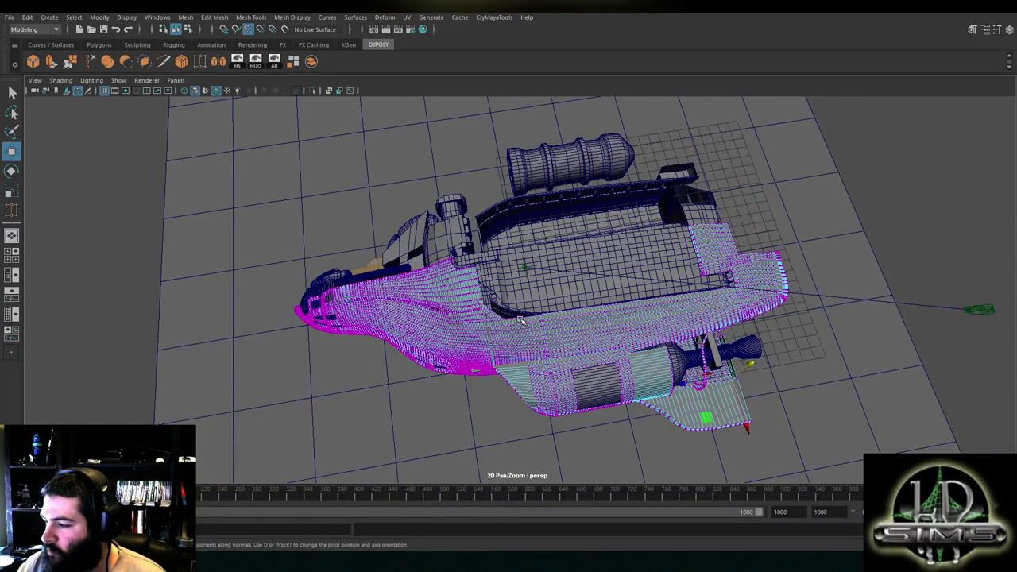
{"action": "left_click_drag", "start_coordinate": [531, 303], "coordinate": [663, 172], "text": "alt"}
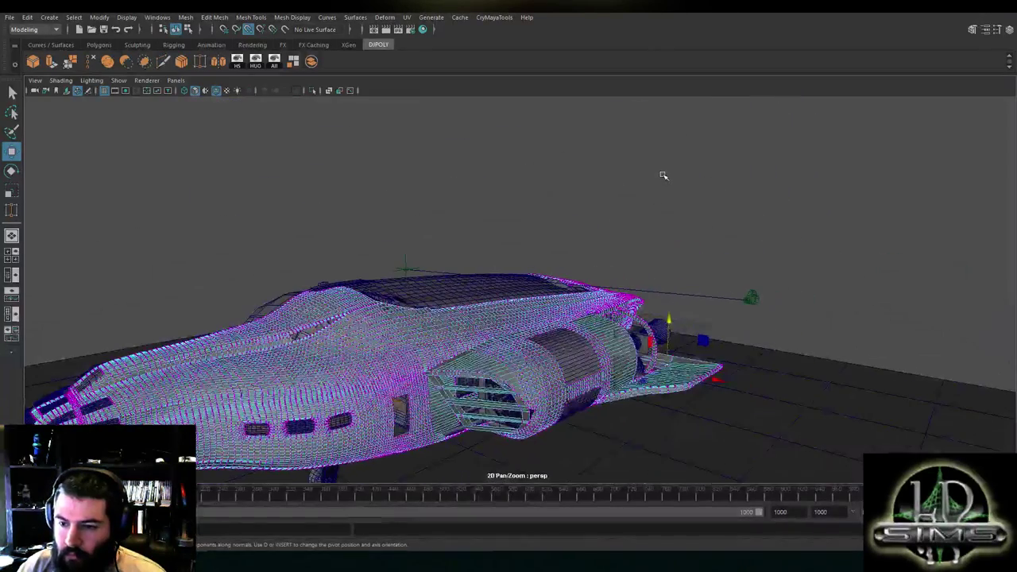
In the side view, turn off point snapping and slightly lower the vertex beneath the hull's upper edge, above the arched opening
{"action": "left_click", "coordinate": [696, 162]}
{"action": "left_click", "coordinate": [592, 295]}
{"action": "left_click_drag", "start_coordinate": [592, 294], "coordinate": [595, 266], "text": "alt"}
{"action": "key", "text": "space"}
{"action": "key", "text": "space"}
{"action": "right_click_drag", "start_coordinate": [638, 173], "coordinate": [596, 173]}
{"action": "scroll", "coordinate": [621, 321], "scroll_direction": "up", "scroll_amount": 8}
{"action": "scroll", "coordinate": [652, 319], "scroll_direction": "up", "scroll_amount": 5}
{"action": "middle_click_drag", "start_coordinate": [835, 344], "coordinate": [556, 345], "text": "alt"}
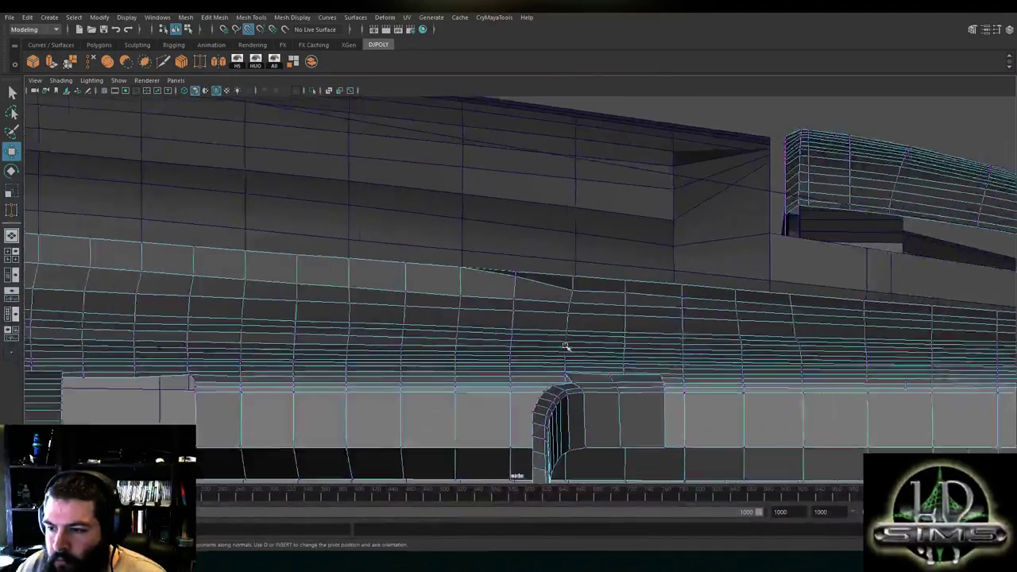
{"action": "scroll", "coordinate": [636, 338], "scroll_direction": "up", "scroll_amount": 4}
{"action": "middle_click_drag", "start_coordinate": [717, 332], "coordinate": [521, 317], "text": "alt"}
{"action": "left_click", "coordinate": [496, 272]}
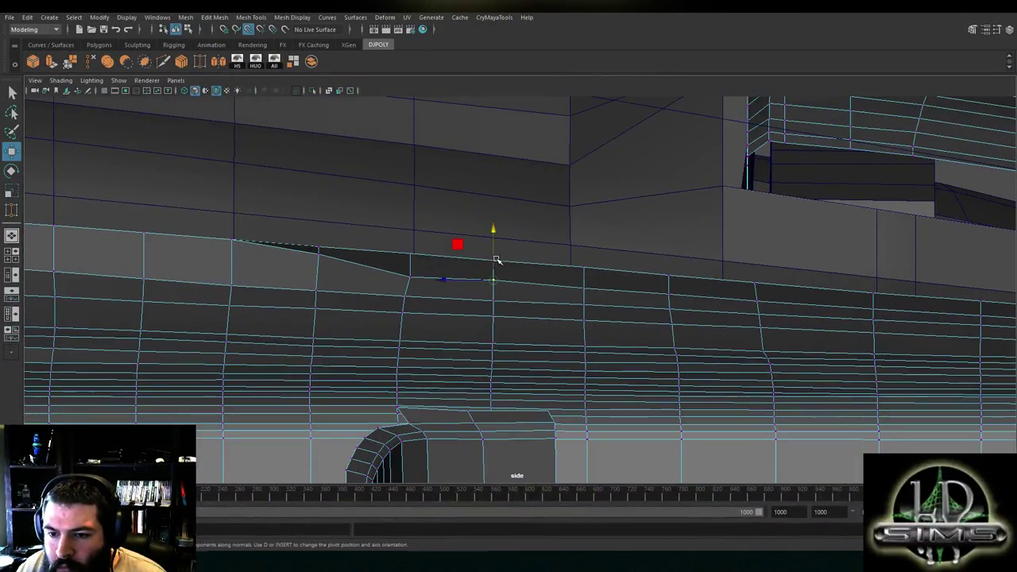
{"action": "left_click", "coordinate": [252, 20]}
{"action": "left_click", "coordinate": [252, 19]}
{"action": "left_click", "coordinate": [248, 31]}
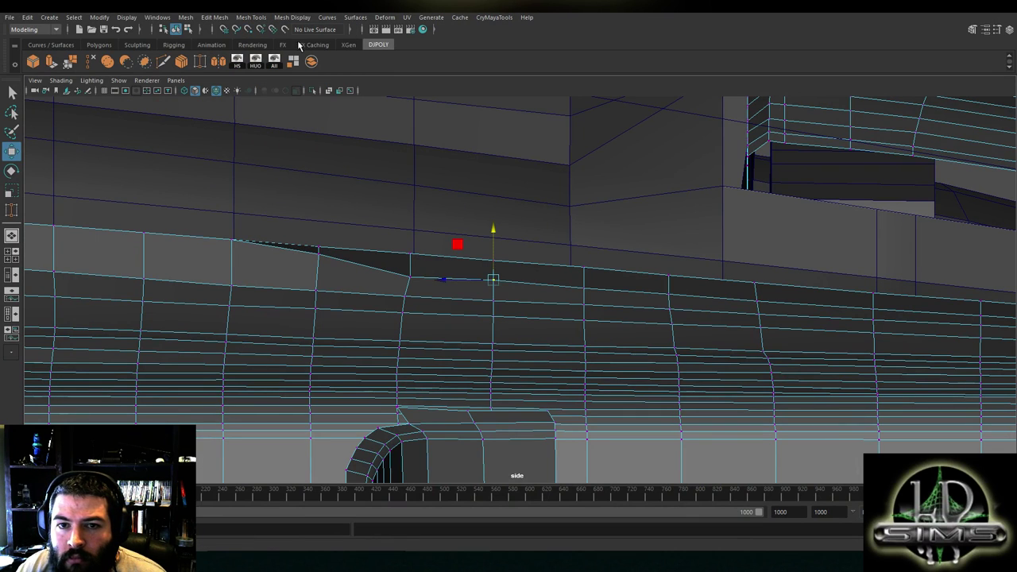
{"action": "left_click_drag", "start_coordinate": [494, 259], "coordinate": [492, 261]}
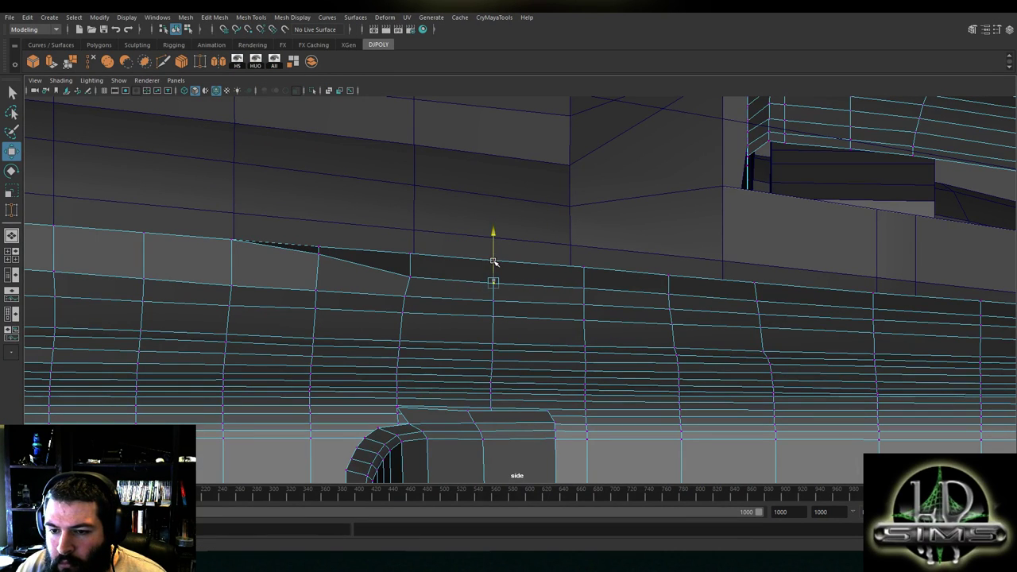
Adjust the neighbouring second-row vertices above the arched opening so the row runs parallel to the hull's upper edge
{"action": "left_click", "coordinate": [570, 292]}
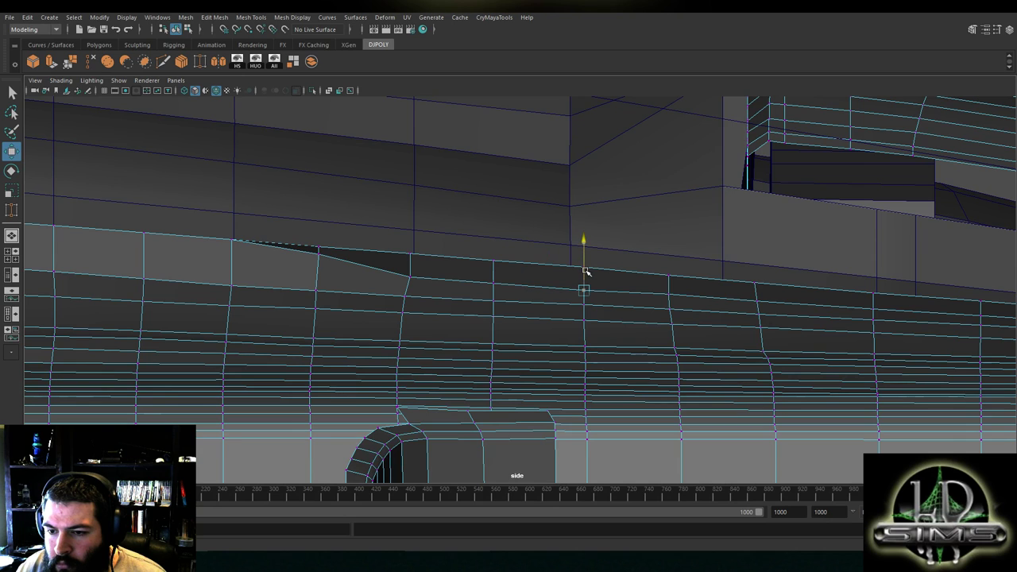
{"action": "left_click", "coordinate": [669, 291]}
{"action": "middle_click_drag", "start_coordinate": [484, 302], "coordinate": [774, 327], "text": "alt"}
{"action": "left_click", "coordinate": [671, 307]}
{"action": "left_click_drag", "start_coordinate": [656, 301], "coordinate": [661, 276]}
{"action": "left_click", "coordinate": [681, 277]}
{"action": "left_click", "coordinate": [768, 306]}
{"action": "middle_click_drag", "start_coordinate": [770, 288], "coordinate": [627, 295], "text": "alt"}
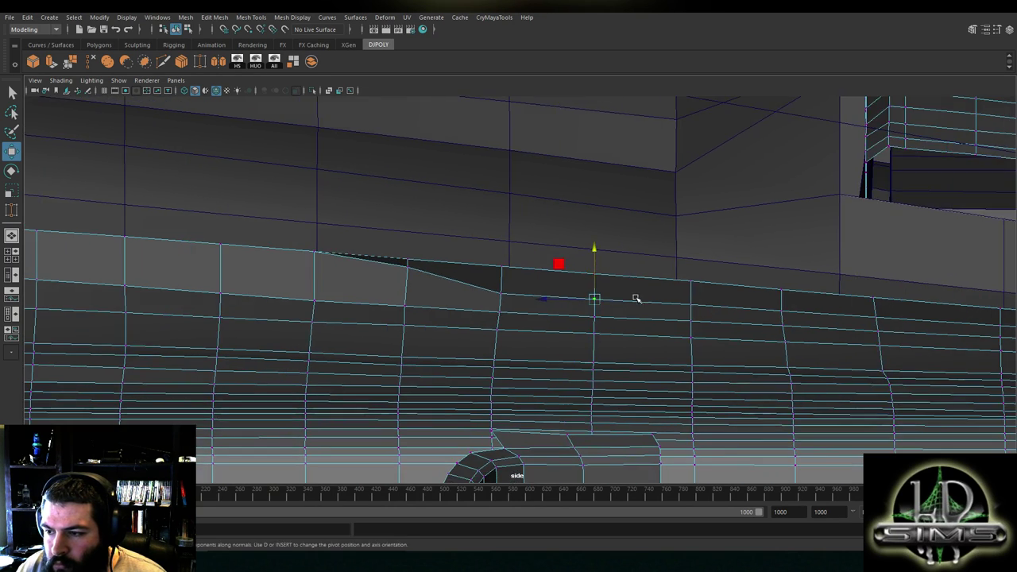
{"action": "left_click", "coordinate": [692, 300]}
Lower the vertex at the dark triangular gap below the roof edge and even out the second- and third-row vertices beside it
{"action": "middle_click_drag", "start_coordinate": [489, 297], "coordinate": [668, 305], "text": "alt"}
{"action": "left_click", "coordinate": [586, 272]}
{"action": "left_click_drag", "start_coordinate": [585, 251], "coordinate": [582, 268]}
{"action": "left_click", "coordinate": [586, 289]}
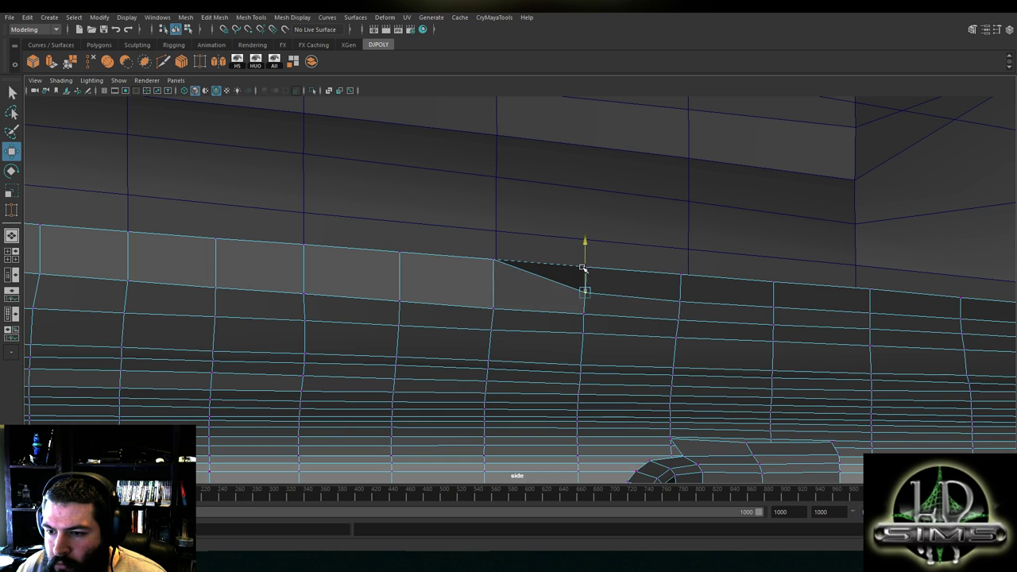
{"action": "left_click", "coordinate": [680, 284]}
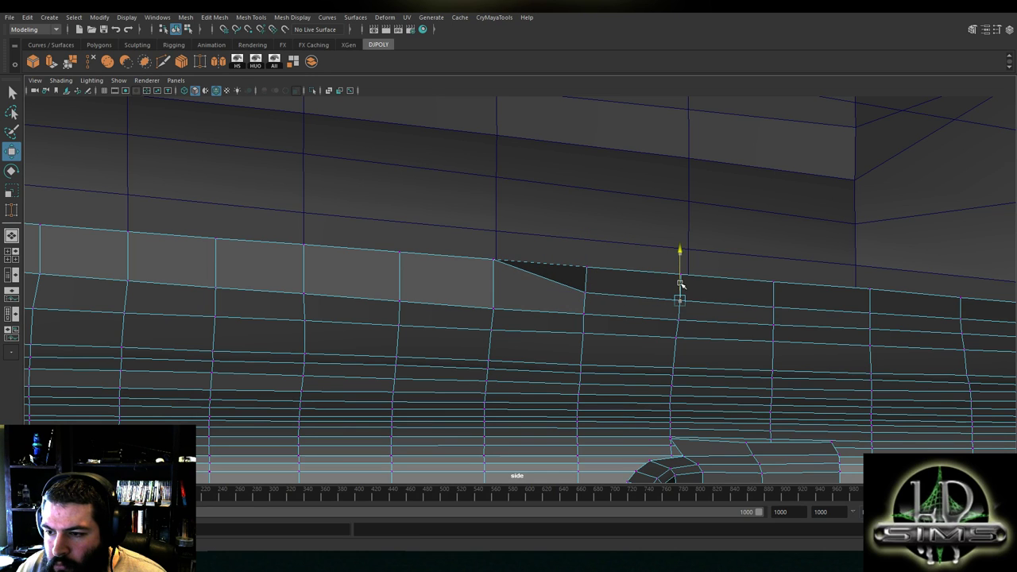
{"action": "middle_click_drag", "start_coordinate": [690, 317], "coordinate": [663, 303], "text": "alt"}
{"action": "left_click", "coordinate": [655, 305]}
{"action": "left_click_drag", "start_coordinate": [653, 286], "coordinate": [653, 288]}
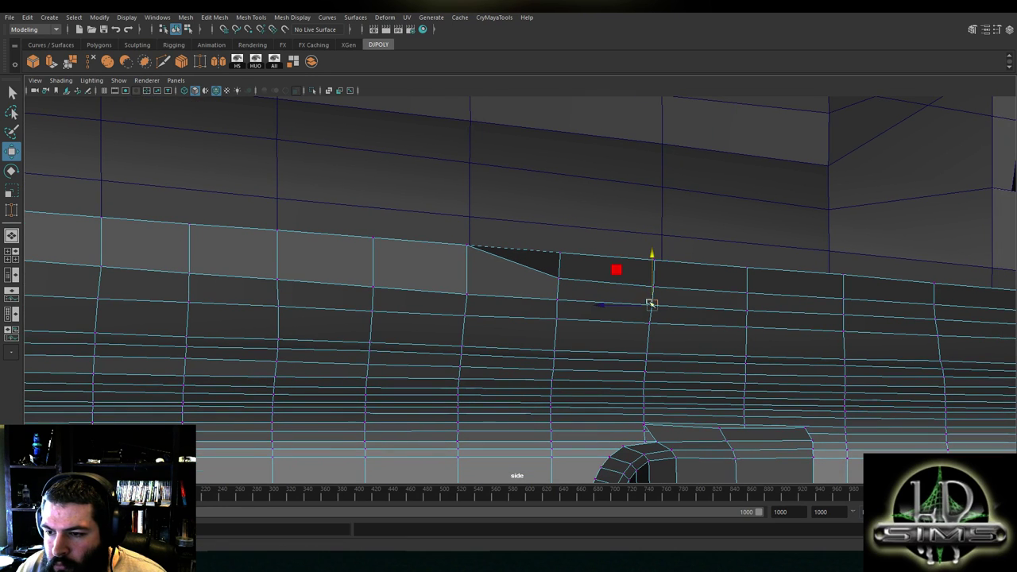
Pull the next upper-edge vertex down into the second row and realign the adjoining vertex and the one in the row beneath
{"action": "middle_click_drag", "start_coordinate": [752, 321], "coordinate": [852, 330], "text": "alt"}
{"action": "left_click", "coordinate": [558, 253]}
{"action": "left_click_drag", "start_coordinate": [557, 227], "coordinate": [556, 250]}
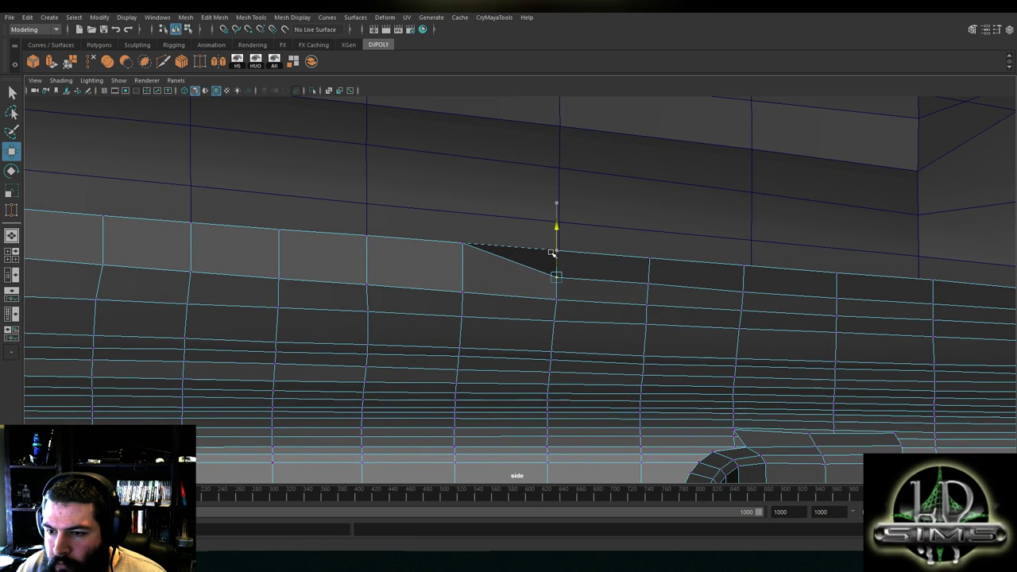
{"action": "left_click", "coordinate": [645, 284]}
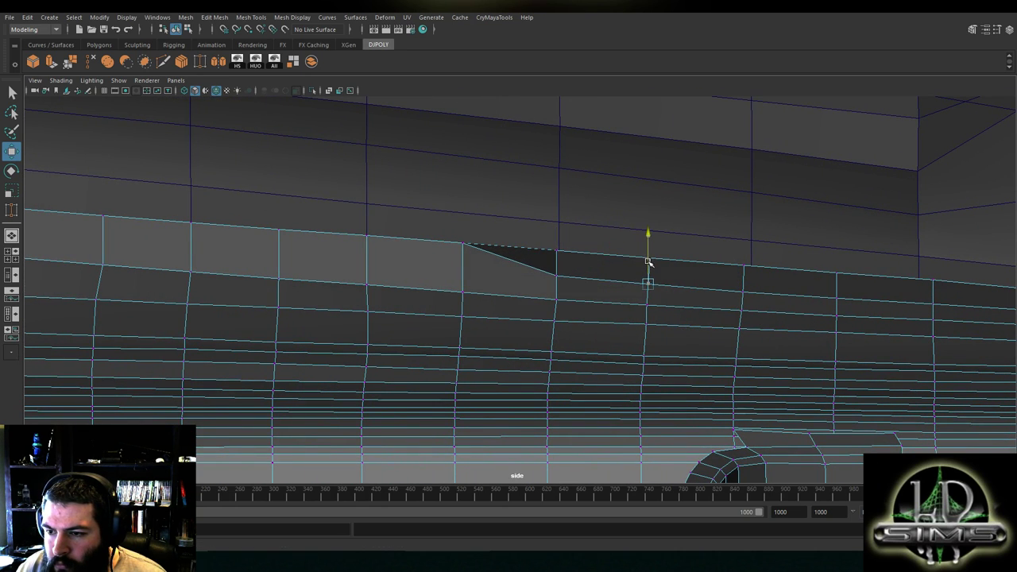
{"action": "left_click", "coordinate": [558, 277]}
{"action": "left_click_drag", "start_coordinate": [559, 253], "coordinate": [531, 322]}
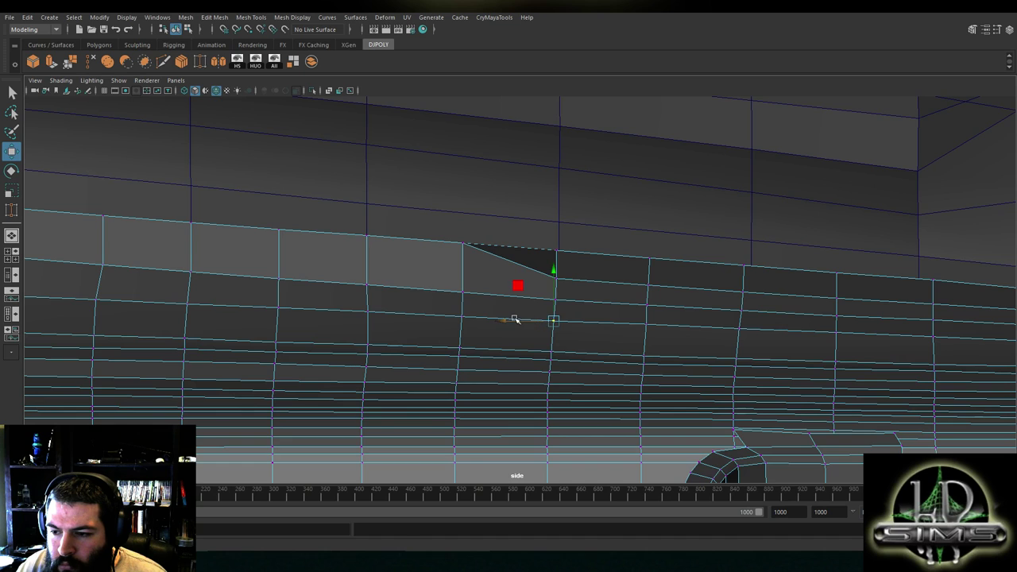
Lower two more upper-edge vertices in turn, moving away from the arched opening, and even out the vertices beside them
{"action": "middle_click_drag", "start_coordinate": [515, 319], "coordinate": [659, 330], "text": "alt"}
{"action": "left_click", "coordinate": [610, 269]}
{"action": "left_click_drag", "start_coordinate": [605, 236], "coordinate": [600, 262]}
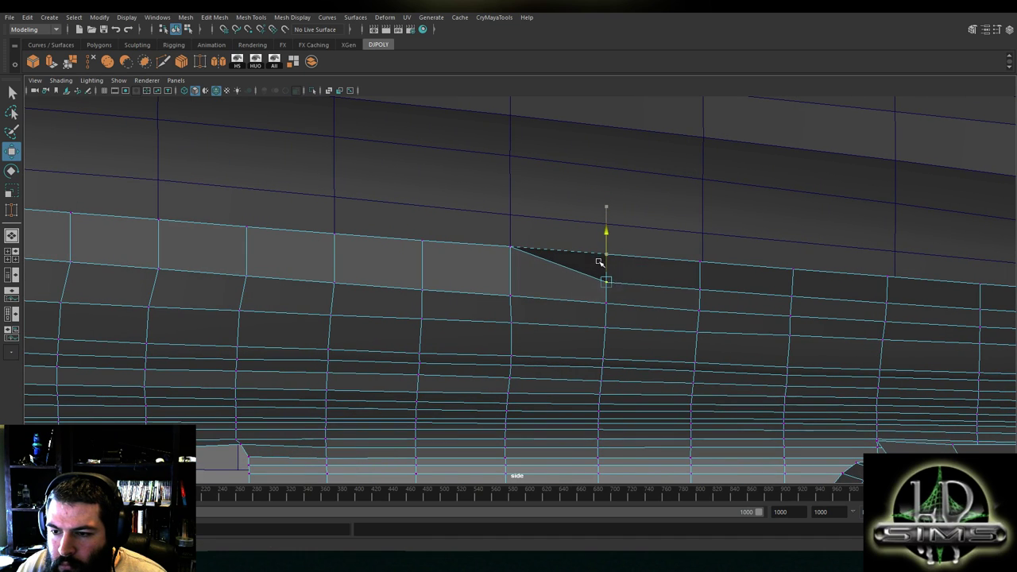
{"action": "left_click", "coordinate": [699, 299]}
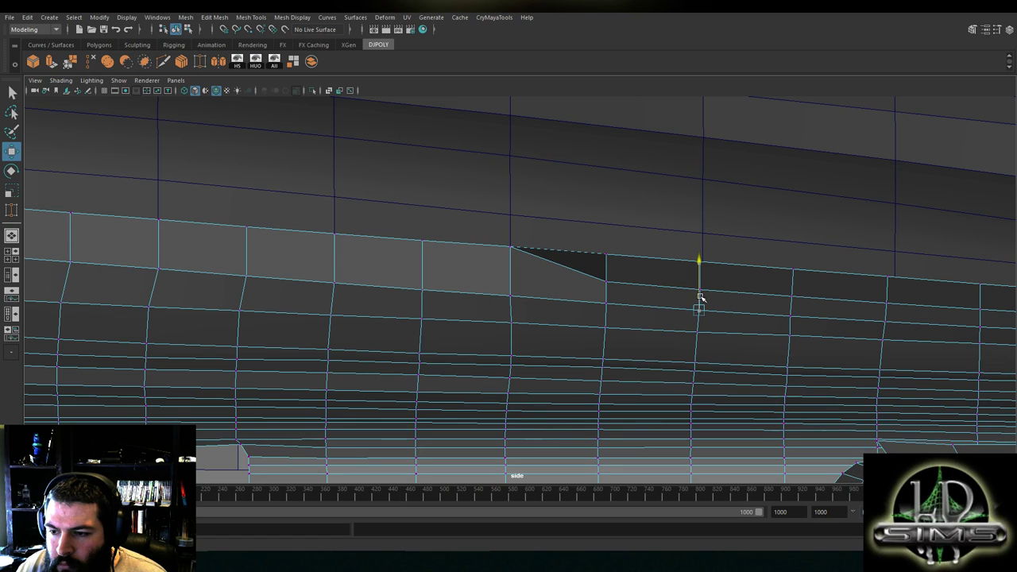
{"action": "left_click", "coordinate": [509, 247]}
{"action": "left_click_drag", "start_coordinate": [509, 236], "coordinate": [508, 258]}
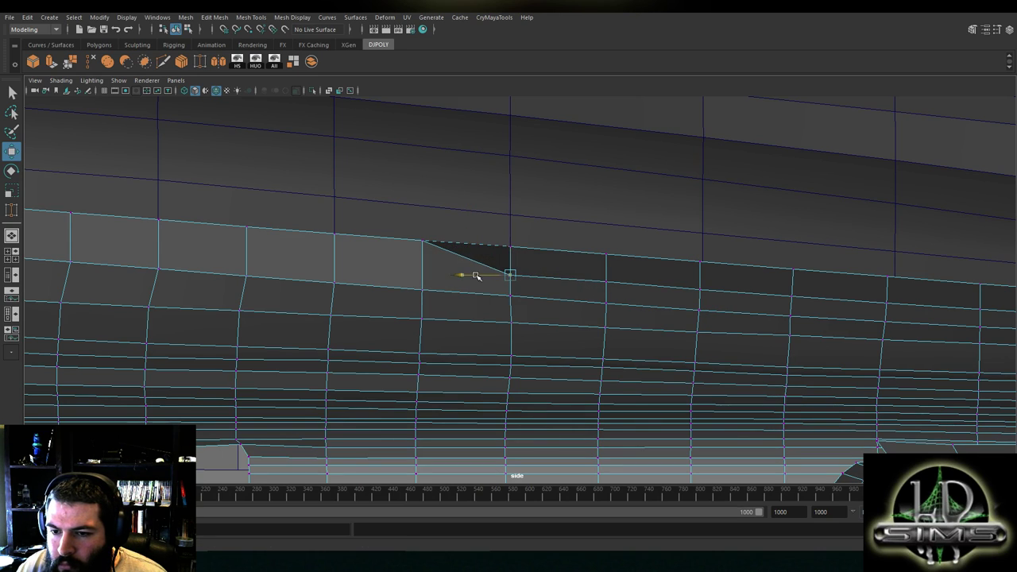
{"action": "left_click", "coordinate": [604, 278]}
Lower the following upper-edge vertex into the second row and smooth the vertices descending diagonally through the rows beside it
{"action": "middle_click_drag", "start_coordinate": [791, 320], "coordinate": [859, 320], "text": "alt"}
{"action": "left_click", "coordinate": [489, 238]}
{"action": "left_click_drag", "start_coordinate": [489, 223], "coordinate": [489, 251]}
{"action": "left_click", "coordinate": [578, 275]}
{"action": "left_click", "coordinate": [670, 301]}
{"action": "left_click_drag", "start_coordinate": [674, 288], "coordinate": [674, 289]}
{"action": "left_click", "coordinate": [764, 330]}
Adjust the heights of the fourth-row vertices above the arched opening so that row follows the slope of the rows above
{"action": "middle_click_drag", "start_coordinate": [804, 332], "coordinate": [531, 297], "text": "alt"}
{"action": "left_click", "coordinate": [579, 299]}
{"action": "left_click", "coordinate": [581, 280]}
{"action": "left_click", "coordinate": [581, 298]}
{"action": "left_click_drag", "start_coordinate": [581, 279], "coordinate": [581, 280]}
{"action": "left_click", "coordinate": [673, 303]}
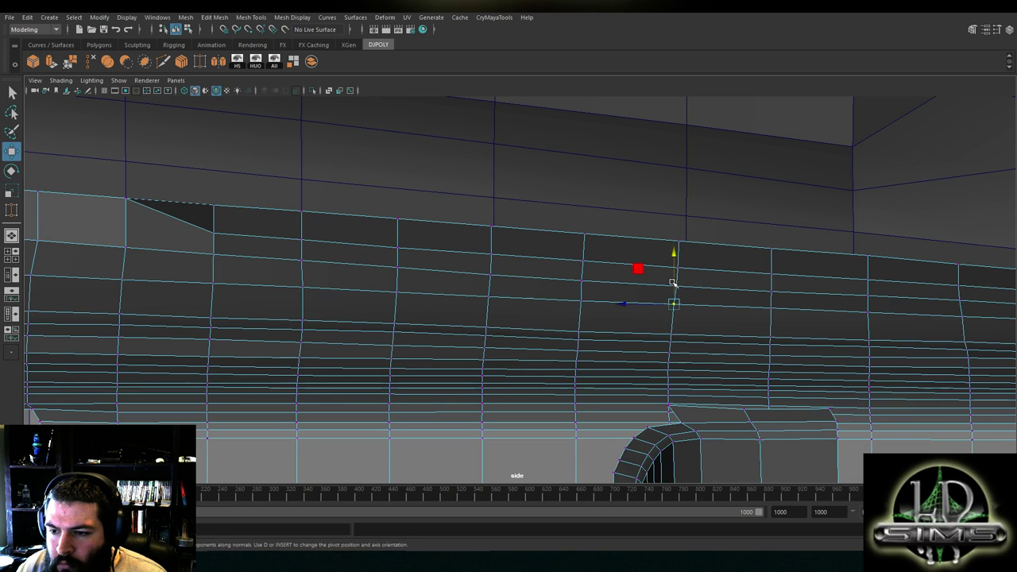
{"action": "middle_click_drag", "start_coordinate": [676, 284], "coordinate": [592, 271], "text": "alt"}
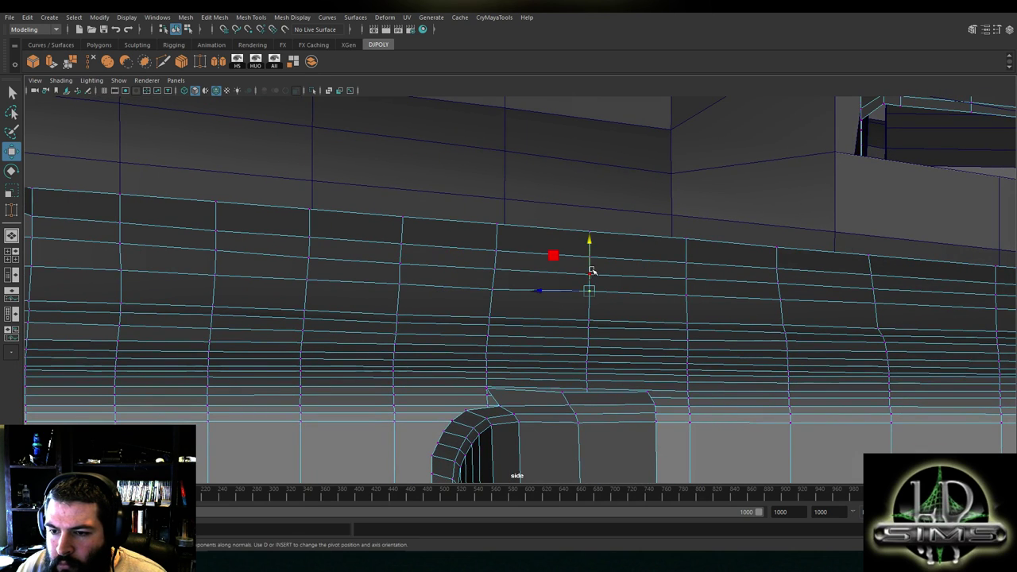
{"action": "left_click", "coordinate": [686, 293]}
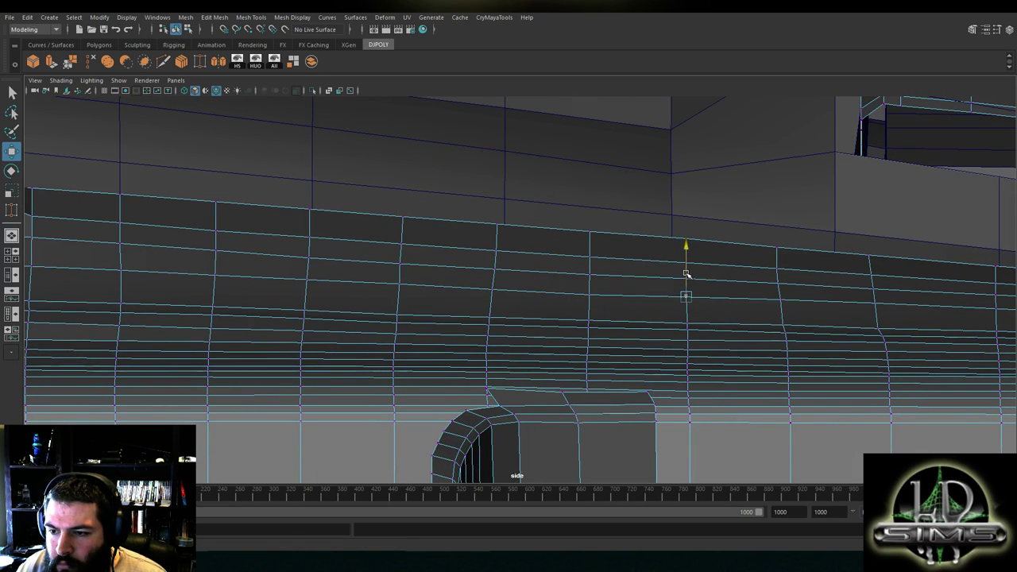
Continue the fourth-row height adjustments past the arched opening, evening out the row spacing beneath the solid side panel
{"action": "middle_click_drag", "start_coordinate": [686, 274], "coordinate": [603, 263], "text": "alt"}
{"action": "mouse_move", "coordinate": [603, 263]}
{"action": "left_mouse_down"}
{"action": "mouse_move", "coordinate": [604, 245]}
{"action": "mouse_move", "coordinate": [608, 256]}
{"action": "left_mouse_up"}
{"action": "left_click", "coordinate": [702, 276]}
{"action": "left_click", "coordinate": [701, 279]}
{"action": "left_click_drag", "start_coordinate": [700, 259], "coordinate": [701, 263]}
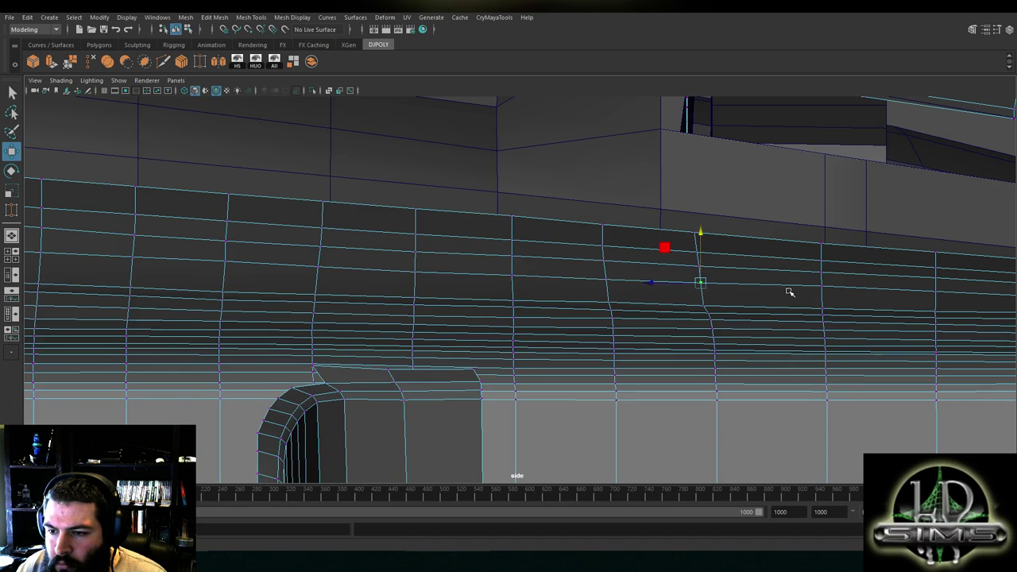
{"action": "middle_click_drag", "start_coordinate": [816, 293], "coordinate": [630, 275], "text": "alt"}
{"action": "left_click", "coordinate": [636, 268]}
{"action": "left_click_drag", "start_coordinate": [638, 250], "coordinate": [638, 254]}
{"action": "left_click", "coordinate": [751, 253]}
{"action": "left_click", "coordinate": [863, 275]}
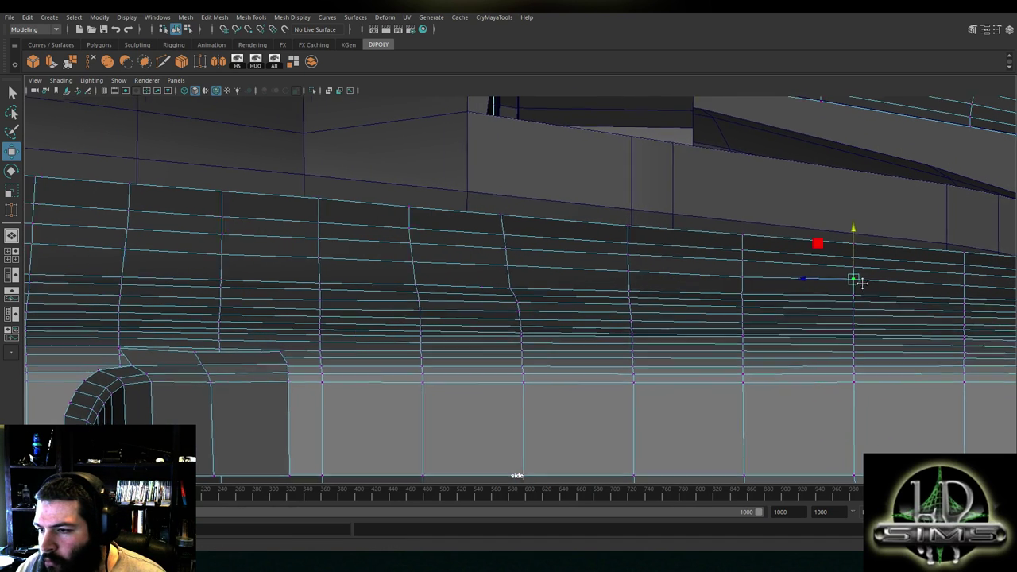
Raise the fourth-row vertices near the tapering end of the side panel to keep the rows evenly spaced
{"action": "middle_click_drag", "start_coordinate": [880, 284], "coordinate": [654, 266], "text": "alt"}
{"action": "left_click", "coordinate": [770, 274]}
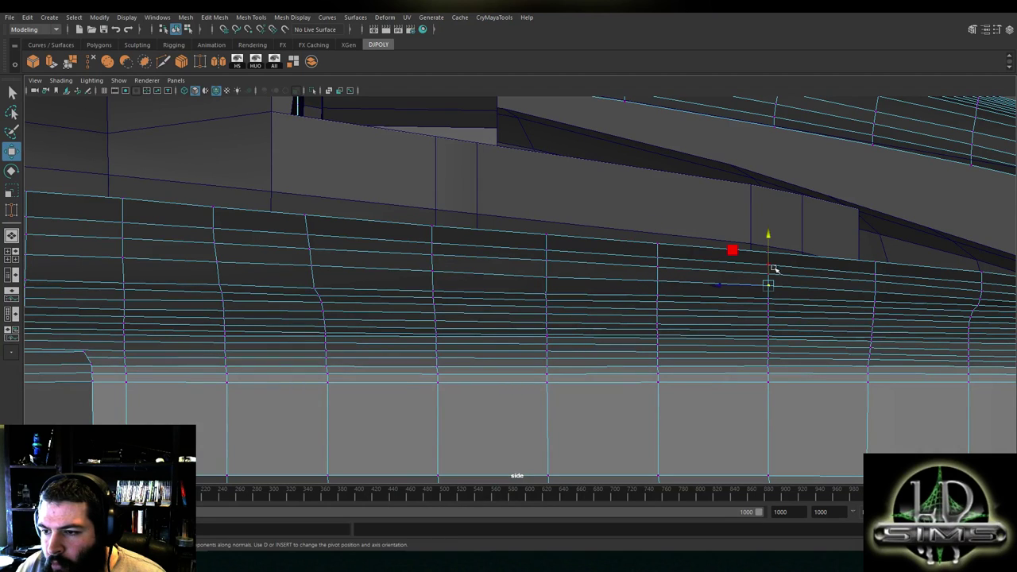
{"action": "middle_click_drag", "start_coordinate": [829, 277], "coordinate": [708, 292], "text": "alt"}
{"action": "left_click", "coordinate": [707, 290]}
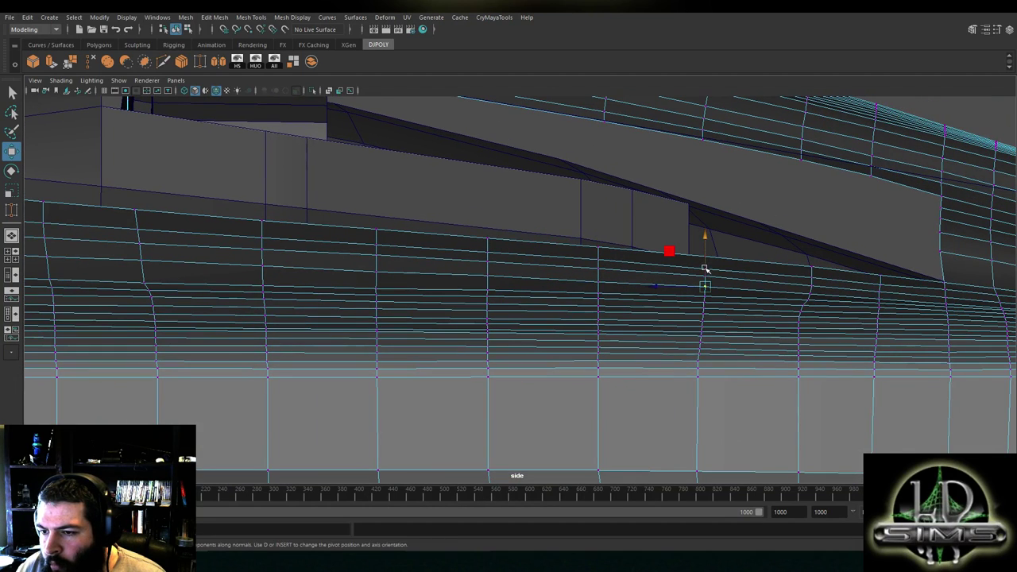
{"action": "left_click_drag", "start_coordinate": [706, 257], "coordinate": [706, 259]}
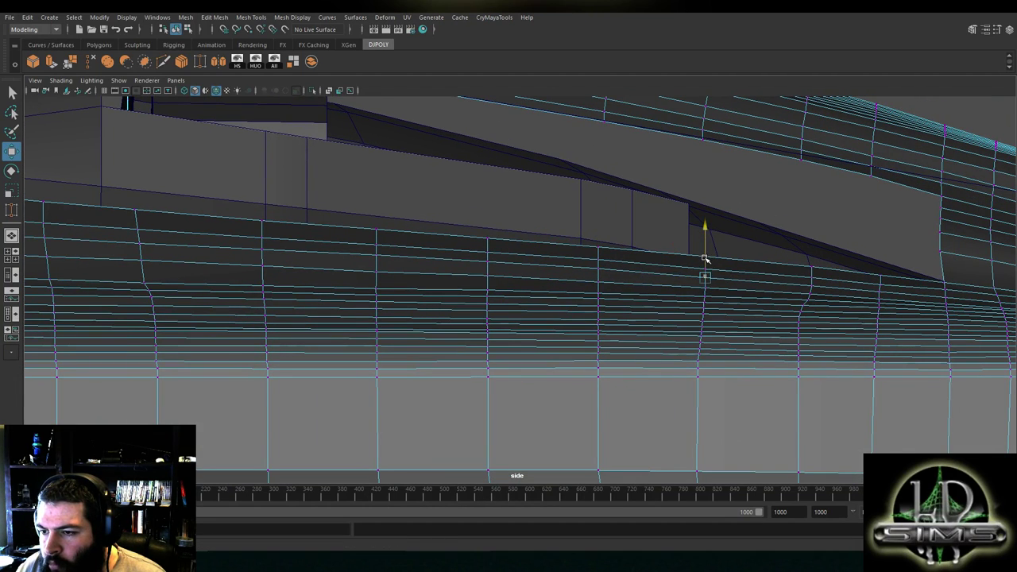
Return to vertex selection and fine-tune the vertex beneath the panel's tapering end and another one farther along the hull
{"action": "right_click_drag", "start_coordinate": [787, 280], "coordinate": [776, 242]}
{"action": "left_click", "coordinate": [610, 271]}
{"action": "right_click_drag", "start_coordinate": [633, 257], "coordinate": [579, 258]}
{"action": "left_click", "coordinate": [598, 280]}
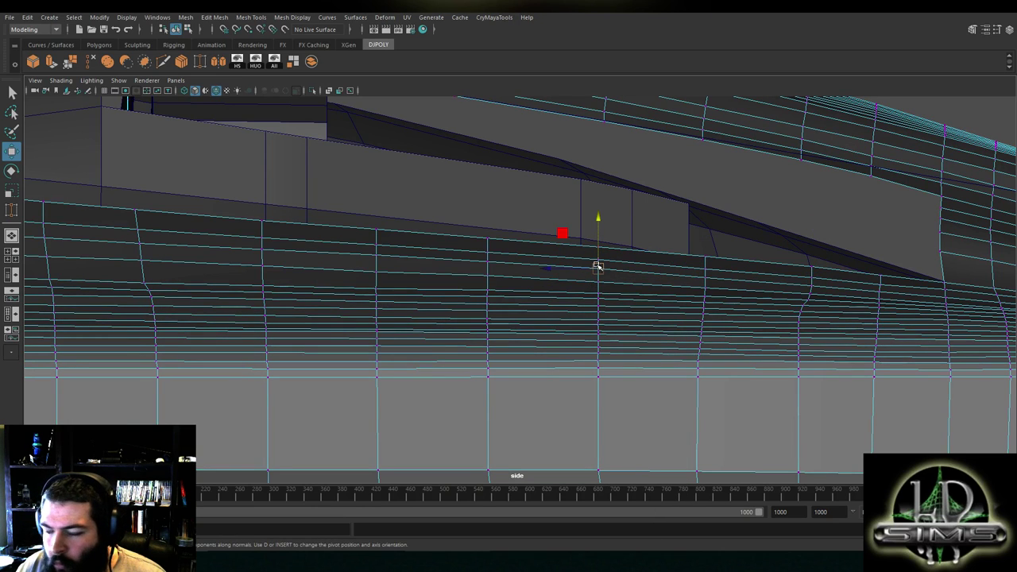
{"action": "left_click_drag", "start_coordinate": [598, 248], "coordinate": [598, 249]}
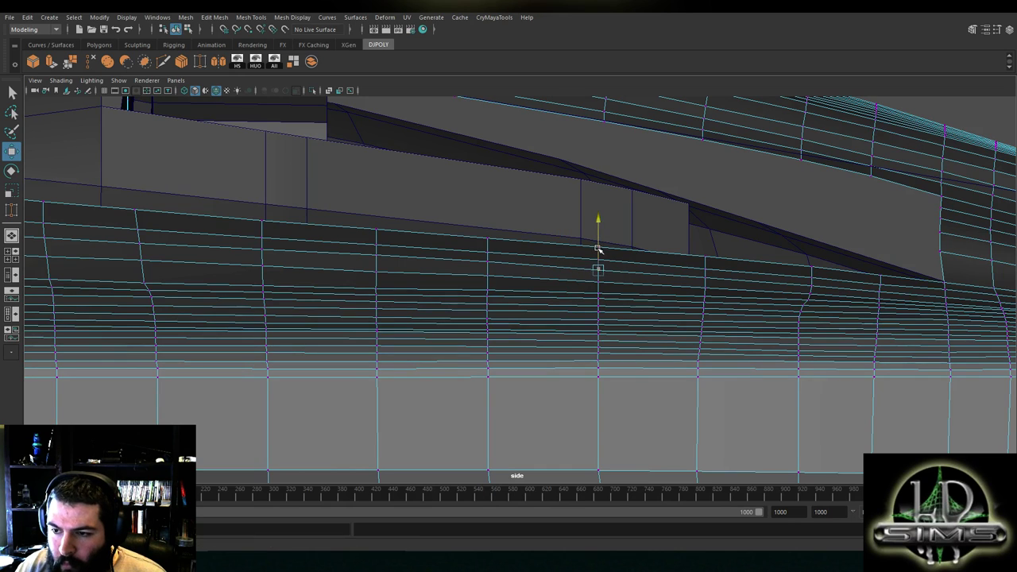
{"action": "key", "text": "w"}
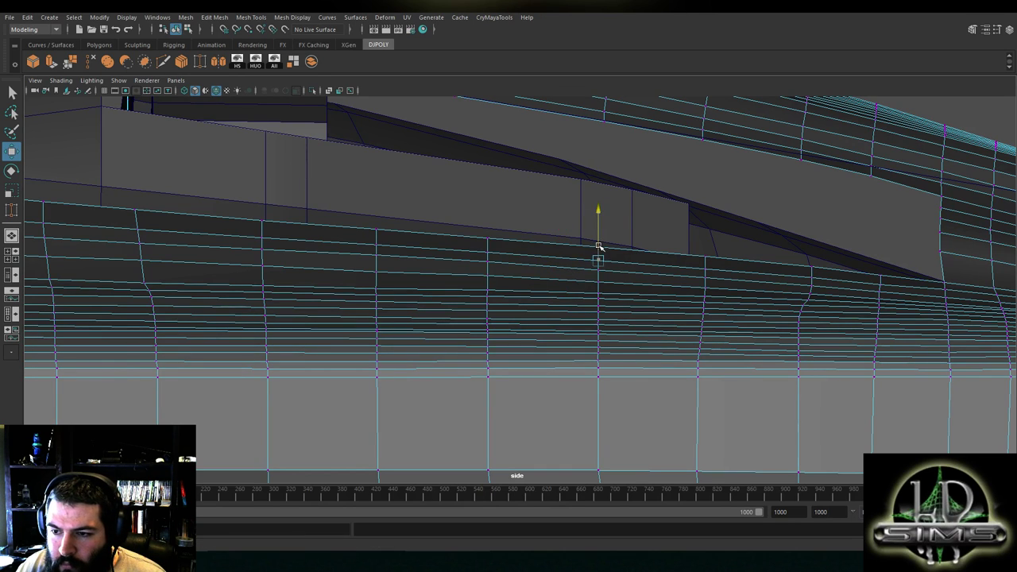
{"action": "left_click_drag", "start_coordinate": [600, 252], "coordinate": [600, 252]}
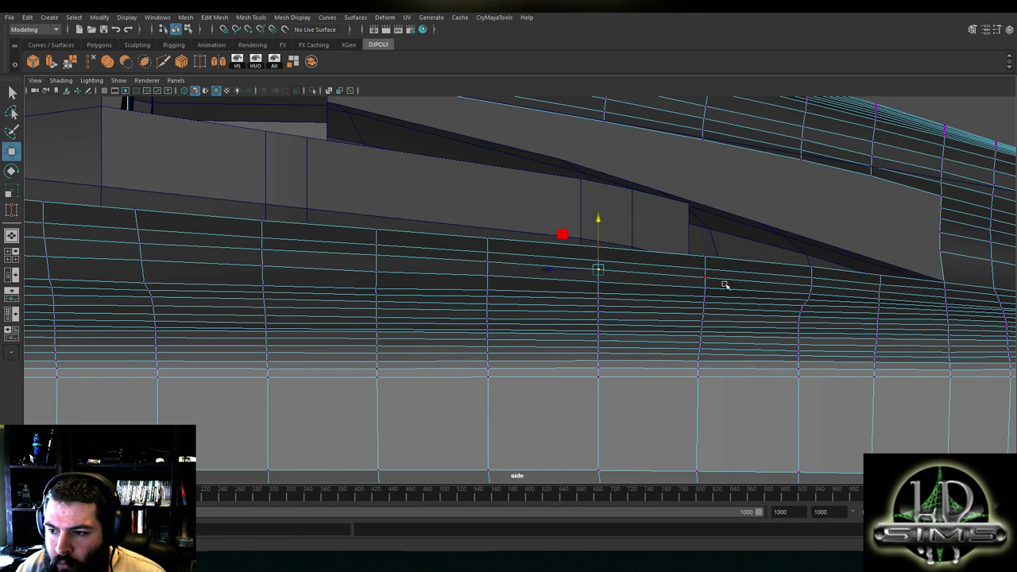
{"action": "middle_click_drag", "start_coordinate": [709, 283], "coordinate": [343, 314], "text": "alt"}
{"action": "left_click", "coordinate": [661, 293]}
{"action": "left_click_drag", "start_coordinate": [638, 293], "coordinate": [638, 292]}
Go back to the dark triangular gap, lower its upper-edge vertex into the second row and even out the third-row vertex beside it
{"action": "scroll", "coordinate": [509, 267], "scroll_direction": "down", "scroll_amount": 8}
{"action": "middle_click_drag", "start_coordinate": [370, 278], "coordinate": [674, 298], "text": "alt"}
{"action": "scroll", "coordinate": [461, 307], "scroll_direction": "up", "scroll_amount": 3}
{"action": "middle_click_drag", "start_coordinate": [410, 310], "coordinate": [686, 329], "text": "alt"}
{"action": "scroll", "coordinate": [633, 327], "scroll_direction": "up", "scroll_amount": 2}
{"action": "scroll", "coordinate": [633, 327], "scroll_direction": "up", "scroll_amount": 4}
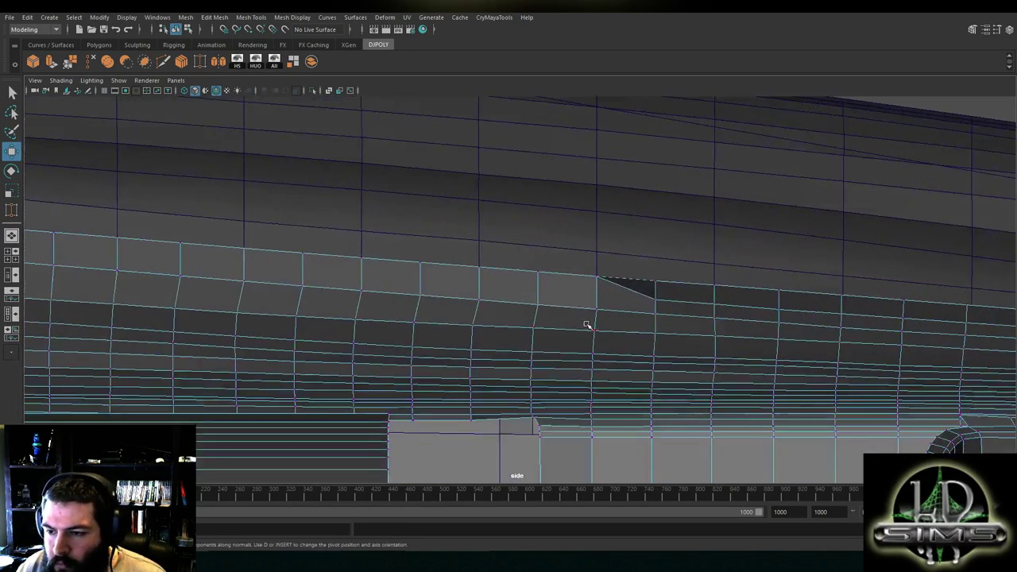
{"action": "left_click", "coordinate": [607, 275]}
{"action": "left_click_drag", "start_coordinate": [607, 254], "coordinate": [607, 276]}
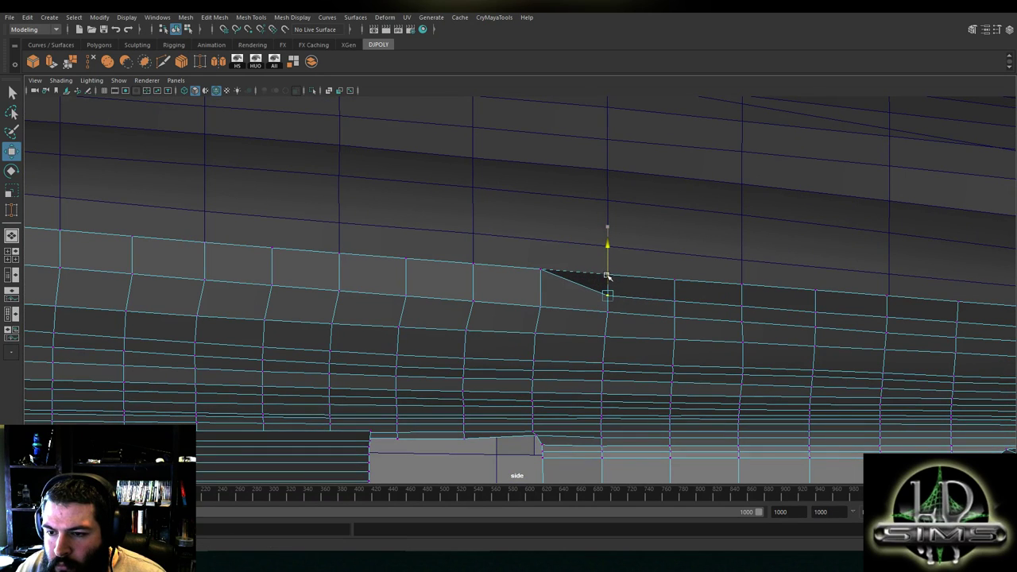
{"action": "left_click", "coordinate": [674, 317]}
{"action": "left_click", "coordinate": [675, 302]}
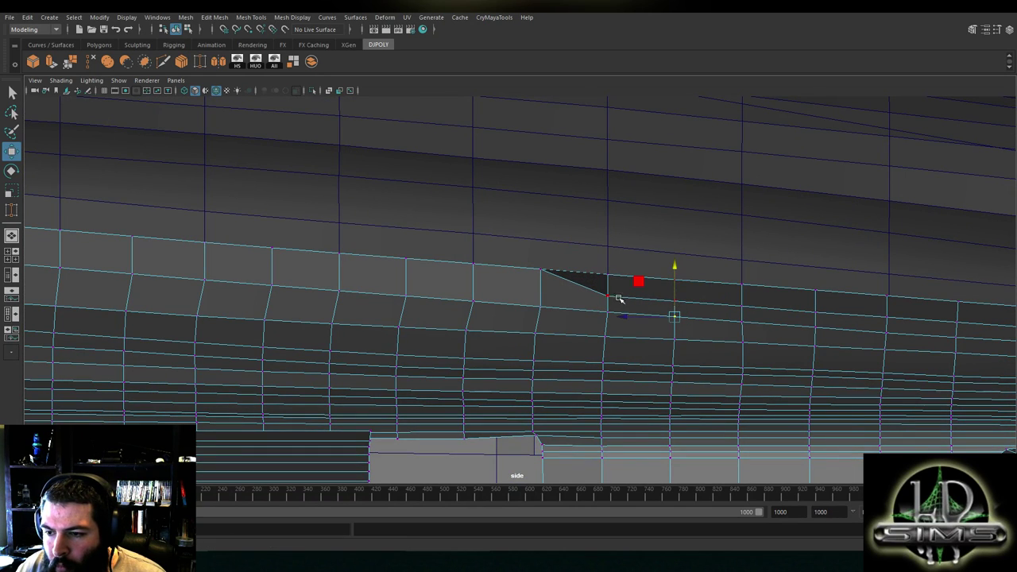
Lower the adjacent upper-edge vertex and refine the vertical spacing between it and the vertex directly beneath
{"action": "left_click", "coordinate": [539, 267]}
{"action": "left_click_drag", "start_coordinate": [538, 262], "coordinate": [521, 307]}
{"action": "left_click", "coordinate": [542, 291]}
{"action": "left_click", "coordinate": [542, 307]}
{"action": "left_click", "coordinate": [539, 292]}
{"action": "left_click", "coordinate": [538, 278]}
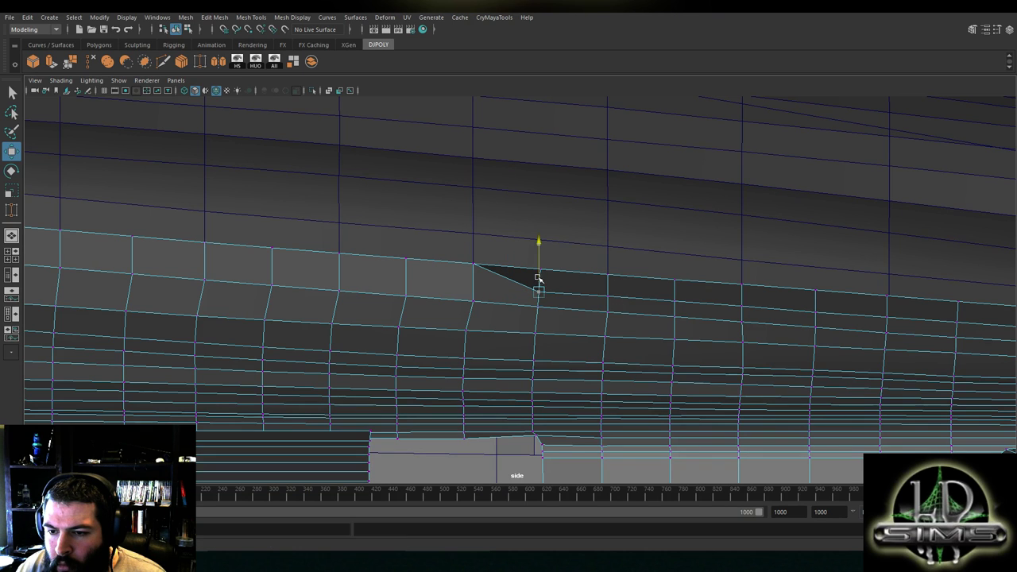
Lower another upper-edge vertex at the dark gap and realign the vertices below it in the same column
{"action": "middle_click_drag", "start_coordinate": [517, 279], "coordinate": [725, 294], "text": "alt"}
{"action": "left_click", "coordinate": [675, 290]}
{"action": "left_click_drag", "start_coordinate": [680, 259], "coordinate": [648, 347]}
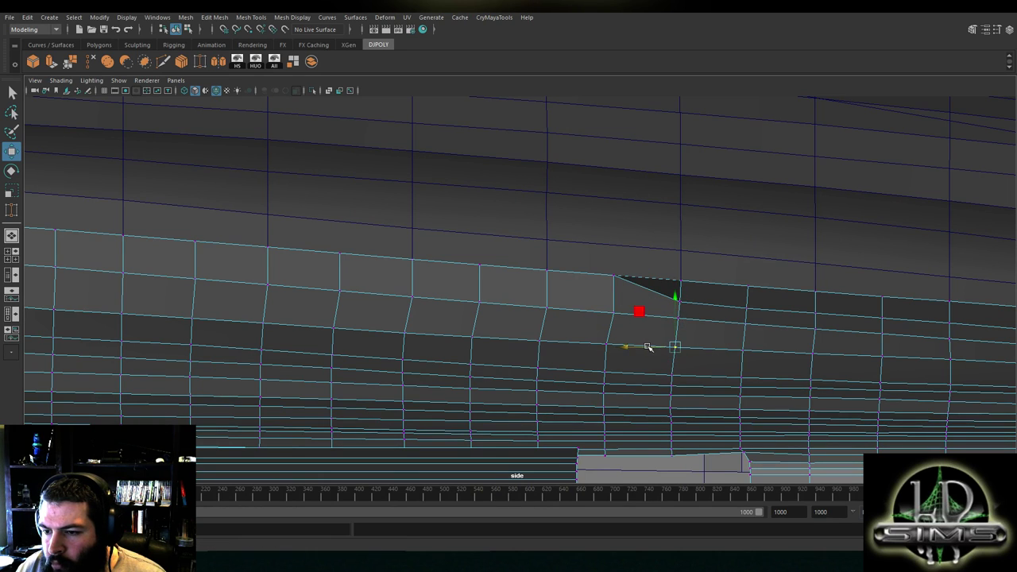
{"action": "left_click", "coordinate": [682, 320]}
Bring the next upper-edge vertex down in line with the second row and adjust the second- and third-row vertices beyond it
{"action": "left_click", "coordinate": [614, 278]}
{"action": "left_click_drag", "start_coordinate": [611, 259], "coordinate": [611, 278]}
{"action": "left_click", "coordinate": [746, 307]}
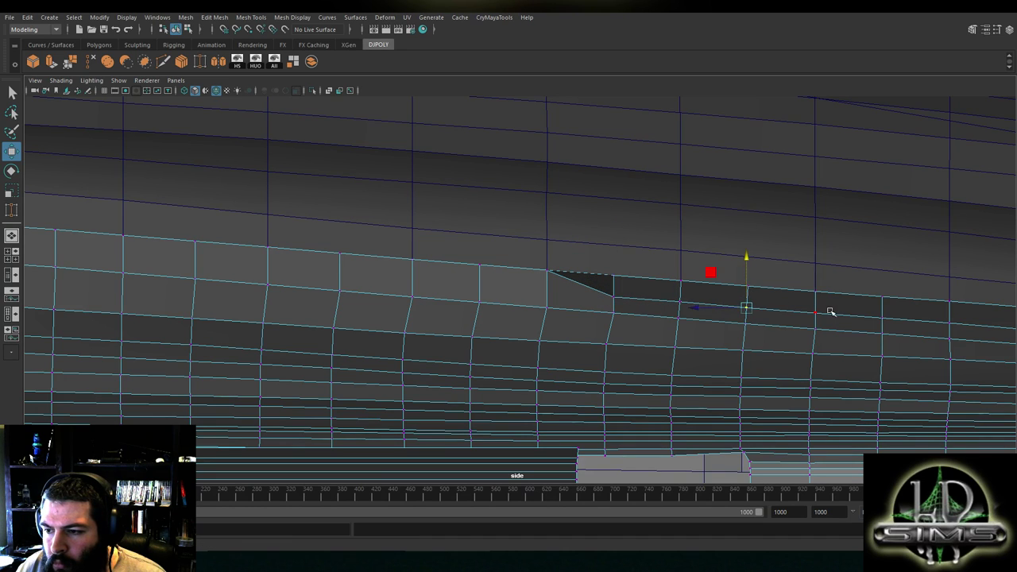
{"action": "middle_click_drag", "start_coordinate": [830, 312], "coordinate": [776, 302], "text": "alt"}
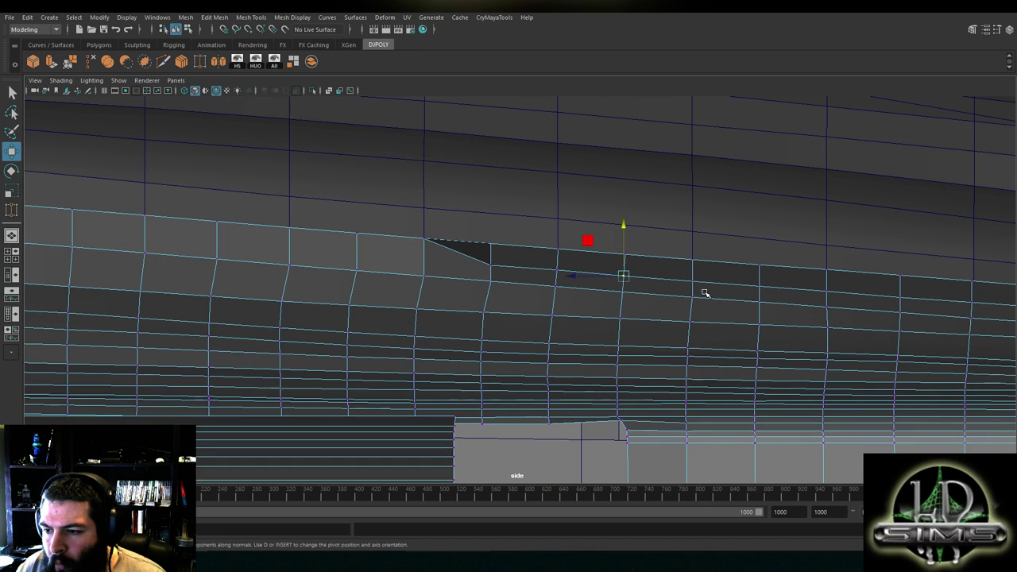
{"action": "left_click", "coordinate": [759, 305]}
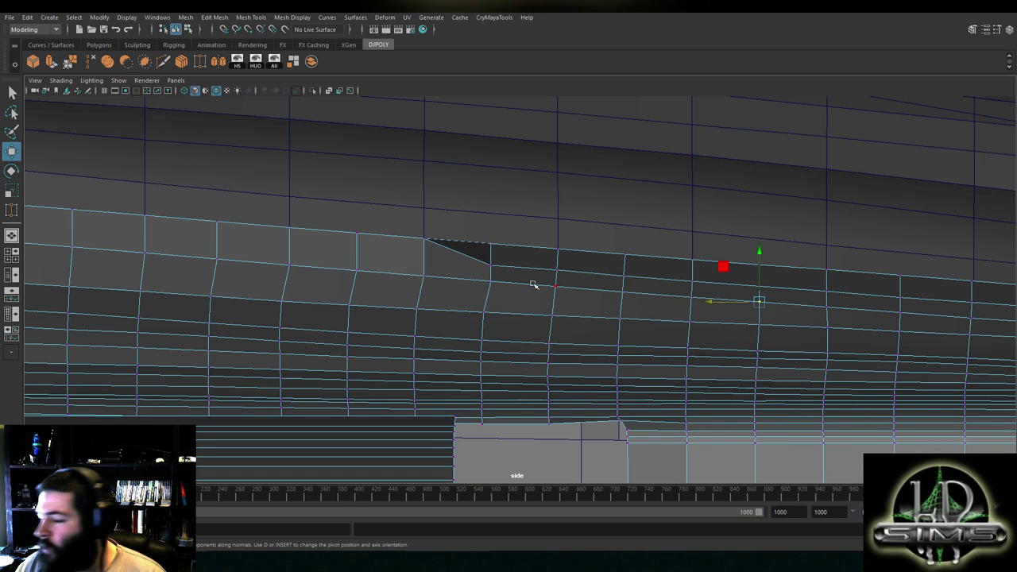
Lower the next upper-edge vertex at the dark gap and even out the second- and third-row vertices in the adjacent column
{"action": "middle_click_drag", "start_coordinate": [431, 269], "coordinate": [731, 297], "text": "alt"}
{"action": "left_click", "coordinate": [728, 268]}
{"action": "left_click_drag", "start_coordinate": [725, 250], "coordinate": [725, 272]}
{"action": "left_click", "coordinate": [791, 296]}
{"action": "left_click_drag", "start_coordinate": [794, 280], "coordinate": [793, 279]}
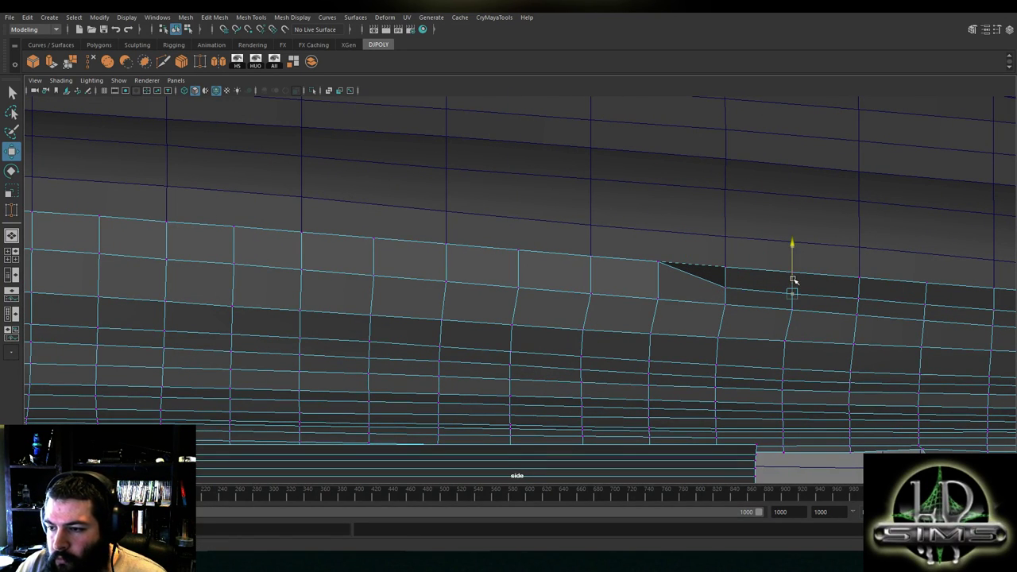
{"action": "left_click", "coordinate": [794, 313]}
{"action": "left_click_drag", "start_coordinate": [772, 312], "coordinate": [771, 294]}
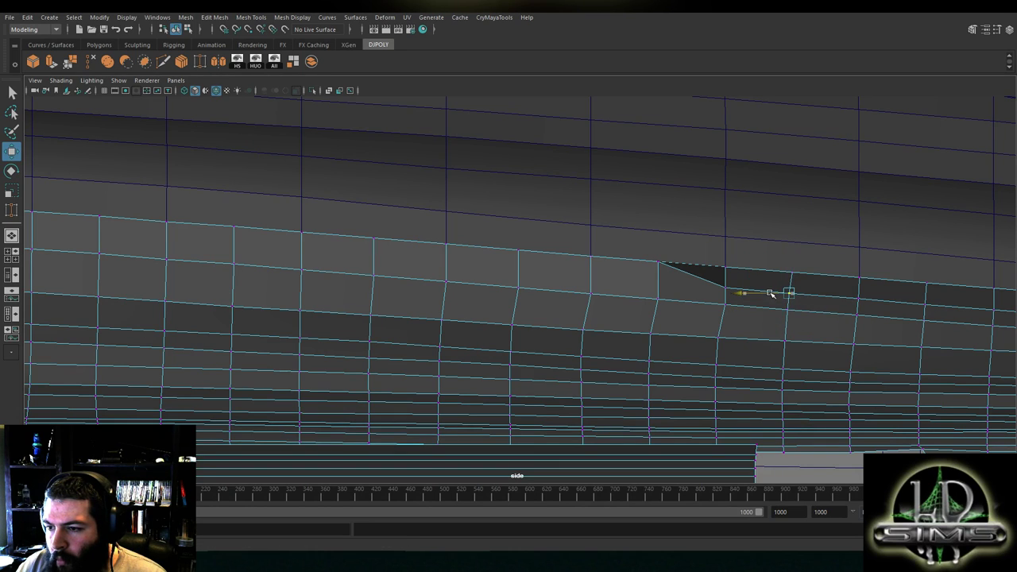
Bring down the following upper-edge vertex at the gap and shift the neighbouring column's third-row vertex along the hull to straighten the column
{"action": "left_click", "coordinate": [658, 262]}
{"action": "left_click_drag", "start_coordinate": [657, 240], "coordinate": [634, 300]}
{"action": "left_click", "coordinate": [716, 303]}
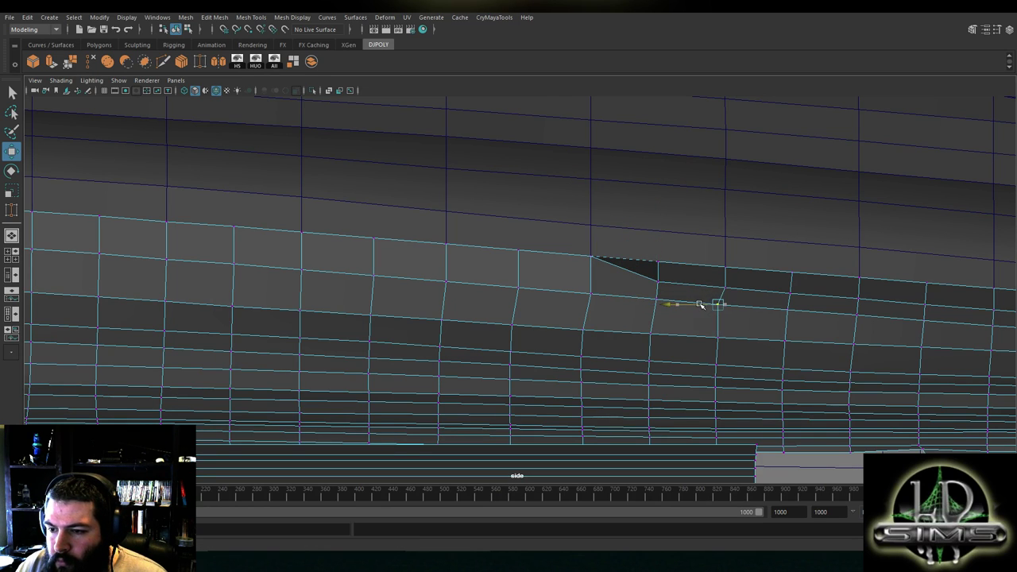
{"action": "mouse_move", "coordinate": [700, 304]}
{"action": "left_mouse_down"}
{"action": "mouse_move", "coordinate": [699, 289]}
{"action": "mouse_move", "coordinate": [699, 307]}
{"action": "left_mouse_up"}
{"action": "left_click", "coordinate": [709, 304]}
Lower one more upper-edge vertex into the second row and straighten its column and the adjacent one at the second and third rows
{"action": "left_click", "coordinate": [598, 267]}
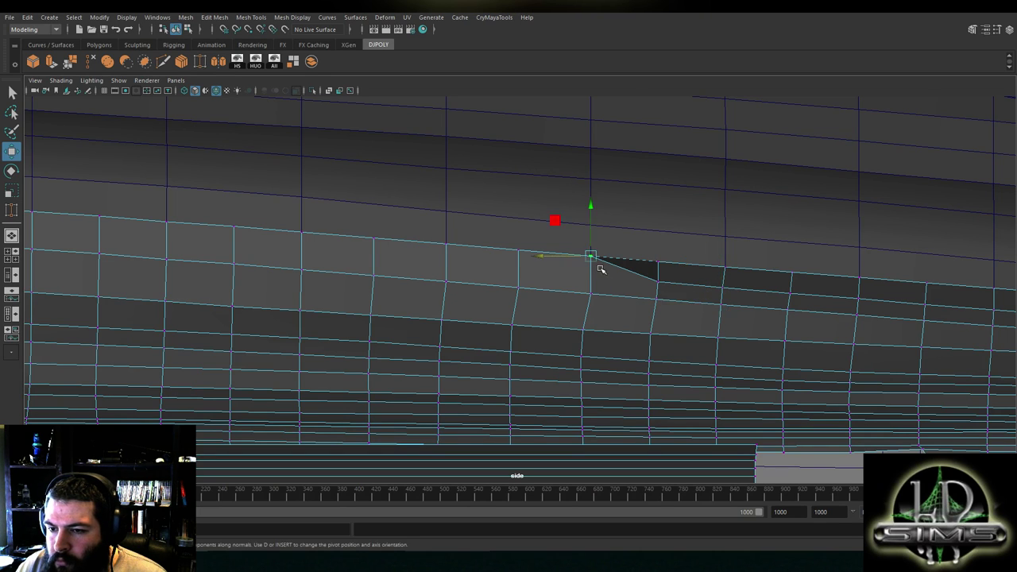
{"action": "middle_click_drag", "start_coordinate": [599, 267], "coordinate": [717, 291], "text": "alt"}
{"action": "left_click_drag", "start_coordinate": [708, 257], "coordinate": [684, 299]}
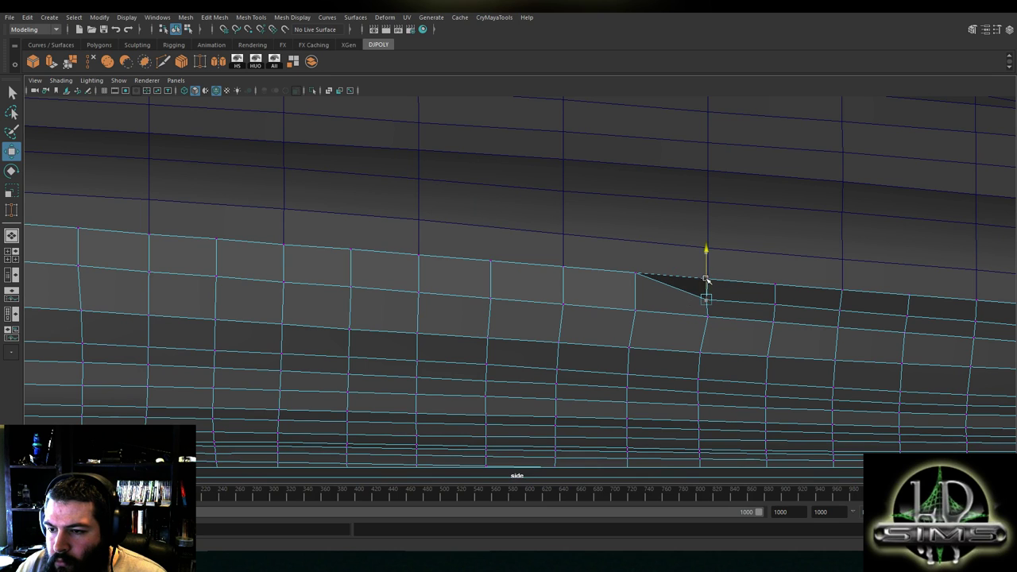
{"action": "left_click", "coordinate": [705, 317]}
{"action": "left_click_drag", "start_coordinate": [686, 317], "coordinate": [687, 300]}
{"action": "left_click", "coordinate": [709, 300]}
{"action": "left_click", "coordinate": [751, 305]}
{"action": "left_click", "coordinate": [762, 325]}
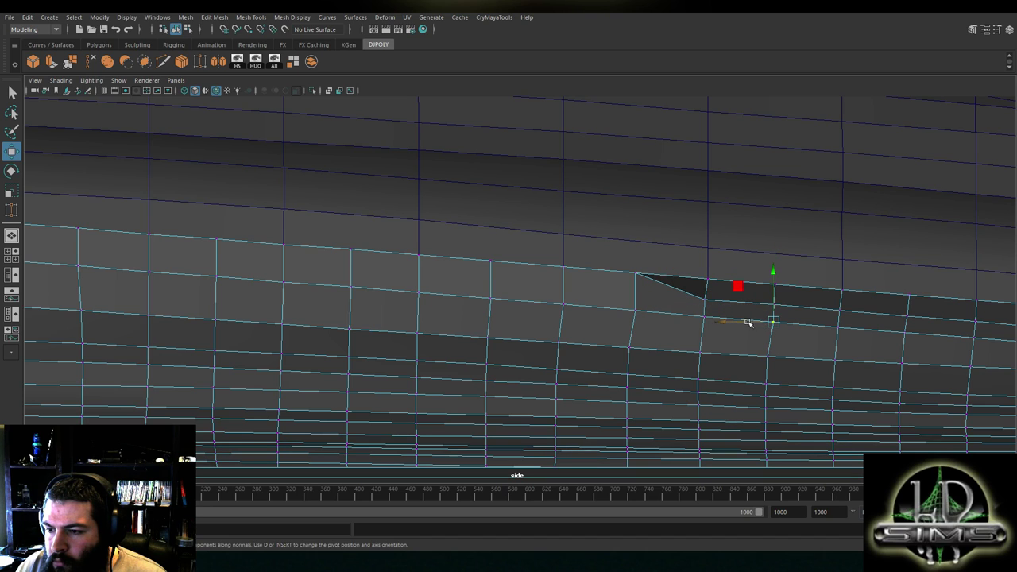
{"action": "left_click_drag", "start_coordinate": [745, 321], "coordinate": [760, 307]}
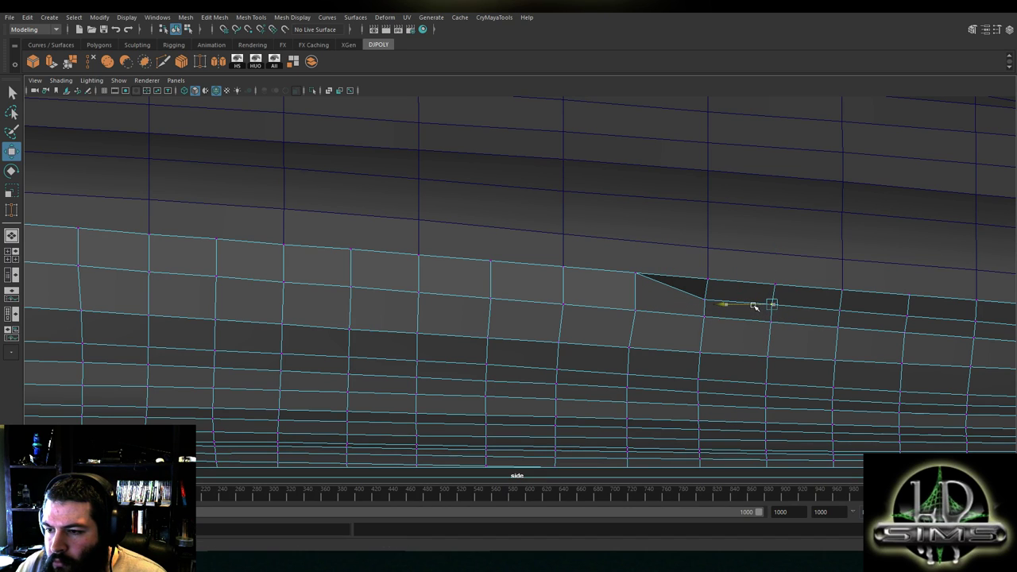
Pull the next upper-edge vertex at the dark gap down and level the second-row vertices beyond it
{"action": "middle_click_drag", "start_coordinate": [639, 297], "coordinate": [733, 293], "text": "alt"}
{"action": "left_click", "coordinate": [733, 279]}
{"action": "left_click_drag", "start_coordinate": [729, 253], "coordinate": [727, 273]}
{"action": "left_click", "coordinate": [799, 293]}
{"action": "left_click", "coordinate": [866, 302]}
{"action": "left_click", "coordinate": [800, 288]}
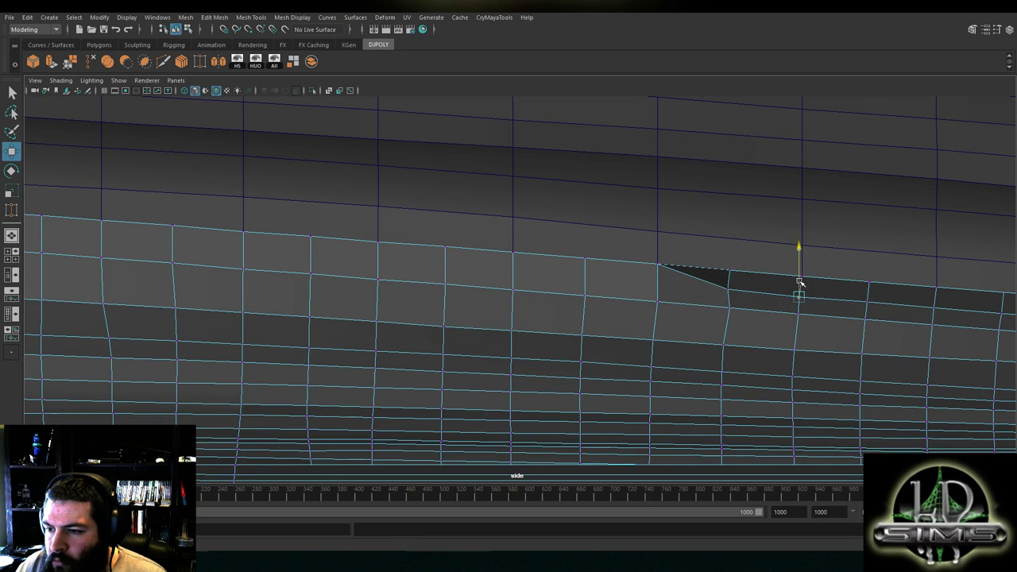
Align the third-row, second-row and upper-edge vertices of the column at the dark gap into one straight vertical line
{"action": "left_click", "coordinate": [723, 308]}
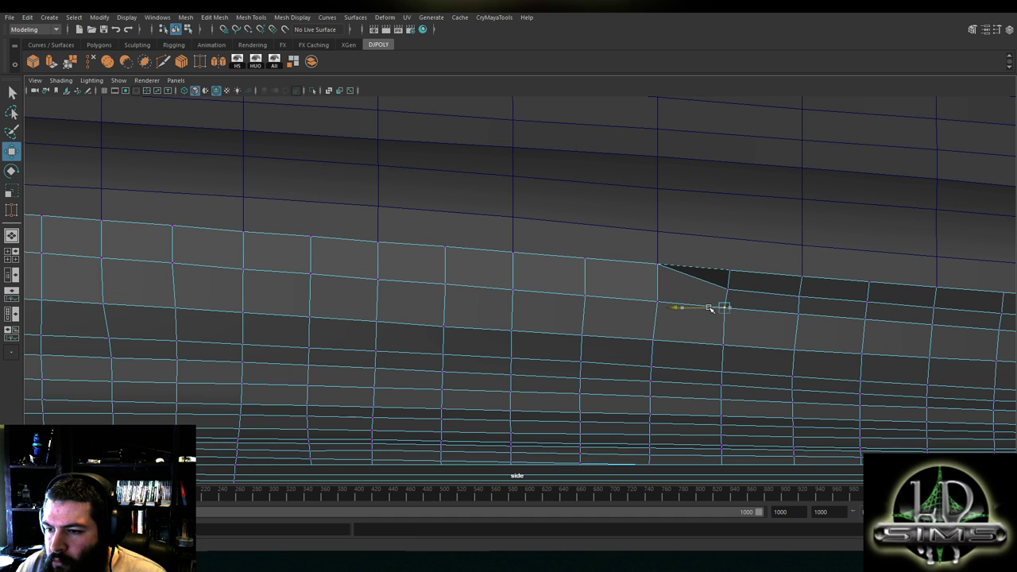
{"action": "left_click", "coordinate": [726, 289]}
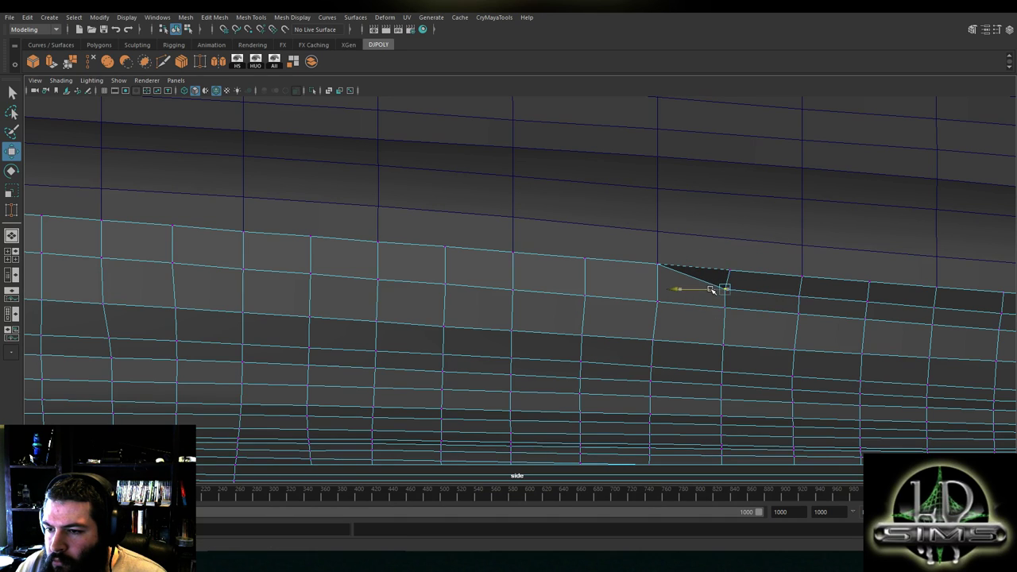
{"action": "left_click", "coordinate": [715, 274]}
{"action": "left_click", "coordinate": [708, 272]}
{"action": "left_click", "coordinate": [725, 272]}
{"action": "left_click_drag", "start_coordinate": [709, 273], "coordinate": [704, 273]}
Shift the third- and second-row vertices of the adjacent column along the hull to straighten it
{"action": "left_click", "coordinate": [798, 304]}
{"action": "left_click", "coordinate": [796, 314]}
{"action": "left_click_drag", "start_coordinate": [773, 315], "coordinate": [781, 297]}
{"action": "left_click", "coordinate": [864, 303]}
{"action": "left_click", "coordinate": [806, 301]}
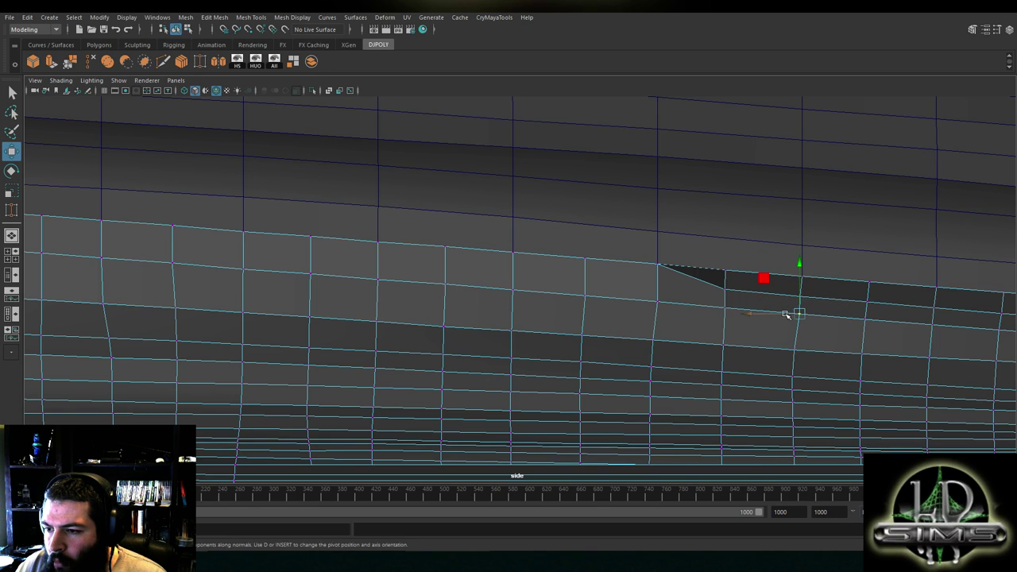
Lower the next two upper-edge vertices at the gap one after the other and realign the adjacent column's second- and third-row vertices
{"action": "left_click", "coordinate": [658, 265]}
{"action": "left_click_drag", "start_coordinate": [659, 249], "coordinate": [655, 269]}
{"action": "left_click", "coordinate": [661, 302]}
{"action": "middle_click_drag", "start_coordinate": [722, 305], "coordinate": [834, 299], "text": "alt"}
{"action": "left_click", "coordinate": [696, 257]}
{"action": "left_click_drag", "start_coordinate": [697, 237], "coordinate": [697, 252]}
{"action": "left_click", "coordinate": [693, 293]}
{"action": "left_click", "coordinate": [752, 297]}
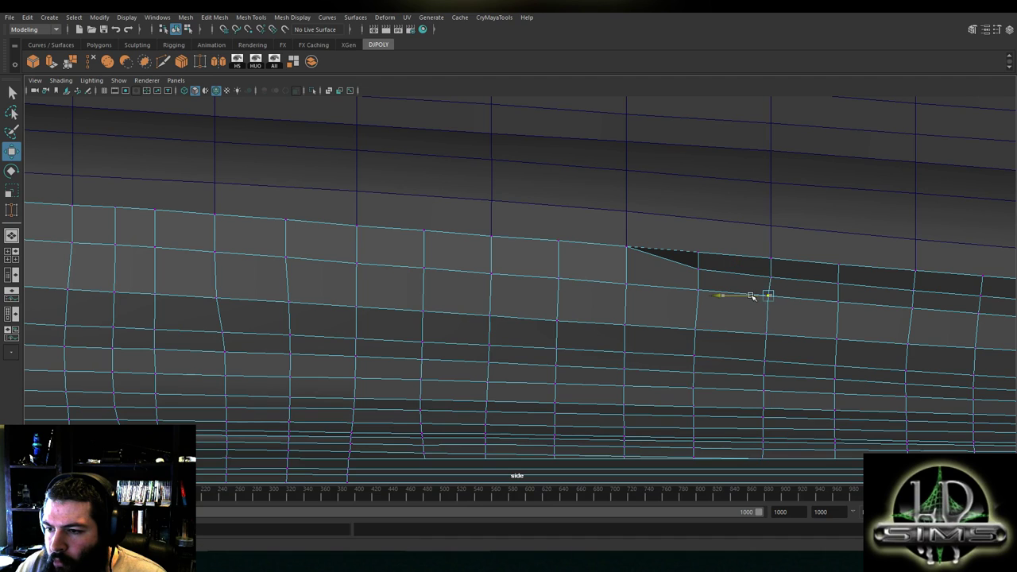
{"action": "left_click_drag", "start_coordinate": [751, 296], "coordinate": [754, 279]}
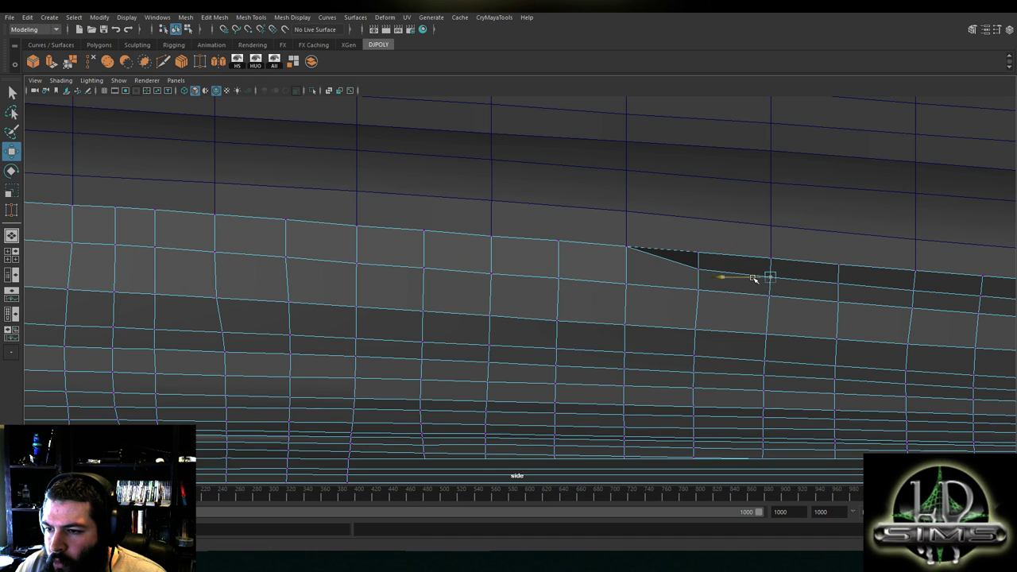
Lower the next upper-edge vertex and adjust the heights of the three second-row vertices beyond it
{"action": "left_click", "coordinate": [628, 247]}
{"action": "left_click_drag", "start_coordinate": [627, 231], "coordinate": [624, 246]}
{"action": "left_click", "coordinate": [700, 258]}
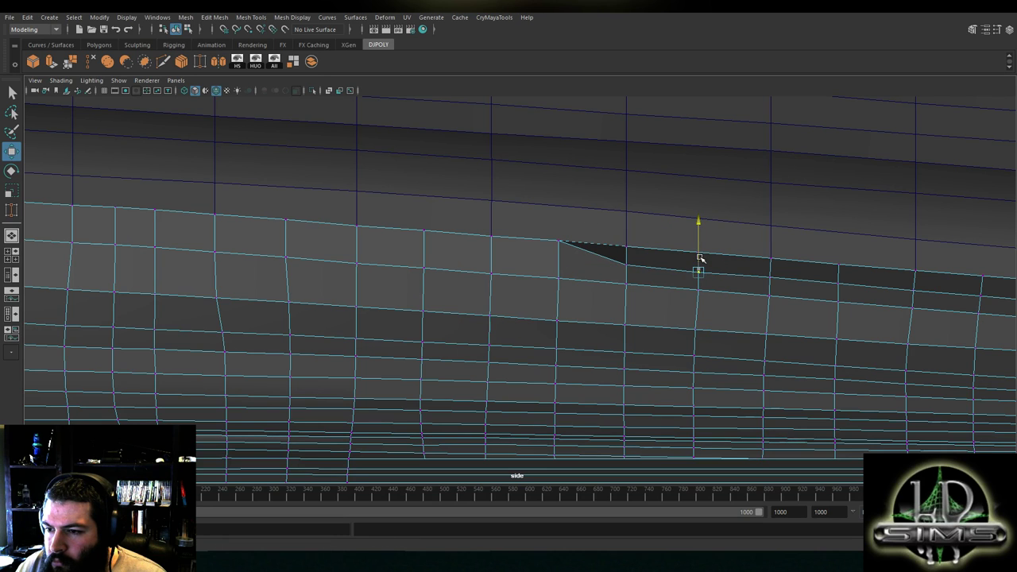
{"action": "left_click", "coordinate": [771, 270]}
{"action": "left_click", "coordinate": [836, 280]}
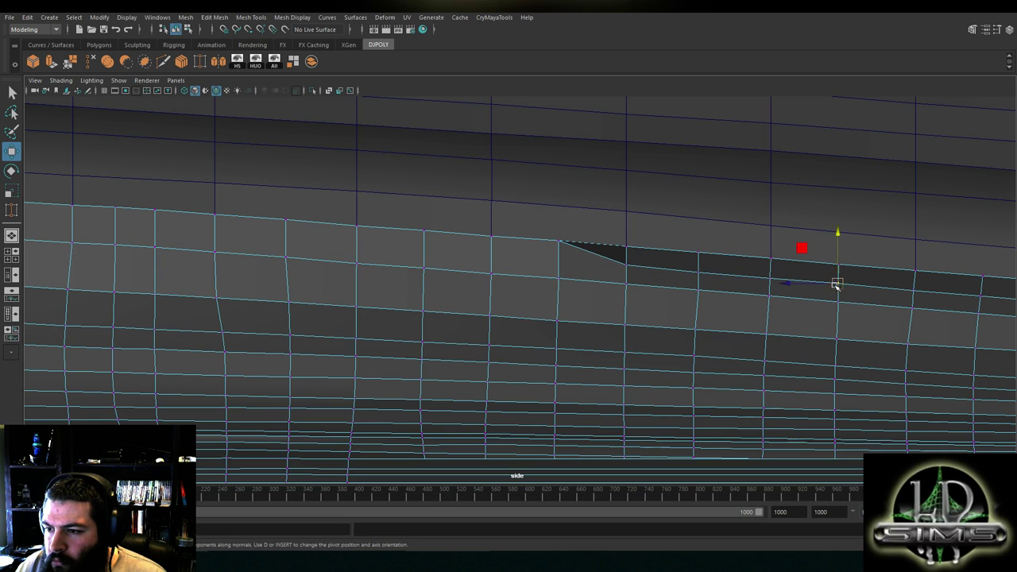
{"action": "left_click_drag", "start_coordinate": [839, 266], "coordinate": [840, 270]}
Lower the next three upper-edge vertices together into the second row and fine-tune the heights of the row vertices beyond them
{"action": "middle_click_drag", "start_coordinate": [618, 283], "coordinate": [785, 279], "text": "alt"}
{"action": "left_click", "coordinate": [726, 254]}
{"action": "left_click", "coordinate": [595, 232], "text": "shift"}
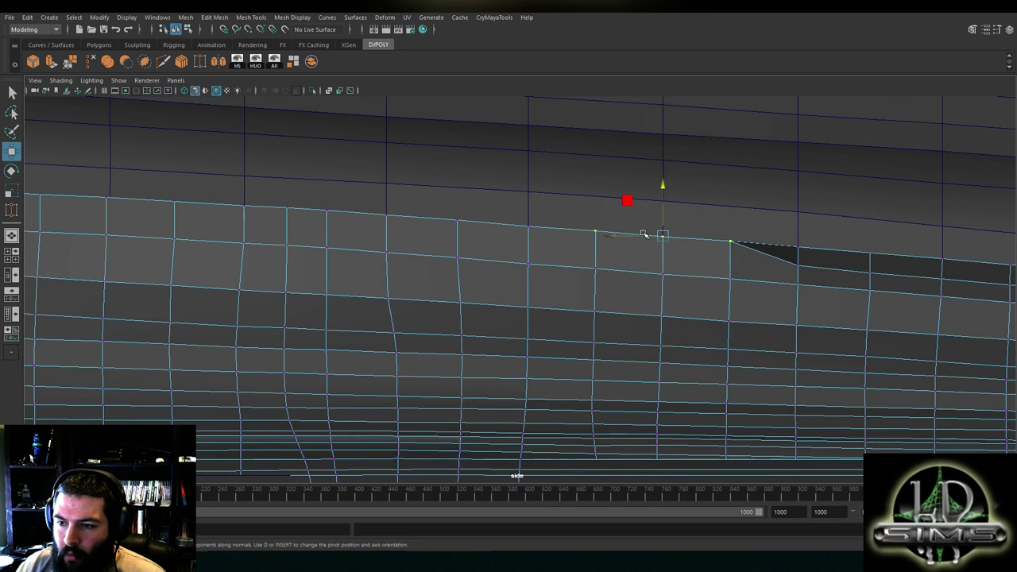
{"action": "left_click_drag", "start_coordinate": [661, 216], "coordinate": [741, 251]}
{"action": "middle_click_drag", "start_coordinate": [741, 251], "coordinate": [543, 239], "text": "alt"}
{"action": "left_click", "coordinate": [592, 241]}
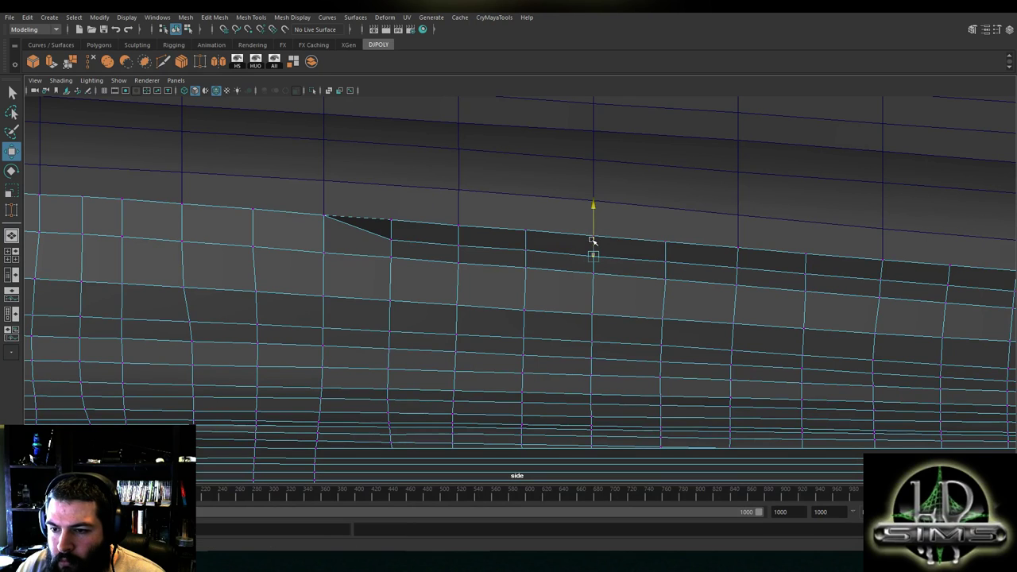
{"action": "left_click", "coordinate": [661, 260]}
{"action": "left_click", "coordinate": [665, 243]}
{"action": "left_click", "coordinate": [730, 266]}
{"action": "left_click", "coordinate": [804, 288]}
{"action": "left_click", "coordinate": [874, 294]}
Bring the next two upper-edge vertices at the gap down and even out the third-row vertices in the columns beyond them
{"action": "middle_click_drag", "start_coordinate": [588, 286], "coordinate": [823, 290], "text": "alt"}
{"action": "left_click", "coordinate": [821, 242]}
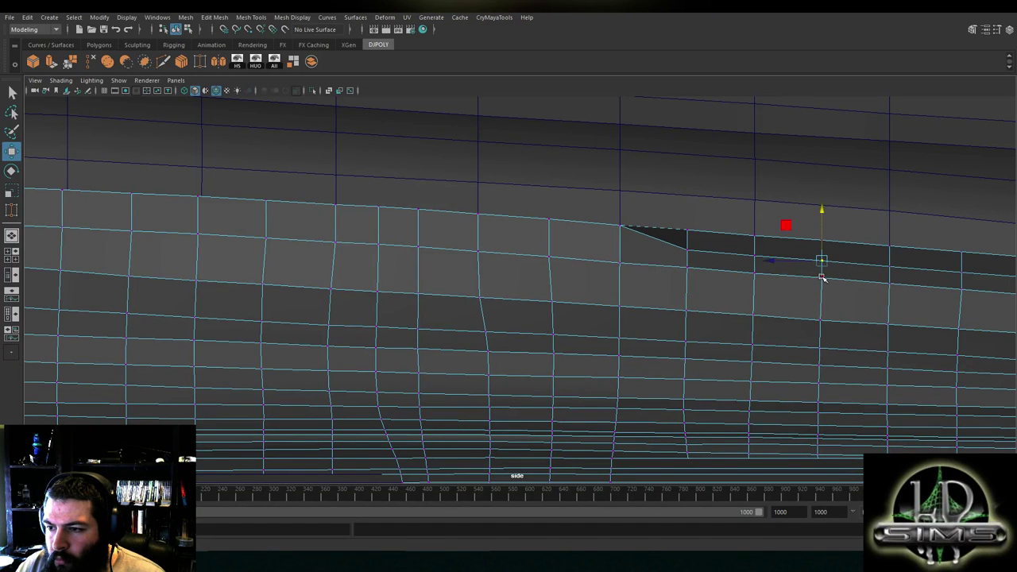
{"action": "left_click", "coordinate": [620, 225]}
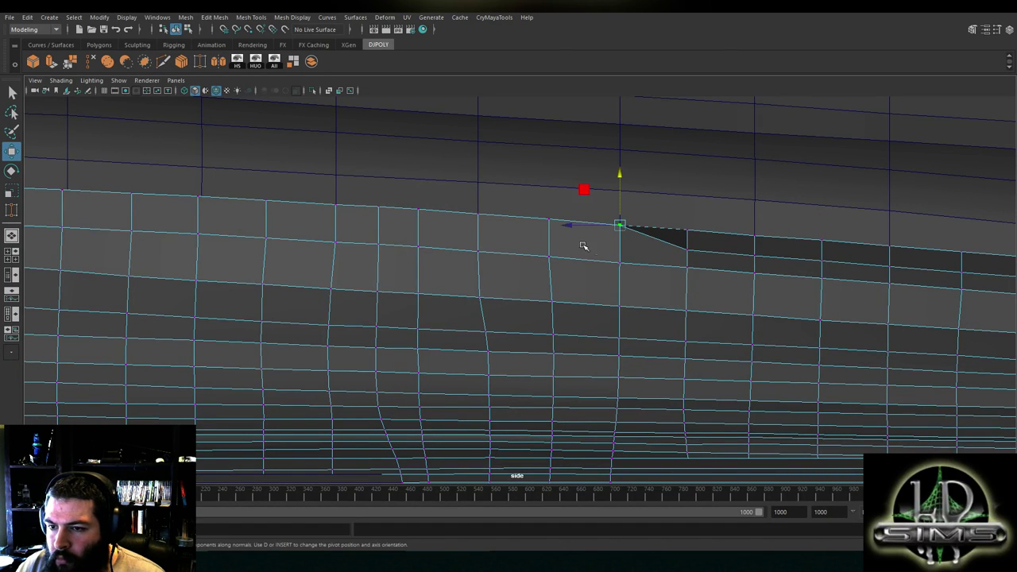
{"action": "middle_click_drag", "start_coordinate": [473, 239], "coordinate": [596, 234], "text": "alt"}
{"action": "left_click", "coordinate": [643, 221]}
{"action": "left_click_drag", "start_coordinate": [672, 210], "coordinate": [670, 230]}
{"action": "left_click", "coordinate": [743, 268]}
{"action": "left_click", "coordinate": [809, 274]}
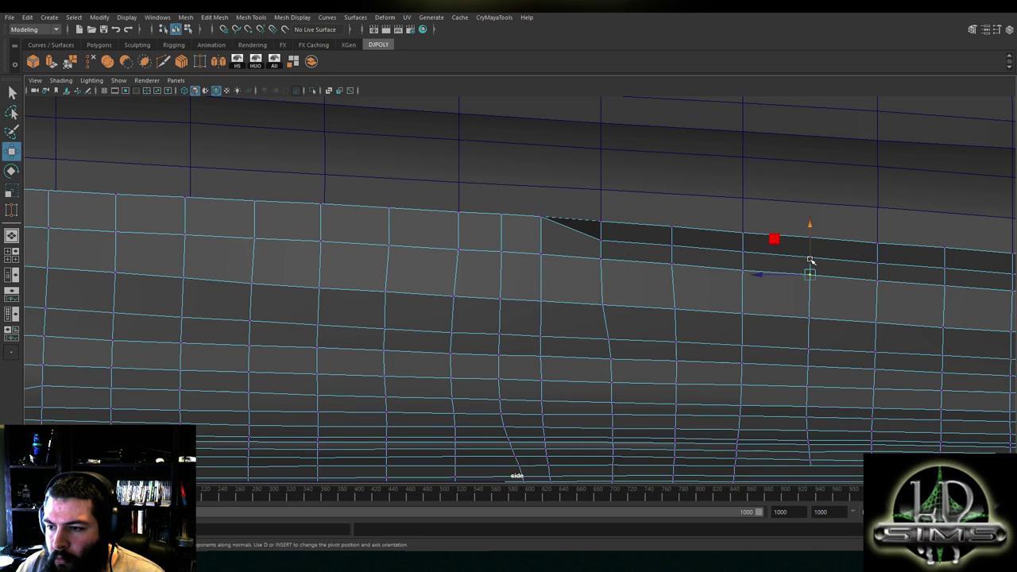
{"action": "left_click_drag", "start_coordinate": [810, 261], "coordinate": [811, 262]}
{"action": "middle_click_drag", "start_coordinate": [899, 288], "coordinate": [711, 279], "text": "alt"}
{"action": "left_click", "coordinate": [759, 275]}
Lower the three upper-edge vertices around the narrow columns together and adjust the third-row vertices beneath them
{"action": "middle_click_drag", "start_coordinate": [536, 252], "coordinate": [853, 348], "text": "alt"}
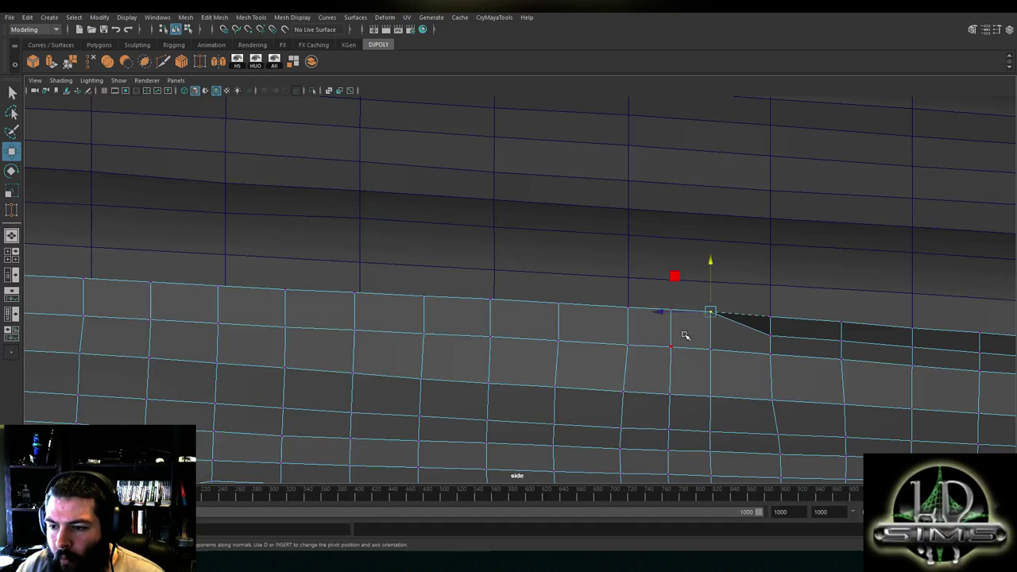
{"action": "left_click", "coordinate": [627, 315], "text": "shift"}
{"action": "left_click_drag", "start_coordinate": [671, 296], "coordinate": [628, 331]}
{"action": "left_click", "coordinate": [710, 333]}
{"action": "left_click", "coordinate": [710, 349]}
{"action": "left_click", "coordinate": [672, 349]}
{"action": "left_click", "coordinate": [628, 345]}
Lower another three upper-edge vertices together and adjust the height of the third-row vertex below the last of them
{"action": "middle_click_drag", "start_coordinate": [567, 314], "coordinate": [700, 310], "text": "alt"}
{"action": "left_click", "coordinate": [696, 306]}
{"action": "left_click", "coordinate": [564, 298], "text": "shift"}
{"action": "left_click_drag", "start_coordinate": [626, 282], "coordinate": [620, 302]}
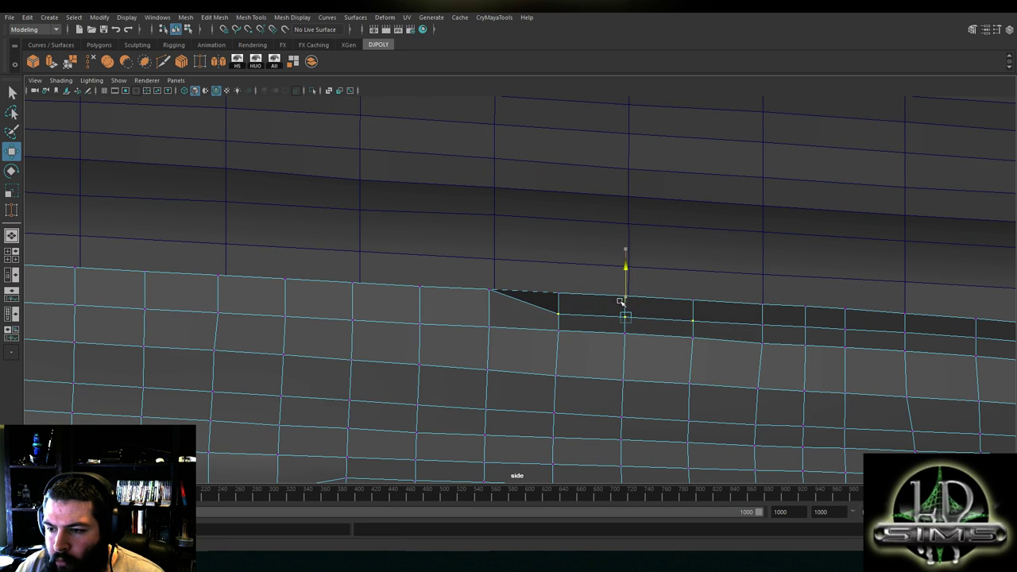
{"action": "left_click", "coordinate": [695, 338]}
{"action": "left_click_drag", "start_coordinate": [694, 325], "coordinate": [744, 344]}
Straighten the column beside the narrow ones by shifting its third-row vertex and then its upper-edge and second-row vertices together
{"action": "left_click", "coordinate": [766, 348]}
{"action": "left_click", "coordinate": [767, 328]}
{"action": "left_click", "coordinate": [774, 318]}
{"action": "left_click", "coordinate": [770, 308]}
{"action": "left_click", "coordinate": [768, 326], "text": "shift"}
{"action": "left_click_drag", "start_coordinate": [730, 315], "coordinate": [728, 315]}
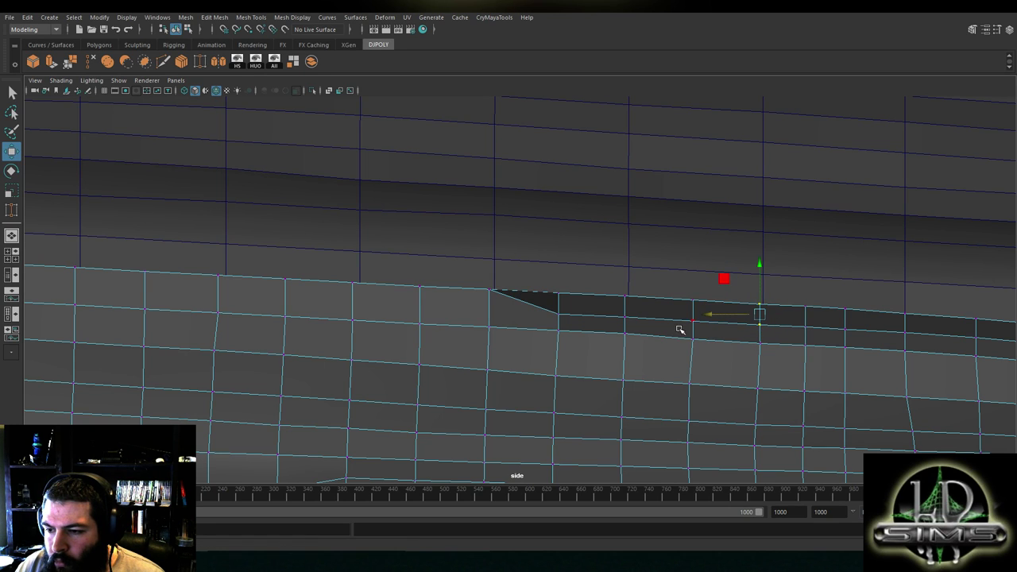
Lower the next two upper-edge vertices together and even out the heights of the third-row vertices in the neighbouring columns
{"action": "middle_click_drag", "start_coordinate": [683, 327], "coordinate": [757, 279], "text": "alt"}
{"action": "left_click", "coordinate": [704, 287]}
{"action": "left_click_drag", "start_coordinate": [700, 271], "coordinate": [699, 269]}
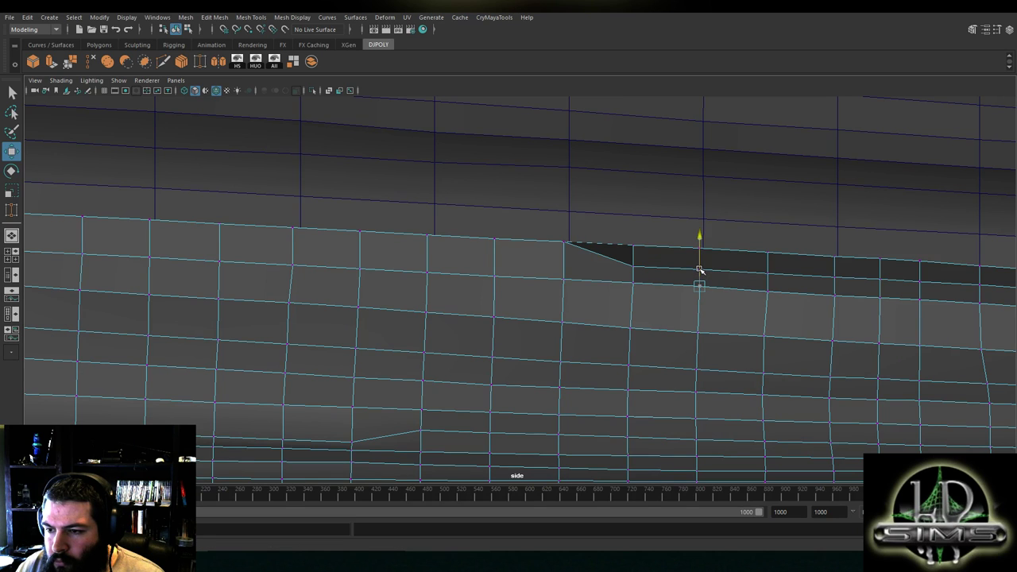
{"action": "middle_click_drag", "start_coordinate": [558, 269], "coordinate": [630, 265], "text": "alt"}
{"action": "left_click", "coordinate": [634, 246]}
{"action": "left_click", "coordinate": [571, 244], "text": "shift"}
{"action": "left_click_drag", "start_coordinate": [601, 219], "coordinate": [598, 240]}
{"action": "left_click", "coordinate": [705, 282]}
{"action": "left_click", "coordinate": [770, 285]}
{"action": "left_click", "coordinate": [839, 290]}
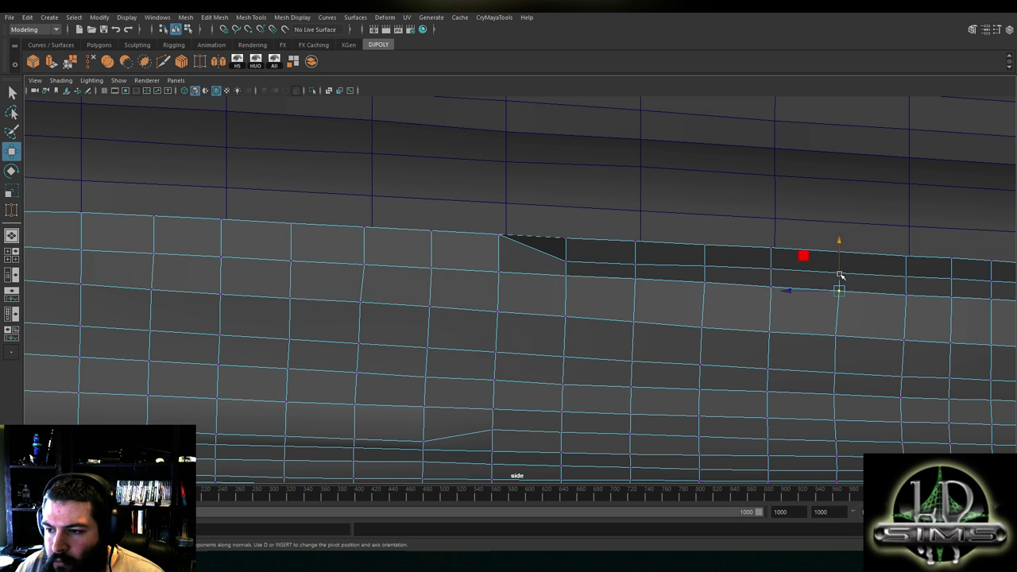
Bring the following pair of upper-edge vertices at the gap down into the second row and refine the third-row vertices beyond them
{"action": "left_click", "coordinate": [651, 260]}
{"action": "left_click", "coordinate": [633, 274]}
{"action": "right_click_drag", "start_coordinate": [632, 257], "coordinate": [601, 258]}
{"action": "left_click", "coordinate": [634, 254]}
{"action": "left_click", "coordinate": [580, 245], "text": "shift"}
{"action": "left_click_drag", "start_coordinate": [614, 223], "coordinate": [613, 243]}
{"action": "middle_click_drag", "start_coordinate": [614, 244], "coordinate": [614, 246]}
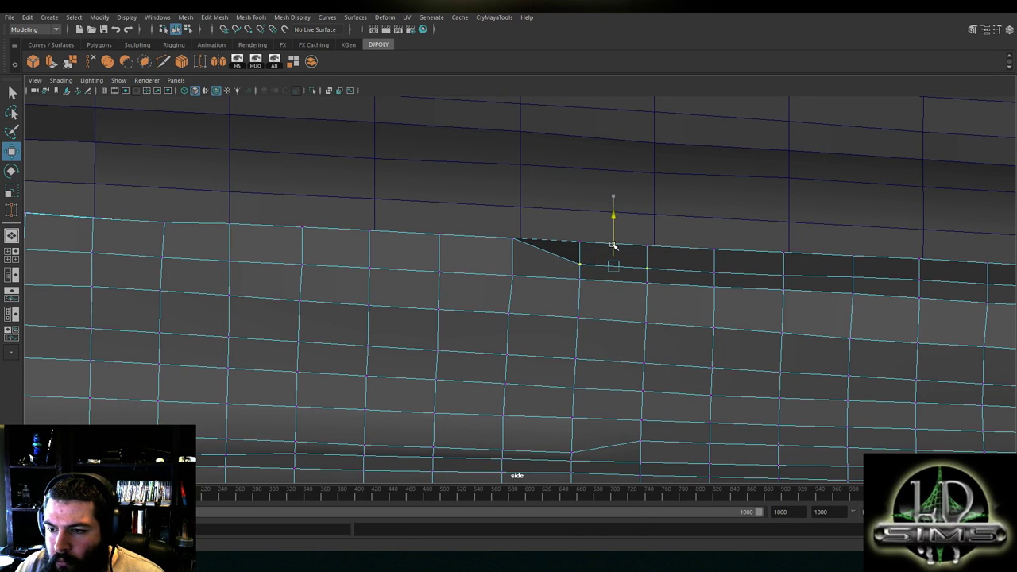
{"action": "left_click", "coordinate": [648, 279]}
{"action": "left_click", "coordinate": [855, 278]}
{"action": "left_click_drag", "start_coordinate": [854, 258], "coordinate": [855, 262]}
{"action": "middle_click_drag", "start_coordinate": [898, 270], "coordinate": [672, 269], "text": "alt"}
Lower the next four upper-edge vertices together and nudge the third-row vertex of the last column into line
{"action": "middle_click_drag", "start_coordinate": [421, 274], "coordinate": [766, 314], "text": "alt"}
{"action": "left_click", "coordinate": [621, 278]}
{"action": "double_click", "coordinate": [419, 267], "text": "shift"}
{"action": "left_click_drag", "start_coordinate": [523, 246], "coordinate": [520, 268]}
{"action": "left_click", "coordinate": [617, 302]}
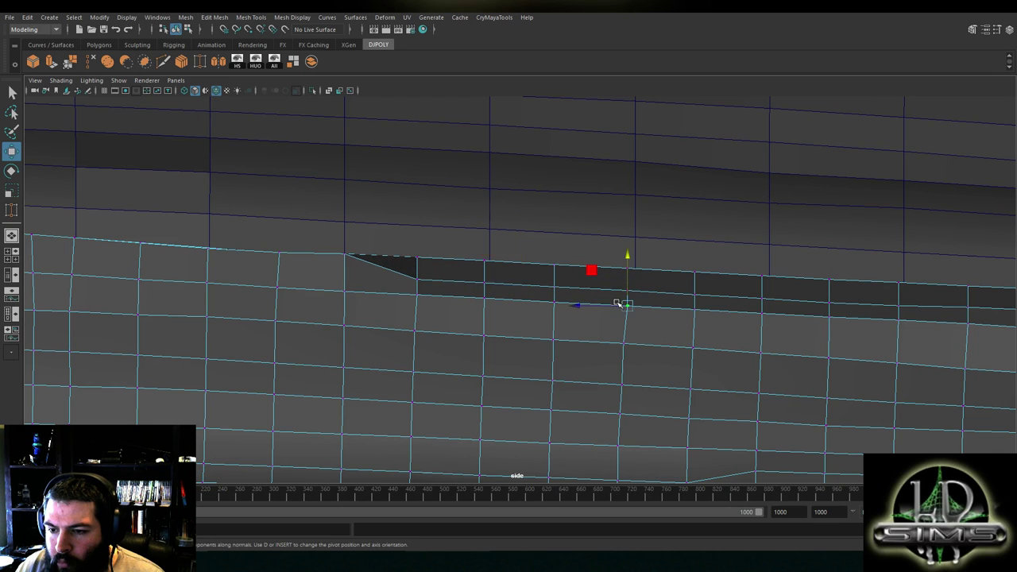
{"action": "left_click_drag", "start_coordinate": [598, 307], "coordinate": [595, 307]}
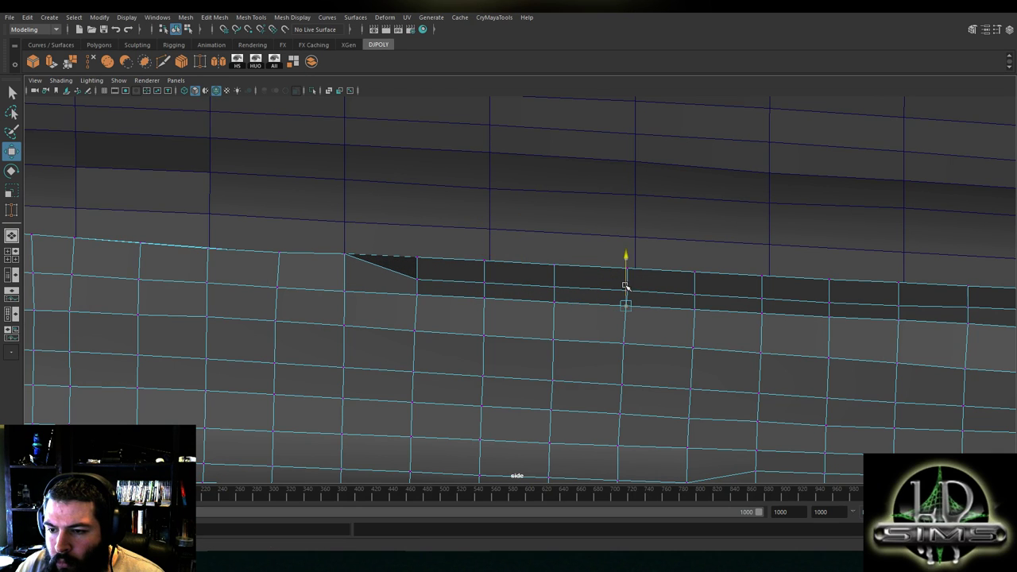
Lower three more upper-edge vertices together so the second row continues along the hull
{"action": "middle_click_drag", "start_coordinate": [479, 281], "coordinate": [745, 303], "text": "alt"}
{"action": "left_click", "coordinate": [600, 280]}
{"action": "left_click_drag", "start_coordinate": [545, 278], "coordinate": [475, 282]}
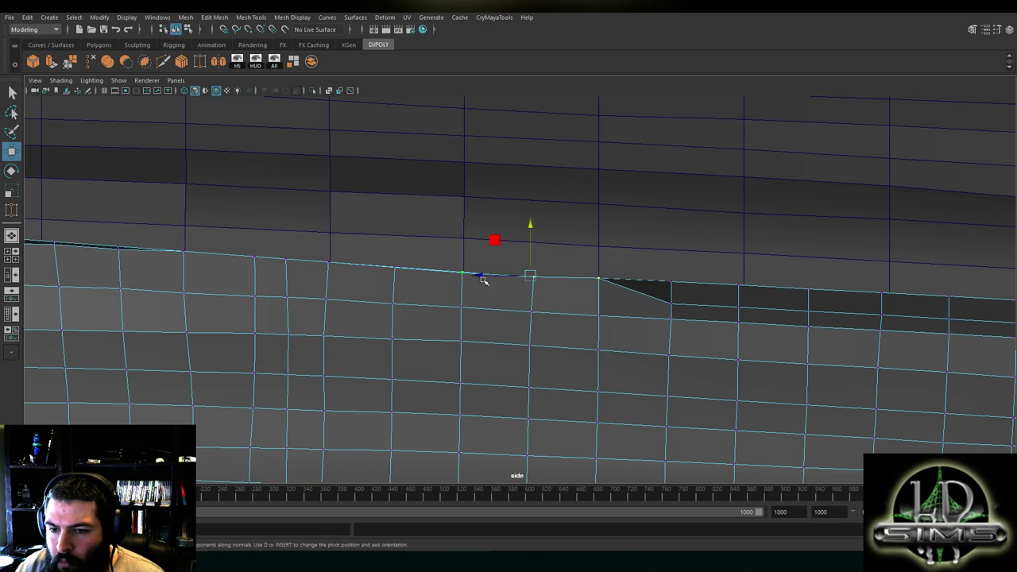
{"action": "left_click_drag", "start_coordinate": [529, 254], "coordinate": [526, 275]}
Adjust the upper-edge vertex at the tip of the dark gap along the hull to line up with its column
{"action": "left_click", "coordinate": [472, 280]}
{"action": "left_click", "coordinate": [473, 280]}
{"action": "right_click_drag", "start_coordinate": [472, 257], "coordinate": [417, 259]}
{"action": "left_click", "coordinate": [469, 276]}
{"action": "left_click_drag", "start_coordinate": [446, 275], "coordinate": [438, 274]}
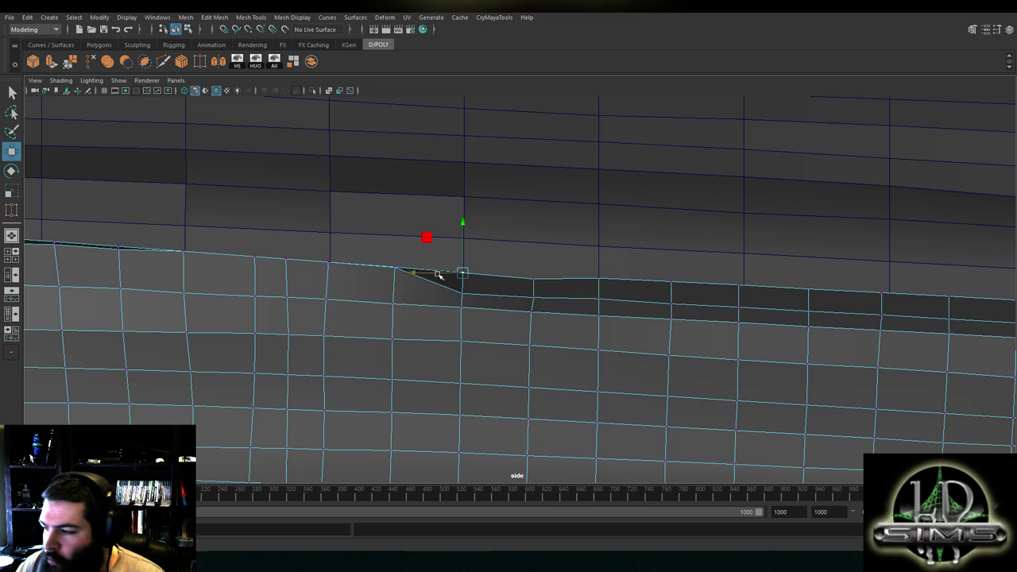
{"action": "middle_click_drag", "start_coordinate": [407, 283], "coordinate": [740, 310], "text": "alt"}
{"action": "scroll", "coordinate": [740, 311], "scroll_direction": "down", "scroll_amount": 10}
{"action": "middle_click_drag", "start_coordinate": [626, 290], "coordinate": [553, 272], "text": "alt"}
{"action": "scroll", "coordinate": [659, 305], "scroll_direction": "up", "scroll_amount": 4}
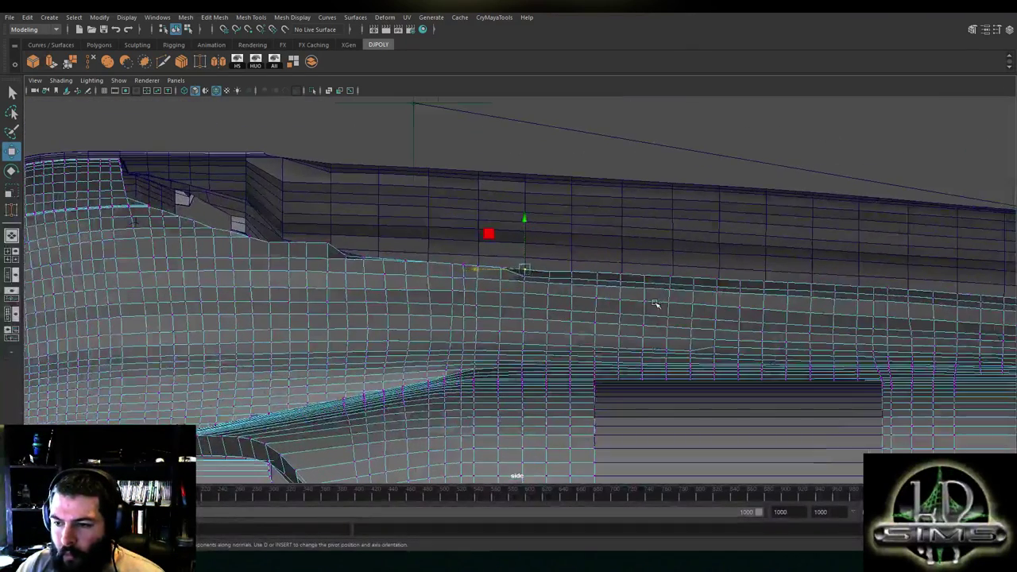
Even out consecutive vertices along the upper edge of the narrow dark strip on the hull's top border, just past the notch
{"action": "scroll", "coordinate": [650, 304], "scroll_direction": "up", "scroll_amount": 3}
{"action": "left_click", "coordinate": [635, 251]}
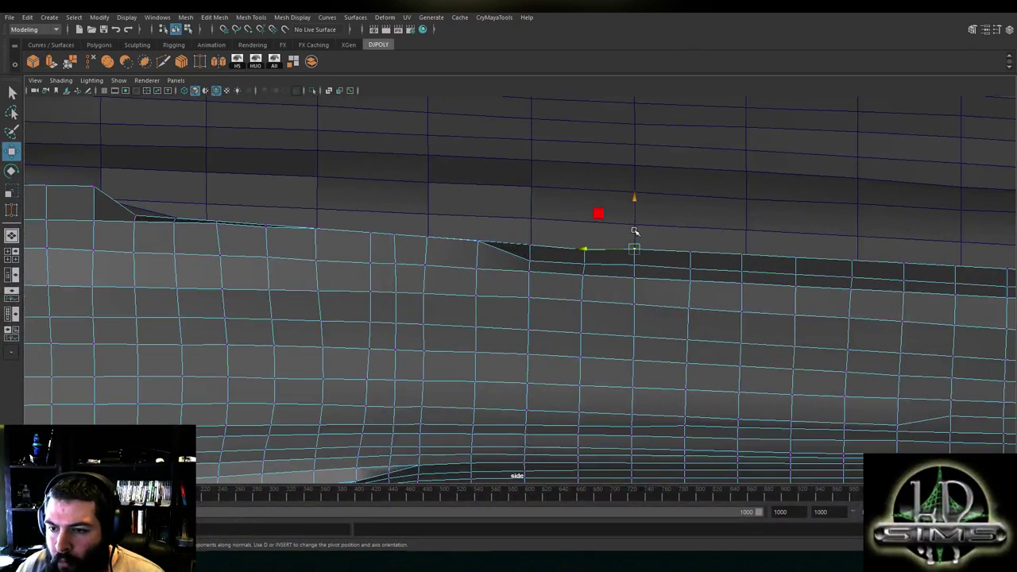
{"action": "left_click", "coordinate": [692, 254]}
{"action": "left_click_drag", "start_coordinate": [692, 236], "coordinate": [691, 238]}
{"action": "left_click", "coordinate": [742, 265]}
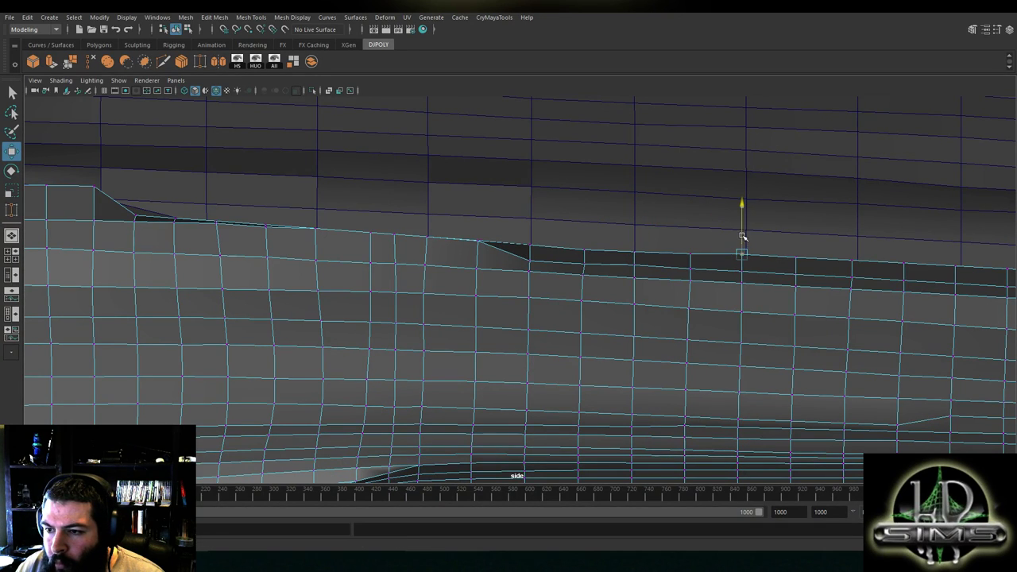
{"action": "left_click", "coordinate": [797, 268]}
{"action": "left_click", "coordinate": [802, 260]}
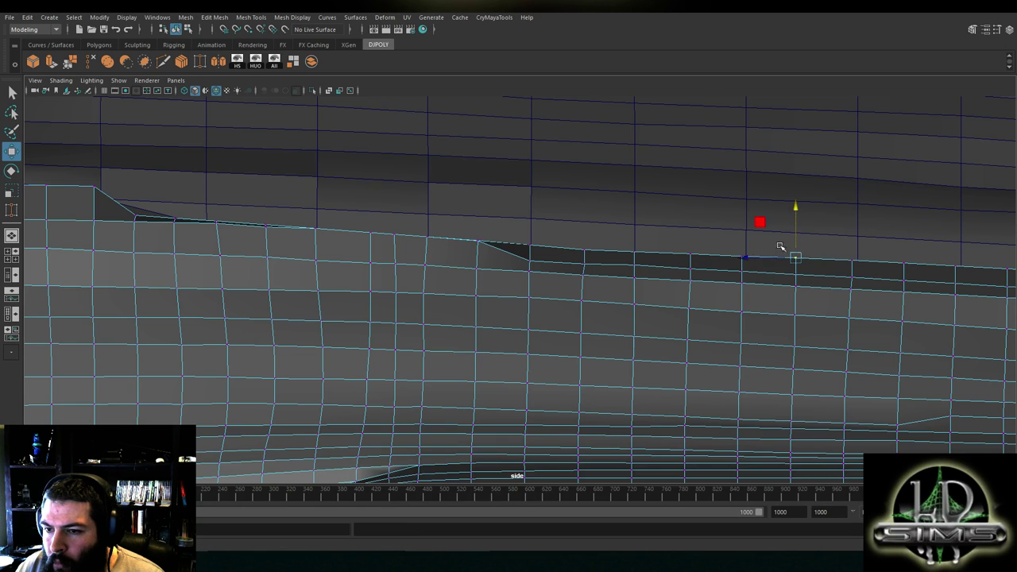
Lower the vertex at the strip's notch and adjust neighbouring vertices along the strip so its edges run evenly
{"action": "middle_click_drag", "start_coordinate": [488, 259], "coordinate": [699, 280], "text": "alt"}
{"action": "left_click", "coordinate": [688, 263]}
{"action": "left_click_drag", "start_coordinate": [691, 235], "coordinate": [690, 248]}
{"action": "left_click", "coordinate": [844, 266]}
{"action": "left_click_drag", "start_coordinate": [845, 262], "coordinate": [848, 264]}
{"action": "middle_click_drag", "start_coordinate": [848, 265], "coordinate": [602, 249], "text": "alt"}
{"action": "left_click", "coordinate": [658, 259]}
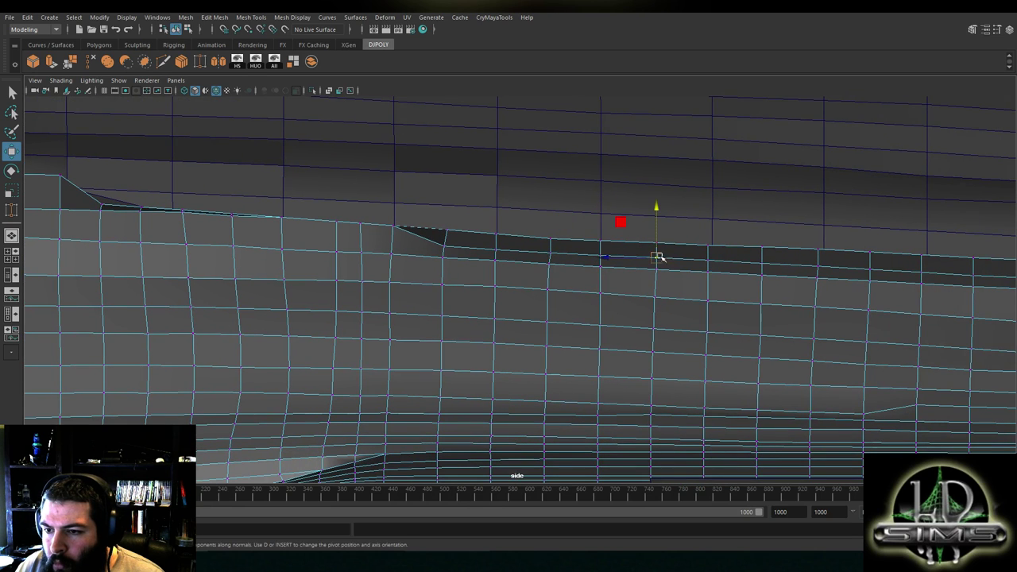
{"action": "left_click", "coordinate": [659, 241]}
{"action": "left_click", "coordinate": [708, 280]}
{"action": "middle_click_drag", "start_coordinate": [681, 276], "coordinate": [901, 311], "text": "alt"}
Select the next hull border vertices before the notch, lower them together, and straighten the vertices that follow along the strip's lower edge
{"action": "right_click_drag", "start_coordinate": [569, 258], "coordinate": [520, 259]}
{"action": "left_click", "coordinate": [607, 266]}
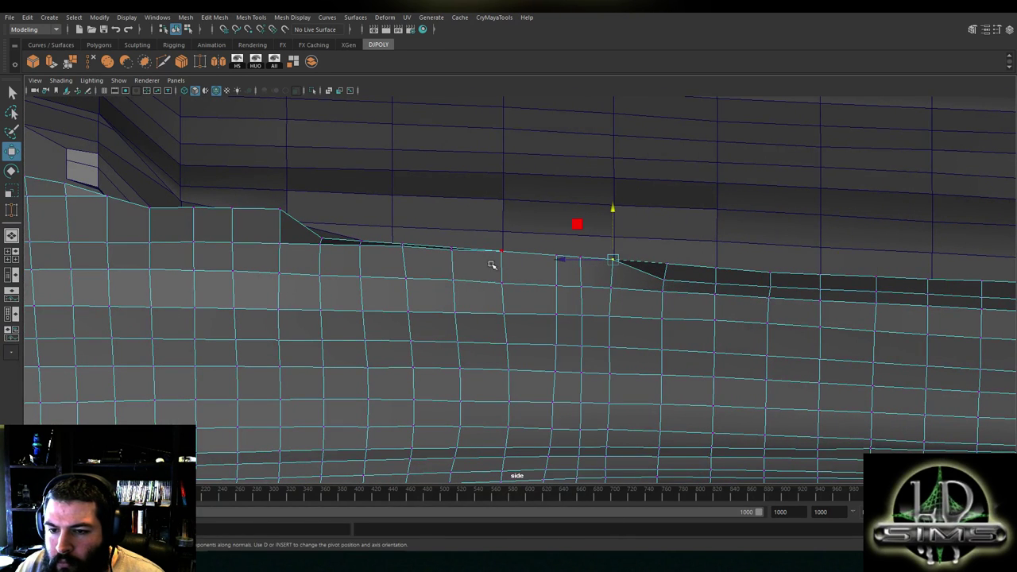
{"action": "left_click", "coordinate": [461, 260], "text": "shift"}
{"action": "left_click_drag", "start_coordinate": [535, 235], "coordinate": [535, 251]}
{"action": "left_click", "coordinate": [610, 275]}
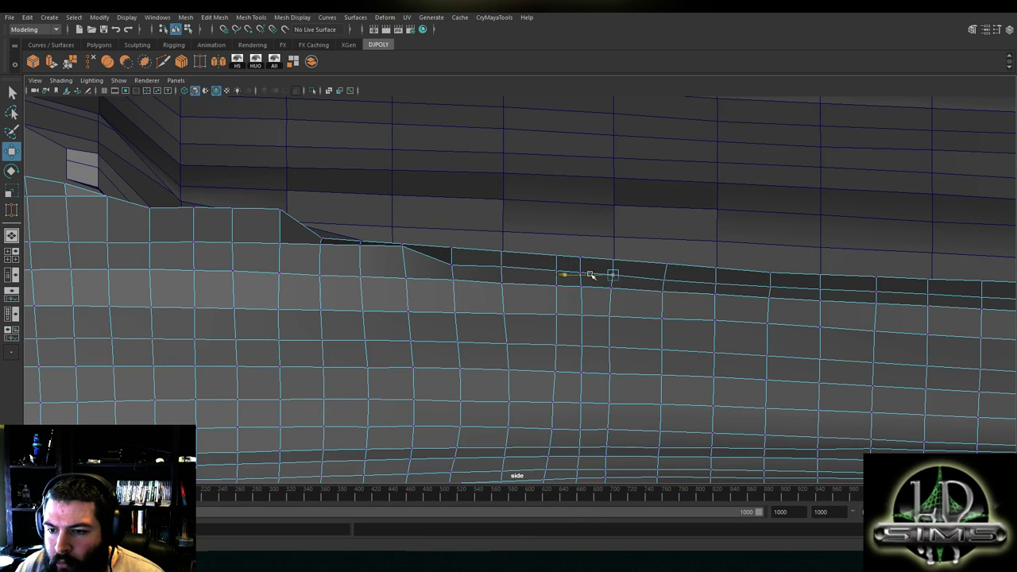
{"action": "left_click", "coordinate": [584, 272]}
{"action": "left_click", "coordinate": [668, 281]}
{"action": "left_click", "coordinate": [770, 287]}
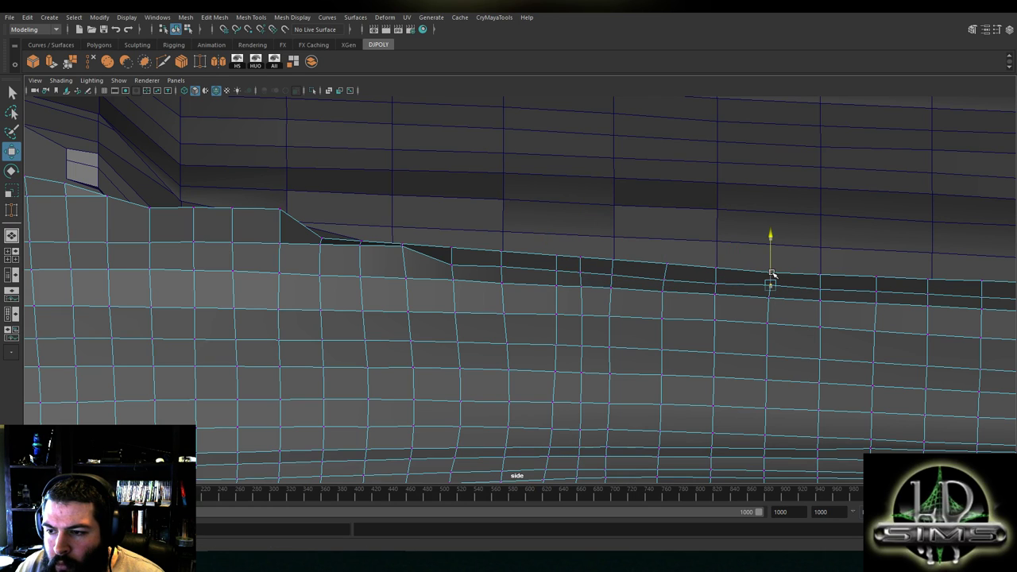
Lower three consecutive vertices on the dark strip's upper edge to narrow the gap above the hull
{"action": "left_click", "coordinate": [716, 267]}
{"action": "left_click_drag", "start_coordinate": [716, 253], "coordinate": [666, 252]}
{"action": "left_click", "coordinate": [669, 265]}
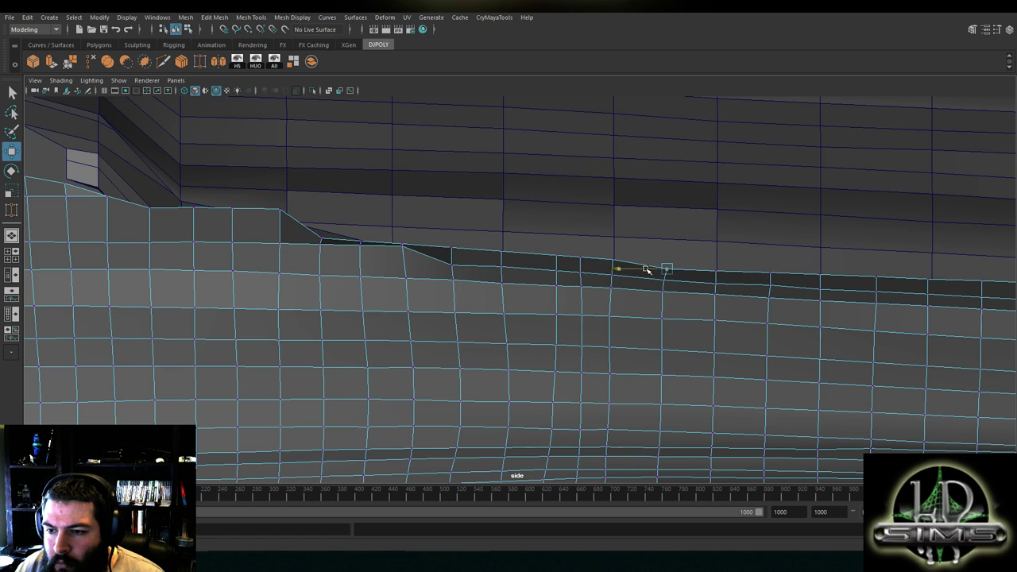
{"action": "left_click", "coordinate": [613, 256]}
{"action": "left_click", "coordinate": [611, 266]}
{"action": "right_click_drag", "start_coordinate": [611, 257], "coordinate": [568, 258]}
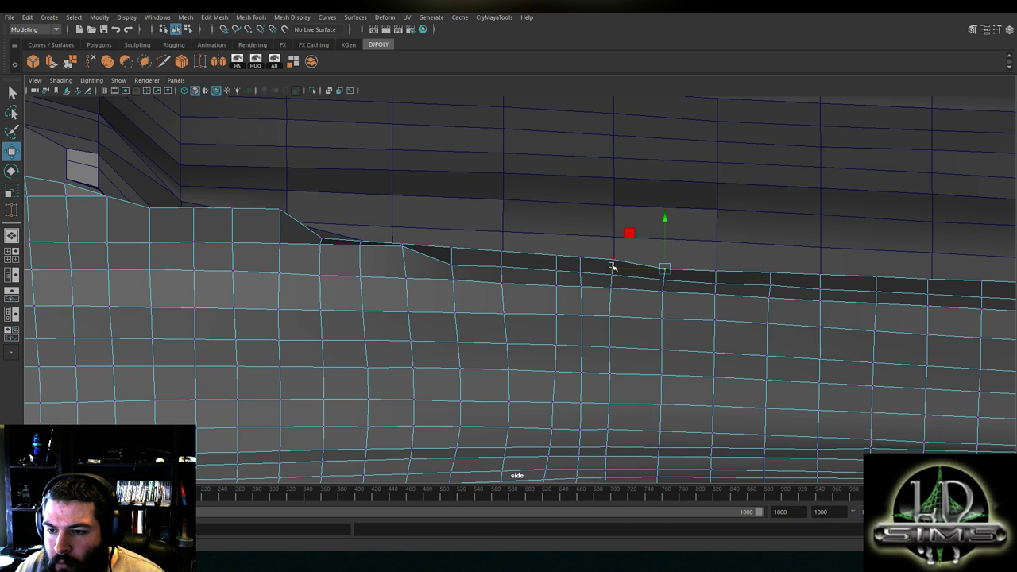
{"action": "left_click", "coordinate": [609, 266]}
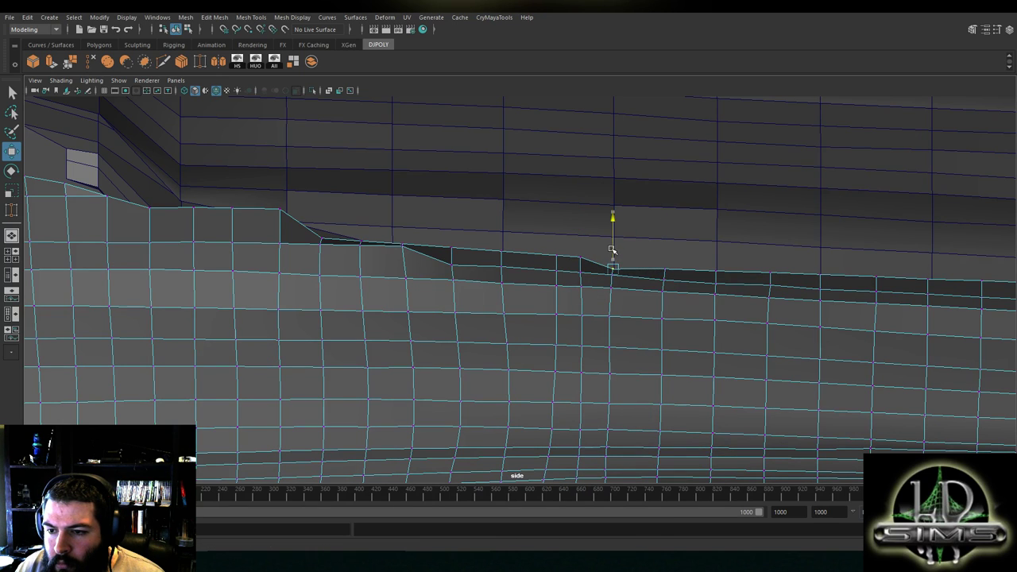
Select the next two closely spaced vertices on the strip's upper edge and lower them together in line with their neighbours
{"action": "right_click", "coordinate": [579, 259]}
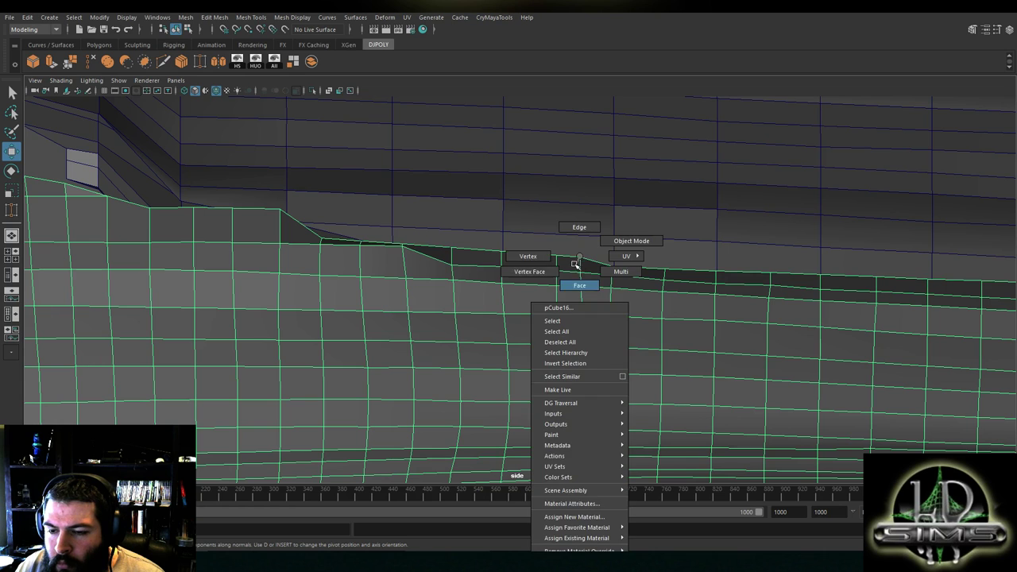
{"action": "left_click", "coordinate": [528, 256]}
{"action": "left_click", "coordinate": [580, 258]}
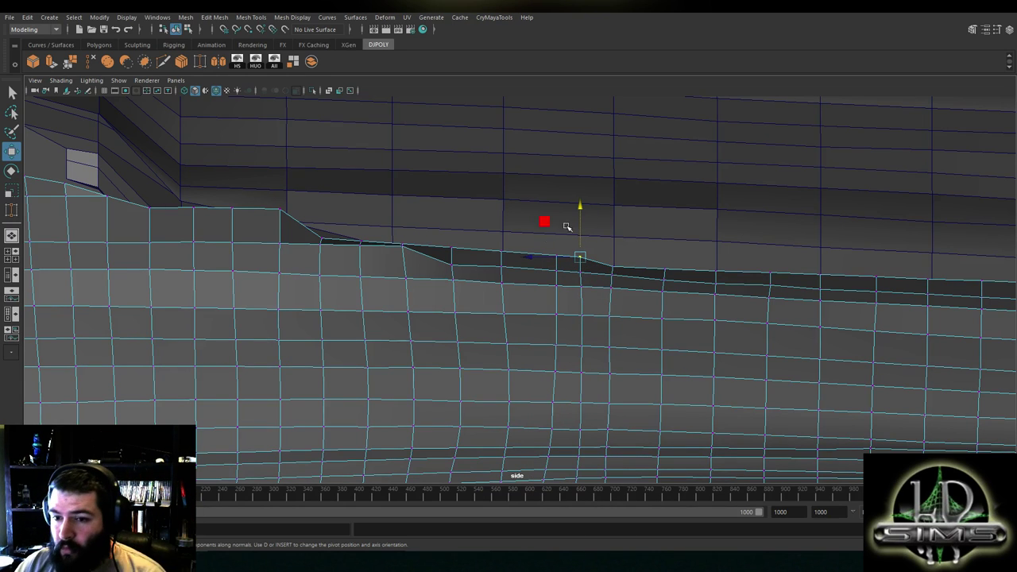
{"action": "left_click", "coordinate": [558, 262], "text": "shift"}
{"action": "left_click_drag", "start_coordinate": [567, 236], "coordinate": [571, 246]}
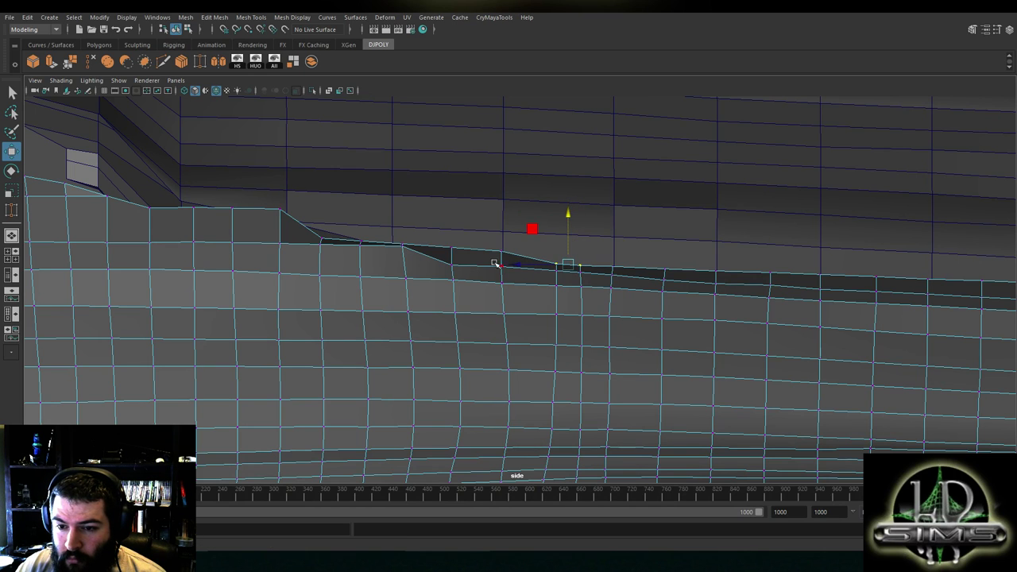
Adjust the notch vertex and lower the run of vertices in the row directly beneath the stepped hull border
{"action": "left_click_drag", "start_coordinate": [393, 260], "coordinate": [674, 265], "text": "alt"}
{"action": "left_click_drag", "start_coordinate": [686, 229], "coordinate": [666, 271]}
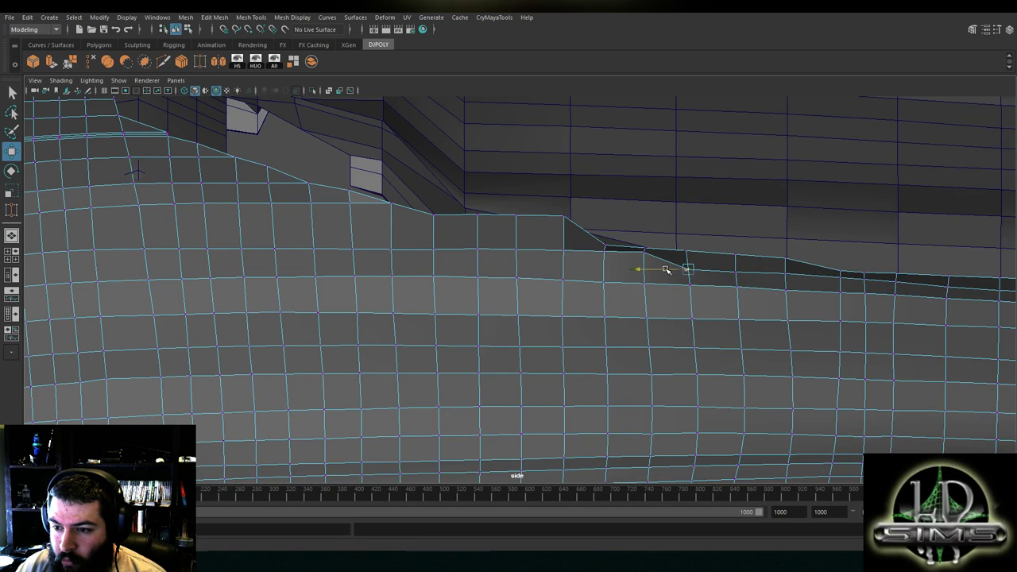
{"action": "left_click", "coordinate": [739, 289]}
{"action": "left_click", "coordinate": [790, 292]}
{"action": "double_click", "coordinate": [518, 281], "text": "shift"}
{"action": "left_click_drag", "start_coordinate": [649, 266], "coordinate": [664, 274]}
{"action": "left_click", "coordinate": [670, 266]}
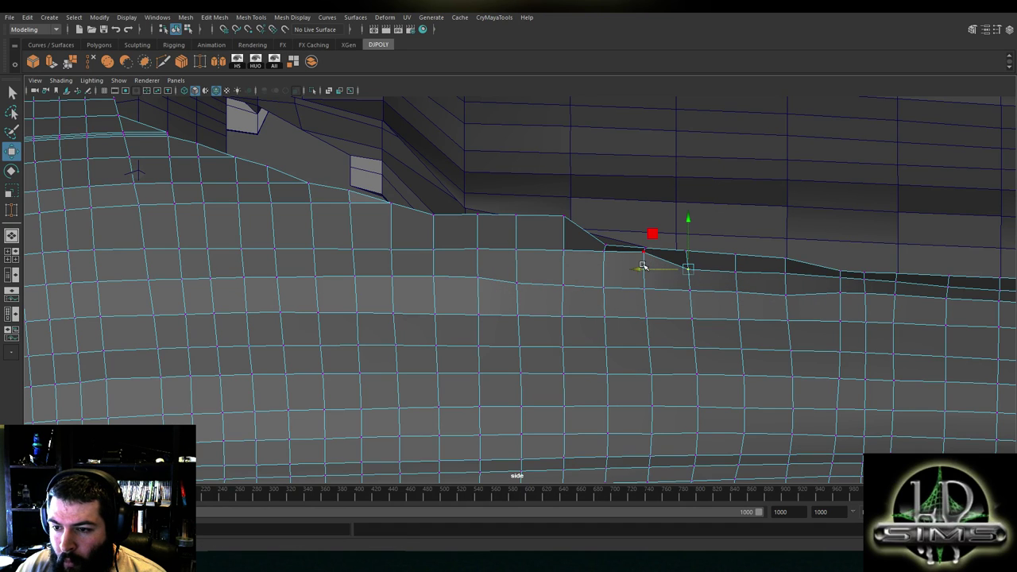
Lower the hull vertices below the border step one at a time, continuing the strip's lower edge as a smooth line
{"action": "left_click", "coordinate": [645, 260]}
{"action": "left_click_drag", "start_coordinate": [644, 230], "coordinate": [605, 248]}
{"action": "left_click", "coordinate": [592, 260]}
{"action": "left_click", "coordinate": [548, 269]}
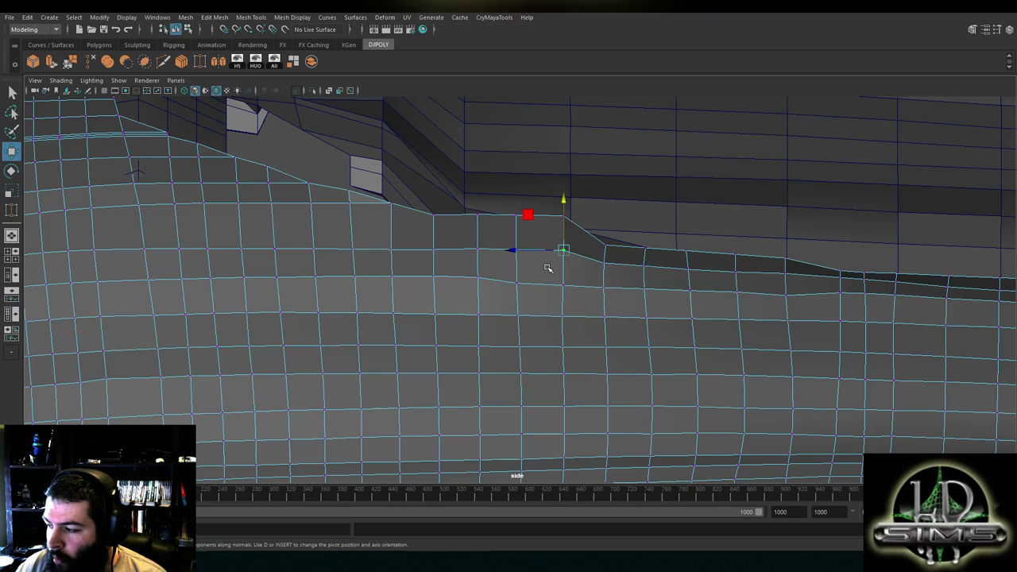
{"action": "left_click", "coordinate": [516, 236]}
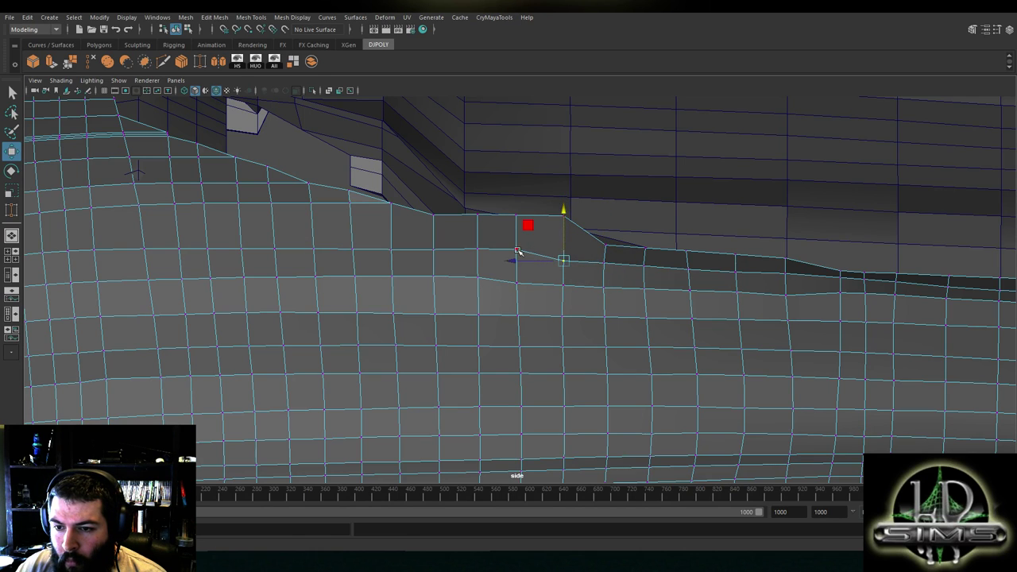
{"action": "left_click", "coordinate": [554, 263]}
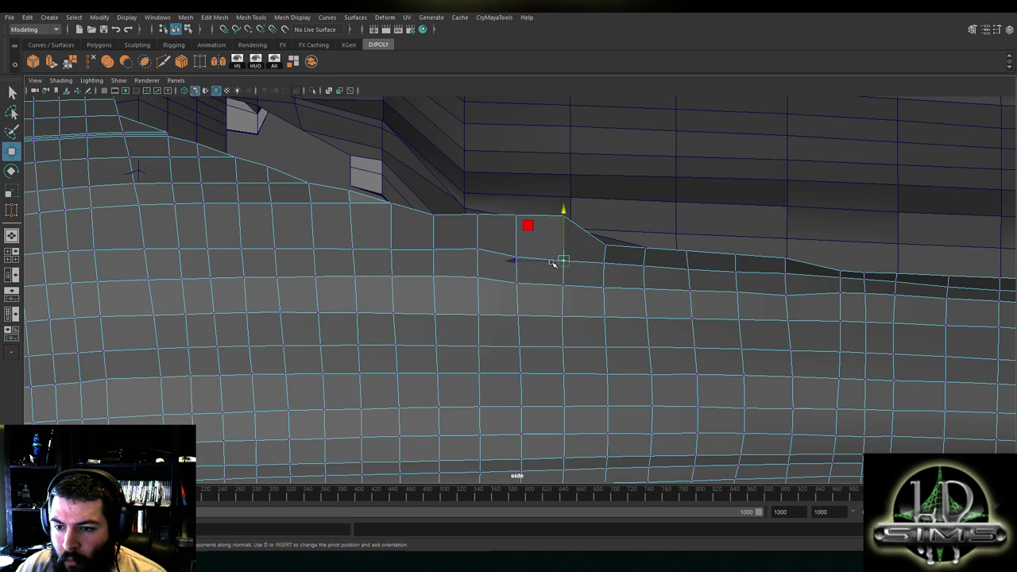
{"action": "left_click", "coordinate": [477, 249]}
{"action": "left_click_drag", "start_coordinate": [477, 233], "coordinate": [478, 264]}
Lower successive vertices in the second row below the border step to continue its smooth curve
{"action": "left_click", "coordinate": [477, 279]}
{"action": "middle_click_drag", "start_coordinate": [511, 256], "coordinate": [634, 240], "text": "alt"}
{"action": "left_click", "coordinate": [559, 256]}
{"action": "left_click_drag", "start_coordinate": [557, 244], "coordinate": [481, 248]}
{"action": "left_click", "coordinate": [520, 260]}
{"action": "left_click", "coordinate": [561, 270]}
{"action": "left_click", "coordinate": [480, 261]}
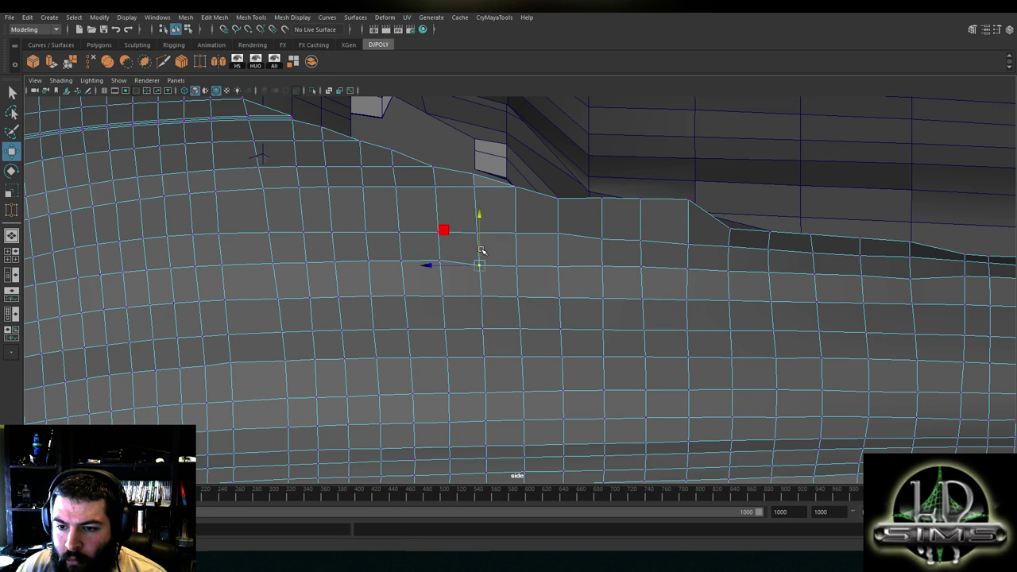
Fine-tune single vertices in the two rows beneath the flat border section to even out their spacing
{"action": "middle_click_drag", "start_coordinate": [481, 250], "coordinate": [572, 235], "text": "alt"}
{"action": "left_click", "coordinate": [535, 245]}
{"action": "left_click_drag", "start_coordinate": [534, 231], "coordinate": [534, 238]}
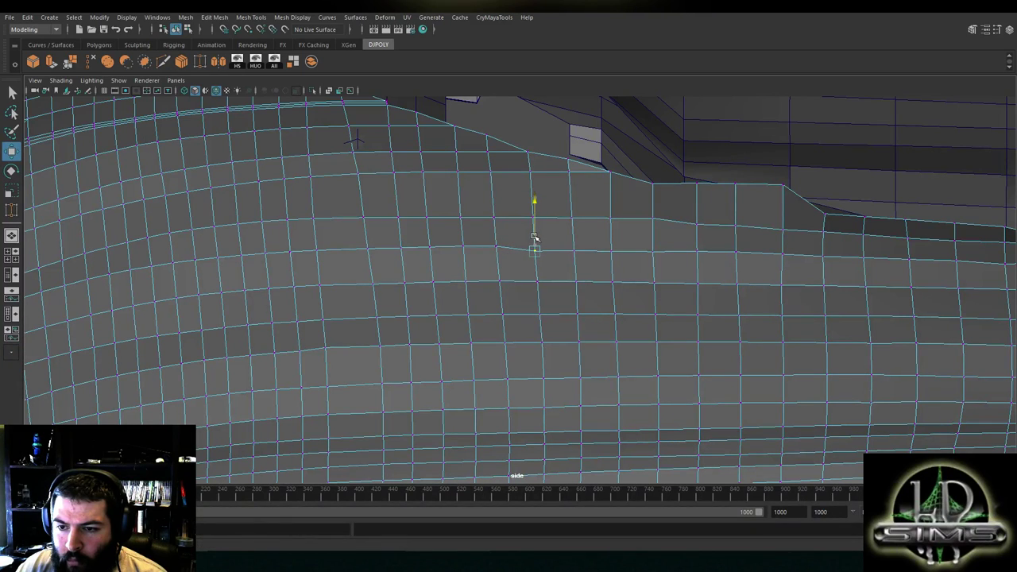
{"action": "left_click", "coordinate": [652, 252]}
{"action": "left_click_drag", "start_coordinate": [653, 242], "coordinate": [653, 240]}
{"action": "left_click", "coordinate": [653, 218]}
{"action": "left_click", "coordinate": [736, 225]}
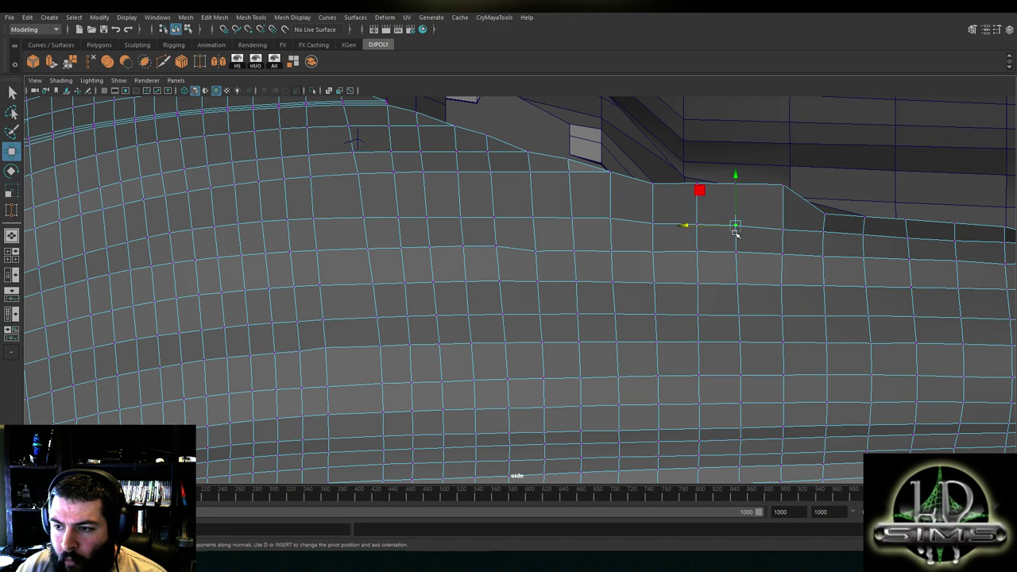
{"action": "left_click", "coordinate": [696, 209]}
Select the run of vertices in the row beneath the sloping hull border and lower them together slightly
{"action": "left_click", "coordinate": [573, 218]}
{"action": "left_click", "coordinate": [612, 219]}
{"action": "left_click", "coordinate": [612, 202]}
{"action": "double_click", "coordinate": [316, 222], "text": "shift"}
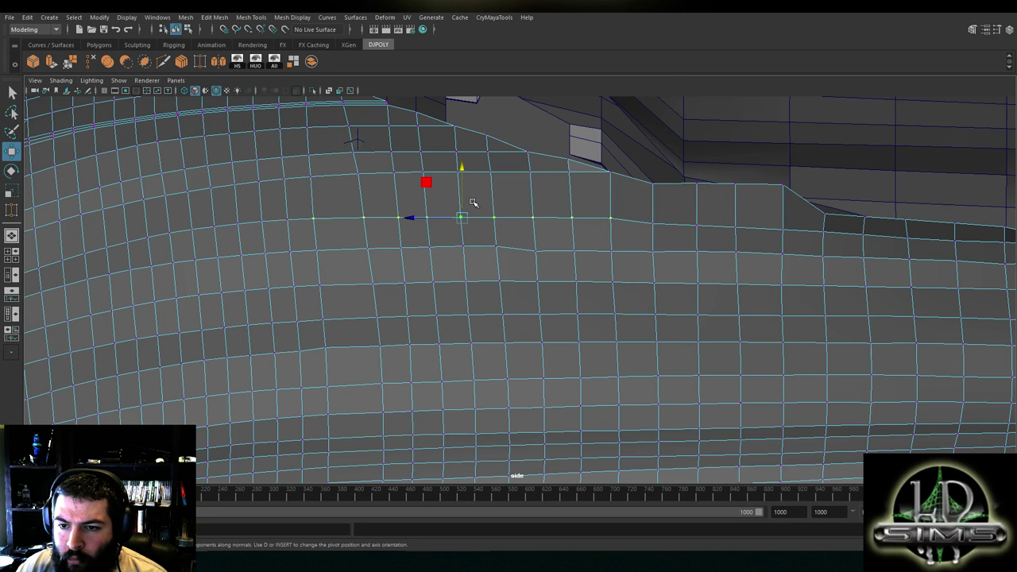
{"action": "left_click_drag", "start_coordinate": [463, 199], "coordinate": [463, 204]}
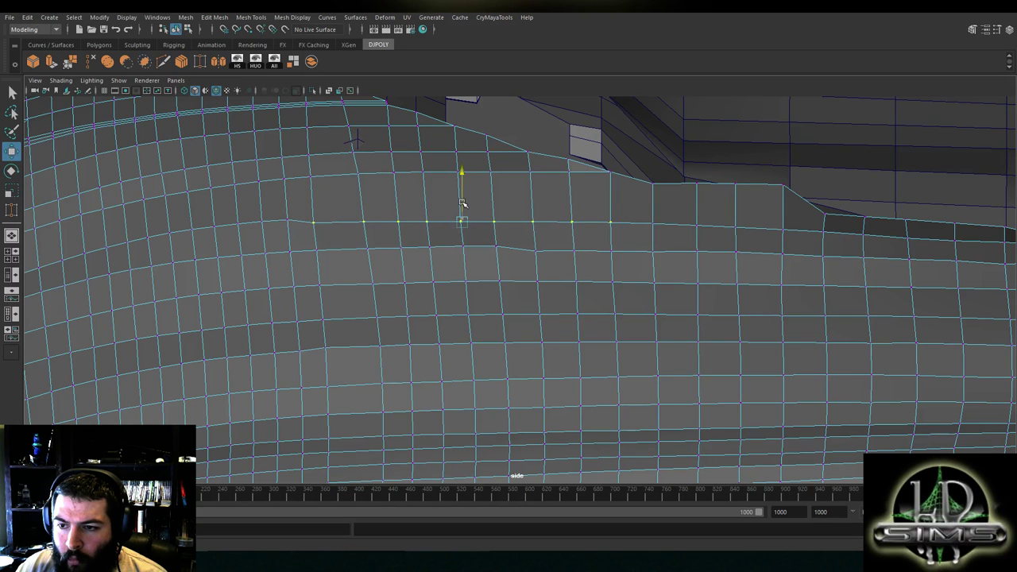
Align the next vertex of that row, and lower a run of vertices in the row below it together
{"action": "left_click", "coordinate": [289, 221]}
{"action": "middle_click_drag", "start_coordinate": [294, 223], "coordinate": [467, 216], "text": "alt"}
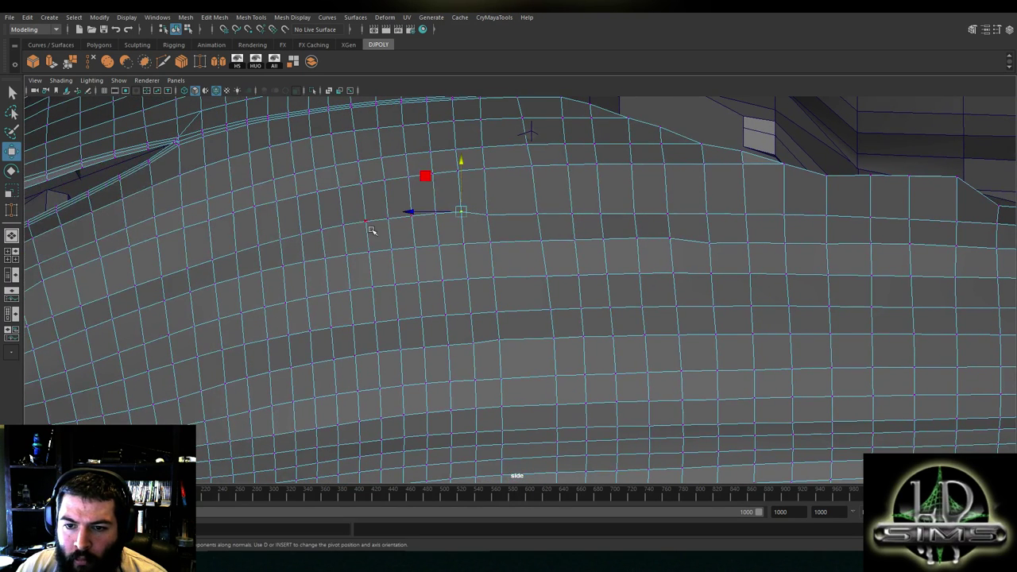
{"action": "scroll", "coordinate": [607, 246], "scroll_direction": "down", "scroll_amount": 5}
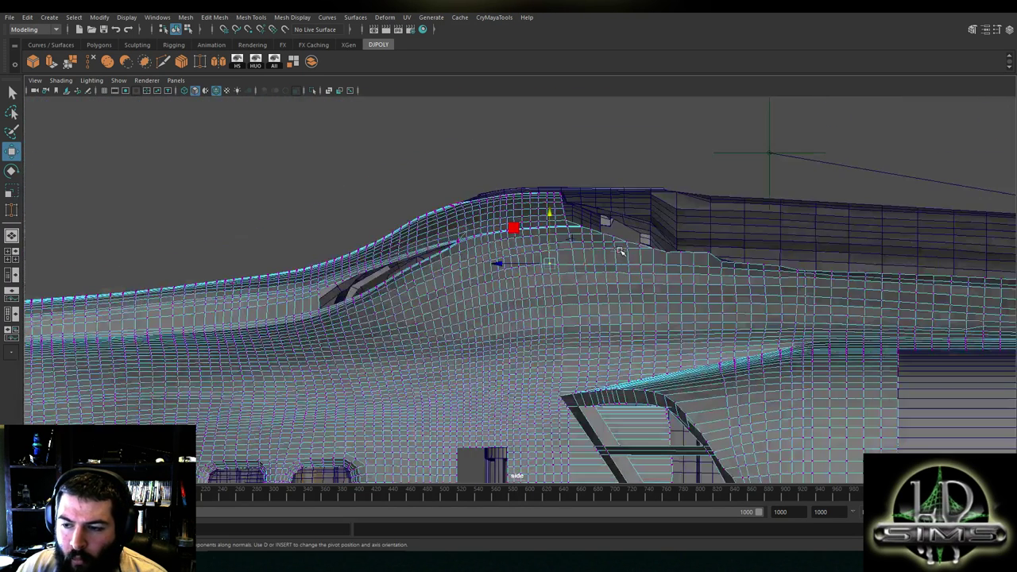
{"action": "scroll", "coordinate": [630, 270], "scroll_direction": "up", "scroll_amount": 4}
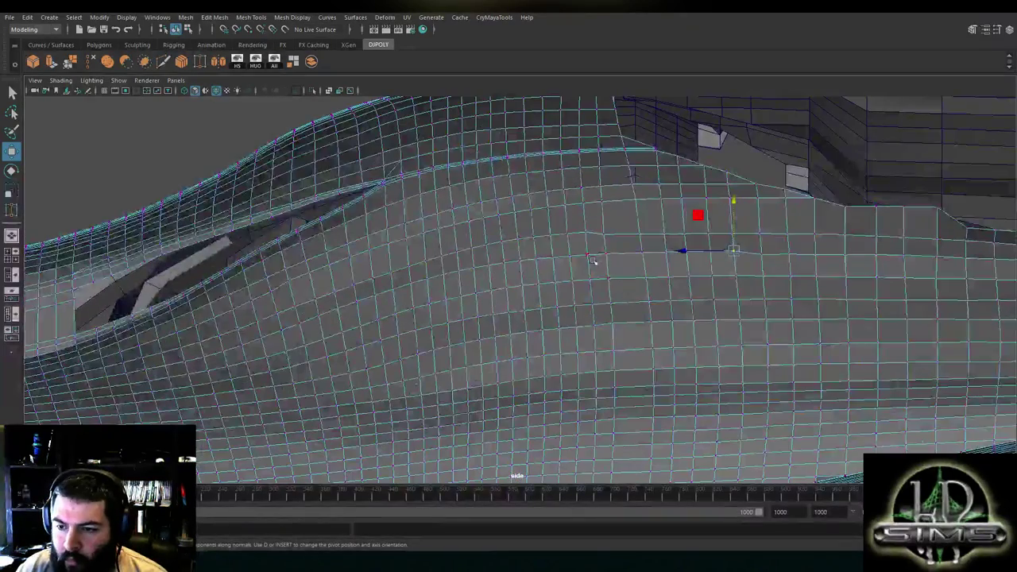
{"action": "left_click_drag", "start_coordinate": [661, 236], "coordinate": [660, 240]}
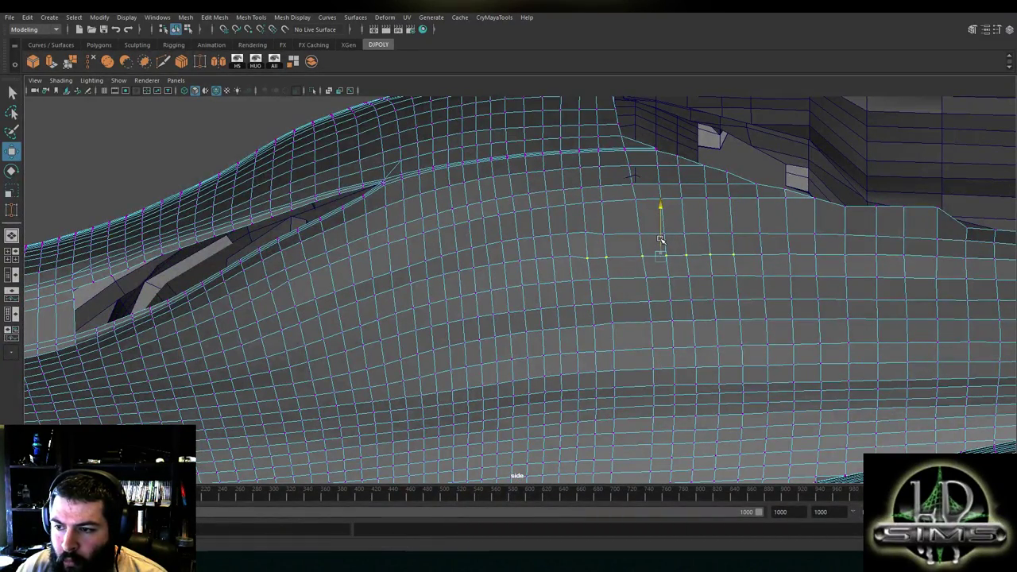
Lower the next two groups of vertices in the same lower row, progressing toward the hull's side opening
{"action": "left_click", "coordinate": [567, 258]}
{"action": "double_click", "coordinate": [456, 271], "text": "shift"}
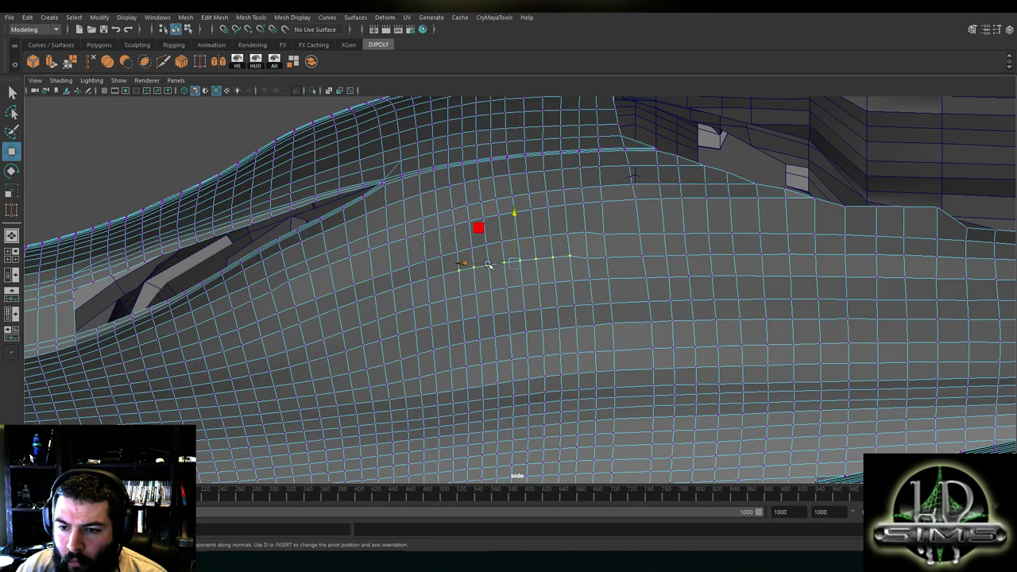
{"action": "left_click_drag", "start_coordinate": [514, 236], "coordinate": [515, 239]}
{"action": "left_click", "coordinate": [440, 278]}
{"action": "left_click", "coordinate": [429, 281], "text": "shift"}
{"action": "left_click_drag", "start_coordinate": [437, 257], "coordinate": [438, 261]}
Reposition single vertices where the lowered row starts curving down beneath the side opening's tip
{"action": "left_click", "coordinate": [412, 284]}
{"action": "middle_click_drag", "start_coordinate": [495, 274], "coordinate": [619, 249], "text": "alt"}
{"action": "scroll", "coordinate": [520, 281], "scroll_direction": "up", "scroll_amount": 3}
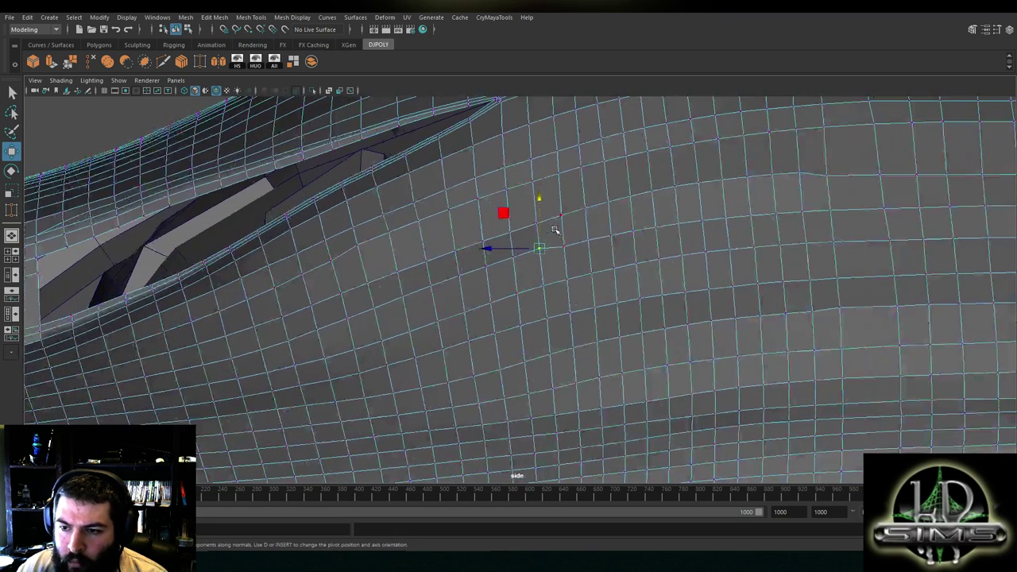
{"action": "left_click_drag", "start_coordinate": [539, 226], "coordinate": [436, 282]}
{"action": "left_click", "coordinate": [558, 247]}
{"action": "left_click", "coordinate": [514, 262]}
{"action": "left_click", "coordinate": [545, 256]}
{"action": "left_click", "coordinate": [488, 269]}
Refine the spacing of the next vertices down the curving row by nudging them one after another
{"action": "left_click", "coordinate": [459, 273]}
{"action": "left_click", "coordinate": [487, 270]}
{"action": "left_click_drag", "start_coordinate": [487, 255], "coordinate": [463, 264]}
{"action": "left_click", "coordinate": [459, 281]}
{"action": "left_click", "coordinate": [429, 284]}
{"action": "left_click", "coordinate": [458, 283]}
{"action": "left_click", "coordinate": [429, 292]}
{"action": "left_click", "coordinate": [458, 281]}
Smooth the curved row below the side opening by lowering its uneven vertices and matching their neighbours
{"action": "middle_click_drag", "start_coordinate": [453, 310], "coordinate": [551, 276], "text": "alt"}
{"action": "scroll", "coordinate": [551, 276], "scroll_direction": "up", "scroll_amount": 1}
{"action": "left_click", "coordinate": [503, 258]}
{"action": "left_click_drag", "start_coordinate": [501, 236], "coordinate": [600, 221]}
{"action": "left_click", "coordinate": [534, 251]}
{"action": "left_click", "coordinate": [590, 231]}
{"action": "left_click", "coordinate": [626, 224]}
Adjust further vertices of the curved row and return the hull mesh to vertex editing
{"action": "middle_click_drag", "start_coordinate": [502, 264], "coordinate": [649, 228], "text": "alt"}
{"action": "left_click", "coordinate": [613, 240]}
{"action": "left_click_drag", "start_coordinate": [616, 215], "coordinate": [651, 209]}
{"action": "left_click", "coordinate": [650, 228]}
{"action": "key", "text": "F8"}
{"action": "left_click", "coordinate": [647, 227]}
{"action": "right_click_drag", "start_coordinate": [658, 220], "coordinate": [623, 219]}
Move consecutive vertices on the rising part of the curved row to even out its spacing
{"action": "left_click", "coordinate": [676, 205]}
{"action": "left_click_drag", "start_coordinate": [681, 196], "coordinate": [806, 155]}
{"action": "left_click", "coordinate": [712, 205]}
{"action": "left_click", "coordinate": [743, 192]}
{"action": "left_click", "coordinate": [772, 177]}
{"action": "left_click", "coordinate": [806, 170]}
Nudge the uneven vertices in the rows just below the rising curve into line with their neighbours
{"action": "left_click", "coordinate": [779, 218]}
{"action": "left_click_drag", "start_coordinate": [778, 218], "coordinate": [781, 212]}
{"action": "left_click", "coordinate": [778, 257]}
{"action": "left_click", "coordinate": [751, 264]}
{"action": "left_click_drag", "start_coordinate": [754, 248], "coordinate": [754, 248]}
{"action": "left_click", "coordinate": [784, 254]}
{"action": "middle_click_drag", "start_coordinate": [813, 296], "coordinate": [620, 257], "text": "alt"}
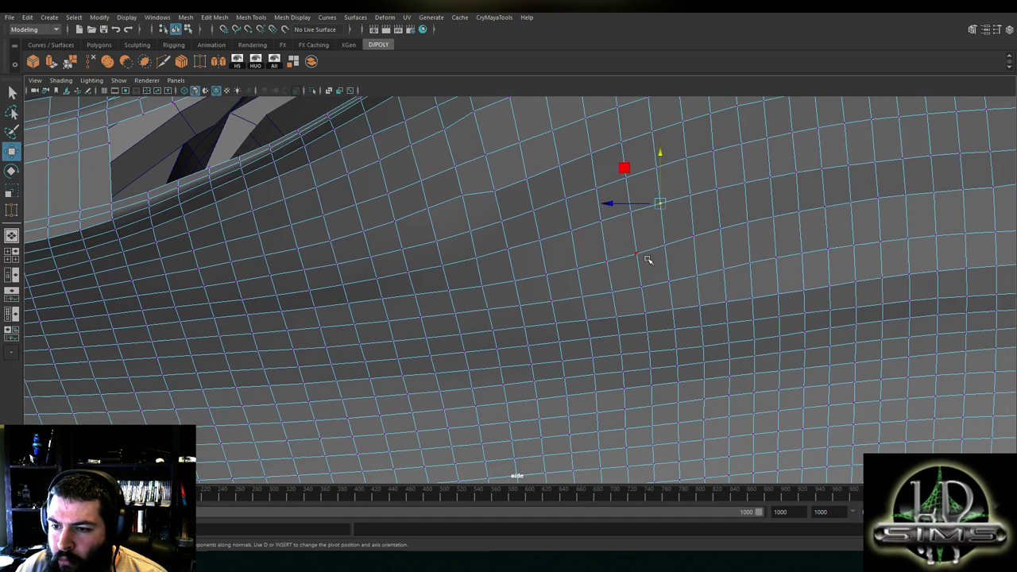
Lower the kinked vertex in the row beneath the side opening and align the two vertices beside it
{"action": "middle_click_drag", "start_coordinate": [479, 236], "coordinate": [606, 218], "text": "alt"}
{"action": "left_click", "coordinate": [601, 205]}
{"action": "mouse_move", "coordinate": [602, 182]}
{"action": "left_mouse_down"}
{"action": "mouse_move", "coordinate": [585, 218]}
{"action": "mouse_move", "coordinate": [602, 192]}
{"action": "left_mouse_up"}
{"action": "left_click", "coordinate": [633, 204]}
{"action": "left_click", "coordinate": [664, 191]}
{"action": "left_click_drag", "start_coordinate": [665, 181], "coordinate": [665, 182]}
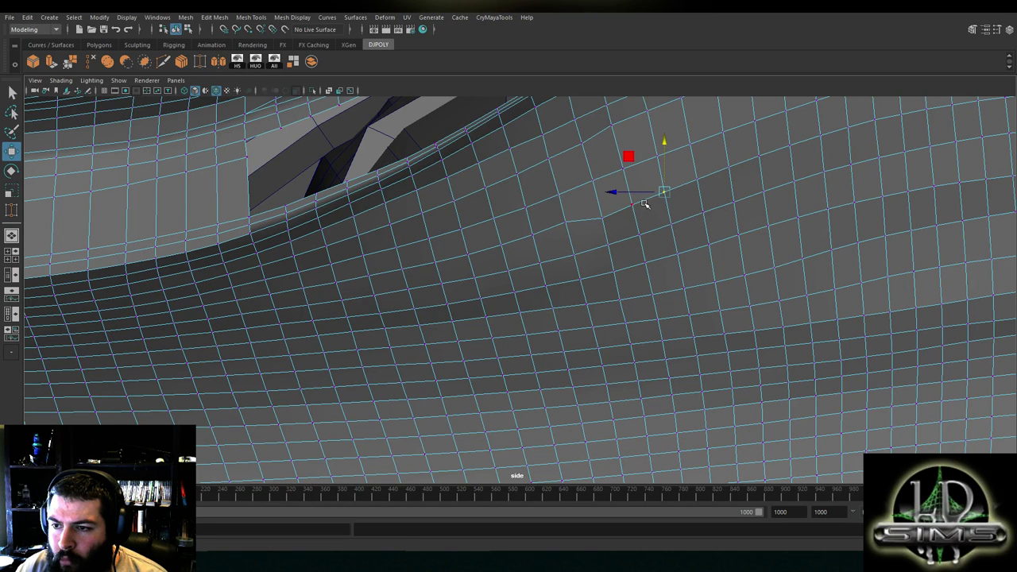
{"action": "left_click", "coordinate": [631, 207]}
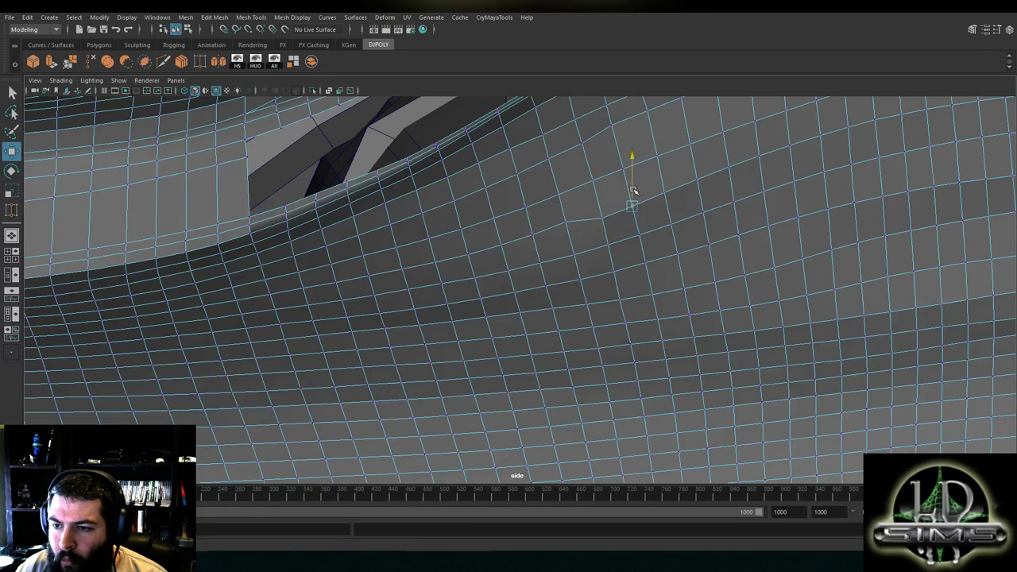
Lower the next two vertices down that row to remove the kink below the side opening
{"action": "left_click", "coordinate": [567, 223]}
{"action": "left_click_drag", "start_coordinate": [565, 209], "coordinate": [565, 216]}
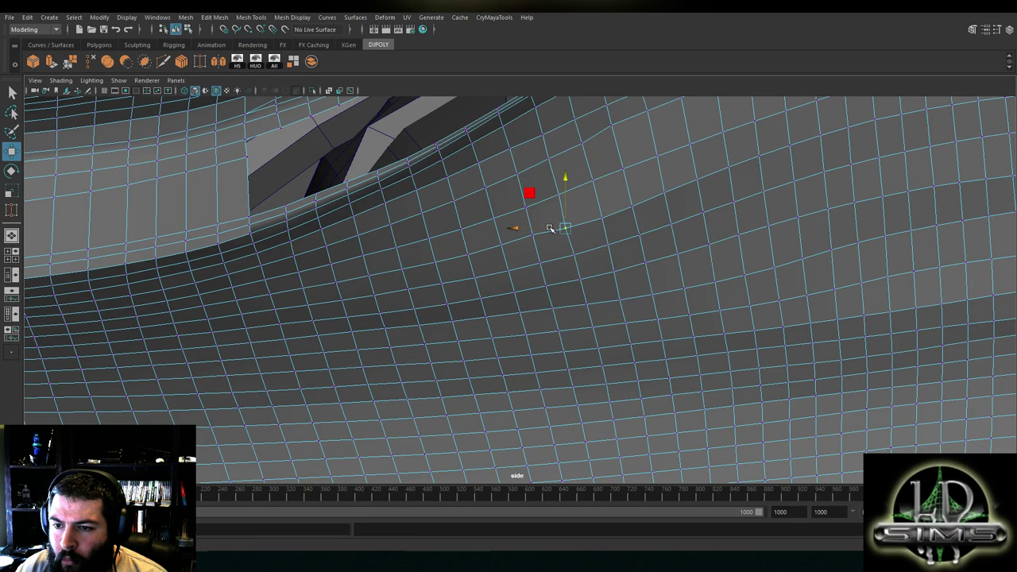
{"action": "left_click", "coordinate": [534, 235]}
{"action": "left_click_drag", "start_coordinate": [533, 229], "coordinate": [534, 223]}
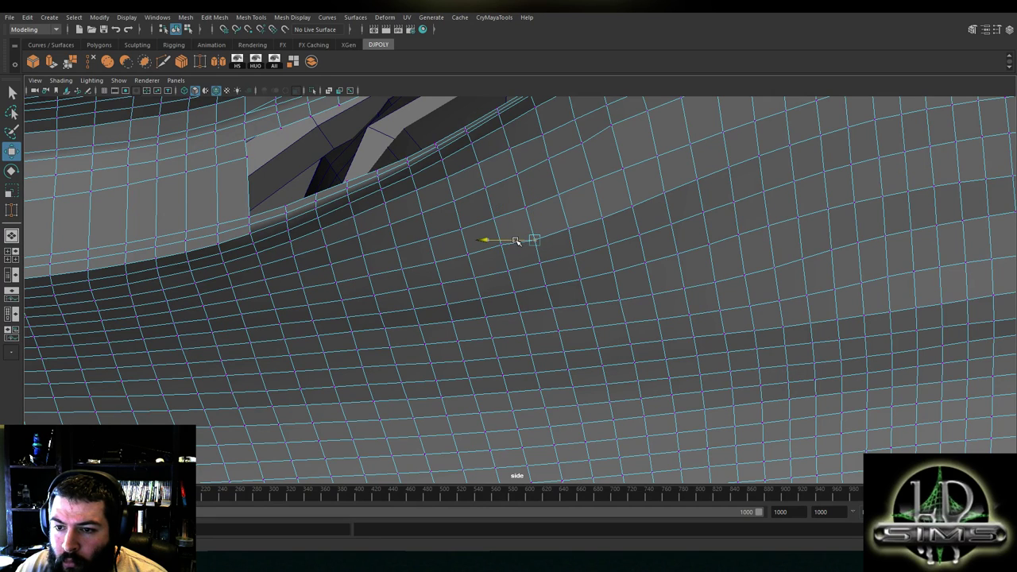
Fine-tune the vertices on both sides of the former kink so the row follows one continuous curve
{"action": "left_click", "coordinate": [599, 219]}
{"action": "left_click", "coordinate": [570, 226]}
{"action": "left_click_drag", "start_coordinate": [569, 213], "coordinate": [551, 231]}
{"action": "left_click", "coordinate": [633, 203]}
{"action": "left_click_drag", "start_coordinate": [633, 193], "coordinate": [632, 194]}
{"action": "left_click", "coordinate": [533, 237]}
{"action": "mouse_move", "coordinate": [499, 239]}
{"action": "left_mouse_down"}
{"action": "mouse_move", "coordinate": [501, 231]}
{"action": "mouse_move", "coordinate": [485, 249]}
{"action": "mouse_move", "coordinate": [501, 230]}
{"action": "mouse_move", "coordinate": [483, 249]}
{"action": "left_mouse_up"}
{"action": "left_click", "coordinate": [500, 246]}
{"action": "left_click", "coordinate": [569, 229]}
{"action": "left_click_drag", "start_coordinate": [570, 214], "coordinate": [570, 210]}
Lower and align the remaining vertices of the row as it continues down under the side opening
{"action": "left_click", "coordinate": [471, 255]}
{"action": "left_click_drag", "start_coordinate": [469, 237], "coordinate": [382, 272]}
{"action": "left_click", "coordinate": [436, 262]}
{"action": "left_click", "coordinate": [404, 268]}
{"action": "left_click", "coordinate": [370, 275]}
{"action": "left_click", "coordinate": [403, 269]}
{"action": "left_click", "coordinate": [369, 275]}
{"action": "left_click", "coordinate": [390, 277]}
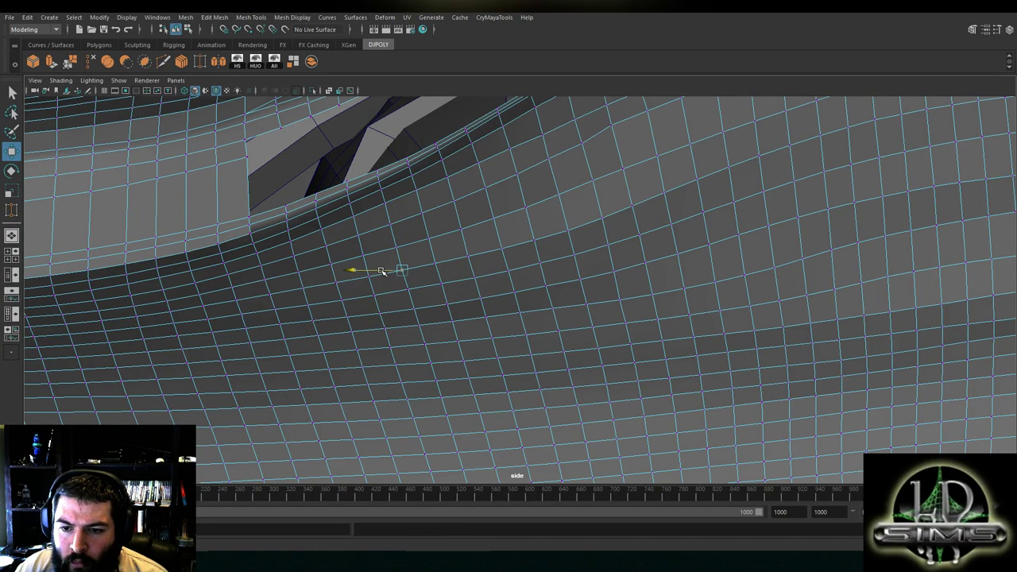
Lower and align the vertices in the row running beneath the middle of the side opening
{"action": "left_click", "coordinate": [362, 254]}
{"action": "left_click_drag", "start_coordinate": [364, 239], "coordinate": [365, 241]}
{"action": "left_click", "coordinate": [377, 241]}
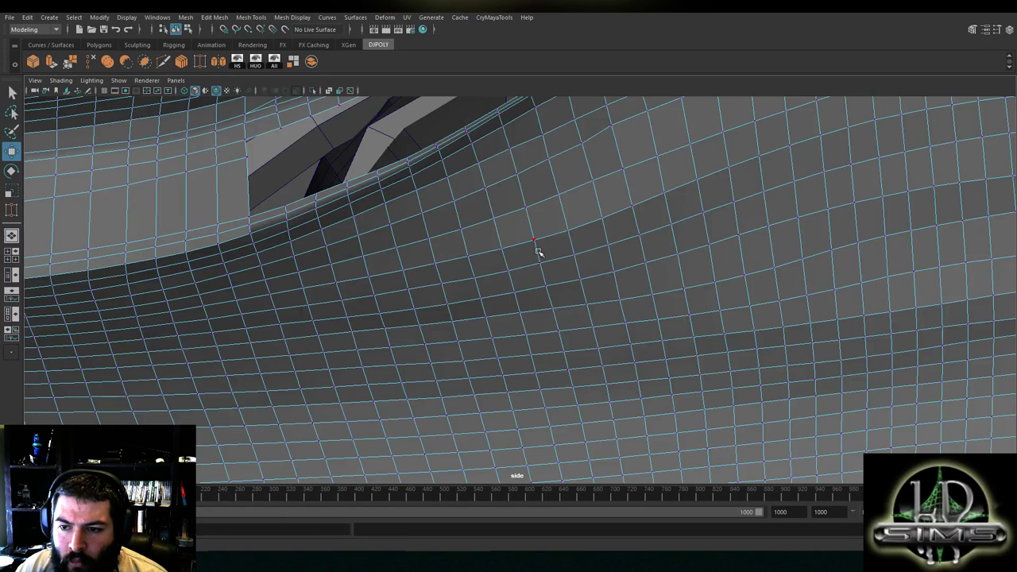
{"action": "left_click_drag", "start_coordinate": [539, 251], "coordinate": [477, 260], "text": "alt"}
{"action": "left_click", "coordinate": [536, 164]}
{"action": "left_click_drag", "start_coordinate": [538, 142], "coordinate": [540, 146]}
Reposition the vertices in the rows directly beneath the side opening's lower edge so they follow its slope
{"action": "middle_click_drag", "start_coordinate": [565, 190], "coordinate": [551, 254], "text": "alt"}
{"action": "left_click_drag", "start_coordinate": [550, 254], "coordinate": [499, 226], "text": "alt"}
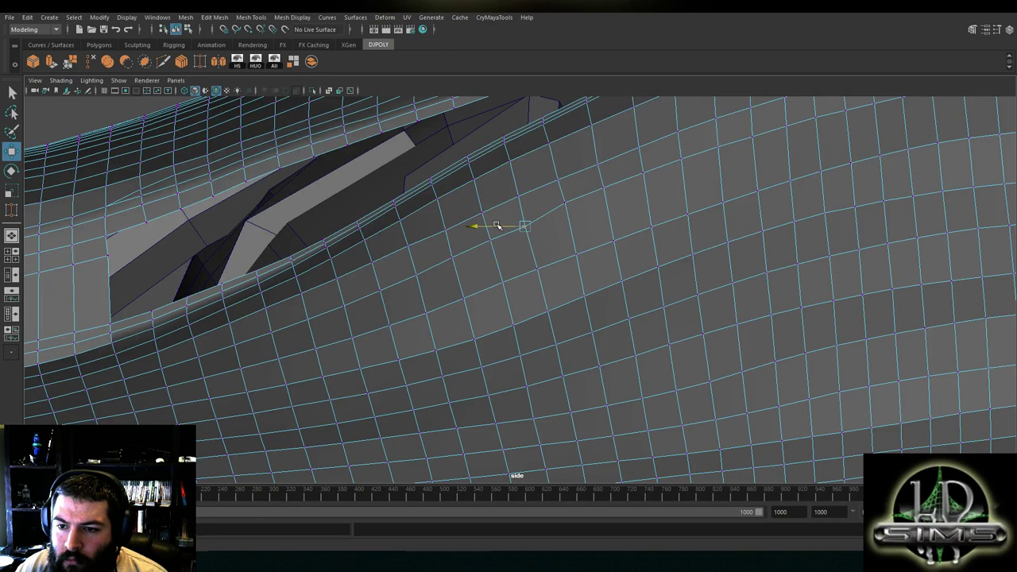
{"action": "left_click", "coordinate": [489, 240]}
{"action": "left_click", "coordinate": [482, 213]}
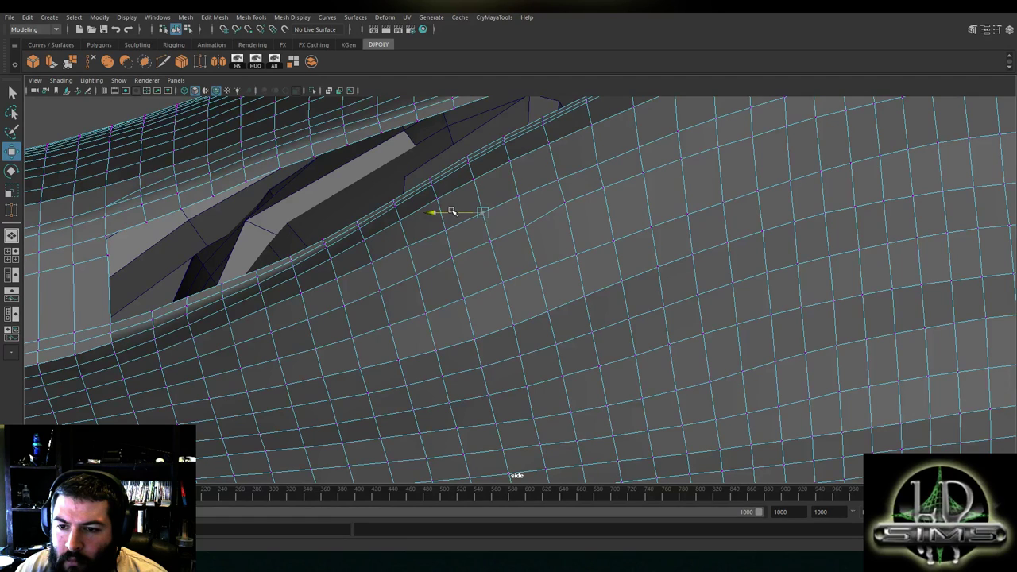
{"action": "left_click", "coordinate": [445, 229]}
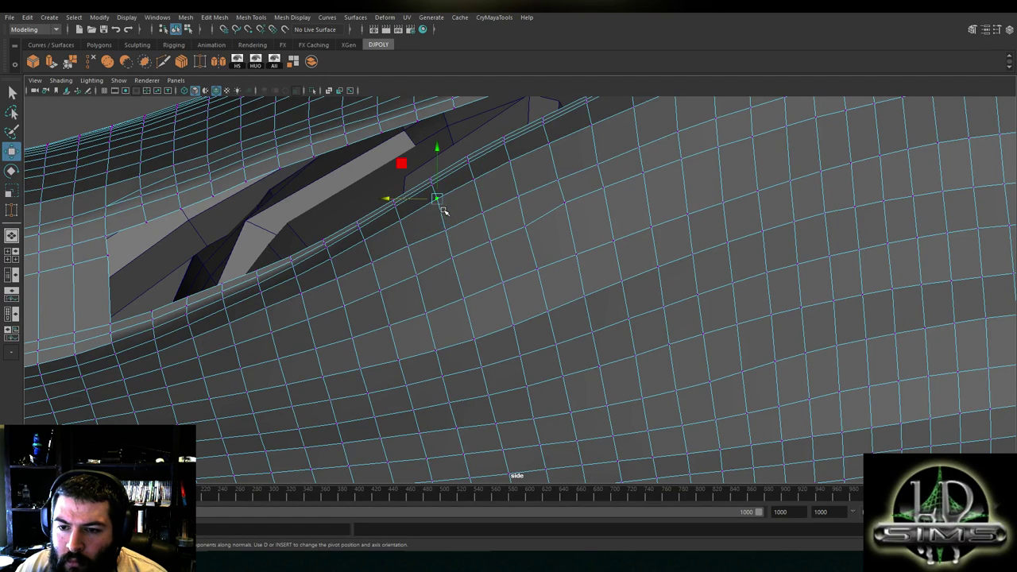
{"action": "left_click", "coordinate": [443, 220]}
{"action": "left_click_drag", "start_coordinate": [429, 229], "coordinate": [431, 230]}
{"action": "left_click", "coordinate": [489, 240]}
Lower the kinked vertex under the opening's upper half and align its neighbours, including one in the row beneath
{"action": "left_click", "coordinate": [565, 203]}
{"action": "left_click_drag", "start_coordinate": [564, 188], "coordinate": [526, 213]}
{"action": "left_click", "coordinate": [525, 225]}
{"action": "left_click", "coordinate": [606, 189]}
{"action": "middle_click_drag", "start_coordinate": [615, 187], "coordinate": [511, 258], "text": "alt"}
{"action": "left_click_drag", "start_coordinate": [500, 231], "coordinate": [478, 267]}
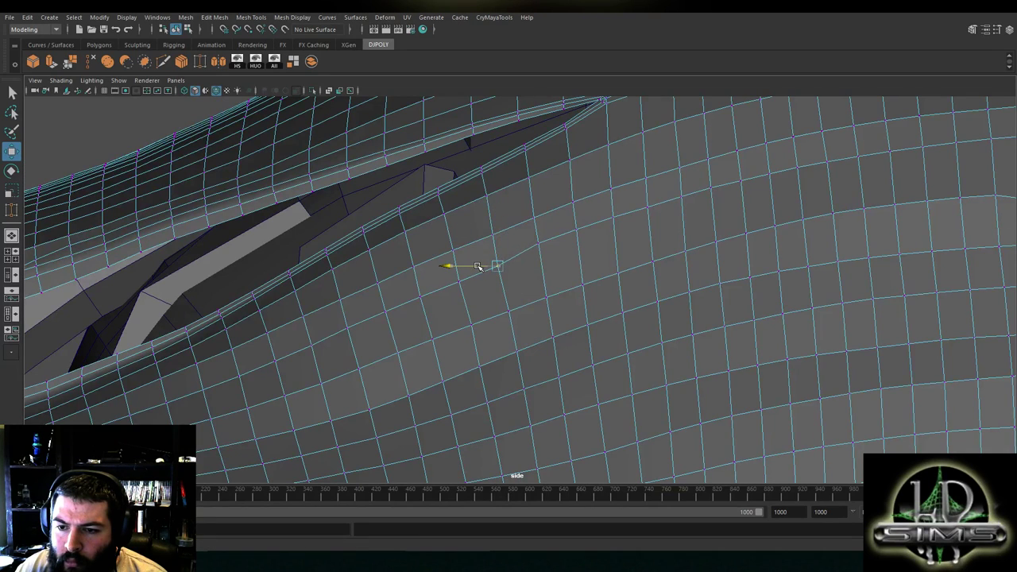
{"action": "left_click", "coordinate": [482, 312]}
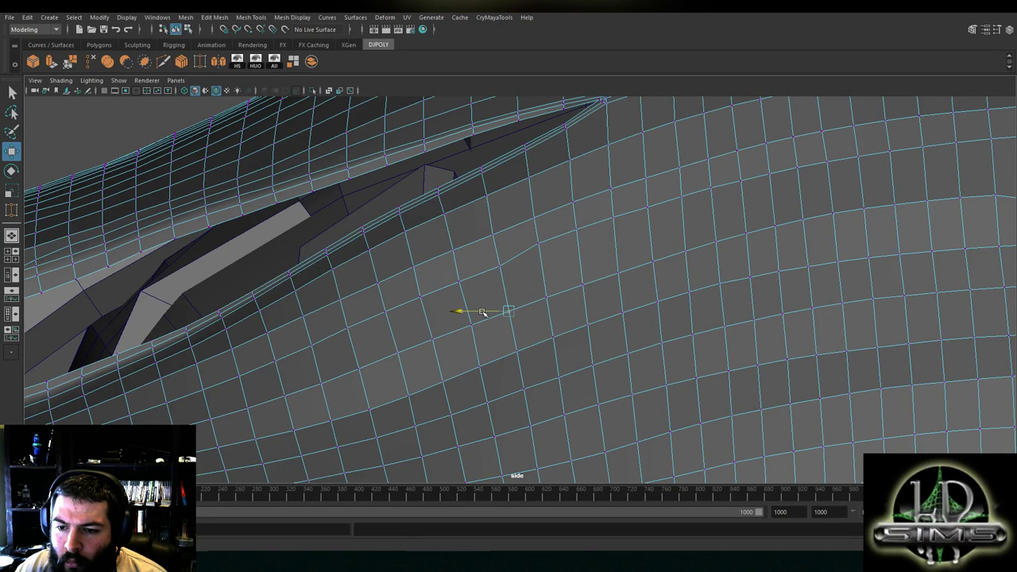
Lower the next vertices of the row as it rises toward the opening's pointed end
{"action": "left_click", "coordinate": [540, 243]}
{"action": "left_click_drag", "start_coordinate": [538, 222], "coordinate": [518, 252]}
{"action": "left_click", "coordinate": [493, 232]}
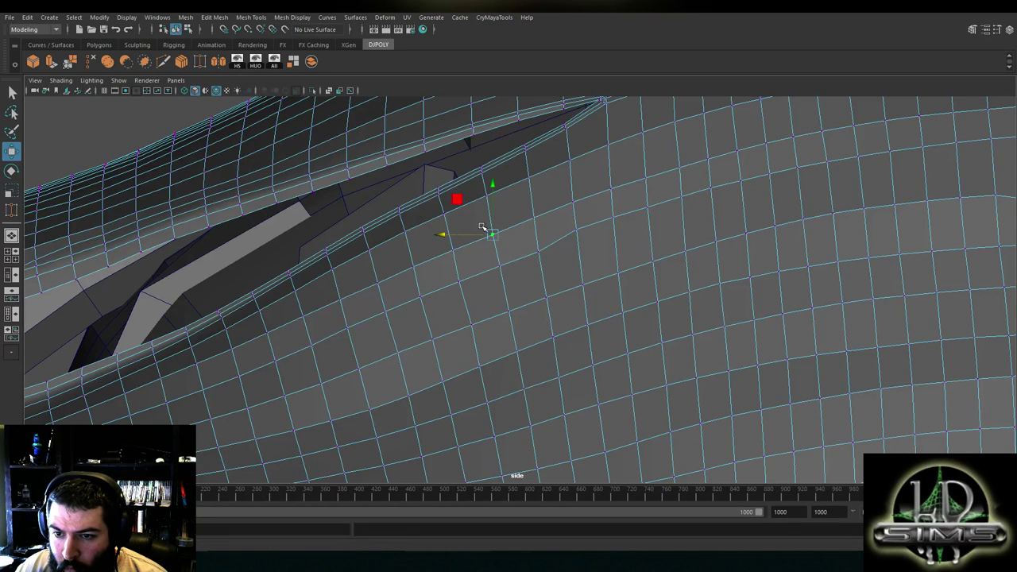
{"action": "left_click", "coordinate": [575, 240]}
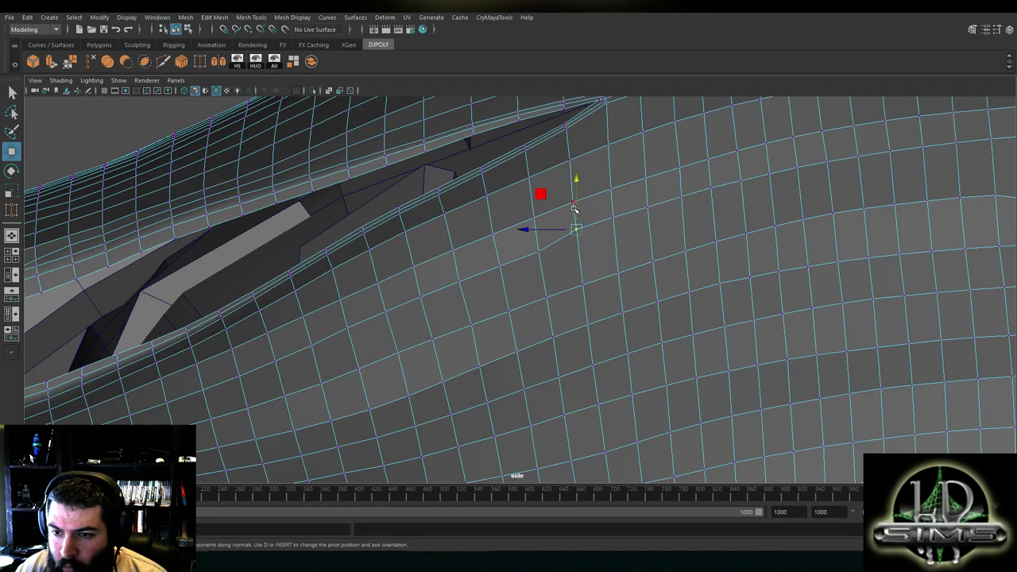
{"action": "left_click_drag", "start_coordinate": [553, 241], "coordinate": [649, 201]}
{"action": "left_click", "coordinate": [613, 217]}
{"action": "left_click", "coordinate": [648, 206]}
Lower the row's vertices just past the opening's pointed end and align the ones before them
{"action": "middle_click_drag", "start_coordinate": [685, 198], "coordinate": [567, 213], "text": "alt"}
{"action": "left_click", "coordinate": [565, 212]}
{"action": "left_click", "coordinate": [567, 197]}
{"action": "left_click", "coordinate": [562, 213]}
{"action": "left_click_drag", "start_coordinate": [564, 200], "coordinate": [564, 213]}
{"action": "left_click", "coordinate": [593, 213]}
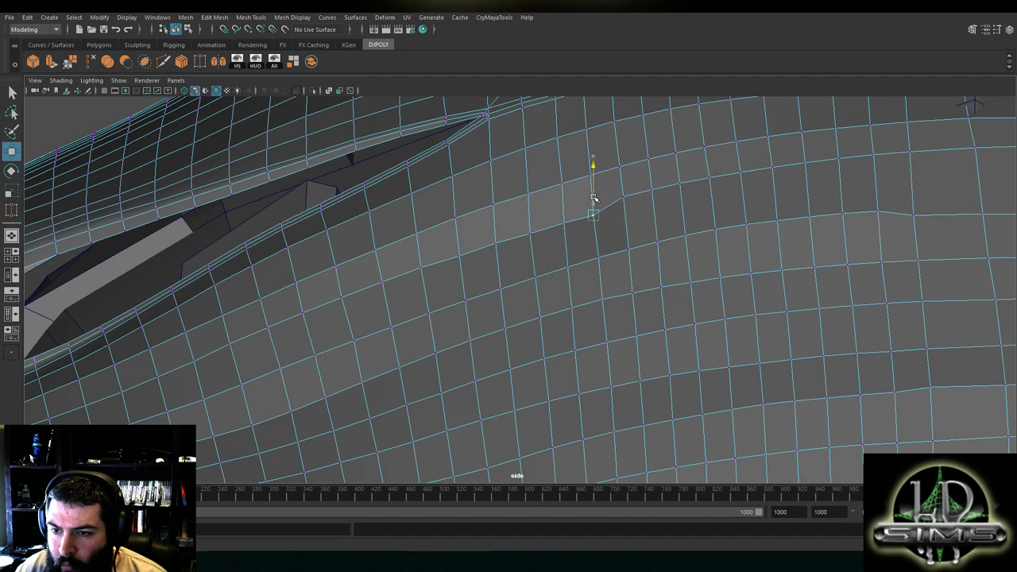
{"action": "left_click", "coordinate": [555, 223]}
{"action": "left_click_drag", "start_coordinate": [538, 224], "coordinate": [542, 225]}
Lower and shift the vertices farther back down the same row, below the opening's upper half
{"action": "left_click", "coordinate": [426, 267]}
{"action": "left_click_drag", "start_coordinate": [421, 245], "coordinate": [400, 272]}
{"action": "middle_click_drag", "start_coordinate": [436, 262], "coordinate": [539, 226], "text": "alt"}
{"action": "left_click", "coordinate": [487, 243]}
{"action": "left_click_drag", "start_coordinate": [486, 225], "coordinate": [430, 264]}
{"action": "left_click", "coordinate": [446, 260]}
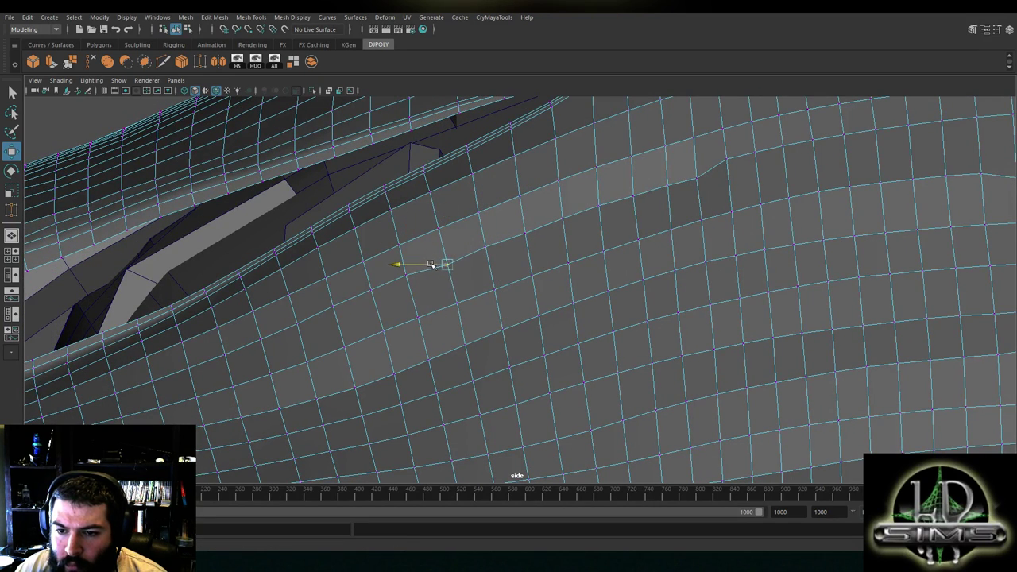
Fine-tune the vertices between the lowered section and the remaining kink so the row rises evenly
{"action": "left_click", "coordinate": [485, 250]}
{"action": "left_click", "coordinate": [521, 230]}
{"action": "left_click", "coordinate": [562, 213]}
{"action": "left_click", "coordinate": [563, 192]}
{"action": "left_click", "coordinate": [596, 212]}
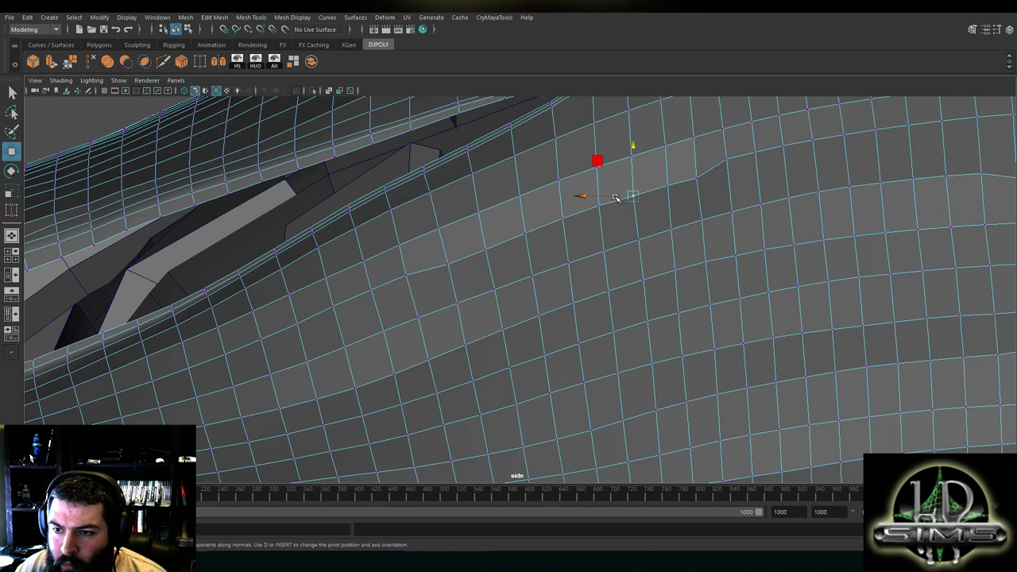
{"action": "left_click", "coordinate": [635, 184]}
{"action": "left_click_drag", "start_coordinate": [635, 182], "coordinate": [635, 181]}
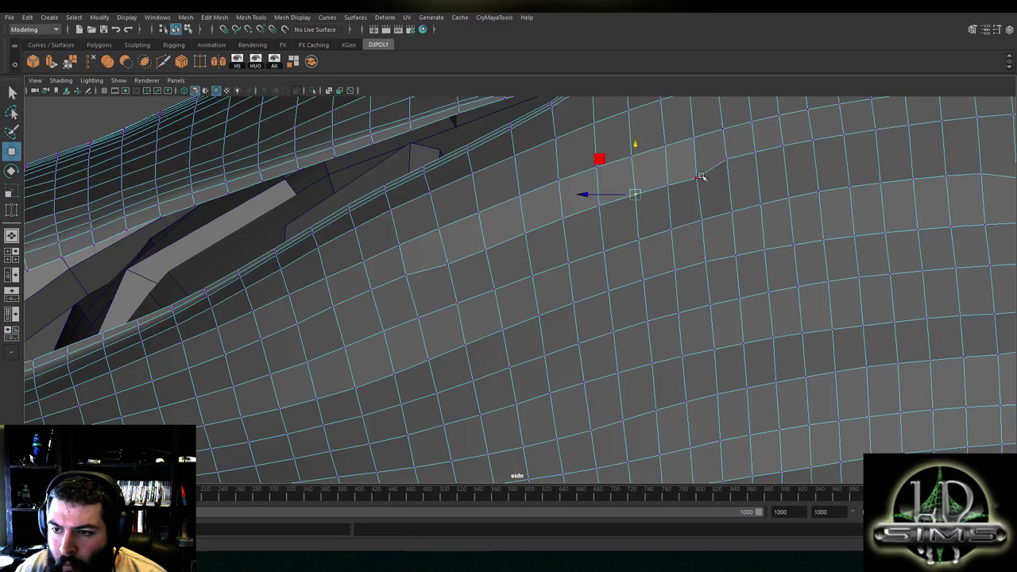
Lower the vertex just before the remaining kink and align the vertex preceding it
{"action": "middle_click_drag", "start_coordinate": [712, 178], "coordinate": [600, 230], "text": "alt"}
{"action": "left_click", "coordinate": [610, 209]}
{"action": "left_click_drag", "start_coordinate": [615, 193], "coordinate": [615, 200]}
{"action": "left_click", "coordinate": [580, 232]}
{"action": "left_click_drag", "start_coordinate": [563, 232], "coordinate": [562, 232]}
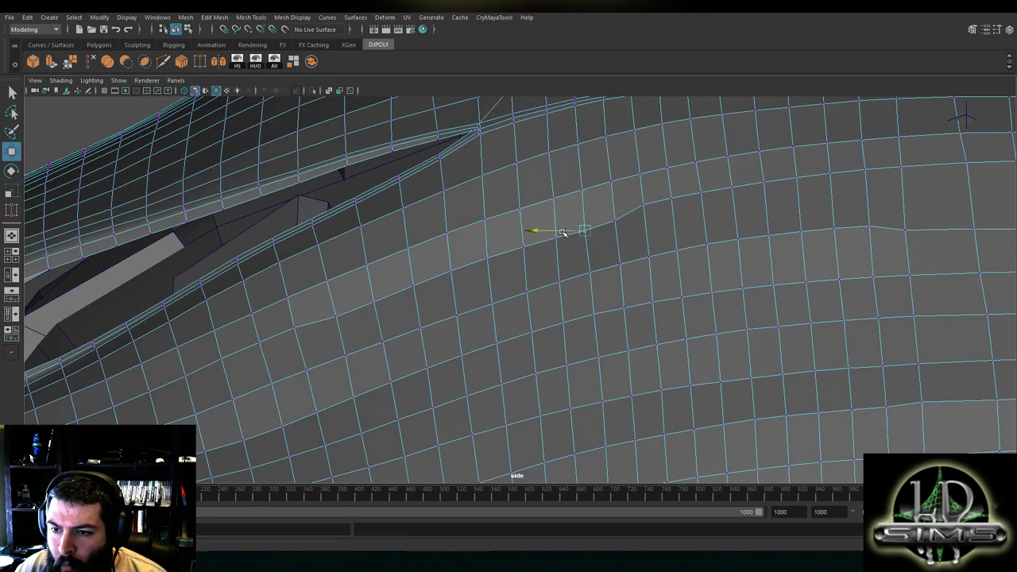
Lower the vertex at the kink and adjust the following vertex in the row beyond the opening's tip
{"action": "left_click", "coordinate": [641, 206]}
{"action": "left_click", "coordinate": [645, 189]}
{"action": "left_click_drag", "start_coordinate": [645, 189], "coordinate": [644, 198]}
{"action": "middle_click_drag", "start_coordinate": [644, 197], "coordinate": [537, 242], "text": "alt"}
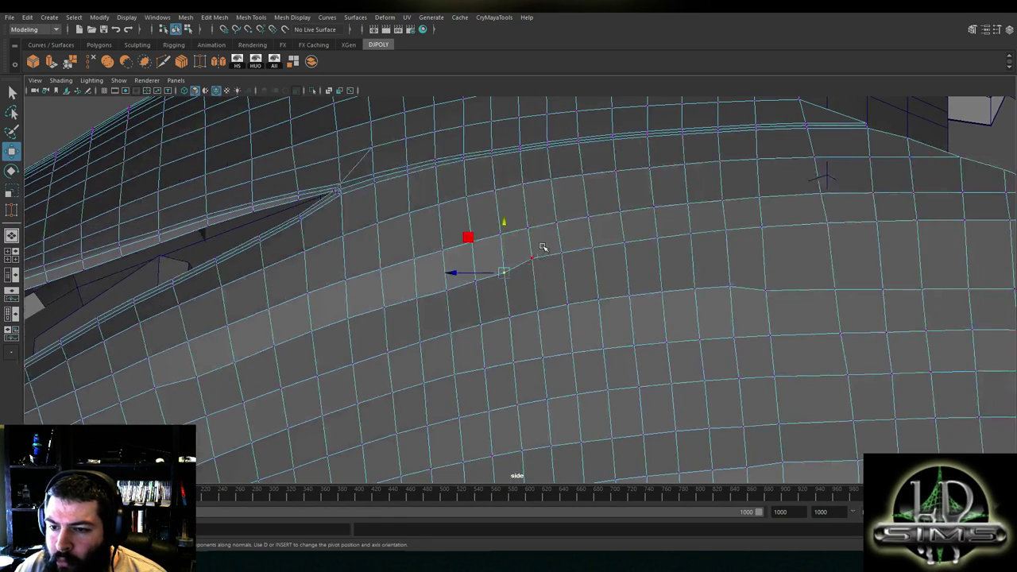
{"action": "left_click", "coordinate": [535, 245]}
Select the run of vertices from the kink along the rest of the row and lower them together slightly
{"action": "scroll", "coordinate": [531, 267], "scroll_direction": "down", "scroll_amount": 5}
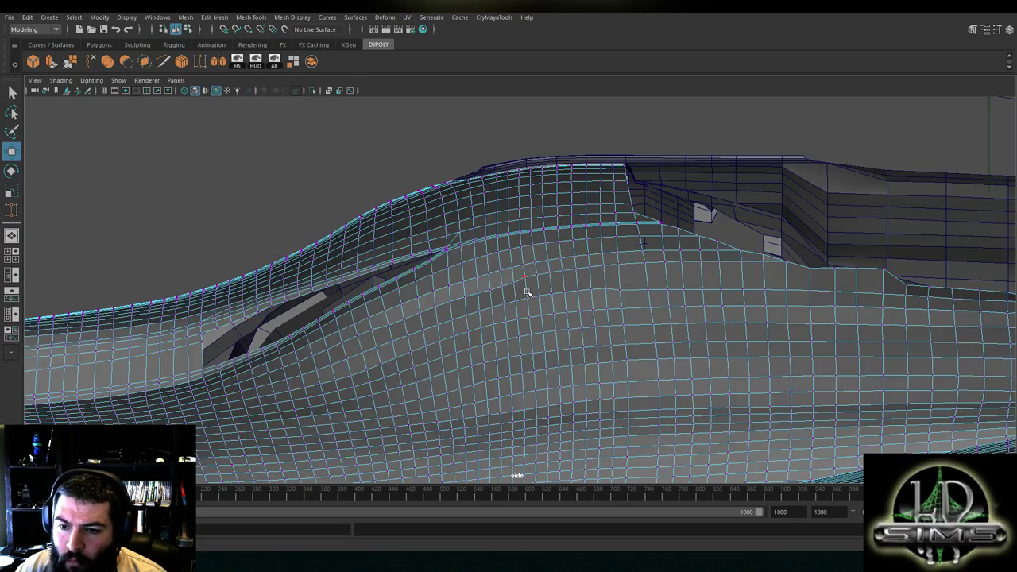
{"action": "middle_click_drag", "start_coordinate": [529, 289], "coordinate": [606, 266], "text": "alt"}
{"action": "scroll", "coordinate": [610, 258], "scroll_direction": "up", "scroll_amount": 2}
{"action": "left_click", "coordinate": [618, 233]}
{"action": "left_click_drag", "start_coordinate": [618, 222], "coordinate": [618, 218]}
{"action": "left_click", "coordinate": [634, 225]}
{"action": "double_click", "coordinate": [809, 206], "text": "shift"}
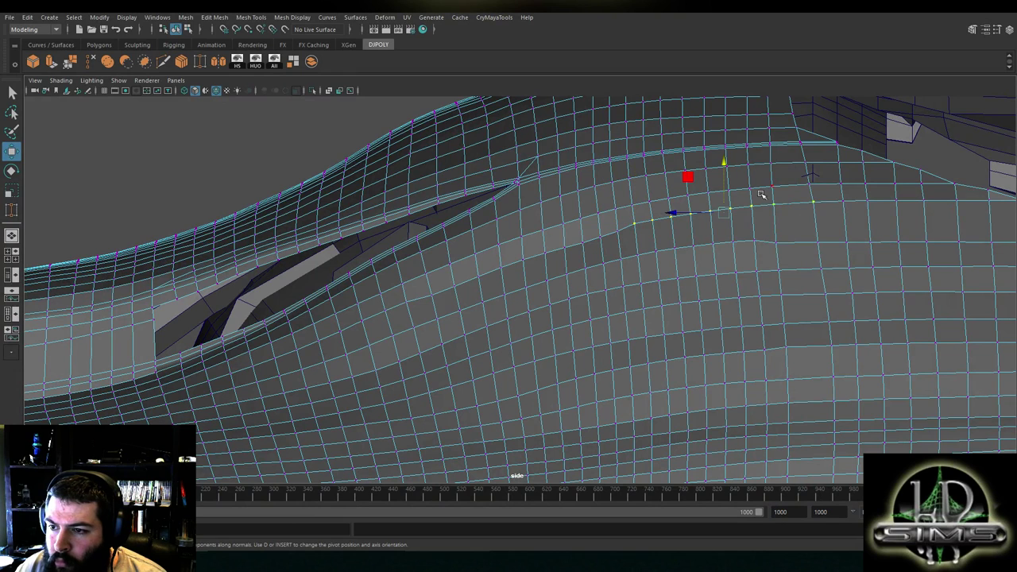
{"action": "left_click_drag", "start_coordinate": [725, 184], "coordinate": [725, 188]}
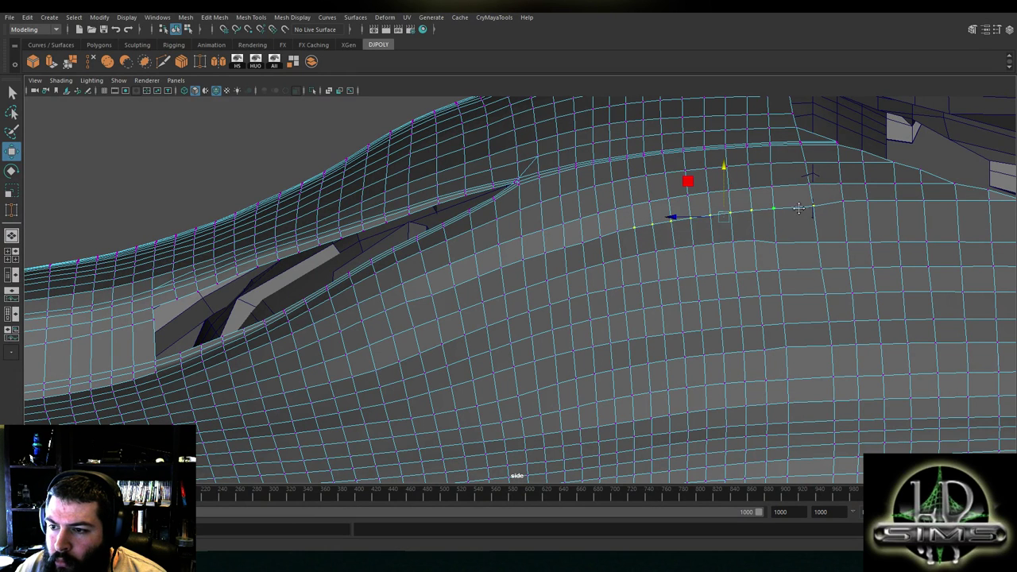
Select the run of vertices ending at the kink in the next row down and lower them together
{"action": "middle_click_drag", "start_coordinate": [808, 209], "coordinate": [677, 216], "text": "alt"}
{"action": "left_click", "coordinate": [623, 249]}
{"action": "left_click", "coordinate": [493, 267], "text": "shift"}
{"action": "left_click_drag", "start_coordinate": [554, 241], "coordinate": [502, 261]}
{"action": "left_click", "coordinate": [473, 271]}
Lower the individual vertices at the front of that run to blend it into the row
{"action": "middle_click_drag", "start_coordinate": [475, 270], "coordinate": [561, 233], "text": "alt"}
{"action": "left_click_drag", "start_coordinate": [561, 215], "coordinate": [561, 219]}
{"action": "left_click", "coordinate": [527, 245]}
{"action": "left_click", "coordinate": [542, 241]}
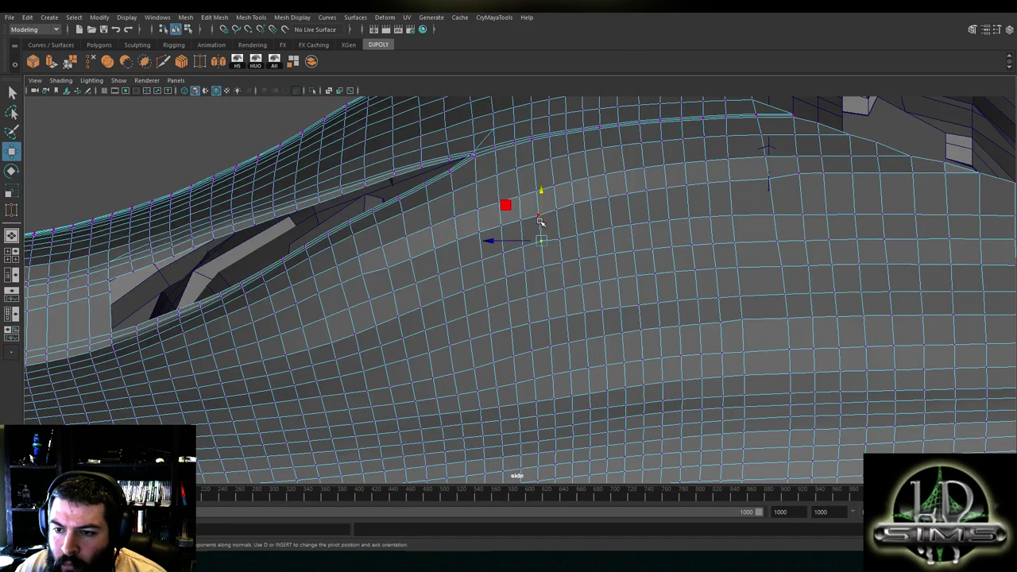
{"action": "left_click_drag", "start_coordinate": [543, 228], "coordinate": [543, 227]}
{"action": "scroll", "coordinate": [553, 251], "scroll_direction": "up", "scroll_amount": 2}
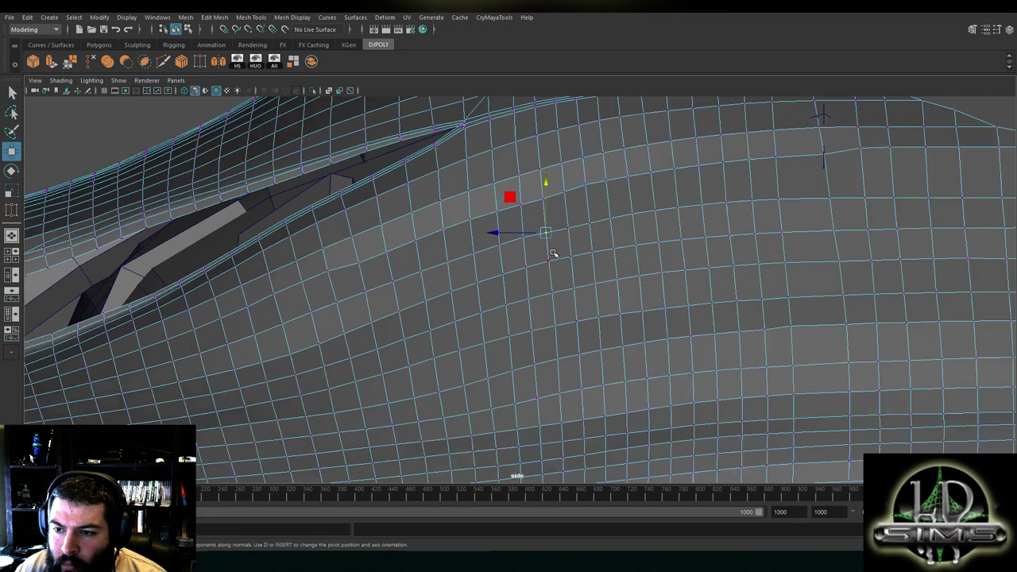
Adjust neighbouring vertices in this row and the row beneath it to even out their curves
{"action": "left_click", "coordinate": [600, 217]}
{"action": "left_click_drag", "start_coordinate": [600, 205], "coordinate": [581, 236]}
{"action": "left_click", "coordinate": [621, 210]}
{"action": "left_click", "coordinate": [561, 224]}
{"action": "left_click", "coordinate": [573, 217]}
{"action": "left_click", "coordinate": [530, 225]}
{"action": "left_click", "coordinate": [558, 254]}
{"action": "left_click", "coordinate": [579, 246]}
Lower and shift the uneven vertex in the row below the side opening's upper half
{"action": "scroll", "coordinate": [512, 252], "scroll_direction": "up", "scroll_amount": 1}
{"action": "middle_click_drag", "start_coordinate": [525, 257], "coordinate": [547, 257], "text": "alt"}
{"action": "left_click_drag", "start_coordinate": [548, 259], "coordinate": [602, 200], "text": "alt"}
{"action": "left_click", "coordinate": [390, 246]}
{"action": "middle_click_drag", "start_coordinate": [407, 240], "coordinate": [534, 217], "text": "alt"}
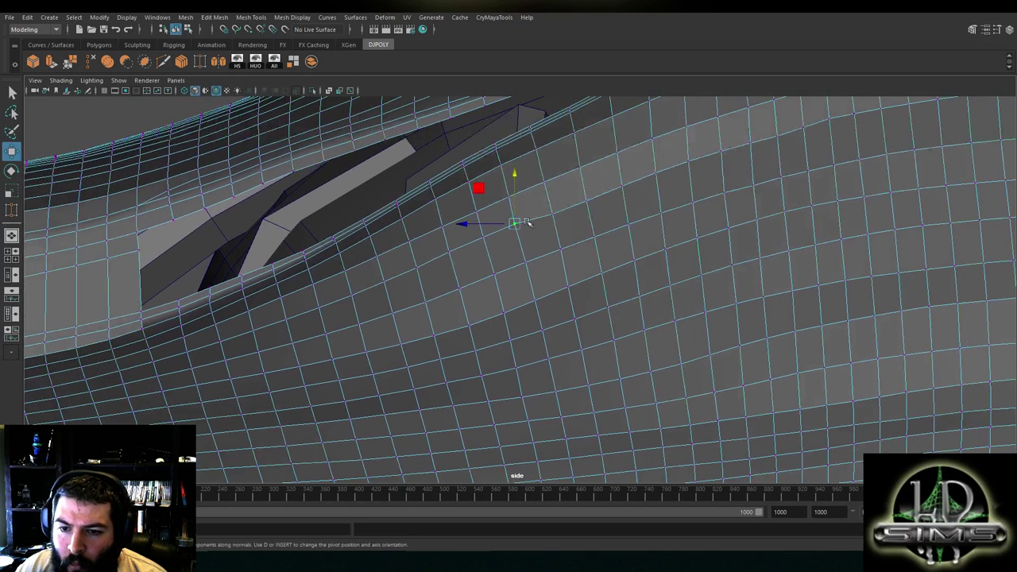
{"action": "left_click_drag", "start_coordinate": [514, 206], "coordinate": [494, 229]}
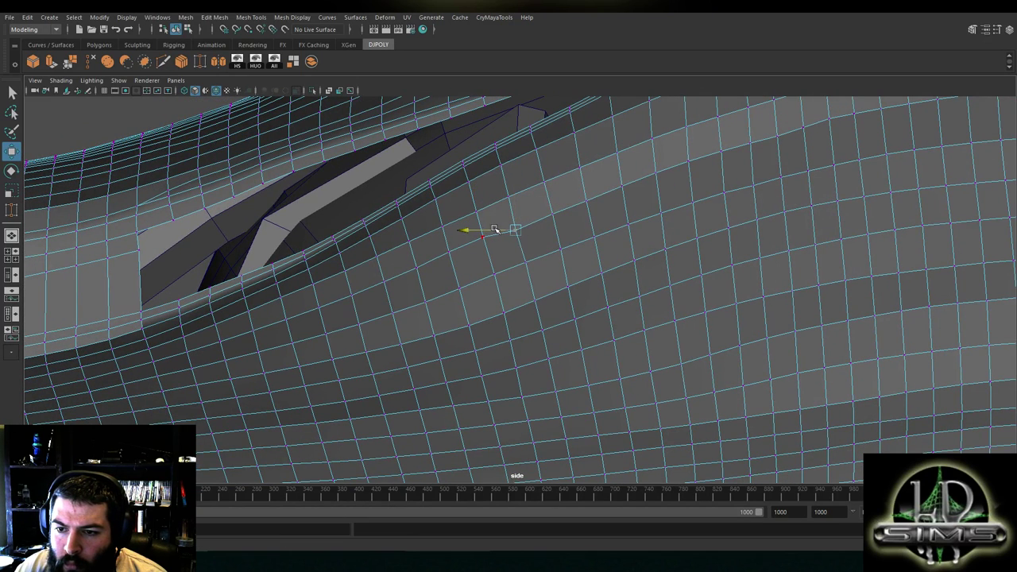
Align the next vertices up the rows below the opening with the surrounding curve
{"action": "left_click", "coordinate": [555, 213]}
{"action": "left_click", "coordinate": [564, 249]}
{"action": "mouse_move", "coordinate": [561, 227]}
{"action": "left_mouse_down"}
{"action": "mouse_move", "coordinate": [546, 251]}
{"action": "mouse_move", "coordinate": [561, 228]}
{"action": "mouse_move", "coordinate": [594, 217]}
{"action": "mouse_move", "coordinate": [572, 239]}
{"action": "left_mouse_up"}
{"action": "left_click", "coordinate": [595, 238]}
{"action": "left_click", "coordinate": [628, 224]}
{"action": "left_click_drag", "start_coordinate": [629, 204], "coordinate": [629, 208]}
Reposition the stray vertices farther along the rows toward the hull's upper border
{"action": "left_click", "coordinate": [753, 185]}
{"action": "left_click_drag", "start_coordinate": [758, 172], "coordinate": [609, 209]}
{"action": "left_click", "coordinate": [620, 169]}
{"action": "left_click_drag", "start_coordinate": [621, 156], "coordinate": [622, 148]}
{"action": "middle_click_drag", "start_coordinate": [896, 176], "coordinate": [505, 237], "text": "alt"}
{"action": "left_click", "coordinate": [565, 188]}
Select a run of vertices in the row behind the opening and lower them together
{"action": "middle_click_drag", "start_coordinate": [823, 204], "coordinate": [641, 220], "text": "alt"}
{"action": "double_click", "coordinate": [650, 204], "text": "shift"}
{"action": "left_click_drag", "start_coordinate": [515, 183], "coordinate": [515, 195]}
Lower the successive vertices of the row near the upper border, working back toward the opening
{"action": "left_click", "coordinate": [870, 217]}
{"action": "left_click_drag", "start_coordinate": [867, 198], "coordinate": [867, 225]}
{"action": "left_click", "coordinate": [809, 218]}
{"action": "left_click_drag", "start_coordinate": [809, 195], "coordinate": [809, 217]}
{"action": "left_click", "coordinate": [866, 245]}
{"action": "left_click", "coordinate": [760, 218]}
{"action": "middle_click_drag", "start_coordinate": [760, 213], "coordinate": [761, 217]}
{"action": "left_click", "coordinate": [808, 237]}
{"action": "left_click", "coordinate": [701, 219]}
{"action": "left_click_drag", "start_coordinate": [706, 203], "coordinate": [707, 213]}
Adjust the remaining vertices of the row beside the sloped upper border behind the opening
{"action": "left_click", "coordinate": [601, 192]}
{"action": "left_click_drag", "start_coordinate": [602, 166], "coordinate": [549, 166]}
{"action": "left_click", "coordinate": [548, 176]}
{"action": "left_click", "coordinate": [502, 162]}
{"action": "left_click_drag", "start_coordinate": [499, 142], "coordinate": [453, 142]}
Align the vertices in the row beneath the dip in the hull's rear upper border
{"action": "scroll", "coordinate": [486, 179], "scroll_direction": "down", "scroll_amount": 6}
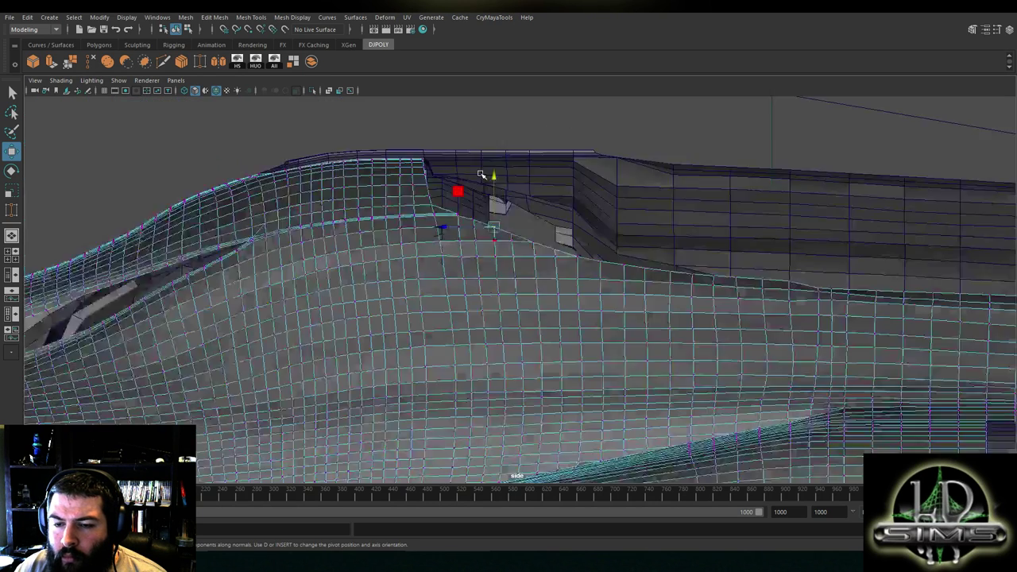
{"action": "scroll", "coordinate": [517, 245], "scroll_direction": "up", "scroll_amount": 2}
{"action": "scroll", "coordinate": [515, 250], "scroll_direction": "up", "scroll_amount": 6}
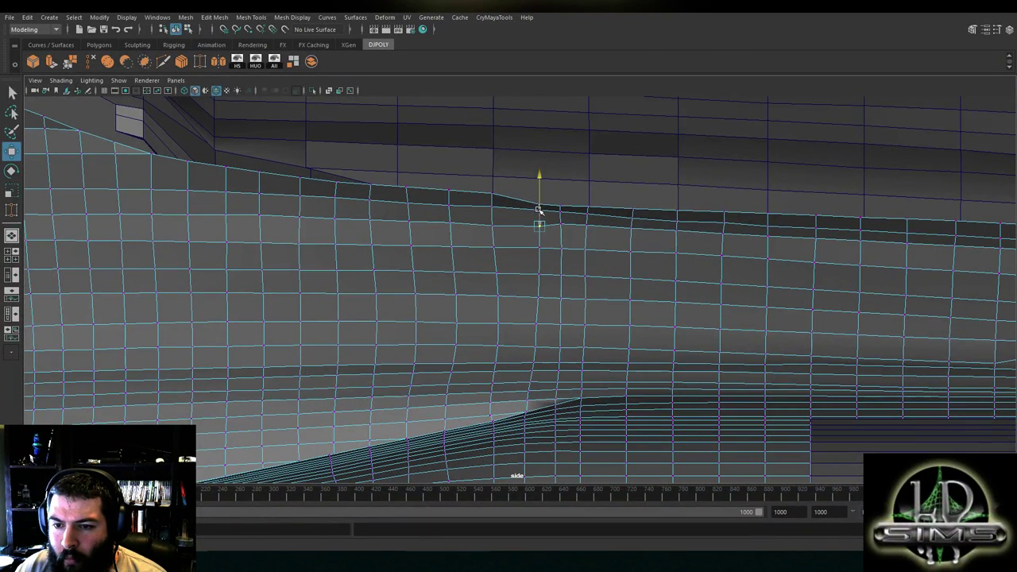
{"action": "middle_click_drag", "start_coordinate": [538, 216], "coordinate": [565, 229]}
{"action": "left_click", "coordinate": [561, 216]}
{"action": "left_click", "coordinate": [564, 226]}
{"action": "right_click_drag", "start_coordinate": [566, 226], "coordinate": [534, 226]}
{"action": "left_click_drag", "start_coordinate": [559, 205], "coordinate": [632, 216]}
{"action": "left_click", "coordinate": [589, 223]}
{"action": "left_click", "coordinate": [633, 226]}
Lower the border vertex just before the dip and the vertices behind it to smooth the edge
{"action": "left_click", "coordinate": [493, 195]}
{"action": "left_click_drag", "start_coordinate": [491, 182], "coordinate": [493, 189]}
{"action": "left_click", "coordinate": [537, 212]}
{"action": "left_click", "coordinate": [682, 230]}
{"action": "left_click_drag", "start_coordinate": [677, 214], "coordinate": [677, 218]}
{"action": "left_click", "coordinate": [722, 221]}
Examine the smoothed hull as a whole in the side and perspective views
{"action": "key", "text": "F8"}
{"action": "right_click_drag", "start_coordinate": [723, 236], "coordinate": [668, 242]}
{"action": "scroll", "coordinate": [688, 247], "scroll_direction": "down", "scroll_amount": 6}
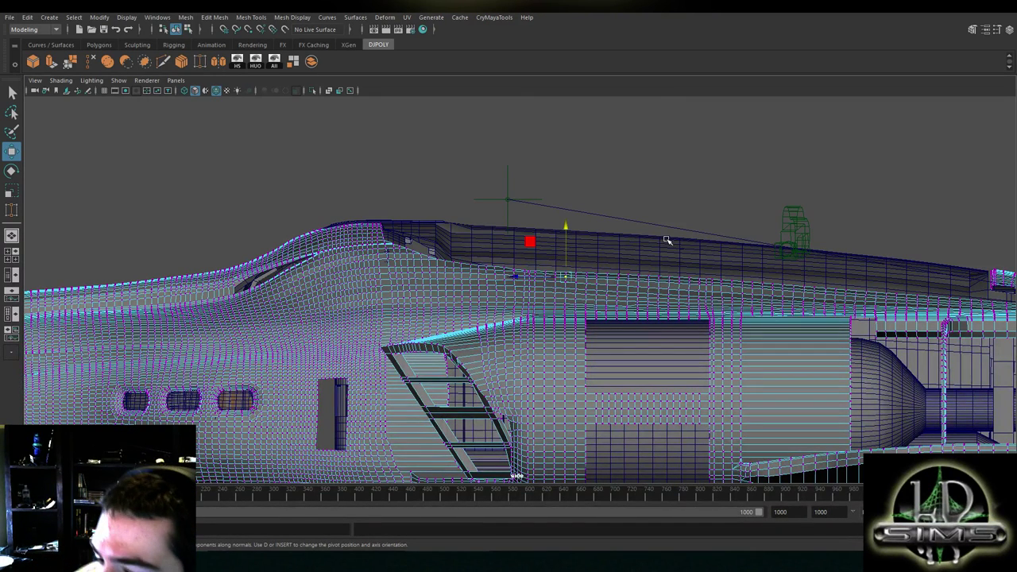
{"action": "right_click_drag", "start_coordinate": [578, 184], "coordinate": [547, 206], "text": "alt"}
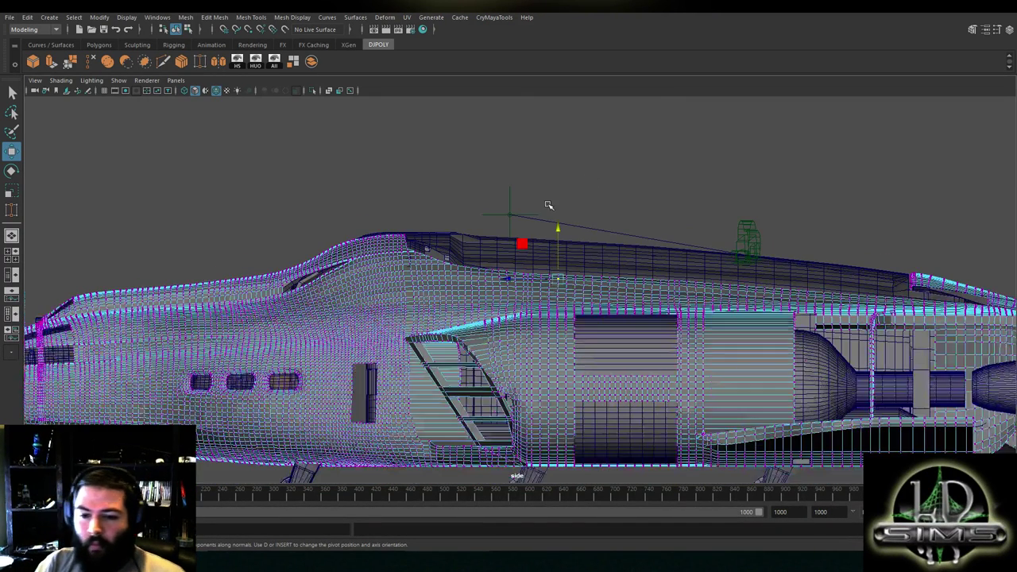
{"action": "key", "text": "space"}
{"action": "key", "text": "space"}
{"action": "left_click_drag", "start_coordinate": [586, 208], "coordinate": [554, 275], "text": "alt"}
{"action": "scroll", "coordinate": [554, 275], "scroll_direction": "up", "scroll_amount": 3}
In the top view, shift the selected column of vertices on the hull shoulder slightly inward
{"action": "key", "text": "space"}
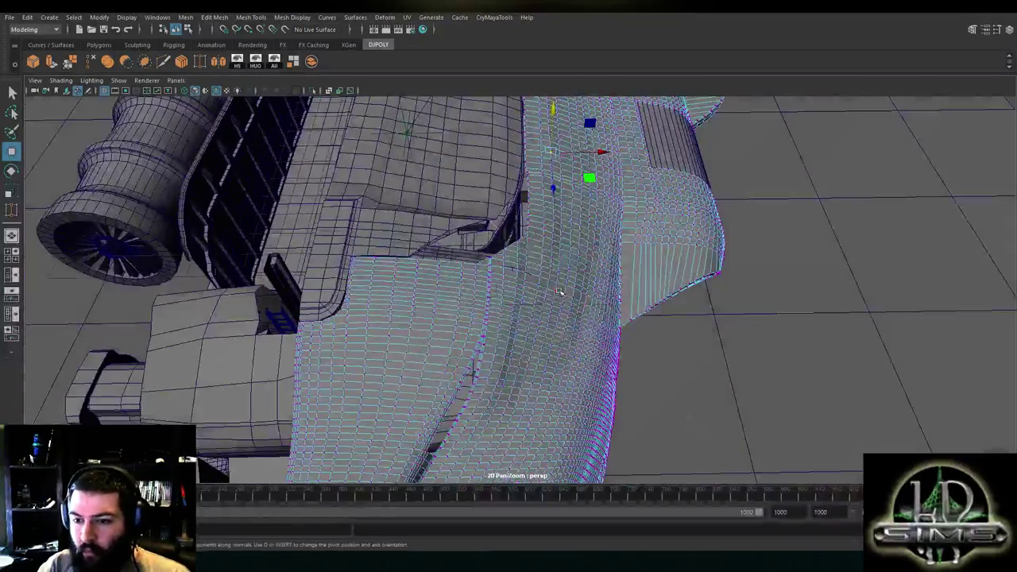
{"action": "middle_click_drag", "start_coordinate": [352, 249], "coordinate": [347, 128], "text": "alt"}
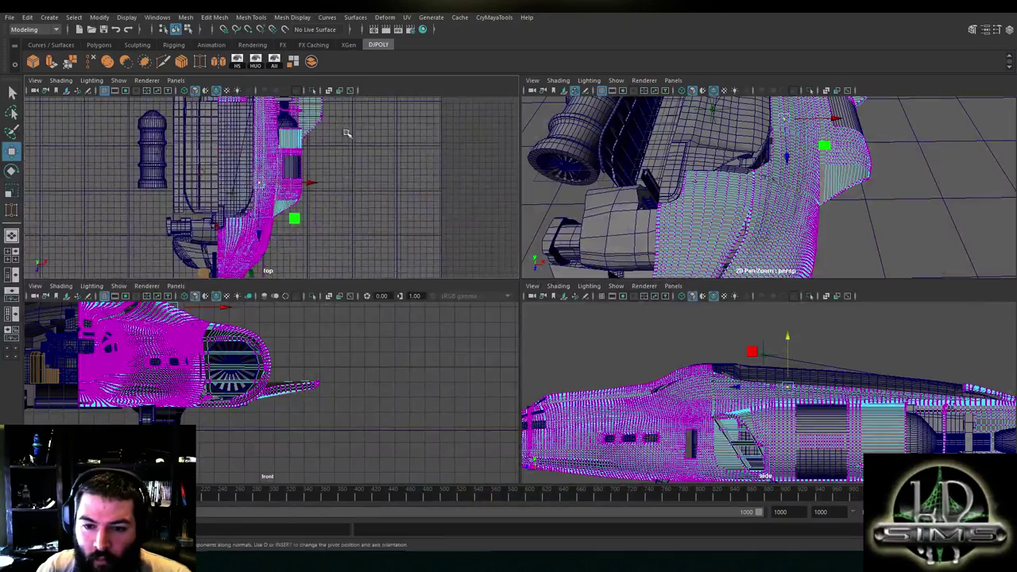
{"action": "key", "text": "space"}
{"action": "middle_click_drag", "start_coordinate": [377, 302], "coordinate": [351, 192], "text": "alt"}
{"action": "right_click_drag", "start_coordinate": [351, 192], "coordinate": [465, 247], "text": "alt"}
{"action": "scroll", "coordinate": [464, 247], "scroll_direction": "up", "scroll_amount": 6}
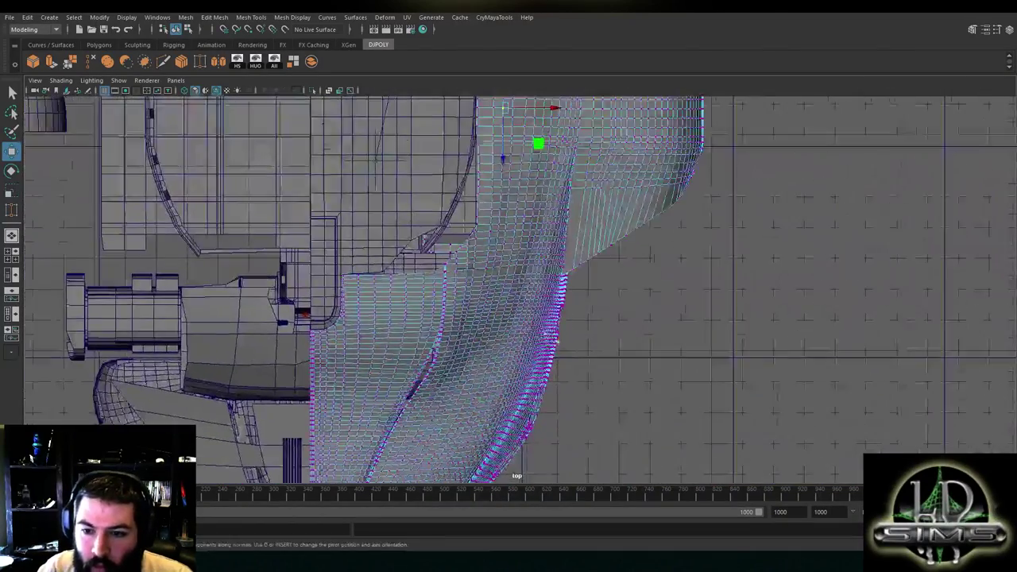
{"action": "middle_click_drag", "start_coordinate": [508, 307], "coordinate": [495, 323], "text": "alt"}
{"action": "scroll", "coordinate": [497, 323], "scroll_direction": "up", "scroll_amount": 4}
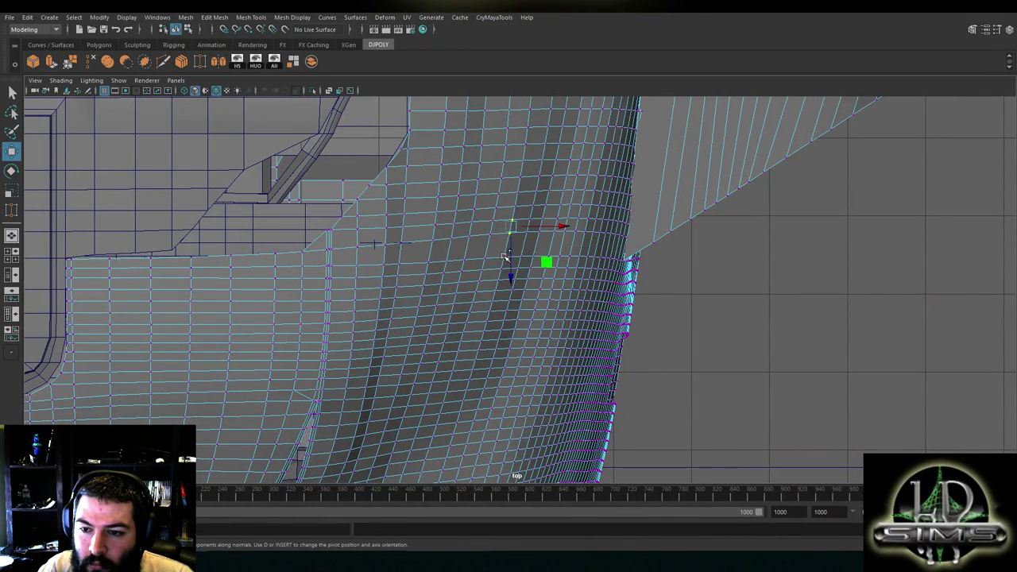
{"action": "left_click_drag", "start_coordinate": [531, 239], "coordinate": [530, 239]}
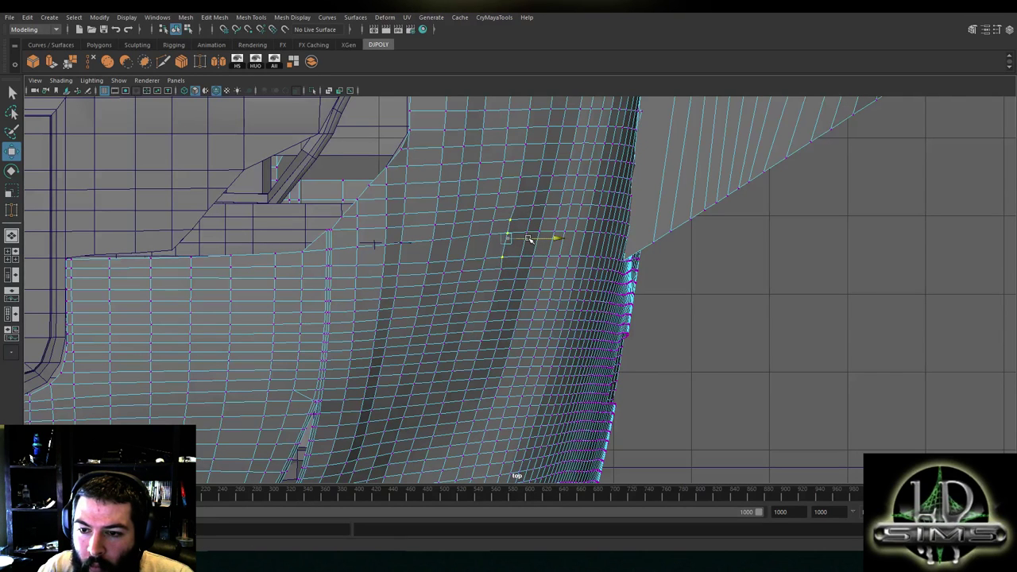
Shift the single vertices above and below that group inward to straighten the shoulder column
{"action": "middle_click_drag", "start_coordinate": [529, 239], "coordinate": [509, 293], "text": "alt"}
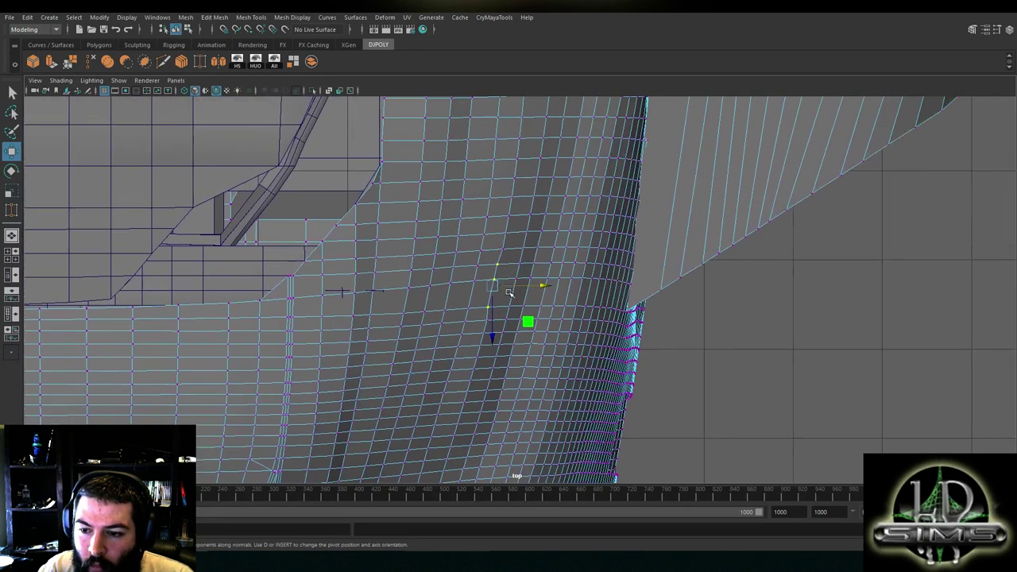
{"action": "left_click", "coordinate": [519, 250]}
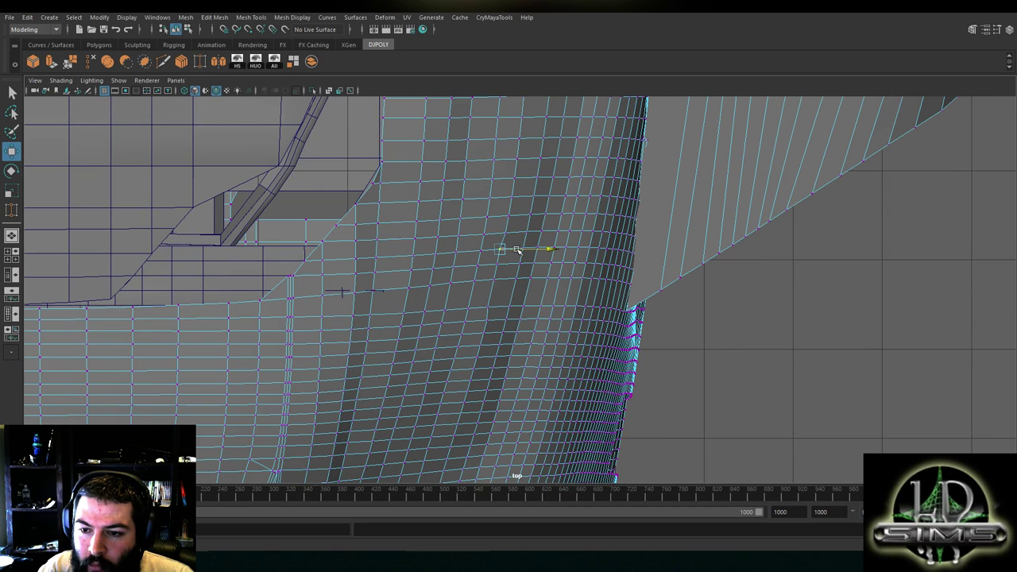
{"action": "left_click", "coordinate": [488, 307]}
{"action": "left_click_drag", "start_coordinate": [510, 307], "coordinate": [508, 307]}
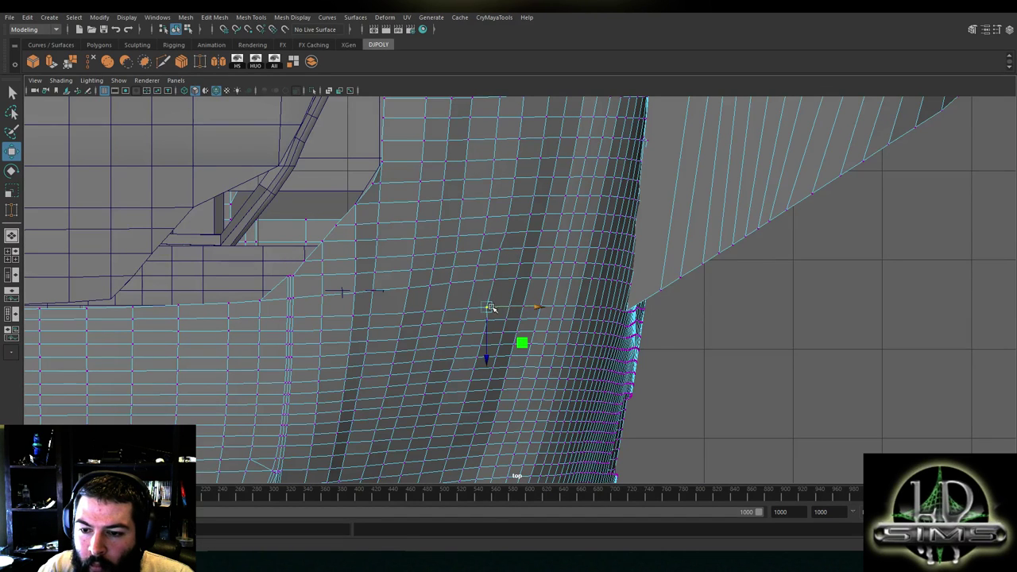
In the top view, shift the next few vertices down the shoulder column slightly inward
{"action": "middle_click_drag", "start_coordinate": [497, 309], "coordinate": [524, 246], "text": "alt"}
{"action": "scroll", "coordinate": [488, 276], "scroll_direction": "up", "scroll_amount": 1}
{"action": "scroll", "coordinate": [487, 275], "scroll_direction": "up", "scroll_amount": 1}
{"action": "left_click", "coordinate": [530, 252]}
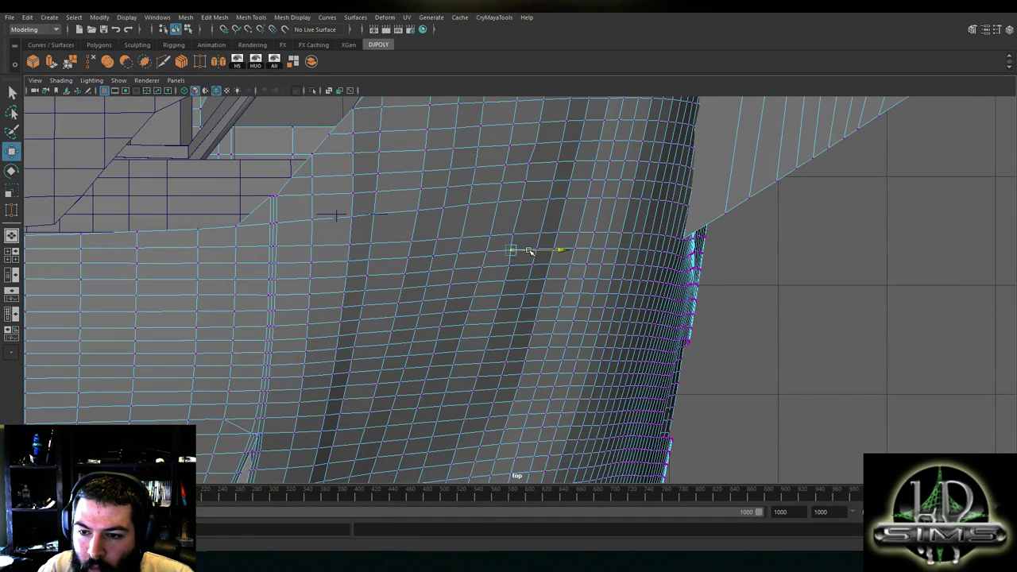
{"action": "left_click", "coordinate": [510, 266]}
{"action": "left_click_drag", "start_coordinate": [523, 266], "coordinate": [510, 296]}
{"action": "left_click", "coordinate": [505, 282]}
{"action": "left_click", "coordinate": [488, 296]}
{"action": "left_click", "coordinate": [503, 295]}
Enlarge the viewport to full screen and move the following vertices of the shoulder column slightly inward
{"action": "scroll", "coordinate": [510, 296], "scroll_direction": "up", "scroll_amount": 8}
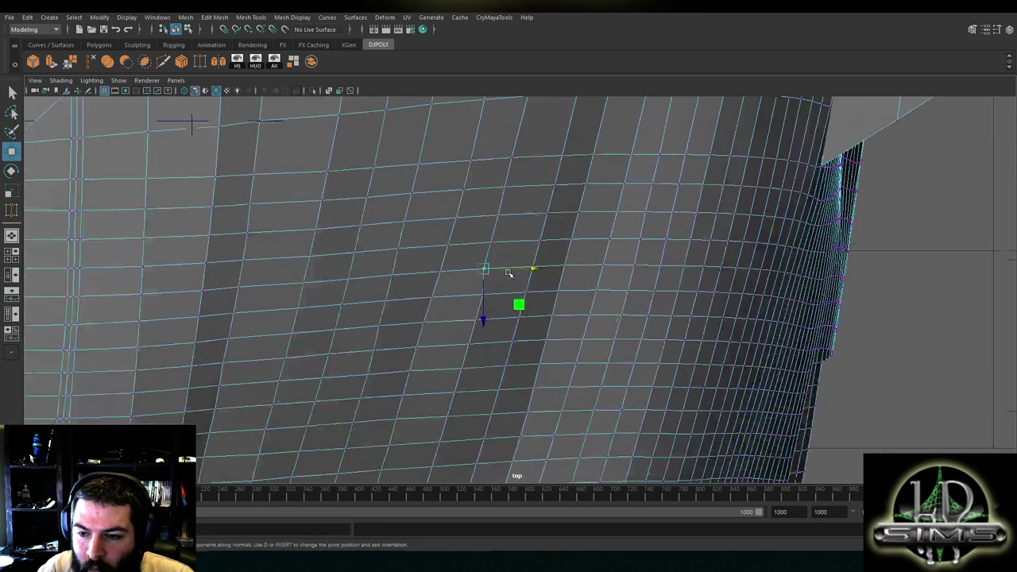
{"action": "key", "text": "ctrl+space"}
{"action": "scroll", "coordinate": [493, 282], "scroll_direction": "up", "scroll_amount": 2}
{"action": "left_click", "coordinate": [446, 305]}
{"action": "left_click_drag", "start_coordinate": [470, 305], "coordinate": [461, 305]}
{"action": "middle_click_drag", "start_coordinate": [425, 289], "coordinate": [459, 249], "text": "alt"}
{"action": "left_click", "coordinate": [475, 304]}
{"action": "left_click", "coordinate": [482, 304]}
{"action": "left_click", "coordinate": [477, 303]}
{"action": "left_click_drag", "start_coordinate": [488, 303], "coordinate": [479, 303]}
Continue down the same column, nudging three more vertices inward so its line runs evenly
{"action": "middle_click_drag", "start_coordinate": [442, 327], "coordinate": [466, 289], "text": "alt"}
{"action": "left_click", "coordinate": [487, 303]}
{"action": "left_click_drag", "start_coordinate": [504, 302], "coordinate": [496, 302]}
{"action": "middle_click_drag", "start_coordinate": [445, 294], "coordinate": [472, 257], "text": "alt"}
{"action": "left_click", "coordinate": [504, 303]}
{"action": "left_click_drag", "start_coordinate": [525, 305], "coordinate": [521, 304]}
{"action": "middle_click_drag", "start_coordinate": [518, 306], "coordinate": [521, 304], "text": "alt"}
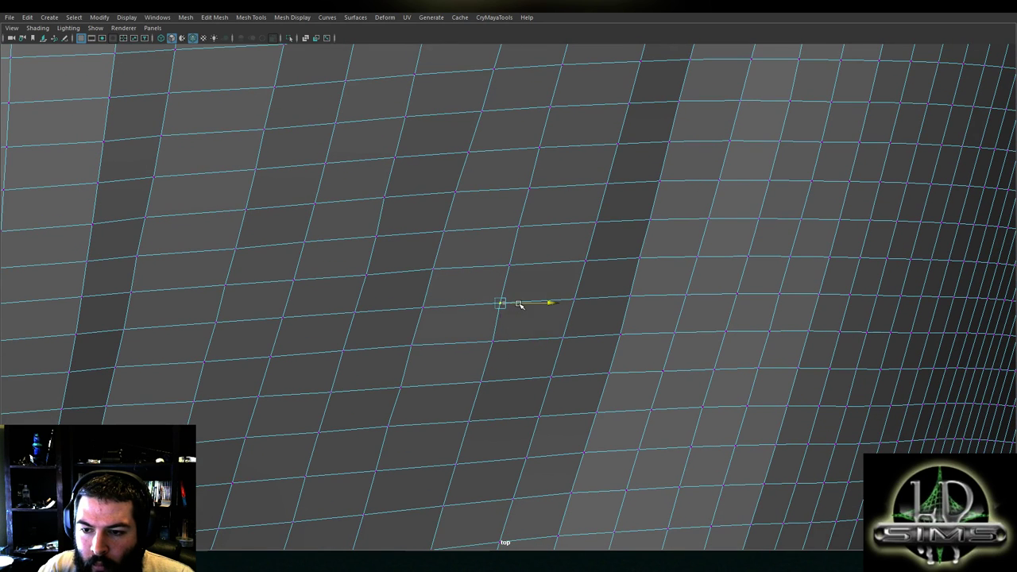
{"action": "left_click", "coordinate": [494, 341]}
{"action": "left_click_drag", "start_coordinate": [516, 342], "coordinate": [513, 342]}
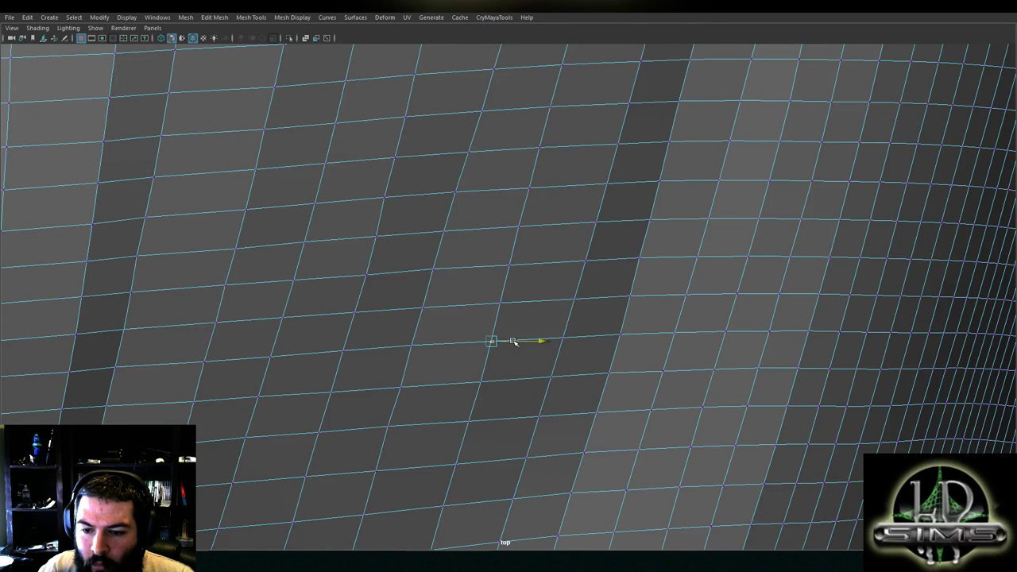
Nudge the vertices of the adjacent inner column sideways to even out its spacing
{"action": "left_click", "coordinate": [398, 389]}
{"action": "left_click_drag", "start_coordinate": [422, 388], "coordinate": [419, 388]}
{"action": "left_click", "coordinate": [414, 343]}
{"action": "left_click_drag", "start_coordinate": [430, 347], "coordinate": [429, 346]}
{"action": "left_click", "coordinate": [399, 388]}
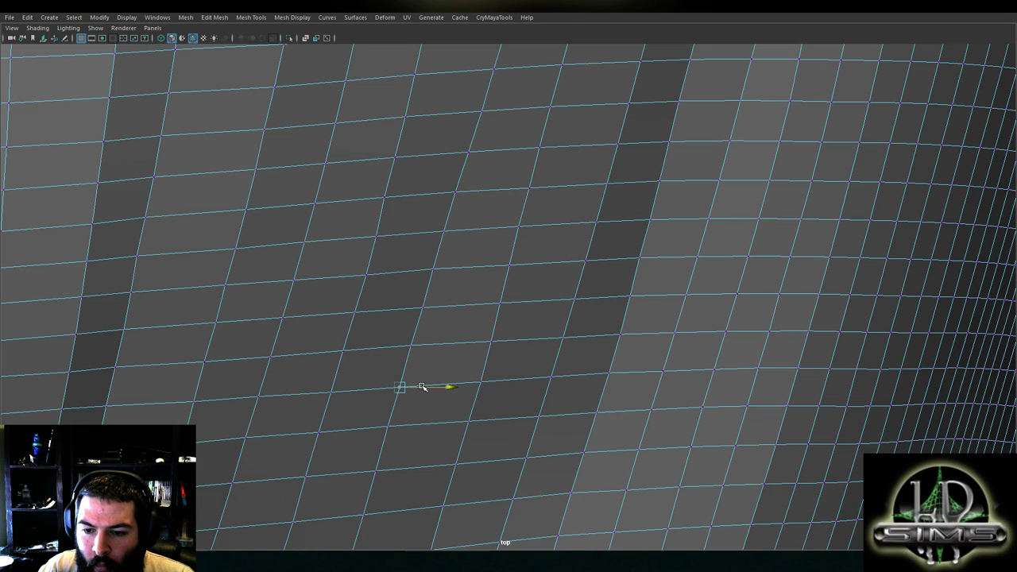
{"action": "left_click", "coordinate": [423, 308]}
{"action": "left_click", "coordinate": [433, 268]}
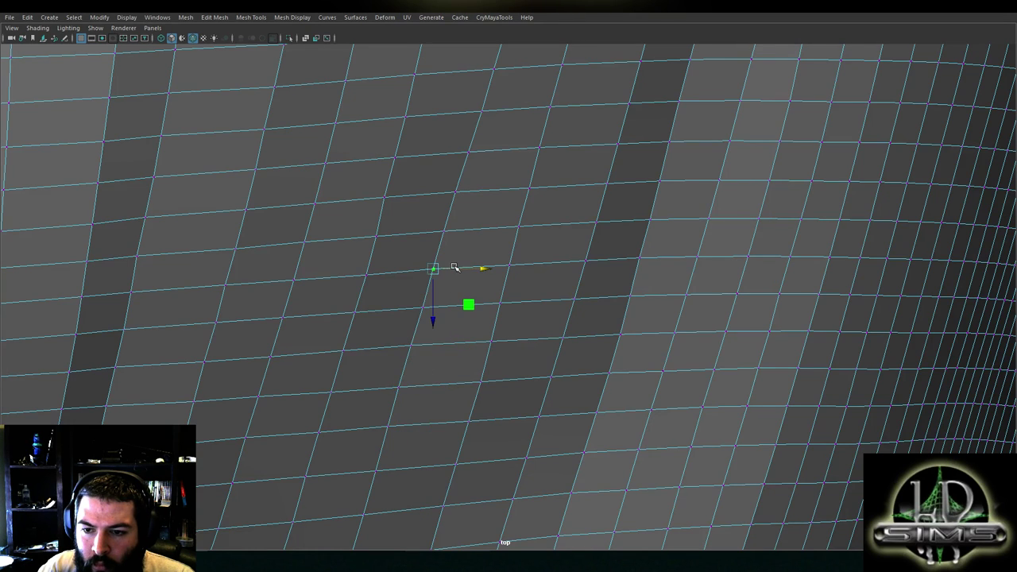
Work back up the outer shoulder column, making slight sideways corrections to its successive vertices
{"action": "left_click", "coordinate": [499, 304]}
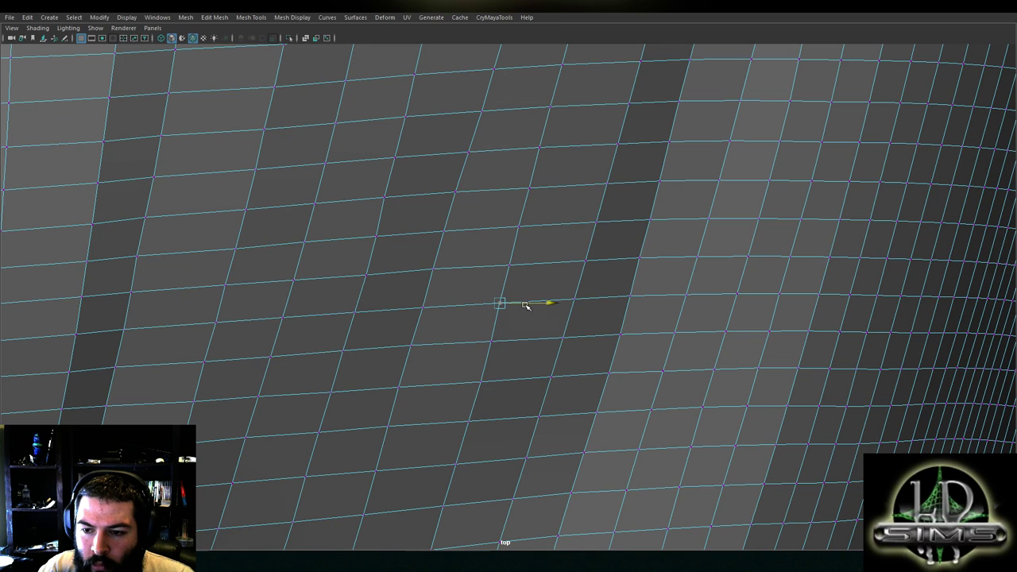
{"action": "left_click", "coordinate": [509, 265]}
{"action": "left_click_drag", "start_coordinate": [529, 266], "coordinate": [528, 266]}
{"action": "left_click", "coordinate": [522, 231]}
{"action": "left_click_drag", "start_coordinate": [535, 227], "coordinate": [535, 228]}
{"action": "left_click", "coordinate": [531, 190]}
{"action": "left_click_drag", "start_coordinate": [547, 190], "coordinate": [547, 190]}
{"action": "left_click", "coordinate": [542, 150]}
{"action": "left_click_drag", "start_coordinate": [559, 149], "coordinate": [558, 149]}
Return to the kinked middle of that column and shift its neighbouring vertices slightly further inward
{"action": "left_click", "coordinate": [491, 343]}
{"action": "left_click", "coordinate": [498, 301]}
{"action": "key", "text": "F8"}
{"action": "left_click", "coordinate": [513, 303]}
{"action": "right_click_drag", "start_coordinate": [514, 304], "coordinate": [468, 259]}
{"action": "left_click_drag", "start_coordinate": [521, 305], "coordinate": [520, 304]}
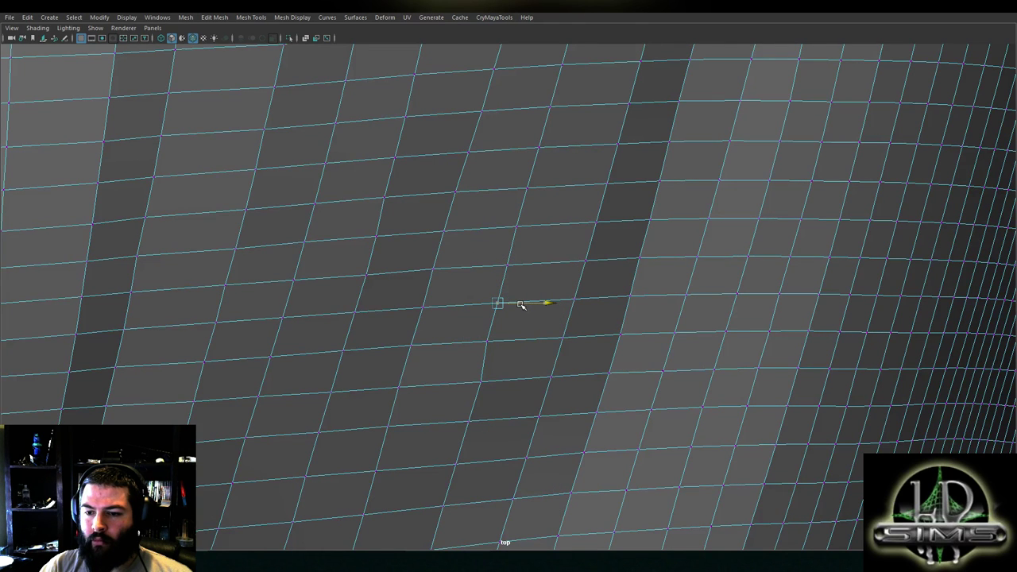
{"action": "left_click", "coordinate": [509, 265]}
{"action": "left_click", "coordinate": [528, 266]}
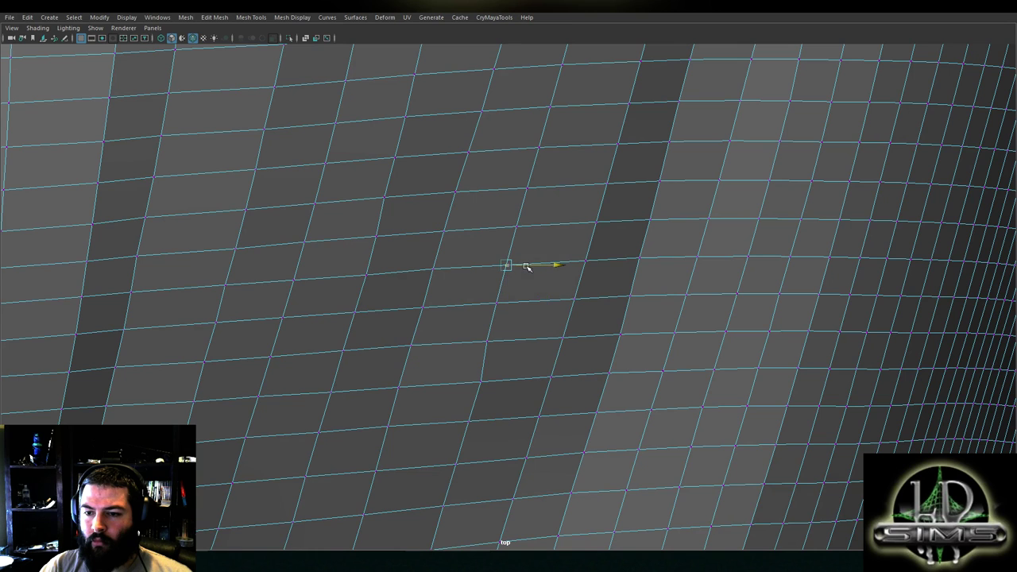
Fine-tune individual vertices in the neighbouring inner columns so they follow the straightened shoulder line
{"action": "left_click", "coordinate": [455, 235]}
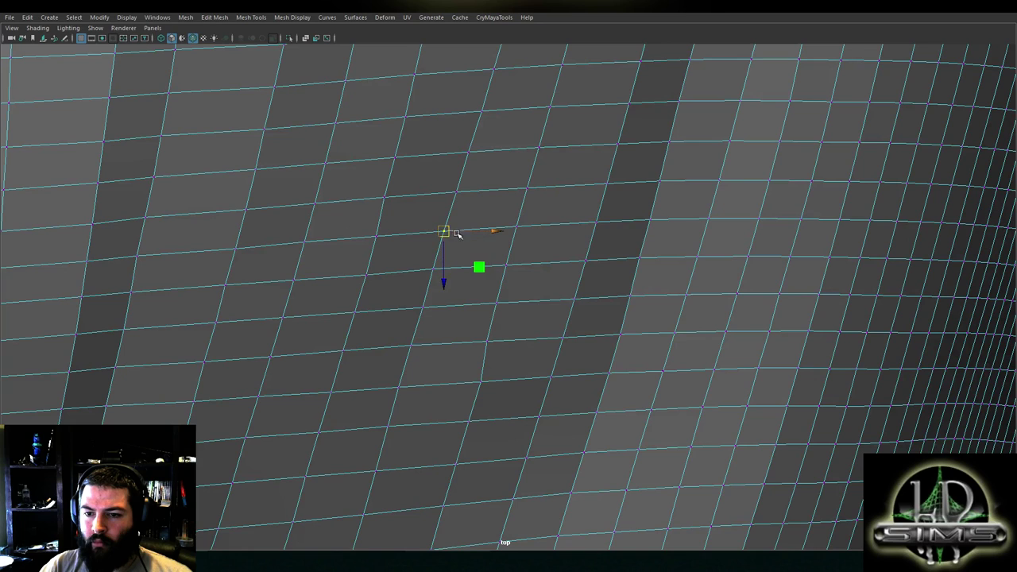
{"action": "left_click", "coordinate": [466, 233]}
{"action": "left_click", "coordinate": [449, 308]}
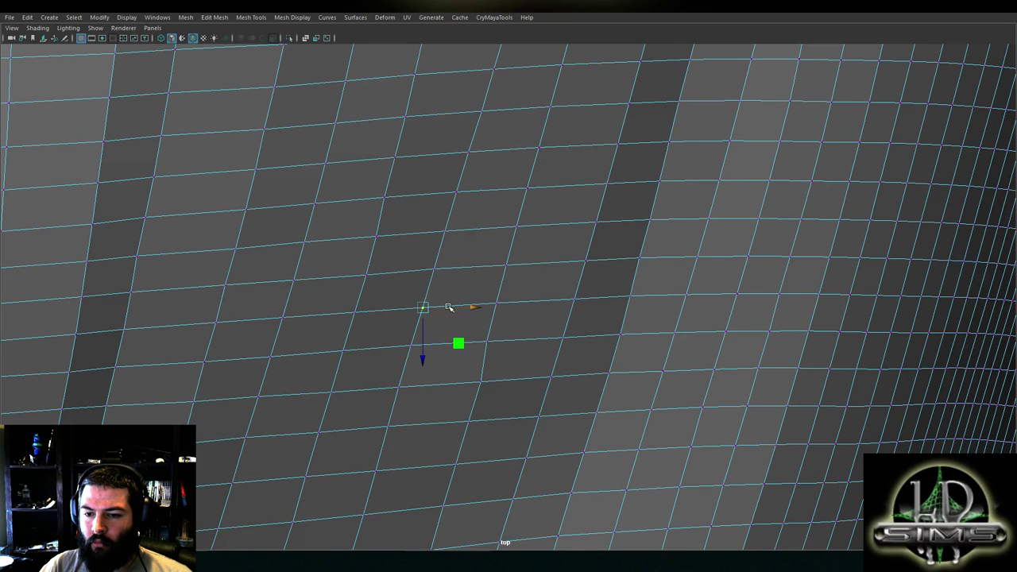
{"action": "left_click_drag", "start_coordinate": [449, 308], "coordinate": [450, 306]}
{"action": "left_click", "coordinate": [387, 276]}
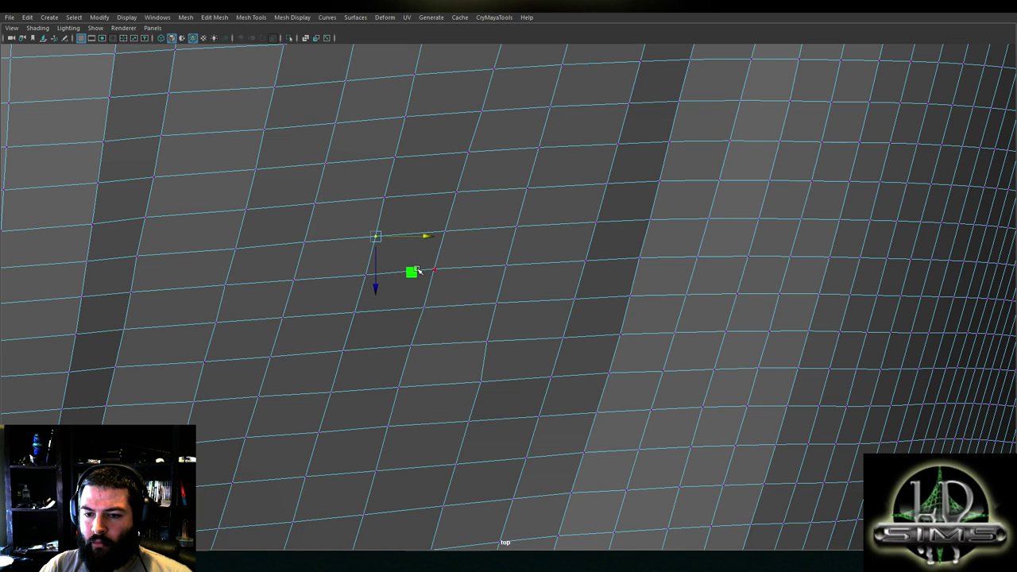
{"action": "left_click", "coordinate": [498, 292]}
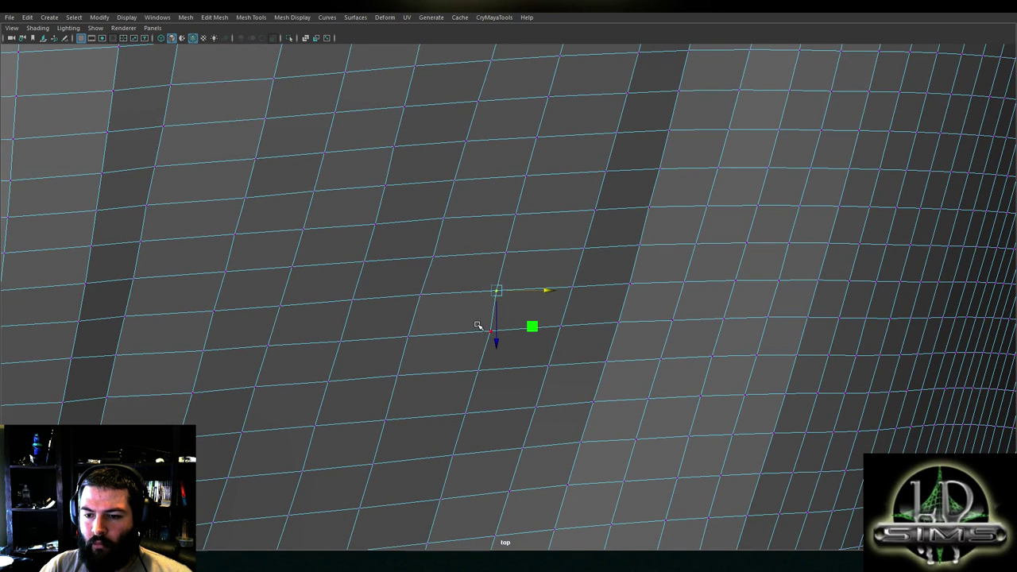
{"action": "left_click", "coordinate": [434, 257]}
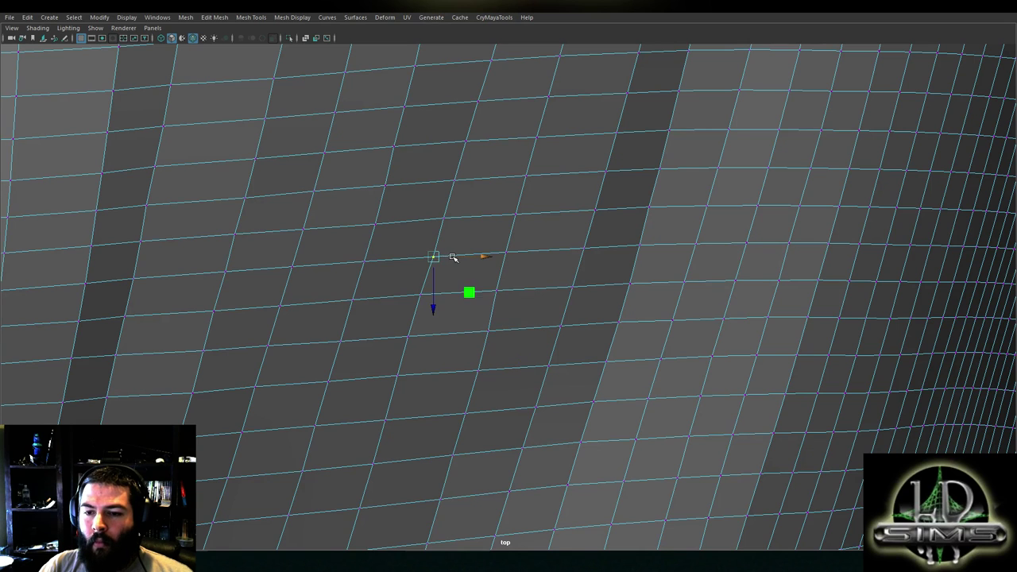
{"action": "left_click", "coordinate": [453, 258]}
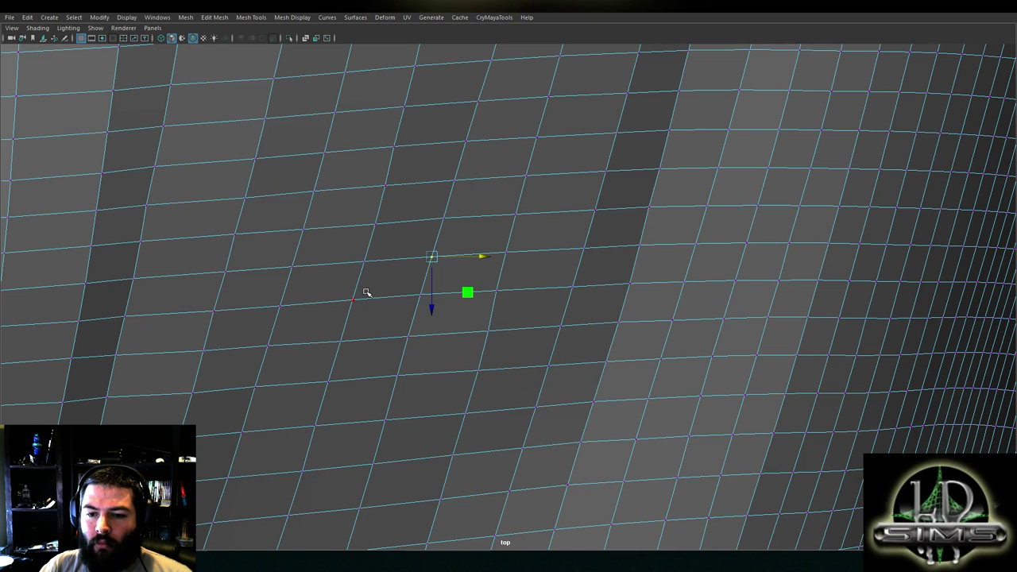
Correct single vertices lower on the inner columns, beside the darker shading band
{"action": "left_click", "coordinate": [363, 265]}
{"action": "left_click", "coordinate": [320, 424]}
{"action": "middle_click_drag", "start_coordinate": [350, 355], "coordinate": [451, 215], "text": "alt"}
{"action": "left_click", "coordinate": [317, 384]}
{"action": "left_click_drag", "start_coordinate": [350, 381], "coordinate": [356, 304], "text": "alt"}
{"action": "left_click", "coordinate": [344, 380]}
{"action": "left_click_drag", "start_coordinate": [357, 382], "coordinate": [358, 381]}
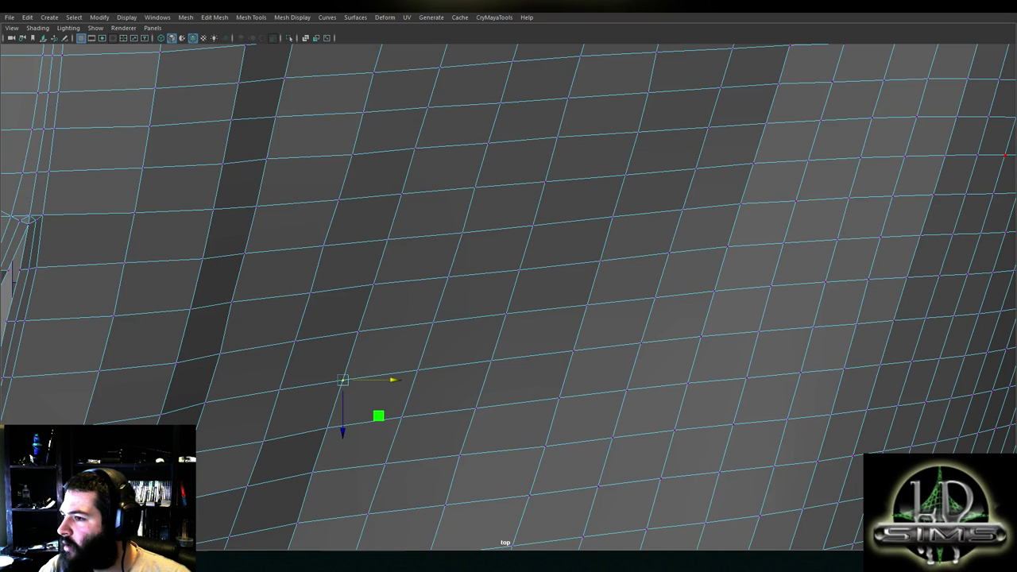
Nudge the uneven vertices further down the shoulder, outward from the narrow hull opening, into line
{"action": "middle_click_drag", "start_coordinate": [490, 257], "coordinate": [548, 127], "text": "alt"}
{"action": "left_click", "coordinate": [520, 320]}
{"action": "left_click_drag", "start_coordinate": [542, 322], "coordinate": [545, 321]}
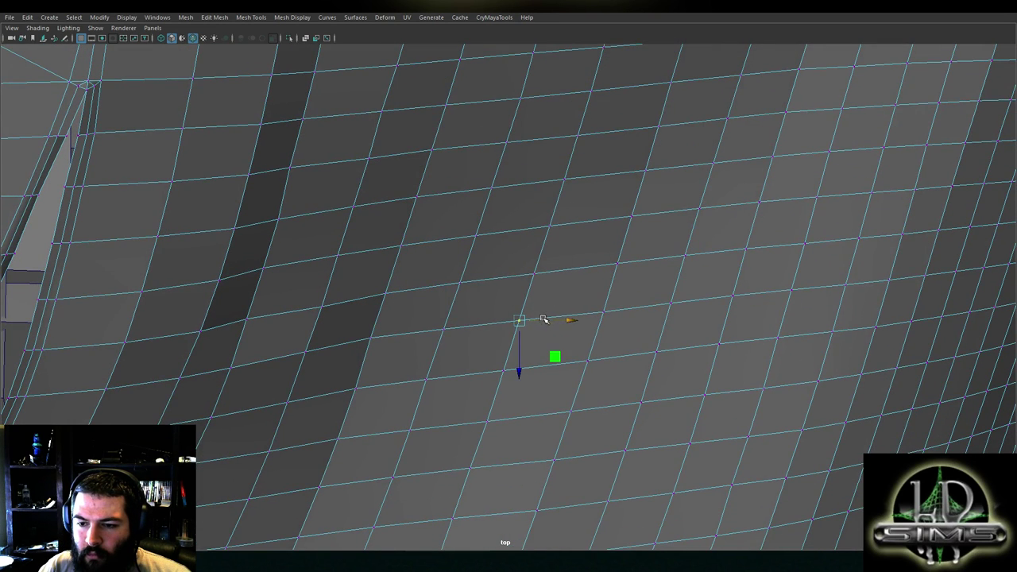
{"action": "middle_click_drag", "start_coordinate": [519, 327], "coordinate": [540, 256], "text": "alt"}
{"action": "middle_click_drag", "start_coordinate": [381, 273], "coordinate": [429, 305], "text": "alt"}
{"action": "left_click", "coordinate": [390, 271]}
{"action": "left_click_drag", "start_coordinate": [416, 271], "coordinate": [415, 270]}
{"action": "key", "text": "F8"}
{"action": "left_click", "coordinate": [395, 269]}
{"action": "right_click_drag", "start_coordinate": [438, 259], "coordinate": [398, 257]}
Examine the shading and edge flow of the whole hull shoulder in the top view
{"action": "scroll", "coordinate": [479, 268], "scroll_direction": "down", "scroll_amount": 10}
{"action": "scroll", "coordinate": [480, 268], "scroll_direction": "down", "scroll_amount": 3}
{"action": "middle_click_drag", "start_coordinate": [479, 267], "coordinate": [506, 249], "text": "alt"}
{"action": "scroll", "coordinate": [497, 318], "scroll_direction": "up", "scroll_amount": 8}
{"action": "scroll", "coordinate": [504, 249], "scroll_direction": "up", "scroll_amount": 3}
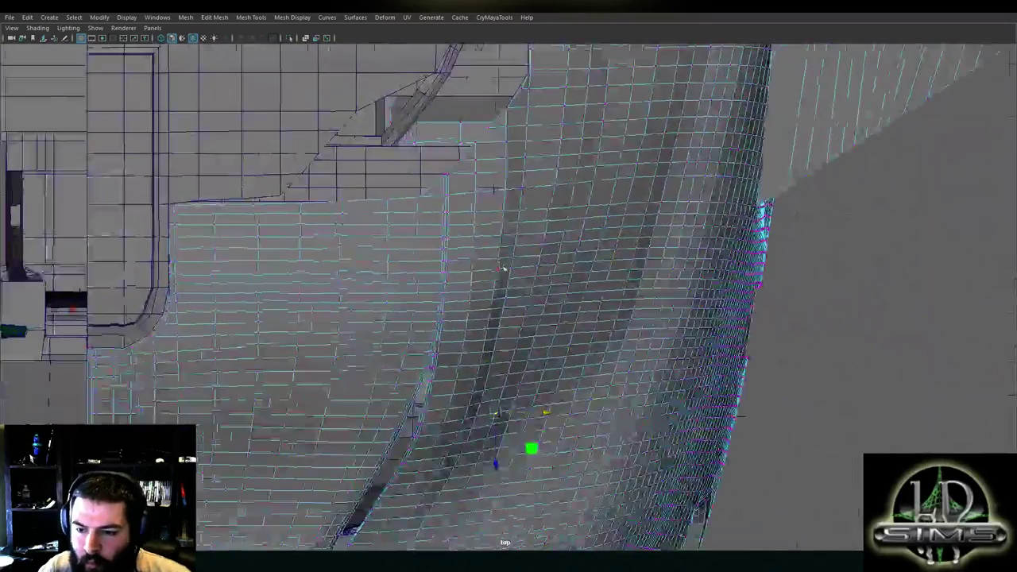
{"action": "scroll", "coordinate": [522, 187], "scroll_direction": "up", "scroll_amount": 2}
{"action": "scroll", "coordinate": [523, 188], "scroll_direction": "up", "scroll_amount": 4}
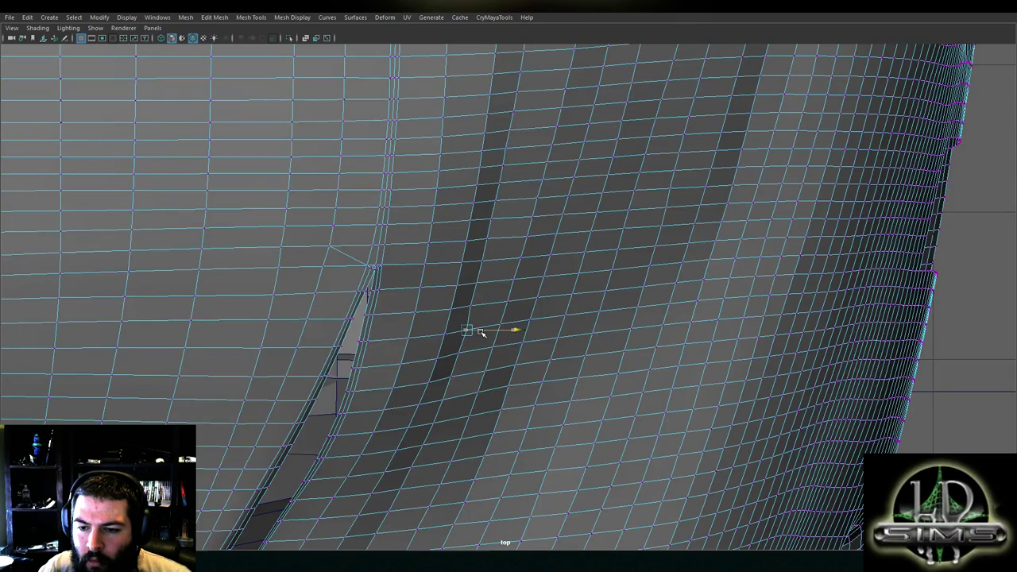
{"action": "middle_click_drag", "start_coordinate": [499, 279], "coordinate": [448, 396], "text": "alt"}
{"action": "scroll", "coordinate": [447, 395], "scroll_direction": "down", "scroll_amount": 5}
{"action": "scroll", "coordinate": [476, 312], "scroll_direction": "up", "scroll_amount": 4}
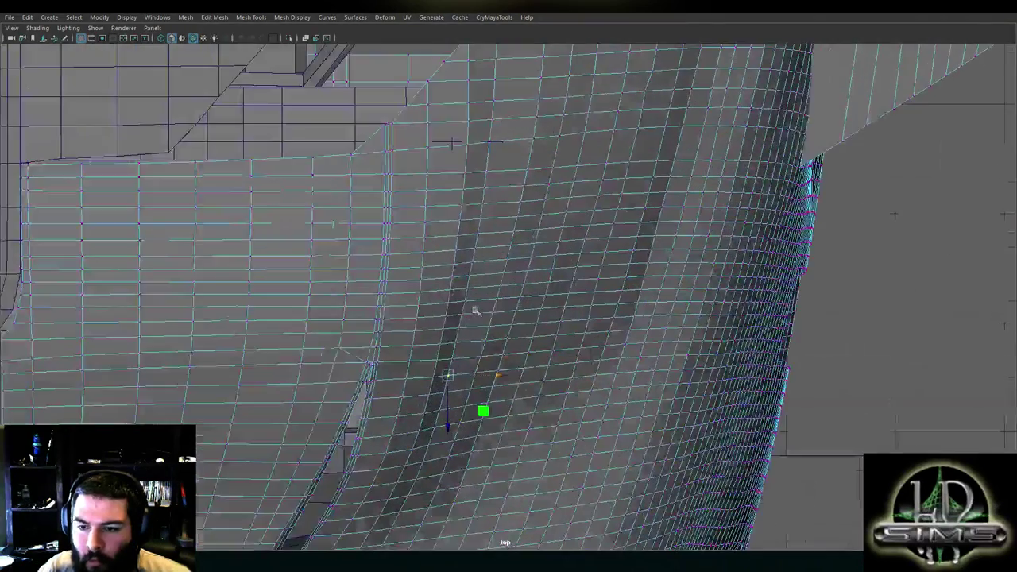
{"action": "scroll", "coordinate": [475, 311], "scroll_direction": "up", "scroll_amount": 3}
{"action": "scroll", "coordinate": [454, 305], "scroll_direction": "down", "scroll_amount": 5}
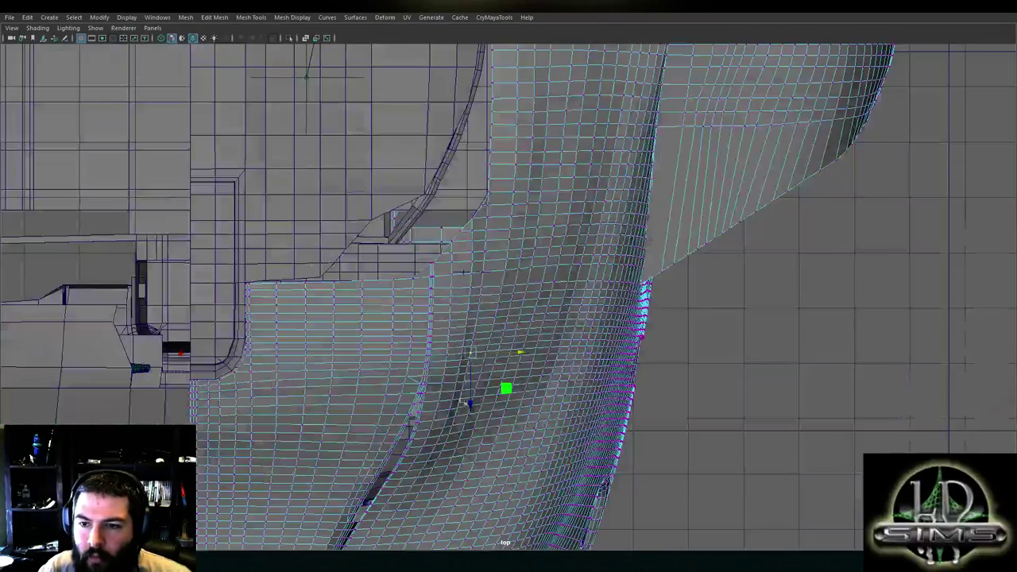
{"action": "scroll", "coordinate": [461, 414], "scroll_direction": "down", "scroll_amount": 4}
{"action": "scroll", "coordinate": [491, 263], "scroll_direction": "up", "scroll_amount": 6}
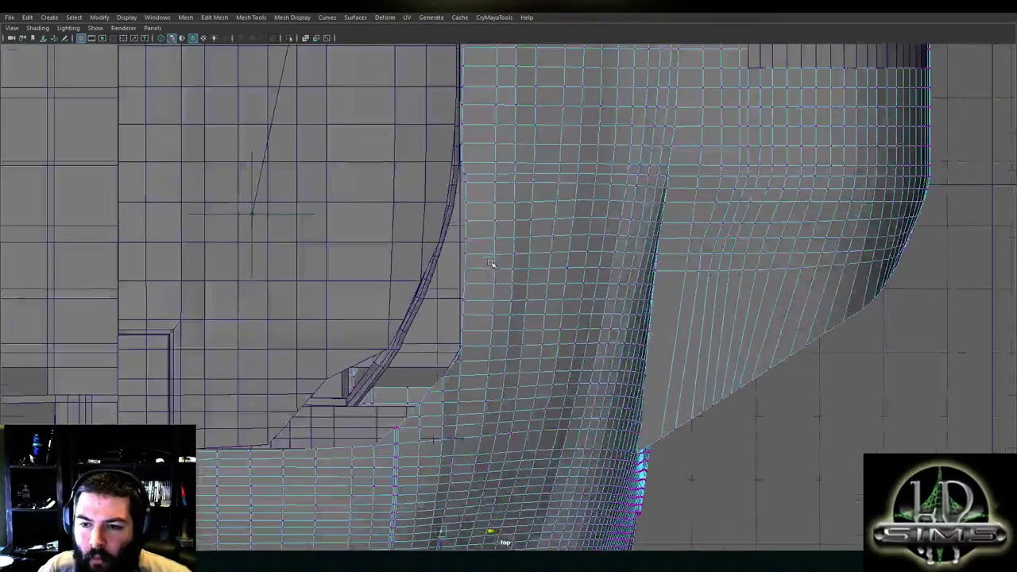
{"action": "scroll", "coordinate": [491, 263], "scroll_direction": "down", "scroll_amount": 4}
In the perspective view, bring up the roof mesh behind the side opening for vertex editing
{"action": "key", "text": "space"}
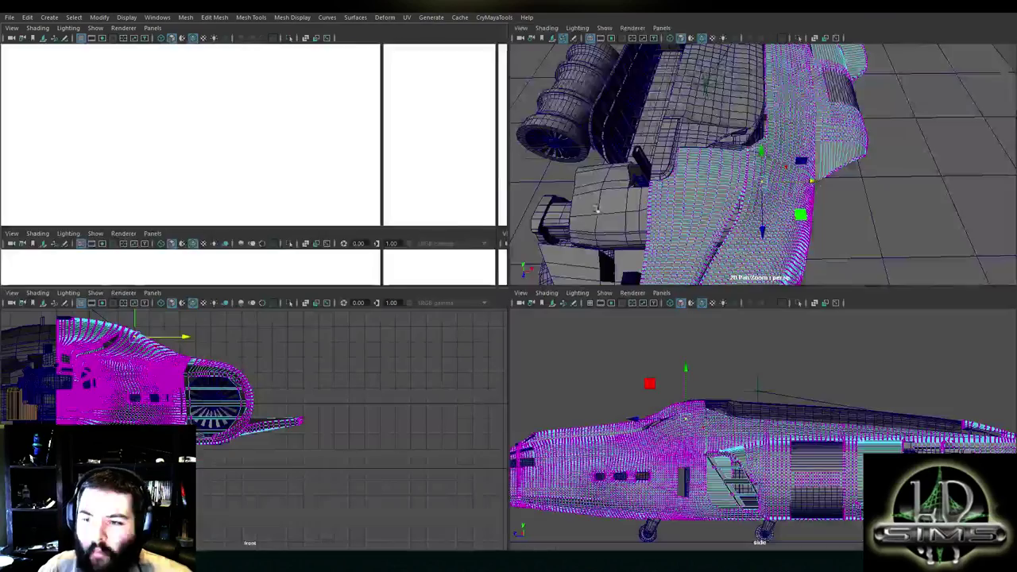
{"action": "key", "text": "space"}
{"action": "left_click_drag", "start_coordinate": [698, 207], "coordinate": [556, 151], "text": "alt"}
{"action": "scroll", "coordinate": [556, 151], "scroll_direction": "down", "scroll_amount": 3}
{"action": "left_click_drag", "start_coordinate": [632, 187], "coordinate": [652, 239], "text": "alt"}
{"action": "scroll", "coordinate": [620, 239], "scroll_direction": "up", "scroll_amount": 3}
{"action": "scroll", "coordinate": [507, 252], "scroll_direction": "up", "scroll_amount": 3}
{"action": "left_click_drag", "start_coordinate": [588, 255], "coordinate": [543, 211], "text": "alt"}
{"action": "right_click_drag", "start_coordinate": [543, 211], "coordinate": [592, 195]}
{"action": "left_click", "coordinate": [530, 227]}
{"action": "left_click_drag", "start_coordinate": [529, 228], "coordinate": [451, 180], "text": "alt"}
{"action": "right_click_drag", "start_coordinate": [451, 180], "coordinate": [449, 176]}
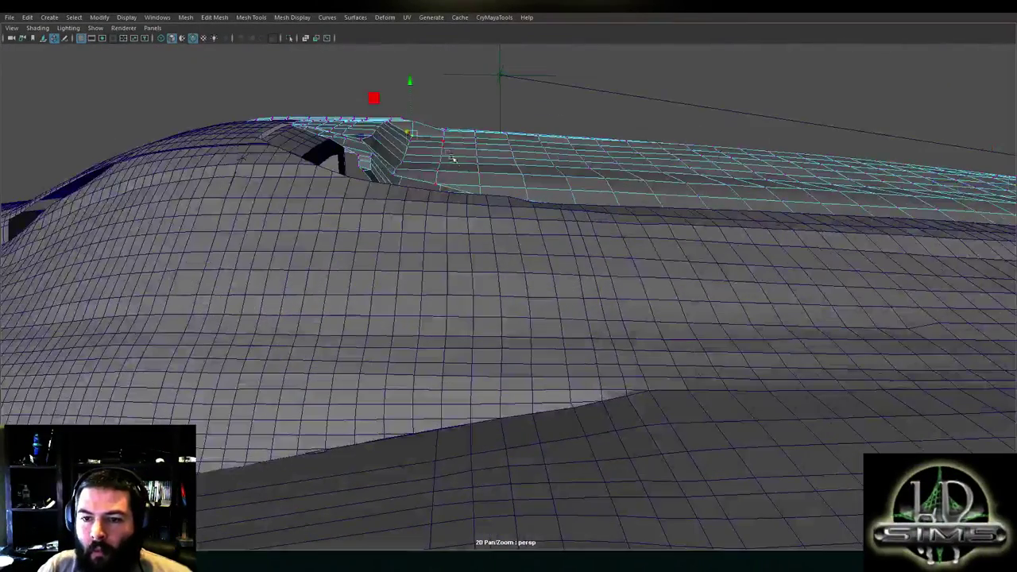
{"action": "left_click_drag", "start_coordinate": [447, 153], "coordinate": [434, 179], "text": "alt"}
Try to raise a group of roof vertices at the front of the dip
{"action": "left_click", "coordinate": [398, 178], "text": "shift"}
{"action": "left_click", "coordinate": [399, 191], "text": "shift"}
{"action": "left_click_drag", "start_coordinate": [396, 125], "coordinate": [398, 120]}
{"action": "key", "text": "ctrl+z"}
Raise the upper roof vertices at the step behind the cockpit to soften the dip
{"action": "left_click", "coordinate": [410, 122]}
{"action": "left_click", "coordinate": [401, 197], "text": "shift"}
{"action": "left_click", "coordinate": [401, 196], "text": "shift"}
{"action": "left_click", "coordinate": [409, 138]}
{"action": "left_click_drag", "start_coordinate": [360, 280], "coordinate": [481, 160], "text": "alt"}
{"action": "left_click_drag", "start_coordinate": [404, 116], "coordinate": [505, 249]}
{"action": "key", "text": "space"}
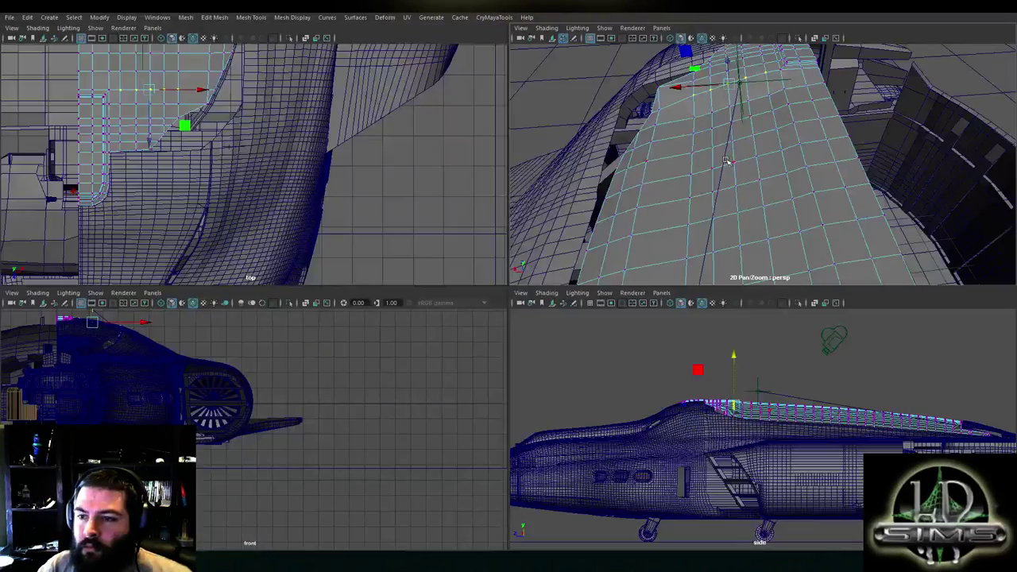
{"action": "key", "text": "space"}
{"action": "left_click_drag", "start_coordinate": [726, 161], "coordinate": [509, 154], "text": "alt"}
{"action": "left_click_drag", "start_coordinate": [492, 190], "coordinate": [481, 221]}
{"action": "left_click_drag", "start_coordinate": [481, 162], "coordinate": [481, 144]}
{"action": "left_click", "coordinate": [433, 142]}
{"action": "left_click_drag", "start_coordinate": [430, 117], "coordinate": [430, 112]}
Raise the remaining vertices down that roof column toward the side opening, one after another
{"action": "left_click", "coordinate": [429, 157]}
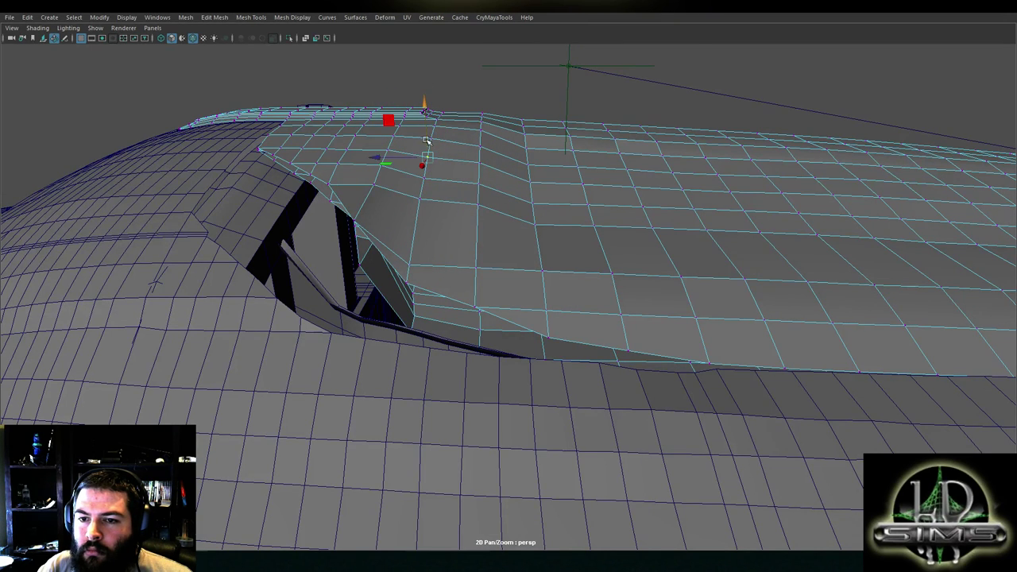
{"action": "left_click", "coordinate": [421, 176]}
{"action": "left_click_drag", "start_coordinate": [424, 155], "coordinate": [426, 132]}
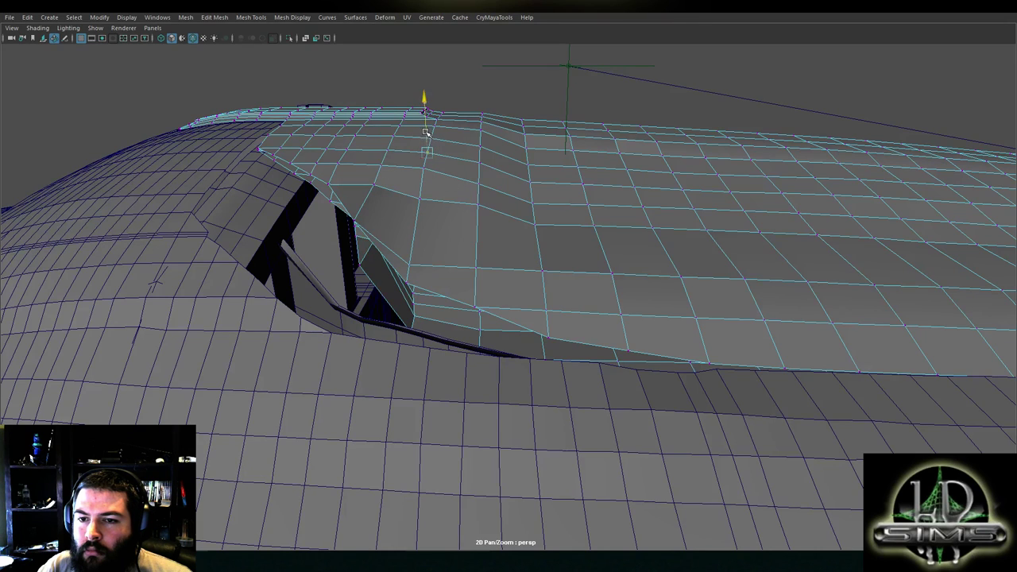
{"action": "left_click", "coordinate": [420, 199]}
{"action": "left_click_drag", "start_coordinate": [418, 173], "coordinate": [420, 162]}
{"action": "left_click", "coordinate": [411, 265]}
{"action": "left_click_drag", "start_coordinate": [407, 231], "coordinate": [407, 228]}
Leave the roof mesh and activate edge editing on the hull mesh in front of the side opening
{"action": "left_click_drag", "start_coordinate": [414, 191], "coordinate": [589, 312], "text": "alt"}
{"action": "middle_click_drag", "start_coordinate": [590, 312], "coordinate": [421, 255], "text": "alt"}
{"action": "left_click_drag", "start_coordinate": [445, 255], "coordinate": [552, 89], "text": "alt"}
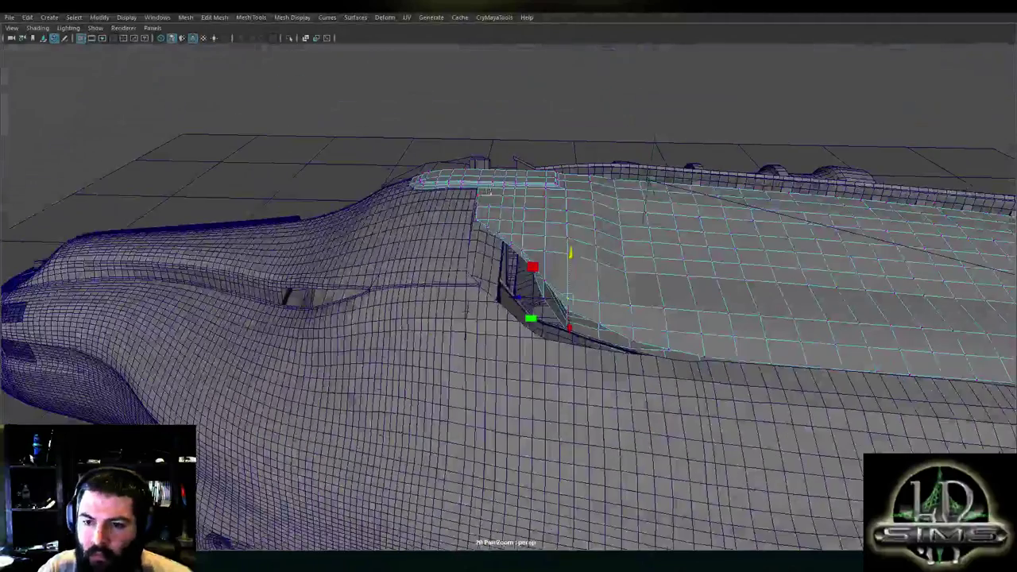
{"action": "right_click_drag", "start_coordinate": [556, 84], "coordinate": [592, 63]}
{"action": "left_click", "coordinate": [466, 215]}
{"action": "right_click_drag", "start_coordinate": [513, 78], "coordinate": [510, 105]}
{"action": "left_click_drag", "start_coordinate": [505, 143], "coordinate": [447, 220], "text": "alt"}
{"action": "right_click_drag", "start_coordinate": [421, 146], "coordinate": [419, 123]}
Extrude the hull's rear border edges beside the side opening backward toward the roof panel, and leave edge editing
{"action": "left_click_drag", "start_coordinate": [419, 124], "coordinate": [432, 188], "text": "alt"}
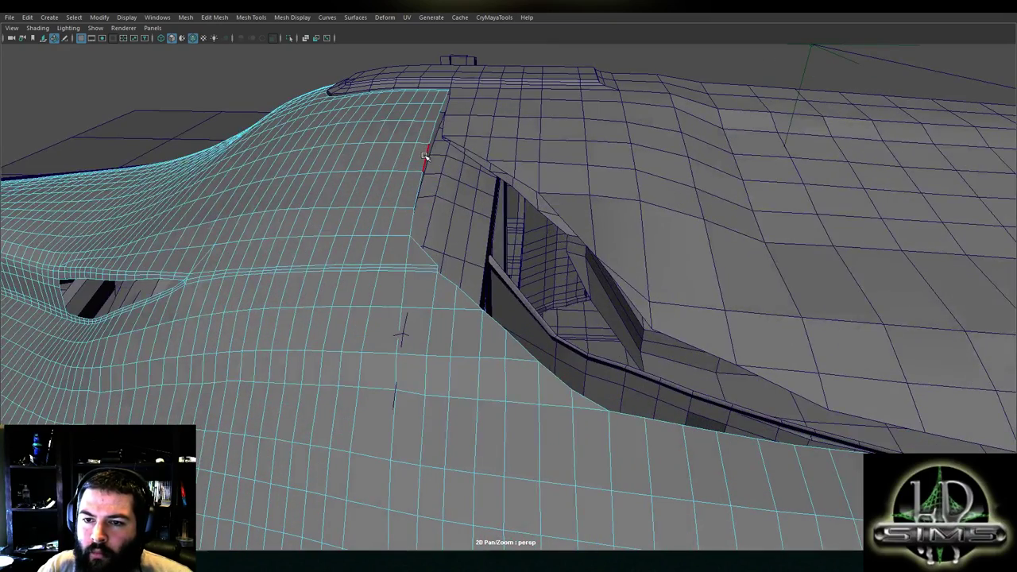
{"action": "left_click_drag", "start_coordinate": [395, 234], "coordinate": [425, 275], "text": "alt"}
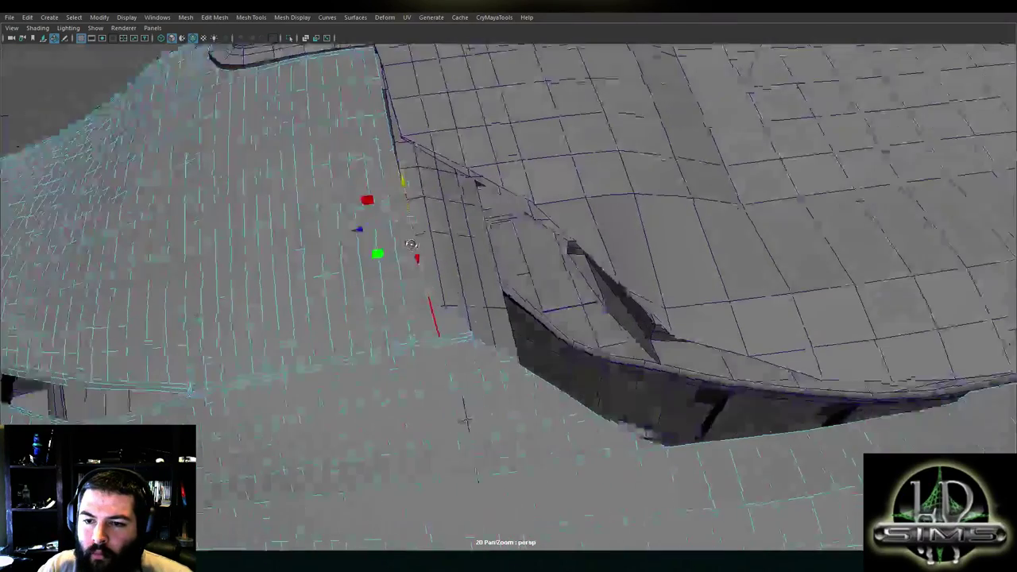
{"action": "key", "text": "ctrl+space"}
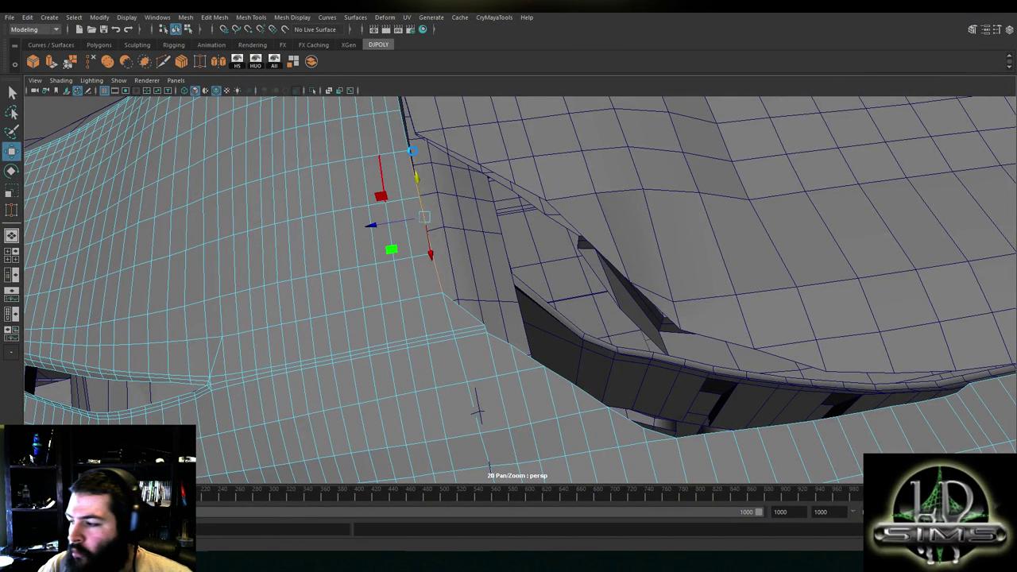
{"action": "key", "text": "ctrl+e"}
{"action": "left_click_drag", "start_coordinate": [380, 225], "coordinate": [406, 223]}
{"action": "left_click_drag", "start_coordinate": [438, 183], "coordinate": [409, 141], "text": "alt"}
{"action": "scroll", "coordinate": [447, 170], "scroll_direction": "down", "scroll_amount": 4}
{"action": "right_click", "coordinate": [602, 107]}
{"action": "right_click_drag", "start_coordinate": [601, 107], "coordinate": [629, 101]}
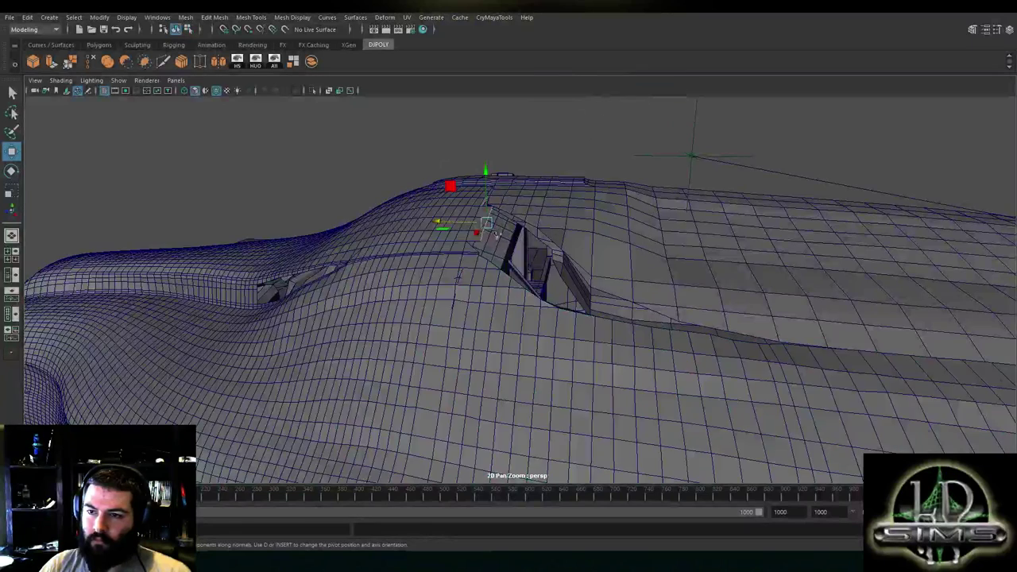
{"action": "scroll", "coordinate": [559, 163], "scroll_direction": "up", "scroll_amount": 2}
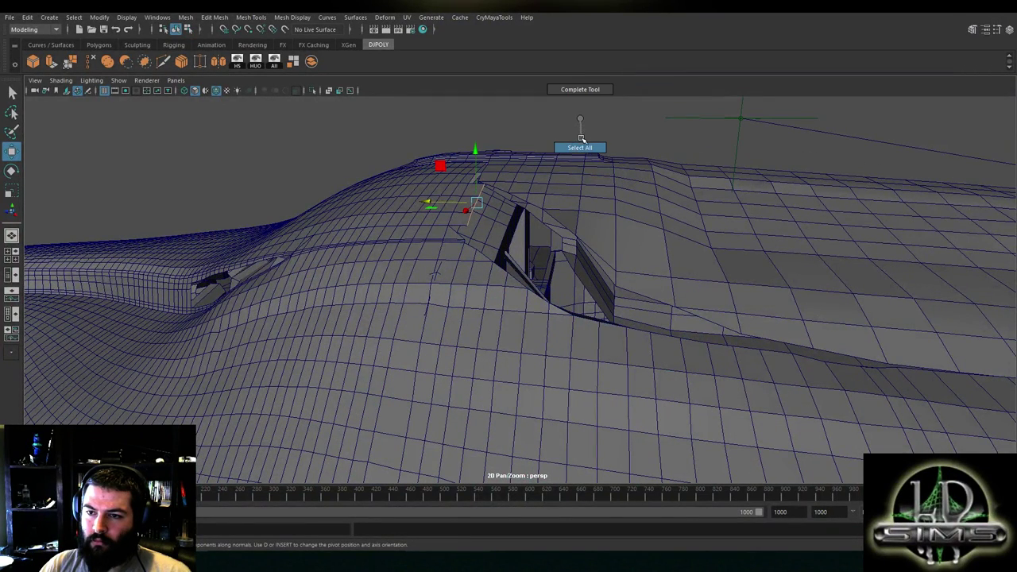
{"action": "right_click_drag", "start_coordinate": [417, 113], "coordinate": [411, 133]}
{"action": "left_click", "coordinate": [362, 133]}
{"action": "right_click_drag", "start_coordinate": [325, 112], "coordinate": [289, 173]}
{"action": "left_click", "coordinate": [373, 262]}
{"action": "left_click", "coordinate": [443, 231]}
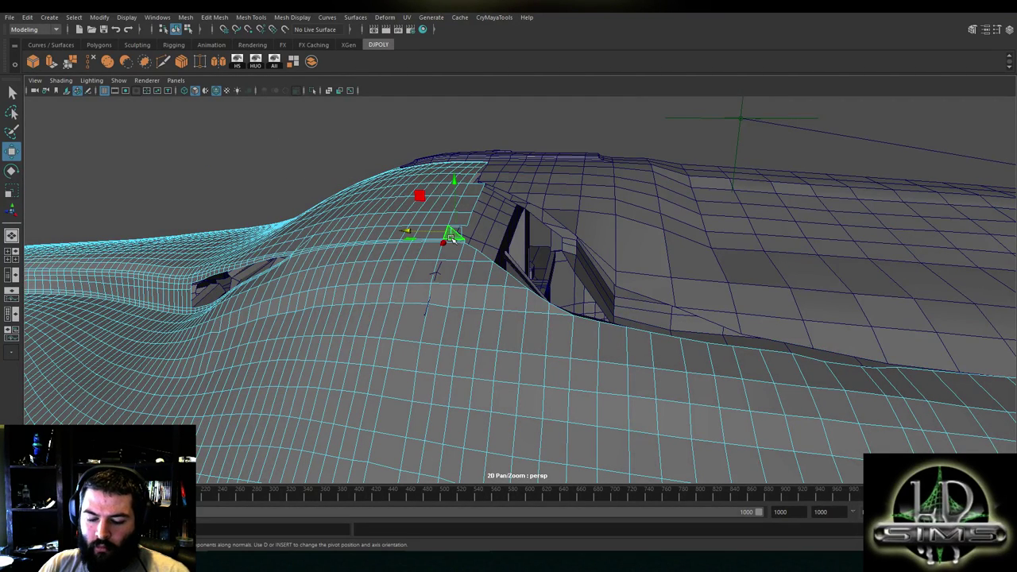
{"action": "left_click_drag", "start_coordinate": [402, 173], "coordinate": [377, 132], "text": "alt"}
{"action": "right_click_drag", "start_coordinate": [377, 131], "coordinate": [415, 118]}
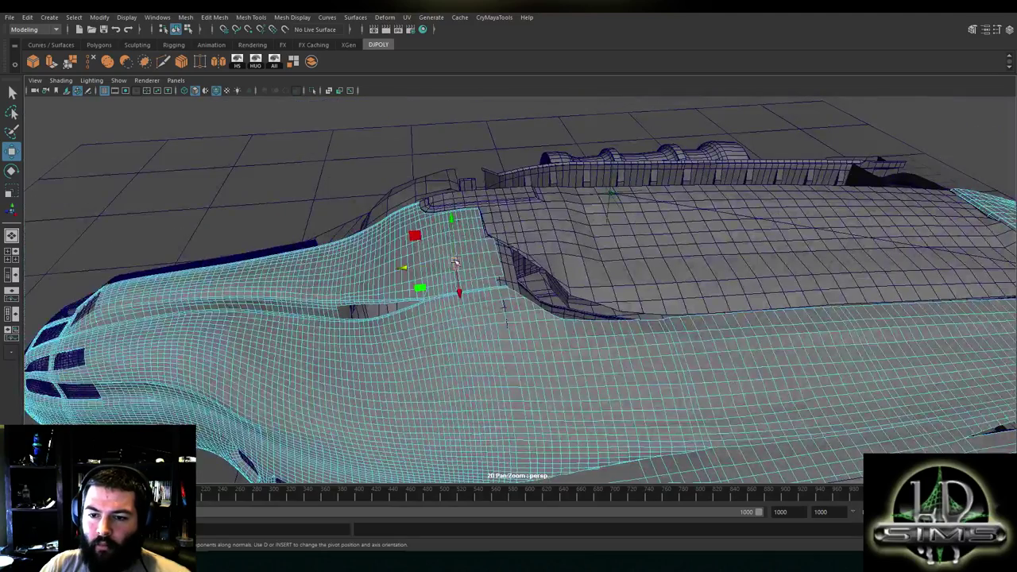
Leave component editing on the hull and delete its construction history by type
{"action": "scroll", "coordinate": [592, 187], "scroll_direction": "down", "scroll_amount": 3}
{"action": "left_click", "coordinate": [476, 168]}
{"action": "right_click", "coordinate": [433, 127]}
{"action": "left_click", "coordinate": [485, 112]}
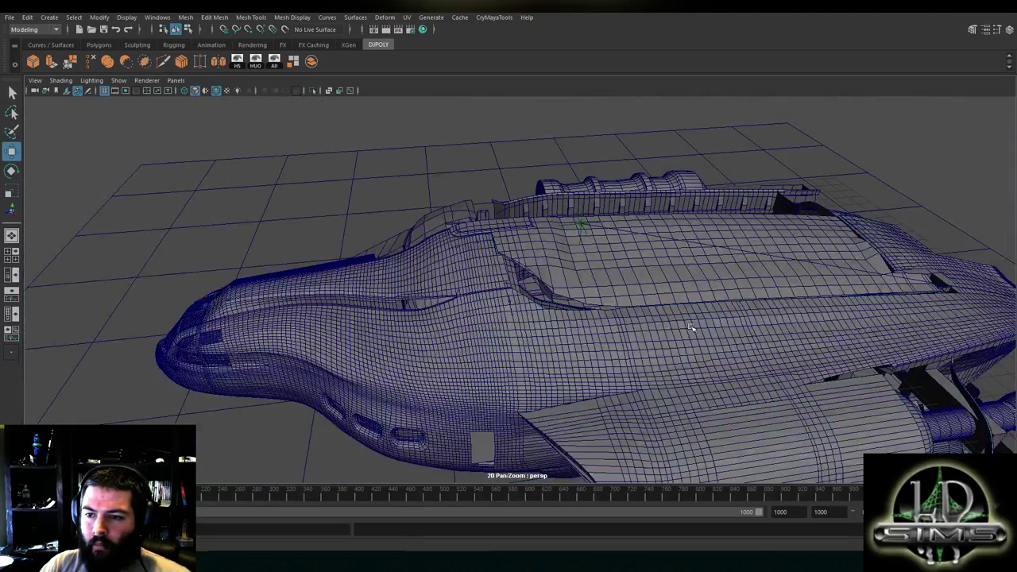
{"action": "left_click", "coordinate": [186, 17]}
{"action": "mouse_move", "coordinate": [216, 18]}
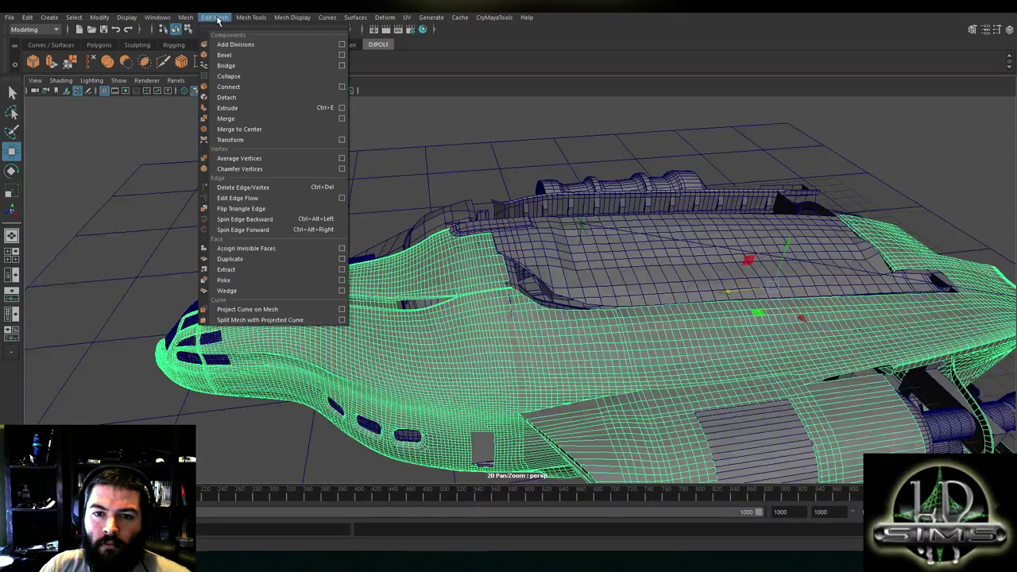
{"action": "left_click", "coordinate": [27, 17]}
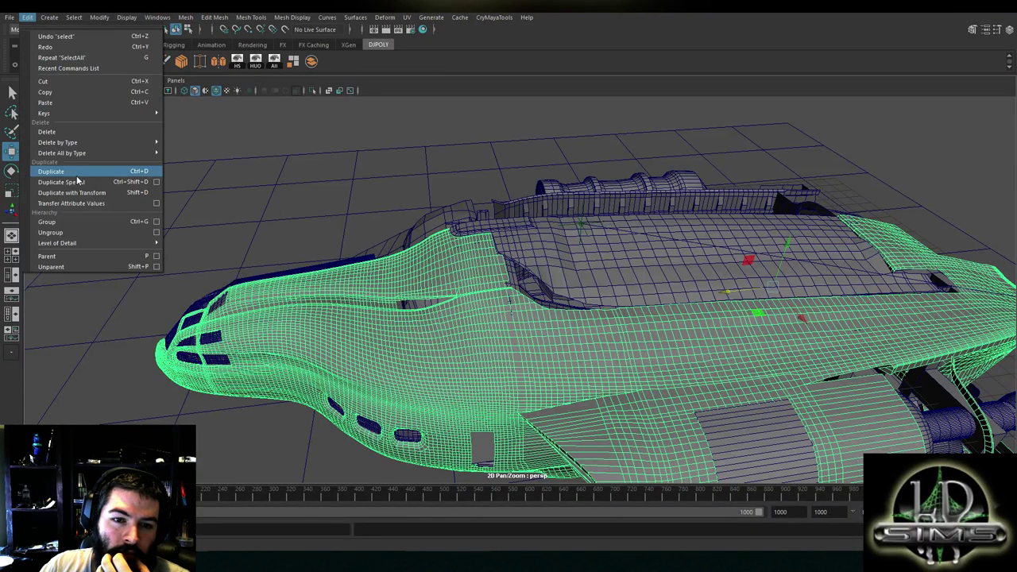
{"action": "mouse_move", "coordinate": [80, 148]}
{"action": "left_click", "coordinate": [191, 151]}
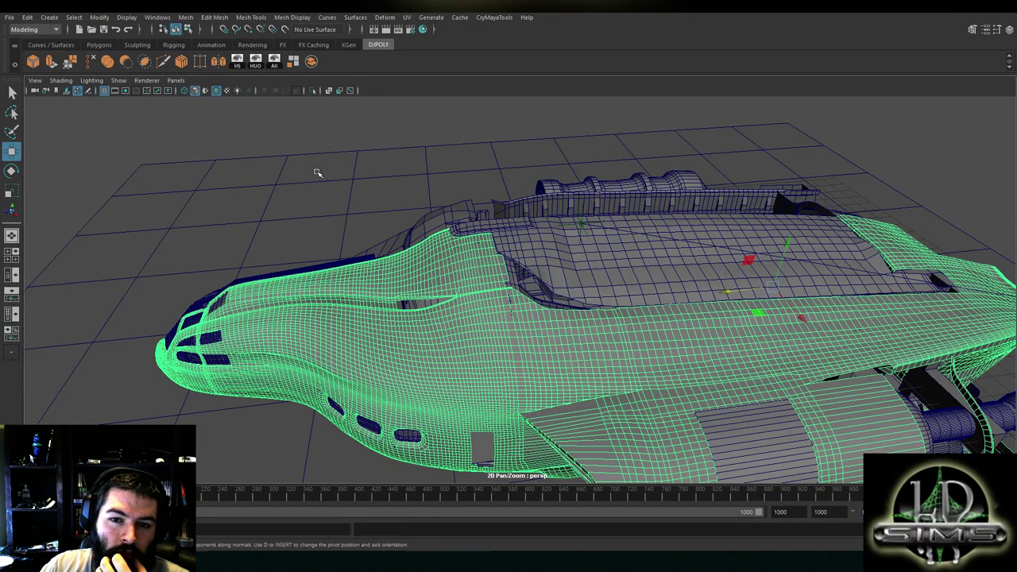
Examine the hull shoulder and the gap at the side opening from several angles
{"action": "scroll", "coordinate": [688, 184], "scroll_direction": "down", "scroll_amount": 3}
{"action": "left_click_drag", "start_coordinate": [688, 184], "coordinate": [682, 172], "text": "alt"}
{"action": "middle_click_drag", "start_coordinate": [681, 172], "coordinate": [595, 129], "text": "alt"}
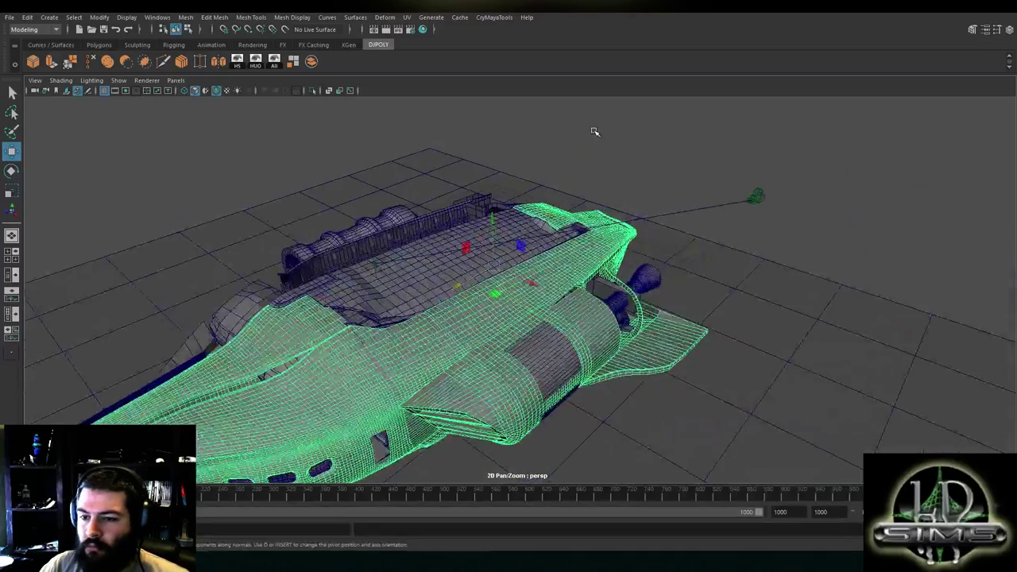
{"action": "left_click", "coordinate": [595, 130]}
{"action": "scroll", "coordinate": [477, 240], "scroll_direction": "up", "scroll_amount": 2}
{"action": "left_click_drag", "start_coordinate": [477, 240], "coordinate": [479, 140], "text": "alt"}
{"action": "scroll", "coordinate": [538, 246], "scroll_direction": "up", "scroll_amount": 5}
{"action": "left_click", "coordinate": [538, 246]}
{"action": "left_click_drag", "start_coordinate": [538, 246], "coordinate": [625, 220], "text": "alt"}
{"action": "right_click_drag", "start_coordinate": [625, 220], "coordinate": [417, 171], "text": "alt"}
{"action": "left_click_drag", "start_coordinate": [437, 163], "coordinate": [516, 191], "text": "alt"}
{"action": "right_click_drag", "start_coordinate": [469, 203], "coordinate": [538, 236], "text": "alt"}
{"action": "left_click_drag", "start_coordinate": [538, 236], "coordinate": [358, 214], "text": "alt"}
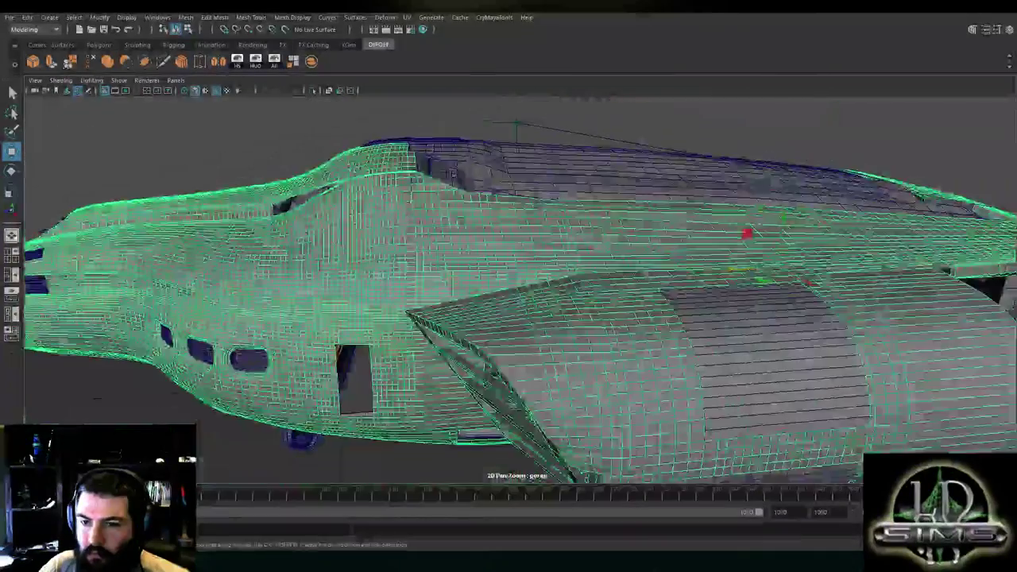
Extrude the hull's stepped border edge in front of the side opening backward toward the roof panel
{"action": "right_click_drag", "start_coordinate": [358, 215], "coordinate": [400, 252], "text": "alt"}
{"action": "left_click_drag", "start_coordinate": [400, 252], "coordinate": [325, 177], "text": "alt"}
{"action": "right_click_drag", "start_coordinate": [327, 151], "coordinate": [327, 147]}
{"action": "right_click_drag", "start_coordinate": [328, 158], "coordinate": [361, 225], "text": "alt"}
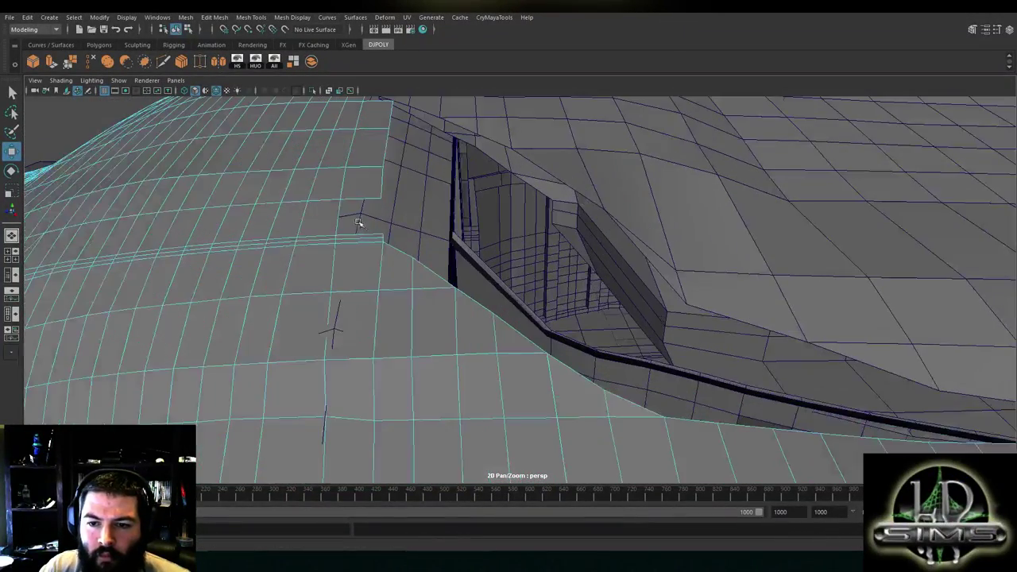
{"action": "left_click", "coordinate": [339, 213]}
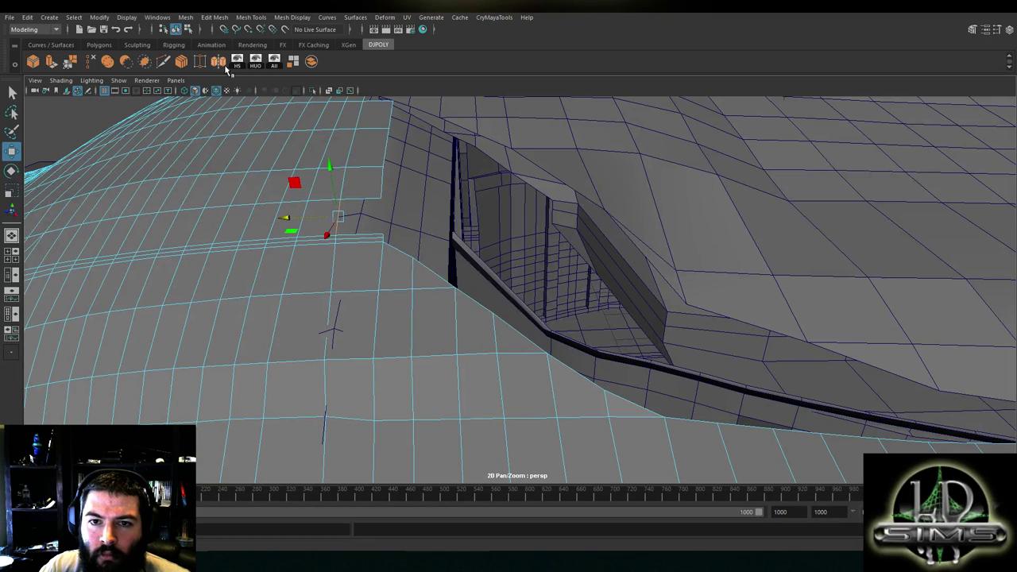
{"action": "left_click", "coordinate": [52, 63]}
{"action": "mouse_move", "coordinate": [310, 215]}
{"action": "left_mouse_down"}
{"action": "mouse_move", "coordinate": [341, 222]}
{"action": "mouse_move", "coordinate": [322, 204]}
{"action": "left_mouse_up"}
{"action": "left_click", "coordinate": [141, 101]}
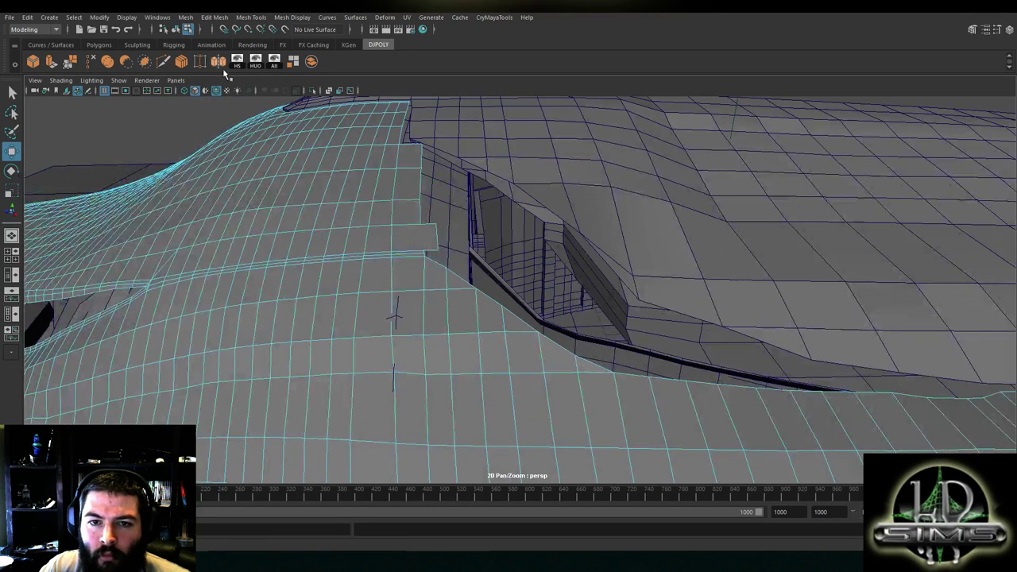
Weld the loose vertices of the extruded strip to the adjacent hull border with Target Weld
{"action": "left_click", "coordinate": [199, 64]}
{"action": "scroll", "coordinate": [326, 163], "scroll_direction": "up", "scroll_amount": 3}
{"action": "right_click_drag", "start_coordinate": [270, 155], "coordinate": [236, 151]}
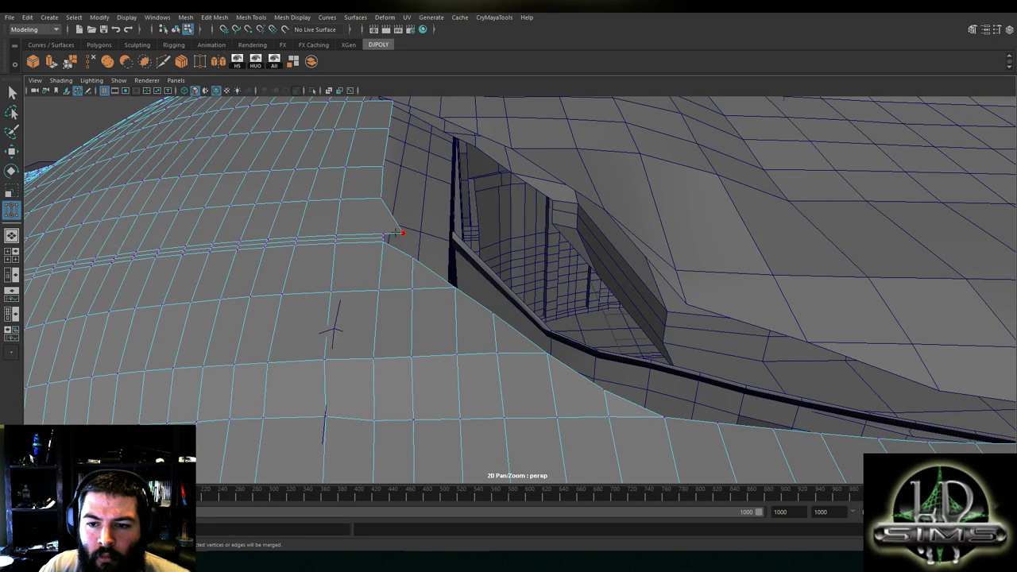
{"action": "left_click_drag", "start_coordinate": [380, 232], "coordinate": [383, 233]}
Cut a new edge into the hull face beside the roof panel's front corner with Multi-Cut
{"action": "left_click_drag", "start_coordinate": [382, 232], "coordinate": [446, 223], "text": "alt"}
{"action": "right_click_drag", "start_coordinate": [446, 223], "coordinate": [450, 109], "text": "alt"}
{"action": "left_click", "coordinate": [167, 62]}
{"action": "scroll", "coordinate": [467, 293], "scroll_direction": "up", "scroll_amount": 3}
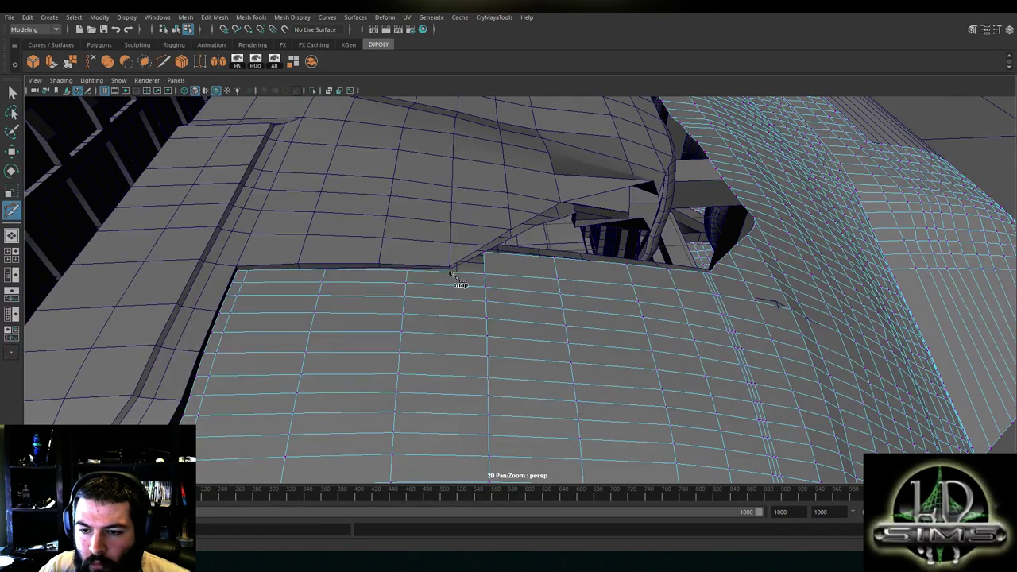
{"action": "left_click_drag", "start_coordinate": [449, 294], "coordinate": [390, 222], "text": "alt"}
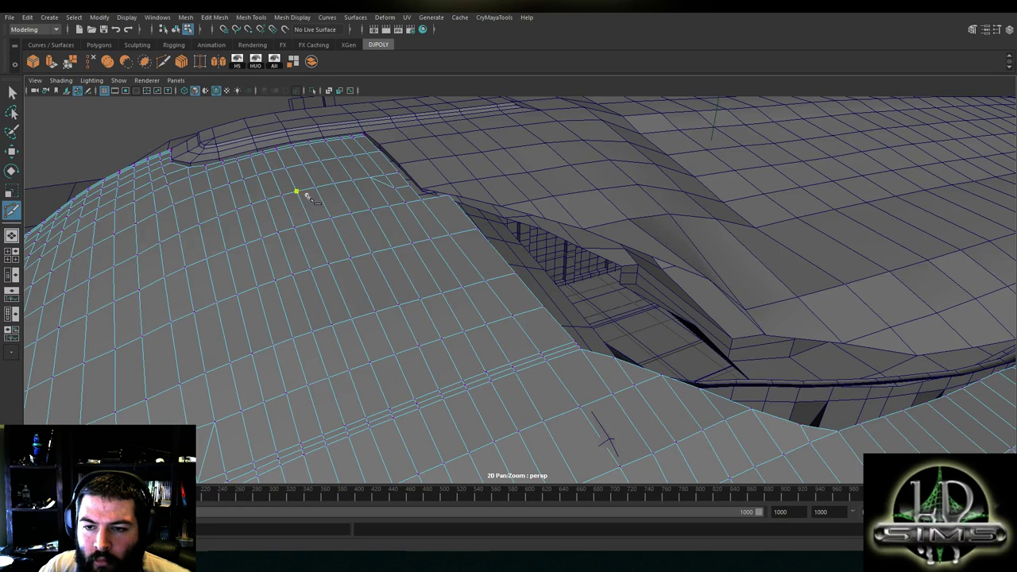
{"action": "left_click_drag", "start_coordinate": [308, 196], "coordinate": [420, 243], "text": "alt"}
{"action": "key", "text": "w"}
Extrude the short border edge at the roof panel's corner and move it into the gap
{"action": "right_click_drag", "start_coordinate": [406, 232], "coordinate": [406, 208]}
{"action": "left_click", "coordinate": [412, 236]}
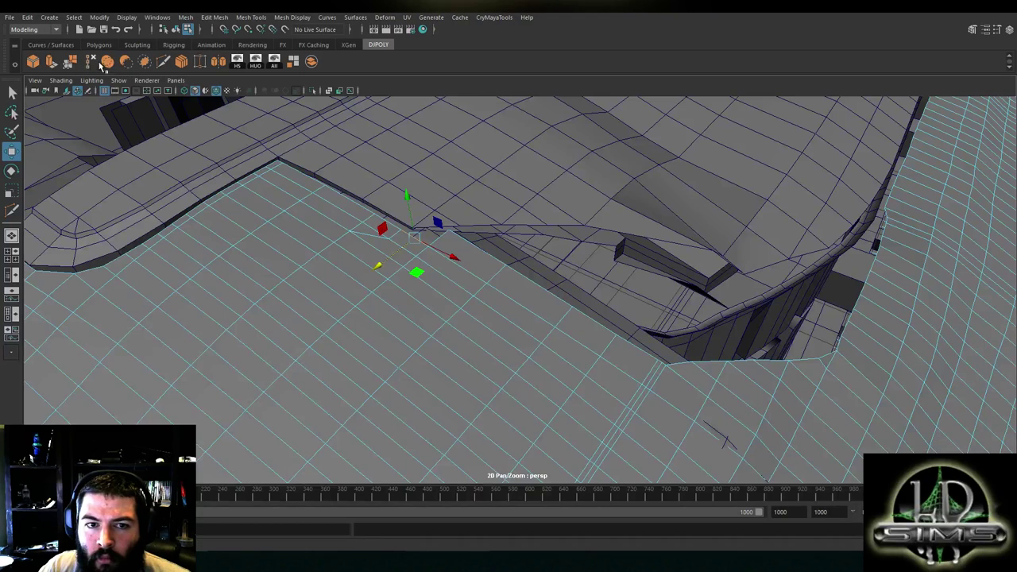
{"action": "key", "text": "ctrl+e"}
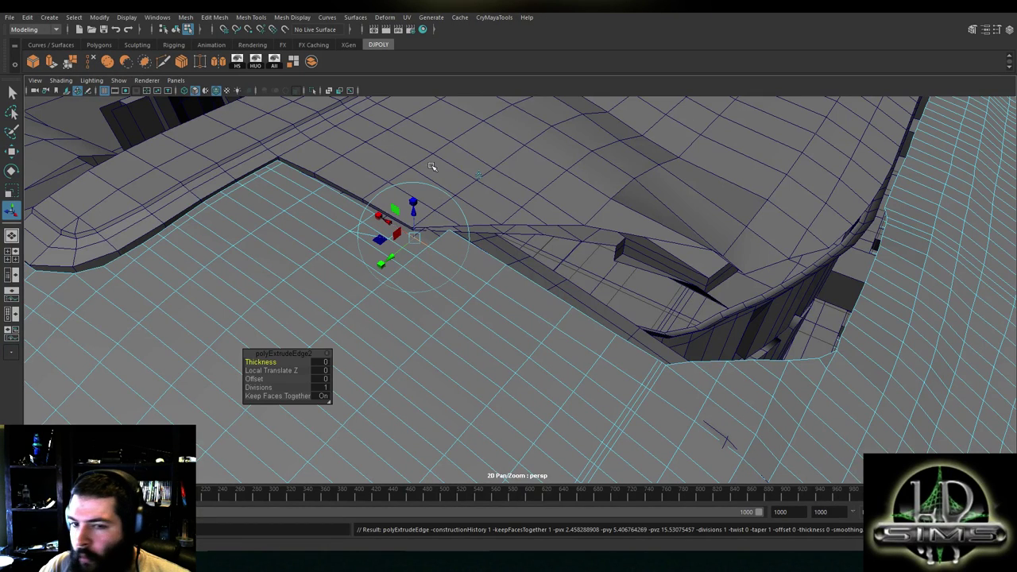
{"action": "key", "text": "w"}
{"action": "left_click_drag", "start_coordinate": [392, 254], "coordinate": [408, 246]}
Weld the extruded corner to the neighbouring border vertices and return to edge selection on the hull
{"action": "scroll", "coordinate": [336, 177], "scroll_direction": "up", "scroll_amount": 3}
{"action": "left_click_drag", "start_coordinate": [336, 177], "coordinate": [380, 182], "text": "alt"}
{"action": "right_click_drag", "start_coordinate": [481, 258], "coordinate": [439, 263]}
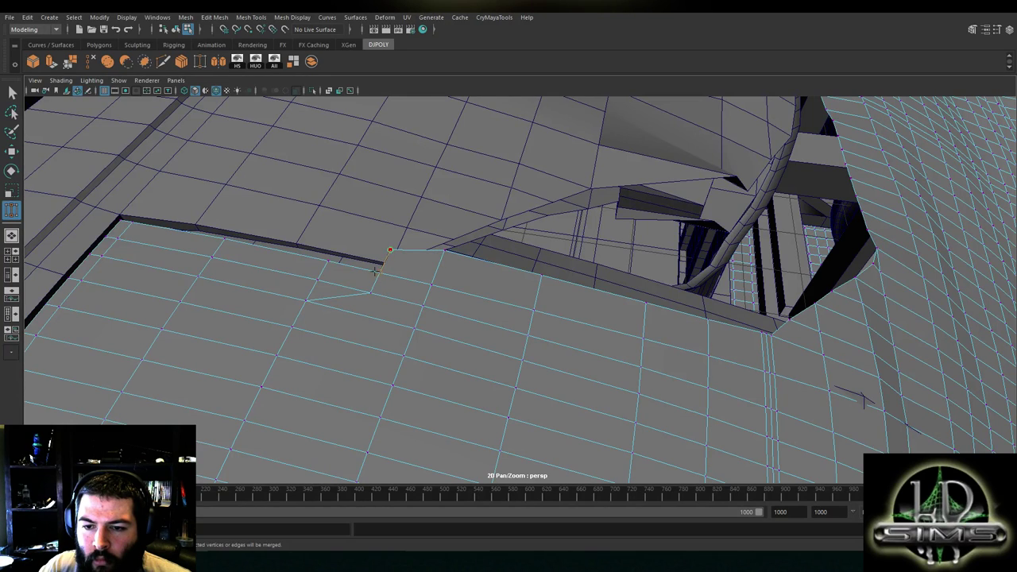
{"action": "left_click_drag", "start_coordinate": [376, 271], "coordinate": [437, 255], "text": "alt"}
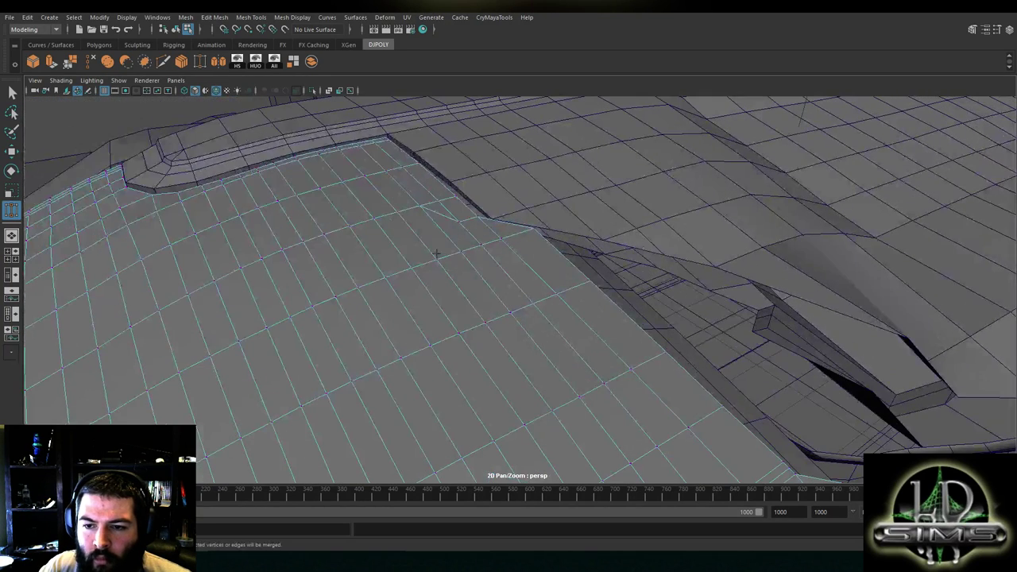
{"action": "key", "text": "w"}
{"action": "right_click_drag", "start_coordinate": [436, 205], "coordinate": [428, 179]}
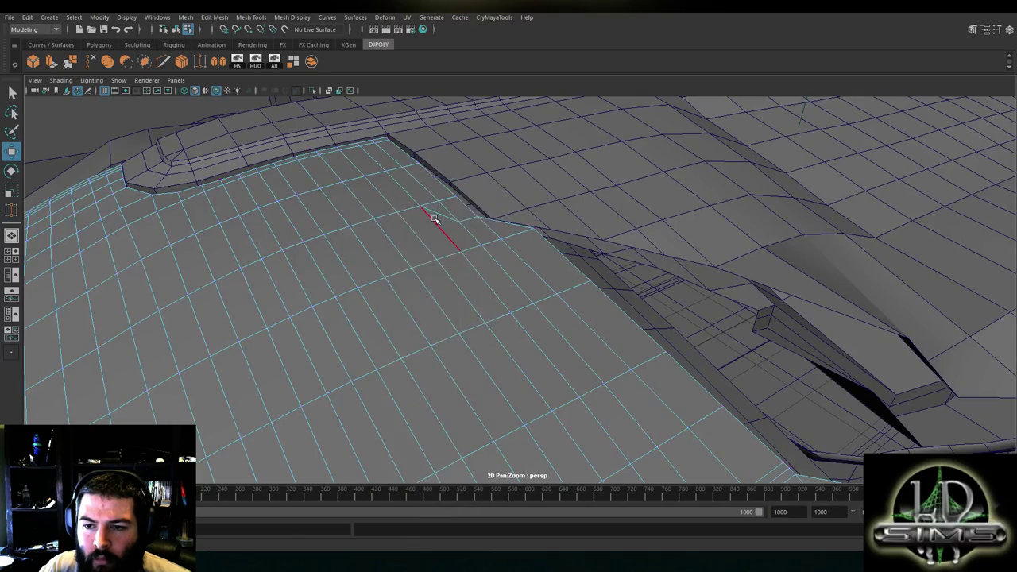
{"action": "left_click", "coordinate": [438, 220]}
{"action": "scroll", "coordinate": [511, 263], "scroll_direction": "down", "scroll_amount": 2}
{"action": "left_click_drag", "start_coordinate": [511, 263], "coordinate": [368, 208], "text": "alt"}
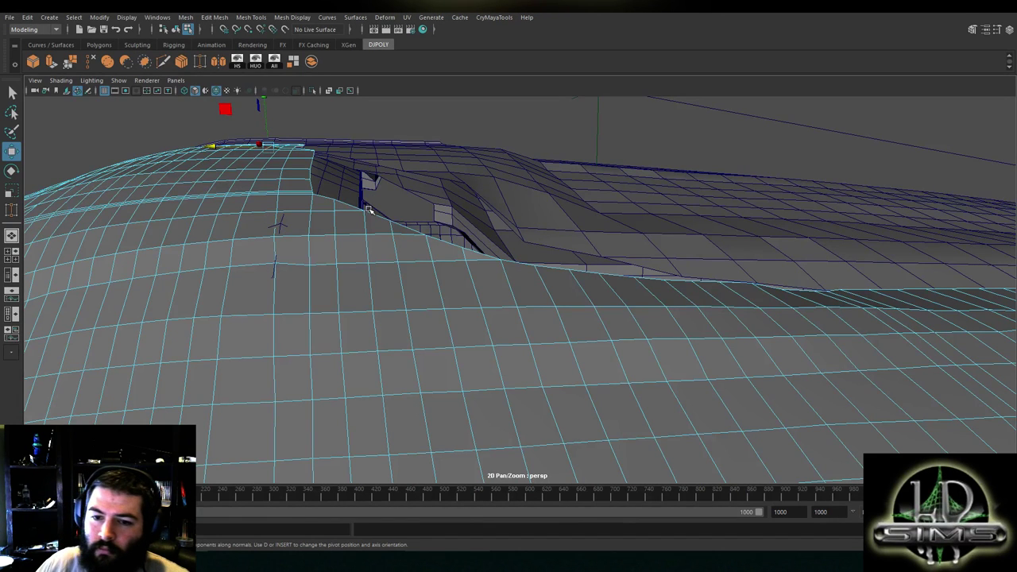
Select the hull border vertices behind the side opening and shift them inward toward the roof panel's edge
{"action": "left_click_drag", "start_coordinate": [287, 163], "coordinate": [343, 182], "text": "alt"}
{"action": "right_click_drag", "start_coordinate": [293, 177], "coordinate": [291, 178]}
{"action": "right_click_drag", "start_coordinate": [291, 178], "coordinate": [289, 199], "text": "alt"}
{"action": "middle_click_drag", "start_coordinate": [289, 199], "coordinate": [362, 281], "text": "alt"}
{"action": "left_click", "coordinate": [389, 268]}
{"action": "right_click_drag", "start_coordinate": [389, 268], "coordinate": [361, 256], "text": "alt"}
{"action": "left_click_drag", "start_coordinate": [360, 256], "coordinate": [445, 270], "text": "alt"}
{"action": "left_click_drag", "start_coordinate": [519, 245], "coordinate": [518, 291], "text": "alt"}
{"action": "left_click", "coordinate": [487, 273]}
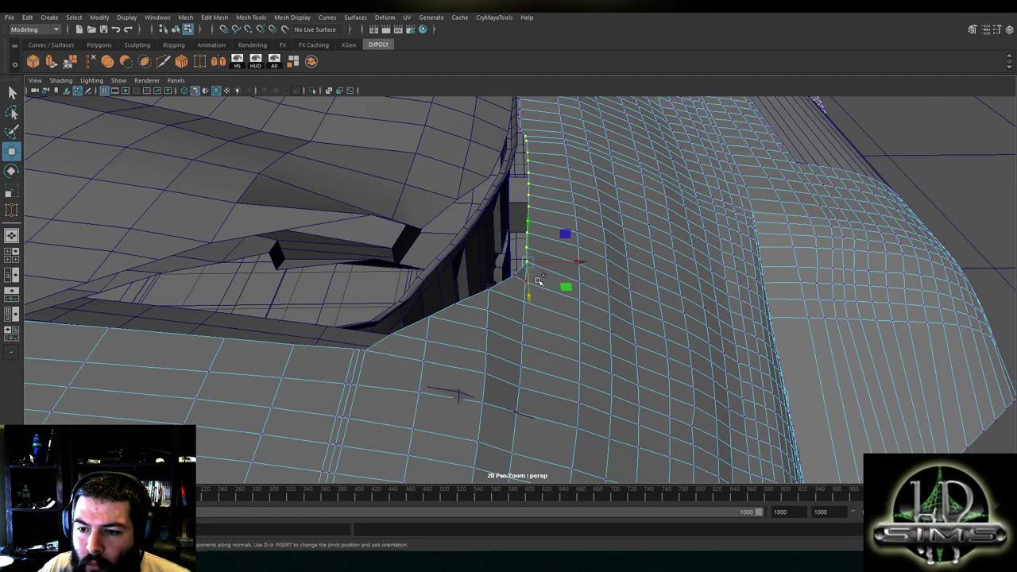
{"action": "left_click_drag", "start_coordinate": [557, 313], "coordinate": [423, 282], "text": "alt"}
{"action": "left_click", "coordinate": [426, 278], "text": "shift"}
{"action": "left_click_drag", "start_coordinate": [513, 265], "coordinate": [484, 211], "text": "alt"}
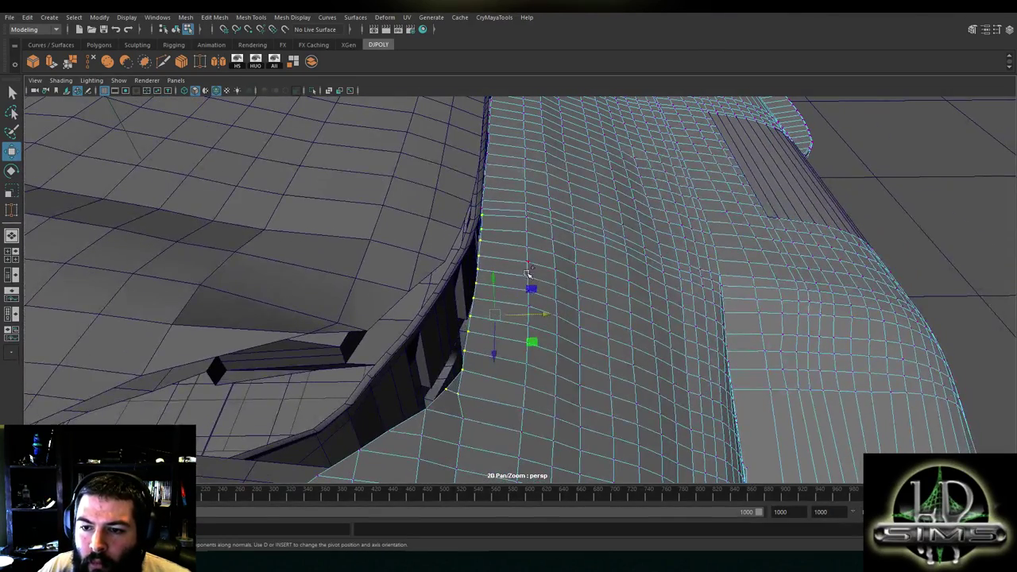
{"action": "left_click_drag", "start_coordinate": [519, 316], "coordinate": [486, 292]}
{"action": "left_click", "coordinate": [461, 309]}
{"action": "left_click", "coordinate": [468, 292]}
In the side view, lower the uneven hull vertices in front of the side opening to straighten their row
{"action": "scroll", "coordinate": [486, 293], "scroll_direction": "down", "scroll_amount": 5}
{"action": "key", "text": "space"}
{"action": "scroll", "coordinate": [396, 212], "scroll_direction": "down", "scroll_amount": 5}
{"action": "key", "text": "space"}
{"action": "scroll", "coordinate": [486, 284], "scroll_direction": "up", "scroll_amount": 5}
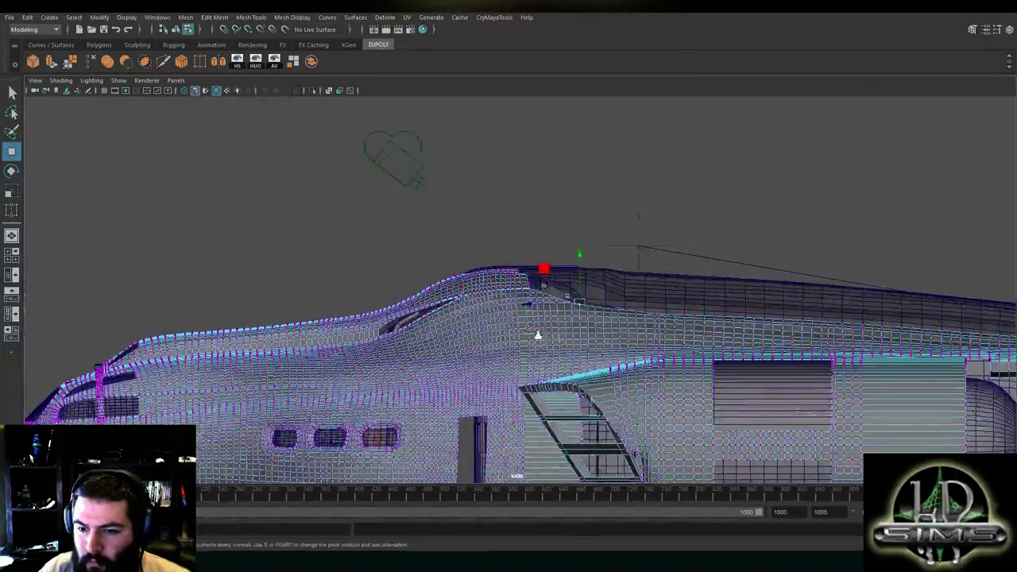
{"action": "scroll", "coordinate": [485, 284], "scroll_direction": "up", "scroll_amount": 3}
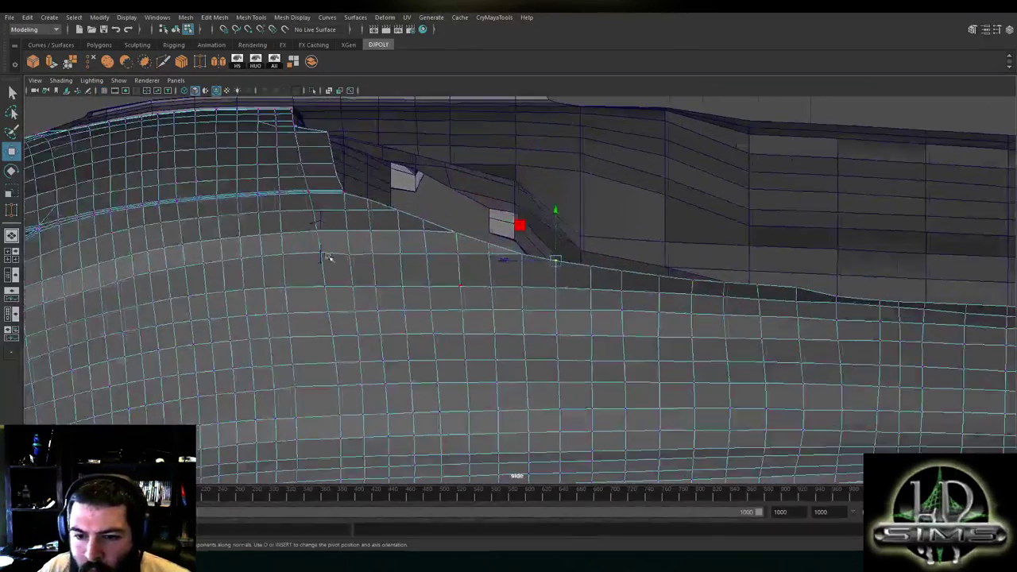
{"action": "scroll", "coordinate": [477, 278], "scroll_direction": "up", "scroll_amount": 4}
{"action": "middle_click_drag", "start_coordinate": [480, 274], "coordinate": [512, 273], "text": "alt"}
{"action": "scroll", "coordinate": [512, 273], "scroll_direction": "up", "scroll_amount": 1}
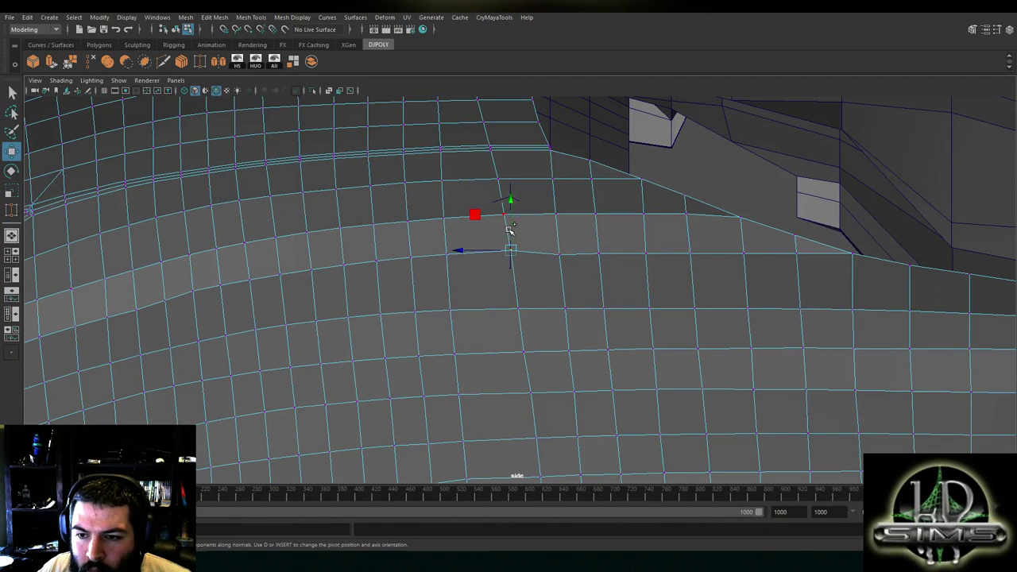
{"action": "left_click_drag", "start_coordinate": [508, 232], "coordinate": [513, 233]}
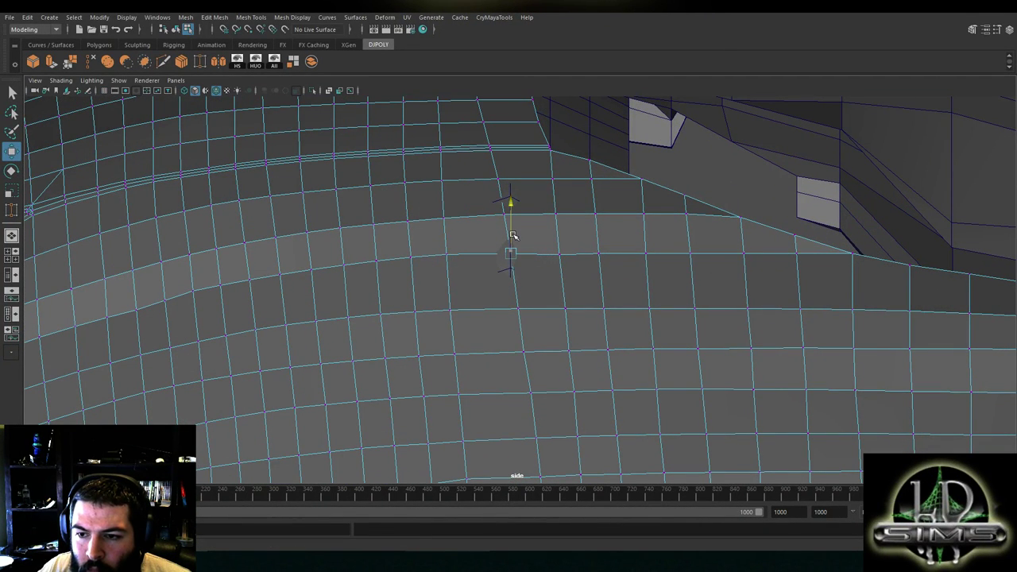
{"action": "scroll", "coordinate": [458, 260], "scroll_direction": "down", "scroll_amount": 2}
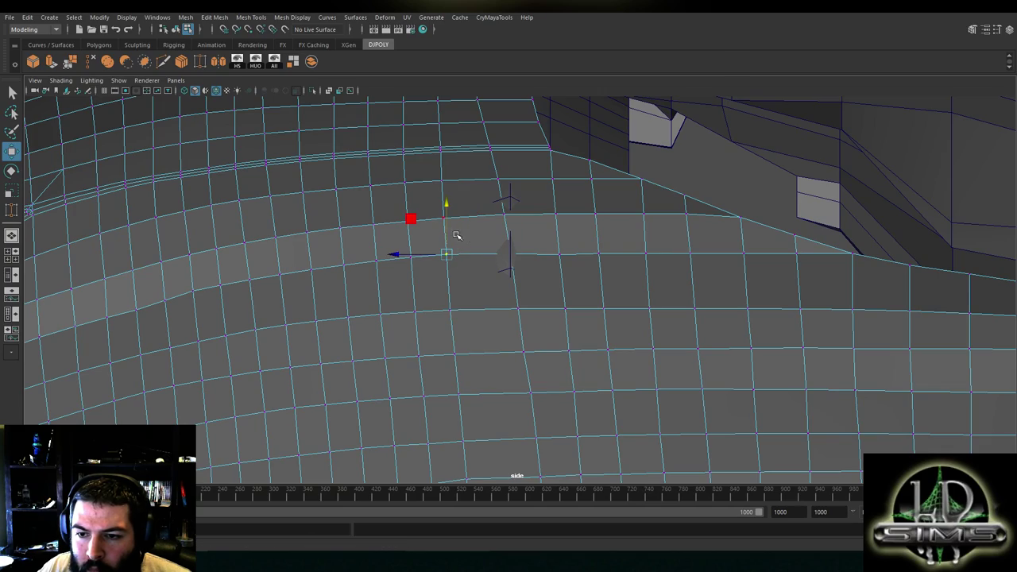
Back in perspective, activate edge editing on the curved inner frame and adjust its upper edge's height
{"action": "key", "text": "space"}
{"action": "key", "text": "space"}
{"action": "left_click_drag", "start_coordinate": [667, 176], "coordinate": [381, 254], "text": "alt"}
{"action": "scroll", "coordinate": [381, 255], "scroll_direction": "up", "scroll_amount": 5}
{"action": "middle_click_drag", "start_coordinate": [382, 255], "coordinate": [385, 228], "text": "alt"}
{"action": "left_click_drag", "start_coordinate": [386, 228], "coordinate": [417, 230], "text": "alt"}
{"action": "mouse_move", "coordinate": [416, 229]}
{"action": "right_mouse_down"}
{"action": "mouse_move", "coordinate": [401, 230]}
{"action": "mouse_move", "coordinate": [409, 220]}
{"action": "right_mouse_up"}
{"action": "left_click", "coordinate": [409, 230]}
{"action": "left_click_drag", "start_coordinate": [395, 211], "coordinate": [394, 213]}
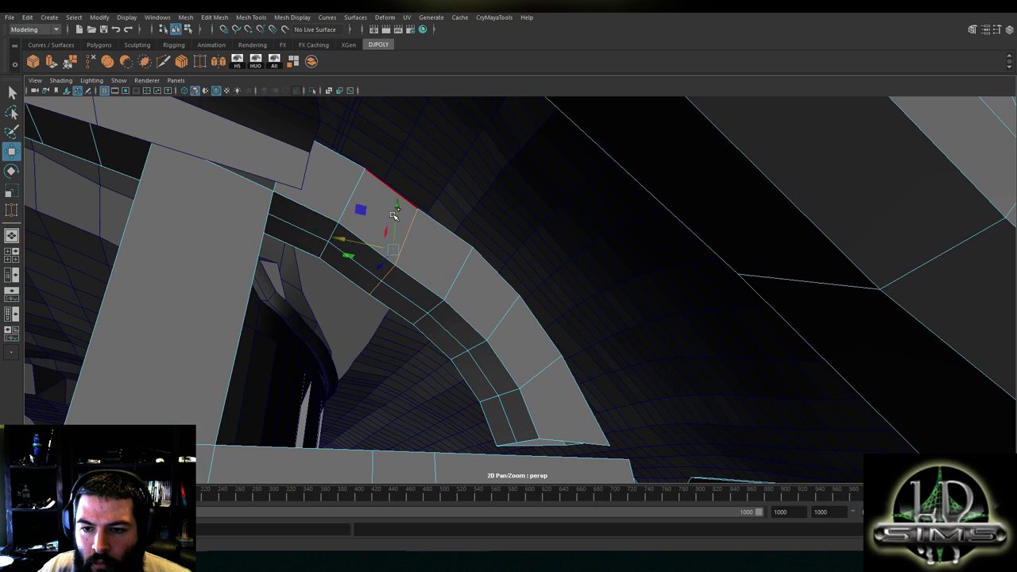
Adjust the remaining cross edges along the curved inner frame to even out the arch
{"action": "left_click_drag", "start_coordinate": [442, 269], "coordinate": [443, 257]}
{"action": "left_click", "coordinate": [501, 318]}
{"action": "double_click", "coordinate": [475, 345], "text": "shift"}
{"action": "left_click_drag", "start_coordinate": [483, 295], "coordinate": [481, 305]}
{"action": "left_click", "coordinate": [334, 220]}
{"action": "left_click_drag", "start_coordinate": [343, 184], "coordinate": [348, 184]}
Move the hull shoulder vertices above the side engine sideways to smooth the surface
{"action": "left_click_drag", "start_coordinate": [541, 224], "coordinate": [516, 230], "text": "alt"}
{"action": "middle_click_drag", "start_coordinate": [516, 231], "coordinate": [456, 209], "text": "alt"}
{"action": "right_click_drag", "start_coordinate": [456, 209], "coordinate": [460, 179]}
{"action": "scroll", "coordinate": [462, 216], "scroll_direction": "up", "scroll_amount": 3}
{"action": "left_click", "coordinate": [462, 215]}
{"action": "left_click_drag", "start_coordinate": [462, 215], "coordinate": [445, 240], "text": "alt"}
{"action": "right_click_drag", "start_coordinate": [445, 240], "coordinate": [400, 240]}
{"action": "left_click_drag", "start_coordinate": [399, 240], "coordinate": [405, 278], "text": "alt"}
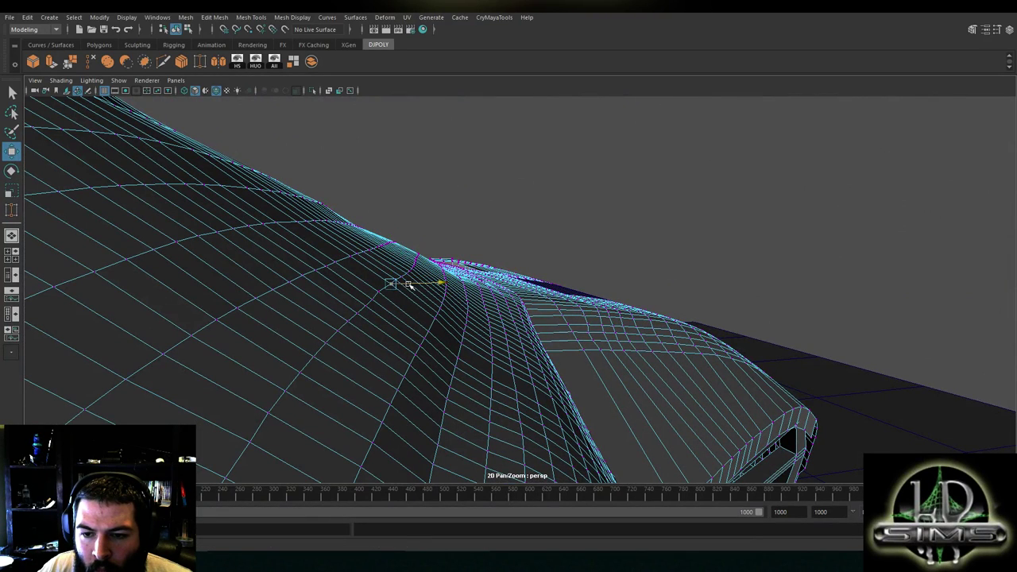
{"action": "left_click", "coordinate": [373, 298]}
{"action": "left_click_drag", "start_coordinate": [379, 280], "coordinate": [474, 287]}
Leave vertex editing and mirror the hull half to the other side with Mirror Geometry
{"action": "right_click_drag", "start_coordinate": [474, 256], "coordinate": [525, 241]}
{"action": "left_click", "coordinate": [483, 297]}
{"action": "scroll", "coordinate": [484, 298], "scroll_direction": "down", "scroll_amount": 1}
{"action": "left_click", "coordinate": [215, 18]}
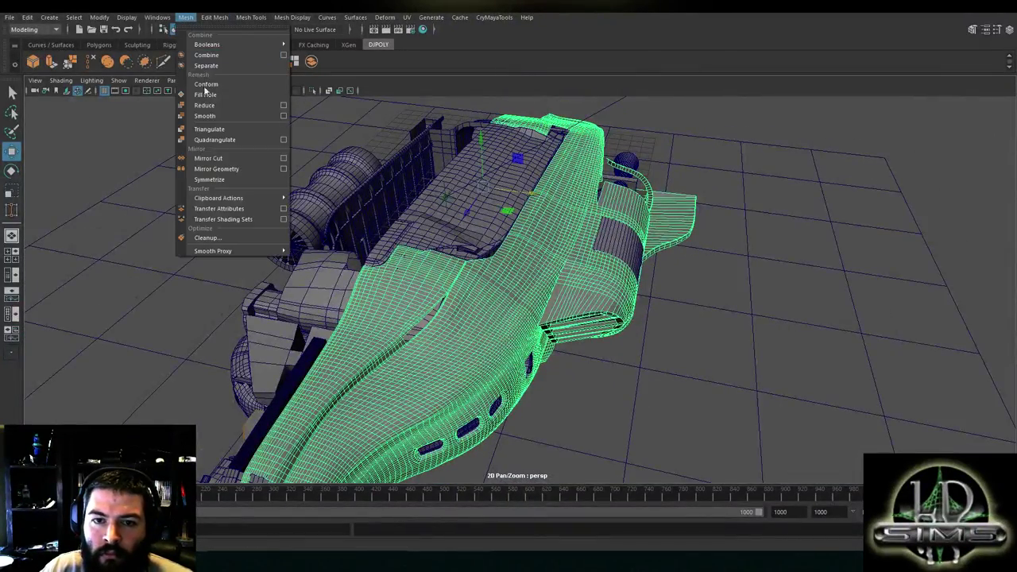
{"action": "left_click", "coordinate": [231, 174]}
{"action": "left_click_drag", "start_coordinate": [393, 200], "coordinate": [534, 247], "text": "alt"}
{"action": "key", "text": "space"}
{"action": "key", "text": "space"}
{"action": "left_click_drag", "start_coordinate": [548, 196], "coordinate": [498, 268], "text": "alt"}
Select the roof panel mesh and mirror it across the ship in the -X direction
{"action": "left_click_drag", "start_coordinate": [556, 223], "coordinate": [677, 240], "text": "alt"}
{"action": "right_click", "coordinate": [679, 239]}
{"action": "left_click", "coordinate": [685, 238]}
{"action": "left_click", "coordinate": [214, 17]}
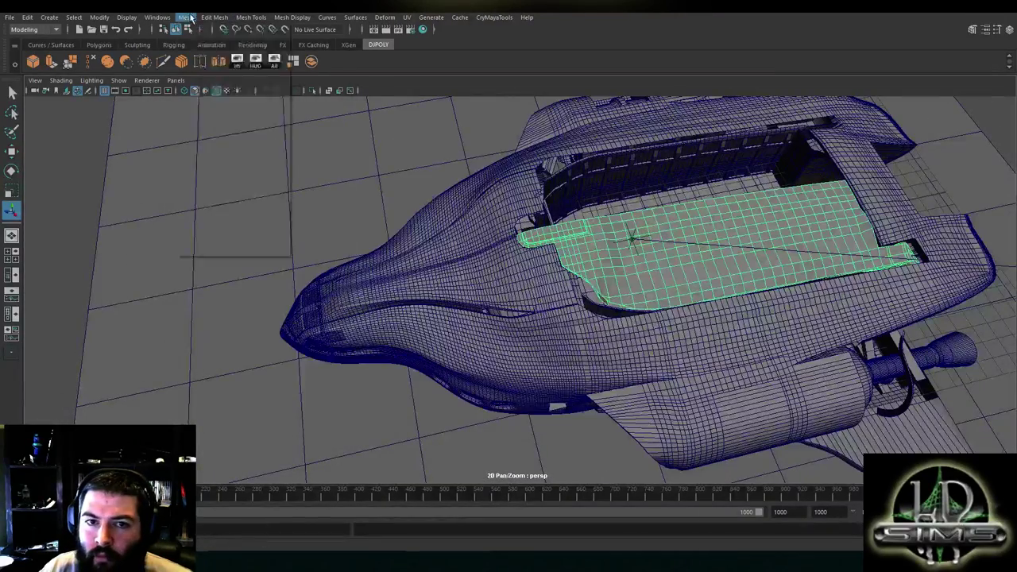
{"action": "mouse_move", "coordinate": [185, 17]}
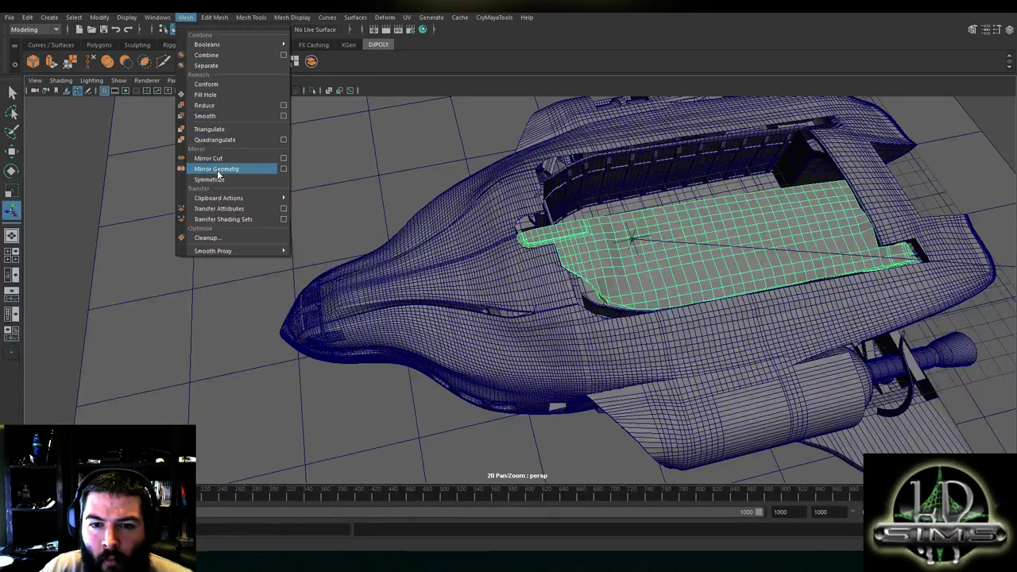
{"action": "left_click", "coordinate": [216, 169]}
Examine the mirrored hull and roof panel from above, the side and the front
{"action": "left_click_drag", "start_coordinate": [239, 183], "coordinate": [488, 239], "text": "alt"}
{"action": "right_click_drag", "start_coordinate": [488, 238], "coordinate": [449, 259], "text": "alt"}
{"action": "left_click_drag", "start_coordinate": [447, 257], "coordinate": [344, 249], "text": "alt"}
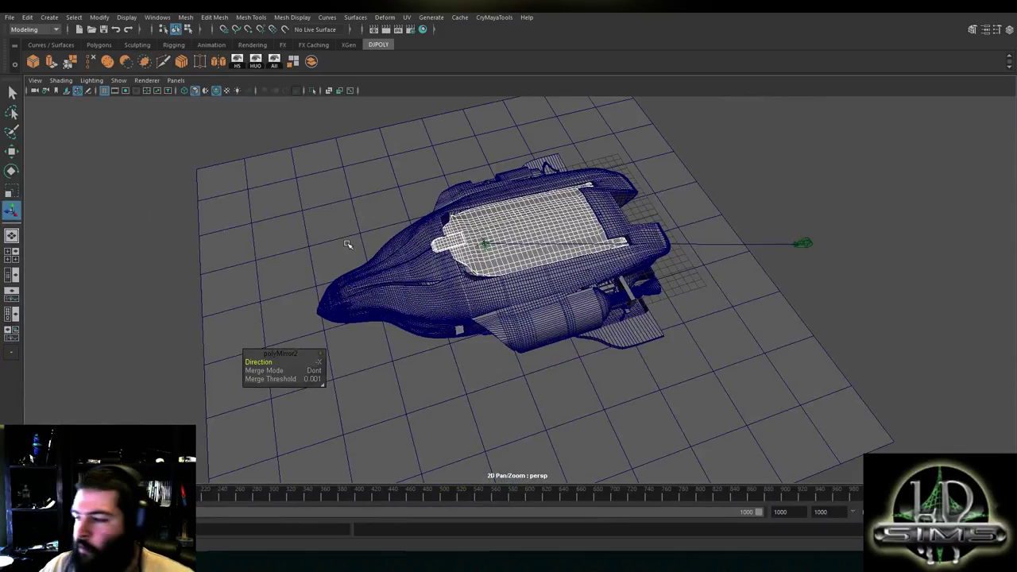
{"action": "right_click_drag", "start_coordinate": [347, 244], "coordinate": [445, 247], "text": "alt"}
{"action": "left_click_drag", "start_coordinate": [445, 246], "coordinate": [484, 223], "text": "alt"}
{"action": "right_click_drag", "start_coordinate": [484, 222], "coordinate": [515, 243], "text": "alt"}
{"action": "left_click", "coordinate": [515, 245]}
{"action": "left_click_drag", "start_coordinate": [515, 245], "coordinate": [445, 235], "text": "alt"}
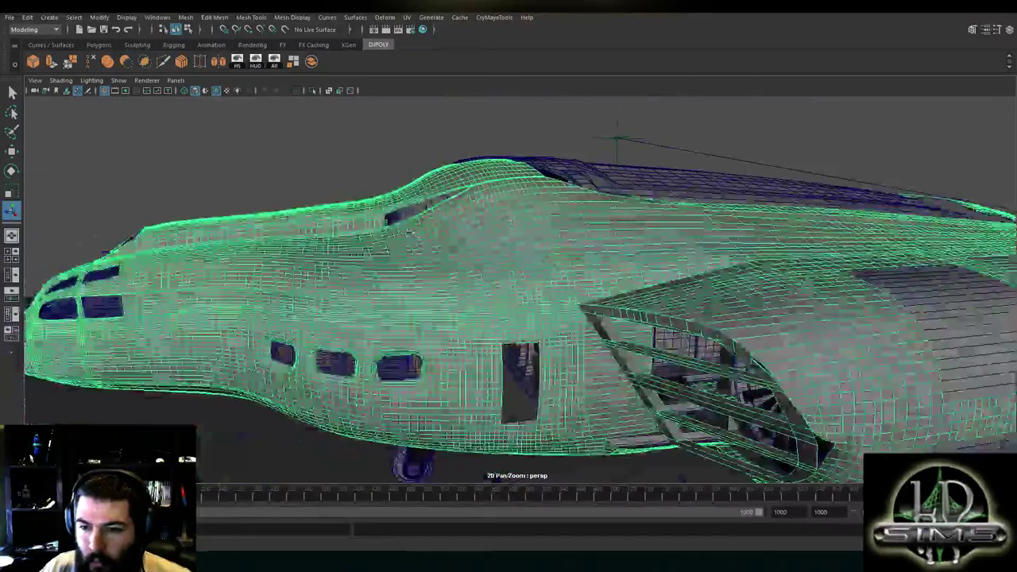
{"action": "right_click_drag", "start_coordinate": [445, 235], "coordinate": [492, 240], "text": "alt"}
{"action": "left_click_drag", "start_coordinate": [493, 240], "coordinate": [470, 232], "text": "alt"}
{"action": "middle_click_drag", "start_coordinate": [470, 233], "coordinate": [467, 266], "text": "alt"}
{"action": "left_click_drag", "start_coordinate": [467, 267], "coordinate": [586, 308], "text": "alt"}
{"action": "right_click_drag", "start_coordinate": [587, 308], "coordinate": [544, 290], "text": "alt"}
{"action": "left_click_drag", "start_coordinate": [544, 290], "coordinate": [568, 238], "text": "alt"}
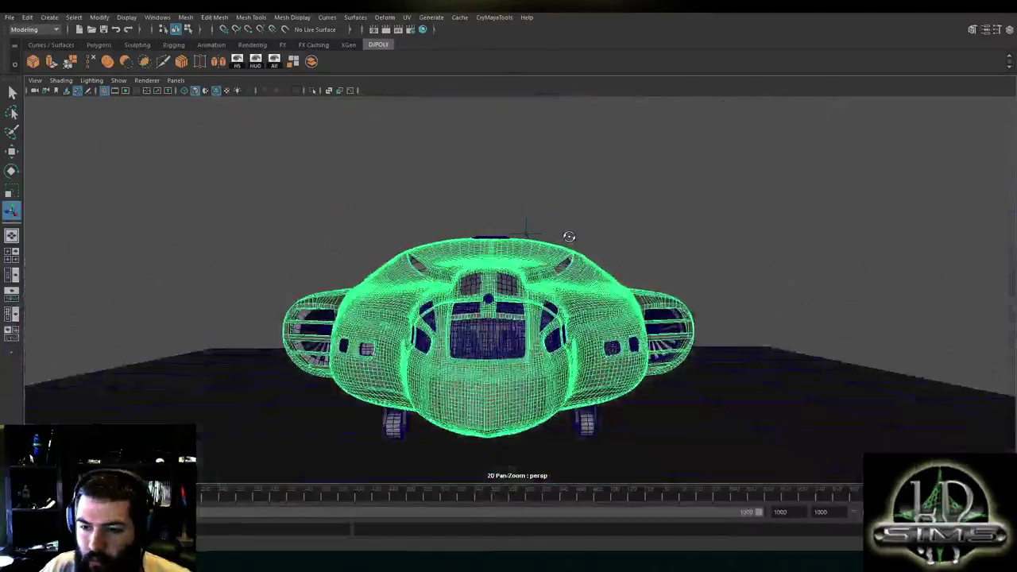
{"action": "key", "text": "space"}
{"action": "key", "text": "space"}
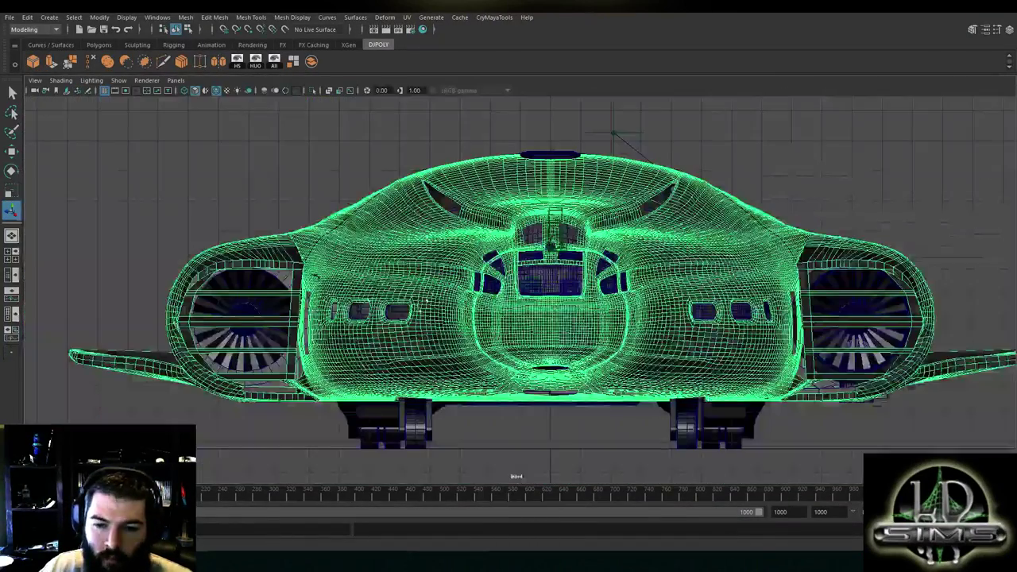
{"action": "scroll", "coordinate": [449, 365], "scroll_direction": "up", "scroll_amount": 5}
{"action": "scroll", "coordinate": [452, 351], "scroll_direction": "up", "scroll_amount": 2}
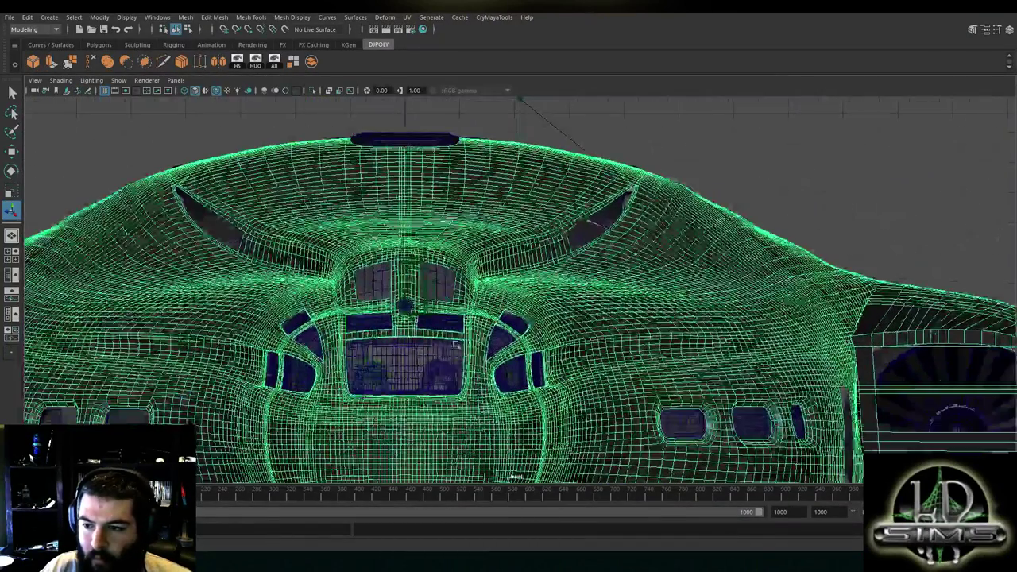
Move the hull vertices outboard of the slanted upper opening inward and slightly upward in the front view, and nudge a neighbouring vertex
{"action": "scroll", "coordinate": [501, 310], "scroll_direction": "up", "scroll_amount": 6}
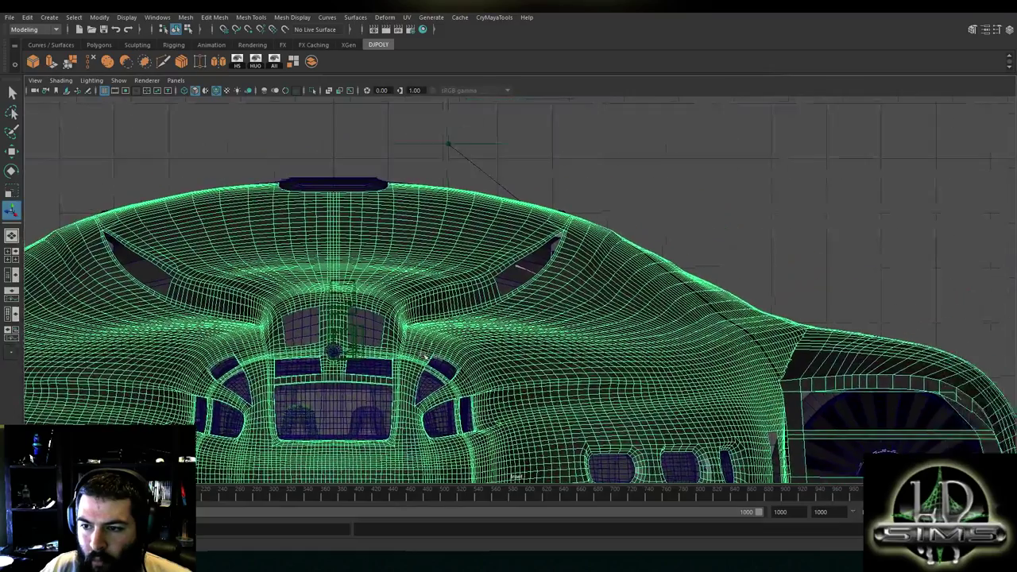
{"action": "scroll", "coordinate": [501, 318], "scroll_direction": "up", "scroll_amount": 6}
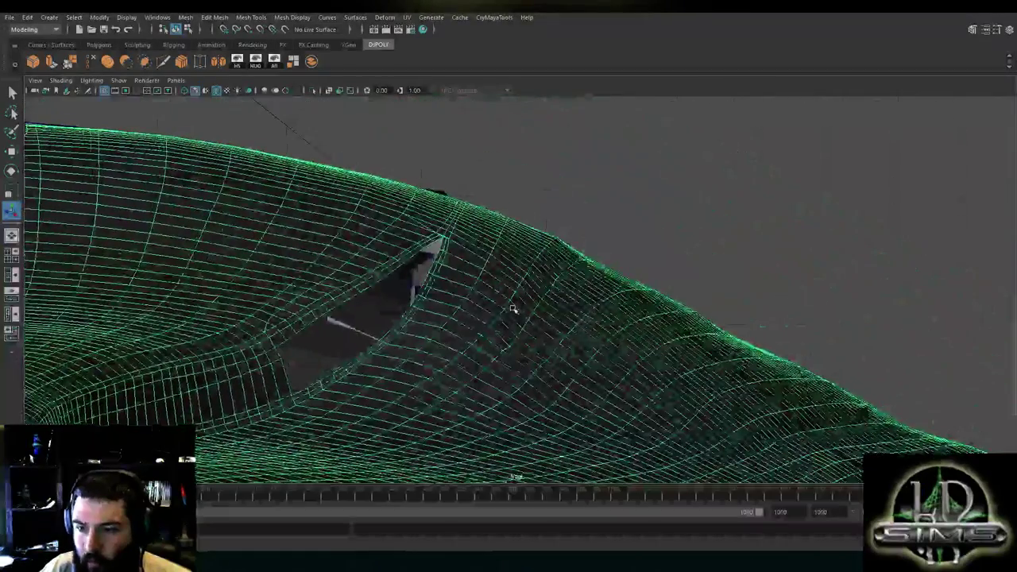
{"action": "right_click_drag", "start_coordinate": [654, 170], "coordinate": [614, 179]}
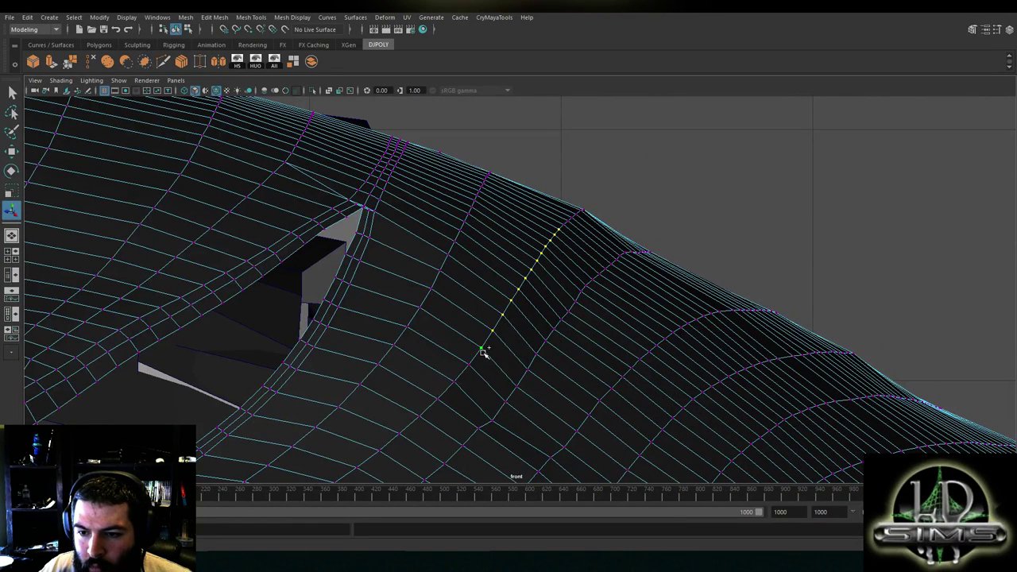
{"action": "key", "text": "w"}
{"action": "left_click_drag", "start_coordinate": [551, 291], "coordinate": [536, 289]}
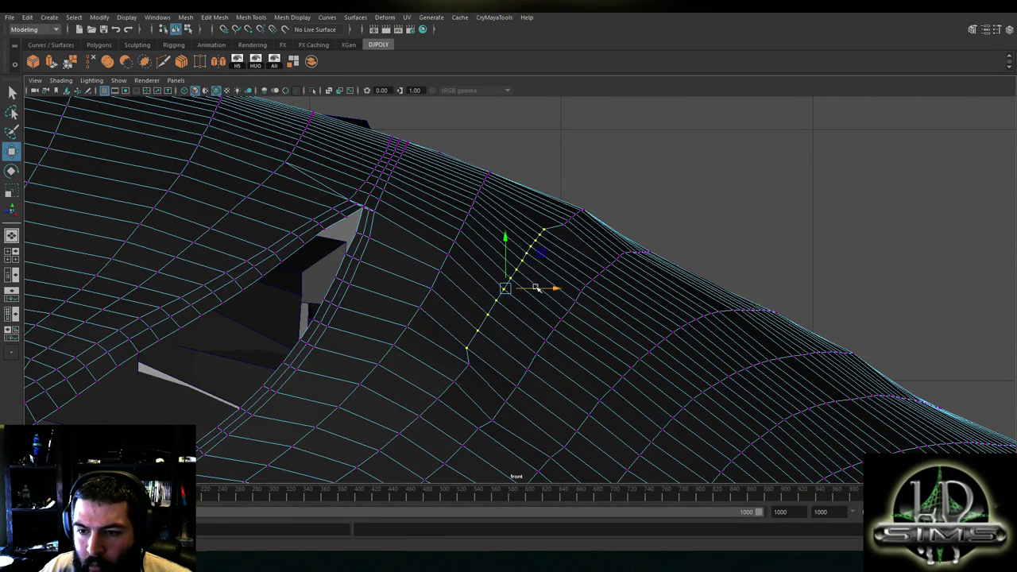
{"action": "left_click_drag", "start_coordinate": [507, 253], "coordinate": [511, 247]}
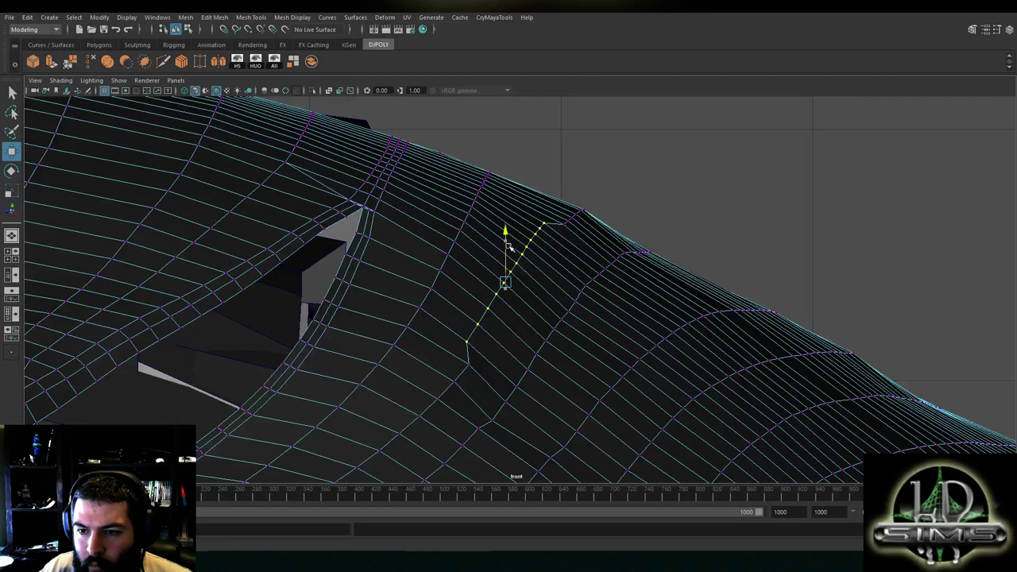
{"action": "middle_click_drag", "start_coordinate": [475, 310], "coordinate": [462, 284], "text": "alt"}
{"action": "left_click_drag", "start_coordinate": [519, 257], "coordinate": [518, 257]}
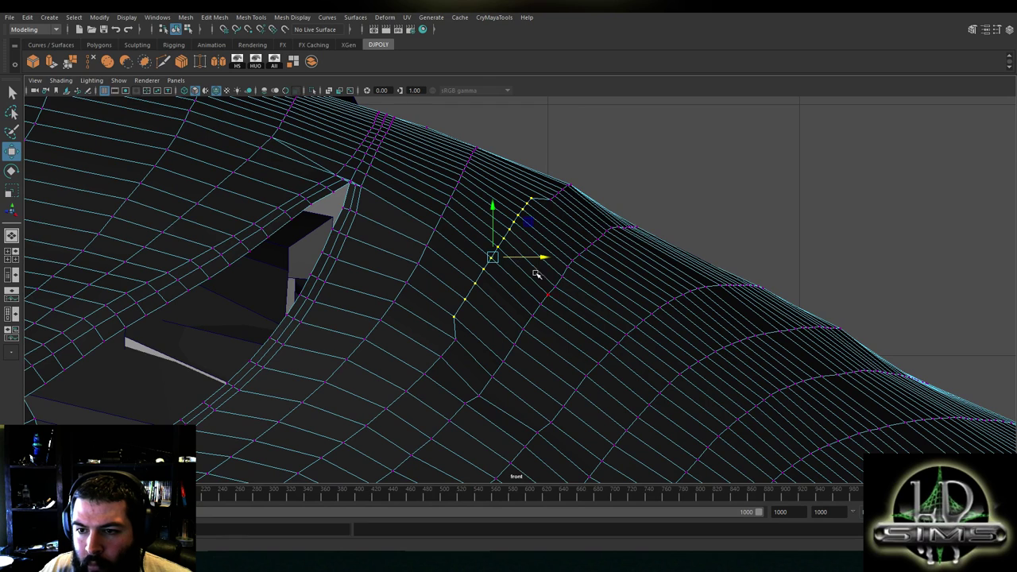
{"action": "left_click", "coordinate": [610, 227]}
{"action": "left_click_drag", "start_coordinate": [610, 209], "coordinate": [612, 209]}
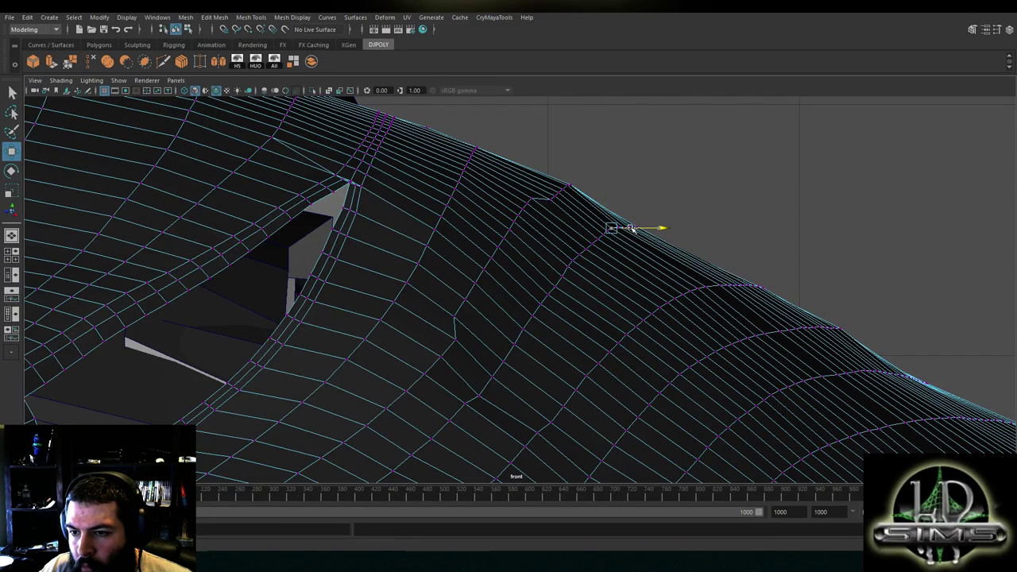
Examine the hull's shoulder curve and the complete ship's silhouette from the front
{"action": "middle_click_drag", "start_coordinate": [681, 315], "coordinate": [599, 237], "text": "alt"}
{"action": "scroll", "coordinate": [600, 248], "scroll_direction": "down", "scroll_amount": 7}
{"action": "scroll", "coordinate": [562, 278], "scroll_direction": "up", "scroll_amount": 1}
{"action": "middle_click_drag", "start_coordinate": [648, 301], "coordinate": [666, 266], "text": "alt"}
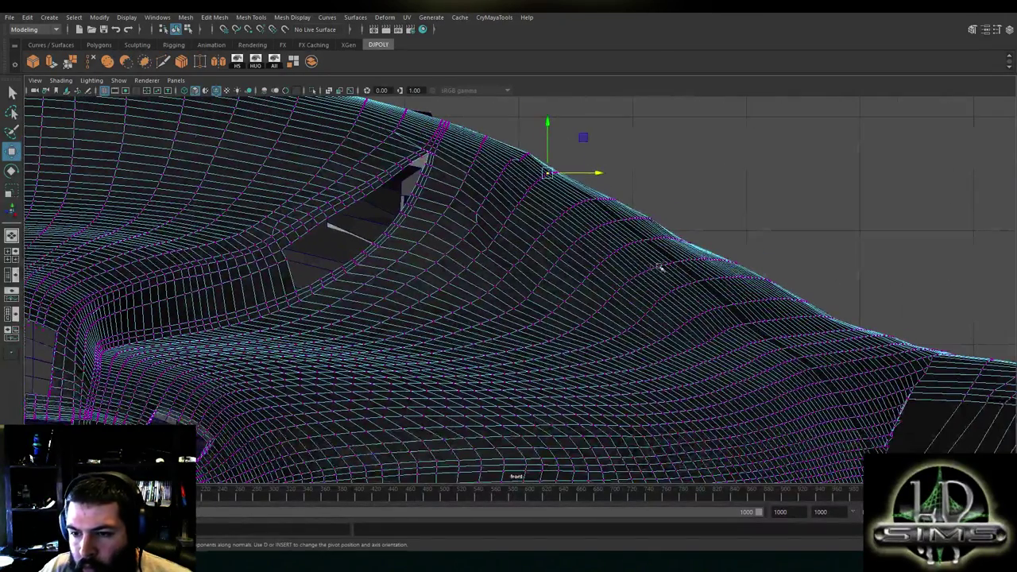
{"action": "middle_click_drag", "start_coordinate": [517, 244], "coordinate": [548, 286], "text": "alt"}
{"action": "scroll", "coordinate": [559, 288], "scroll_direction": "down", "scroll_amount": 8}
{"action": "middle_click_drag", "start_coordinate": [415, 308], "coordinate": [558, 290], "text": "alt"}
{"action": "scroll", "coordinate": [559, 290], "scroll_direction": "down", "scroll_amount": 1}
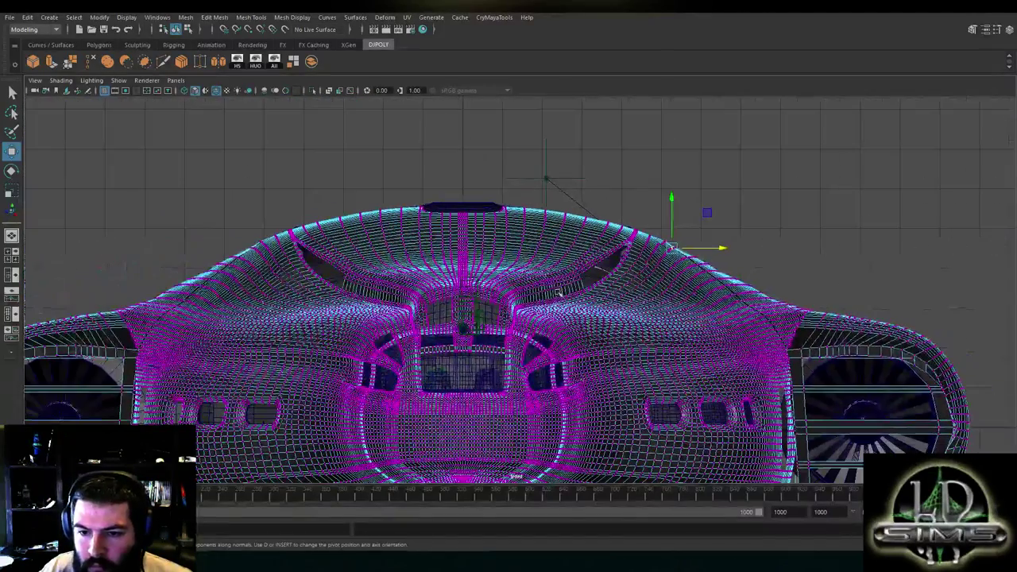
{"action": "middle_click_drag", "start_coordinate": [476, 298], "coordinate": [483, 243], "text": "alt"}
{"action": "scroll", "coordinate": [545, 263], "scroll_direction": "down", "scroll_amount": 3}
{"action": "scroll", "coordinate": [543, 274], "scroll_direction": "down", "scroll_amount": 1}
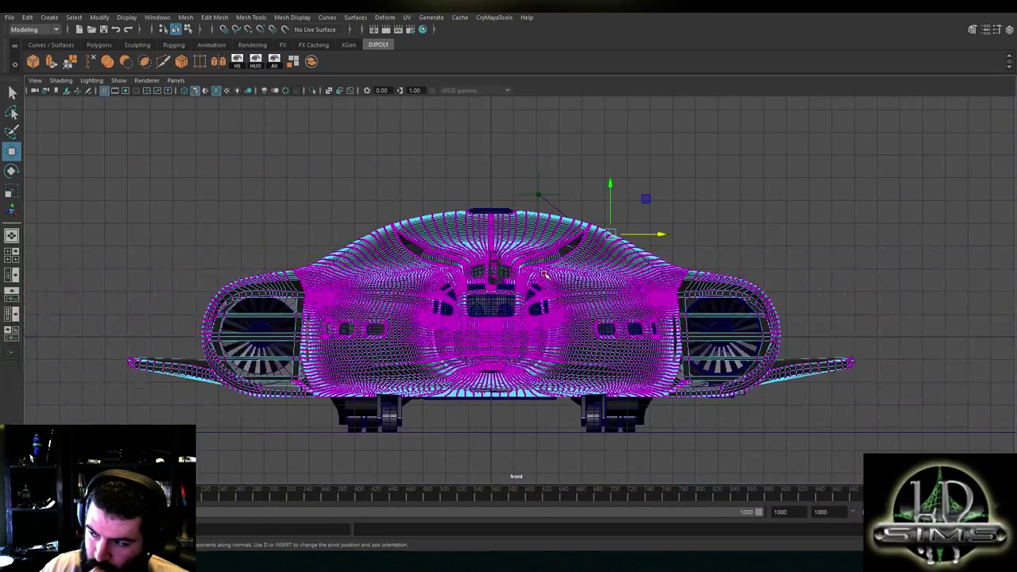
{"action": "scroll", "coordinate": [545, 274], "scroll_direction": "down", "scroll_amount": 1}
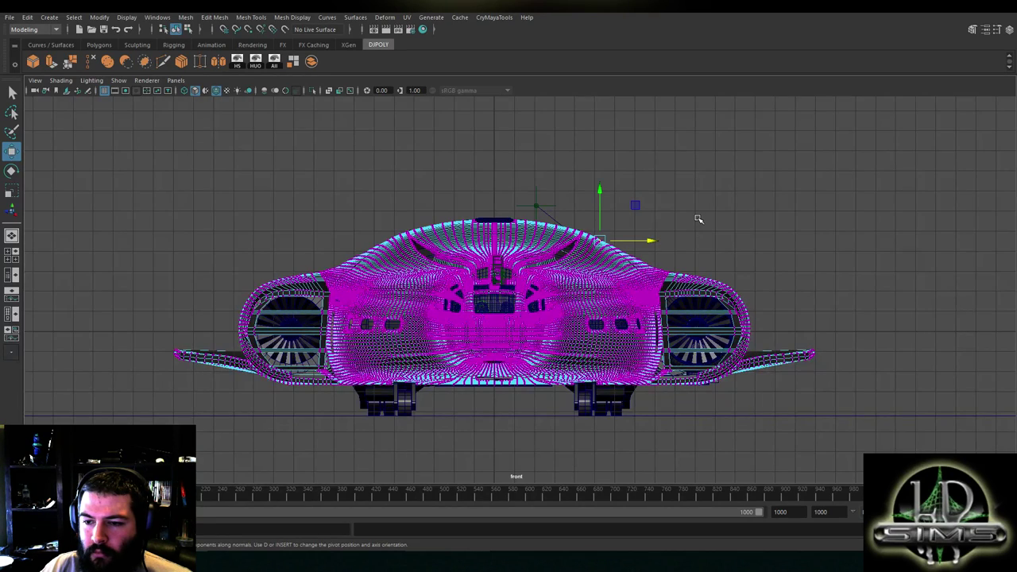
Create a polygon cube, enlarge it and move it out over the wing behind the side engine
{"action": "key", "text": "space"}
{"action": "key", "text": "space"}
{"action": "left_click_drag", "start_coordinate": [849, 178], "coordinate": [639, 215], "text": "alt"}
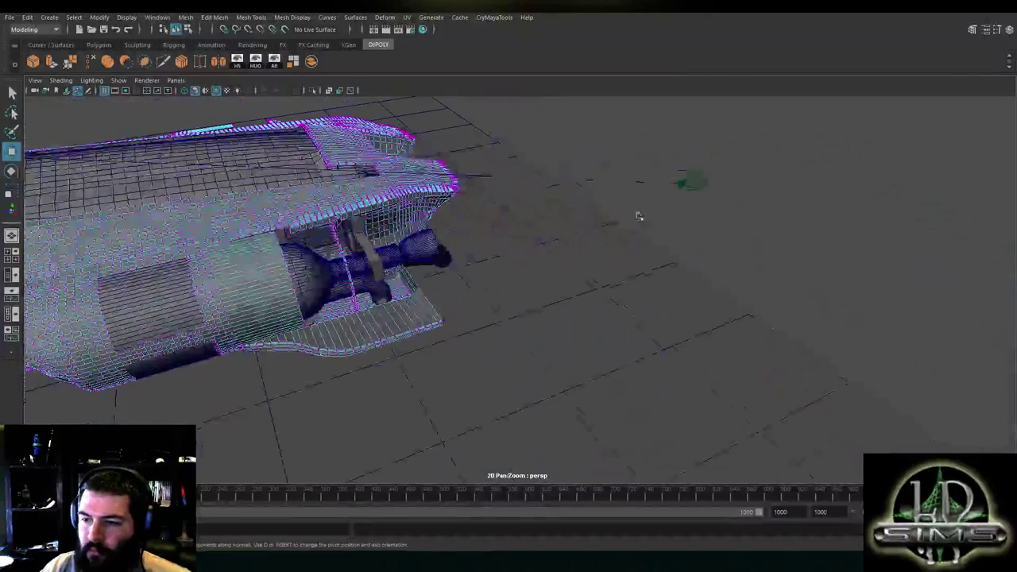
{"action": "left_click", "coordinate": [99, 44]}
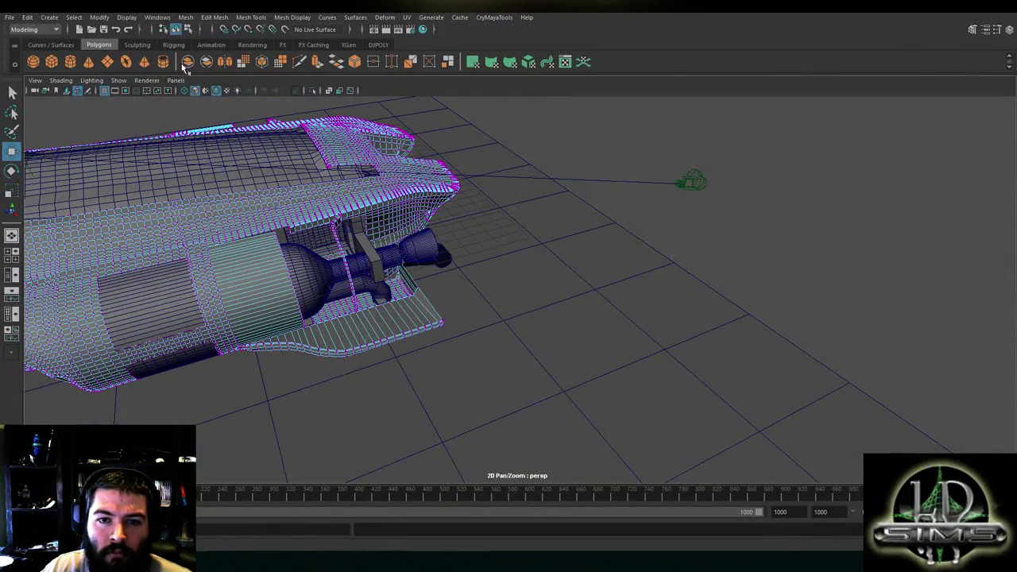
{"action": "left_click", "coordinate": [50, 65]}
{"action": "scroll", "coordinate": [442, 209], "scroll_direction": "down", "scroll_amount": 3}
{"action": "left_click_drag", "start_coordinate": [374, 250], "coordinate": [463, 317]}
{"action": "key", "text": "r"}
{"action": "scroll", "coordinate": [411, 278], "scroll_direction": "up", "scroll_amount": 3}
{"action": "left_click_drag", "start_coordinate": [367, 281], "coordinate": [601, 291]}
{"action": "key", "text": "w"}
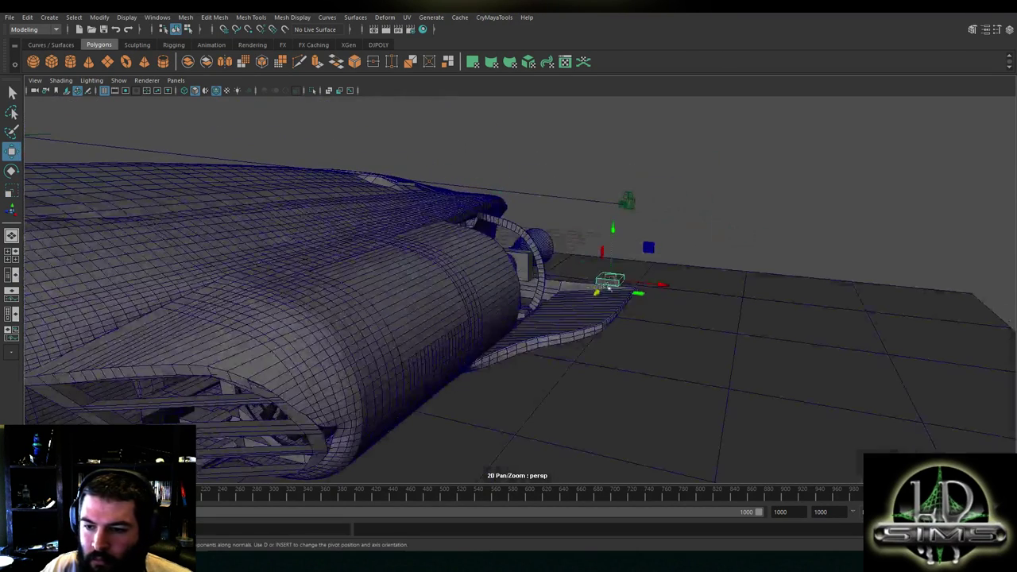
Lower the cube onto the rear wing, shift it toward the engine and flatten it into a plate
{"action": "left_click_drag", "start_coordinate": [612, 242], "coordinate": [611, 264]}
{"action": "left_click_drag", "start_coordinate": [637, 299], "coordinate": [584, 294]}
{"action": "key", "text": "r"}
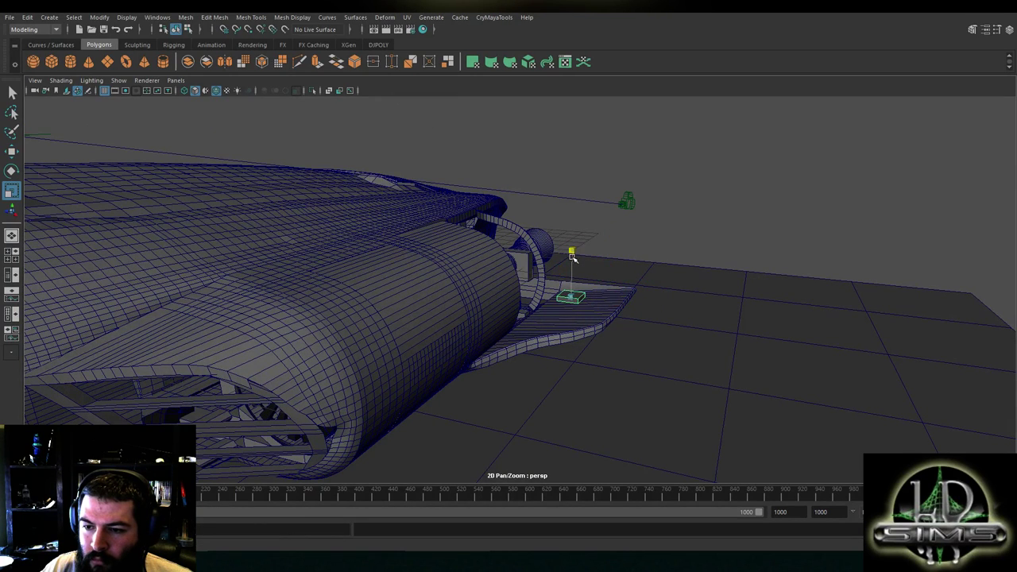
{"action": "left_click_drag", "start_coordinate": [572, 257], "coordinate": [573, 262]}
{"action": "scroll", "coordinate": [589, 298], "scroll_direction": "up", "scroll_amount": 2}
Try to tilt the plate to the wing's slope, thinning it and lowering it onto the wing in the front view
{"action": "key", "text": "e"}
{"action": "left_click_drag", "start_coordinate": [624, 283], "coordinate": [617, 278]}
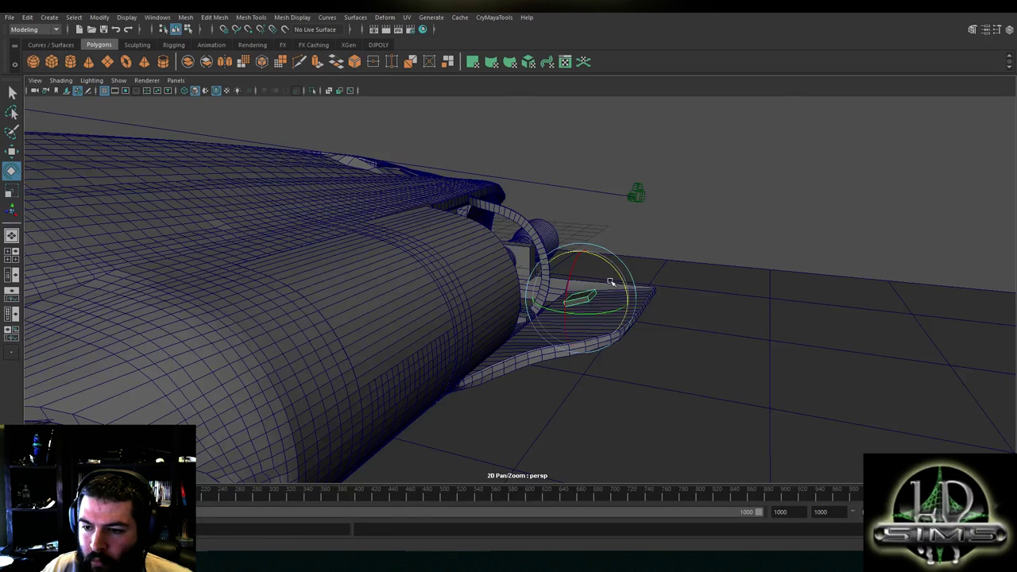
{"action": "key", "text": "space"}
{"action": "scroll", "coordinate": [373, 389], "scroll_direction": "up", "scroll_amount": 4}
{"action": "key", "text": "space"}
{"action": "middle_click_drag", "start_coordinate": [874, 255], "coordinate": [264, 402], "text": "alt"}
{"action": "key", "text": "r"}
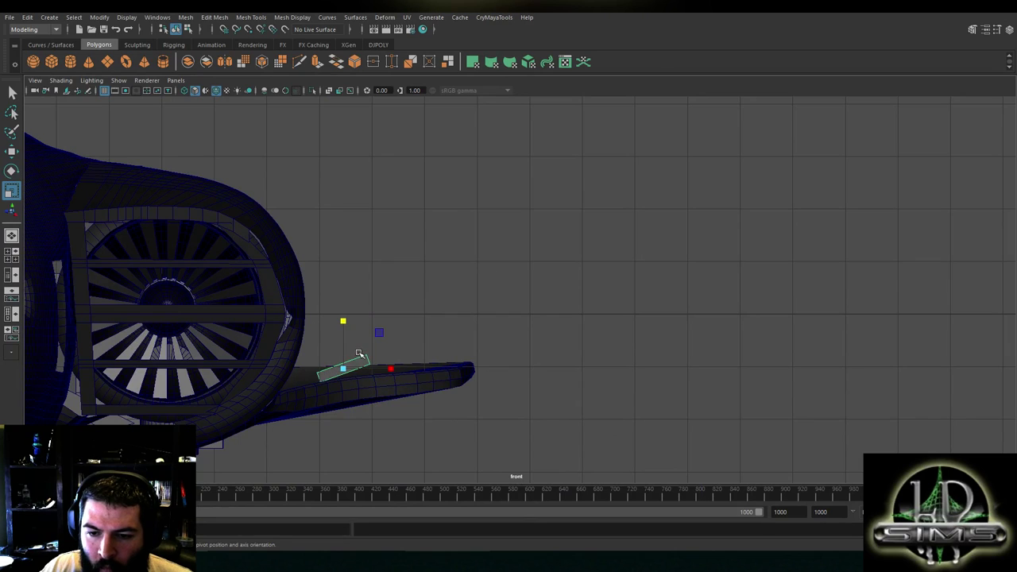
{"action": "key", "text": "e"}
{"action": "left_click_drag", "start_coordinate": [379, 338], "coordinate": [337, 343]}
{"action": "key", "text": "w"}
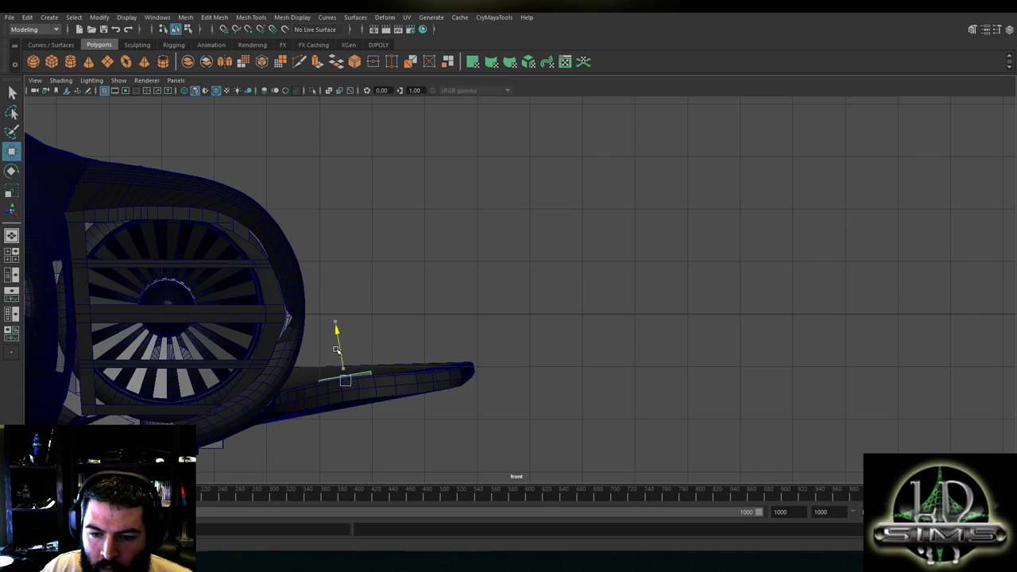
Try to stretch the tilted plate along and across the wing, and undo the recent scaling and rotation
{"action": "key", "text": "space"}
{"action": "key", "text": "r"}
{"action": "left_click_drag", "start_coordinate": [704, 206], "coordinate": [610, 243], "text": "alt"}
{"action": "key", "text": "space"}
{"action": "scroll", "coordinate": [640, 191], "scroll_direction": "up", "scroll_amount": 4}
{"action": "left_click_drag", "start_coordinate": [515, 261], "coordinate": [293, 272], "text": "alt"}
{"action": "left_click_drag", "start_coordinate": [401, 257], "coordinate": [612, 237], "text": "alt"}
{"action": "left_click", "coordinate": [602, 240]}
{"action": "key", "text": "ctrl+z"}
{"action": "key", "text": "ctrl+z"}
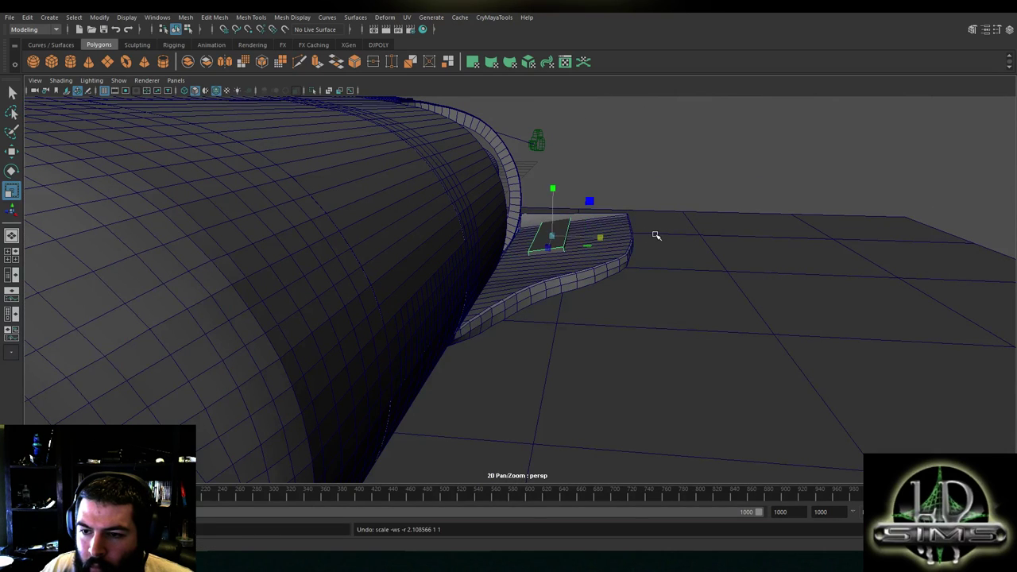
{"action": "key", "text": "ctrl+z"}
{"action": "key", "text": "ctrl+z"}
Widen the plate over the rear part of the wing and tilt it in the front view to follow the wing's slope
{"action": "left_click_drag", "start_coordinate": [610, 232], "coordinate": [636, 257]}
{"action": "key", "text": "w"}
{"action": "scroll", "coordinate": [625, 257], "scroll_direction": "down", "scroll_amount": 3}
{"action": "key", "text": "space"}
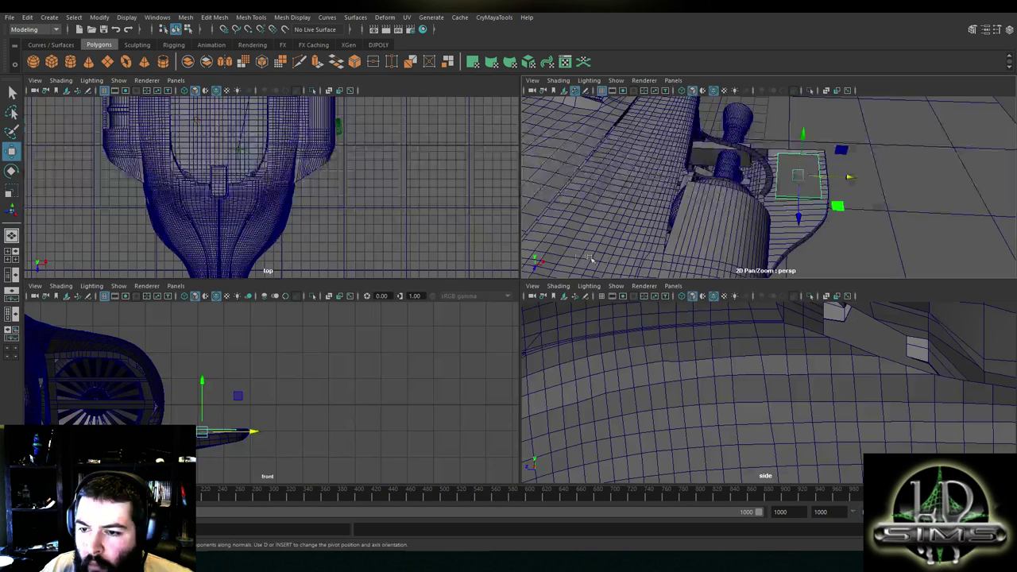
{"action": "key", "text": "space"}
{"action": "key", "text": "e"}
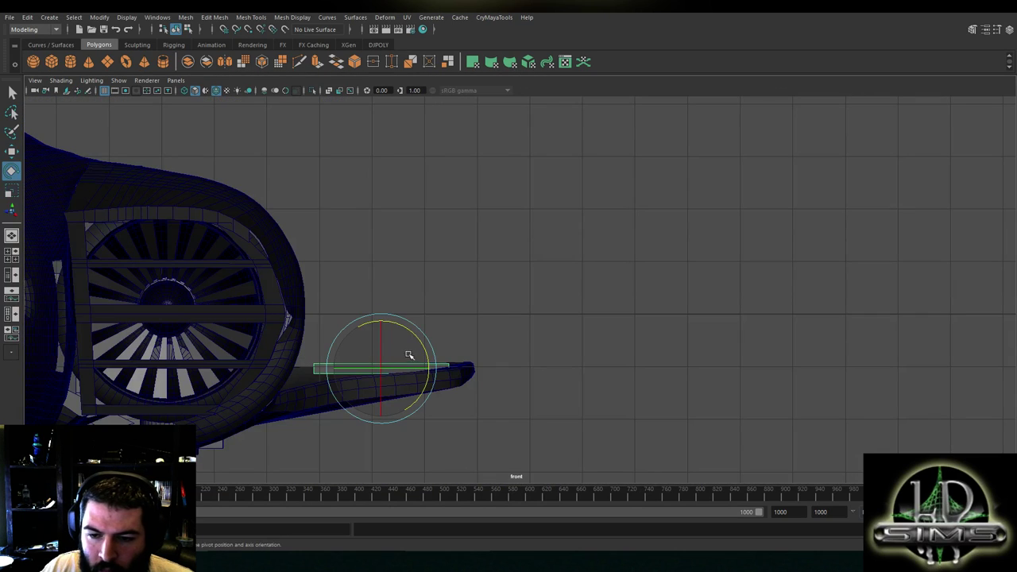
{"action": "left_click_drag", "start_coordinate": [425, 348], "coordinate": [421, 345]}
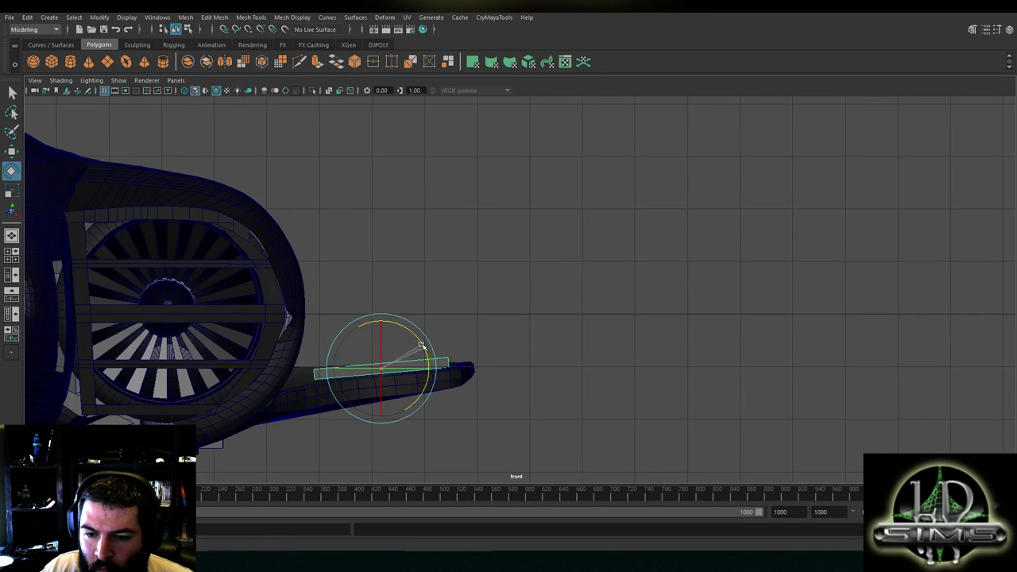
Move the plate's pivot point to its front edge on the wing
{"action": "key", "text": "space"}
{"action": "key", "text": "space"}
{"action": "left_click_drag", "start_coordinate": [785, 170], "coordinate": [411, 253], "text": "alt"}
{"action": "scroll", "coordinate": [487, 230], "scroll_direction": "up", "scroll_amount": 3}
{"action": "key", "text": "ctrl+z"}
{"action": "key", "text": "d"}
{"action": "left_click_drag", "start_coordinate": [521, 223], "coordinate": [596, 291], "text": "alt"}
{"action": "key", "text": "r"}
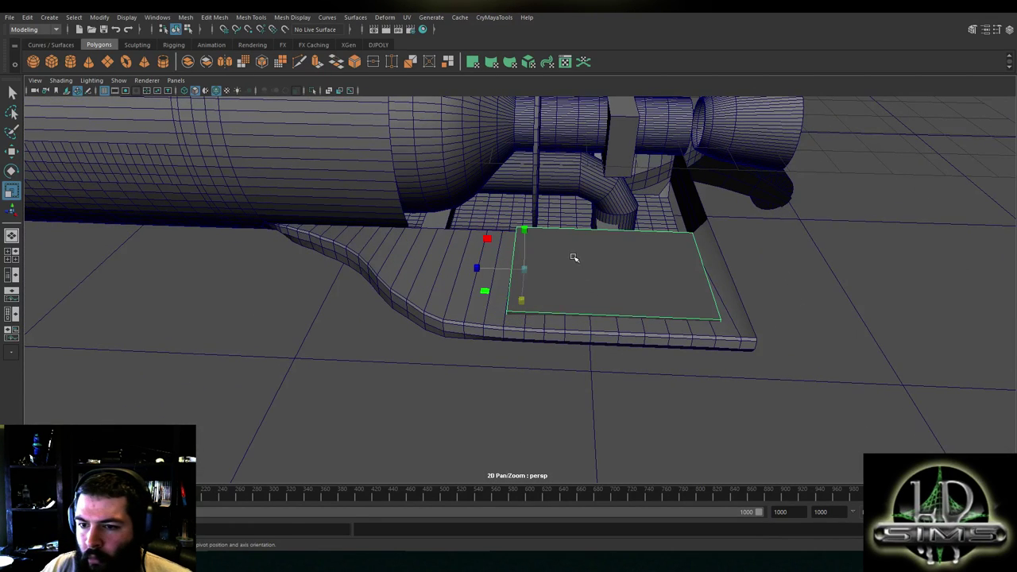
{"action": "key", "text": "e"}
{"action": "left_click_drag", "start_coordinate": [499, 236], "coordinate": [607, 228]}
{"action": "key", "text": "ctrl+z"}
{"action": "key", "text": "r"}
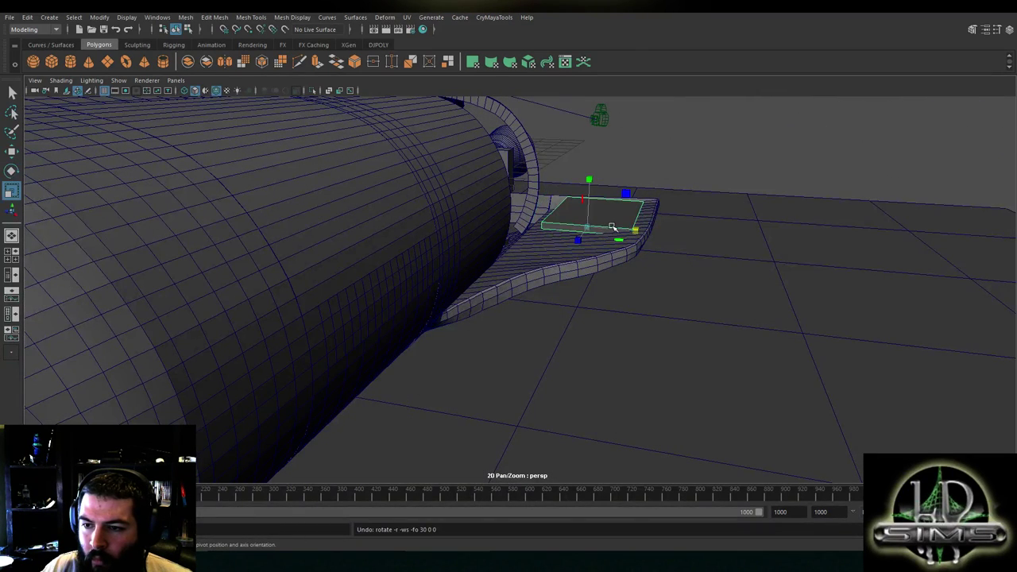
Rotate the plate upward about its front edge so it stands as a raised flap on the wing
{"action": "key", "text": "e"}
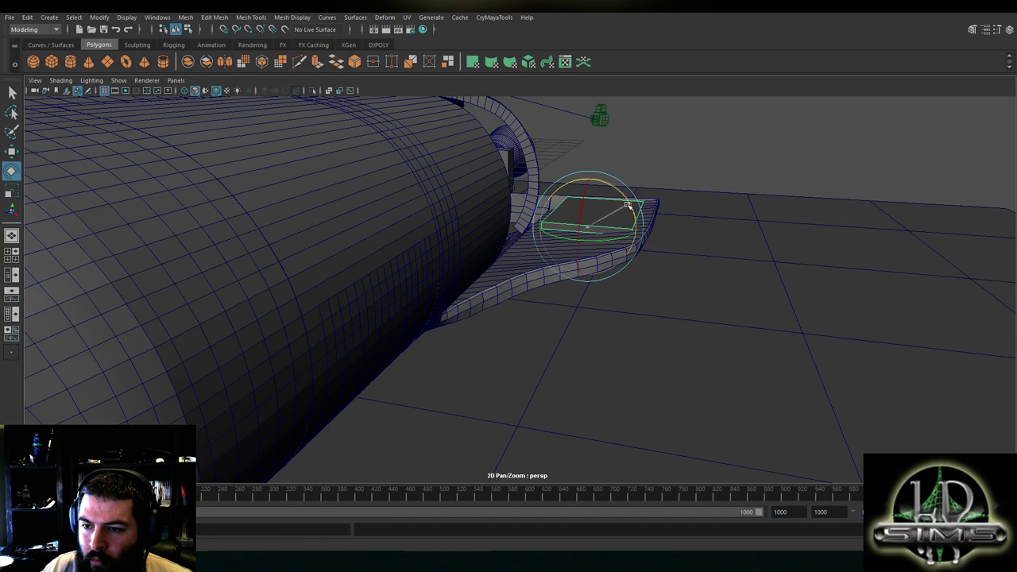
{"action": "key", "text": "r"}
{"action": "key", "text": "e"}
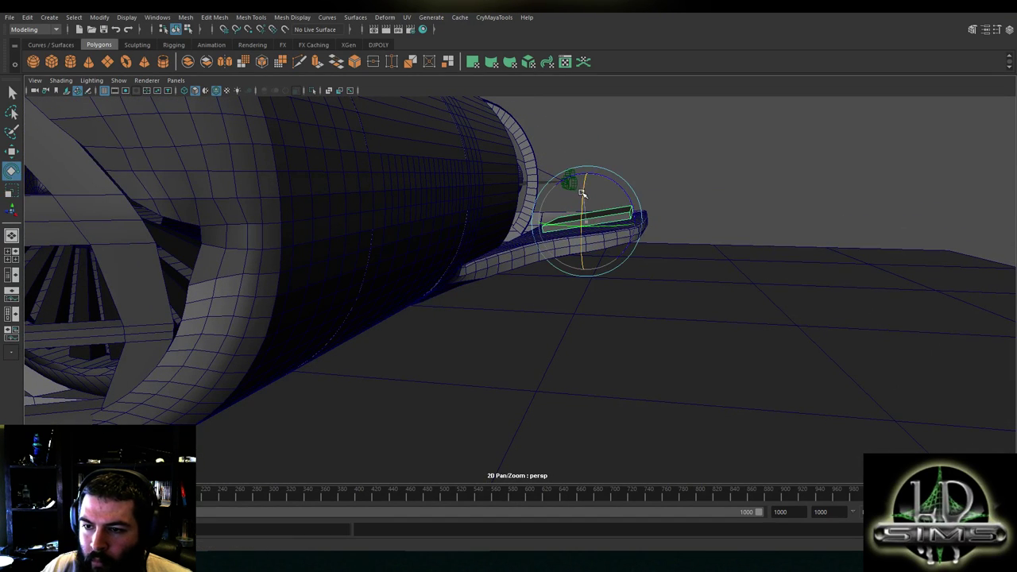
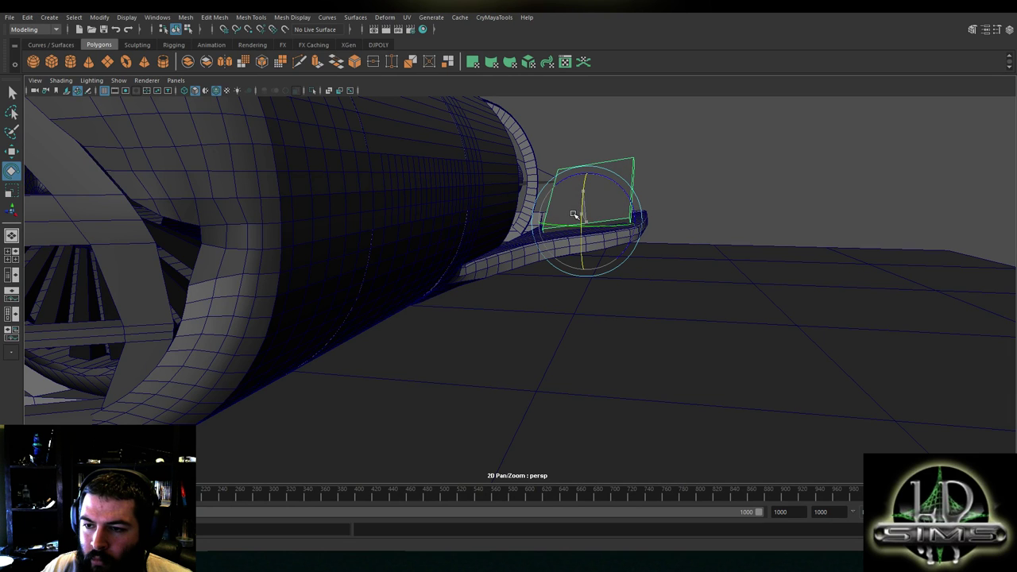
{"action": "left_click_drag", "start_coordinate": [636, 217], "coordinate": [534, 296], "text": "alt"}
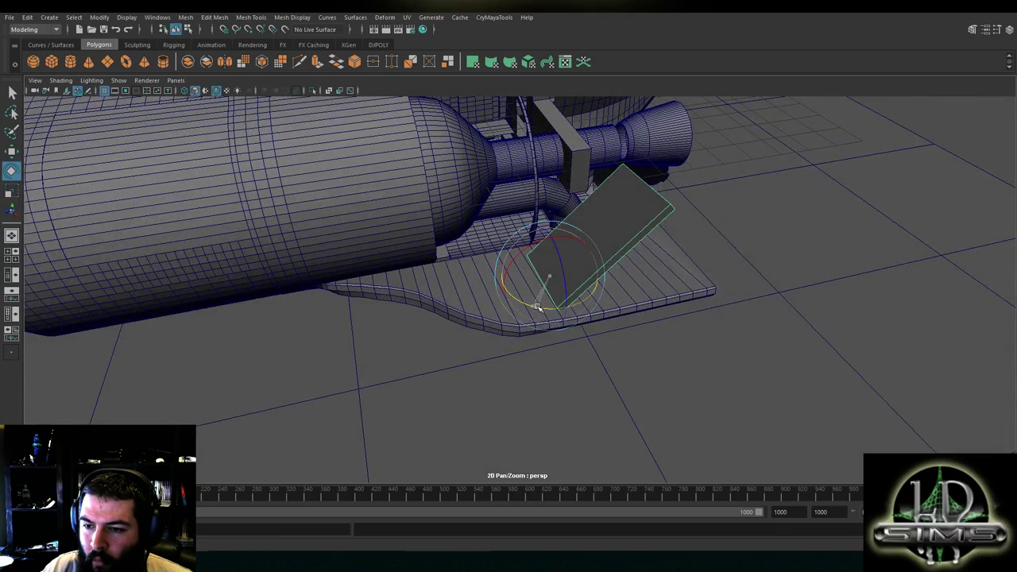
{"action": "left_click_drag", "start_coordinate": [538, 308], "coordinate": [580, 238], "text": "alt"}
Examine the raised flap from several angles and in relation to the whole ship
{"action": "right_click_drag", "start_coordinate": [670, 158], "coordinate": [681, 159]}
{"action": "left_click_drag", "start_coordinate": [681, 159], "coordinate": [510, 215], "text": "alt"}
{"action": "scroll", "coordinate": [511, 218], "scroll_direction": "up", "scroll_amount": 5}
{"action": "mouse_move", "coordinate": [529, 252]}
{"action": "left_mouse_down", "text": "alt"}
{"action": "mouse_move", "coordinate": [458, 243]}
{"action": "mouse_move", "coordinate": [545, 241]}
{"action": "left_mouse_up", "text": "alt"}
{"action": "right_click_drag", "start_coordinate": [546, 241], "coordinate": [454, 260], "text": "alt"}
{"action": "left_click_drag", "start_coordinate": [453, 261], "coordinate": [334, 260], "text": "alt"}
{"action": "right_click_drag", "start_coordinate": [738, 140], "coordinate": [736, 167]}
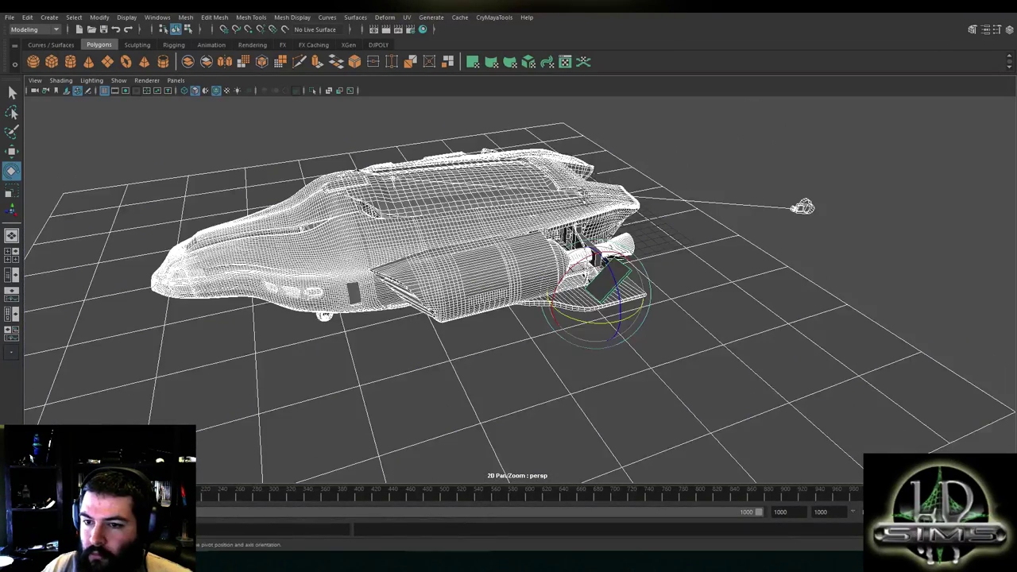
{"action": "left_click", "coordinate": [658, 157]}
{"action": "left_click_drag", "start_coordinate": [633, 206], "coordinate": [548, 198], "text": "alt"}
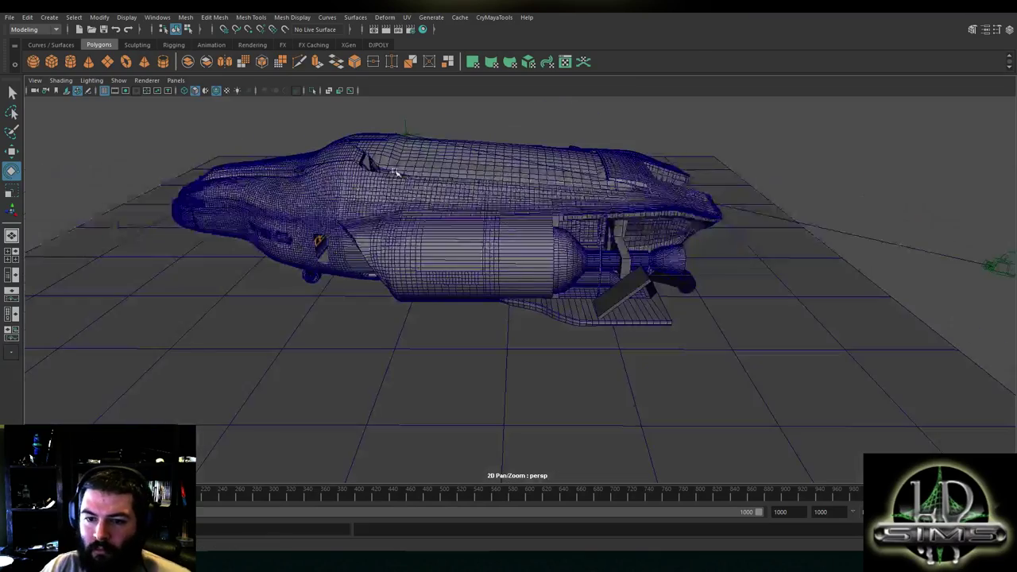
Raise the upper vertices at the dip near the front of the roof panel in the side view
{"action": "middle_click_drag", "start_coordinate": [477, 222], "coordinate": [557, 254], "text": "alt"}
{"action": "right_click_drag", "start_coordinate": [556, 254], "coordinate": [652, 262], "text": "alt"}
{"action": "left_click_drag", "start_coordinate": [557, 254], "coordinate": [588, 294], "text": "alt"}
{"action": "scroll", "coordinate": [476, 193], "scroll_direction": "up", "scroll_amount": 3}
{"action": "left_click", "coordinate": [480, 194]}
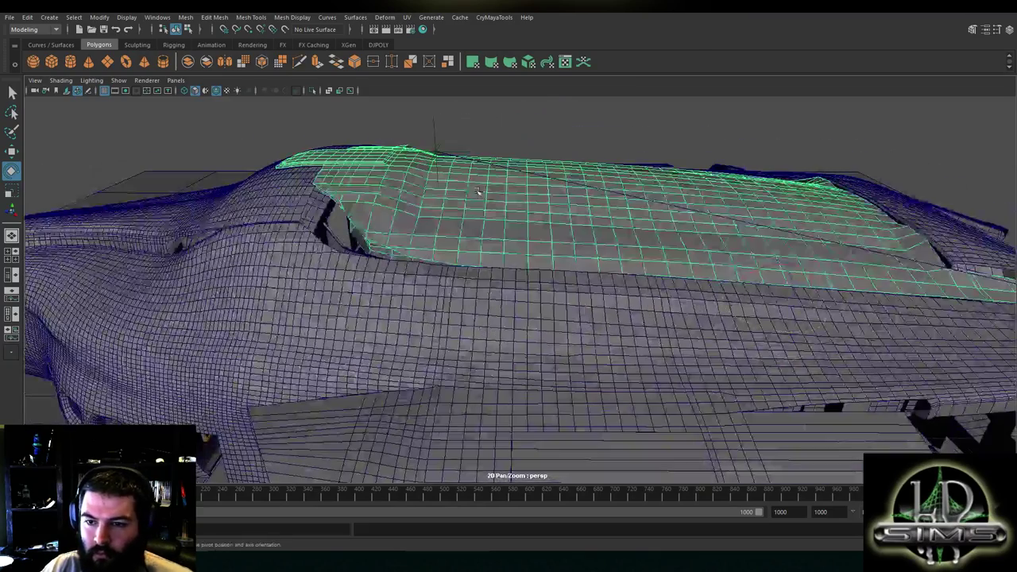
{"action": "right_click_drag", "start_coordinate": [489, 189], "coordinate": [441, 194]}
{"action": "scroll", "coordinate": [441, 205], "scroll_direction": "up", "scroll_amount": 2}
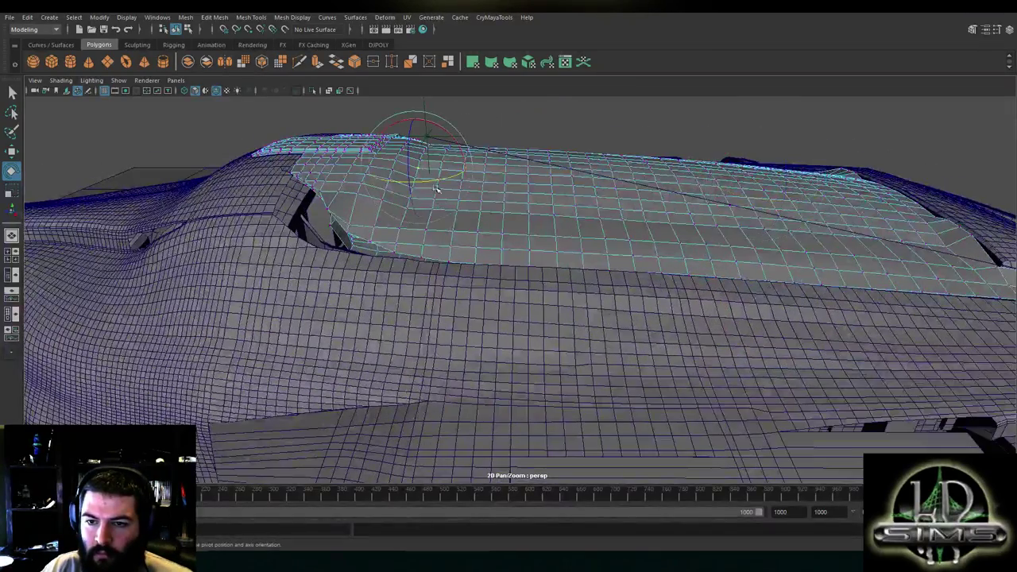
{"action": "key", "text": "space"}
{"action": "key", "text": "space"}
{"action": "middle_click_drag", "start_coordinate": [512, 342], "coordinate": [234, 461], "text": "alt"}
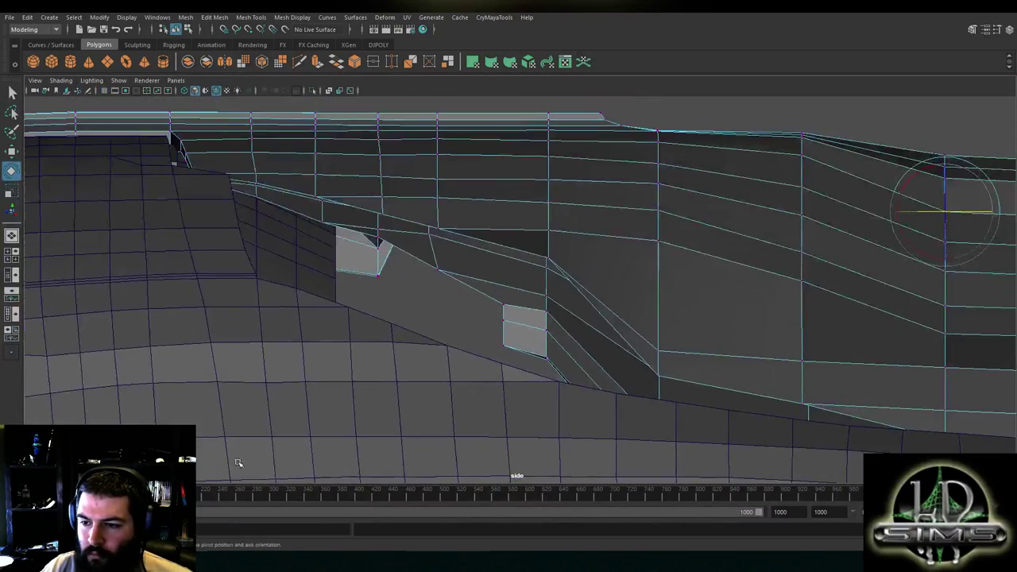
{"action": "scroll", "coordinate": [521, 349], "scroll_direction": "down", "scroll_amount": 6}
{"action": "key", "text": "w"}
{"action": "middle_click_drag", "start_coordinate": [538, 341], "coordinate": [424, 368], "text": "alt"}
{"action": "scroll", "coordinate": [445, 342], "scroll_direction": "up", "scroll_amount": 3}
{"action": "scroll", "coordinate": [475, 311], "scroll_direction": "up", "scroll_amount": 3}
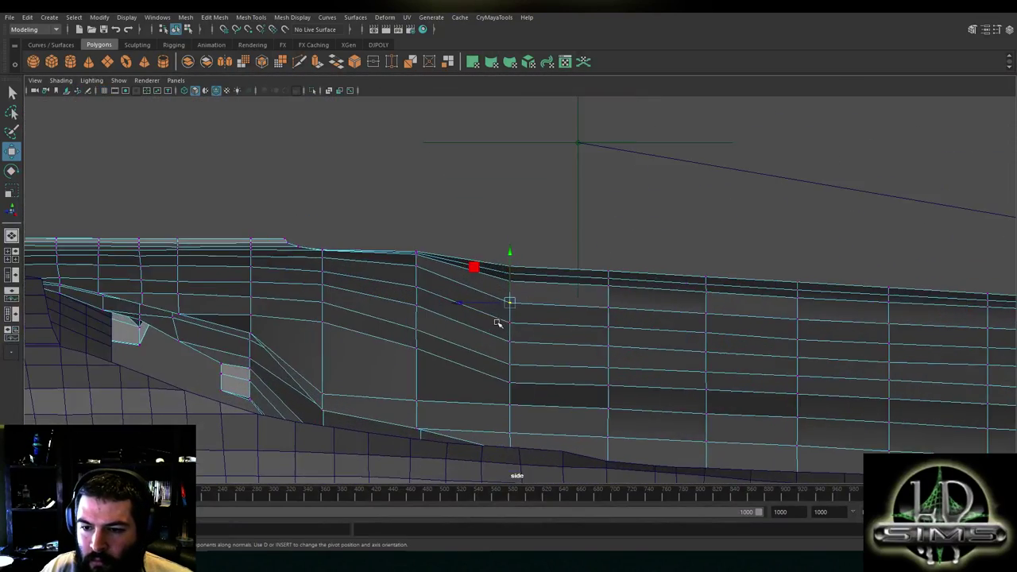
{"action": "left_click_drag", "start_coordinate": [448, 274], "coordinate": [447, 267]}
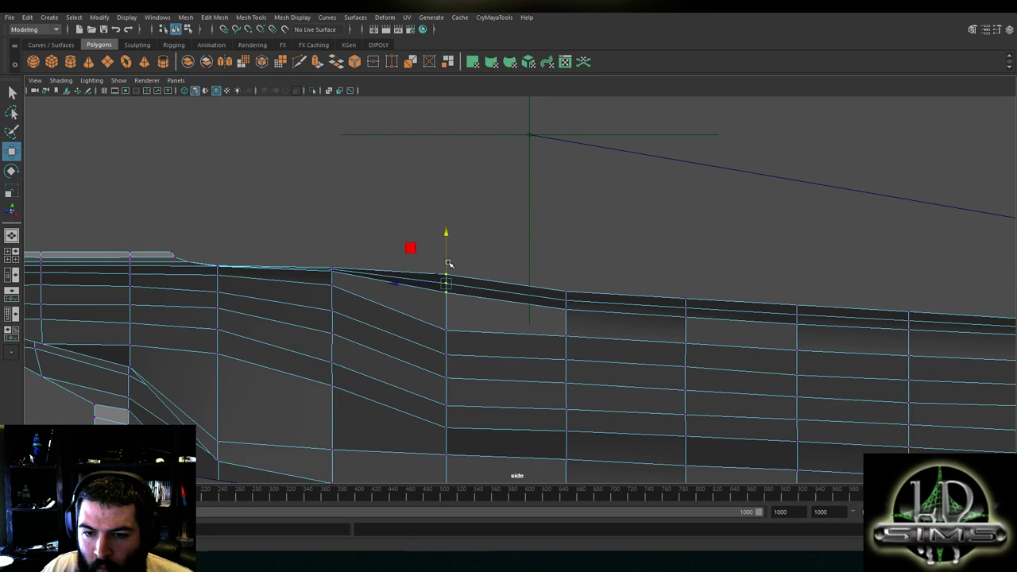
Raise the upper vertices in the columns just behind the roof panel's front dip to continue the slope of the top edge
{"action": "scroll", "coordinate": [445, 278], "scroll_direction": "up", "scroll_amount": 2}
{"action": "mouse_move", "coordinate": [426, 281]}
{"action": "left_mouse_down"}
{"action": "mouse_move", "coordinate": [424, 264]}
{"action": "mouse_move", "coordinate": [429, 277]}
{"action": "left_mouse_up"}
{"action": "left_click", "coordinate": [581, 291]}
{"action": "middle_click_drag", "start_coordinate": [600, 288], "coordinate": [395, 275], "text": "alt"}
{"action": "left_click_drag", "start_coordinate": [374, 268], "coordinate": [378, 257]}
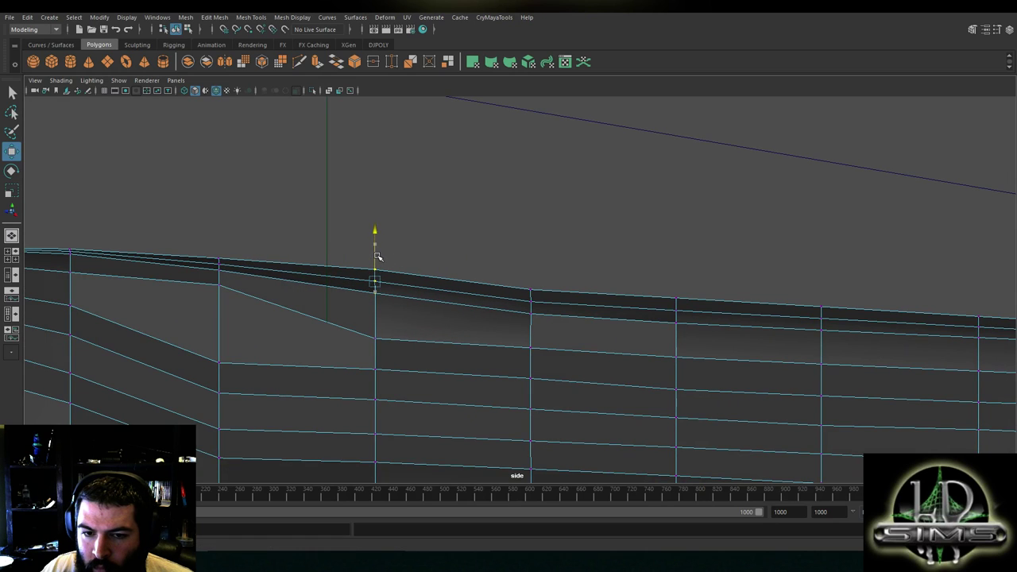
{"action": "scroll", "coordinate": [399, 274], "scroll_direction": "down", "scroll_amount": 6}
{"action": "middle_click_drag", "start_coordinate": [540, 294], "coordinate": [393, 302], "text": "alt"}
{"action": "scroll", "coordinate": [389, 301], "scroll_direction": "up", "scroll_amount": 2}
{"action": "middle_click_drag", "start_coordinate": [295, 284], "coordinate": [466, 304], "text": "alt"}
{"action": "scroll", "coordinate": [468, 305], "scroll_direction": "up", "scroll_amount": 3}
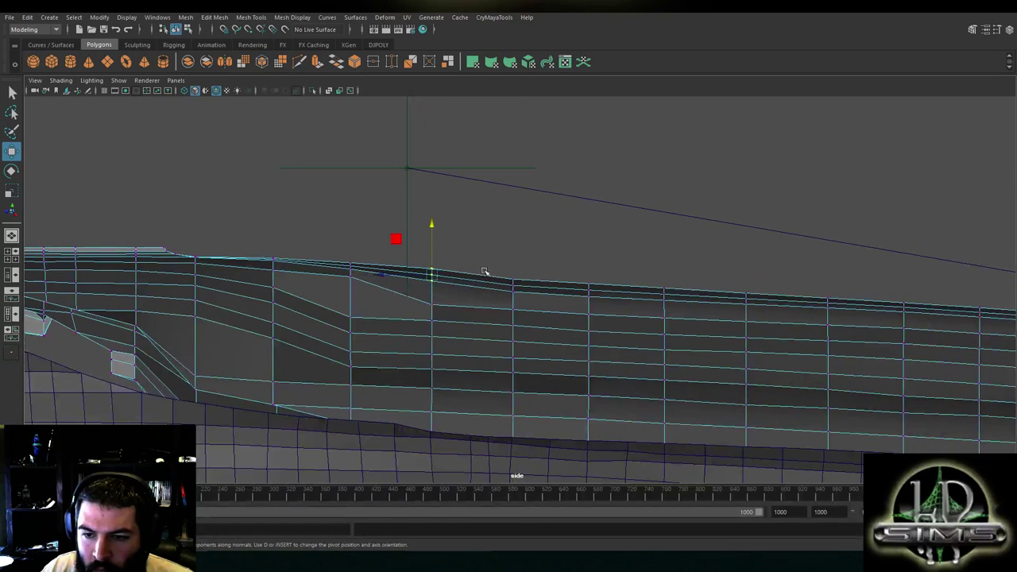
{"action": "left_click", "coordinate": [517, 275]}
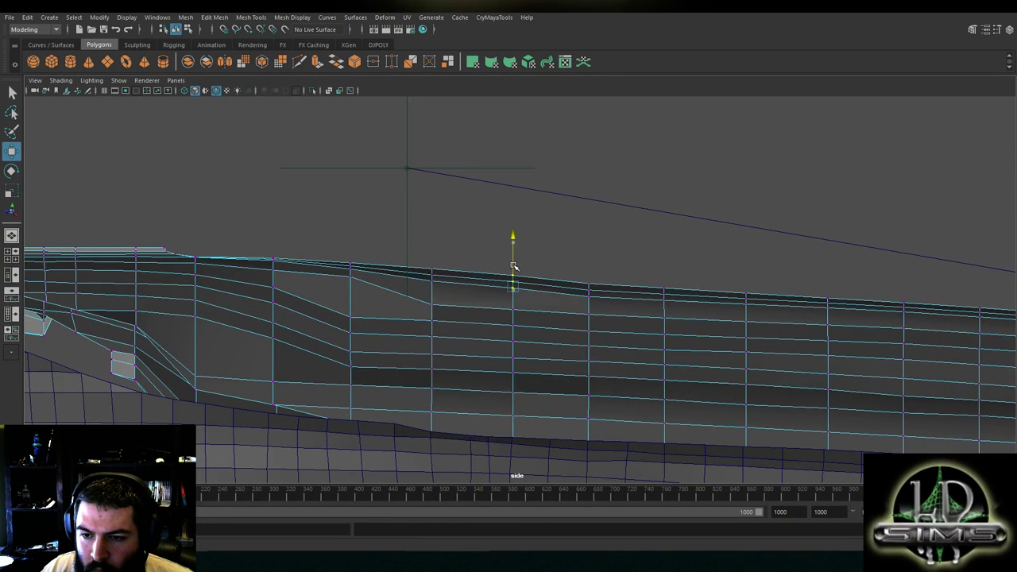
Adjust the second- and third-row vertices near the front dip so they run close beneath the panel's top edge
{"action": "scroll", "coordinate": [424, 271], "scroll_direction": "up", "scroll_amount": 1}
{"action": "scroll", "coordinate": [424, 270], "scroll_direction": "up", "scroll_amount": 1}
{"action": "left_click", "coordinate": [420, 268]}
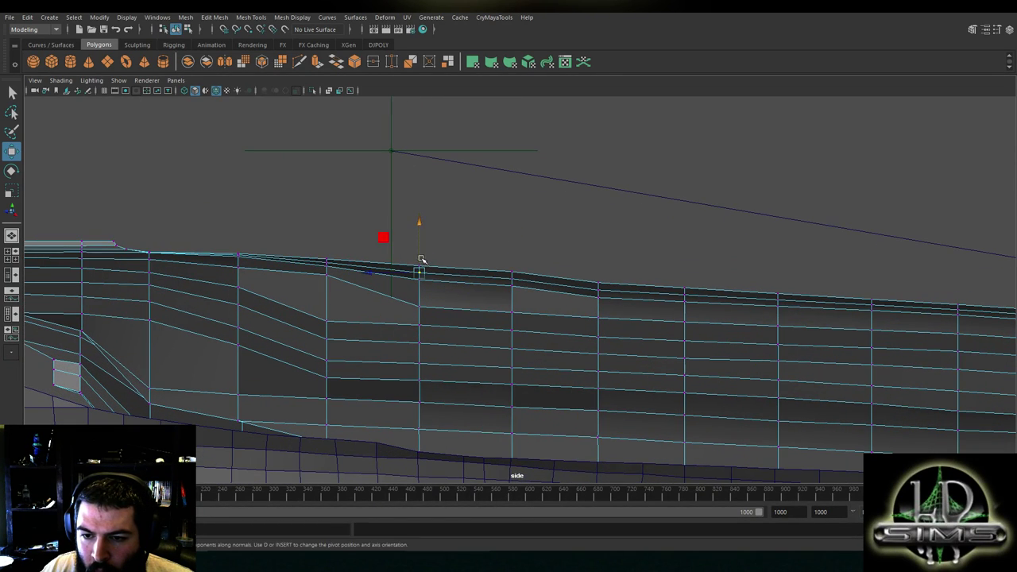
{"action": "left_click", "coordinate": [420, 306]}
{"action": "left_click", "coordinate": [421, 280]}
{"action": "left_click_drag", "start_coordinate": [420, 267], "coordinate": [410, 279]}
{"action": "left_click", "coordinate": [326, 260]}
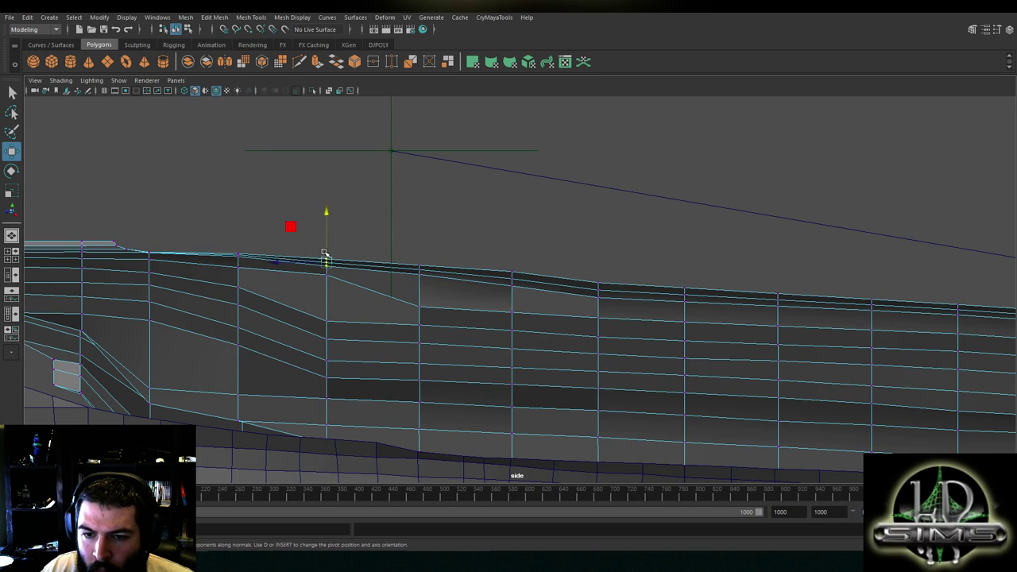
{"action": "scroll", "coordinate": [325, 252], "scroll_direction": "up", "scroll_amount": 5}
{"action": "middle_click_drag", "start_coordinate": [335, 269], "coordinate": [418, 271], "text": "alt"}
{"action": "left_click_drag", "start_coordinate": [324, 249], "coordinate": [324, 252]}
Even out the heights of the second- and third-row vertices across the three columns behind the dip
{"action": "left_click", "coordinate": [592, 269]}
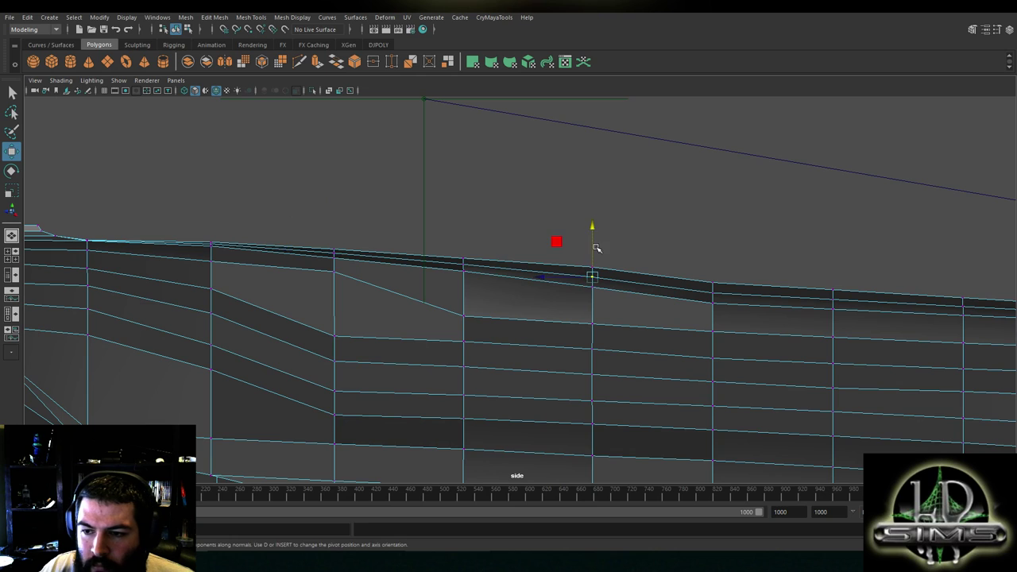
{"action": "left_click_drag", "start_coordinate": [593, 253], "coordinate": [593, 249]}
{"action": "mouse_move", "coordinate": [479, 248]}
{"action": "left_mouse_down"}
{"action": "mouse_move", "coordinate": [439, 257]}
{"action": "mouse_move", "coordinate": [458, 252]}
{"action": "mouse_move", "coordinate": [451, 263]}
{"action": "mouse_move", "coordinate": [465, 247]}
{"action": "left_mouse_up"}
{"action": "left_click", "coordinate": [467, 269]}
{"action": "left_click", "coordinate": [341, 263]}
{"action": "left_click", "coordinate": [338, 256]}
{"action": "left_click_drag", "start_coordinate": [334, 237], "coordinate": [335, 233]}
{"action": "left_click", "coordinate": [343, 254]}
{"action": "left_click", "coordinate": [467, 264]}
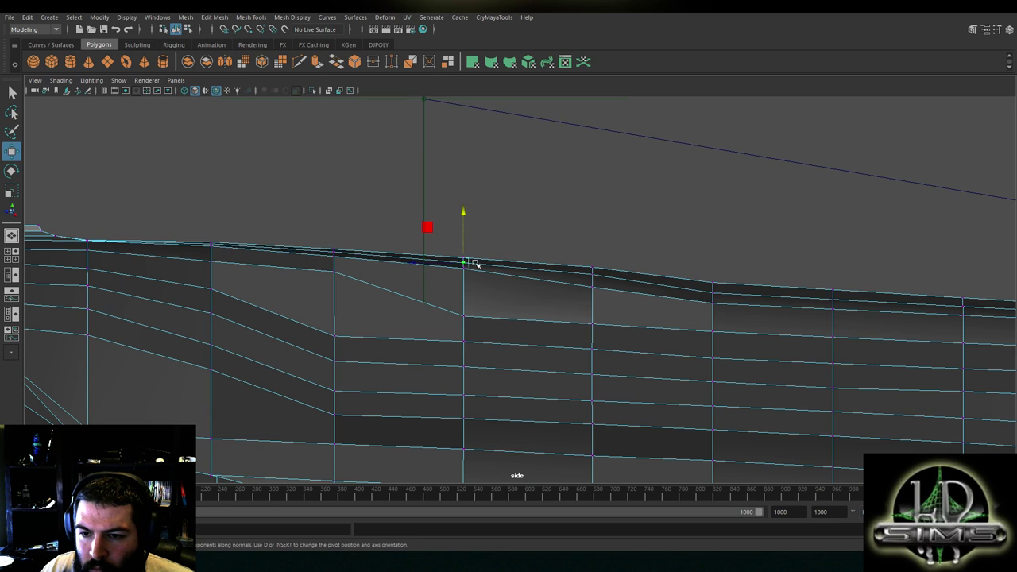
{"action": "left_click", "coordinate": [593, 277]}
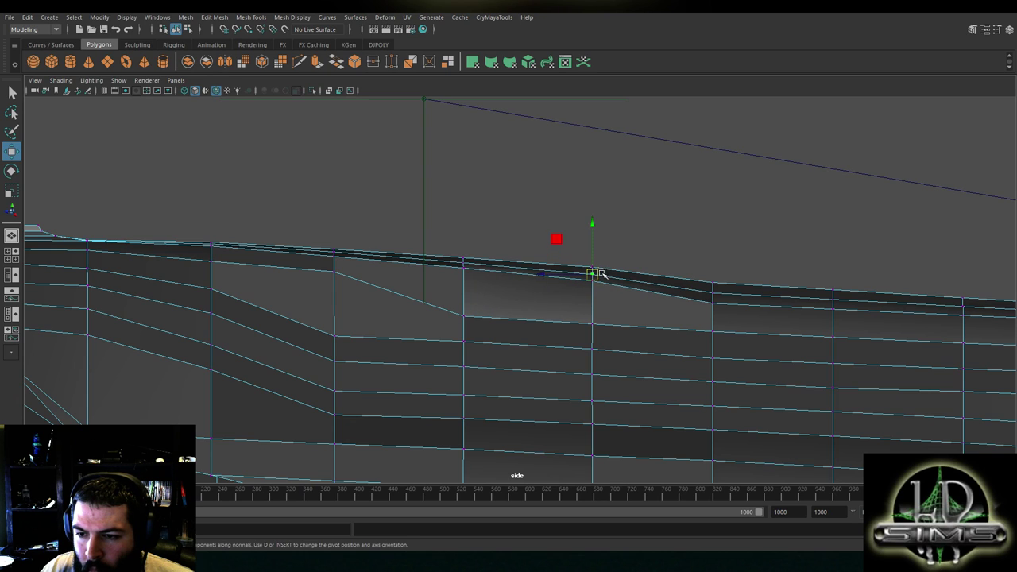
{"action": "left_click_drag", "start_coordinate": [595, 273], "coordinate": [592, 257]}
Raise the upper vertices of the next columns rearward to straighten the roof panel's top edge
{"action": "middle_click_drag", "start_coordinate": [637, 310], "coordinate": [424, 304], "text": "alt"}
{"action": "scroll", "coordinate": [429, 302], "scroll_direction": "up", "scroll_amount": 2}
{"action": "left_click", "coordinate": [498, 286]}
{"action": "mouse_move", "coordinate": [510, 257]}
{"action": "left_mouse_down"}
{"action": "mouse_move", "coordinate": [487, 289]}
{"action": "mouse_move", "coordinate": [498, 248]}
{"action": "left_mouse_up"}
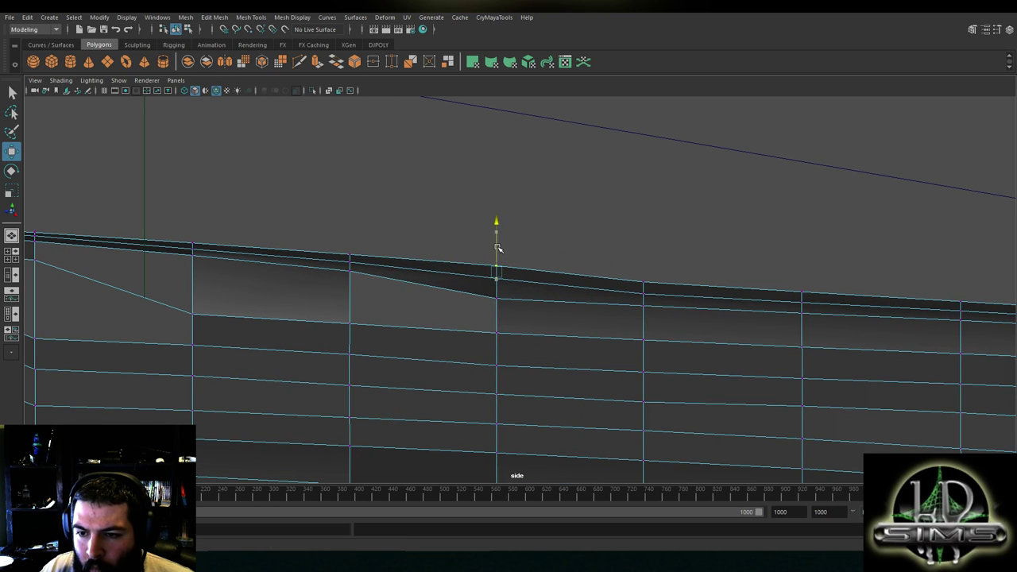
{"action": "middle_click_drag", "start_coordinate": [587, 275], "coordinate": [399, 261], "text": "alt"}
{"action": "mouse_move", "coordinate": [456, 265]}
{"action": "left_mouse_down"}
{"action": "mouse_move", "coordinate": [440, 282]}
{"action": "mouse_move", "coordinate": [456, 252]}
{"action": "left_mouse_up"}
{"action": "middle_click_drag", "start_coordinate": [550, 274], "coordinate": [379, 275], "text": "alt"}
{"action": "left_click", "coordinate": [431, 285]}
{"action": "left_click_drag", "start_coordinate": [442, 262], "coordinate": [443, 259]}
{"action": "mouse_move", "coordinate": [305, 250]}
{"action": "left_mouse_down"}
{"action": "mouse_move", "coordinate": [262, 280]}
{"action": "mouse_move", "coordinate": [287, 252]}
{"action": "left_mouse_up"}
Raise the top vertices at the rear end of the roof panel and check the panel's overall profile
{"action": "middle_click_drag", "start_coordinate": [507, 270], "coordinate": [163, 252], "text": "alt"}
{"action": "middle_click_drag", "start_coordinate": [457, 282], "coordinate": [163, 254], "text": "alt"}
{"action": "middle_click_drag", "start_coordinate": [715, 275], "coordinate": [162, 228], "text": "alt"}
{"action": "middle_click_drag", "start_coordinate": [986, 336], "coordinate": [195, 233], "text": "alt"}
{"action": "middle_click_drag", "start_coordinate": [617, 283], "coordinate": [517, 268], "text": "alt"}
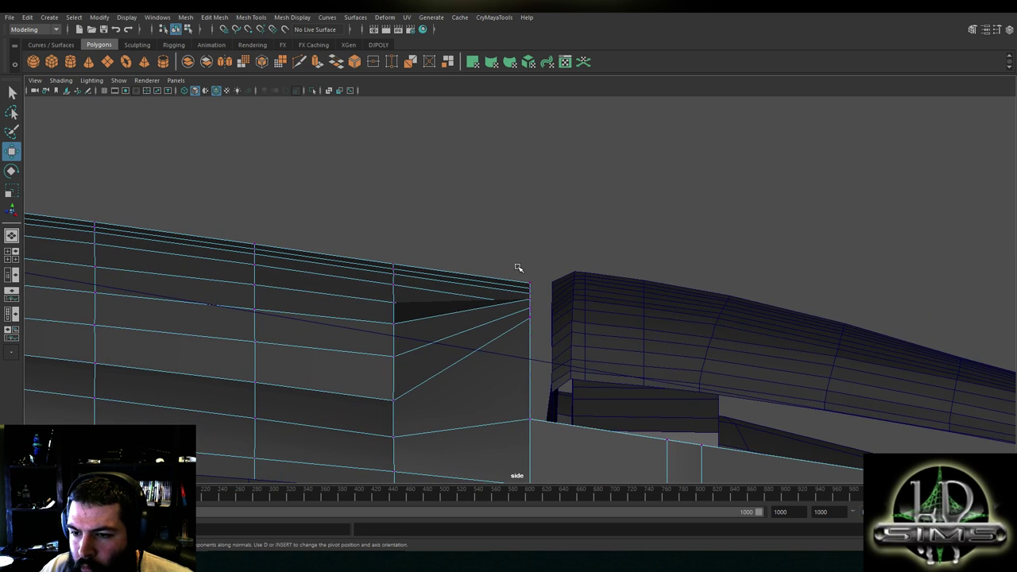
{"action": "left_click_drag", "start_coordinate": [530, 281], "coordinate": [532, 259]}
{"action": "scroll", "coordinate": [527, 267], "scroll_direction": "down", "scroll_amount": 5}
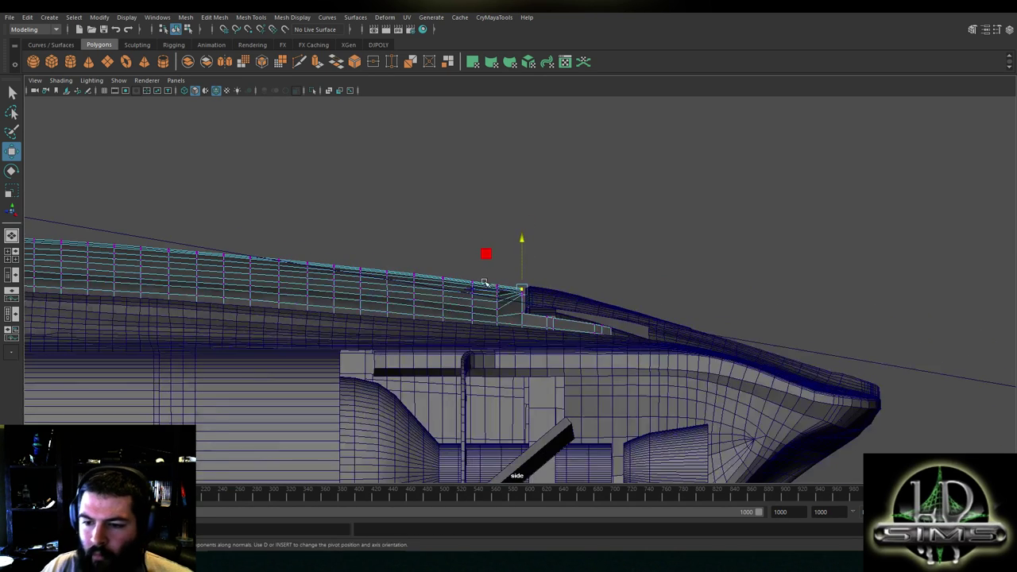
{"action": "scroll", "coordinate": [475, 285], "scroll_direction": "down", "scroll_amount": 1}
{"action": "scroll", "coordinate": [474, 284], "scroll_direction": "down", "scroll_amount": 3}
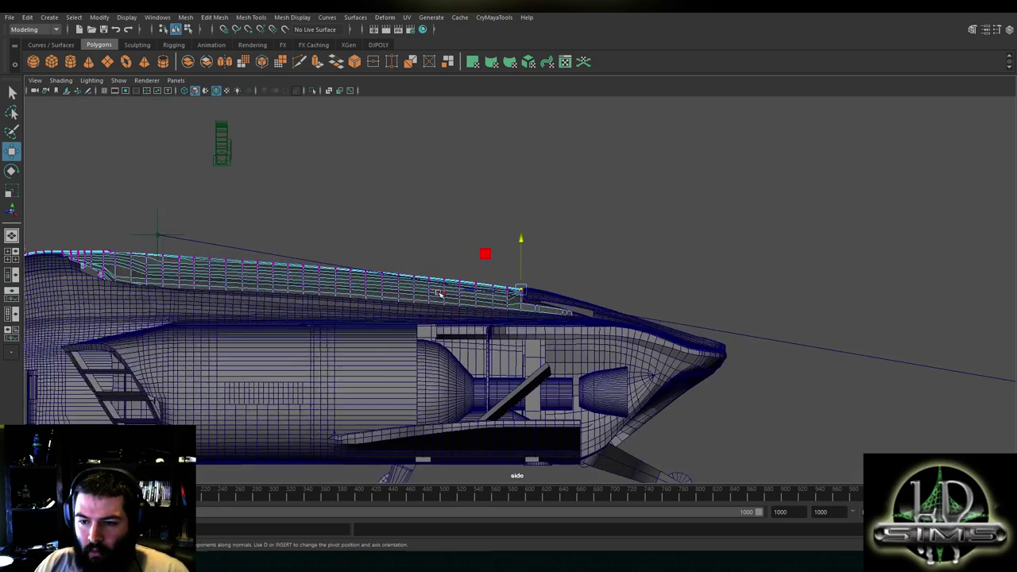
{"action": "scroll", "coordinate": [472, 281], "scroll_direction": "up", "scroll_amount": 5}
{"action": "scroll", "coordinate": [473, 283], "scroll_direction": "up", "scroll_amount": 8}
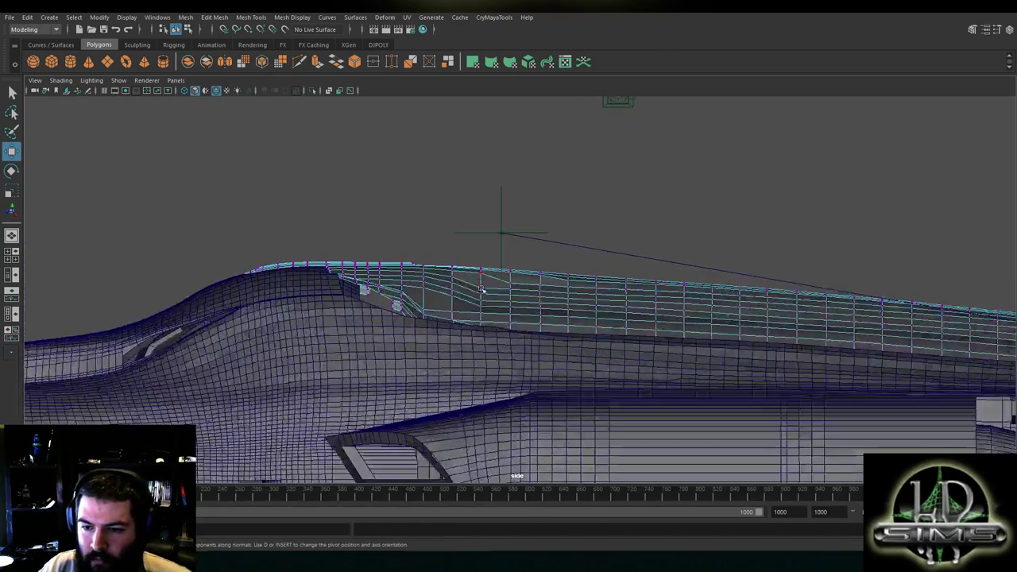
Raise the uneven upper-row vertices along the front section of the roof panel to smooth its top edge
{"action": "left_click_drag", "start_coordinate": [502, 271], "coordinate": [498, 228]}
{"action": "left_click", "coordinate": [576, 273]}
{"action": "left_click_drag", "start_coordinate": [577, 253], "coordinate": [578, 234]}
{"action": "middle_click_drag", "start_coordinate": [669, 270], "coordinate": [480, 260], "text": "alt"}
{"action": "left_click", "coordinate": [462, 254]}
{"action": "left_click", "coordinate": [463, 228]}
{"action": "left_click", "coordinate": [461, 247]}
{"action": "left_click_drag", "start_coordinate": [461, 255], "coordinate": [463, 226]}
{"action": "left_click", "coordinate": [463, 239]}
{"action": "left_click", "coordinate": [388, 237]}
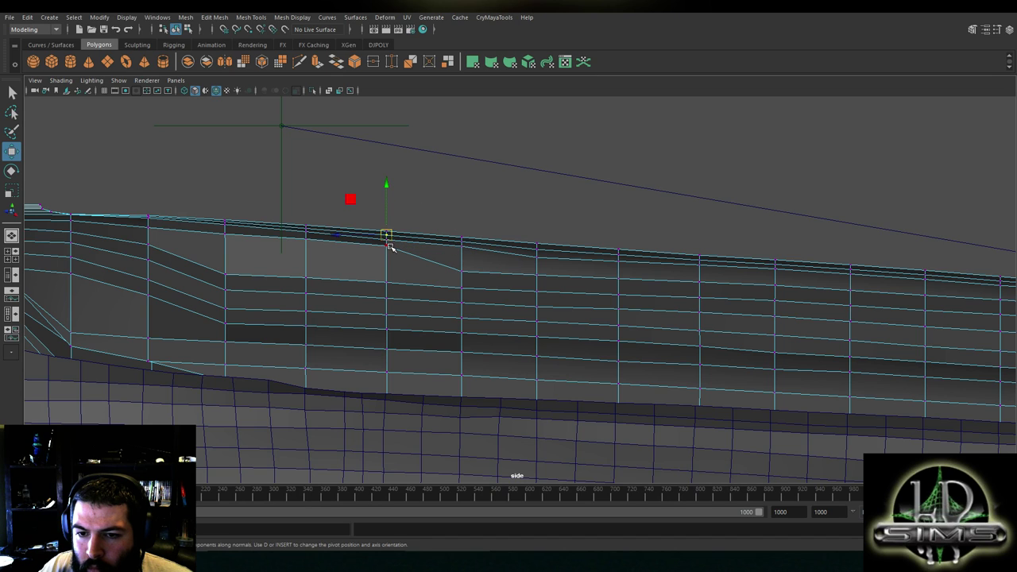
{"action": "scroll", "coordinate": [382, 235], "scroll_direction": "up", "scroll_amount": 3}
{"action": "left_click_drag", "start_coordinate": [354, 220], "coordinate": [345, 202]}
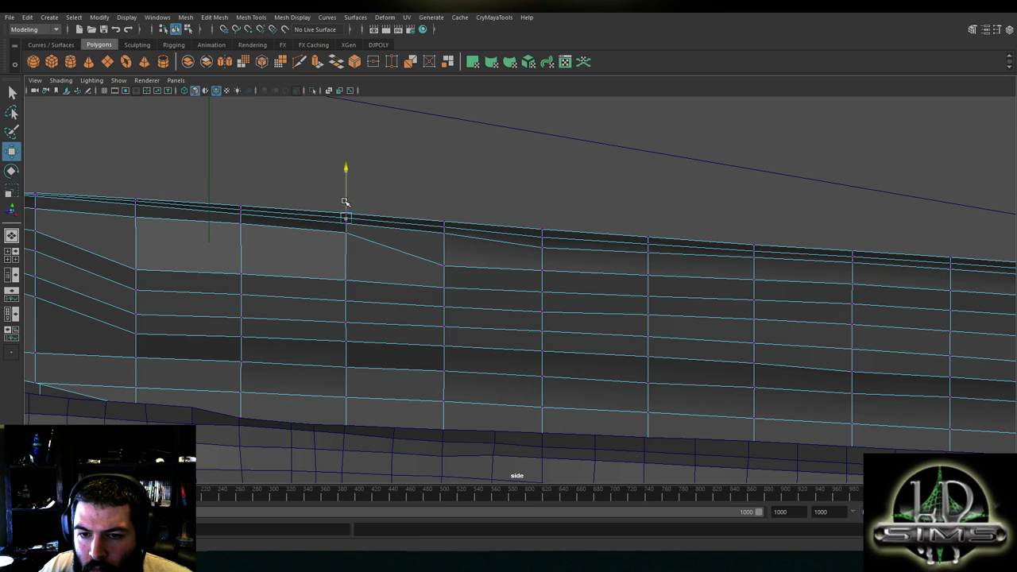
Align the second- and third-row vertices of two columns further back with the panel's top edge
{"action": "left_click", "coordinate": [542, 239]}
{"action": "left_click", "coordinate": [543, 248]}
{"action": "mouse_move", "coordinate": [542, 233]}
{"action": "left_mouse_down"}
{"action": "mouse_move", "coordinate": [556, 231]}
{"action": "mouse_move", "coordinate": [542, 217]}
{"action": "mouse_move", "coordinate": [534, 246]}
{"action": "left_mouse_up"}
{"action": "left_click", "coordinate": [655, 256]}
{"action": "left_click", "coordinate": [650, 242]}
{"action": "left_click", "coordinate": [651, 251]}
{"action": "left_click_drag", "start_coordinate": [649, 237], "coordinate": [649, 233]}
Fine-tune the upper-row vertices in the middle columns of the roof panel so the rows run evenly
{"action": "middle_click_drag", "start_coordinate": [666, 241], "coordinate": [505, 249], "text": "alt"}
{"action": "scroll", "coordinate": [549, 259], "scroll_direction": "up", "scroll_amount": 1}
{"action": "left_click", "coordinate": [602, 260]}
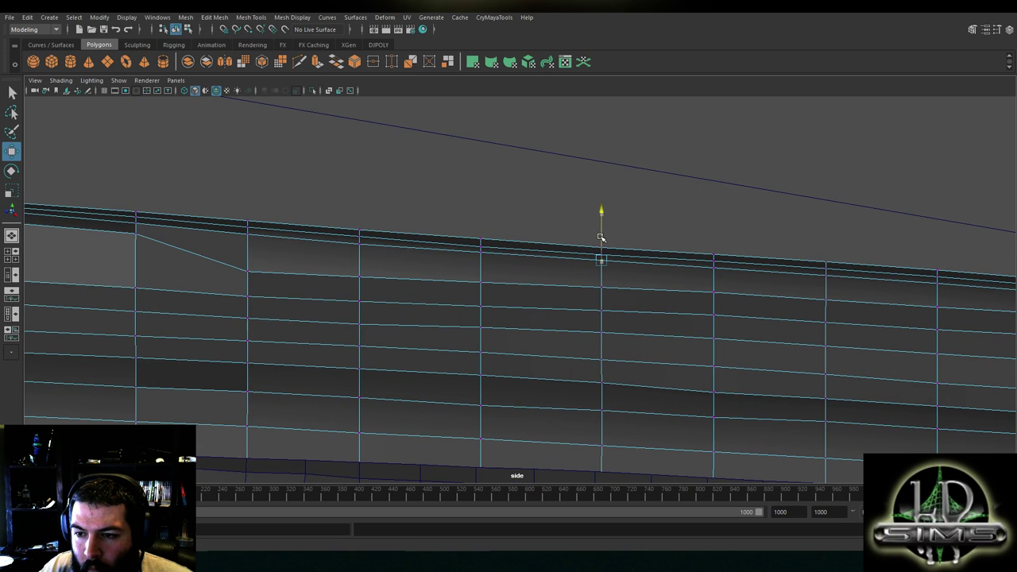
{"action": "left_click_drag", "start_coordinate": [603, 243], "coordinate": [603, 232]}
{"action": "left_click", "coordinate": [482, 244]}
{"action": "left_click_drag", "start_coordinate": [482, 224], "coordinate": [483, 220]}
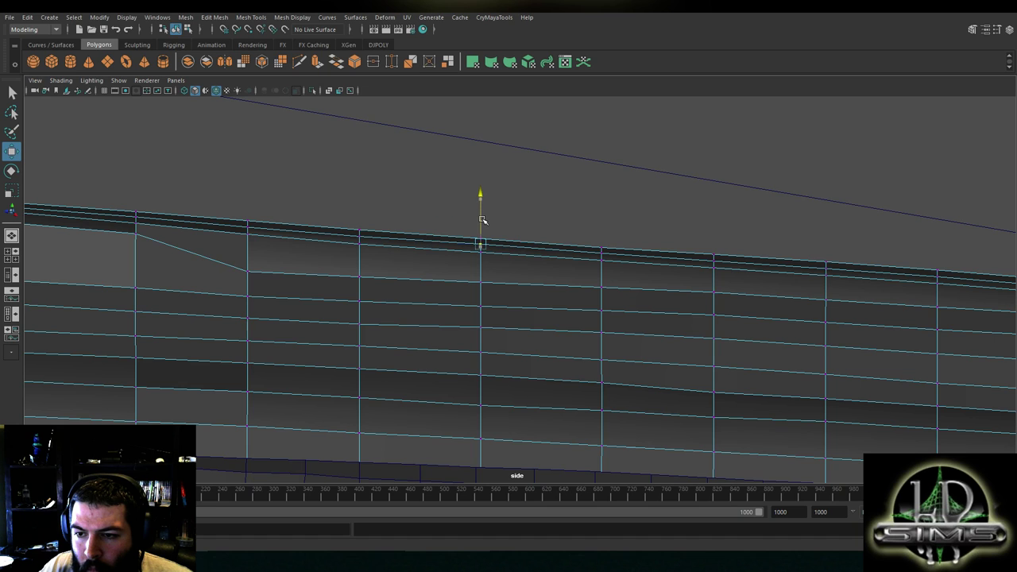
{"action": "left_click", "coordinate": [359, 233]}
{"action": "left_click", "coordinate": [359, 220]}
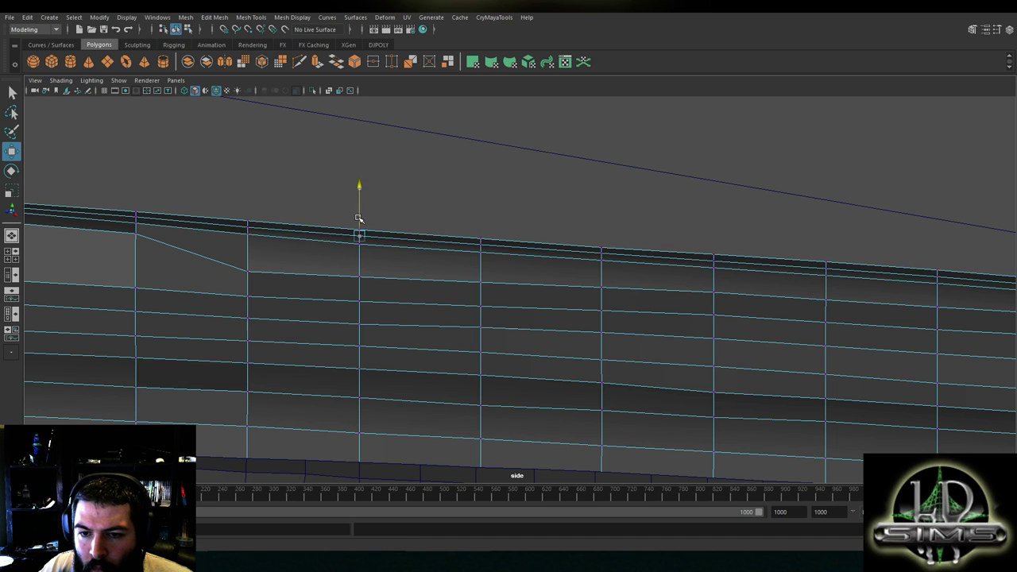
{"action": "left_click", "coordinate": [429, 233]}
{"action": "middle_click_drag", "start_coordinate": [438, 256], "coordinate": [365, 238], "text": "alt"}
{"action": "scroll", "coordinate": [397, 242], "scroll_direction": "up", "scroll_amount": 1}
{"action": "left_click", "coordinate": [528, 238]}
Raise the fourth-row vertex on the roof panel's rear end edge, undoing misplaced moves
{"action": "mouse_move", "coordinate": [824, 284]}
{"action": "middle_mouse_down", "text": "alt"}
{"action": "mouse_move", "coordinate": [597, 271]}
{"action": "mouse_move", "coordinate": [191, 209]}
{"action": "middle_mouse_up", "text": "alt"}
{"action": "middle_click_drag", "start_coordinate": [890, 263], "coordinate": [84, 191], "text": "alt"}
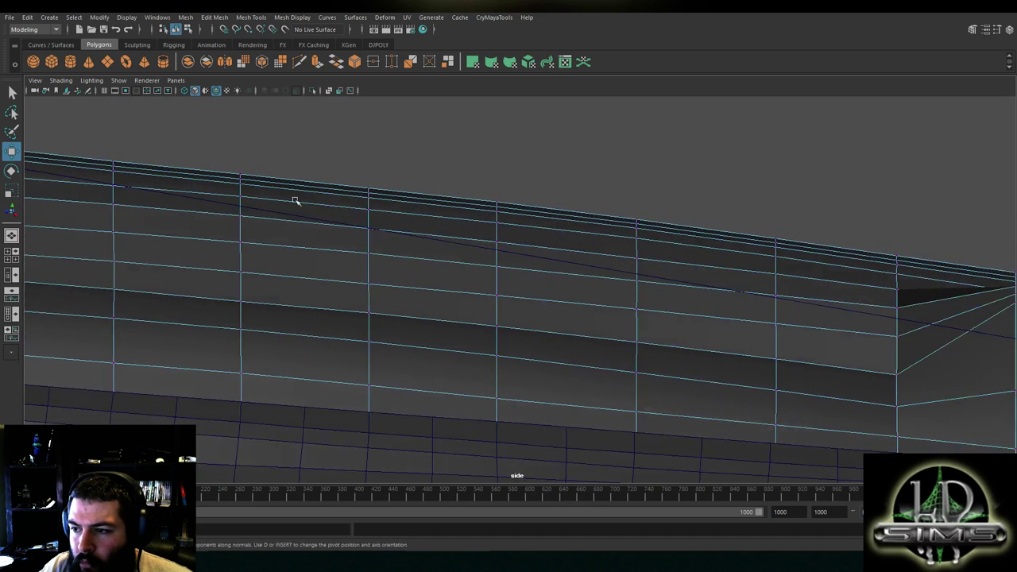
{"action": "middle_click_drag", "start_coordinate": [350, 207], "coordinate": [544, 196], "text": "alt"}
{"action": "middle_click_drag", "start_coordinate": [118, 163], "coordinate": [529, 230], "text": "alt"}
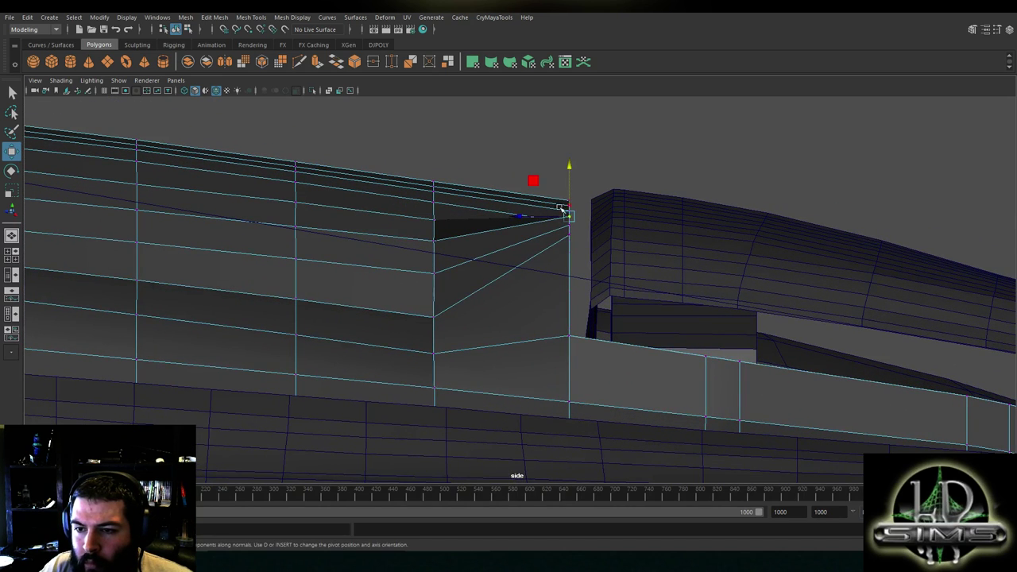
{"action": "mouse_move", "coordinate": [569, 193]}
{"action": "left_mouse_down"}
{"action": "mouse_move", "coordinate": [571, 206]}
{"action": "mouse_move", "coordinate": [575, 191]}
{"action": "left_mouse_up"}
{"action": "key", "text": "ctrl+z"}
{"action": "key", "text": "ctrl+z"}
{"action": "scroll", "coordinate": [521, 228], "scroll_direction": "up", "scroll_amount": 1}
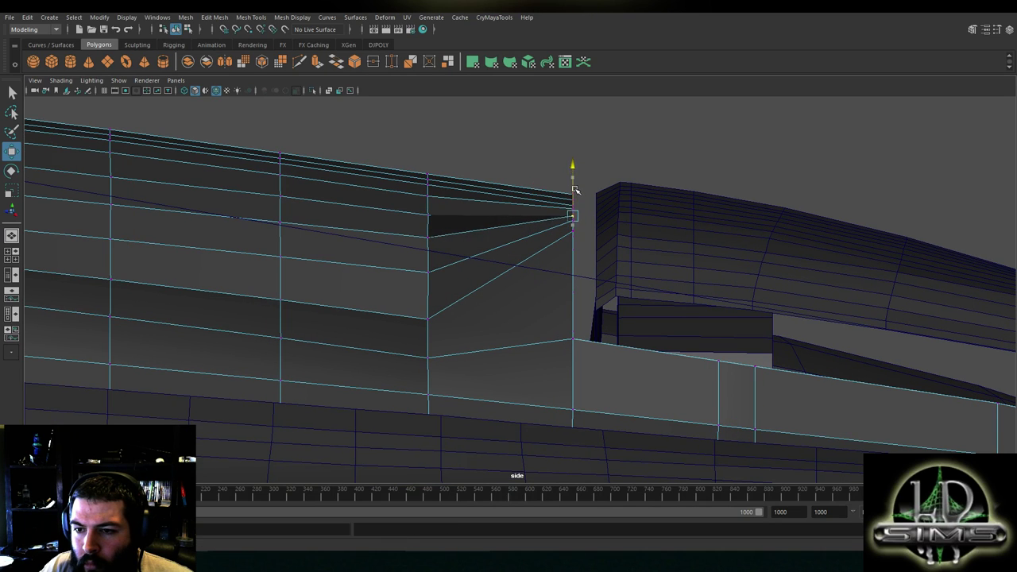
Raise the fourth-row vertices in the columns just ahead of the panel's rear end toward the rows above
{"action": "left_click", "coordinate": [428, 211]}
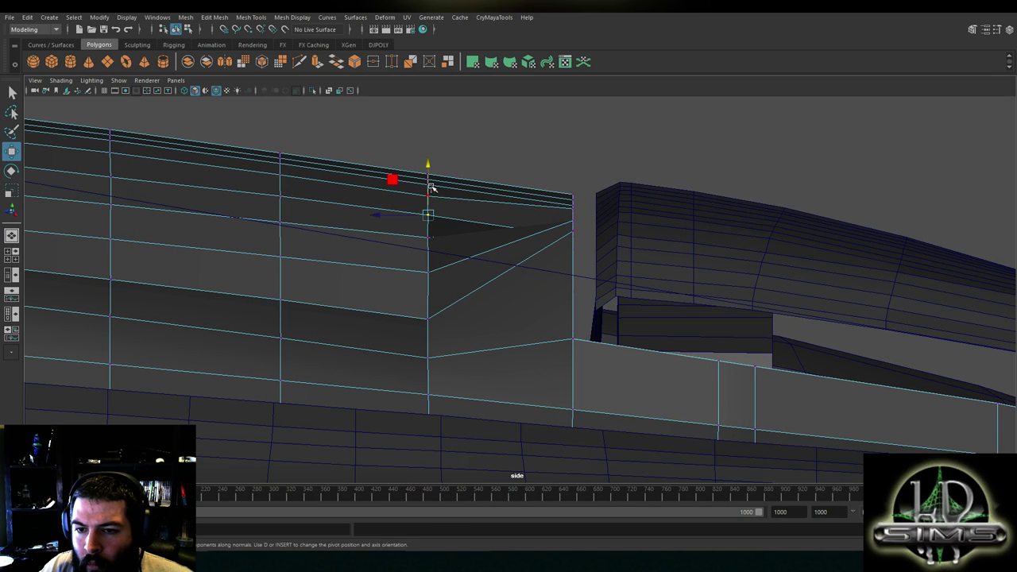
{"action": "left_click_drag", "start_coordinate": [429, 198], "coordinate": [428, 172]}
{"action": "left_click", "coordinate": [430, 192]}
{"action": "left_click", "coordinate": [281, 170]}
{"action": "middle_click_drag", "start_coordinate": [282, 170], "coordinate": [480, 210], "text": "alt"}
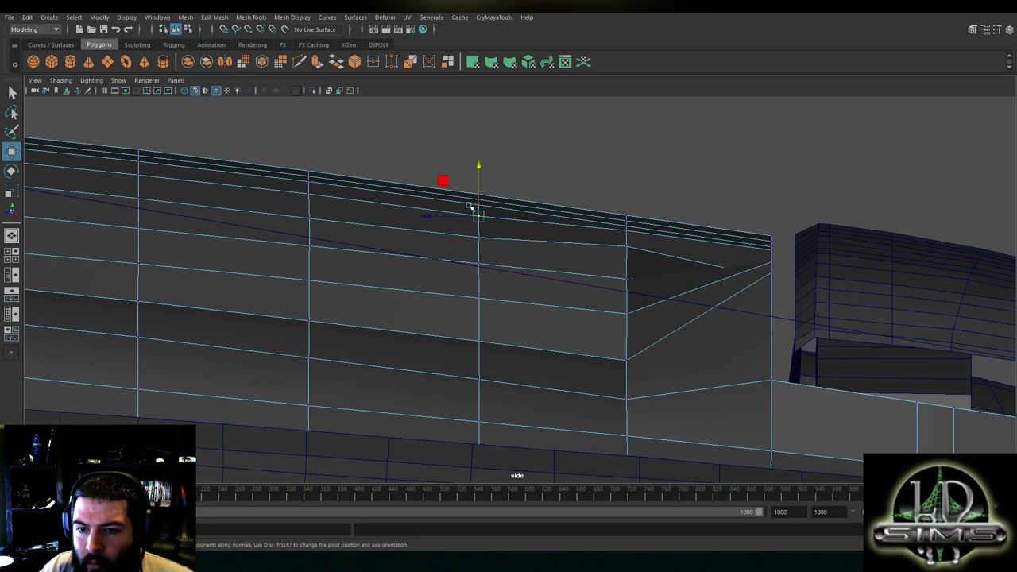
{"action": "middle_click_drag", "start_coordinate": [285, 186], "coordinate": [447, 221], "text": "alt"}
{"action": "left_click", "coordinate": [468, 225]}
{"action": "left_click_drag", "start_coordinate": [472, 205], "coordinate": [472, 197]}
{"action": "middle_click_drag", "start_coordinate": [399, 201], "coordinate": [465, 213], "text": "alt"}
{"action": "left_click", "coordinate": [466, 213]}
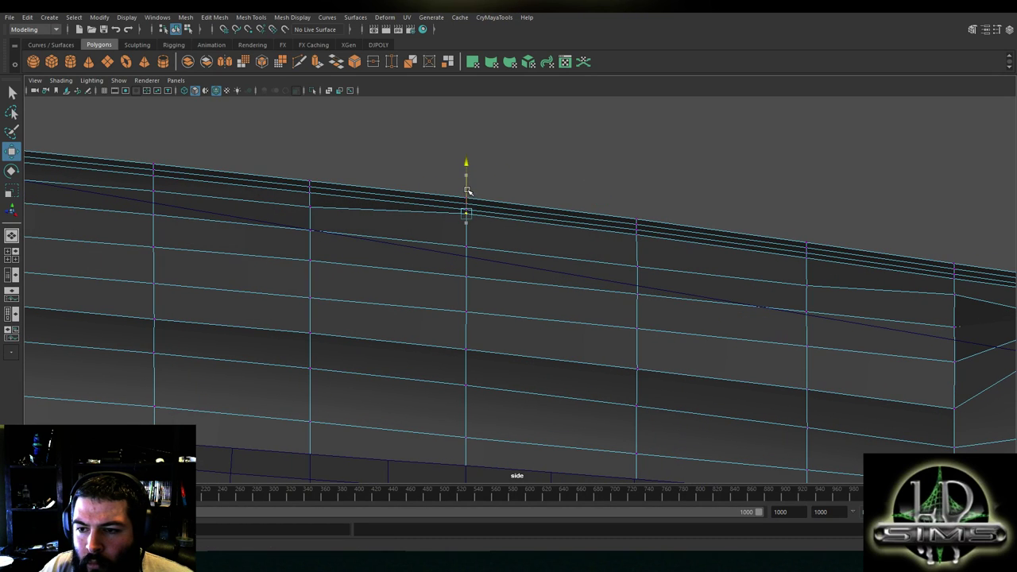
Continue forward from the rear columns, raising the fourth-row vertices of the next three columns close to the third row
{"action": "middle_click_drag", "start_coordinate": [314, 205], "coordinate": [413, 208], "text": "alt"}
{"action": "middle_click_drag", "start_coordinate": [413, 209], "coordinate": [445, 211], "text": "alt"}
{"action": "left_click", "coordinate": [442, 203]}
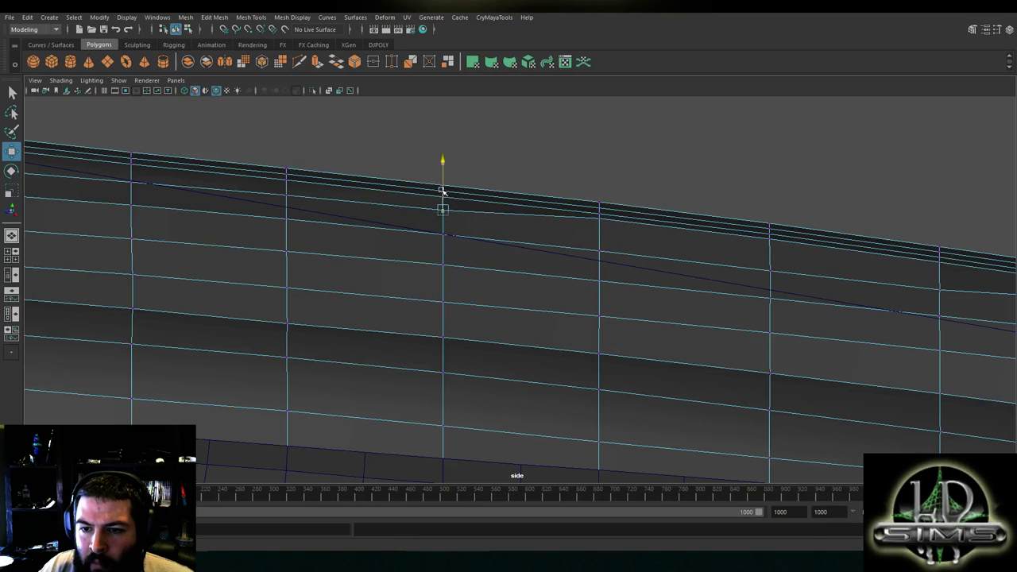
{"action": "left_click_drag", "start_coordinate": [443, 183], "coordinate": [443, 182]}
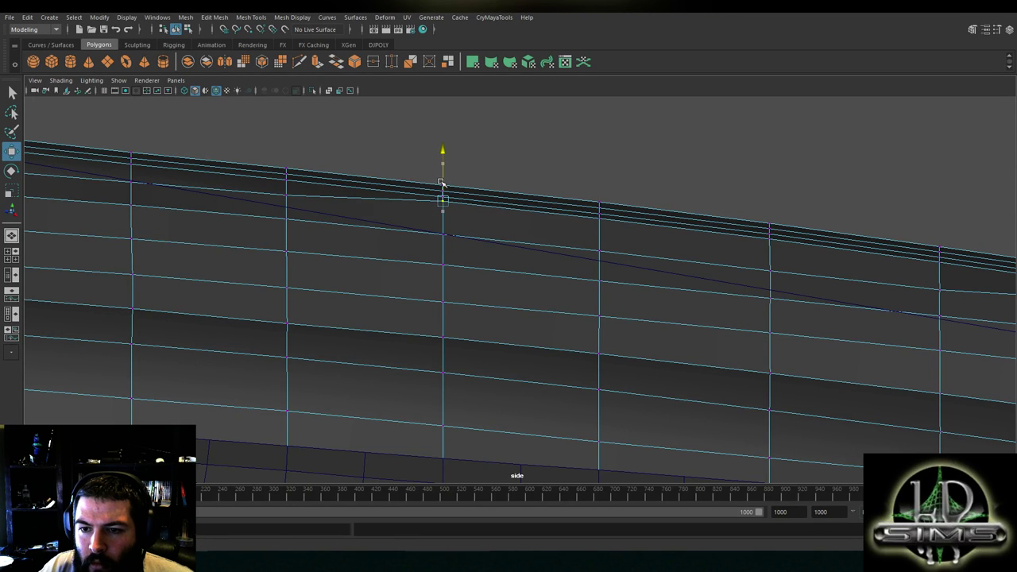
{"action": "middle_click_drag", "start_coordinate": [426, 196], "coordinate": [470, 193], "text": "alt"}
{"action": "left_click_drag", "start_coordinate": [488, 177], "coordinate": [487, 169]}
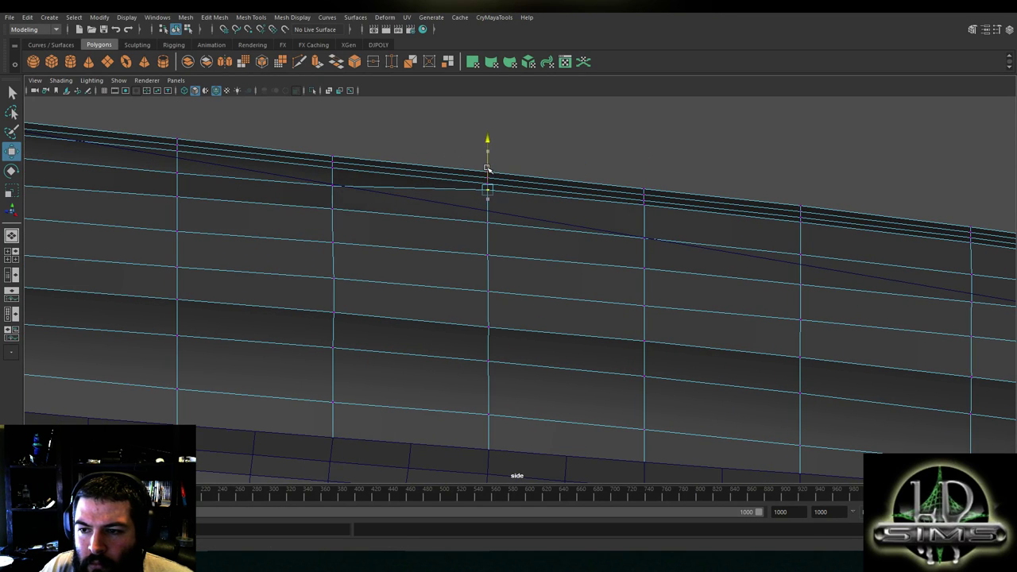
{"action": "middle_click_drag", "start_coordinate": [349, 173], "coordinate": [515, 184], "text": "alt"}
{"action": "left_click", "coordinate": [499, 196]}
{"action": "left_click_drag", "start_coordinate": [499, 178], "coordinate": [496, 166]}
Raise the fourth-row vertices in three more columns toward the middle of the roof panel
{"action": "middle_click_drag", "start_coordinate": [352, 177], "coordinate": [497, 197], "text": "alt"}
{"action": "left_click", "coordinate": [489, 203]}
{"action": "left_click_drag", "start_coordinate": [489, 183], "coordinate": [492, 168]}
{"action": "middle_click_drag", "start_coordinate": [351, 168], "coordinate": [488, 179], "text": "alt"}
{"action": "left_click", "coordinate": [460, 199]}
{"action": "left_click_drag", "start_coordinate": [463, 174], "coordinate": [462, 162]}
{"action": "left_click", "coordinate": [293, 185]}
{"action": "left_click_drag", "start_coordinate": [294, 163], "coordinate": [295, 148]}
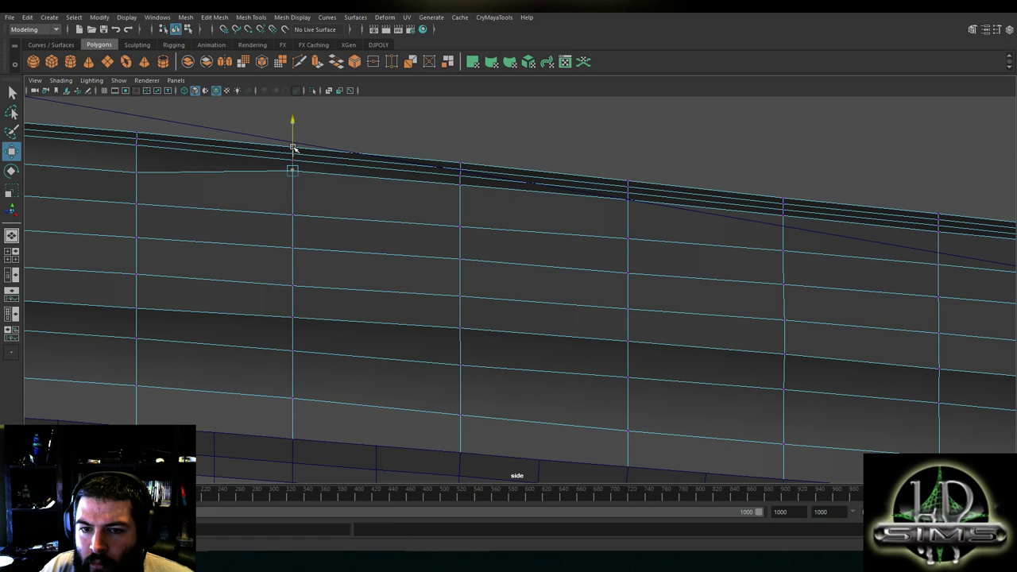
Lift the fourth-row vertices of the following three columns in the panel's middle section to match those behind
{"action": "middle_click_drag", "start_coordinate": [121, 171], "coordinate": [338, 179], "text": "alt"}
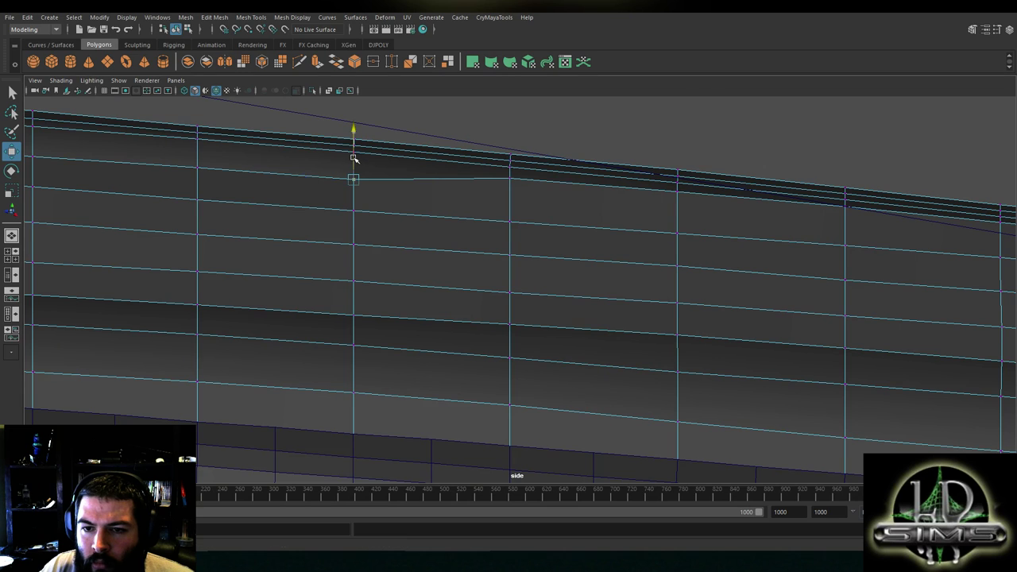
{"action": "middle_click_drag", "start_coordinate": [333, 170], "coordinate": [406, 183], "text": "alt"}
{"action": "left_click_drag", "start_coordinate": [426, 172], "coordinate": [425, 172]}
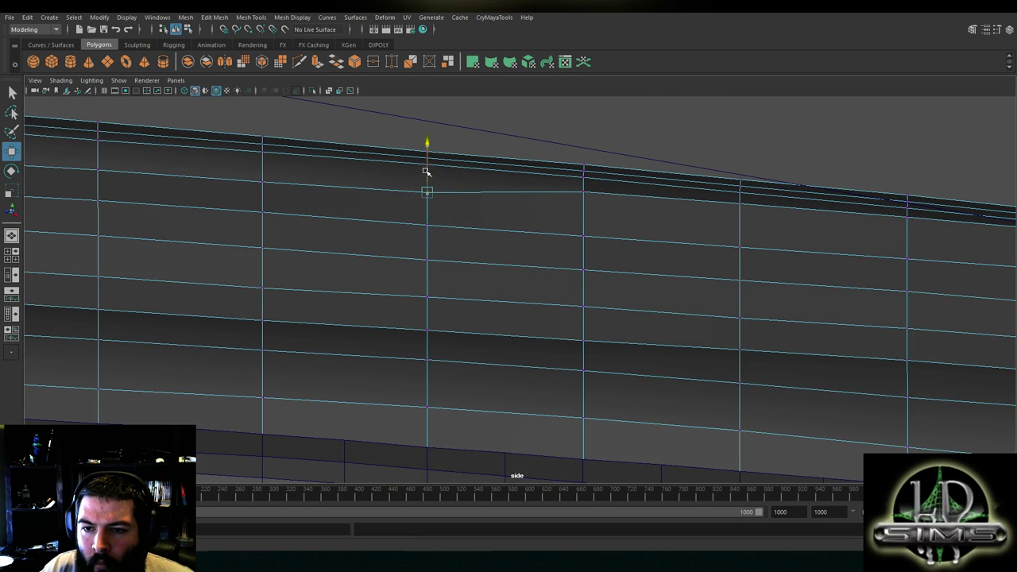
{"action": "middle_click_drag", "start_coordinate": [205, 174], "coordinate": [368, 190], "text": "alt"}
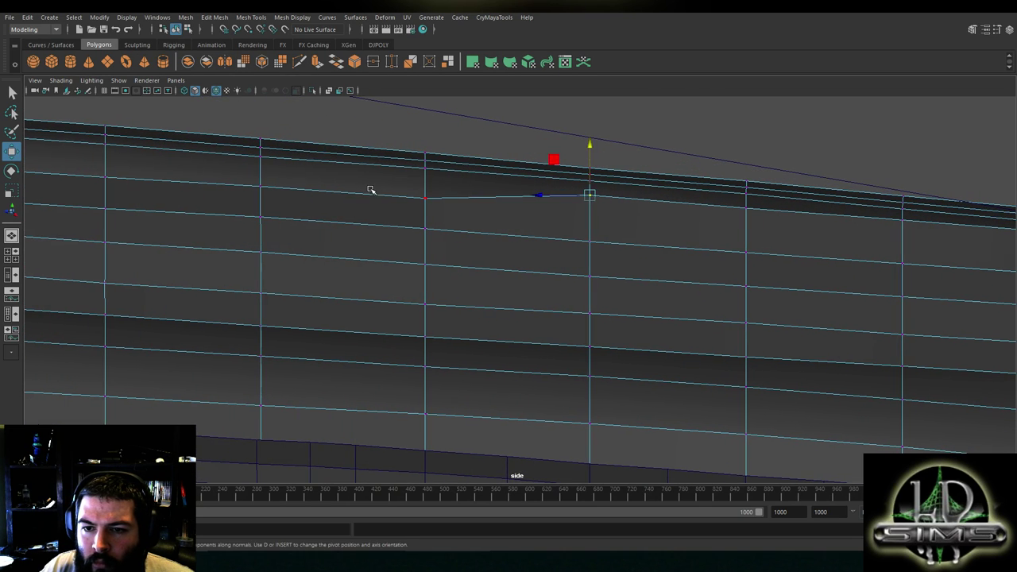
{"action": "left_click_drag", "start_coordinate": [423, 173], "coordinate": [426, 158]}
{"action": "middle_click_drag", "start_coordinate": [311, 164], "coordinate": [460, 172], "text": "alt"}
{"action": "left_click", "coordinate": [411, 192]}
{"action": "left_click_drag", "start_coordinate": [412, 164], "coordinate": [411, 152]}
Raise the fourth-row vertices of four further columns, working toward the front of the roof panel
{"action": "middle_click_drag", "start_coordinate": [290, 163], "coordinate": [449, 164], "text": "alt"}
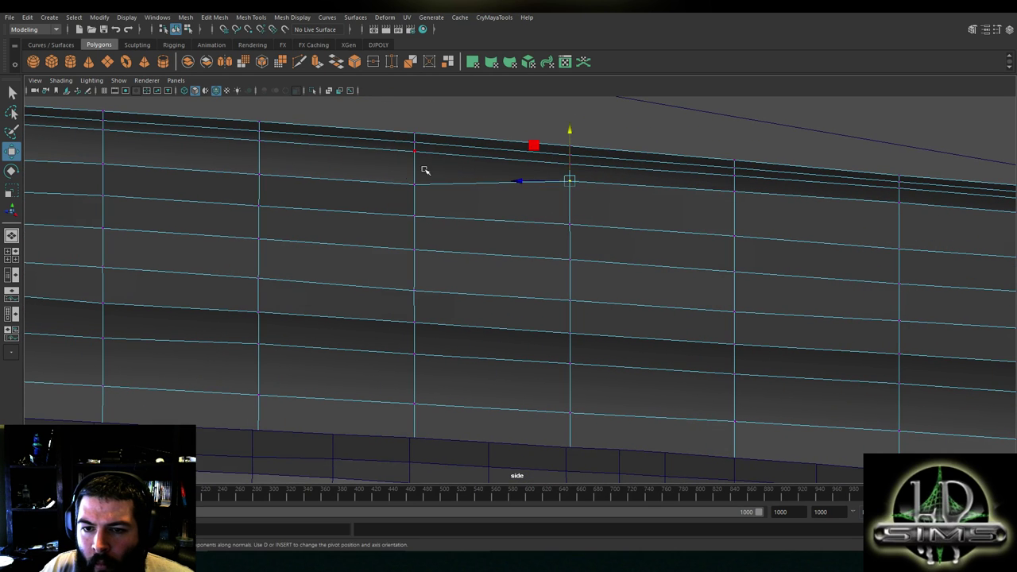
{"action": "left_click_drag", "start_coordinate": [414, 163], "coordinate": [415, 147]}
{"action": "middle_click_drag", "start_coordinate": [317, 158], "coordinate": [488, 167], "text": "alt"}
{"action": "left_click", "coordinate": [429, 181]}
{"action": "left_click_drag", "start_coordinate": [431, 163], "coordinate": [431, 149]}
{"action": "middle_click_drag", "start_coordinate": [309, 157], "coordinate": [477, 159], "text": "alt"}
{"action": "left_click", "coordinate": [443, 173]}
{"action": "left_click_drag", "start_coordinate": [444, 155], "coordinate": [445, 146]}
{"action": "middle_click_drag", "start_coordinate": [303, 149], "coordinate": [471, 158], "text": "alt"}
{"action": "left_click", "coordinate": [455, 174]}
{"action": "left_click_drag", "start_coordinate": [456, 158], "coordinate": [458, 143]}
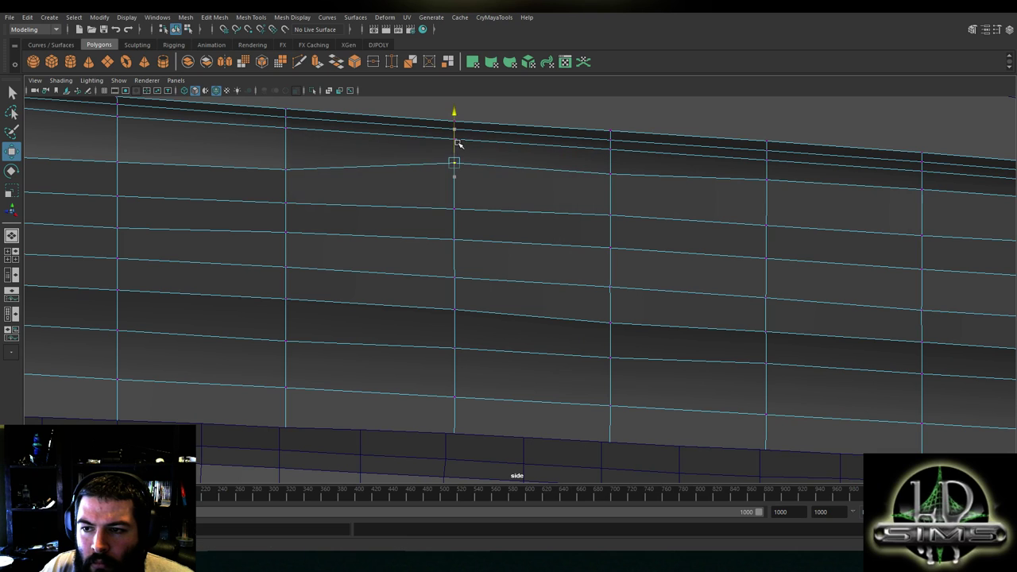
Raise the fourth-row vertices of the next columns toward the front of the roof panel, close to the third row
{"action": "left_click", "coordinate": [611, 169]}
{"action": "middle_click_drag", "start_coordinate": [386, 151], "coordinate": [472, 139], "text": "alt"}
{"action": "left_click", "coordinate": [470, 163]}
{"action": "left_click", "coordinate": [638, 167]}
{"action": "middle_click_drag", "start_coordinate": [334, 149], "coordinate": [513, 139], "text": "alt"}
{"action": "left_click", "coordinate": [513, 181]}
{"action": "left_click", "coordinate": [357, 173]}
{"action": "middle_click_drag", "start_coordinate": [354, 169], "coordinate": [360, 120]}
Lift the fourth-row vertices of two further columns and fine-tune the column behind them to keep the row even
{"action": "left_click", "coordinate": [515, 155]}
{"action": "middle_click_drag", "start_coordinate": [518, 152], "coordinate": [513, 143]}
{"action": "left_click", "coordinate": [676, 166]}
{"action": "left_click", "coordinate": [678, 149]}
{"action": "left_click", "coordinate": [679, 169]}
{"action": "middle_click_drag", "start_coordinate": [679, 158], "coordinate": [679, 152]}
{"action": "middle_click_drag", "start_coordinate": [725, 160], "coordinate": [567, 158], "text": "alt"}
{"action": "left_click", "coordinate": [357, 155]}
{"action": "left_click_drag", "start_coordinate": [354, 139], "coordinate": [354, 135]}
Even out the fourth-row vertices across the adjusted columns so the row runs parallel to the rows above
{"action": "middle_click_drag", "start_coordinate": [398, 131], "coordinate": [452, 217], "text": "alt"}
{"action": "mouse_move", "coordinate": [421, 166]}
{"action": "left_mouse_down"}
{"action": "mouse_move", "coordinate": [399, 227]}
{"action": "mouse_move", "coordinate": [407, 193]}
{"action": "mouse_move", "coordinate": [409, 225]}
{"action": "left_mouse_up"}
{"action": "left_click", "coordinate": [408, 224]}
{"action": "left_click", "coordinate": [411, 237]}
{"action": "middle_click_drag", "start_coordinate": [569, 238], "coordinate": [376, 201], "text": "alt"}
{"action": "left_click", "coordinate": [557, 230]}
{"action": "left_click_drag", "start_coordinate": [551, 211], "coordinate": [552, 205]}
{"action": "left_click", "coordinate": [383, 217]}
{"action": "left_click_drag", "start_coordinate": [383, 197], "coordinate": [383, 196]}
{"action": "left_click", "coordinate": [707, 230]}
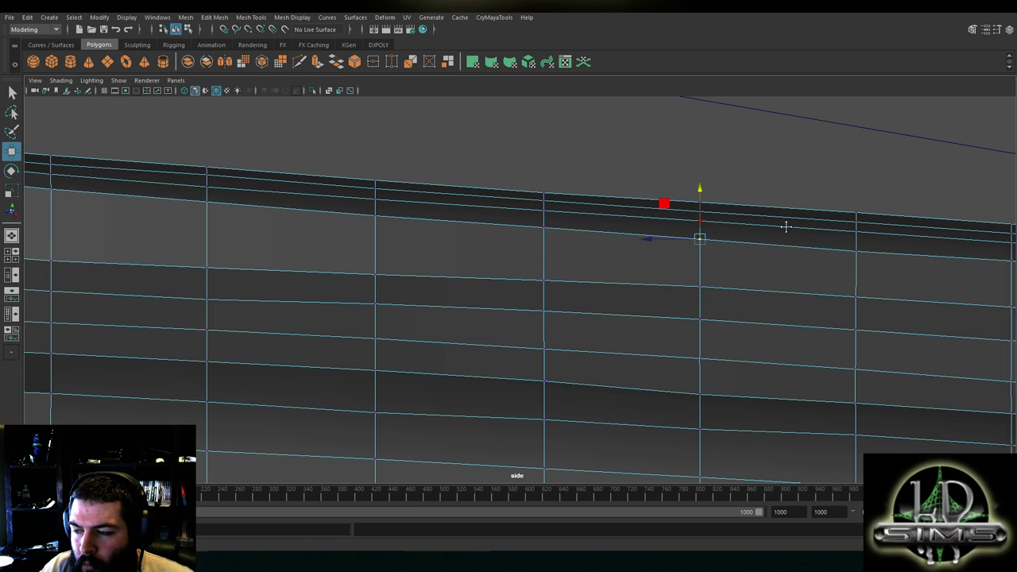
{"action": "middle_click_drag", "start_coordinate": [803, 228], "coordinate": [461, 183], "text": "alt"}
{"action": "left_click", "coordinate": [523, 210]}
{"action": "middle_click_drag", "start_coordinate": [522, 208], "coordinate": [646, 192]}
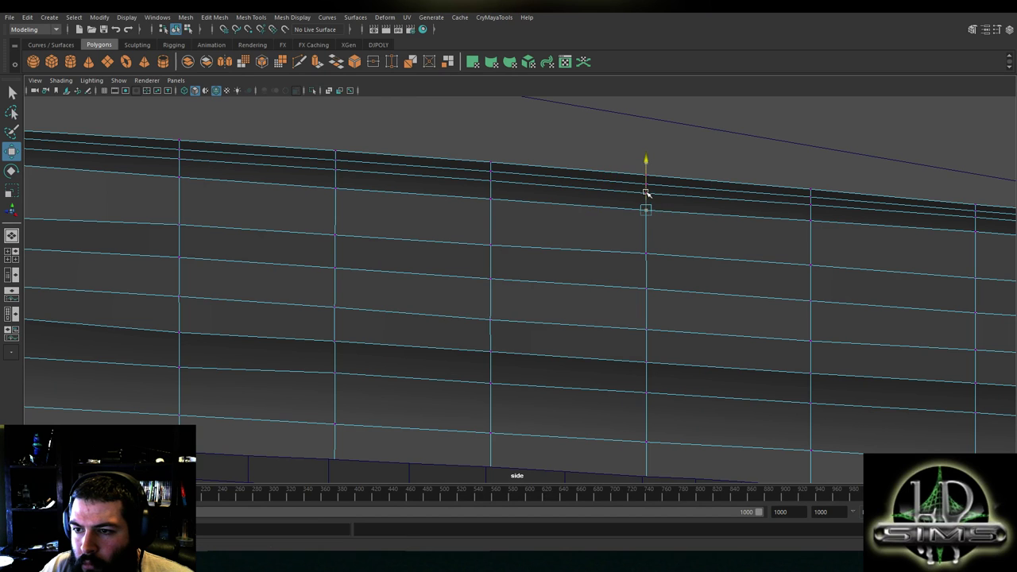
Adjust the vertex heights in the column where the panel's stepped rear section meets the long main section
{"action": "scroll", "coordinate": [525, 194], "scroll_direction": "down", "scroll_amount": 7}
{"action": "middle_click_drag", "start_coordinate": [297, 210], "coordinate": [620, 248], "text": "alt"}
{"action": "scroll", "coordinate": [475, 284], "scroll_direction": "up", "scroll_amount": 3}
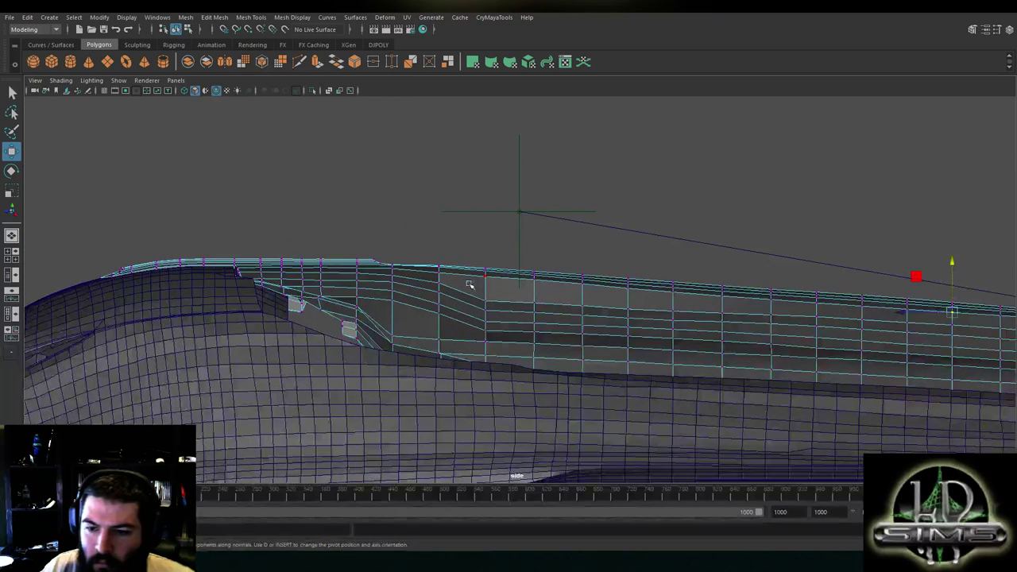
{"action": "scroll", "coordinate": [441, 252], "scroll_direction": "up", "scroll_amount": 2}
{"action": "left_click_drag", "start_coordinate": [290, 248], "coordinate": [289, 239]}
{"action": "left_click", "coordinate": [289, 276]}
{"action": "left_click_drag", "start_coordinate": [287, 258], "coordinate": [288, 271]}
{"action": "left_click", "coordinate": [290, 291]}
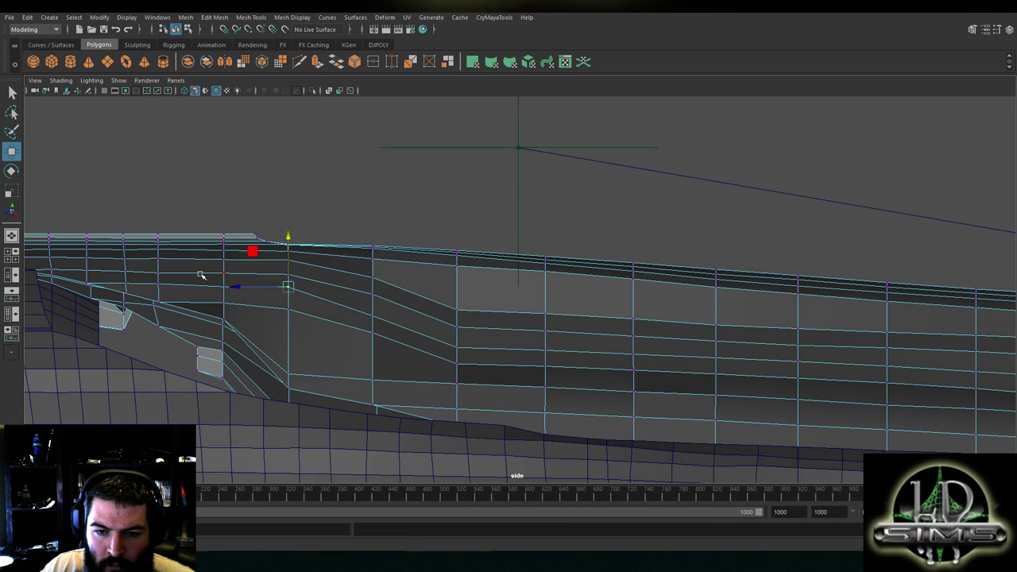
Raise the vertex at the rear corner of the panel, beside the notched lower edge
{"action": "middle_click_drag", "start_coordinate": [200, 275], "coordinate": [413, 274], "text": "alt"}
{"action": "scroll", "coordinate": [382, 302], "scroll_direction": "up", "scroll_amount": 4}
{"action": "middle_click_drag", "start_coordinate": [259, 257], "coordinate": [445, 256], "text": "alt"}
{"action": "scroll", "coordinate": [344, 273], "scroll_direction": "up", "scroll_amount": 2}
{"action": "left_click", "coordinate": [248, 240]}
{"action": "left_click_drag", "start_coordinate": [223, 229], "coordinate": [221, 213]}
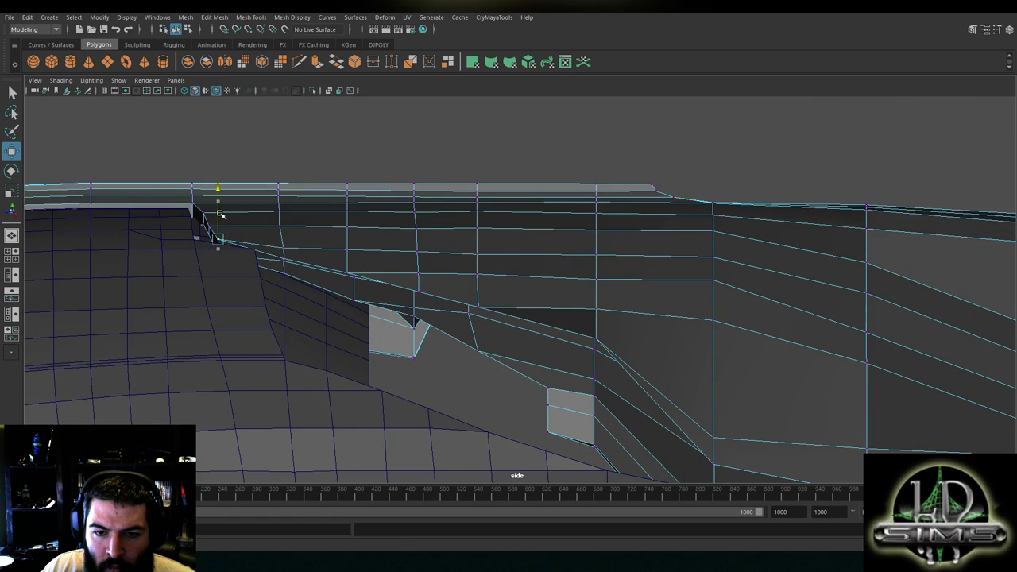
Raise the vertices above the notched lower edge in the next four rear columns and refine the rows just above them
{"action": "left_click", "coordinate": [286, 238]}
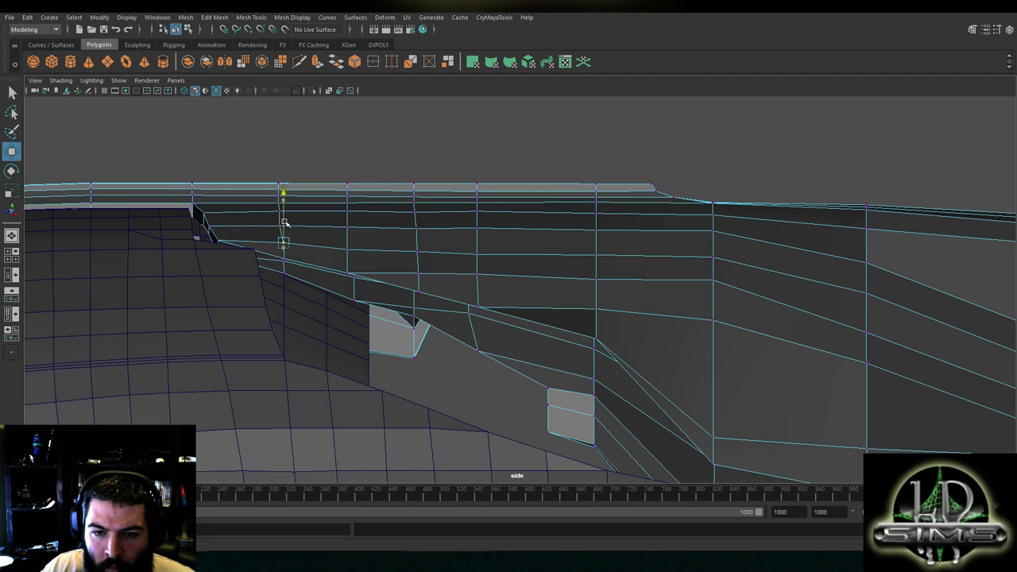
{"action": "left_click", "coordinate": [233, 226]}
{"action": "left_click_drag", "start_coordinate": [345, 231], "coordinate": [348, 224]}
{"action": "left_click", "coordinate": [418, 243]}
{"action": "left_click_drag", "start_coordinate": [417, 230], "coordinate": [420, 222]}
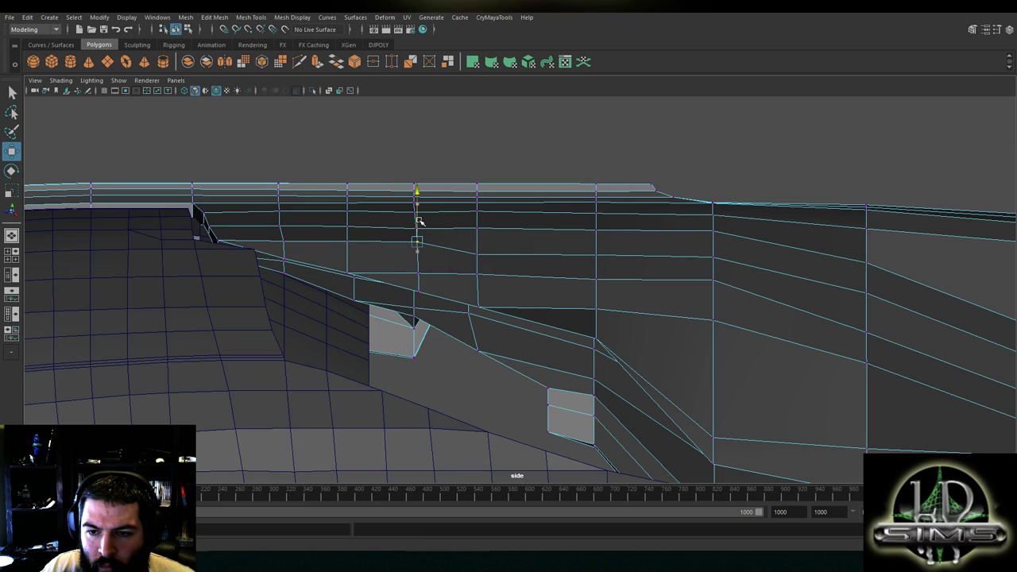
{"action": "left_click", "coordinate": [476, 255]}
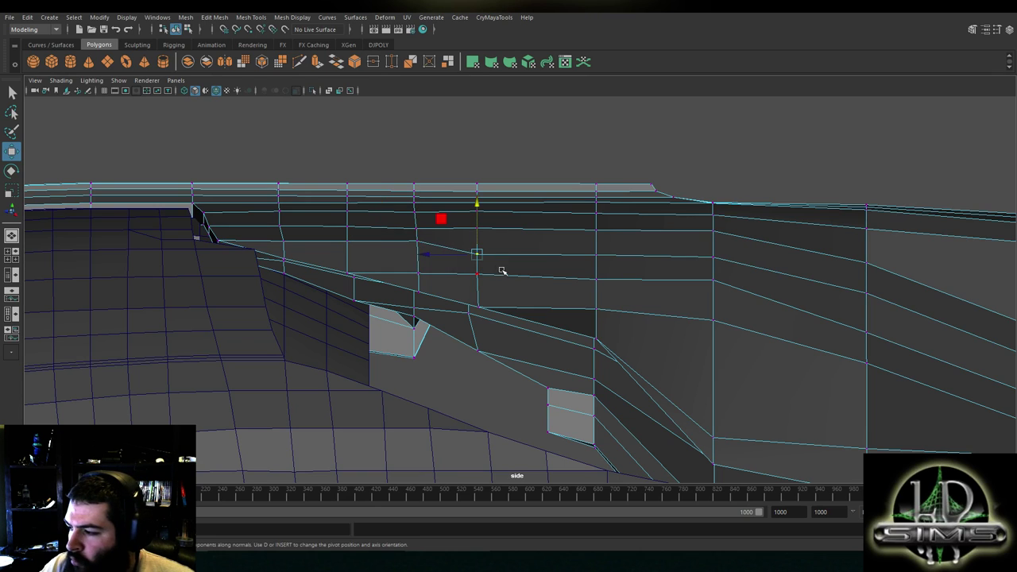
{"action": "left_click_drag", "start_coordinate": [480, 239], "coordinate": [480, 213]}
{"action": "left_click", "coordinate": [416, 226]}
{"action": "left_click_drag", "start_coordinate": [416, 212], "coordinate": [417, 209]}
{"action": "left_click", "coordinate": [479, 213]}
Adjust the upper vertices at the transition columns and raise the fifth-row vertex of the first sloped column toward the fourth row
{"action": "middle_click_drag", "start_coordinate": [472, 240], "coordinate": [330, 222], "text": "alt"}
{"action": "scroll", "coordinate": [437, 262], "scroll_direction": "up", "scroll_amount": 1}
{"action": "left_click", "coordinate": [381, 230]}
{"action": "left_click", "coordinate": [383, 236]}
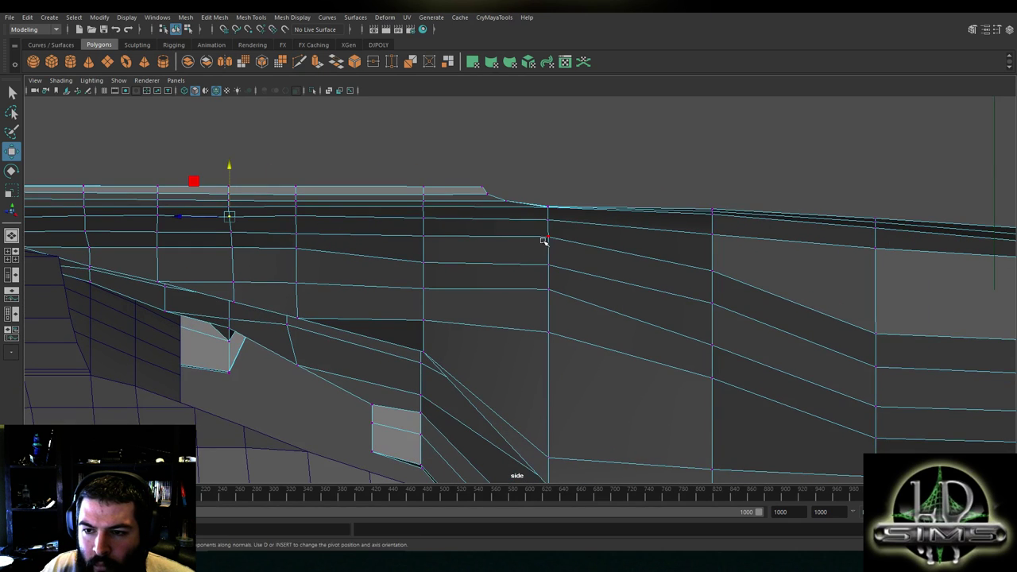
{"action": "middle_click_drag", "start_coordinate": [660, 257], "coordinate": [608, 230], "text": "alt"}
{"action": "left_click_drag", "start_coordinate": [607, 204], "coordinate": [608, 189]}
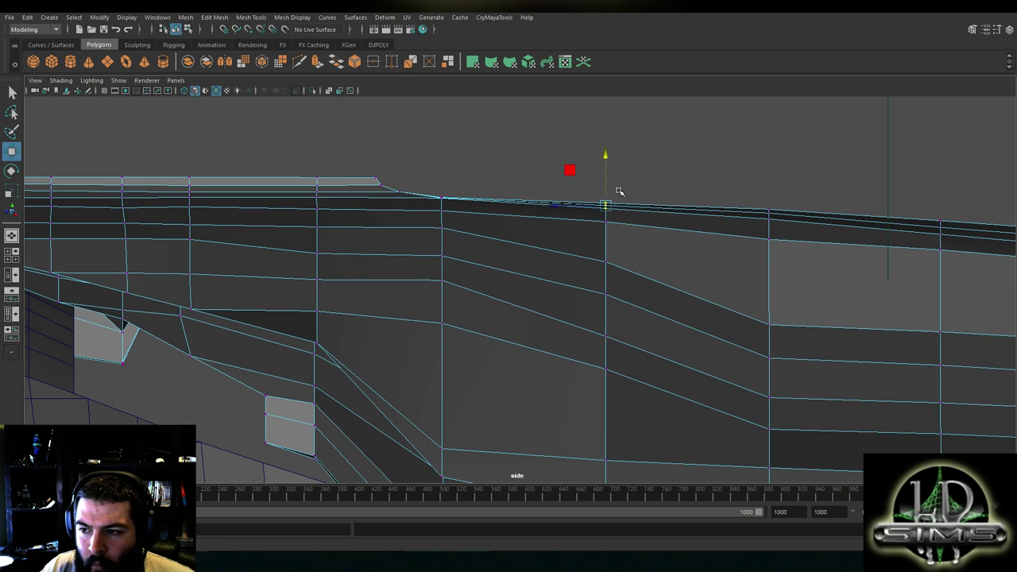
{"action": "middle_click_drag", "start_coordinate": [778, 203], "coordinate": [550, 205], "text": "alt"}
{"action": "mouse_move", "coordinate": [550, 205]}
{"action": "left_mouse_down"}
{"action": "mouse_move", "coordinate": [537, 225]}
{"action": "mouse_move", "coordinate": [540, 215]}
{"action": "left_mouse_up"}
{"action": "left_click", "coordinate": [379, 222]}
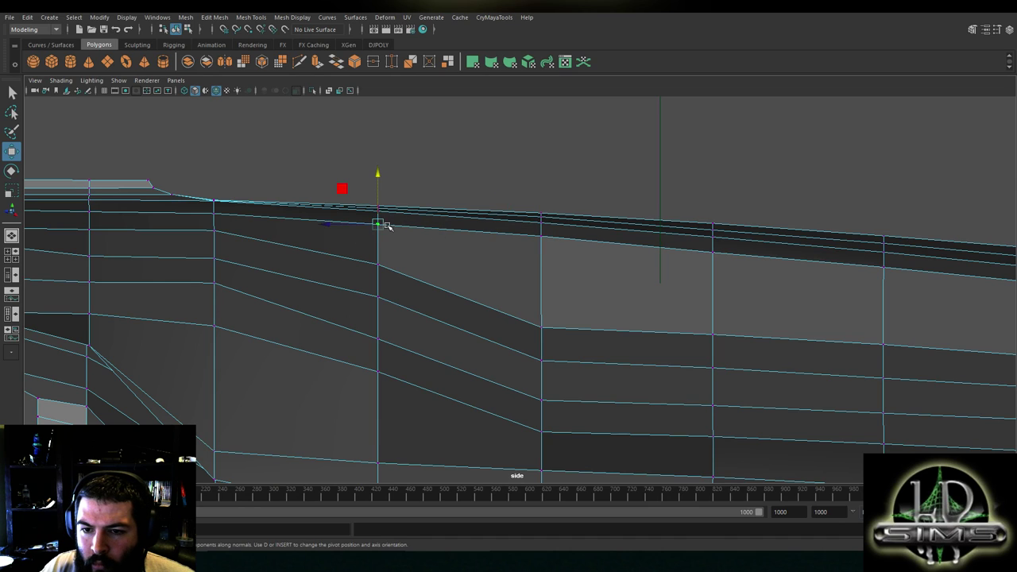
{"action": "left_click_drag", "start_coordinate": [378, 193], "coordinate": [381, 214]}
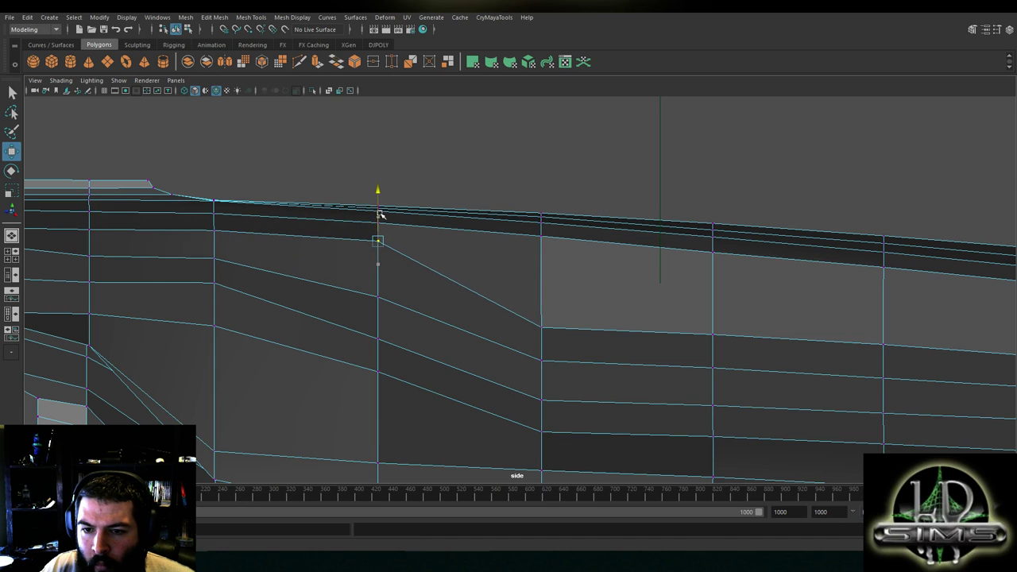
Raise the fifth-row vertex at the foot of the slope close to the fourth row, undoing and repeating the move
{"action": "left_click", "coordinate": [546, 306]}
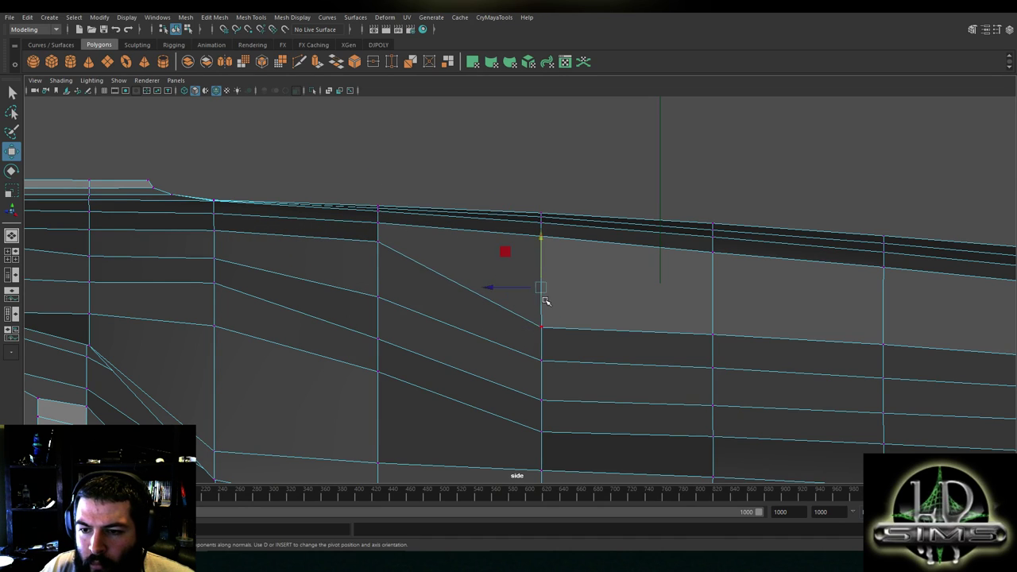
{"action": "left_click_drag", "start_coordinate": [542, 305], "coordinate": [550, 230]}
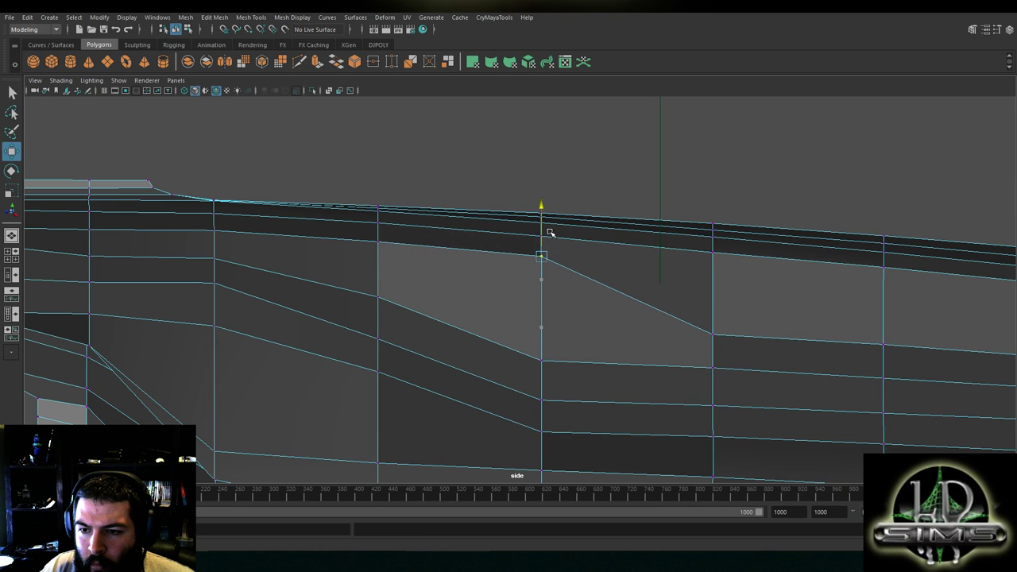
{"action": "middle_click_drag", "start_coordinate": [549, 230], "coordinate": [516, 242], "text": "alt"}
{"action": "key", "text": "ctrl+z"}
{"action": "key", "text": "ctrl+z"}
{"action": "left_click_drag", "start_coordinate": [538, 292], "coordinate": [542, 230]}
Raise the fifth-row vertex of the next column forward and fine-tune the one in the column behind it
{"action": "middle_click_drag", "start_coordinate": [543, 230], "coordinate": [364, 215], "text": "alt"}
{"action": "left_click", "coordinate": [530, 307]}
{"action": "left_click_drag", "start_coordinate": [527, 282], "coordinate": [532, 227]}
{"action": "left_click", "coordinate": [360, 239]}
{"action": "left_click", "coordinate": [359, 224]}
{"action": "left_click", "coordinate": [361, 239]}
{"action": "left_click_drag", "start_coordinate": [363, 230], "coordinate": [363, 224]}
Lift the fifth-row vertices of the following two columns up toward the fourth row
{"action": "middle_click_drag", "start_coordinate": [534, 257], "coordinate": [375, 236], "text": "alt"}
{"action": "left_click", "coordinate": [532, 303]}
{"action": "left_click_drag", "start_coordinate": [533, 278], "coordinate": [535, 226]}
{"action": "middle_click_drag", "start_coordinate": [601, 248], "coordinate": [410, 224], "text": "alt"}
{"action": "left_click", "coordinate": [501, 284]}
{"action": "left_click_drag", "start_coordinate": [507, 261], "coordinate": [509, 212]}
Raise one more column's fifth-row vertex and even out the fifth row in the columns just behind it
{"action": "middle_click_drag", "start_coordinate": [681, 275], "coordinate": [473, 271], "text": "alt"}
{"action": "left_click", "coordinate": [469, 276]}
{"action": "left_click", "coordinate": [467, 279]}
{"action": "left_click_drag", "start_coordinate": [467, 260], "coordinate": [466, 221]}
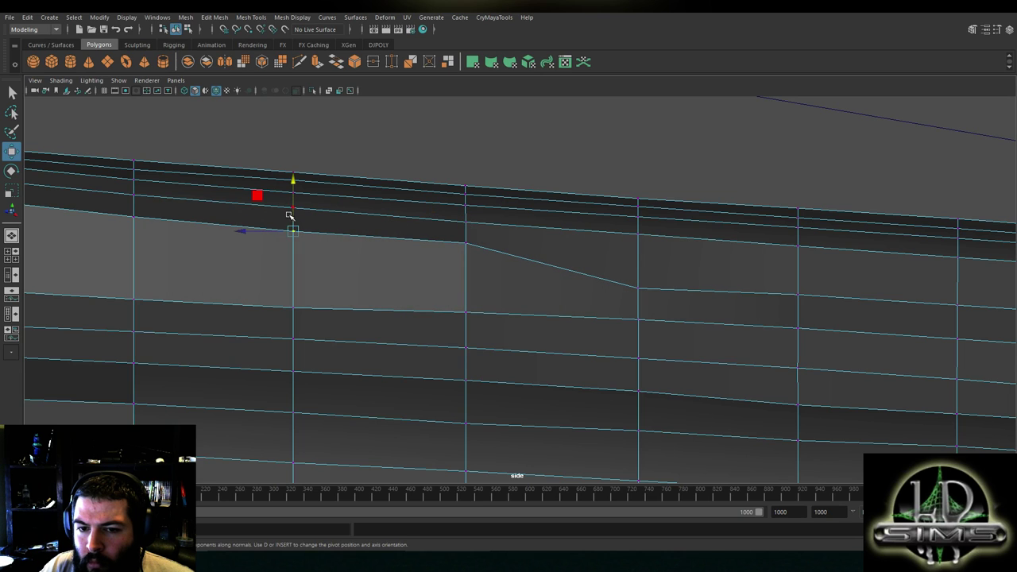
{"action": "middle_click_drag", "start_coordinate": [273, 216], "coordinate": [358, 236], "text": "alt"}
{"action": "left_click", "coordinate": [381, 239]}
{"action": "left_click_drag", "start_coordinate": [382, 219], "coordinate": [382, 214]}
{"action": "left_click", "coordinate": [222, 222]}
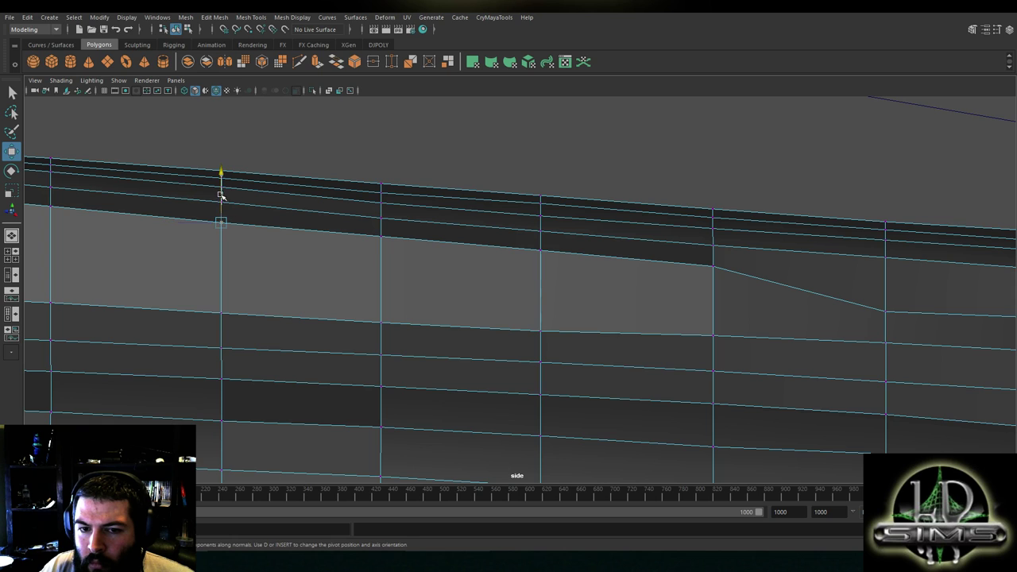
Raise the fifth-row vertices of two further columns to continue the line through the middle of the roof panel
{"action": "middle_click_drag", "start_coordinate": [723, 265], "coordinate": [500, 242], "text": "alt"}
{"action": "left_click_drag", "start_coordinate": [658, 272], "coordinate": [660, 239]}
{"action": "middle_click_drag", "start_coordinate": [865, 290], "coordinate": [551, 266], "text": "alt"}
{"action": "left_click", "coordinate": [506, 268]}
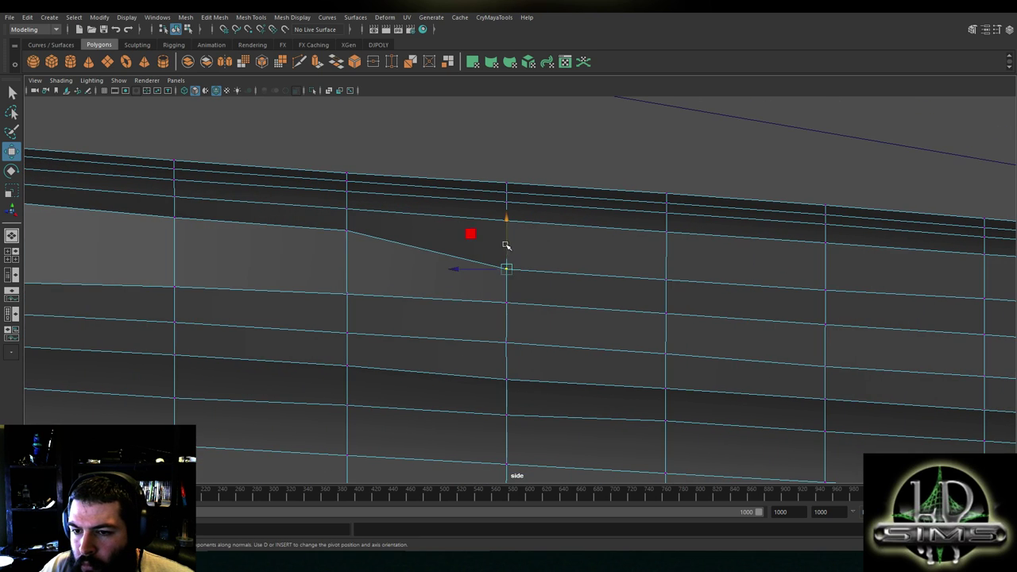
{"action": "left_click_drag", "start_coordinate": [506, 244], "coordinate": [511, 215]}
Lift the fifth-row vertices of the next two columns and lower the slightly high one behind them into line
{"action": "middle_click_drag", "start_coordinate": [604, 245], "coordinate": [390, 214], "text": "alt"}
{"action": "left_click", "coordinate": [453, 247]}
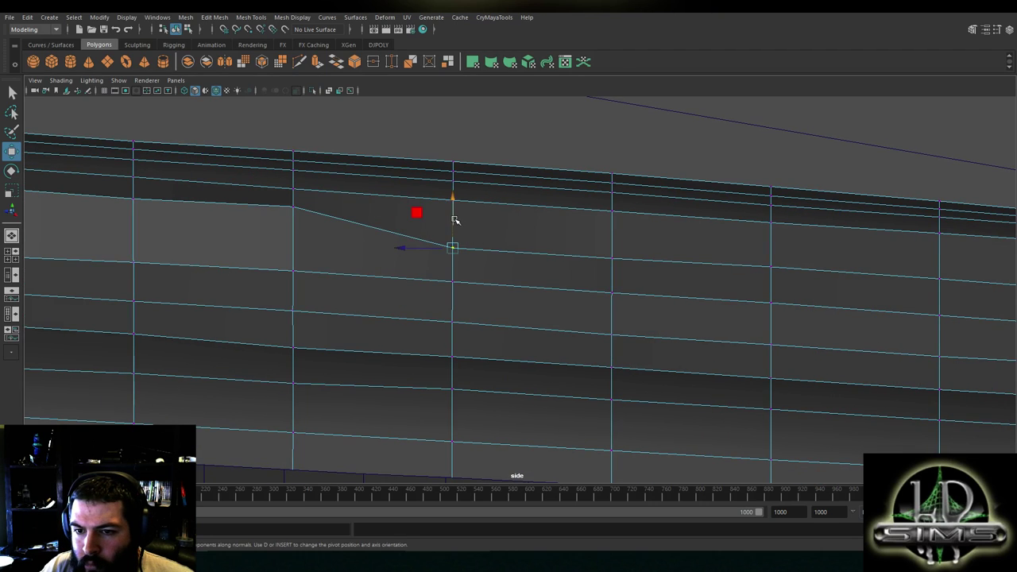
{"action": "left_click_drag", "start_coordinate": [455, 220], "coordinate": [456, 196]}
{"action": "left_click", "coordinate": [611, 251]}
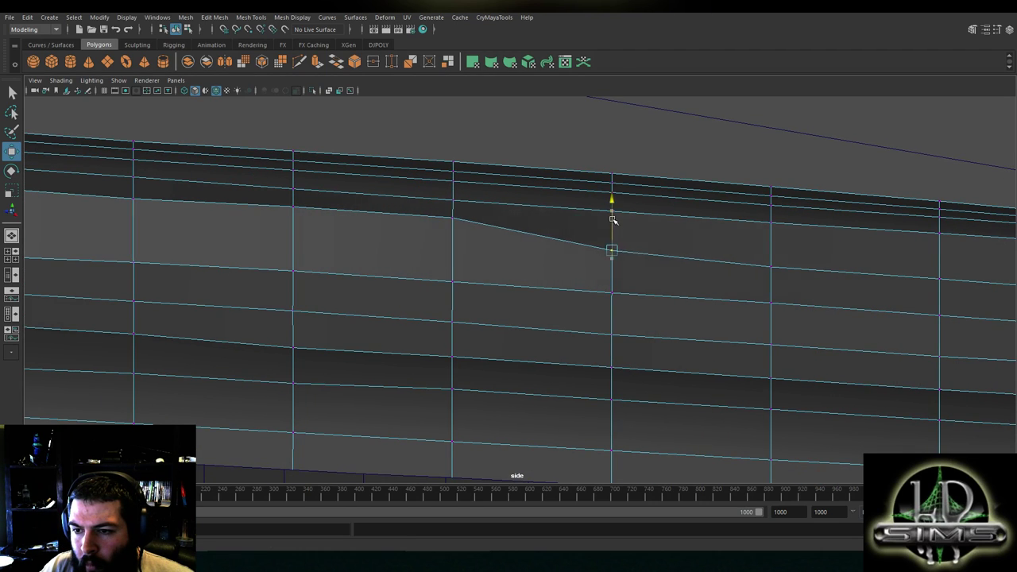
{"action": "left_click_drag", "start_coordinate": [611, 221], "coordinate": [613, 204]}
{"action": "left_click", "coordinate": [301, 199]}
{"action": "left_click_drag", "start_coordinate": [293, 184], "coordinate": [294, 189]}
{"action": "left_click", "coordinate": [455, 210]}
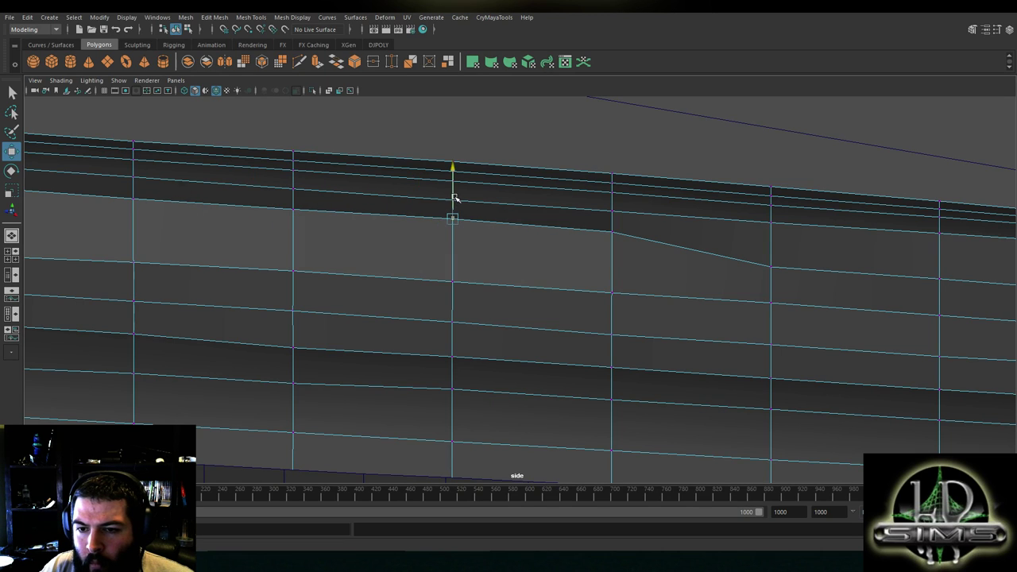
Raise the fifth-row vertices of two columns past the panel's middle and nudge the preceding column's vertex to match
{"action": "middle_click_drag", "start_coordinate": [648, 244], "coordinate": [412, 219], "text": "alt"}
{"action": "left_click", "coordinate": [542, 236]}
{"action": "left_click_drag", "start_coordinate": [537, 241], "coordinate": [536, 220]}
{"action": "left_click", "coordinate": [705, 252]}
{"action": "left_click_drag", "start_coordinate": [704, 236], "coordinate": [704, 217]}
{"action": "middle_click_drag", "start_coordinate": [650, 221], "coordinate": [478, 206], "text": "alt"}
{"action": "left_click", "coordinate": [369, 182]}
{"action": "left_click_drag", "start_coordinate": [364, 170], "coordinate": [364, 167]}
Continue toward the front, raising the fifth-row vertices of two more columns in line with those behind
{"action": "middle_click_drag", "start_coordinate": [559, 217], "coordinate": [421, 199], "text": "alt"}
{"action": "left_click", "coordinate": [562, 232]}
{"action": "left_click_drag", "start_coordinate": [561, 223], "coordinate": [564, 201]}
{"action": "left_click", "coordinate": [565, 191]}
{"action": "middle_click_drag", "start_coordinate": [708, 237], "coordinate": [493, 213], "text": "alt"}
{"action": "left_click", "coordinate": [511, 220]}
{"action": "left_click_drag", "start_coordinate": [507, 199], "coordinate": [508, 184]}
{"action": "left_click", "coordinate": [347, 189]}
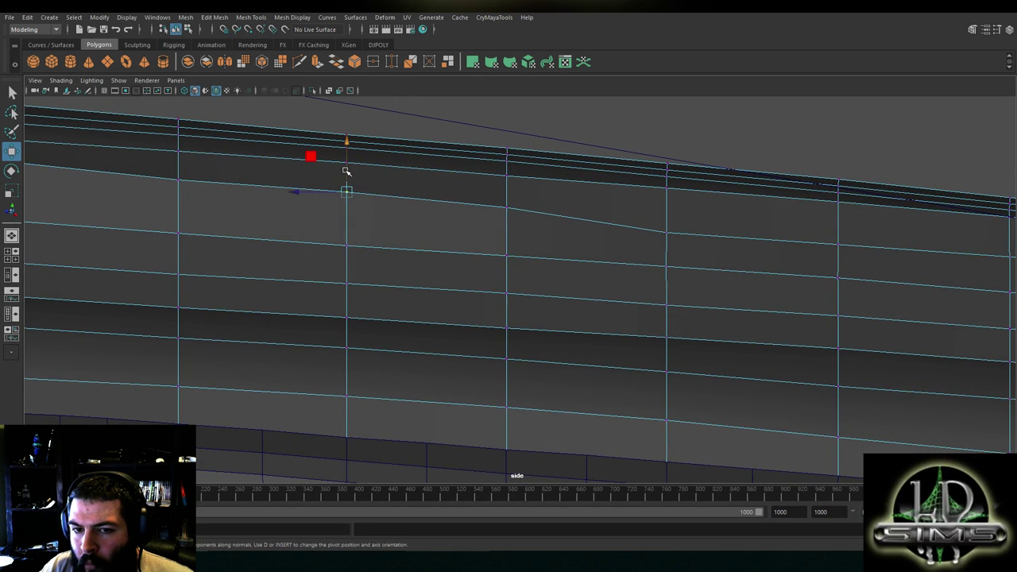
Raise the fifth-row vertices of the next forward columns and fine-tune the previous one for an even spacing
{"action": "left_click_drag", "start_coordinate": [671, 232], "coordinate": [668, 200]}
{"action": "left_click", "coordinate": [502, 192]}
{"action": "left_click_drag", "start_coordinate": [507, 183], "coordinate": [509, 186]}
{"action": "middle_click_drag", "start_coordinate": [711, 221], "coordinate": [434, 196], "text": "alt"}
{"action": "left_click", "coordinate": [561, 218]}
{"action": "left_click_drag", "start_coordinate": [563, 200], "coordinate": [562, 199]}
{"action": "left_click", "coordinate": [734, 207]}
Check the fifth row along the front half of the panel and nudge an uneven vertex in that row
{"action": "middle_click_drag", "start_coordinate": [910, 244], "coordinate": [563, 209], "text": "alt"}
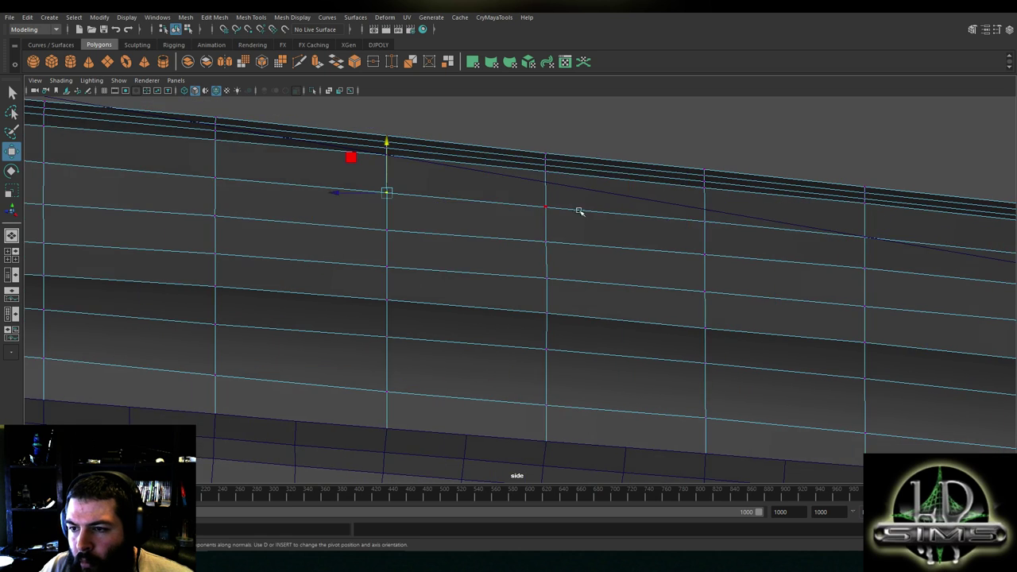
{"action": "scroll", "coordinate": [558, 223], "scroll_direction": "down", "scroll_amount": 6}
{"action": "scroll", "coordinate": [523, 220], "scroll_direction": "up", "scroll_amount": 5}
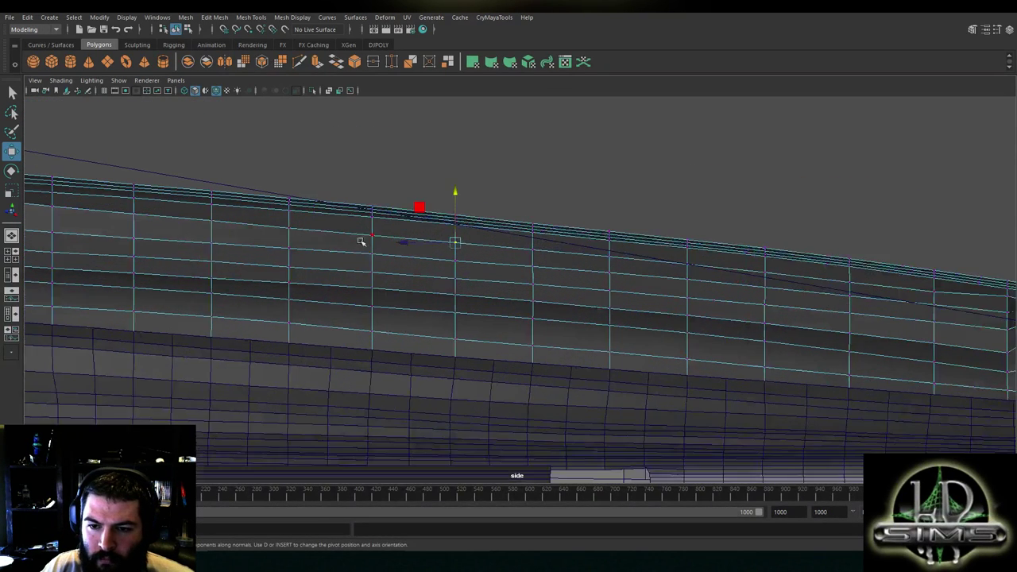
{"action": "left_click", "coordinate": [355, 220]}
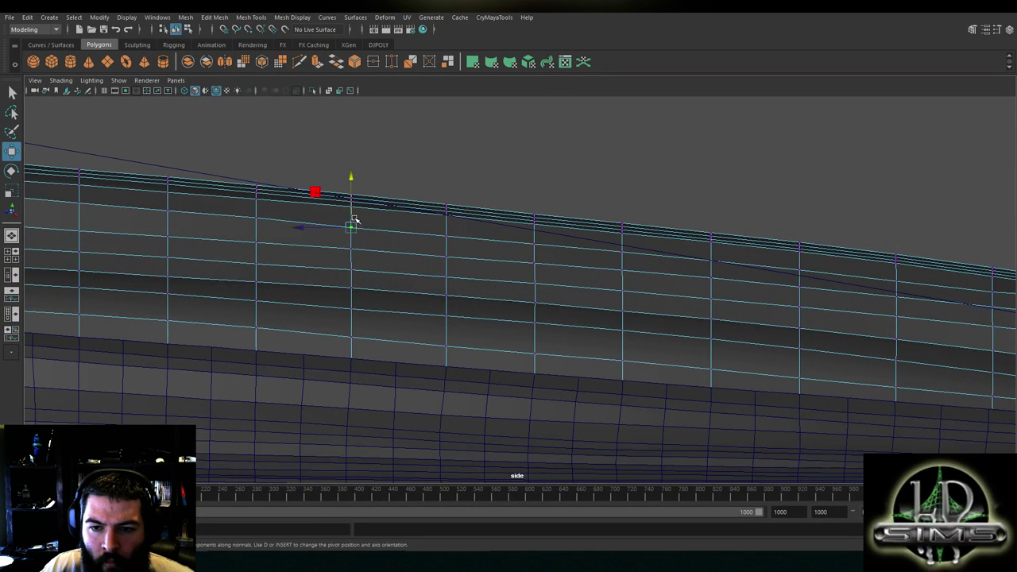
{"action": "left_click_drag", "start_coordinate": [352, 224], "coordinate": [353, 212]}
{"action": "left_click", "coordinate": [446, 221]}
{"action": "left_click", "coordinate": [538, 226]}
{"action": "left_click_drag", "start_coordinate": [537, 226], "coordinate": [534, 231]}
{"action": "key", "text": "ctrl+z"}
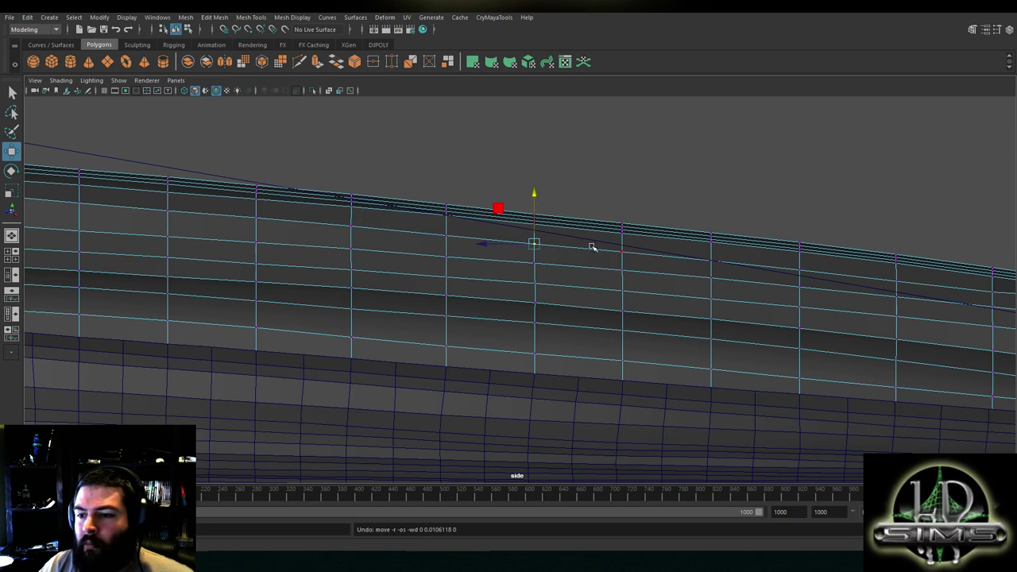
{"action": "left_click", "coordinate": [544, 307]}
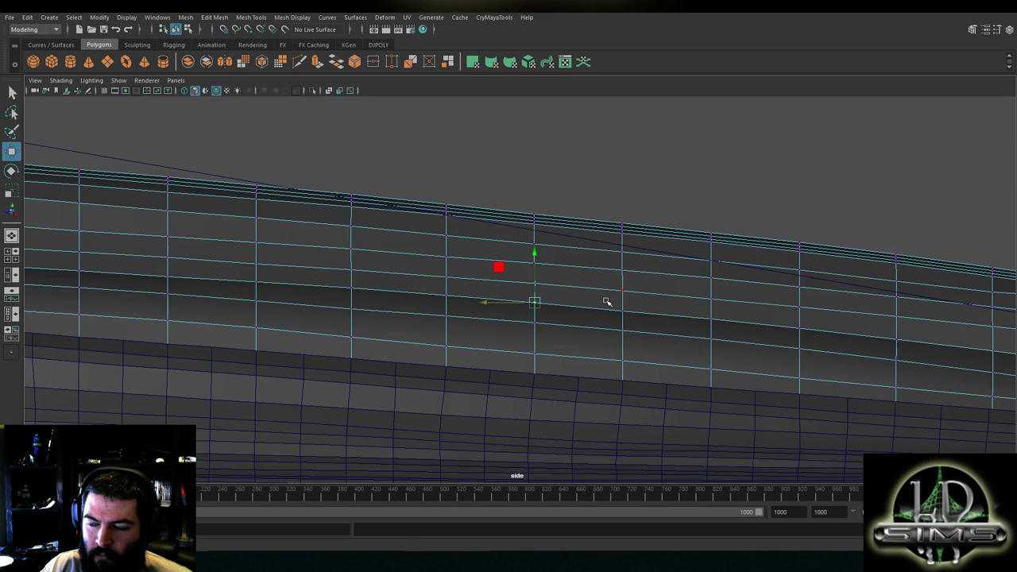
Nudge the upper-row vertex two columns before the panel's front end, and select the vertex at the end corner
{"action": "middle_click_drag", "start_coordinate": [545, 252], "coordinate": [295, 221], "text": "alt"}
{"action": "middle_click_drag", "start_coordinate": [584, 265], "coordinate": [391, 241], "text": "alt"}
{"action": "scroll", "coordinate": [628, 251], "scroll_direction": "up", "scroll_amount": 1}
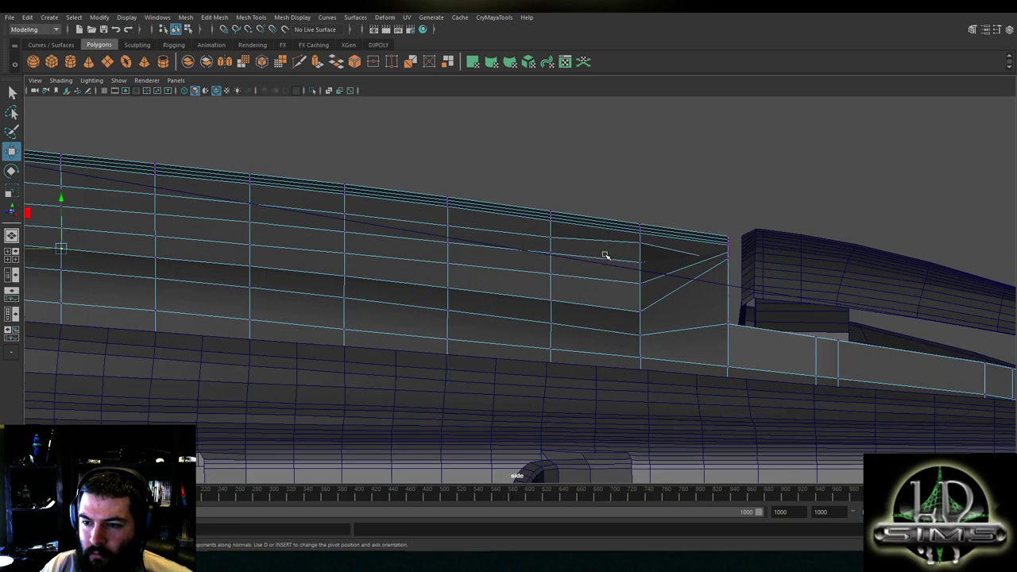
{"action": "left_click_drag", "start_coordinate": [551, 216], "coordinate": [551, 213]}
{"action": "left_click", "coordinate": [714, 271]}
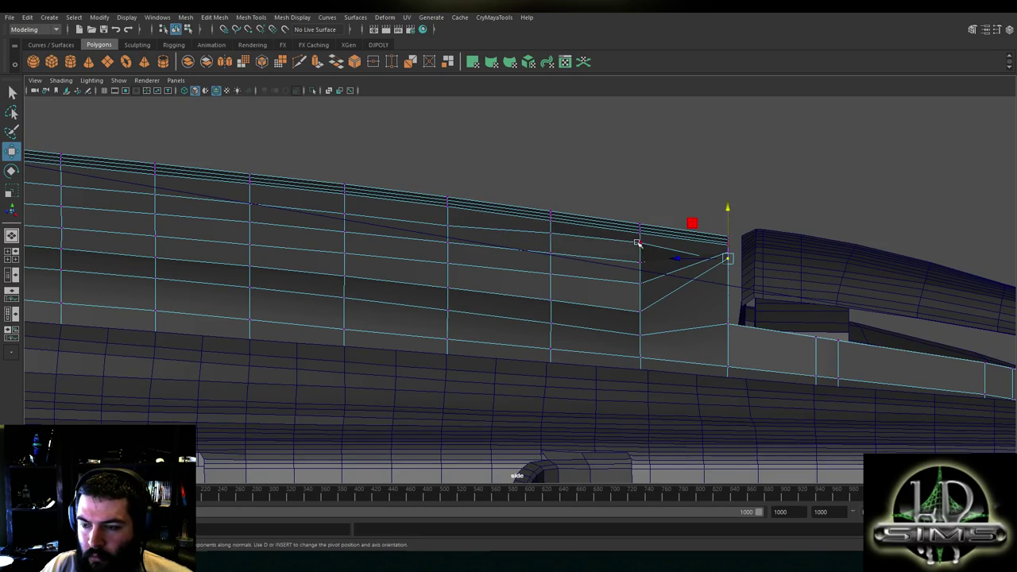
Examine the panel's front end and its corner vertices in the perspective view
{"action": "key", "text": "space"}
{"action": "key", "text": "space"}
{"action": "left_click_drag", "start_coordinate": [612, 162], "coordinate": [693, 184], "text": "alt"}
{"action": "middle_click_drag", "start_coordinate": [693, 185], "coordinate": [485, 262], "text": "alt"}
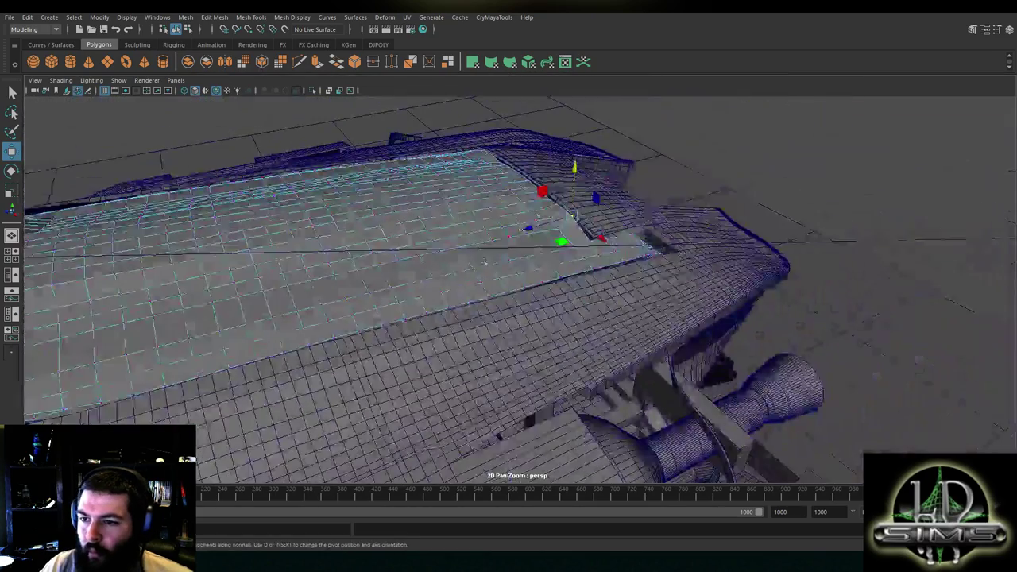
{"action": "right_click_drag", "start_coordinate": [486, 263], "coordinate": [540, 209], "text": "alt"}
{"action": "left_click_drag", "start_coordinate": [541, 209], "coordinate": [545, 268], "text": "alt"}
{"action": "left_click", "coordinate": [559, 186]}
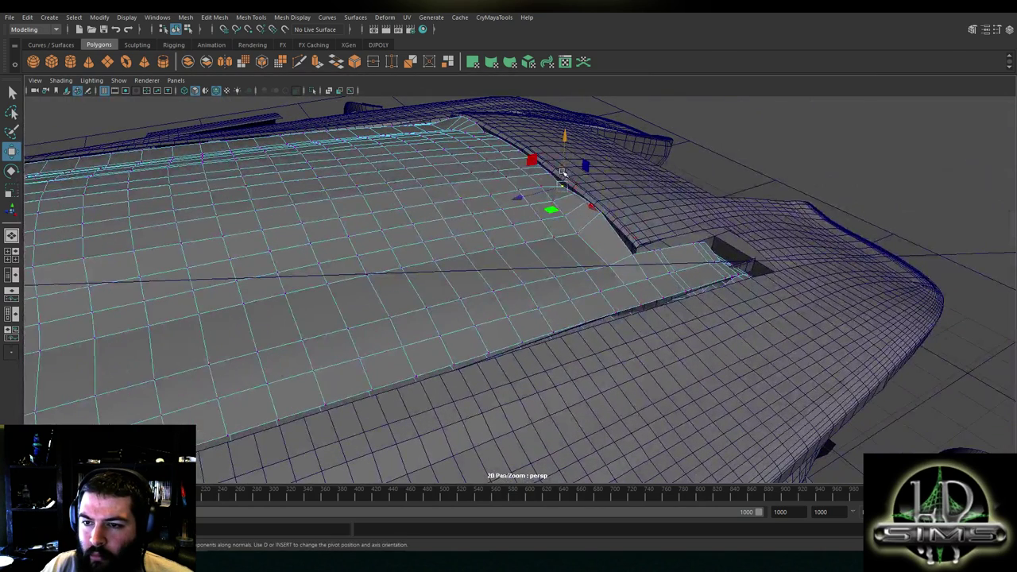
Raise two middle-row vertices in the column just before the roof panel's front end in the side view
{"action": "key", "text": "space"}
{"action": "left_click_drag", "start_coordinate": [876, 359], "coordinate": [875, 351]}
{"action": "scroll", "coordinate": [874, 367], "scroll_direction": "up", "scroll_amount": 4}
{"action": "middle_click_drag", "start_coordinate": [874, 367], "coordinate": [765, 411], "text": "alt"}
{"action": "scroll", "coordinate": [747, 359], "scroll_direction": "up", "scroll_amount": 3}
{"action": "scroll", "coordinate": [749, 395], "scroll_direction": "up", "scroll_amount": 1}
{"action": "left_click", "coordinate": [779, 385]}
{"action": "left_click", "coordinate": [768, 374]}
{"action": "left_click", "coordinate": [764, 379]}
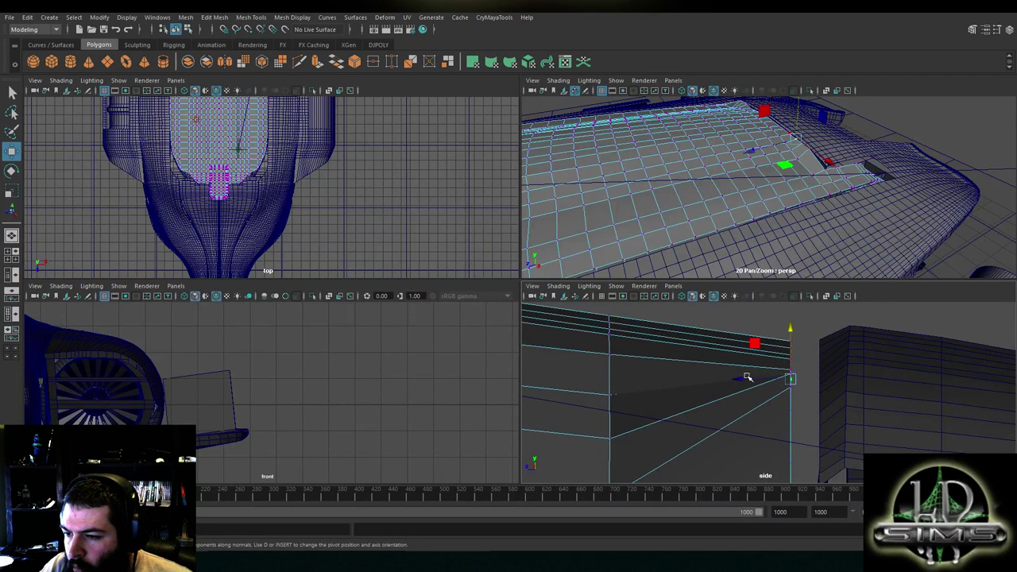
{"action": "scroll", "coordinate": [715, 381], "scroll_direction": "up", "scroll_amount": 1}
{"action": "key", "text": "space"}
{"action": "scroll", "coordinate": [429, 270], "scroll_direction": "up", "scroll_amount": 5}
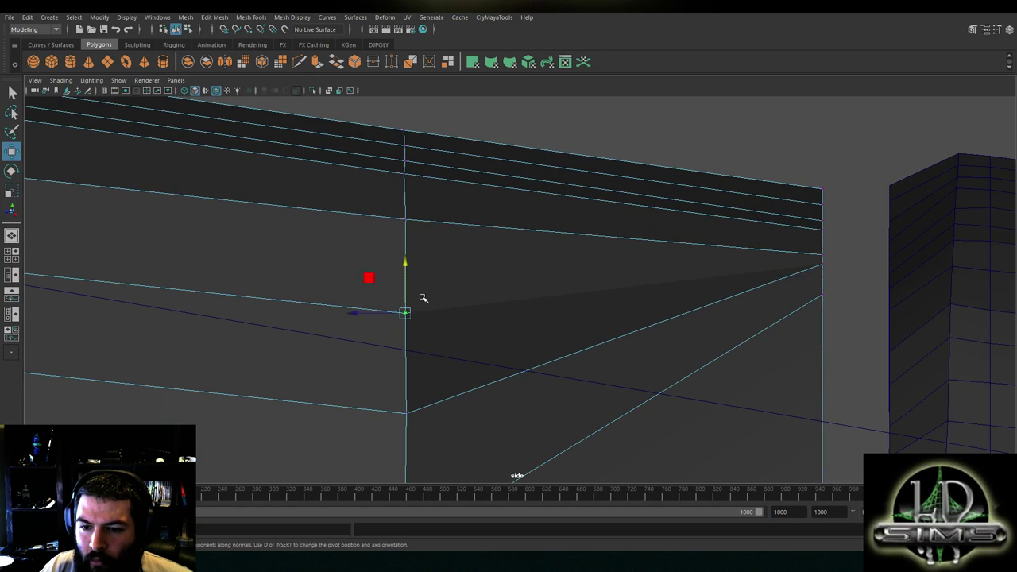
{"action": "left_click_drag", "start_coordinate": [406, 279], "coordinate": [416, 213]}
{"action": "left_click", "coordinate": [795, 273]}
{"action": "left_click_drag", "start_coordinate": [412, 377], "coordinate": [413, 236]}
Check the panel's front end in perspective and adjust the heights of the middle vertices on its front edge
{"action": "key", "text": "space"}
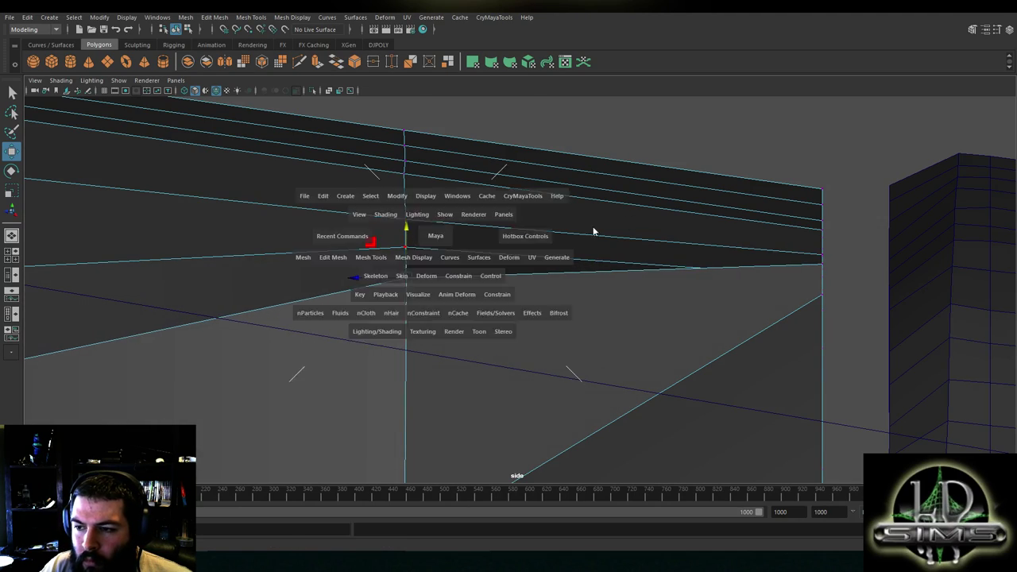
{"action": "key", "text": "space"}
{"action": "left_click_drag", "start_coordinate": [358, 214], "coordinate": [556, 238], "text": "alt"}
{"action": "key", "text": "space"}
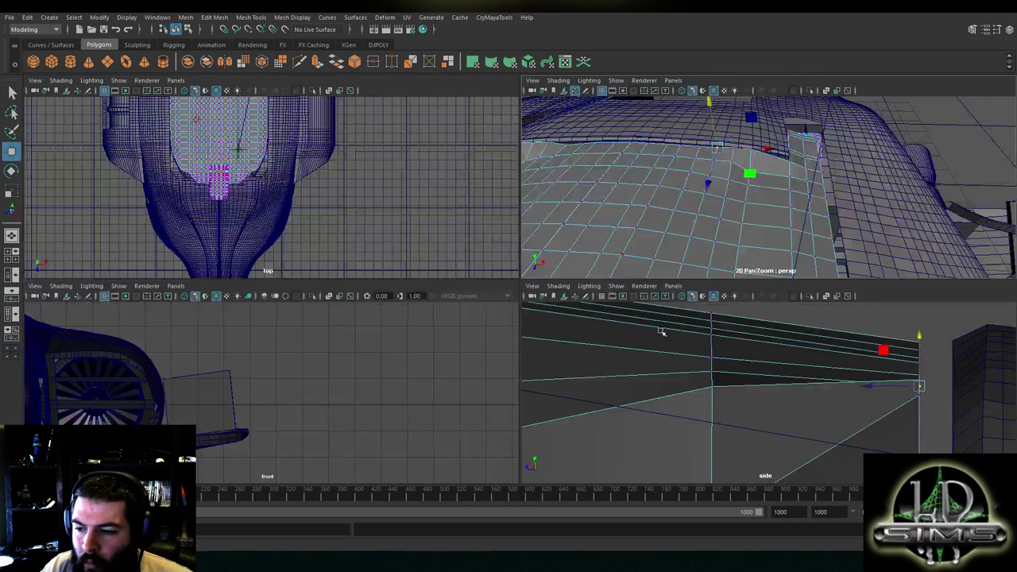
{"action": "left_click_drag", "start_coordinate": [920, 370], "coordinate": [921, 360]}
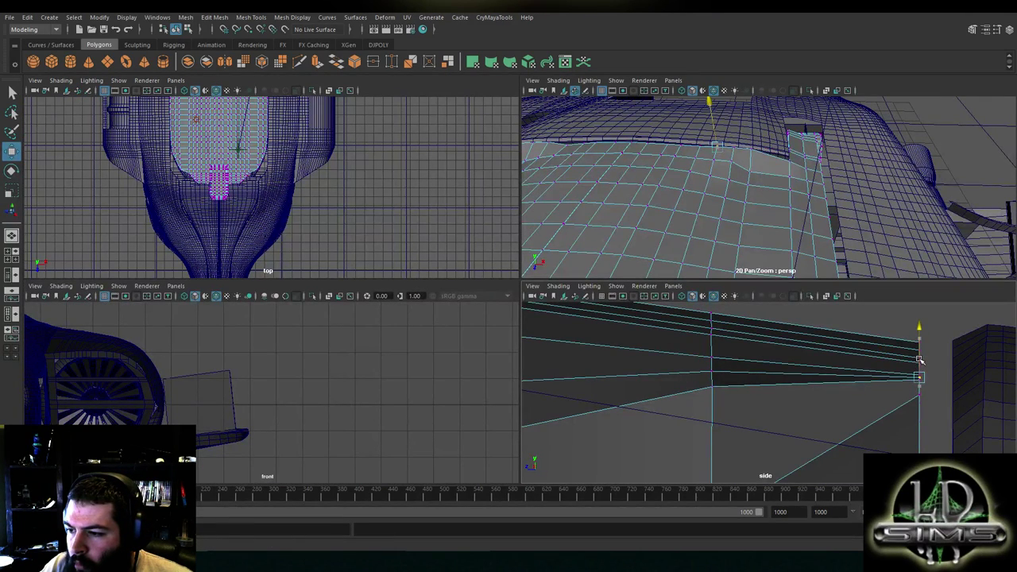
{"action": "left_click", "coordinate": [713, 385]}
{"action": "left_click", "coordinate": [914, 384]}
{"action": "left_click_drag", "start_coordinate": [920, 359], "coordinate": [920, 392]}
{"action": "left_click", "coordinate": [919, 402]}
Nudge up the middle-row vertices one column before the front end and on the front edge itself
{"action": "left_click", "coordinate": [718, 384]}
{"action": "left_click", "coordinate": [721, 374]}
{"action": "left_click_drag", "start_coordinate": [709, 352], "coordinate": [711, 341]}
{"action": "left_click_drag", "start_coordinate": [920, 357], "coordinate": [920, 348]}
Raise two lower vertices one column before the panel's front end and the lower vertex on the front edge
{"action": "scroll", "coordinate": [676, 341], "scroll_direction": "down", "scroll_amount": 3}
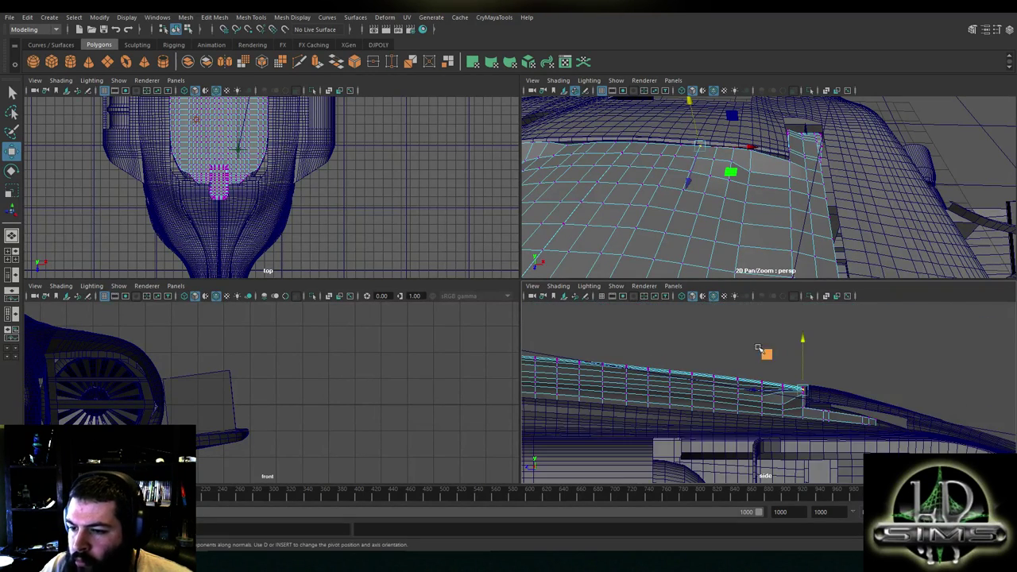
{"action": "key", "text": "space"}
{"action": "scroll", "coordinate": [486, 277], "scroll_direction": "up", "scroll_amount": 3}
{"action": "left_click", "coordinate": [570, 328]}
{"action": "left_click_drag", "start_coordinate": [573, 310], "coordinate": [574, 266]}
{"action": "left_click", "coordinate": [572, 357]}
{"action": "left_click_drag", "start_coordinate": [572, 334], "coordinate": [576, 302]}
{"action": "left_click", "coordinate": [648, 348]}
{"action": "left_click_drag", "start_coordinate": [651, 298], "coordinate": [651, 274]}
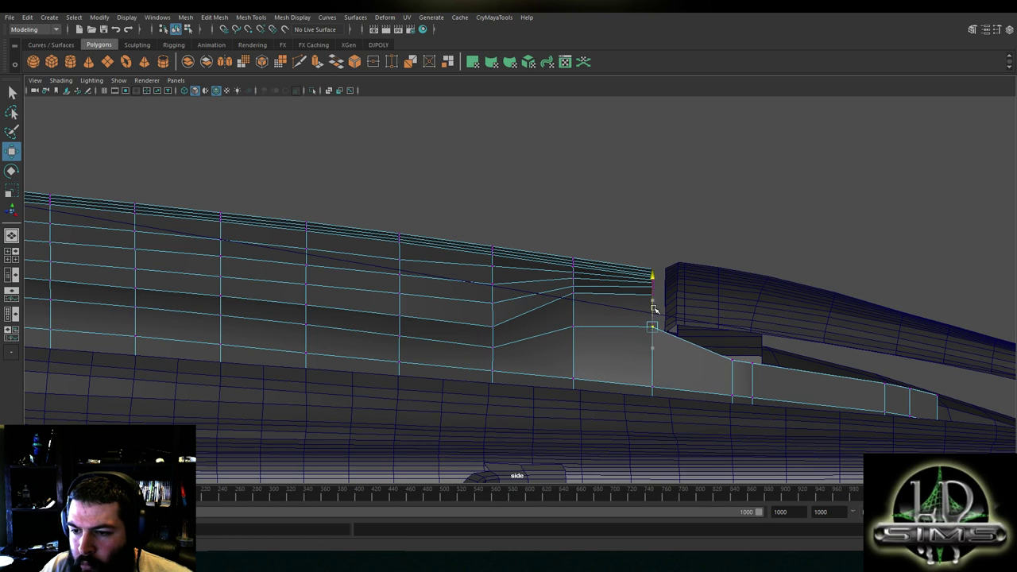
Raise the top vertices of the first two columns on the narrow tongue in front of the panel
{"action": "left_click", "coordinate": [732, 363]}
{"action": "left_click_drag", "start_coordinate": [732, 357], "coordinate": [733, 316]}
{"action": "left_click", "coordinate": [751, 363]}
{"action": "left_click", "coordinate": [733, 341]}
Raise the tongue's next top vertex and fine-tune the one behind it to continue the hull's slope
{"action": "left_click", "coordinate": [882, 387]}
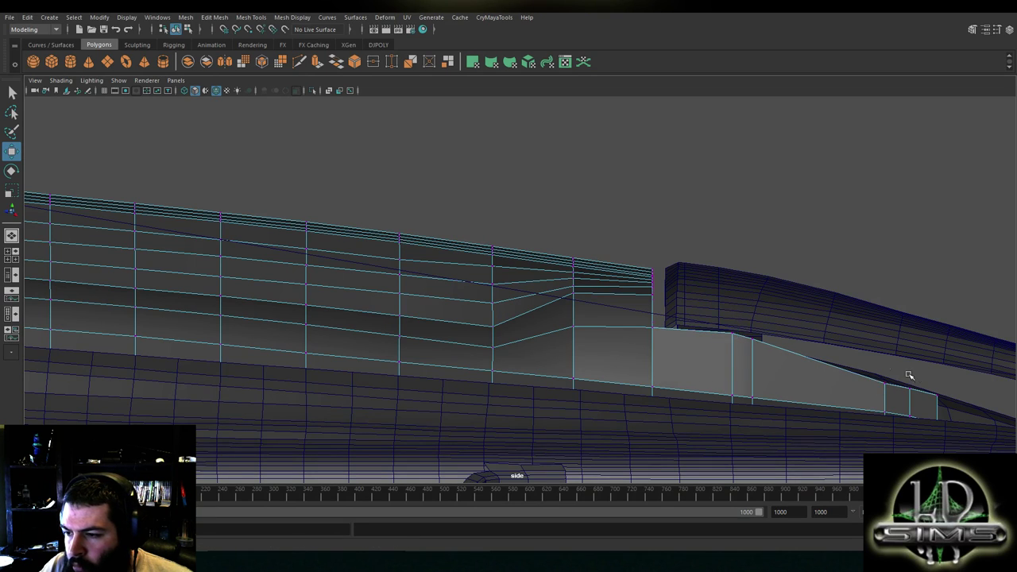
{"action": "middle_click_drag", "start_coordinate": [915, 377], "coordinate": [606, 319], "text": "alt"}
{"action": "scroll", "coordinate": [556, 322], "scroll_direction": "up", "scroll_amount": 1}
{"action": "left_click", "coordinate": [576, 327]}
{"action": "left_click_drag", "start_coordinate": [583, 312], "coordinate": [584, 281]}
{"action": "left_click", "coordinate": [444, 282]}
{"action": "left_click_drag", "start_coordinate": [441, 266], "coordinate": [442, 262]}
Raise the tongue's last two top vertices in line with the rest of its upper edge
{"action": "left_click", "coordinate": [613, 326]}
{"action": "left_click", "coordinate": [605, 342]}
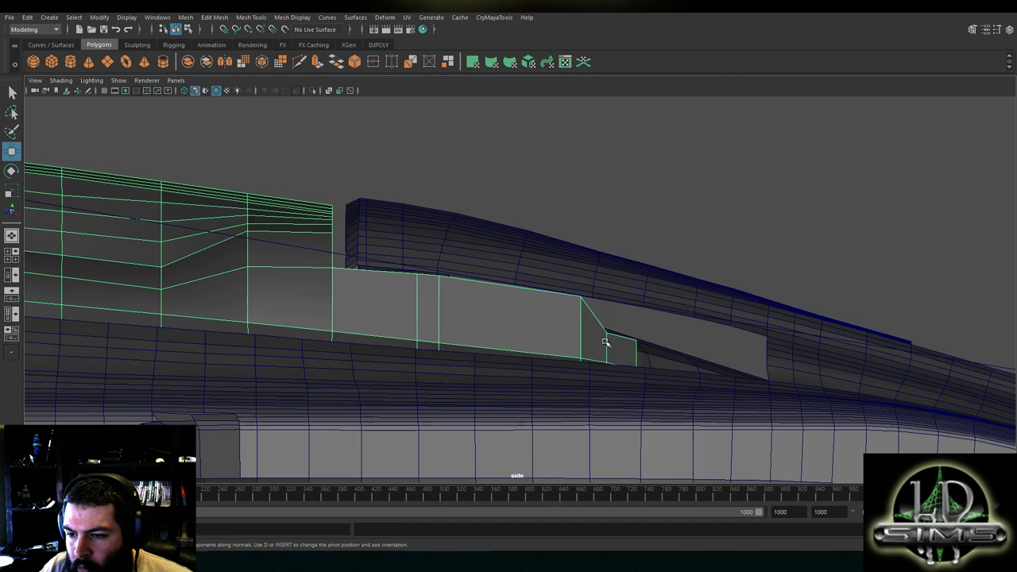
{"action": "right_click_drag", "start_coordinate": [678, 171], "coordinate": [632, 172]}
{"action": "left_click", "coordinate": [607, 322]}
{"action": "left_click_drag", "start_coordinate": [606, 302], "coordinate": [612, 281]}
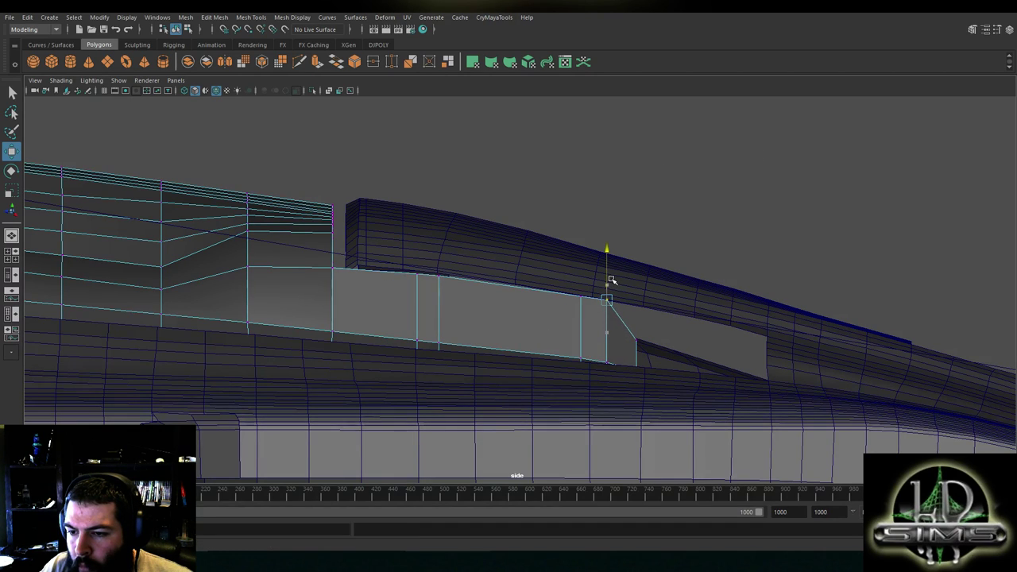
{"action": "left_click", "coordinate": [638, 342]}
{"action": "left_click_drag", "start_coordinate": [638, 320], "coordinate": [644, 288]}
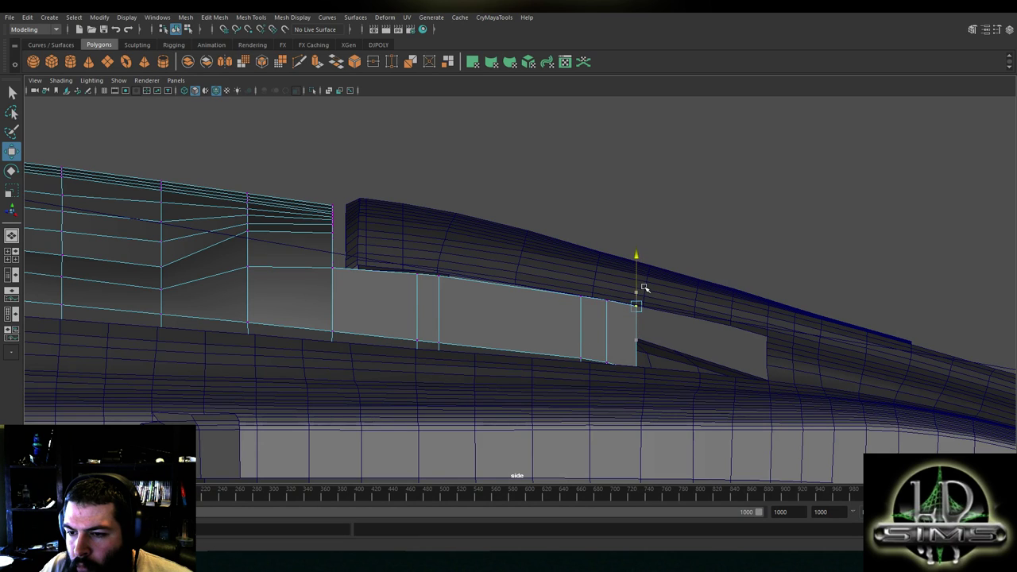
Raise the middle-row vertices in the column two before the panel's front end, undoing the last move
{"action": "middle_click_drag", "start_coordinate": [472, 306], "coordinate": [602, 295], "text": "alt"}
{"action": "left_click", "coordinate": [556, 331]}
{"action": "left_click", "coordinate": [382, 260]}
{"action": "middle_click_drag", "start_coordinate": [316, 271], "coordinate": [566, 318], "text": "alt"}
{"action": "left_click", "coordinate": [545, 322]}
{"action": "left_click_drag", "start_coordinate": [546, 297], "coordinate": [545, 218]}
{"action": "key", "text": "ctrl+z"}
Nudge up the fifth-row vertices in the three columns behind the panel's front end
{"action": "left_click", "coordinate": [635, 240]}
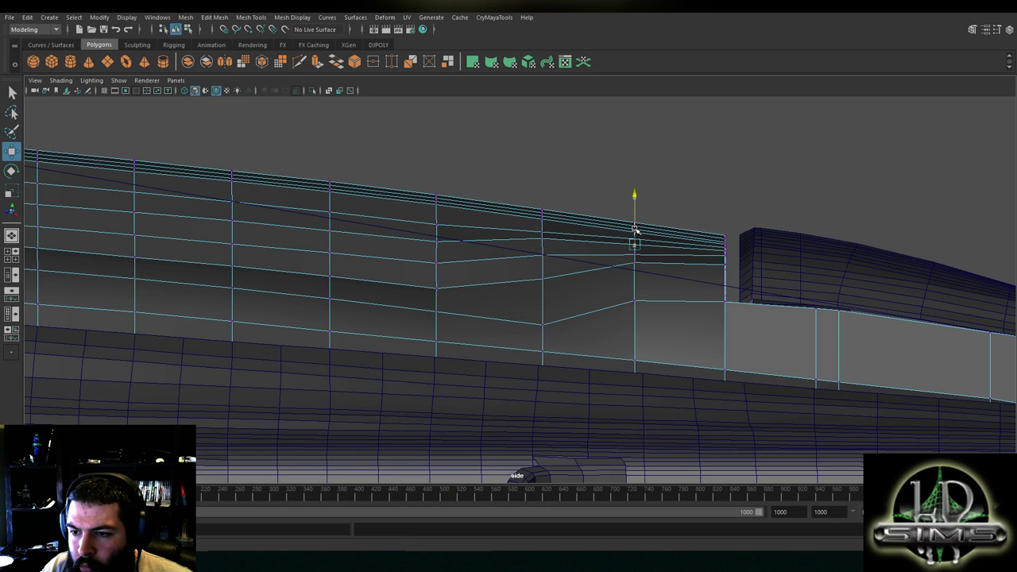
{"action": "left_click", "coordinate": [552, 231]}
{"action": "left_click_drag", "start_coordinate": [544, 217], "coordinate": [543, 214]}
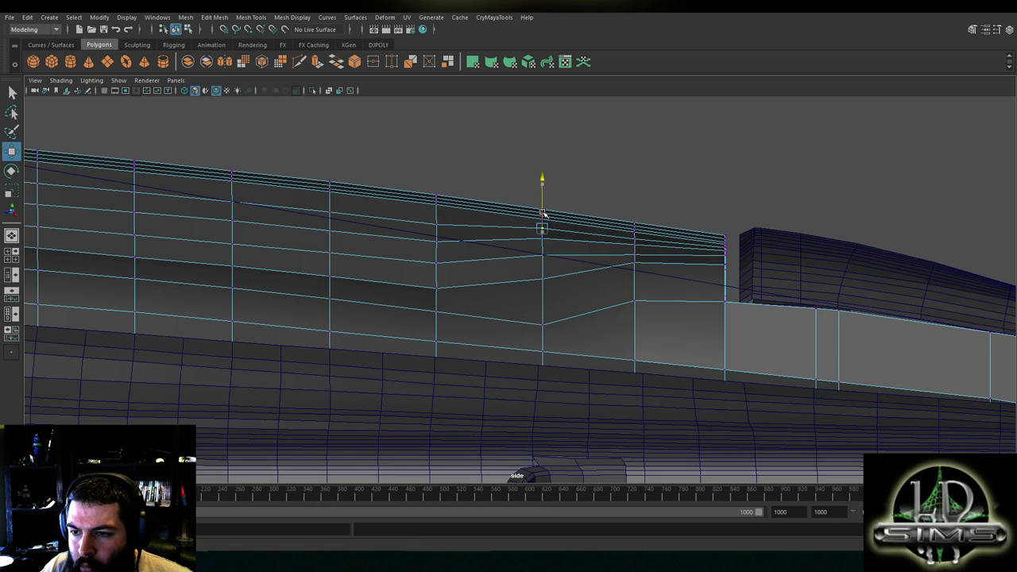
{"action": "left_click_drag", "start_coordinate": [634, 222], "coordinate": [634, 219]}
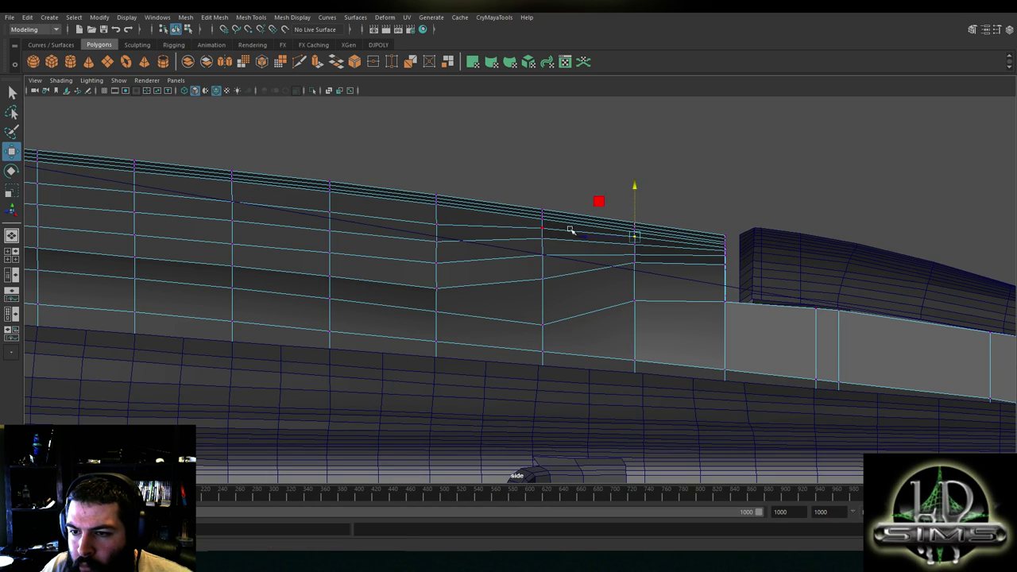
{"action": "left_click", "coordinate": [443, 222]}
{"action": "left_click_drag", "start_coordinate": [438, 201], "coordinate": [438, 193]}
Adjust the sixth-row vertex two columns before the front end and the middle-row vertices one column before it
{"action": "left_click", "coordinate": [542, 220]}
{"action": "left_click", "coordinate": [541, 239]}
{"action": "left_click_drag", "start_coordinate": [544, 217], "coordinate": [543, 215]}
{"action": "left_click", "coordinate": [636, 239]}
{"action": "left_click_drag", "start_coordinate": [633, 232], "coordinate": [635, 240]}
{"action": "left_click", "coordinate": [633, 254]}
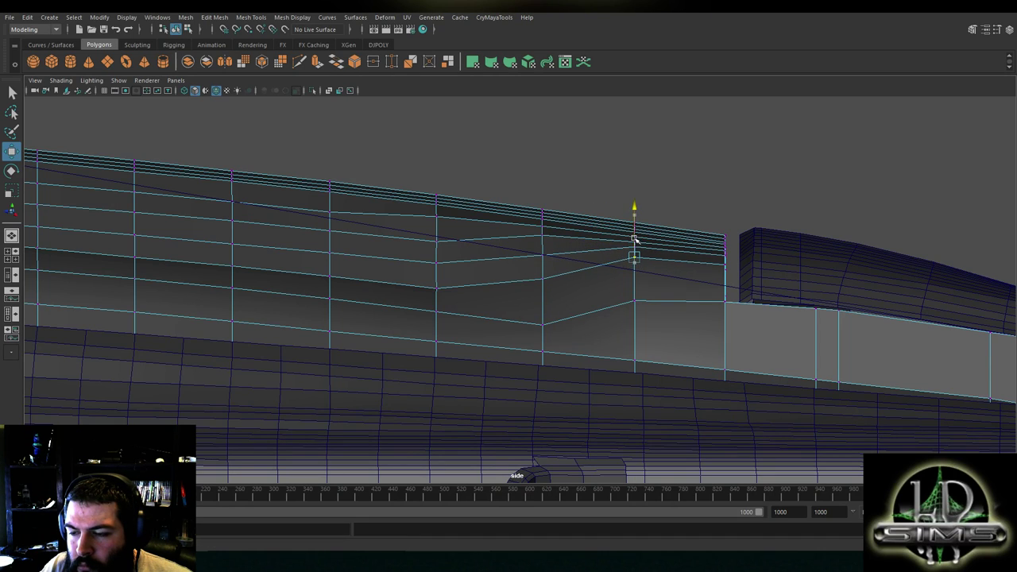
Raise the lower-row vertices on the front edge and in the two columns behind it
{"action": "left_click", "coordinate": [638, 297]}
{"action": "left_click_drag", "start_coordinate": [635, 275], "coordinate": [636, 263]}
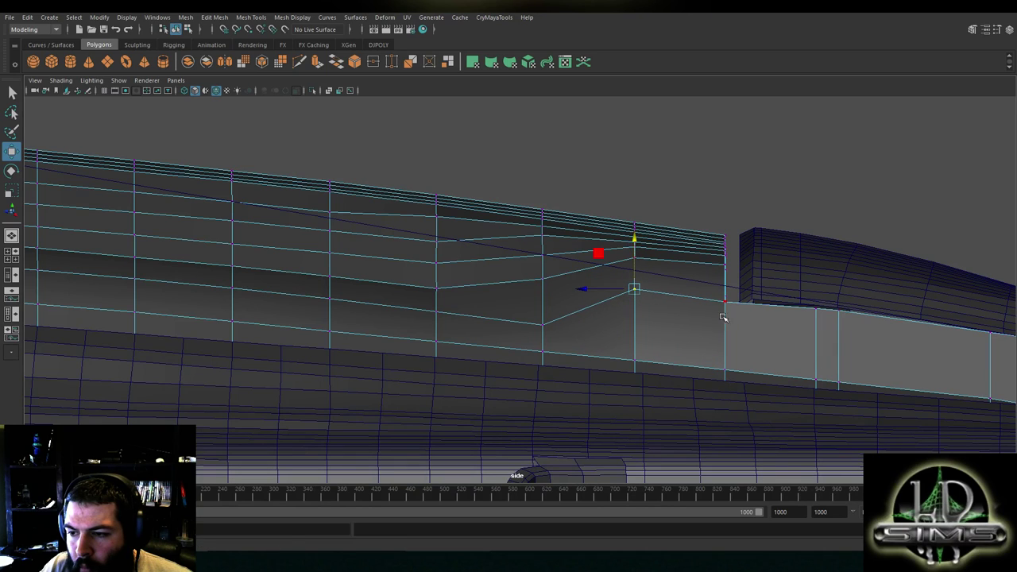
{"action": "left_click", "coordinate": [723, 305]}
{"action": "left_click_drag", "start_coordinate": [725, 272], "coordinate": [725, 268]}
{"action": "left_click", "coordinate": [816, 307]}
{"action": "left_click", "coordinate": [634, 290]}
{"action": "left_click", "coordinate": [542, 323]}
{"action": "left_click_drag", "start_coordinate": [545, 296], "coordinate": [543, 227]}
Adjust the middle-row vertices two columns before the front end and raise one in the next column forward
{"action": "left_click", "coordinate": [544, 256]}
{"action": "left_click", "coordinate": [544, 278]}
{"action": "left_click", "coordinate": [542, 240]}
{"action": "left_click", "coordinate": [545, 256]}
{"action": "left_click", "coordinate": [636, 259]}
{"action": "left_click_drag", "start_coordinate": [636, 238], "coordinate": [636, 225]}
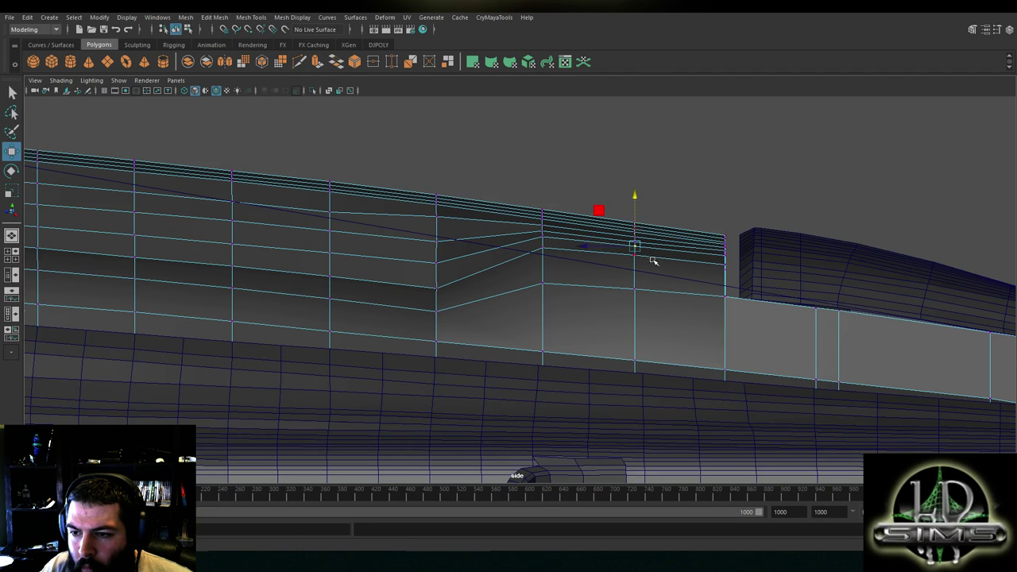
Fine-tune the upper- and middle-row vertices of the column just before the front end into line
{"action": "scroll", "coordinate": [675, 227], "scroll_direction": "up", "scroll_amount": 5}
{"action": "left_click_drag", "start_coordinate": [548, 239], "coordinate": [549, 224]}
{"action": "mouse_move", "coordinate": [540, 226]}
{"action": "left_mouse_down"}
{"action": "mouse_move", "coordinate": [555, 235]}
{"action": "mouse_move", "coordinate": [547, 212]}
{"action": "left_mouse_up"}
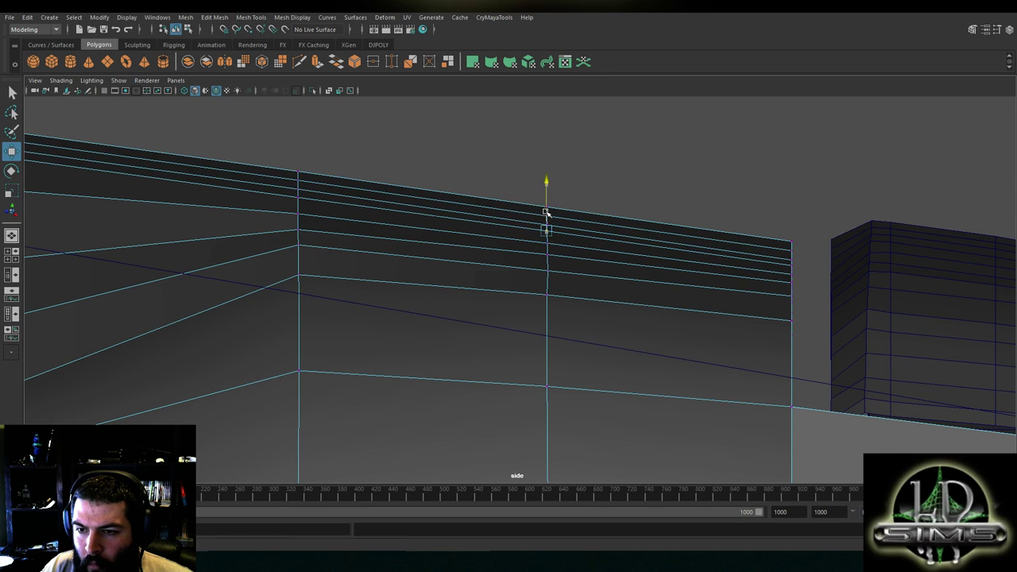
{"action": "left_click", "coordinate": [549, 272]}
{"action": "left_click_drag", "start_coordinate": [518, 271], "coordinate": [515, 295]}
{"action": "left_click", "coordinate": [543, 298]}
{"action": "middle_click_drag", "start_coordinate": [524, 304], "coordinate": [526, 242], "text": "alt"}
{"action": "left_click", "coordinate": [542, 324]}
{"action": "left_click_drag", "start_coordinate": [511, 325], "coordinate": [509, 325]}
Raise the fifth- and sixth-row vertices in the column three before the panel's front end
{"action": "mouse_move", "coordinate": [493, 308]}
{"action": "middle_mouse_down", "text": "alt"}
{"action": "mouse_move", "coordinate": [540, 290]}
{"action": "mouse_move", "coordinate": [763, 345]}
{"action": "middle_mouse_up", "text": "alt"}
{"action": "middle_click_drag", "start_coordinate": [400, 284], "coordinate": [671, 350], "text": "alt"}
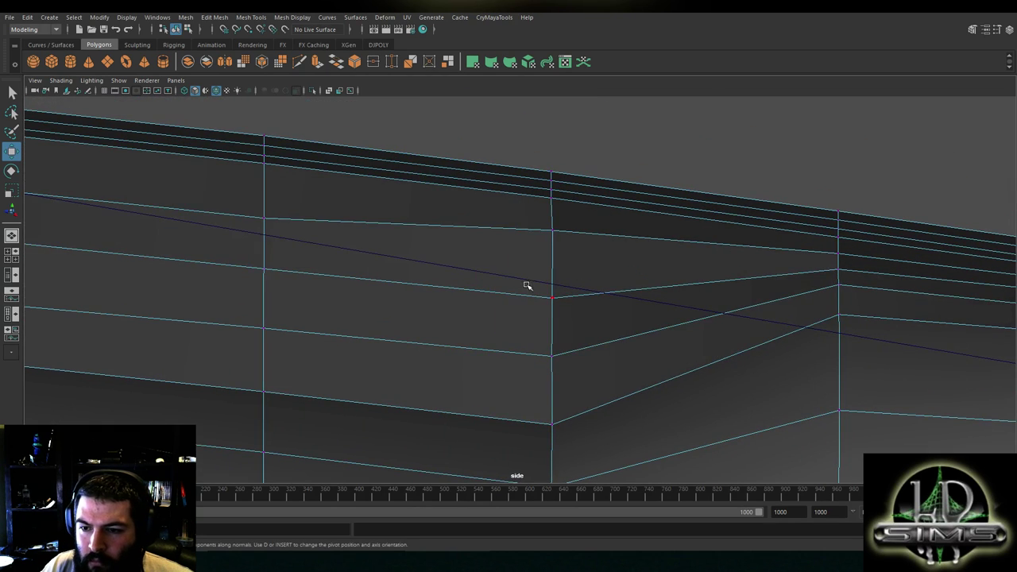
{"action": "middle_click_drag", "start_coordinate": [553, 272], "coordinate": [556, 227]}
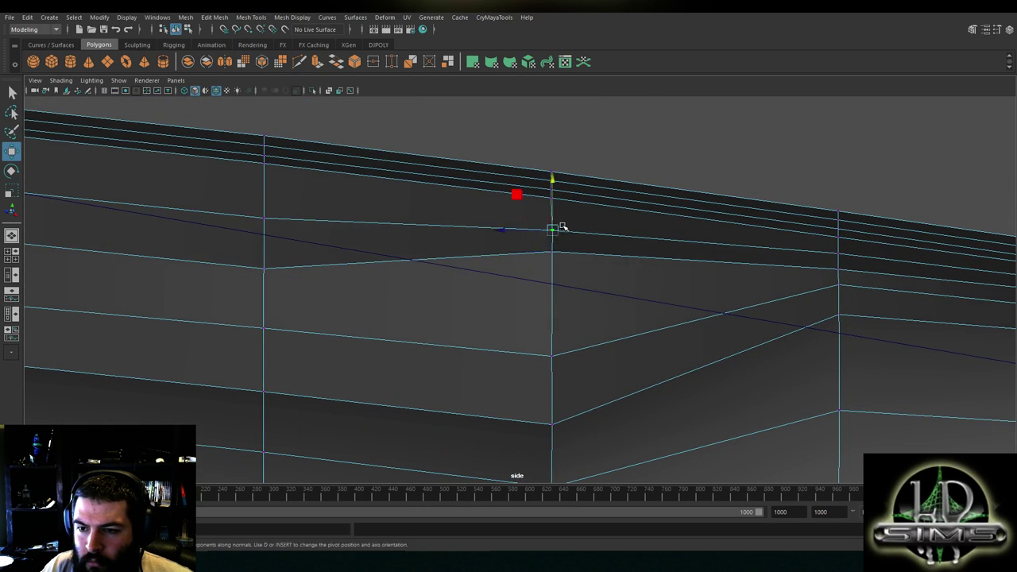
{"action": "left_click_drag", "start_coordinate": [552, 210], "coordinate": [553, 199]}
{"action": "left_click", "coordinate": [552, 250]}
{"action": "left_click", "coordinate": [553, 232]}
{"action": "left_click", "coordinate": [552, 232]}
{"action": "middle_click_drag", "start_coordinate": [552, 230], "coordinate": [552, 216]}
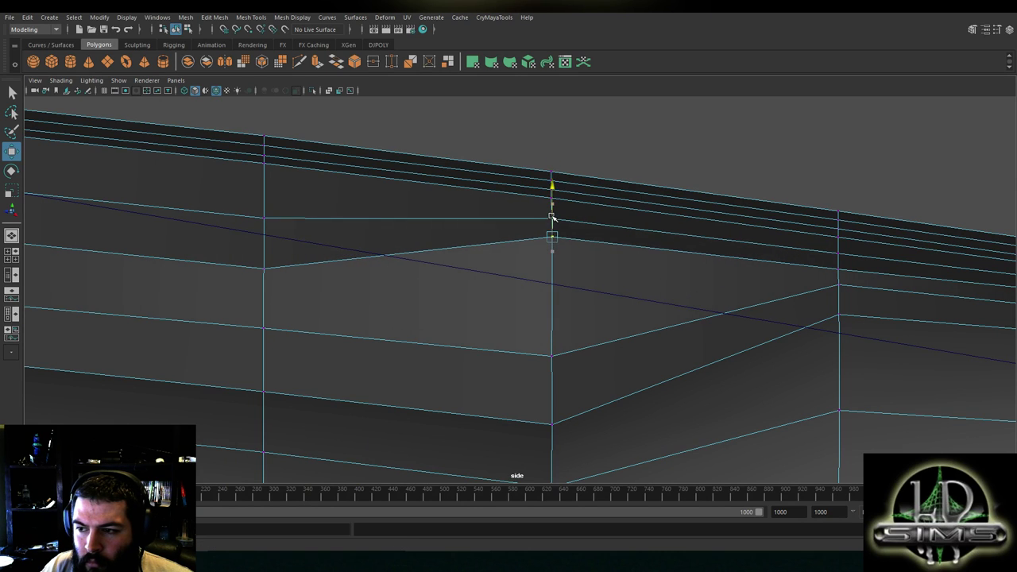
Nudge the sixth-row vertex two columns before the front end and the fifth-row vertex in the column behind it
{"action": "left_click", "coordinate": [832, 269]}
{"action": "left_click_drag", "start_coordinate": [838, 246], "coordinate": [839, 240]}
{"action": "middle_click_drag", "start_coordinate": [870, 259], "coordinate": [597, 234], "text": "alt"}
{"action": "middle_click_drag", "start_coordinate": [363, 216], "coordinate": [529, 237], "text": "alt"}
{"action": "left_click", "coordinate": [469, 223]}
{"action": "left_click_drag", "start_coordinate": [468, 201], "coordinate": [468, 197]}
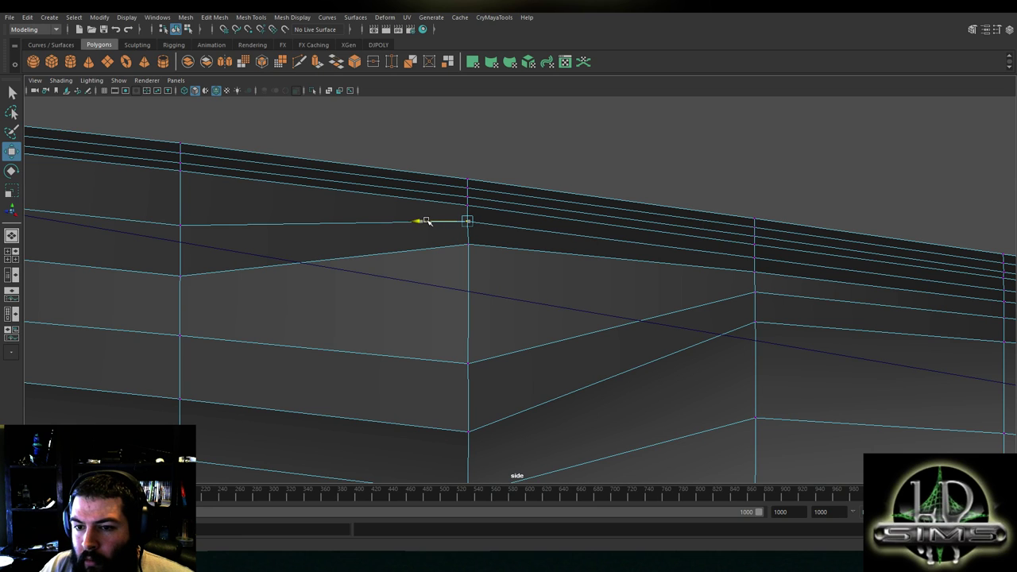
Raise the seventh- and eighth-row vertices three columns before the front end to match the rows ahead
{"action": "middle_click_drag", "start_coordinate": [673, 329], "coordinate": [561, 259], "text": "alt"}
{"action": "left_click", "coordinate": [358, 292]}
{"action": "left_click_drag", "start_coordinate": [356, 271], "coordinate": [363, 166]}
{"action": "left_click", "coordinate": [357, 362]}
{"action": "left_click_drag", "start_coordinate": [359, 345], "coordinate": [370, 208]}
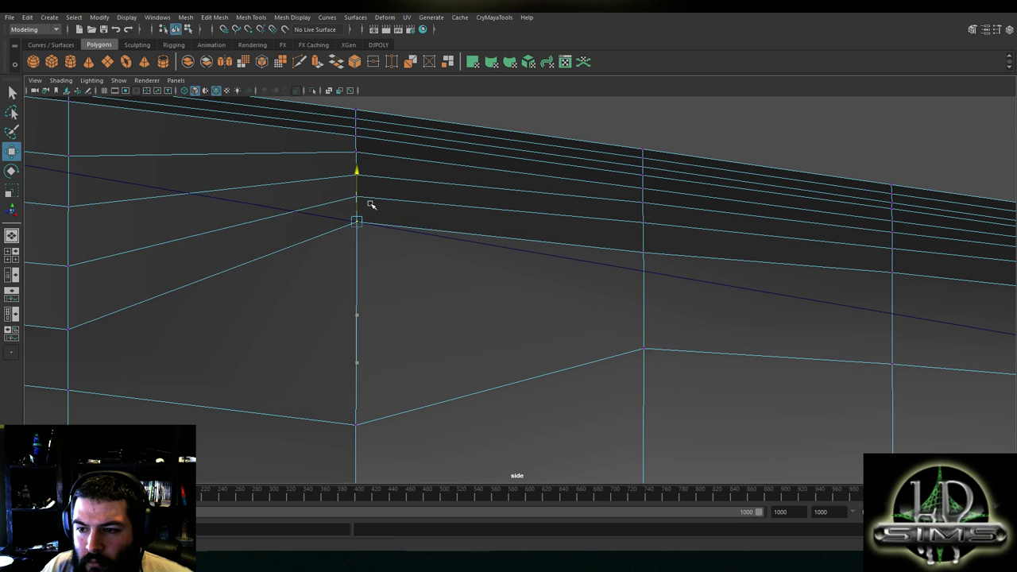
Raise the lower-row vertices in the three columns behind the front end into an even line
{"action": "left_click", "coordinate": [643, 252]}
{"action": "middle_click_drag", "start_coordinate": [720, 241], "coordinate": [429, 295], "text": "alt"}
{"action": "left_click_drag", "start_coordinate": [429, 299], "coordinate": [429, 291]}
{"action": "left_click", "coordinate": [677, 329]}
{"action": "left_click_drag", "start_coordinate": [678, 298], "coordinate": [678, 291]}
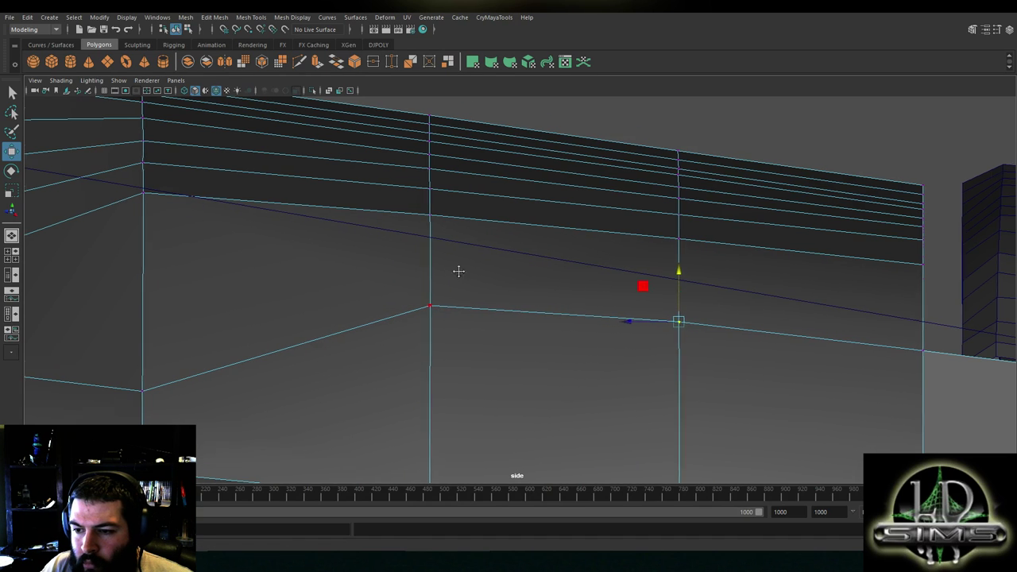
{"action": "middle_click_drag", "start_coordinate": [452, 274], "coordinate": [559, 243], "text": "alt"}
{"action": "left_click", "coordinate": [293, 302]}
{"action": "left_click_drag", "start_coordinate": [269, 315], "coordinate": [278, 205]}
Raise the upper-row vertices in the column four before the front end, undoing and redoing one move
{"action": "middle_click_drag", "start_coordinate": [289, 215], "coordinate": [694, 278], "text": "alt"}
{"action": "scroll", "coordinate": [694, 278], "scroll_direction": "down", "scroll_amount": 5}
{"action": "scroll", "coordinate": [467, 261], "scroll_direction": "down", "scroll_amount": 1}
{"action": "scroll", "coordinate": [511, 277], "scroll_direction": "up", "scroll_amount": 3}
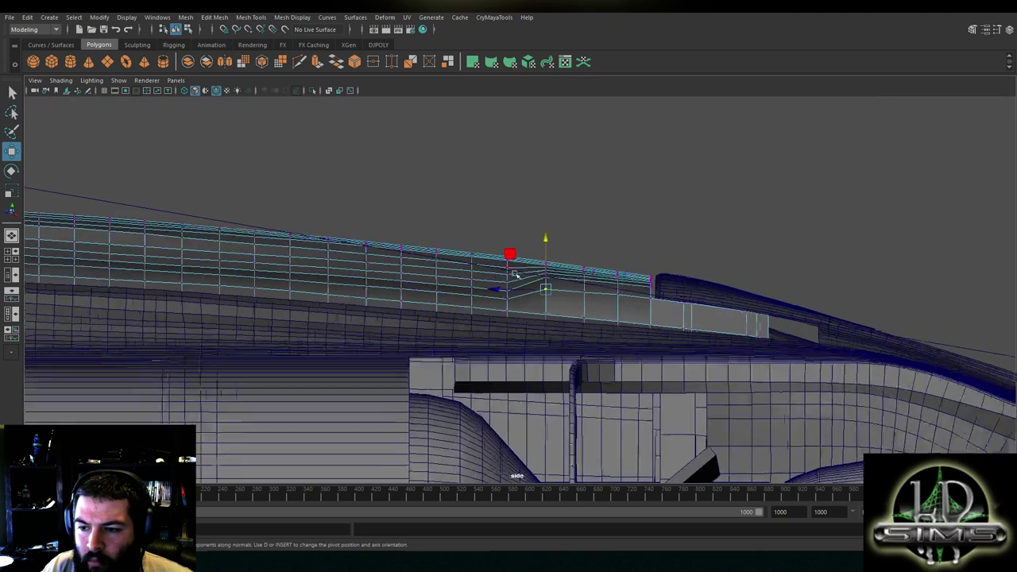
{"action": "middle_click_drag", "start_coordinate": [812, 345], "coordinate": [604, 304], "text": "alt"}
{"action": "scroll", "coordinate": [604, 304], "scroll_direction": "up", "scroll_amount": 4}
{"action": "middle_click_drag", "start_coordinate": [391, 256], "coordinate": [649, 275], "text": "alt"}
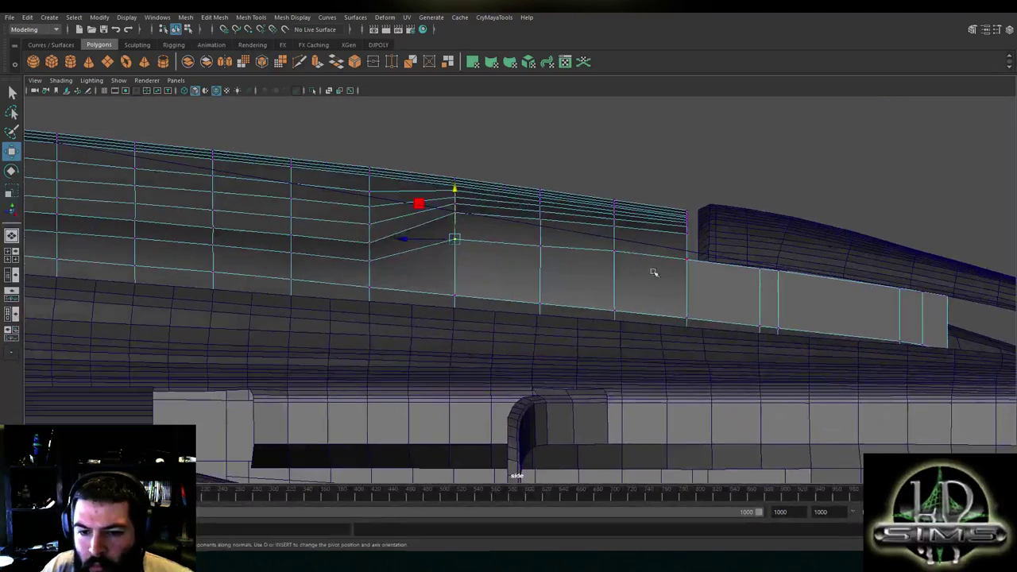
{"action": "scroll", "coordinate": [649, 275], "scroll_direction": "up", "scroll_amount": 2}
{"action": "middle_click_drag", "start_coordinate": [360, 256], "coordinate": [633, 273], "text": "alt"}
{"action": "left_click", "coordinate": [610, 267]}
{"action": "left_click_drag", "start_coordinate": [613, 254], "coordinate": [612, 158]}
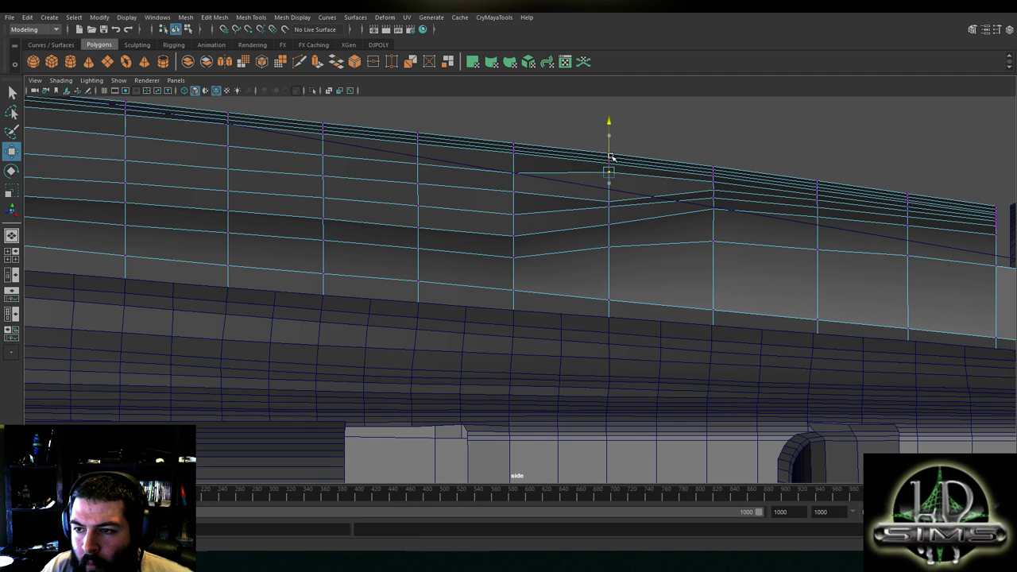
{"action": "key", "text": "ctrl+z"}
{"action": "left_click_drag", "start_coordinate": [610, 164], "coordinate": [610, 165]}
Raise the remaining middle- and lower-row vertices in the column four before the front end
{"action": "left_click", "coordinate": [611, 204]}
{"action": "left_click", "coordinate": [610, 223]}
{"action": "left_click_drag", "start_coordinate": [610, 201], "coordinate": [610, 179]}
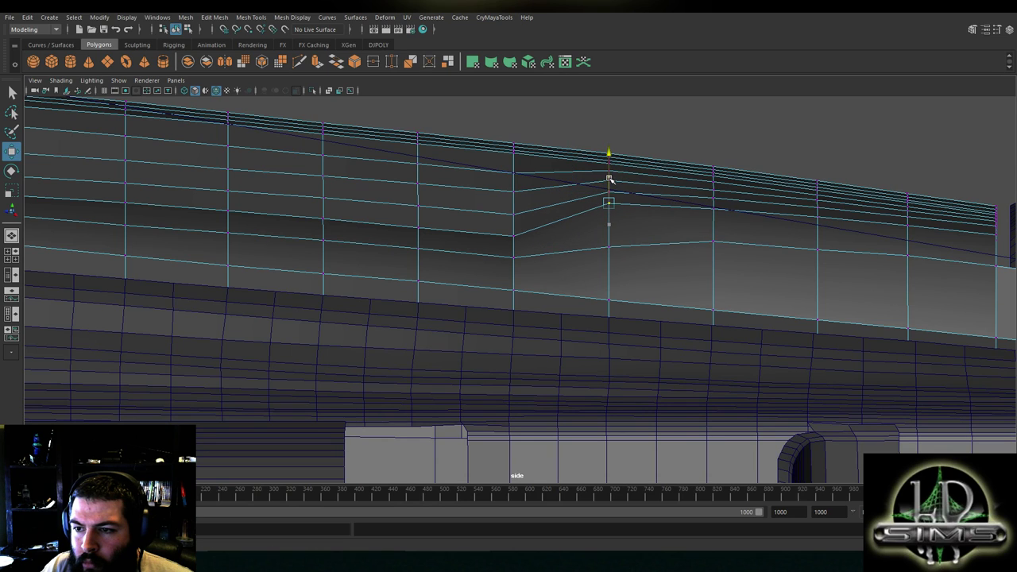
{"action": "left_click", "coordinate": [609, 241]}
{"action": "left_click_drag", "start_coordinate": [608, 239], "coordinate": [609, 209]}
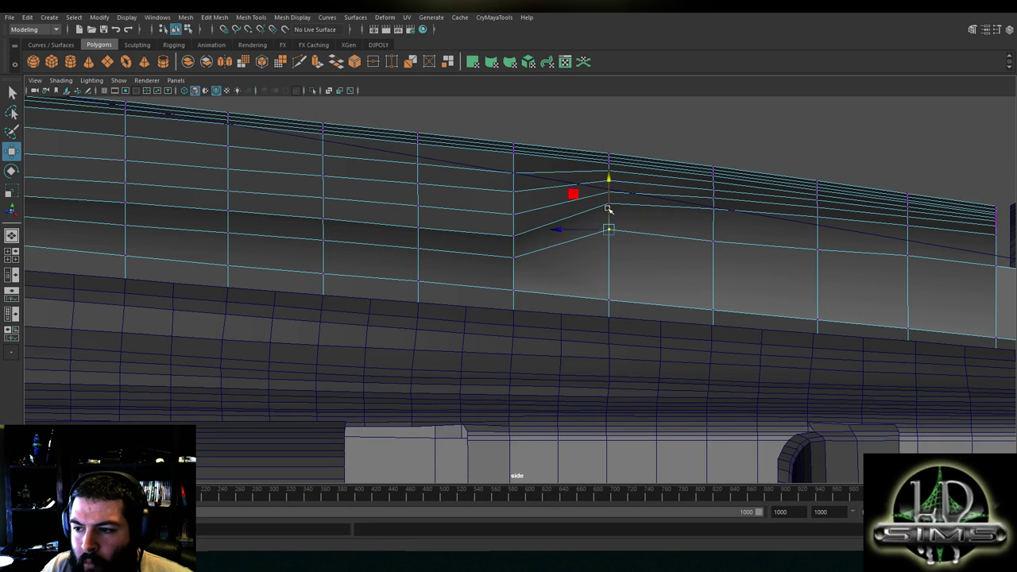
Nudge up the lower-row vertex in the column just before the panel's front end
{"action": "middle_click_drag", "start_coordinate": [834, 246], "coordinate": [614, 236], "text": "alt"}
{"action": "left_click", "coordinate": [686, 242]}
{"action": "left_click_drag", "start_coordinate": [688, 226], "coordinate": [688, 224]}
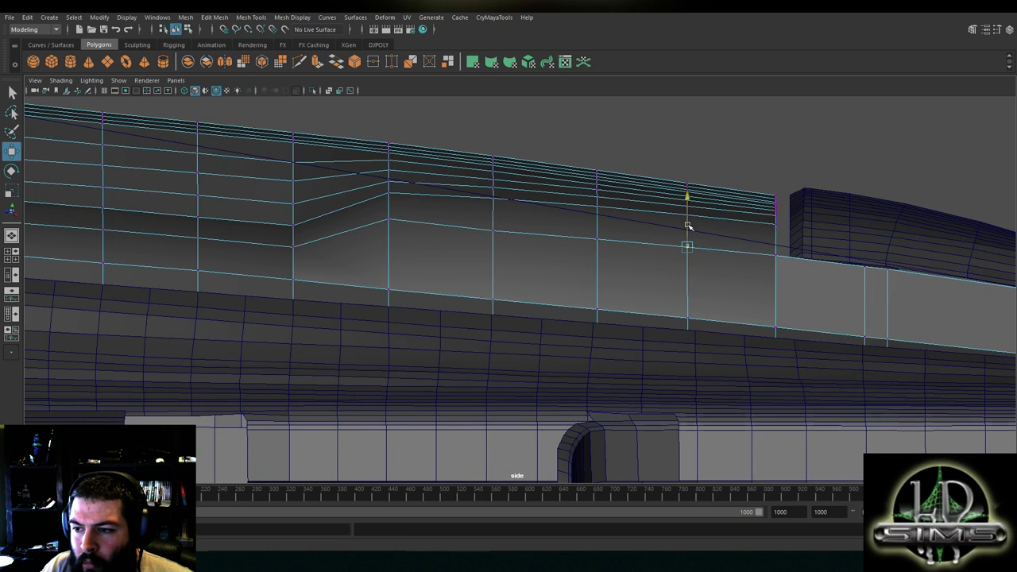
Adjust the upper- and middle-row vertices in the column five before the front end to continue the even spacing
{"action": "middle_click_drag", "start_coordinate": [365, 205], "coordinate": [578, 219], "text": "alt"}
{"action": "left_click", "coordinate": [505, 174]}
{"action": "mouse_move", "coordinate": [506, 153]}
{"action": "left_mouse_down"}
{"action": "mouse_move", "coordinate": [505, 143]}
{"action": "mouse_move", "coordinate": [505, 169]}
{"action": "mouse_move", "coordinate": [505, 154]}
{"action": "left_mouse_up"}
{"action": "left_click", "coordinate": [505, 192]}
{"action": "left_click", "coordinate": [506, 216]}
{"action": "mouse_move", "coordinate": [506, 195]}
{"action": "left_mouse_down"}
{"action": "mouse_move", "coordinate": [506, 166]}
{"action": "mouse_move", "coordinate": [505, 229]}
{"action": "mouse_move", "coordinate": [504, 208]}
{"action": "left_mouse_up"}
Check the lower-row vertices near the front end and examine the whole ship in the perspective view
{"action": "left_click", "coordinate": [705, 242]}
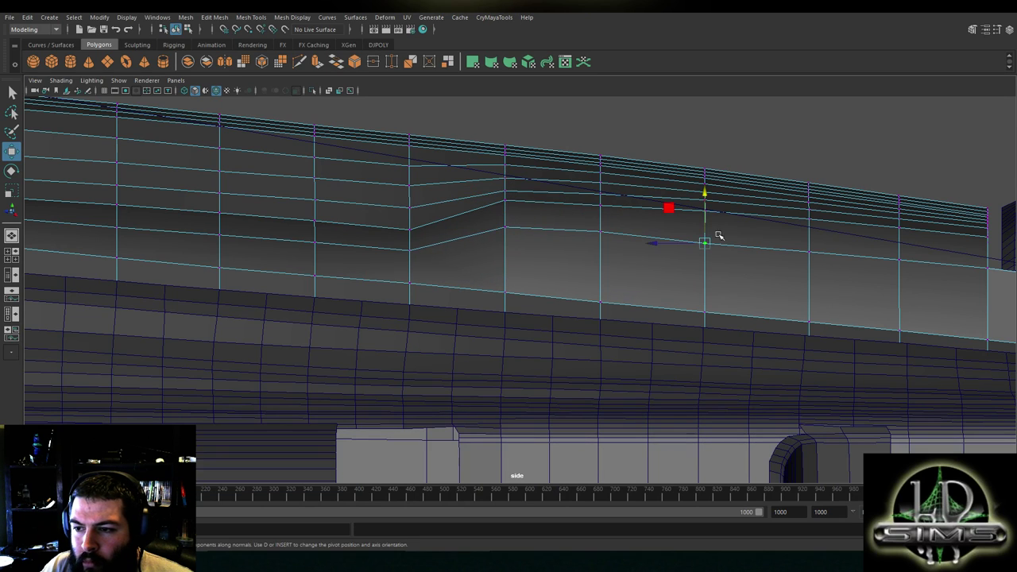
{"action": "left_click", "coordinate": [808, 246]}
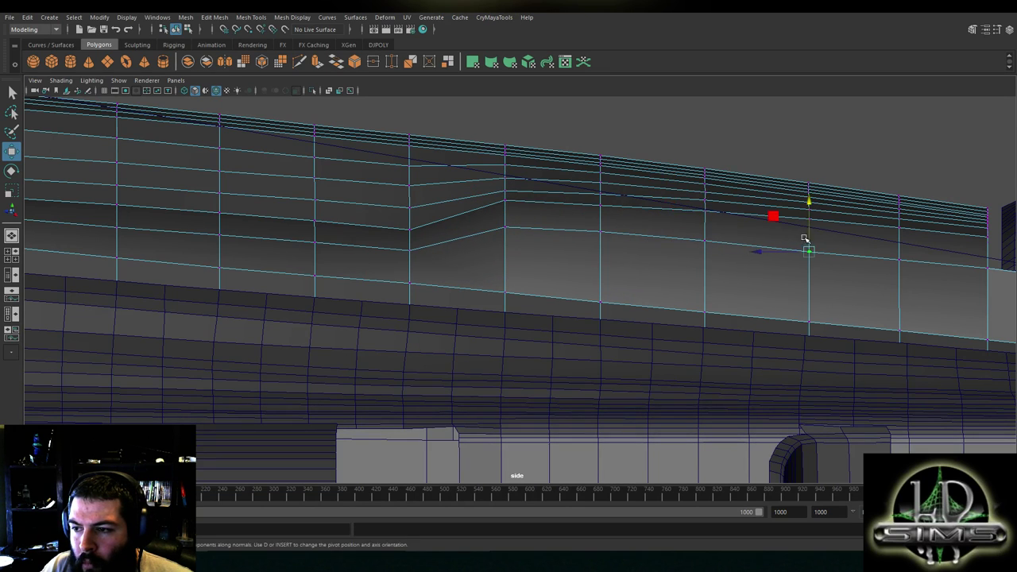
{"action": "right_click_drag", "start_coordinate": [745, 220], "coordinate": [605, 217], "text": "alt"}
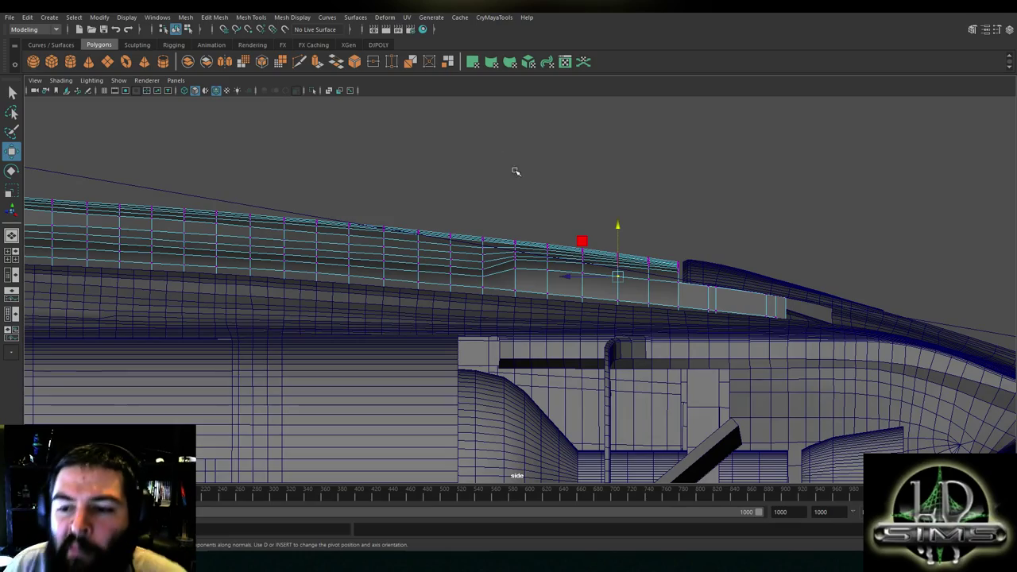
{"action": "key", "text": "space"}
{"action": "key", "text": "space"}
{"action": "mouse_move", "coordinate": [665, 177]}
{"action": "left_mouse_down", "text": "alt"}
{"action": "mouse_move", "coordinate": [500, 164]}
{"action": "mouse_move", "coordinate": [502, 188]}
{"action": "mouse_move", "coordinate": [447, 207]}
{"action": "mouse_move", "coordinate": [488, 231]}
{"action": "mouse_move", "coordinate": [579, 221]}
{"action": "mouse_move", "coordinate": [573, 227]}
{"action": "mouse_move", "coordinate": [581, 191]}
{"action": "mouse_move", "coordinate": [561, 204]}
{"action": "mouse_move", "coordinate": [494, 200]}
{"action": "mouse_move", "coordinate": [533, 243]}
{"action": "mouse_move", "coordinate": [495, 227]}
{"action": "mouse_move", "coordinate": [478, 240]}
{"action": "mouse_move", "coordinate": [610, 201]}
{"action": "left_mouse_up", "text": "alt"}
{"action": "scroll", "coordinate": [497, 192], "scroll_direction": "down", "scroll_amount": 6}
{"action": "scroll", "coordinate": [579, 222], "scroll_direction": "up", "scroll_amount": 3}
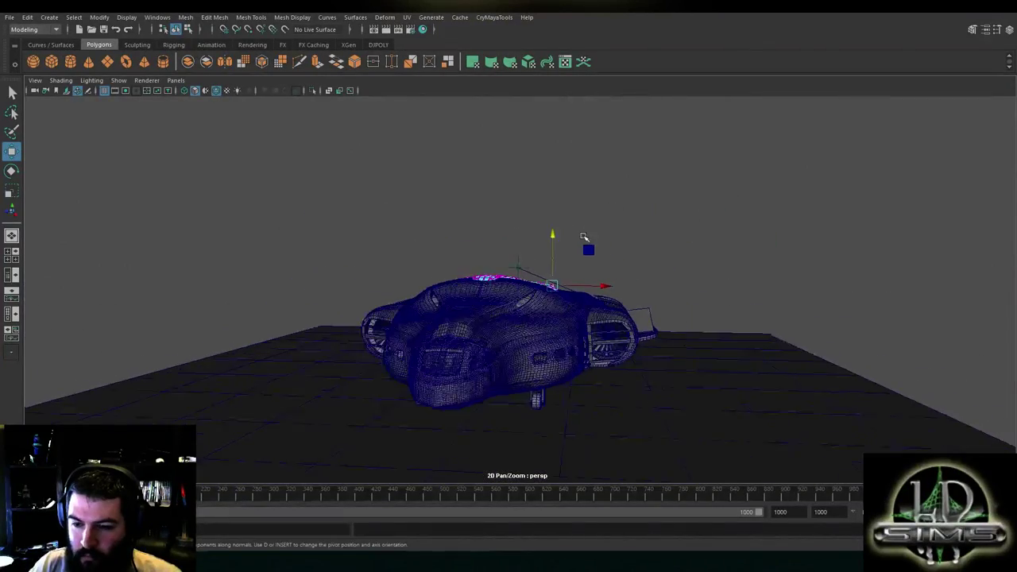
Examine the roof panel and the surrounding hull from above in the perspective view
{"action": "left_click_drag", "start_coordinate": [537, 242], "coordinate": [480, 287], "text": "alt"}
{"action": "scroll", "coordinate": [544, 285], "scroll_direction": "up", "scroll_amount": 5}
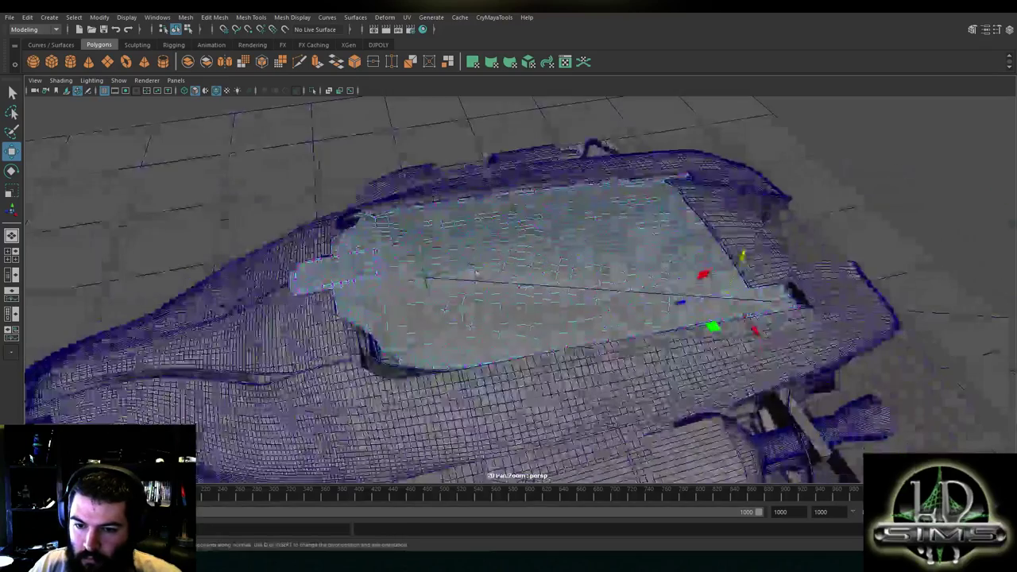
{"action": "middle_click_drag", "start_coordinate": [479, 287], "coordinate": [575, 243], "text": "alt"}
{"action": "scroll", "coordinate": [576, 245], "scroll_direction": "down", "scroll_amount": 3}
{"action": "key", "text": "space"}
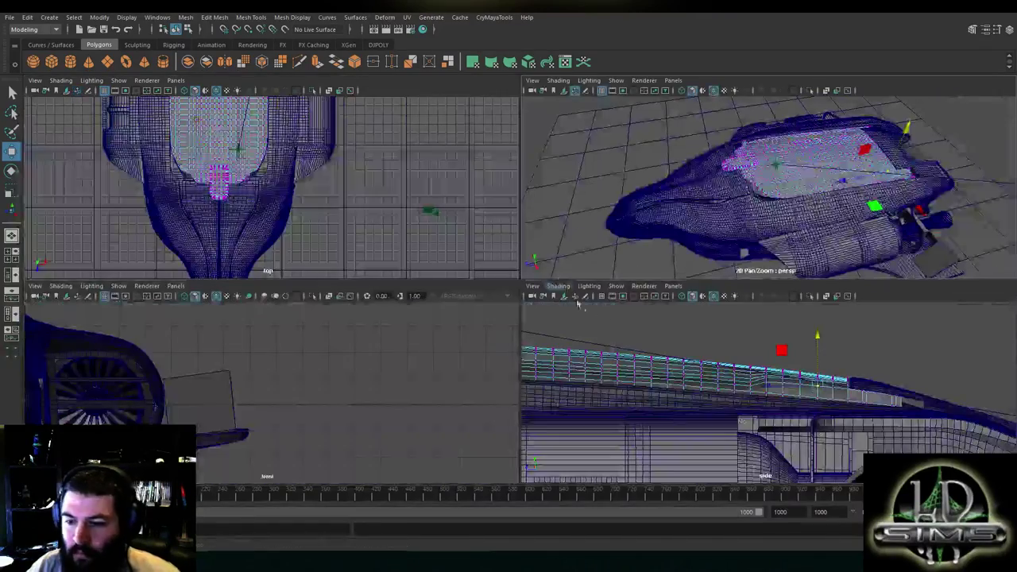
In the side view, raise the vertices just below the narrow upper rows in the two columns beside the panel's rear step
{"action": "key", "text": "space"}
{"action": "middle_click_drag", "start_coordinate": [322, 299], "coordinate": [602, 347], "text": "alt"}
{"action": "scroll", "coordinate": [575, 331], "scroll_direction": "up", "scroll_amount": 4}
{"action": "middle_click_drag", "start_coordinate": [538, 294], "coordinate": [551, 357], "text": "alt"}
{"action": "scroll", "coordinate": [557, 370], "scroll_direction": "up", "scroll_amount": 3}
{"action": "scroll", "coordinate": [551, 357], "scroll_direction": "up", "scroll_amount": 2}
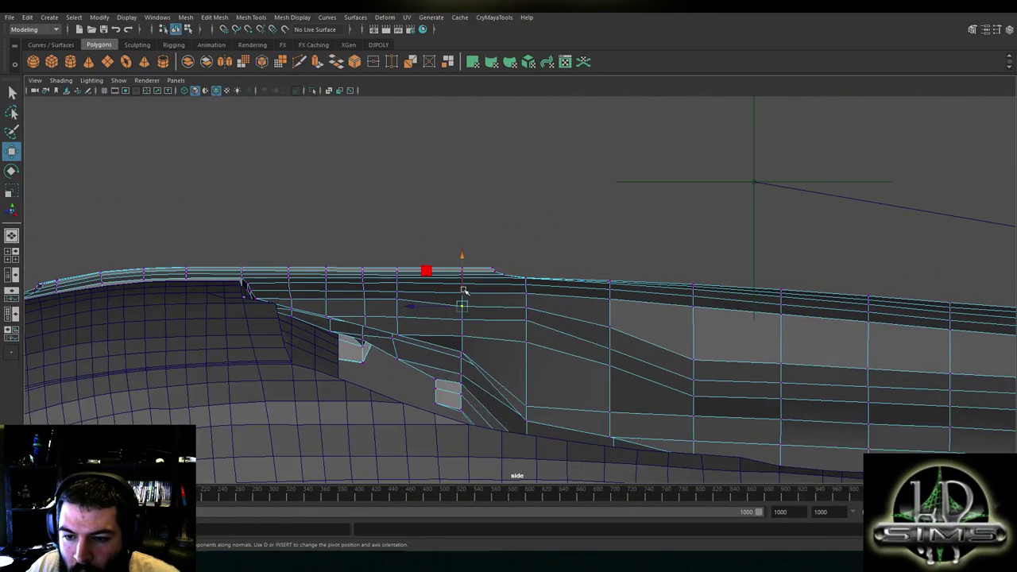
{"action": "left_click_drag", "start_coordinate": [464, 292], "coordinate": [466, 283]}
{"action": "left_click", "coordinate": [526, 284]}
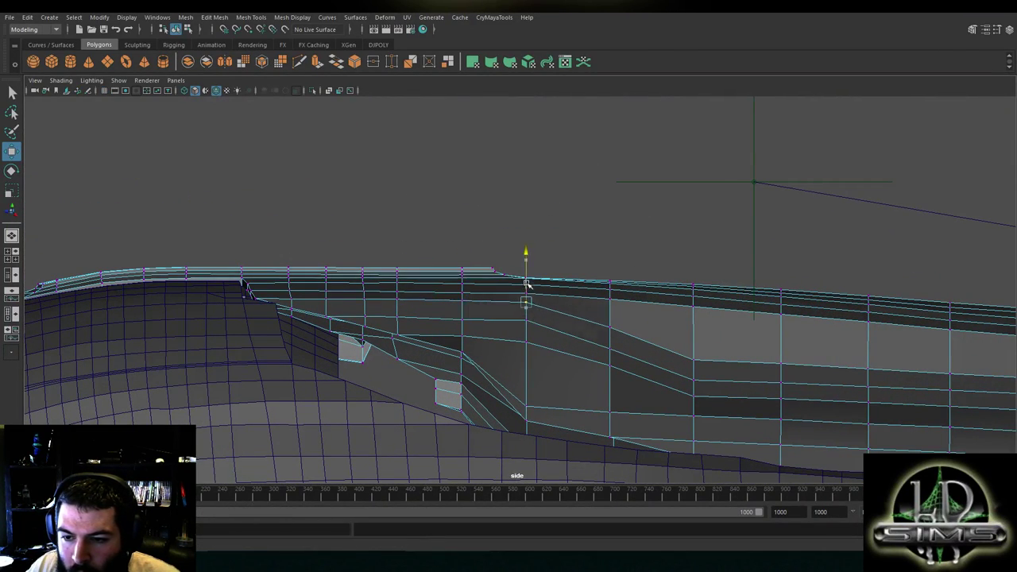
{"action": "left_click", "coordinate": [464, 285]}
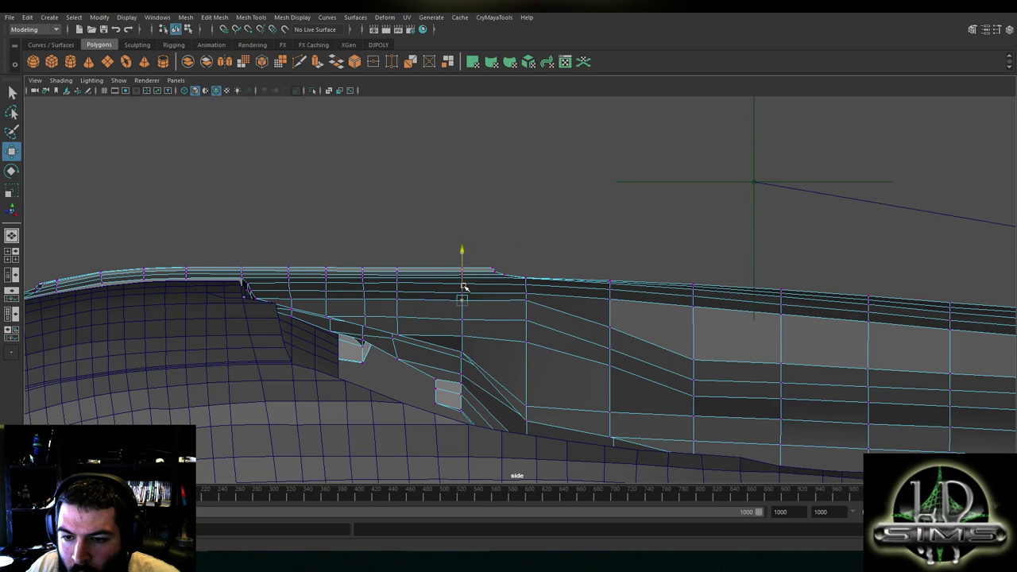
{"action": "left_click", "coordinate": [525, 319]}
Raise the vertices of the row below the narrow upper rows in the next four columns toward the front
{"action": "left_click_drag", "start_coordinate": [609, 306], "coordinate": [615, 289]}
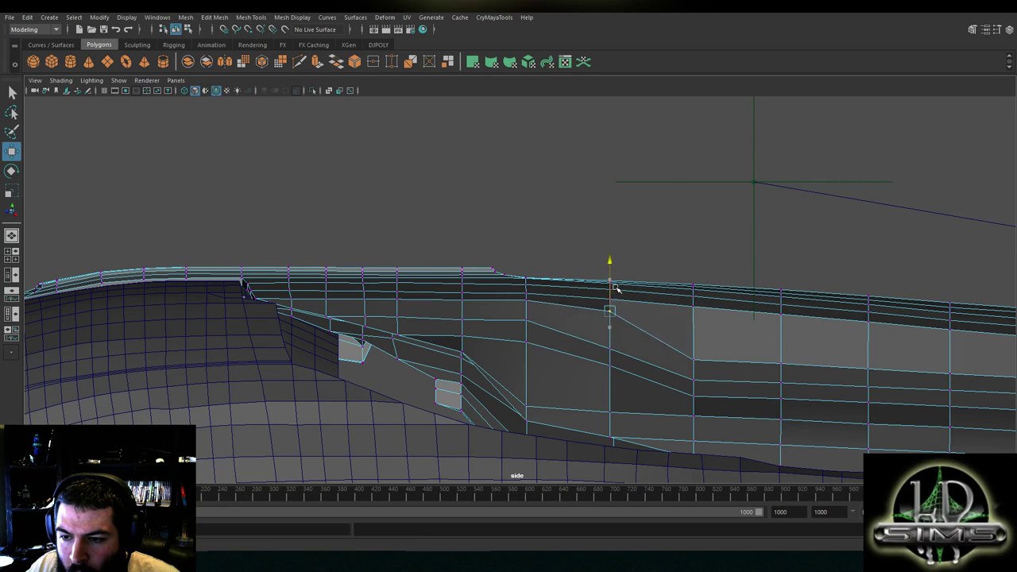
{"action": "middle_click_drag", "start_coordinate": [617, 285], "coordinate": [531, 317], "text": "alt"}
{"action": "left_click_drag", "start_coordinate": [563, 327], "coordinate": [573, 278]}
{"action": "middle_click_drag", "start_coordinate": [630, 313], "coordinate": [524, 306], "text": "alt"}
{"action": "left_click", "coordinate": [546, 343]}
{"action": "left_click_drag", "start_coordinate": [554, 328], "coordinate": [554, 280]}
{"action": "middle_click_drag", "start_coordinate": [656, 346], "coordinate": [547, 342], "text": "alt"}
{"action": "left_click", "coordinate": [523, 345]}
{"action": "left_click_drag", "start_coordinate": [530, 317], "coordinate": [531, 274]}
Nudge the vertices within the narrow upper rows of the adjusted columns and the two columns ahead to even their spacing
{"action": "left_click", "coordinate": [437, 290]}
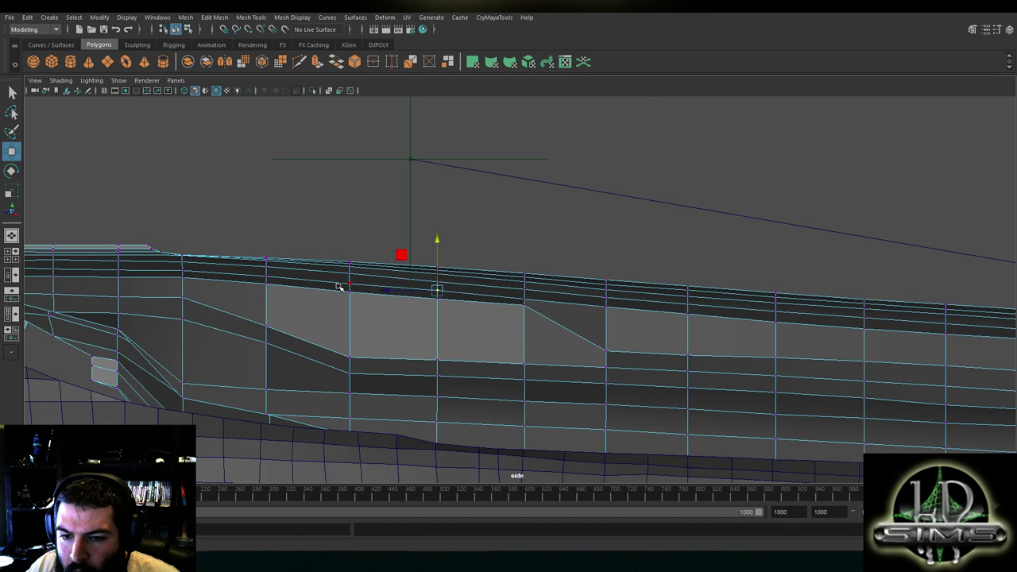
{"action": "left_click_drag", "start_coordinate": [525, 287], "coordinate": [525, 286]}
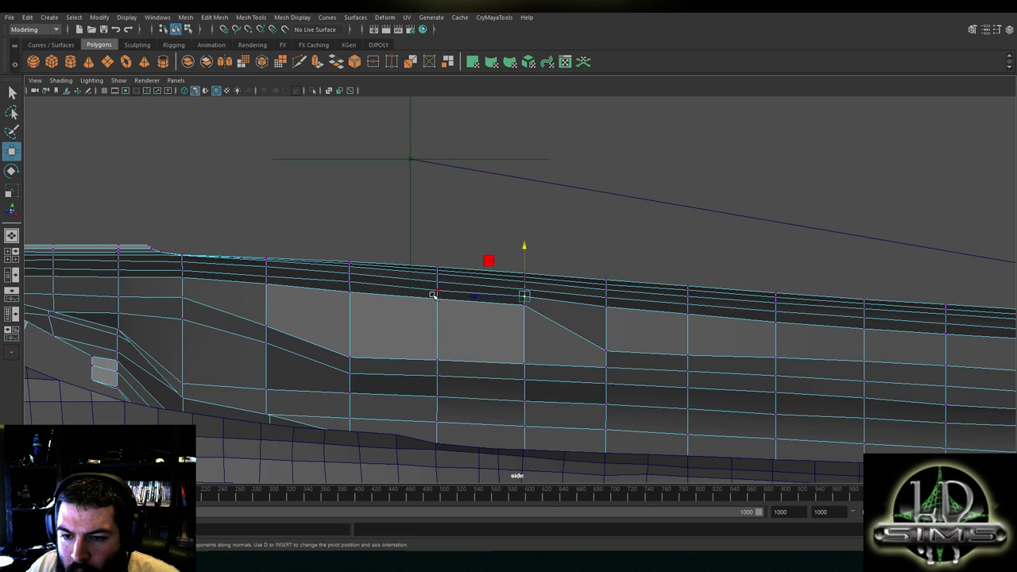
{"action": "left_click_drag", "start_coordinate": [438, 272], "coordinate": [438, 263]}
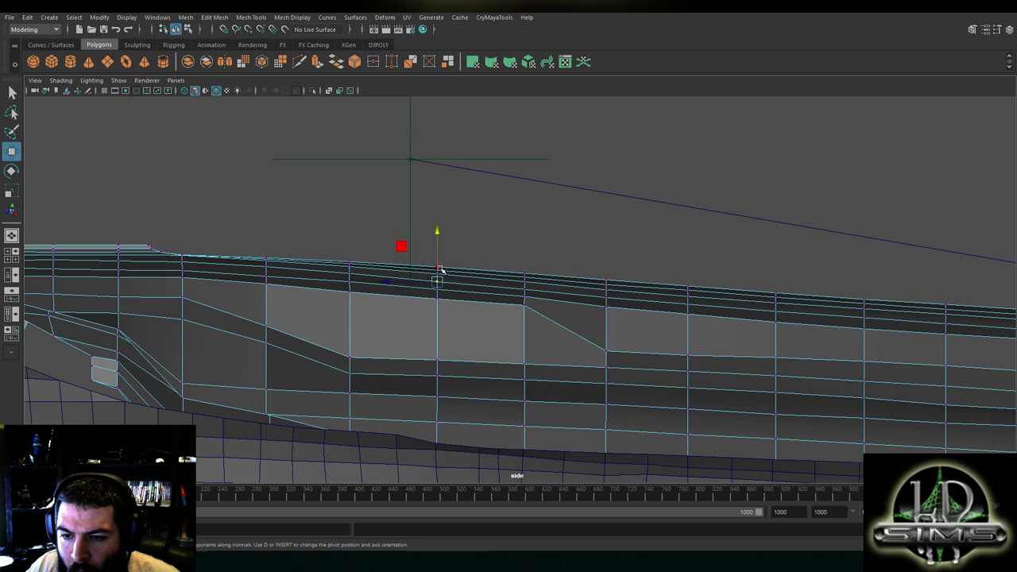
{"action": "left_click", "coordinate": [525, 282]}
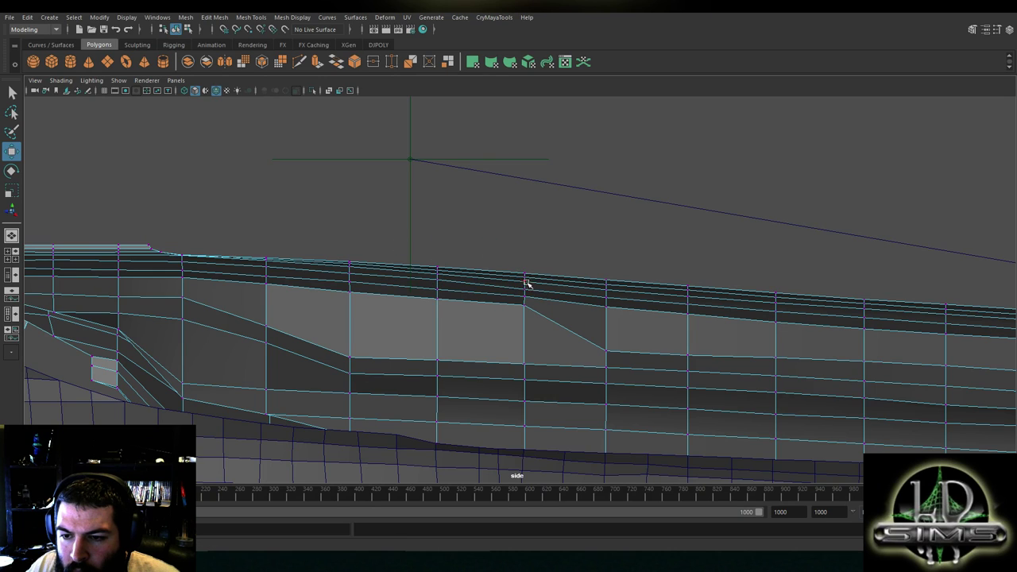
{"action": "left_click", "coordinate": [606, 283]}
{"action": "left_click", "coordinate": [688, 304]}
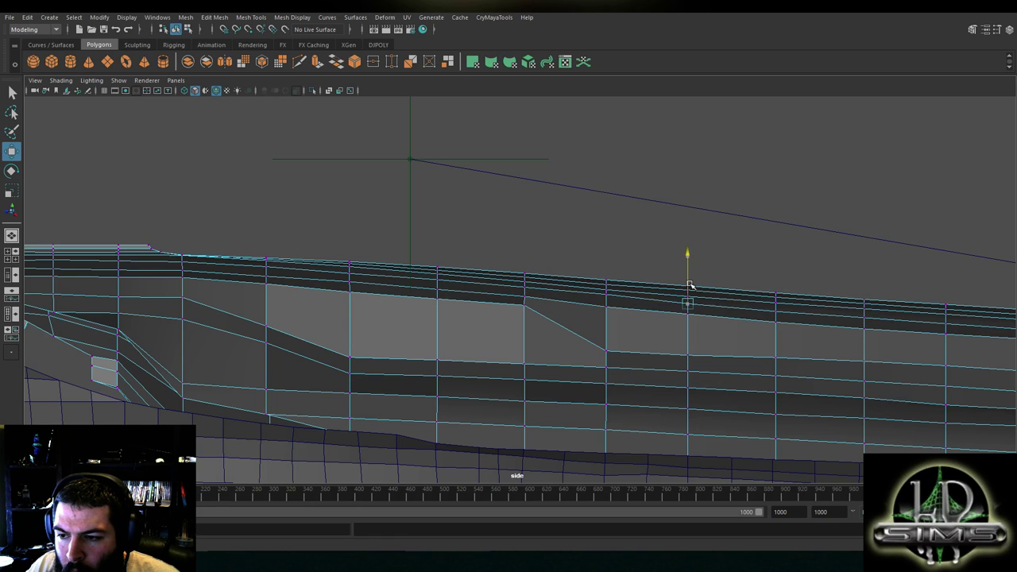
Even out the narrow upper-row vertices in three further columns toward the front
{"action": "middle_click_drag", "start_coordinate": [760, 302], "coordinate": [572, 311], "text": "alt"}
{"action": "left_click", "coordinate": [612, 292]}
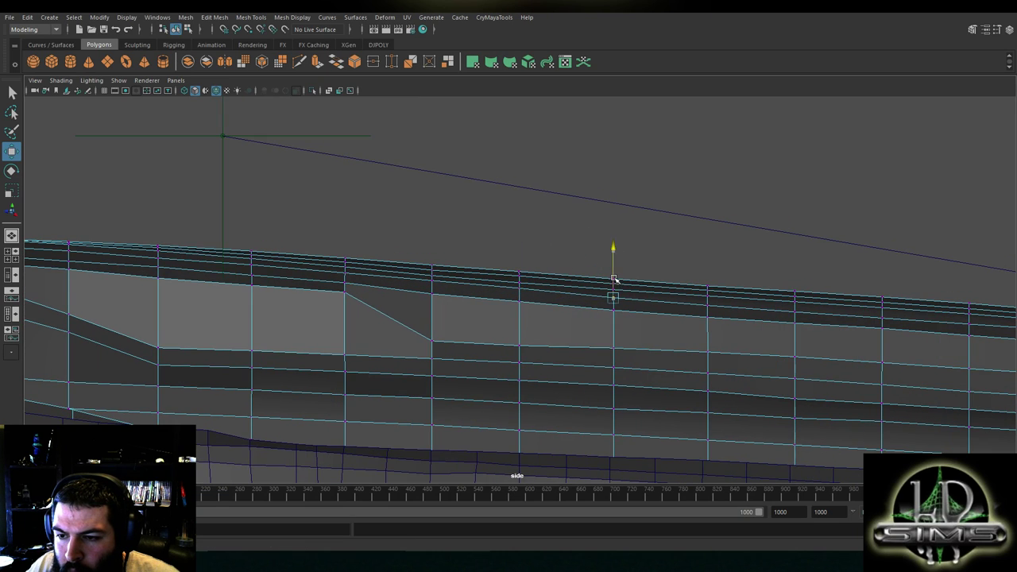
{"action": "left_click", "coordinate": [706, 297]}
{"action": "middle_click_drag", "start_coordinate": [725, 308], "coordinate": [556, 310], "text": "alt"}
{"action": "left_click", "coordinate": [650, 303]}
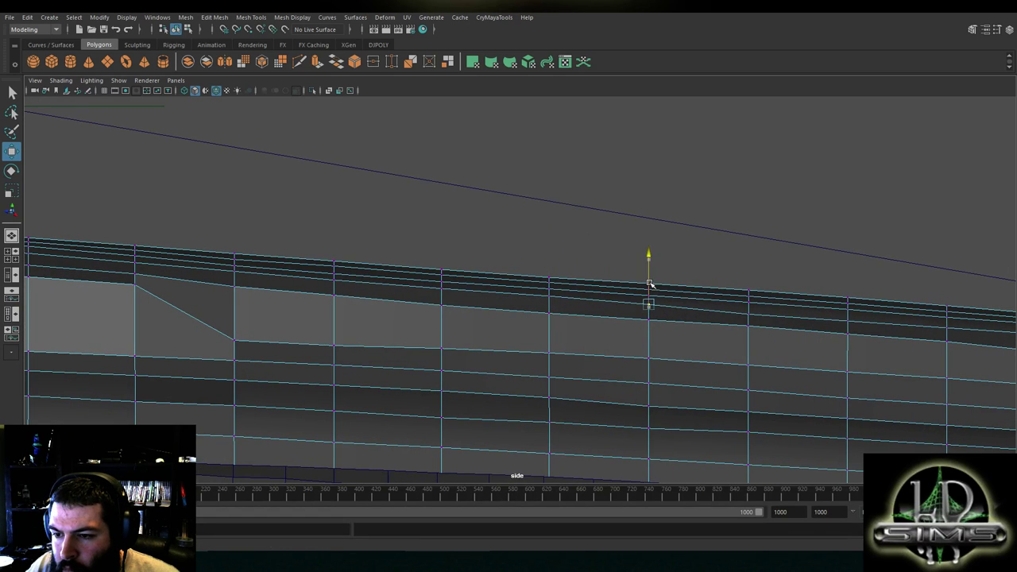
Raise the vertices below the narrow upper rows in the next two columns and align them with the column behind
{"action": "middle_click_drag", "start_coordinate": [260, 313], "coordinate": [525, 326], "text": "alt"}
{"action": "left_click", "coordinate": [500, 352]}
{"action": "left_click_drag", "start_coordinate": [500, 327], "coordinate": [500, 307]}
{"action": "middle_click_drag", "start_coordinate": [499, 308], "coordinate": [499, 279]}
{"action": "left_click", "coordinate": [598, 357]}
{"action": "middle_click_drag", "start_coordinate": [600, 336], "coordinate": [611, 307]}
{"action": "left_click_drag", "start_coordinate": [601, 287], "coordinate": [600, 282]}
{"action": "left_click", "coordinate": [499, 310]}
{"action": "middle_click_drag", "start_coordinate": [496, 294], "coordinate": [498, 284]}
{"action": "left_click", "coordinate": [397, 300]}
Raise the lowest narrow-row vertices in the two columns ahead of the row's remaining drop
{"action": "left_click", "coordinate": [705, 360]}
{"action": "left_click", "coordinate": [707, 318]}
{"action": "middle_click_drag", "start_coordinate": [705, 297], "coordinate": [704, 294]}
{"action": "left_click", "coordinate": [816, 327]}
{"action": "left_click_drag", "start_coordinate": [816, 304], "coordinate": [815, 295]}
Nudge up the narrow upper-row vertices in the next few columns along the middle of the panel
{"action": "middle_click_drag", "start_coordinate": [874, 322], "coordinate": [620, 312], "text": "alt"}
{"action": "left_click", "coordinate": [600, 324]}
{"action": "left_click", "coordinate": [701, 316]}
{"action": "middle_click_drag", "start_coordinate": [702, 302], "coordinate": [703, 296]}
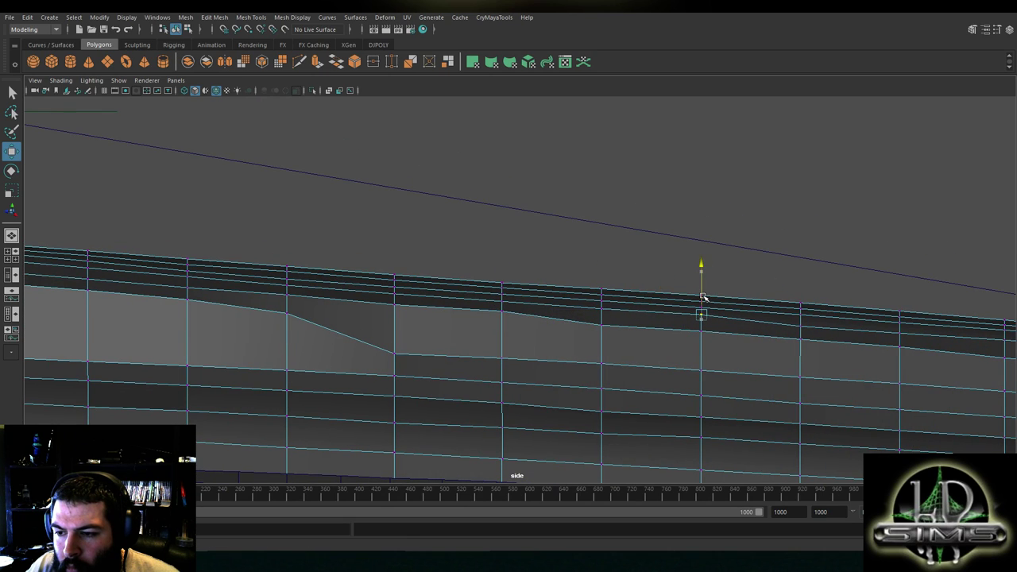
{"action": "middle_click_drag", "start_coordinate": [810, 339], "coordinate": [650, 337], "text": "alt"}
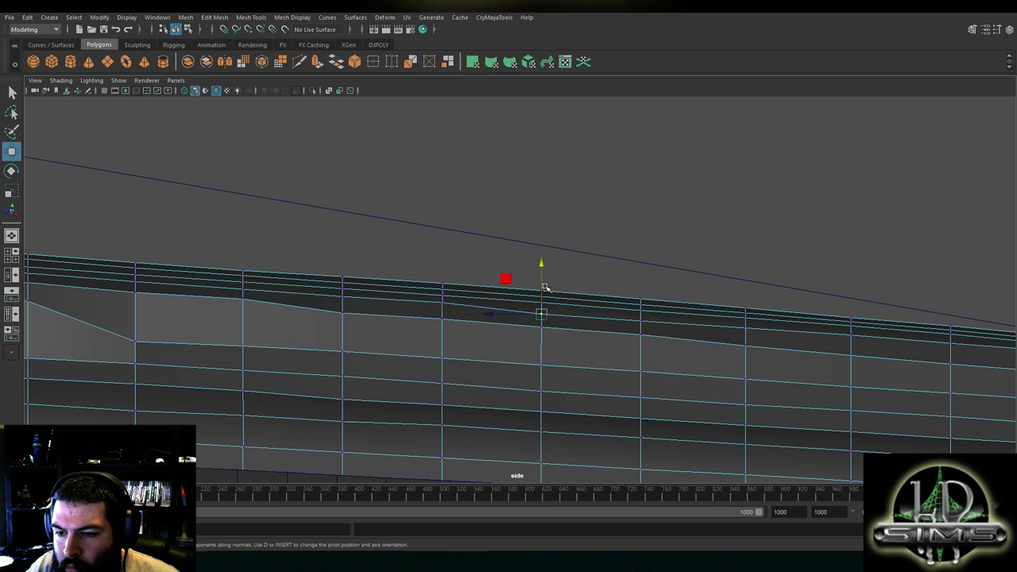
{"action": "left_click", "coordinate": [640, 317]}
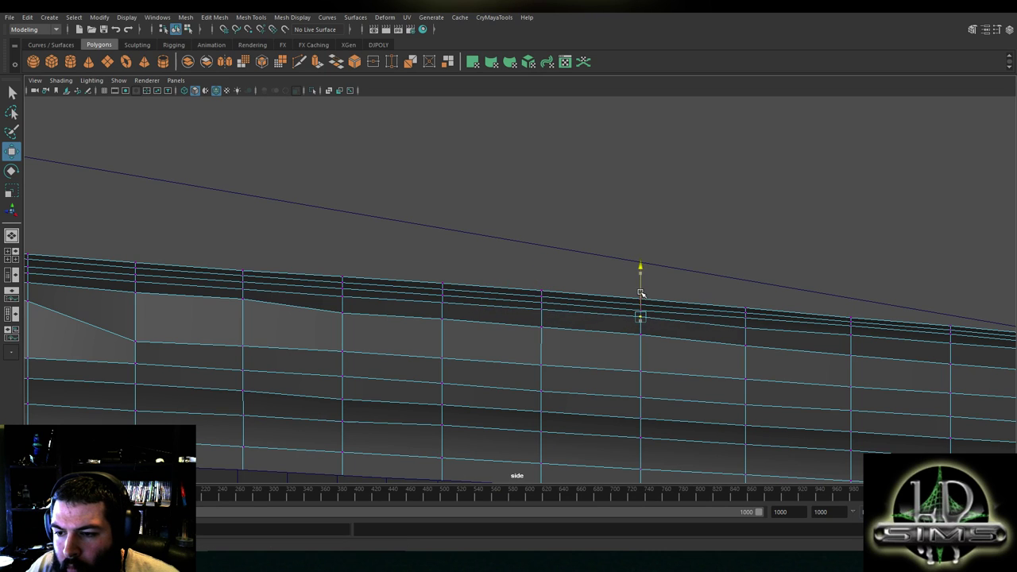
{"action": "left_click", "coordinate": [745, 320]}
Continue evening the narrow upper-row vertices in the following columns toward the front slope
{"action": "middle_click_drag", "start_coordinate": [830, 331], "coordinate": [638, 321], "text": "alt"}
{"action": "left_click_drag", "start_coordinate": [660, 297], "coordinate": [661, 293]}
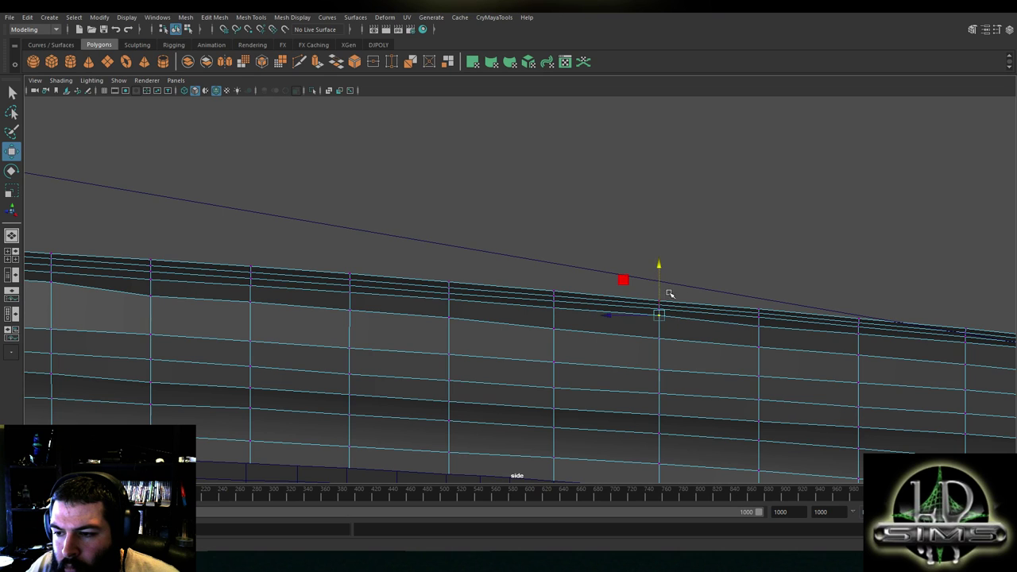
{"action": "middle_click_drag", "start_coordinate": [756, 327], "coordinate": [650, 316], "text": "alt"}
{"action": "left_click", "coordinate": [648, 298]}
{"action": "left_click", "coordinate": [746, 319]}
Return to the mid-panel columns and raise the lowest narrow-row vertices, lining them up with the two columns behind
{"action": "middle_click_drag", "start_coordinate": [726, 308], "coordinate": [543, 294], "text": "alt"}
{"action": "middle_click_drag", "start_coordinate": [47, 295], "coordinate": [452, 308], "text": "alt"}
{"action": "middle_click_drag", "start_coordinate": [259, 284], "coordinate": [441, 300], "text": "alt"}
{"action": "left_click", "coordinate": [441, 293]}
{"action": "left_click_drag", "start_coordinate": [442, 274], "coordinate": [442, 268]}
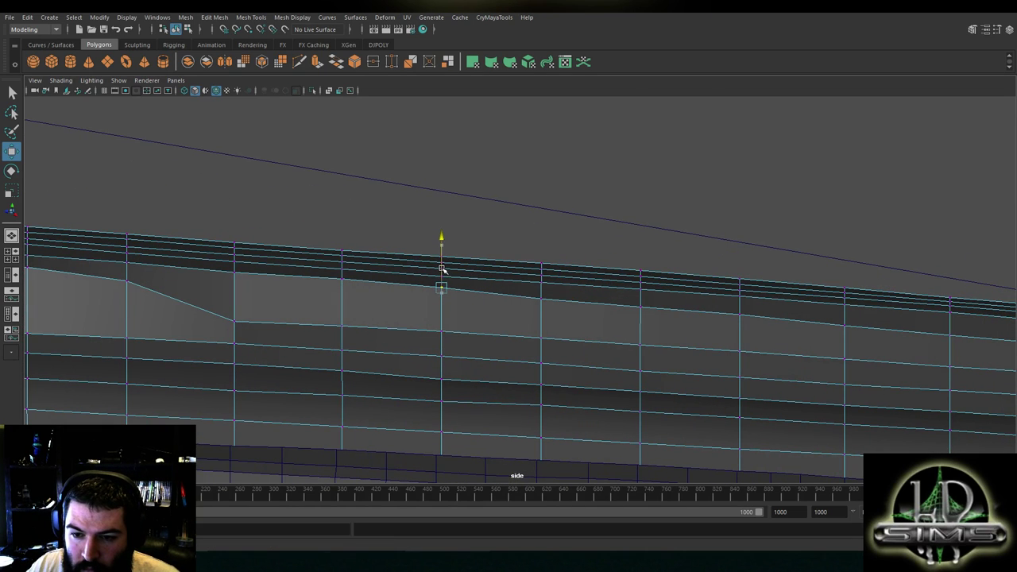
{"action": "left_click", "coordinate": [539, 295]}
{"action": "left_click", "coordinate": [442, 285]}
{"action": "left_click", "coordinate": [340, 278]}
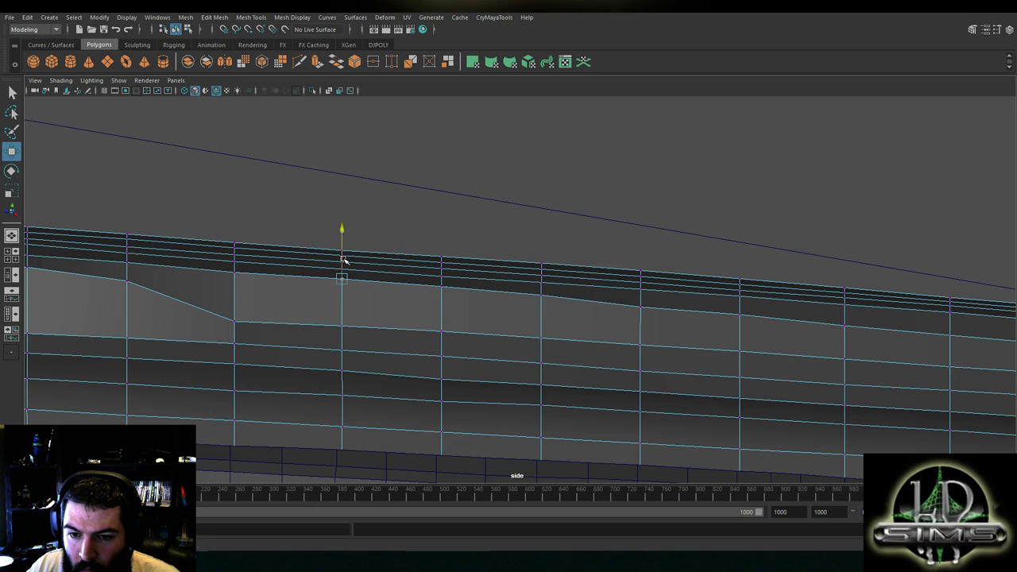
{"action": "left_click", "coordinate": [234, 269]}
Raise the lowest narrow-row vertex one column farther forward and fine-tune the two columns behind it
{"action": "left_click", "coordinate": [640, 286]}
{"action": "left_click", "coordinate": [538, 277]}
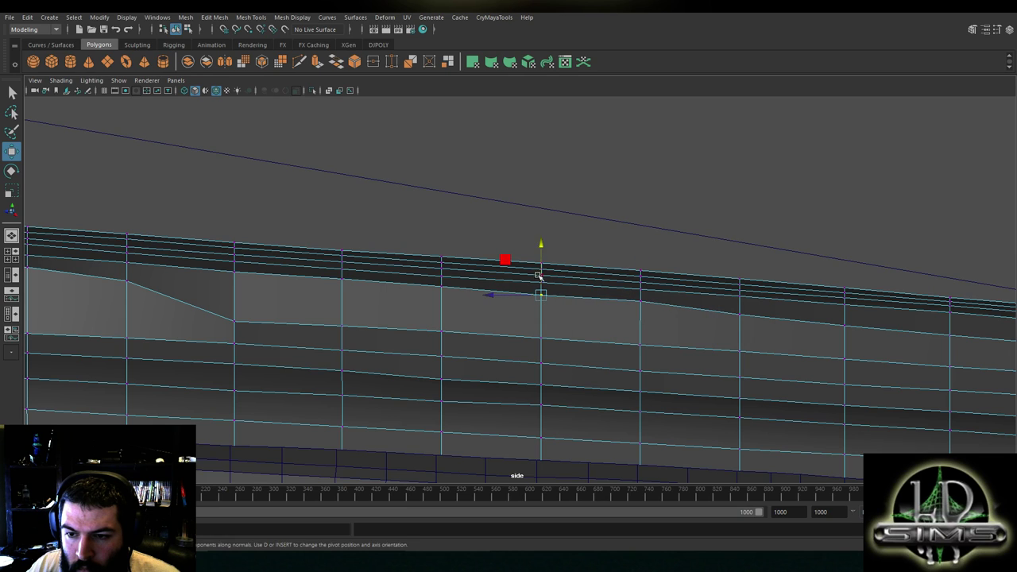
{"action": "left_click", "coordinate": [441, 286]}
{"action": "left_click_drag", "start_coordinate": [442, 267], "coordinate": [441, 265]}
Raise the next column's lowest narrow-row vertex to match the row, then nudge the two columns behind it
{"action": "middle_click_drag", "start_coordinate": [750, 309], "coordinate": [508, 296], "text": "alt"}
{"action": "left_click", "coordinate": [497, 291]}
{"action": "left_click_drag", "start_coordinate": [500, 275], "coordinate": [501, 261]}
{"action": "left_click", "coordinate": [401, 285]}
{"action": "left_click_drag", "start_coordinate": [399, 265], "coordinate": [400, 262]}
{"action": "left_click", "coordinate": [306, 279]}
{"action": "left_click_drag", "start_coordinate": [300, 257], "coordinate": [300, 255]}
Raise the lowest narrow-row vertices in the next three columns toward the front to continue the smooth line
{"action": "left_click", "coordinate": [602, 307]}
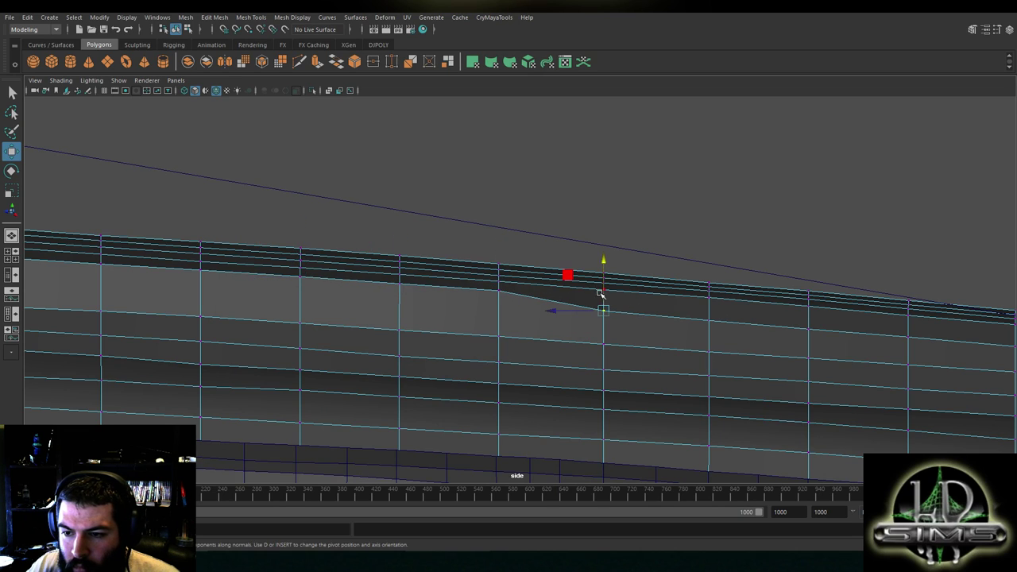
{"action": "left_click_drag", "start_coordinate": [604, 284], "coordinate": [606, 271]}
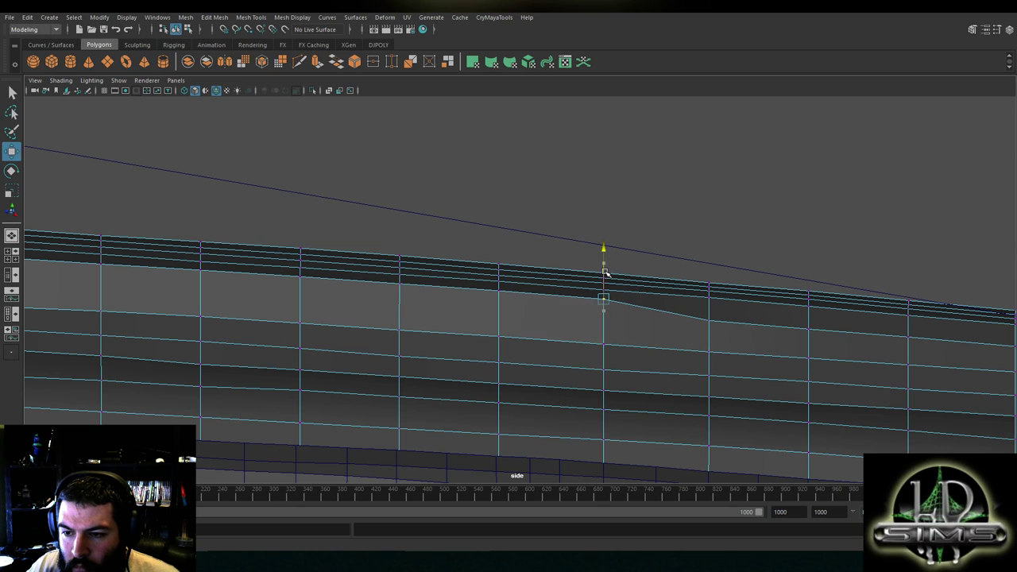
{"action": "middle_click_drag", "start_coordinate": [682, 306], "coordinate": [494, 288], "text": "alt"}
{"action": "left_click", "coordinate": [517, 301]}
{"action": "left_click_drag", "start_coordinate": [520, 284], "coordinate": [522, 272]}
{"action": "left_click", "coordinate": [614, 308]}
{"action": "left_click_drag", "start_coordinate": [620, 290], "coordinate": [620, 279]}
Raise the lowest narrow-row vertices in two more columns farther down the front slope
{"action": "middle_click_drag", "start_coordinate": [655, 297], "coordinate": [480, 284], "text": "alt"}
{"action": "left_click", "coordinate": [543, 305]}
{"action": "left_click_drag", "start_coordinate": [543, 287], "coordinate": [543, 280]}
{"action": "left_click", "coordinate": [650, 314]}
{"action": "left_click_drag", "start_coordinate": [650, 294], "coordinate": [650, 284]}
Raise the lowest narrow-row vertices in the last three columns up to the bend in the lower rows
{"action": "middle_click_drag", "start_coordinate": [713, 300], "coordinate": [536, 291], "text": "alt"}
{"action": "left_click", "coordinate": [582, 315]}
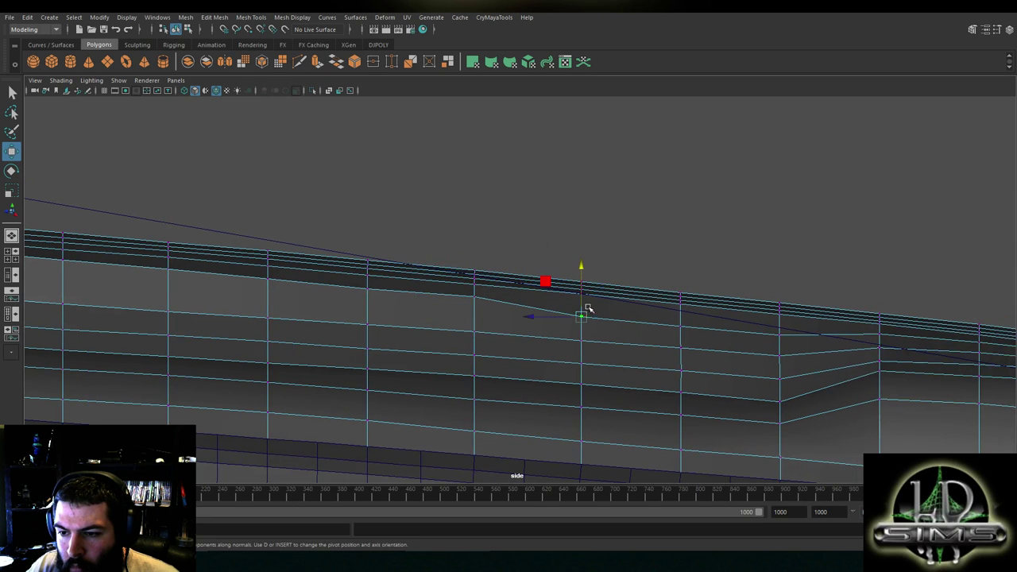
{"action": "left_click_drag", "start_coordinate": [584, 291], "coordinate": [585, 280]}
{"action": "middle_click_drag", "start_coordinate": [676, 302], "coordinate": [566, 299], "text": "alt"}
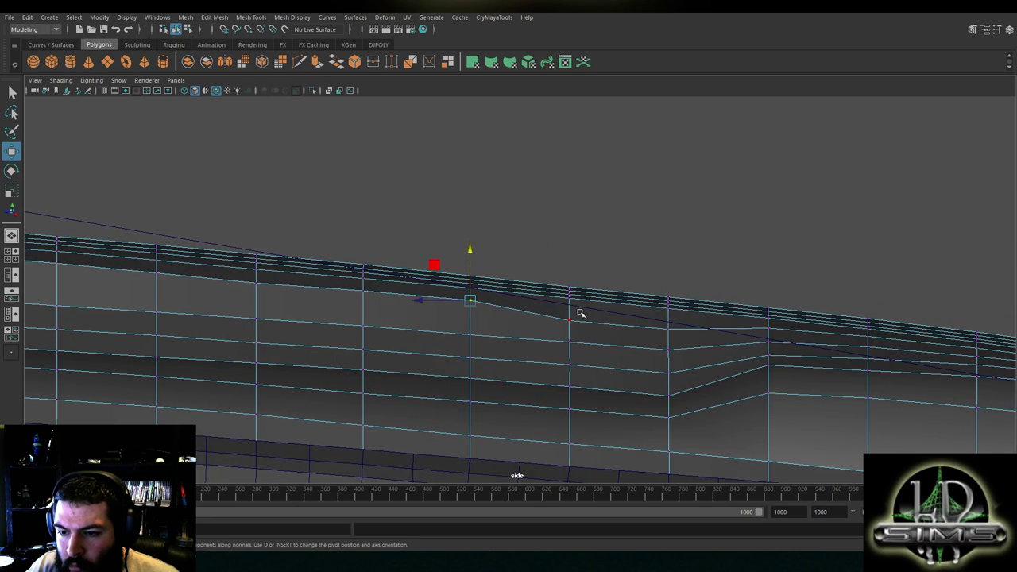
{"action": "left_click_drag", "start_coordinate": [574, 299], "coordinate": [571, 283]}
{"action": "left_click", "coordinate": [668, 306]}
{"action": "left_click_drag", "start_coordinate": [669, 309], "coordinate": [672, 297]}
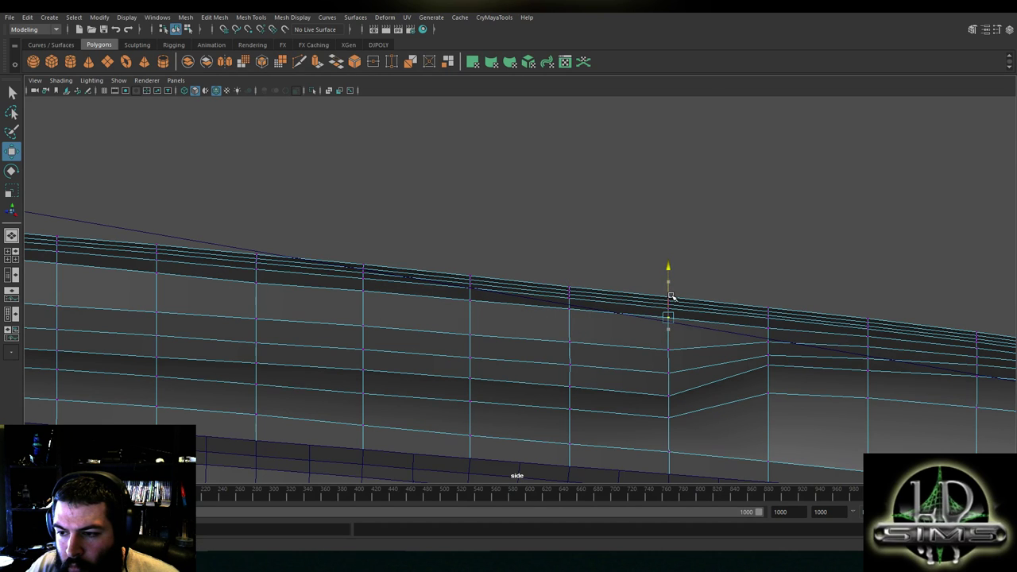
Fine-tune the lowest narrow-row vertices in the column at the lower-row bend and the column behind it
{"action": "middle_click_drag", "start_coordinate": [716, 317], "coordinate": [450, 290], "text": "alt"}
{"action": "left_click_drag", "start_coordinate": [509, 288], "coordinate": [509, 282]}
{"action": "middle_click_drag", "start_coordinate": [501, 283], "coordinate": [530, 294], "text": "alt"}
{"action": "left_click_drag", "start_coordinate": [536, 282], "coordinate": [538, 278]}
{"action": "left_click", "coordinate": [438, 279]}
{"action": "left_click_drag", "start_coordinate": [438, 274], "coordinate": [440, 269]}
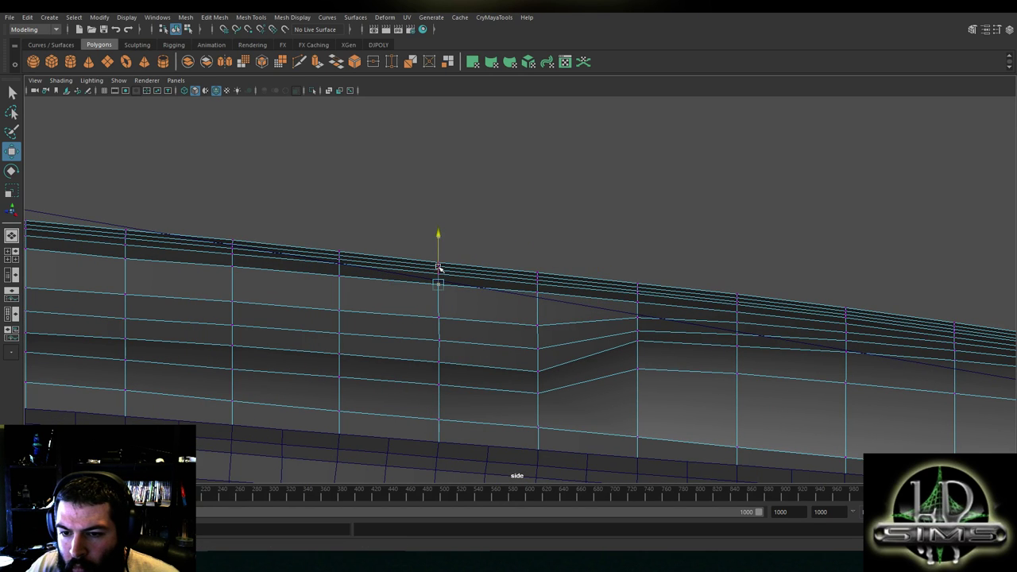
Nudge up the lowest narrow-row vertices column by column, working backward from the lower-row bend
{"action": "middle_click_drag", "start_coordinate": [435, 267], "coordinate": [494, 289], "text": "alt"}
{"action": "left_click_drag", "start_coordinate": [495, 278], "coordinate": [495, 275]}
{"action": "middle_click_drag", "start_coordinate": [403, 282], "coordinate": [508, 291], "text": "alt"}
{"action": "left_click_drag", "start_coordinate": [494, 280], "coordinate": [492, 276]}
{"action": "left_click", "coordinate": [386, 272]}
{"action": "left_click_drag", "start_coordinate": [387, 267], "coordinate": [386, 261]}
Slightly raise the lowest narrow-row vertices in three neighbouring columns farther back along the panel
{"action": "middle_click_drag", "start_coordinate": [418, 278], "coordinate": [536, 295], "text": "alt"}
{"action": "left_click_drag", "start_coordinate": [406, 275], "coordinate": [407, 272]}
{"action": "left_click", "coordinate": [504, 298]}
{"action": "left_click_drag", "start_coordinate": [505, 282], "coordinate": [506, 280]}
{"action": "left_click", "coordinate": [611, 307]}
{"action": "left_click_drag", "start_coordinate": [612, 299], "coordinate": [613, 298]}
Raise the vertices of the row below the narrow upper rows in the columns around the lower-row bend
{"action": "middle_click_drag", "start_coordinate": [725, 341], "coordinate": [551, 319], "text": "alt"}
{"action": "left_click", "coordinate": [743, 343]}
{"action": "left_click_drag", "start_coordinate": [744, 320], "coordinate": [747, 299]}
{"action": "middle_click_drag", "start_coordinate": [747, 300], "coordinate": [602, 302], "text": "alt"}
{"action": "left_click_drag", "start_coordinate": [589, 289], "coordinate": [589, 286]}
Nudge the bend column's vertex below the narrow upper rows and raise the matching vertex one column behind it
{"action": "middle_click_drag", "start_coordinate": [448, 286], "coordinate": [519, 289], "text": "alt"}
{"action": "left_click", "coordinate": [547, 300]}
{"action": "left_click_drag", "start_coordinate": [557, 296], "coordinate": [557, 293]}
{"action": "left_click", "coordinate": [429, 305]}
{"action": "left_click_drag", "start_coordinate": [459, 290], "coordinate": [461, 275]}
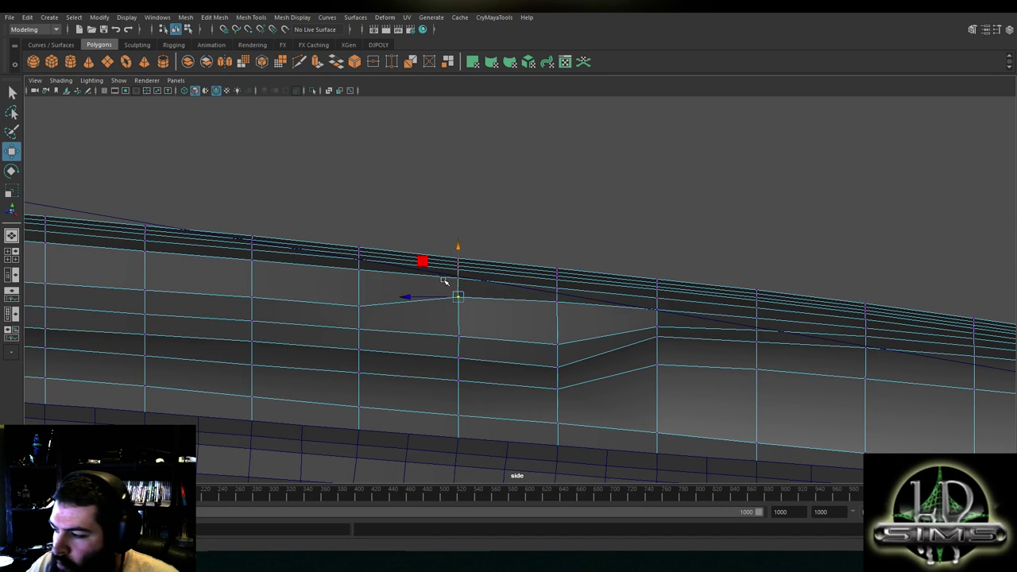
Raise the same row's vertex two columns behind the bend and nudge the one just ahead of it
{"action": "middle_click_drag", "start_coordinate": [336, 287], "coordinate": [468, 297], "text": "alt"}
{"action": "left_click", "coordinate": [479, 302]}
{"action": "left_click_drag", "start_coordinate": [490, 296], "coordinate": [490, 275]}
{"action": "left_click", "coordinate": [590, 306]}
{"action": "left_click_drag", "start_coordinate": [590, 287], "coordinate": [589, 281]}
Raise the same row's vertex three columns behind the bend and fine-tune its neighbour toward the front
{"action": "middle_click_drag", "start_coordinate": [354, 299], "coordinate": [523, 309], "text": "alt"}
{"action": "left_click", "coordinate": [528, 311]}
{"action": "left_click_drag", "start_coordinate": [554, 295], "coordinate": [553, 277]}
{"action": "left_click", "coordinate": [661, 306]}
{"action": "left_click_drag", "start_coordinate": [659, 291], "coordinate": [660, 286]}
Raise the same row's vertex four columns behind the bend and even out the one ahead of it
{"action": "middle_click_drag", "start_coordinate": [427, 275], "coordinate": [589, 284], "text": "alt"}
{"action": "left_click", "coordinate": [609, 317]}
{"action": "left_click_drag", "start_coordinate": [611, 288], "coordinate": [609, 279]}
{"action": "left_click", "coordinate": [716, 308]}
{"action": "left_click_drag", "start_coordinate": [716, 282], "coordinate": [714, 280]}
Raise the same row's vertex five columns behind the bend and align the vertex ahead with it
{"action": "middle_click_drag", "start_coordinate": [493, 308], "coordinate": [638, 309], "text": "alt"}
{"action": "left_click", "coordinate": [654, 313]}
{"action": "left_click_drag", "start_coordinate": [652, 290], "coordinate": [653, 275]}
{"action": "left_click", "coordinate": [752, 302]}
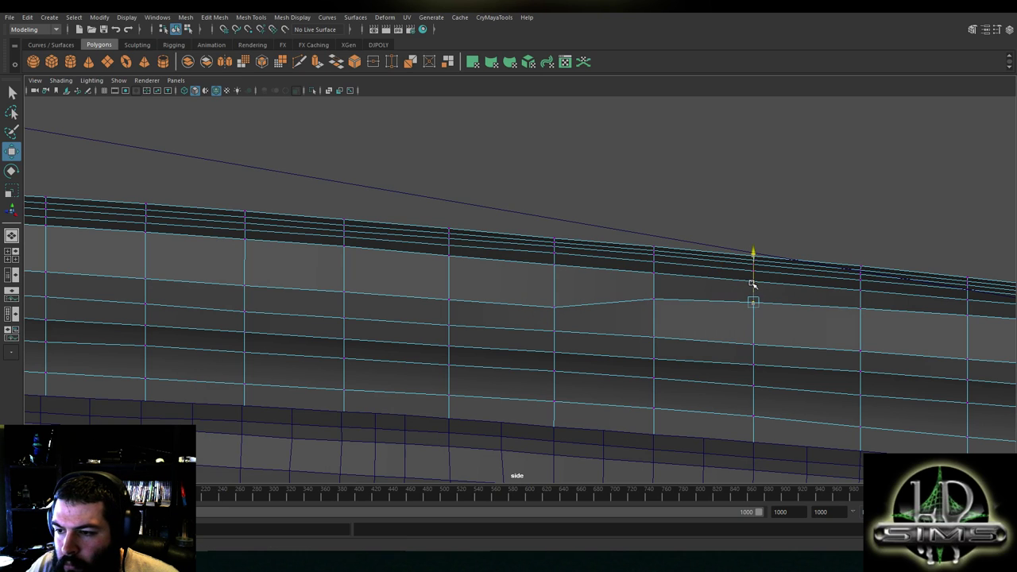
Raise the same row's vertex six columns behind the bend and even out the vertices ahead of it
{"action": "left_click", "coordinate": [561, 301]}
{"action": "left_click_drag", "start_coordinate": [559, 291], "coordinate": [554, 273]}
{"action": "left_click", "coordinate": [660, 300]}
{"action": "left_click_drag", "start_coordinate": [655, 278], "coordinate": [654, 275]}
{"action": "middle_click_drag", "start_coordinate": [725, 287], "coordinate": [568, 274], "text": "alt"}
{"action": "left_click", "coordinate": [601, 289]}
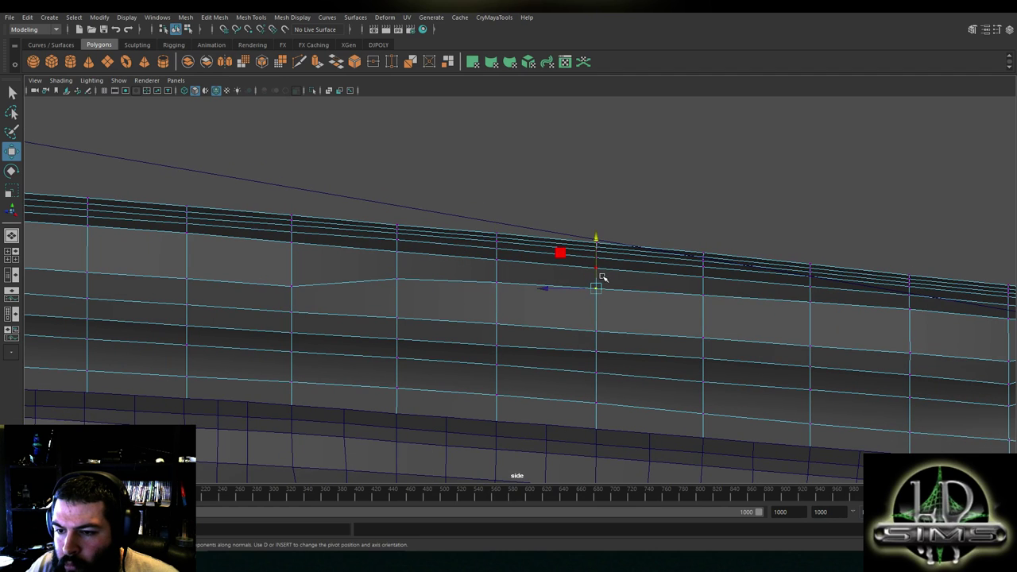
{"action": "mouse_move", "coordinate": [692, 283]}
{"action": "middle_mouse_down", "text": "alt"}
{"action": "mouse_move", "coordinate": [504, 261]}
{"action": "mouse_move", "coordinate": [577, 284]}
{"action": "mouse_move", "coordinate": [818, 297]}
{"action": "middle_mouse_up", "text": "alt"}
{"action": "left_click", "coordinate": [732, 288]}
Select the seven low vertices remaining in this row behind the raised ones and lift them together close to the row above
{"action": "mouse_move", "coordinate": [500, 267]}
{"action": "middle_mouse_down", "text": "alt"}
{"action": "mouse_move", "coordinate": [925, 279]}
{"action": "mouse_move", "coordinate": [726, 265]}
{"action": "middle_mouse_up", "text": "alt"}
{"action": "left_click", "coordinate": [340, 258]}
{"action": "middle_click_drag", "start_coordinate": [617, 286], "coordinate": [480, 270], "text": "alt"}
{"action": "double_click", "coordinate": [818, 283], "text": "shift"}
{"action": "left_click_drag", "start_coordinate": [517, 238], "coordinate": [523, 207]}
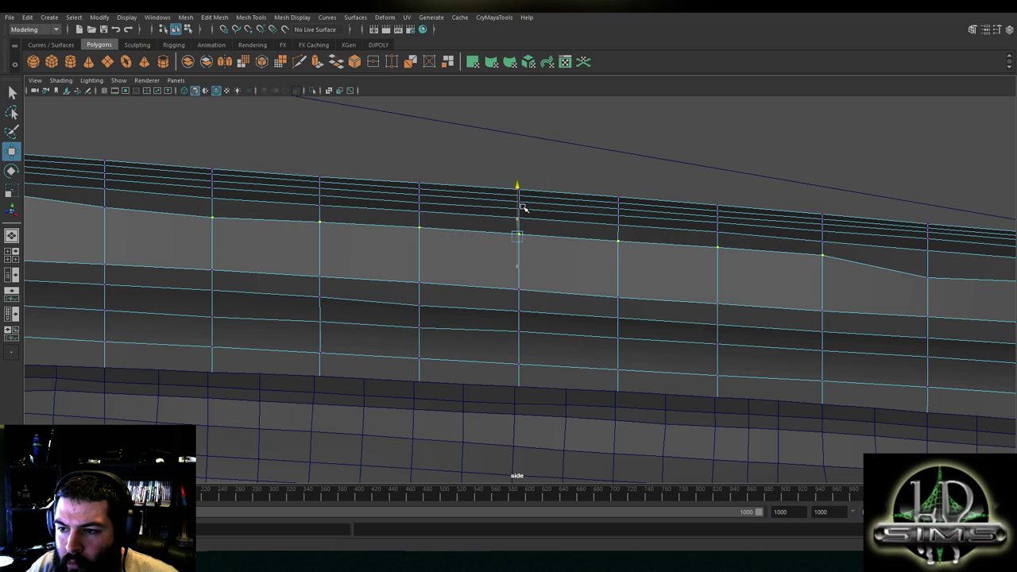
Even out the heights of the lifted run's vertices one by one at its end farthest from the bend
{"action": "middle_click_drag", "start_coordinate": [310, 208], "coordinate": [632, 225], "text": "alt"}
{"action": "left_click", "coordinate": [419, 227]}
{"action": "left_click_drag", "start_coordinate": [422, 209], "coordinate": [422, 204]}
{"action": "left_click", "coordinate": [325, 211]}
{"action": "left_click_drag", "start_coordinate": [323, 192], "coordinate": [323, 193]}
{"action": "left_click", "coordinate": [430, 221]}
{"action": "left_click_drag", "start_coordinate": [422, 202], "coordinate": [422, 200]}
{"action": "left_click", "coordinate": [527, 234]}
{"action": "left_click_drag", "start_coordinate": [530, 215], "coordinate": [531, 208]}
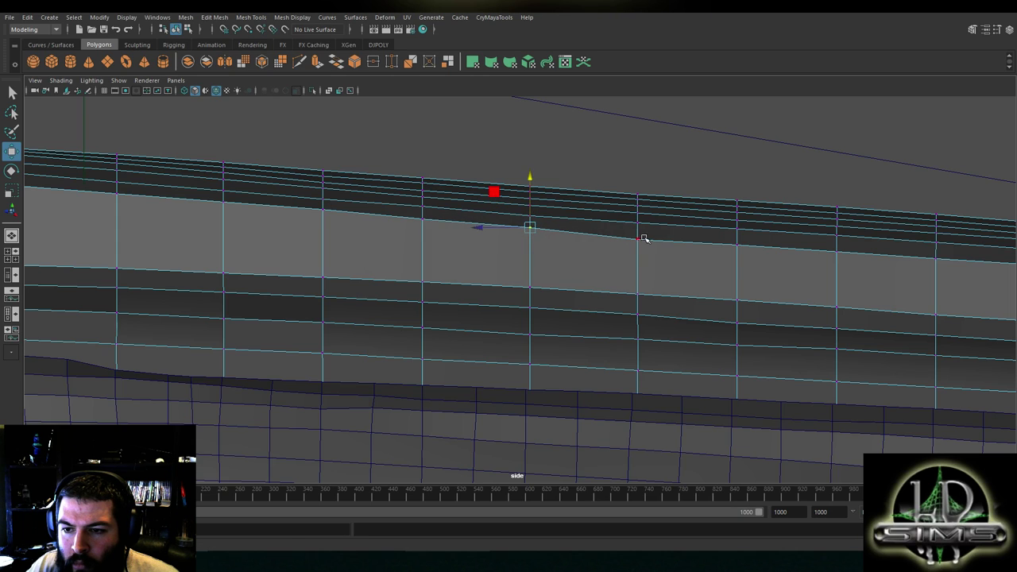
Fine-tune the lifted run's middle vertices one at a time, working toward the bend
{"action": "middle_click_drag", "start_coordinate": [645, 238], "coordinate": [519, 229], "text": "alt"}
{"action": "left_click", "coordinate": [517, 229]}
{"action": "left_click_drag", "start_coordinate": [514, 217], "coordinate": [514, 212]}
{"action": "left_click", "coordinate": [614, 236]}
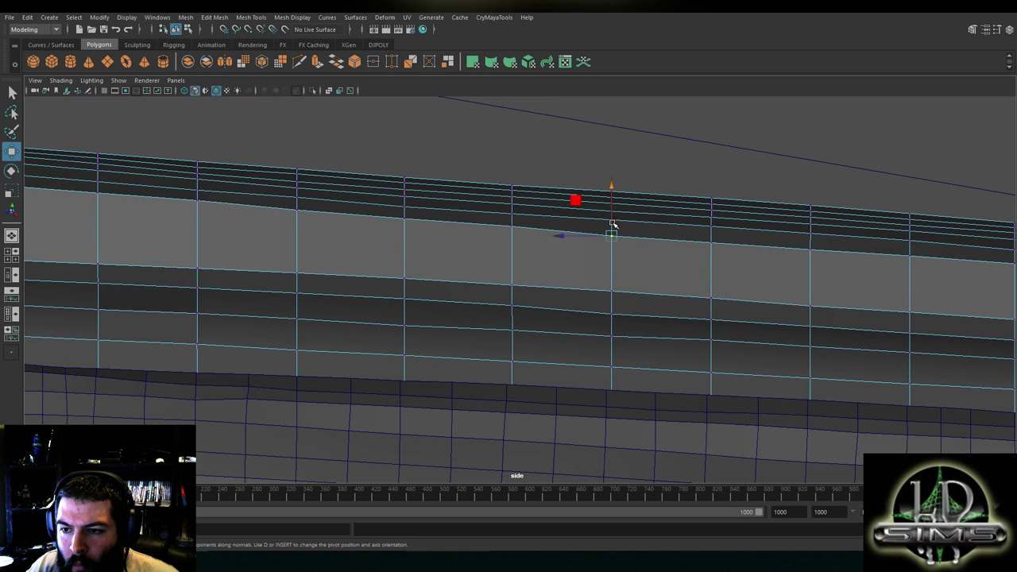
{"action": "middle_click_drag", "start_coordinate": [625, 220], "coordinate": [532, 211], "text": "alt"}
{"action": "left_click", "coordinate": [619, 233]}
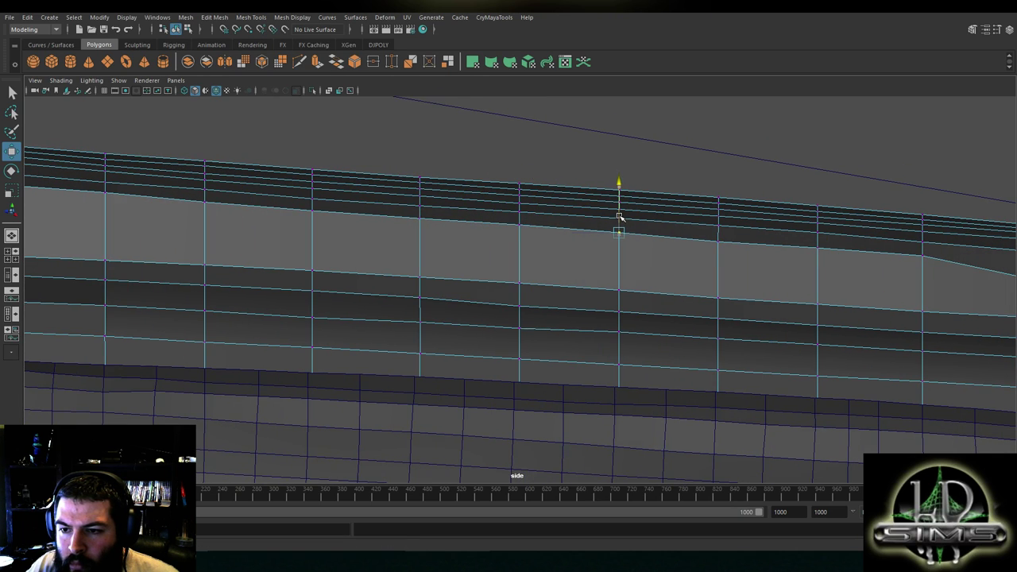
{"action": "middle_click_drag", "start_coordinate": [619, 216], "coordinate": [608, 227], "text": "alt"}
{"action": "left_click", "coordinate": [705, 236]}
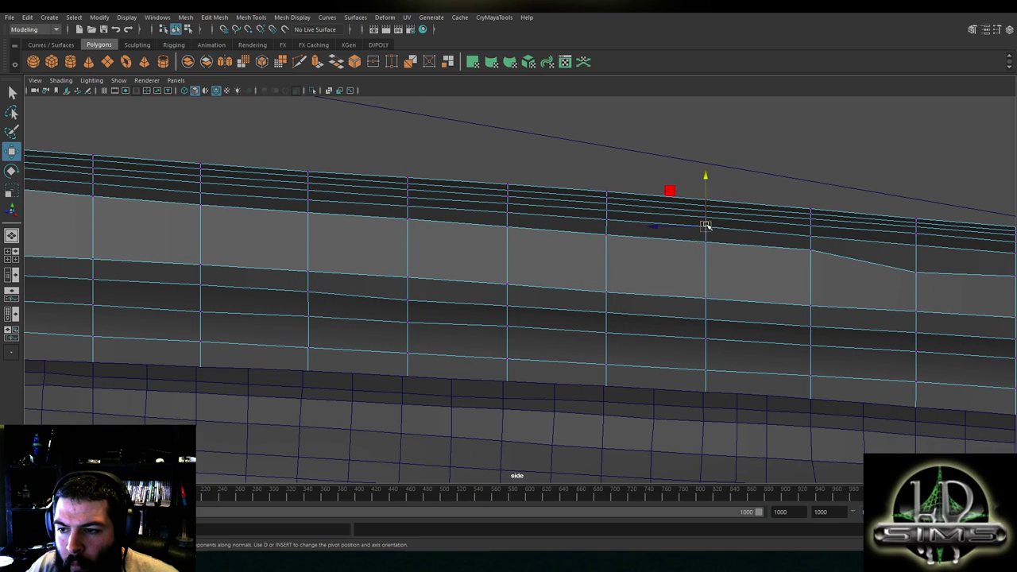
{"action": "left_click_drag", "start_coordinate": [705, 229], "coordinate": [706, 228]}
{"action": "middle_click_drag", "start_coordinate": [800, 238], "coordinate": [702, 232], "text": "alt"}
{"action": "left_click", "coordinate": [710, 241]}
{"action": "left_click_drag", "start_coordinate": [712, 228], "coordinate": [713, 229]}
Raise the vertices where the lifted run meets the previously raised section so the row continues evenly toward the bend
{"action": "middle_click_drag", "start_coordinate": [766, 241], "coordinate": [615, 227], "text": "alt"}
{"action": "left_click", "coordinate": [666, 247]}
{"action": "left_click_drag", "start_coordinate": [668, 234], "coordinate": [670, 222]}
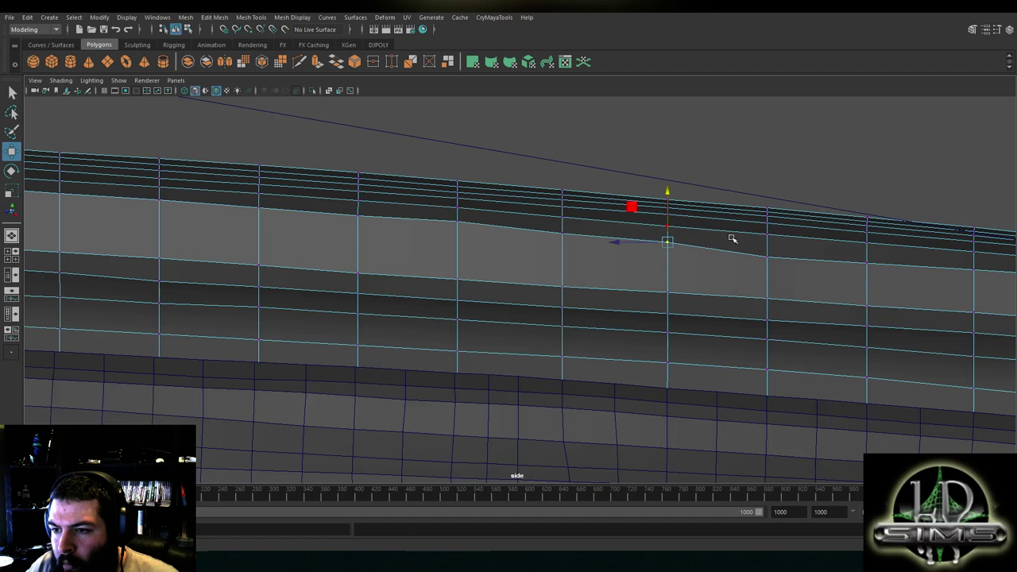
{"action": "middle_click_drag", "start_coordinate": [733, 238], "coordinate": [611, 230], "text": "alt"}
{"action": "left_click", "coordinate": [647, 247]}
{"action": "left_click_drag", "start_coordinate": [647, 234], "coordinate": [647, 229]}
{"action": "middle_click_drag", "start_coordinate": [714, 244], "coordinate": [633, 238], "text": "alt"}
{"action": "left_click", "coordinate": [667, 248]}
{"action": "left_click", "coordinate": [665, 231]}
{"action": "left_click", "coordinate": [667, 244]}
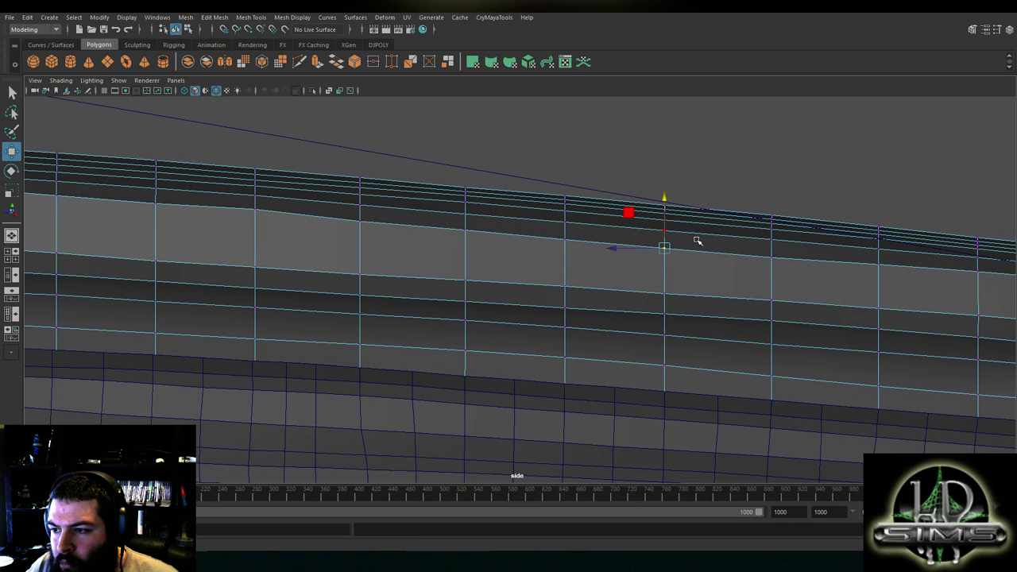
Even out two more vertices in the middle of the lifted run to smooth its slight kink
{"action": "middle_click_drag", "start_coordinate": [711, 241], "coordinate": [791, 249], "text": "alt"}
{"action": "left_click", "coordinate": [337, 218]}
{"action": "left_click_drag", "start_coordinate": [336, 194], "coordinate": [335, 197]}
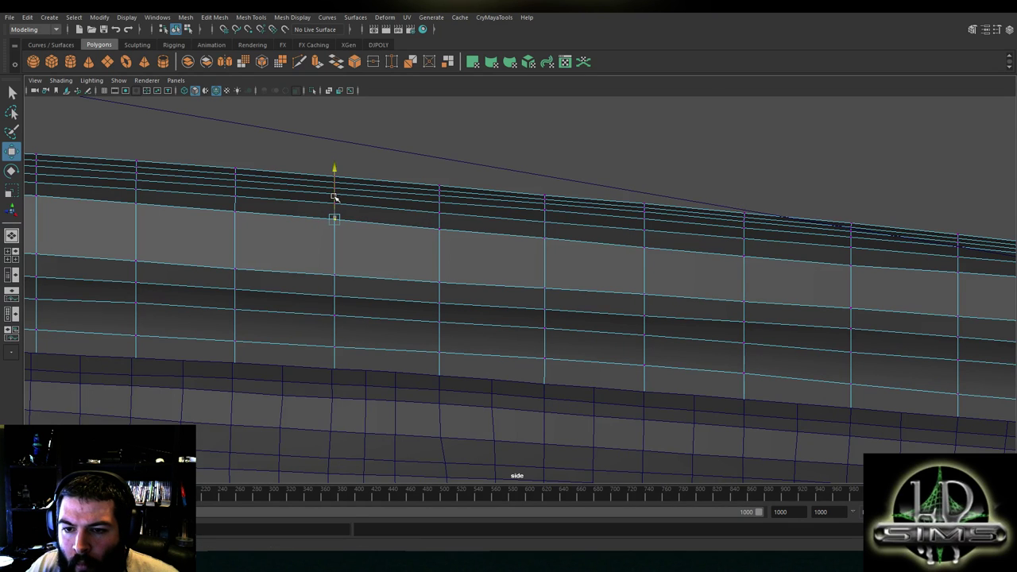
{"action": "middle_click_drag", "start_coordinate": [247, 205], "coordinate": [460, 245], "text": "alt"}
{"action": "left_click", "coordinate": [449, 249]}
{"action": "left_click_drag", "start_coordinate": [450, 219], "coordinate": [450, 221]}
Raise the next lower row's two vertices directly behind the bend
{"action": "middle_click_drag", "start_coordinate": [547, 256], "coordinate": [346, 201], "text": "alt"}
{"action": "middle_click_drag", "start_coordinate": [710, 272], "coordinate": [411, 240], "text": "alt"}
{"action": "middle_click_drag", "start_coordinate": [735, 255], "coordinate": [644, 248], "text": "alt"}
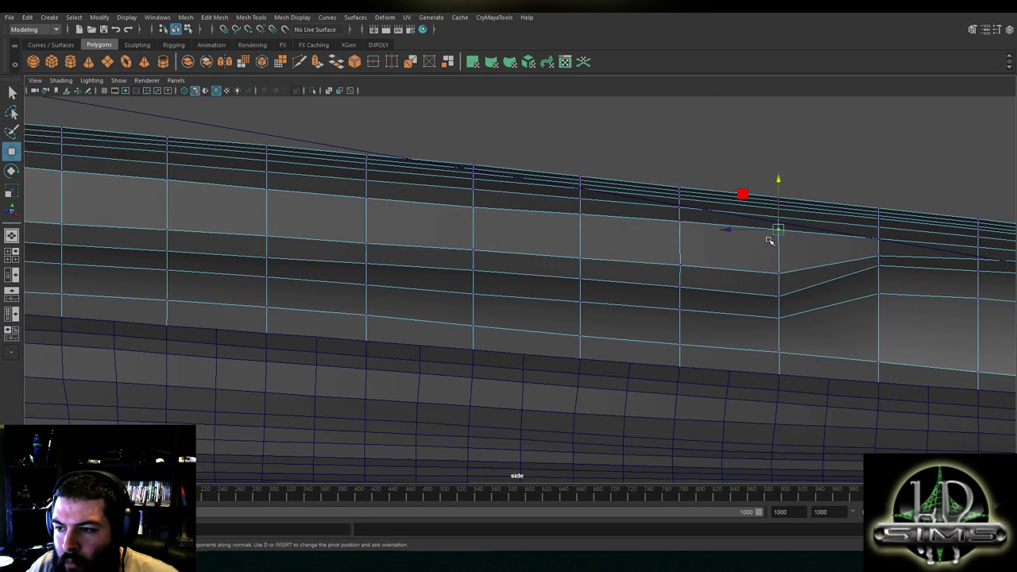
{"action": "middle_click_drag", "start_coordinate": [782, 239], "coordinate": [640, 243], "text": "alt"}
{"action": "left_click", "coordinate": [635, 276]}
{"action": "left_click_drag", "start_coordinate": [639, 258], "coordinate": [639, 235]}
{"action": "left_click", "coordinate": [738, 256]}
{"action": "left_click", "coordinate": [539, 269]}
{"action": "left_click_drag", "start_coordinate": [539, 245], "coordinate": [540, 224]}
Raise two vertices of the upper row slightly at the panel's opposite end, just above the light rectangular inserts
{"action": "middle_click_drag", "start_coordinate": [334, 217], "coordinate": [807, 243], "text": "alt"}
{"action": "middle_click_drag", "start_coordinate": [160, 231], "coordinate": [839, 243], "text": "alt"}
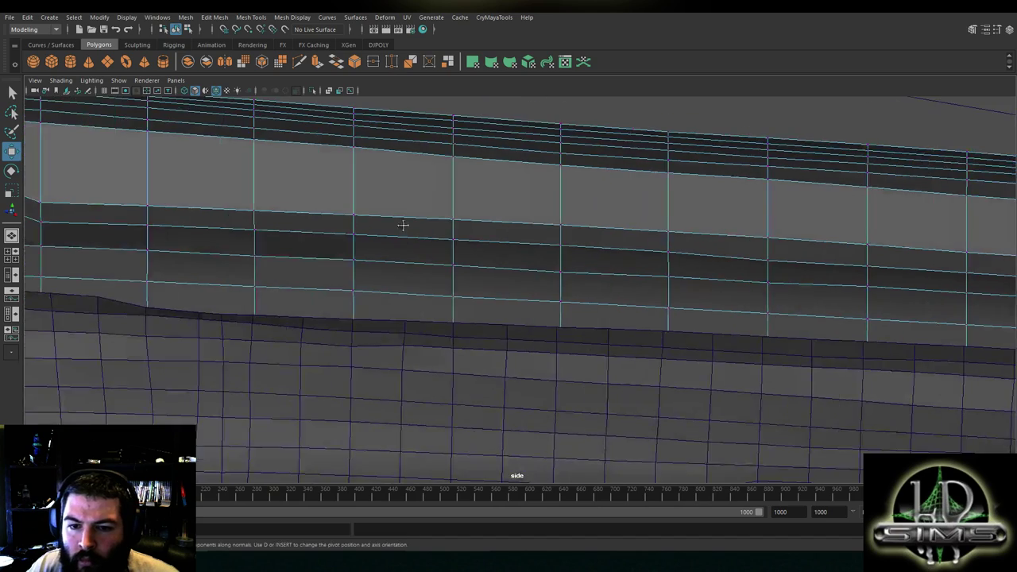
{"action": "middle_click_drag", "start_coordinate": [357, 220], "coordinate": [592, 235], "text": "alt"}
{"action": "scroll", "coordinate": [505, 231], "scroll_direction": "down", "scroll_amount": 3}
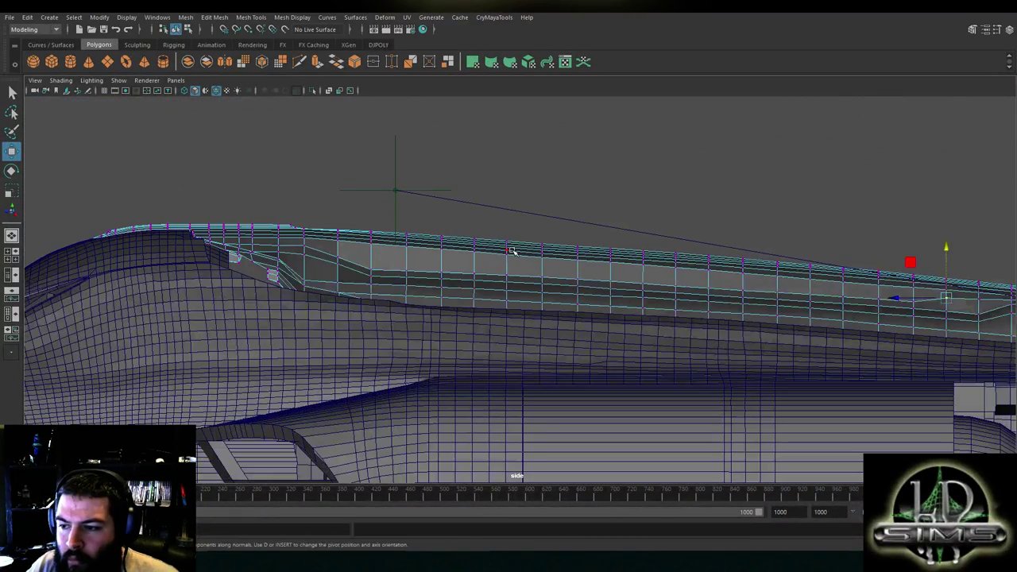
{"action": "left_click", "coordinate": [280, 246]}
{"action": "scroll", "coordinate": [361, 268], "scroll_direction": "up", "scroll_amount": 1}
{"action": "middle_click_drag", "start_coordinate": [281, 245], "coordinate": [498, 287], "text": "alt"}
{"action": "scroll", "coordinate": [498, 286], "scroll_direction": "up", "scroll_amount": 3}
{"action": "left_click_drag", "start_coordinate": [479, 248], "coordinate": [480, 247]}
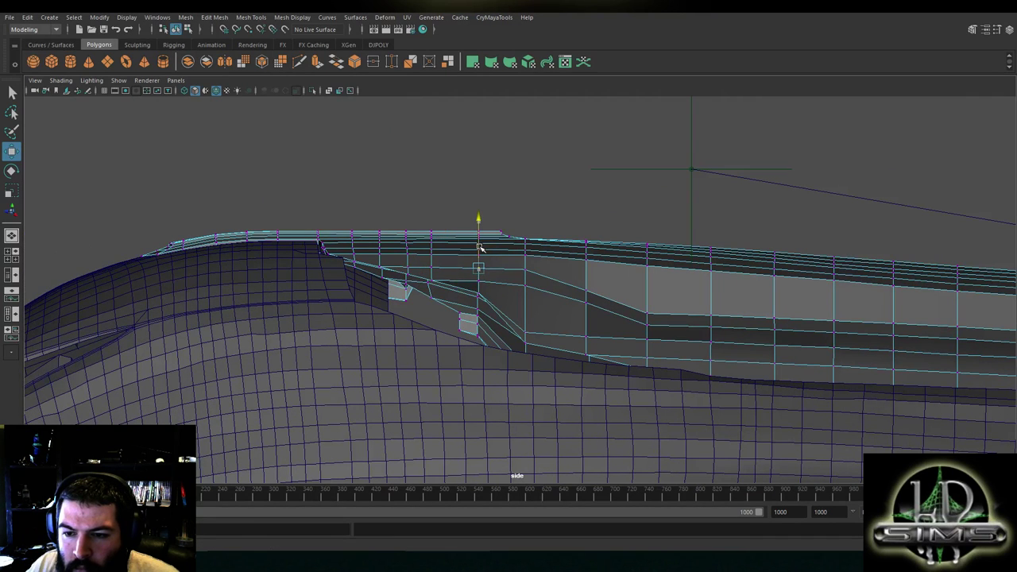
{"action": "scroll", "coordinate": [474, 259], "scroll_direction": "up", "scroll_amount": 6}
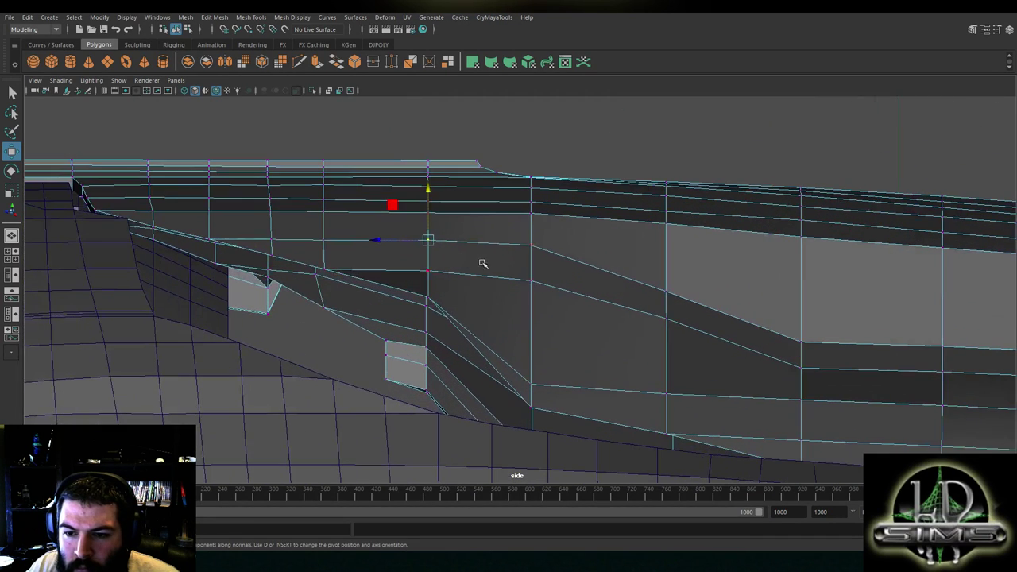
{"action": "middle_click_drag", "start_coordinate": [656, 282], "coordinate": [567, 268], "text": "alt"}
{"action": "left_click", "coordinate": [437, 230]}
{"action": "left_click_drag", "start_coordinate": [440, 212], "coordinate": [440, 207]}
Raise the two vertices on the upper row's downward slope and touch up the vertex preceding them
{"action": "middle_click_drag", "start_coordinate": [550, 238], "coordinate": [461, 234], "text": "alt"}
{"action": "left_click", "coordinate": [488, 271]}
{"action": "left_click_drag", "start_coordinate": [488, 247], "coordinate": [491, 208]}
{"action": "left_click", "coordinate": [352, 225]}
{"action": "left_click_drag", "start_coordinate": [352, 212], "coordinate": [352, 203]}
{"action": "middle_click_drag", "start_coordinate": [538, 248], "coordinate": [381, 224], "text": "alt"}
{"action": "left_click", "coordinate": [463, 297]}
{"action": "left_click_drag", "start_coordinate": [465, 267], "coordinate": [466, 145]}
Even out the closely spaced rows above the slope by nudging their vertices on three neighbouring columns
{"action": "mouse_move", "coordinate": [597, 181]}
{"action": "left_mouse_down"}
{"action": "mouse_move", "coordinate": [621, 166]}
{"action": "mouse_move", "coordinate": [605, 150]}
{"action": "mouse_move", "coordinate": [605, 167]}
{"action": "left_mouse_up"}
{"action": "left_click", "coordinate": [607, 186]}
{"action": "left_click", "coordinate": [329, 151]}
{"action": "left_click_drag", "start_coordinate": [331, 154], "coordinate": [331, 150]}
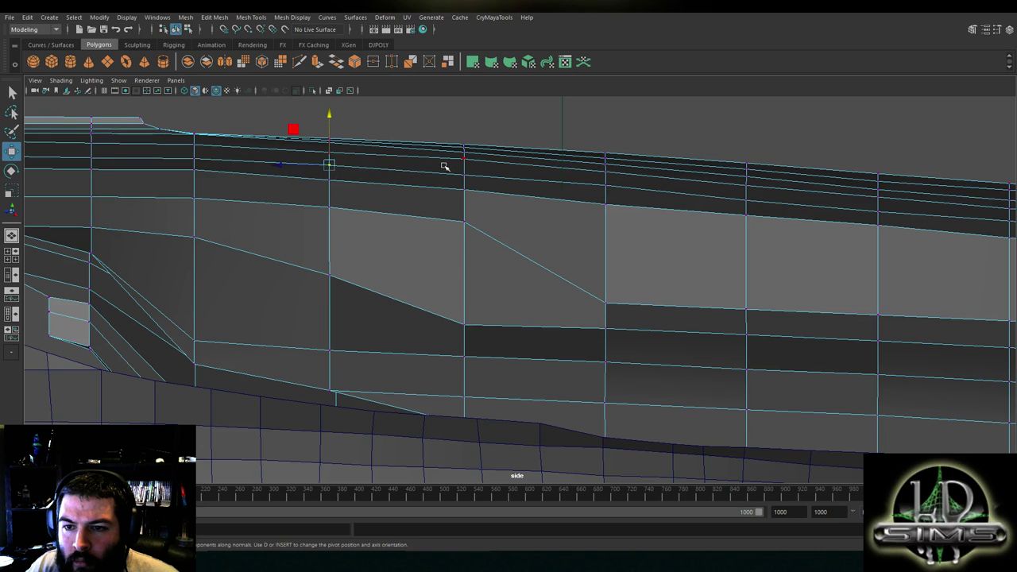
{"action": "left_click_drag", "start_coordinate": [465, 145], "coordinate": [467, 148]}
{"action": "left_click", "coordinate": [607, 205]}
{"action": "left_click_drag", "start_coordinate": [606, 188], "coordinate": [607, 184]}
Raise the upper row's vertex one column farther along the panel and nudge up the preceding one
{"action": "left_click", "coordinate": [464, 221]}
{"action": "left_click", "coordinate": [605, 302]}
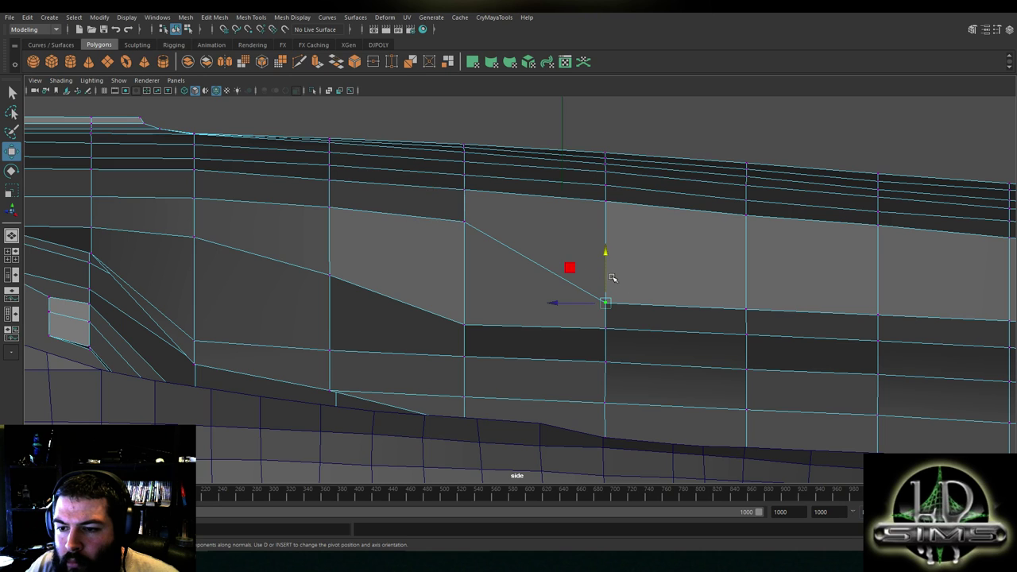
{"action": "left_click_drag", "start_coordinate": [606, 279], "coordinate": [605, 213]}
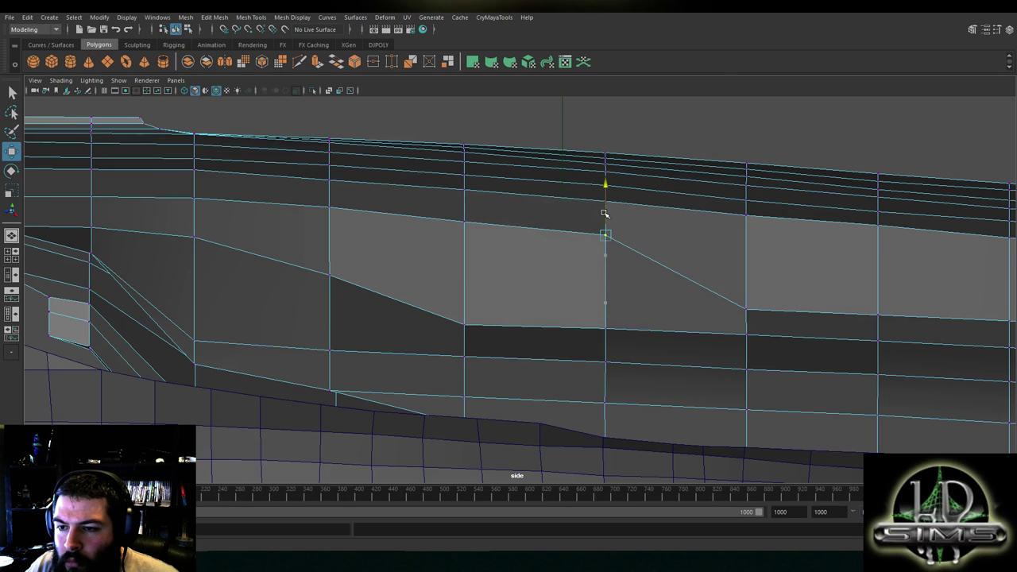
{"action": "left_click", "coordinate": [464, 219]}
{"action": "left_click_drag", "start_coordinate": [464, 199], "coordinate": [466, 193]}
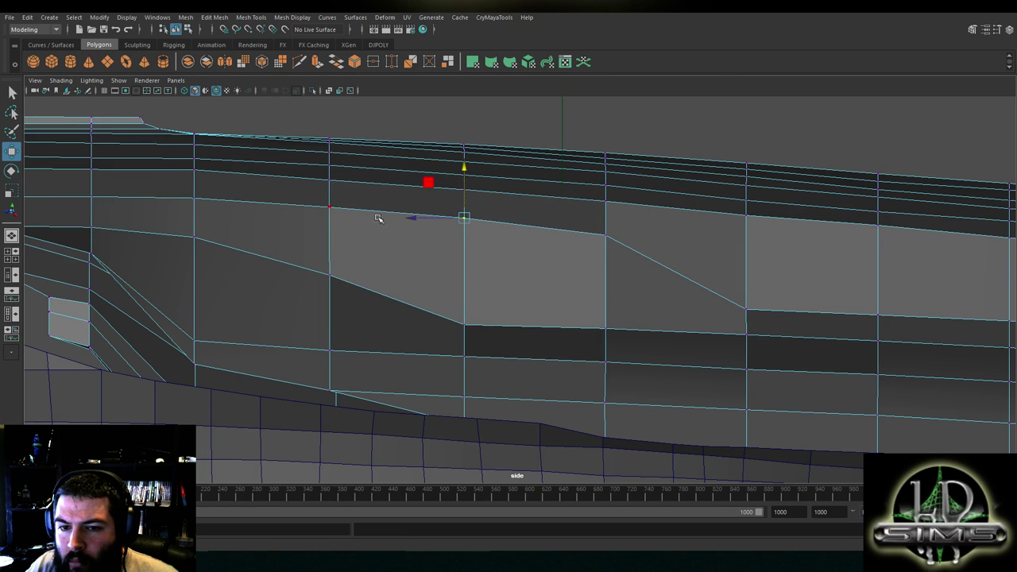
Raise the second row's vertices on three columns across the slope and fine-tune the row above
{"action": "middle_click_drag", "start_coordinate": [344, 228], "coordinate": [455, 201], "text": "alt"}
{"action": "left_click", "coordinate": [304, 211]}
{"action": "left_click_drag", "start_coordinate": [306, 190], "coordinate": [305, 185]}
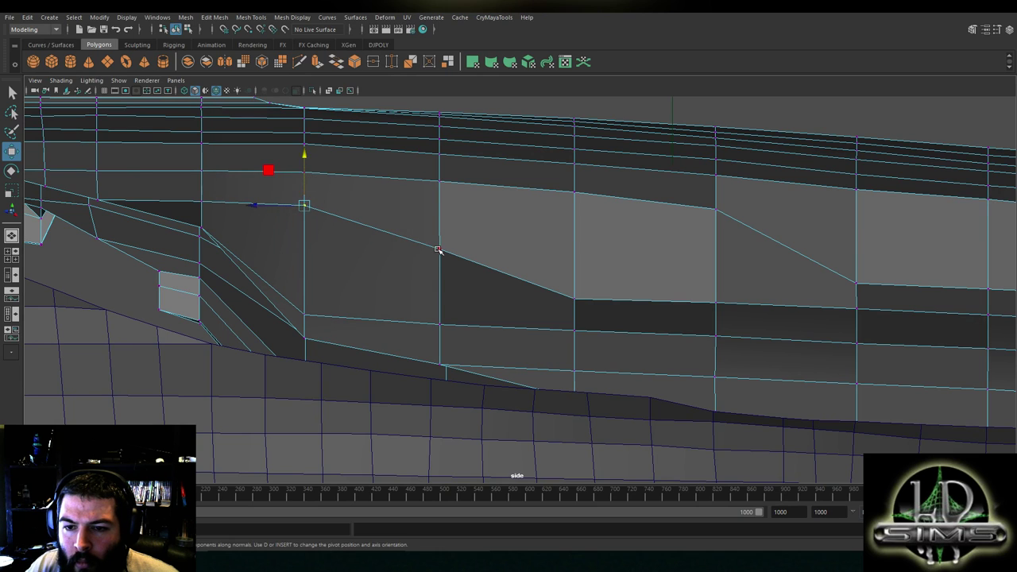
{"action": "left_click_drag", "start_coordinate": [438, 215], "coordinate": [438, 168]}
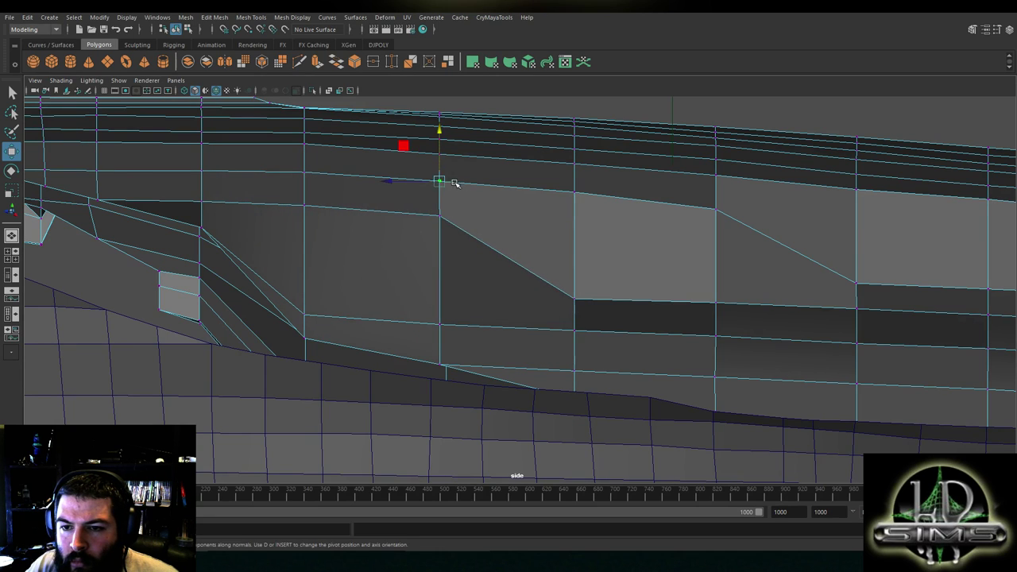
{"action": "left_click", "coordinate": [575, 277]}
{"action": "left_click_drag", "start_coordinate": [575, 278], "coordinate": [575, 209]}
{"action": "left_click", "coordinate": [581, 183]}
{"action": "left_click_drag", "start_coordinate": [574, 166], "coordinate": [575, 163]}
Raise the third row's vertices on the first two slope columns and adjust the vertex beside the light inserts
{"action": "left_click", "coordinate": [305, 314]}
{"action": "left_click_drag", "start_coordinate": [306, 290], "coordinate": [299, 236]}
{"action": "left_click", "coordinate": [211, 227]}
{"action": "mouse_move", "coordinate": [203, 197]}
{"action": "left_mouse_down"}
{"action": "mouse_move", "coordinate": [201, 178]}
{"action": "mouse_move", "coordinate": [204, 226]}
{"action": "mouse_move", "coordinate": [205, 216]}
{"action": "left_mouse_up"}
{"action": "left_click", "coordinate": [441, 322]}
{"action": "left_click_drag", "start_coordinate": [442, 302], "coordinate": [441, 254]}
Raise the upper row's next low vertex past the slope in line with its already raised neighbours
{"action": "middle_click_drag", "start_coordinate": [760, 277], "coordinate": [508, 244], "text": "alt"}
{"action": "left_click", "coordinate": [472, 258]}
{"action": "left_click", "coordinate": [616, 244]}
{"action": "middle_click_drag", "start_coordinate": [622, 243], "coordinate": [397, 266], "text": "alt"}
{"action": "left_click_drag", "start_coordinate": [377, 239], "coordinate": [379, 177]}
{"action": "left_click", "coordinate": [236, 198]}
Select the upper row's remaining long stretch of vertices toward the bend and raise it together
{"action": "left_click", "coordinate": [517, 275]}
{"action": "left_click", "coordinate": [510, 275]}
{"action": "middle_click_drag", "start_coordinate": [754, 279], "coordinate": [456, 244], "text": "alt"}
{"action": "scroll", "coordinate": [461, 244], "scroll_direction": "down", "scroll_amount": 6}
{"action": "double_click", "coordinate": [916, 309], "text": "shift"}
{"action": "left_click_drag", "start_coordinate": [674, 272], "coordinate": [678, 262]}
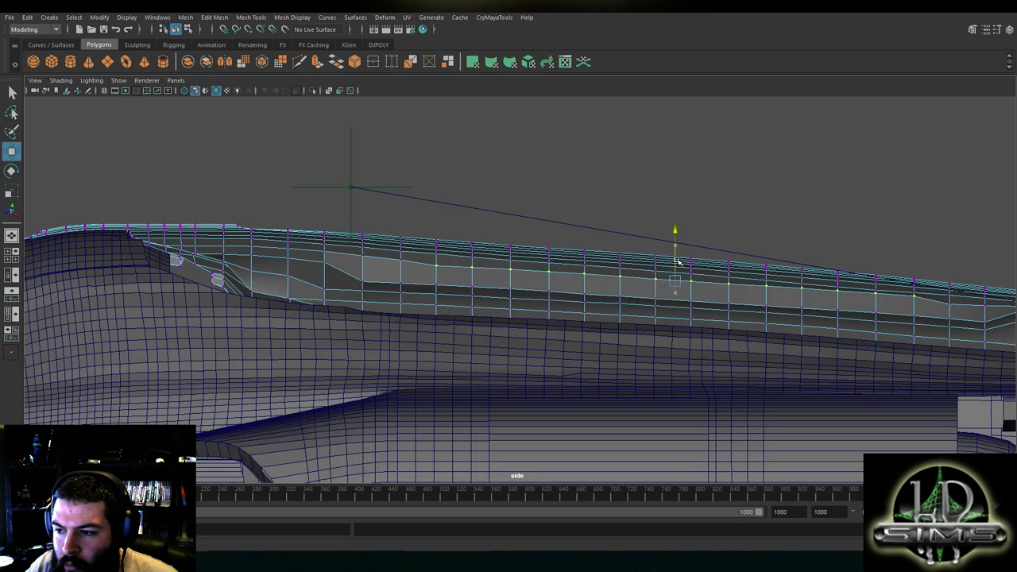
Even out the vertices where the raised stretch starts, including those of the row just above
{"action": "scroll", "coordinate": [445, 238], "scroll_direction": "up", "scroll_amount": 5}
{"action": "left_click", "coordinate": [347, 239]}
{"action": "left_click", "coordinate": [272, 224]}
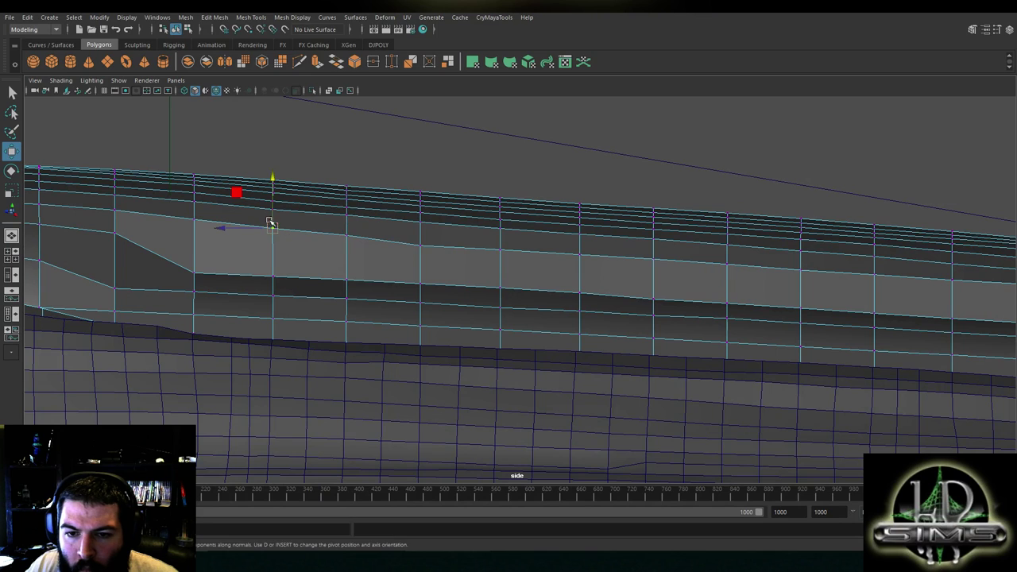
{"action": "left_click", "coordinate": [420, 245]}
{"action": "left_click", "coordinate": [347, 235]}
{"action": "left_click_drag", "start_coordinate": [348, 222], "coordinate": [347, 219]}
{"action": "left_click", "coordinate": [421, 244]}
{"action": "left_click", "coordinate": [346, 215]}
{"action": "left_click_drag", "start_coordinate": [271, 204], "coordinate": [272, 176]}
{"action": "left_click", "coordinate": [334, 204]}
{"action": "scroll", "coordinate": [289, 189], "scroll_direction": "up", "scroll_amount": 3}
{"action": "left_click_drag", "start_coordinate": [177, 128], "coordinate": [175, 126]}
Adjust the heights of the following three vertices of the raised stretch, continuing toward the bend
{"action": "left_click", "coordinate": [283, 213]}
{"action": "left_click", "coordinate": [378, 227]}
{"action": "left_click_drag", "start_coordinate": [381, 202], "coordinate": [382, 193]}
{"action": "left_click", "coordinate": [490, 231]}
{"action": "left_click_drag", "start_coordinate": [491, 215], "coordinate": [494, 208]}
{"action": "middle_click_drag", "start_coordinate": [608, 247], "coordinate": [504, 241], "text": "alt"}
{"action": "left_click", "coordinate": [502, 238]}
{"action": "left_click_drag", "start_coordinate": [500, 216], "coordinate": [499, 219]}
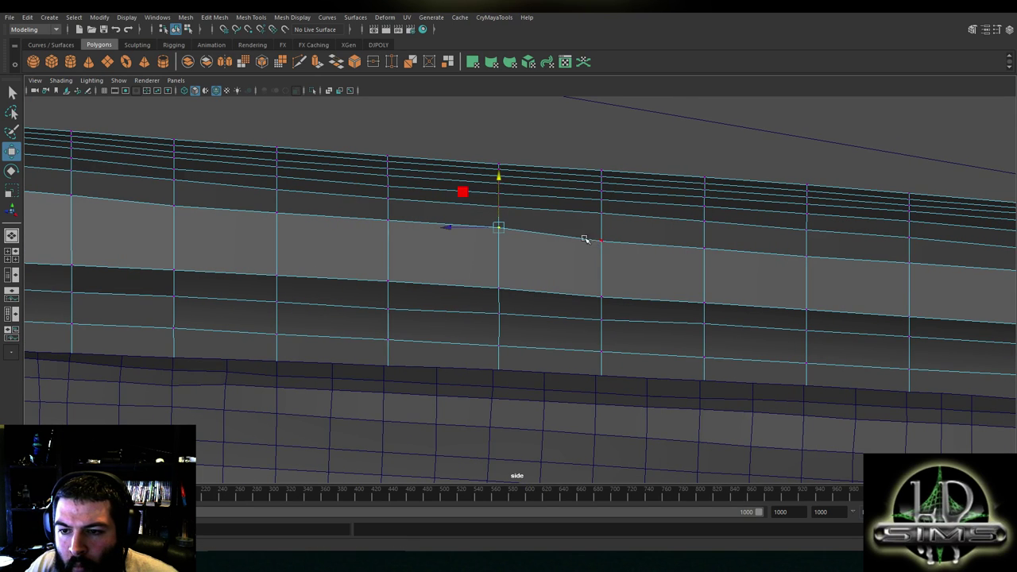
Raise the next vertex of the raised stretch slightly in line with the one just adjusted
{"action": "middle_click_drag", "start_coordinate": [589, 238], "coordinate": [502, 233], "text": "alt"}
{"action": "key", "text": "ctrl+z"}
{"action": "key", "text": "ctrl+y"}
{"action": "left_click", "coordinate": [506, 235]}
{"action": "left_click_drag", "start_coordinate": [510, 217], "coordinate": [511, 212]}
Nudge up the following two vertices in the middle of the raised stretch to smooth the row's slope
{"action": "middle_click_drag", "start_coordinate": [633, 244], "coordinate": [480, 242], "text": "alt"}
{"action": "left_click", "coordinate": [480, 242]}
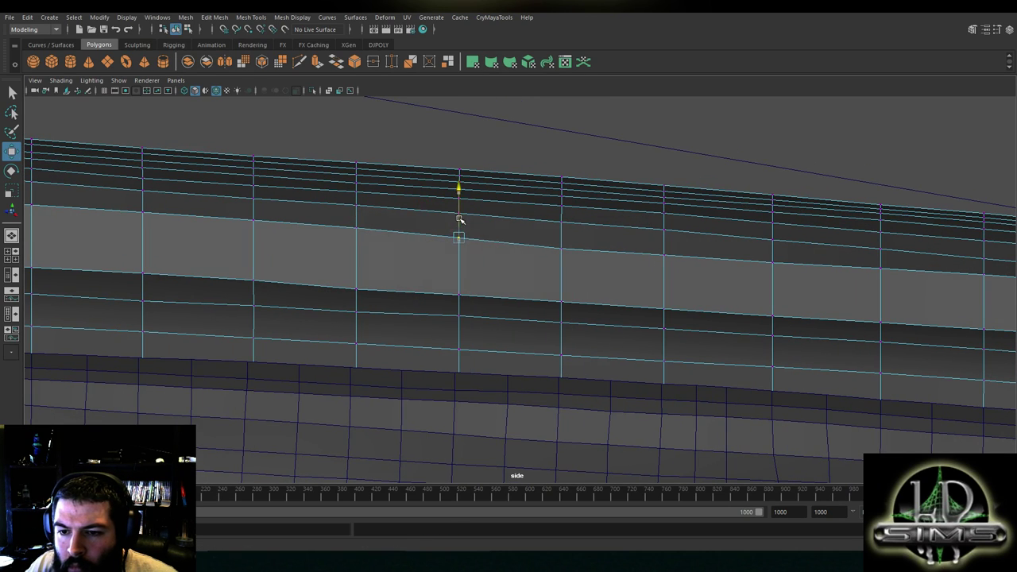
{"action": "middle_click_drag", "start_coordinate": [478, 229], "coordinate": [430, 226], "text": "alt"}
{"action": "key", "text": "ctrl+z"}
{"action": "left_click_drag", "start_coordinate": [411, 218], "coordinate": [413, 215]}
{"action": "left_click", "coordinate": [514, 232]}
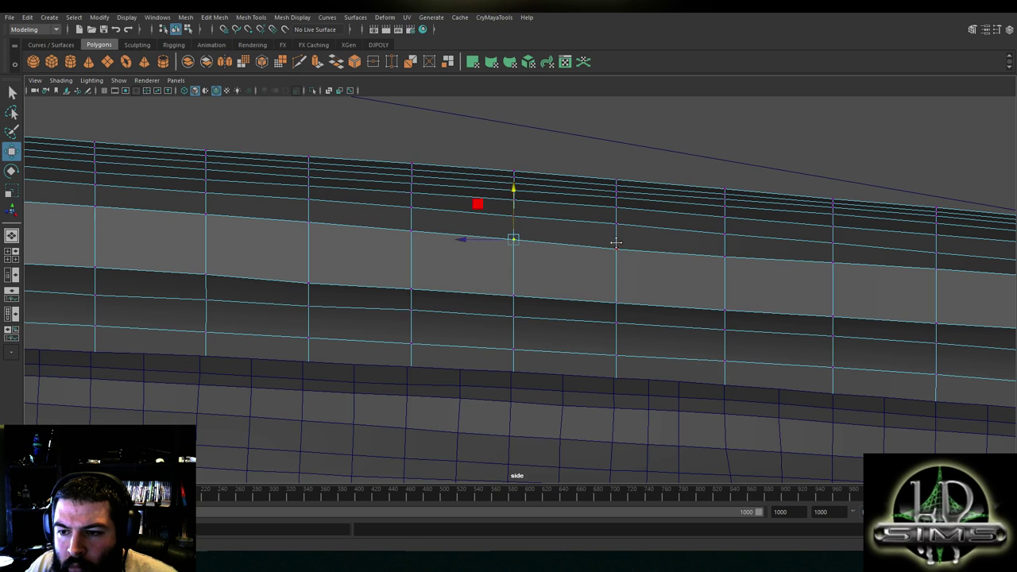
Nudge up the next three vertices of the raised stretch to keep the row's slope even toward the bend
{"action": "middle_click_drag", "start_coordinate": [625, 245], "coordinate": [508, 231], "text": "alt"}
{"action": "left_click", "coordinate": [499, 231]}
{"action": "left_click_drag", "start_coordinate": [500, 222], "coordinate": [500, 222]}
{"action": "left_click", "coordinate": [604, 240]}
{"action": "left_click_drag", "start_coordinate": [609, 231], "coordinate": [609, 226]}
{"action": "left_click", "coordinate": [717, 243]}
{"action": "left_click_drag", "start_coordinate": [716, 233], "coordinate": [716, 229]}
Raise the last vertices of the upper row before the bend so the row runs straight across it
{"action": "scroll", "coordinate": [807, 235], "scroll_direction": "up", "scroll_amount": 1}
{"action": "middle_click_drag", "start_coordinate": [807, 236], "coordinate": [510, 209], "text": "alt"}
{"action": "middle_click_drag", "start_coordinate": [672, 239], "coordinate": [291, 197], "text": "alt"}
{"action": "left_click", "coordinate": [627, 234]}
{"action": "left_click_drag", "start_coordinate": [621, 217], "coordinate": [623, 204]}
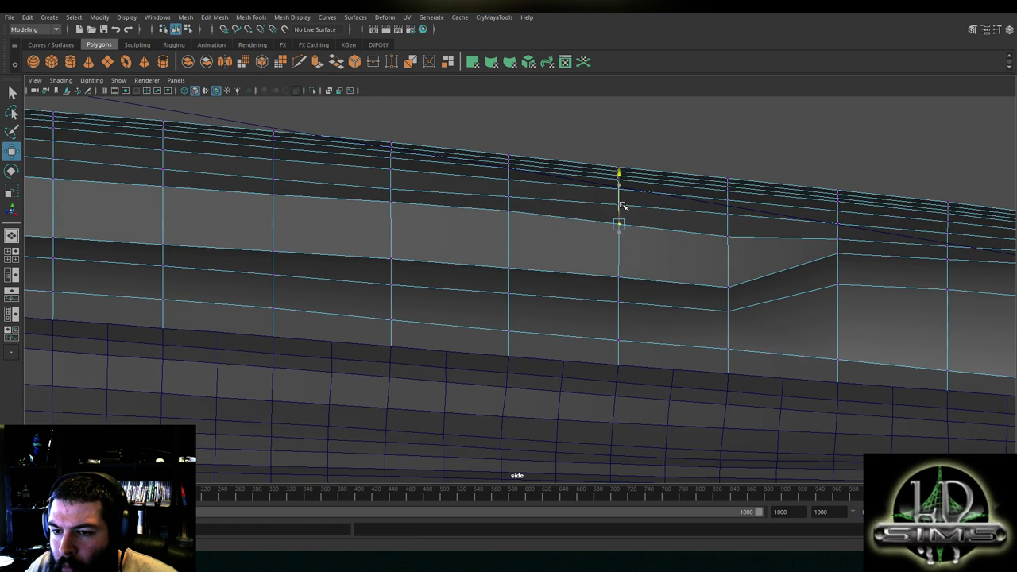
{"action": "middle_click_drag", "start_coordinate": [623, 205], "coordinate": [524, 221], "text": "alt"}
{"action": "left_click", "coordinate": [572, 232]}
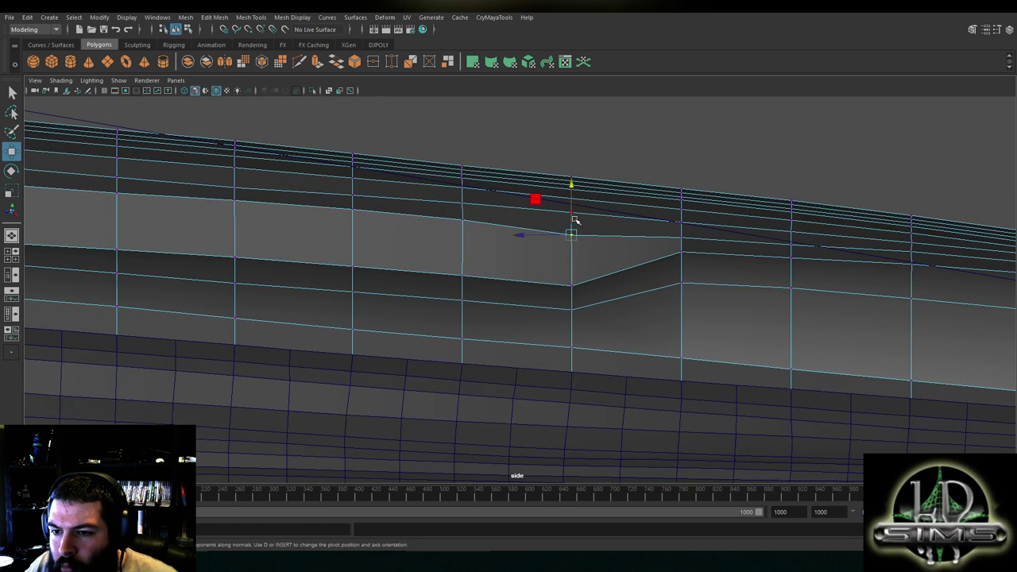
Raise the lower-row vertices at the bend to bring them in line with the neighbouring vertices
{"action": "left_click", "coordinate": [571, 282]}
{"action": "mouse_move", "coordinate": [573, 267]}
{"action": "left_mouse_down"}
{"action": "mouse_move", "coordinate": [570, 224]}
{"action": "mouse_move", "coordinate": [572, 286]}
{"action": "mouse_move", "coordinate": [569, 260]}
{"action": "left_mouse_up"}
{"action": "middle_click_drag", "start_coordinate": [521, 253], "coordinate": [556, 222], "text": "alt"}
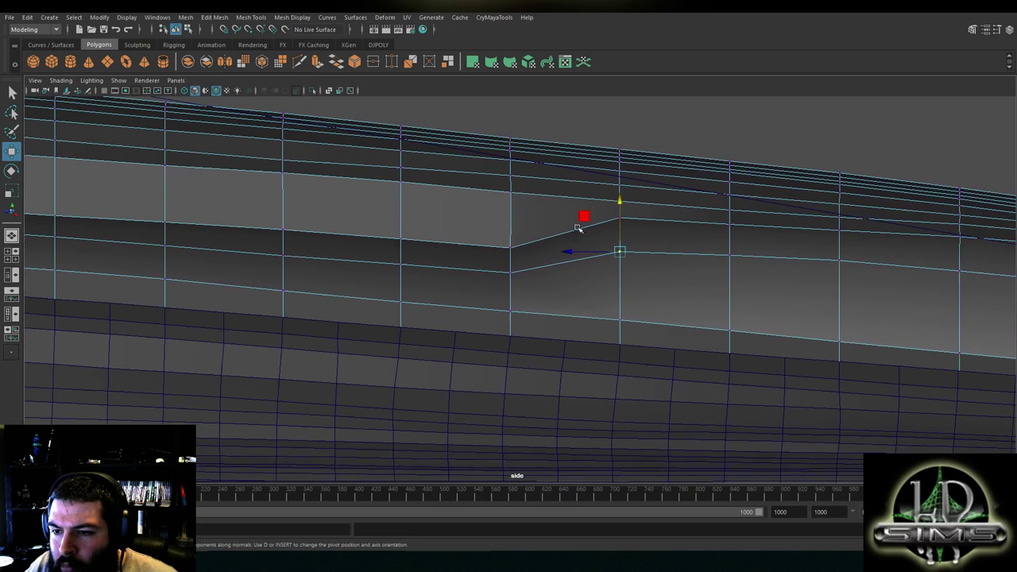
{"action": "left_click_drag", "start_coordinate": [512, 235], "coordinate": [508, 194]}
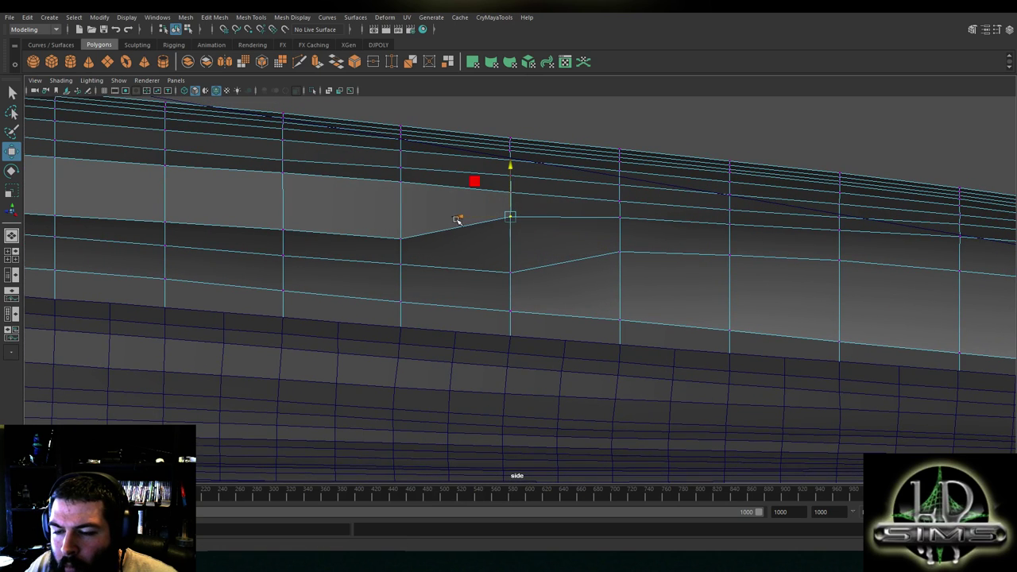
Raise the next lower-row vertex beyond the bend and slightly lift the vertex above it
{"action": "middle_click_drag", "start_coordinate": [457, 219], "coordinate": [538, 205], "text": "alt"}
{"action": "left_click", "coordinate": [586, 254]}
{"action": "left_click_drag", "start_coordinate": [591, 239], "coordinate": [592, 215]}
{"action": "left_click", "coordinate": [588, 204]}
{"action": "left_click_drag", "start_coordinate": [595, 191], "coordinate": [595, 185]}
Lift the next column's lower-row vertex and the one beneath it, plus the lower-row vertex of the following column
{"action": "middle_click_drag", "start_coordinate": [490, 201], "coordinate": [630, 187], "text": "alt"}
{"action": "left_click", "coordinate": [619, 208]}
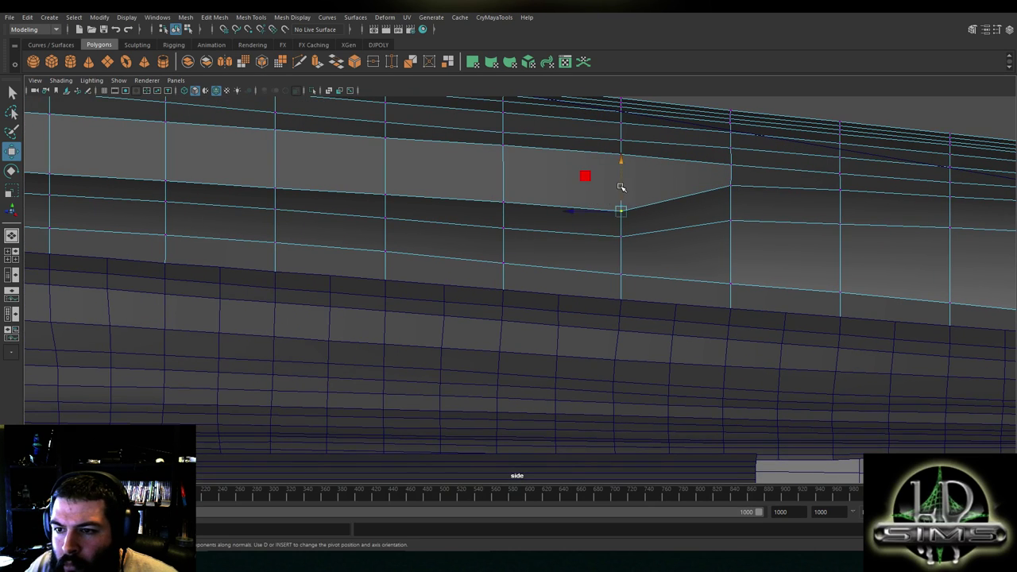
{"action": "left_click_drag", "start_coordinate": [621, 187], "coordinate": [623, 158]}
{"action": "left_click", "coordinate": [621, 234]}
{"action": "left_click_drag", "start_coordinate": [621, 216], "coordinate": [621, 205]}
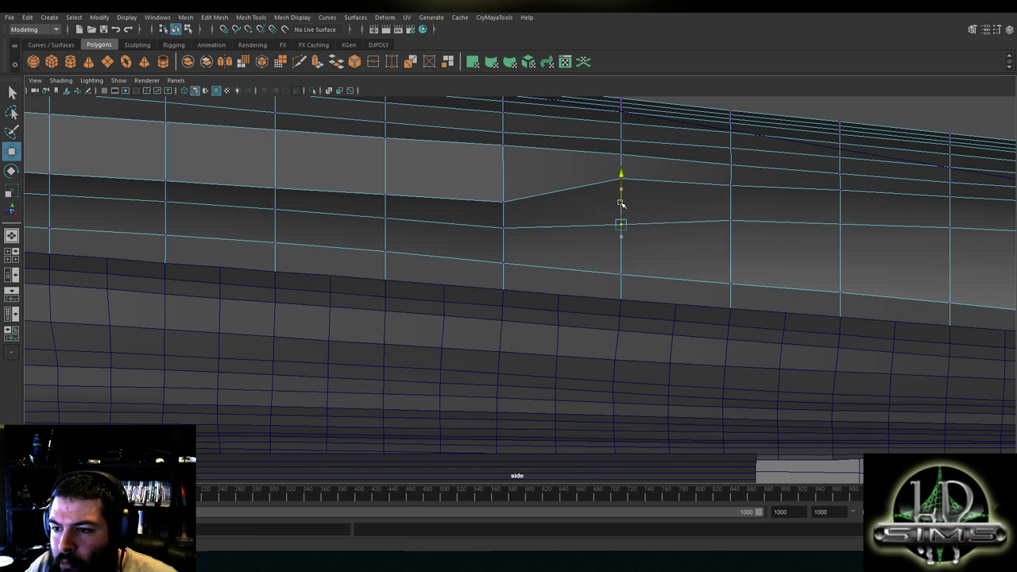
{"action": "left_click", "coordinate": [621, 273]}
{"action": "middle_click_drag", "start_coordinate": [783, 236], "coordinate": [660, 227], "text": "alt"}
{"action": "middle_click_drag", "start_coordinate": [263, 176], "coordinate": [591, 217], "text": "alt"}
{"action": "left_click_drag", "start_coordinate": [677, 215], "coordinate": [676, 191]}
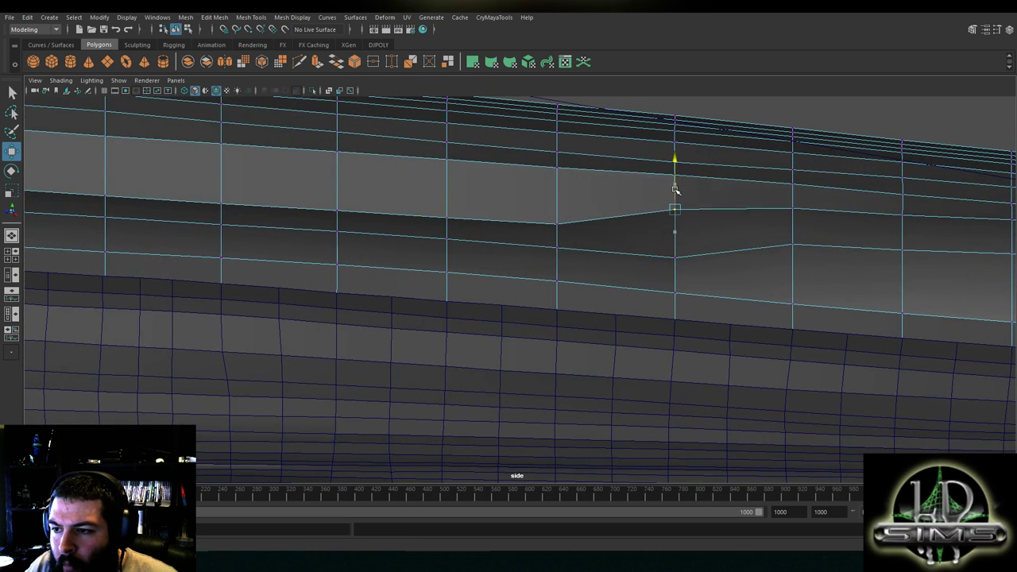
Inspect the evened roof panel in the perspective view and select it with its centre strip in Object Mode
{"action": "scroll", "coordinate": [795, 179], "scroll_direction": "down", "scroll_amount": 5}
{"action": "key", "text": "space"}
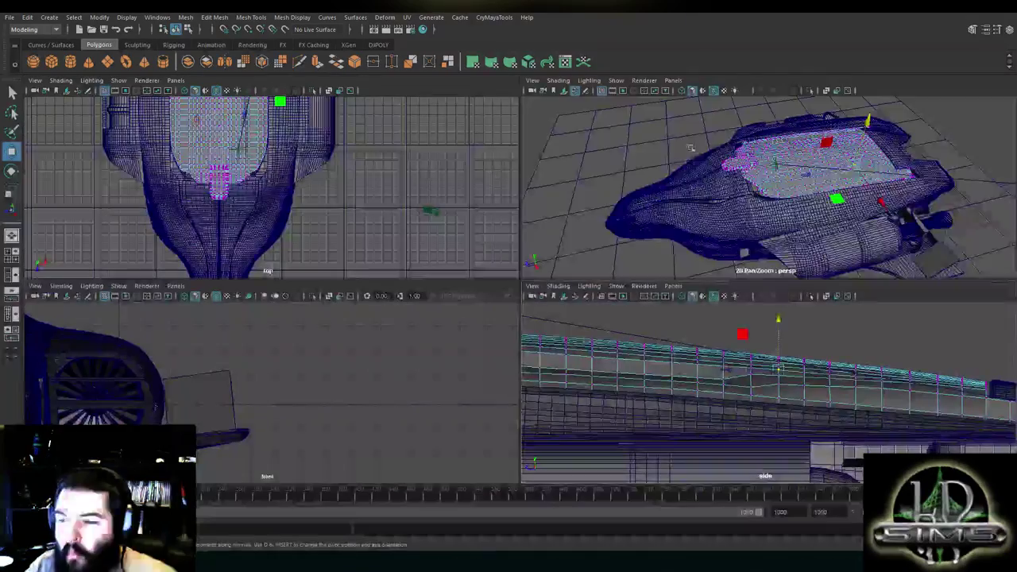
{"action": "key", "text": "space"}
{"action": "left_click_drag", "start_coordinate": [687, 191], "coordinate": [472, 148], "text": "alt"}
{"action": "left_click_drag", "start_coordinate": [632, 213], "coordinate": [704, 205], "text": "alt"}
{"action": "scroll", "coordinate": [642, 151], "scroll_direction": "up", "scroll_amount": 3}
{"action": "right_click_drag", "start_coordinate": [684, 147], "coordinate": [735, 131]}
{"action": "left_click", "coordinate": [688, 144]}
{"action": "left_click", "coordinate": [501, 222]}
Delete the faces of the roof panel and centre strip on one side of the centreline, using a wireframe front view
{"action": "key", "text": "space"}
{"action": "scroll", "coordinate": [268, 352], "scroll_direction": "down", "scroll_amount": 3}
{"action": "key", "text": "space"}
{"action": "middle_click_drag", "start_coordinate": [569, 377], "coordinate": [580, 374], "text": "alt"}
{"action": "right_click", "coordinate": [388, 199]}
{"action": "left_click", "coordinate": [386, 227]}
{"action": "scroll", "coordinate": [498, 272], "scroll_direction": "up", "scroll_amount": 5}
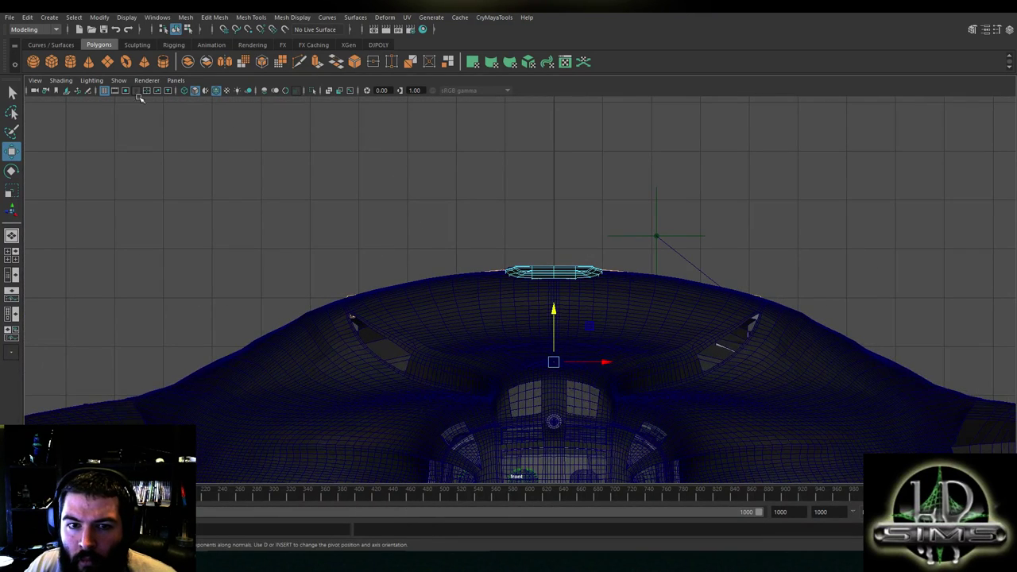
{"action": "left_click", "coordinate": [182, 90]}
{"action": "left_click_drag", "start_coordinate": [141, 152], "coordinate": [552, 475]}
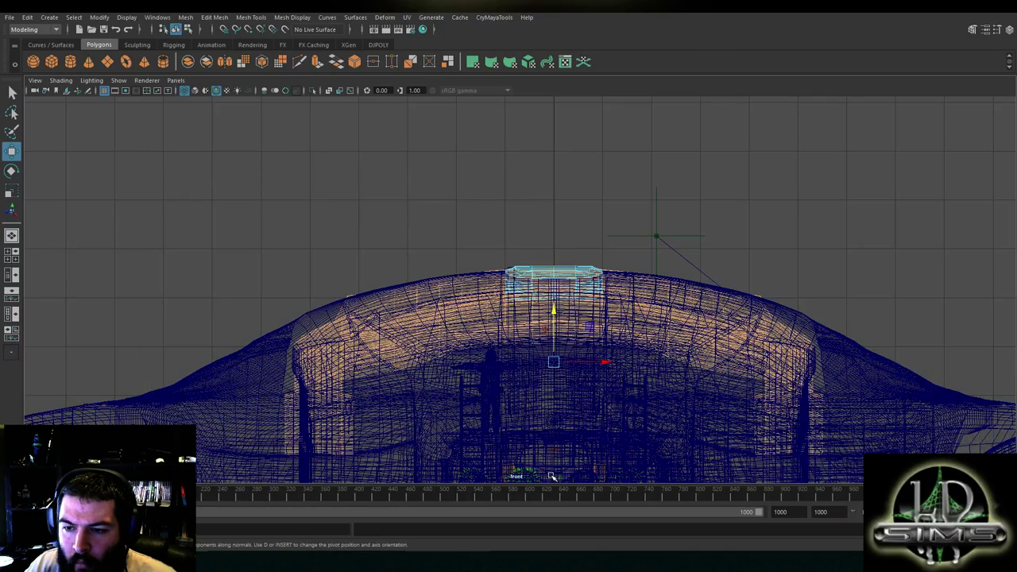
Put the remaining half of the roof panel into vertex mode and return to the enlarged side view
{"action": "key", "text": "space"}
{"action": "key", "text": "space"}
{"action": "scroll", "coordinate": [636, 210], "scroll_direction": "up", "scroll_amount": 3}
{"action": "left_click_drag", "start_coordinate": [636, 210], "coordinate": [524, 252], "text": "alt"}
{"action": "right_click", "coordinate": [521, 251]}
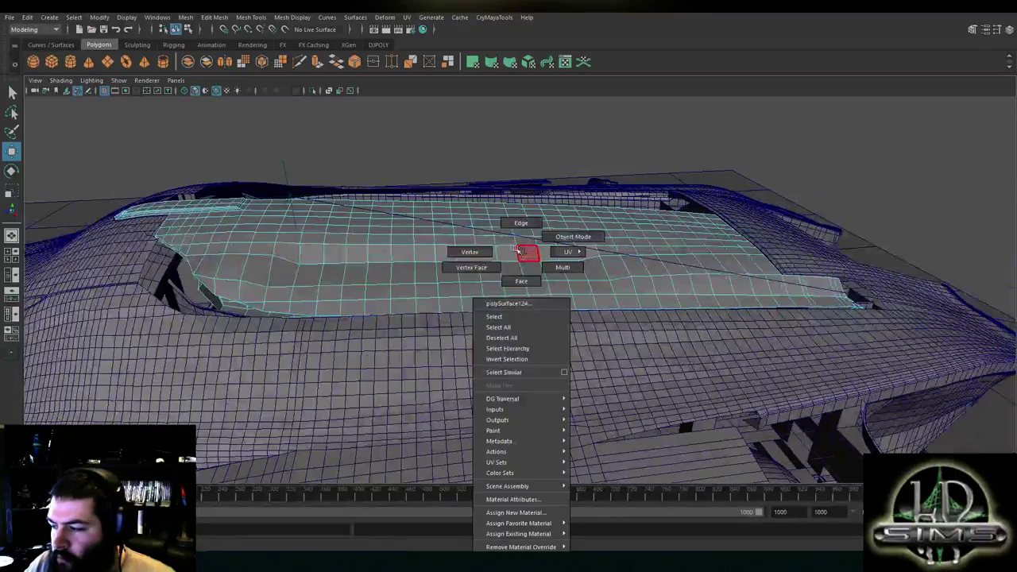
{"action": "left_click", "coordinate": [469, 252]}
{"action": "key", "text": "space"}
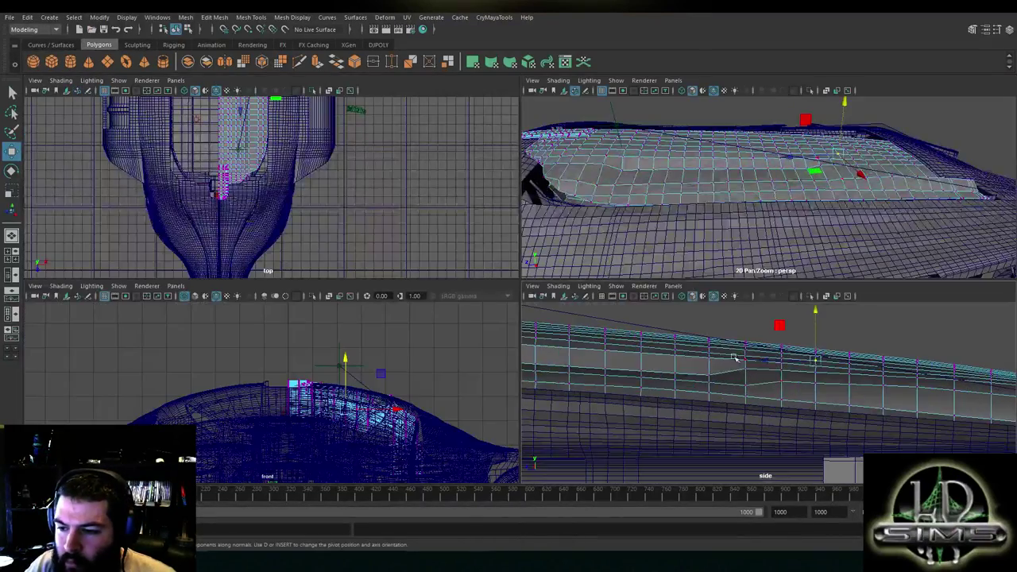
{"action": "key", "text": "space"}
Raise the vertex at the step in the remaining half's lower row and check the neighbouring vertices in the row above
{"action": "middle_click_drag", "start_coordinate": [553, 315], "coordinate": [738, 330], "text": "alt"}
{"action": "scroll", "coordinate": [737, 330], "scroll_direction": "up", "scroll_amount": 2}
{"action": "left_click", "coordinate": [604, 263]}
{"action": "left_click_drag", "start_coordinate": [601, 236], "coordinate": [600, 200]}
{"action": "left_click", "coordinate": [604, 224]}
{"action": "left_click", "coordinate": [689, 222]}
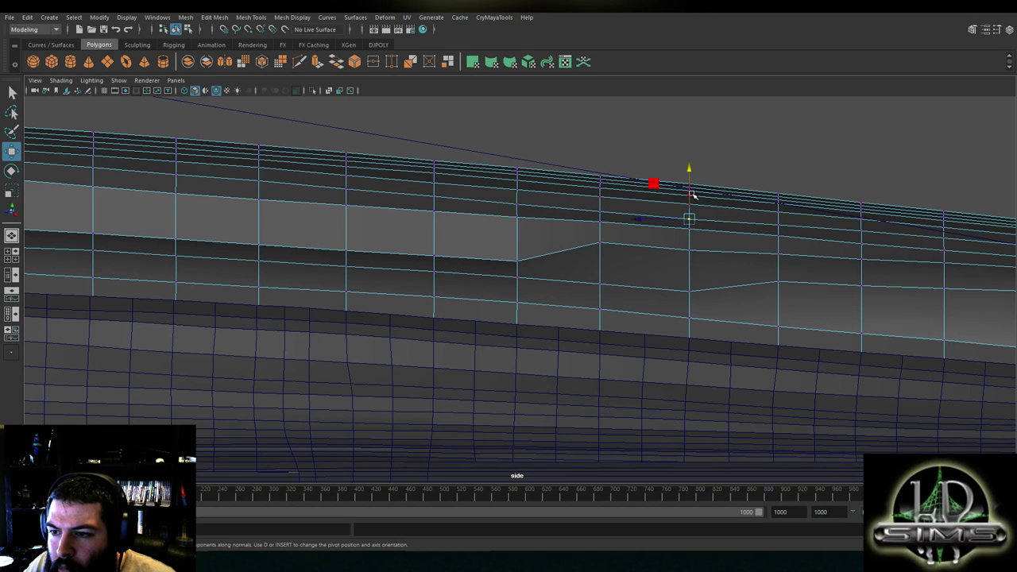
{"action": "left_click", "coordinate": [781, 224]}
Nudge up two adjacent vertices in the upper row near the step to smooth its slope
{"action": "left_click", "coordinate": [601, 209]}
{"action": "left_click_drag", "start_coordinate": [602, 196], "coordinate": [602, 192]}
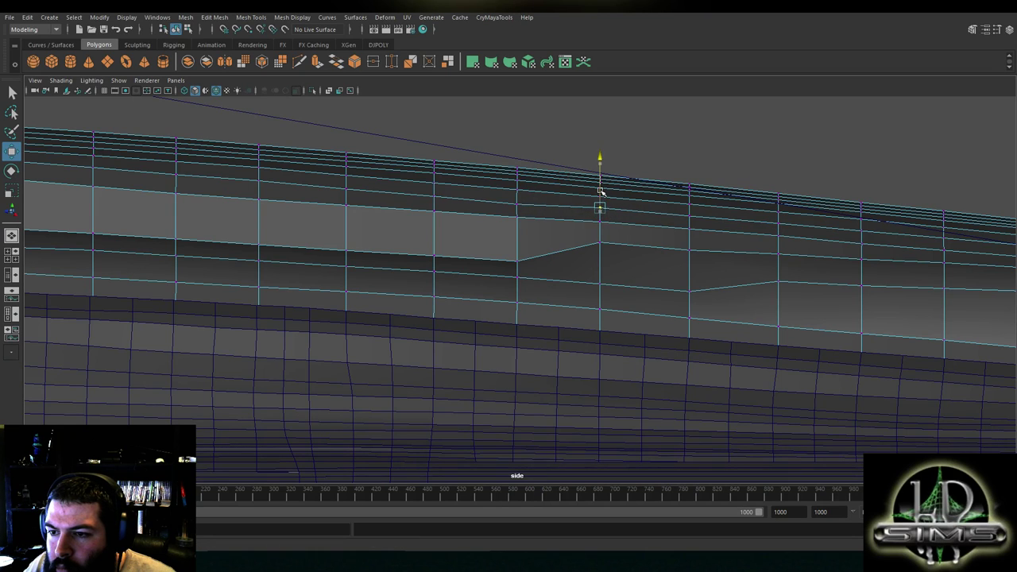
{"action": "left_click", "coordinate": [517, 204]}
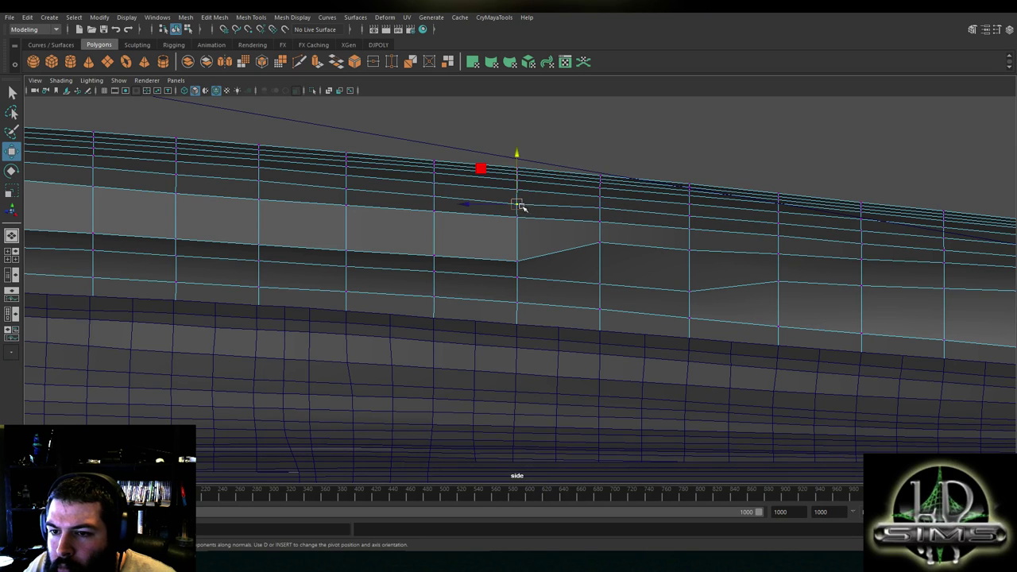
{"action": "left_click", "coordinate": [514, 200]}
{"action": "left_click_drag", "start_coordinate": [519, 178], "coordinate": [518, 175]}
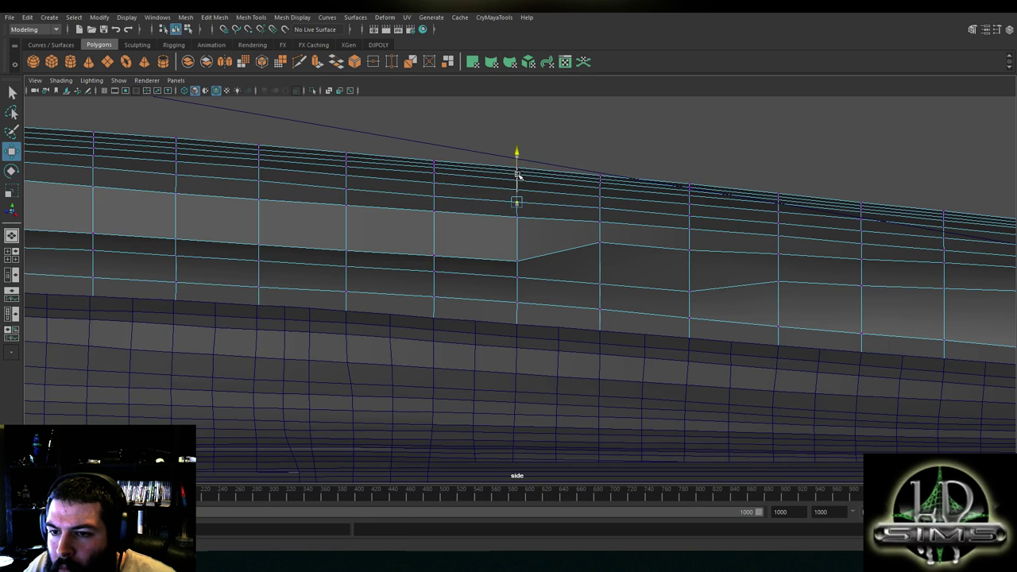
{"action": "left_click", "coordinate": [687, 243]}
Raise the following two lower-row vertices to move the step further along the panel
{"action": "middle_click_drag", "start_coordinate": [760, 268], "coordinate": [904, 281], "text": "alt"}
{"action": "left_click", "coordinate": [659, 269]}
{"action": "left_click_drag", "start_coordinate": [663, 244], "coordinate": [665, 223]}
{"action": "left_click", "coordinate": [580, 265]}
{"action": "left_click_drag", "start_coordinate": [577, 256], "coordinate": [580, 229]}
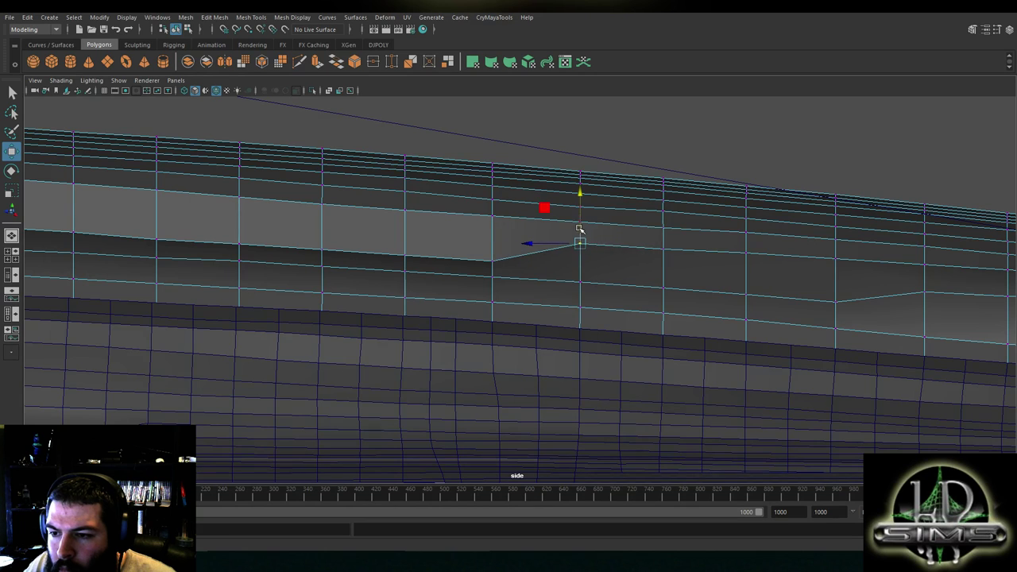
Raise two more lower-row vertices in line with those already lifted
{"action": "middle_click_drag", "start_coordinate": [478, 256], "coordinate": [589, 273], "text": "alt"}
{"action": "left_click", "coordinate": [603, 276]}
{"action": "left_click_drag", "start_coordinate": [604, 254], "coordinate": [606, 232]}
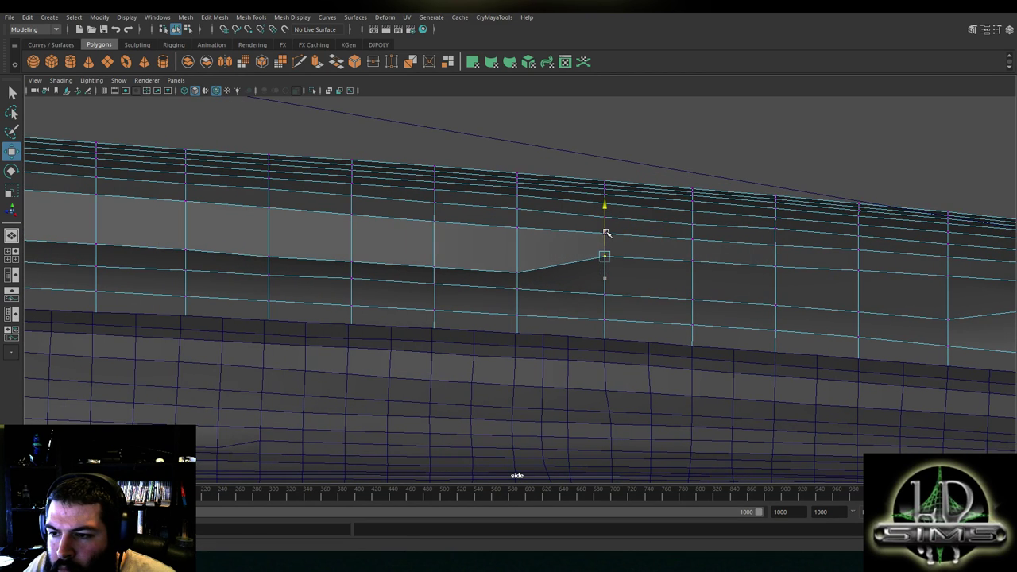
{"action": "middle_click_drag", "start_coordinate": [513, 272], "coordinate": [608, 272], "text": "alt"}
{"action": "left_click", "coordinate": [611, 272]}
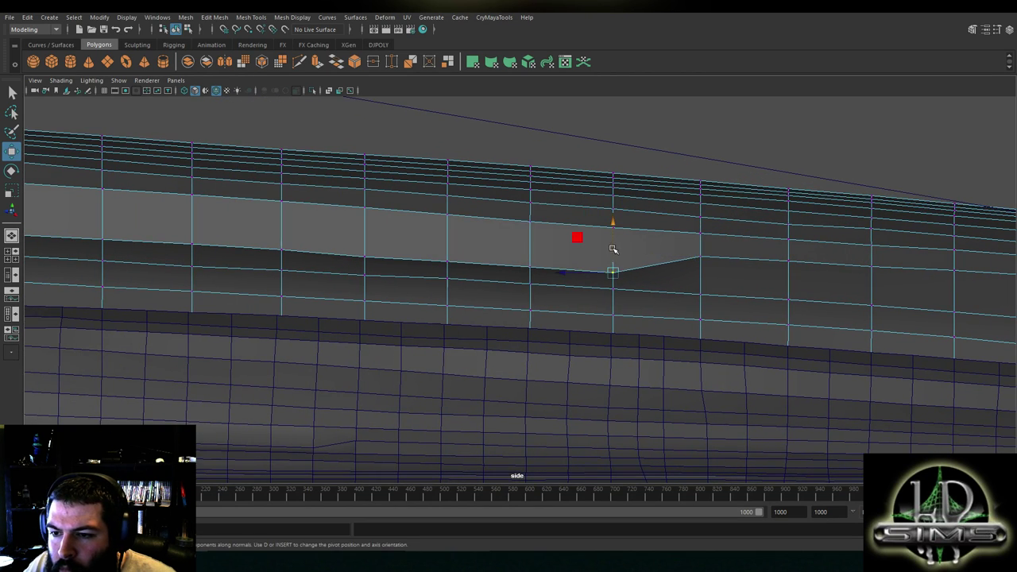
{"action": "left_click_drag", "start_coordinate": [614, 248], "coordinate": [614, 228]}
Lift the next three vertices of the lower row, continuing its even slope along the panel
{"action": "middle_click_drag", "start_coordinate": [589, 235], "coordinate": [616, 273], "text": "alt"}
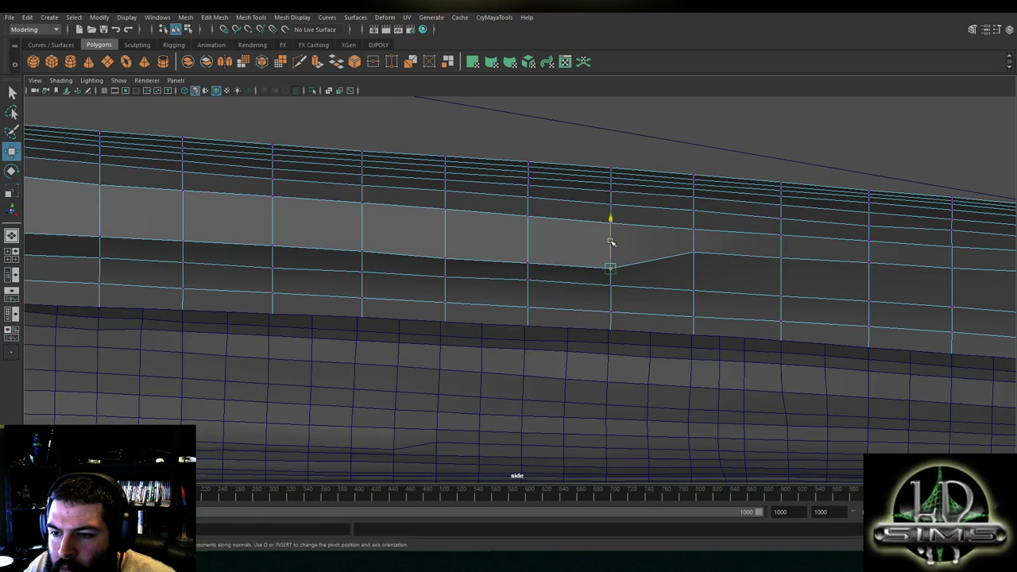
{"action": "left_click_drag", "start_coordinate": [611, 242], "coordinate": [612, 222]}
{"action": "left_click", "coordinate": [695, 248]}
{"action": "left_click", "coordinate": [781, 248]}
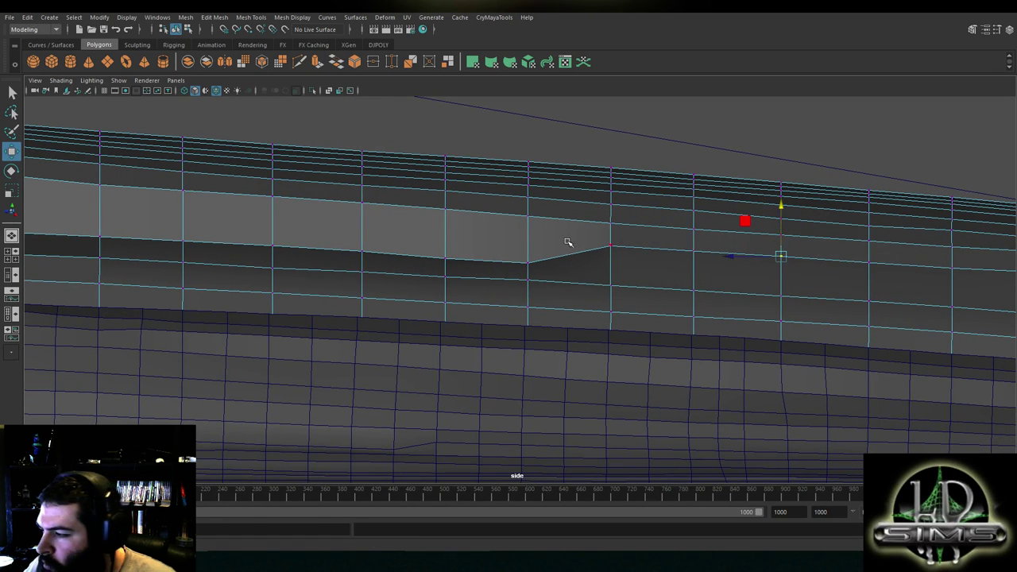
{"action": "middle_click_drag", "start_coordinate": [492, 236], "coordinate": [608, 232], "text": "alt"}
{"action": "left_click", "coordinate": [644, 256]}
{"action": "left_click_drag", "start_coordinate": [644, 229], "coordinate": [644, 208]}
{"action": "left_click", "coordinate": [562, 251]}
{"action": "left_click_drag", "start_coordinate": [561, 230], "coordinate": [564, 207]}
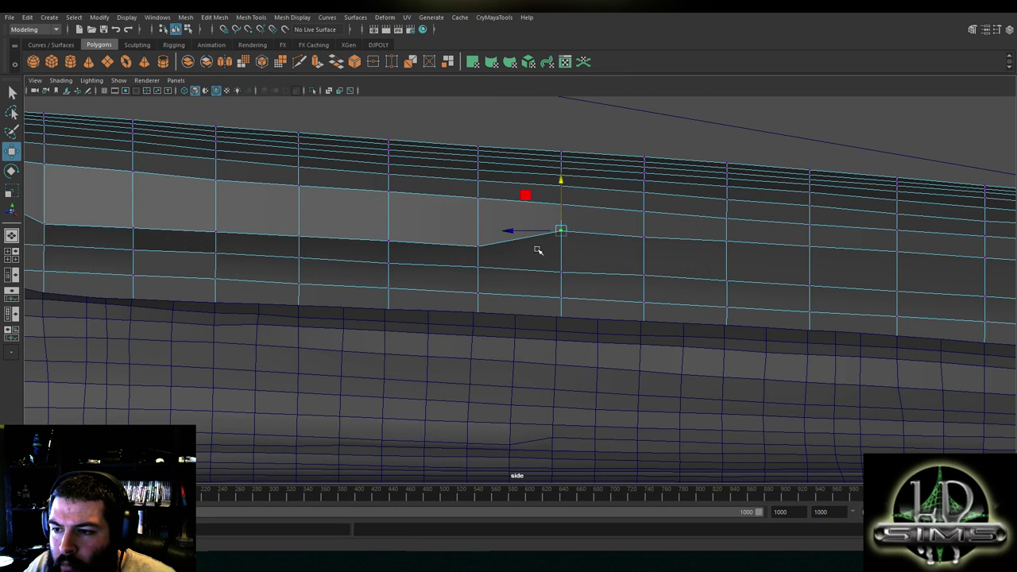
Raise the vertex at the right end of the dip in the third lengthwise edge row and check its neighbours further right
{"action": "middle_click_drag", "start_coordinate": [470, 250], "coordinate": [634, 256], "text": "alt"}
{"action": "left_click", "coordinate": [642, 253]}
{"action": "left_click_drag", "start_coordinate": [644, 232], "coordinate": [644, 209]}
{"action": "left_click", "coordinate": [812, 239]}
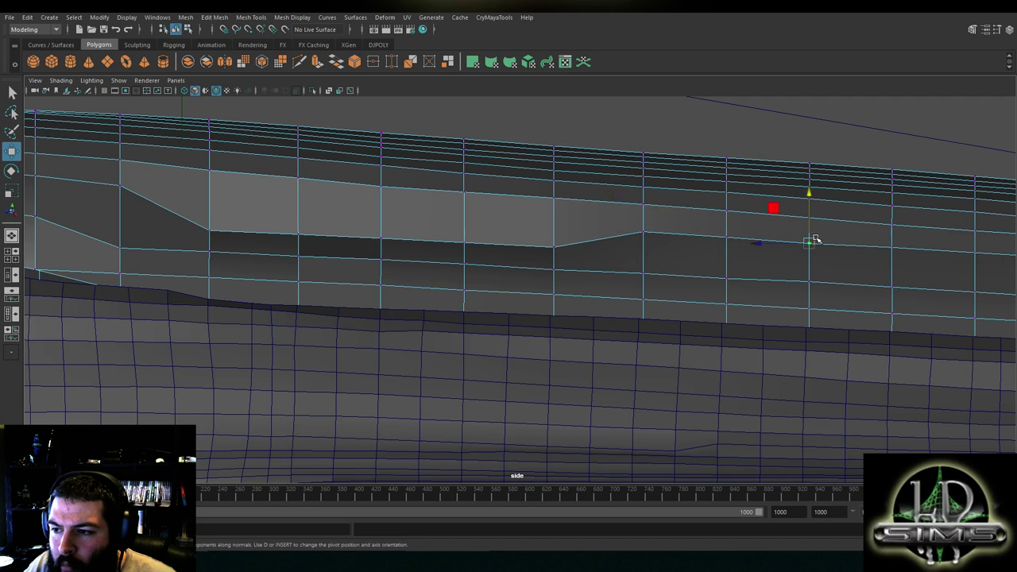
{"action": "middle_click_drag", "start_coordinate": [811, 238], "coordinate": [654, 235], "text": "alt"}
{"action": "left_click_drag", "start_coordinate": [652, 216], "coordinate": [652, 216]}
{"action": "middle_click_drag", "start_coordinate": [734, 251], "coordinate": [597, 251], "text": "alt"}
{"action": "left_click", "coordinate": [678, 246]}
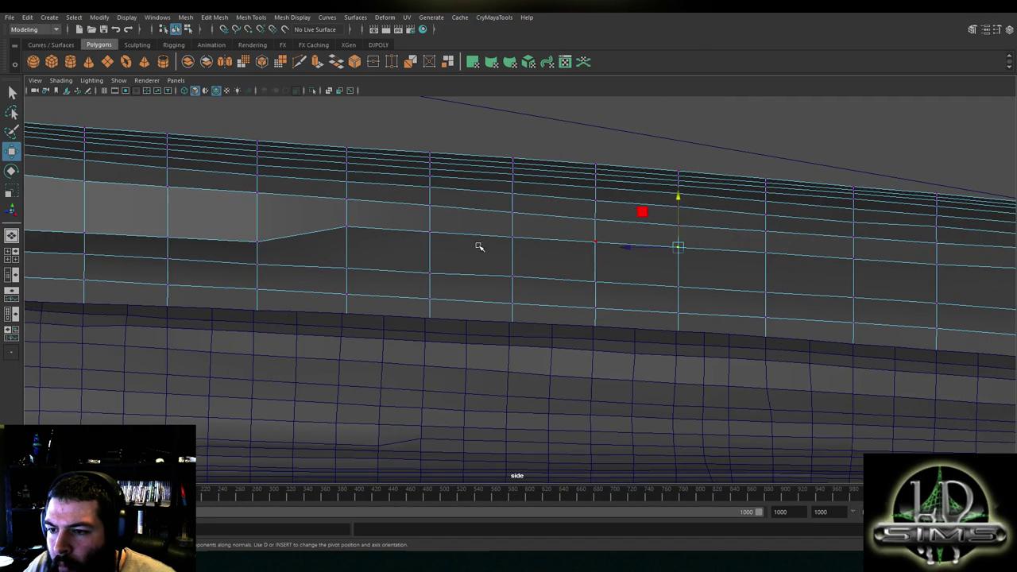
Raise the next two sunken third-row vertices at the dip's right end to shorten the dip
{"action": "middle_click_drag", "start_coordinate": [502, 247], "coordinate": [789, 248], "text": "alt"}
{"action": "left_click", "coordinate": [550, 244]}
{"action": "left_click_drag", "start_coordinate": [552, 228], "coordinate": [552, 204]}
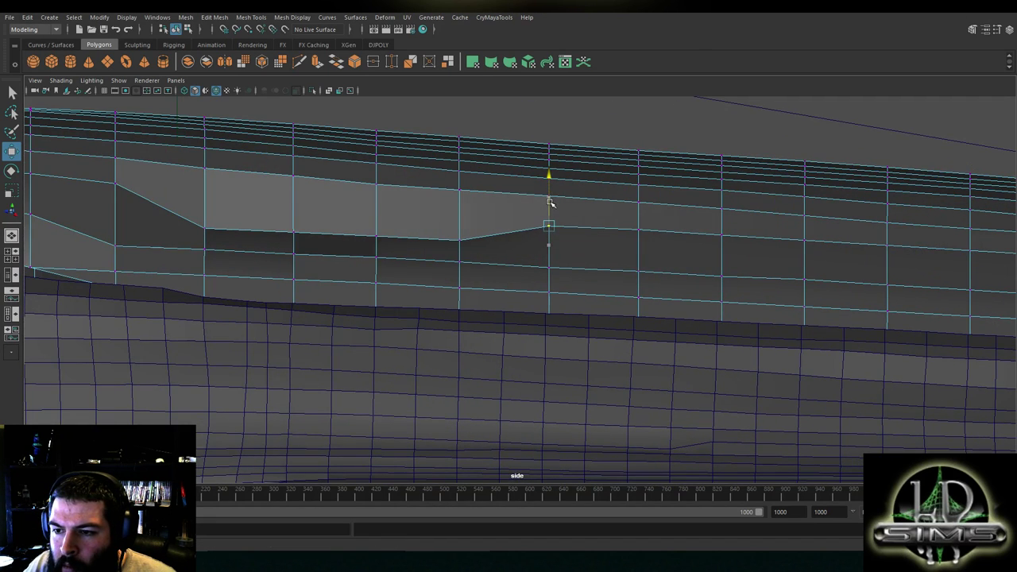
{"action": "middle_click_drag", "start_coordinate": [470, 224], "coordinate": [598, 251], "text": "alt"}
{"action": "left_click_drag", "start_coordinate": [594, 225], "coordinate": [597, 205]}
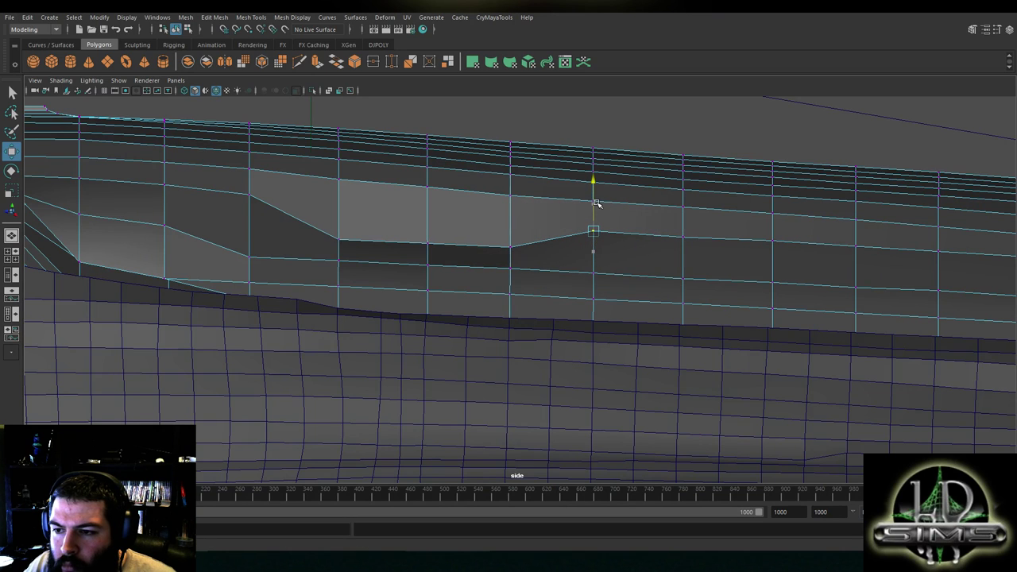
{"action": "left_click", "coordinate": [601, 198]}
{"action": "left_click", "coordinate": [508, 191]}
Lift two more sunken third-row vertices, continuing leftward along the body side toward the dip's left end
{"action": "middle_click_drag", "start_coordinate": [502, 240], "coordinate": [616, 241], "text": "alt"}
{"action": "left_click", "coordinate": [629, 245]}
{"action": "left_click_drag", "start_coordinate": [626, 228], "coordinate": [626, 209]}
{"action": "left_click", "coordinate": [797, 235]}
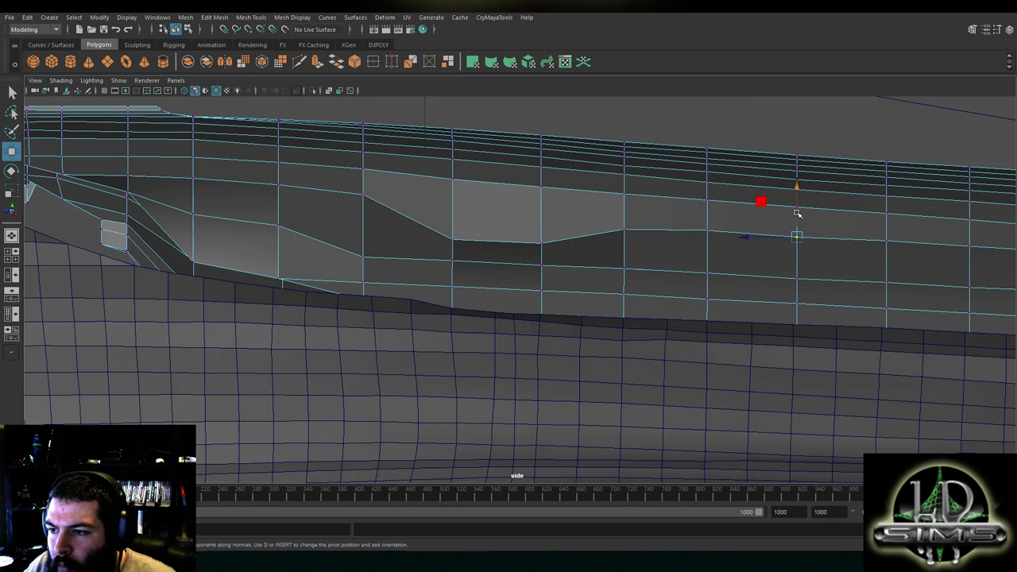
{"action": "middle_click_drag", "start_coordinate": [554, 231], "coordinate": [700, 241], "text": "alt"}
{"action": "left_click", "coordinate": [696, 240]}
{"action": "left_click_drag", "start_coordinate": [694, 228], "coordinate": [694, 207]}
Nudge up the third-row vertex second to the right of the remaining sunken vertex to even out the edge line
{"action": "middle_click_drag", "start_coordinate": [795, 236], "coordinate": [615, 230], "text": "alt"}
{"action": "left_click", "coordinate": [598, 227]}
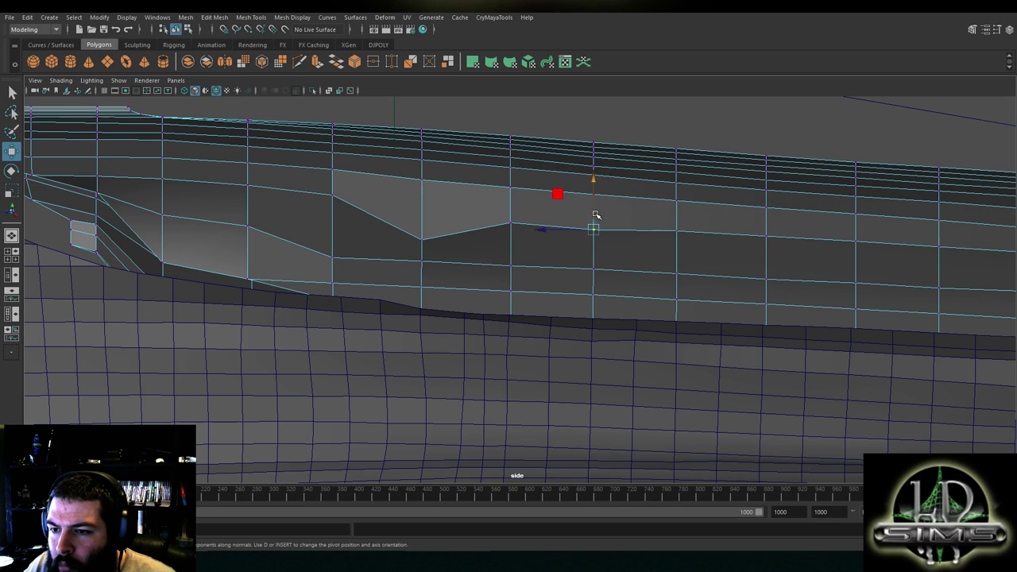
{"action": "left_click_drag", "start_coordinate": [596, 211], "coordinate": [594, 208]}
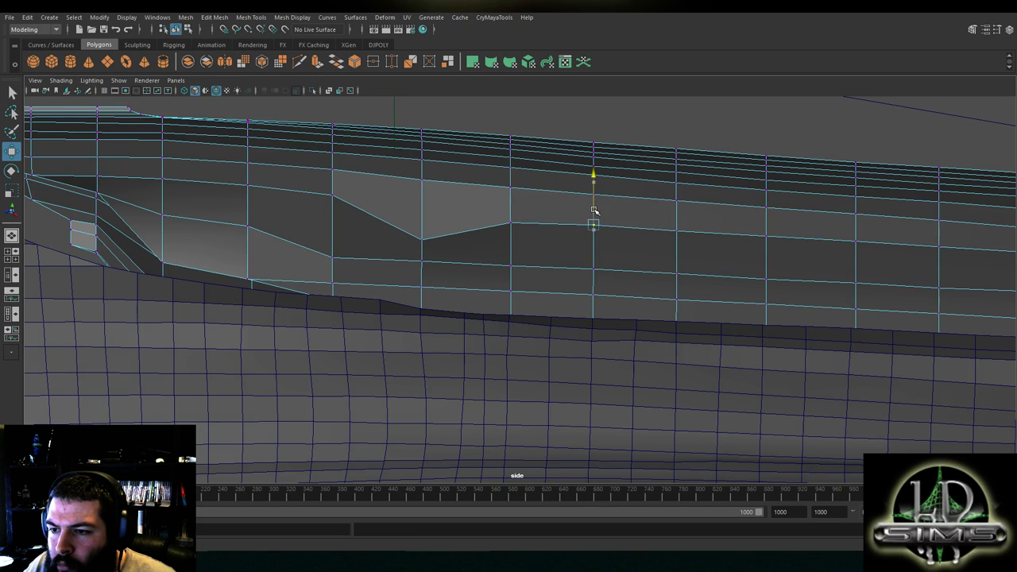
{"action": "left_click", "coordinate": [676, 229]}
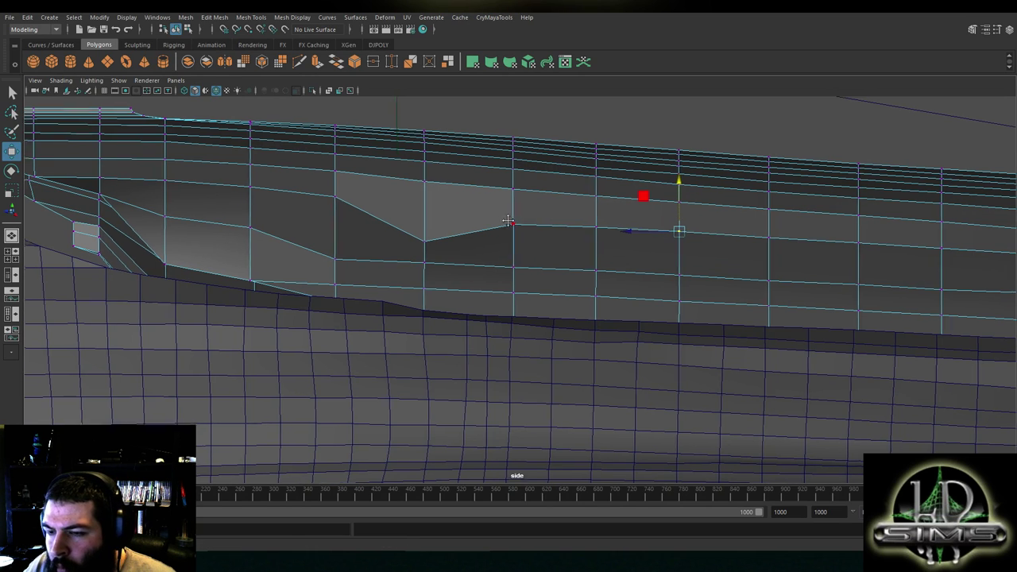
Raise the last sunken vertex of the dip in line with the row and refine the vertex beside it
{"action": "middle_click_drag", "start_coordinate": [501, 218], "coordinate": [648, 230], "text": "alt"}
{"action": "left_click", "coordinate": [567, 250]}
{"action": "left_click_drag", "start_coordinate": [569, 220], "coordinate": [570, 183]}
{"action": "left_click", "coordinate": [477, 205]}
{"action": "left_click_drag", "start_coordinate": [479, 189], "coordinate": [478, 188]}
{"action": "left_click", "coordinate": [568, 213]}
{"action": "left_click_drag", "start_coordinate": [569, 188], "coordinate": [567, 174]}
{"action": "left_click", "coordinate": [478, 181]}
Fine-tune the heights of the vertices in the edge row directly above the former dip
{"action": "middle_click_drag", "start_coordinate": [672, 203], "coordinate": [547, 199], "text": "alt"}
{"action": "left_click", "coordinate": [534, 196]}
{"action": "left_click_drag", "start_coordinate": [534, 182], "coordinate": [534, 177]}
{"action": "left_click", "coordinate": [616, 198]}
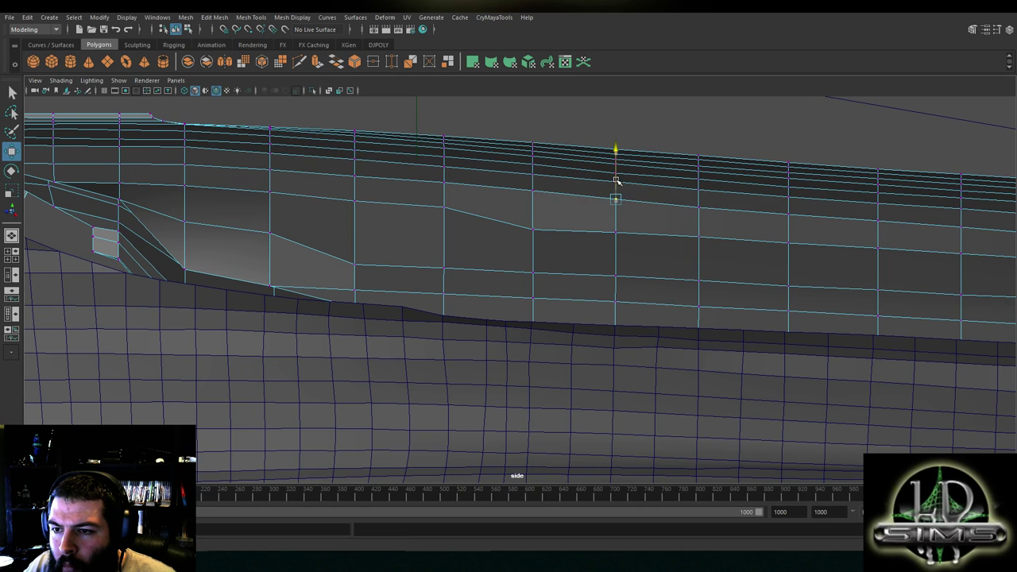
{"action": "left_click", "coordinate": [532, 195]}
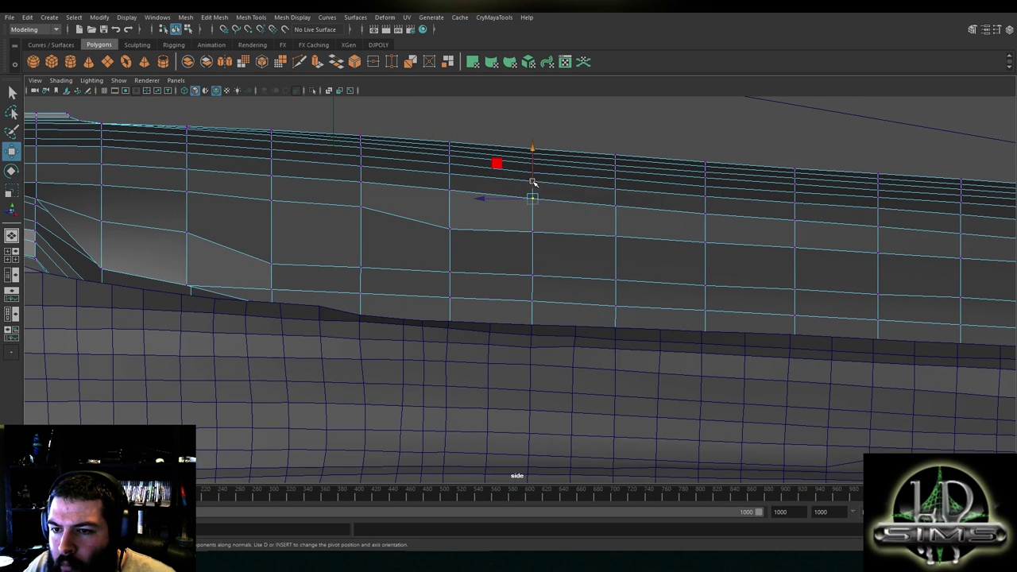
Raise the third-row vertices just right of the former dip into a gradual, even slope
{"action": "left_click", "coordinate": [448, 223]}
{"action": "left_click", "coordinate": [532, 233]}
{"action": "left_click_drag", "start_coordinate": [532, 208], "coordinate": [533, 200]}
{"action": "left_click", "coordinate": [449, 216]}
{"action": "left_click", "coordinate": [449, 192], "text": "shift"}
{"action": "left_click", "coordinate": [448, 215]}
{"action": "left_click_drag", "start_coordinate": [450, 204], "coordinate": [614, 211]}
{"action": "left_click", "coordinate": [615, 236]}
{"action": "left_click", "coordinate": [531, 224]}
{"action": "left_click_drag", "start_coordinate": [534, 205], "coordinate": [533, 199]}
{"action": "left_click", "coordinate": [450, 215]}
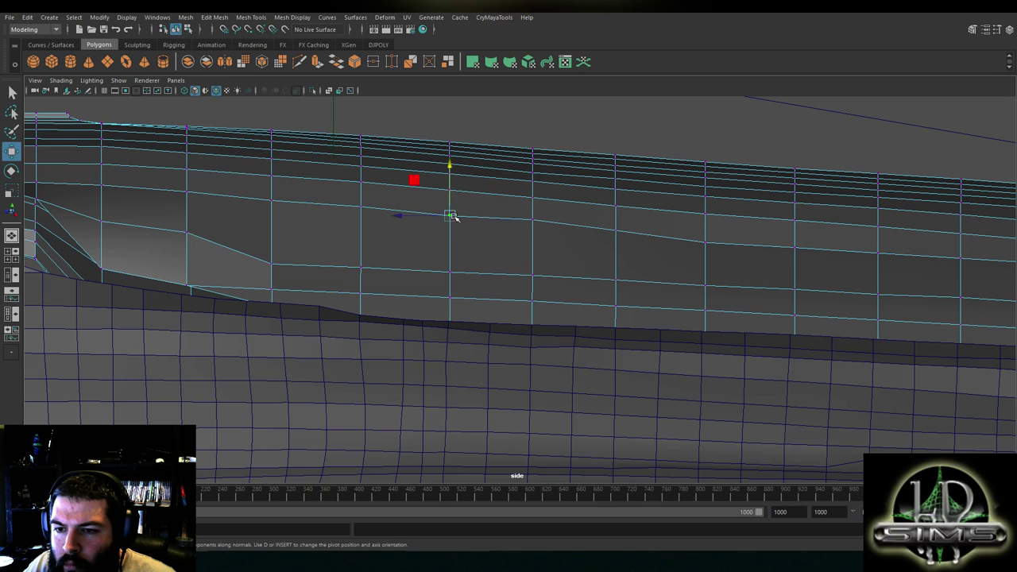
Lift the following third-row vertices toward the middle of the panel to extend the smooth edge line
{"action": "left_click", "coordinate": [361, 206]}
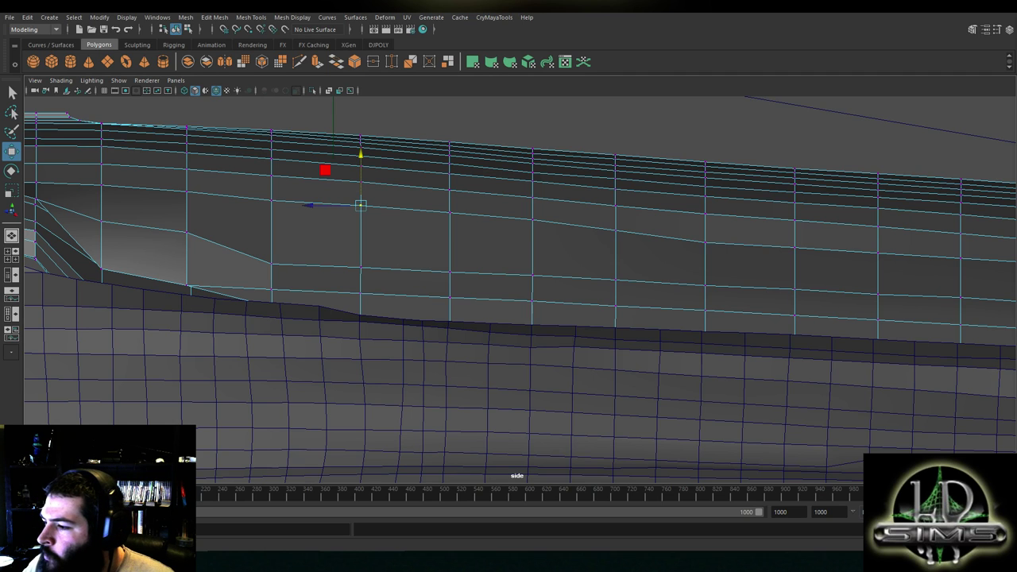
{"action": "left_click_drag", "start_coordinate": [493, 238], "coordinate": [602, 272], "text": "alt"}
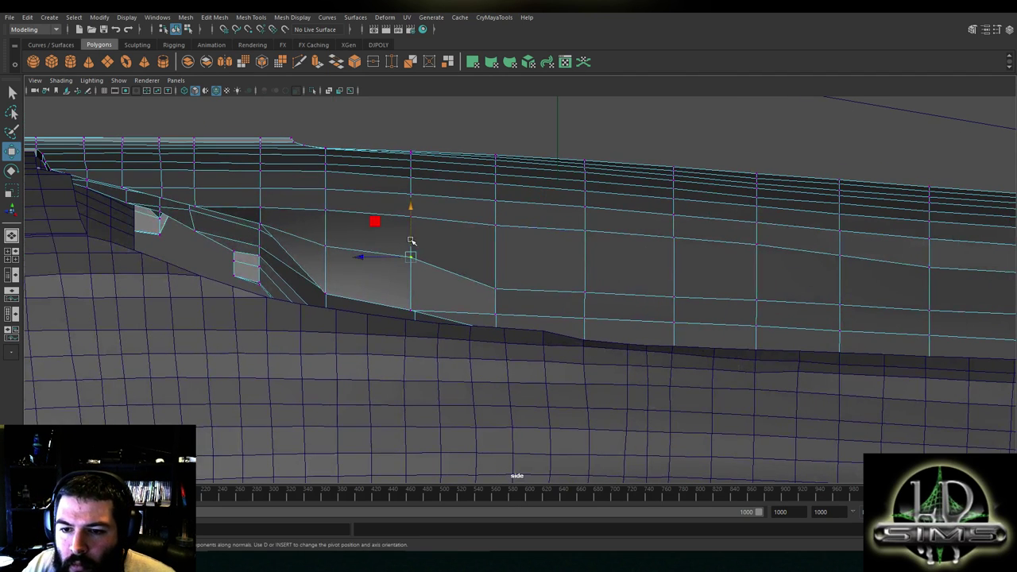
{"action": "middle_click_drag", "start_coordinate": [613, 262], "coordinate": [353, 256], "text": "alt"}
{"action": "left_click", "coordinate": [670, 263]}
{"action": "left_click_drag", "start_coordinate": [672, 237], "coordinate": [671, 229]}
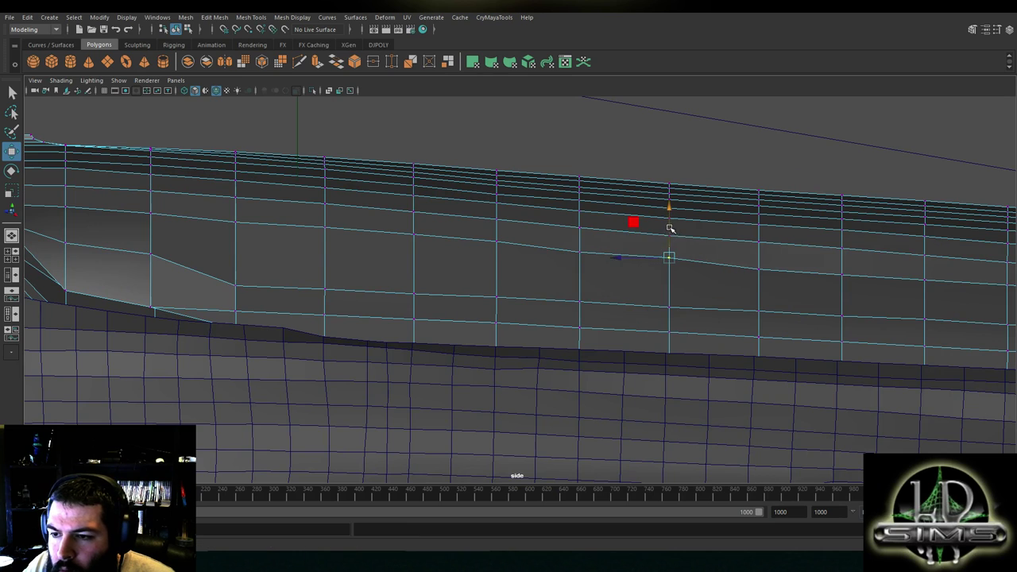
{"action": "middle_click_drag", "start_coordinate": [779, 263], "coordinate": [632, 273], "text": "alt"}
{"action": "left_click", "coordinate": [620, 272]}
{"action": "left_click", "coordinate": [699, 274]}
{"action": "left_click_drag", "start_coordinate": [697, 261], "coordinate": [697, 253]}
Nudge up the next pair of third-row vertices further right so they follow the rows above
{"action": "middle_click_drag", "start_coordinate": [775, 283], "coordinate": [627, 278], "text": "alt"}
{"action": "left_click", "coordinate": [627, 277]}
{"action": "left_click_drag", "start_coordinate": [634, 261], "coordinate": [632, 253]}
{"action": "middle_click_drag", "start_coordinate": [688, 279], "coordinate": [590, 281], "text": "alt"}
{"action": "left_click", "coordinate": [617, 280]}
{"action": "left_click_drag", "start_coordinate": [619, 274], "coordinate": [618, 265]}
{"action": "left_click", "coordinate": [617, 277]}
{"action": "left_click", "coordinate": [617, 284]}
{"action": "left_click", "coordinate": [700, 290]}
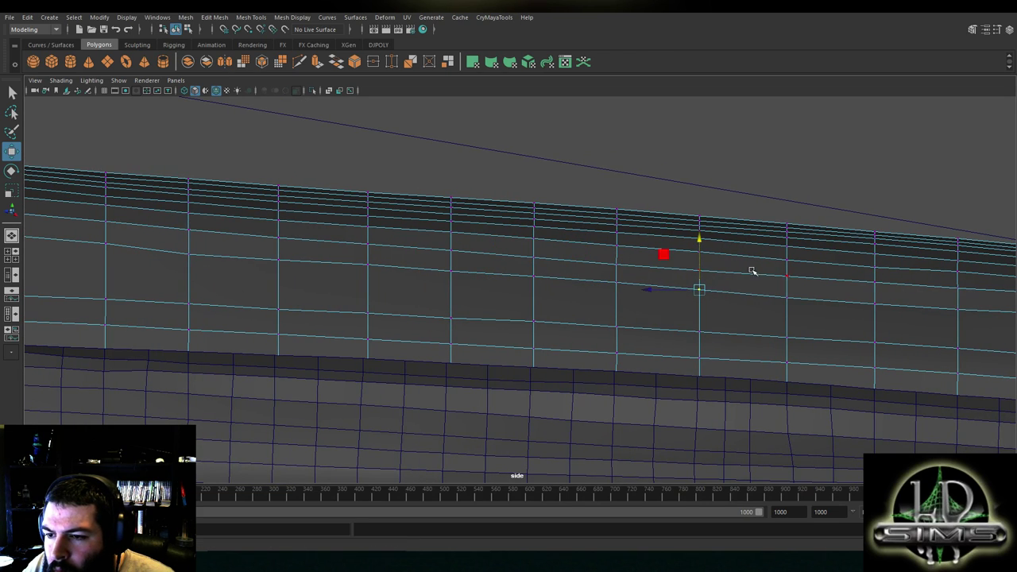
Adjust the height of the third-row vertex just left of where the second edge row starts to sag
{"action": "middle_click_drag", "start_coordinate": [751, 271], "coordinate": [712, 255], "text": "alt"}
{"action": "left_click", "coordinate": [662, 295]}
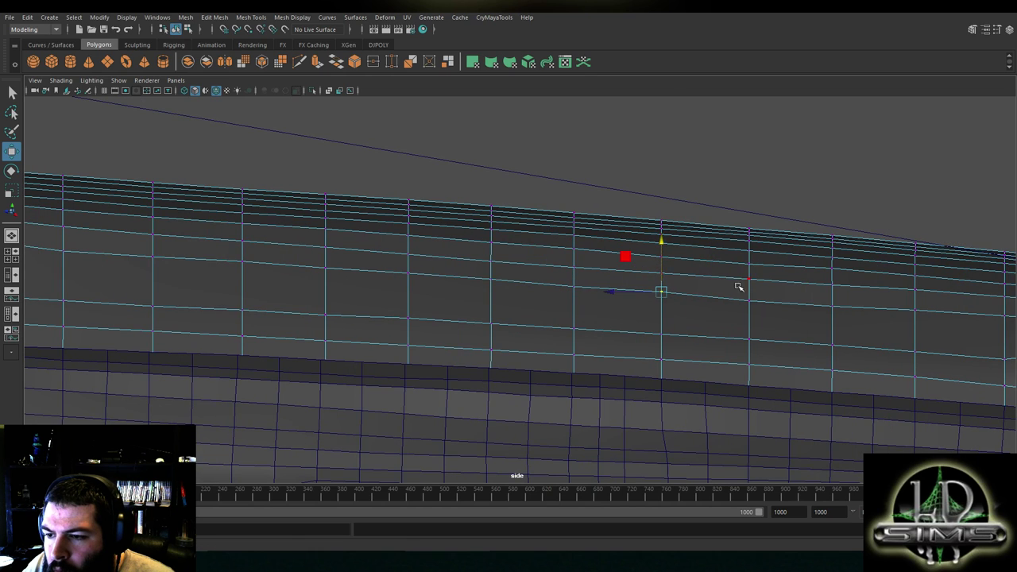
{"action": "middle_click_drag", "start_coordinate": [740, 287], "coordinate": [648, 283], "text": "alt"}
{"action": "left_click", "coordinate": [658, 296]}
{"action": "left_click_drag", "start_coordinate": [658, 277], "coordinate": [658, 273]}
{"action": "left_click", "coordinate": [740, 300]}
{"action": "left_click", "coordinate": [823, 305]}
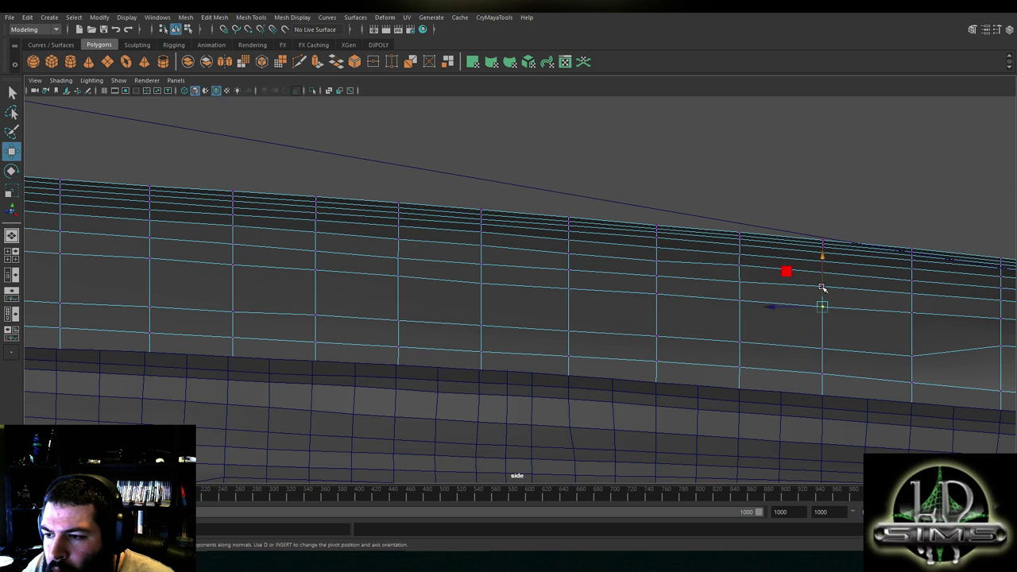
Fine-tune two upper-row vertices above the sag so the lengthwise lines stay evenly spaced
{"action": "left_click", "coordinate": [739, 267]}
{"action": "left_click", "coordinate": [739, 264]}
{"action": "left_click_drag", "start_coordinate": [741, 248], "coordinate": [740, 250]}
{"action": "middle_click_drag", "start_coordinate": [823, 266], "coordinate": [660, 259], "text": "alt"}
{"action": "left_click", "coordinate": [660, 264]}
{"action": "left_click_drag", "start_coordinate": [662, 251], "coordinate": [662, 252]}
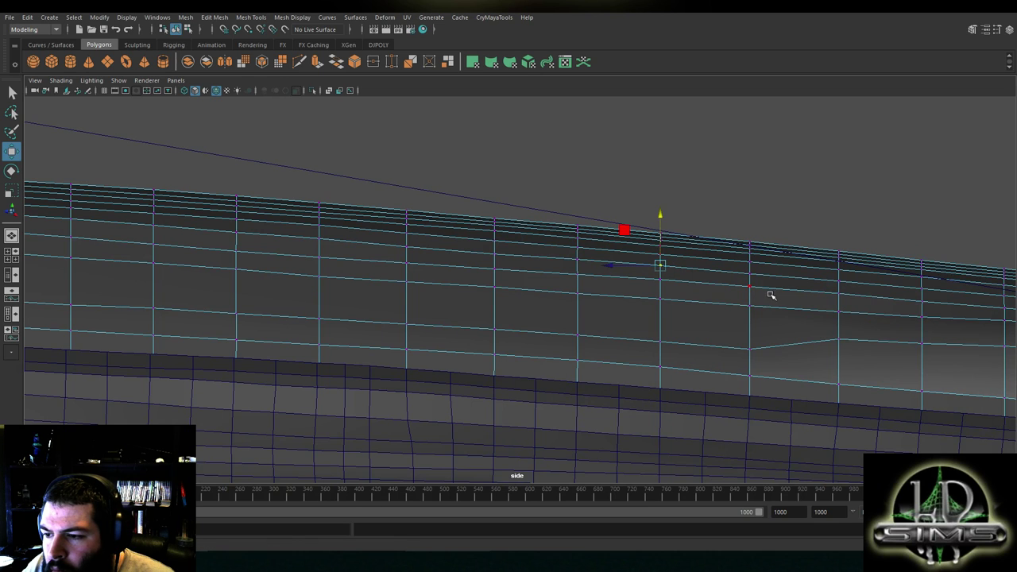
Raise the sagging vertex of the second edge row and slightly lift its right-hand neighbour
{"action": "middle_click_drag", "start_coordinate": [770, 295], "coordinate": [630, 266], "text": "alt"}
{"action": "left_click", "coordinate": [590, 312]}
{"action": "left_click_drag", "start_coordinate": [609, 303], "coordinate": [609, 283]}
{"action": "middle_click_drag", "start_coordinate": [759, 310], "coordinate": [576, 286], "text": "alt"}
{"action": "left_click", "coordinate": [522, 287]}
{"action": "left_click_drag", "start_coordinate": [524, 266], "coordinate": [524, 263]}
Lift the next two second-row vertices further right to blend them into the row
{"action": "middle_click_drag", "start_coordinate": [711, 276], "coordinate": [530, 254], "text": "alt"}
{"action": "left_click", "coordinate": [519, 266]}
{"action": "left_click_drag", "start_coordinate": [517, 245], "coordinate": [517, 241]}
{"action": "left_click", "coordinate": [607, 268]}
{"action": "left_click_drag", "start_coordinate": [607, 250], "coordinate": [607, 247]}
{"action": "middle_click_drag", "start_coordinate": [459, 259], "coordinate": [540, 266], "text": "alt"}
{"action": "left_click", "coordinate": [594, 270]}
{"action": "left_click", "coordinate": [511, 266]}
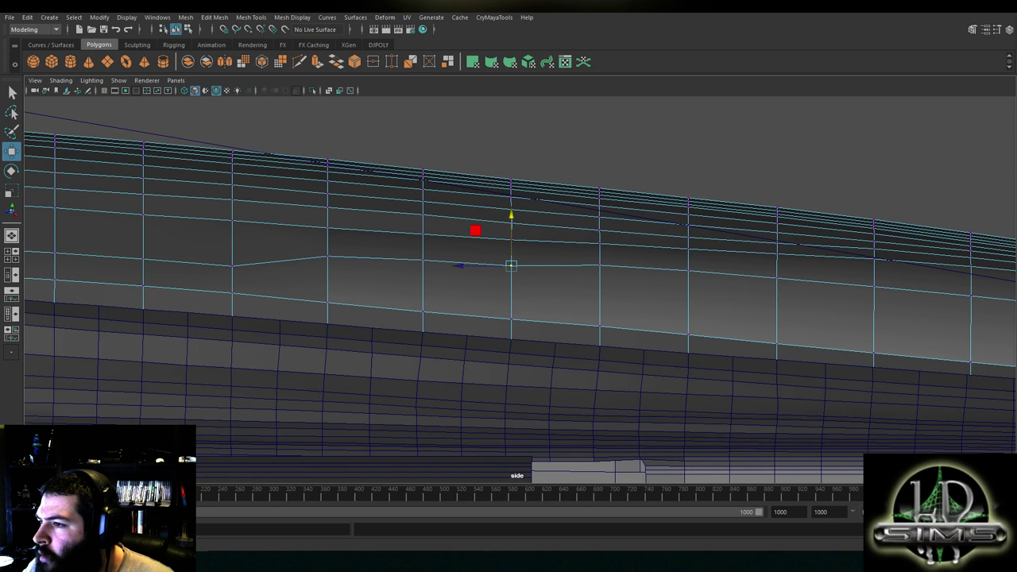
Raise the next low second-row vertex to the left and even out the already raised vertices beside it
{"action": "middle_click_drag", "start_coordinate": [436, 238], "coordinate": [572, 238], "text": "alt"}
{"action": "scroll", "coordinate": [556, 264], "scroll_direction": "down", "scroll_amount": 5}
{"action": "scroll", "coordinate": [548, 268], "scroll_direction": "up", "scroll_amount": 2}
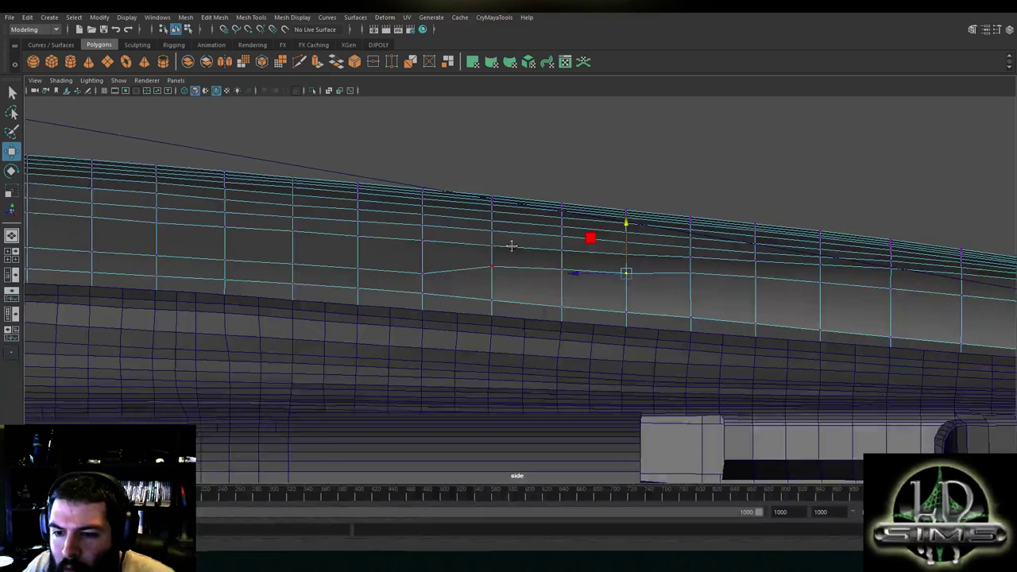
{"action": "middle_click_drag", "start_coordinate": [488, 245], "coordinate": [626, 244], "text": "alt"}
{"action": "left_click", "coordinate": [546, 271]}
{"action": "left_click_drag", "start_coordinate": [548, 252], "coordinate": [548, 237]}
{"action": "left_click", "coordinate": [617, 265]}
{"action": "left_click_drag", "start_coordinate": [616, 250], "coordinate": [619, 245]}
{"action": "left_click", "coordinate": [686, 269]}
{"action": "left_click", "coordinate": [751, 269]}
{"action": "left_click_drag", "start_coordinate": [753, 250], "coordinate": [752, 248]}
Fine-tune the second- and third-row vertices right of the remaining sag to even out their spacing
{"action": "middle_click_drag", "start_coordinate": [604, 243], "coordinate": [565, 240], "text": "alt"}
{"action": "left_click", "coordinate": [682, 256]}
{"action": "left_click", "coordinate": [751, 261]}
{"action": "scroll", "coordinate": [564, 241], "scroll_direction": "up", "scroll_amount": 1}
{"action": "left_click_drag", "start_coordinate": [571, 226], "coordinate": [570, 227]}
{"action": "left_click", "coordinate": [648, 252]}
{"action": "left_click", "coordinate": [721, 240]}
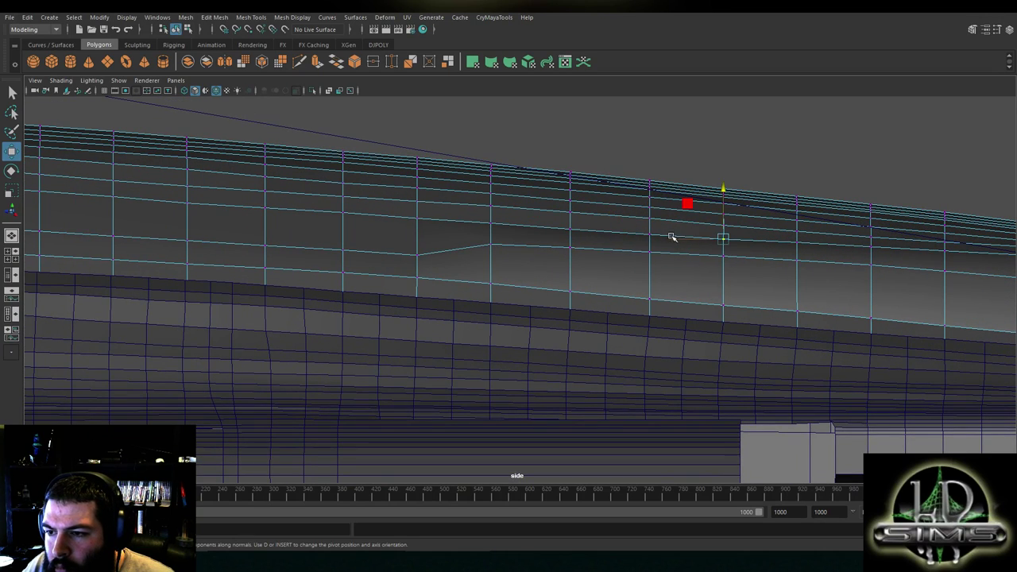
{"action": "left_click_drag", "start_coordinate": [724, 212], "coordinate": [724, 211]}
{"action": "left_click", "coordinate": [786, 236]}
Adjust the third-row vertices directly above the raised part of the second edge row
{"action": "middle_click_drag", "start_coordinate": [786, 238], "coordinate": [583, 244], "text": "alt"}
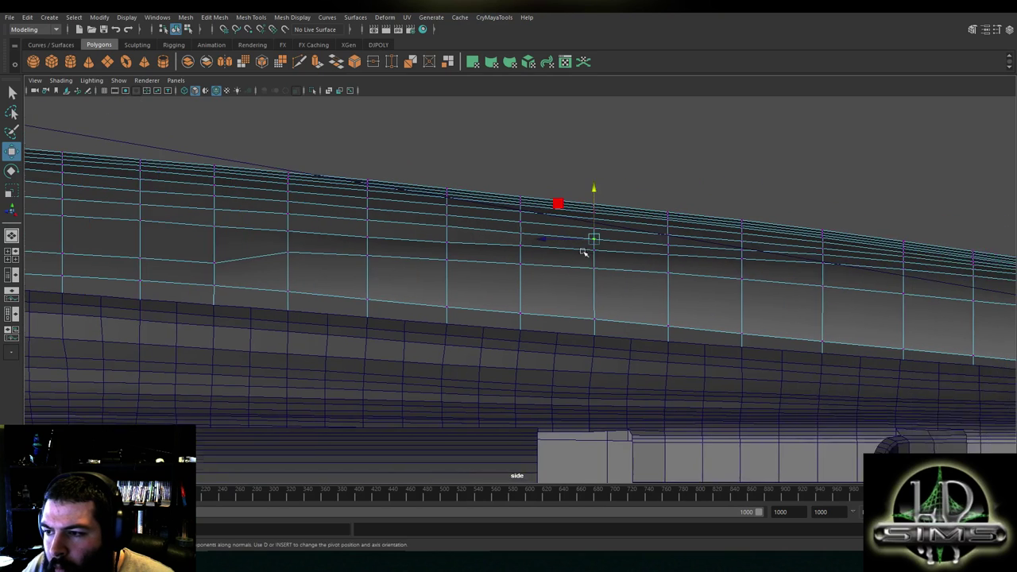
{"action": "right_click_drag", "start_coordinate": [584, 245], "coordinate": [628, 279], "text": "alt"}
{"action": "left_click", "coordinate": [437, 232]}
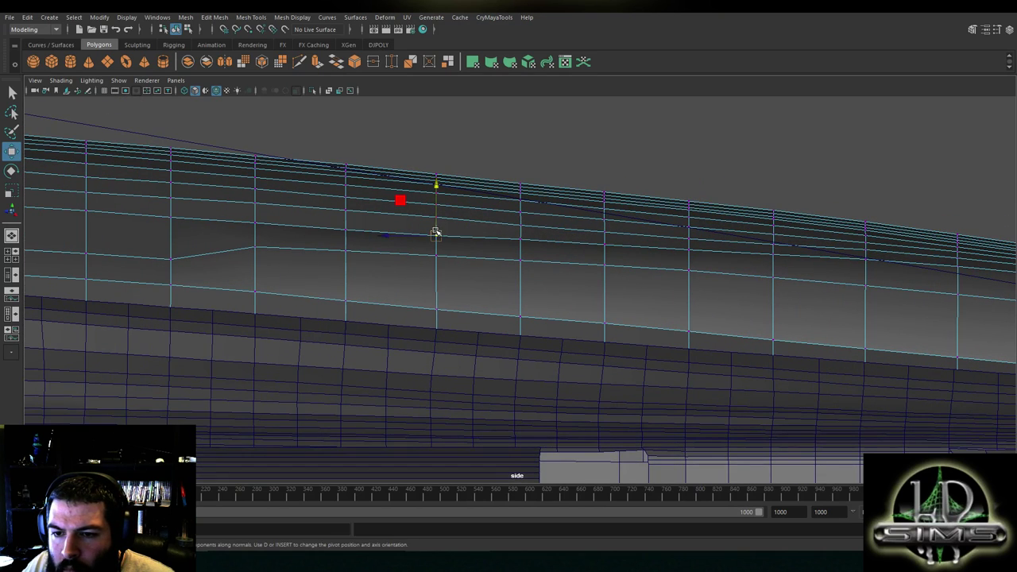
{"action": "middle_click_drag", "start_coordinate": [387, 224], "coordinate": [523, 250], "text": "alt"}
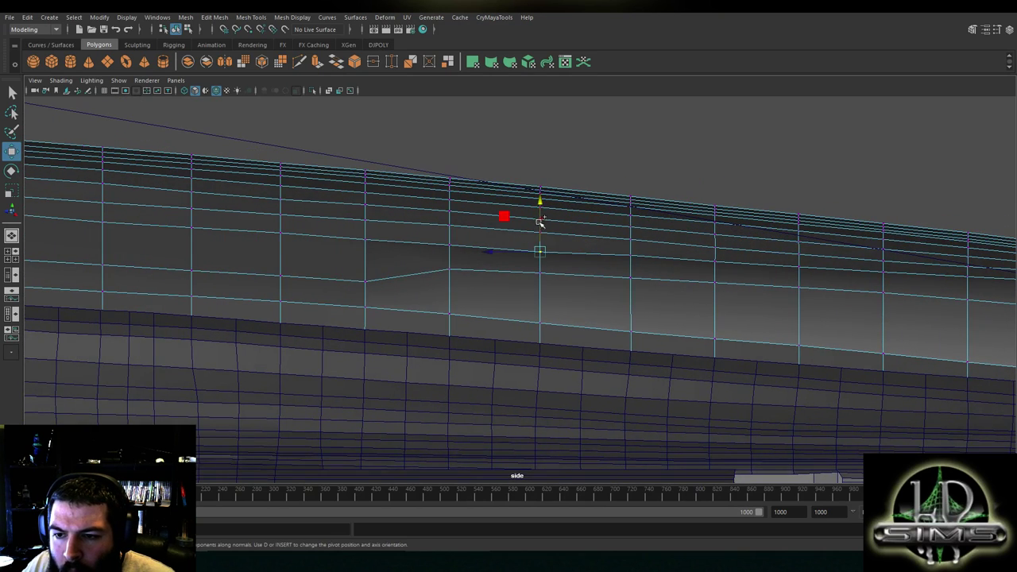
{"action": "left_click", "coordinate": [452, 239]}
{"action": "left_click", "coordinate": [548, 237]}
{"action": "left_click", "coordinate": [647, 259]}
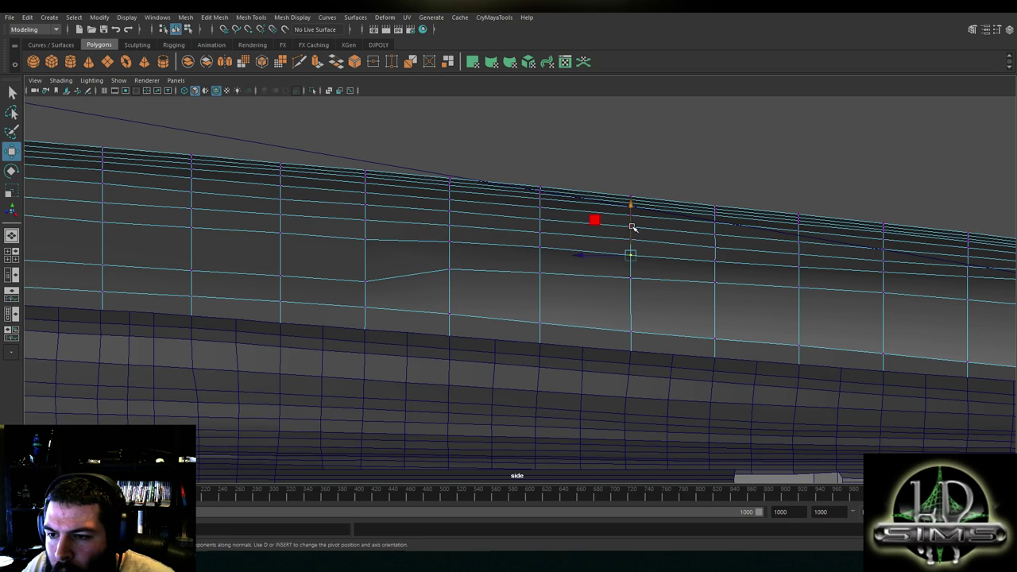
Continue refining the vertex heights above the raised second-row stretch toward the panel's right side
{"action": "left_click", "coordinate": [717, 238]}
{"action": "middle_click_drag", "start_coordinate": [717, 238], "coordinate": [672, 235], "text": "alt"}
{"action": "left_click", "coordinate": [759, 243]}
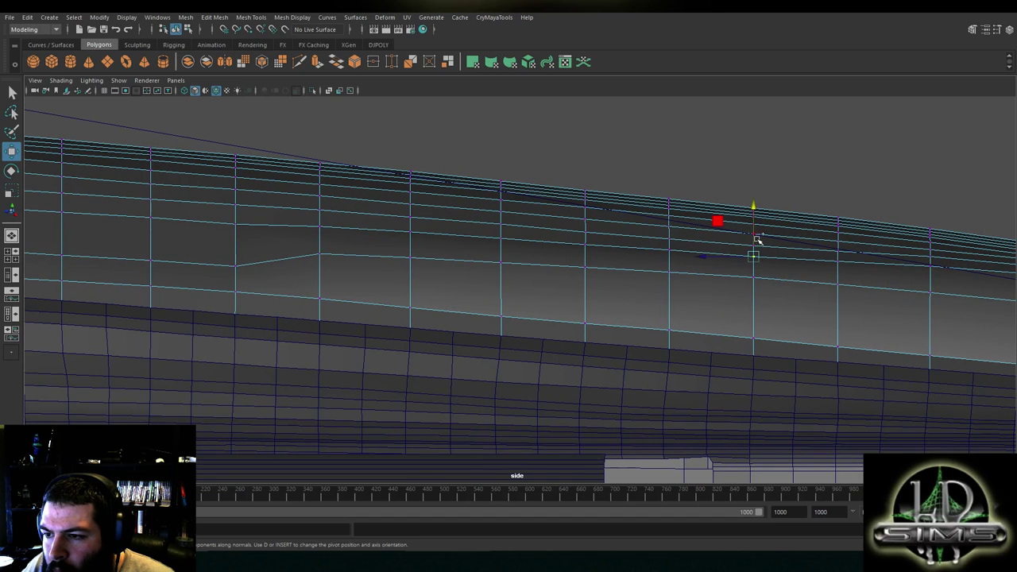
{"action": "middle_click_drag", "start_coordinate": [829, 261], "coordinate": [697, 263], "text": "alt"}
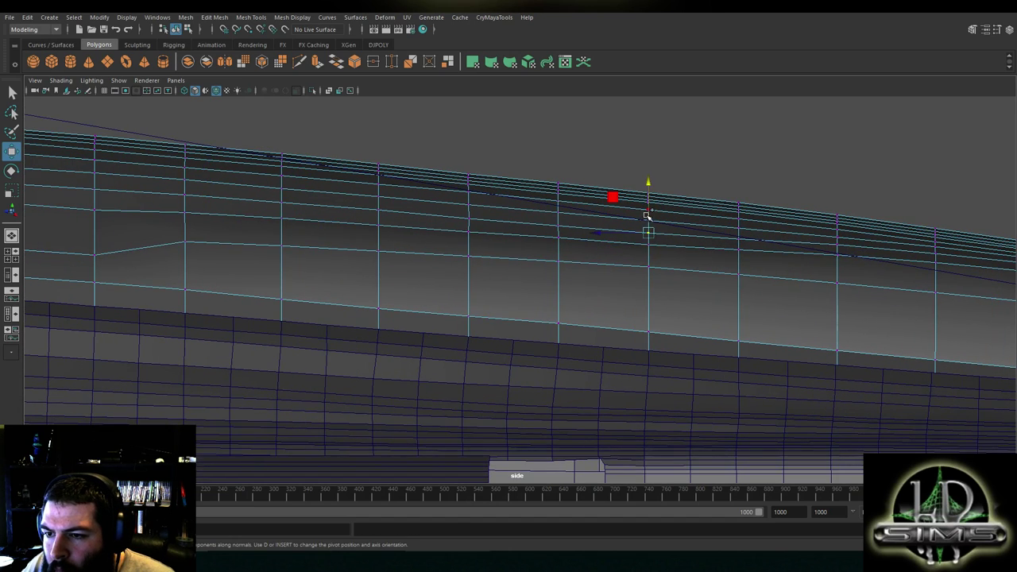
{"action": "middle_click_drag", "start_coordinate": [671, 222], "coordinate": [607, 240]}
Raise the second-row vertex at the right end of the remaining sag by a small amount
{"action": "middle_click_drag", "start_coordinate": [378, 241], "coordinate": [760, 276], "text": "alt"}
{"action": "middle_click_drag", "start_coordinate": [483, 243], "coordinate": [854, 271], "text": "alt"}
{"action": "middle_click_drag", "start_coordinate": [506, 280], "coordinate": [686, 236]}
{"action": "left_click", "coordinate": [504, 245]}
{"action": "left_click", "coordinate": [561, 263]}
{"action": "left_click_drag", "start_coordinate": [562, 240], "coordinate": [562, 227]}
{"action": "scroll", "coordinate": [704, 270], "scroll_direction": "up", "scroll_amount": 1}
Even out the second-row vertices to the right of the newly raised one
{"action": "left_click", "coordinate": [672, 260]}
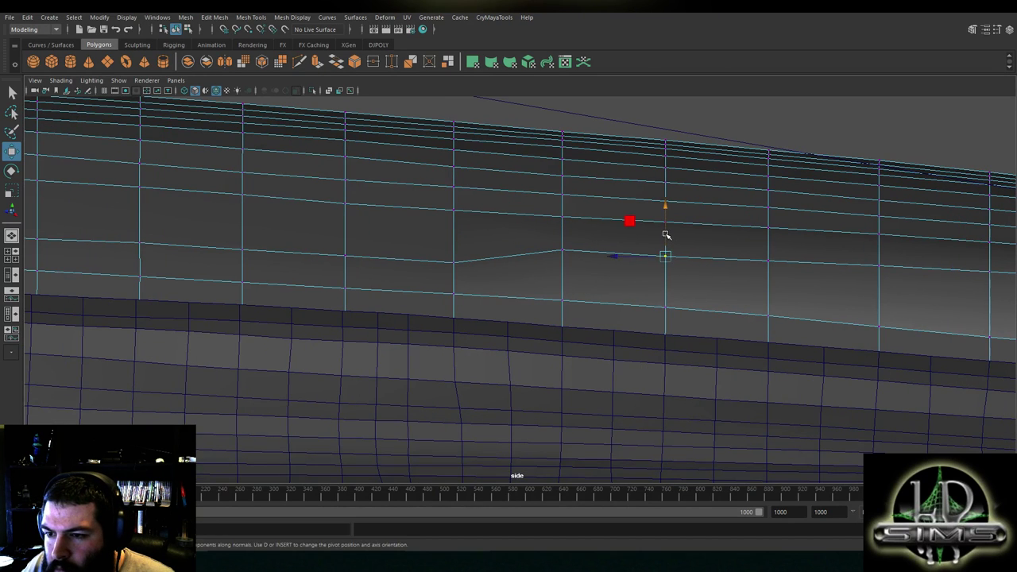
{"action": "middle_click_drag", "start_coordinate": [665, 229], "coordinate": [612, 243], "text": "alt"}
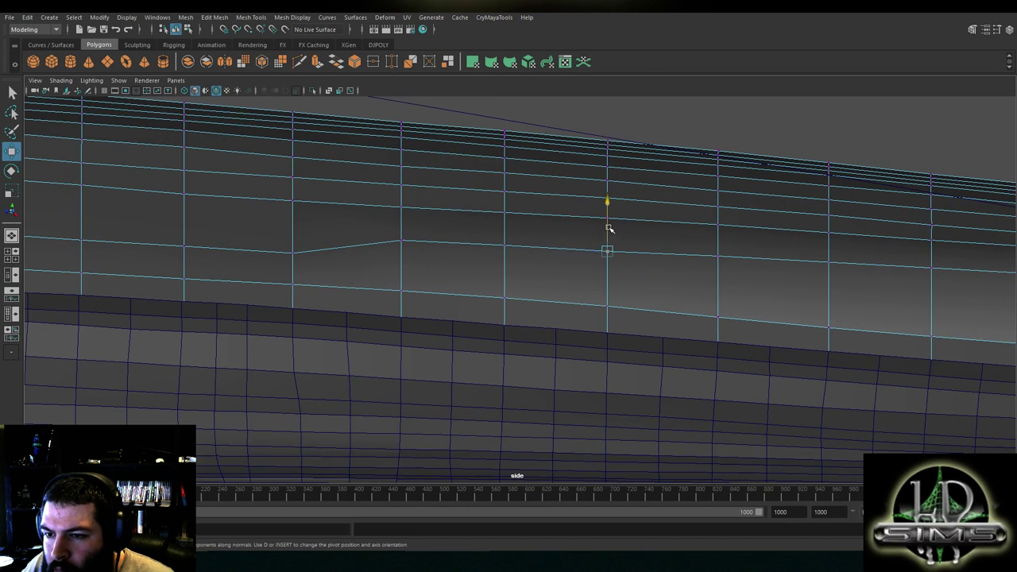
{"action": "middle_click_drag", "start_coordinate": [711, 255], "coordinate": [574, 236], "text": "alt"}
{"action": "left_click", "coordinate": [581, 235]}
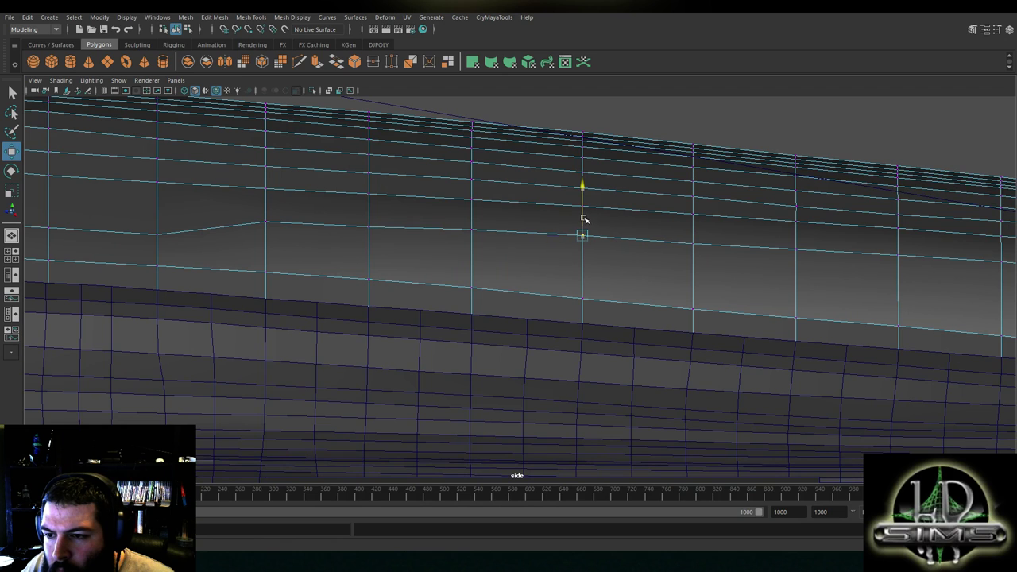
{"action": "left_click", "coordinate": [693, 238]}
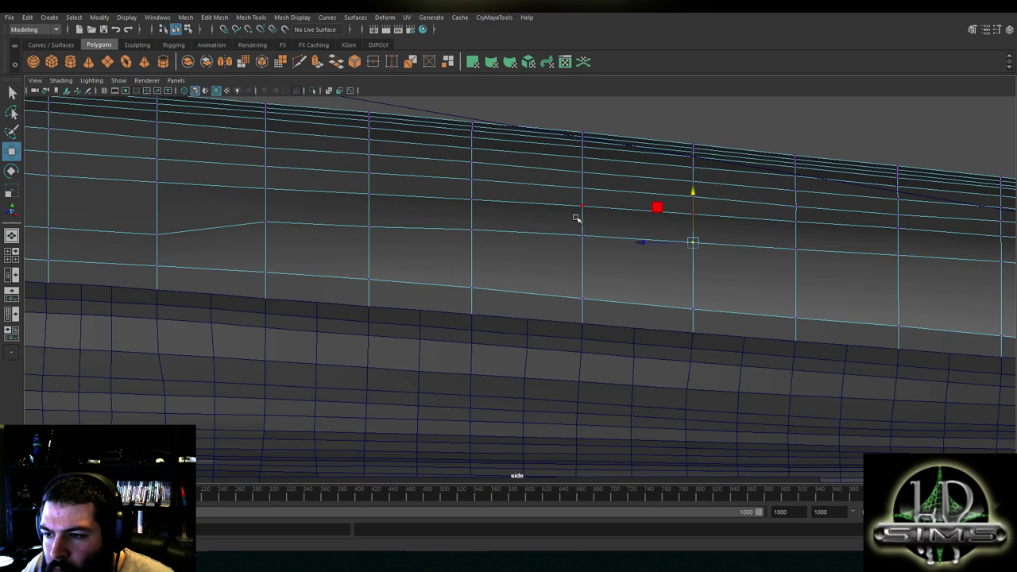
Raise the next two second-row vertices, working leftward along the remaining sag
{"action": "middle_click_drag", "start_coordinate": [617, 221], "coordinate": [870, 234], "text": "alt"}
{"action": "left_click", "coordinate": [413, 247]}
{"action": "middle_click_drag", "start_coordinate": [413, 248], "coordinate": [625, 247], "text": "alt"}
{"action": "left_click_drag", "start_coordinate": [630, 232], "coordinate": [629, 211]}
{"action": "left_click", "coordinate": [510, 245]}
{"action": "middle_click_drag", "start_coordinate": [511, 245], "coordinate": [675, 248], "text": "alt"}
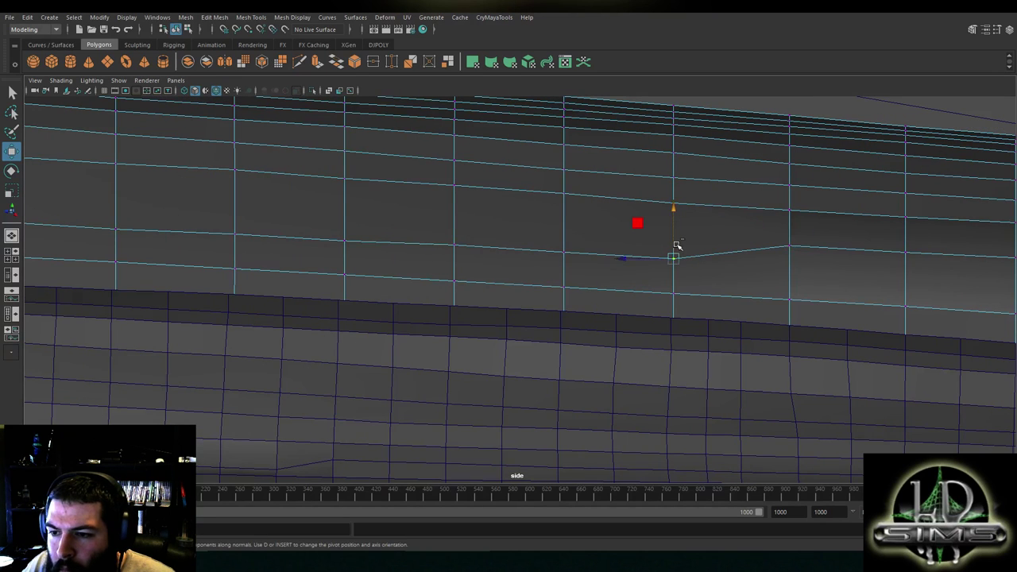
{"action": "left_click_drag", "start_coordinate": [675, 230], "coordinate": [677, 211]}
Select the remaining low stretch of second-row vertices and raise it together in line with the corrected part
{"action": "scroll", "coordinate": [688, 220], "scroll_direction": "down", "scroll_amount": 5}
{"action": "middle_click_drag", "start_coordinate": [650, 221], "coordinate": [732, 218], "text": "alt"}
{"action": "scroll", "coordinate": [354, 247], "scroll_direction": "up", "scroll_amount": 1}
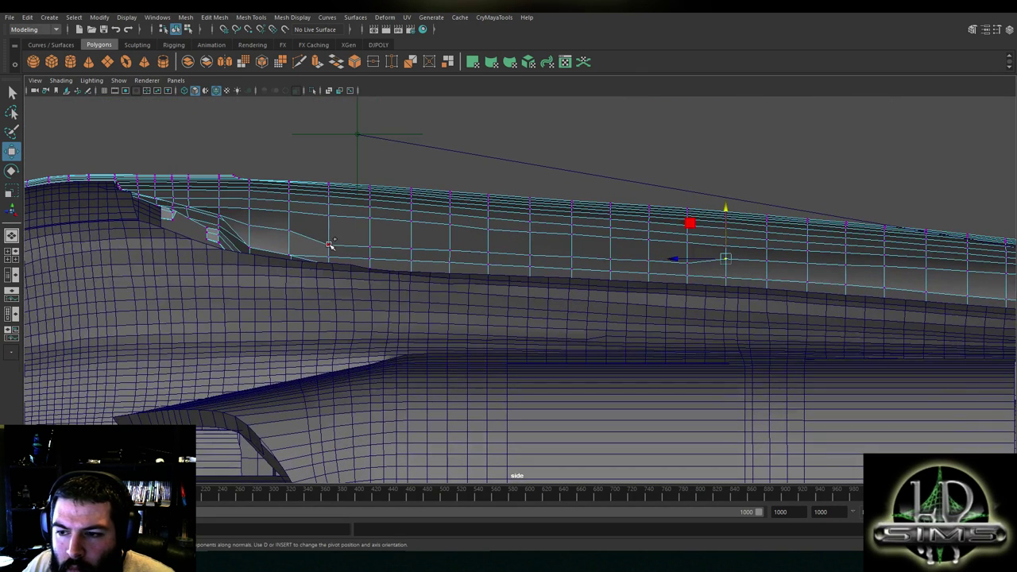
{"action": "double_click", "coordinate": [329, 245], "text": "shift"}
{"action": "left_click_drag", "start_coordinate": [739, 239], "coordinate": [714, 271], "text": "ctrl"}
{"action": "left_click_drag", "start_coordinate": [509, 232], "coordinate": [510, 226]}
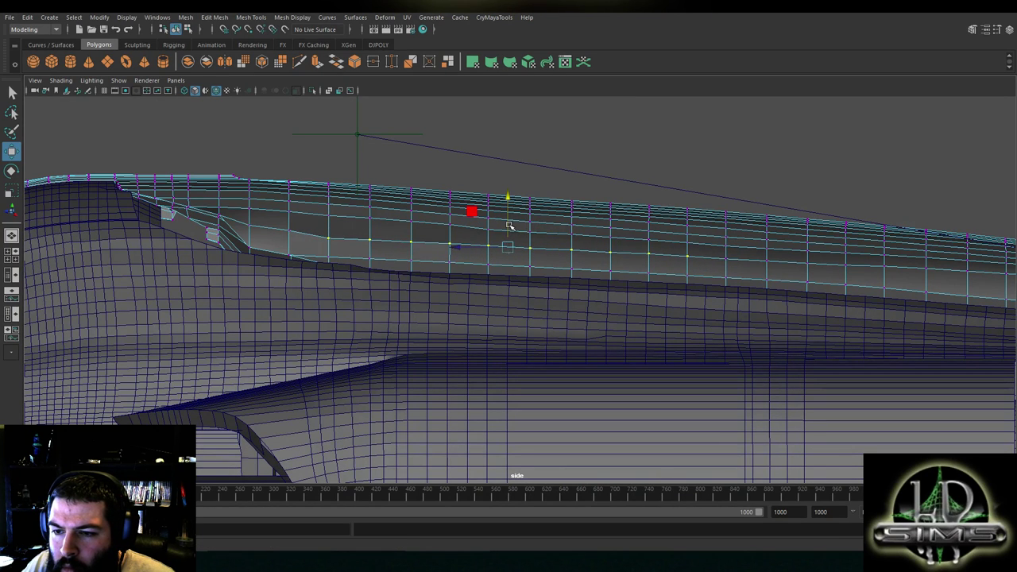
Adjust the heights of successive third-row vertices along the middle of the side panel, working rightward
{"action": "scroll", "coordinate": [311, 206], "scroll_direction": "up", "scroll_amount": 3}
{"action": "middle_click_drag", "start_coordinate": [163, 216], "coordinate": [475, 238], "text": "alt"}
{"action": "left_click", "coordinate": [507, 228]}
{"action": "left_click_drag", "start_coordinate": [511, 207], "coordinate": [617, 192]}
{"action": "middle_click_drag", "start_coordinate": [684, 232], "coordinate": [567, 233], "text": "alt"}
{"action": "left_click", "coordinate": [562, 226]}
{"action": "left_click_drag", "start_coordinate": [563, 209], "coordinate": [621, 211]}
{"action": "left_click", "coordinate": [622, 231]}
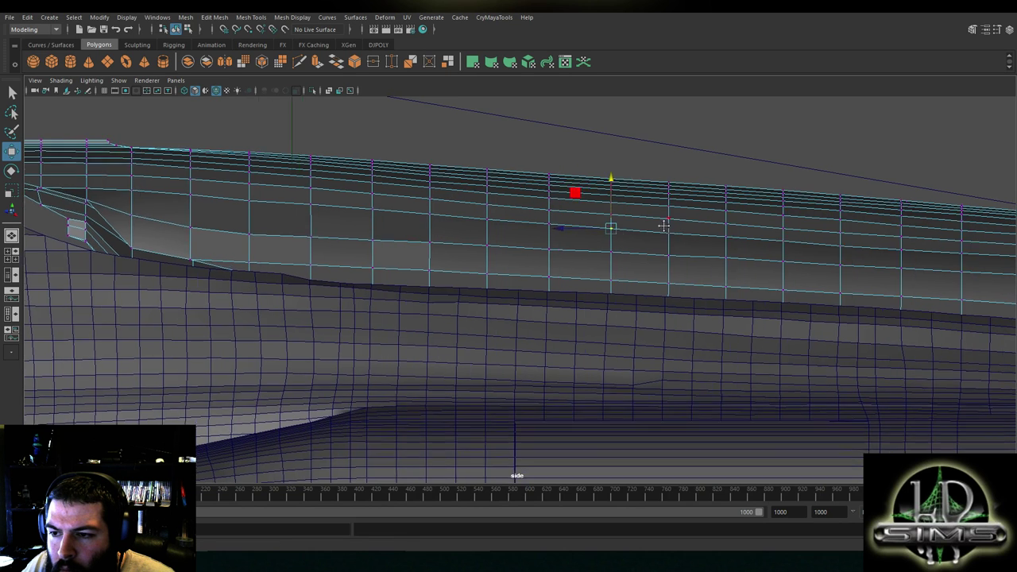
{"action": "middle_click_drag", "start_coordinate": [678, 227], "coordinate": [548, 208], "text": "alt"}
{"action": "left_click", "coordinate": [550, 212]}
{"action": "left_click_drag", "start_coordinate": [551, 197], "coordinate": [552, 195]}
Maximize the side view to full screen and adjust the second-row vertex farther right along the panel
{"action": "scroll", "coordinate": [579, 216], "scroll_direction": "up", "scroll_amount": 1}
{"action": "scroll", "coordinate": [579, 216], "scroll_direction": "up", "scroll_amount": 1}
{"action": "middle_click_drag", "start_coordinate": [603, 208], "coordinate": [288, 254], "text": "alt"}
{"action": "key", "text": "ctrl+space"}
{"action": "middle_click_drag", "start_coordinate": [763, 302], "coordinate": [582, 306], "text": "alt"}
{"action": "scroll", "coordinate": [583, 307], "scroll_direction": "up", "scroll_amount": 1}
{"action": "left_click", "coordinate": [595, 288]}
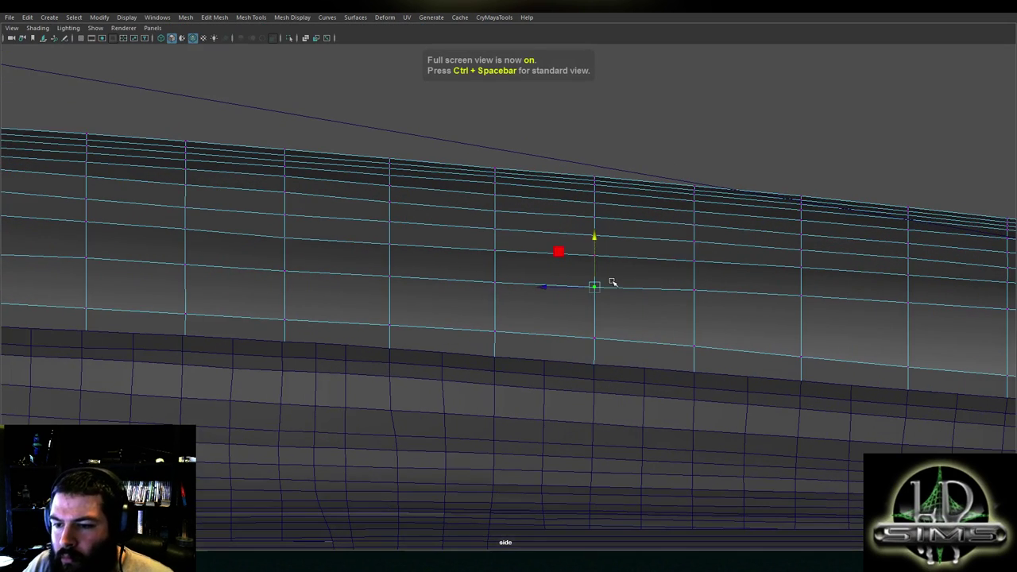
{"action": "mouse_move", "coordinate": [595, 261]}
{"action": "left_mouse_down", "text": "alt"}
{"action": "mouse_move", "coordinate": [527, 255]}
{"action": "mouse_move", "coordinate": [601, 268]}
{"action": "mouse_move", "coordinate": [498, 268]}
{"action": "mouse_move", "coordinate": [611, 273]}
{"action": "mouse_move", "coordinate": [589, 243]}
{"action": "mouse_move", "coordinate": [652, 237]}
{"action": "mouse_move", "coordinate": [548, 241]}
{"action": "left_mouse_up", "text": "alt"}
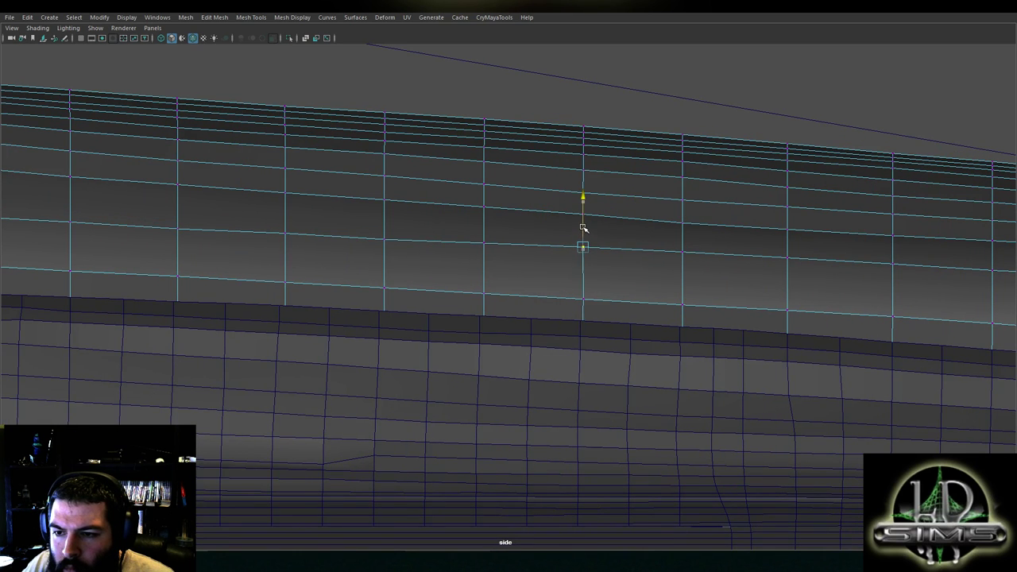
Raise the next second-row vertices slightly, working leftward to even out the row
{"action": "middle_click_drag", "start_coordinate": [452, 218], "coordinate": [516, 219], "text": "alt"}
{"action": "left_click", "coordinate": [548, 240]}
{"action": "left_click_drag", "start_coordinate": [549, 227], "coordinate": [549, 222]}
{"action": "left_click", "coordinate": [448, 239]}
{"action": "left_click_drag", "start_coordinate": [448, 224], "coordinate": [449, 217]}
{"action": "middle_click_drag", "start_coordinate": [398, 216], "coordinate": [491, 220], "text": "alt"}
{"action": "left_click", "coordinate": [442, 236]}
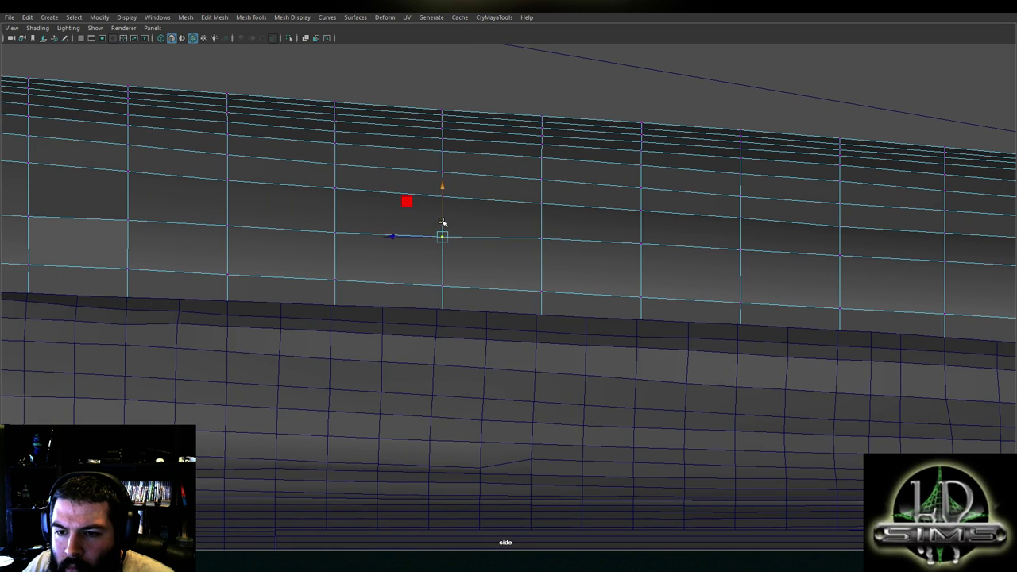
{"action": "left_click_drag", "start_coordinate": [381, 214], "coordinate": [423, 201], "text": "alt"}
Adjust the third-row vertex farther left and fine-tune the neighbouring vertices in the rows above the second row
{"action": "middle_click_drag", "start_coordinate": [333, 201], "coordinate": [549, 163], "text": "alt"}
{"action": "left_click", "coordinate": [439, 224]}
{"action": "left_click", "coordinate": [563, 167]}
{"action": "left_click_drag", "start_coordinate": [564, 140], "coordinate": [575, 182]}
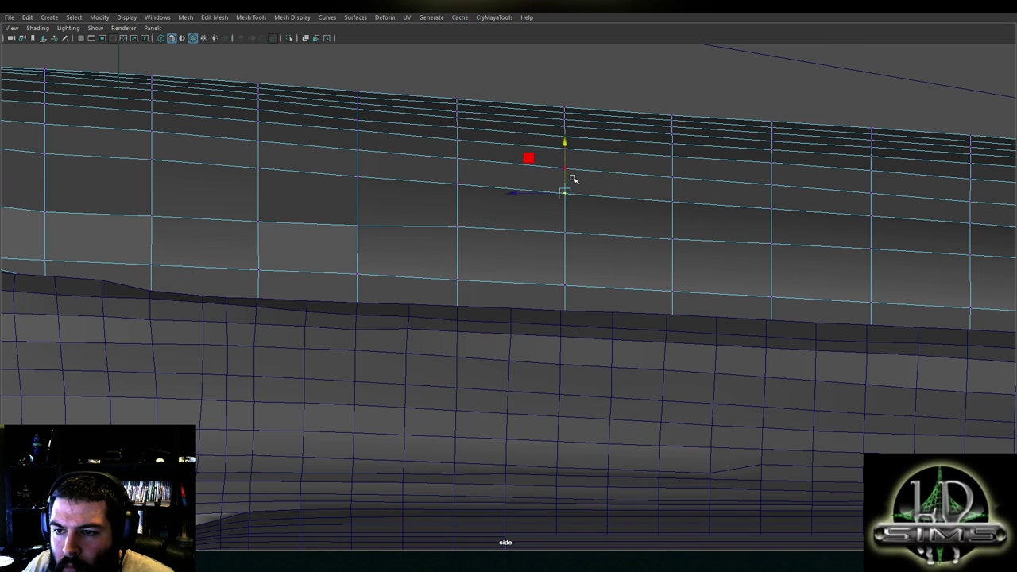
{"action": "middle_click_drag", "start_coordinate": [651, 198], "coordinate": [565, 207], "text": "alt"}
{"action": "left_click", "coordinate": [586, 185]}
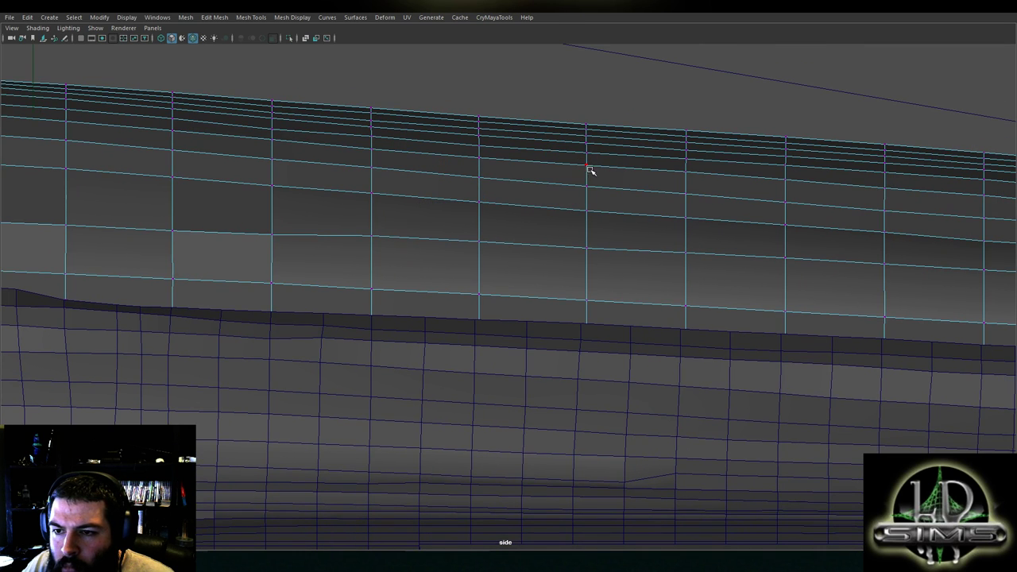
{"action": "left_click", "coordinate": [684, 217]}
Raise the low second-row vertices on the panel's left half one by one and match their right-hand neighbours
{"action": "middle_click_drag", "start_coordinate": [266, 207], "coordinate": [540, 216], "text": "alt"}
{"action": "left_click", "coordinate": [547, 241]}
{"action": "left_click_drag", "start_coordinate": [546, 218], "coordinate": [548, 212]}
{"action": "left_click", "coordinate": [646, 243]}
{"action": "left_click_drag", "start_coordinate": [646, 215], "coordinate": [646, 214]}
{"action": "middle_click_drag", "start_coordinate": [755, 237], "coordinate": [609, 222], "text": "alt"}
{"action": "left_click", "coordinate": [606, 235]}
{"action": "left_click_drag", "start_coordinate": [606, 214], "coordinate": [607, 211]}
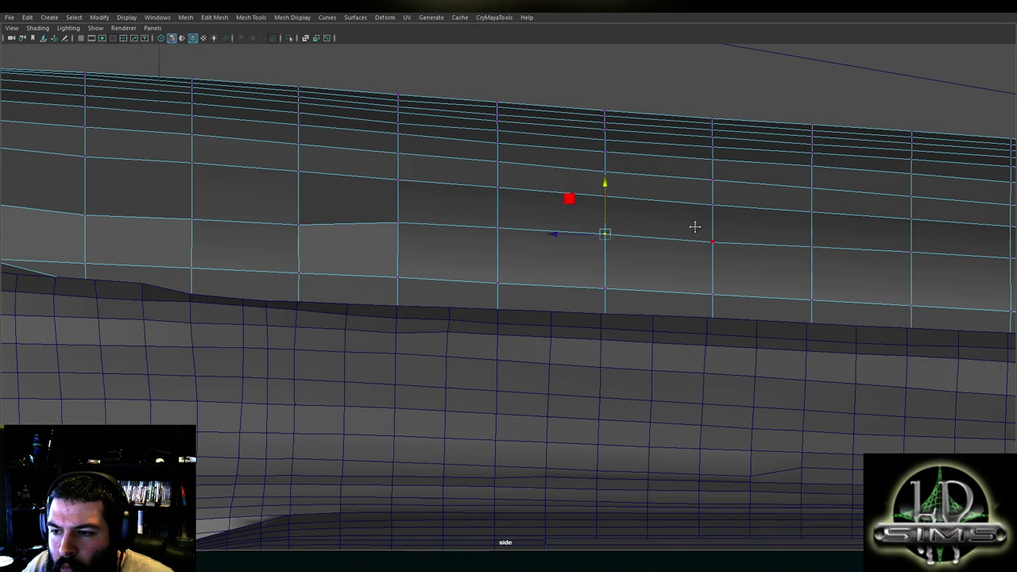
{"action": "middle_click_drag", "start_coordinate": [703, 230], "coordinate": [586, 223], "text": "alt"}
{"action": "left_click", "coordinate": [597, 233]}
{"action": "left_click", "coordinate": [694, 237]}
{"action": "middle_click_drag", "start_coordinate": [694, 216], "coordinate": [851, 231], "text": "alt"}
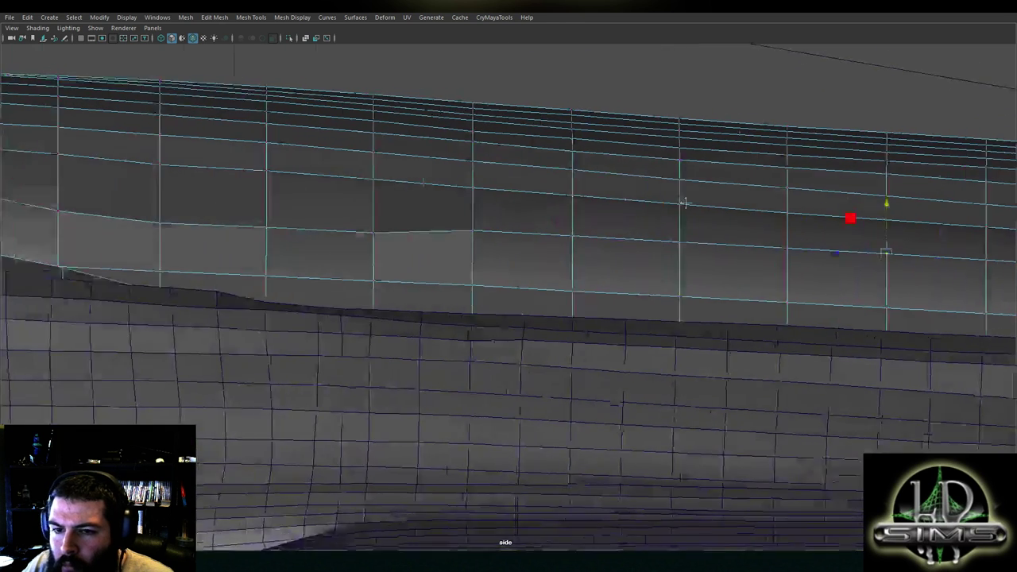
Raise the next three second-row vertices leftward toward the vent opening
{"action": "middle_click_drag", "start_coordinate": [307, 205], "coordinate": [599, 226], "text": "alt"}
{"action": "left_click_drag", "start_coordinate": [609, 240], "coordinate": [617, 220]}
{"action": "left_click", "coordinate": [515, 231]}
{"action": "left_click_drag", "start_coordinate": [510, 211], "coordinate": [511, 208]}
{"action": "left_click", "coordinate": [400, 235]}
{"action": "left_click_drag", "start_coordinate": [401, 210], "coordinate": [401, 200]}
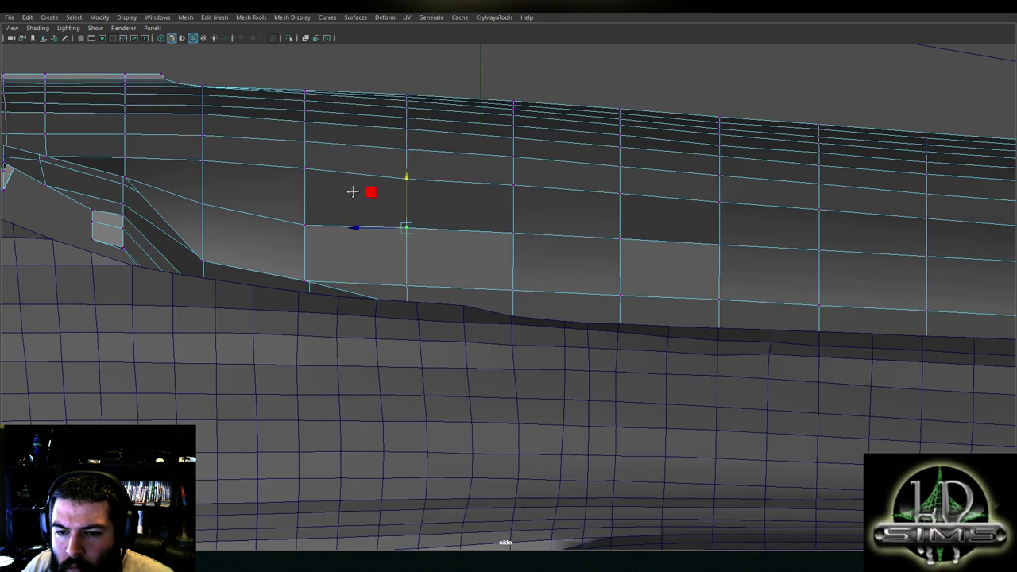
Adjust the last two second-row vertices beside the vent opening
{"action": "middle_click_drag", "start_coordinate": [332, 192], "coordinate": [367, 185], "text": "alt"}
{"action": "left_click", "coordinate": [339, 191]}
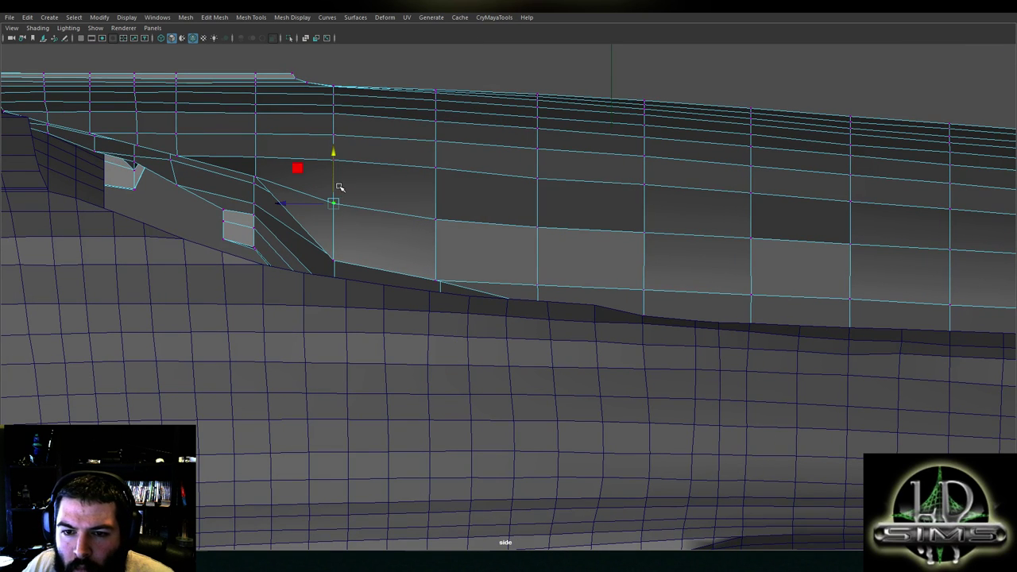
{"action": "middle_click_drag", "start_coordinate": [455, 196], "coordinate": [451, 147], "text": "alt"}
{"action": "left_click", "coordinate": [434, 220]}
Raise the upper-row vertices near the vent opening, including the third-row vertex in the second column to its right
{"action": "middle_click_drag", "start_coordinate": [570, 225], "coordinate": [443, 209], "text": "alt"}
{"action": "left_click", "coordinate": [407, 153]}
{"action": "left_click_drag", "start_coordinate": [408, 152], "coordinate": [410, 144]}
{"action": "left_click", "coordinate": [413, 108]}
{"action": "left_click_drag", "start_coordinate": [409, 97], "coordinate": [407, 93]}
{"action": "middle_click_drag", "start_coordinate": [454, 143], "coordinate": [602, 230], "text": "alt"}
{"action": "left_click", "coordinate": [453, 182]}
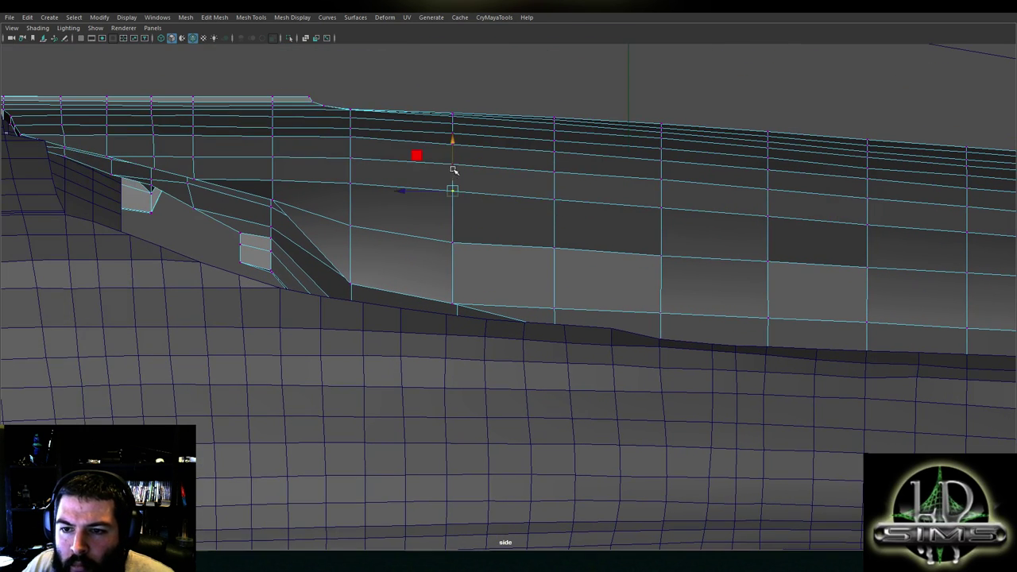
Even out the next two fourth-row vertices and a third-row vertex farther right along the panel
{"action": "left_click", "coordinate": [557, 182]}
{"action": "left_click", "coordinate": [665, 186]}
{"action": "scroll", "coordinate": [598, 205], "scroll_direction": "down", "scroll_amount": 3}
{"action": "middle_click_drag", "start_coordinate": [831, 243], "coordinate": [547, 213], "text": "alt"}
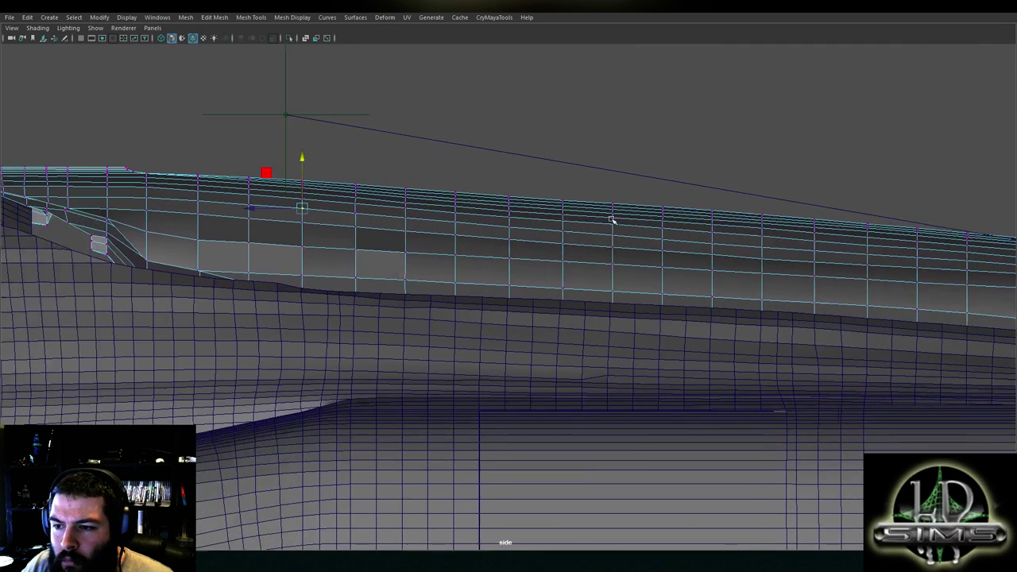
{"action": "middle_click_drag", "start_coordinate": [612, 221], "coordinate": [535, 219], "text": "alt"}
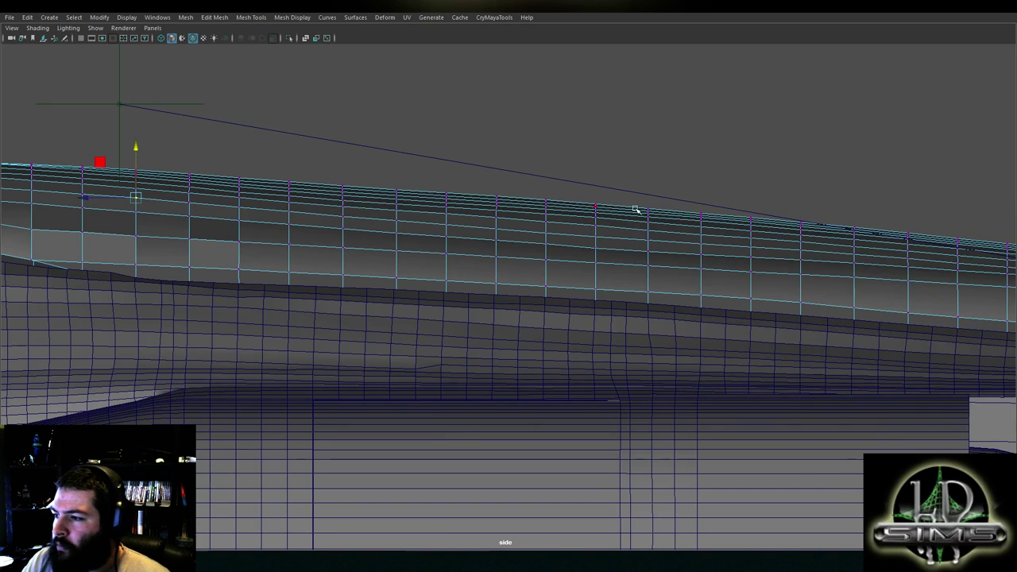
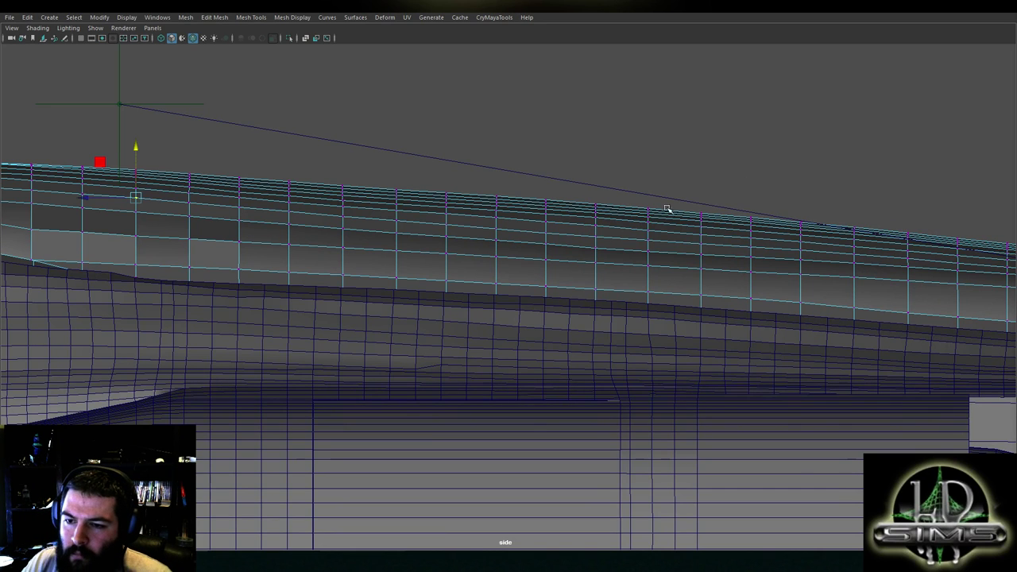
{"action": "middle_click_drag", "start_coordinate": [645, 276], "coordinate": [614, 270], "text": "alt"}
{"action": "scroll", "coordinate": [756, 299], "scroll_direction": "up", "scroll_amount": 3}
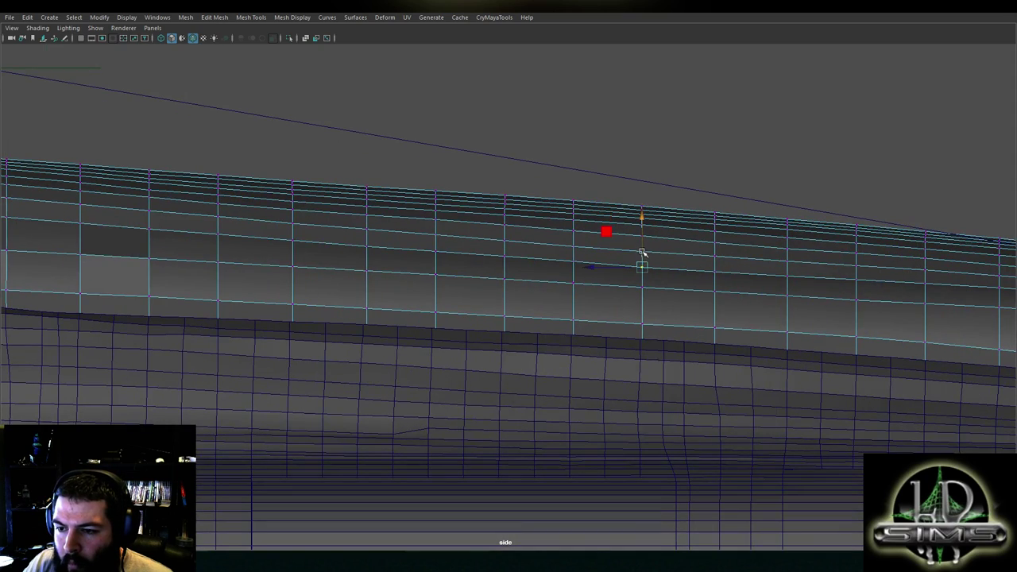
{"action": "middle_click_drag", "start_coordinate": [706, 273], "coordinate": [552, 264], "text": "alt"}
Examine the whole smoothed panel in the side view and in perspective around the vent opening
{"action": "scroll", "coordinate": [659, 270], "scroll_direction": "down", "scroll_amount": 8}
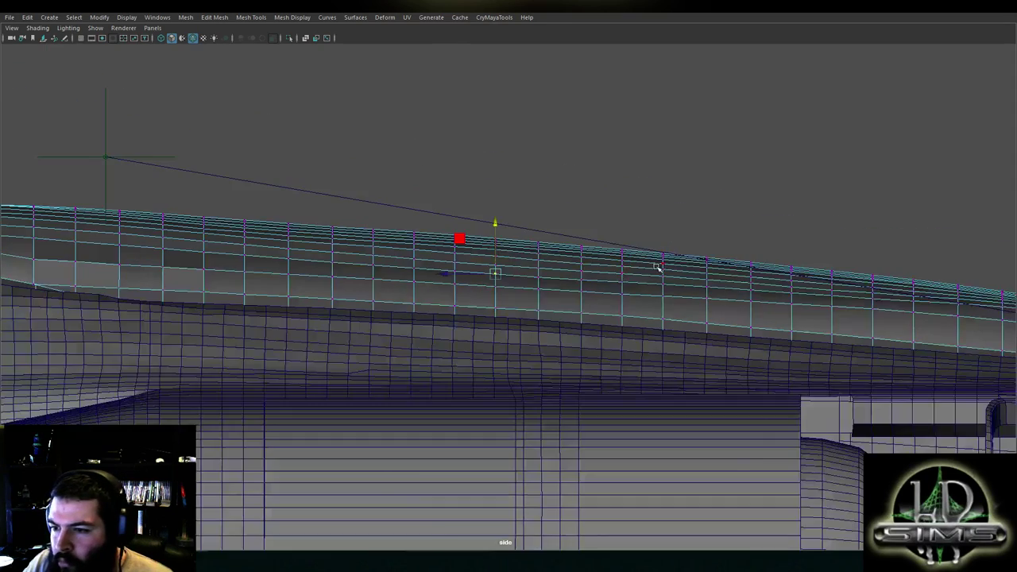
{"action": "middle_click_drag", "start_coordinate": [336, 241], "coordinate": [637, 260], "text": "alt"}
{"action": "scroll", "coordinate": [565, 275], "scroll_direction": "up", "scroll_amount": 3}
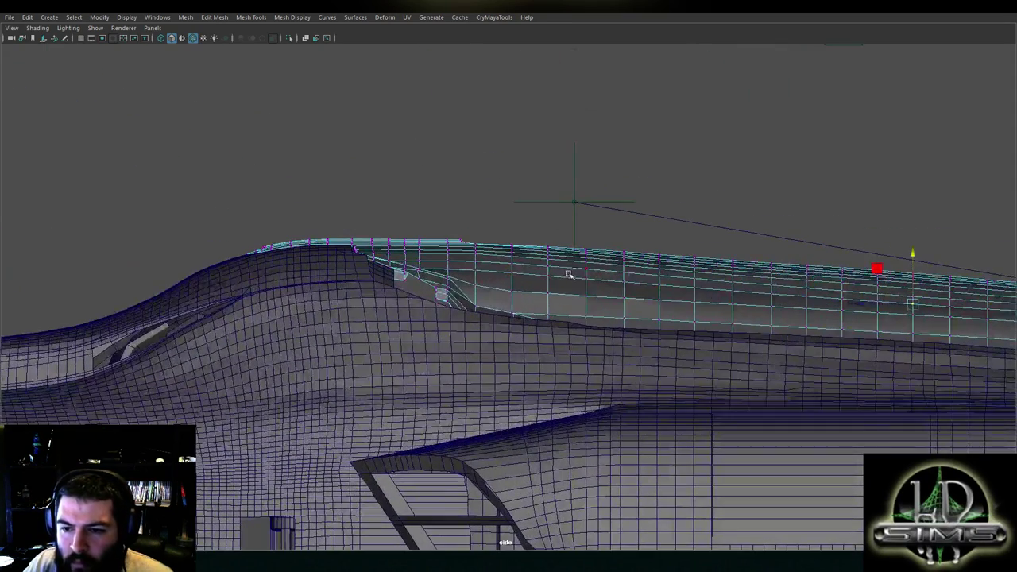
{"action": "key", "text": "ctrl+space"}
{"action": "key", "text": "space"}
{"action": "left_click_drag", "start_coordinate": [540, 166], "coordinate": [458, 132], "text": "alt"}
{"action": "scroll", "coordinate": [739, 192], "scroll_direction": "up", "scroll_amount": 3}
Raise the selected panel corner vertex beside the vent in the front view, following the body's curve
{"action": "key", "text": "space"}
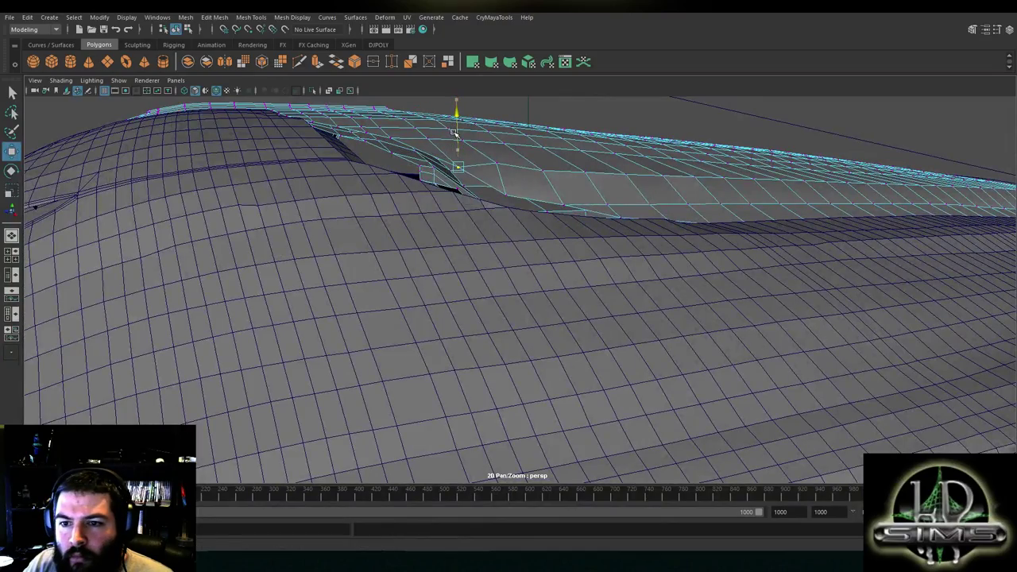
{"action": "left_click_drag", "start_coordinate": [534, 154], "coordinate": [607, 155], "text": "alt"}
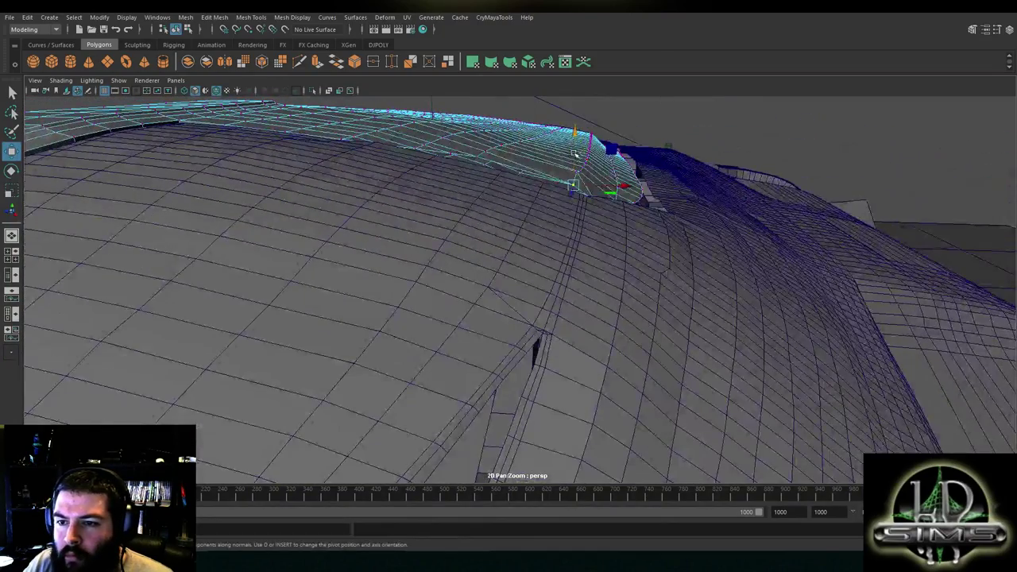
{"action": "key", "text": "space"}
{"action": "scroll", "coordinate": [386, 349], "scroll_direction": "up", "scroll_amount": 6}
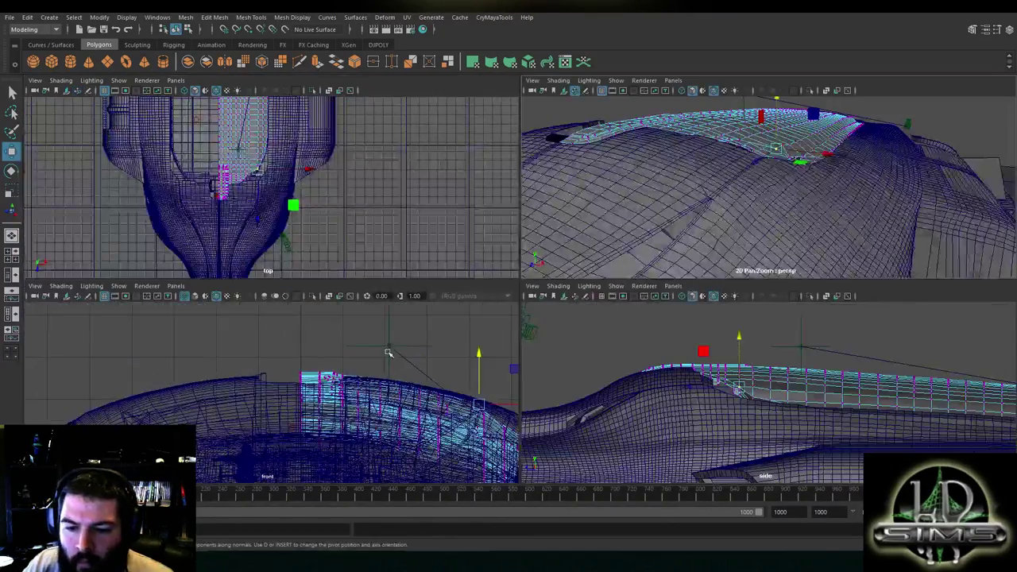
{"action": "key", "text": "space"}
{"action": "middle_click_drag", "start_coordinate": [699, 314], "coordinate": [270, 284], "text": "alt"}
{"action": "middle_click_drag", "start_coordinate": [689, 285], "coordinate": [399, 310], "text": "alt"}
{"action": "left_click_drag", "start_coordinate": [430, 291], "coordinate": [434, 278]}
{"action": "key", "text": "space"}
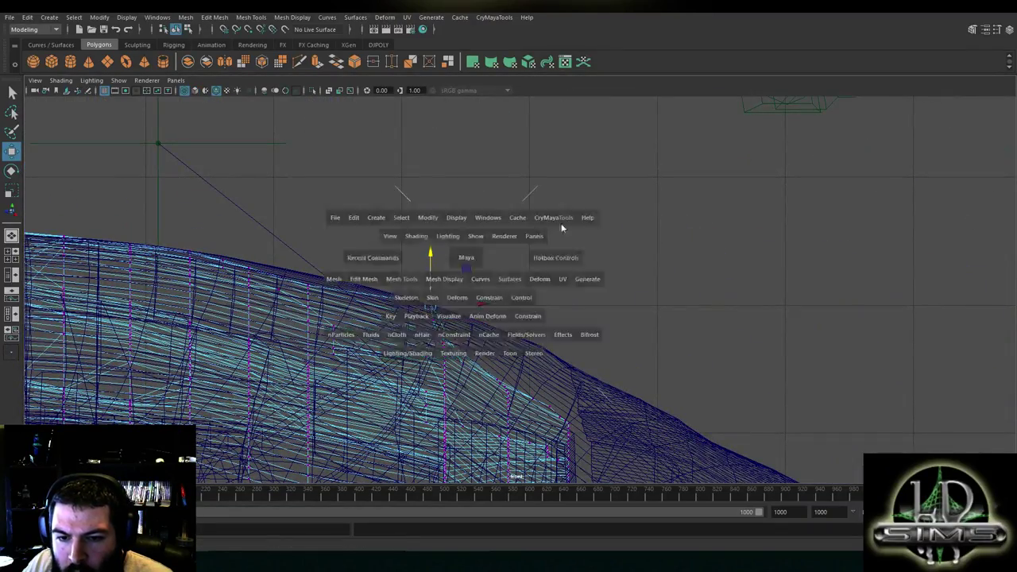
Select the next vertex along the vent edge in perspective and adjust its height in the front view
{"action": "key", "text": "space"}
{"action": "left_click_drag", "start_coordinate": [615, 206], "coordinate": [594, 270], "text": "alt"}
{"action": "left_click", "coordinate": [572, 255]}
{"action": "key", "text": "space"}
{"action": "key", "text": "space"}
{"action": "middle_click_drag", "start_coordinate": [408, 268], "coordinate": [393, 266], "text": "alt"}
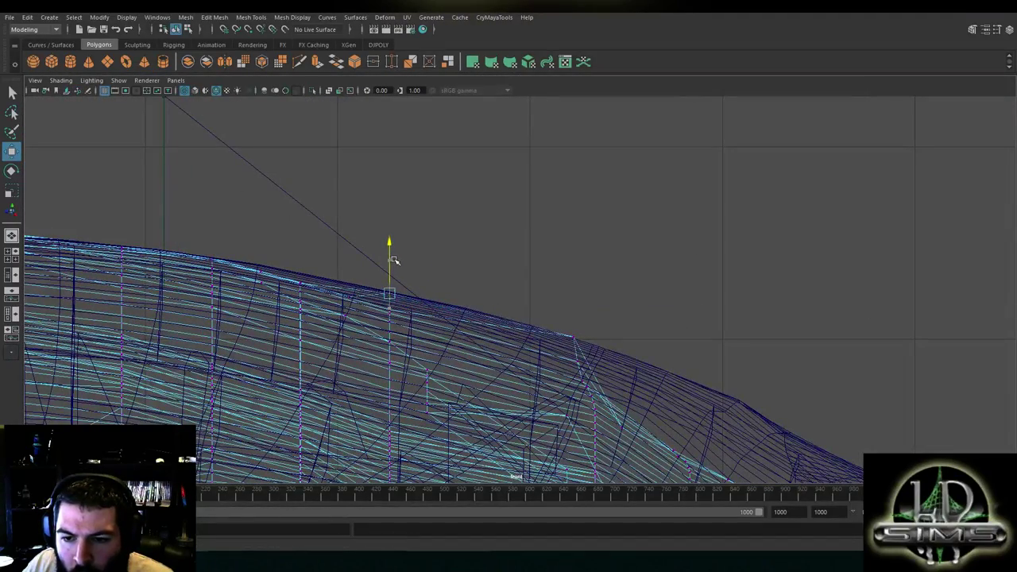
Raise another vent-edge vertex slightly in the front view to meet the body's outline
{"action": "key", "text": "space"}
{"action": "key", "text": "space"}
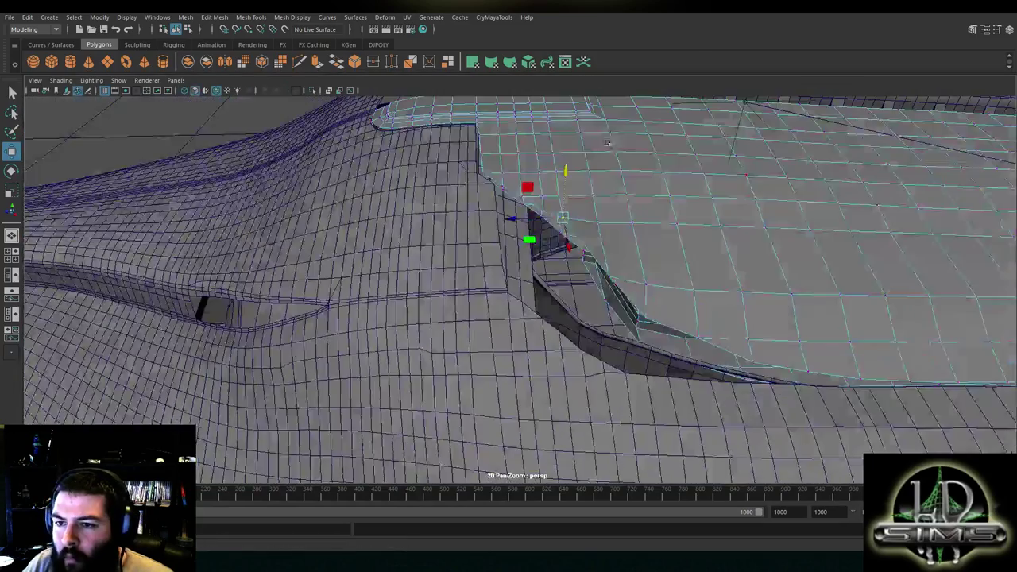
{"action": "scroll", "coordinate": [711, 229], "scroll_direction": "up", "scroll_amount": 3}
{"action": "key", "text": "space"}
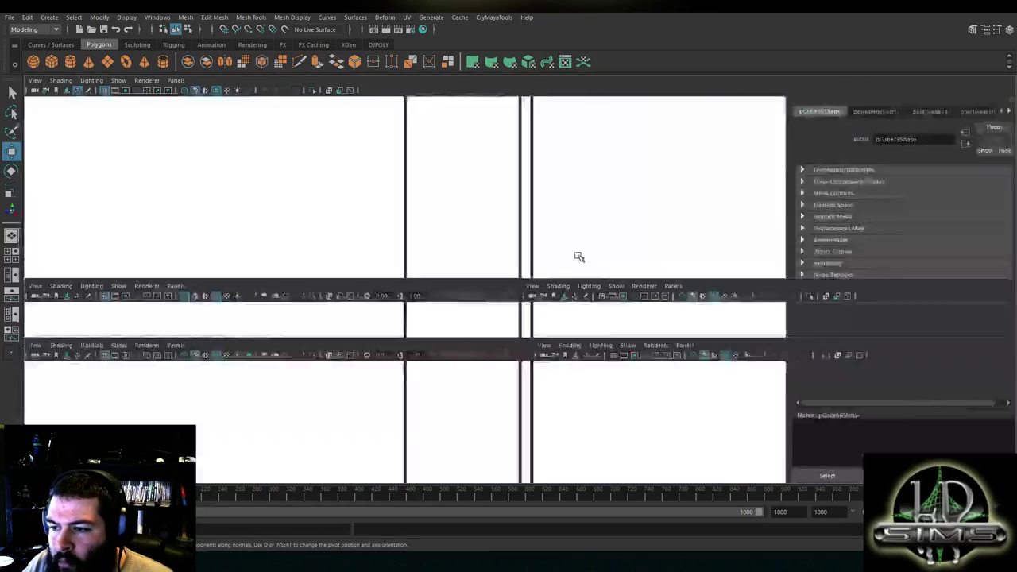
{"action": "key", "text": "space"}
{"action": "left_click_drag", "start_coordinate": [548, 309], "coordinate": [551, 301]}
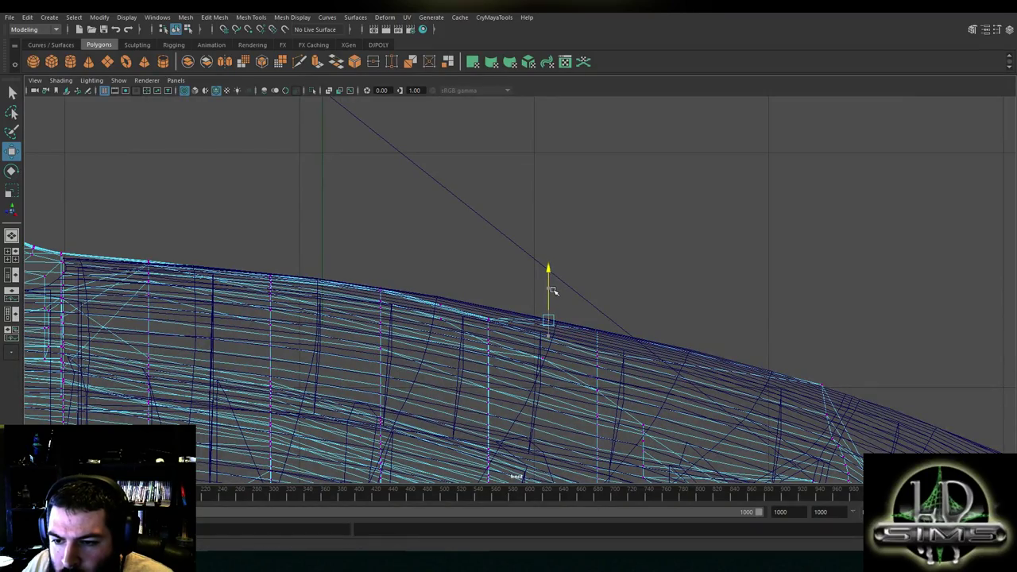
Select the following vent-edge vertex inward in perspective and raise it to the body's outline in the front view
{"action": "key", "text": "space"}
{"action": "key", "text": "space"}
{"action": "left_click_drag", "start_coordinate": [672, 288], "coordinate": [623, 226], "text": "alt"}
{"action": "key", "text": "space"}
{"action": "key", "text": "space"}
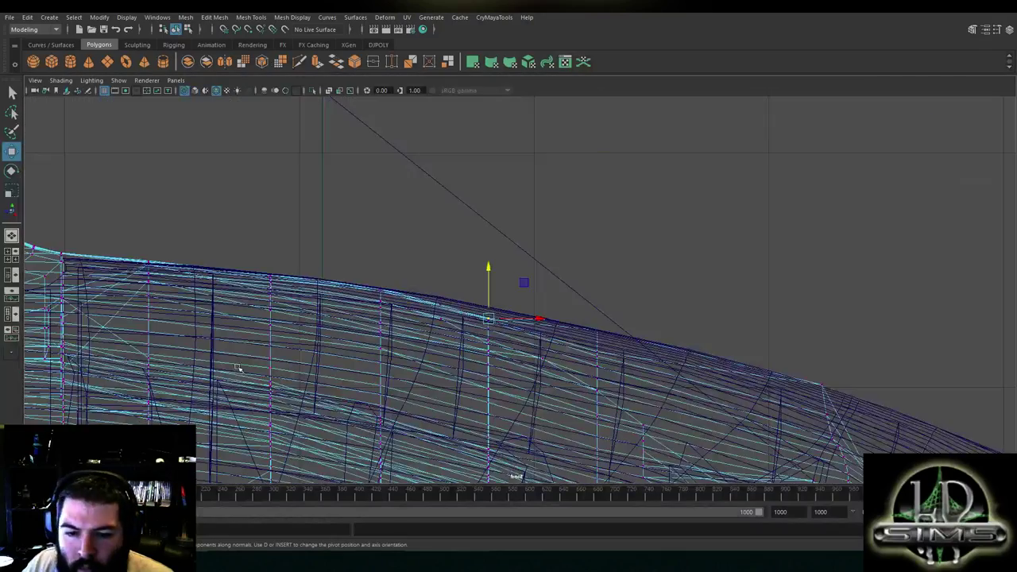
{"action": "middle_click_drag", "start_coordinate": [241, 373], "coordinate": [359, 375], "text": "alt"}
{"action": "scroll", "coordinate": [598, 310], "scroll_direction": "up", "scroll_amount": 1}
{"action": "left_click_drag", "start_coordinate": [622, 299], "coordinate": [622, 287]}
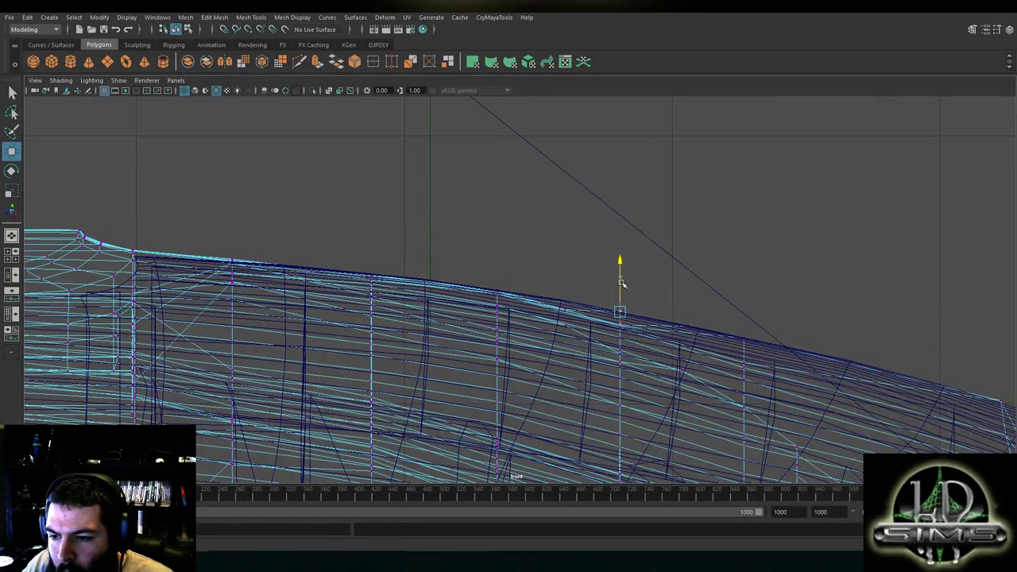
Select the adjacent vertex at the inner end of the vent edge and raise it slightly in the front view
{"action": "key", "text": "space"}
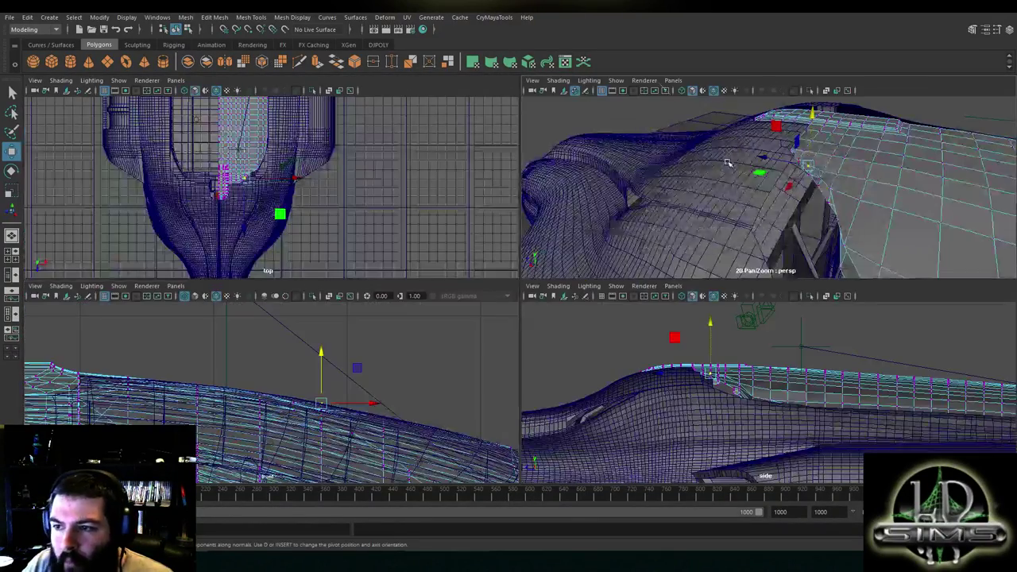
{"action": "key", "text": "space"}
{"action": "left_click_drag", "start_coordinate": [566, 187], "coordinate": [693, 258], "text": "alt"}
{"action": "left_click", "coordinate": [665, 213]}
{"action": "key", "text": "space"}
{"action": "key", "text": "space"}
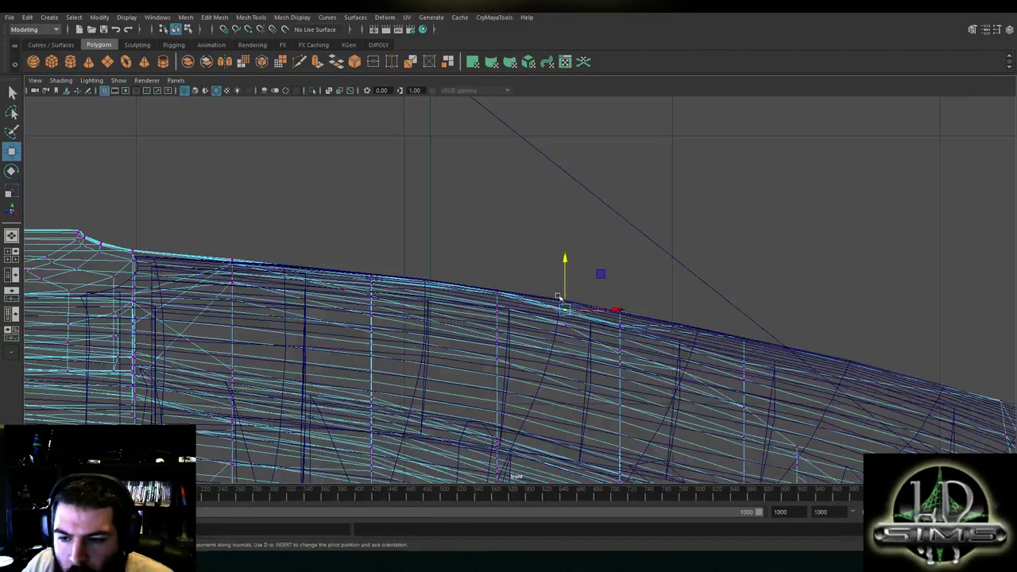
{"action": "left_click_drag", "start_coordinate": [567, 287], "coordinate": [569, 277]}
Check the vent edge in perspective, then adjust its vertices and the fourth-row vertex behind it in the side view
{"action": "key", "text": "space"}
{"action": "key", "text": "space"}
{"action": "left_click_drag", "start_coordinate": [863, 193], "coordinate": [534, 226], "text": "alt"}
{"action": "key", "text": "space"}
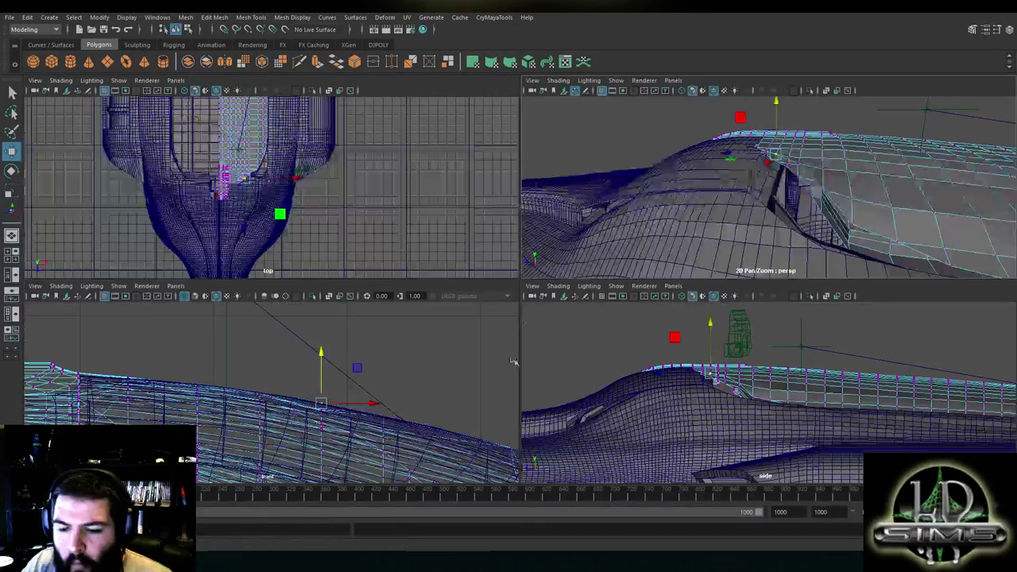
{"action": "key", "text": "space"}
{"action": "middle_click_drag", "start_coordinate": [387, 307], "coordinate": [480, 380], "text": "alt"}
{"action": "scroll", "coordinate": [491, 350], "scroll_direction": "up", "scroll_amount": 5}
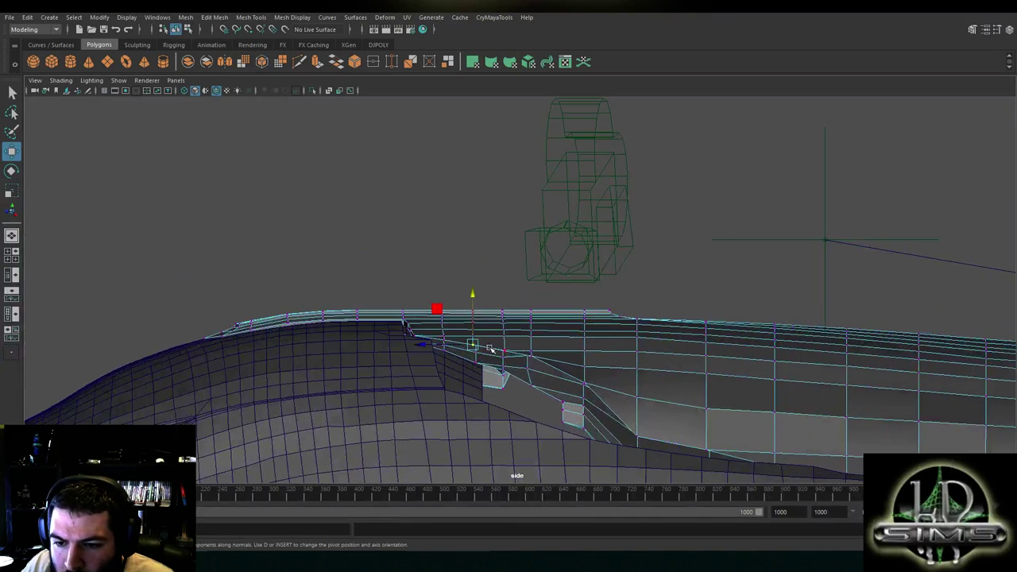
{"action": "scroll", "coordinate": [490, 350], "scroll_direction": "up", "scroll_amount": 2}
{"action": "left_click_drag", "start_coordinate": [470, 327], "coordinate": [658, 361]}
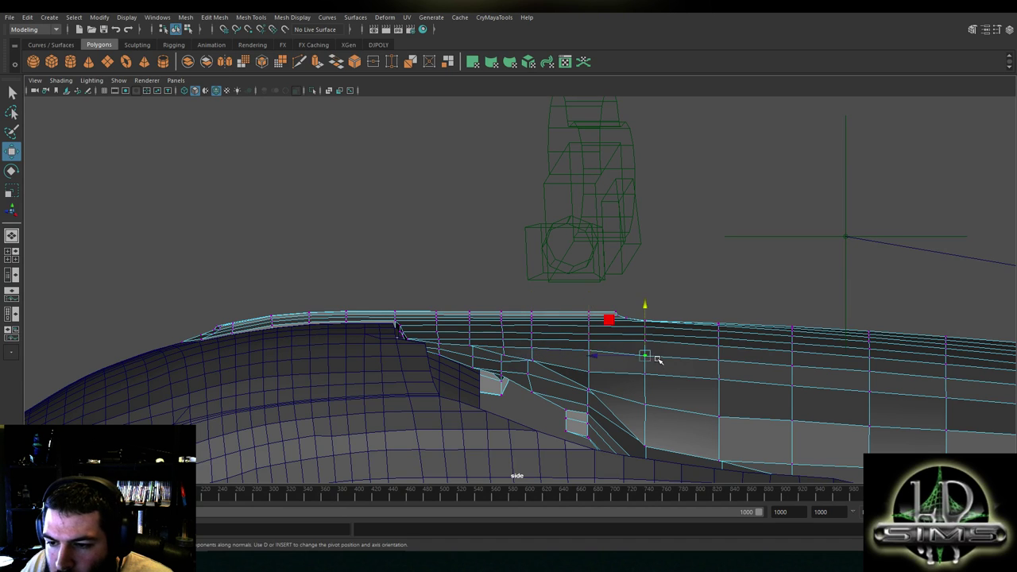
Undo the last vertex move and raise the fourth-row vertex just right of the raised roof strip in full-screen side view
{"action": "middle_click_drag", "start_coordinate": [698, 349], "coordinate": [534, 319], "text": "alt"}
{"action": "scroll", "coordinate": [545, 350], "scroll_direction": "up", "scroll_amount": 3}
{"action": "key", "text": "ctrl+space"}
{"action": "key", "text": "ctrl+z"}
{"action": "scroll", "coordinate": [538, 355], "scroll_direction": "up", "scroll_amount": 1}
{"action": "left_click_drag", "start_coordinate": [480, 297], "coordinate": [481, 289]}
{"action": "left_click", "coordinate": [476, 301]}
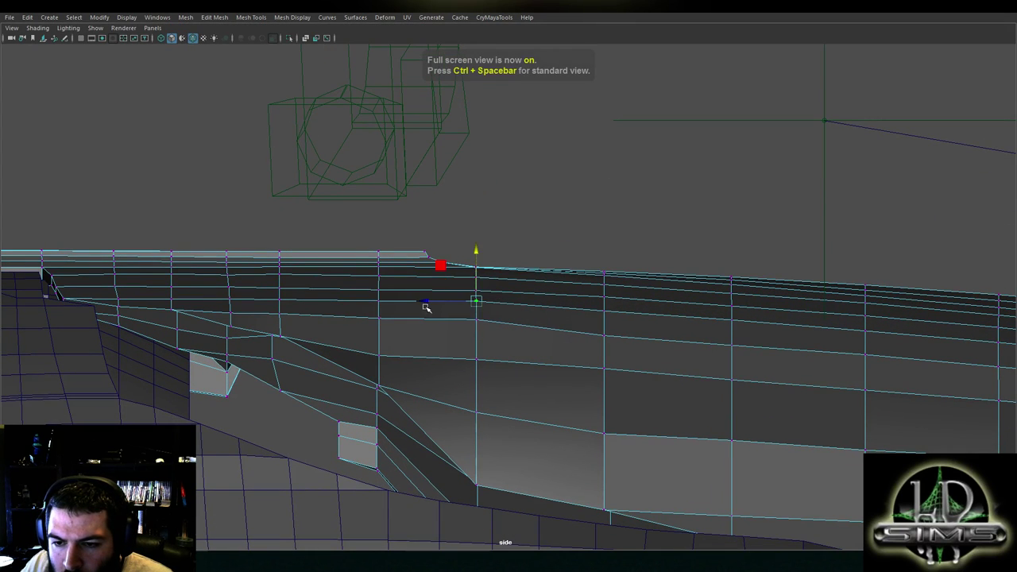
In the side view, raise the panel row below the selected vertex around the end of the raised roof strip to even its slope
{"action": "left_click", "coordinate": [380, 300]}
{"action": "middle_click_drag", "start_coordinate": [510, 313], "coordinate": [467, 305], "text": "alt"}
{"action": "left_click", "coordinate": [432, 294]}
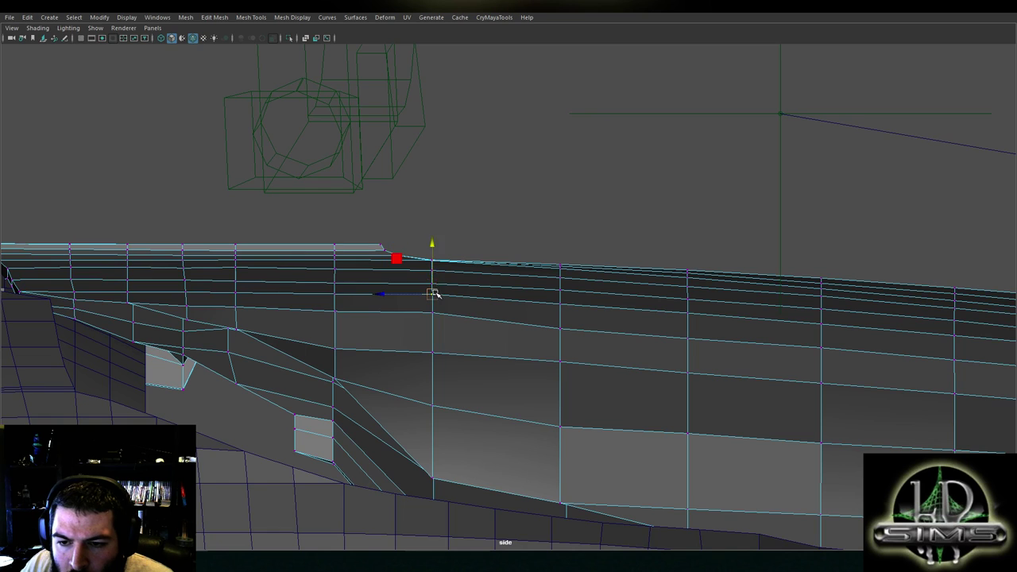
{"action": "left_click", "coordinate": [559, 329]}
{"action": "left_click_drag", "start_coordinate": [562, 306], "coordinate": [564, 297]}
{"action": "middle_click_drag", "start_coordinate": [619, 326], "coordinate": [538, 320], "text": "alt"}
{"action": "left_click", "coordinate": [256, 306]}
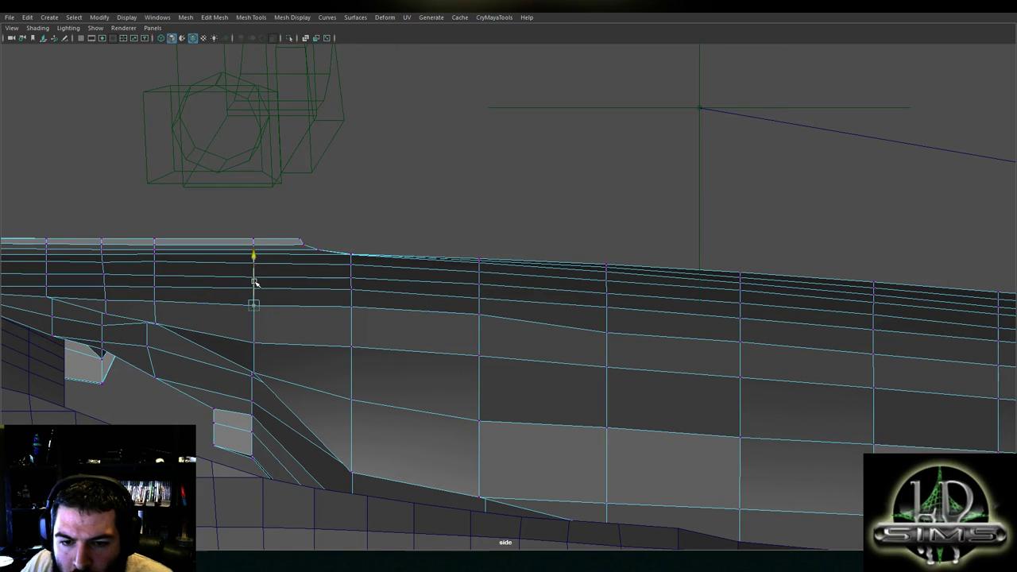
{"action": "left_click_drag", "start_coordinate": [254, 280], "coordinate": [255, 280]}
Raise the next two vertices to the right in that panel row so the edge follows the row above
{"action": "left_click", "coordinate": [477, 314]}
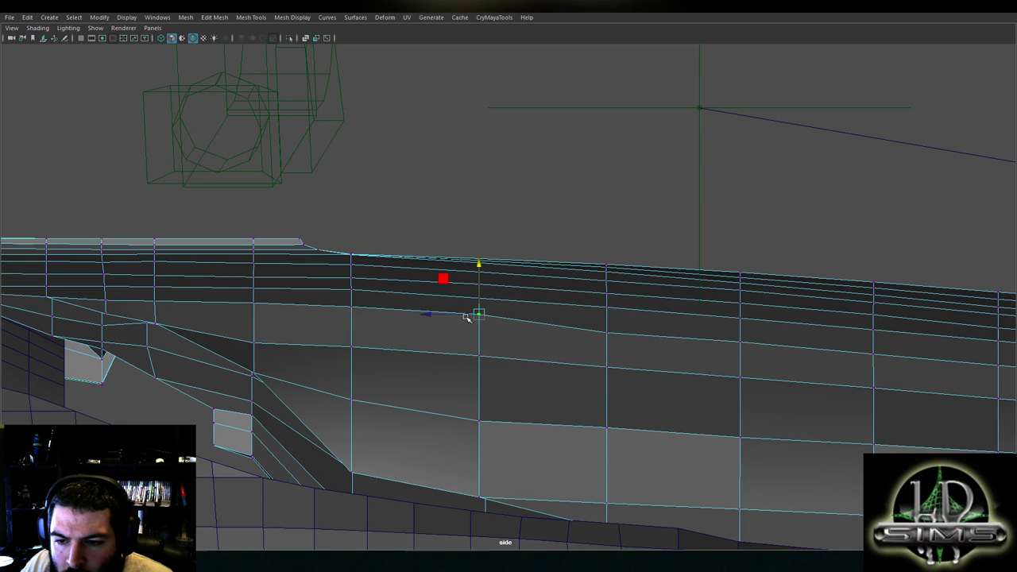
{"action": "middle_click_drag", "start_coordinate": [638, 332], "coordinate": [515, 303], "text": "alt"}
{"action": "left_click", "coordinate": [483, 303]}
{"action": "left_click_drag", "start_coordinate": [487, 281], "coordinate": [487, 277]}
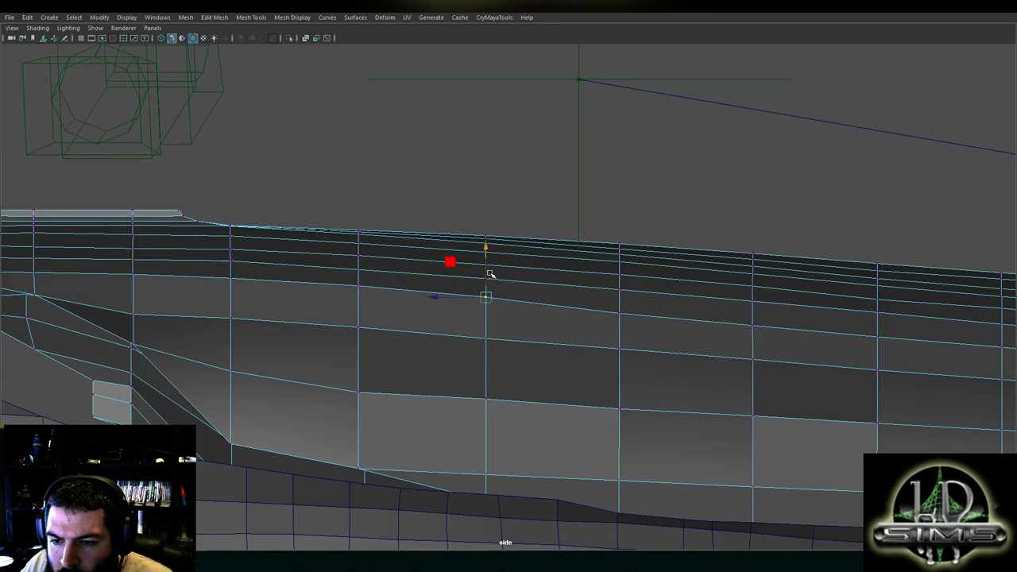
{"action": "middle_click_drag", "start_coordinate": [625, 312], "coordinate": [520, 307], "text": "alt"}
{"action": "left_click", "coordinate": [519, 306]}
{"action": "left_click_drag", "start_coordinate": [514, 283], "coordinate": [514, 283]}
Continue along the same row, raising the following three vertices to keep an even gap to the row above
{"action": "middle_click_drag", "start_coordinate": [580, 316], "coordinate": [475, 297], "text": "alt"}
{"action": "left_click", "coordinate": [547, 301]}
{"action": "left_click_drag", "start_coordinate": [543, 285], "coordinate": [543, 281]}
{"action": "middle_click_drag", "start_coordinate": [620, 306], "coordinate": [530, 300], "text": "alt"}
{"action": "left_click", "coordinate": [578, 307]}
{"action": "left_click_drag", "start_coordinate": [579, 286], "coordinate": [579, 280]}
{"action": "middle_click_drag", "start_coordinate": [633, 300], "coordinate": [544, 295], "text": "alt"}
{"action": "left_click", "coordinate": [613, 313]}
{"action": "left_click_drag", "start_coordinate": [612, 288], "coordinate": [612, 289]}
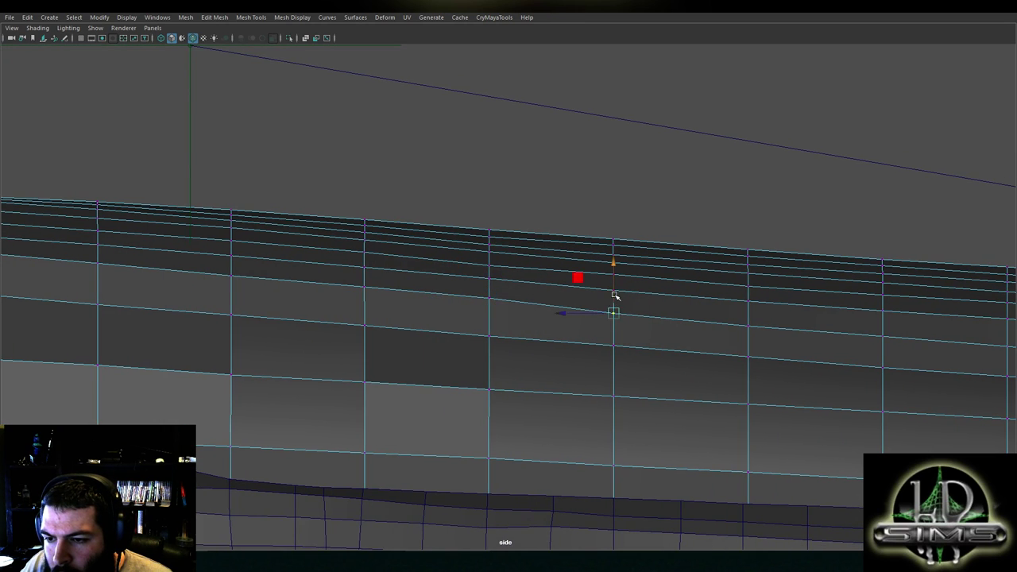
Raise two further vertices of the row and adjust the pair of vertices in the two rows directly above it
{"action": "middle_click_drag", "start_coordinate": [604, 314], "coordinate": [580, 308], "text": "alt"}
{"action": "left_click", "coordinate": [685, 319]}
{"action": "left_click", "coordinate": [690, 296]}
{"action": "left_click", "coordinate": [555, 286]}
{"action": "left_click", "coordinate": [556, 272], "text": "shift"}
{"action": "left_click_drag", "start_coordinate": [555, 257], "coordinate": [555, 257]}
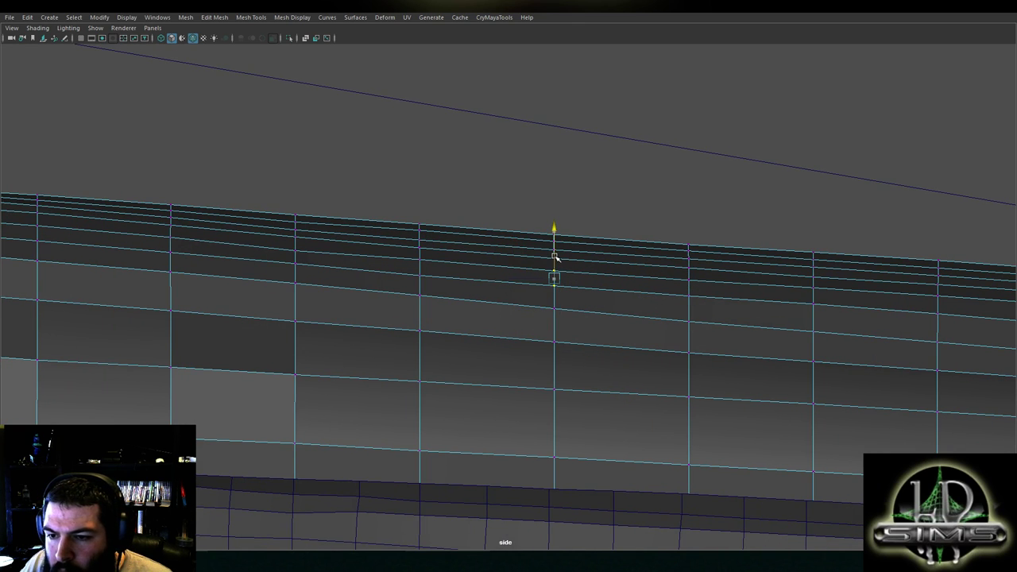
{"action": "middle_click_drag", "start_coordinate": [667, 295], "coordinate": [581, 266], "text": "alt"}
{"action": "left_click", "coordinate": [606, 294]}
{"action": "left_click_drag", "start_coordinate": [604, 274], "coordinate": [604, 271]}
Raise the first vertices of the next lower row, beside the inner end of the vent edge
{"action": "middle_click_drag", "start_coordinate": [290, 321], "coordinate": [702, 298], "text": "alt"}
{"action": "middle_click_drag", "start_coordinate": [307, 279], "coordinate": [454, 291], "text": "alt"}
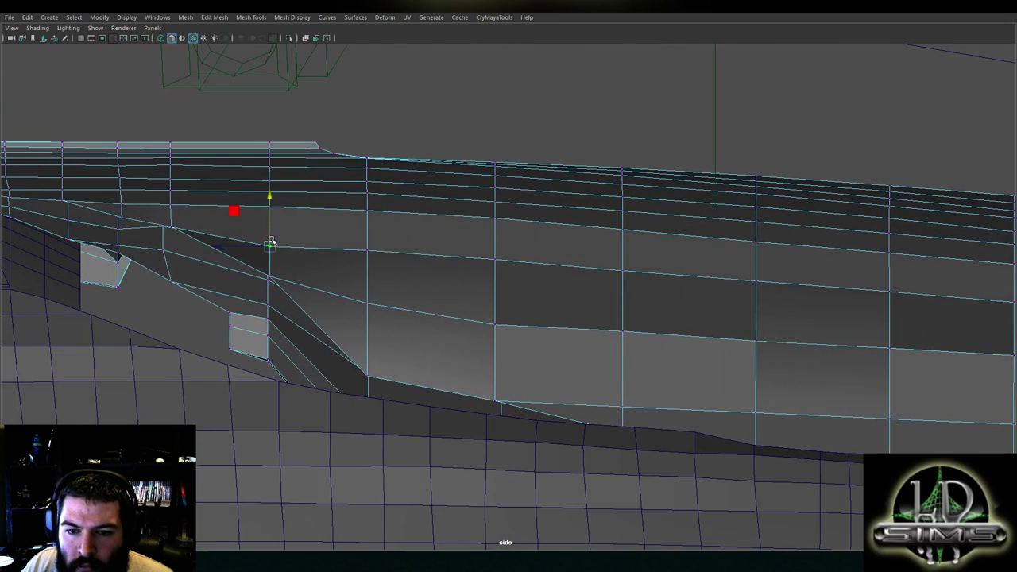
{"action": "left_click_drag", "start_coordinate": [271, 219], "coordinate": [271, 204]}
{"action": "middle_click_drag", "start_coordinate": [190, 228], "coordinate": [333, 240], "text": "alt"}
{"action": "left_click", "coordinate": [311, 235]}
{"action": "left_click_drag", "start_coordinate": [314, 221], "coordinate": [313, 216]}
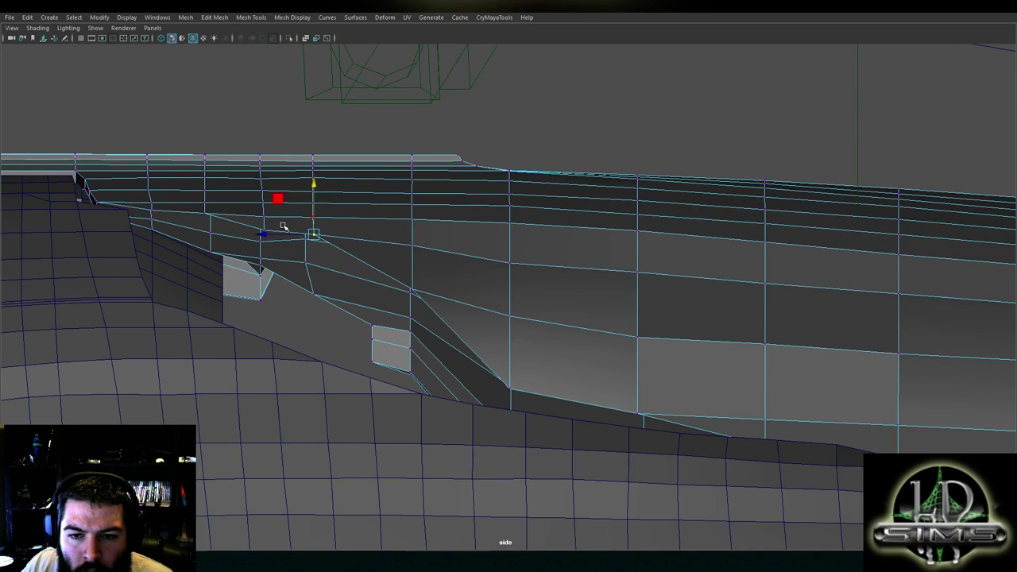
Refine the lower row's vertices behind the vent in the side view and the vent-edge vertex's height in the front view
{"action": "left_click", "coordinate": [511, 254]}
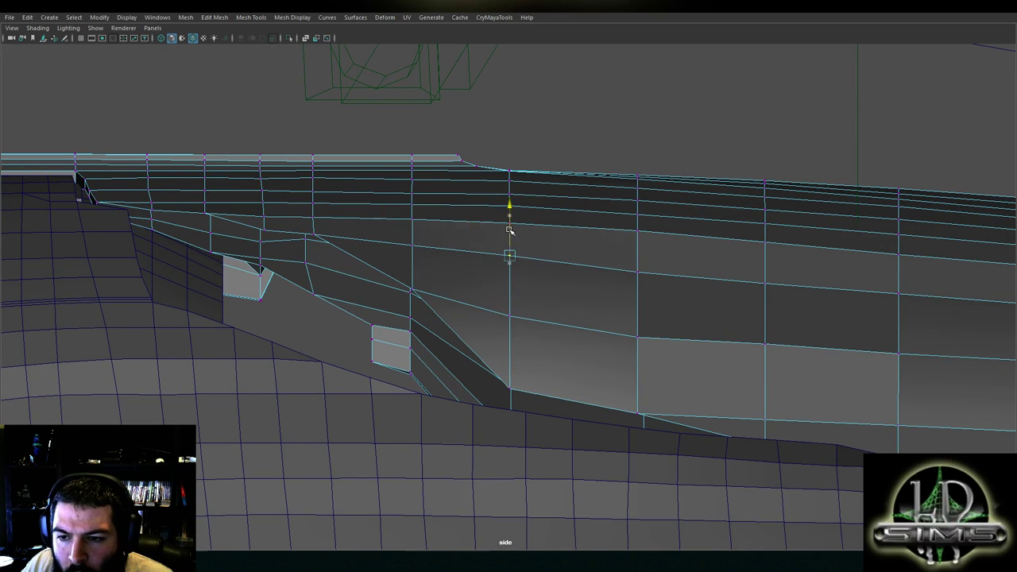
{"action": "left_click", "coordinate": [412, 240]}
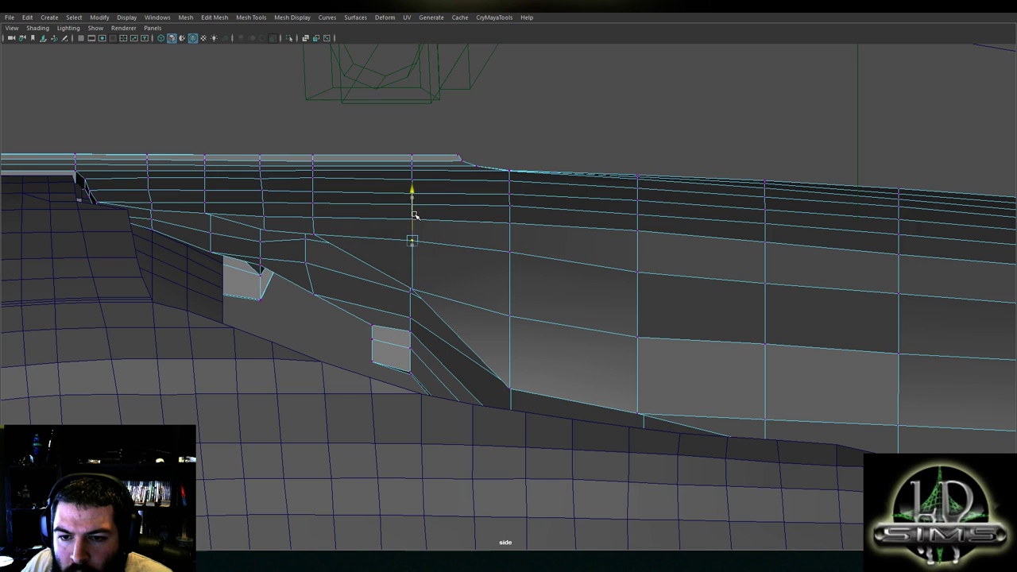
{"action": "key", "text": "space"}
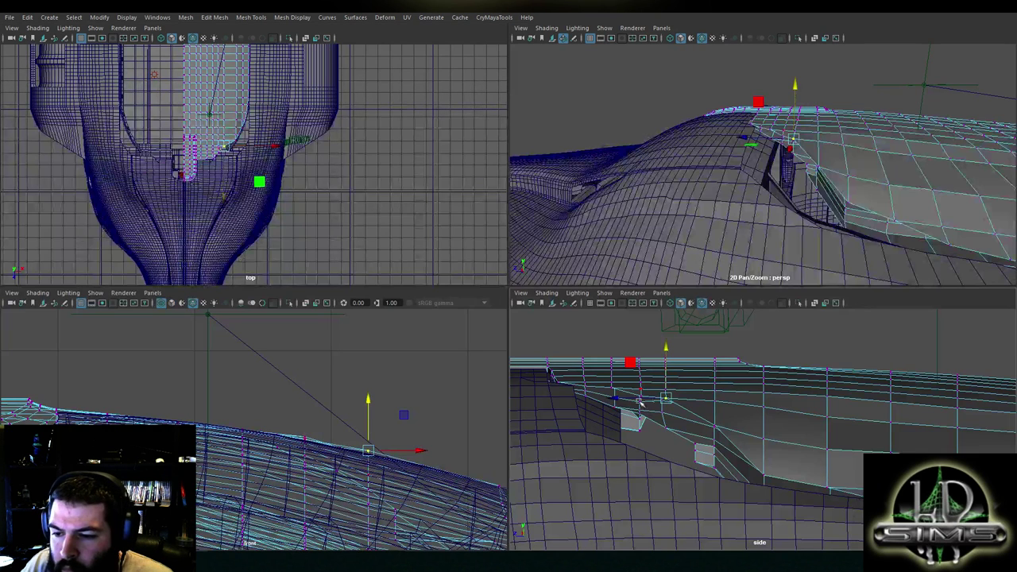
{"action": "left_click_drag", "start_coordinate": [369, 431], "coordinate": [369, 433]}
{"action": "key", "text": "space"}
{"action": "scroll", "coordinate": [541, 318], "scroll_direction": "up", "scroll_amount": 2}
{"action": "left_click", "coordinate": [399, 231]}
{"action": "left_click_drag", "start_coordinate": [401, 221], "coordinate": [400, 217]}
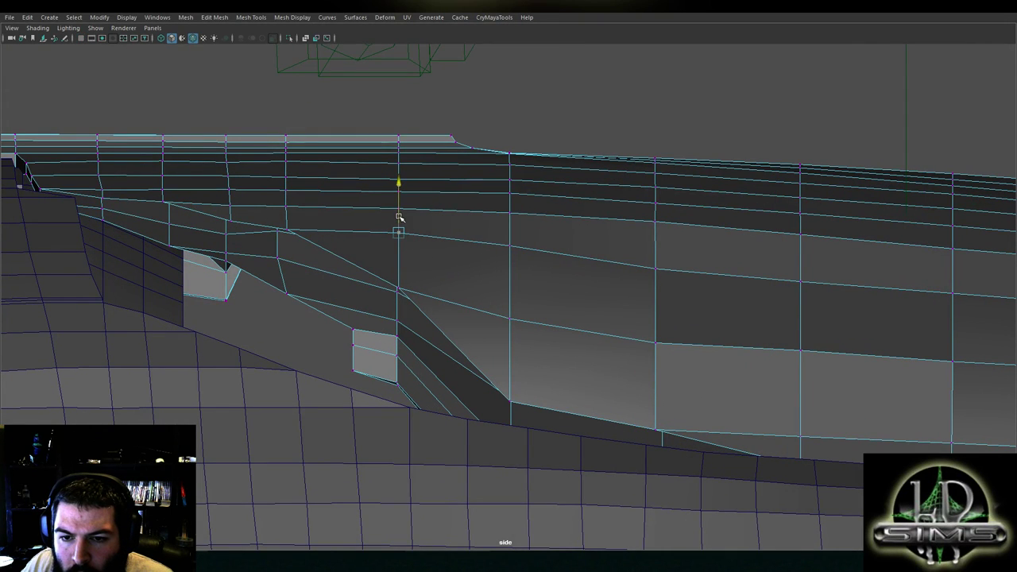
Raise the next three lower-row vertices right of the vent to continue the row's gentle slope
{"action": "left_click", "coordinate": [509, 243]}
{"action": "left_click_drag", "start_coordinate": [509, 225], "coordinate": [511, 216]}
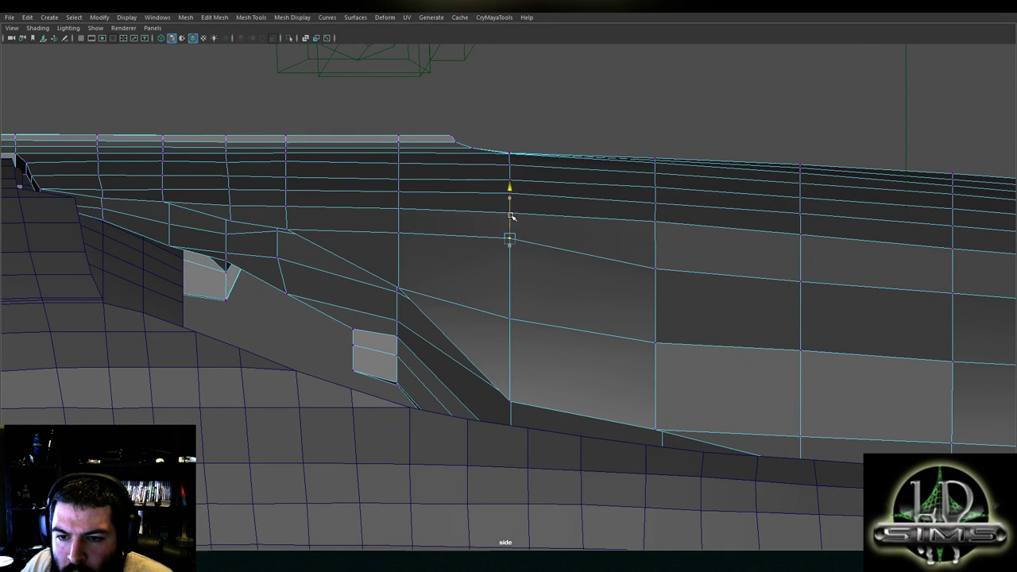
{"action": "left_click", "coordinate": [654, 268]}
{"action": "left_click_drag", "start_coordinate": [655, 256], "coordinate": [674, 234]}
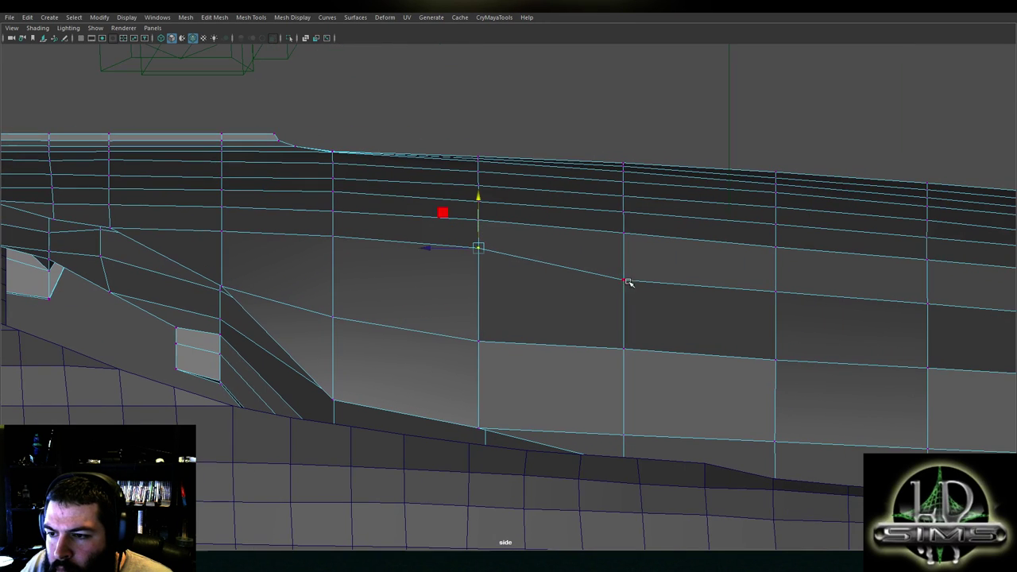
{"action": "left_click", "coordinate": [625, 281]}
{"action": "left_click_drag", "start_coordinate": [625, 265], "coordinate": [625, 239]}
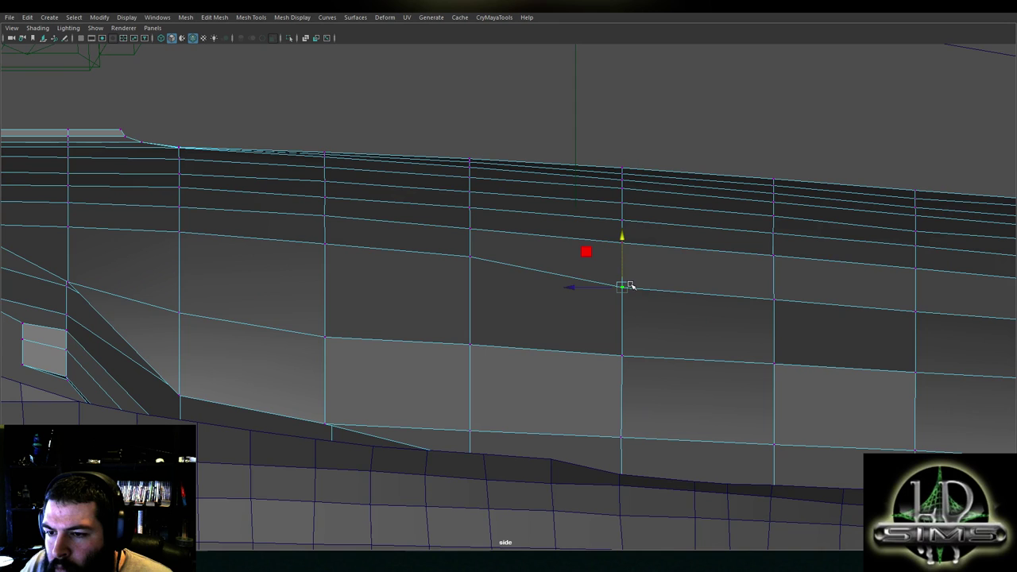
Raise the following four lower-row vertices in turn, removing the dip toward the right of the panel
{"action": "left_click_drag", "start_coordinate": [624, 266], "coordinate": [645, 254]}
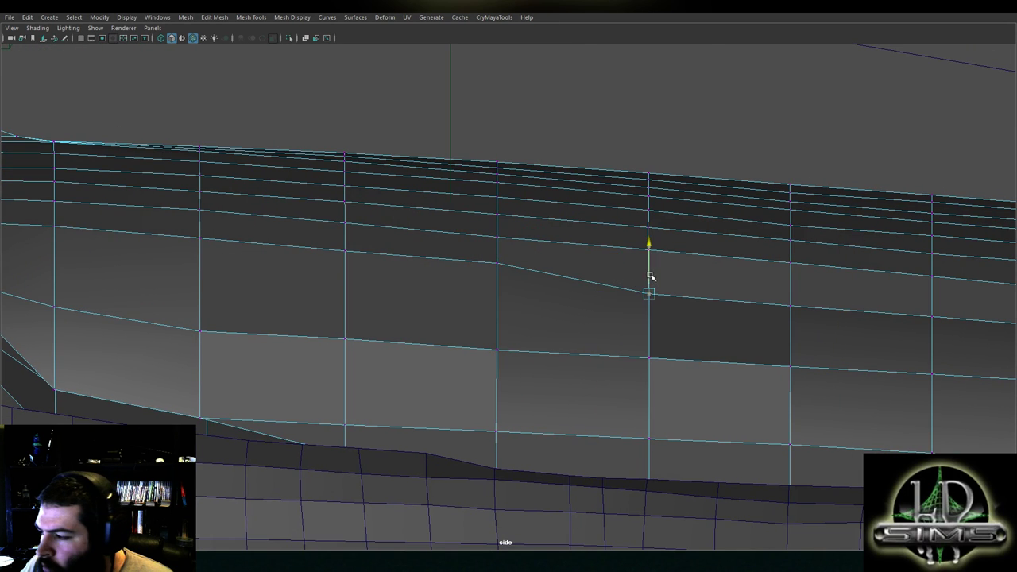
{"action": "left_click_drag", "start_coordinate": [651, 276], "coordinate": [649, 260]}
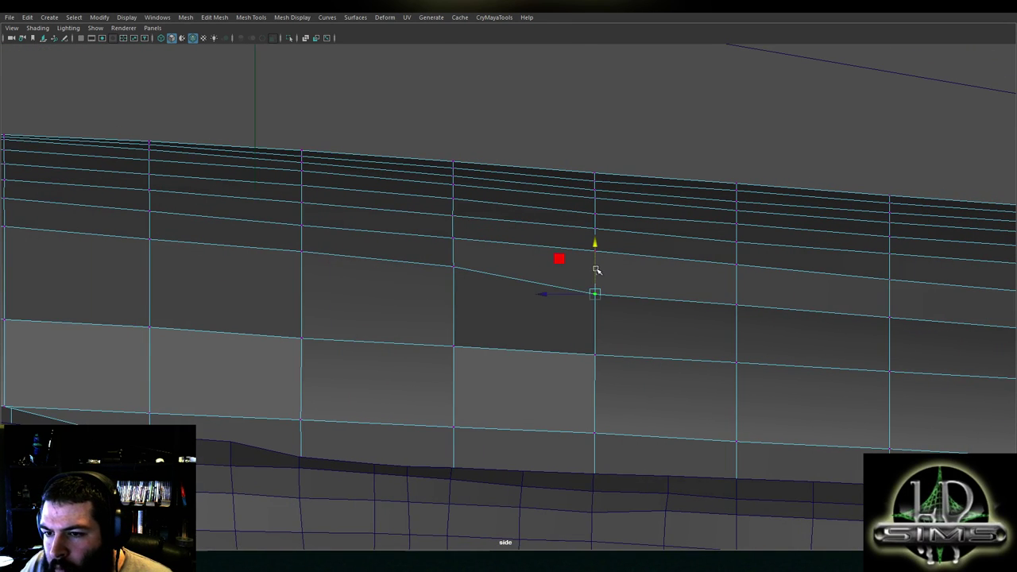
{"action": "left_click", "coordinate": [596, 280]}
{"action": "left_click_drag", "start_coordinate": [596, 280], "coordinate": [609, 268]}
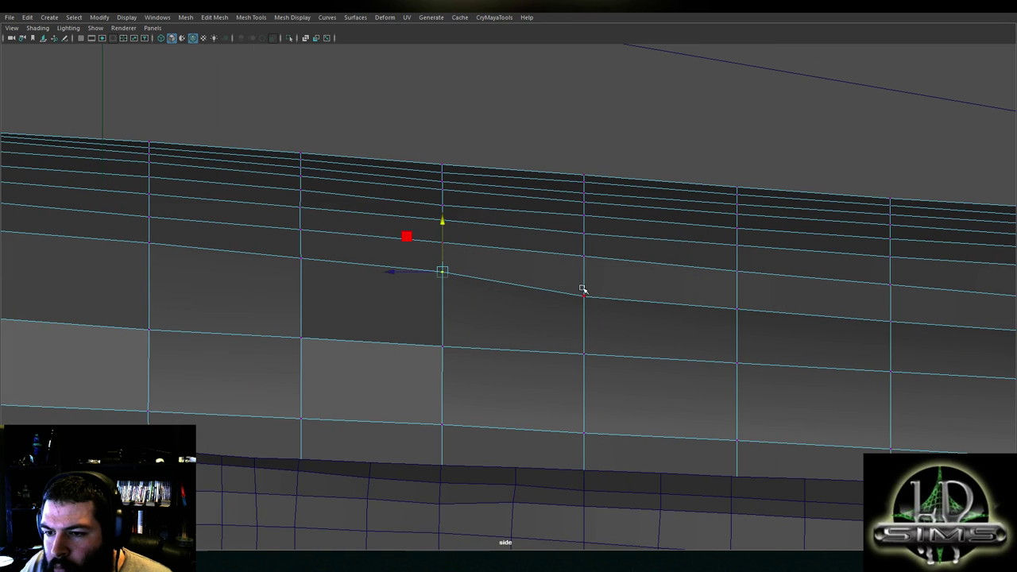
{"action": "left_click", "coordinate": [583, 289]}
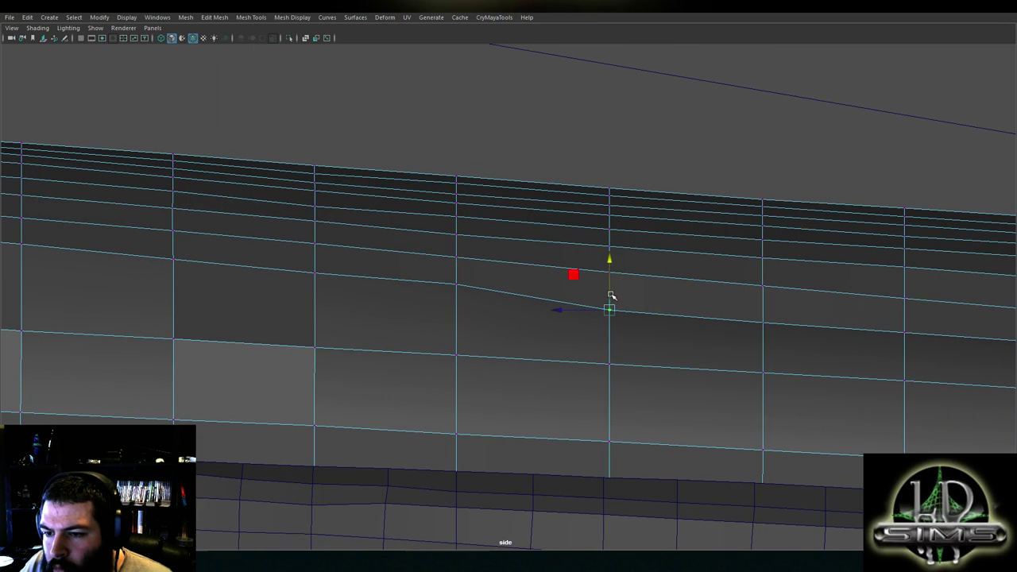
{"action": "left_click_drag", "start_coordinate": [609, 291], "coordinate": [609, 273]}
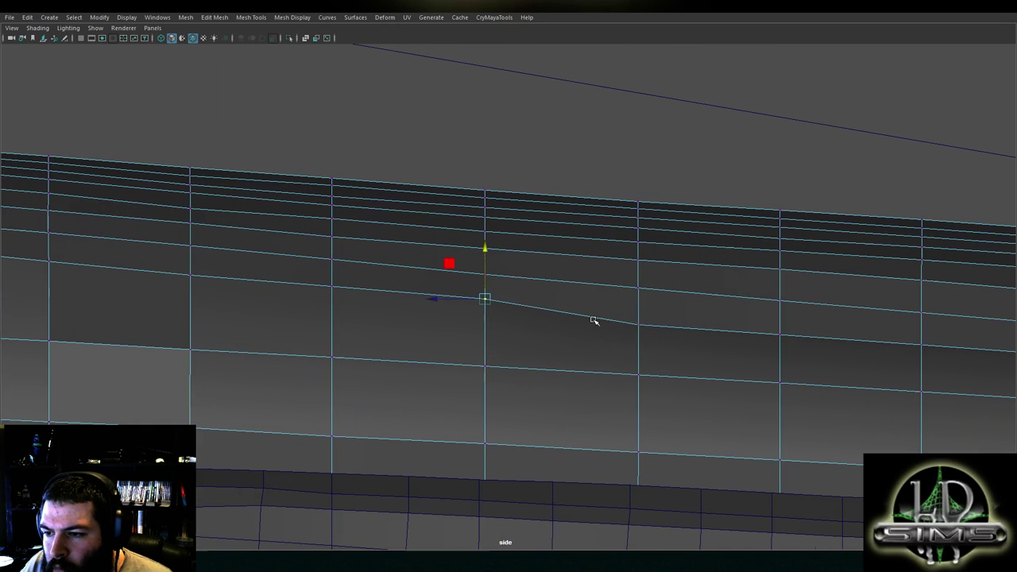
{"action": "left_click", "coordinate": [638, 322]}
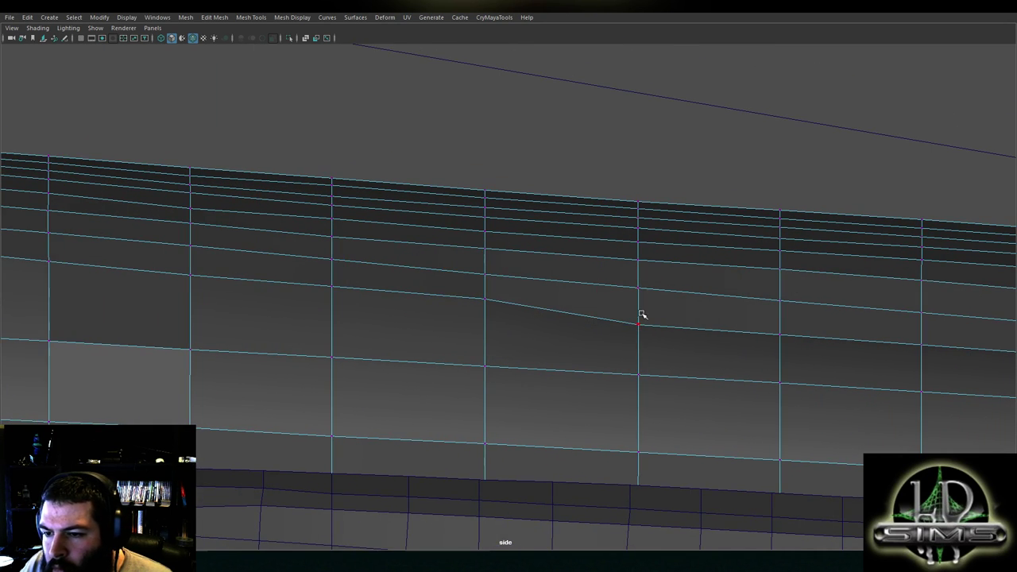
{"action": "left_click_drag", "start_coordinate": [638, 310], "coordinate": [637, 302]}
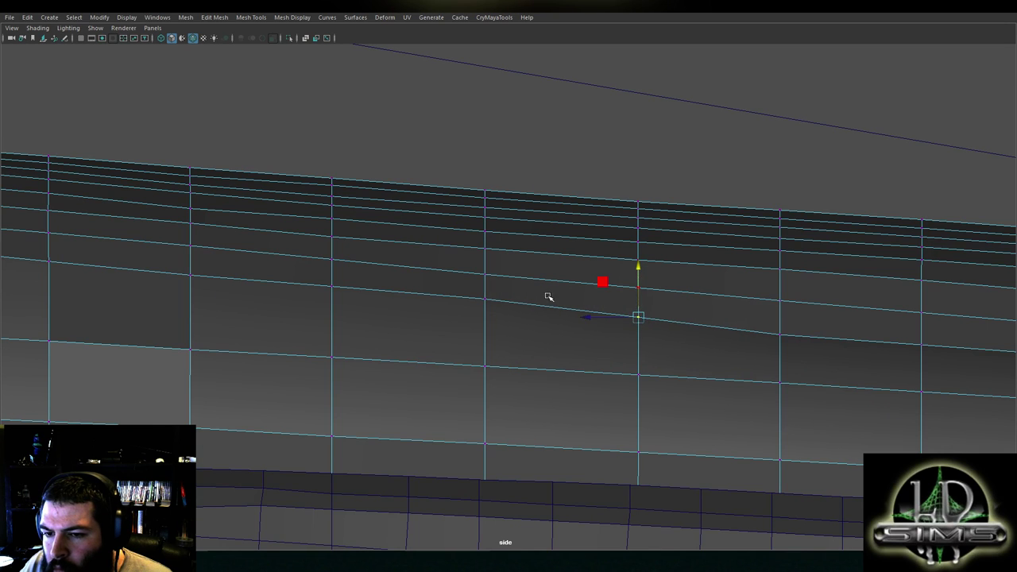
Fine-tune the heights of the upper-row vertices directly above the smoothed stretch of the lower row
{"action": "left_click", "coordinate": [780, 297]}
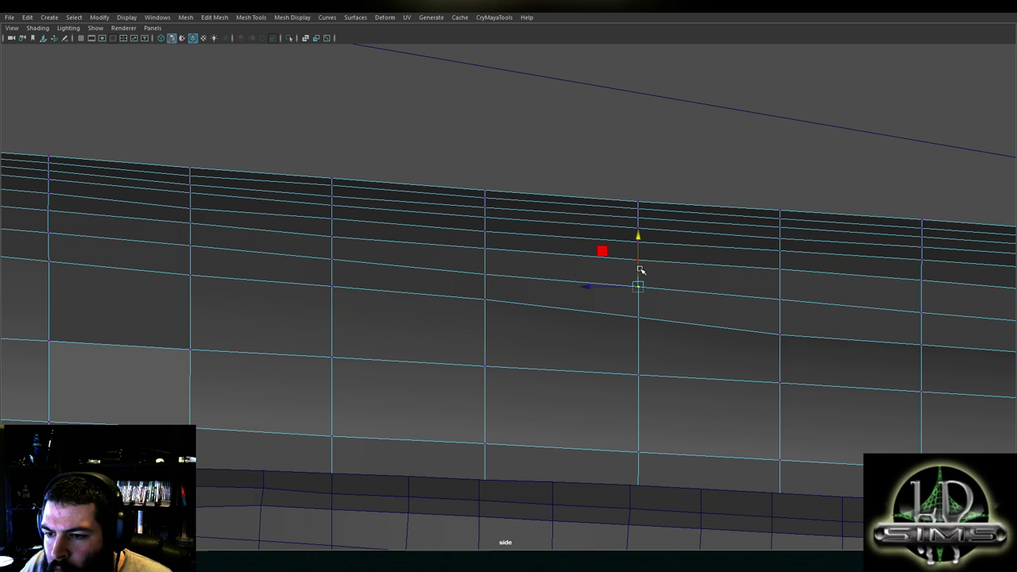
{"action": "left_click", "coordinate": [484, 274]}
{"action": "left_click_drag", "start_coordinate": [485, 259], "coordinate": [485, 256]}
{"action": "middle_click_drag", "start_coordinate": [389, 269], "coordinate": [544, 281], "text": "alt"}
{"action": "left_click", "coordinate": [486, 272]}
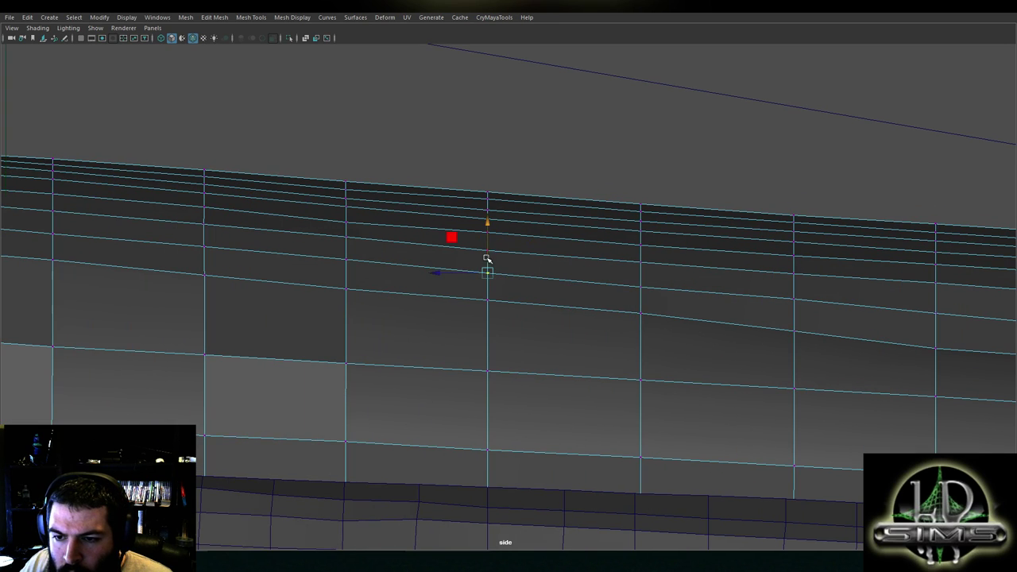
{"action": "left_click_drag", "start_coordinate": [486, 254], "coordinate": [486, 253]}
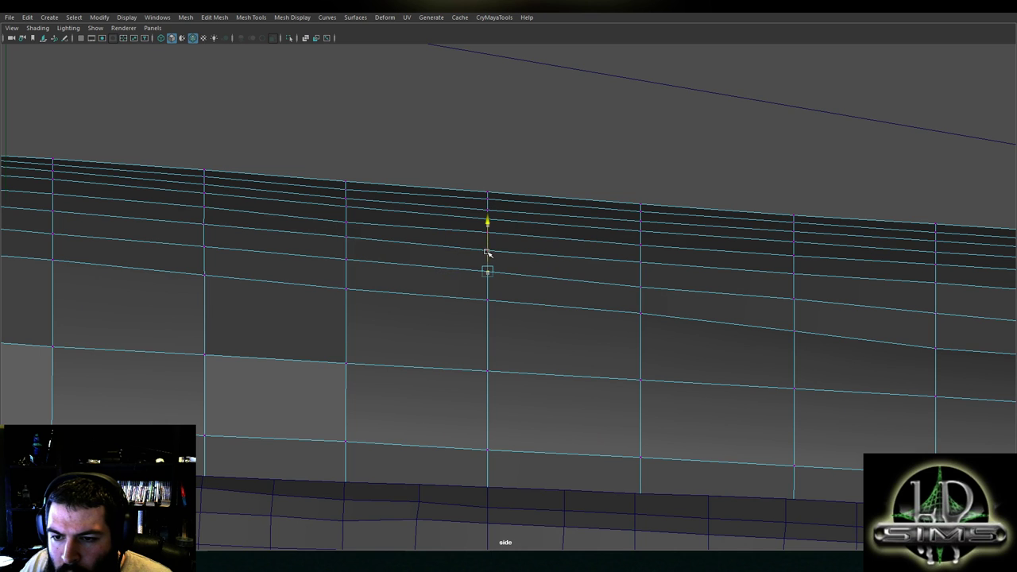
{"action": "left_click", "coordinate": [345, 257]}
{"action": "left_click_drag", "start_coordinate": [346, 241], "coordinate": [346, 238]}
Raise the next lower-row vertices before the dip, then even out the upper-row vertices above them
{"action": "middle_click_drag", "start_coordinate": [554, 280], "coordinate": [430, 277], "text": "alt"}
{"action": "left_click", "coordinate": [670, 325]}
{"action": "left_click_drag", "start_coordinate": [671, 306], "coordinate": [671, 300]}
{"action": "middle_click_drag", "start_coordinate": [733, 338], "coordinate": [575, 316], "text": "alt"}
{"action": "left_click", "coordinate": [652, 319]}
{"action": "left_click_drag", "start_coordinate": [654, 306], "coordinate": [655, 266]}
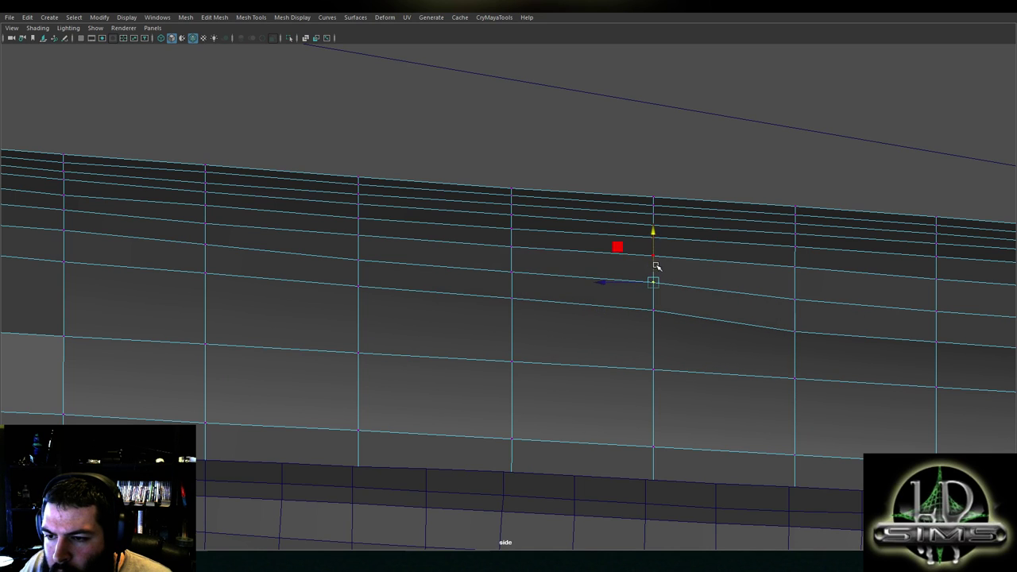
{"action": "left_click", "coordinate": [360, 259]}
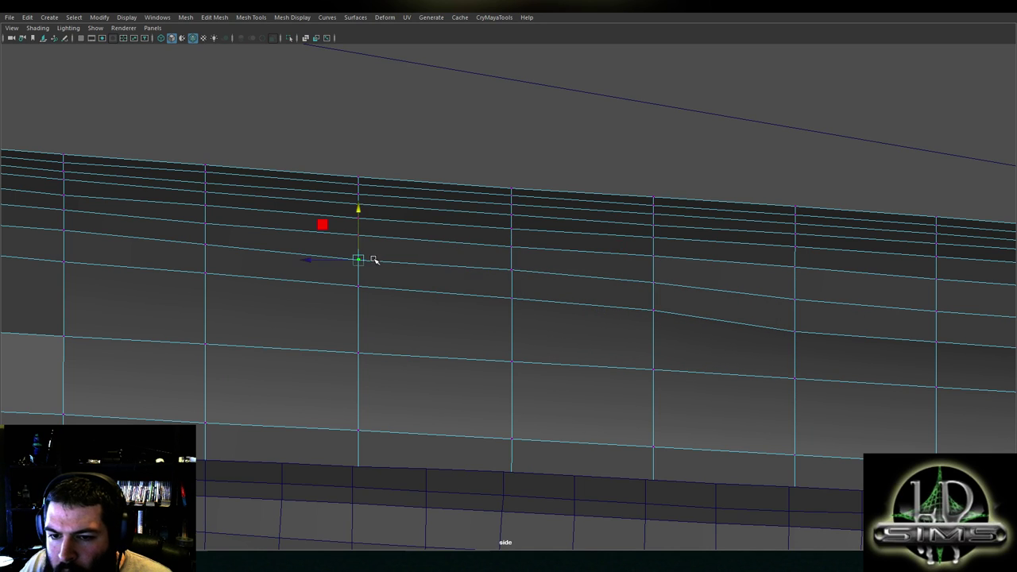
{"action": "left_click_drag", "start_coordinate": [357, 240], "coordinate": [358, 236]}
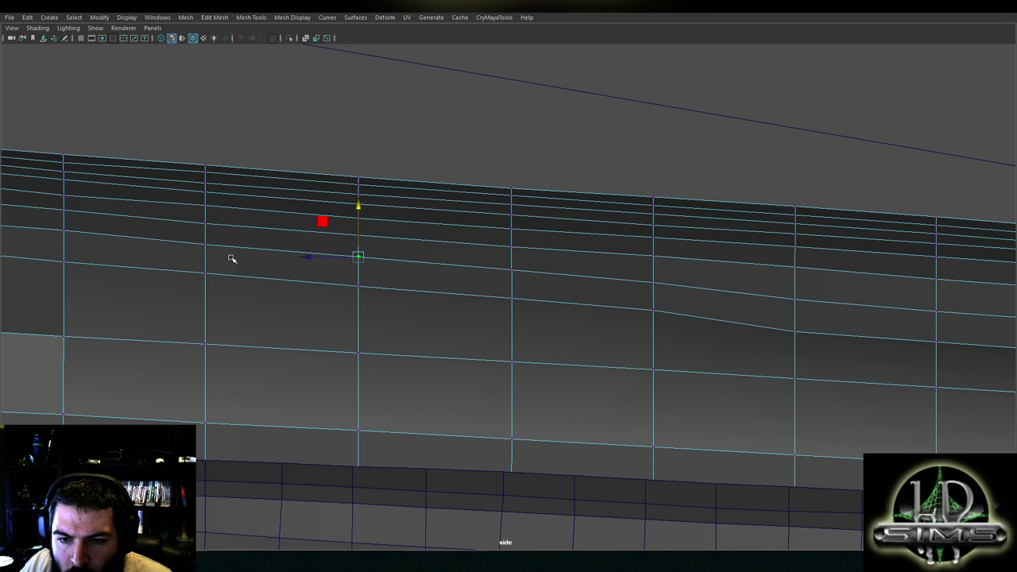
{"action": "middle_click_drag", "start_coordinate": [231, 258], "coordinate": [302, 265], "text": "alt"}
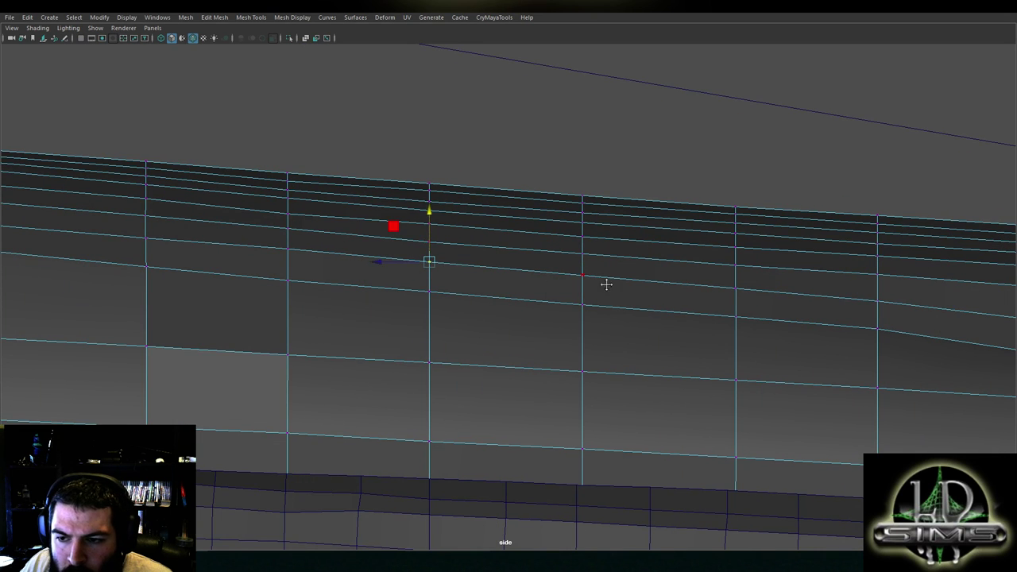
Raise the lower-row vertex at the start of the dip together with the upper-row vertex above it
{"action": "middle_click_drag", "start_coordinate": [607, 284], "coordinate": [366, 259], "text": "alt"}
{"action": "left_click", "coordinate": [636, 302]}
{"action": "left_click_drag", "start_coordinate": [639, 278], "coordinate": [635, 262]}
{"action": "left_click", "coordinate": [637, 275]}
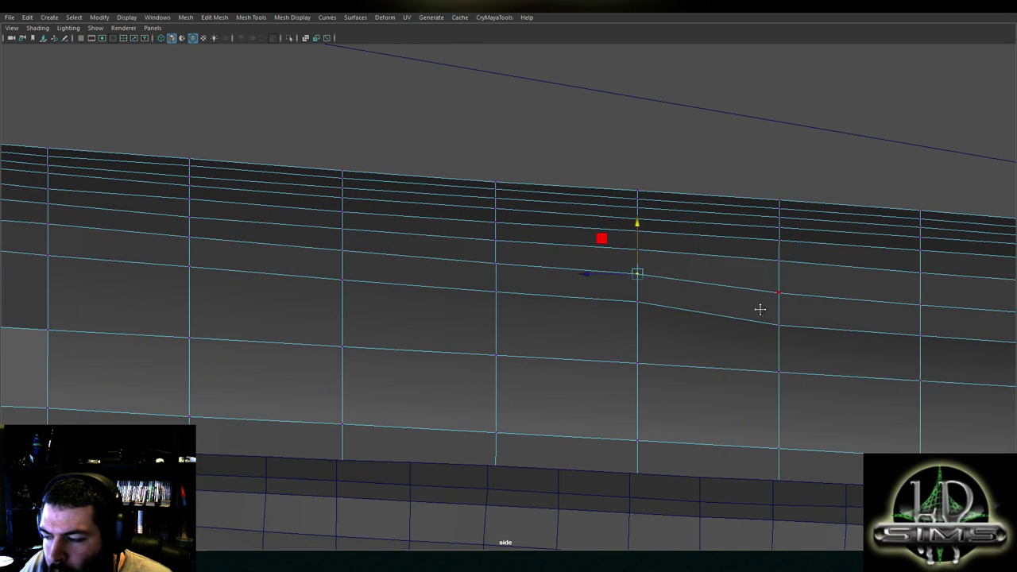
{"action": "middle_click_drag", "start_coordinate": [767, 311], "coordinate": [635, 288], "text": "alt"}
{"action": "left_click", "coordinate": [644, 302]}
{"action": "left_click_drag", "start_coordinate": [647, 284], "coordinate": [650, 246]}
{"action": "left_click", "coordinate": [651, 271]}
Raise the next three upper-row vertices to the right so the row runs parallel to the one above
{"action": "middle_click_drag", "start_coordinate": [732, 287], "coordinate": [579, 281], "text": "alt"}
{"action": "left_click", "coordinate": [637, 278]}
{"action": "left_click_drag", "start_coordinate": [638, 257], "coordinate": [641, 247]}
{"action": "middle_click_drag", "start_coordinate": [719, 269], "coordinate": [539, 262], "text": "alt"}
{"action": "left_click", "coordinate": [598, 279]}
{"action": "left_click_drag", "start_coordinate": [599, 257], "coordinate": [601, 244]}
{"action": "middle_click_drag", "start_coordinate": [674, 280], "coordinate": [512, 270], "text": "alt"}
{"action": "left_click", "coordinate": [588, 278]}
{"action": "left_click_drag", "start_coordinate": [586, 264], "coordinate": [586, 260]}
Refine the last raised upper-row vertex against its neighbours and raise the next one to the right
{"action": "left_click", "coordinate": [441, 259]}
{"action": "left_click", "coordinate": [731, 290]}
{"action": "left_click_drag", "start_coordinate": [584, 256], "coordinate": [584, 252]}
{"action": "middle_click_drag", "start_coordinate": [665, 276], "coordinate": [500, 266], "text": "alt"}
{"action": "left_click", "coordinate": [571, 280]}
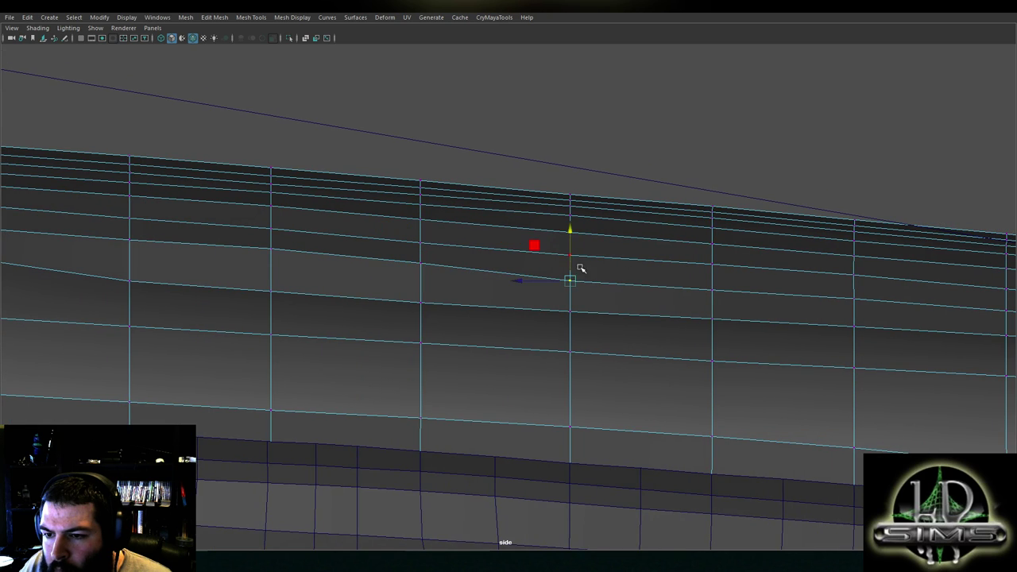
{"action": "left_click", "coordinate": [570, 279]}
{"action": "left_click_drag", "start_coordinate": [570, 263], "coordinate": [571, 258]}
{"action": "middle_click_drag", "start_coordinate": [633, 276], "coordinate": [508, 271], "text": "alt"}
Raise the following three upper-row vertices to extend the smooth slope toward the far end of the panel
{"action": "left_click", "coordinate": [588, 286]}
{"action": "left_click", "coordinate": [587, 287]}
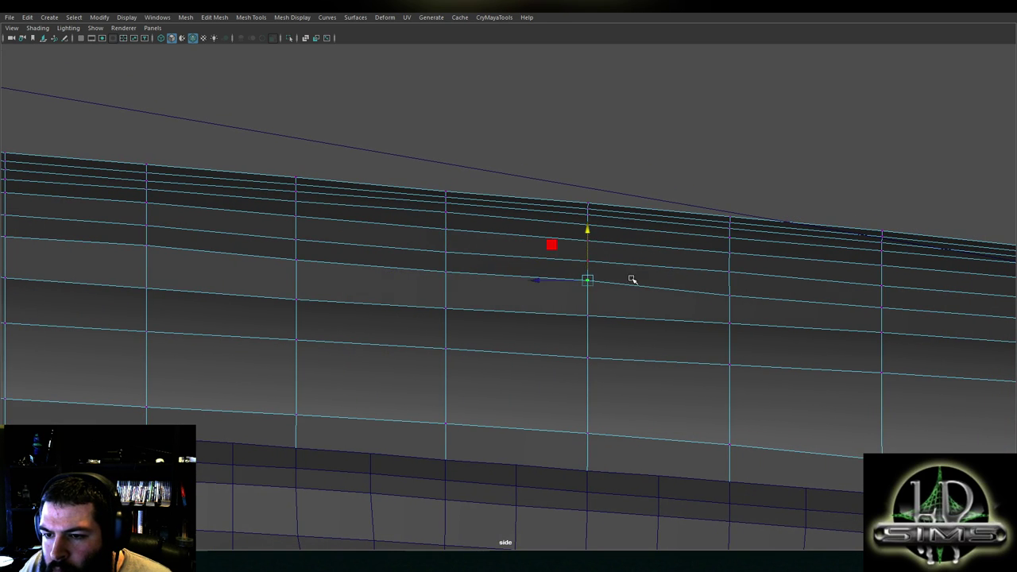
{"action": "middle_click_drag", "start_coordinate": [743, 299], "coordinate": [606, 278], "text": "alt"}
{"action": "left_click_drag", "start_coordinate": [593, 258], "coordinate": [593, 254]}
{"action": "left_click_drag", "start_coordinate": [745, 270], "coordinate": [745, 265]}
{"action": "middle_click_drag", "start_coordinate": [819, 289], "coordinate": [656, 272], "text": "alt"}
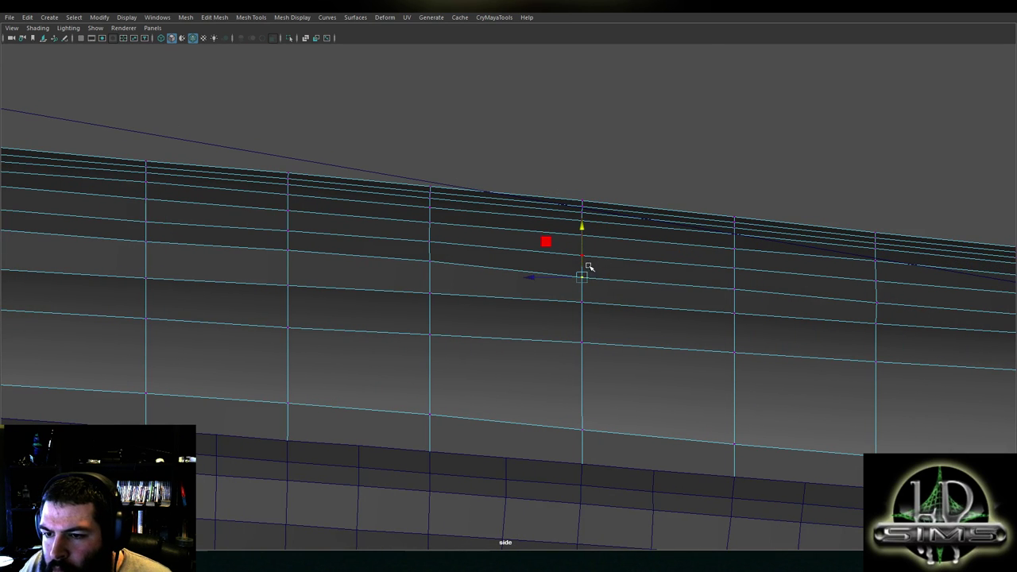
{"action": "left_click_drag", "start_coordinate": [581, 258], "coordinate": [581, 254]}
Return to the lower row's dip, adjust the upper-row vertex above it and raise the dipped lower-row vertex
{"action": "middle_click_drag", "start_coordinate": [675, 274], "coordinate": [627, 270], "text": "alt"}
{"action": "middle_click_drag", "start_coordinate": [711, 295], "coordinate": [1002, 296], "text": "alt"}
{"action": "middle_click_drag", "start_coordinate": [463, 259], "coordinate": [748, 275], "text": "alt"}
{"action": "left_click_drag", "start_coordinate": [526, 244], "coordinate": [525, 234]}
{"action": "left_click", "coordinate": [374, 238]}
{"action": "middle_click_drag", "start_coordinate": [526, 228], "coordinate": [558, 260], "text": "alt"}
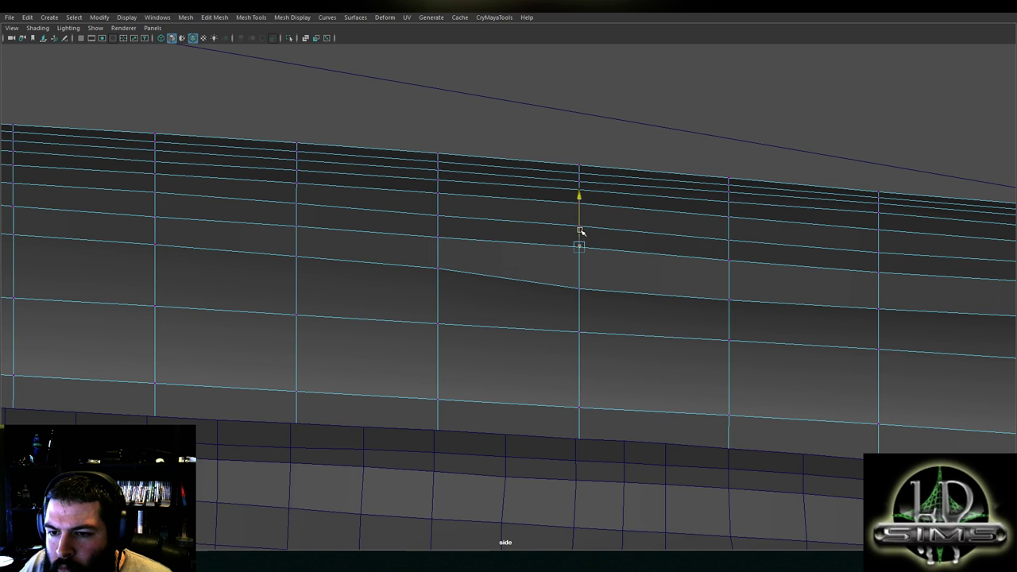
{"action": "left_click_drag", "start_coordinate": [580, 273], "coordinate": [581, 264]}
Raise the next two dipped lower-row vertices to the right so the row follows the one above
{"action": "middle_click_drag", "start_coordinate": [638, 276], "coordinate": [468, 266], "text": "alt"}
{"action": "left_click", "coordinate": [558, 287]}
{"action": "left_click_drag", "start_coordinate": [561, 270], "coordinate": [560, 261]}
{"action": "middle_click_drag", "start_coordinate": [606, 279], "coordinate": [472, 271], "text": "alt"}
{"action": "left_click", "coordinate": [574, 289]}
{"action": "left_click_drag", "start_coordinate": [574, 273], "coordinate": [574, 264]}
Raise the following lower-row vertices to the right until the dip blends into an even slope
{"action": "middle_click_drag", "start_coordinate": [656, 281], "coordinate": [519, 283], "text": "alt"}
{"action": "left_click", "coordinate": [606, 294]}
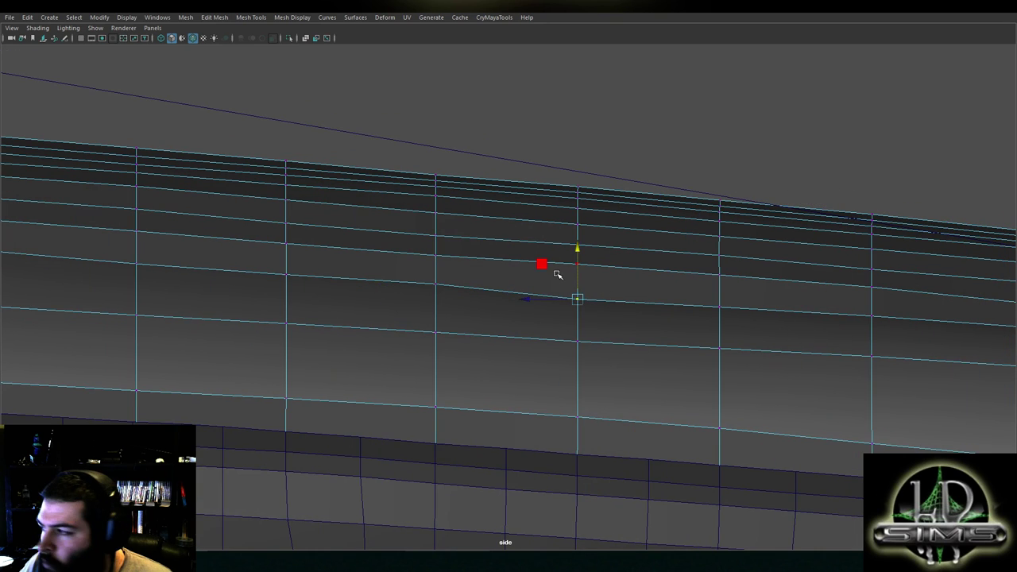
{"action": "left_click", "coordinate": [576, 286]}
{"action": "left_click_drag", "start_coordinate": [578, 279], "coordinate": [579, 271]}
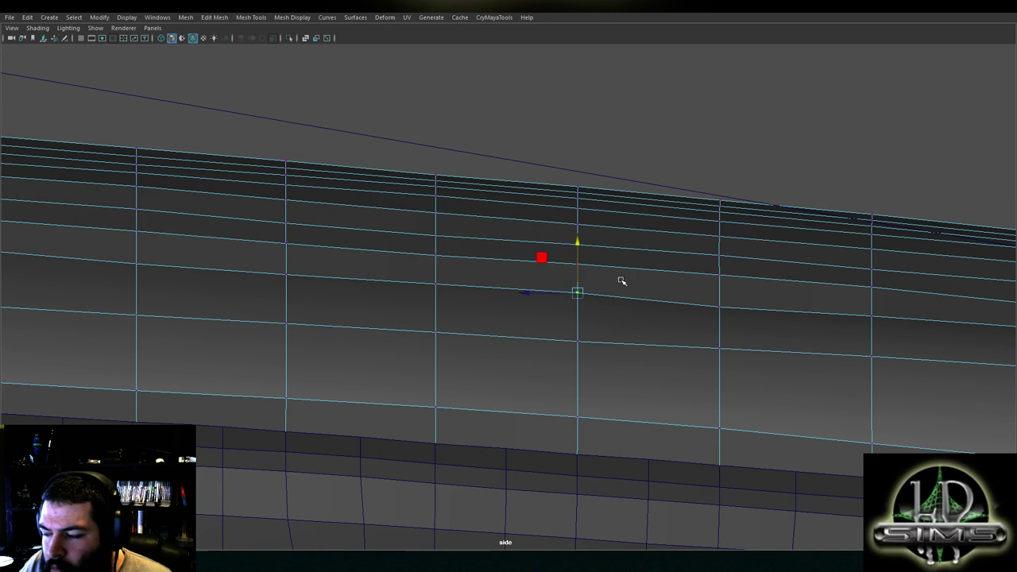
{"action": "middle_click_drag", "start_coordinate": [661, 282], "coordinate": [534, 273], "text": "alt"}
{"action": "left_click", "coordinate": [590, 278]}
{"action": "left_click", "coordinate": [600, 295]}
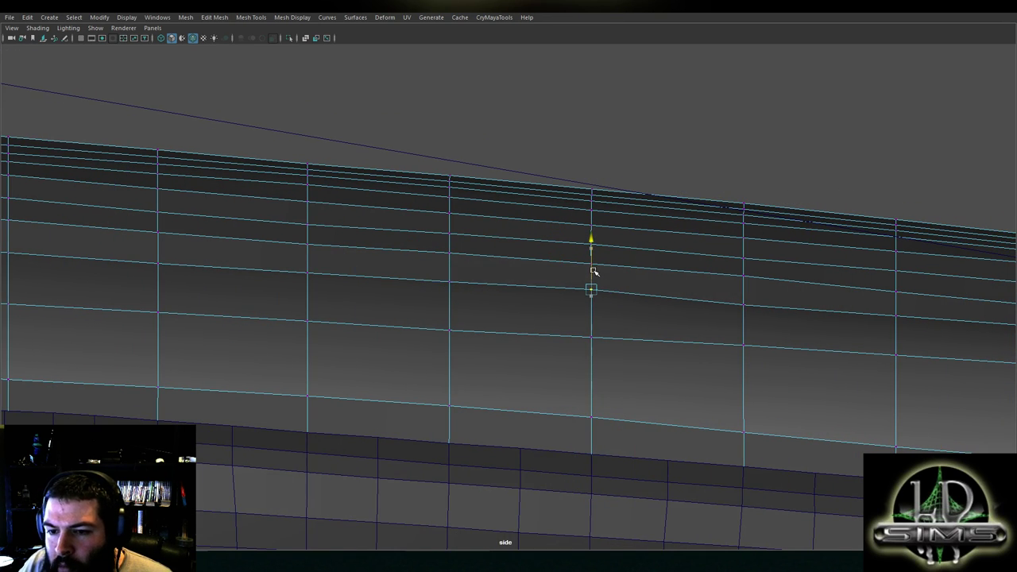
Fine-tune the heights of the row vertices farther along toward the far end of the side panel
{"action": "middle_click_drag", "start_coordinate": [742, 291], "coordinate": [611, 271], "text": "alt"}
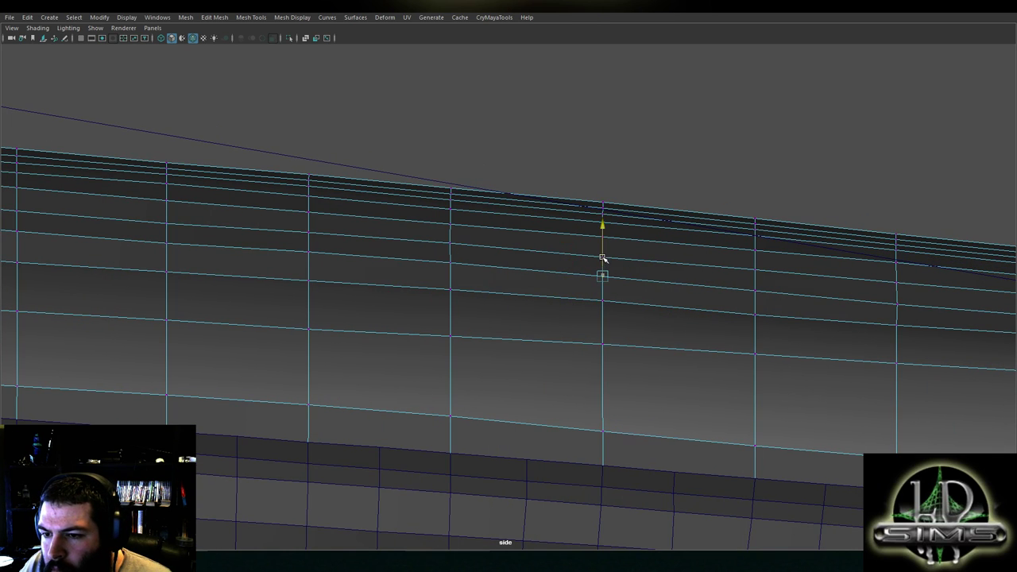
{"action": "middle_click_drag", "start_coordinate": [505, 272], "coordinate": [575, 271], "text": "alt"}
{"action": "left_click", "coordinate": [825, 311]}
{"action": "left_click_drag", "start_coordinate": [827, 298], "coordinate": [827, 295]}
{"action": "middle_click_drag", "start_coordinate": [832, 290], "coordinate": [568, 251], "text": "alt"}
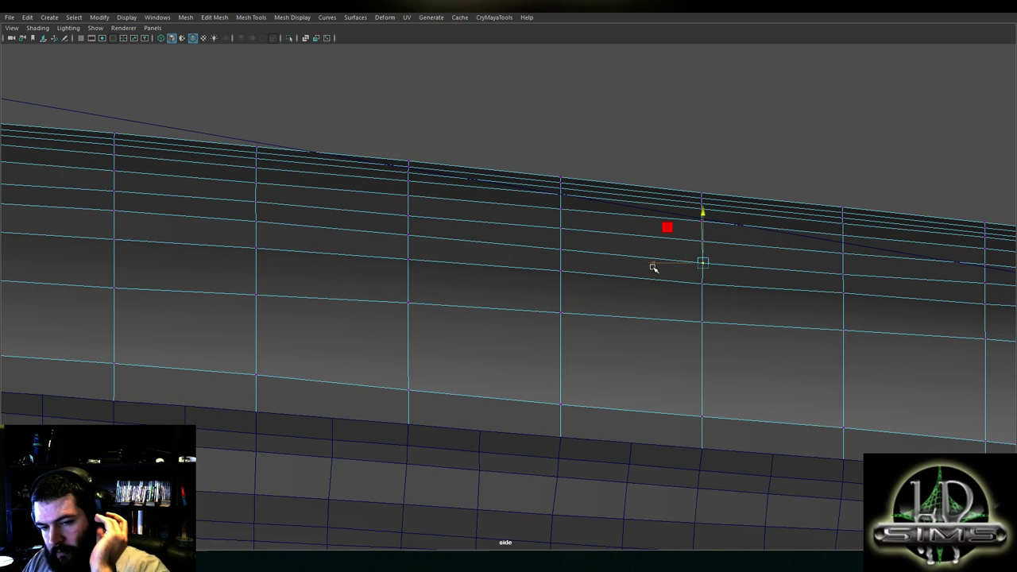
Examine the smoothed rows in the side view and the vent opening in perspective, from outside and close up
{"action": "scroll", "coordinate": [588, 277], "scroll_direction": "down", "scroll_amount": 10}
{"action": "middle_click_drag", "start_coordinate": [349, 270], "coordinate": [738, 321], "text": "alt"}
{"action": "scroll", "coordinate": [616, 333], "scroll_direction": "up", "scroll_amount": 3}
{"action": "scroll", "coordinate": [608, 334], "scroll_direction": "up", "scroll_amount": 3}
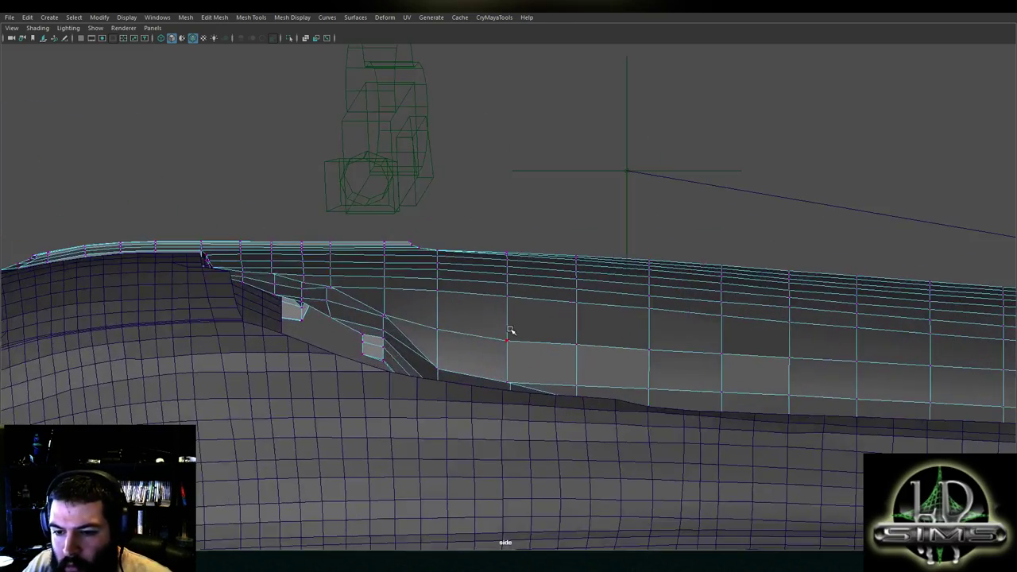
{"action": "key", "text": "space"}
{"action": "key", "text": "space"}
{"action": "left_click_drag", "start_coordinate": [670, 216], "coordinate": [749, 284], "text": "alt"}
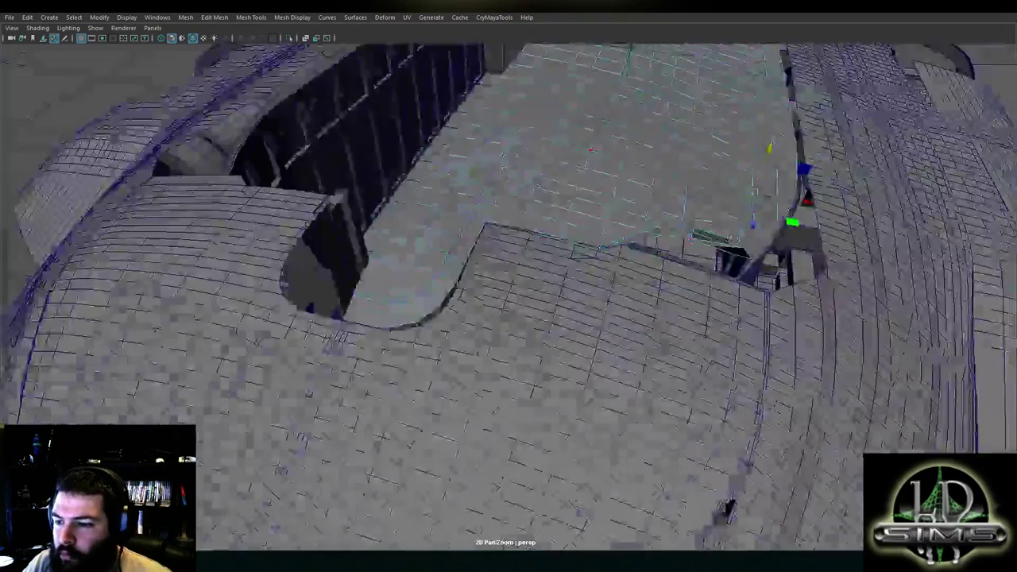
{"action": "middle_click_drag", "start_coordinate": [750, 284], "coordinate": [575, 308], "text": "alt"}
{"action": "left_click_drag", "start_coordinate": [576, 307], "coordinate": [458, 251], "text": "alt"}
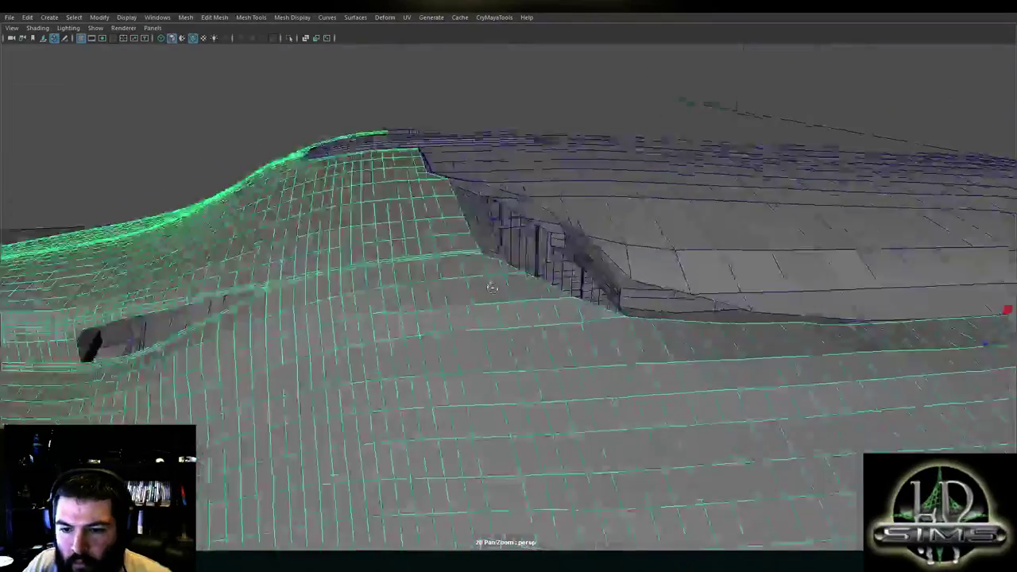
{"action": "left_click_drag", "start_coordinate": [493, 288], "coordinate": [572, 209], "text": "alt"}
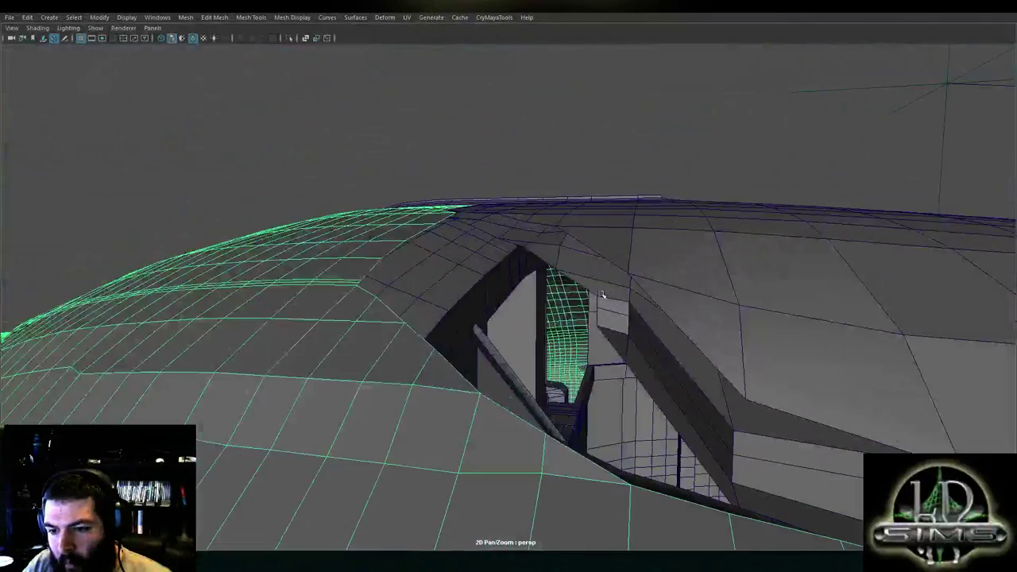
{"action": "left_click_drag", "start_coordinate": [602, 294], "coordinate": [561, 331], "text": "alt"}
Bring the body panel into vertex editing and examine the vent lip from the underside and at its inner corner
{"action": "left_click", "coordinate": [511, 272]}
{"action": "right_click", "coordinate": [518, 240]}
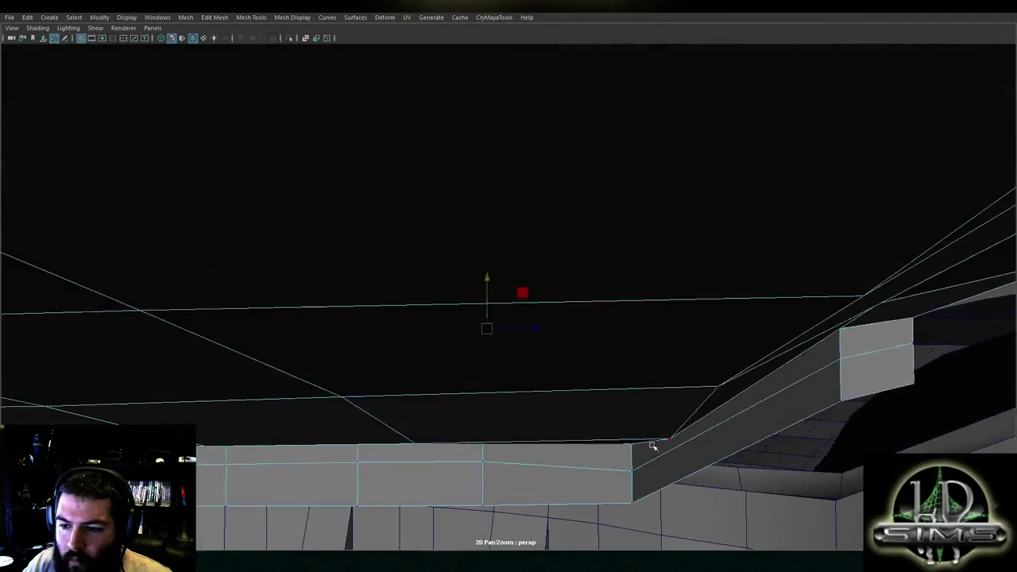
{"action": "left_click_drag", "start_coordinate": [663, 386], "coordinate": [817, 339], "text": "alt"}
{"action": "middle_click_drag", "start_coordinate": [818, 338], "coordinate": [521, 366], "text": "alt"}
{"action": "left_click_drag", "start_coordinate": [561, 302], "coordinate": [609, 300], "text": "alt"}
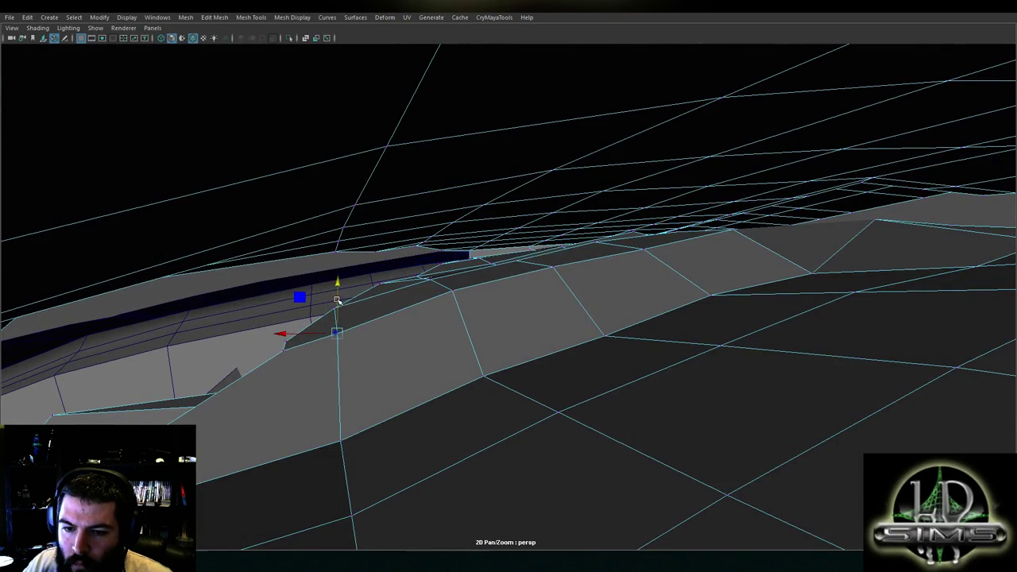
{"action": "left_click_drag", "start_coordinate": [412, 301], "coordinate": [741, 272], "text": "alt"}
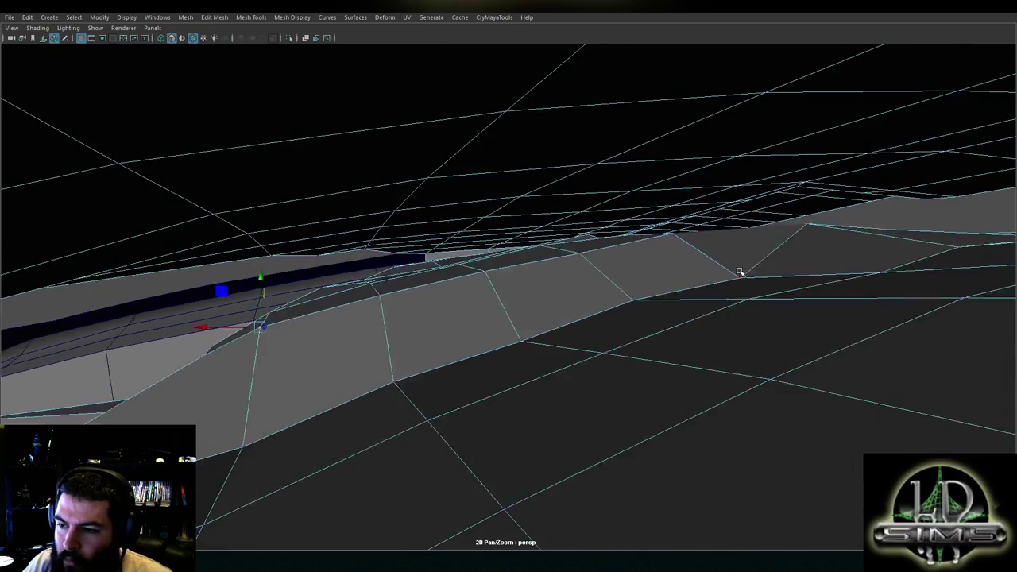
{"action": "left_click_drag", "start_coordinate": [484, 321], "coordinate": [644, 290], "text": "alt"}
{"action": "right_click_drag", "start_coordinate": [644, 290], "coordinate": [1014, 321], "text": "alt"}
{"action": "right_click_drag", "start_coordinate": [525, 314], "coordinate": [747, 329], "text": "alt"}
{"action": "right_click_drag", "start_coordinate": [684, 310], "coordinate": [558, 295], "text": "alt"}
{"action": "left_click_drag", "start_coordinate": [558, 294], "coordinate": [578, 284], "text": "alt"}
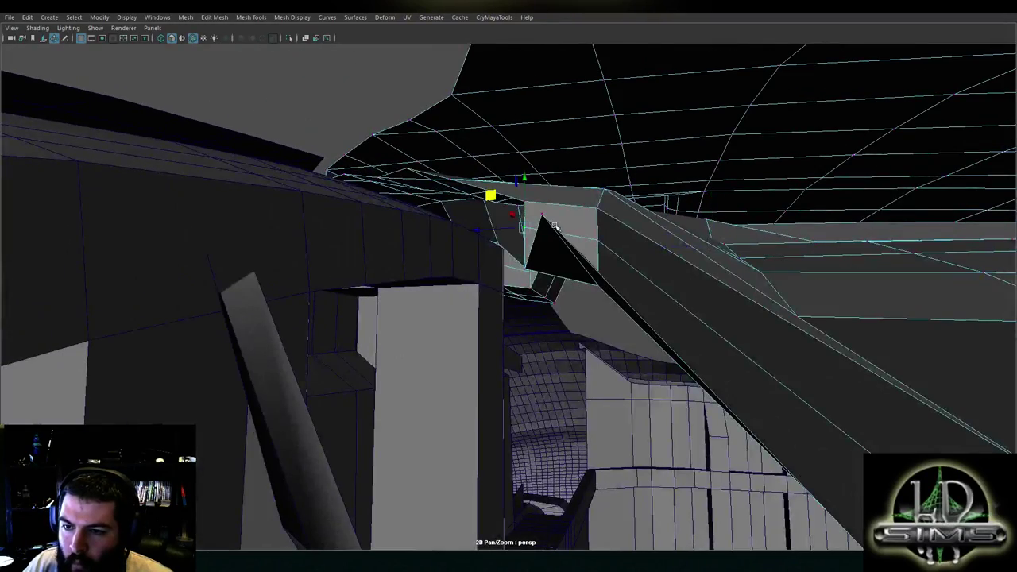
{"action": "left_click_drag", "start_coordinate": [540, 201], "coordinate": [548, 310], "text": "alt"}
Cut an edge between the corner vertices below the vent lip with Multi-Cut and select the open border edges there
{"action": "key", "text": "ctrl+space"}
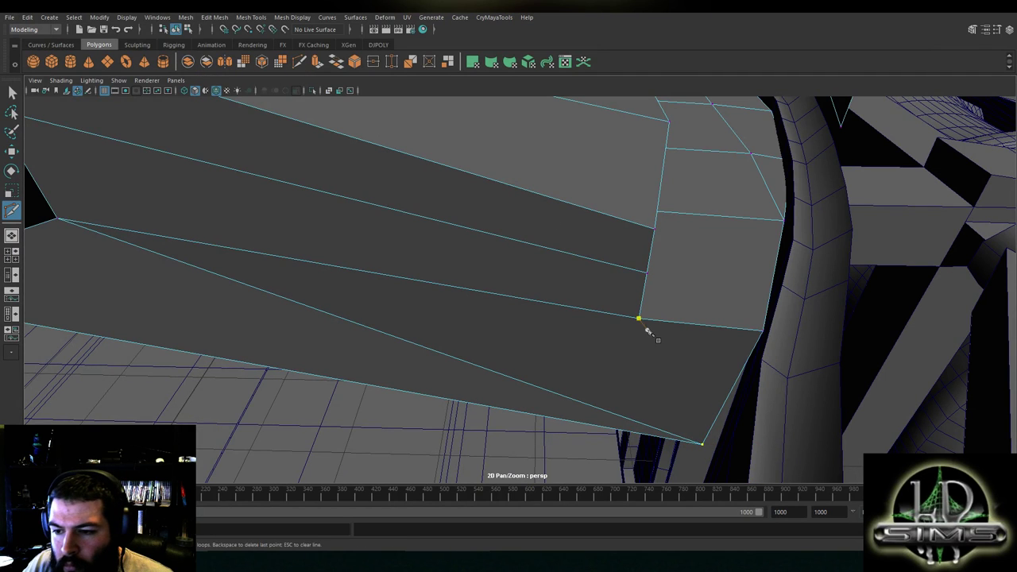
{"action": "left_click_drag", "start_coordinate": [499, 301], "coordinate": [360, 258], "text": "alt"}
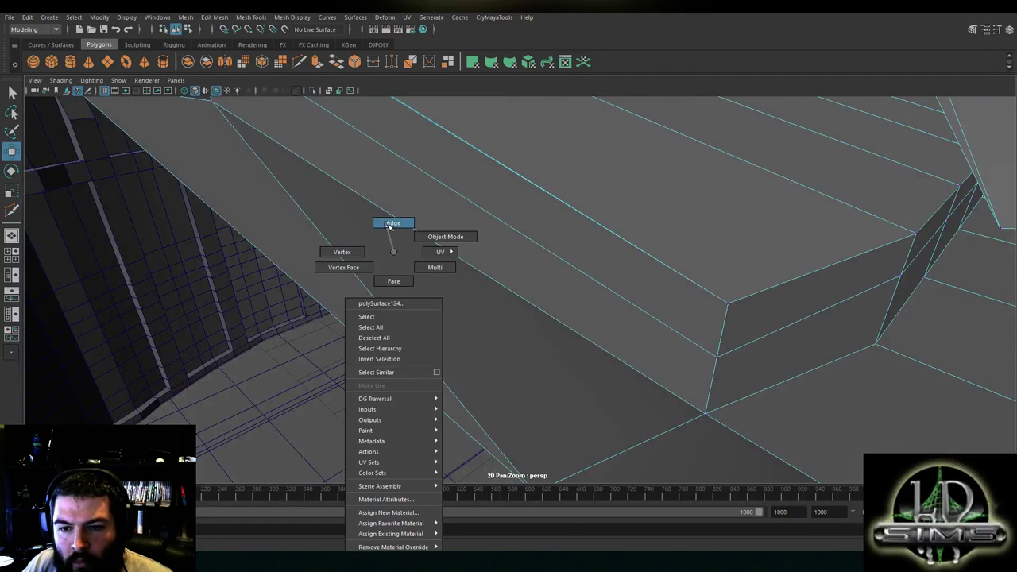
{"action": "left_click_drag", "start_coordinate": [494, 273], "coordinate": [410, 246], "text": "alt"}
{"action": "right_click_drag", "start_coordinate": [401, 216], "coordinate": [408, 182]}
{"action": "left_click", "coordinate": [413, 244]}
{"action": "left_click_drag", "start_coordinate": [418, 322], "coordinate": [578, 363], "text": "alt"}
{"action": "left_click", "coordinate": [624, 392]}
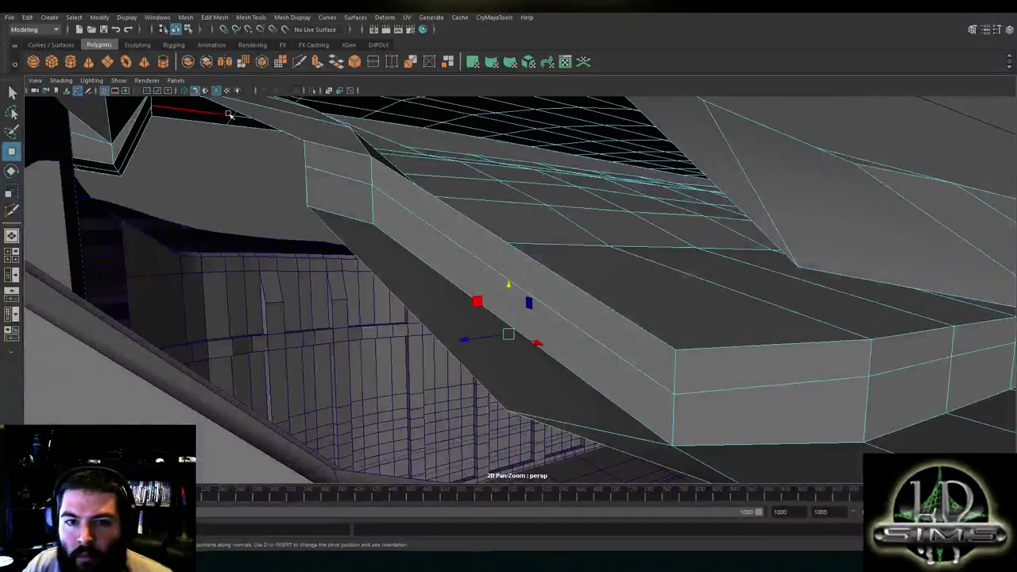
Extrude the selected border edges below the vent lip, raise them and scale them slightly inward
{"action": "left_click", "coordinate": [317, 62]}
{"action": "key", "text": "w"}
{"action": "left_click_drag", "start_coordinate": [510, 287], "coordinate": [505, 249]}
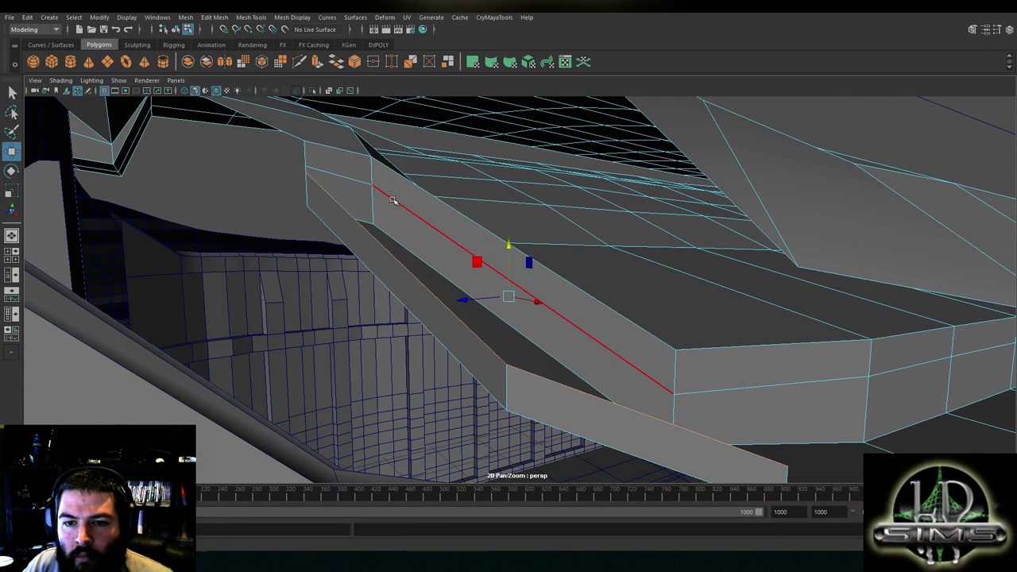
{"action": "key", "text": "r"}
{"action": "left_click_drag", "start_coordinate": [546, 302], "coordinate": [523, 299]}
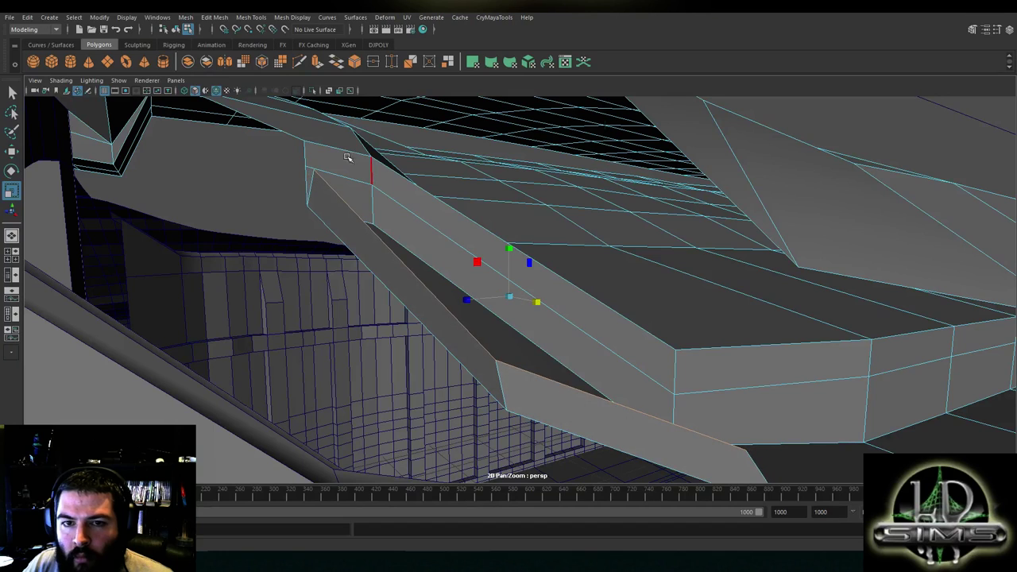
Merge the end vertex of the extruded strip onto the middle vertex at the vent lip's corner with the target weld tool
{"action": "right_click", "coordinate": [433, 159]}
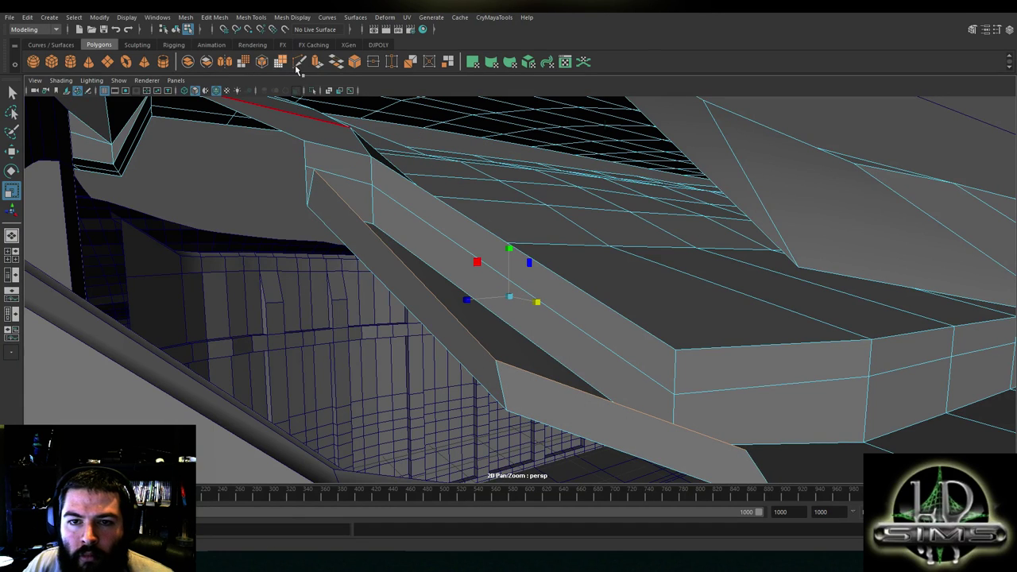
{"action": "left_click", "coordinate": [378, 45]}
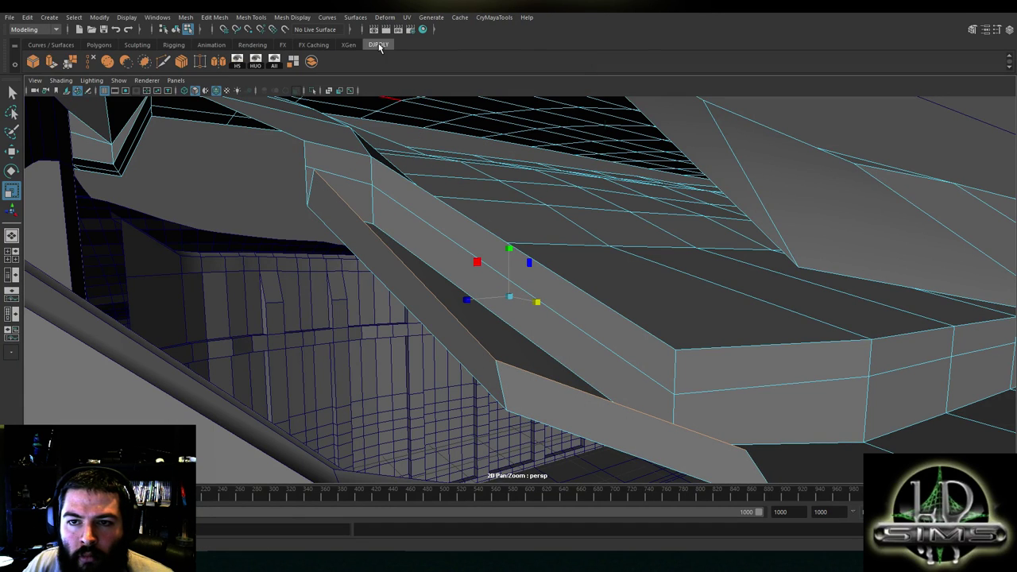
{"action": "left_click", "coordinate": [195, 65]}
{"action": "right_click", "coordinate": [326, 185]}
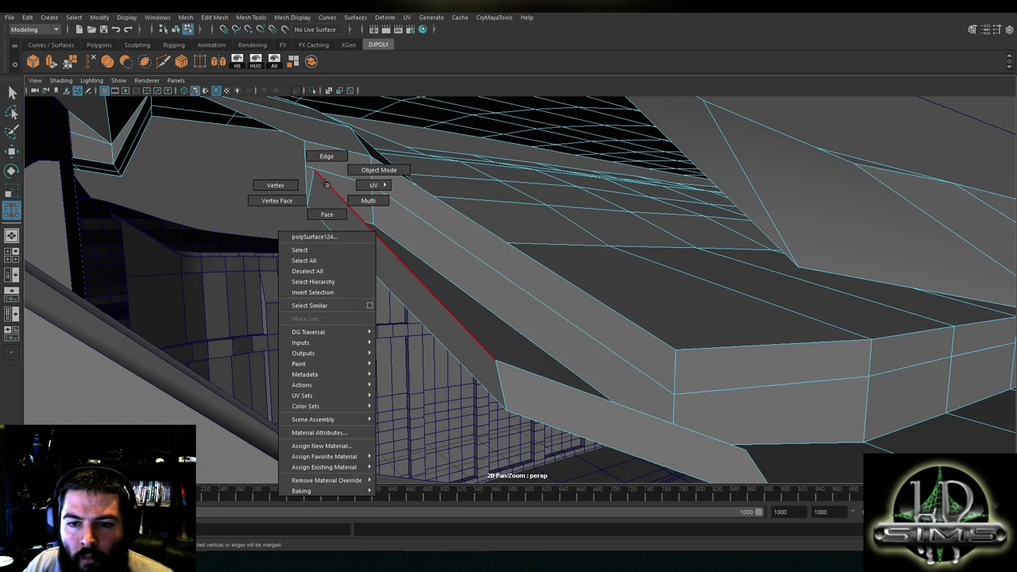
{"action": "left_click", "coordinate": [282, 185]}
{"action": "left_click_drag", "start_coordinate": [314, 170], "coordinate": [305, 166]}
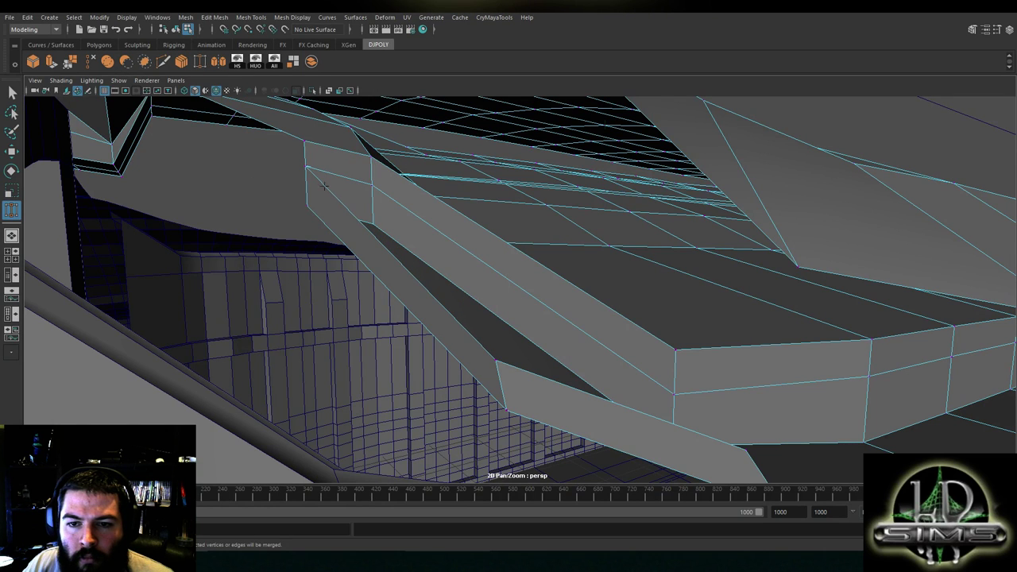
Try to reposition the vertices around the vent corner and undo those changes
{"action": "left_click_drag", "start_coordinate": [487, 273], "coordinate": [590, 322], "text": "alt"}
{"action": "left_click", "coordinate": [579, 310]}
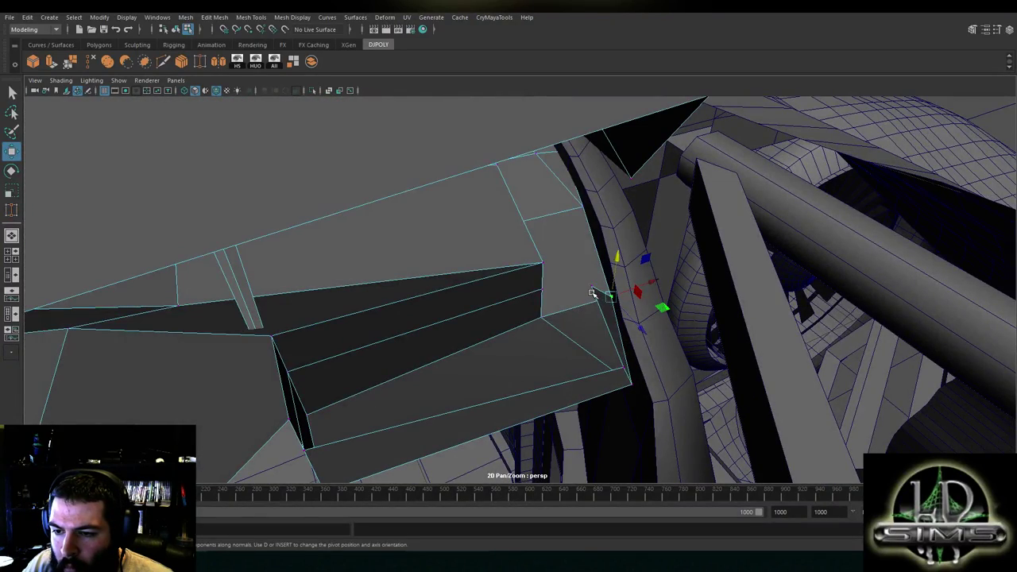
{"action": "left_click_drag", "start_coordinate": [634, 272], "coordinate": [536, 295]}
{"action": "key", "text": "f"}
{"action": "right_click", "coordinate": [518, 260]}
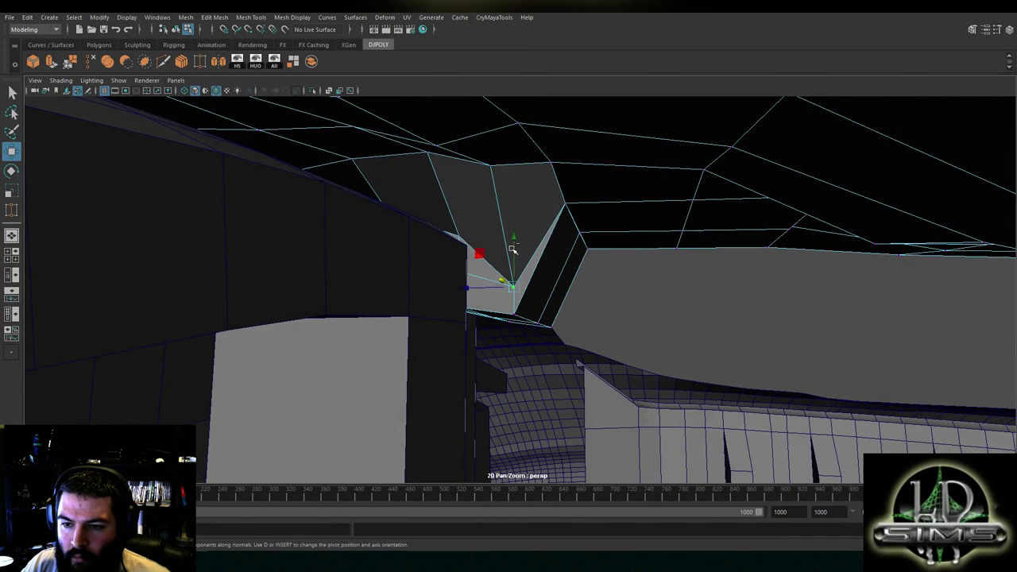
{"action": "left_click_drag", "start_coordinate": [524, 178], "coordinate": [443, 230], "text": "alt"}
{"action": "left_click_drag", "start_coordinate": [440, 266], "coordinate": [652, 299], "text": "alt"}
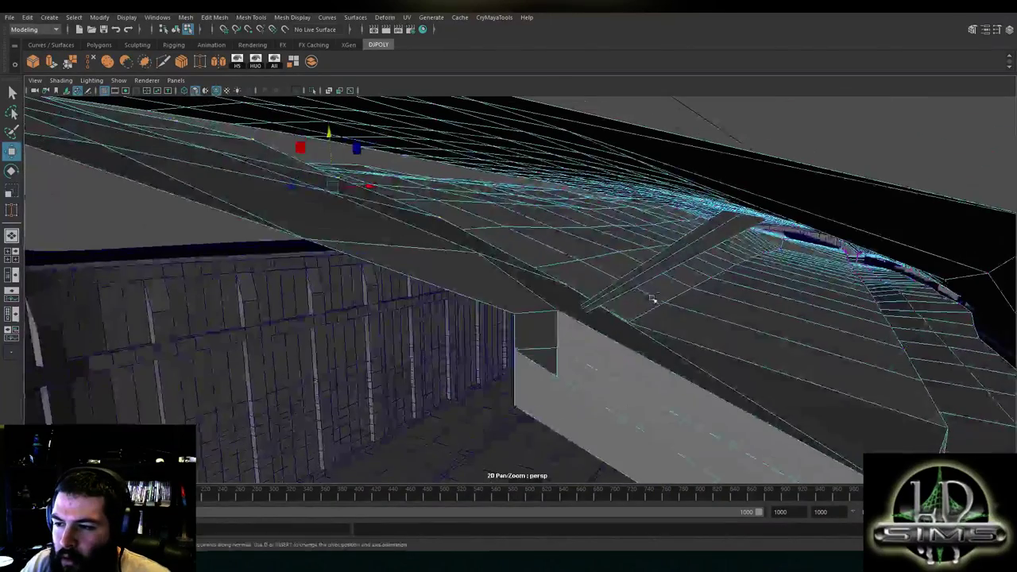
{"action": "key", "text": "ctrl+z"}
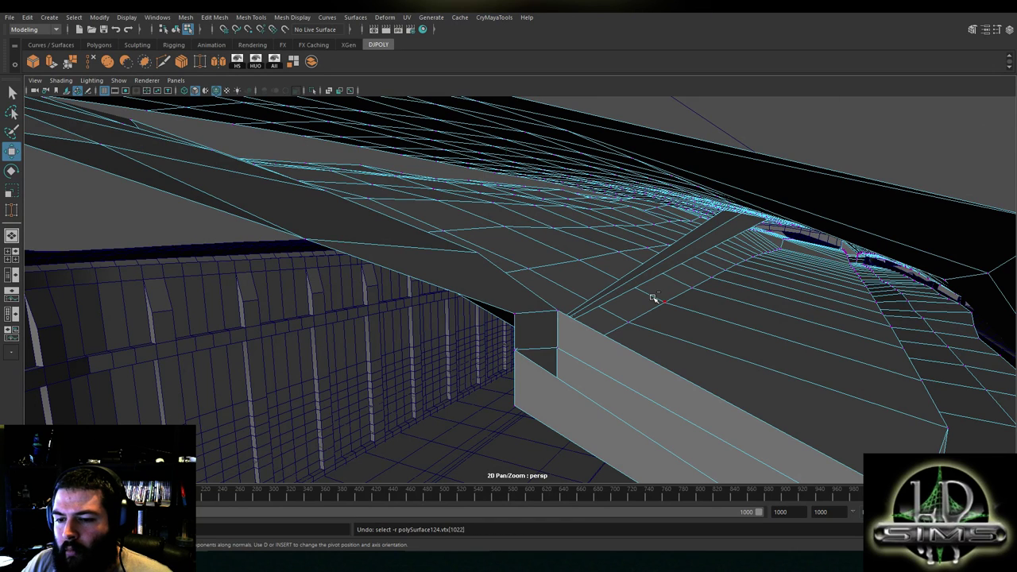
{"action": "key", "text": "ctrl+z"}
Weld the stray vertex of the extruded strip to the adjacent vent lip corner vertex
{"action": "left_click_drag", "start_coordinate": [572, 315], "coordinate": [727, 256], "text": "alt"}
{"action": "scroll", "coordinate": [728, 256], "scroll_direction": "up", "scroll_amount": 2}
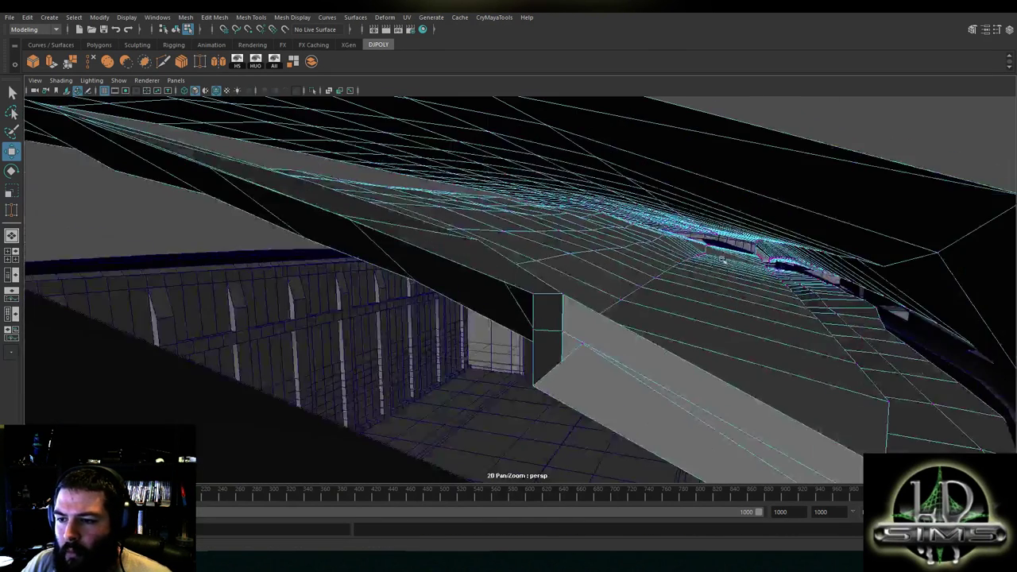
{"action": "right_click_drag", "start_coordinate": [618, 243], "coordinate": [580, 249]}
{"action": "scroll", "coordinate": [413, 202], "scroll_direction": "up", "scroll_amount": 2}
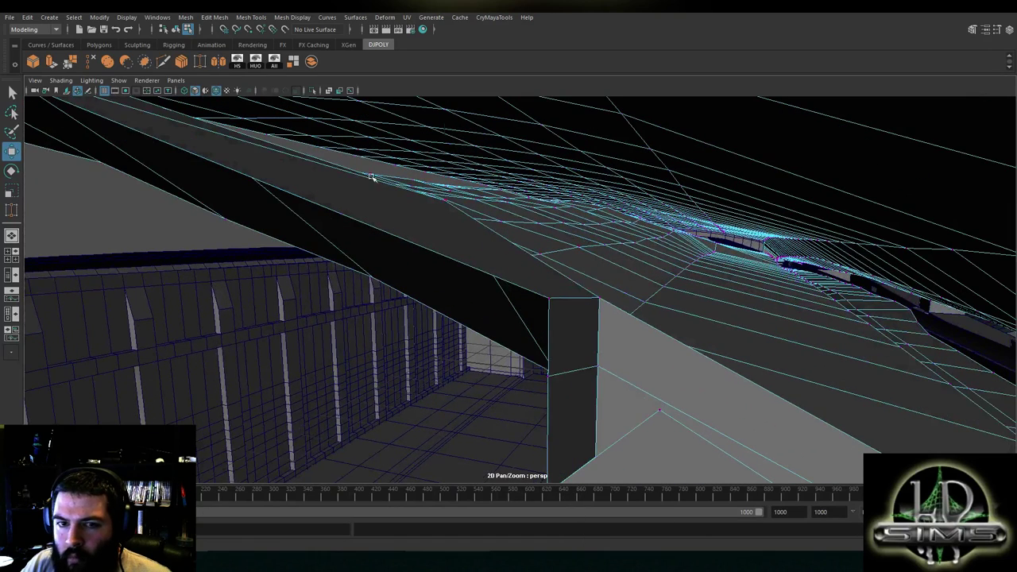
{"action": "key", "text": "y"}
{"action": "left_click_drag", "start_coordinate": [411, 182], "coordinate": [398, 169], "text": "alt"}
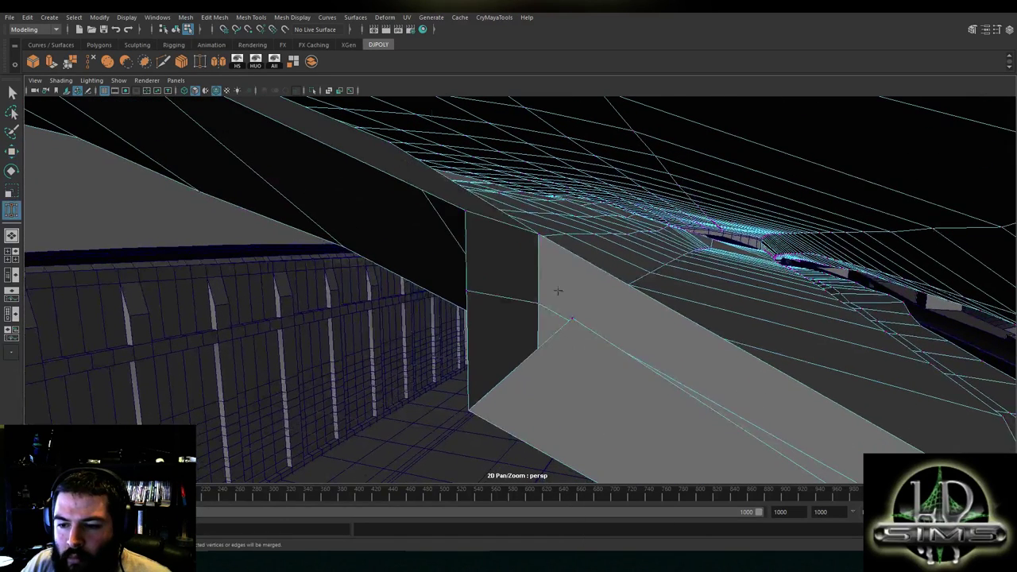
{"action": "left_click_drag", "start_coordinate": [467, 290], "coordinate": [566, 278]}
{"action": "key", "text": "w"}
Raise the column of panel vertices leading to the vent corner, and the neighbouring column beside it
{"action": "left_click_drag", "start_coordinate": [662, 291], "coordinate": [594, 249], "text": "alt"}
{"action": "left_click", "coordinate": [617, 185]}
{"action": "left_click_drag", "start_coordinate": [618, 185], "coordinate": [579, 193], "text": "alt"}
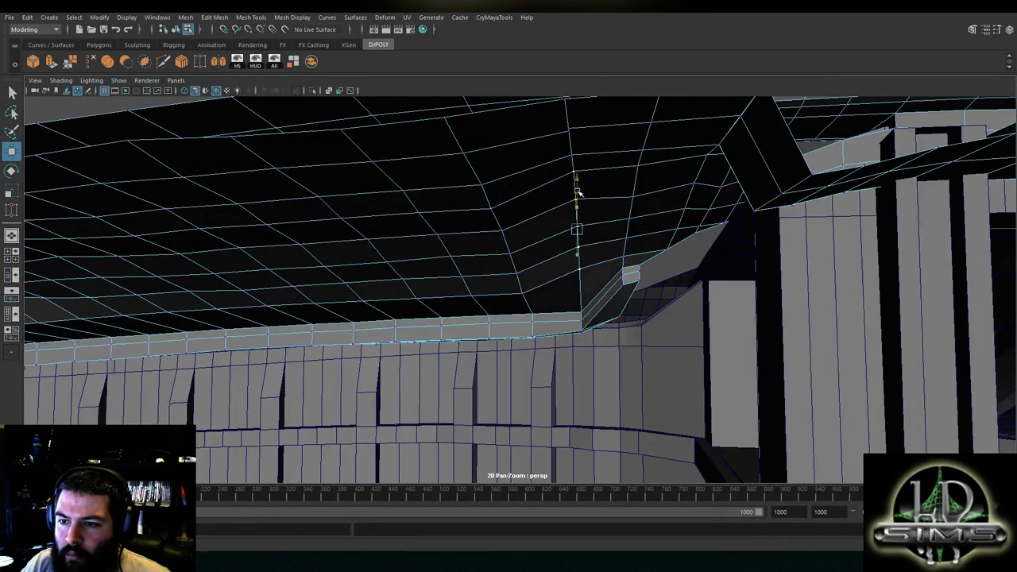
{"action": "left_click", "coordinate": [522, 290]}
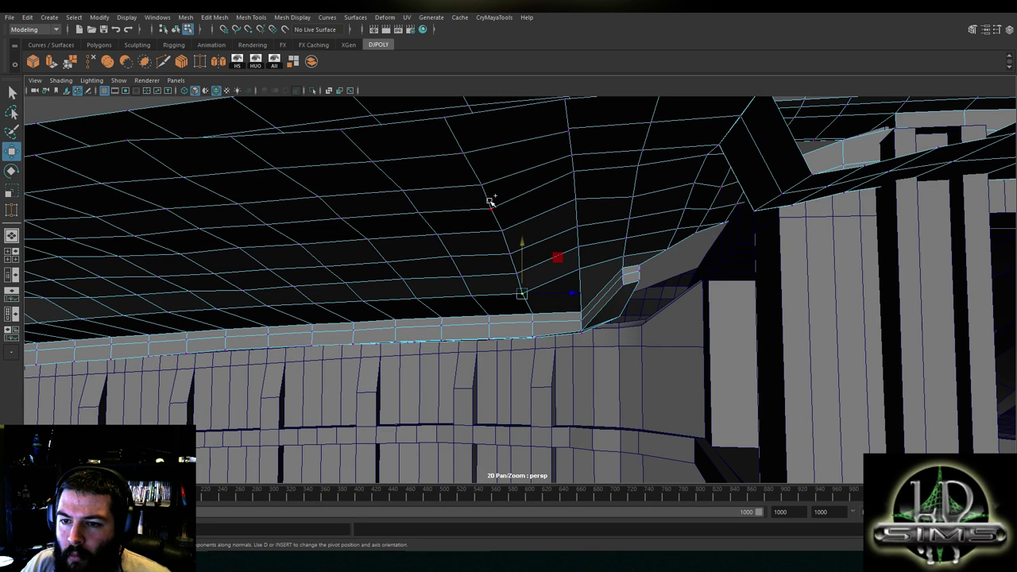
{"action": "left_click_drag", "start_coordinate": [509, 207], "coordinate": [512, 189]}
{"action": "left_click", "coordinate": [535, 280]}
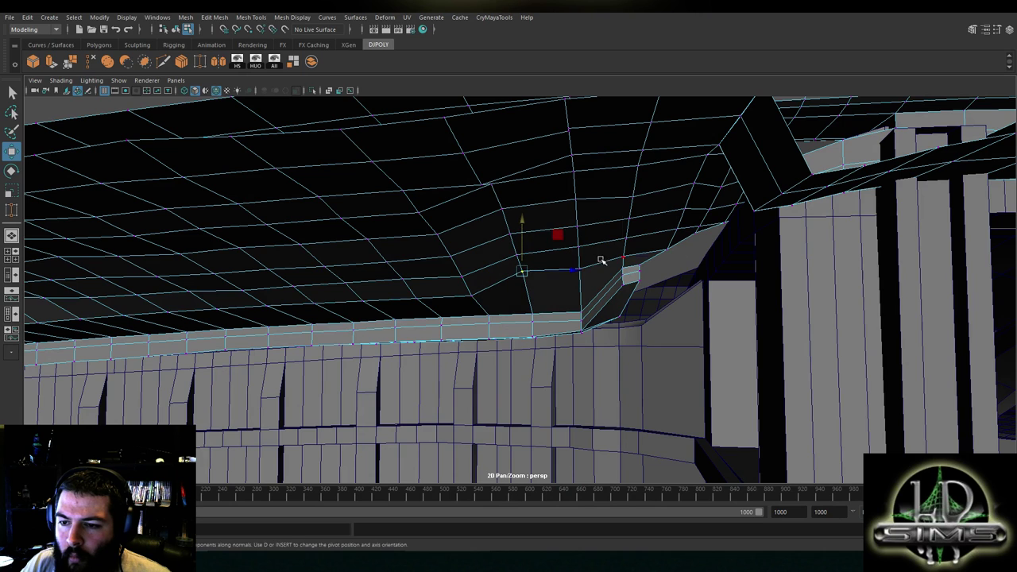
Raise the next two columns of vertices on the panel beside the vent corner, finishing with their upper vertices
{"action": "left_click", "coordinate": [589, 232]}
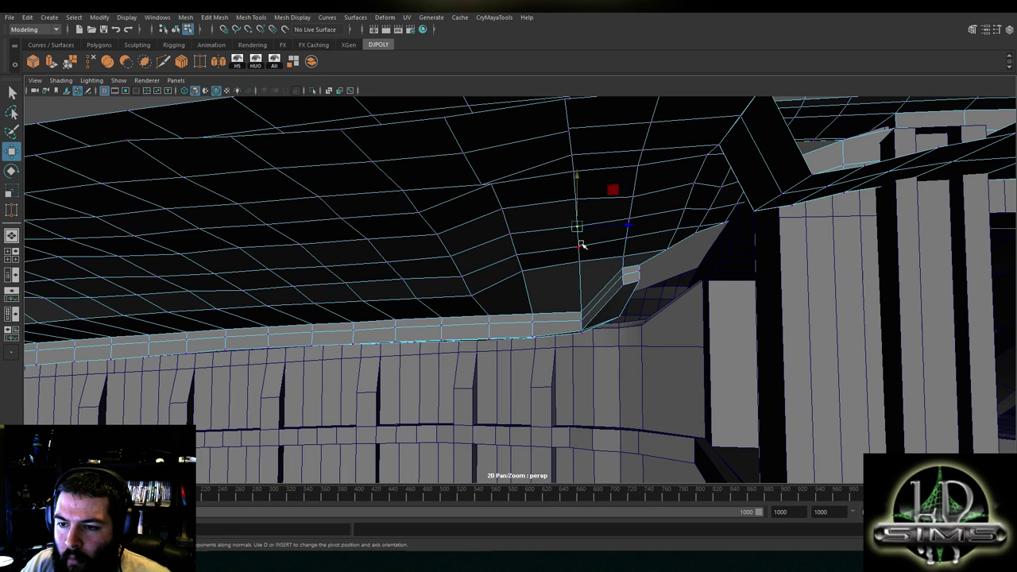
{"action": "left_click_drag", "start_coordinate": [585, 226], "coordinate": [557, 208], "text": "alt"}
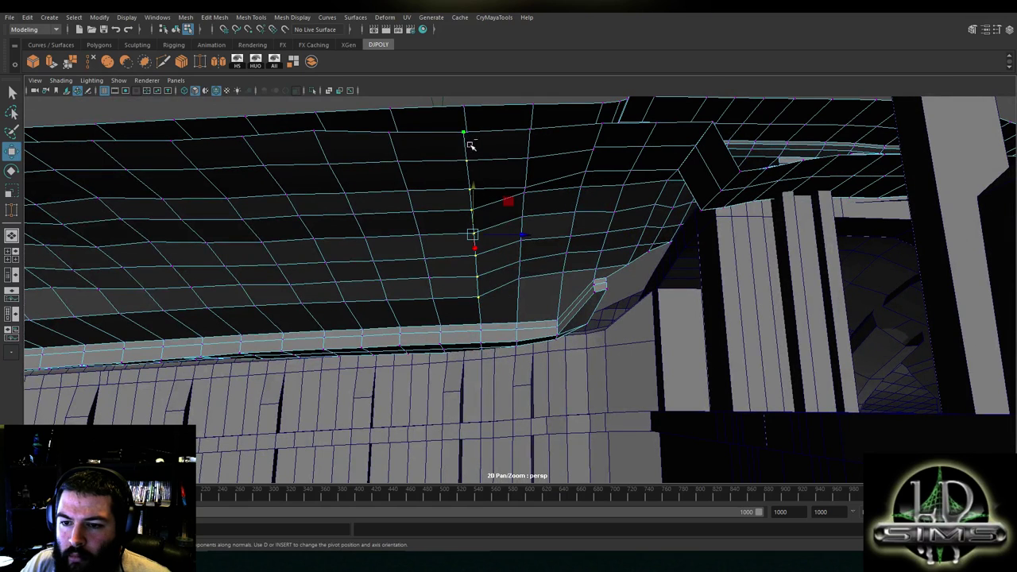
{"action": "left_click_drag", "start_coordinate": [473, 186], "coordinate": [527, 128]}
{"action": "left_click", "coordinate": [535, 184]}
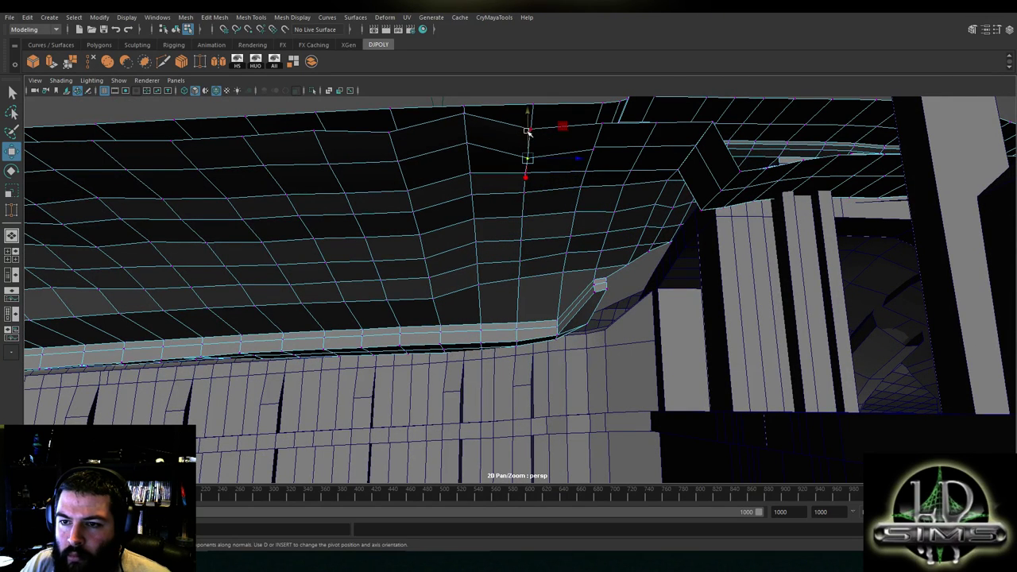
{"action": "left_click", "coordinate": [530, 129]}
{"action": "left_click_drag", "start_coordinate": [530, 116], "coordinate": [530, 111]}
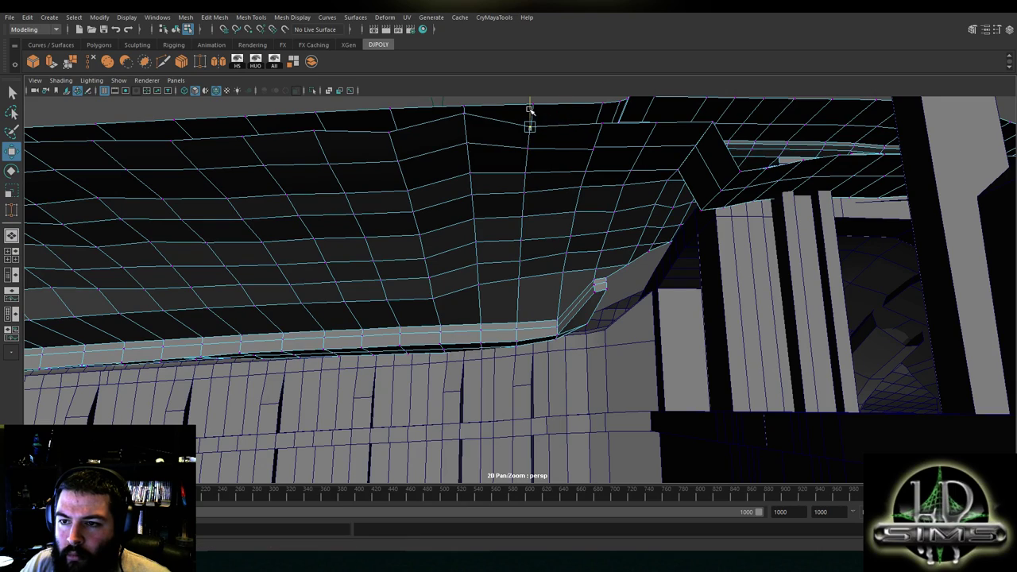
Slide the top vertex of the adjacent panel column along the X axis, near the body's upper edge
{"action": "scroll", "coordinate": [607, 157], "scroll_direction": "up", "scroll_amount": 2}
{"action": "left_click_drag", "start_coordinate": [606, 158], "coordinate": [614, 276], "text": "alt"}
{"action": "left_click", "coordinate": [200, 61]}
{"action": "scroll", "coordinate": [476, 181], "scroll_direction": "up", "scroll_amount": 3}
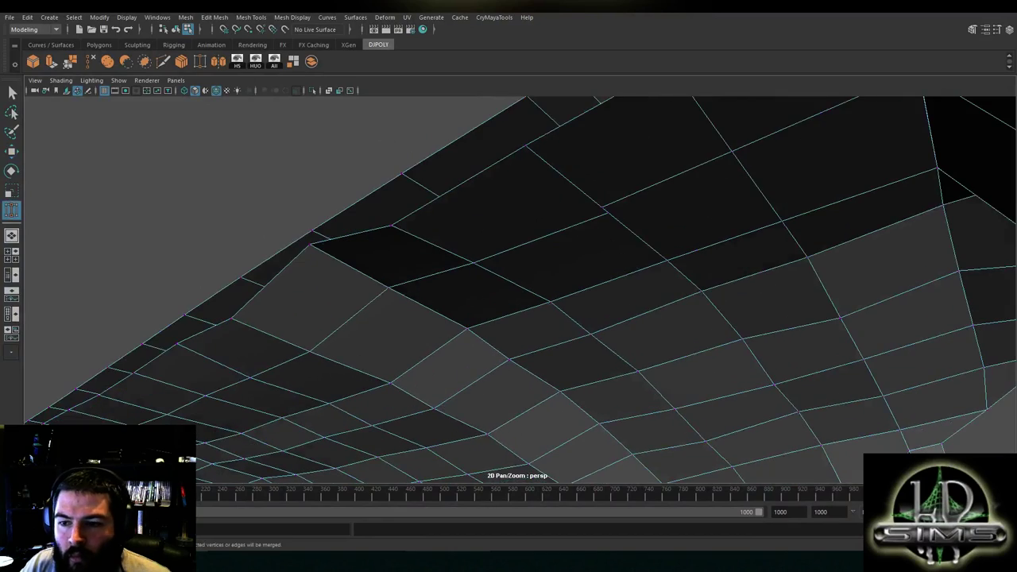
{"action": "left_click_drag", "start_coordinate": [606, 210], "coordinate": [517, 246], "text": "alt"}
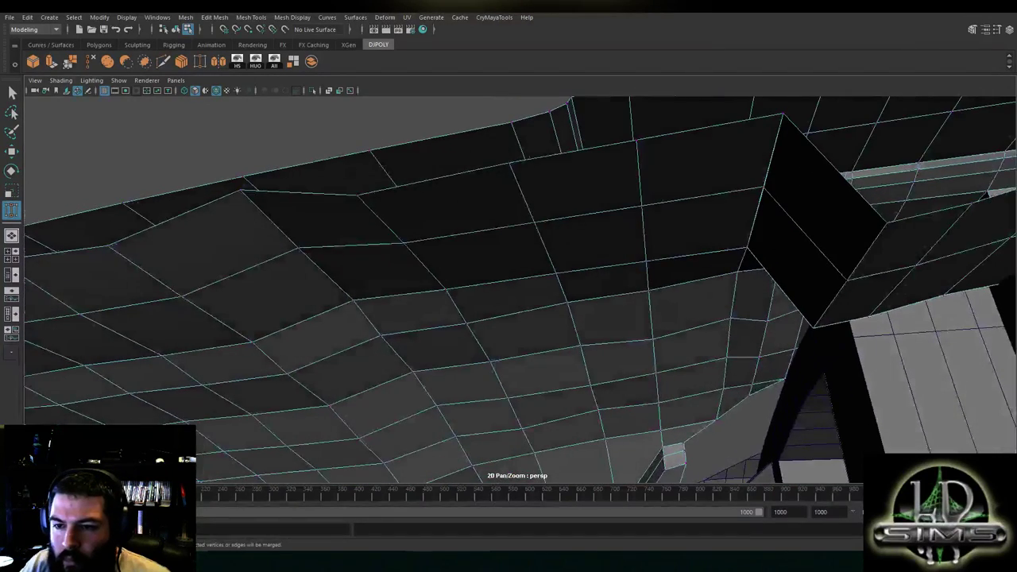
{"action": "left_click_drag", "start_coordinate": [518, 185], "coordinate": [524, 195]}
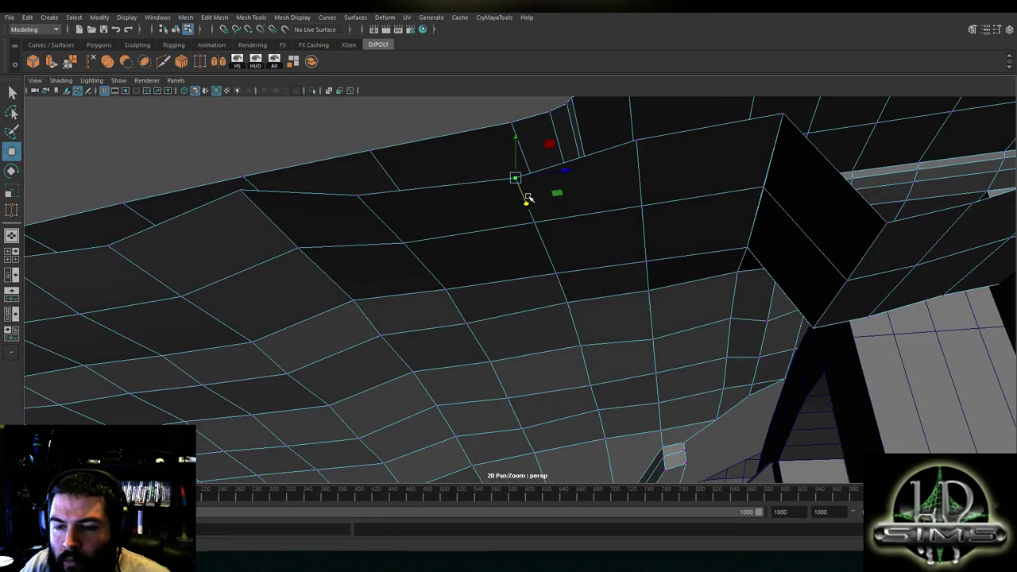
Select the vertices along the panel's lower edge from the vent end forward and shift them sideways along the X axis
{"action": "left_click_drag", "start_coordinate": [537, 188], "coordinate": [609, 234], "text": "alt"}
{"action": "middle_click_drag", "start_coordinate": [609, 234], "coordinate": [488, 182], "text": "alt"}
{"action": "left_click_drag", "start_coordinate": [488, 182], "coordinate": [378, 254], "text": "alt"}
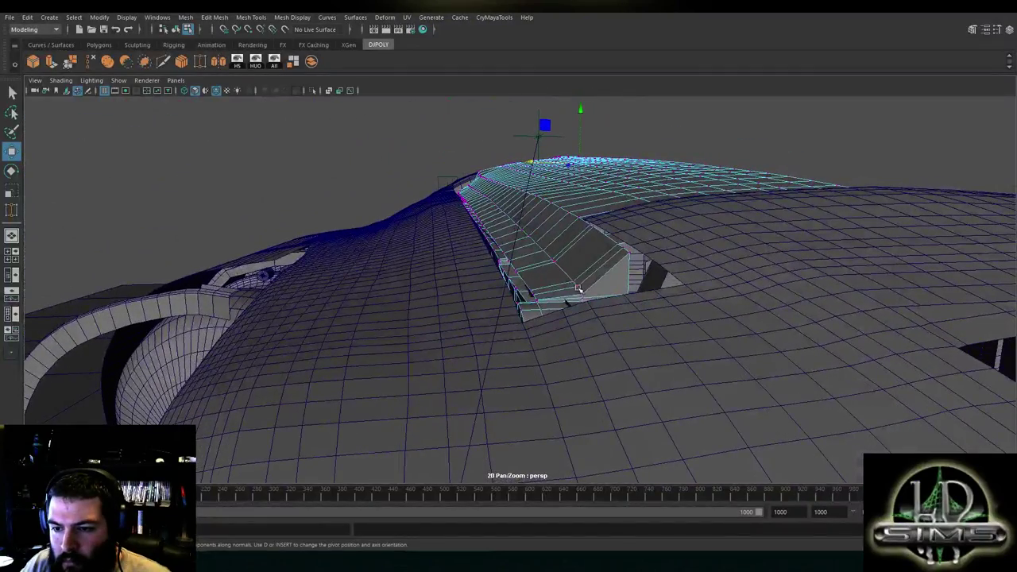
{"action": "left_click_drag", "start_coordinate": [583, 292], "coordinate": [354, 209], "text": "alt"}
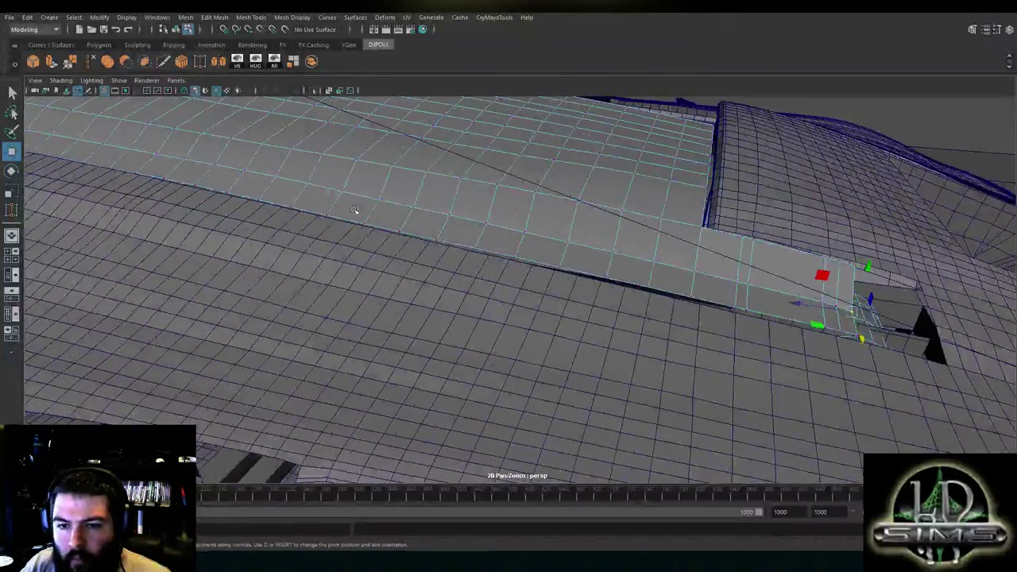
{"action": "left_click_drag", "start_coordinate": [539, 226], "coordinate": [656, 218], "text": "alt"}
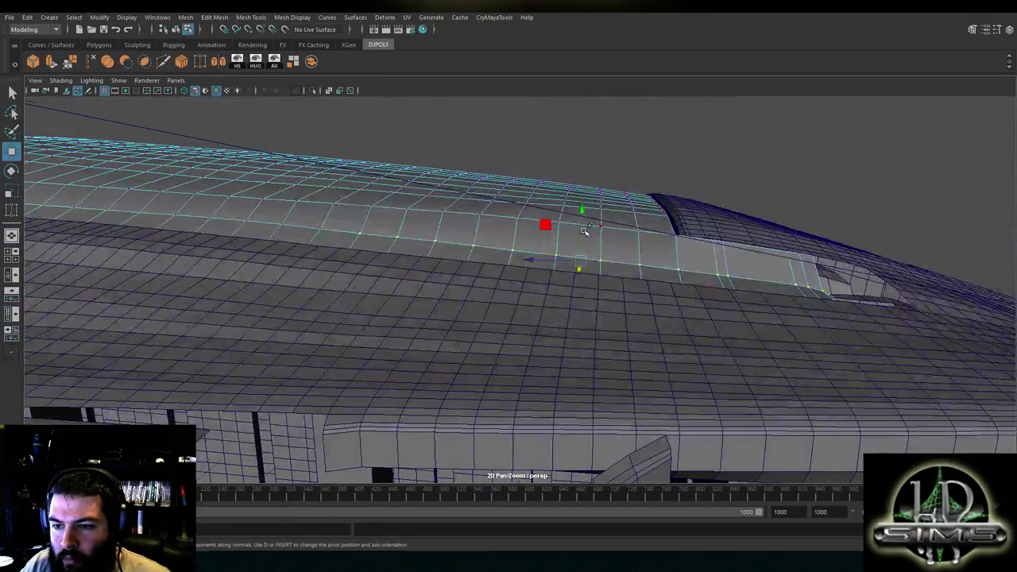
{"action": "left_click_drag", "start_coordinate": [584, 217], "coordinate": [651, 263], "text": "alt"}
{"action": "left_click_drag", "start_coordinate": [593, 250], "coordinate": [685, 282], "text": "alt"}
{"action": "left_click_drag", "start_coordinate": [608, 248], "coordinate": [485, 274], "text": "alt"}
{"action": "right_click_drag", "start_coordinate": [485, 274], "coordinate": [262, 238], "text": "alt"}
{"action": "middle_click_drag", "start_coordinate": [263, 238], "coordinate": [442, 233], "text": "alt"}
{"action": "left_click_drag", "start_coordinate": [443, 234], "coordinate": [507, 344], "text": "alt"}
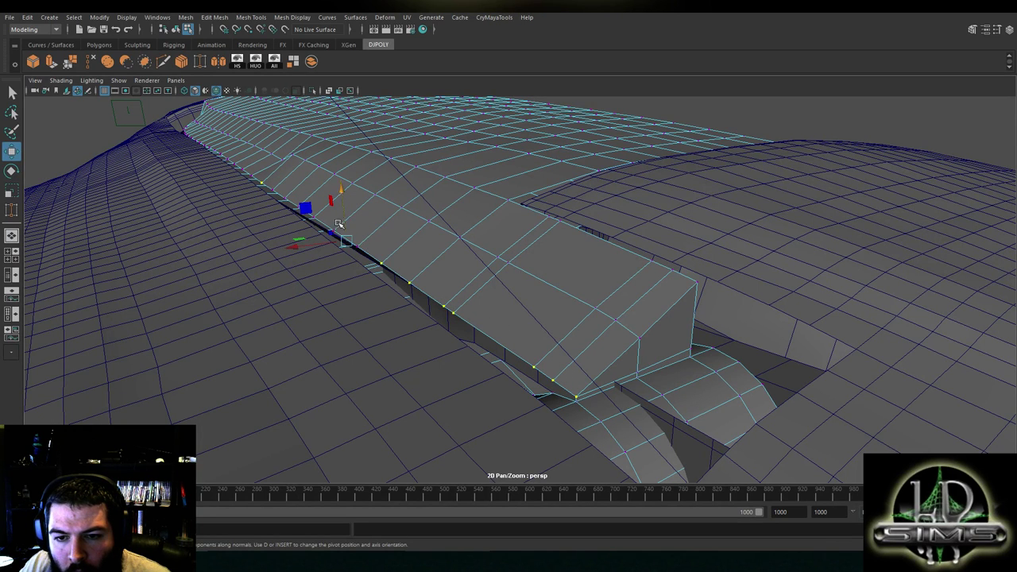
Extend the lower-edge vertex selection further along the panel and raise the row slightly in the side view
{"action": "left_click_drag", "start_coordinate": [312, 209], "coordinate": [388, 216], "text": "alt"}
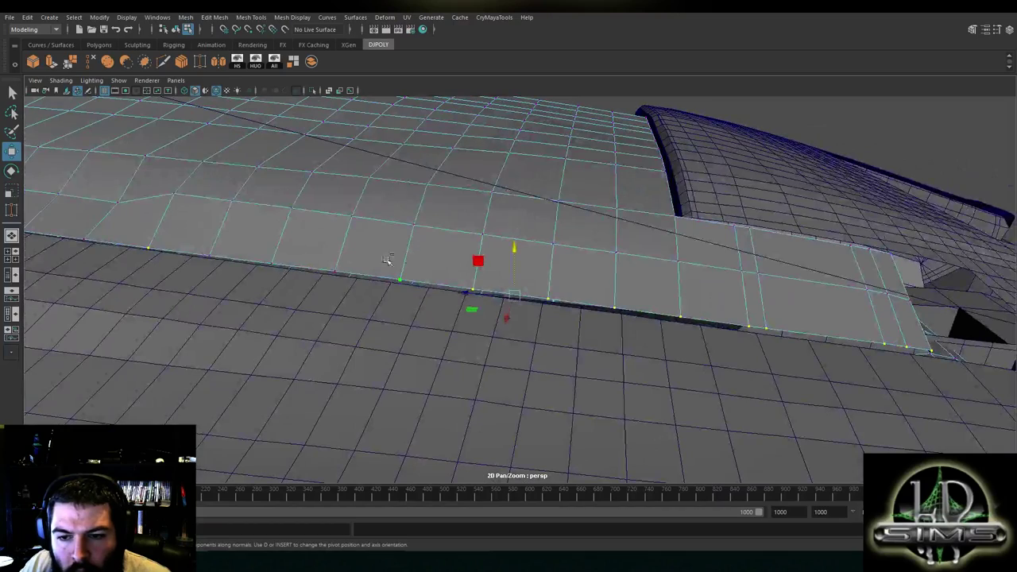
{"action": "scroll", "coordinate": [309, 248], "scroll_direction": "down", "scroll_amount": 3}
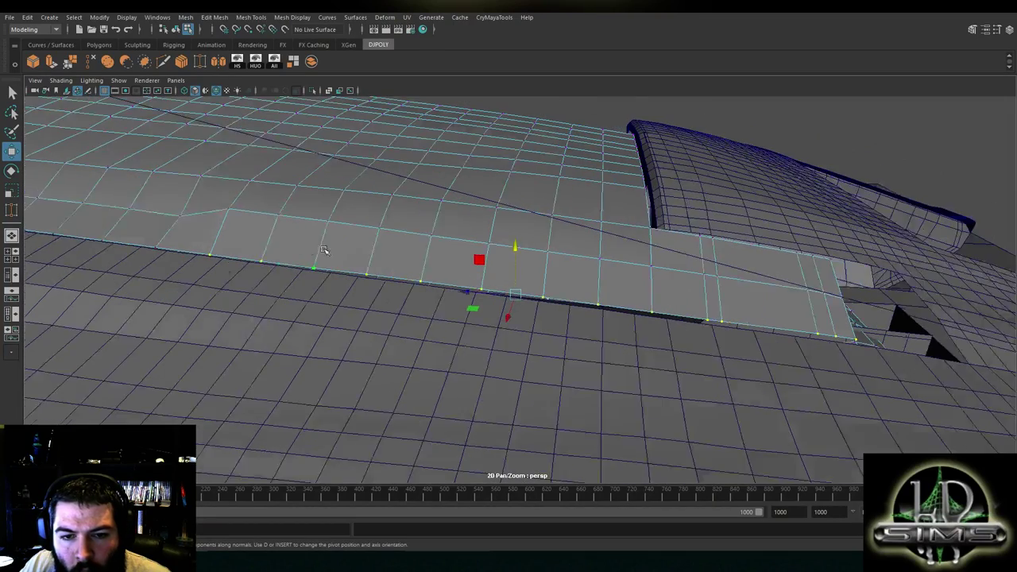
{"action": "left_click_drag", "start_coordinate": [591, 266], "coordinate": [511, 228], "text": "alt"}
{"action": "key", "text": "space"}
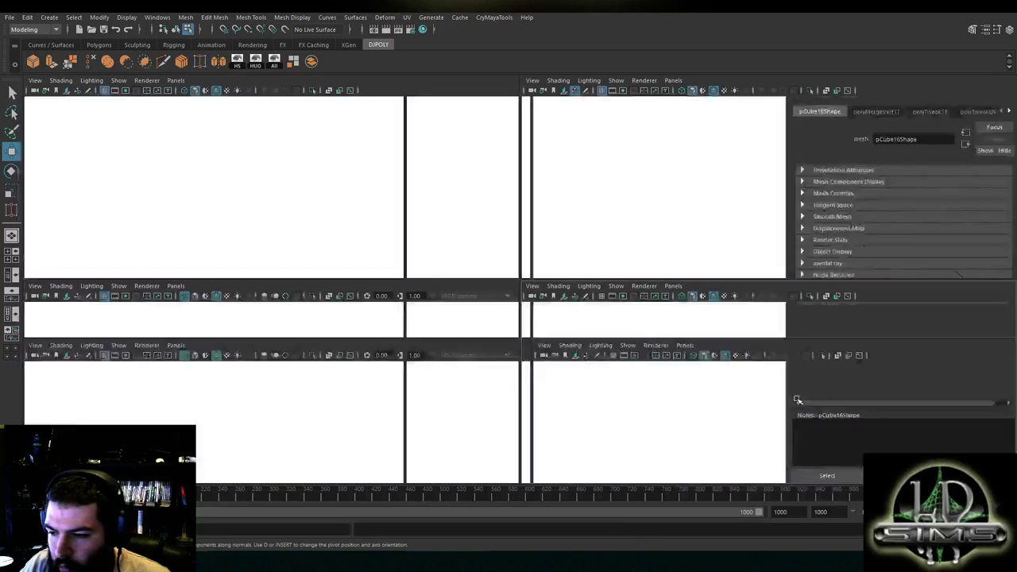
{"action": "key", "text": "space"}
{"action": "middle_click_drag", "start_coordinate": [647, 385], "coordinate": [239, 338], "text": "alt"}
{"action": "middle_click_drag", "start_coordinate": [729, 336], "coordinate": [406, 331], "text": "alt"}
{"action": "left_click_drag", "start_coordinate": [400, 317], "coordinate": [401, 308]}
{"action": "middle_click_drag", "start_coordinate": [141, 293], "coordinate": [490, 320], "text": "alt"}
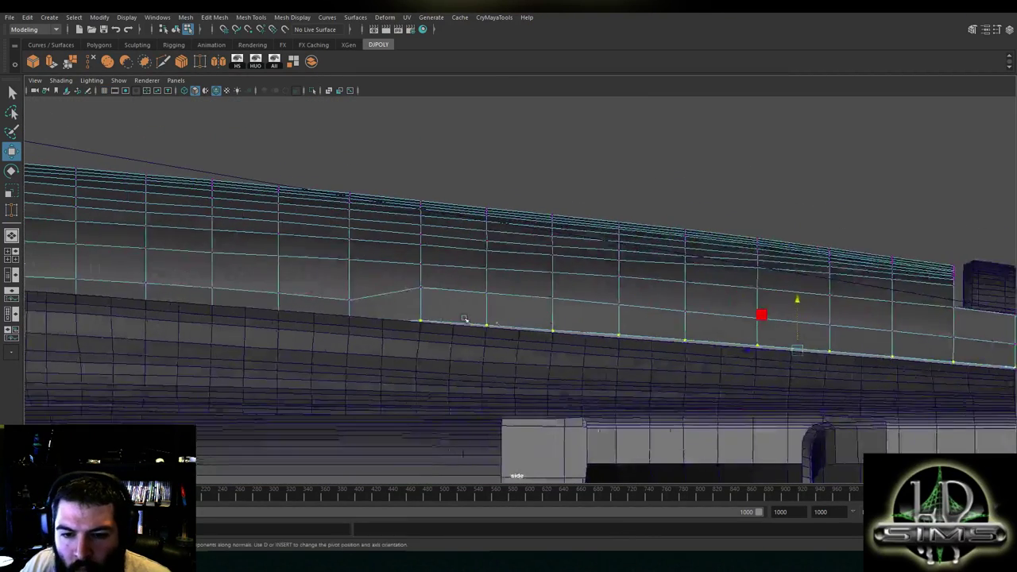
{"action": "middle_click_drag", "start_coordinate": [701, 301], "coordinate": [380, 286], "text": "alt"}
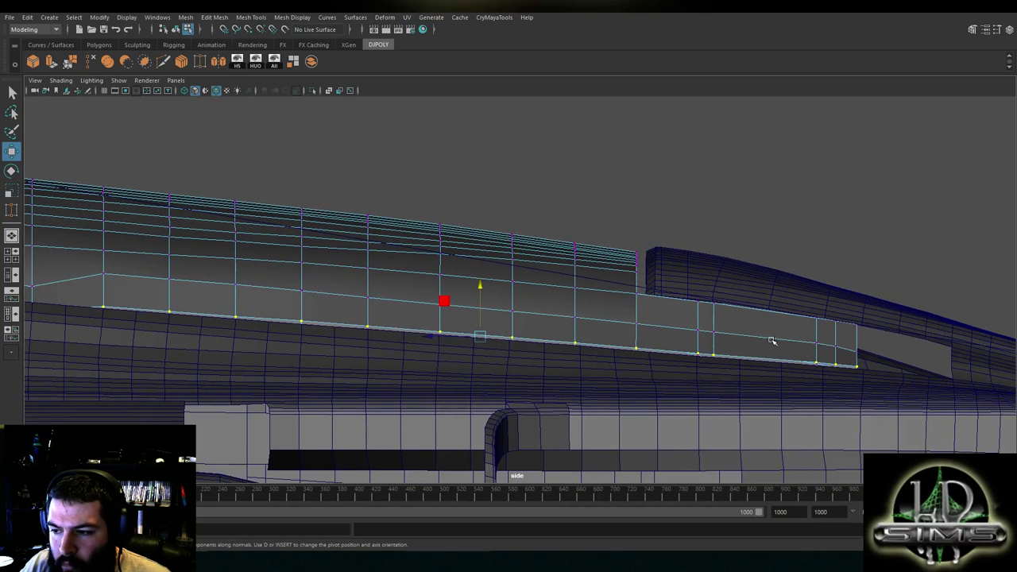
Adjust the heights of the upper vertices at the far end of the narrow panel strip to form an even line
{"action": "scroll", "coordinate": [852, 352], "scroll_direction": "up", "scroll_amount": 1}
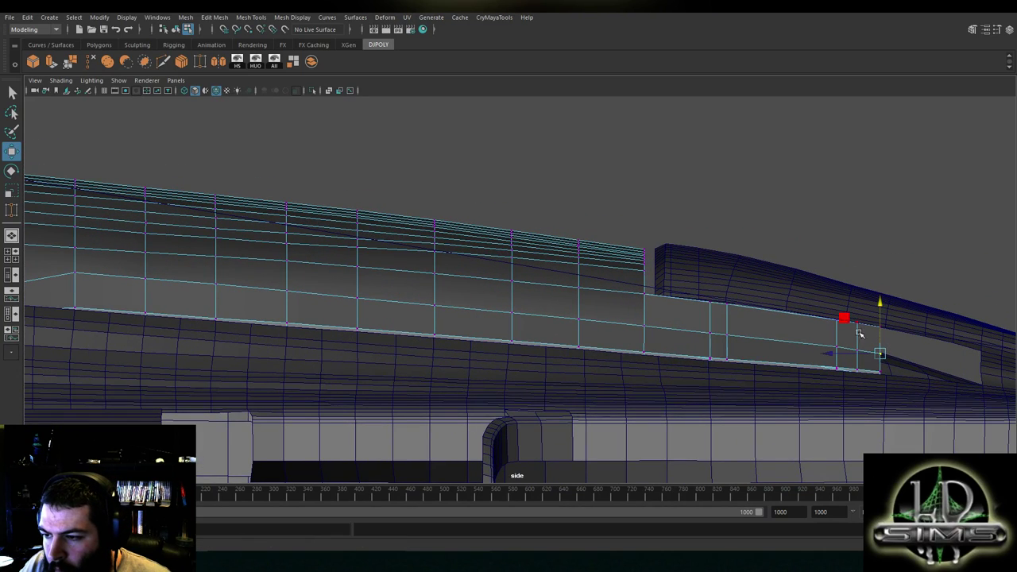
{"action": "left_click_drag", "start_coordinate": [876, 338], "coordinate": [881, 314]}
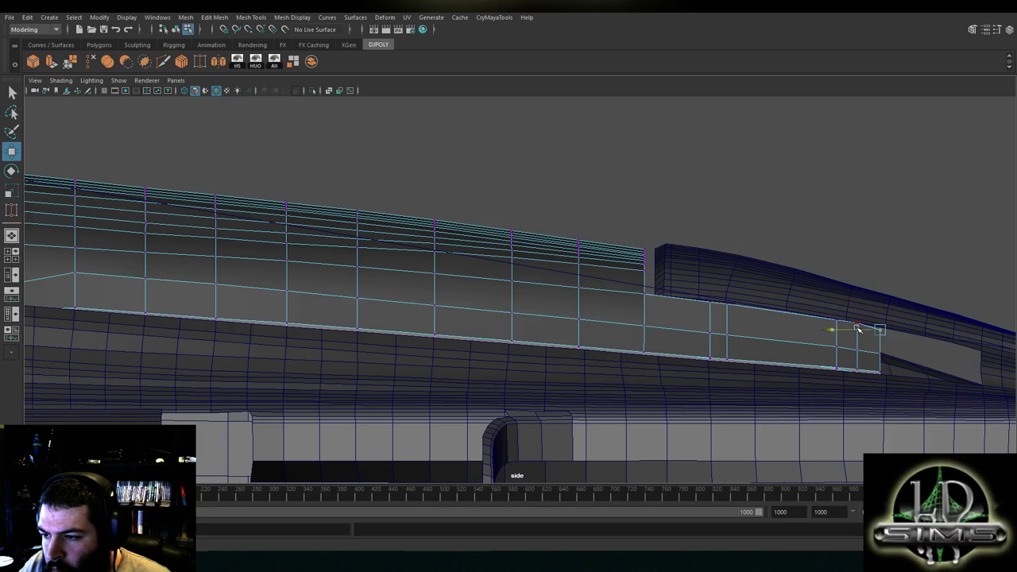
{"action": "left_click", "coordinate": [830, 322]}
{"action": "left_click", "coordinate": [875, 335]}
{"action": "left_click", "coordinate": [860, 330]}
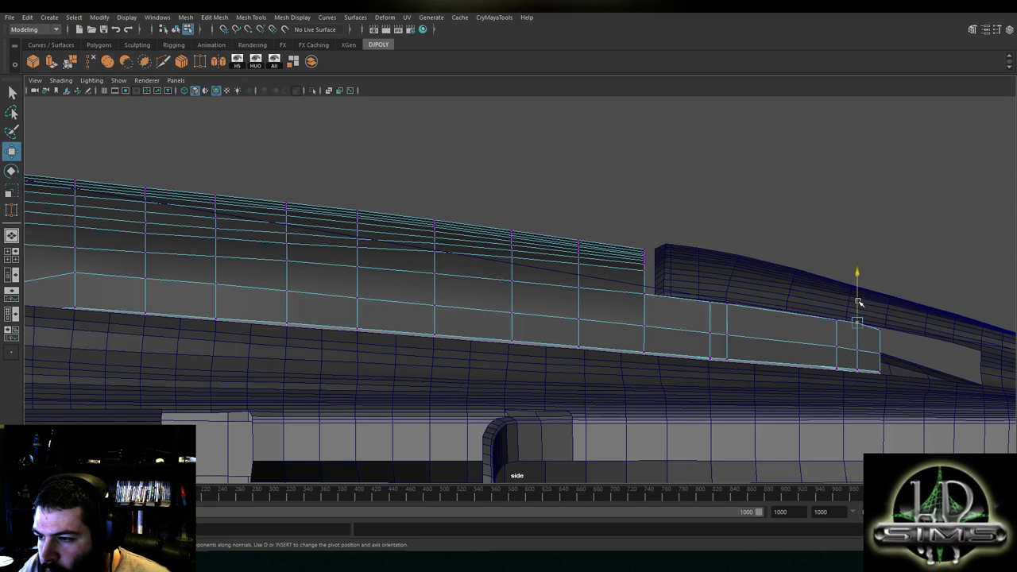
{"action": "left_click", "coordinate": [837, 316]}
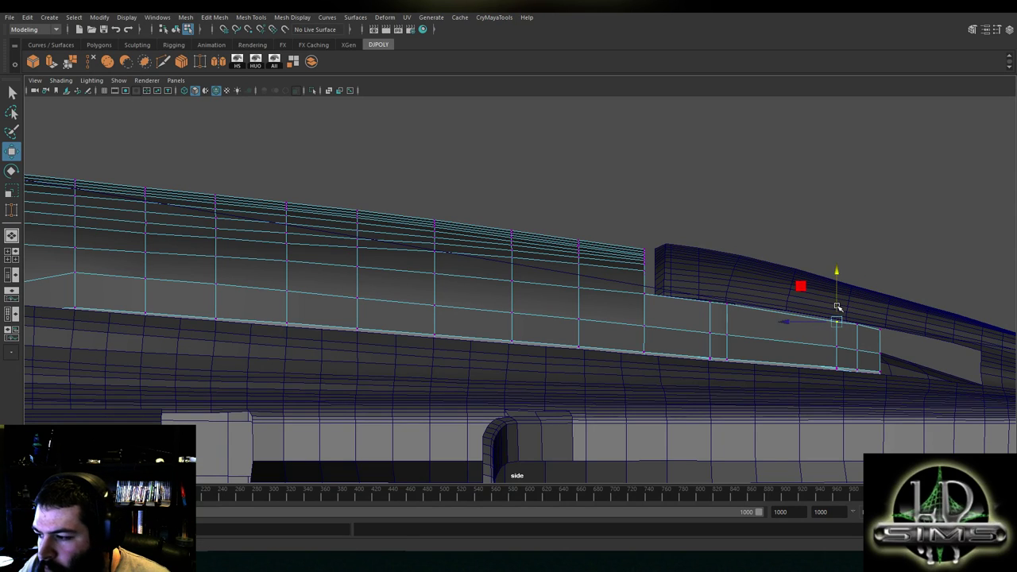
Select the second row of vertices from the kink towards the opposite vent and raise it in the side view
{"action": "key", "text": "space"}
{"action": "key", "text": "space"}
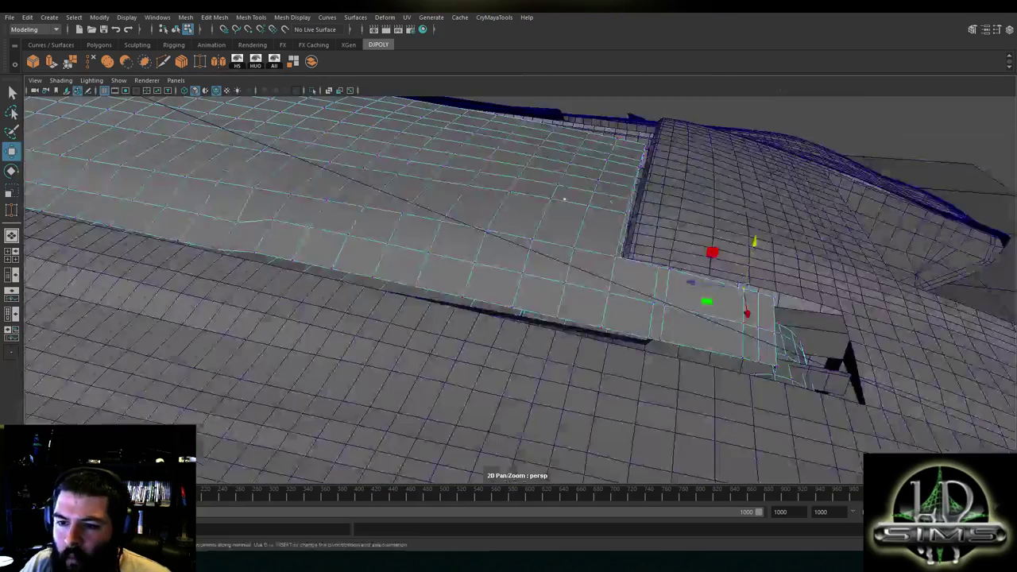
{"action": "left_click_drag", "start_coordinate": [549, 266], "coordinate": [629, 269], "text": "alt"}
{"action": "middle_click_drag", "start_coordinate": [629, 268], "coordinate": [708, 268], "text": "alt"}
{"action": "left_click", "coordinate": [730, 290]}
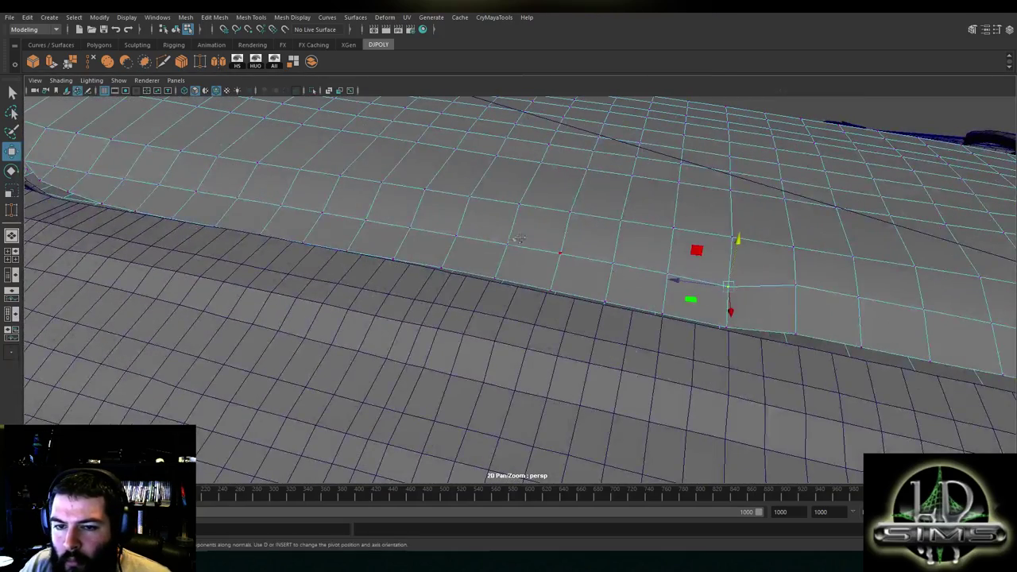
{"action": "middle_click_drag", "start_coordinate": [176, 200], "coordinate": [427, 232], "text": "alt"}
{"action": "double_click", "coordinate": [267, 196], "text": "shift"}
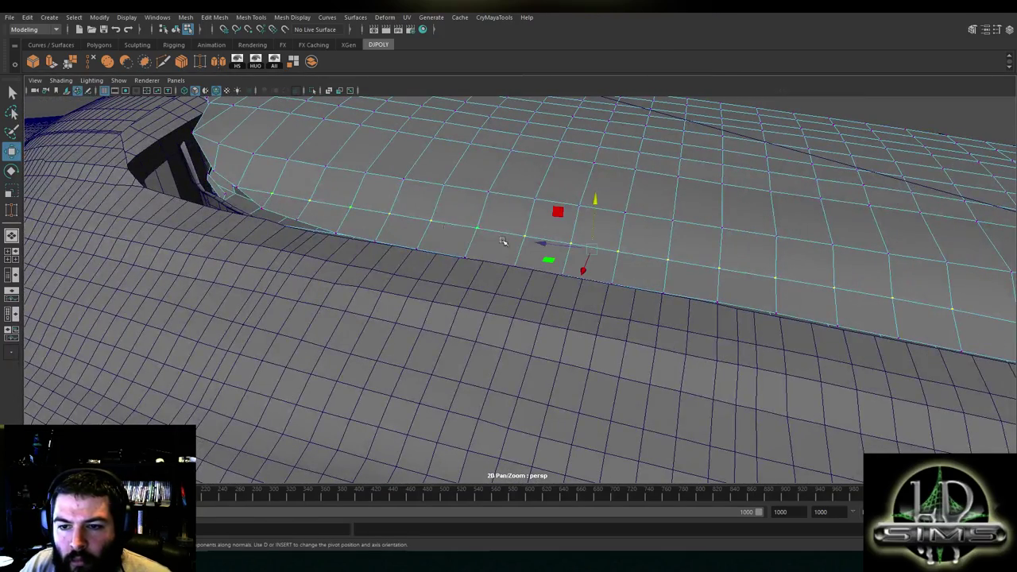
{"action": "key", "text": "space"}
{"action": "scroll", "coordinate": [722, 404], "scroll_direction": "down", "scroll_amount": 3}
{"action": "key", "text": "space"}
{"action": "key", "text": "f"}
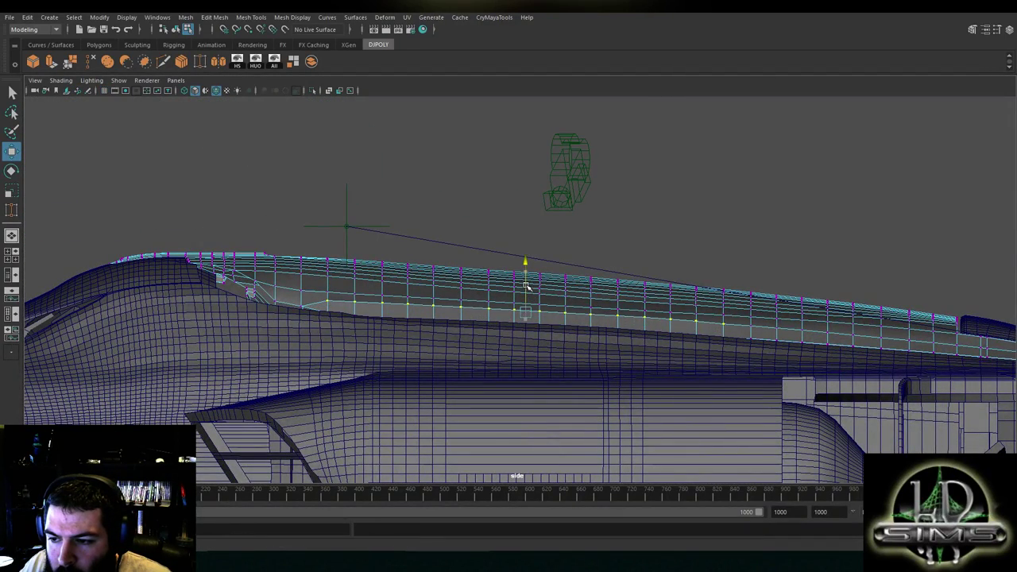
Raise the individual vertices at the vent end of the panel's second row in the side view
{"action": "middle_click_drag", "start_coordinate": [409, 312], "coordinate": [636, 354], "text": "alt"}
{"action": "scroll", "coordinate": [628, 355], "scroll_direction": "up", "scroll_amount": 3}
{"action": "left_click", "coordinate": [533, 358]}
{"action": "left_click_drag", "start_coordinate": [530, 342], "coordinate": [529, 338]}
{"action": "scroll", "coordinate": [510, 367], "scroll_direction": "up", "scroll_amount": 2}
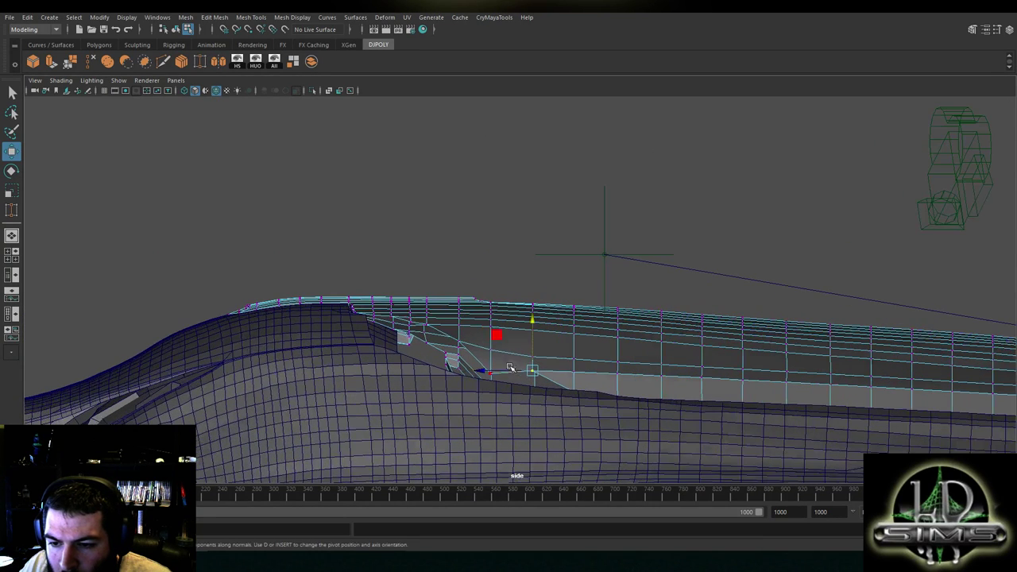
{"action": "left_click", "coordinate": [492, 370]}
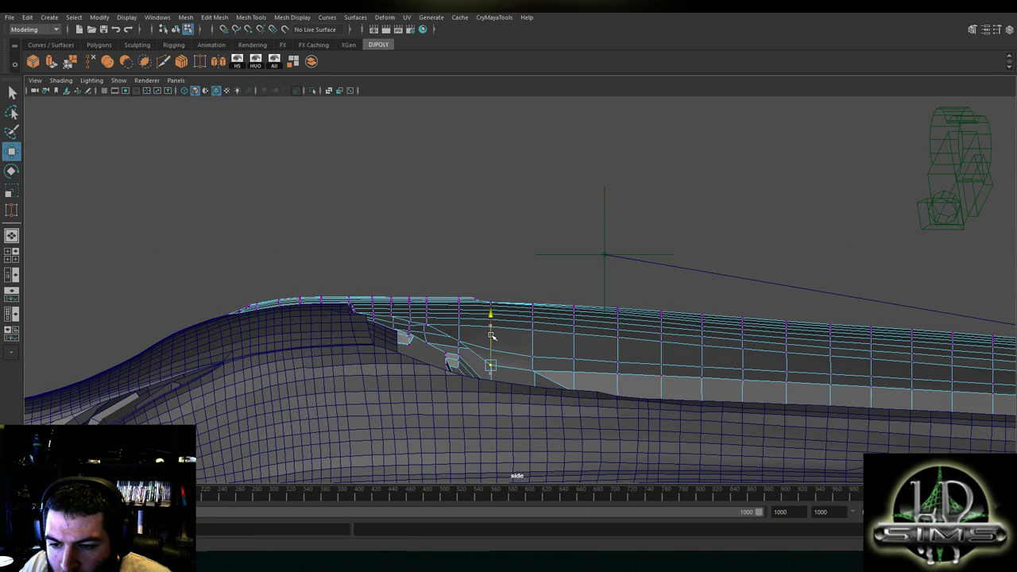
{"action": "left_click_drag", "start_coordinate": [492, 337], "coordinate": [492, 321]}
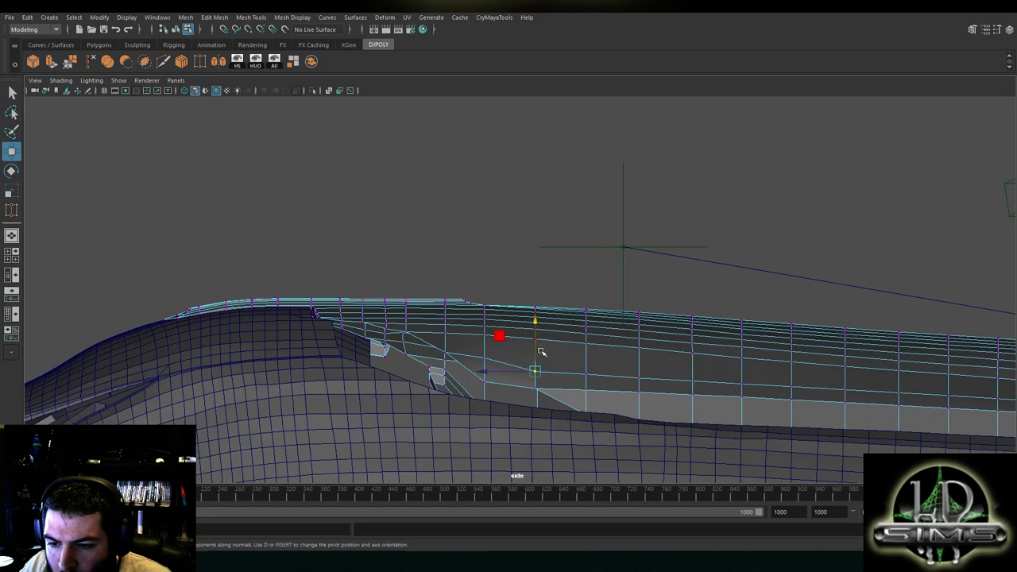
Check the vent end in the perspective and front views, and raise the next row's vertices above it in the side view
{"action": "key", "text": "space"}
{"action": "key", "text": "space"}
{"action": "left_click_drag", "start_coordinate": [540, 209], "coordinate": [665, 200], "text": "alt"}
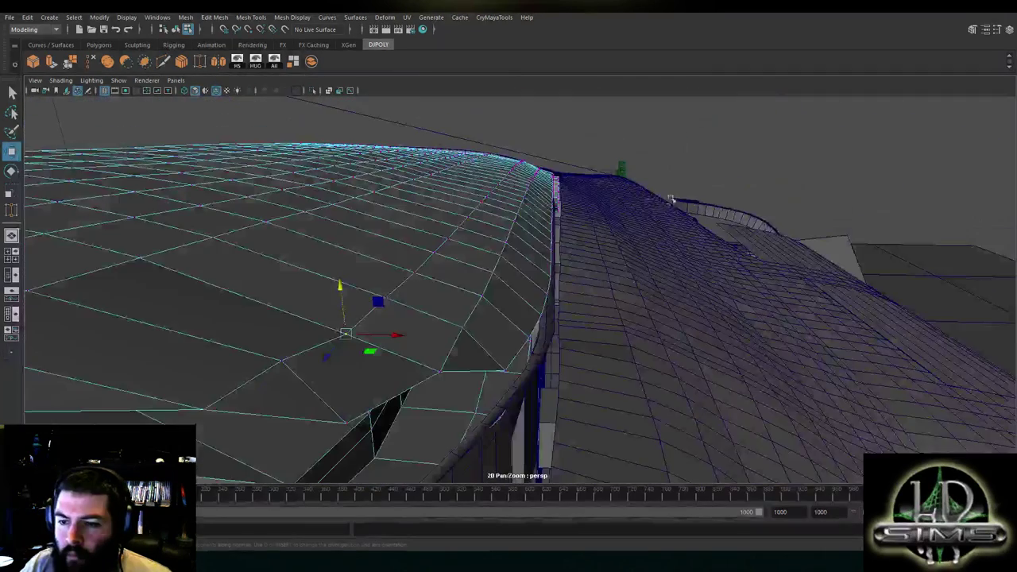
{"action": "right_click_drag", "start_coordinate": [665, 199], "coordinate": [577, 236], "text": "alt"}
{"action": "left_click_drag", "start_coordinate": [577, 236], "coordinate": [585, 231], "text": "alt"}
{"action": "key", "text": "space"}
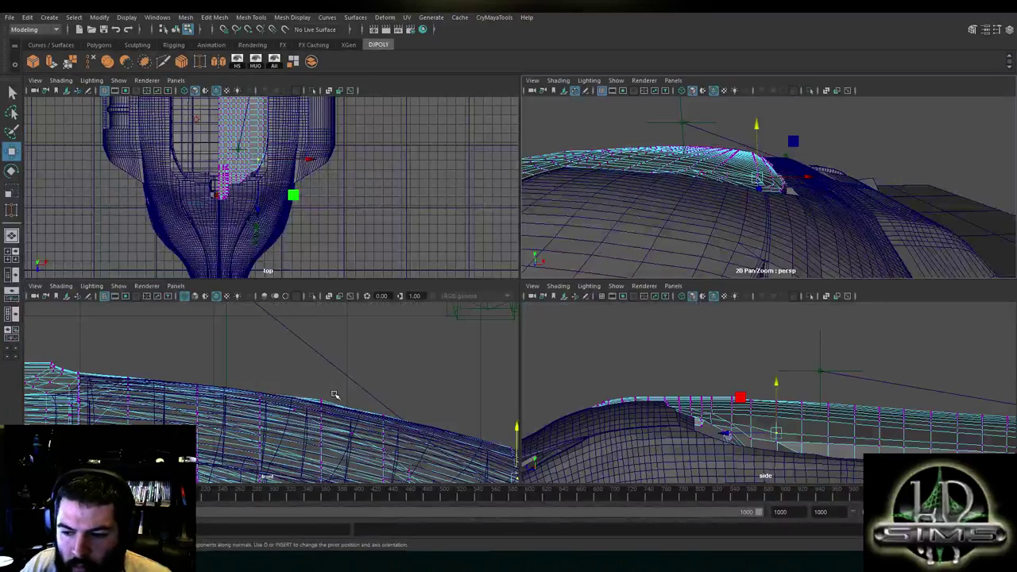
{"action": "middle_click_drag", "start_coordinate": [421, 430], "coordinate": [259, 368], "text": "alt"}
{"action": "middle_click_drag", "start_coordinate": [316, 386], "coordinate": [284, 367], "text": "alt"}
{"action": "middle_click_drag", "start_coordinate": [360, 420], "coordinate": [384, 367], "text": "alt"}
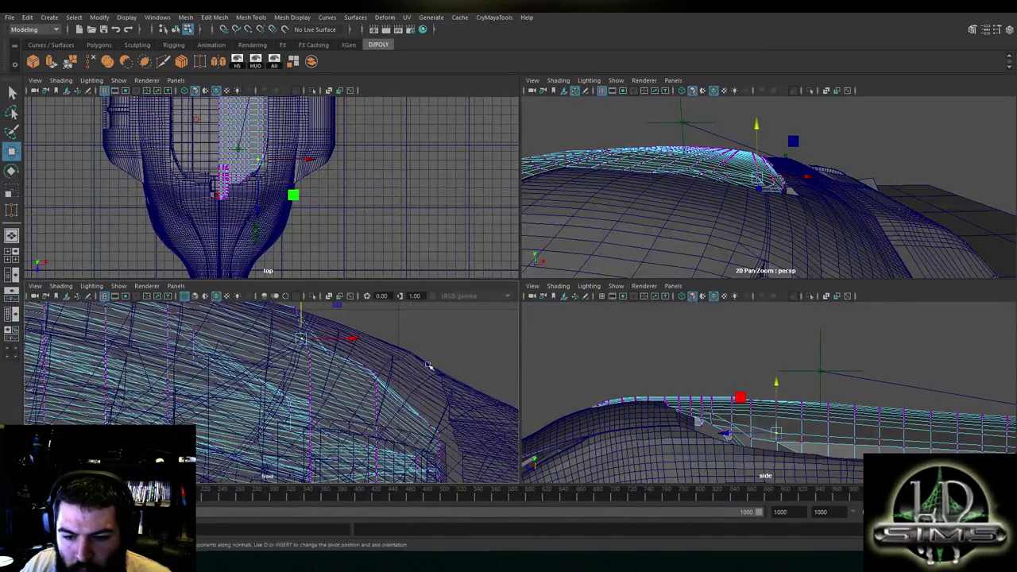
{"action": "key", "text": "space"}
{"action": "left_click_drag", "start_coordinate": [538, 354], "coordinate": [481, 336]}
{"action": "left_click", "coordinate": [482, 354]}
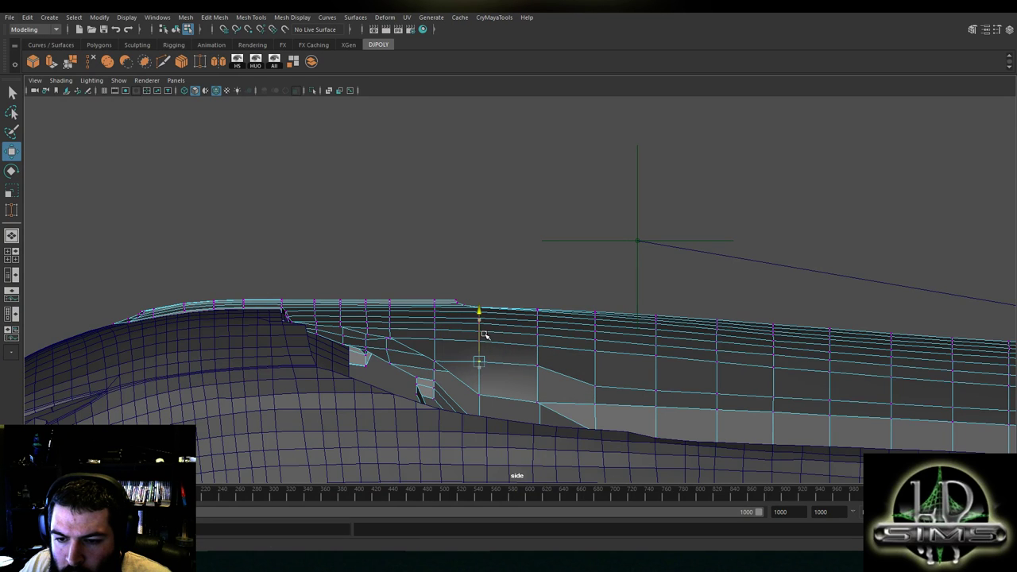
Raise the next vertex of that row, where it meets the diagonal edge above the vent corner, in the side view
{"action": "key", "text": "space"}
{"action": "key", "text": "space"}
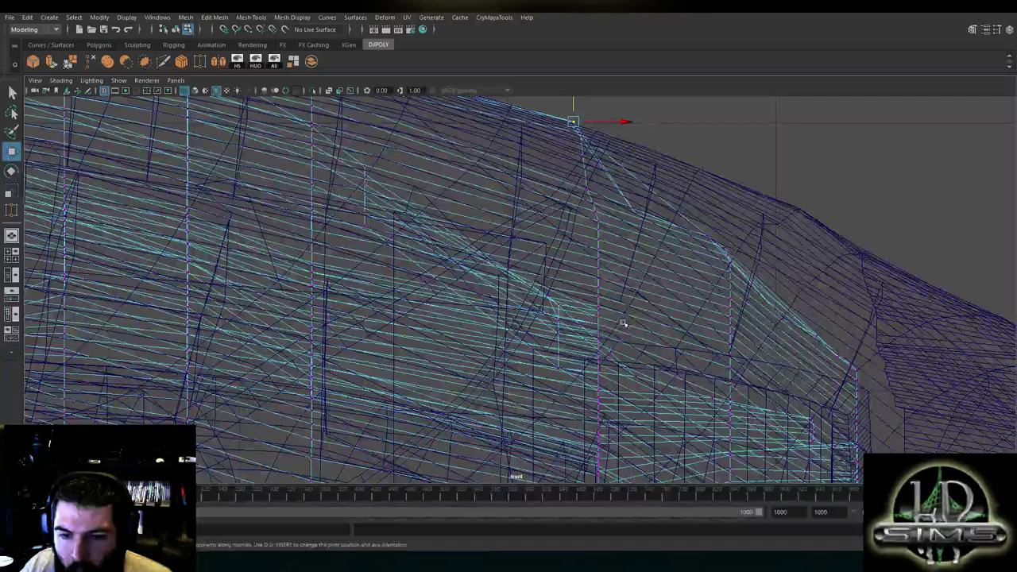
{"action": "key", "text": "space"}
{"action": "scroll", "coordinate": [750, 414], "scroll_direction": "up", "scroll_amount": 2}
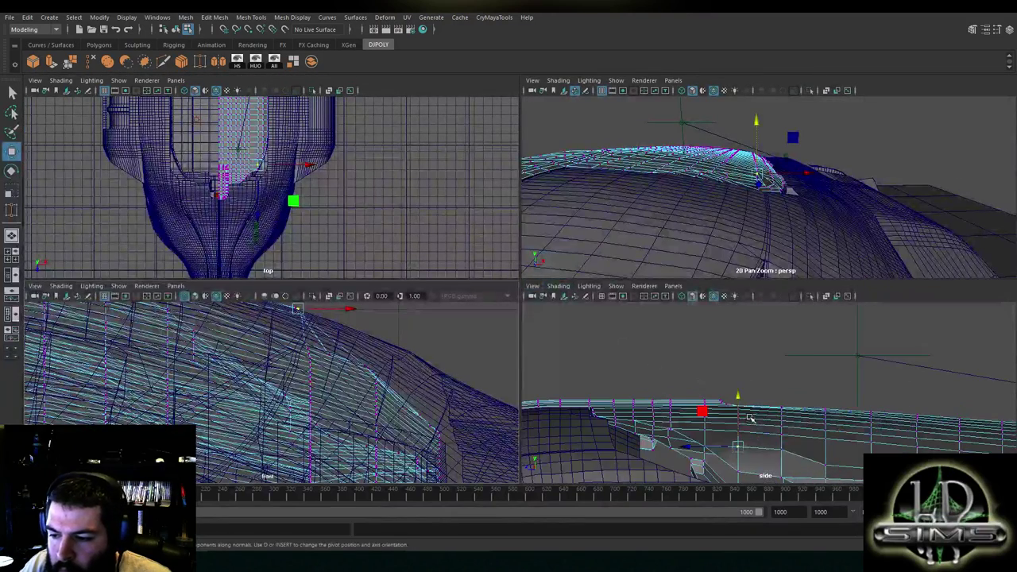
{"action": "key", "text": "space"}
{"action": "middle_click_drag", "start_coordinate": [379, 338], "coordinate": [514, 309], "text": "alt"}
{"action": "scroll", "coordinate": [526, 342], "scroll_direction": "up", "scroll_amount": 1}
{"action": "left_click", "coordinate": [539, 377]}
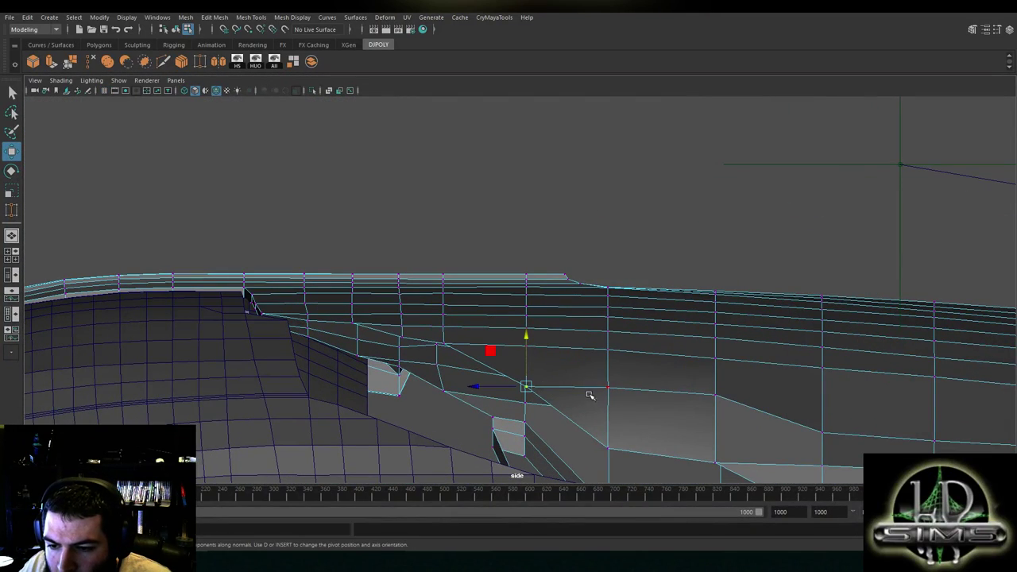
{"action": "left_click_drag", "start_coordinate": [524, 358], "coordinate": [530, 356]}
Fine-tune the position of the vertex above the vent corner in the front view and return to the side view
{"action": "key", "text": "space"}
{"action": "middle_click_drag", "start_coordinate": [398, 448], "coordinate": [407, 453], "text": "alt"}
{"action": "left_click_drag", "start_coordinate": [341, 374], "coordinate": [343, 380]}
{"action": "key", "text": "space"}
{"action": "key", "text": "space"}
{"action": "key", "text": "space"}
{"action": "scroll", "coordinate": [688, 354], "scroll_direction": "up", "scroll_amount": 1}
{"action": "middle_click_drag", "start_coordinate": [564, 396], "coordinate": [480, 318], "text": "alt"}
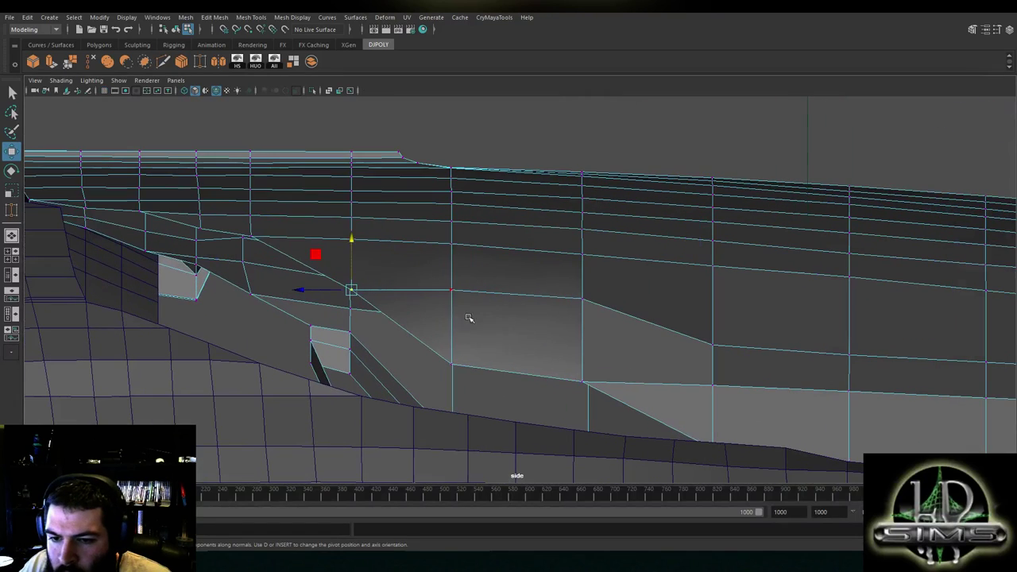
Lower the row's next two vertices past the diagonal edge slightly and raise the vertex following them in the side view
{"action": "left_click", "coordinate": [452, 289]}
{"action": "left_click_drag", "start_coordinate": [451, 267], "coordinate": [454, 273]}
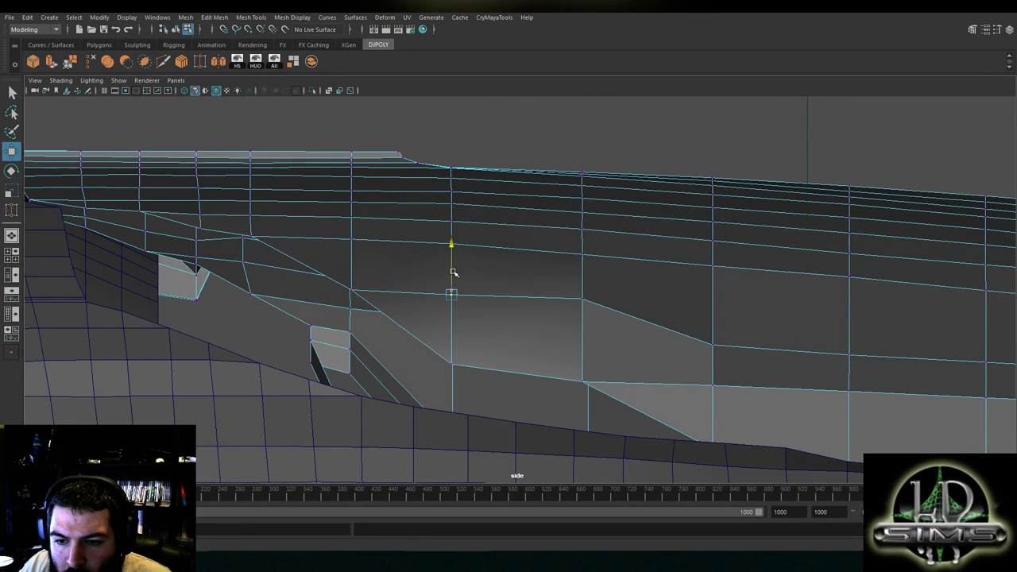
{"action": "left_click", "coordinate": [582, 299]}
{"action": "left_click_drag", "start_coordinate": [586, 286], "coordinate": [582, 278]}
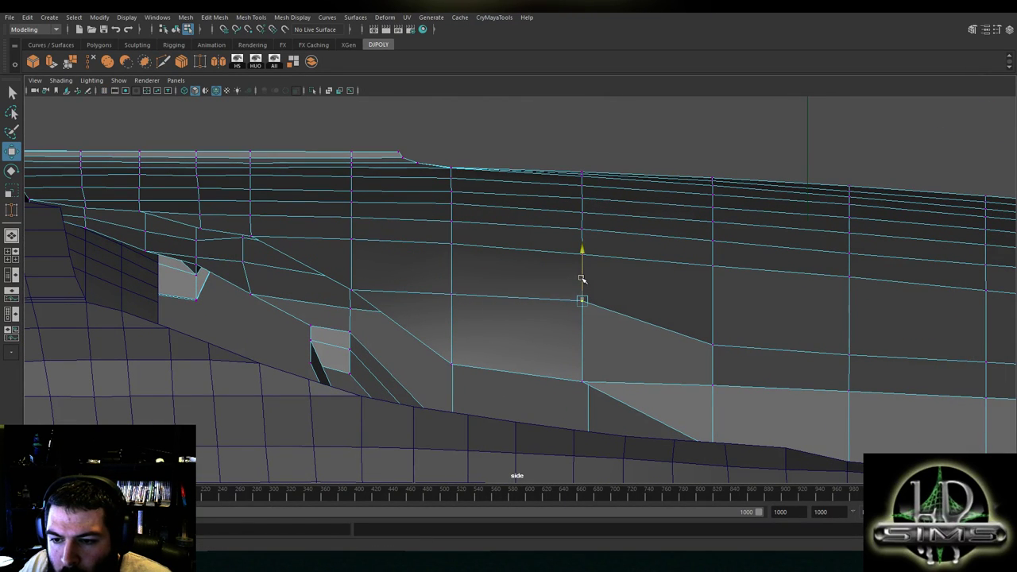
{"action": "middle_click_drag", "start_coordinate": [582, 278], "coordinate": [454, 253], "text": "alt"}
{"action": "left_click", "coordinate": [584, 302]}
{"action": "left_click_drag", "start_coordinate": [586, 285], "coordinate": [595, 260]}
Raise the next low vertex of the same row, one column farther from the vent, to continue the row's line
{"action": "middle_click_drag", "start_coordinate": [699, 306], "coordinate": [533, 277], "text": "alt"}
{"action": "scroll", "coordinate": [379, 329], "scroll_direction": "up", "scroll_amount": 1}
{"action": "middle_click_drag", "start_coordinate": [420, 313], "coordinate": [492, 299], "text": "alt"}
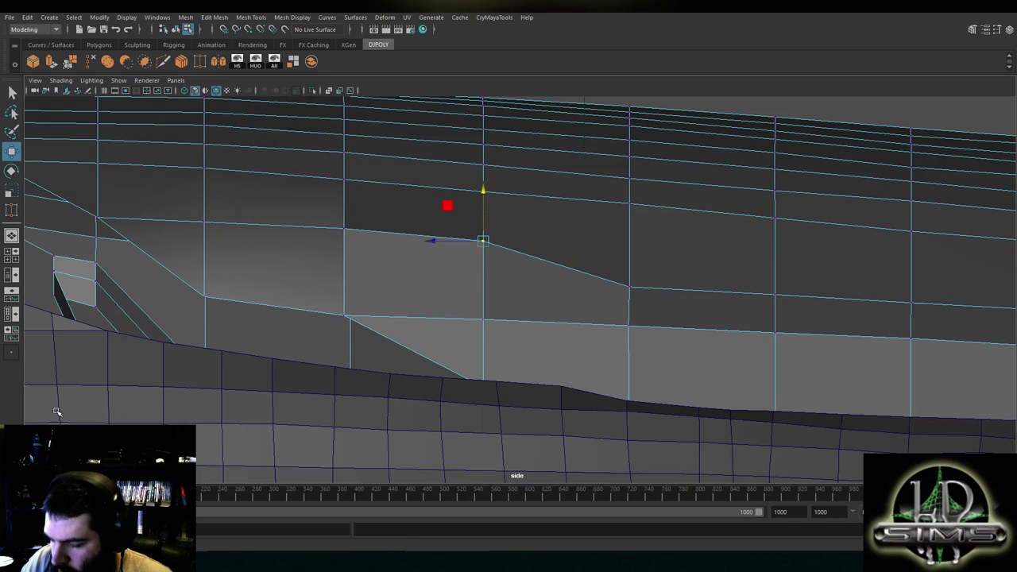
{"action": "left_click", "coordinate": [628, 285]}
{"action": "left_click_drag", "start_coordinate": [624, 265], "coordinate": [622, 231]}
Fine-tune the heights of the newly raised vertices near the vent so the row descends evenly
{"action": "middle_click_drag", "start_coordinate": [486, 253], "coordinate": [582, 265], "text": "alt"}
{"action": "left_click", "coordinate": [444, 191]}
{"action": "left_click_drag", "start_coordinate": [442, 168], "coordinate": [442, 166]}
{"action": "middle_click_drag", "start_coordinate": [628, 239], "coordinate": [547, 239], "text": "alt"}
{"action": "left_click", "coordinate": [496, 201]}
{"action": "left_click_drag", "start_coordinate": [499, 176], "coordinate": [499, 175]}
{"action": "middle_click_drag", "start_coordinate": [644, 258], "coordinate": [556, 249], "text": "alt"}
{"action": "left_click", "coordinate": [406, 241]}
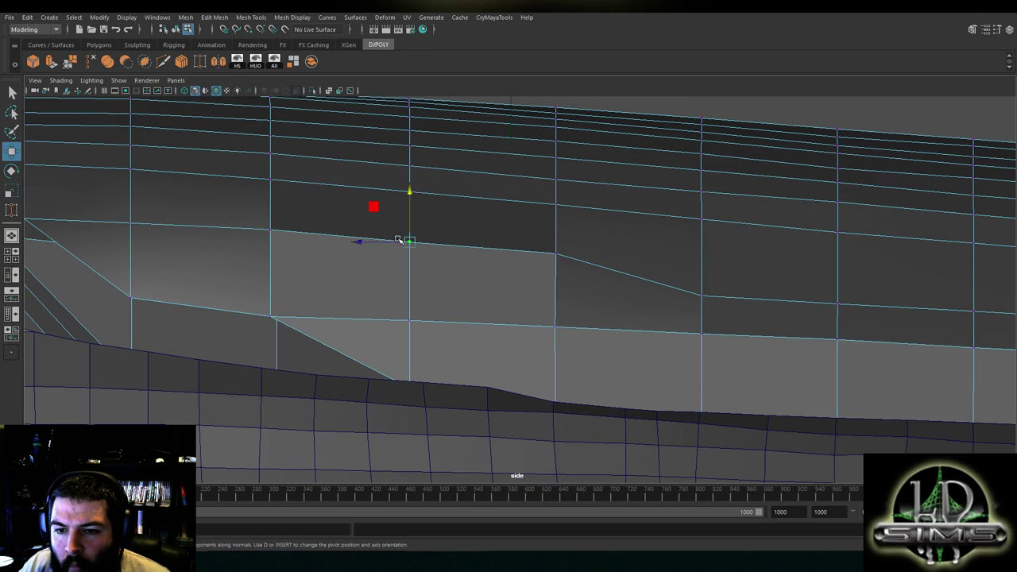
{"action": "left_click_drag", "start_coordinate": [410, 221], "coordinate": [411, 219]}
Raise the next two vertices along the row, moving away from the vent
{"action": "left_click", "coordinate": [701, 295]}
{"action": "left_click_drag", "start_coordinate": [701, 260], "coordinate": [703, 259]}
{"action": "middle_click_drag", "start_coordinate": [706, 248], "coordinate": [519, 227], "text": "alt"}
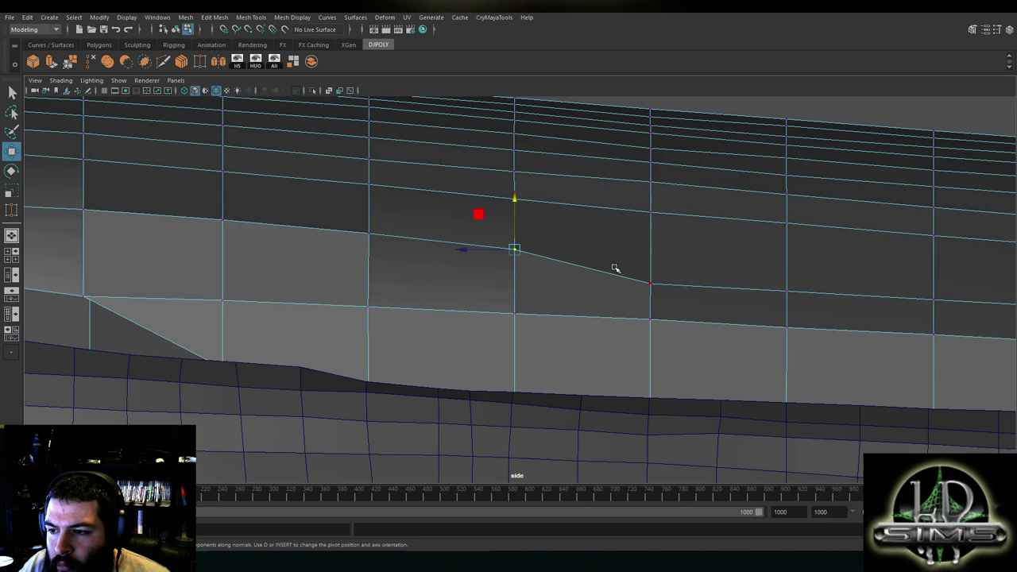
{"action": "left_click_drag", "start_coordinate": [652, 262], "coordinate": [653, 245]}
{"action": "middle_click_drag", "start_coordinate": [668, 243], "coordinate": [548, 240], "text": "alt"}
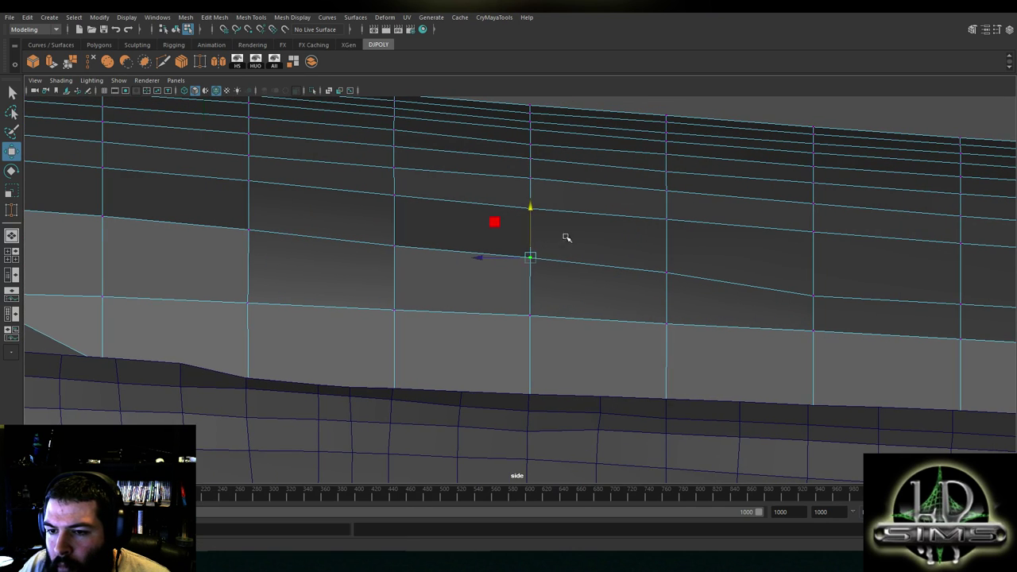
Inspect the reshaped side panel in the perspective view and return to the side view
{"action": "key", "text": "space"}
{"action": "key", "text": "space"}
{"action": "left_click_drag", "start_coordinate": [710, 193], "coordinate": [596, 220], "text": "alt"}
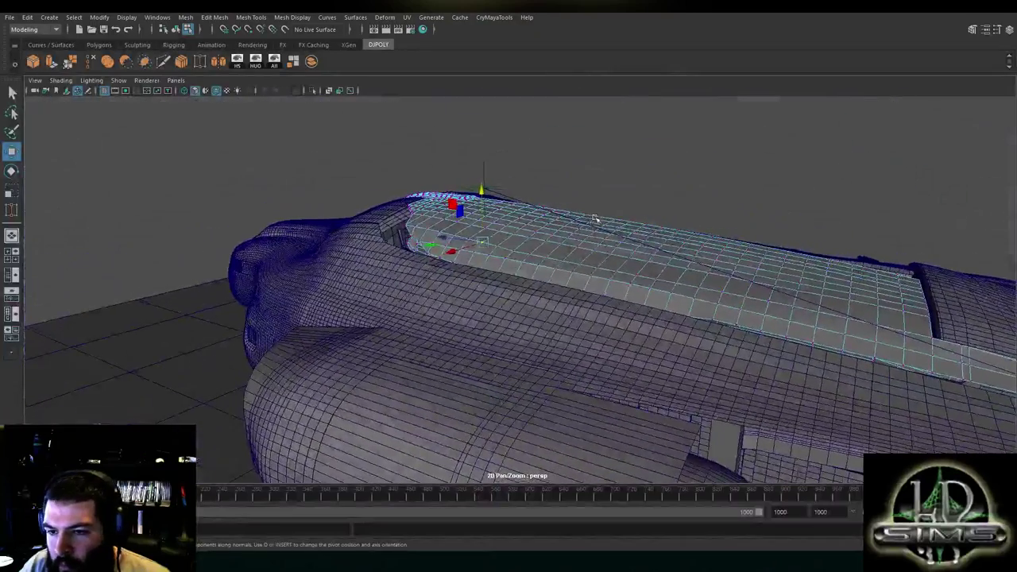
{"action": "key", "text": "space"}
{"action": "key", "text": "space"}
Touch up the heights of the already raised vertices between the vent end and the remaining dip in the row
{"action": "scroll", "coordinate": [549, 321], "scroll_direction": "up", "scroll_amount": 2}
{"action": "left_click_drag", "start_coordinate": [457, 249], "coordinate": [458, 248]}
{"action": "left_click", "coordinate": [382, 258]}
{"action": "left_click", "coordinate": [669, 284]}
{"action": "left_click", "coordinate": [595, 274]}
{"action": "left_click", "coordinate": [523, 270]}
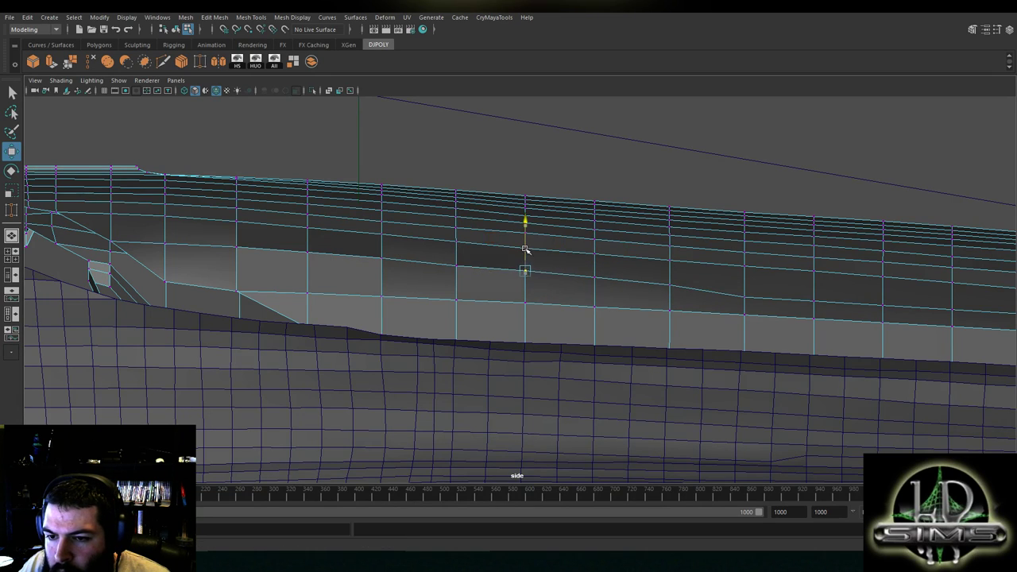
{"action": "left_click", "coordinate": [461, 258]}
{"action": "left_click_drag", "start_coordinate": [457, 242], "coordinate": [458, 244]}
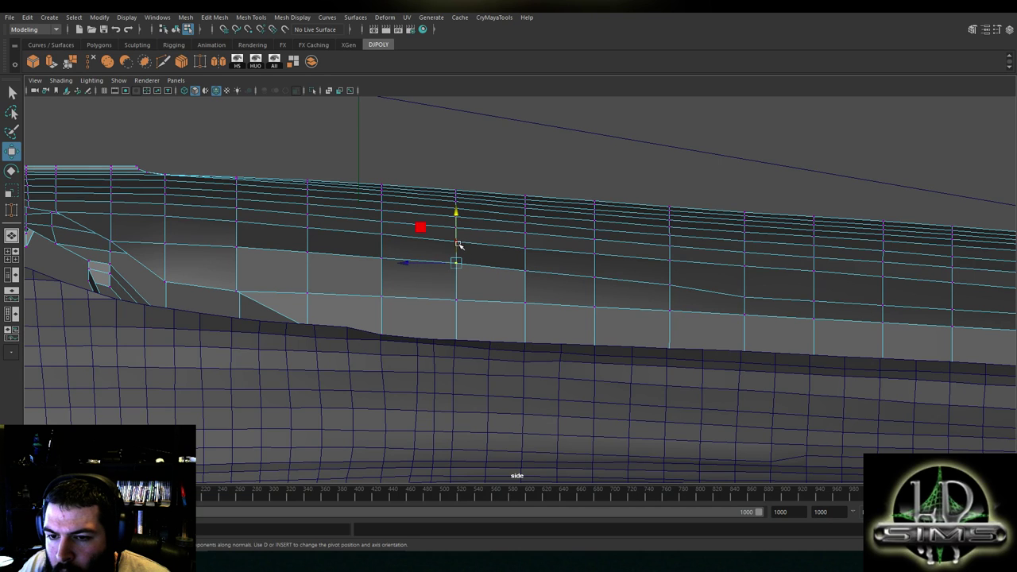
{"action": "left_click", "coordinate": [455, 262]}
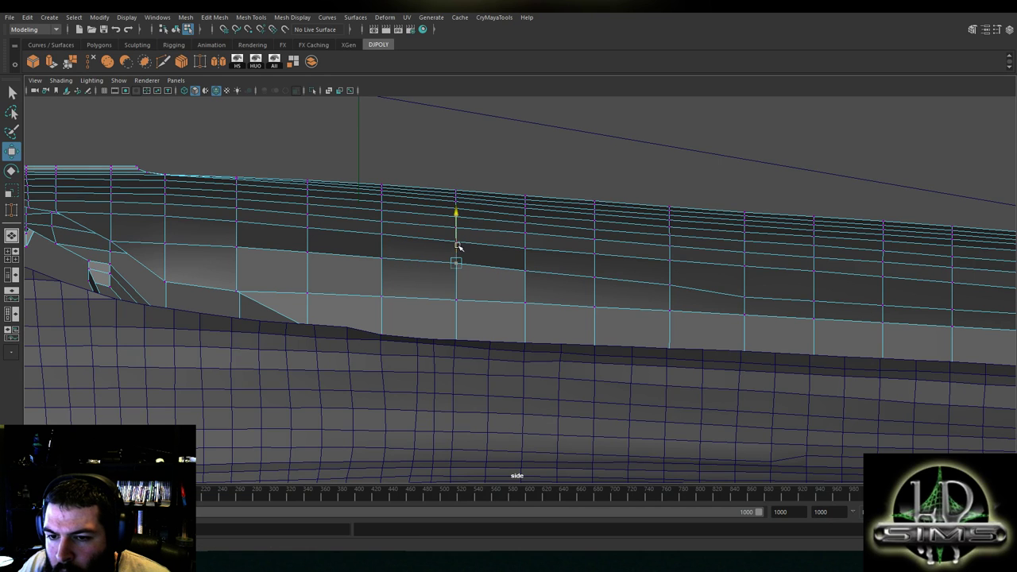
Raise the vertex at the dip in the row and even out the three vertices before it
{"action": "scroll", "coordinate": [701, 301], "scroll_direction": "up", "scroll_amount": 2}
{"action": "middle_click_drag", "start_coordinate": [699, 302], "coordinate": [578, 298], "text": "alt"}
{"action": "left_click", "coordinate": [673, 293]}
{"action": "left_click_drag", "start_coordinate": [674, 271], "coordinate": [674, 260]}
{"action": "left_click", "coordinate": [582, 277]}
{"action": "left_click", "coordinate": [490, 265]}
{"action": "left_click", "coordinate": [406, 260]}
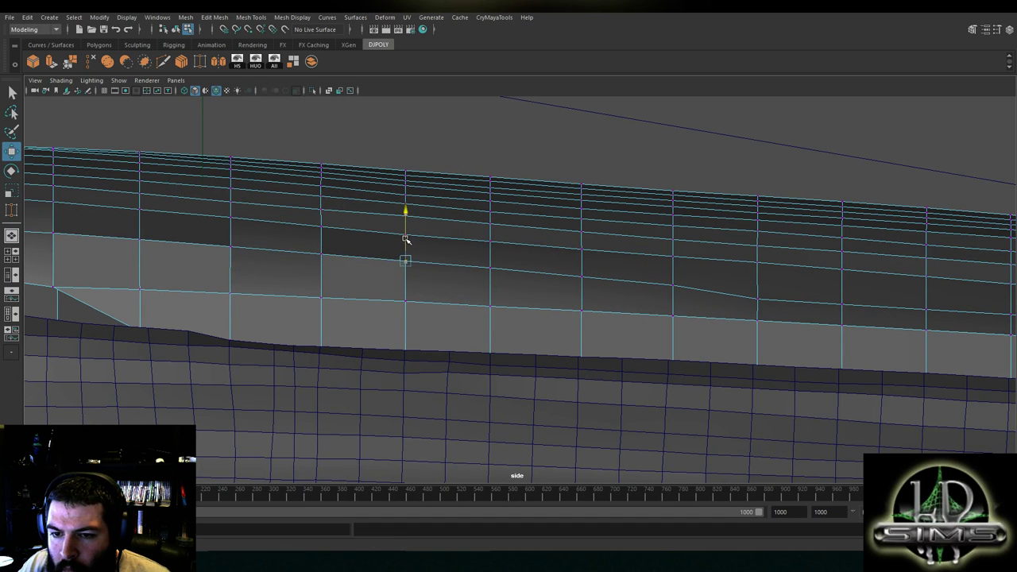
Raise the following vertex where the row still dips and readjust the two vertices on its vent side
{"action": "middle_click_drag", "start_coordinate": [405, 239], "coordinate": [484, 241], "text": "alt"}
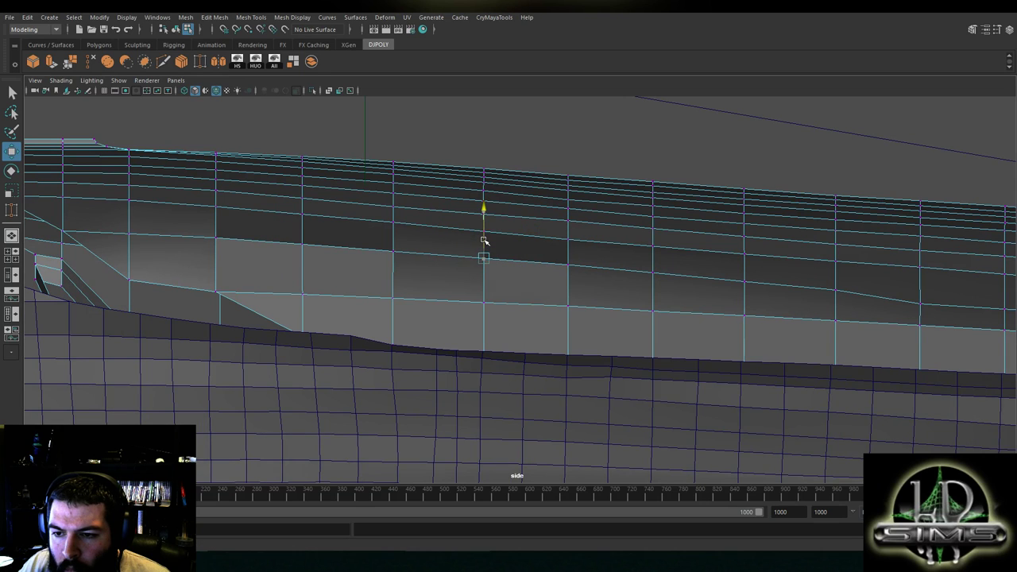
{"action": "middle_click_drag", "start_coordinate": [864, 294], "coordinate": [594, 279], "text": "alt"}
{"action": "left_click", "coordinate": [648, 286]}
{"action": "left_click_drag", "start_coordinate": [651, 266], "coordinate": [652, 256]}
{"action": "left_click", "coordinate": [566, 274]}
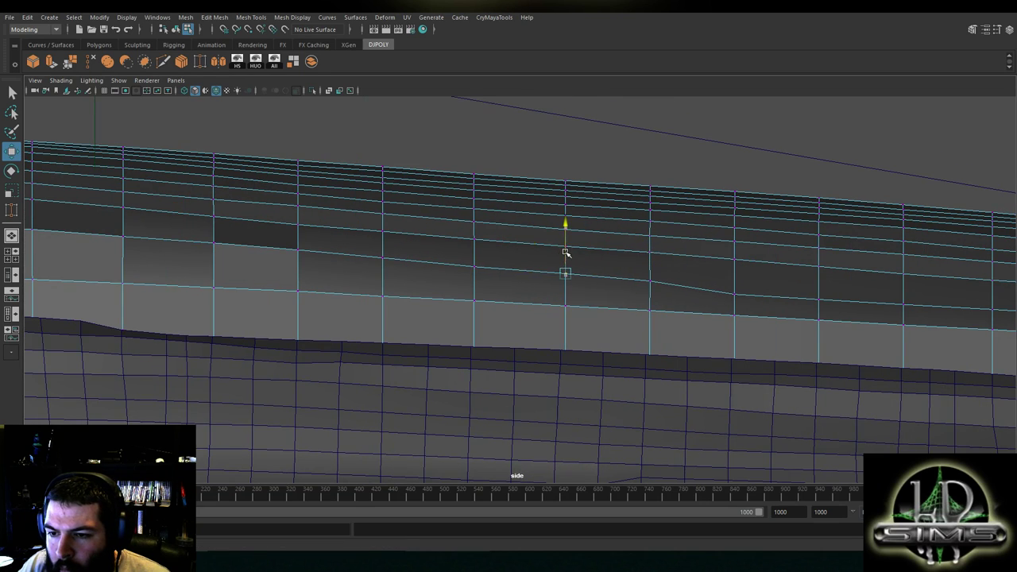
{"action": "left_click", "coordinate": [474, 265]}
Raise the vertices along the middle of the panel's row one after another to carry the smooth slope onward
{"action": "middle_click_drag", "start_coordinate": [478, 248], "coordinate": [582, 267], "text": "alt"}
{"action": "mouse_move", "coordinate": [578, 279]}
{"action": "left_mouse_down"}
{"action": "mouse_move", "coordinate": [593, 291]}
{"action": "mouse_move", "coordinate": [589, 264]}
{"action": "left_mouse_up"}
{"action": "middle_click_drag", "start_coordinate": [667, 282], "coordinate": [569, 278], "text": "alt"}
{"action": "left_click_drag", "start_coordinate": [582, 298], "coordinate": [573, 265]}
{"action": "middle_click_drag", "start_coordinate": [658, 284], "coordinate": [559, 272], "text": "alt"}
{"action": "left_click_drag", "start_coordinate": [566, 288], "coordinate": [558, 261]}
{"action": "left_click", "coordinate": [645, 283]}
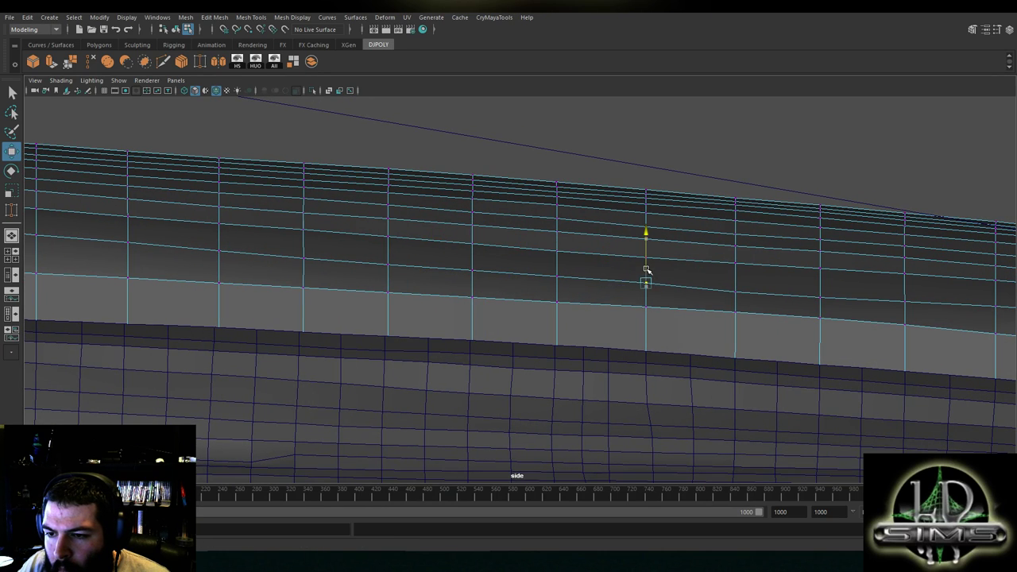
Adjust the heights of the next few vertices past the panel's middle to remove the remaining kink in the row
{"action": "middle_click_drag", "start_coordinate": [646, 270], "coordinate": [614, 273], "text": "alt"}
{"action": "left_click_drag", "start_coordinate": [620, 265], "coordinate": [620, 260]}
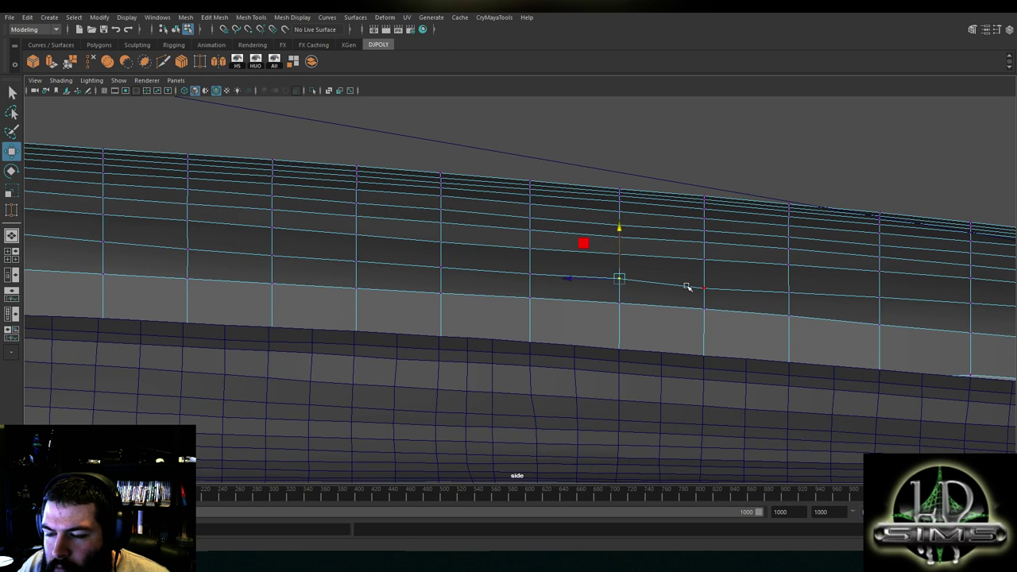
{"action": "middle_click_drag", "start_coordinate": [687, 286], "coordinate": [665, 280], "text": "alt"}
{"action": "left_click", "coordinate": [682, 259]}
{"action": "left_click", "coordinate": [516, 252]}
{"action": "left_click_drag", "start_coordinate": [516, 251], "coordinate": [515, 249]}
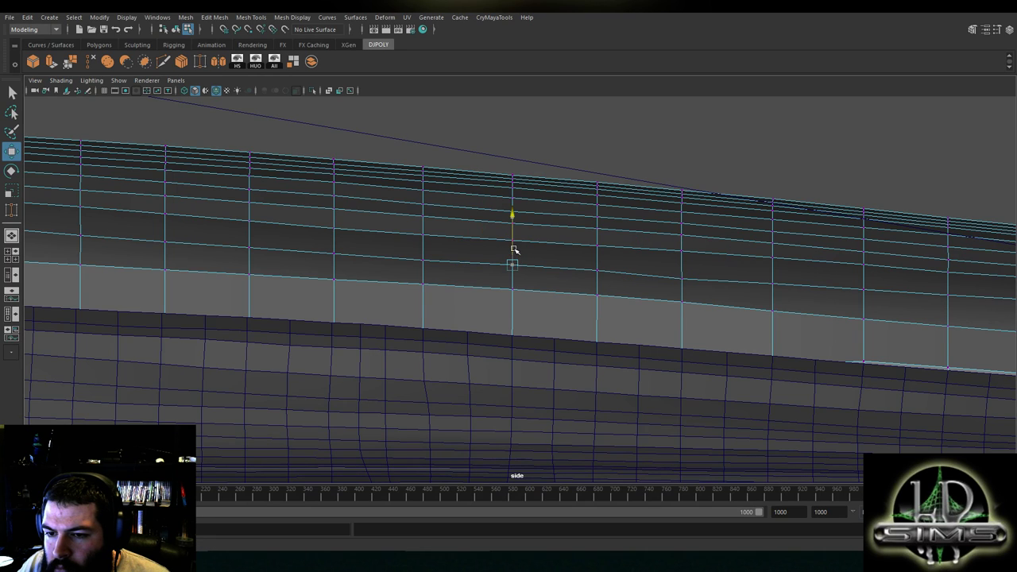
{"action": "left_click", "coordinate": [599, 254]}
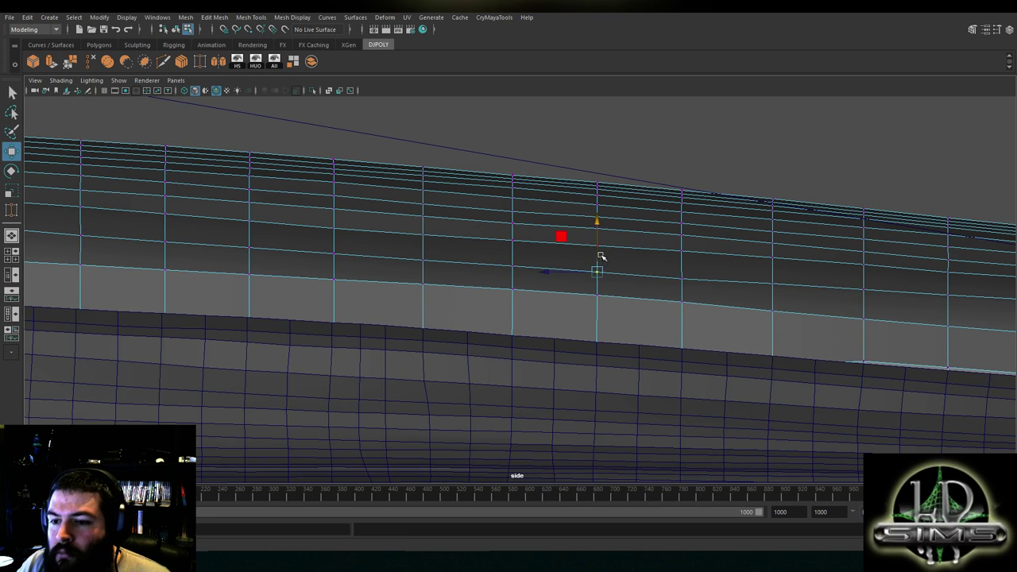
{"action": "left_click", "coordinate": [682, 261]}
Continue adjusting the row's vertices column by column toward the panel's far end
{"action": "middle_click_drag", "start_coordinate": [749, 276], "coordinate": [565, 279], "text": "alt"}
{"action": "left_click", "coordinate": [589, 280]}
{"action": "left_click", "coordinate": [681, 284]}
{"action": "middle_click_drag", "start_coordinate": [681, 281], "coordinate": [565, 280], "text": "alt"}
{"action": "left_click", "coordinate": [650, 274]}
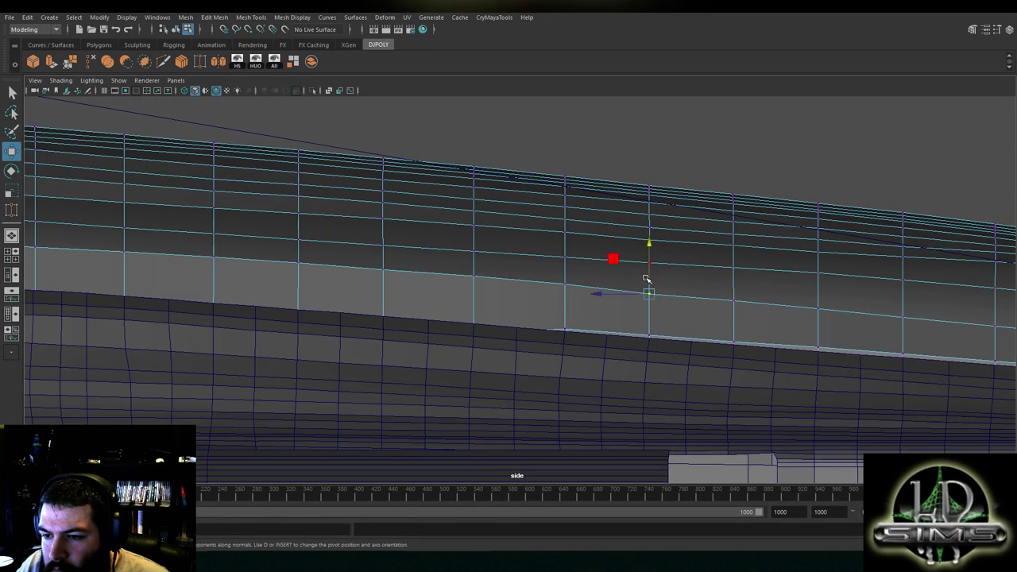
{"action": "middle_click_drag", "start_coordinate": [711, 283], "coordinate": [564, 282], "text": "alt"}
{"action": "left_click", "coordinate": [708, 286]}
{"action": "left_click", "coordinate": [650, 281]}
Adjust the last vertices of the row up to the column where the panel narrows into the end strip
{"action": "middle_click_drag", "start_coordinate": [709, 286], "coordinate": [649, 286], "text": "alt"}
{"action": "left_click", "coordinate": [681, 284]}
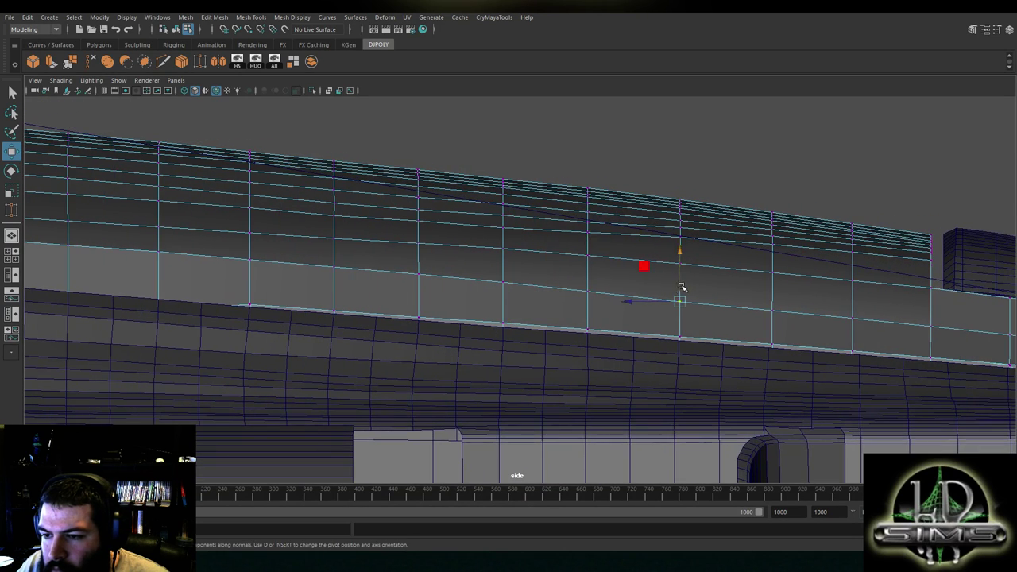
{"action": "middle_click_drag", "start_coordinate": [772, 279], "coordinate": [565, 277], "text": "alt"}
{"action": "left_click", "coordinate": [564, 274]}
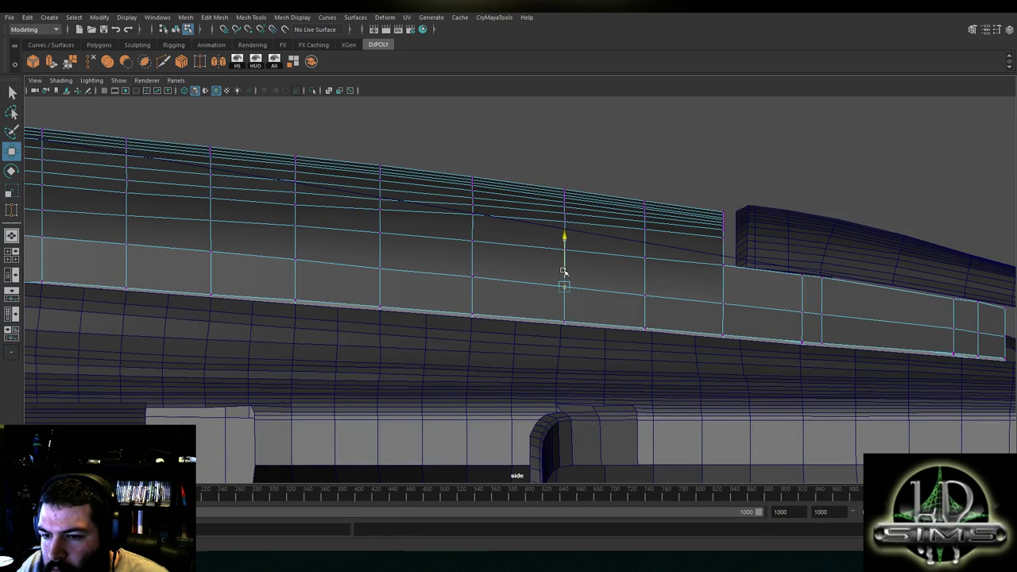
{"action": "left_click", "coordinate": [641, 287]}
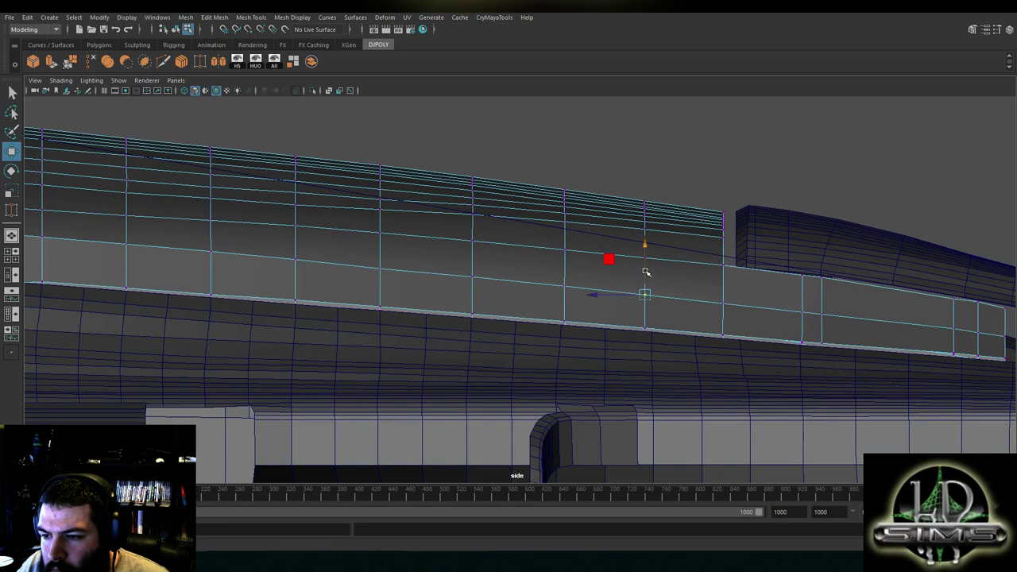
{"action": "left_click", "coordinate": [723, 291]}
{"action": "left_click_drag", "start_coordinate": [724, 283], "coordinate": [723, 280]}
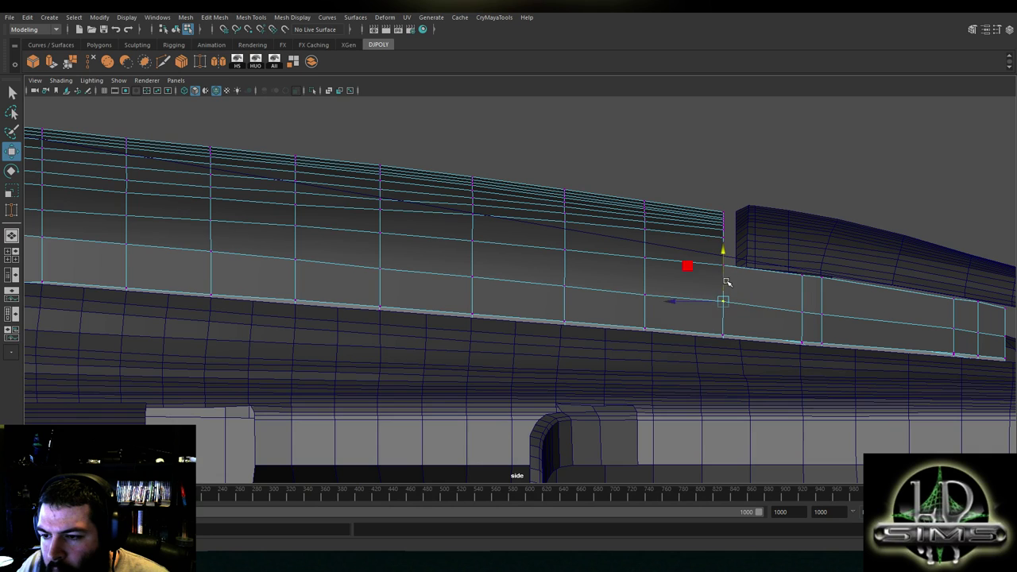
Adjust the middle-row vertices of the narrow end strip at its first two columns and the column near its tip
{"action": "middle_click_drag", "start_coordinate": [724, 282], "coordinate": [607, 273], "text": "alt"}
{"action": "left_click", "coordinate": [681, 287]}
{"action": "left_click", "coordinate": [685, 285]}
{"action": "left_click", "coordinate": [685, 299]}
{"action": "left_click_drag", "start_coordinate": [685, 288], "coordinate": [708, 284]}
{"action": "left_click", "coordinate": [707, 303]}
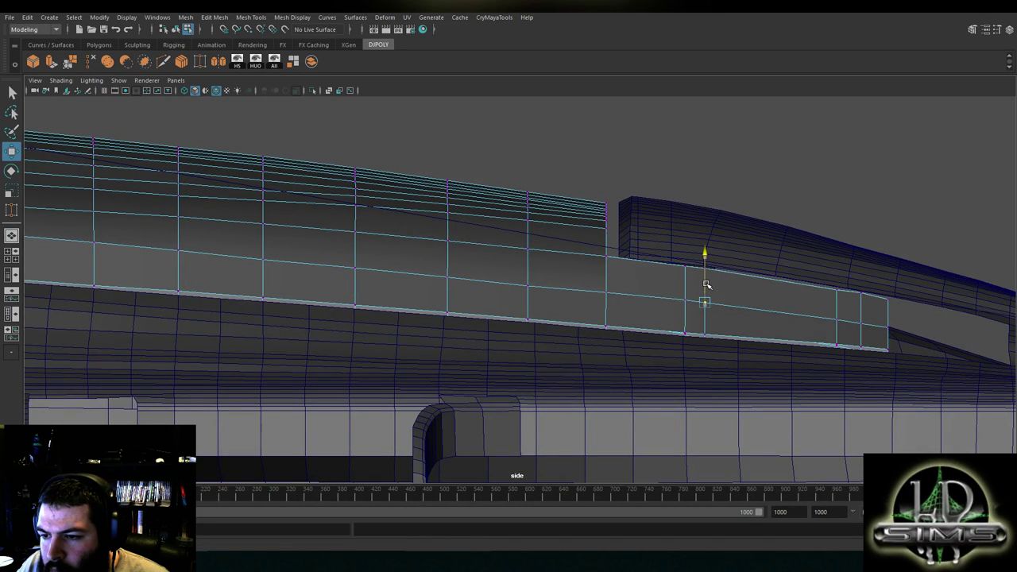
{"action": "left_click", "coordinate": [830, 322]}
{"action": "left_click_drag", "start_coordinate": [839, 306], "coordinate": [838, 303]}
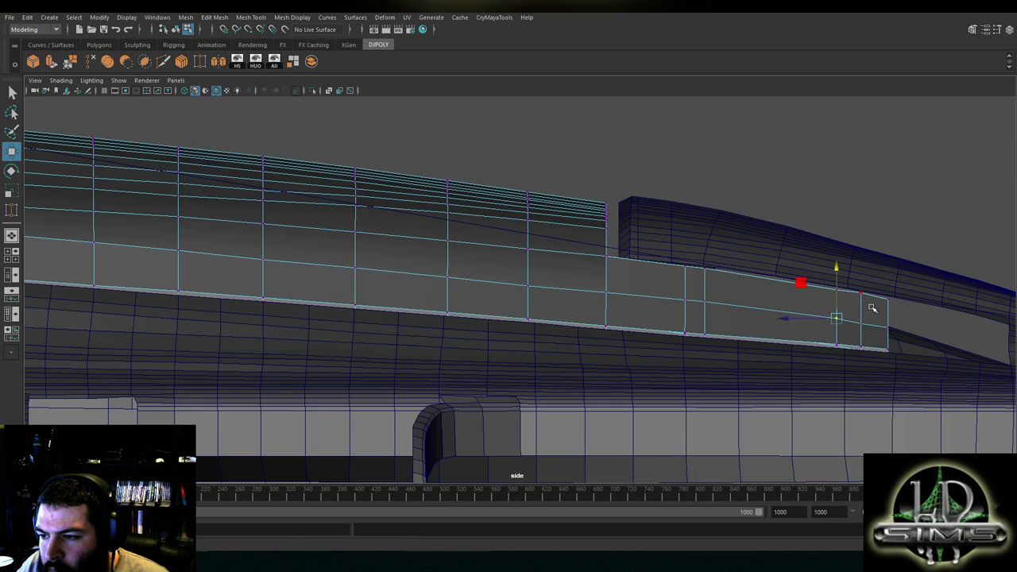
Fine-tune the vertices in the closely spaced columns at the tip of the narrow end strip
{"action": "middle_click_drag", "start_coordinate": [871, 306], "coordinate": [787, 296], "text": "alt"}
{"action": "left_click", "coordinate": [752, 283]}
{"action": "left_click_drag", "start_coordinate": [753, 270], "coordinate": [777, 293]}
{"action": "left_click", "coordinate": [777, 287]}
{"action": "left_click", "coordinate": [802, 318]}
{"action": "left_click", "coordinate": [779, 309]}
{"action": "left_click", "coordinate": [780, 332]}
Touch up the middle-row vertex near the start of the end strip and one before the panel narrows
{"action": "middle_click_drag", "start_coordinate": [570, 278], "coordinate": [698, 284], "text": "alt"}
{"action": "left_click", "coordinate": [751, 297]}
{"action": "left_click_drag", "start_coordinate": [750, 285], "coordinate": [751, 283]}
{"action": "left_click", "coordinate": [571, 278]}
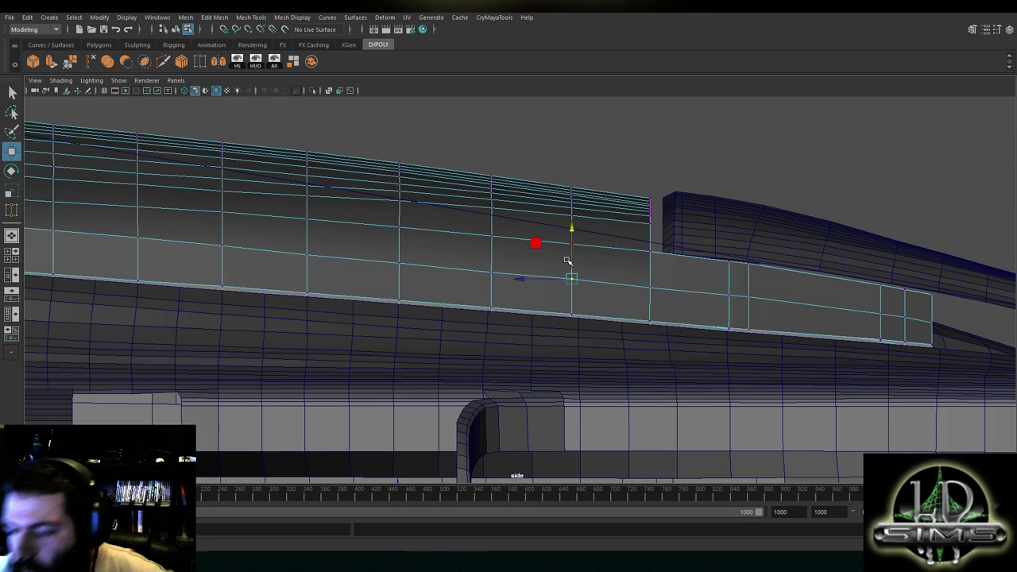
Recheck and fine-tune the row's vertices in sequence from the panel's far end back toward the middle
{"action": "middle_click_drag", "start_coordinate": [290, 263], "coordinate": [393, 271], "text": "alt"}
{"action": "right_click_drag", "start_coordinate": [393, 271], "coordinate": [535, 312], "text": "alt"}
{"action": "left_click", "coordinate": [608, 279]}
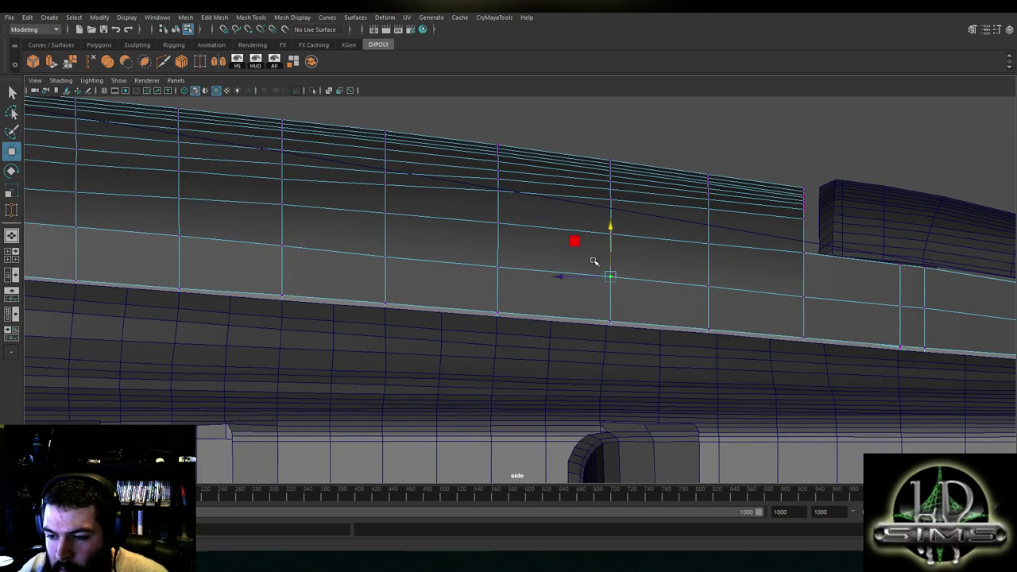
{"action": "left_click", "coordinate": [497, 268]}
{"action": "left_click", "coordinate": [385, 256]}
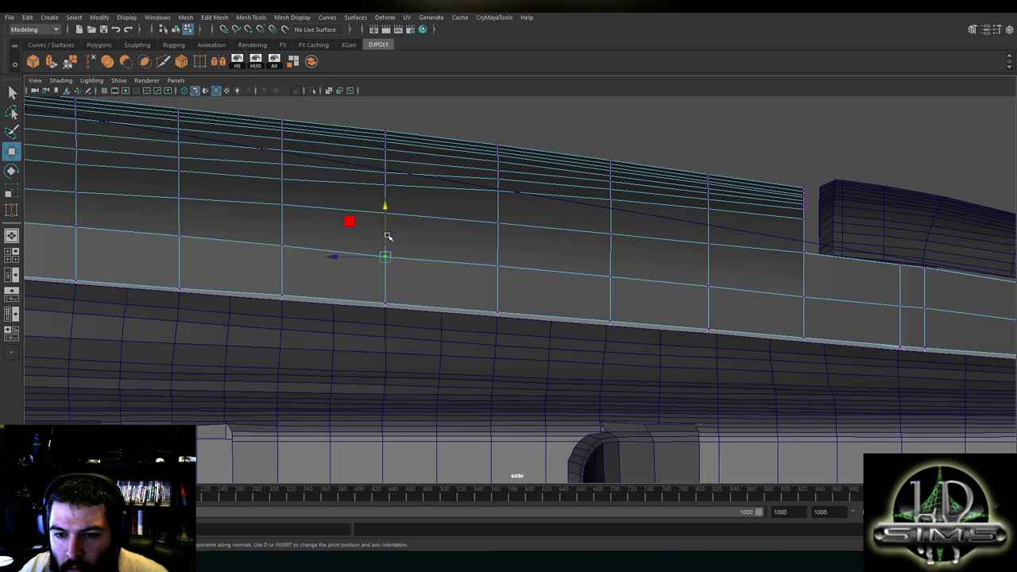
{"action": "middle_click_drag", "start_coordinate": [275, 236], "coordinate": [458, 259], "text": "alt"}
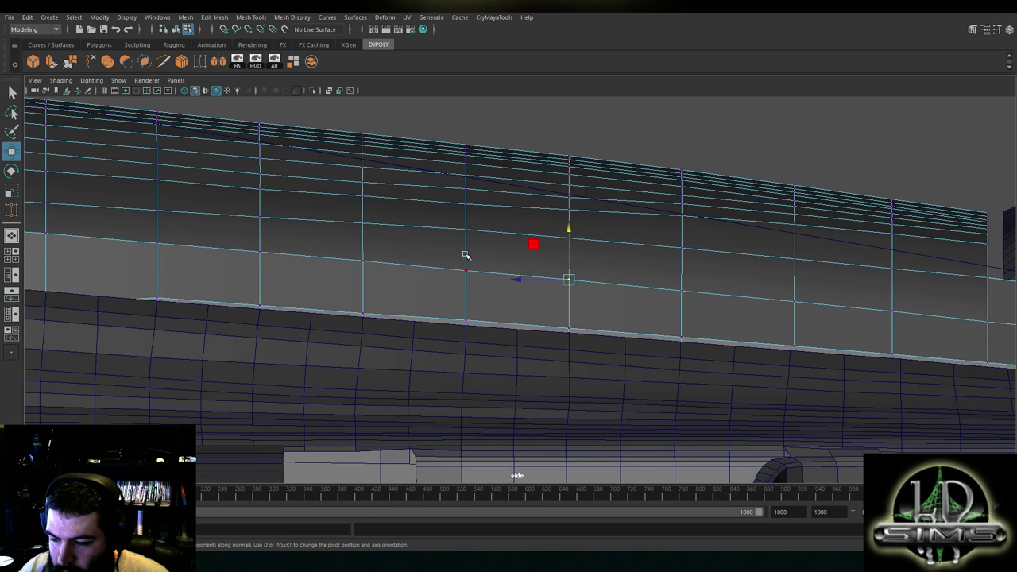
{"action": "left_click", "coordinate": [464, 256]}
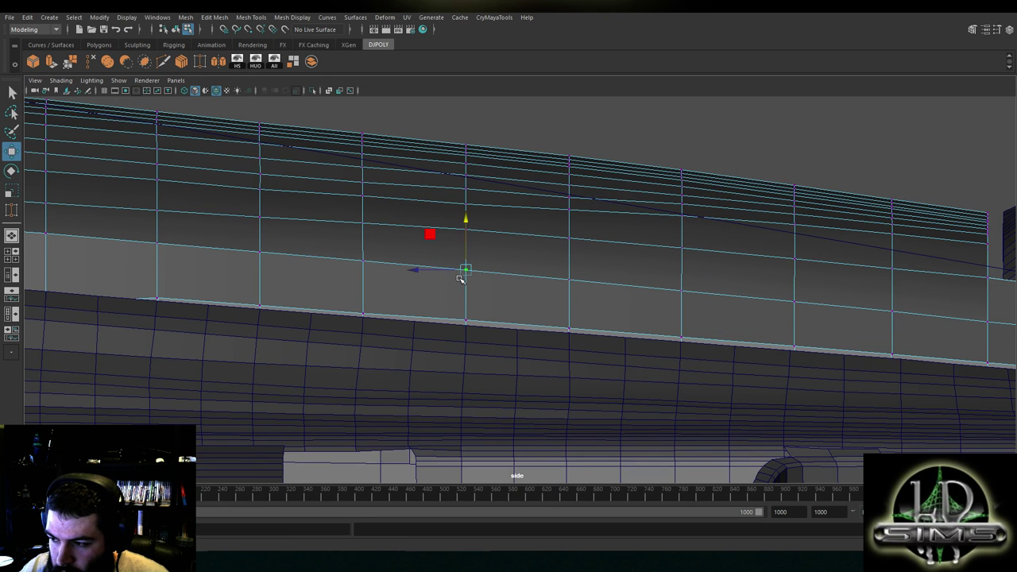
Review the whole row in the side view and fine-tune the heights of two of its vertices near the vent end
{"action": "middle_click_drag", "start_coordinate": [401, 281], "coordinate": [643, 307], "text": "alt"}
{"action": "middle_click_drag", "start_coordinate": [442, 281], "coordinate": [739, 310], "text": "alt"}
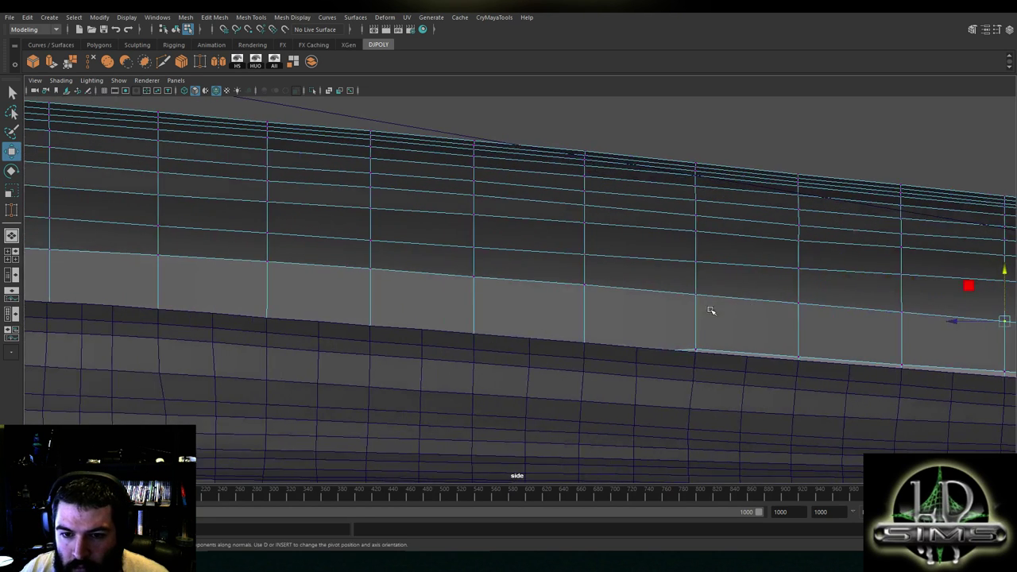
{"action": "middle_click_drag", "start_coordinate": [405, 284], "coordinate": [572, 289], "text": "alt"}
{"action": "scroll", "coordinate": [538, 243], "scroll_direction": "down", "scroll_amount": 5}
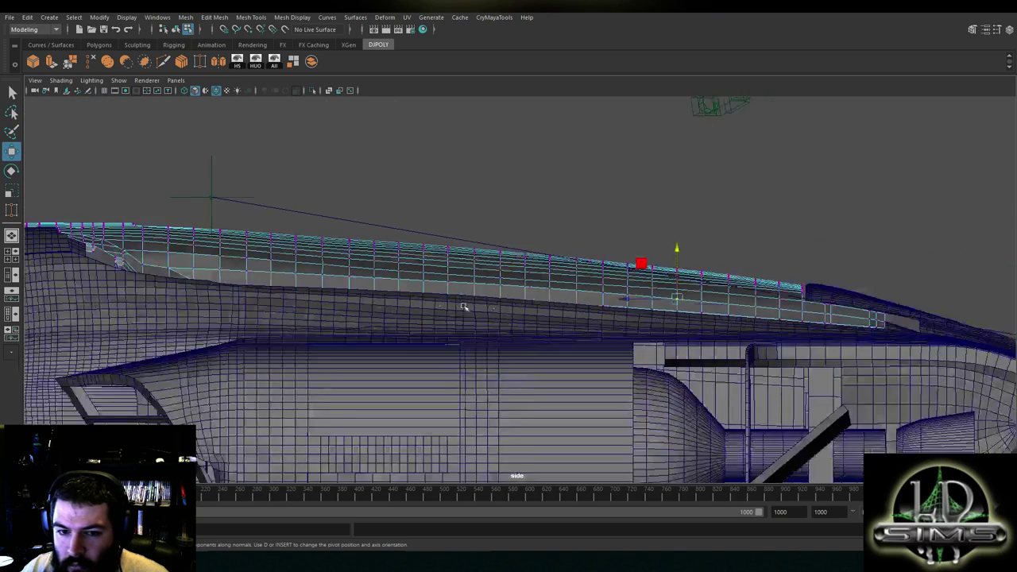
{"action": "scroll", "coordinate": [540, 330], "scroll_direction": "up", "scroll_amount": 5}
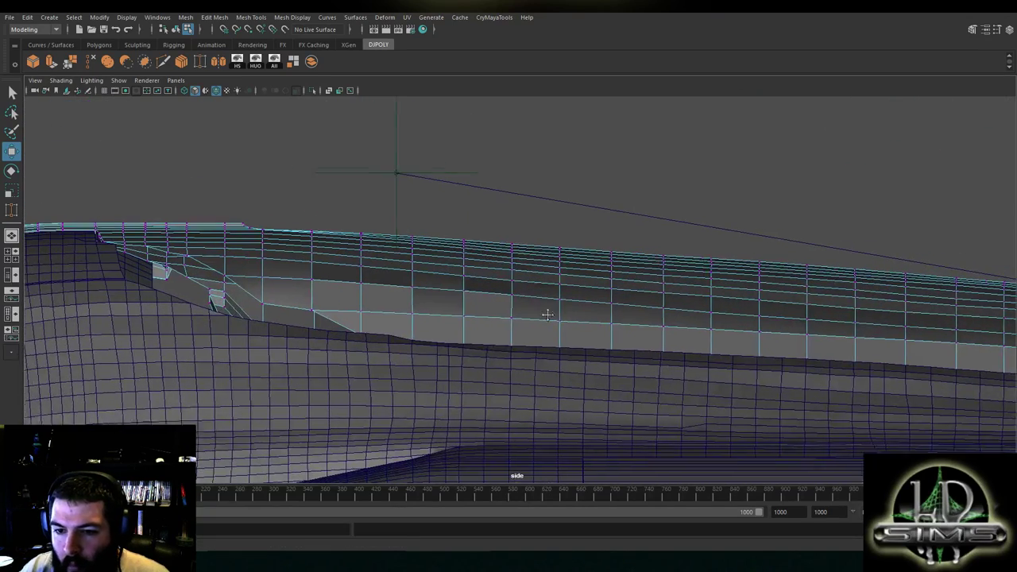
{"action": "scroll", "coordinate": [542, 300], "scroll_direction": "up", "scroll_amount": 3}
{"action": "left_click", "coordinate": [419, 293]}
{"action": "left_click_drag", "start_coordinate": [423, 283], "coordinate": [423, 276]}
{"action": "left_click", "coordinate": [350, 289]}
{"action": "left_click_drag", "start_coordinate": [354, 279], "coordinate": [351, 270]}
Adjust the heights of the side panel's second-lowest row of vertices, starting just past the vent end
{"action": "left_click", "coordinate": [423, 282]}
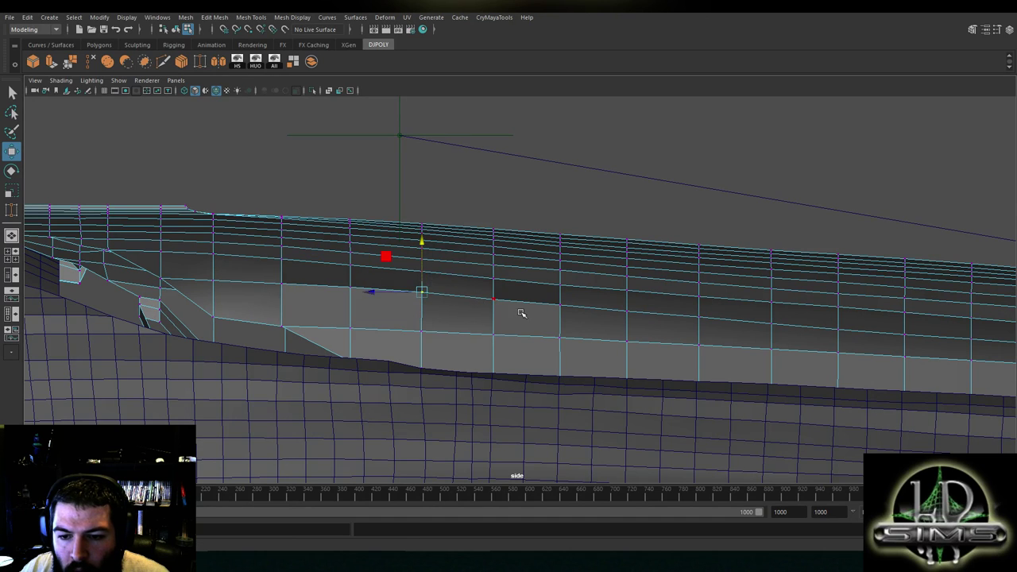
{"action": "left_click", "coordinate": [497, 285]}
{"action": "left_click_drag", "start_coordinate": [494, 281], "coordinate": [494, 262]}
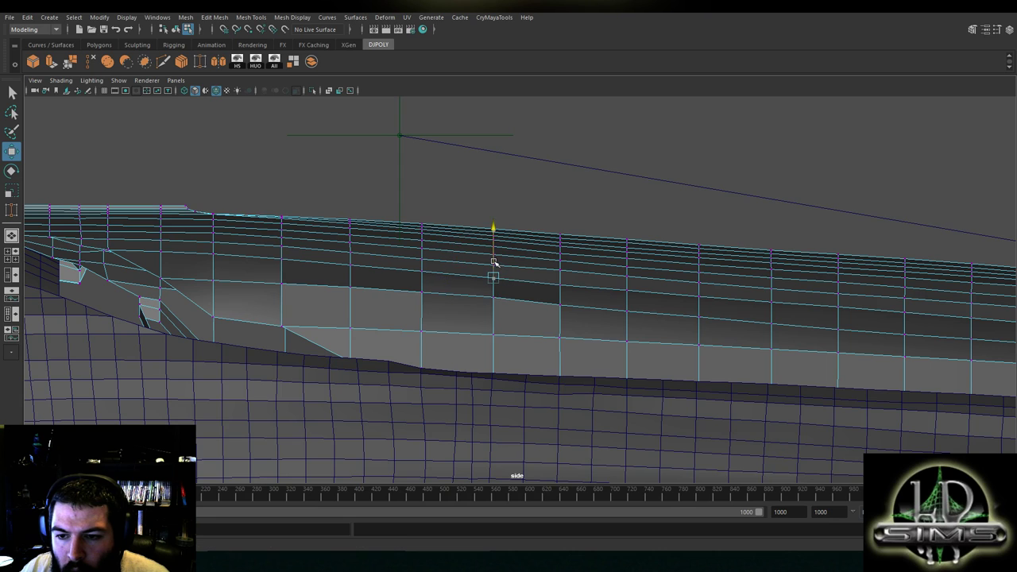
{"action": "left_click", "coordinate": [561, 270]}
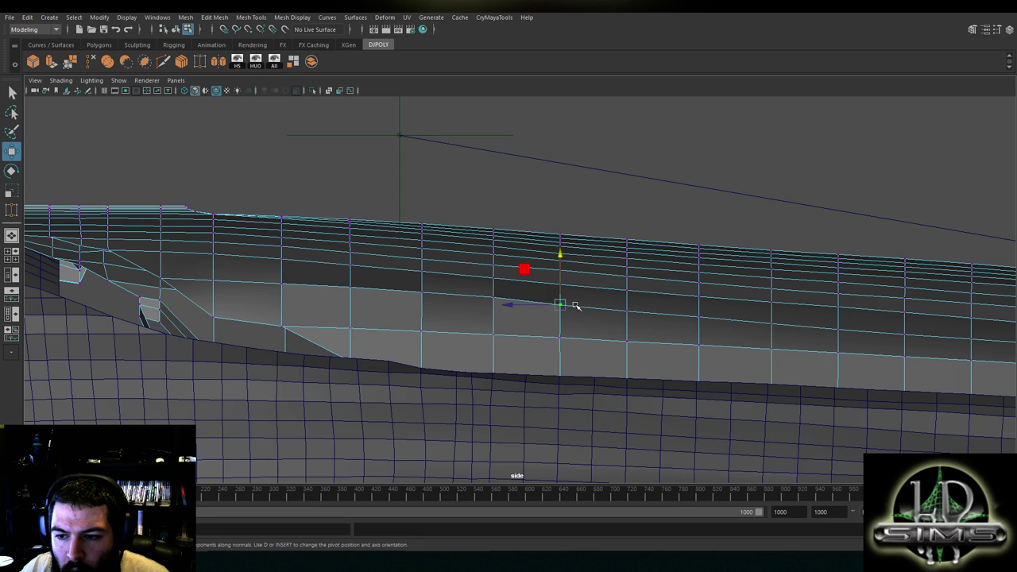
{"action": "left_click", "coordinate": [635, 314]}
{"action": "left_click_drag", "start_coordinate": [629, 293], "coordinate": [628, 290]}
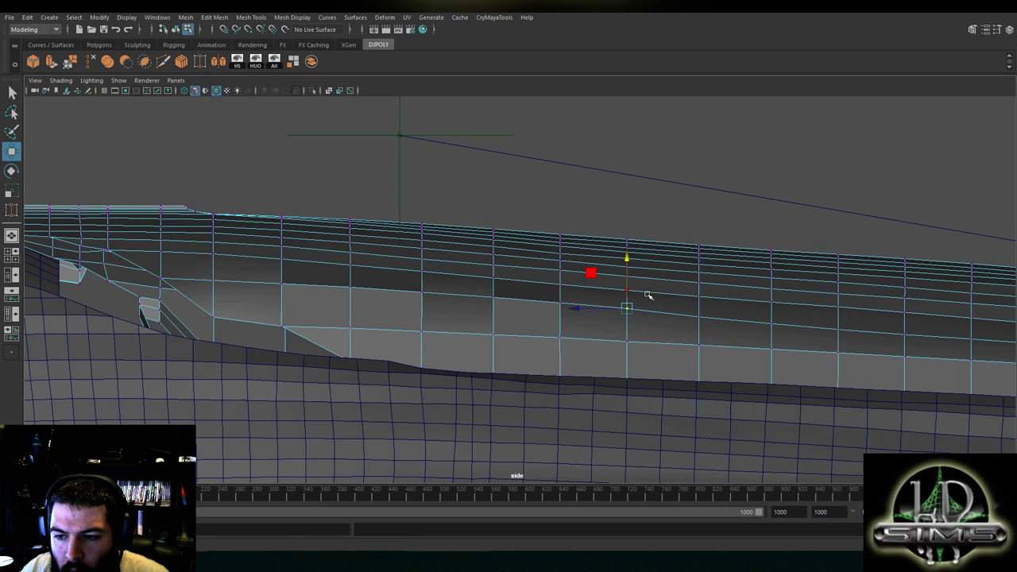
Continue along the same row, levelling the heights of the following vertices toward the panel's middle
{"action": "middle_click_drag", "start_coordinate": [660, 301], "coordinate": [572, 291], "text": "alt"}
{"action": "left_click", "coordinate": [609, 306]}
{"action": "left_click_drag", "start_coordinate": [611, 282], "coordinate": [611, 278]}
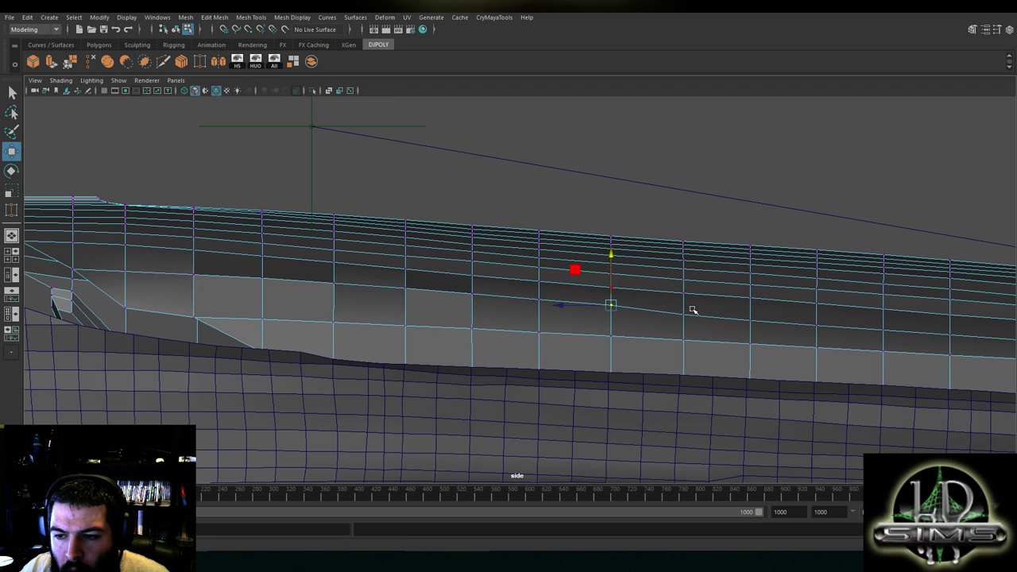
{"action": "middle_click_drag", "start_coordinate": [692, 311], "coordinate": [630, 308], "text": "alt"}
{"action": "left_click", "coordinate": [619, 307]}
{"action": "left_click_drag", "start_coordinate": [623, 294], "coordinate": [623, 292]}
{"action": "middle_click_drag", "start_coordinate": [635, 293], "coordinate": [596, 307], "text": "alt"}
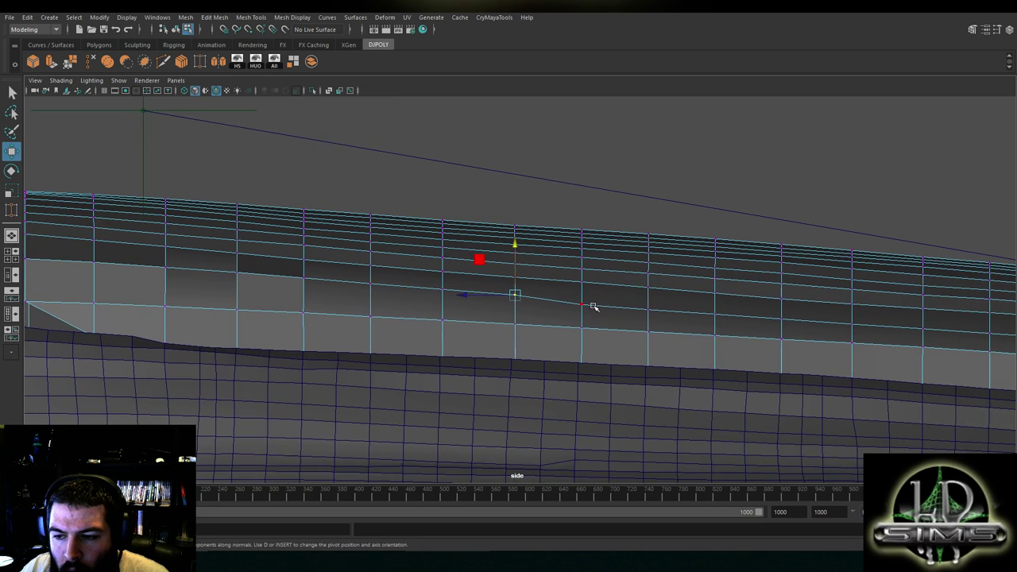
{"action": "left_click_drag", "start_coordinate": [583, 282], "coordinate": [583, 282]}
Level the remaining vertices of the row between the panel's middle and its far end
{"action": "left_click", "coordinate": [646, 308]}
{"action": "left_click_drag", "start_coordinate": [647, 293], "coordinate": [647, 290]}
{"action": "middle_click_drag", "start_coordinate": [688, 305], "coordinate": [620, 295], "text": "alt"}
{"action": "left_click", "coordinate": [643, 305]}
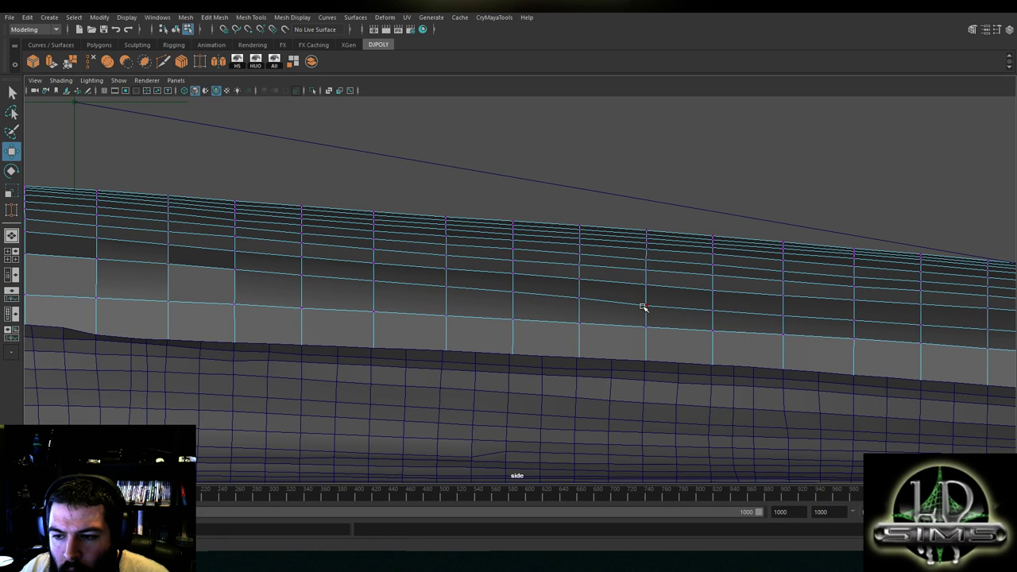
{"action": "left_click", "coordinate": [713, 308]}
{"action": "left_click_drag", "start_coordinate": [714, 294], "coordinate": [714, 291]}
{"action": "middle_click_drag", "start_coordinate": [739, 299], "coordinate": [640, 293], "text": "alt"}
{"action": "left_click", "coordinate": [684, 310]}
{"action": "left_click", "coordinate": [756, 305]}
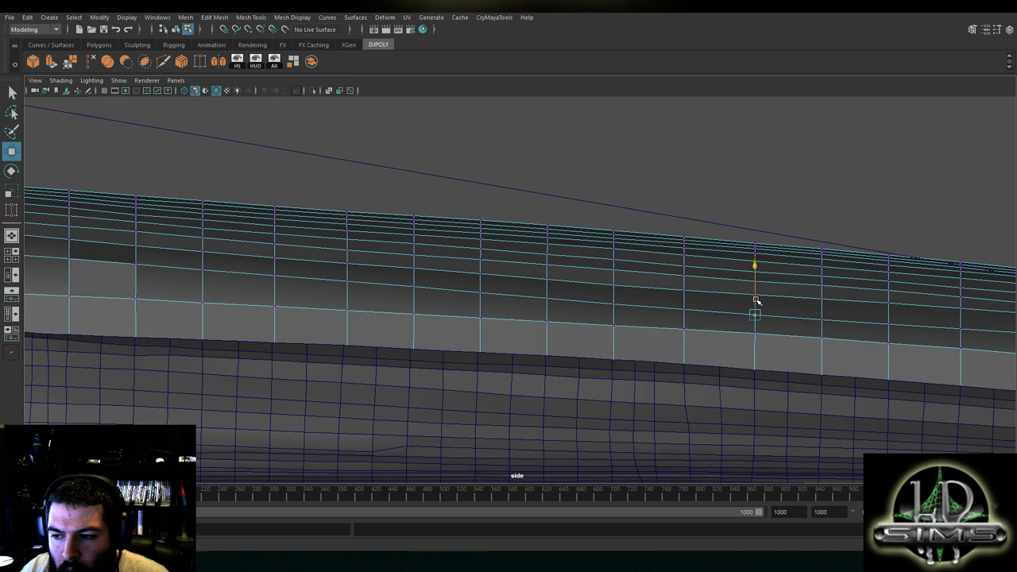
Check and touch up individual vertices in the rows directly above, from the middle back toward the vent end
{"action": "left_click", "coordinate": [616, 286]}
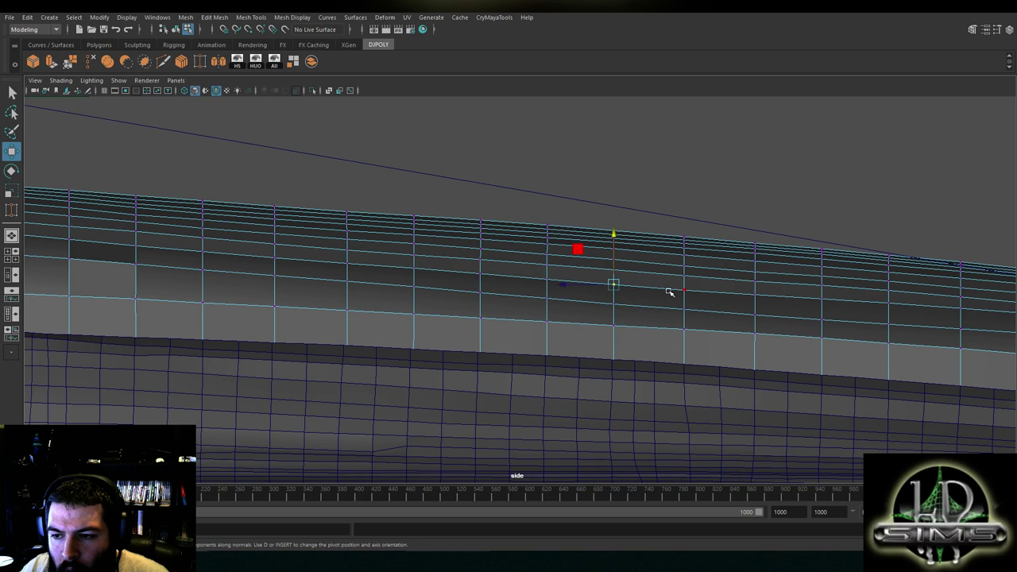
{"action": "left_click", "coordinate": [549, 261]}
{"action": "middle_click_drag", "start_coordinate": [617, 293], "coordinate": [467, 263], "text": "alt"}
{"action": "middle_click_drag", "start_coordinate": [663, 275], "coordinate": [604, 286], "text": "alt"}
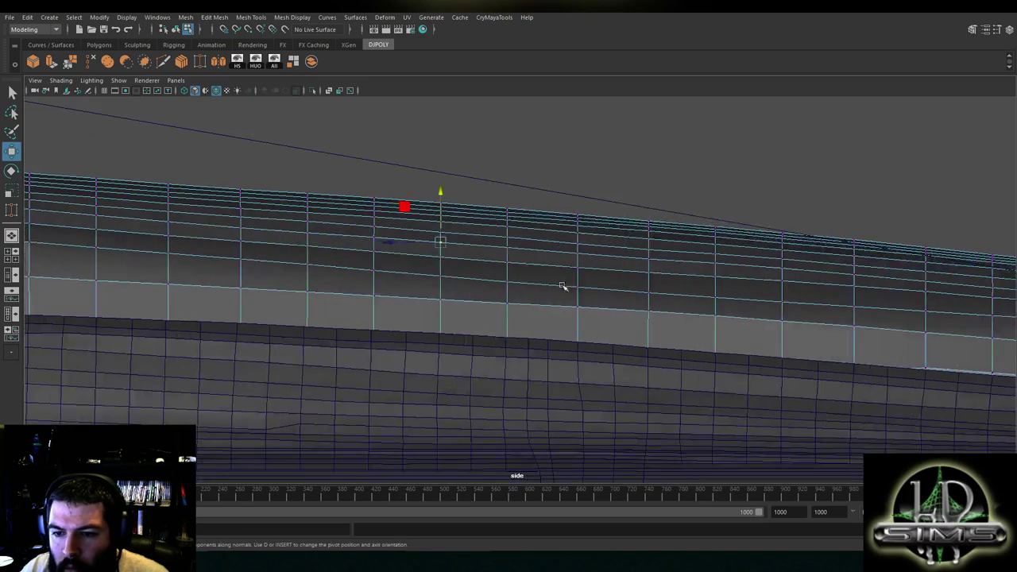
{"action": "middle_click_drag", "start_coordinate": [697, 304], "coordinate": [459, 280], "text": "alt"}
{"action": "left_click", "coordinate": [619, 247]}
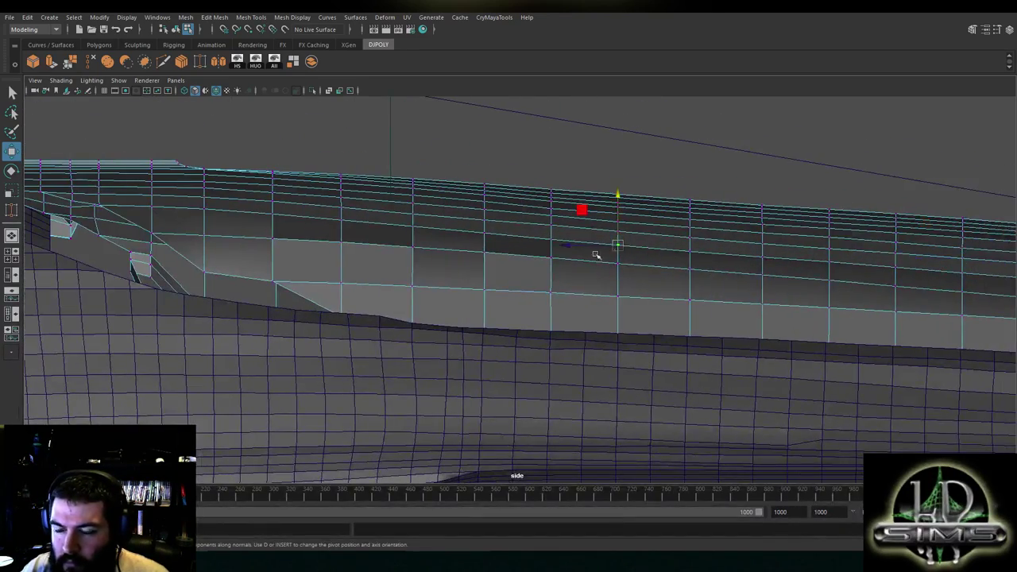
Switch to vertex editing on the main body mesh and shift vertices lengthwise below the crease behind the slanted opening
{"action": "scroll", "coordinate": [590, 278], "scroll_direction": "down", "scroll_amount": 6}
{"action": "scroll", "coordinate": [590, 279], "scroll_direction": "down", "scroll_amount": 3}
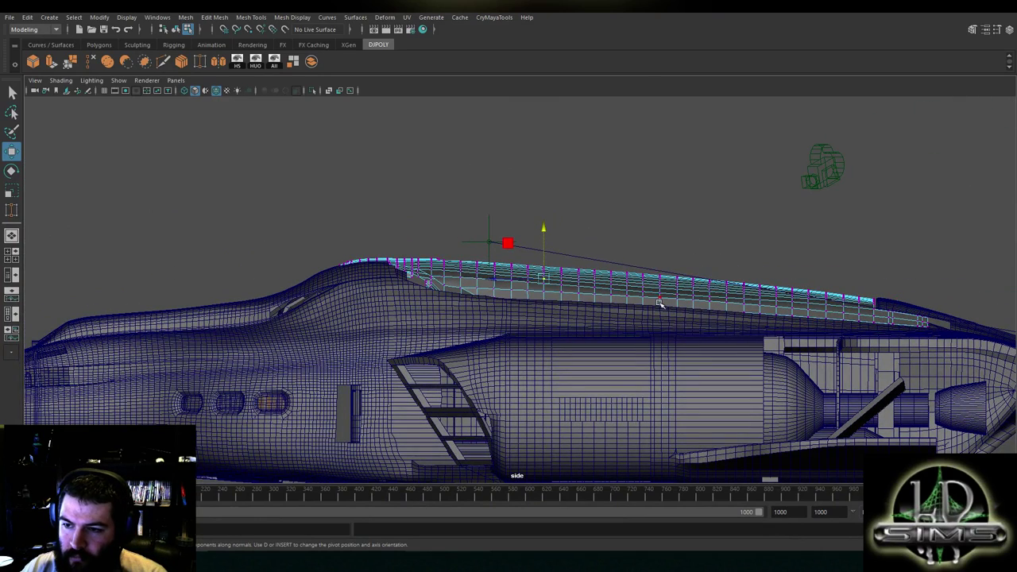
{"action": "scroll", "coordinate": [664, 306], "scroll_direction": "down", "scroll_amount": 5}
{"action": "scroll", "coordinate": [648, 350], "scroll_direction": "up", "scroll_amount": 6}
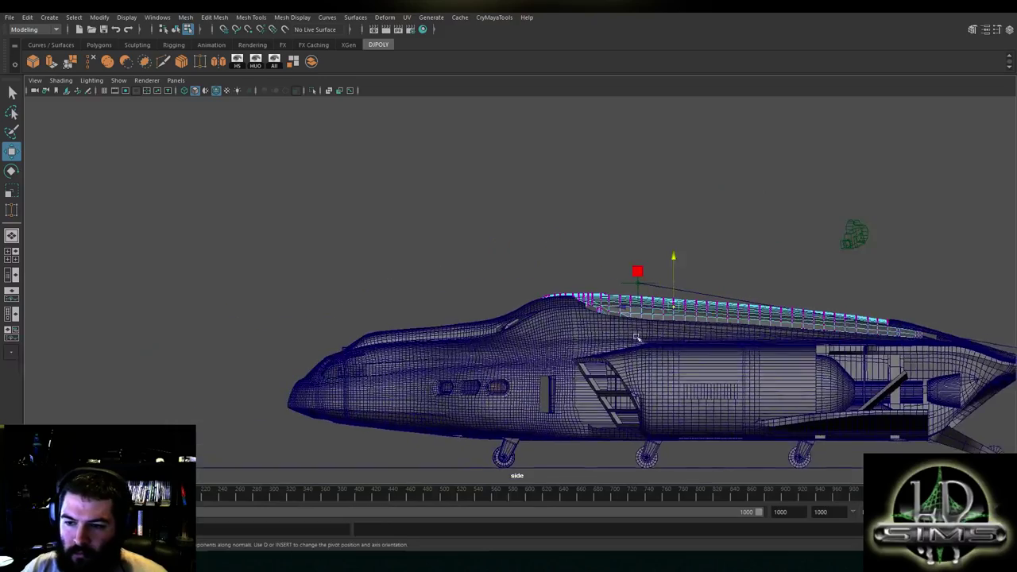
{"action": "scroll", "coordinate": [649, 350], "scroll_direction": "up", "scroll_amount": 8}
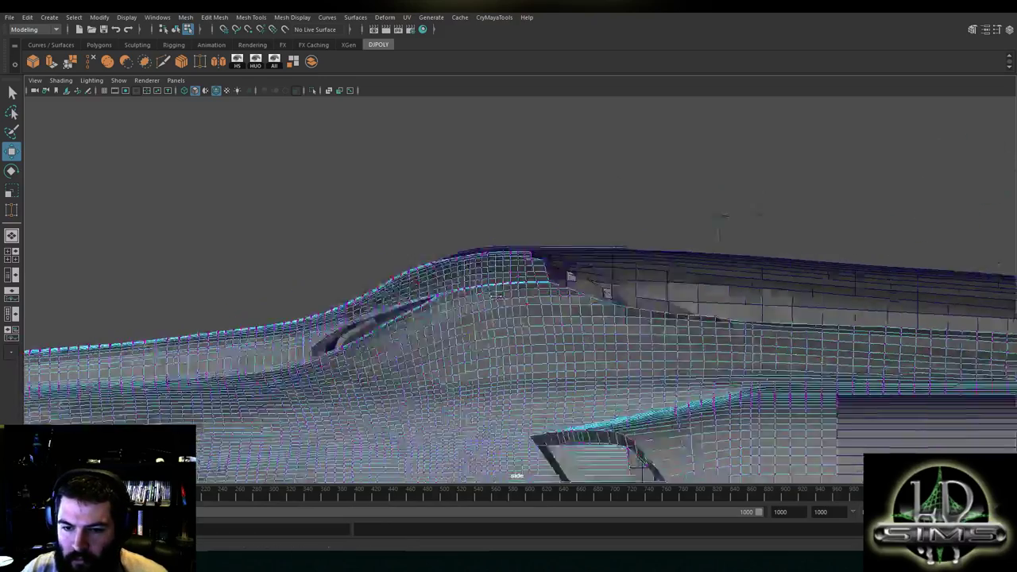
{"action": "scroll", "coordinate": [527, 349], "scroll_direction": "up", "scroll_amount": 8}
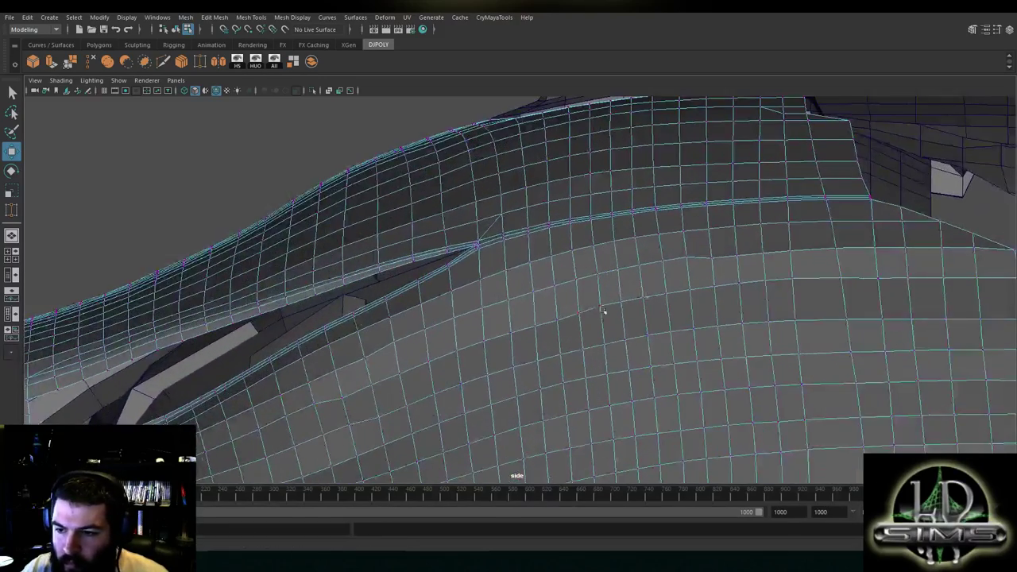
{"action": "left_click_drag", "start_coordinate": [685, 240], "coordinate": [665, 244]}
{"action": "left_click", "coordinate": [660, 257]}
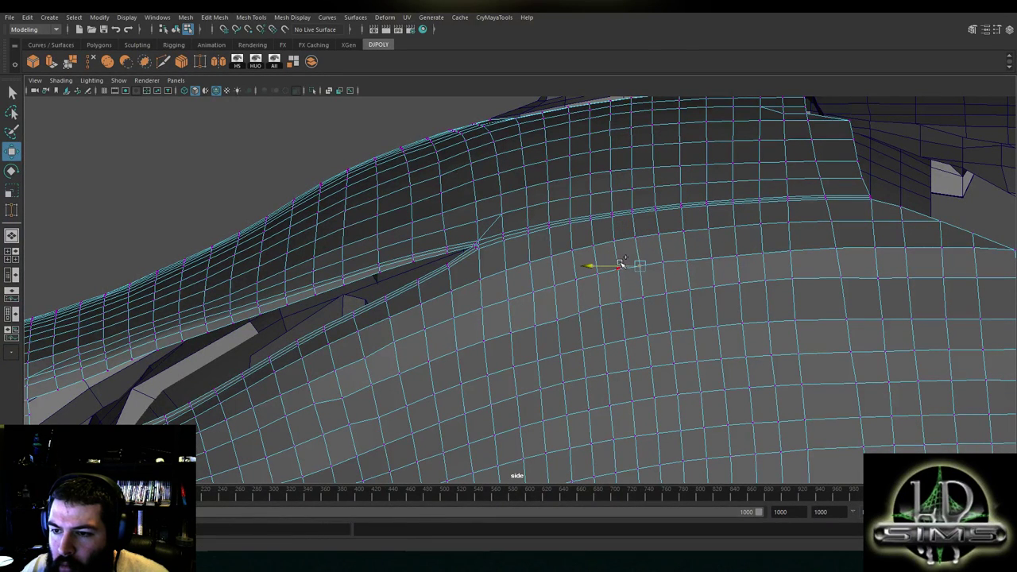
Even out the spacing of the body vertices in the first rows below the crease, just behind the opening's tip
{"action": "left_click", "coordinate": [607, 285]}
{"action": "left_click_drag", "start_coordinate": [602, 249], "coordinate": [602, 283]}
{"action": "left_click", "coordinate": [622, 300]}
{"action": "middle_click_drag", "start_coordinate": [639, 319], "coordinate": [579, 336], "text": "alt"}
{"action": "left_click", "coordinate": [607, 281]}
{"action": "left_click_drag", "start_coordinate": [604, 254], "coordinate": [652, 253]}
Adjust the vertices along the row below the crease toward the body's rear edge, evening the column spacing
{"action": "left_click", "coordinate": [630, 276]}
{"action": "left_click", "coordinate": [653, 275]}
{"action": "left_click", "coordinate": [701, 270]}
{"action": "left_click", "coordinate": [739, 271]}
{"action": "middle_click_drag", "start_coordinate": [583, 287], "coordinate": [616, 273], "text": "alt"}
{"action": "left_click", "coordinate": [808, 233]}
{"action": "left_click_drag", "start_coordinate": [775, 224], "coordinate": [774, 224]}
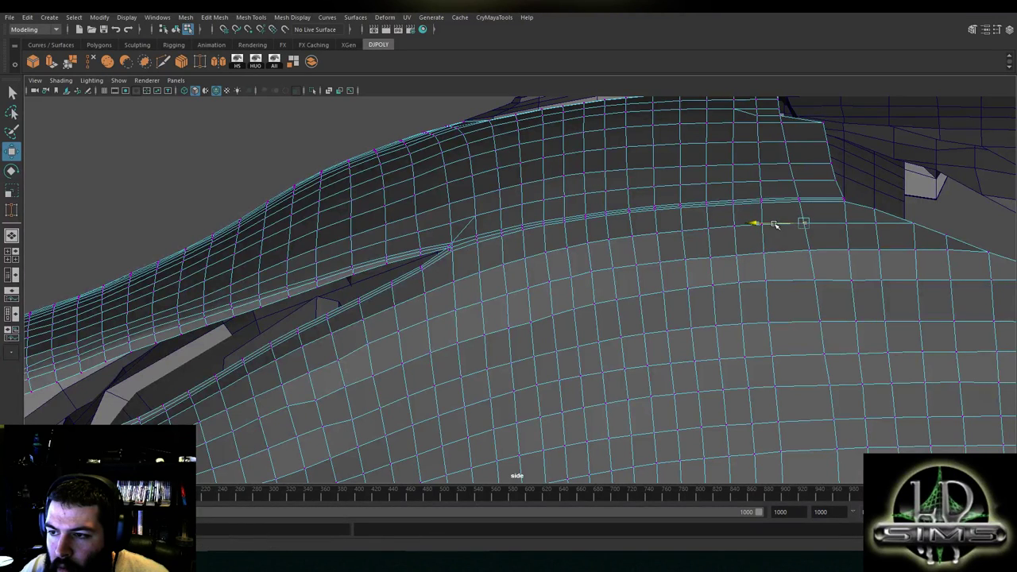
{"action": "left_click", "coordinate": [816, 279]}
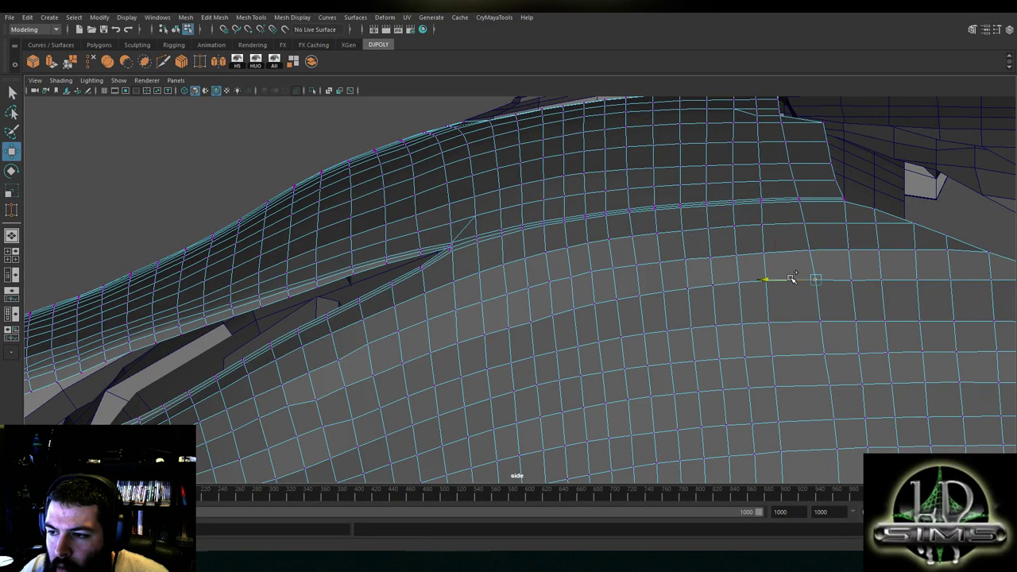
Fine-tune the heights of four vertices along the second row below the crease
{"action": "middle_click_drag", "start_coordinate": [712, 286], "coordinate": [651, 257], "text": "alt"}
{"action": "left_click_drag", "start_coordinate": [631, 233], "coordinate": [631, 233]}
{"action": "left_click", "coordinate": [677, 245]}
{"action": "left_click", "coordinate": [725, 239]}
{"action": "left_click", "coordinate": [754, 235]}
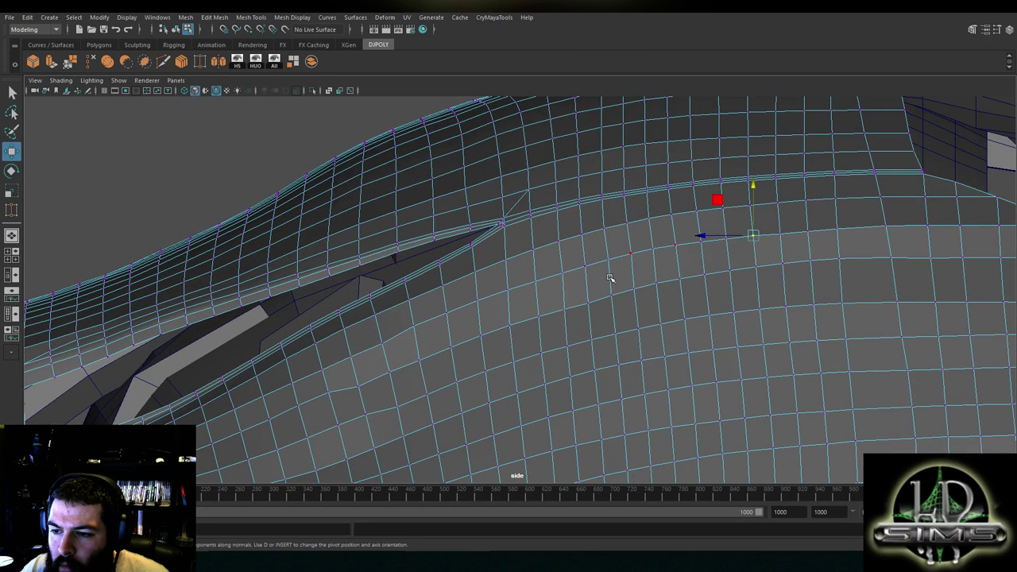
Reposition the body vertices beneath the opening's tip so the rows curve smoothly down along its lower edge
{"action": "middle_click_drag", "start_coordinate": [562, 295], "coordinate": [622, 266], "text": "alt"}
{"action": "left_click", "coordinate": [649, 276]}
{"action": "left_click_drag", "start_coordinate": [645, 249], "coordinate": [598, 273]}
{"action": "left_click", "coordinate": [624, 282]}
{"action": "left_click_drag", "start_coordinate": [472, 308], "coordinate": [515, 294], "text": "alt"}
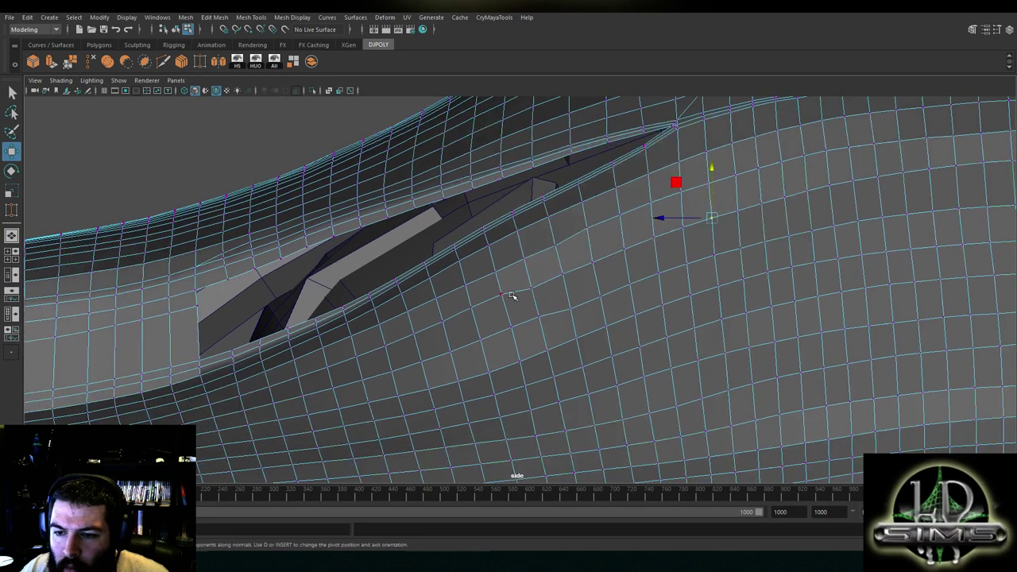
{"action": "left_click", "coordinate": [558, 250]}
{"action": "key", "text": "ctrl+z"}
{"action": "key", "text": "ctrl+z"}
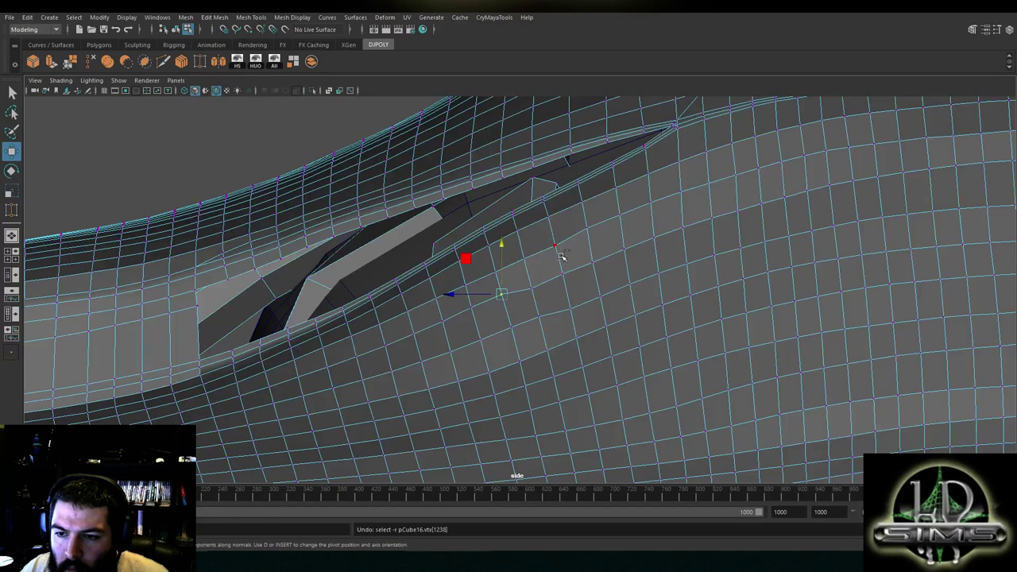
Reposition three body vertices in the row following the opening's lower edge toward its tip
{"action": "left_click", "coordinate": [530, 263]}
{"action": "left_click", "coordinate": [588, 233]}
{"action": "left_click_drag", "start_coordinate": [588, 211], "coordinate": [620, 203]}
{"action": "left_click", "coordinate": [623, 217]}
{"action": "scroll", "coordinate": [508, 315], "scroll_direction": "up", "scroll_amount": 1}
Adjust the height and lengthwise position of the body vertices beneath the middle of the opening's lower edge
{"action": "middle_click_drag", "start_coordinate": [509, 314], "coordinate": [561, 274], "text": "alt"}
{"action": "left_click", "coordinate": [555, 257]}
{"action": "left_click_drag", "start_coordinate": [554, 238], "coordinate": [564, 280]}
{"action": "left_click", "coordinate": [596, 280]}
{"action": "left_click", "coordinate": [565, 290]}
{"action": "left_click", "coordinate": [540, 294], "text": "shift"}
{"action": "left_click", "coordinate": [565, 291]}
{"action": "left_click", "coordinate": [531, 304]}
{"action": "left_click_drag", "start_coordinate": [531, 284], "coordinate": [531, 288]}
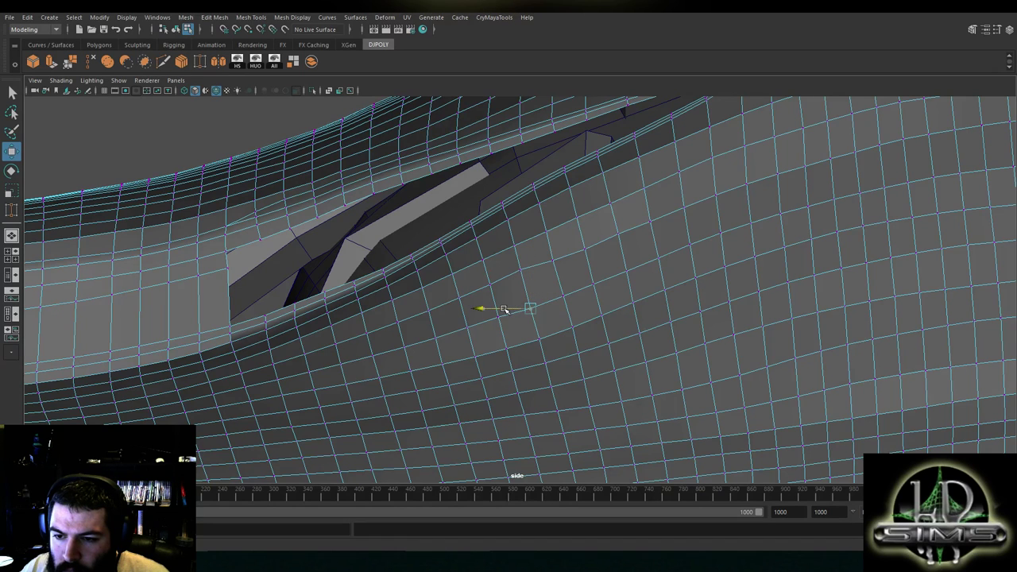
Work up one row beneath the opening toward its tip, smoothing the position of each vertex
{"action": "left_click", "coordinate": [564, 263]}
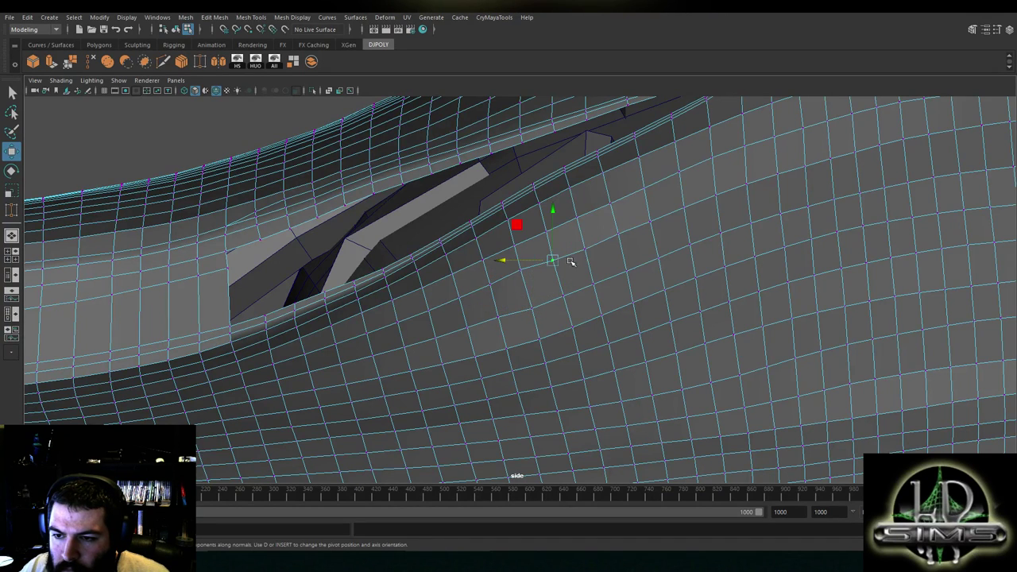
{"action": "left_click", "coordinate": [586, 247]}
{"action": "left_click", "coordinate": [618, 231]}
{"action": "left_click", "coordinate": [650, 221]}
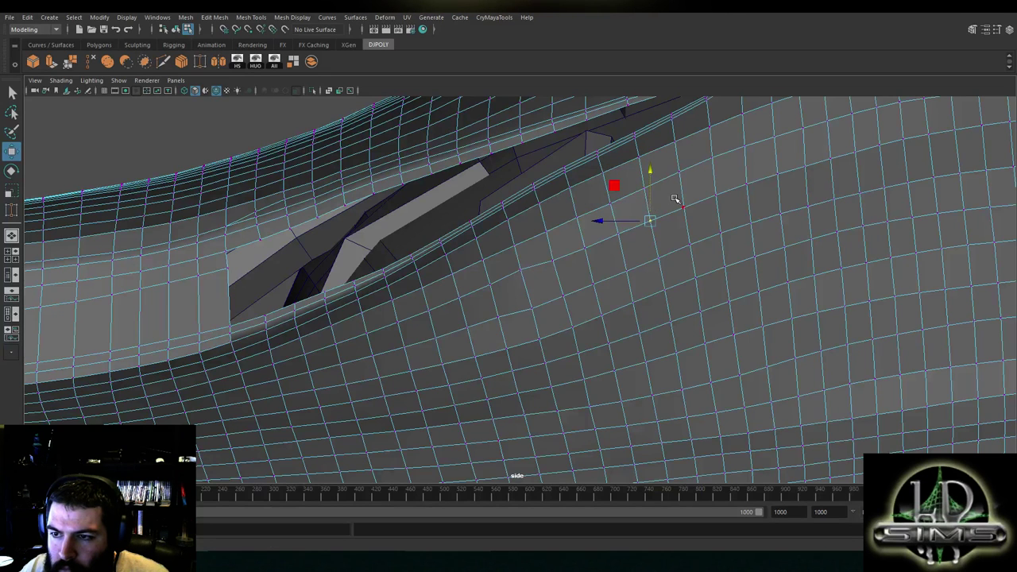
{"action": "middle_click_drag", "start_coordinate": [675, 198], "coordinate": [645, 269], "text": "alt"}
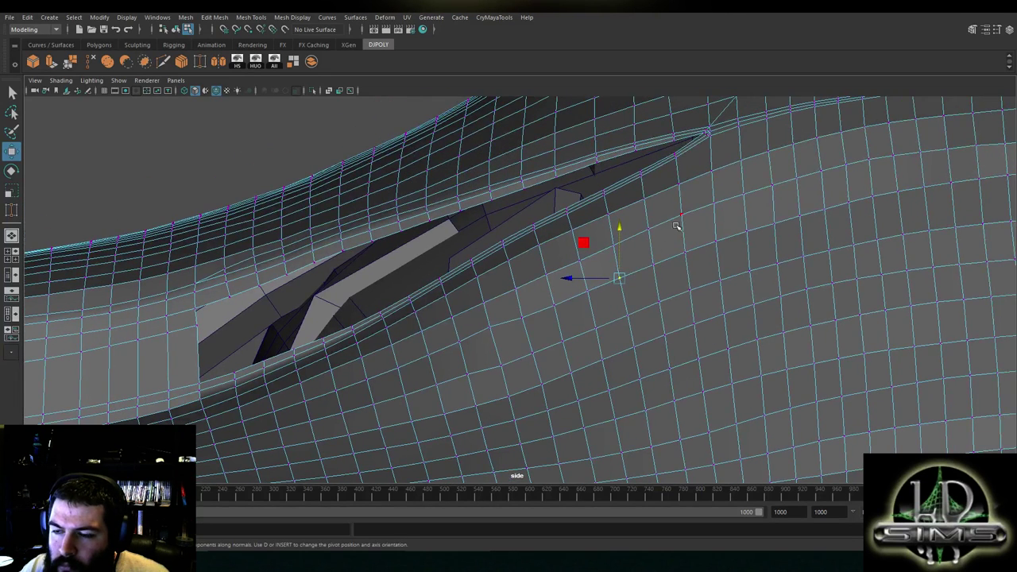
Refine two neighbouring vertices just below the opening's lower edge in height and lengthwise position
{"action": "middle_click_drag", "start_coordinate": [545, 315], "coordinate": [632, 245], "text": "alt"}
{"action": "left_click", "coordinate": [574, 259]}
{"action": "left_click_drag", "start_coordinate": [578, 231], "coordinate": [554, 263]}
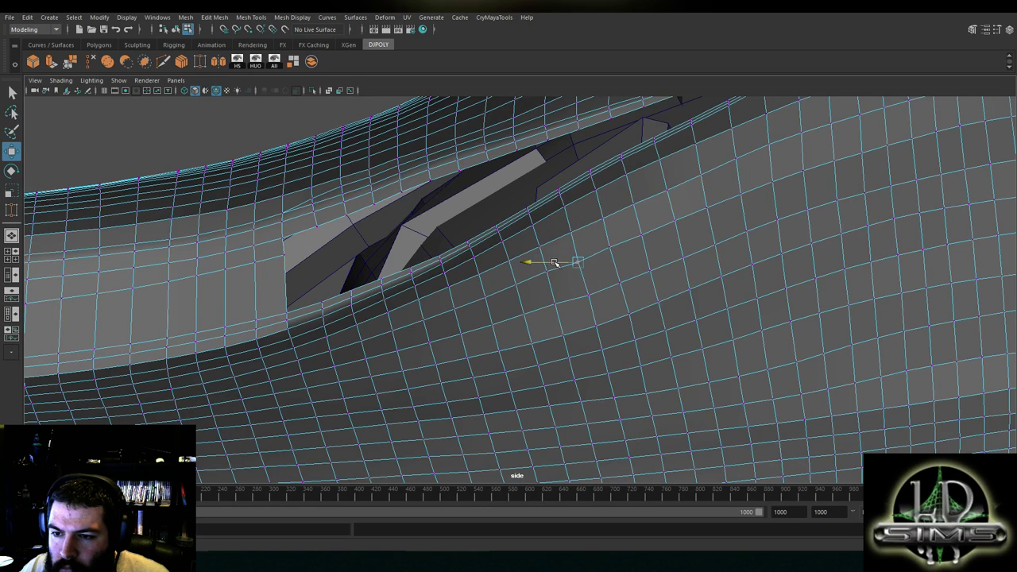
{"action": "left_click", "coordinate": [611, 244]}
{"action": "left_click_drag", "start_coordinate": [610, 227], "coordinate": [611, 230]}
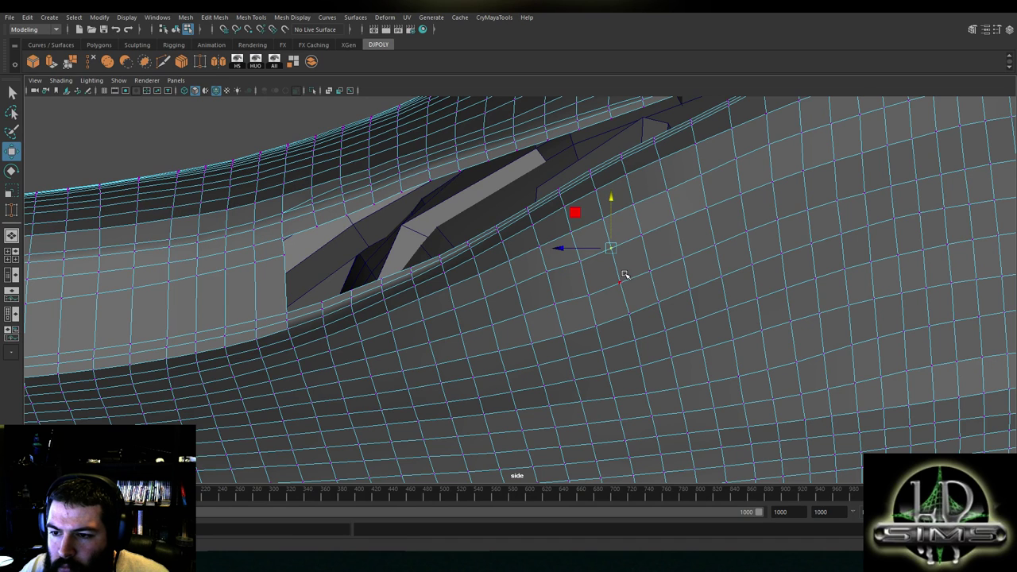
Smooth the vertices of the next rows down beneath the middle of the opening
{"action": "left_click", "coordinate": [546, 271]}
{"action": "left_click_drag", "start_coordinate": [547, 253], "coordinate": [525, 298]}
{"action": "left_click", "coordinate": [555, 303]}
{"action": "left_click", "coordinate": [591, 296]}
{"action": "left_click", "coordinate": [553, 305]}
{"action": "left_click", "coordinate": [525, 315]}
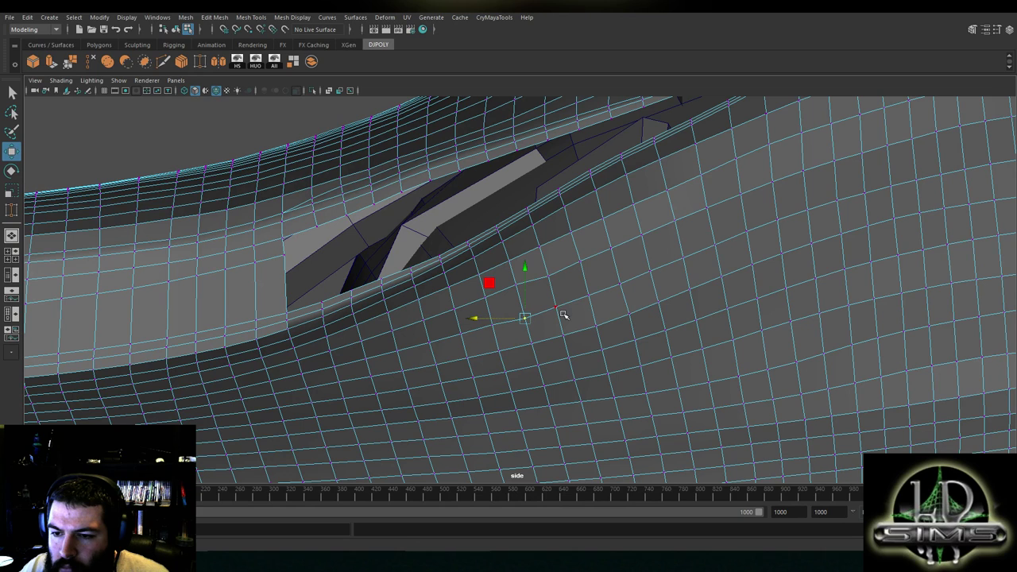
Reposition the vertices from beneath the opening's middle up toward its tip so the rows follow an even curve
{"action": "left_click", "coordinate": [548, 278]}
{"action": "left_click", "coordinate": [516, 285]}
{"action": "mouse_move", "coordinate": [516, 263]}
{"action": "left_mouse_down"}
{"action": "mouse_move", "coordinate": [488, 291]}
{"action": "mouse_move", "coordinate": [526, 276]}
{"action": "left_mouse_up"}
{"action": "left_click", "coordinate": [549, 278]}
{"action": "left_click", "coordinate": [578, 259]}
{"action": "left_click", "coordinate": [603, 219]}
{"action": "left_click_drag", "start_coordinate": [603, 197], "coordinate": [667, 166]}
{"action": "left_click", "coordinate": [635, 205]}
{"action": "left_click", "coordinate": [666, 191]}
Correct the remaining uneven vertices in the body grid below and behind the opening, aligning rows and columns
{"action": "middle_click_drag", "start_coordinate": [704, 205], "coordinate": [651, 270], "text": "alt"}
{"action": "scroll", "coordinate": [652, 271], "scroll_direction": "up", "scroll_amount": 1}
{"action": "left_click", "coordinate": [660, 230]}
{"action": "left_click_drag", "start_coordinate": [661, 210], "coordinate": [611, 277]}
{"action": "left_click", "coordinate": [699, 213]}
{"action": "left_click", "coordinate": [640, 320]}
{"action": "left_click_drag", "start_coordinate": [623, 321], "coordinate": [619, 321]}
{"action": "left_click", "coordinate": [637, 278]}
{"action": "mouse_move", "coordinate": [616, 275]}
{"action": "left_mouse_down"}
{"action": "mouse_move", "coordinate": [626, 324]}
{"action": "mouse_move", "coordinate": [618, 321]}
{"action": "left_mouse_up"}
{"action": "middle_click_drag", "start_coordinate": [630, 315], "coordinate": [650, 207], "text": "alt"}
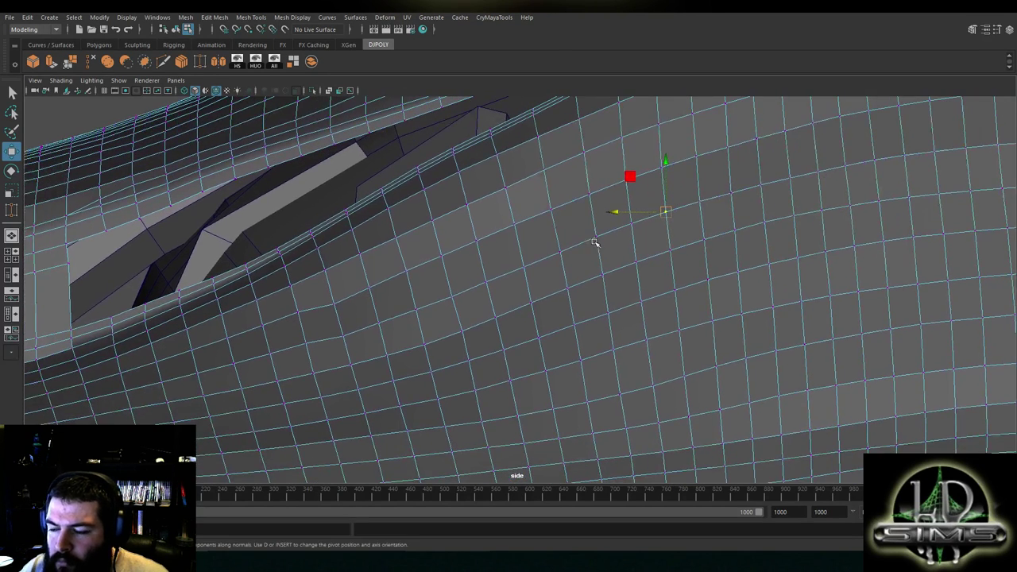
Review the reshaped body around the opening and return to the side panel's vertices near the vent end
{"action": "scroll", "coordinate": [616, 267], "scroll_direction": "up", "scroll_amount": 1}
{"action": "scroll", "coordinate": [616, 267], "scroll_direction": "down", "scroll_amount": 10}
{"action": "scroll", "coordinate": [519, 266], "scroll_direction": "up", "scroll_amount": 6}
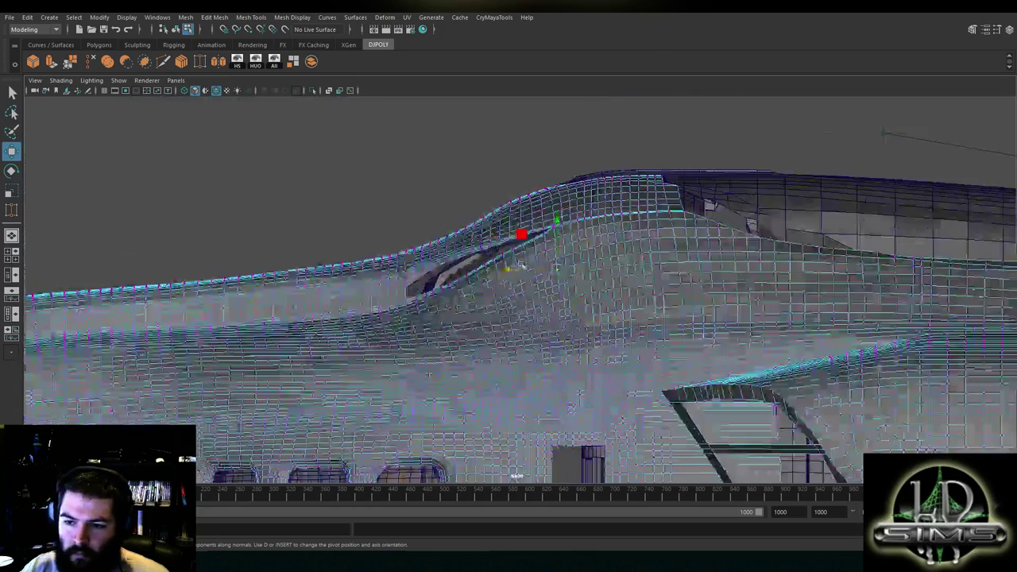
{"action": "middle_click_drag", "start_coordinate": [864, 325], "coordinate": [497, 308], "text": "alt"}
{"action": "scroll", "coordinate": [567, 262], "scroll_direction": "down", "scroll_amount": 5}
{"action": "left_click", "coordinate": [642, 228]}
{"action": "scroll", "coordinate": [649, 252], "scroll_direction": "up", "scroll_amount": 3}
{"action": "middle_click_drag", "start_coordinate": [755, 216], "coordinate": [605, 265], "text": "alt"}
{"action": "scroll", "coordinate": [552, 291], "scroll_direction": "up", "scroll_amount": 4}
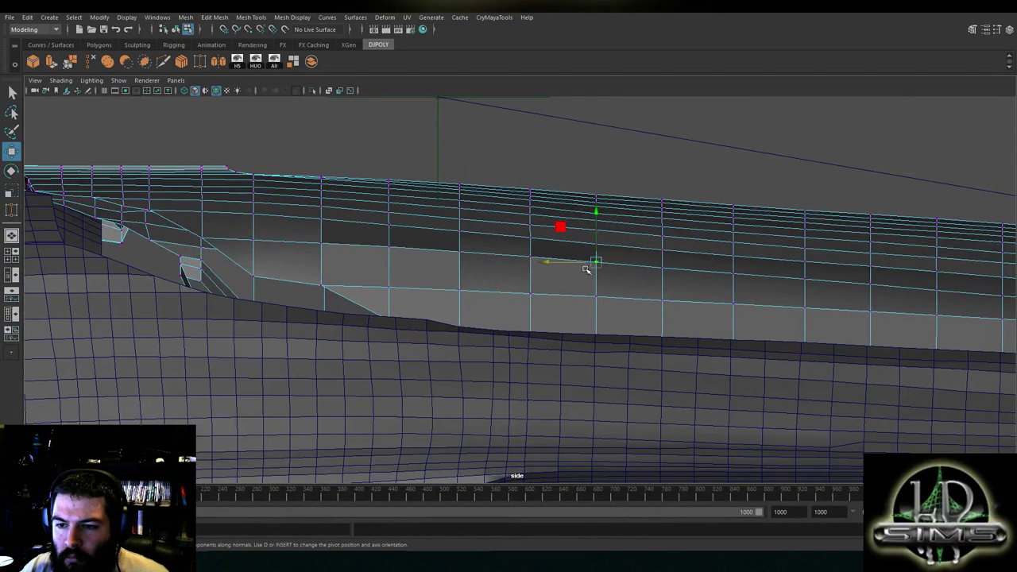
Inspect the whole side panel as an object in the perspective view to judge its surface flow
{"action": "right_click_drag", "start_coordinate": [658, 243], "coordinate": [660, 243]}
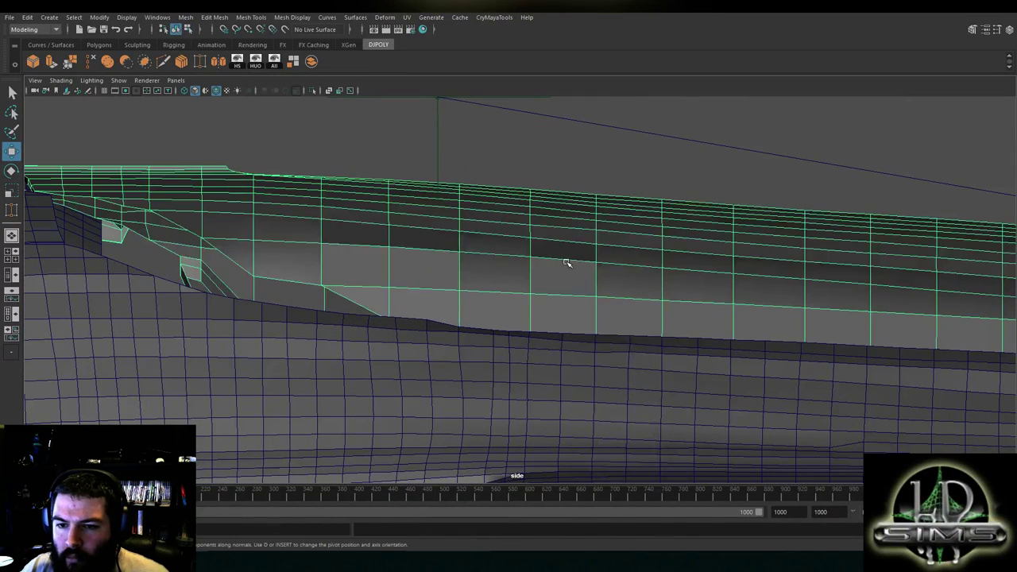
{"action": "key", "text": "space"}
{"action": "key", "text": "space"}
{"action": "left_click_drag", "start_coordinate": [461, 143], "coordinate": [548, 222], "text": "alt"}
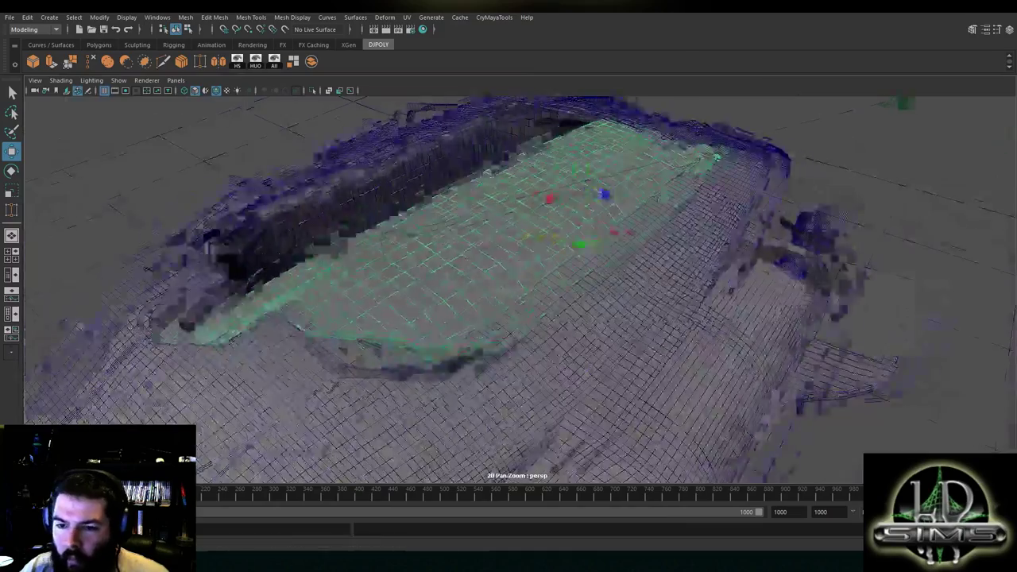
{"action": "scroll", "coordinate": [541, 226], "scroll_direction": "up", "scroll_amount": 3}
{"action": "middle_click_drag", "start_coordinate": [534, 228], "coordinate": [588, 249], "text": "alt"}
{"action": "mouse_move", "coordinate": [588, 249]}
{"action": "left_mouse_down", "text": "alt"}
{"action": "mouse_move", "coordinate": [543, 212]}
{"action": "mouse_move", "coordinate": [627, 227]}
{"action": "mouse_move", "coordinate": [633, 217]}
{"action": "mouse_move", "coordinate": [586, 230]}
{"action": "left_mouse_up", "text": "alt"}
{"action": "key", "text": "space"}
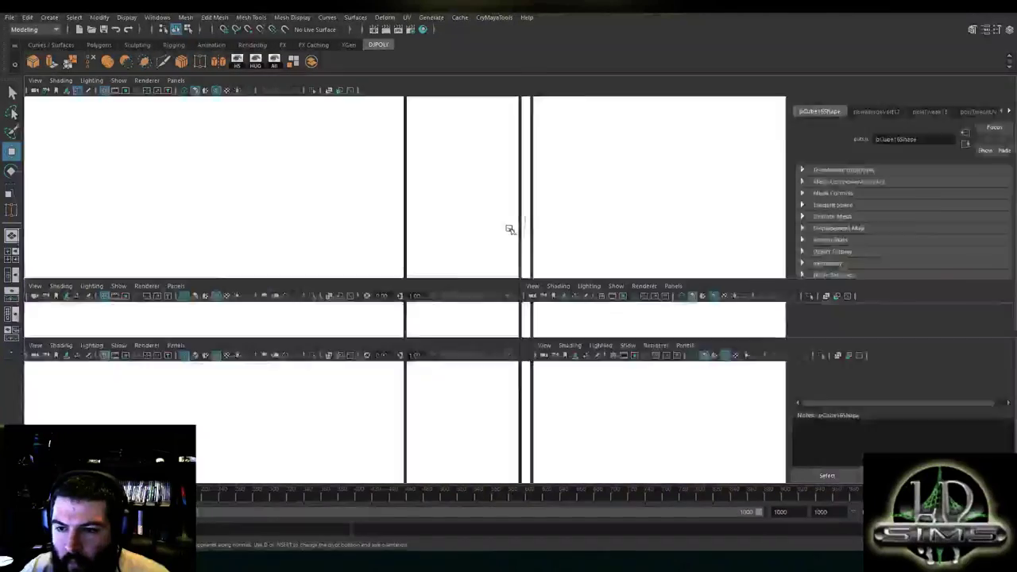
{"action": "key", "text": "space"}
Return to vertex editing in the side view and fine-tune the height of an upper-row vertex near the vent end
{"action": "right_click_drag", "start_coordinate": [471, 253], "coordinate": [418, 253]}
{"action": "middle_click_drag", "start_coordinate": [421, 273], "coordinate": [595, 310], "text": "alt"}
{"action": "scroll", "coordinate": [592, 309], "scroll_direction": "up", "scroll_amount": 1}
{"action": "left_click", "coordinate": [495, 251]}
{"action": "left_click_drag", "start_coordinate": [494, 231], "coordinate": [495, 228]}
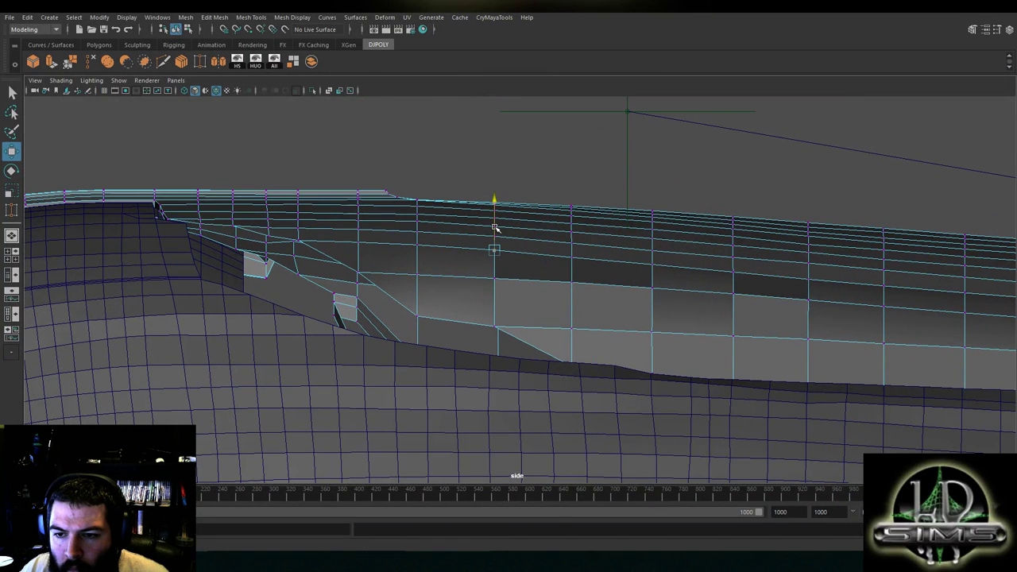
Adjust the heights of the upper-band vertices in the columns just past the vent so the row slopes evenly
{"action": "left_click", "coordinate": [572, 242]}
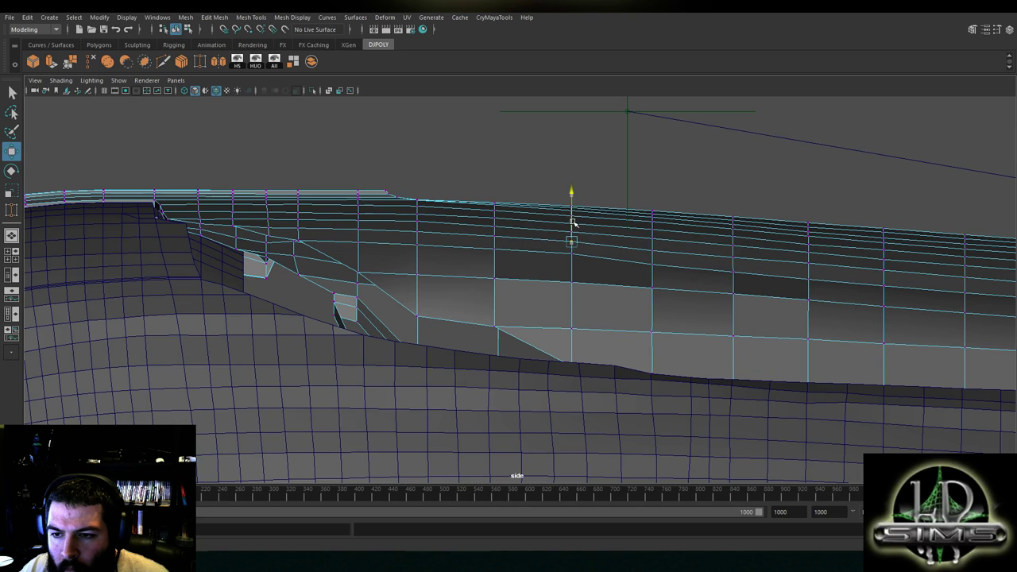
{"action": "left_click", "coordinate": [652, 250]}
{"action": "left_click_drag", "start_coordinate": [653, 236], "coordinate": [654, 242]}
{"action": "left_click", "coordinate": [496, 276]}
{"action": "left_click", "coordinate": [574, 285]}
{"action": "left_click", "coordinate": [655, 288]}
{"action": "left_click", "coordinate": [572, 279]}
{"action": "left_click", "coordinate": [653, 287]}
{"action": "left_click", "coordinate": [653, 261]}
{"action": "left_click_drag", "start_coordinate": [654, 241], "coordinate": [654, 240]}
Reposition the same row's vertices in the following two columns of the side panel to continue its slope away from the vent
{"action": "middle_click_drag", "start_coordinate": [721, 293], "coordinate": [600, 304], "text": "alt"}
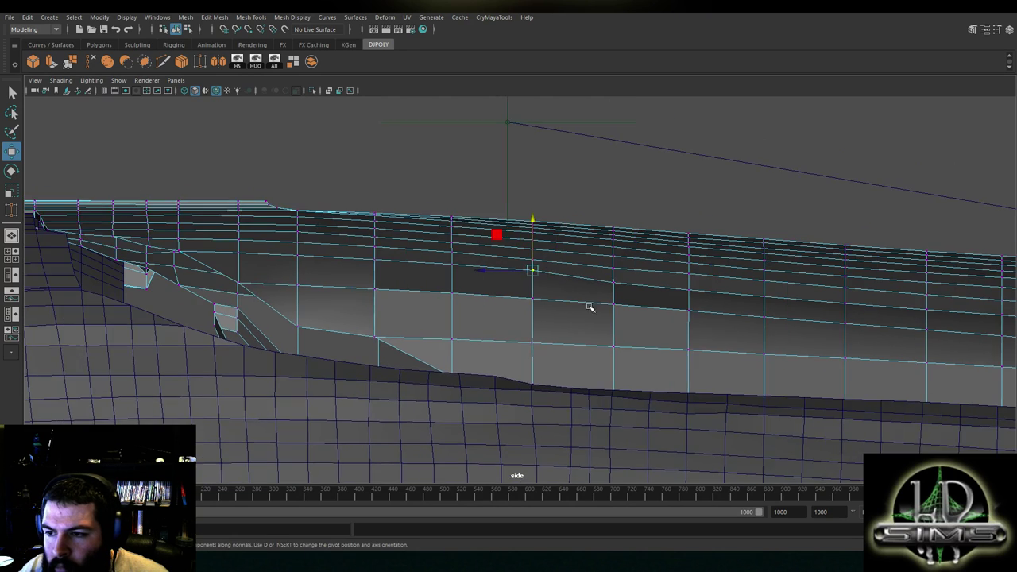
{"action": "scroll", "coordinate": [601, 304], "scroll_direction": "up", "scroll_amount": 1}
{"action": "left_click", "coordinate": [538, 251]}
{"action": "mouse_move", "coordinate": [536, 228]}
{"action": "left_mouse_down"}
{"action": "mouse_move", "coordinate": [539, 210]}
{"action": "mouse_move", "coordinate": [545, 223]}
{"action": "mouse_move", "coordinate": [536, 215]}
{"action": "left_mouse_up"}
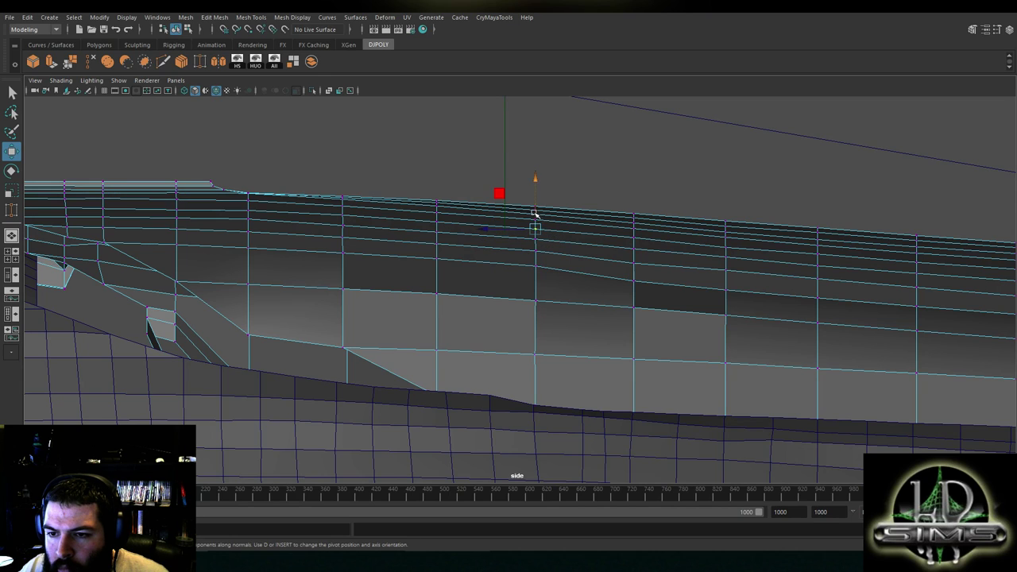
{"action": "left_click", "coordinate": [635, 260]}
{"action": "left_click_drag", "start_coordinate": [634, 236], "coordinate": [633, 276]}
{"action": "left_click", "coordinate": [726, 282]}
Raise the mid-row vertices in the panel's central columns so the spacing to the rows above tightens evenly
{"action": "middle_click_drag", "start_coordinate": [771, 286], "coordinate": [630, 277], "text": "alt"}
{"action": "scroll", "coordinate": [636, 278], "scroll_direction": "up", "scroll_amount": 1}
{"action": "left_click", "coordinate": [697, 288]}
{"action": "left_click", "coordinate": [595, 255]}
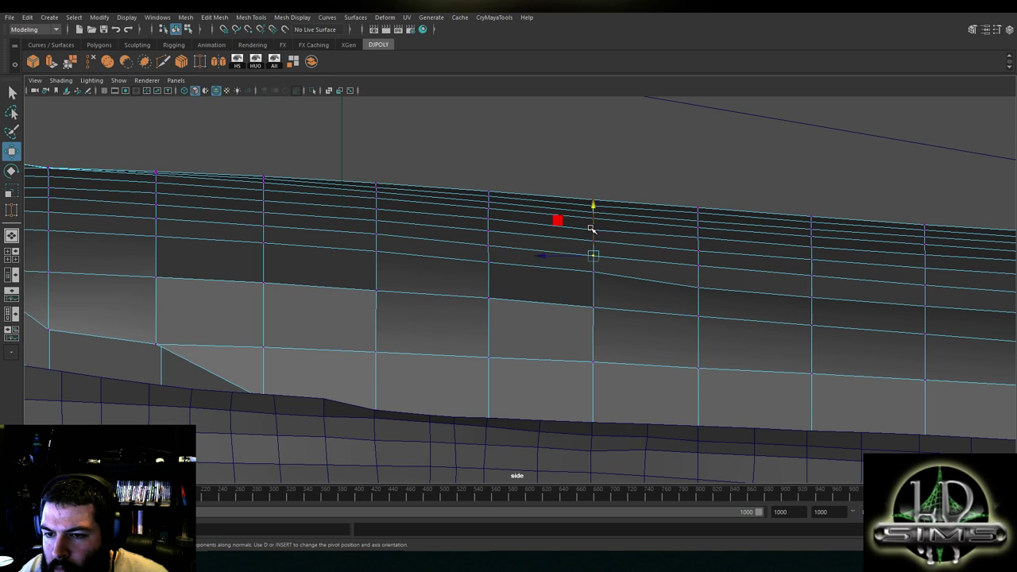
{"action": "middle_click_drag", "start_coordinate": [621, 255], "coordinate": [609, 240]}
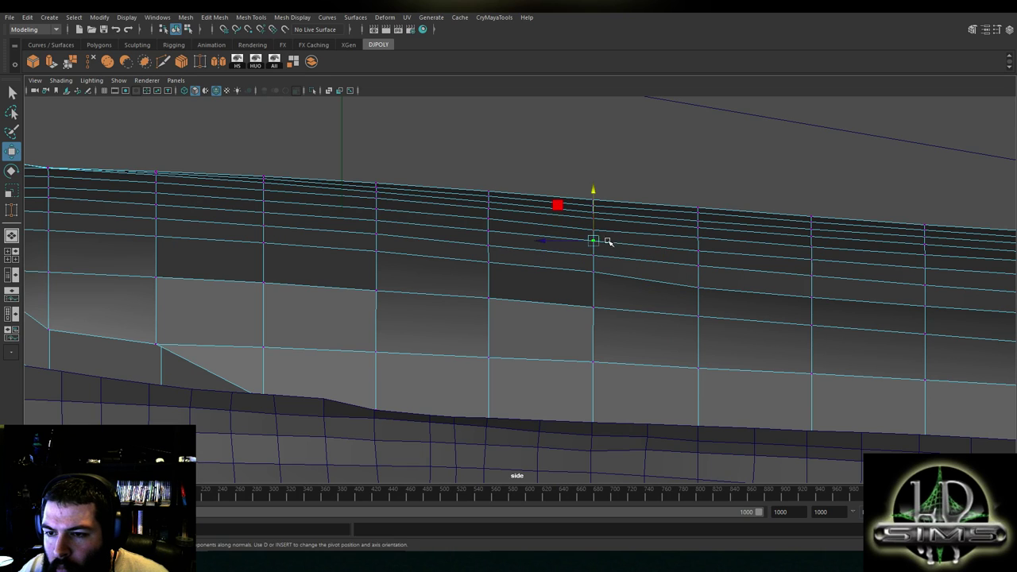
{"action": "left_click", "coordinate": [491, 232]}
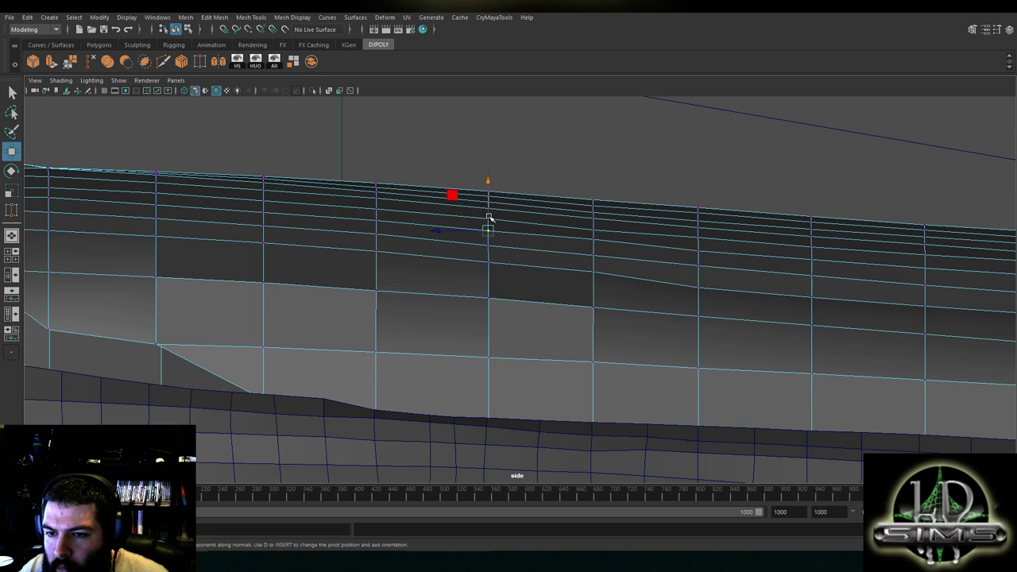
{"action": "left_click_drag", "start_coordinate": [490, 220], "coordinate": [491, 216]}
{"action": "left_click", "coordinate": [594, 238]}
{"action": "left_click_drag", "start_coordinate": [594, 224], "coordinate": [593, 200]}
{"action": "left_click", "coordinate": [599, 217]}
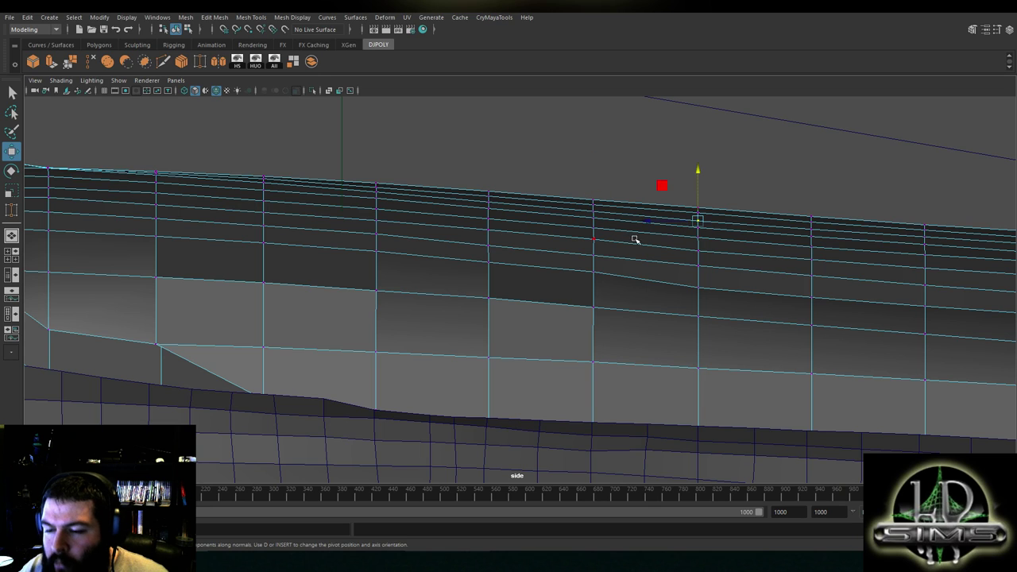
Lift the row's vertices over the next few columns beyond the panel's centre to match the edges above them
{"action": "scroll", "coordinate": [694, 295], "scroll_direction": "up", "scroll_amount": 1}
{"action": "left_click", "coordinate": [711, 287]}
{"action": "left_click_drag", "start_coordinate": [713, 270], "coordinate": [711, 262]}
{"action": "left_click", "coordinate": [820, 295]}
{"action": "left_click_drag", "start_coordinate": [832, 278], "coordinate": [835, 272]}
{"action": "middle_click_drag", "start_coordinate": [854, 295], "coordinate": [635, 265], "text": "alt"}
{"action": "left_click", "coordinate": [469, 252]}
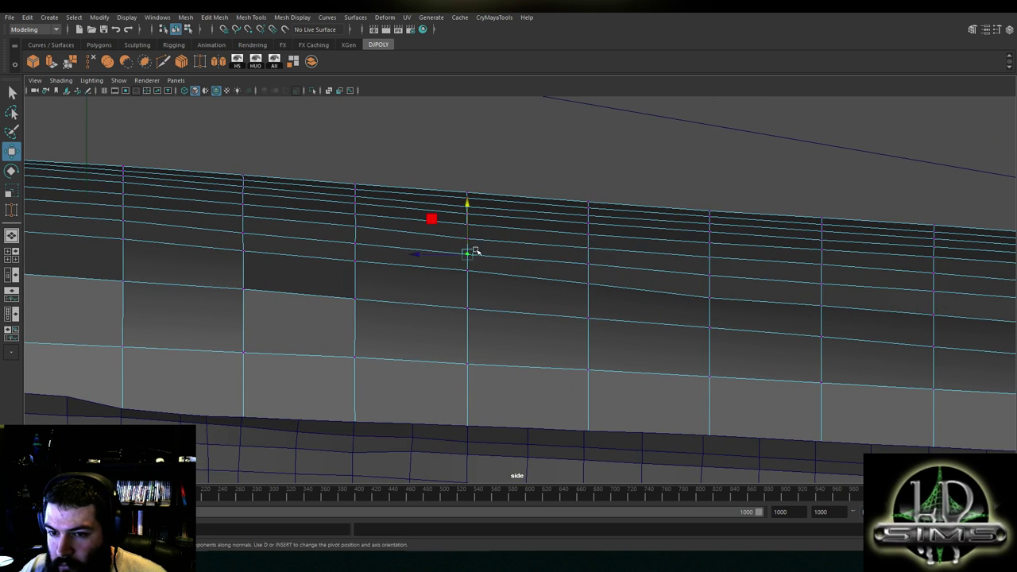
{"action": "left_click_drag", "start_coordinate": [467, 236], "coordinate": [467, 219]}
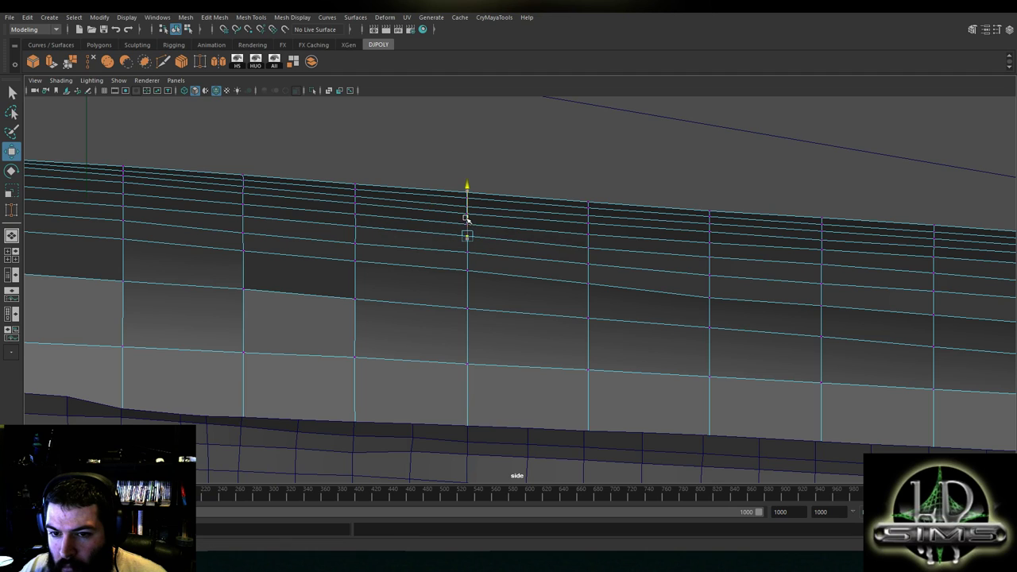
Raise the row's vertices column by column further along the side panel, keeping a steady slope
{"action": "left_click", "coordinate": [585, 241]}
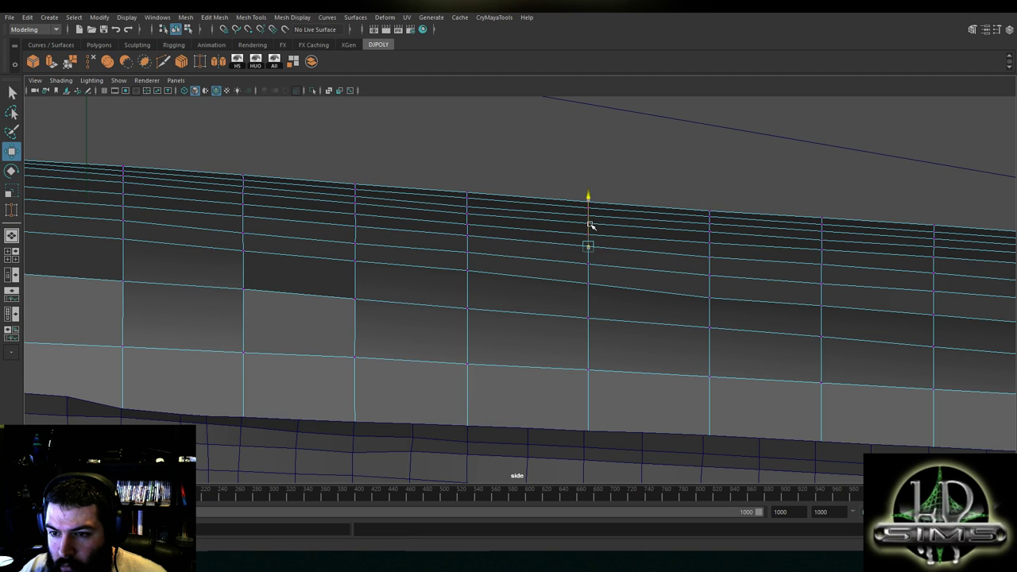
{"action": "left_click", "coordinate": [707, 255]}
{"action": "left_click", "coordinate": [710, 256]}
{"action": "middle_click_drag", "start_coordinate": [796, 255], "coordinate": [666, 248], "text": "alt"}
{"action": "left_click", "coordinate": [691, 258]}
{"action": "left_click_drag", "start_coordinate": [693, 242], "coordinate": [693, 237]}
{"action": "left_click", "coordinate": [807, 263]}
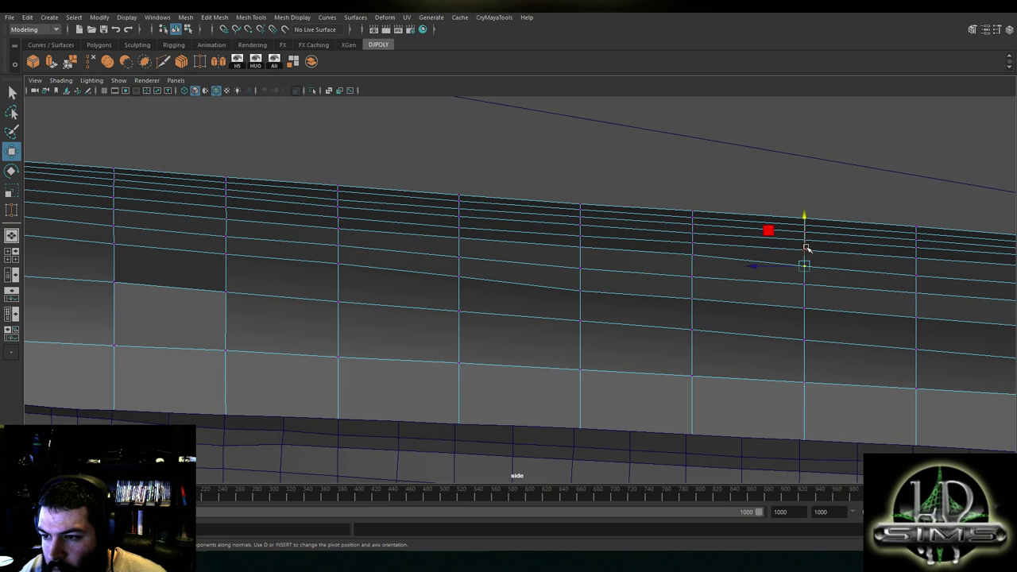
Correct the height of the dipping row vertices near where the dark body edge approaches the panel's upper border
{"action": "key", "text": "ctrl+z"}
{"action": "left_click", "coordinate": [784, 267]}
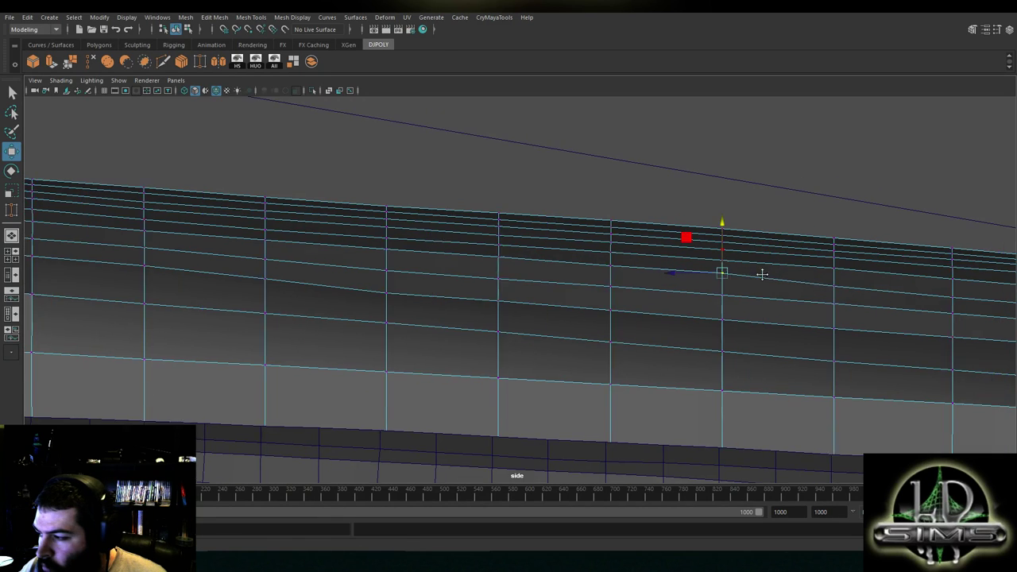
{"action": "key", "text": "ctrl+z"}
{"action": "left_click", "coordinate": [793, 268]}
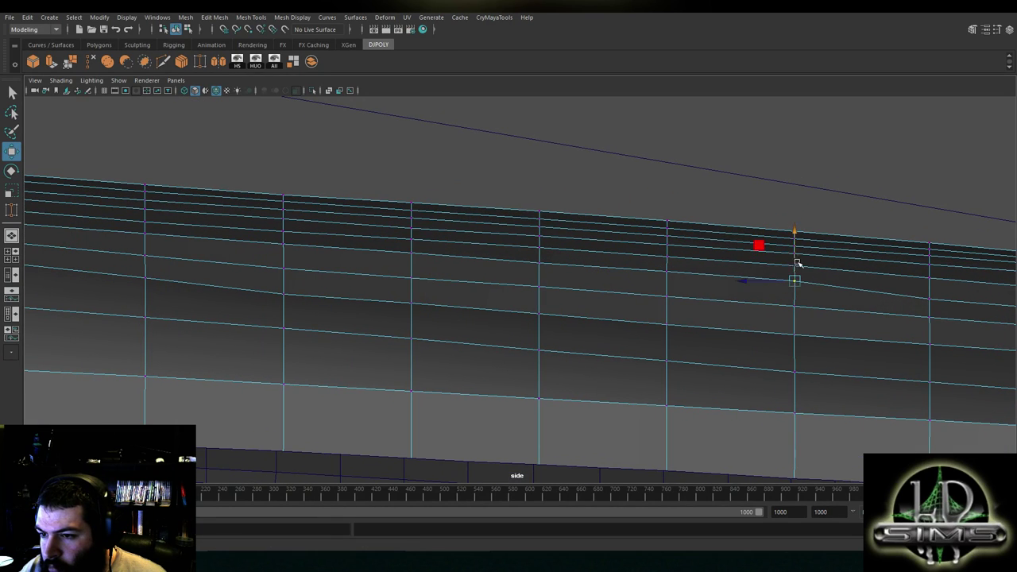
{"action": "key", "text": "ctrl+z"}
{"action": "left_click", "coordinate": [737, 286]}
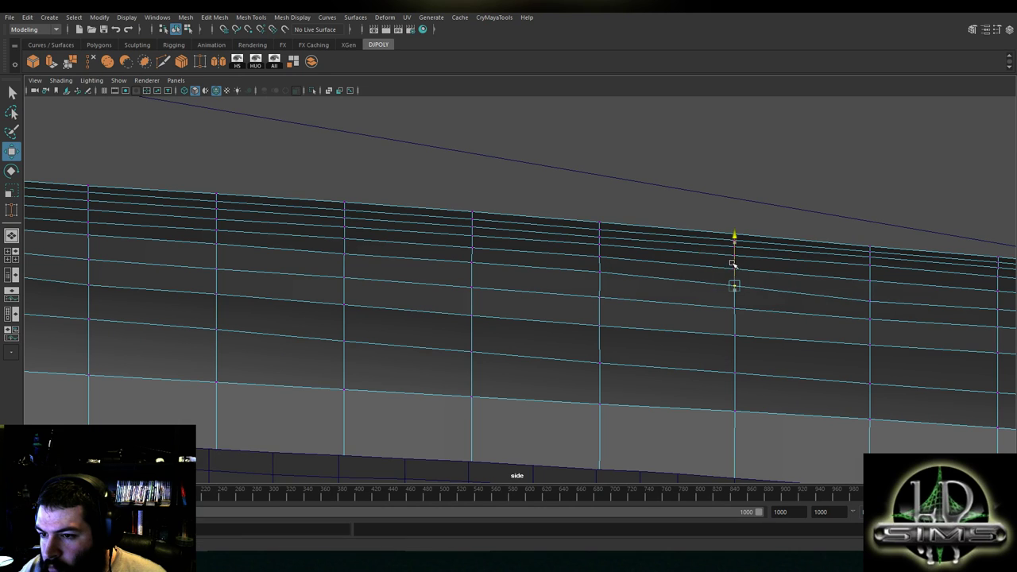
{"action": "key", "text": "ctrl+z"}
{"action": "left_click", "coordinate": [716, 277]}
{"action": "left_click_drag", "start_coordinate": [715, 276], "coordinate": [709, 263]}
Raise the row's vertices across the columns where the dark body edge crosses the panel's upper border
{"action": "middle_click_drag", "start_coordinate": [796, 290], "coordinate": [635, 282], "text": "alt"}
{"action": "left_click", "coordinate": [684, 299]}
{"action": "left_click_drag", "start_coordinate": [678, 271], "coordinate": [679, 264]}
{"action": "left_click", "coordinate": [809, 306]}
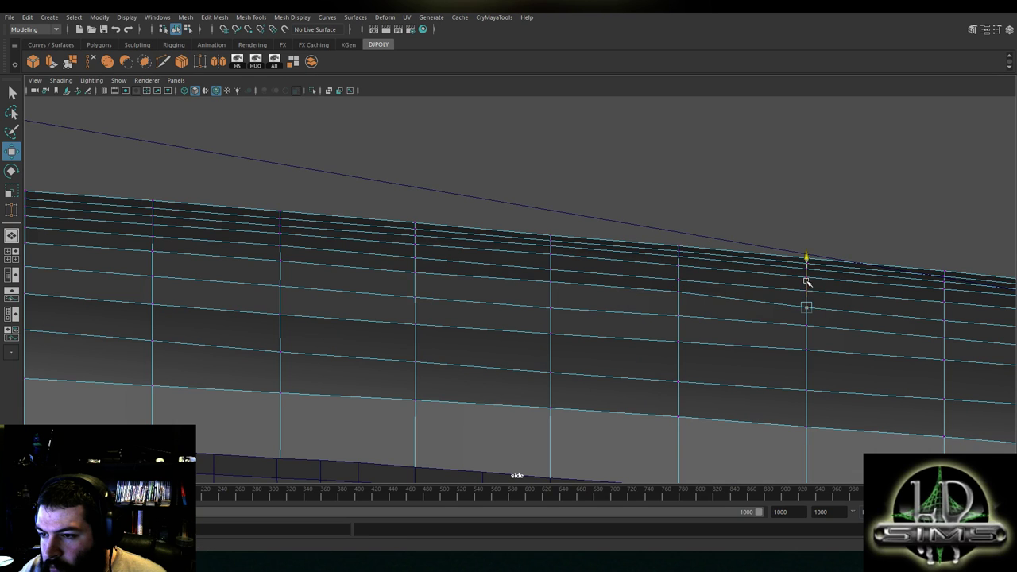
{"action": "middle_click_drag", "start_coordinate": [808, 278], "coordinate": [705, 293], "text": "alt"}
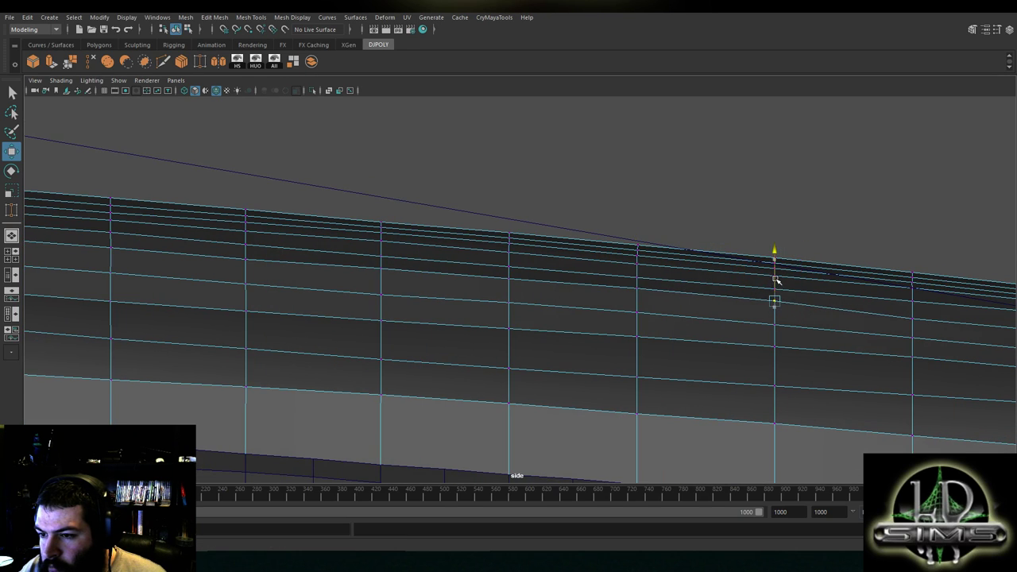
{"action": "middle_click_drag", "start_coordinate": [845, 293], "coordinate": [771, 309], "text": "alt"}
{"action": "left_click_drag", "start_coordinate": [759, 292], "coordinate": [759, 290]}
{"action": "left_click", "coordinate": [884, 322]}
{"action": "middle_click_drag", "start_coordinate": [885, 322], "coordinate": [735, 305], "text": "alt"}
{"action": "left_click_drag", "start_coordinate": [735, 286], "coordinate": [735, 284]}
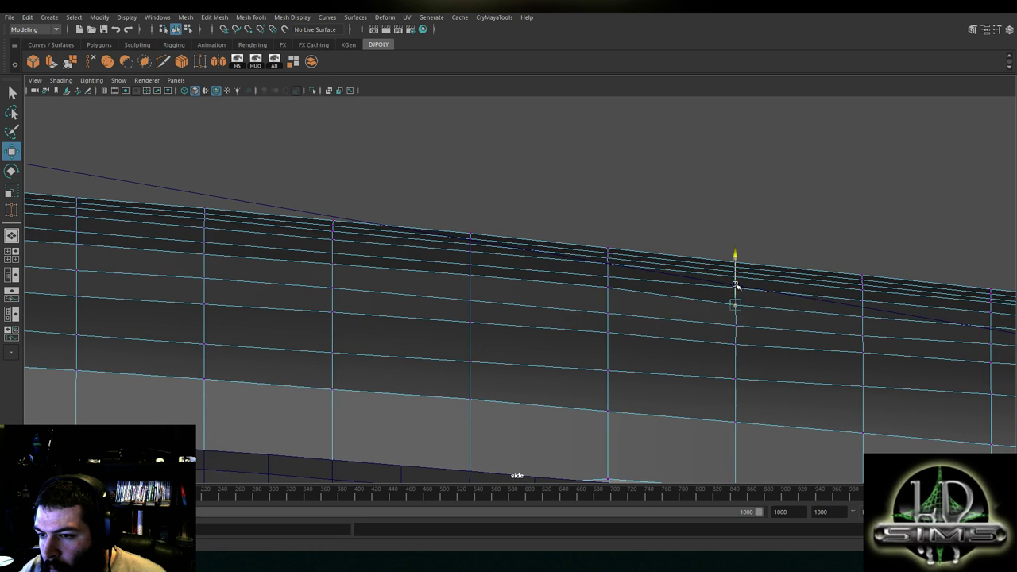
Carry the row's height correction on past the body-edge crossing, lifting one vertex per column toward the panel's far end
{"action": "middle_click_drag", "start_coordinate": [811, 298], "coordinate": [712, 304], "text": "alt"}
{"action": "left_click_drag", "start_coordinate": [703, 284], "coordinate": [704, 276]}
{"action": "middle_click_drag", "start_coordinate": [786, 299], "coordinate": [654, 286], "text": "alt"}
{"action": "left_click", "coordinate": [698, 298]}
{"action": "left_click_drag", "start_coordinate": [699, 279], "coordinate": [699, 278]}
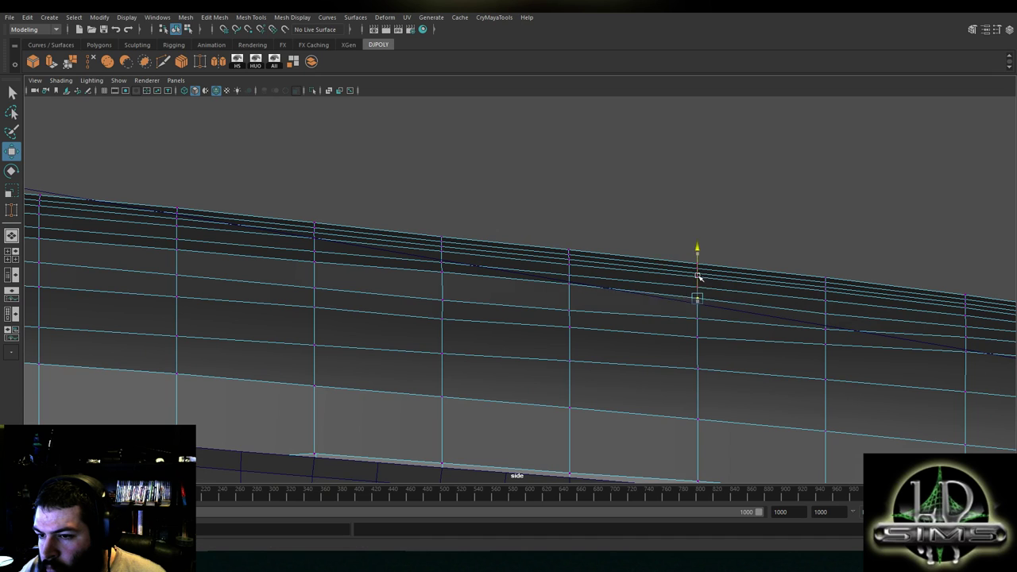
{"action": "middle_click_drag", "start_coordinate": [797, 297], "coordinate": [687, 293], "text": "alt"}
{"action": "left_click", "coordinate": [716, 307]}
{"action": "left_click_drag", "start_coordinate": [716, 287], "coordinate": [716, 286]}
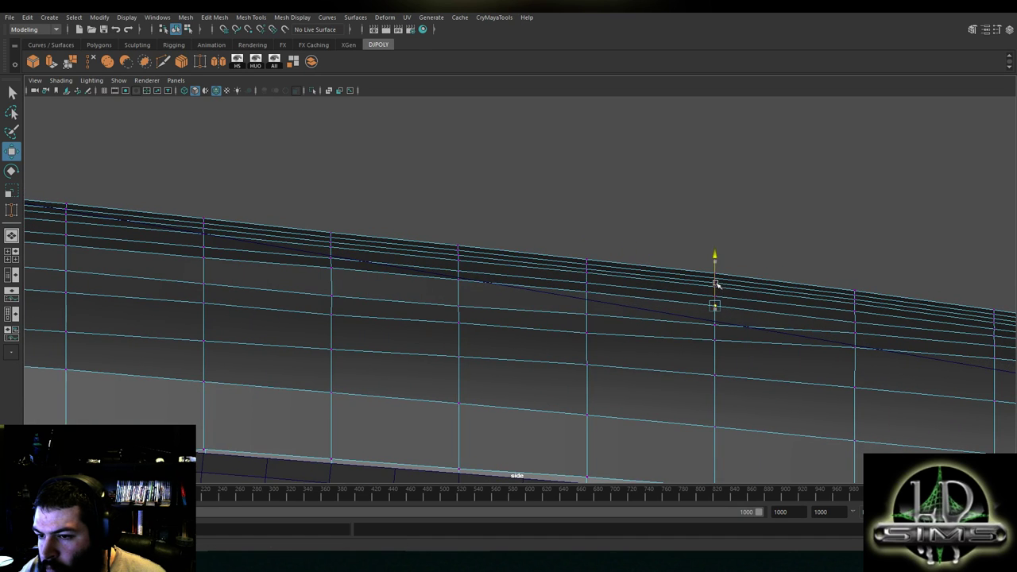
{"action": "middle_click_drag", "start_coordinate": [845, 304], "coordinate": [694, 294], "text": "alt"}
{"action": "left_click_drag", "start_coordinate": [707, 294], "coordinate": [706, 286]}
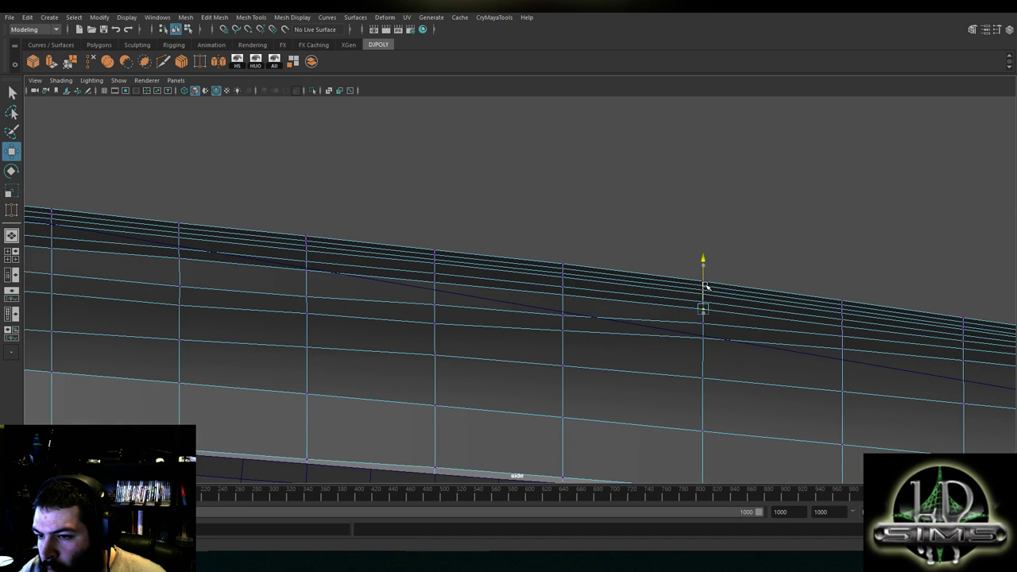
Begin lifting vertices of the next row down in the far section of the panel to even out the row spacing
{"action": "middle_click_drag", "start_coordinate": [612, 287], "coordinate": [638, 259], "text": "alt"}
{"action": "left_click", "coordinate": [555, 269]}
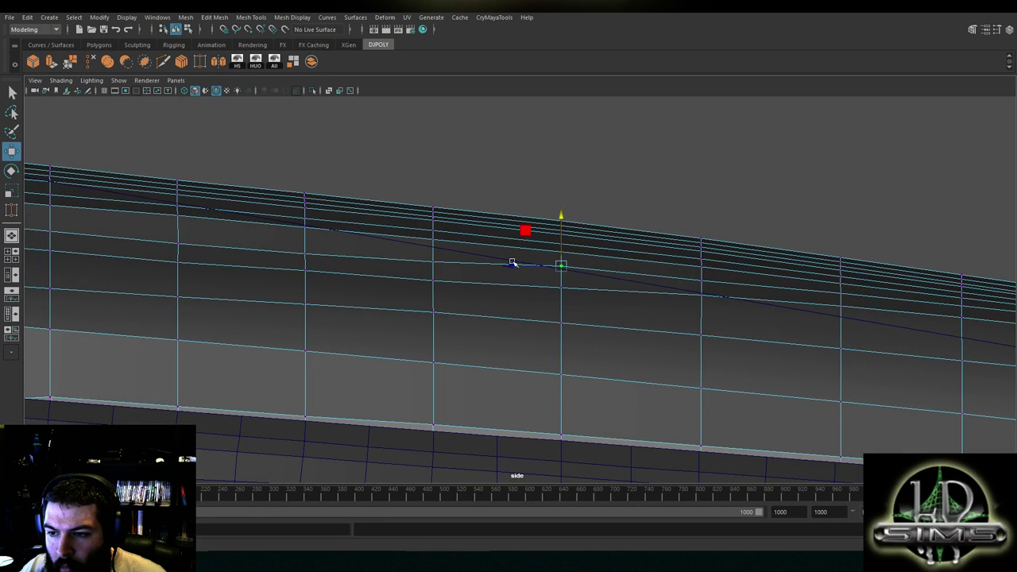
{"action": "middle_click_drag", "start_coordinate": [531, 261], "coordinate": [747, 293], "text": "alt"}
{"action": "left_click", "coordinate": [609, 276]}
{"action": "mouse_move", "coordinate": [617, 261]}
{"action": "left_mouse_down"}
{"action": "mouse_move", "coordinate": [618, 248]}
{"action": "mouse_move", "coordinate": [615, 270]}
{"action": "left_mouse_up"}
{"action": "left_click", "coordinate": [615, 254]}
{"action": "left_click", "coordinate": [616, 296]}
{"action": "left_click", "coordinate": [742, 305]}
{"action": "left_click_drag", "start_coordinate": [743, 286], "coordinate": [743, 283]}
{"action": "left_click", "coordinate": [881, 310]}
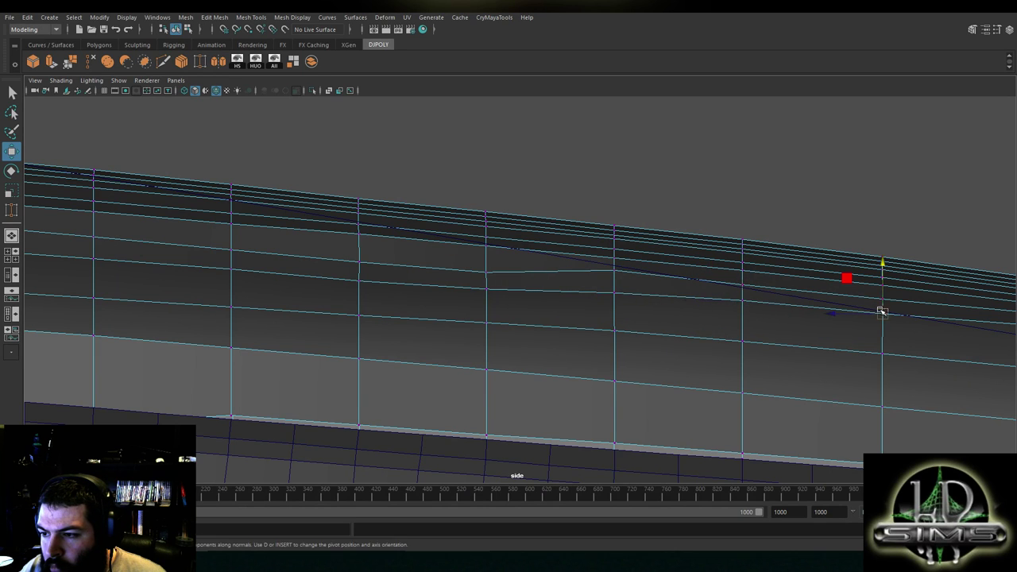
Refine neighbouring vertices on the far section's upper rows so the raised points blend into the surrounding edges
{"action": "middle_click_drag", "start_coordinate": [918, 301], "coordinate": [693, 293], "text": "alt"}
{"action": "middle_click_drag", "start_coordinate": [543, 279], "coordinate": [686, 293], "text": "alt"}
{"action": "left_click", "coordinate": [535, 276]}
{"action": "middle_click_drag", "start_coordinate": [465, 268], "coordinate": [620, 276], "text": "alt"}
{"action": "left_click", "coordinate": [819, 290]}
{"action": "left_click_drag", "start_coordinate": [822, 276], "coordinate": [823, 275]}
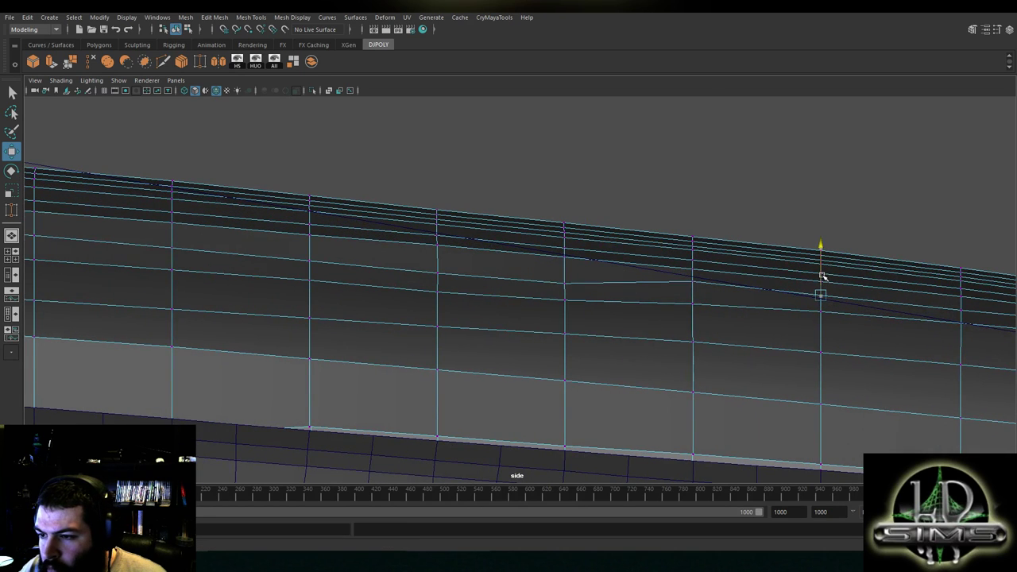
{"action": "middle_click_drag", "start_coordinate": [824, 276], "coordinate": [786, 285], "text": "alt"}
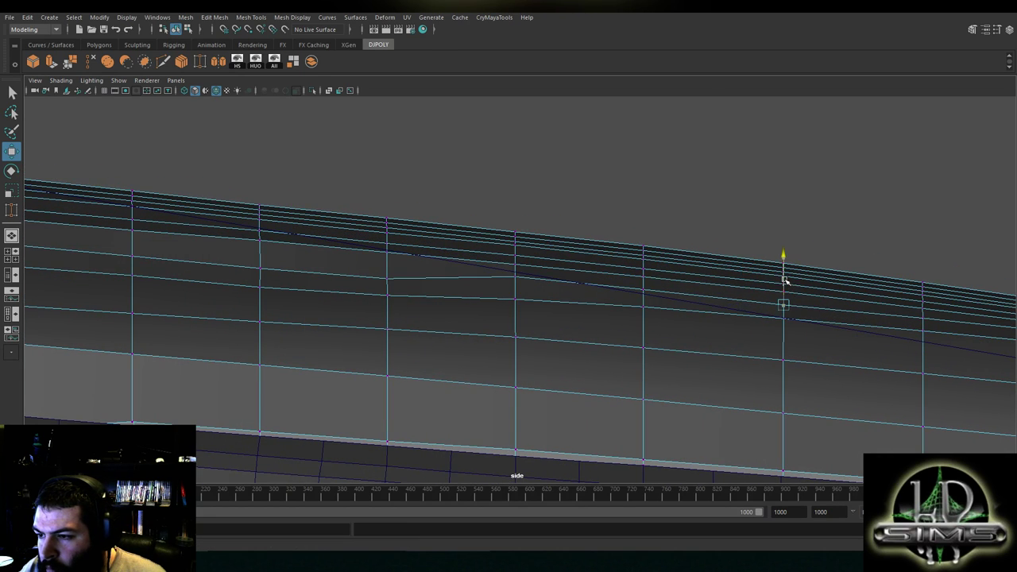
{"action": "left_click", "coordinate": [643, 287]}
{"action": "left_click", "coordinate": [785, 319]}
Raise the vertices of two adjacent middle rows in the far-section columns, working back toward the vent end
{"action": "middle_click_drag", "start_coordinate": [615, 281], "coordinate": [808, 320], "text": "alt"}
{"action": "left_click", "coordinate": [581, 316]}
{"action": "left_click_drag", "start_coordinate": [581, 291], "coordinate": [580, 276]}
{"action": "middle_click_drag", "start_coordinate": [582, 276], "coordinate": [511, 273], "text": "alt"}
{"action": "left_click_drag", "start_coordinate": [533, 246], "coordinate": [532, 247]}
{"action": "middle_click_drag", "start_coordinate": [532, 247], "coordinate": [666, 256], "text": "alt"}
{"action": "left_click_drag", "start_coordinate": [668, 256], "coordinate": [667, 253]}
{"action": "middle_click_drag", "start_coordinate": [718, 282], "coordinate": [654, 267], "text": "alt"}
{"action": "left_click", "coordinate": [728, 296]}
{"action": "left_click_drag", "start_coordinate": [730, 276], "coordinate": [731, 271]}
{"action": "left_click", "coordinate": [860, 294]}
Lift the kinked vertices on both middle rows so their edges follow the slope of the rows above
{"action": "middle_click_drag", "start_coordinate": [858, 279], "coordinate": [689, 276], "text": "alt"}
{"action": "middle_click_drag", "start_coordinate": [567, 276], "coordinate": [738, 278], "text": "alt"}
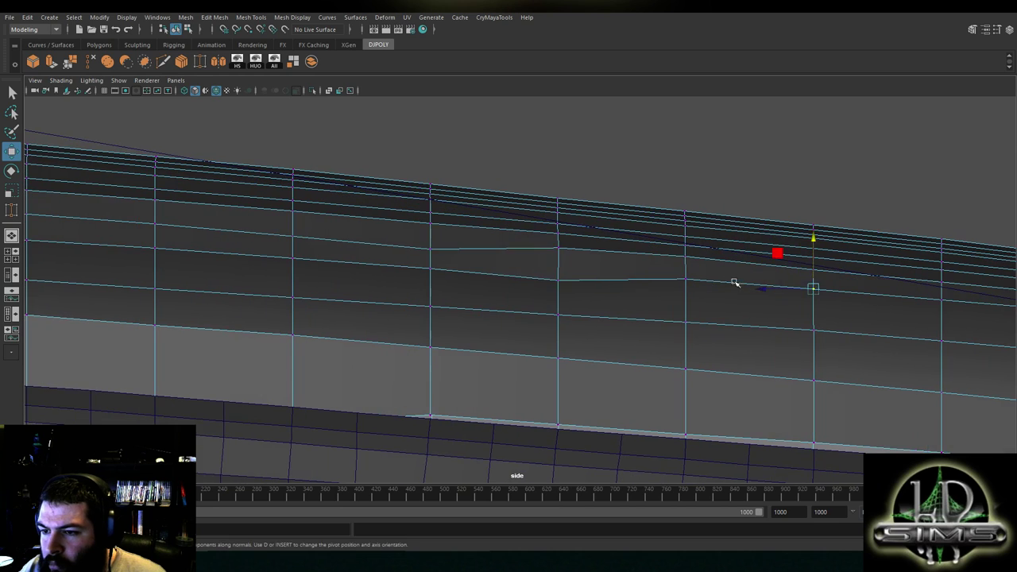
{"action": "left_click", "coordinate": [561, 274]}
{"action": "left_click_drag", "start_coordinate": [562, 257], "coordinate": [557, 245]}
{"action": "left_click", "coordinate": [439, 254]}
{"action": "left_click", "coordinate": [434, 271]}
{"action": "left_click_drag", "start_coordinate": [431, 246], "coordinate": [432, 215]}
{"action": "left_click", "coordinate": [448, 244]}
{"action": "left_click", "coordinate": [567, 234]}
{"action": "left_click_drag", "start_coordinate": [561, 232], "coordinate": [561, 228]}
{"action": "left_click", "coordinate": [568, 229]}
{"action": "left_click", "coordinate": [561, 216]}
Raise the two middle-row vertices in the next column toward the vent and even out the adjoining column's upper vertex
{"action": "middle_click_drag", "start_coordinate": [444, 243], "coordinate": [616, 255], "text": "alt"}
{"action": "left_click", "coordinate": [466, 246]}
{"action": "left_click_drag", "start_coordinate": [465, 224], "coordinate": [467, 211]}
{"action": "left_click", "coordinate": [465, 268]}
{"action": "left_click_drag", "start_coordinate": [465, 268], "coordinate": [466, 244]}
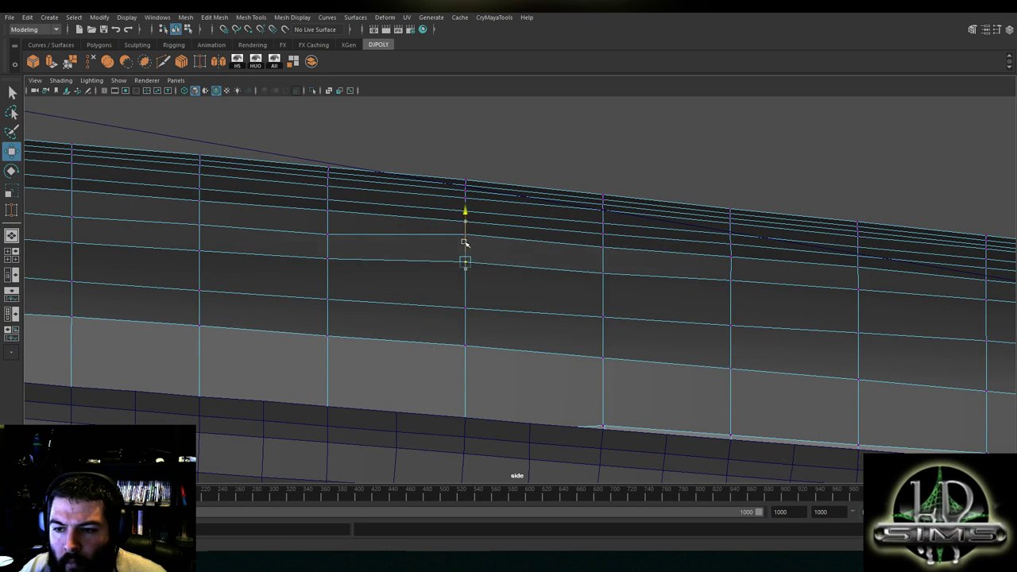
{"action": "left_click", "coordinate": [602, 266]}
{"action": "left_click_drag", "start_coordinate": [603, 267], "coordinate": [612, 243]}
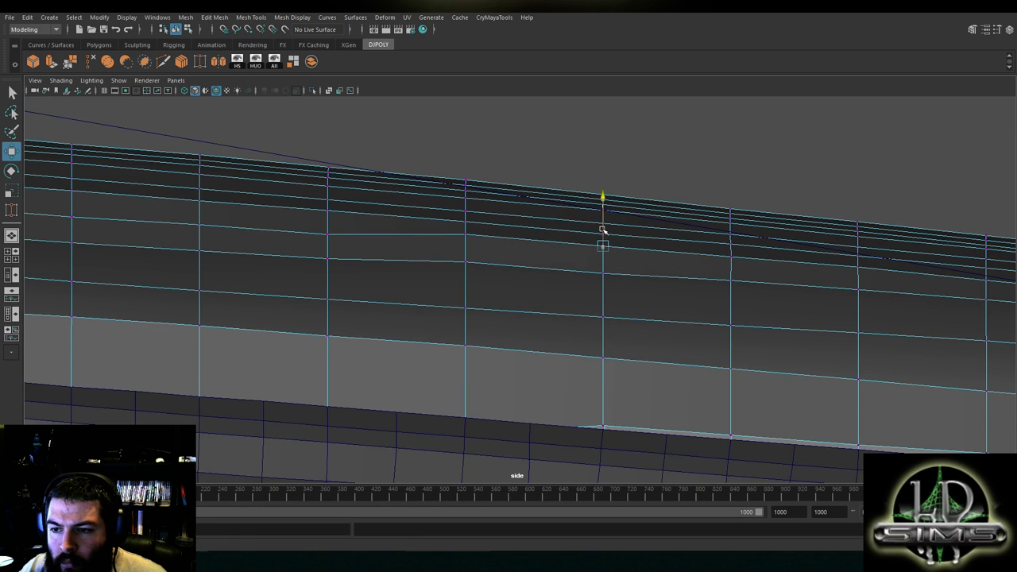
{"action": "left_click", "coordinate": [719, 255]}
Raise middle-row vertices over the next columns back toward the vent, smoothing the bends left in the two rows
{"action": "middle_click_drag", "start_coordinate": [383, 240], "coordinate": [633, 260], "text": "alt"}
{"action": "left_click", "coordinate": [588, 253]}
{"action": "left_click_drag", "start_coordinate": [577, 235], "coordinate": [578, 223]}
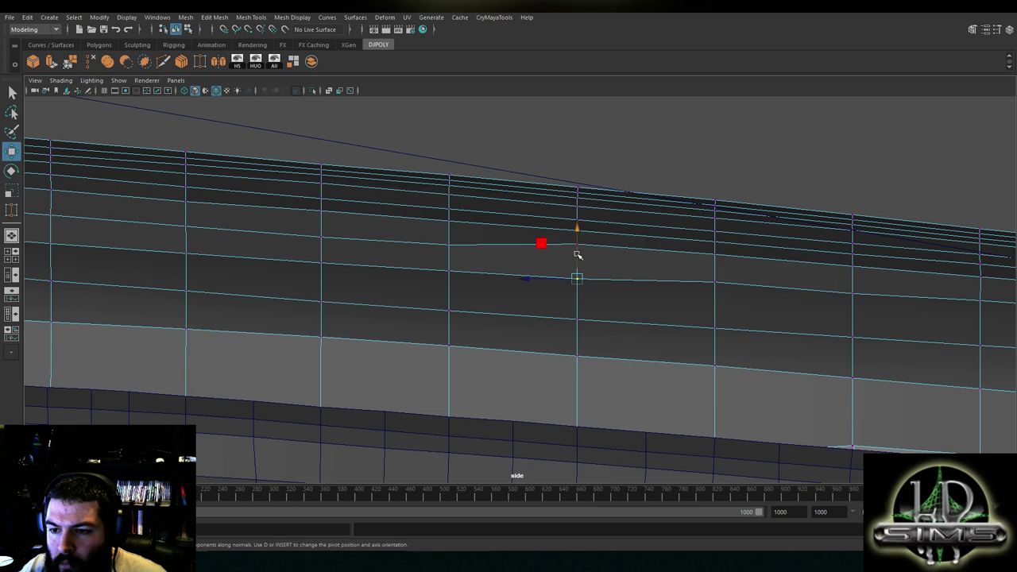
{"action": "left_click", "coordinate": [449, 240]}
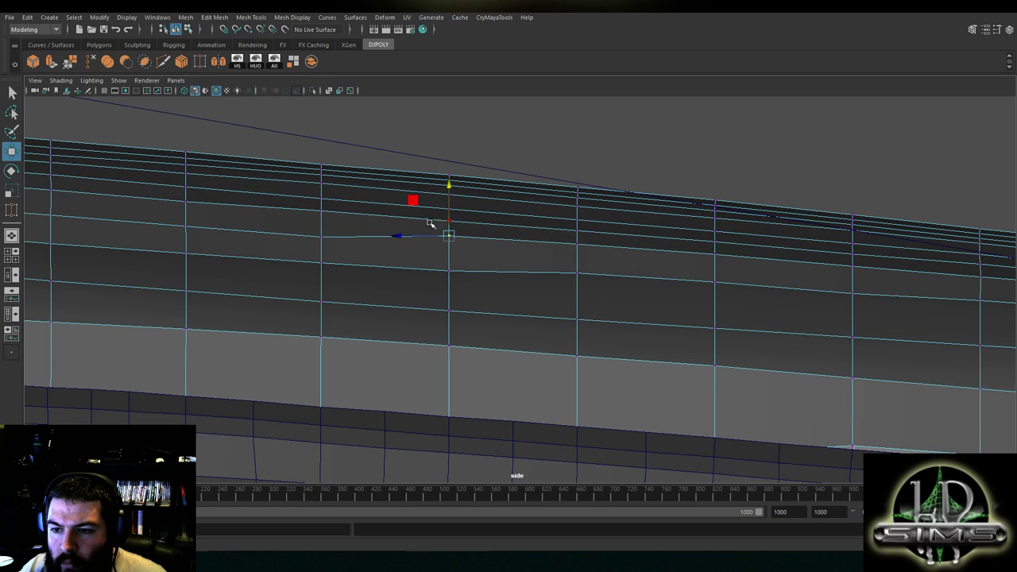
{"action": "middle_click_drag", "start_coordinate": [448, 228], "coordinate": [511, 241], "text": "alt"}
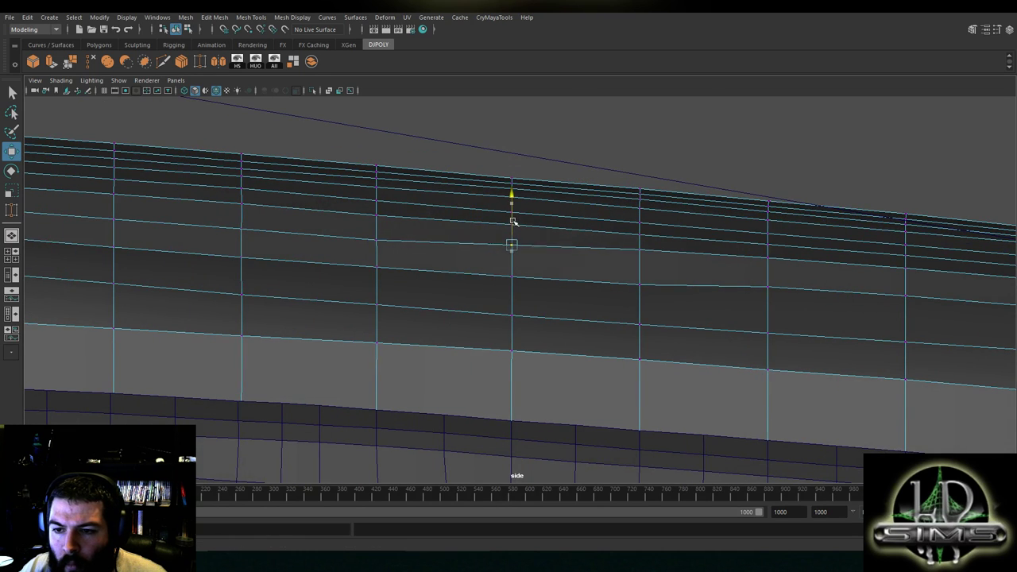
{"action": "middle_click_drag", "start_coordinate": [371, 238], "coordinate": [550, 215], "text": "alt"}
{"action": "left_click", "coordinate": [509, 243]}
{"action": "left_click", "coordinate": [685, 242]}
{"action": "left_click", "coordinate": [821, 250]}
Adjust the lower of the two middle rows, lifting its vertices in the central columns into line with the row above
{"action": "middle_click_drag", "start_coordinate": [863, 247], "coordinate": [667, 244], "text": "alt"}
{"action": "left_click", "coordinate": [754, 259]}
{"action": "left_click", "coordinate": [754, 241]}
{"action": "left_click", "coordinate": [761, 288]}
{"action": "left_click", "coordinate": [753, 288]}
{"action": "left_click_drag", "start_coordinate": [753, 273], "coordinate": [753, 263]}
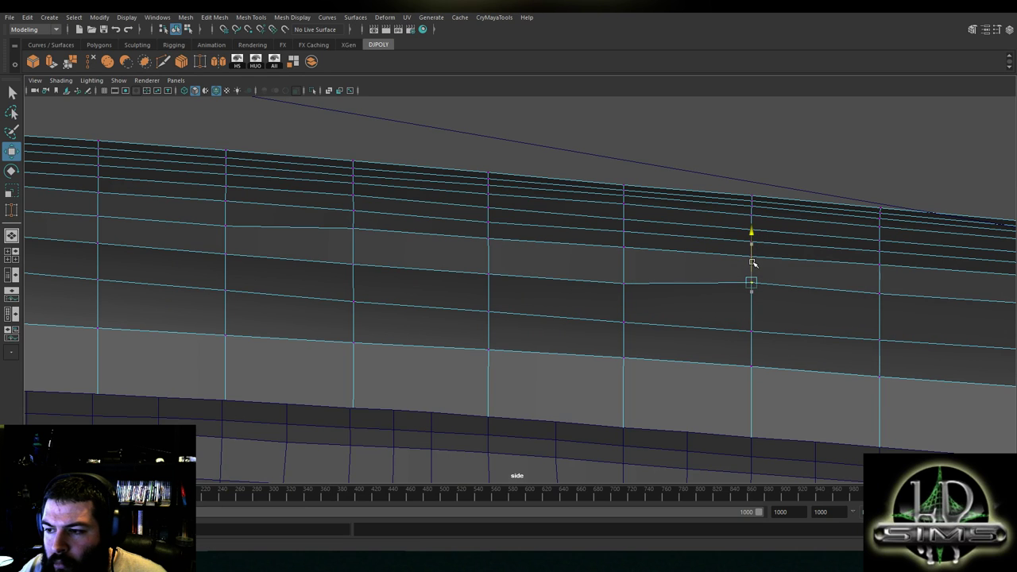
{"action": "middle_click_drag", "start_coordinate": [818, 278], "coordinate": [641, 263], "text": "alt"}
{"action": "left_click", "coordinate": [699, 275]}
{"action": "left_click_drag", "start_coordinate": [702, 262], "coordinate": [703, 257]}
Fine-tune the heights of already raised middle-row vertices further from the vent to remove small dips
{"action": "middle_click_drag", "start_coordinate": [842, 276], "coordinate": [704, 268], "text": "alt"}
{"action": "left_click", "coordinate": [705, 276]}
{"action": "left_click", "coordinate": [835, 288]}
{"action": "left_click_drag", "start_coordinate": [841, 263], "coordinate": [842, 258]}
{"action": "middle_click_drag", "start_coordinate": [959, 292], "coordinate": [767, 282], "text": "alt"}
{"action": "left_click", "coordinate": [775, 287]}
{"action": "left_click_drag", "start_coordinate": [777, 272], "coordinate": [777, 268]}
Raise the middle-row vertices in the next column away from the vent and line up the vertex above them
{"action": "middle_click_drag", "start_coordinate": [819, 274], "coordinate": [658, 261], "text": "alt"}
{"action": "left_click", "coordinate": [743, 281]}
{"action": "left_click", "coordinate": [743, 261]}
{"action": "left_click_drag", "start_coordinate": [743, 245], "coordinate": [743, 244]}
{"action": "middle_click_drag", "start_coordinate": [816, 263], "coordinate": [601, 244], "text": "alt"}
{"action": "left_click", "coordinate": [542, 262]}
{"action": "middle_click_drag", "start_coordinate": [111, 196], "coordinate": [743, 246], "text": "alt"}
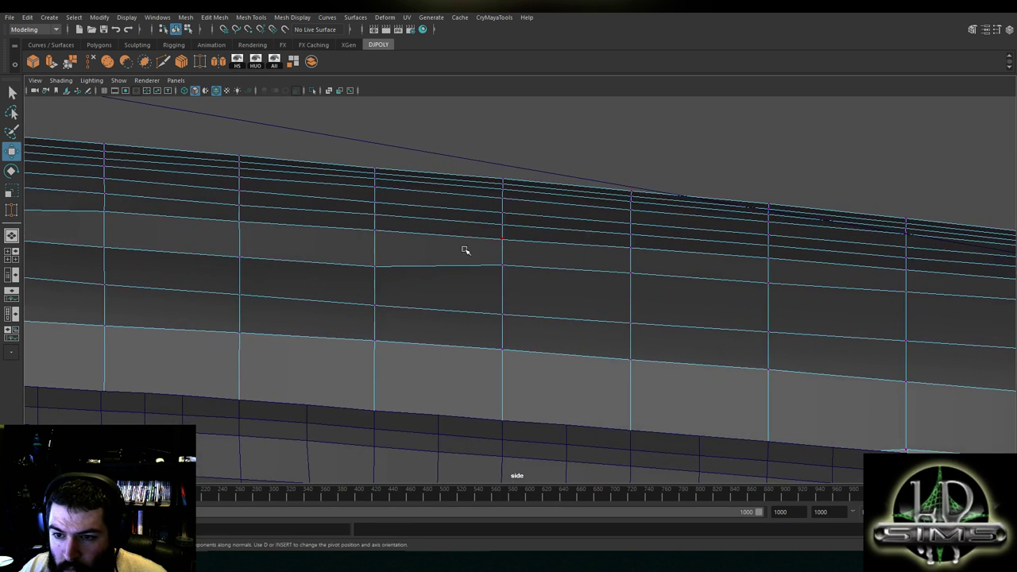
Lift the middle-row vertices in the columns back toward the vent to ease the kink beside the raised ones
{"action": "middle_click_drag", "start_coordinate": [395, 251], "coordinate": [641, 259], "text": "alt"}
{"action": "left_click_drag", "start_coordinate": [636, 262], "coordinate": [635, 252]}
{"action": "middle_click_drag", "start_coordinate": [533, 244], "coordinate": [566, 234], "text": "alt"}
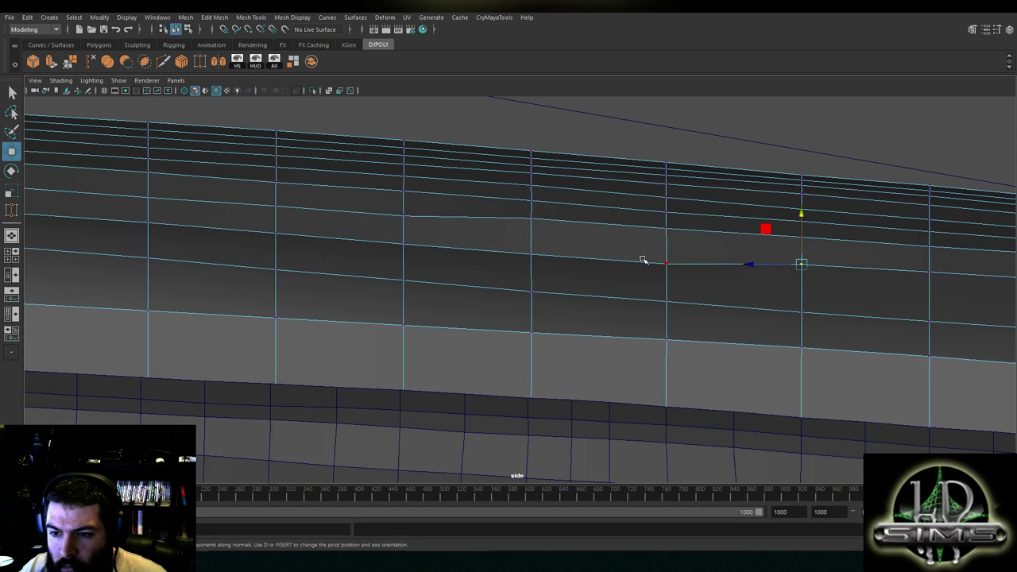
{"action": "left_click", "coordinate": [532, 254]}
{"action": "left_click_drag", "start_coordinate": [531, 237], "coordinate": [531, 229]}
{"action": "left_click", "coordinate": [666, 256]}
{"action": "left_click", "coordinate": [801, 264]}
Raise the upper middle-row vertices in two neighbouring columns so the kink in that row straightens
{"action": "middle_click_drag", "start_coordinate": [403, 241], "coordinate": [622, 263], "text": "alt"}
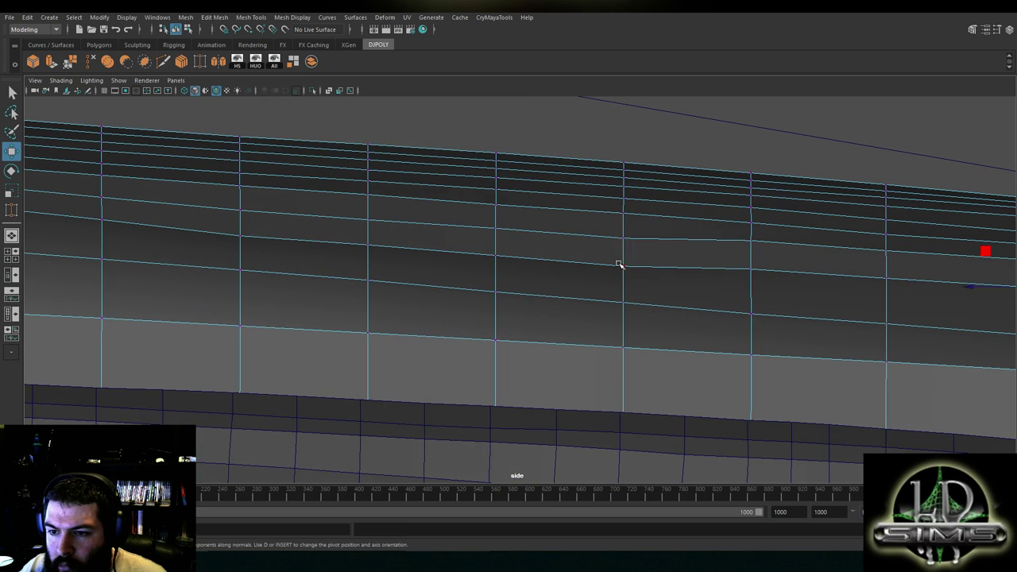
{"action": "left_click_drag", "start_coordinate": [625, 249], "coordinate": [624, 225]}
{"action": "middle_click_drag", "start_coordinate": [624, 224], "coordinate": [656, 228], "text": "alt"}
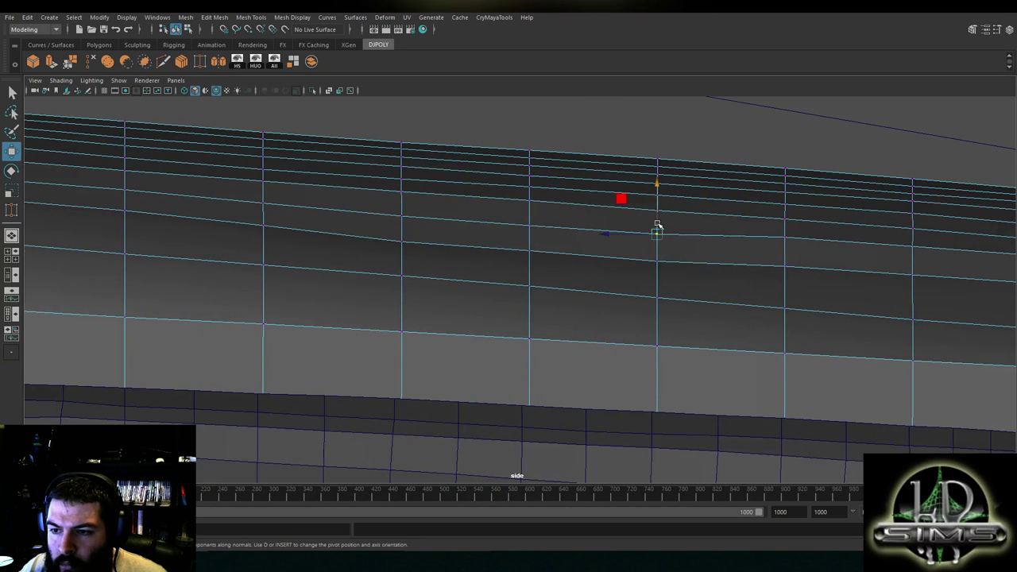
{"action": "left_click_drag", "start_coordinate": [658, 214], "coordinate": [657, 214]}
{"action": "left_click", "coordinate": [530, 224]}
{"action": "left_click_drag", "start_coordinate": [530, 210], "coordinate": [530, 204]}
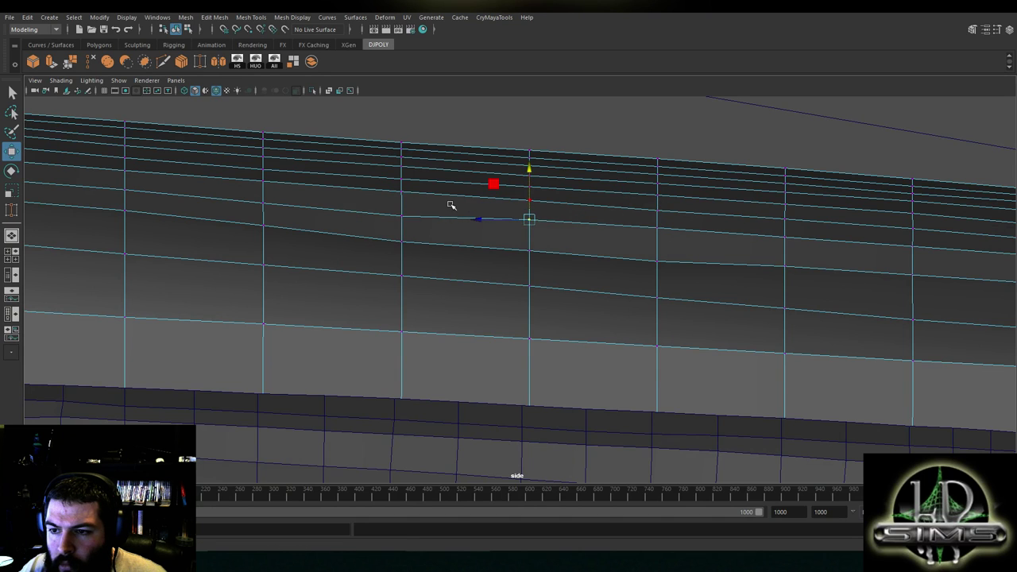
Continue lifting the upper middle row one column closer to the vent and blend its neighbouring vertices
{"action": "middle_click_drag", "start_coordinate": [397, 213], "coordinate": [537, 218], "text": "alt"}
{"action": "left_click", "coordinate": [541, 222]}
{"action": "left_click", "coordinate": [403, 204]}
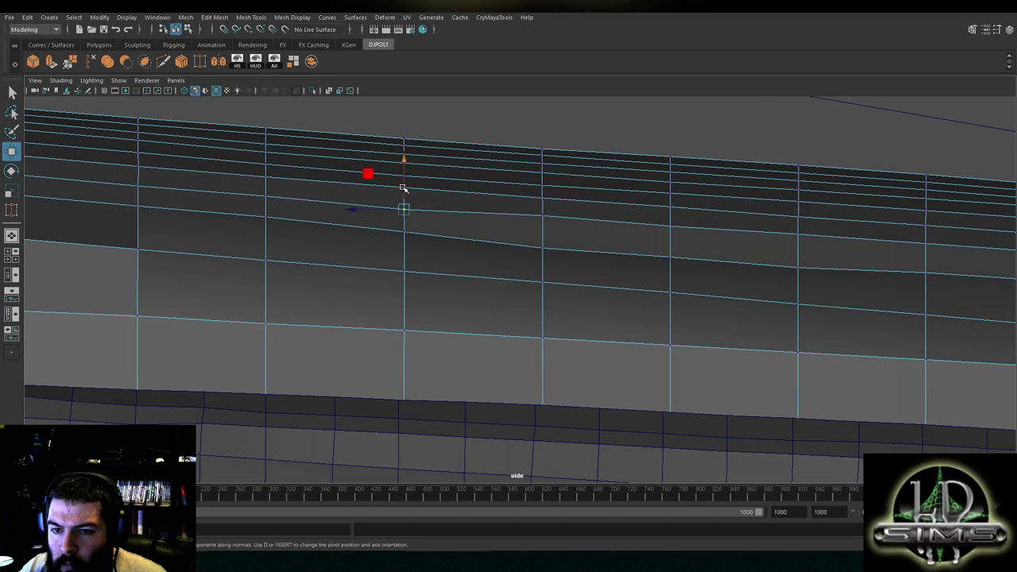
{"action": "left_click_drag", "start_coordinate": [403, 183], "coordinate": [403, 181]}
{"action": "left_click", "coordinate": [543, 215]}
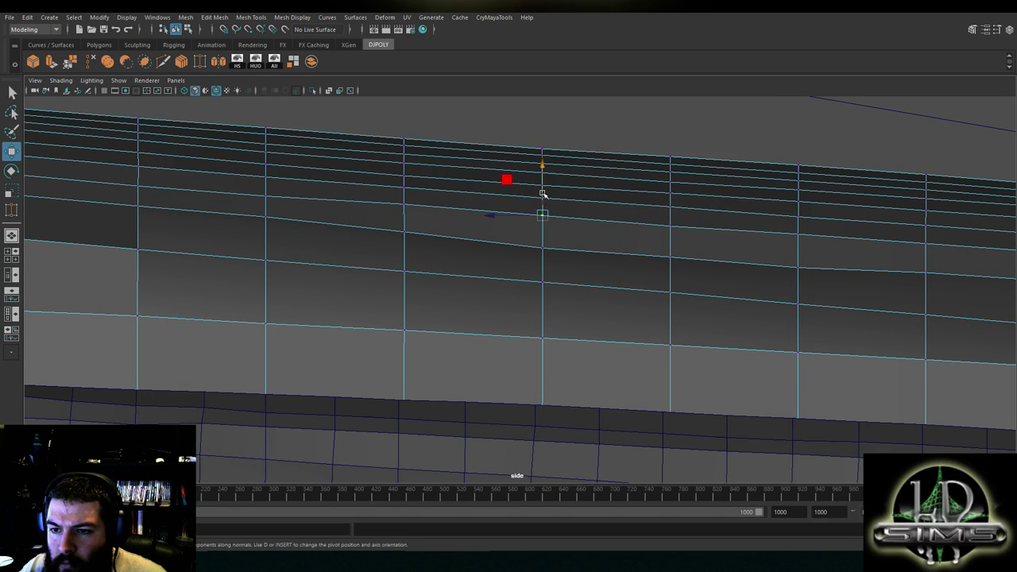
{"action": "left_click", "coordinate": [672, 219]}
{"action": "left_click", "coordinate": [797, 229]}
Fine-tune individual upper middle-row vertices on both sides of the corrected columns for an even slope
{"action": "middle_click_drag", "start_coordinate": [797, 204], "coordinate": [574, 187], "text": "alt"}
{"action": "left_click", "coordinate": [703, 222]}
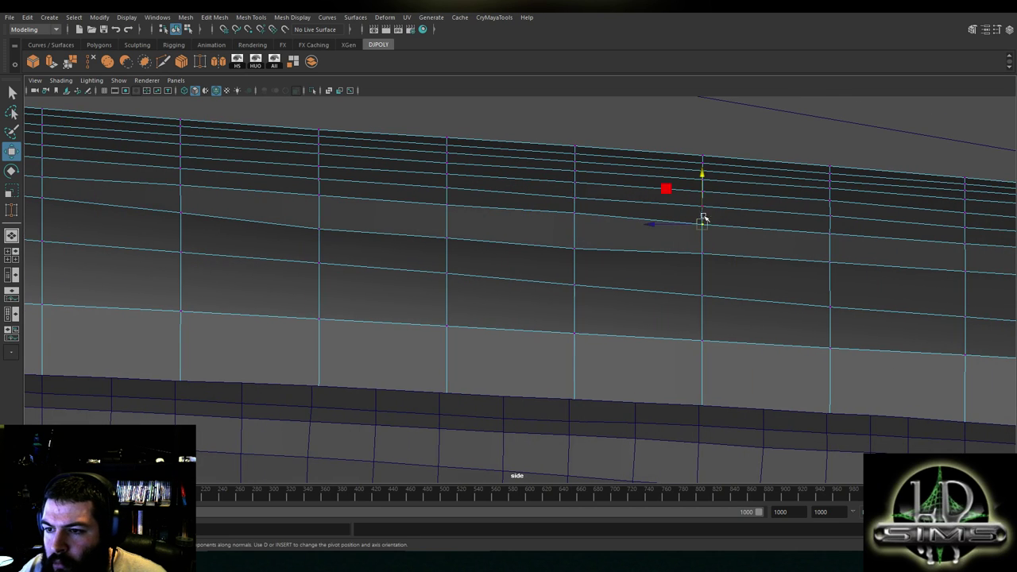
{"action": "left_click", "coordinate": [821, 224]}
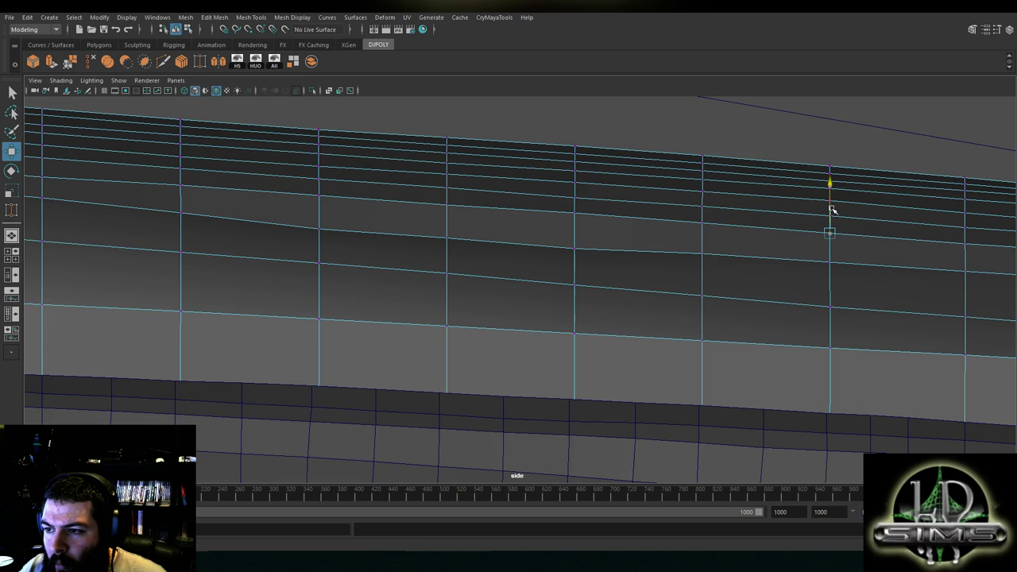
{"action": "middle_click_drag", "start_coordinate": [400, 195], "coordinate": [654, 212], "text": "alt"}
{"action": "left_click", "coordinate": [433, 230]}
{"action": "left_click", "coordinate": [327, 207]}
{"action": "middle_click_drag", "start_coordinate": [402, 196], "coordinate": [652, 214], "text": "alt"}
{"action": "left_click", "coordinate": [546, 213]}
{"action": "left_click", "coordinate": [407, 190]}
Select the stacked upper vertices of two columns in turn and raise each stack slightly to even the top edges
{"action": "left_click_drag", "start_coordinate": [671, 198], "coordinate": [675, 210]}
{"action": "left_click_drag", "start_coordinate": [798, 223], "coordinate": [798, 224]}
{"action": "middle_click_drag", "start_coordinate": [822, 172], "coordinate": [543, 182], "text": "alt"}
{"action": "left_click_drag", "start_coordinate": [463, 138], "coordinate": [414, 222]}
{"action": "left_click_drag", "start_coordinate": [431, 166], "coordinate": [427, 163]}
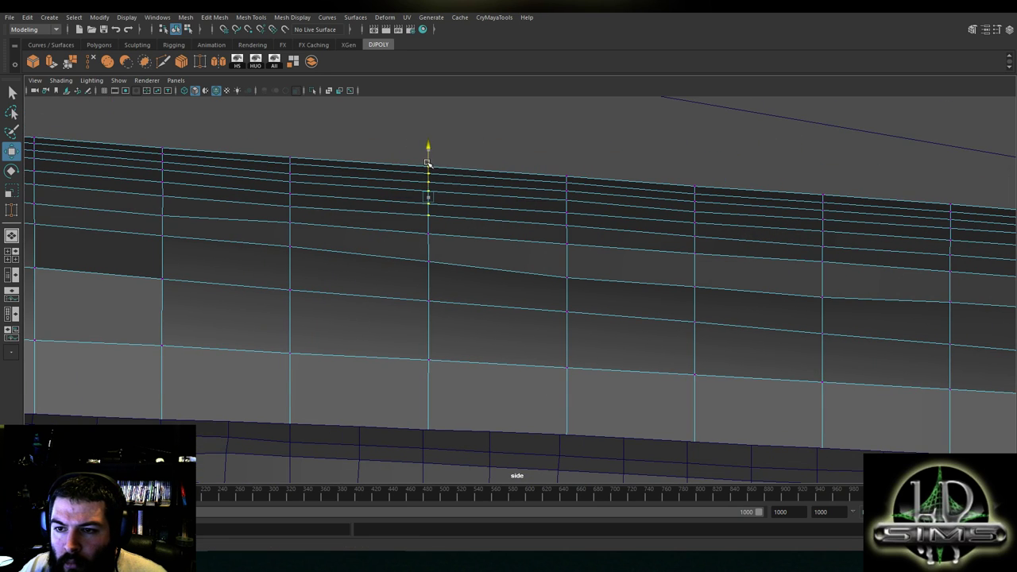
{"action": "middle_click_drag", "start_coordinate": [716, 182], "coordinate": [638, 188], "text": "alt"}
{"action": "left_click_drag", "start_coordinate": [501, 231], "coordinate": [500, 232]}
{"action": "left_click_drag", "start_coordinate": [516, 183], "coordinate": [516, 179]}
{"action": "middle_click_drag", "start_coordinate": [647, 187], "coordinate": [733, 195], "text": "alt"}
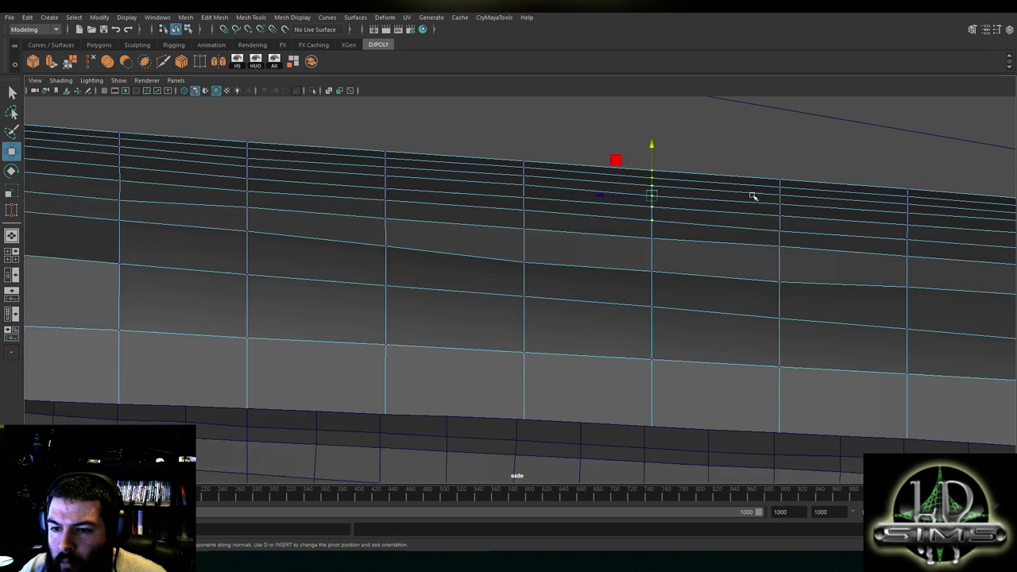
Adjust the middle-row vertices in the columns approaching the vent and raise the one nearest it slightly
{"action": "left_click", "coordinate": [383, 216]}
{"action": "middle_click_drag", "start_coordinate": [298, 191], "coordinate": [589, 197], "text": "alt"}
{"action": "left_click", "coordinate": [408, 206]}
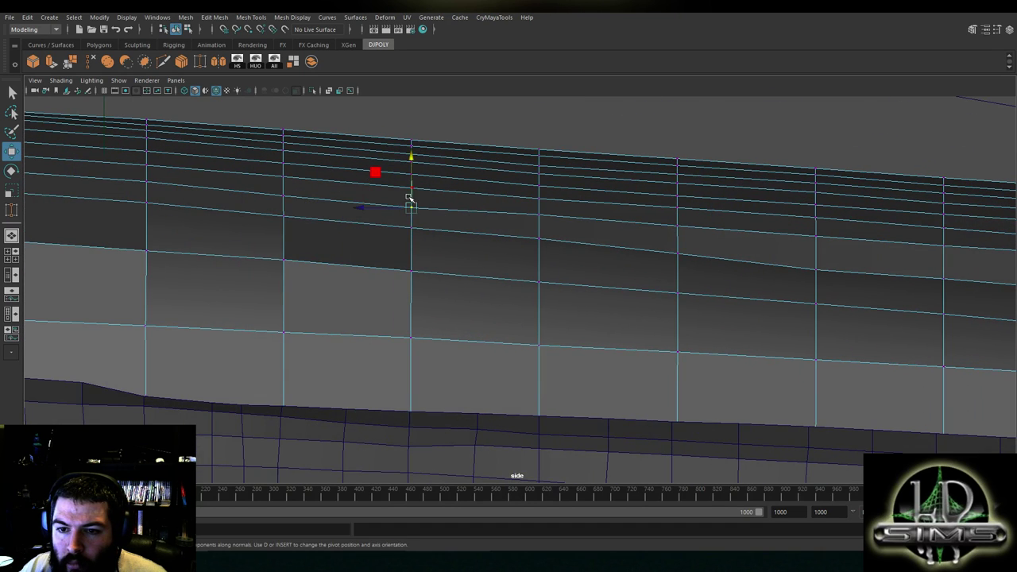
{"action": "middle_click_drag", "start_coordinate": [412, 179], "coordinate": [523, 173], "text": "alt"}
{"action": "left_click", "coordinate": [444, 200]}
{"action": "left_click_drag", "start_coordinate": [444, 180], "coordinate": [445, 175]}
Refine the middle-row vertex heights in the next two columns behind the vent
{"action": "left_click", "coordinate": [580, 214]}
{"action": "left_click_drag", "start_coordinate": [581, 215], "coordinate": [582, 187]}
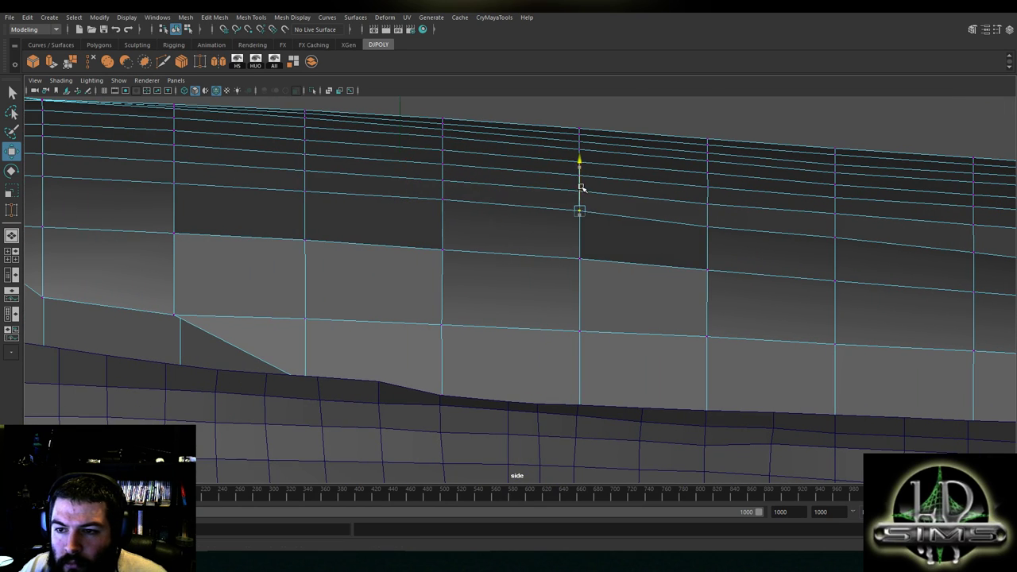
{"action": "left_click", "coordinate": [708, 213]}
{"action": "left_click_drag", "start_coordinate": [709, 208], "coordinate": [709, 171]}
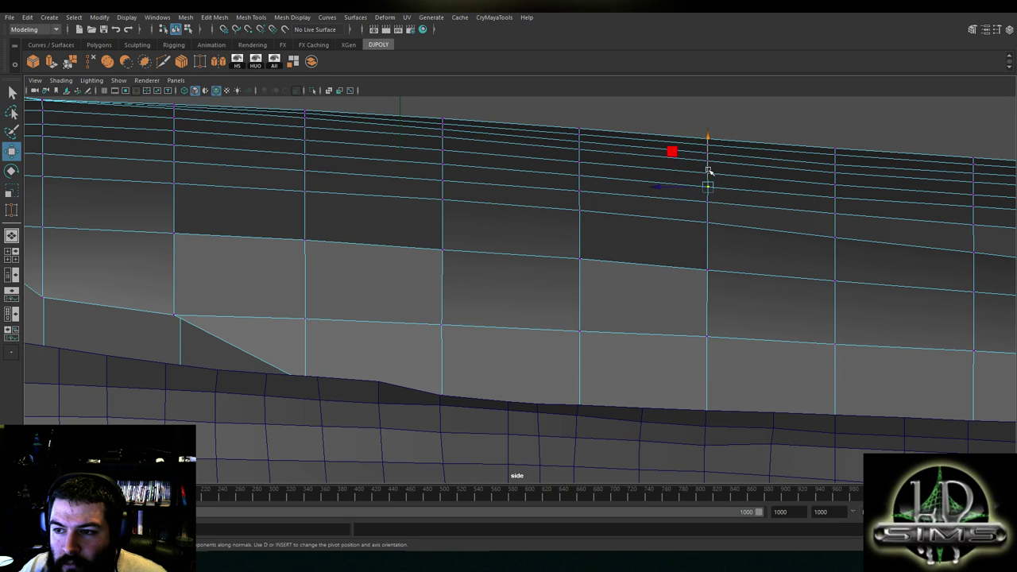
{"action": "middle_click_drag", "start_coordinate": [795, 218], "coordinate": [680, 197], "text": "alt"}
{"action": "left_click", "coordinate": [721, 213]}
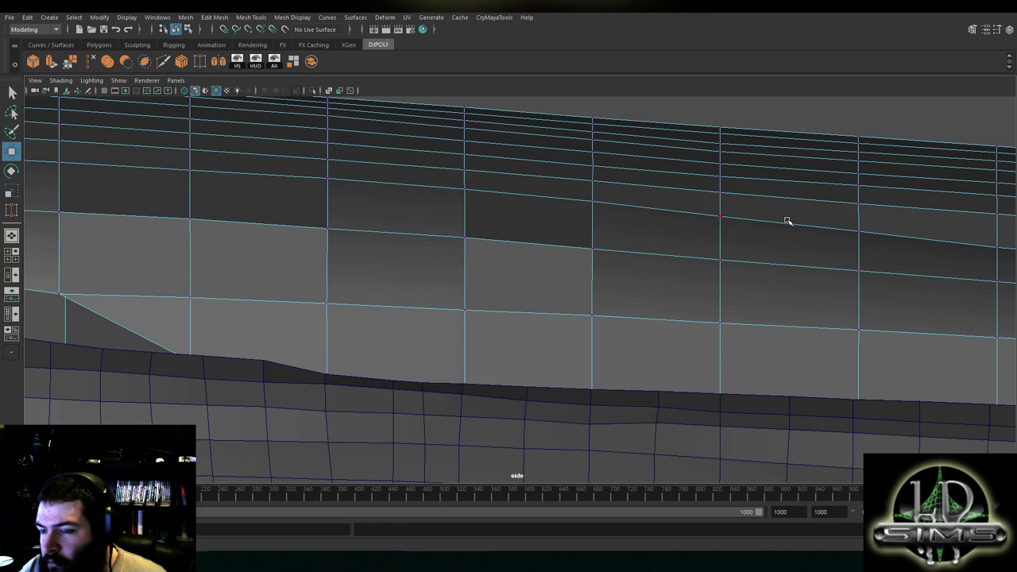
Nudge up the lowest shaded-row vertices in two columns to soften the dip behind the vent
{"action": "middle_click_drag", "start_coordinate": [787, 221], "coordinate": [684, 211], "text": "alt"}
{"action": "left_click", "coordinate": [754, 219]}
{"action": "left_click_drag", "start_coordinate": [754, 190], "coordinate": [753, 187]}
{"action": "left_click", "coordinate": [618, 203]}
{"action": "left_click_drag", "start_coordinate": [616, 184], "coordinate": [617, 179]}
{"action": "left_click", "coordinate": [856, 202]}
{"action": "middle_click_drag", "start_coordinate": [914, 214], "coordinate": [675, 195], "text": "alt"}
Raise the dipping vertices of the lowest shaded row in the following columns, undoing the final adjustment
{"action": "left_click", "coordinate": [654, 215]}
{"action": "left_click", "coordinate": [645, 204]}
{"action": "left_click", "coordinate": [653, 215]}
{"action": "left_click_drag", "start_coordinate": [653, 200], "coordinate": [654, 194]}
{"action": "left_click", "coordinate": [516, 190]}
{"action": "left_click", "coordinate": [782, 219]}
{"action": "left_click_drag", "start_coordinate": [782, 211], "coordinate": [782, 198]}
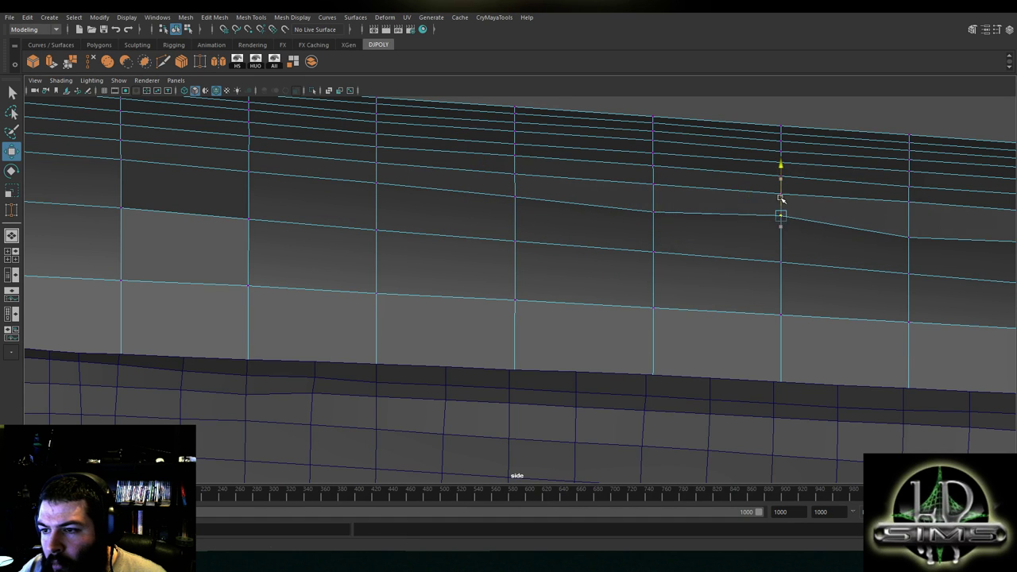
{"action": "middle_click_drag", "start_coordinate": [781, 199], "coordinate": [612, 202], "text": "alt"}
{"action": "middle_click_drag", "start_coordinate": [695, 221], "coordinate": [652, 200], "text": "alt"}
{"action": "key", "text": "ctrl+z"}
{"action": "left_click", "coordinate": [542, 206]}
Examine the whole panel's curvature in the side and perspective views
{"action": "scroll", "coordinate": [661, 212], "scroll_direction": "down", "scroll_amount": 6}
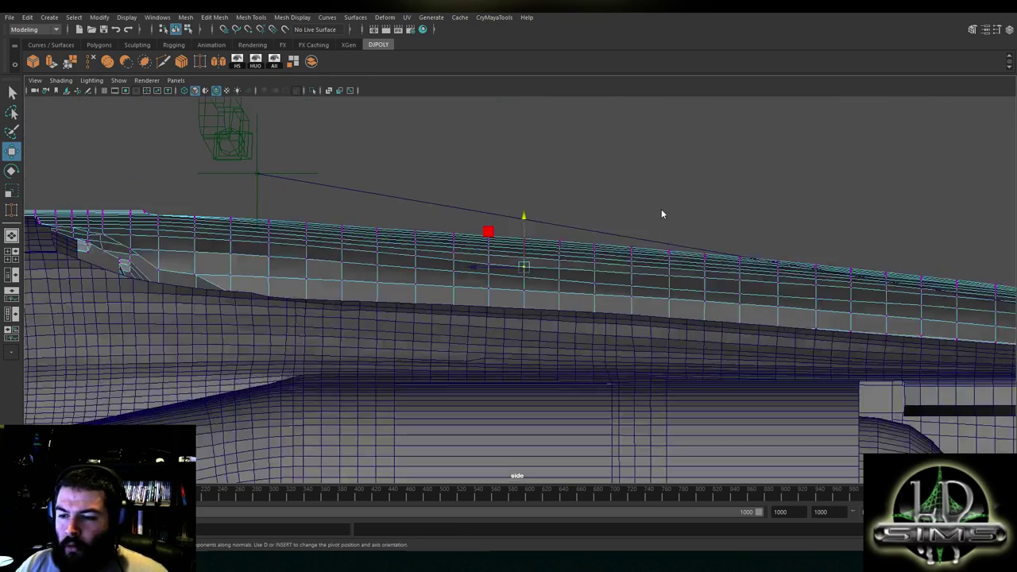
{"action": "key", "text": "space"}
{"action": "key", "text": "space"}
{"action": "scroll", "coordinate": [648, 187], "scroll_direction": "down", "scroll_amount": 1}
{"action": "mouse_move", "coordinate": [638, 183]}
{"action": "left_mouse_down", "text": "alt"}
{"action": "mouse_move", "coordinate": [588, 182]}
{"action": "mouse_move", "coordinate": [711, 188]}
{"action": "mouse_move", "coordinate": [654, 175]}
{"action": "left_mouse_up", "text": "alt"}
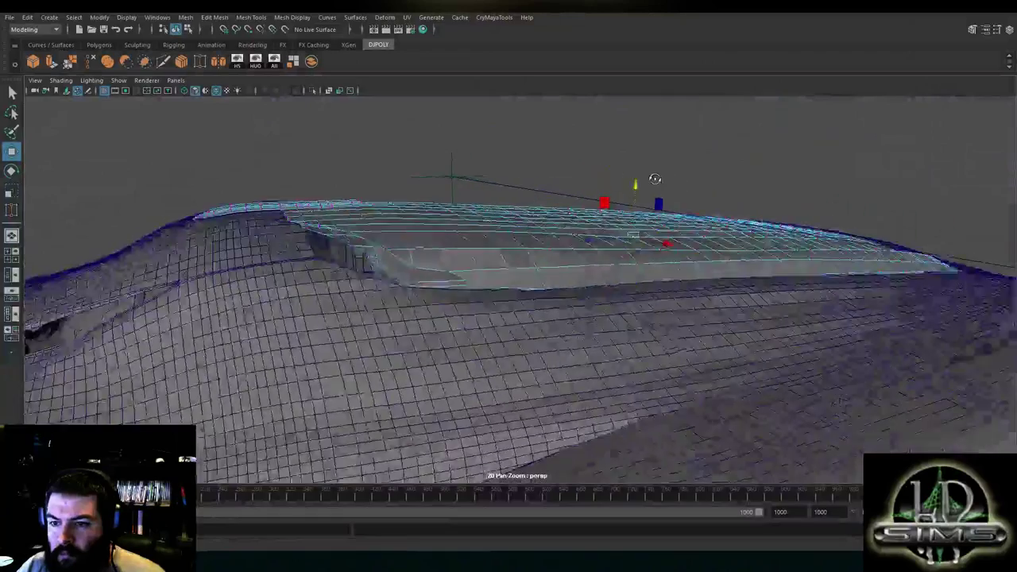
{"action": "key", "text": "space"}
{"action": "key", "text": "space"}
Lift the lowest shaded-row vertices across four consecutive columns, working away from the vent
{"action": "scroll", "coordinate": [592, 336], "scroll_direction": "up", "scroll_amount": 2}
{"action": "middle_click_drag", "start_coordinate": [548, 308], "coordinate": [775, 374], "text": "alt"}
{"action": "scroll", "coordinate": [538, 322], "scroll_direction": "up", "scroll_amount": 2}
{"action": "left_click", "coordinate": [475, 275]}
{"action": "left_click", "coordinate": [470, 294]}
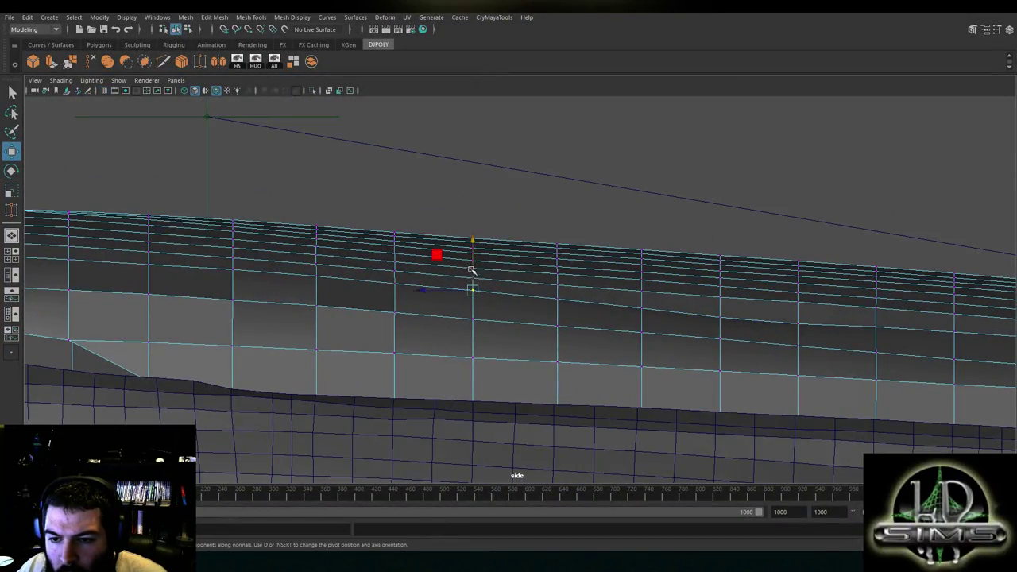
{"action": "left_click", "coordinate": [557, 280]}
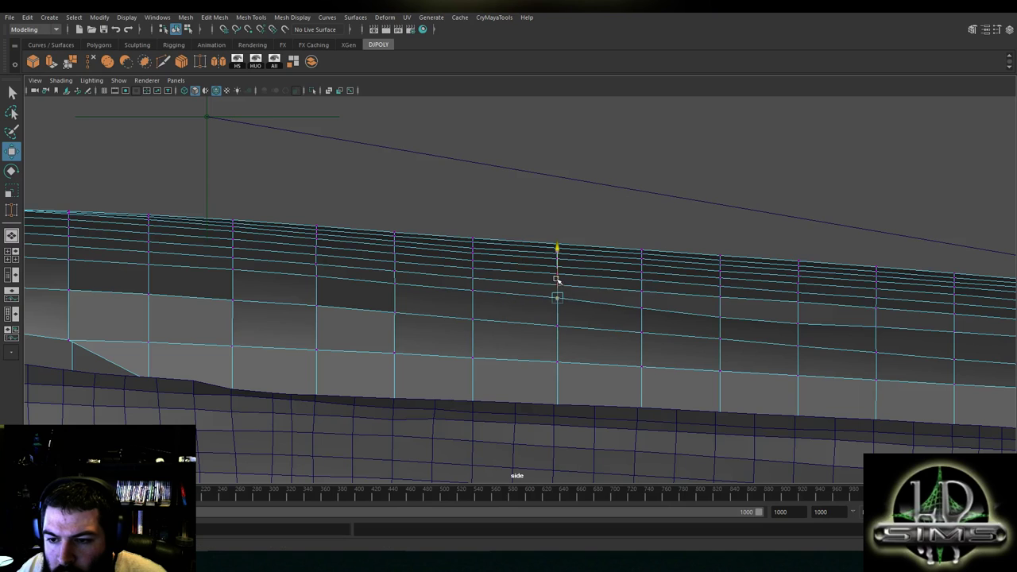
{"action": "left_click", "coordinate": [643, 292]}
{"action": "left_click", "coordinate": [720, 310]}
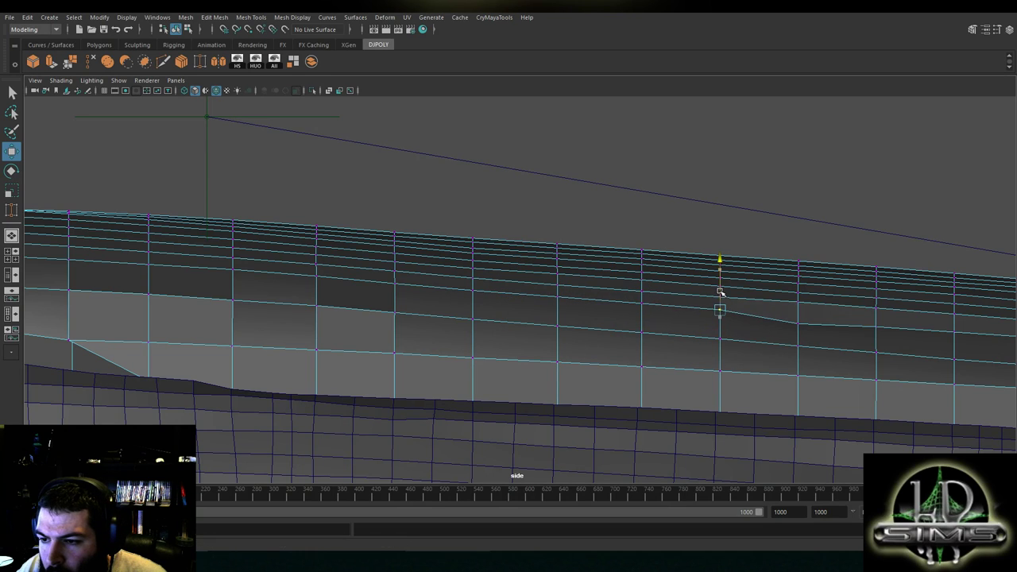
Raise the same row's vertices in the next two columns to carry the smooth slope toward the rear
{"action": "middle_click_drag", "start_coordinate": [724, 293], "coordinate": [601, 292], "text": "alt"}
{"action": "left_click", "coordinate": [675, 324]}
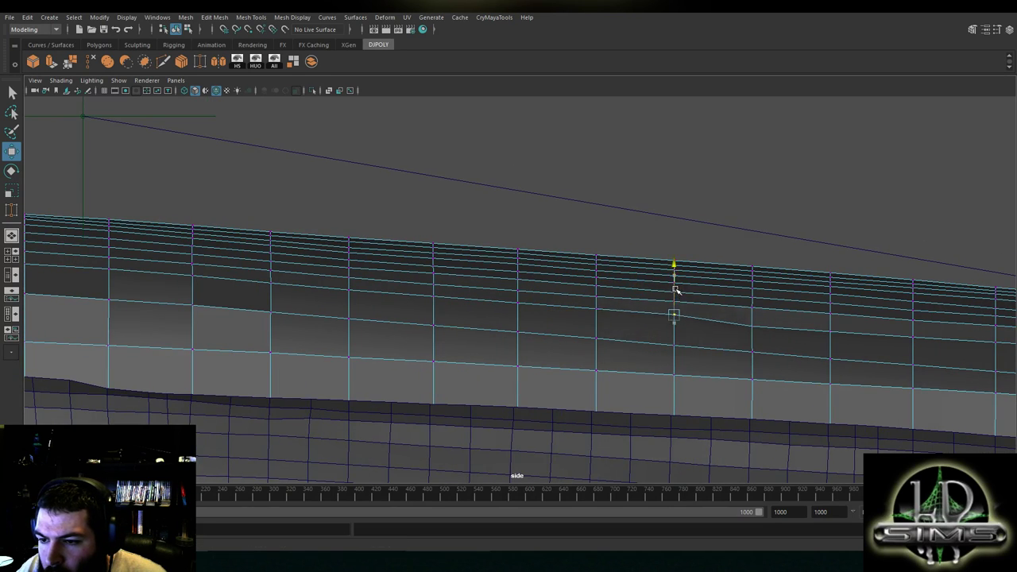
{"action": "middle_click_drag", "start_coordinate": [676, 290], "coordinate": [595, 291], "text": "alt"}
{"action": "scroll", "coordinate": [596, 292], "scroll_direction": "up", "scroll_amount": 1}
{"action": "left_click", "coordinate": [680, 327]}
{"action": "left_click_drag", "start_coordinate": [683, 306], "coordinate": [684, 303]}
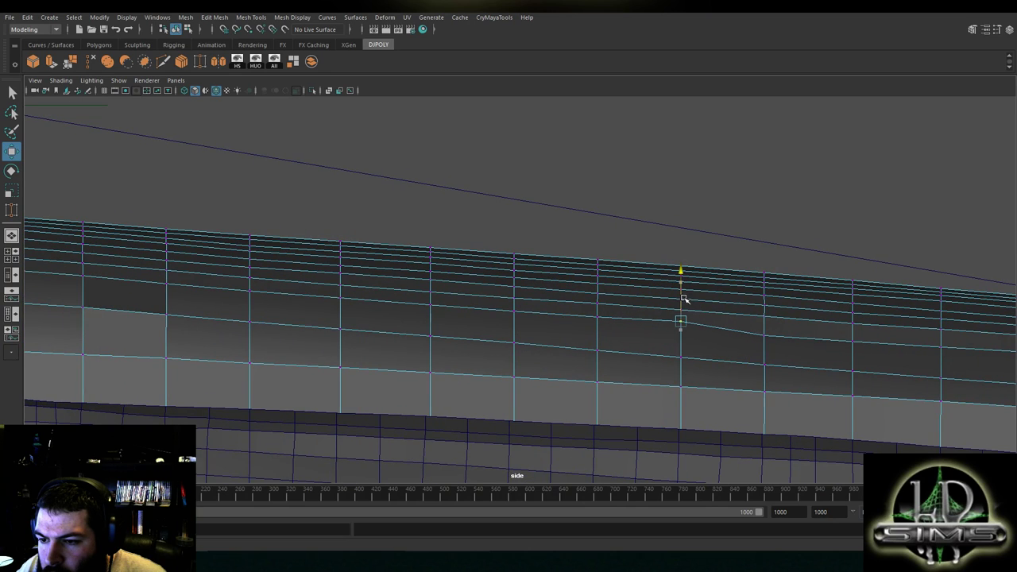
Lift the remaining sagging vertices of the shaded row one column at a time until the bend is gone
{"action": "middle_click_drag", "start_coordinate": [775, 337], "coordinate": [697, 322], "text": "alt"}
{"action": "left_click", "coordinate": [689, 323]}
{"action": "left_click_drag", "start_coordinate": [689, 306], "coordinate": [690, 299]}
{"action": "middle_click_drag", "start_coordinate": [747, 315], "coordinate": [705, 301], "text": "alt"}
{"action": "left_click", "coordinate": [714, 323]}
{"action": "left_click_drag", "start_coordinate": [705, 300], "coordinate": [708, 294]}
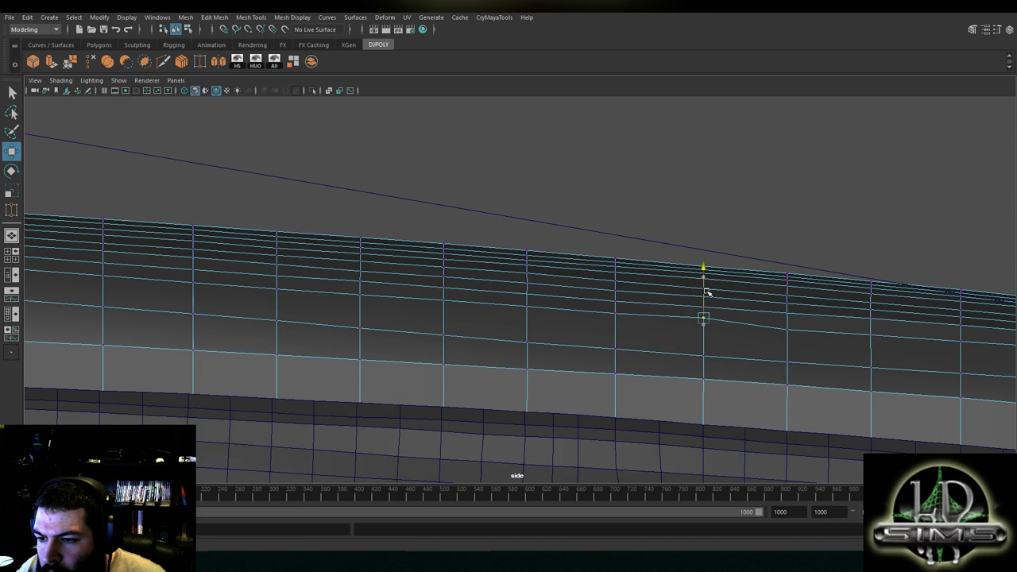
{"action": "middle_click_drag", "start_coordinate": [759, 309], "coordinate": [695, 291], "text": "alt"}
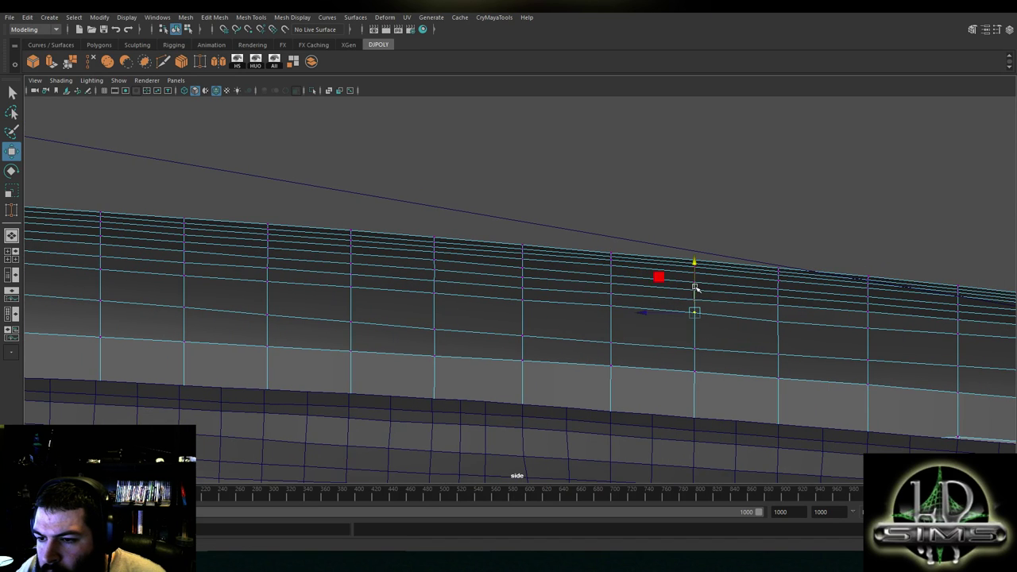
Raise the vertices of the column just before the last corrected one and even out the adjoining row vertices
{"action": "left_click", "coordinate": [611, 291]}
{"action": "left_click_drag", "start_coordinate": [601, 296], "coordinate": [602, 297]}
{"action": "left_click_drag", "start_coordinate": [611, 255], "coordinate": [611, 251]}
{"action": "middle_click_drag", "start_coordinate": [839, 324], "coordinate": [650, 295], "text": "alt"}
{"action": "left_click", "coordinate": [597, 294]}
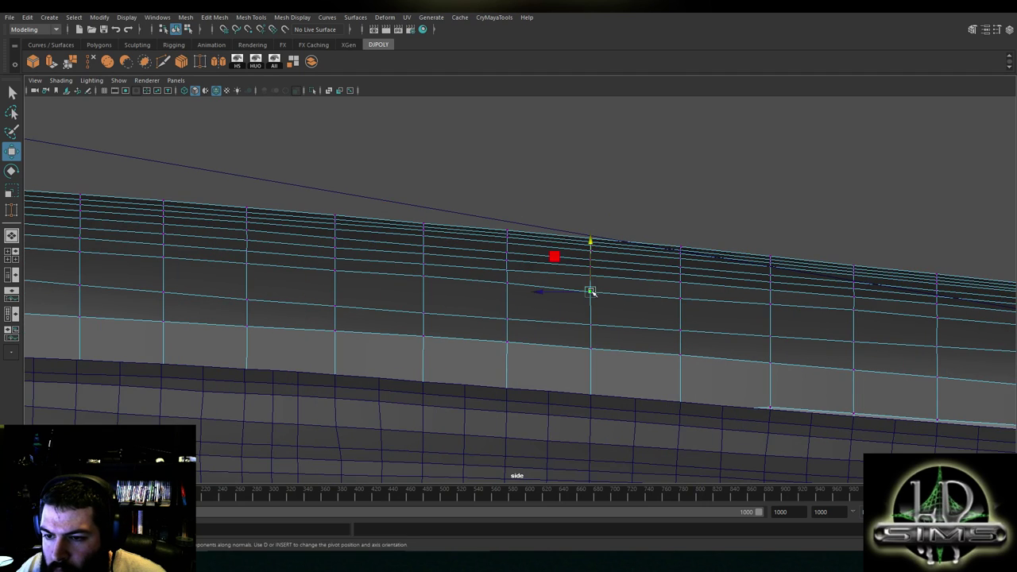
{"action": "left_click", "coordinate": [681, 294]}
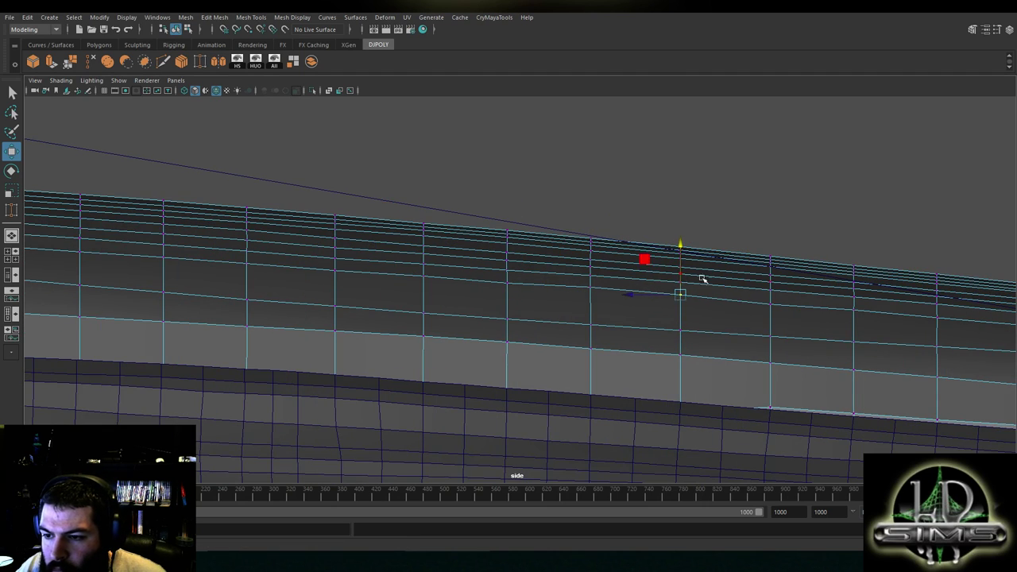
{"action": "middle_click_drag", "start_coordinate": [691, 276], "coordinate": [683, 283], "text": "alt"}
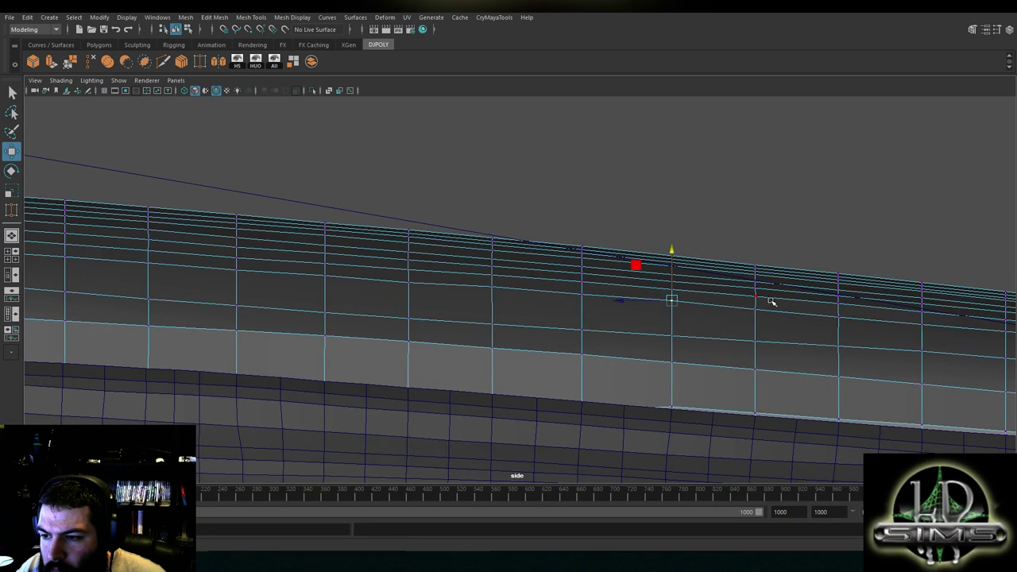
Adjust the upper vertices of successive rear columns so the closely spaced edges follow the top line
{"action": "middle_click_drag", "start_coordinate": [762, 300], "coordinate": [600, 235], "text": "alt"}
{"action": "left_click_drag", "start_coordinate": [548, 286], "coordinate": [549, 286]}
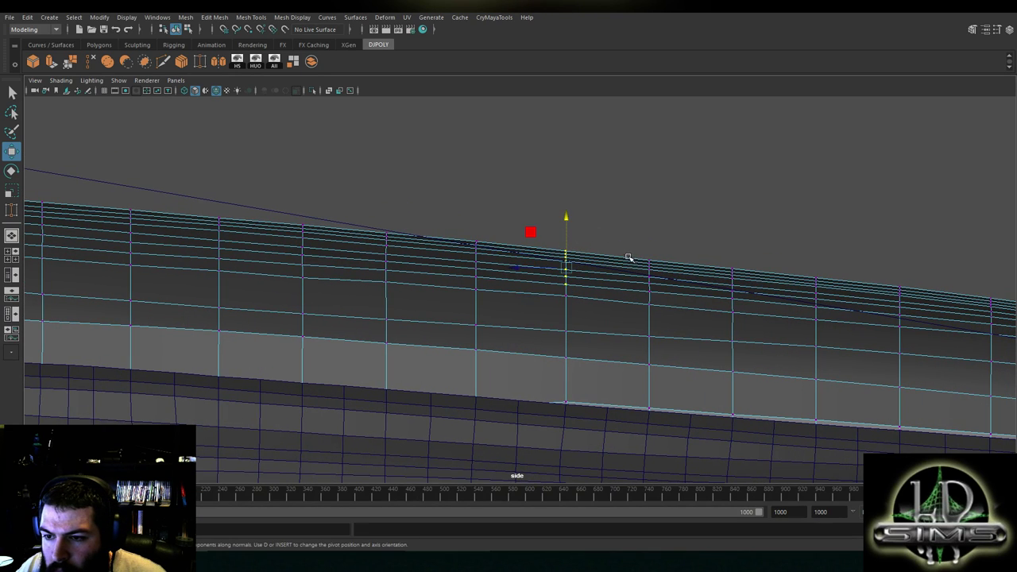
{"action": "left_click", "coordinate": [652, 288]}
{"action": "left_click_drag", "start_coordinate": [650, 288], "coordinate": [651, 287]}
{"action": "left_click", "coordinate": [730, 308]}
{"action": "left_click_drag", "start_coordinate": [733, 288], "coordinate": [734, 288]}
{"action": "middle_click_drag", "start_coordinate": [732, 287], "coordinate": [669, 295], "text": "alt"}
{"action": "left_click", "coordinate": [715, 296]}
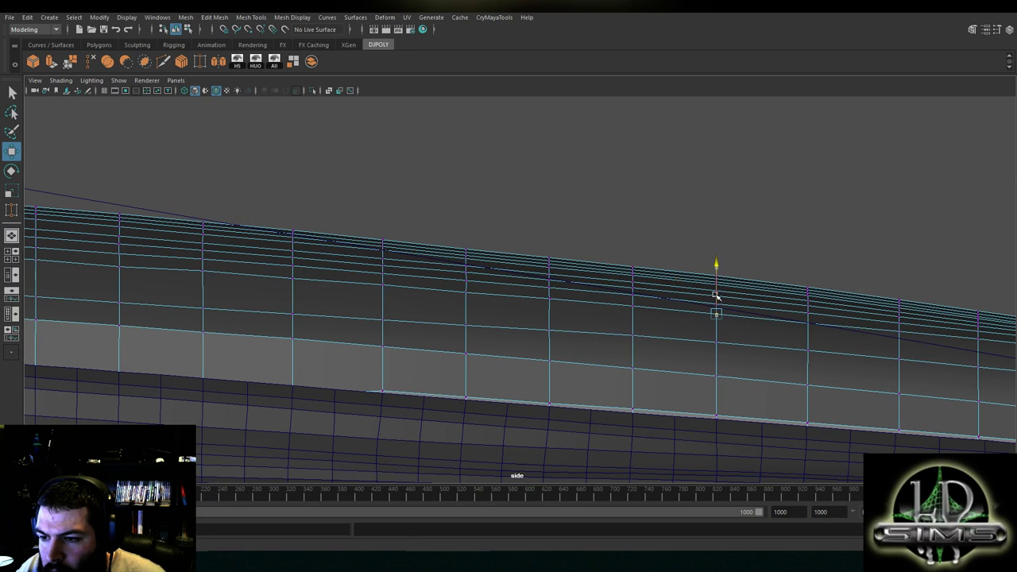
Check the corrected rows along the rear half and adjust stray vertices, including one in the lower row
{"action": "middle_click_drag", "start_coordinate": [747, 309], "coordinate": [551, 287], "text": "alt"}
{"action": "middle_click_drag", "start_coordinate": [257, 266], "coordinate": [782, 300], "text": "alt"}
{"action": "middle_click_drag", "start_coordinate": [509, 287], "coordinate": [751, 296], "text": "alt"}
{"action": "left_click", "coordinate": [693, 295]}
{"action": "left_click", "coordinate": [777, 300]}
{"action": "middle_click_drag", "start_coordinate": [578, 276], "coordinate": [430, 248], "text": "alt"}
{"action": "middle_click_drag", "start_coordinate": [778, 291], "coordinate": [449, 255], "text": "alt"}
{"action": "middle_click_drag", "start_coordinate": [922, 297], "coordinate": [679, 266], "text": "alt"}
{"action": "middle_click_drag", "start_coordinate": [461, 261], "coordinate": [630, 271], "text": "alt"}
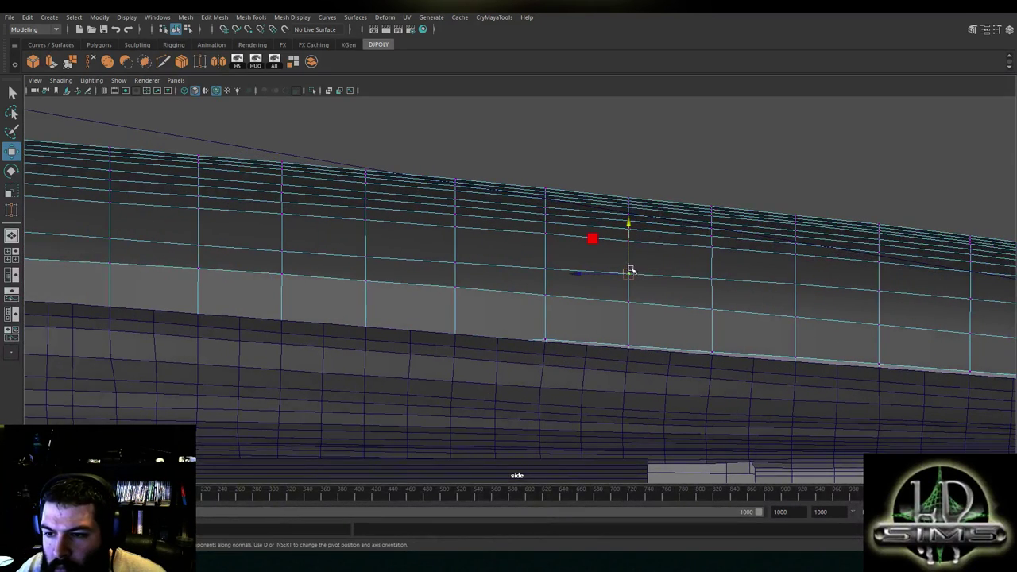
Raise the lower-row vertices in the columns toward the panel's rear end to even out that row
{"action": "left_click", "coordinate": [712, 277]}
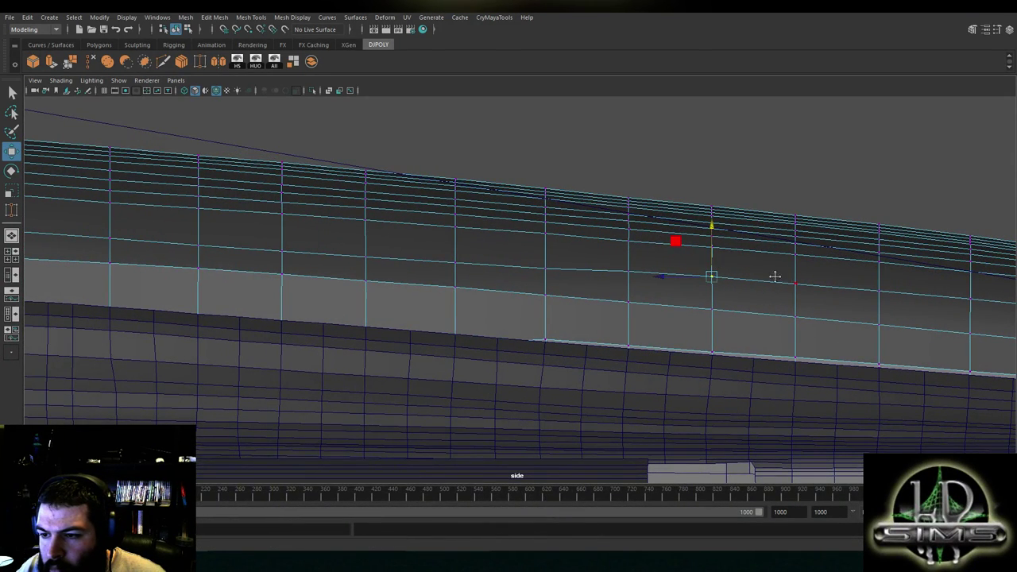
{"action": "middle_click_drag", "start_coordinate": [785, 277], "coordinate": [716, 275], "text": "alt"}
{"action": "middle_click_drag", "start_coordinate": [643, 270], "coordinate": [633, 270], "text": "alt"}
{"action": "left_click_drag", "start_coordinate": [633, 259], "coordinate": [633, 252]}
{"action": "middle_click_drag", "start_coordinate": [700, 278], "coordinate": [631, 271], "text": "alt"}
{"action": "left_click", "coordinate": [657, 278]}
{"action": "left_click_drag", "start_coordinate": [658, 250], "coordinate": [658, 254]}
Raise the vertices of the second row above the panel's lower edge in the columns near the rear end
{"action": "left_click", "coordinate": [747, 286]}
{"action": "left_click", "coordinate": [827, 292]}
{"action": "left_click_drag", "start_coordinate": [827, 282], "coordinate": [827, 282]}
{"action": "left_click", "coordinate": [746, 271]}
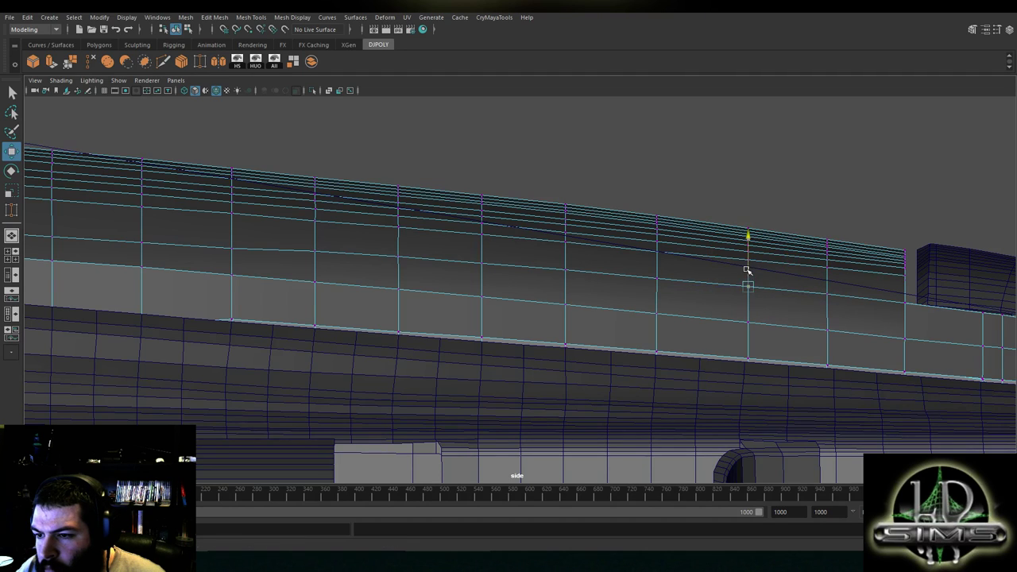
{"action": "left_click", "coordinate": [659, 260]}
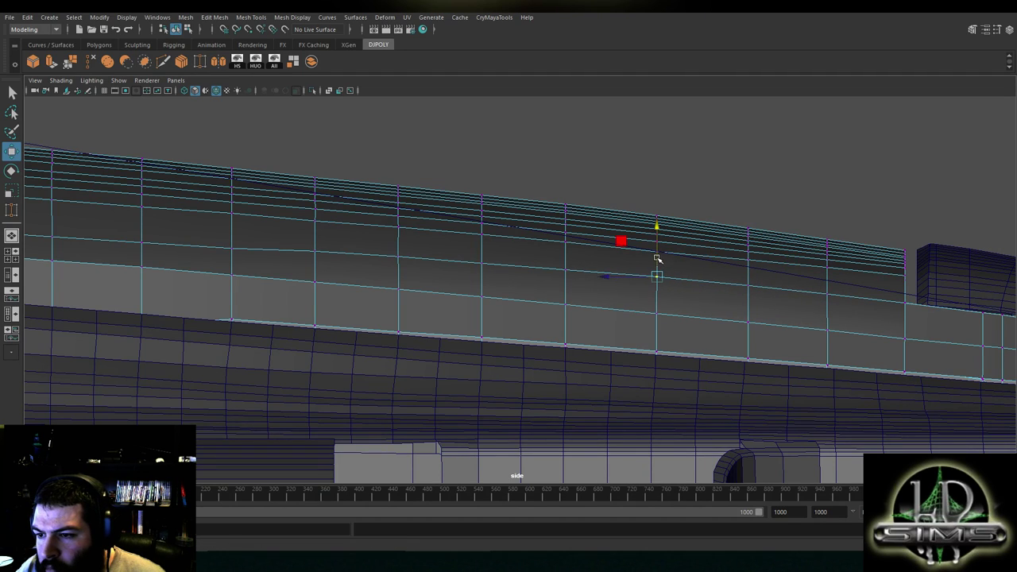
Even out the third row above the lower edge, working forward column by column from the rear section and undoing one stray move
{"action": "left_click_drag", "start_coordinate": [673, 257], "coordinate": [659, 229]}
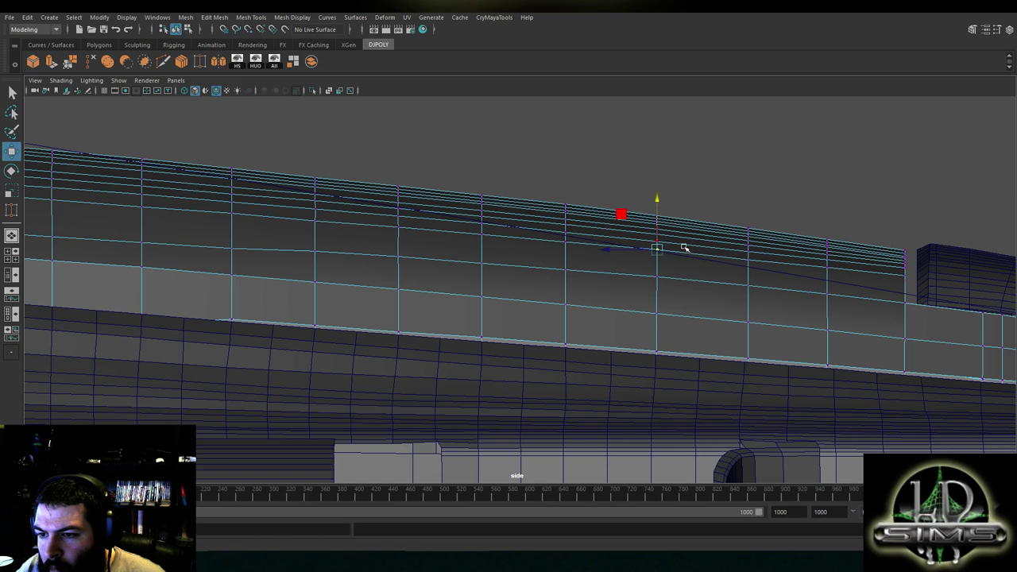
{"action": "left_click", "coordinate": [567, 237]}
{"action": "left_click", "coordinate": [502, 244]}
{"action": "left_click_drag", "start_coordinate": [482, 225], "coordinate": [481, 222]}
{"action": "middle_click_drag", "start_coordinate": [409, 230], "coordinate": [536, 237], "text": "alt"}
{"action": "key", "text": "ctrl+z"}
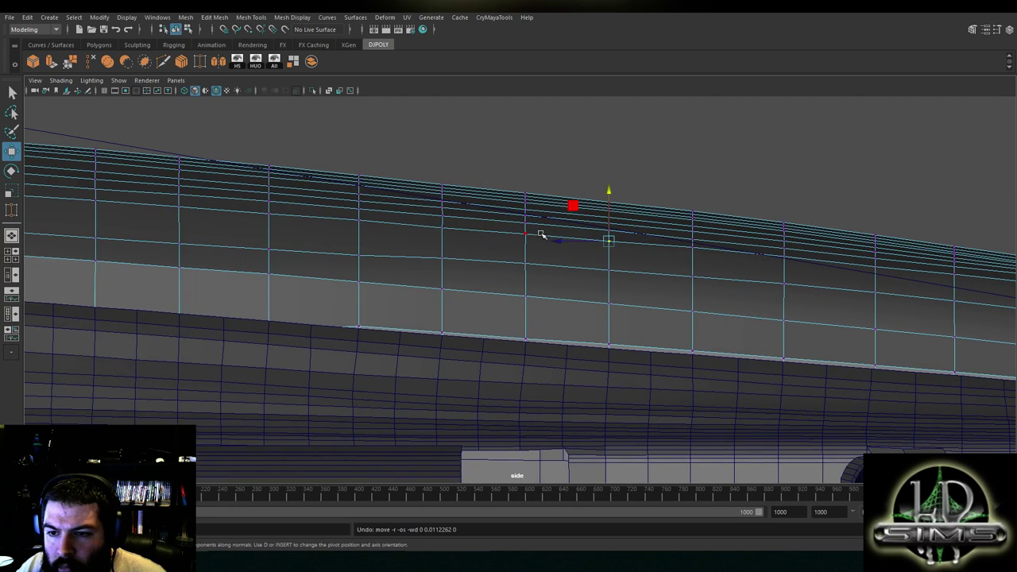
{"action": "left_click", "coordinate": [526, 226]}
{"action": "left_click", "coordinate": [440, 226]}
Raise the second-row vertices in three neighbouring columns around the middle of the panel
{"action": "middle_click_drag", "start_coordinate": [389, 228], "coordinate": [638, 278], "text": "alt"}
{"action": "scroll", "coordinate": [638, 280], "scroll_direction": "down", "scroll_amount": 4}
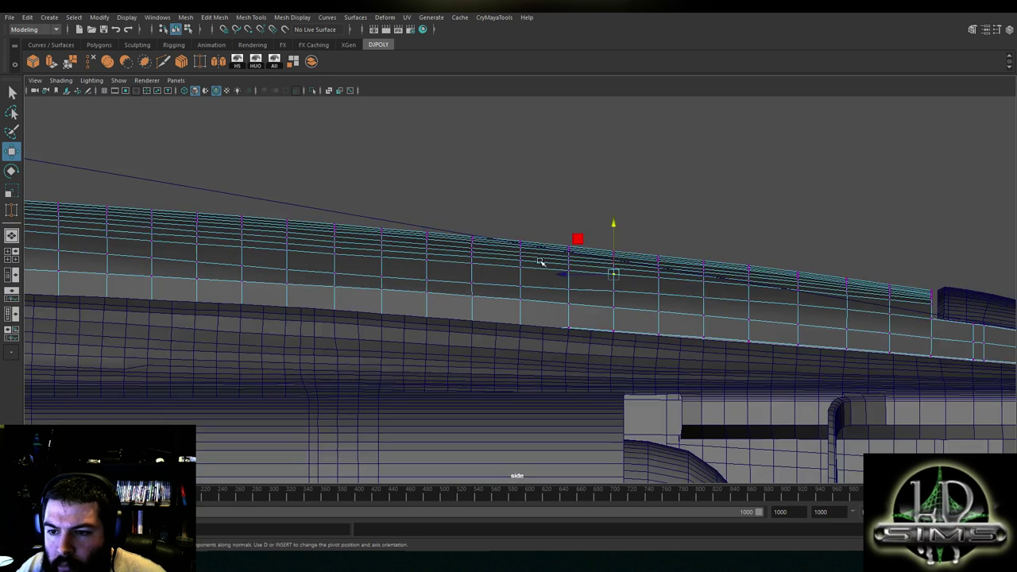
{"action": "scroll", "coordinate": [531, 266], "scroll_direction": "up", "scroll_amount": 1}
{"action": "scroll", "coordinate": [534, 268], "scroll_direction": "up", "scroll_amount": 1}
{"action": "left_click", "coordinate": [583, 287]}
{"action": "left_click", "coordinate": [521, 278]}
{"action": "left_click", "coordinate": [458, 274]}
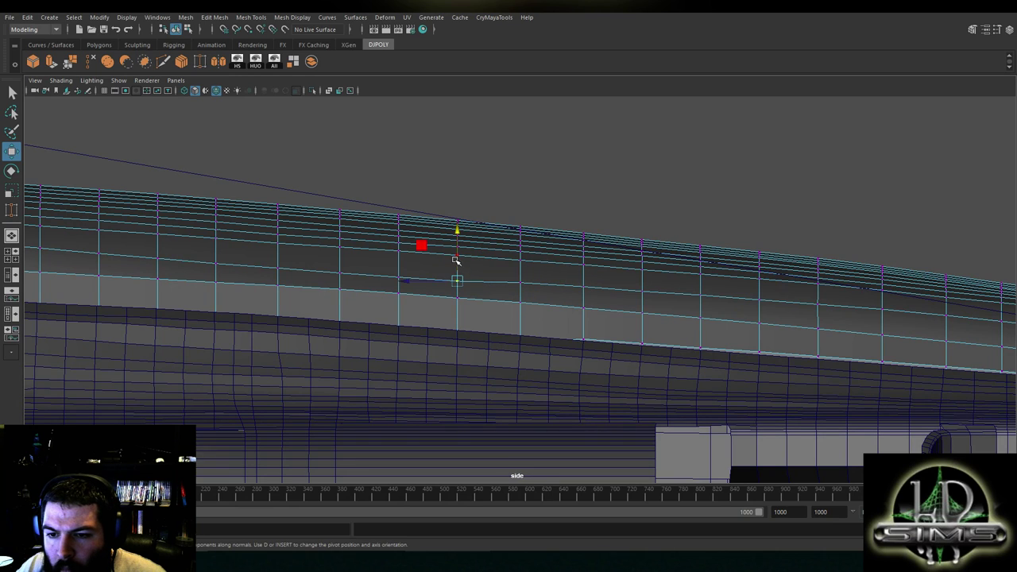
{"action": "left_click_drag", "start_coordinate": [456, 260], "coordinate": [459, 256]}
Adjust the second-row vertices in successive columns from the panel's middle toward the rear so the edge runs evenly
{"action": "left_click", "coordinate": [520, 280]}
{"action": "left_click", "coordinate": [584, 280]}
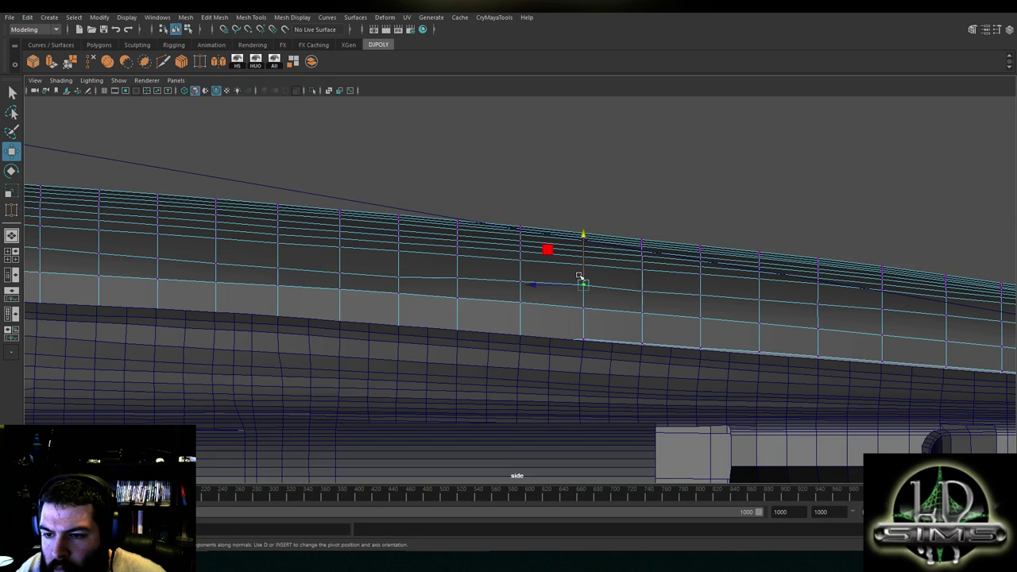
{"action": "left_click", "coordinate": [643, 287]}
{"action": "left_click", "coordinate": [703, 295]}
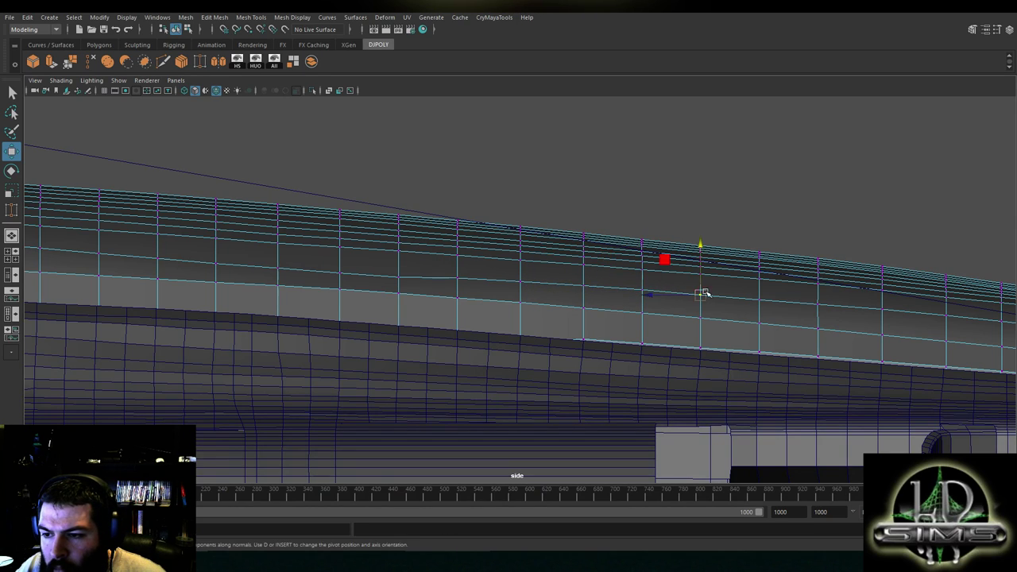
{"action": "left_click", "coordinate": [760, 285]}
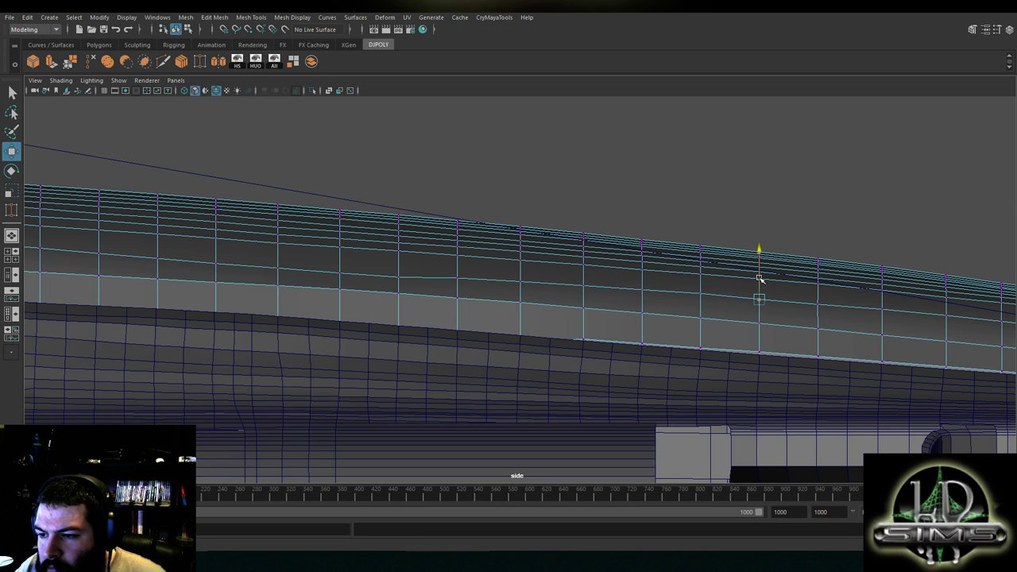
{"action": "left_click", "coordinate": [819, 291]}
Even out the second-row vertices in the last few columns before the panel's rear end
{"action": "middle_click_drag", "start_coordinate": [831, 295], "coordinate": [745, 291], "text": "alt"}
{"action": "left_click", "coordinate": [761, 285]}
{"action": "left_click", "coordinate": [818, 292]}
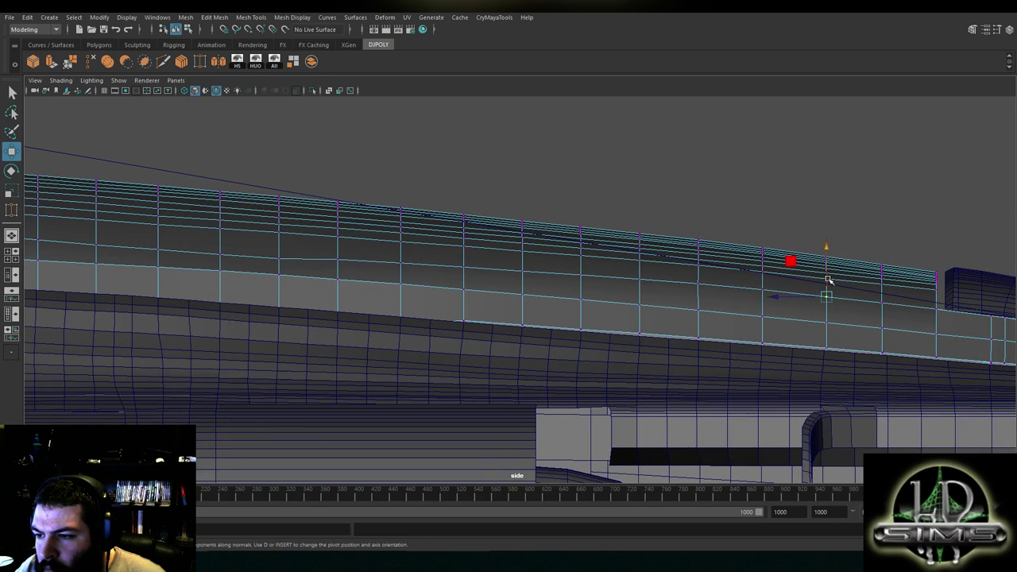
{"action": "left_click", "coordinate": [884, 292]}
{"action": "left_click", "coordinate": [753, 284]}
{"action": "middle_click_drag", "start_coordinate": [583, 270], "coordinate": [849, 285], "text": "alt"}
Raise the second-row vertices slightly in four consecutive columns starting at the panel's middle for another smoothing pass
{"action": "left_click", "coordinate": [543, 272]}
{"action": "left_click", "coordinate": [604, 274]}
{"action": "left_click", "coordinate": [664, 275]}
{"action": "left_click_drag", "start_coordinate": [664, 264], "coordinate": [664, 265]}
{"action": "left_click", "coordinate": [729, 282]}
{"action": "left_click_drag", "start_coordinate": [730, 273], "coordinate": [730, 271]}
Raise the second-row vertices in the six following columns toward the rear end to match the corrected middle section
{"action": "middle_click_drag", "start_coordinate": [735, 272], "coordinate": [632, 267], "text": "alt"}
{"action": "left_click", "coordinate": [683, 282]}
{"action": "left_click_drag", "start_coordinate": [684, 270], "coordinate": [685, 268]}
{"action": "left_click", "coordinate": [741, 282]}
{"action": "left_click", "coordinate": [801, 284]}
{"action": "middle_click_drag", "start_coordinate": [806, 282], "coordinate": [689, 278], "text": "alt"}
{"action": "left_click", "coordinate": [736, 286]}
{"action": "left_click_drag", "start_coordinate": [741, 278], "coordinate": [742, 275]}
{"action": "left_click", "coordinate": [802, 289]}
{"action": "left_click_drag", "start_coordinate": [805, 283], "coordinate": [805, 282]}
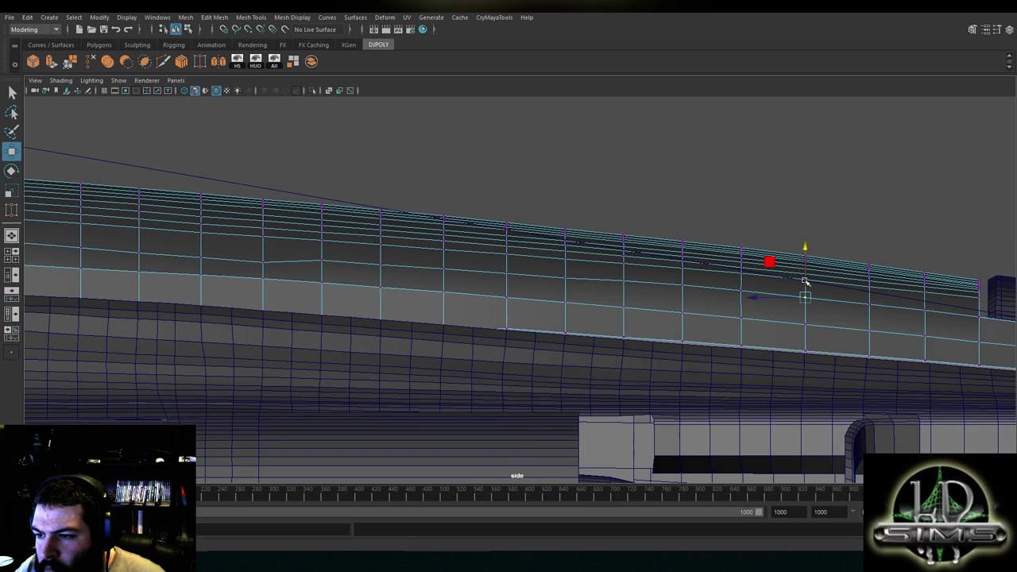
{"action": "left_click", "coordinate": [860, 306]}
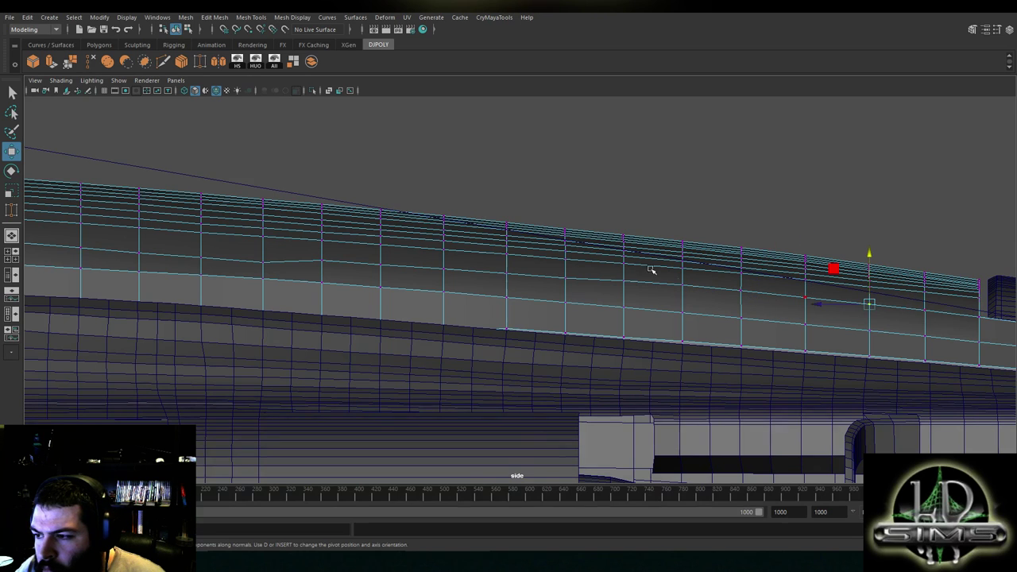
Refine the second-row vertices column by column from the rear half forward to the panel's middle, reworking one of them
{"action": "middle_click_drag", "start_coordinate": [672, 274], "coordinate": [833, 275], "text": "alt"}
{"action": "left_click", "coordinate": [721, 277]}
{"action": "left_click_drag", "start_coordinate": [727, 266], "coordinate": [727, 262]}
{"action": "left_click", "coordinate": [667, 262]}
{"action": "left_click", "coordinate": [604, 255]}
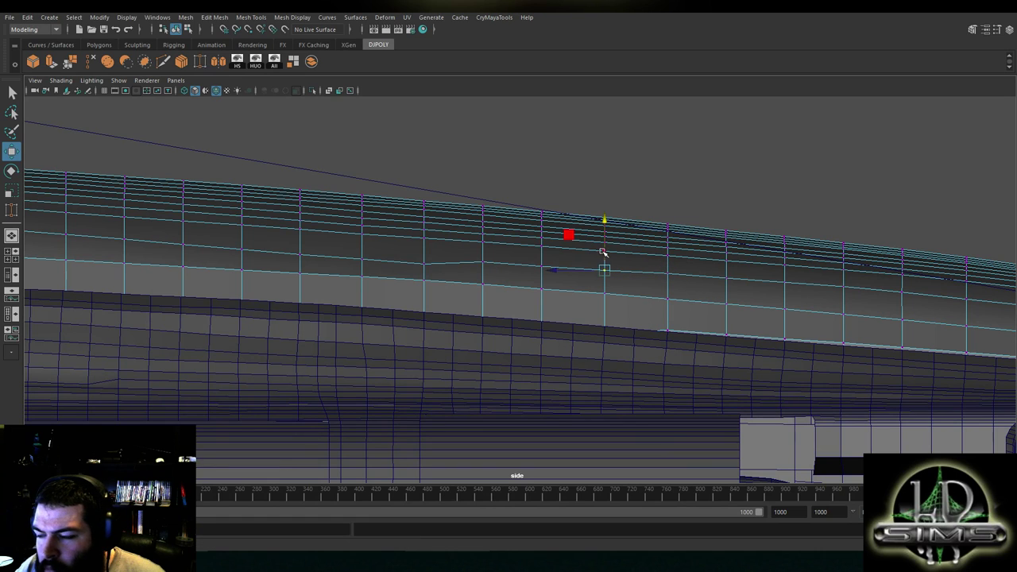
{"action": "left_click", "coordinate": [542, 254]}
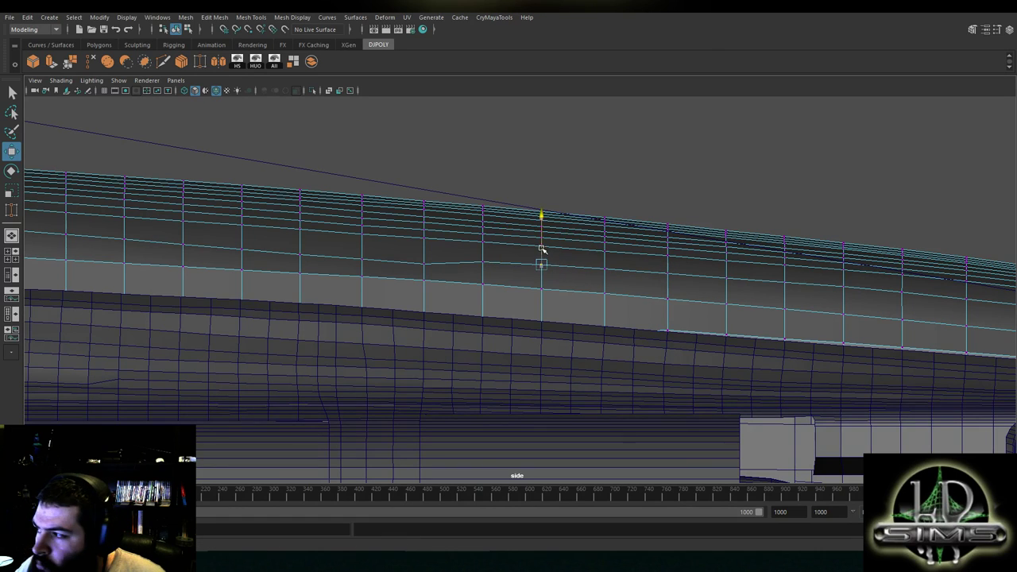
{"action": "left_click", "coordinate": [482, 248]}
{"action": "left_click_drag", "start_coordinate": [481, 242], "coordinate": [481, 240]}
{"action": "left_click", "coordinate": [542, 264]}
{"action": "left_click_drag", "start_coordinate": [543, 248], "coordinate": [542, 246]}
Raise the second-row vertices in the two columns just forward of the corrected middle section
{"action": "middle_click_drag", "start_coordinate": [453, 246], "coordinate": [647, 252], "text": "alt"}
{"action": "left_click", "coordinate": [617, 268]}
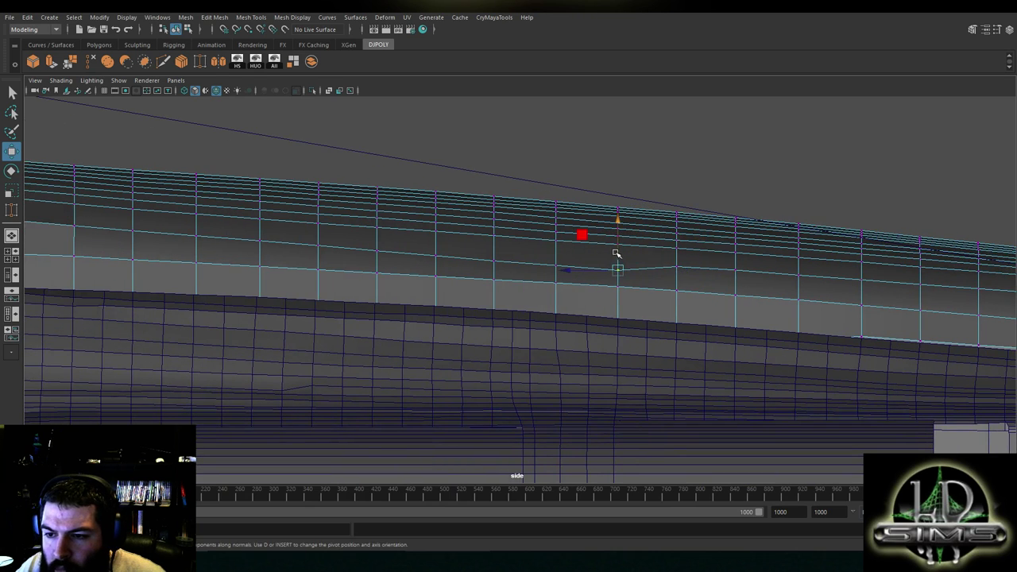
{"action": "left_click_drag", "start_coordinate": [617, 255], "coordinate": [620, 249]}
{"action": "left_click", "coordinate": [557, 264]}
{"action": "left_click", "coordinate": [558, 248]}
{"action": "left_click", "coordinate": [555, 263]}
{"action": "left_click_drag", "start_coordinate": [556, 247], "coordinate": [556, 240]}
Retouch the second-row vertices in the two neighbouring columns on the rear side and undo the last change
{"action": "left_click", "coordinate": [678, 265]}
{"action": "left_click_drag", "start_coordinate": [677, 253], "coordinate": [677, 250]}
{"action": "left_click", "coordinate": [735, 268]}
{"action": "scroll", "coordinate": [733, 267], "scroll_direction": "down", "scroll_amount": 3}
{"action": "key", "text": "ctrl+z"}
Check the panel along its length and raise the second-row vertices at the dip forward of the middle
{"action": "middle_click_drag", "start_coordinate": [674, 264], "coordinate": [543, 254], "text": "alt"}
{"action": "right_click_drag", "start_coordinate": [543, 255], "coordinate": [612, 263], "text": "alt"}
{"action": "middle_click_drag", "start_coordinate": [612, 263], "coordinate": [455, 254], "text": "alt"}
{"action": "right_click_drag", "start_coordinate": [455, 254], "coordinate": [524, 265], "text": "alt"}
{"action": "middle_click_drag", "start_coordinate": [528, 267], "coordinate": [975, 286], "text": "alt"}
{"action": "scroll", "coordinate": [701, 280], "scroll_direction": "up", "scroll_amount": 1}
{"action": "middle_click_drag", "start_coordinate": [495, 238], "coordinate": [552, 263], "text": "alt"}
{"action": "scroll", "coordinate": [750, 269], "scroll_direction": "up", "scroll_amount": 1}
{"action": "left_click", "coordinate": [766, 261]}
{"action": "left_click", "coordinate": [700, 261]}
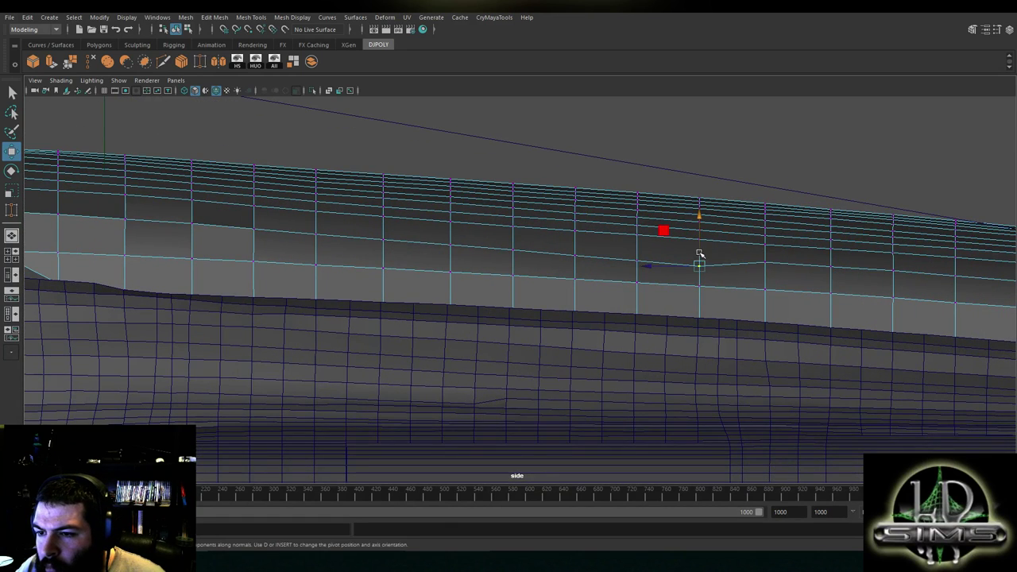
Raise the third-row vertices in four consecutive columns above the corrected second row
{"action": "left_click", "coordinate": [765, 232]}
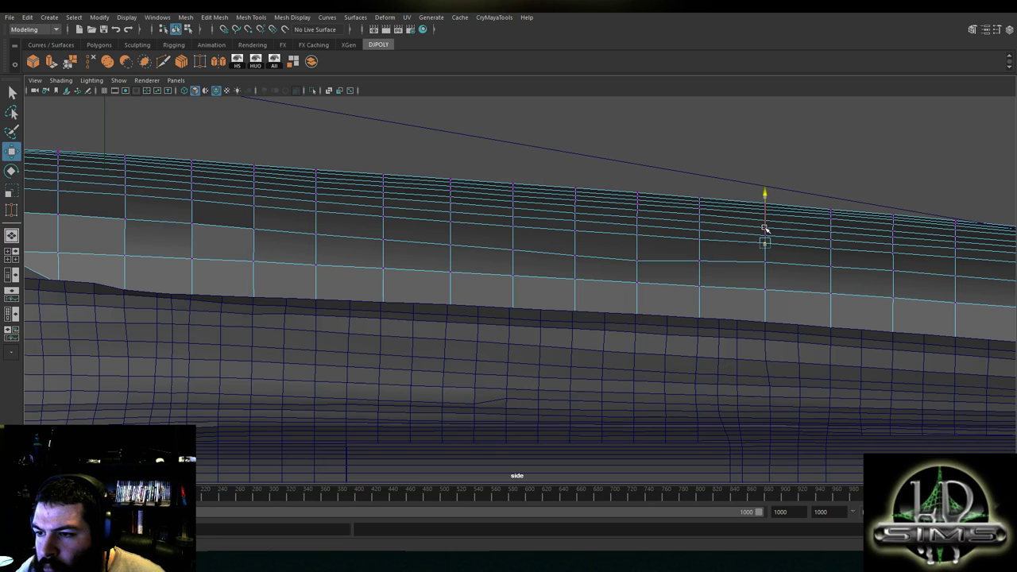
{"action": "left_click_drag", "start_coordinate": [768, 230], "coordinate": [767, 203]}
{"action": "left_click", "coordinate": [830, 230]}
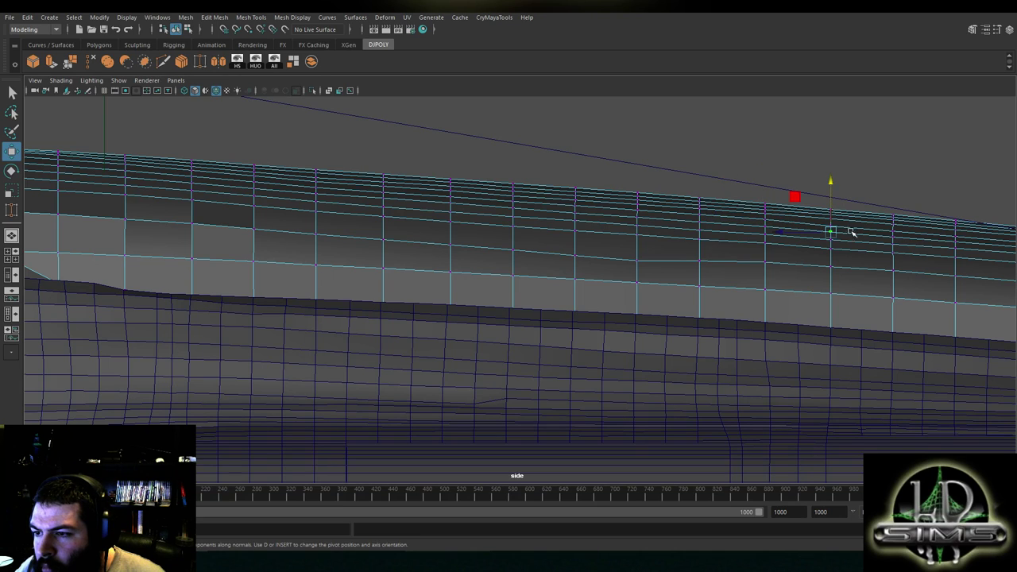
{"action": "left_click_drag", "start_coordinate": [833, 212], "coordinate": [832, 211]}
{"action": "left_click", "coordinate": [898, 232]}
{"action": "left_click_drag", "start_coordinate": [894, 221], "coordinate": [895, 218]}
{"action": "left_click", "coordinate": [947, 232]}
Raise the second-row vertices in three more columns, working forward toward the vent
{"action": "middle_click_drag", "start_coordinate": [732, 248], "coordinate": [771, 239], "text": "alt"}
{"action": "left_click", "coordinate": [741, 246]}
{"action": "left_click_drag", "start_coordinate": [741, 230], "coordinate": [740, 226]}
{"action": "left_click", "coordinate": [676, 248]}
{"action": "left_click_drag", "start_coordinate": [678, 231], "coordinate": [678, 230]}
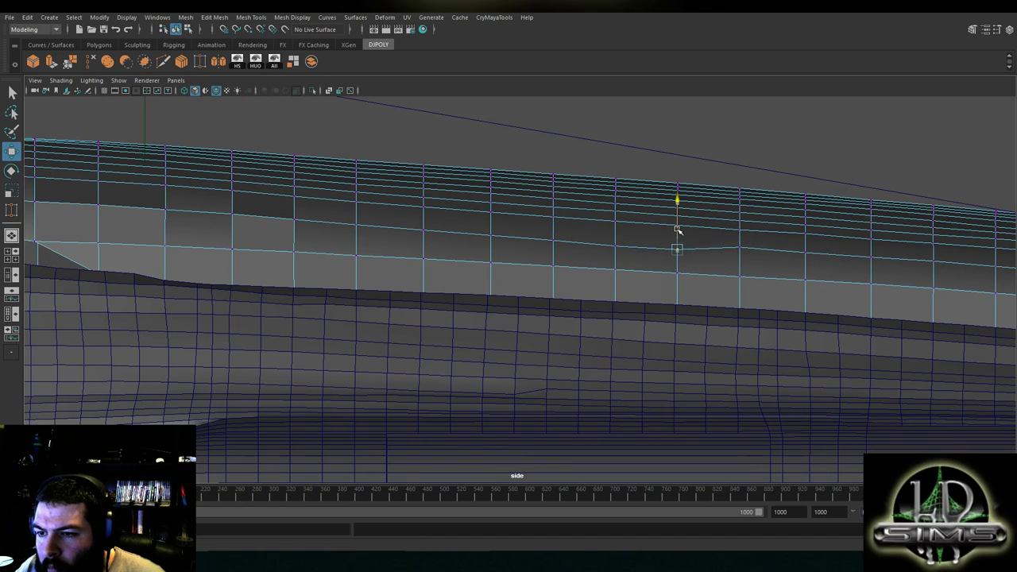
{"action": "left_click", "coordinate": [616, 244]}
{"action": "left_click_drag", "start_coordinate": [615, 227], "coordinate": [618, 215]}
Raise the second-row vertices in the next three columns toward the vent and lower the third-row vertex above the first one
{"action": "left_click", "coordinate": [553, 237]}
{"action": "left_click", "coordinate": [552, 214]}
{"action": "left_click", "coordinate": [555, 232]}
{"action": "left_click", "coordinate": [555, 216]}
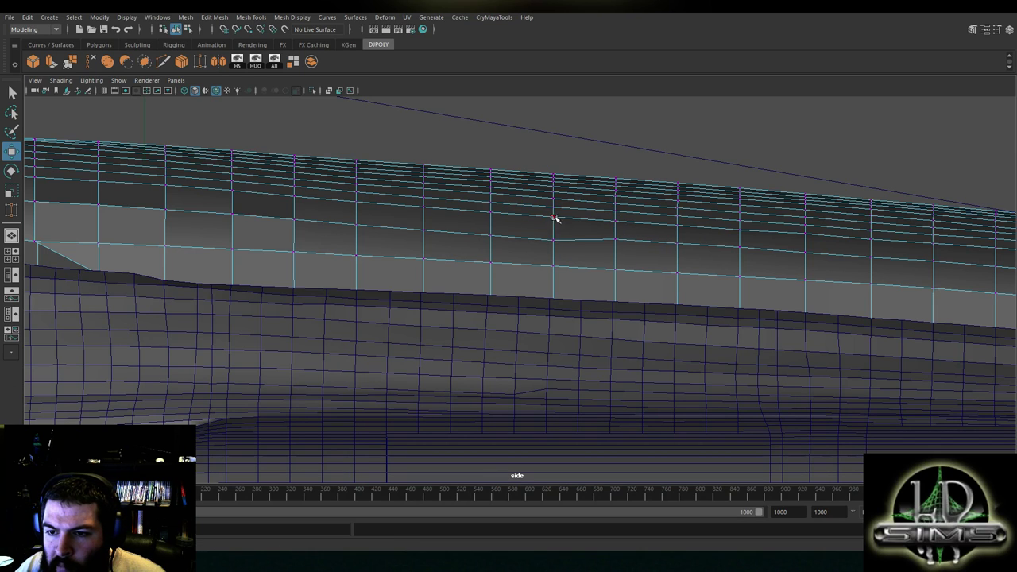
{"action": "left_click", "coordinate": [554, 238]}
{"action": "left_click", "coordinate": [492, 231]}
{"action": "left_click", "coordinate": [425, 229]}
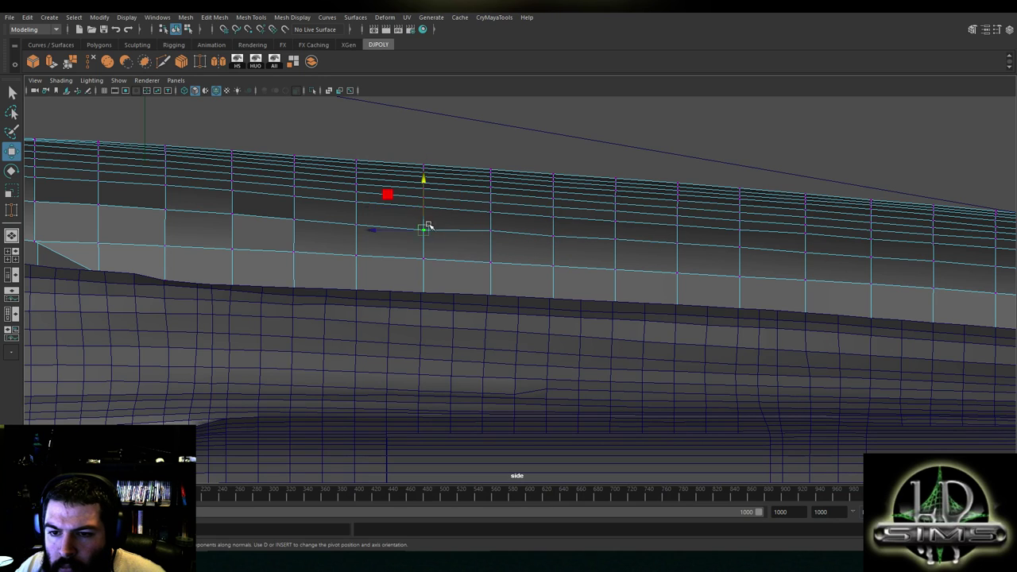
{"action": "left_click", "coordinate": [554, 221]}
{"action": "left_click_drag", "start_coordinate": [555, 219], "coordinate": [555, 223]}
Align the second-row vertices in the four columns closest to the vent with the rest of the row
{"action": "middle_click_drag", "start_coordinate": [432, 203], "coordinate": [621, 214], "text": "alt"}
{"action": "left_click", "coordinate": [546, 232]}
{"action": "left_click_drag", "start_coordinate": [547, 213], "coordinate": [547, 215]}
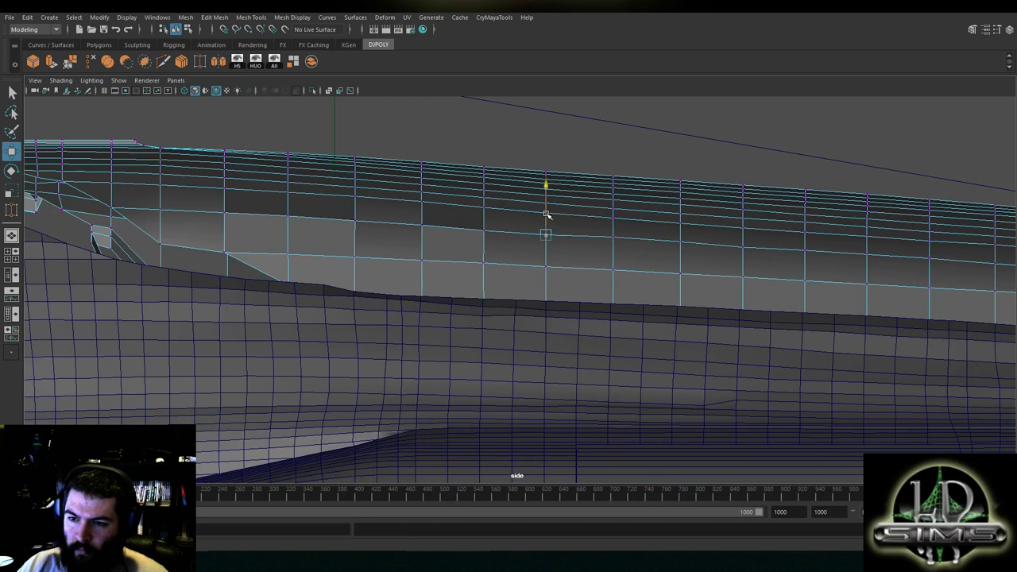
{"action": "left_click", "coordinate": [484, 213]}
{"action": "left_click", "coordinate": [426, 217]}
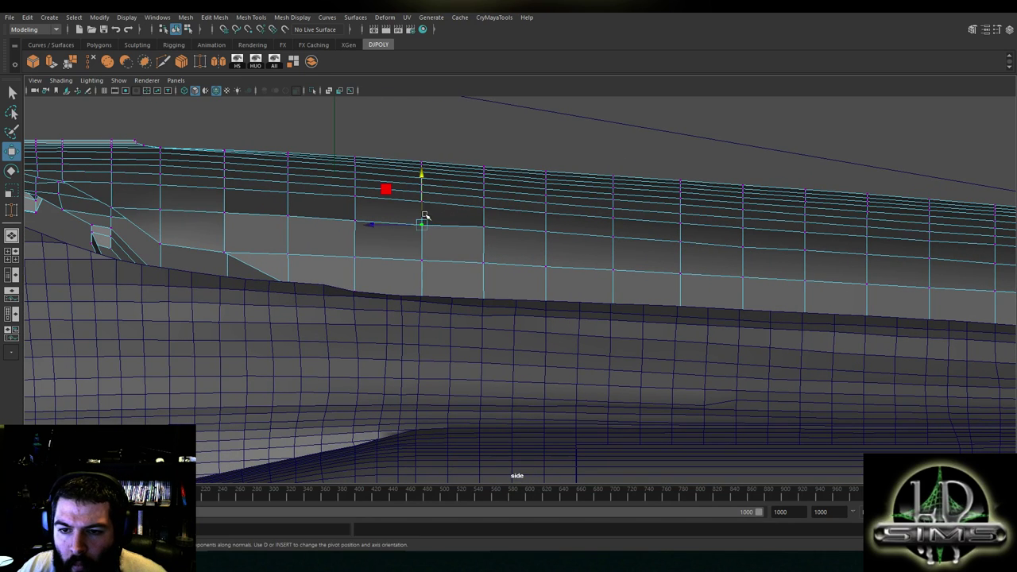
{"action": "left_click", "coordinate": [355, 215]}
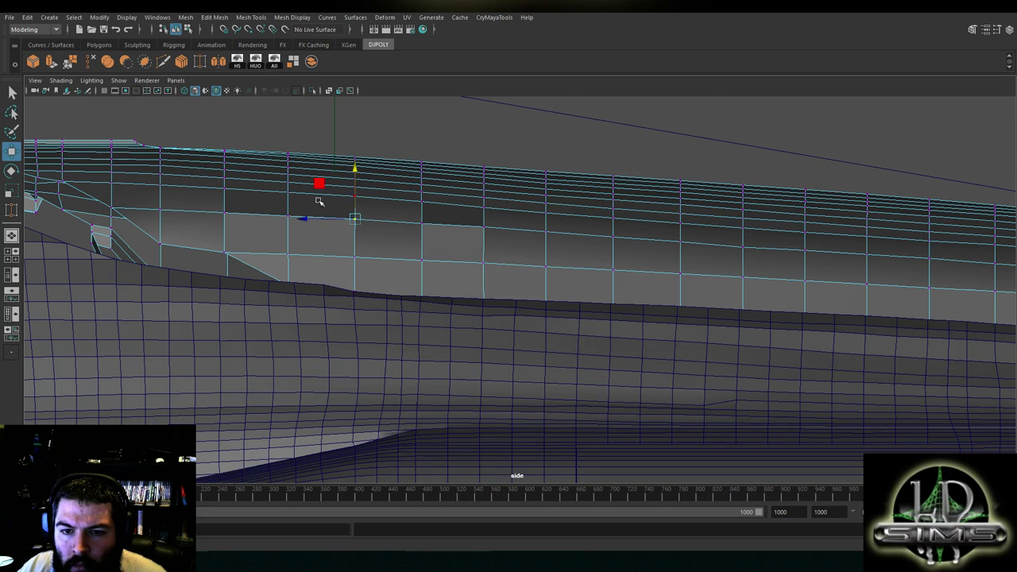
Adjust three second-row vertices in the forward half of the panel to remove the remaining unevenness
{"action": "left_click_drag", "start_coordinate": [325, 205], "coordinate": [443, 236], "text": "alt"}
{"action": "left_click", "coordinate": [552, 263]}
{"action": "left_click", "coordinate": [590, 265]}
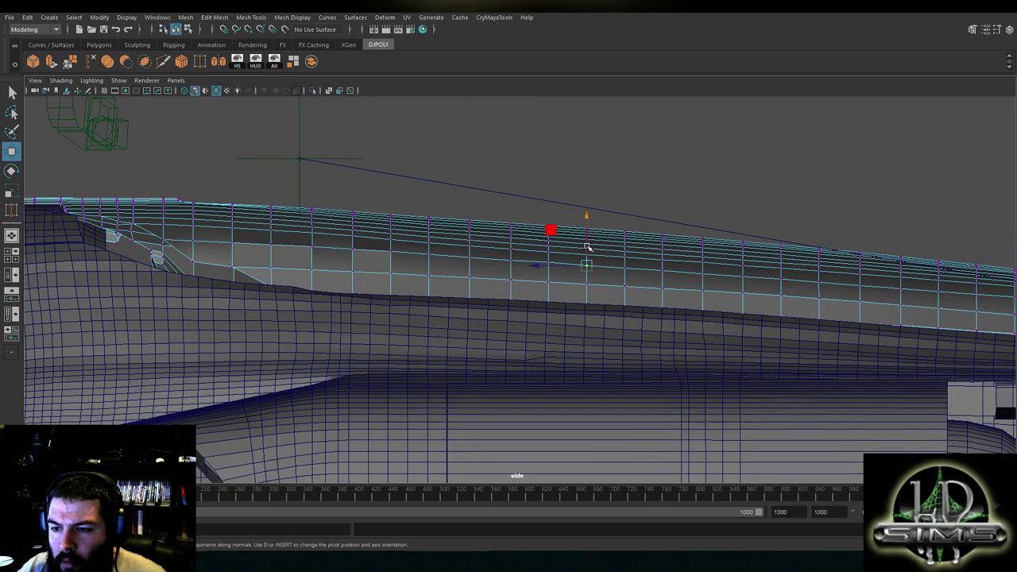
{"action": "left_click", "coordinate": [625, 266]}
{"action": "middle_click_drag", "start_coordinate": [572, 263], "coordinate": [543, 260], "text": "alt"}
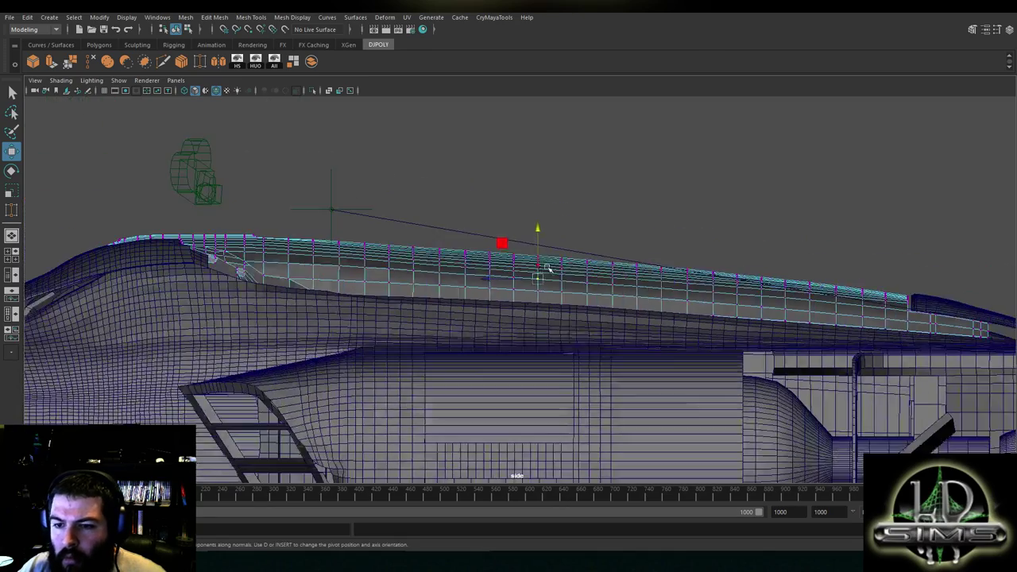
Inspect the smoothed panel and surrounding body in the perspective view, then deselect the mesh and return to the side view
{"action": "key", "text": "space"}
{"action": "key", "text": "space"}
{"action": "left_click_drag", "start_coordinate": [658, 218], "coordinate": [553, 207], "text": "alt"}
{"action": "key", "text": "space"}
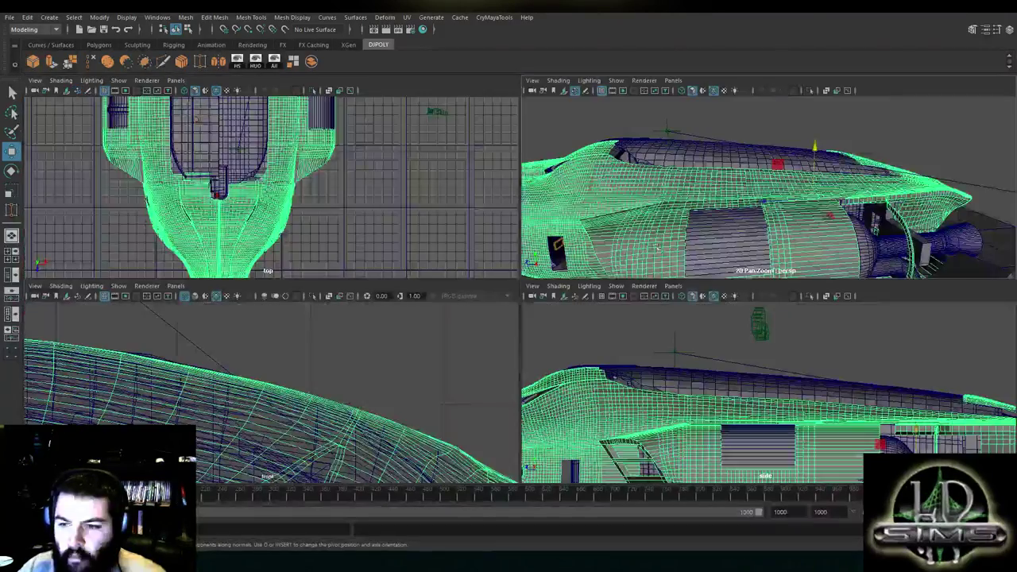
{"action": "key", "text": "alt+space"}
{"action": "left_click", "coordinate": [697, 175]}
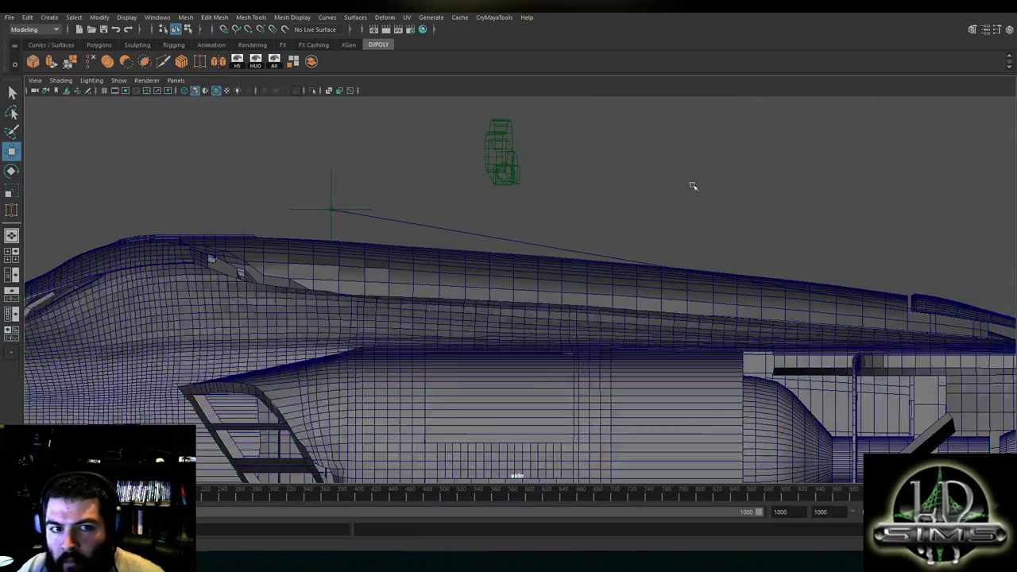
Select the body mesh below the panel and switch it to vertex editing near the rear end
{"action": "middle_click_drag", "start_coordinate": [612, 284], "coordinate": [661, 278], "text": "alt"}
{"action": "left_click", "coordinate": [677, 329]}
{"action": "right_click_drag", "start_coordinate": [677, 329], "coordinate": [739, 310], "text": "alt"}
{"action": "middle_click_drag", "start_coordinate": [739, 310], "coordinate": [573, 300], "text": "alt"}
{"action": "right_click_drag", "start_coordinate": [727, 189], "coordinate": [667, 195]}
{"action": "right_click_drag", "start_coordinate": [699, 311], "coordinate": [809, 323], "text": "alt"}
{"action": "middle_click_drag", "start_coordinate": [809, 322], "coordinate": [661, 281], "text": "alt"}
{"action": "right_click_drag", "start_coordinate": [661, 281], "coordinate": [803, 311], "text": "alt"}
{"action": "middle_click_drag", "start_coordinate": [803, 312], "coordinate": [613, 305], "text": "alt"}
{"action": "right_click_drag", "start_coordinate": [613, 305], "coordinate": [833, 325], "text": "alt"}
{"action": "middle_click_drag", "start_coordinate": [833, 324], "coordinate": [707, 312], "text": "alt"}
Adjust the body vertices just below the panel seam in consecutive columns above the rear cutout, working forward
{"action": "left_click", "coordinate": [700, 288]}
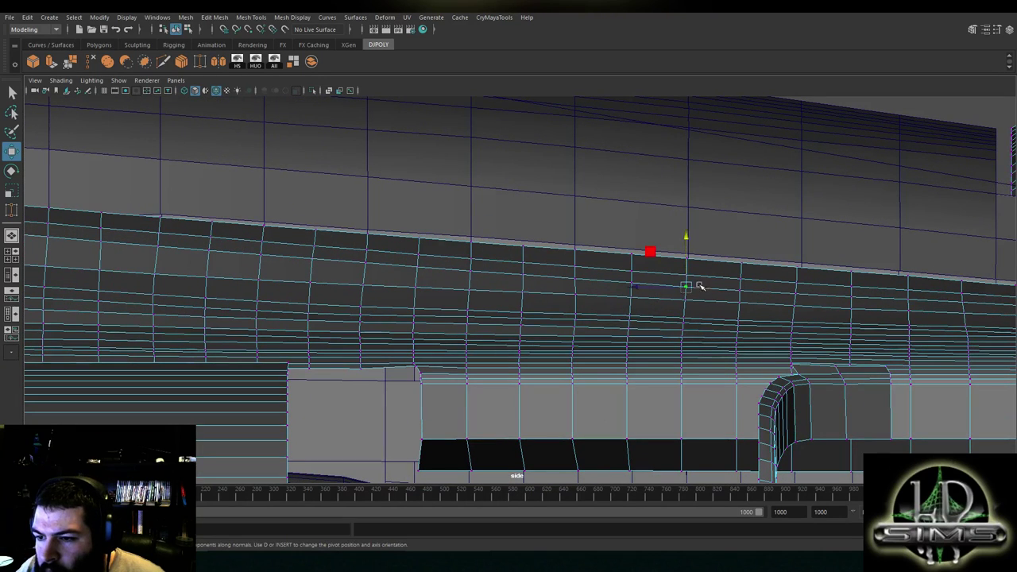
{"action": "left_click", "coordinate": [631, 280]}
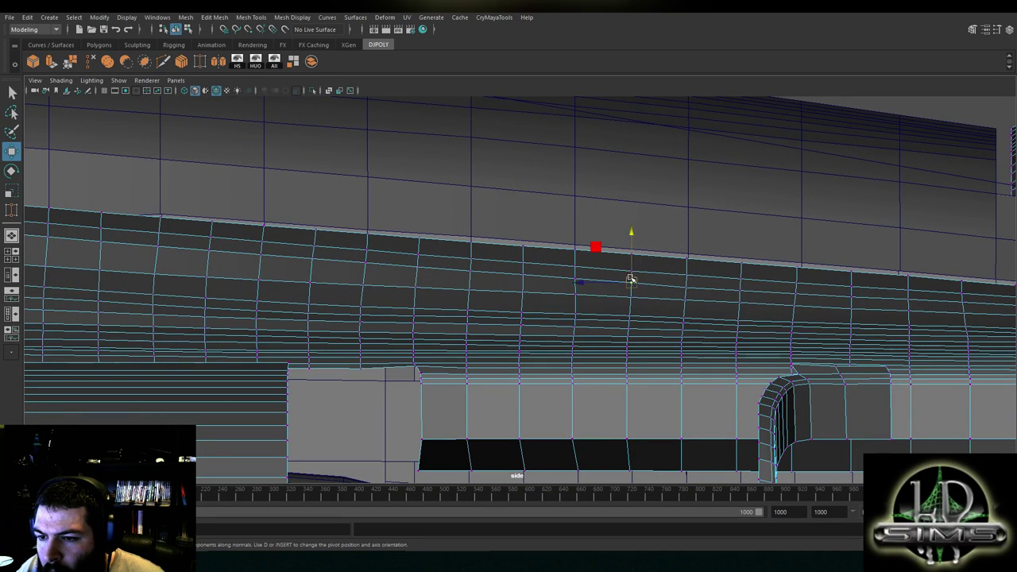
{"action": "left_click_drag", "start_coordinate": [633, 256], "coordinate": [628, 260]}
{"action": "middle_click_drag", "start_coordinate": [606, 289], "coordinate": [668, 284], "text": "alt"}
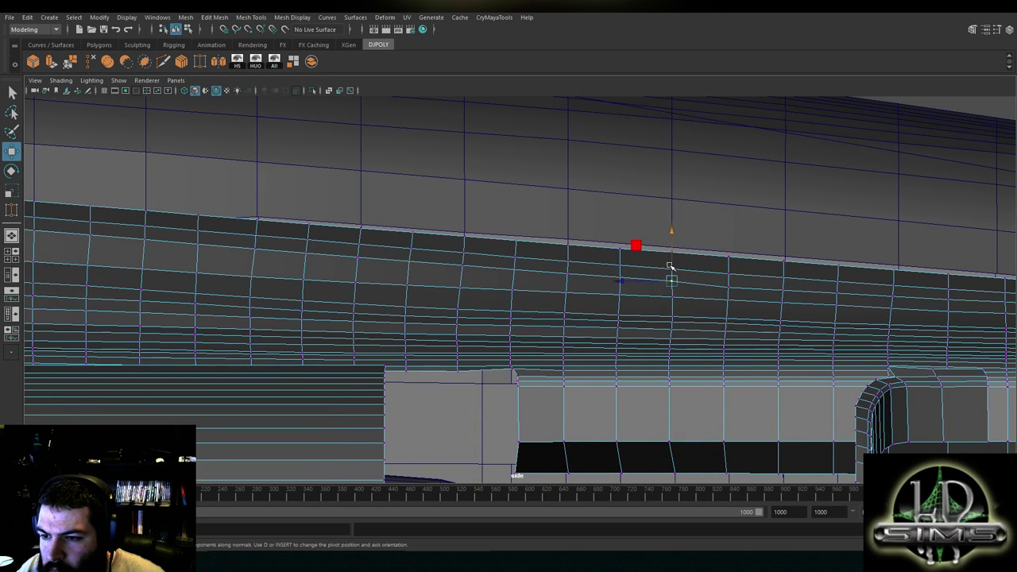
{"action": "left_click_drag", "start_coordinate": [670, 265], "coordinate": [620, 263]}
{"action": "left_click", "coordinate": [617, 279]}
Reposition vertices in the lower body rows beneath the seam and lower one in the next column forward
{"action": "left_click", "coordinate": [672, 297]}
{"action": "left_click_drag", "start_coordinate": [659, 296], "coordinate": [657, 297]}
{"action": "left_click", "coordinate": [671, 315]}
{"action": "middle_click_drag", "start_coordinate": [595, 300], "coordinate": [690, 303], "text": "alt"}
{"action": "left_click", "coordinate": [663, 278]}
{"action": "left_click_drag", "start_coordinate": [662, 260], "coordinate": [662, 263]}
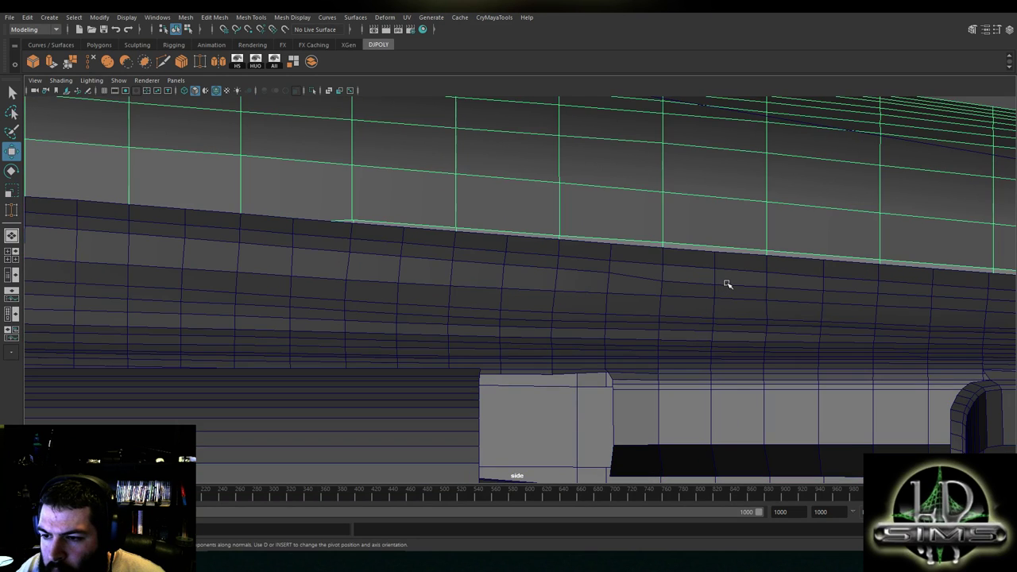
Return the body mesh to vertex editing and raise the uneven vertex beneath the panel seam
{"action": "right_click_drag", "start_coordinate": [714, 256], "coordinate": [669, 259]}
{"action": "left_click", "coordinate": [715, 281]}
{"action": "left_click_drag", "start_coordinate": [714, 268], "coordinate": [713, 264]}
{"action": "right_click_drag", "start_coordinate": [713, 264], "coordinate": [625, 273], "text": "alt"}
{"action": "key", "text": "space"}
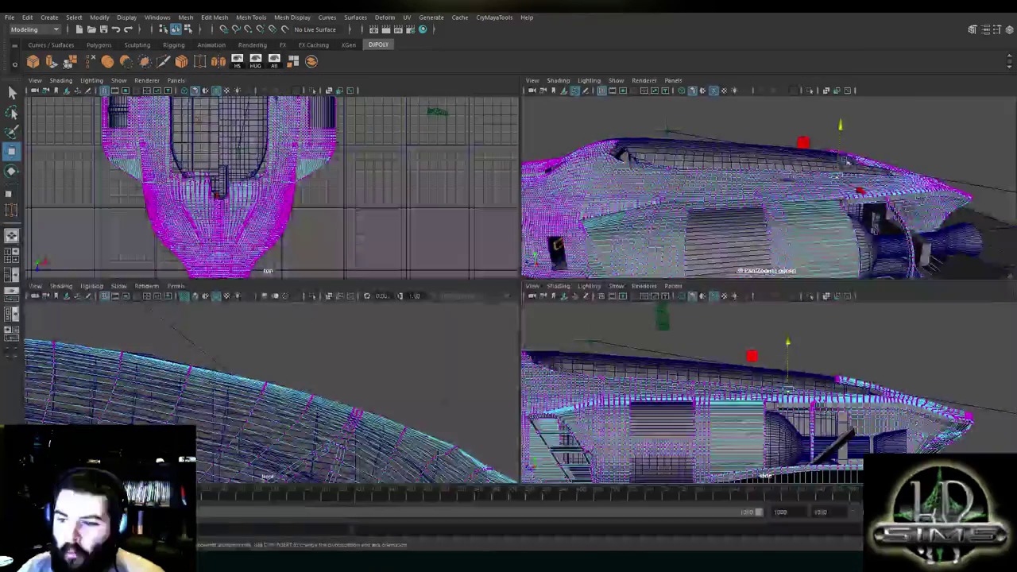
Return the body mesh from vertex editing to whole-object selection in the perspective view
{"action": "key", "text": "space"}
{"action": "left_click_drag", "start_coordinate": [565, 180], "coordinate": [703, 250], "text": "alt"}
{"action": "right_click_drag", "start_coordinate": [516, 290], "coordinate": [540, 266]}
{"action": "left_click", "coordinate": [540, 266]}
{"action": "left_click_drag", "start_coordinate": [540, 266], "coordinate": [580, 421], "text": "alt"}
{"action": "left_click", "coordinate": [581, 268]}
{"action": "middle_click_drag", "start_coordinate": [579, 421], "coordinate": [578, 268], "text": "alt"}
{"action": "scroll", "coordinate": [578, 269], "scroll_direction": "down", "scroll_amount": 3}
{"action": "scroll", "coordinate": [576, 265], "scroll_direction": "down", "scroll_amount": 3}
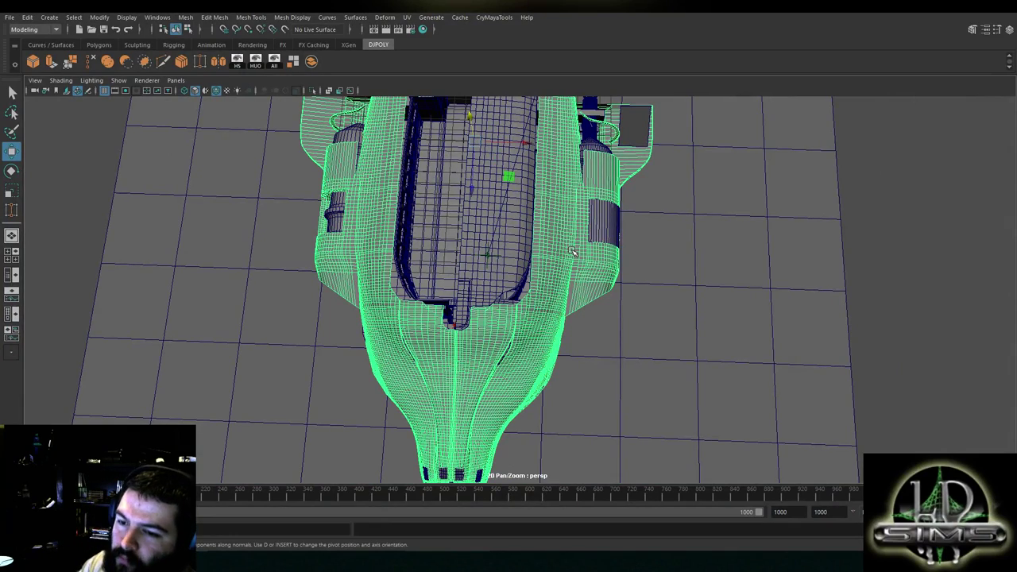
Select the large roof panel mesh between the body sides as a whole object
{"action": "left_click_drag", "start_coordinate": [578, 251], "coordinate": [479, 234], "text": "alt"}
{"action": "left_click", "coordinate": [594, 261]}
{"action": "key", "text": "space"}
{"action": "scroll", "coordinate": [485, 222], "scroll_direction": "up", "scroll_amount": 2}
{"action": "right_click", "coordinate": [509, 176]}
{"action": "left_click", "coordinate": [547, 205]}
{"action": "left_click_drag", "start_coordinate": [547, 204], "coordinate": [597, 175], "text": "alt"}
{"action": "scroll", "coordinate": [577, 302], "scroll_direction": "up", "scroll_amount": 3}
{"action": "left_click_drag", "start_coordinate": [577, 302], "coordinate": [533, 263], "text": "alt"}
{"action": "scroll", "coordinate": [467, 191], "scroll_direction": "up", "scroll_amount": 2}
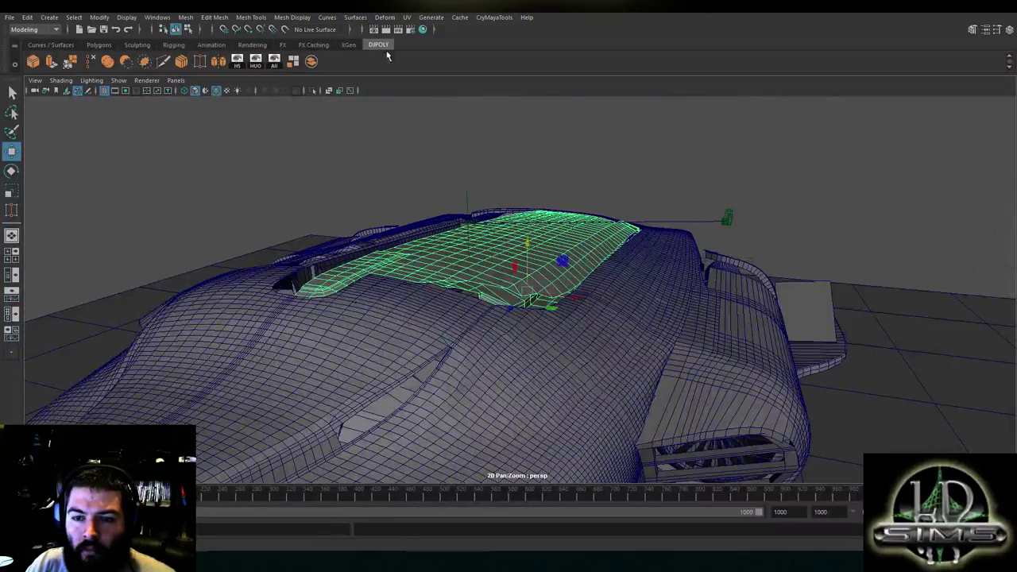
Mirror the roof panel across the X axis with merge mode set to Dont
{"action": "left_click_drag", "start_coordinate": [413, 120], "coordinate": [361, 172], "text": "alt"}
{"action": "scroll", "coordinate": [361, 172], "scroll_direction": "up", "scroll_amount": 3}
{"action": "middle_click_drag", "start_coordinate": [306, 274], "coordinate": [437, 250], "text": "alt"}
{"action": "scroll", "coordinate": [437, 251], "scroll_direction": "up", "scroll_amount": 2}
{"action": "left_click_drag", "start_coordinate": [425, 250], "coordinate": [560, 267], "text": "alt"}
{"action": "scroll", "coordinate": [447, 253], "scroll_direction": "down", "scroll_amount": 3}
{"action": "scroll", "coordinate": [480, 219], "scroll_direction": "down", "scroll_amount": 3}
{"action": "scroll", "coordinate": [490, 242], "scroll_direction": "down", "scroll_amount": 5}
{"action": "right_click", "coordinate": [716, 128]}
{"action": "right_click_drag", "start_coordinate": [716, 127], "coordinate": [741, 119]}
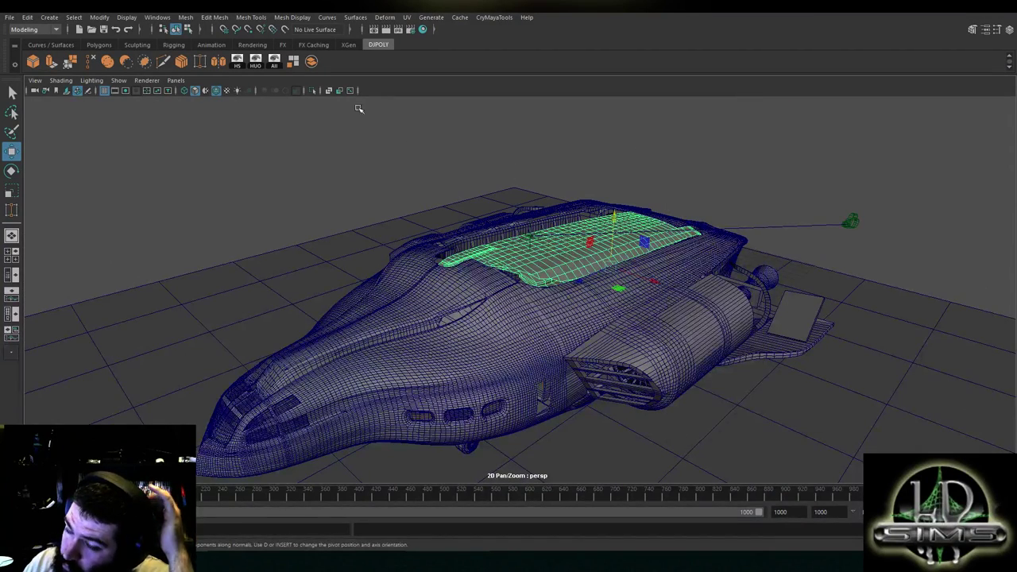
{"action": "left_click", "coordinate": [185, 16]}
{"action": "left_click", "coordinate": [230, 168]}
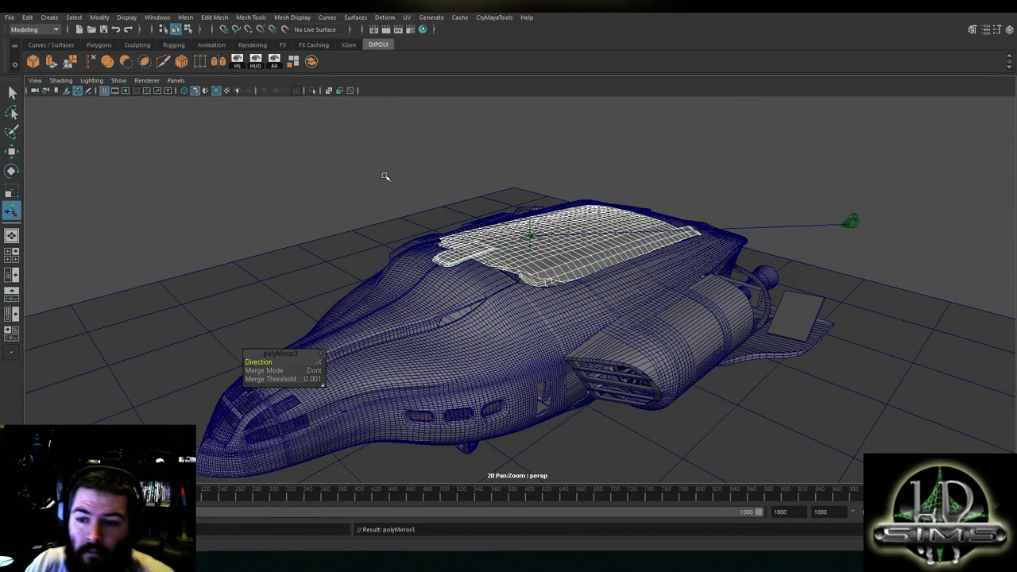
Examine the mirrored roof panel and the vehicle's silhouette in perspective and in the shaded front view
{"action": "left_click_drag", "start_coordinate": [652, 166], "coordinate": [481, 213], "text": "alt"}
{"action": "scroll", "coordinate": [481, 214], "scroll_direction": "up", "scroll_amount": 3}
{"action": "left_click_drag", "start_coordinate": [491, 247], "coordinate": [486, 250], "text": "alt"}
{"action": "middle_click_drag", "start_coordinate": [485, 249], "coordinate": [539, 245], "text": "alt"}
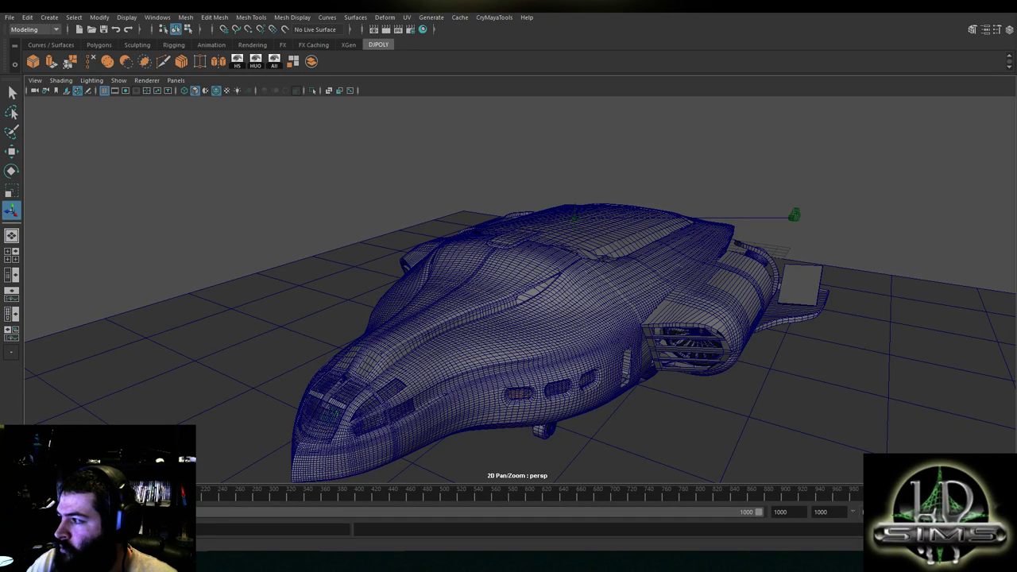
{"action": "left_click_drag", "start_coordinate": [637, 224], "coordinate": [676, 245], "text": "alt"}
{"action": "key", "text": "space"}
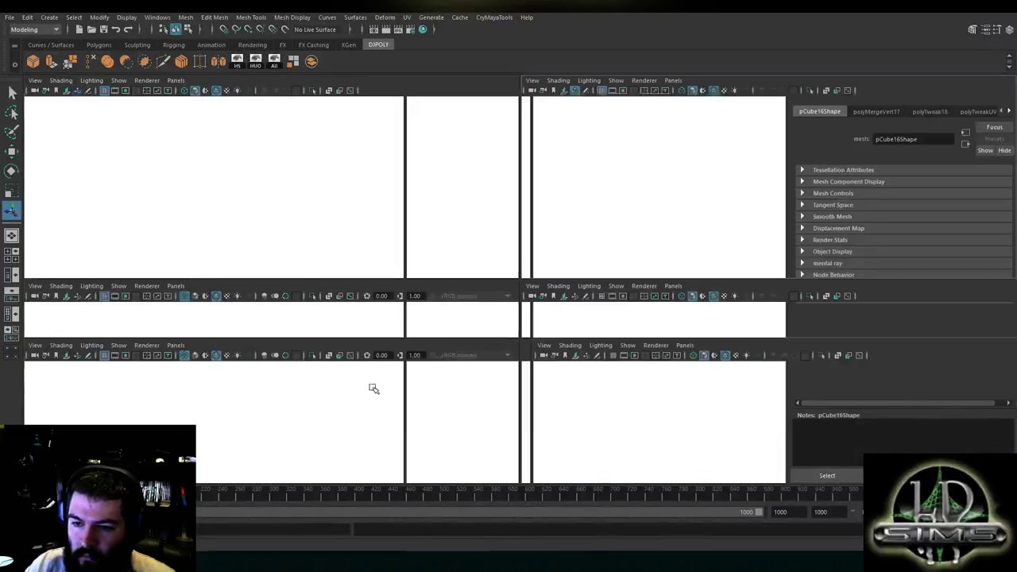
{"action": "key", "text": "space"}
{"action": "right_click_drag", "start_coordinate": [452, 262], "coordinate": [423, 281], "text": "alt"}
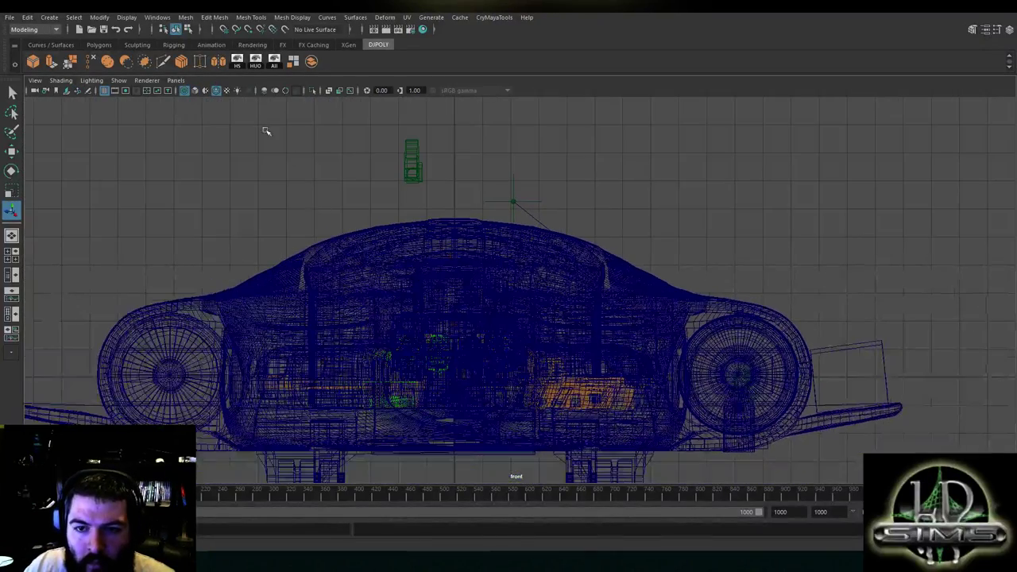
{"action": "left_click", "coordinate": [194, 90]}
{"action": "middle_click_drag", "start_coordinate": [443, 247], "coordinate": [471, 223], "text": "alt"}
{"action": "right_click_drag", "start_coordinate": [471, 223], "coordinate": [570, 259], "text": "alt"}
{"action": "middle_click_drag", "start_coordinate": [569, 259], "coordinate": [563, 326], "text": "alt"}
{"action": "middle_click_drag", "start_coordinate": [426, 338], "coordinate": [430, 272], "text": "alt"}
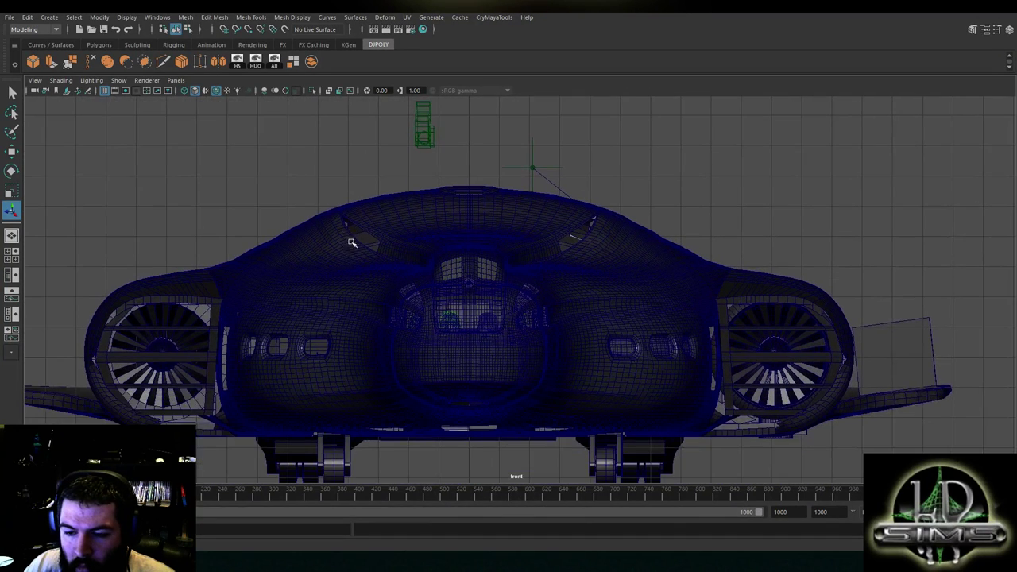
{"action": "middle_click_drag", "start_coordinate": [544, 220], "coordinate": [564, 241], "text": "alt"}
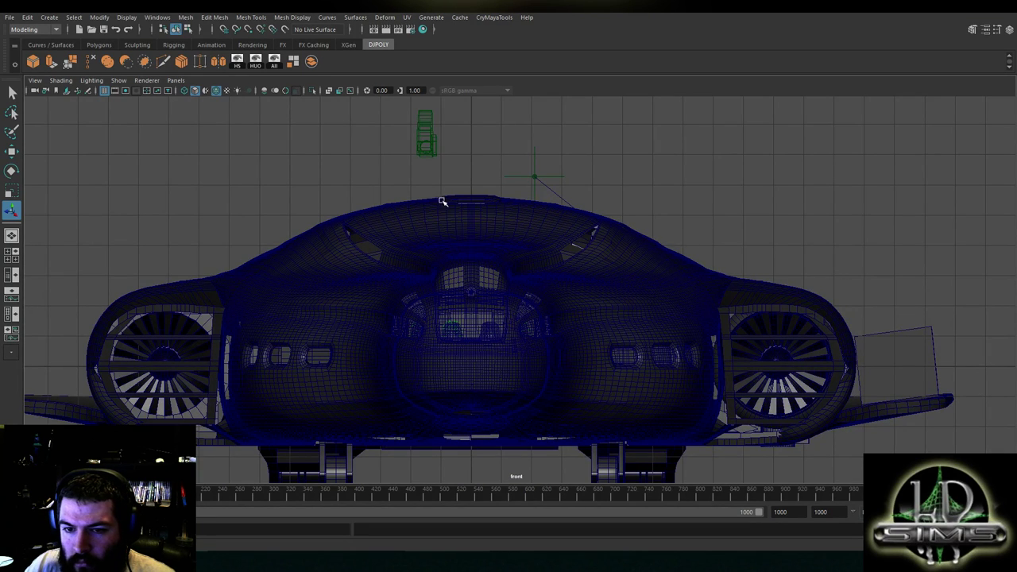
Render the whole vehicle in a raised three-quarter perspective view from the nose side
{"action": "key", "text": "space"}
{"action": "key", "text": "space"}
{"action": "left_click_drag", "start_coordinate": [739, 209], "coordinate": [608, 273], "text": "alt"}
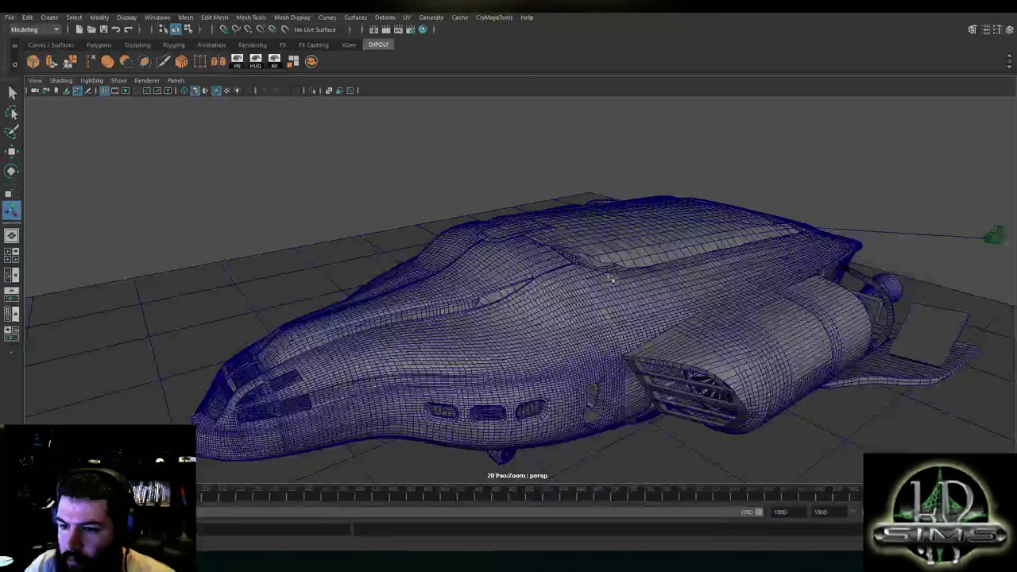
{"action": "right_click_drag", "start_coordinate": [604, 257], "coordinate": [625, 277], "text": "alt"}
{"action": "middle_click_drag", "start_coordinate": [625, 277], "coordinate": [626, 227], "text": "alt"}
{"action": "right_click_drag", "start_coordinate": [626, 226], "coordinate": [613, 254], "text": "alt"}
{"action": "left_click_drag", "start_coordinate": [613, 255], "coordinate": [577, 253], "text": "alt"}
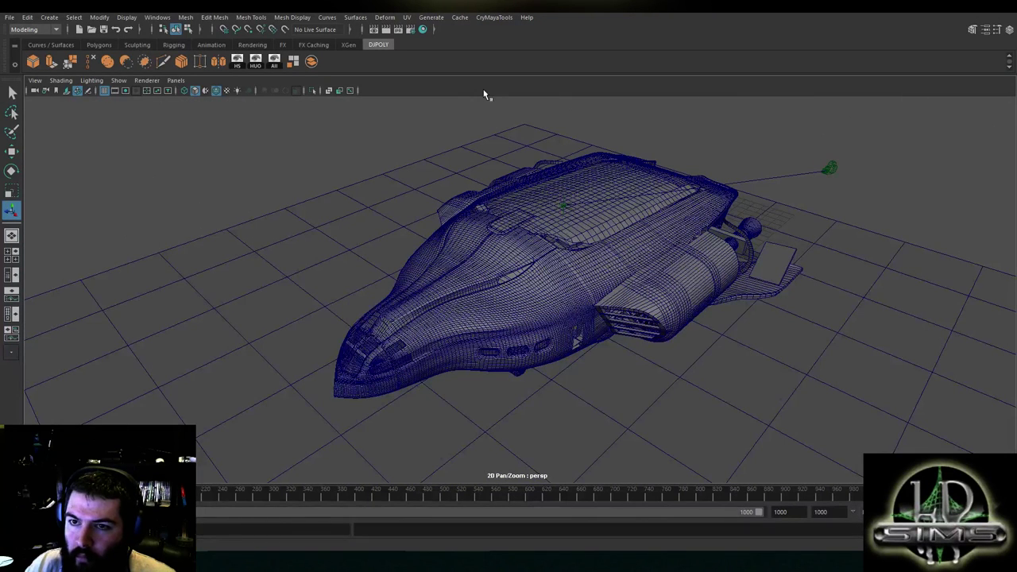
{"action": "left_click", "coordinate": [385, 29]}
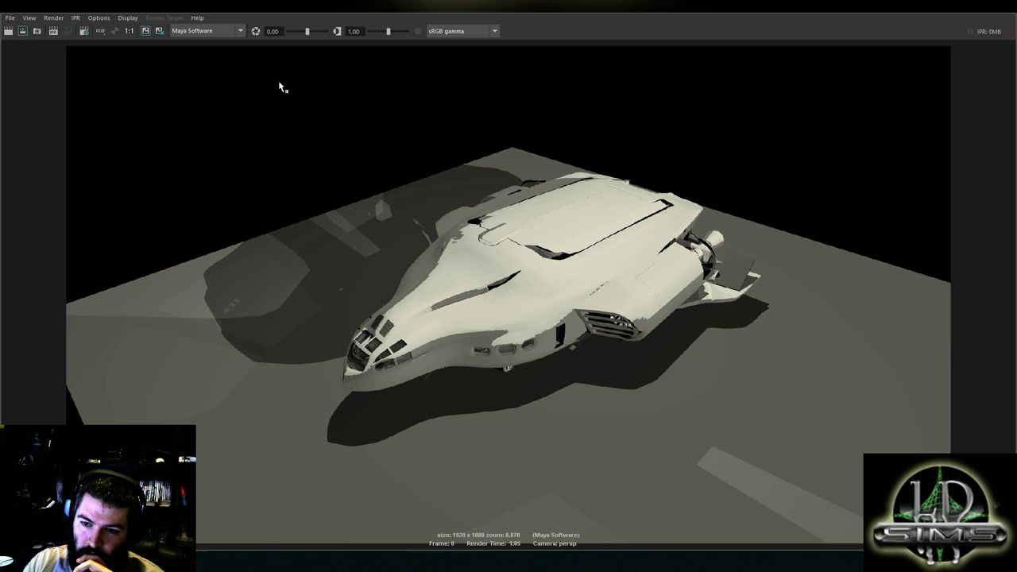
Start saving the rendered image of the vehicle
{"action": "left_click", "coordinate": [9, 17]}
{"action": "left_click", "coordinate": [38, 48]}
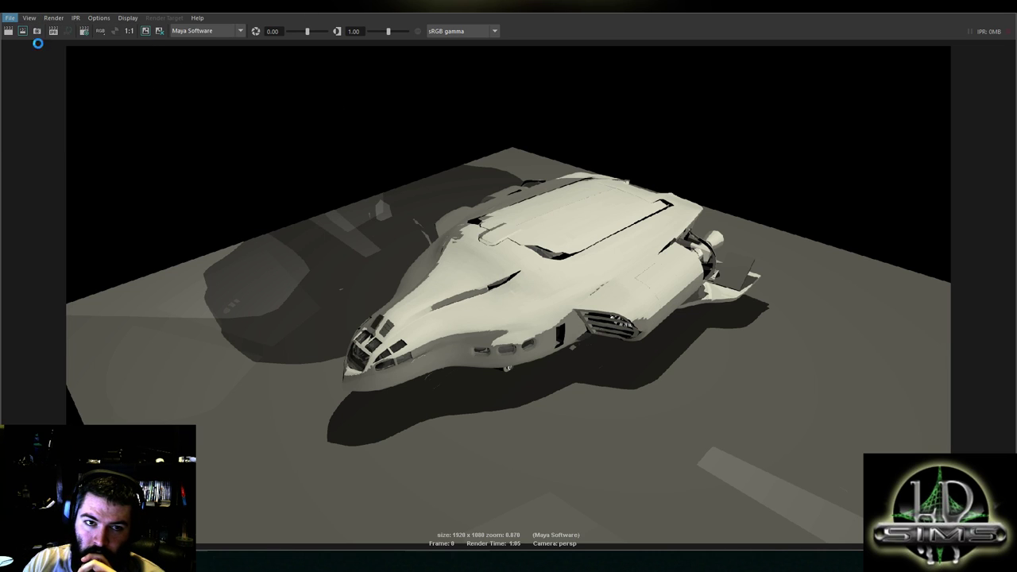